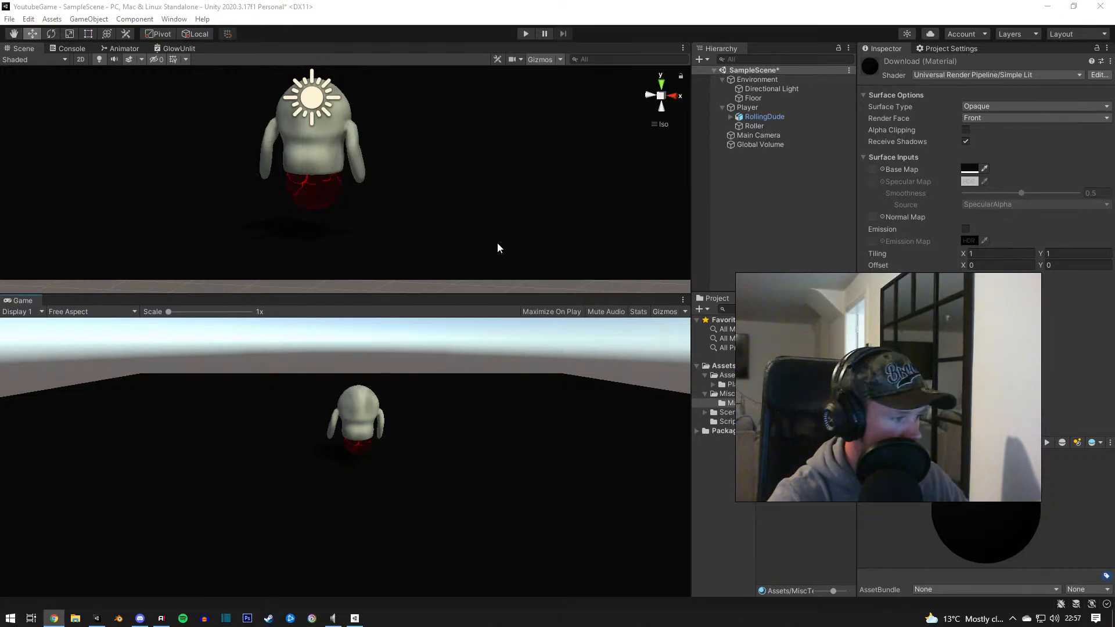
Step: Frame the whole black floor in the scene view, run the game and roll the character around to test its movement
scroll(337, 151, "down", 10)
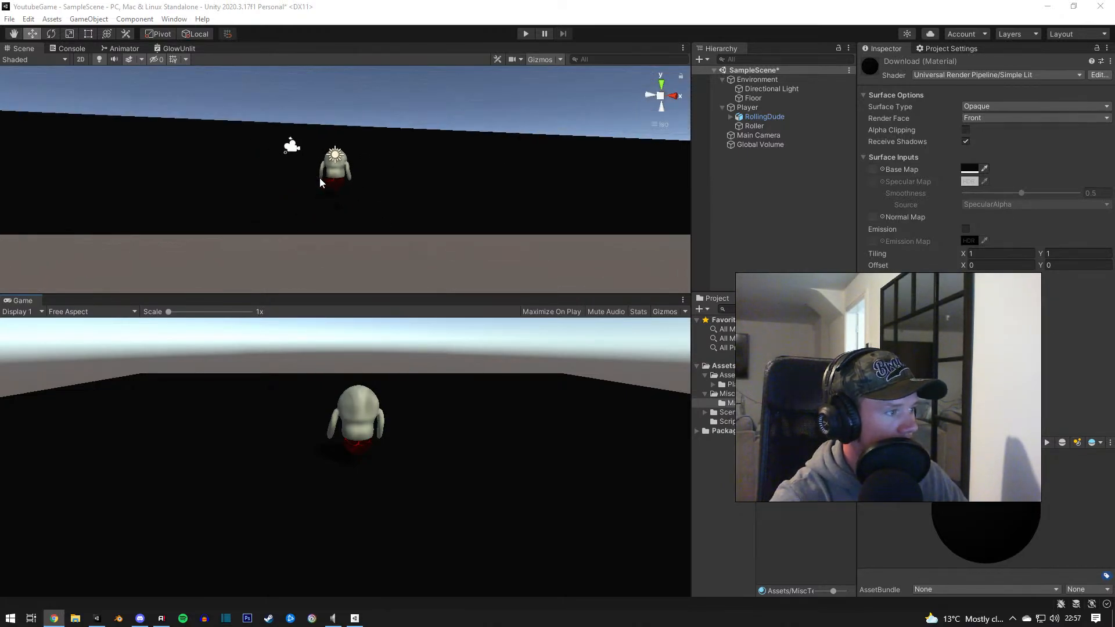
scroll(350, 184, "down", 3)
left_click_drag(352, 184, 537, 107, "alt")
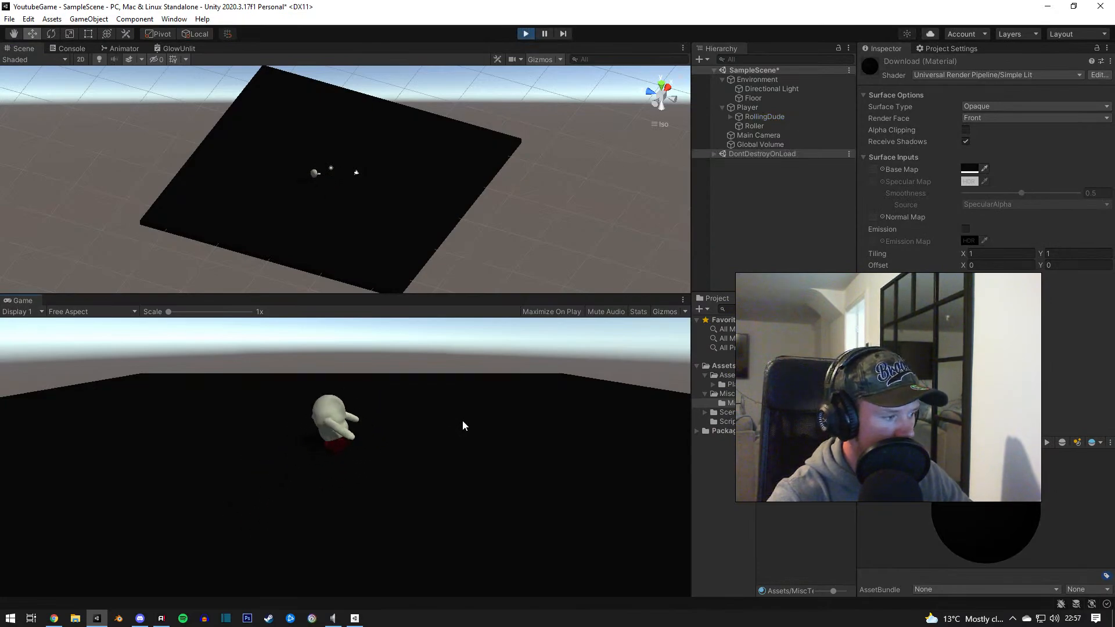
key("d")
key("s")
key("d")
key("w")
key("a")
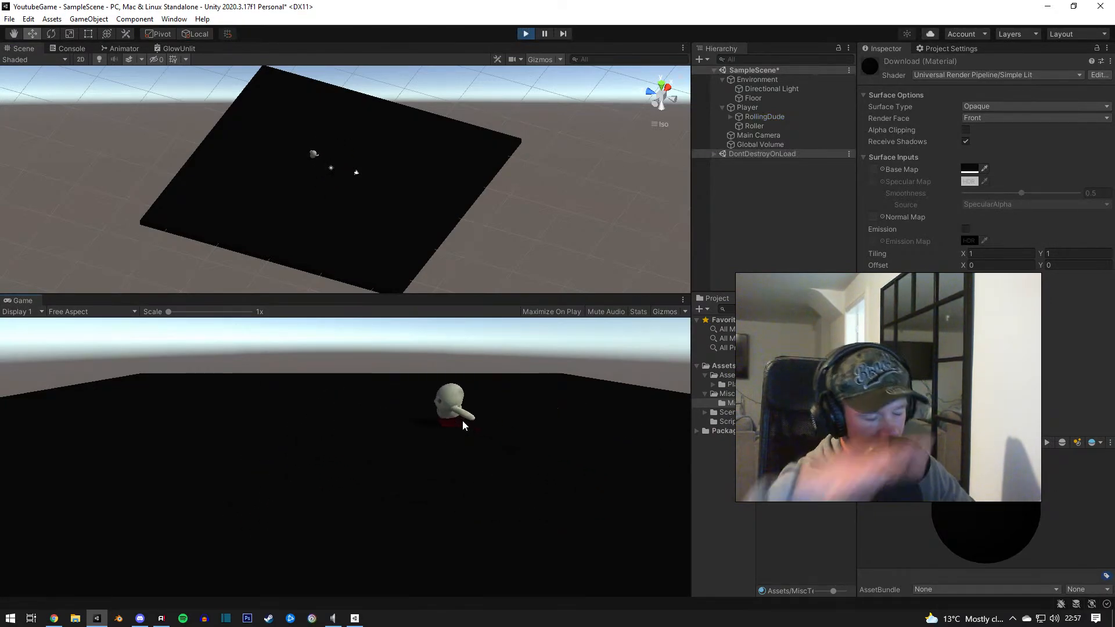
key("w")
key("s")
key("a")
key("d")
key("s")
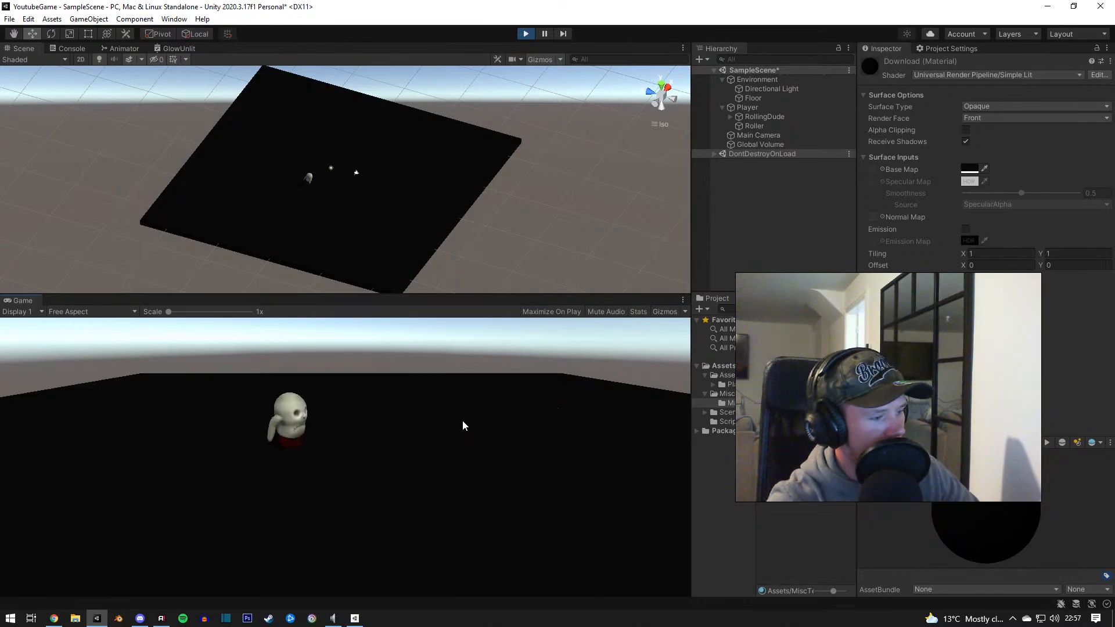
key("d")
key("a")
key("s")
key("d")
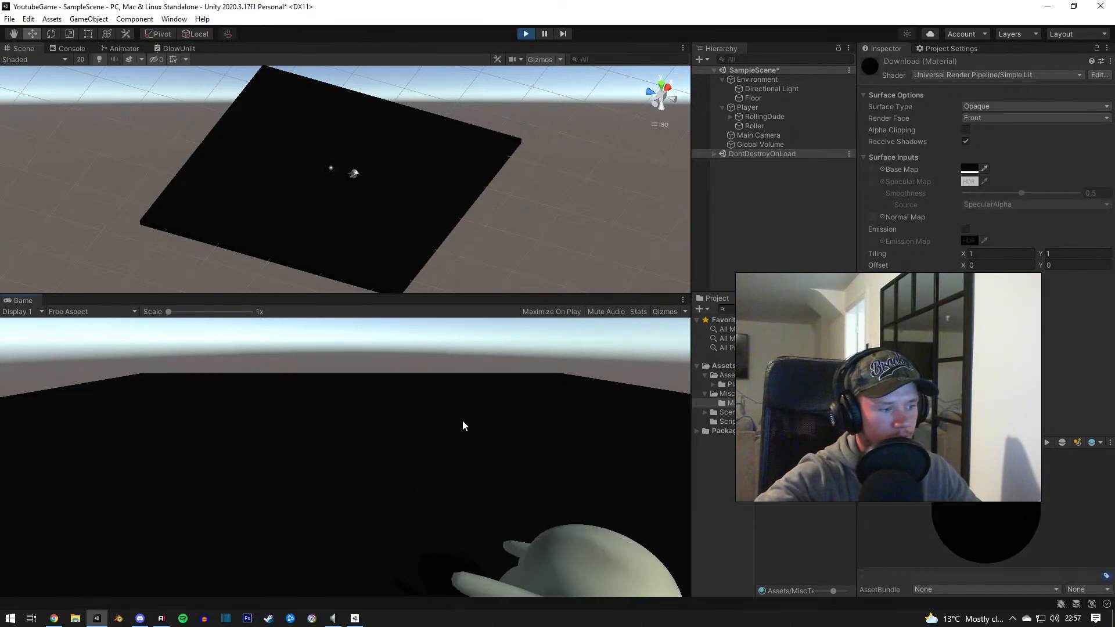
key("w")
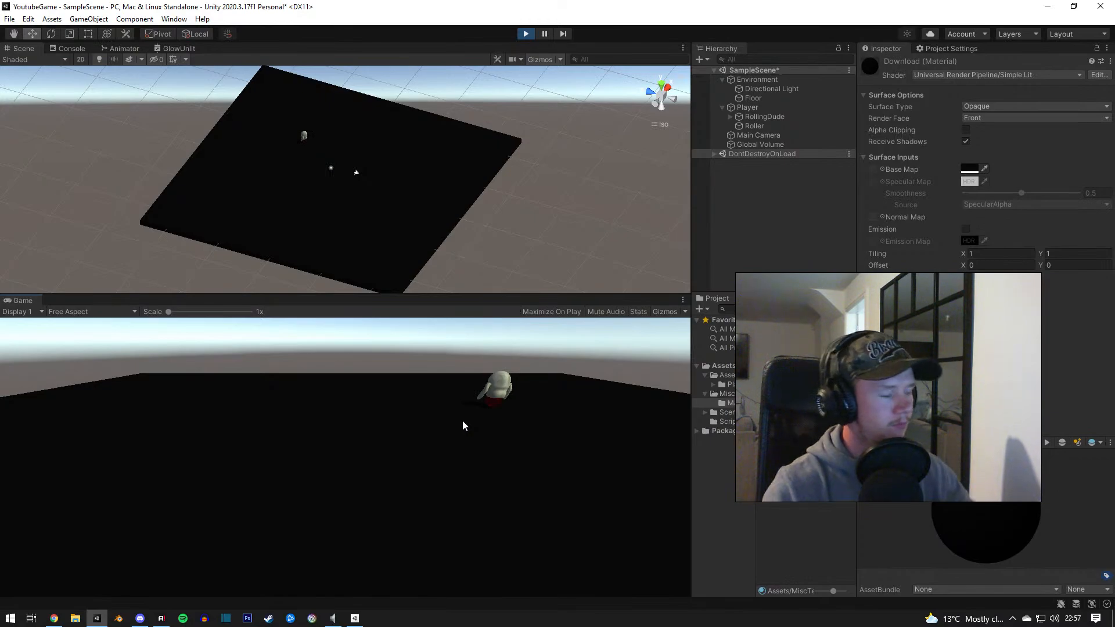
key("s")
key("w")
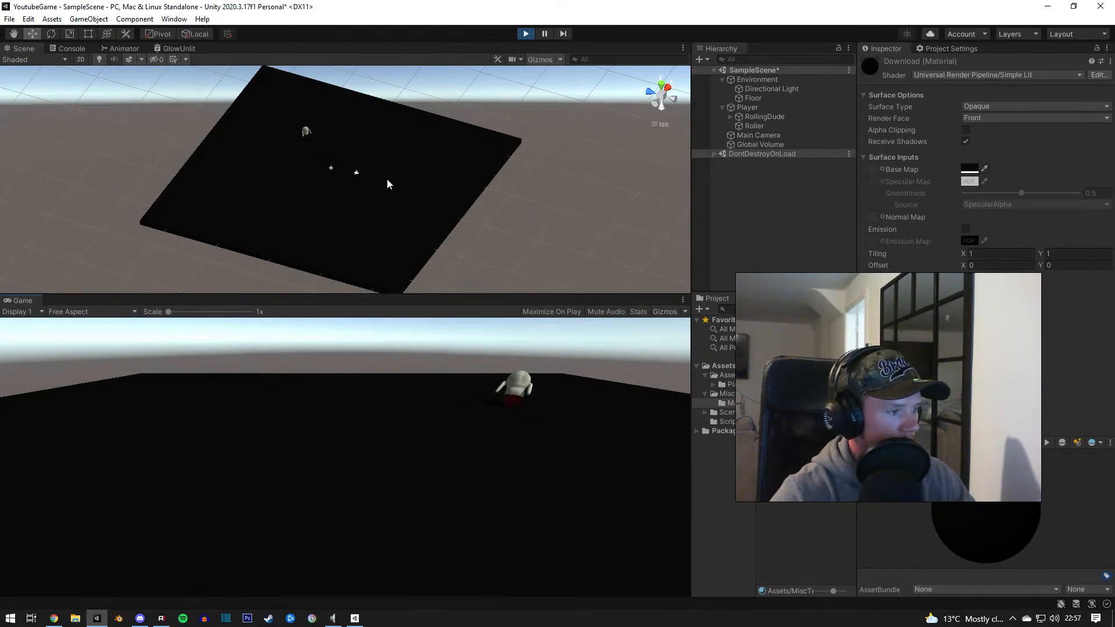
key("a")
key("s")
key("a")
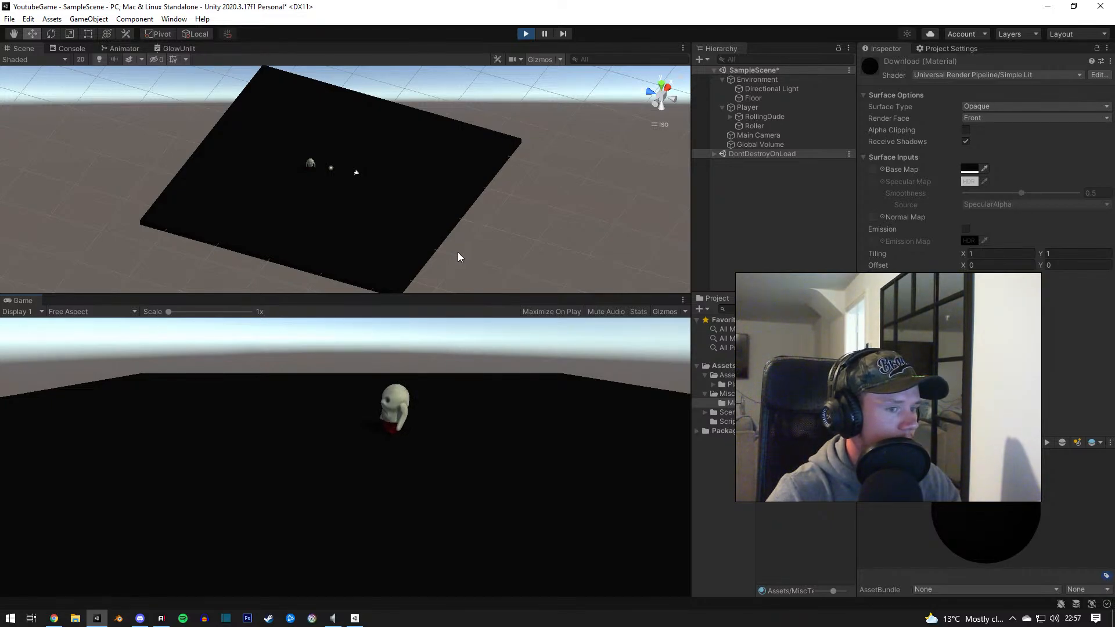
left_click(922, 49)
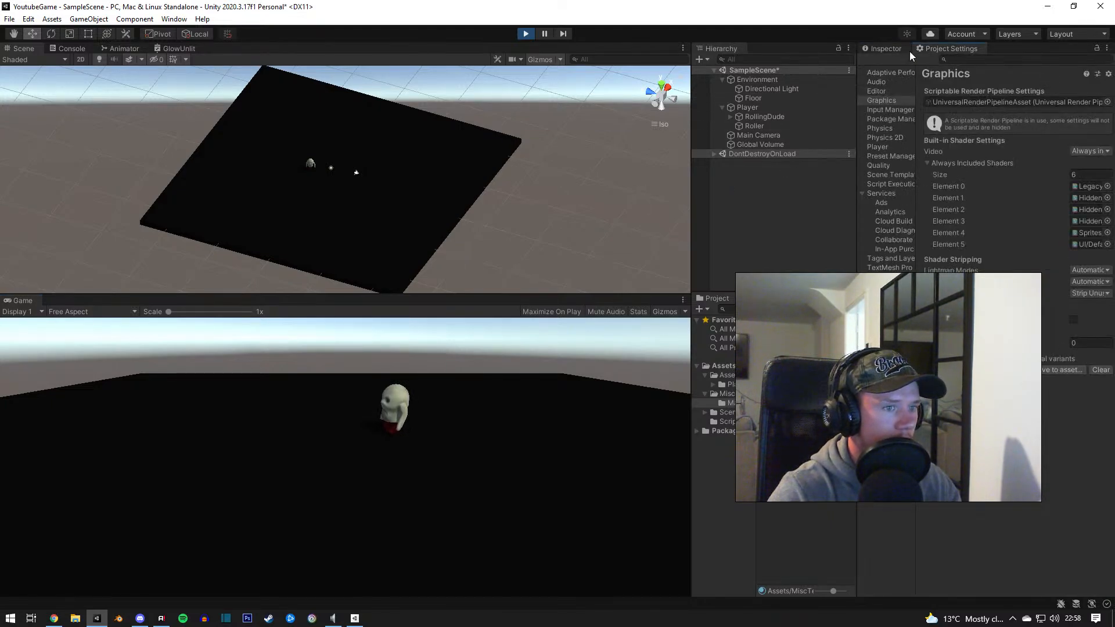
left_click(897, 49)
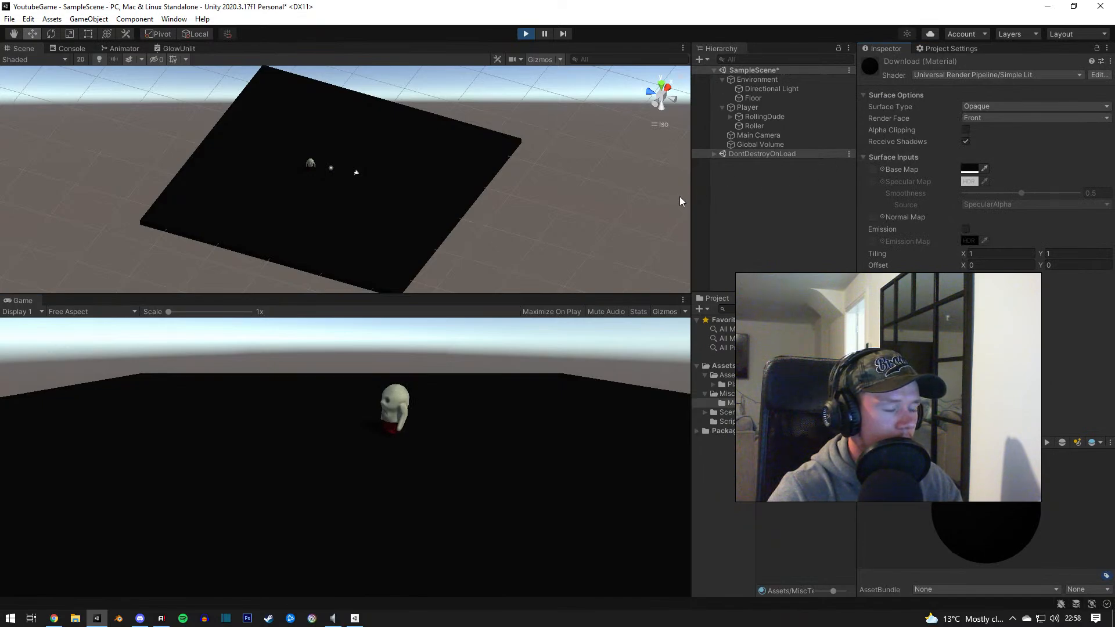
Step: Drive the character around the floor in all directions and examine its turning, arm motion and rolling ball
left_click(410, 394)
key("a")
key("s")
key("d")
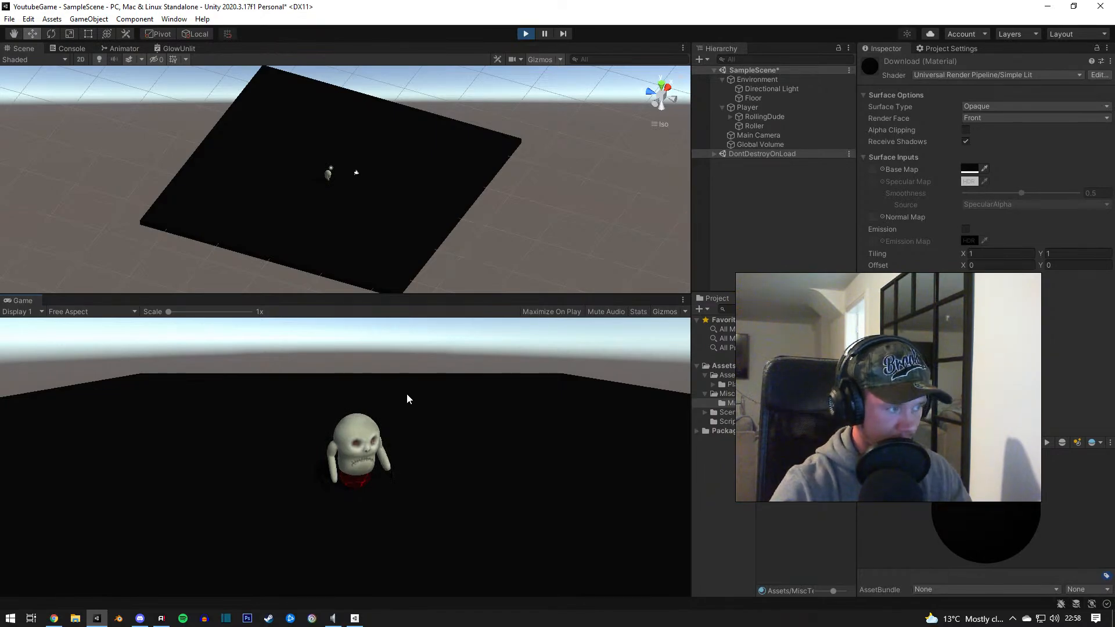
key("d")
key("w")
key("a")
key("s")
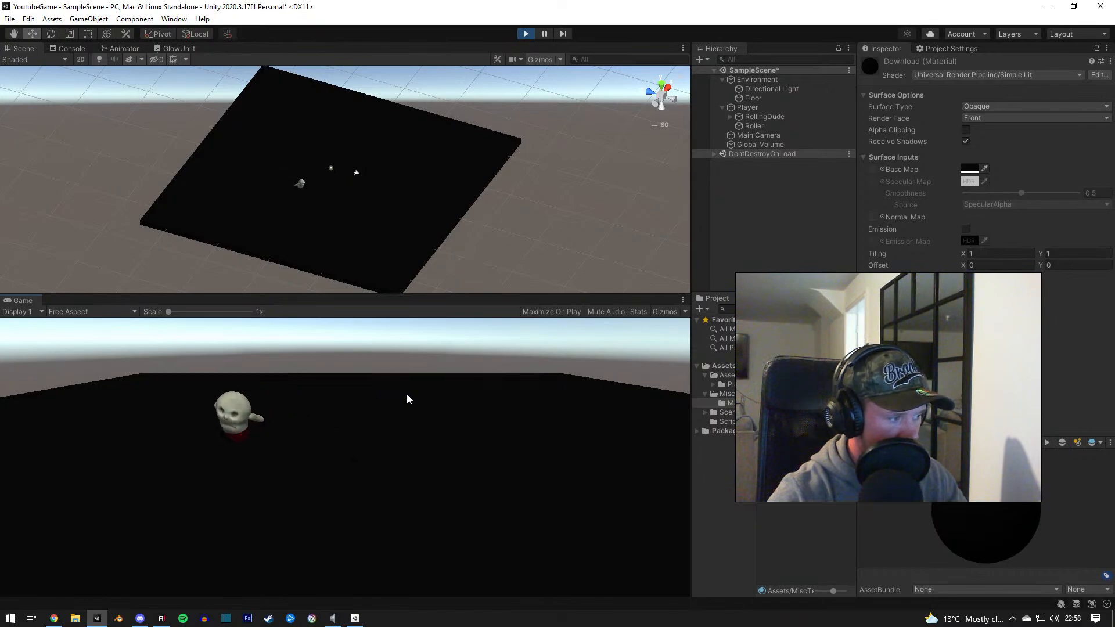
key("d")
key("d")
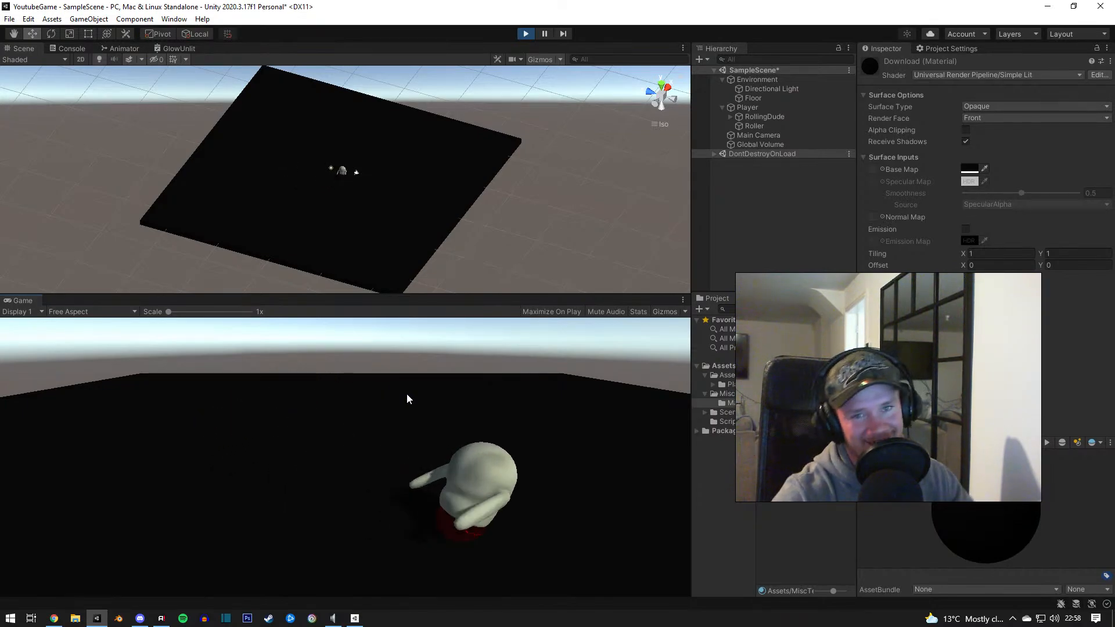
key("w")
key("a")
key("a")
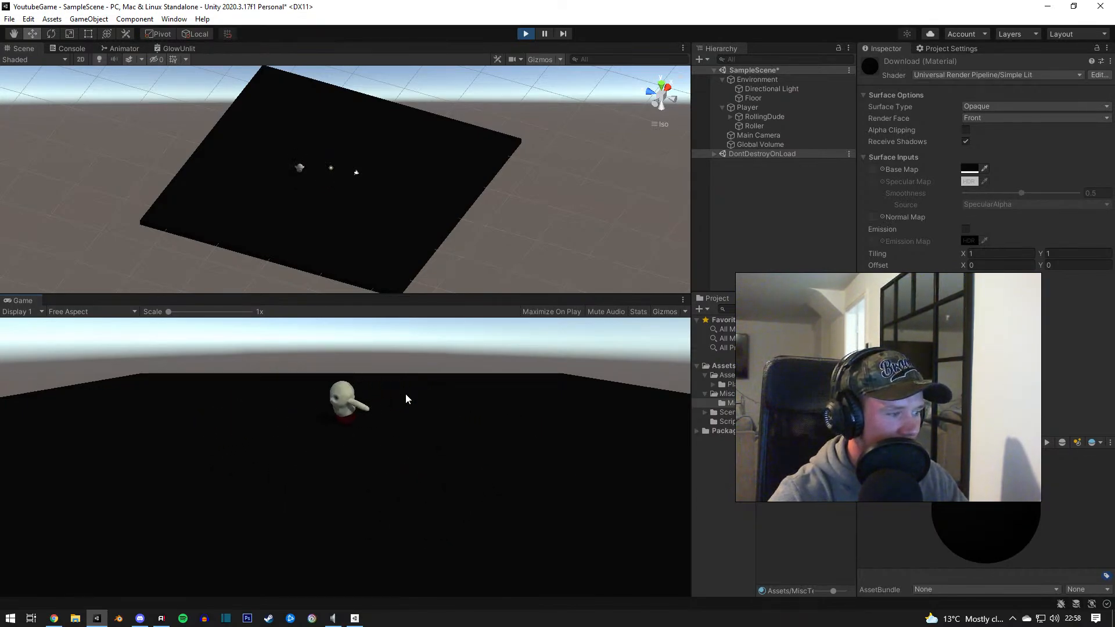
key("s")
key("d")
key("s")
key("a")
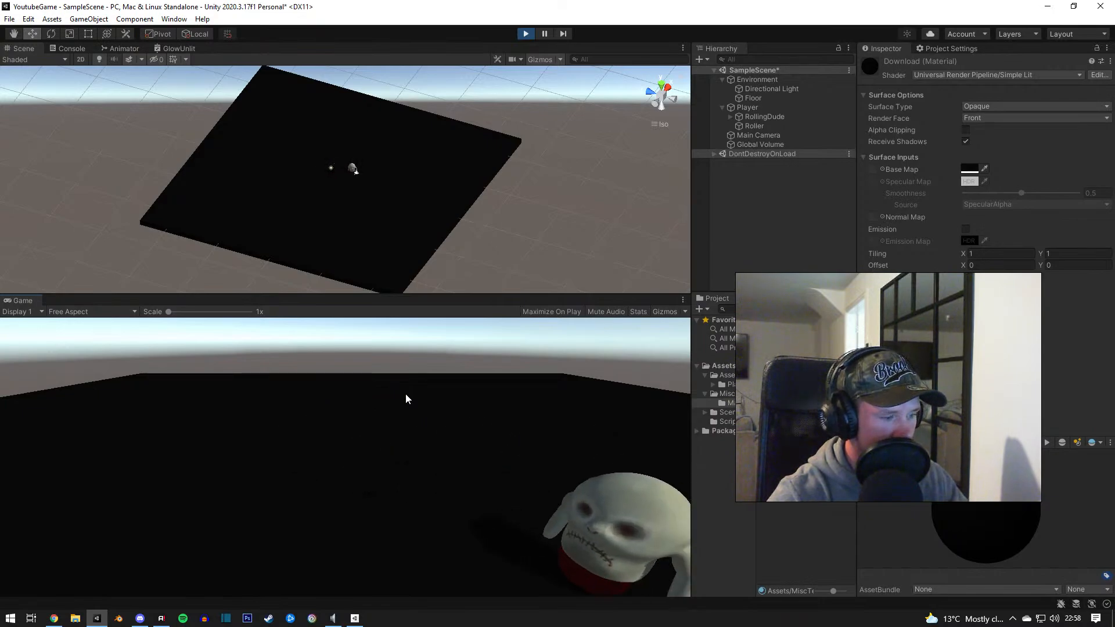
key("w")
key("d")
key("w")
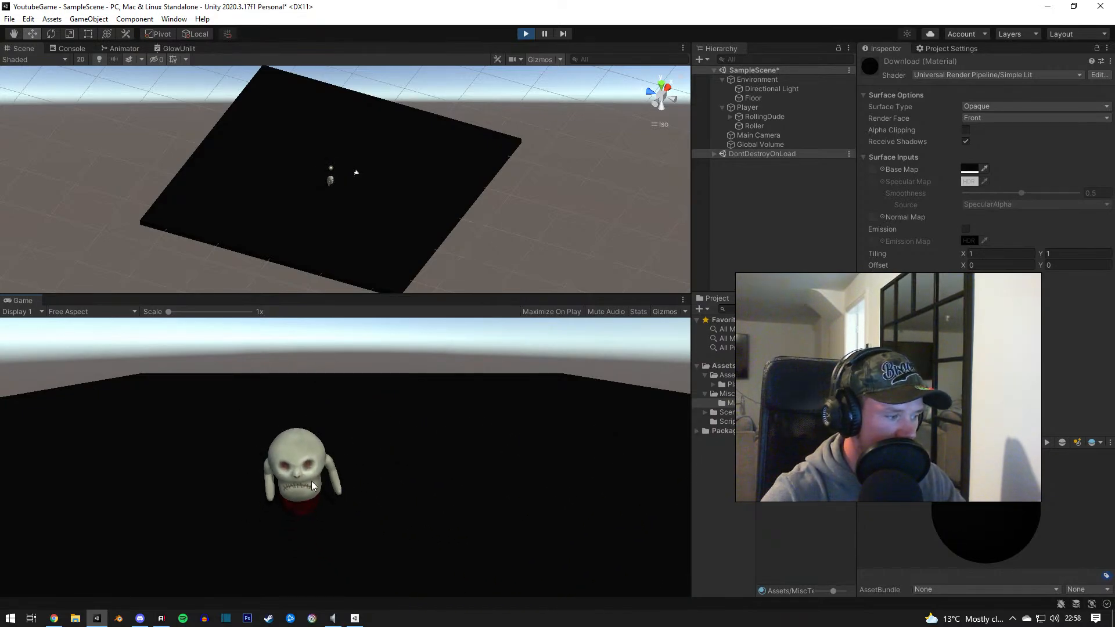
key("s")
key("d")
key("s")
key("d")
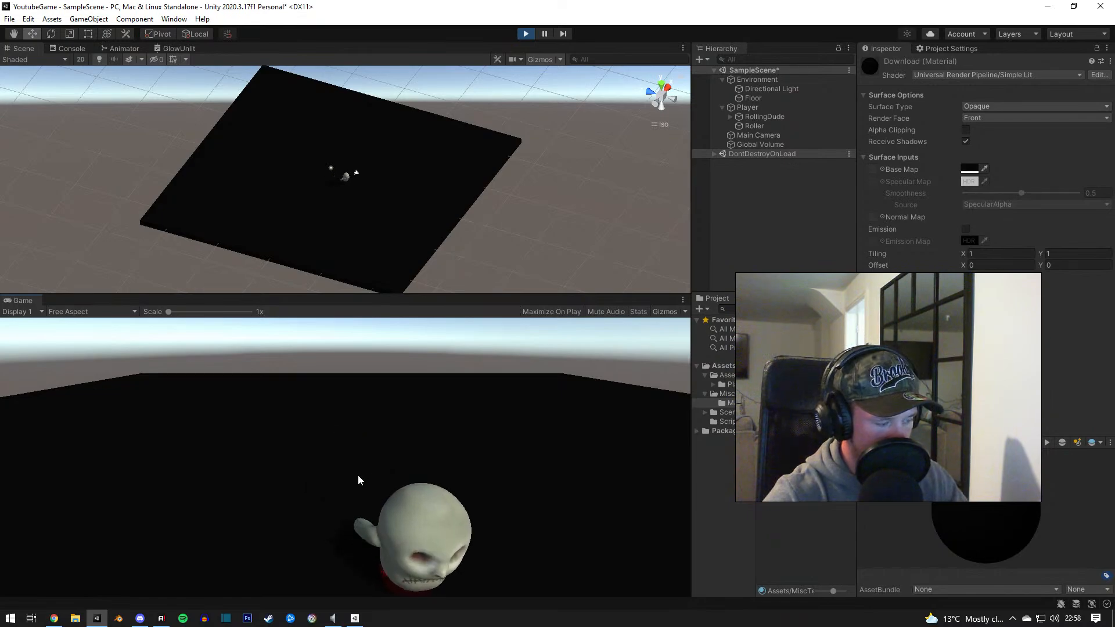
key("w")
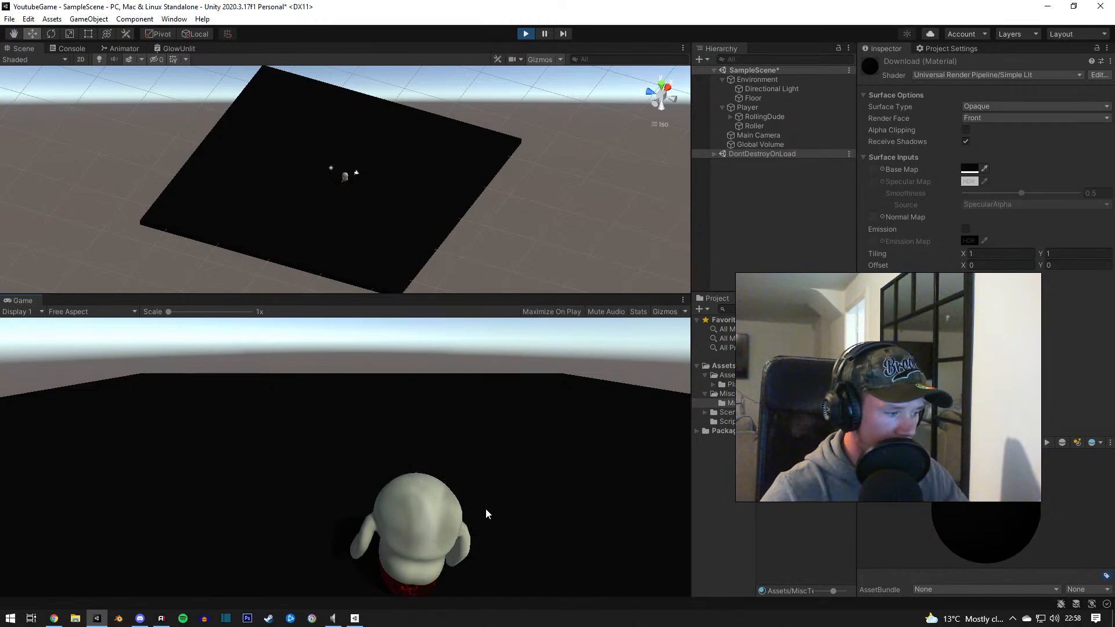
key("w")
key("a")
key("s")
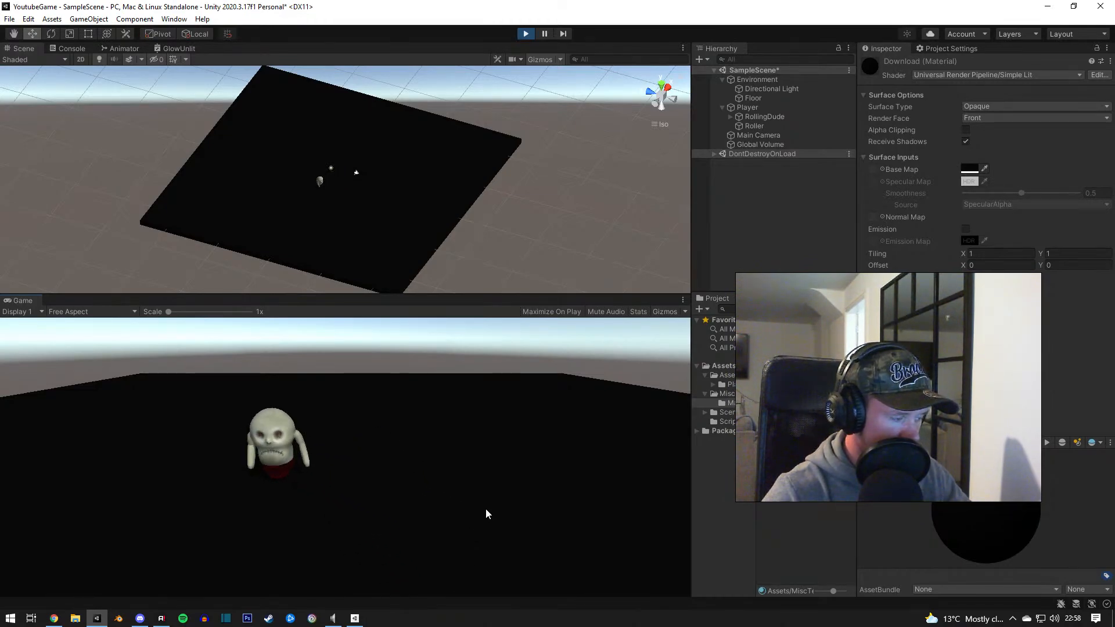
key("d")
key("s")
key("s")
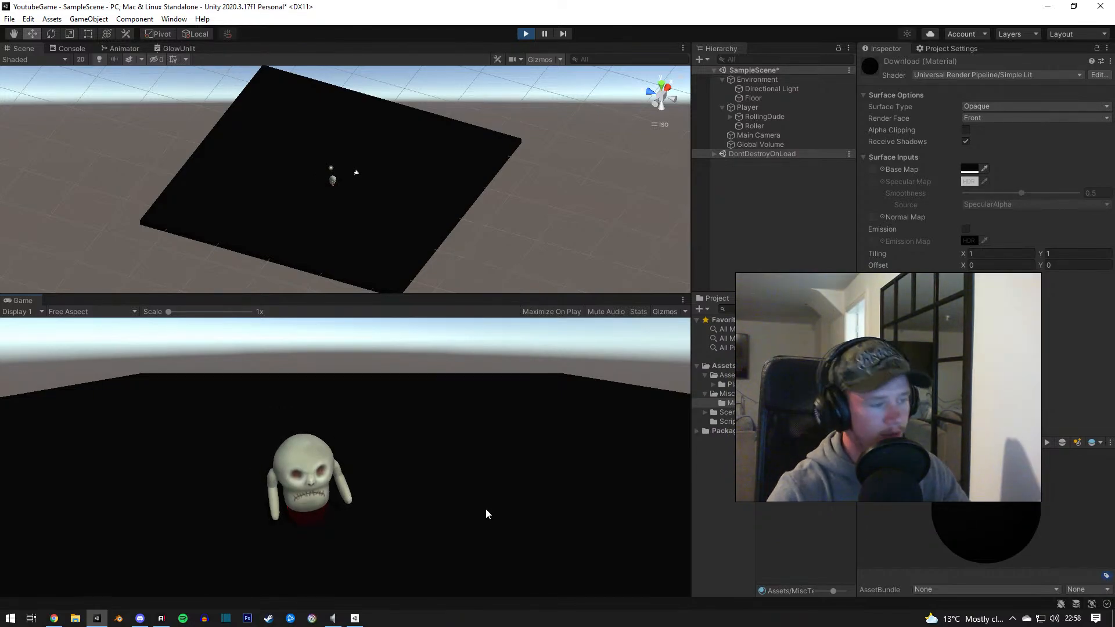
Step: Turn the character toward and away from the camera to examine the red pattern on its ball
key("w")
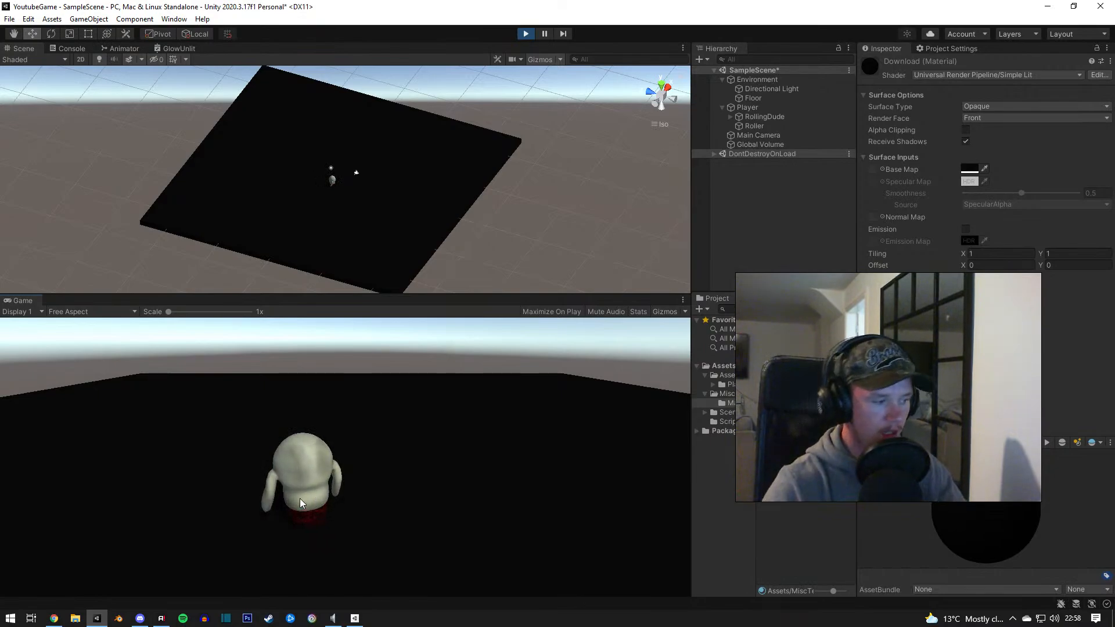
key("s")
key("w")
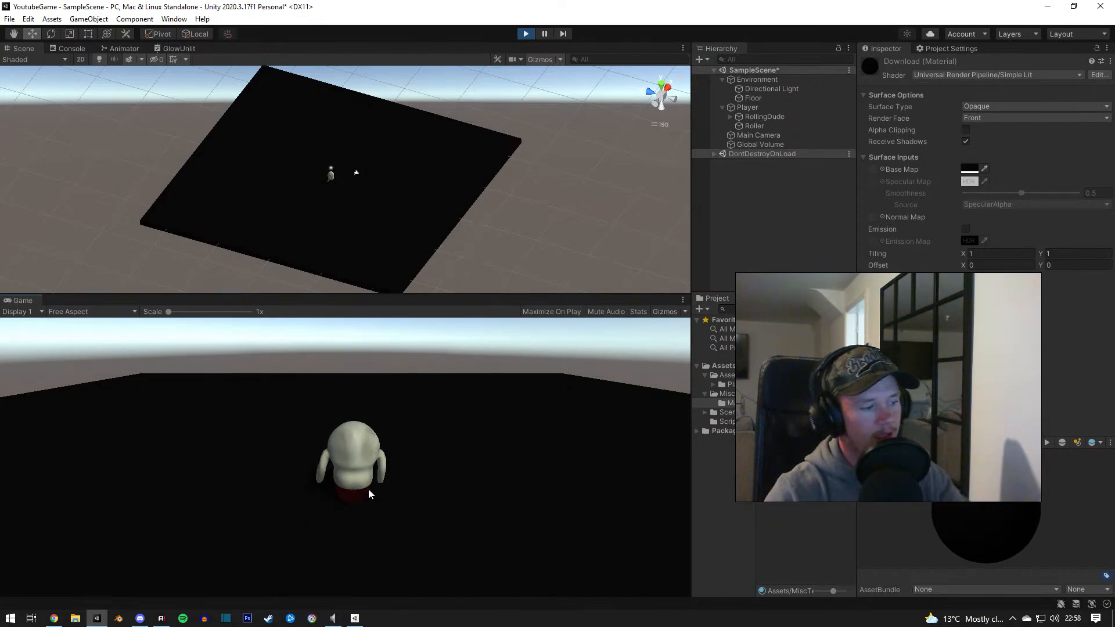
key("s")
key("w")
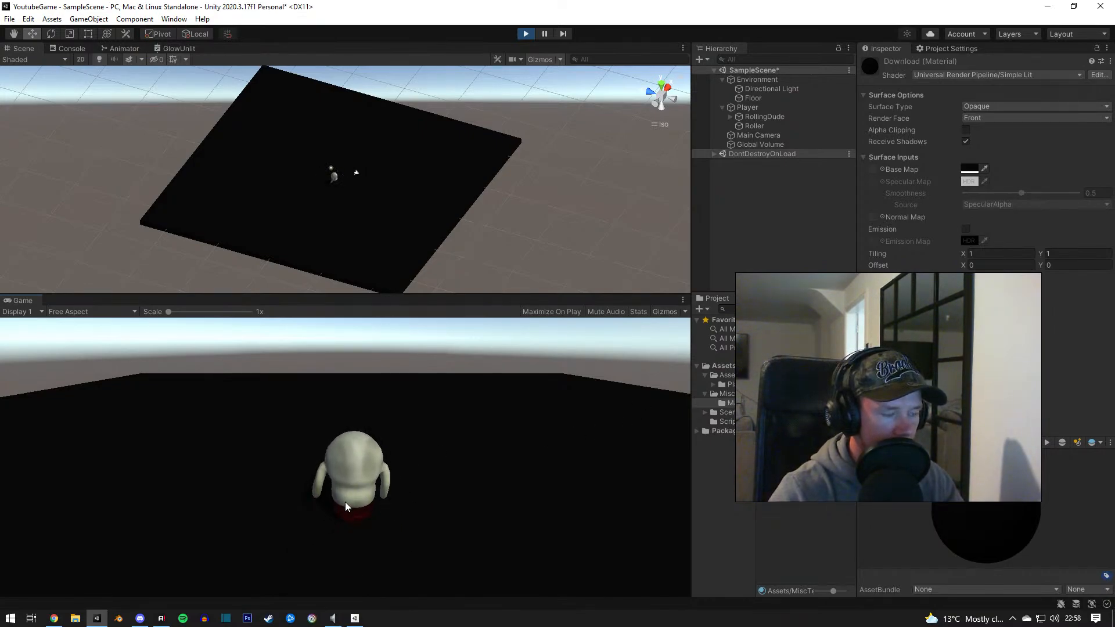
Step: Raise the intensity of the Roller material's HDR color to 10
left_click(754, 126)
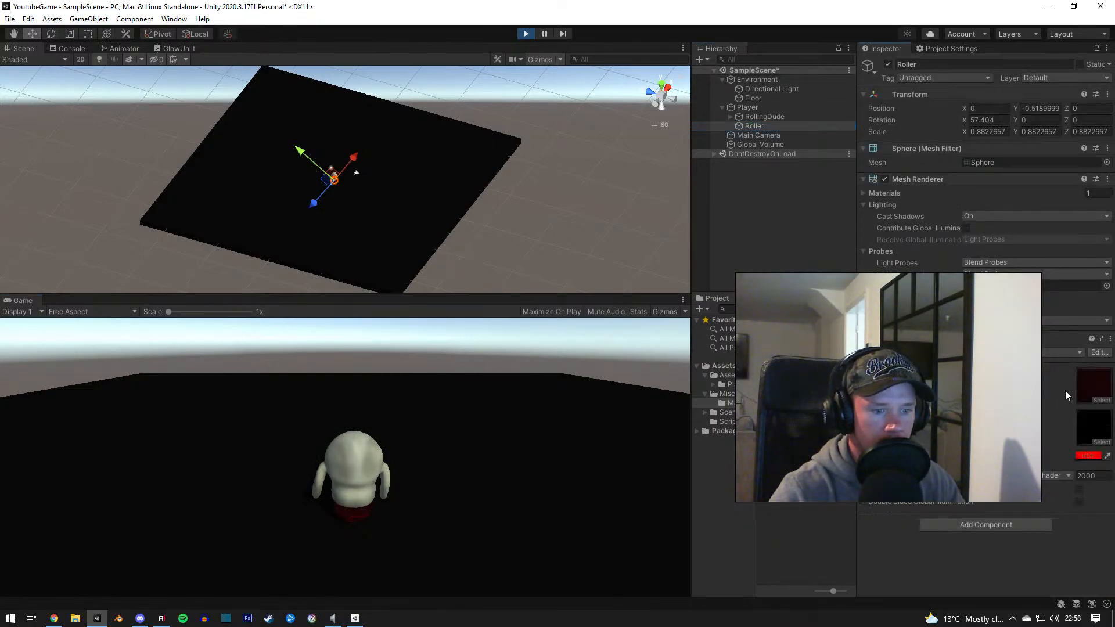
left_click(1087, 456)
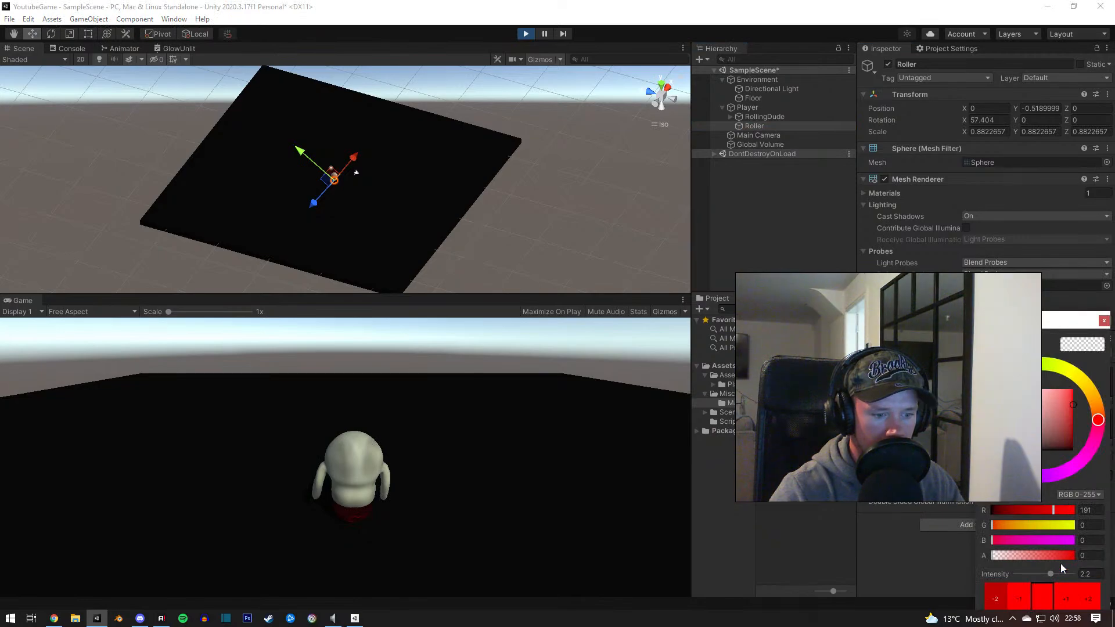
left_click_drag(1053, 574, 1104, 576)
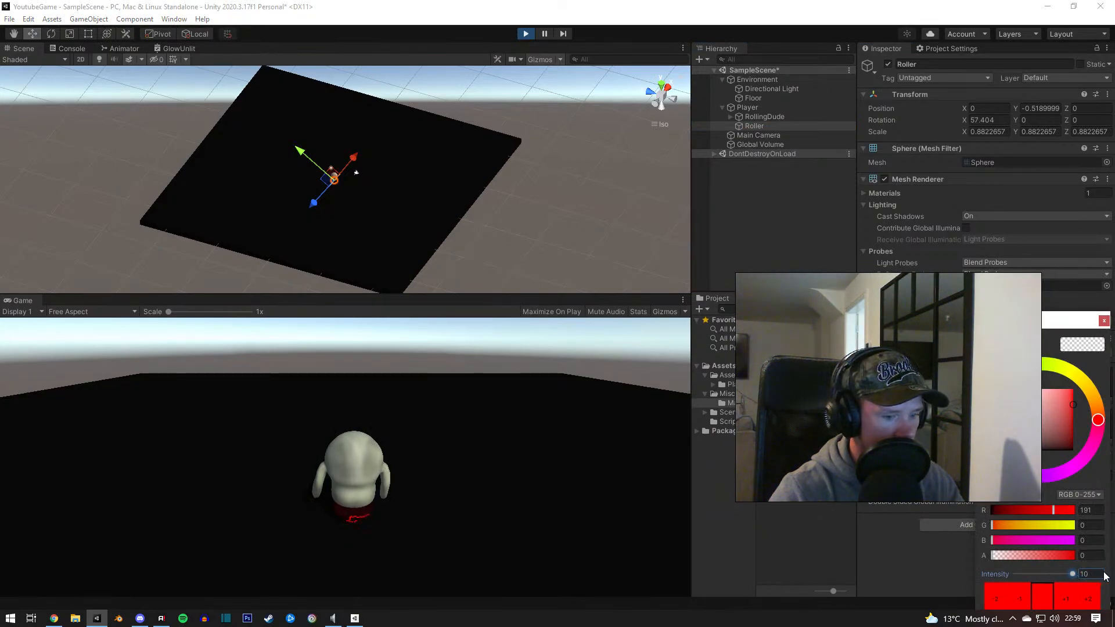
left_click(453, 490)
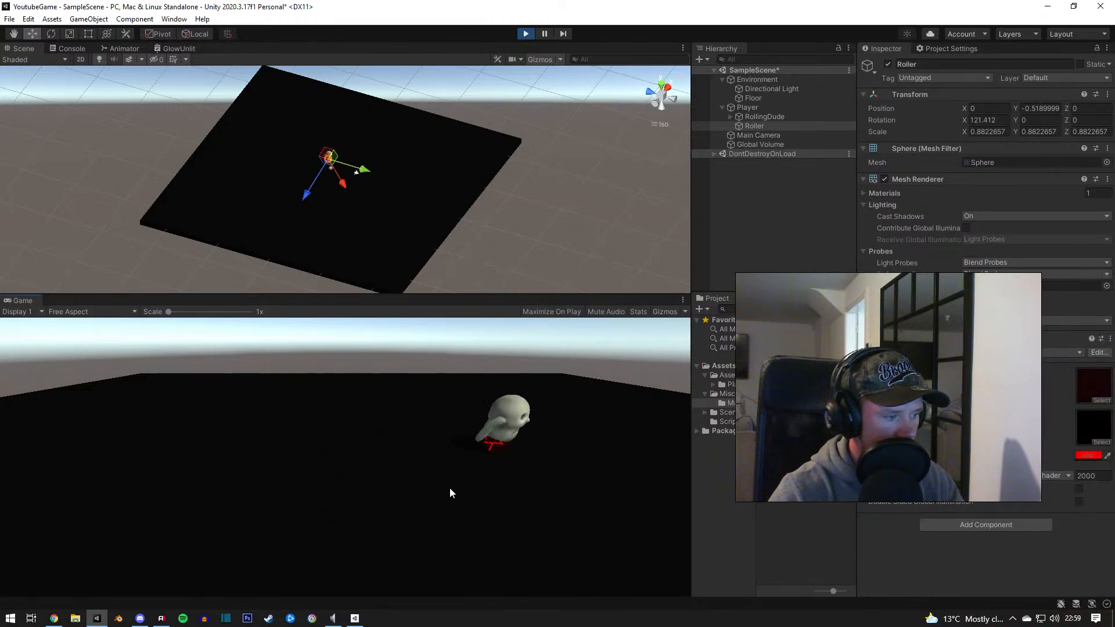
Step: Roll the character around the floor to check the brighter red cracks on its ball
key("s")
key("a")
key("w")
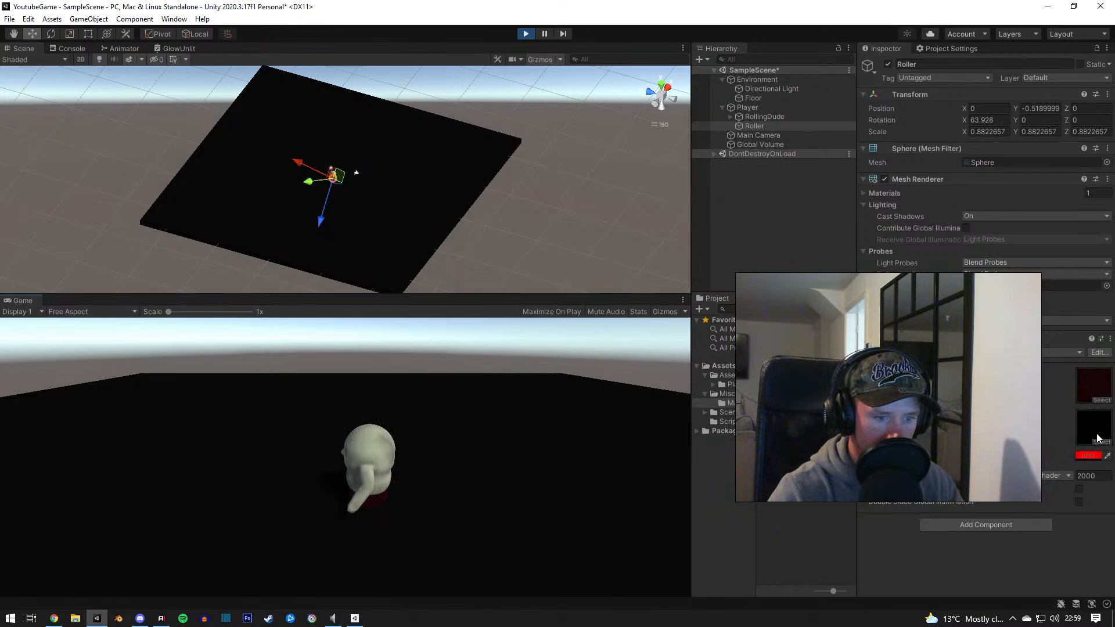
key("w")
key("a")
key("s")
key("d")
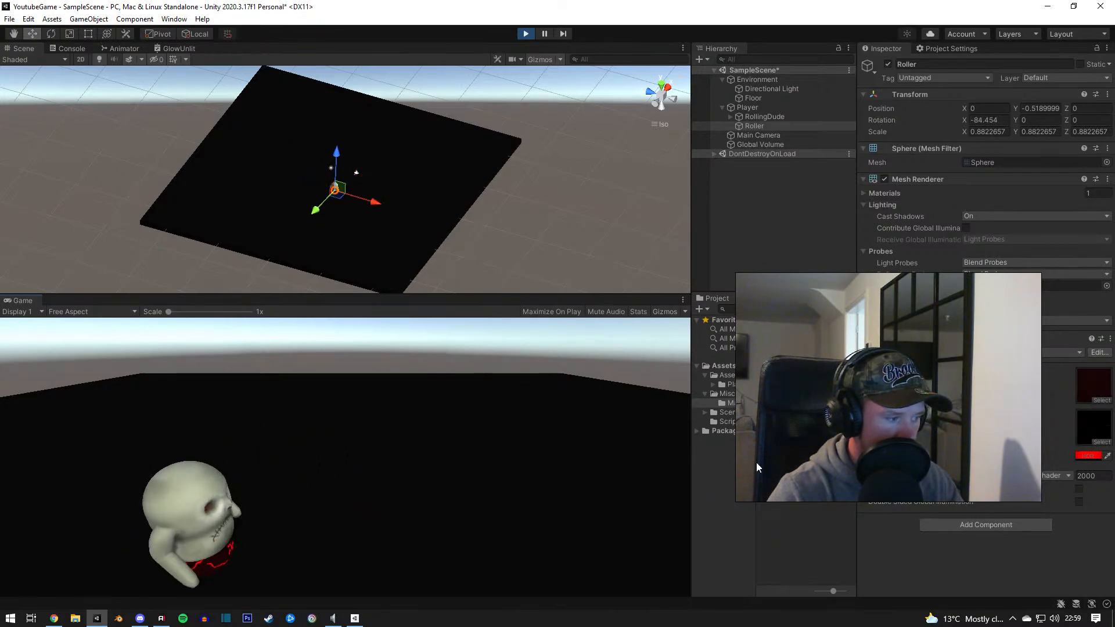
Step: Try a white HDR color (191, 191, 191) on the Roller material and move the character to view it
left_click(1088, 455)
left_click_drag(1034, 372, 1012, 355)
left_click(561, 506)
key("d")
key("w")
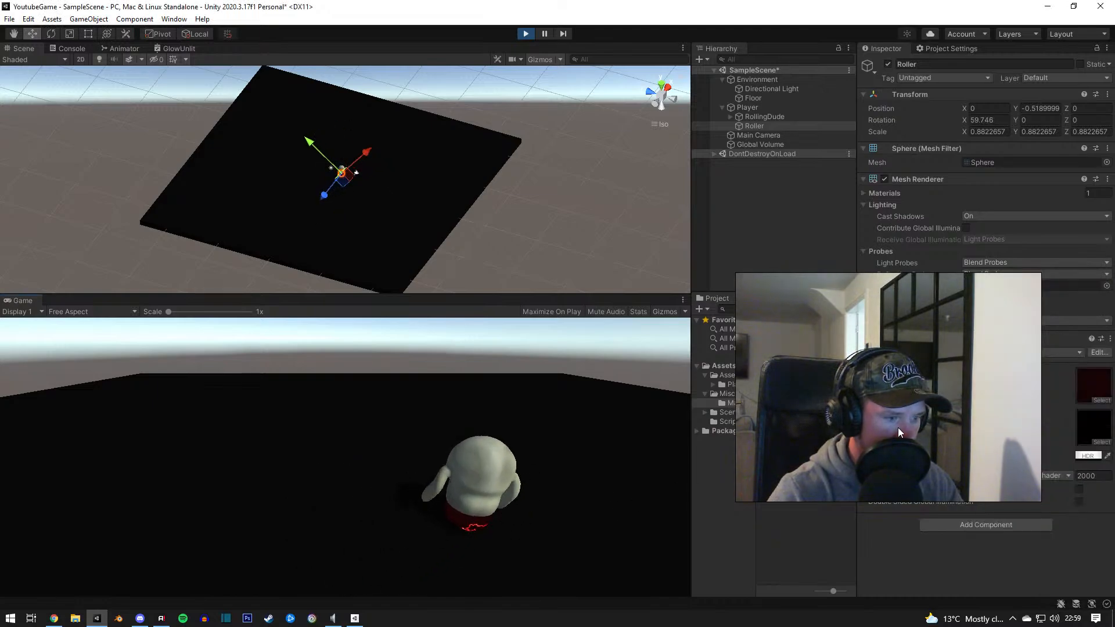
Step: Locate the second texture of the Roller material in the project files
left_click(1096, 437)
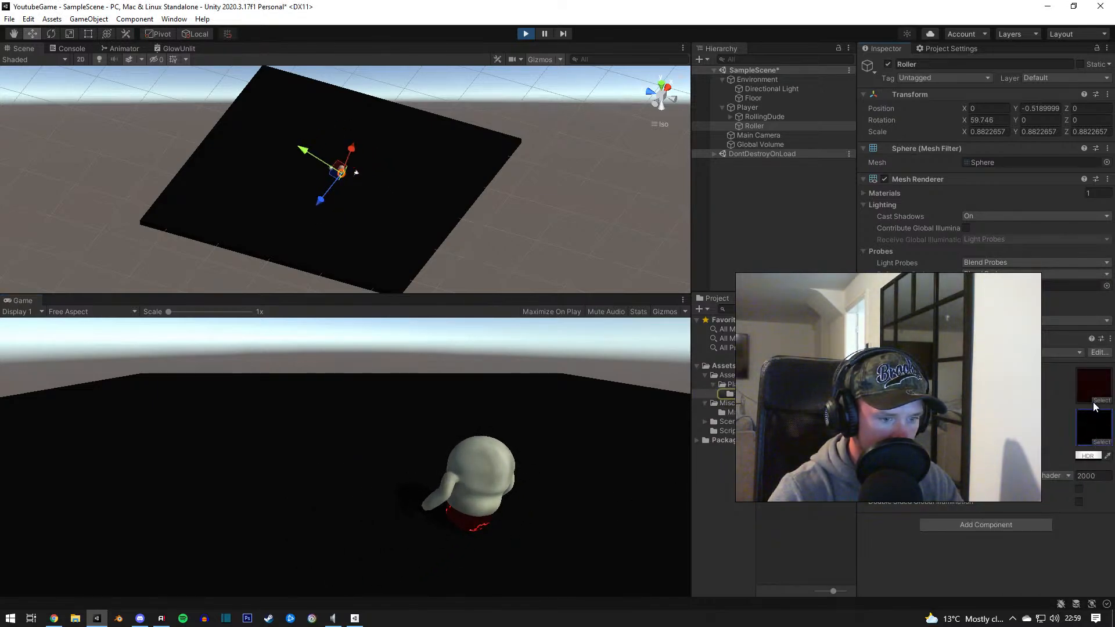
left_click(1022, 351)
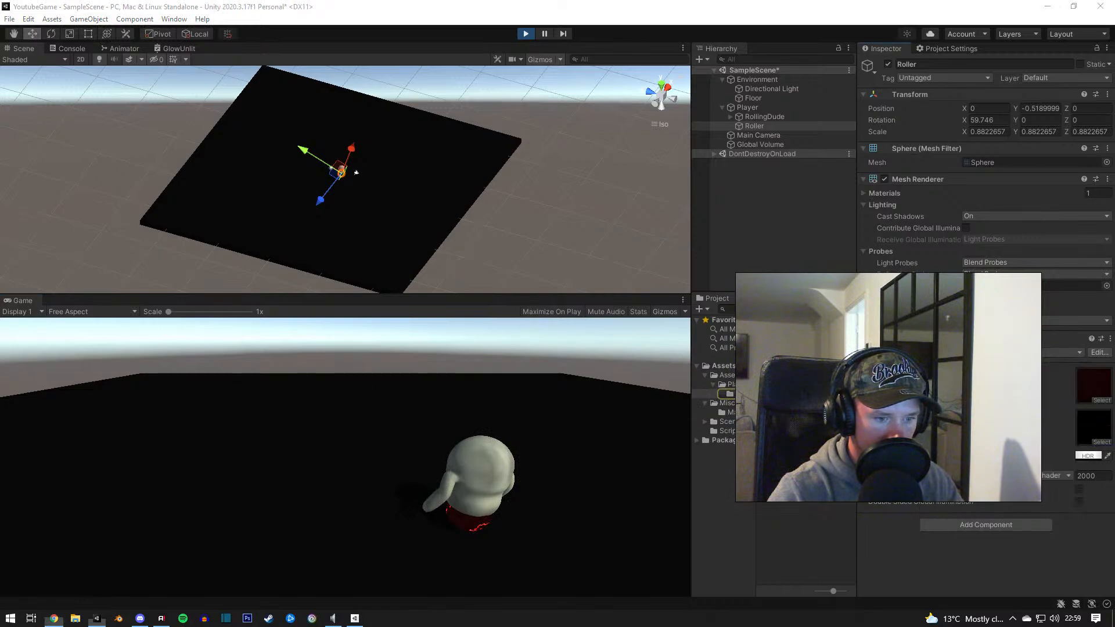
Step: Set the Roller material's HDR color to pure red (255, 0, 0) and return to the running game
left_click(1088, 455)
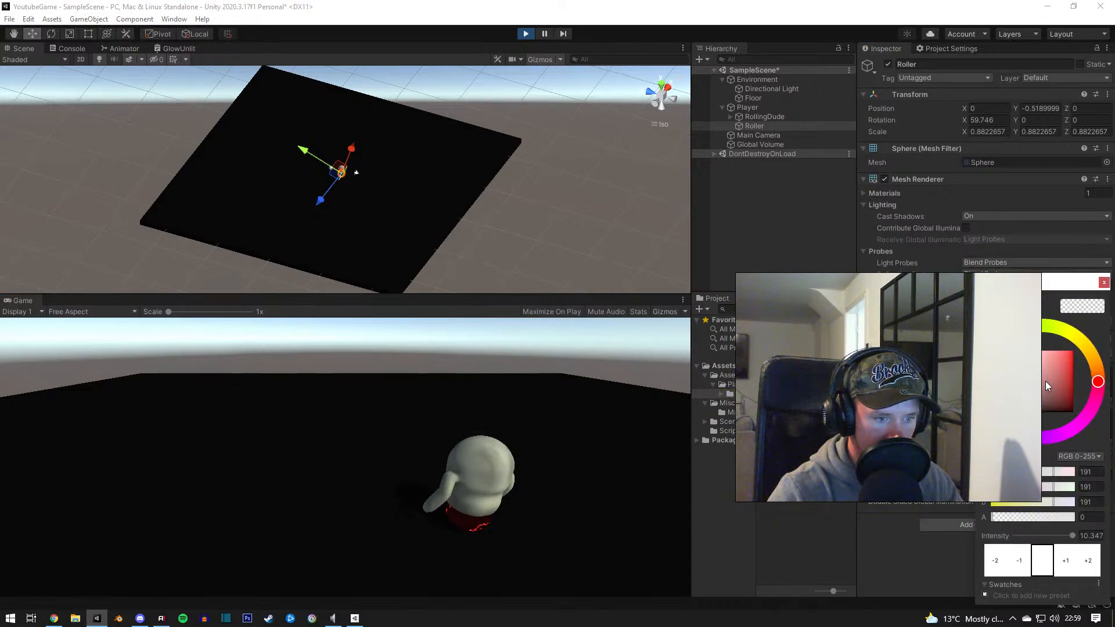
left_click_drag(1045, 381, 1075, 350)
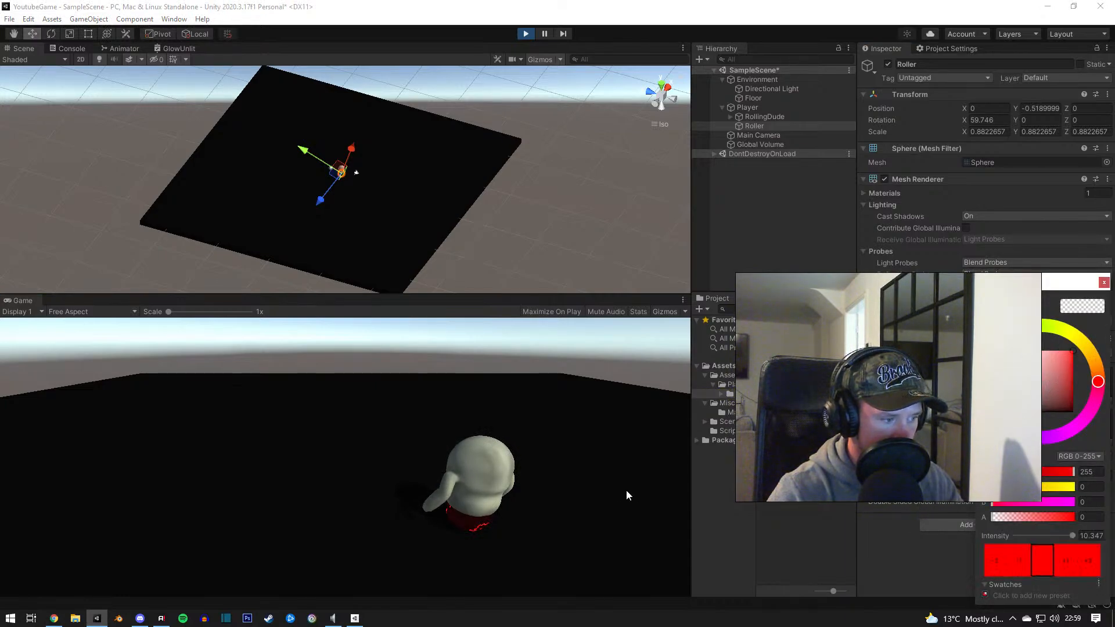
left_click(517, 483)
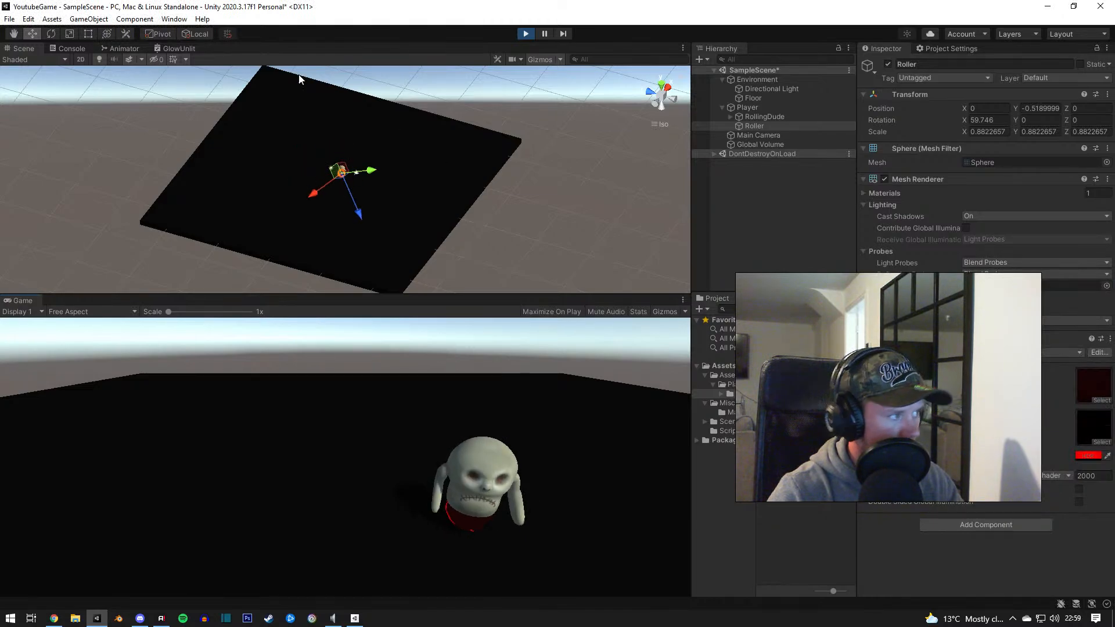
Step: Bring up the GlowUnlit shader graph, stop the running game and set the Roller material's HDR color intensity to 7
left_click(178, 48)
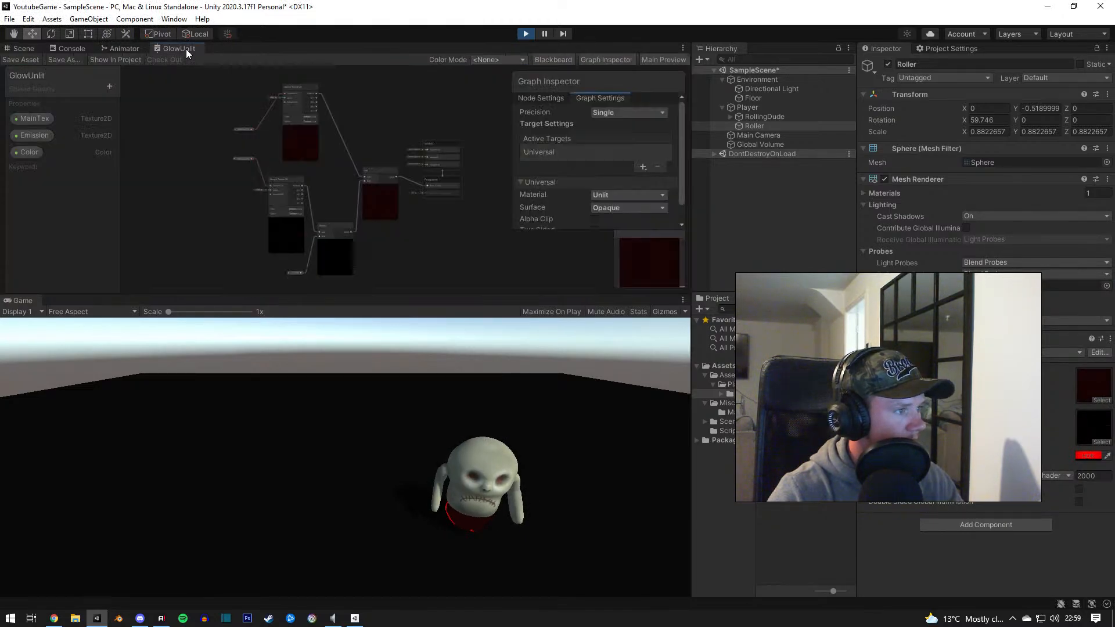
left_click(528, 34)
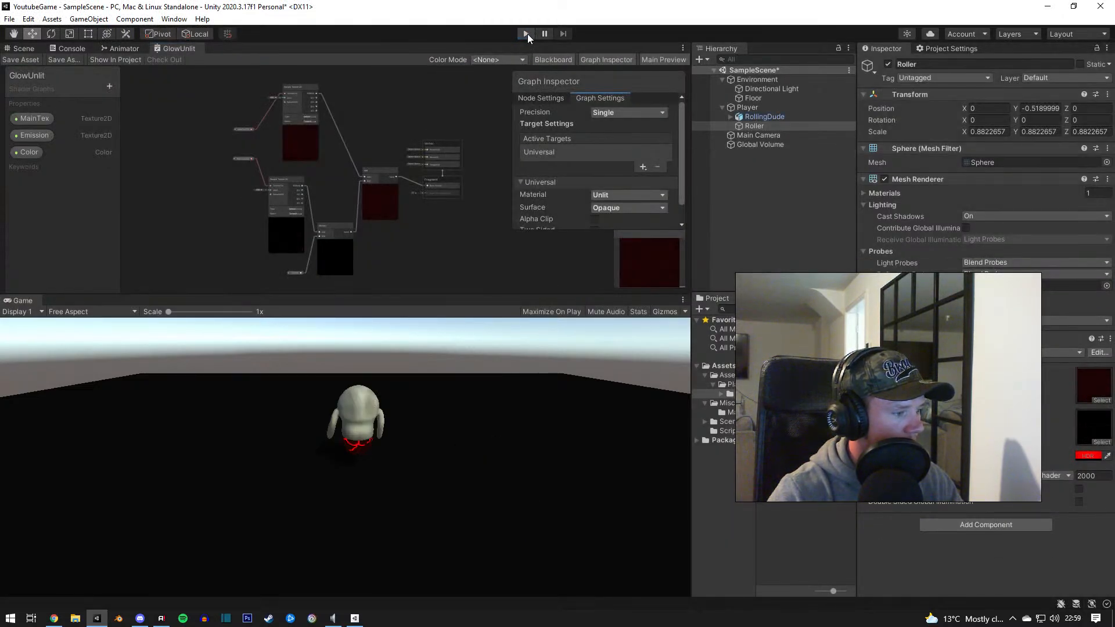
left_click(1100, 456)
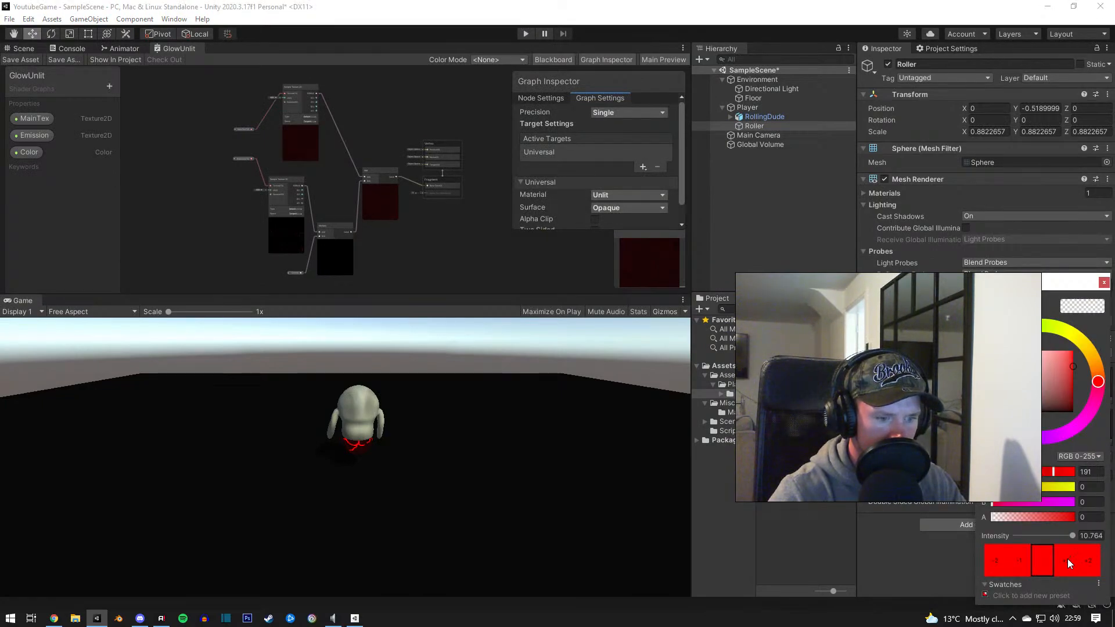
left_click_drag(1068, 533, 1098, 535)
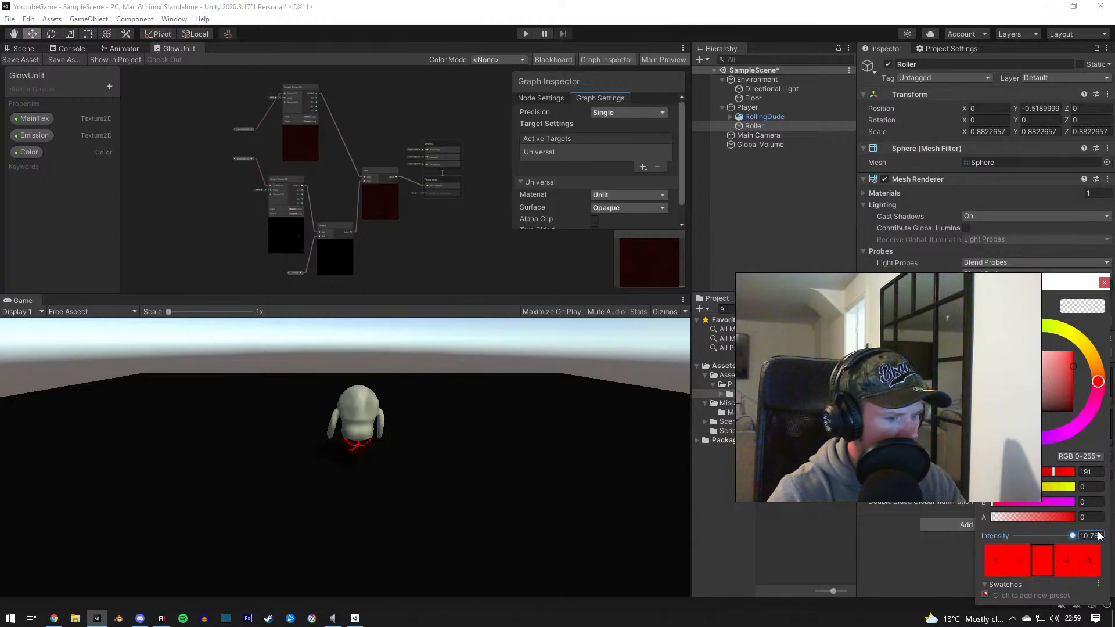
left_click(1099, 536)
type("7")
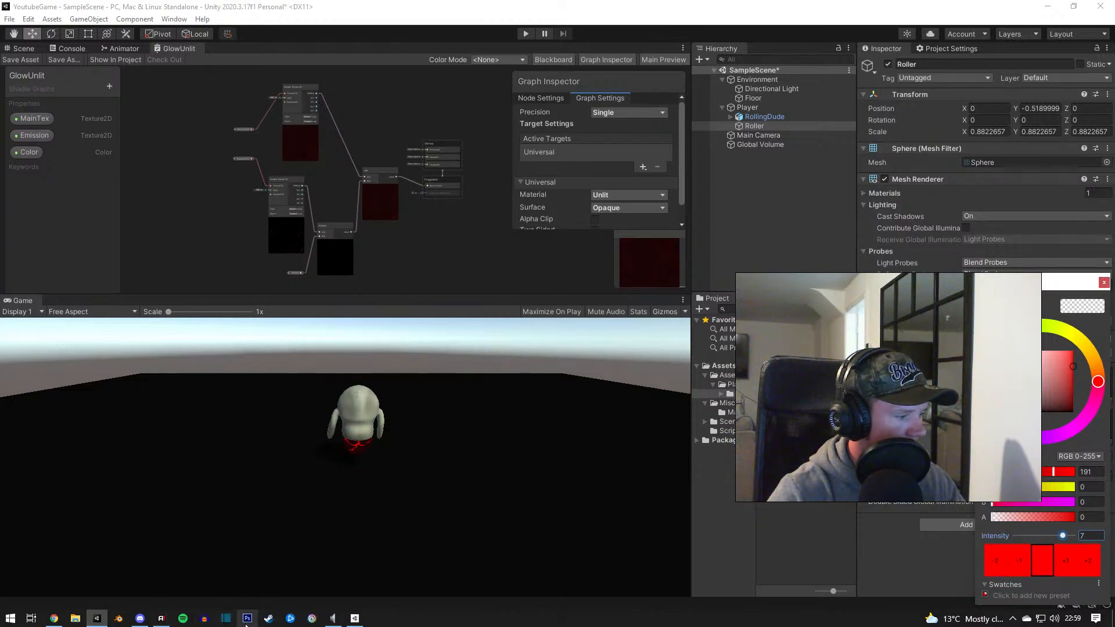
Step: Switch to Photoshop and open the recent file DemonOrb.psd
left_click(247, 618)
left_click(484, 388)
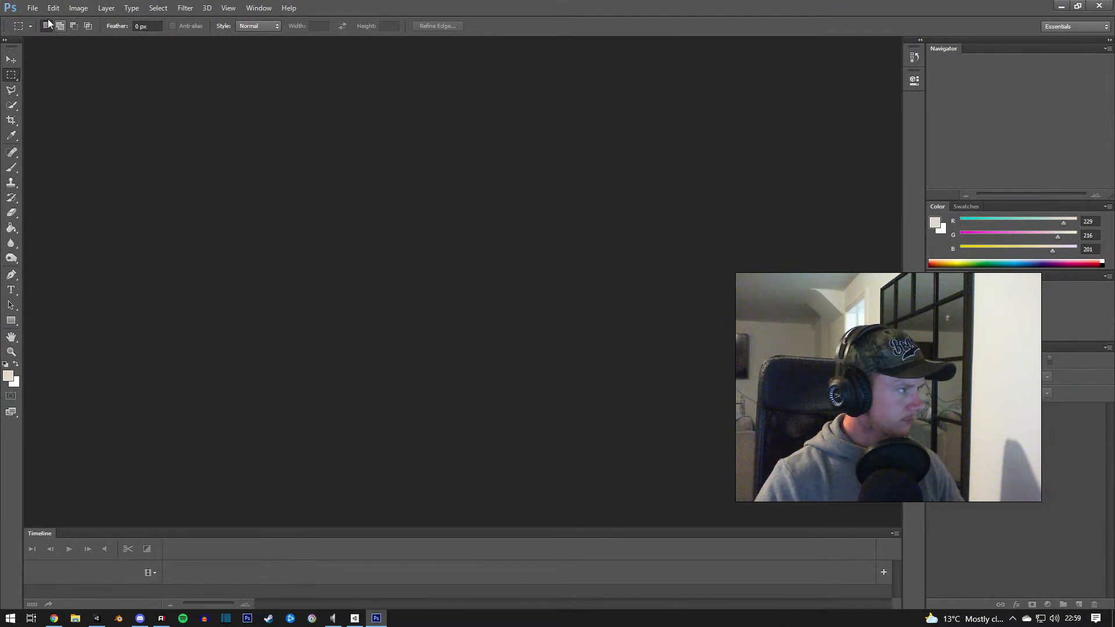
left_click(33, 8)
mouse_move(97, 87)
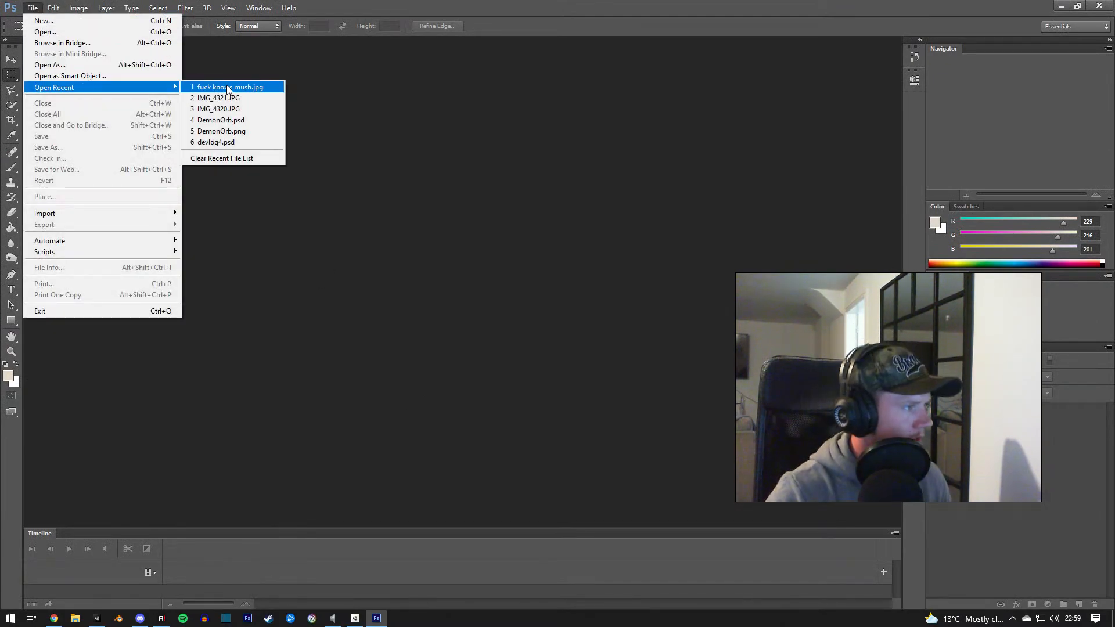
left_click(243, 123)
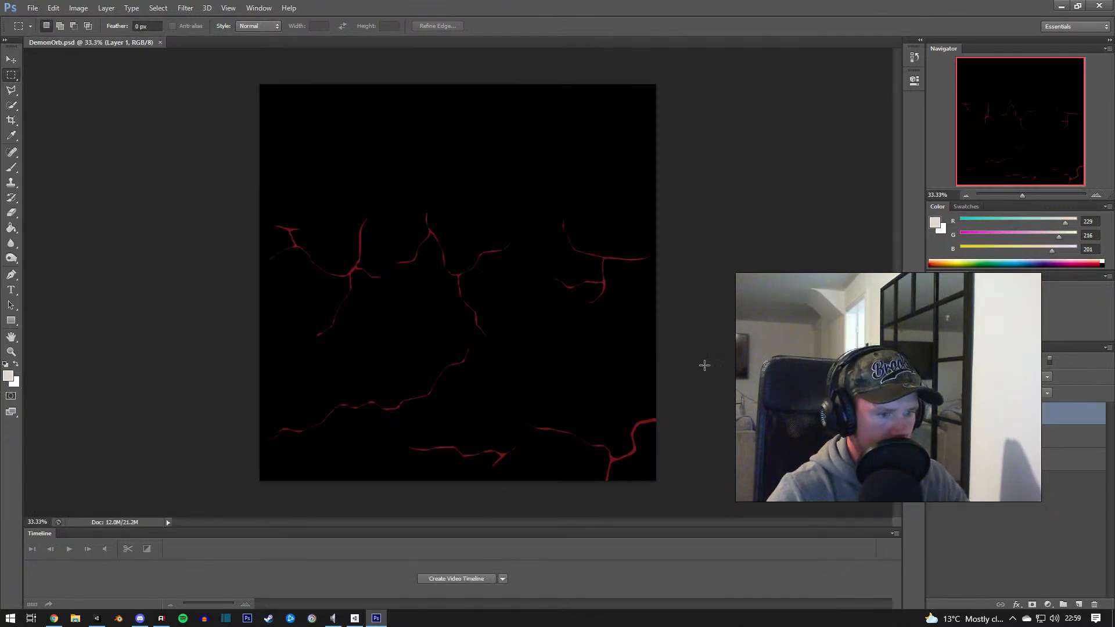
scroll(486, 382, "up", 3, "alt")
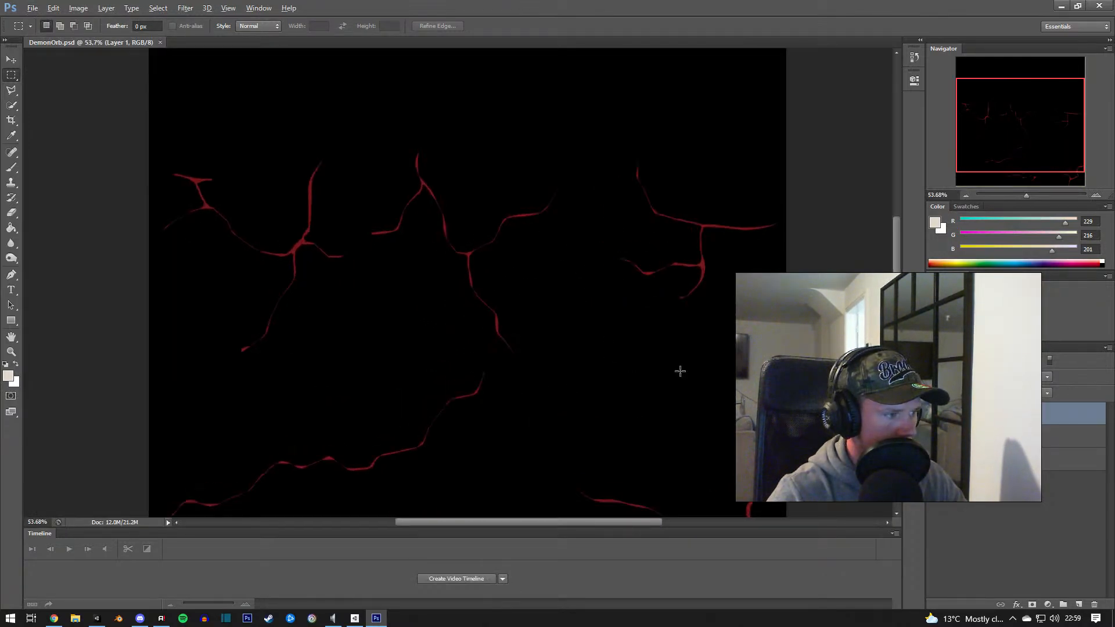
Step: Apply a white (ffffff) Color Overlay to the layer with the red cracks
double_click(1030, 418)
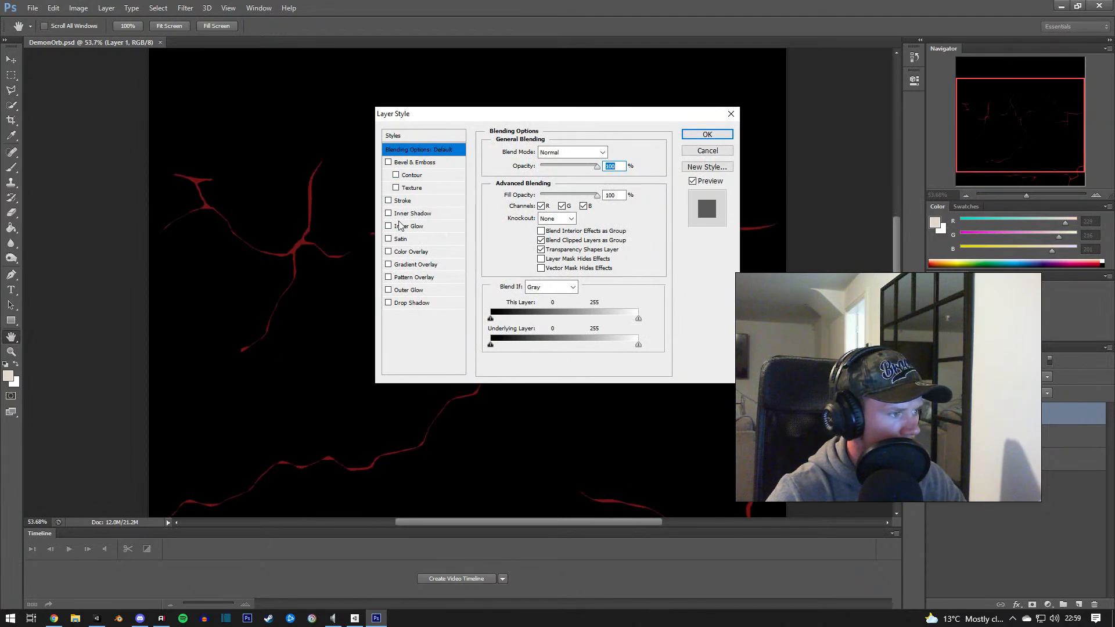
left_click(406, 251)
left_click(611, 155)
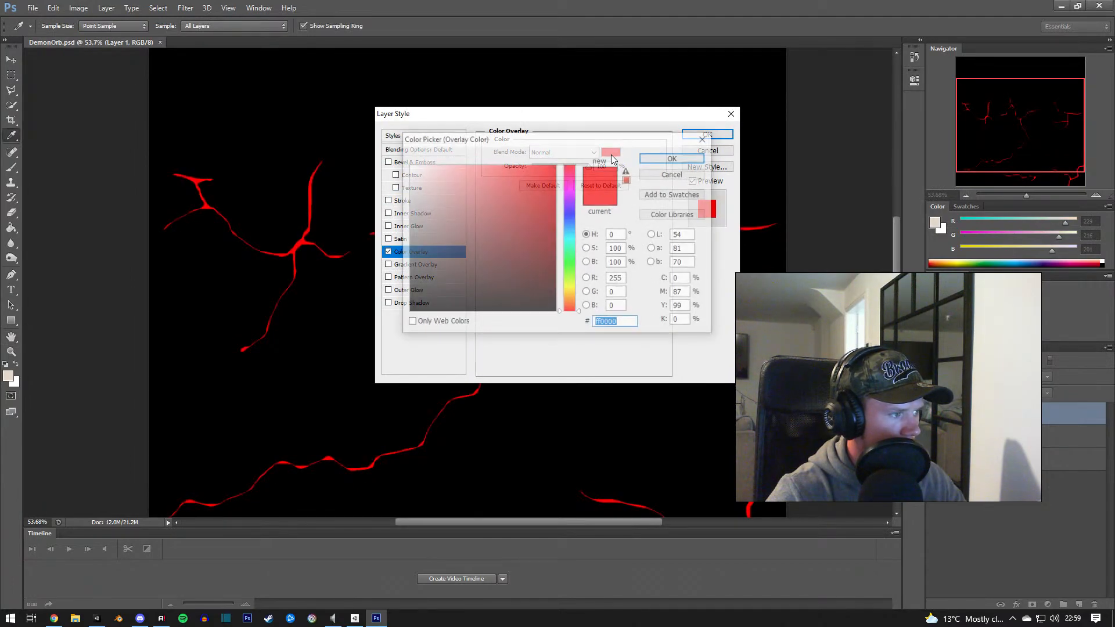
type("ffffff")
left_click(674, 157)
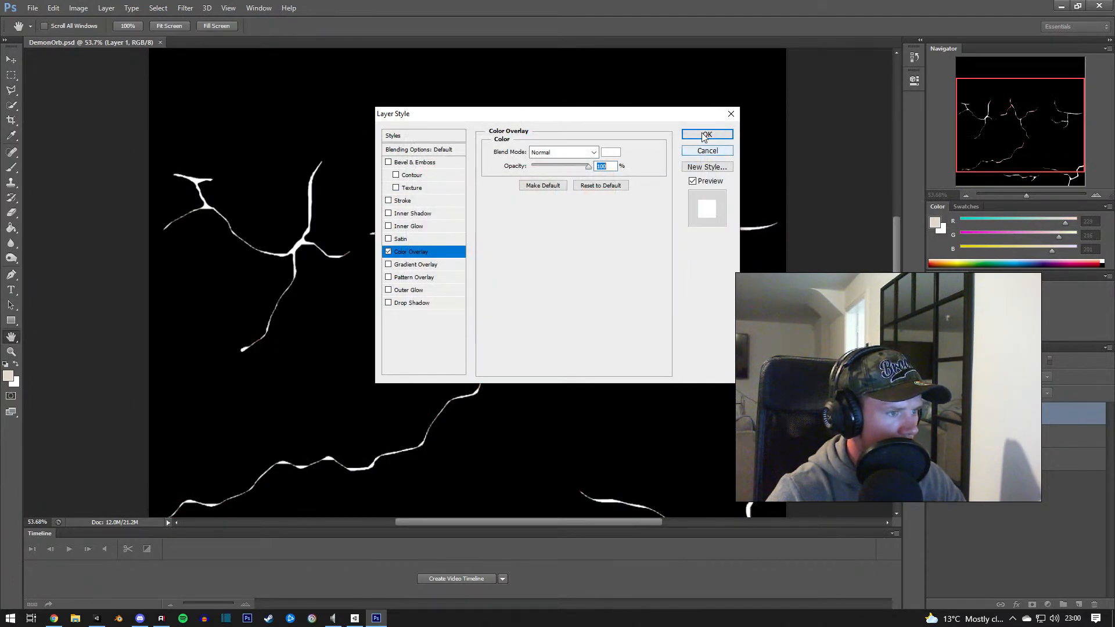
left_click(708, 134)
Step: Start saving the image under a new name and browse from Documents to the YoutubeGame project folder
left_click(34, 8)
left_click(52, 150)
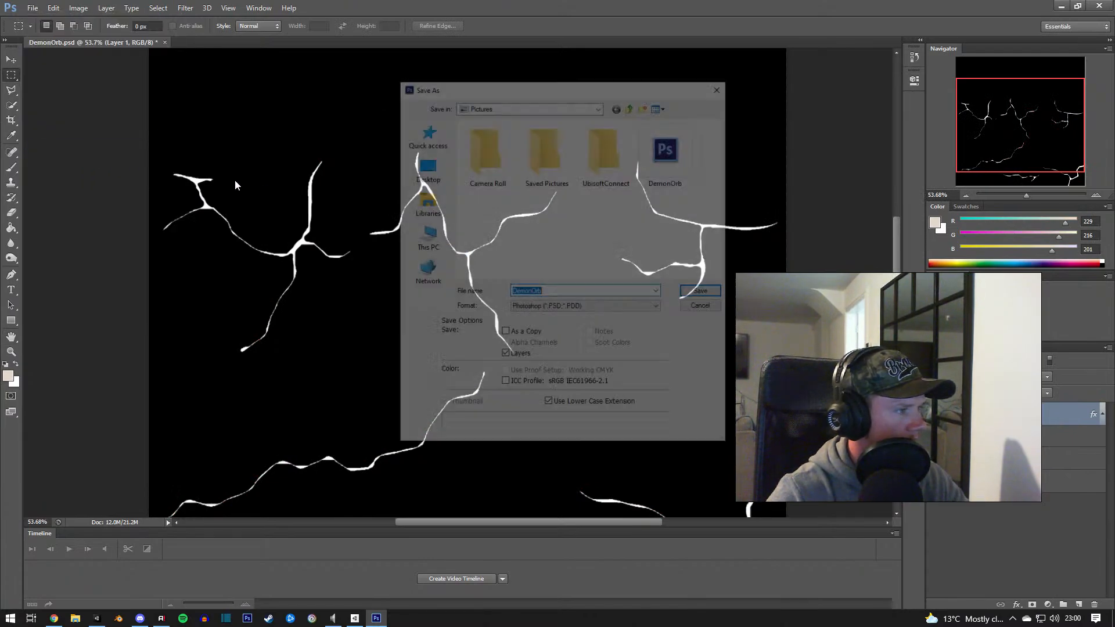
left_click(424, 203)
left_click(425, 170)
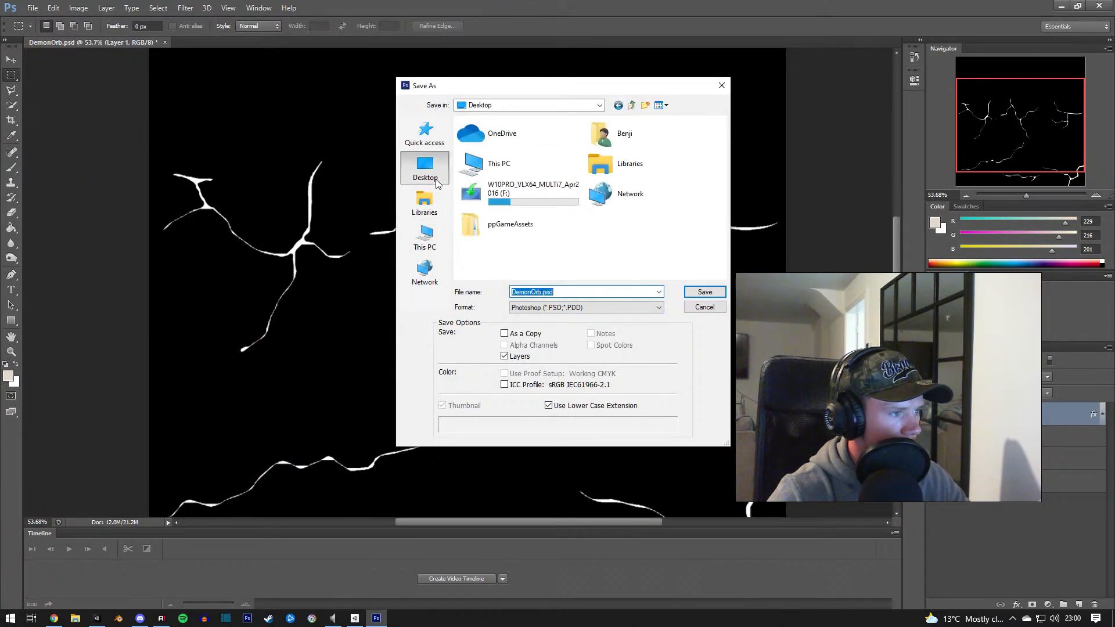
left_click(425, 238)
left_click(430, 202)
left_click(426, 235)
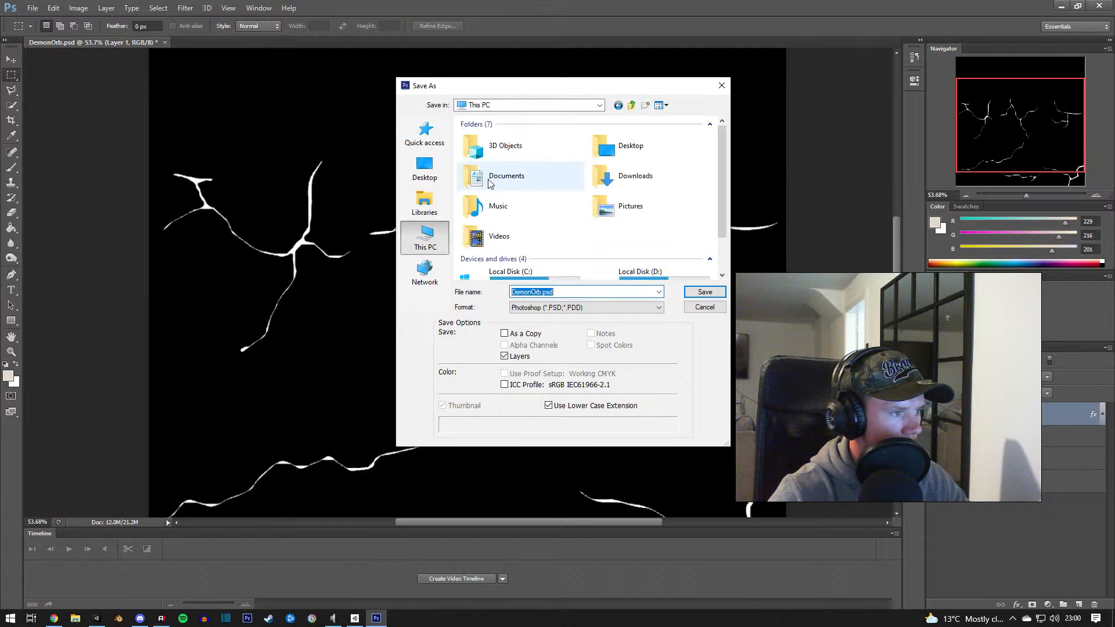
double_click(494, 176)
double_click(508, 179)
left_click(498, 150)
double_click(495, 137)
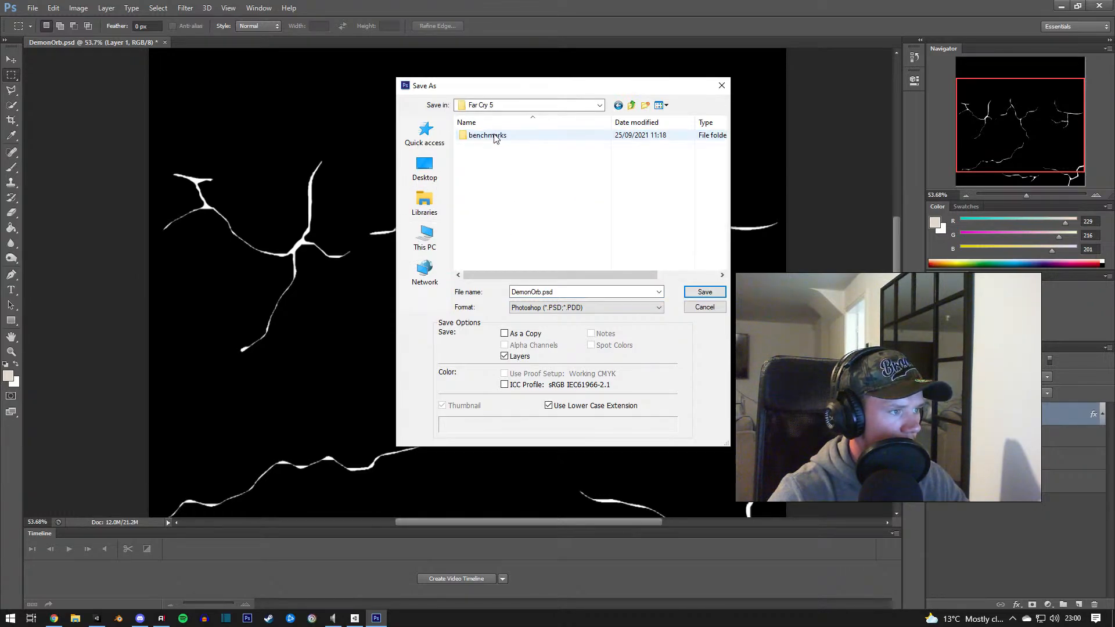
left_click(631, 106)
double_click(494, 147)
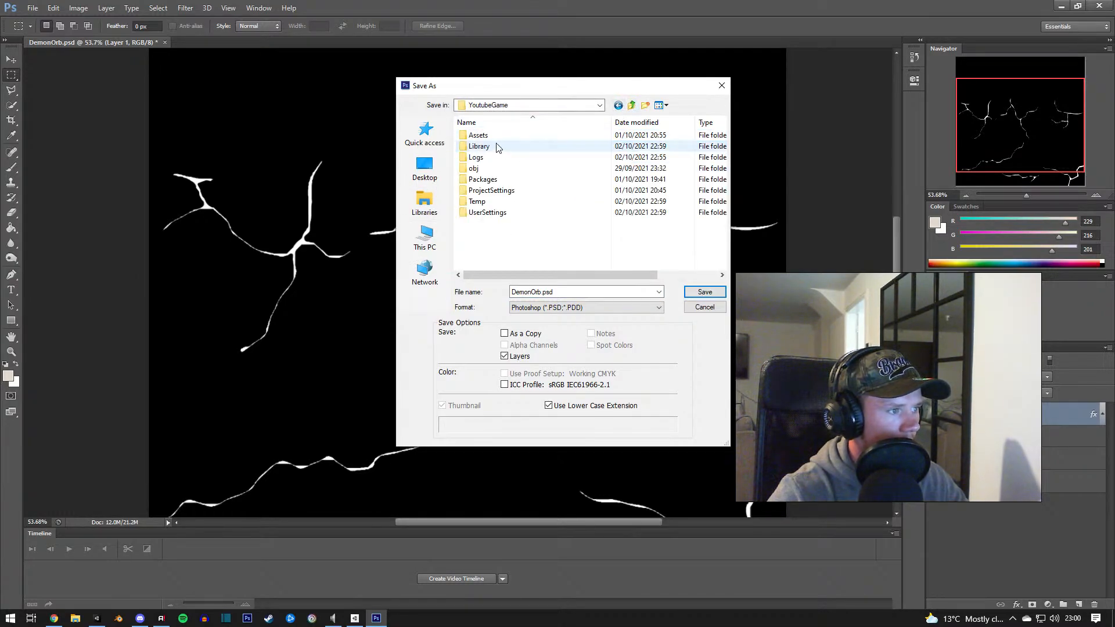
Step: Choose the player's Materials folder inside the project's Assets as the save location
double_click(482, 135)
double_click(482, 136)
double_click(482, 136)
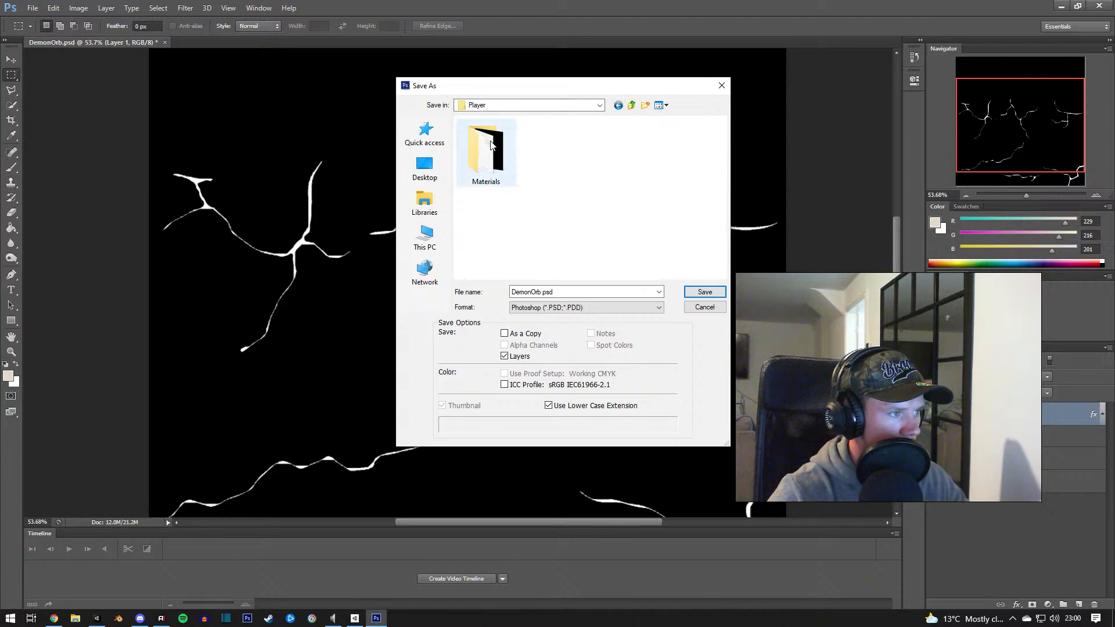
double_click(485, 151)
Step: Save the image as PNG over the existing DemonOrbGlow file, with smallest compression and no interlacing
left_click(583, 307)
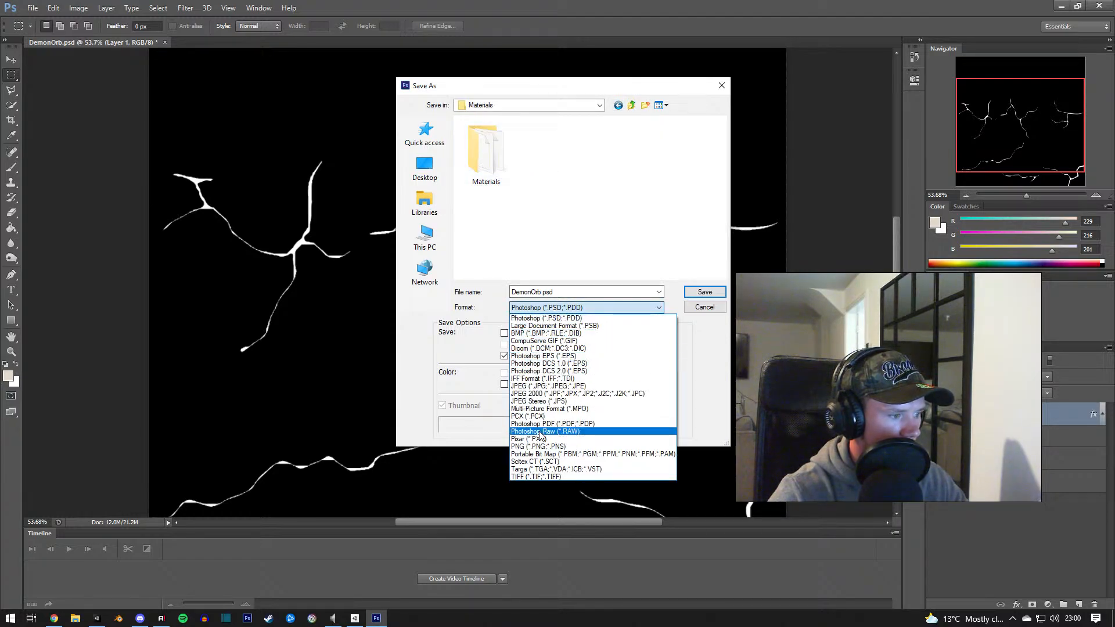
left_click(537, 386)
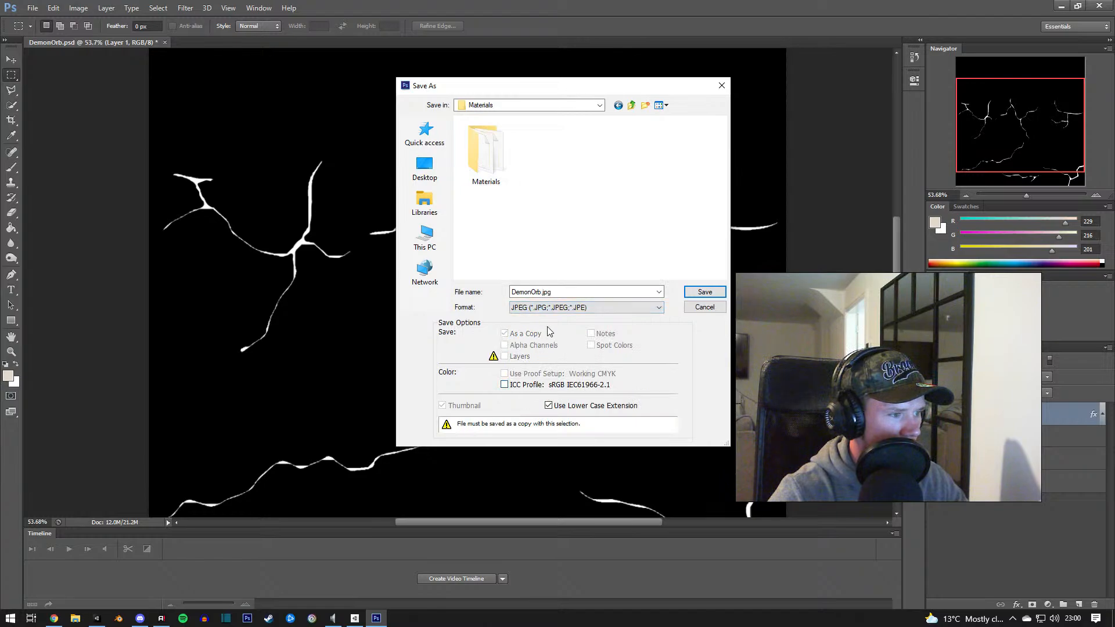
left_click(584, 307)
left_click(549, 446)
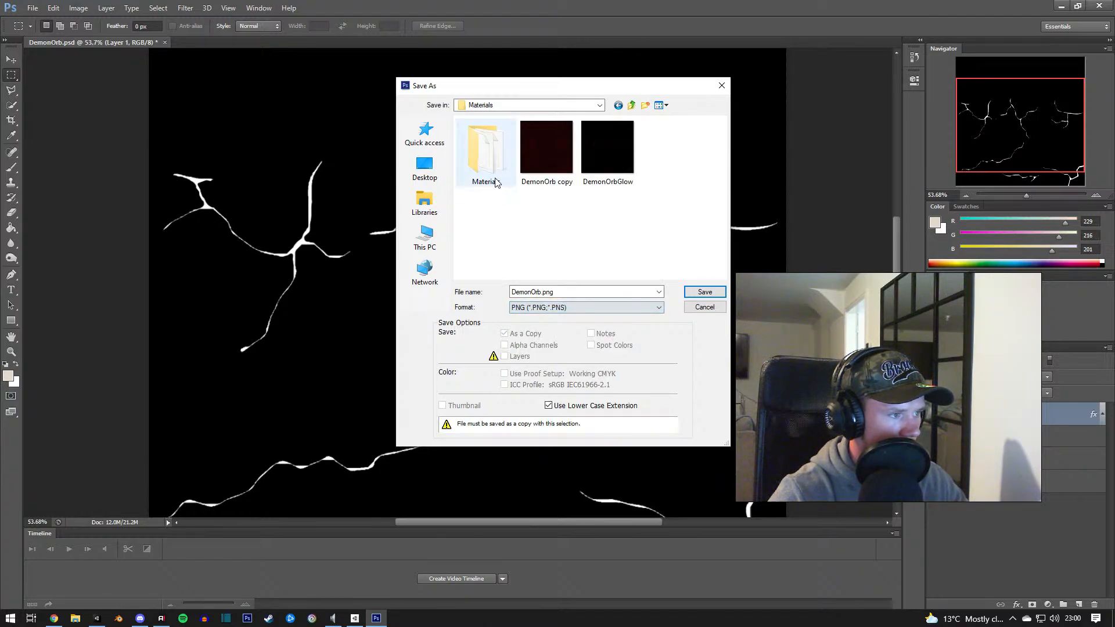
double_click(610, 142)
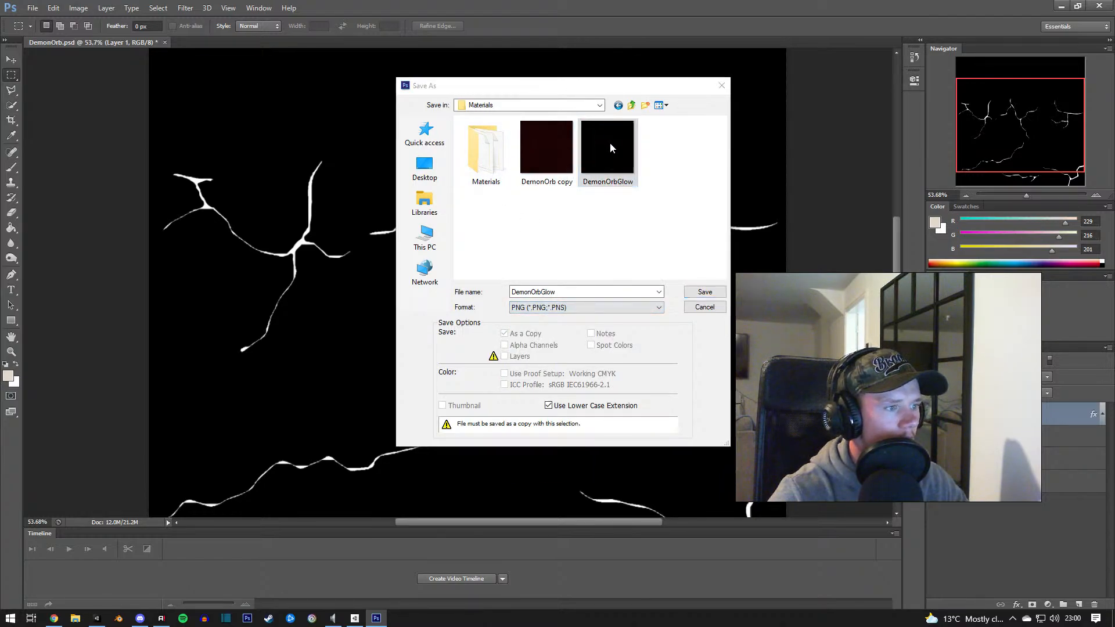
left_click(542, 235)
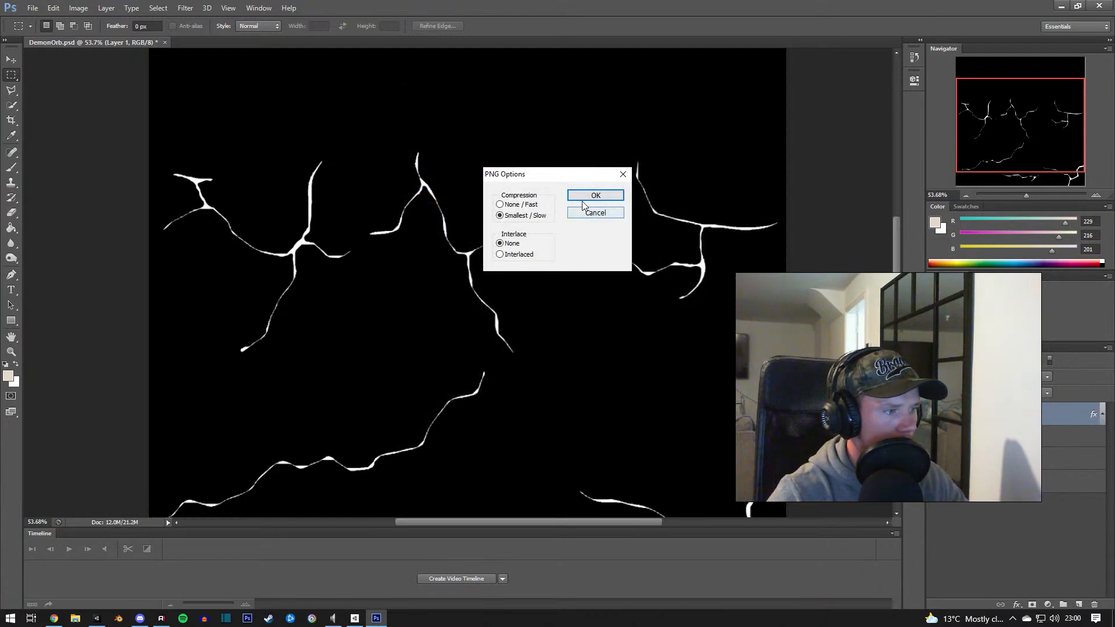
left_click(583, 199)
Step: Switch back to Unity and check the updated Demon Orb Glow texture and the GlowUnlit graph's texture and Multiply nodes
key("alt+Tab")
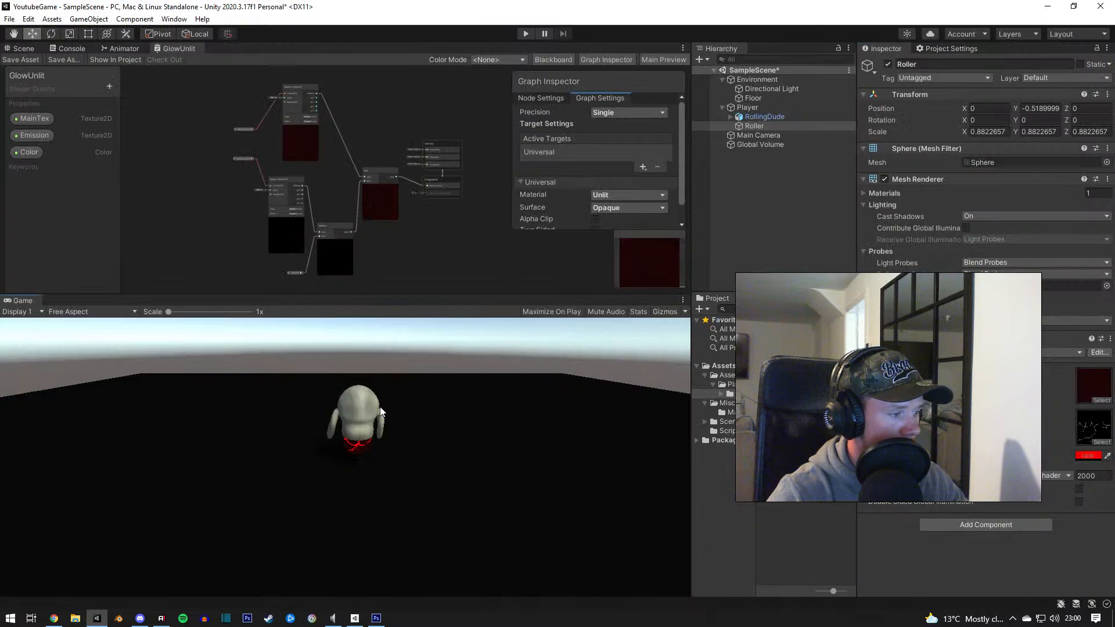
left_click(862, 415)
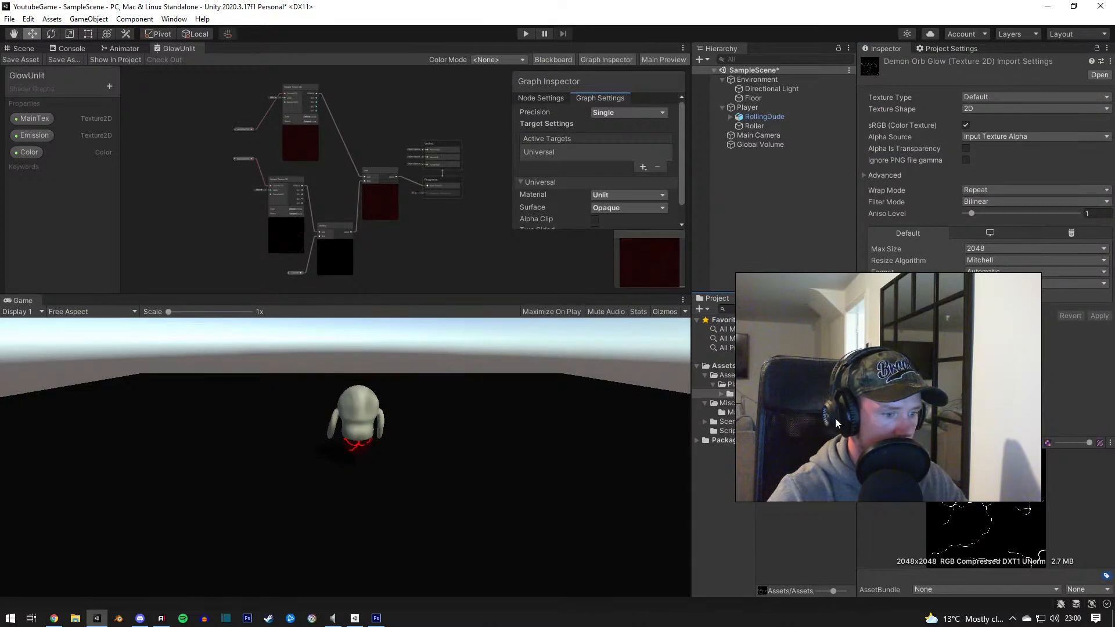
left_click(767, 110)
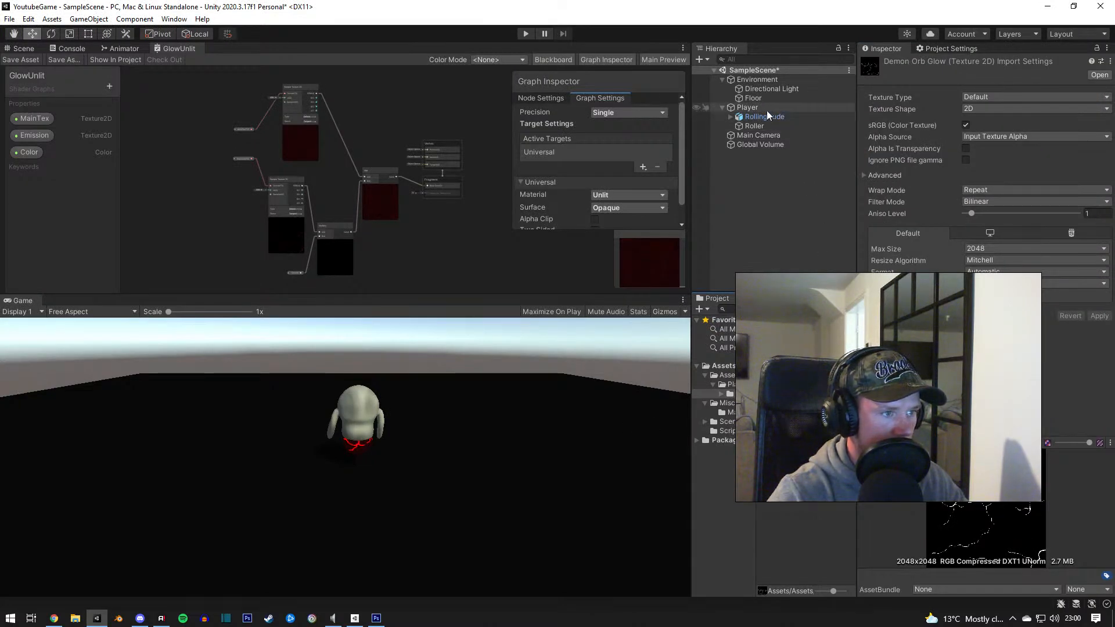
scroll(456, 182, "up", 5)
middle_click_drag(339, 218, 429, 178)
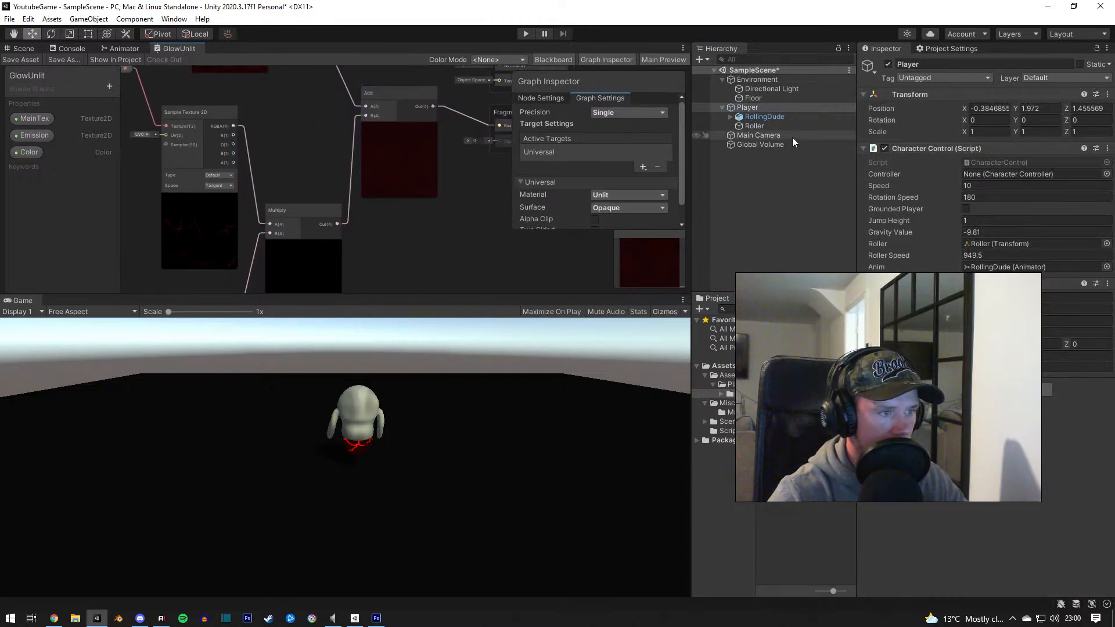
Step: Set the Roller material's HDR color intensity to 10
left_click(755, 126)
left_click(1088, 454)
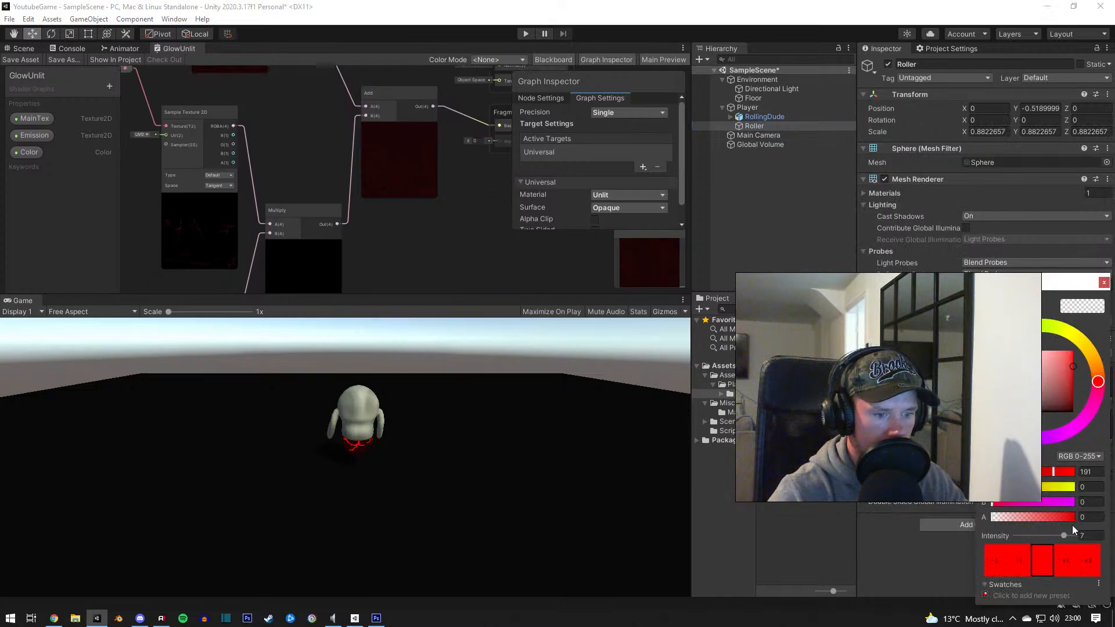
mouse_move(1064, 535)
left_mouse_down()
mouse_move(971, 539)
mouse_move(1073, 536)
left_mouse_up()
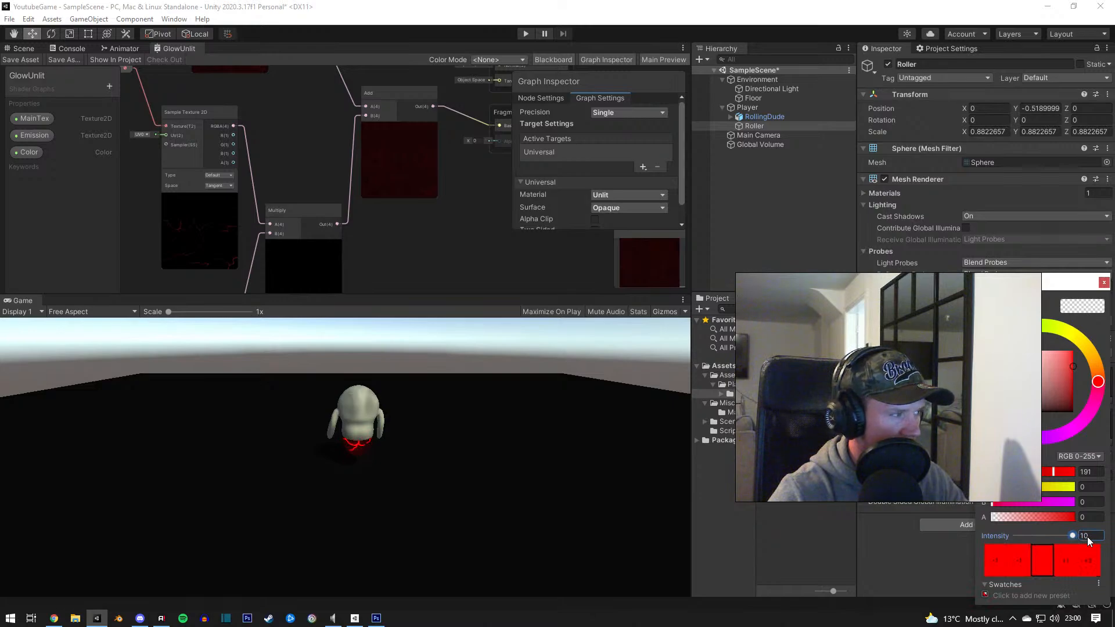
left_click(833, 558)
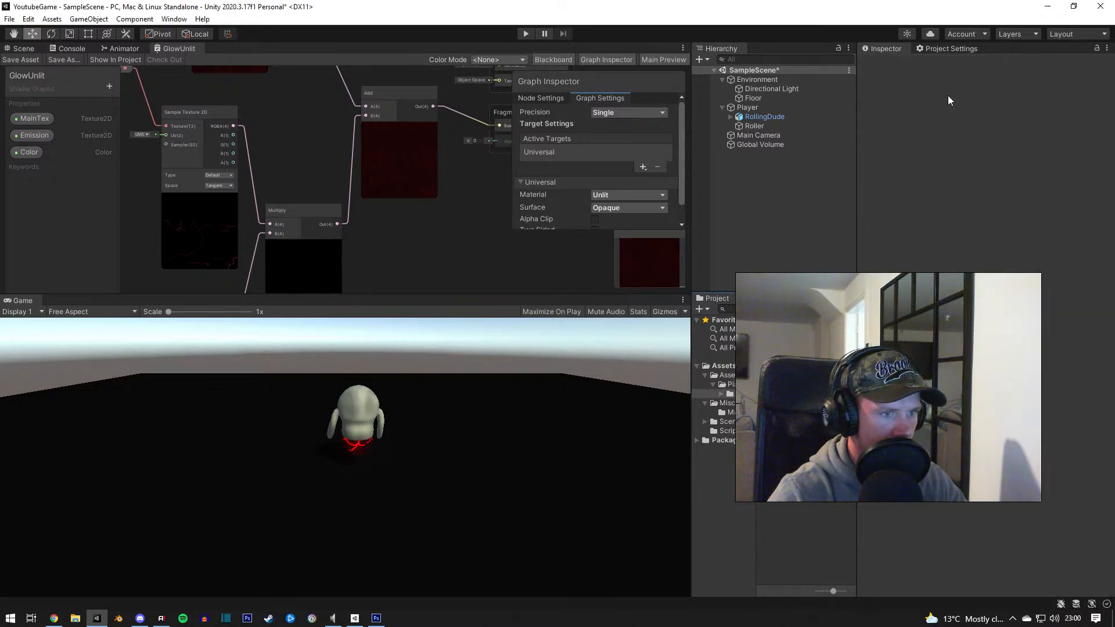
Step: Reselect UniversalRenderPipelineAsset as the Scriptable Render Pipeline in the Graphics settings and inspect the ball's glowing cracks in the game view
left_click(947, 49)
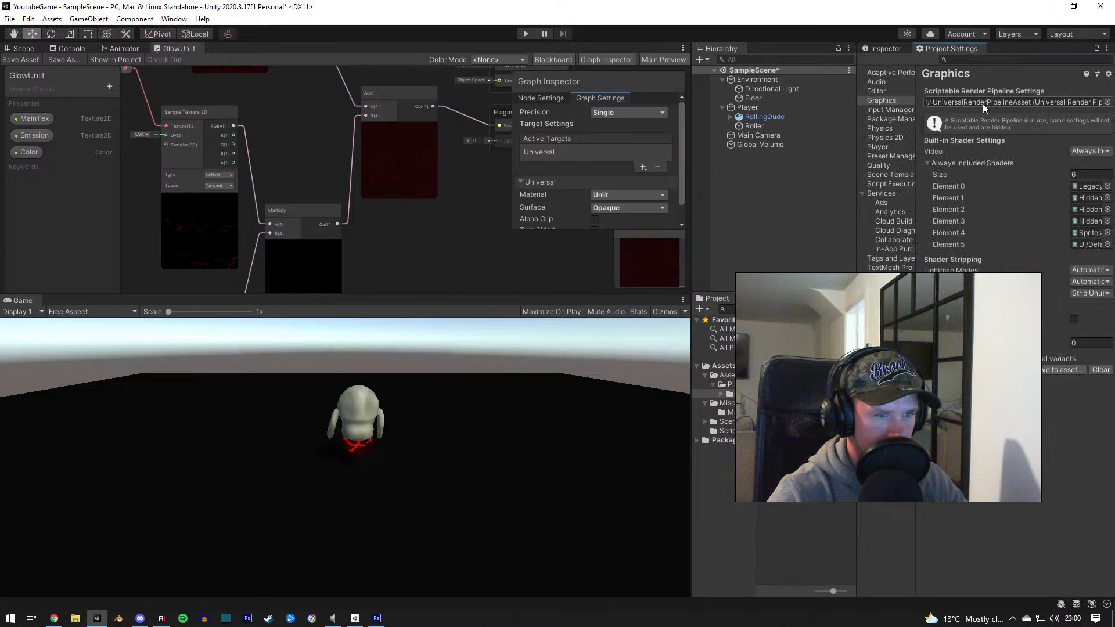
left_click(1108, 103)
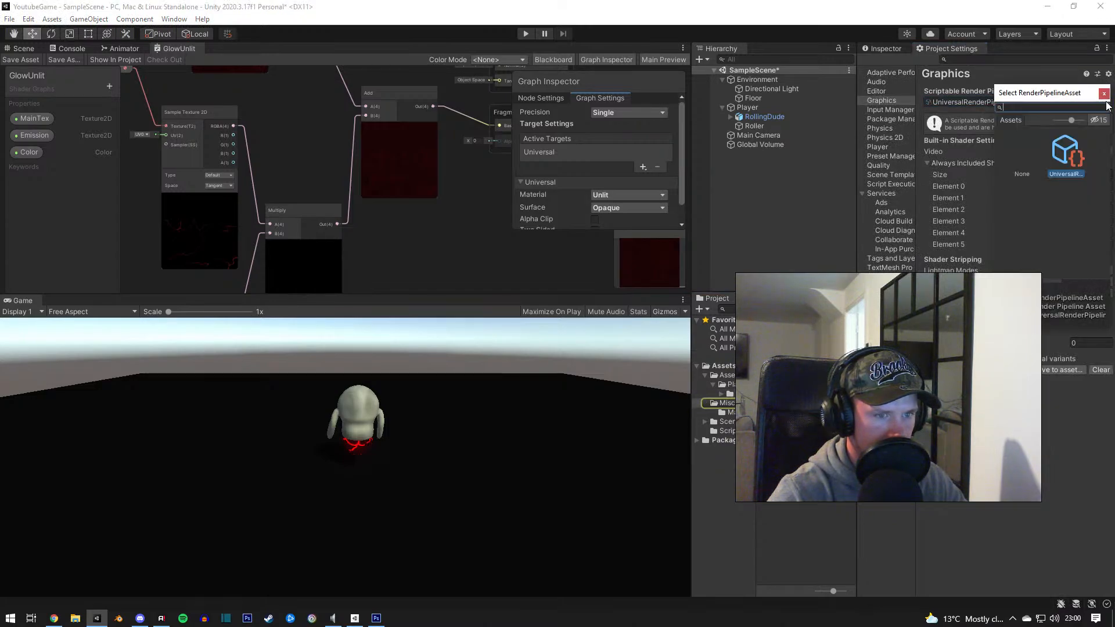
double_click(1079, 156)
scroll(363, 442, "up", 3)
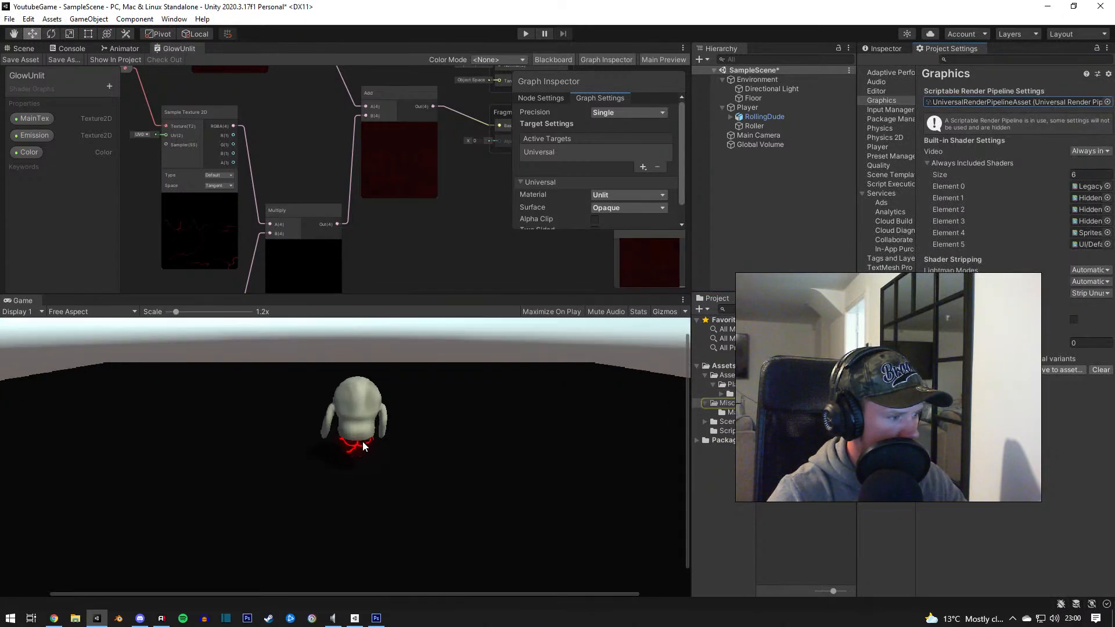
scroll(363, 443, "down", 2)
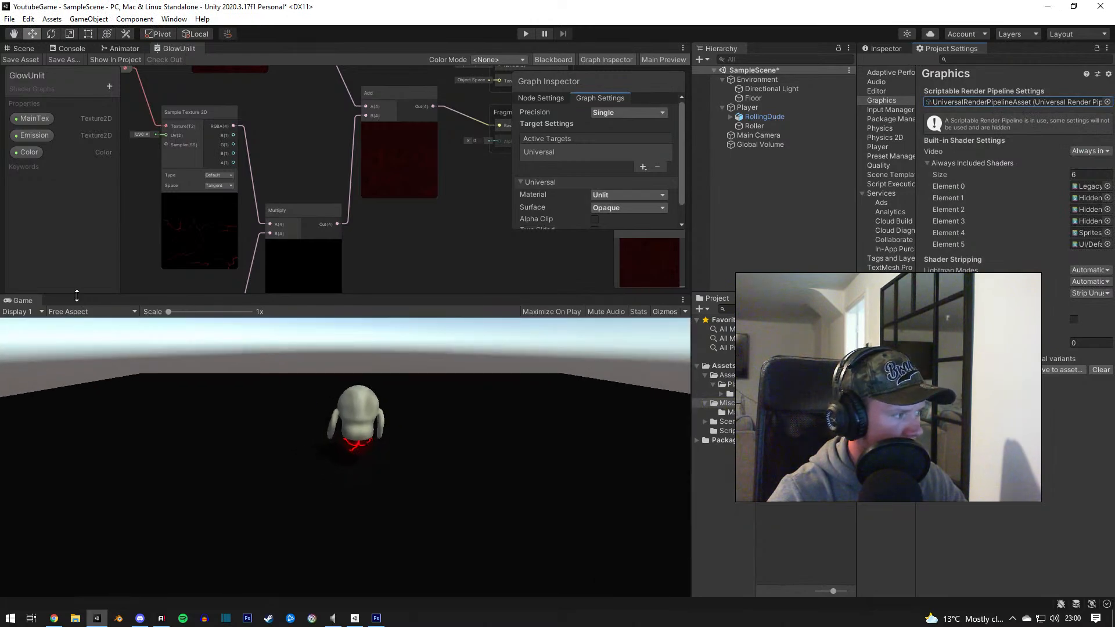
scroll(298, 437, "up", 4)
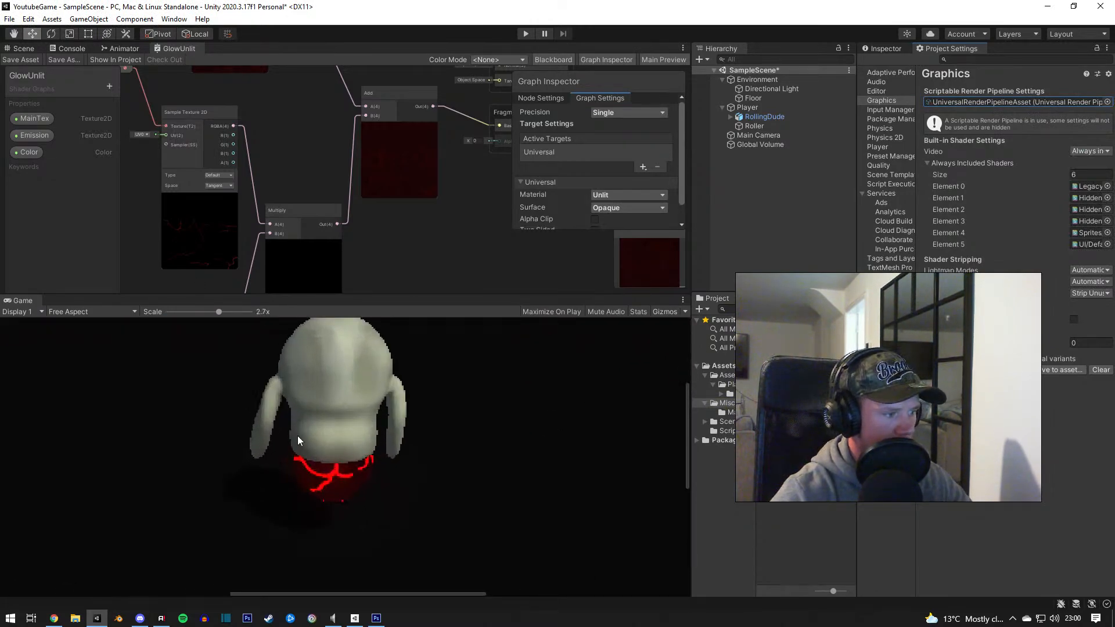
Step: Play the scene and roll the character around in all directions to examine the ball's glowing cracks, and stop playing
left_click(526, 33)
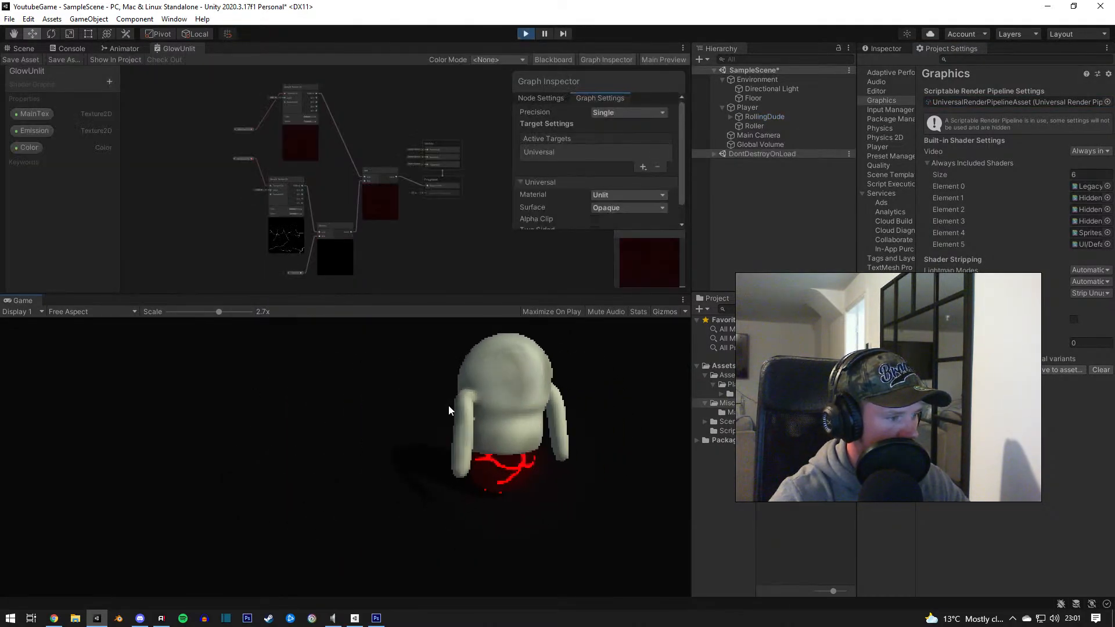
key("d")
key("s")
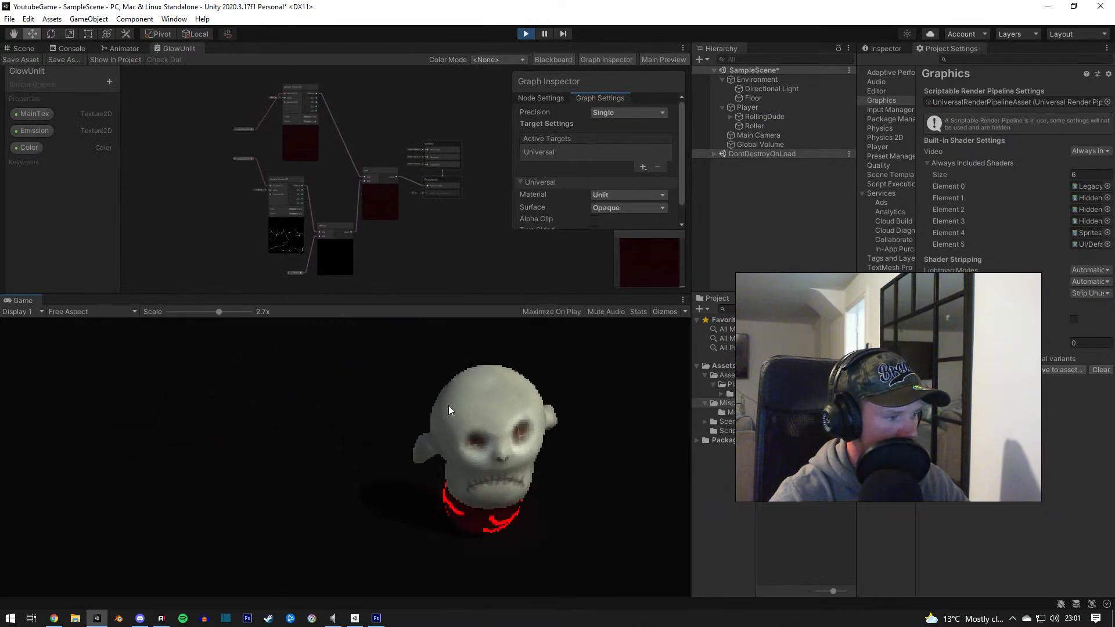
key("a")
key("w")
key("s")
key("d")
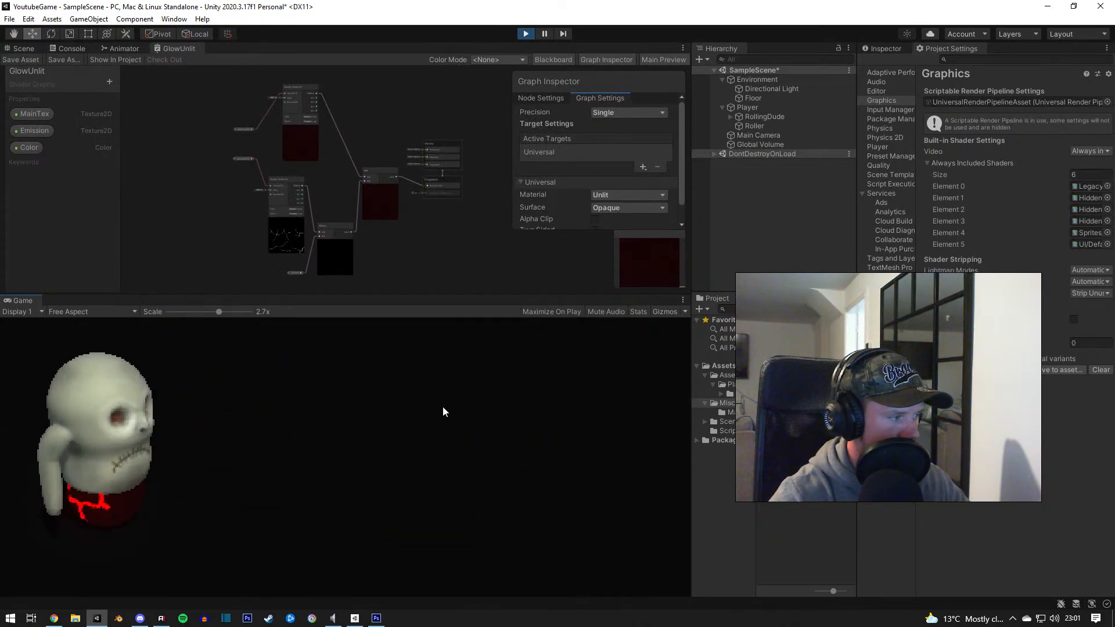
key("w")
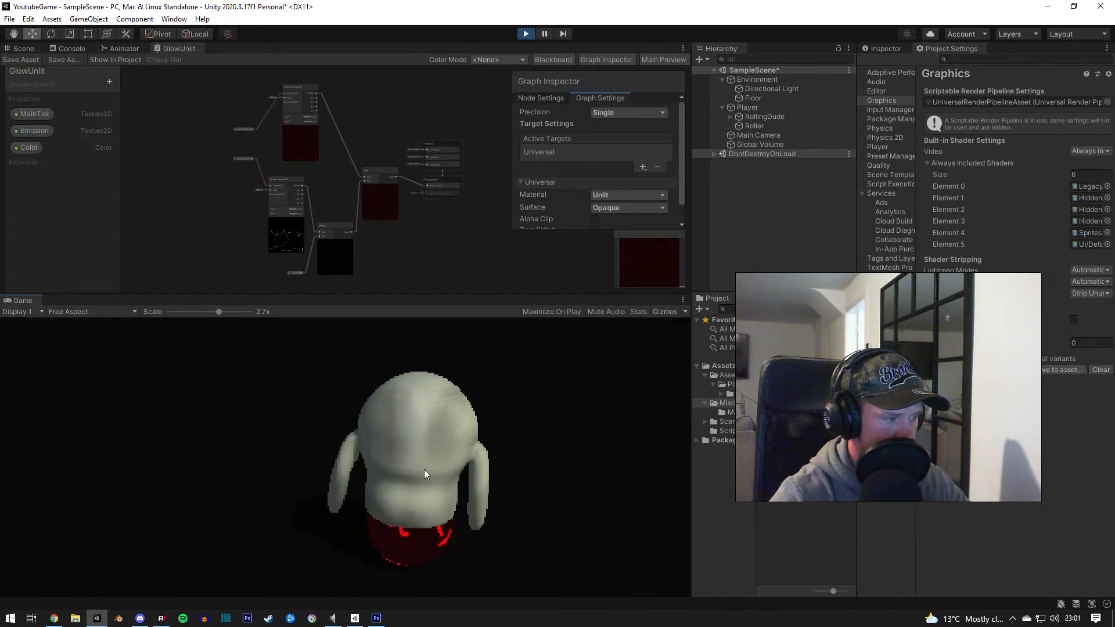
key("a")
key("s")
key("w")
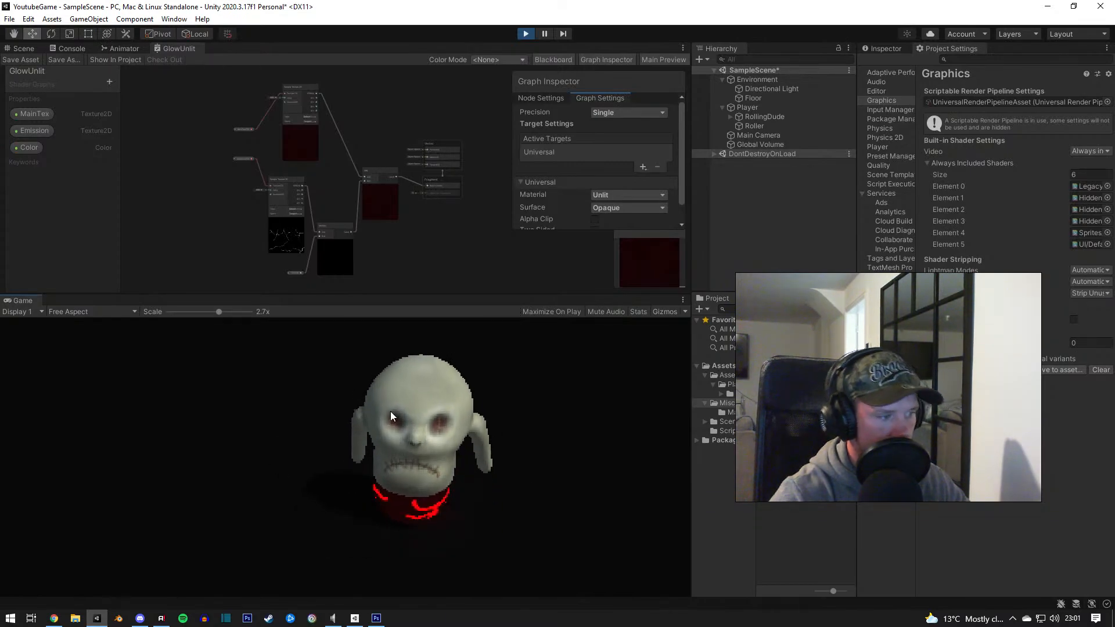
key("a")
key("d")
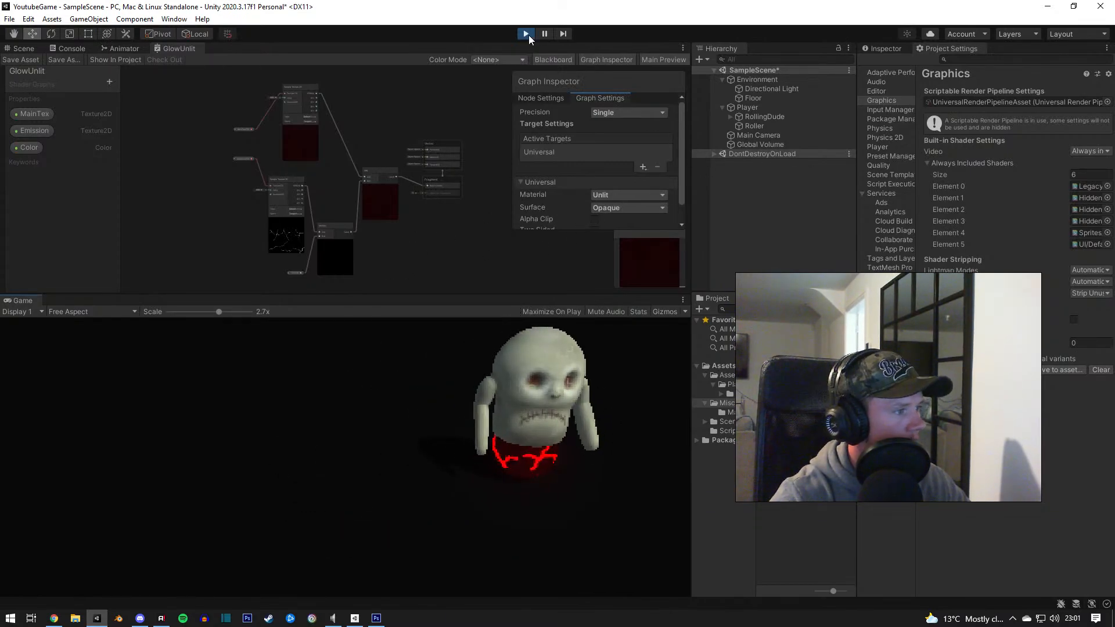
left_click(527, 33)
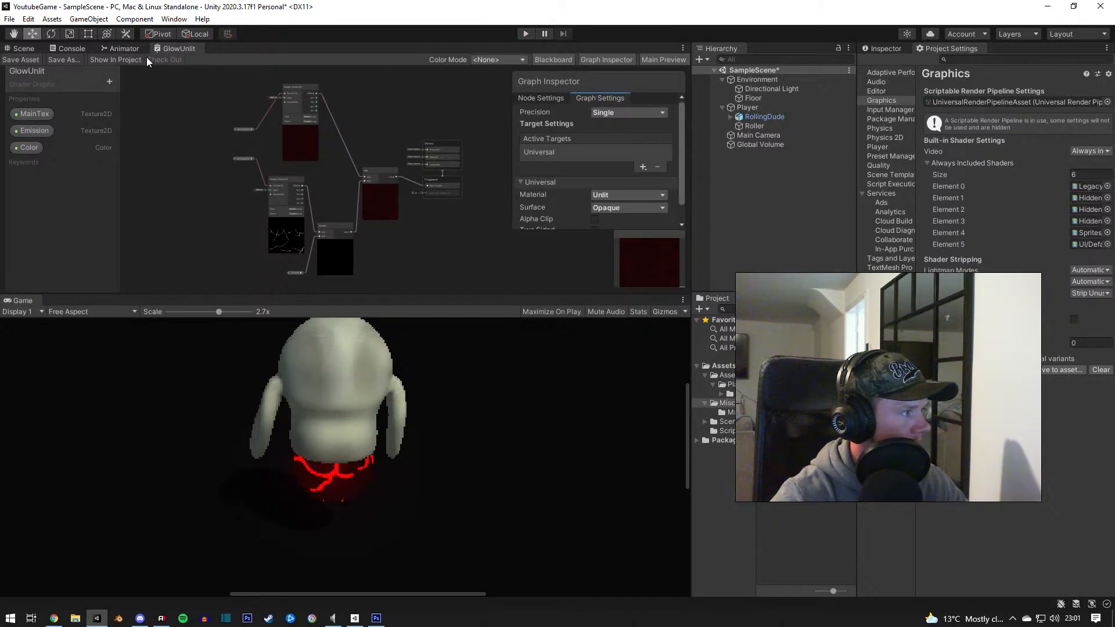
Step: Try the Glow Unlit material's HDR color intensity at -10, and set it to 1.4
left_click(124, 57)
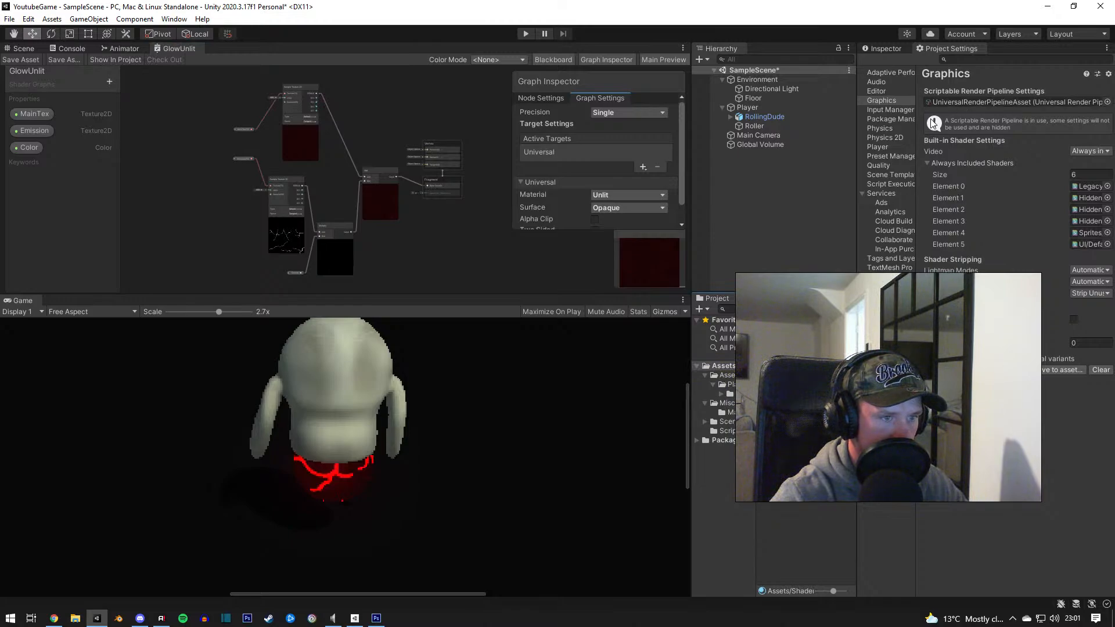
left_click(891, 51)
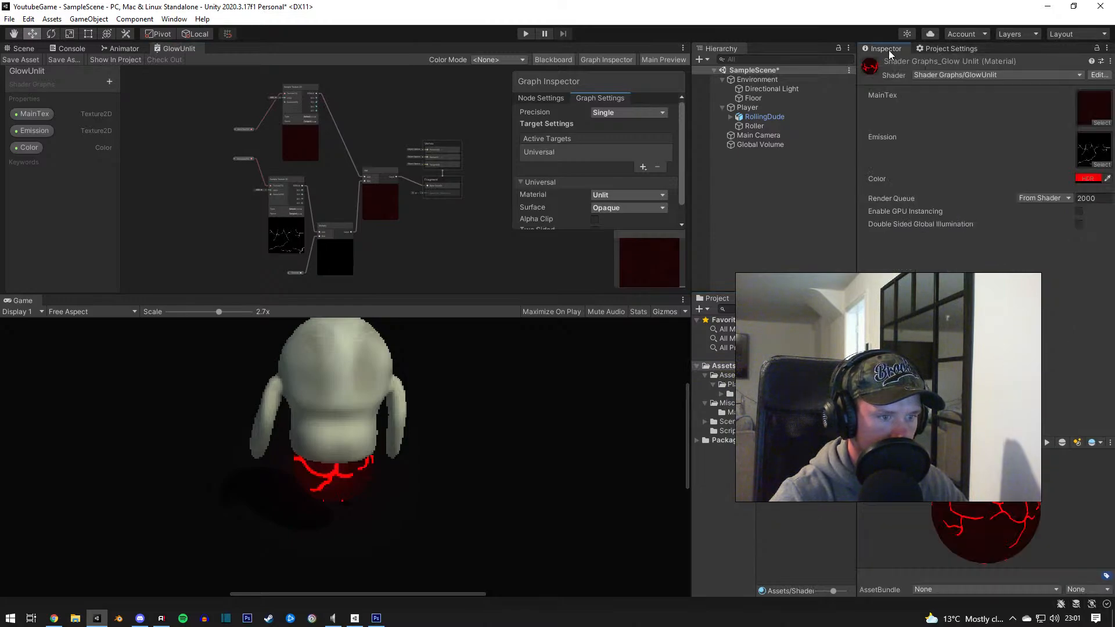
left_click(1087, 178)
left_click_drag(1074, 425, 1043, 426)
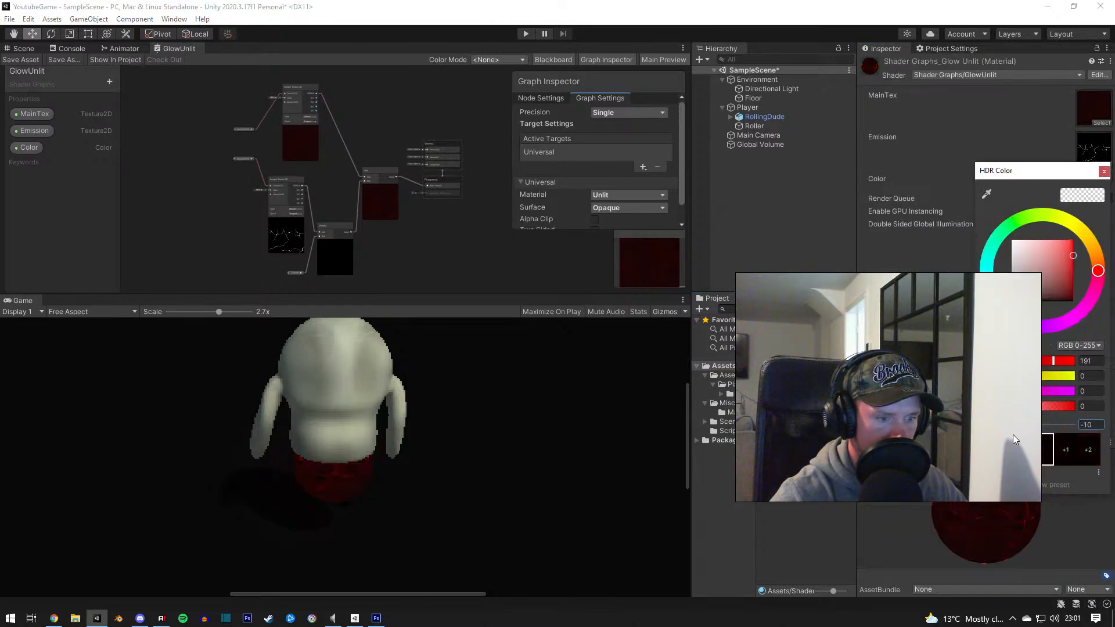
left_click_drag(1113, 432, 1048, 449)
left_click(936, 362)
left_click(786, 456)
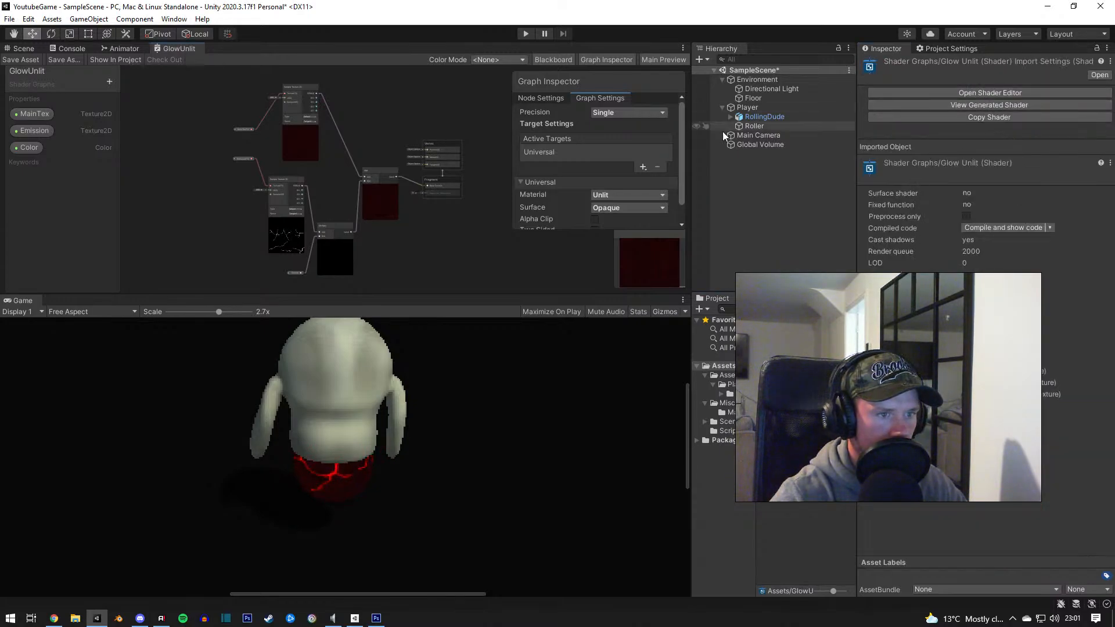
Step: Add an extra Sample Texture 2D node with the glow texture from the project assets to the GlowUnlit graph, and delete it
scroll(330, 251, "up", 5)
scroll(330, 251, "down", 5)
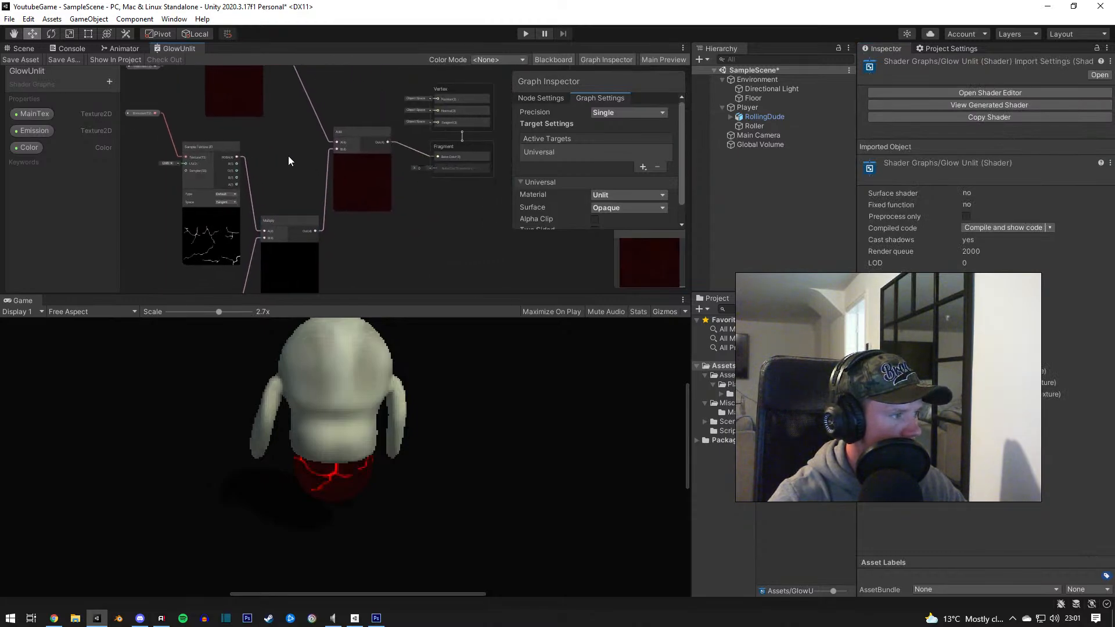
middle_click_drag(275, 172, 399, 102)
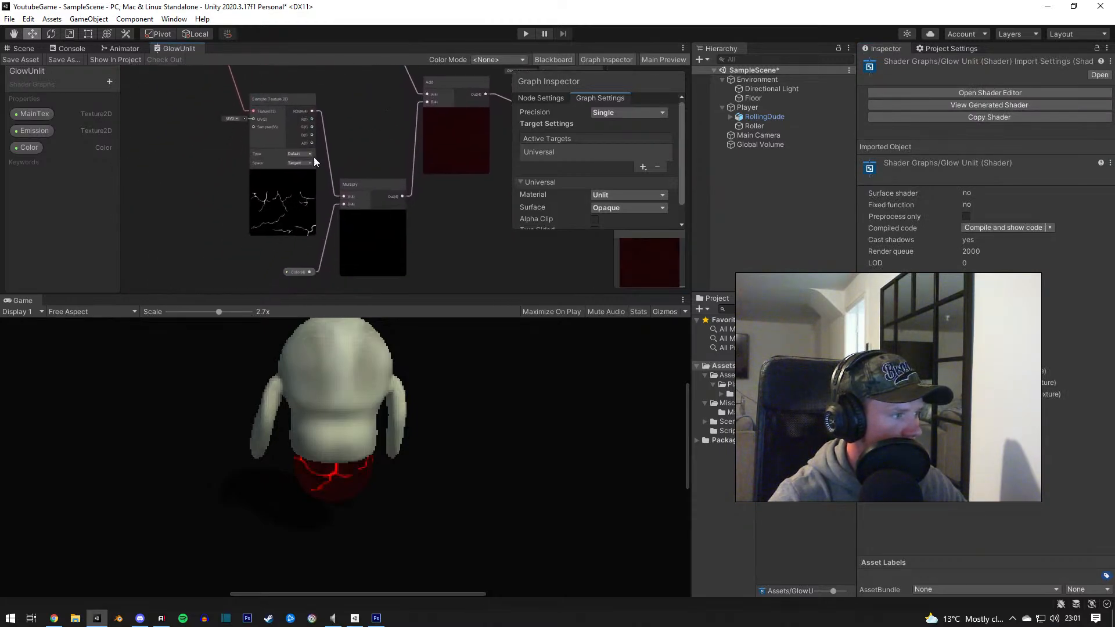
left_click(743, 384)
double_click(783, 364)
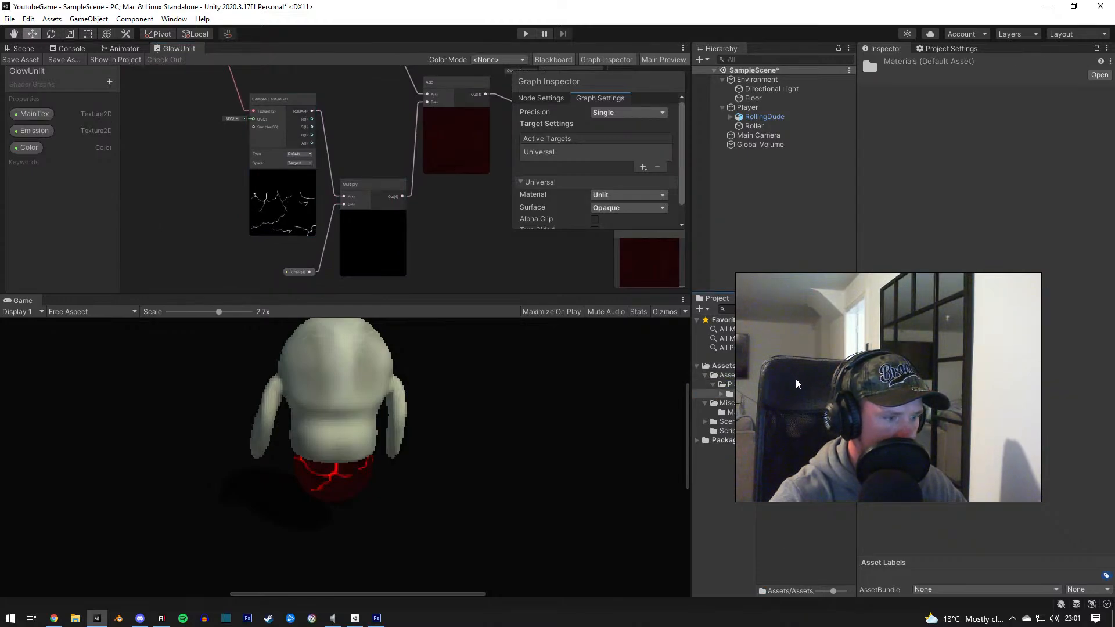
left_click_drag(795, 380, 335, 151)
right_click(337, 144)
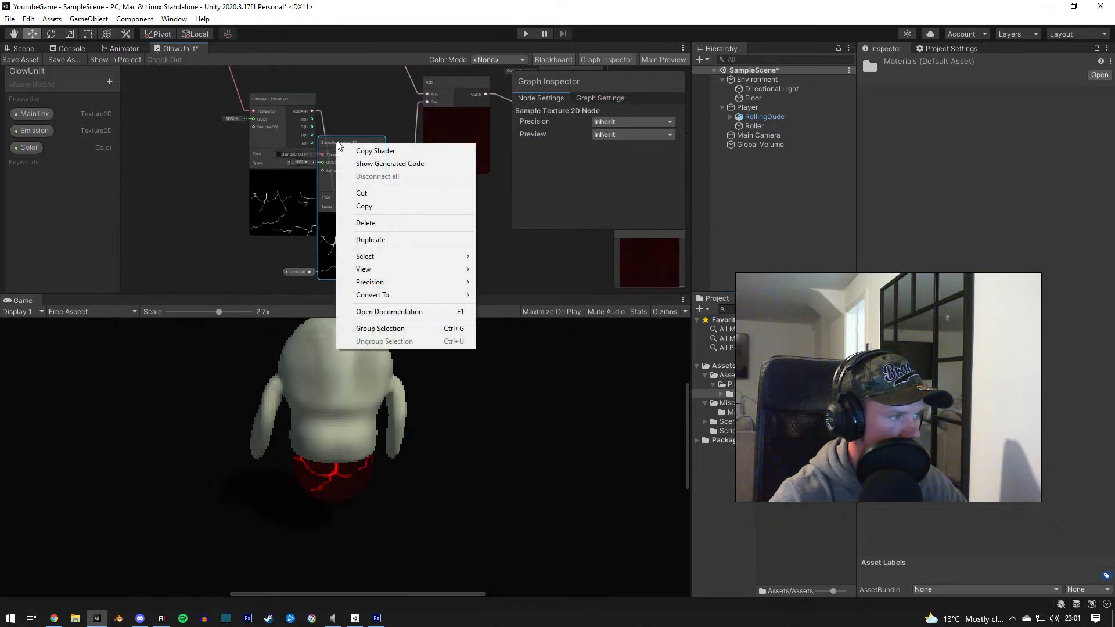
left_click(366, 223)
left_click_drag(366, 184, 372, 213)
Step: Examine the node settings of the emission's Sample Texture 2D node and the Emission property in the GlowUnlit graph
middle_click_drag(296, 181, 309, 144)
left_click(341, 136)
left_click(313, 131)
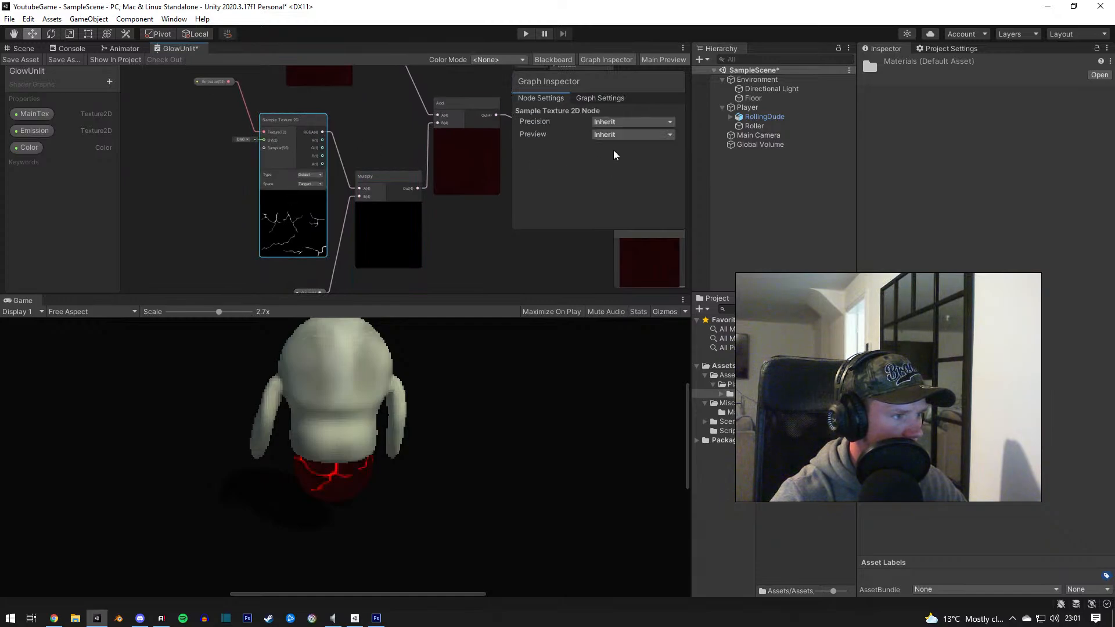
left_click(293, 194)
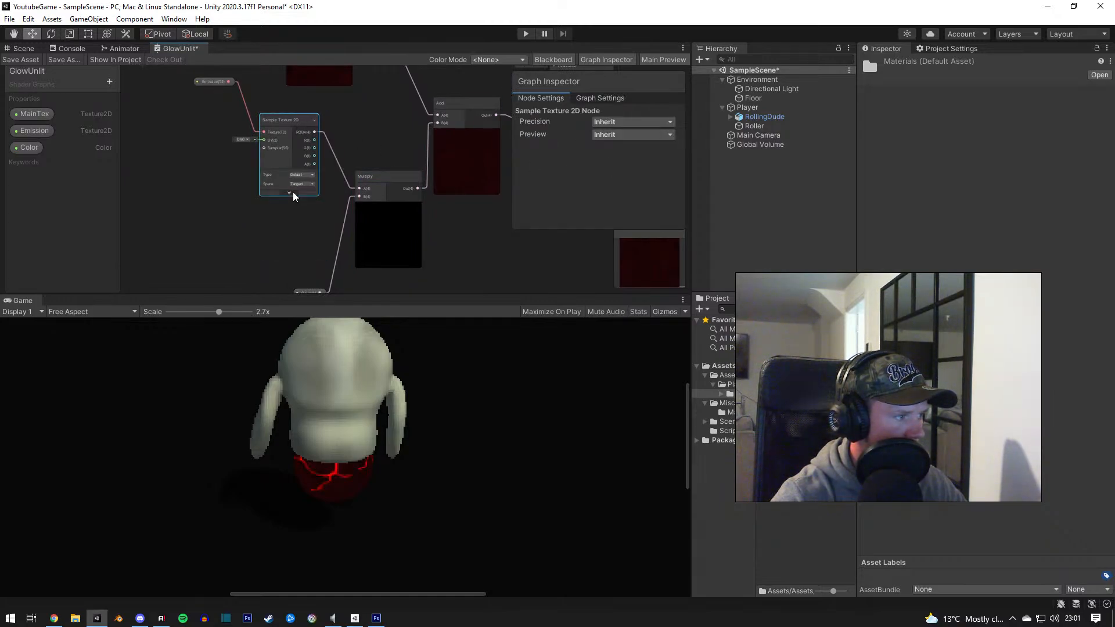
left_click(293, 194)
left_click(240, 142)
left_click(219, 83)
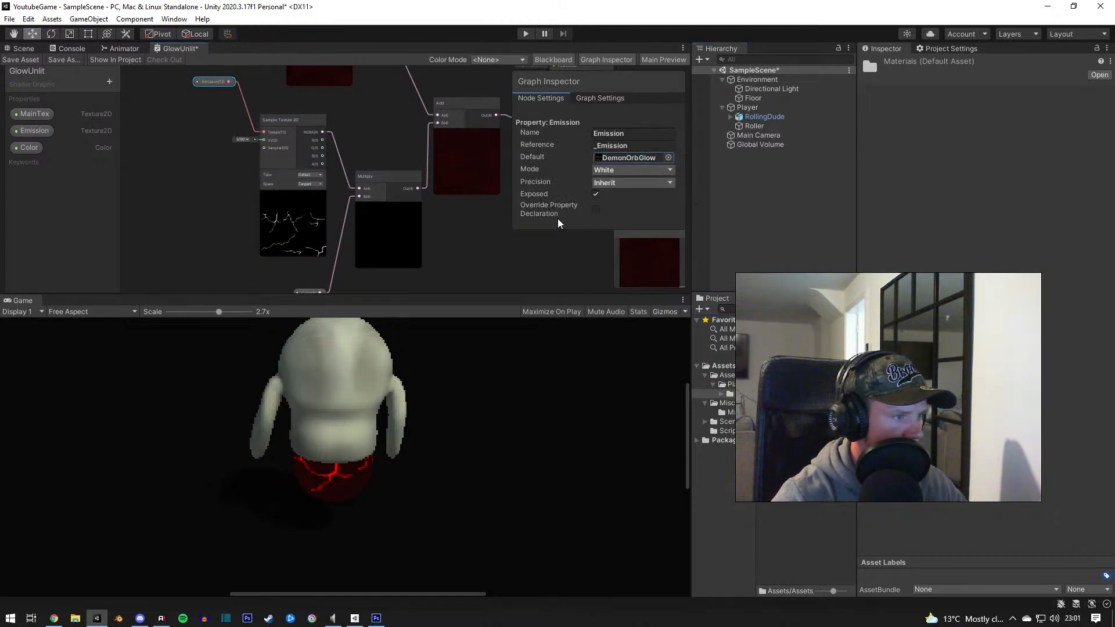
middle_click_drag(374, 249, 319, 219)
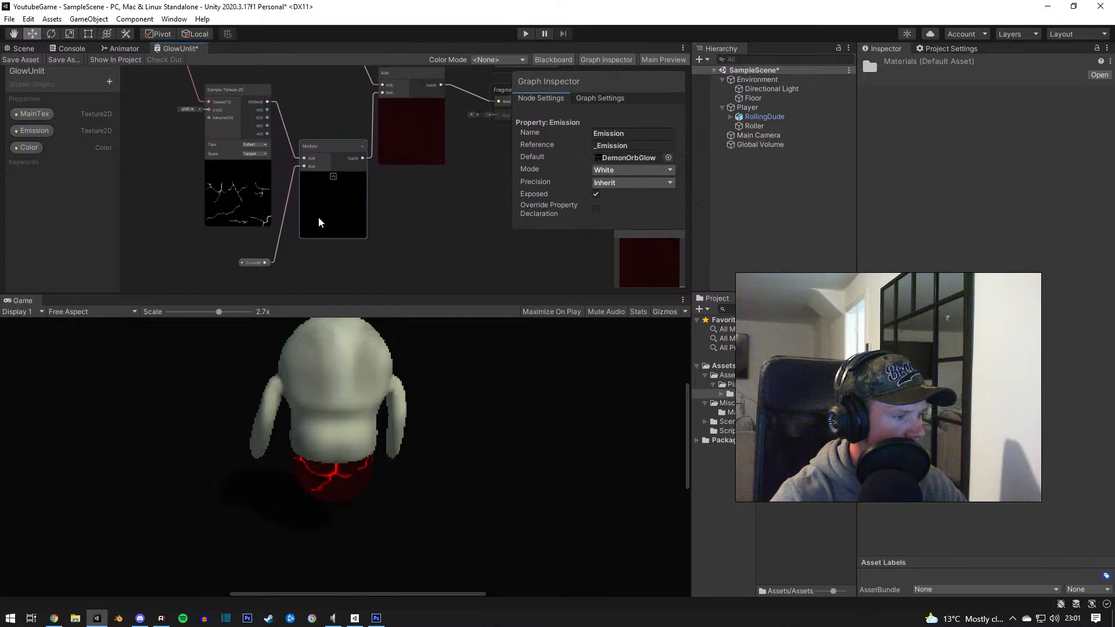
Step: Check the Main Camera's rendering and projection settings, including the anti-aliasing options and the effect of toggling Render Shadows
scroll(436, 445, "down", 6)
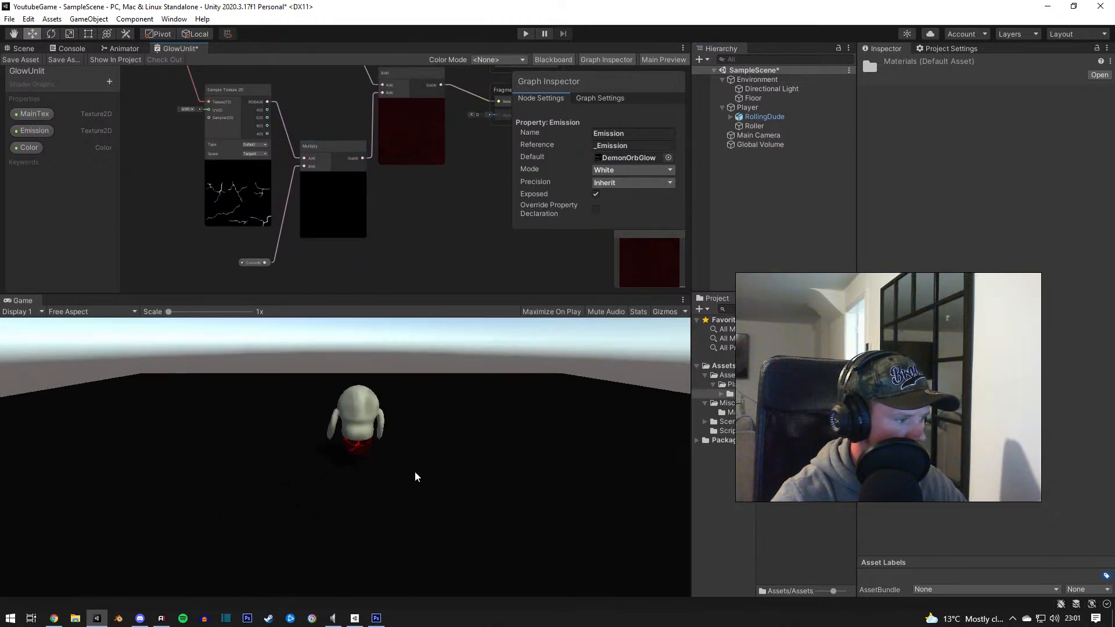
left_click(756, 135)
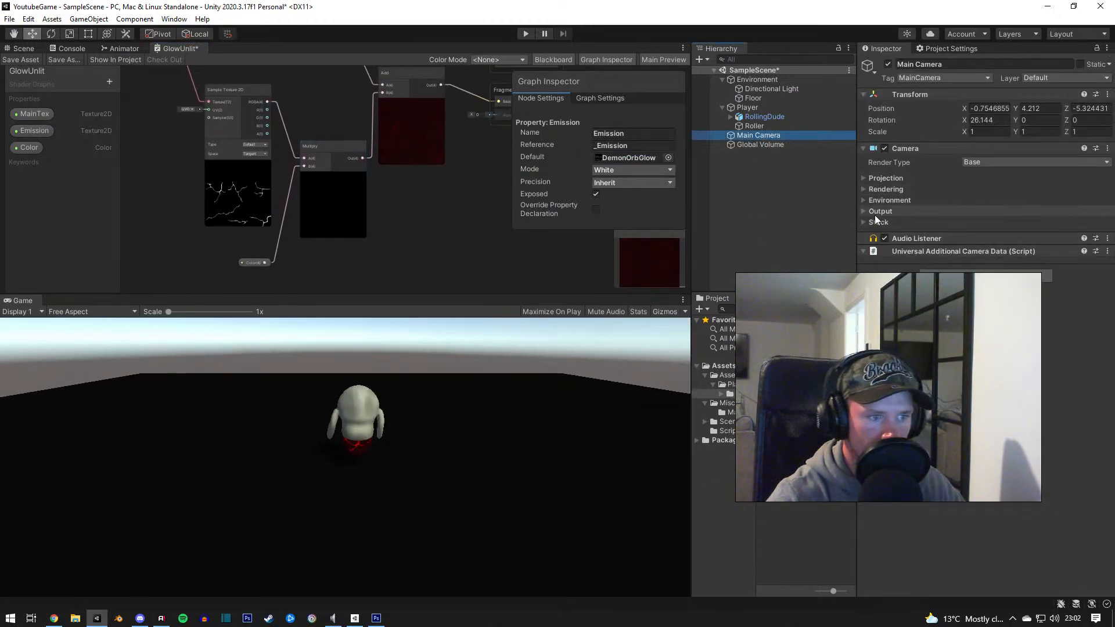
left_click(865, 188)
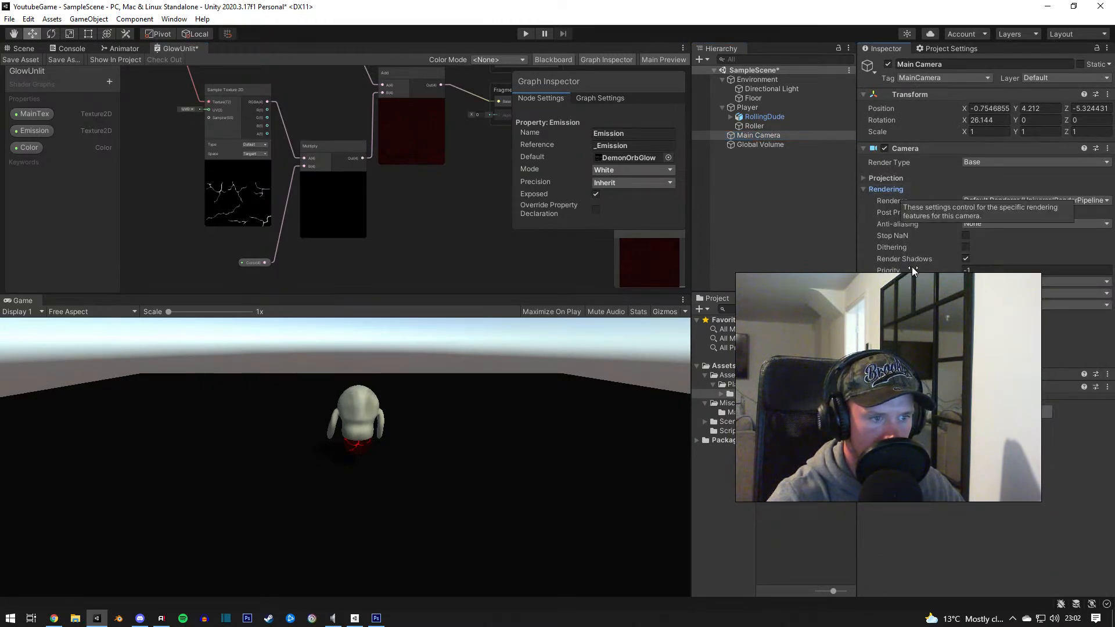
left_click(980, 223)
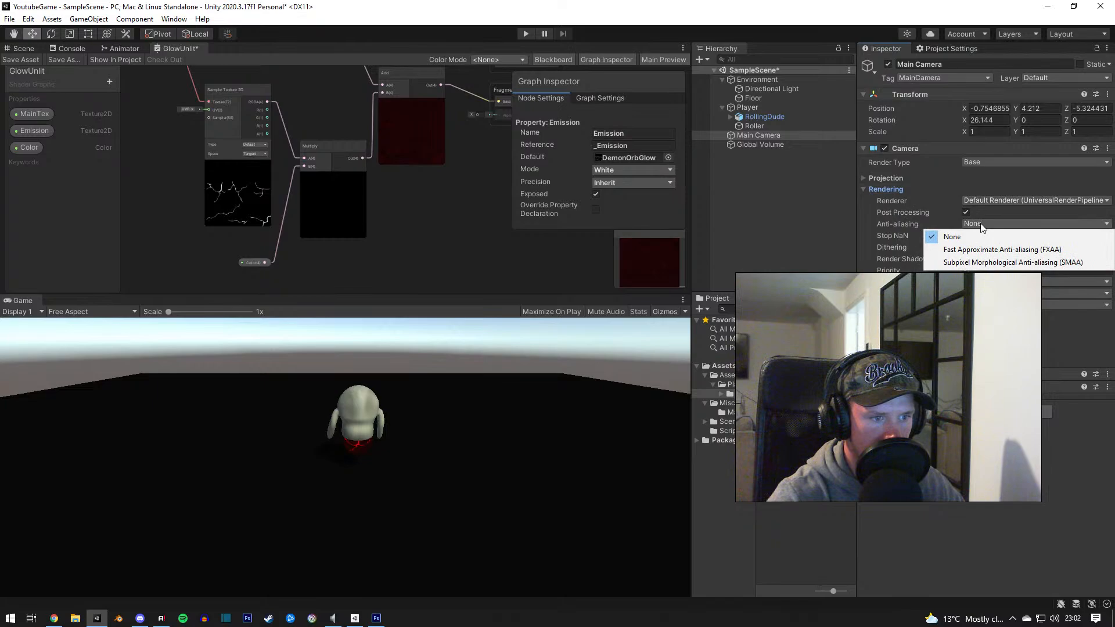
left_click(1016, 375)
left_click(968, 258)
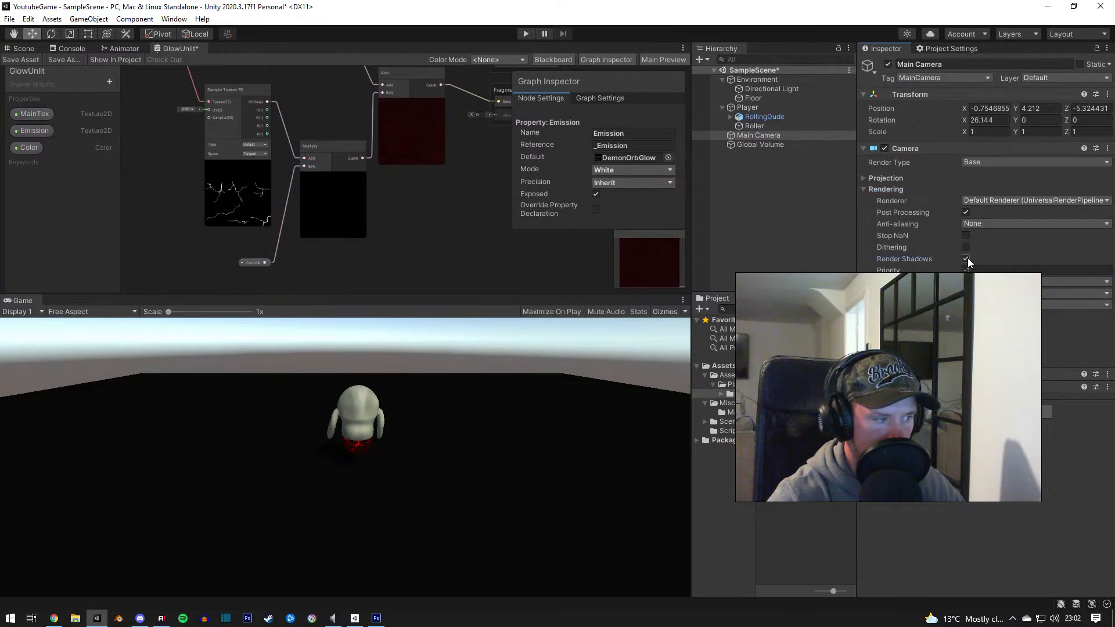
left_click(968, 259)
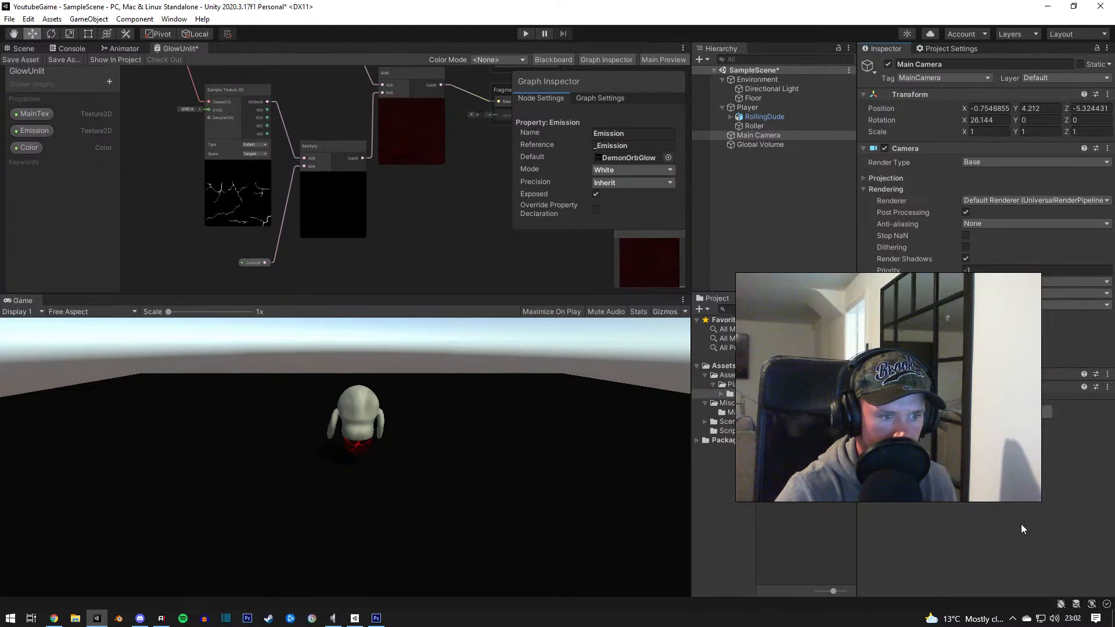
left_click(864, 178)
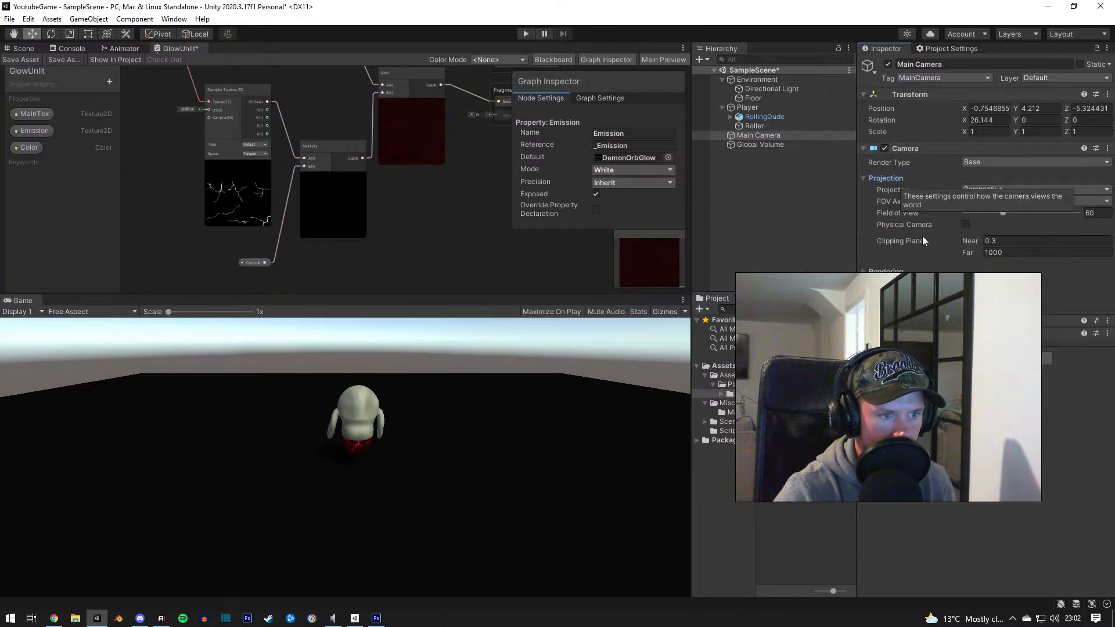
left_click(871, 178)
left_click(877, 253)
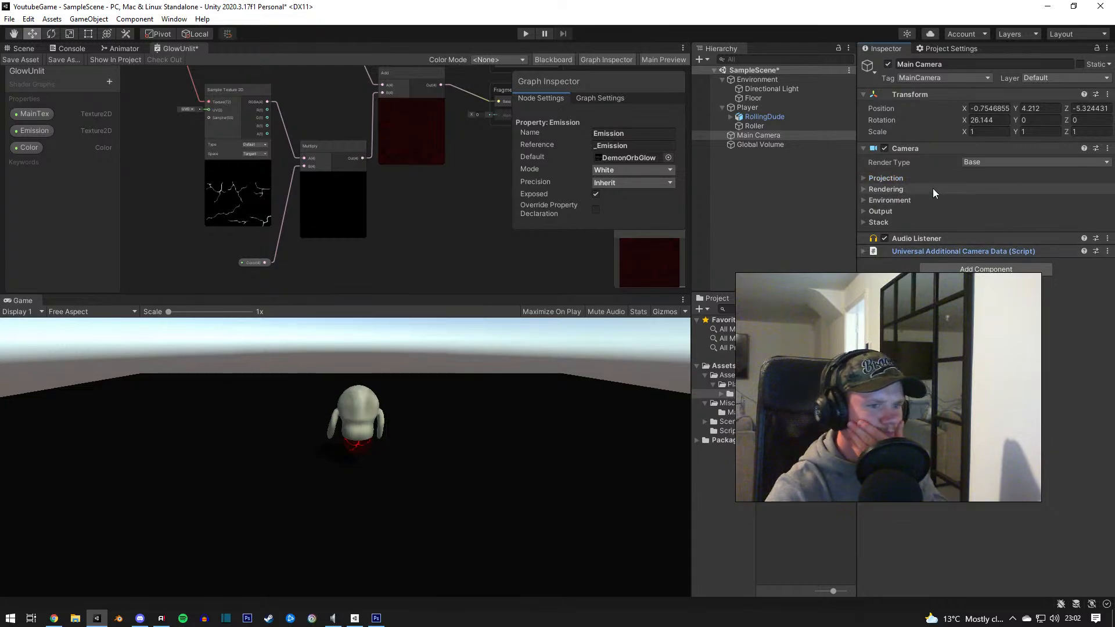
Step: Try the Overlay render type on the Main Camera and return it to Base
left_click(975, 163)
left_click(986, 187)
left_click(982, 165)
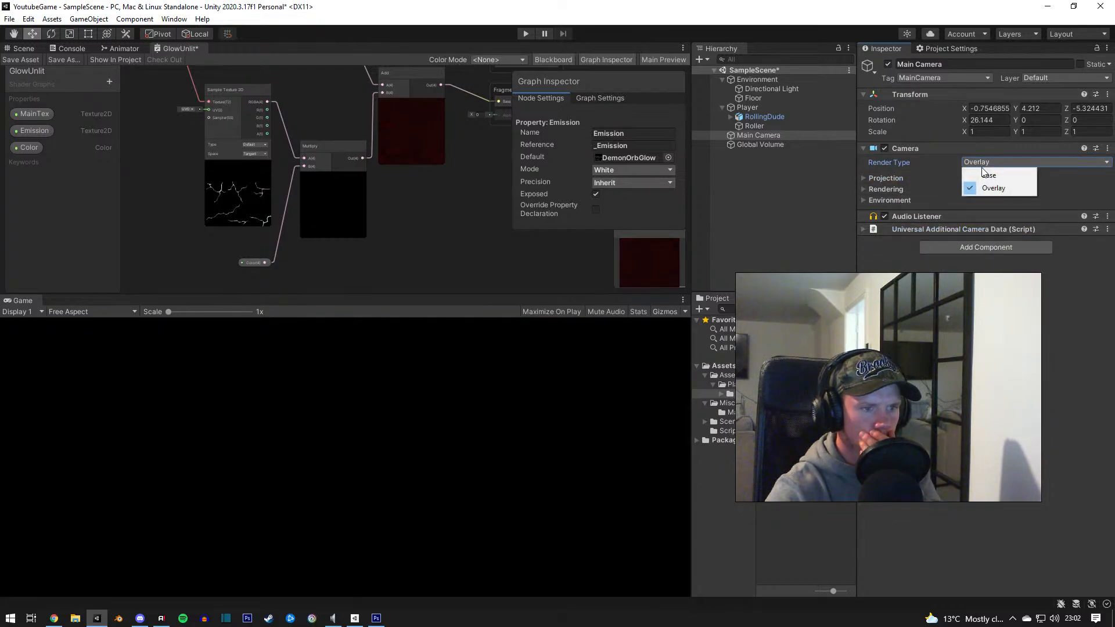
left_click(978, 176)
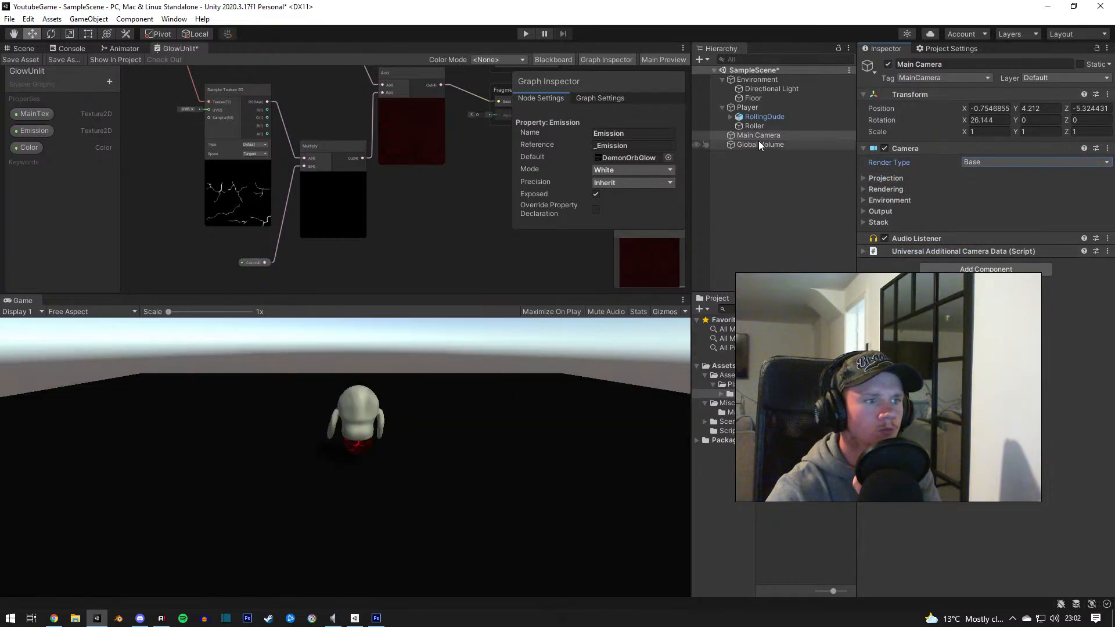
Step: Change the Roller material's HDR color to white and set its intensity to 10
left_click(758, 126)
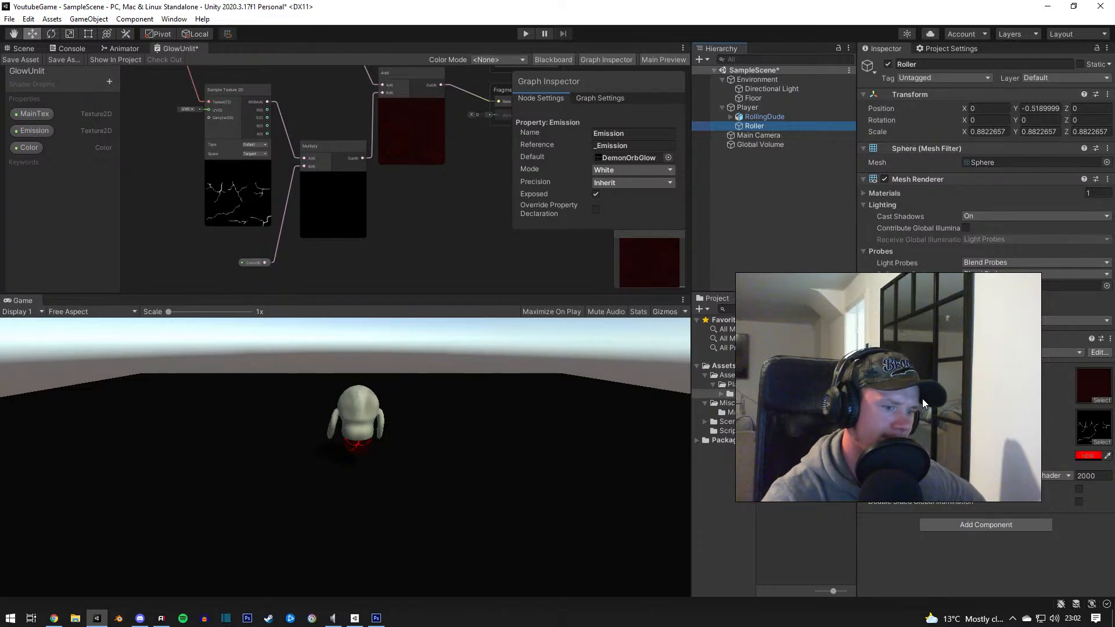
left_click(1085, 455)
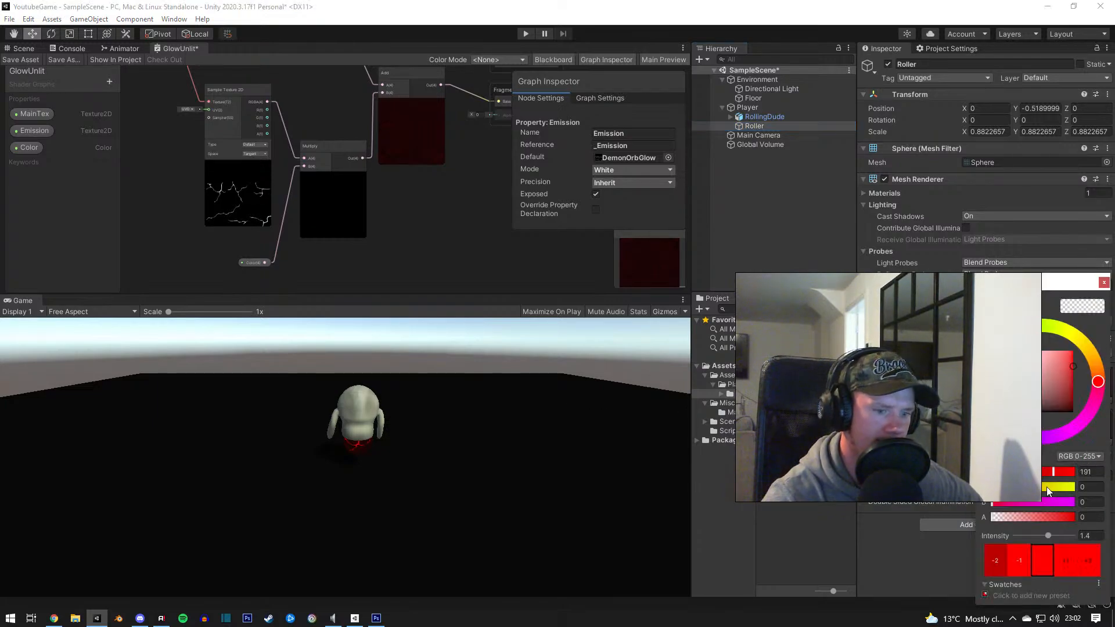
left_click_drag(1033, 390, 987, 341)
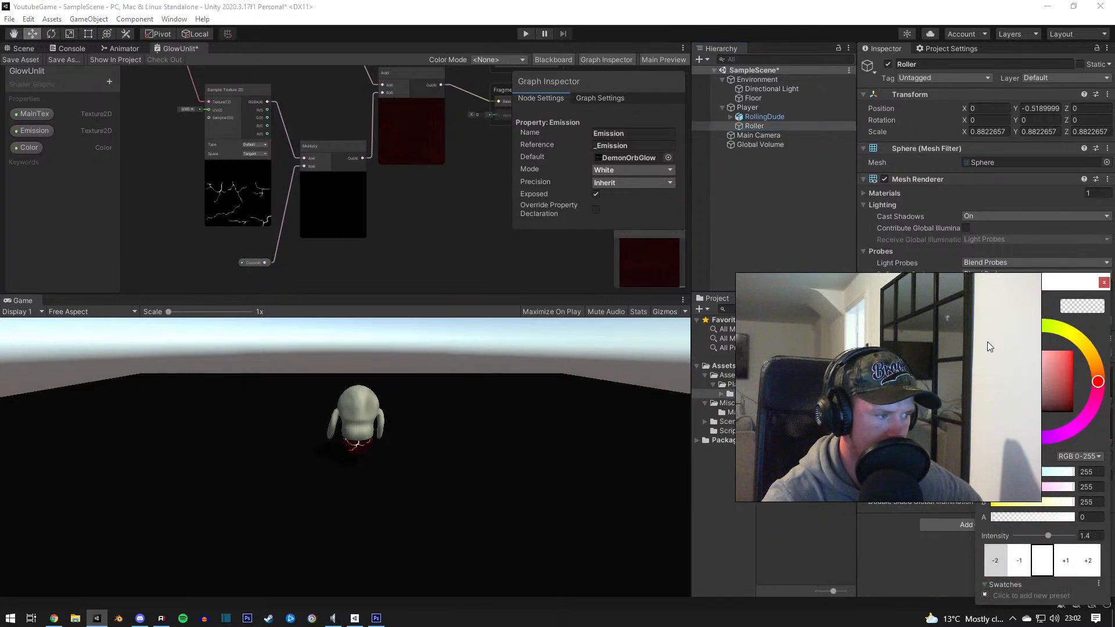
left_click(932, 533)
left_click(1089, 456)
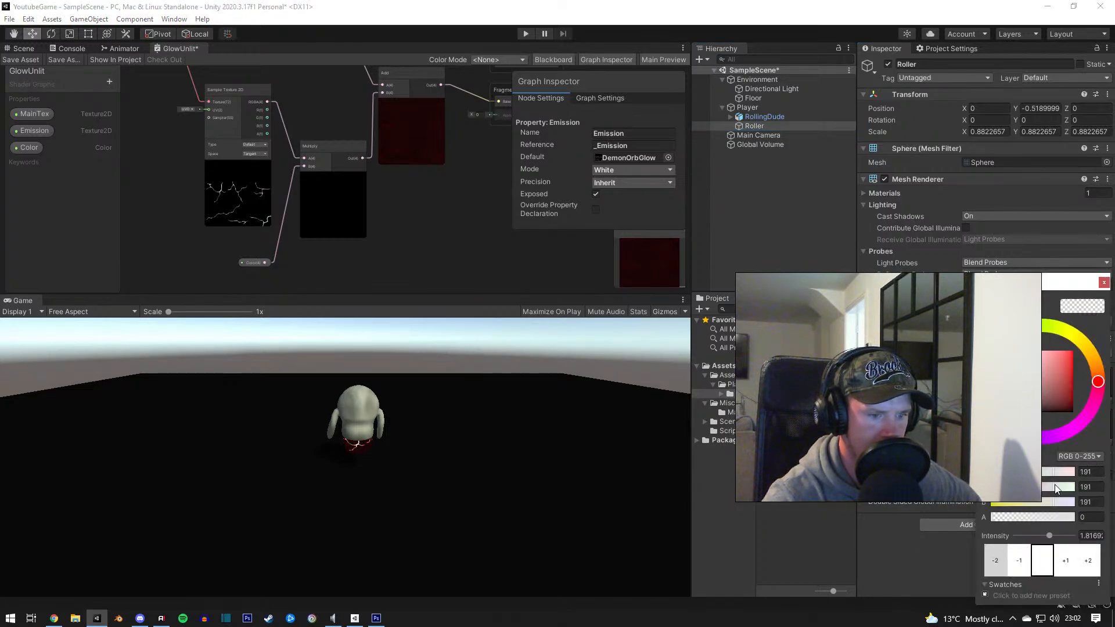
left_click_drag(1050, 537, 1070, 537)
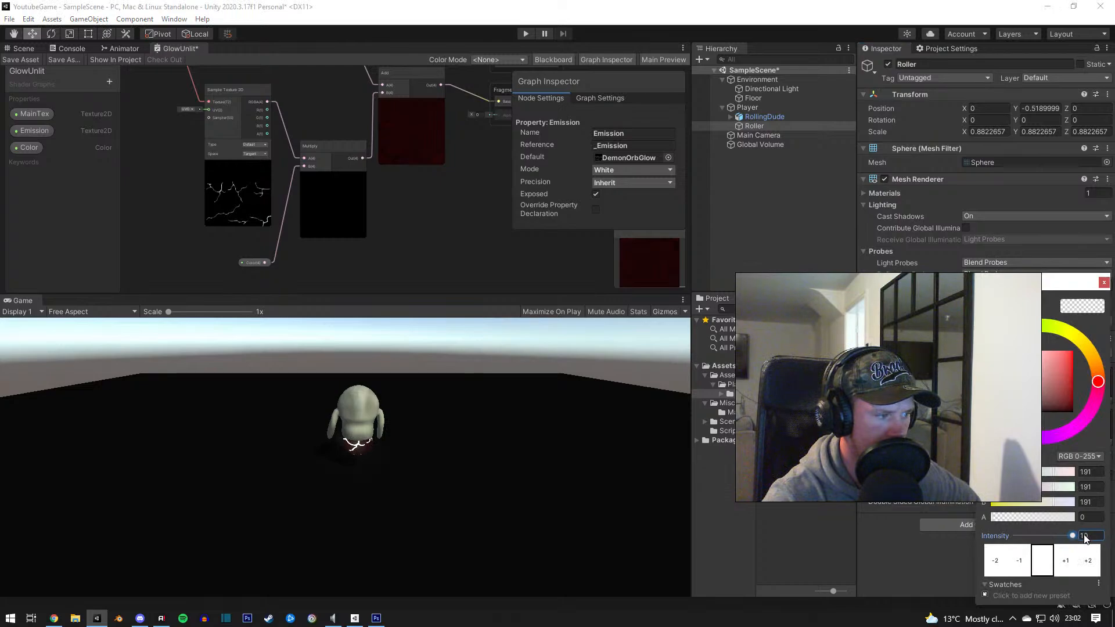
left_click_drag(1067, 542, 1053, 570)
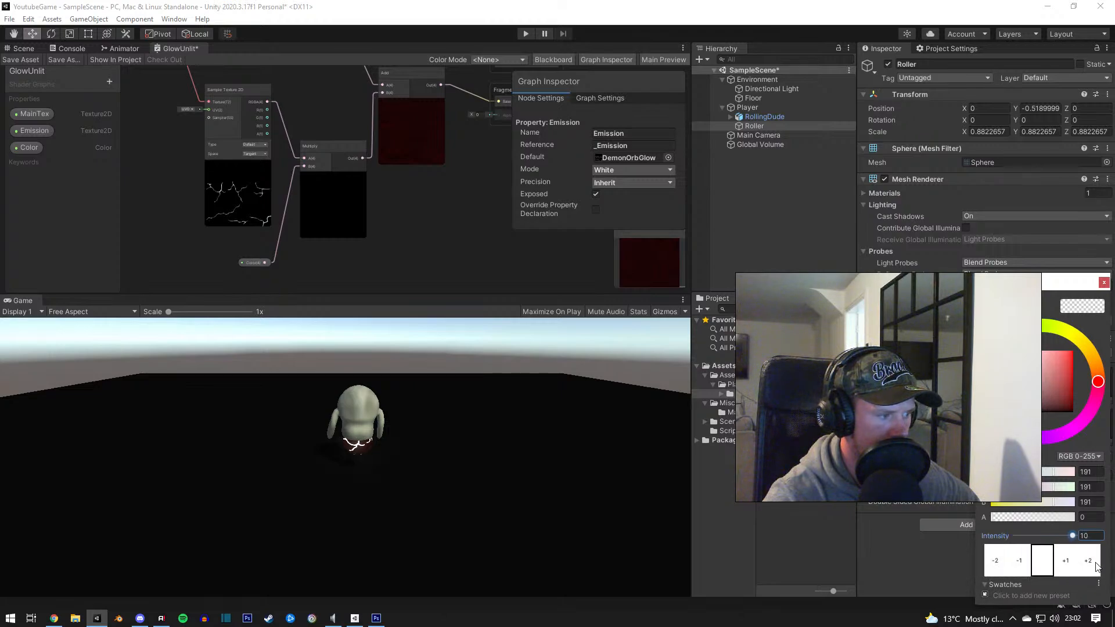
Step: Switch to Photoshop, select the cracks by inverting a Magic Wand selection of the black background, and expand the selection
left_click(376, 618)
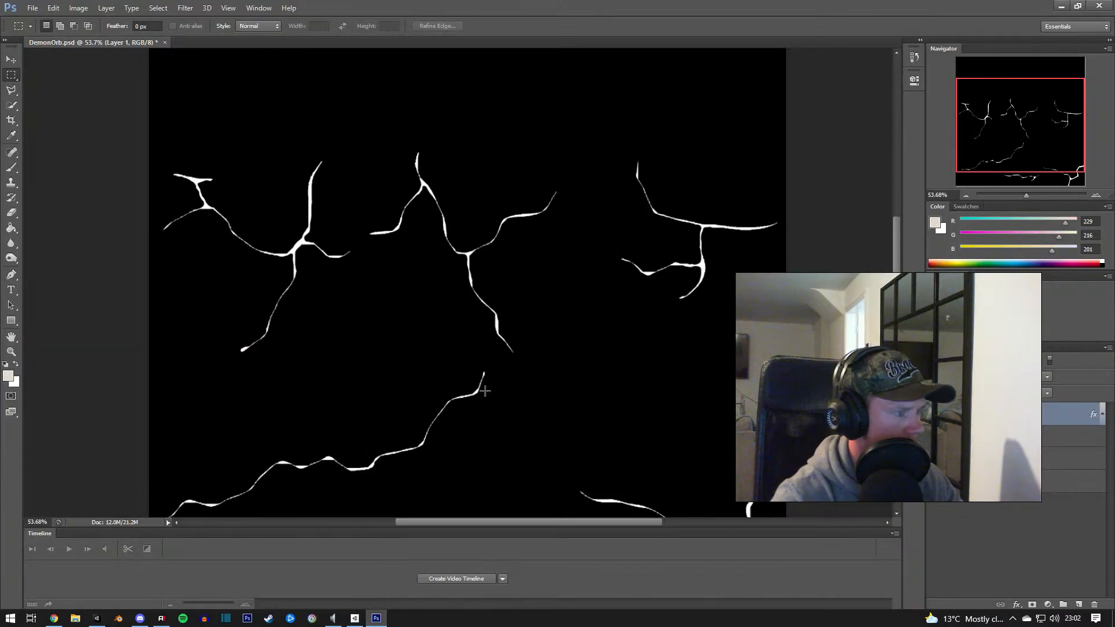
left_click(13, 105)
left_click(55, 116)
left_click(283, 194)
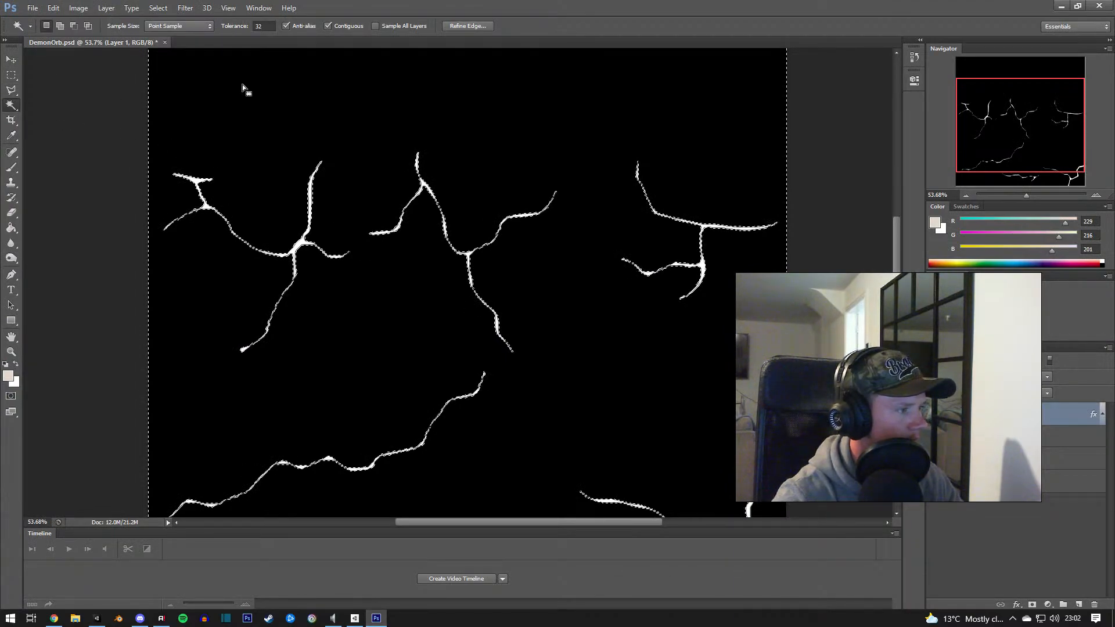
left_click(106, 8)
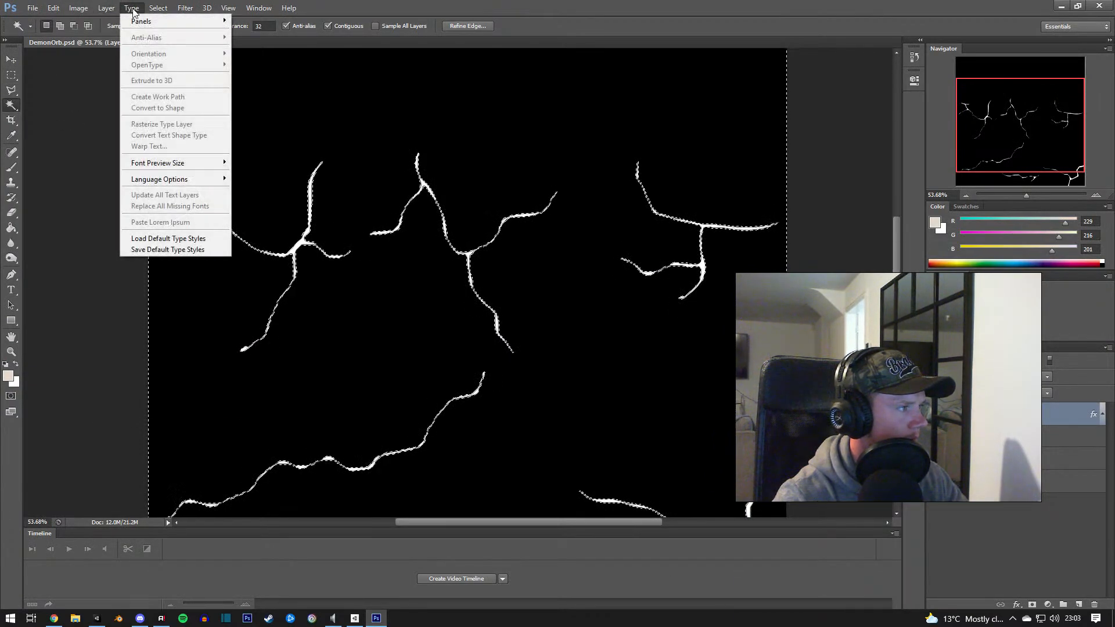
left_click(158, 8)
left_click(158, 8)
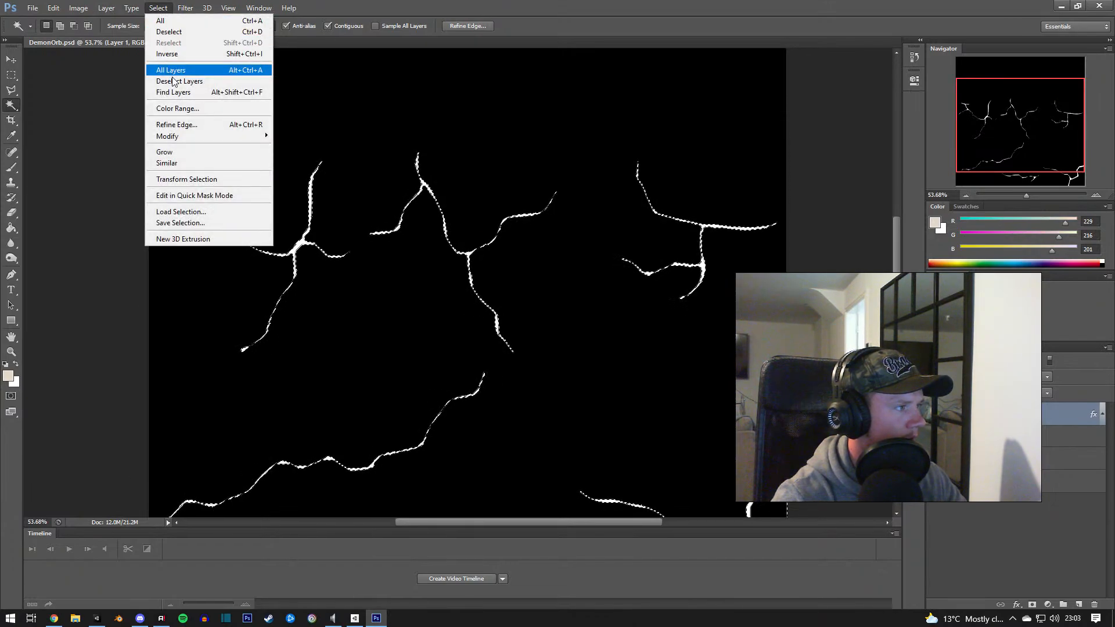
mouse_move(174, 136)
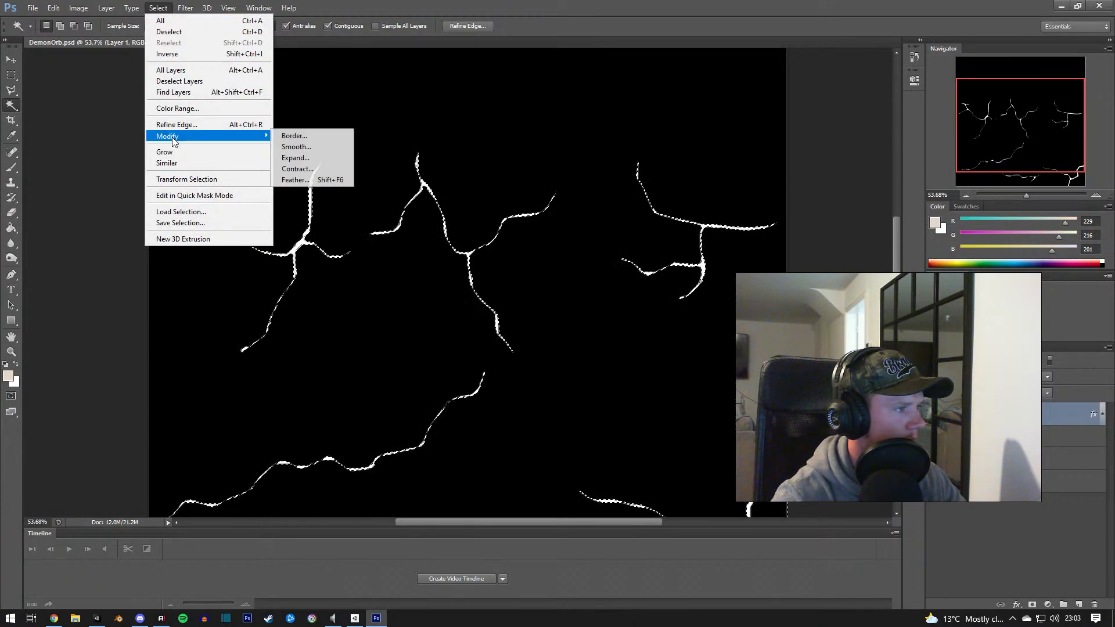
left_click(295, 157)
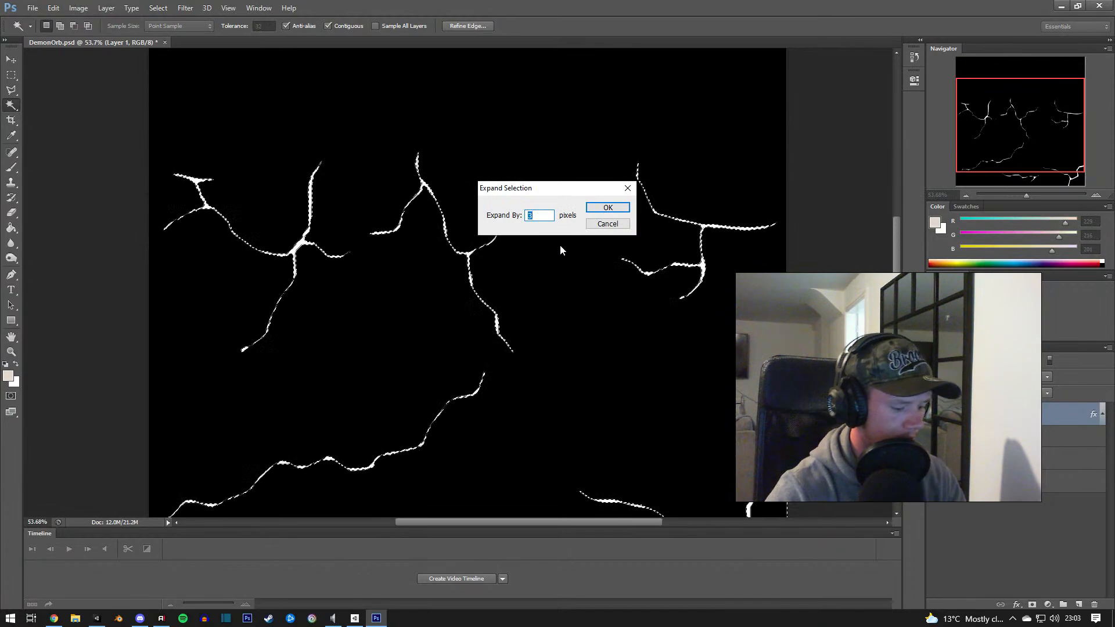
left_click(607, 207)
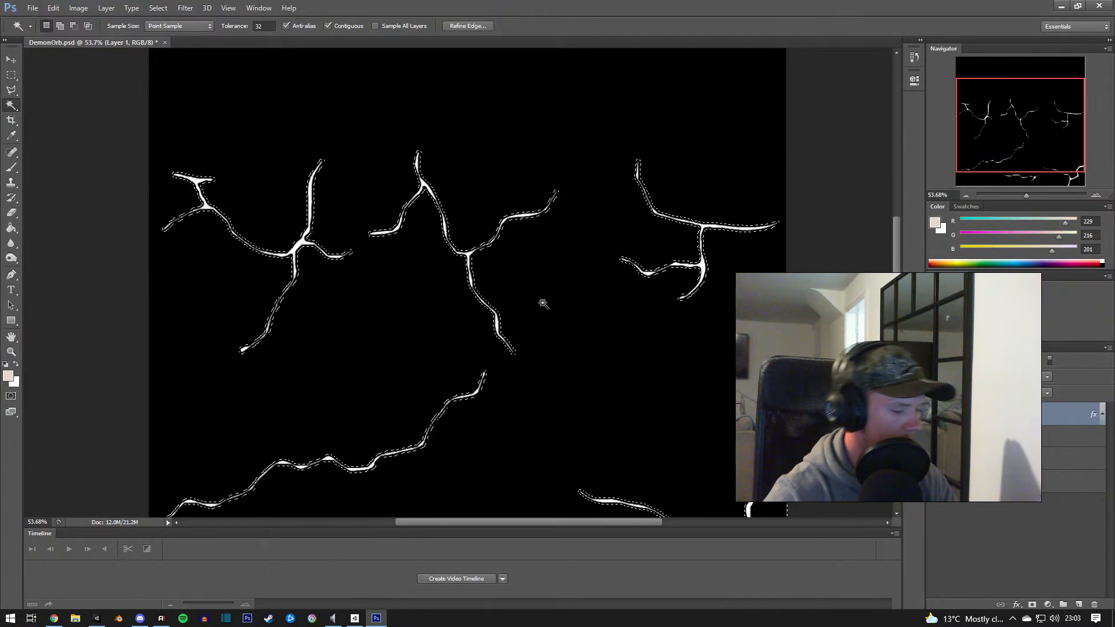
Step: Reset the colors to black and white, enlarge the brush to 473 px, and try painting over the expanded crack selection
key("b")
key("d")
right_click(220, 201)
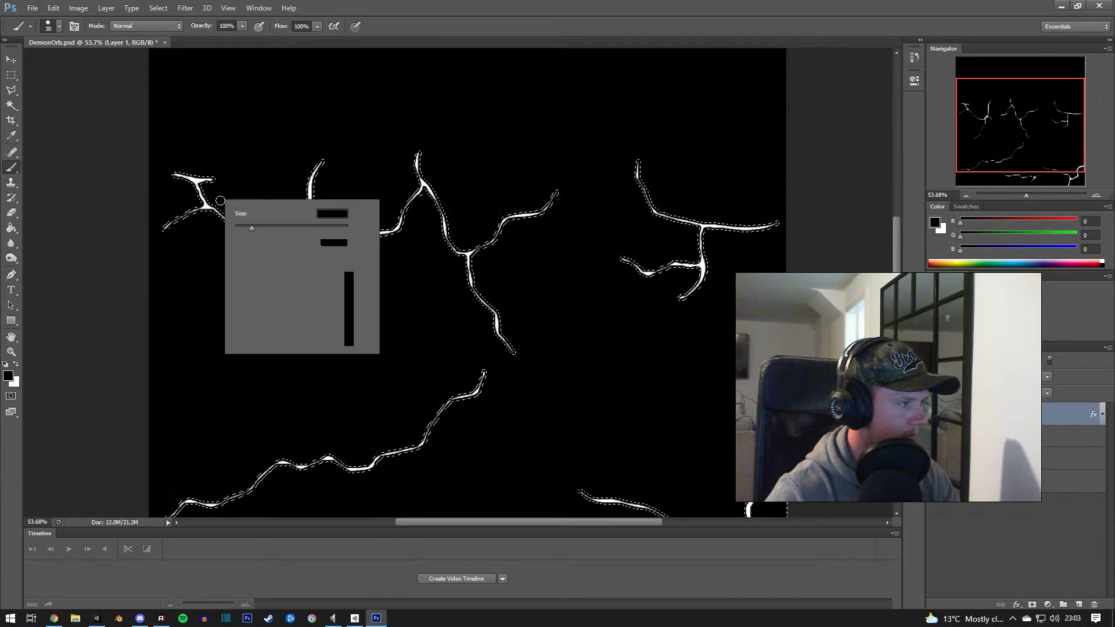
left_click_drag(251, 229, 282, 229)
mouse_move(202, 176)
left_mouse_down()
mouse_move(560, 204)
mouse_move(746, 267)
mouse_move(215, 510)
left_mouse_up()
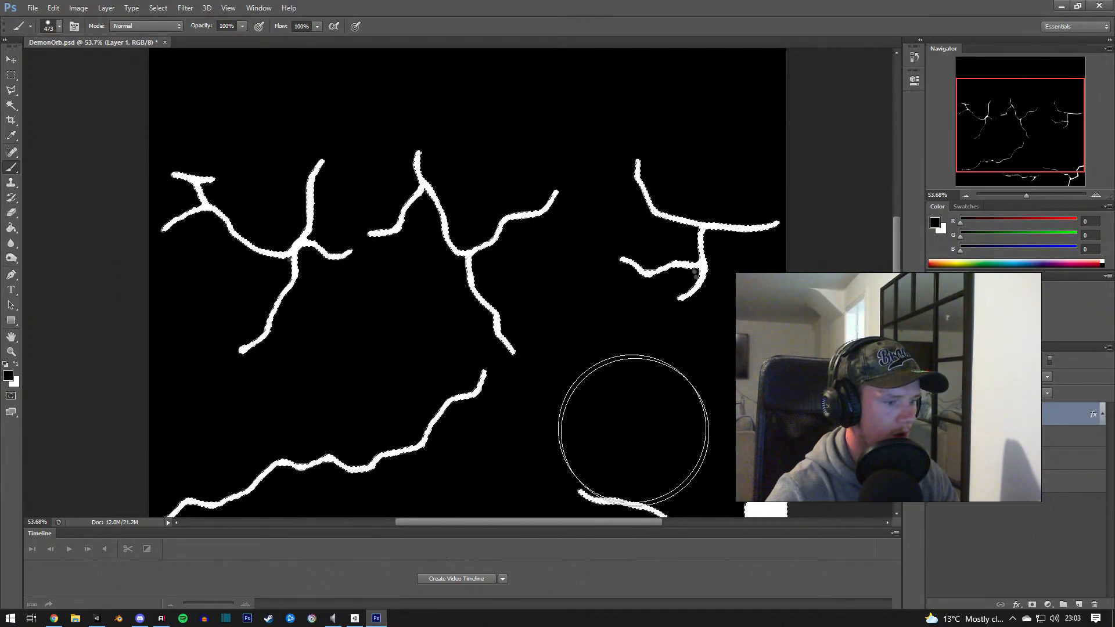
key("ctrl+z")
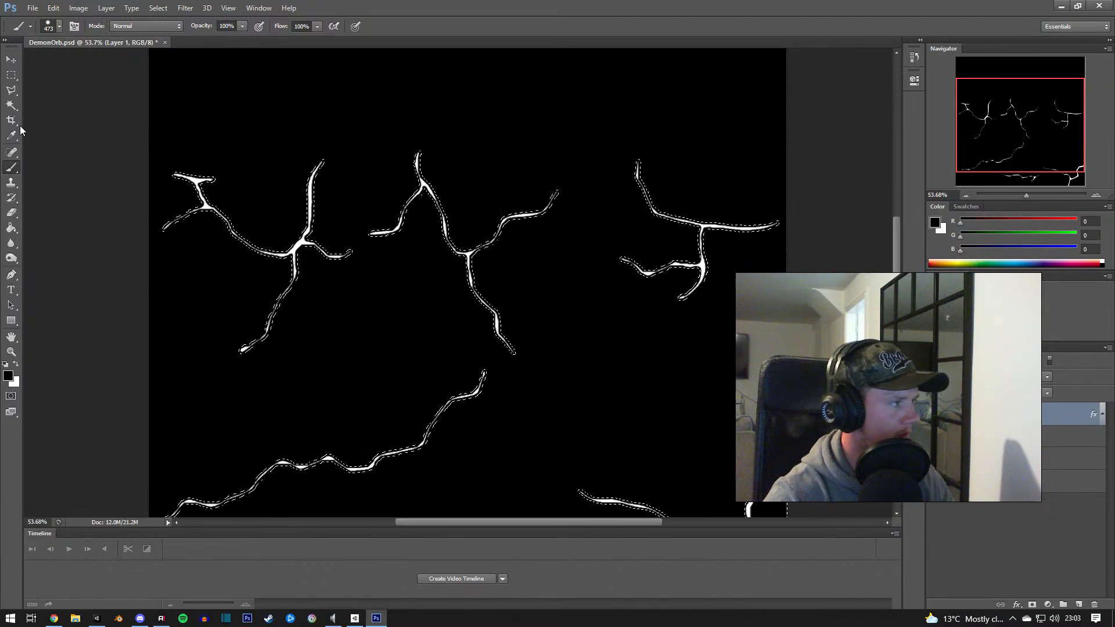
Step: Clear the selection, reselect the black background with the Magic Wand, and invert it so the cracks are selected
left_click(16, 105)
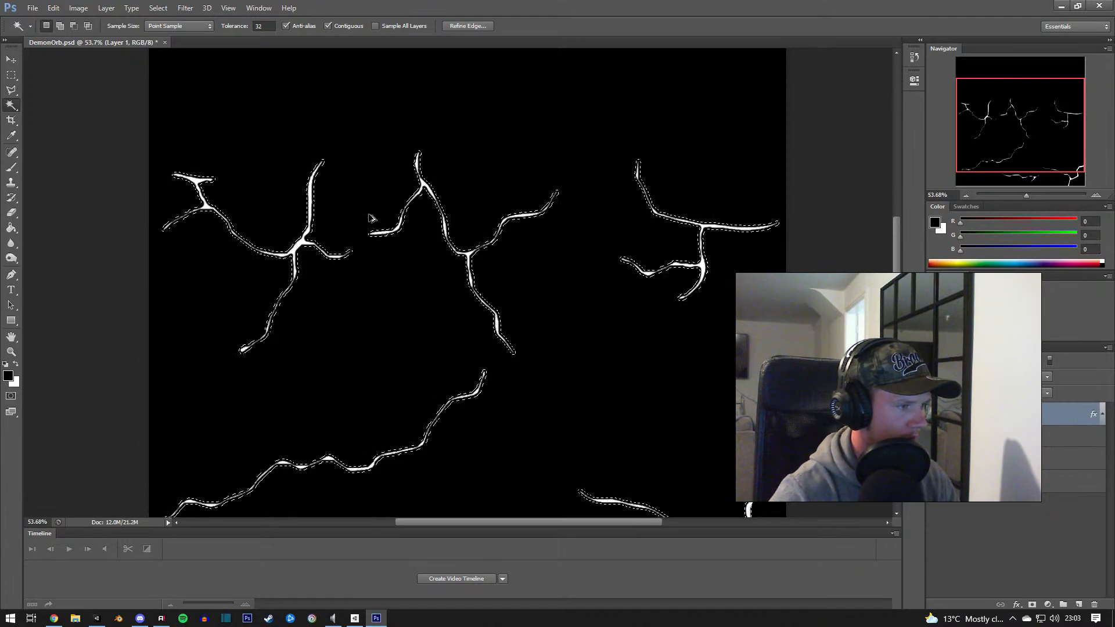
key("ctrl+d")
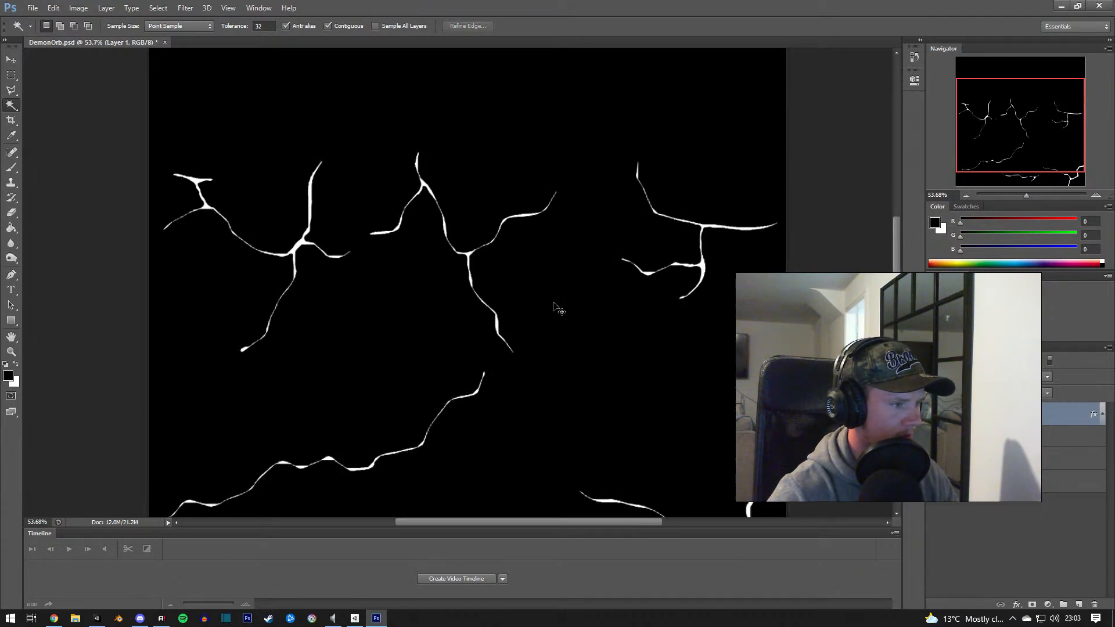
left_click(553, 303)
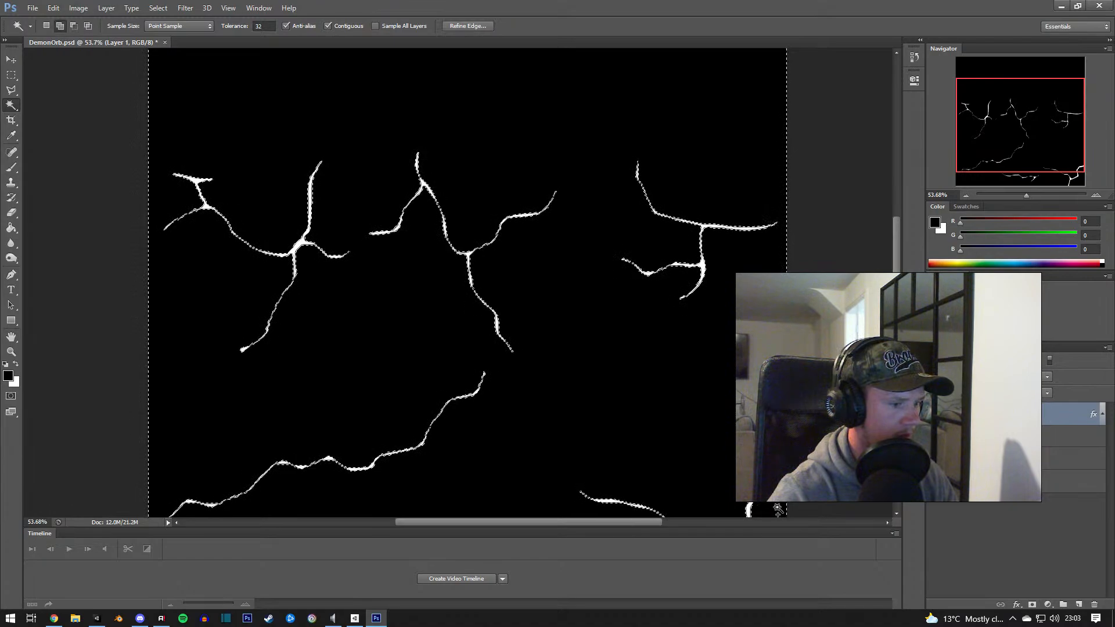
left_click(138, 8)
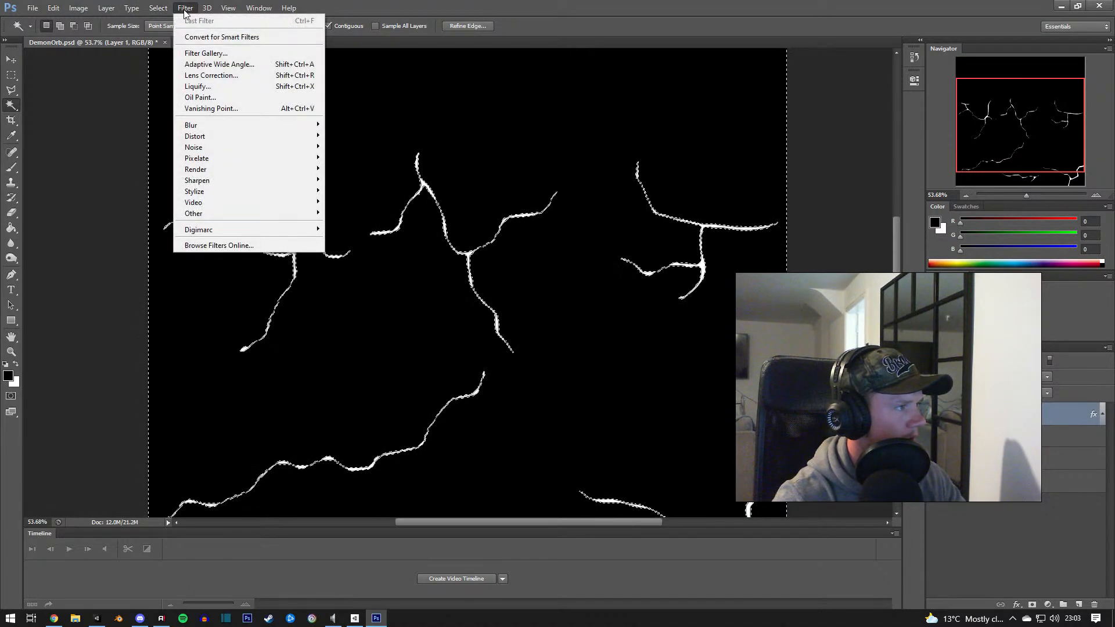
mouse_move(159, 10)
left_click(167, 54)
Step: Expand the crack selection and brush over it in black on the crack layer to thicken the cracks
left_click(158, 9)
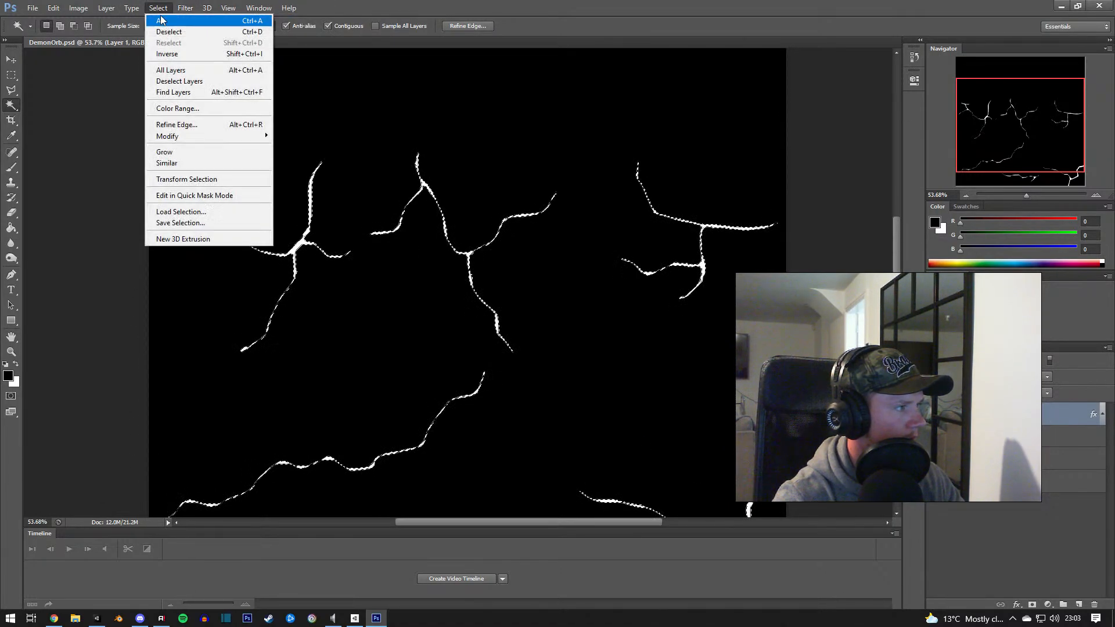
mouse_move(198, 137)
left_click(296, 158)
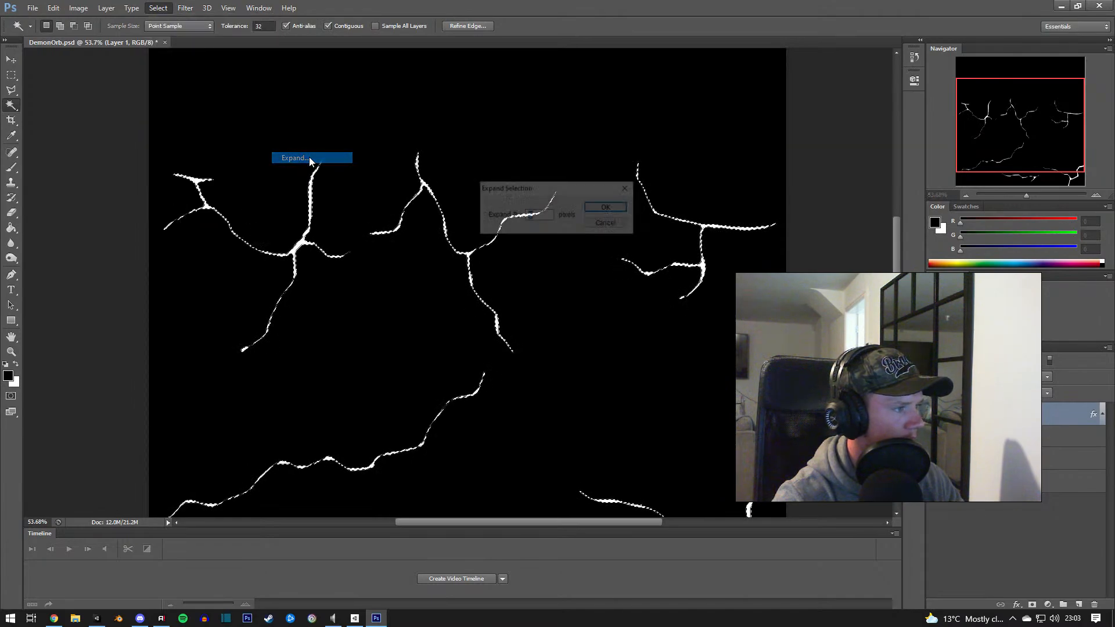
left_click(605, 208)
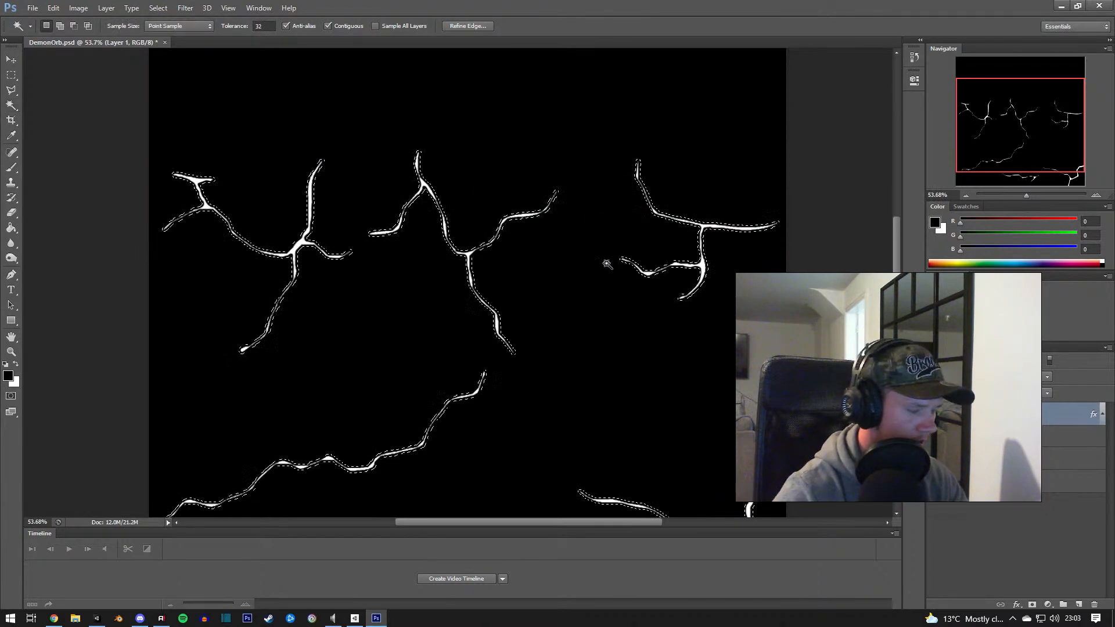
key("b")
mouse_move(301, 311)
left_mouse_down()
mouse_move(821, 162)
mouse_move(643, 348)
mouse_move(224, 522)
mouse_move(766, 495)
left_mouse_up()
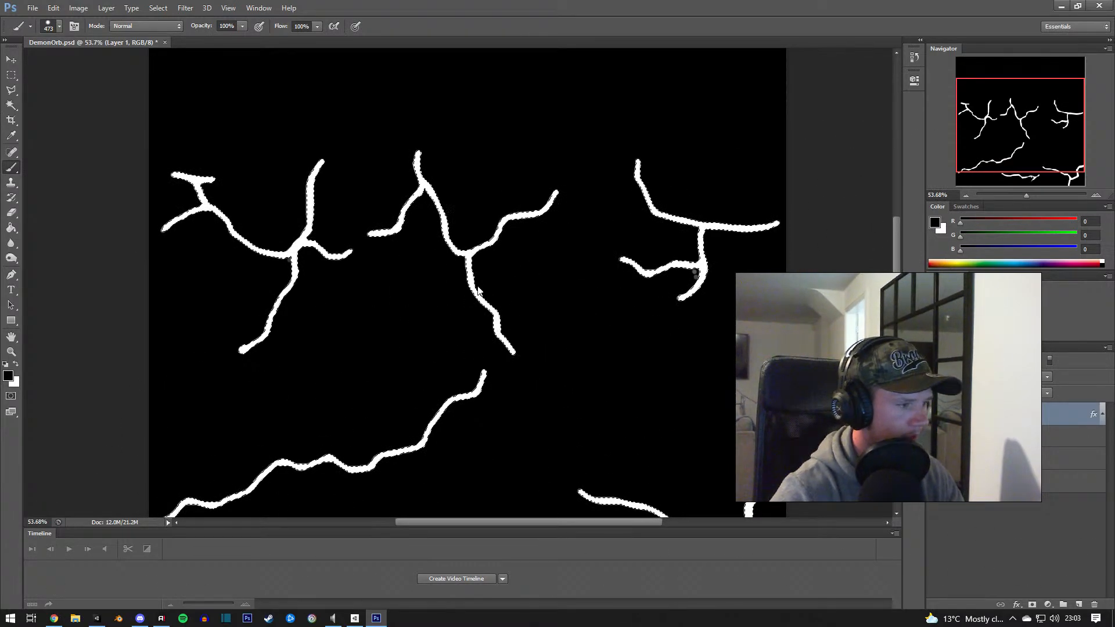
Step: Start saving the image under the PNG format and browse to the Materials folder inside the game project's Assets
key("ctrl+shift+s")
left_click(586, 307)
left_click(537, 447)
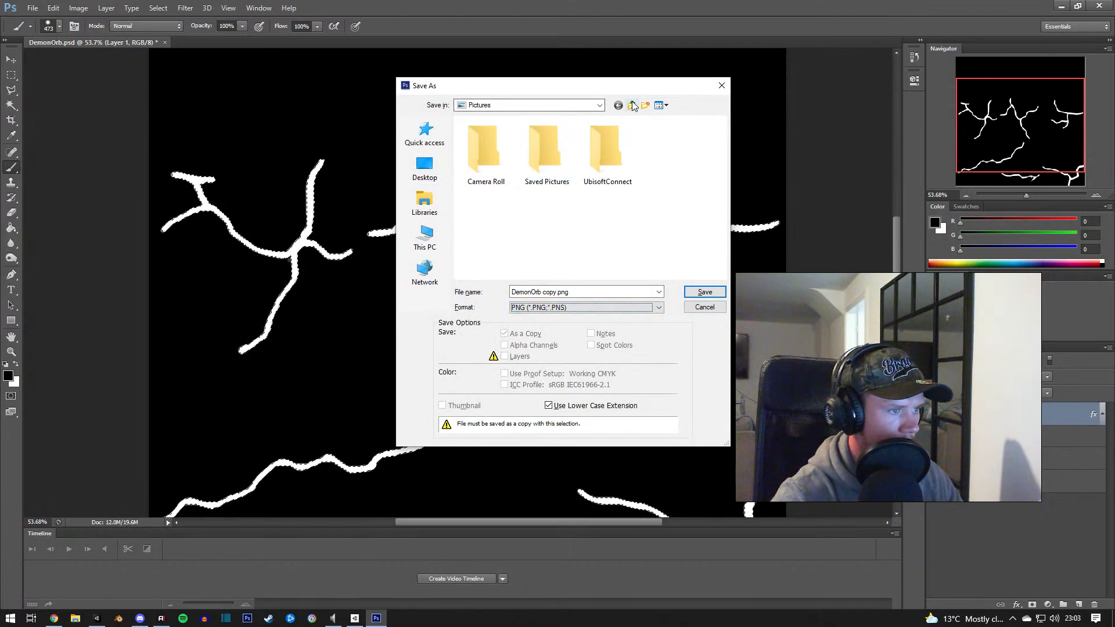
left_click(425, 239)
double_click(506, 185)
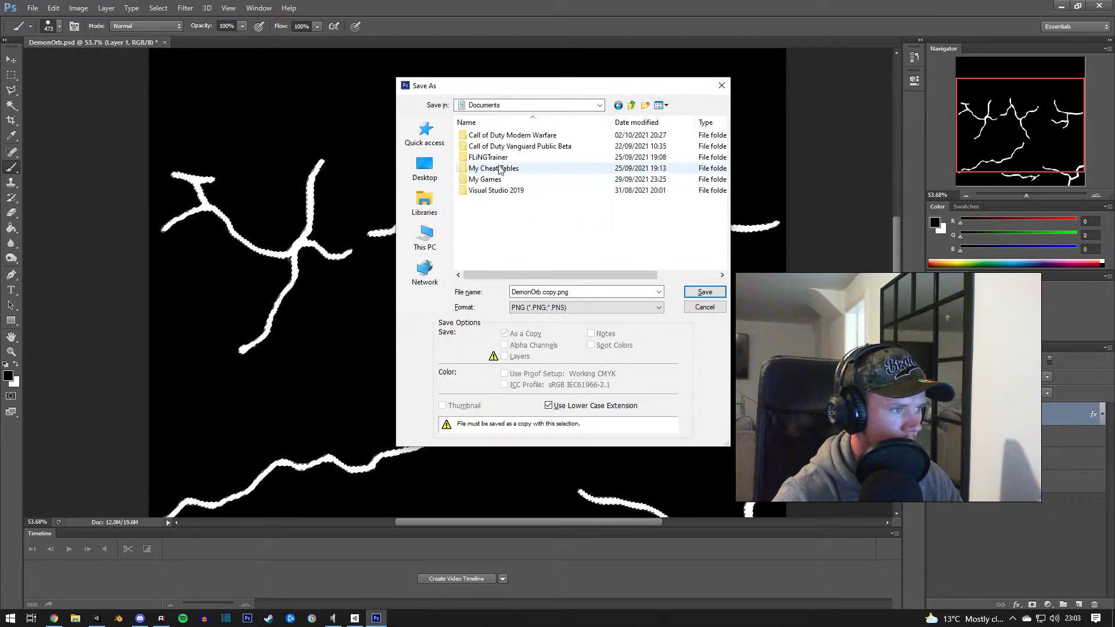
double_click(498, 166)
left_click(486, 148)
double_click(486, 147)
double_click(487, 137)
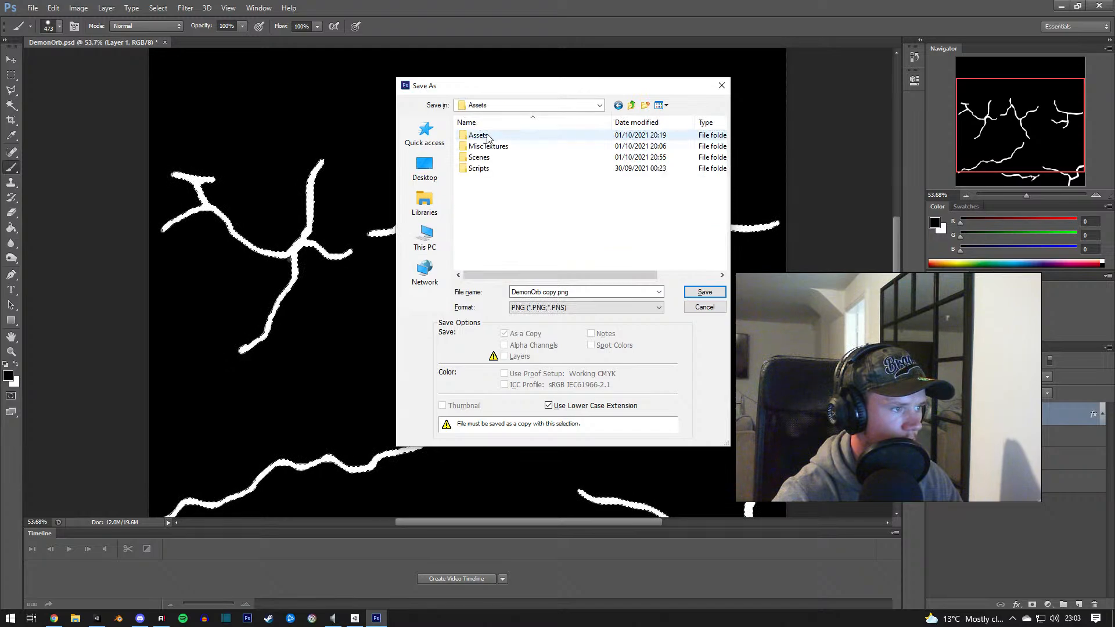
double_click(483, 140)
double_click(487, 137)
Step: Save the PNG over the existing DemonOrbGlow texture and accept the replacement and PNG options
double_click(610, 152)
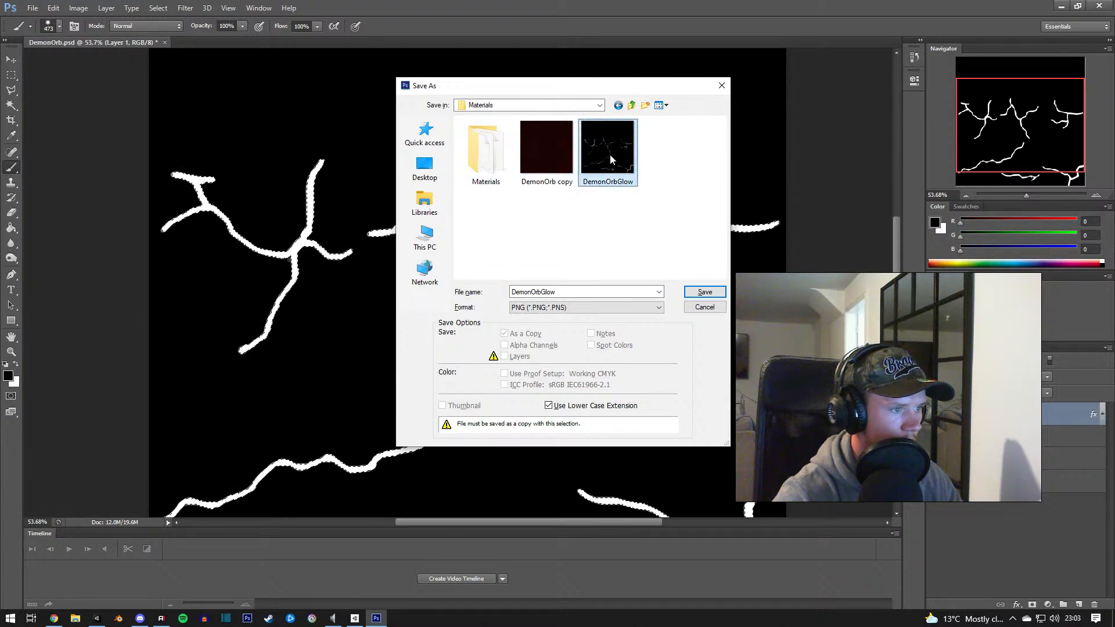
left_click(540, 232)
key("Return")
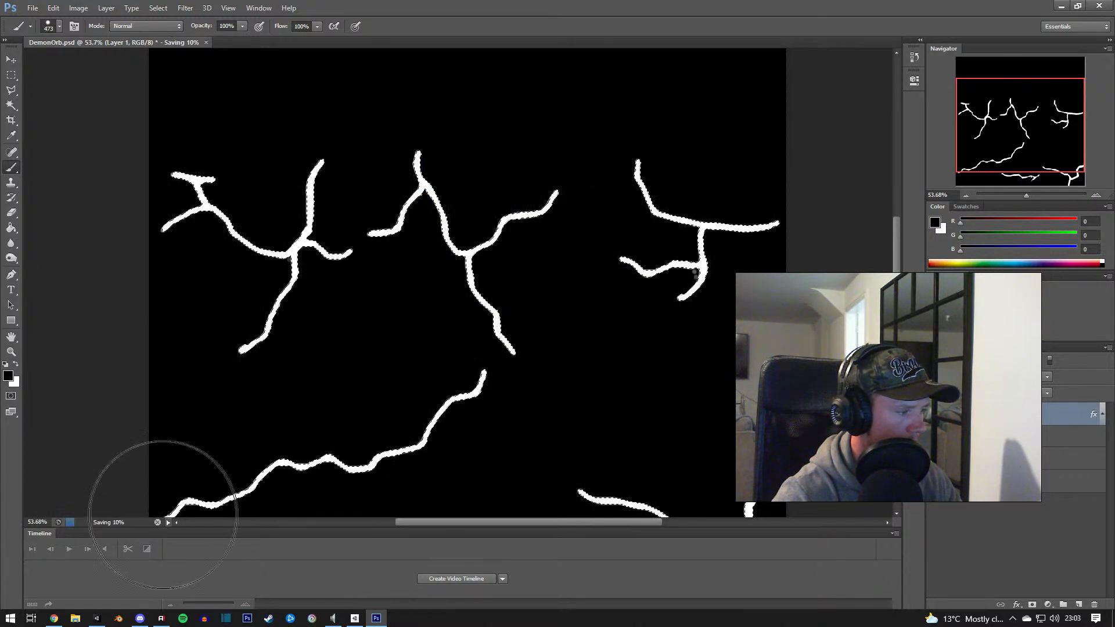
Step: Switch back to Unity and change the Roller material's HDR color to pure red (255, 0, 0)
left_click(97, 618)
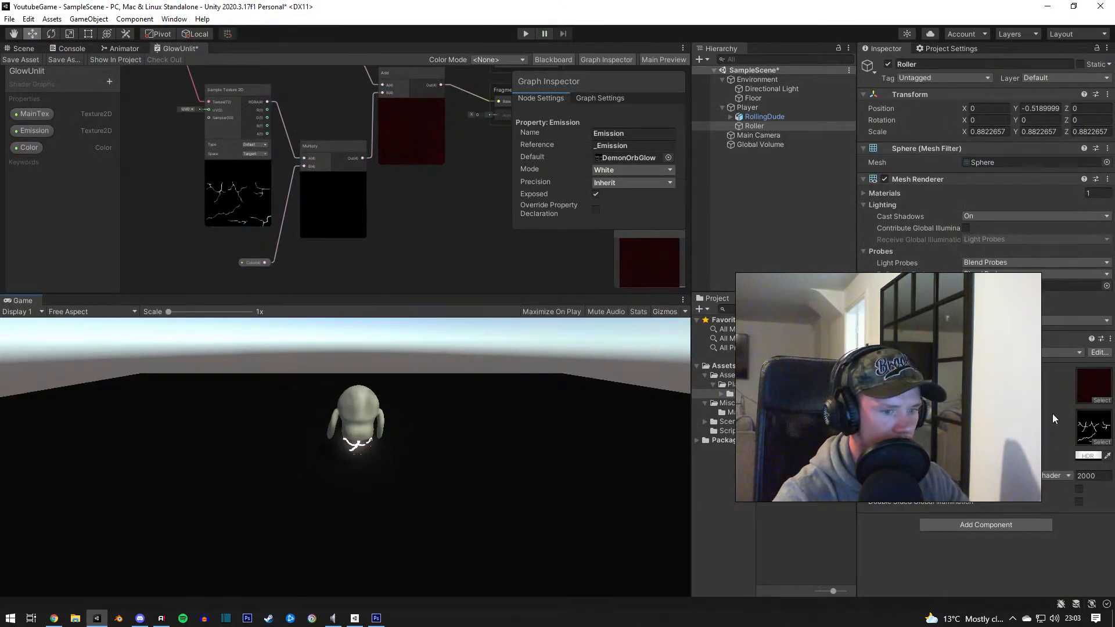
left_click(1098, 430)
left_click(1089, 457)
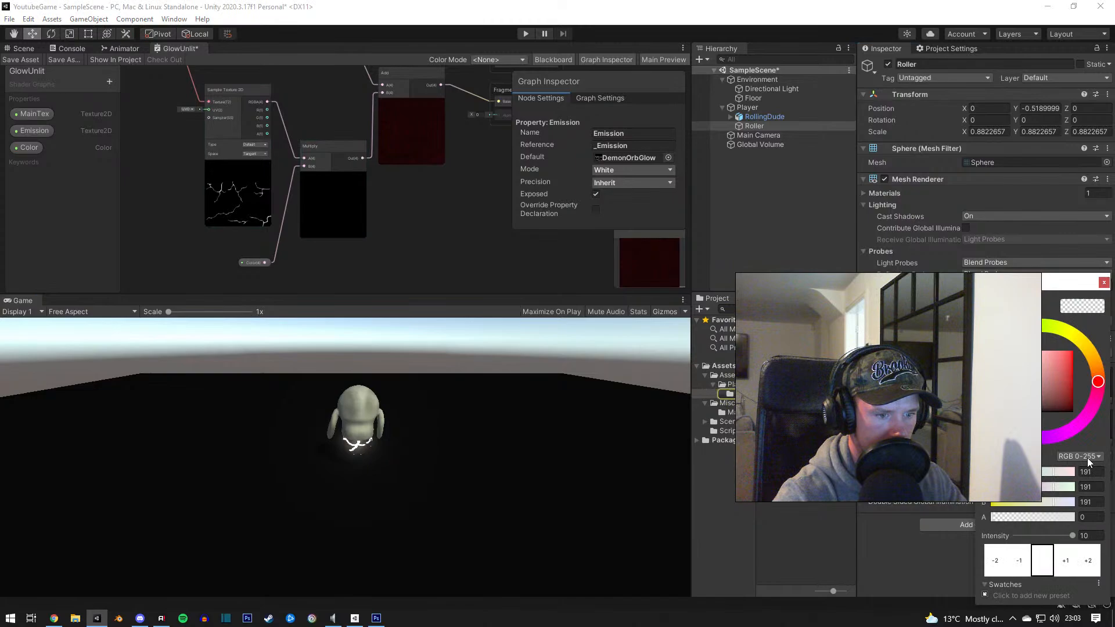
left_click(1074, 536)
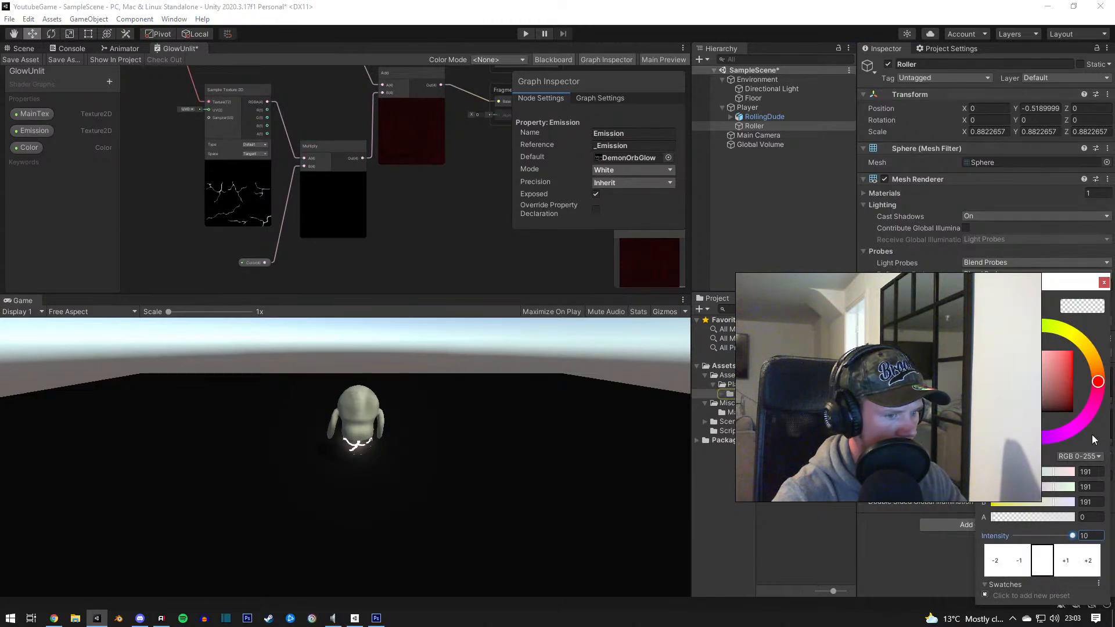
left_click_drag(1068, 370, 1101, 340)
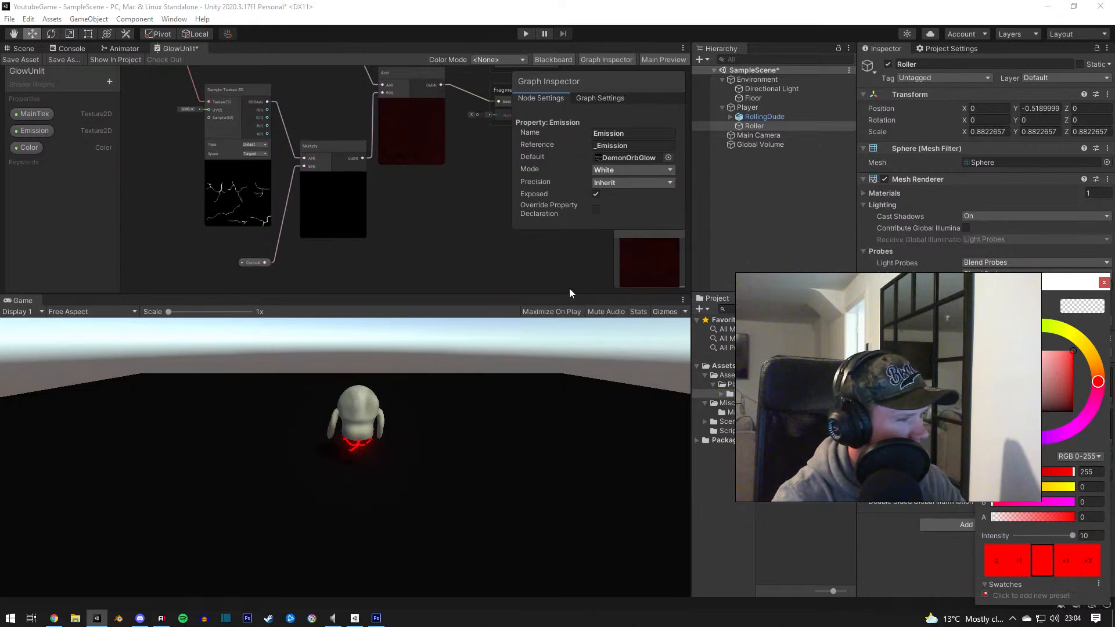
Step: Turn the Emission property's Exposed option off and back on in the GlowUnlit graph
left_click(595, 195)
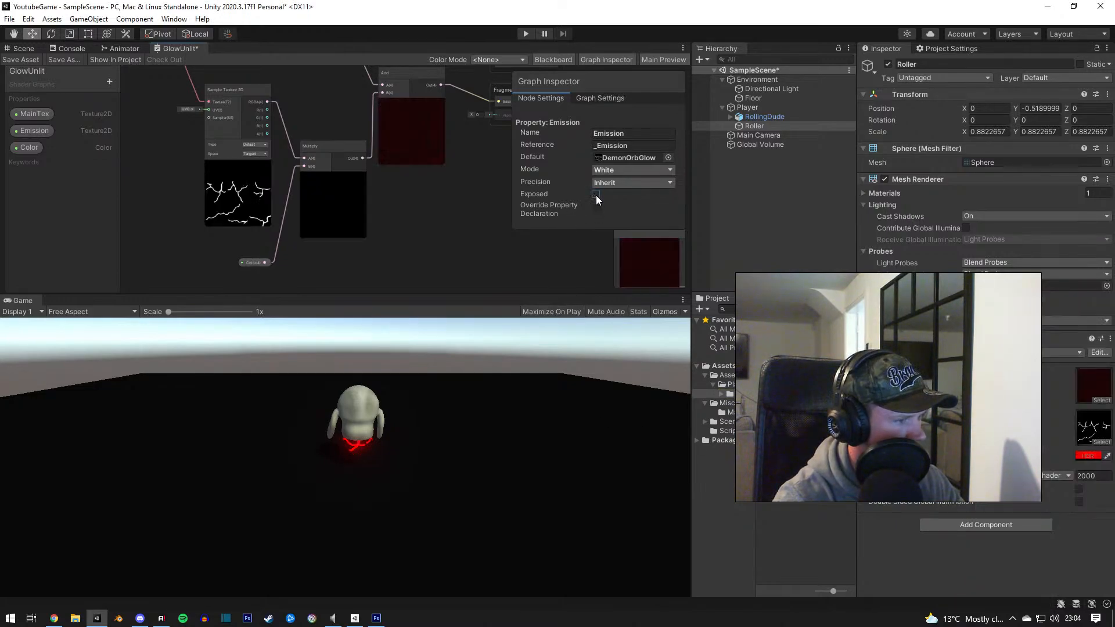
left_click(596, 194)
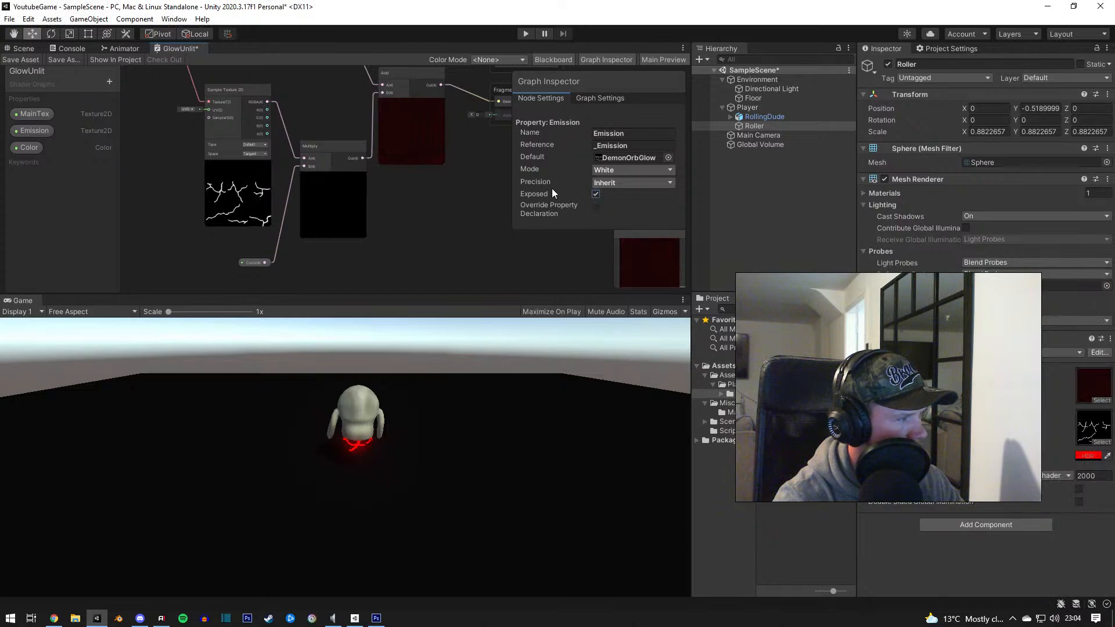
Step: Switch to Photoshop, hide the black background layer over the dark red texture, and toggle the crack layer off and on
left_click(375, 619)
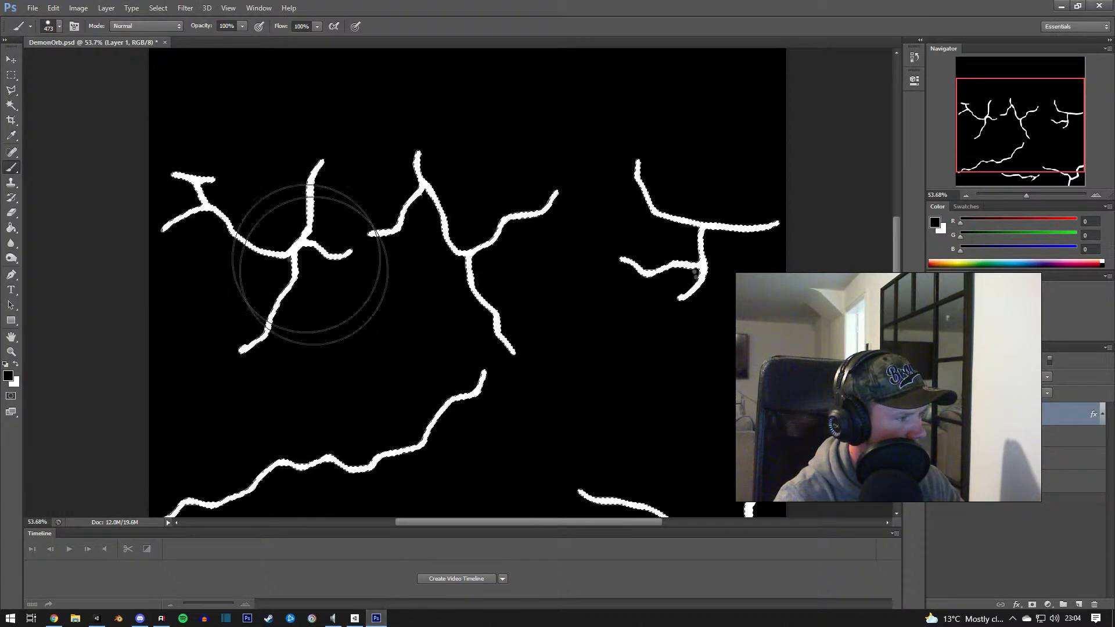
left_click(937, 465)
left_click(937, 463)
left_click(937, 463)
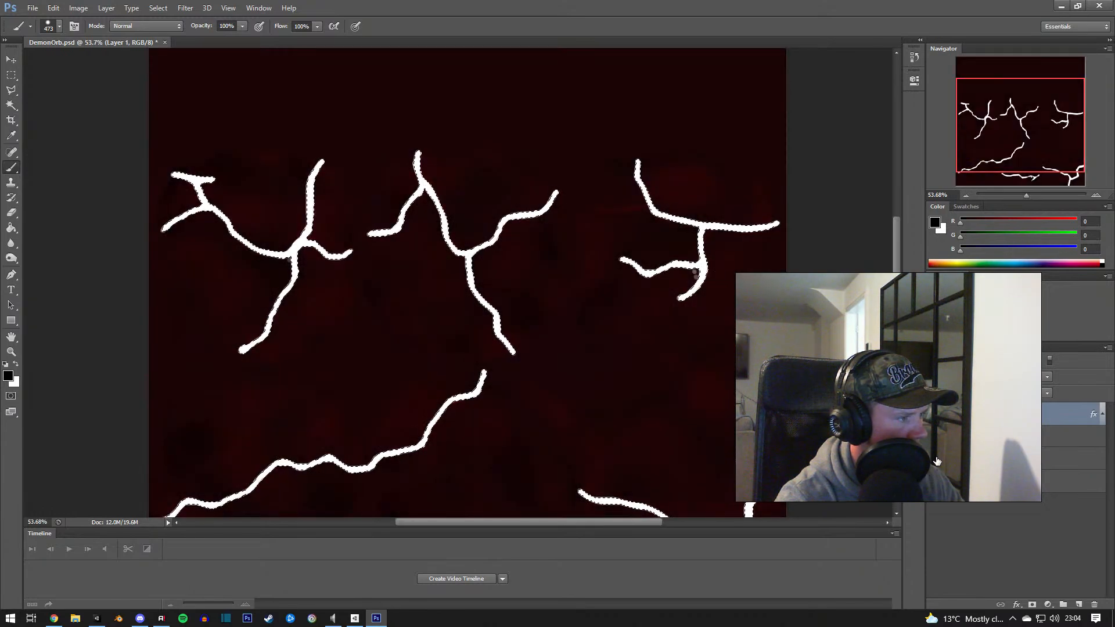
left_click(937, 463)
left_click(937, 463)
left_click(937, 417)
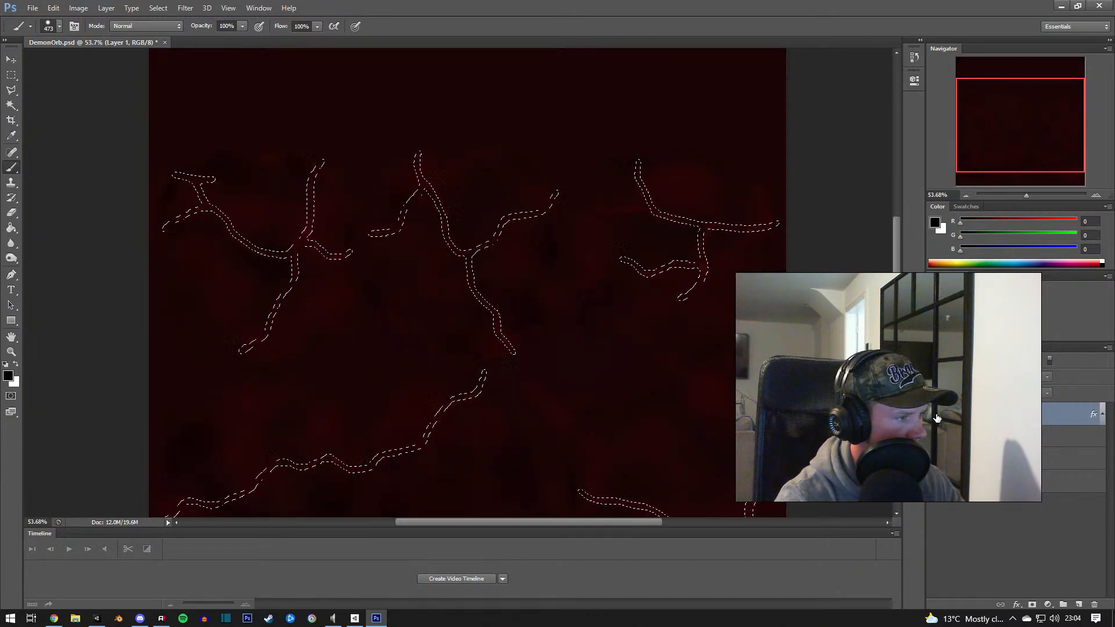
left_click(936, 416)
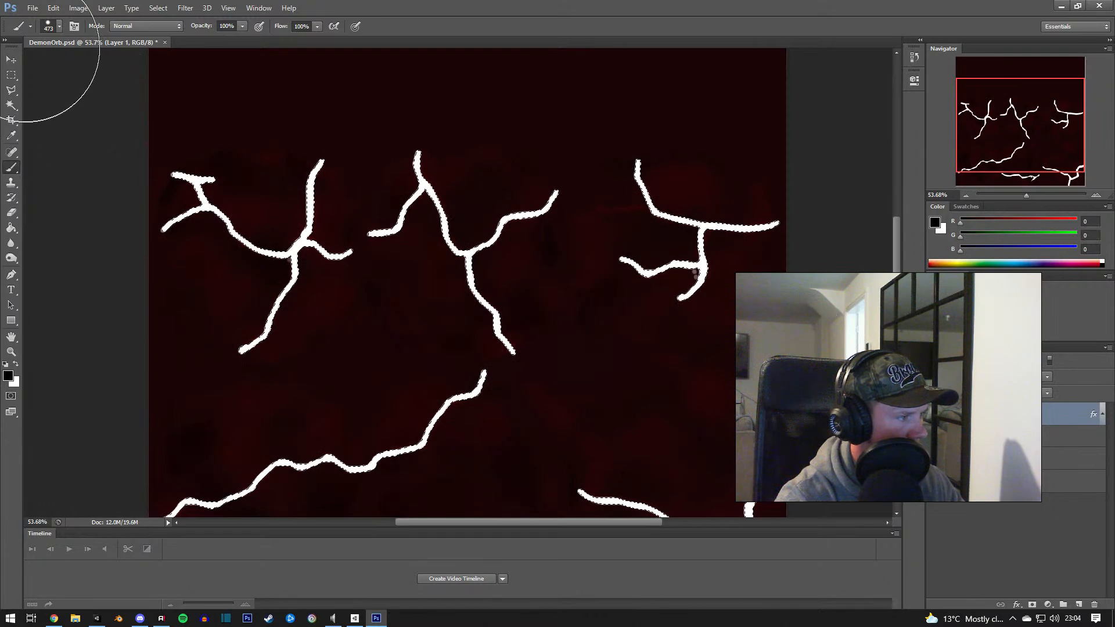
Step: Expand the crack selection by 10 pixels and paint across it to thicken the white cracks
left_click(159, 9)
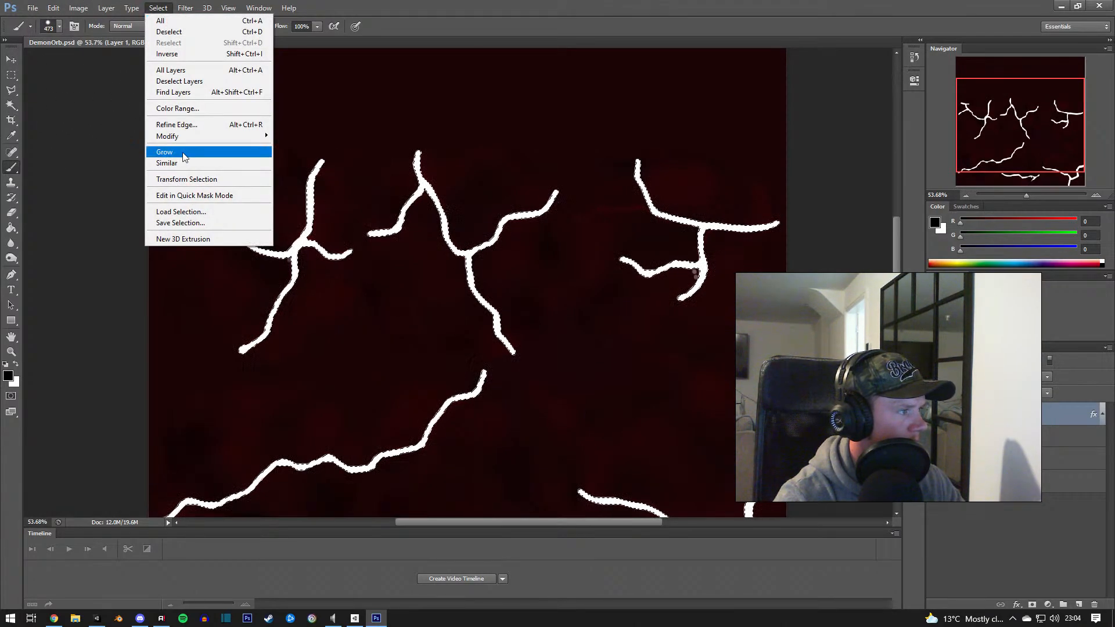
mouse_move(239, 139)
left_click(296, 158)
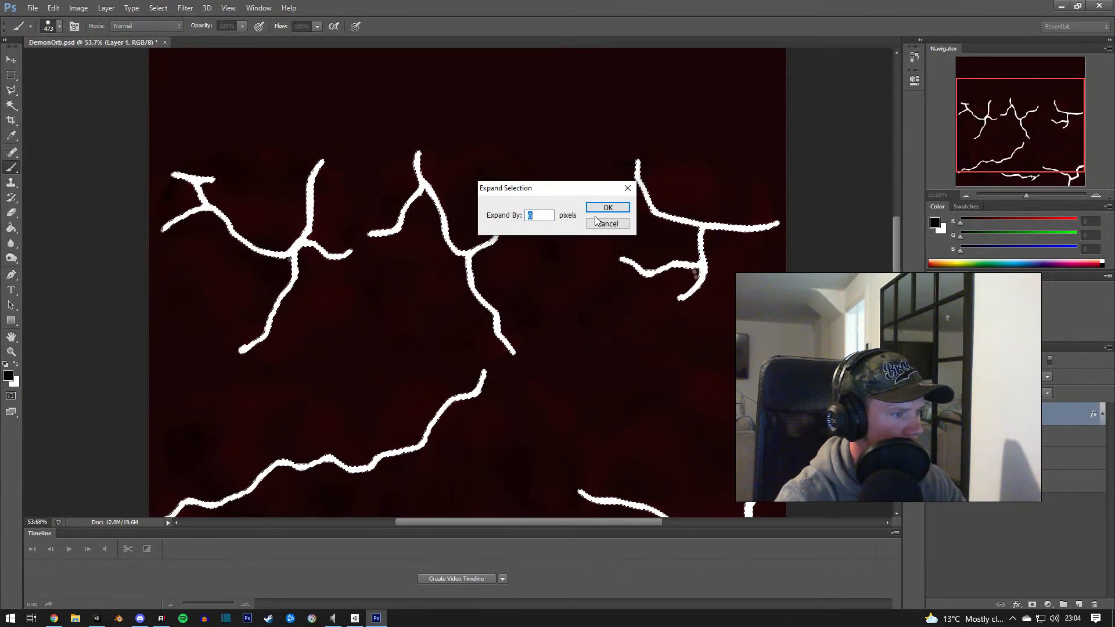
type("10")
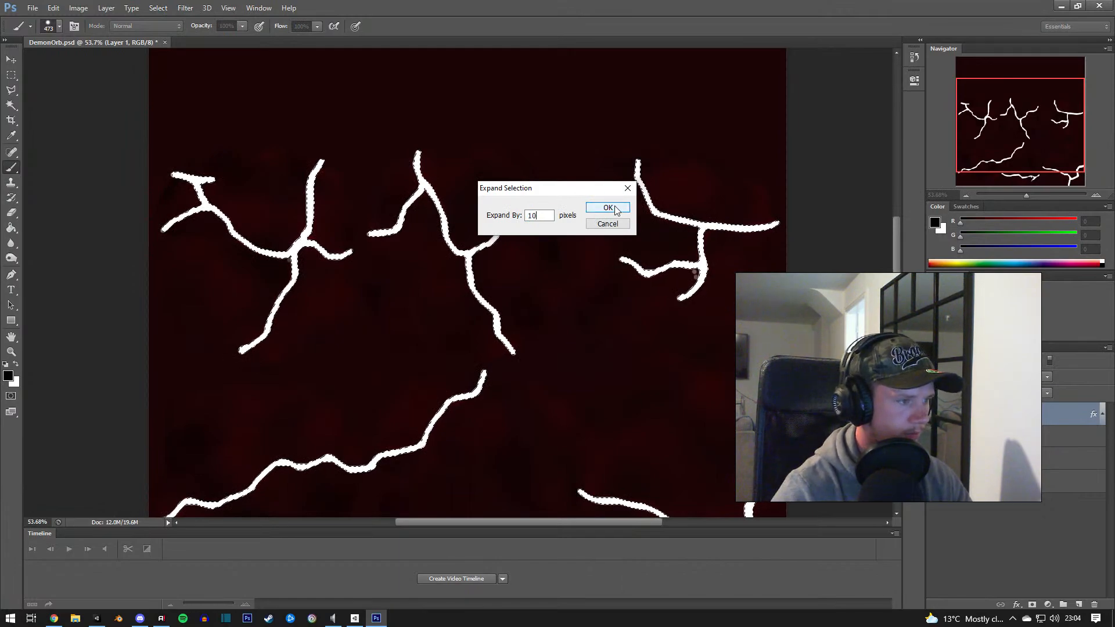
left_click(608, 208)
mouse_move(205, 302)
left_mouse_down()
mouse_move(237, 266)
mouse_move(690, 309)
mouse_move(351, 348)
mouse_move(491, 492)
mouse_move(497, 373)
mouse_move(169, 199)
mouse_move(573, 199)
left_mouse_up()
Step: Start saving a PNG copy of the document and browse to the My Games folder
key("ctrl+shift+s")
left_click(585, 306)
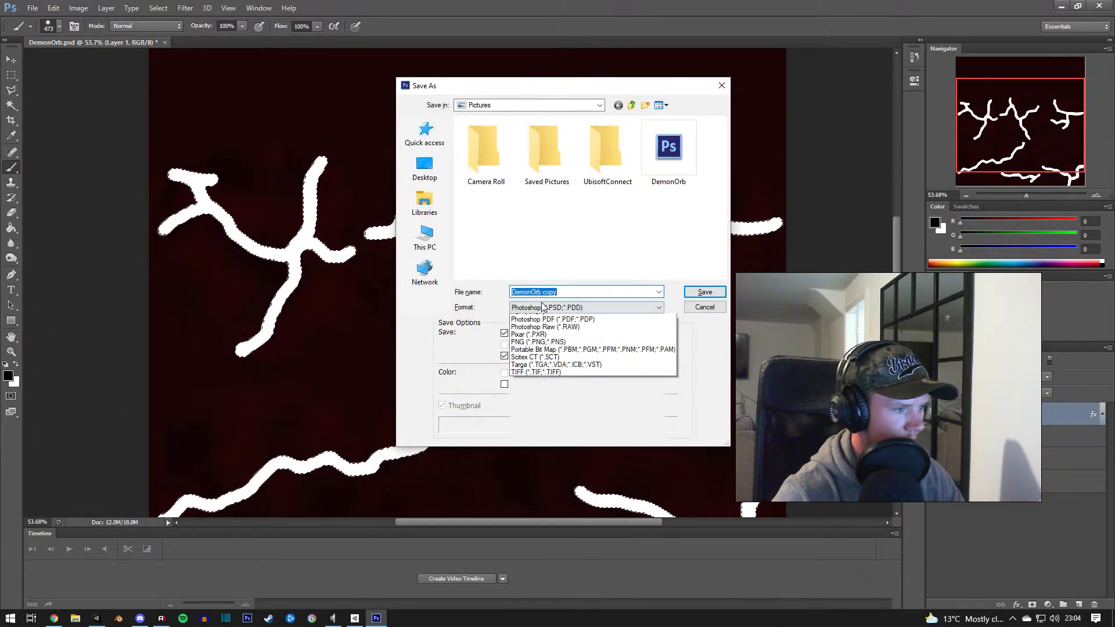
left_click(558, 451)
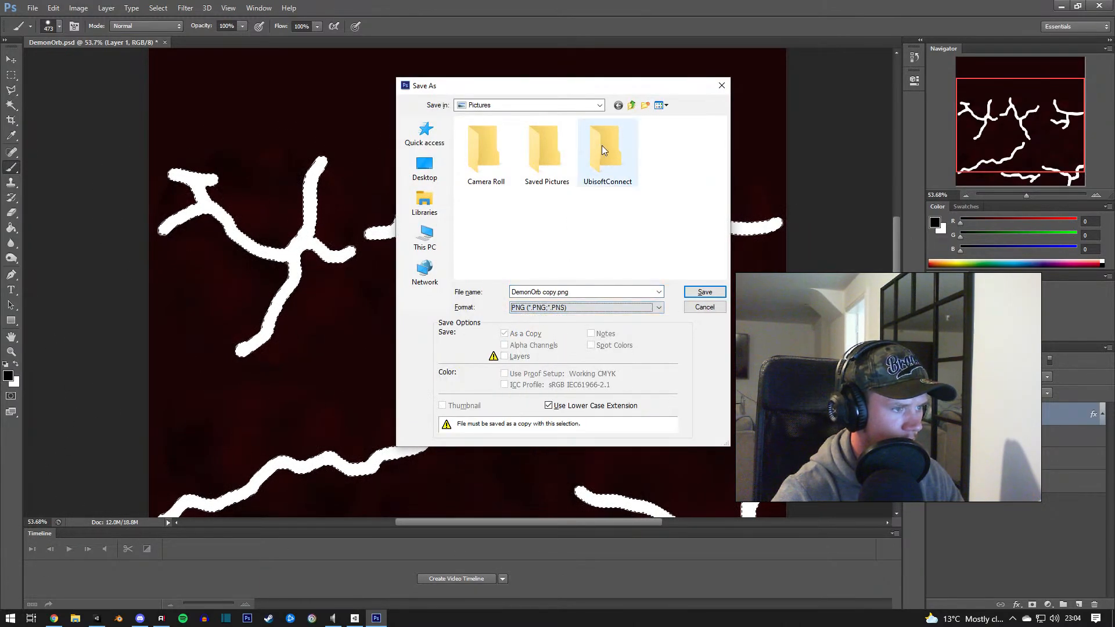
left_click(631, 106)
double_click(599, 176)
double_click(495, 180)
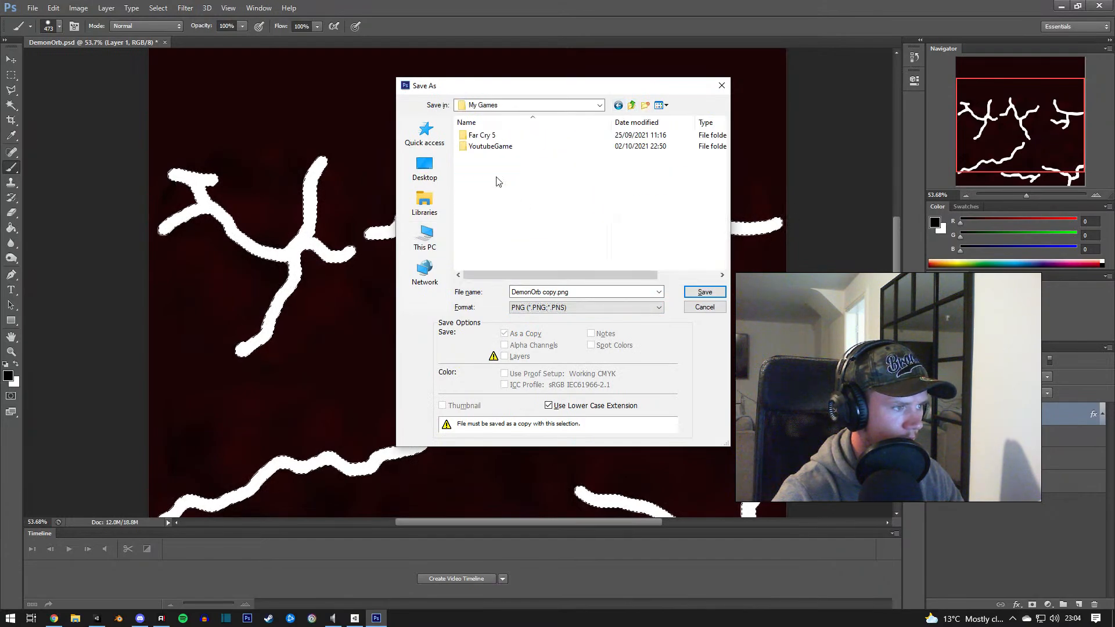
Step: Overwrite DemonOrbGlow with the PNG in the YoutubeGame project's Materials folder, accepting the replacement and PNG options
double_click(491, 146)
double_click(483, 136)
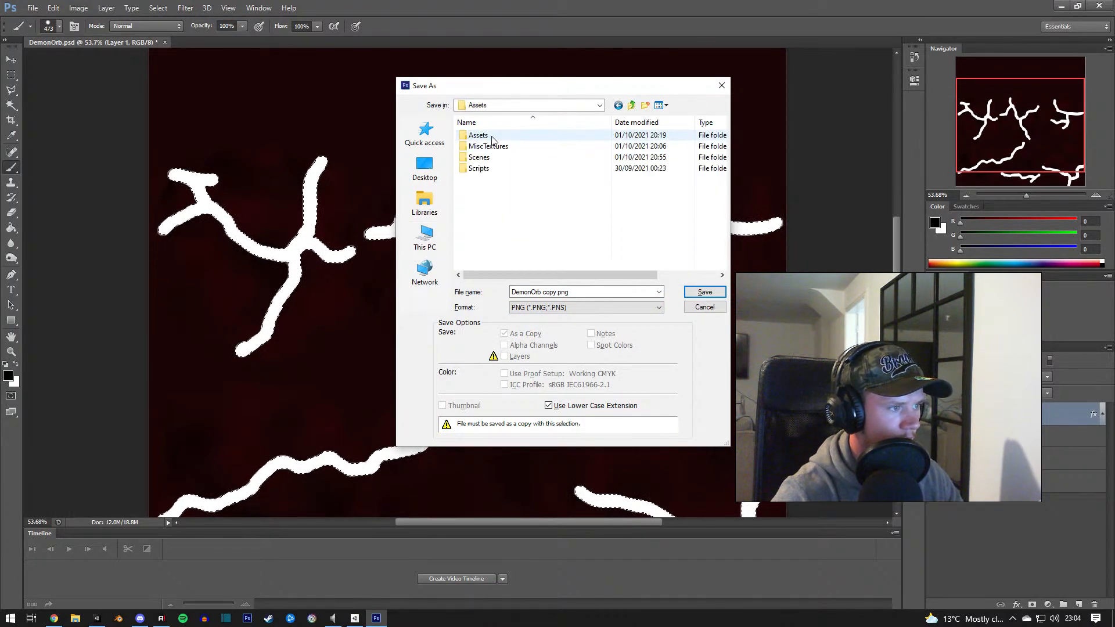
double_click(492, 138)
double_click(491, 137)
double_click(592, 157)
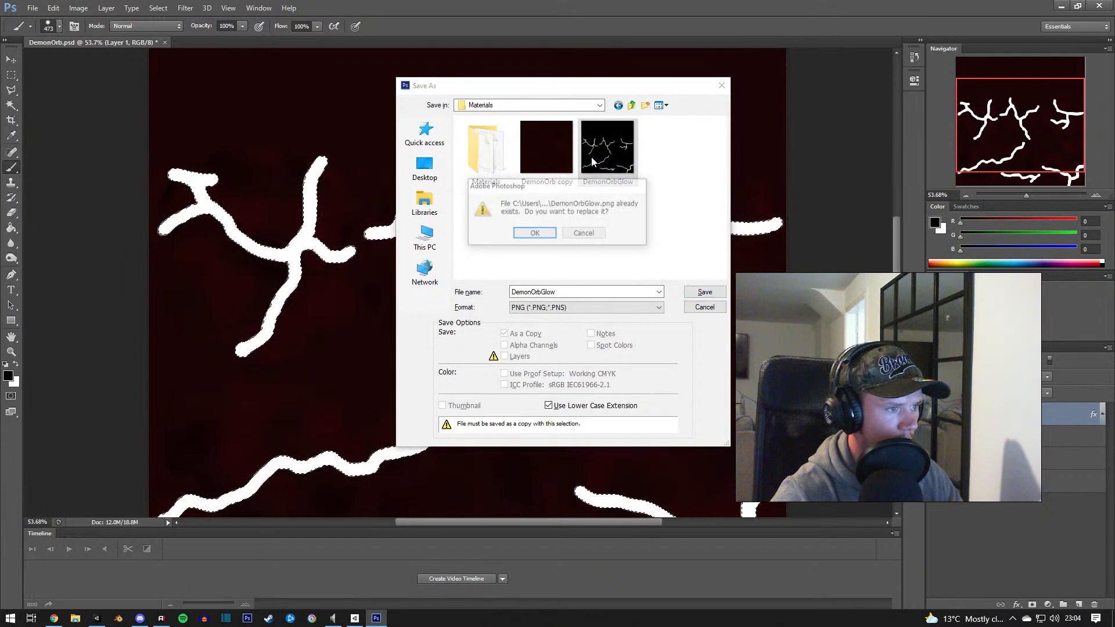
left_click(535, 233)
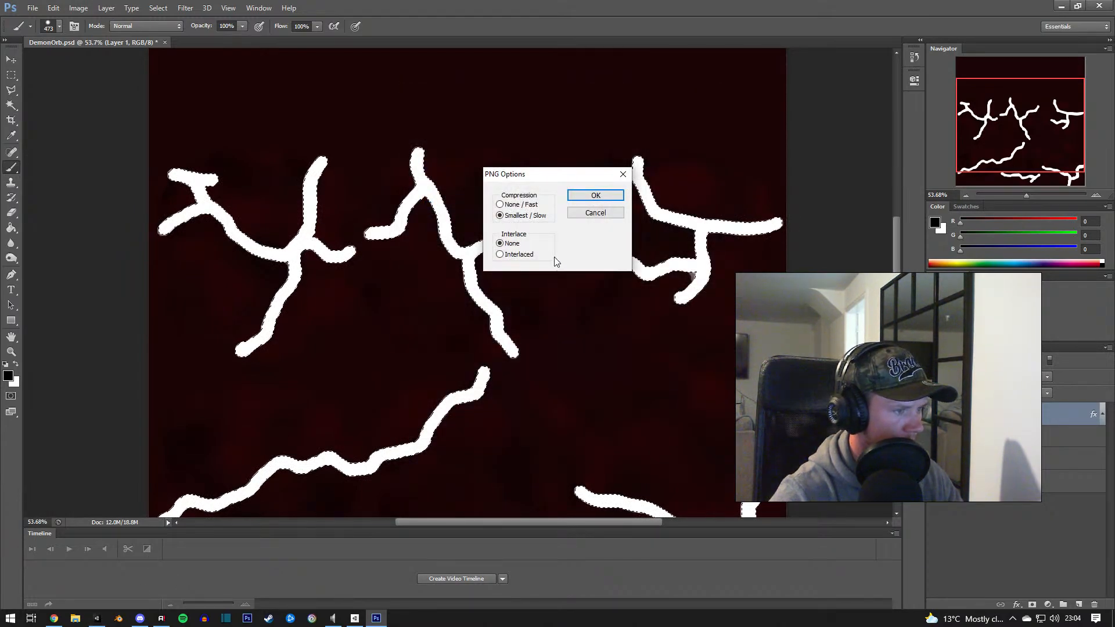
left_click(596, 195)
Step: Switch to Unity and examine the DemonOrbGlow texture in the project assets
left_click(97, 618)
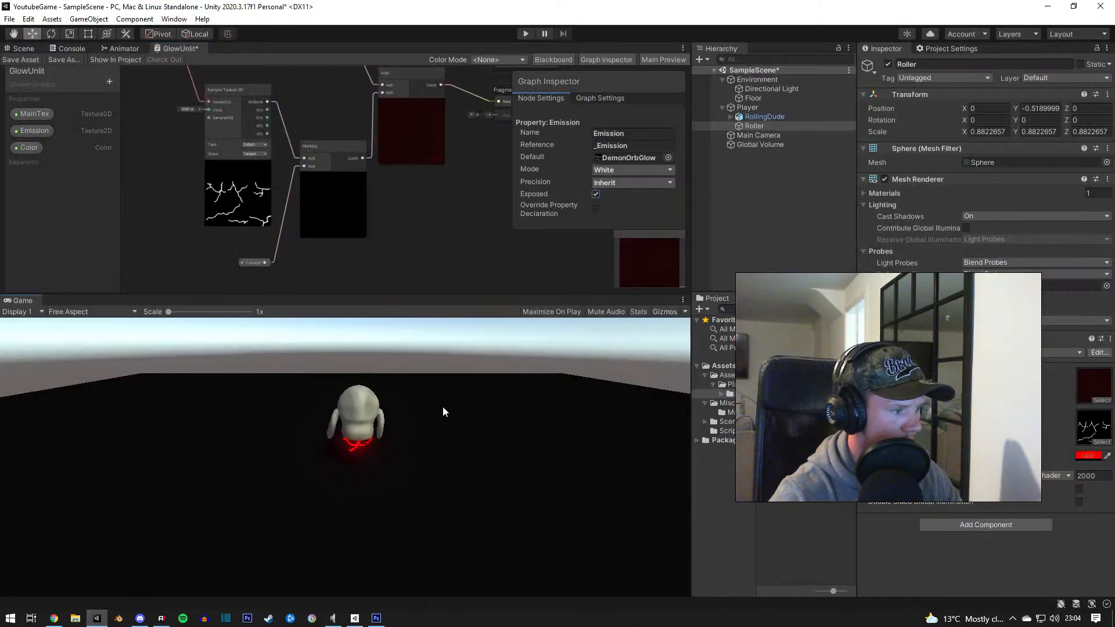
left_click(786, 392)
left_click(823, 409)
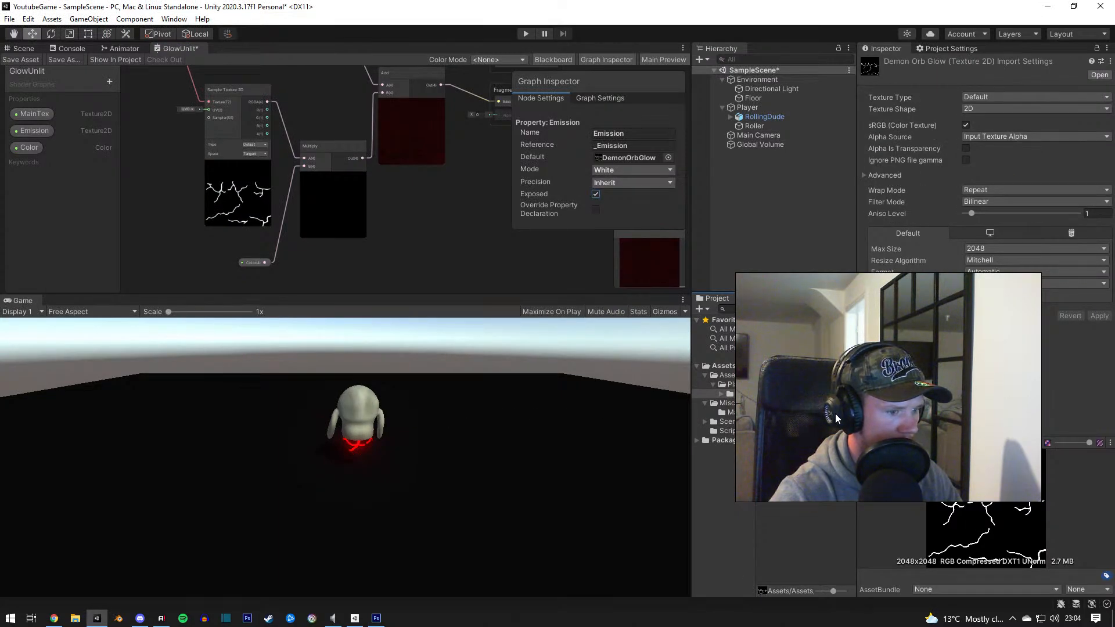
double_click(788, 357)
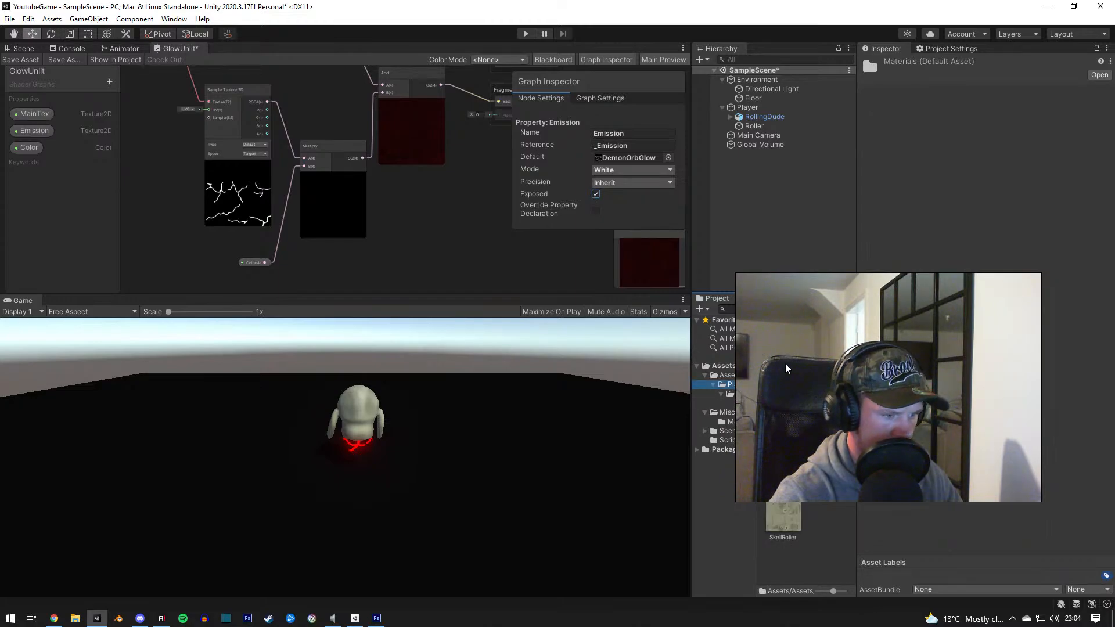
left_click(826, 413)
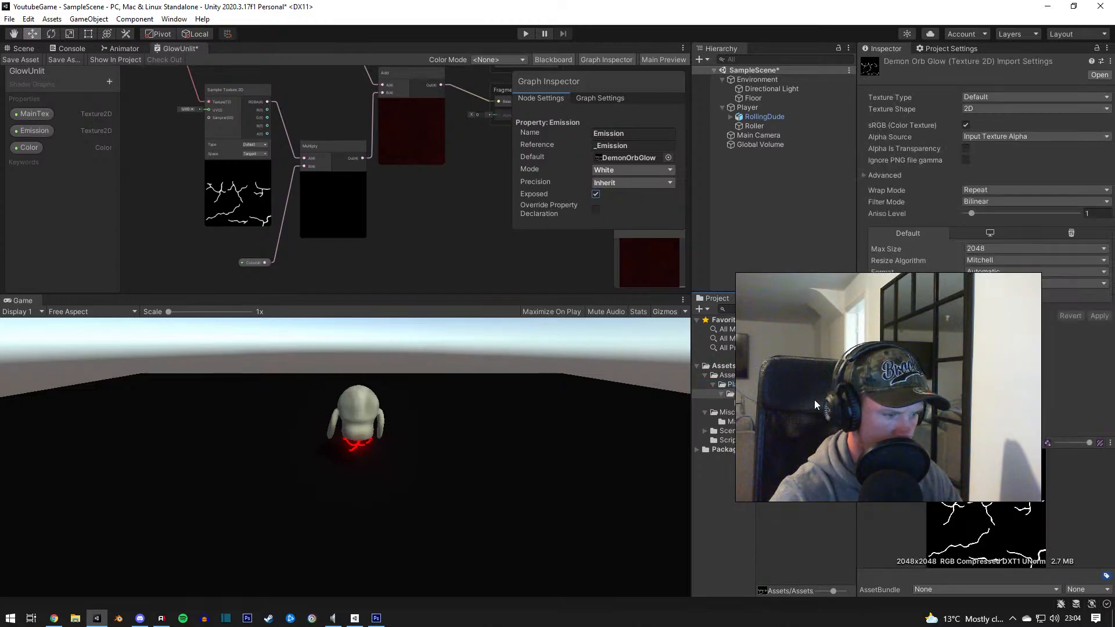
Step: Switch back to Photoshop and save the DemonOrb.psd document
left_click(368, 619)
key("ctrl+shift+s")
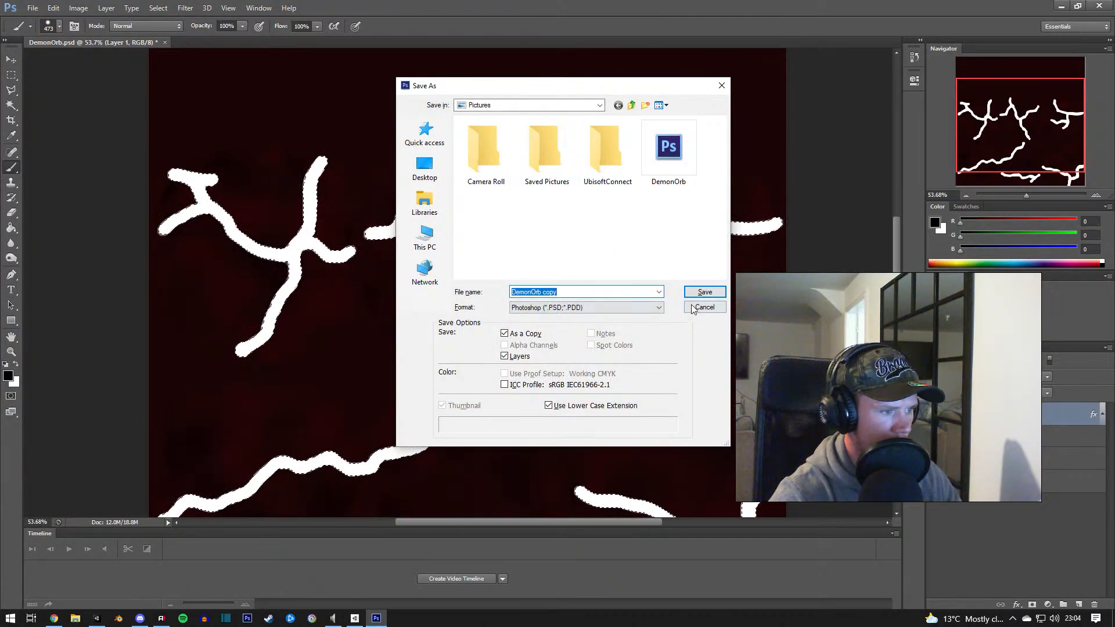
left_click(704, 291)
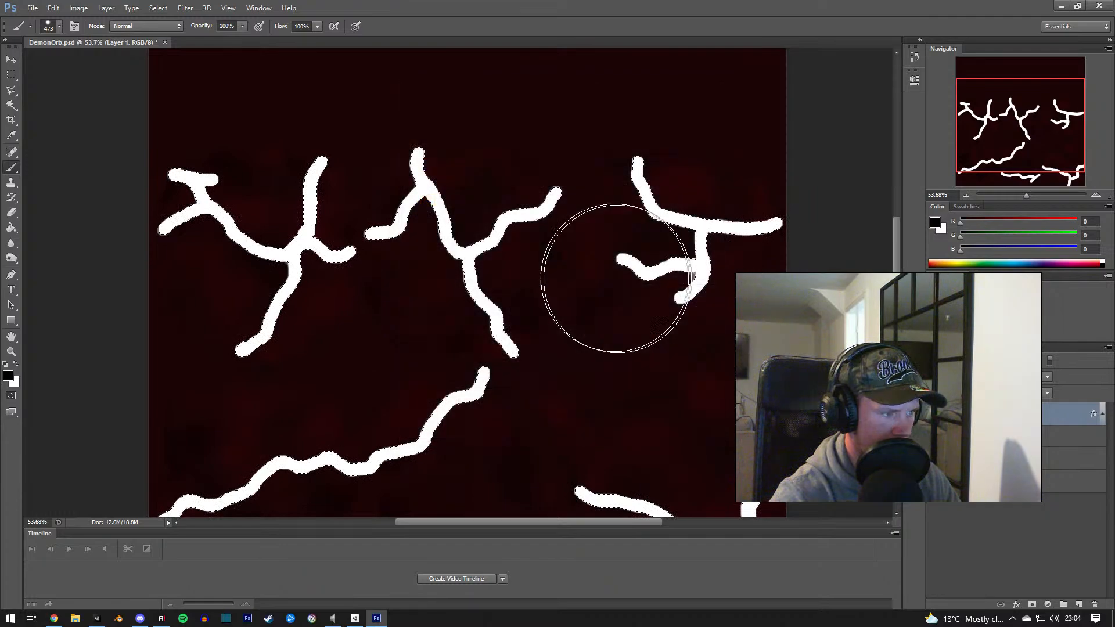
Step: Start saving a Photoshop-format copy and browse to the My Games folder in the Documents library
key("ctrl+alt+s")
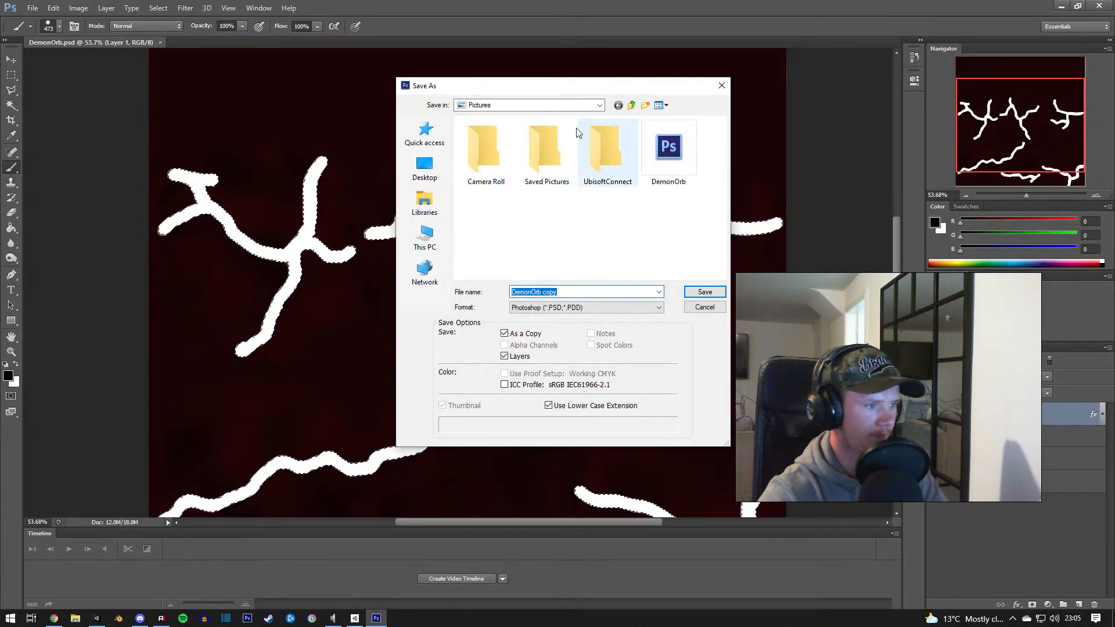
left_click(418, 215)
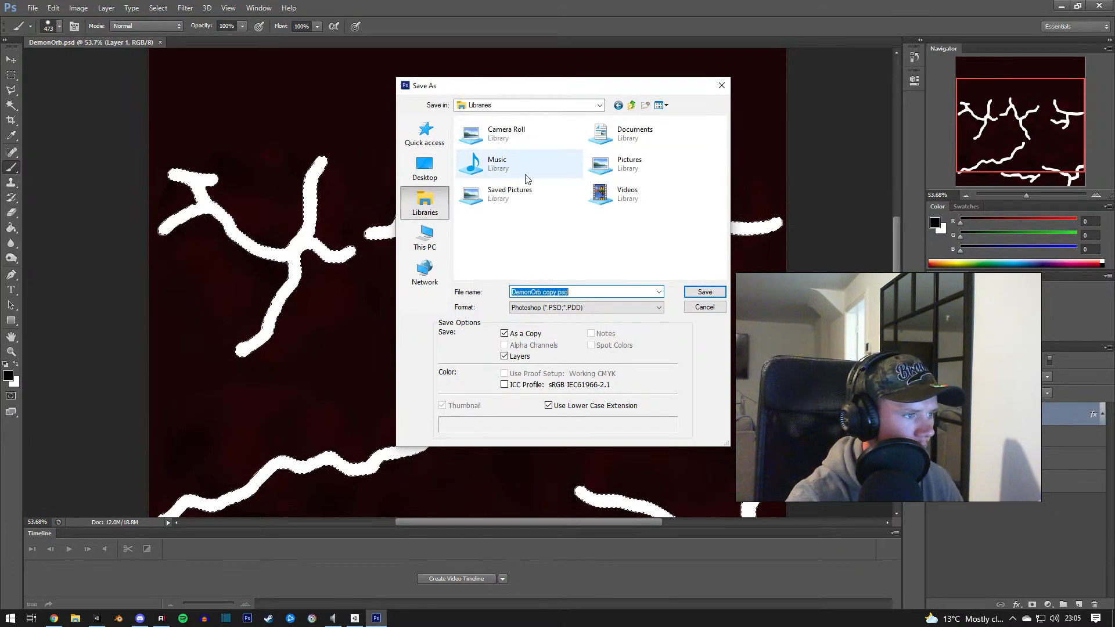
double_click(630, 134)
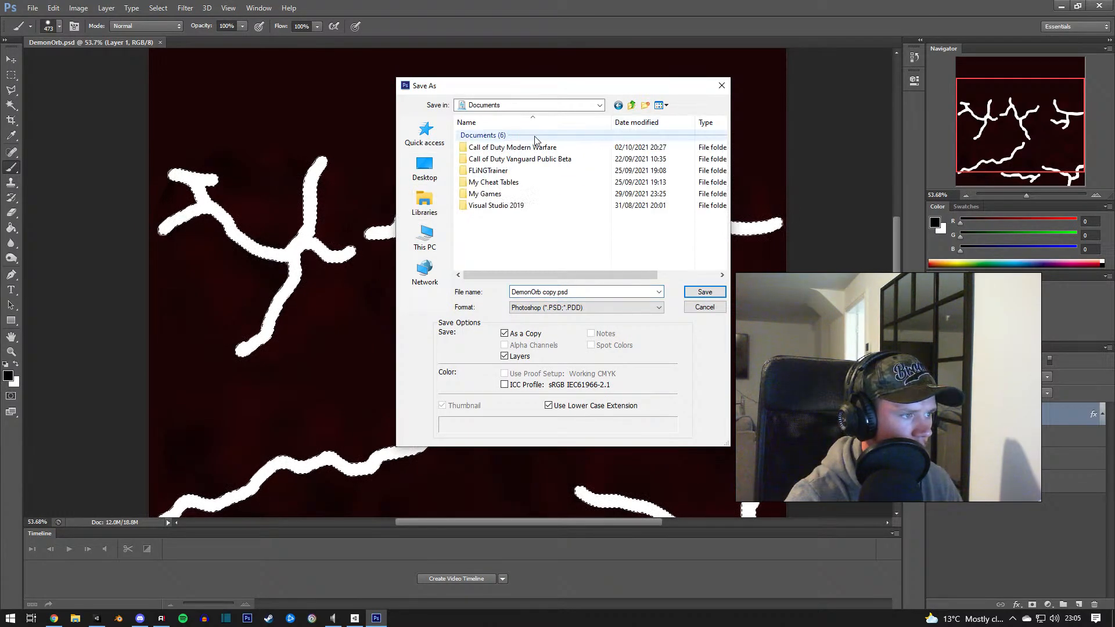
double_click(484, 191)
double_click(486, 136)
left_click(618, 105)
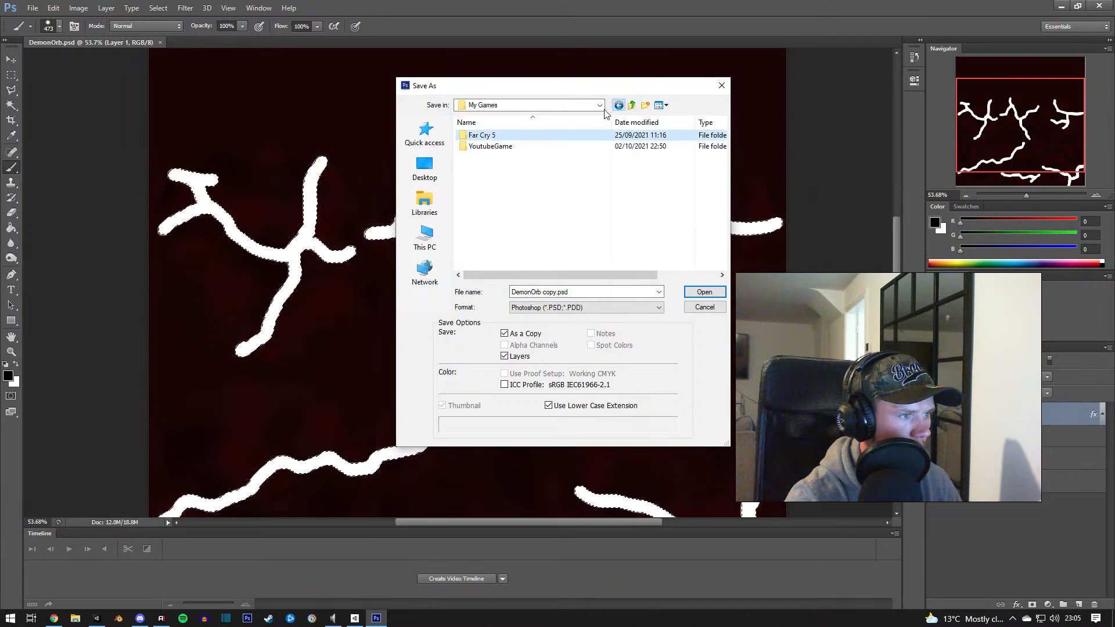
Step: Save the copy as DemonOrb copy.psd in YoutubeGame's nested Materials folder and accept the Photoshop format options
double_click(497, 147)
double_click(486, 135)
double_click(489, 136)
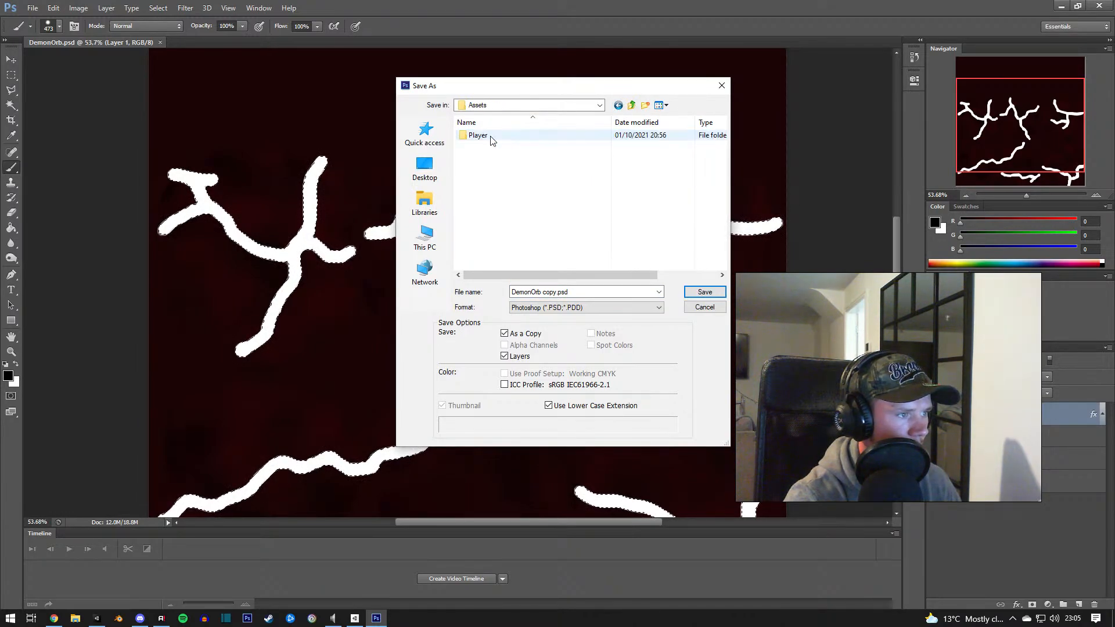
double_click(490, 137)
double_click(490, 137)
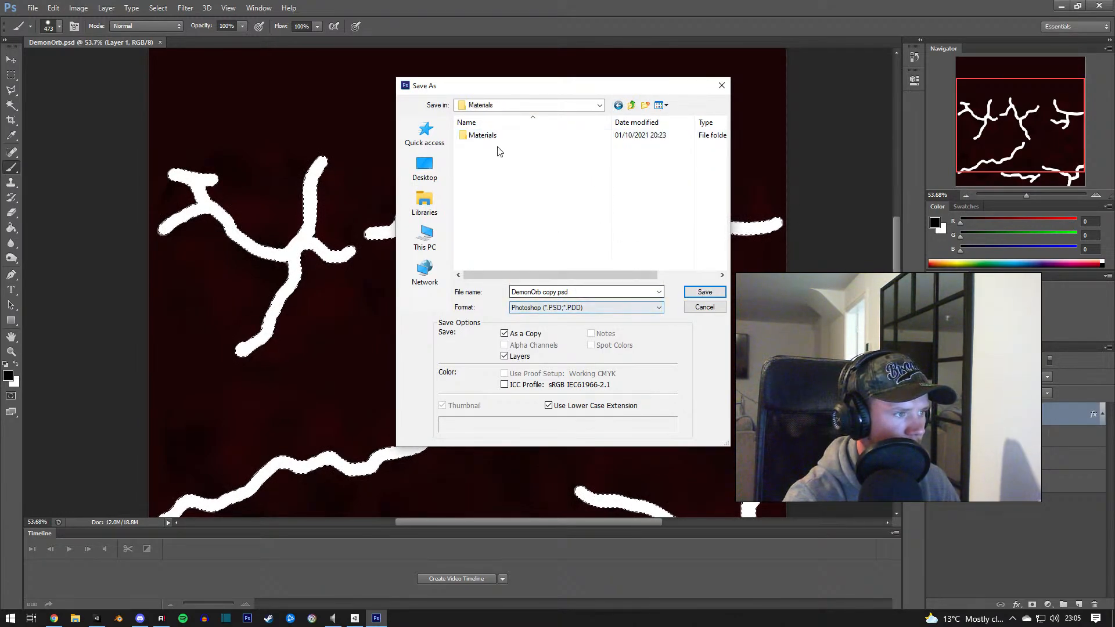
double_click(492, 137)
left_click(702, 293)
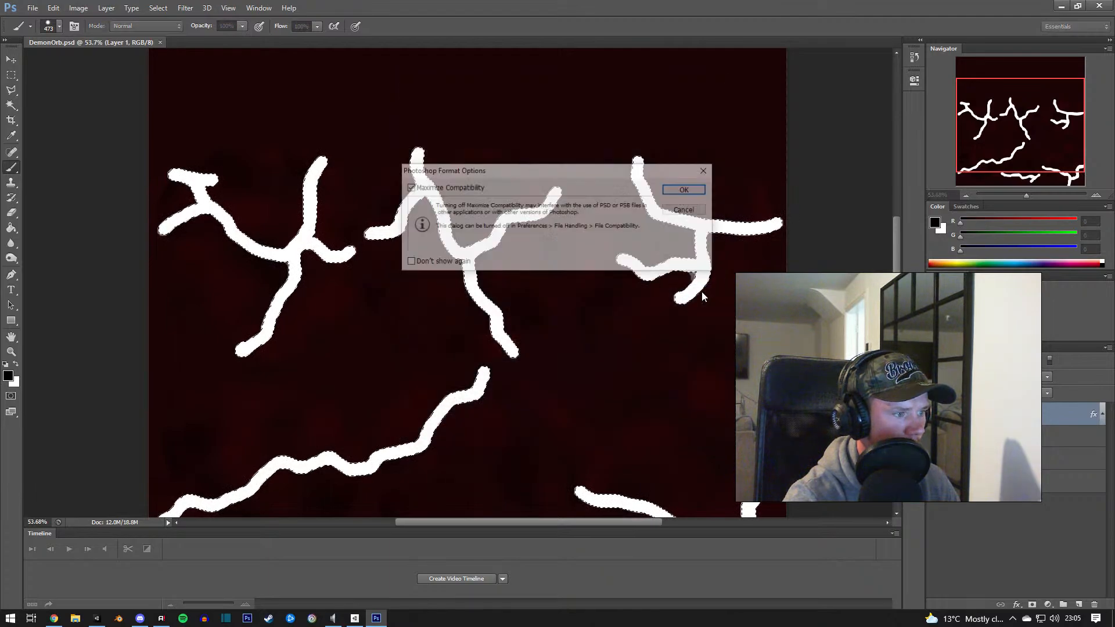
left_click(687, 184)
Step: Switch to Unity and examine the ball in the Game view and the new DemonOrb copy texture
key("alt+Tab")
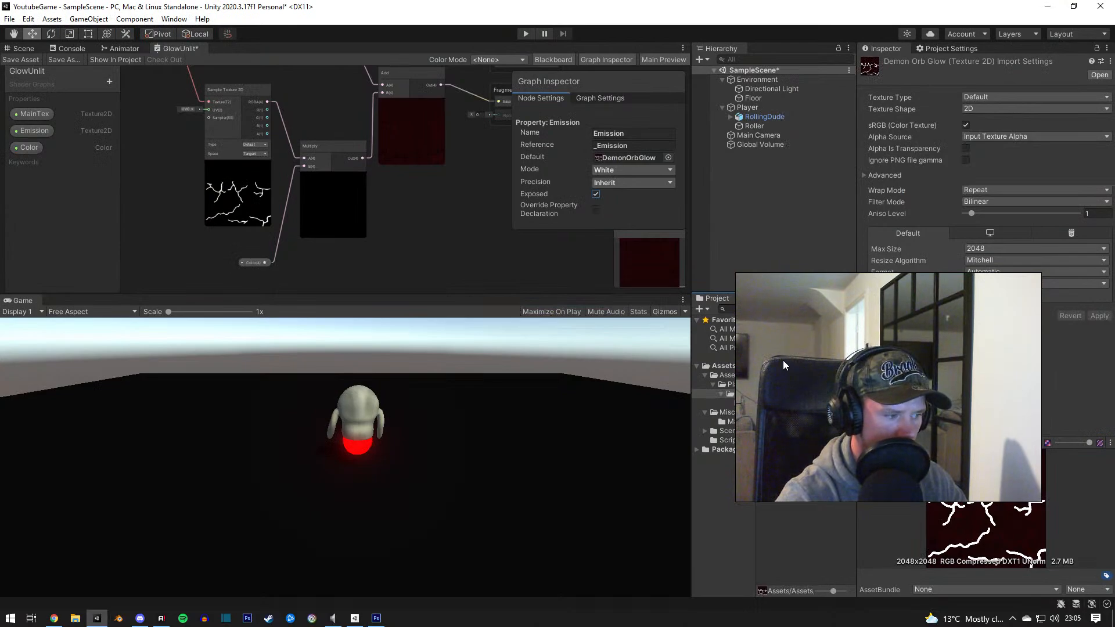
scroll(362, 450, "up", 1)
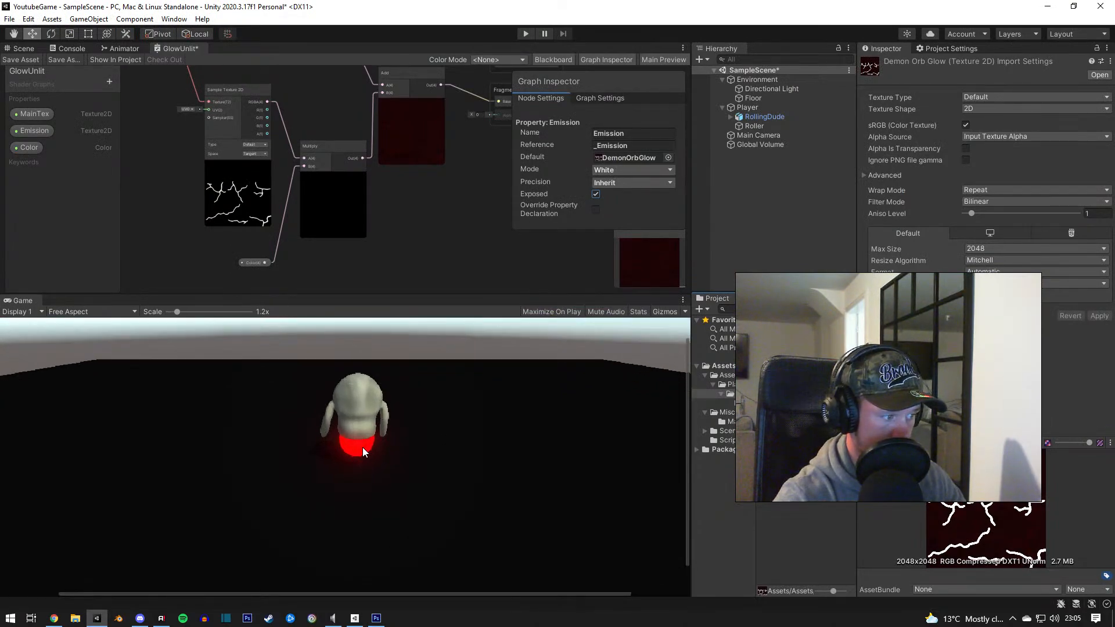
scroll(363, 452, "down", 1)
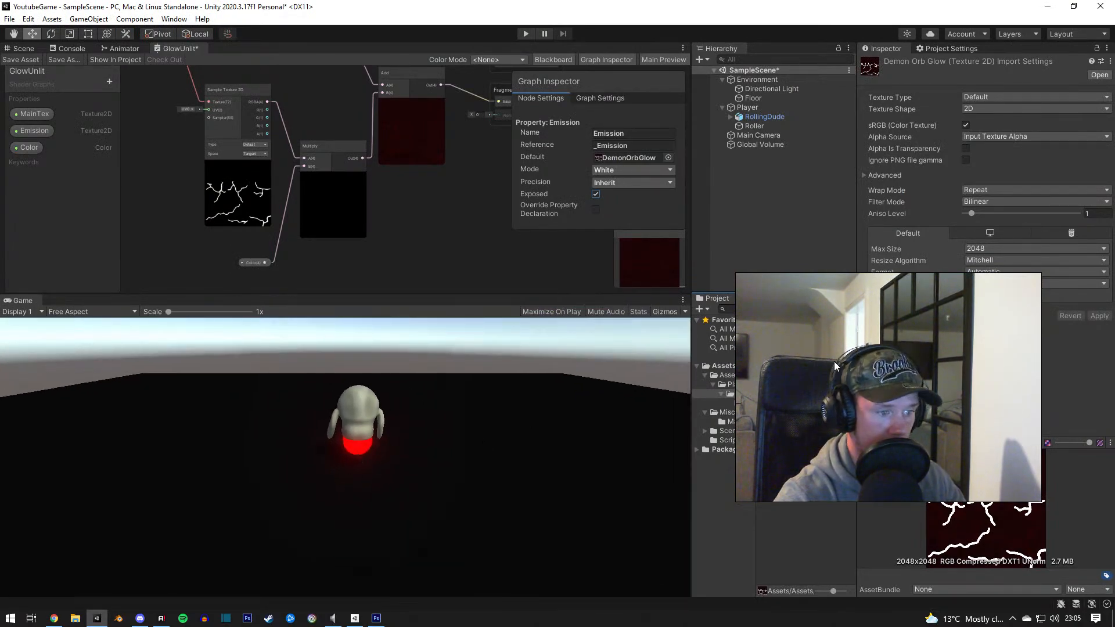
left_click(743, 401)
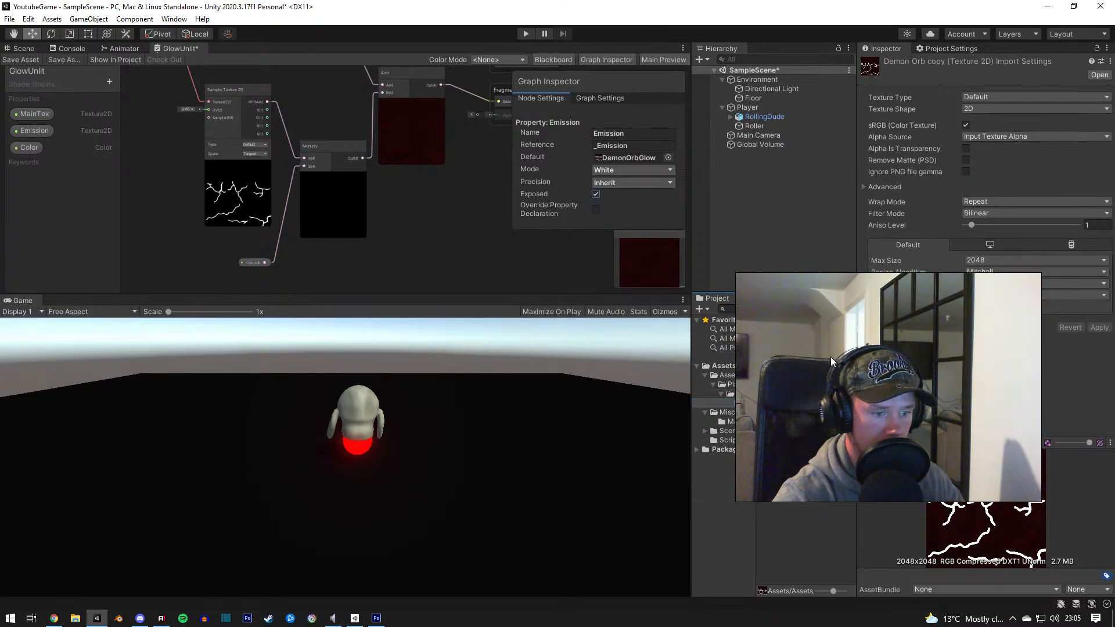
left_click(733, 384)
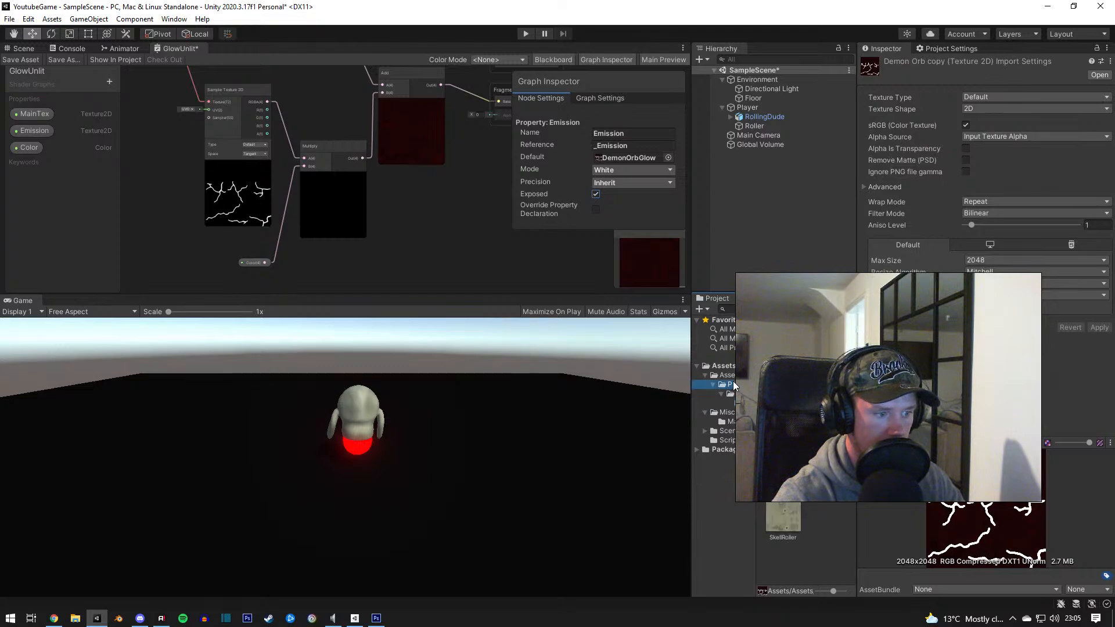
left_click(733, 375)
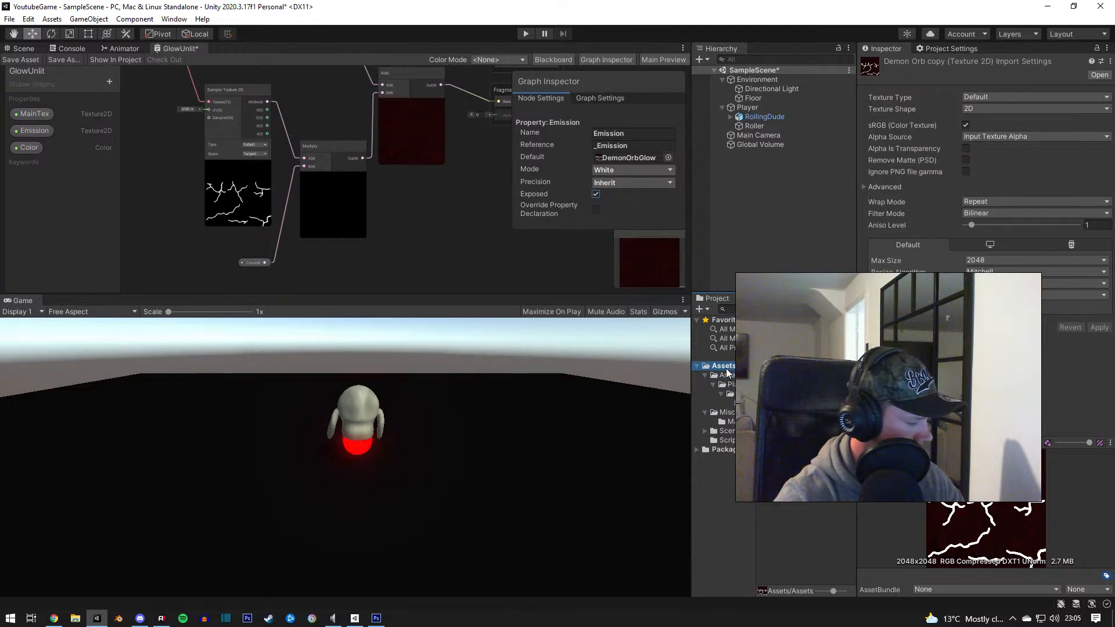
Step: Set the HDR color intensity of the GlowUnlit material to -2.8 and locate its Emission texture
left_click(825, 453)
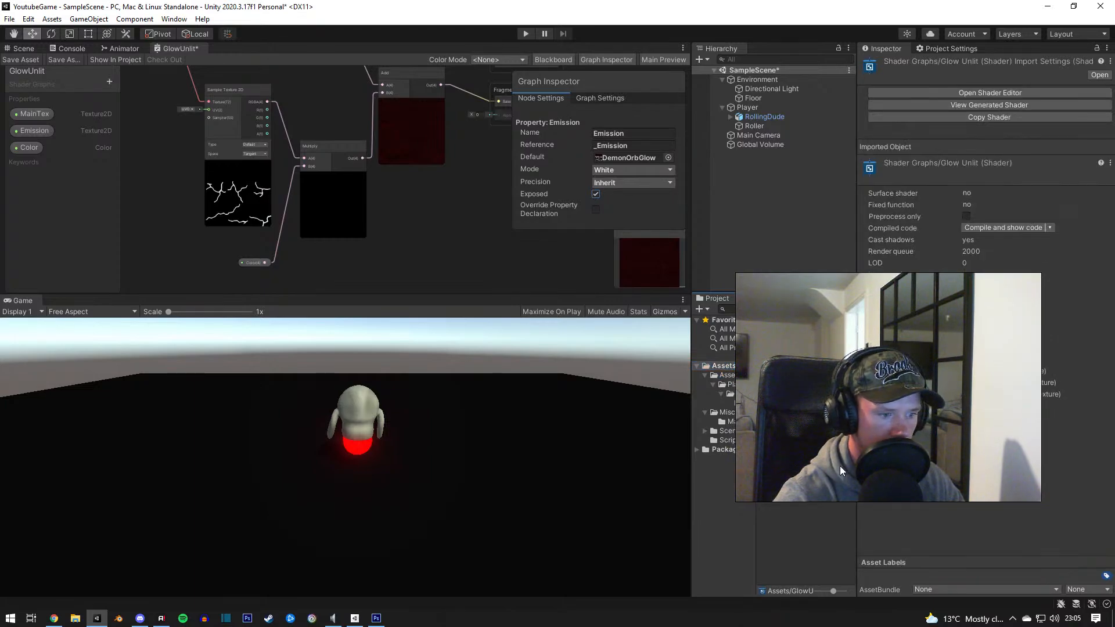
left_click(840, 466)
left_click(1088, 179)
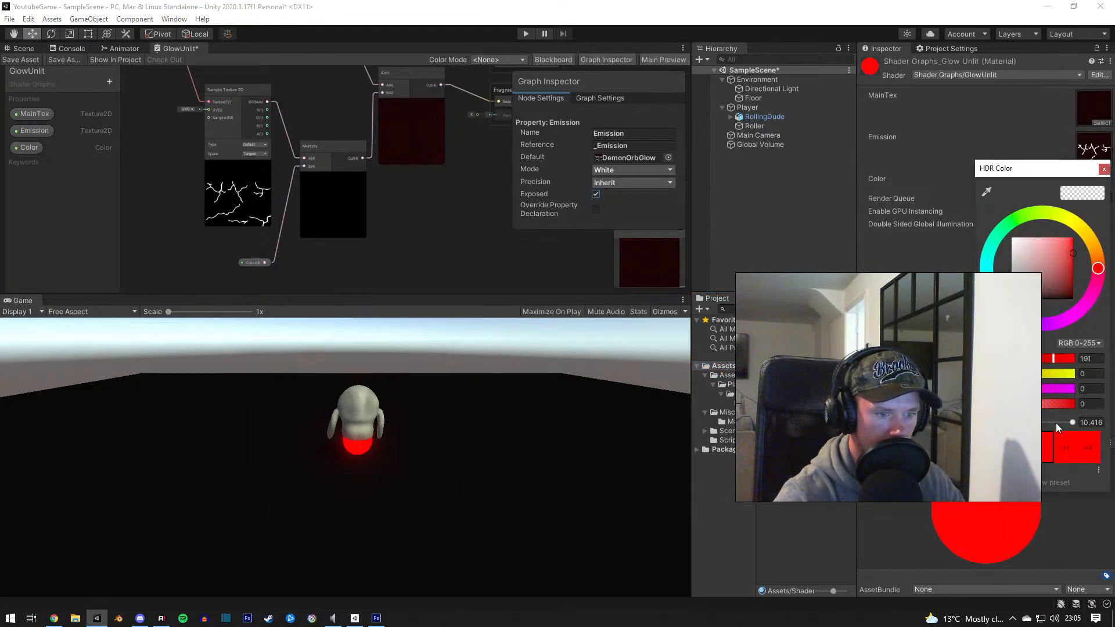
left_click_drag(1071, 423, 1035, 446)
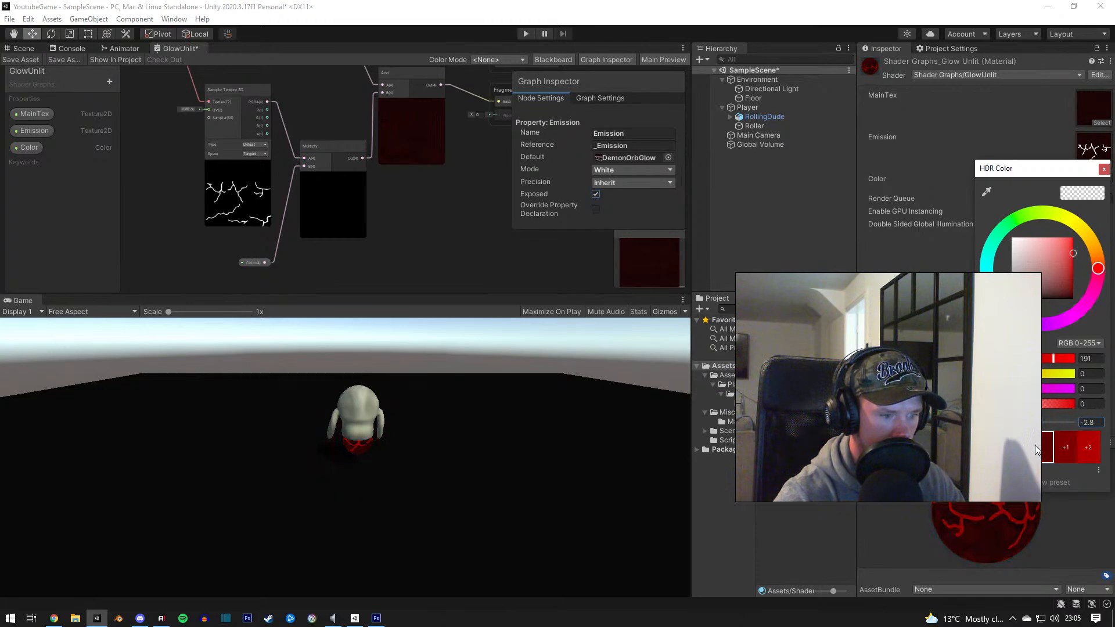
left_click(967, 352)
left_click(1094, 150)
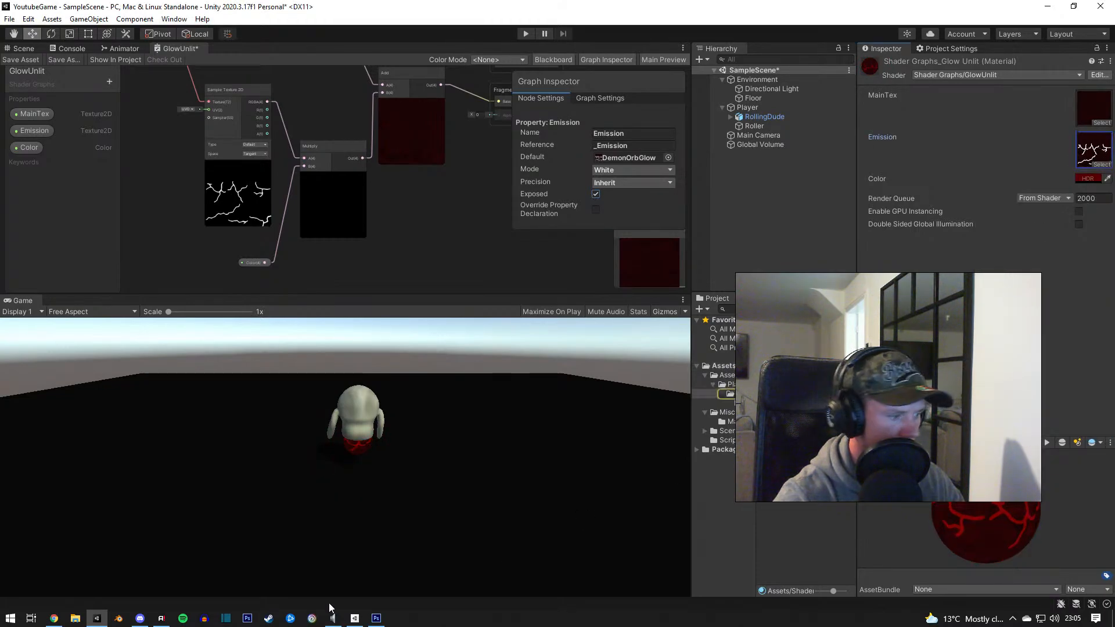
Step: Switch to Photoshop, hide the dark red layer so the cracks sit on the black background, and save DemonOrb.psd
left_click(376, 621)
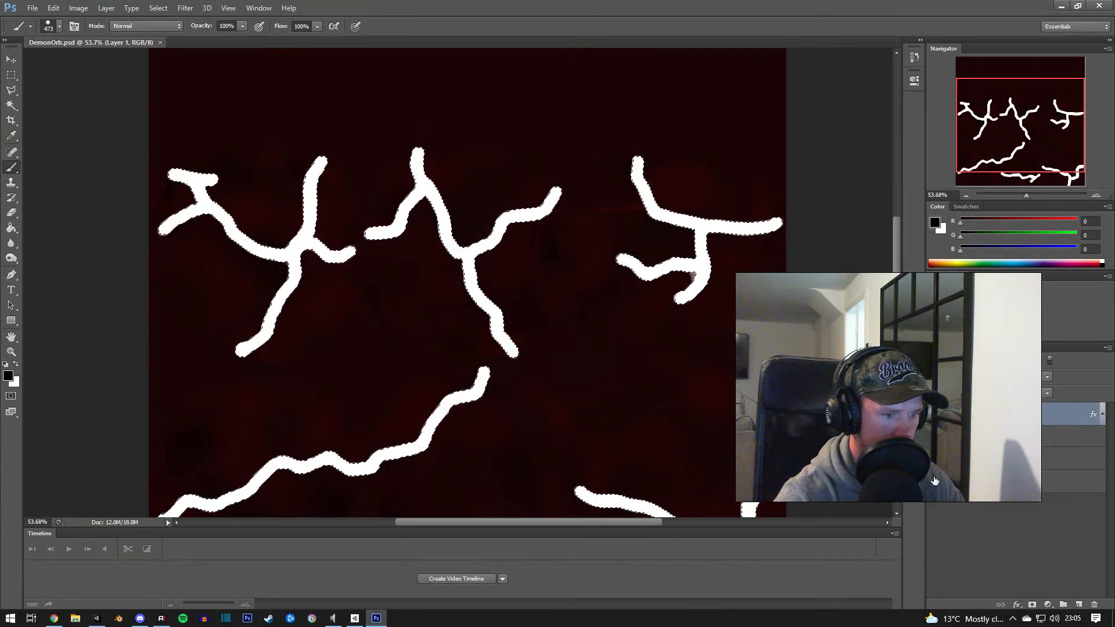
left_click(933, 481)
key("ctrl+shift+s")
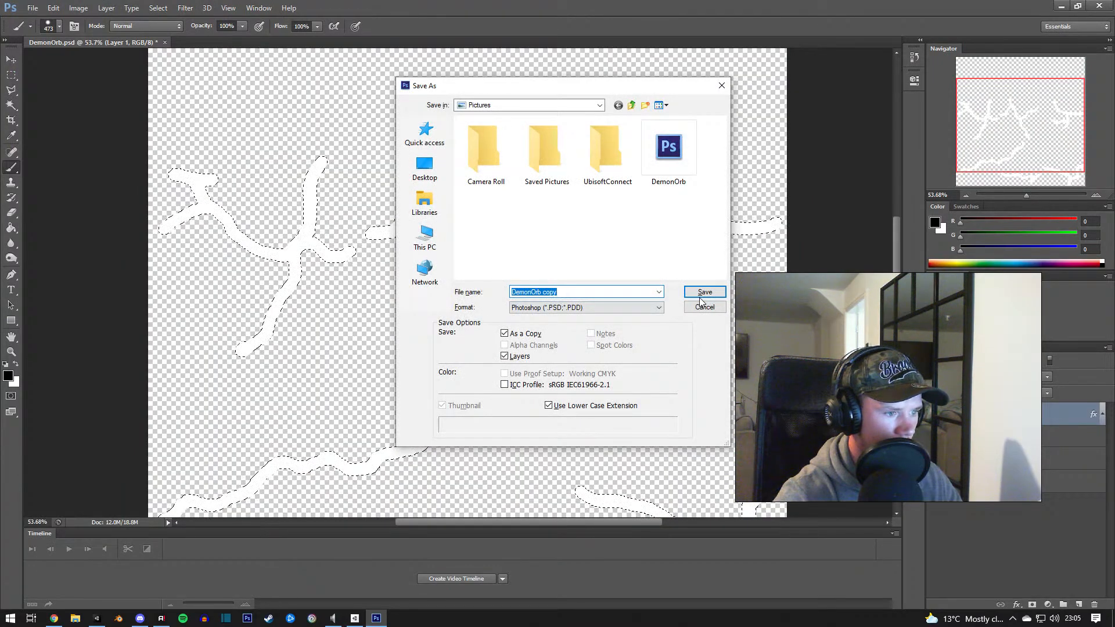
key("Escape")
left_click(933, 459)
key("ctrl+shift+s")
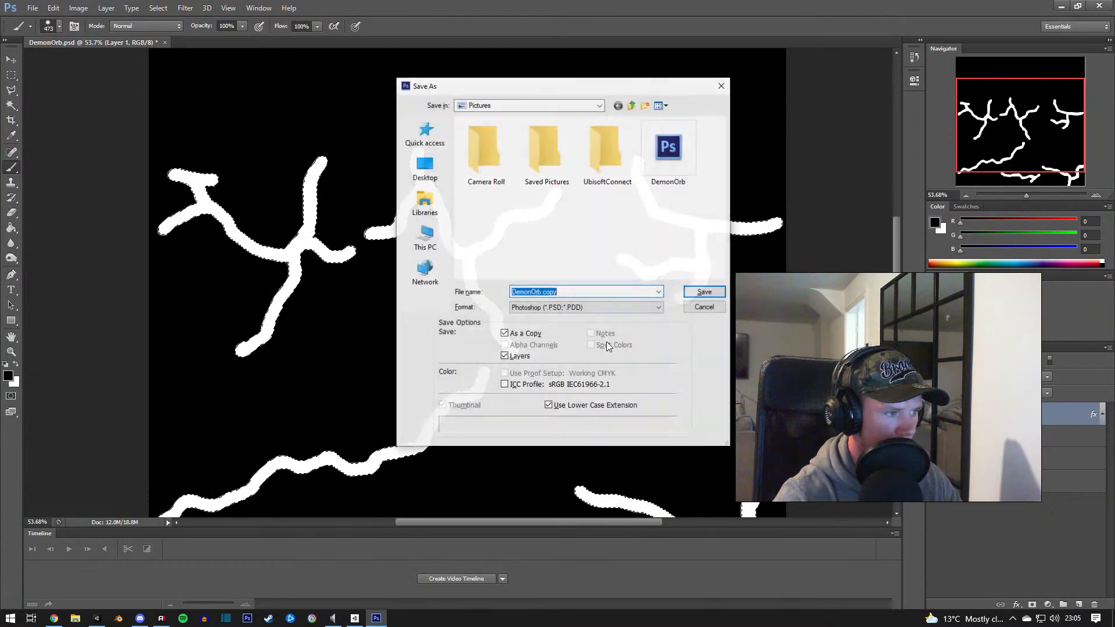
left_click(693, 309)
key("ctrl+s")
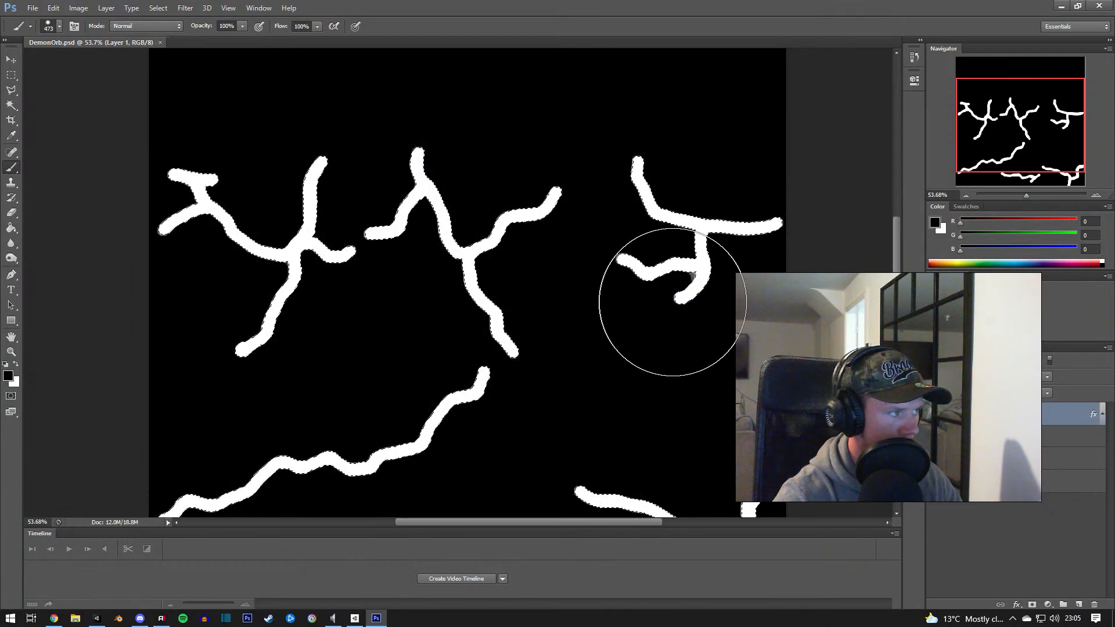
key("ctrl+shift+s")
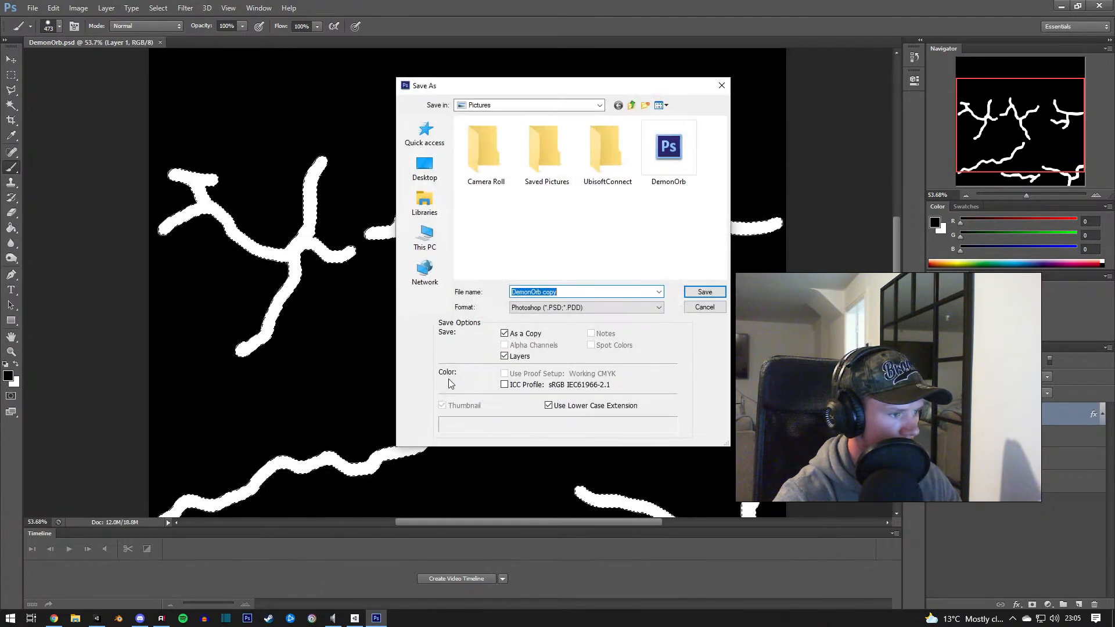
key("Escape")
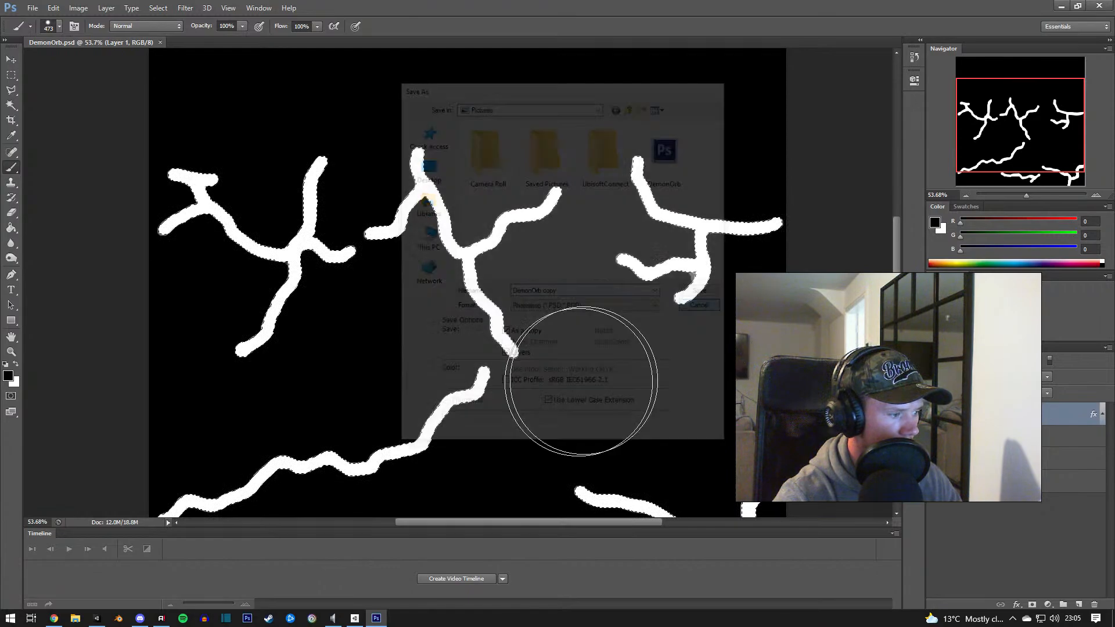
Step: Close DemonOrb.psd and Photoshop, and reopen PhotoshopCS6Portable.exe with DemonOrb copy.psd, allowing it to make changes
left_click(76, 619)
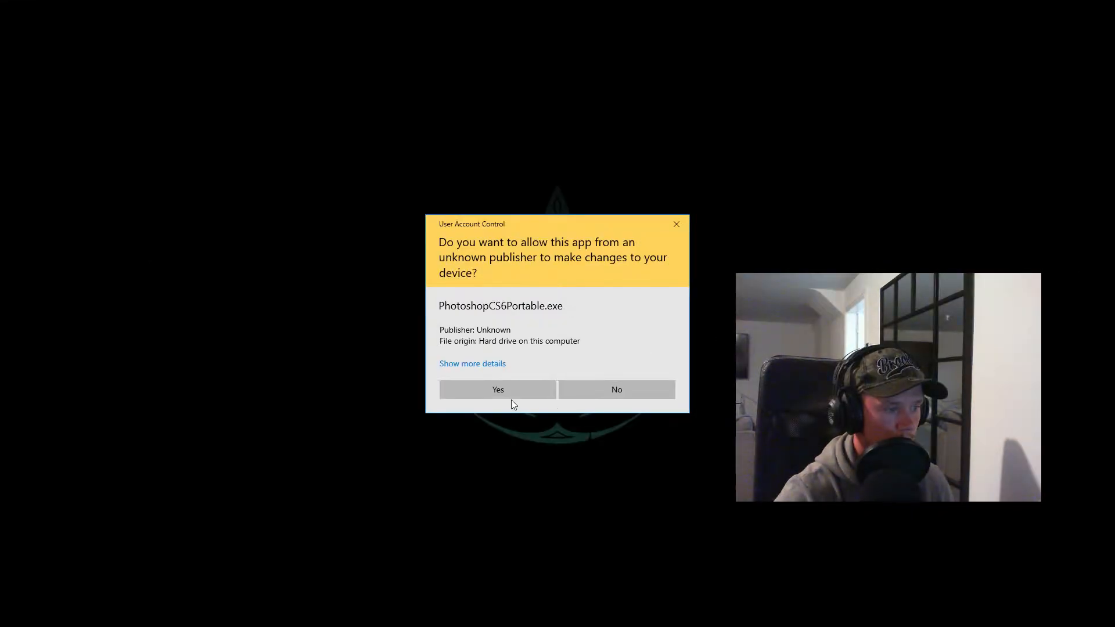
left_click(507, 389)
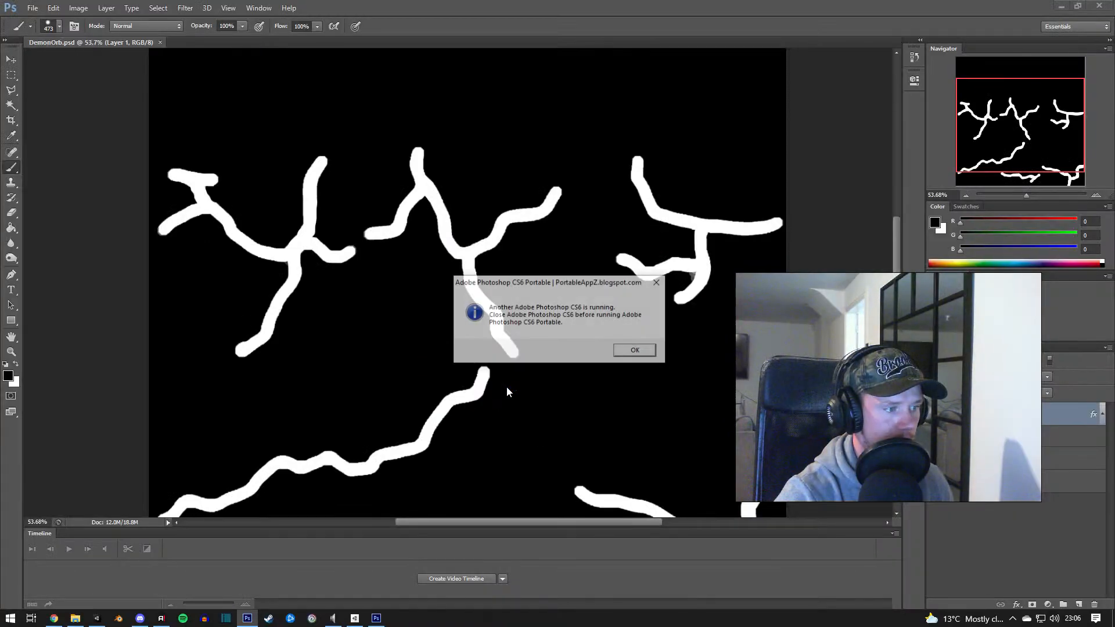
left_click(645, 351)
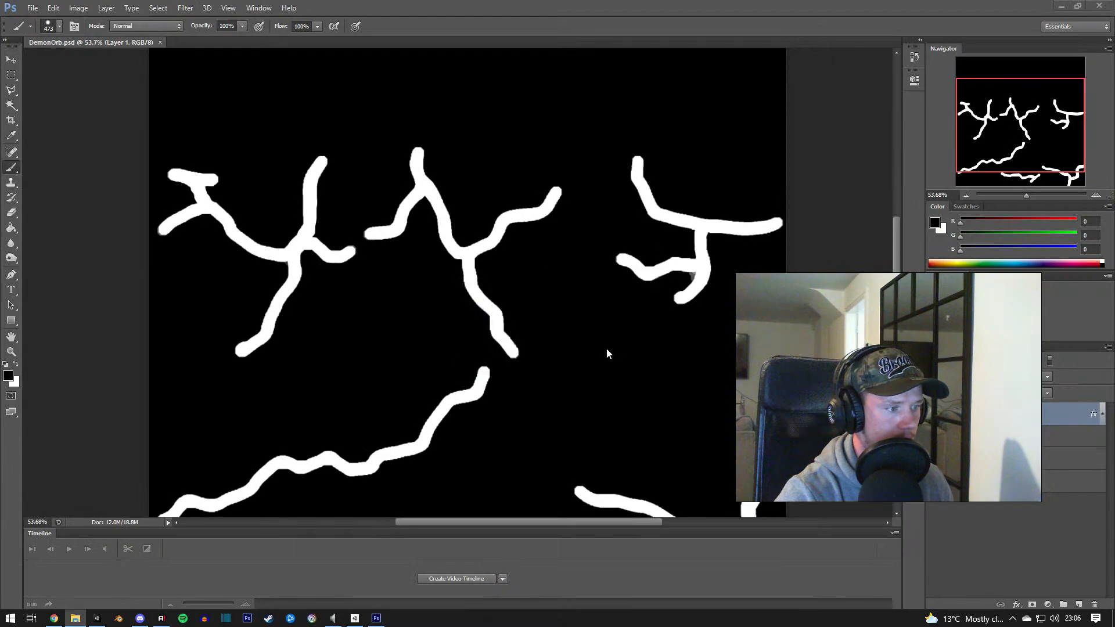
left_click(160, 42)
left_click(1097, 5)
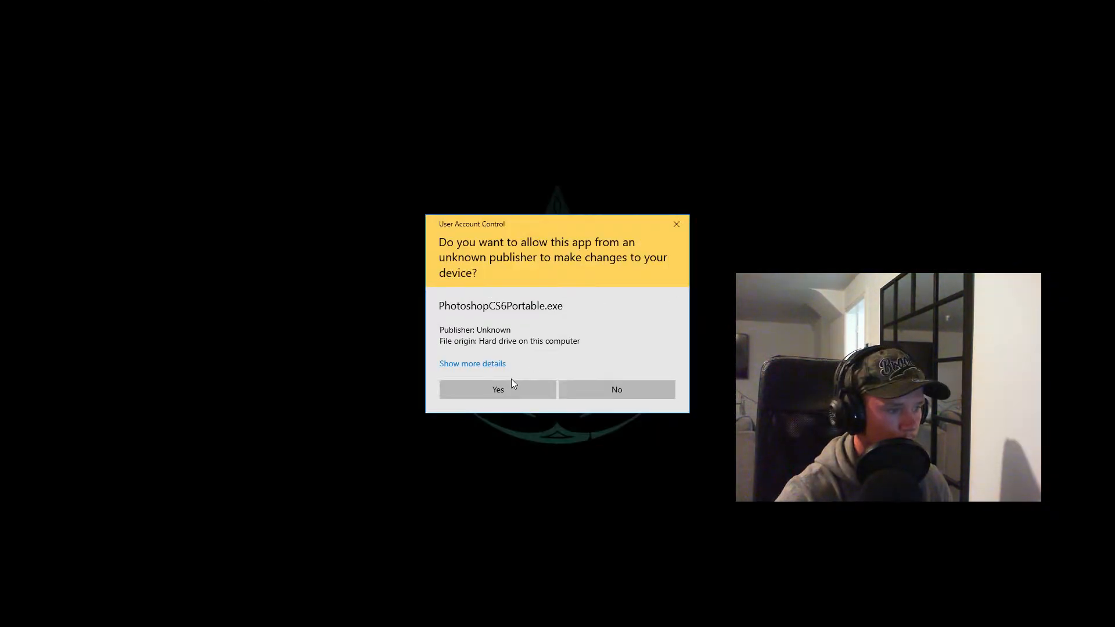
left_click(510, 386)
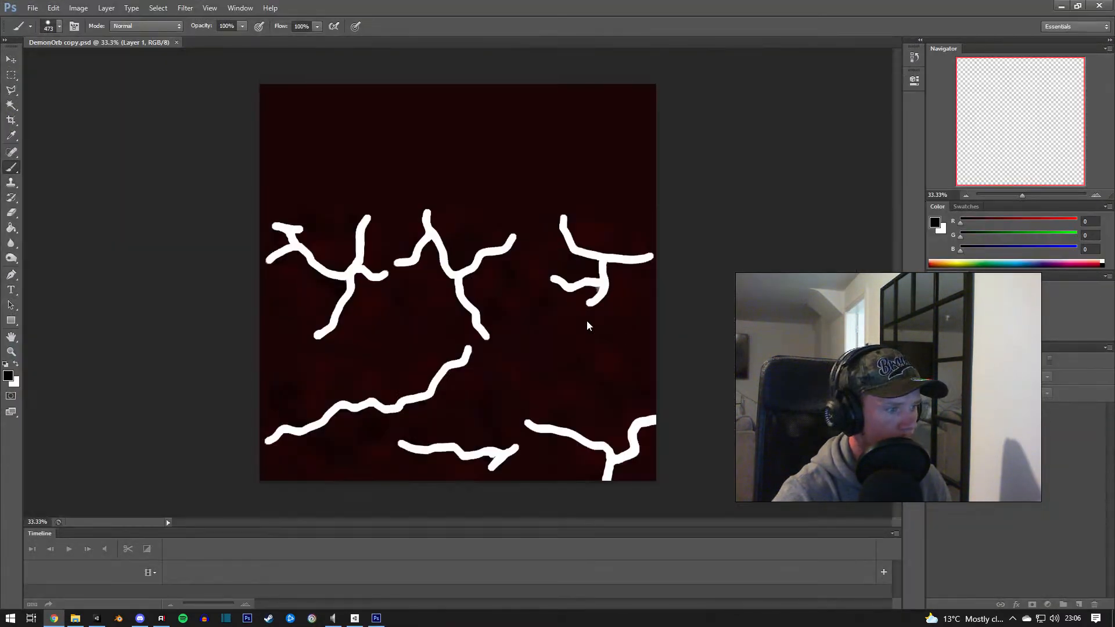
Step: Show the white cracks on the black layer in DemonOrb copy.psd and export them as a PNG, overwriting DemonOrbGlow
left_click(933, 482)
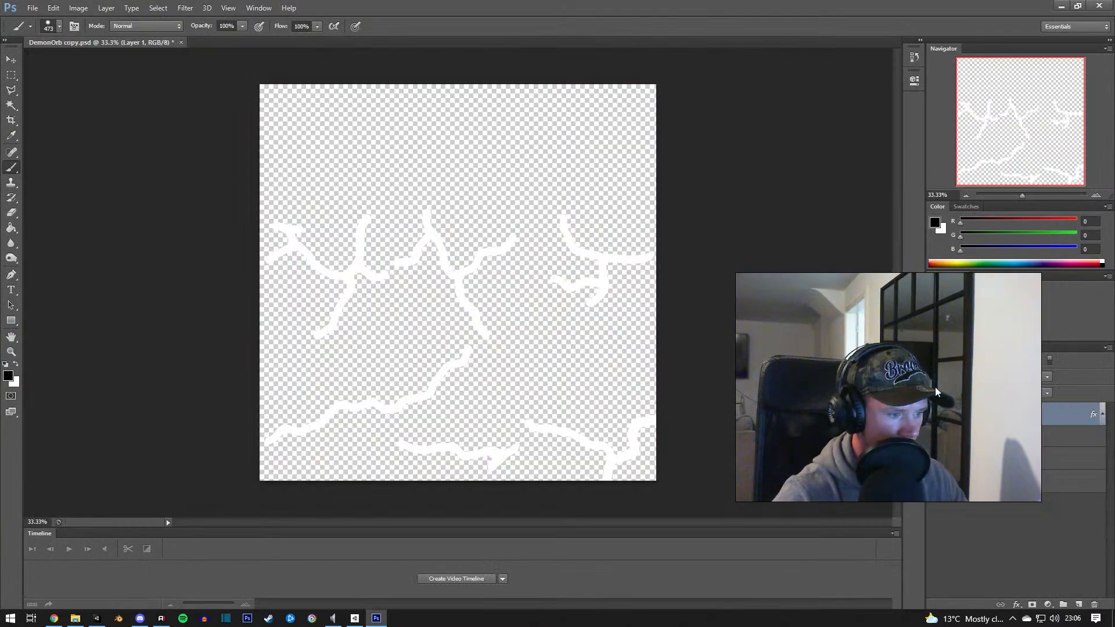
left_click(937, 470)
key("ctrl+shift+s")
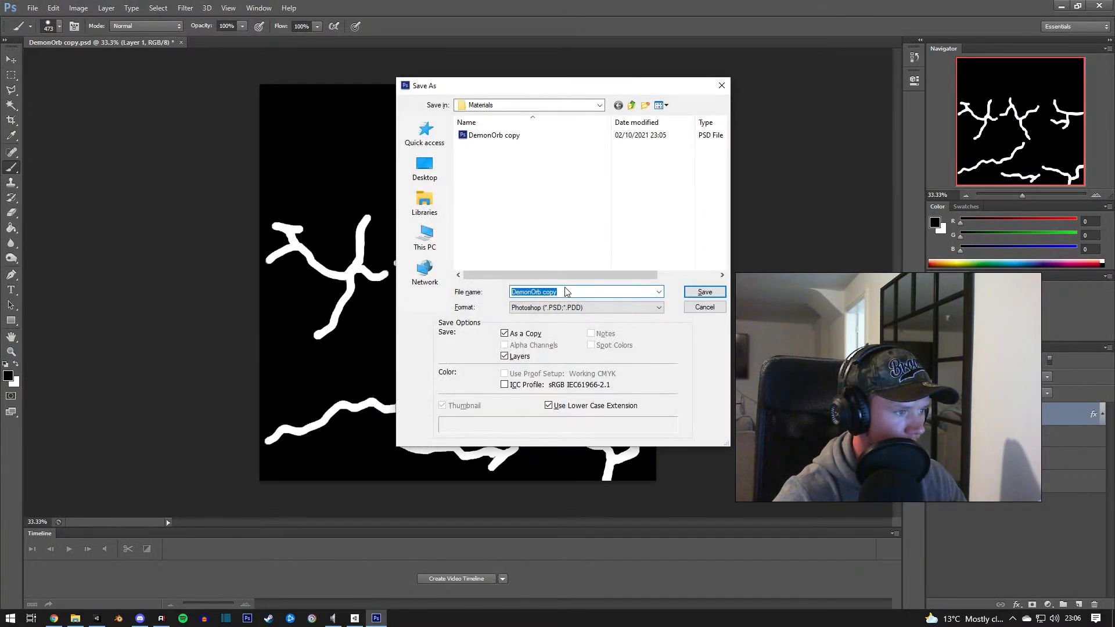
left_click(616, 307)
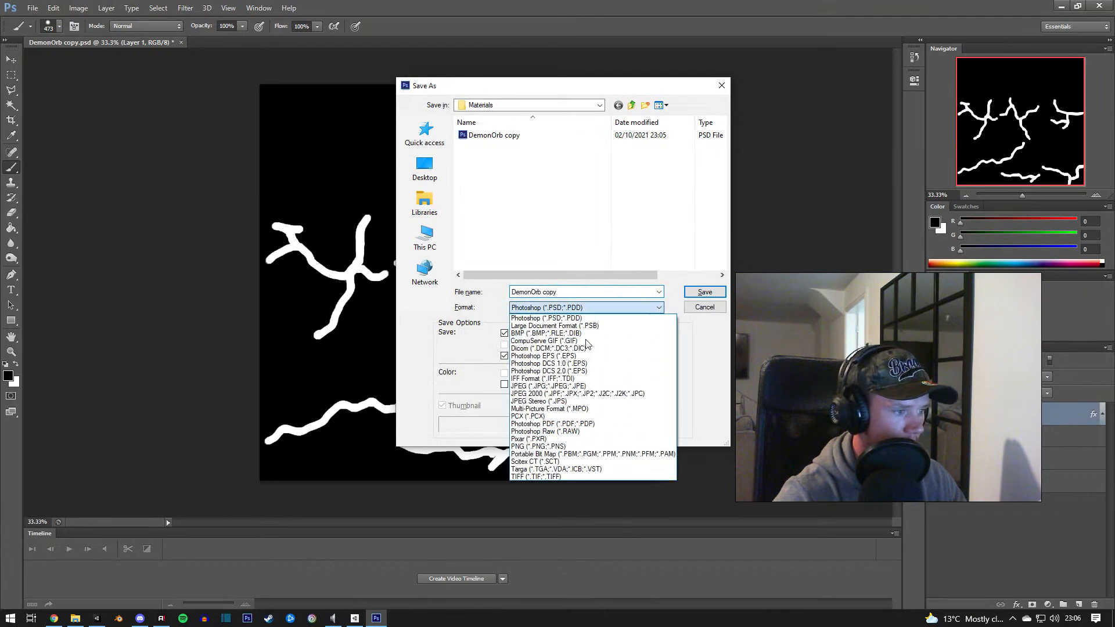
left_click(580, 448)
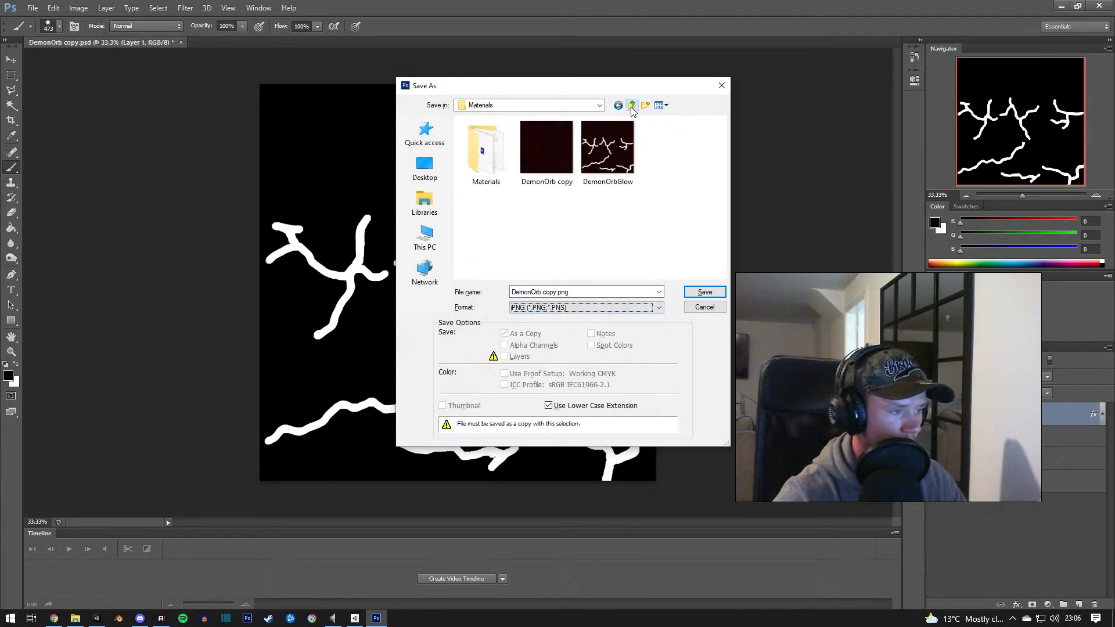
double_click(615, 160)
left_click(550, 236)
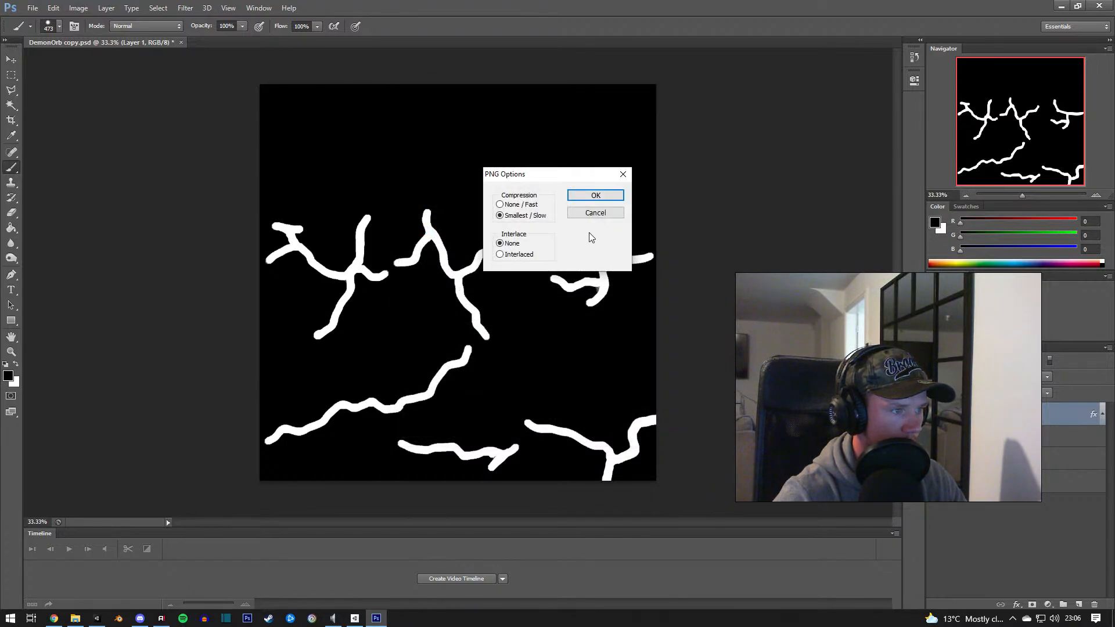
left_click(596, 196)
Step: Switch to Unity and raise the HDR color intensity of the GlowUnlit material to 10
left_click(97, 619)
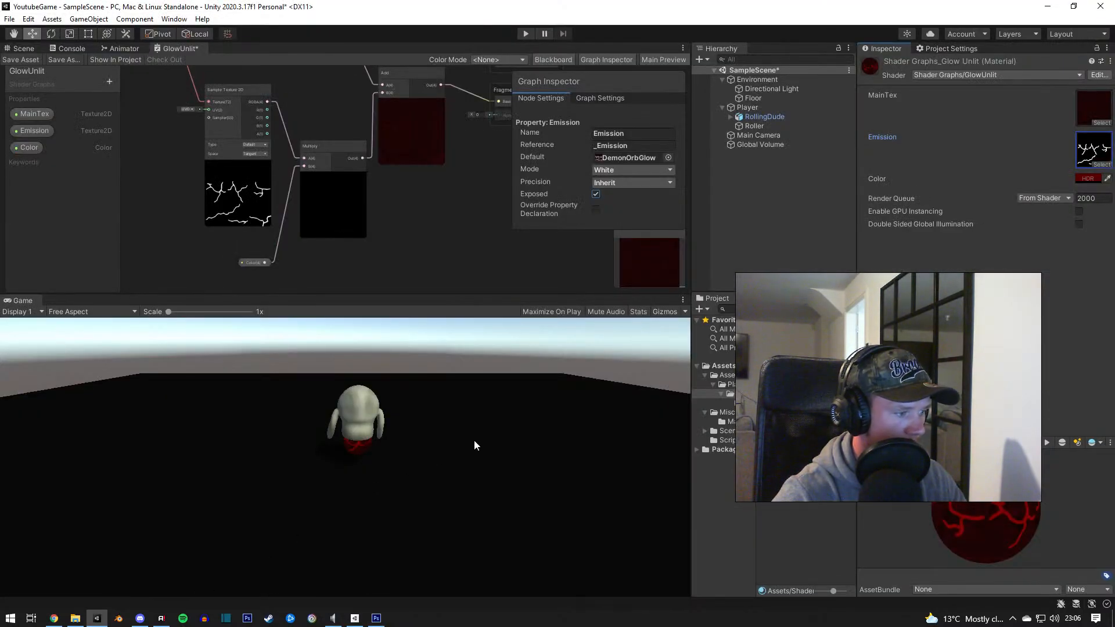
left_click(1087, 178)
left_click_drag(1045, 421, 1108, 415)
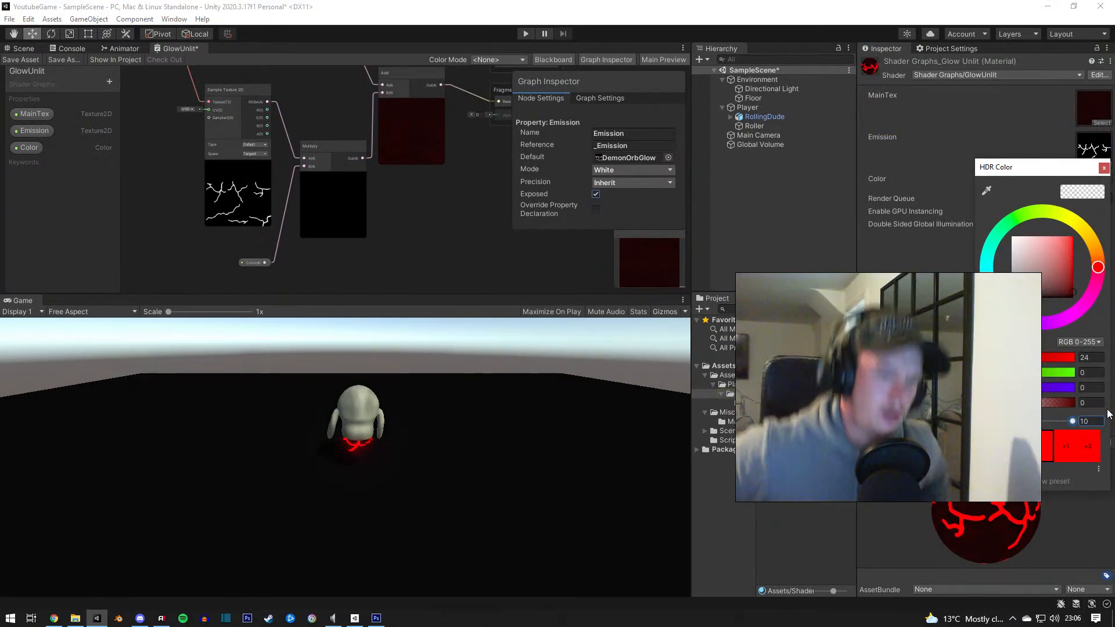
Step: Try pure white as the material's HDR glow color, and settle on pure red with RGB 255, 0, 0
left_click(1013, 237)
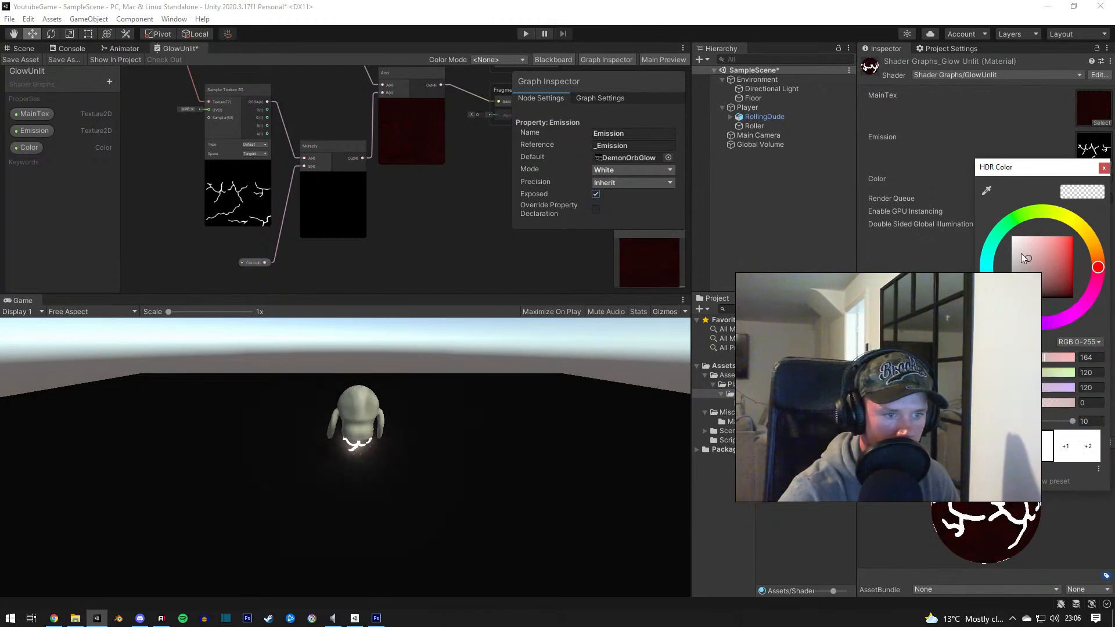
scroll(352, 475, "up", 1)
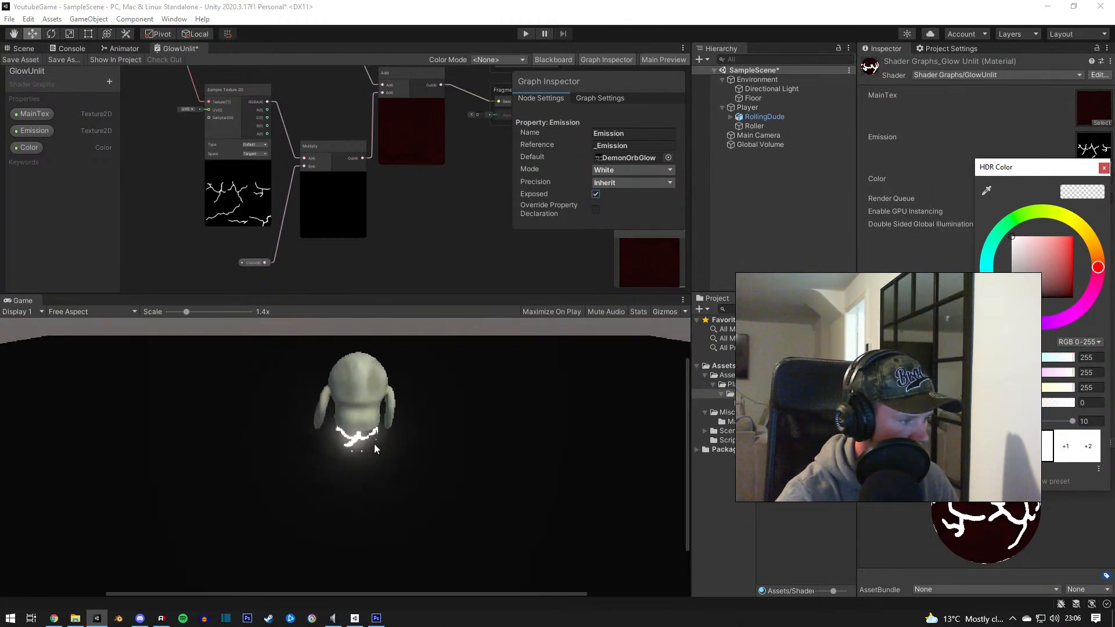
scroll(343, 448, "down", 1)
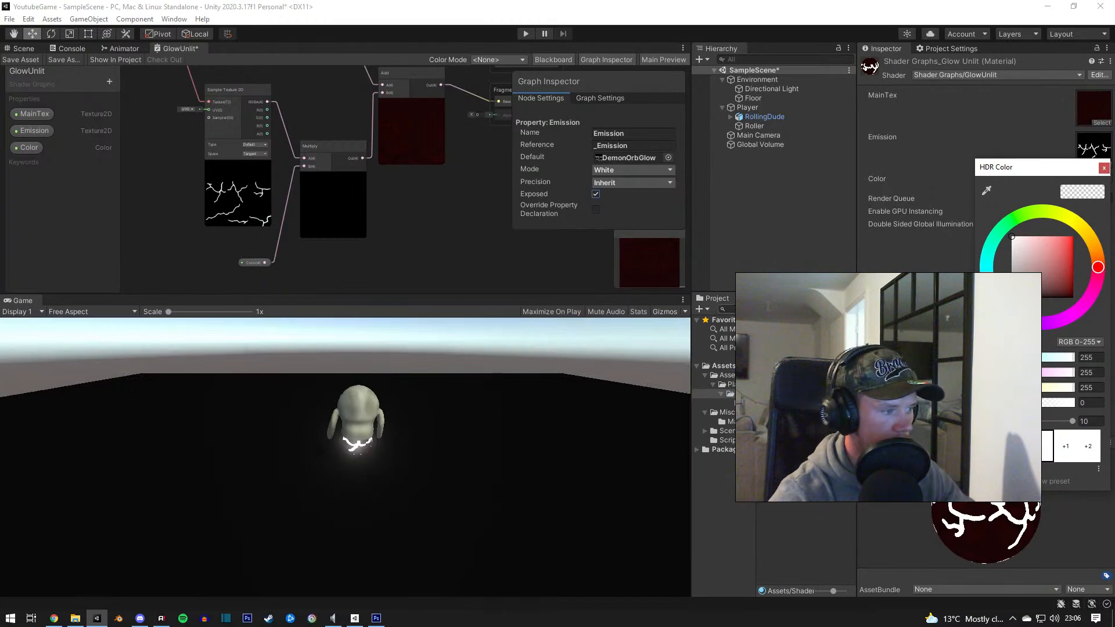
left_click_drag(1036, 253, 1075, 292)
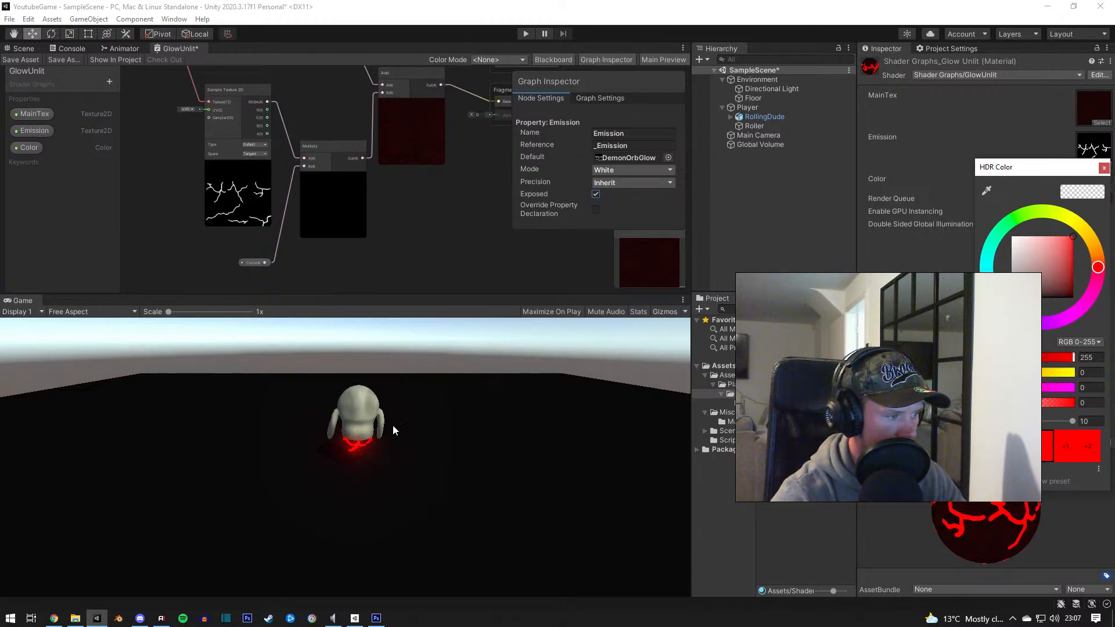
Step: Switch to Photoshop, select the black area around the cracks with the Magic Wand and expand the selection by 16 pixels
left_click(376, 619)
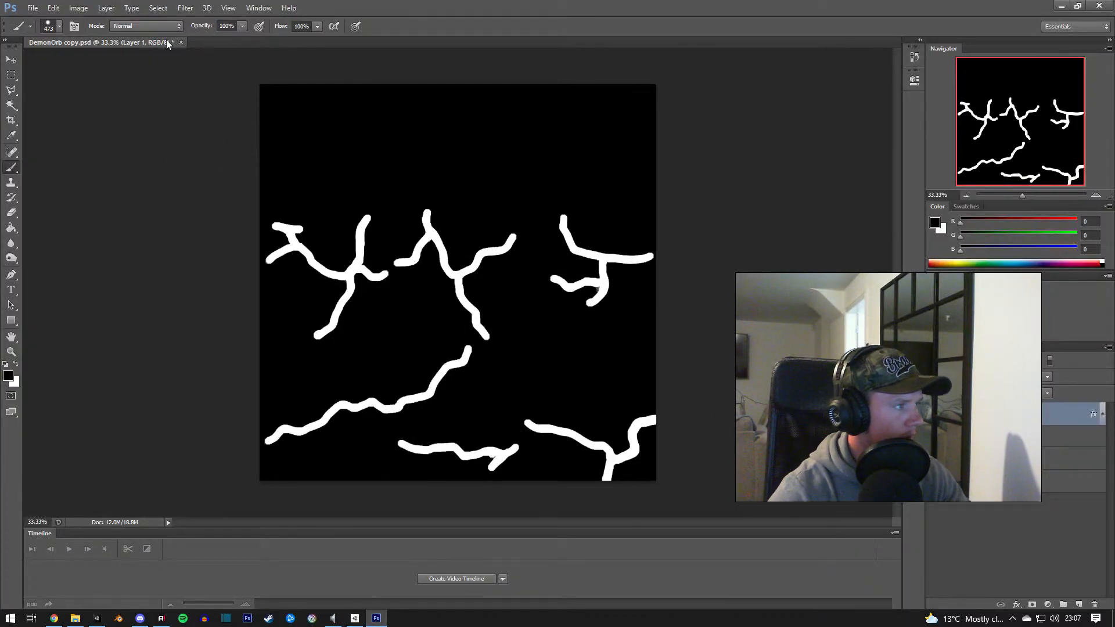
left_click(11, 60)
left_click(13, 107)
left_click(413, 164)
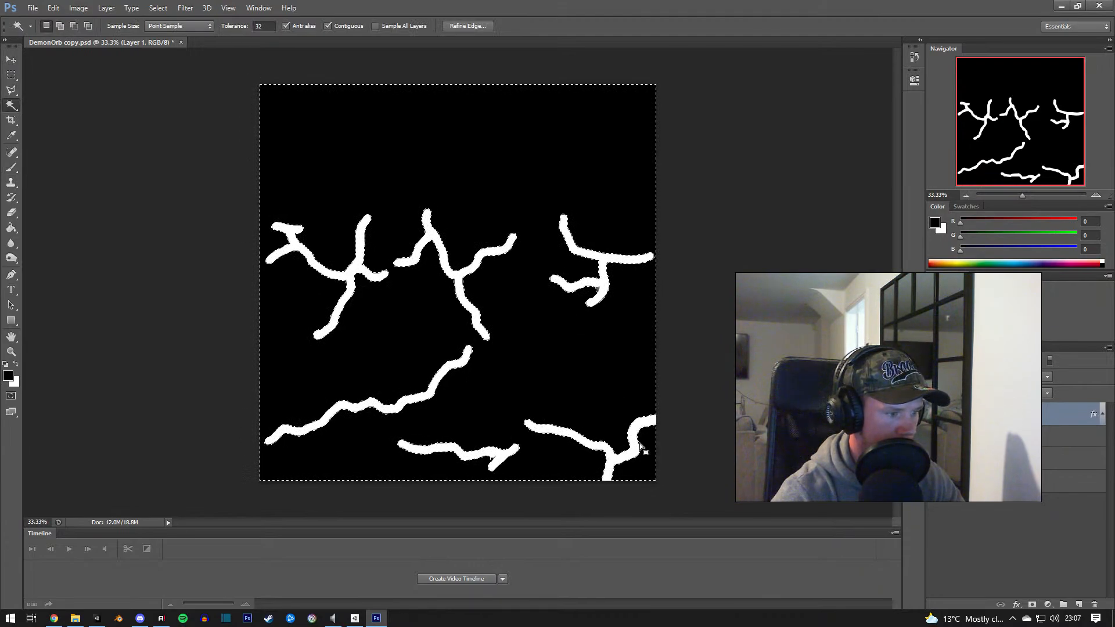
left_click(163, 12)
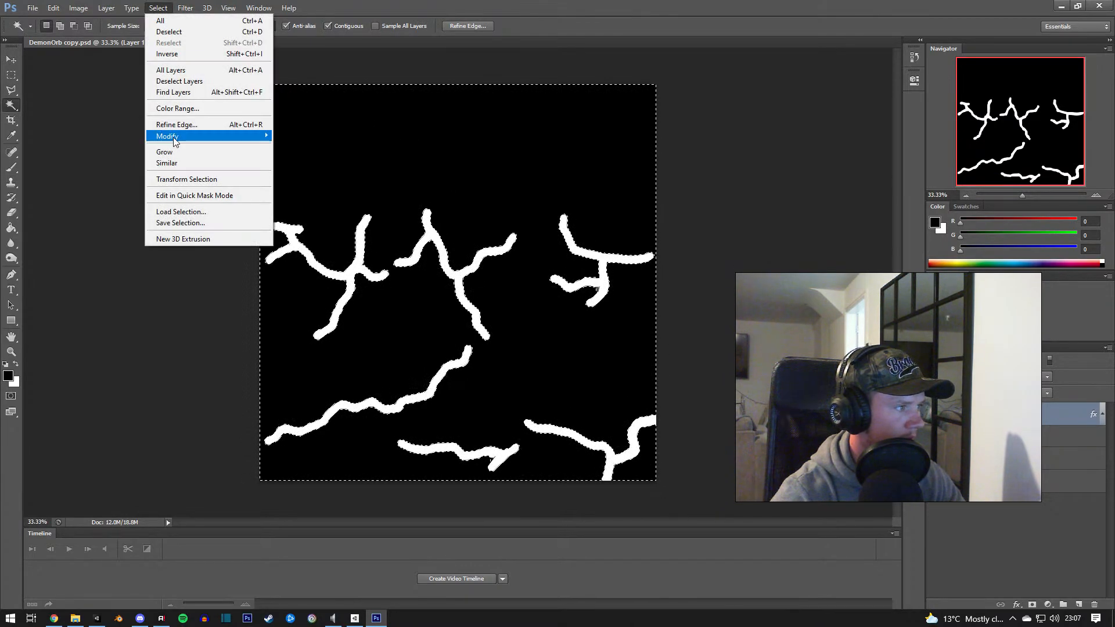
mouse_move(174, 137)
left_click(302, 159)
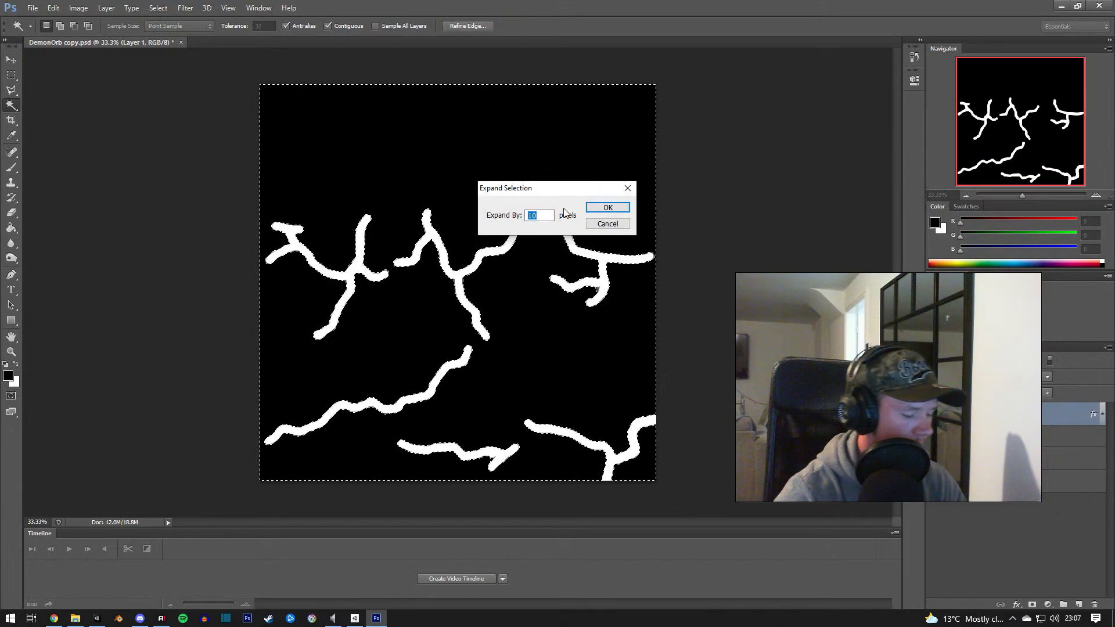
type("1")
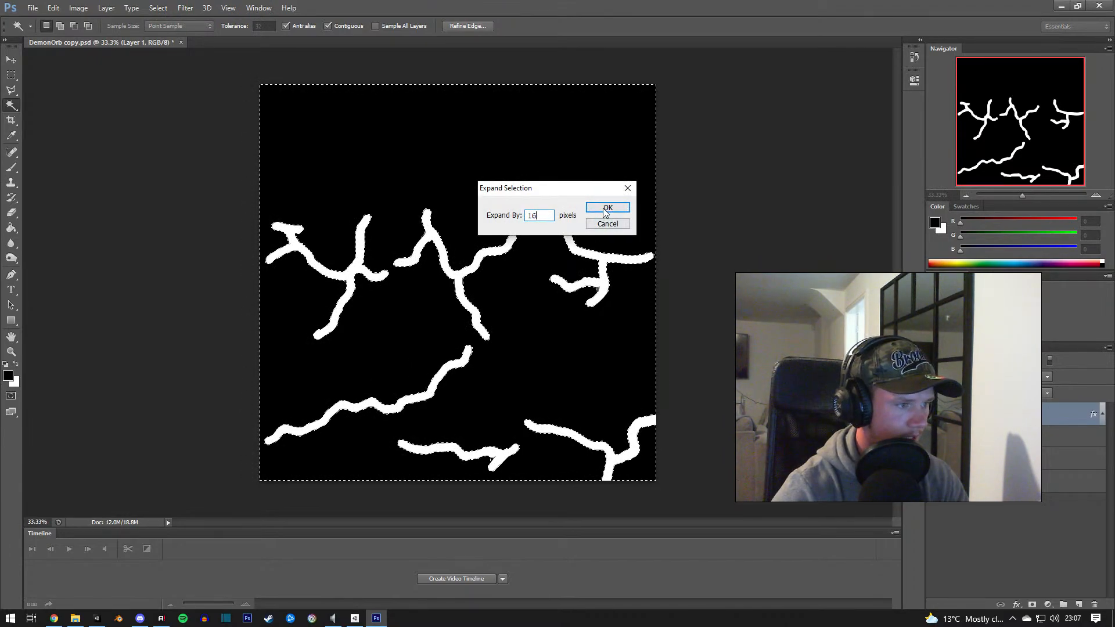
left_click(604, 207)
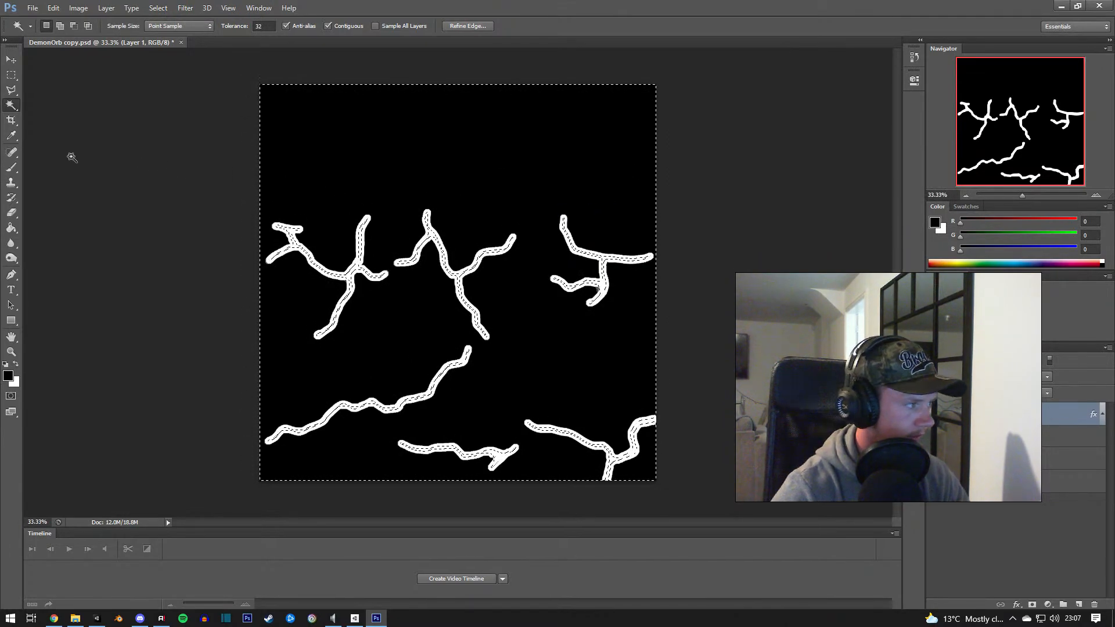
Step: Delete the selected edges of the white cracks to thin them, and deselect
key("Delete")
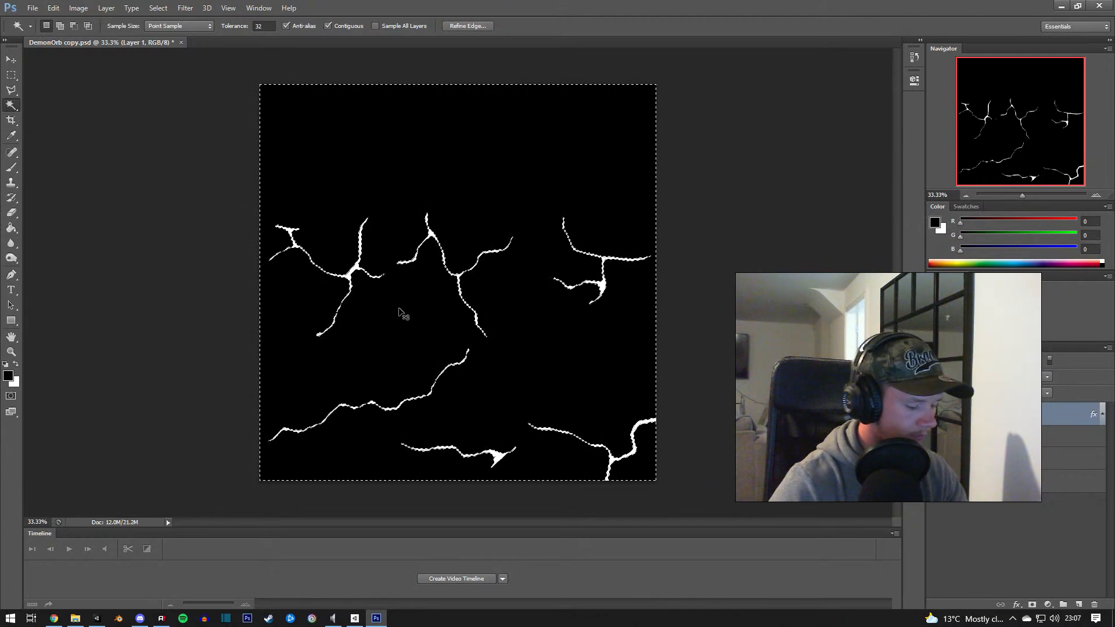
key("ctrl+d")
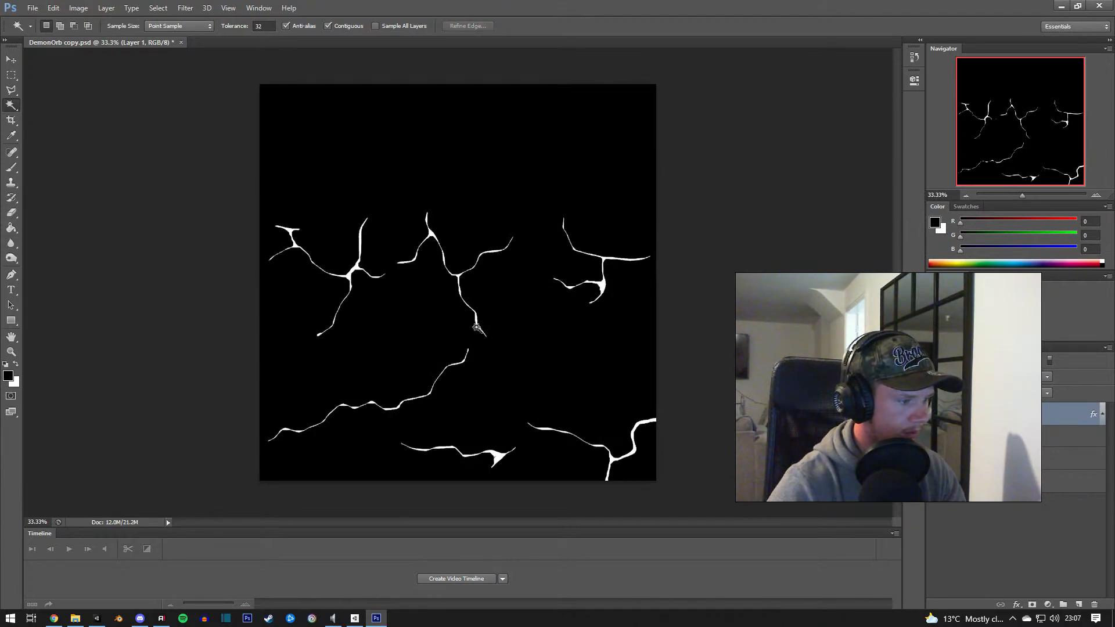
scroll(535, 426, "up", 6, "alt")
scroll(517, 444, "down", 5, "alt")
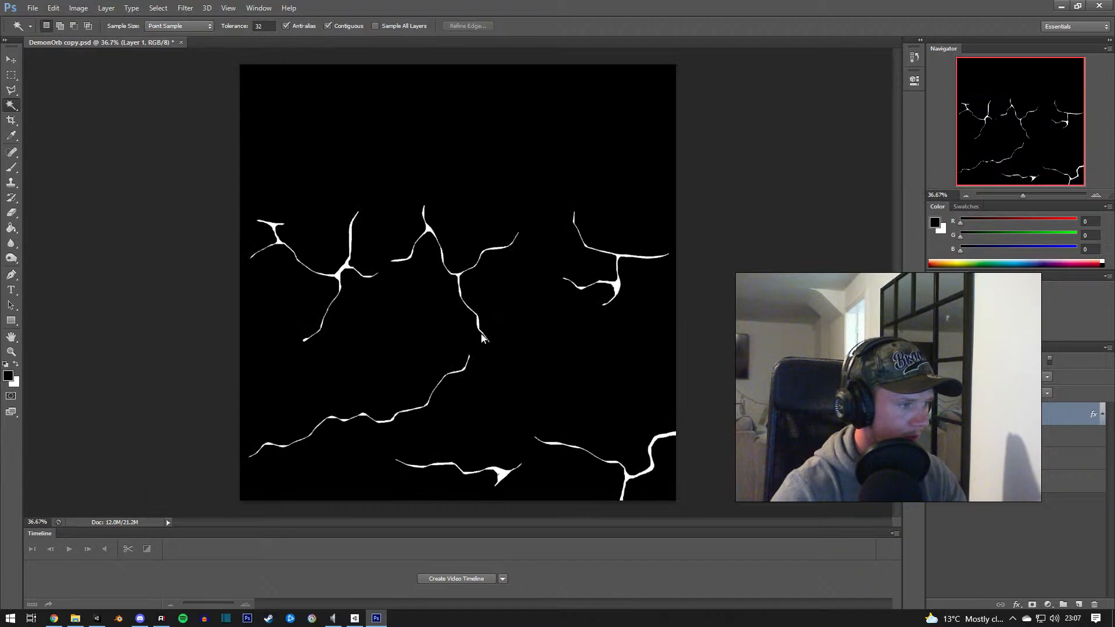
Step: Save the thinned cracks as a PNG over DemonOrbGlow in the parent Materials folder, accept the PNG options and switch to Unity
key("ctrl+shift+s")
left_click(586, 307)
left_click(529, 450)
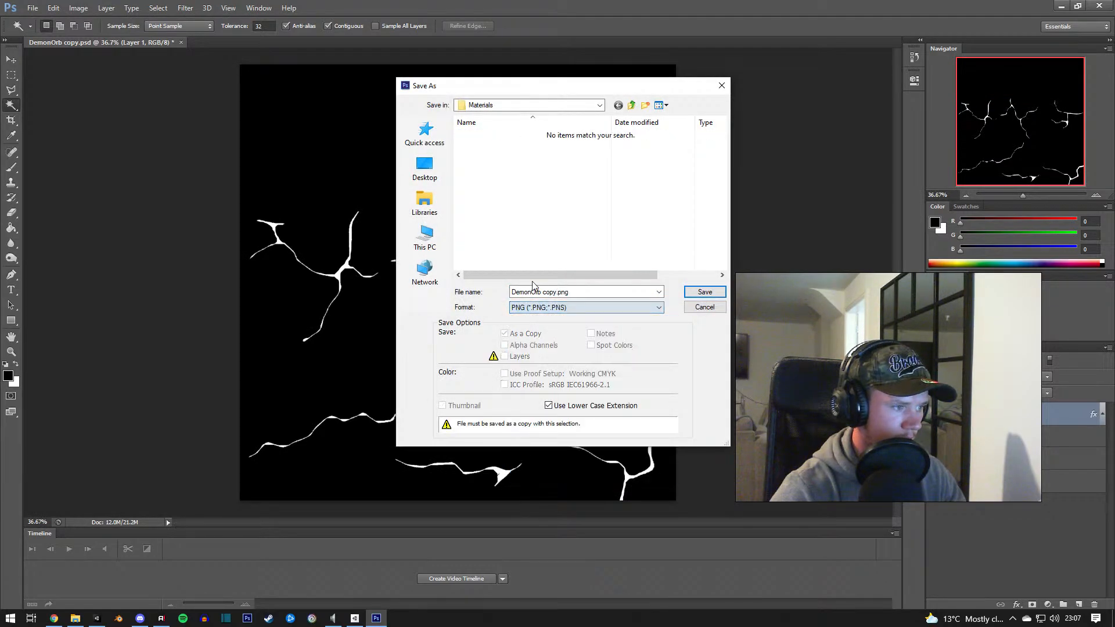
left_click(632, 107)
double_click(597, 156)
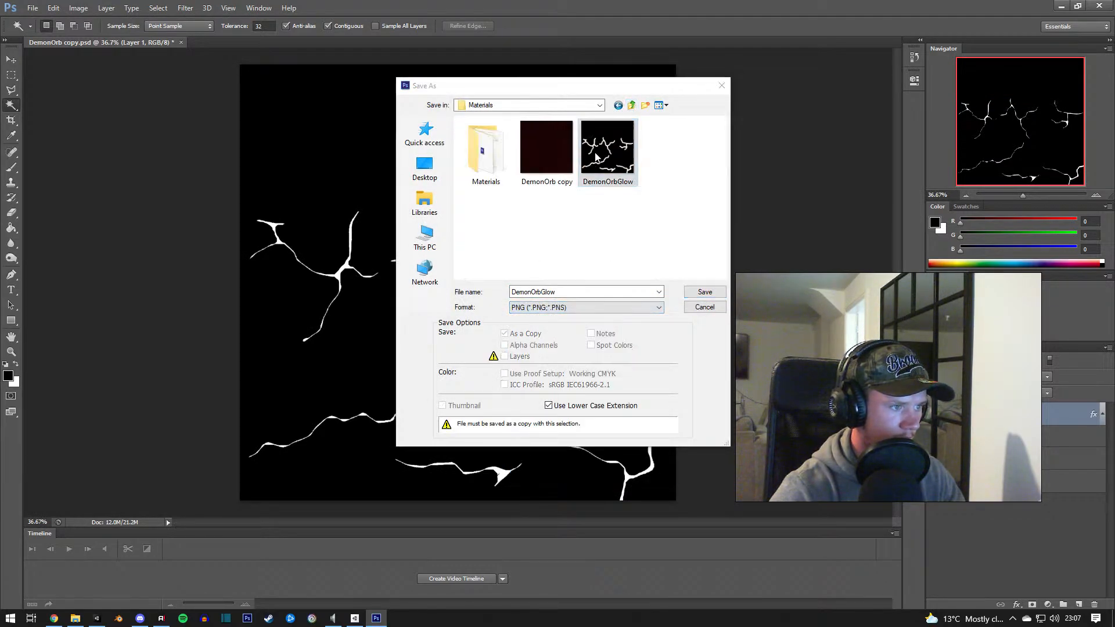
left_click(599, 232)
left_click(598, 193)
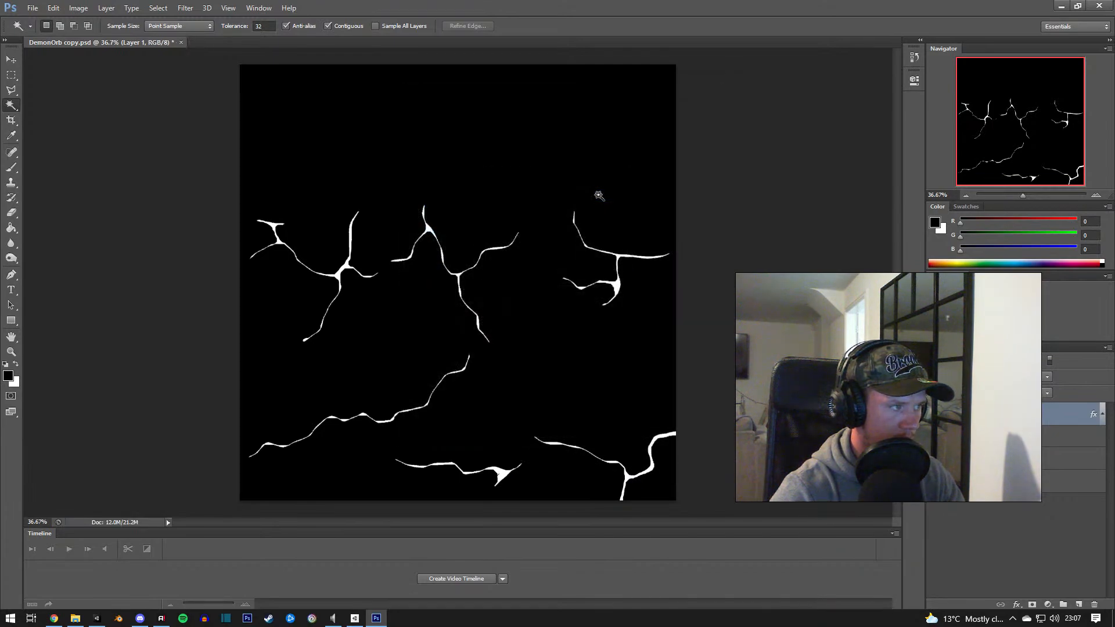
left_click(98, 619)
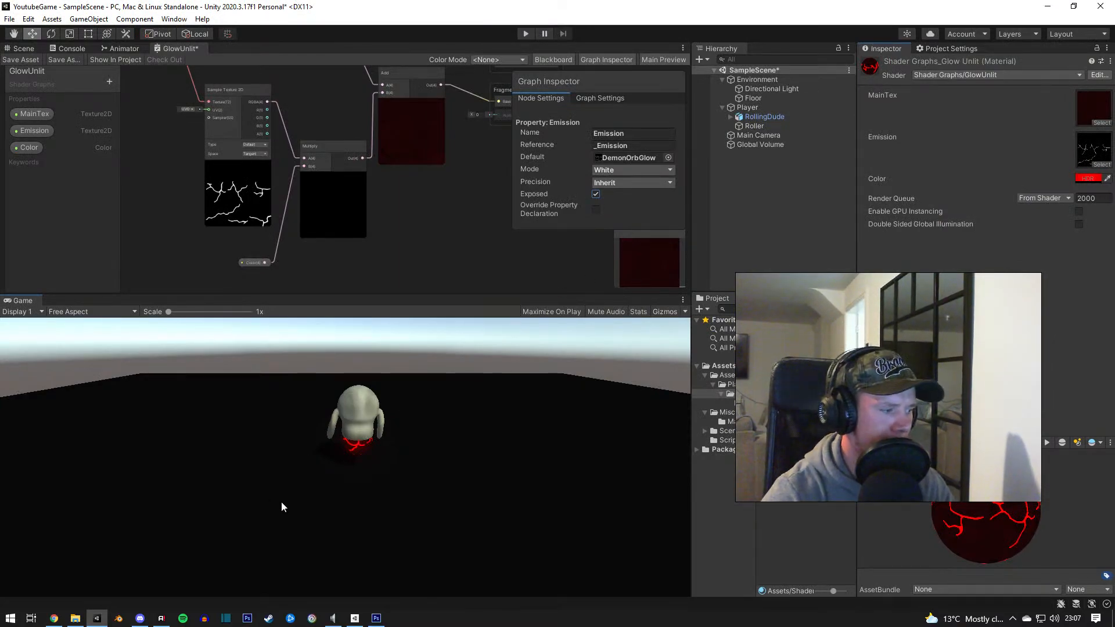
left_click(162, 619)
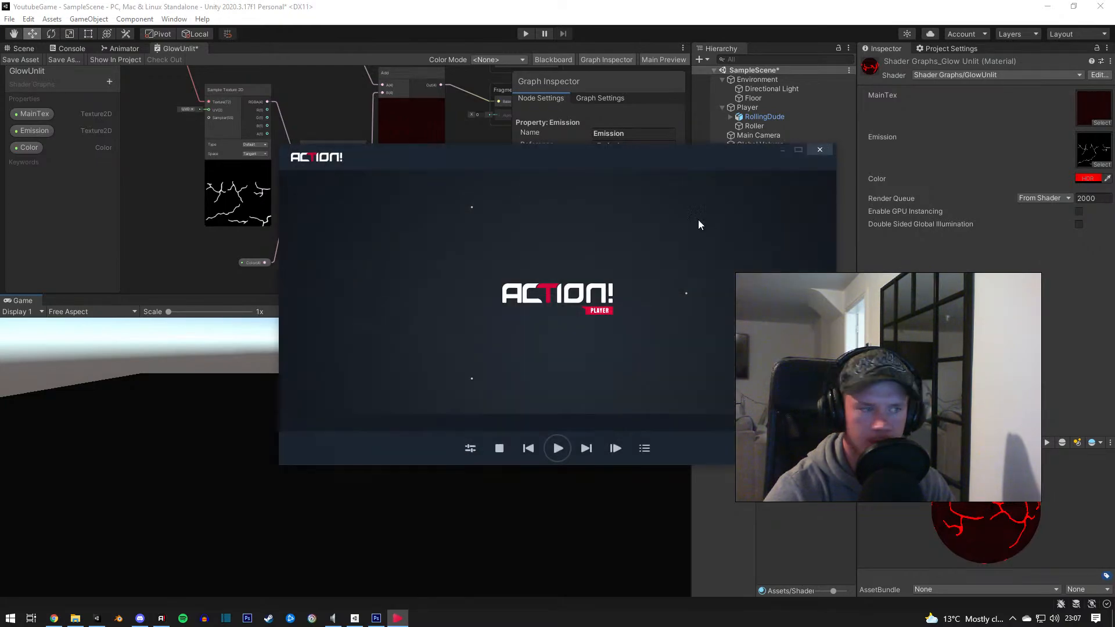
mouse_move(502, 422)
left_mouse_down()
mouse_move(687, 418)
mouse_move(751, 431)
mouse_move(766, 422)
left_mouse_up()
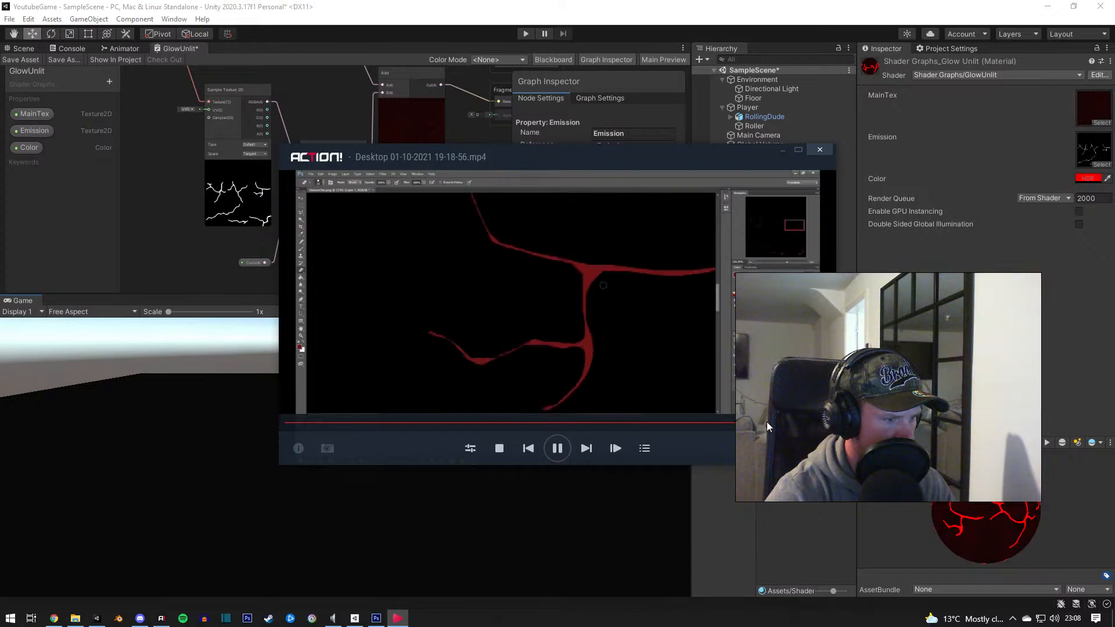
double_click(741, 155)
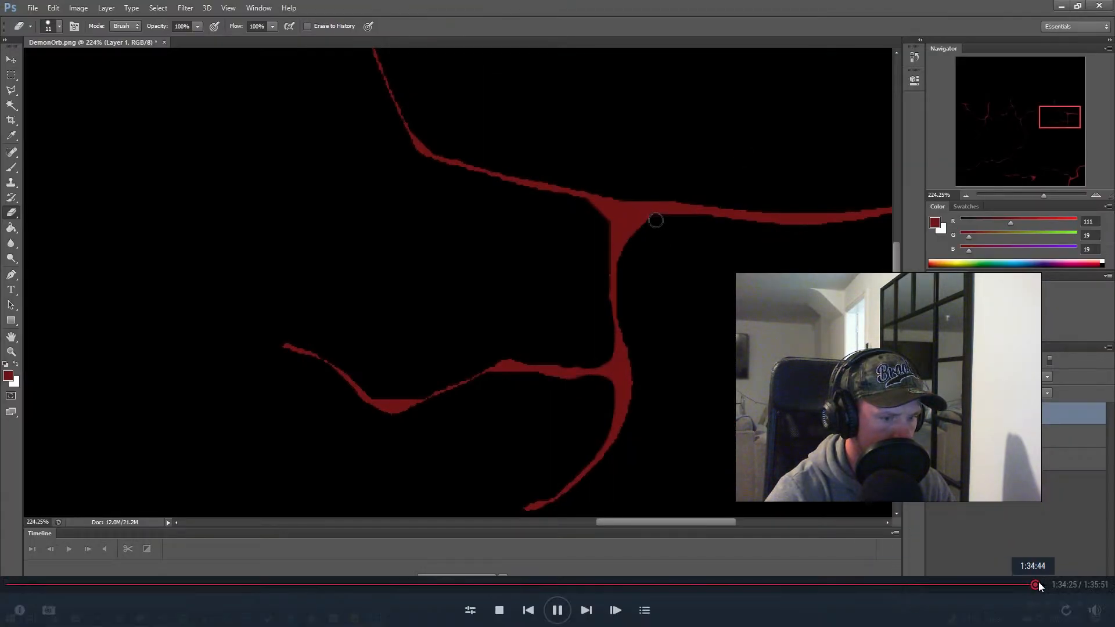
left_click(1038, 586)
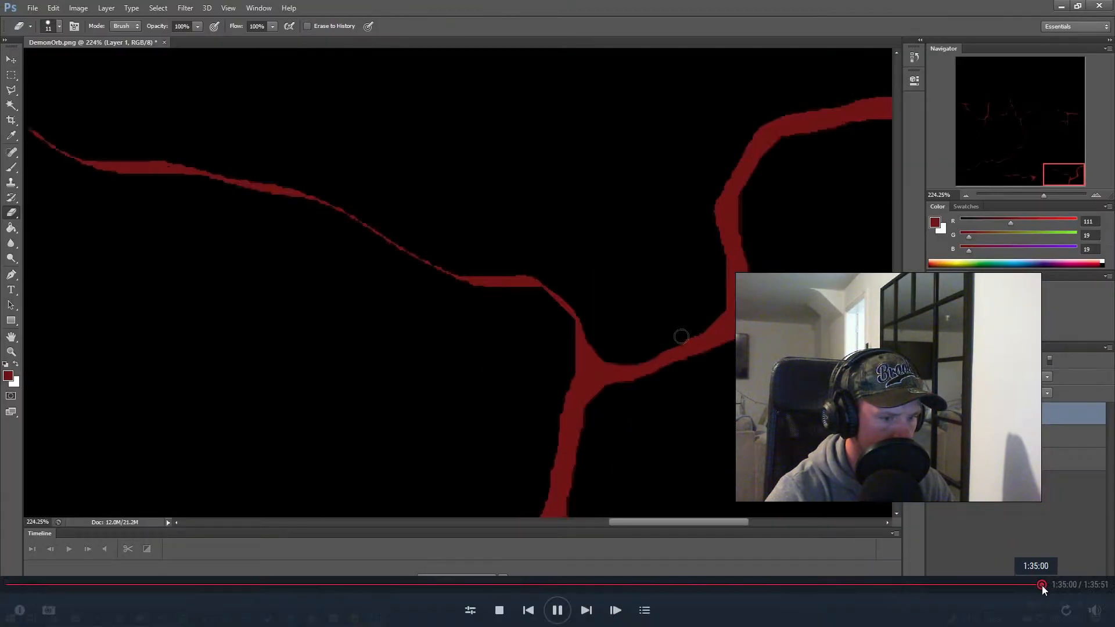
left_click(1031, 586)
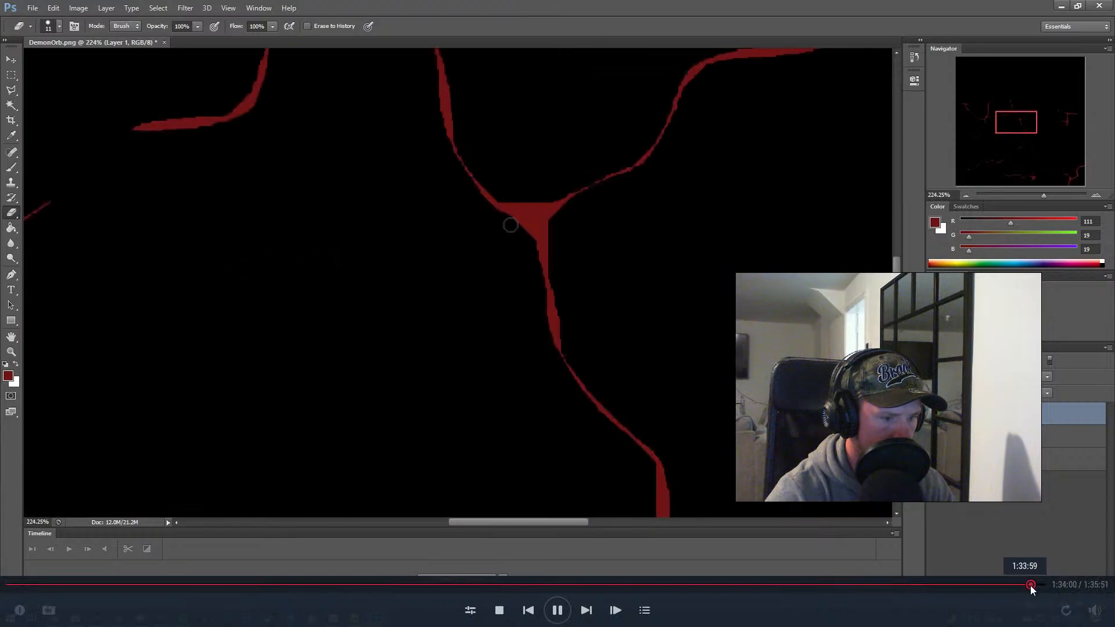
left_click(1015, 585)
left_click(1010, 586)
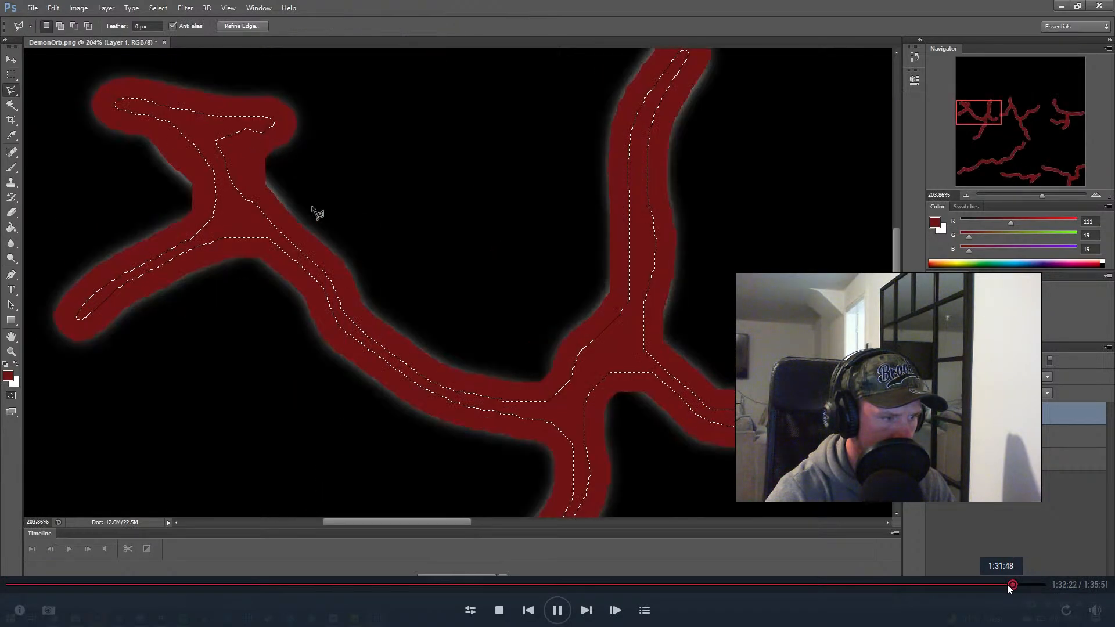
left_click(1007, 585)
left_click(980, 585)
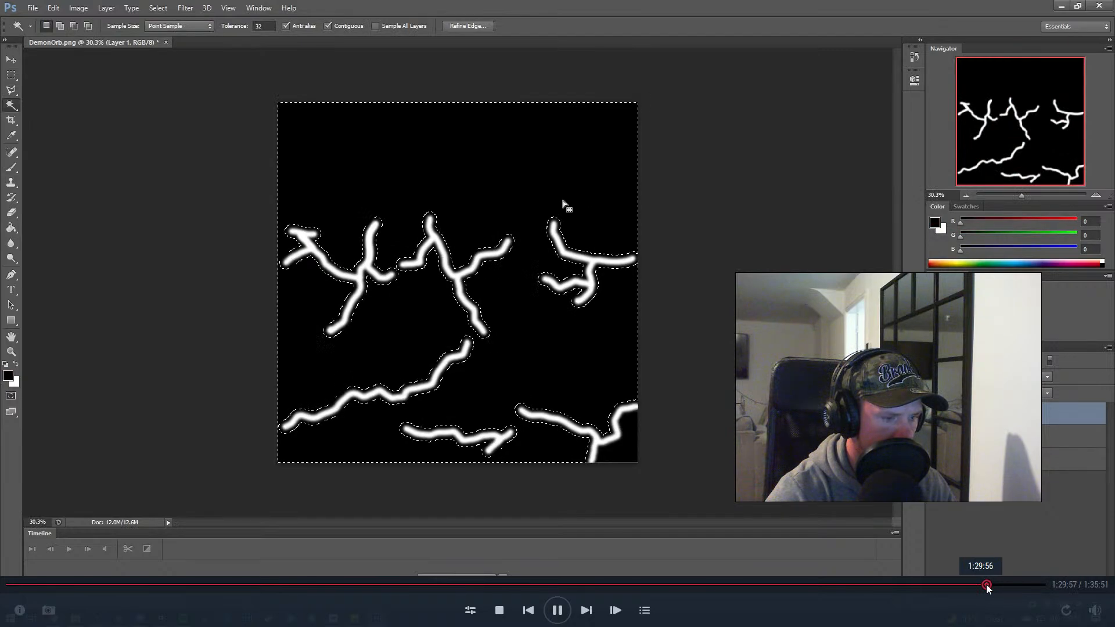
left_click(978, 585)
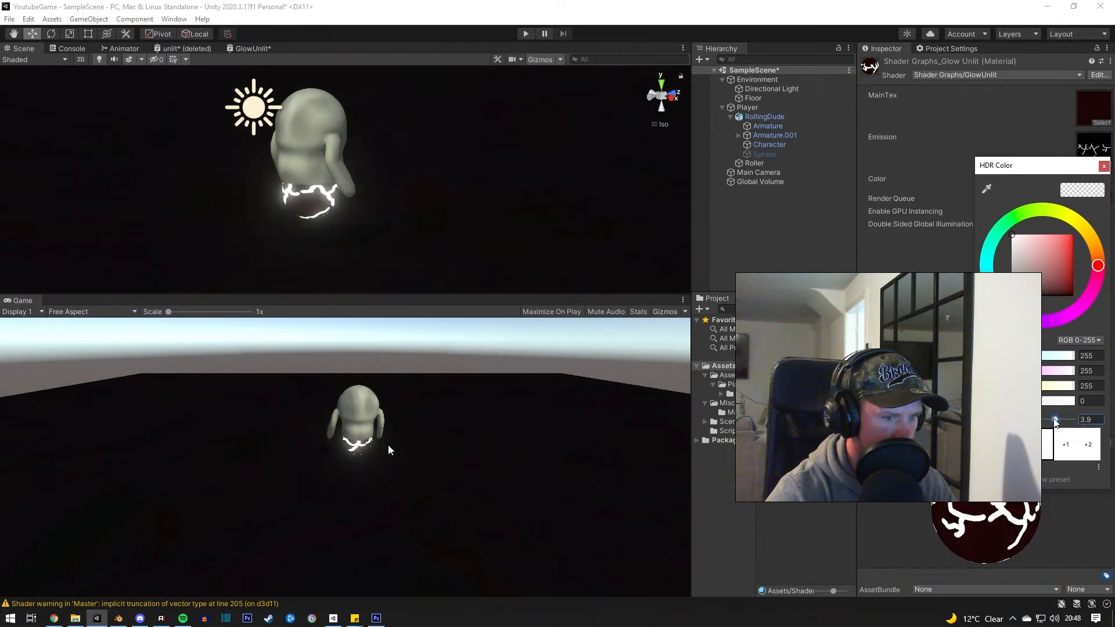
key("Escape")
left_click(820, 149)
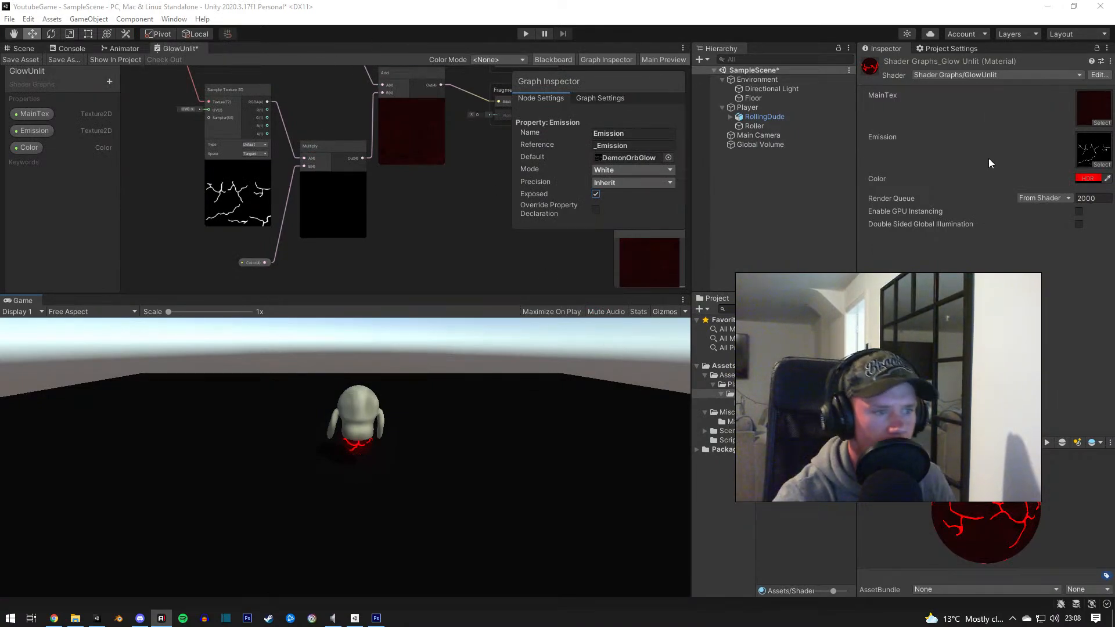
Step: Frame the Roller ball in the Scene view and lower its HDR glow color intensity to 4.7
left_click(662, 311)
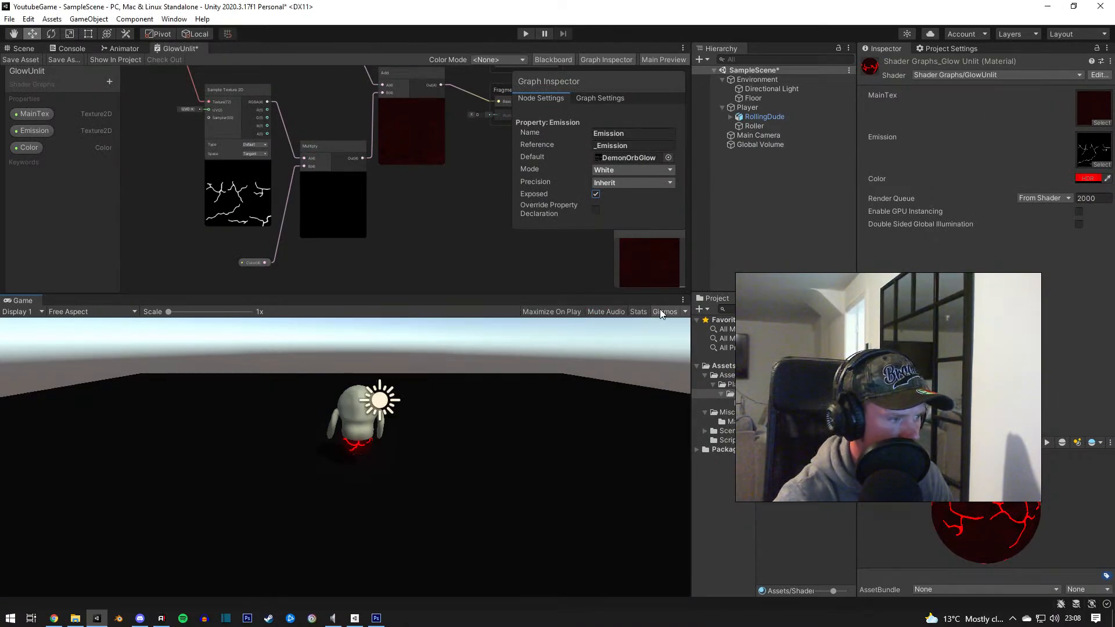
left_click(662, 311)
left_click(20, 49)
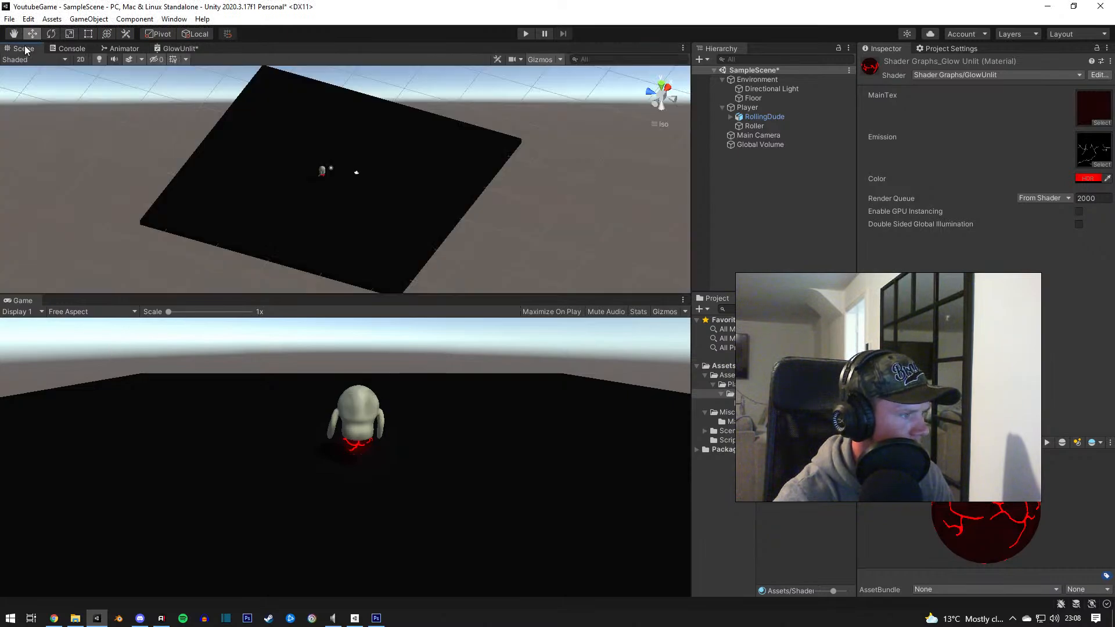
scroll(336, 189, "up", 3)
double_click(755, 126)
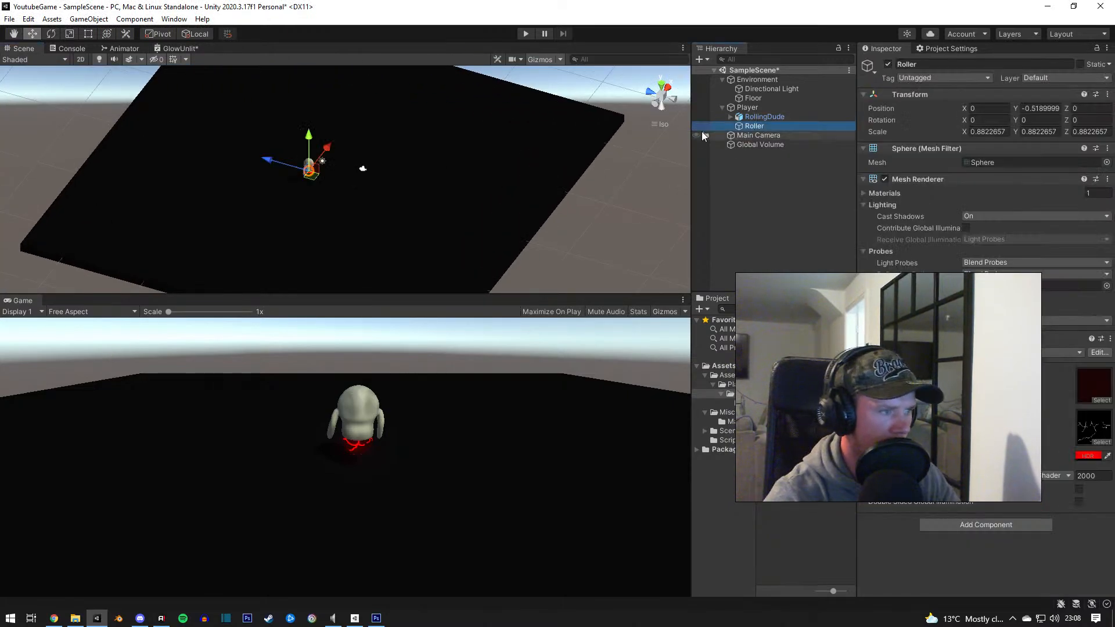
left_click_drag(369, 140, 370, 125, "alt")
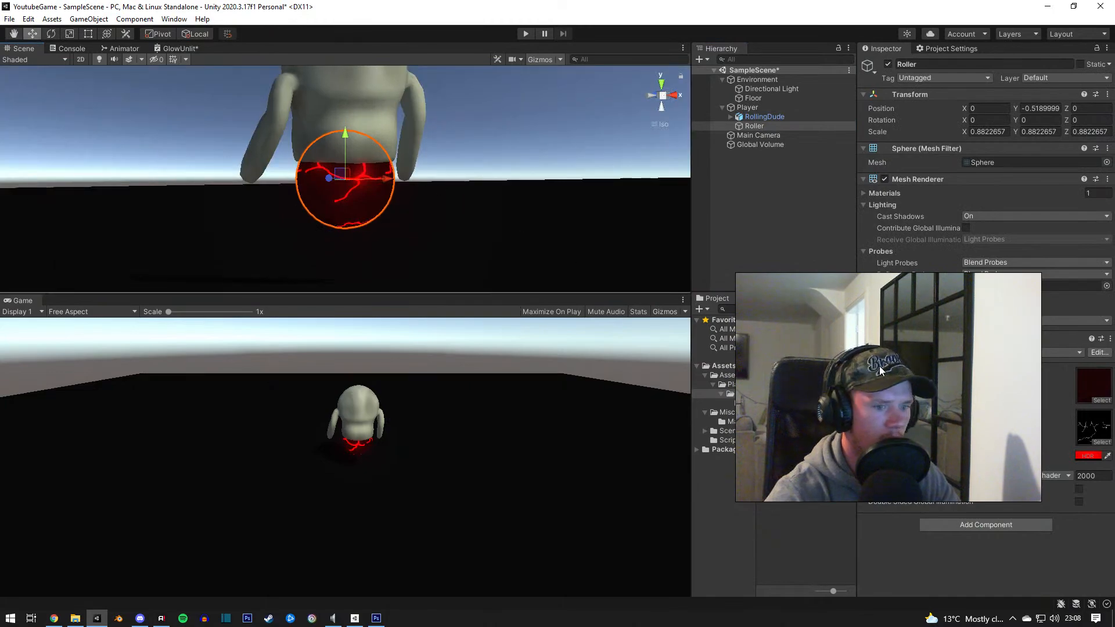
left_click(1088, 456)
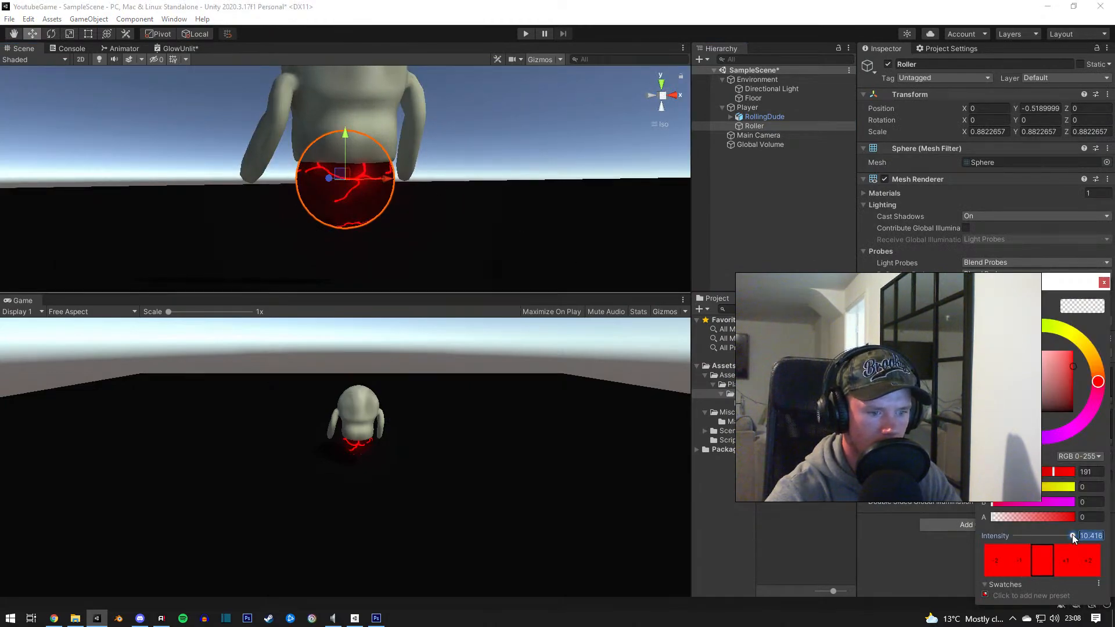
mouse_move(1073, 535)
left_mouse_down()
mouse_move(1046, 542)
mouse_move(1062, 541)
left_mouse_up()
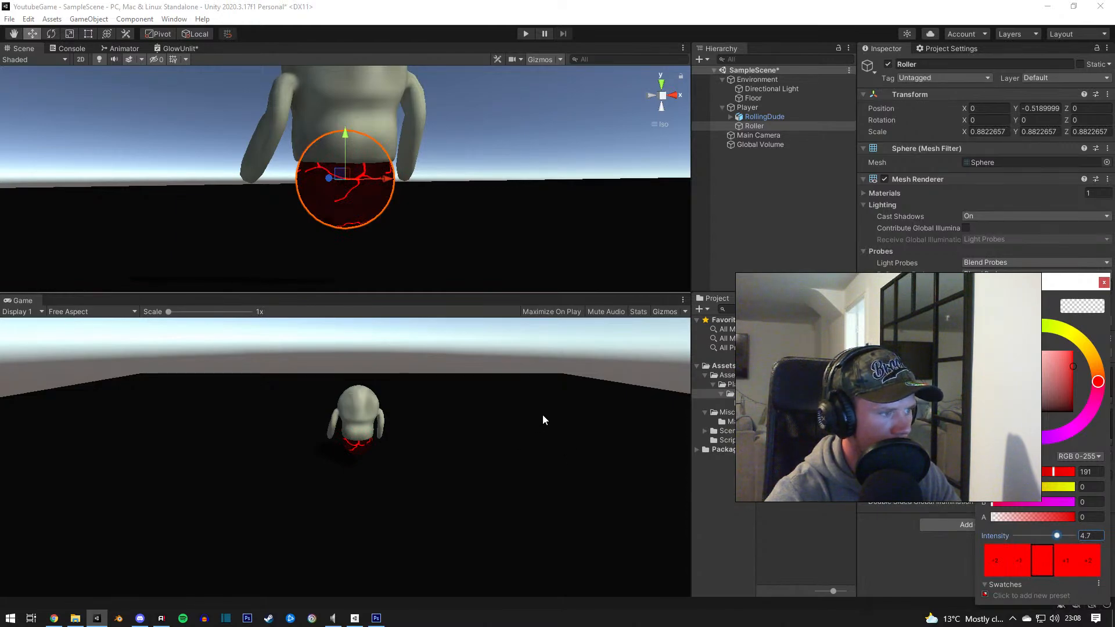
Step: Try very high Bloom intensities such as 217.39 on the Global Volume, and settle on an intensity of 1
left_click(761, 145)
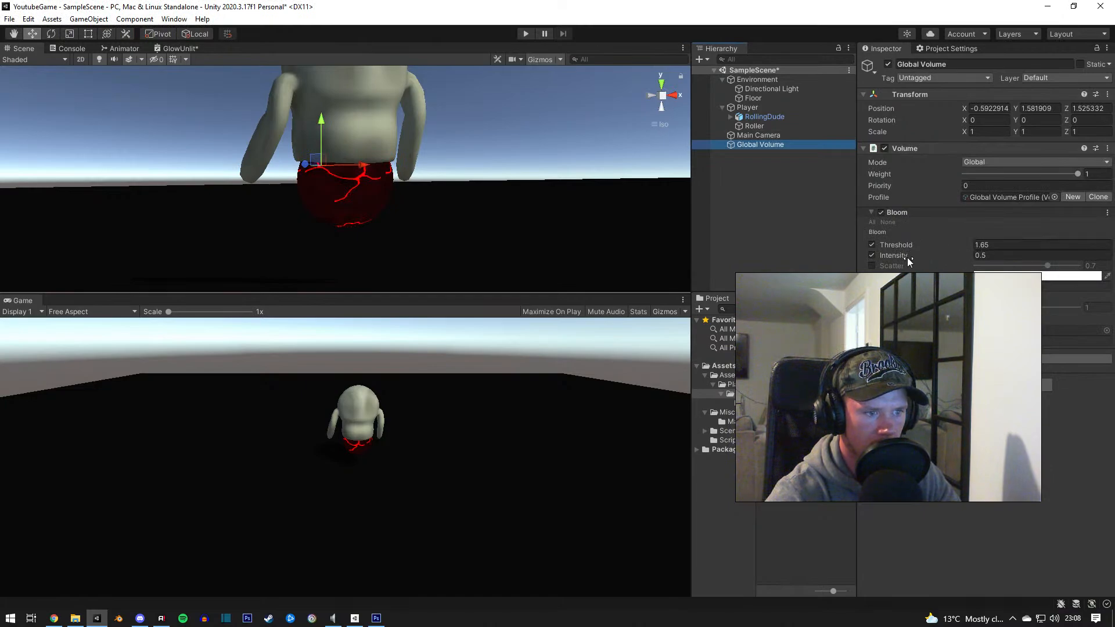
left_click_drag(907, 257, 955, 256)
left_click_drag(178, 258, 718, 211)
left_click_drag(567, 247, 700, 268)
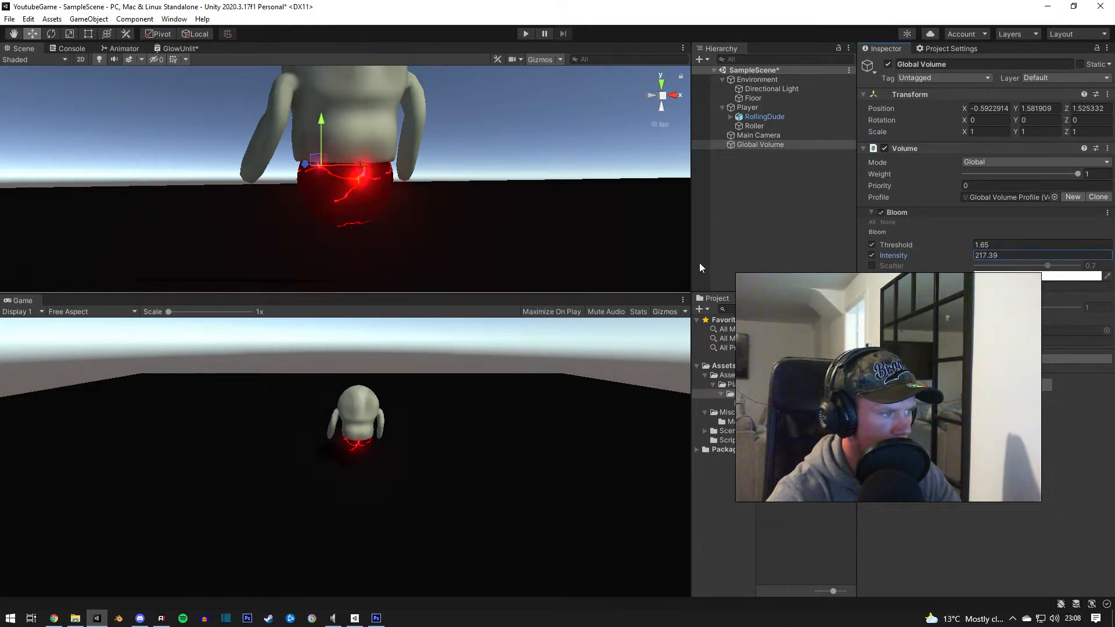
left_click_drag(182, 276, 968, 282)
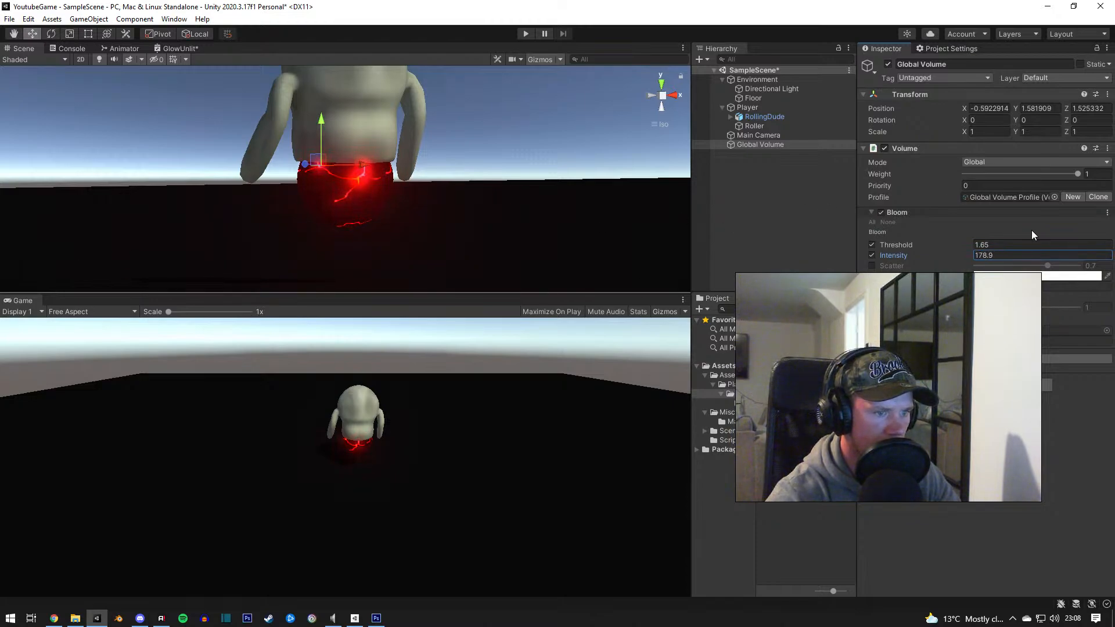
key("ctrl+a")
type("1")
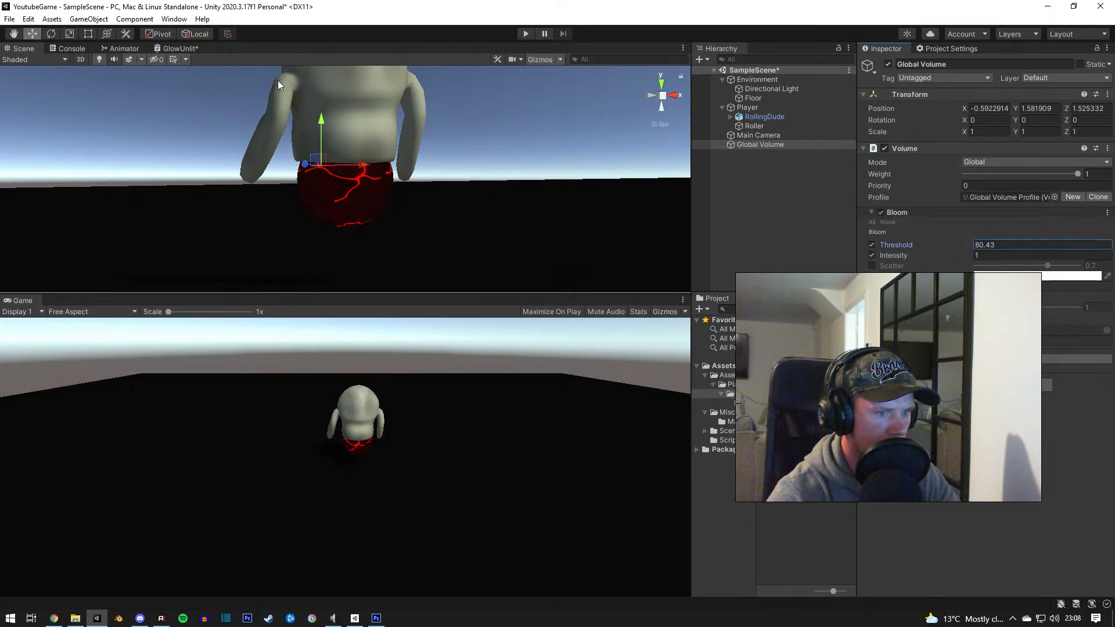
Step: Tune the Global Volume's Bloom threshold, trying values between 0 and 138.74, until only the red cracks glow
key("BackSpace")
key("BackSpace")
key("BackSpace")
key("BackSpace")
key("BackSpace")
key("BackSpace")
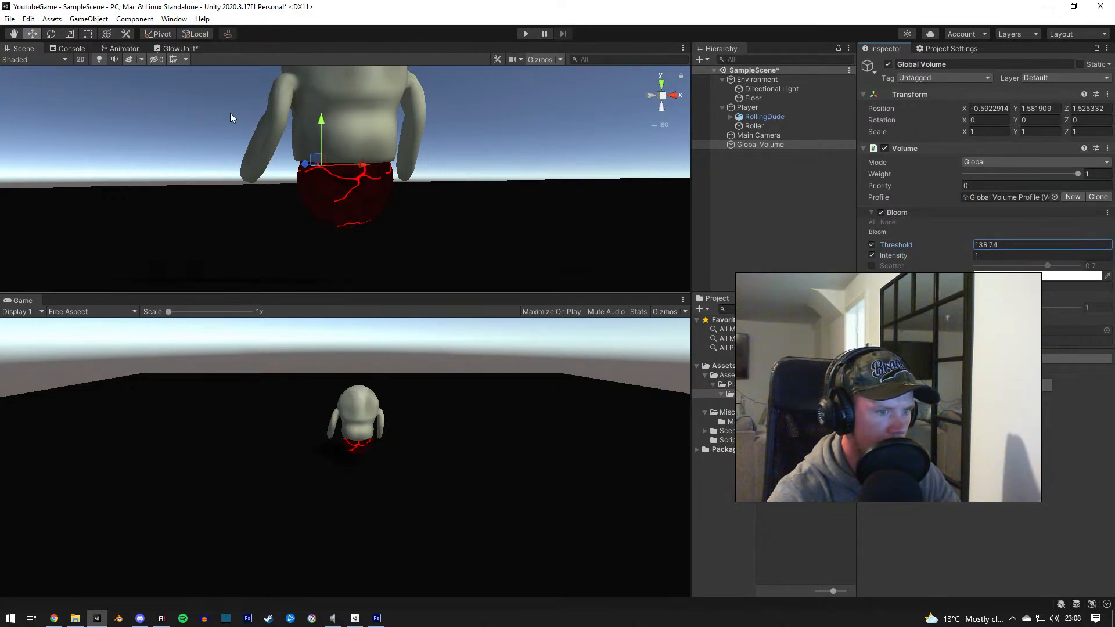
type("0")
left_click_drag(148, 171, 290, 191)
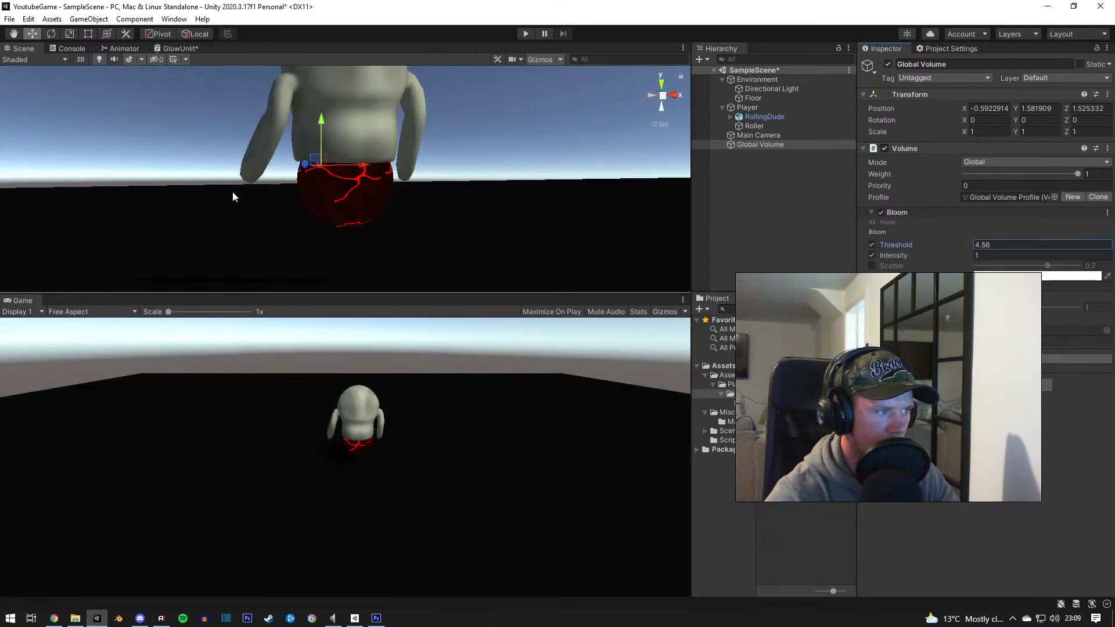
left_click_drag(168, 205, 149, 216)
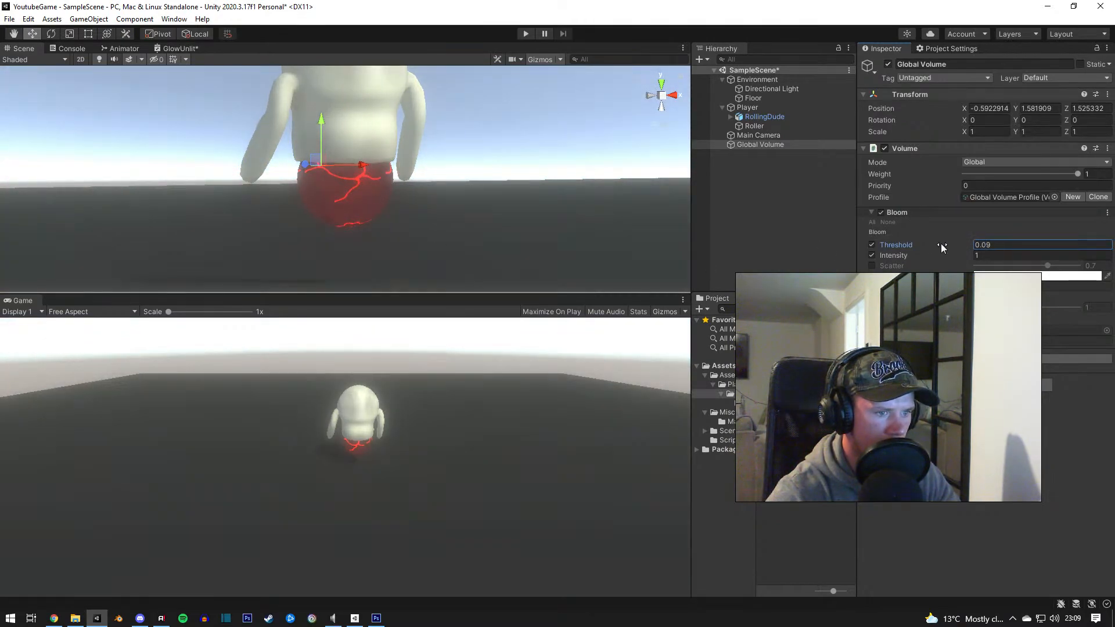
left_click_drag(941, 246, 759, 169)
Step: Raise the HDR glow color intensity of the Roller's material to 6.3
left_click(755, 125)
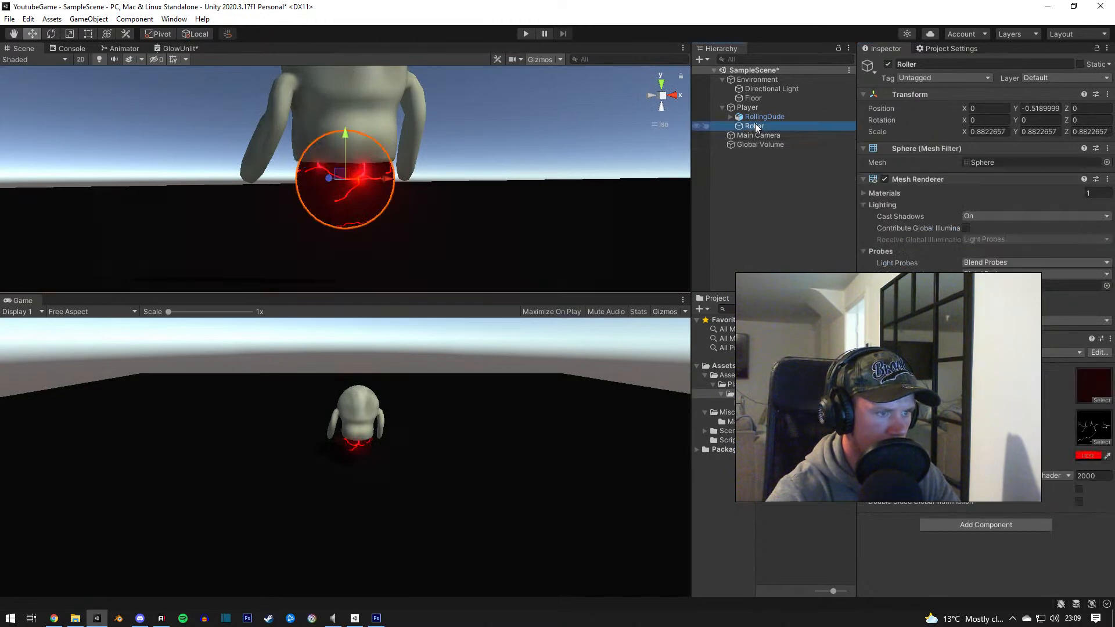
left_click(1088, 455)
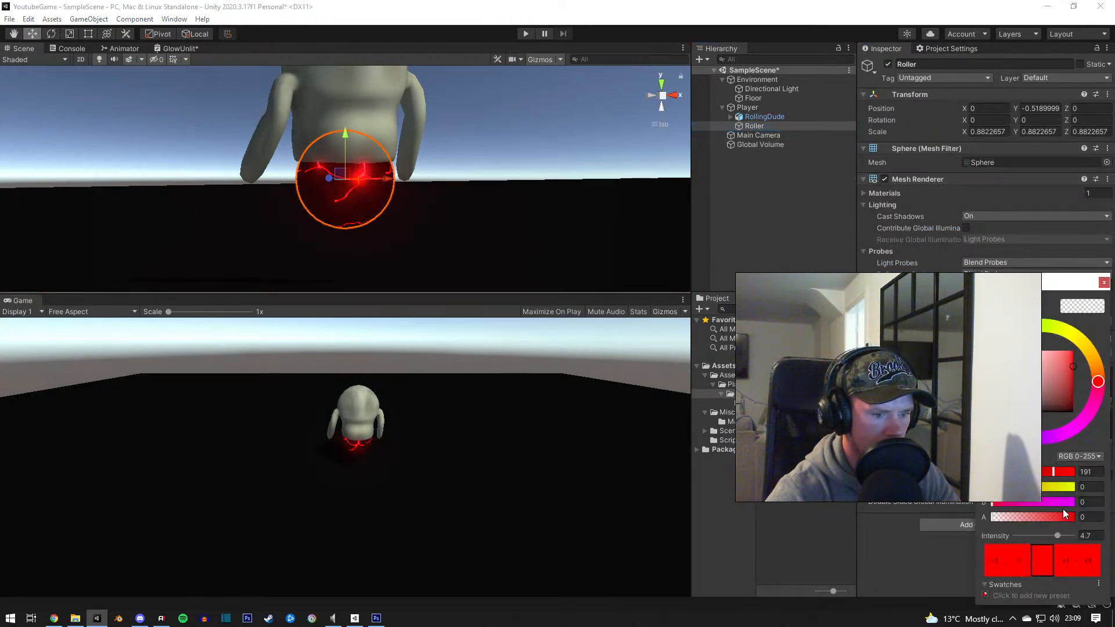
mouse_move(1062, 535)
left_mouse_down()
mouse_move(1082, 539)
mouse_move(1064, 535)
left_mouse_up()
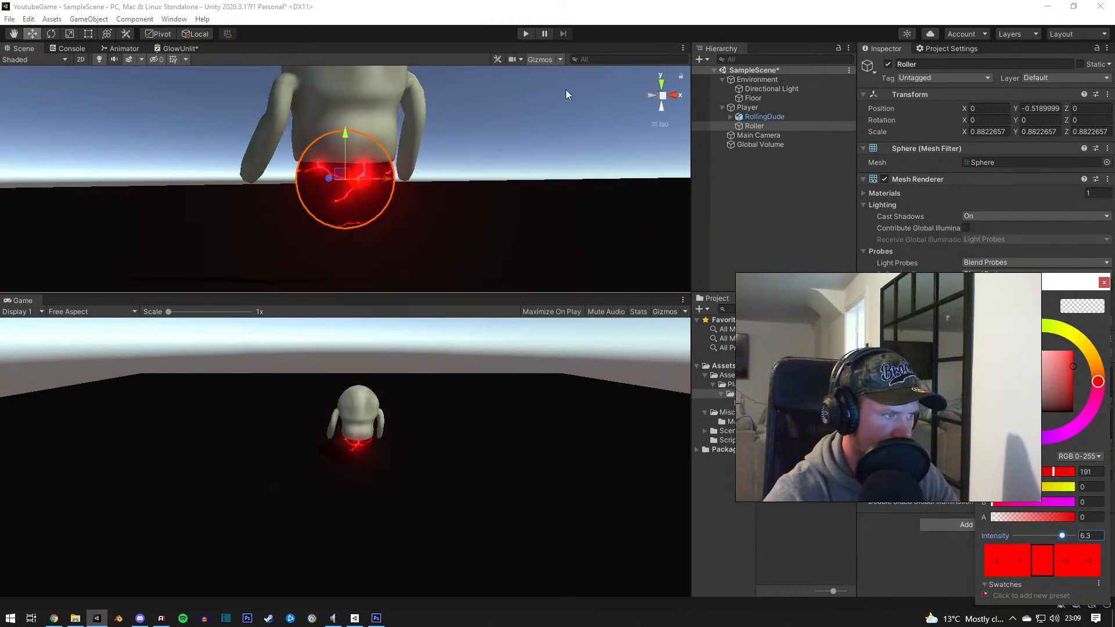
Step: Run the game and roll the character around the floor in all directions to check the red glow
left_click(525, 34)
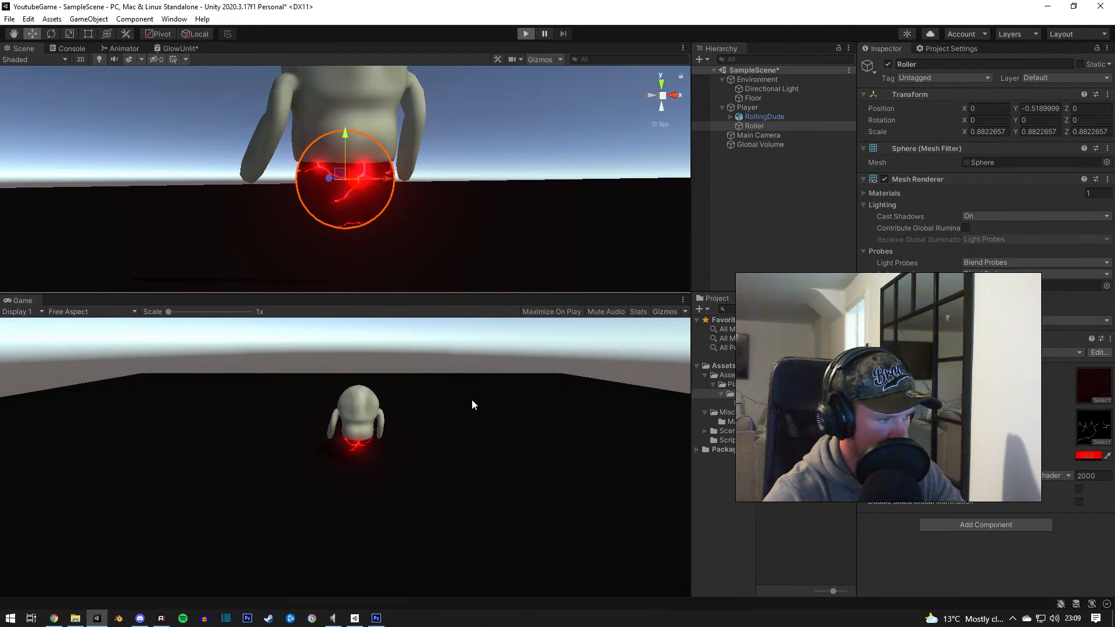
key("d")
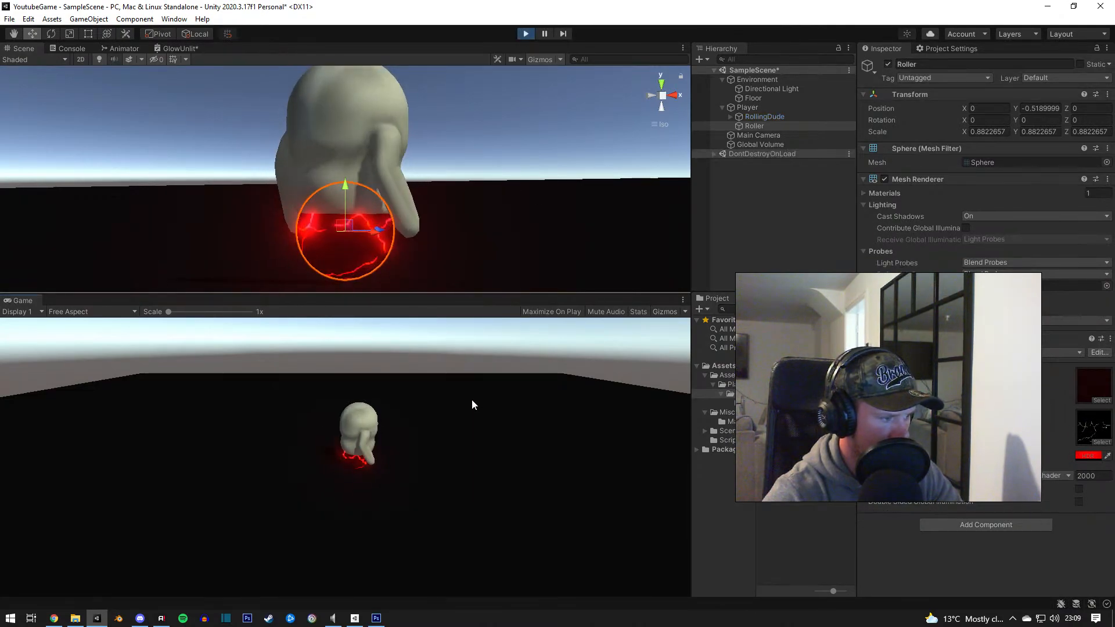
key("w")
key("a")
key("s")
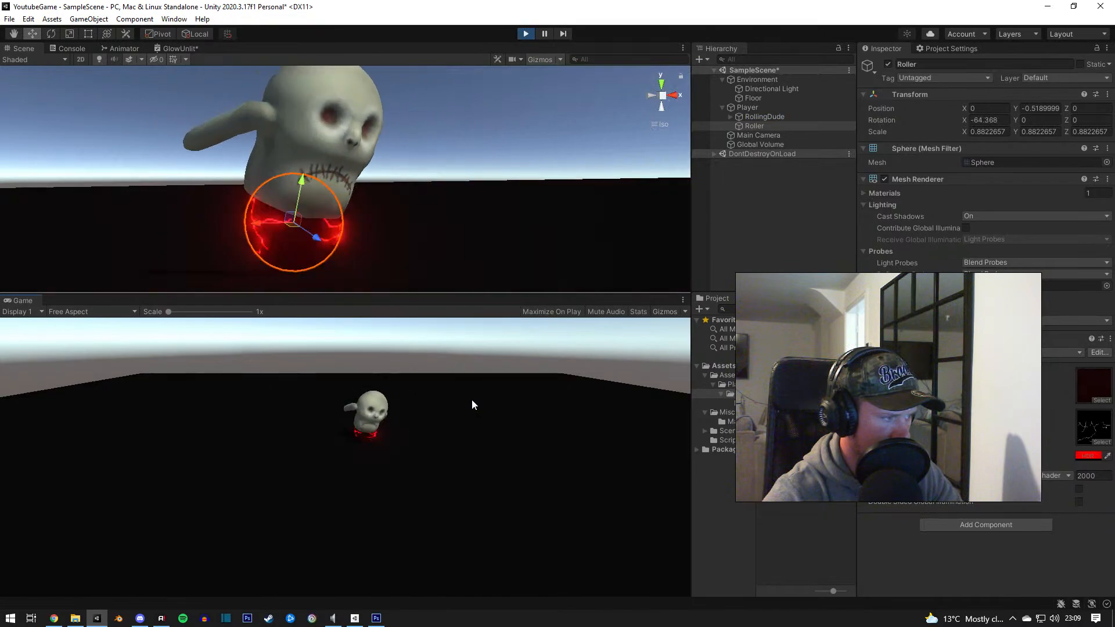
key("d")
key("s")
key("w")
key("a")
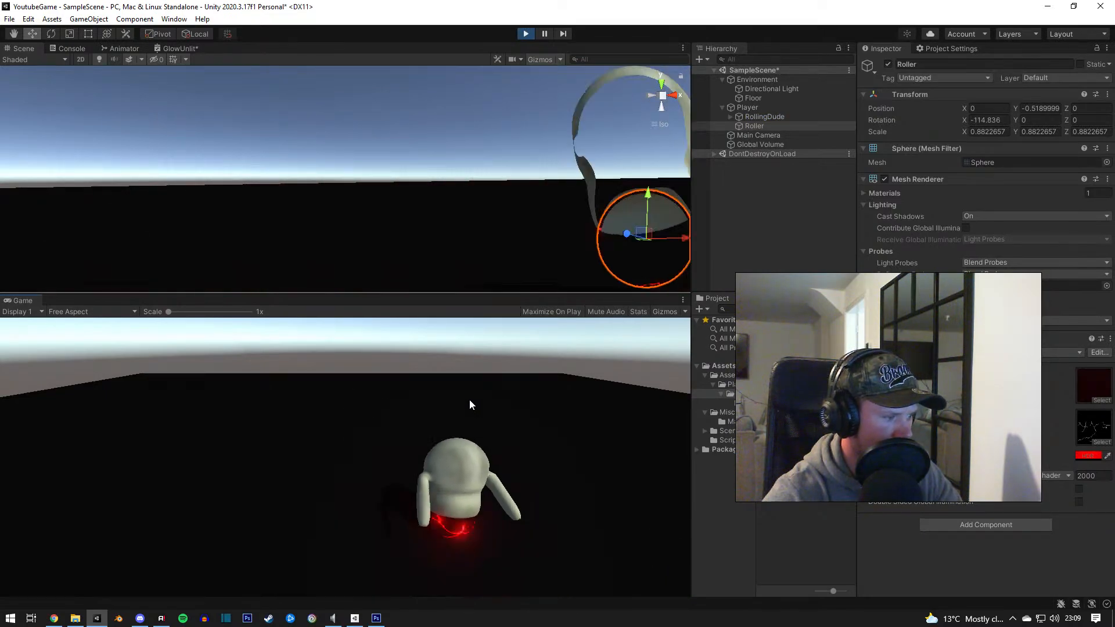
key("s")
key("d")
key("w")
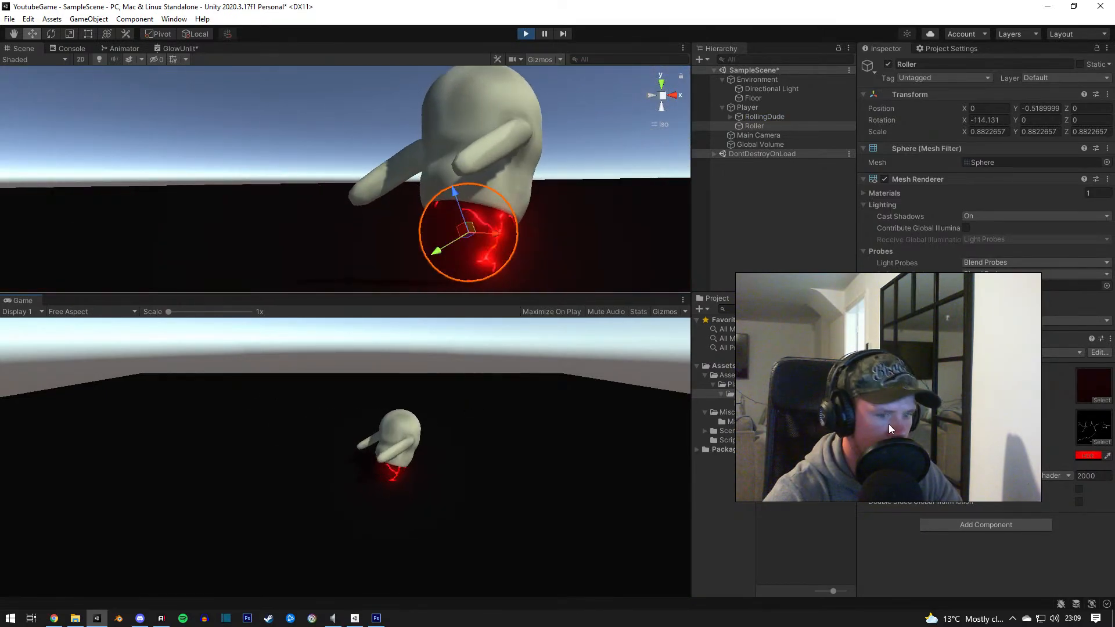
Step: Shift the Roller's HDR glow color to orange with RGB 191, 2, 0 and reduce its intensity
left_click(1090, 456)
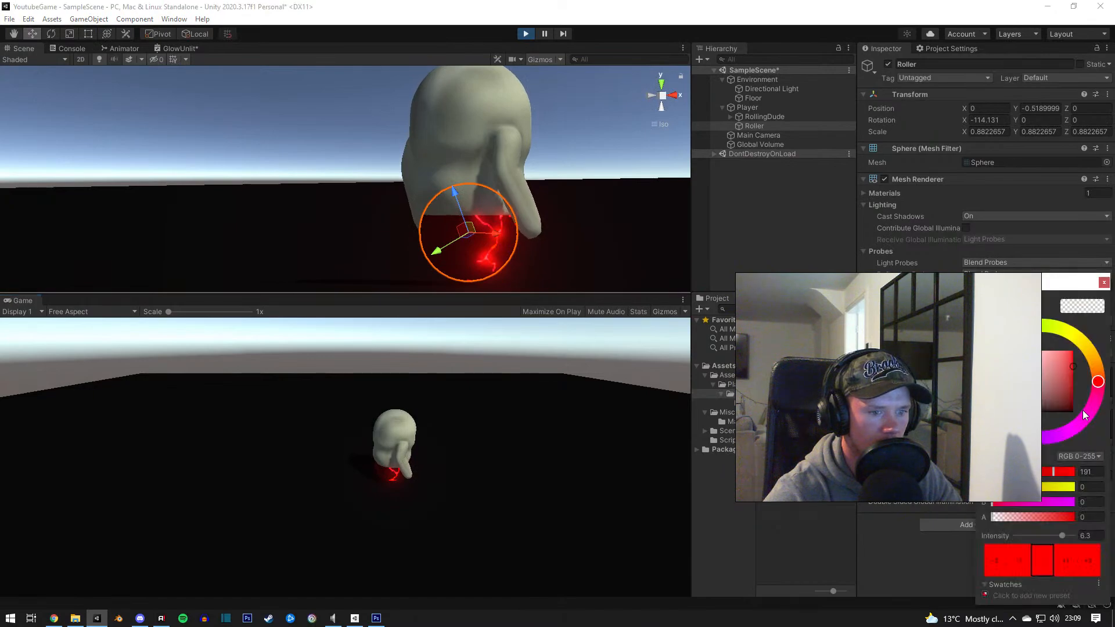
left_click(1097, 374)
left_click_drag(1102, 378, 1107, 385)
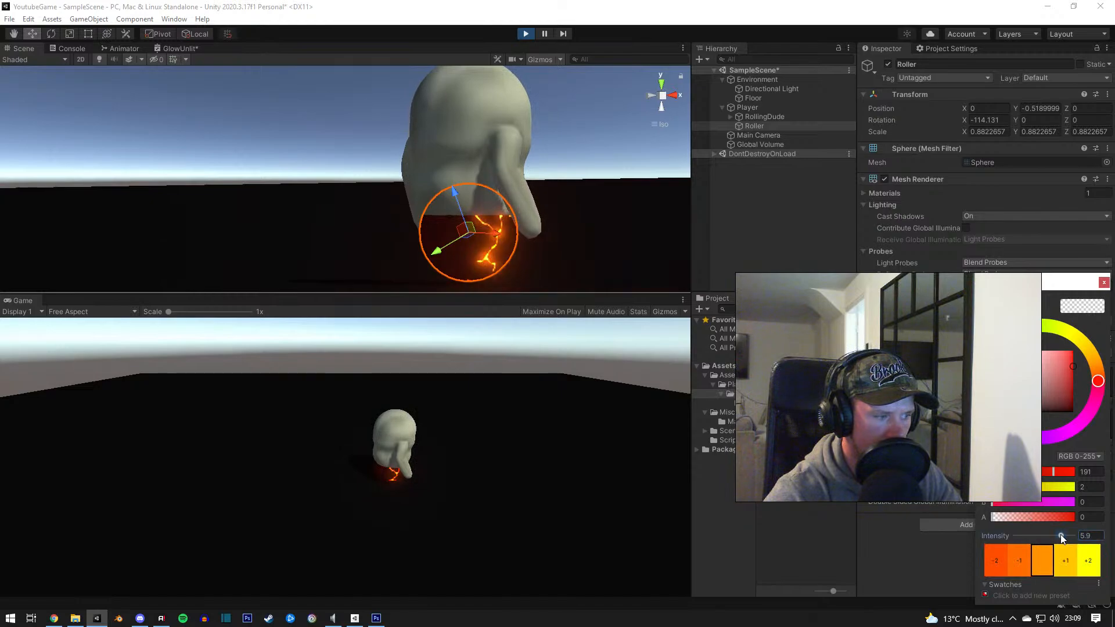
left_click_drag(1061, 535, 1057, 536)
Step: Roll the character around the floor in the running game to check the orange glow
left_click(494, 444)
key("d")
key("w")
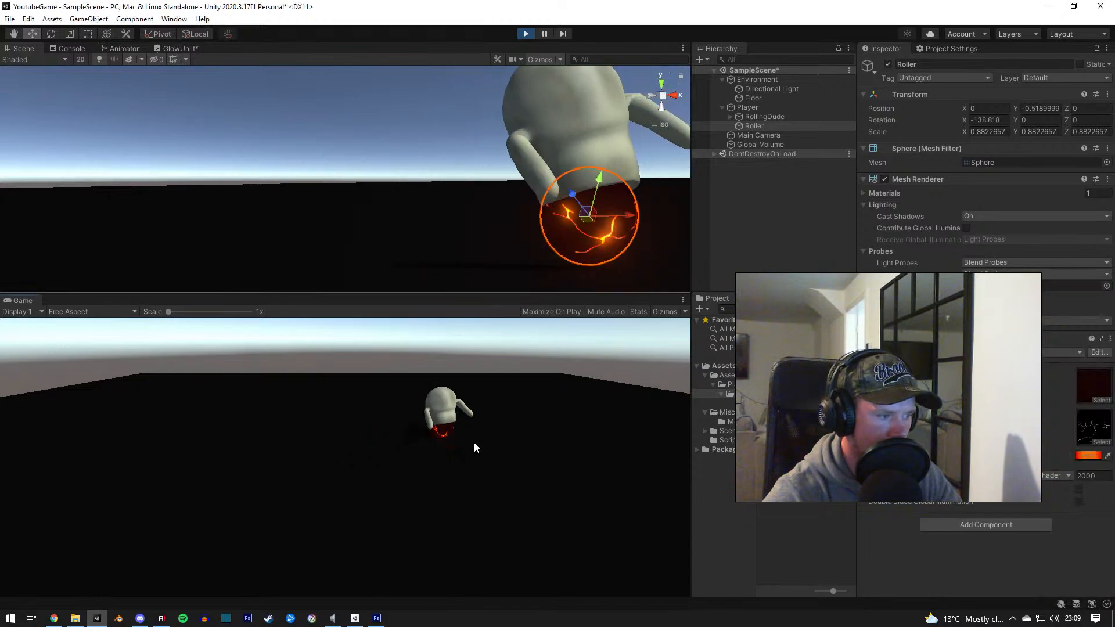
key("a")
key("s")
key("d")
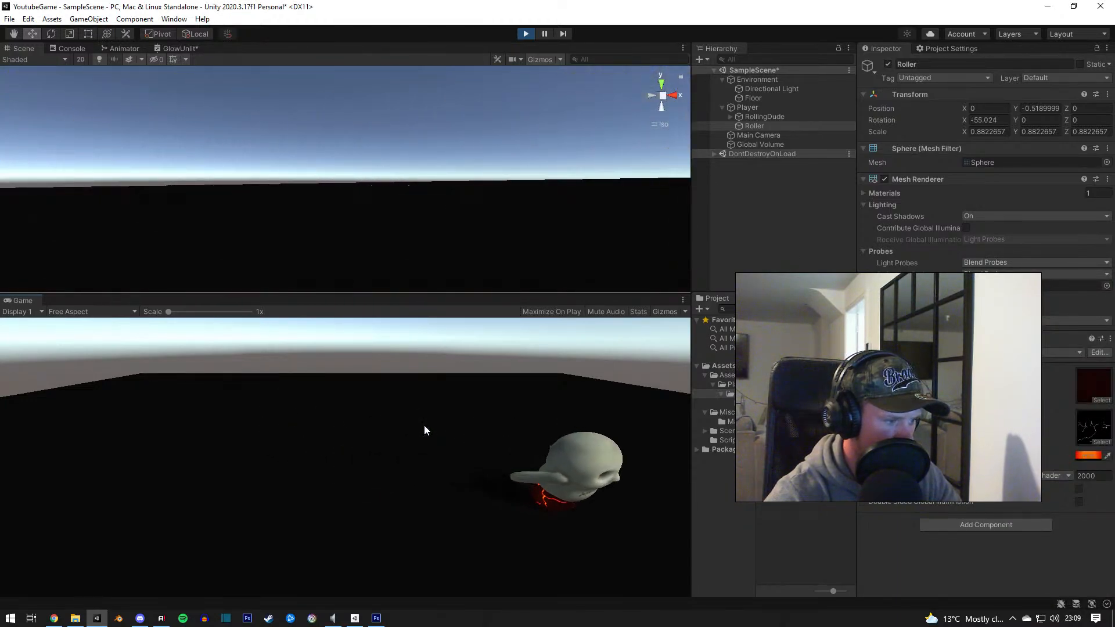
key("s")
key("a")
key("w")
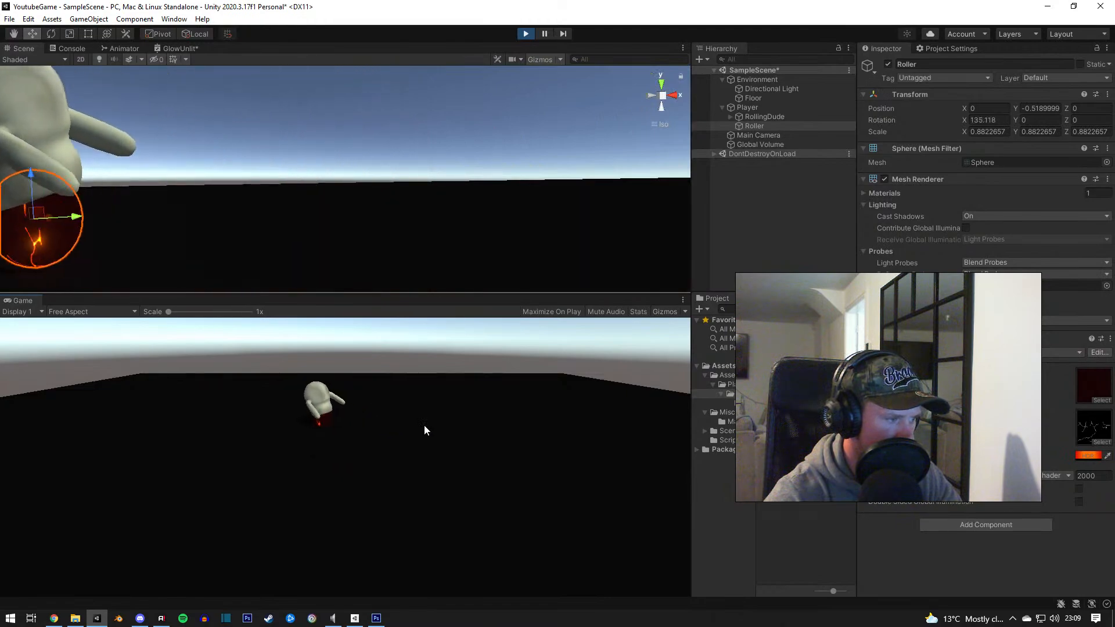
Step: Roll the character toward and away from the camera and sideways to check how the orange cracks glow at different distances
key("s")
key("d")
key("s")
key("a")
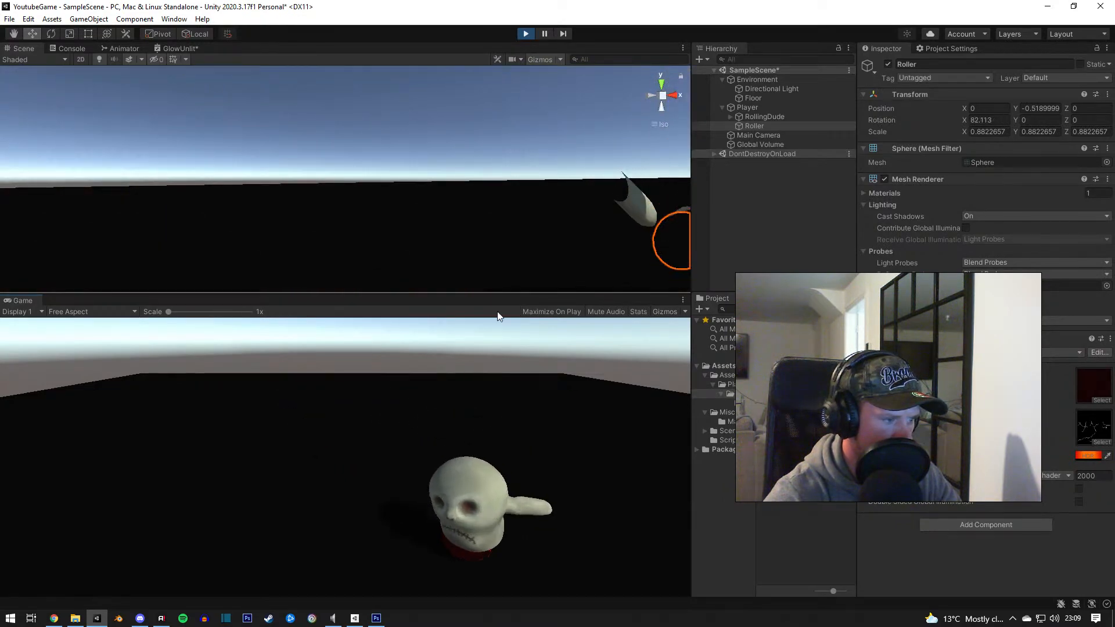
key("d")
key("a")
key("w")
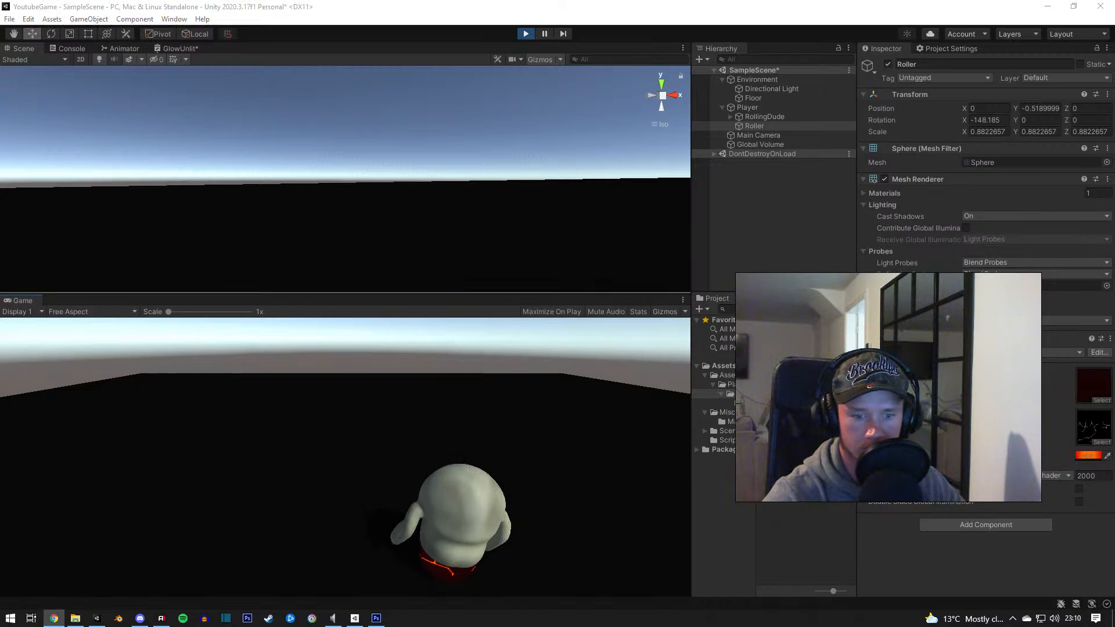
left_click(475, 510)
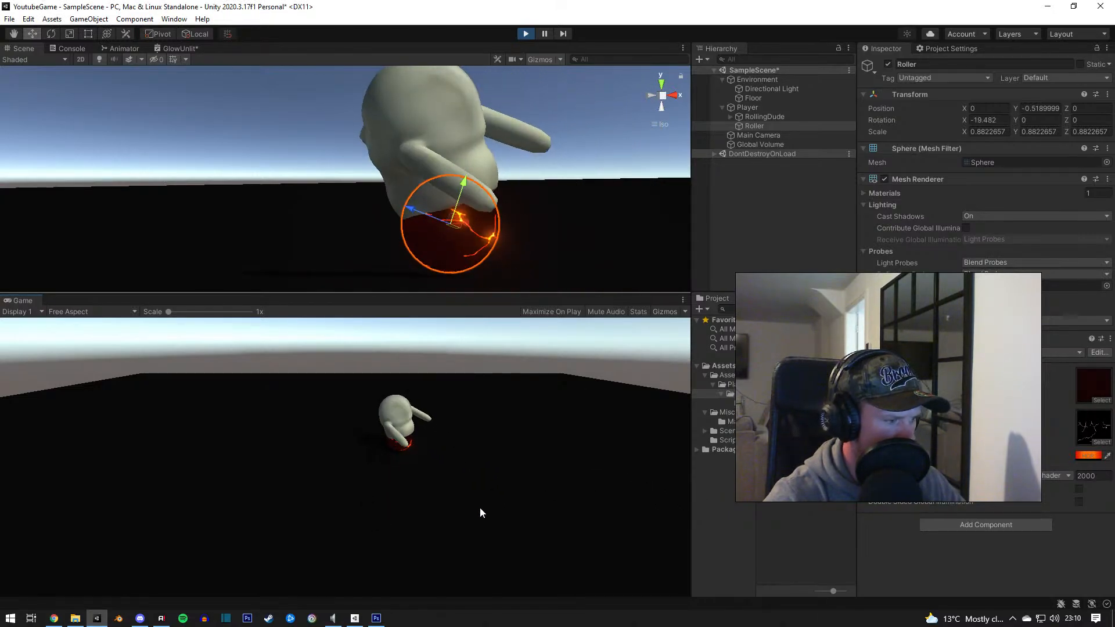
Step: Delete all the saved swatches in the color picker of the Roller's glow color and close the picker
left_click(1088, 455)
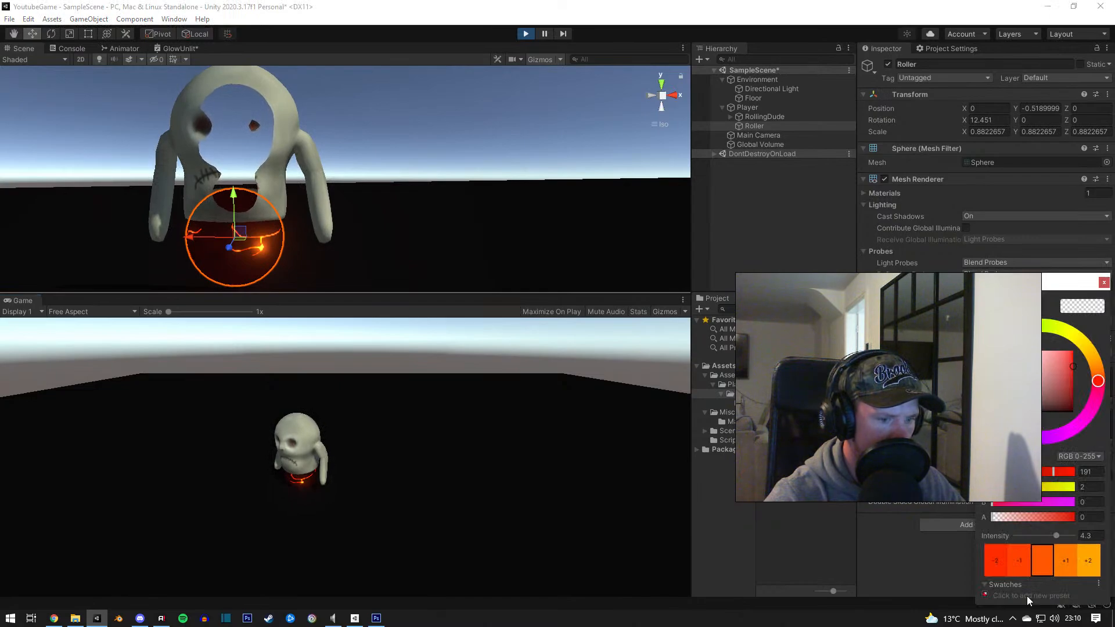
left_click(992, 596)
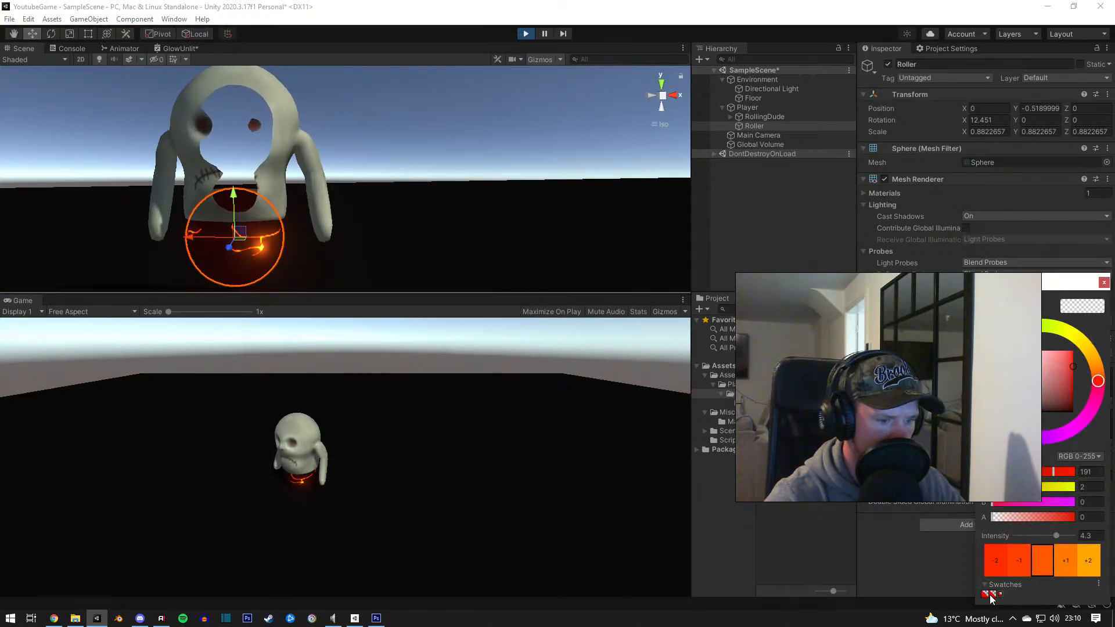
right_click(1000, 596)
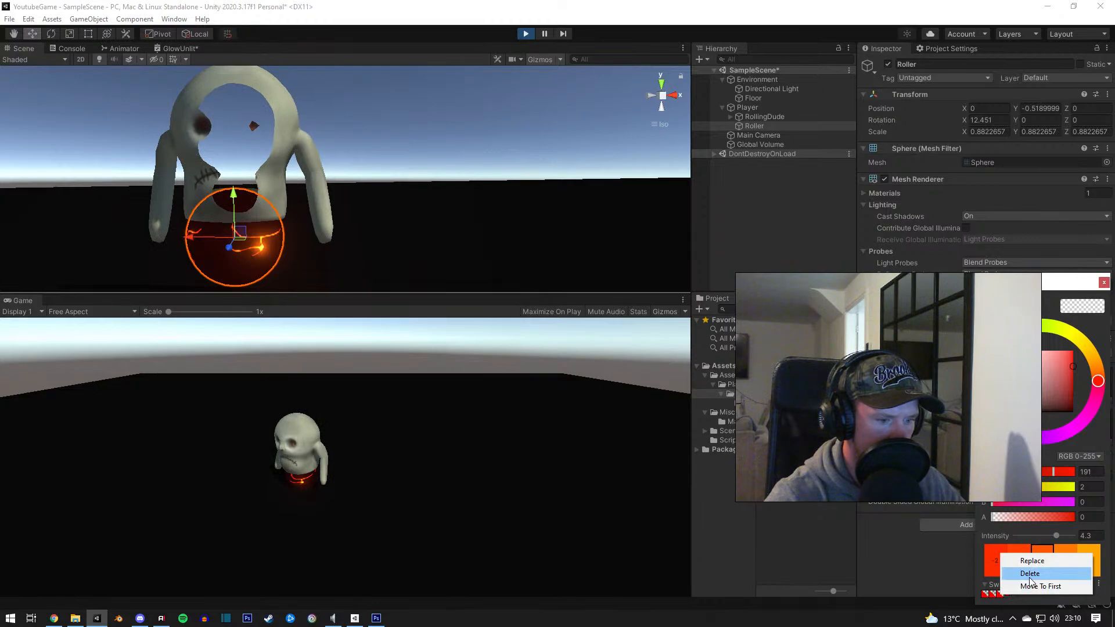
left_click(1017, 576)
right_click(992, 595)
left_click(1013, 578)
right_click(985, 593)
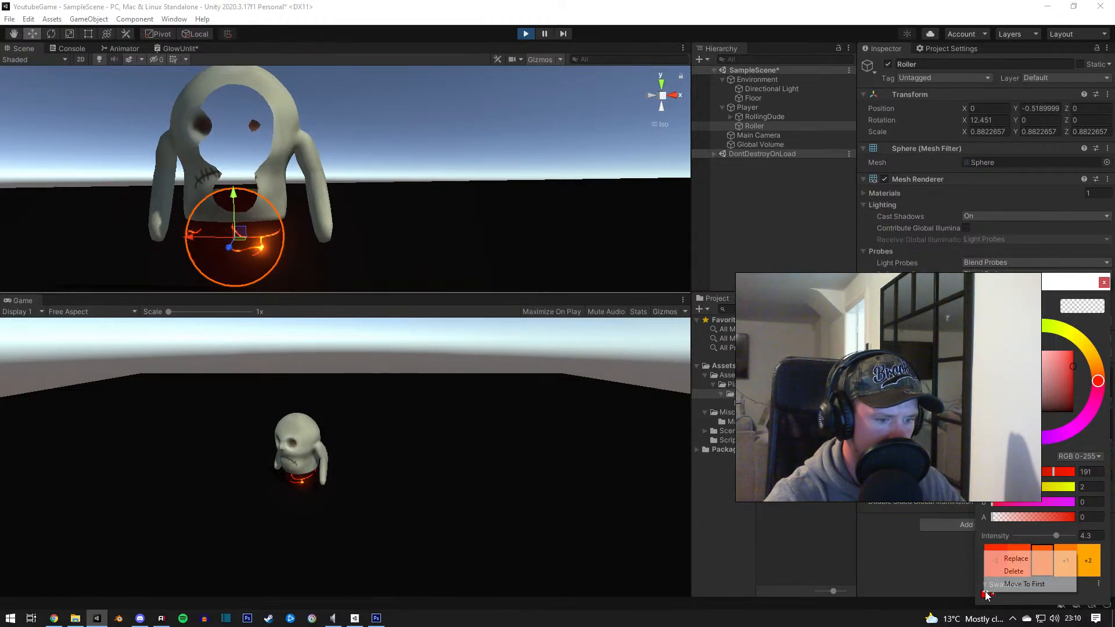
left_click(1007, 571)
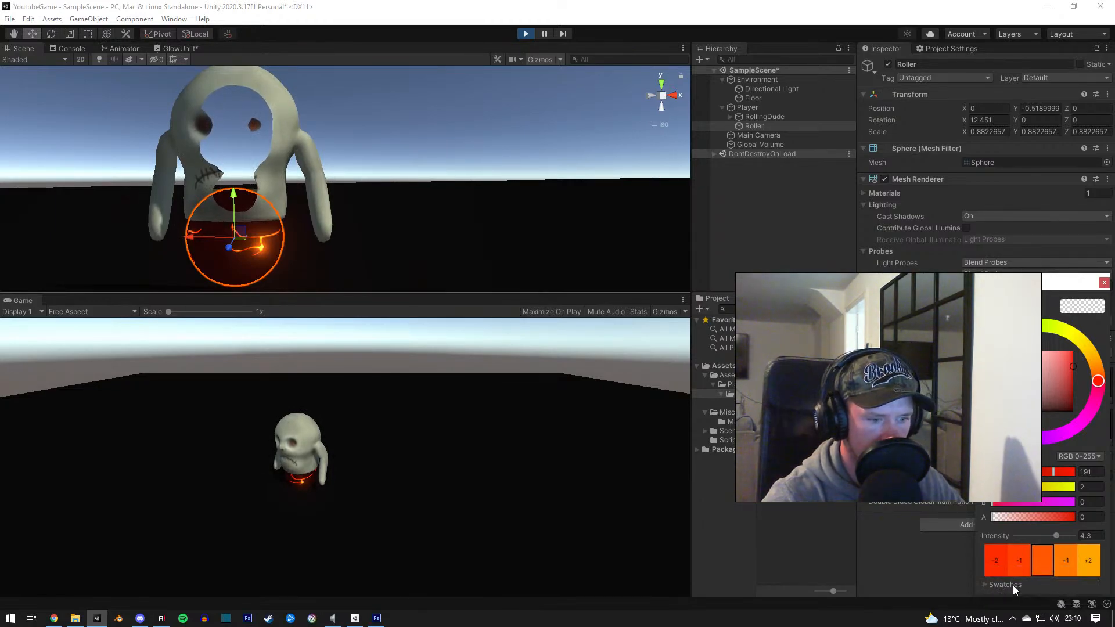
left_click(1013, 584)
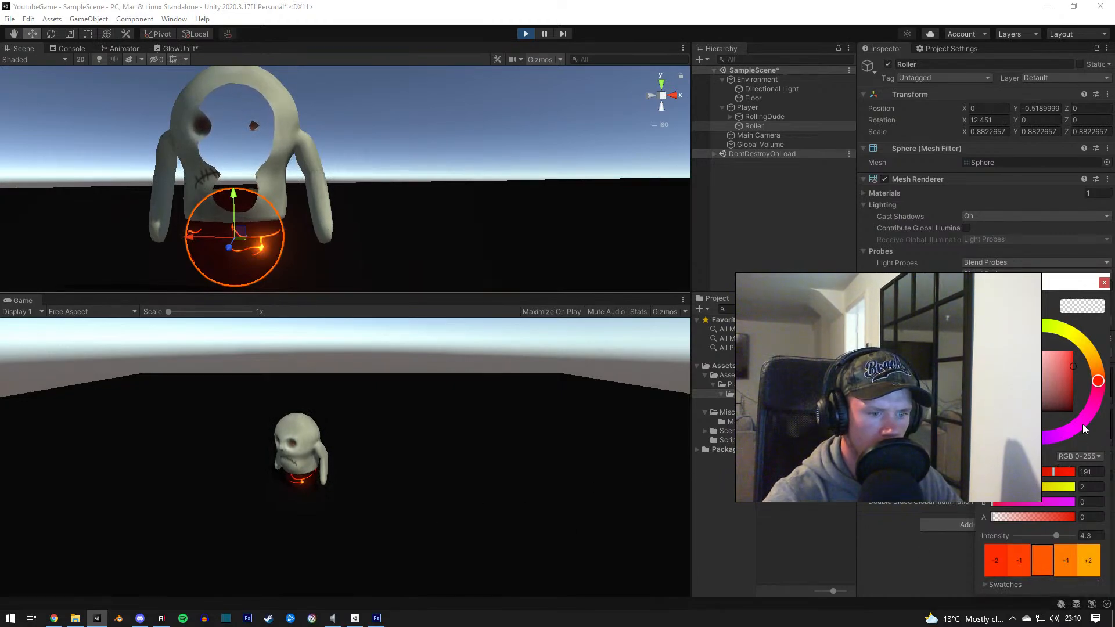
left_click(1104, 283)
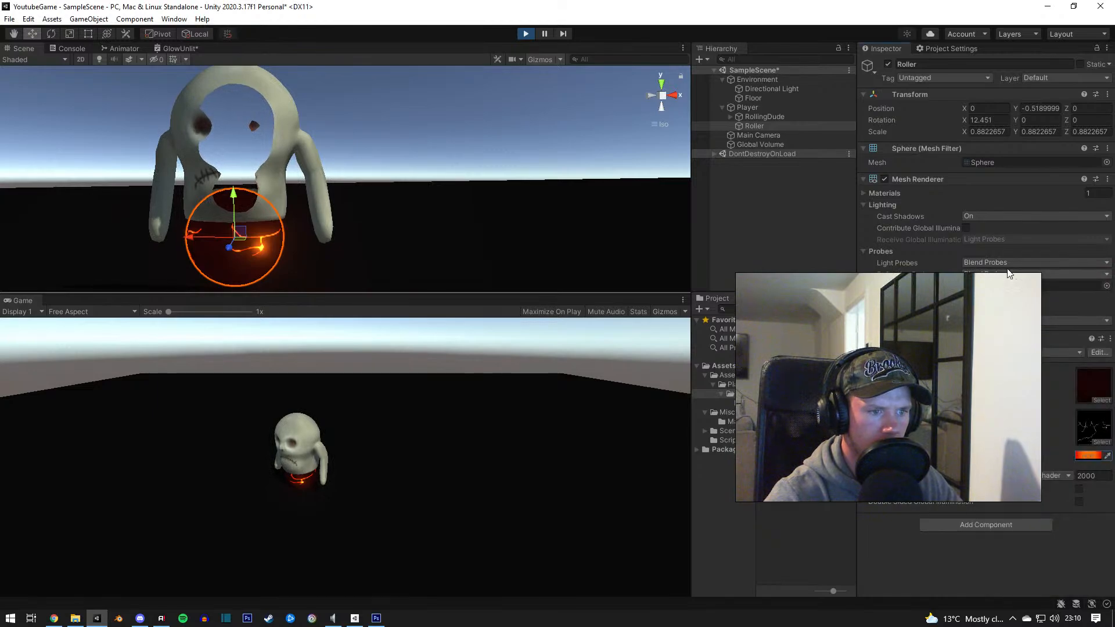
Step: Try the Global Volume in Local mode, return it to Global, and reset its priority to 0 after experimenting with it
left_click(769, 145)
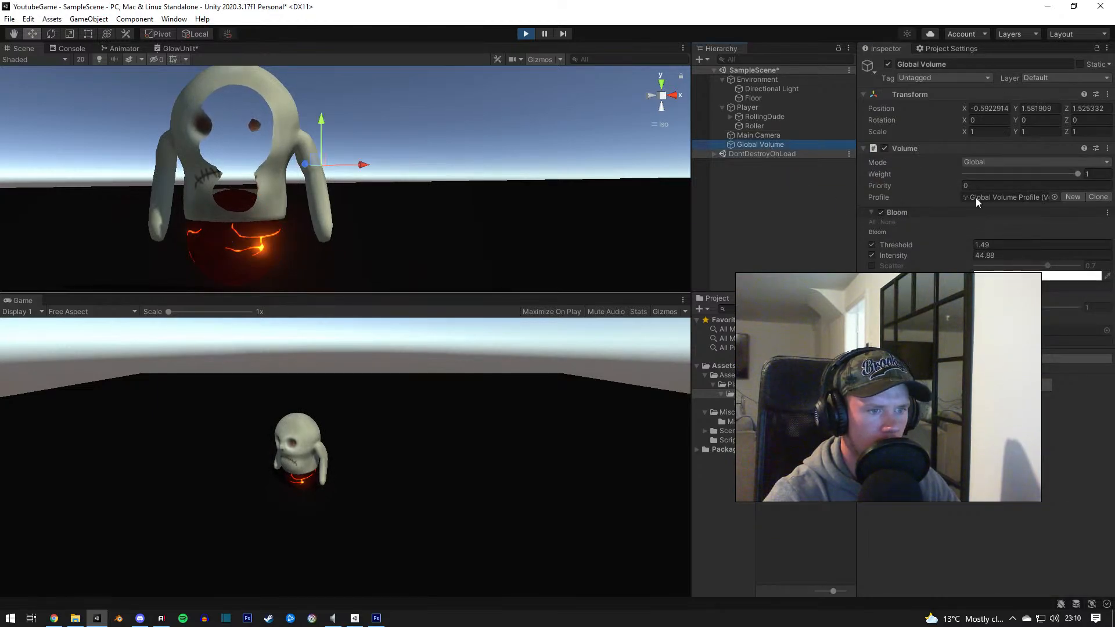
left_click_drag(1075, 173, 1114, 203)
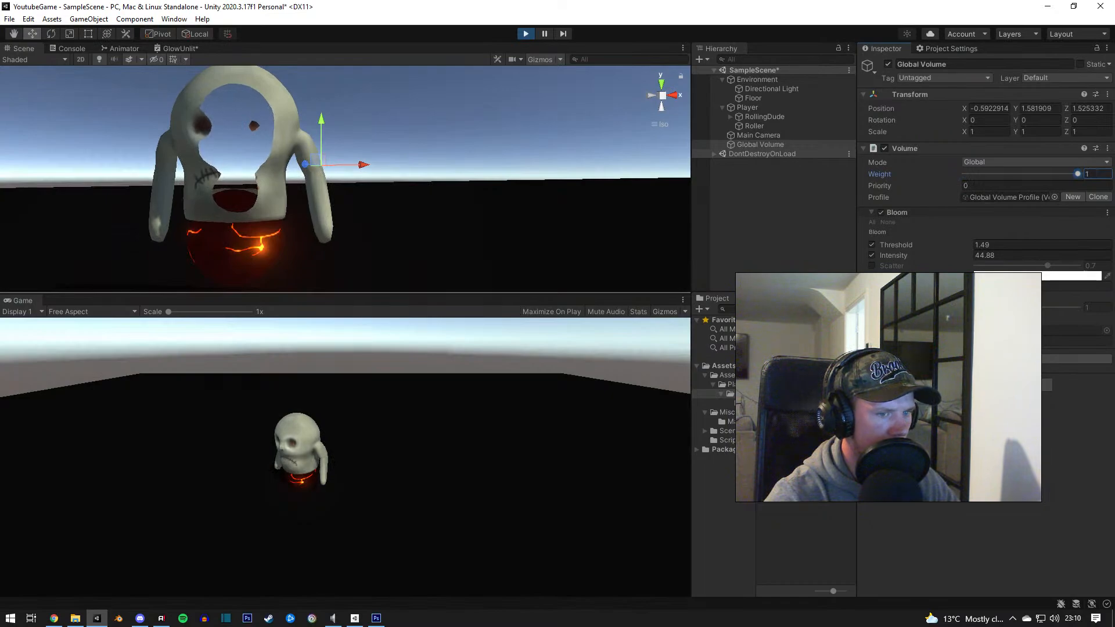
left_click(1079, 161)
left_click(998, 189)
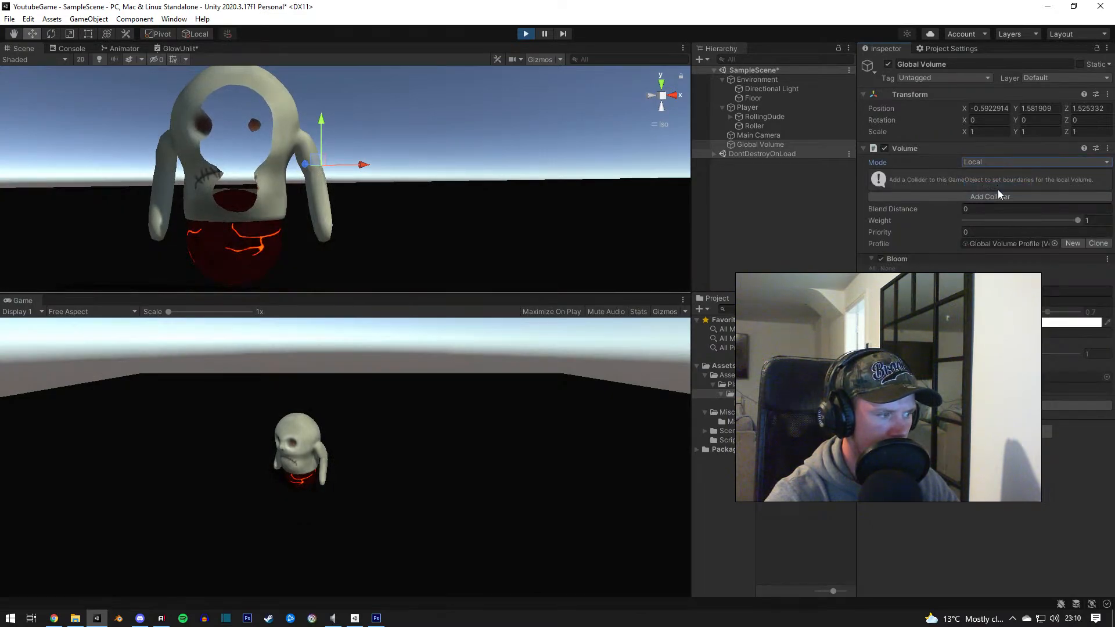
left_click(1019, 163)
left_click(997, 176)
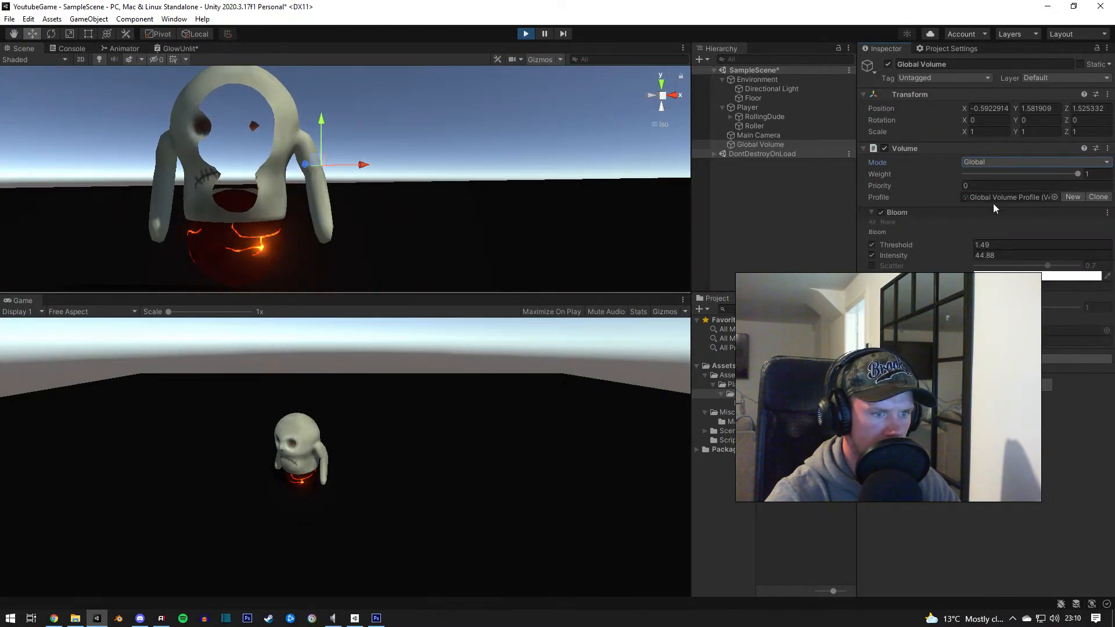
left_click_drag(937, 188, 982, 186)
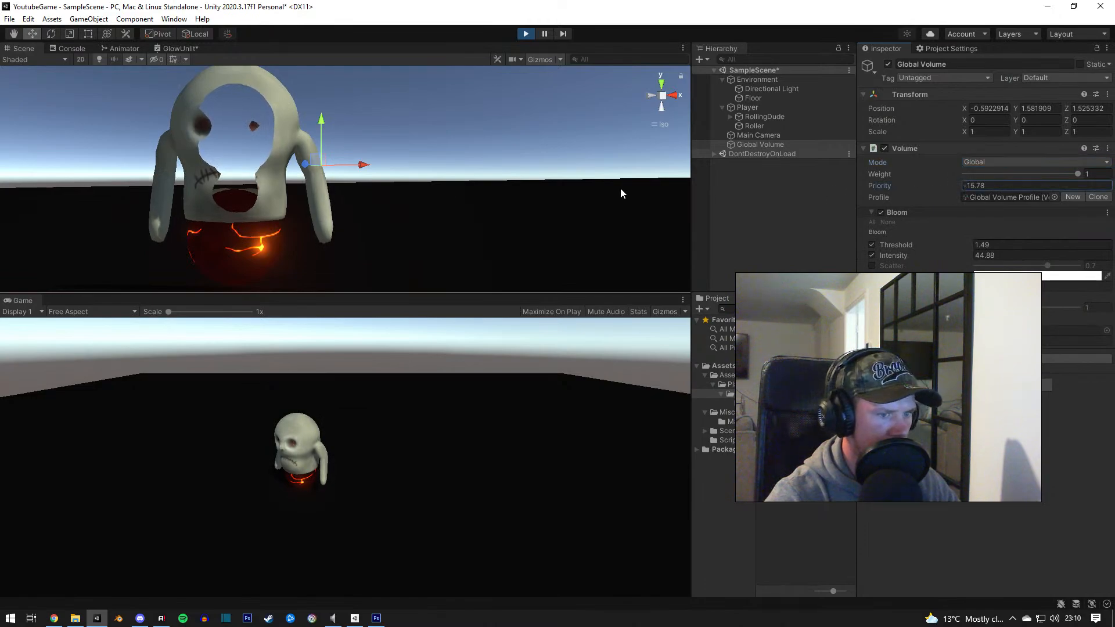
type("0")
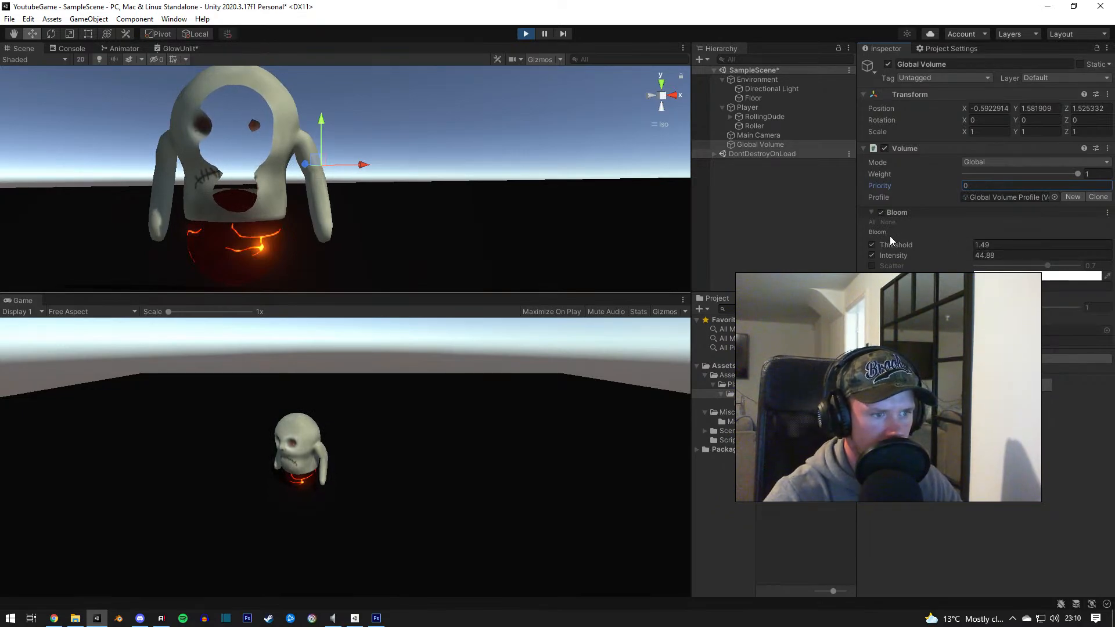
Step: Examine the GlowUnlit shader graph's Sample Texture 2D and Multiply nodes and the settings of the Emission property
left_click(167, 48)
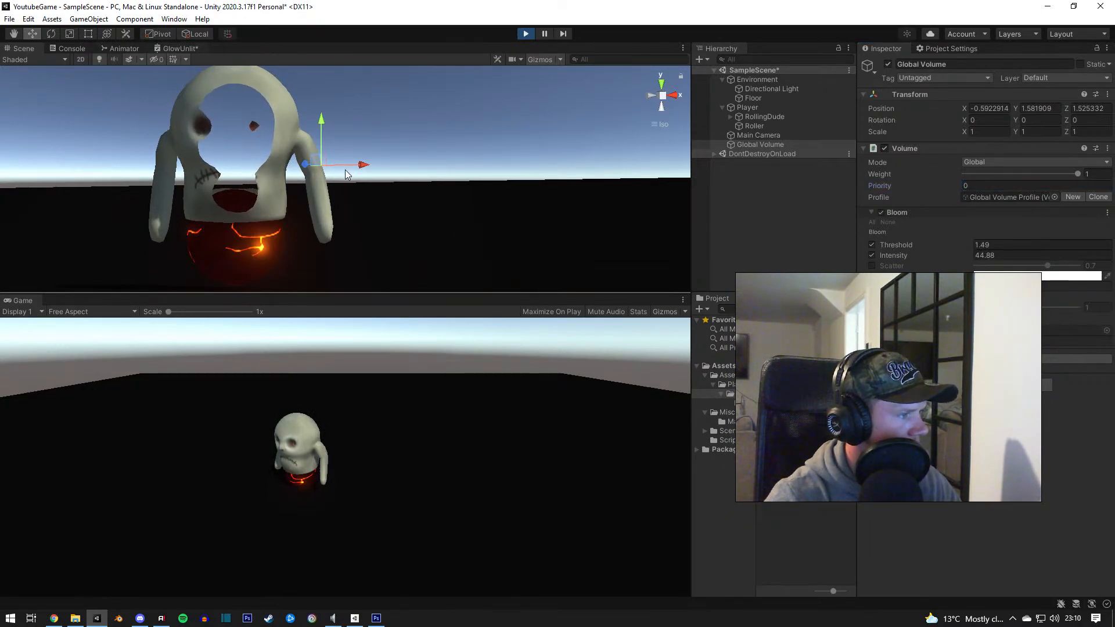
scroll(384, 229, "up", 3)
middle_click_drag(357, 247, 428, 229)
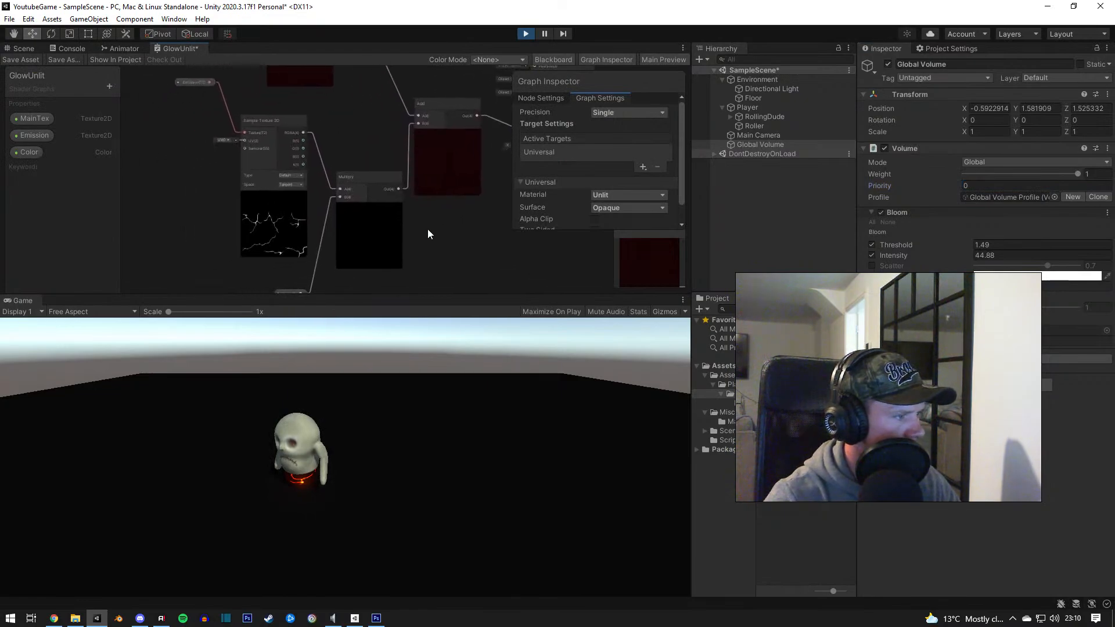
left_click(274, 230)
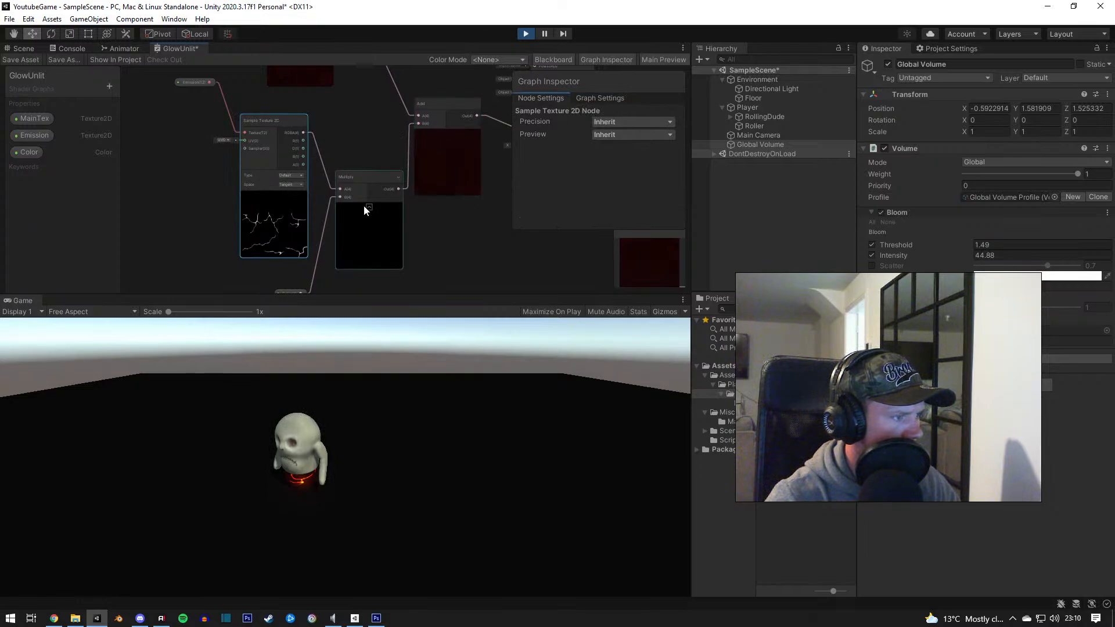
left_click(364, 205)
scroll(301, 149, "up", 2)
scroll(205, 128, "down", 2)
left_click(188, 147)
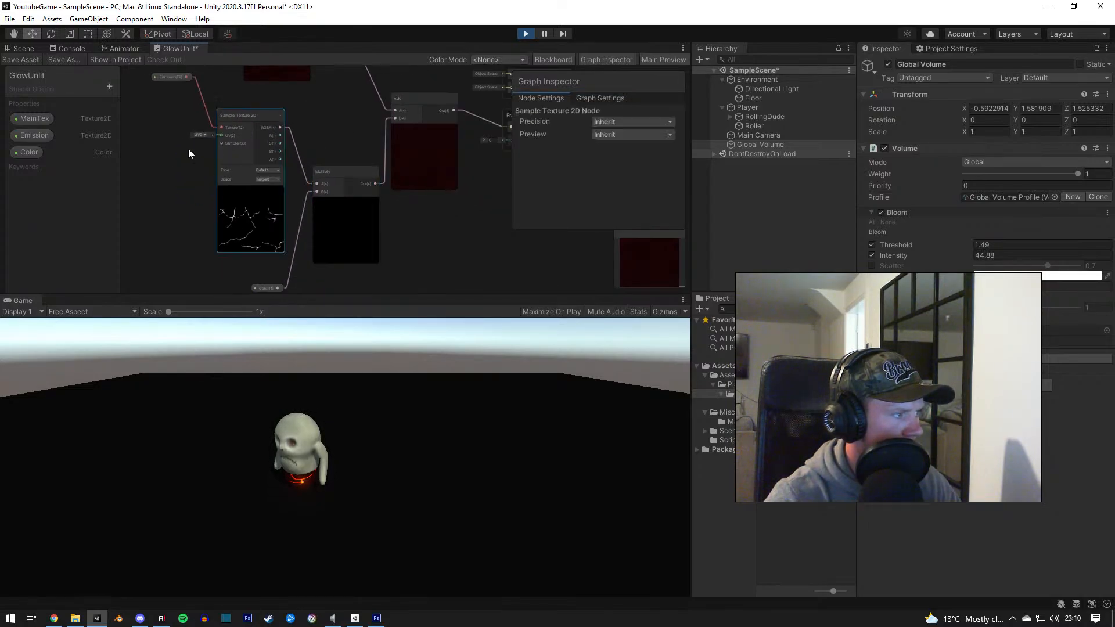
right_click(208, 196)
left_click(155, 177)
right_click(155, 176)
left_click(142, 133)
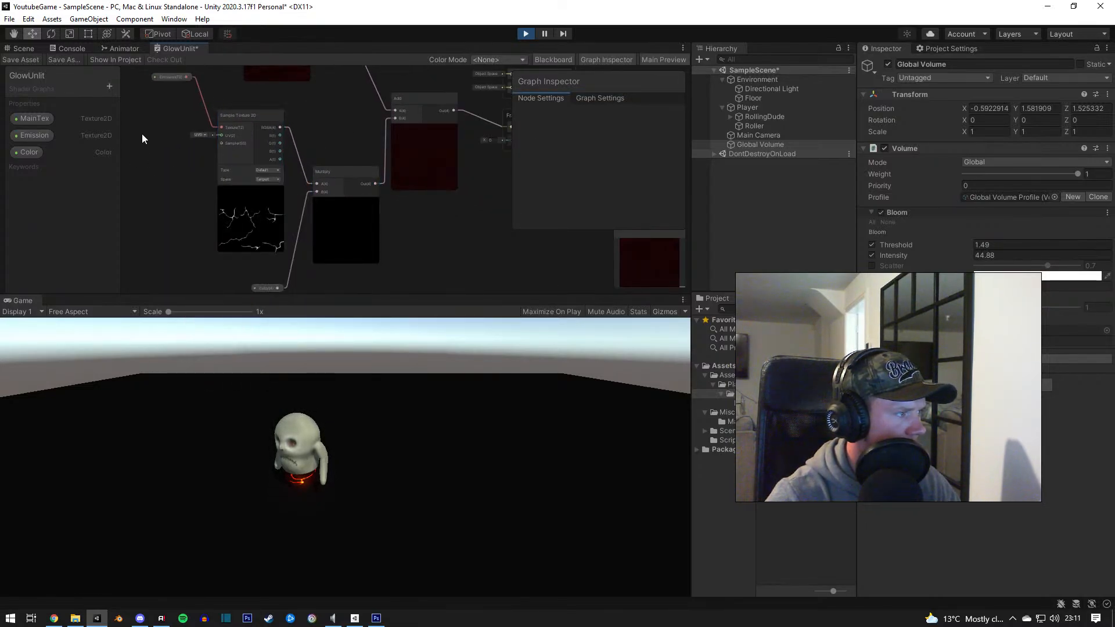
middle_click_drag(142, 135, 187, 192)
left_click(170, 77)
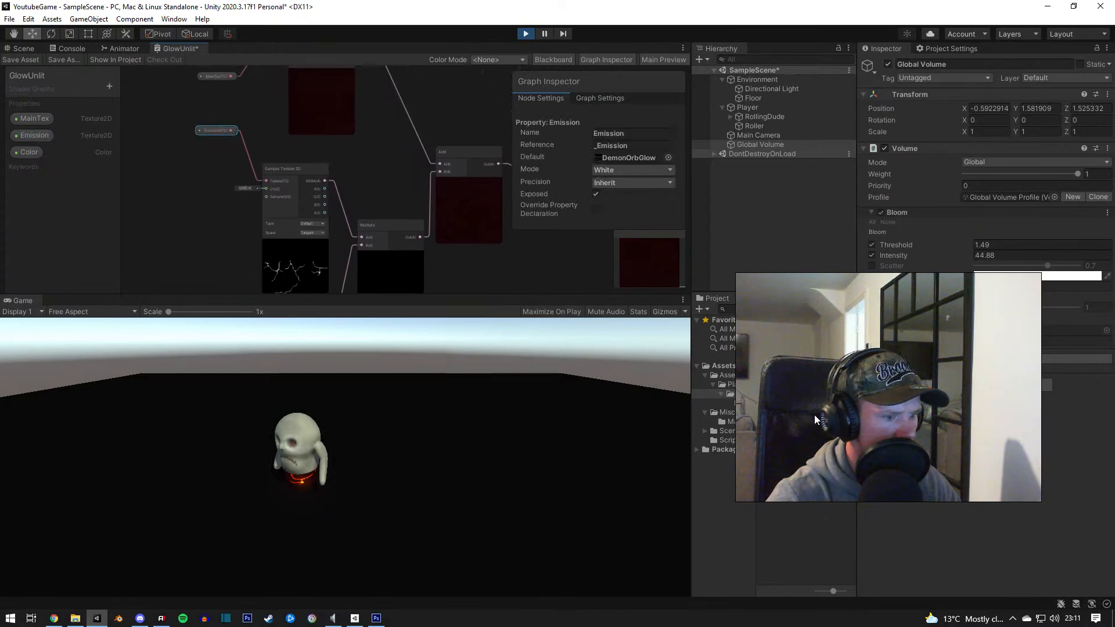
Step: Inspect the Glow Unlit material and its shader asset in the project's Assets folder
left_click_drag(815, 416, 629, 156)
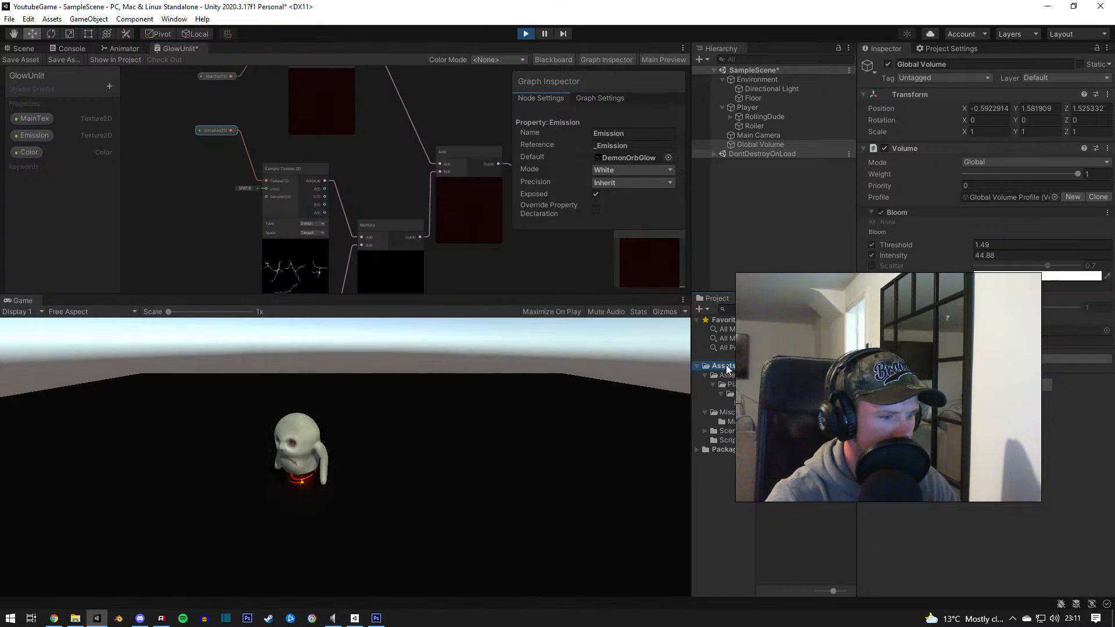
left_click(828, 472)
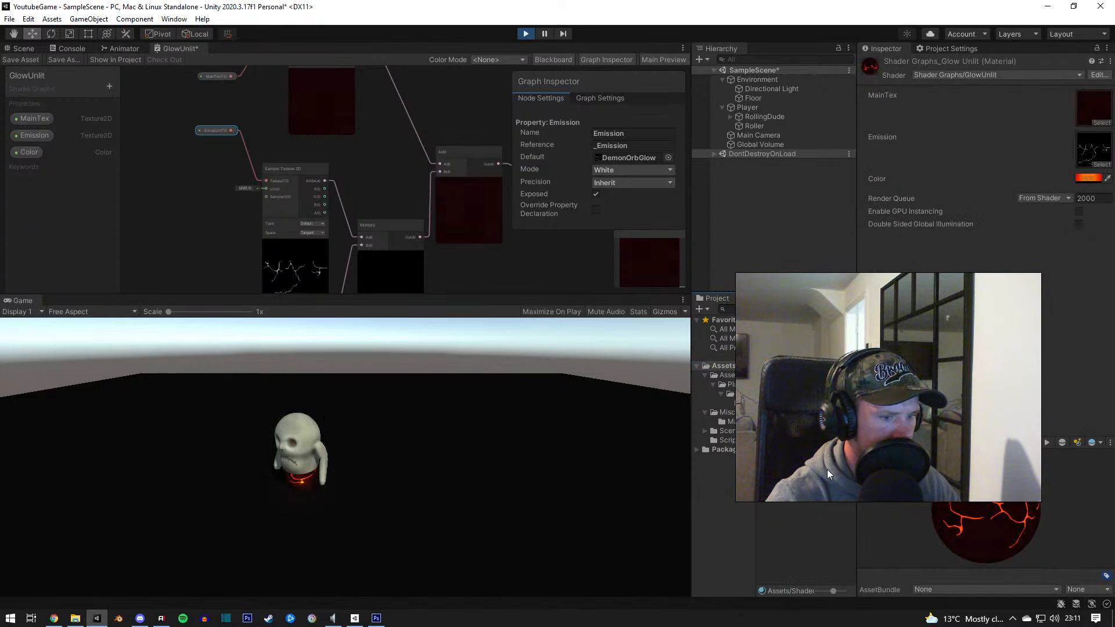
left_click(824, 464)
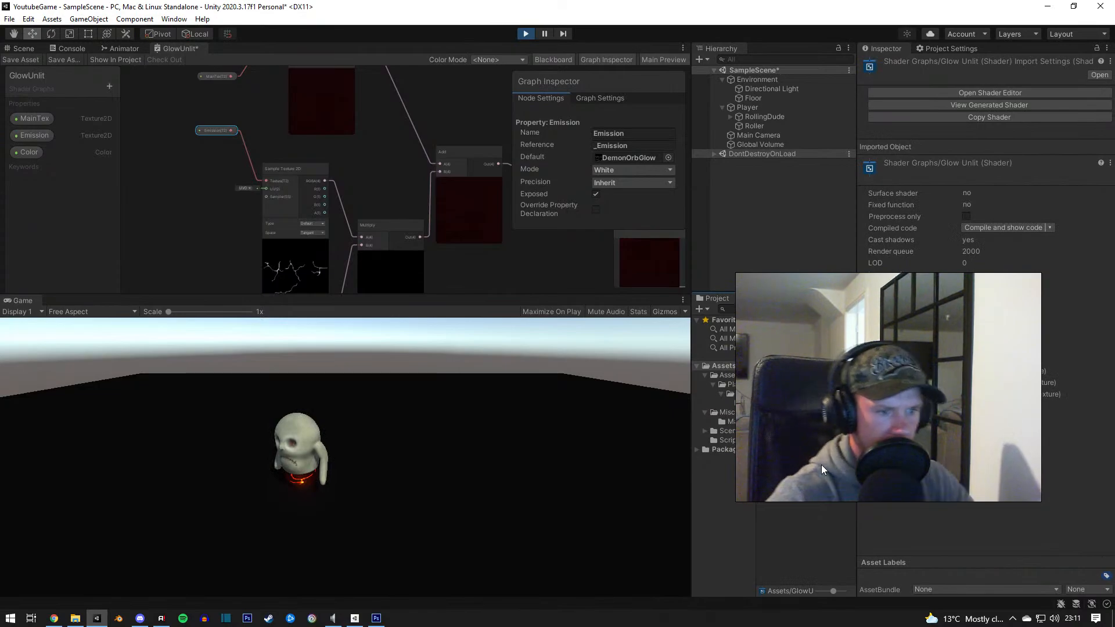
left_click(820, 469)
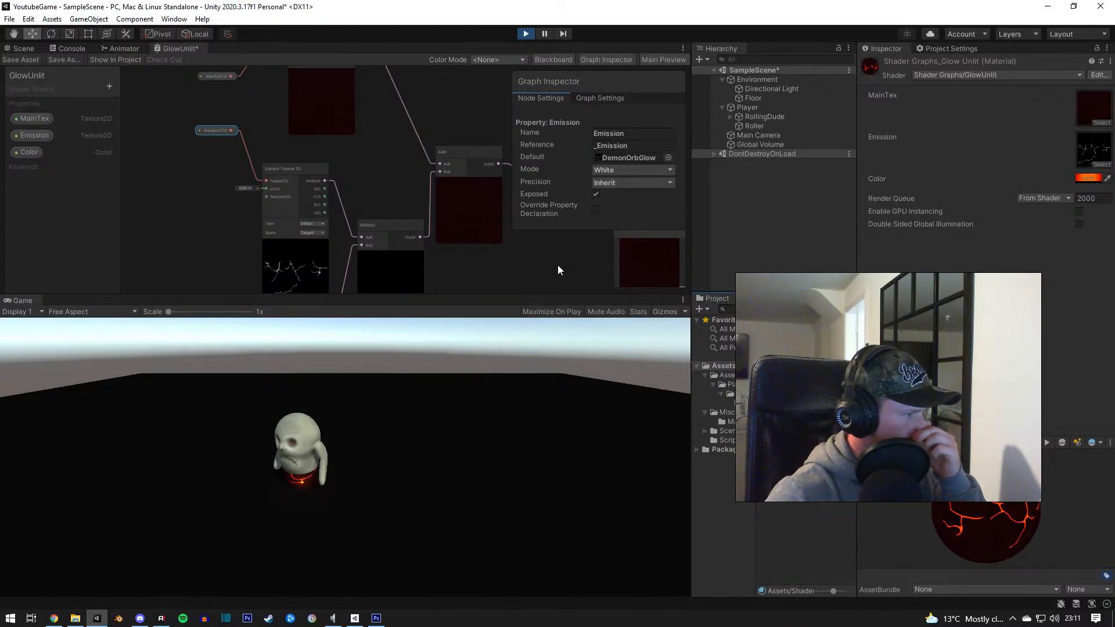
Step: Stop the running game and rotate the Glow Unlit material's preview sphere
left_click(531, 272)
middle_click_drag(513, 249, 413, 199)
key("ctrl+s")
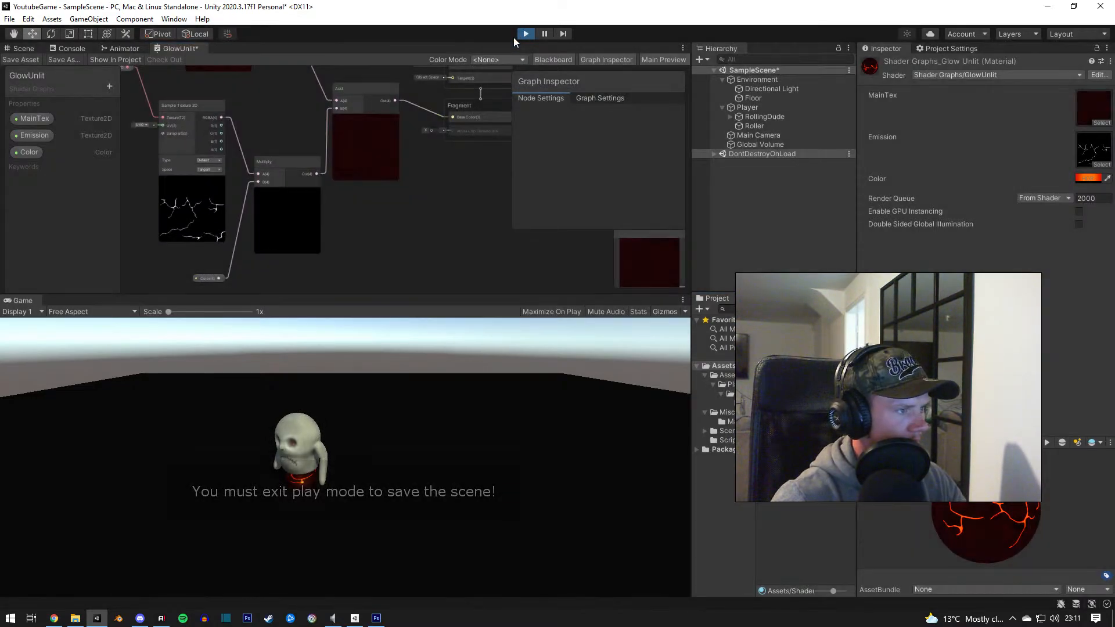
left_click(524, 33)
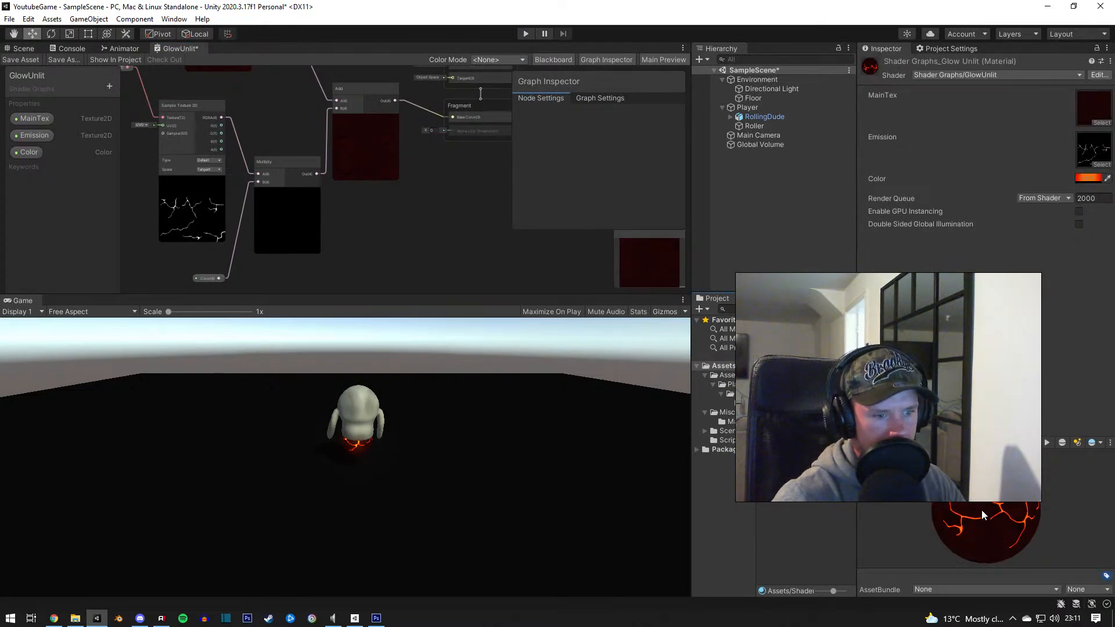
left_click_drag(963, 516, 1018, 504)
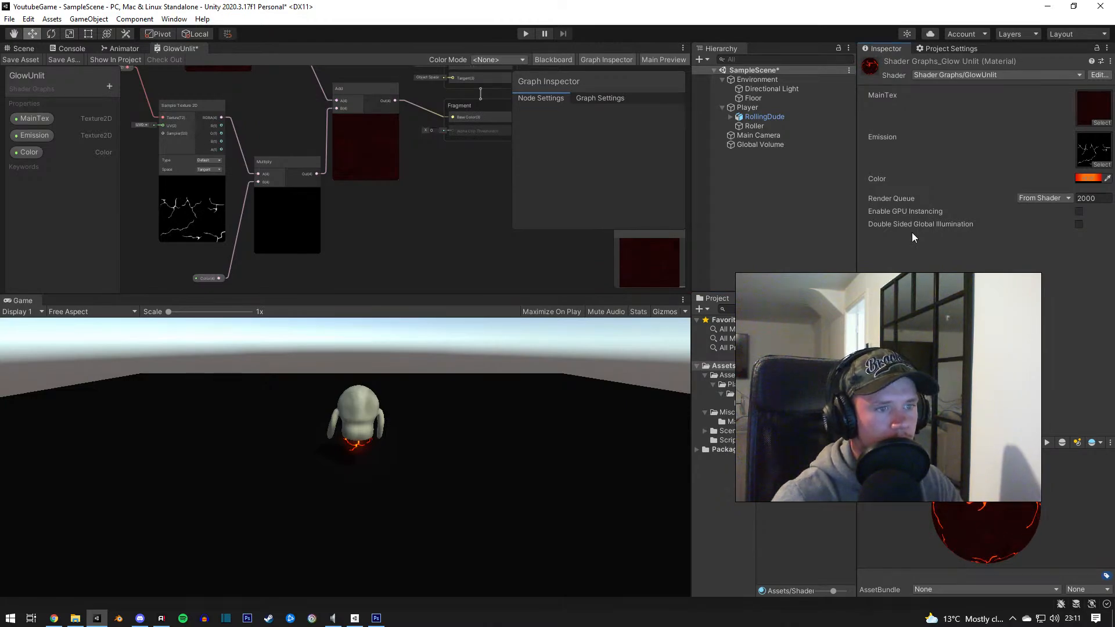
Step: Select the Roller and review the GlowUnlit graph from its texture samples to the Fragment output
left_click(753, 126)
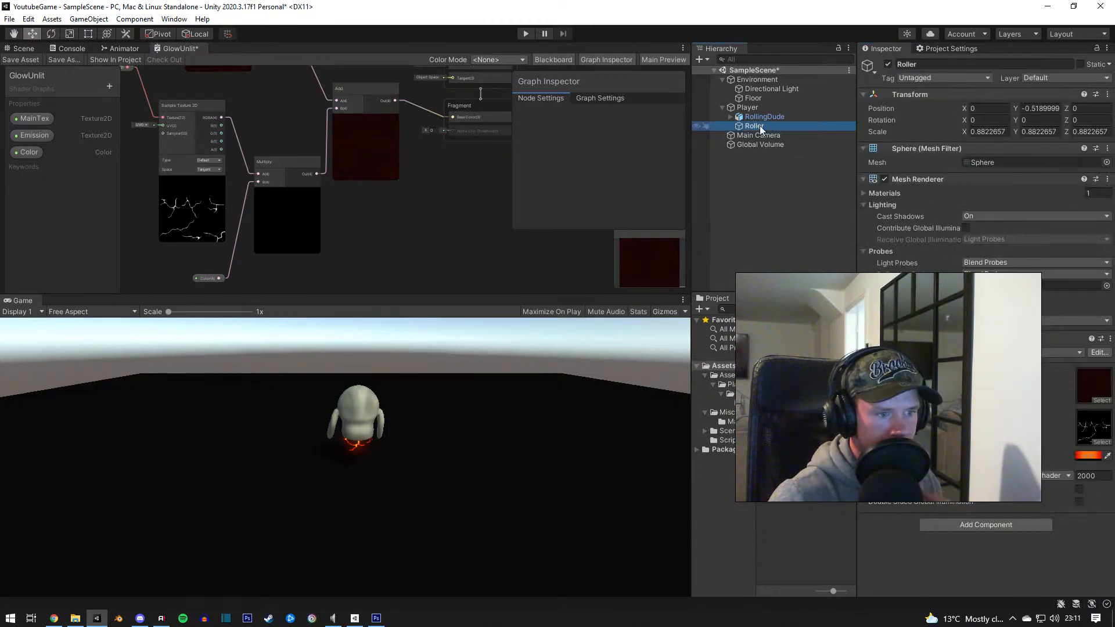
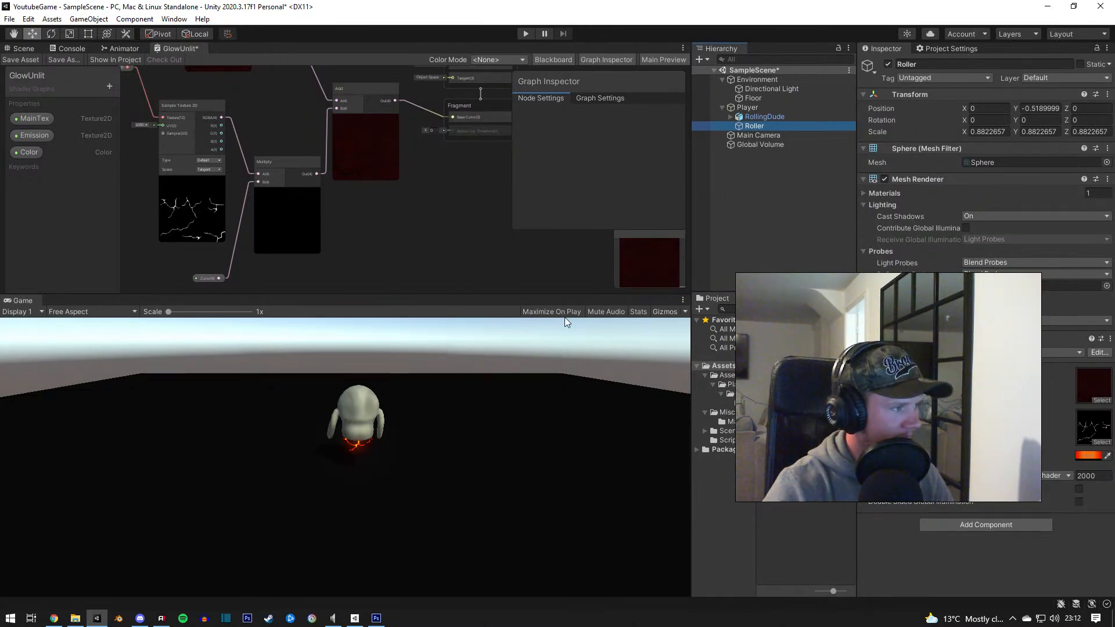
left_click_drag(321, 239, 443, 282)
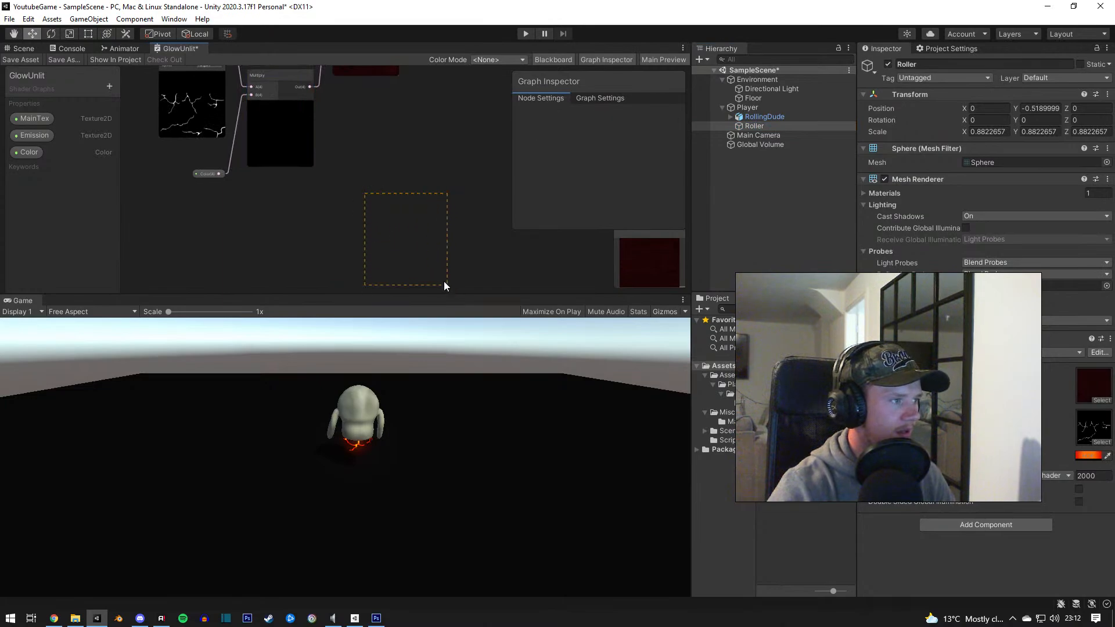
middle_click_drag(389, 210, 462, 384)
middle_click_drag(350, 166, 331, 251)
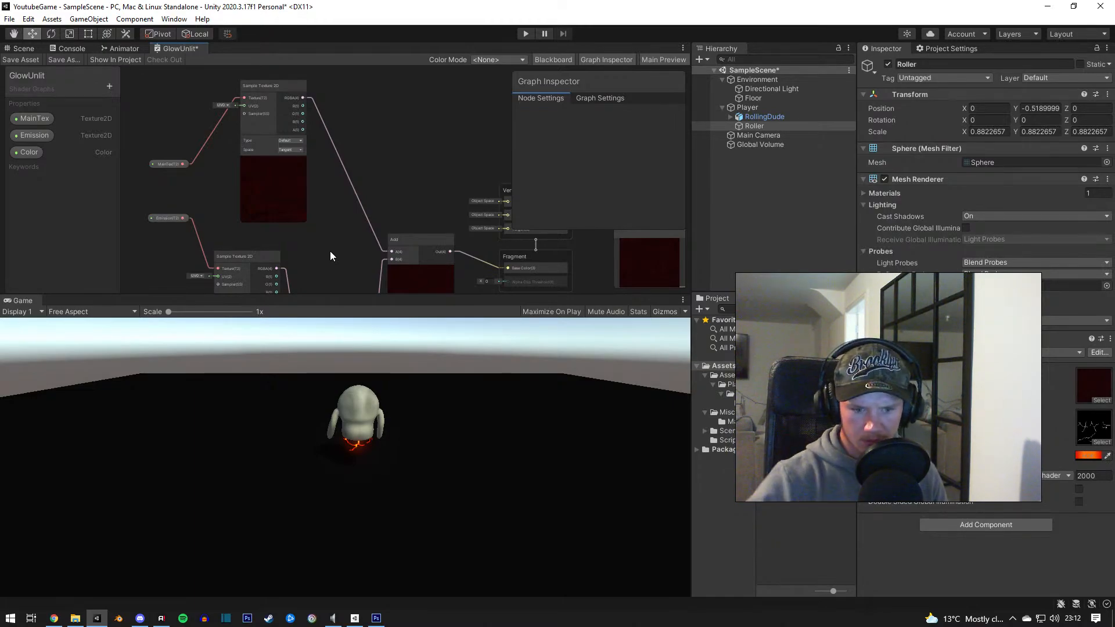
middle_click_drag(309, 232, 258, 196)
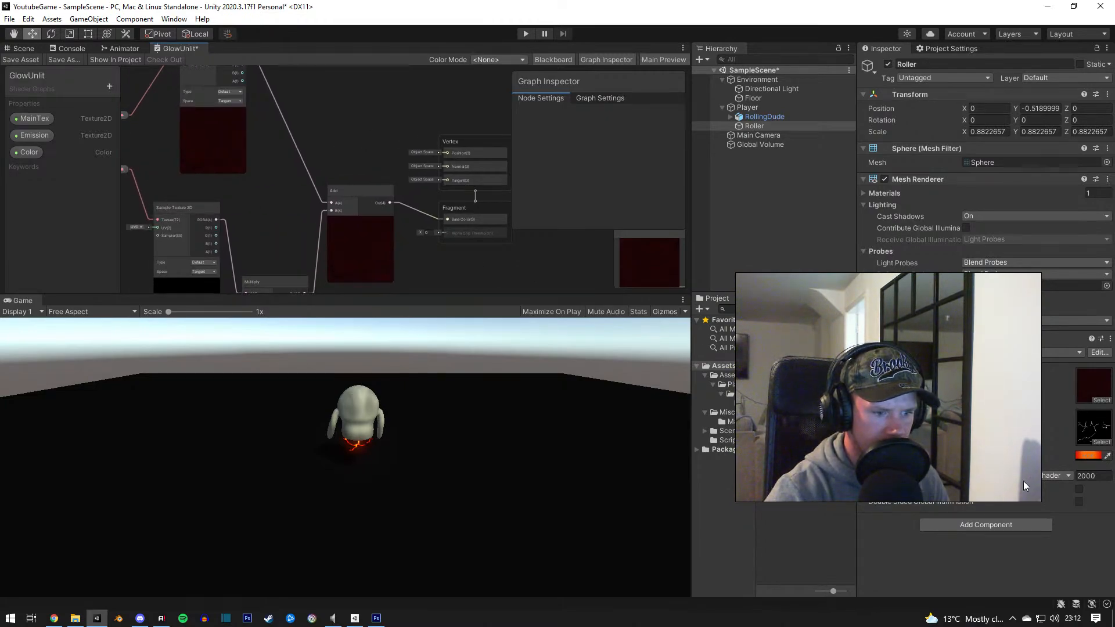
Step: Check the render queue options of the Roller's material
left_click(1038, 476)
left_click(1039, 475)
left_click(1039, 475)
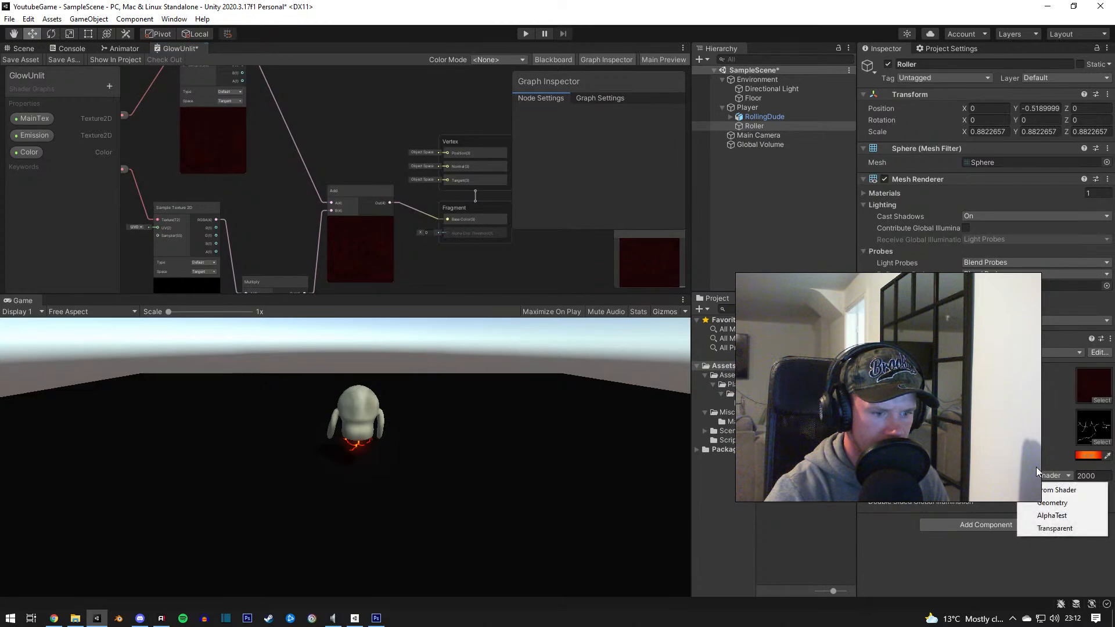
left_click(929, 521)
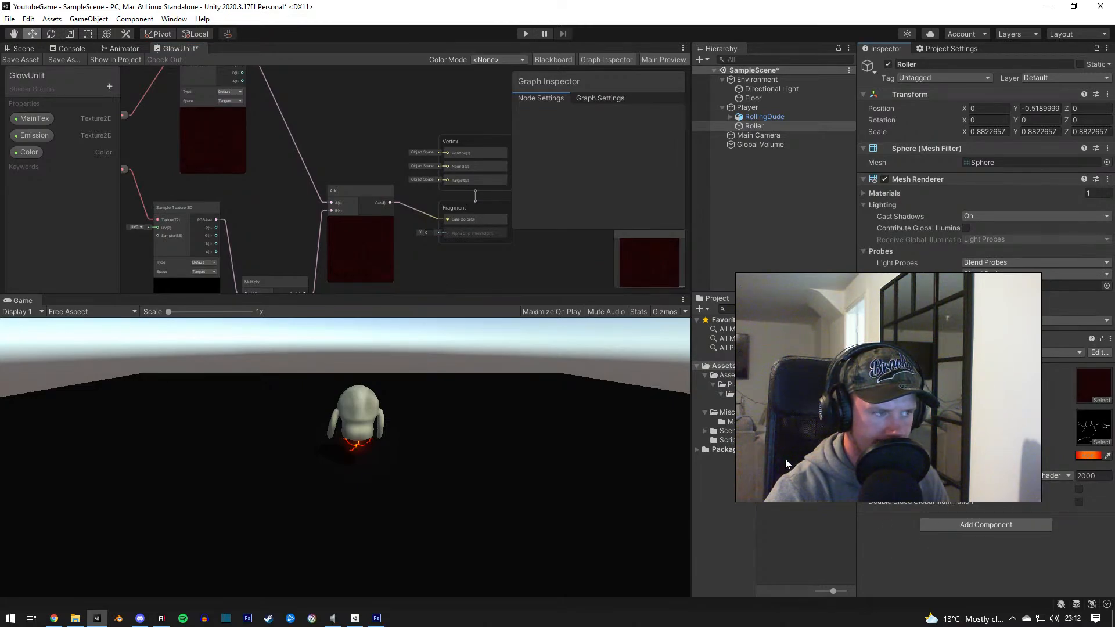
Step: Examine the GlowUnlit graph settings and the MainTex property's Mode and Precision options
middle_click_drag(301, 220, 385, 257)
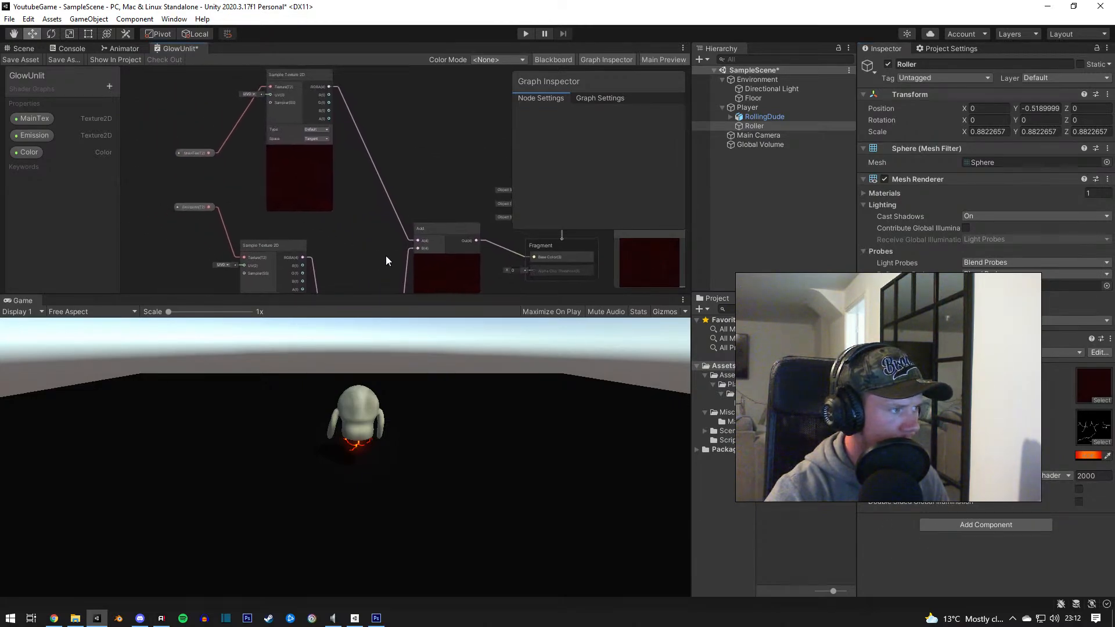
left_click(192, 153)
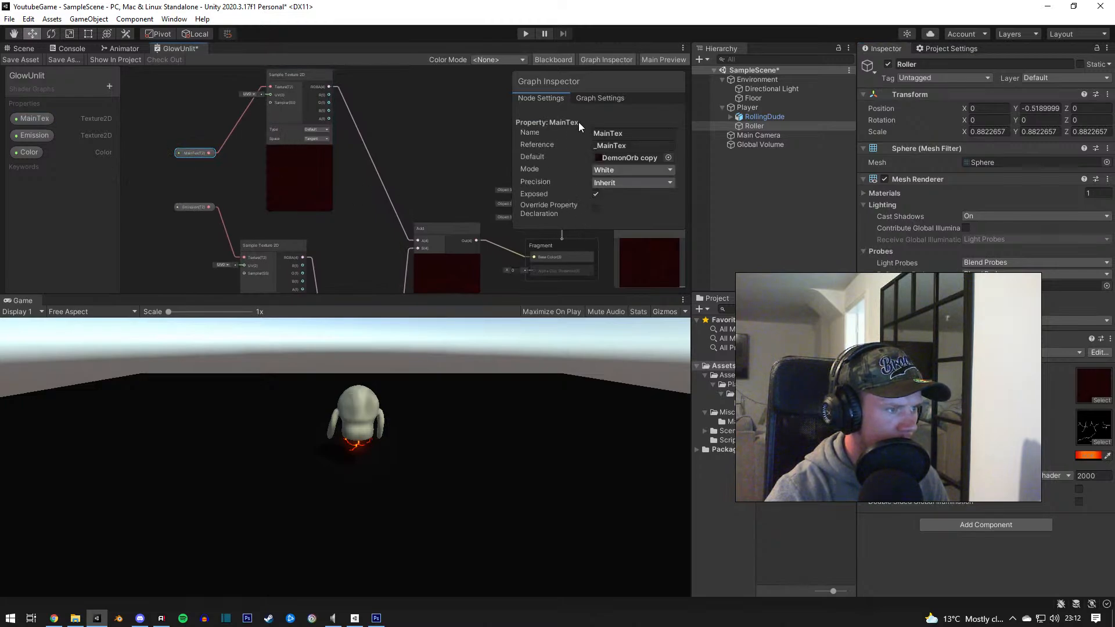
left_click(600, 98)
scroll(601, 147, "down", 2)
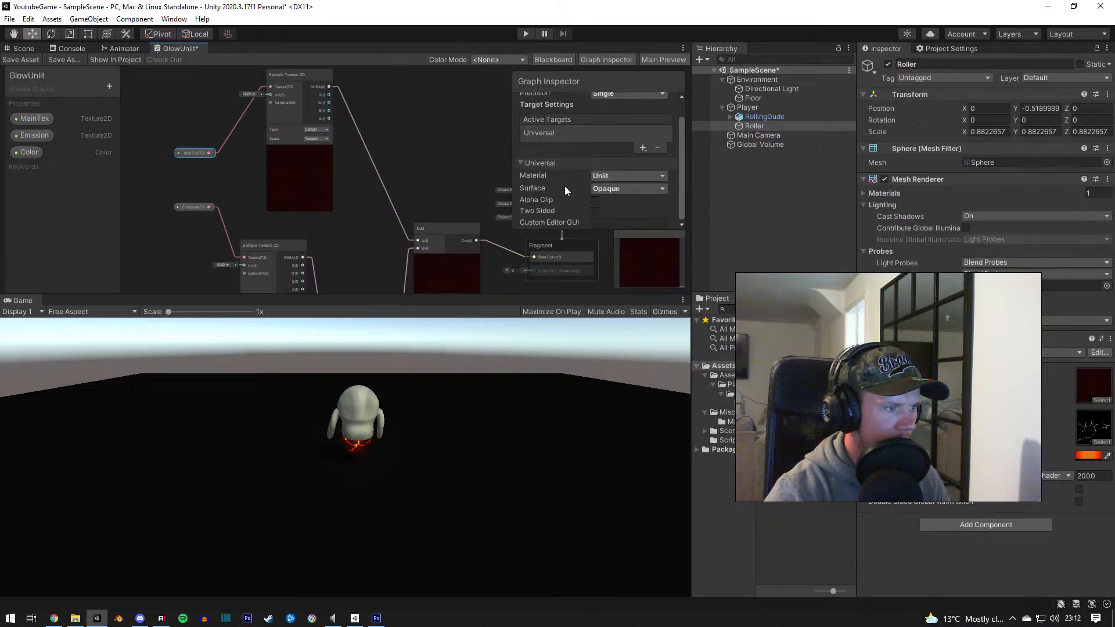
scroll(563, 197, "up", 3)
left_click(539, 98)
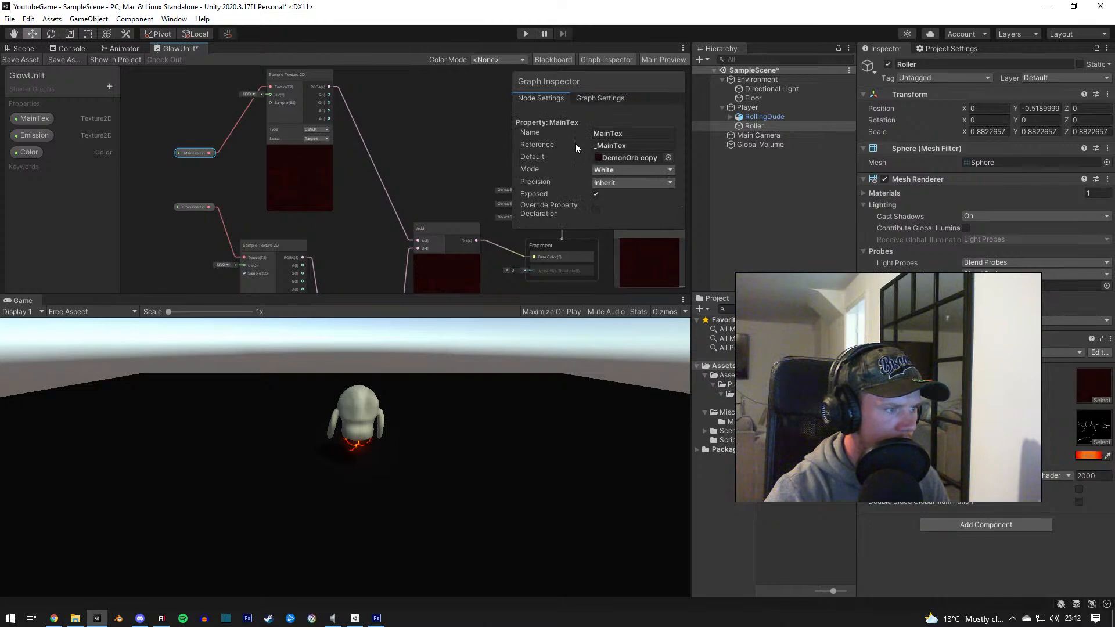
left_click(618, 171)
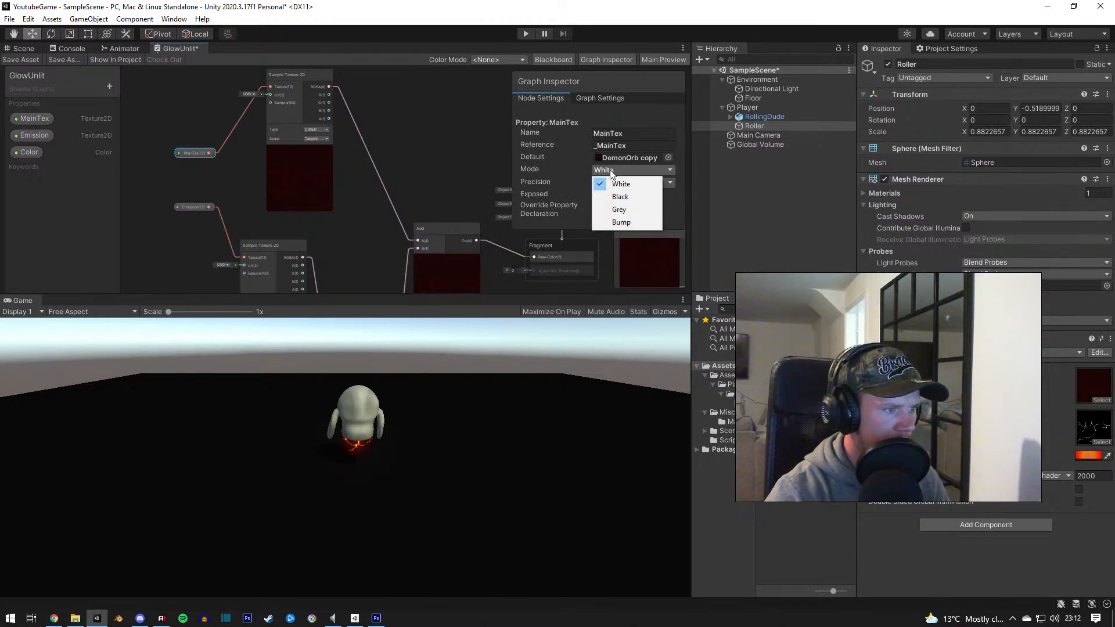
left_click(619, 183)
left_click(611, 182)
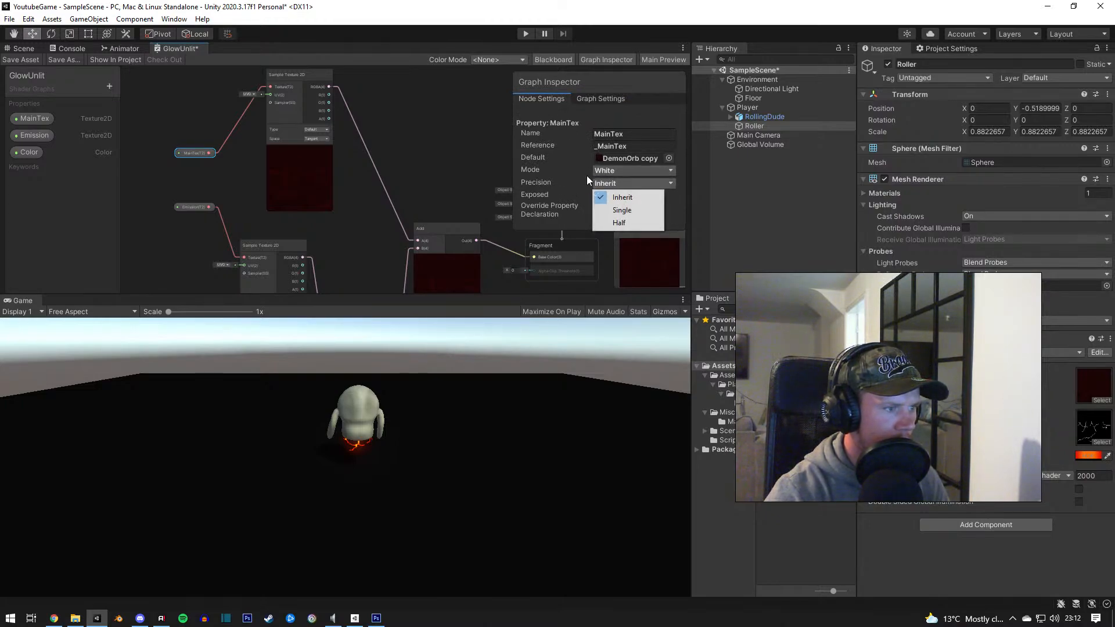
left_click(538, 170)
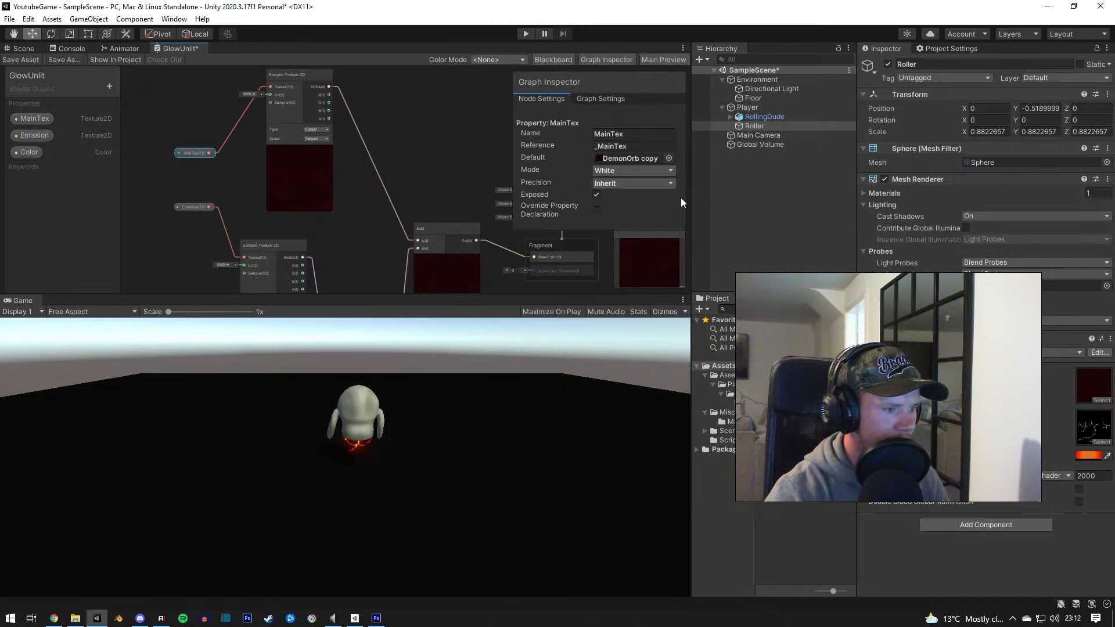
Step: Switch to Photoshop, hide the layers covering the dark red texture in DemonOrb copy.psd, select Layer 0 and save the document
left_click(378, 619)
left_click(936, 453)
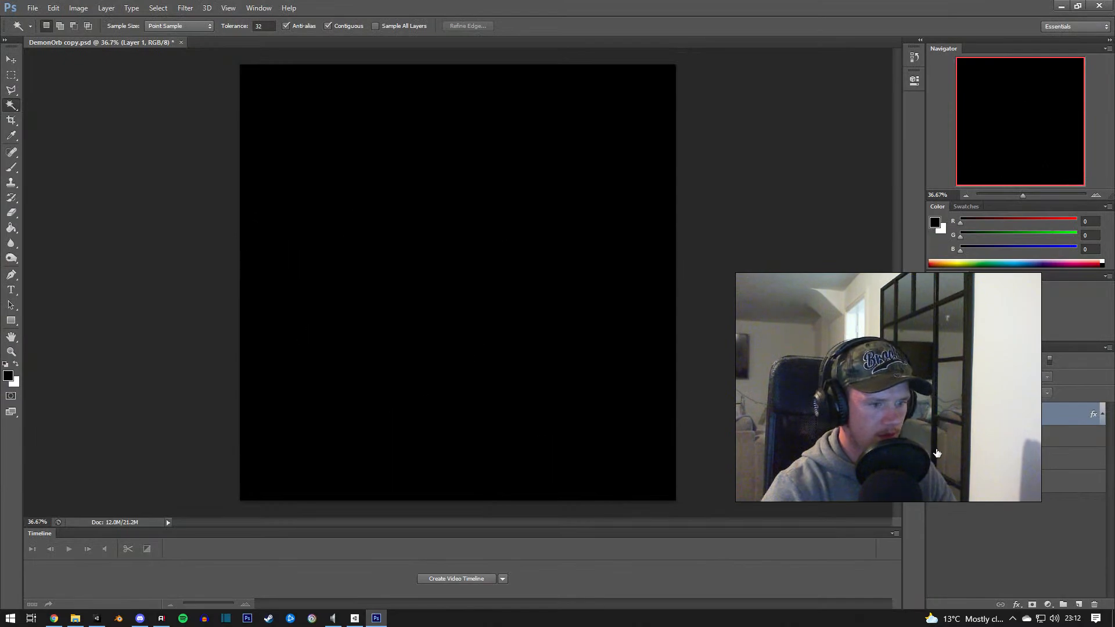
left_click(937, 454)
left_click(934, 486)
left_click(1012, 481)
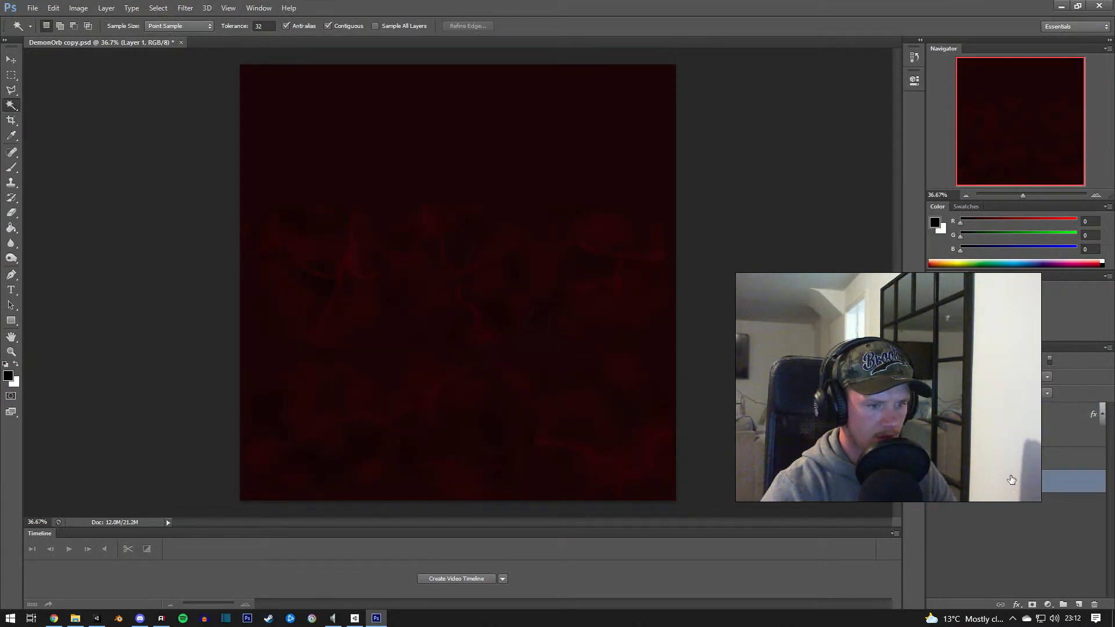
mouse_move(1017, 380)
left_mouse_down()
mouse_move(993, 381)
mouse_move(1034, 386)
left_mouse_up()
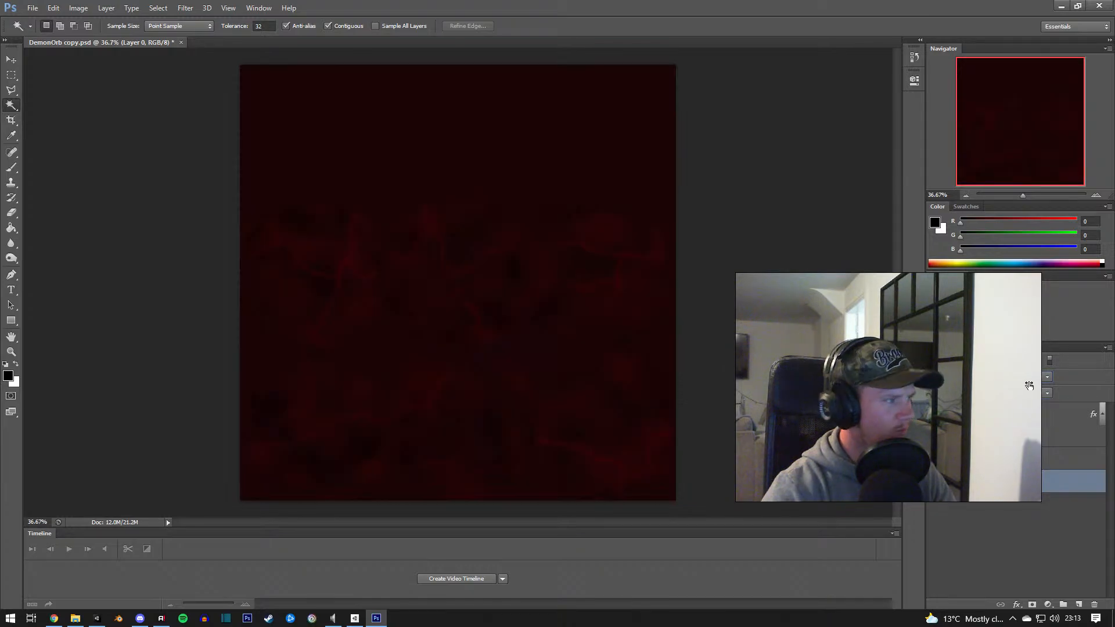
key("ctrl+s")
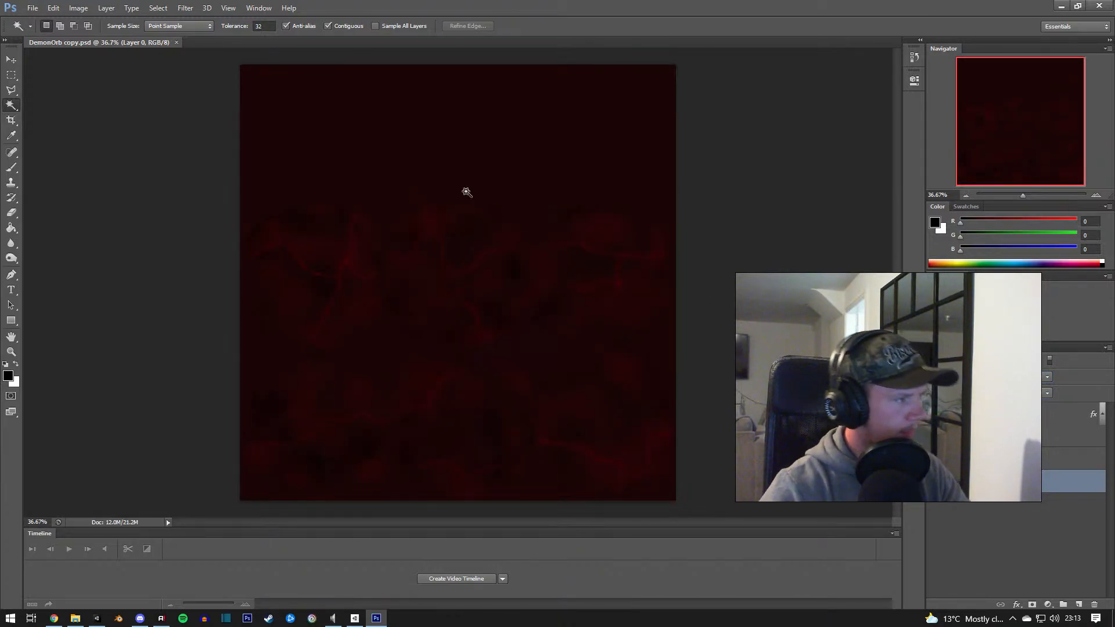
right_click(996, 485)
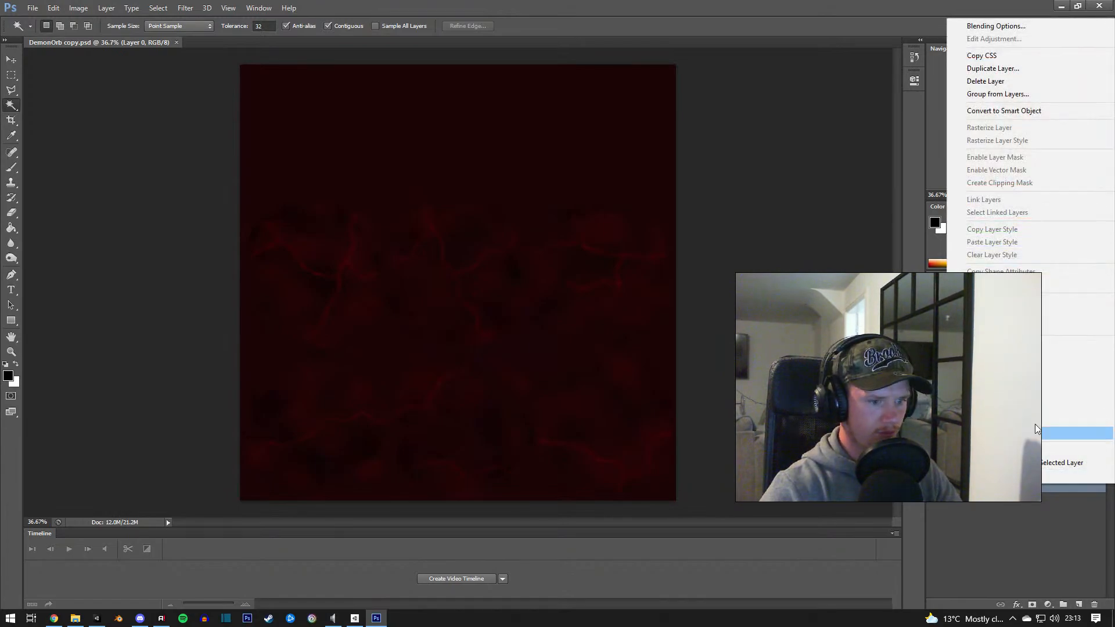
left_click(999, 71)
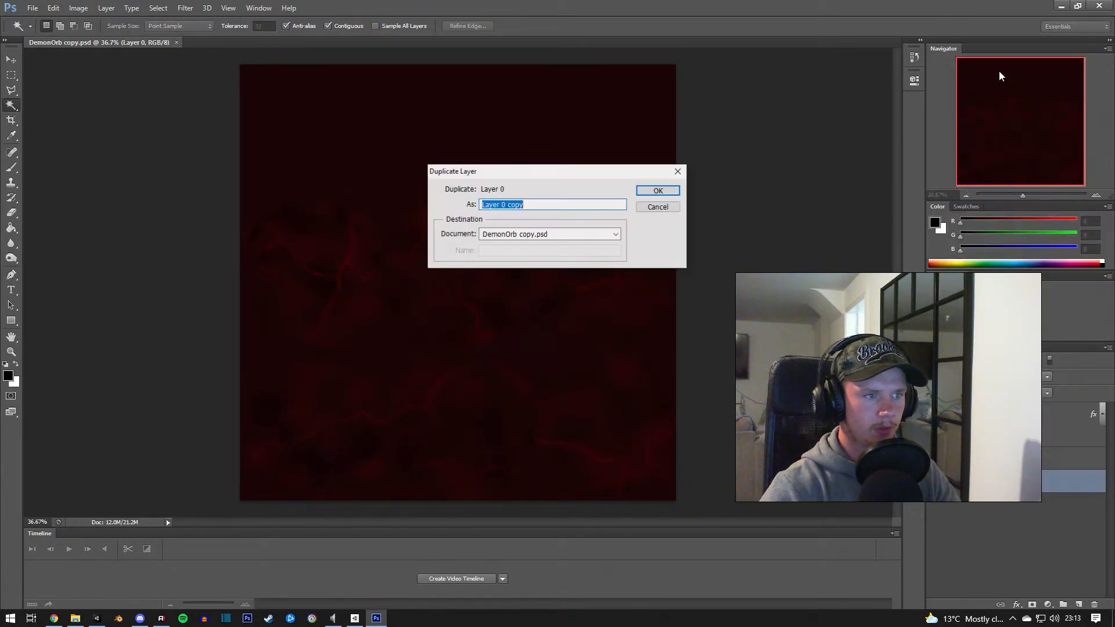
left_click(578, 234)
left_click(542, 256)
left_click(658, 191)
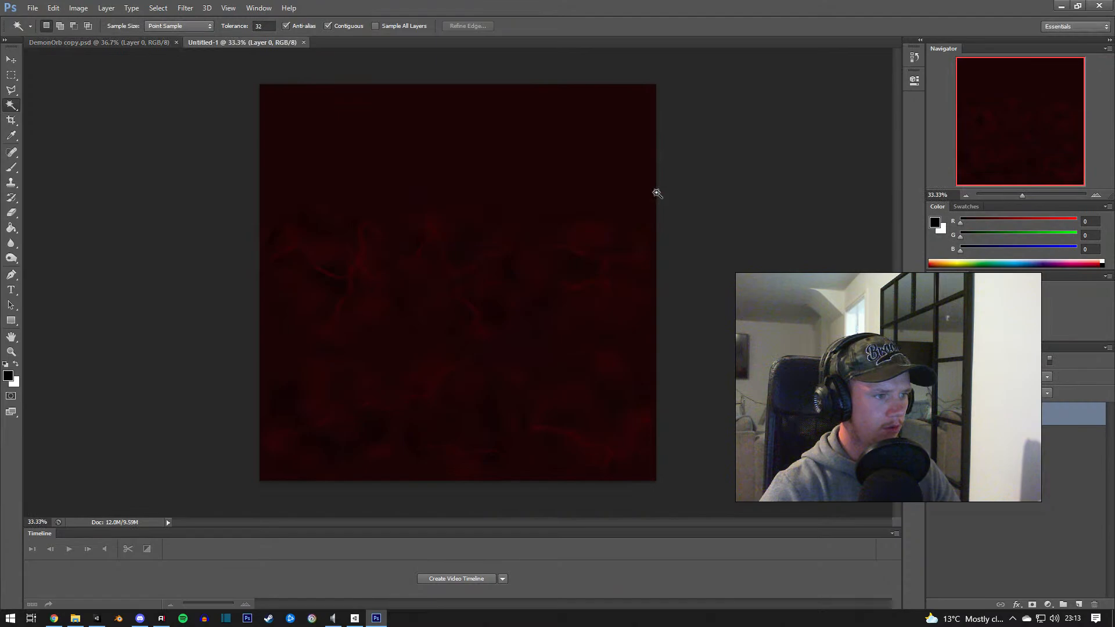
left_click_drag(1008, 383, 1007, 383)
left_click(308, 42)
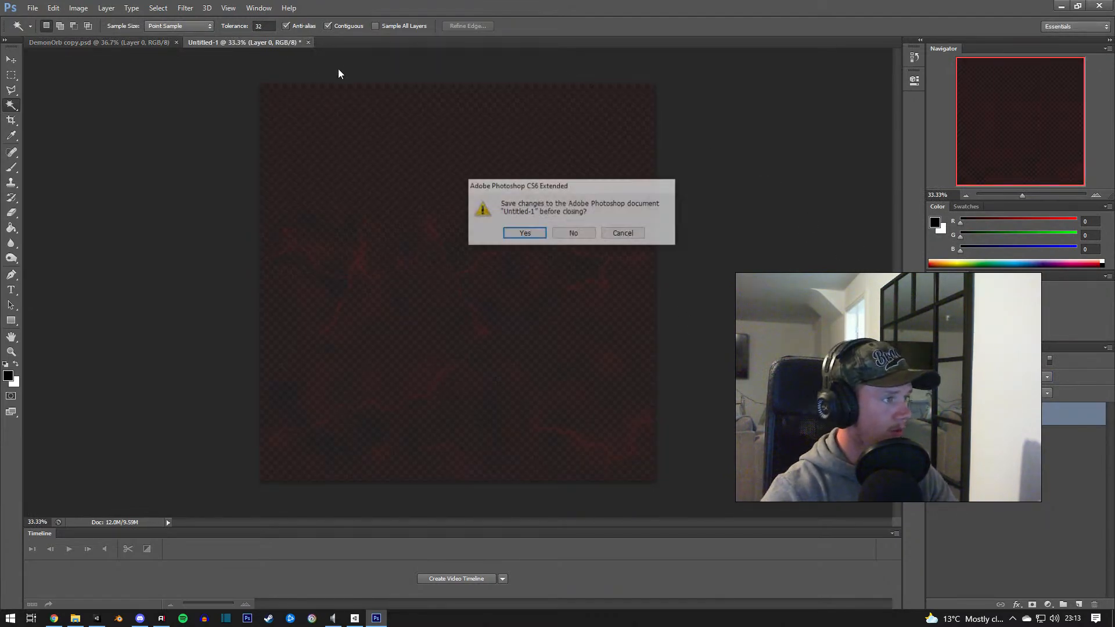
left_click(575, 232)
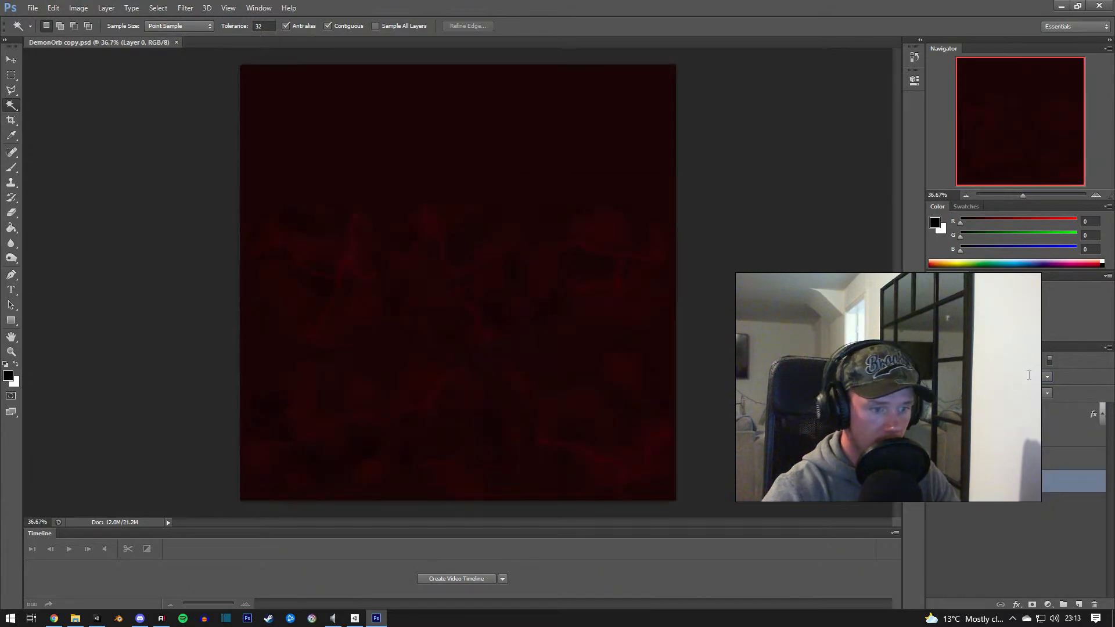
Step: Set Layer 0's opacity to 90% and save the image as a non-interlaced PNG over the existing DemonOrb copy
double_click(1030, 377)
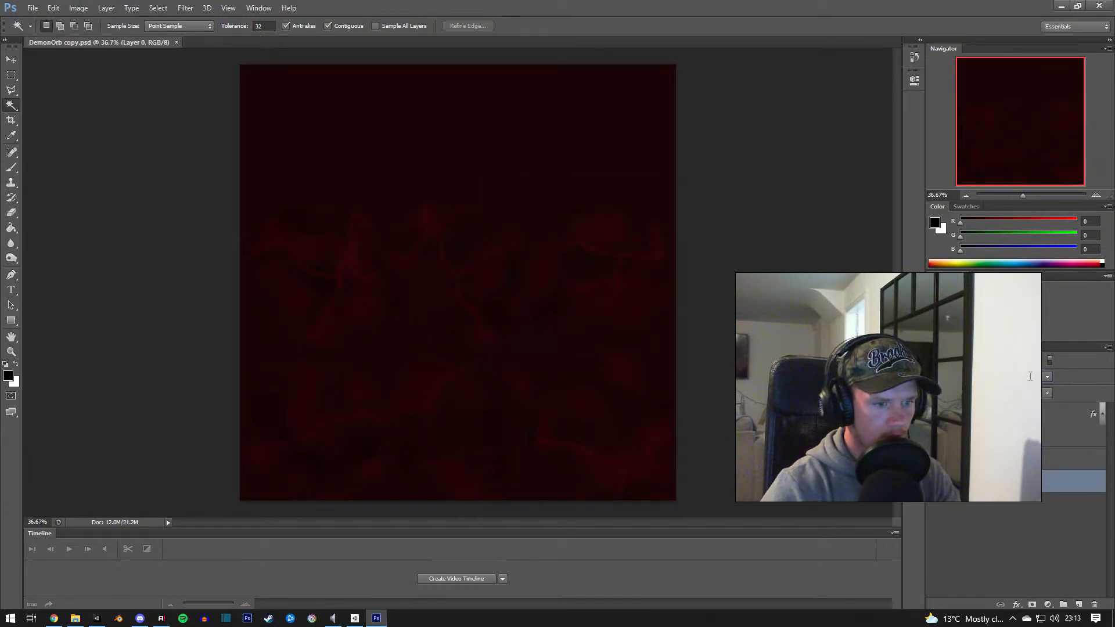
type("90")
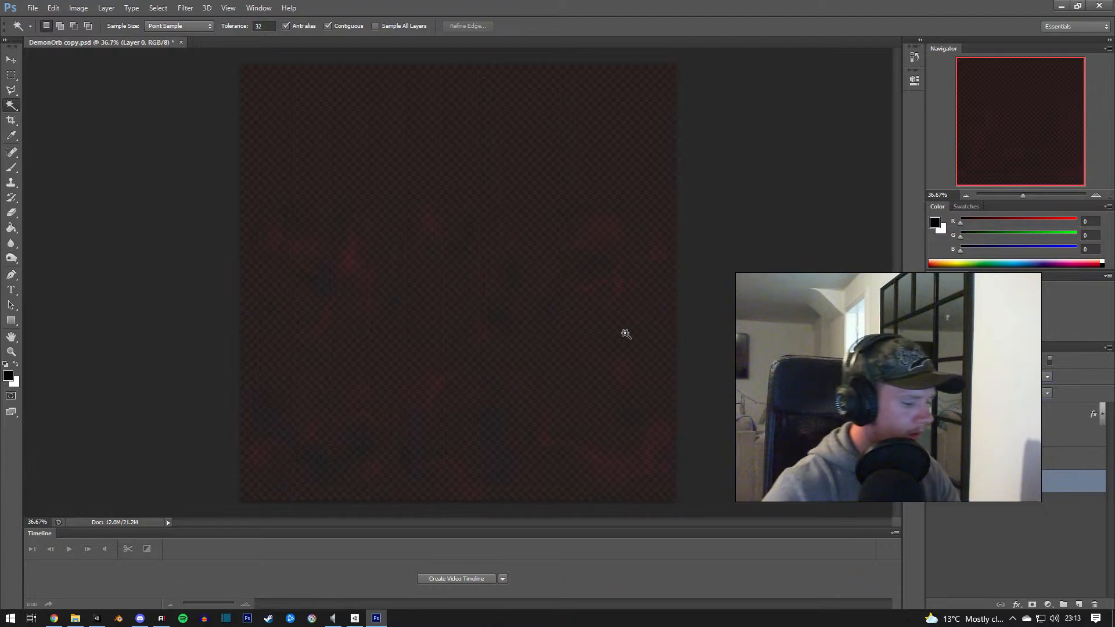
key("ctrl+shift+s")
left_click(584, 307)
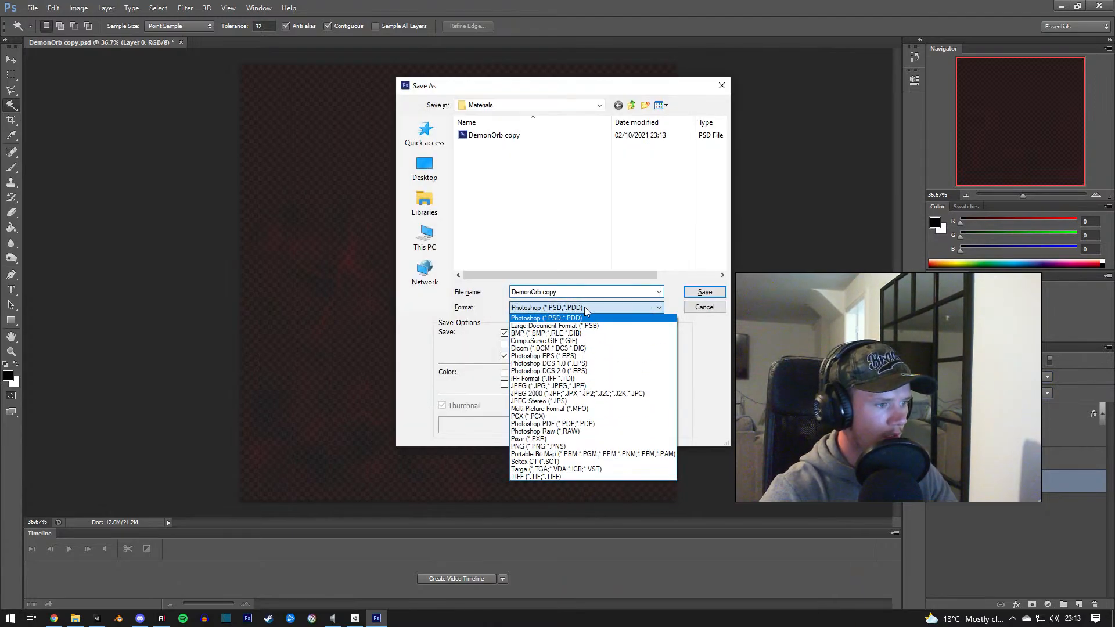
left_click(539, 446)
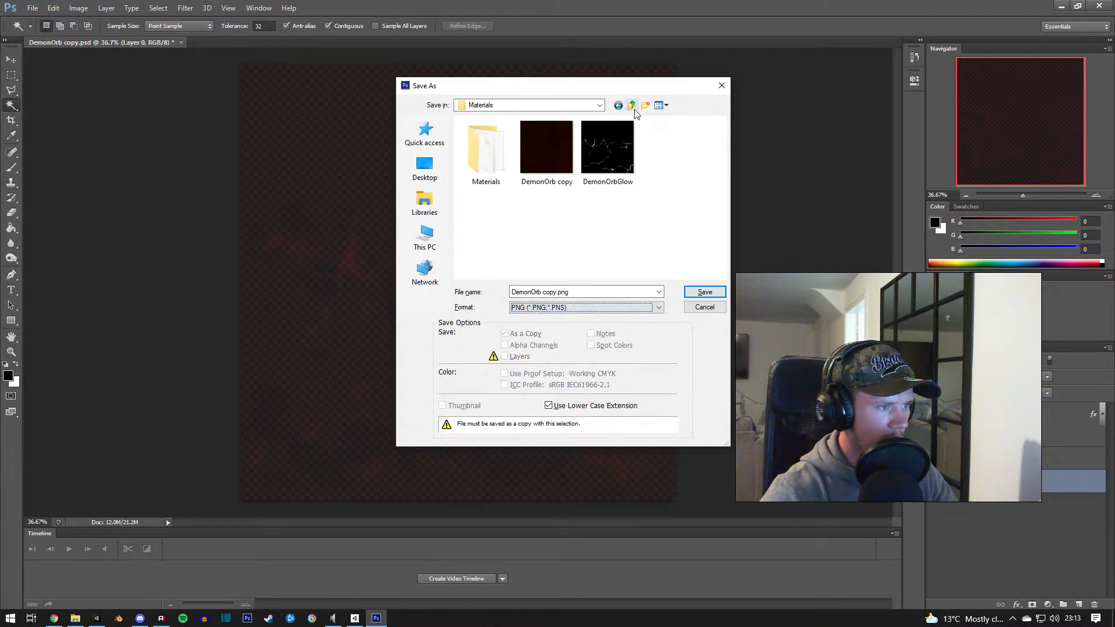
double_click(558, 149)
left_click(539, 232)
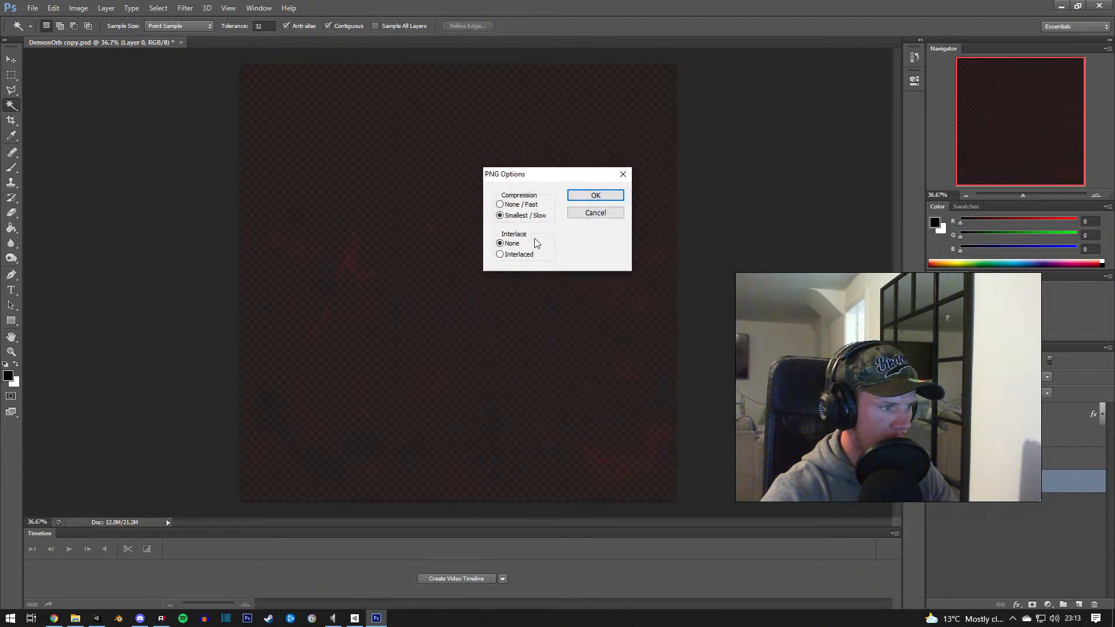
left_click(595, 196)
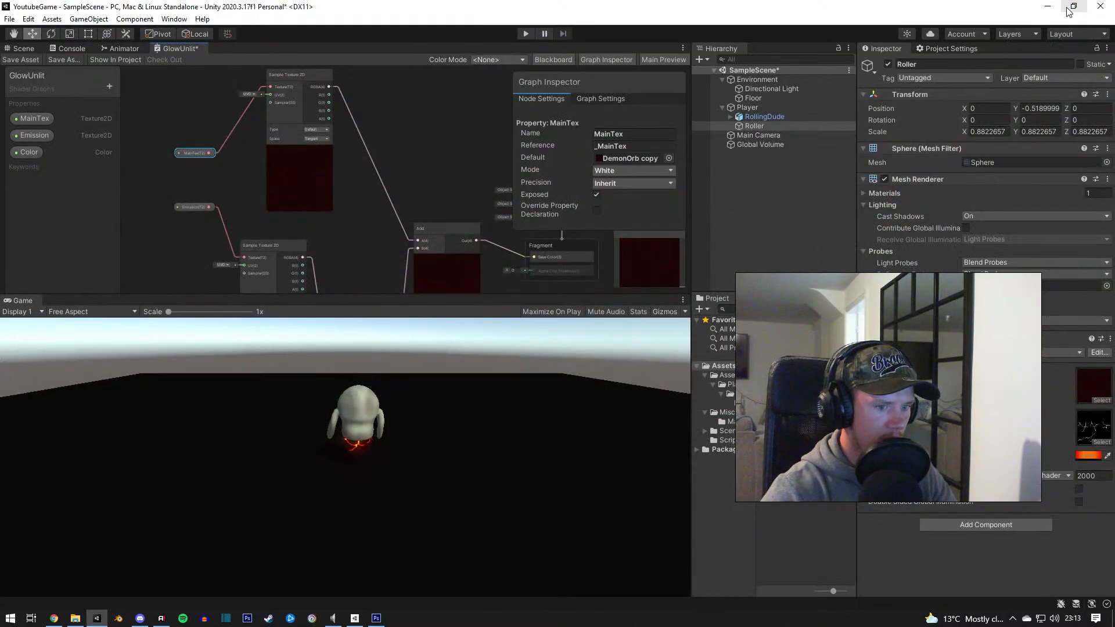
Step: Switch to Unity and inspect the Glow Unlit material and the Demon Orb copy texture's import settings
left_click(808, 514)
left_click(823, 469)
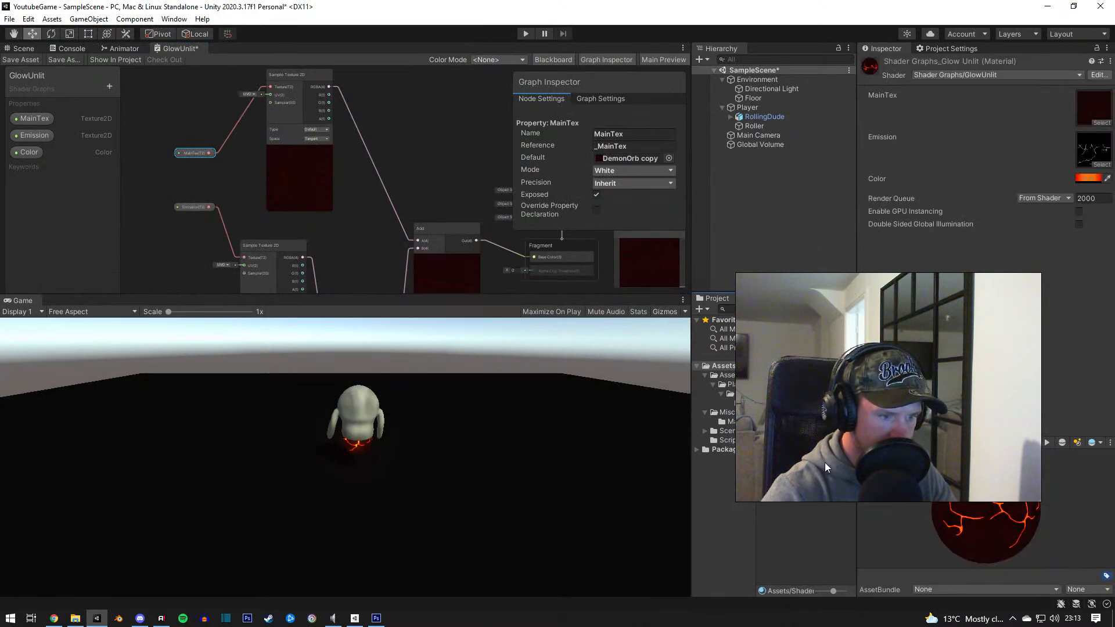
left_click(741, 402)
left_click(738, 394)
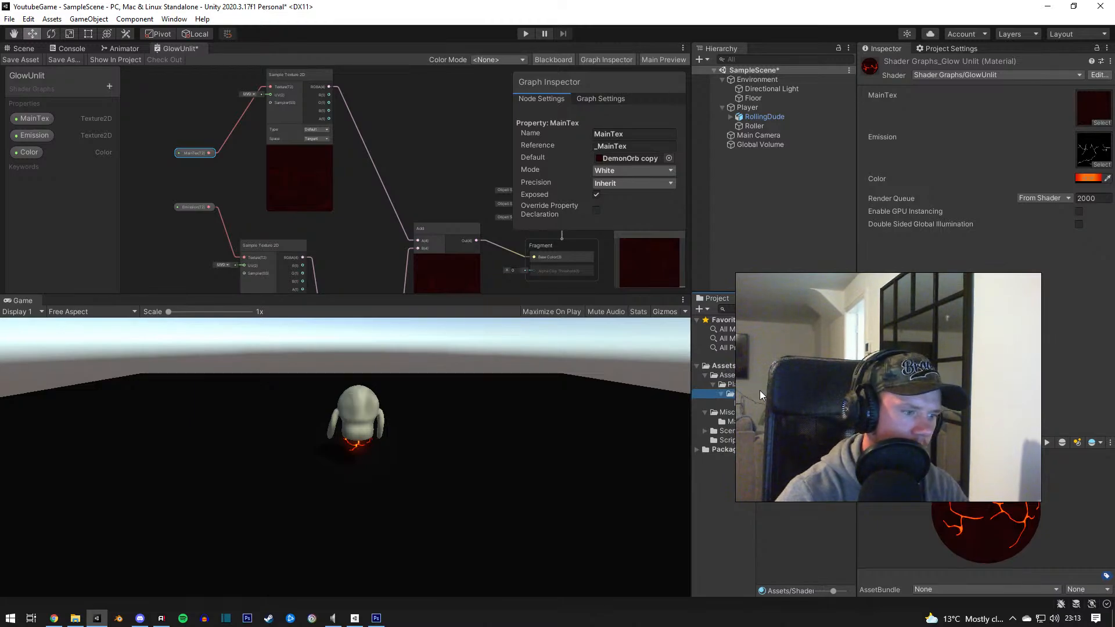
left_click(746, 402)
left_click(784, 365)
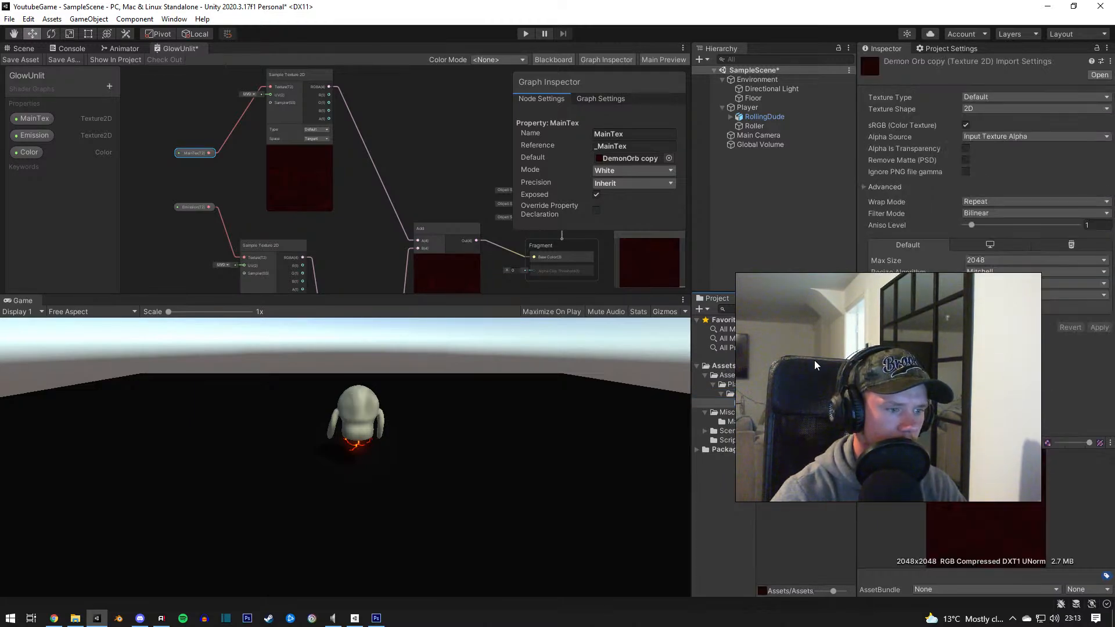
Step: Delete the duplicate folder nested inside the player's Materials folder
left_click(747, 402)
key("Delete")
key("Return")
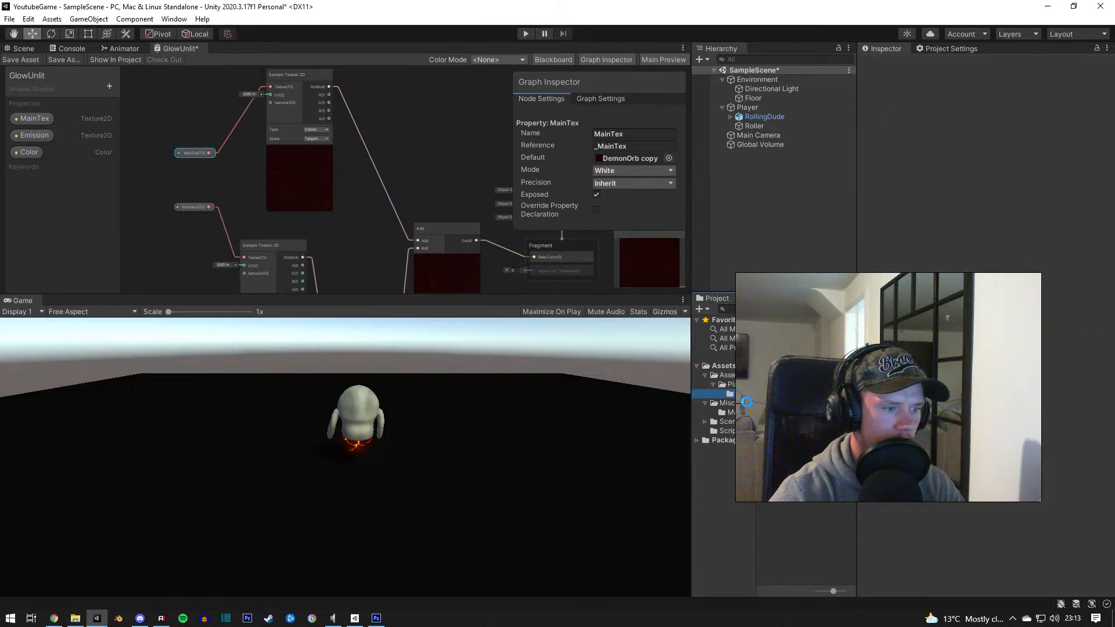
Step: Check the remaining Demon Orb copy texture and delete an unneeded asset from the parent folder that holds SkelRoller
left_click(778, 353)
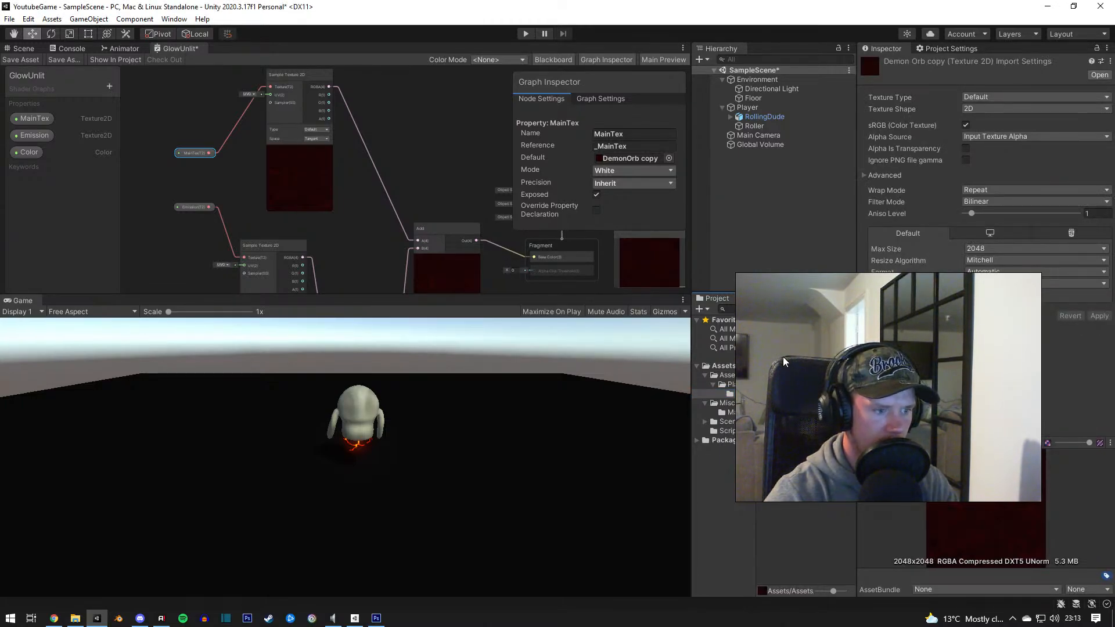
left_click(741, 393)
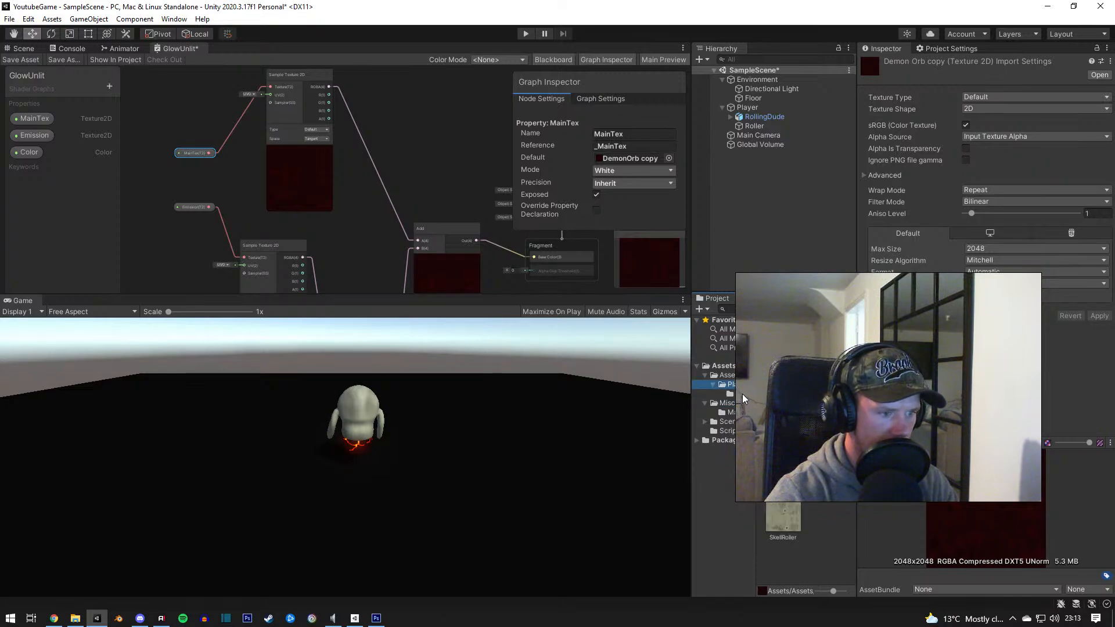
key("Up")
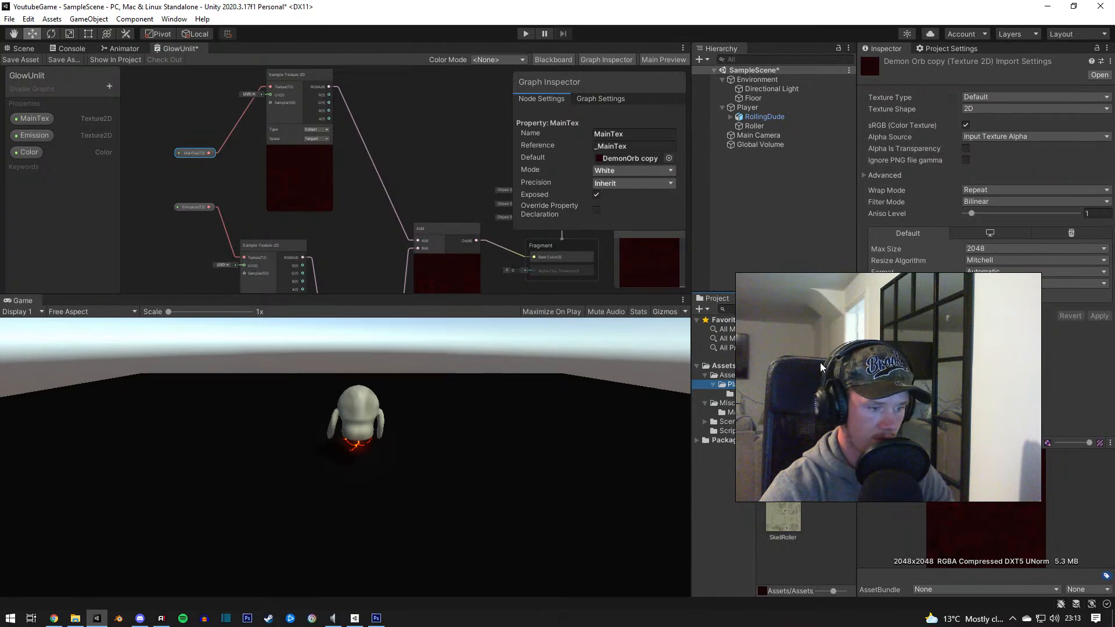
key("Delete")
key("Return")
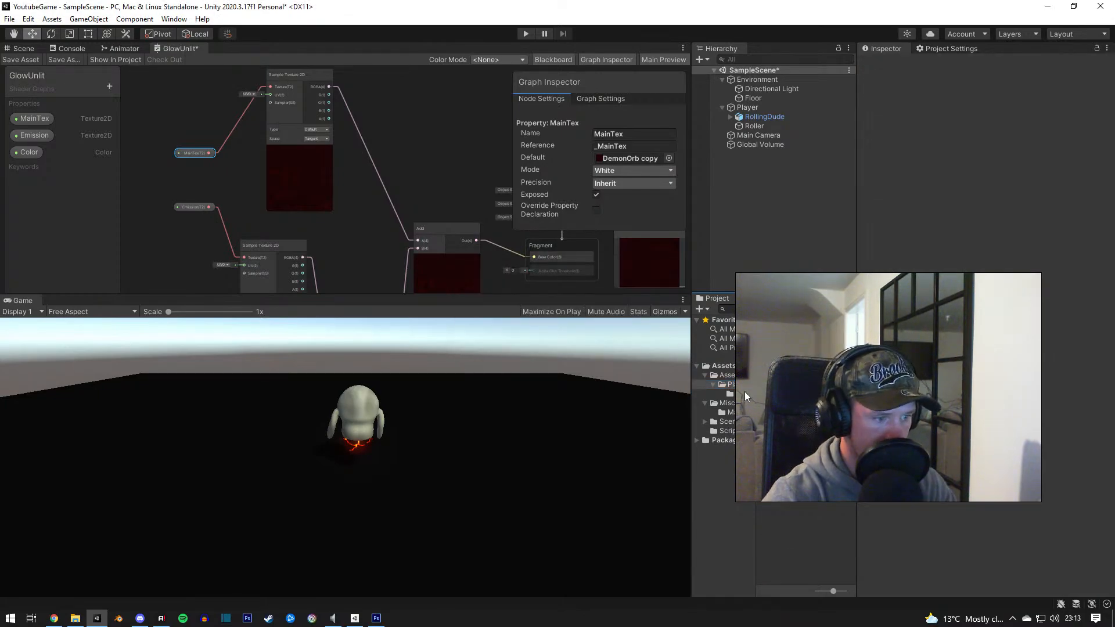
Step: Inspect the SkelRoller texture's import settings and return to the project's root Assets folder
left_click(829, 463)
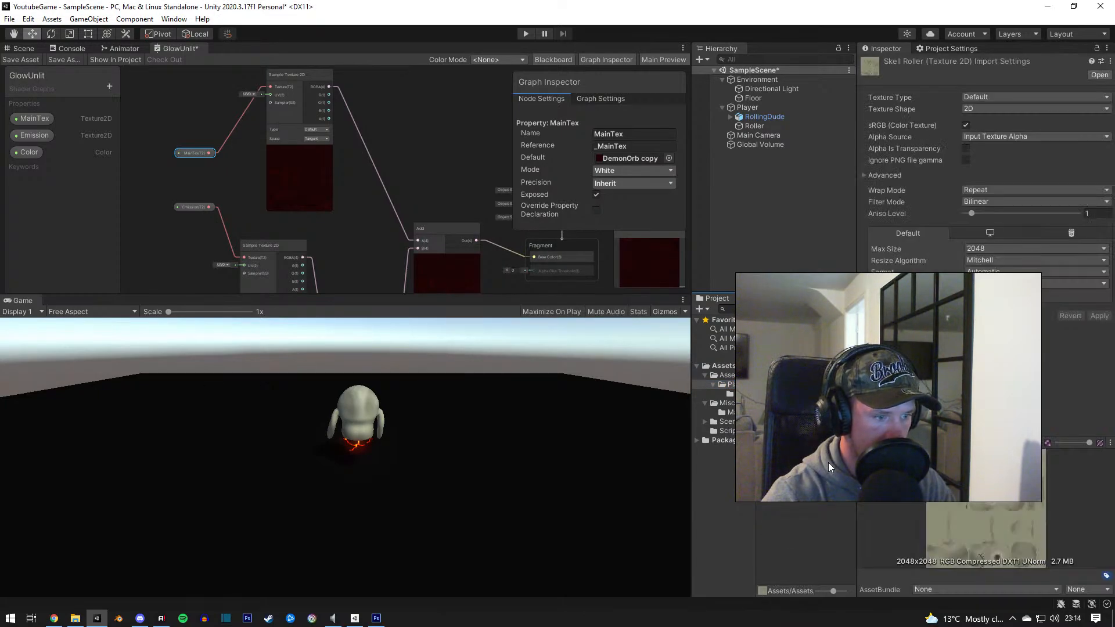
left_click(732, 394)
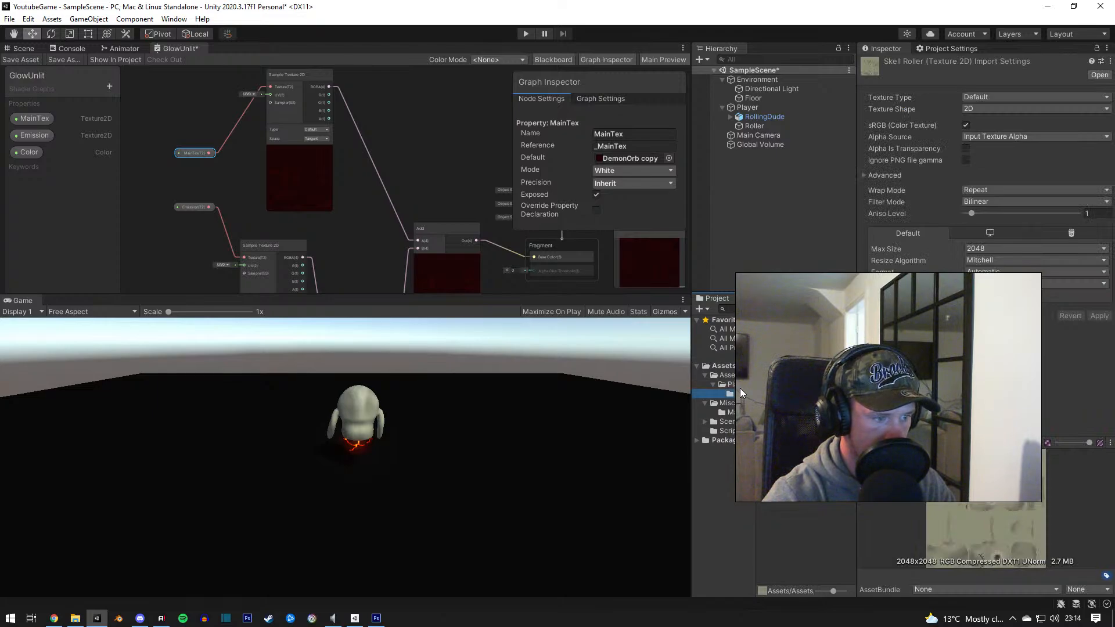
left_click(723, 366)
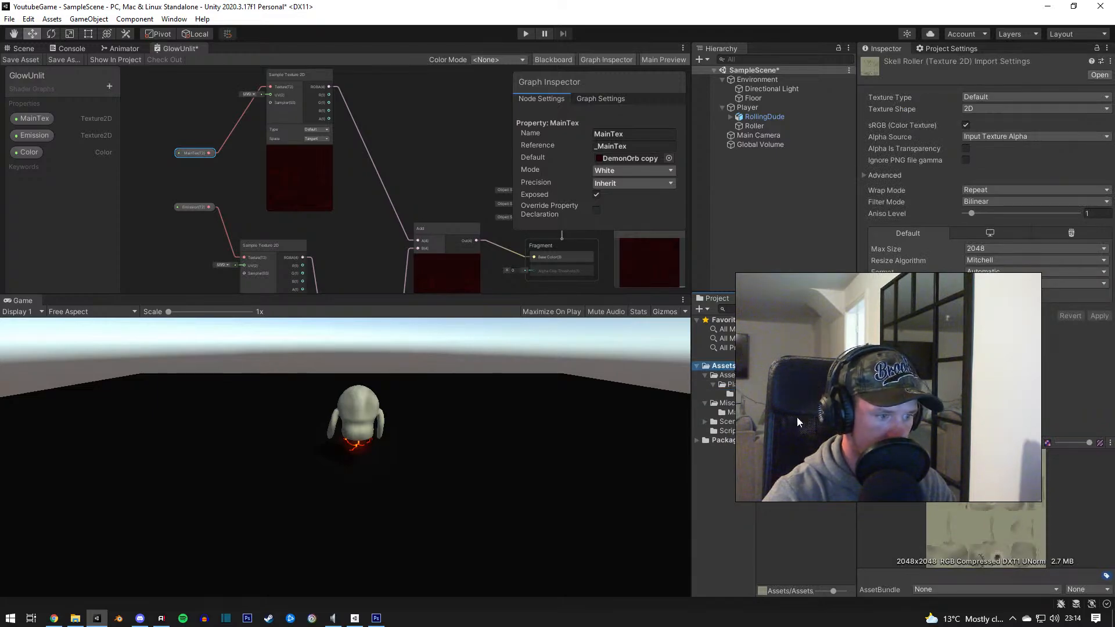
Step: Check the Glow Unlit material and delete the Demon Orb copy texture it uses as MainTex
left_click(835, 463)
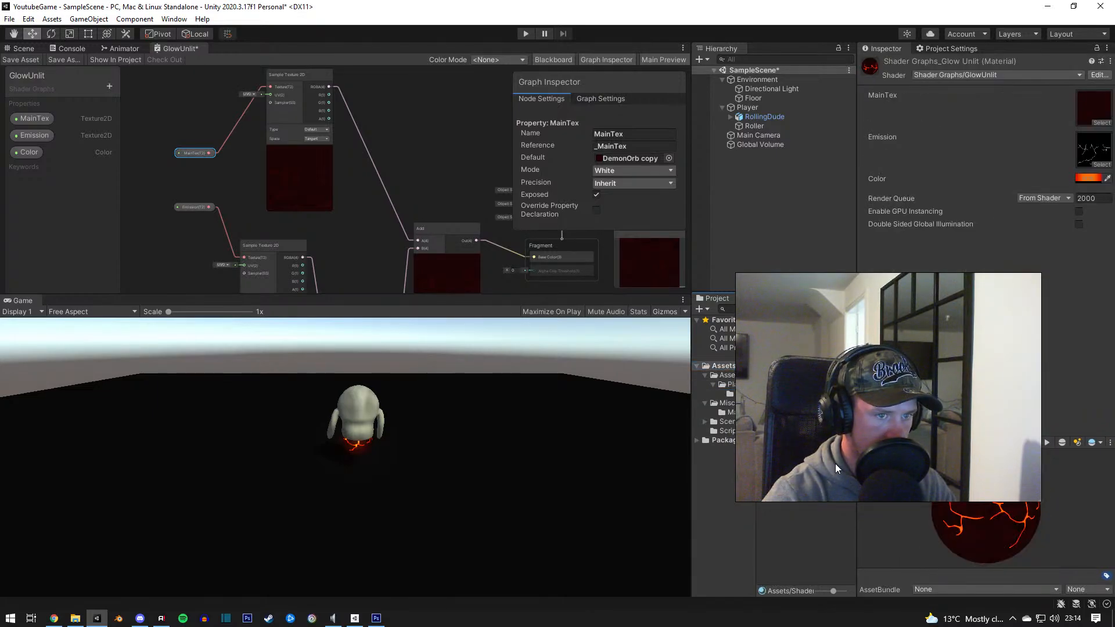
left_click(781, 356)
key("Delete")
key("Return")
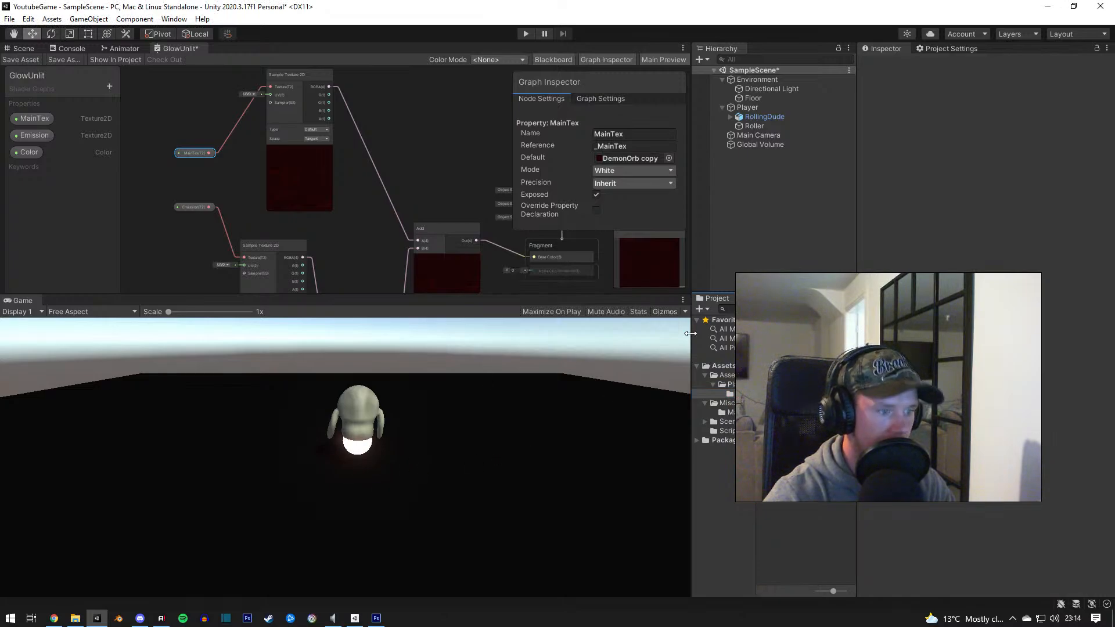
Step: Delete the Skel Roller material and the asset next to it from the player's Materials folder
left_click(786, 402)
left_click(811, 424)
left_click(781, 411)
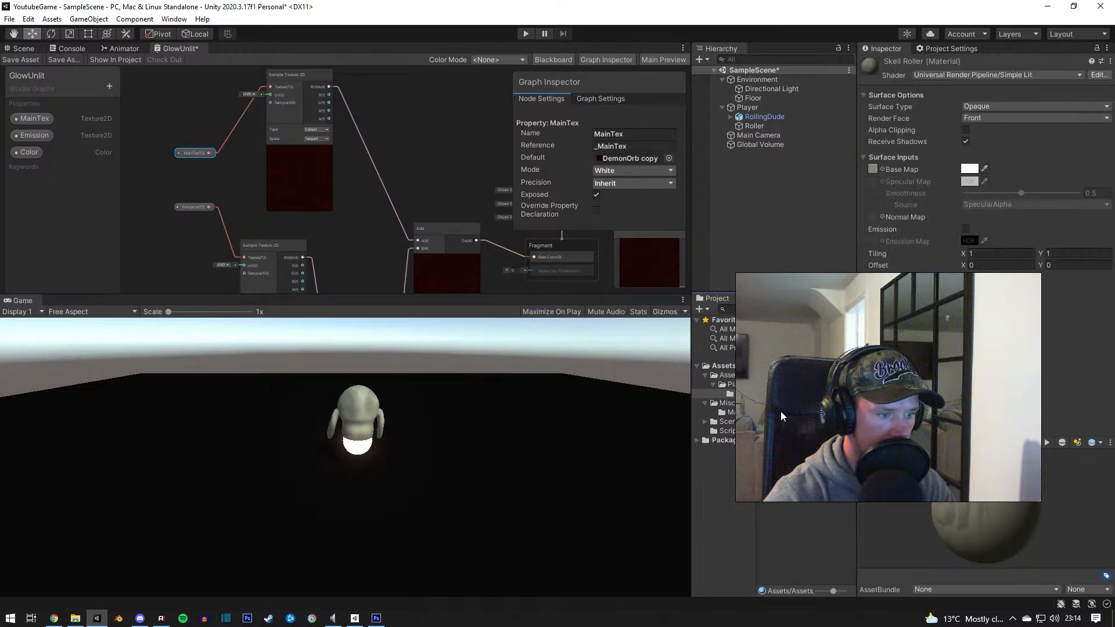
key("Right")
key("Delete")
key("Return")
left_click(781, 412)
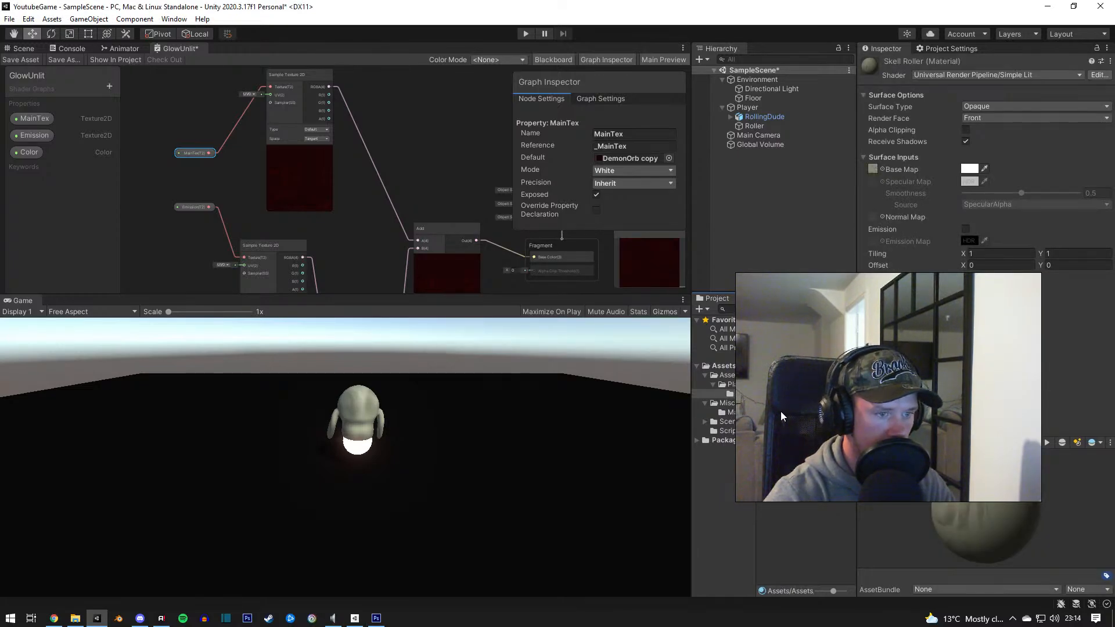
key("Delete")
key("Return")
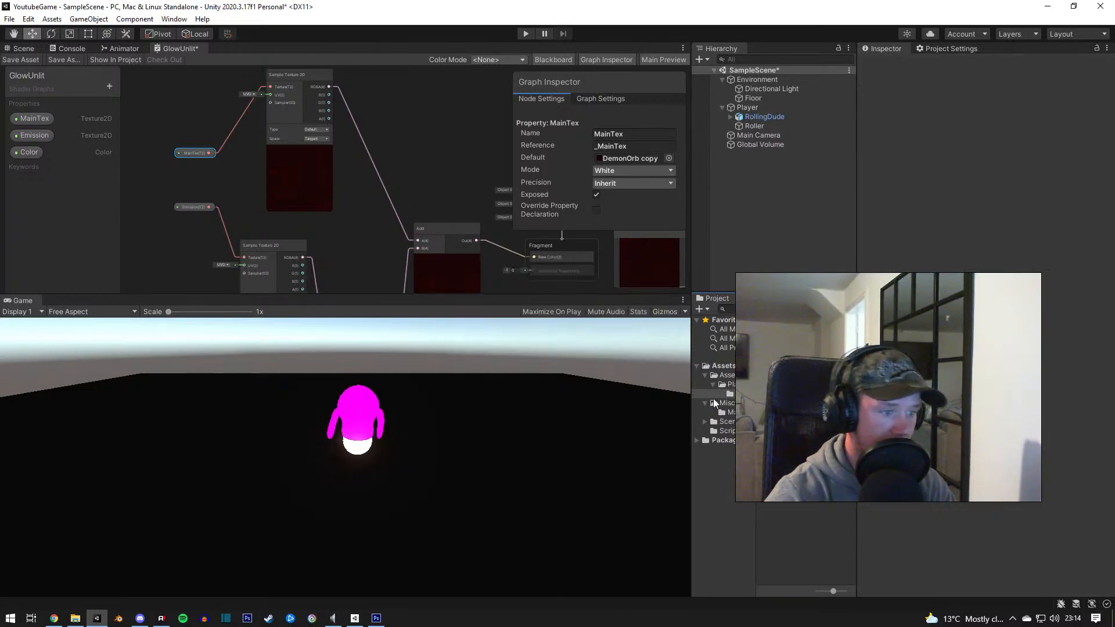
Step: Create a material named Demon Body_Texture in the Player folder and assign the SkelRoller texture as its Base Map
left_click(740, 386)
left_click(831, 462)
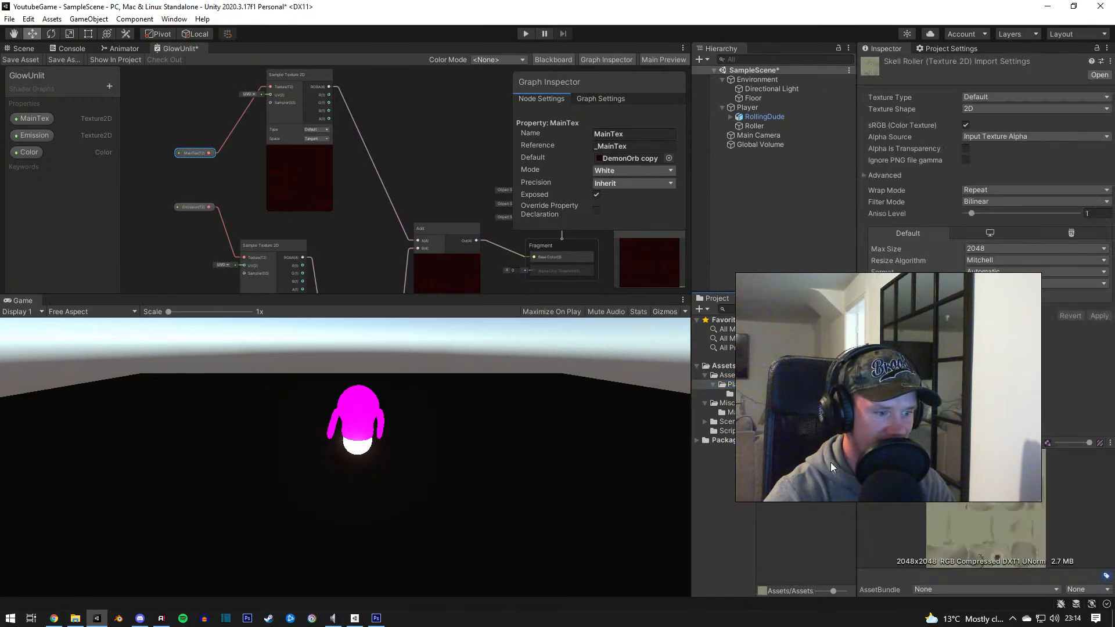
right_click(830, 462)
mouse_move(889, 158)
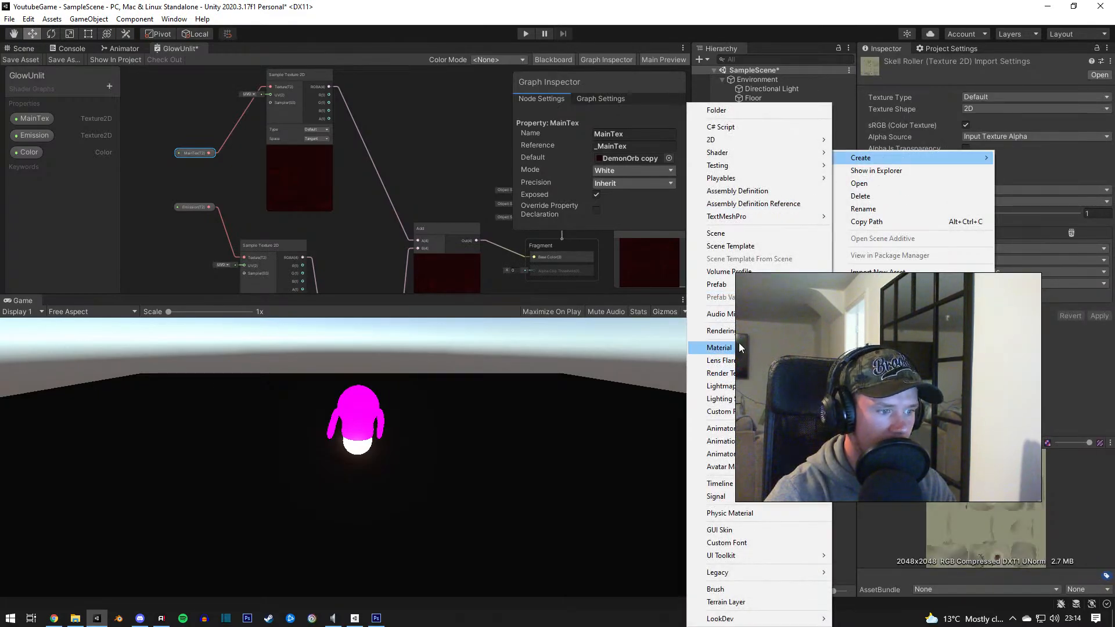
left_click(720, 348)
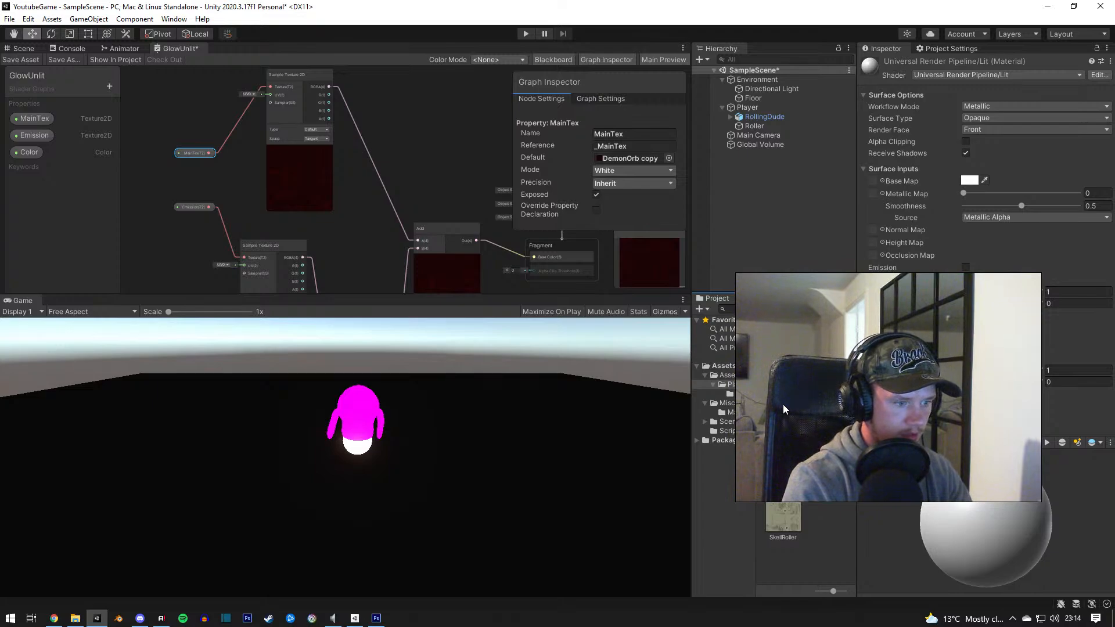
left_click(783, 404)
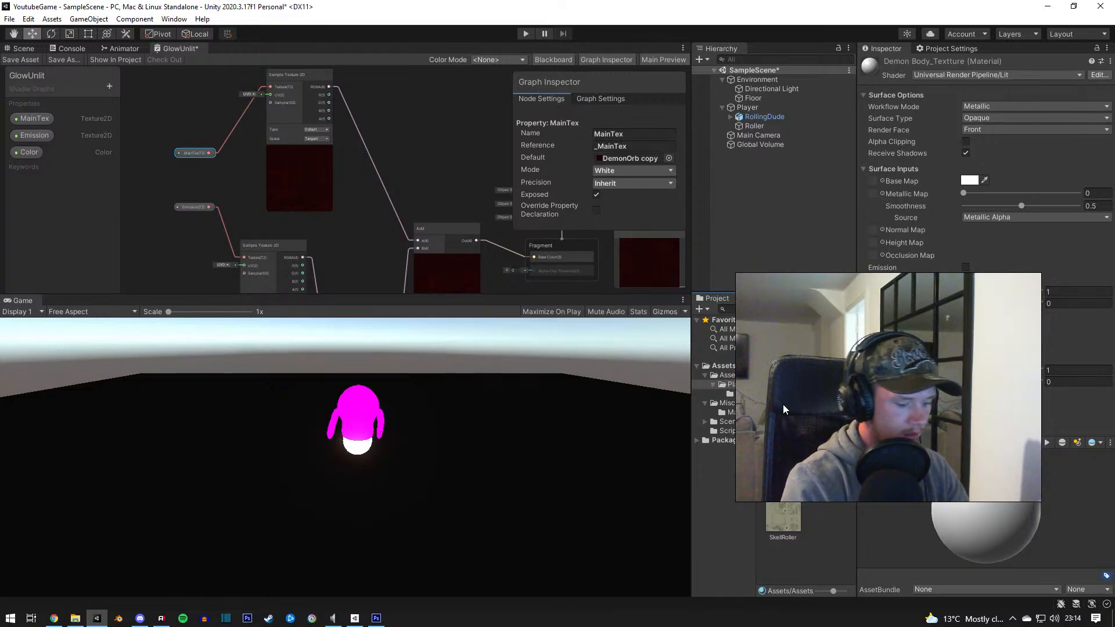
key("Return")
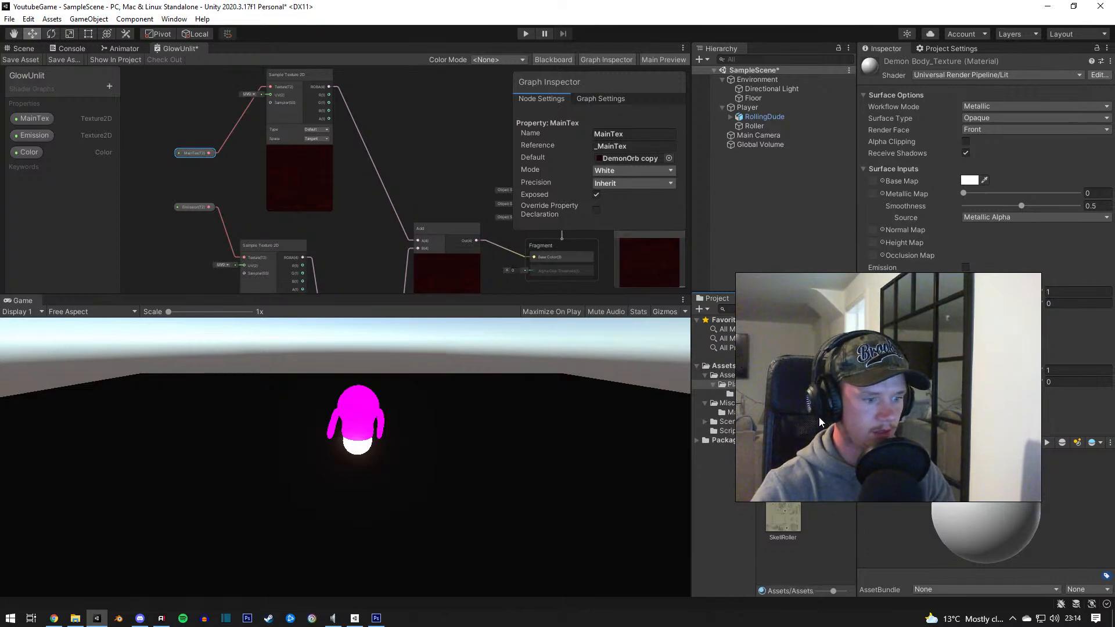
left_click_drag(891, 177, 874, 181)
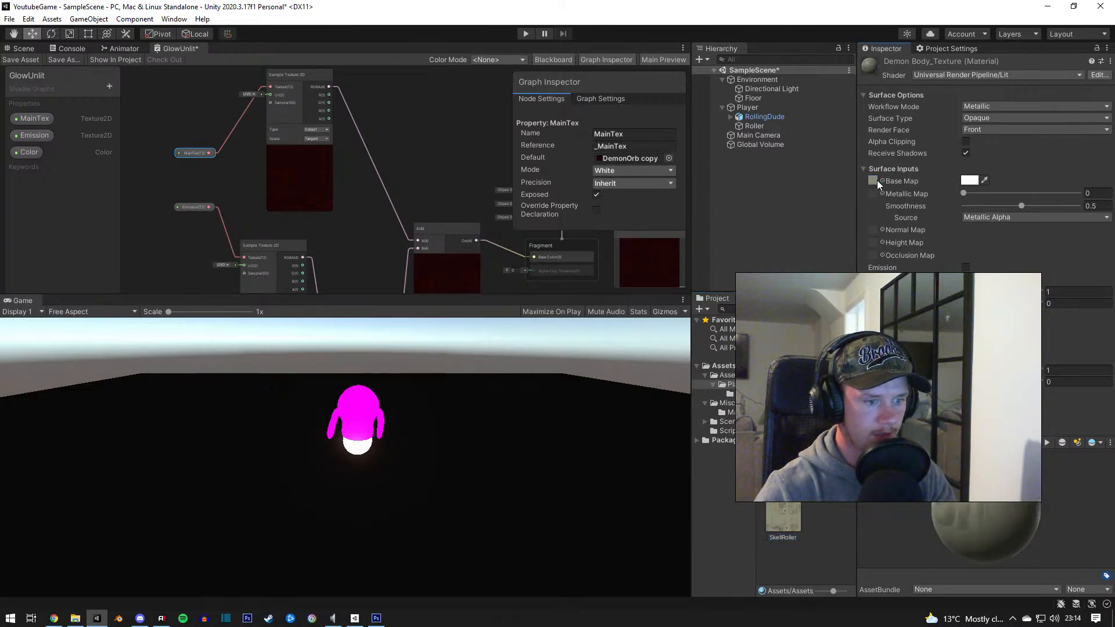
Step: Apply the Demon Body_Texture material to the character's body in the scene and set its Smoothness to 0
left_click(24, 49)
left_click_drag(783, 360, 359, 113)
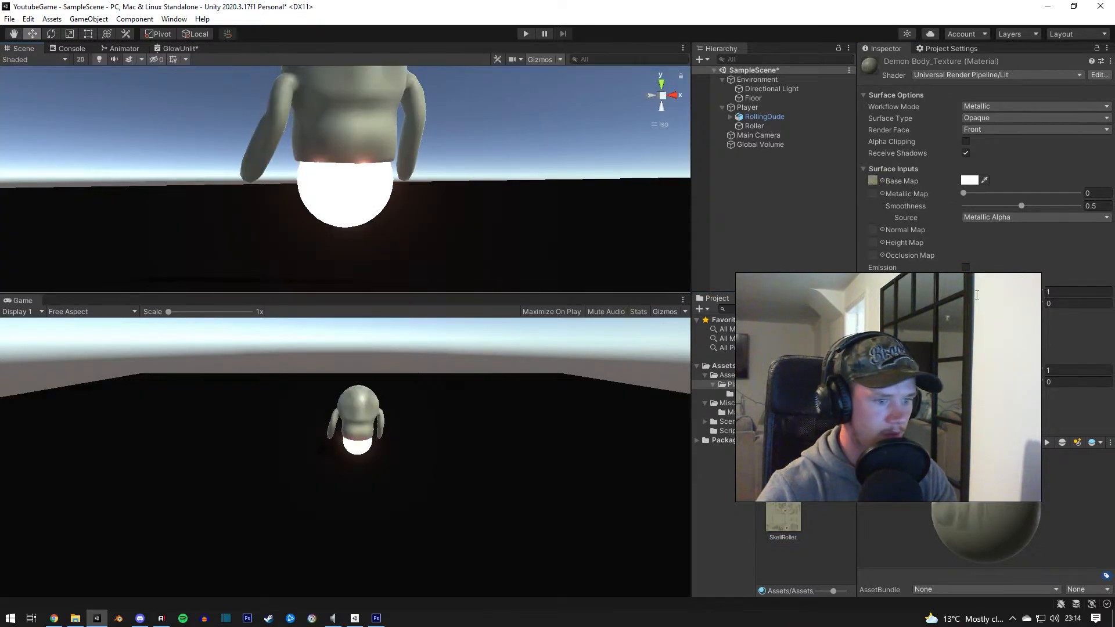
left_click_drag(1012, 206, 796, 204)
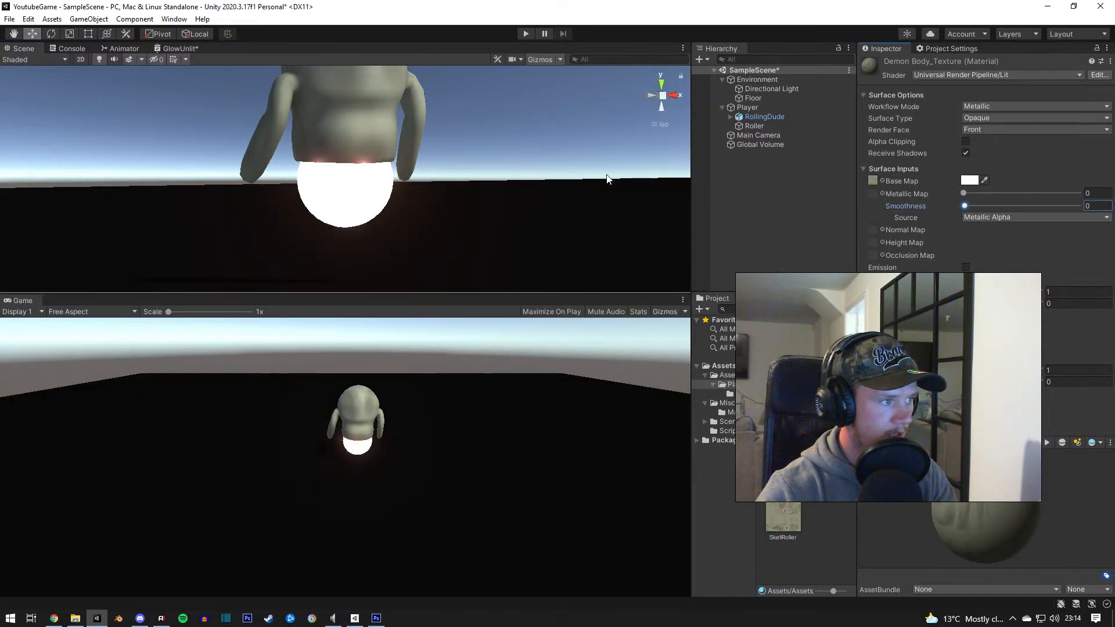
left_click_drag(401, 191, 546, 238, "alt")
Step: Delete the Demon Orb material from the player's Materials folder
left_click(745, 385)
left_click(744, 393)
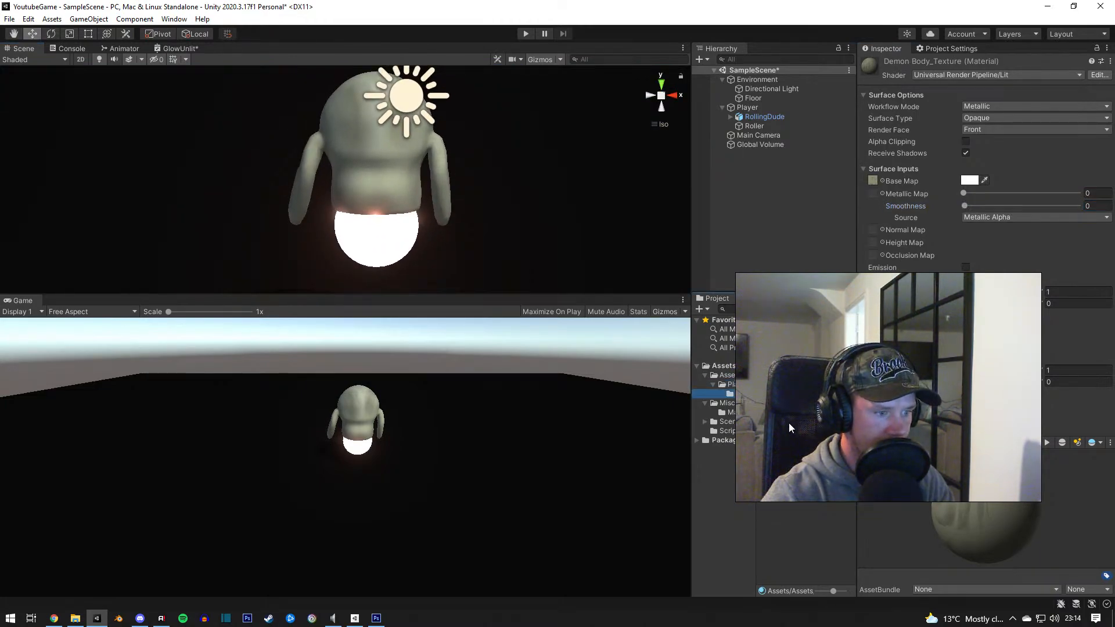
left_click(784, 354)
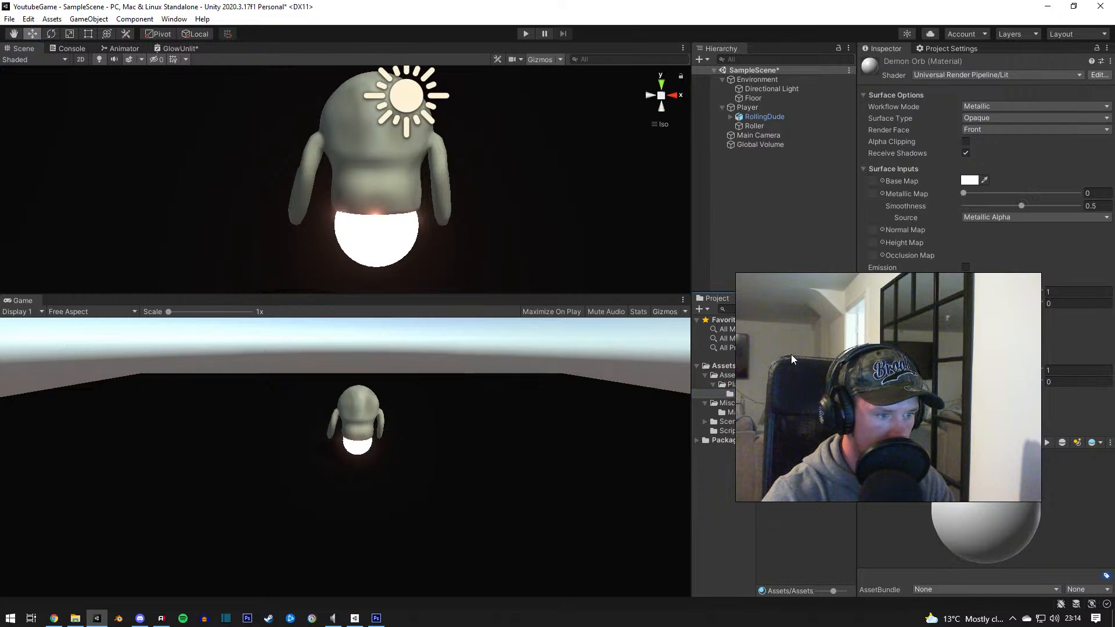
key("Delete")
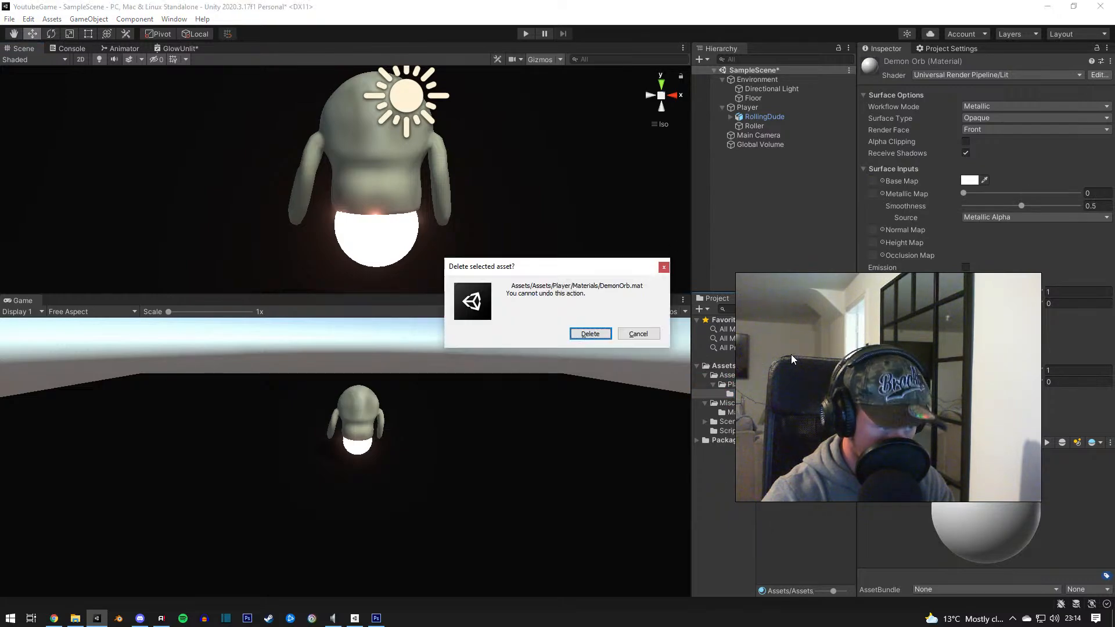
key("Return")
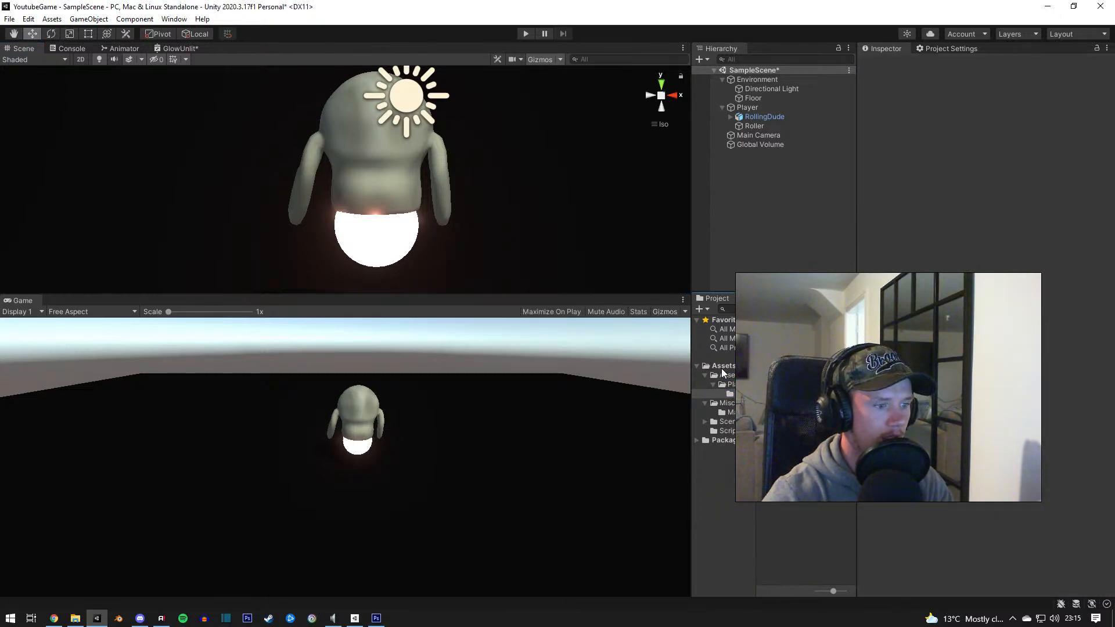
left_click(834, 468)
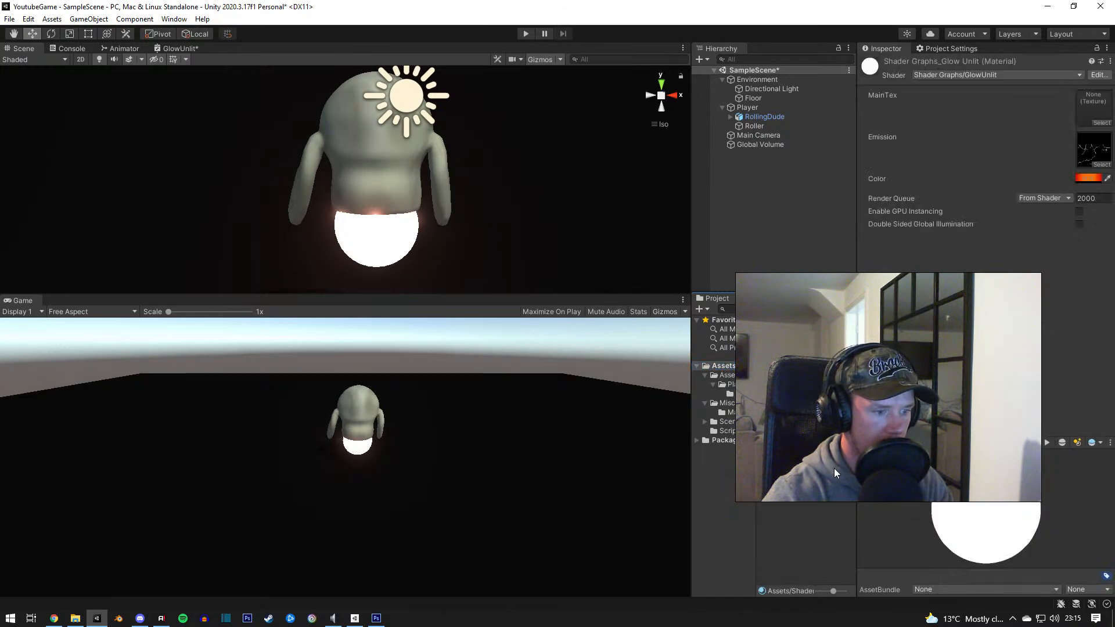
key("Delete")
left_click(658, 333)
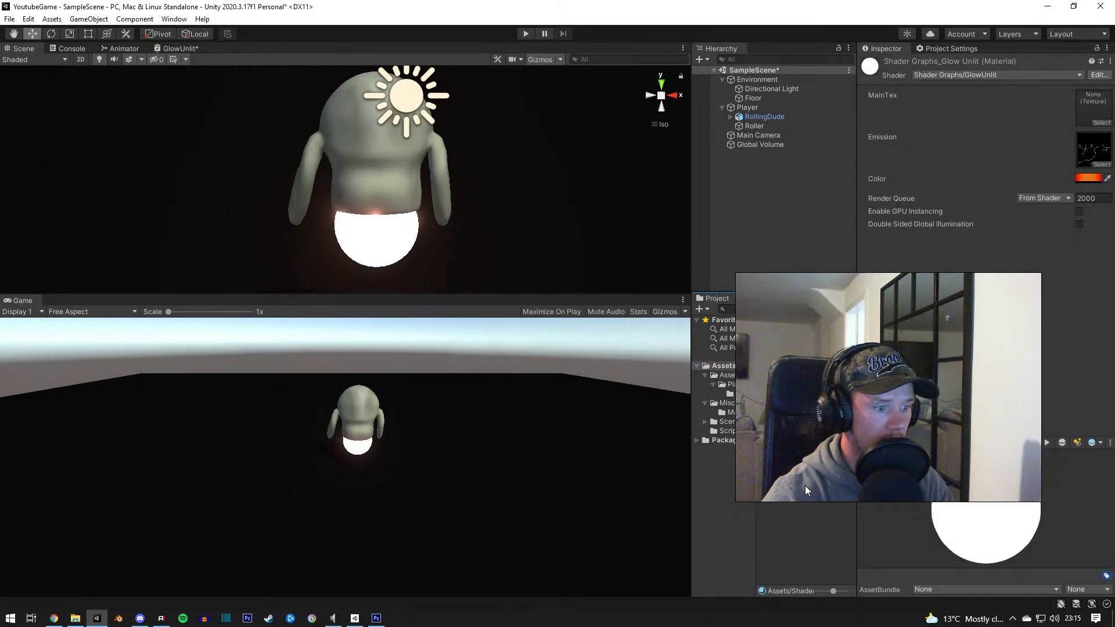
Step: Switch to Photoshop and start saving the orb texture under a new file with PNG as the format
left_click(376, 618)
key("ctrl+shift+s")
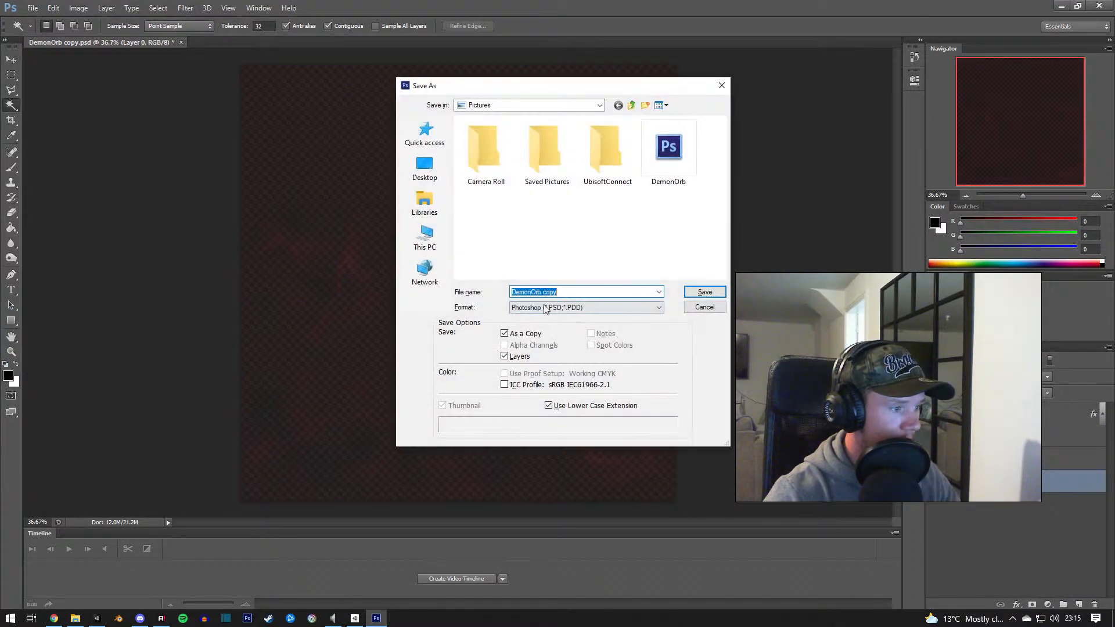
left_click(566, 308)
left_click(543, 436)
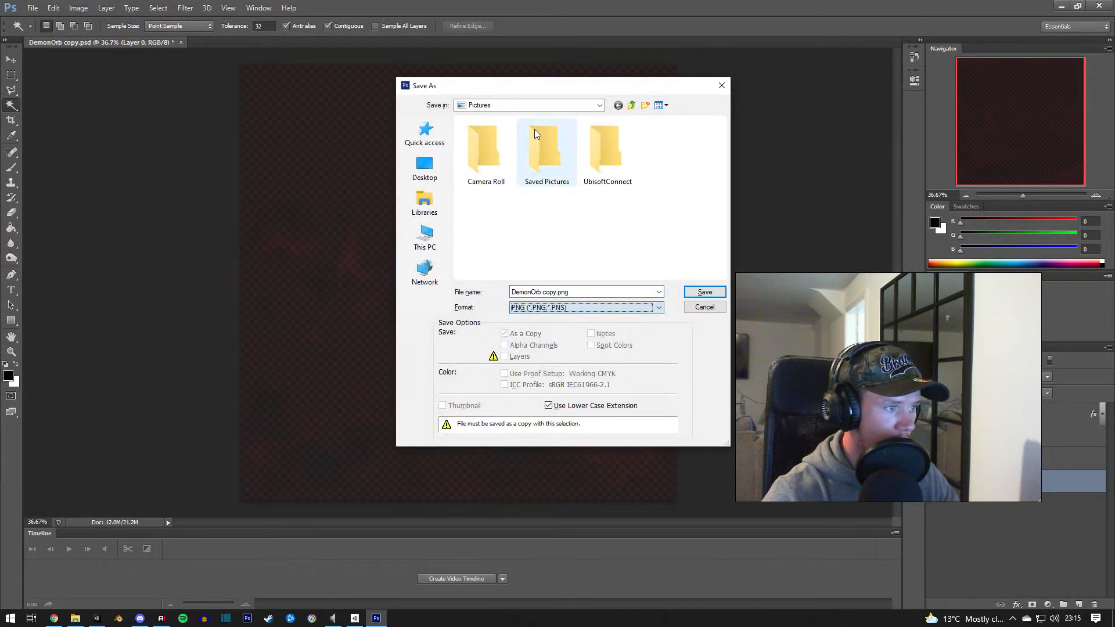
Step: Set the save location to the root Assets folder of the YoutubeGame project
left_click(432, 209)
left_click(424, 203)
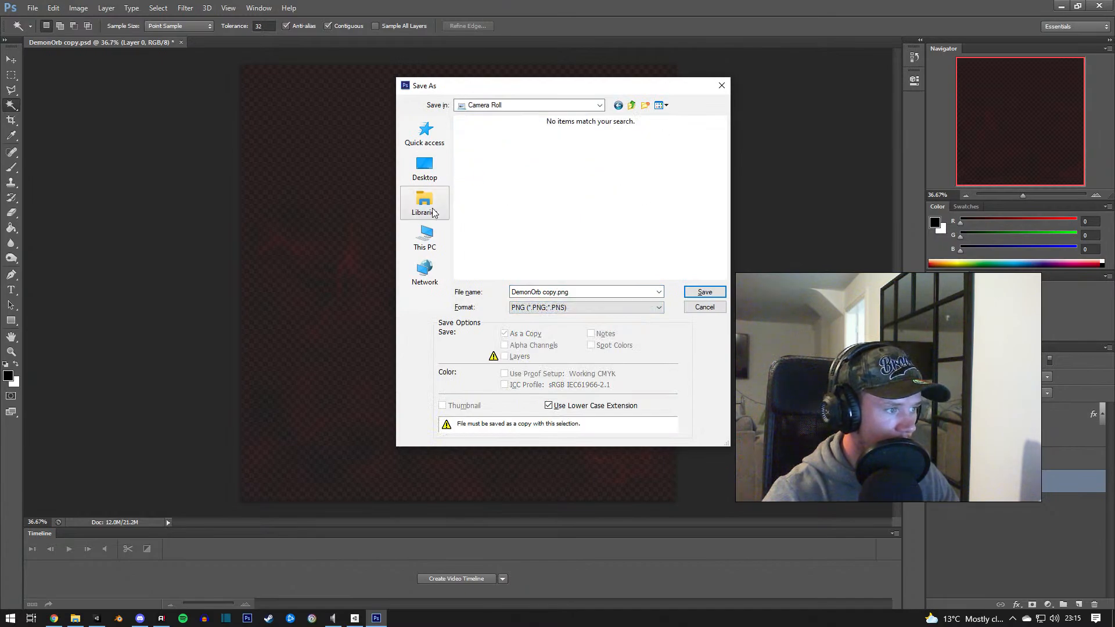
double_click(631, 132)
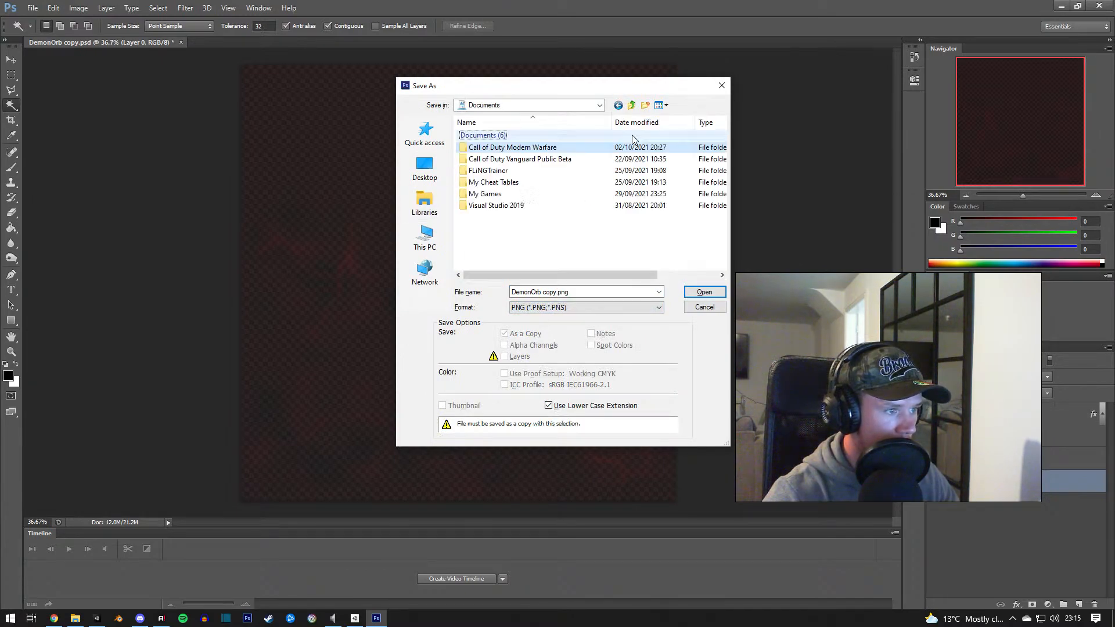
double_click(487, 179)
double_click(491, 146)
double_click(489, 136)
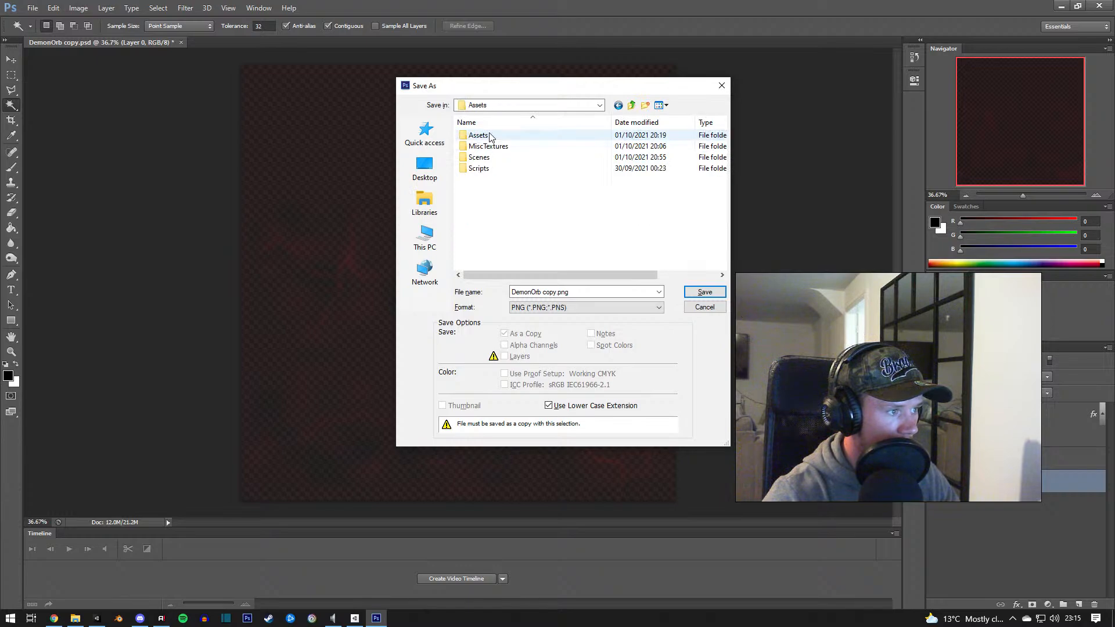
double_click(490, 135)
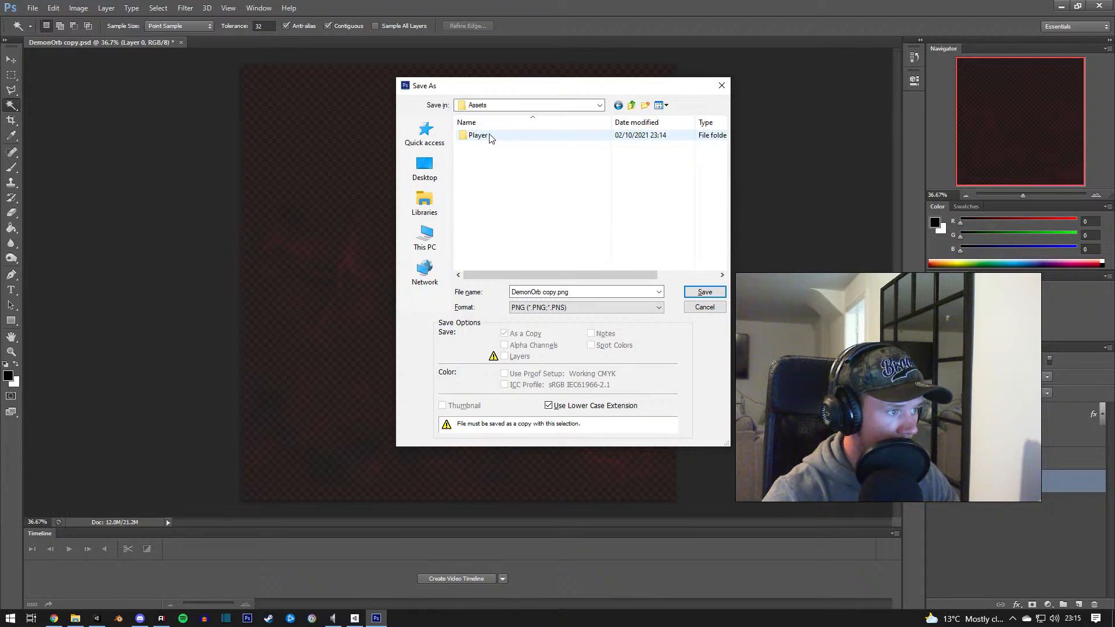
left_click(618, 105)
left_click(618, 105)
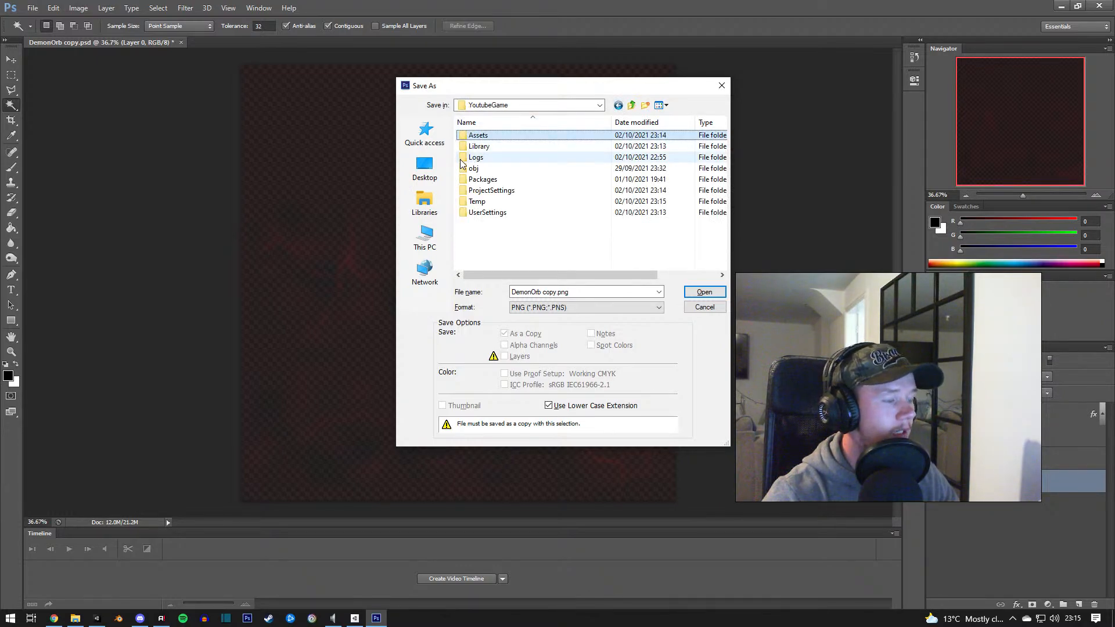
double_click(490, 136)
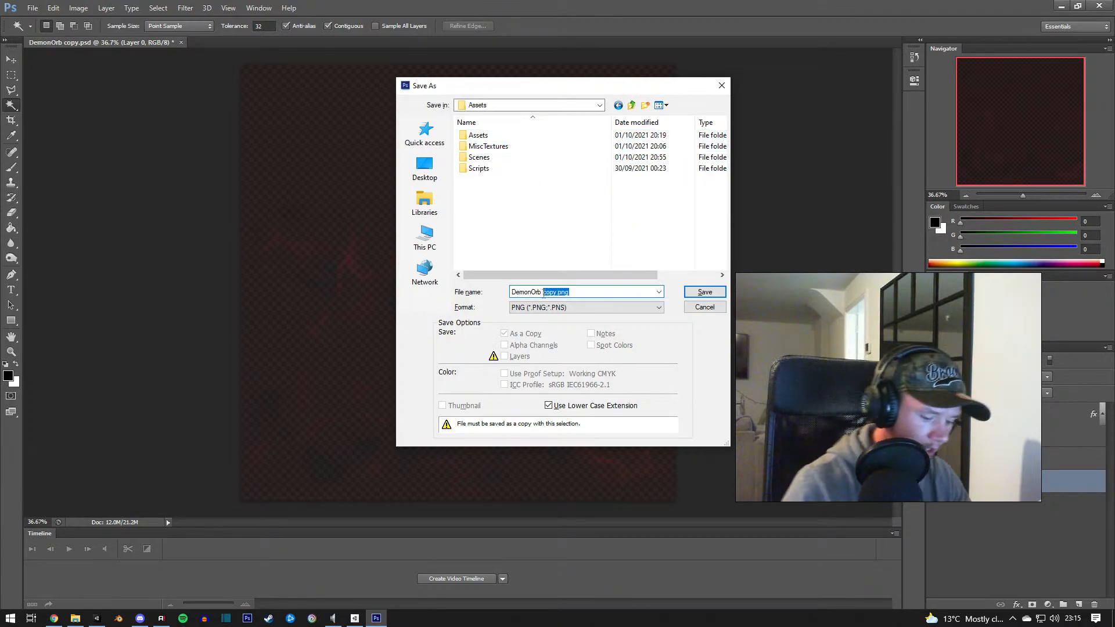
Step: Remove "copy" from the file name and save it as a DemonOrb PNG with Smallest / Slow compression and no interlacing
key("BackSpace")
left_click(720, 292)
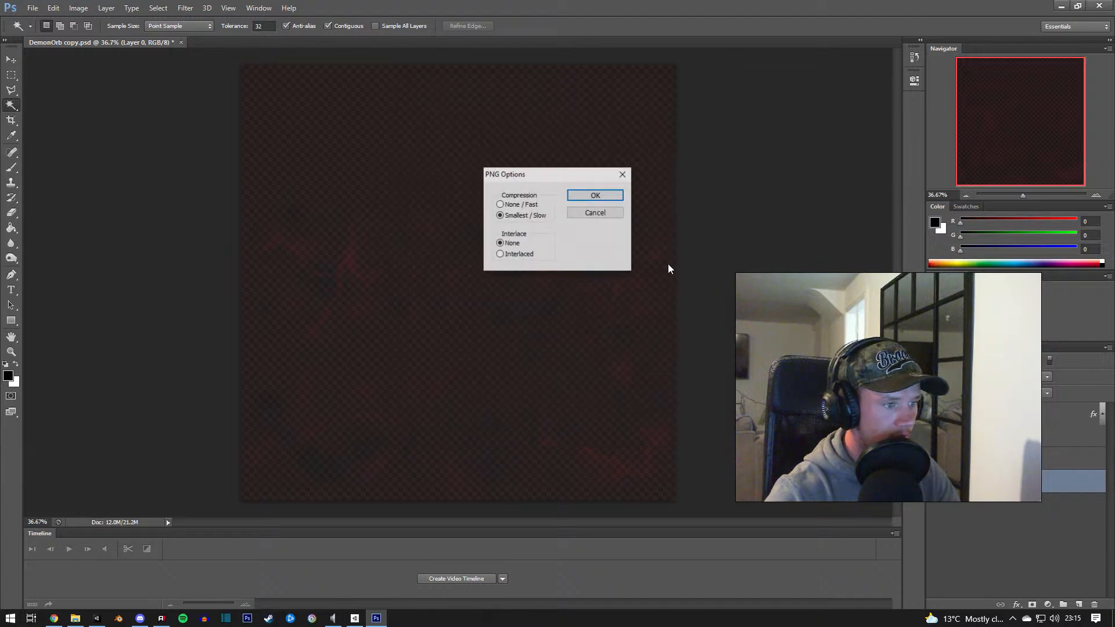
left_click(606, 194)
Step: Return to Unity and check the project's Assets folders for the newly saved DemonOrb texture
left_click(1057, 7)
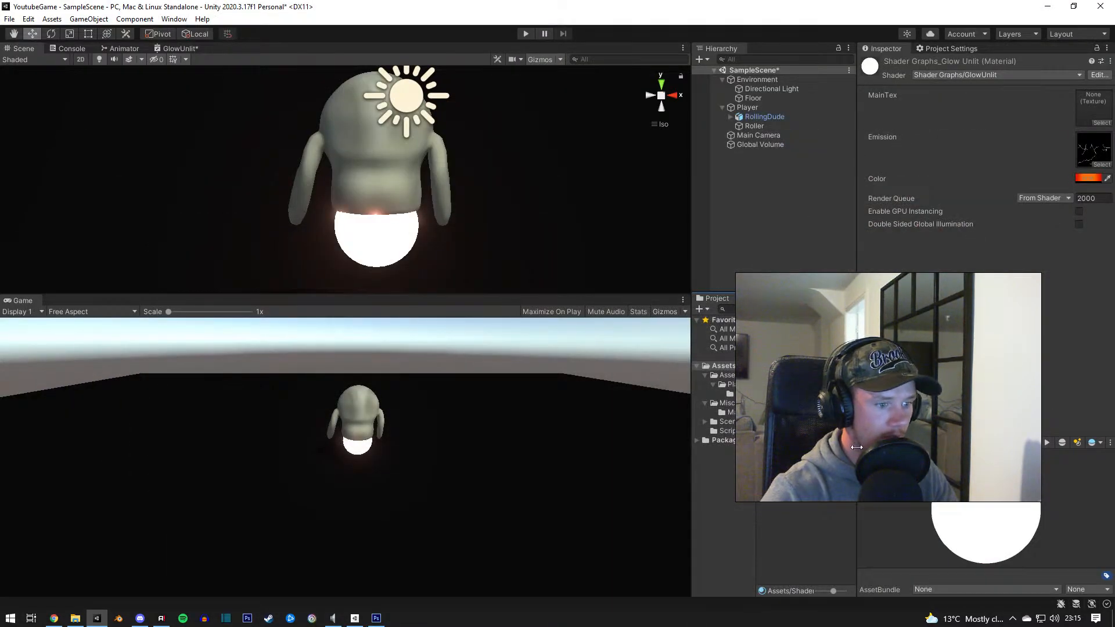
left_click(831, 519)
right_click(817, 513)
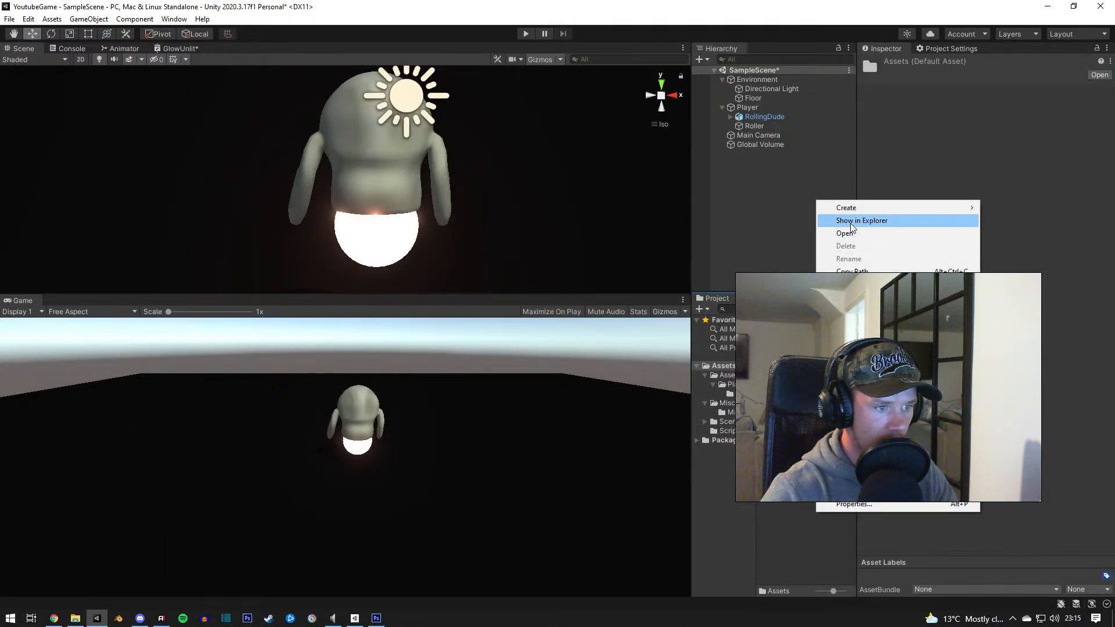
left_click(763, 395)
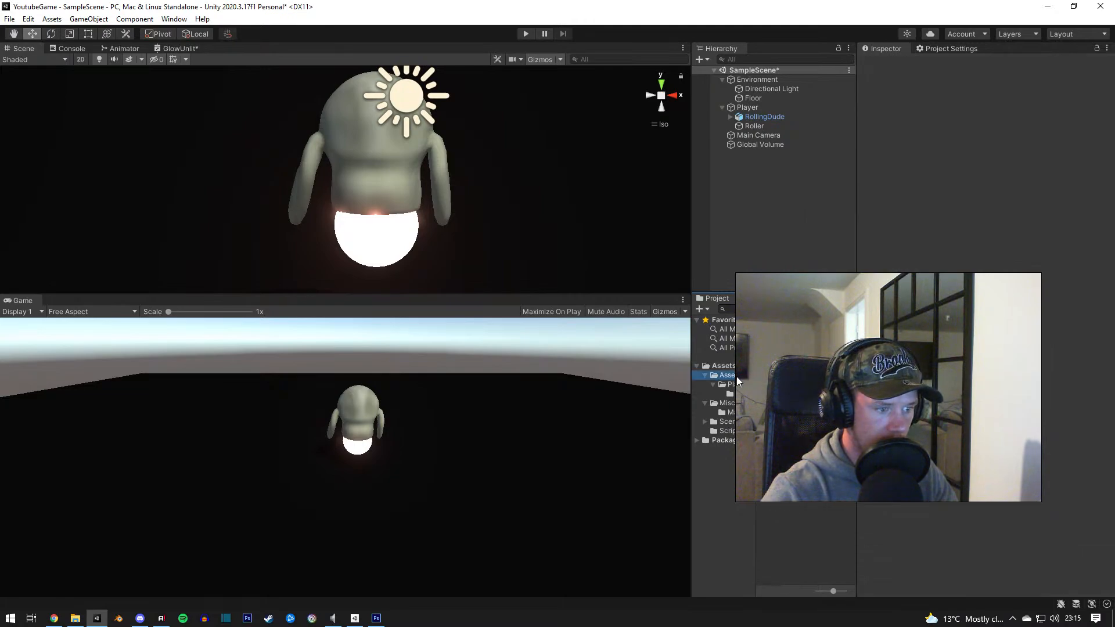
left_click(376, 619)
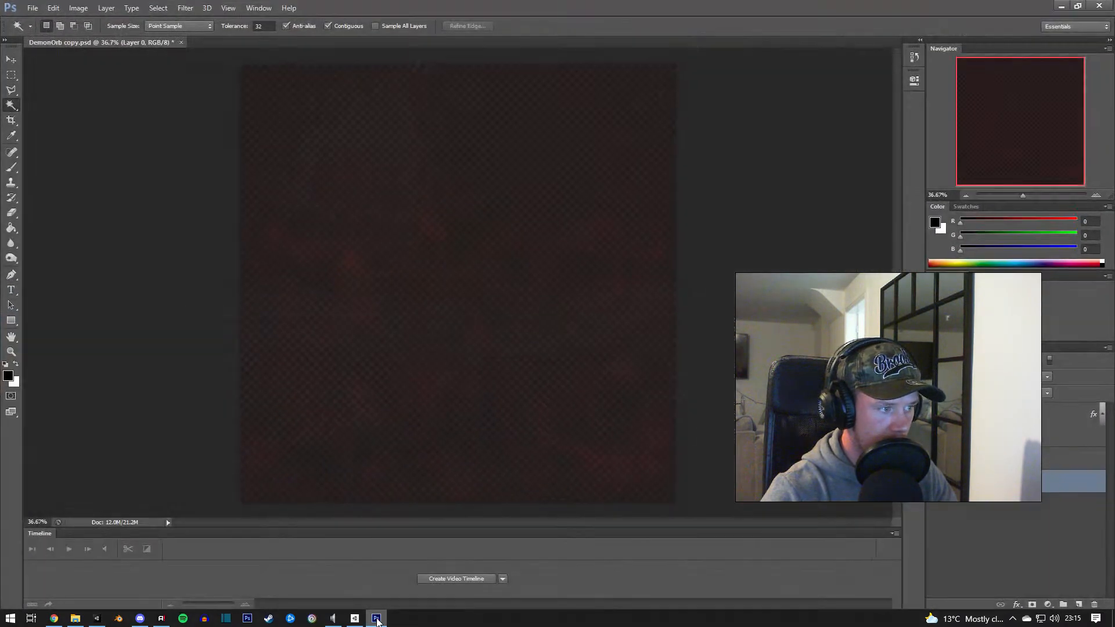
left_click(377, 619)
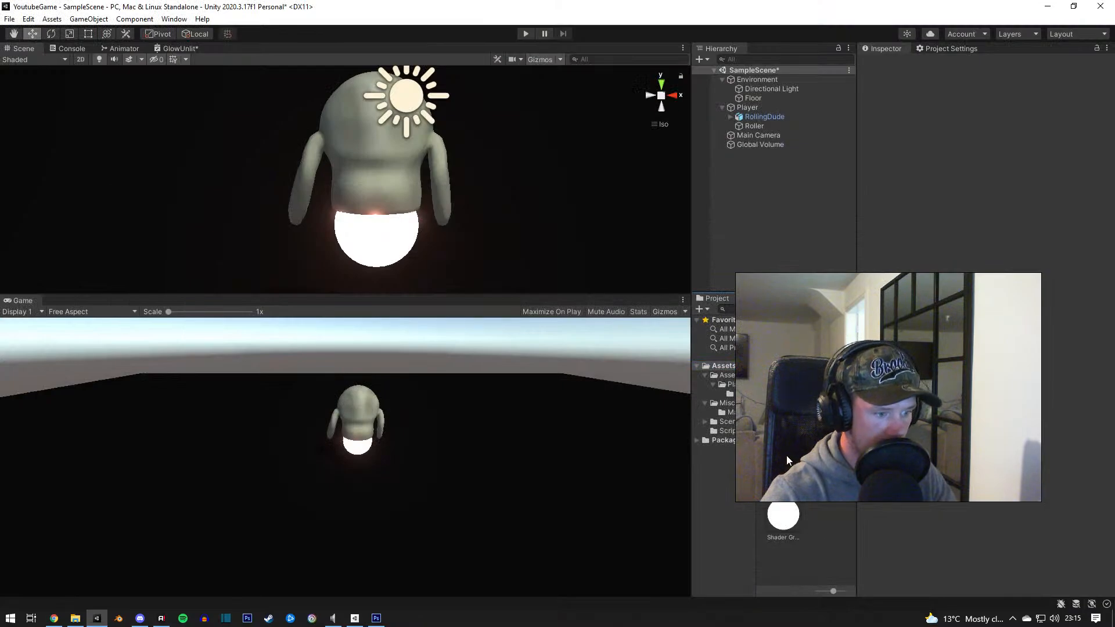
Step: Assign the new DemonOrb texture as MainTex of the Glow Unlit material and view the ball's cracks up close
left_click(783, 515)
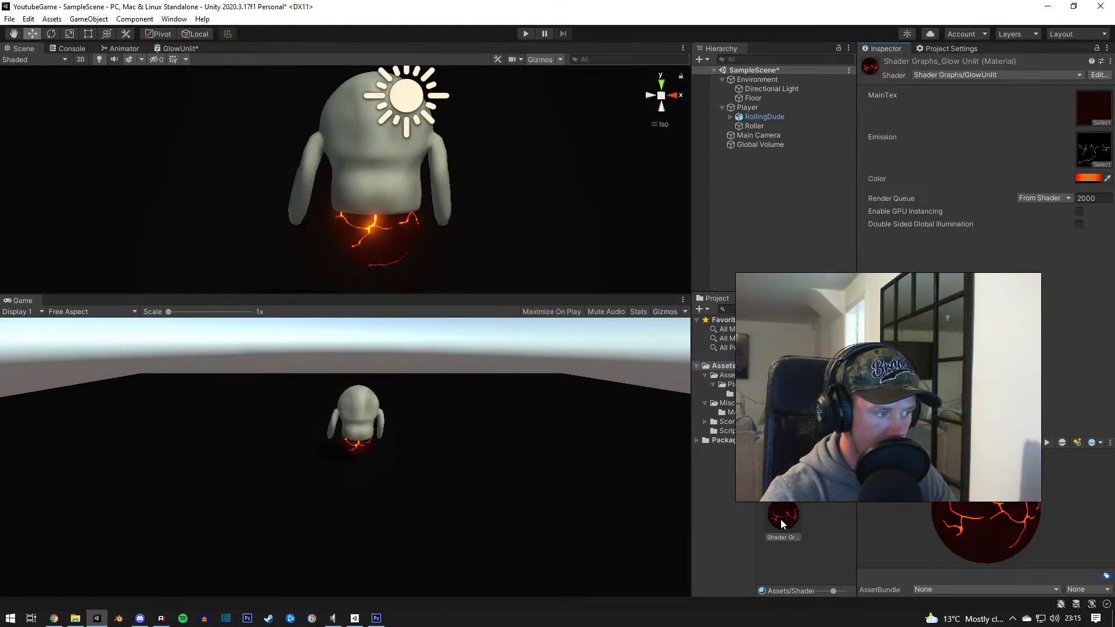
left_click_drag(350, 254, 399, 216, "alt")
Step: Inspect the DemonOrb texture's import settings and open its Texture Type options
left_click(808, 466)
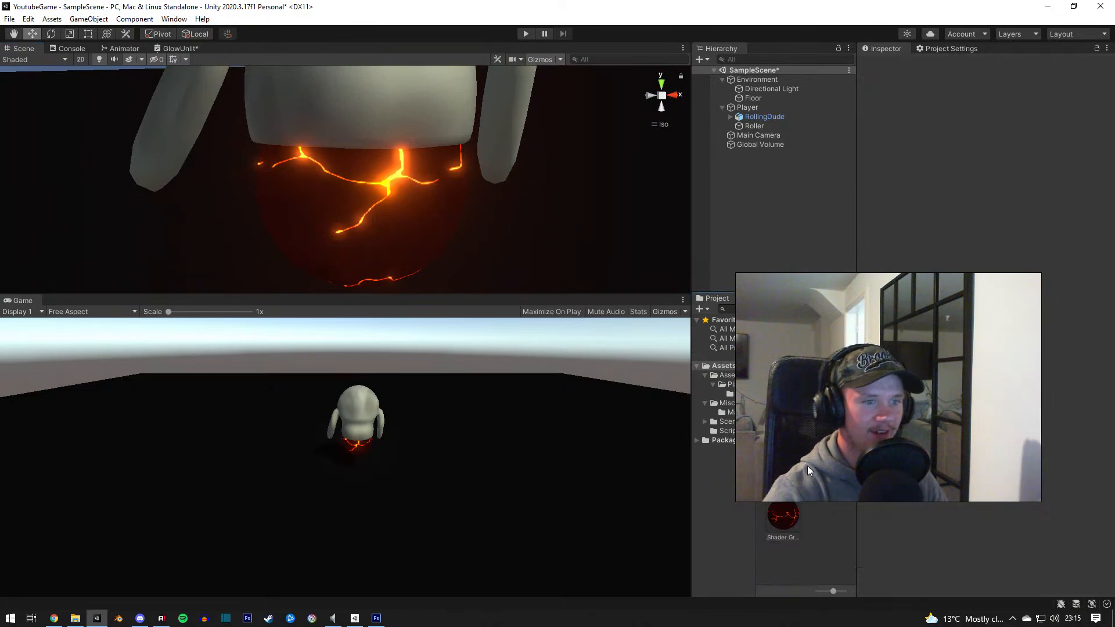
left_click(776, 466)
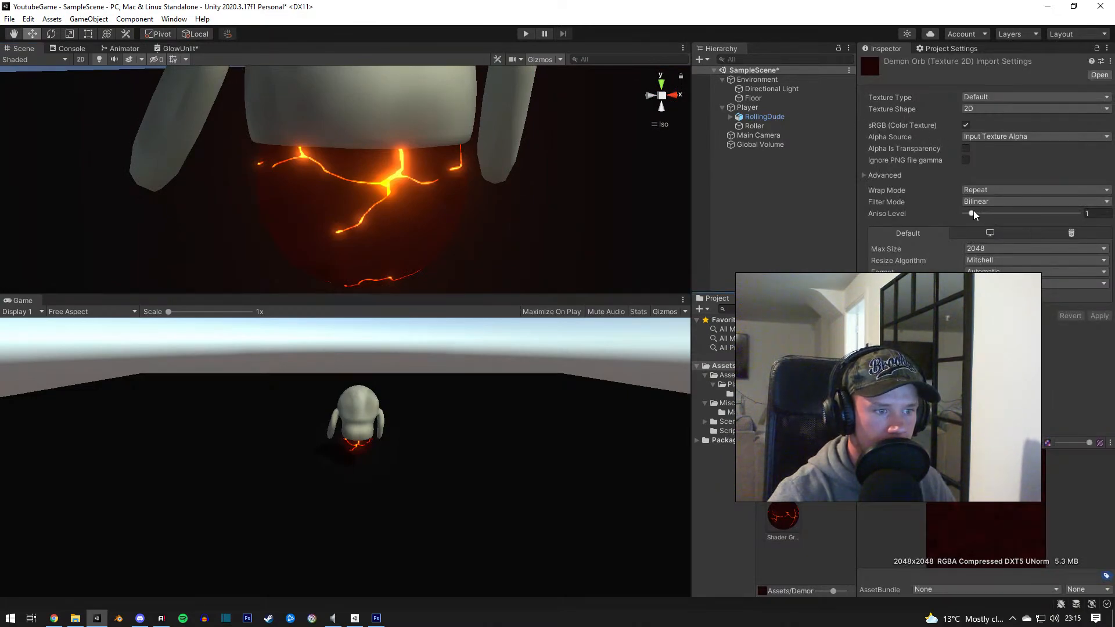
left_click(995, 96)
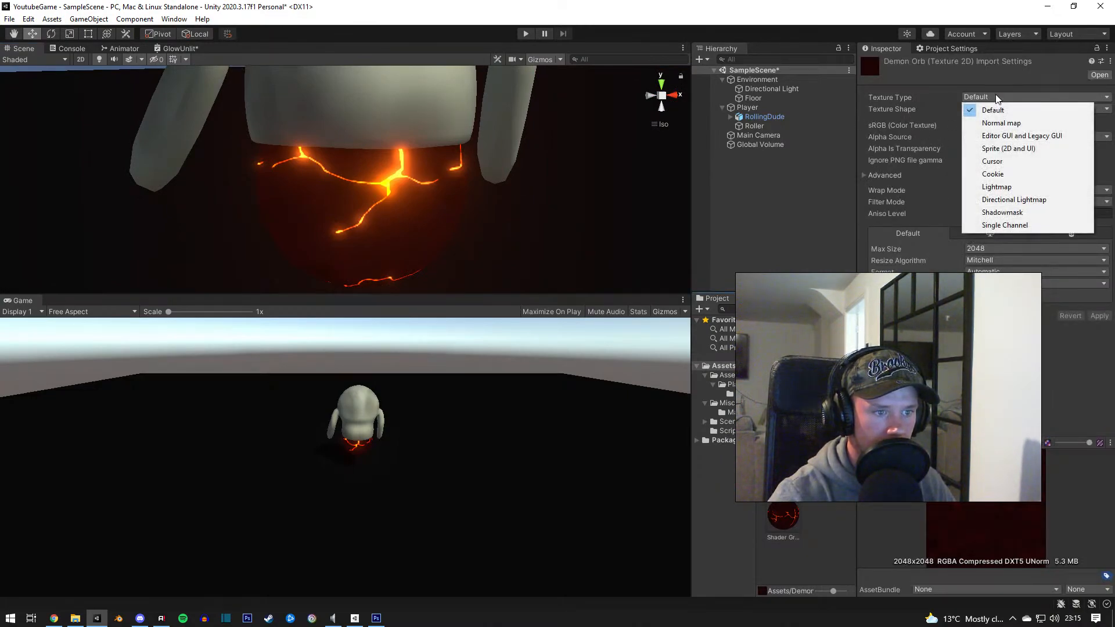
Step: Examine the Demon Orb texture's advanced import settings without changing its texture type
left_click(987, 365)
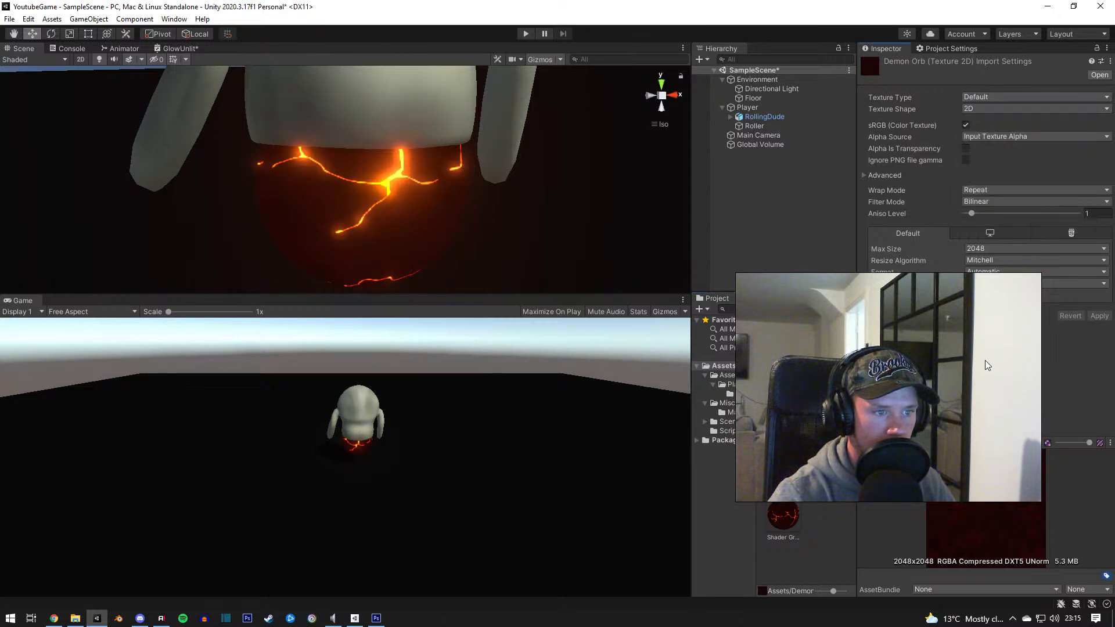
left_click(872, 172)
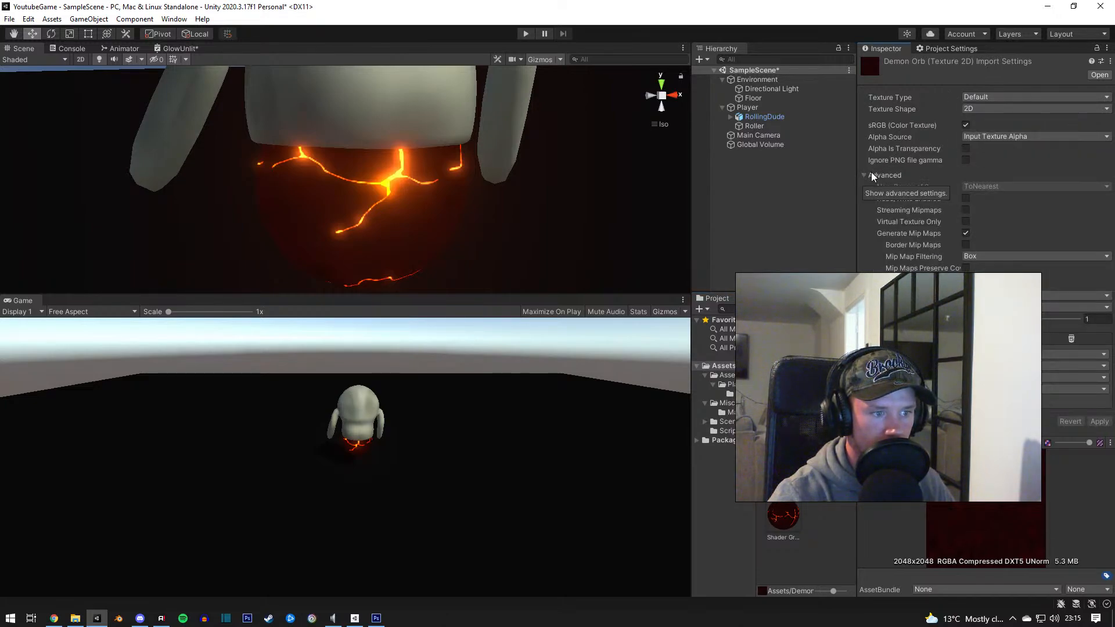
left_click(871, 171)
Step: Examine the GlowUnlit shader graph, including its available property types, the Color property's settings and the emission texture nodes
left_click(177, 48)
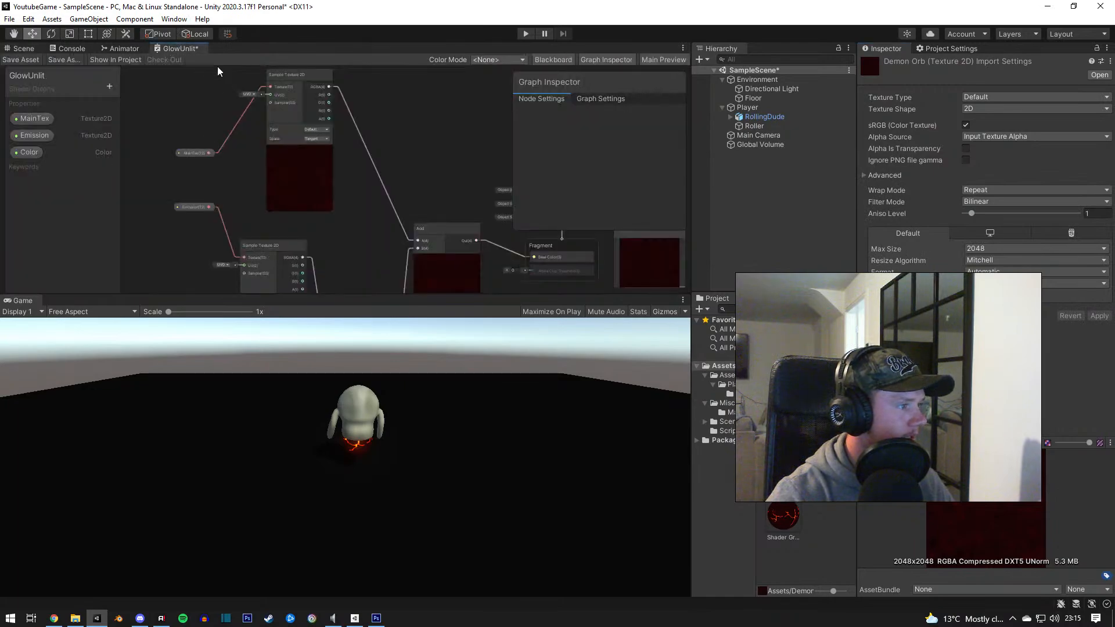
middle_click_drag(362, 149, 409, 159)
right_click(442, 113)
left_click(437, 99)
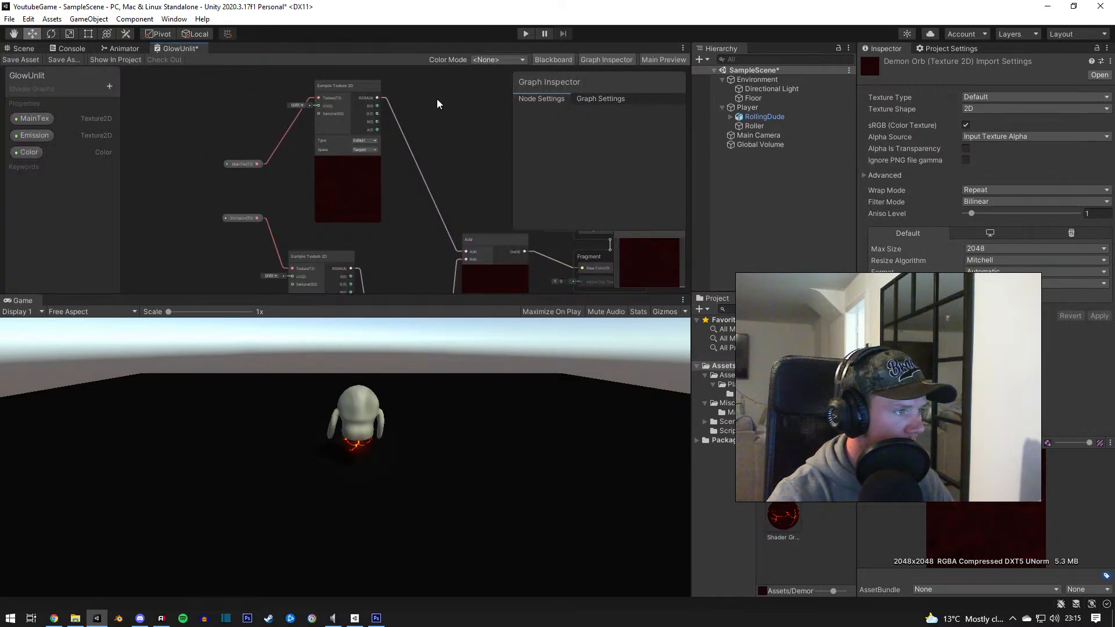
left_click(109, 87)
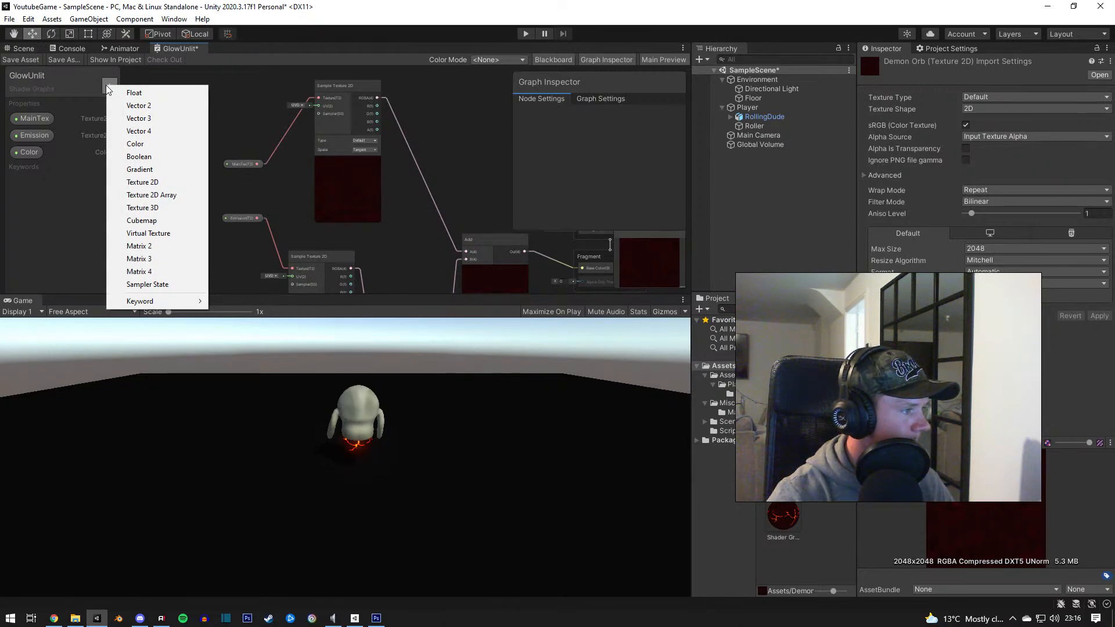
left_click(29, 152)
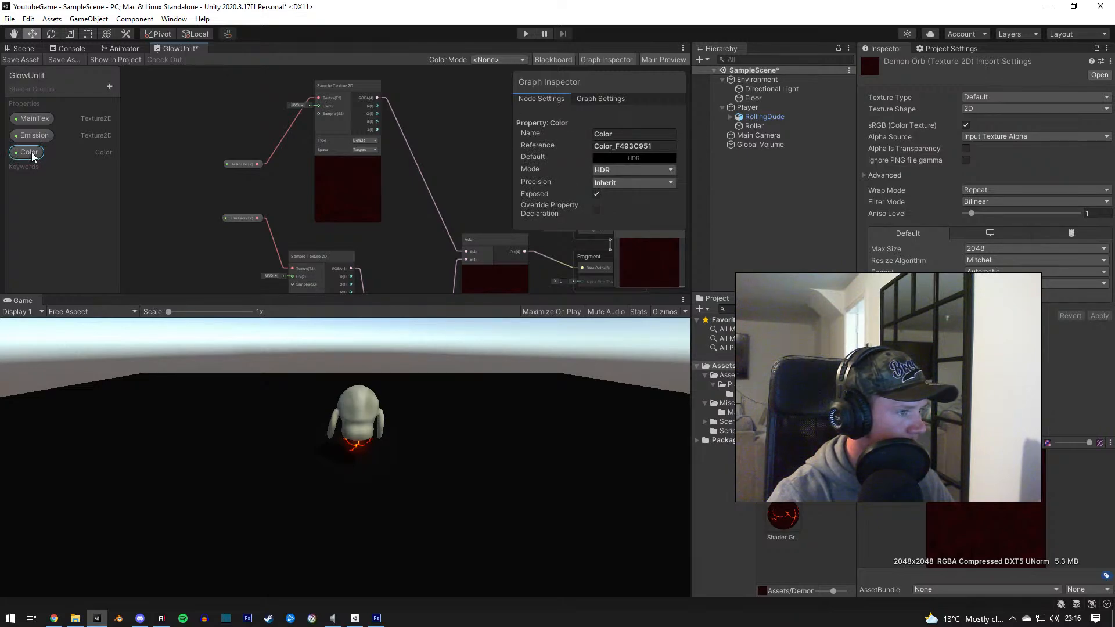
scroll(233, 211, "down", 3)
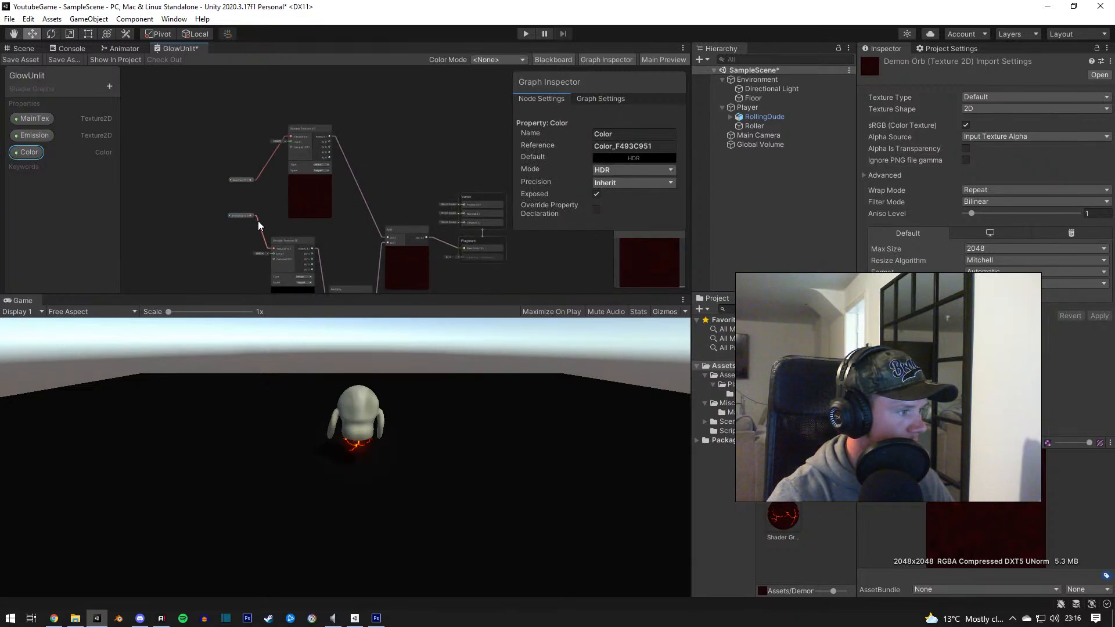
middle_click_drag(258, 221, 262, 148)
scroll(219, 198, "up", 3)
middle_click_drag(219, 197, 208, 185)
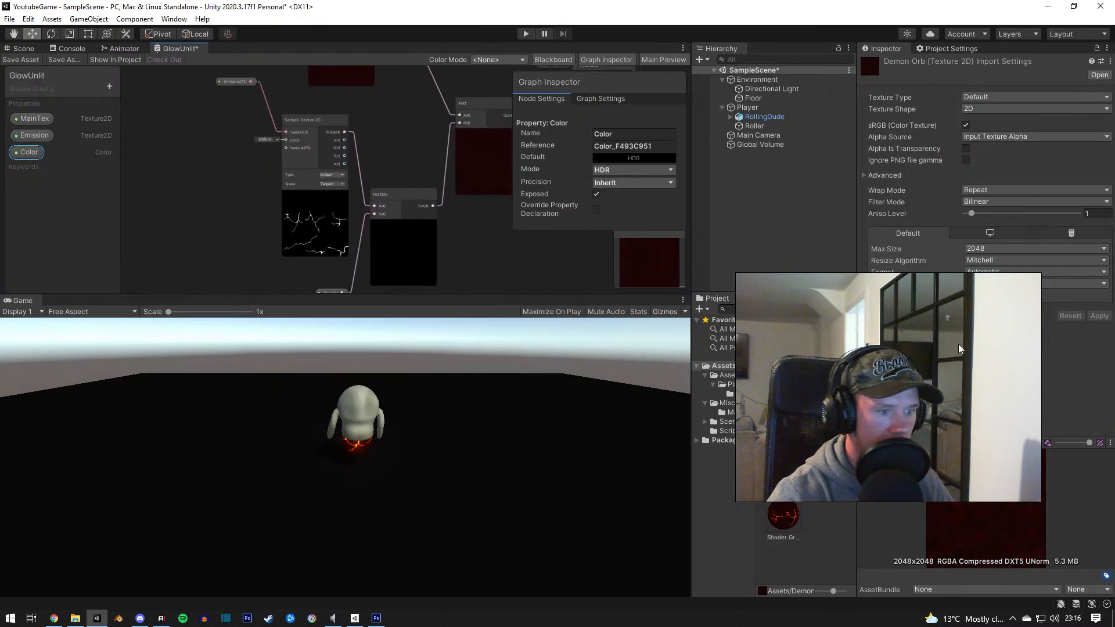
Step: Raise the Glow Unlit material's HDR color intensity to about 6.1 and set its alpha to 0
left_click(783, 515)
left_click(1089, 178)
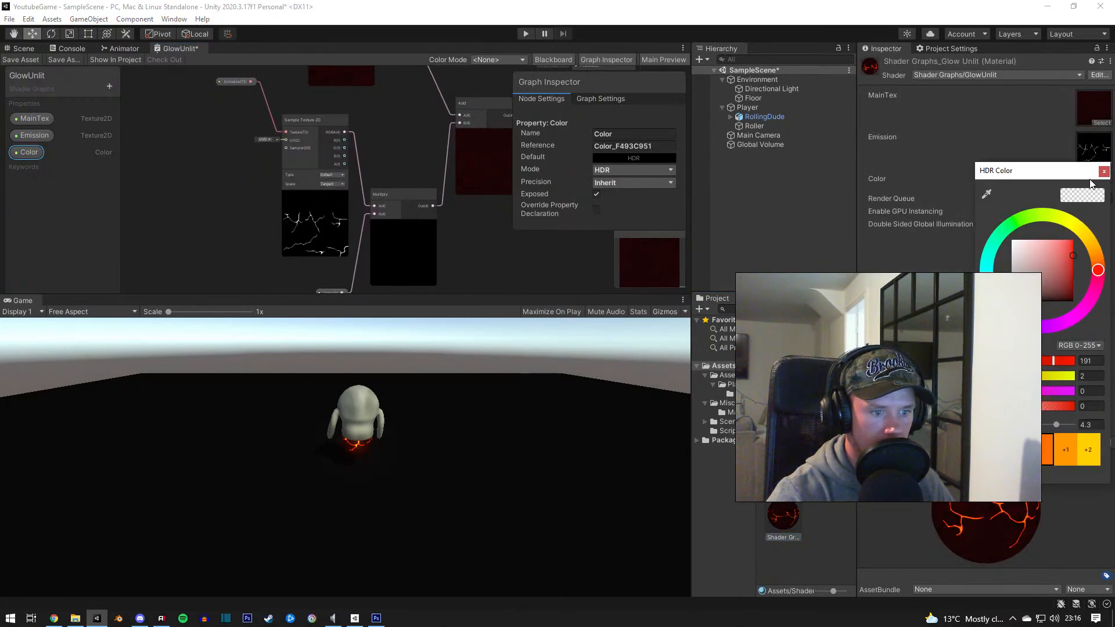
left_click_drag(1038, 409, 970, 412)
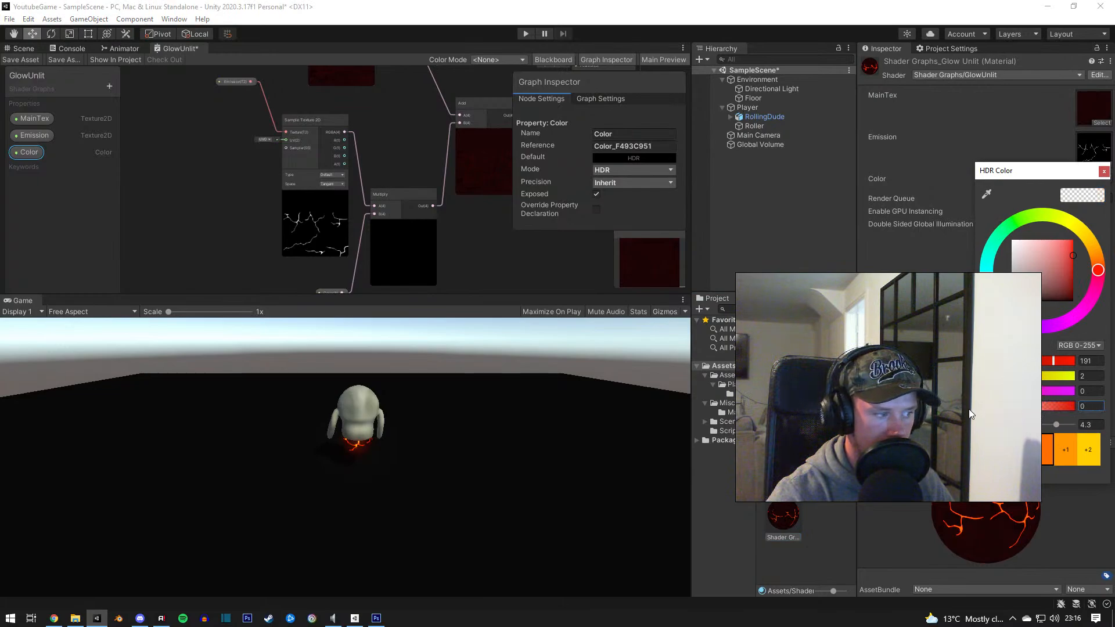
left_click_drag(1057, 425, 1091, 428)
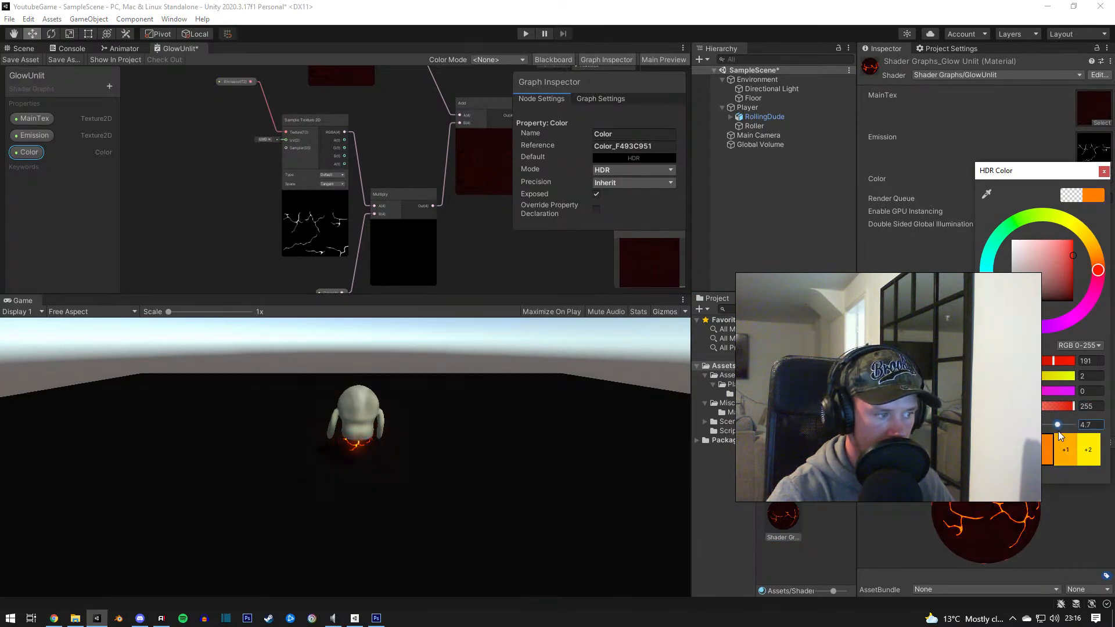
mouse_move(1083, 433)
left_mouse_down()
mouse_move(1057, 437)
mouse_move(1066, 440)
left_mouse_up()
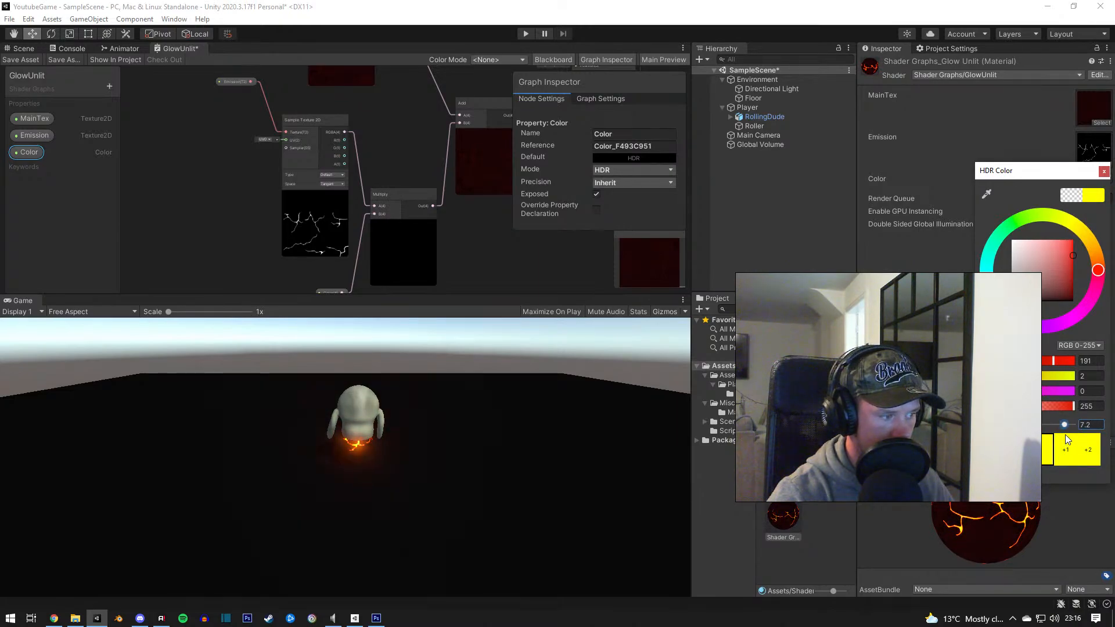
left_click(1081, 406)
key("BackSpace")
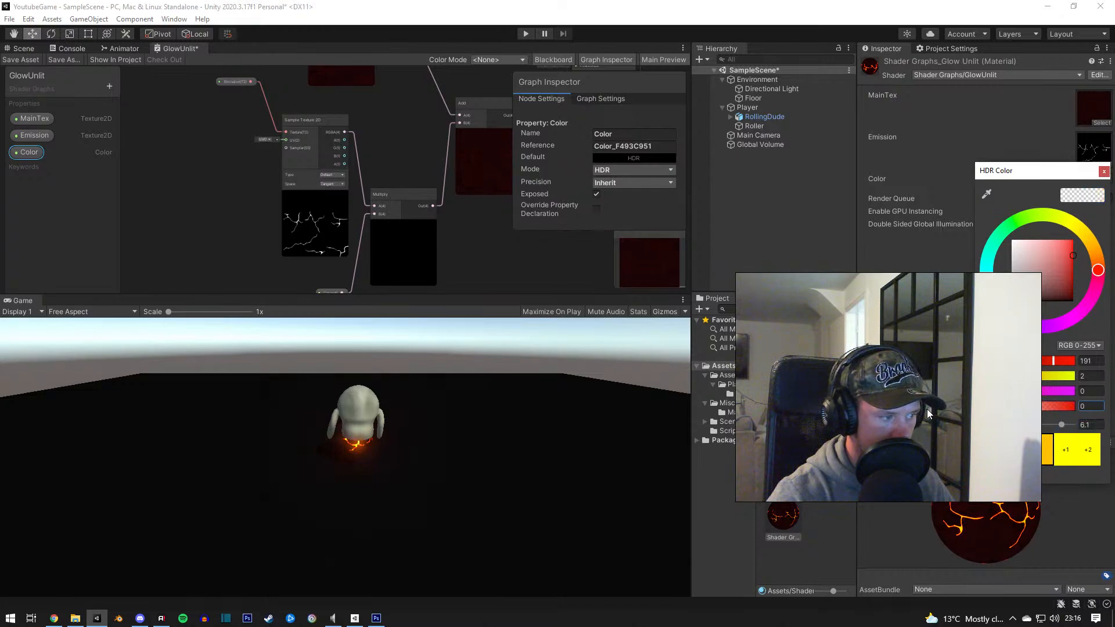
type("0")
Step: Try the HDR color's red channel at 0 and at 255, with the intensity raised to about 7.3
left_click(1090, 361)
type("255")
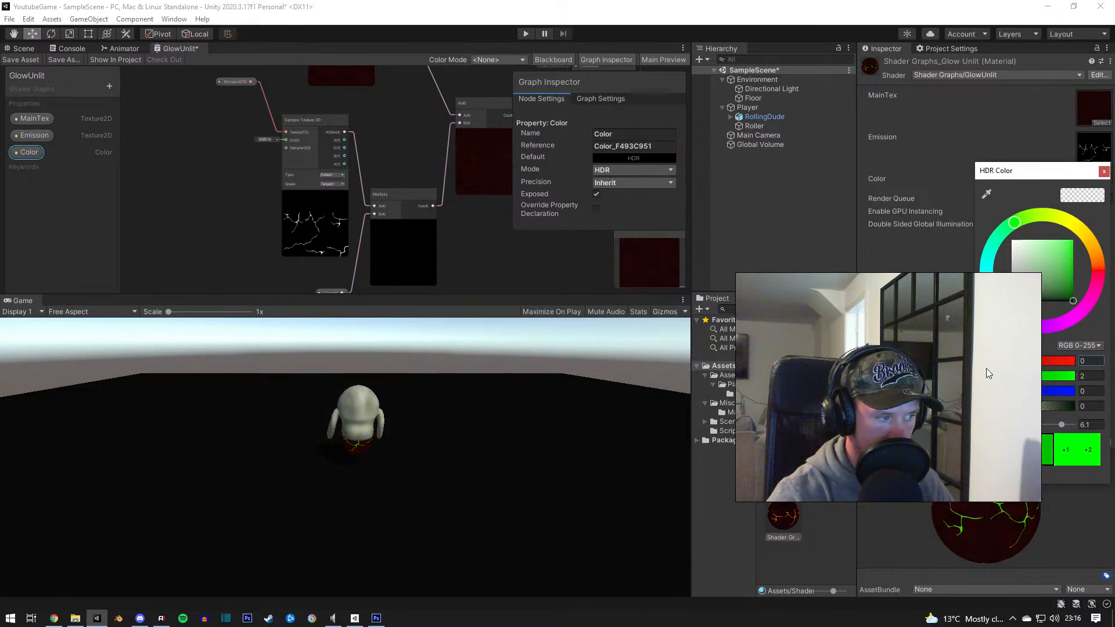
left_click_drag(1074, 360, 931, 396)
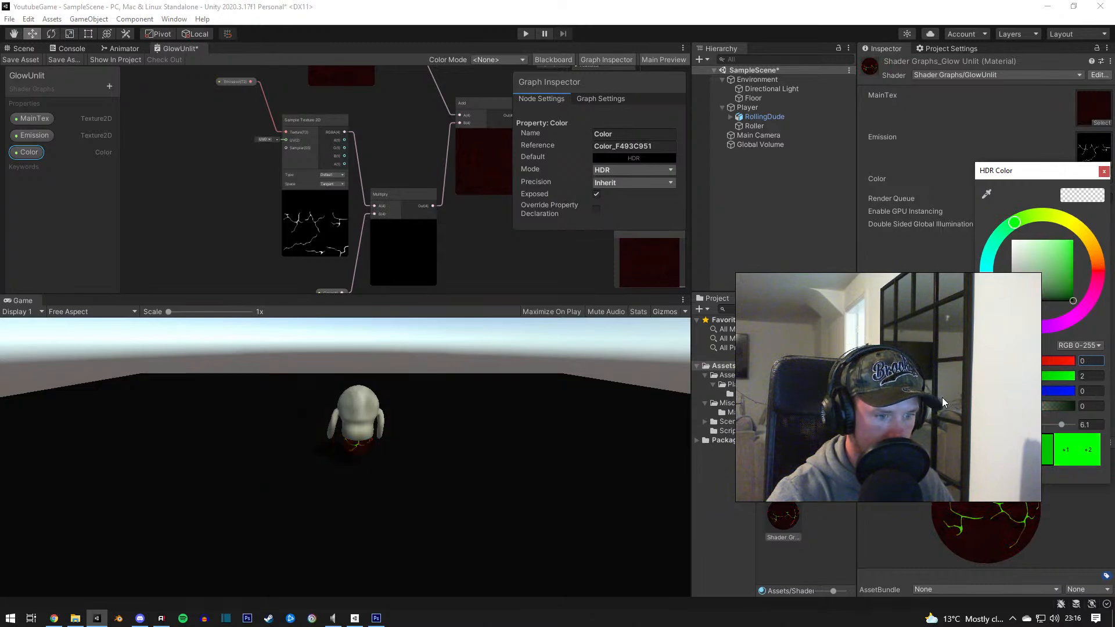
mouse_move(1073, 424)
left_mouse_down()
mouse_move(1055, 425)
mouse_move(1066, 426)
left_mouse_up()
left_click(1061, 362)
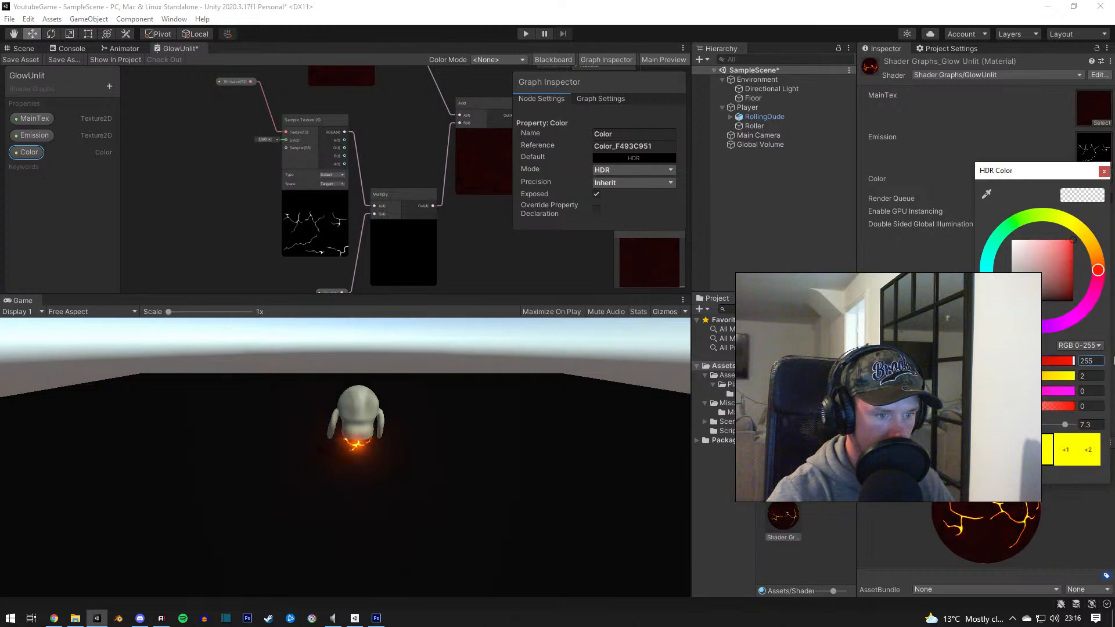
Step: Set the HDR color's red channel to 195 and its intensity to about 5.9, and close the color picker
left_click_drag(1060, 361, 1049, 366)
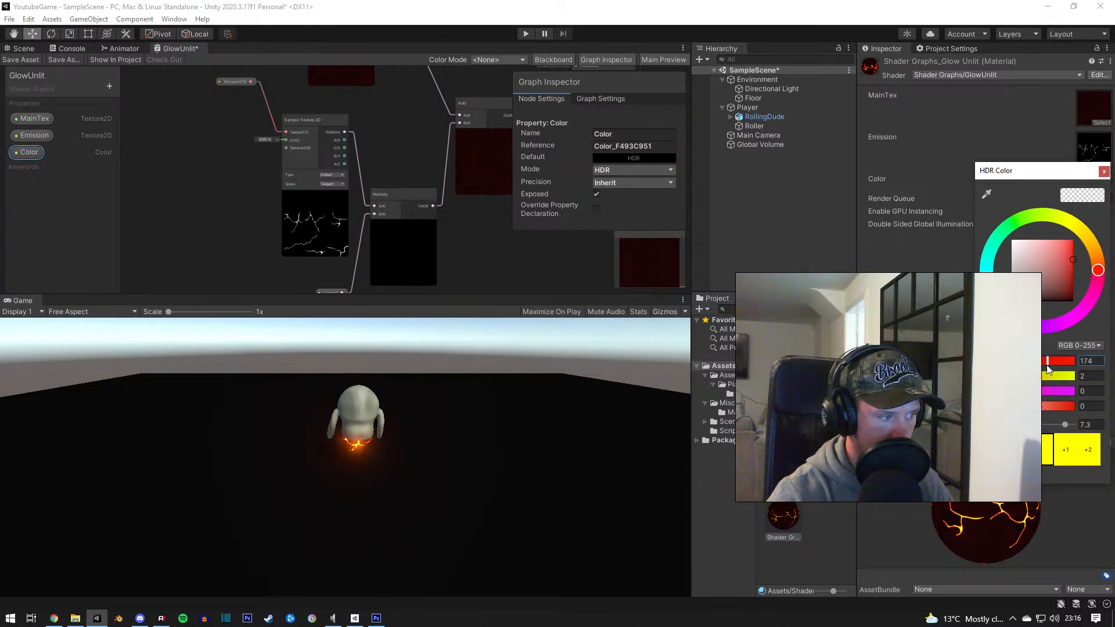
left_click_drag(1065, 426, 1061, 426)
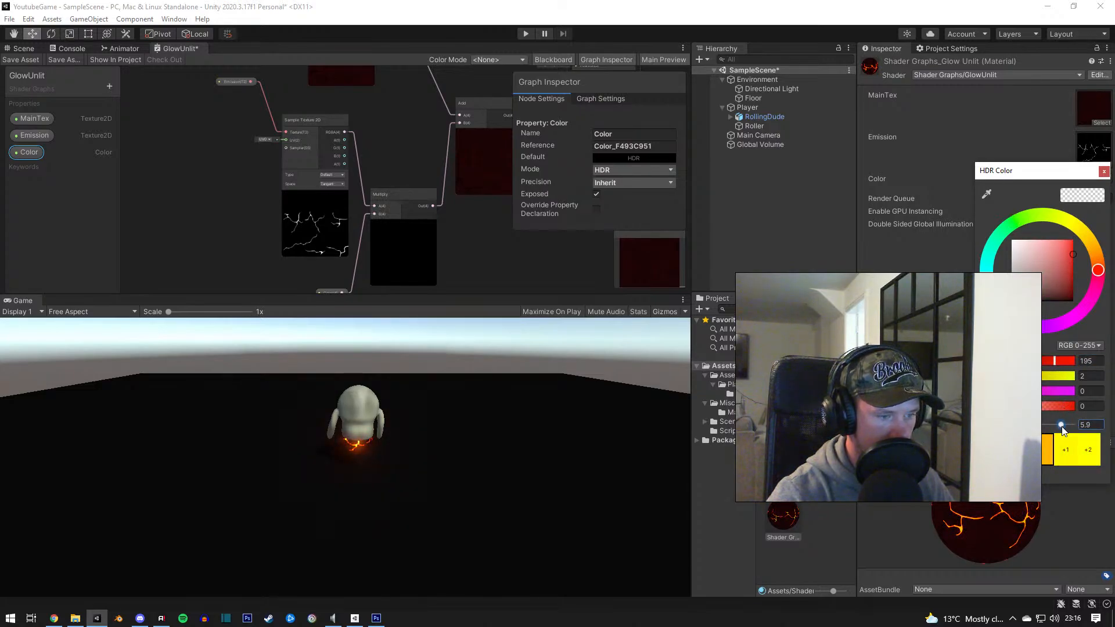
left_click(999, 326)
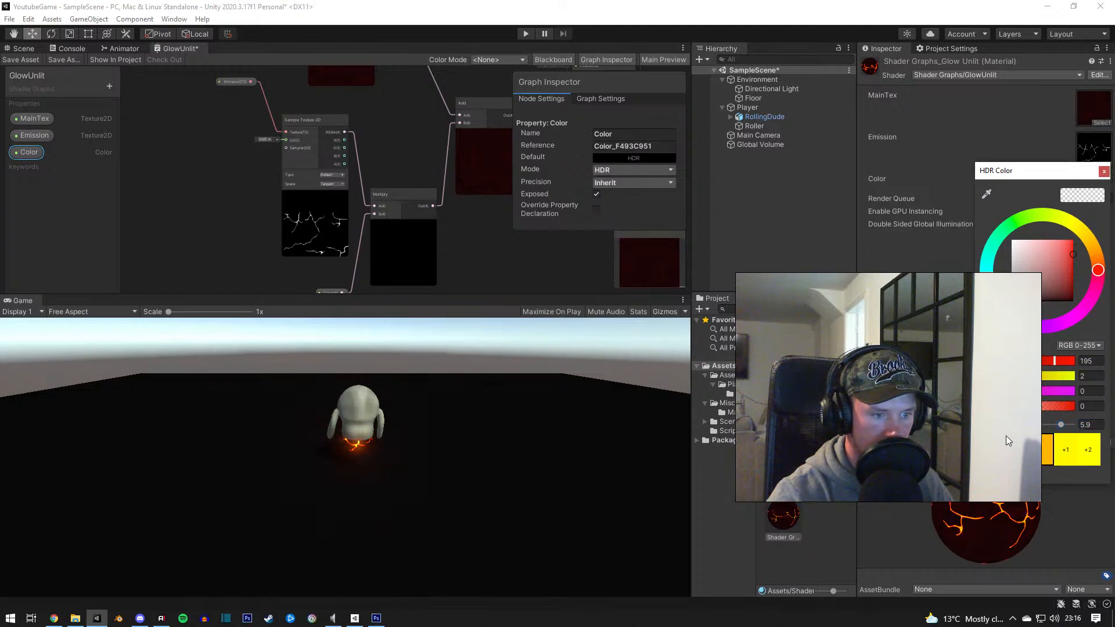
left_click(1103, 173)
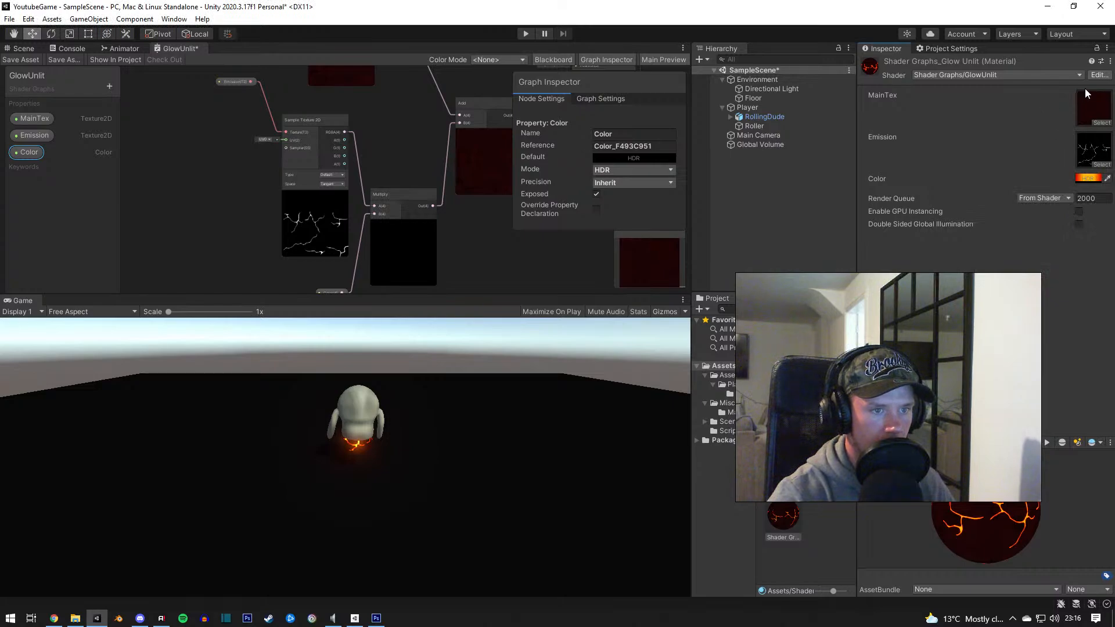
Step: Open the import settings of the Demon Orb texture used as the material's MainTex
left_click(1103, 111)
left_click(788, 455)
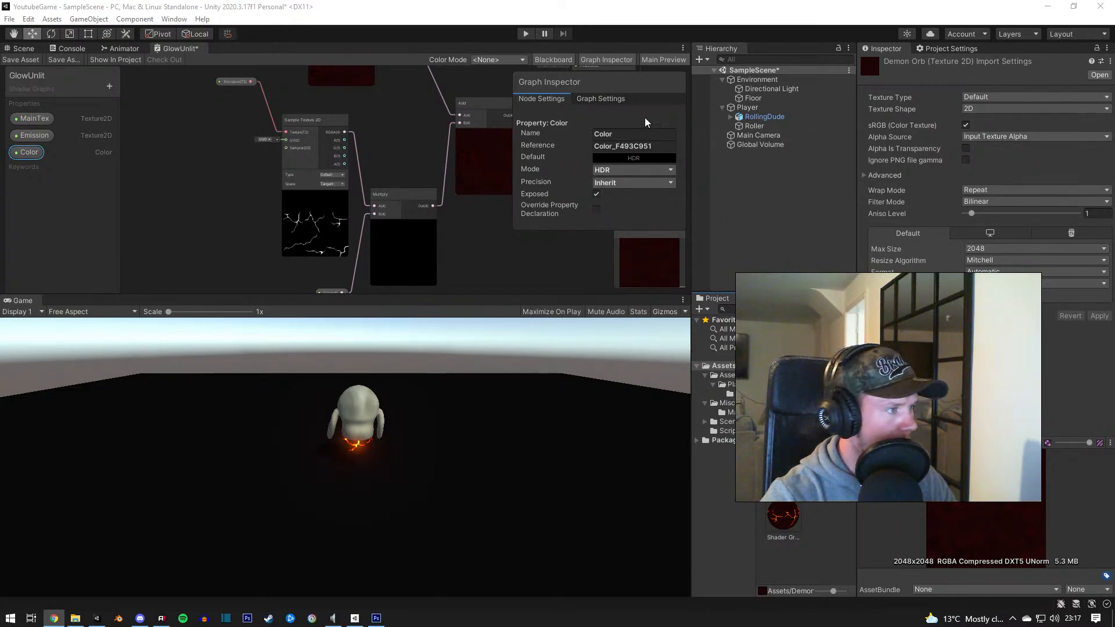
Step: Change the GlowUnlit graph's Surface setting to Transparent so the Fragment block gets an Alpha input
middle_click_drag(459, 208, 273, 293)
left_click(428, 133)
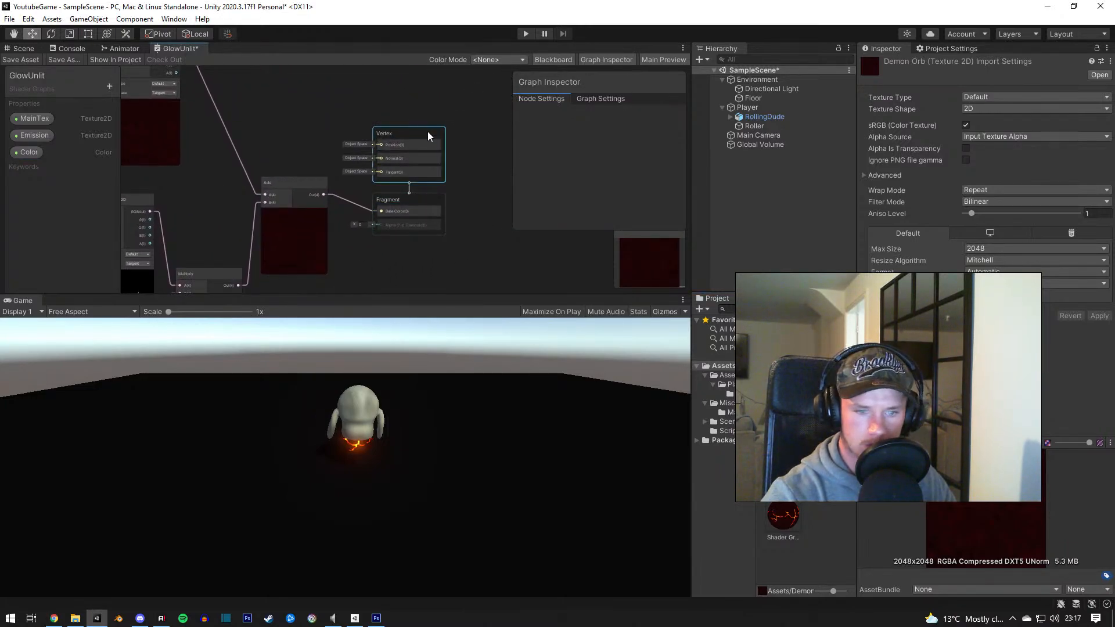
right_click(428, 132)
left_click(422, 133)
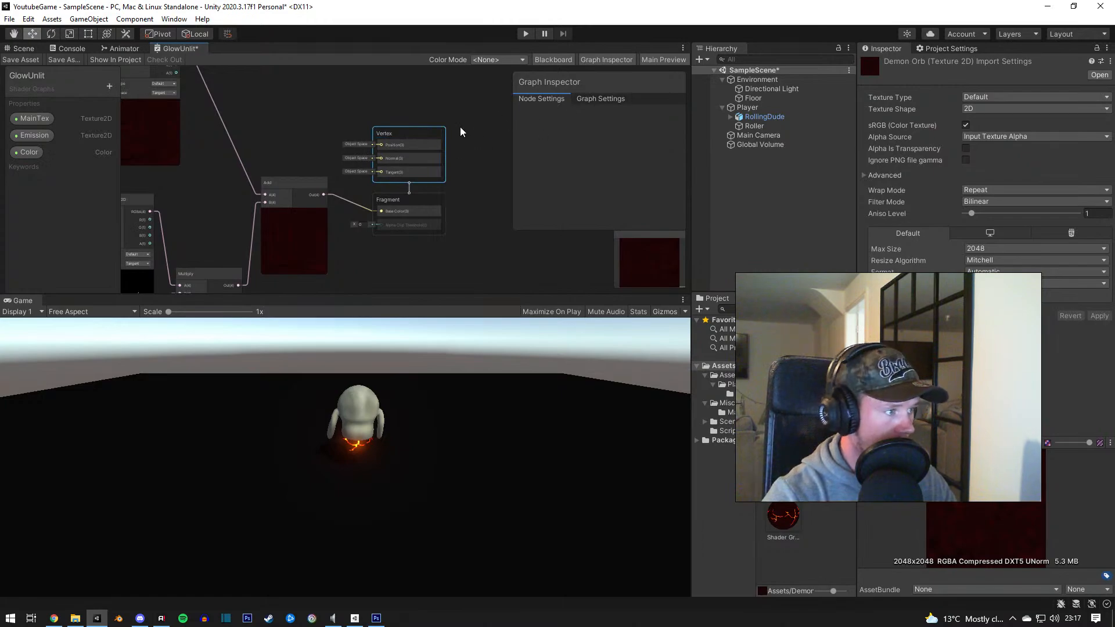
left_click(425, 195)
left_click(600, 98)
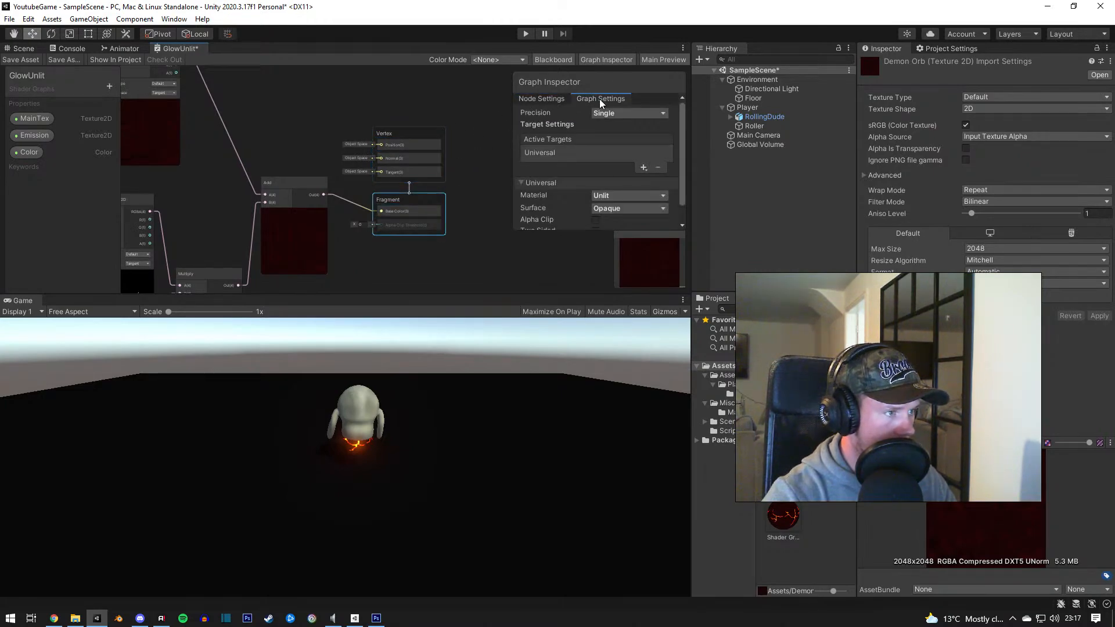
scroll(596, 188, "down", 1)
left_click(596, 190)
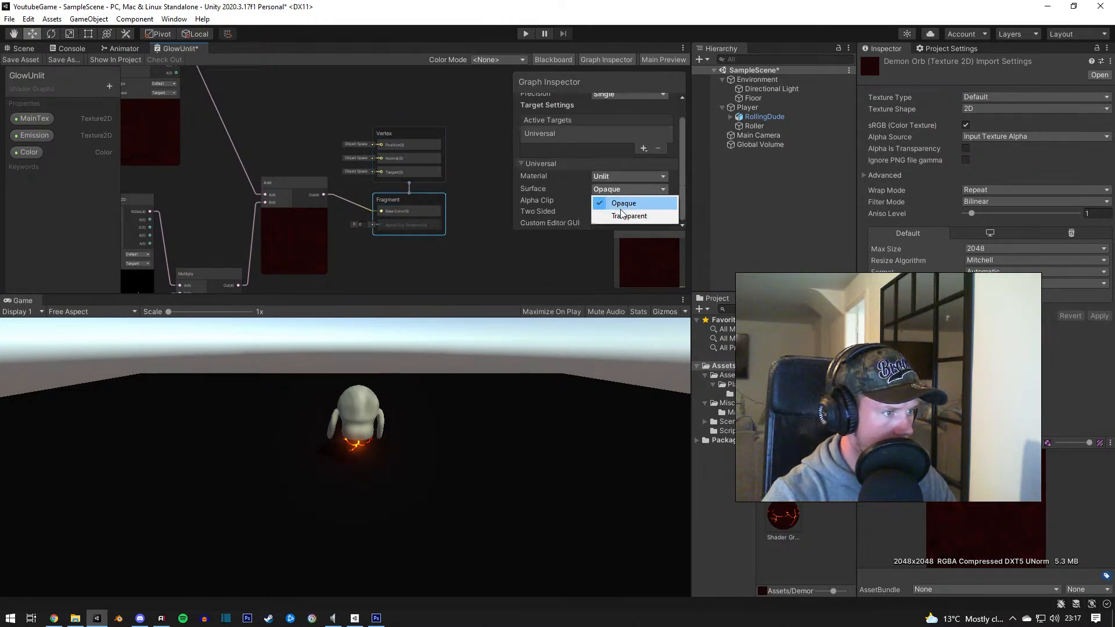
left_click(625, 216)
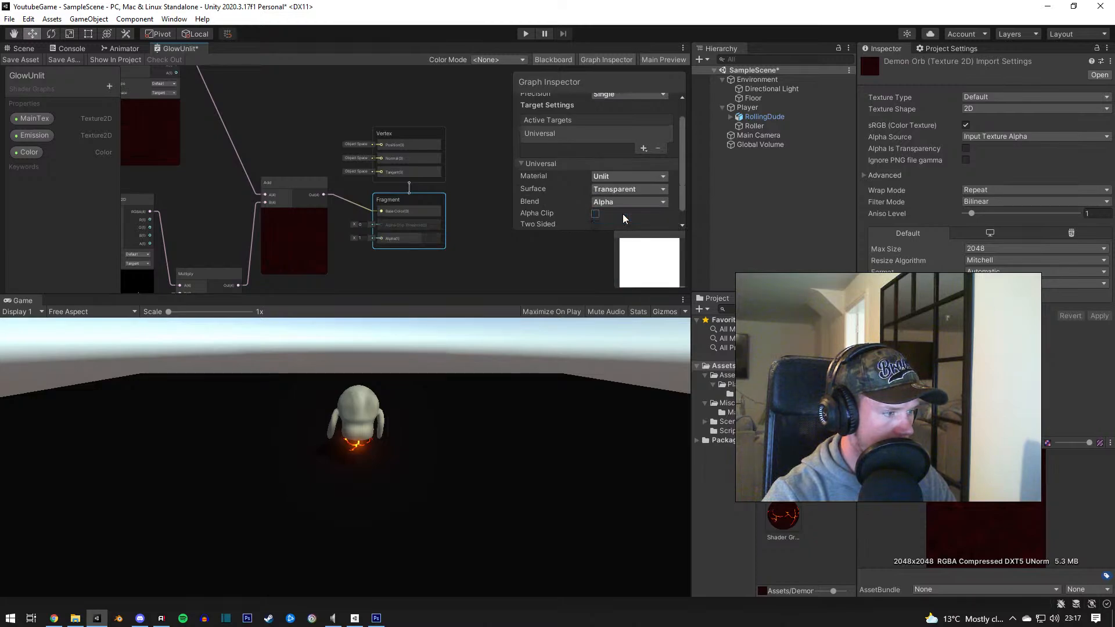
Step: Examine the Fragment block's Base Color and Alpha inputs together with the graph's Universal target settings
middle_click_drag(439, 247, 470, 214)
left_click(417, 179)
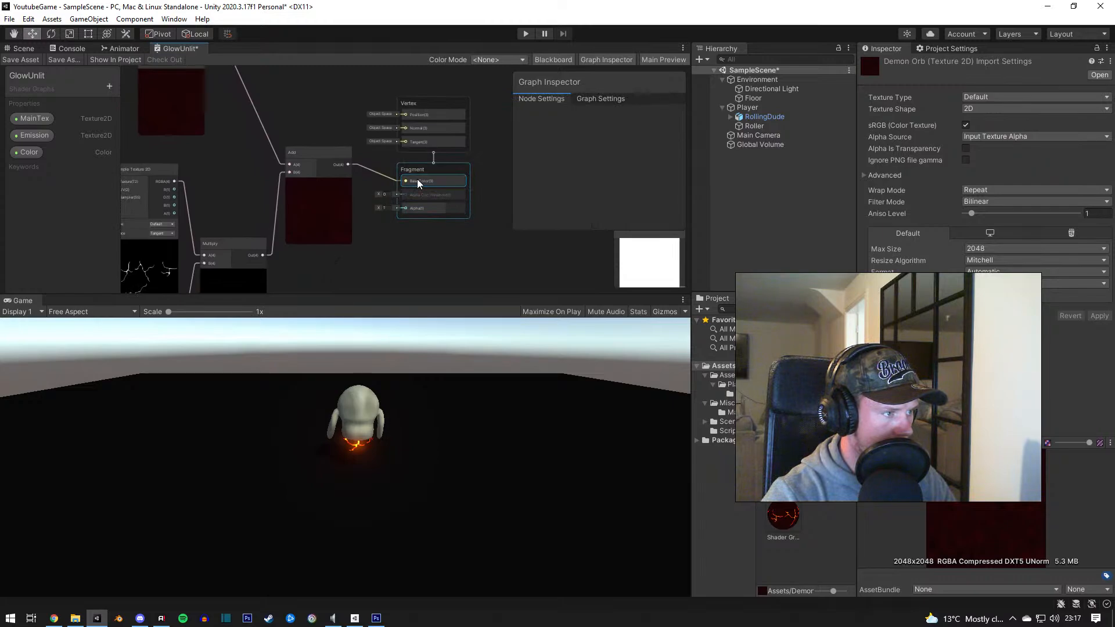
left_click(434, 176)
left_click(601, 97)
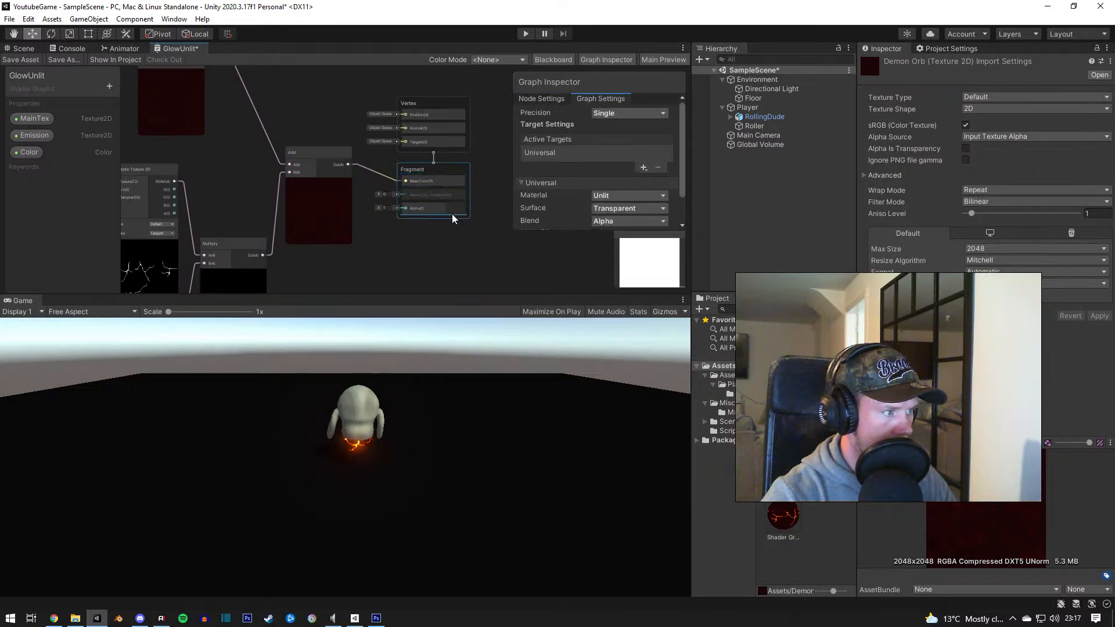
left_click(433, 208)
mouse_move(437, 206)
left_mouse_down()
mouse_move(437, 218)
mouse_move(441, 208)
left_mouse_up()
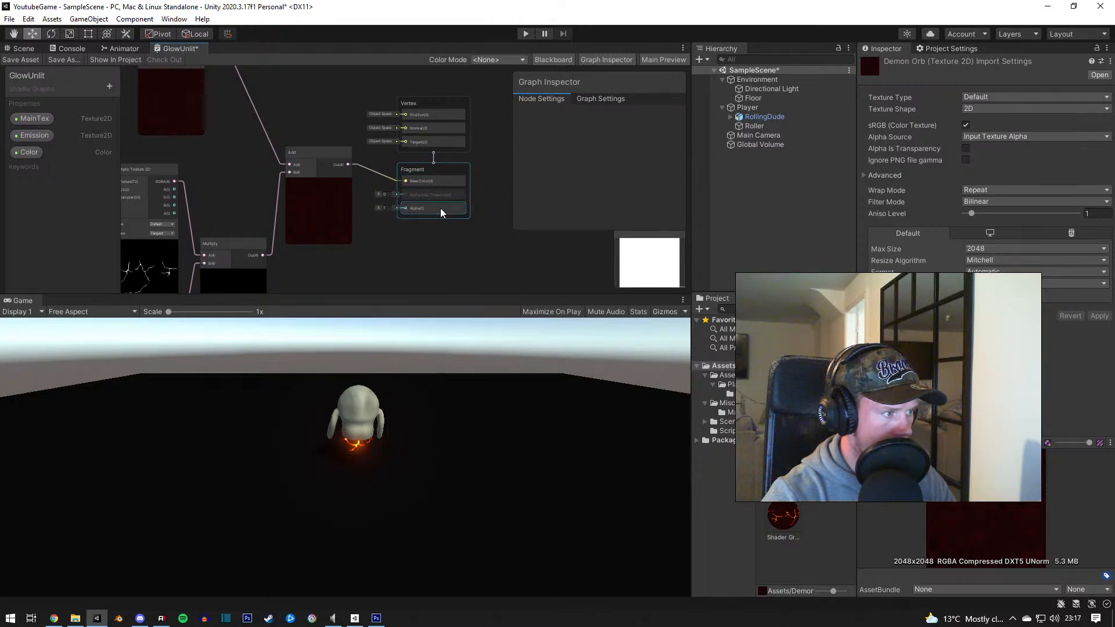
left_click(604, 99)
scroll(588, 145, "down", 1)
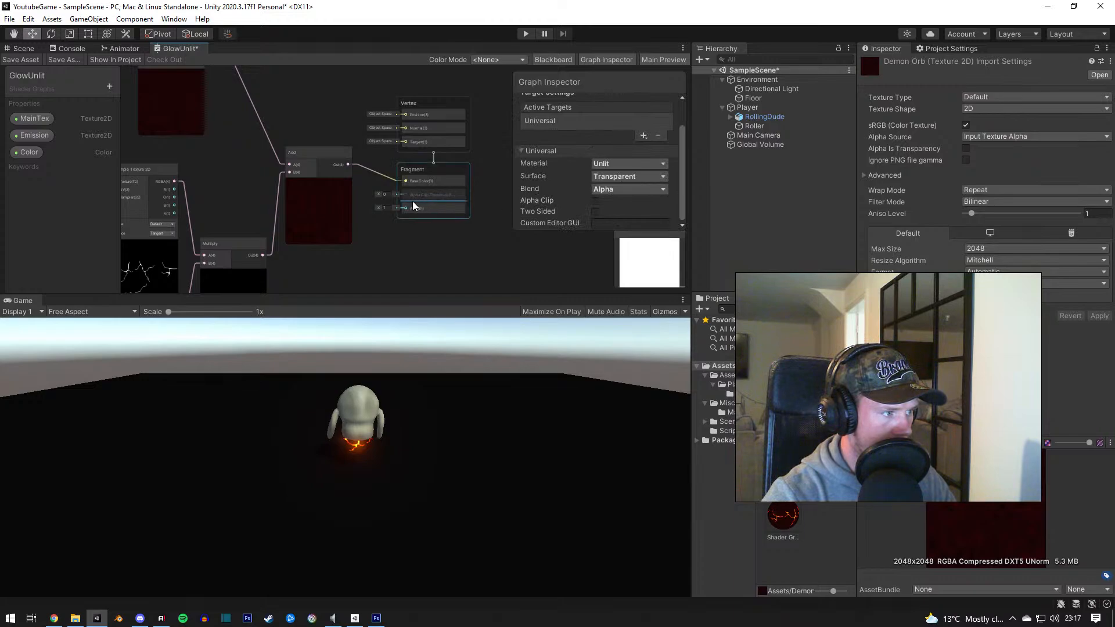
left_click(424, 180)
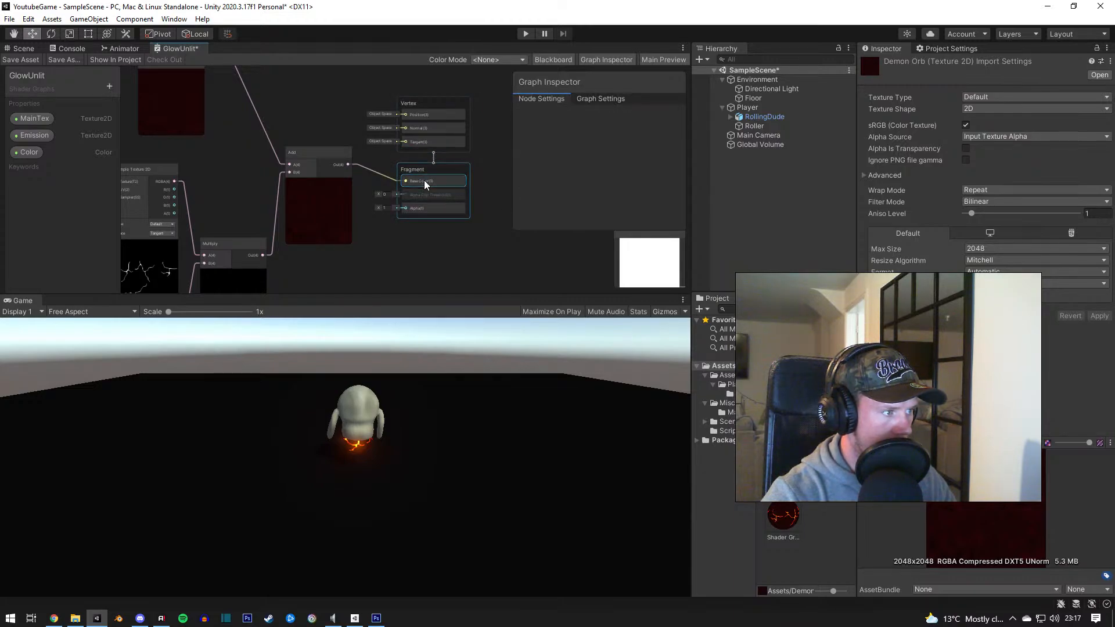
Step: Switch the graph's Surface setting to Opaque and back to Transparent
left_click(601, 99)
left_click(627, 207)
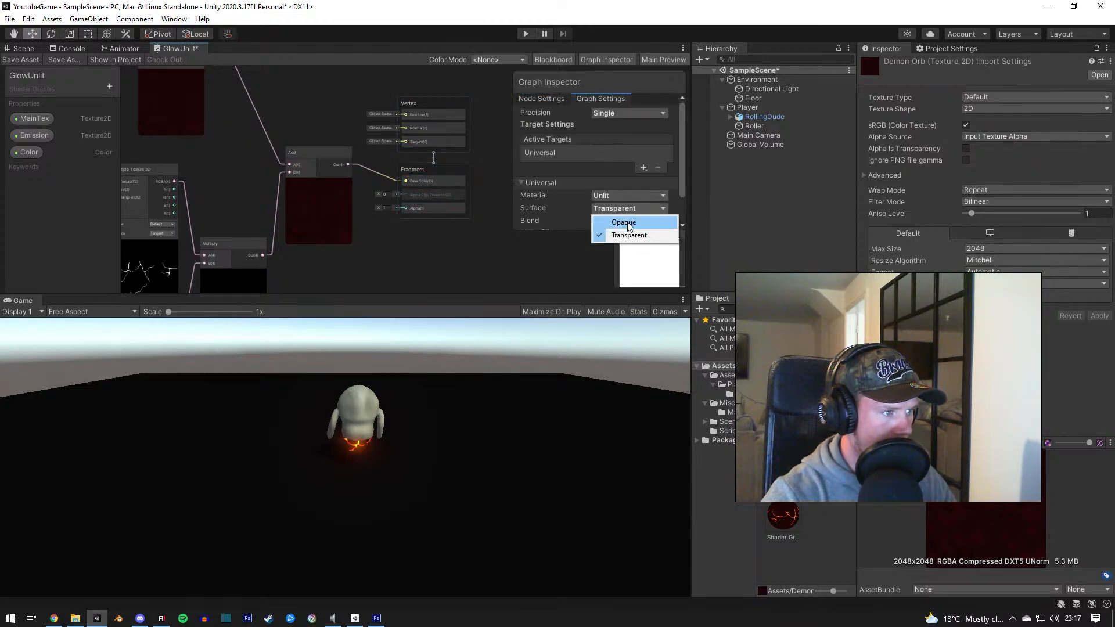
left_click(628, 222)
left_click(627, 208)
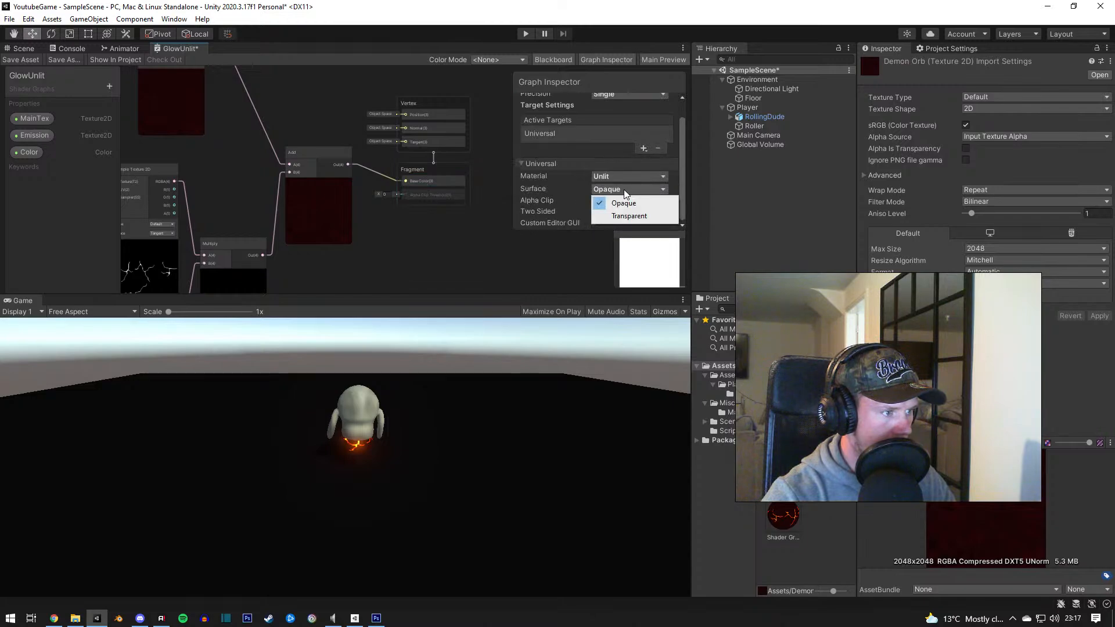
left_click(627, 219)
Step: Review the graph's Blend options and set its Surface to Opaque
scroll(625, 212, "down", 2)
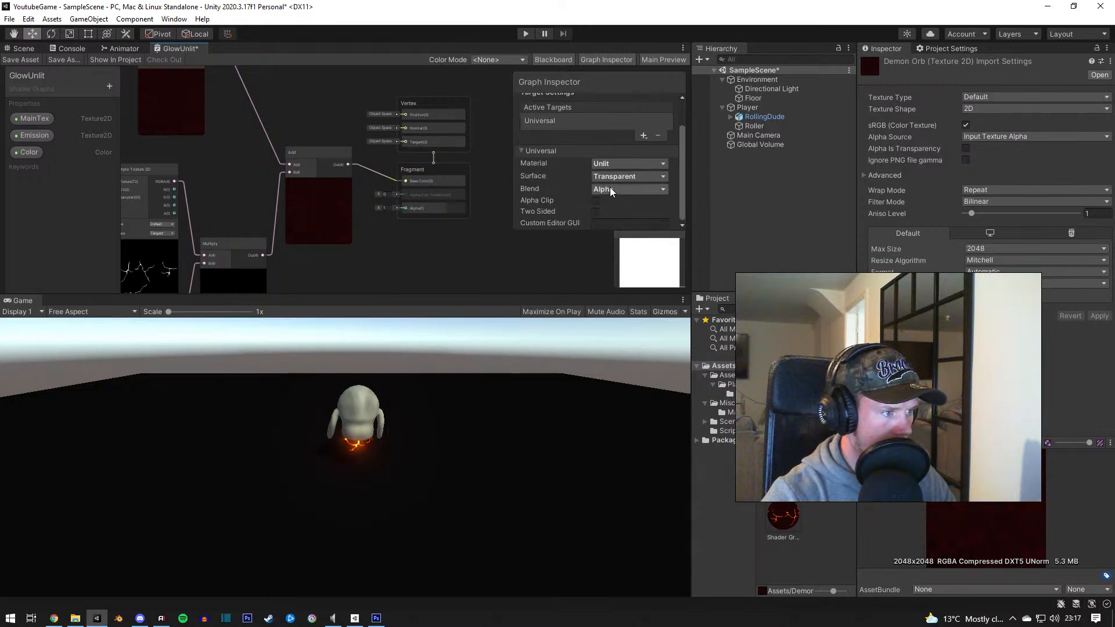
left_click(610, 188)
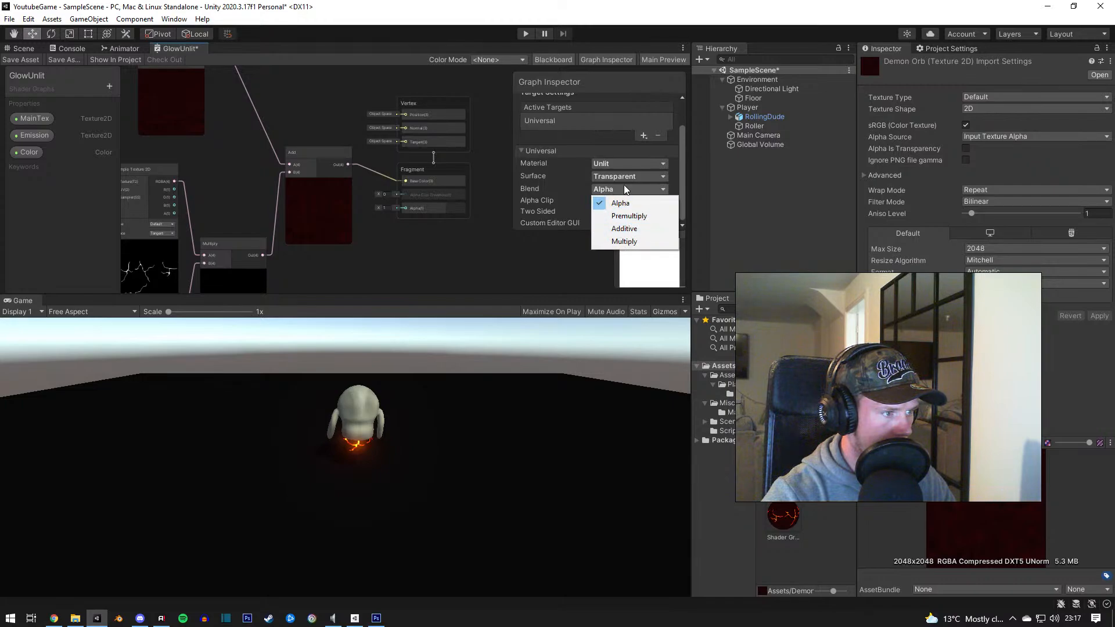
left_click(624, 180)
left_click(624, 177)
left_click(629, 192)
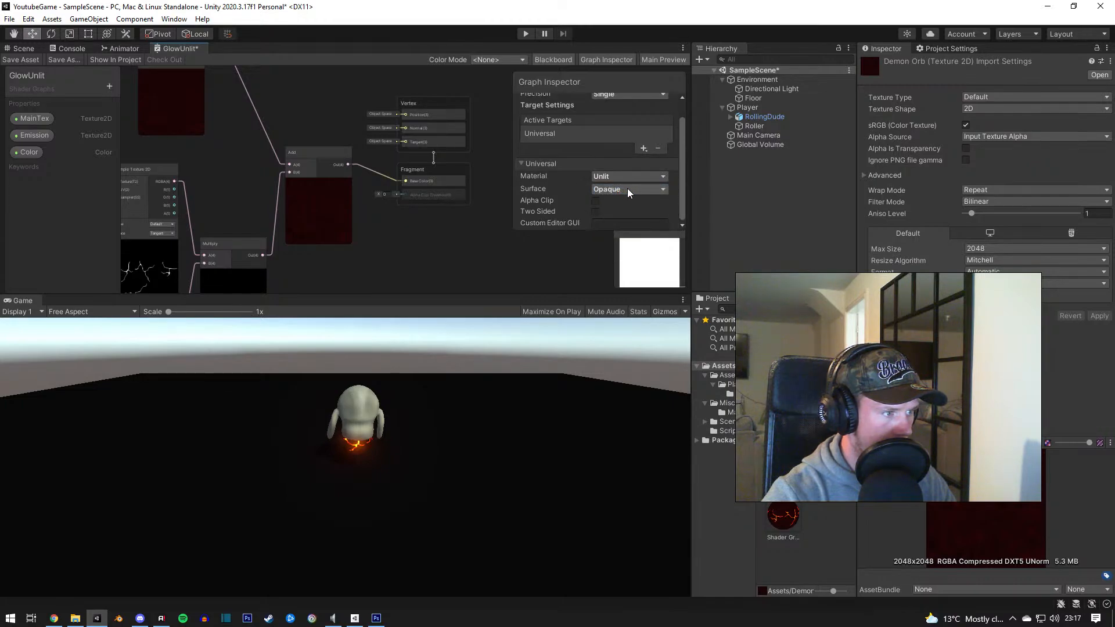
Step: Try a Transparent surface with Multiply blending on the graph before returning the Surface to Opaque
left_click(628, 188)
left_click(627, 216)
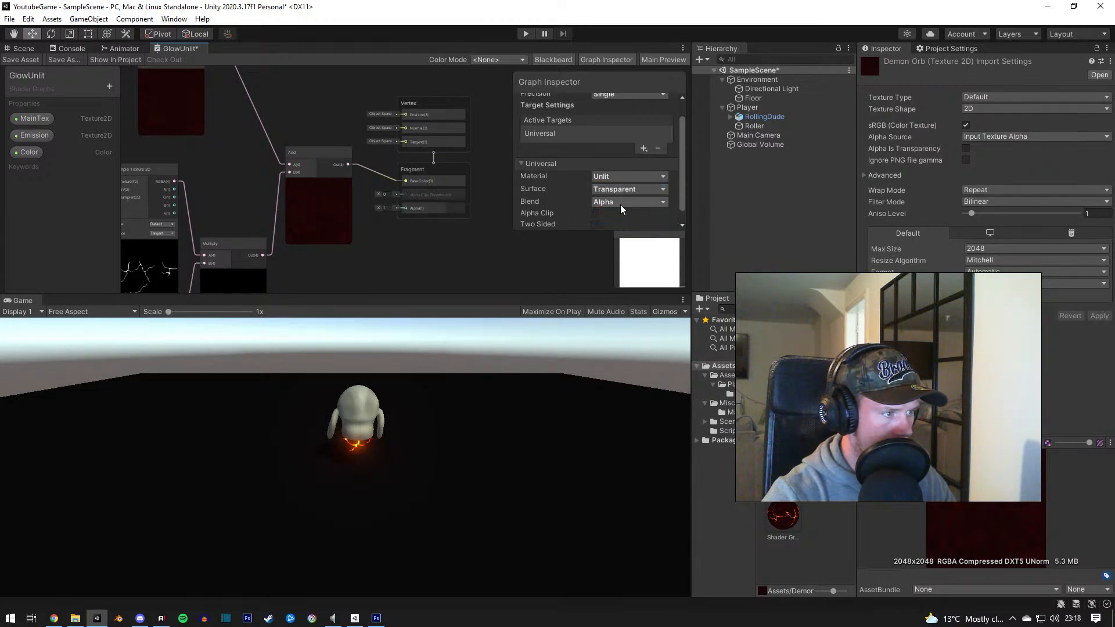
left_click(620, 202)
left_click(629, 255)
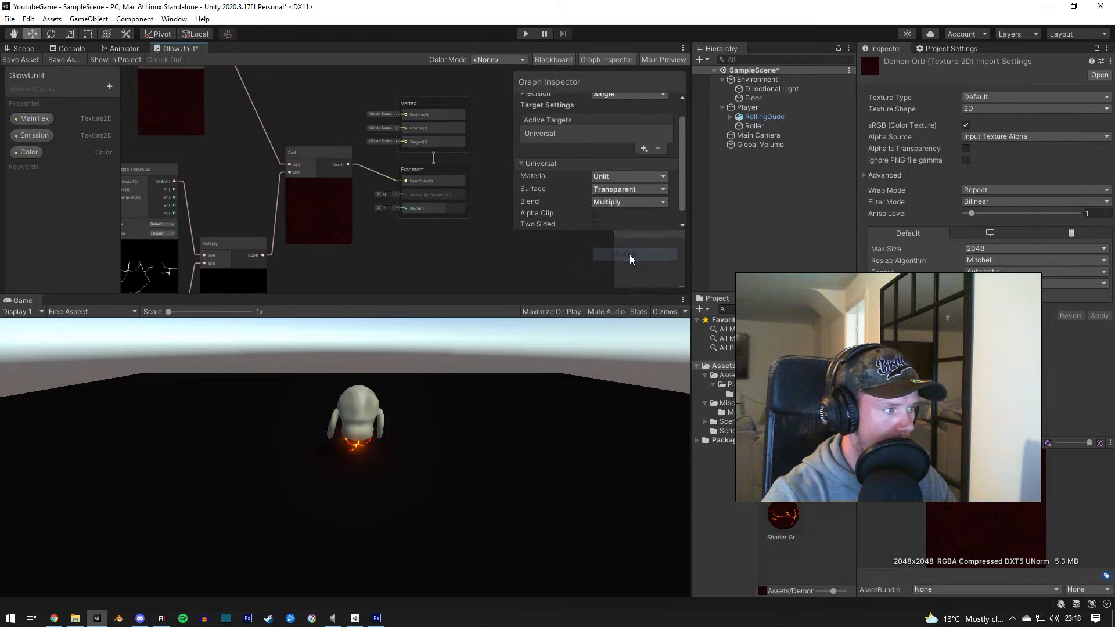
left_click(625, 193)
left_click(626, 204)
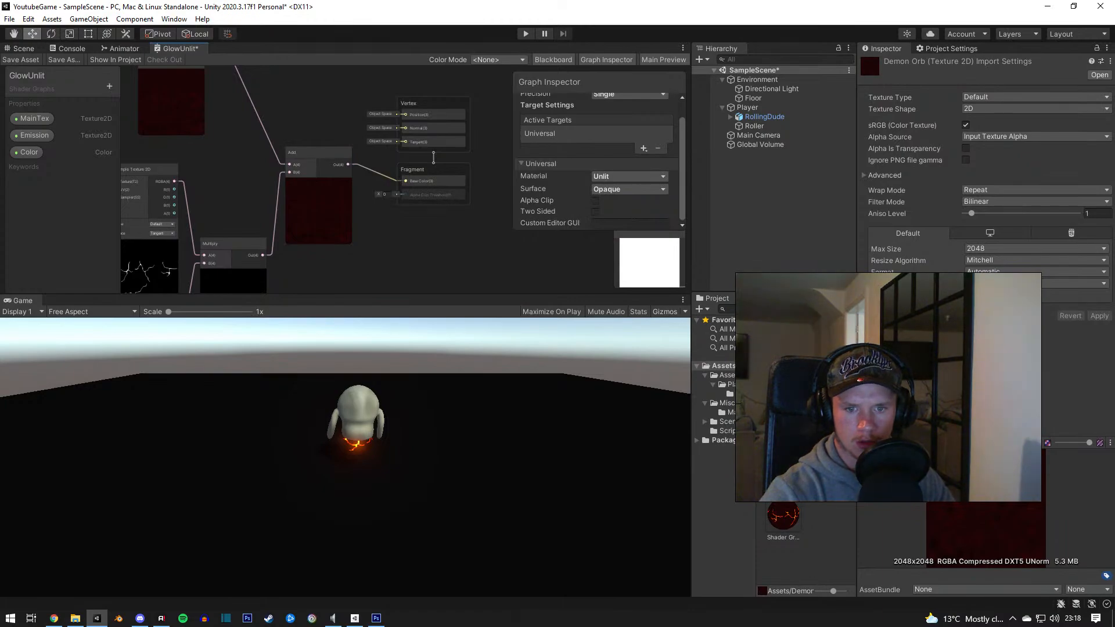
Step: Examine the Add node and the MainTex Sample Texture 2D node alongside the graph settings
left_click_drag(413, 254, 426, 244)
right_click(438, 244)
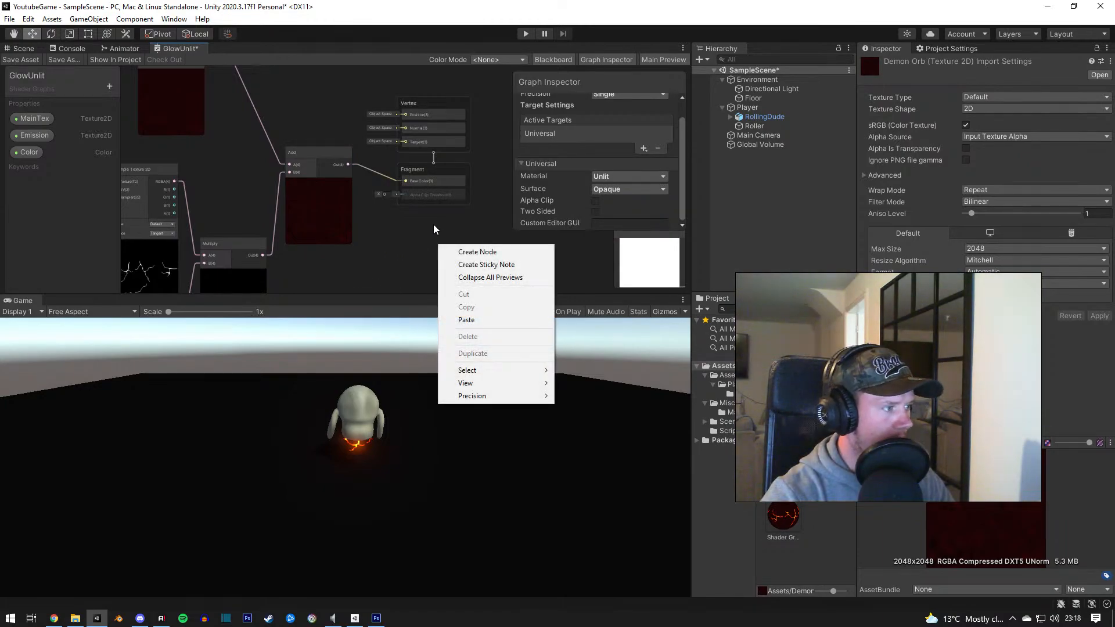
left_click(432, 226)
middle_click_drag(415, 235, 471, 220)
left_click(393, 144)
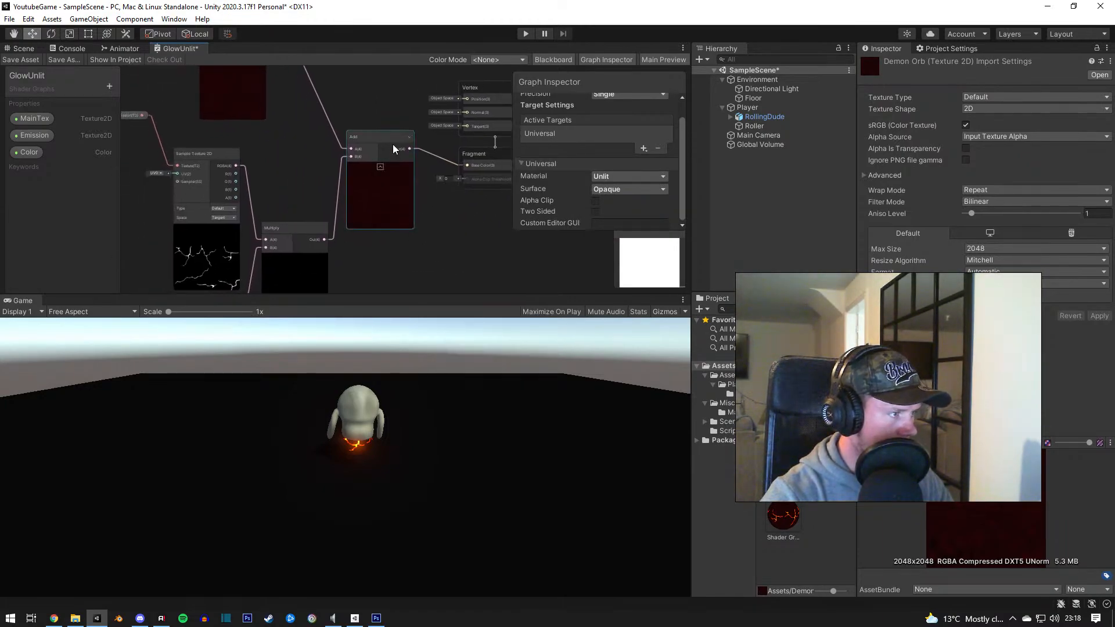
left_click(601, 99)
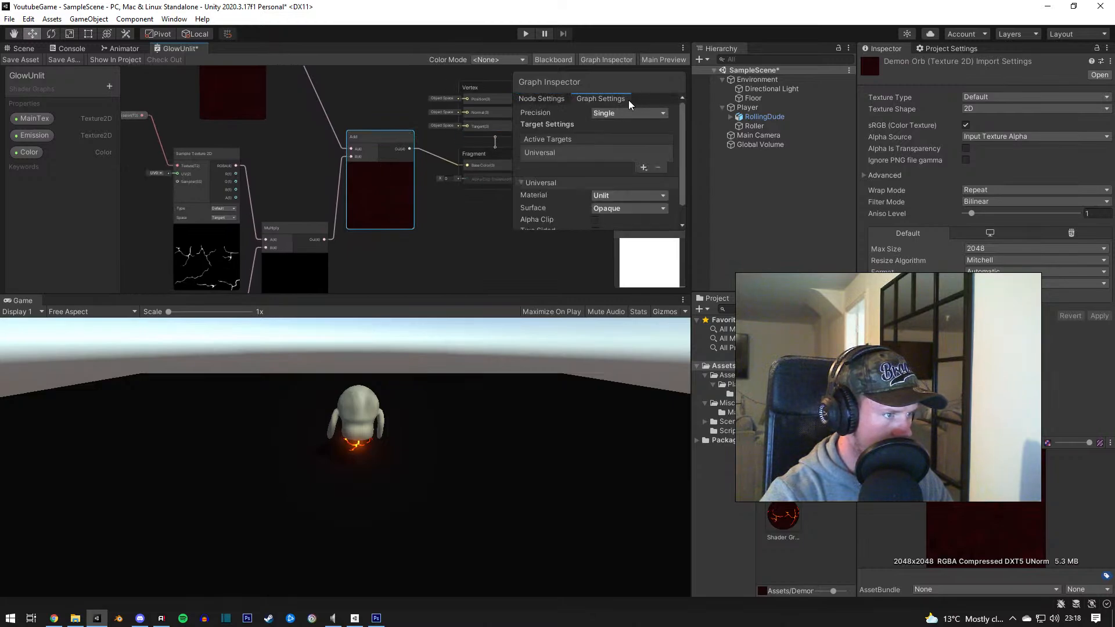
left_click(293, 136)
middle_click_drag(273, 150, 344, 226)
middle_click_drag(330, 102, 343, 139)
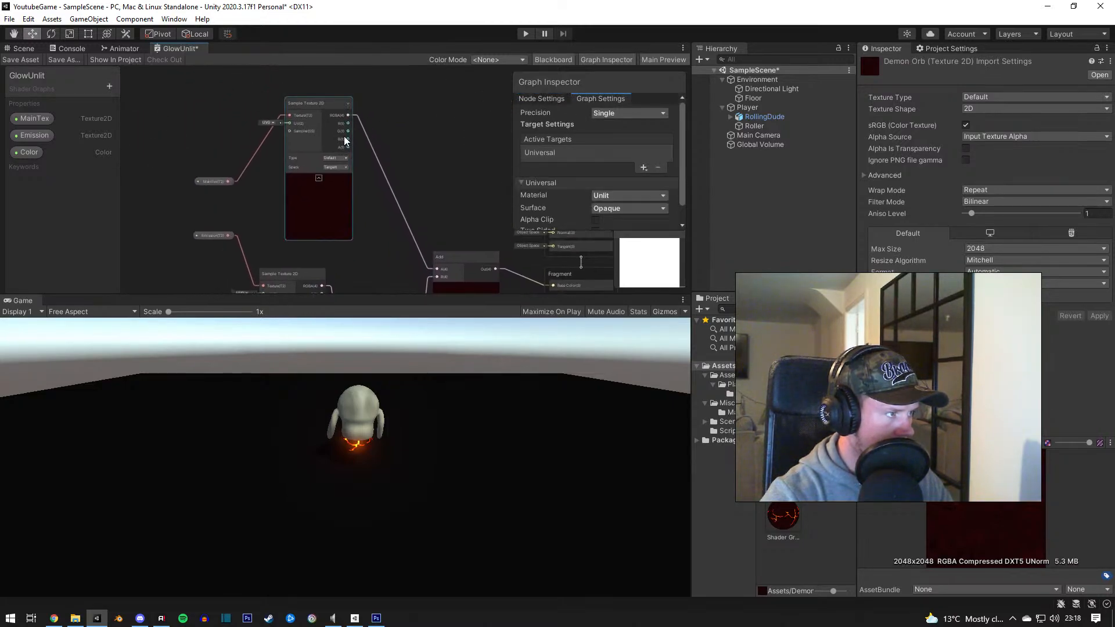
left_click(332, 108)
Step: Set the graph's Surface to Transparent
left_click(602, 99)
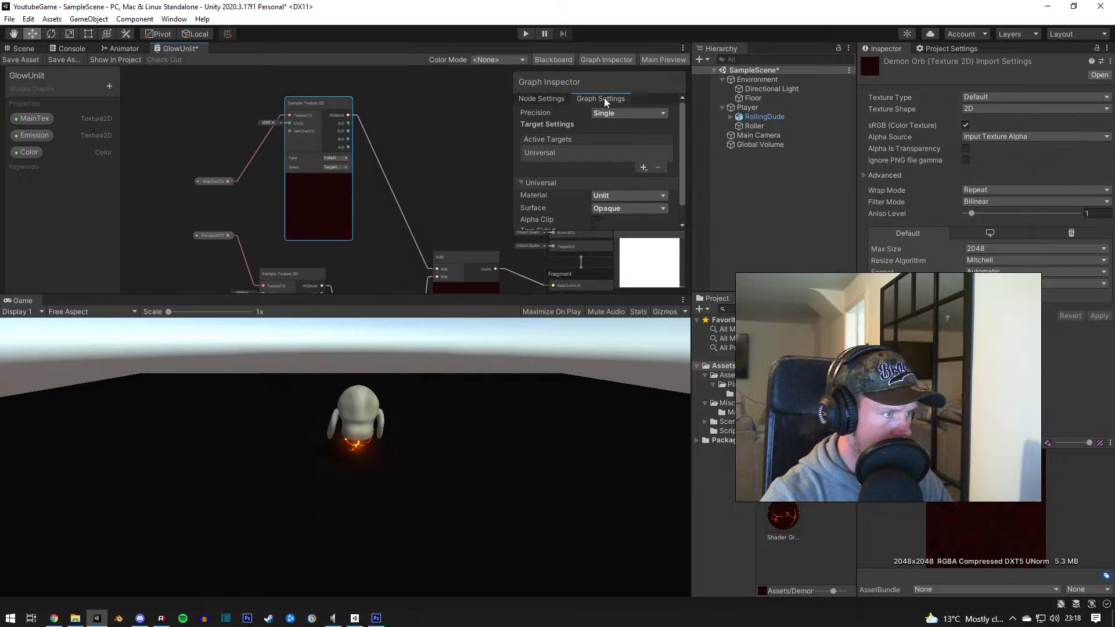
left_click(621, 208)
left_click(624, 235)
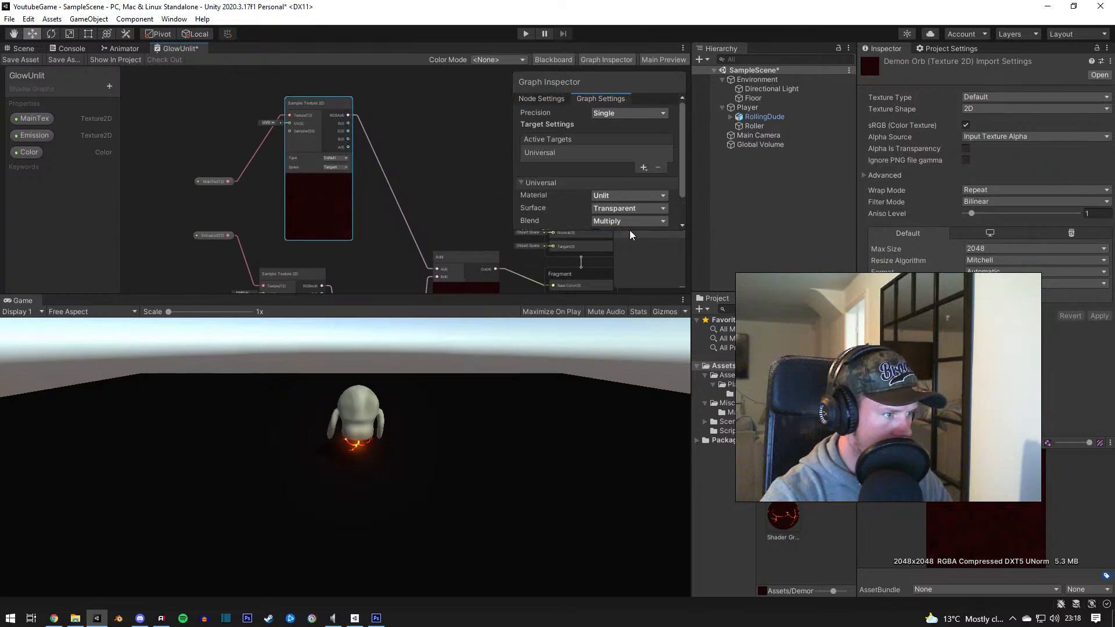
scroll(627, 230, "down", 2)
Step: Examine the Type and Space options of the MainTex Sample Texture 2D node and the Add node's settings
middle_click_drag(456, 175, 424, 191)
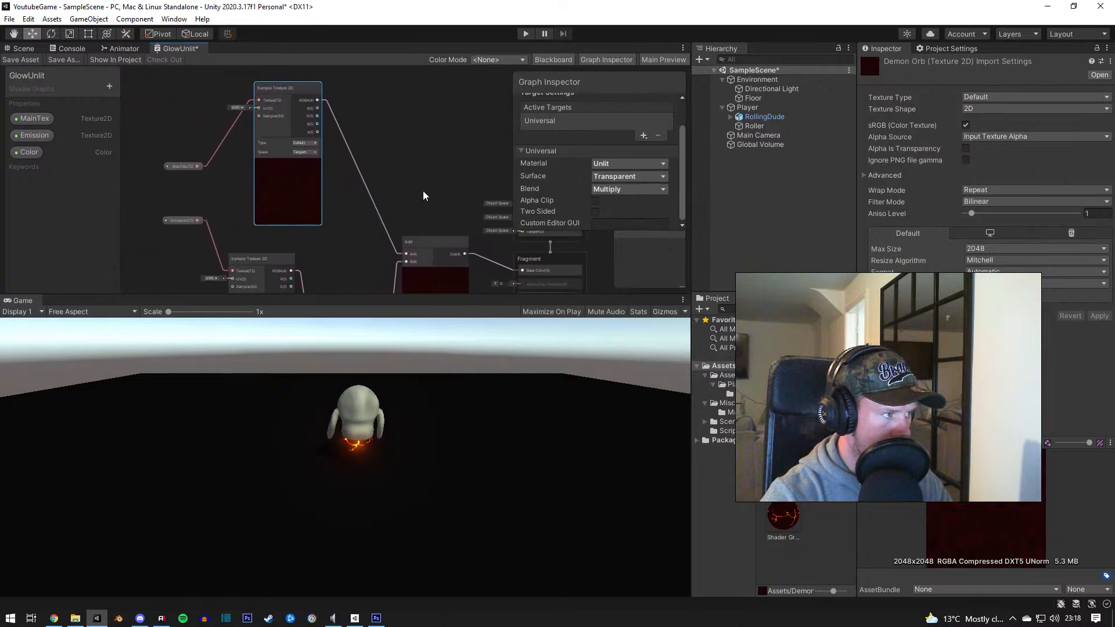
left_click(303, 144)
left_click(278, 145)
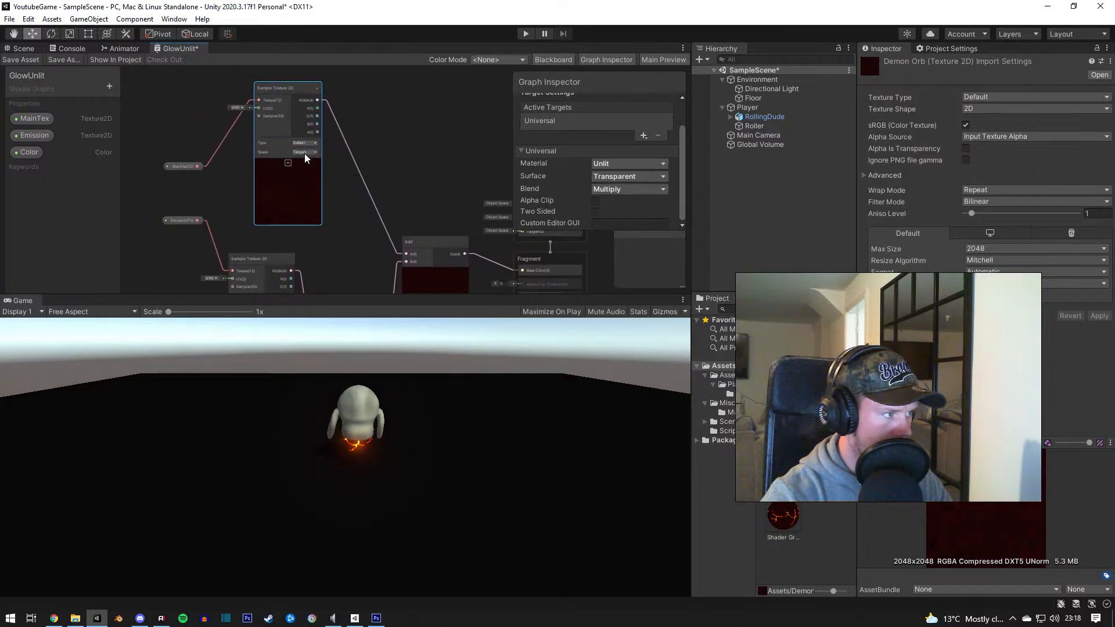
left_click(304, 152)
left_click(402, 156)
middle_click_drag(402, 156, 377, 114)
left_click(415, 201)
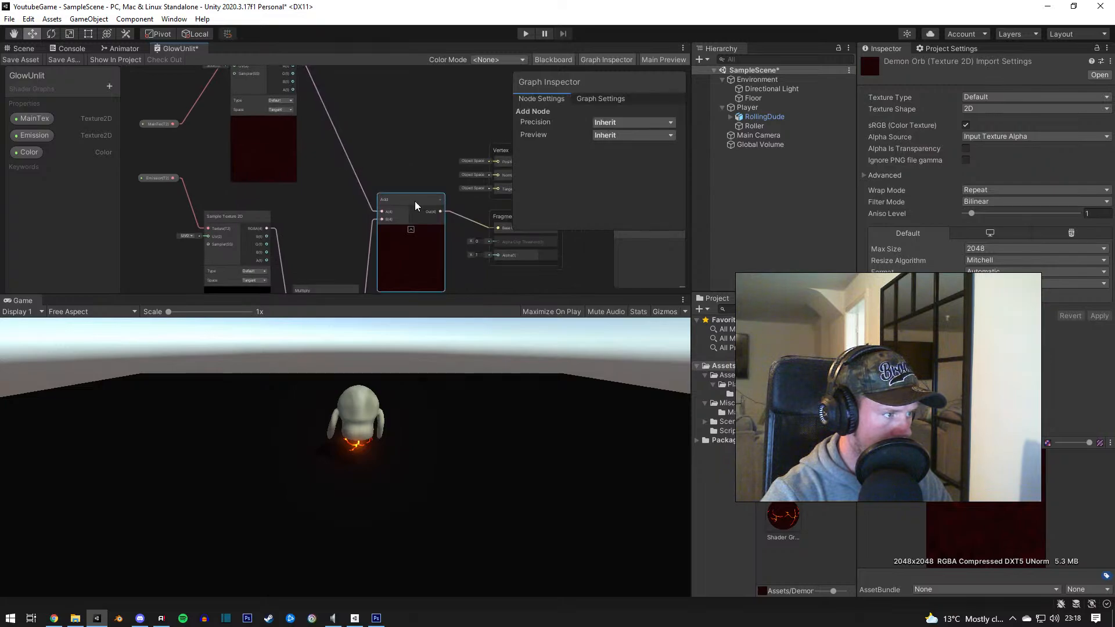
Step: Set the transparent surface's Blend mode to Alpha in the graph settings
left_click(609, 99)
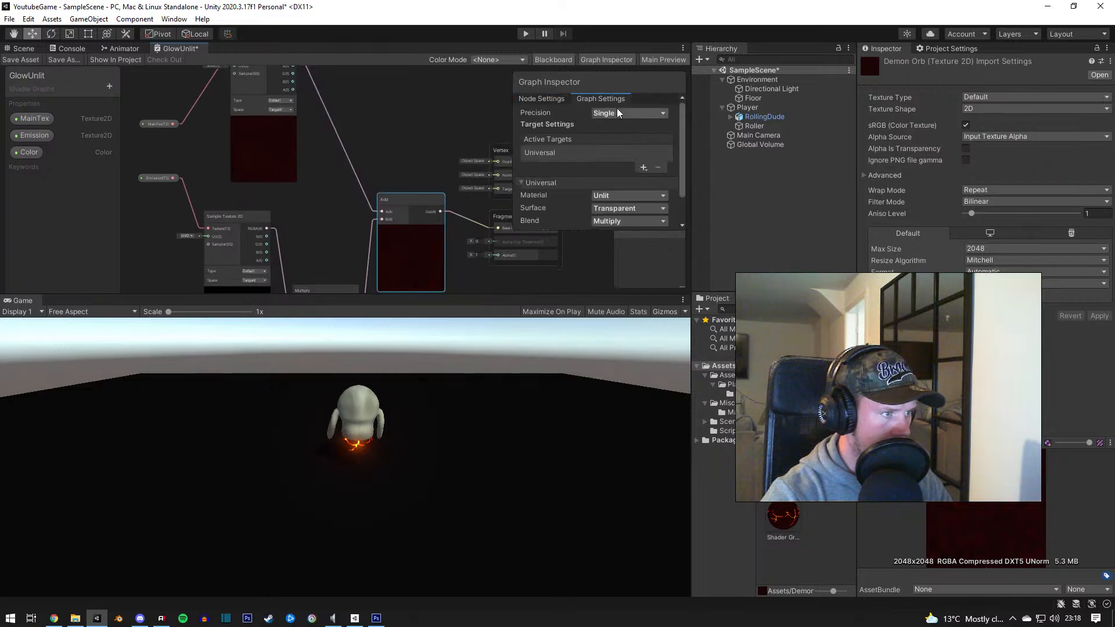
scroll(636, 213, "down", 2)
left_click(631, 189)
left_click(619, 203)
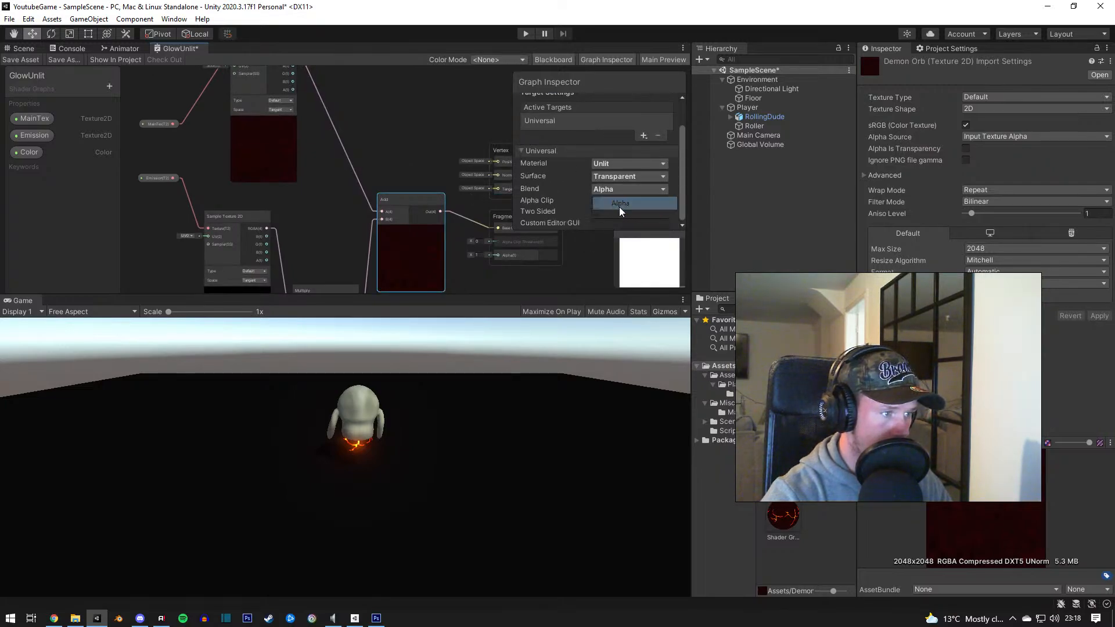
Step: Try Additive and Multiply blending on the transparent surface before restoring Alpha blending and the Opaque surface
scroll(442, 191, "down", 2)
mouse_move(442, 190)
middle_mouse_down()
mouse_move(381, 161)
mouse_move(345, 171)
middle_mouse_up()
mouse_move(470, 207)
middle_mouse_down()
mouse_move(391, 165)
mouse_move(453, 154)
middle_mouse_up()
left_click(631, 190)
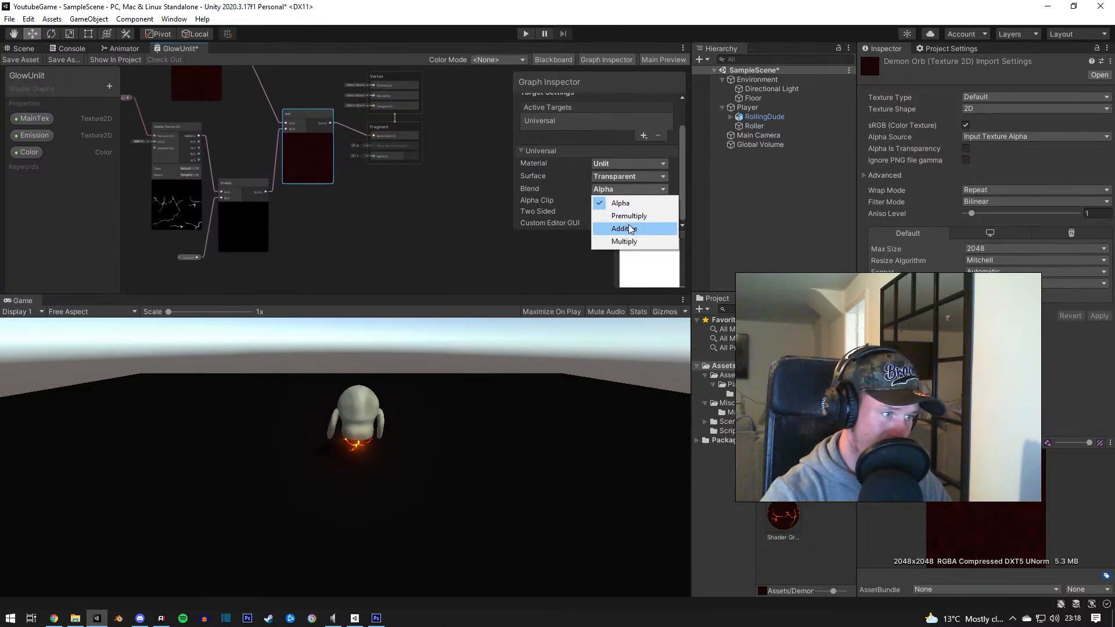
left_click(631, 229)
left_click(623, 188)
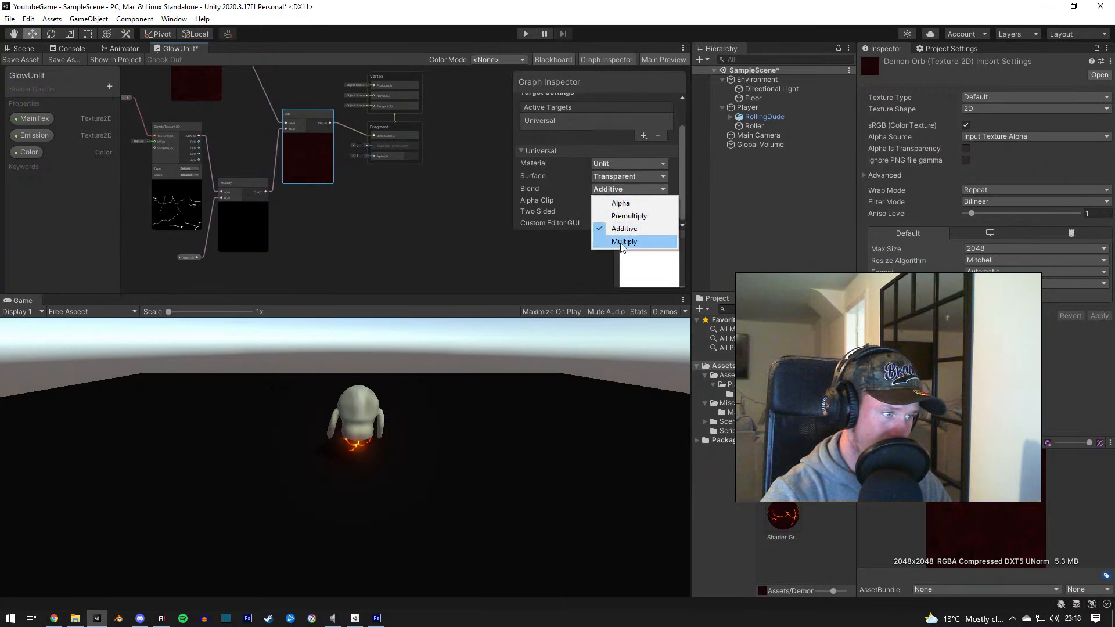
left_click(624, 242)
left_click(621, 190)
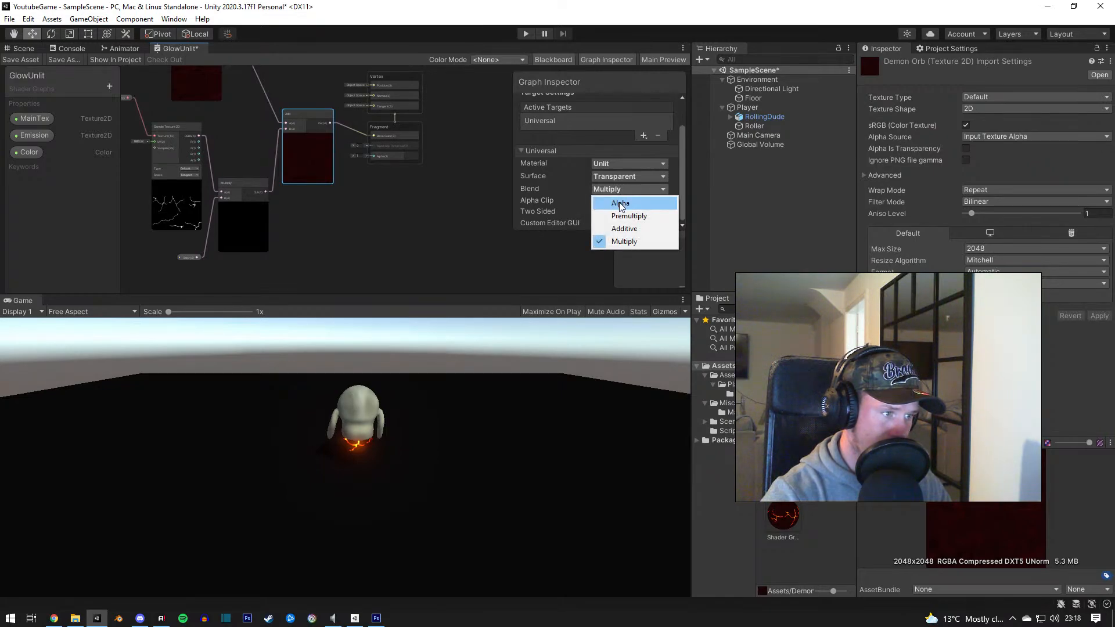
left_click(620, 204)
left_click(629, 177)
left_click(616, 189)
Step: Examine the node settings of the MainTex texture sampler, Add and Multiply nodes together with the graph settings
middle_click_drag(318, 204, 396, 233)
middle_click_drag(297, 76, 313, 140)
left_click(296, 98)
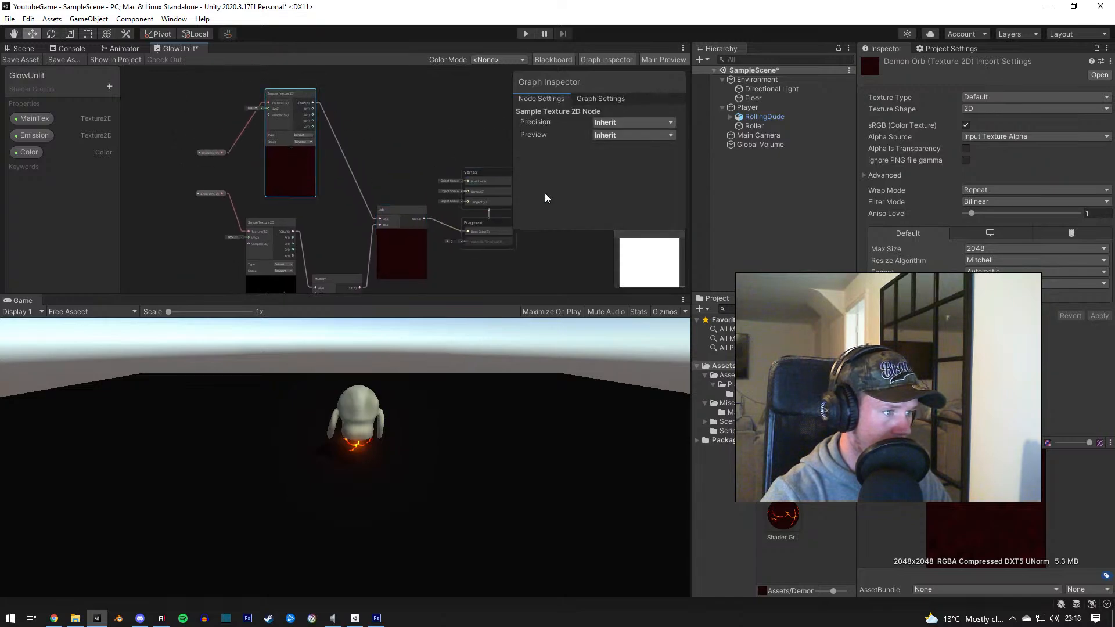
left_click(615, 99)
middle_click_drag(363, 170, 324, 166)
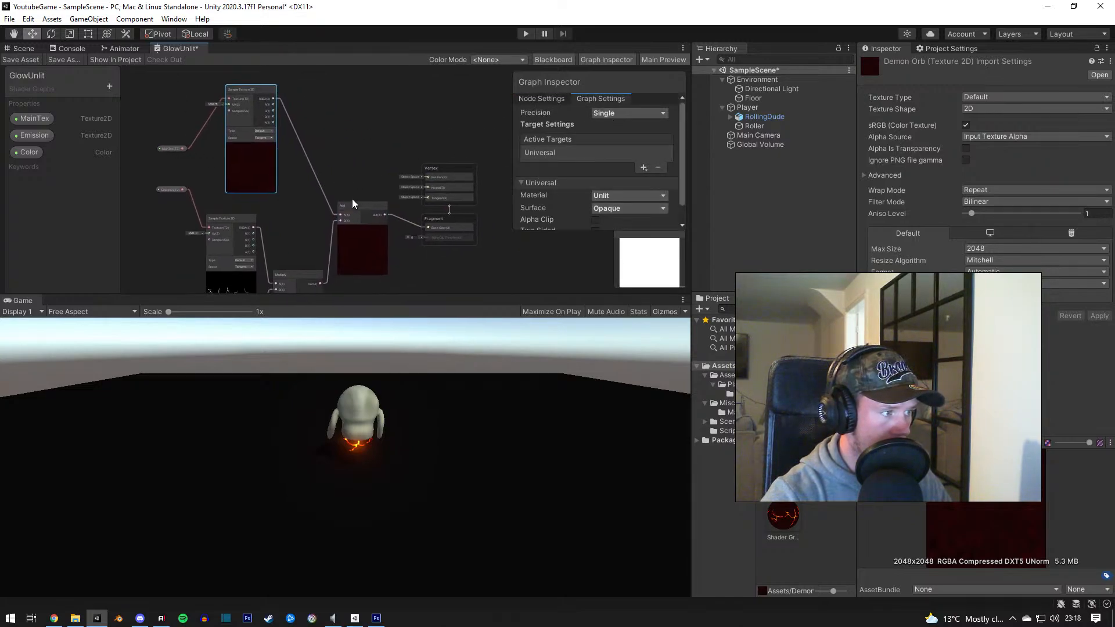
left_click(361, 205)
left_click(601, 103)
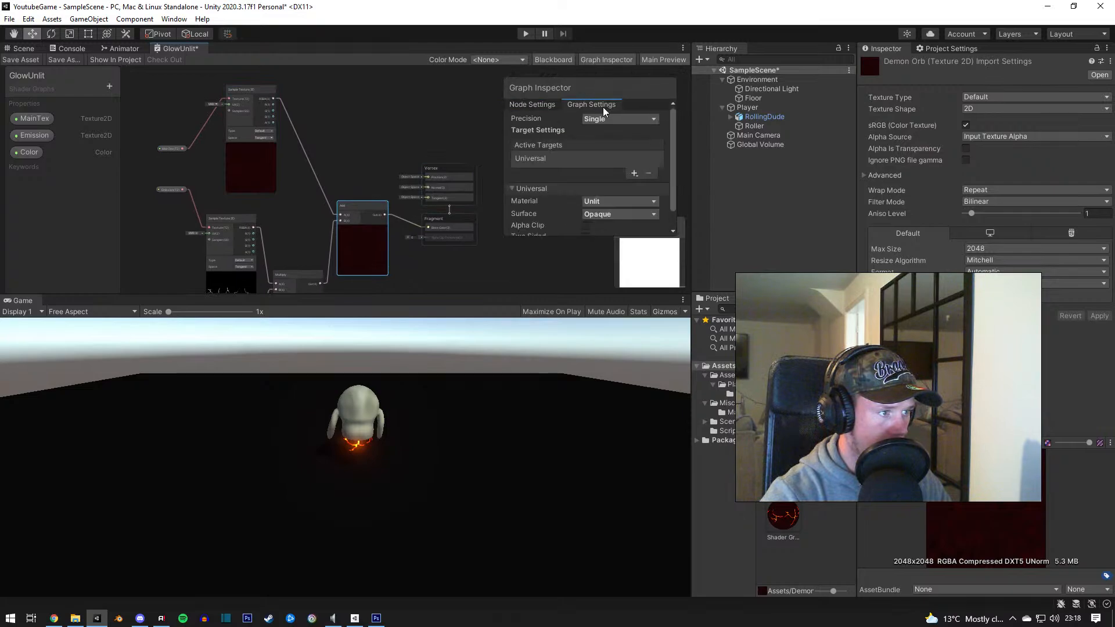
middle_click_drag(360, 215, 383, 138)
left_click(321, 194)
left_click(269, 143)
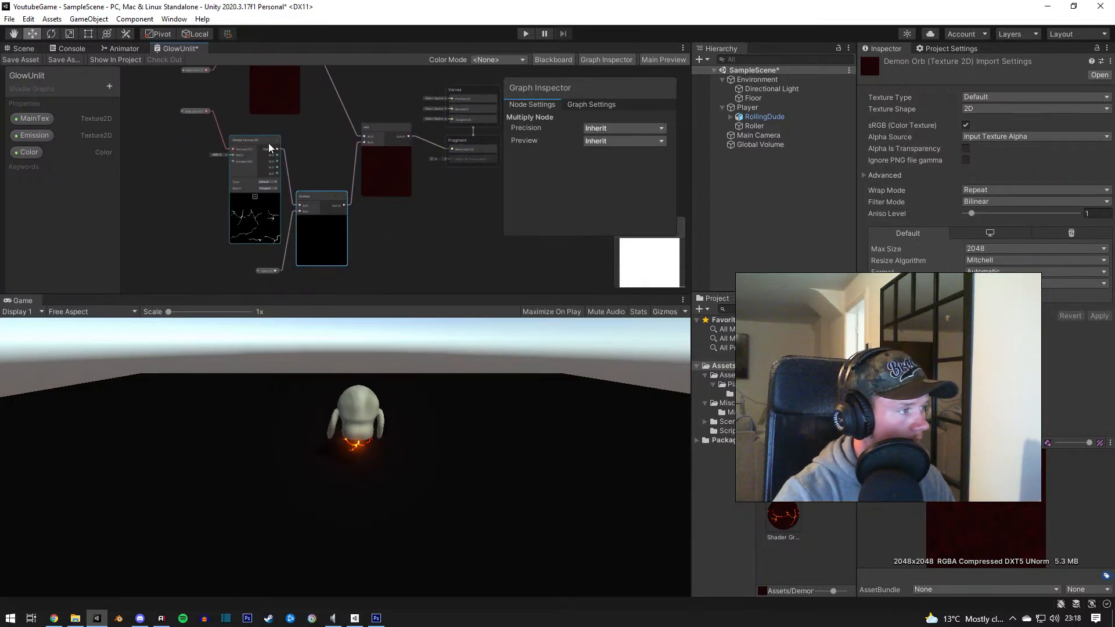
scroll(388, 250, "up", 3)
left_click(399, 249)
middle_click_drag(400, 250, 415, 290)
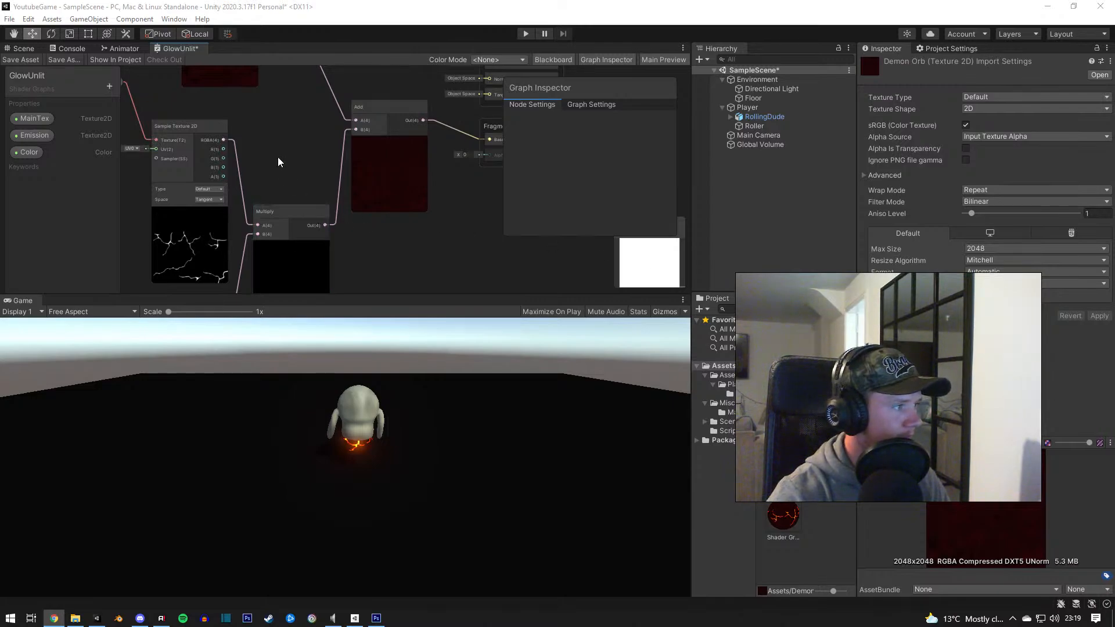
Step: Move the emission Sample Texture 2D node and the Emission property node farther away from the Multiply node
middle_click_drag(261, 146, 351, 138)
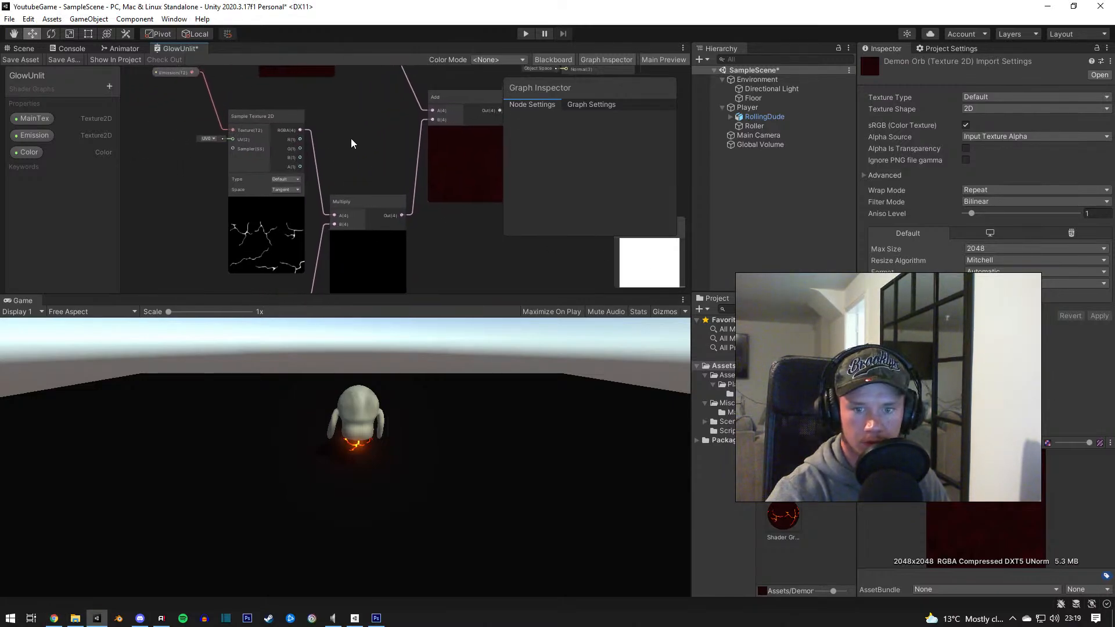
middle_click_drag(390, 170, 423, 187)
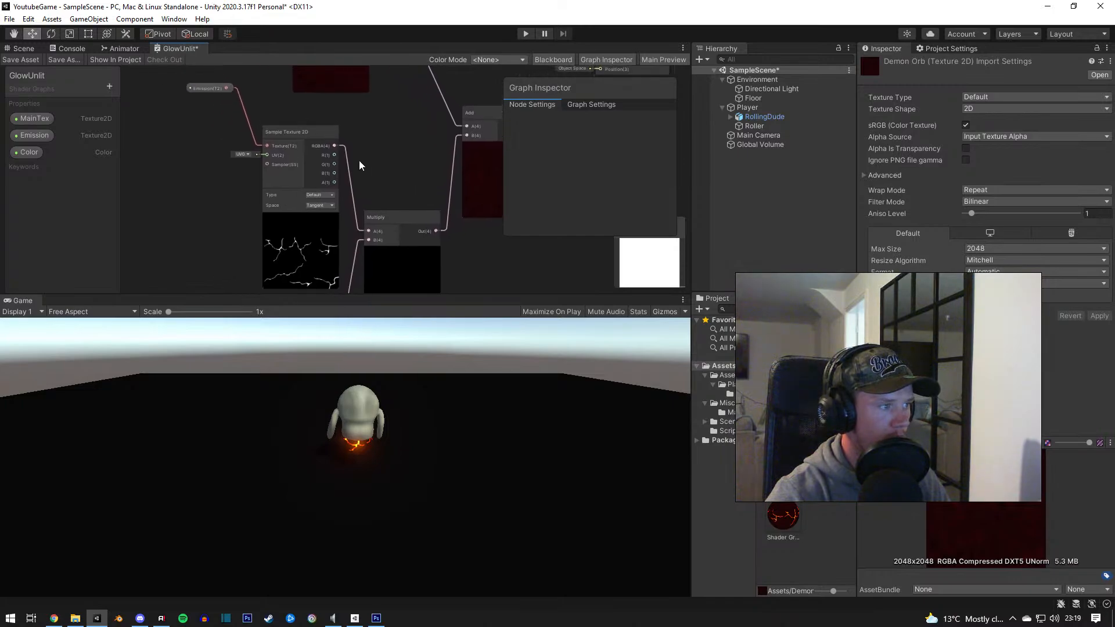
left_click_drag(292, 131, 226, 136)
left_click_drag(201, 87, 136, 186)
Step: Set the Color property's default HDR color to white (RGB 255, 255, 255) and raise its intensity
middle_click_drag(239, 174, 240, 83)
middle_click_drag(379, 192, 312, 176)
left_click(259, 287)
left_click(608, 164)
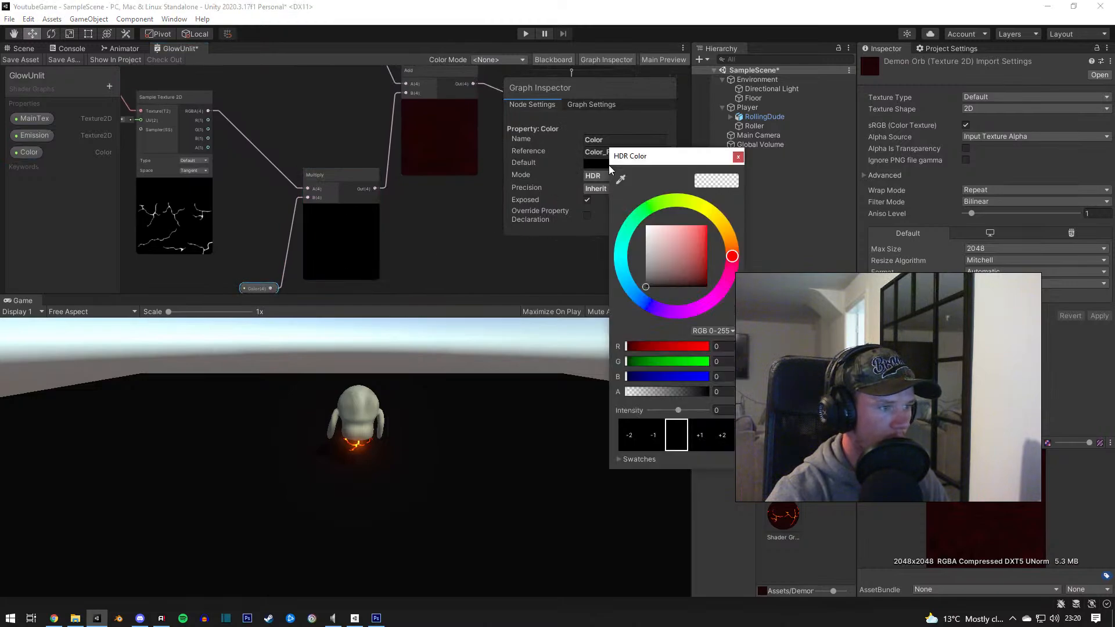
mouse_move(654, 240)
left_mouse_down()
mouse_move(646, 227)
mouse_move(651, 281)
mouse_move(646, 225)
mouse_move(631, 259)
left_mouse_up()
left_click_drag(646, 285, 646, 225)
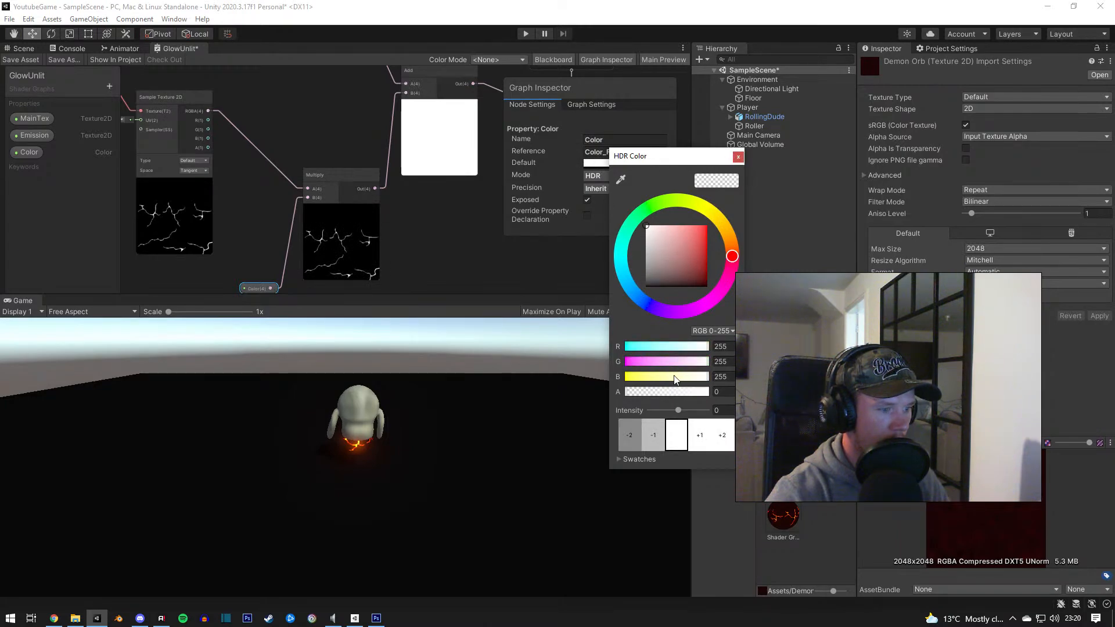
left_click_drag(677, 410, 712, 410)
left_click(737, 158)
Step: Compare the settings of the emission Sample Texture 2D node and the Color property node
left_click(195, 225)
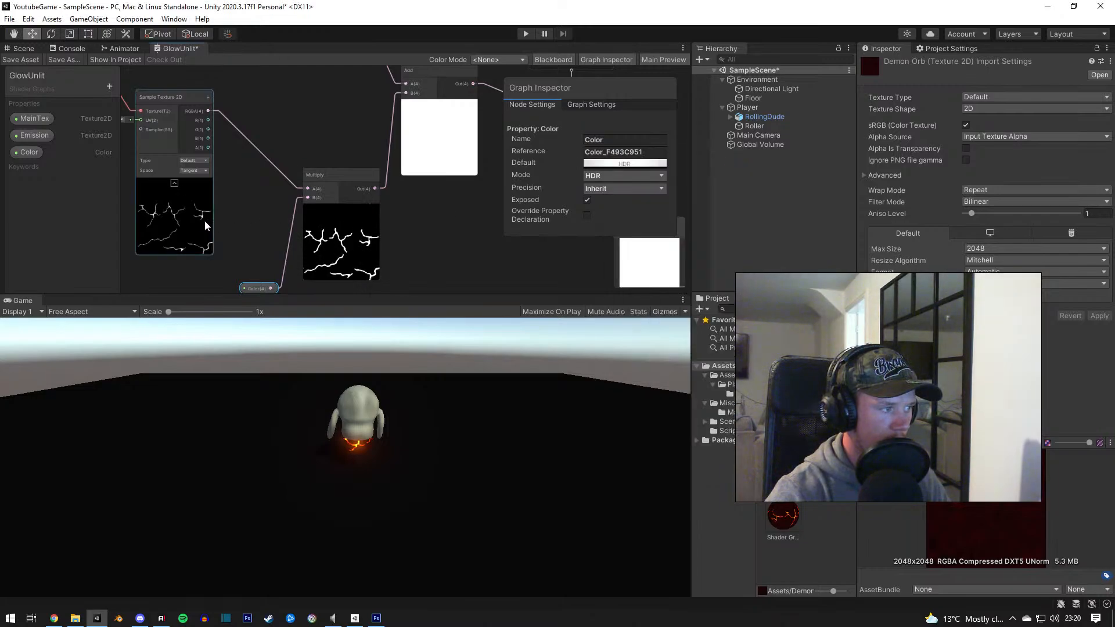
left_click(256, 289)
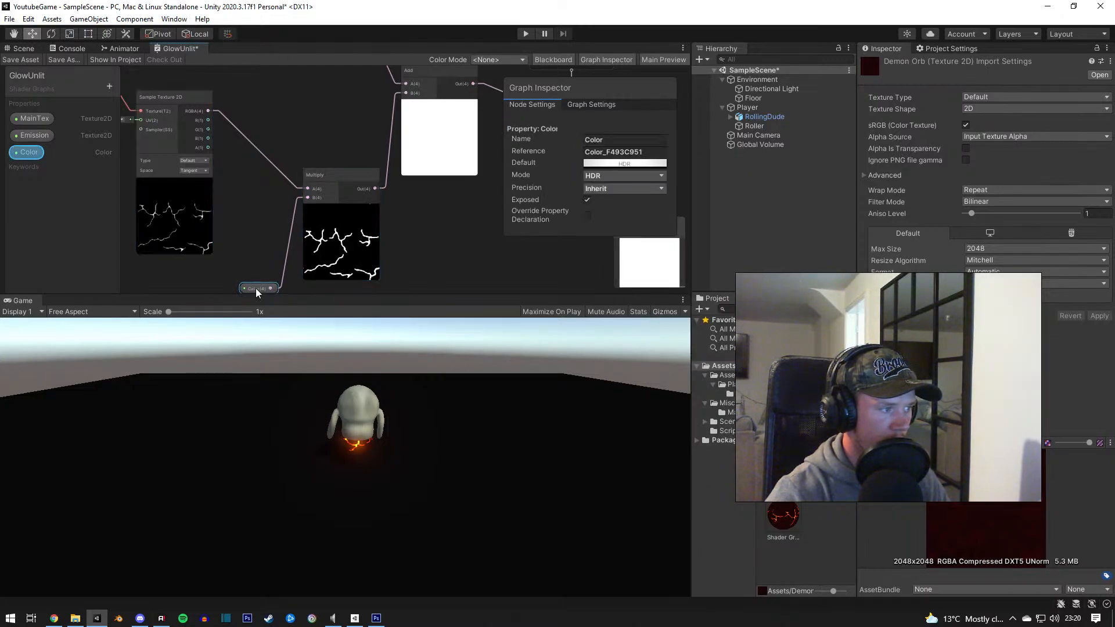
left_click(172, 212)
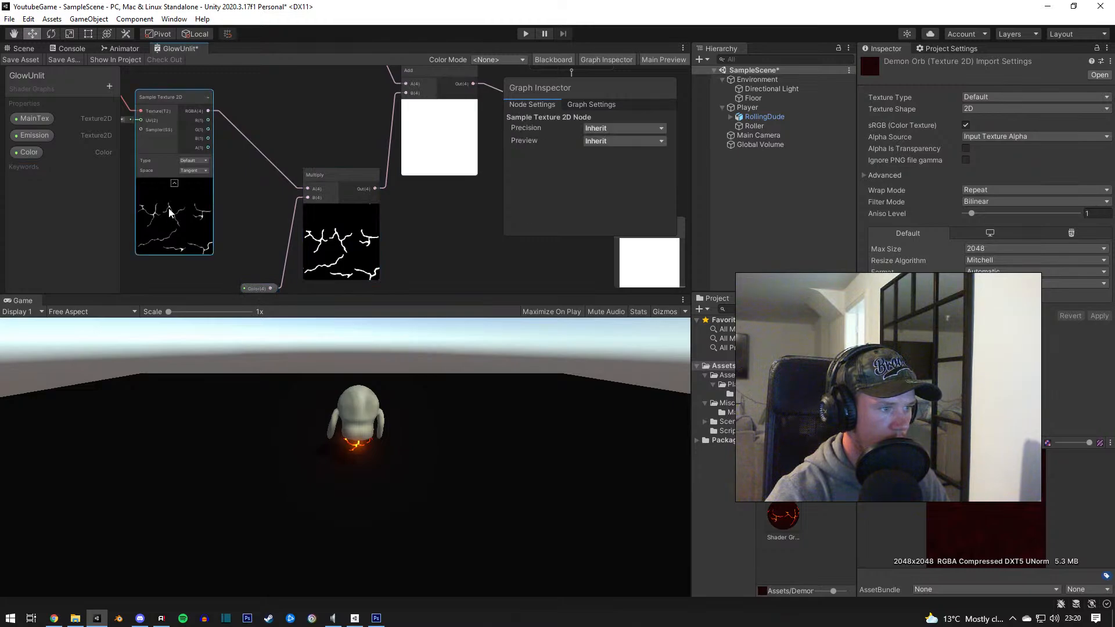
left_click(589, 105)
left_click(542, 107)
Step: Move the Color property node up beside the Multiply node's B input
left_click_drag(266, 288, 282, 267)
middle_click_drag(271, 202, 305, 234)
left_click_drag(315, 298, 307, 151)
middle_click_drag(306, 151, 315, 192)
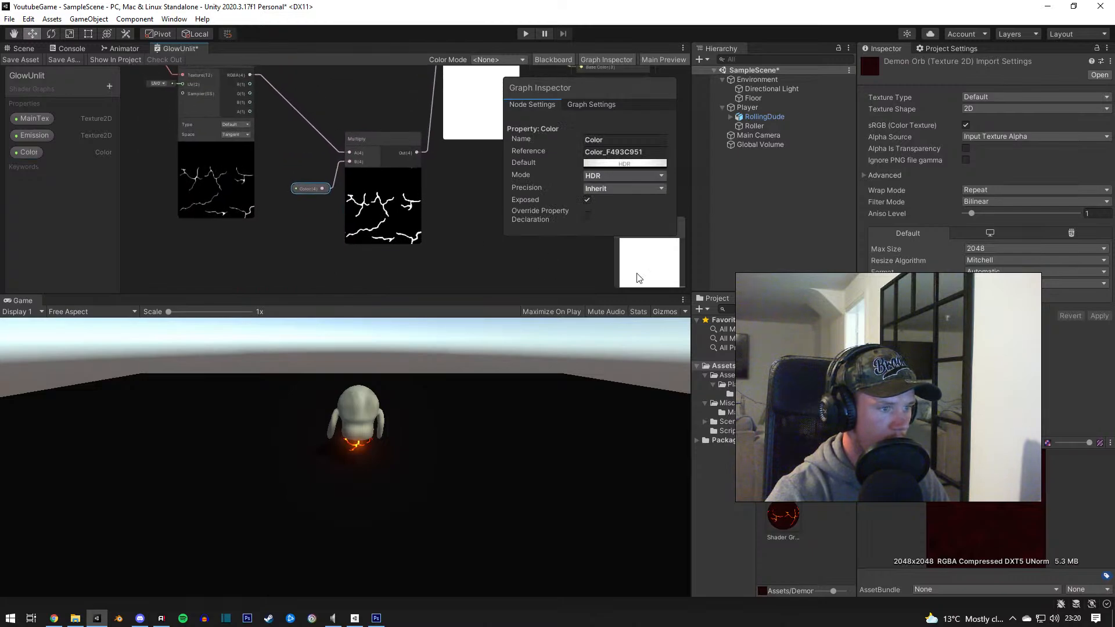
Step: Adjust the HDR Color of the Shader Graphs_Glow Unlit material
left_click(783, 516)
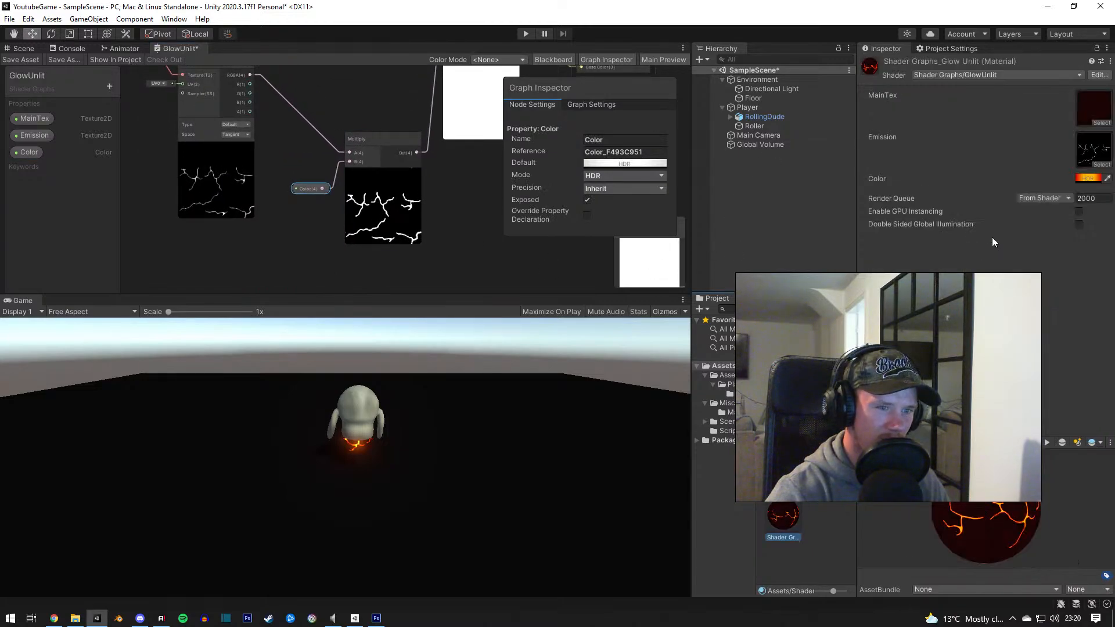
left_click(1089, 178)
mouse_move(1061, 426)
left_mouse_down()
mouse_move(1032, 425)
mouse_move(1068, 424)
mouse_move(1059, 423)
left_mouse_up()
Step: Select the Multiply node and examine the previews of the MainTex texture sampler and Add node
left_click_drag(448, 239, 416, 239)
middle_click_drag(433, 226, 381, 273)
middle_click_drag(283, 190, 334, 314)
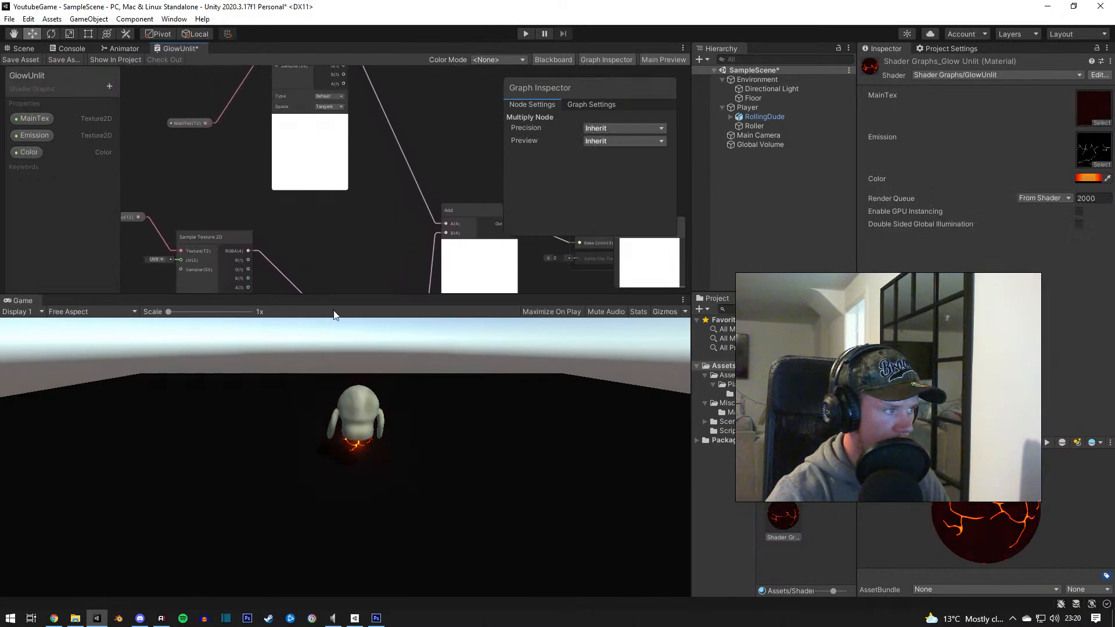
Step: Set the default texture of the MainTex property to DemonOrb and check the updated node previews
scroll(336, 169, "down", 3)
middle_click_drag(374, 190, 347, 193)
left_click(35, 118)
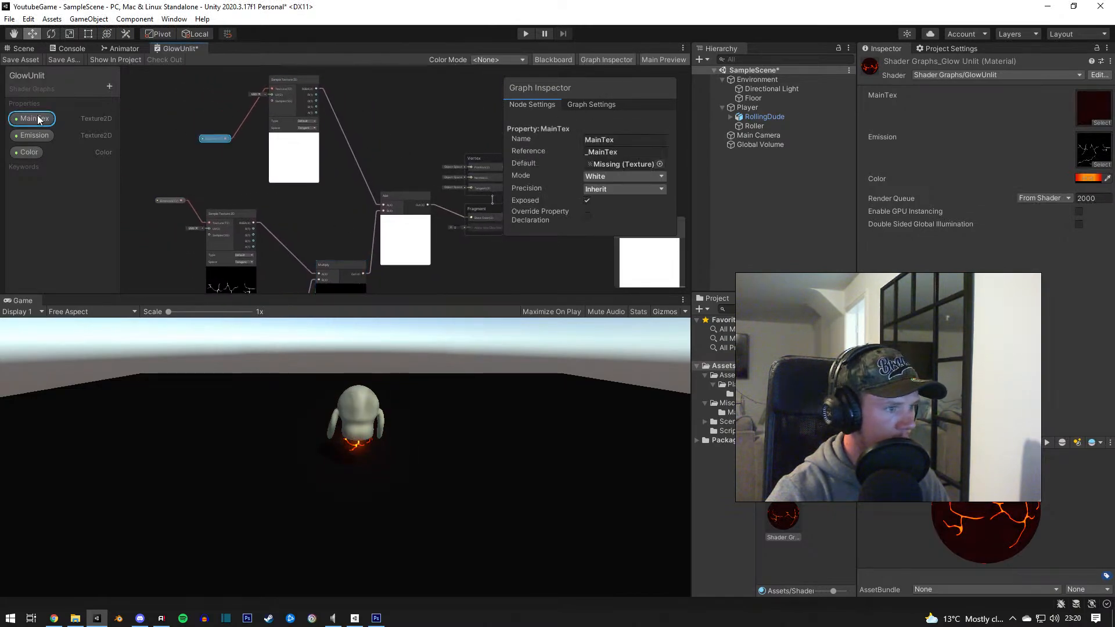
left_click_drag(662, 261, 616, 165)
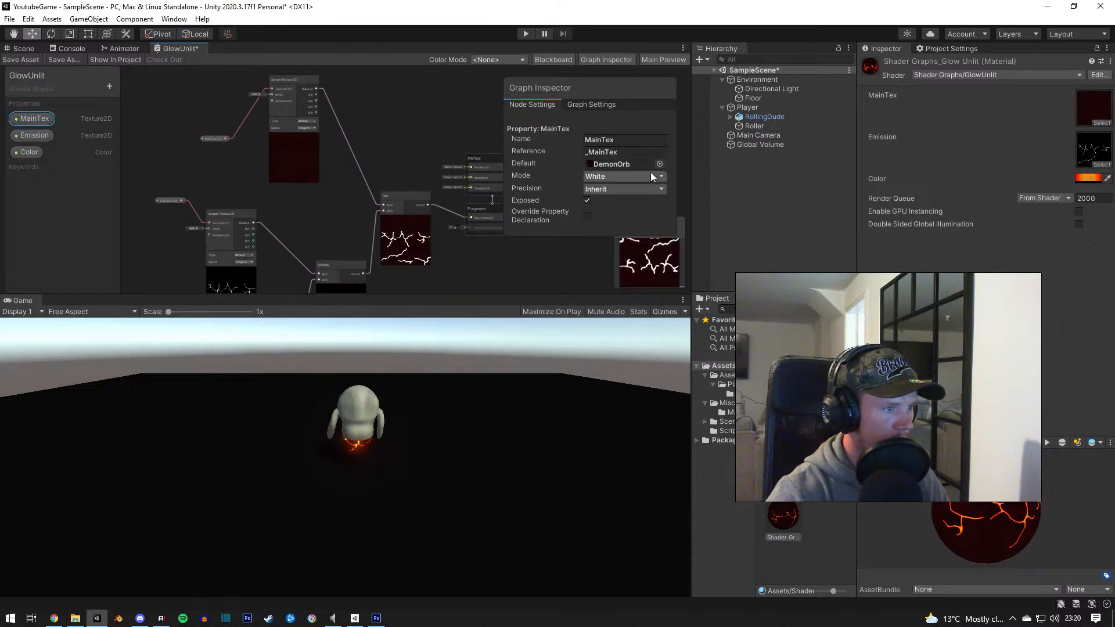
left_click(218, 139)
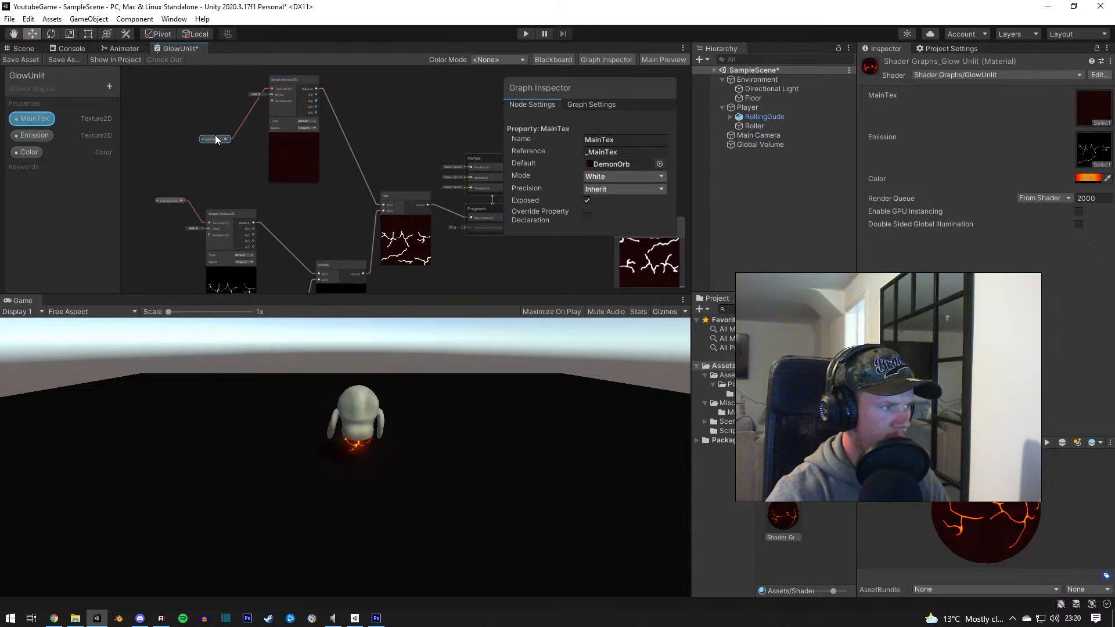
middle_click_drag(315, 202, 305, 153)
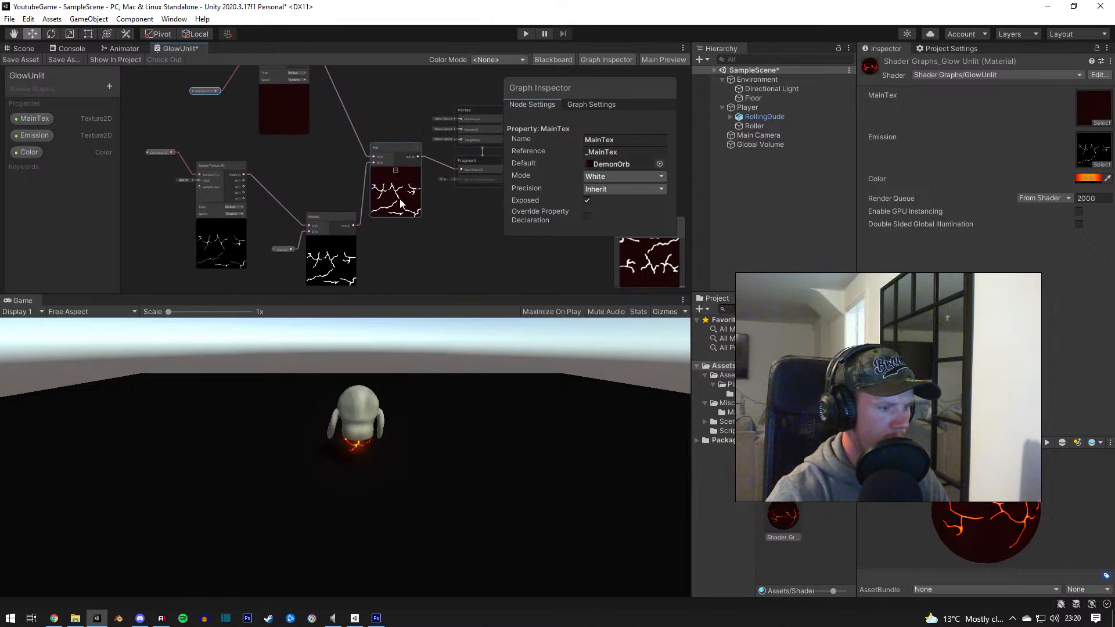
Step: Set the HDR Color intensity of the Shader Graphs_Glow Unlit material to 6.1
left_click(794, 517)
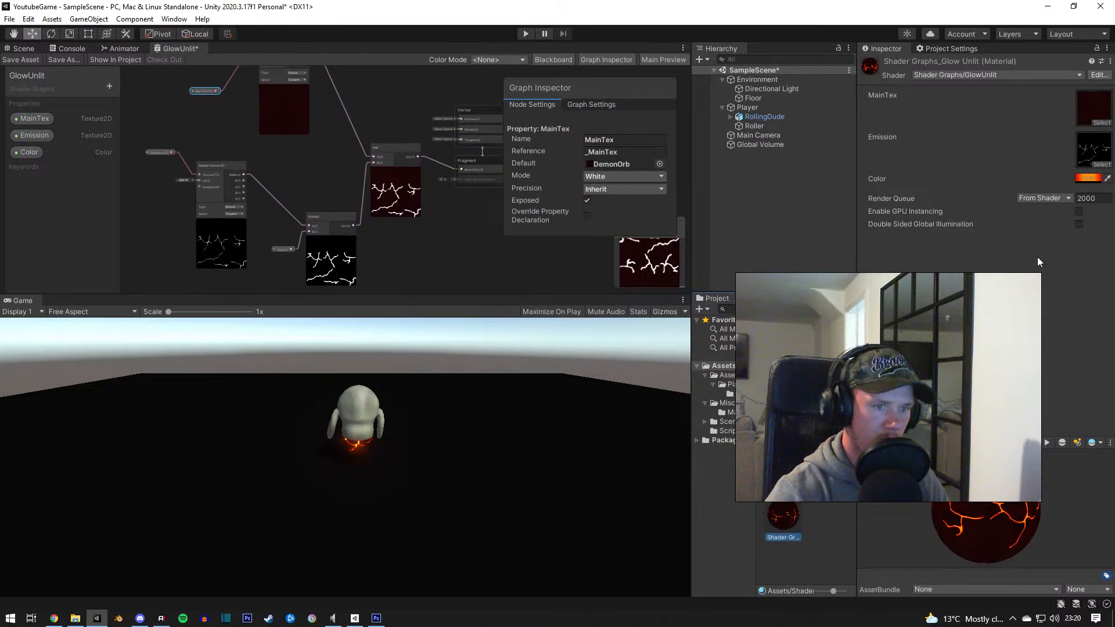
left_click(1088, 178)
mouse_move(1062, 424)
left_mouse_down()
mouse_move(1071, 427)
mouse_move(980, 434)
mouse_move(1064, 436)
left_mouse_up()
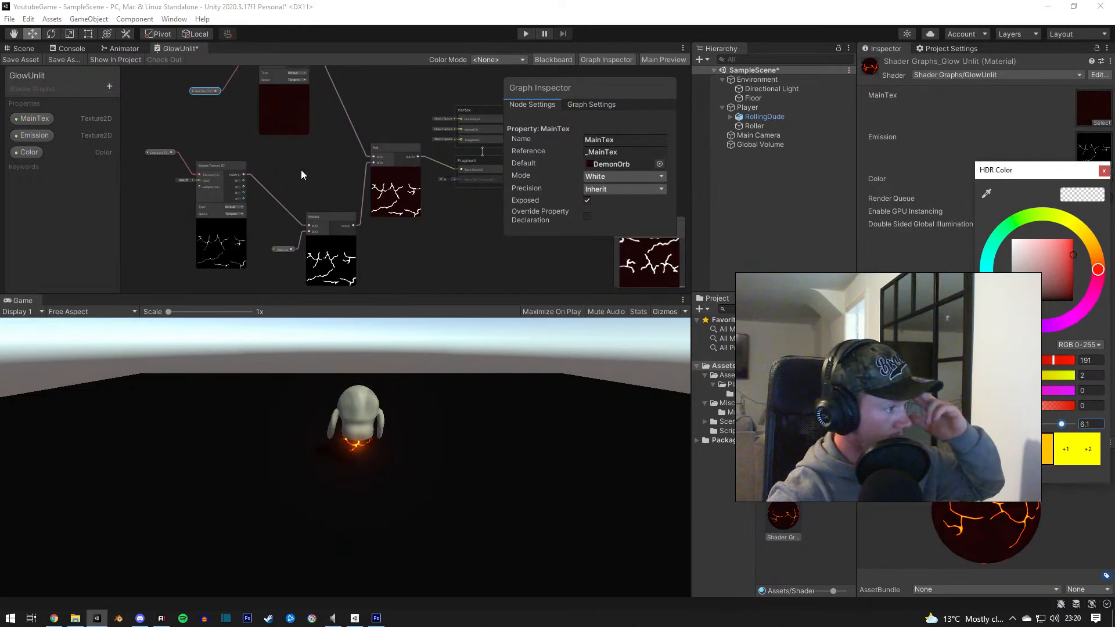
left_click(109, 87)
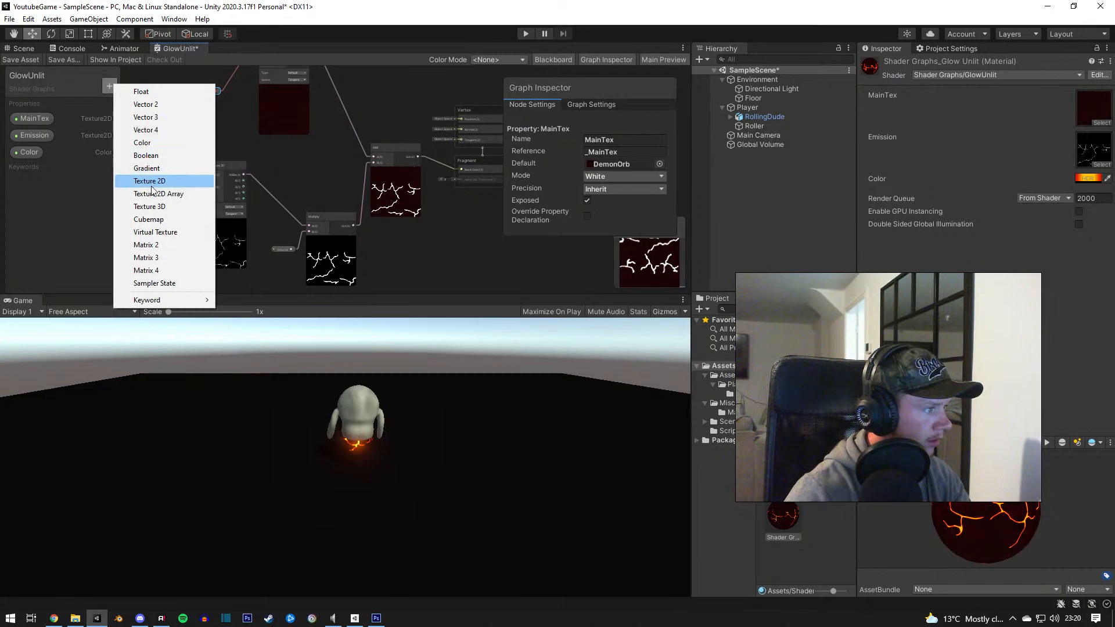
mouse_move(160, 300)
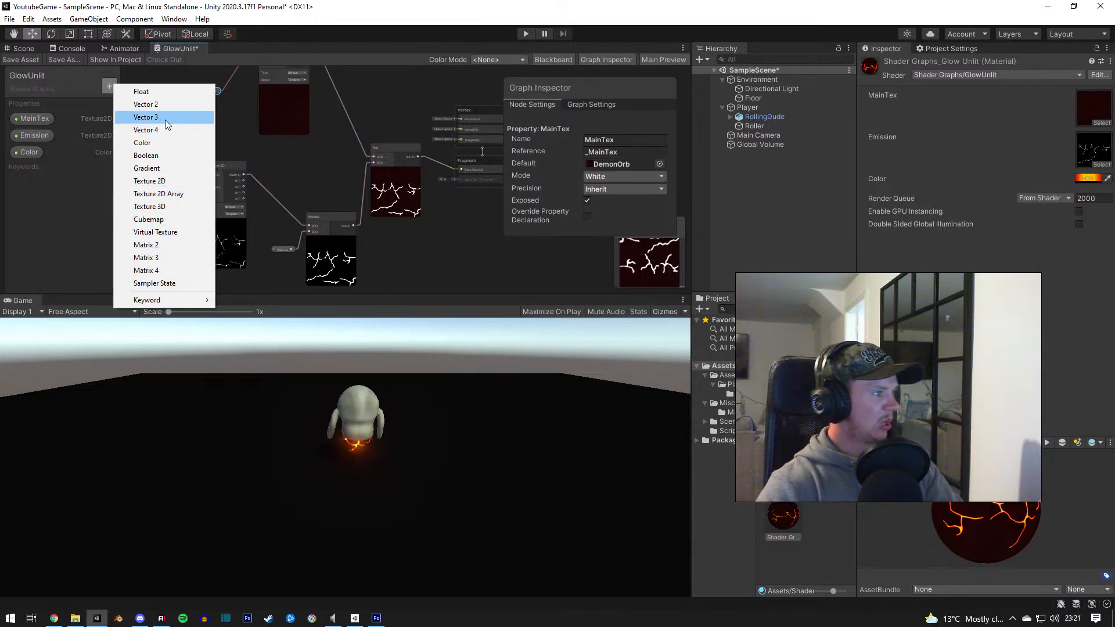
left_click(75, 230)
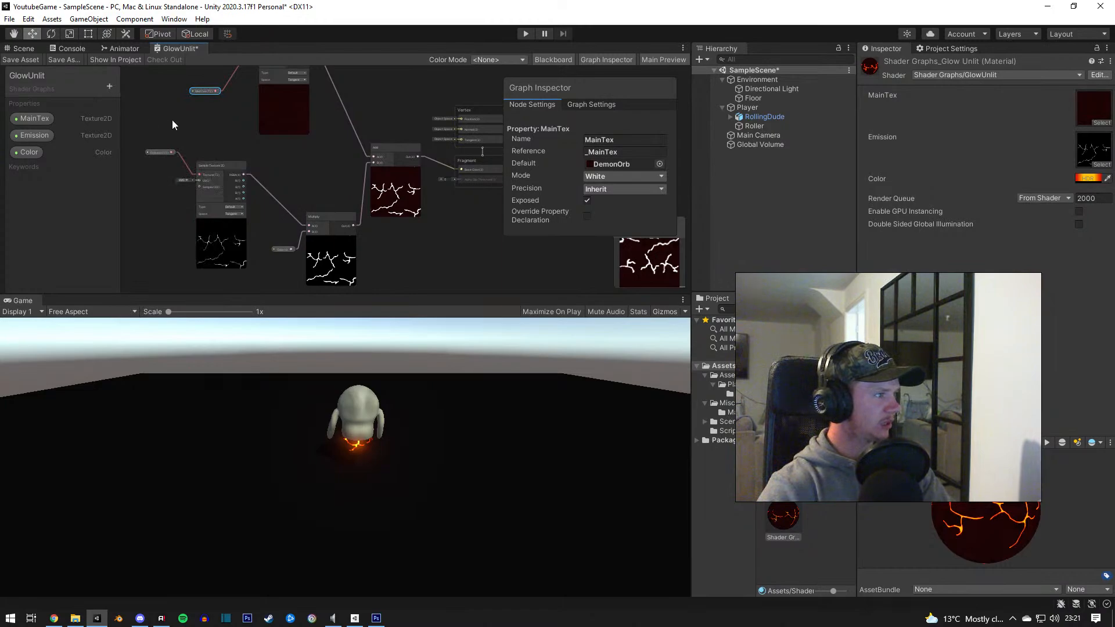
Step: Search the Create Node library for nodes matching "op", "tra" and "sam"
middle_click_drag(213, 130, 222, 164)
right_click(225, 168)
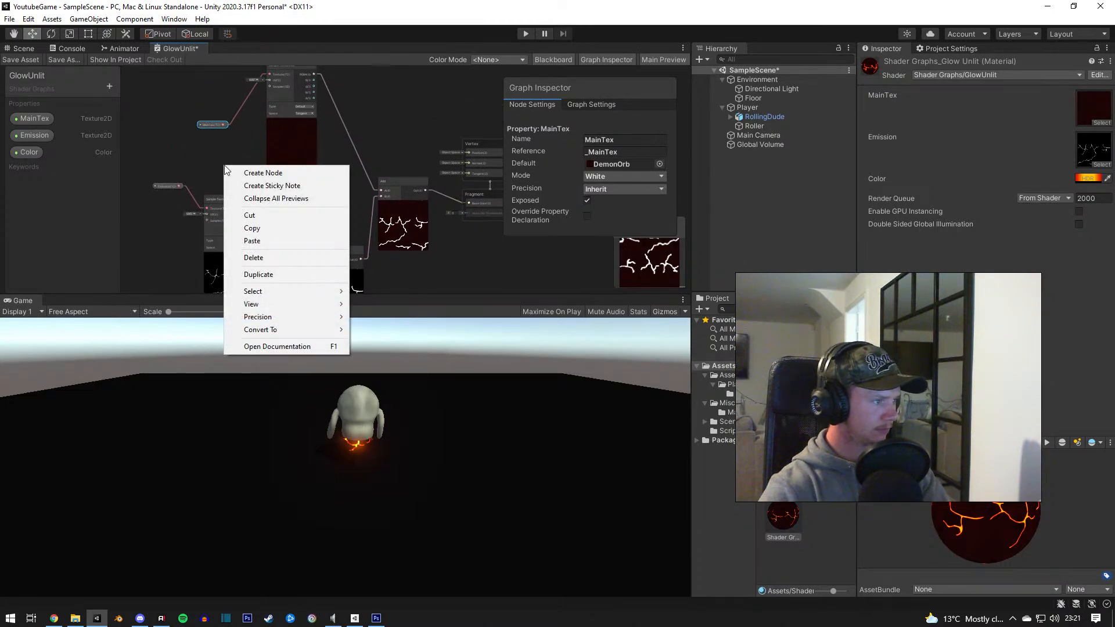
left_click(256, 173)
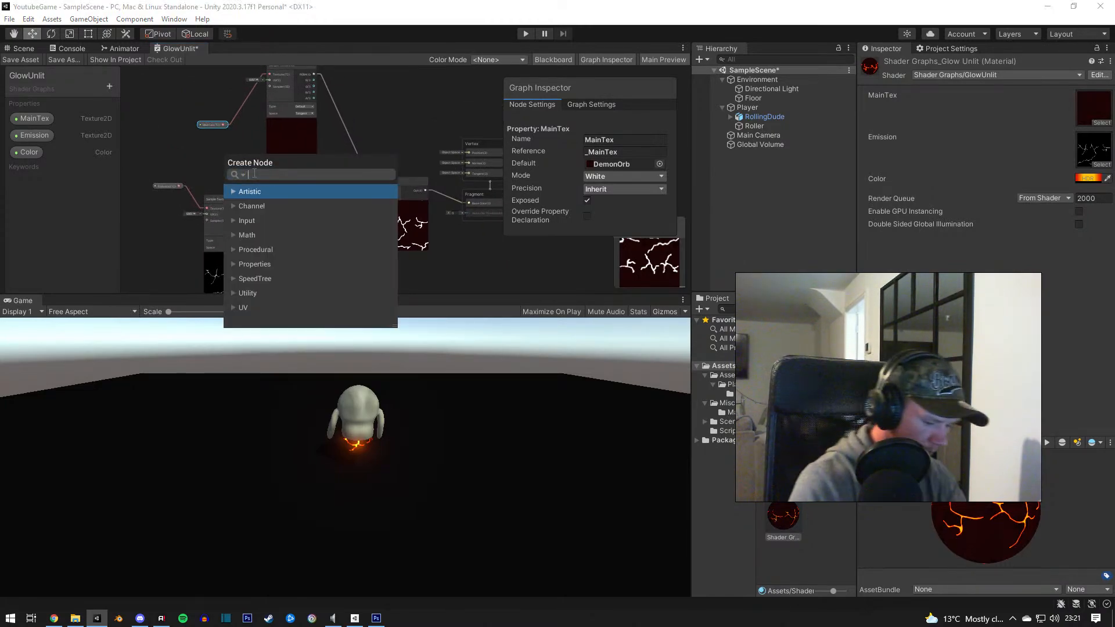
type("op")
key("BackSpace")
key("BackSpace")
type("tr")
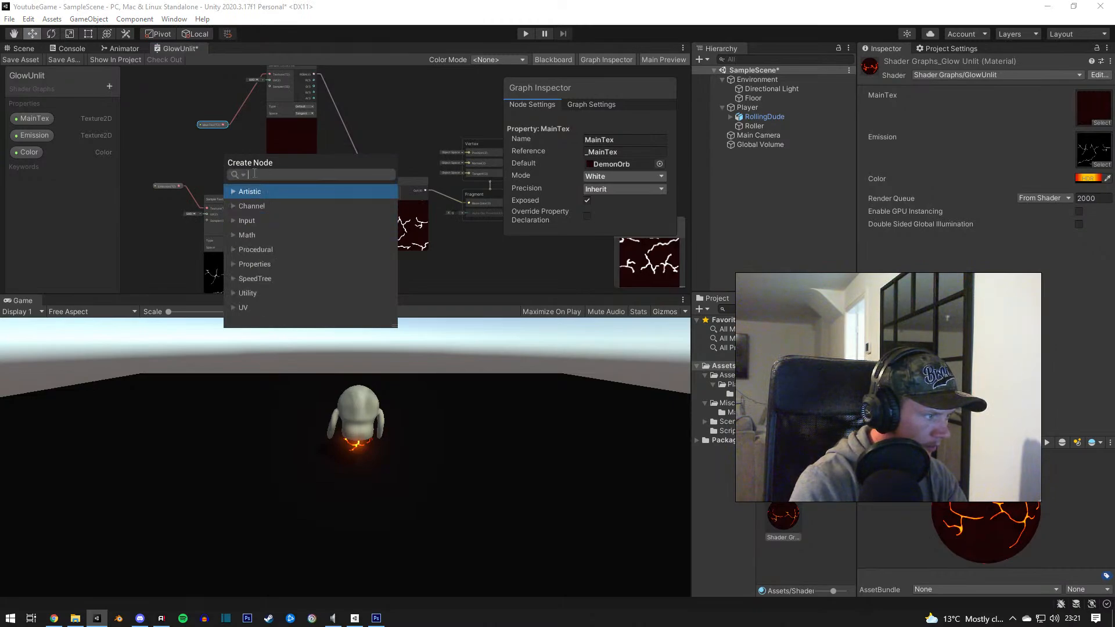
key("BackSpace")
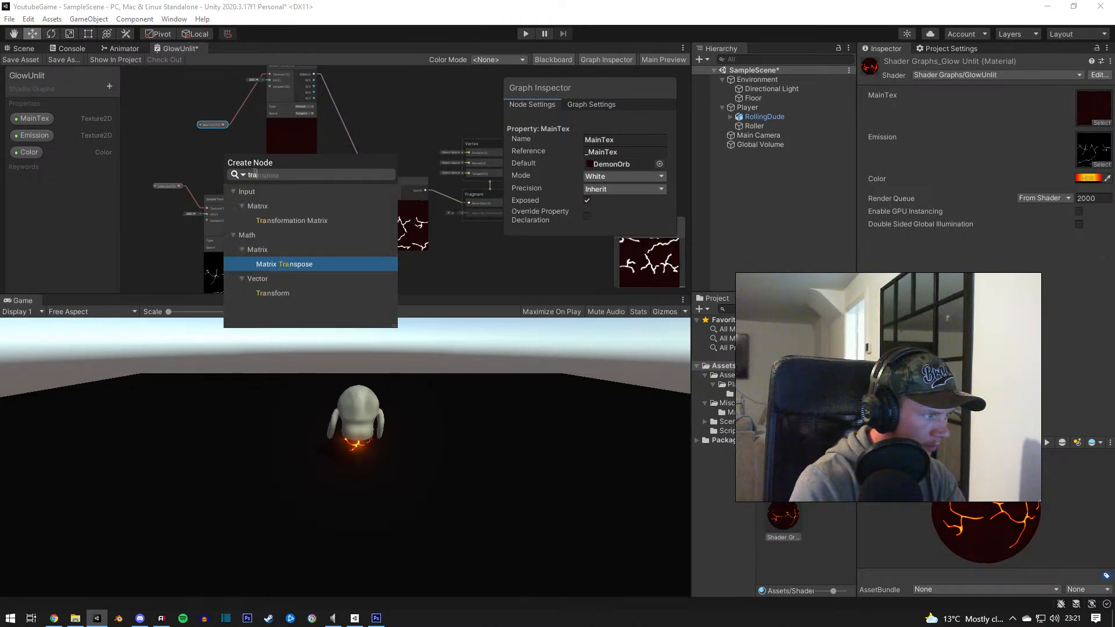
key("BackSpace")
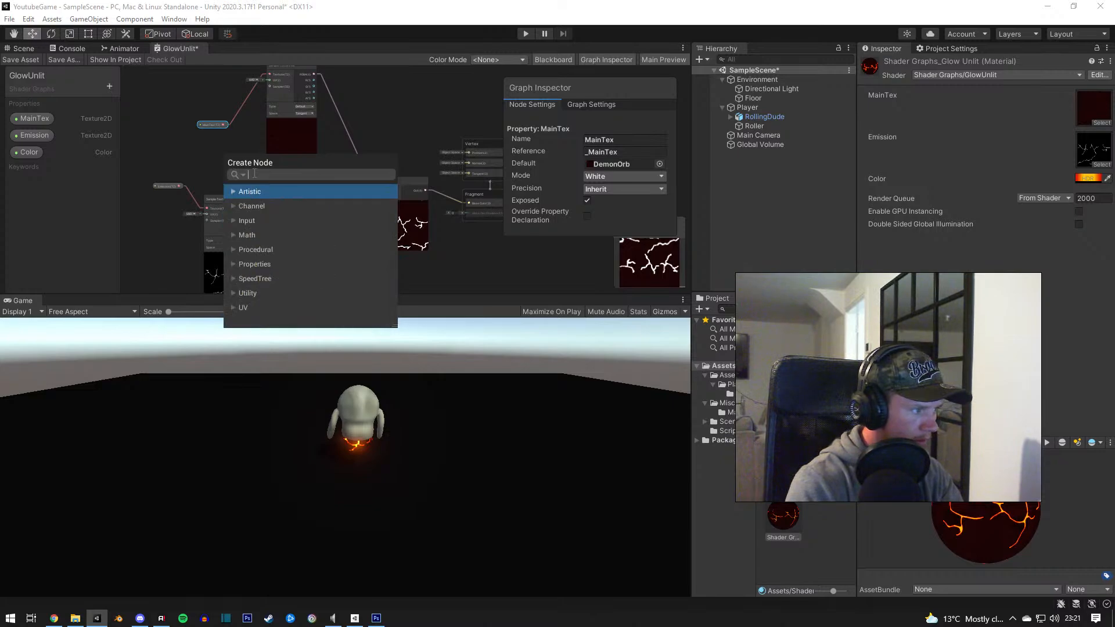
type("sam")
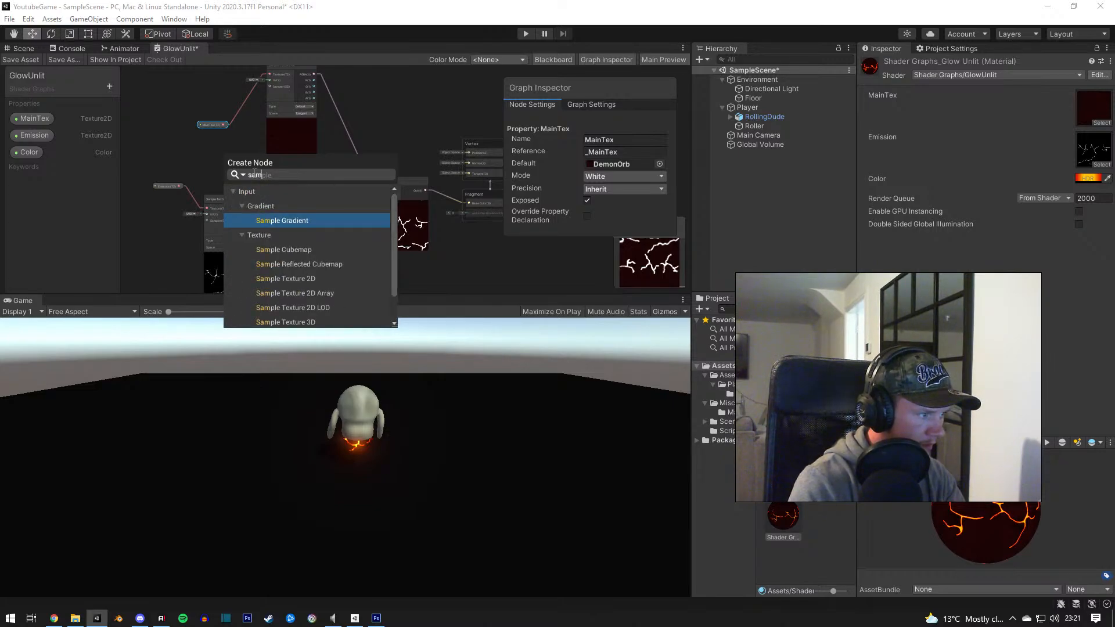
key("BackSpace")
key("BackSpace")
key("BackSpace")
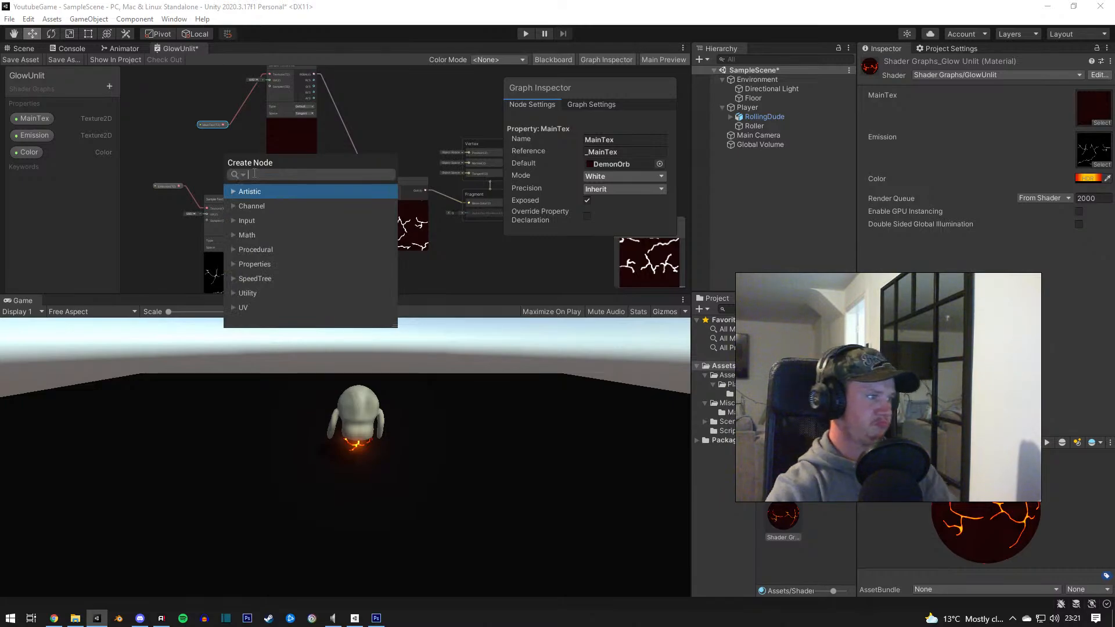
Step: Browse the Channel, Input, PBR and Texture categories of the node library for a suitable node
left_click(236, 207)
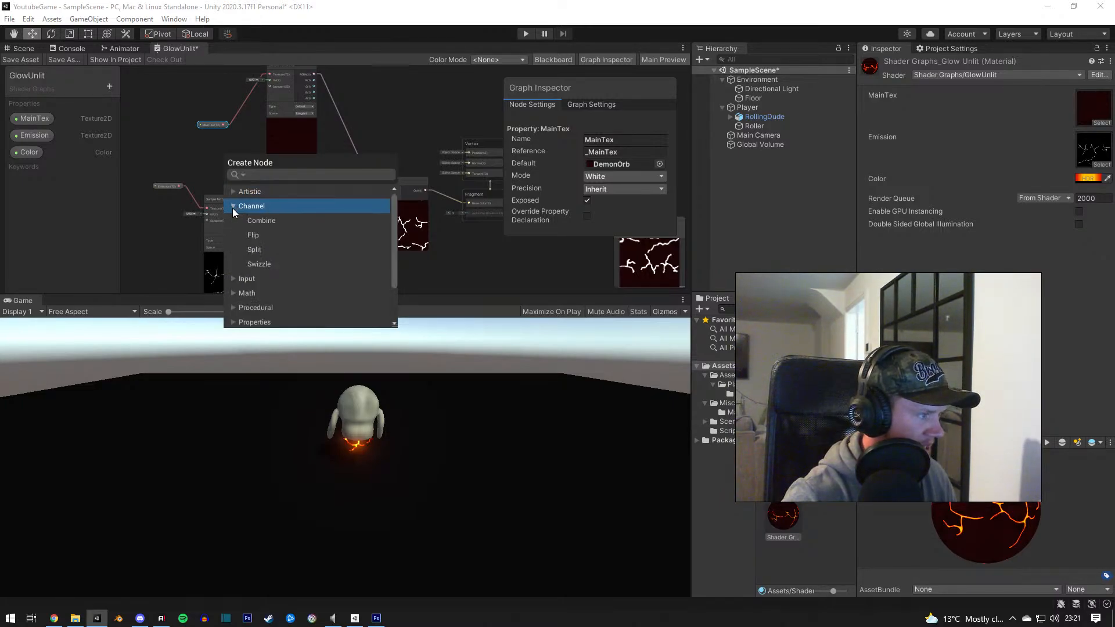
left_click(232, 208)
left_click(233, 220)
scroll(233, 219, "down", 2)
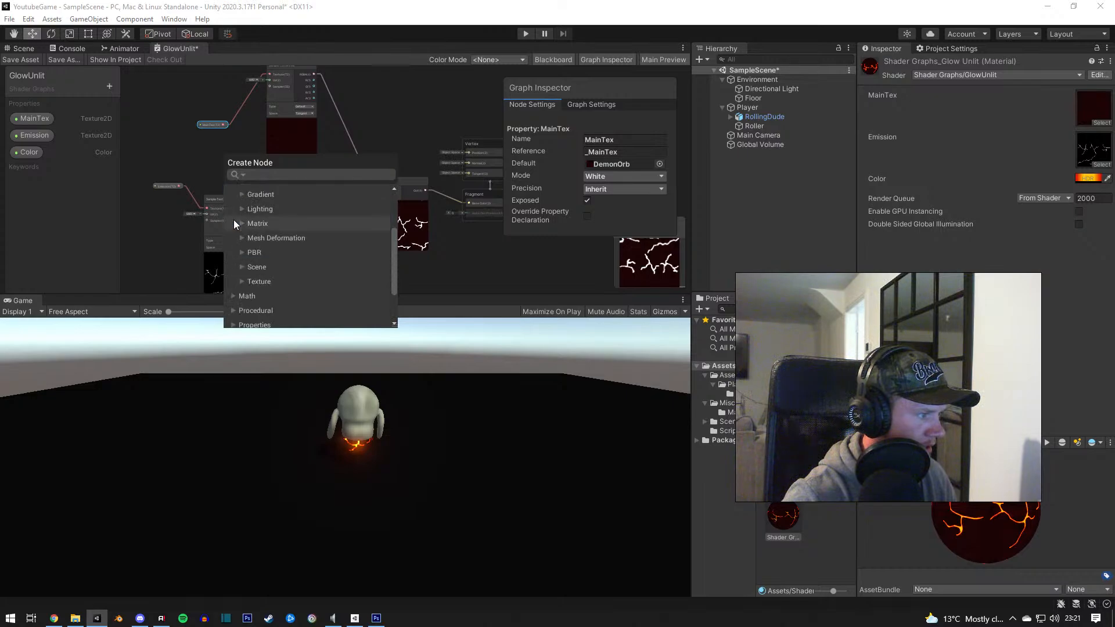
left_click(244, 251)
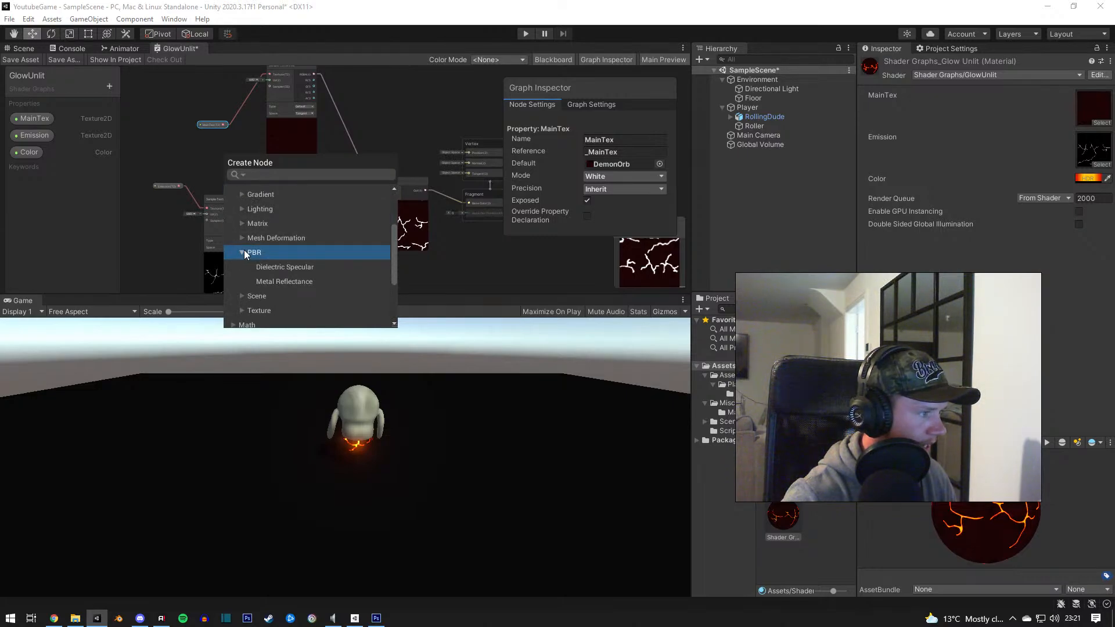
left_click(239, 255)
scroll(238, 261, "down", 1)
left_click(239, 234)
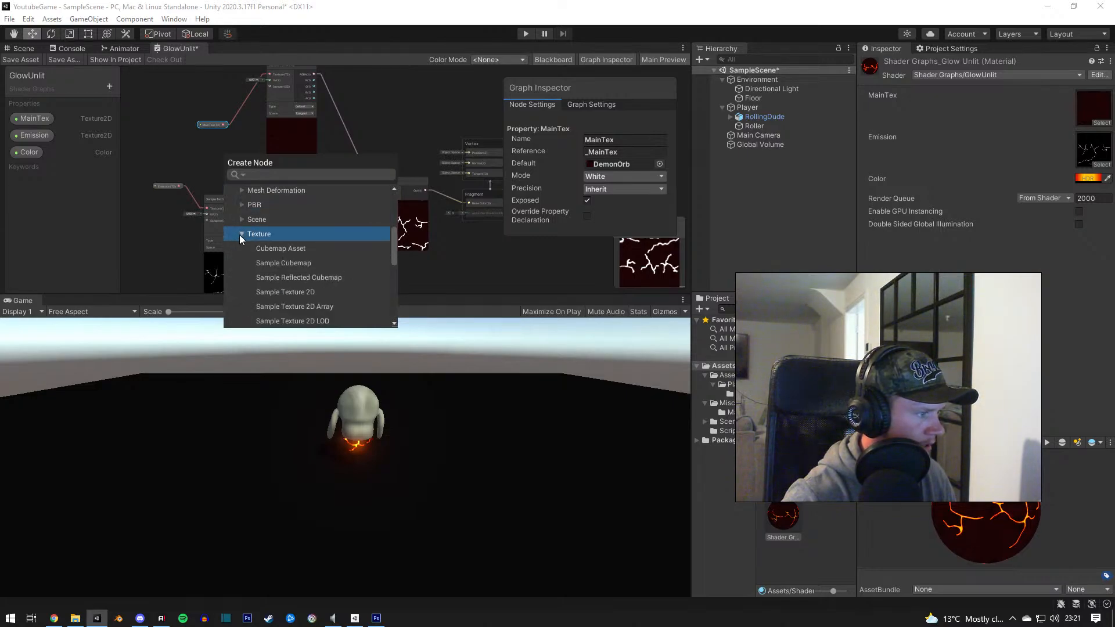
scroll(239, 236, "down", 3)
scroll(242, 245, "down", 3)
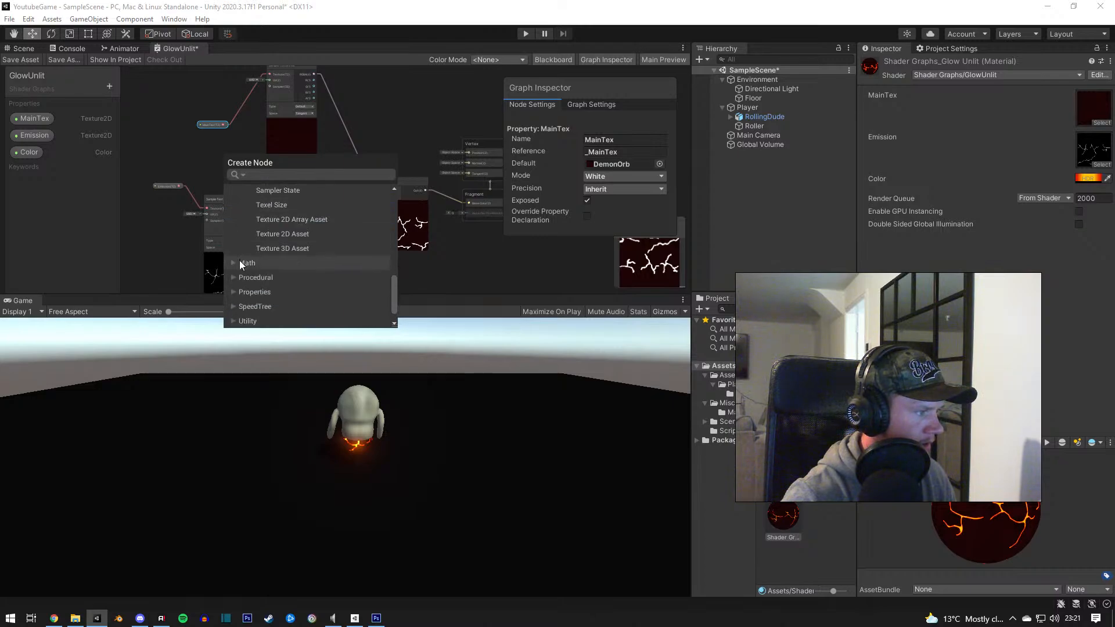
Step: Add another MainTex property node to the graph just above the emission Sample Texture 2D node
left_click(237, 278)
scroll(237, 278, "down", 2)
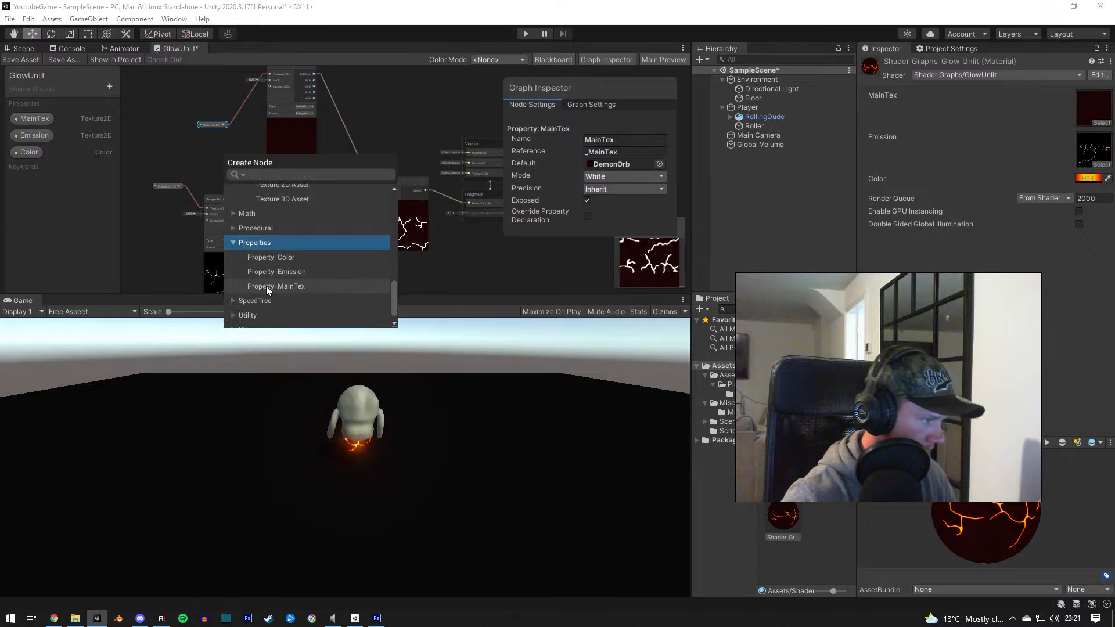
left_click(258, 287)
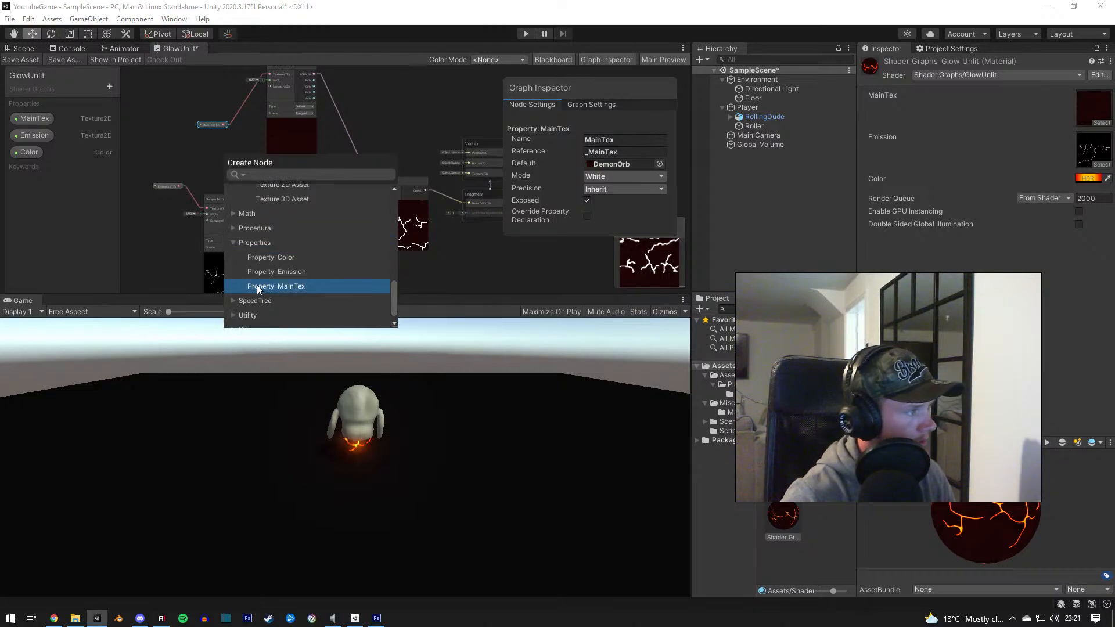
double_click(294, 287)
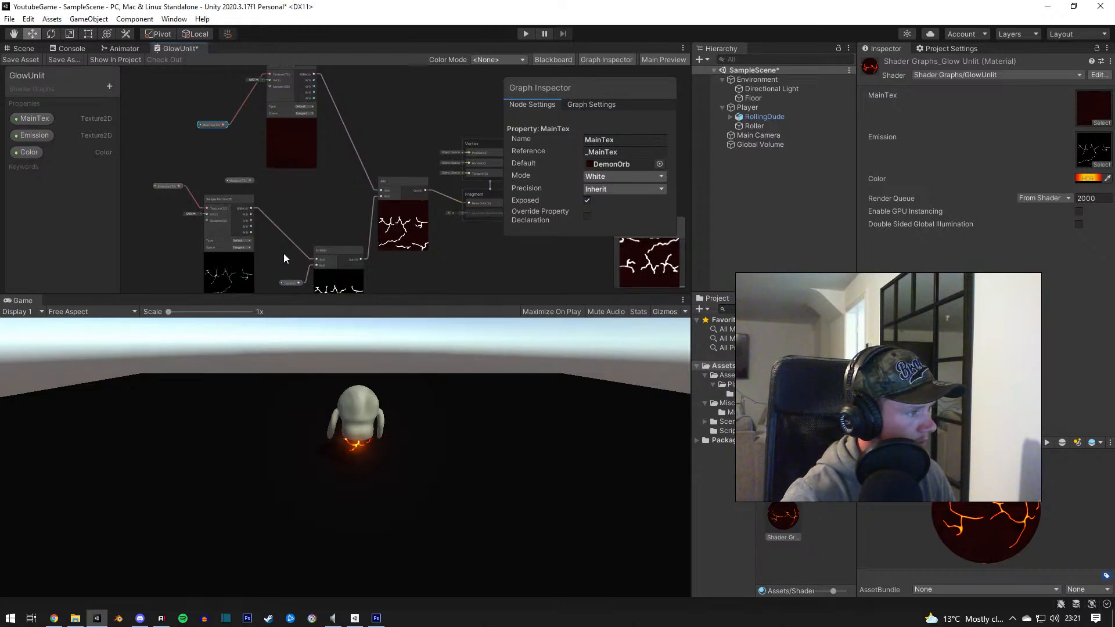
scroll(238, 174, "down", 3)
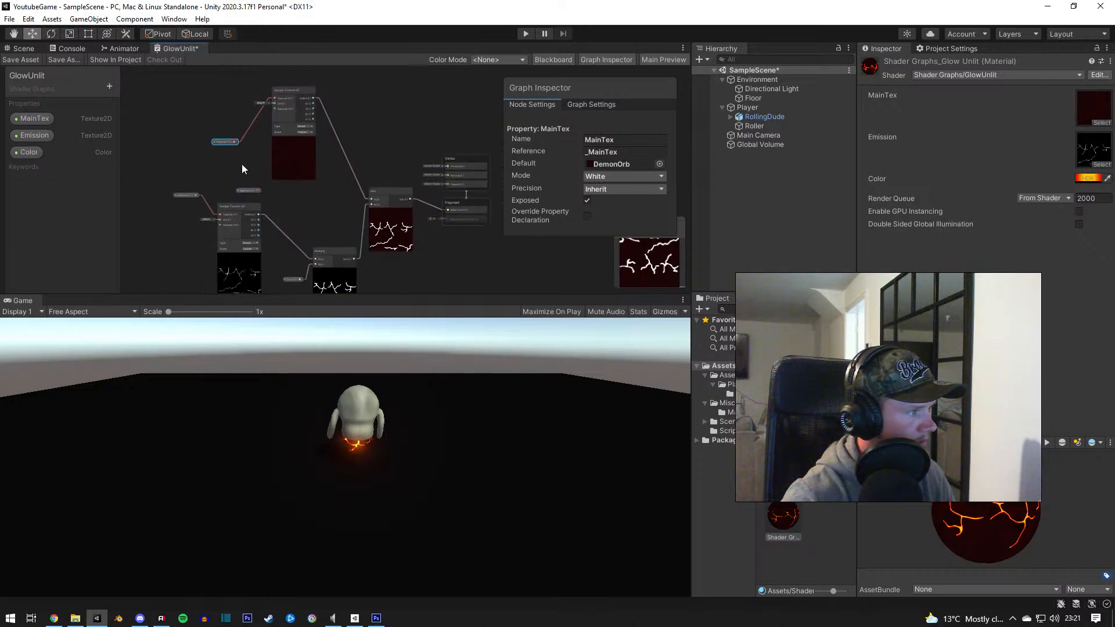
left_click(207, 121)
right_click(207, 124)
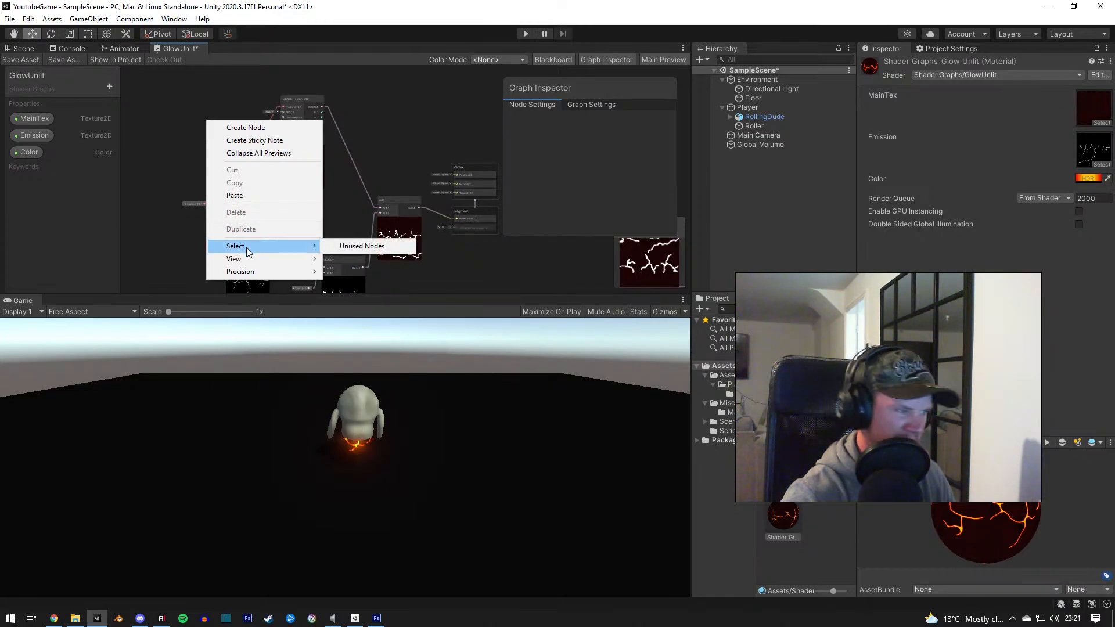
left_click(196, 245)
middle_click_drag(197, 245, 129, 201)
scroll(367, 197, "up", 5)
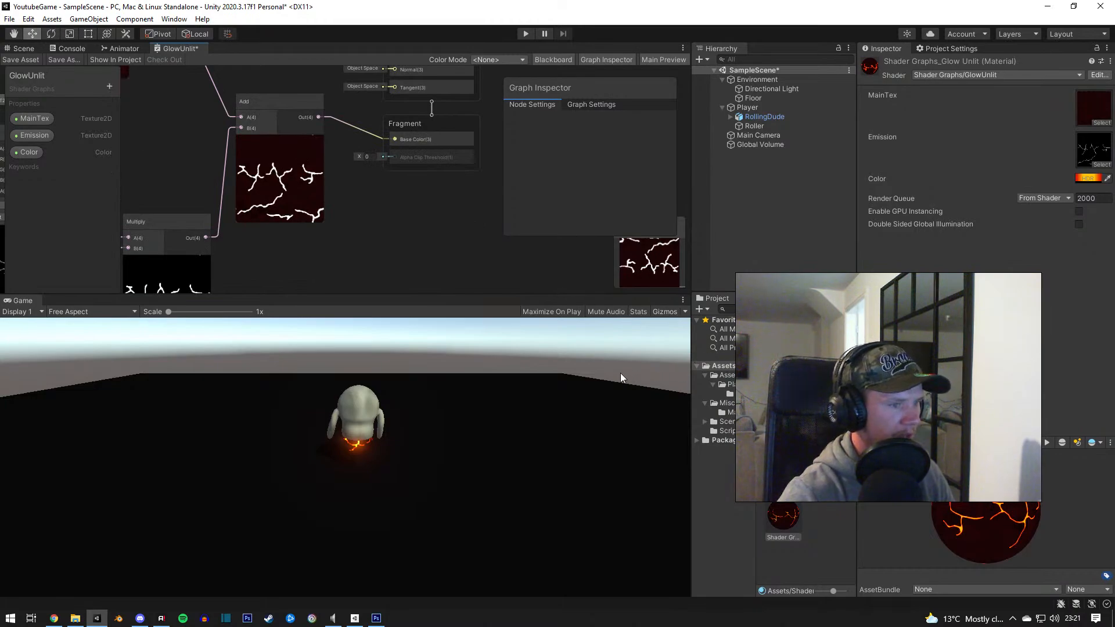
Step: Raise the HDR Color intensity of the glow material to 6.9
left_click(1089, 179)
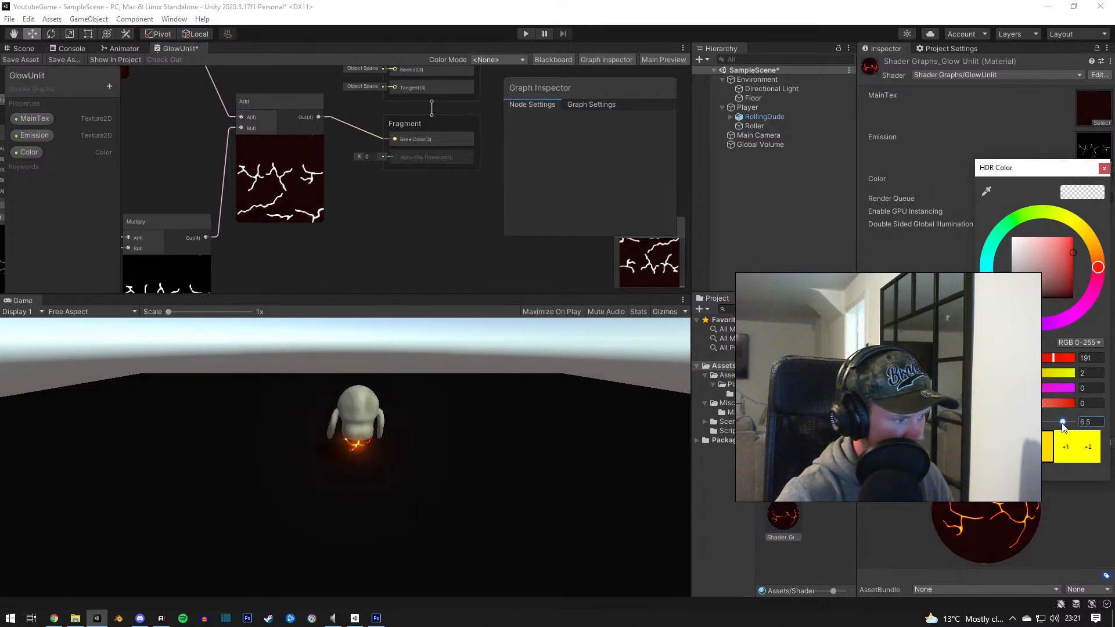
left_click_drag(1061, 422, 1064, 422)
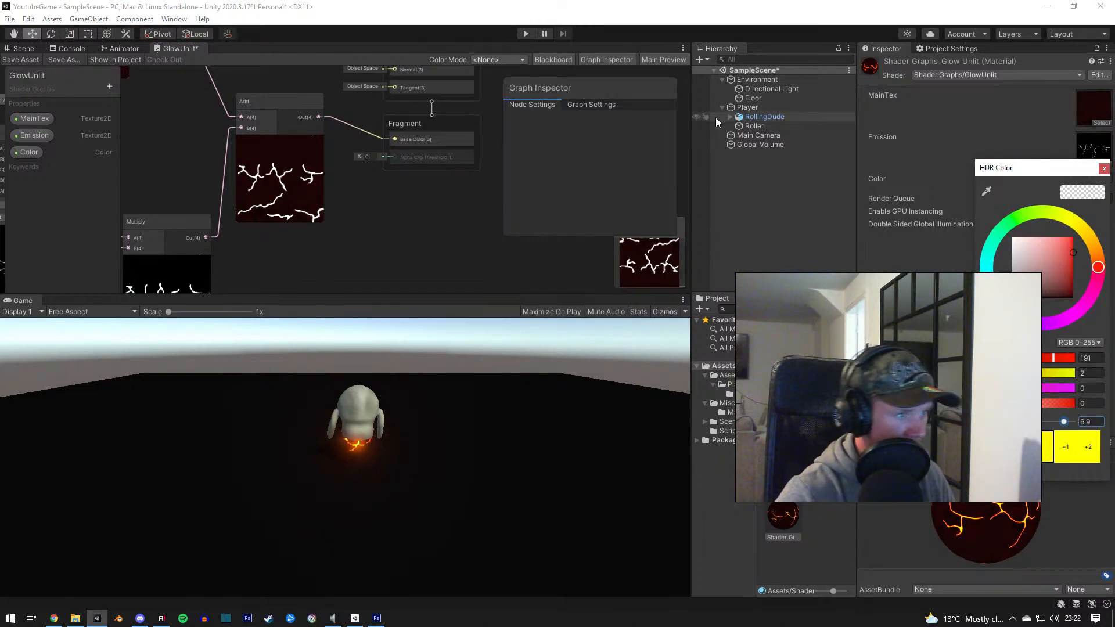
key("alt+Tab")
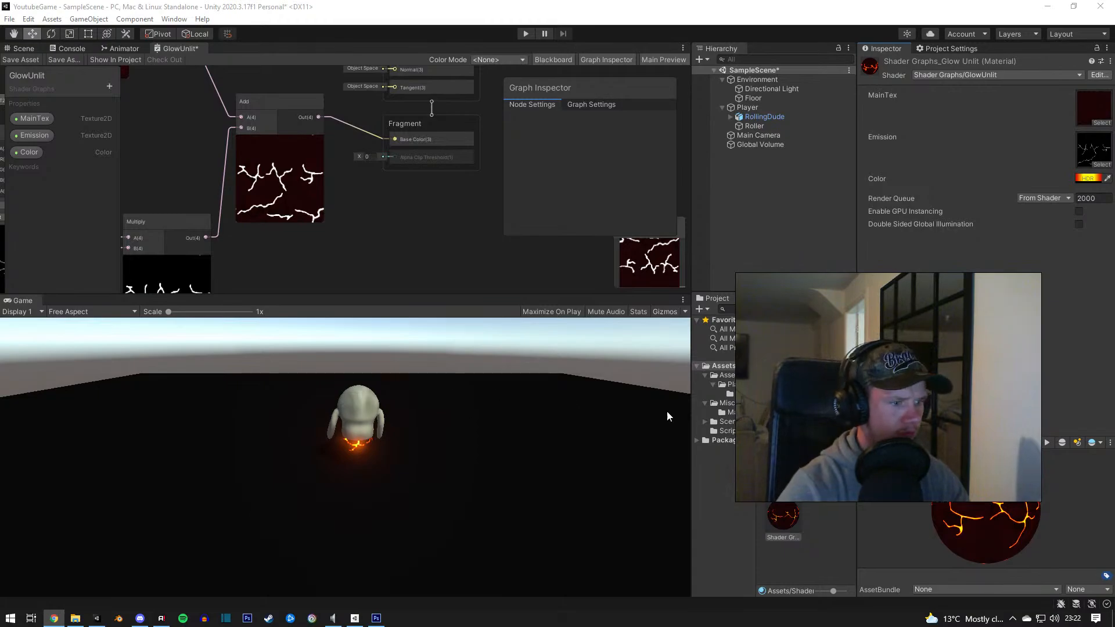
Step: Clear the Emission texture of the Shader Graphs_Glow Unlit material by choosing None
left_click(794, 521)
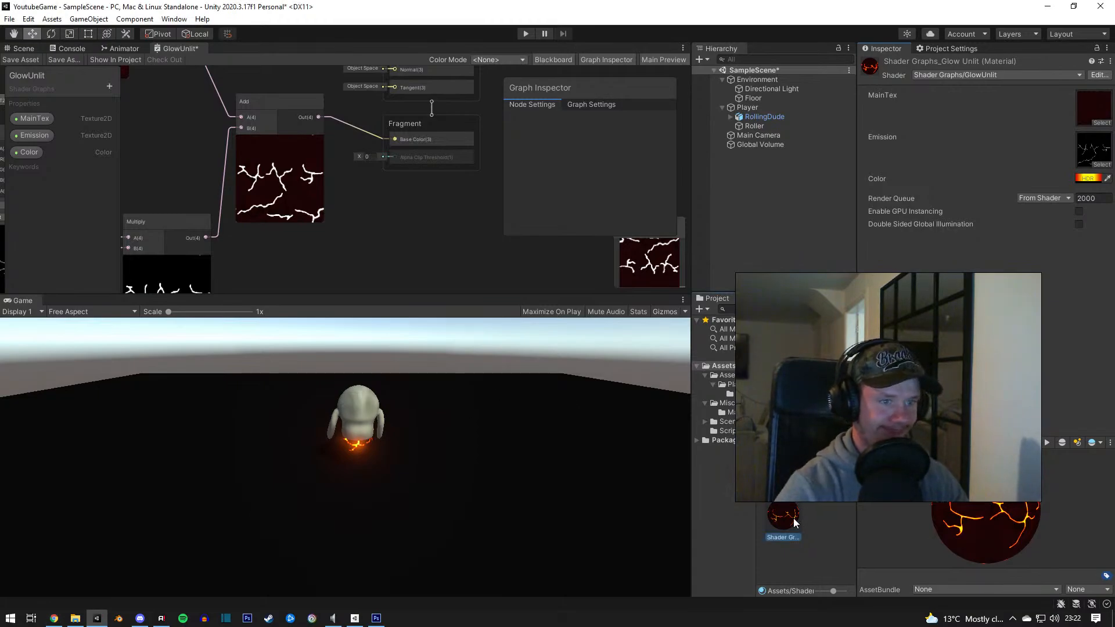
left_click(1102, 123)
left_click(1103, 114)
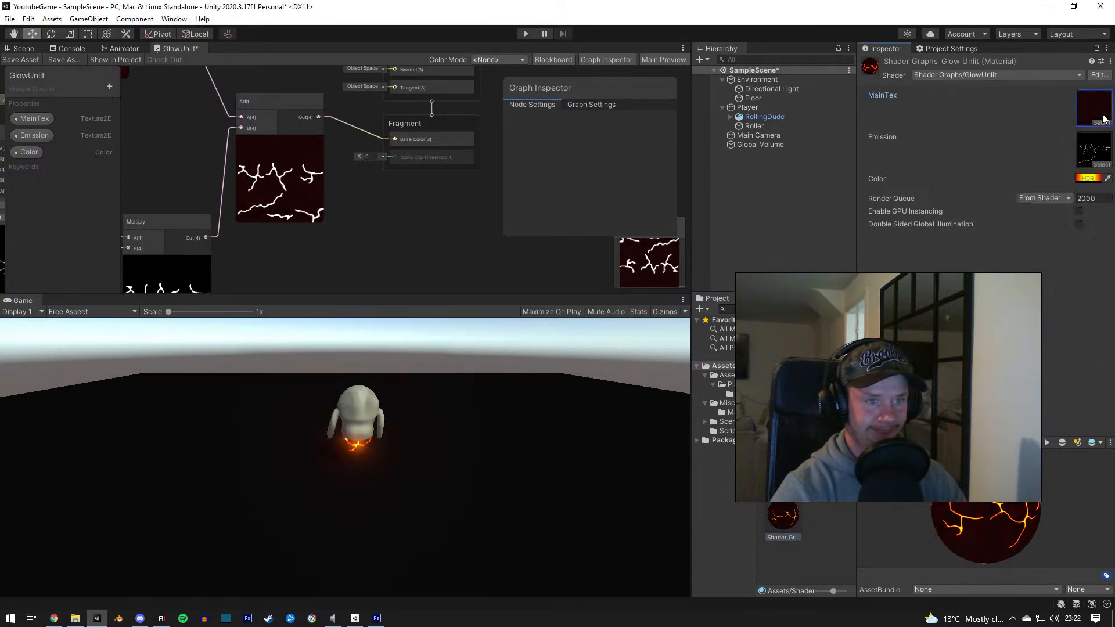
left_click(1102, 164)
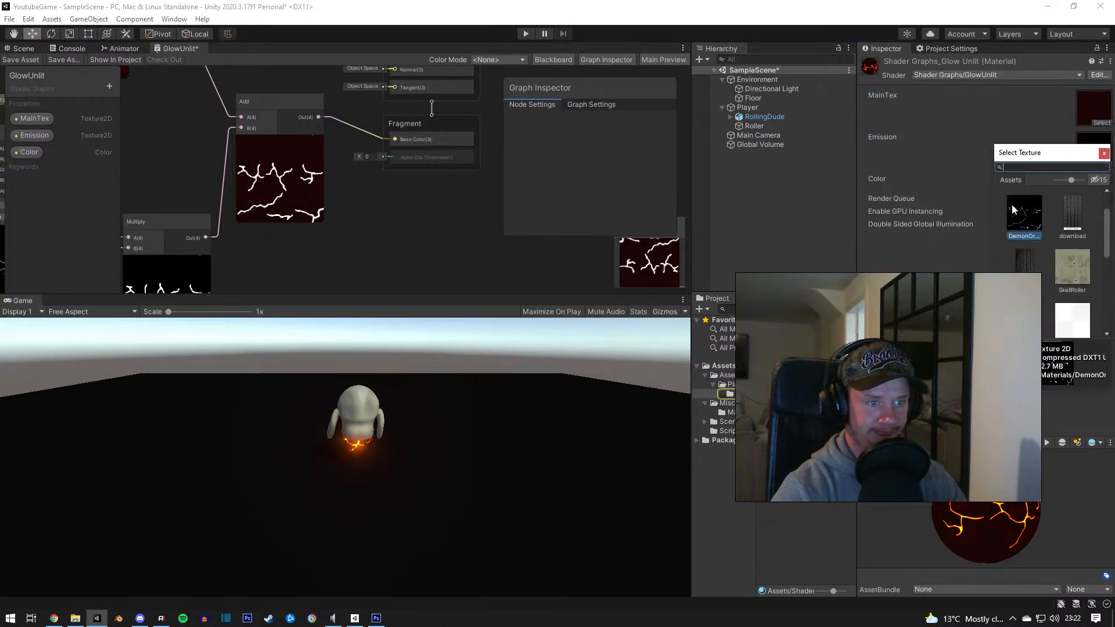
scroll(1013, 209, "up", 2)
double_click(1016, 214)
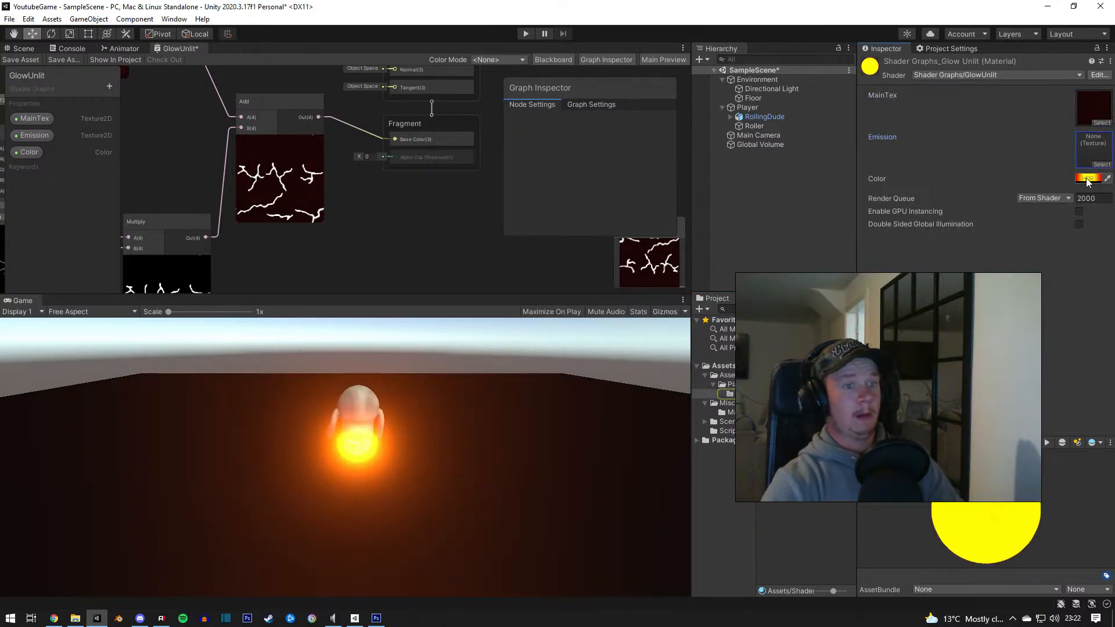
Step: Lower the HDR Color intensity of the glow material to 1.6
left_click(1088, 179)
left_click_drag(1072, 423, 1047, 454)
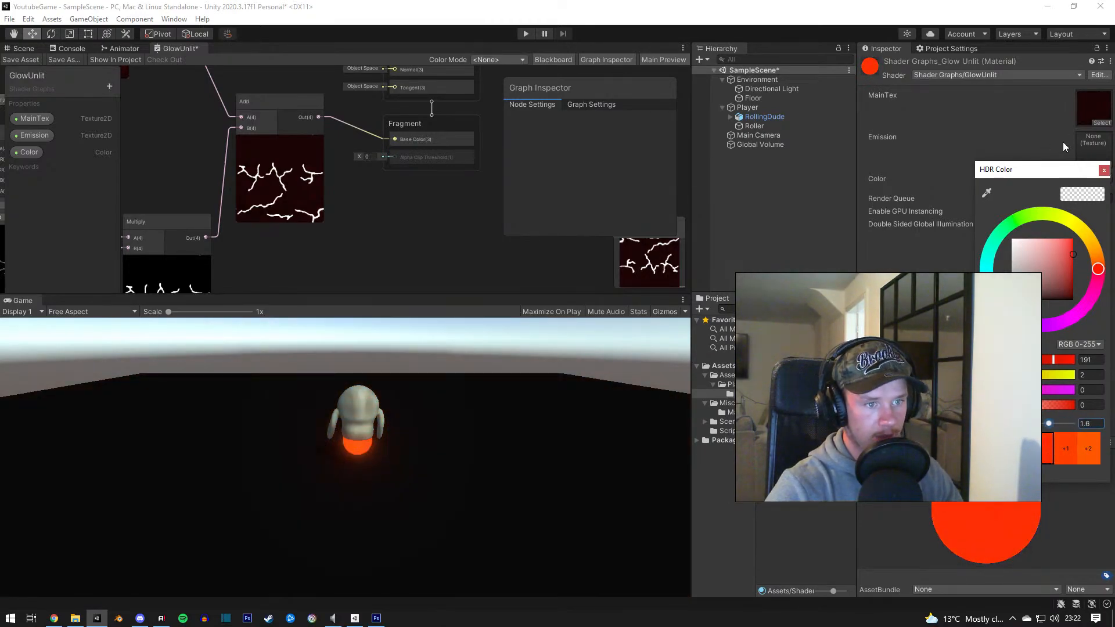
Step: Assign the Demon Orb Glow texture to the Emission slot of the Shader Graphs_Glow Unlit material
left_click(801, 355)
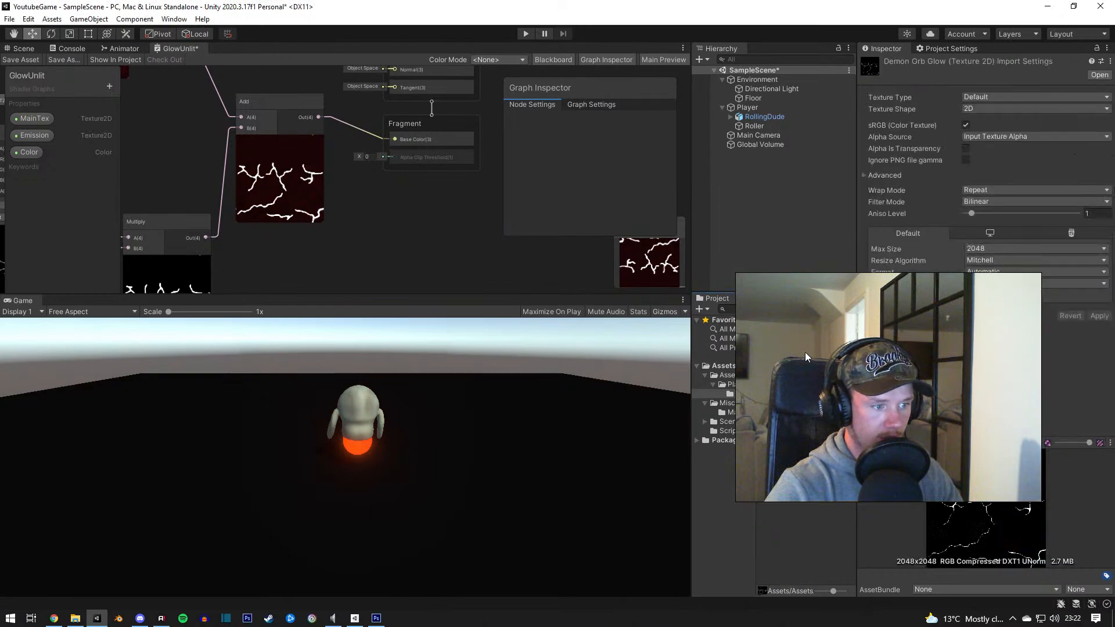
left_click(731, 376)
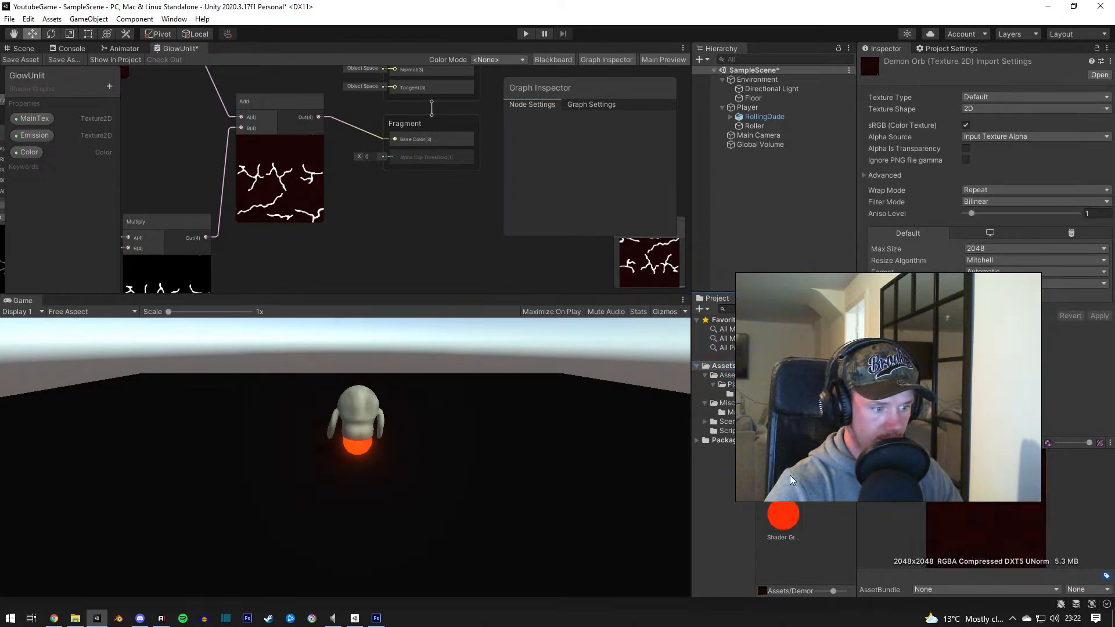
left_click(784, 513)
left_click(753, 395)
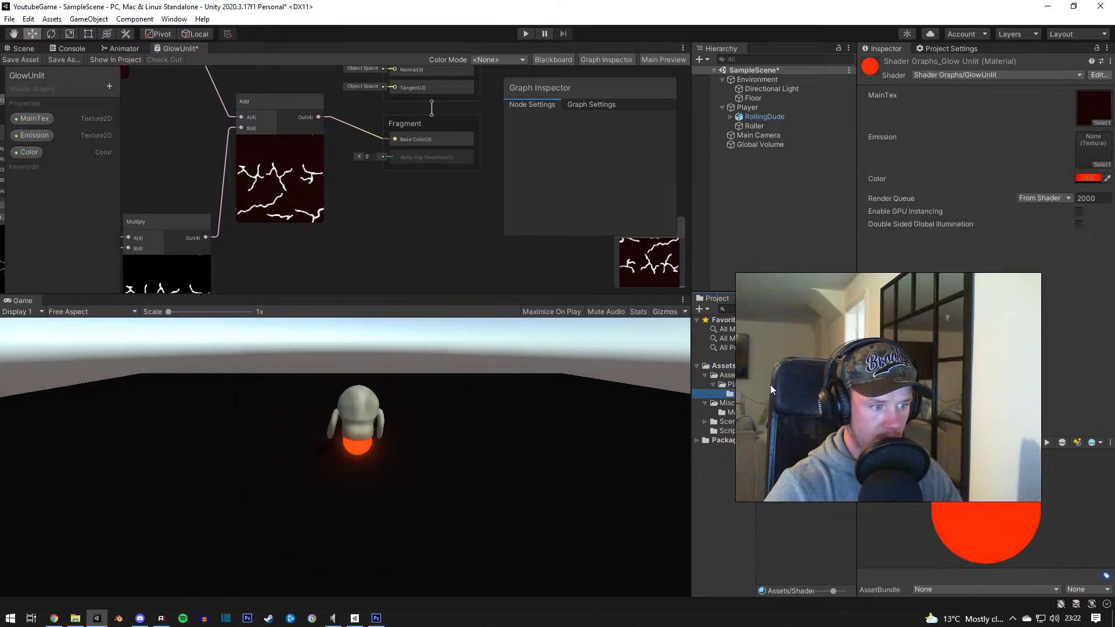
left_click_drag(784, 372, 1105, 156)
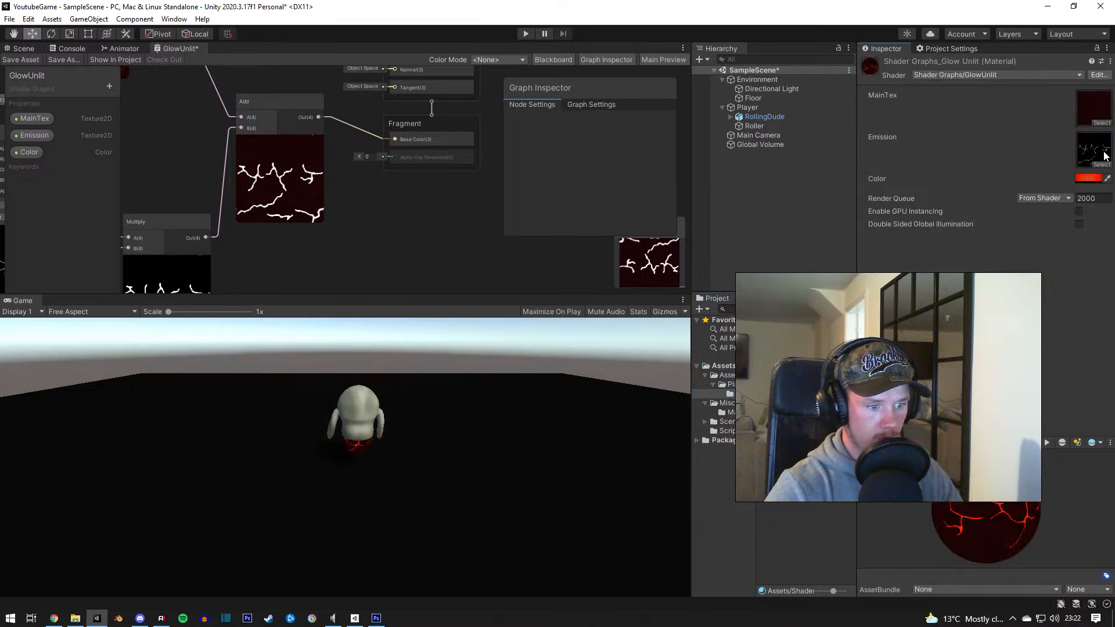
Step: Raise the HDR intensity of the glow material's Color to give the orb's cracks a bright yellow-orange glow
left_click(1096, 181)
left_click_drag(1050, 424, 1063, 429)
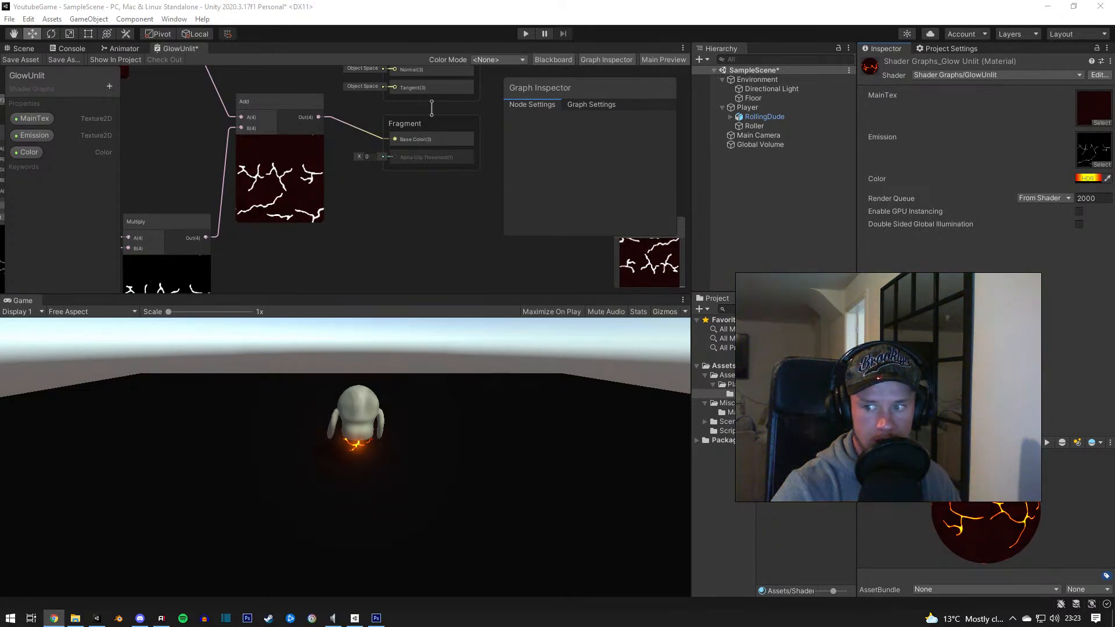
left_click(955, 276)
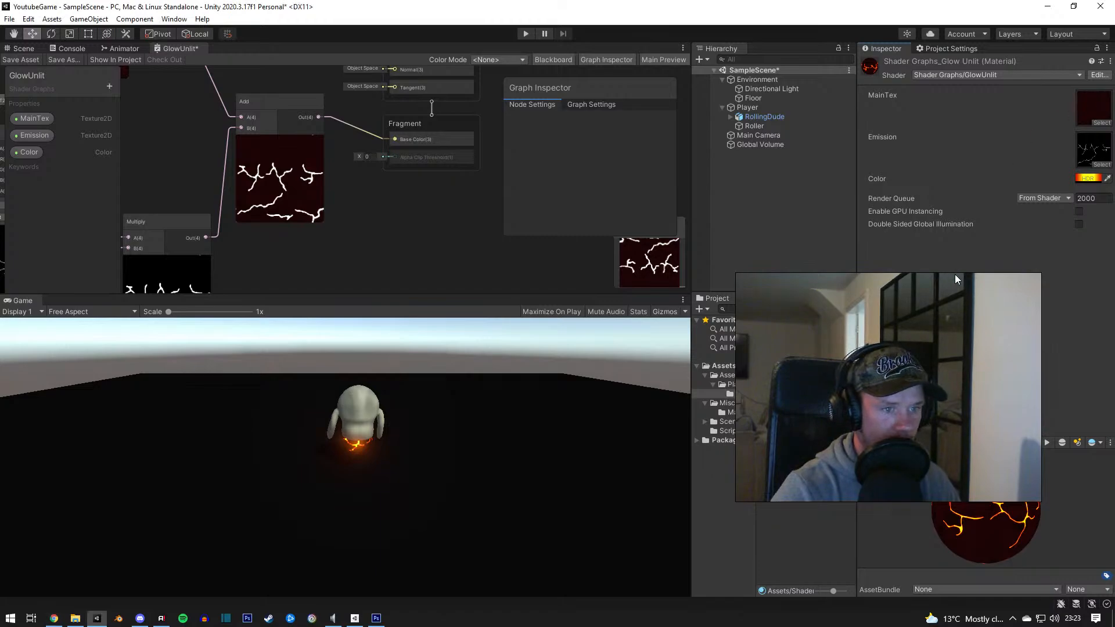
Step: Try the Standard shader and the Legacy Shaders/Transparent/Diffuse shader on the glow material
left_click(1039, 75)
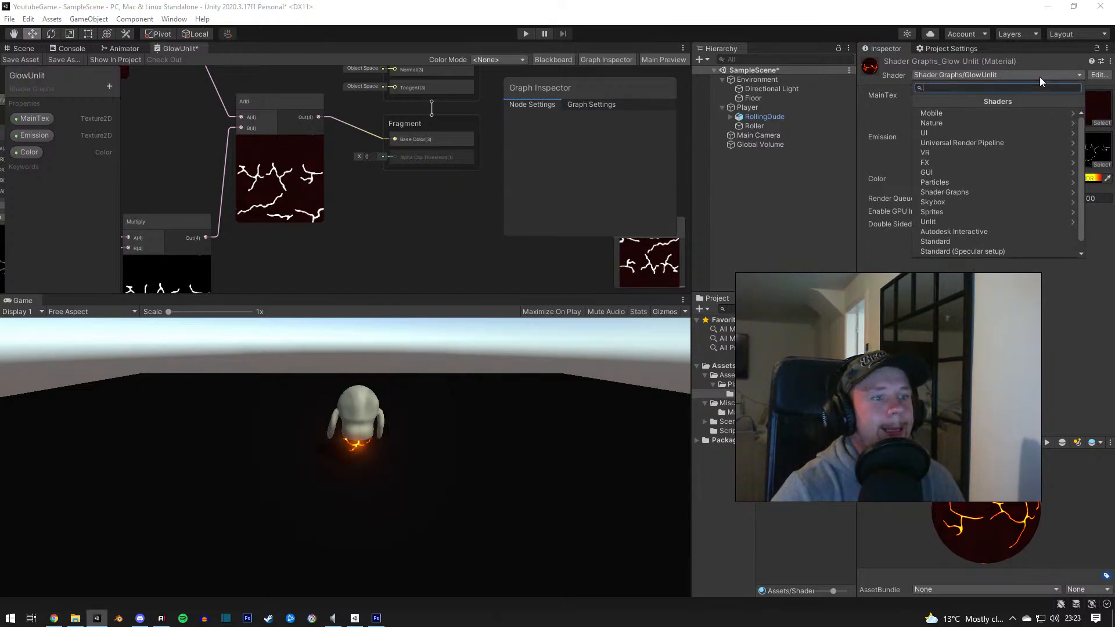
left_click(951, 241)
left_click(990, 76)
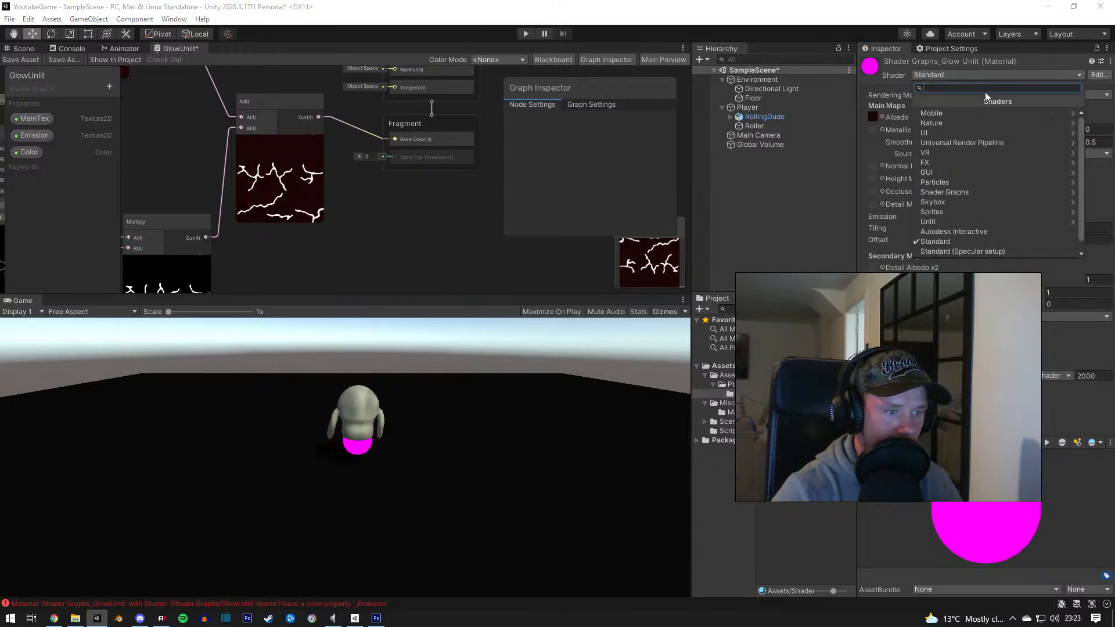
scroll(957, 243, "down", 2)
left_click(958, 253)
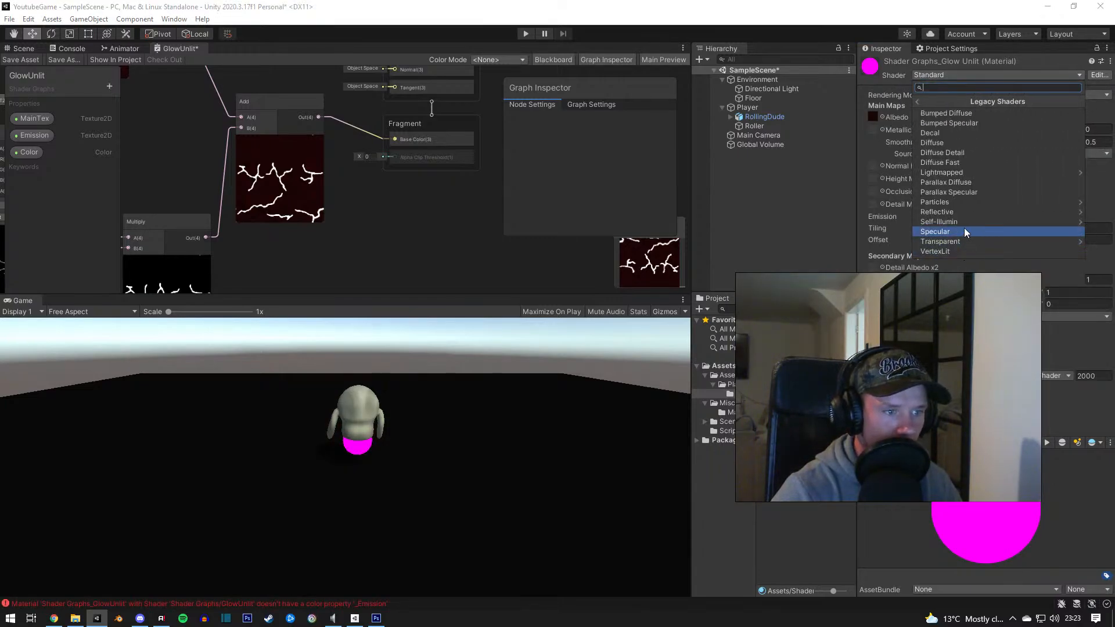
left_click(955, 240)
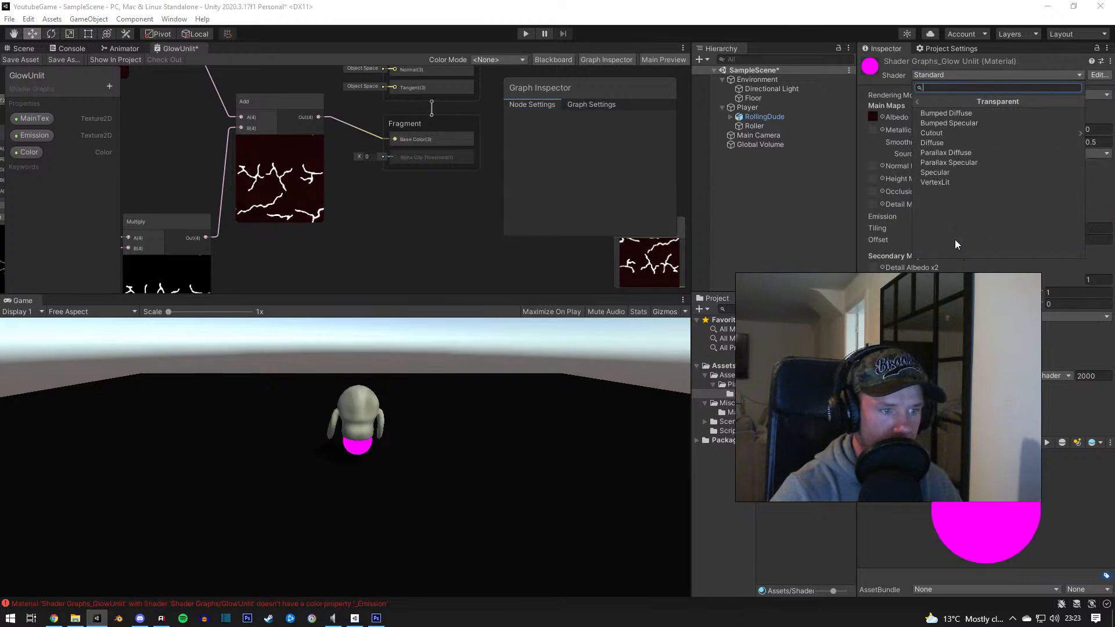
left_click(948, 142)
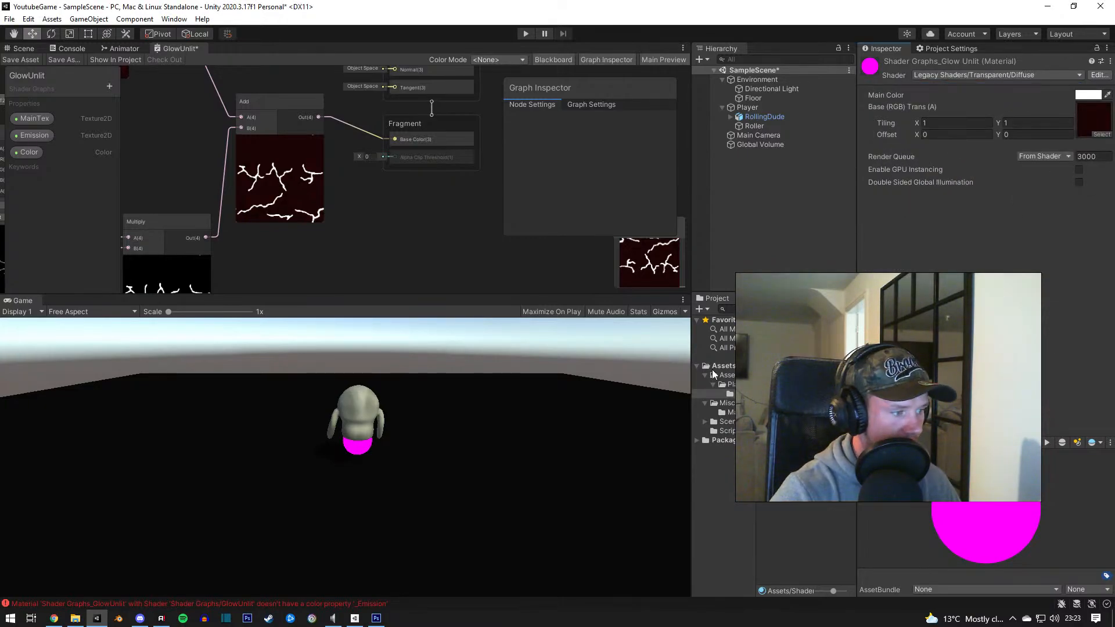
Step: Switch the glow material to the Universal Render Pipeline/Simple Lit shader and assign the dark red Demon Orb texture as its Base Map
left_click(1002, 75)
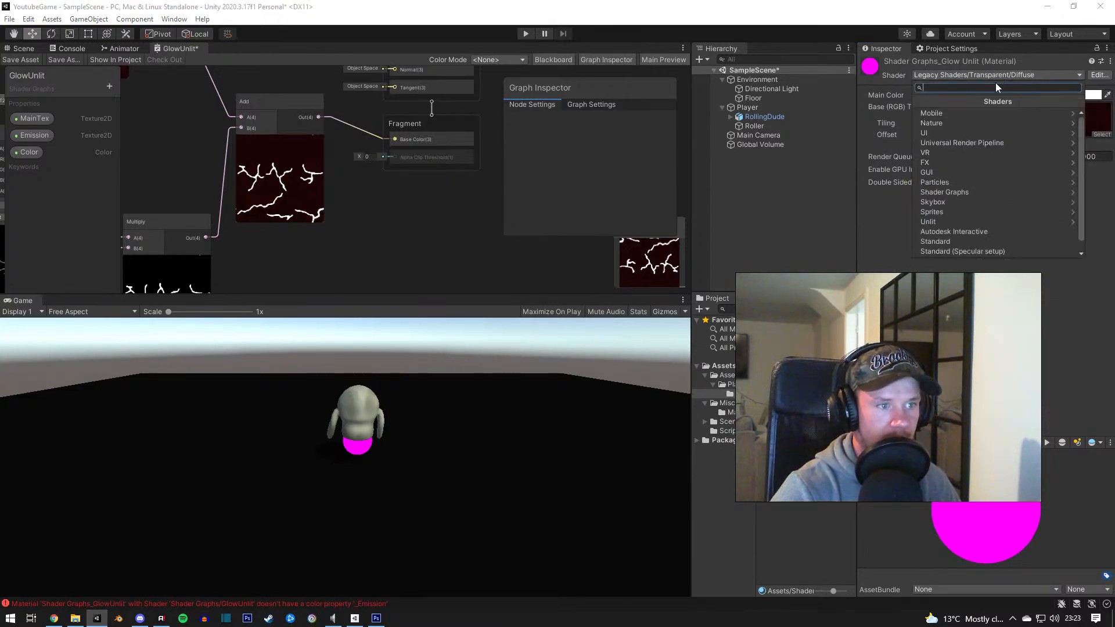
left_click(979, 142)
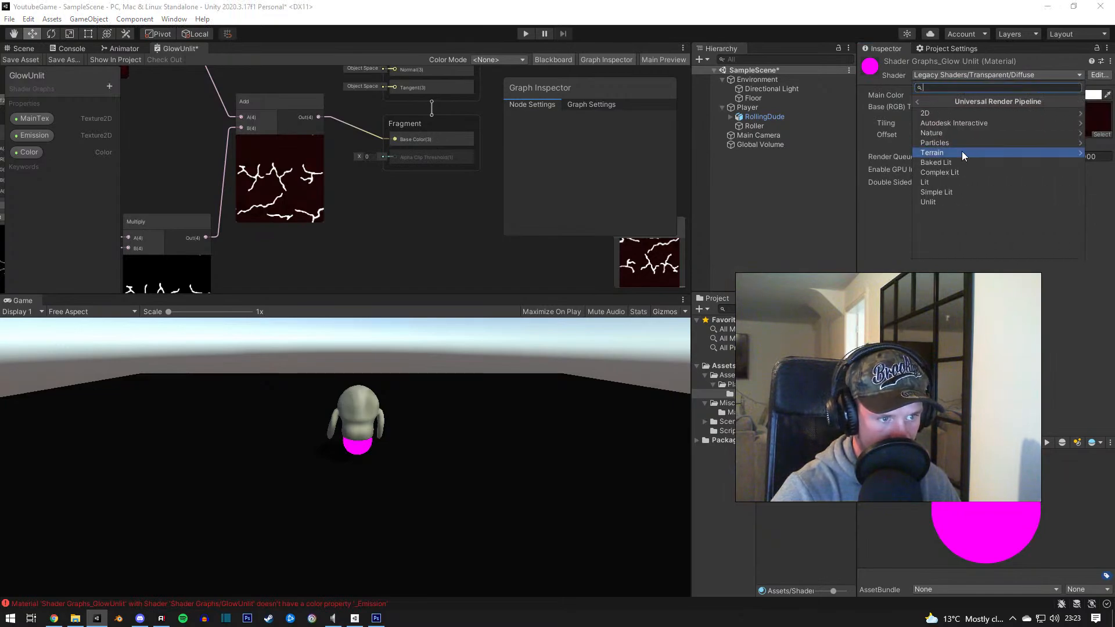
left_click(952, 191)
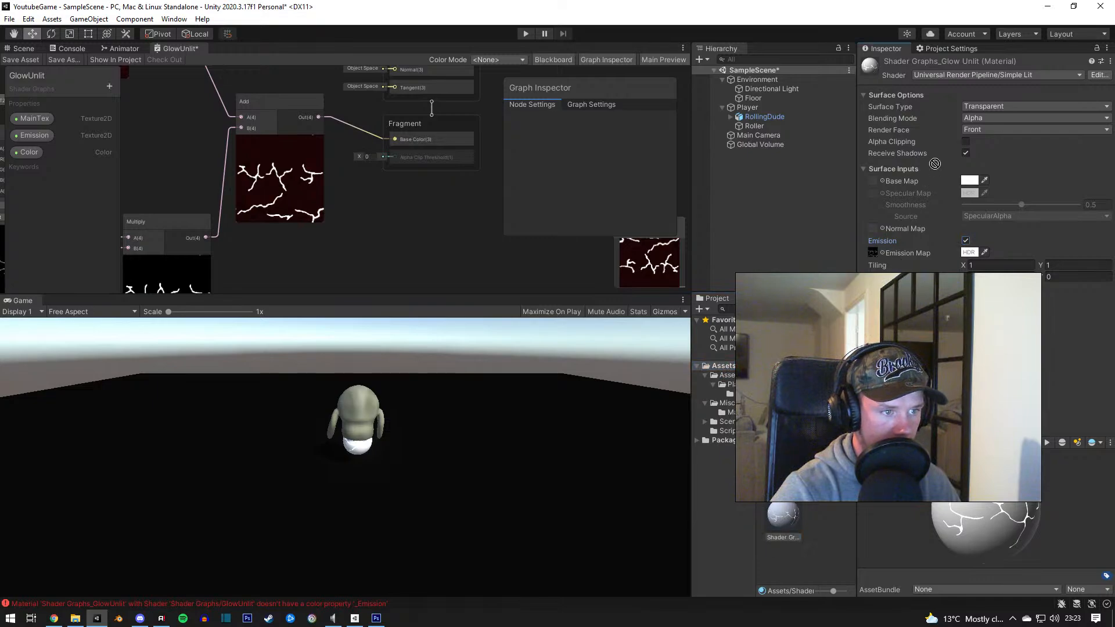
left_click_drag(878, 185, 877, 186)
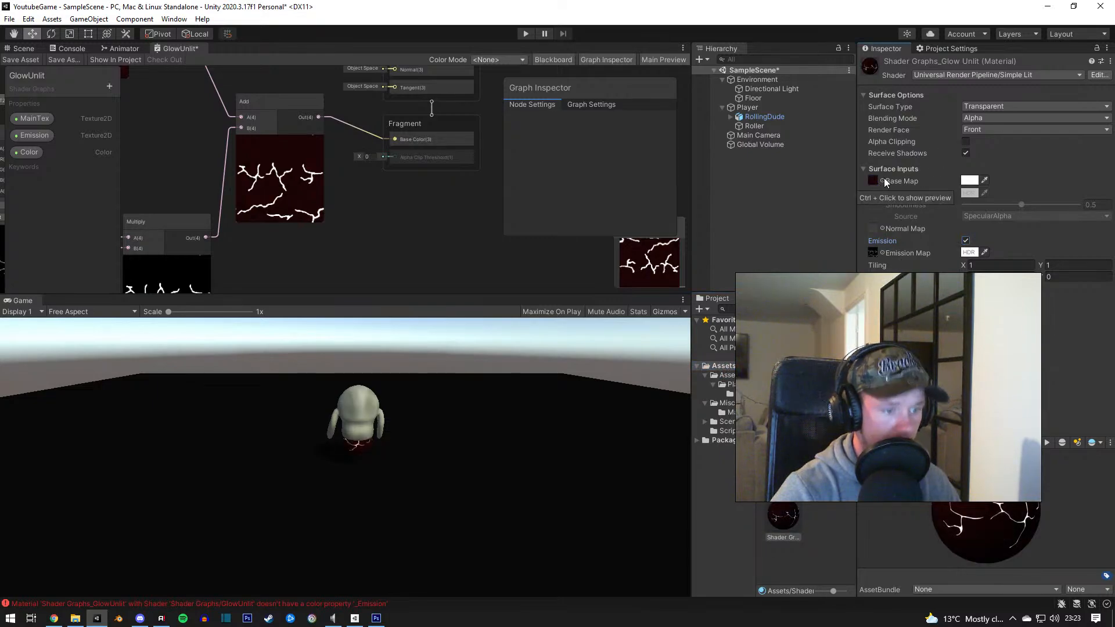
Step: Set the Emission Map's HDR color to orange-red (255, 13, 0) with an intensity of 2.8
left_click(970, 181)
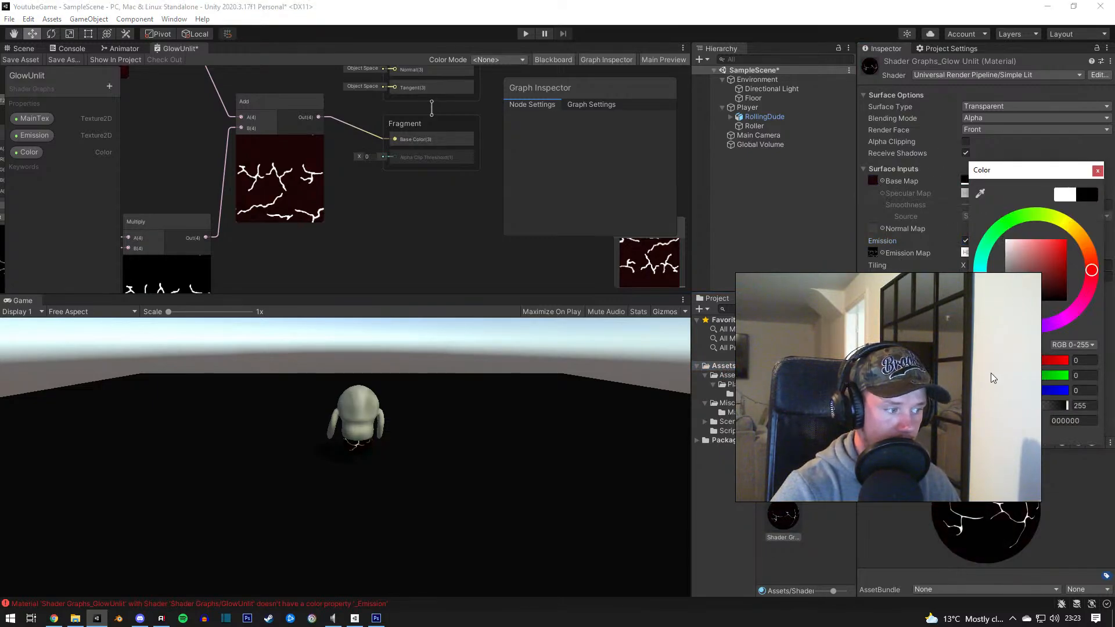
left_click(966, 253)
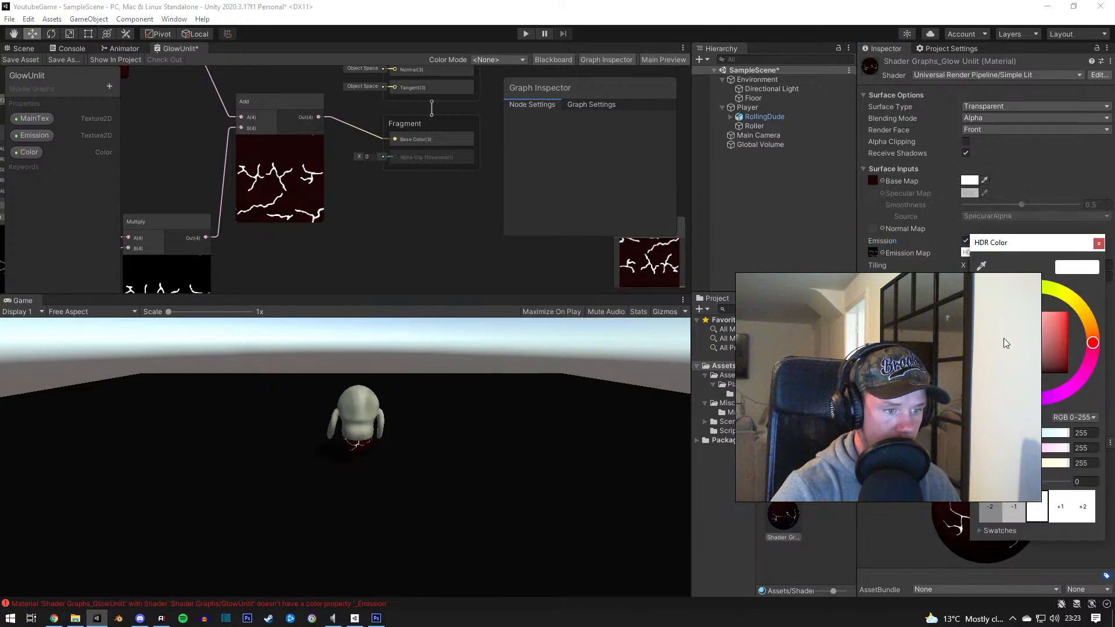
left_click_drag(983, 369, 935, 273)
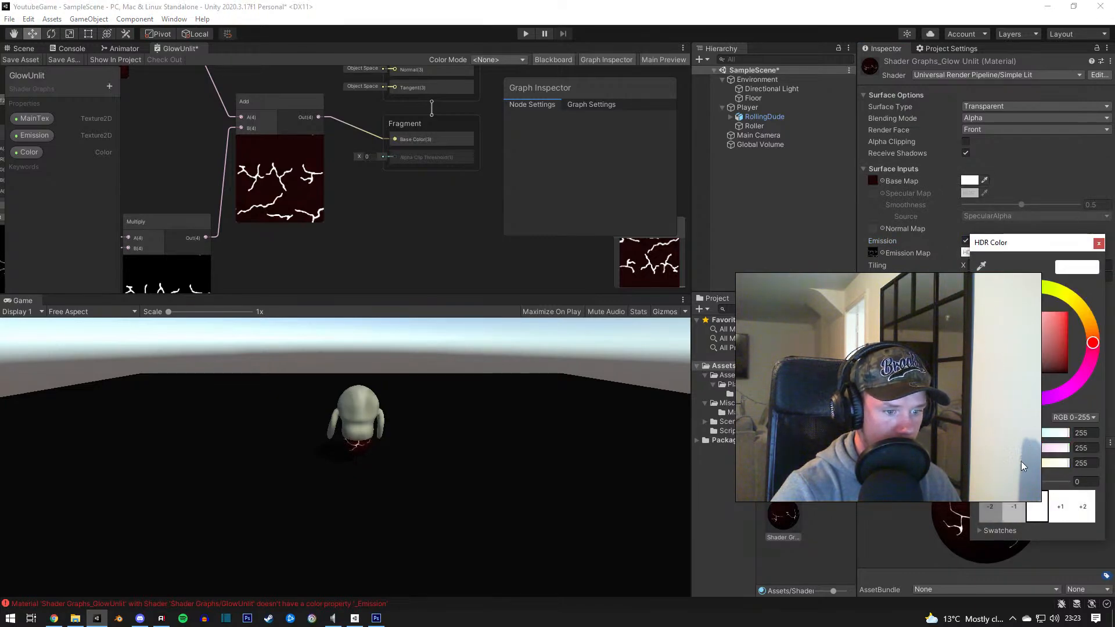
mouse_move(1042, 482)
left_mouse_down()
mouse_move(1073, 484)
mouse_move(1050, 488)
left_mouse_up()
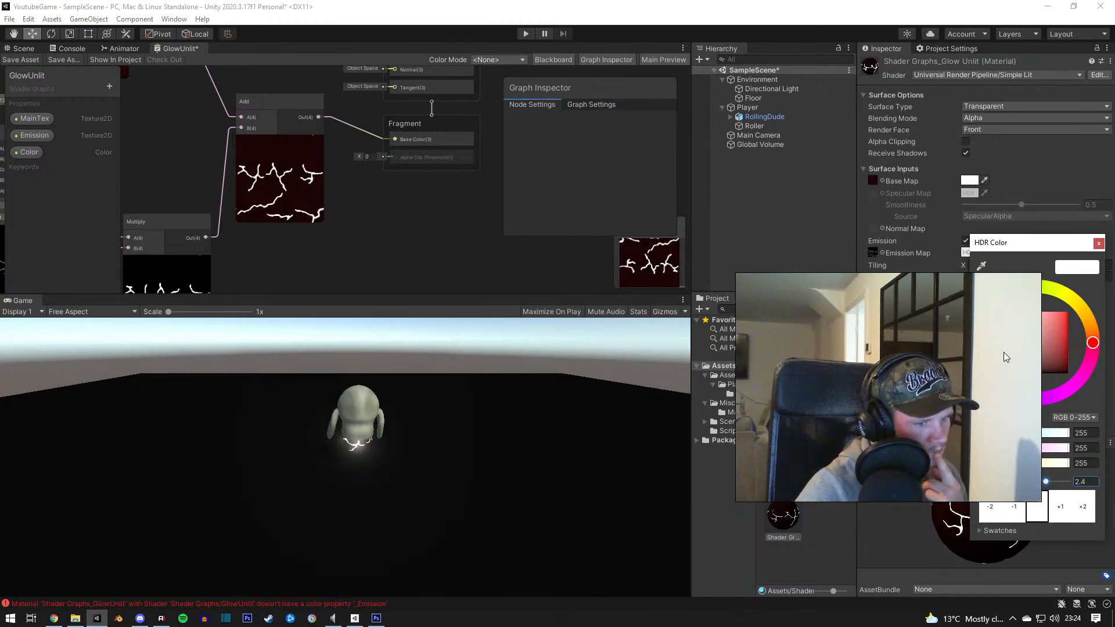
left_click_drag(1052, 332, 1069, 338)
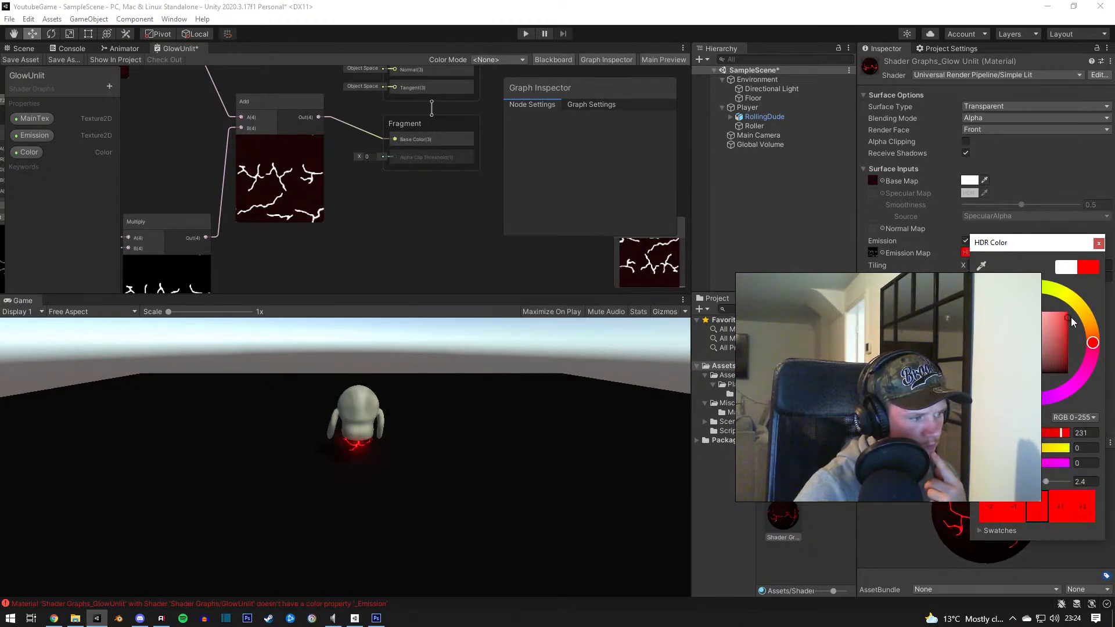
mouse_move(1047, 486)
left_mouse_down()
mouse_move(1062, 485)
mouse_move(1048, 487)
left_mouse_up()
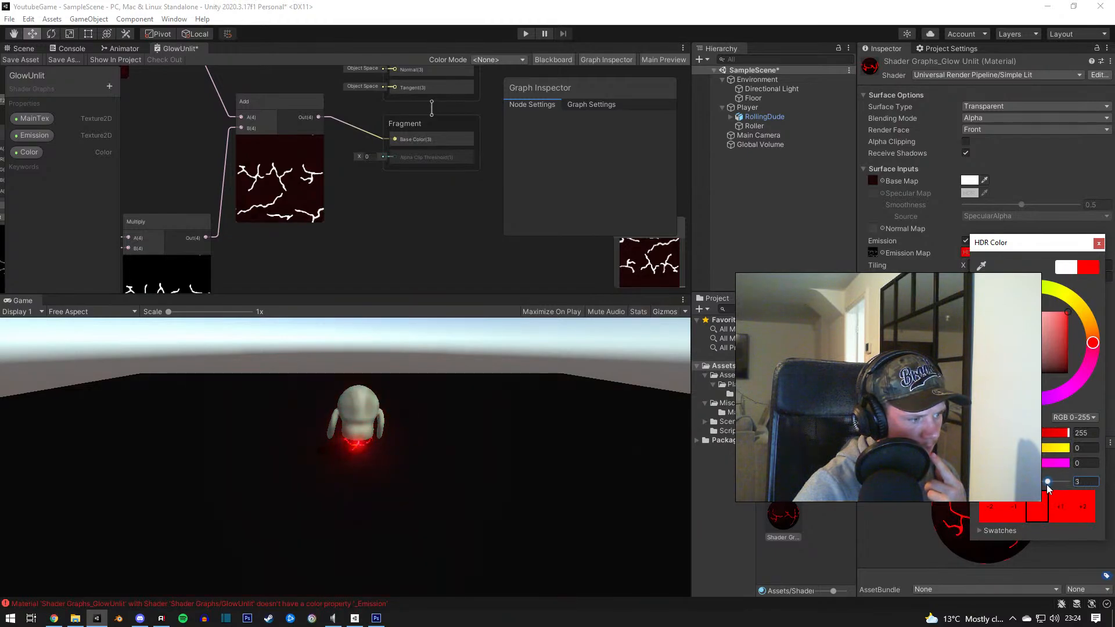
left_click(1095, 345)
left_click_drag(1095, 342, 1095, 341)
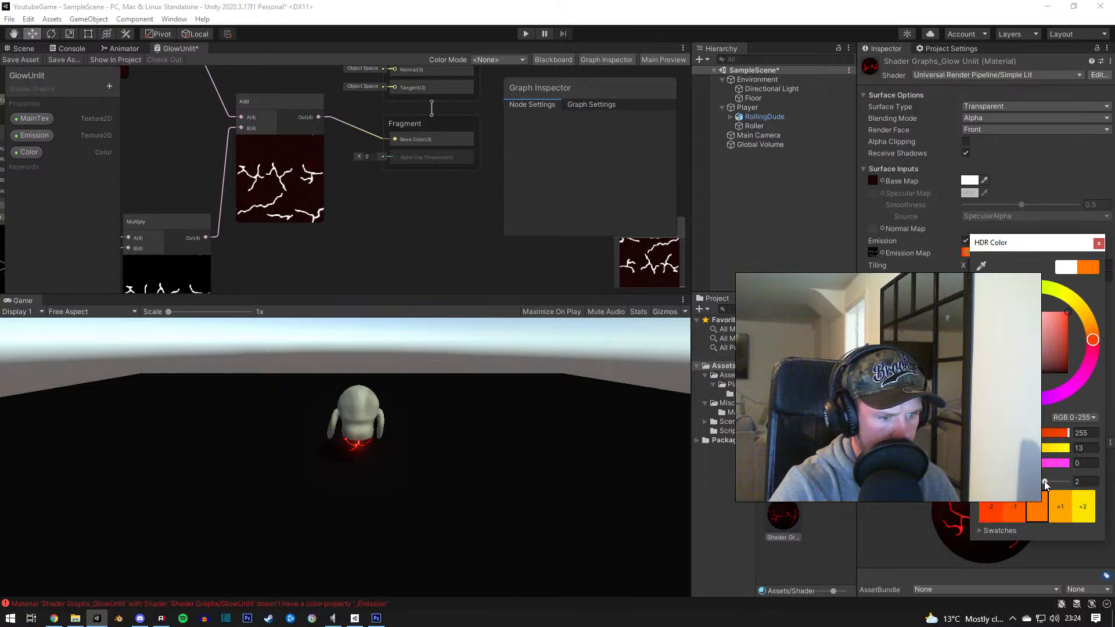
left_click_drag(1046, 483, 1047, 483)
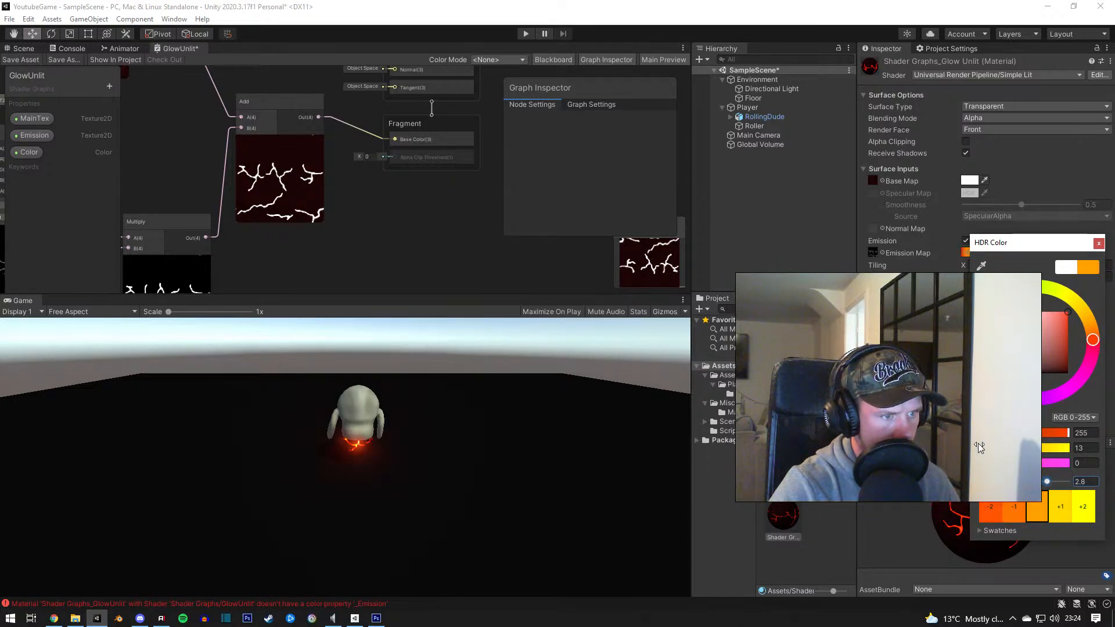
left_click(919, 369)
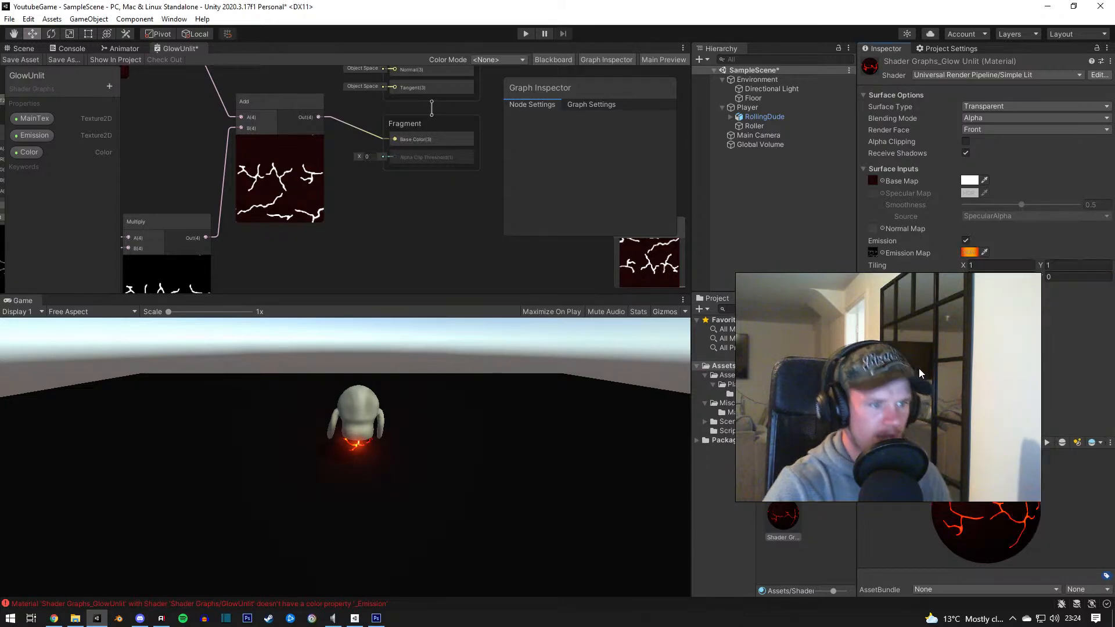
Step: Delete the GlowUnlit shader graph from the project and discard its open graph
left_click(830, 461)
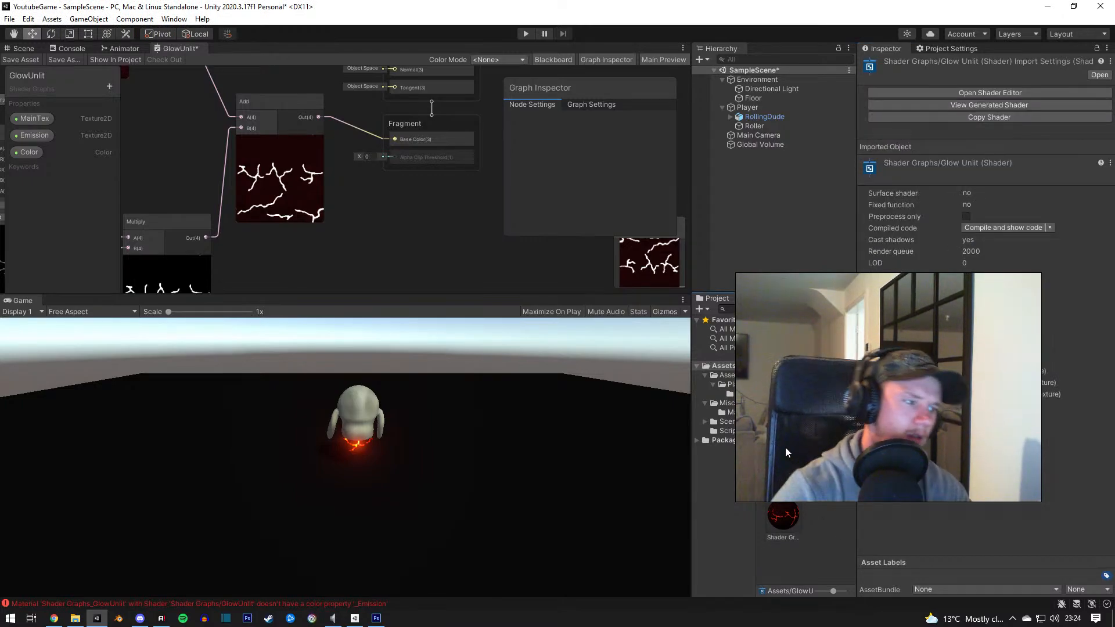
key("Delete")
key("Return")
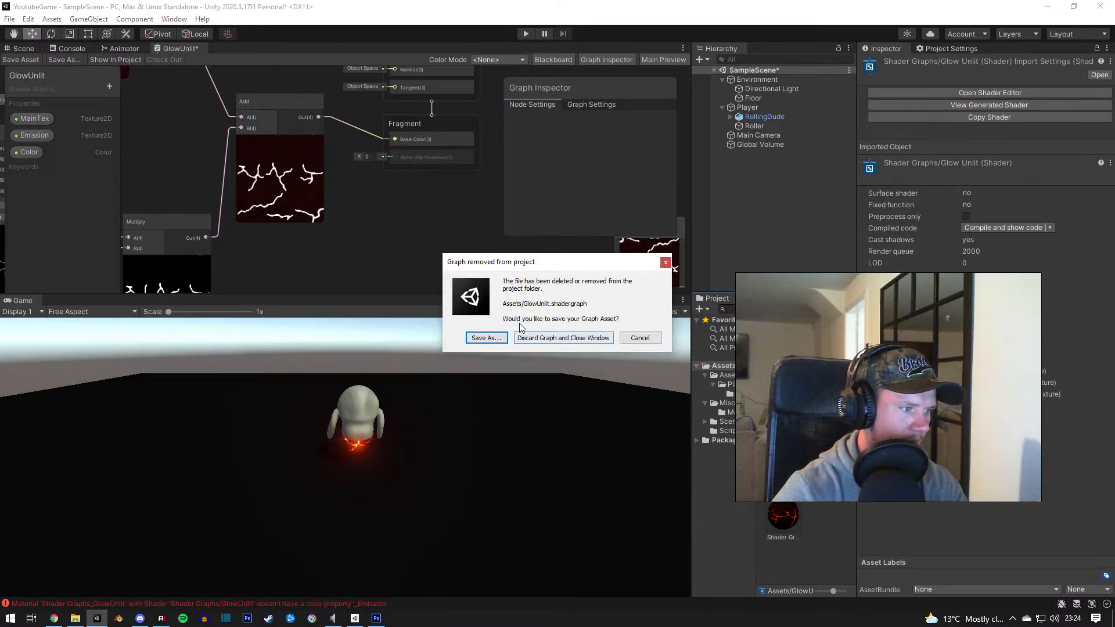
left_click(556, 338)
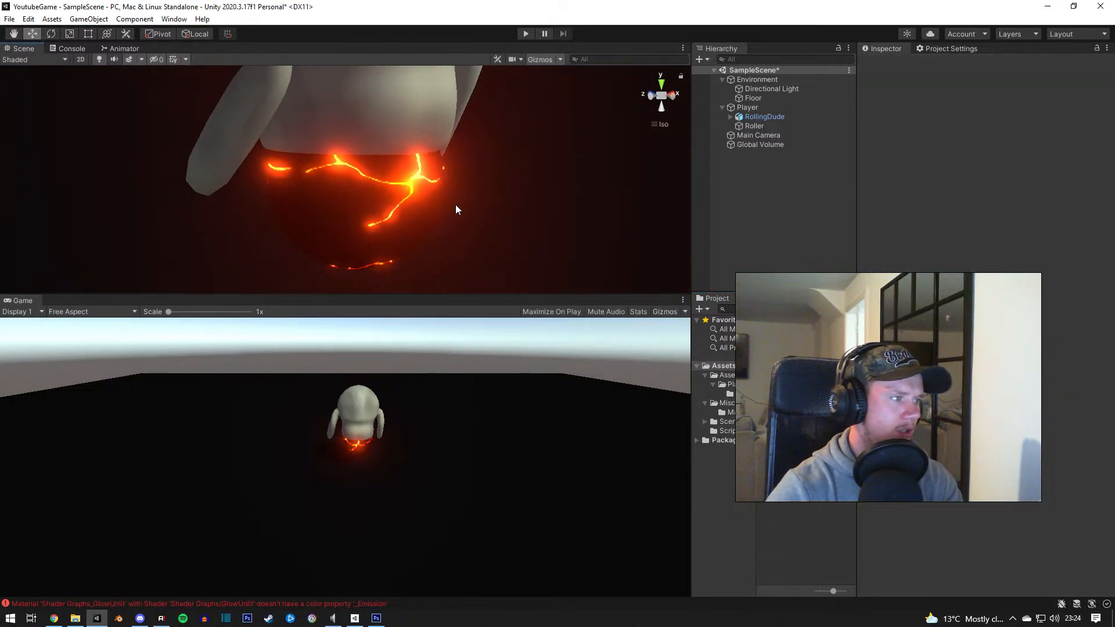
Step: Select the Shader Graphs_Glow Unlit material and inspect the character's glowing orb from the front in the Scene view
scroll(401, 193, "down", 15)
right_click_drag(352, 195, 467, 210)
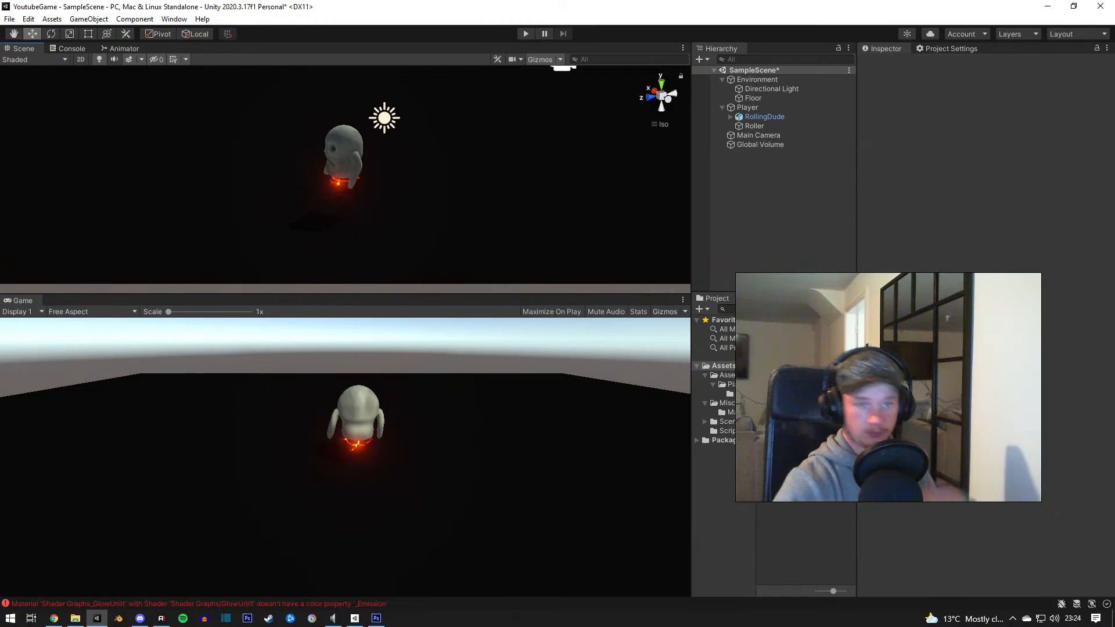
key("alt+Tab")
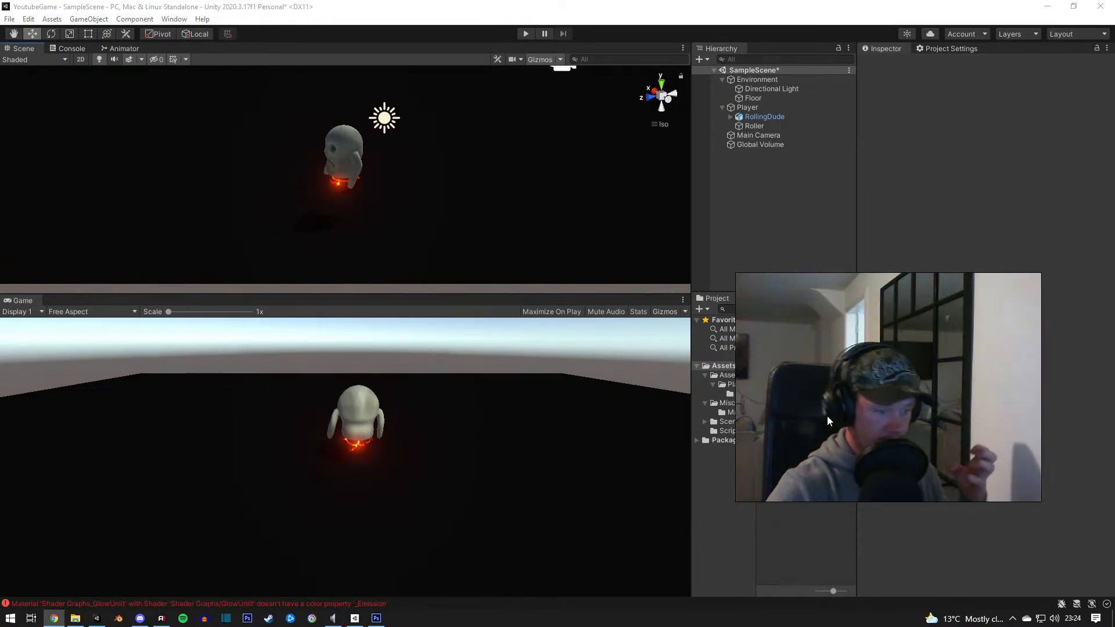
left_click(838, 460)
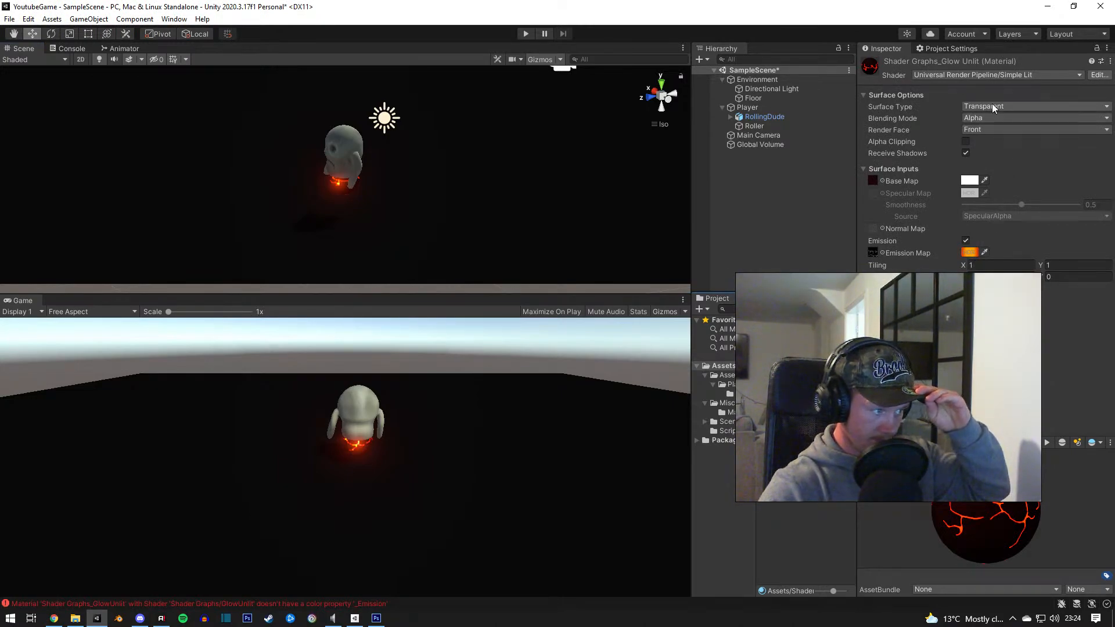
scroll(440, 249, "up", 10)
right_click_drag(362, 204, 424, 252)
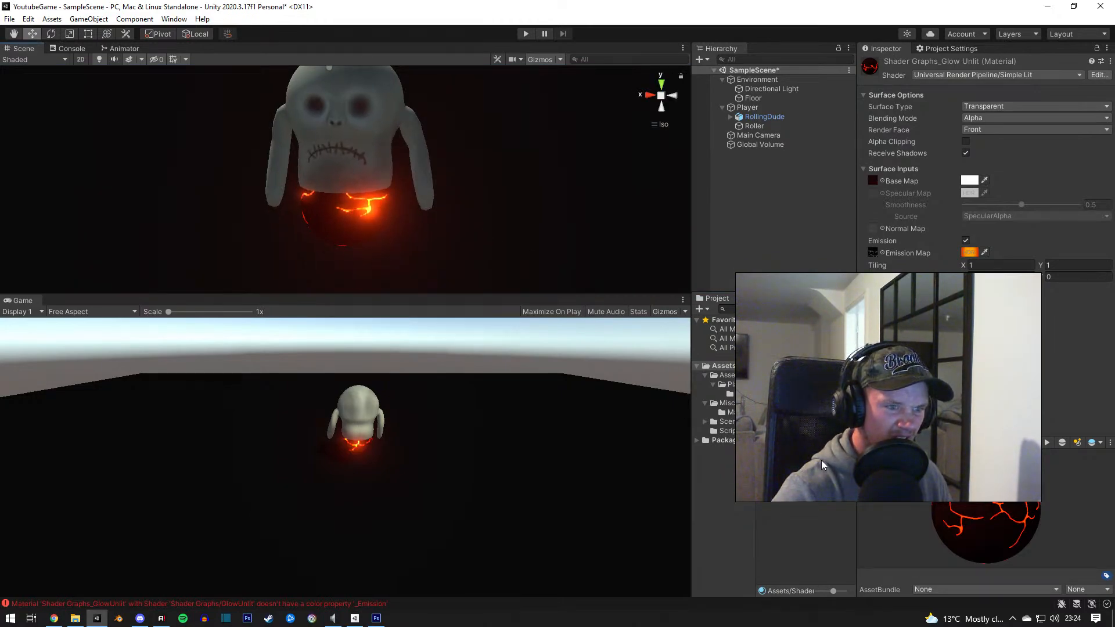
Step: Try the Opaque surface type on the glow material, then set it back to Transparent
left_click(987, 96)
left_click(986, 99)
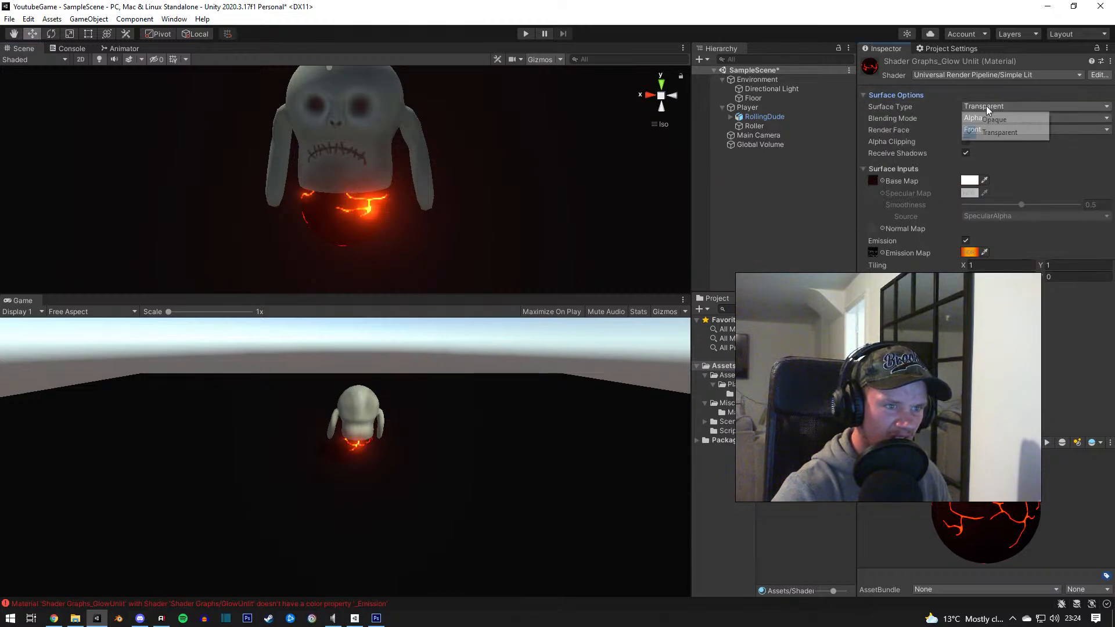
left_click(986, 105)
left_click(989, 119)
left_click(989, 105)
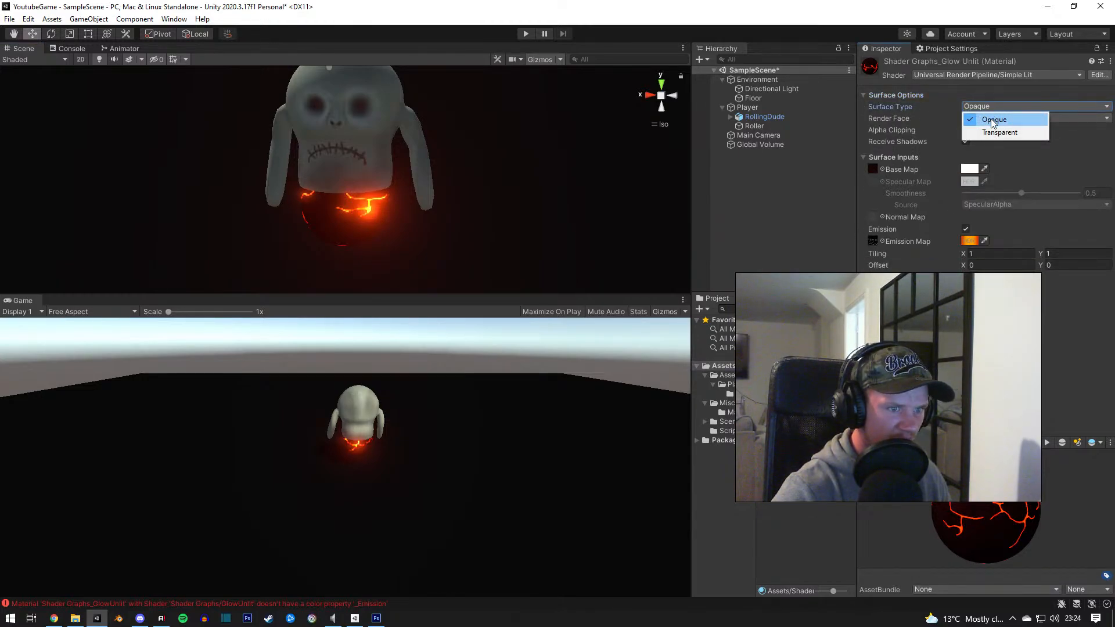
left_click(988, 130)
Step: Keep the glow material's Blending Mode at Alpha and set its Render Face to Both
left_click(990, 118)
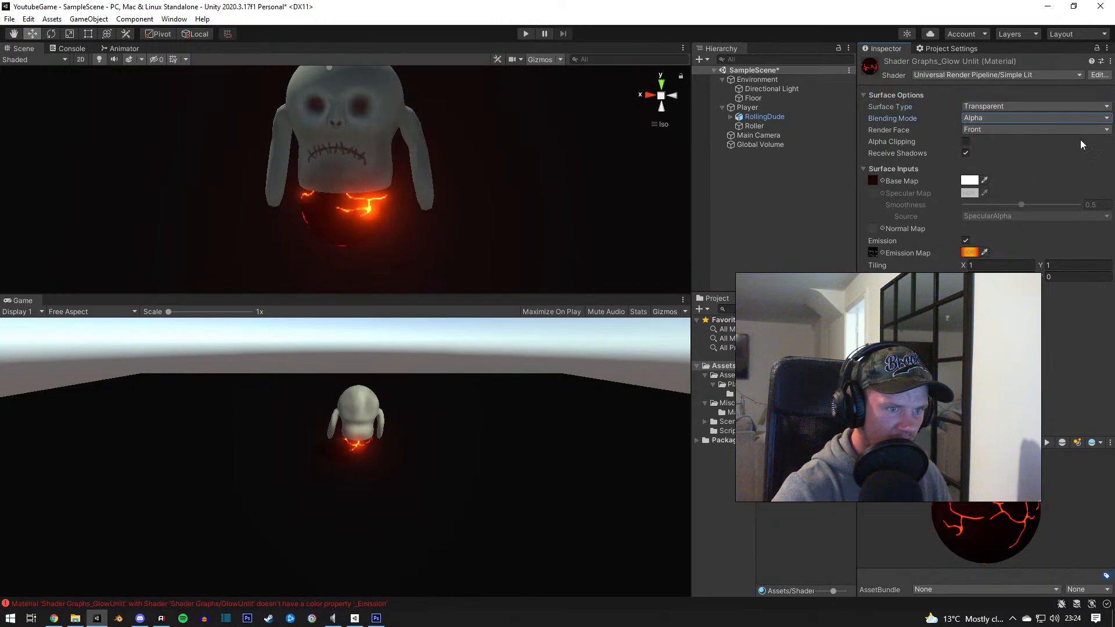
left_click(1054, 129)
left_click(995, 171)
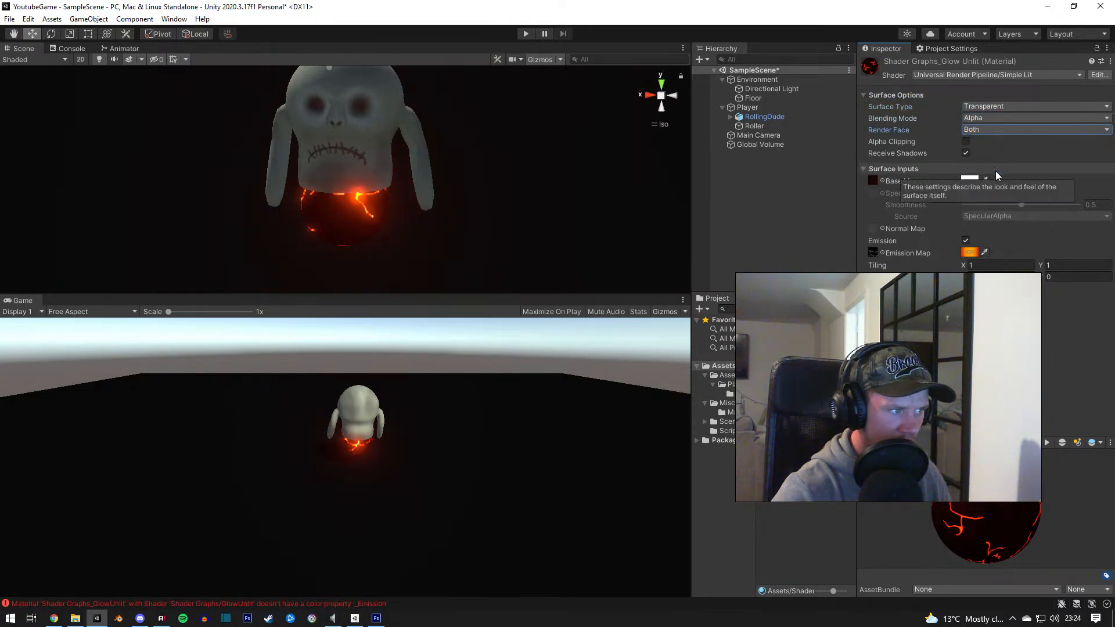
Step: Try the Back render face on the glow material, then set Render Face to Front
left_click_drag(453, 226, 179, 249, "alt")
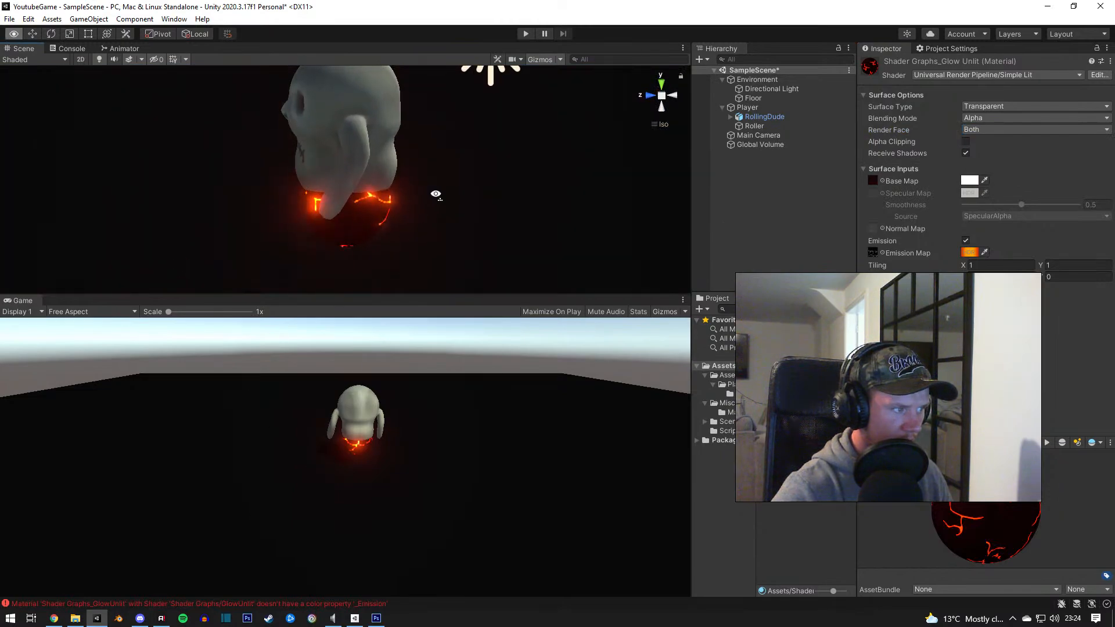
left_click_drag(436, 194, 459, 49, "alt")
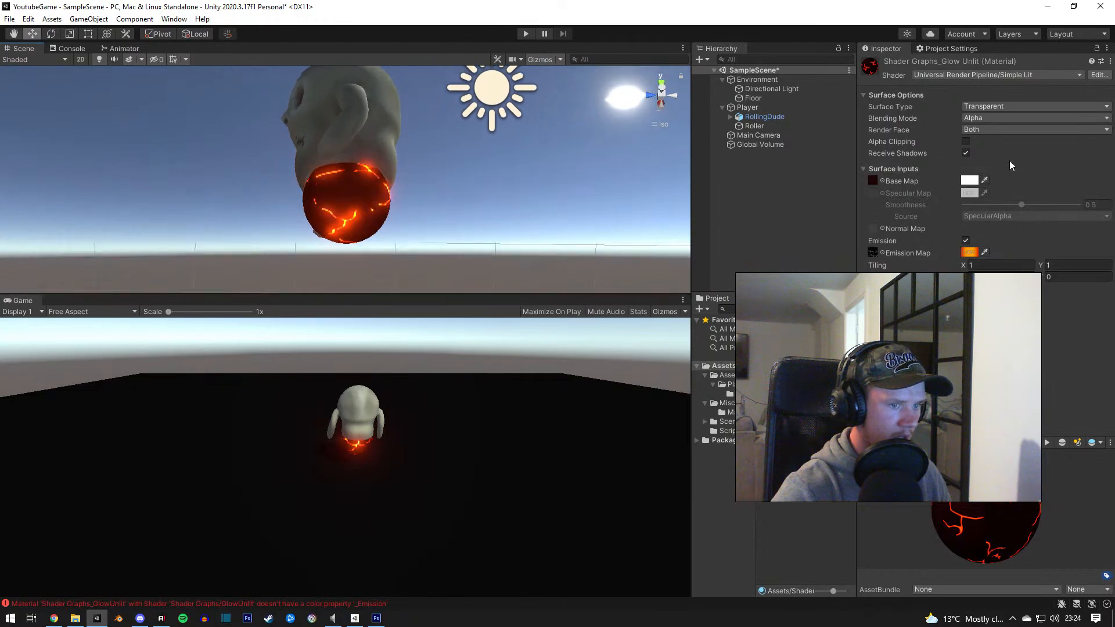
left_click(995, 155)
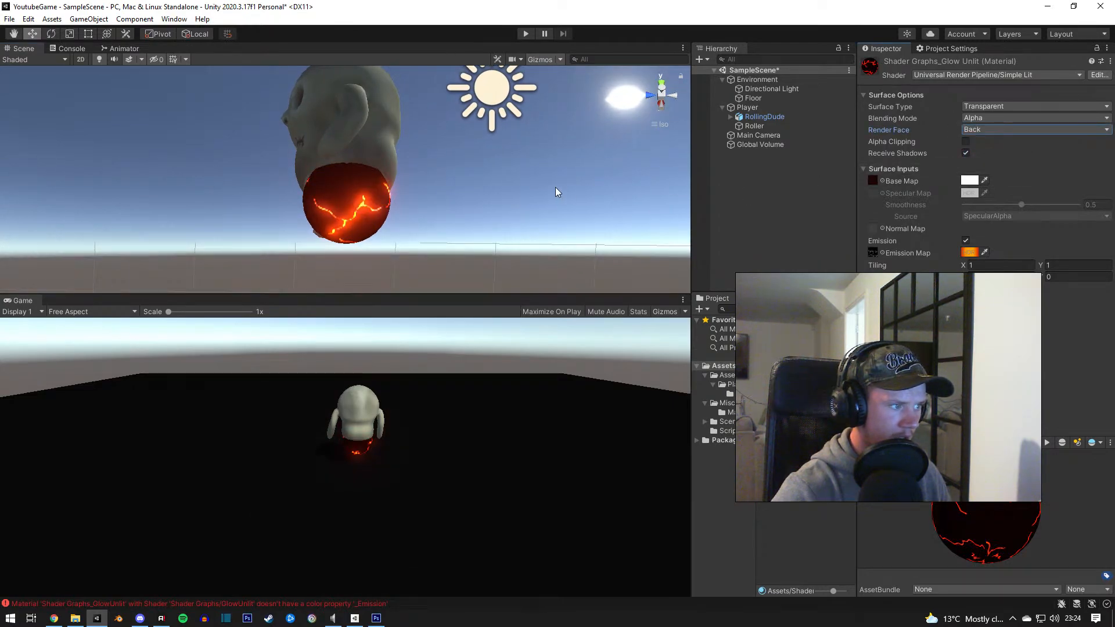
left_click_drag(556, 191, 540, 244, "alt")
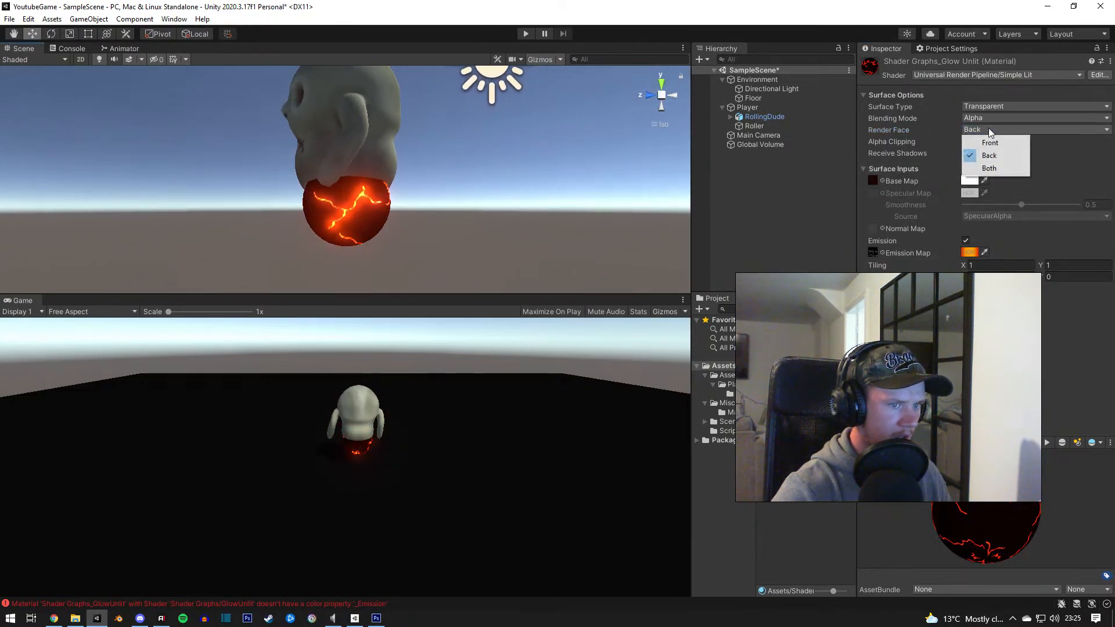
left_click(992, 142)
left_click_drag(435, 186, 190, 208, "alt")
Step: Try the Premultiply blending mode on the glow material and check the orb in the Scene view
left_click(988, 118)
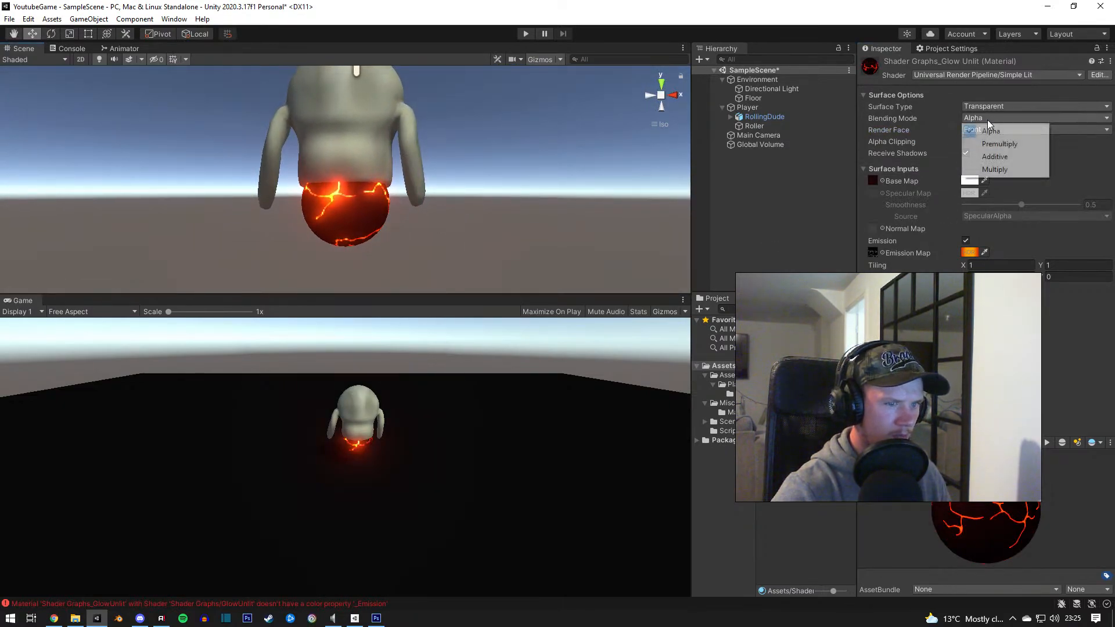
left_click(994, 143)
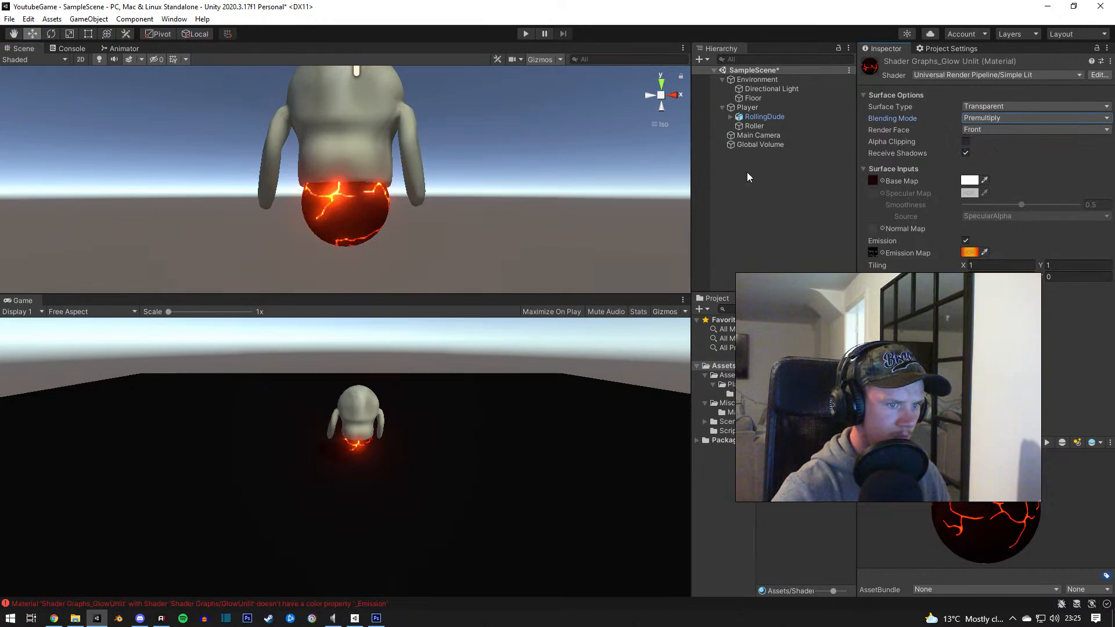
left_click_drag(616, 159, 526, 135, "alt")
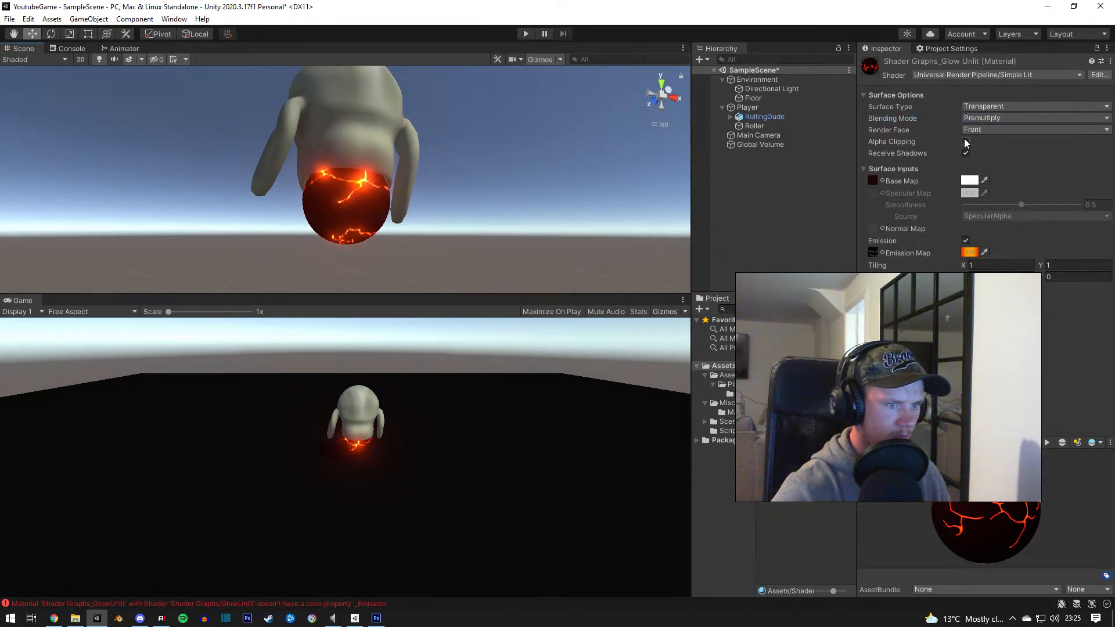
Step: Try Alpha Clipping on the glow material with a threshold of 0, then disable it
left_click(965, 142)
left_click(966, 142)
left_click(966, 142)
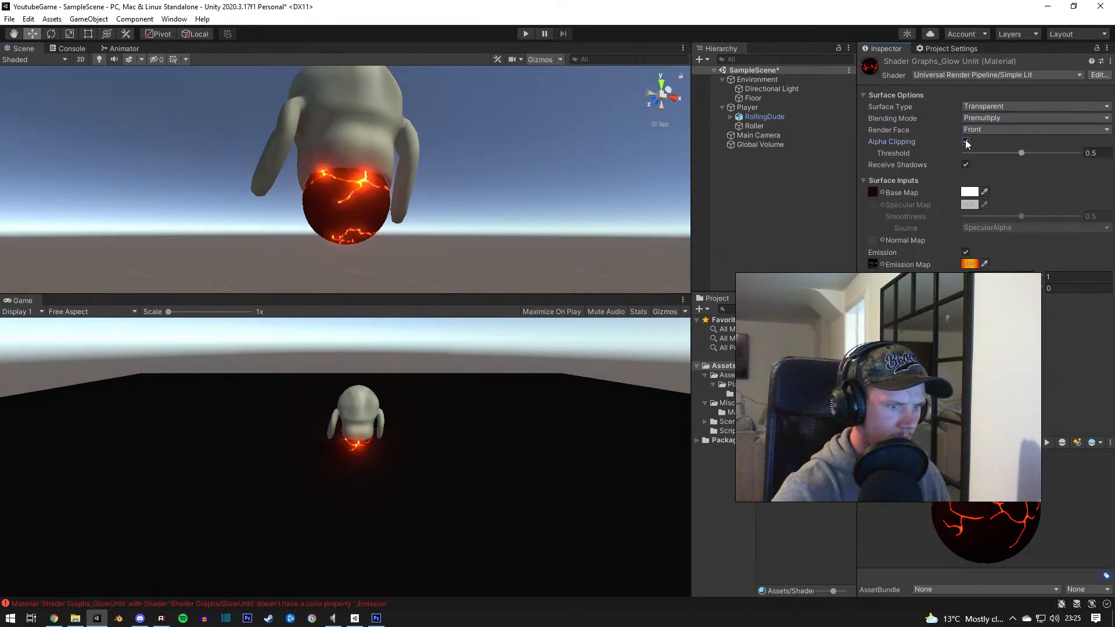
left_click_drag(511, 235, 543, 225, "alt")
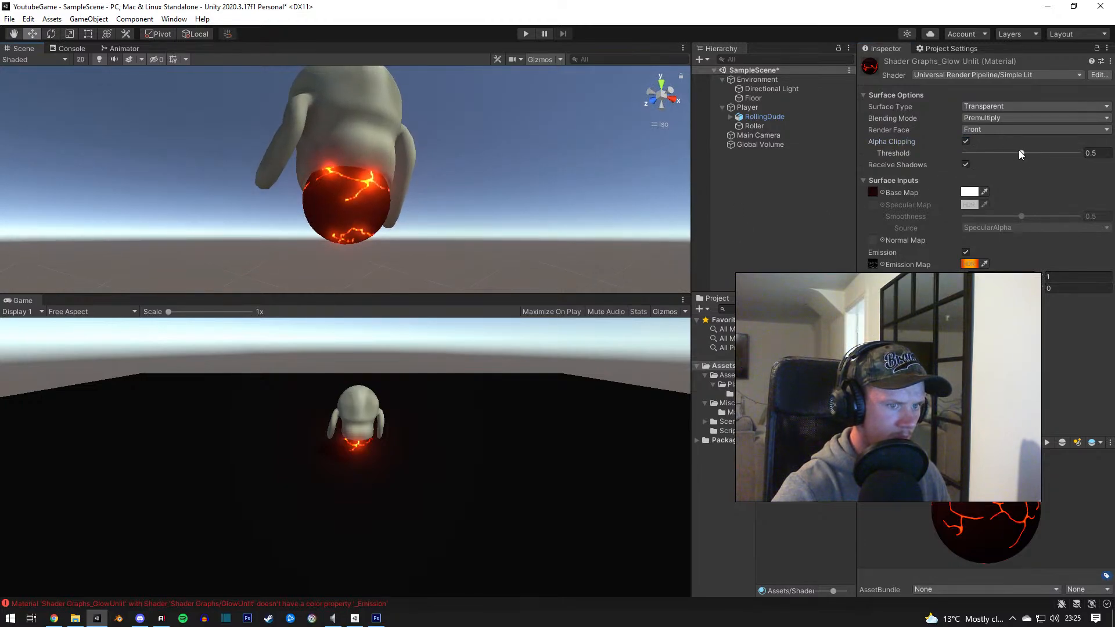
mouse_move(1021, 154)
left_mouse_down()
mouse_move(1099, 158)
mouse_move(1026, 158)
left_mouse_up()
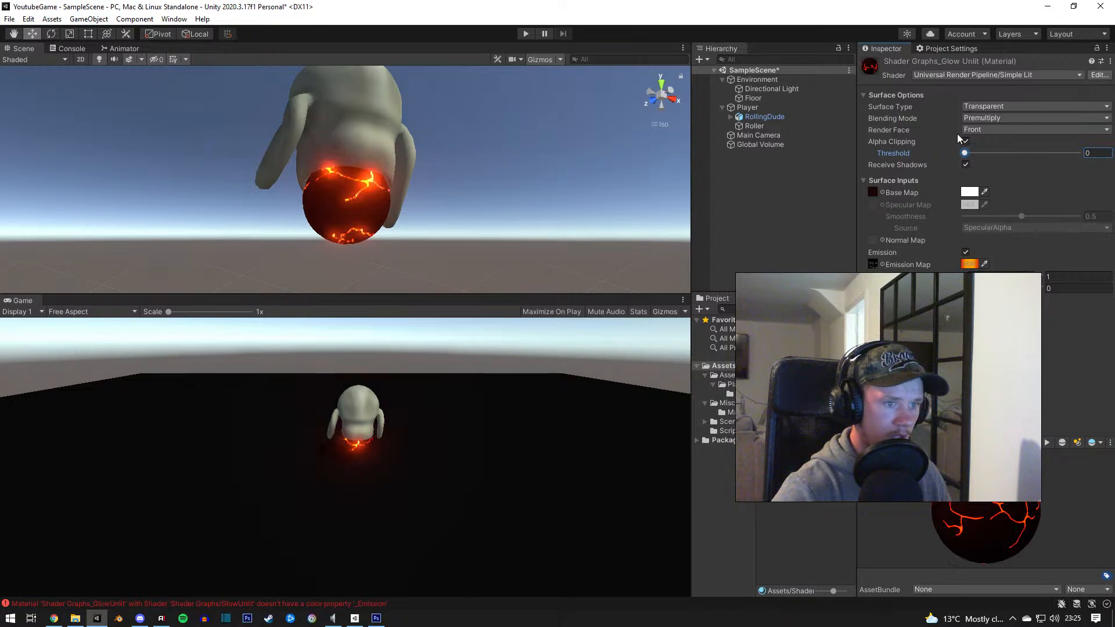
left_click(968, 133)
left_click(956, 134)
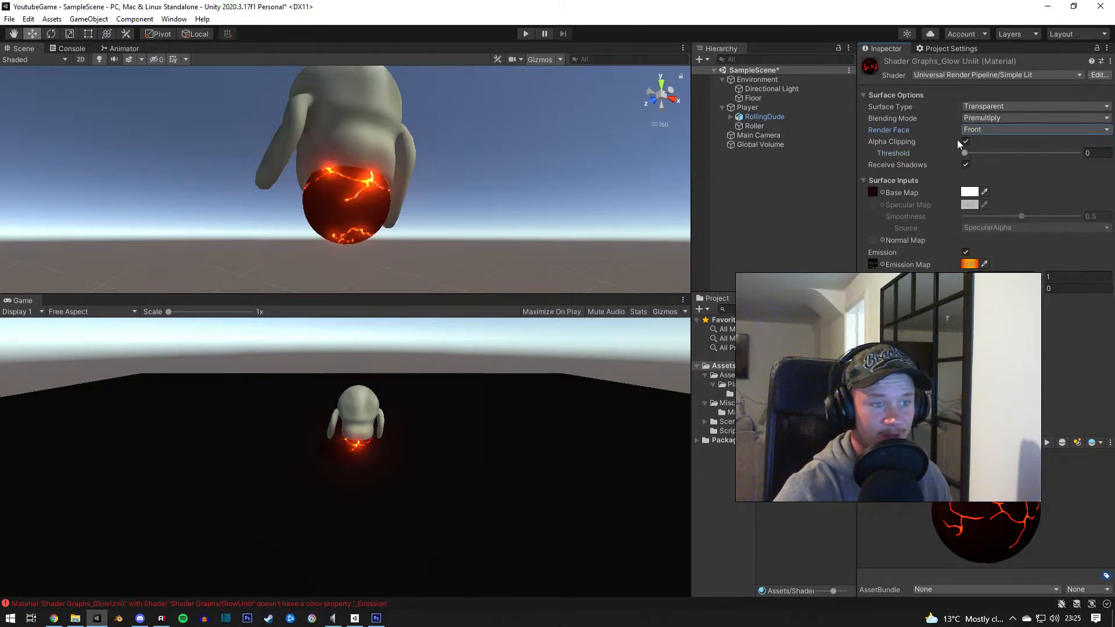
left_click(965, 141)
Step: Set the glow material's Blending Mode to Additive and try it without Receive Shadows, leaving that option enabled
left_click(983, 120)
left_click(994, 157)
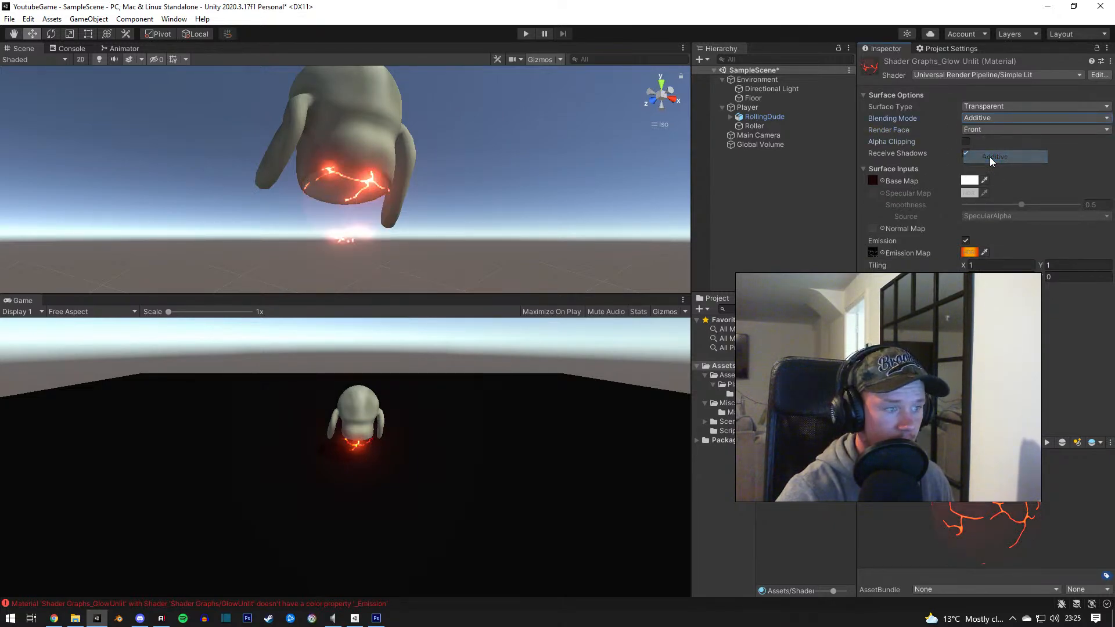
left_click_drag(418, 186, 430, 245, "alt")
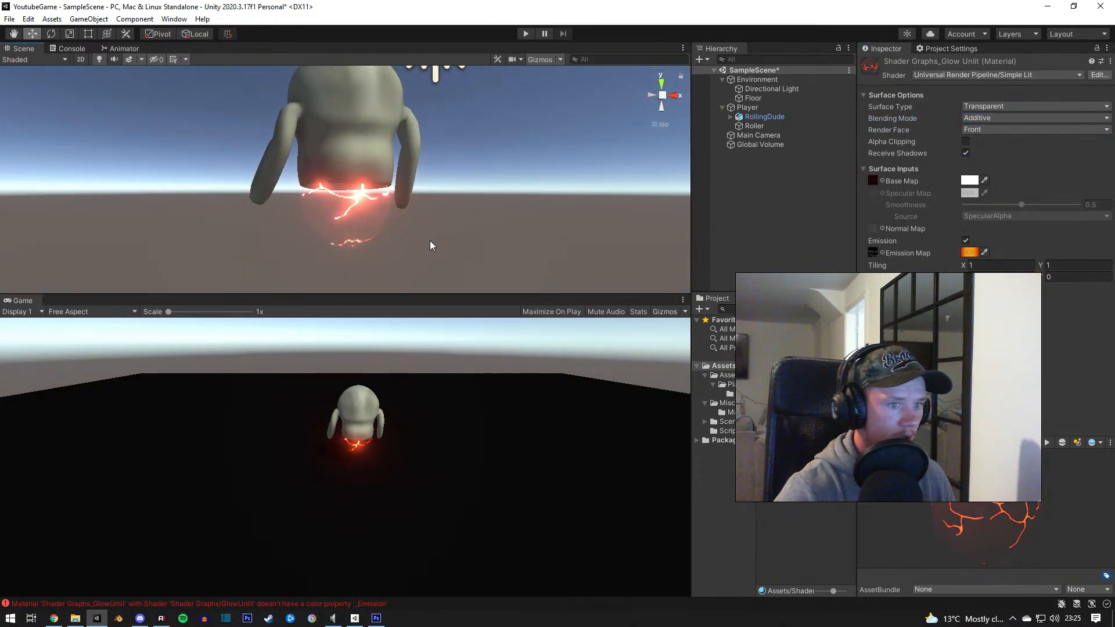
left_click(965, 154)
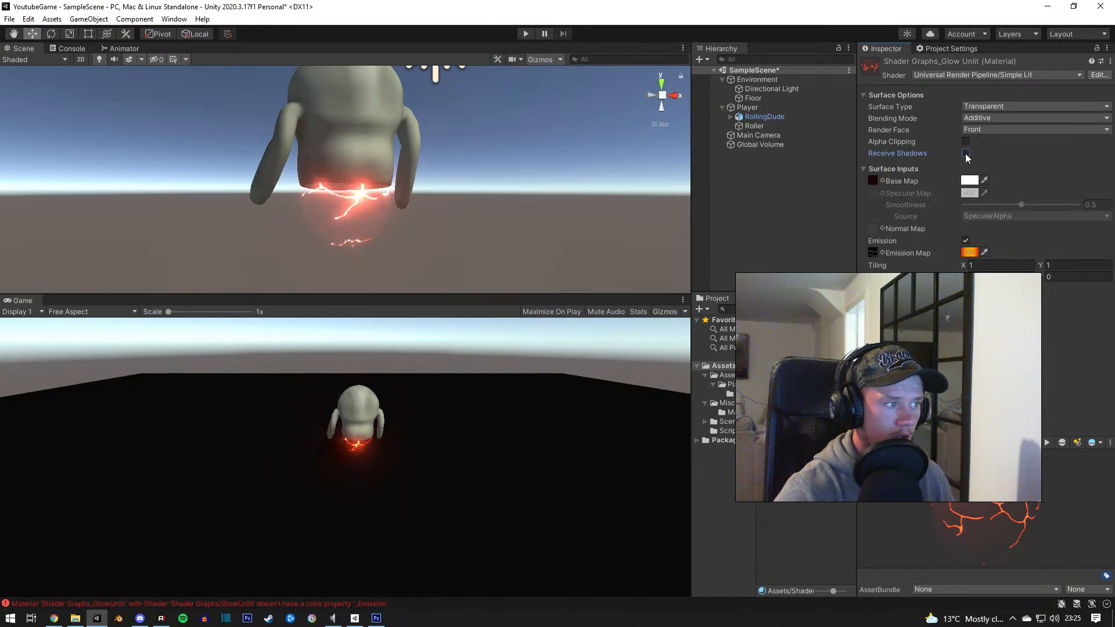
left_click_drag(401, 226, 478, 243, "alt")
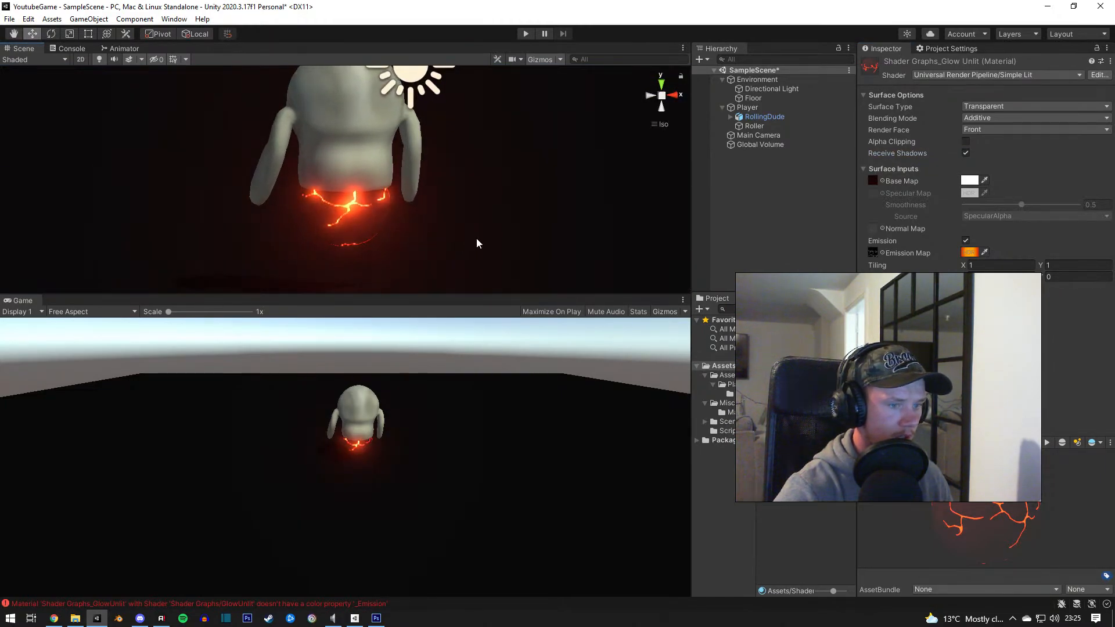
Step: Keep the glow material's Blending Mode at Additive and set its Render Face to Both
left_click(987, 119)
left_click(1100, 149)
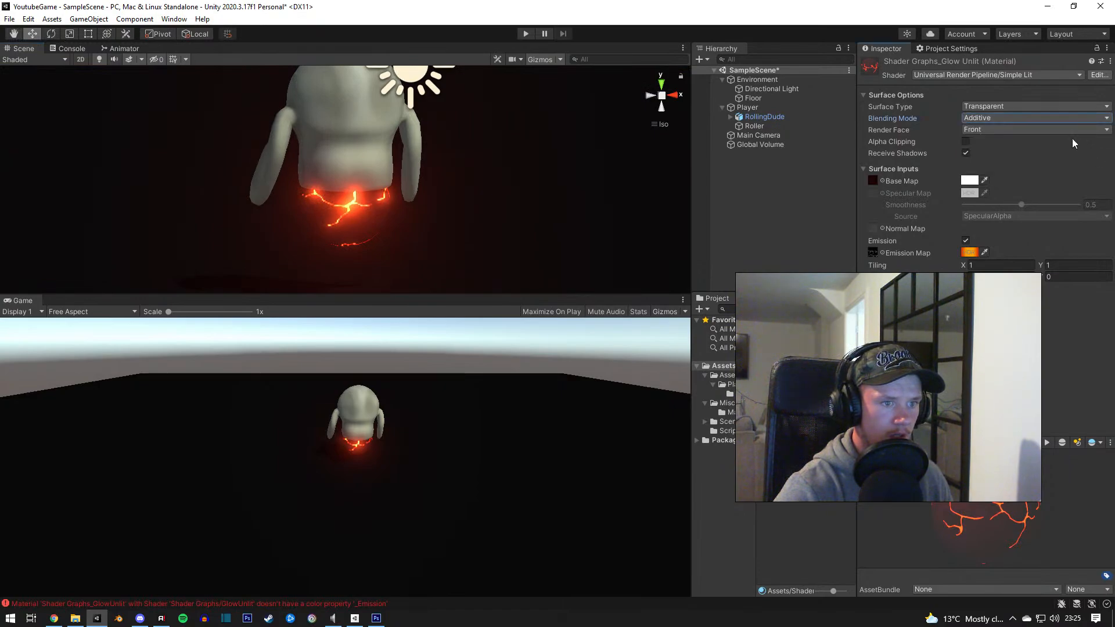
left_click(1028, 130)
left_click(991, 169)
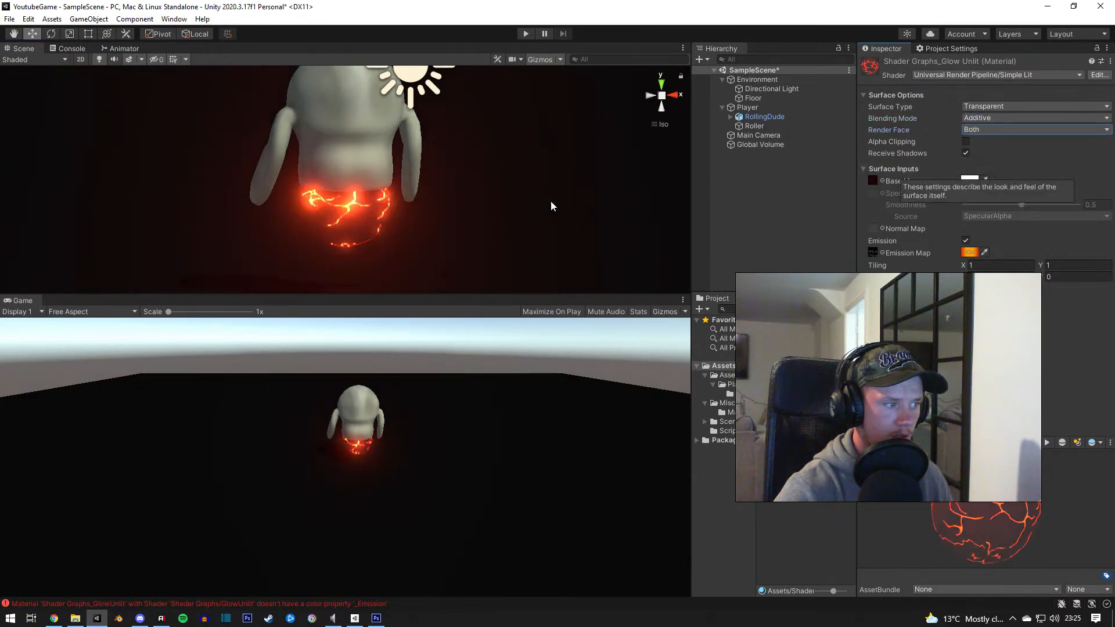
left_click_drag(552, 204, 386, 224, "alt")
Step: Try an alpha of 0 on the glow material's Base Map color, then restore it to 255
left_click(969, 180)
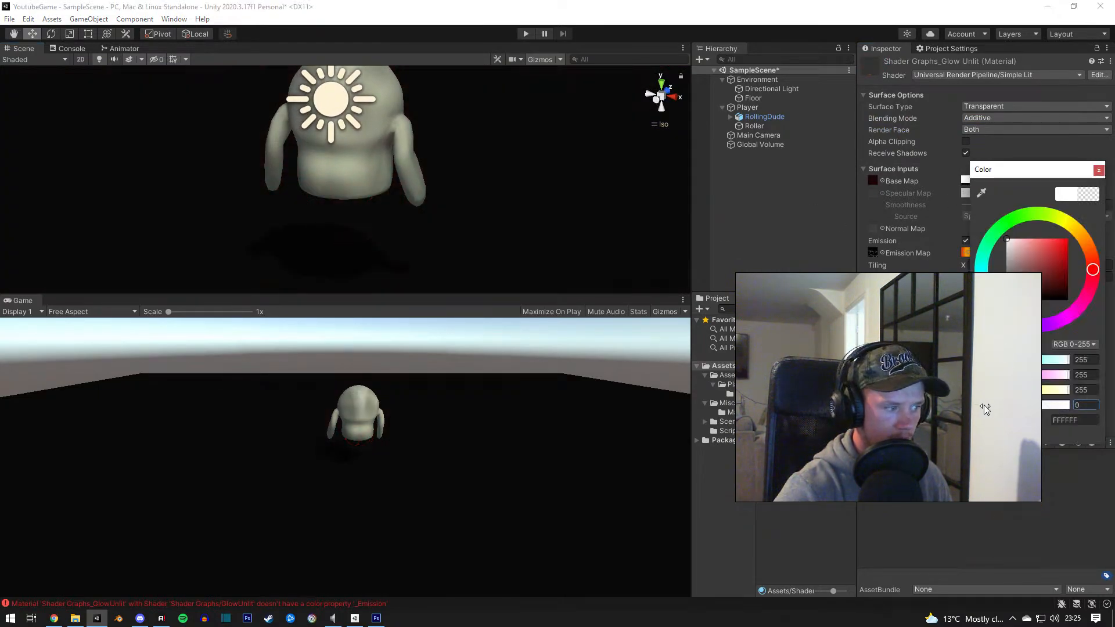
left_click(1066, 407)
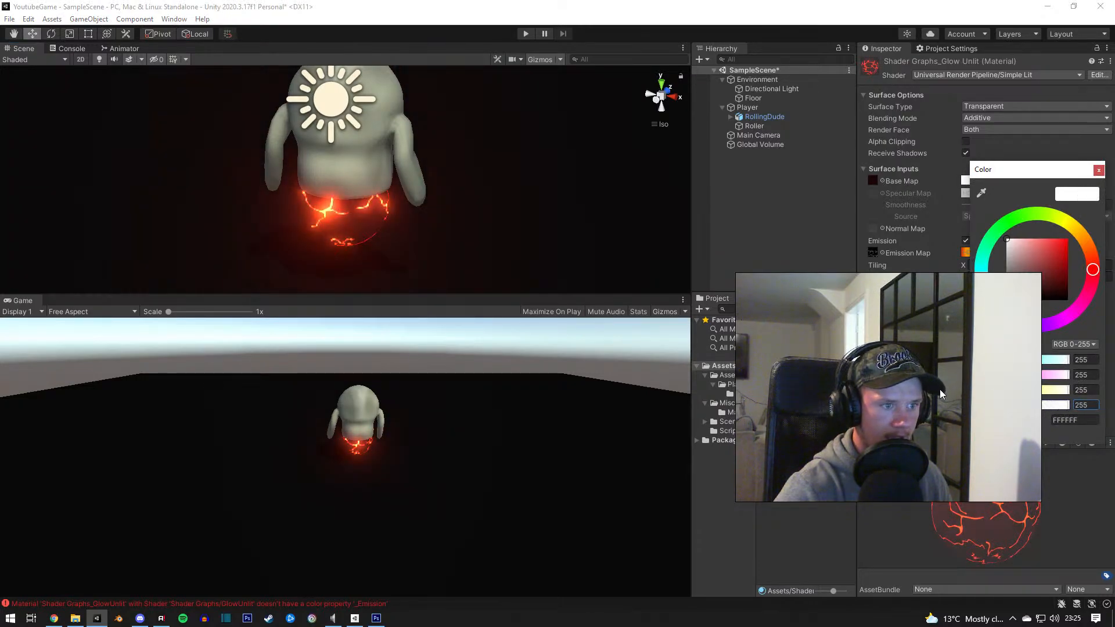
left_click(954, 223)
left_click(969, 180)
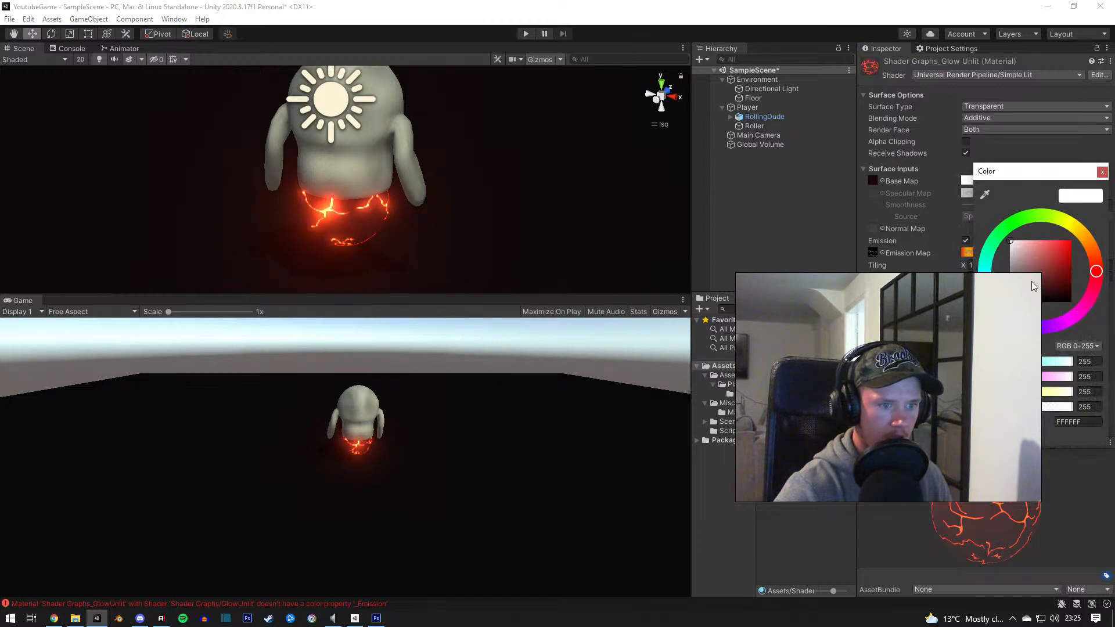
left_click_drag(995, 327, 974, 216)
left_click(501, 365)
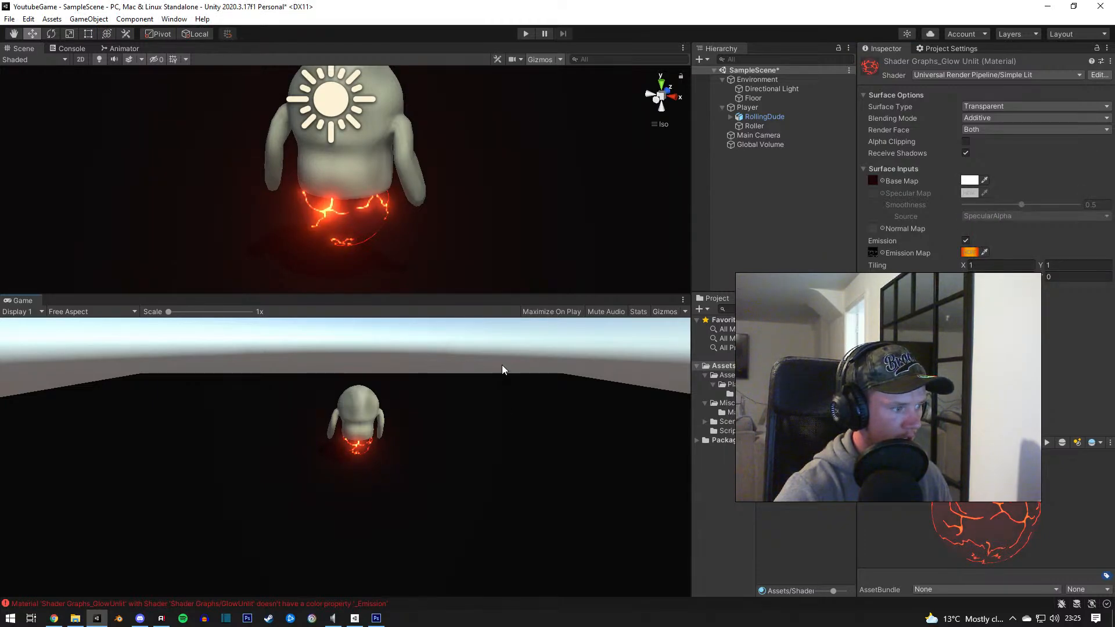
Step: Run the scene and roll the character around in all directions to examine the additive lava glow in motion
right_click_drag(442, 255, 498, 199)
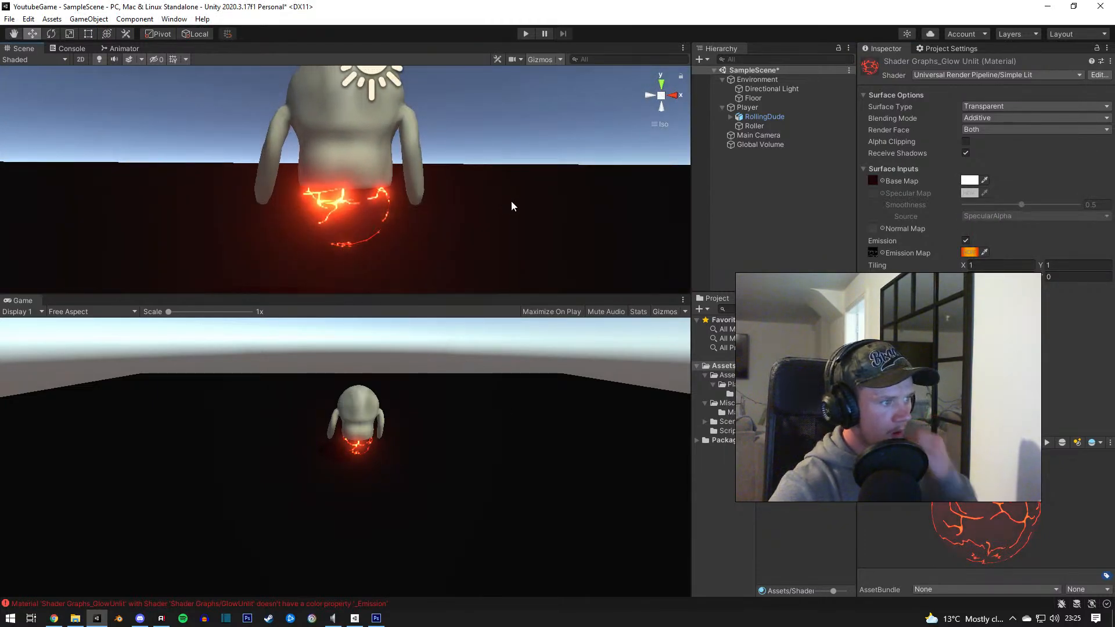
left_click(526, 34)
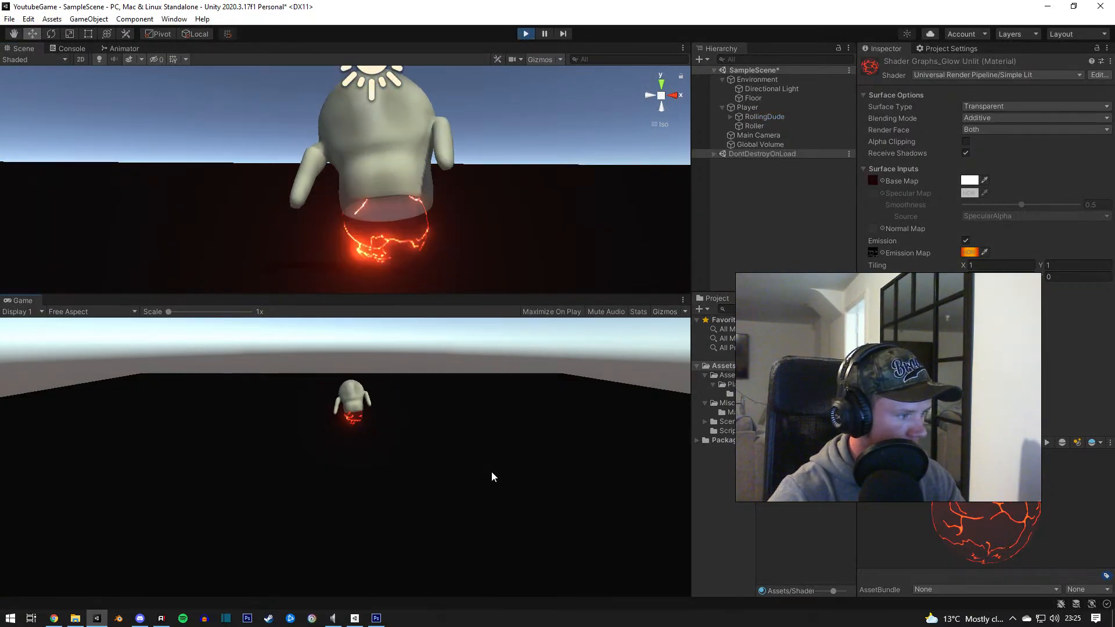
key("d")
key("w")
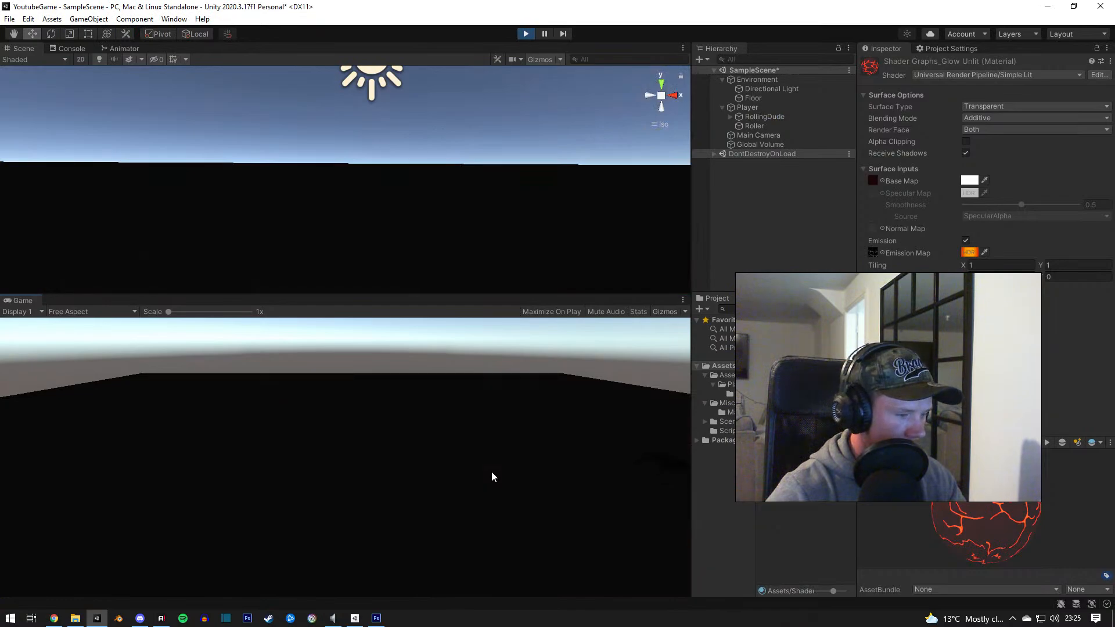
key("a")
key("s")
key("a")
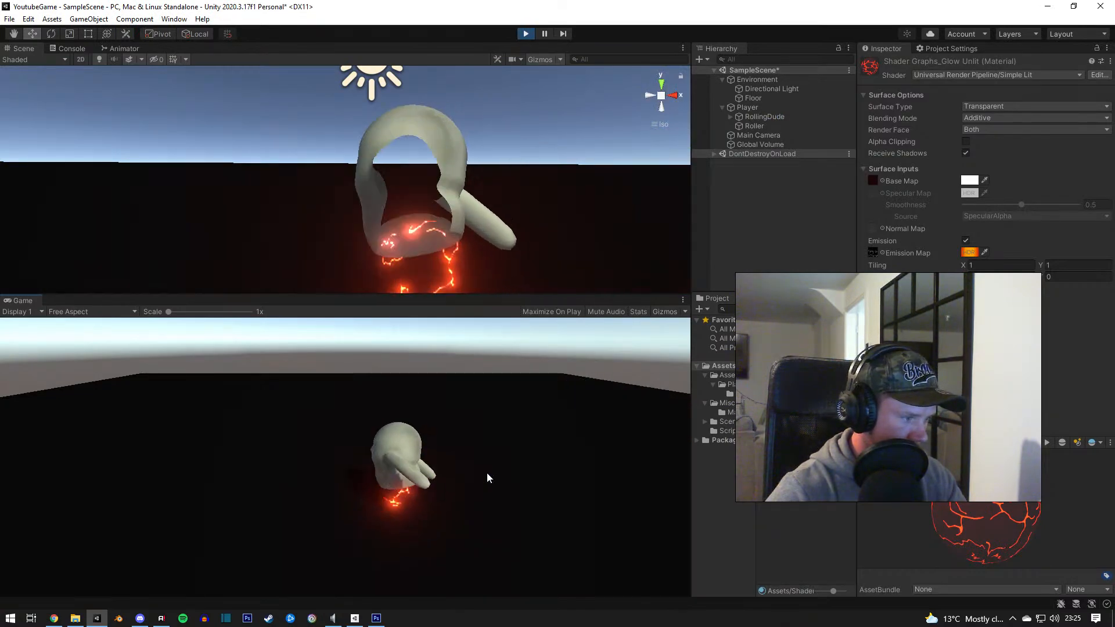
key("w")
key("a")
key("s")
key("d")
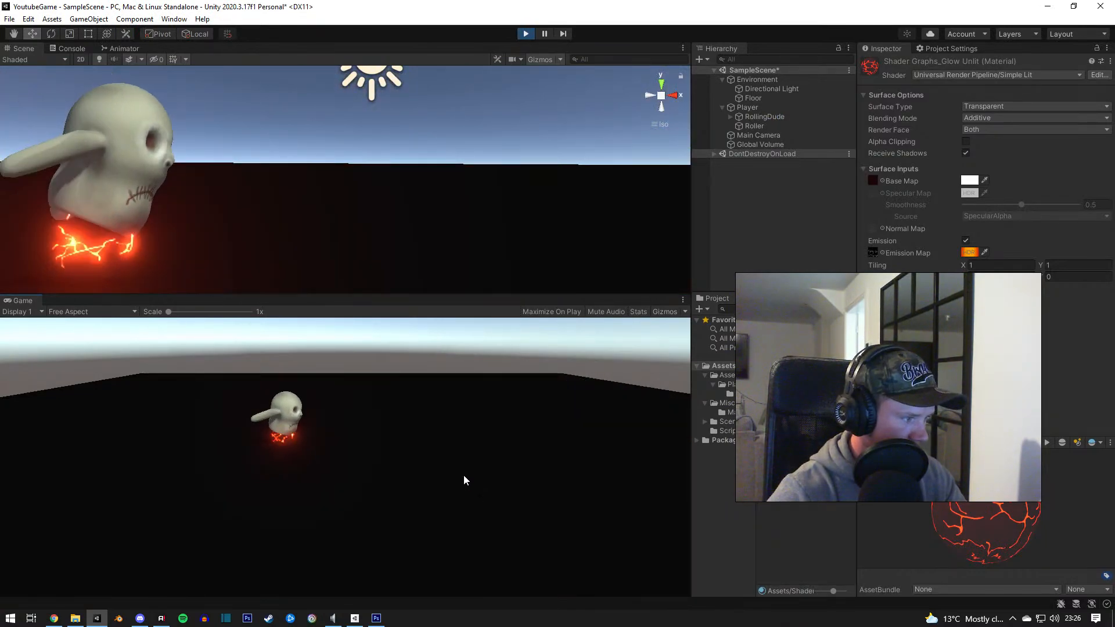
key("s")
key("a")
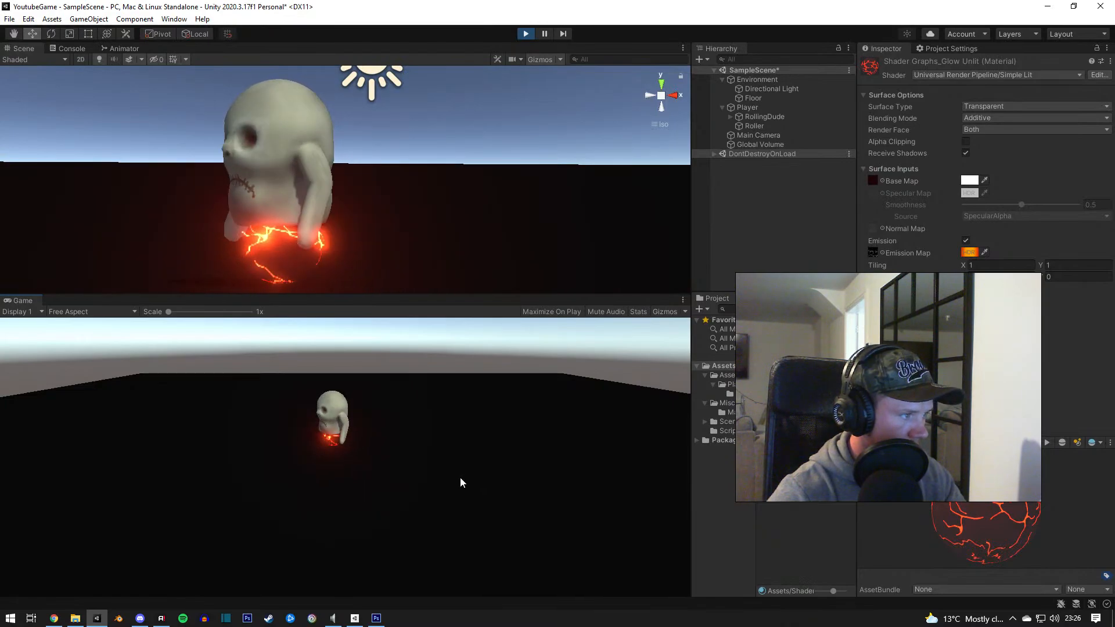
key("w")
key("d")
key("s")
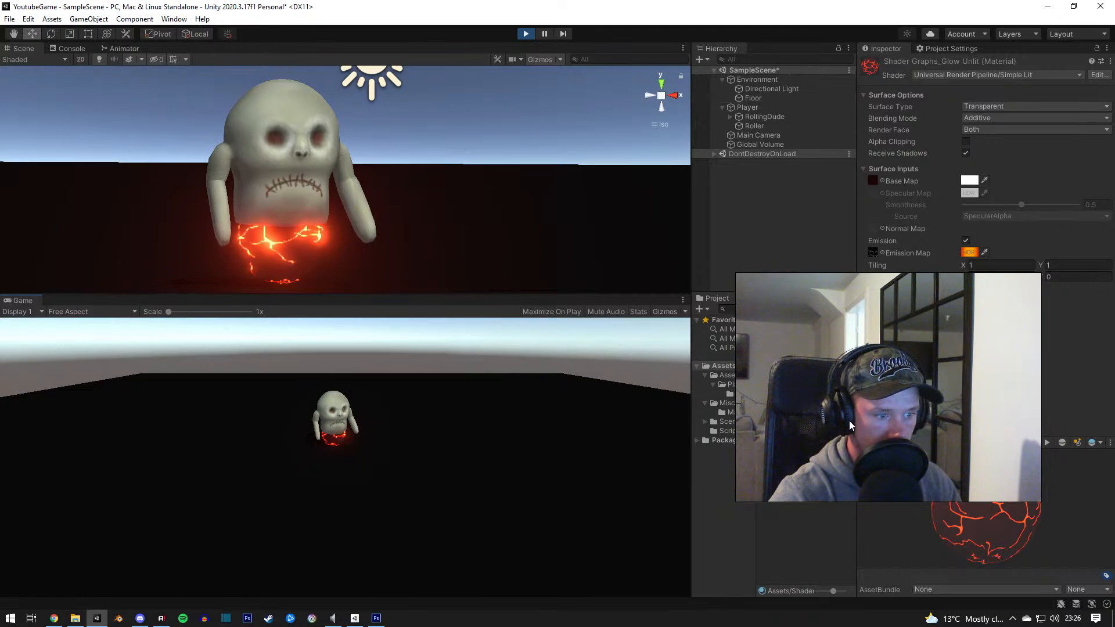
Step: Remove the texture from the glow material's Emission Map and lower the intensity of its HDR emission color
left_click(881, 254)
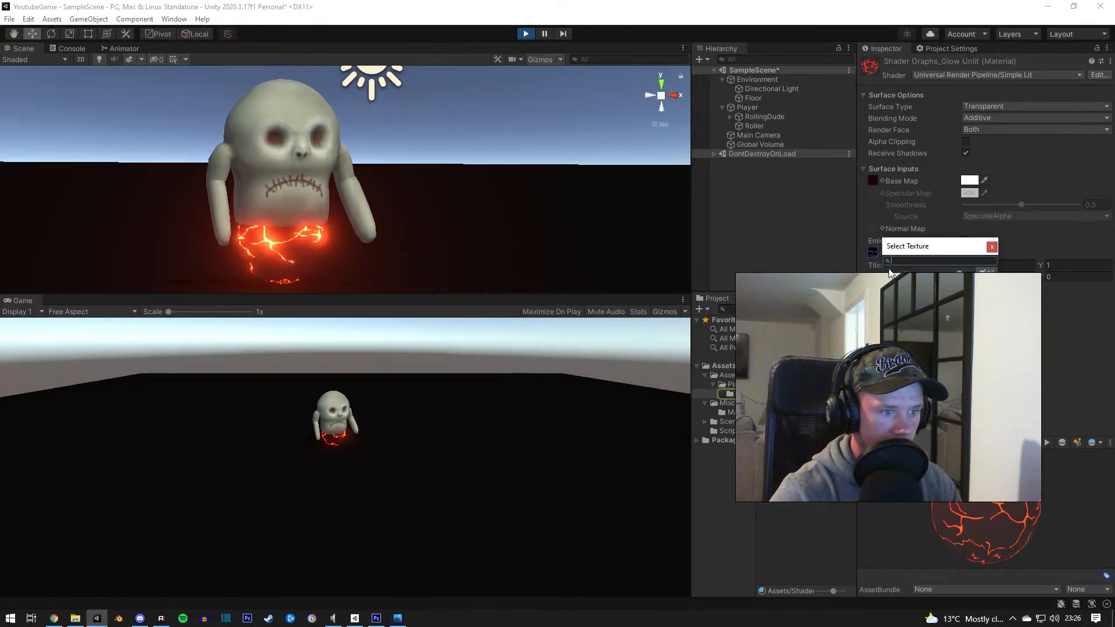
double_click(924, 312)
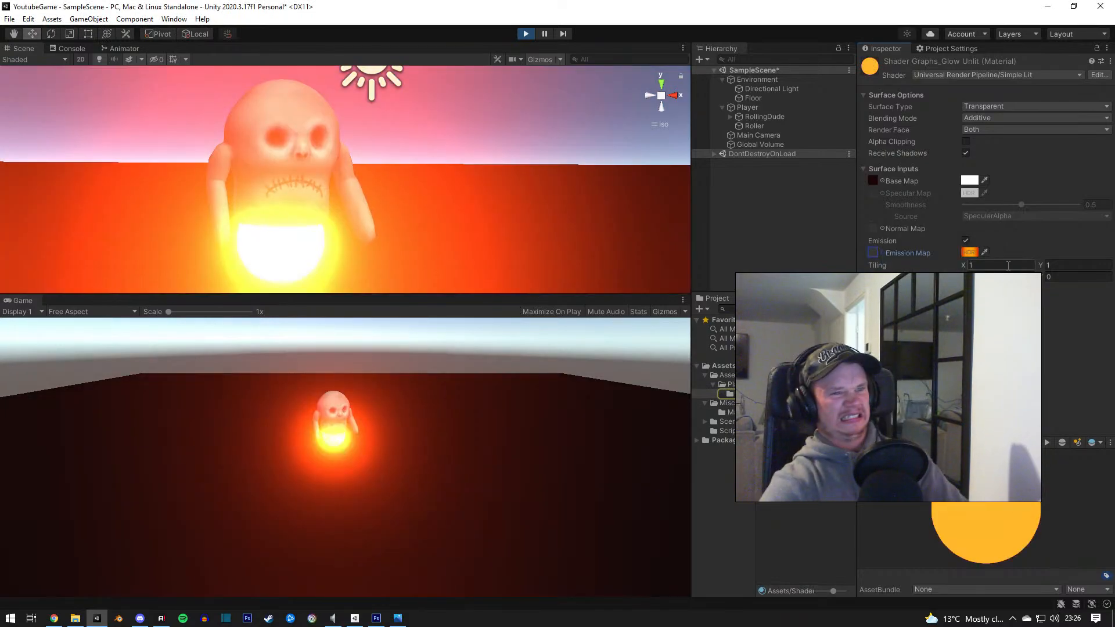
left_click(969, 253)
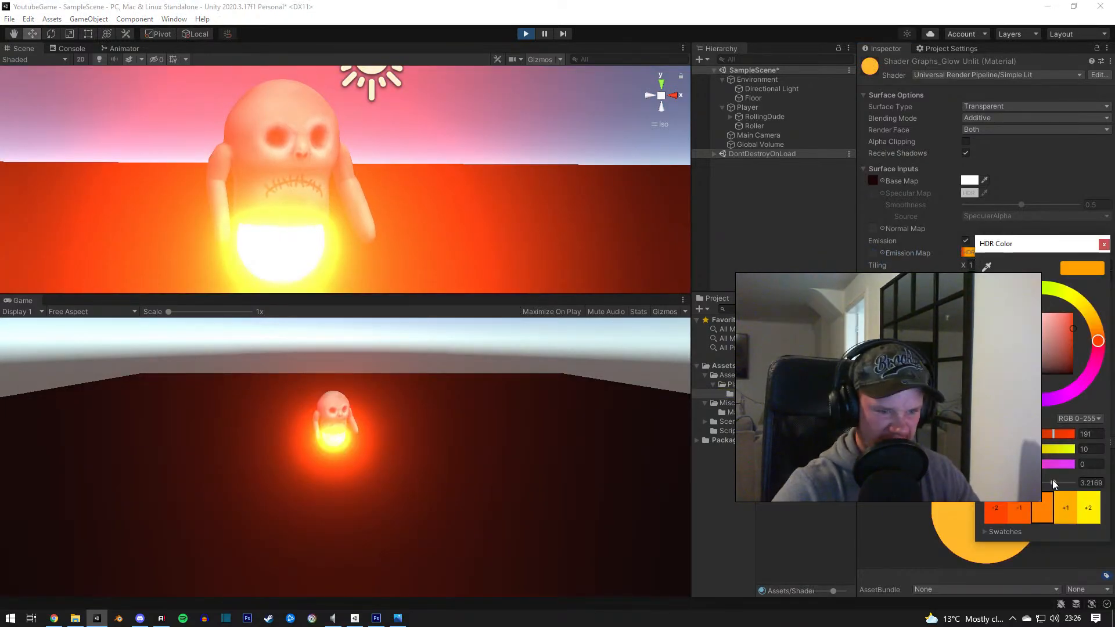
left_click_drag(1052, 482, 1023, 486)
Step: Roll the character around in the running game to examine the orb with its untextured, dimmed emission
right_click_drag(244, 136, 337, 186)
left_click(457, 436)
key("d")
key("w")
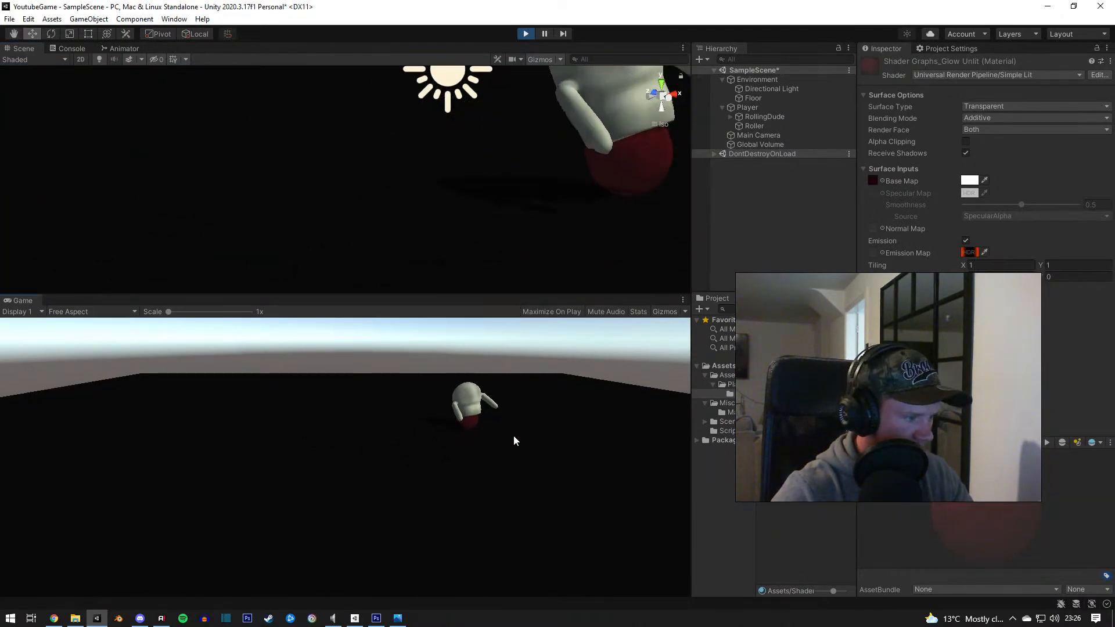
key("a")
key("s")
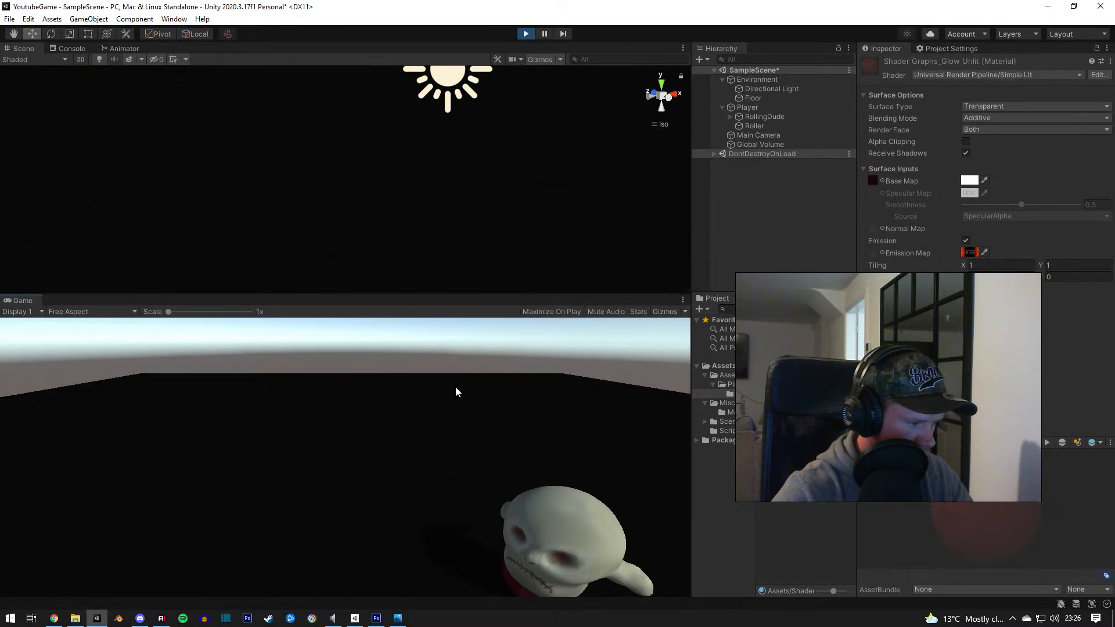
key("a")
key("w")
key("a")
key("s")
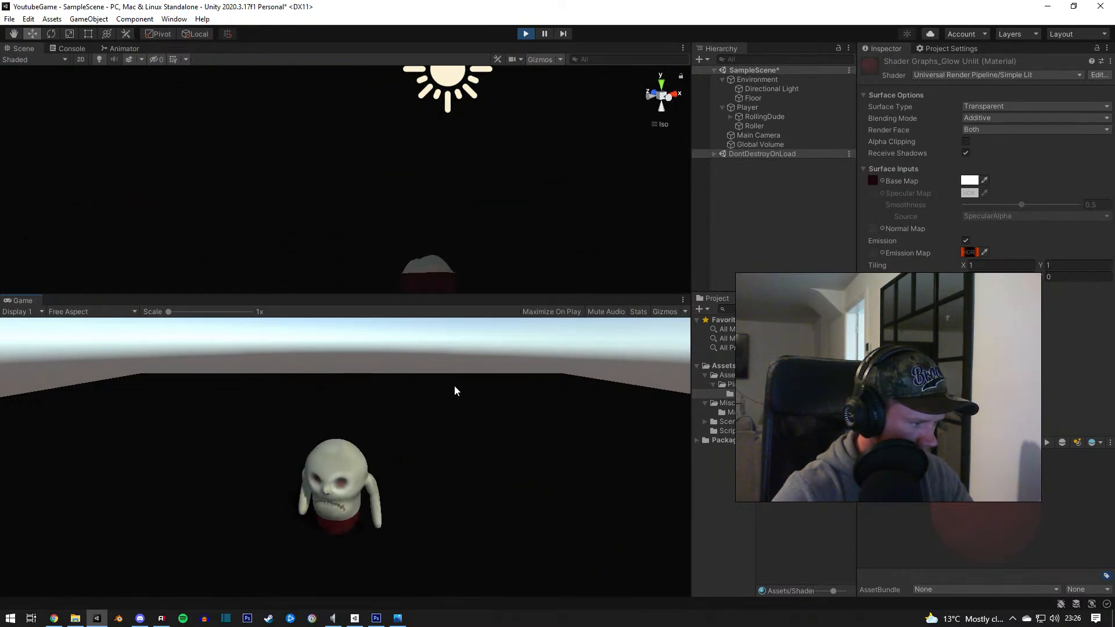
key("s")
key("w")
key("a")
key("s")
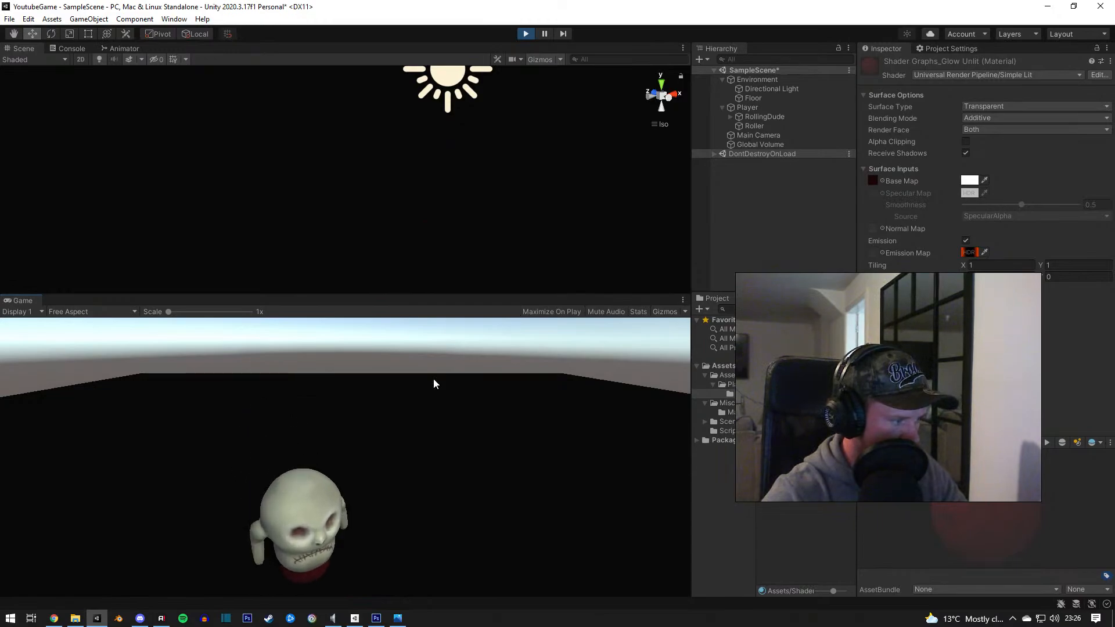
Step: Keep rolling and jumping the character across the dark floor to examine the untextured orb from several sides
key("w")
key("space")
key("s")
key("d")
key("w")
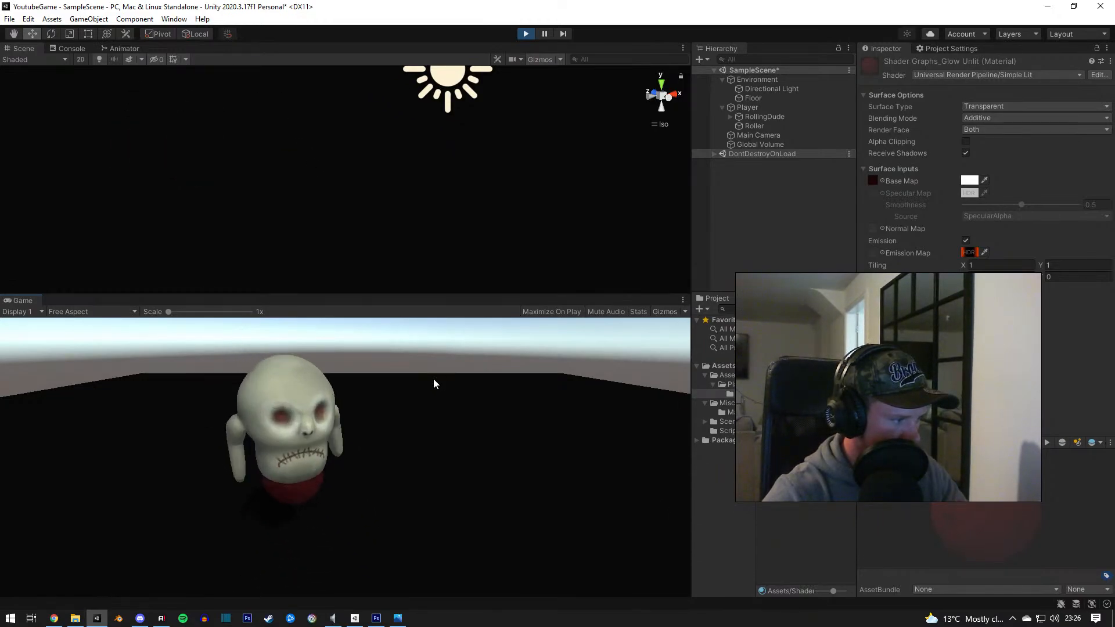
key("s")
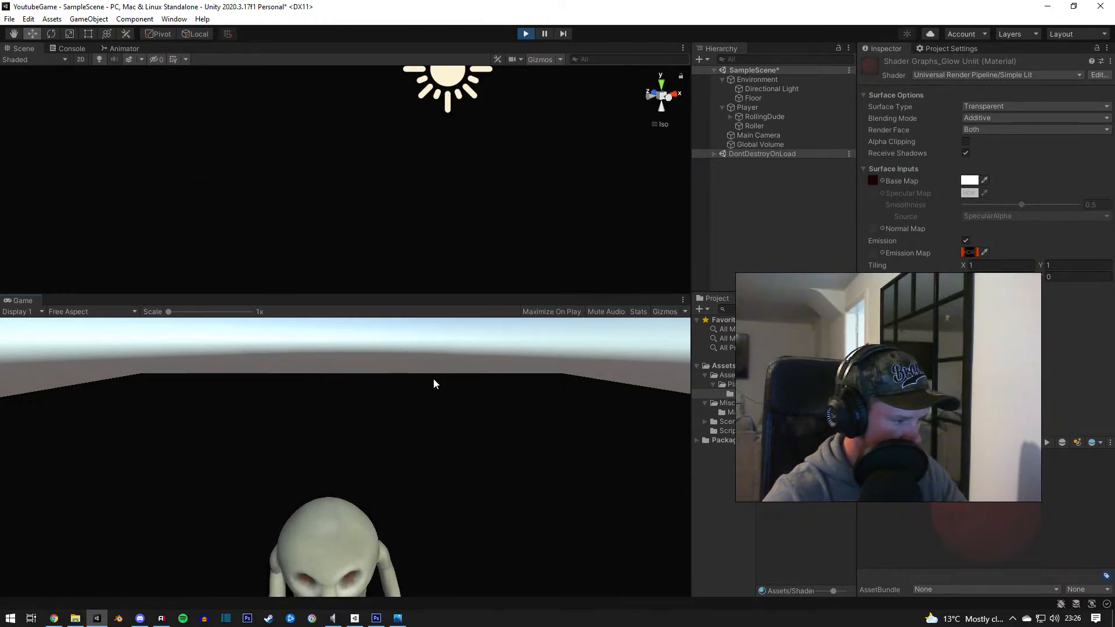
key("s")
key("w")
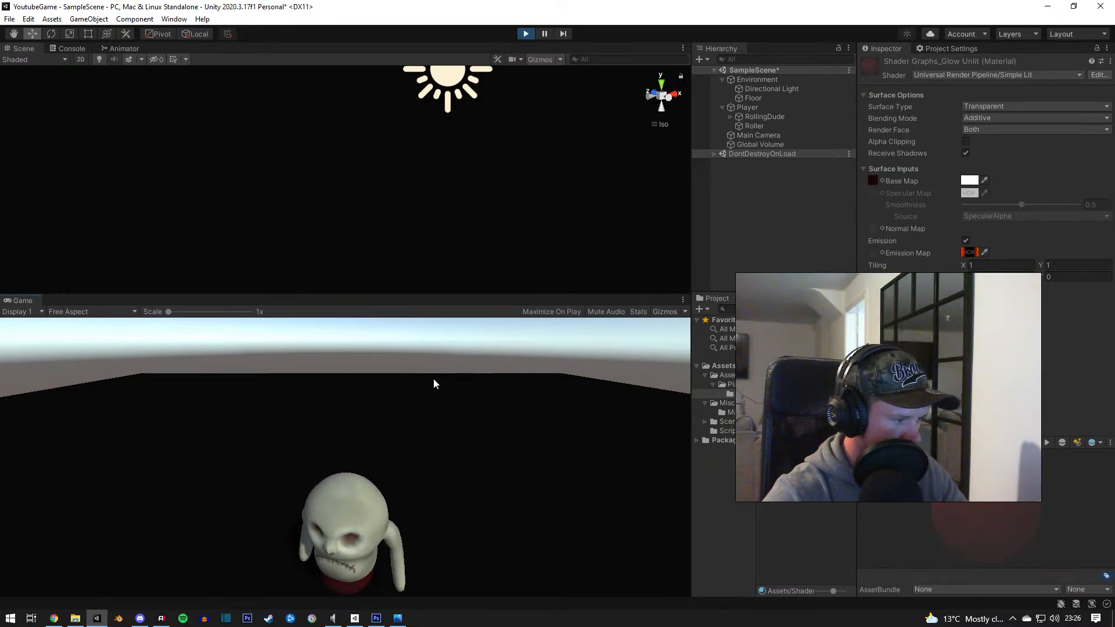
key("w")
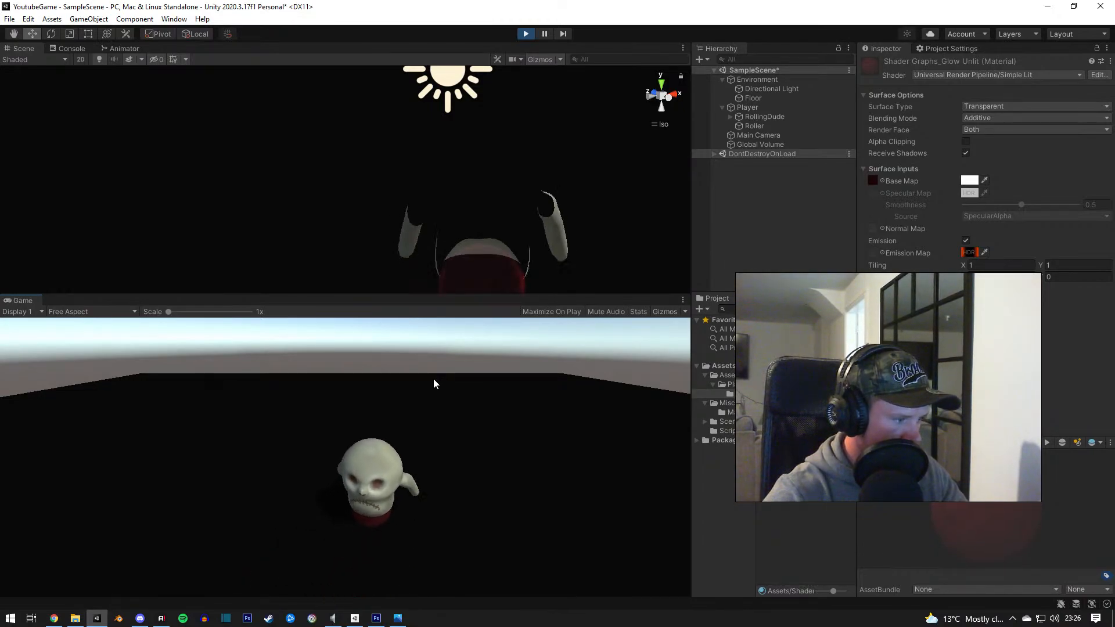
key("s")
key("d")
key("d")
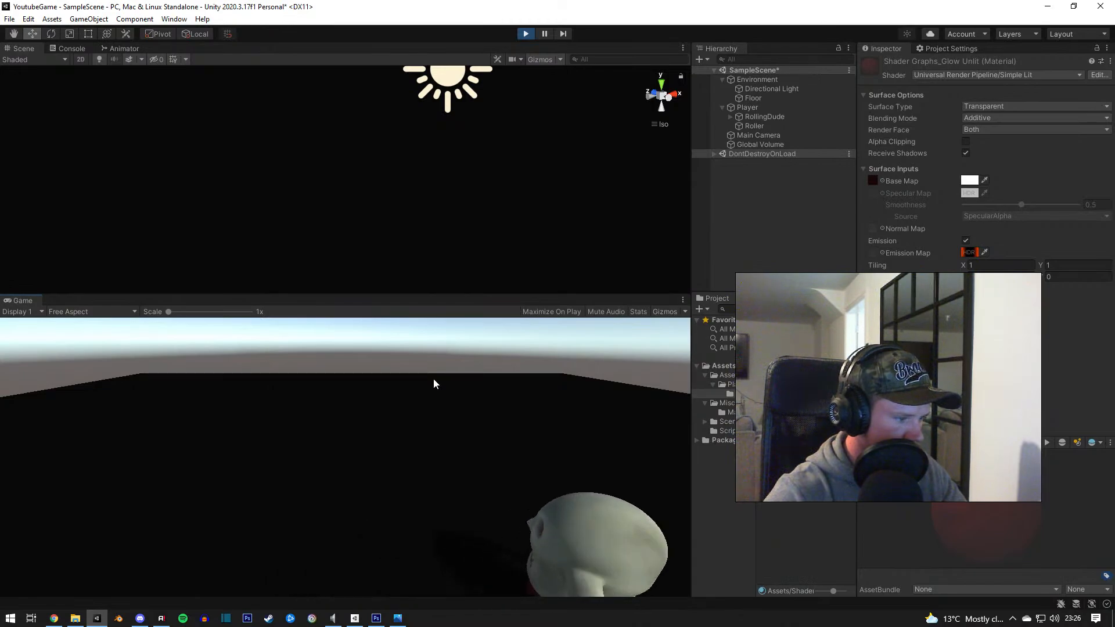
key("w")
key("a")
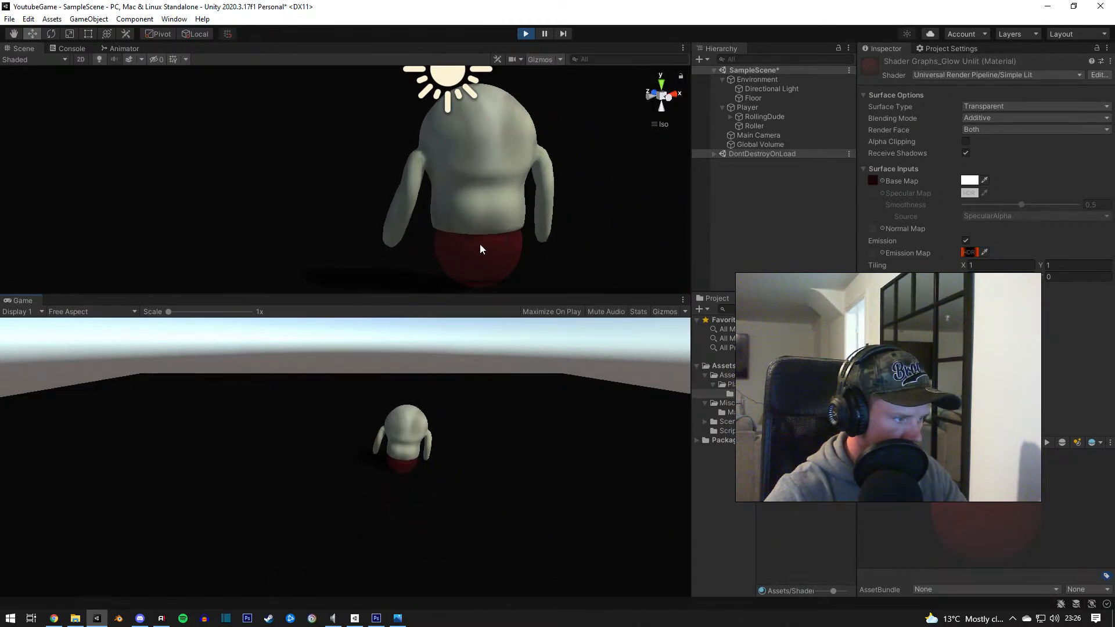
Step: Check the glow material's HDR emission color and assign the Demon Orb Glow texture to its Emission Map
left_click(969, 252)
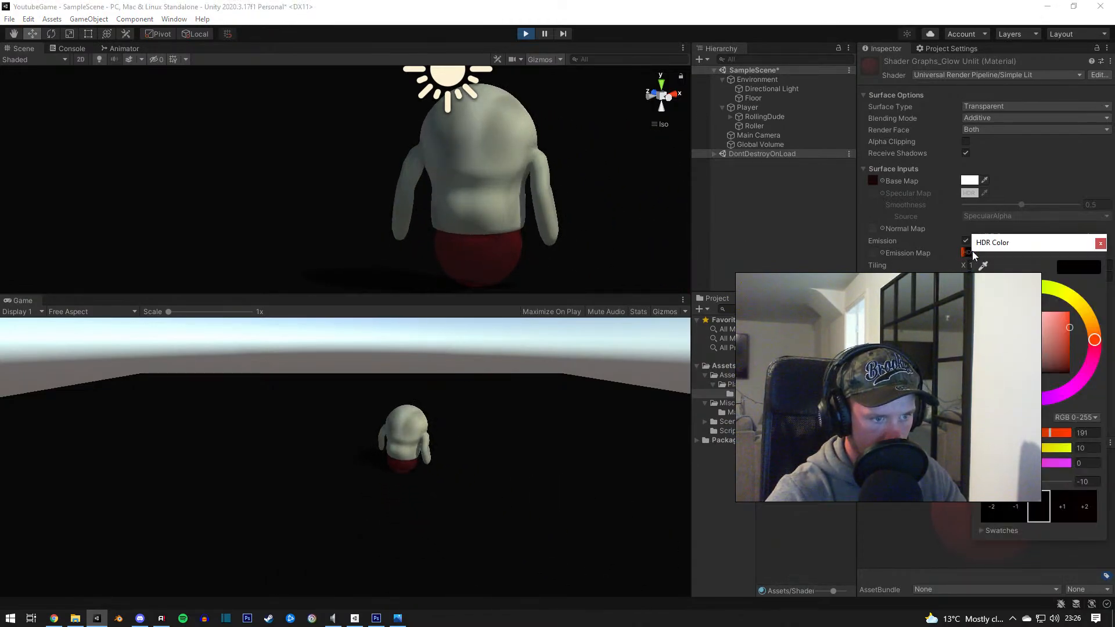
left_click_drag(1020, 481, 928, 501)
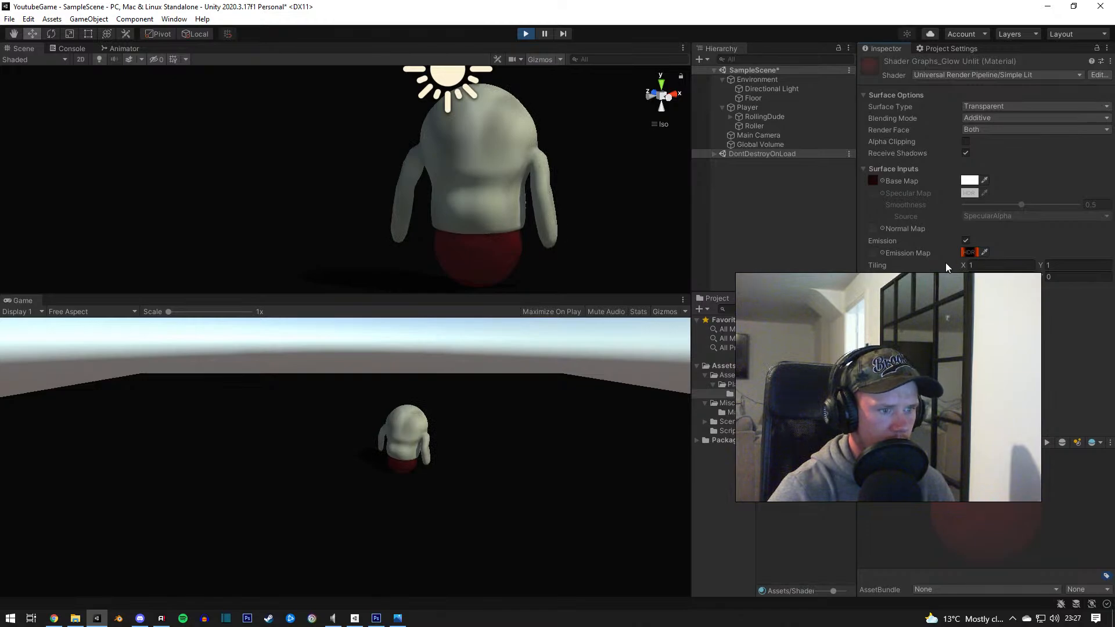
left_click(873, 256)
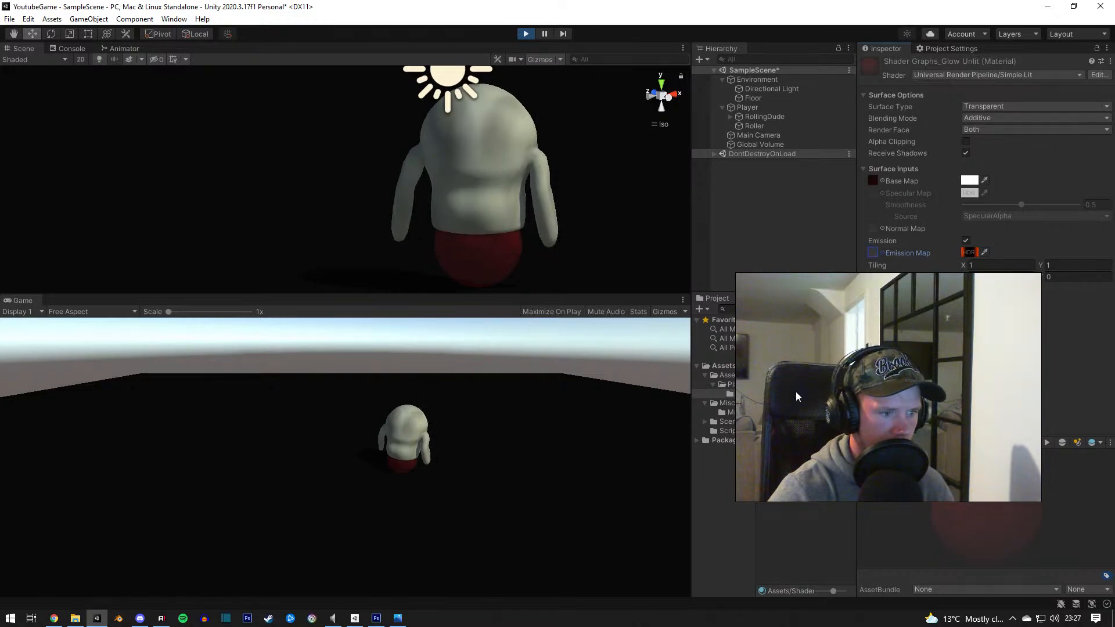
left_click_drag(796, 392, 873, 252)
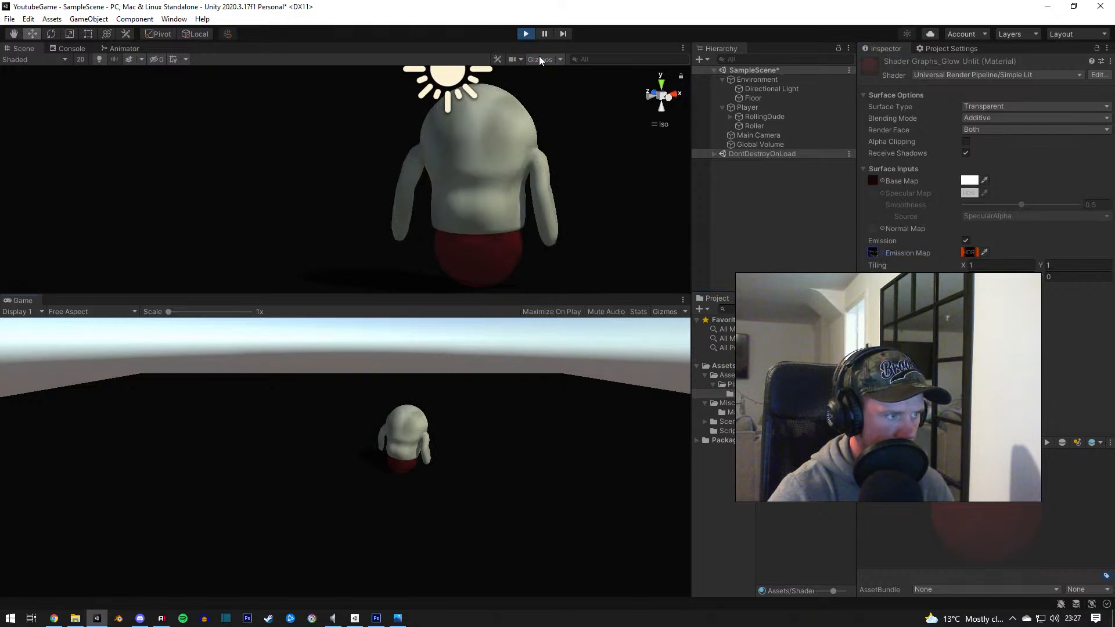
Step: Stop the running scene and raise the glow material's HDR emission intensity to 2.7
left_click(530, 34)
left_click(969, 252)
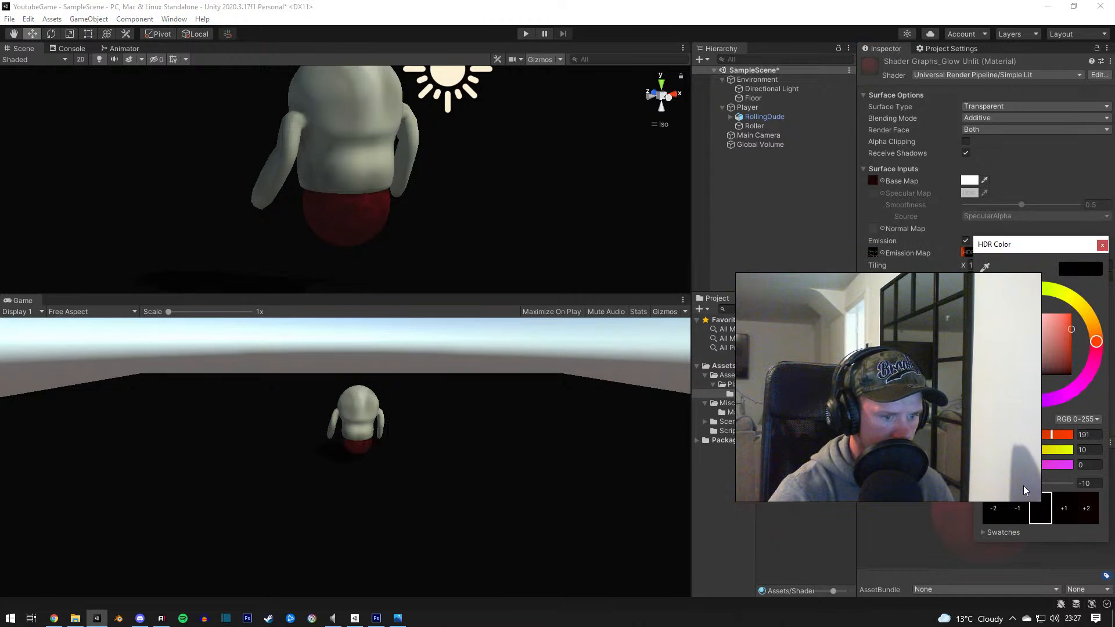
left_click_drag(1013, 483, 1048, 487)
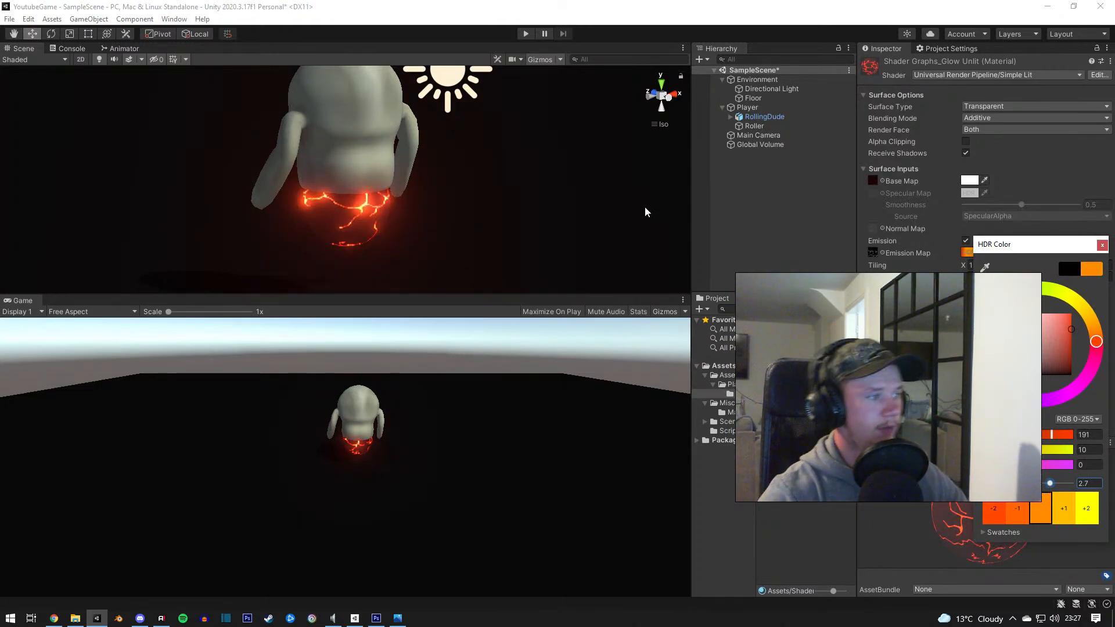
left_click_drag(645, 210, 468, 216, "alt")
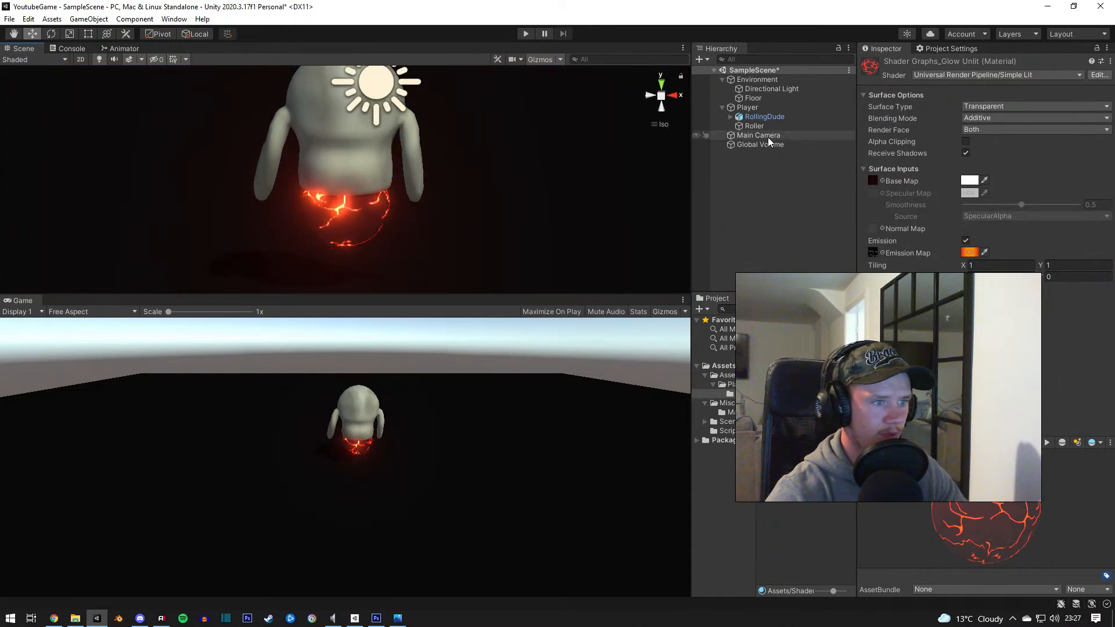
Step: Set the Floor's Base Map color to the grey 4B4B4B
left_click(755, 98)
scroll(881, 435, "down", 3)
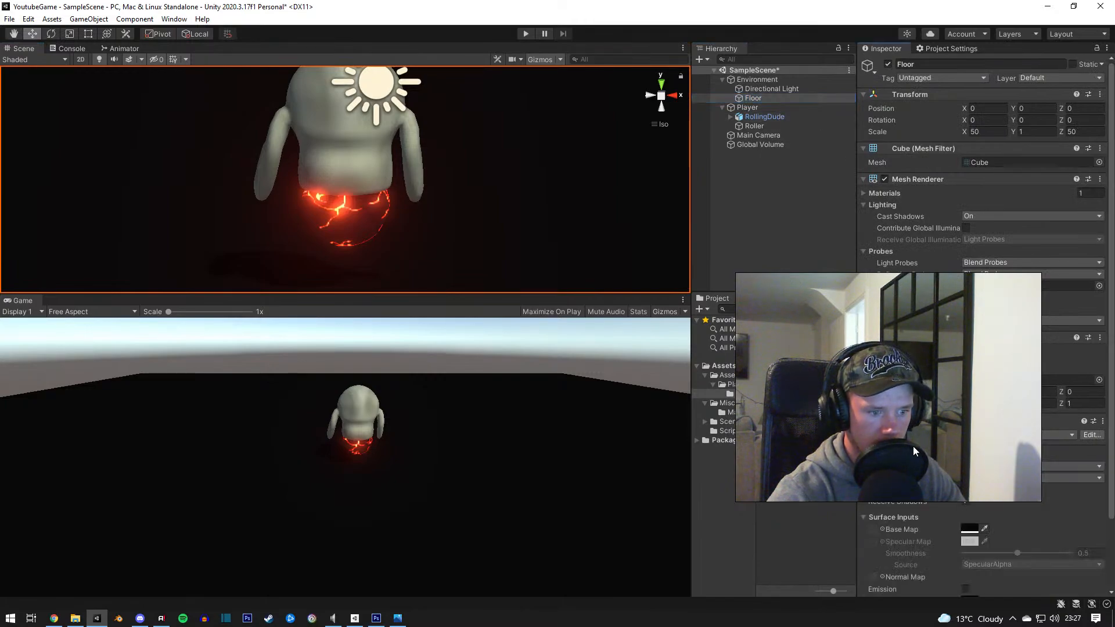
left_click(966, 446)
left_click_drag(1013, 415, 952, 415)
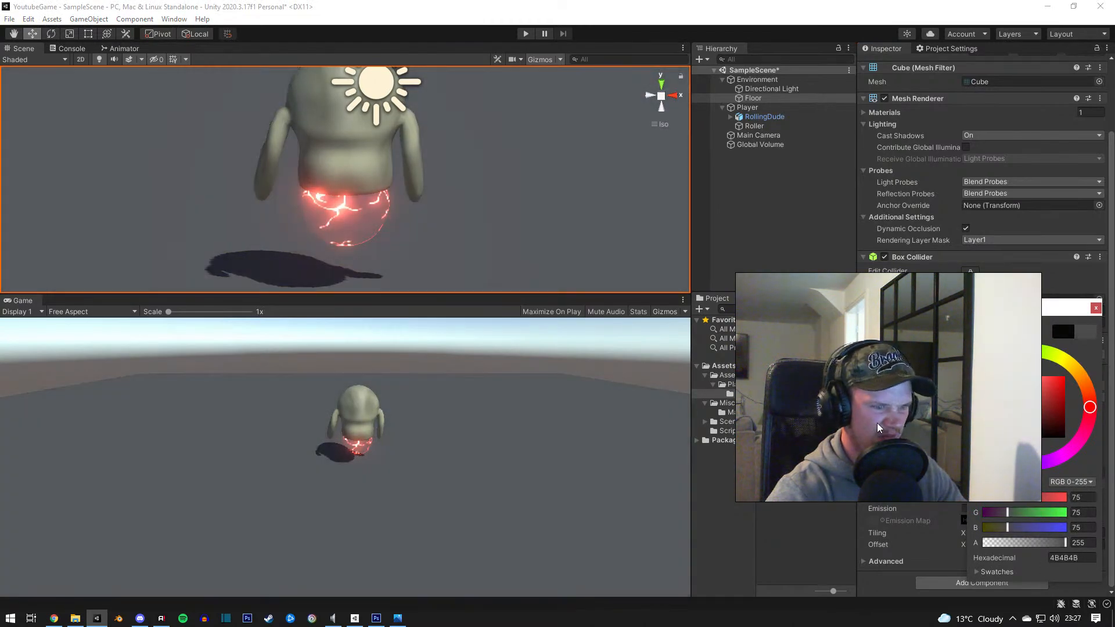
left_click(836, 421)
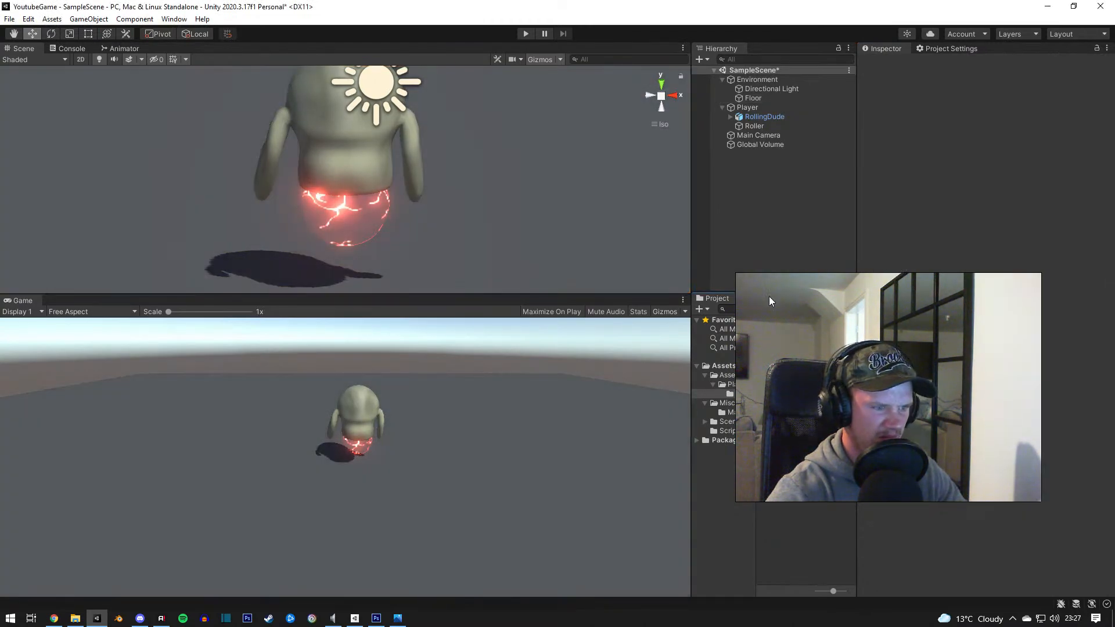
Step: Run the scene and roll and jump the character in all directions to examine the cracked lava glow against the grey floor
left_click(525, 34)
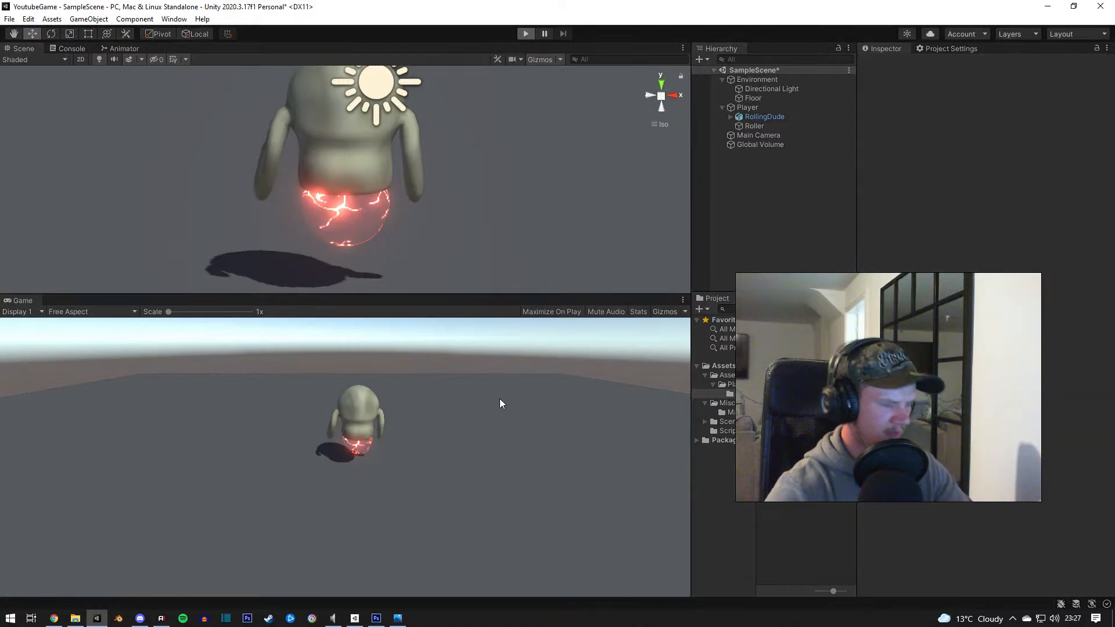
key("w")
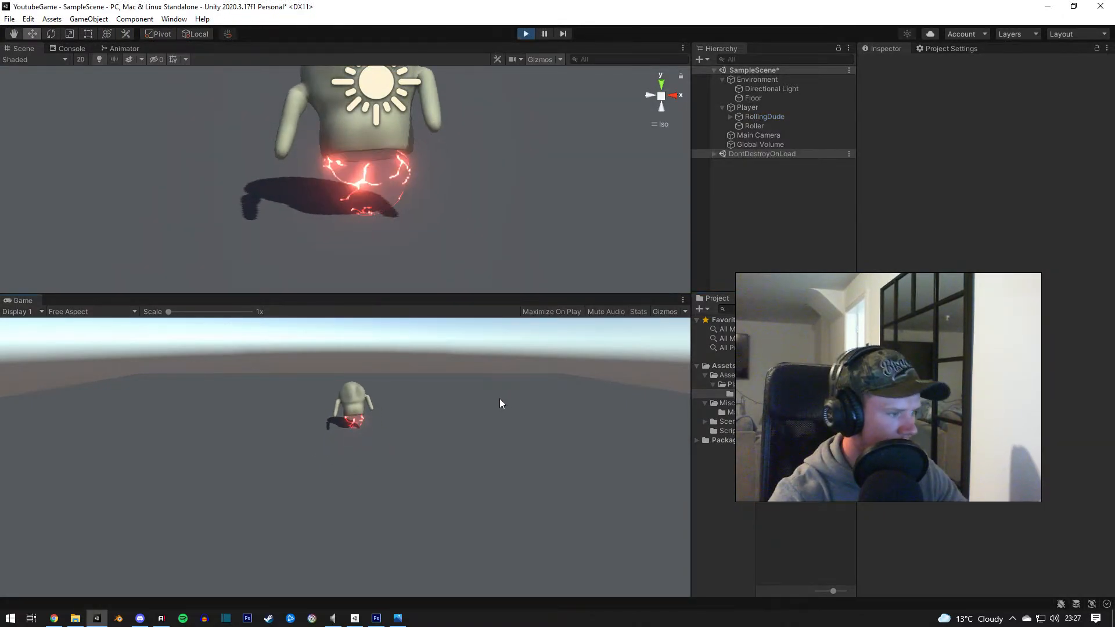
key("d")
key("s")
key("a")
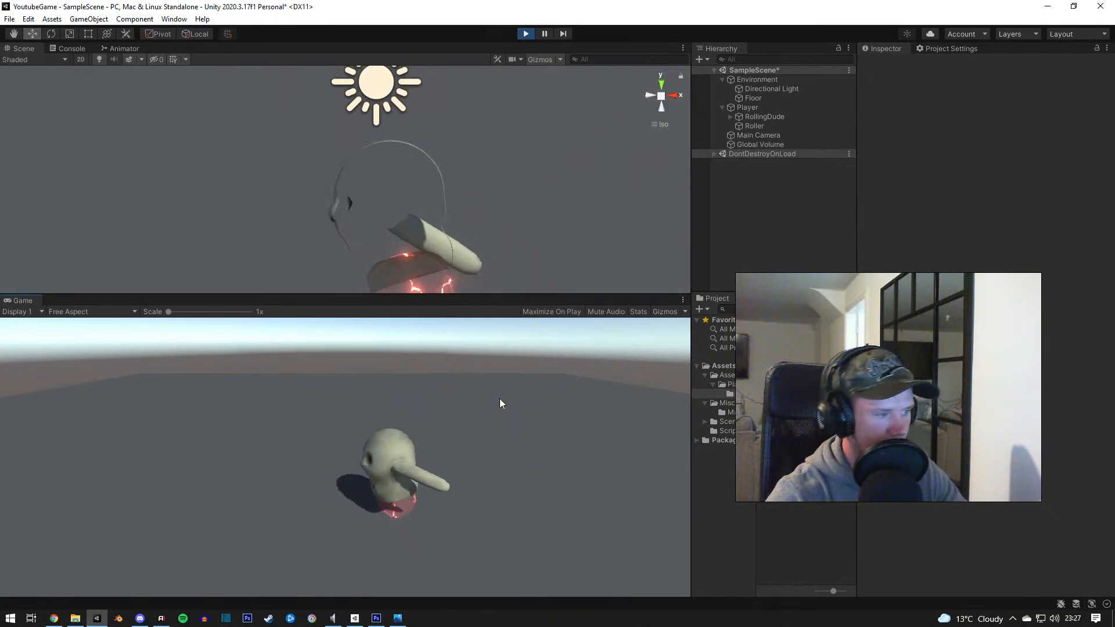
key("w")
key("s")
key("d")
key("w")
key("space")
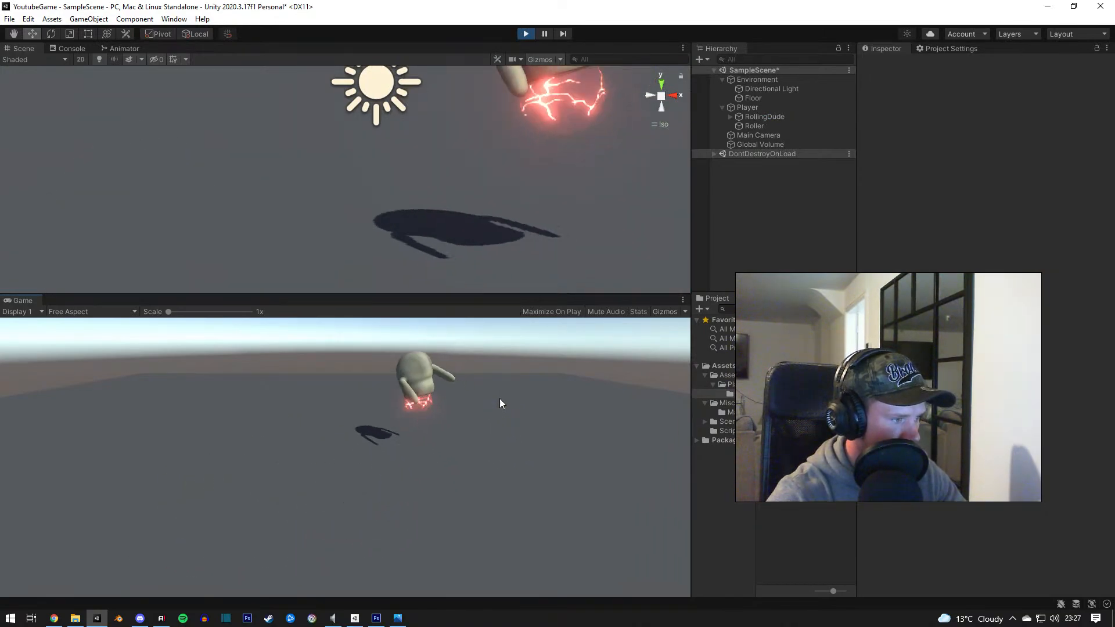
key("a")
key("s")
key("d")
key("w")
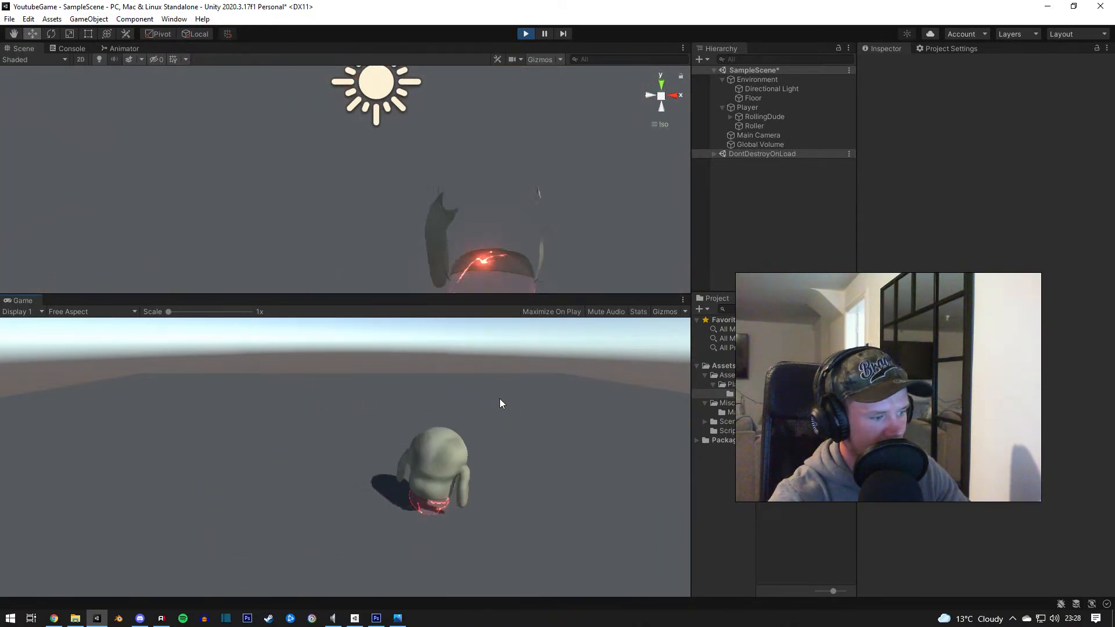
key("a")
key("s")
key("d")
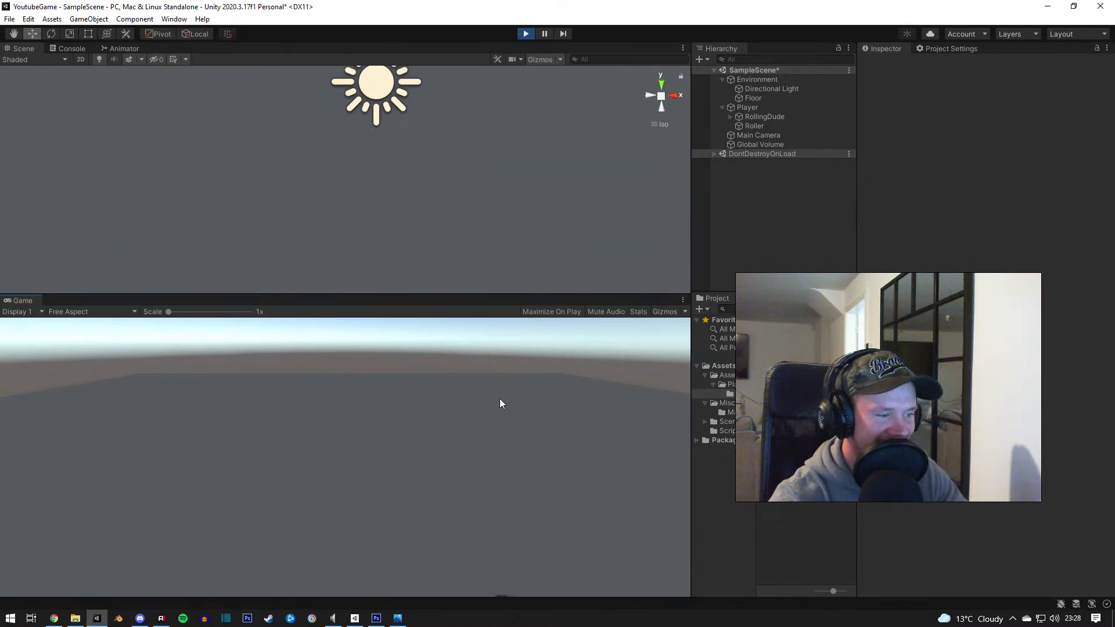
key("w")
key("a")
key("s")
key("d")
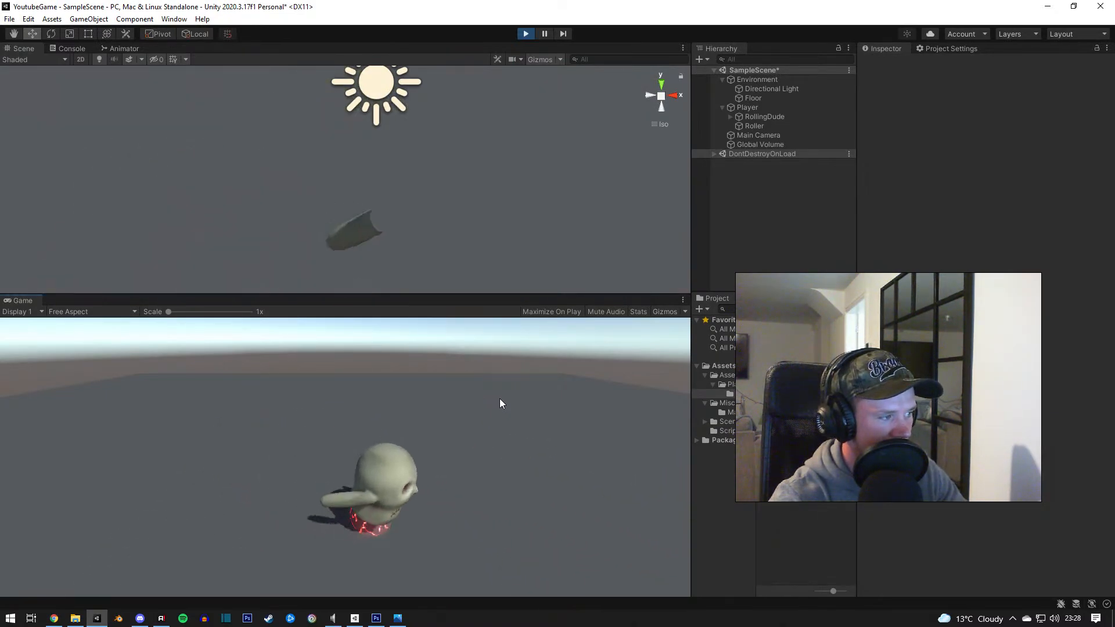
key("w")
key("a")
key("d")
key("s")
key("a")
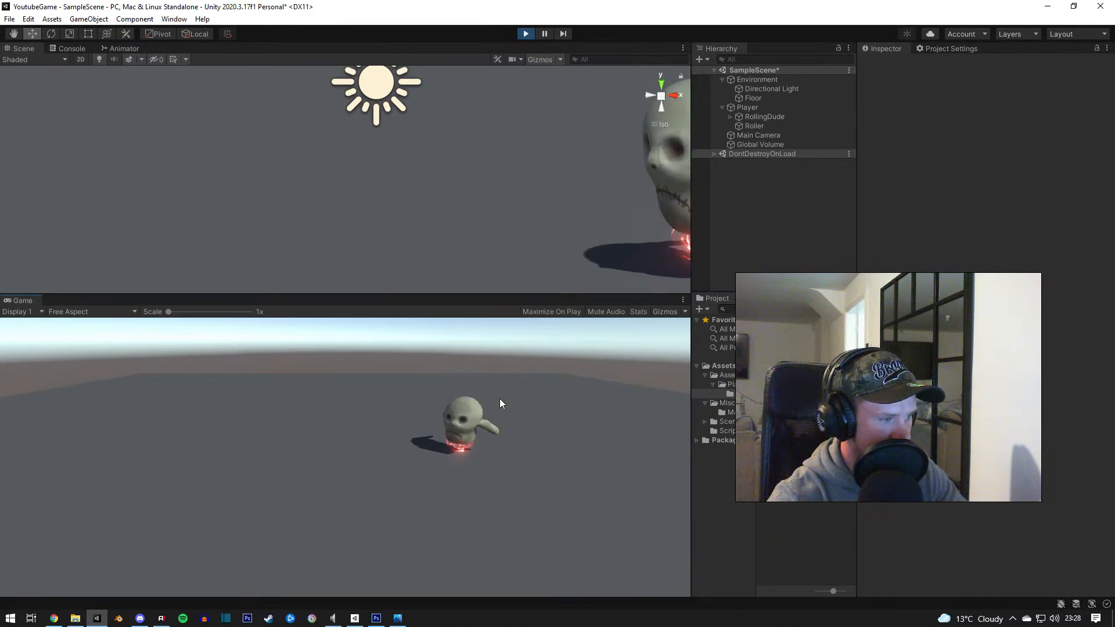
key("w")
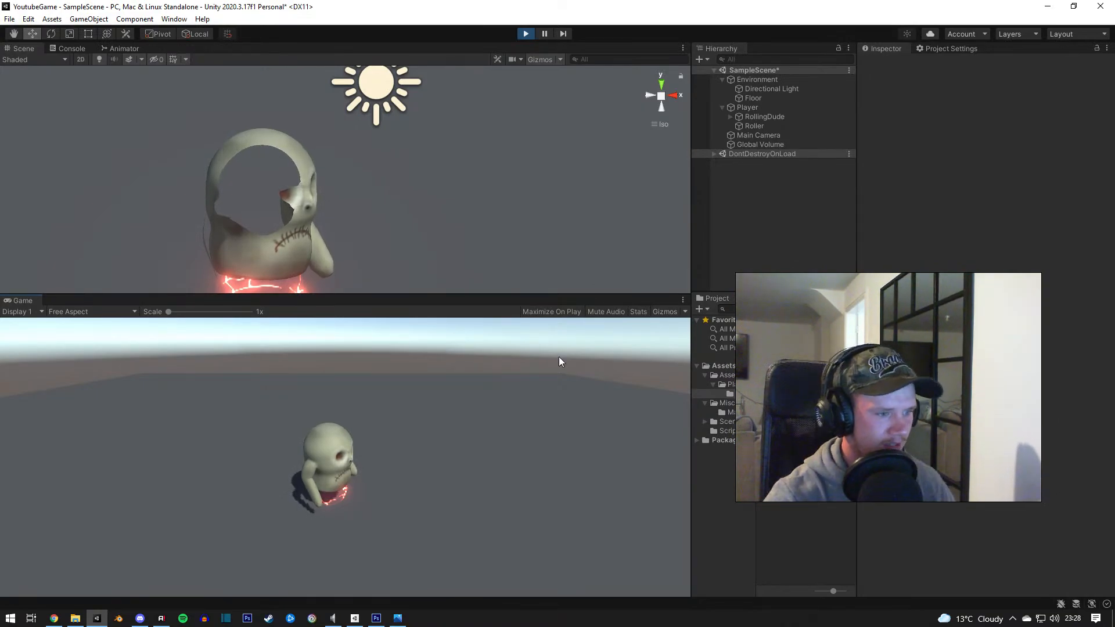
Step: Browse the project's asset and misc folders, checking the Demon Orb Glow texture and the Floor and Download materials
left_click(739, 384)
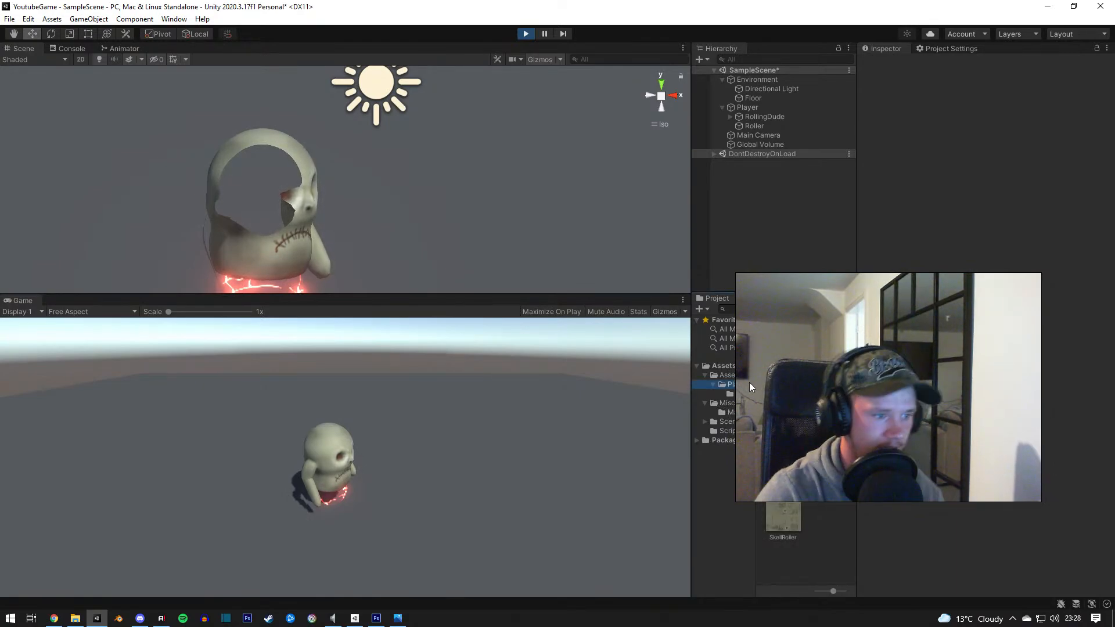
left_click(777, 360)
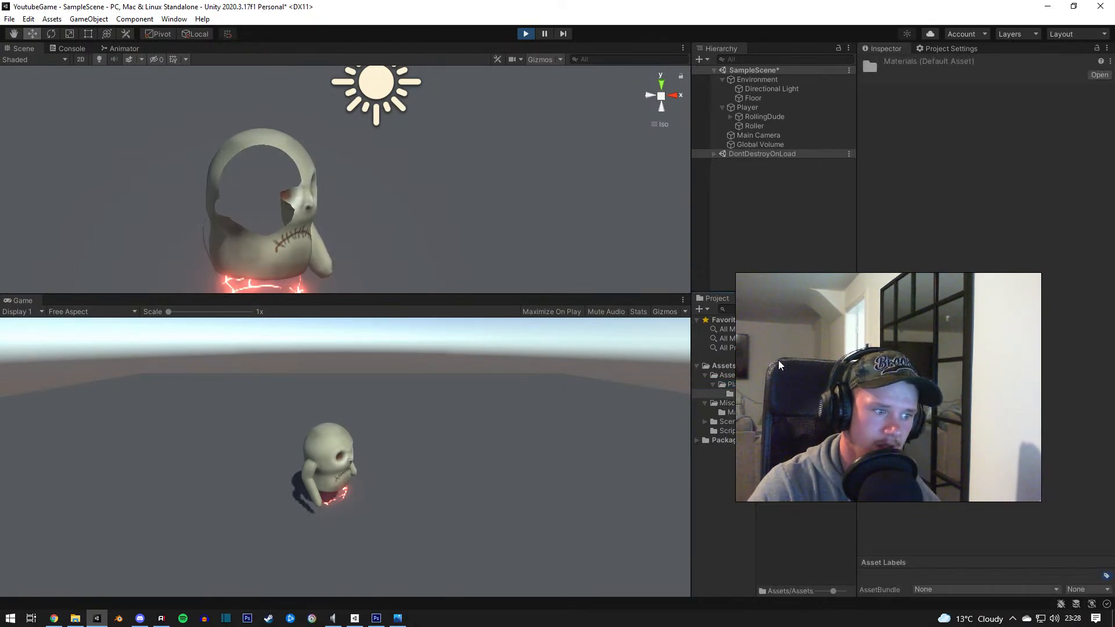
left_click(733, 384)
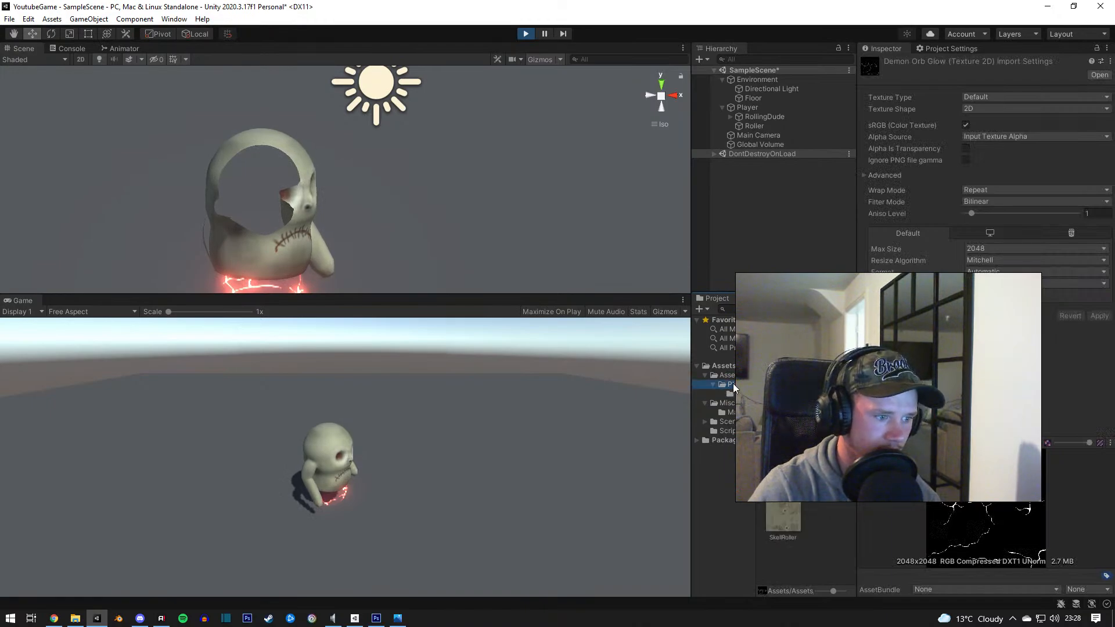
left_click(785, 410)
left_click(790, 458)
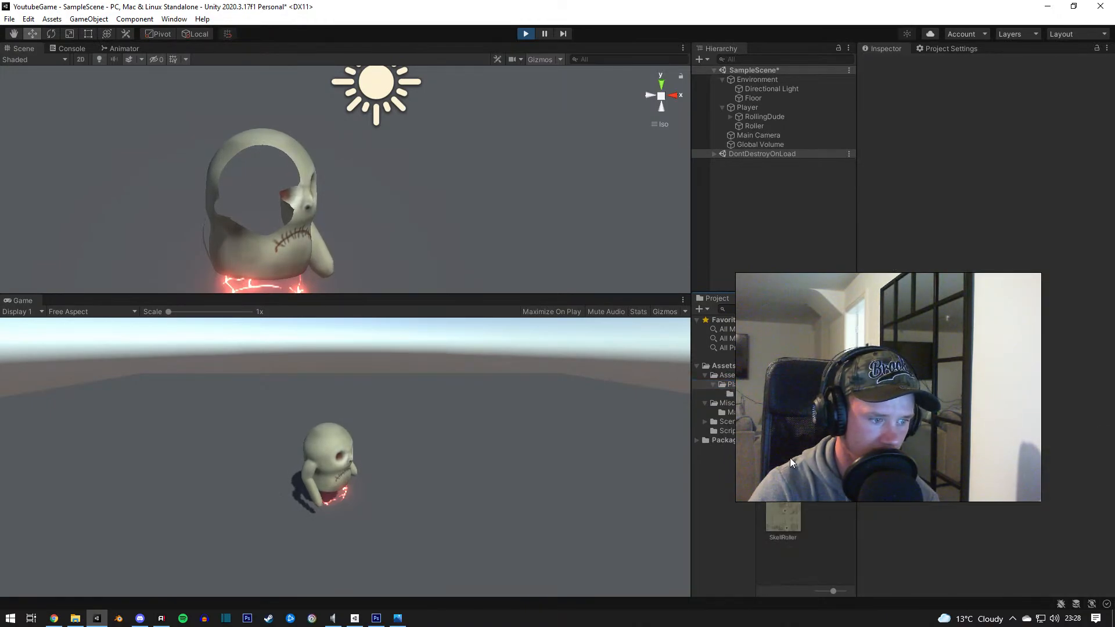
left_click(779, 423)
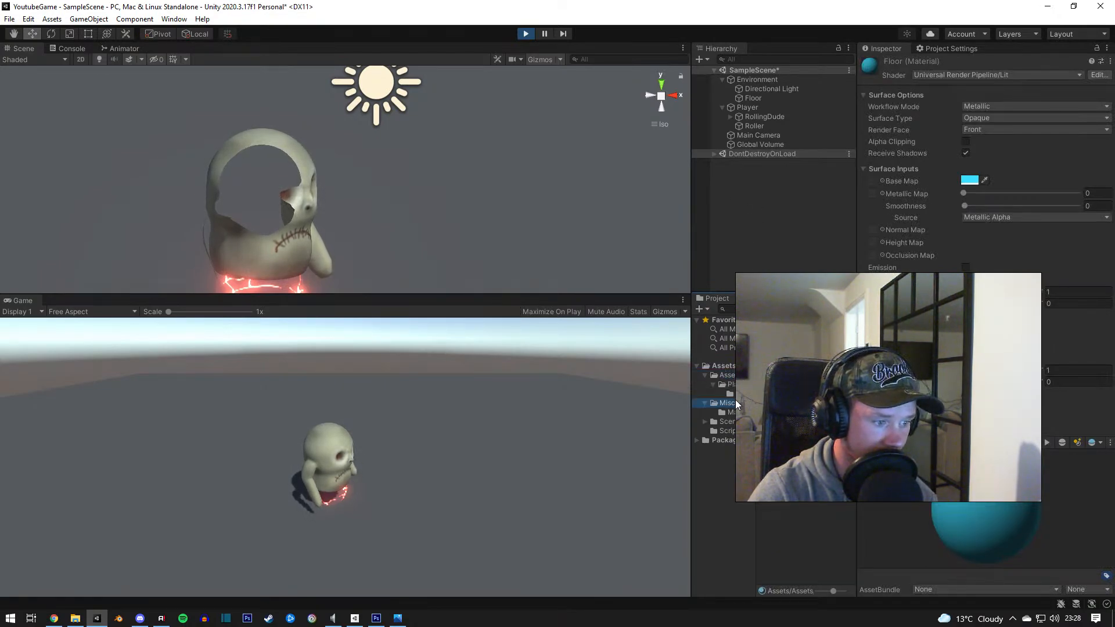
left_click(715, 410)
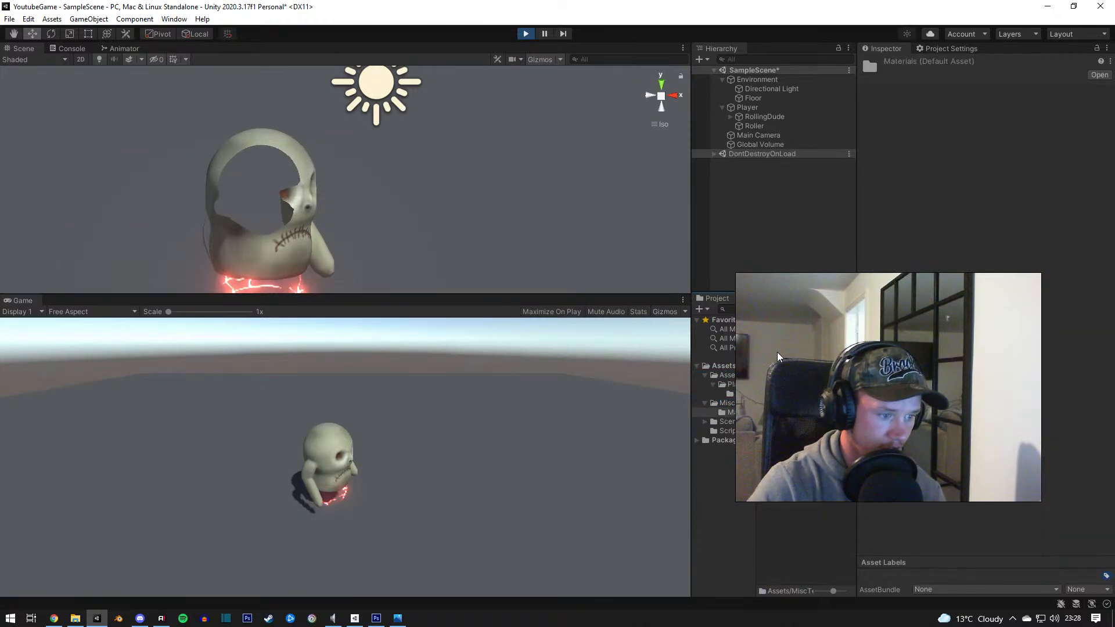
left_click(783, 352)
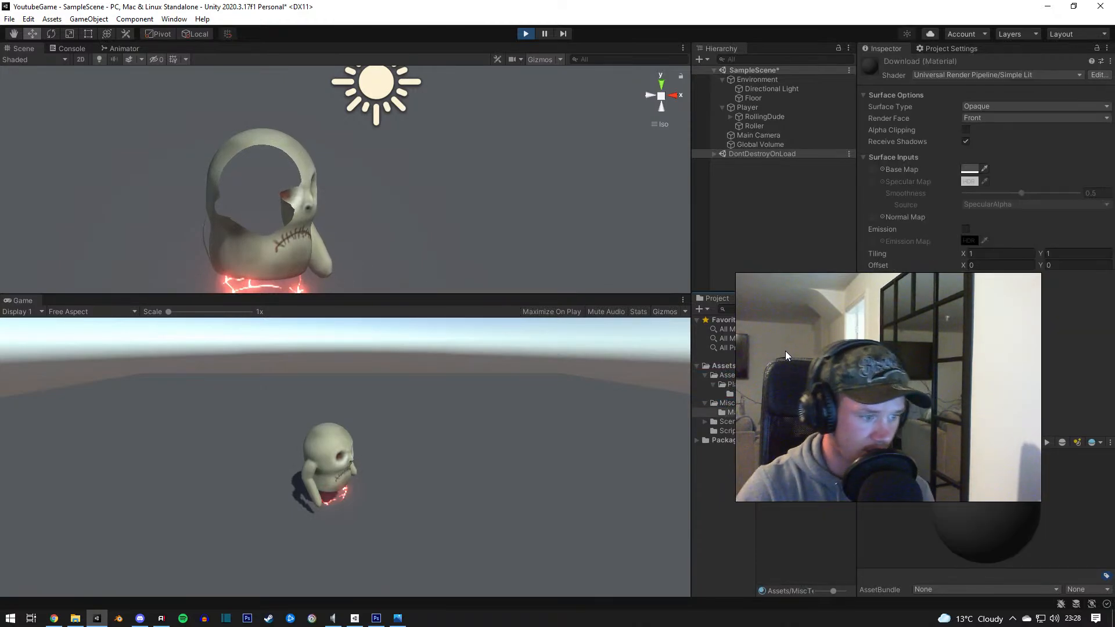
left_click(731, 375)
left_click(733, 411)
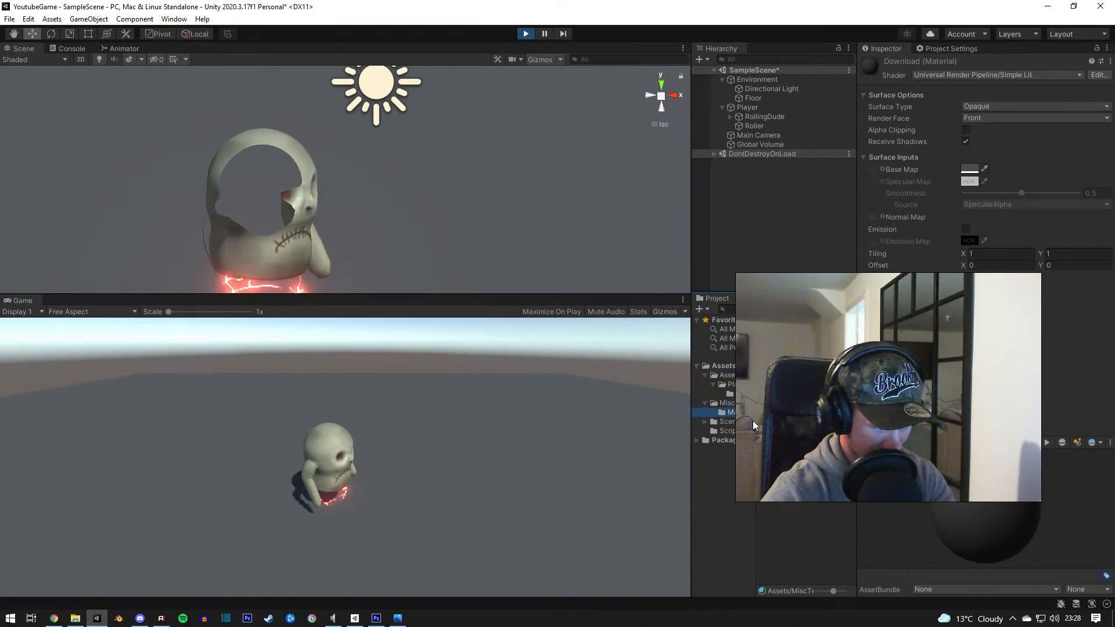
Step: Delete the unused assets from the project's Misc folders, including the istockphoto material
left_click(737, 405)
left_click(786, 401)
key("Delete")
key("Return")
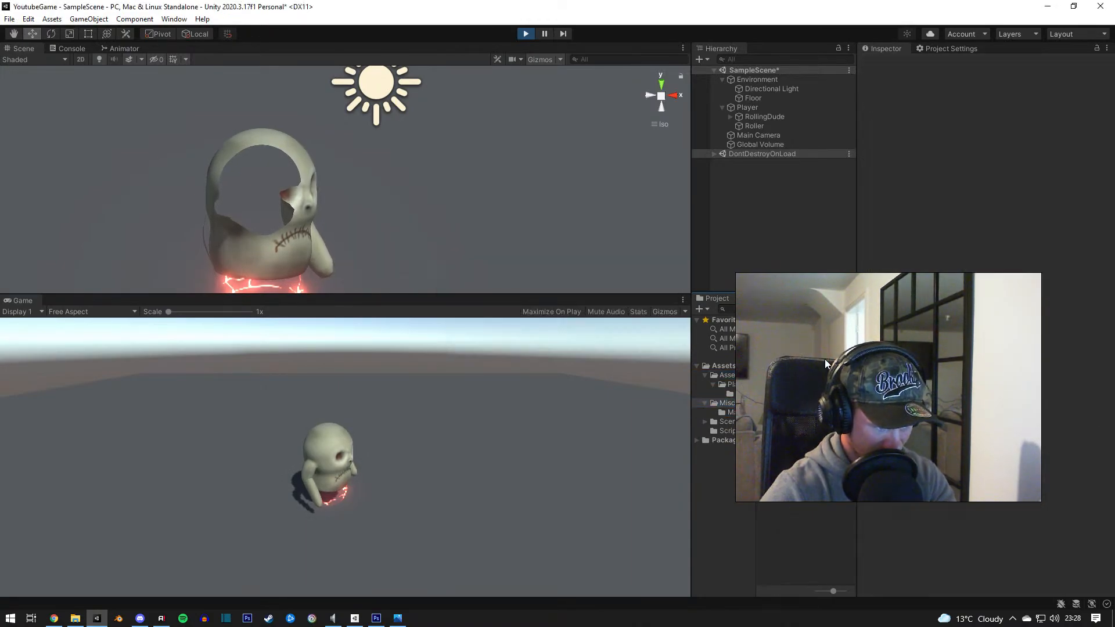
left_click(812, 372)
key("Delete")
key("Return")
left_click(795, 400)
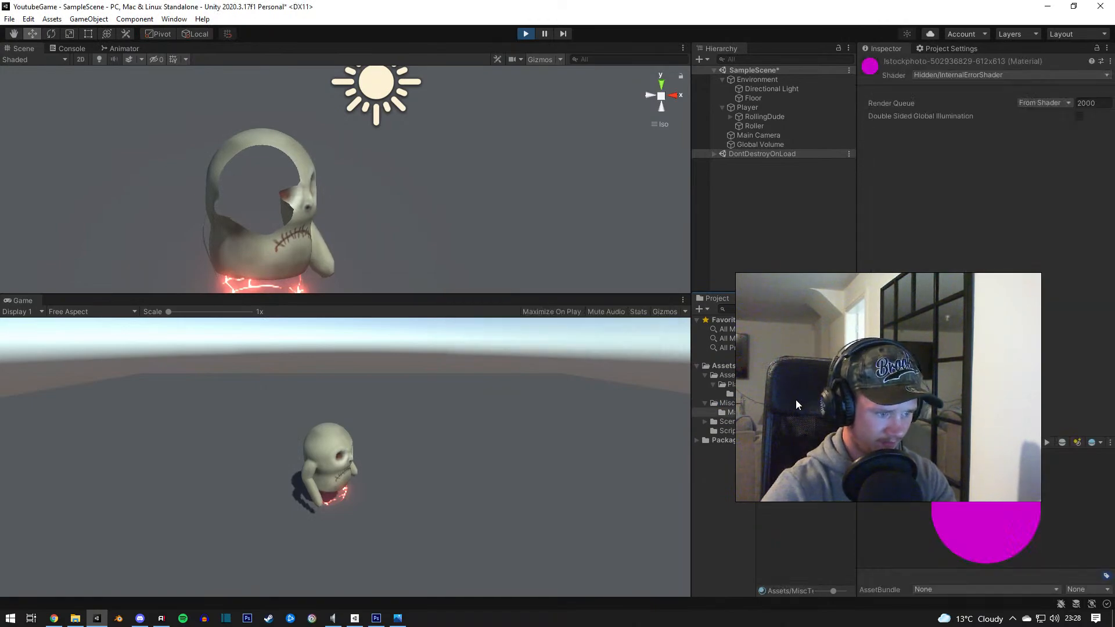
key("Delete")
key("Return")
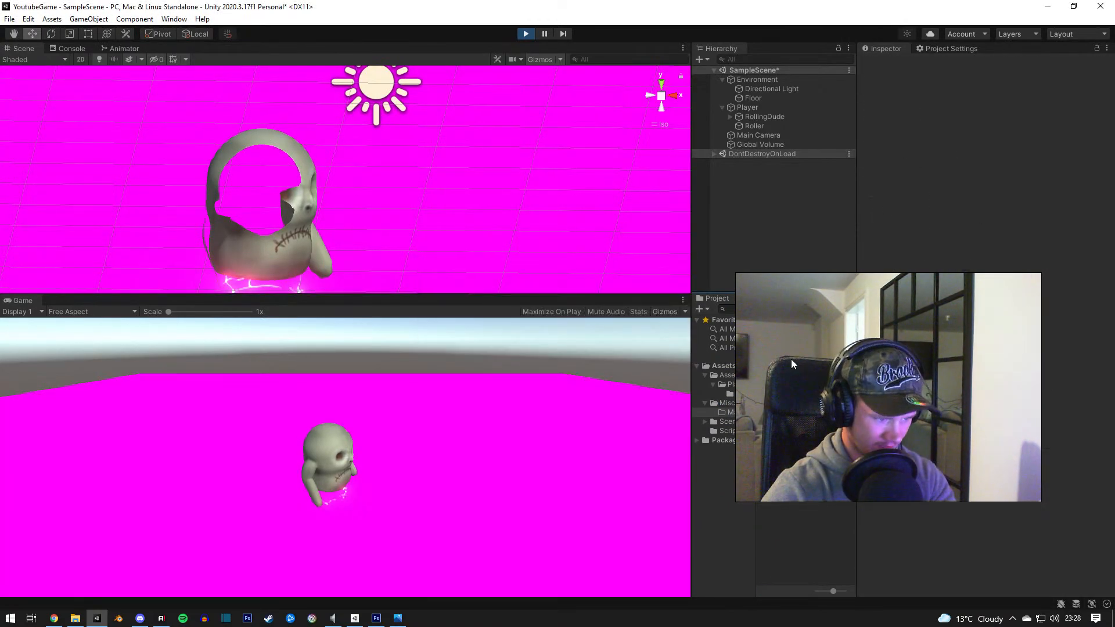
Step: Move the Floor material into the materials folder under Misc and apply it to the floor in the scene
left_click(739, 384)
left_click_drag(783, 409, 732, 409)
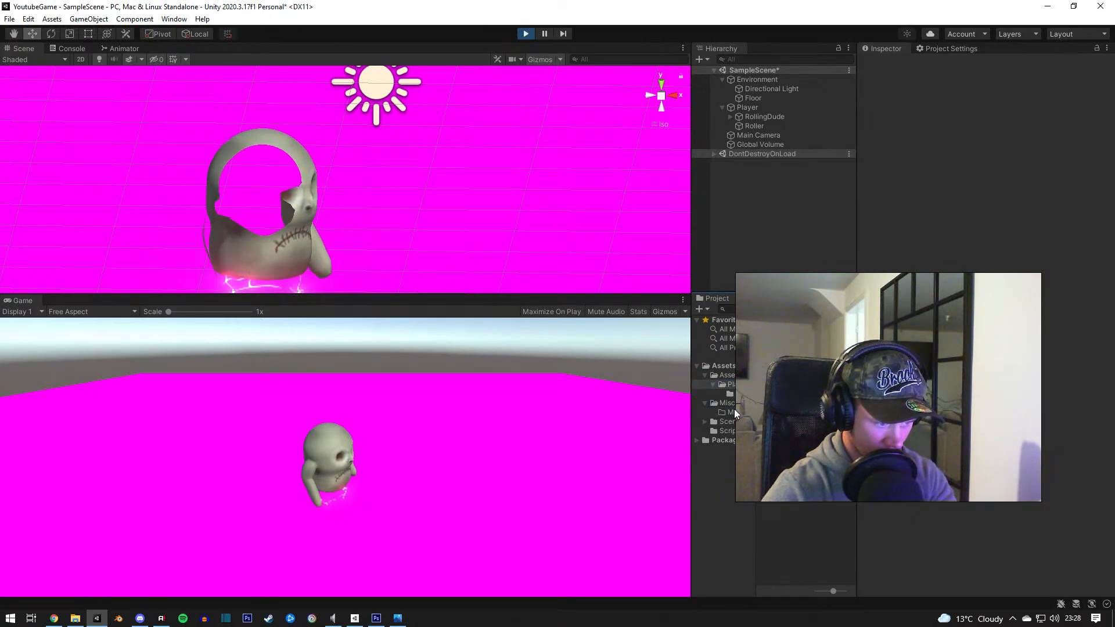
left_click(736, 404)
left_click(778, 354)
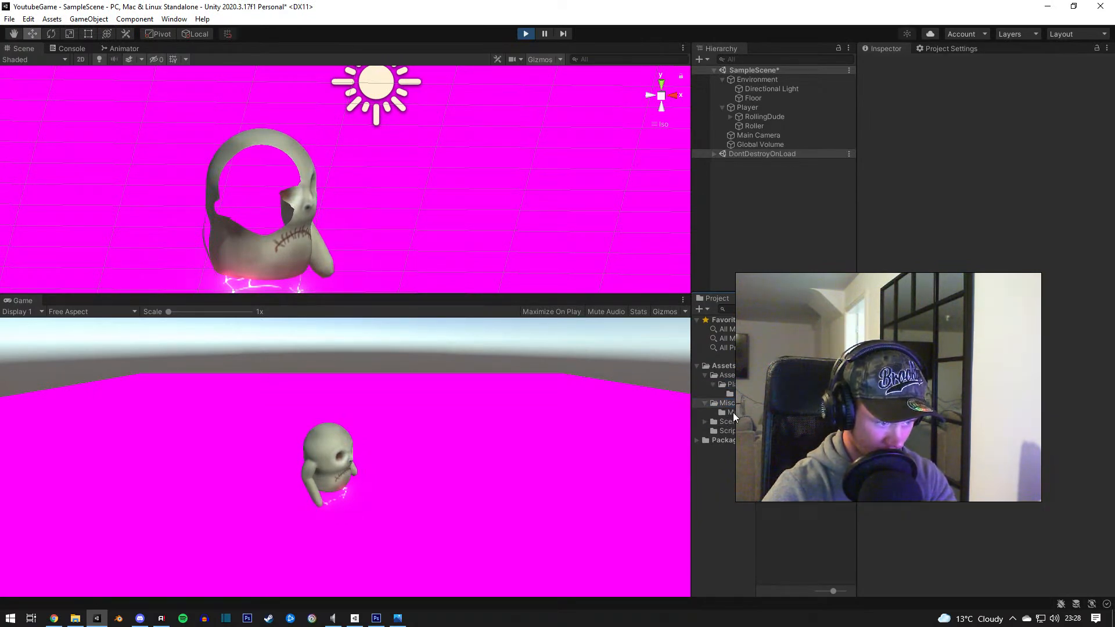
left_click_drag(791, 364, 591, 250)
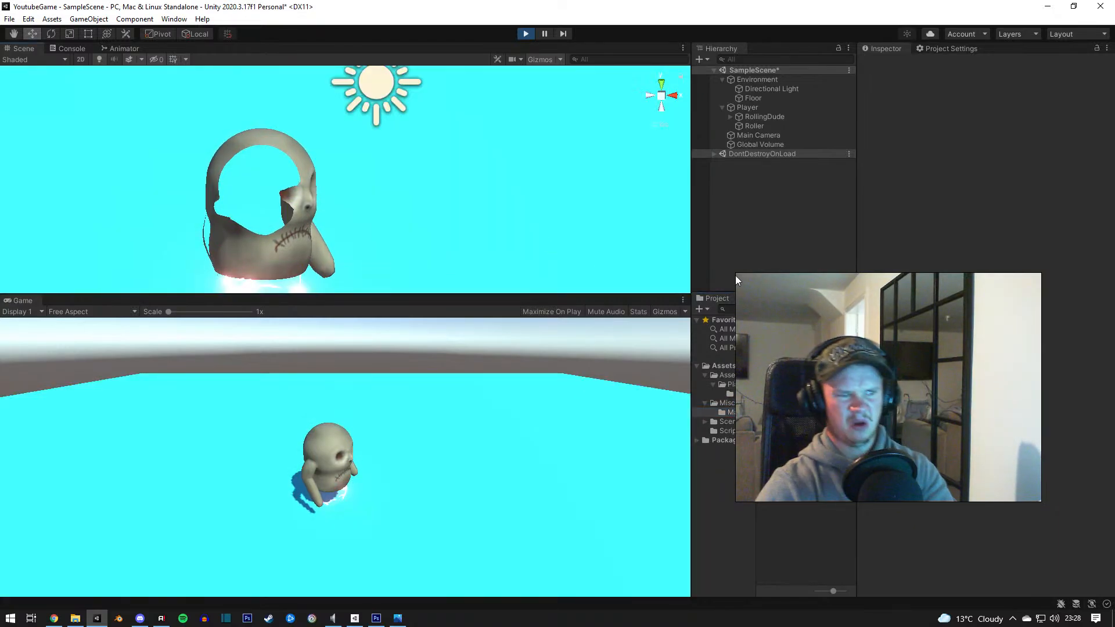
Step: Set the Floor material's workflow mode to Specular, leaving its surface type Opaque
left_click(781, 342)
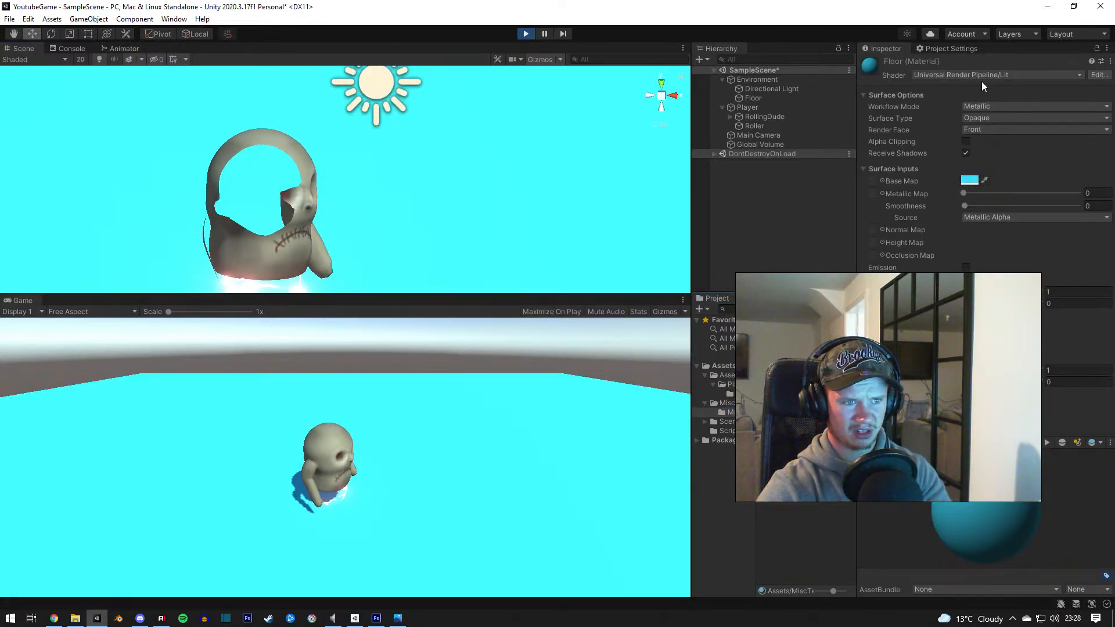
left_click(987, 104)
left_click(988, 119)
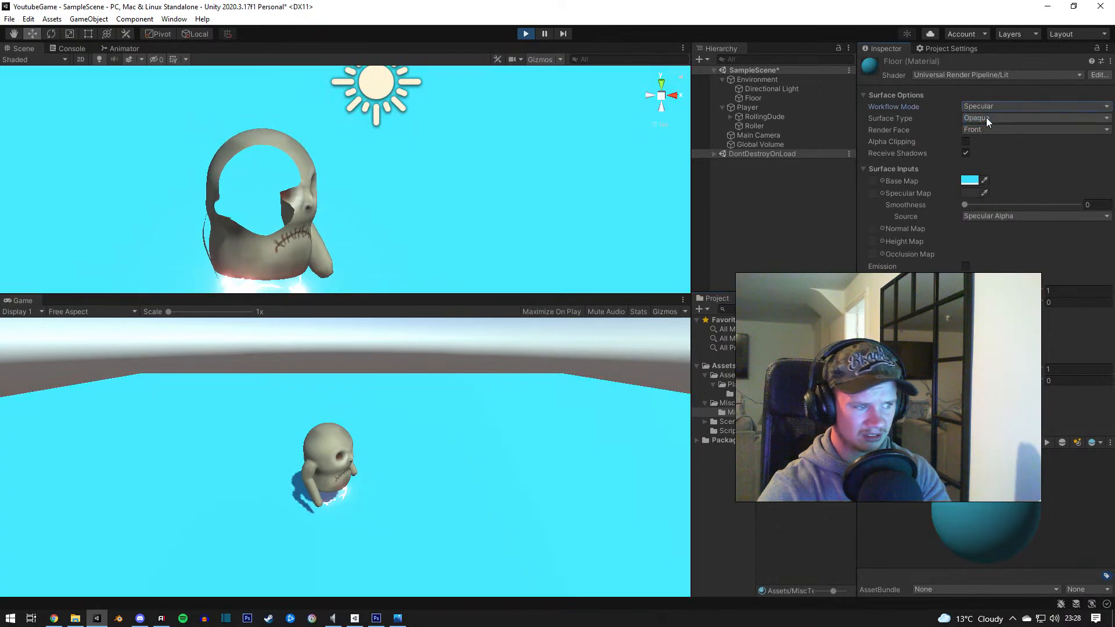
left_click(985, 117)
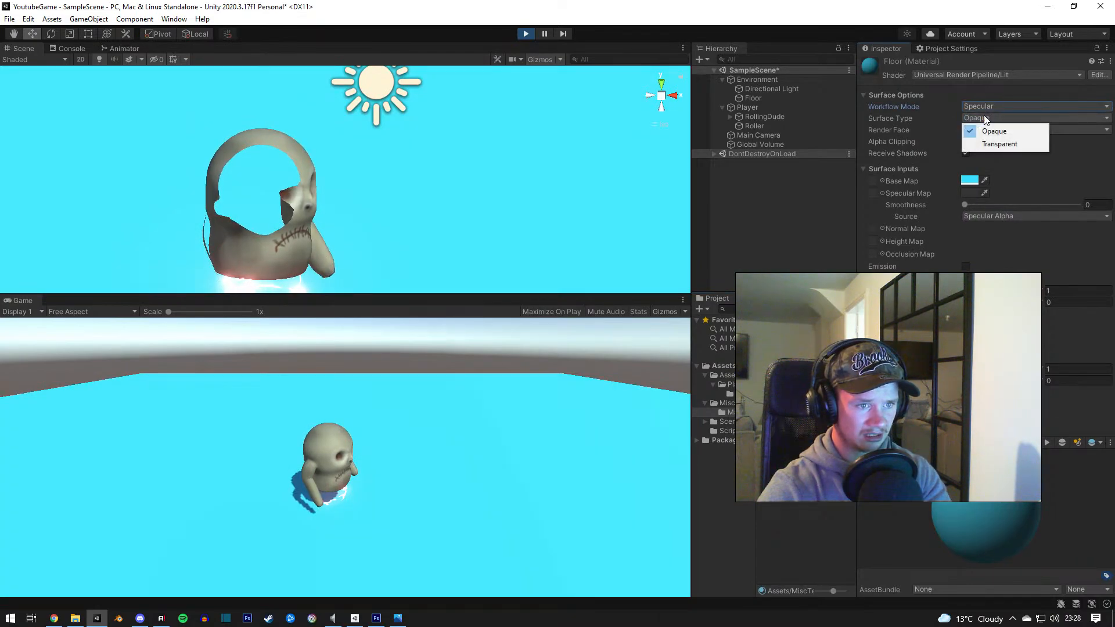
left_click(976, 92)
Step: Switch the Floor material's shader to Universal Render Pipeline/Unlit
left_click(971, 74)
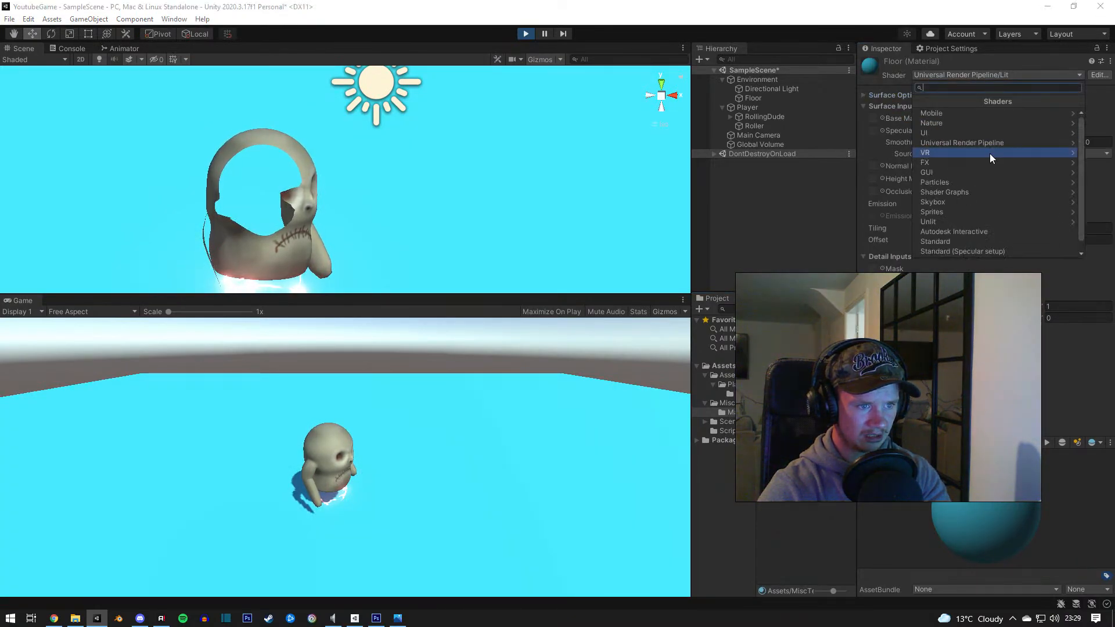
left_click(952, 222)
left_click(920, 104)
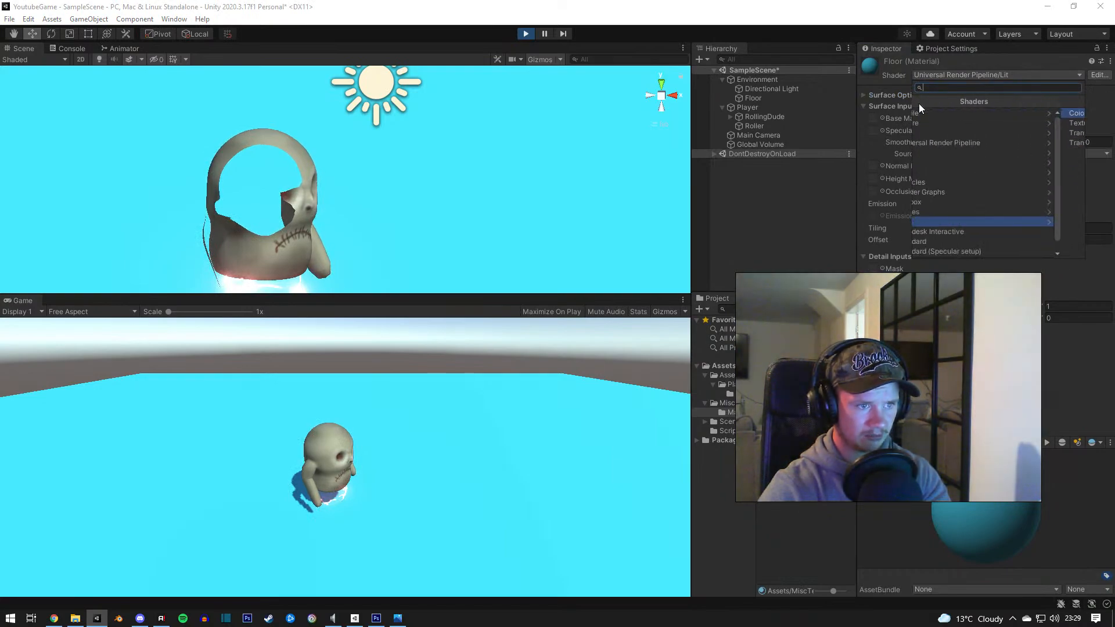
left_click(952, 142)
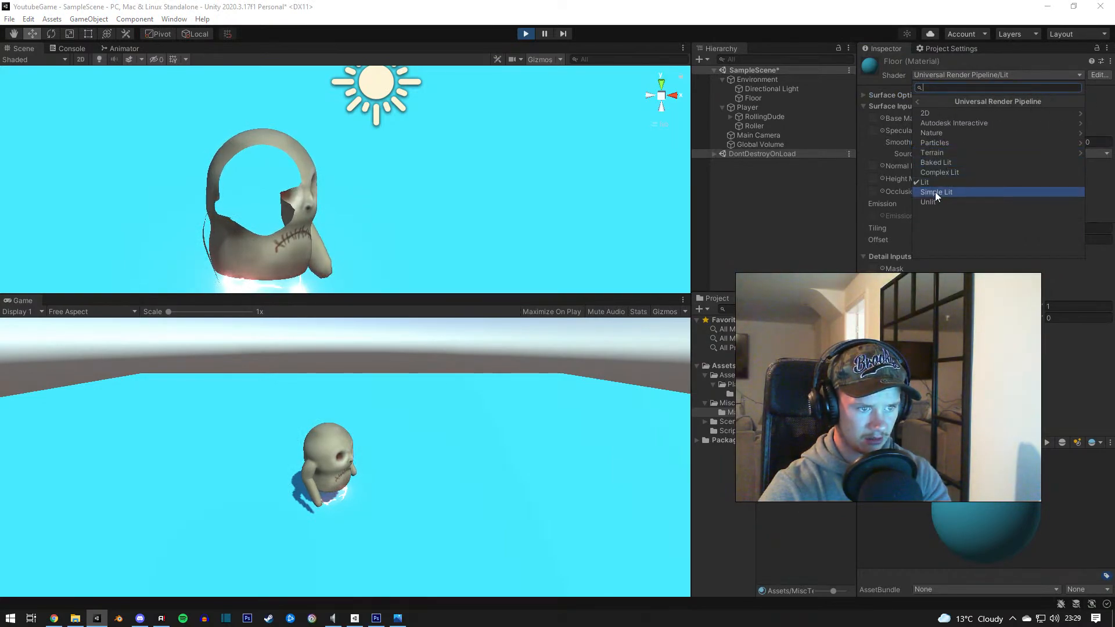
left_click(933, 200)
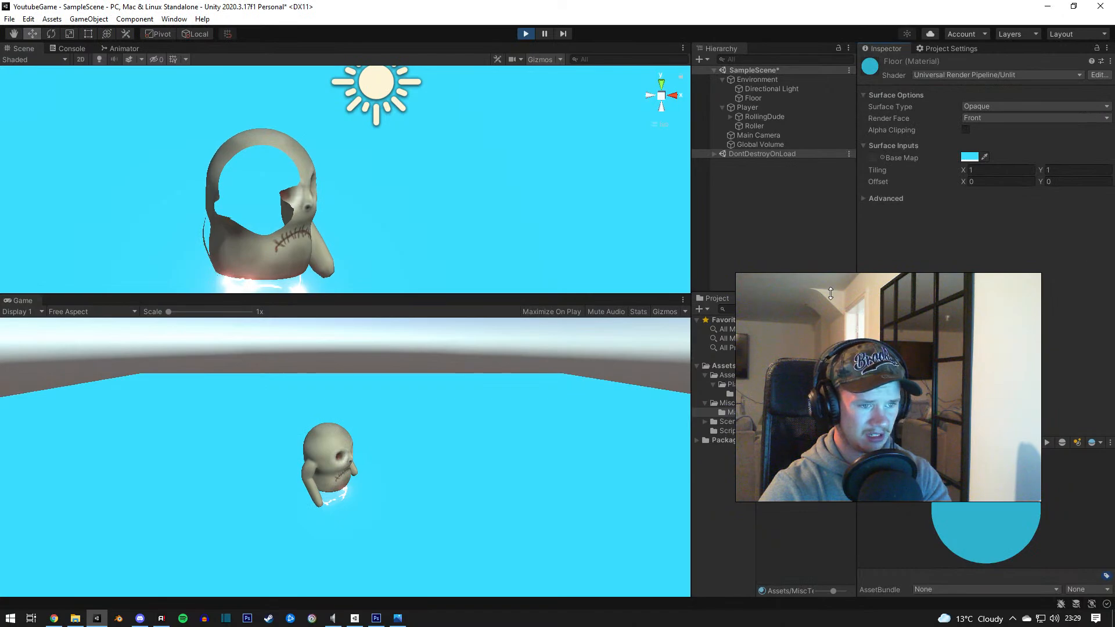
Step: Set the Floor material's Base Map color to the dark grey 494949 and stop the running scene
left_click(969, 157)
mouse_move(1027, 227)
left_mouse_down()
mouse_move(986, 239)
mouse_move(977, 262)
left_mouse_up()
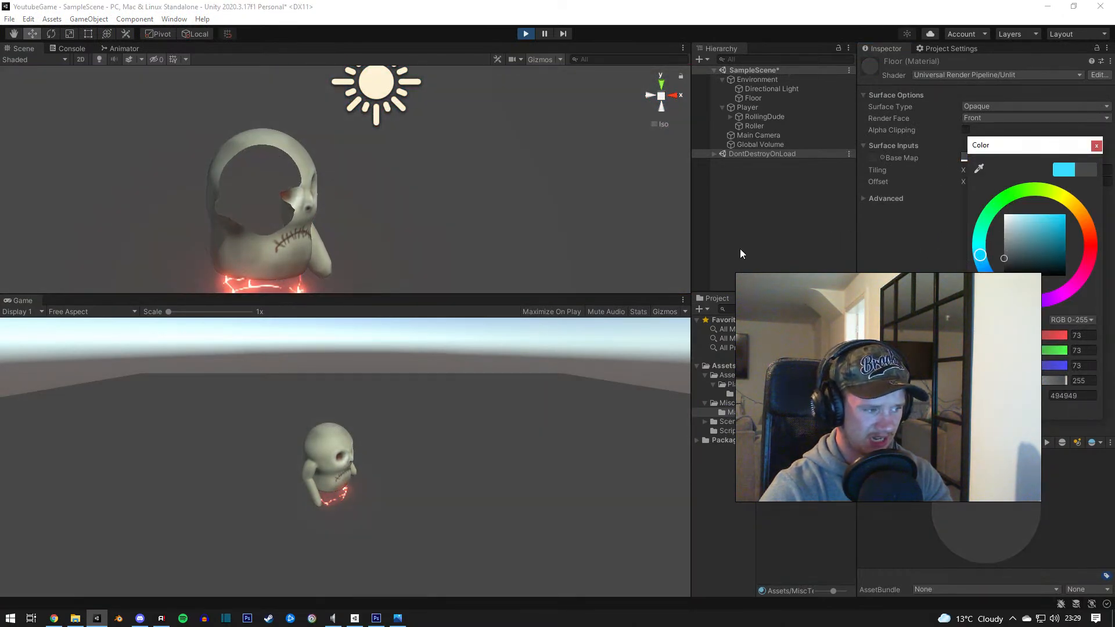
left_click(913, 264)
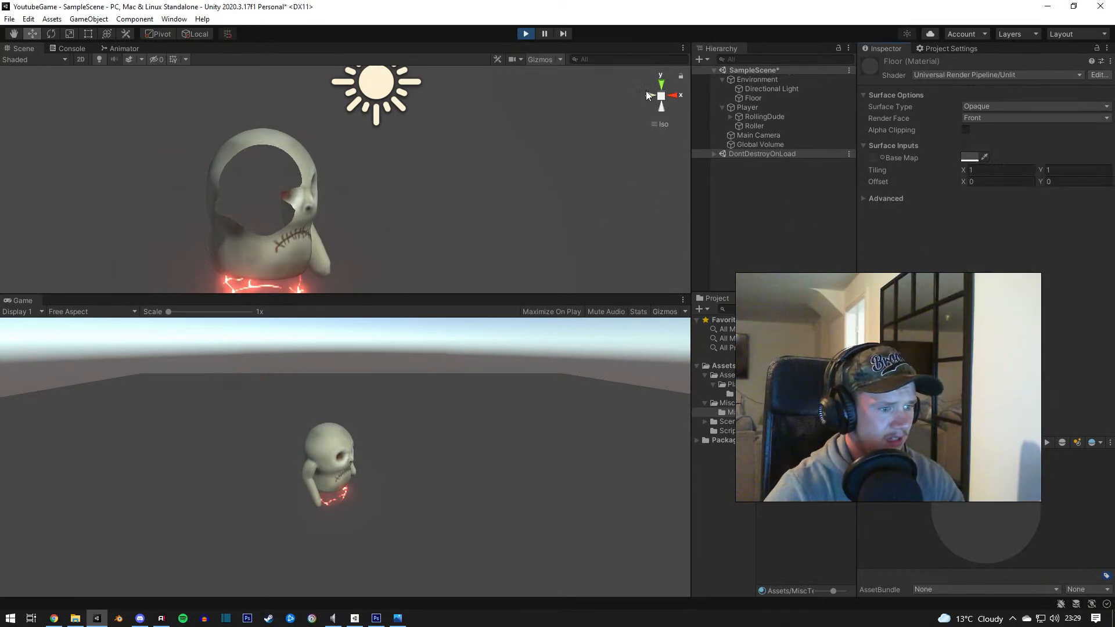
left_click(525, 34)
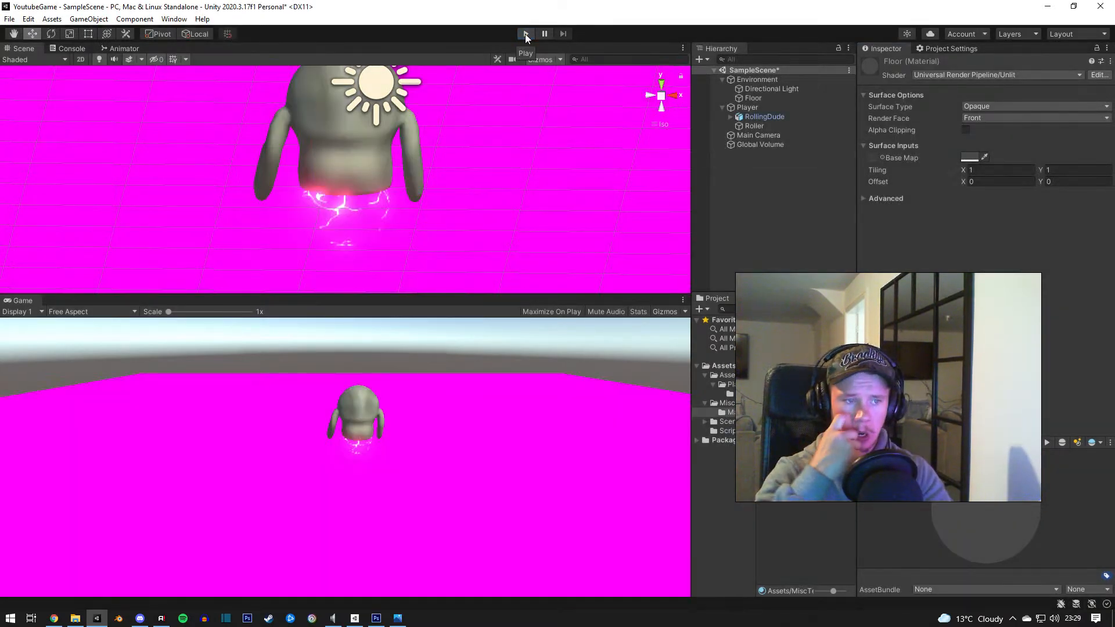
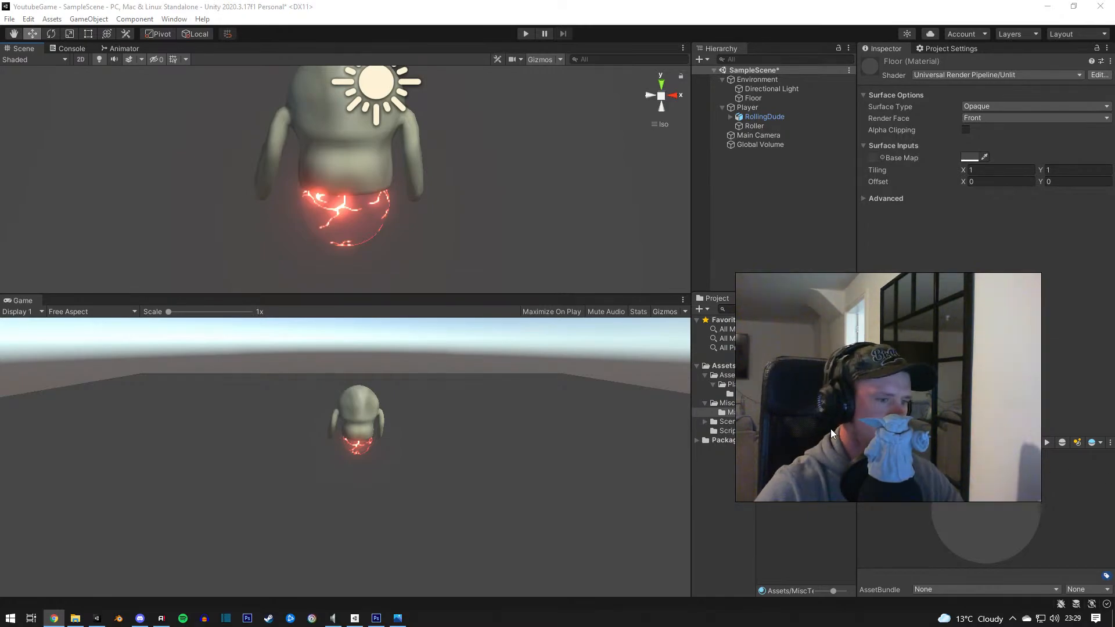
left_click(799, 417)
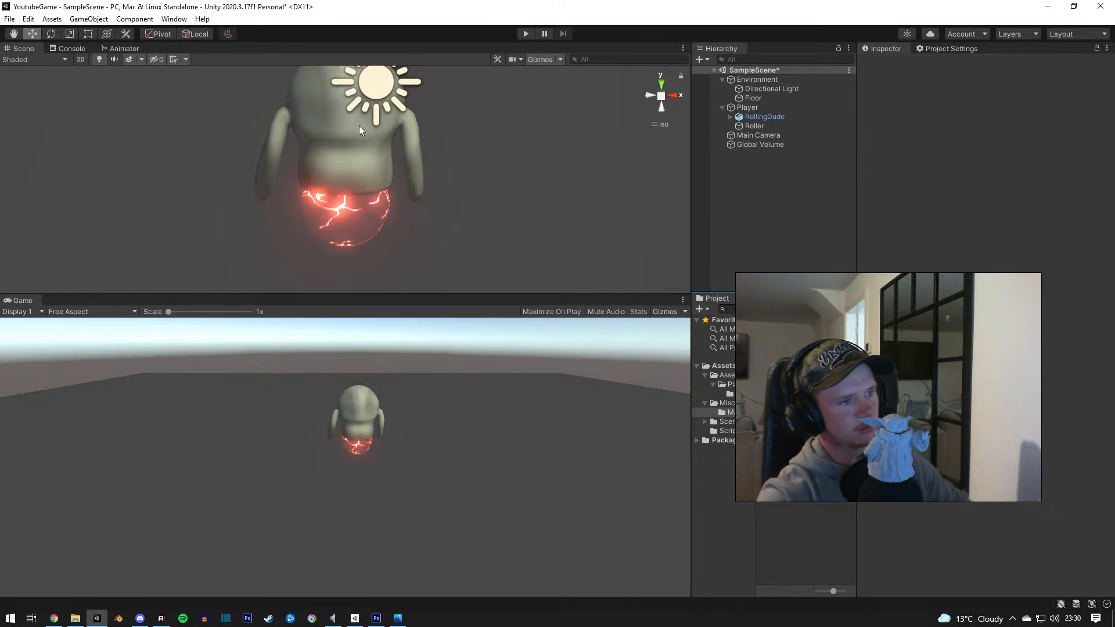
Step: Pull the Main Camera back to about X -2.28, Y 6.86, Z -24.01 and tilt it to an X rotation of about 10.1
left_click(722, 108)
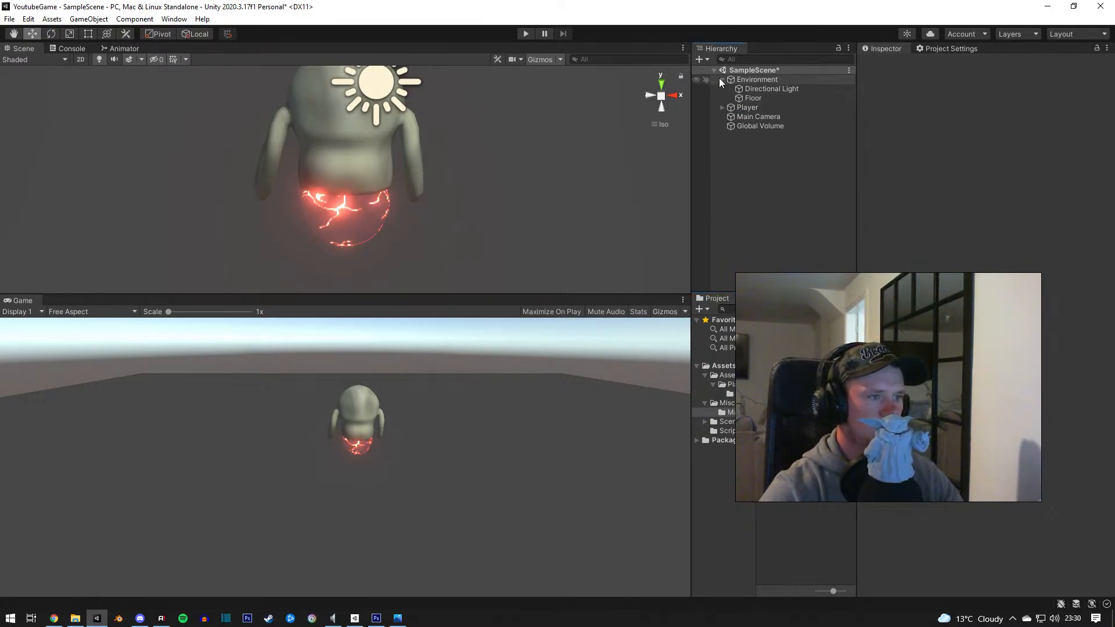
left_click(746, 81)
key("f")
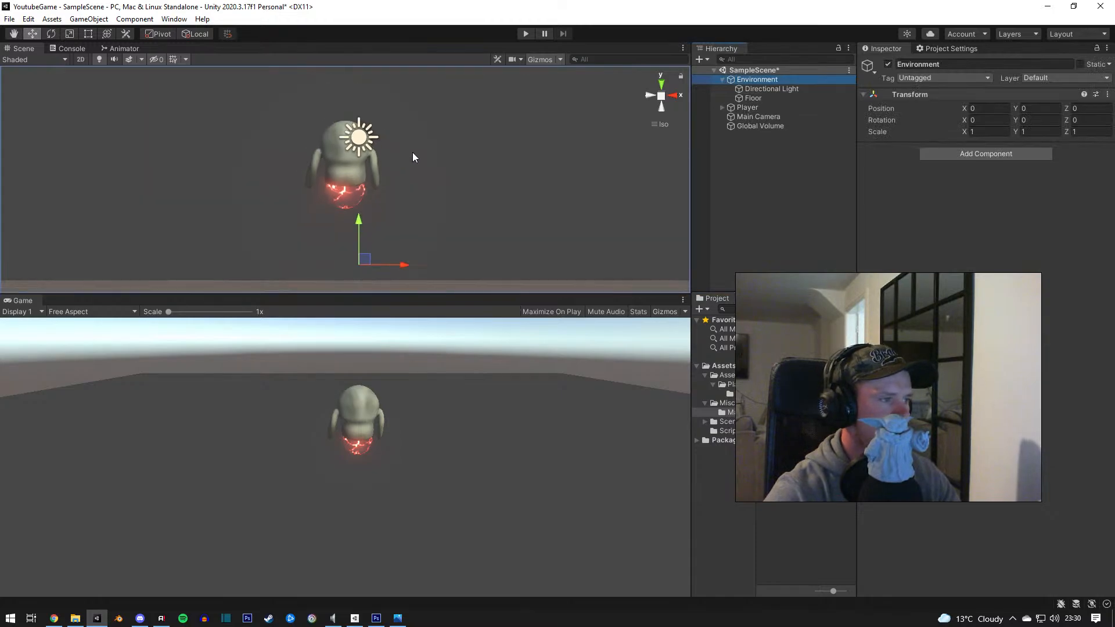
scroll(419, 165, "down", 5)
left_click_drag(482, 184, 399, 183, "alt")
scroll(386, 198, "up", 5)
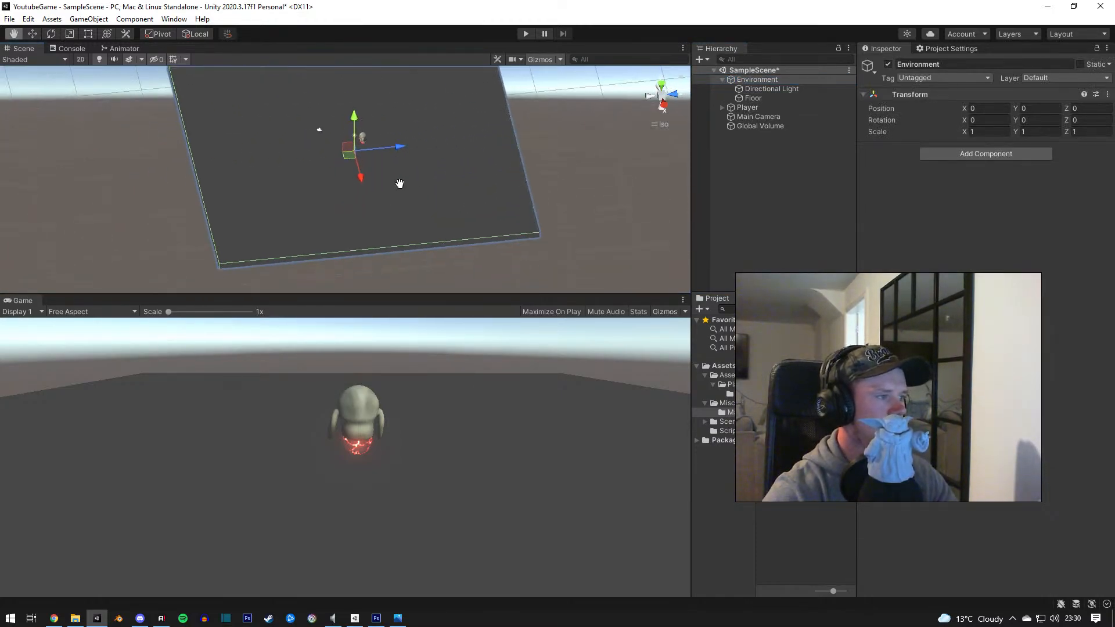
left_click(319, 129)
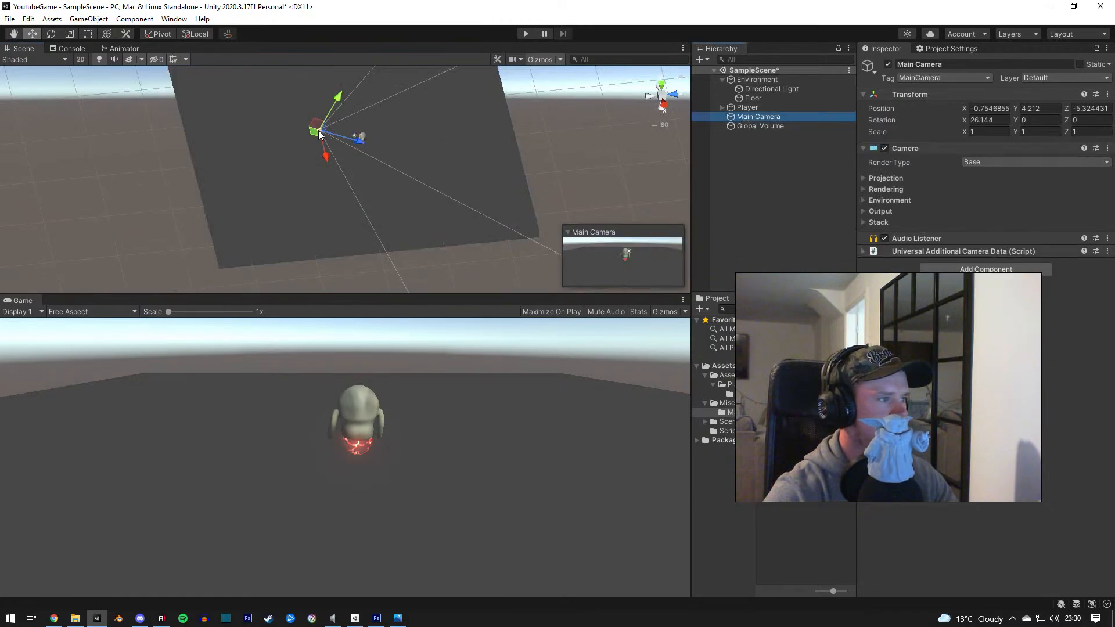
left_click_drag(319, 133, 241, 97)
key("e")
key("w")
key("e")
key("w")
key("e")
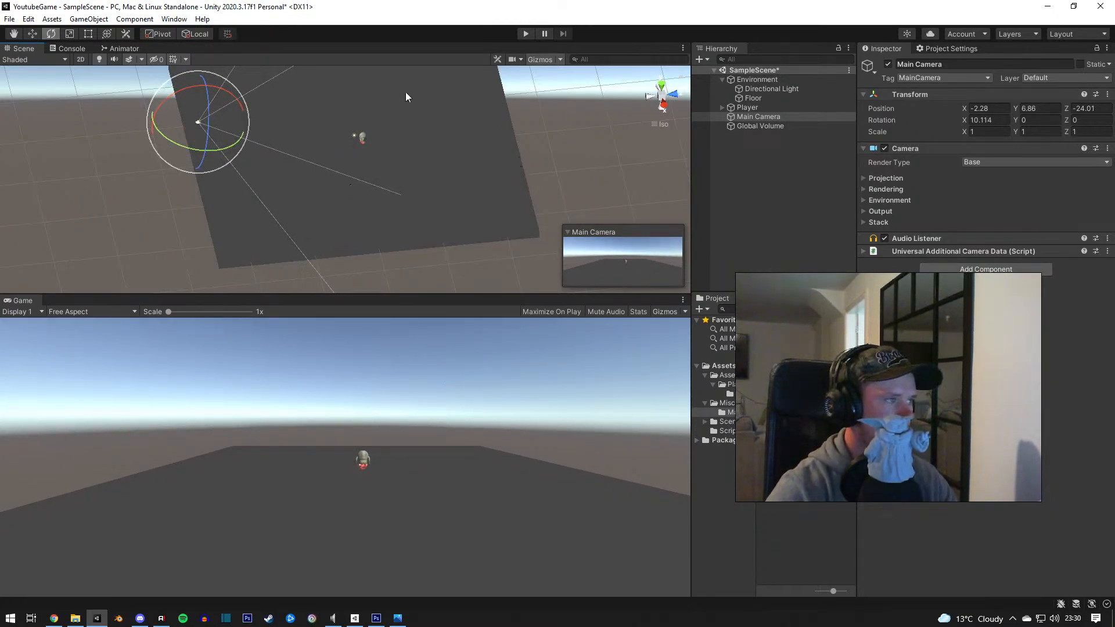
Step: Create an empty game object in the scene and name it Zone
left_click(89, 19)
left_click(110, 32)
left_click_drag(352, 143, 262, 111, "alt")
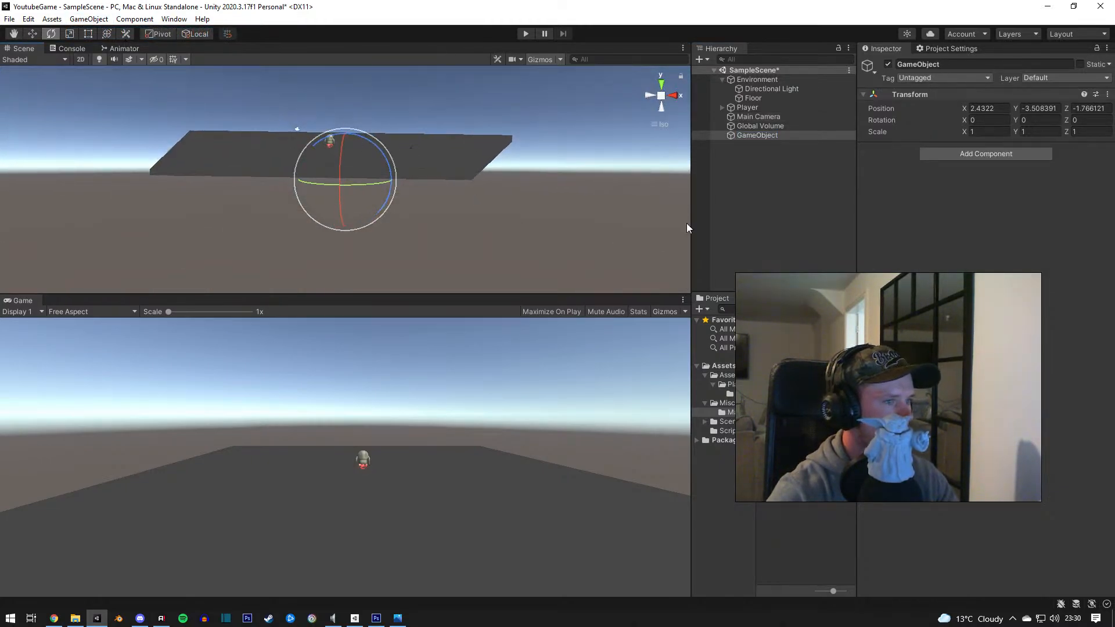
double_click(764, 137)
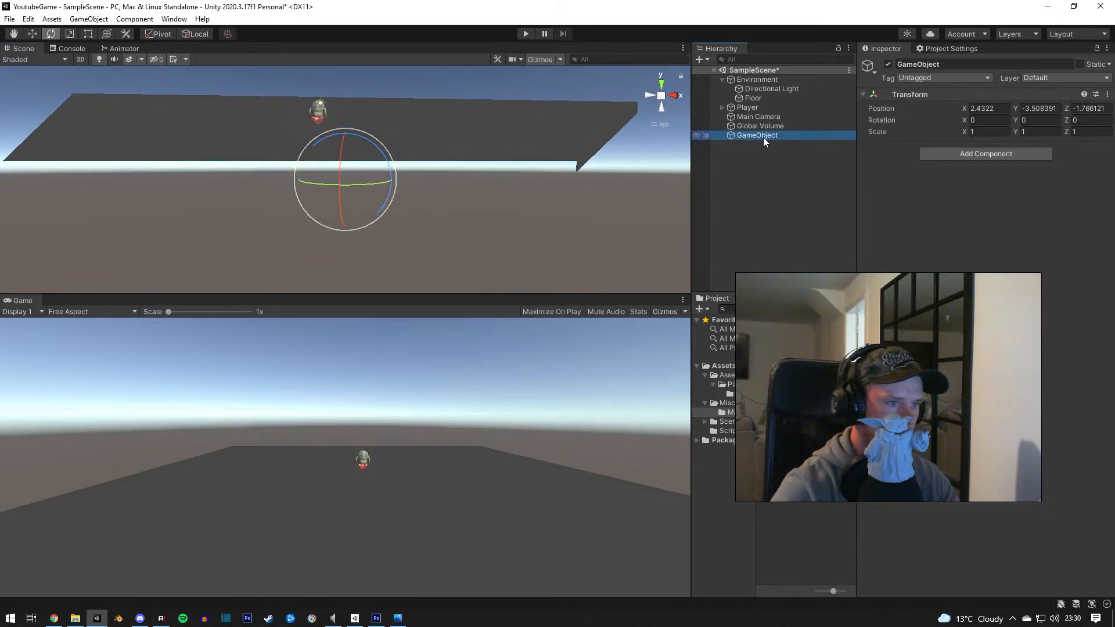
left_click(764, 137)
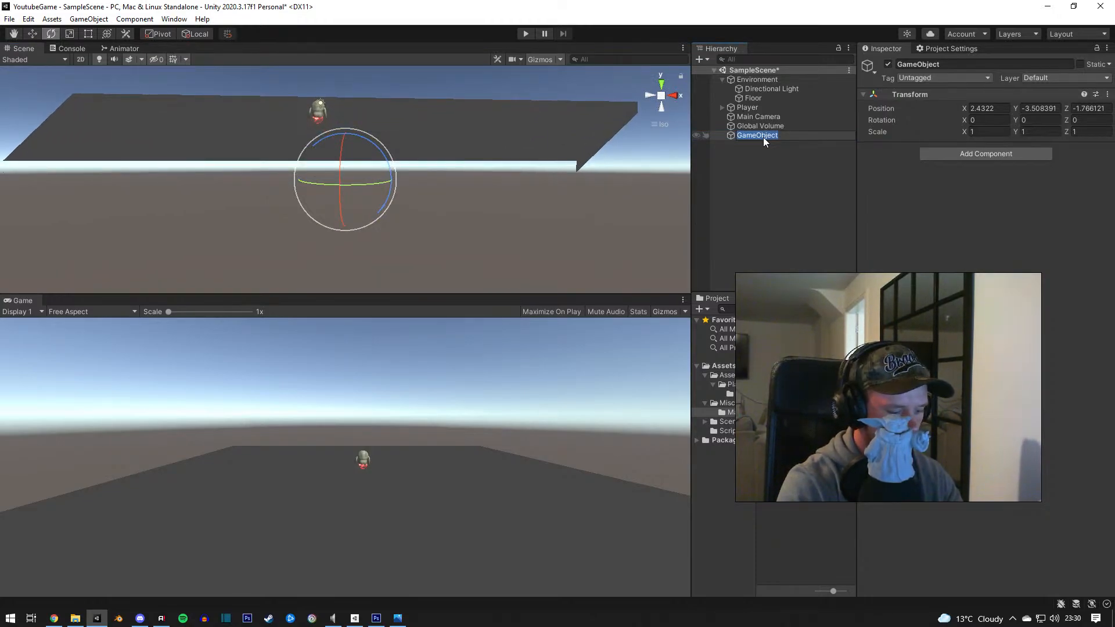
type("Zone")
key("Return")
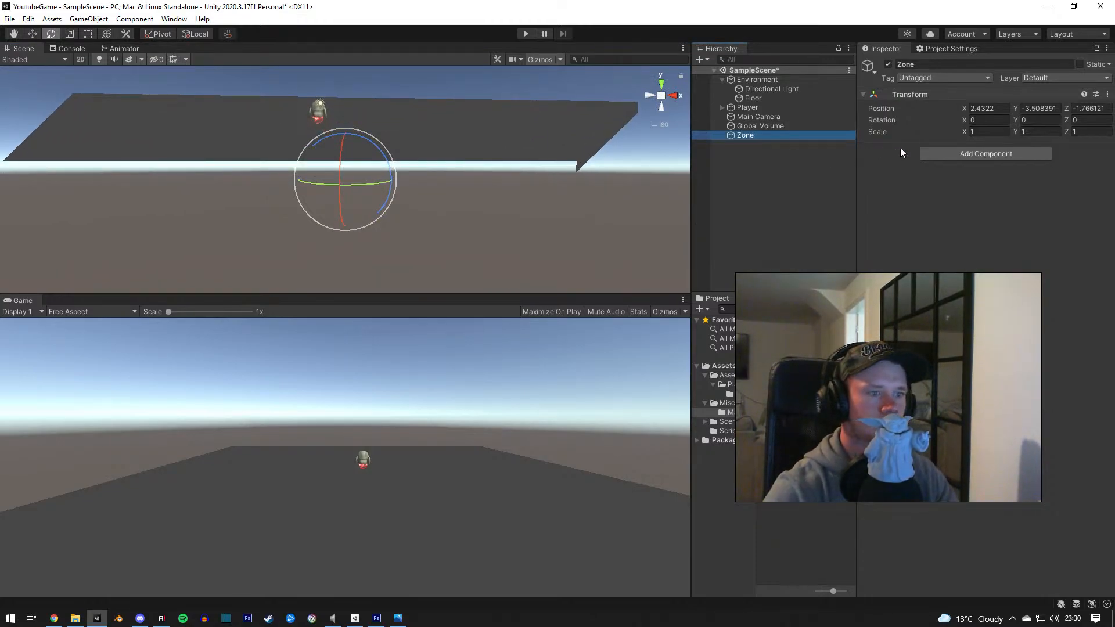
Step: Add a Box Collider component to the Zone object
left_click(958, 154)
type("box")
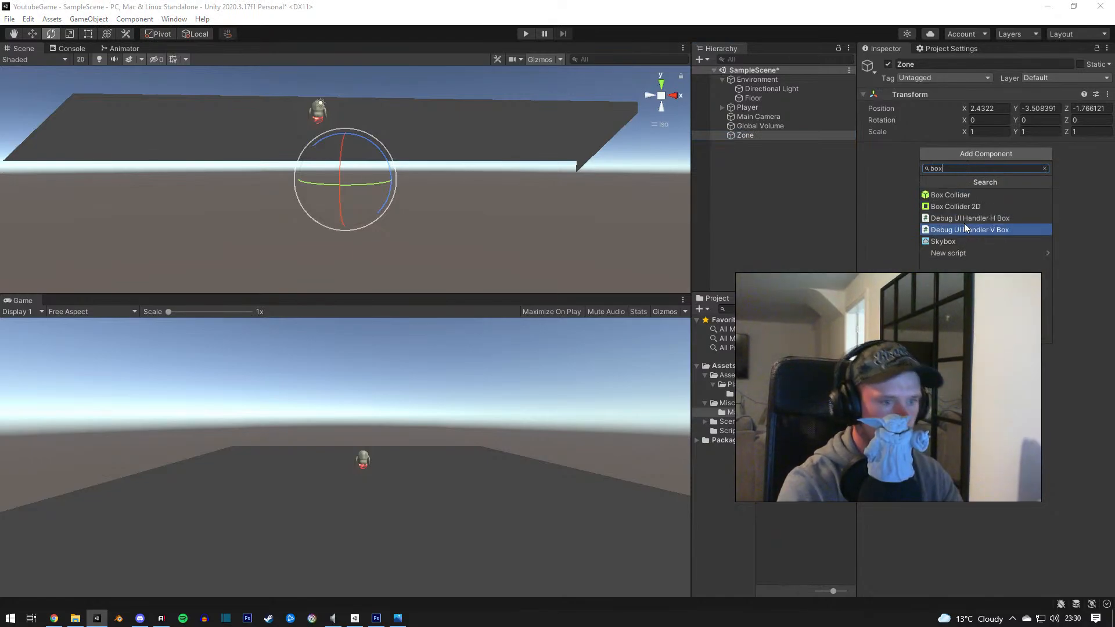
key("Up")
key("Up")
key("Up")
key("Return")
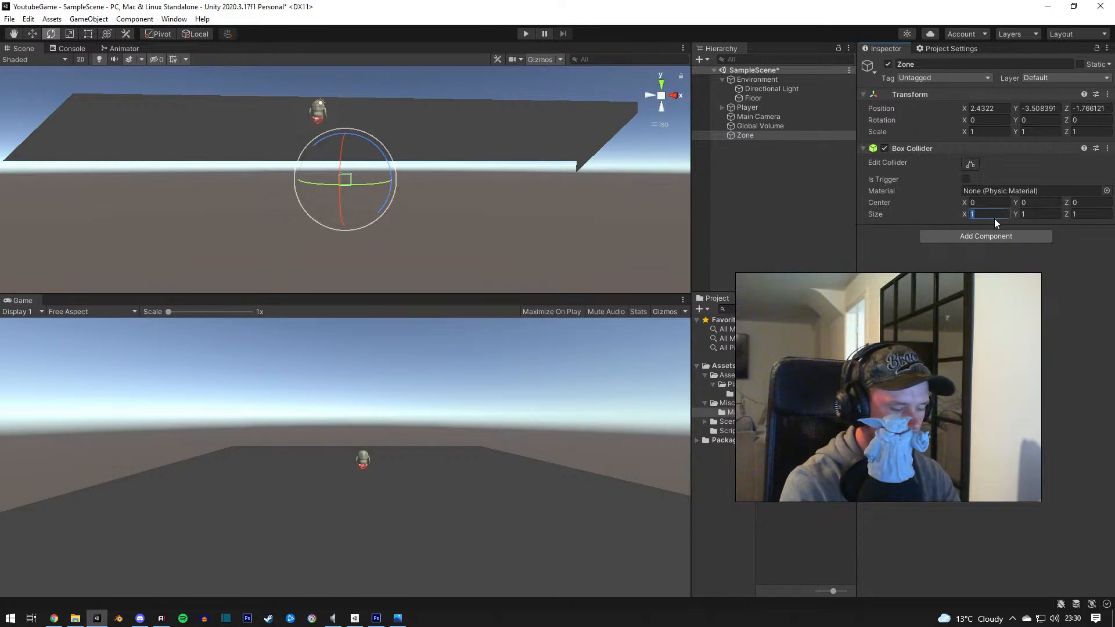
Step: Set the Zone's Box Collider size to 10 on X, Y and Z
type("10")
key("Tab")
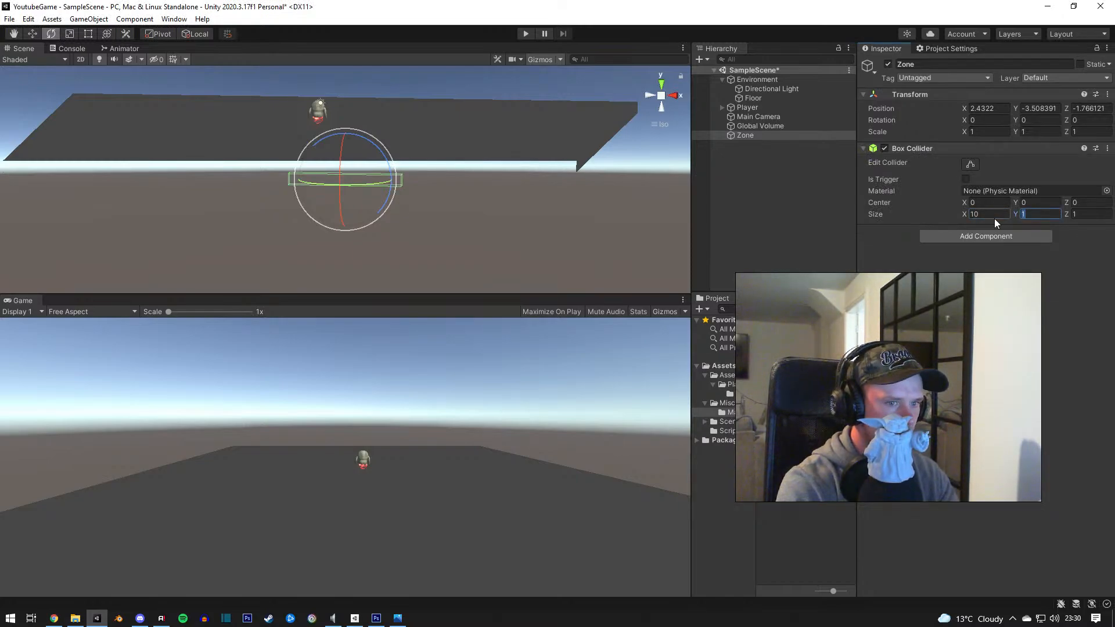
type("10")
key("Tab")
type("10")
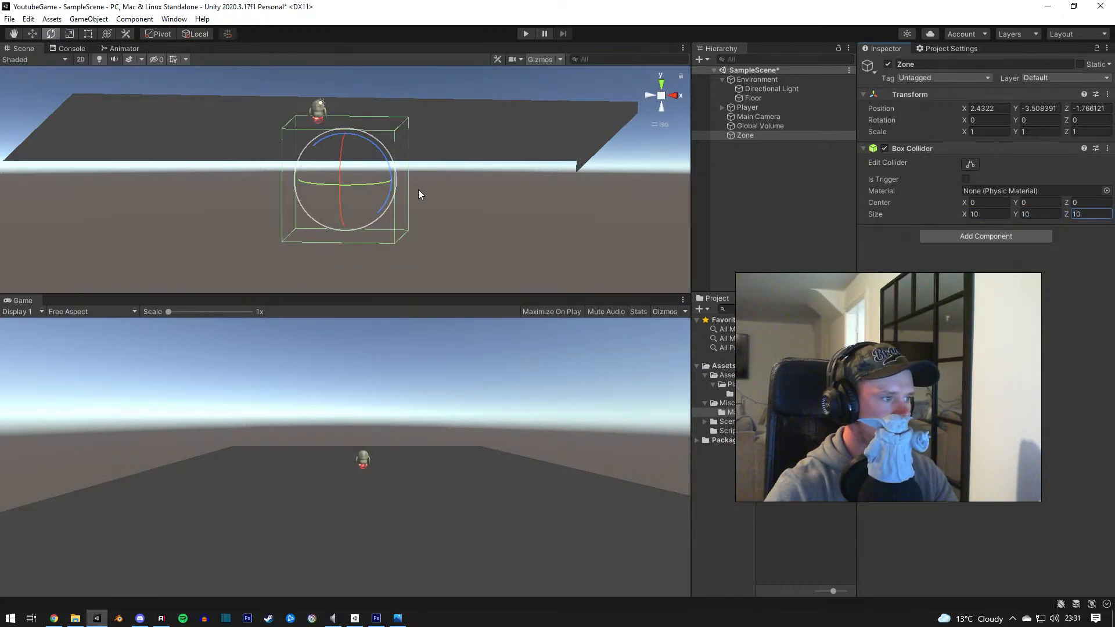
Step: Scale the Zone to about 1.26 on X and 3.83 on Z and position it along one floor edge at about X 18.03, Y 6.23
left_click_drag(419, 189, 487, 144, "alt")
key("r")
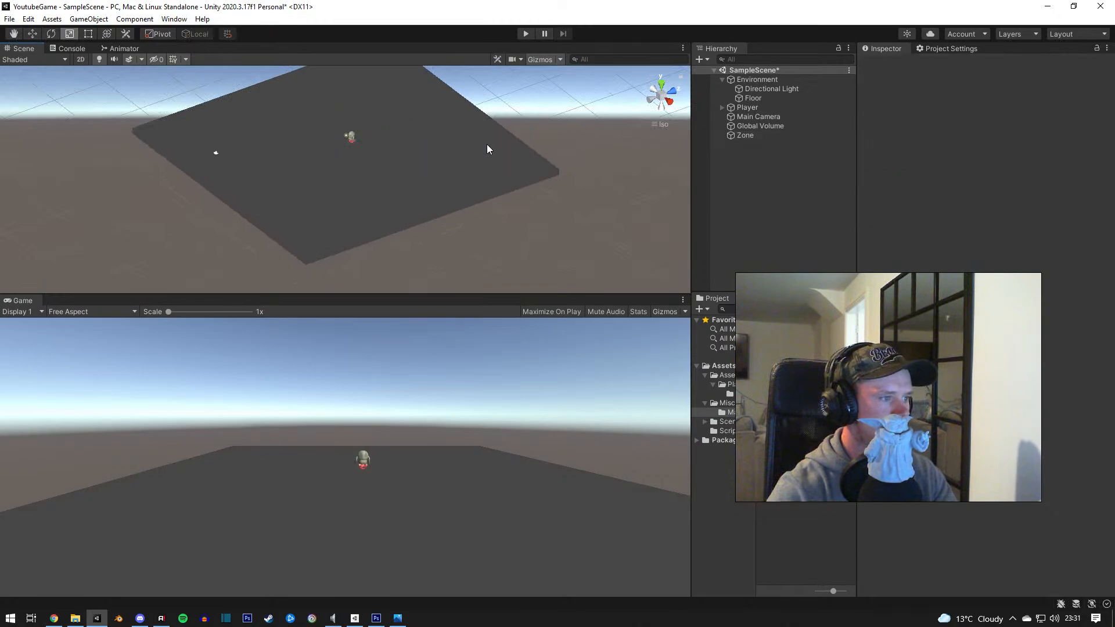
key("ctrl+z")
left_click_drag(429, 167, 499, 151)
middle_click_drag(498, 151, 556, 190)
key("w")
left_click_drag(520, 185, 521, 186)
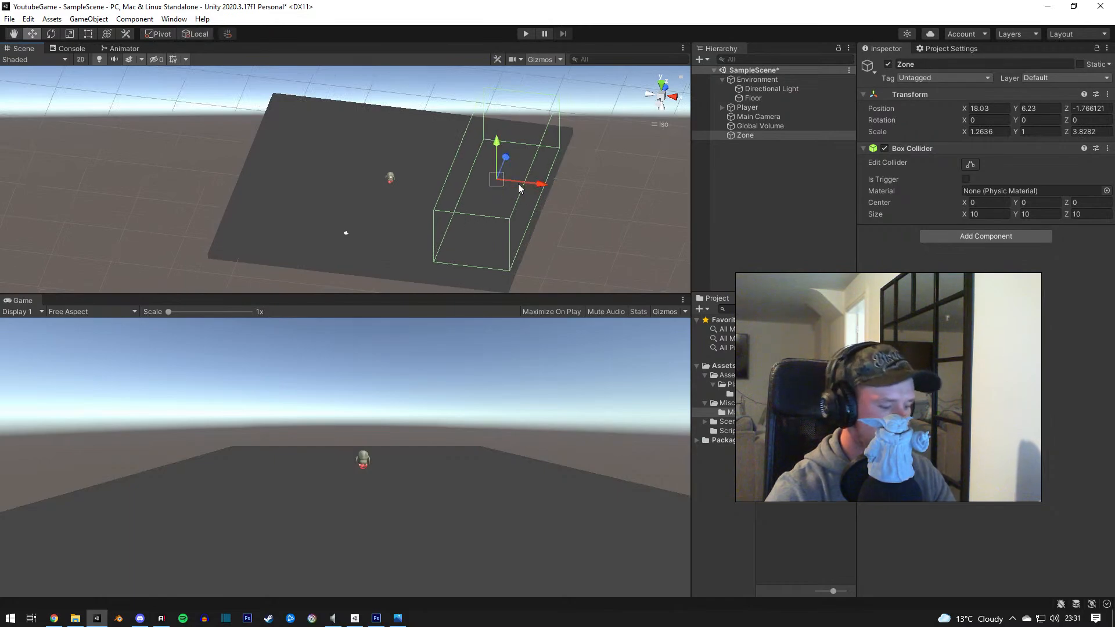
left_click(518, 184)
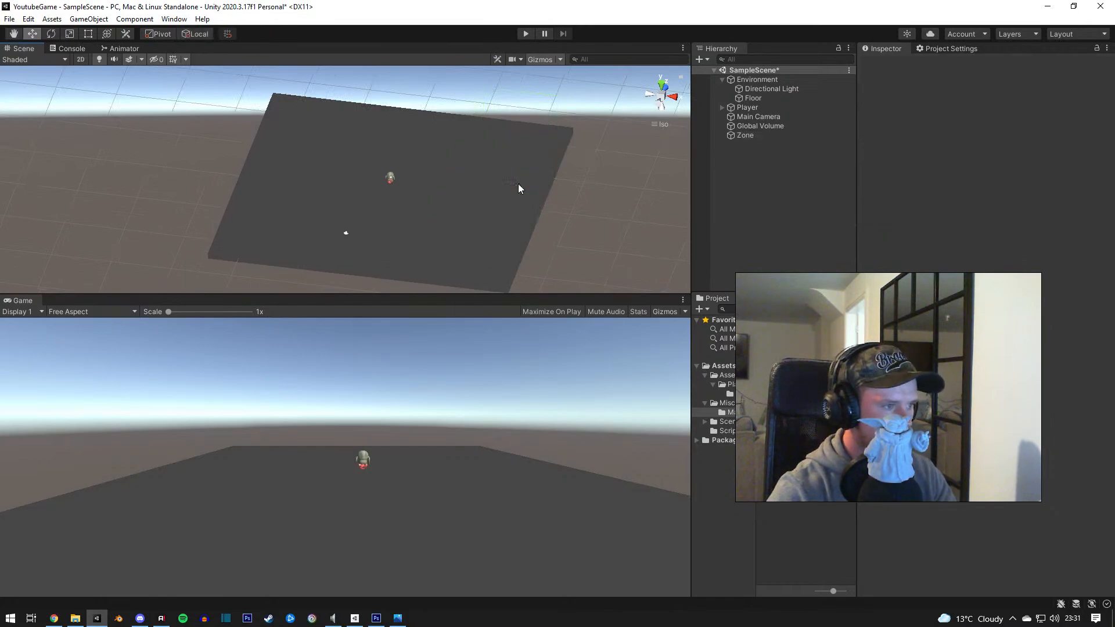
Step: Duplicate the Zone and move the copy across the floor, away from the original
left_click(752, 133)
key("ctrl+d")
left_click_drag(528, 183, 397, 147)
Step: Duplicate the zone again, shorten this copy to a Z scale of about 1.37 and place it at about X -1.36, Y 6.23, Z 14.52
key("ctrl+d")
right_click_drag(414, 141, 409, 148)
key("r")
mouse_move(436, 152)
left_mouse_down()
mouse_move(404, 162)
mouse_move(447, 162)
mouse_move(439, 158)
left_mouse_up()
key("w")
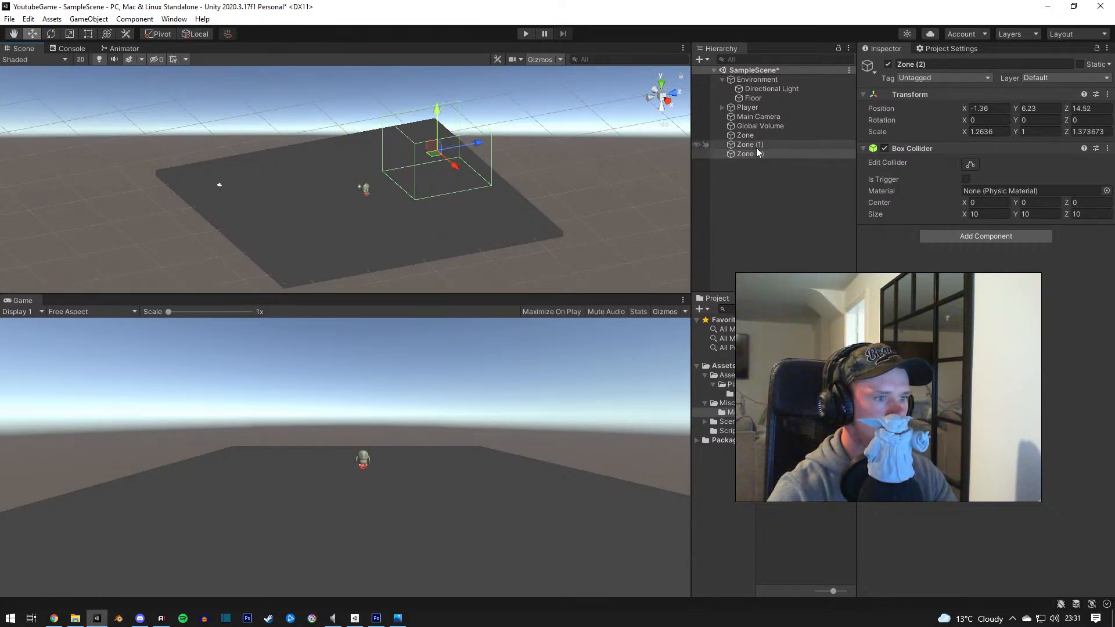
Step: Examine the placement of the third zone relative to the floor and the character from several angles
left_click(753, 134)
left_click(752, 144)
left_click(738, 153)
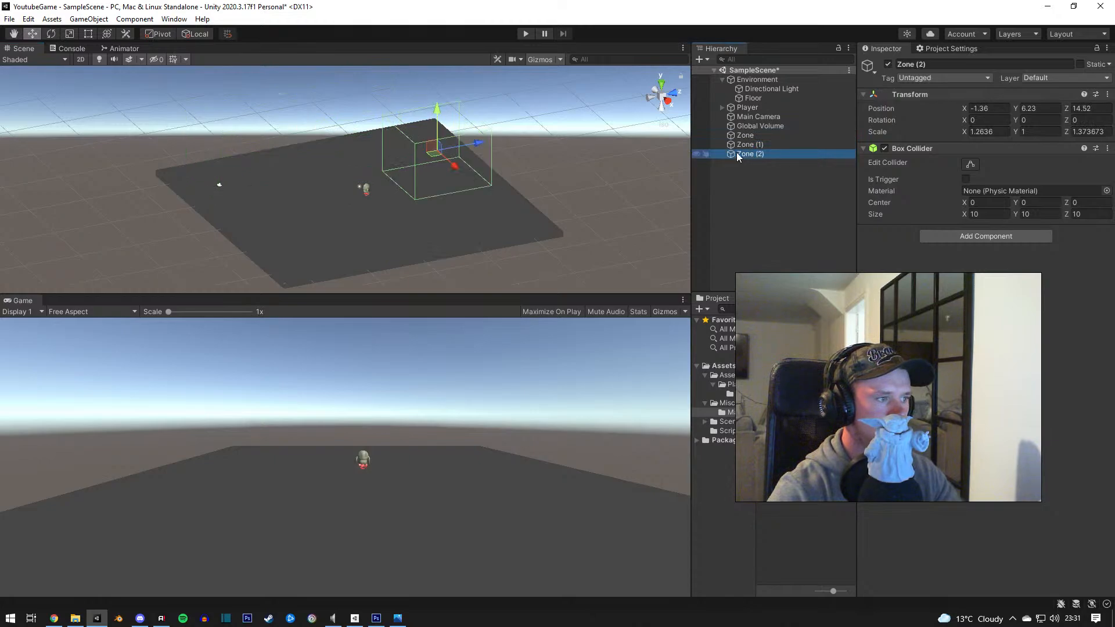
right_click_drag(377, 166, 548, 171)
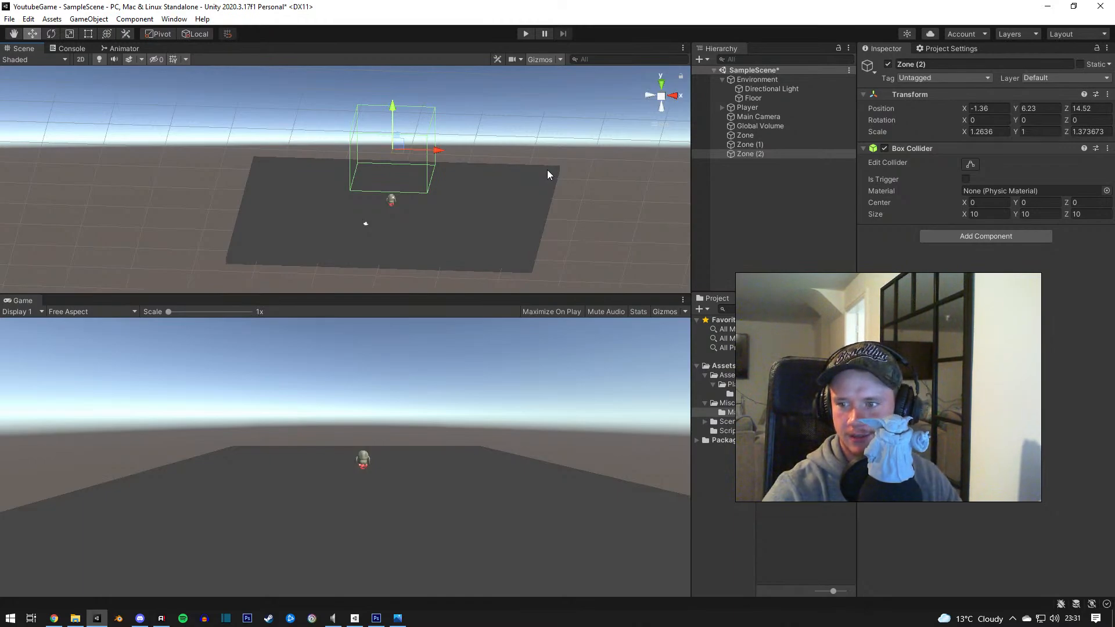
right_click_drag(537, 224, 349, 171)
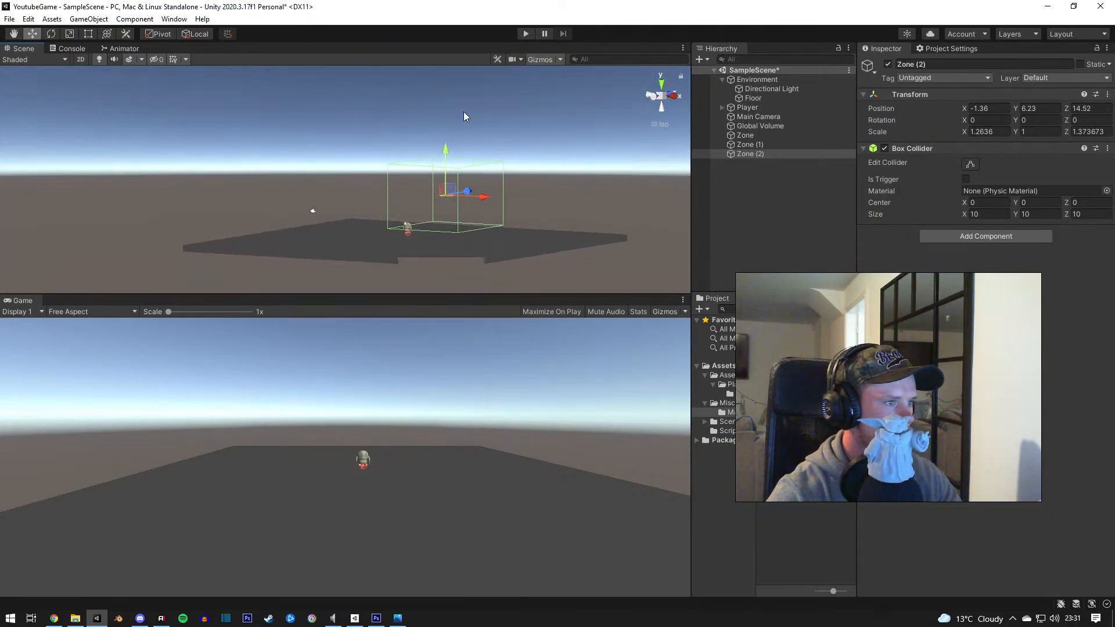
right_click_drag(493, 150, 536, 202)
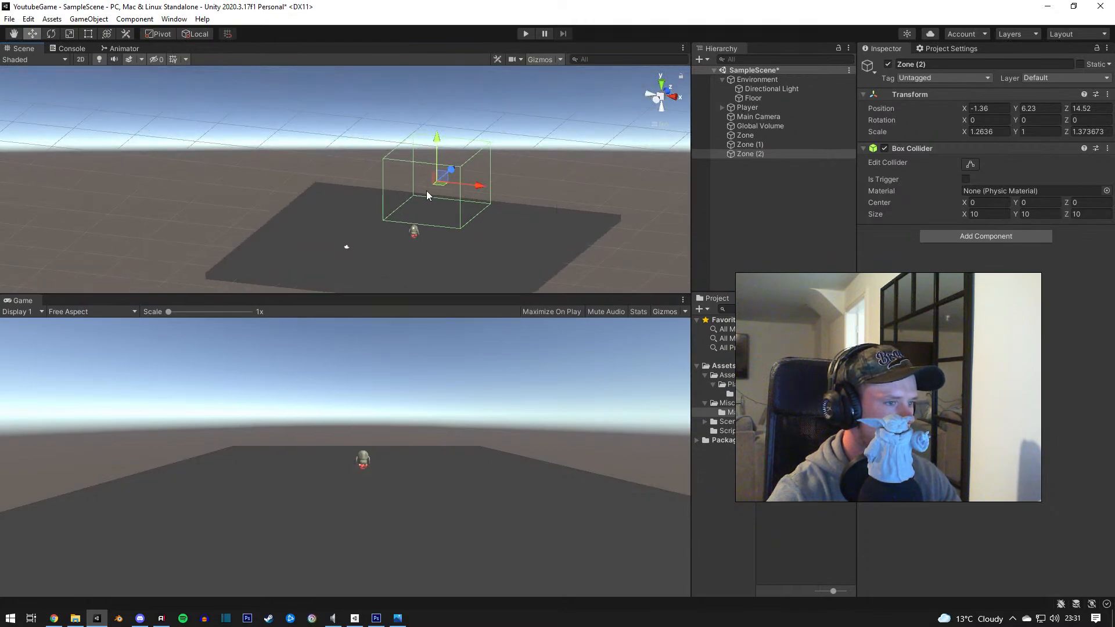
right_click_drag(426, 190, 488, 202)
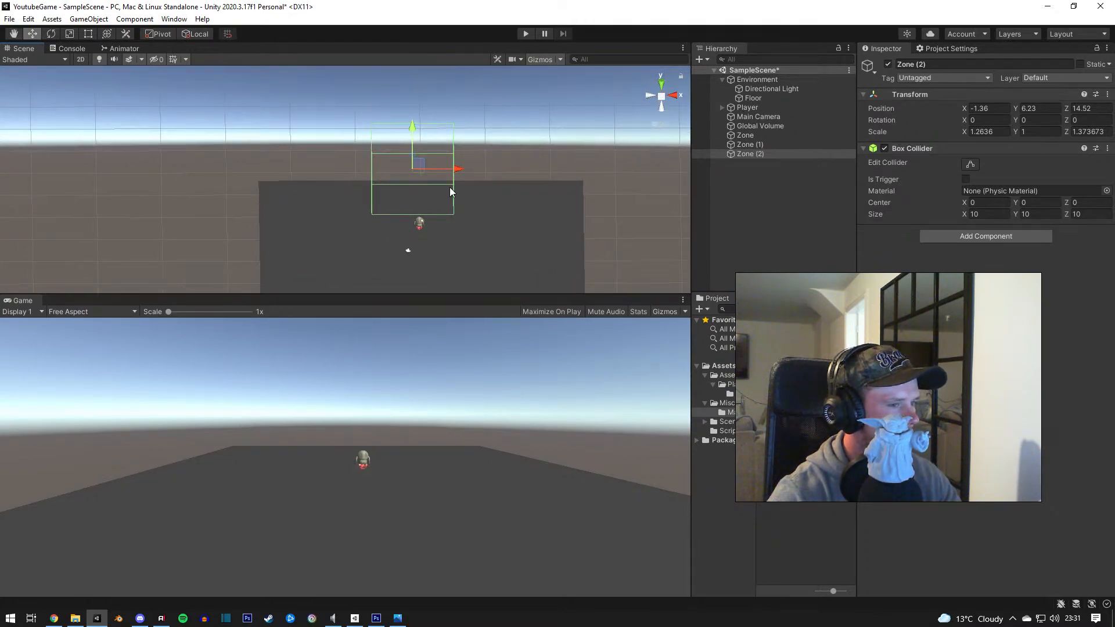
right_click_drag(362, 184, 598, 174)
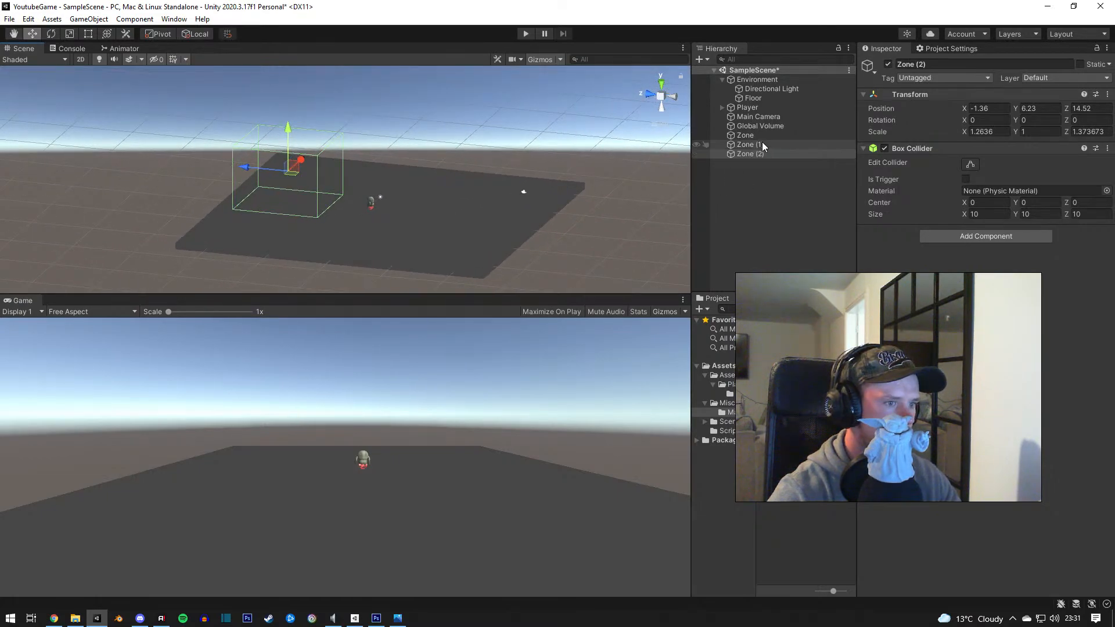
Step: Try giving Zone (2) a Mesh Filter component with the Cube mesh
left_click(963, 235)
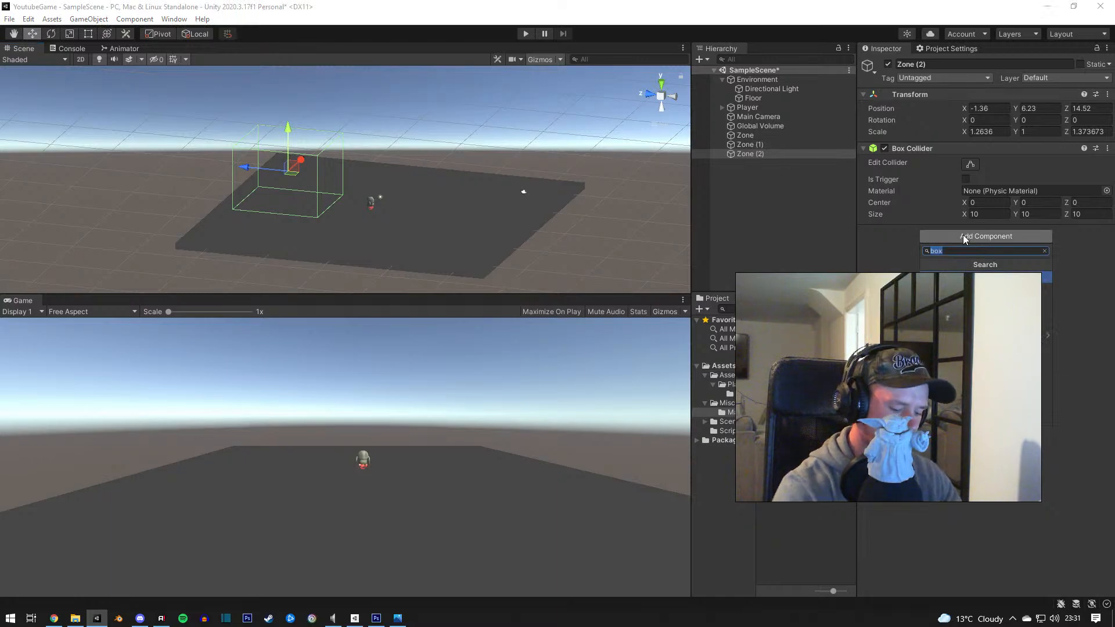
type("m")
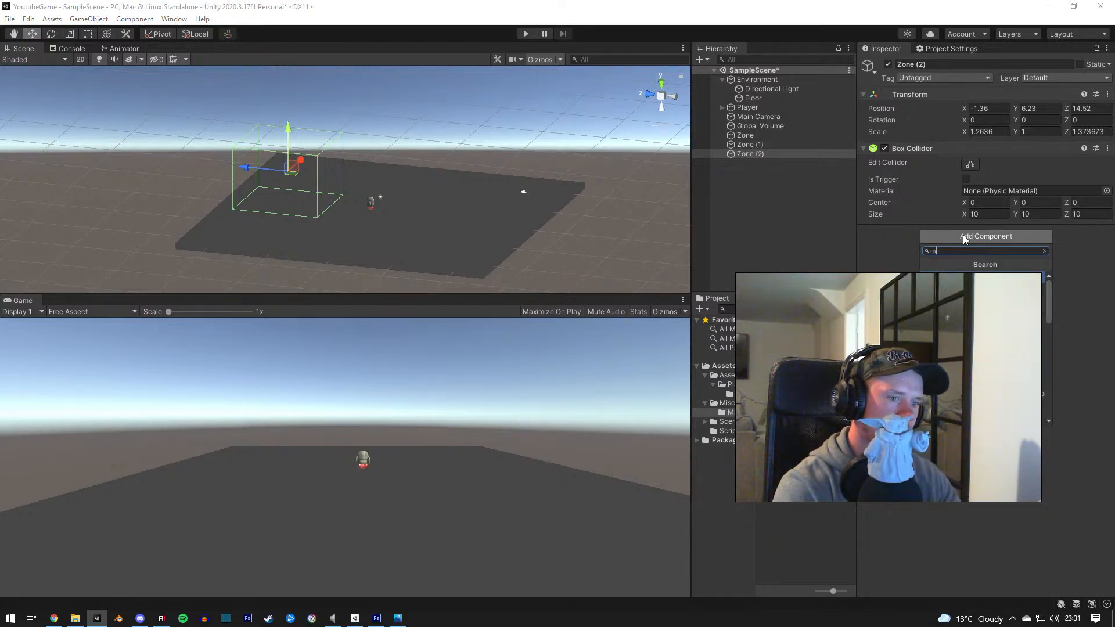
type("e")
key("Down")
key("Return")
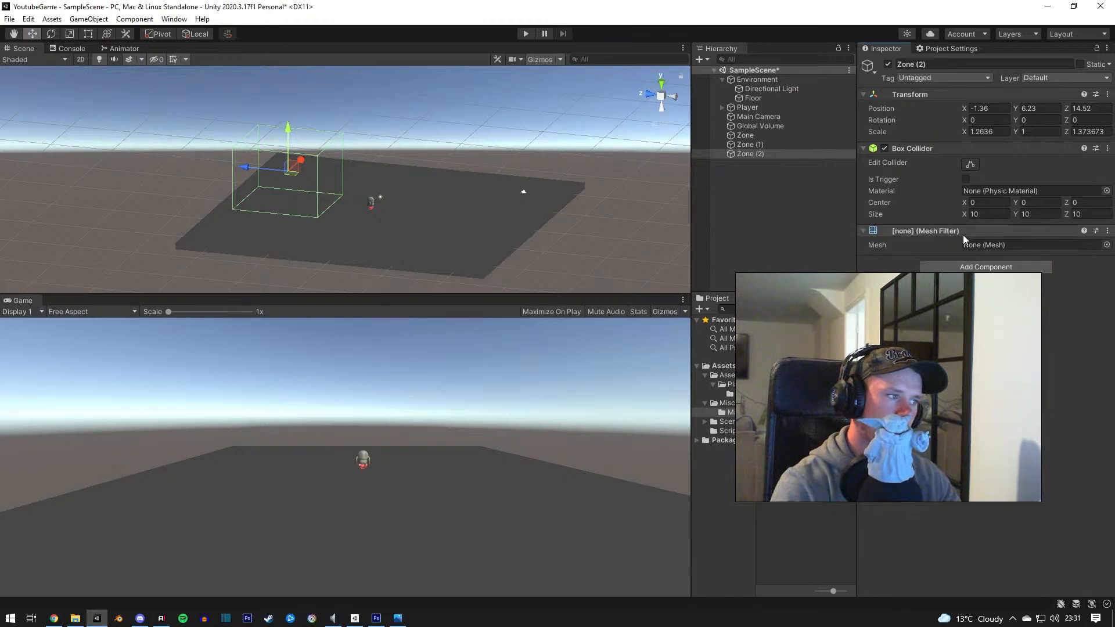
right_click(968, 247)
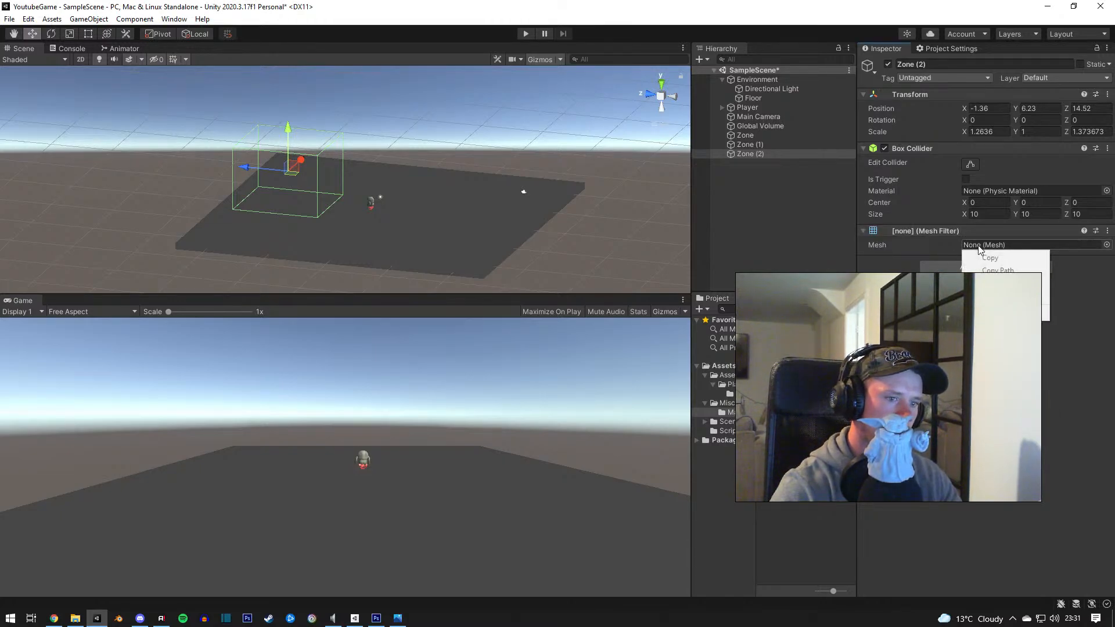
left_click(982, 243)
left_click(1107, 245)
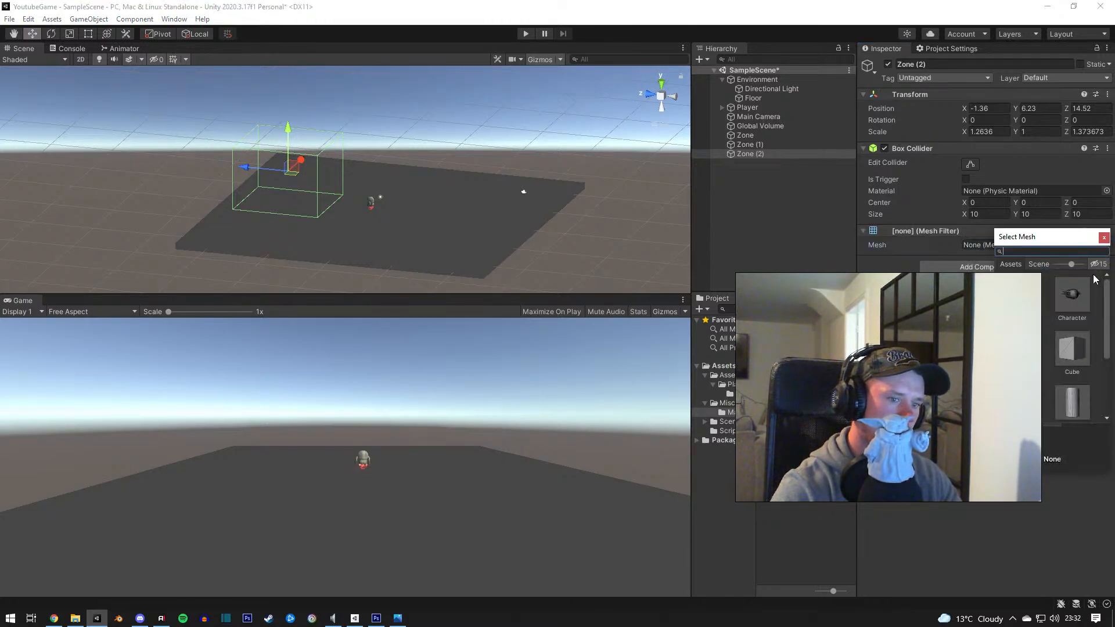
double_click(1074, 350)
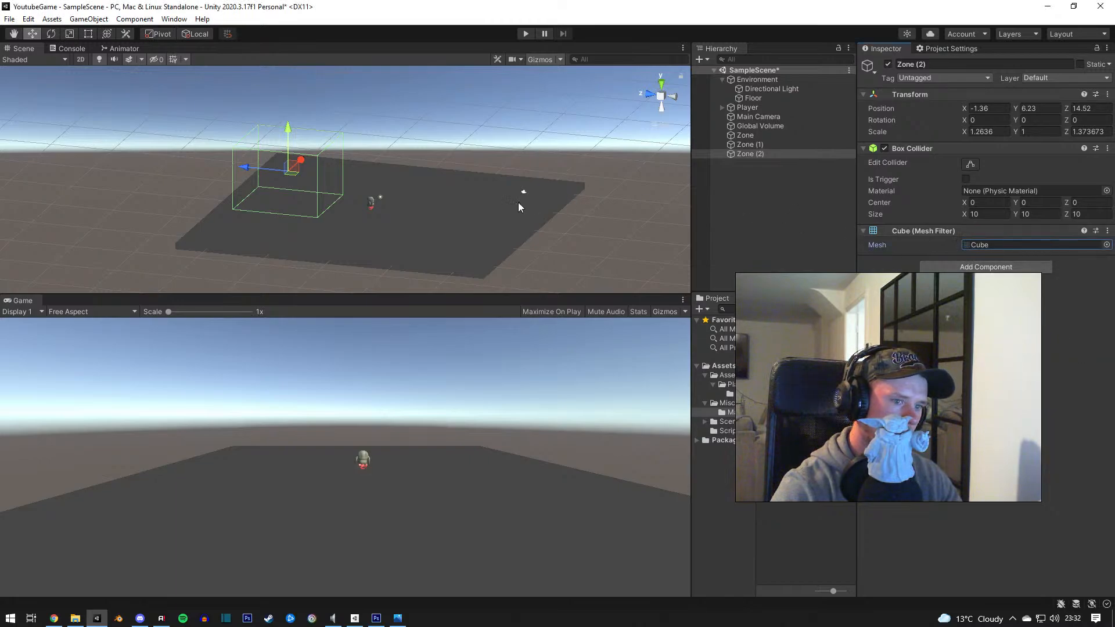
right_click_drag(518, 202, 309, 196)
scroll(447, 197, "up", 4)
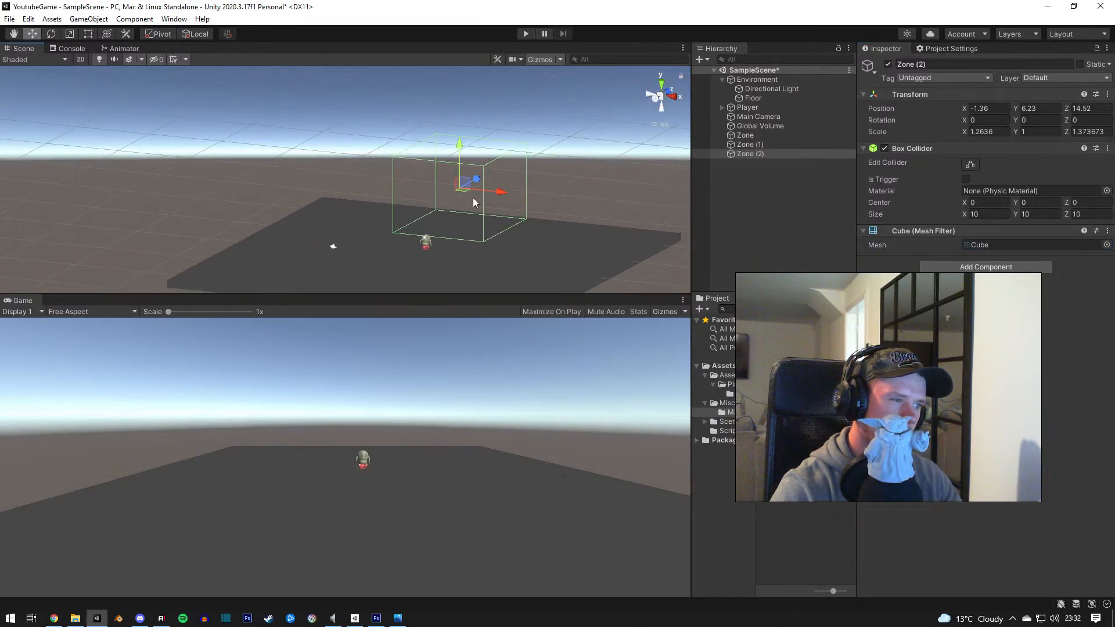
middle_click_drag(472, 198, 391, 187)
Step: Remove the Mesh Filter component from Zone (2)
left_click(753, 152)
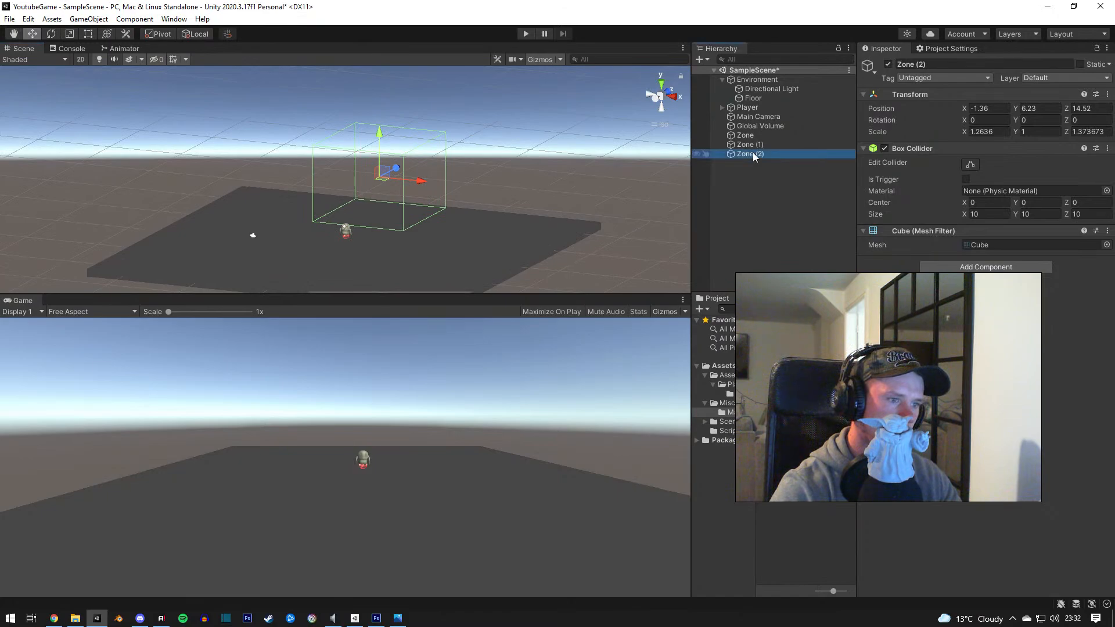
right_click(943, 233)
left_click(990, 254)
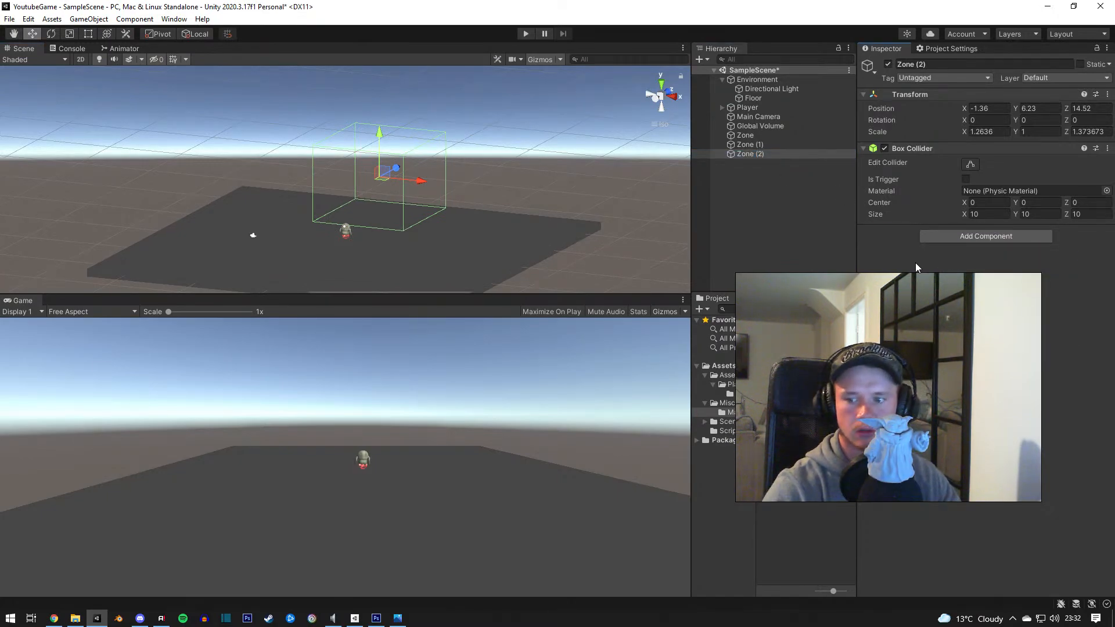
Step: Enable Is Trigger on the Box Colliders of Zone, Zone (1) and Zone (2)
right_click_drag(376, 180, 453, 217)
scroll(418, 230, "down", 2)
middle_click_drag(444, 222, 436, 200)
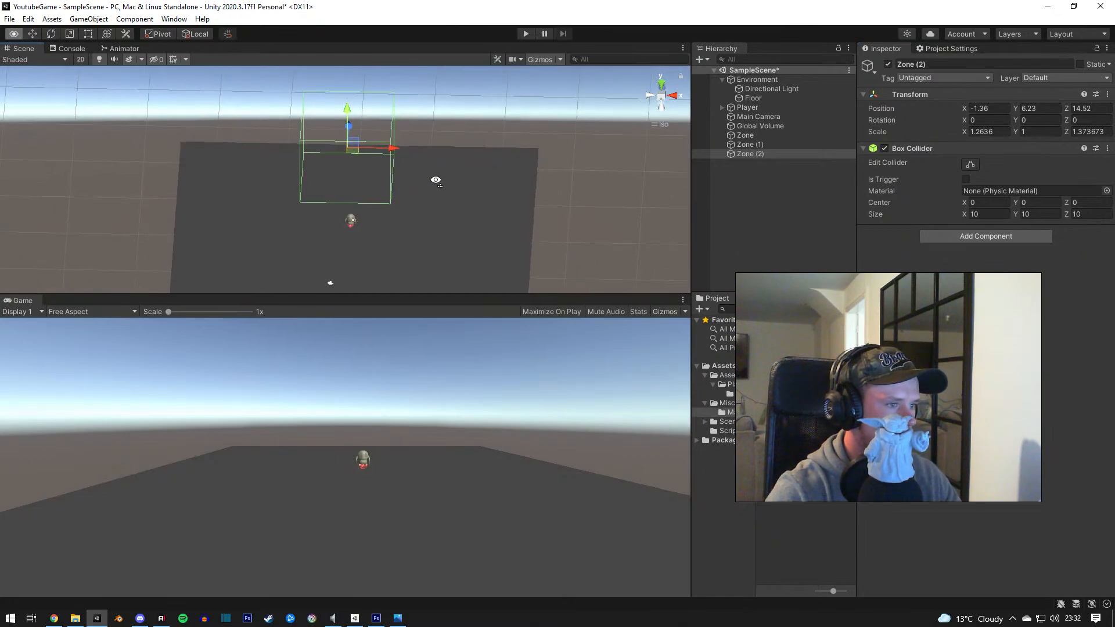
left_click(766, 135)
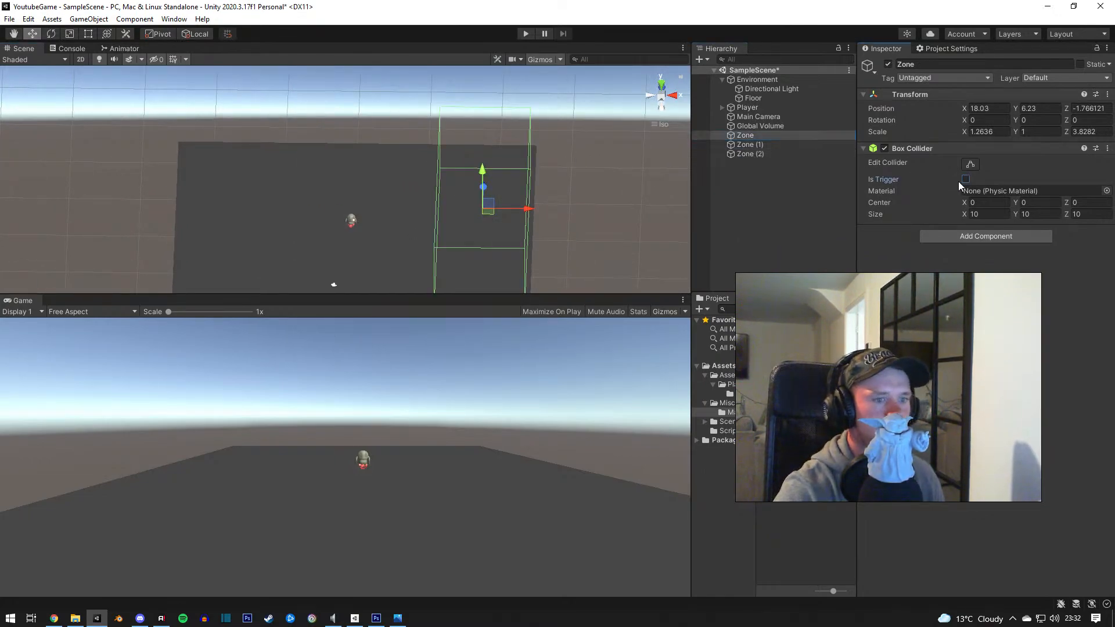
left_click(966, 179)
left_click(748, 144)
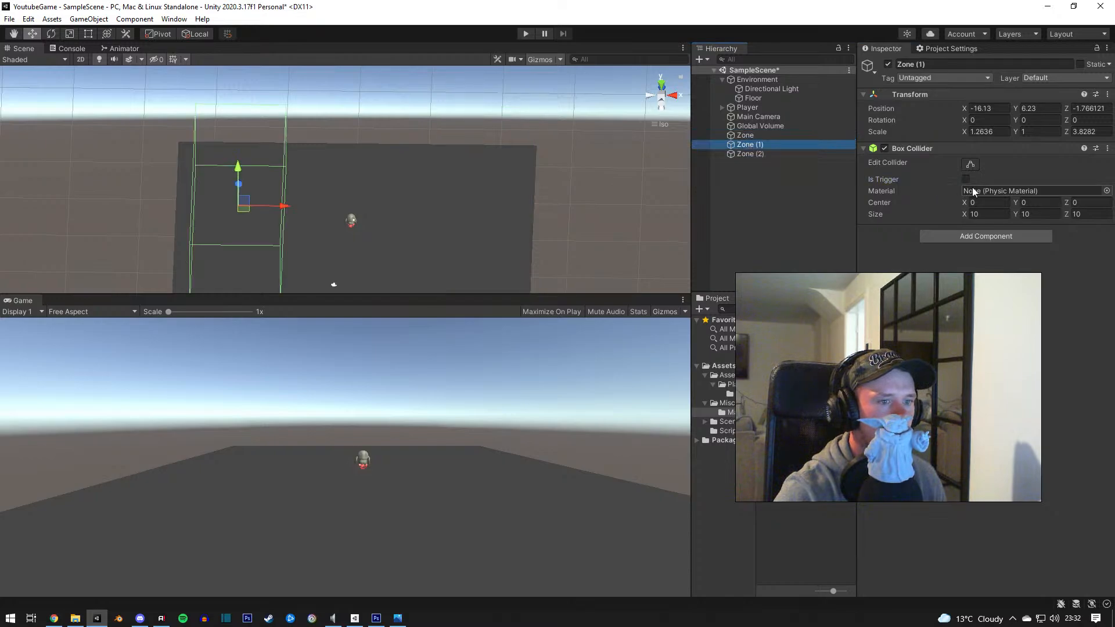
left_click(965, 179)
left_click(750, 153)
left_click(967, 180)
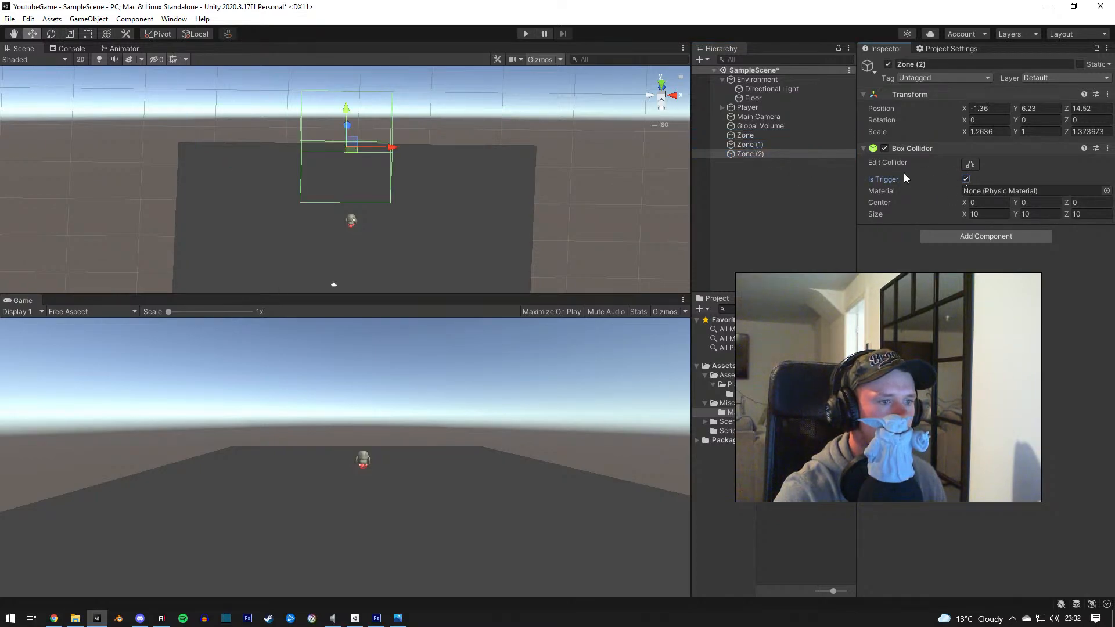
Step: Assign the Player tag to the Player object
left_click(760, 136)
right_click_drag(309, 209, 448, 136)
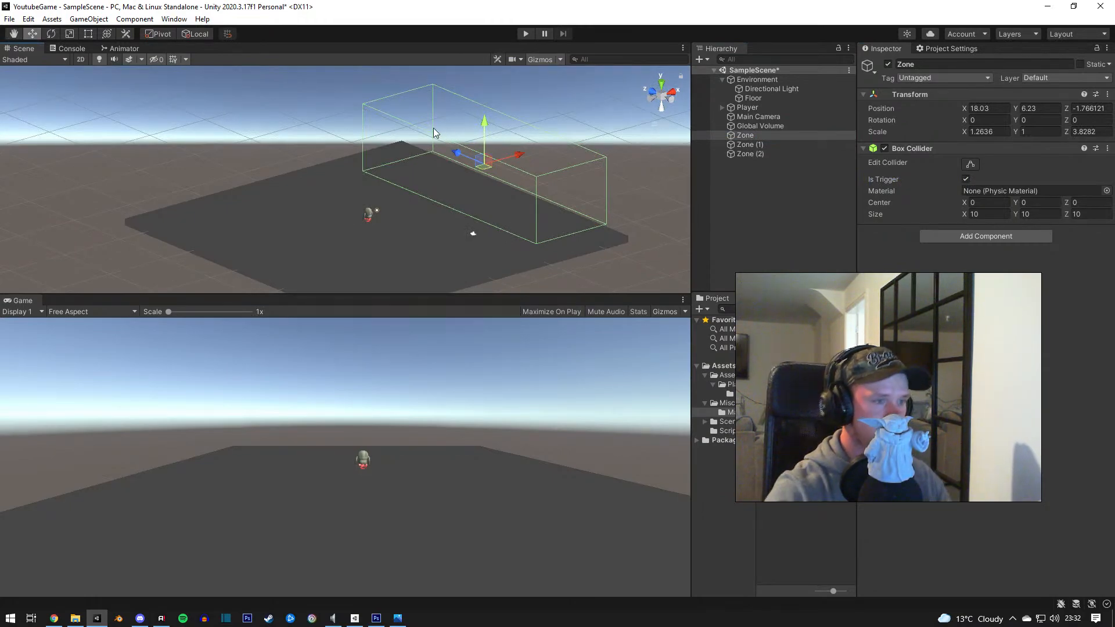
left_click(748, 108)
left_click(941, 78)
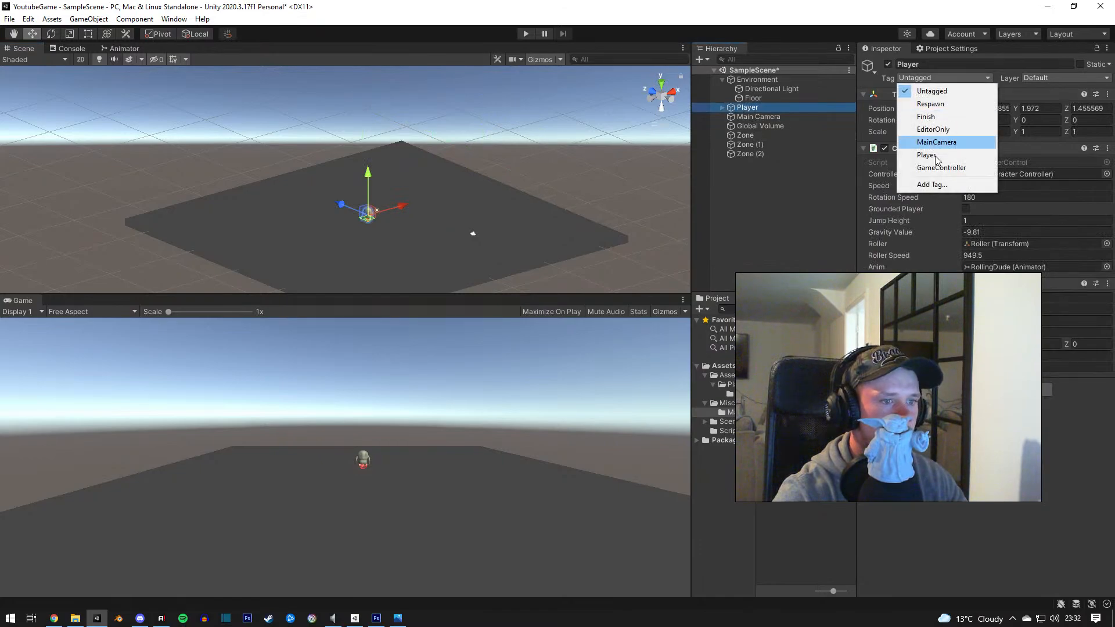
left_click(941, 155)
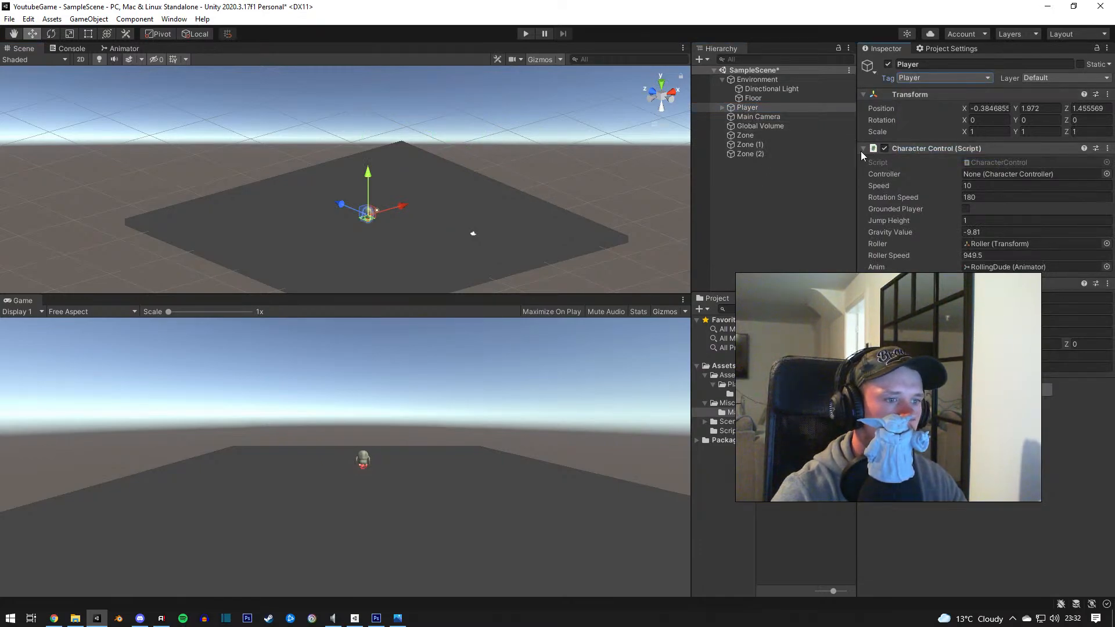
Step: Create a C# script named CameraZoneMovement in the Scripts folder and open it in Visual Studio
left_click(753, 134)
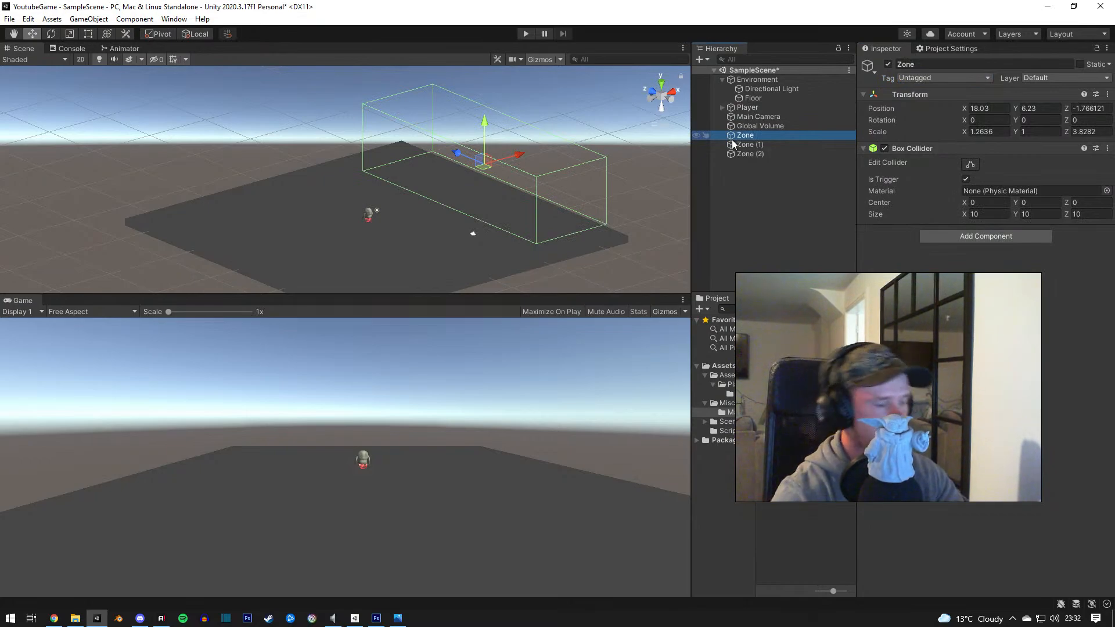
left_click(726, 430)
right_click(788, 433)
mouse_move(848, 116)
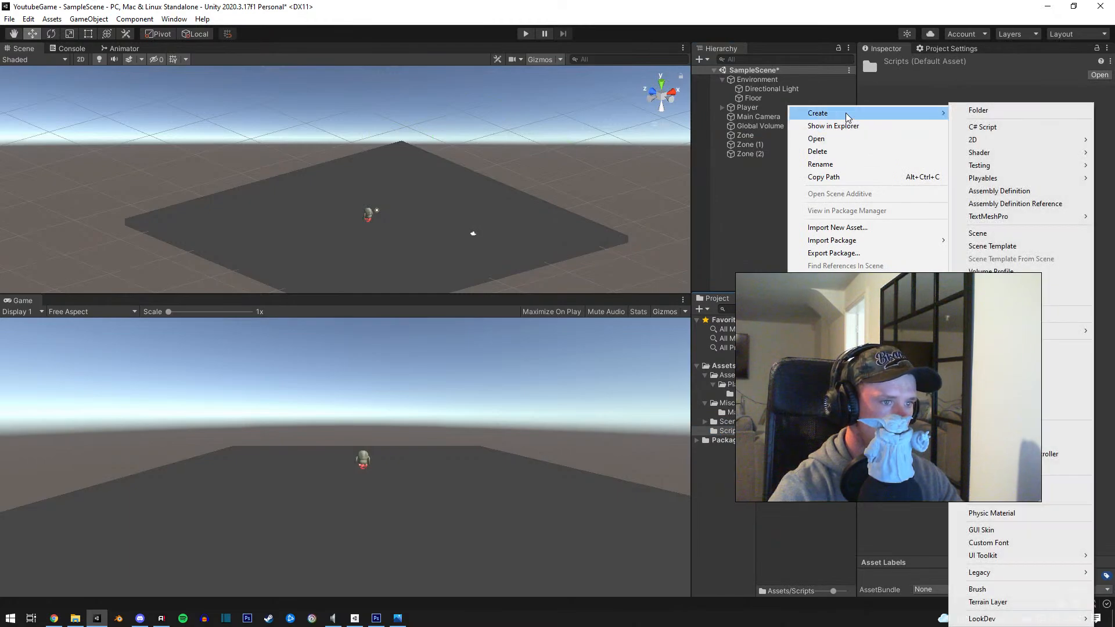
left_click(978, 127)
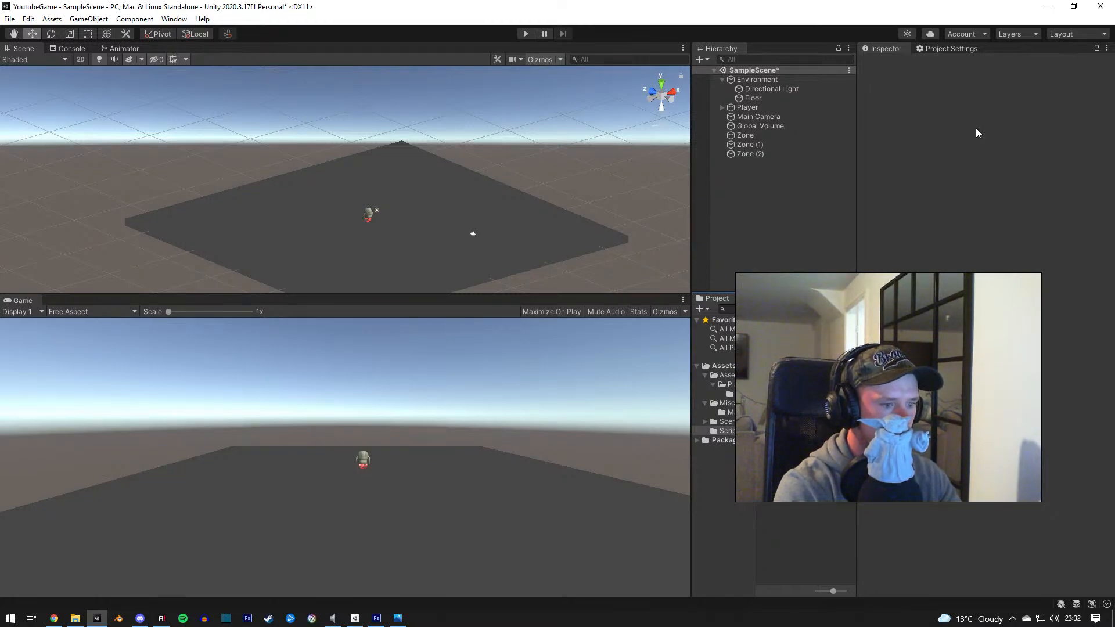
key("Return")
key("Return")
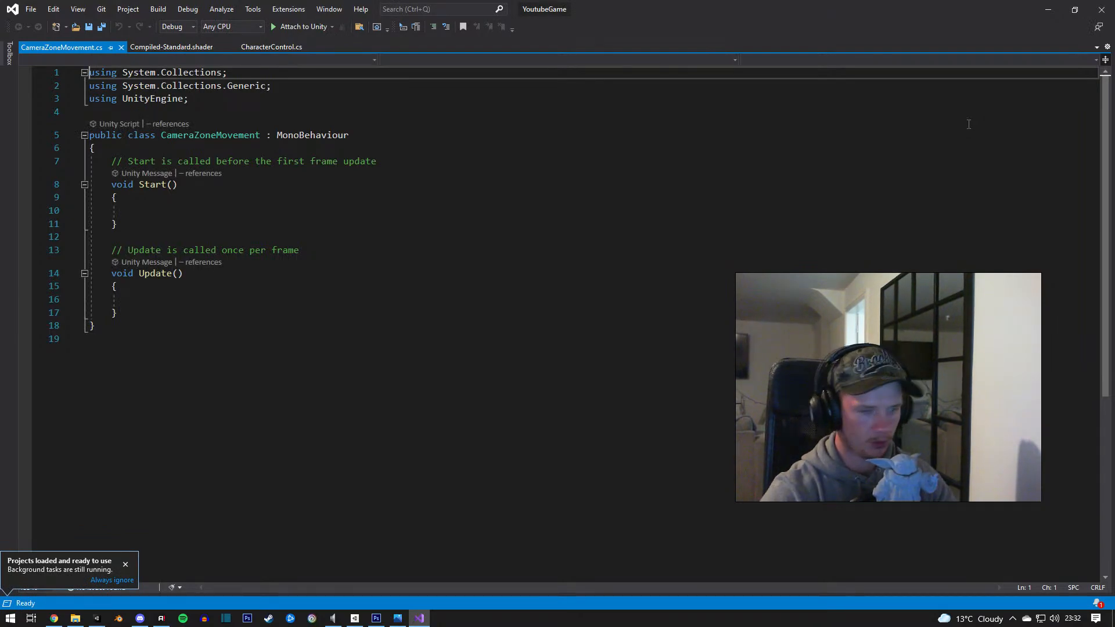
Step: Declare a public Transform field named Player at the beginning of the CameraZoneMovement class
left_click(213, 148)
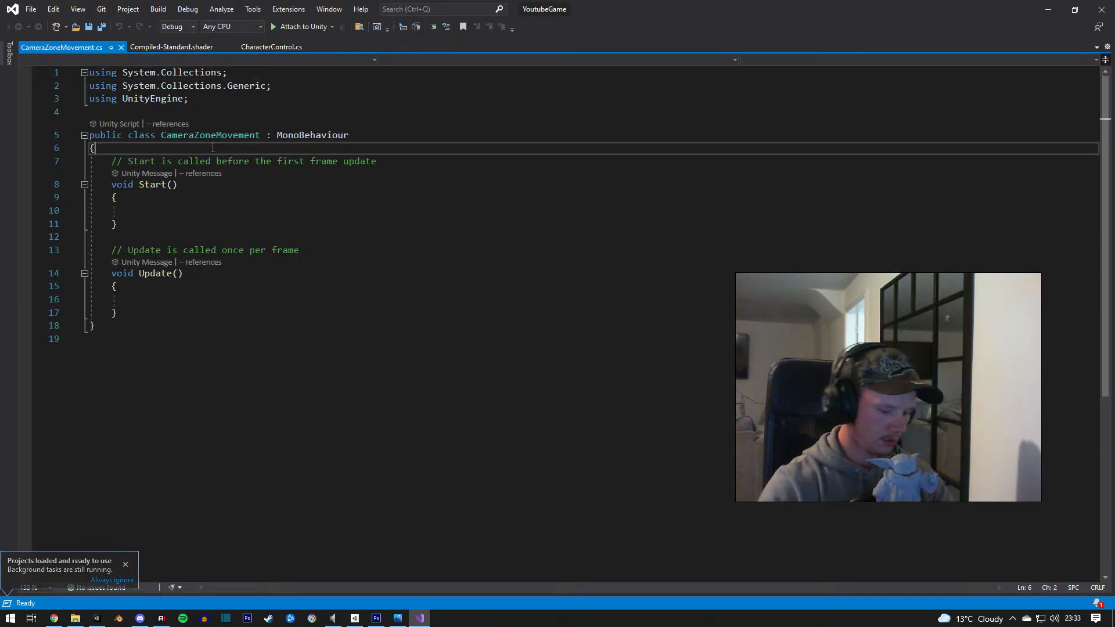
key("Return")
key("Return")
key("Up")
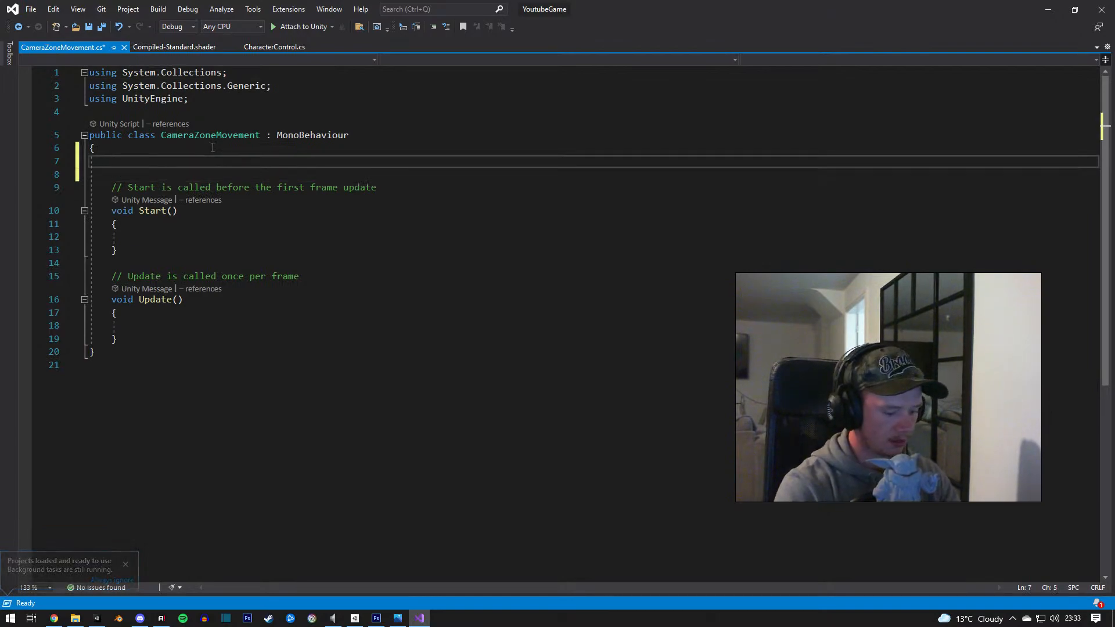
type("Public ")
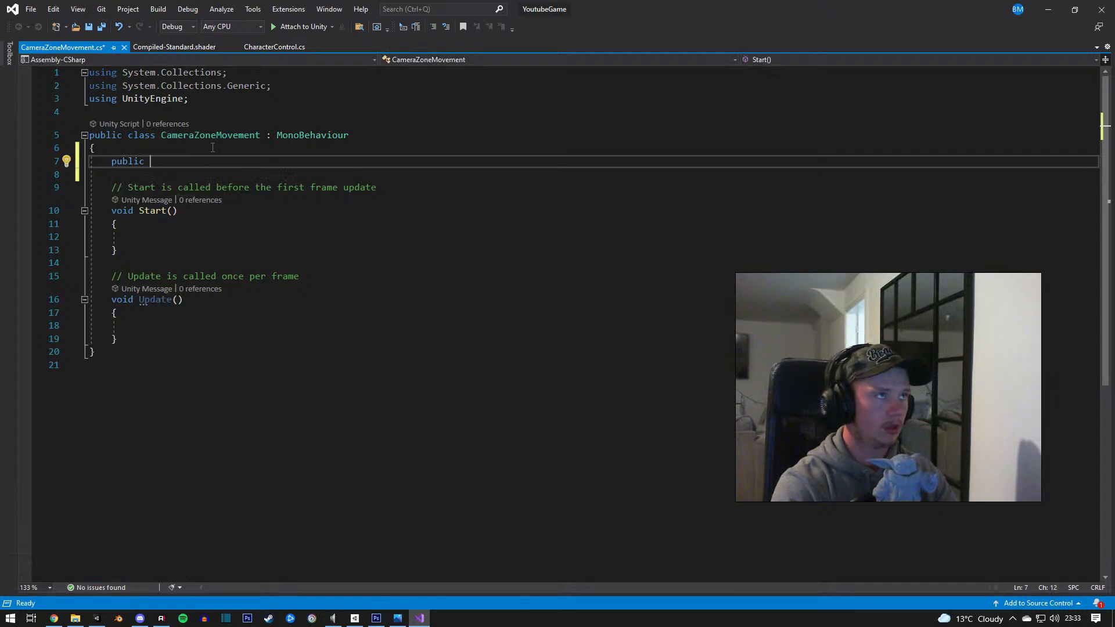
type("Transform")
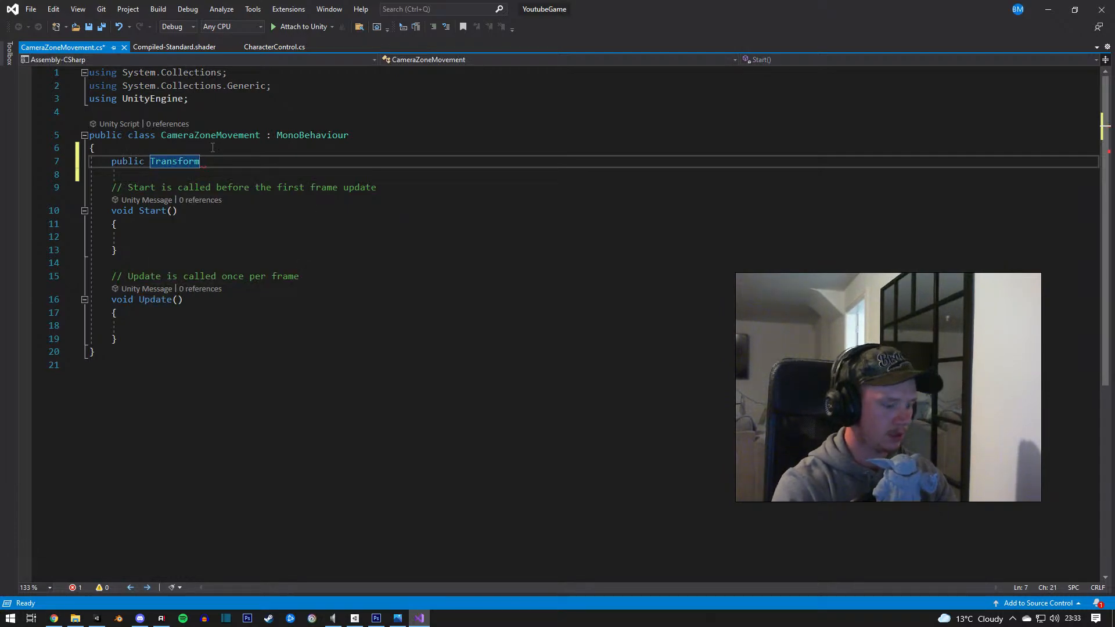
type(" Player;")
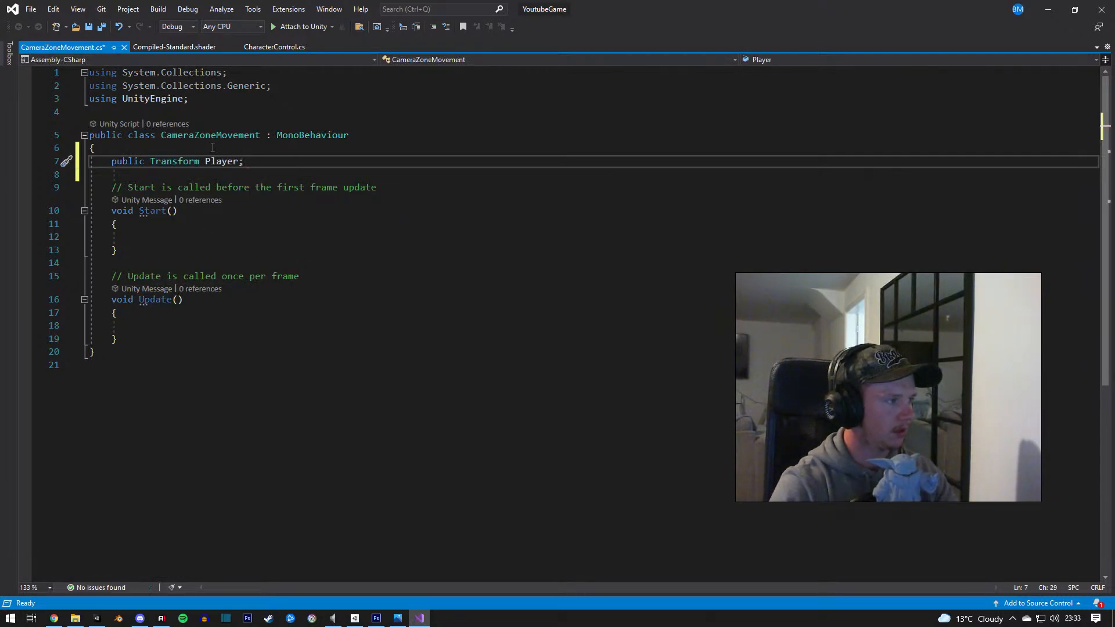
Step: Begin an assignment to the Player field inside the Start method's body
left_click(198, 237)
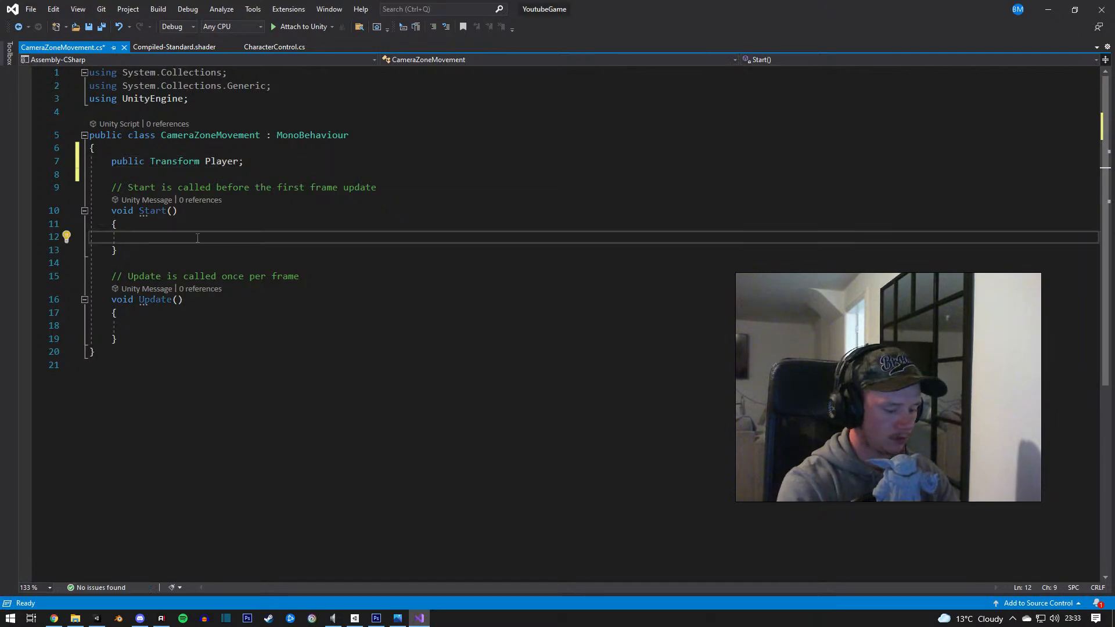
type("Player ")
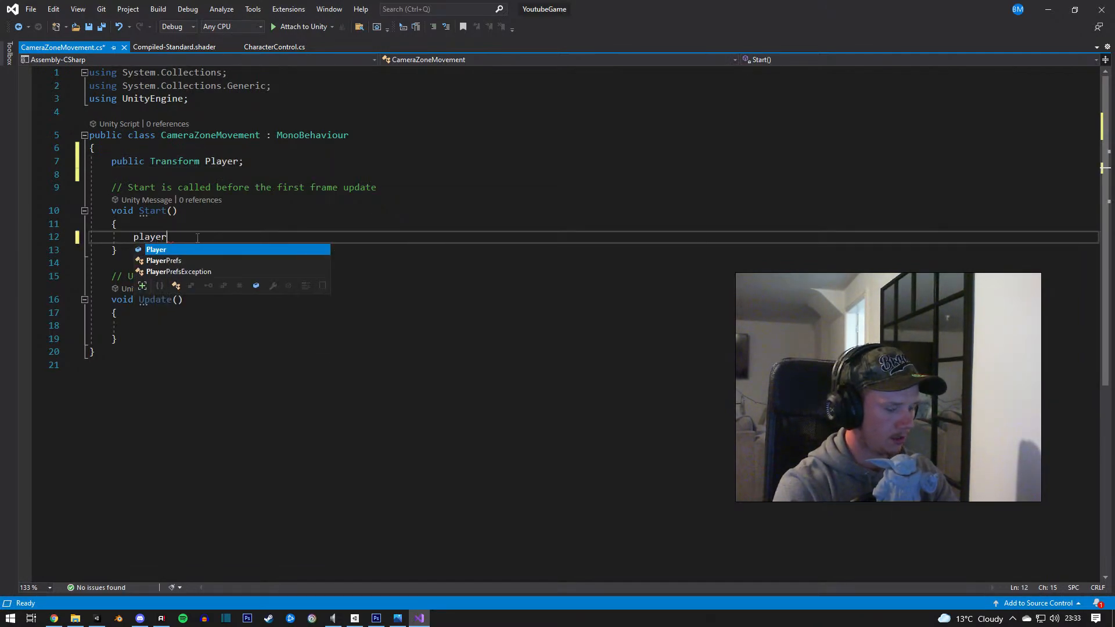
type("=")
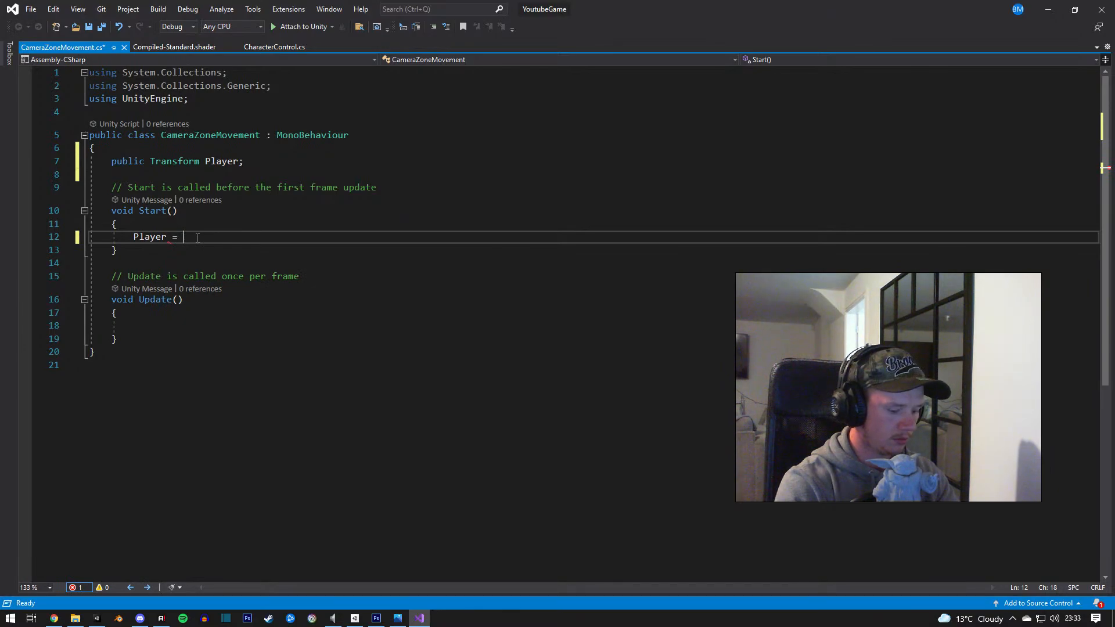
type(" Transform")
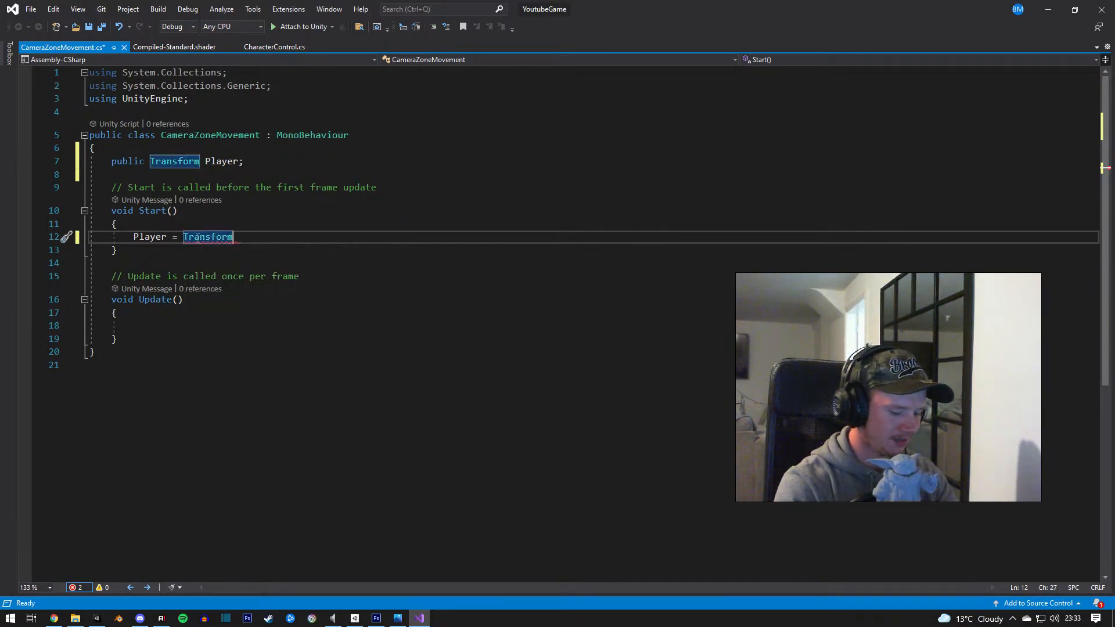
type(".tra")
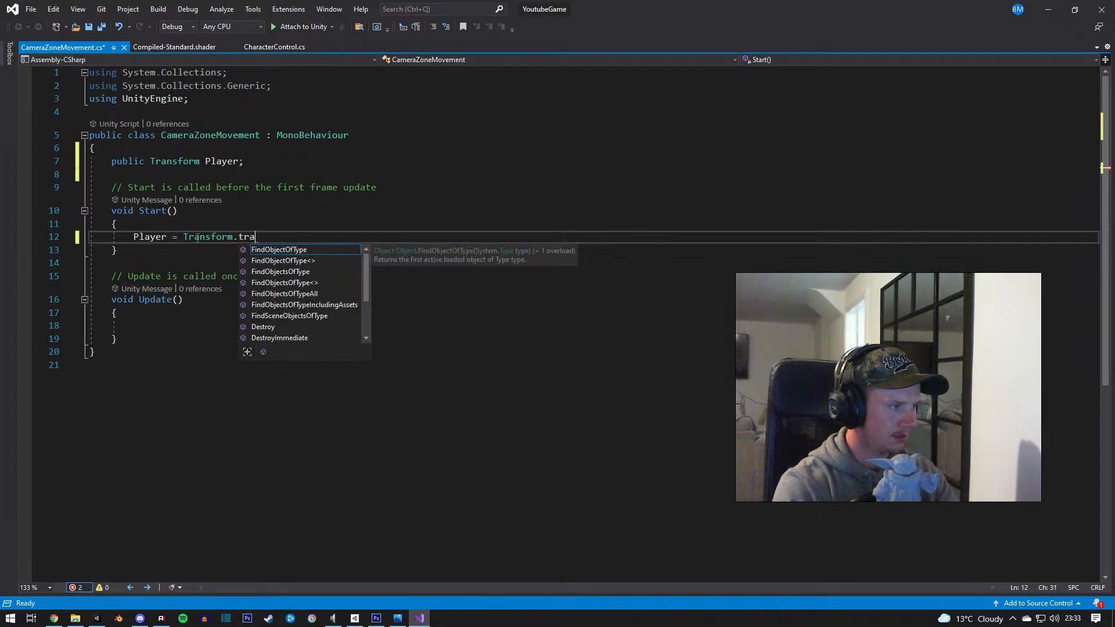
key("BackSpace")
key("BackSpace")
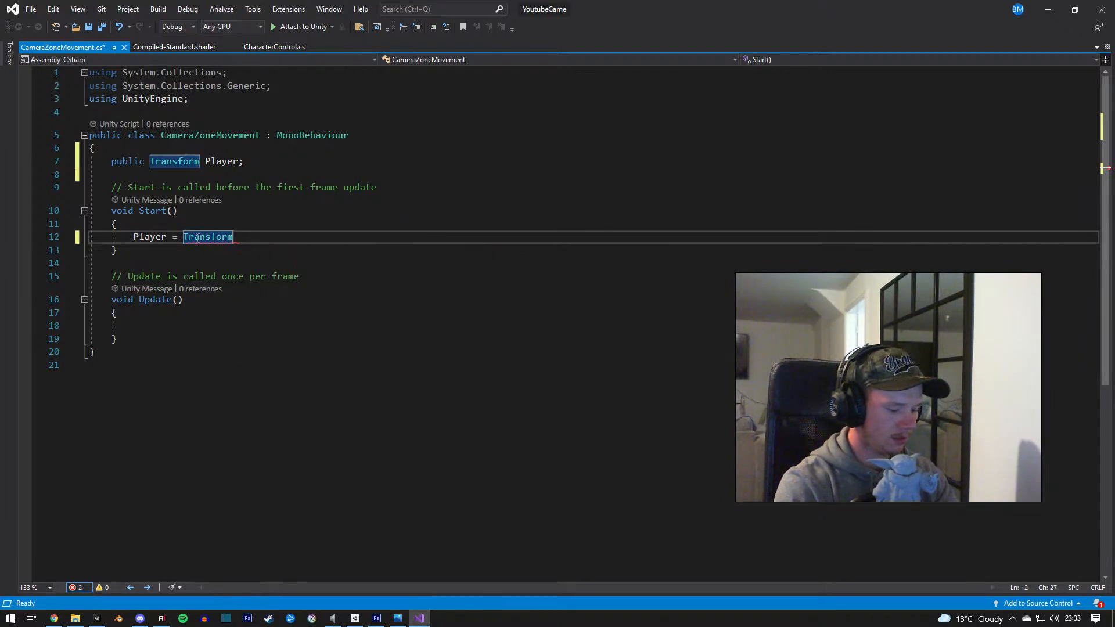
type(".")
type("d")
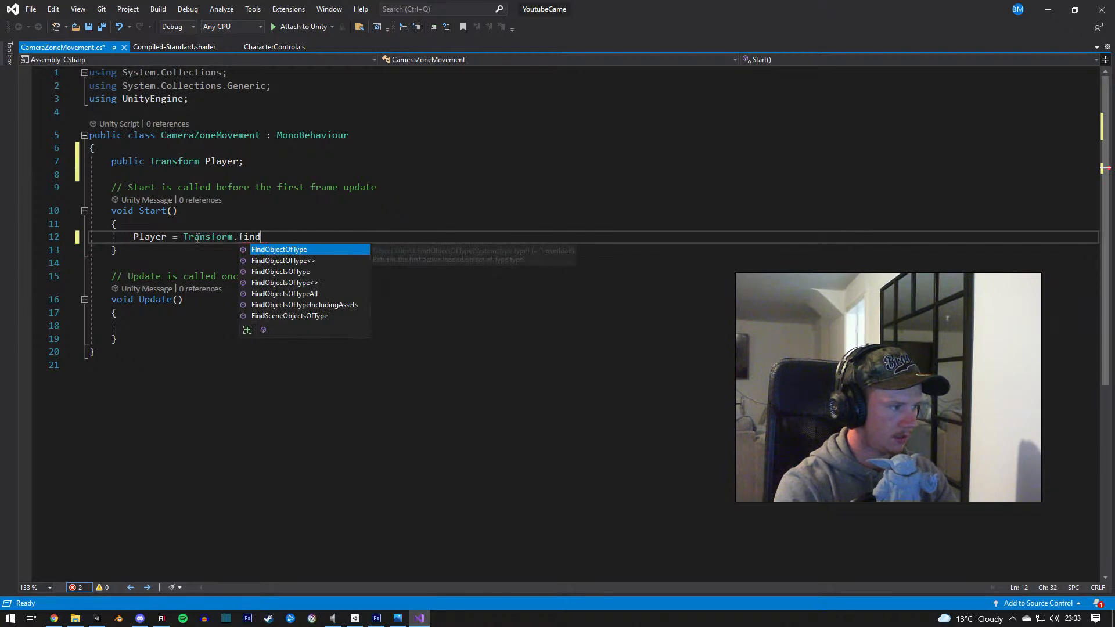
key("BackSpace")
key("BackSpace")
key("BackSpace")
key("BackSpace")
key("BackSpace")
key("BackSpace")
key("BackSpace")
key("BackSpace")
key("BackSpace")
key("BackSpace")
key("BackSpace")
key("BackSpace")
key("BackSpace")
key("BackSpace")
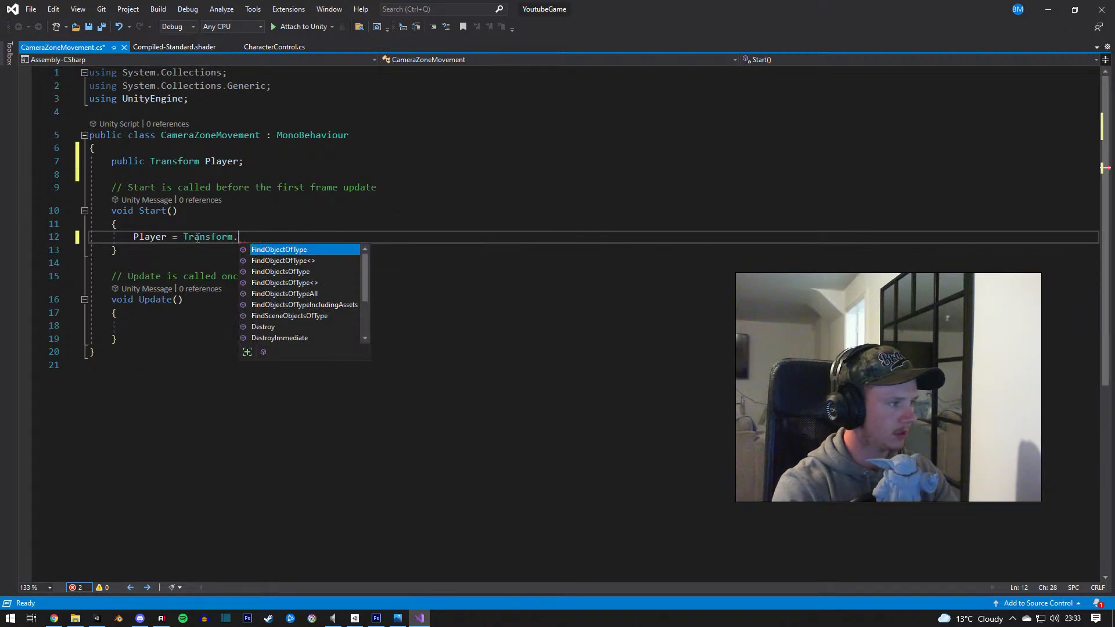
Step: Complete the Player assignment in Start with GameObject.FindGameObjectWithTag("Player").transform; and save the script
type("GameObject.")
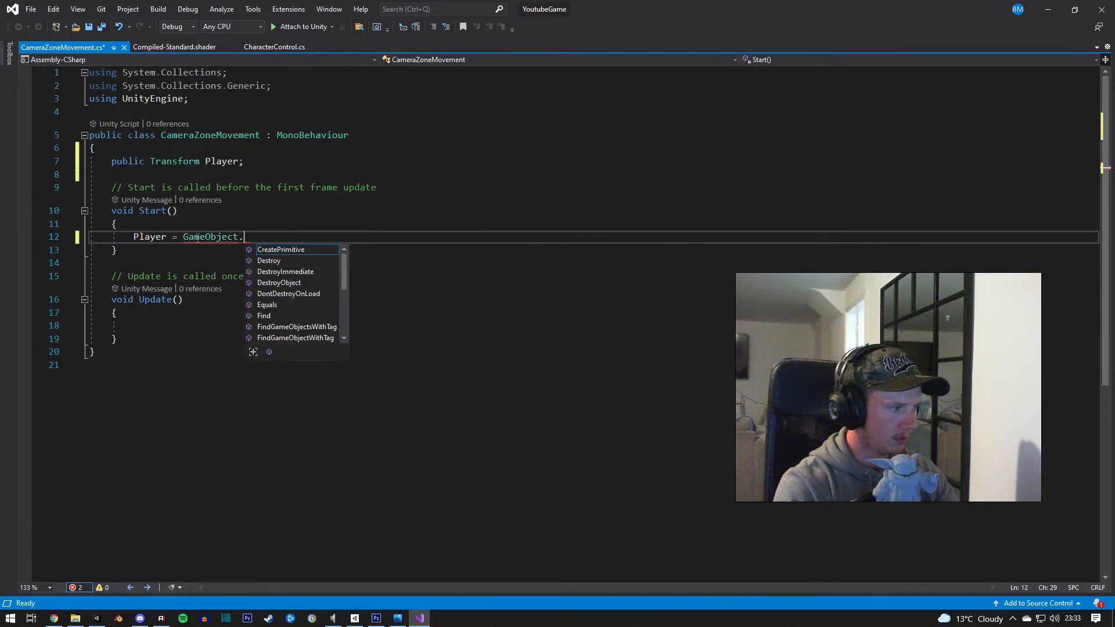
key("BackSpace")
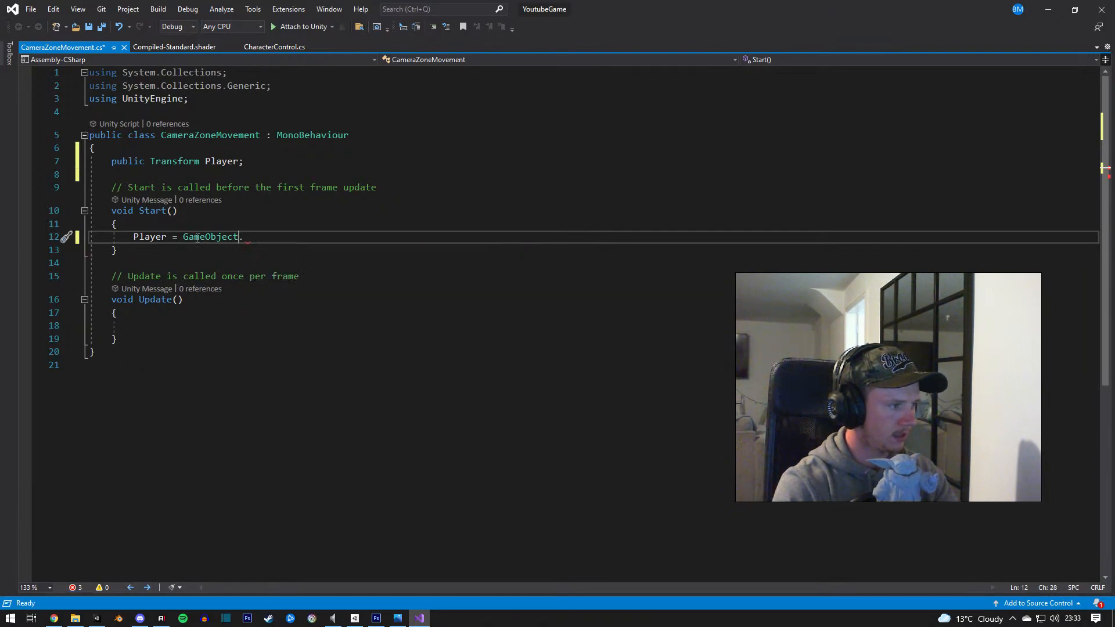
type(".Fin")
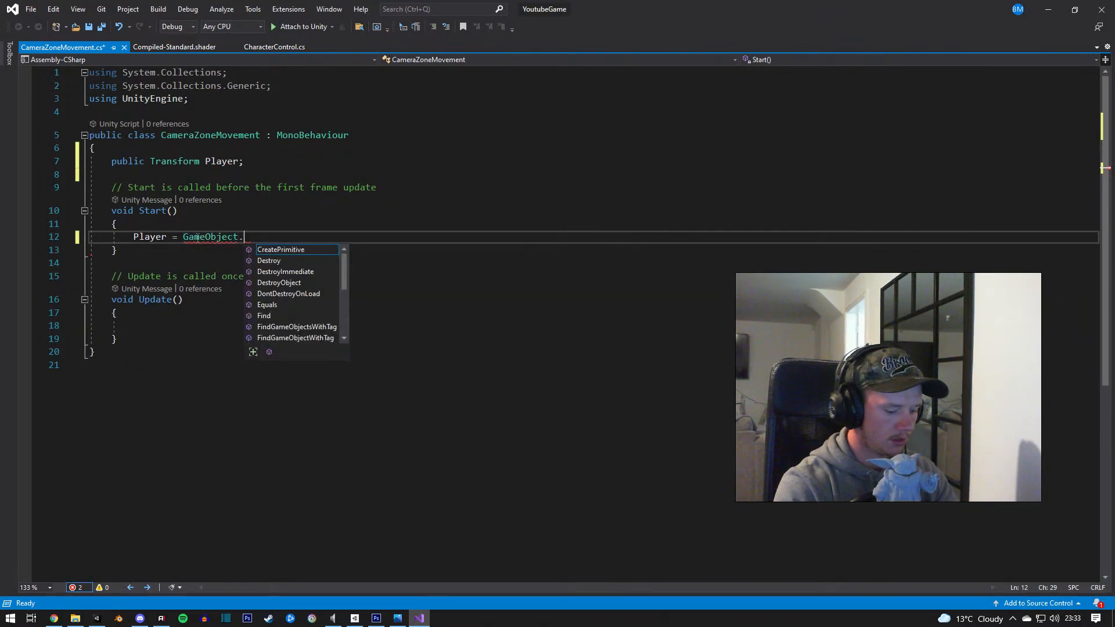
key("Down")
key("Down")
key("Down")
key("Down")
key("Down")
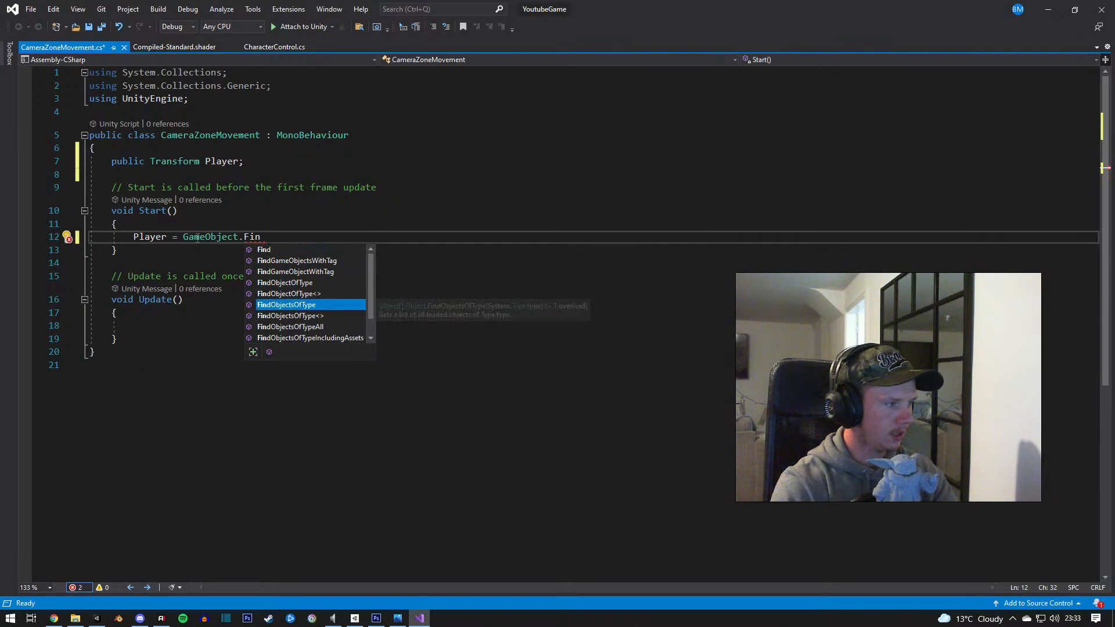
key("Up")
key("Up")
key("Up")
key("Tab")
type("(\"Player")
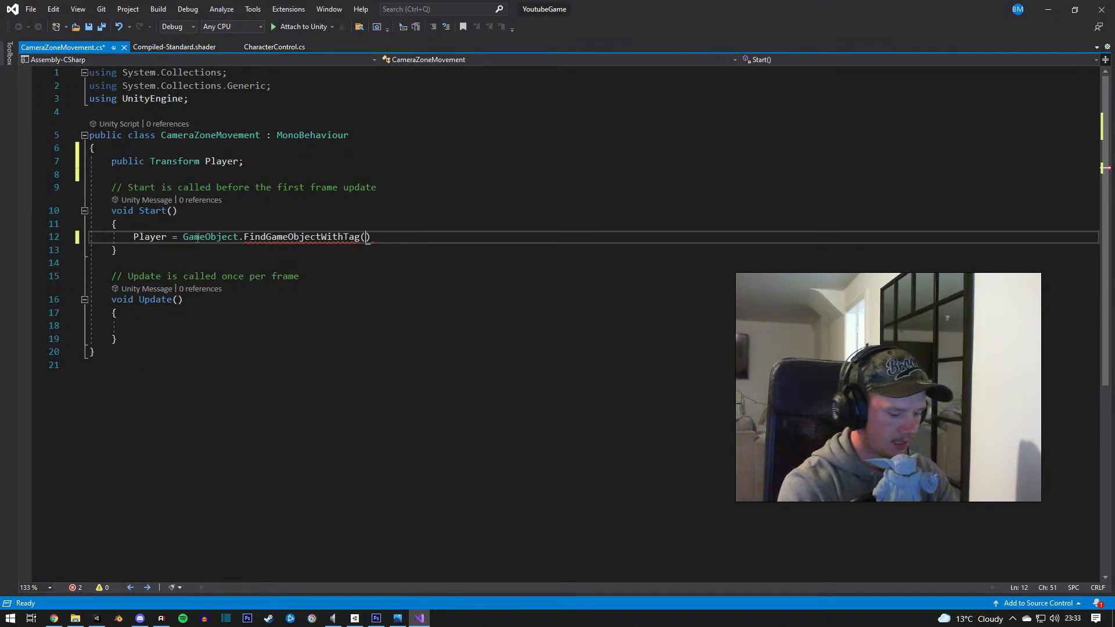
type("\").tra")
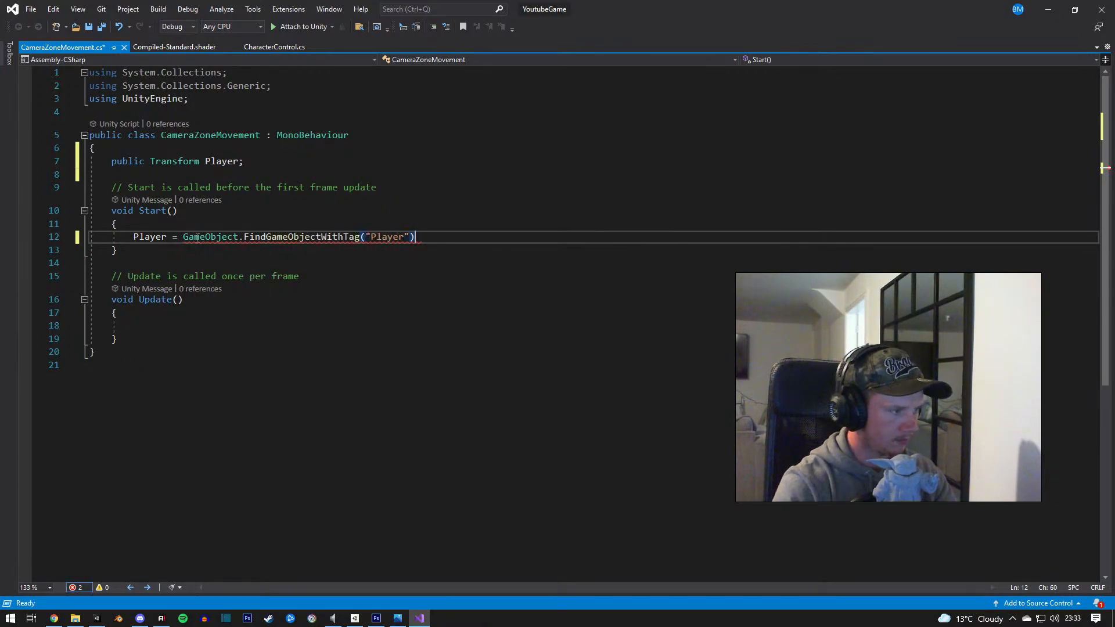
type("nsform;")
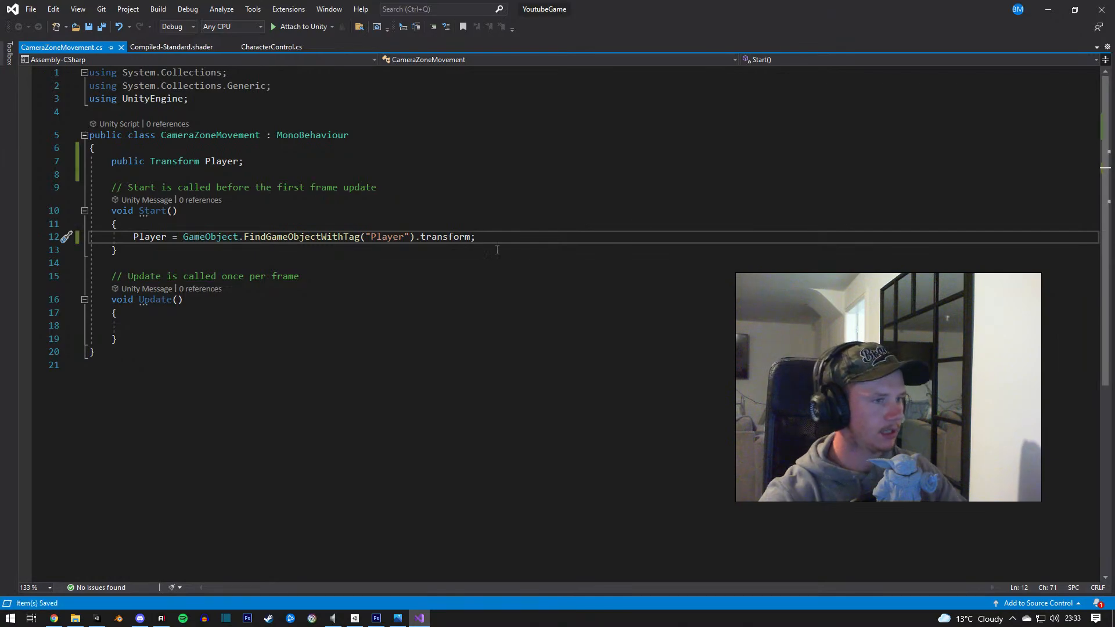
Step: Switch to Unity and attach the CameraZoneMovement script to Zone, Zone (1) and Zone (2) together
key("alt+Tab")
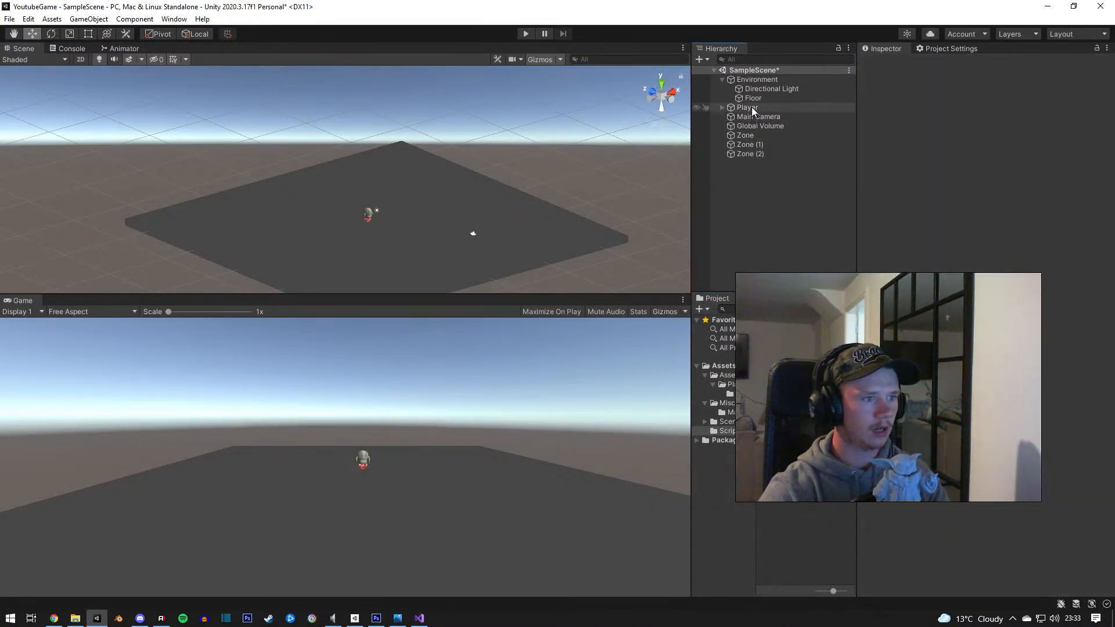
left_click(747, 135)
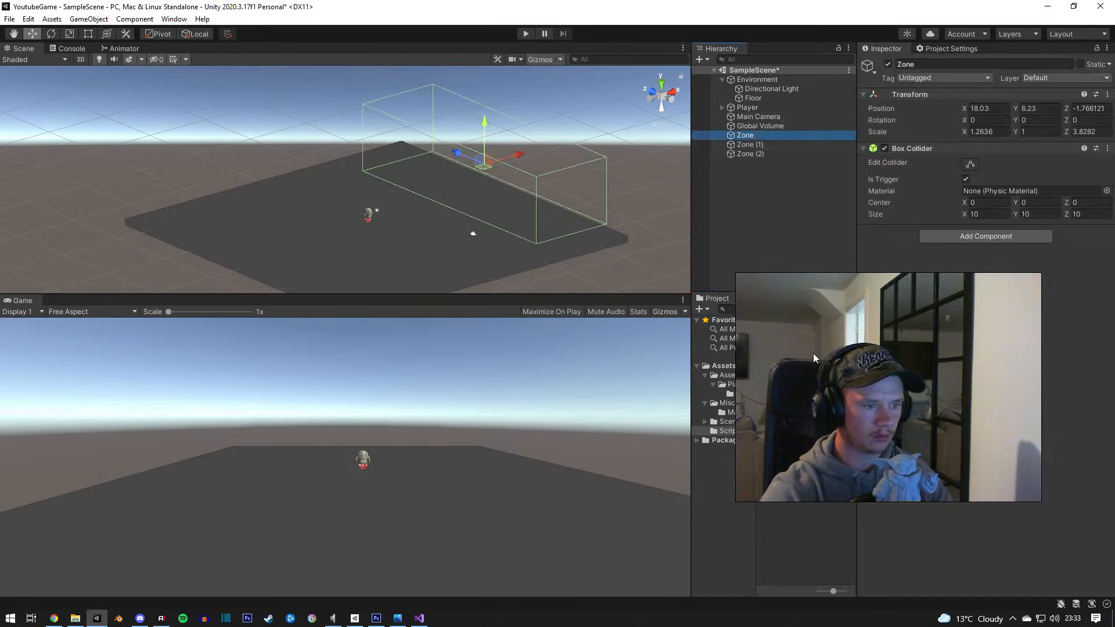
left_click(761, 155, "shift")
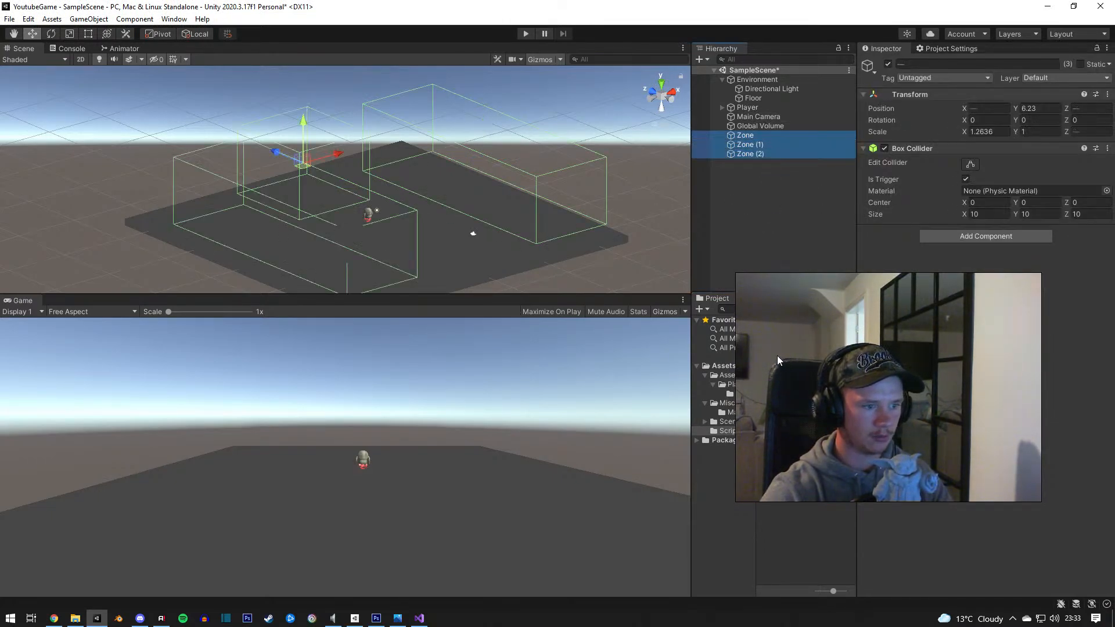
left_click_drag(777, 355, 955, 370)
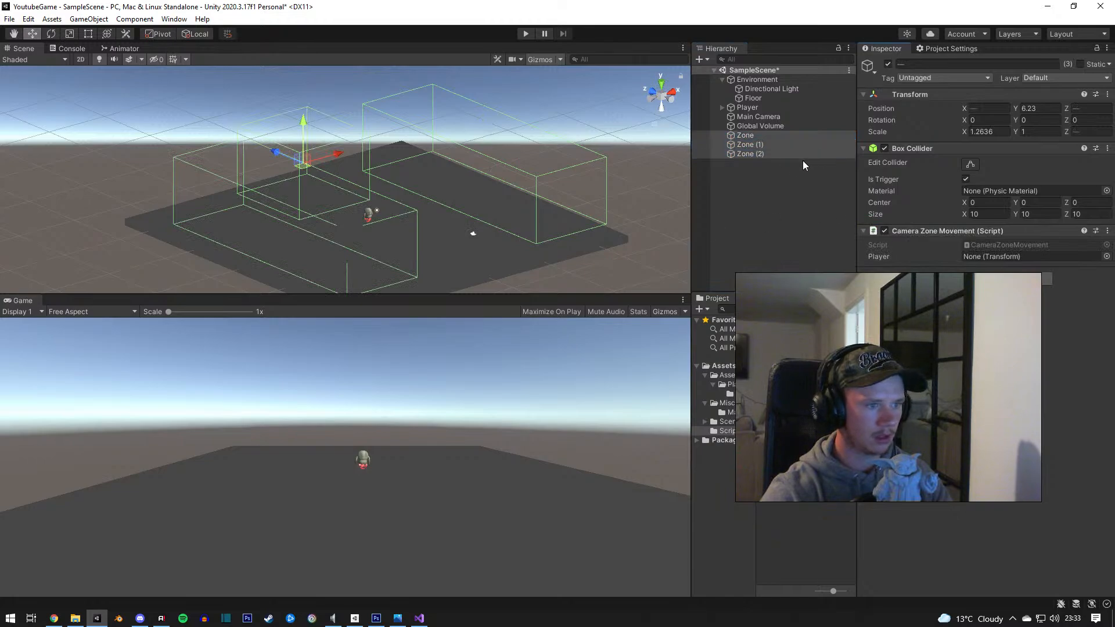
Step: Run the scene and check the Player field on each zone's Camera Zone Movement component, and return to Visual Studio
left_click(525, 33)
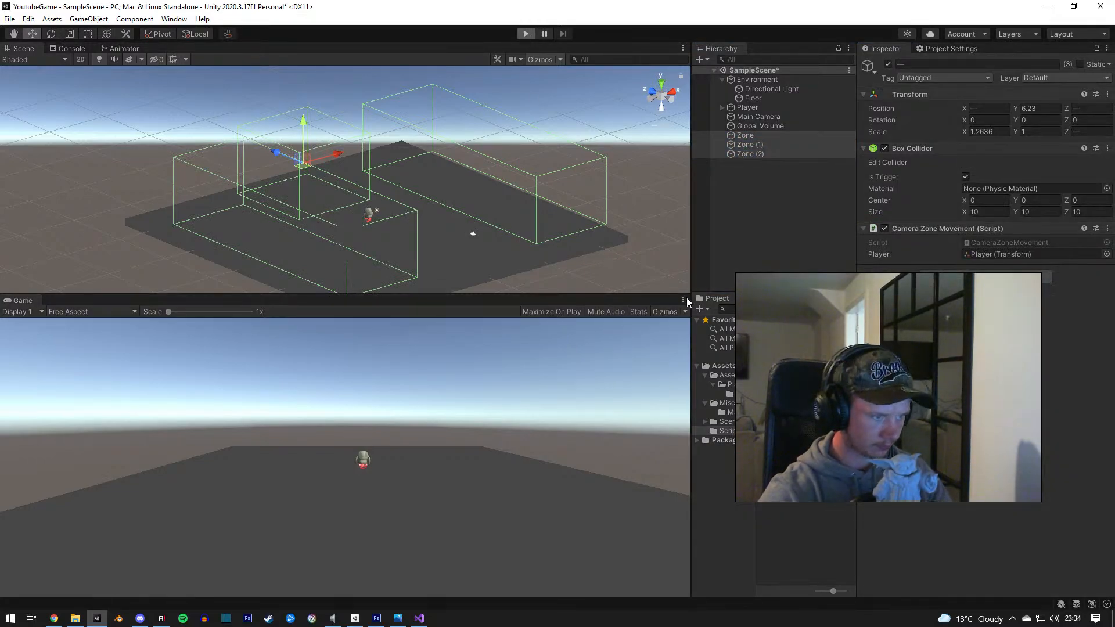
left_click(755, 155)
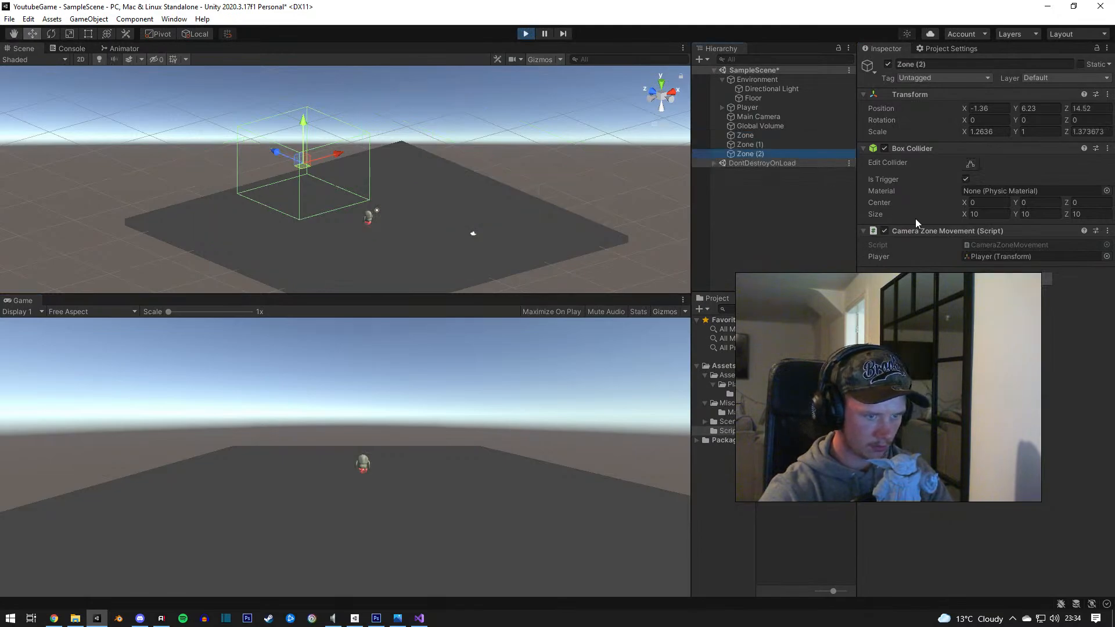
left_click(743, 145)
left_click(745, 136)
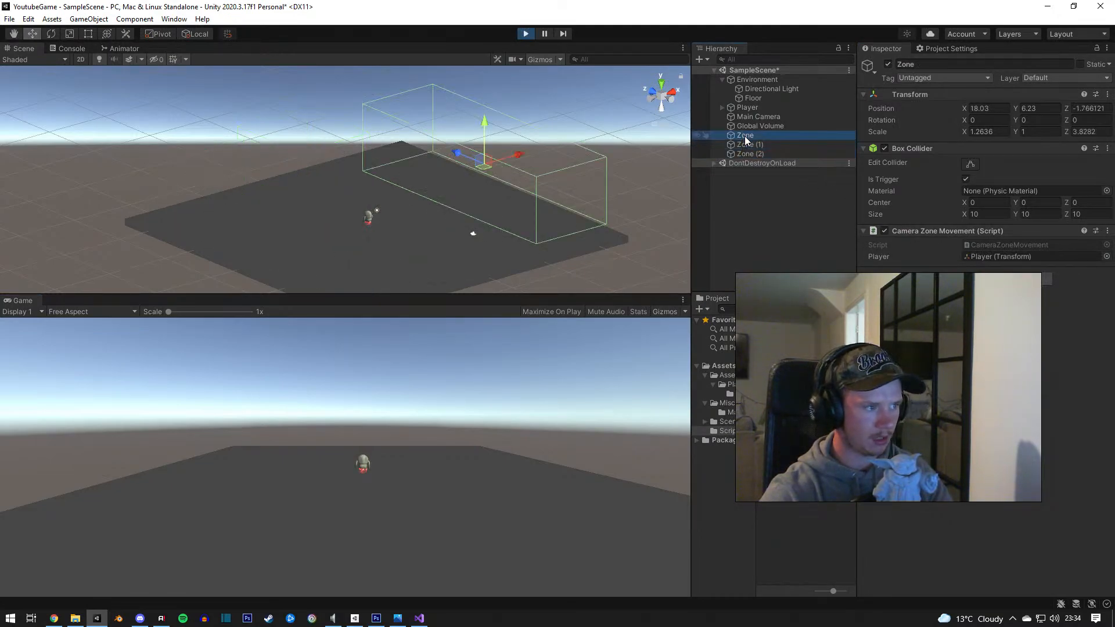
left_click(419, 618)
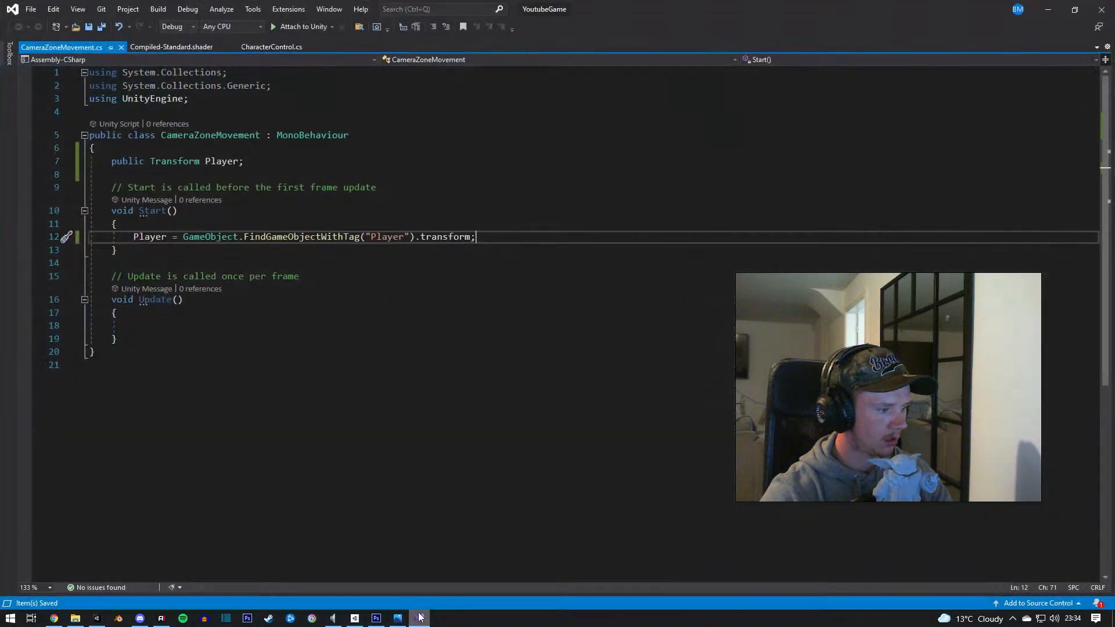
left_click(292, 328)
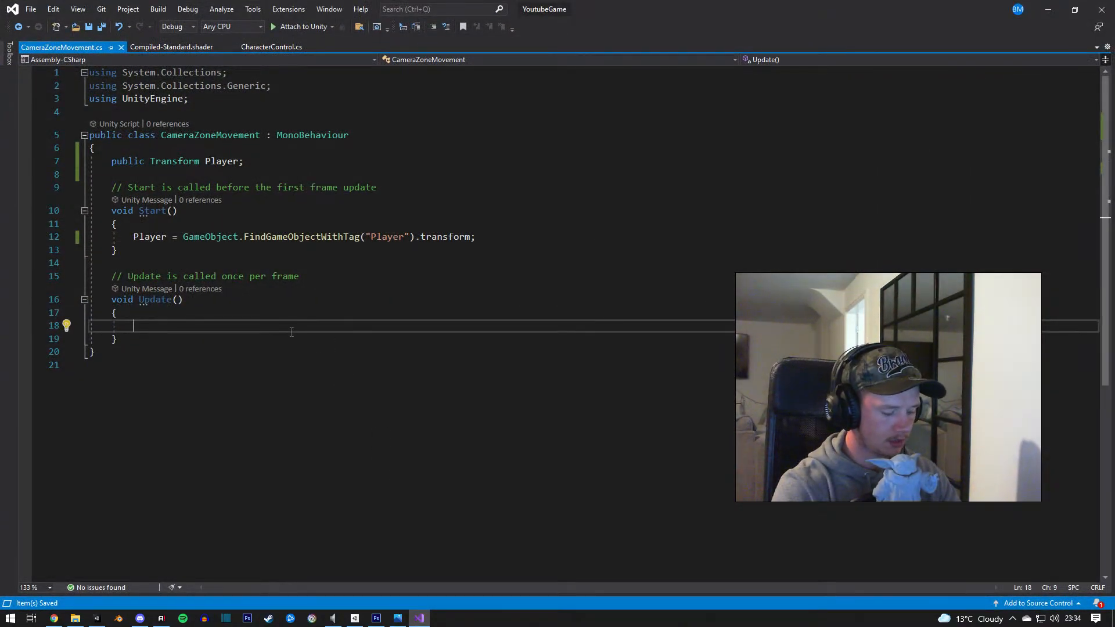
type("print")
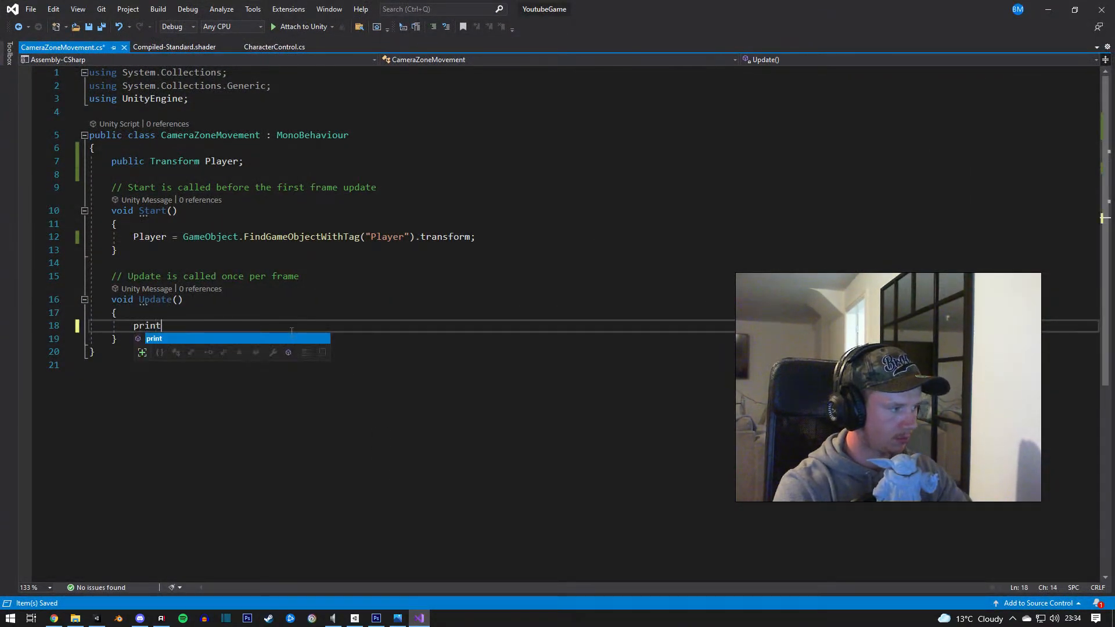
key("BackSpace")
key("BackSpace")
key("BackSpace")
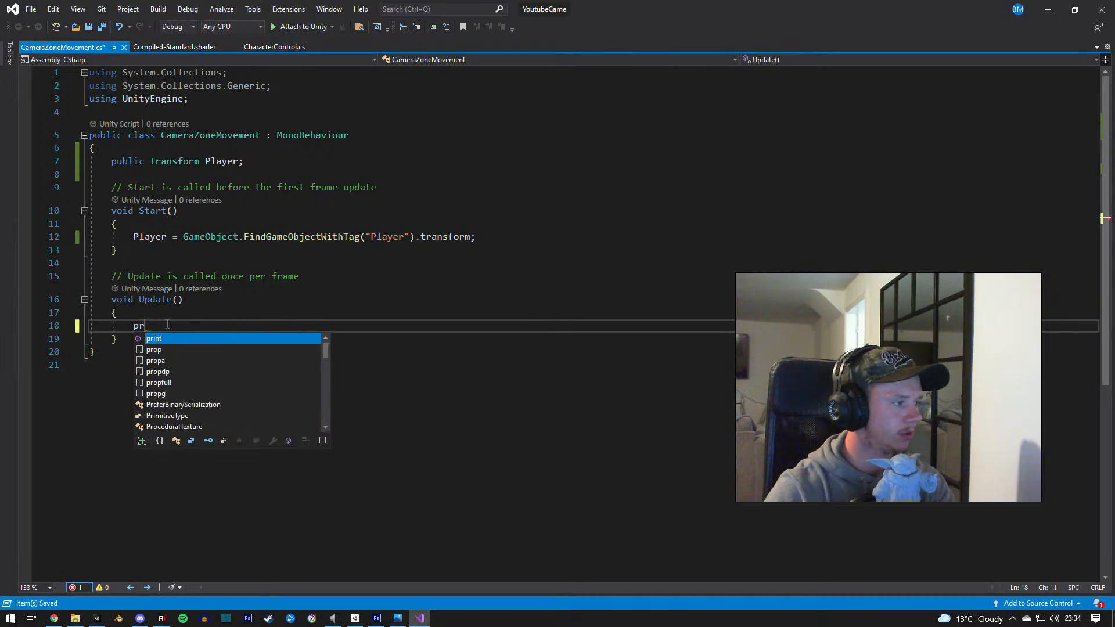
key("BackSpace")
key("BackSpace")
Step: Add a private OnTriggerEnter(Collider other) method below Update in the CameraZoneMovement class
left_click(130, 337)
key("Return")
key("Return")
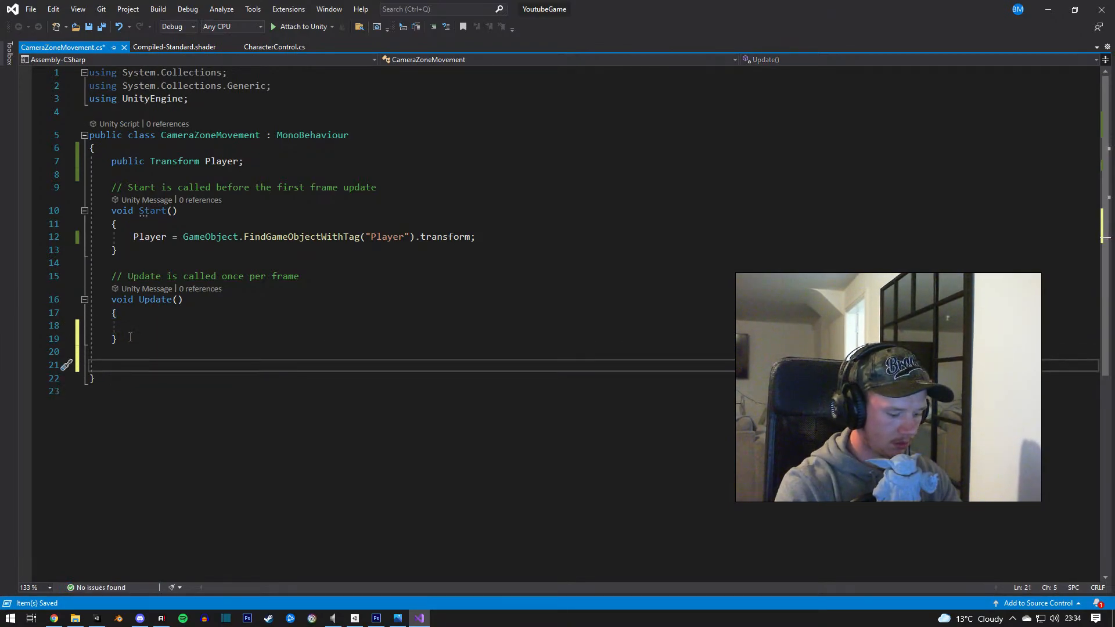
type("void ontr")
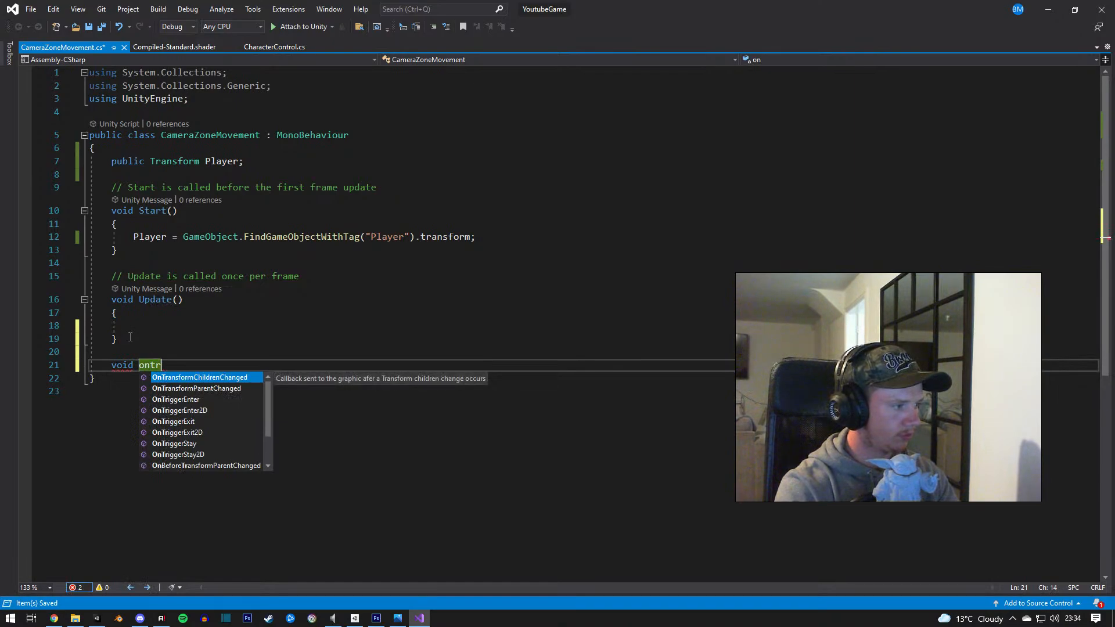
type("i")
key("Return")
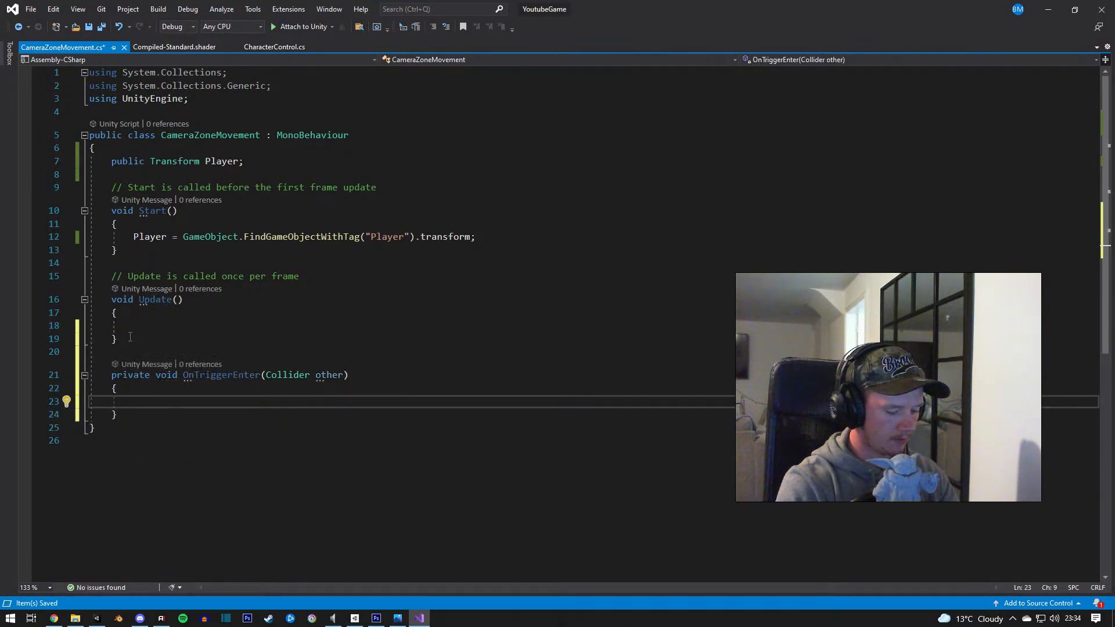
Step: Start a print statement inside OnTriggerEnter that outputs Player.name
type("print(")
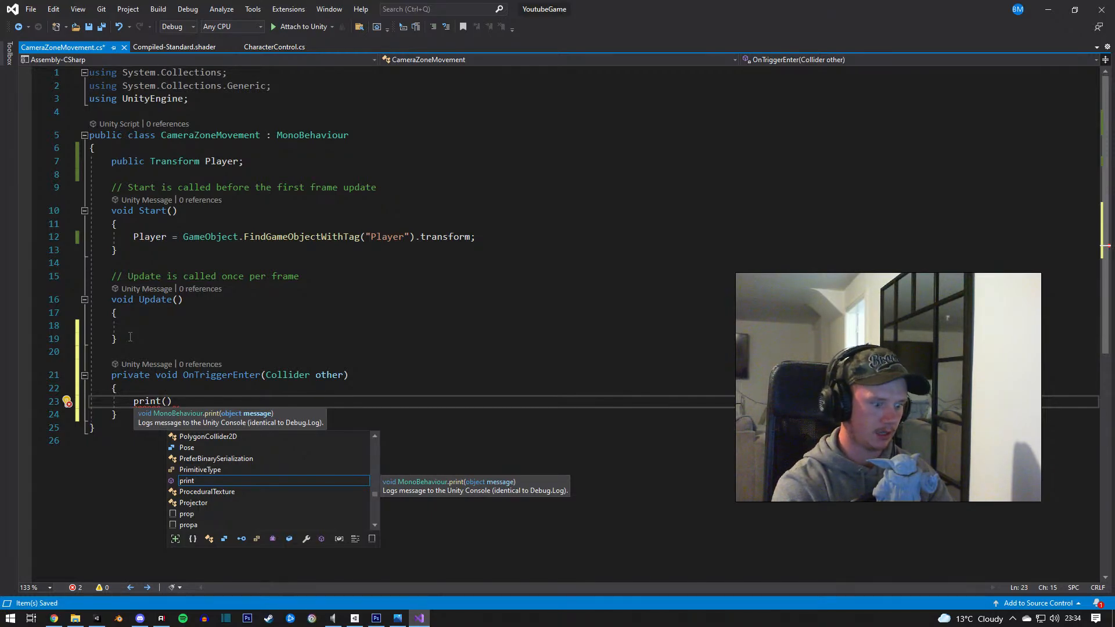
type(")")
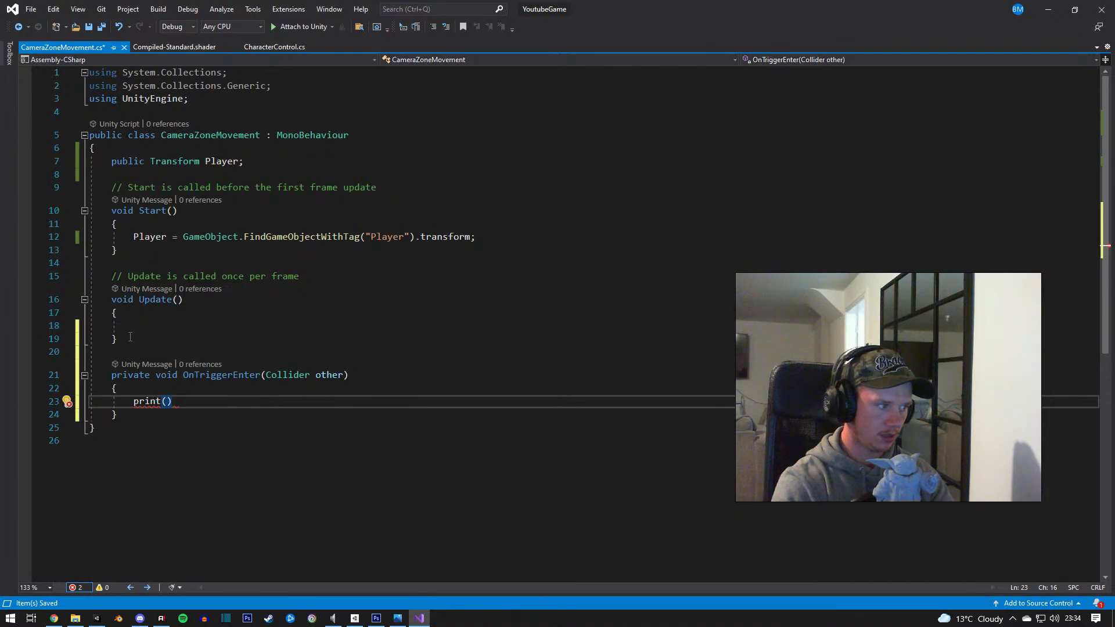
key("Left")
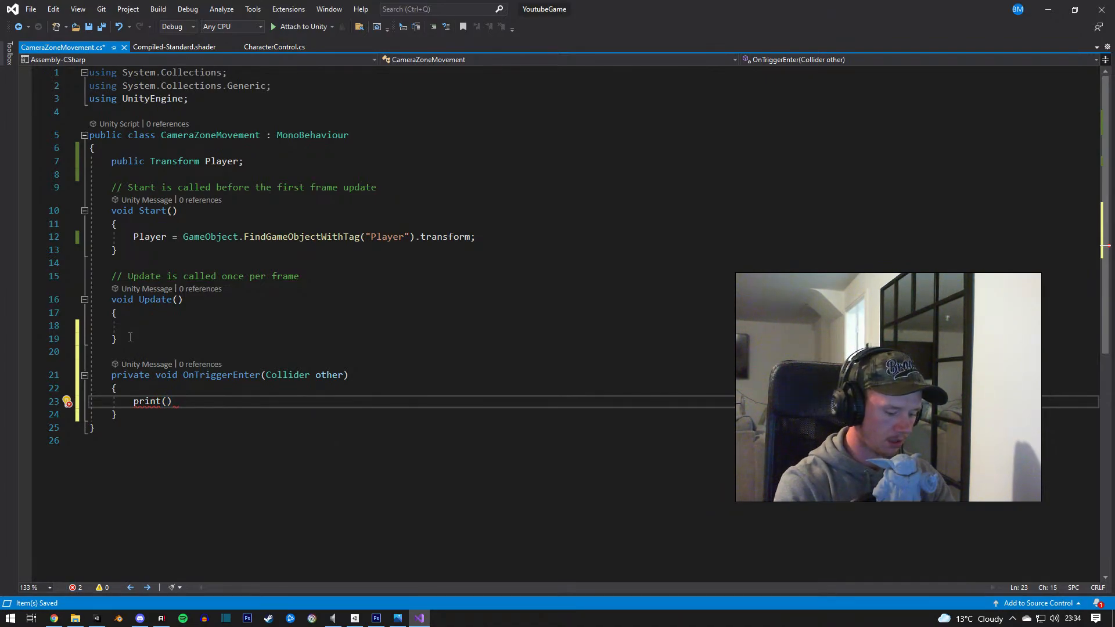
type("Player);a")
key("BackSpace")
key("BackSpace")
key("BackSpace")
key("BackSpace")
key("BackSpace")
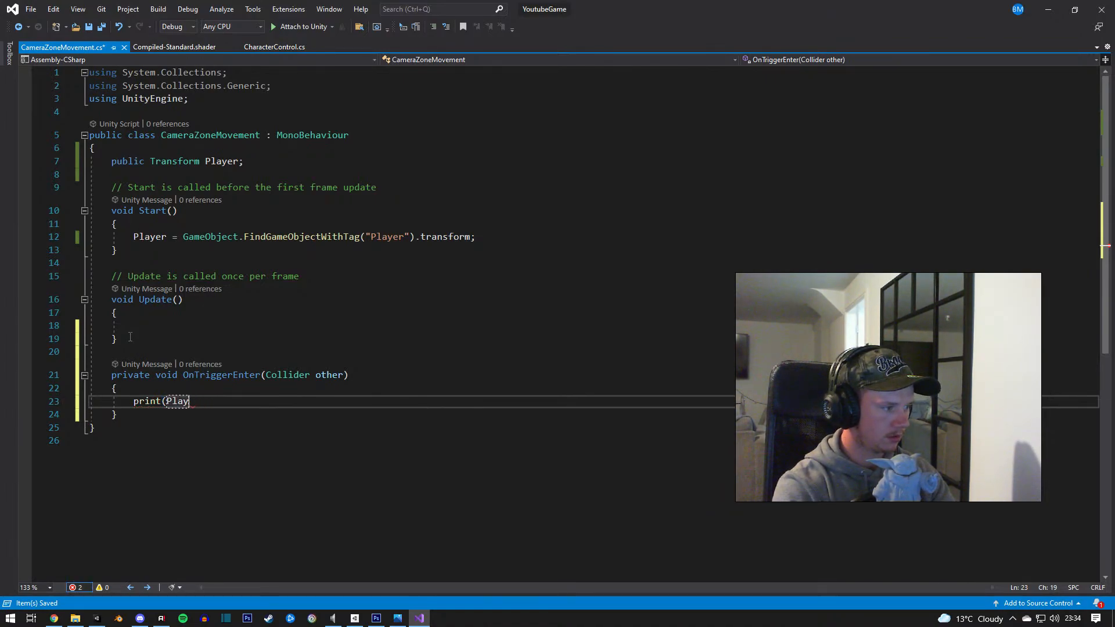
type(");")
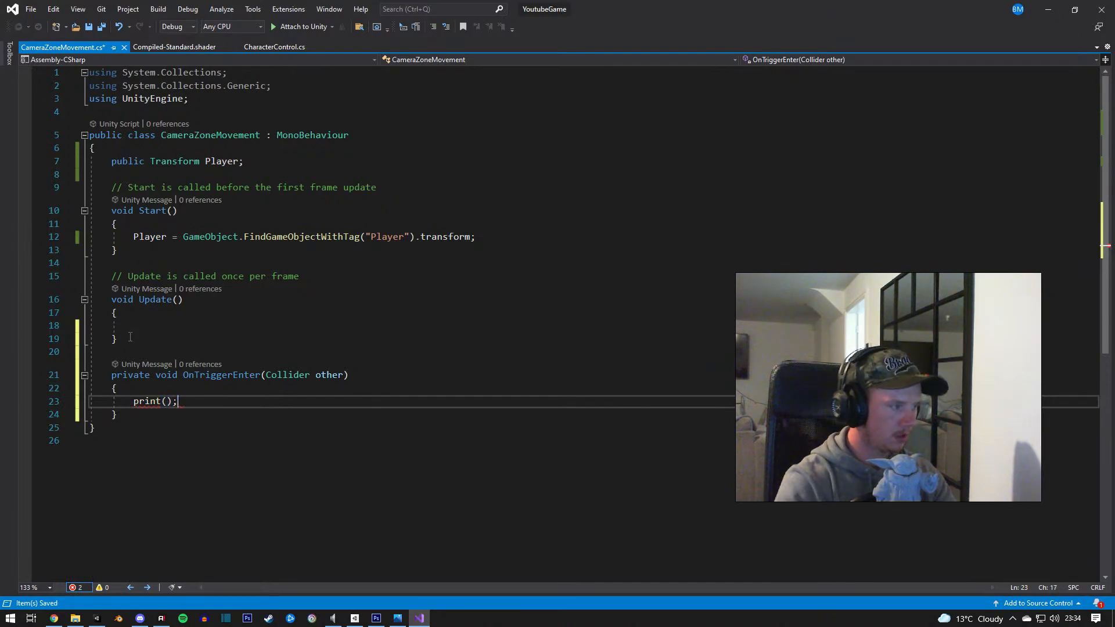
key("Left")
key("Left")
type("Plkay")
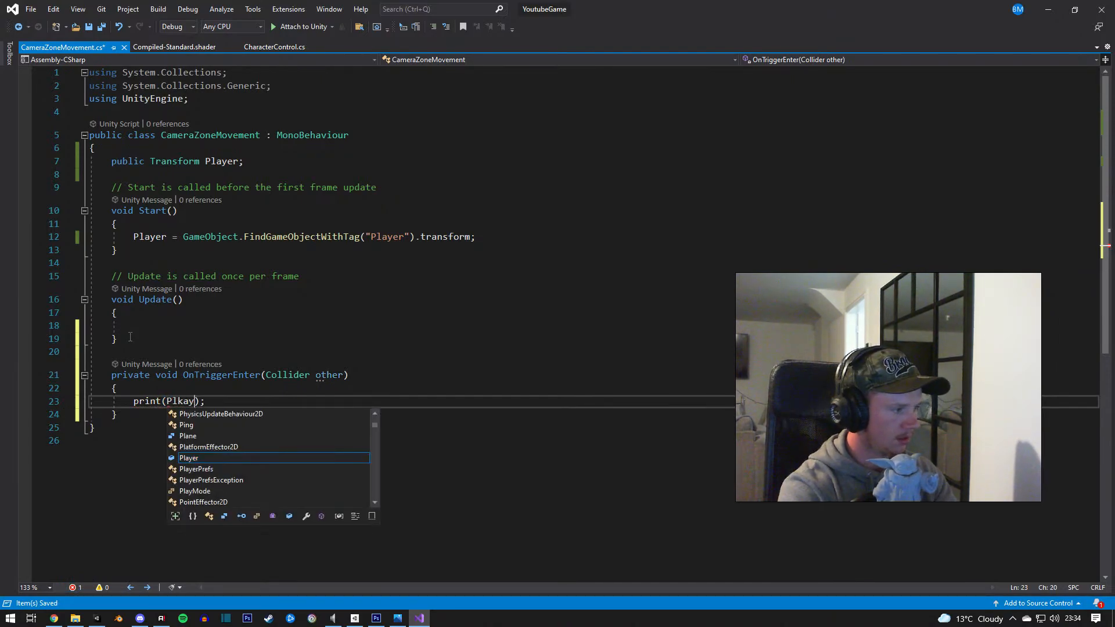
key("Tab")
type(".")
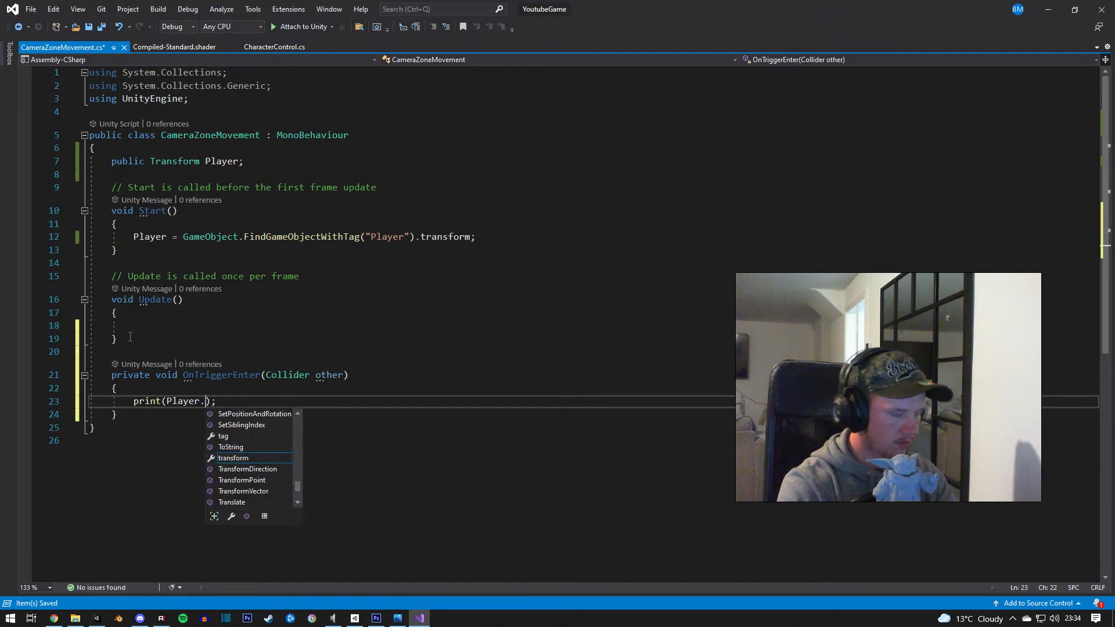
type("name")
key("Tab")
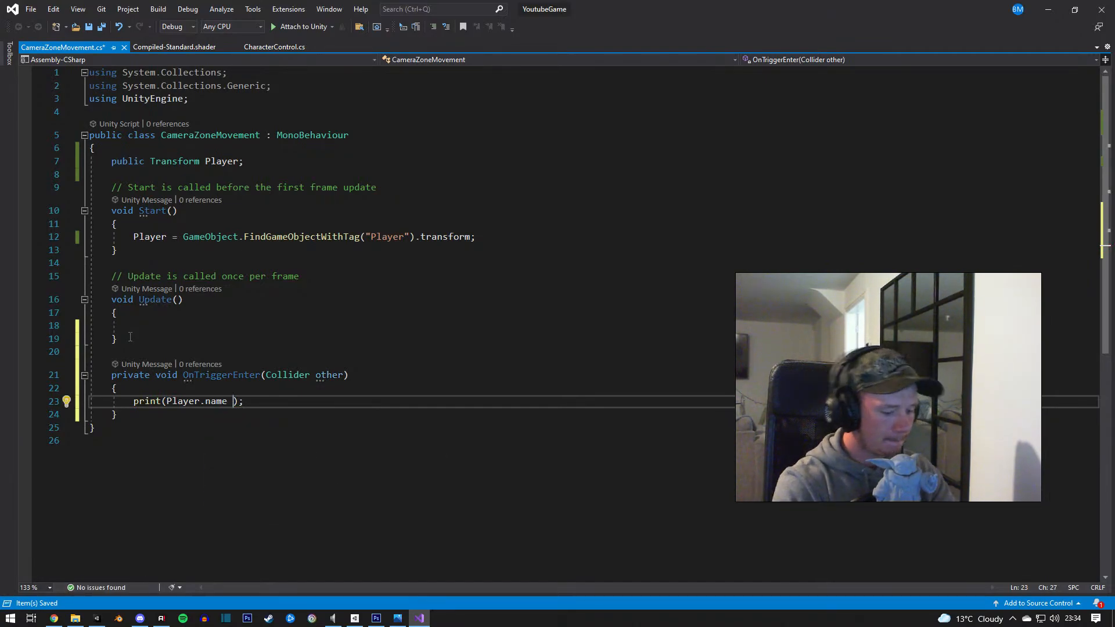
Step: Extend the print argument with + " Has Entered " + gameObject.name and save the CameraZoneMovement script
type("+ \"")
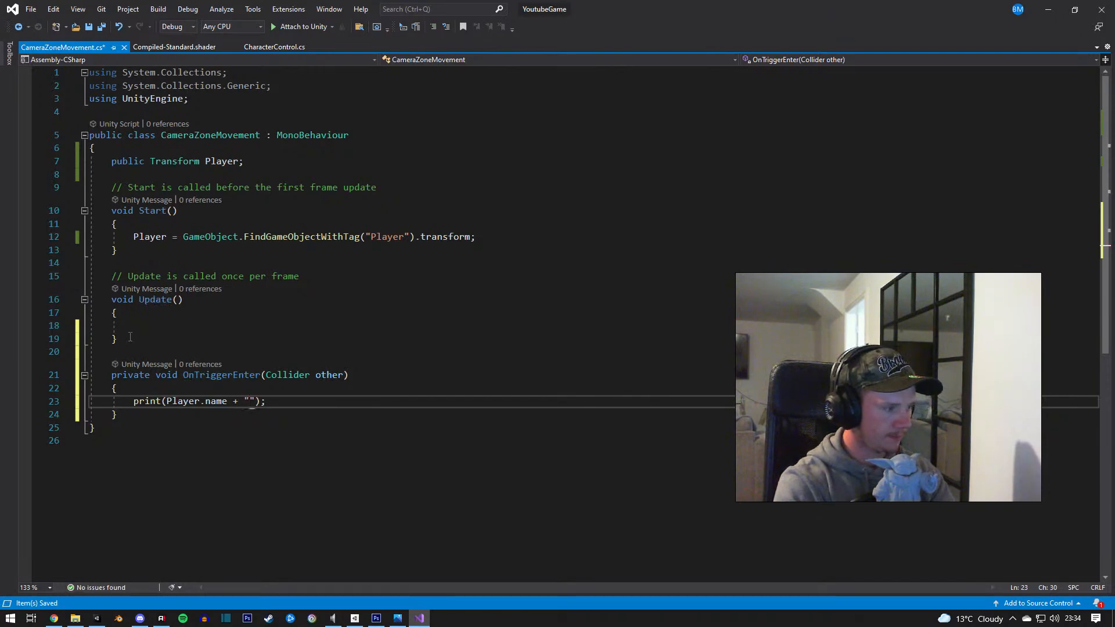
type("Has Entered")
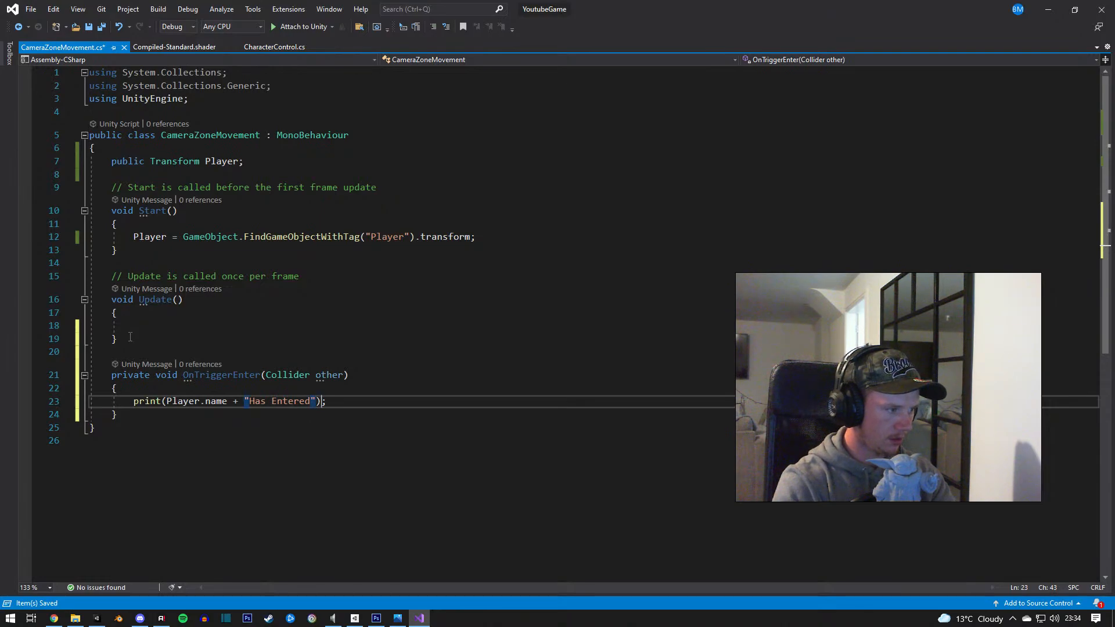
type(" \"")
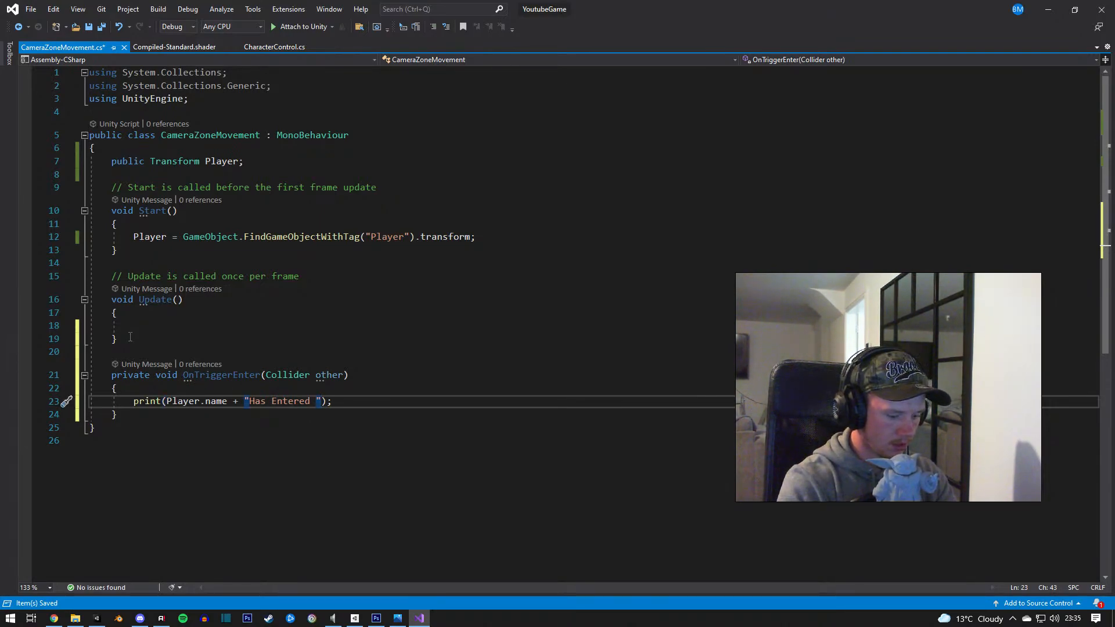
type(" + ")
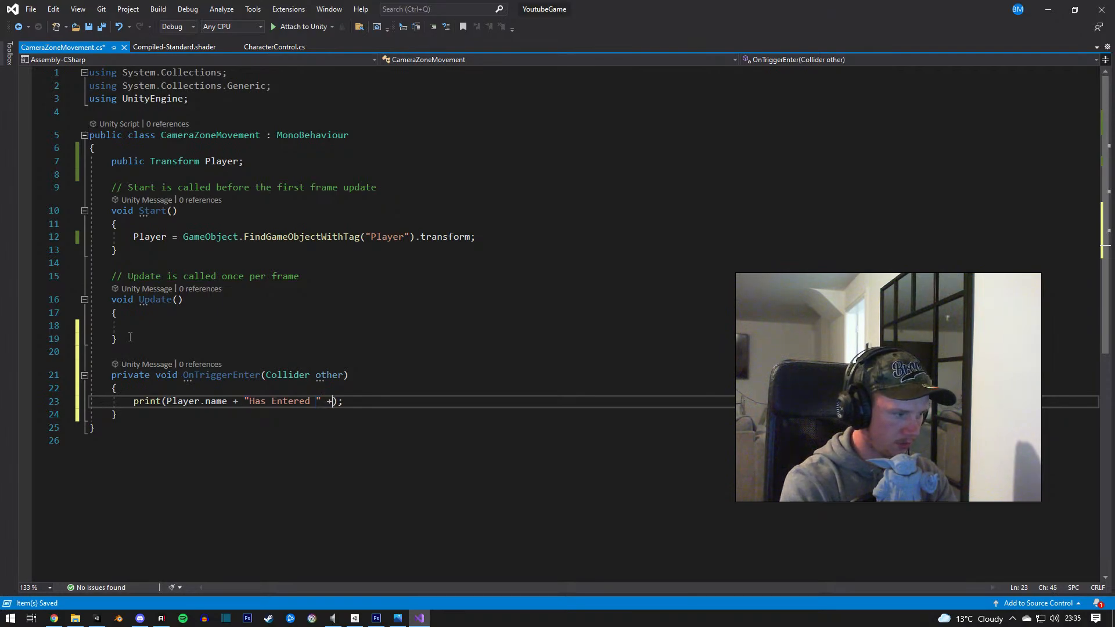
type("gameObject.na")
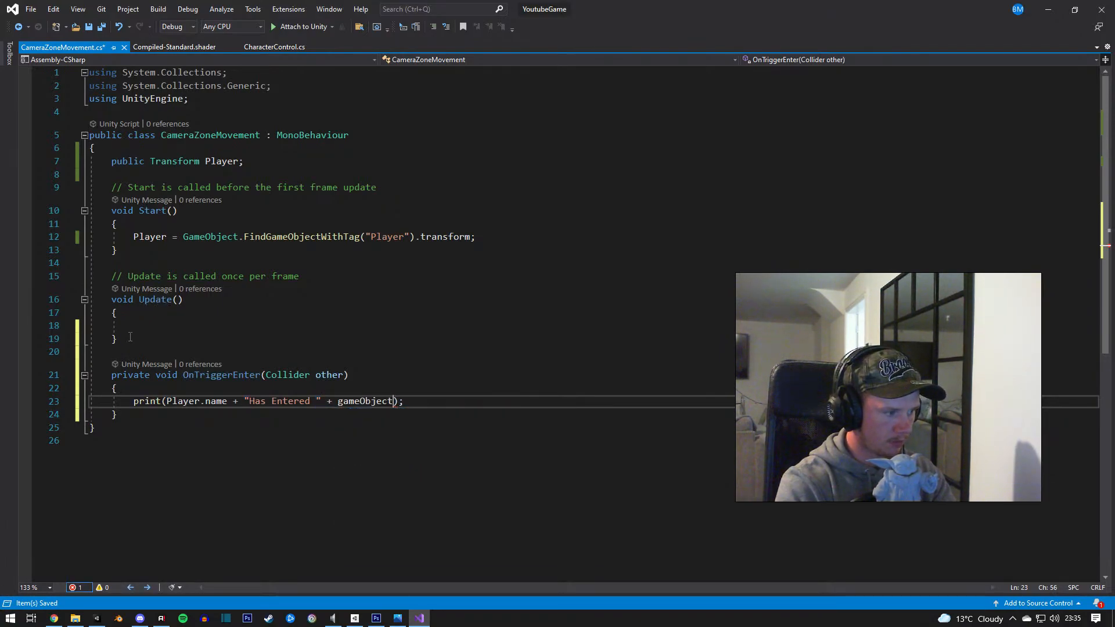
type("me)")
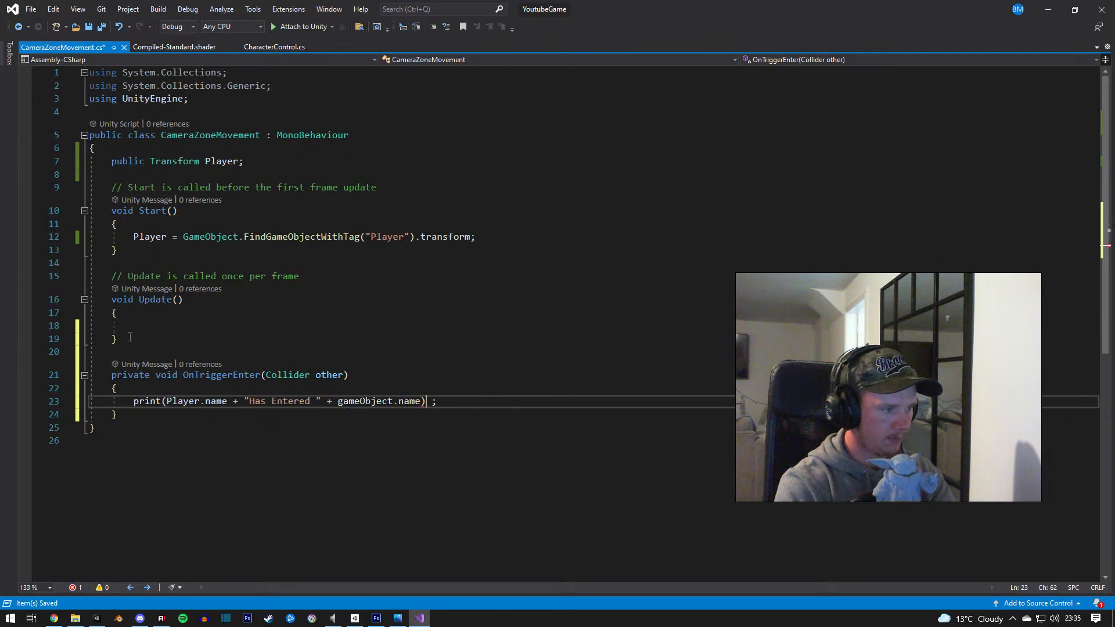
key("BackSpace")
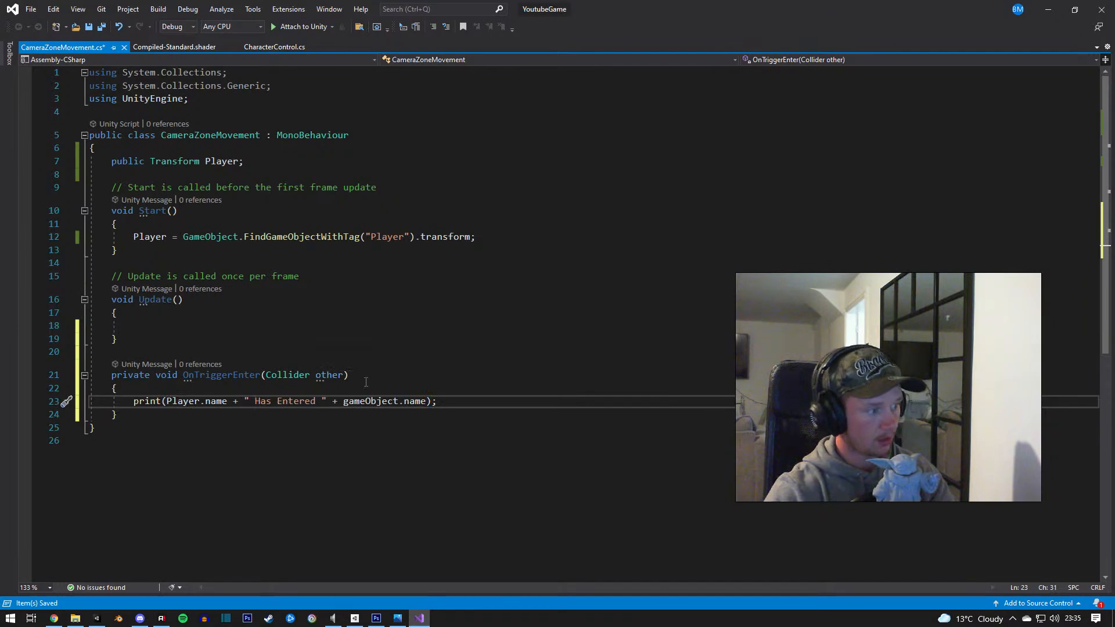
key("ctrl+s")
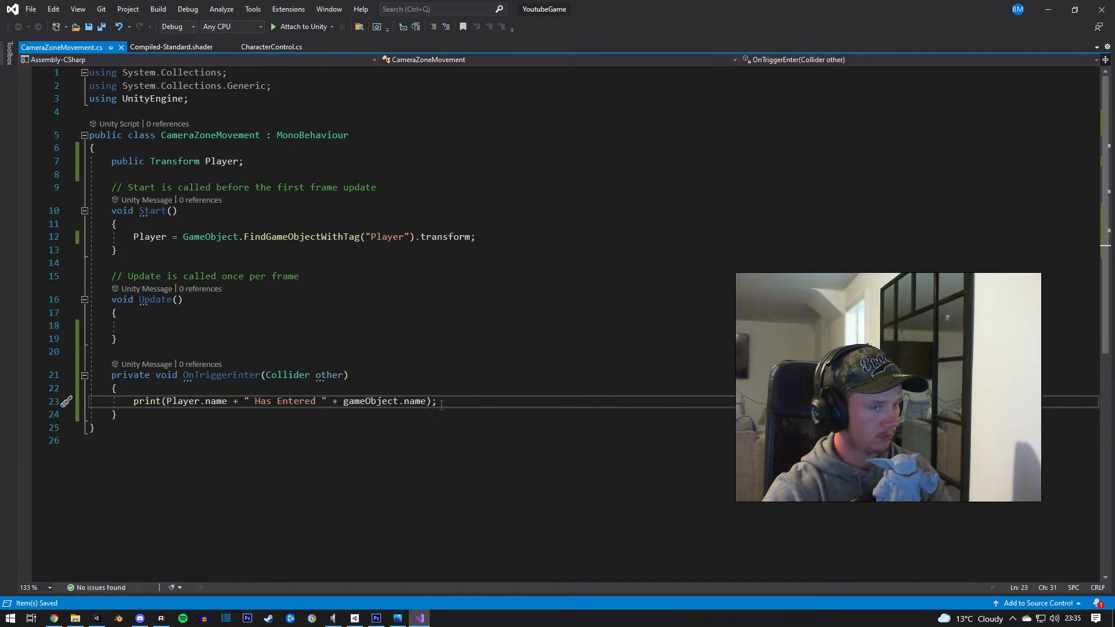
Step: Switch to Unity, run the scene with the Console in view, and walk the player into Zone and Zone (1)
left_click(1048, 9)
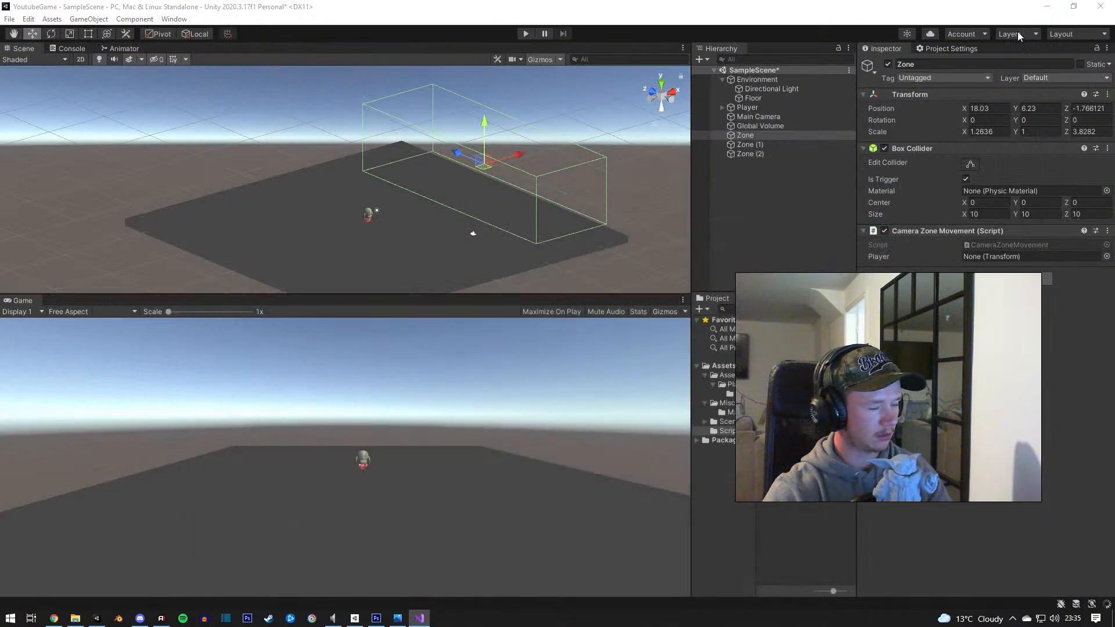
left_click(525, 35)
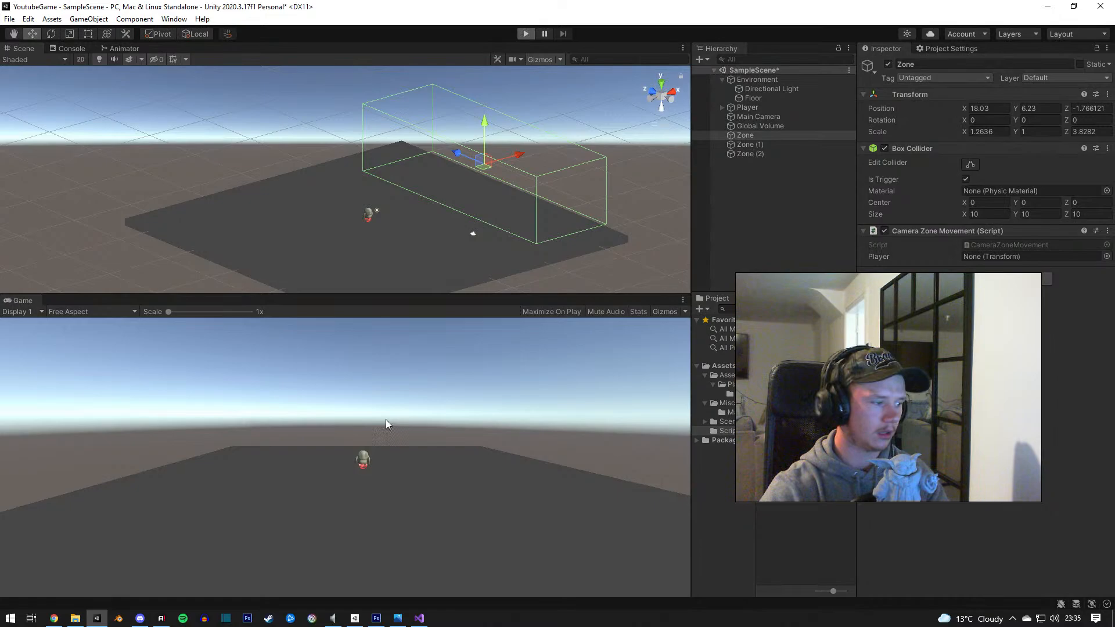
left_click(71, 49)
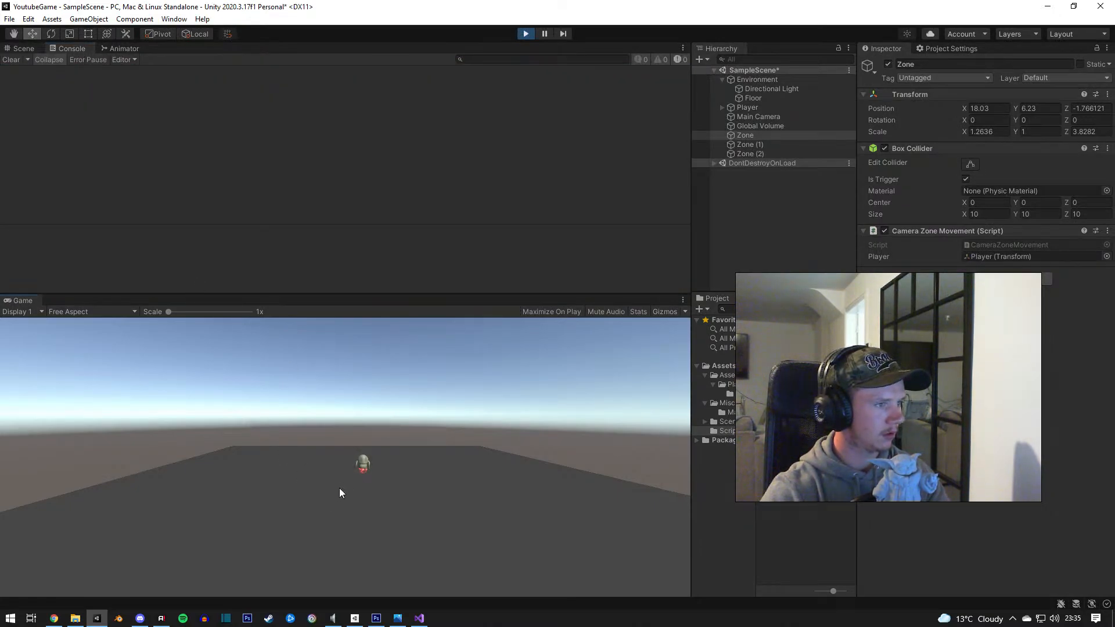
key("d")
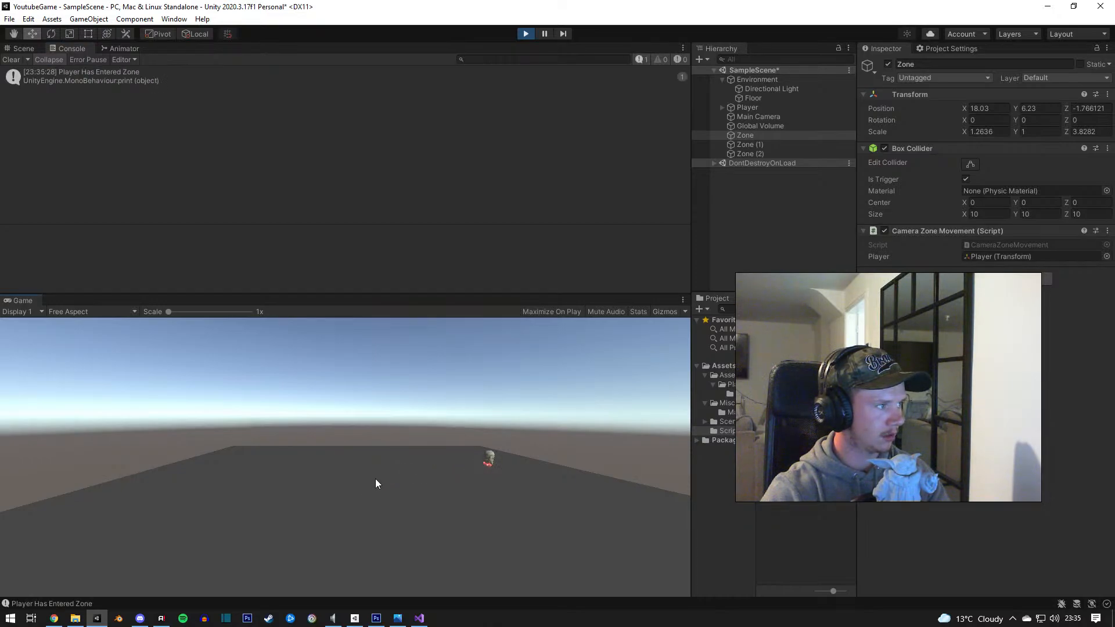
key("a")
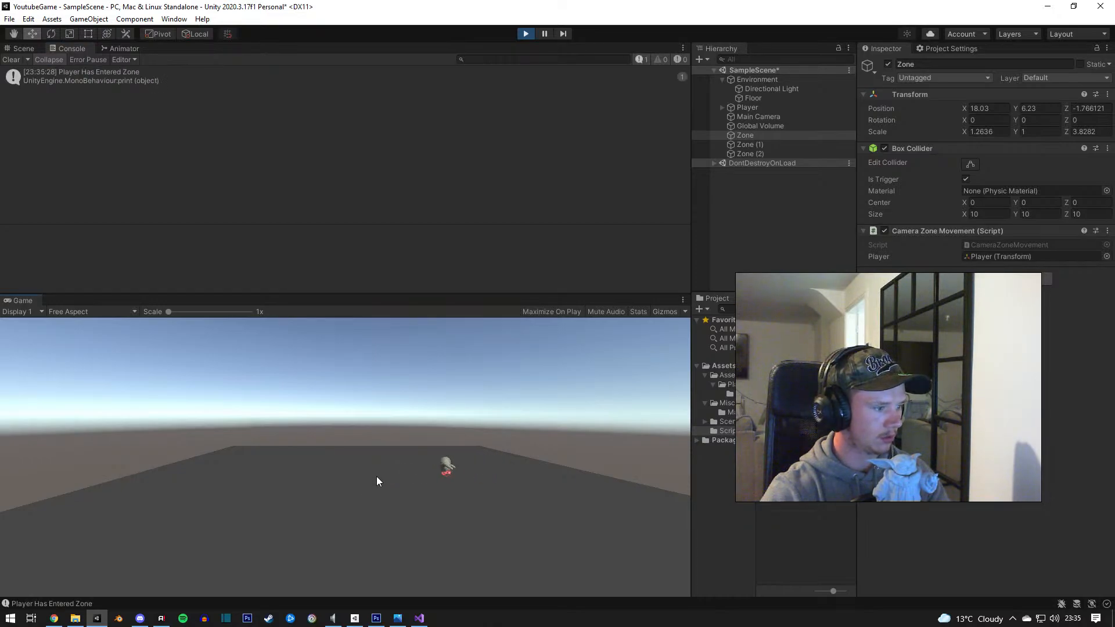
key("a")
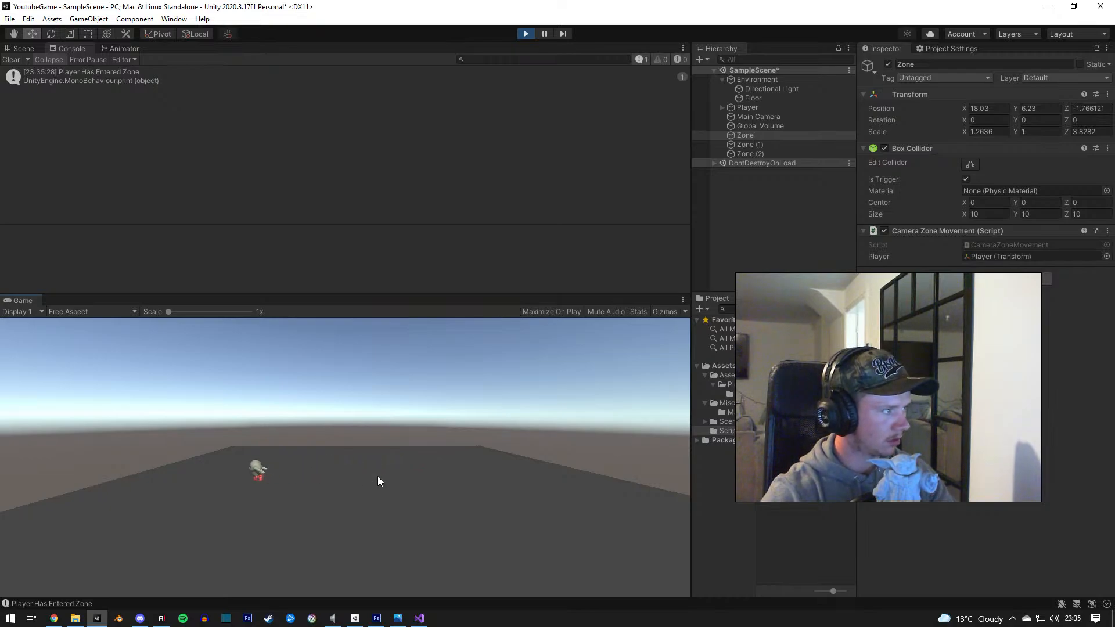
key("d")
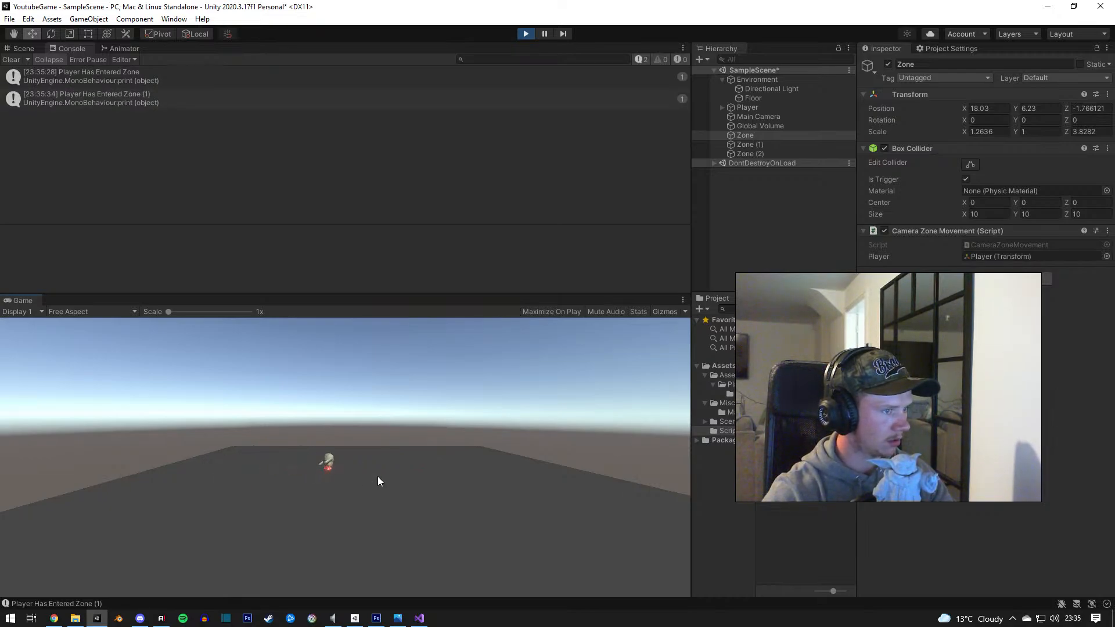
key("a")
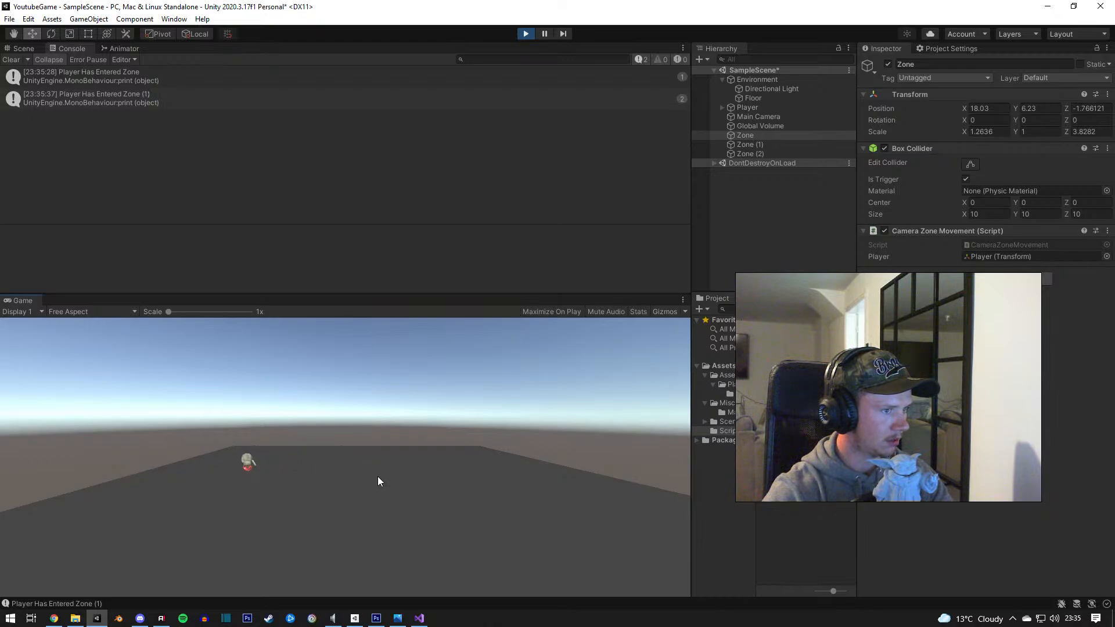
Step: Walk the player into Zone (2) and back through the other zones to check their Console messages, and stop the scene
key("d")
key("w")
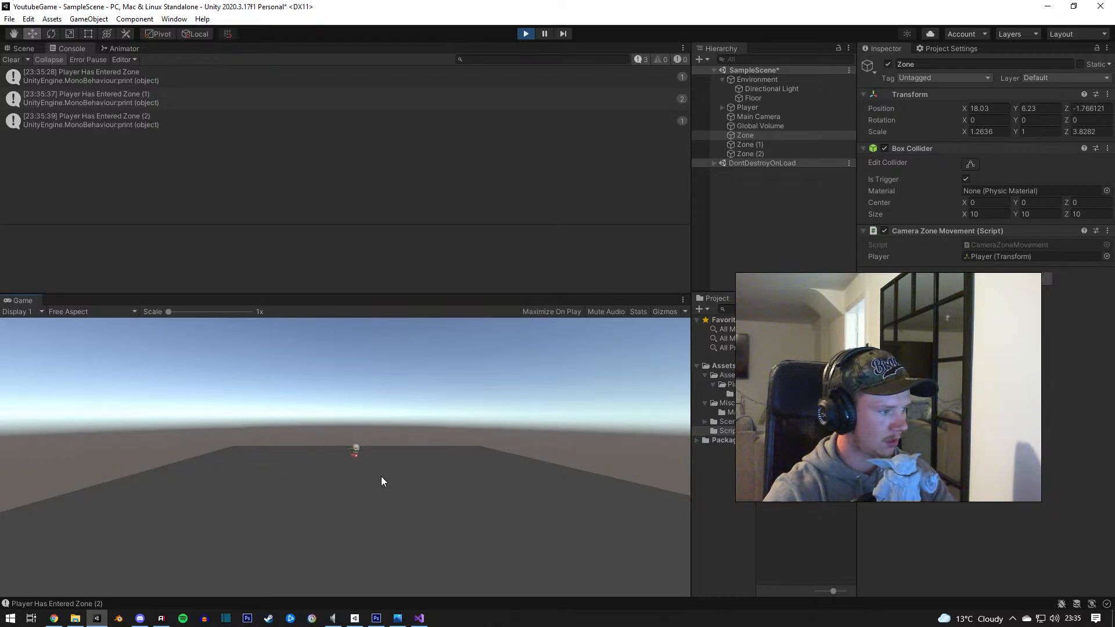
key("d")
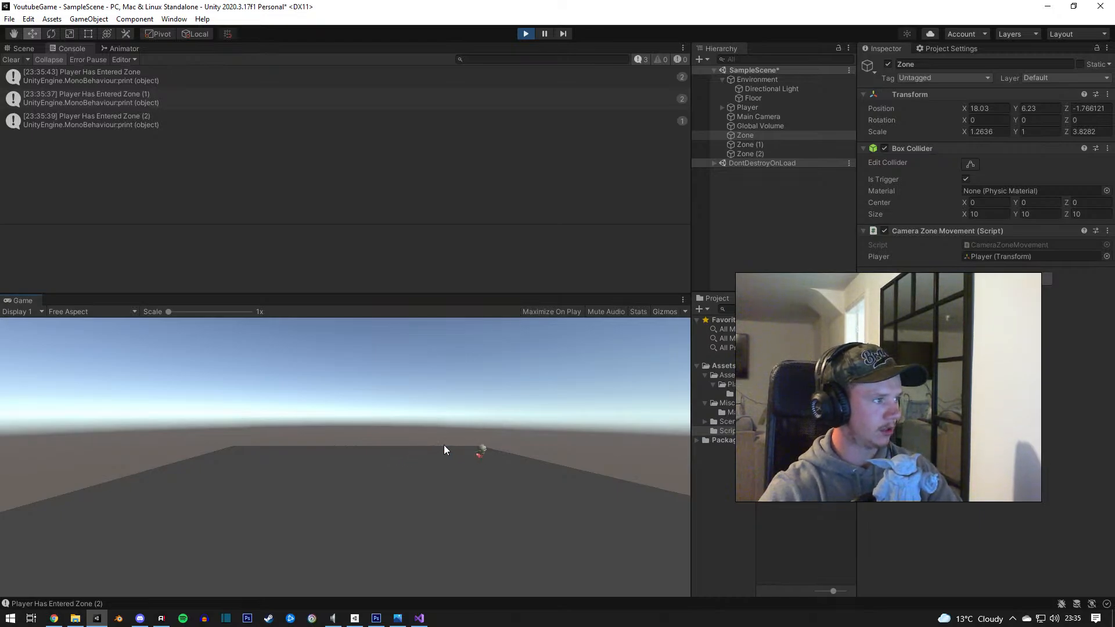
key("s")
key("a")
key("a")
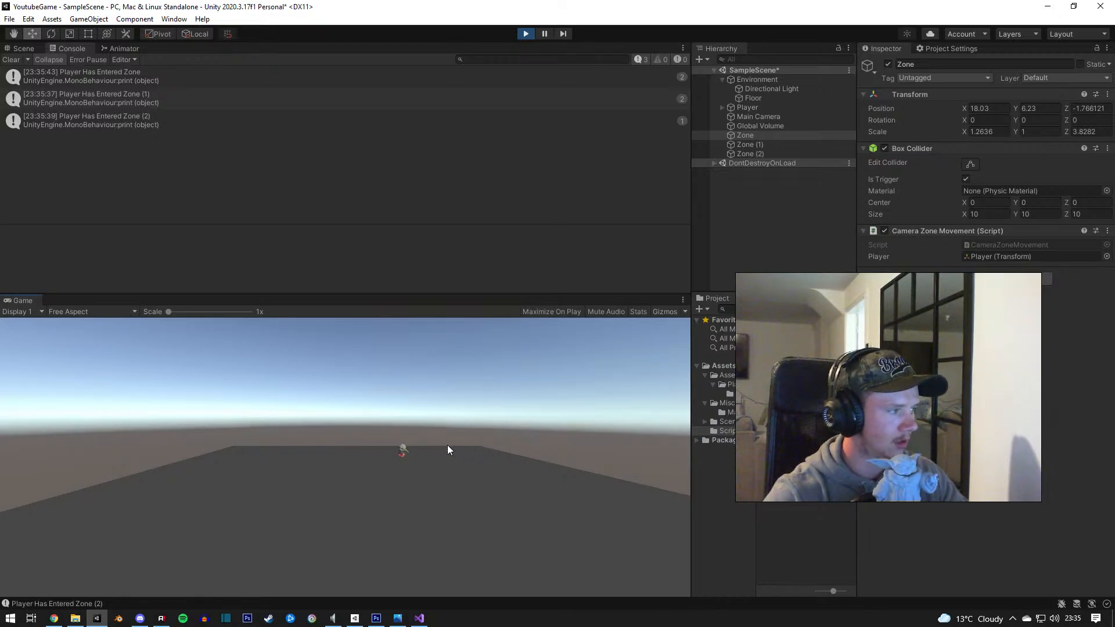
key("a")
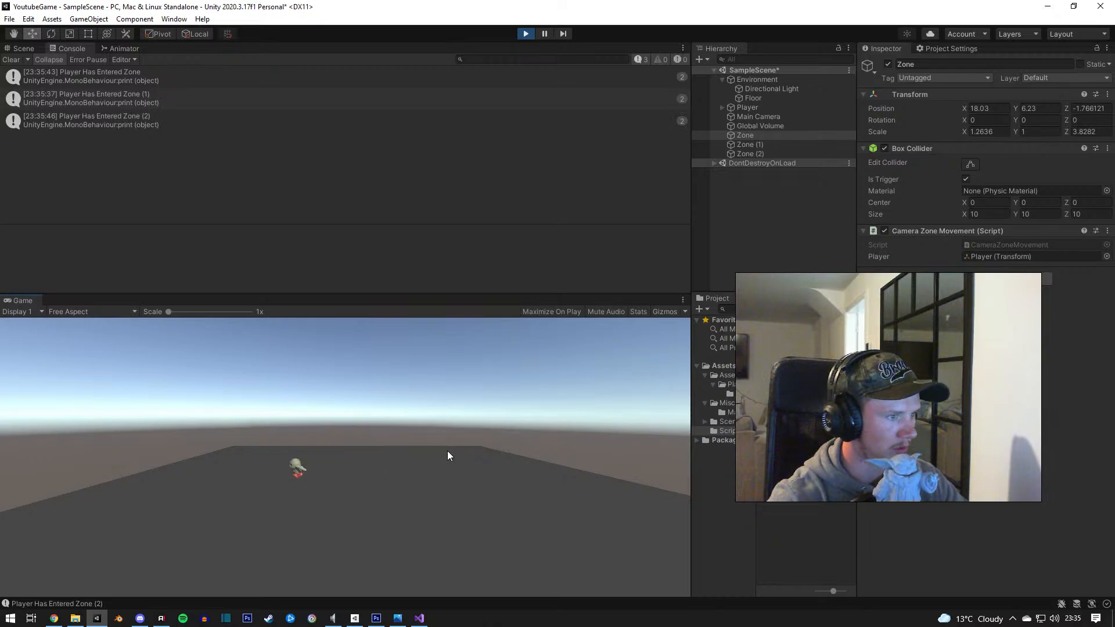
key("d")
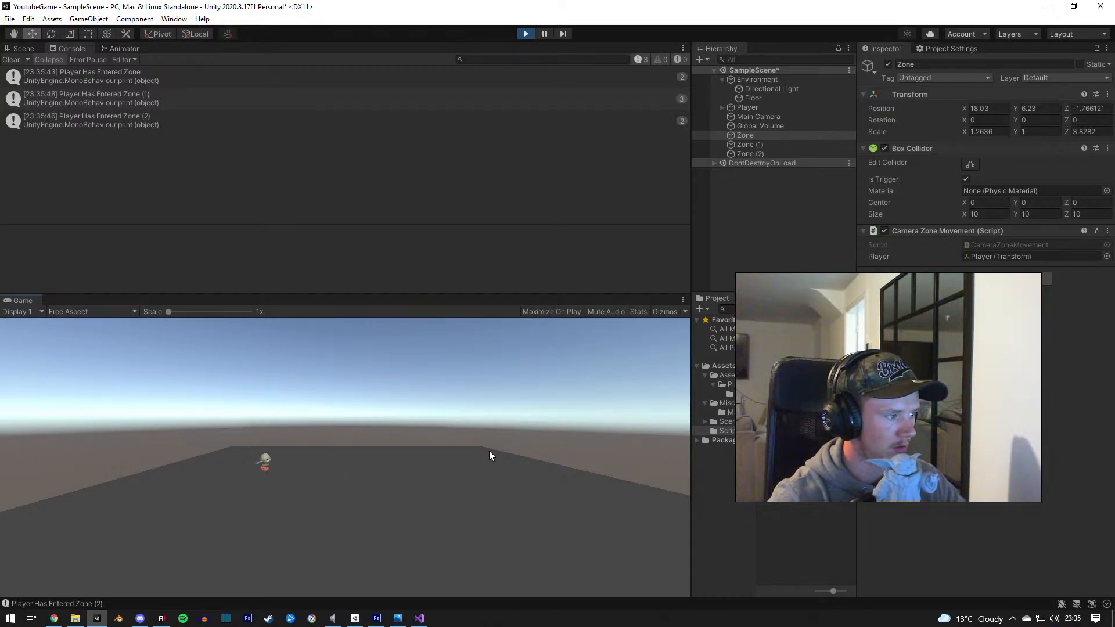
left_click(526, 33)
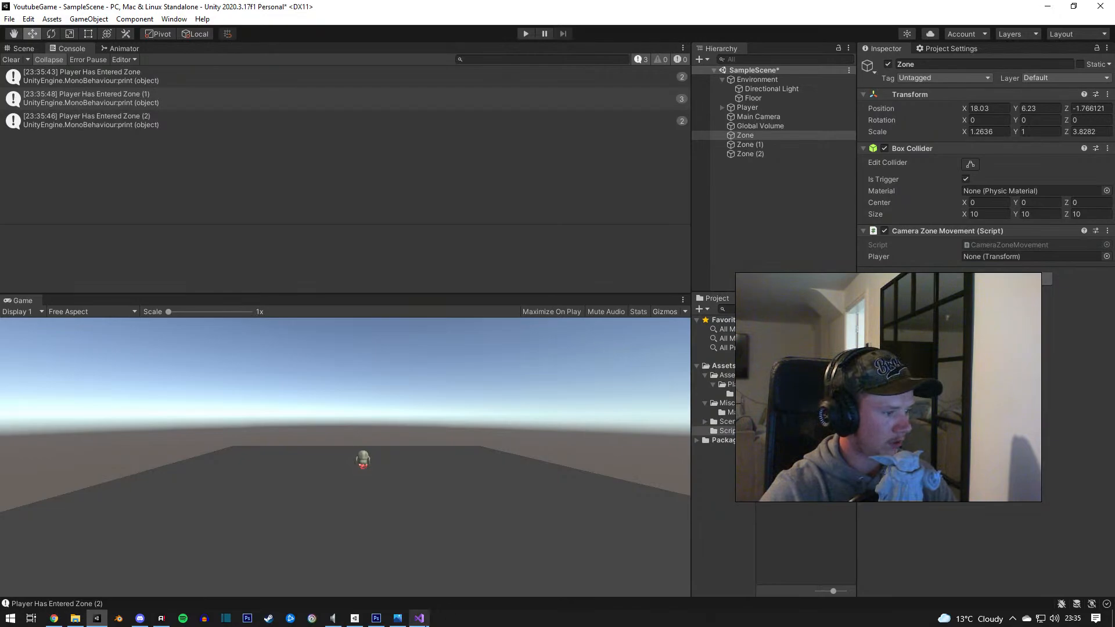
Step: Return to Visual Studio and insert a new line below the public Transform Player declaration
left_click(419, 618)
left_click(296, 171)
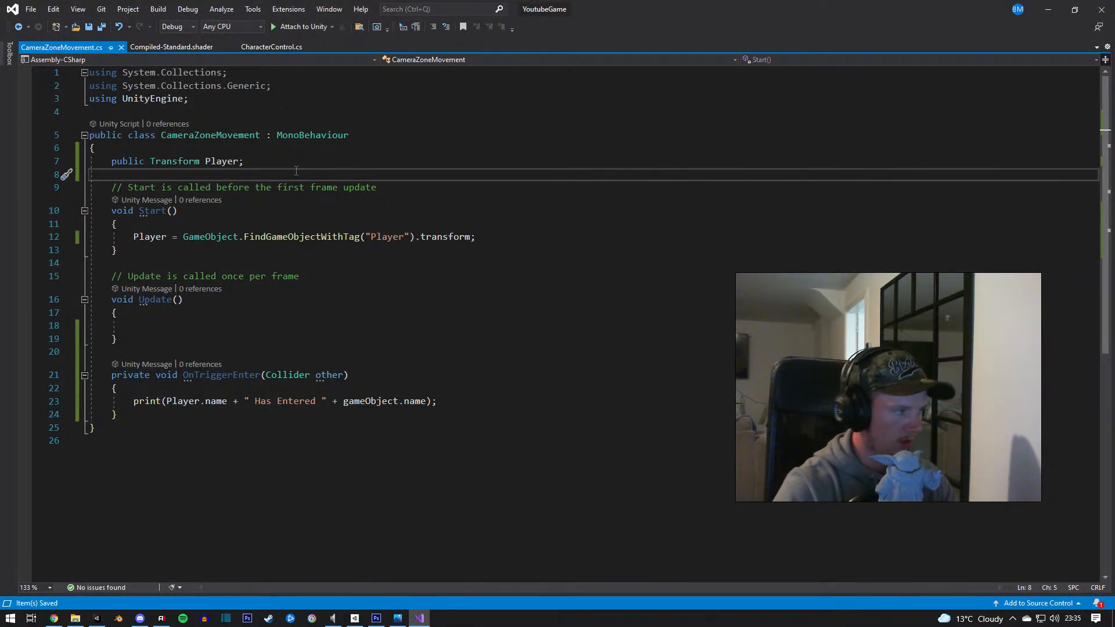
left_click(280, 160)
key("Return")
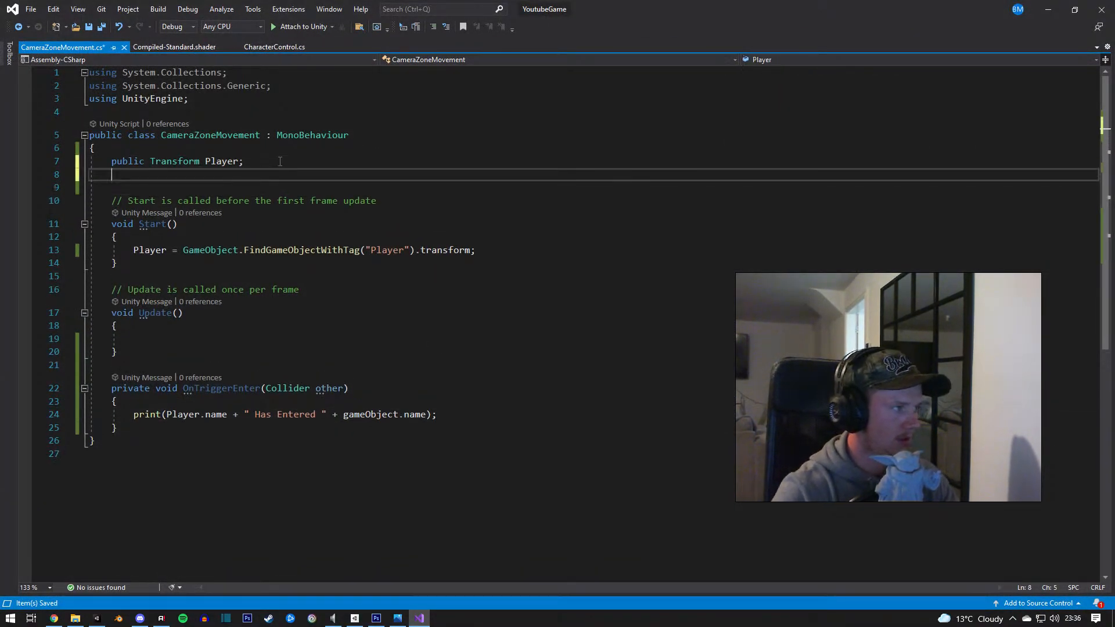
Step: Inspect the Main Camera object's tag and components in Unity and return to the script in Visual Studio
left_click(419, 618)
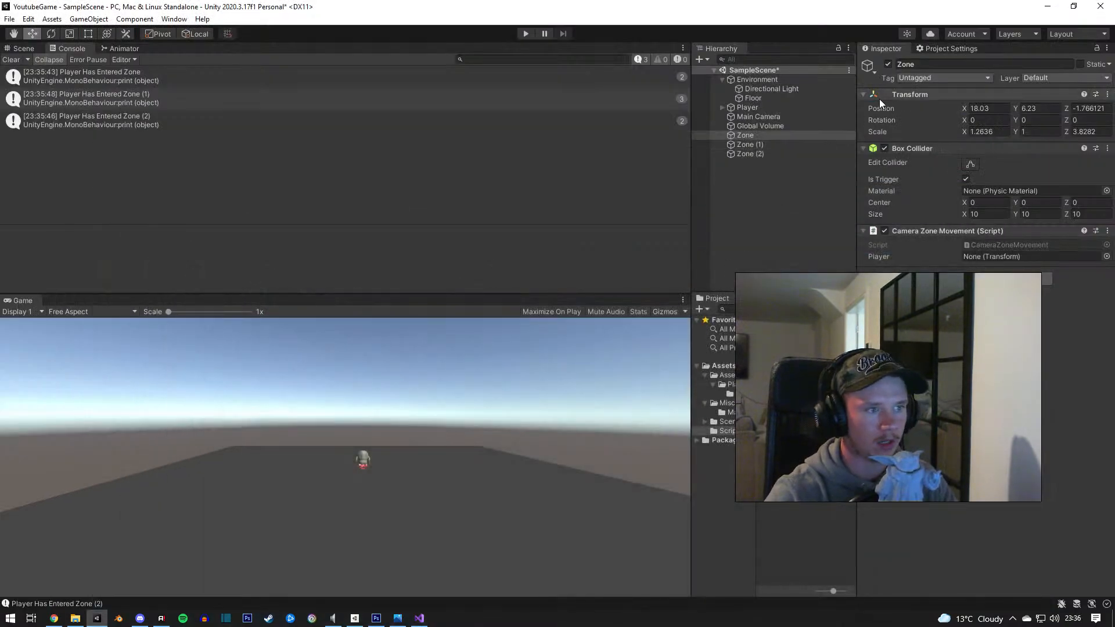
left_click(772, 118)
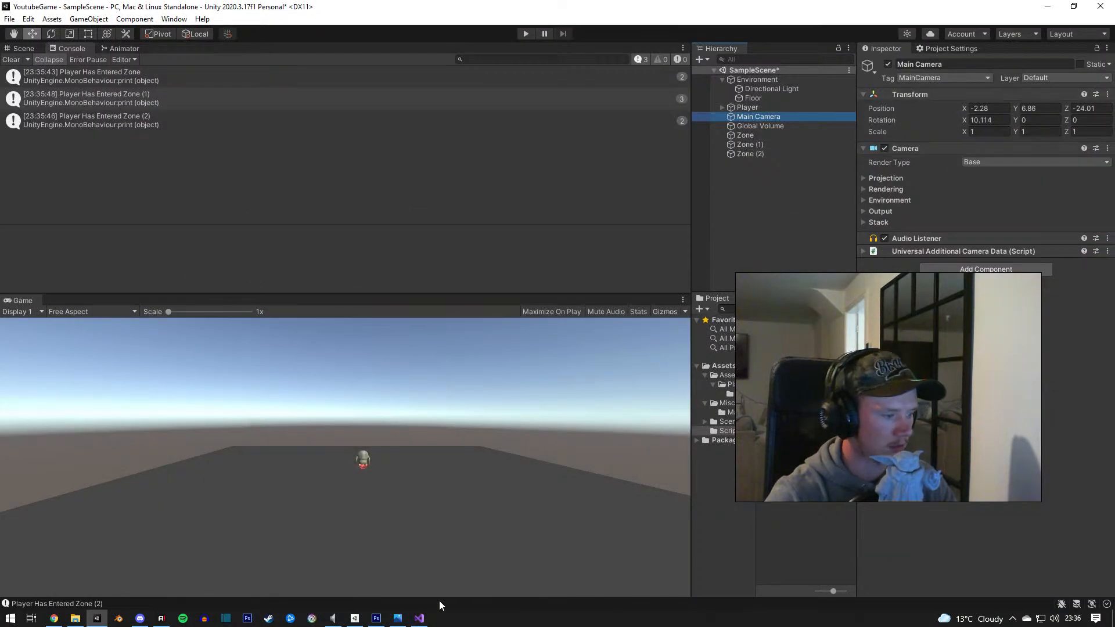
left_click(419, 618)
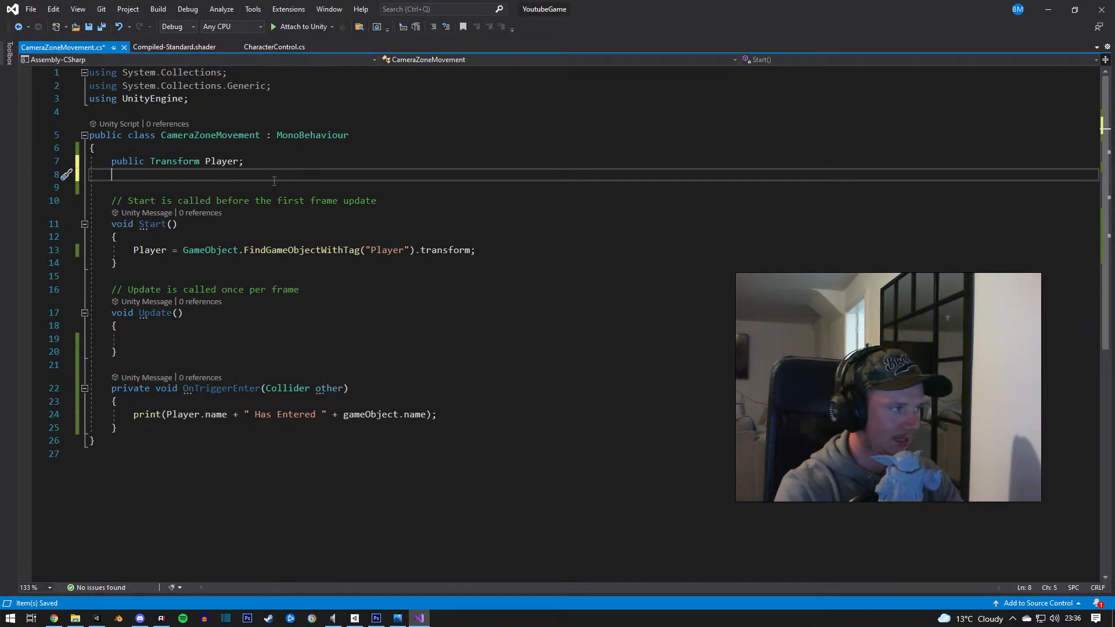
Step: Declare a public Camera variable named Cam below the public Transform Player declaration
type("publiv")
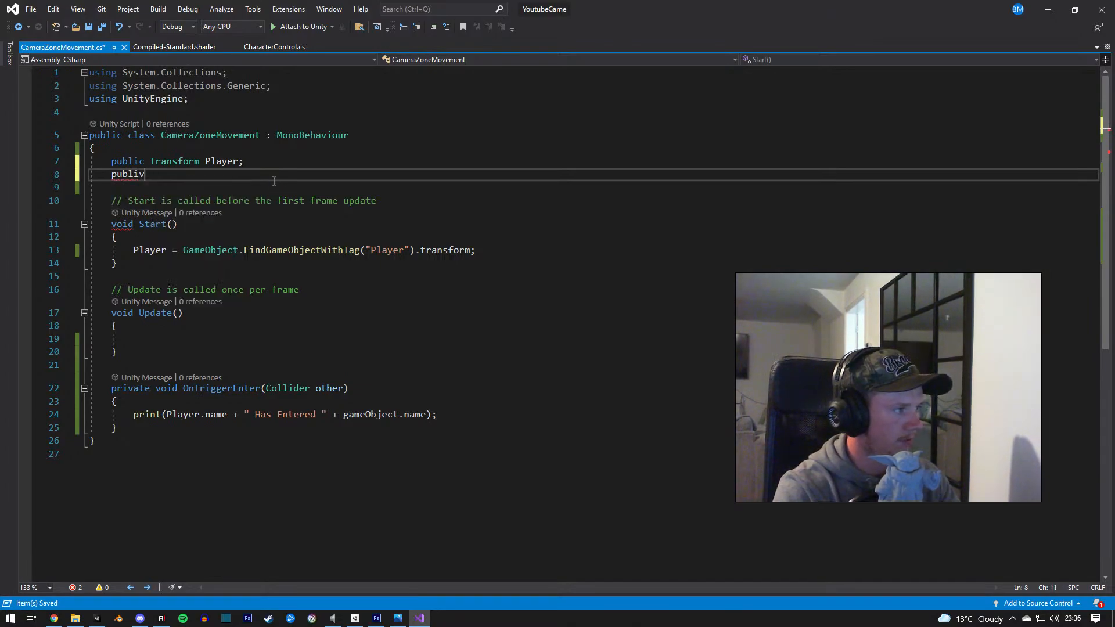
type(" cam")
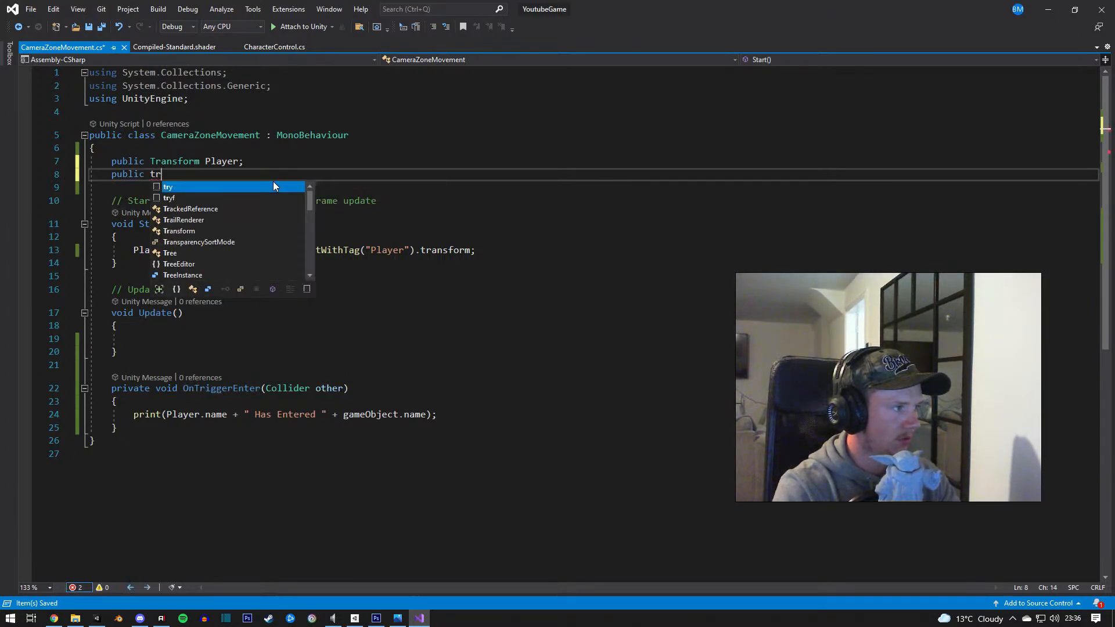
key("Tab")
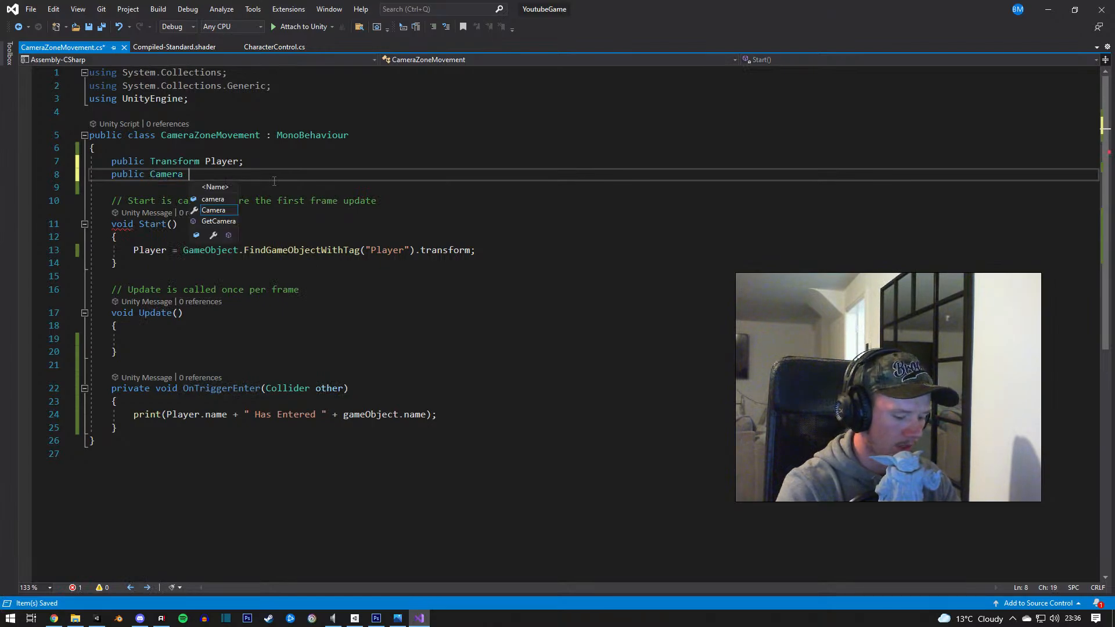
type("Cam;")
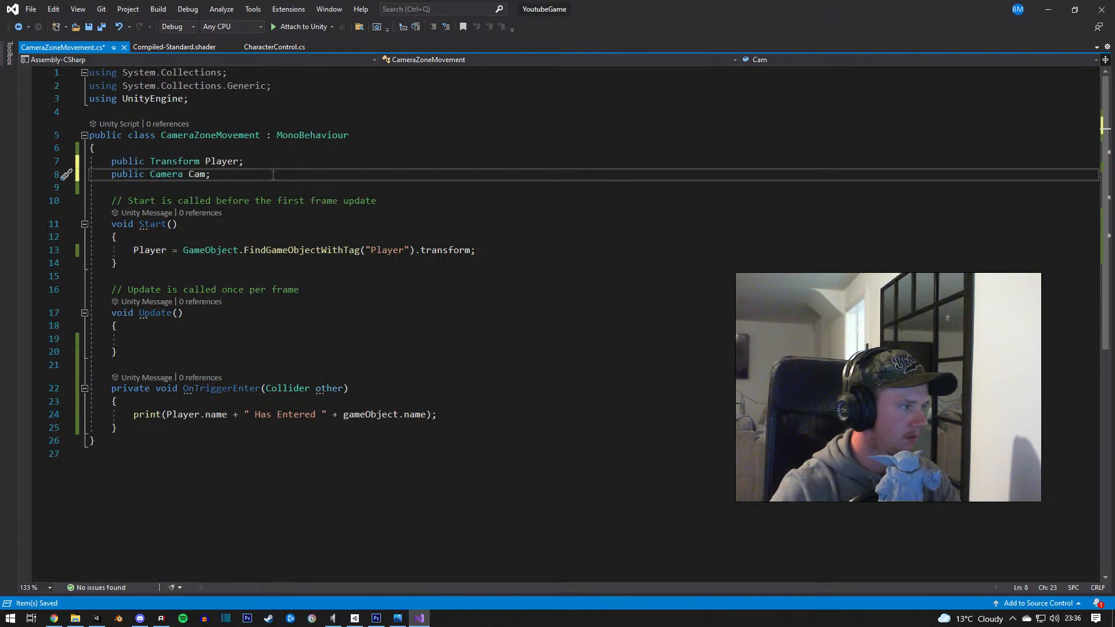
Step: In Start, below the Player assignment and a blank line, assign Cam using GameObject.FindGameObjectWithTag("MainCamera")
left_click(497, 251)
key("Return")
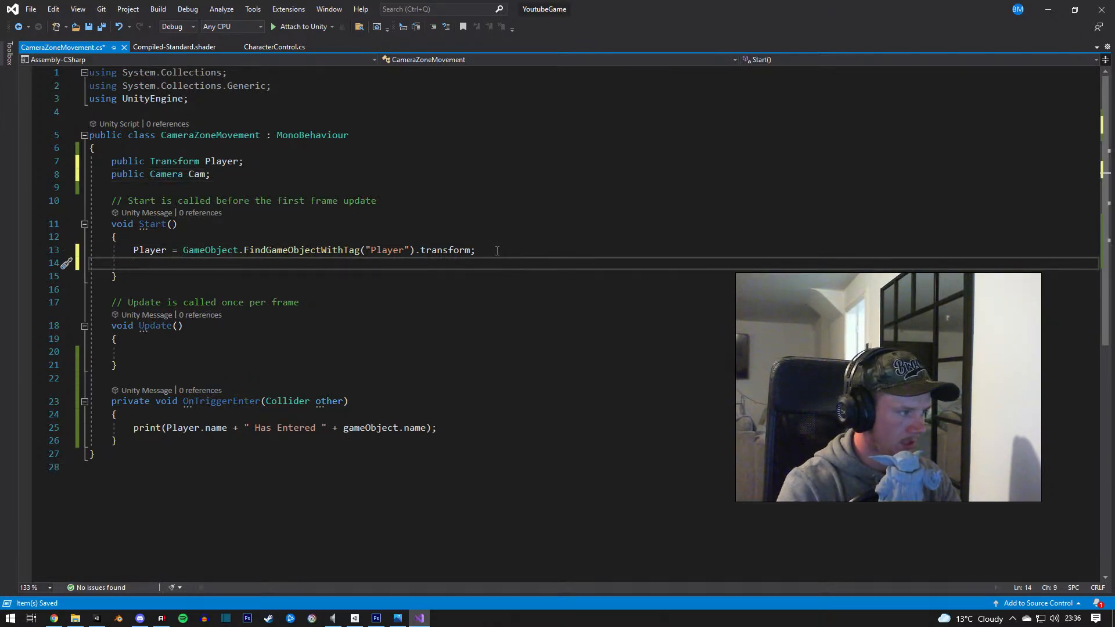
key("Return")
type("Cam -")
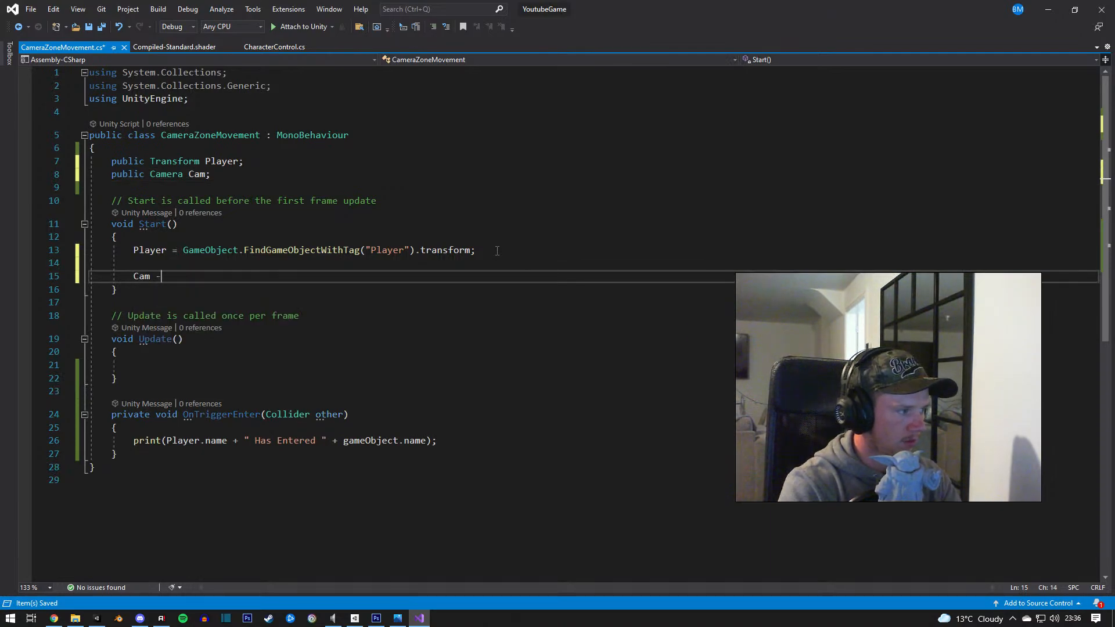
key("BackSpace")
type("= ga")
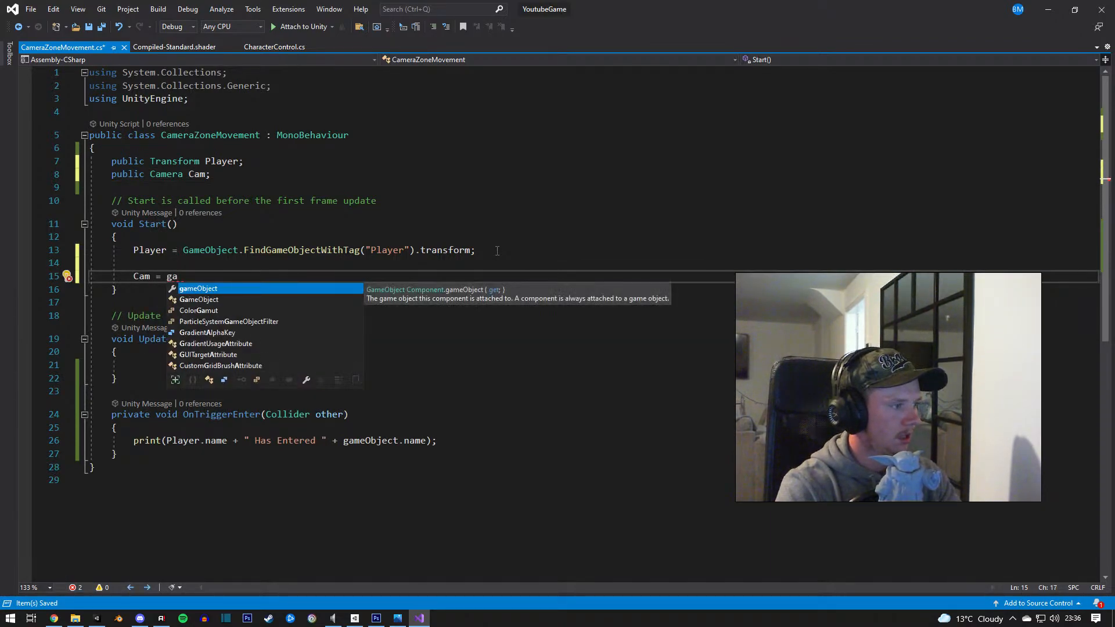
key("Tab")
type("ame")
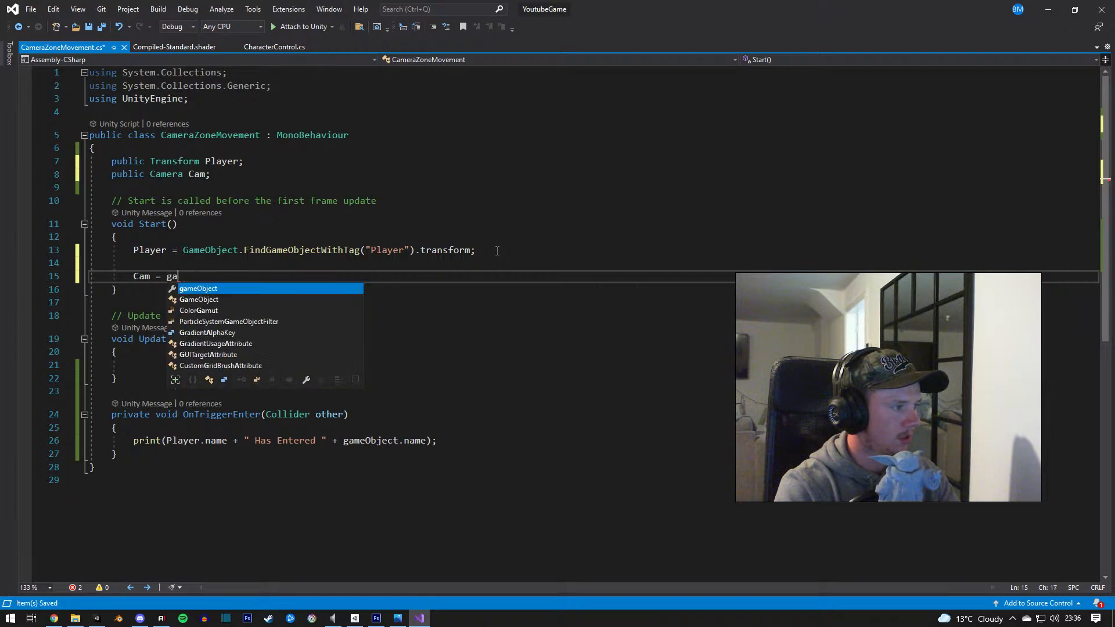
key("Tab")
type(".Find")
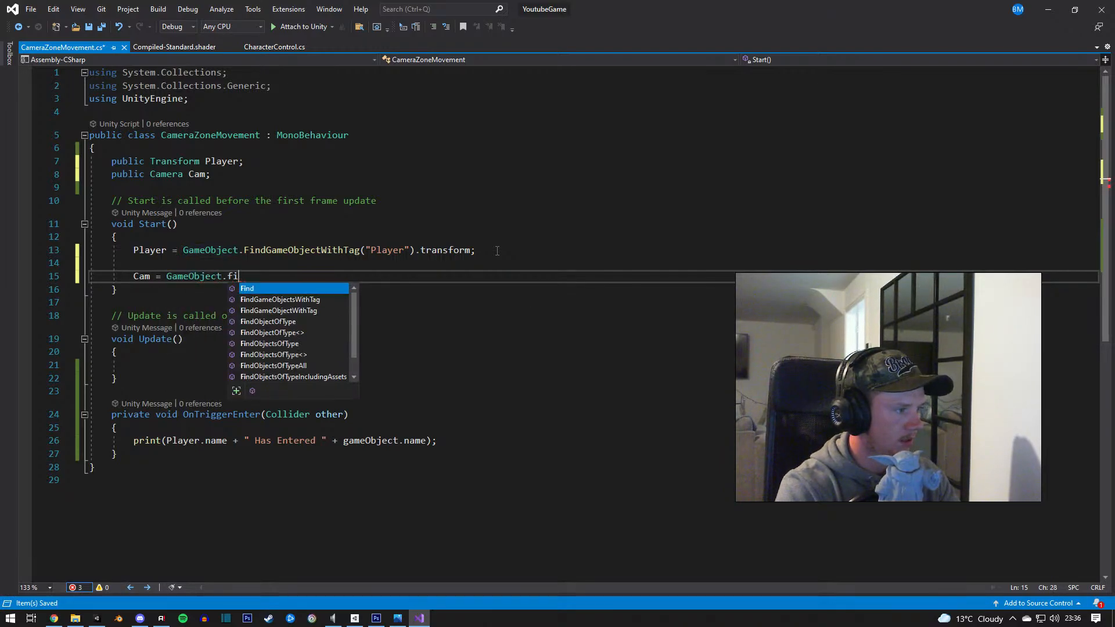
key("Tab")
type("(\"")
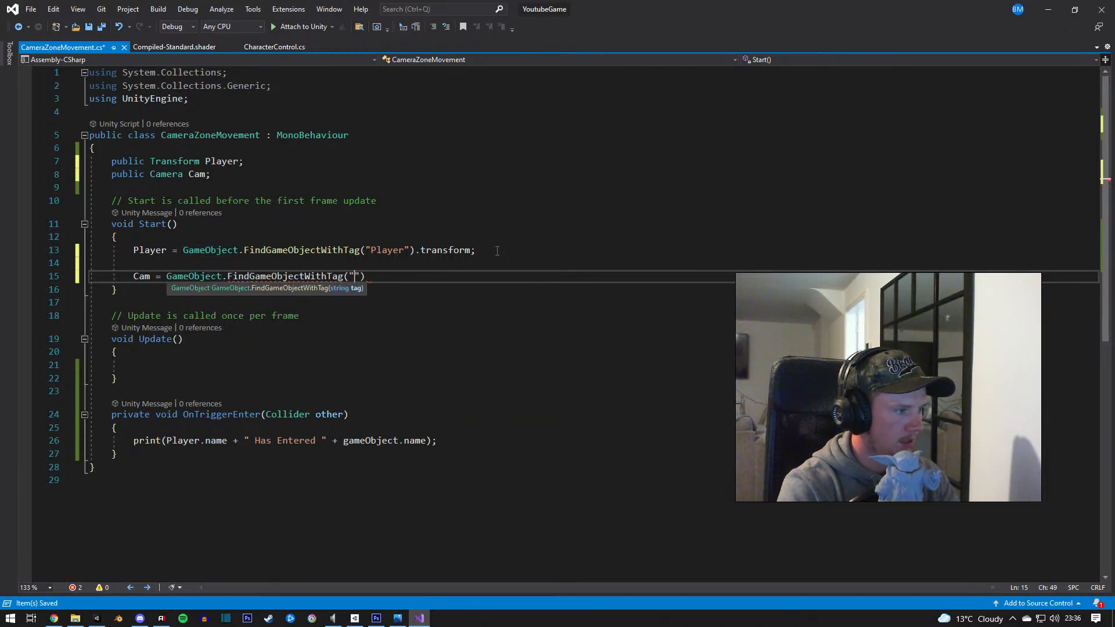
type("MainCamer")
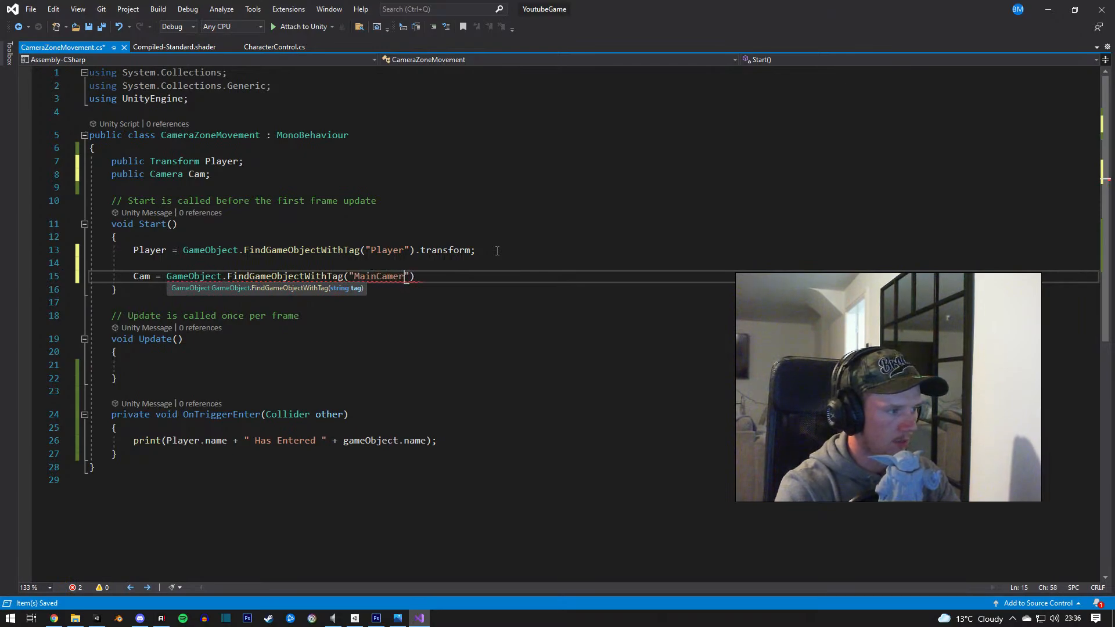
Step: Complete the Cam assignment in Start as GameObject.FindGameObjectWithTag("MainCamera").transform;
type("\");")
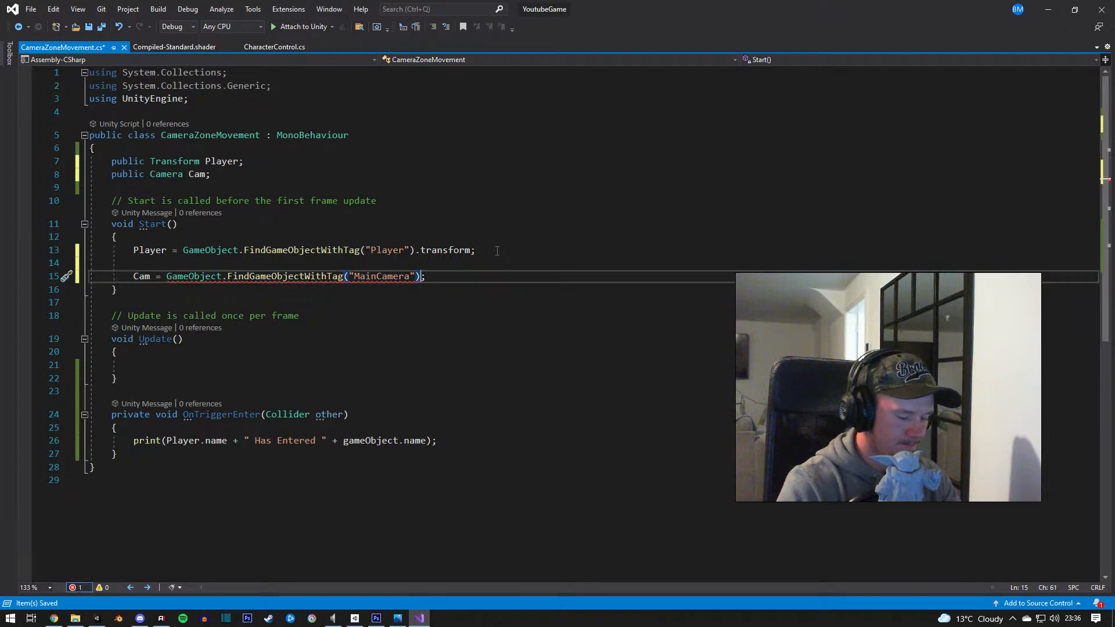
type(".")
key("Tab")
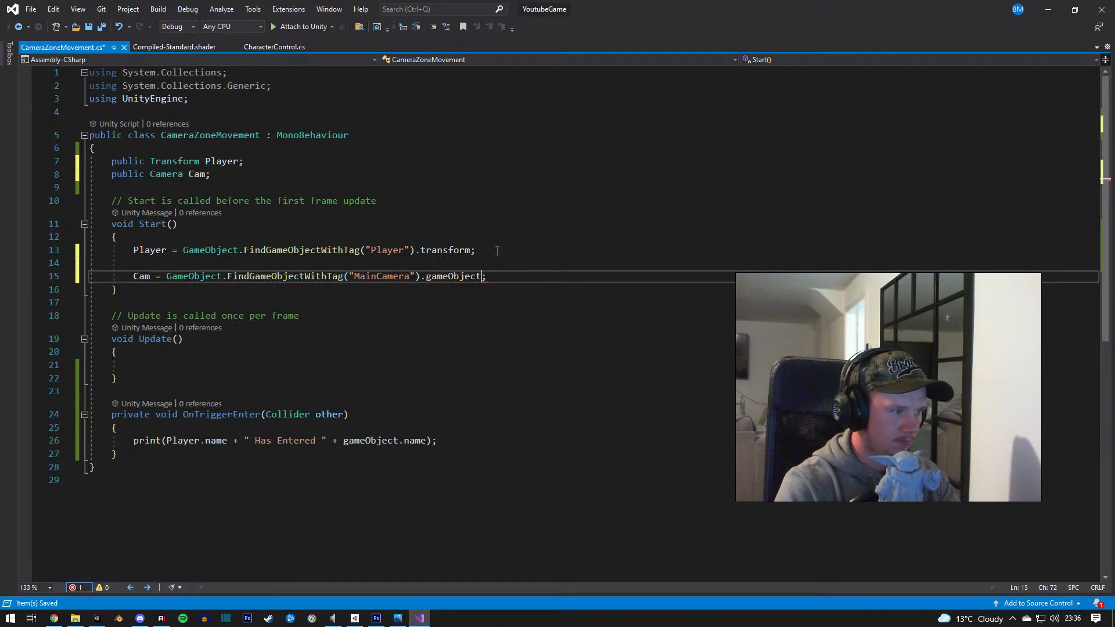
key("BackSpace")
key("BackSpace")
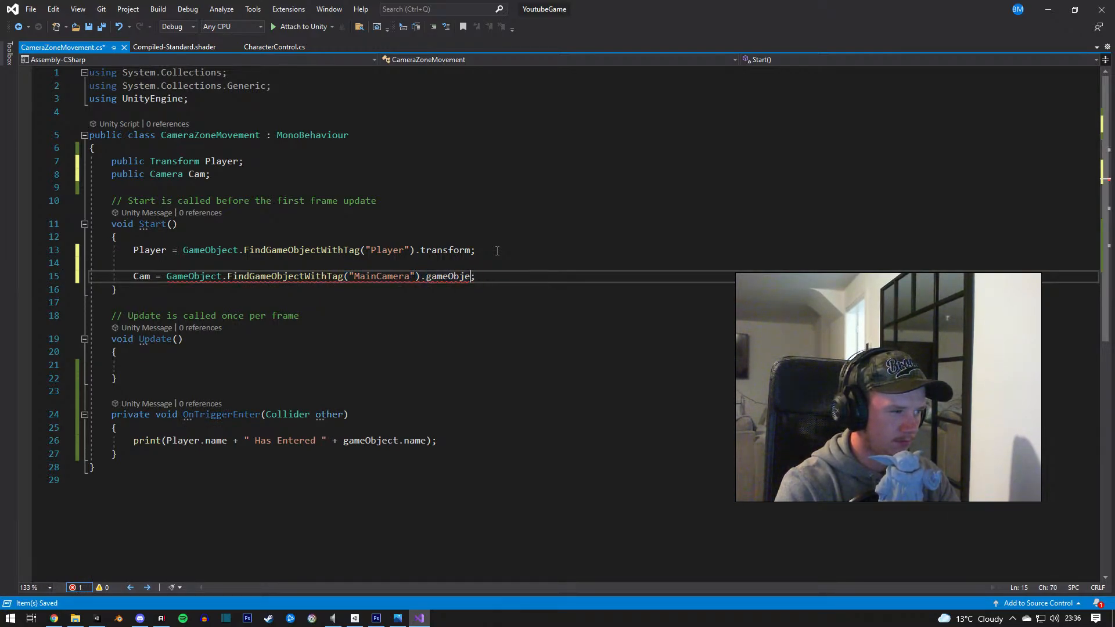
key("BackSpace")
key("BackSpace")
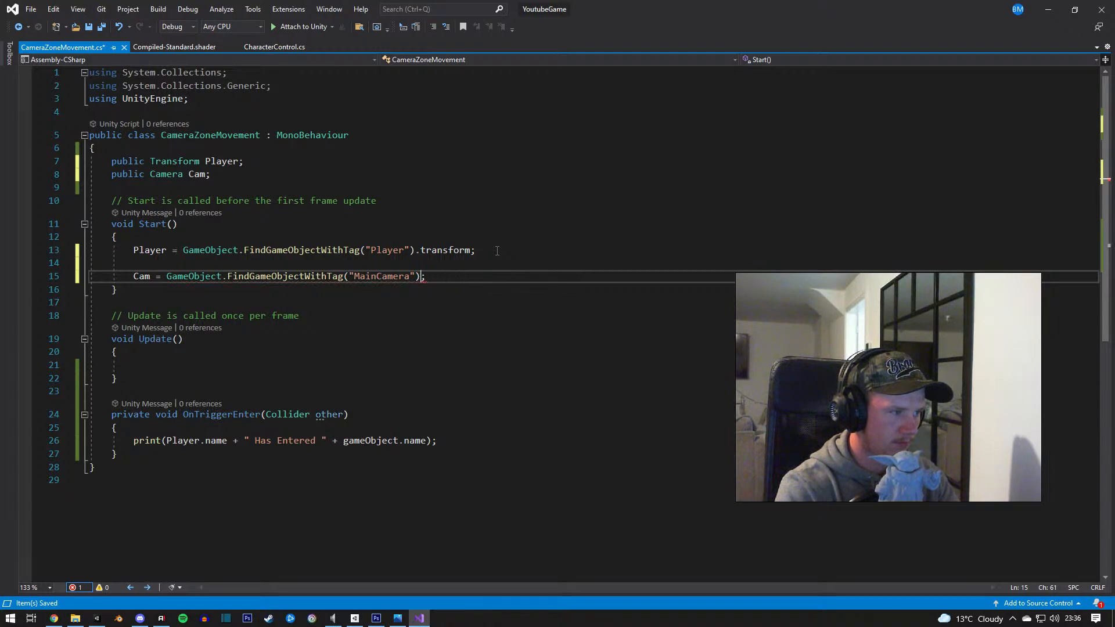
type(".can")
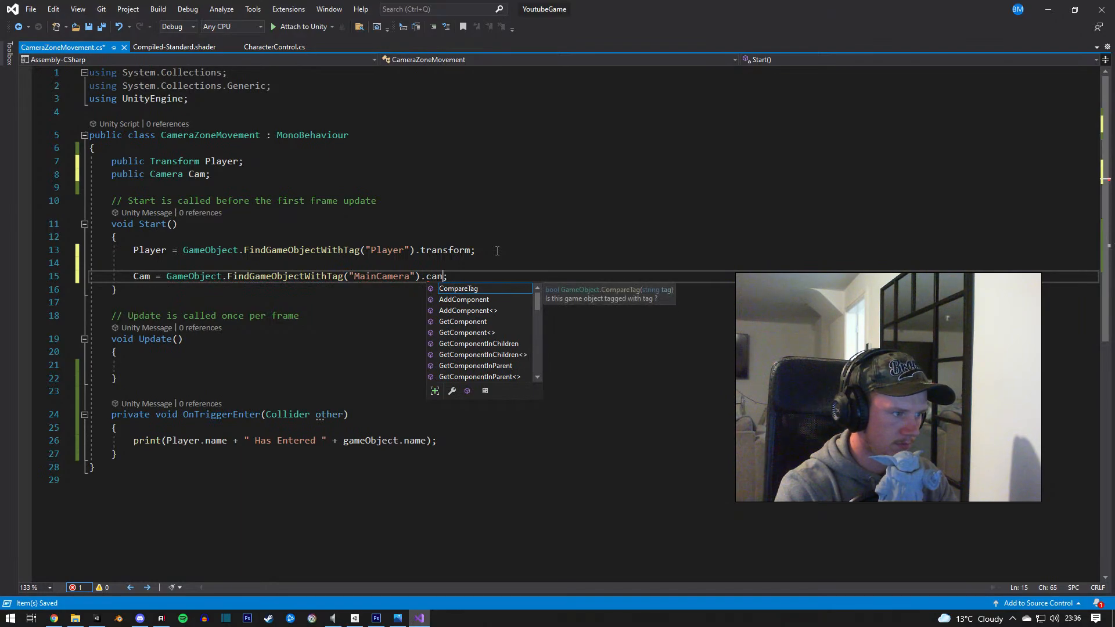
key("BackSpace")
key("BackSpace")
type("tr")
key("Tab")
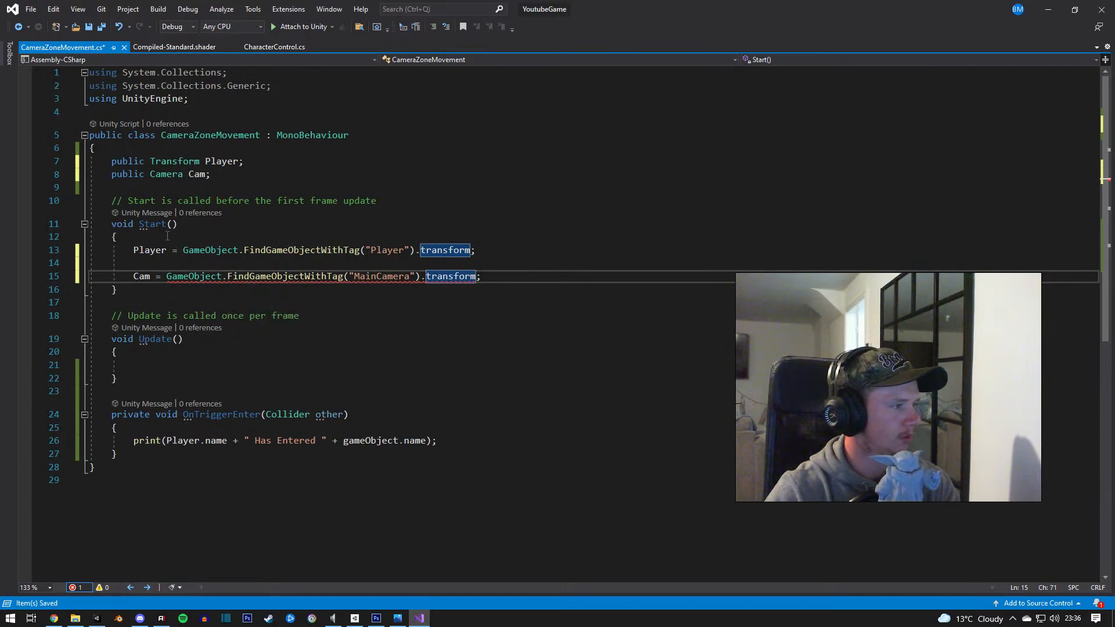
Step: Change the declared type of the Cam variable to Transform and save the script
left_click(161, 176)
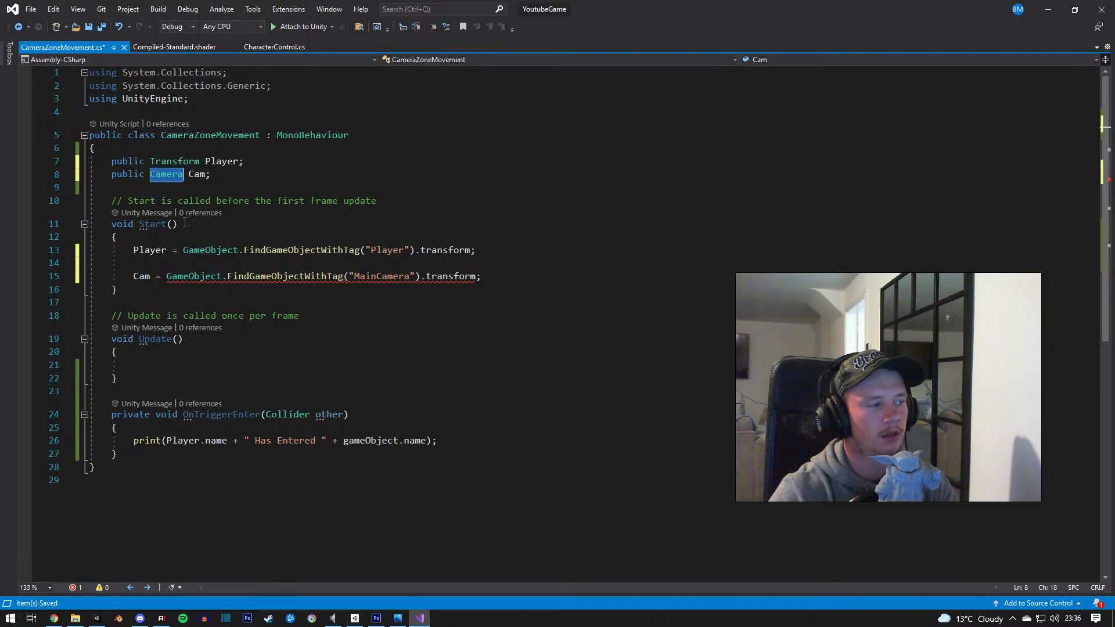
key("ctrl+BackSpace")
type("Transform")
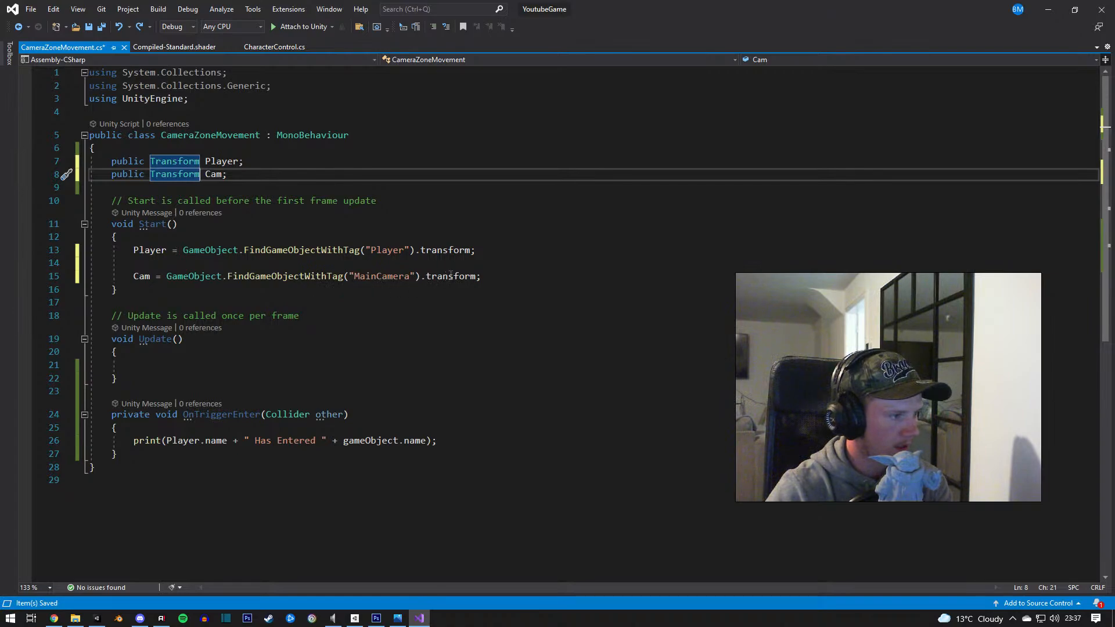
left_click(421, 312)
key("ctrl+s")
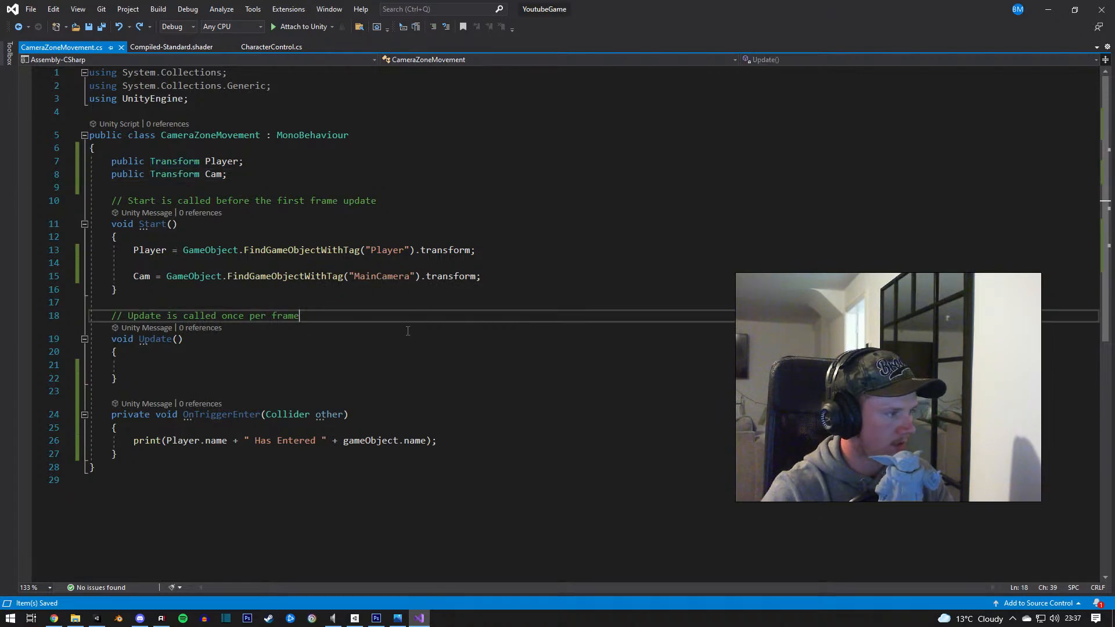
Step: Switch to Unity, show the scene, and set the Y rotation of Zone (1) to 90
left_click(1049, 8)
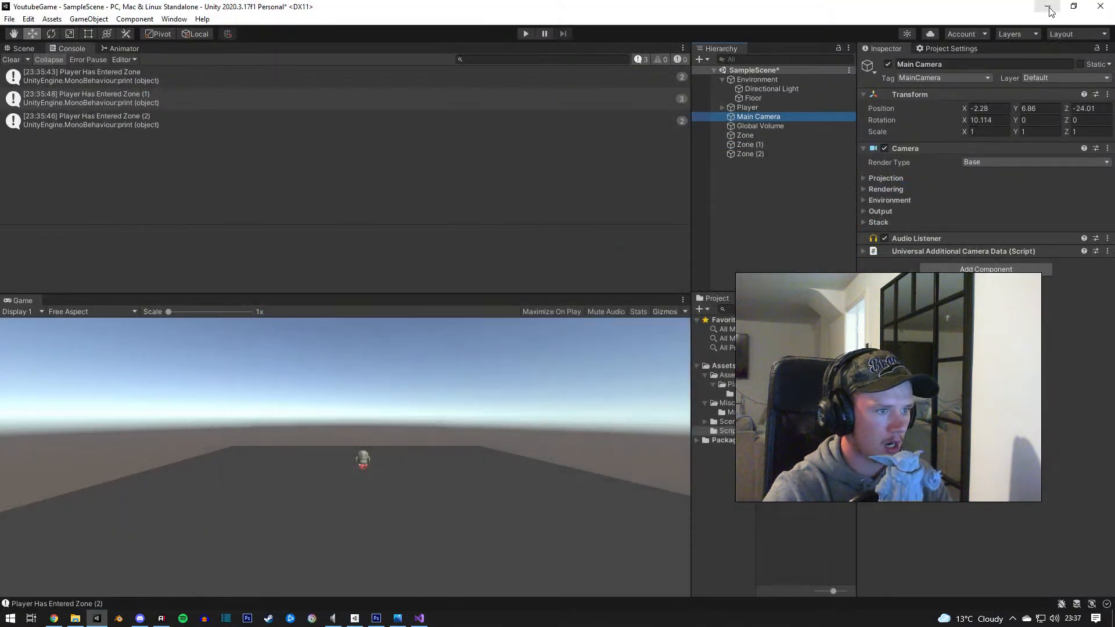
left_click(22, 48)
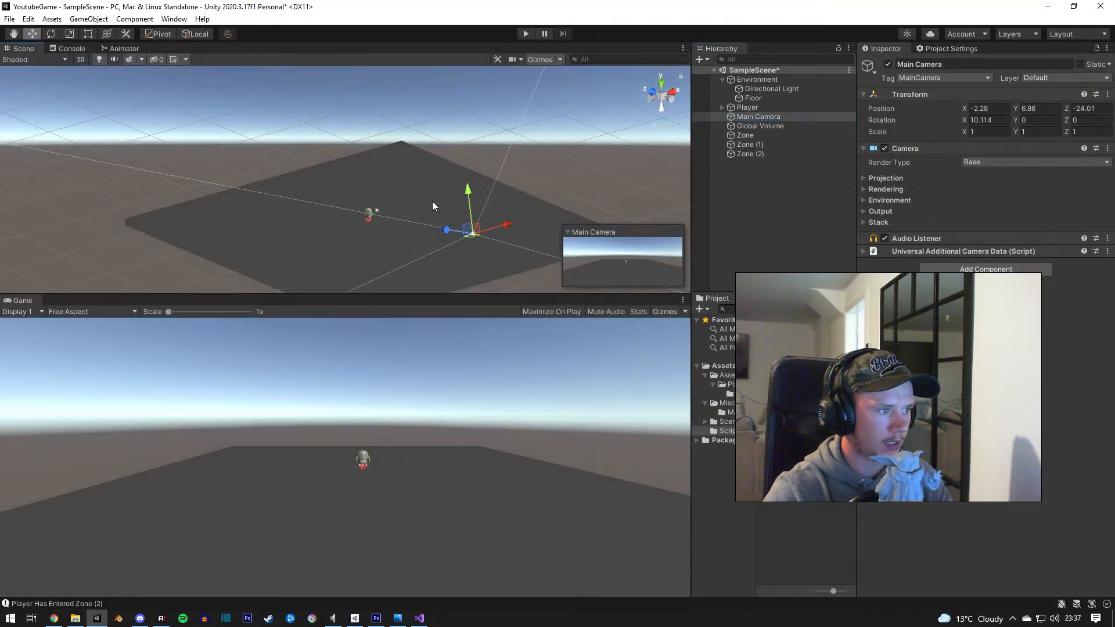
left_click(749, 146)
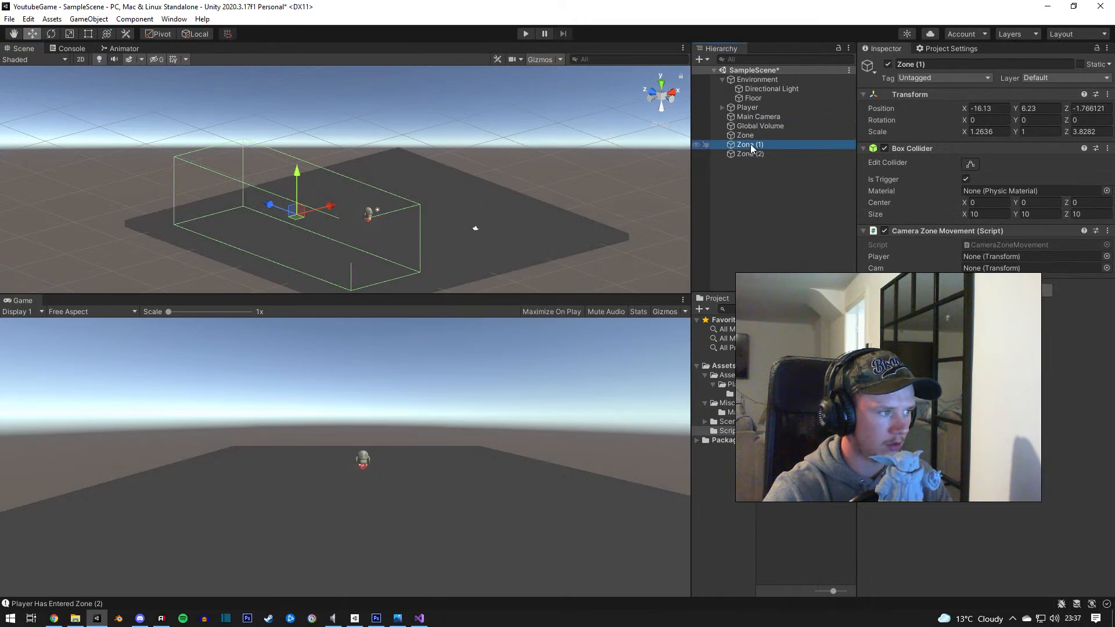
key("e")
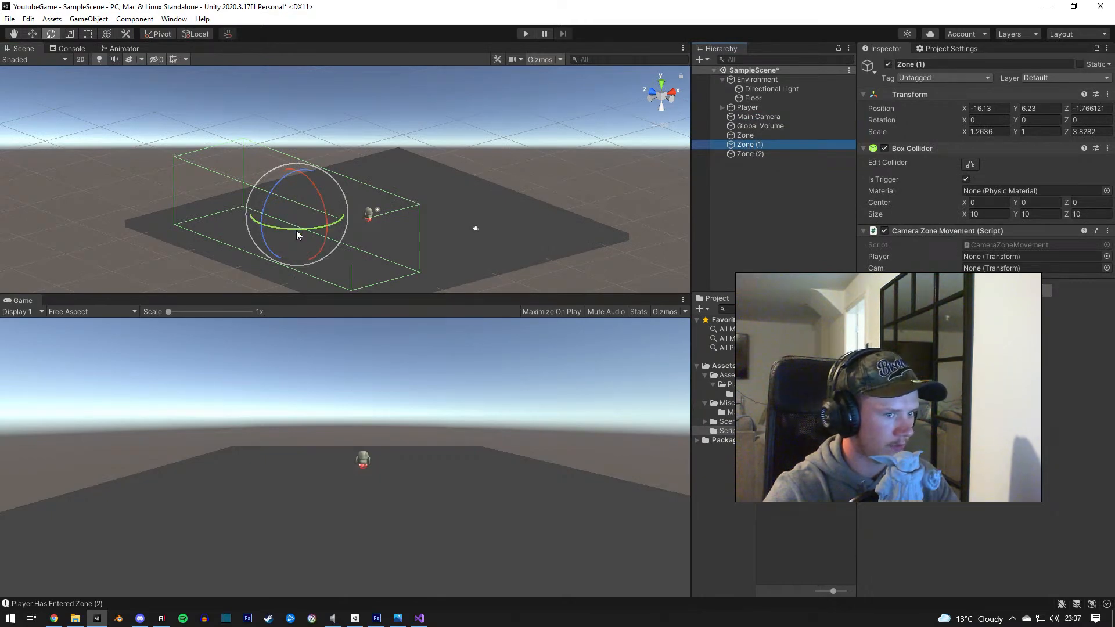
left_click_drag(298, 230, 295, 229)
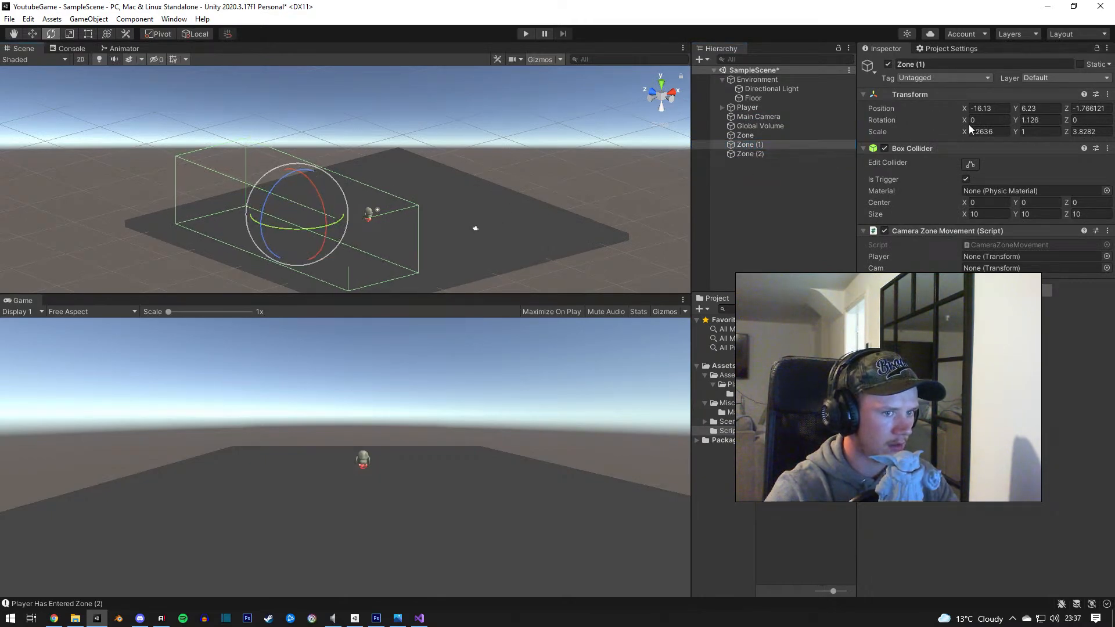
left_click(1037, 120)
type("90")
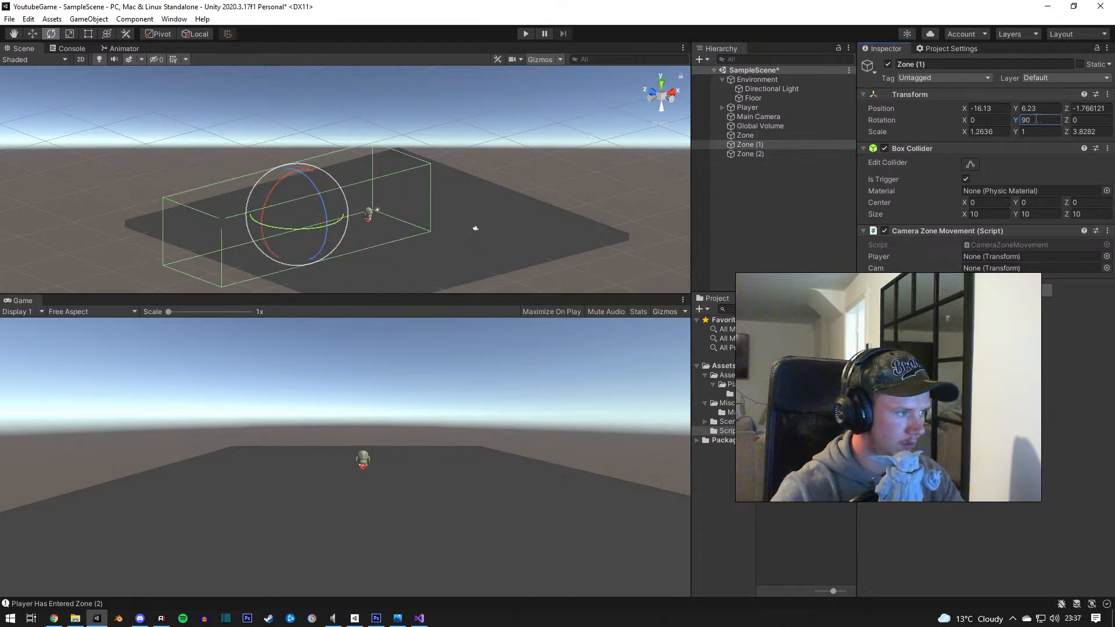
Step: Scale Zone (1) to about 3.65 on X and 1.15 on Z so it runs along the floor's edge
type("r")
left_click_drag(335, 206, 381, 253)
key("w")
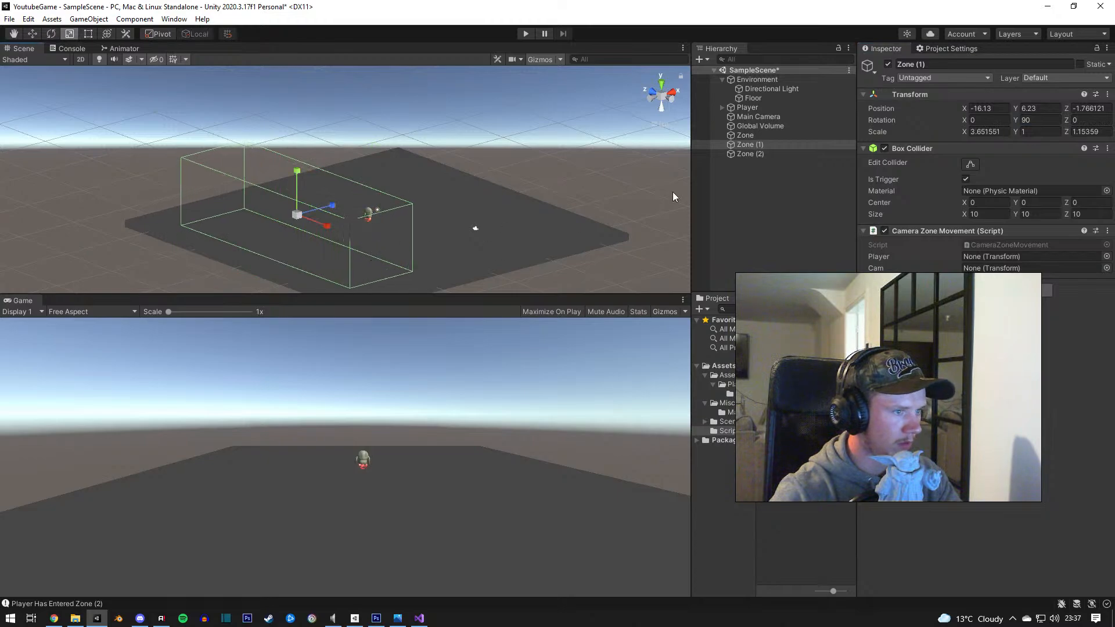
Step: Set the Y rotation of Zone (2) to 180
left_click(745, 154)
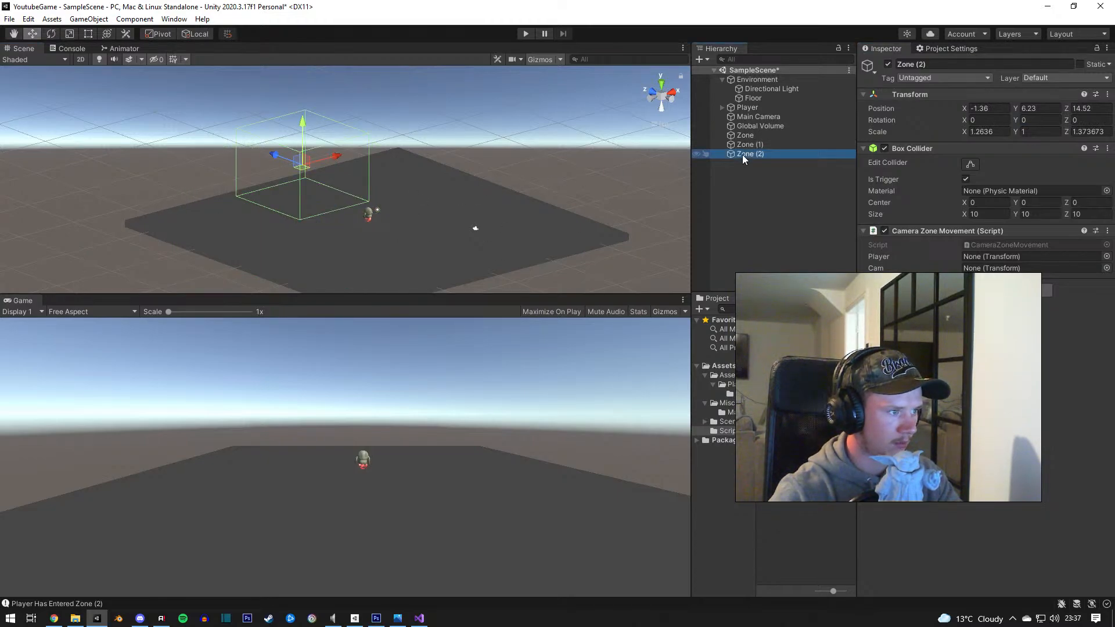
key("r")
left_click(1035, 120)
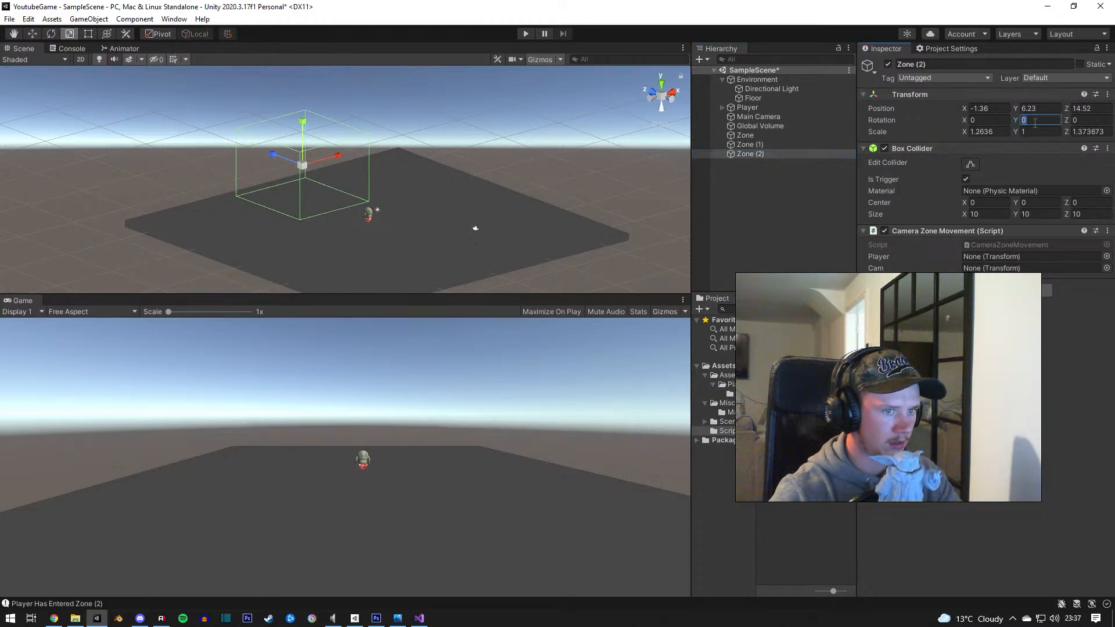
type("180")
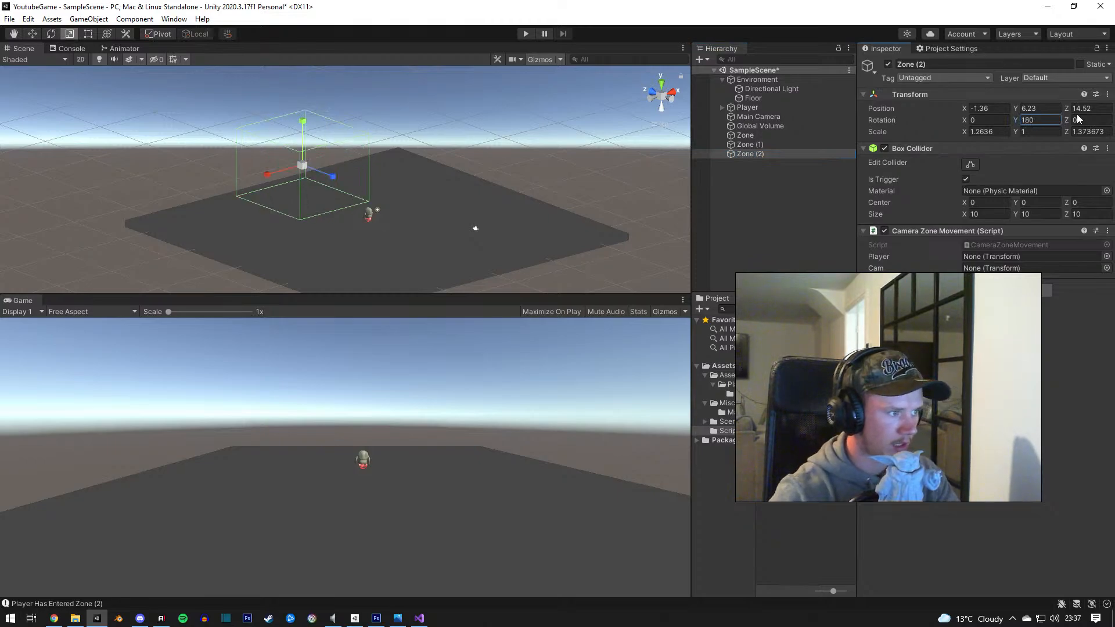
Step: Set the Y rotation of the object named Zone to -90
left_click(785, 136)
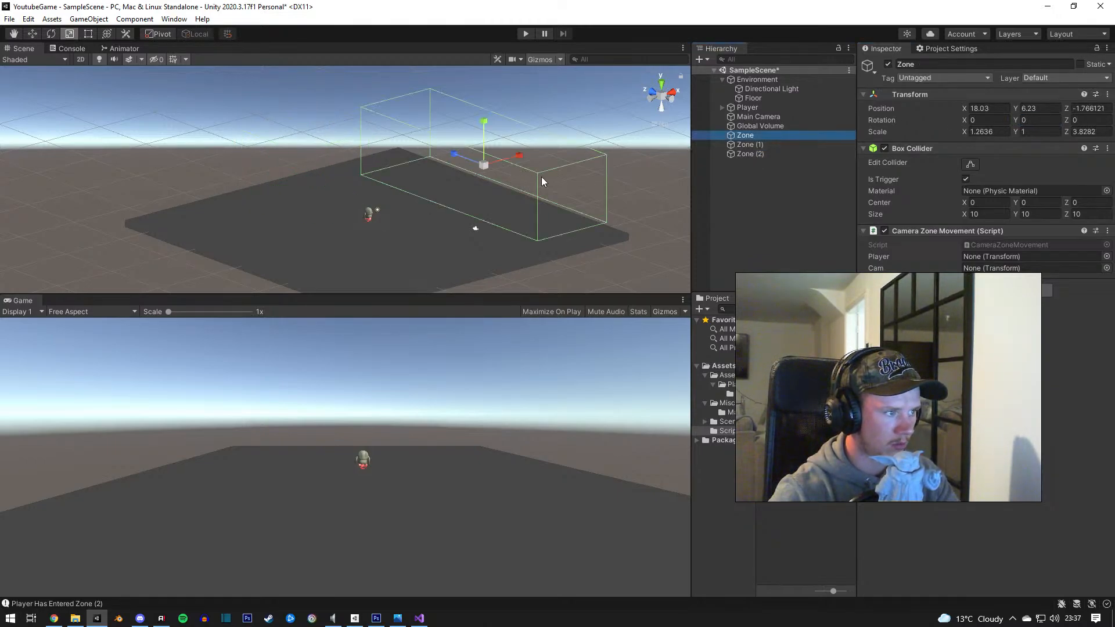
left_click(1042, 120)
type("90")
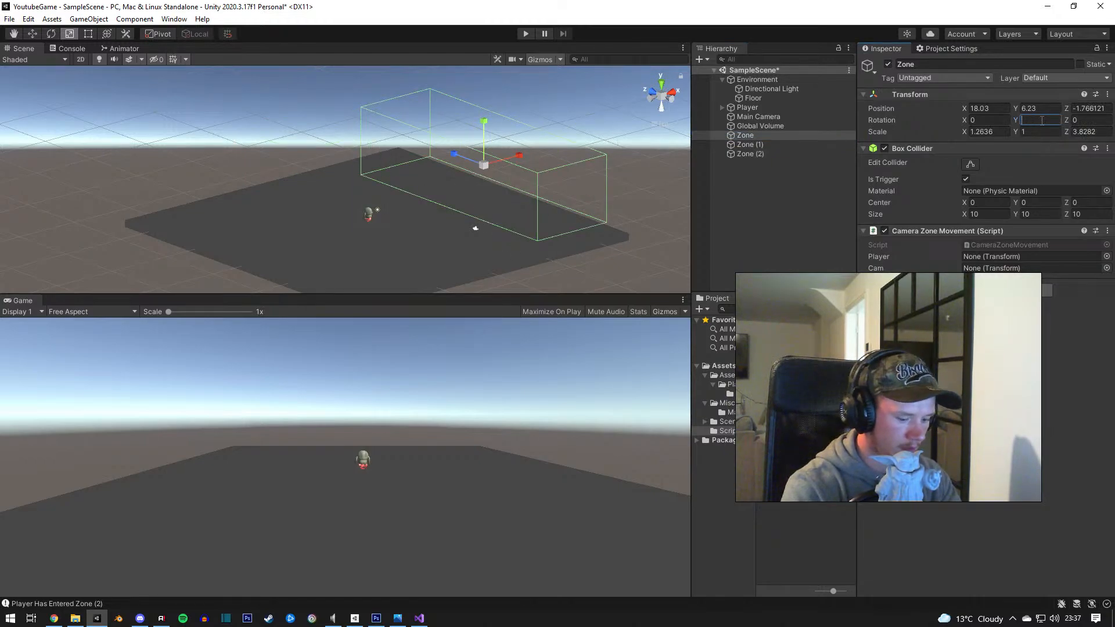
key("Home")
type("-")
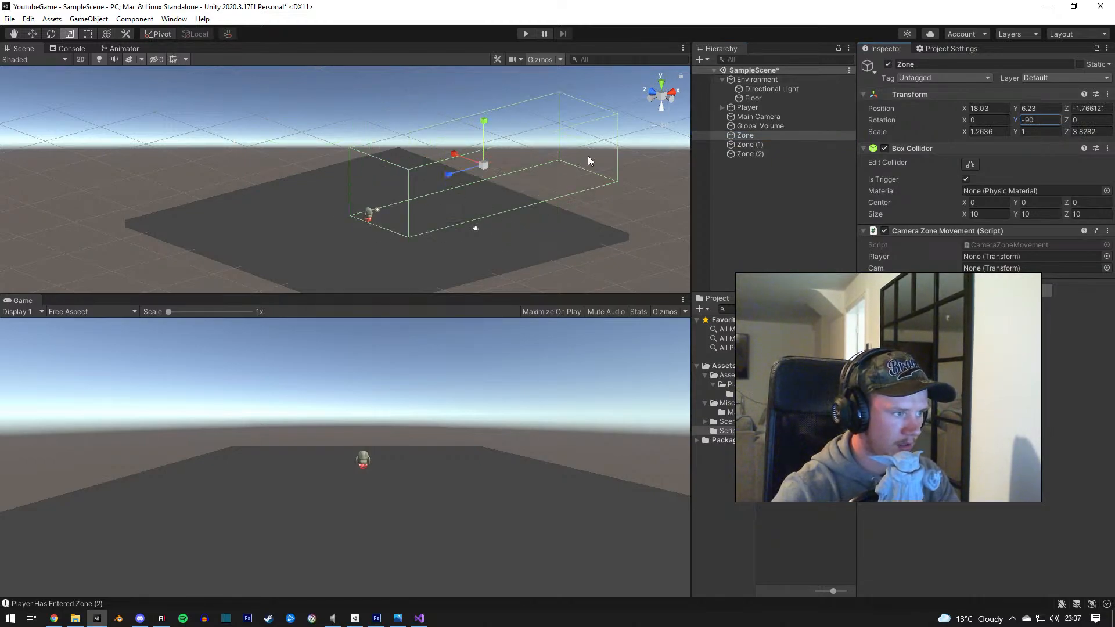
Step: Scale Zone to about 3.88 on X and 1.19 on Z so it runs along the floor's edge
left_click_drag(449, 174, 391, 143)
left_click(457, 154)
left_click(747, 138)
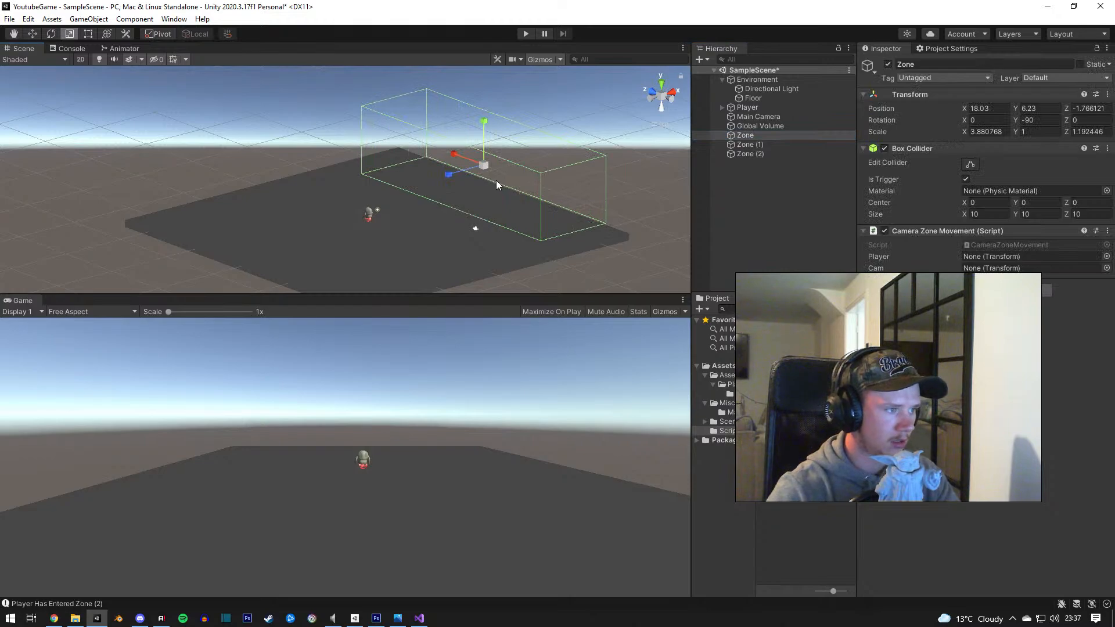
key("w")
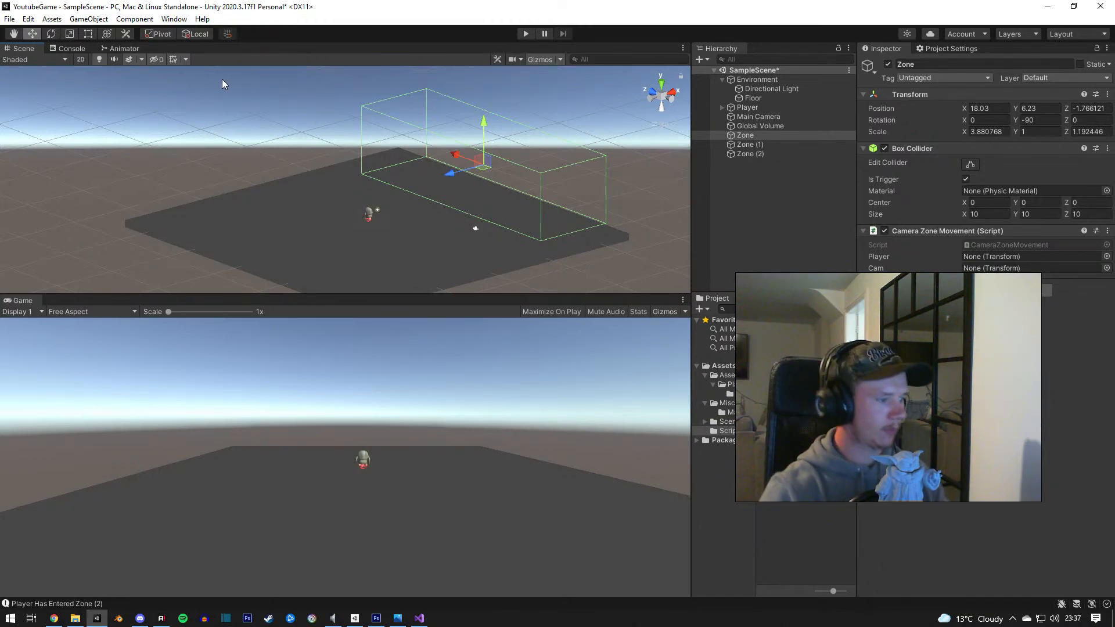
Step: Switch to Visual Studio and insert an empty code line above the print statement in OnTriggerEnter
left_click(419, 617)
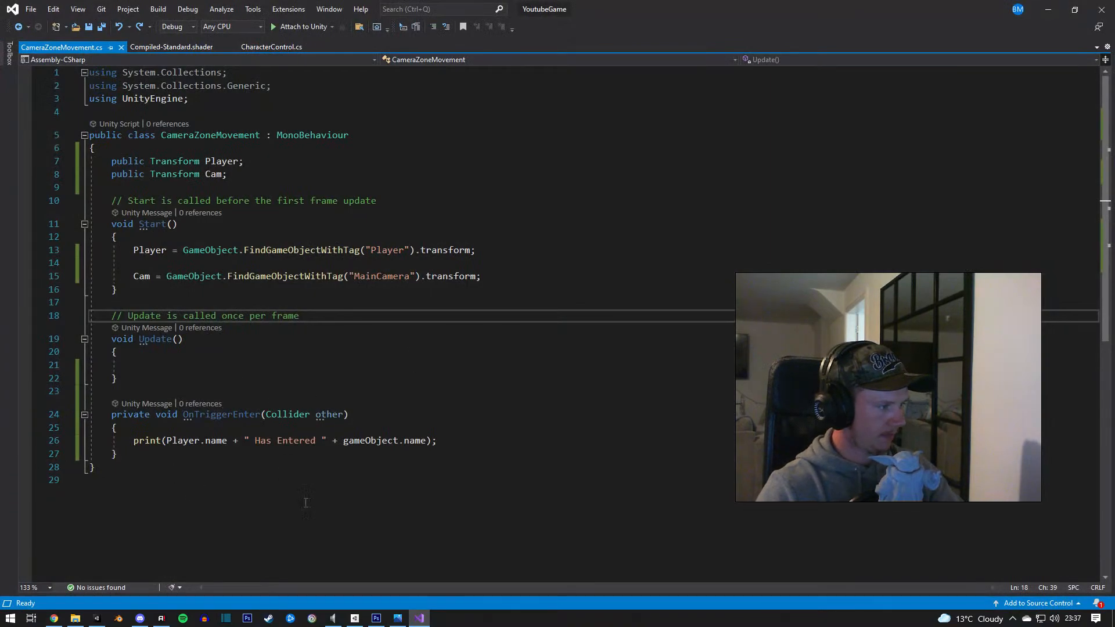
left_click(492, 448)
left_click(489, 427)
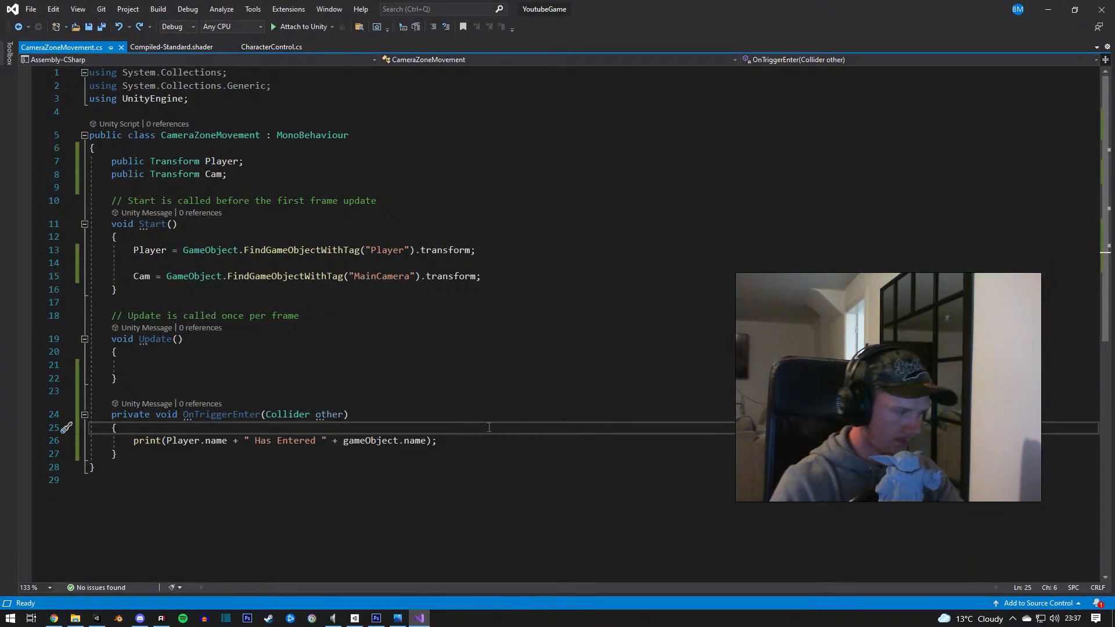
key("Return")
key("Return")
key("Up")
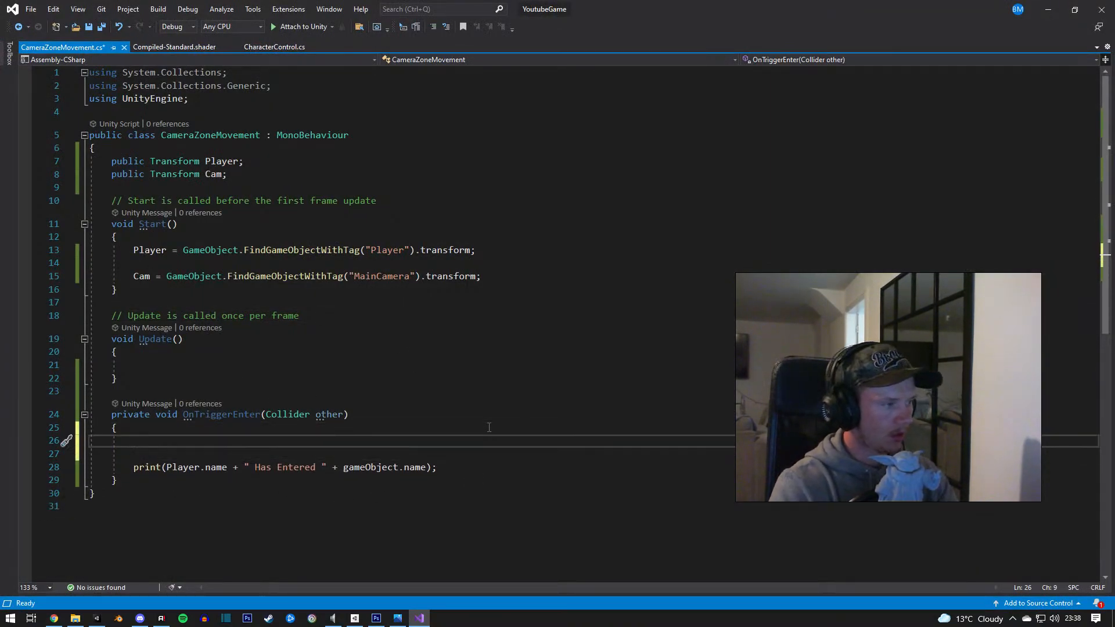
Step: Begin an assignment to Cam.transform.position on the new line in OnTriggerEnter
type("cam")
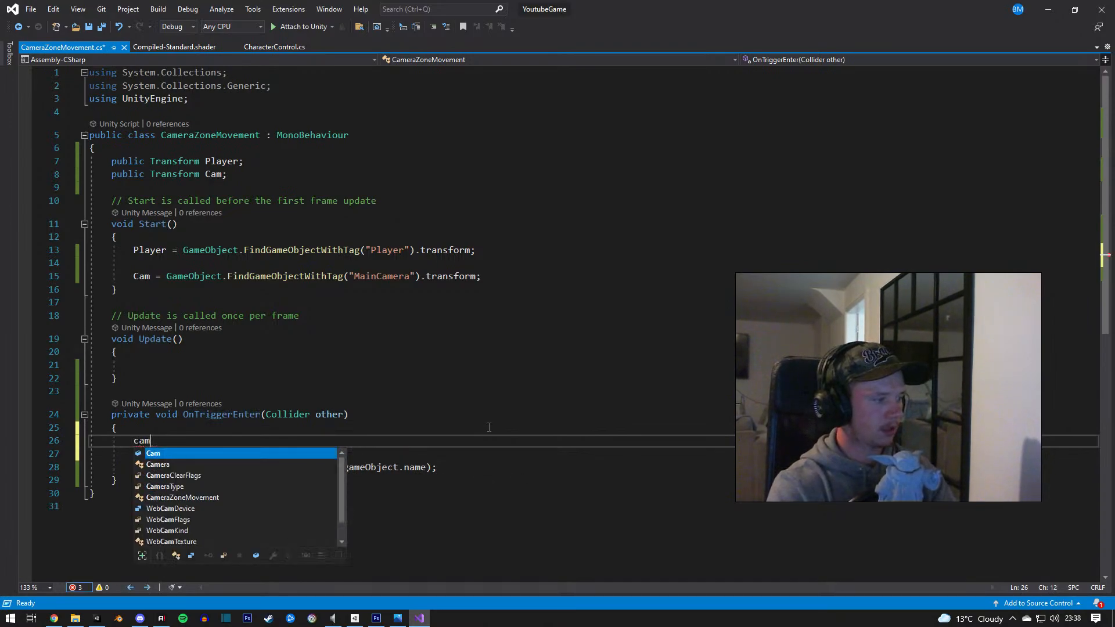
key("Tab")
type(".")
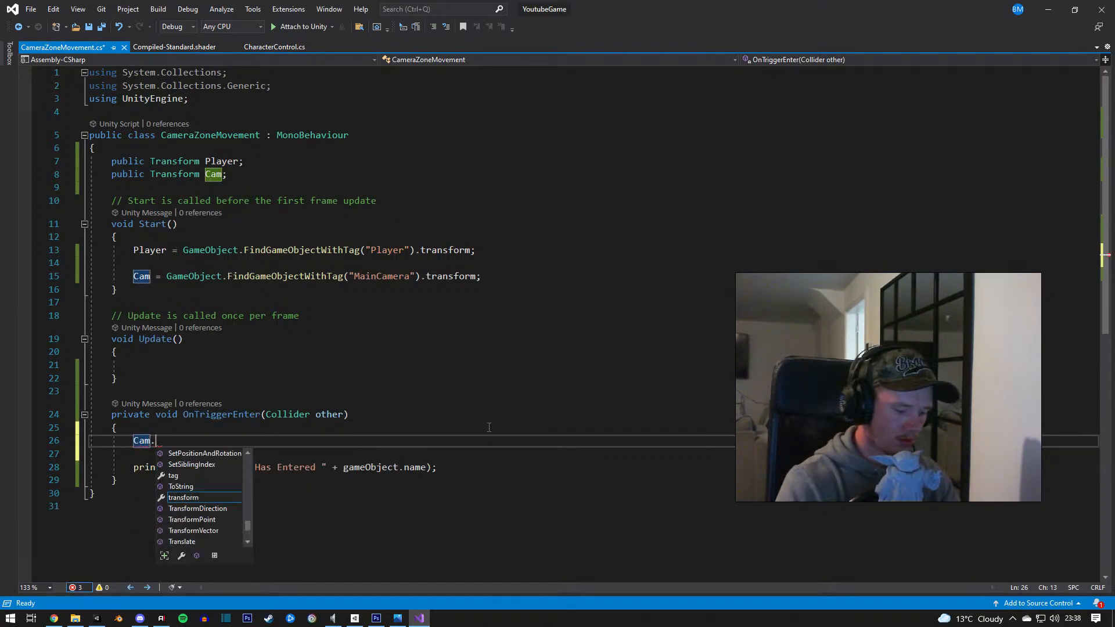
type("t")
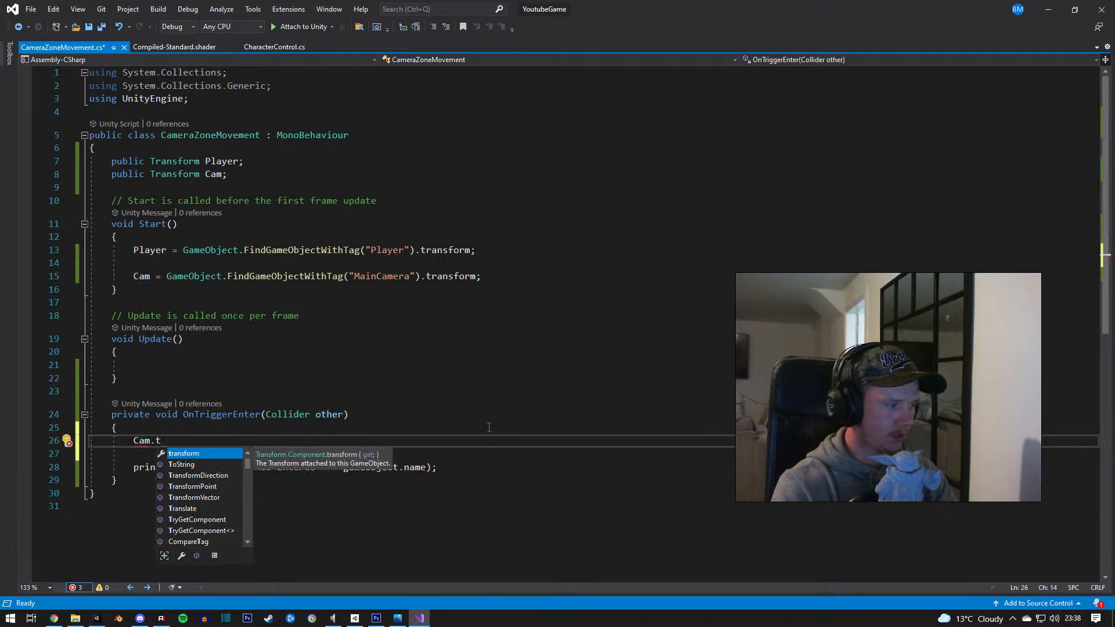
type("ransform.p")
key("Tab")
type("= ")
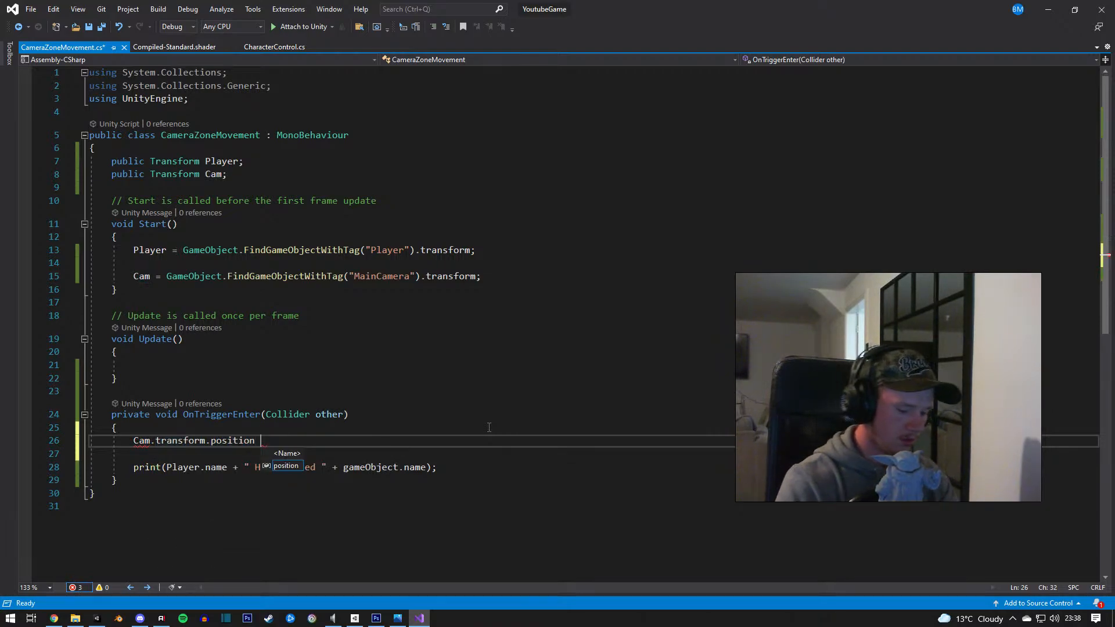
Step: Complete the camera position assignment in OnTriggerEnter so the line reads Cam.transform.position = gameObject.transform.position;
type("gameObject.t")
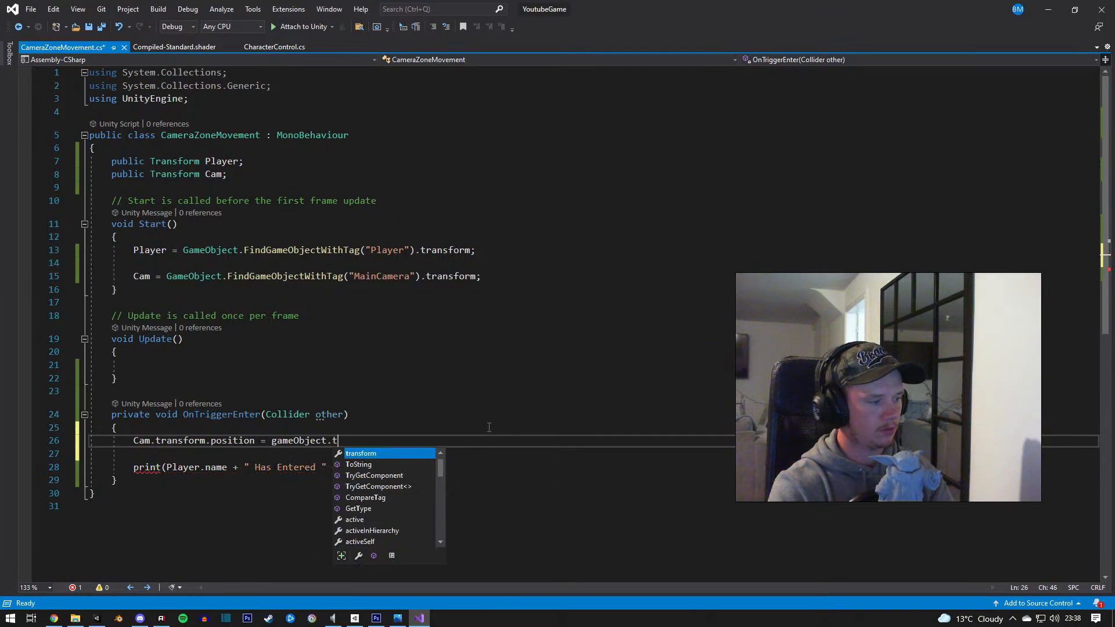
key("Tab")
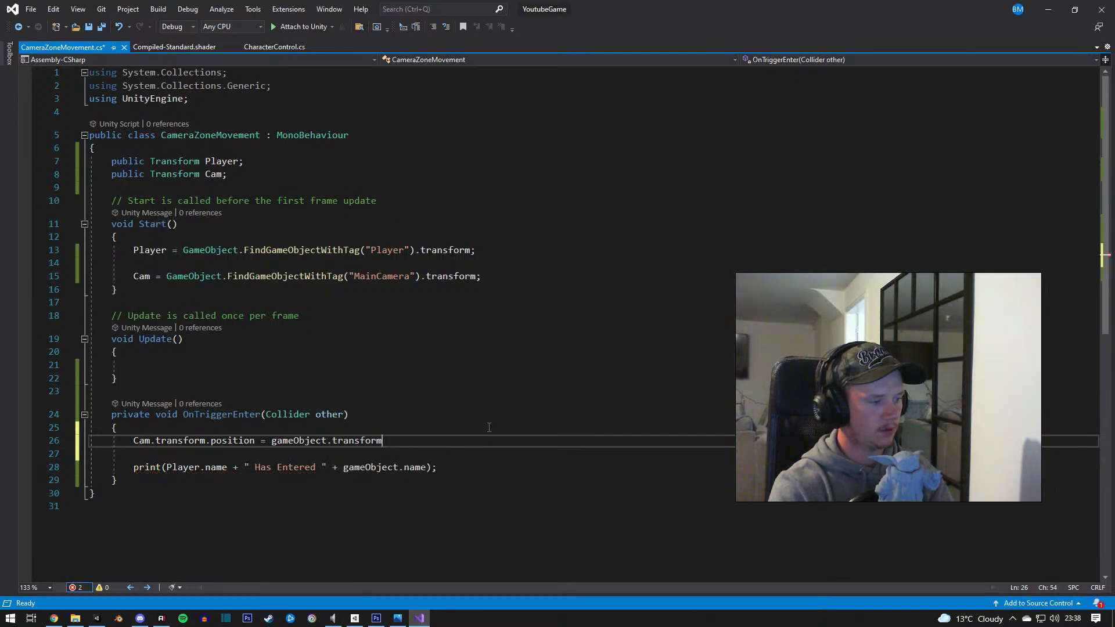
type(".op")
key("BackSpace")
key("BackSpace")
key("BackSpace")
key("BackSpace")
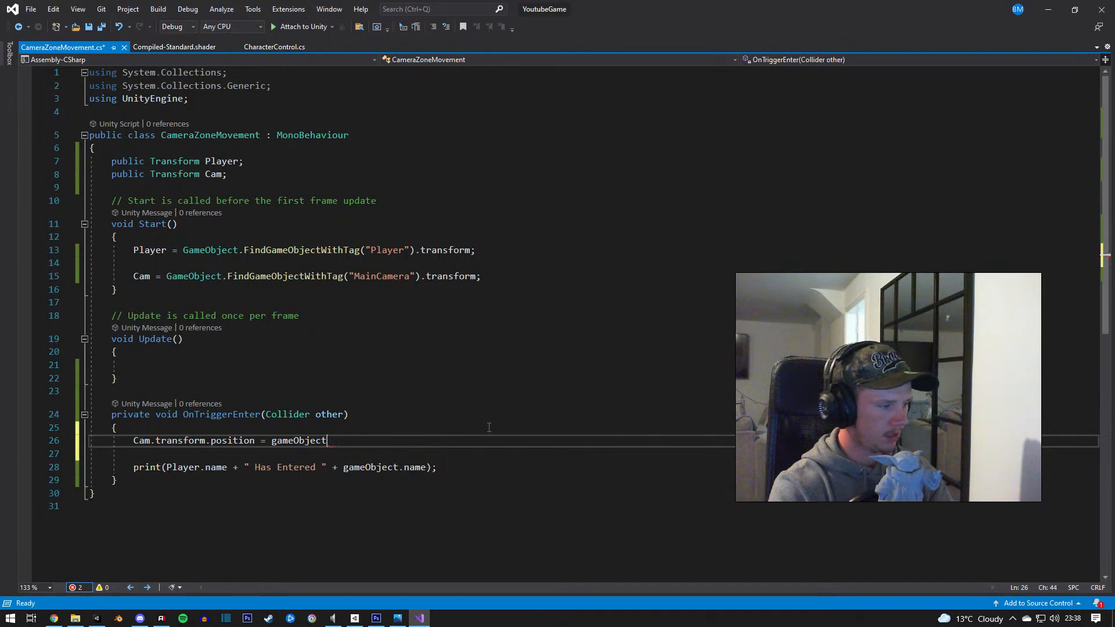
type(".pos")
key("BackSpace")
key("BackSpace")
key("BackSpace")
key("BackSpace")
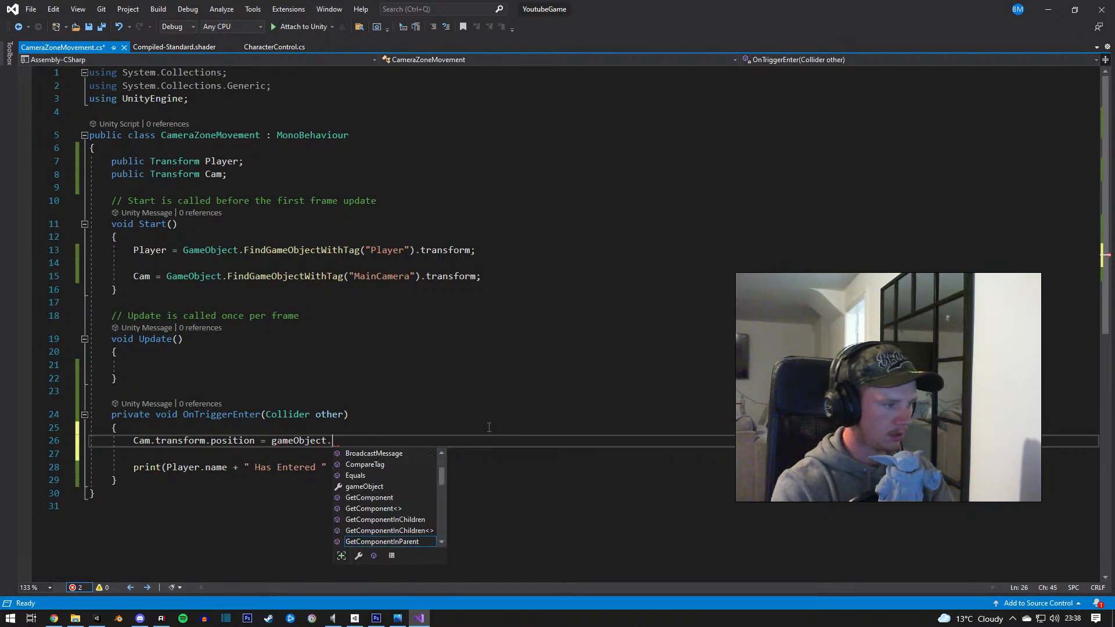
type("t")
key("BackSpace")
type(".transform.position;")
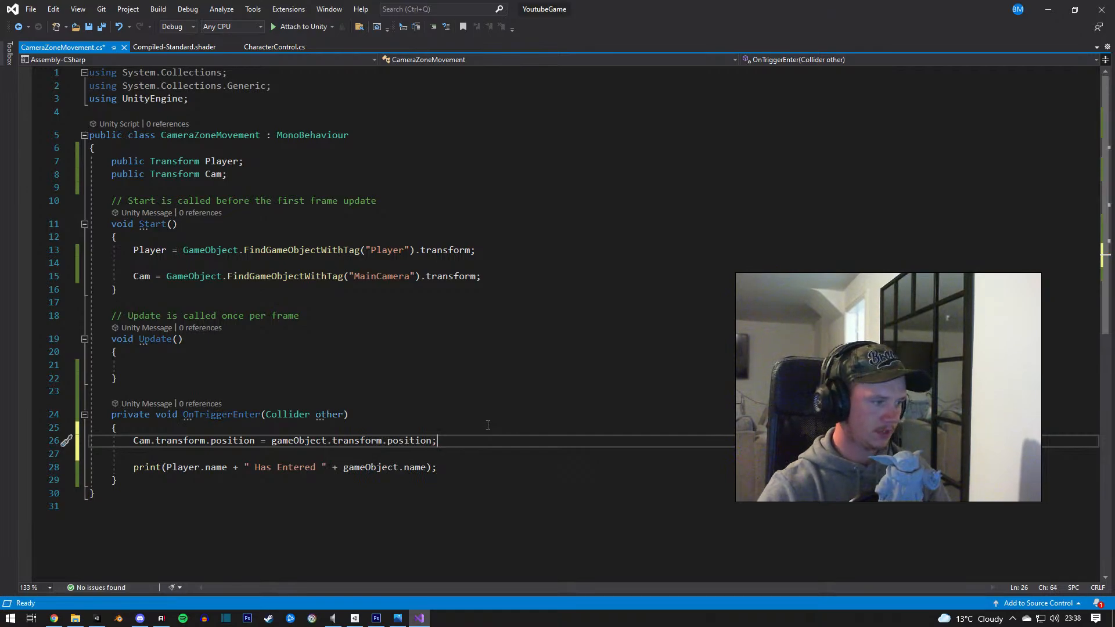
Step: Duplicate the position assignment line, change the copy to Cam.transform.rotation = gameObject.transform.rotation; and save the script
key("ctrl+d")
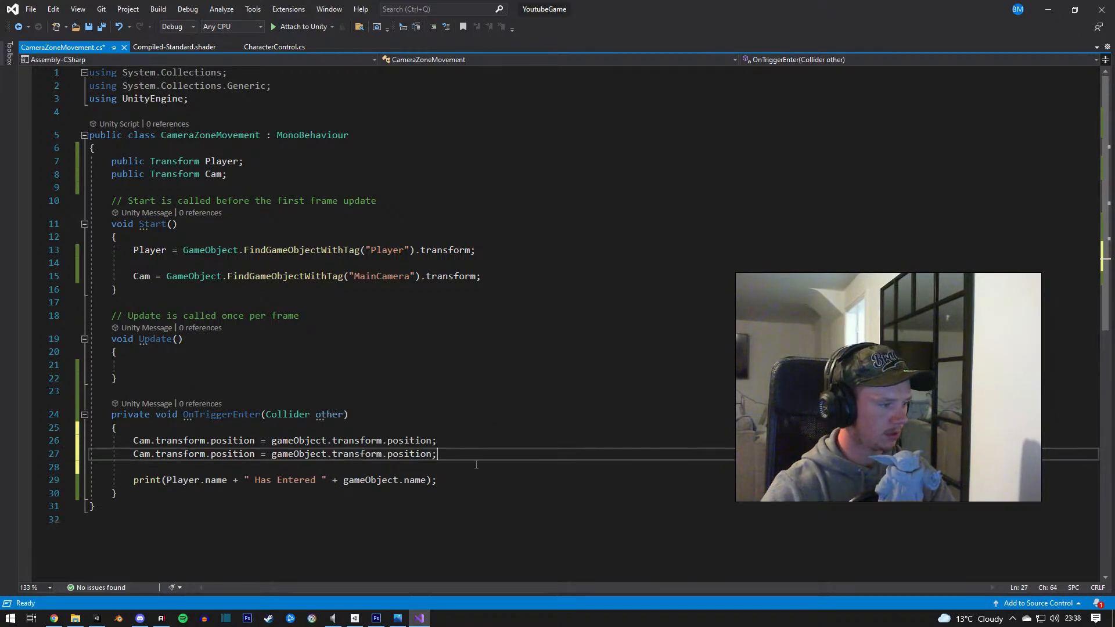
double_click(222, 455)
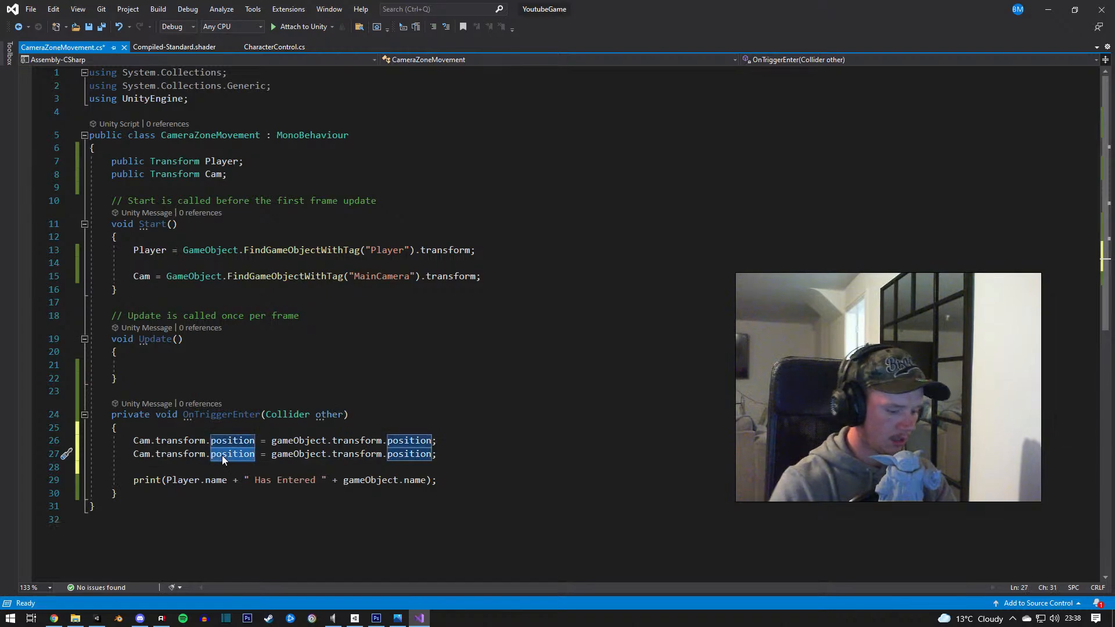
type("rot")
key("Tab")
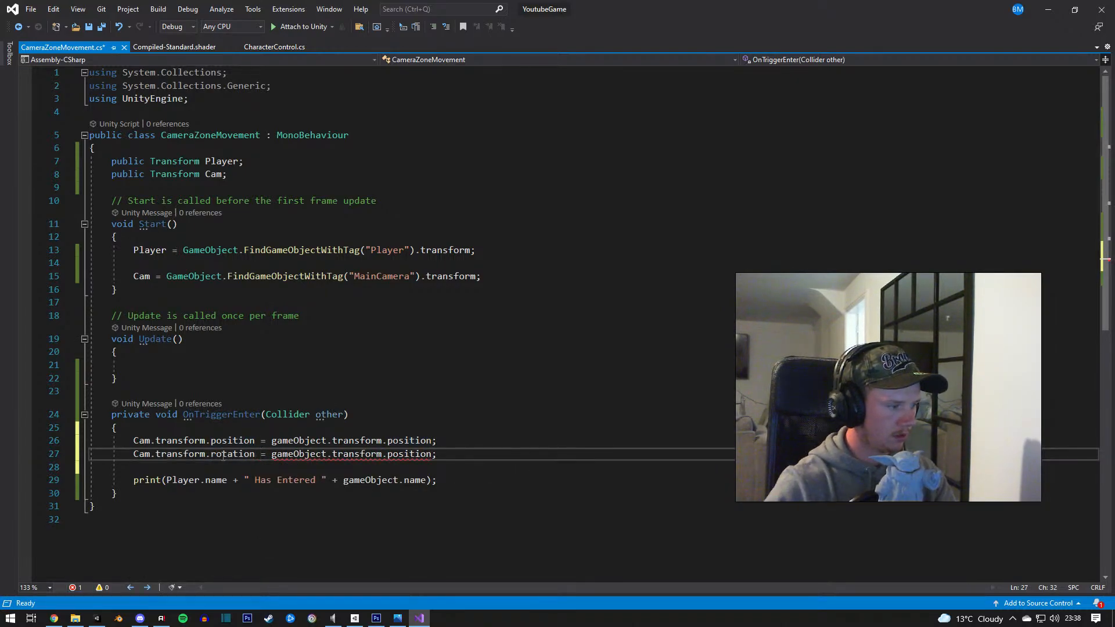
double_click(410, 454)
type("ro")
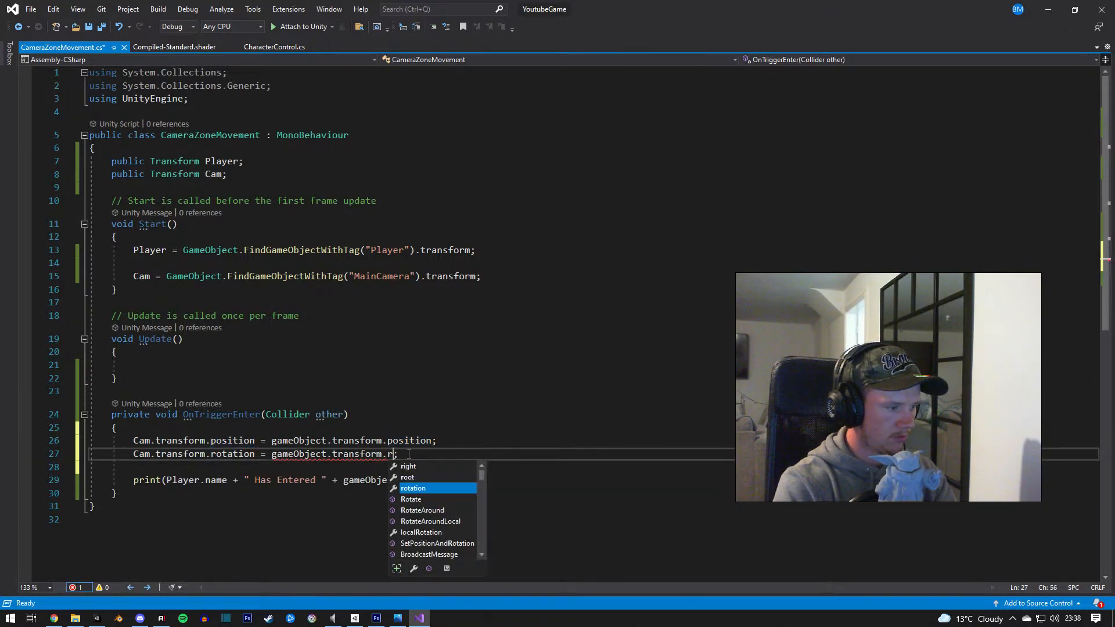
key("Tab")
key("ctrl+s")
left_click(452, 422)
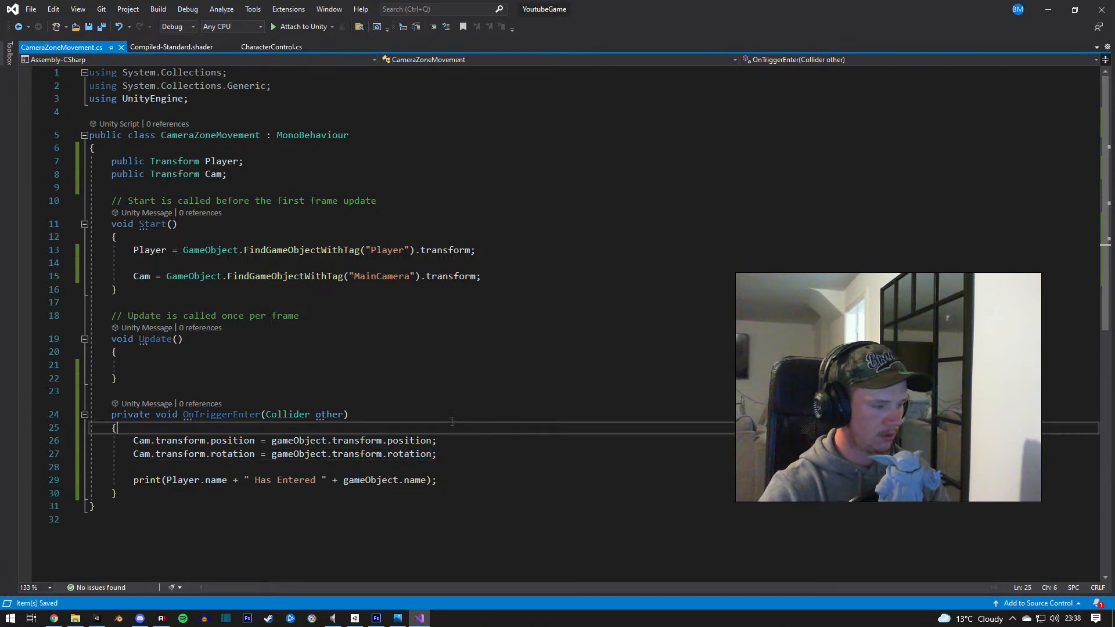
Step: Switch to Unity, enter Play mode and check the objects Zone (2), Zone (1) and Zone
key("alt+Tab")
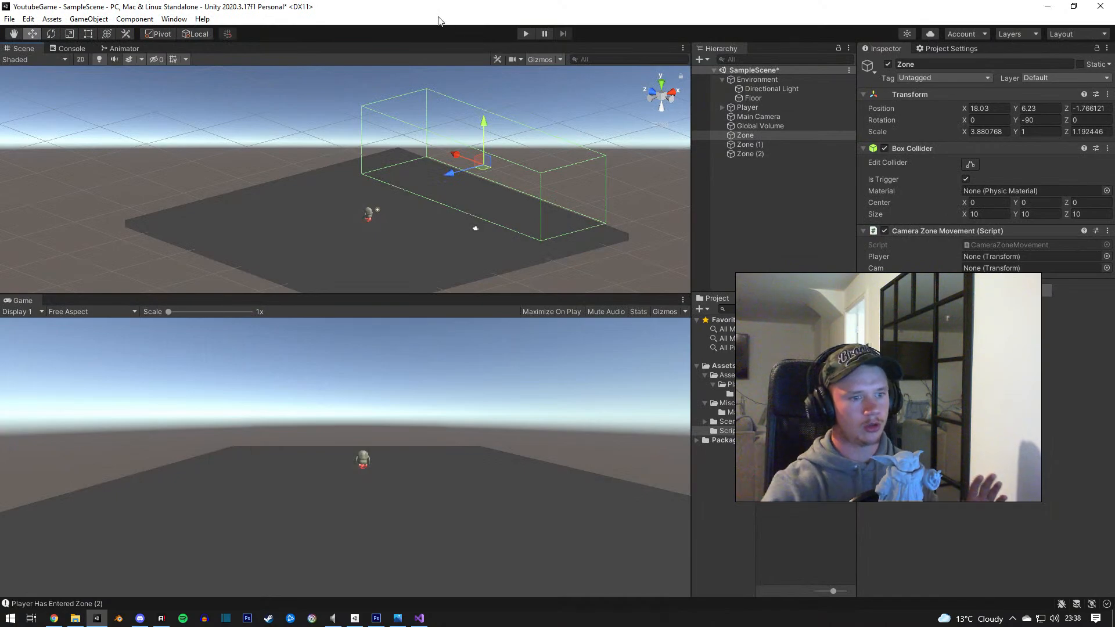
left_click(526, 34)
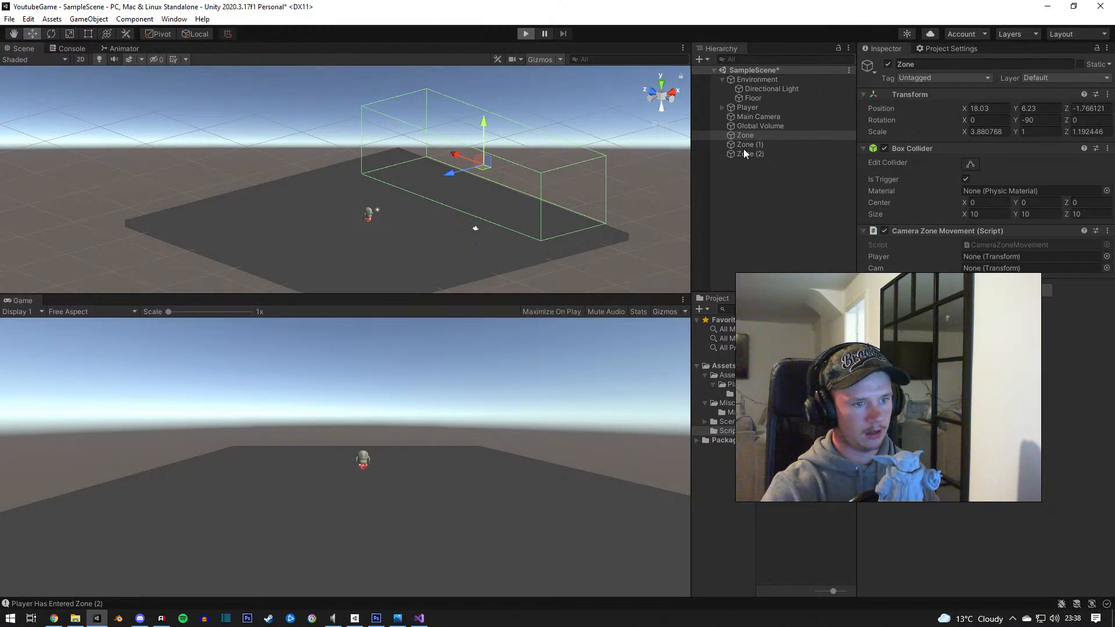
left_click(760, 153)
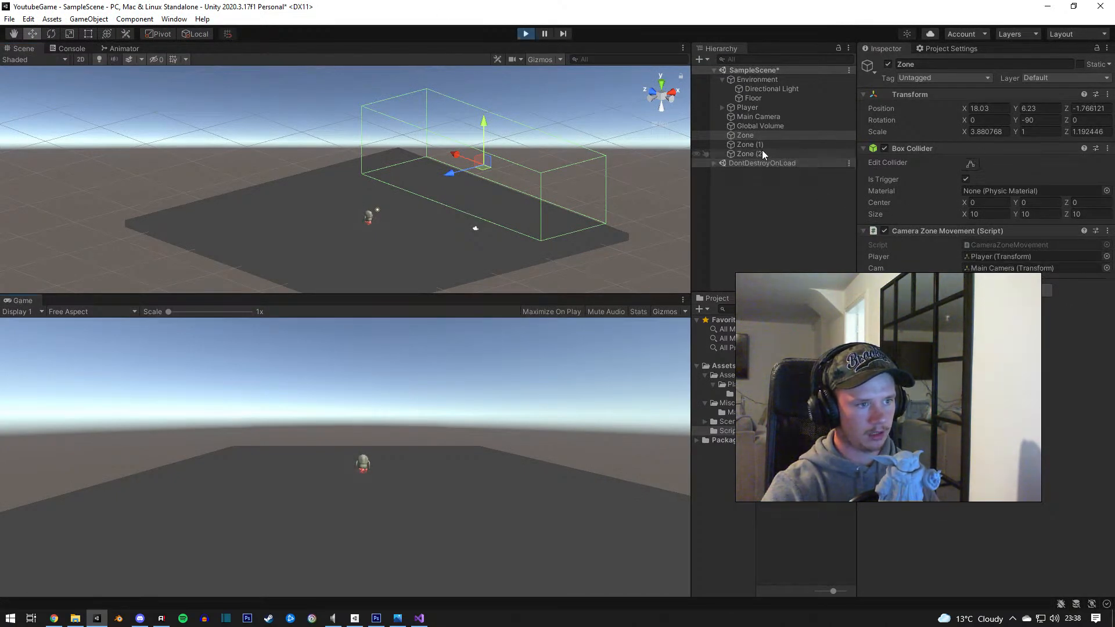
left_click(755, 144)
left_click(746, 135)
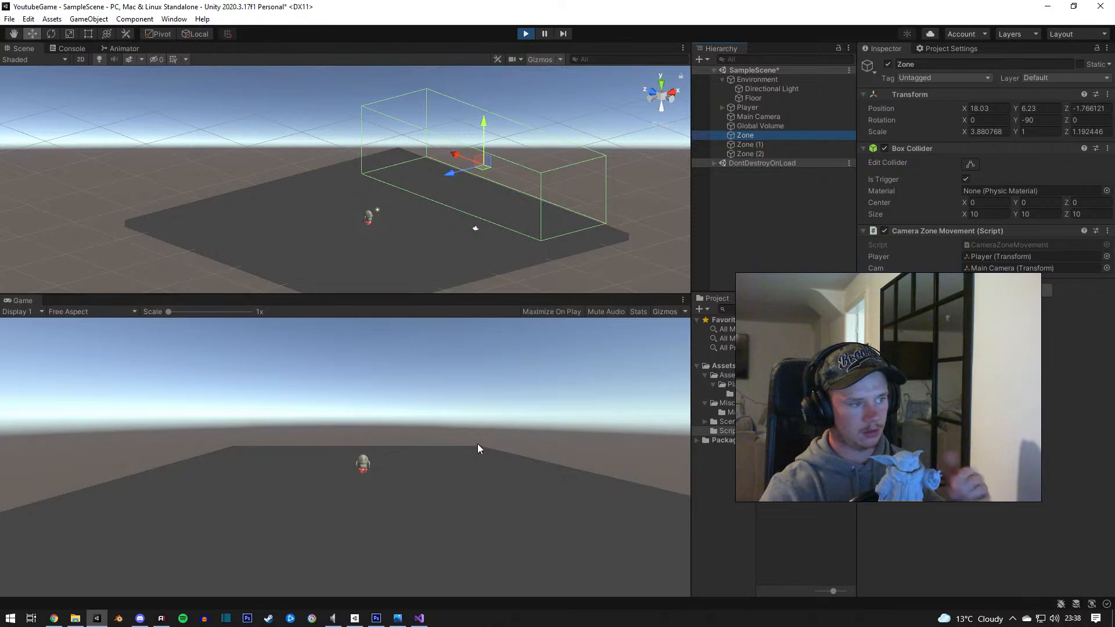
Step: Move the player through the zones to test the camera jumps, check the zone height in the scene, and exit Play mode
left_click(428, 455)
key("d")
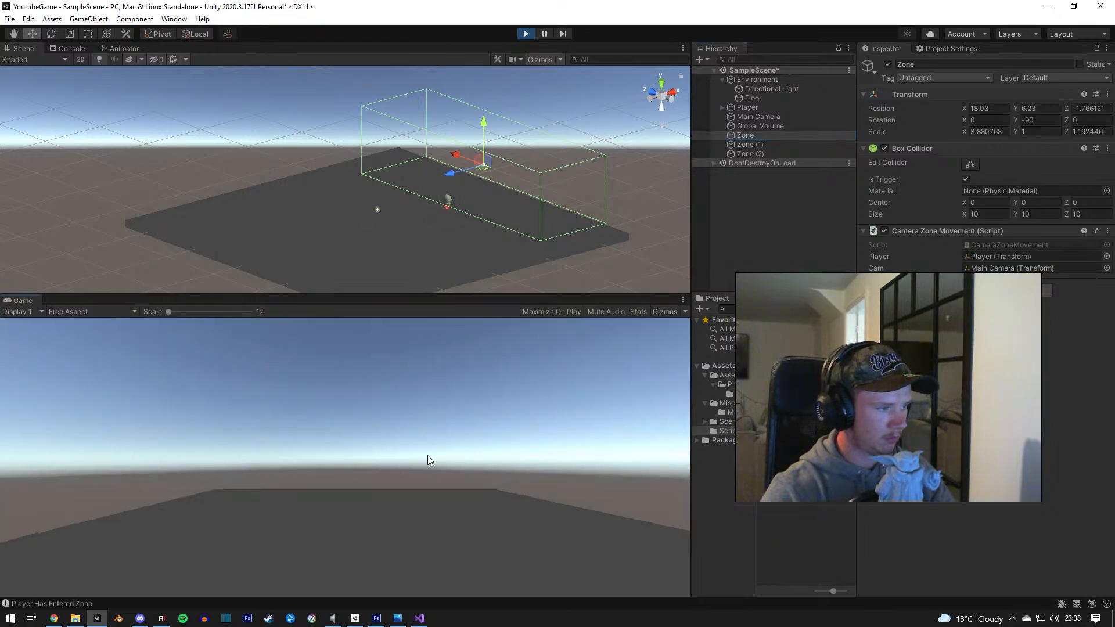
key("a")
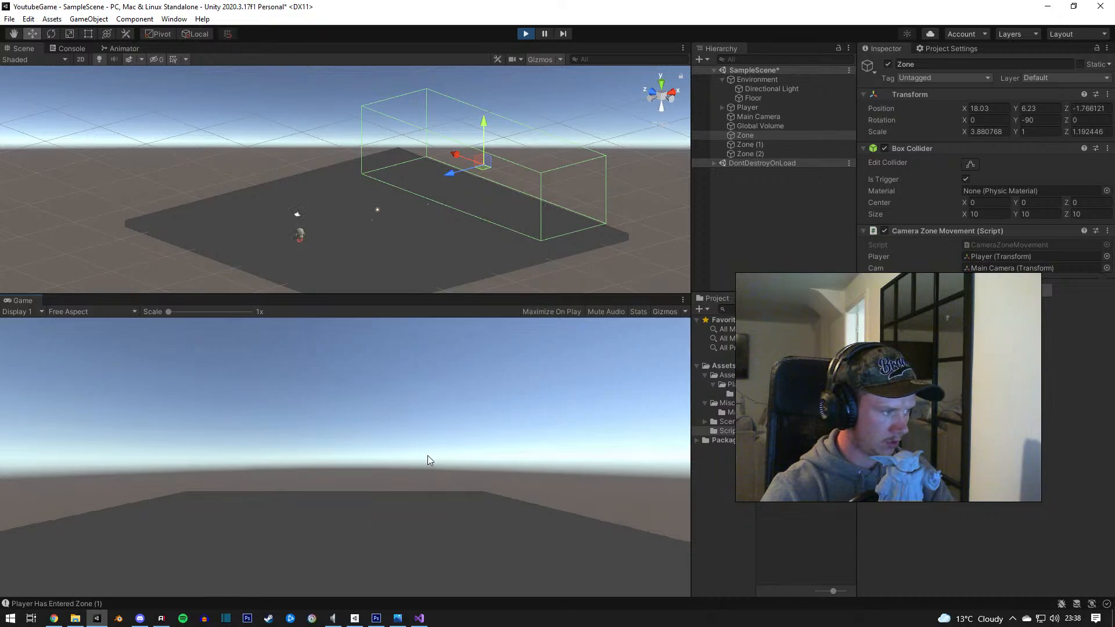
key("w")
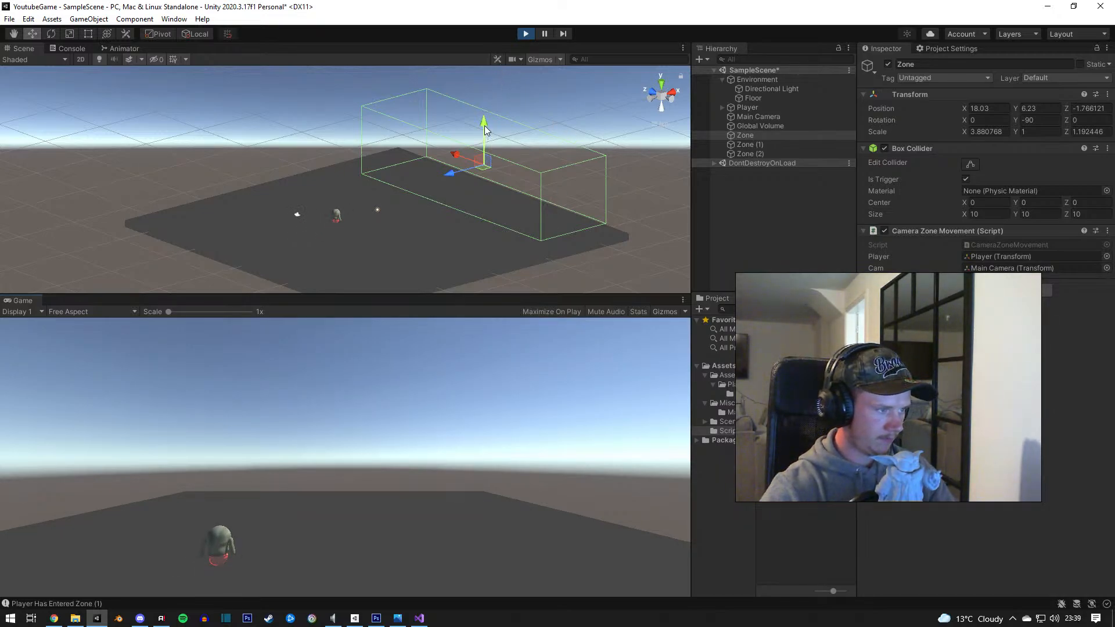
left_click_drag(485, 127, 574, 194, "alt")
left_click(526, 33)
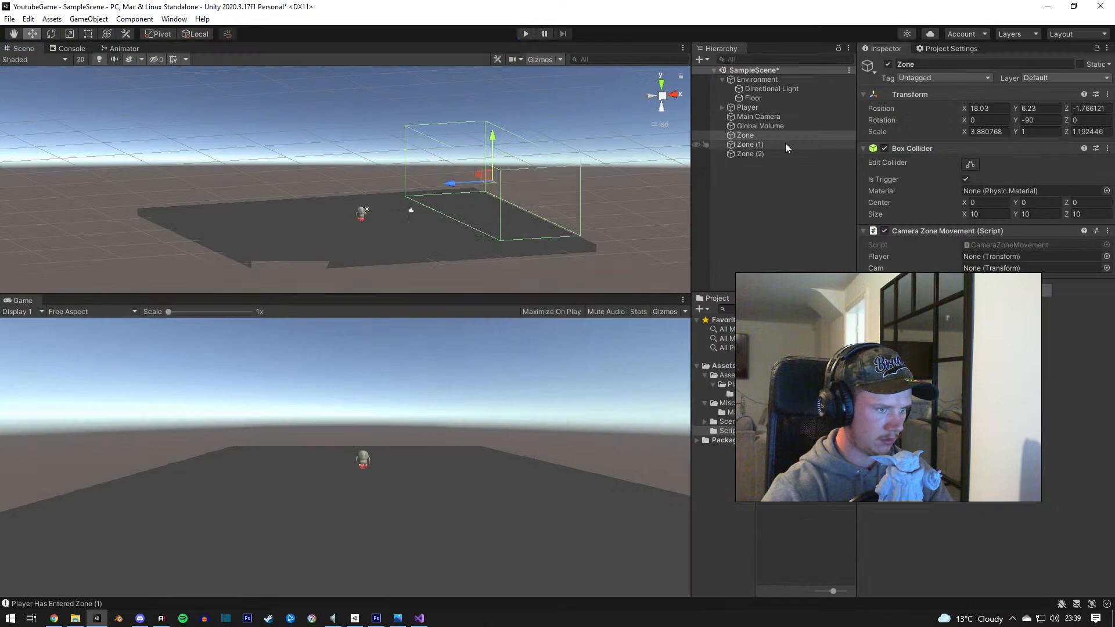
Step: Select Zone, Zone (1) and Zone (2) together and lower them to a Y position of about 2.28
left_click(755, 145)
left_click(753, 137, "ctrl")
left_click(755, 154, "ctrl")
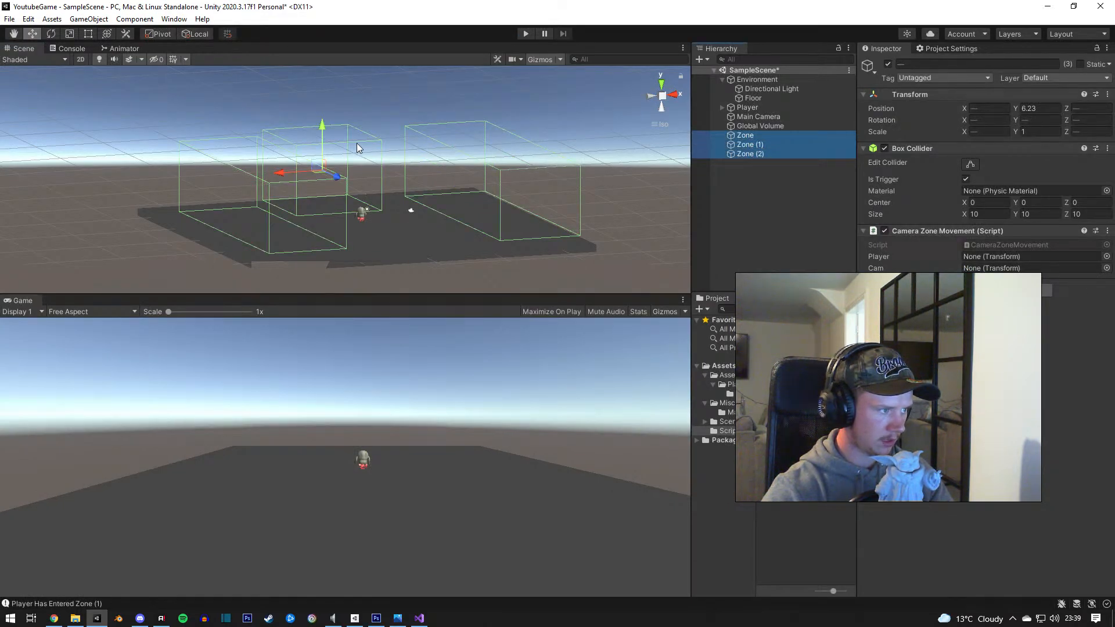
left_click_drag(326, 133, 325, 153)
right_click_drag(344, 180, 307, 154)
left_click_drag(331, 157, 331, 167)
right_click_drag(331, 169, 322, 169)
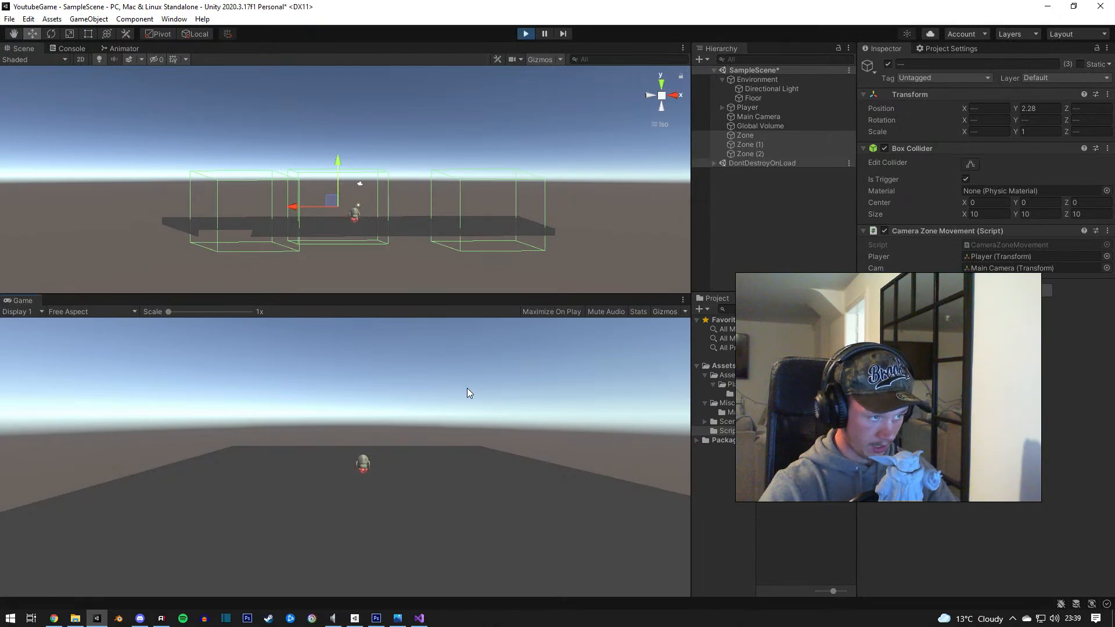
Step: Run the scene and walk the player back and forth across the floor through all three zones to test the camera changes
key("d")
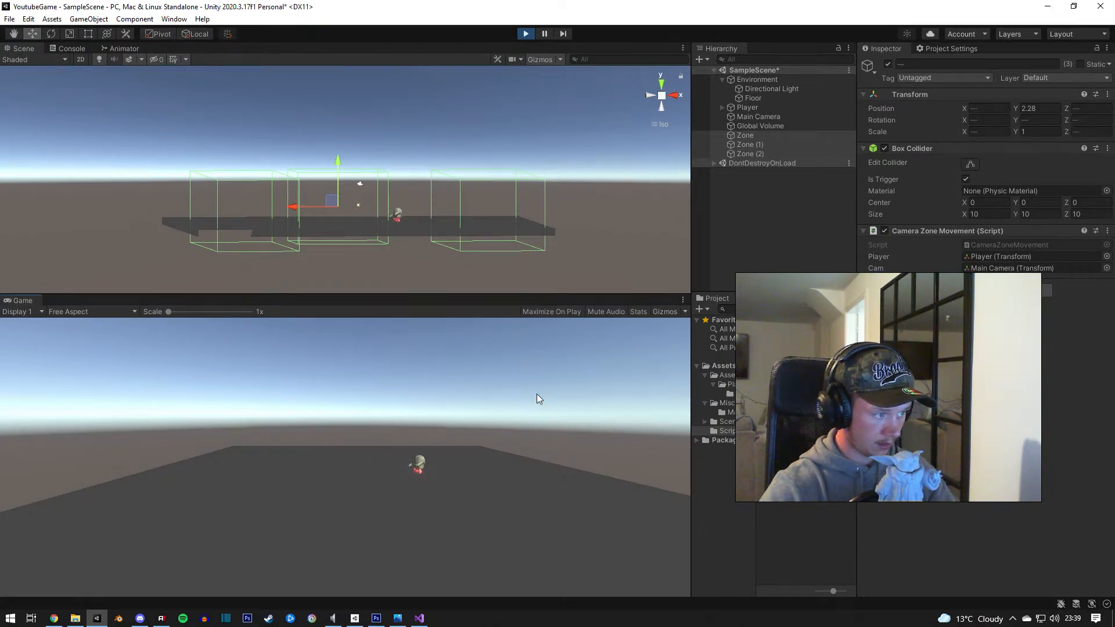
key("a")
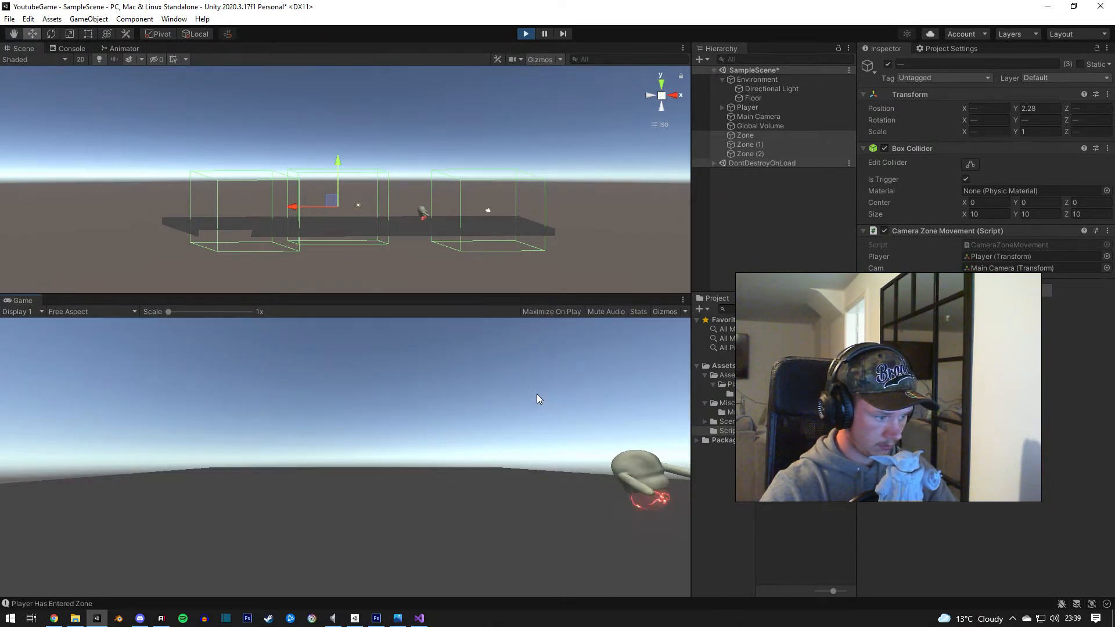
key("a")
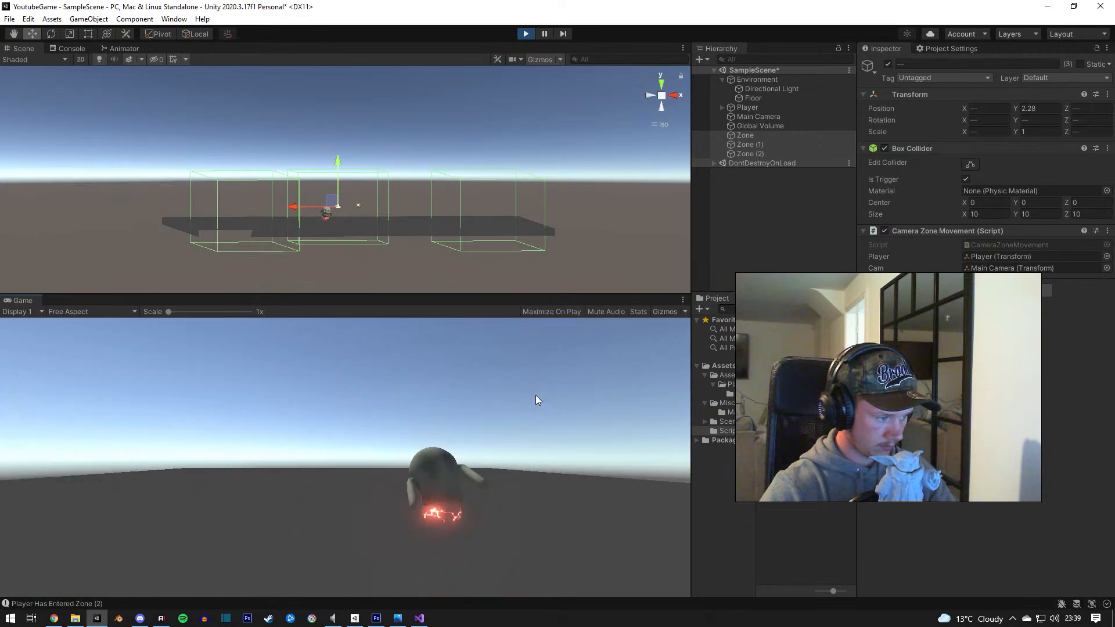
key("a")
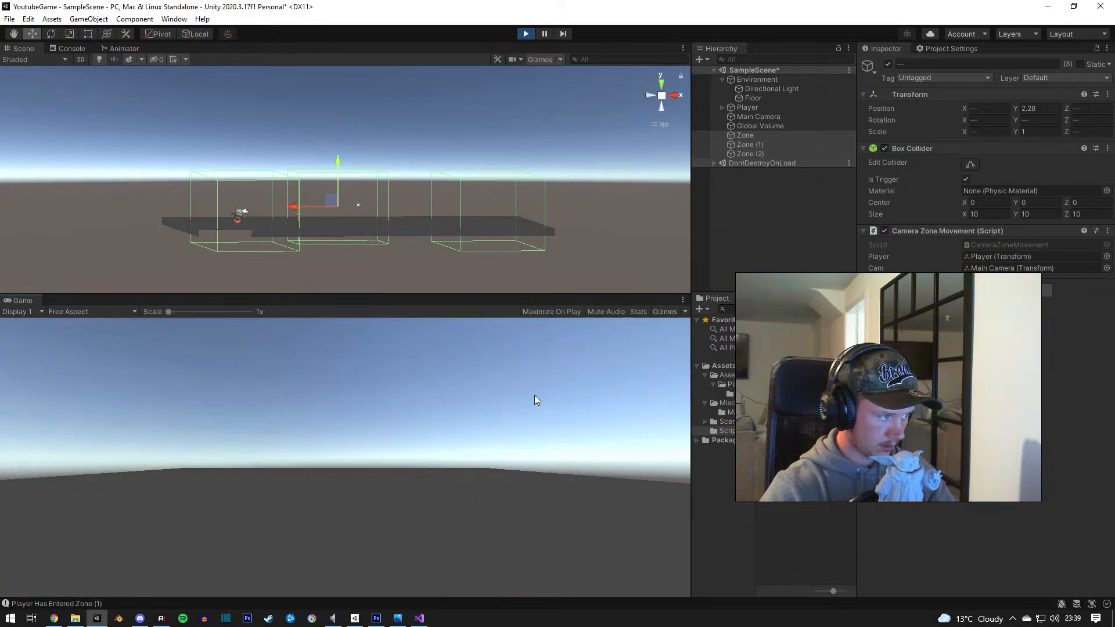
key("d")
key("d")
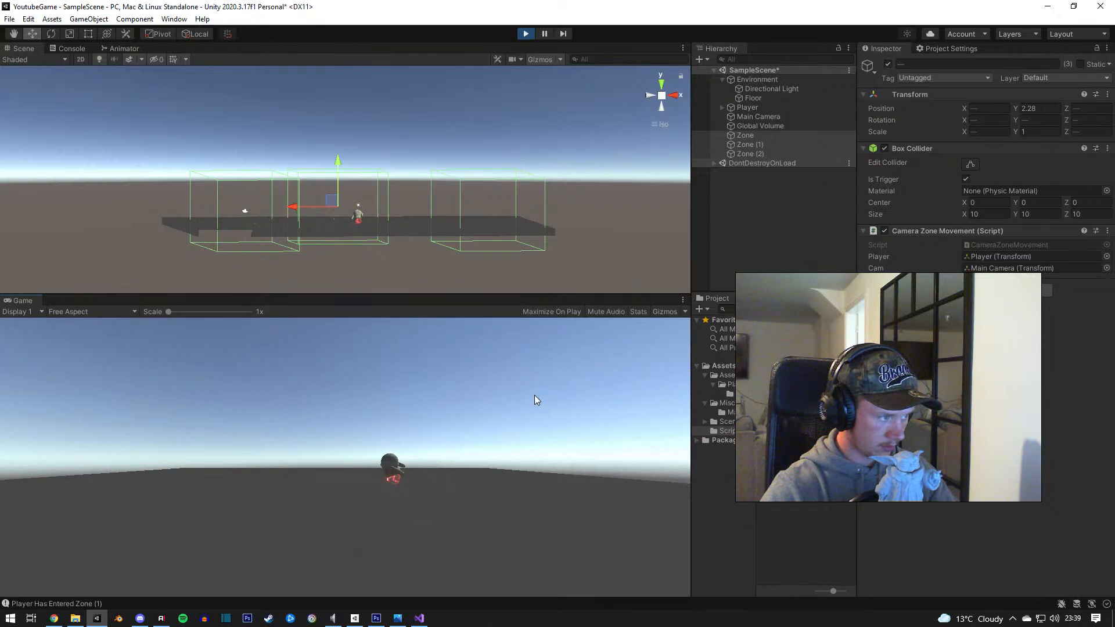
key("d")
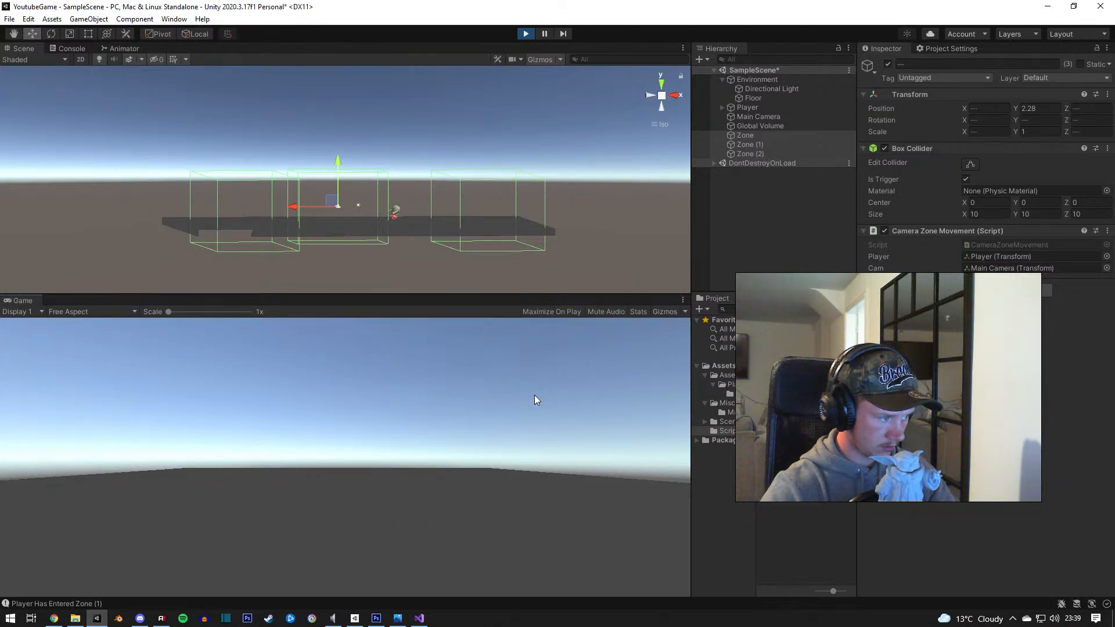
key("d")
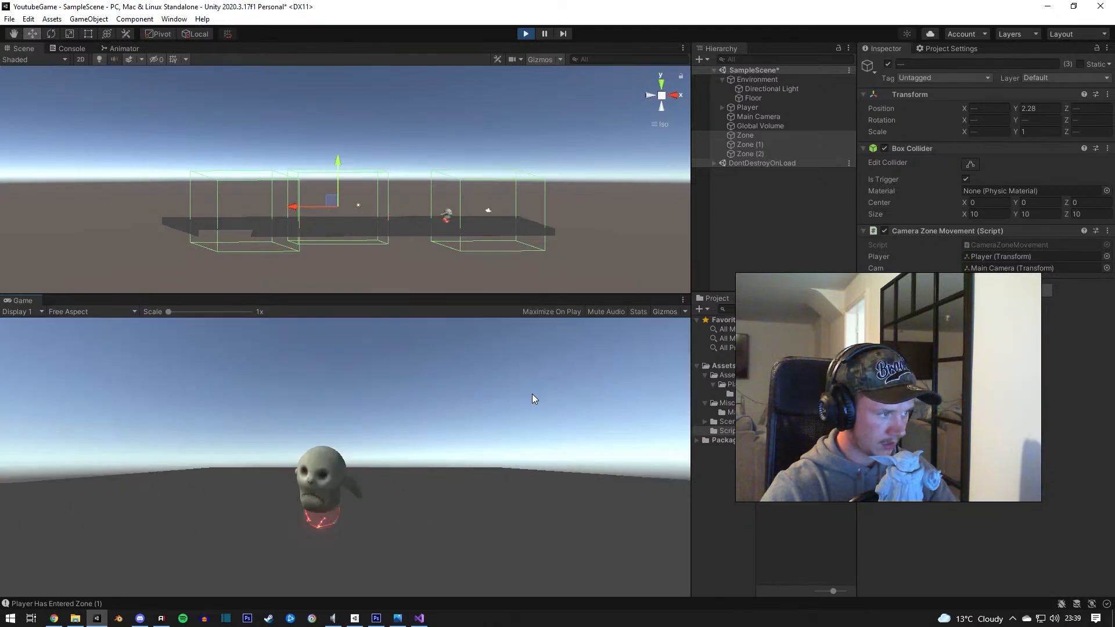
key("a")
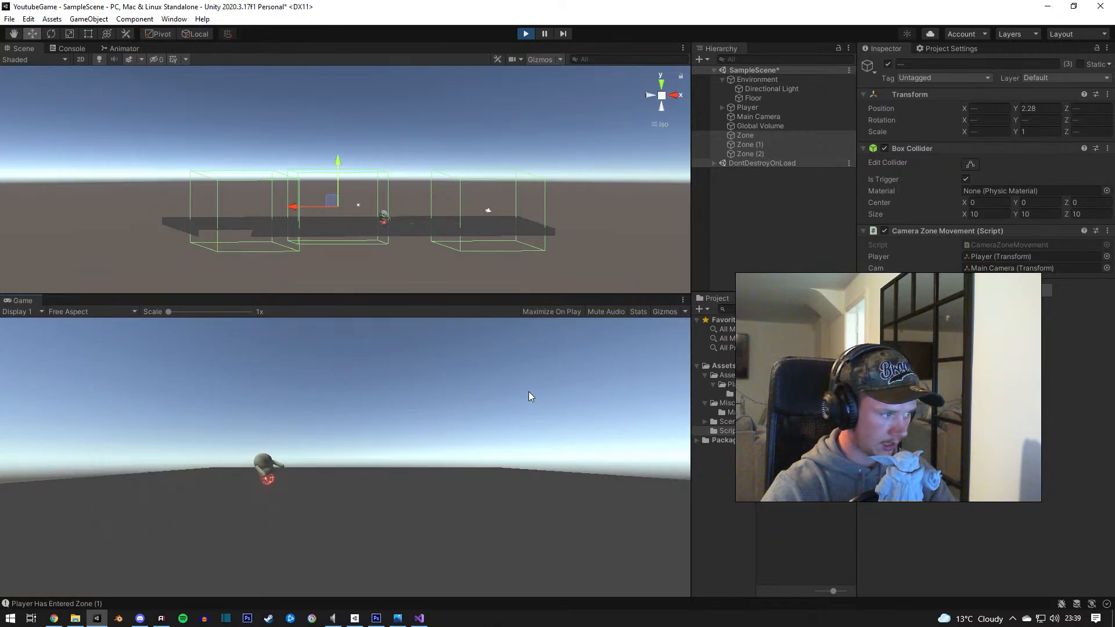
key("a")
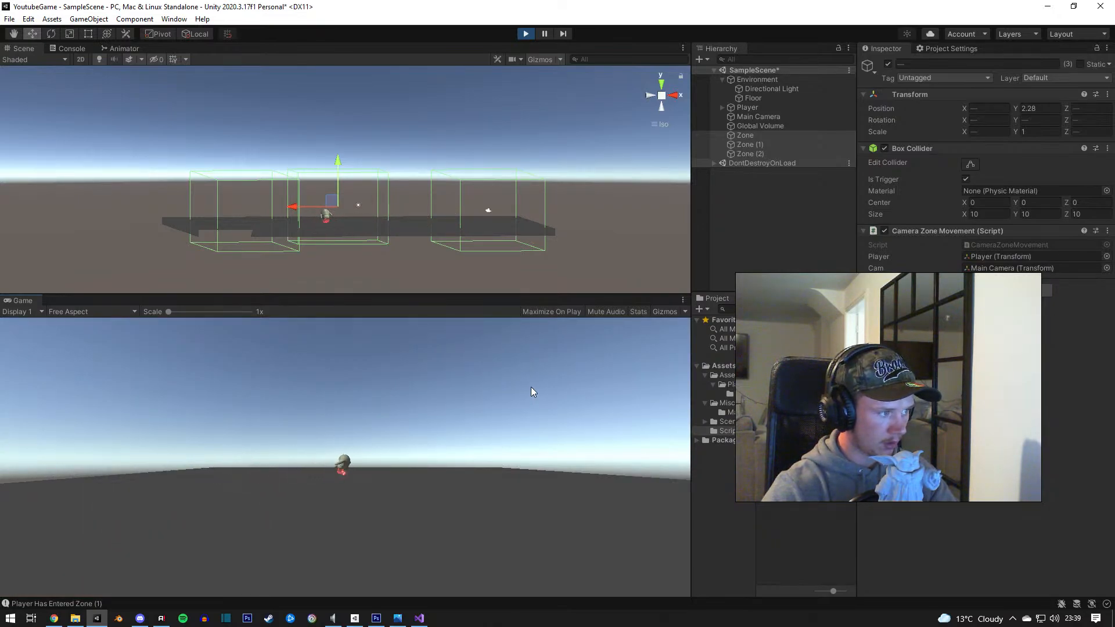
key("a")
Step: Walk the player around the boundary between Zone (1) and Zone (2) to test the camera switching there
key("d")
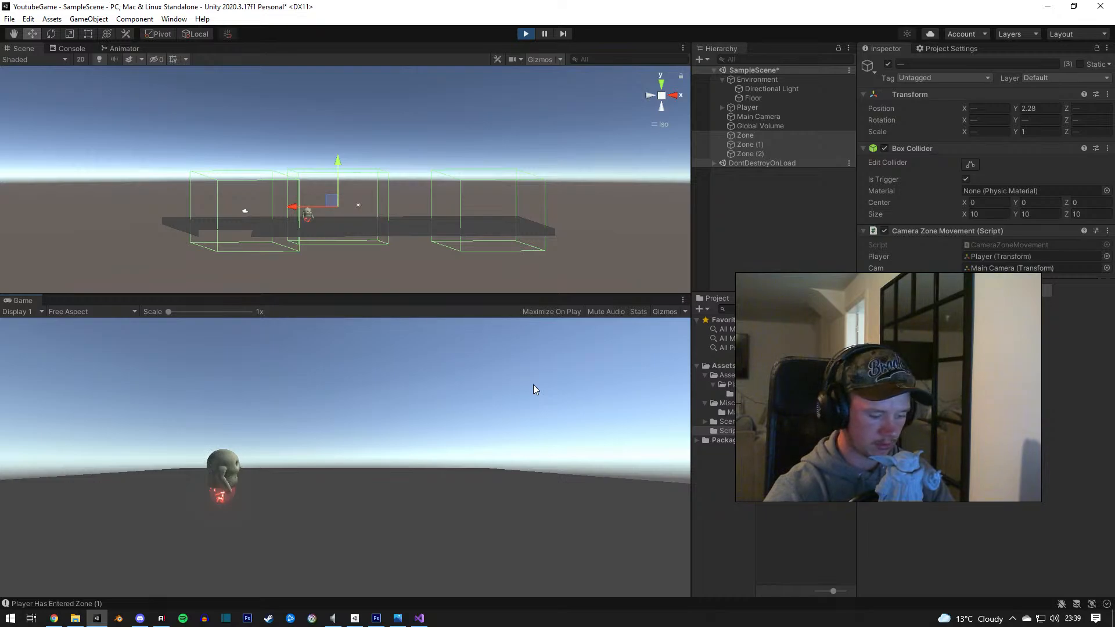
key("d")
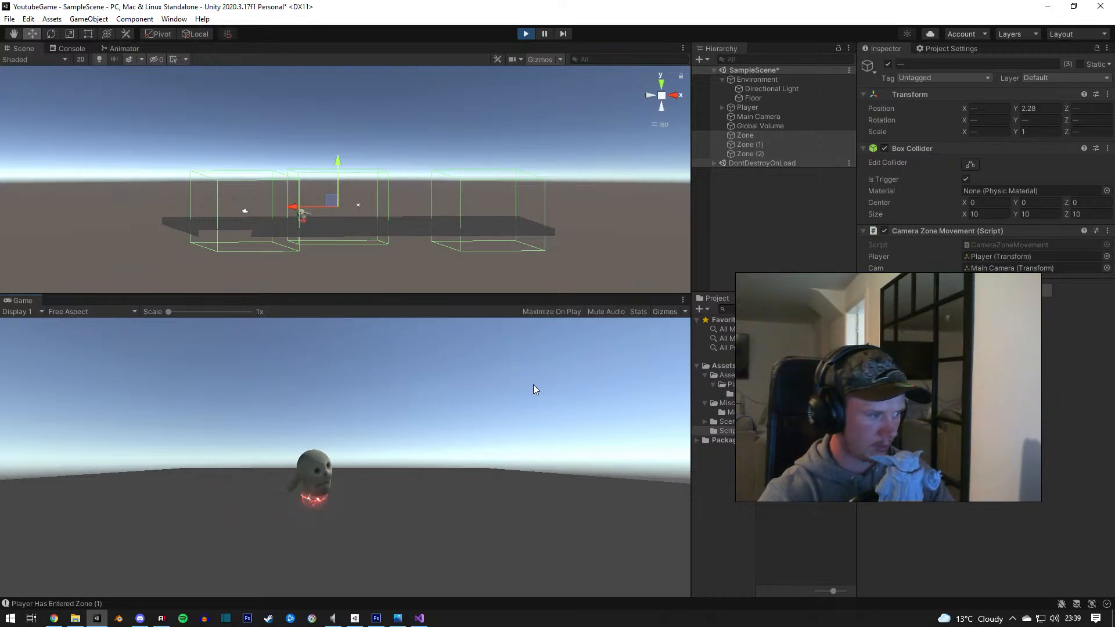
key("d")
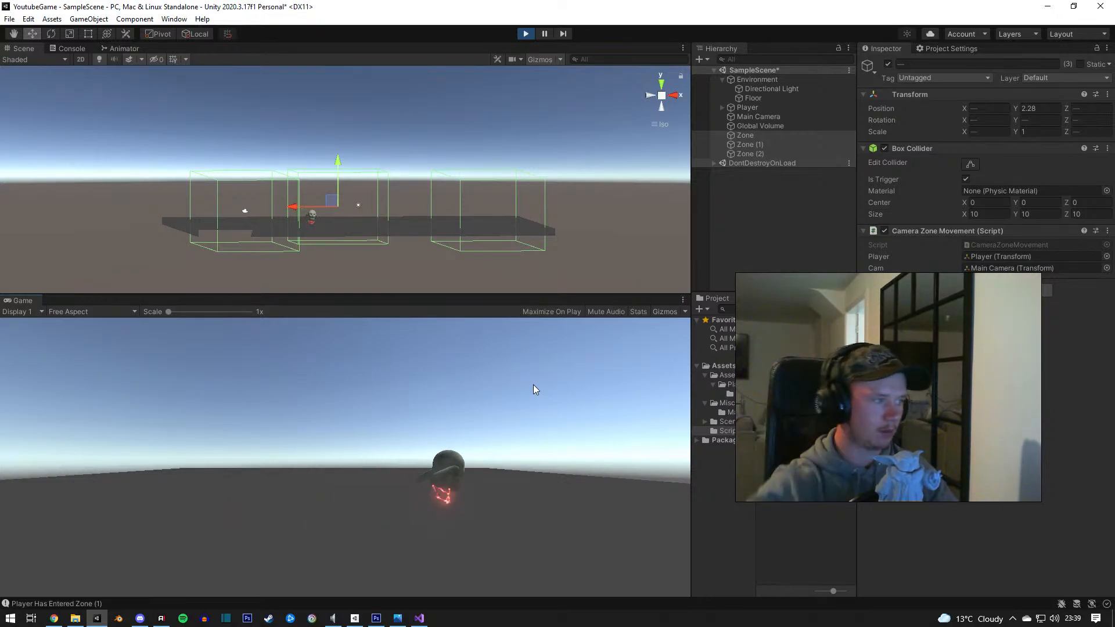
key("d")
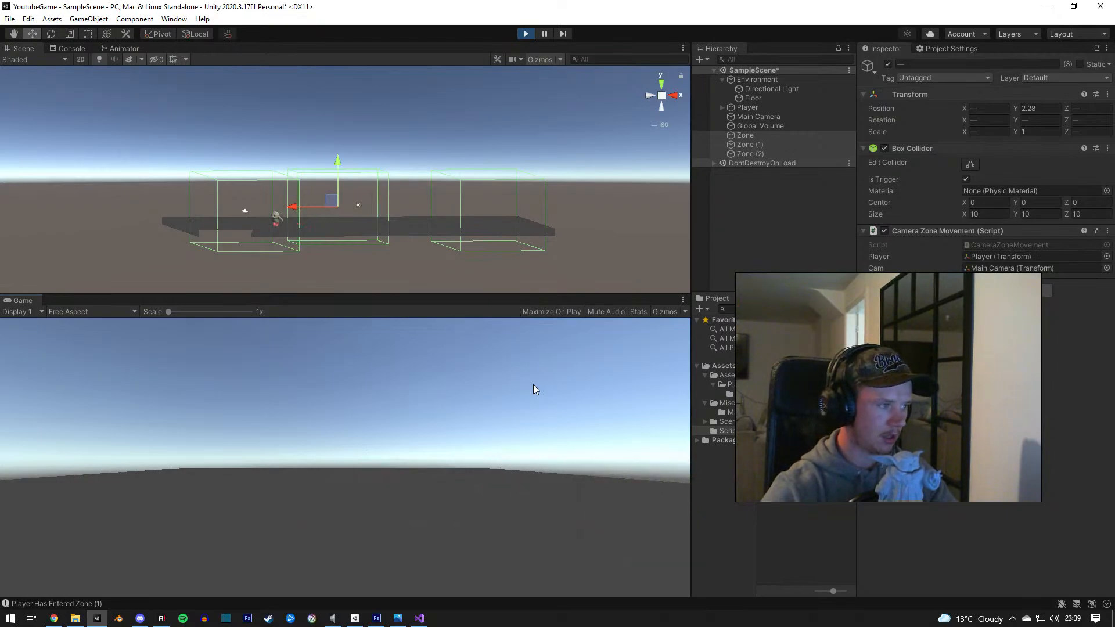
key("d")
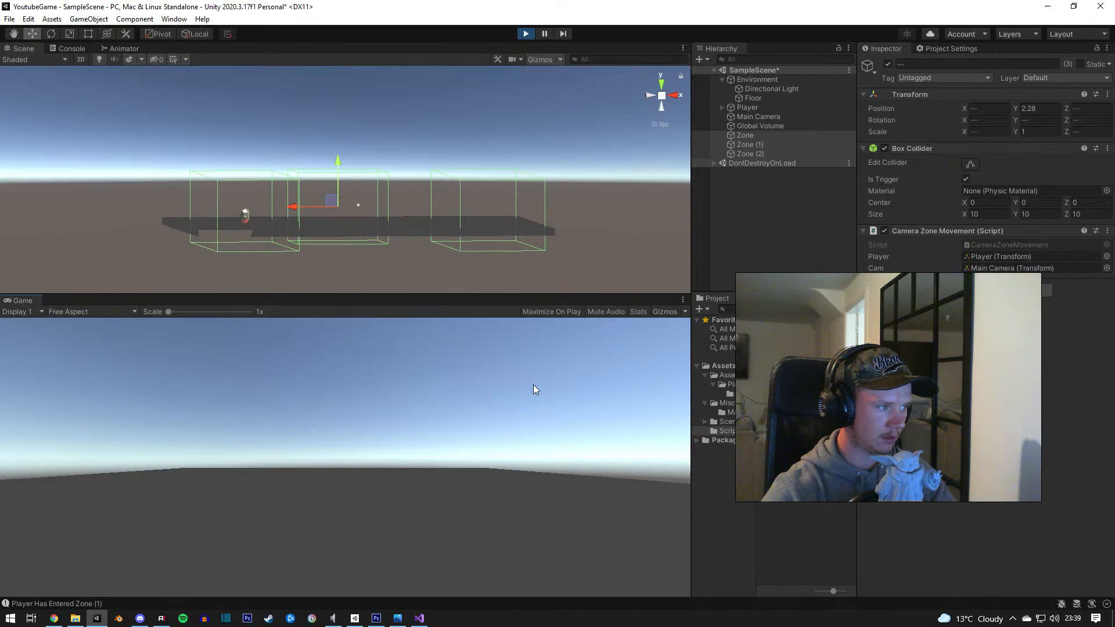
key("d")
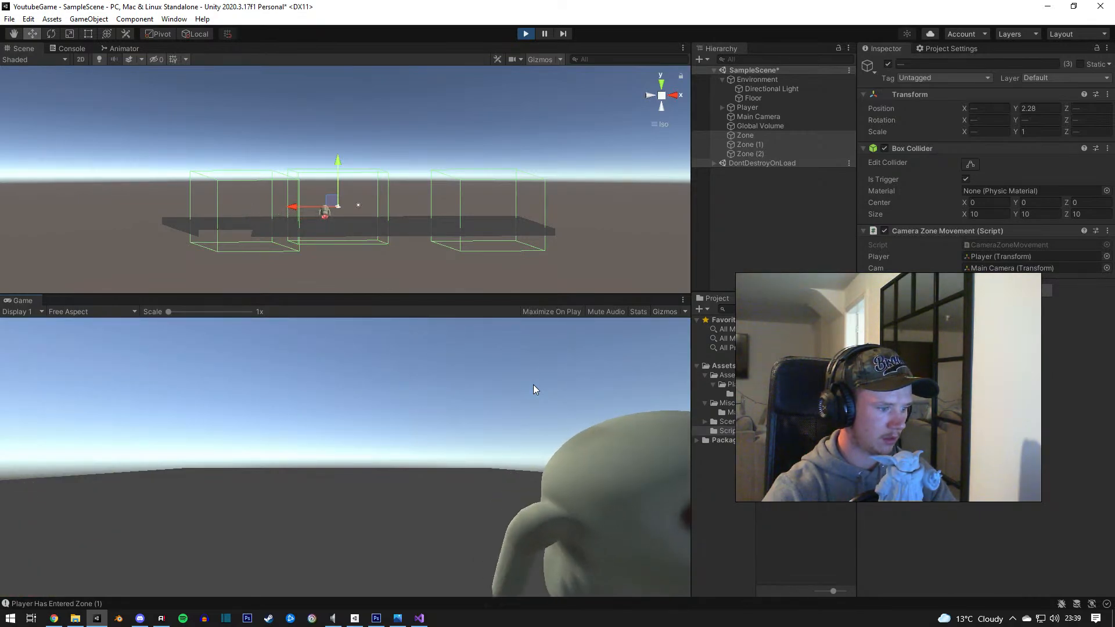
Step: Walk the player between the zones to test where the camera switches, continue over the floor's front edge, and exit Play mode
key("d")
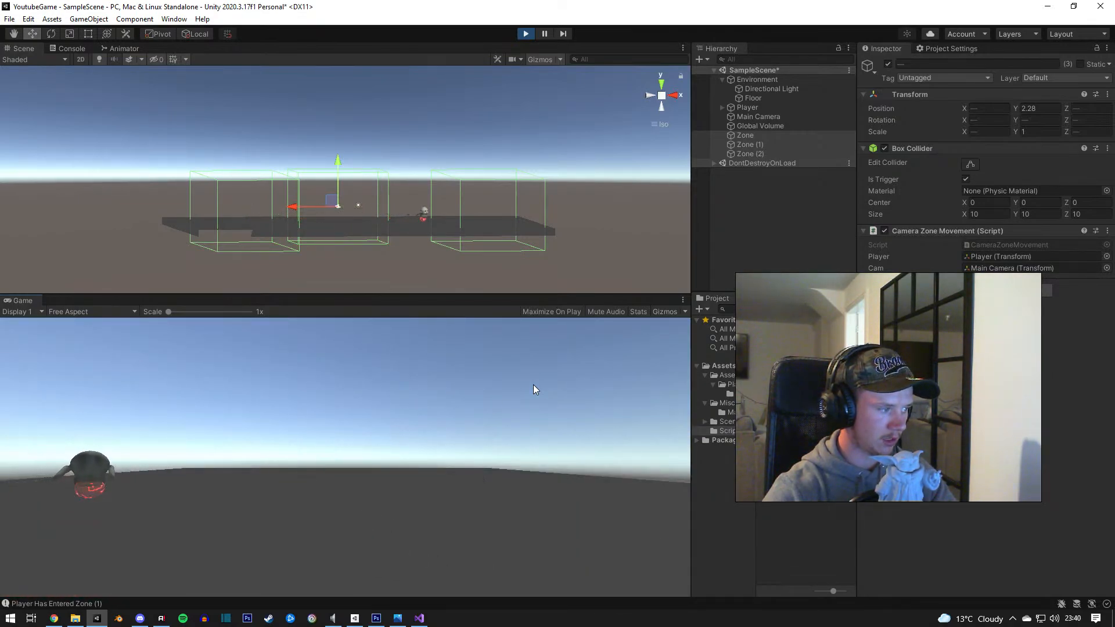
key("d")
key("a")
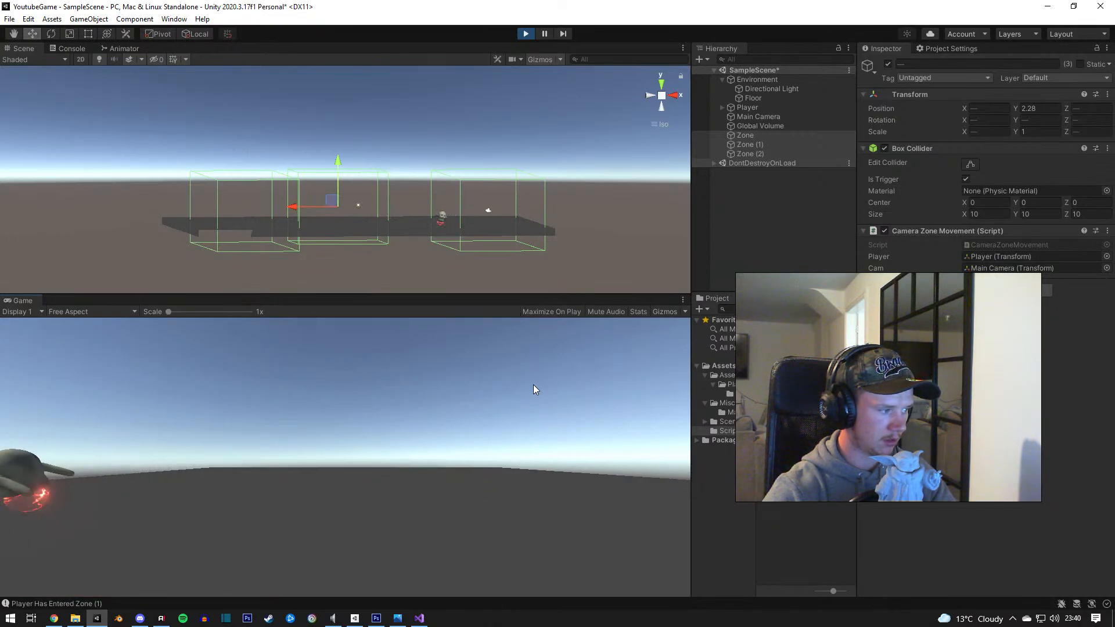
key("a")
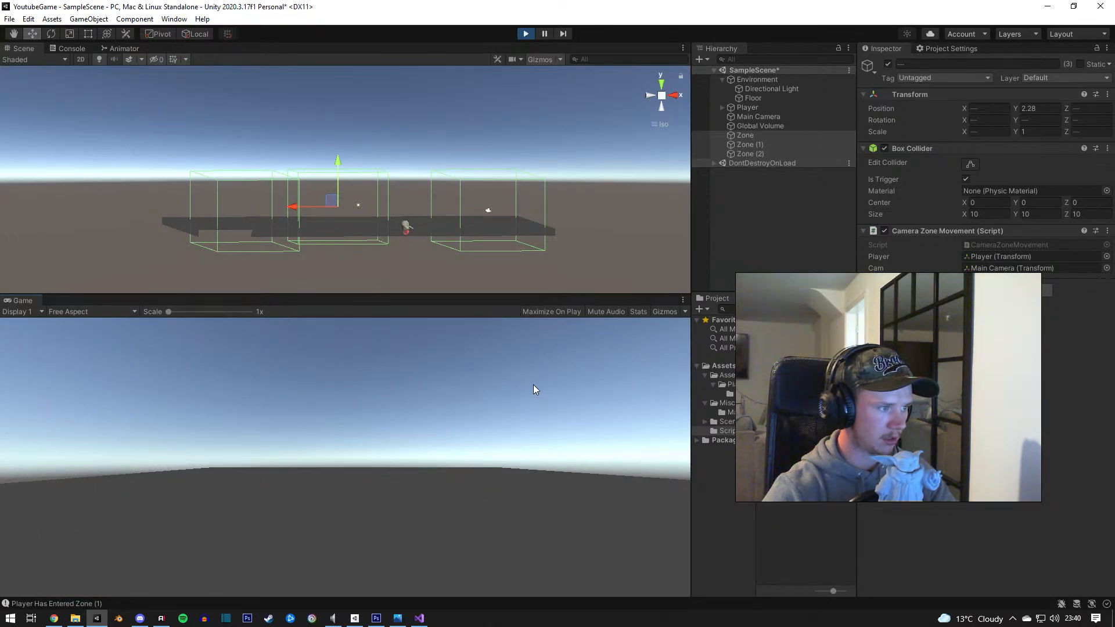
key("s")
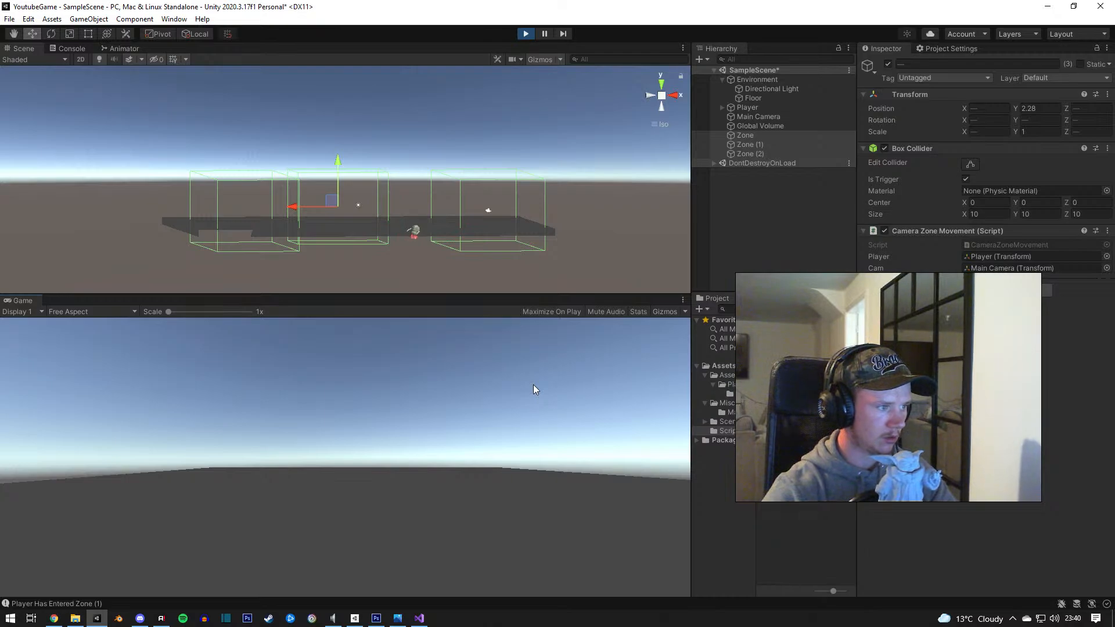
key("d")
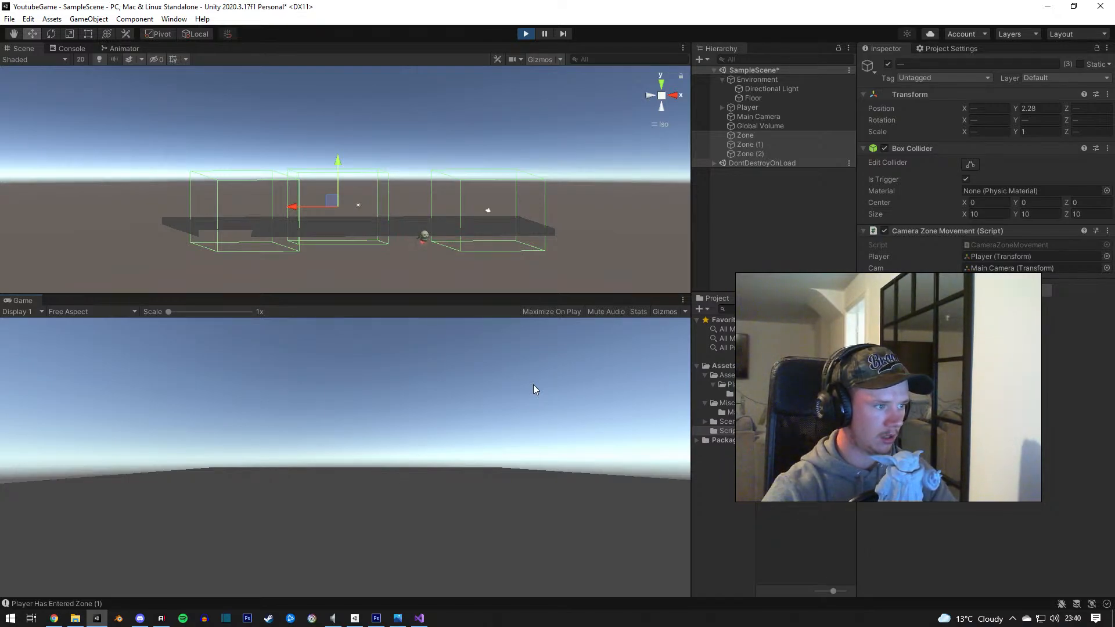
key("s")
key("s")
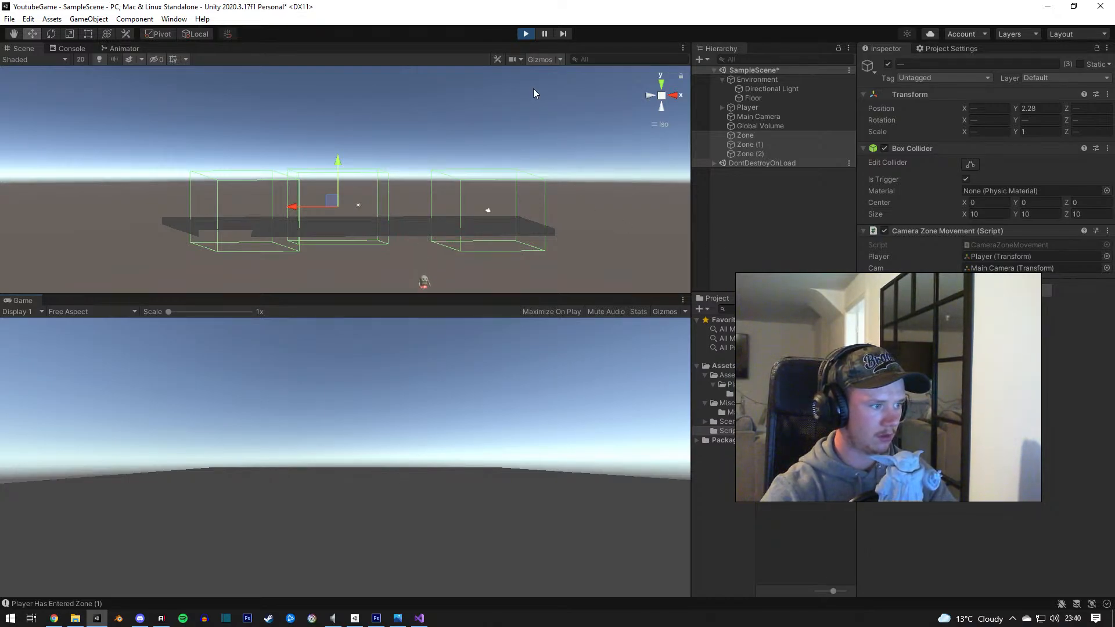
left_click(526, 35)
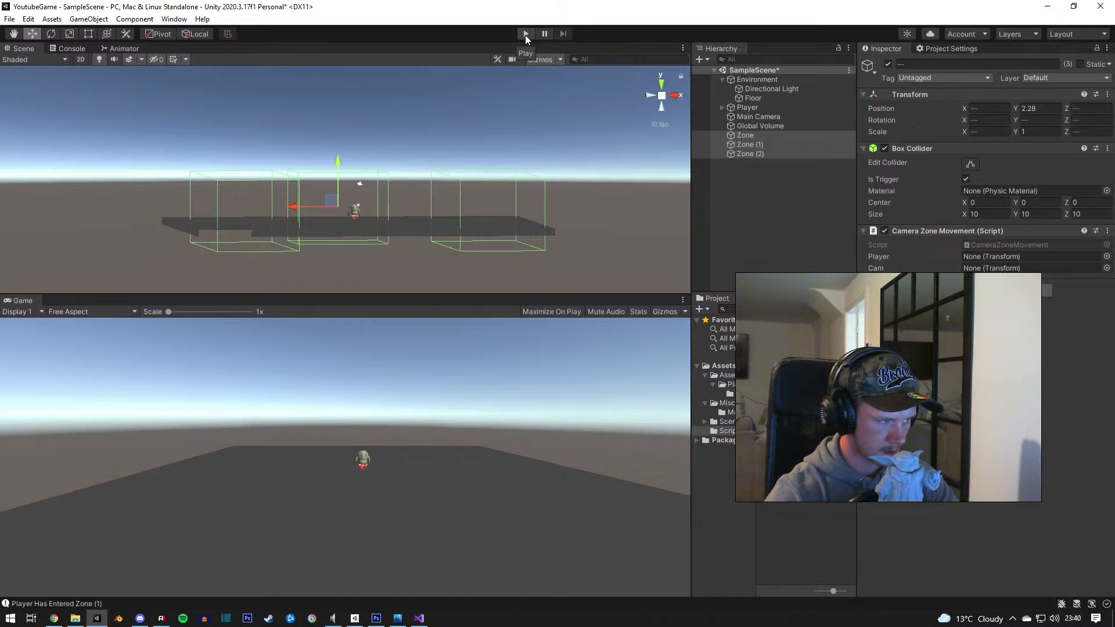
Step: Tilt the three selected zones downward by about 15 degrees and raise them to a Y position of 4.9
right_click_drag(285, 210, 553, 232)
key("e")
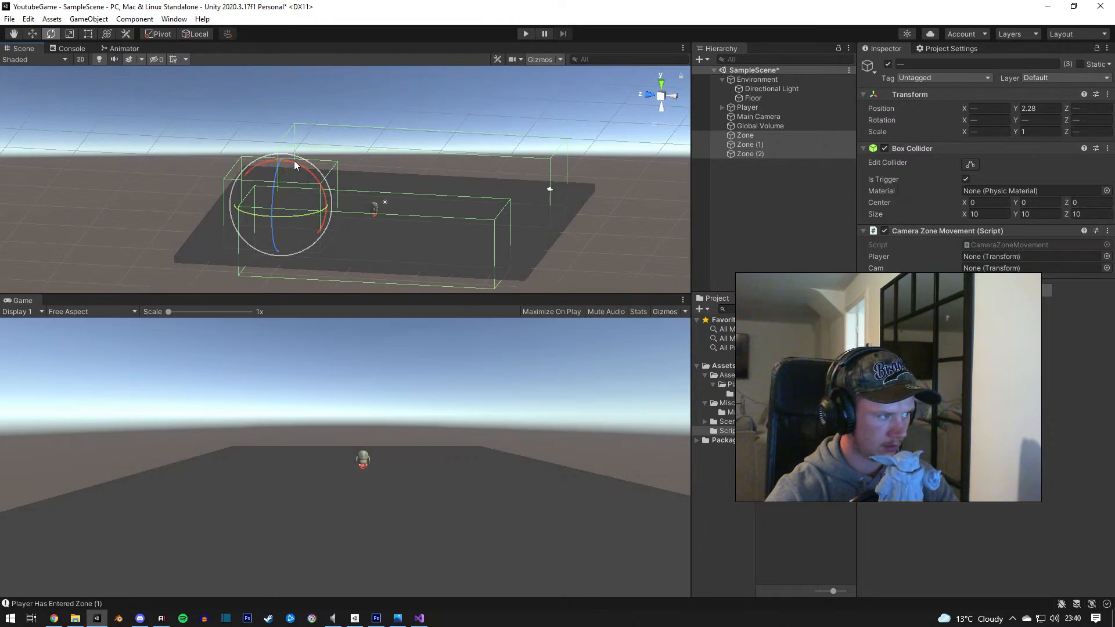
mouse_move(293, 160)
left_mouse_down()
mouse_move(317, 171)
mouse_move(289, 200)
mouse_move(288, 181)
left_mouse_up()
key("w")
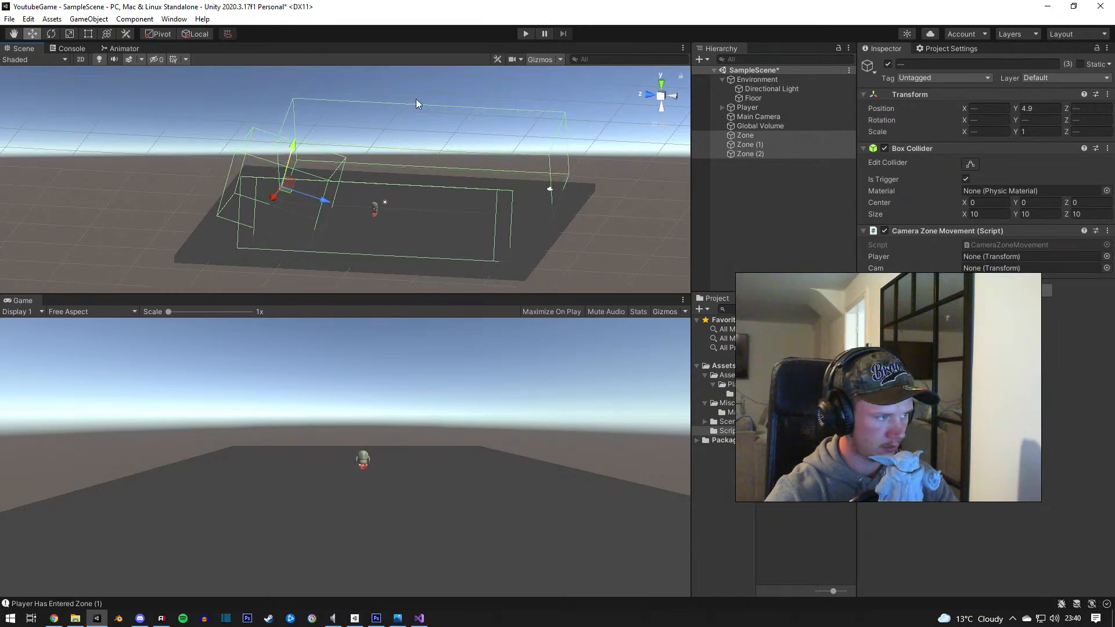
Step: Run the scene, walk the player through Zone, Zone (1) and Zone (2) to test the tilted camera views, and exit Play mode
left_click(526, 34)
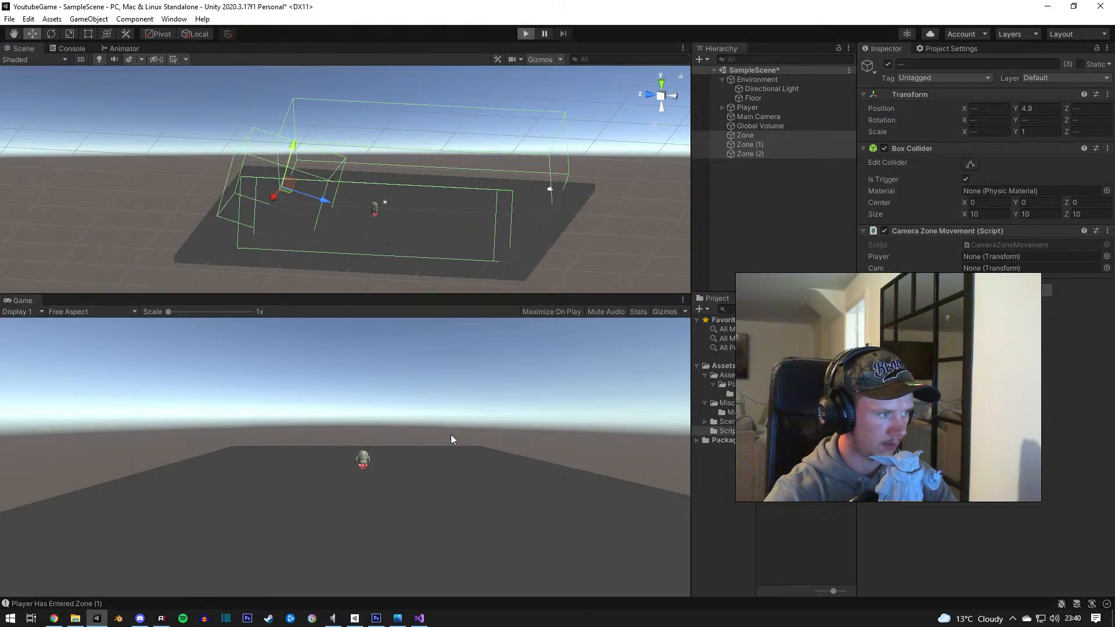
key("w")
key("d")
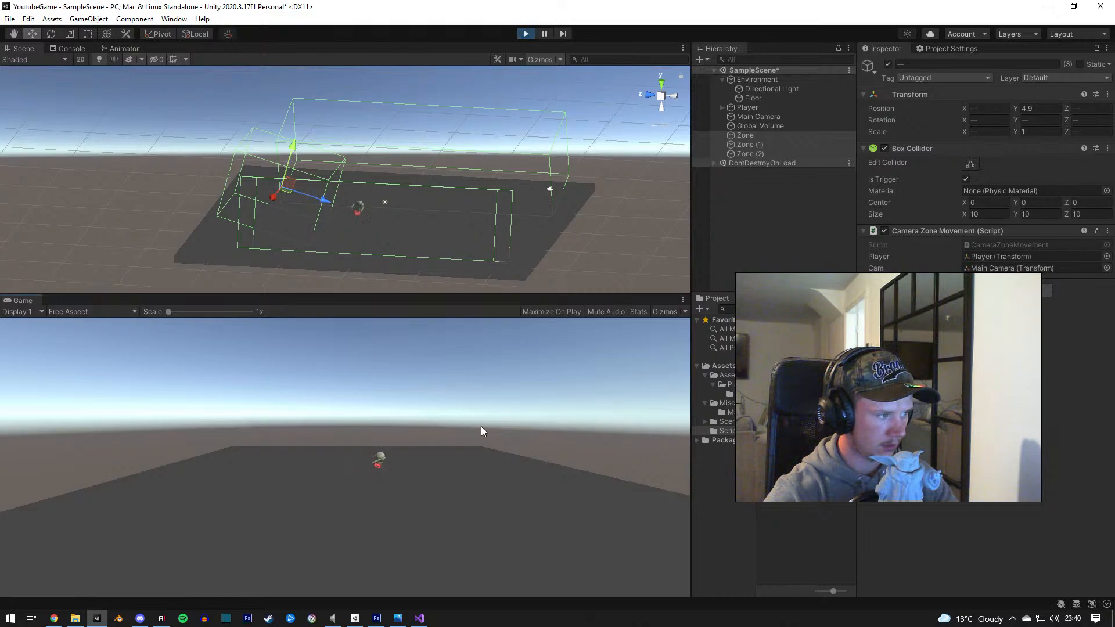
key("s")
key("d")
key("a")
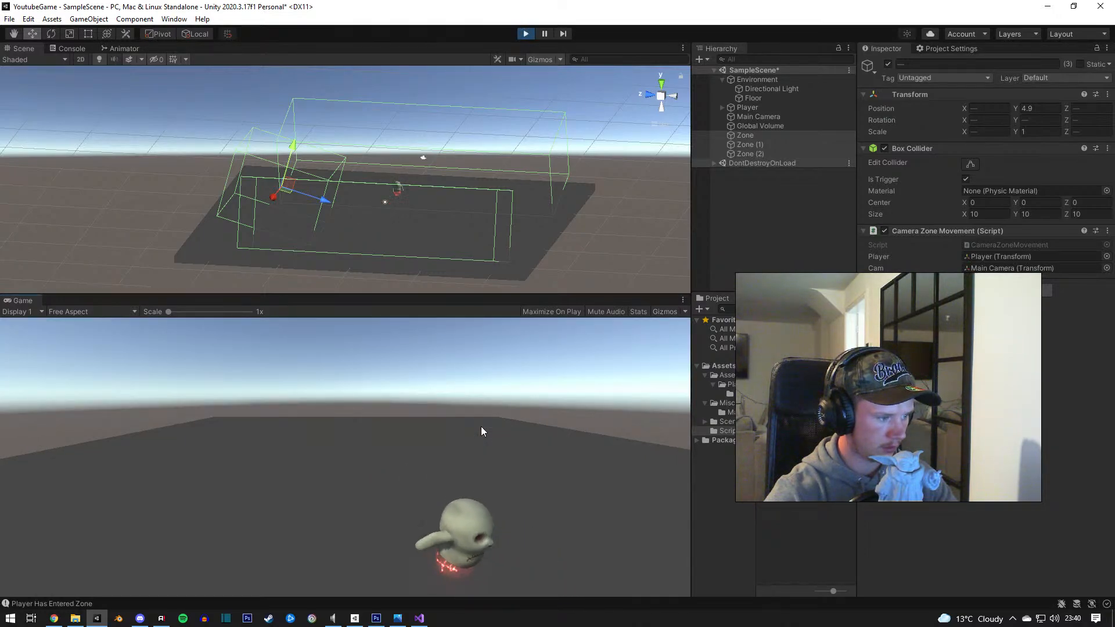
key("w")
key("w")
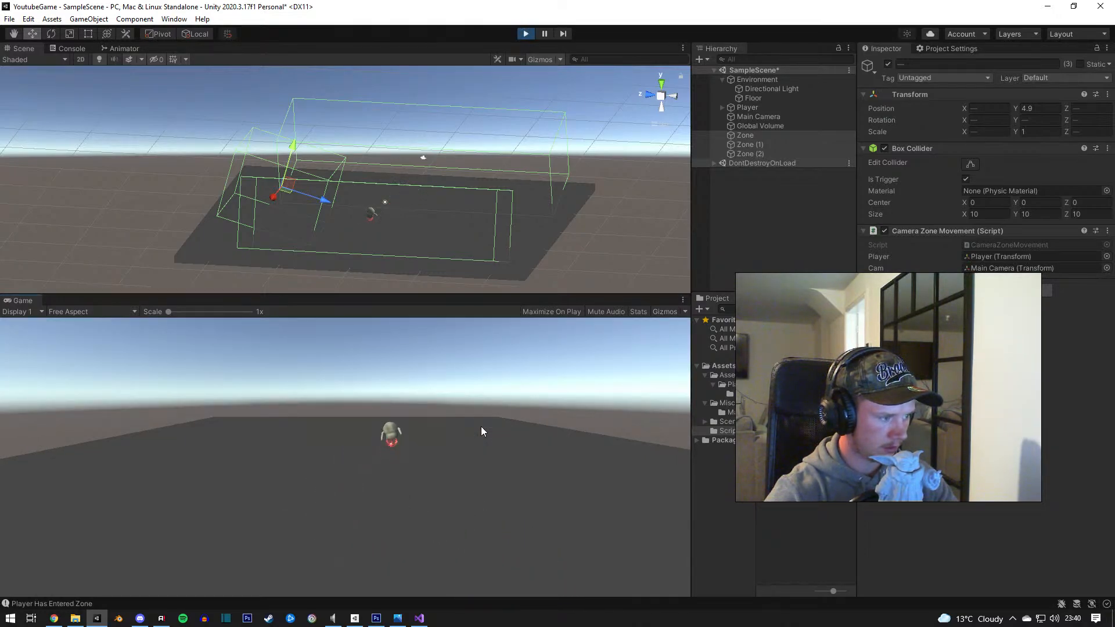
key("a")
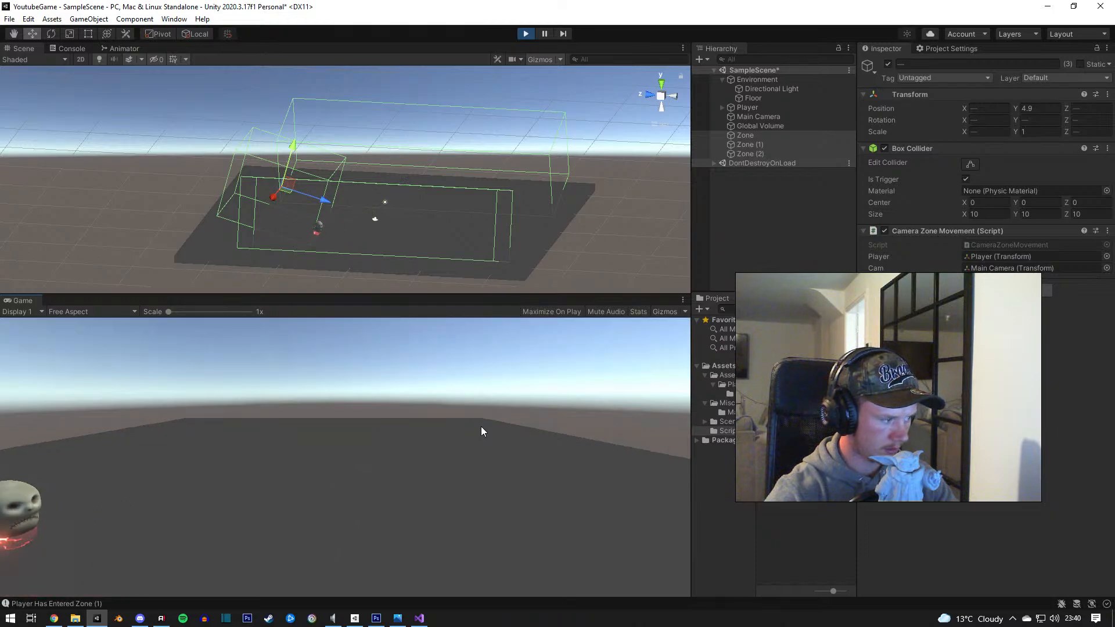
key("a")
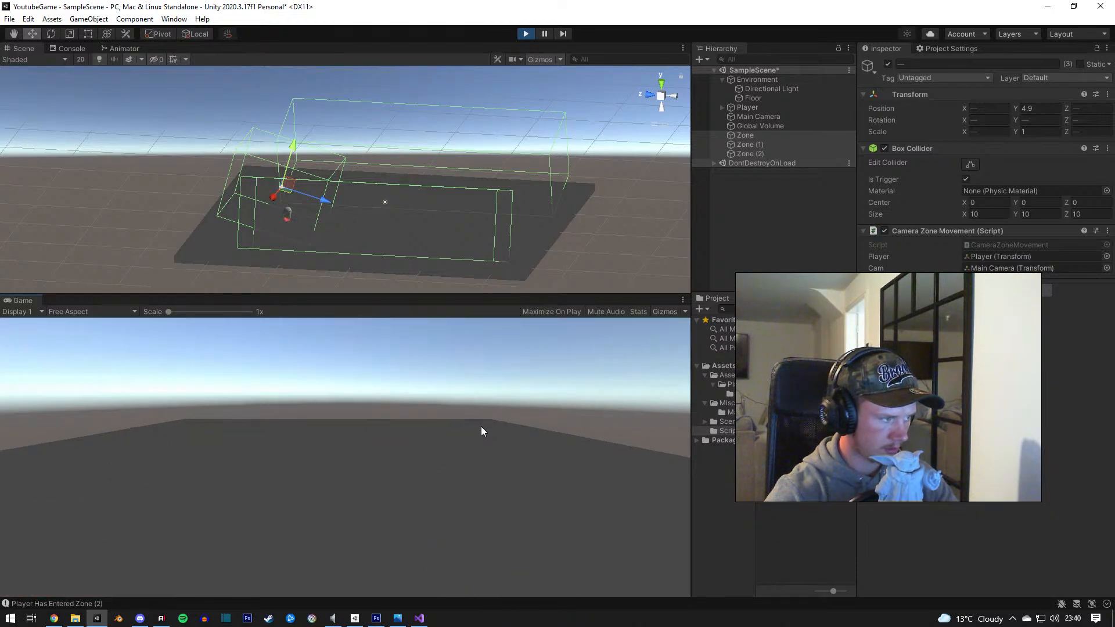
left_click(526, 33)
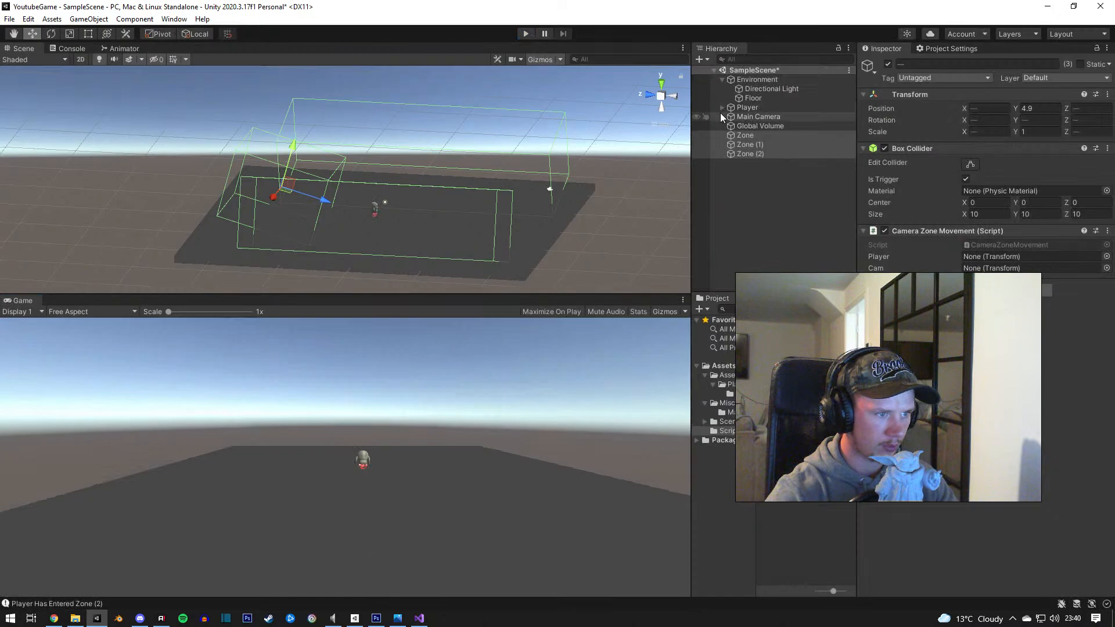
Step: Expand the Main Camera's projection settings and widen its field of view to 99.5
left_click(767, 125)
left_click(771, 116)
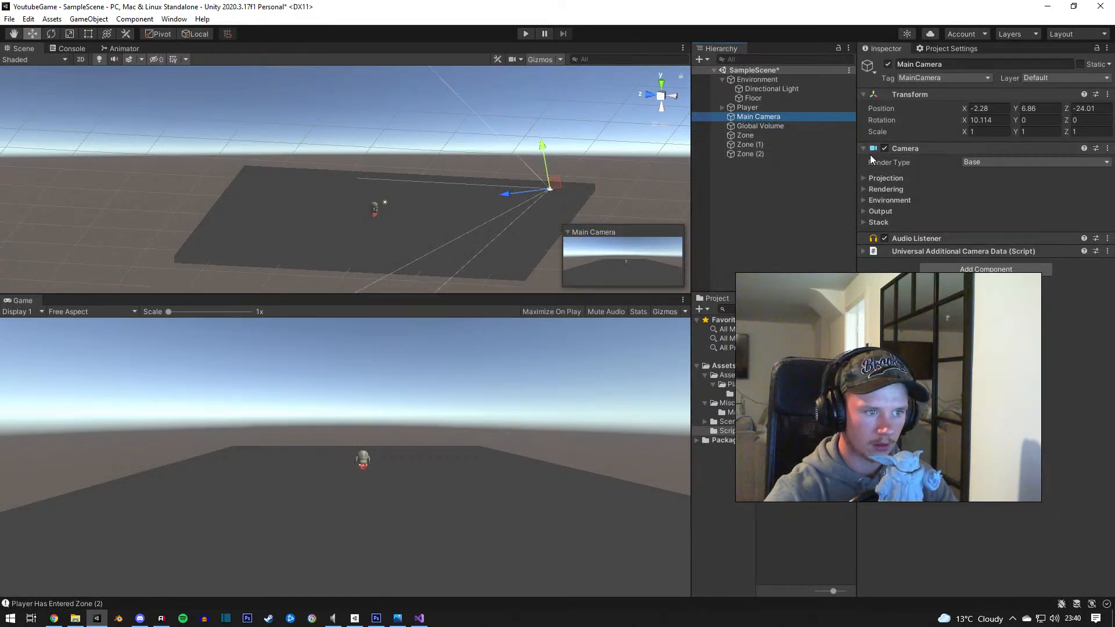
left_click(863, 178)
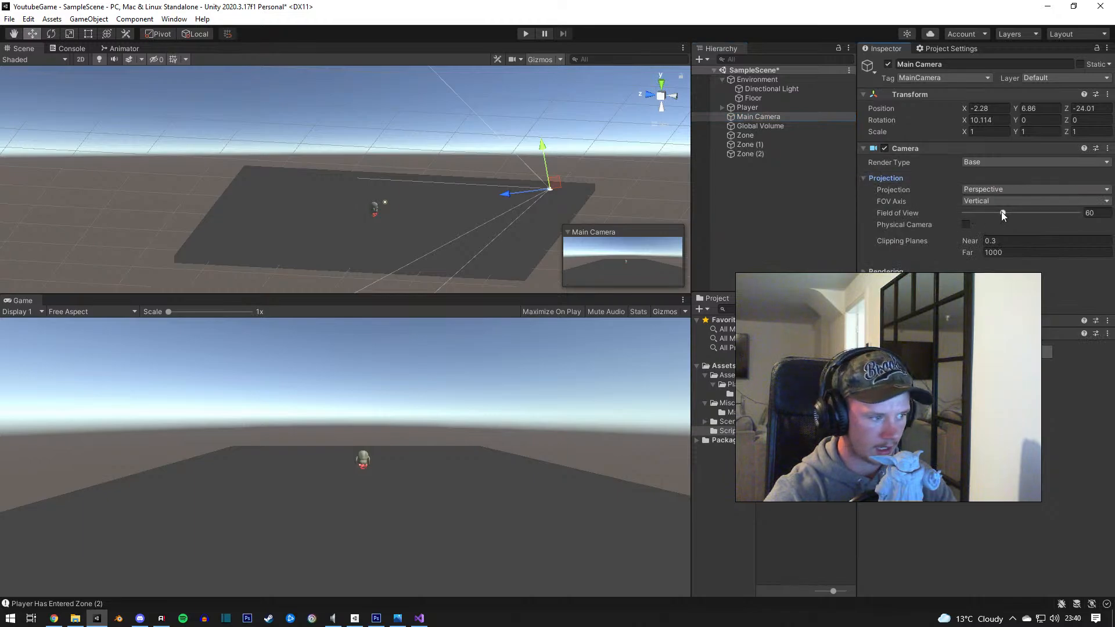
left_click_drag(1002, 213, 1026, 214)
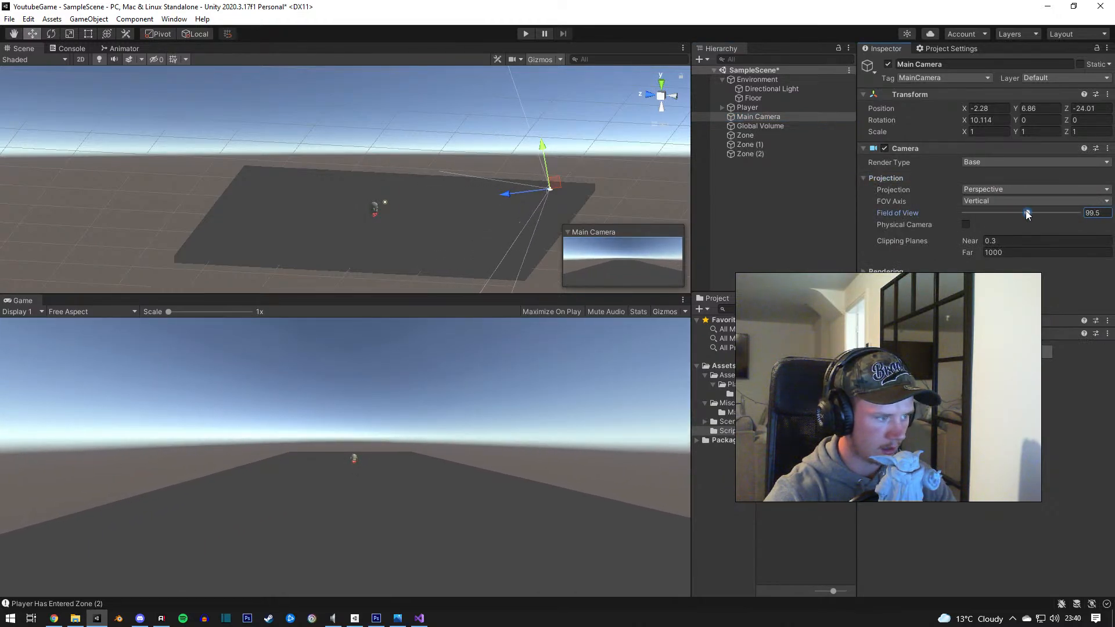
Step: Set the camera's near clipping plane to 1, try shorter far distances such as 32.59, and restore the far plane to 1000
left_click_drag(970, 242, 947, 256)
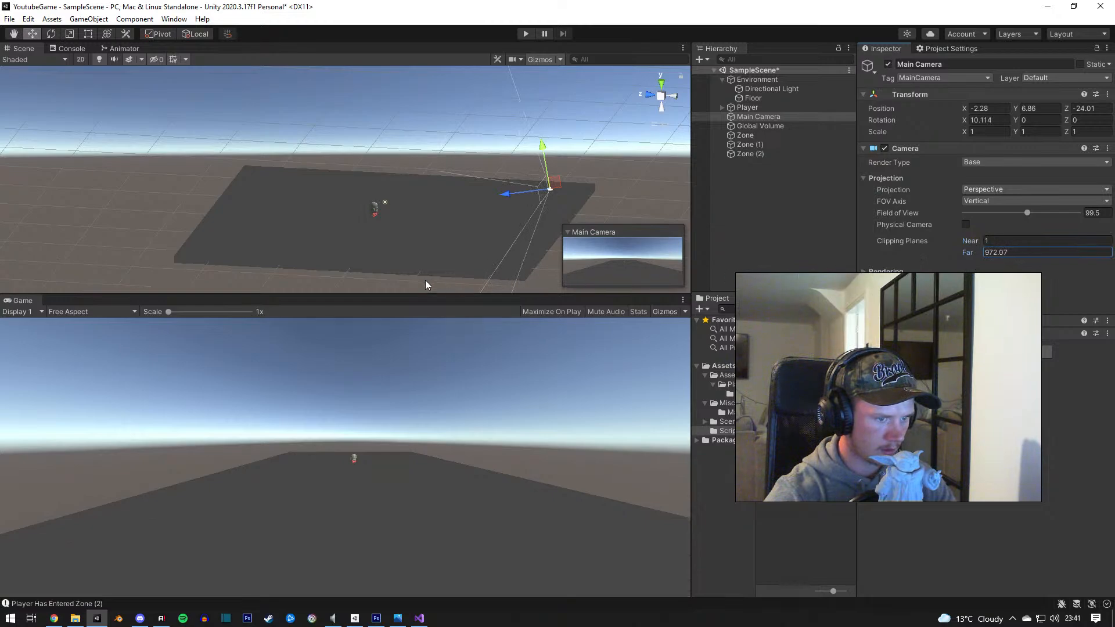
left_click_drag(1047, 324, 215, 250)
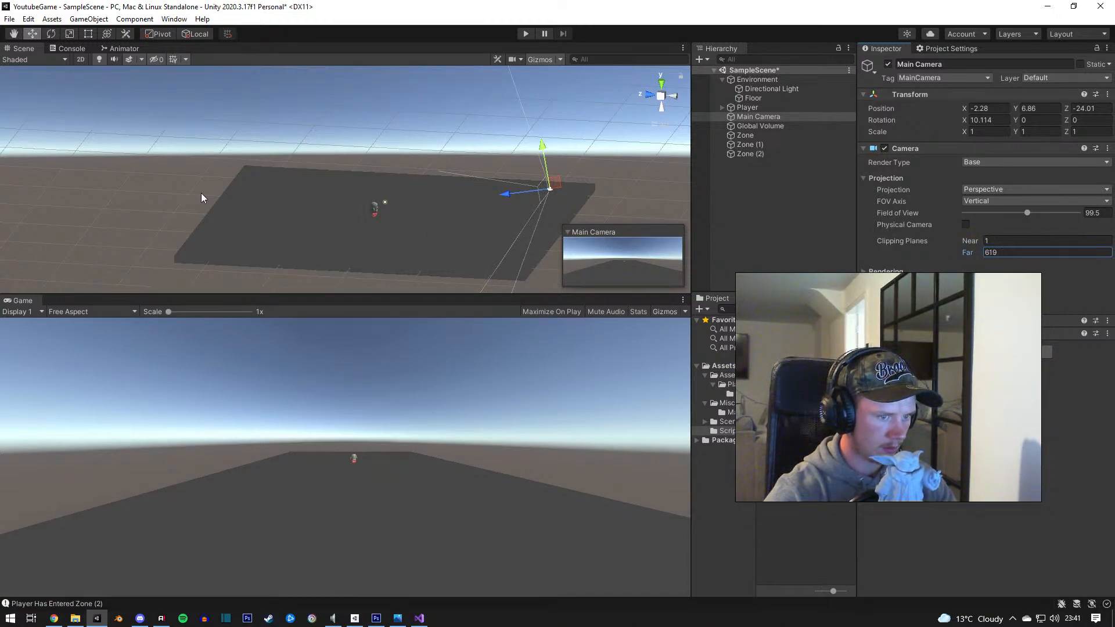
left_click_drag(202, 199, 215, 214)
left_click_drag(632, 211, 991, 201)
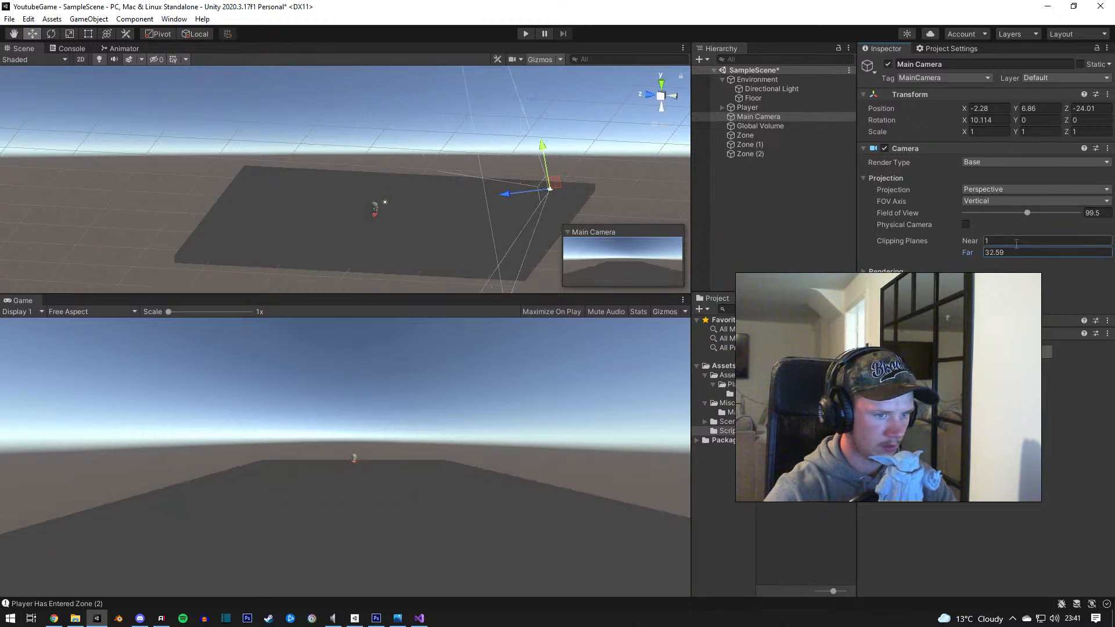
left_click(1019, 252)
type("1000")
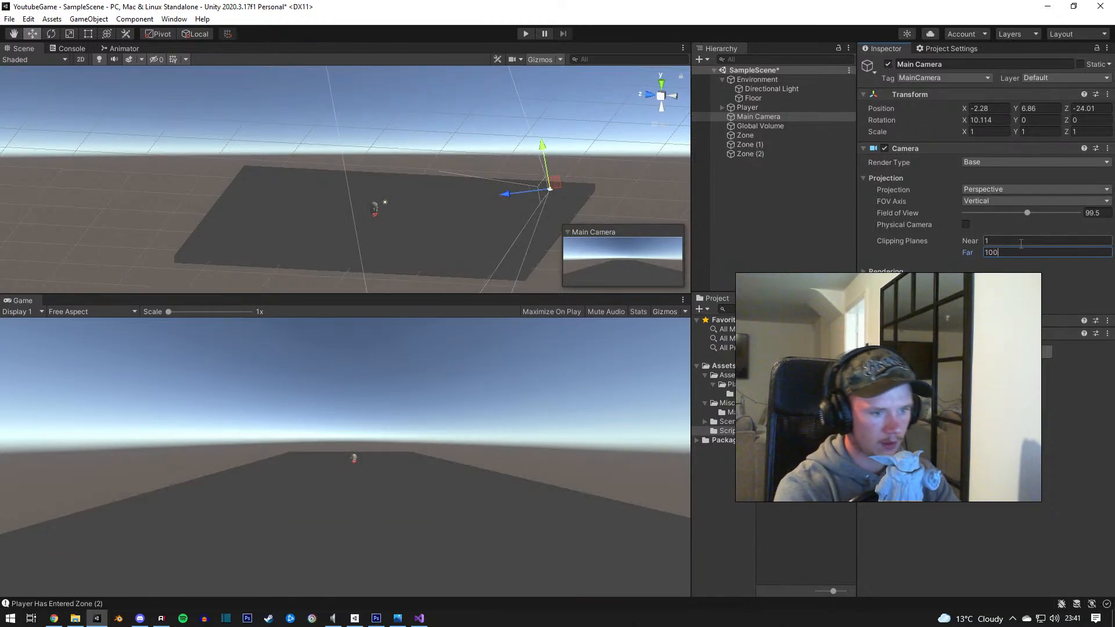
Step: Try Physical Camera with fields of view of 129.9 and 58.2, set the FOV axis to Horizontal, and turn Physical Camera off
left_click(965, 224)
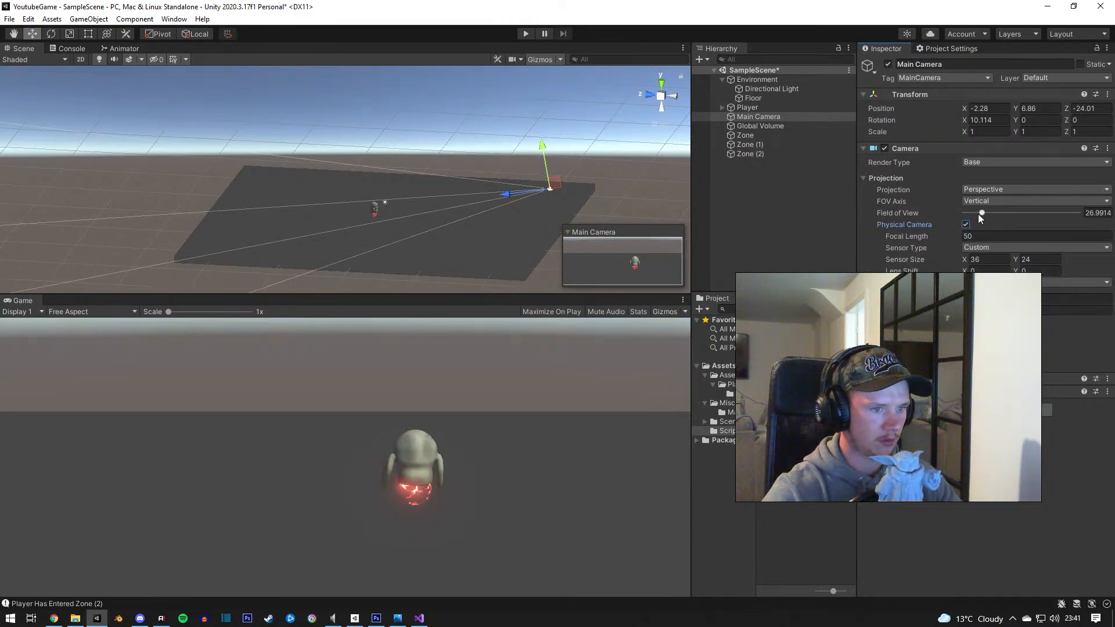
left_click_drag(980, 213, 1047, 219)
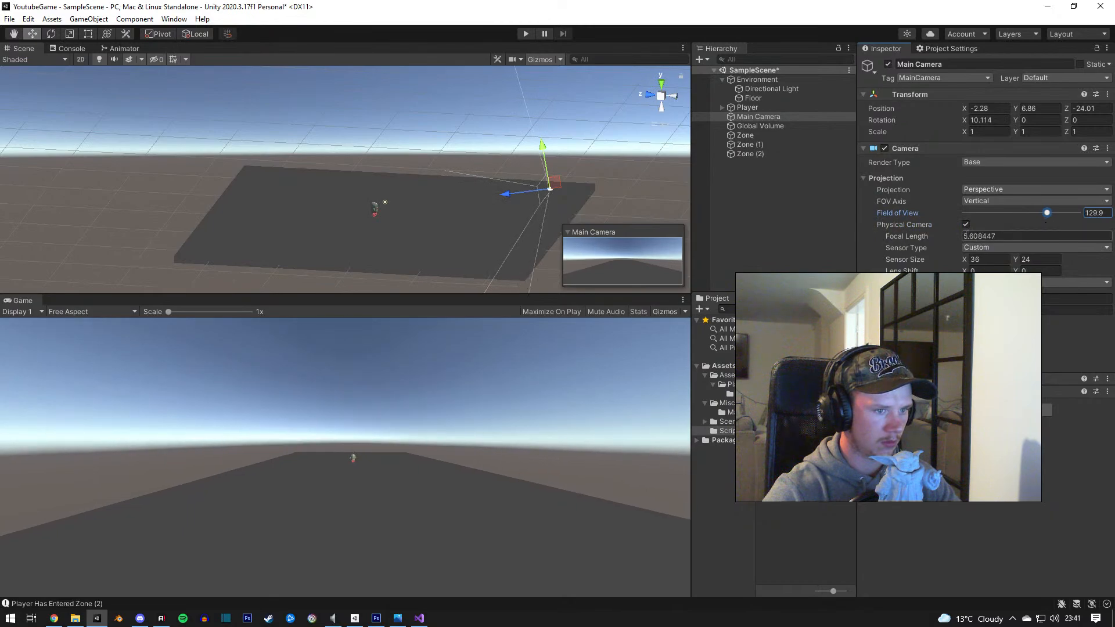
left_click(966, 225)
left_click(966, 225)
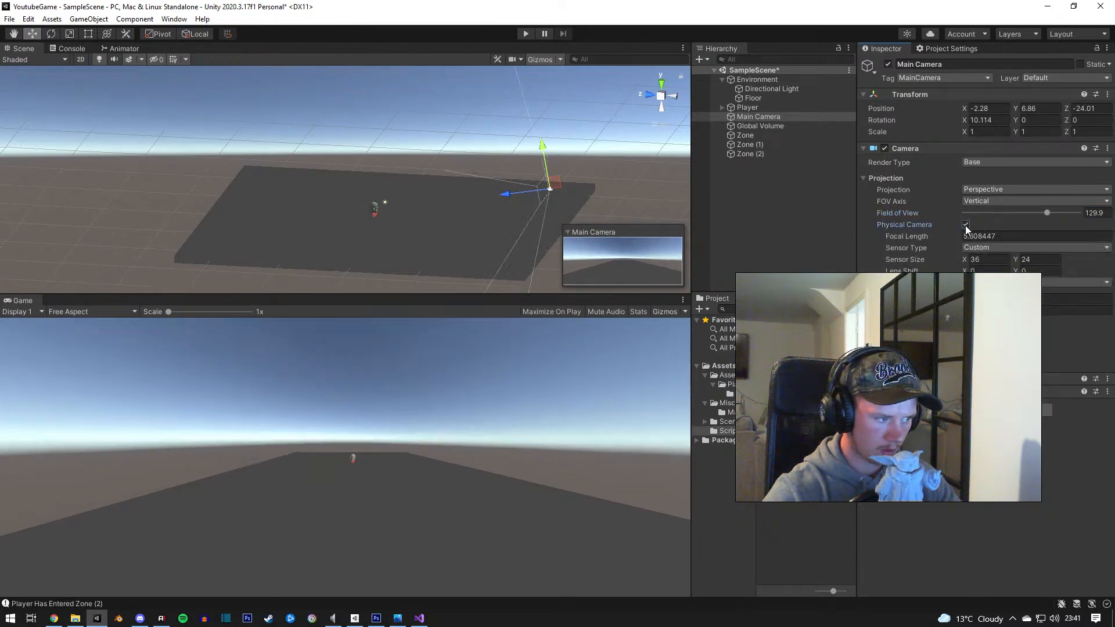
left_click_drag(1048, 213, 1003, 223)
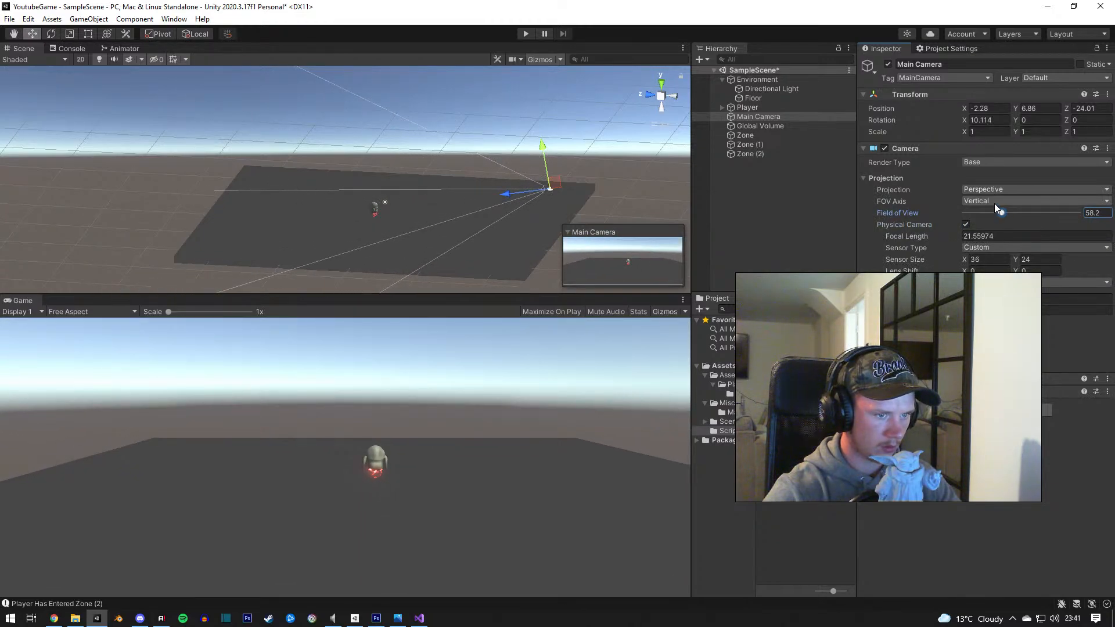
left_click(994, 201)
left_click(999, 225)
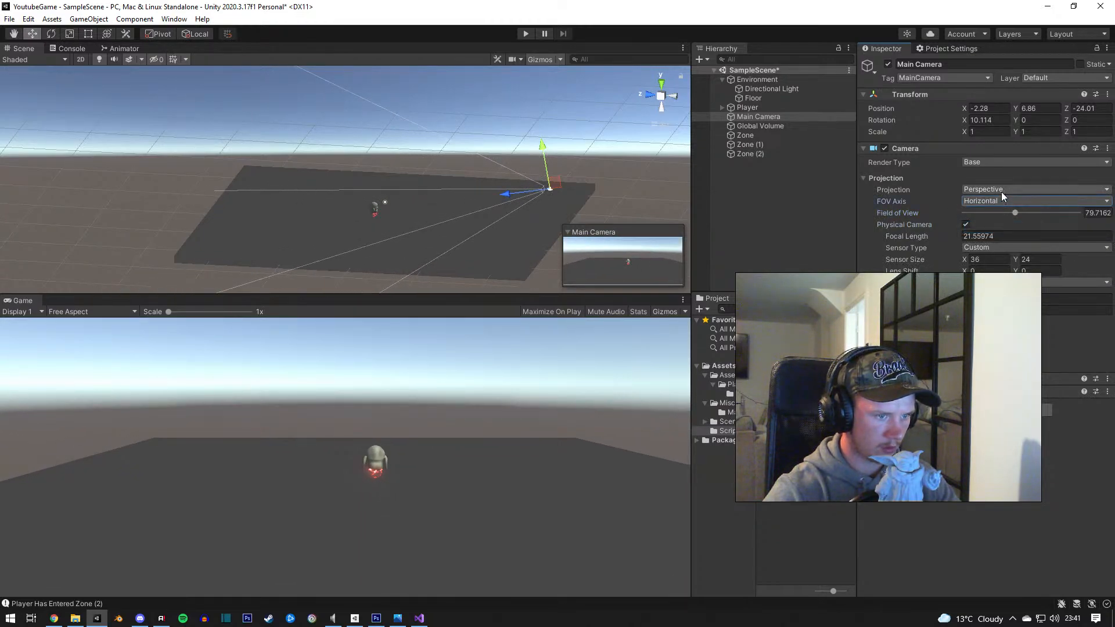
left_click(966, 224)
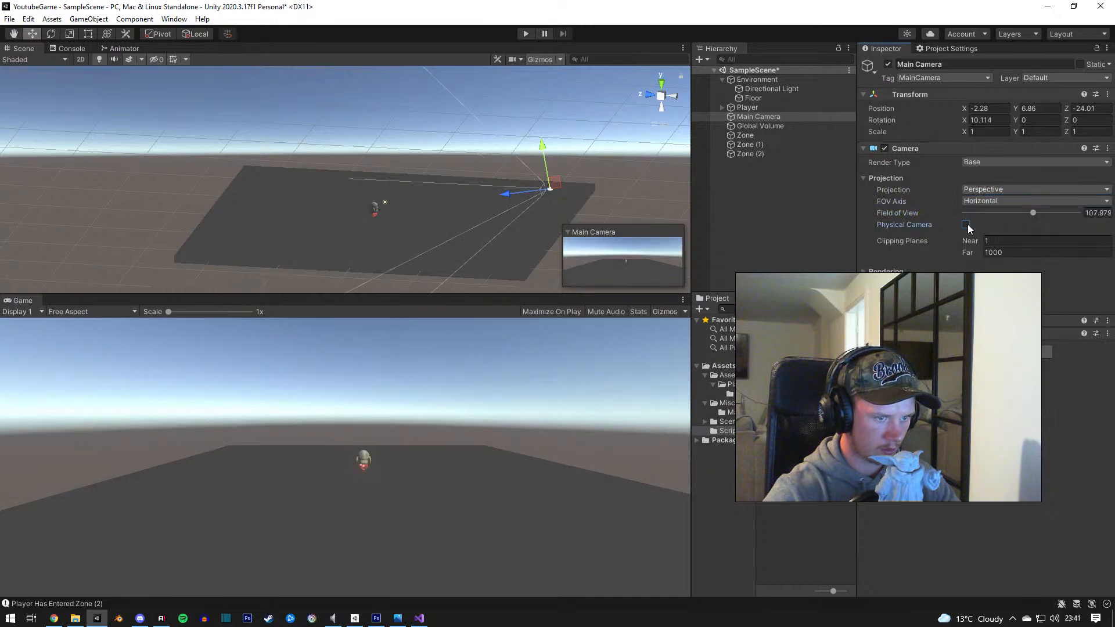
Step: Switch the Main Camera to Orthographic projection with size 12.2 and a near clipping plane of -25.69
left_click(986, 188)
left_click(996, 217)
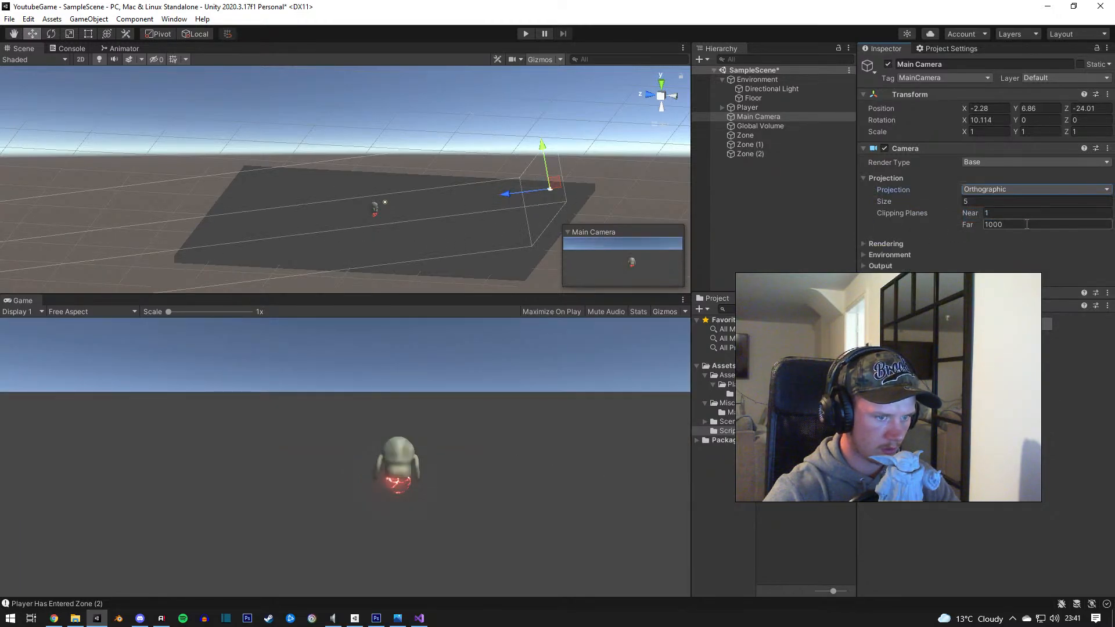
left_click_drag(924, 201, 925, 201)
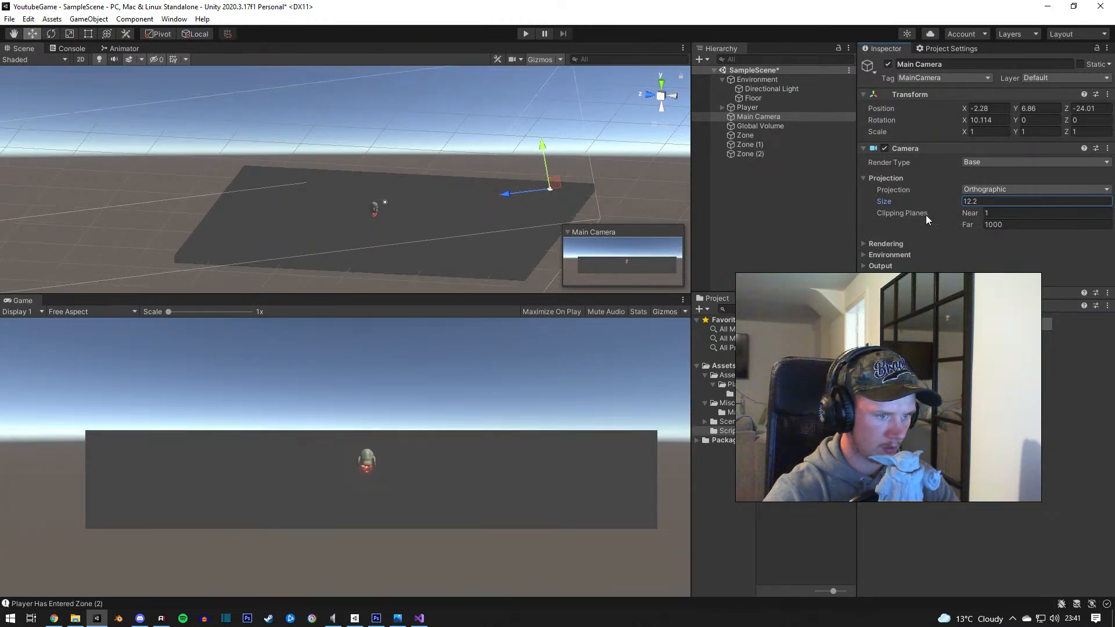
left_click_drag(963, 211, 790, 233)
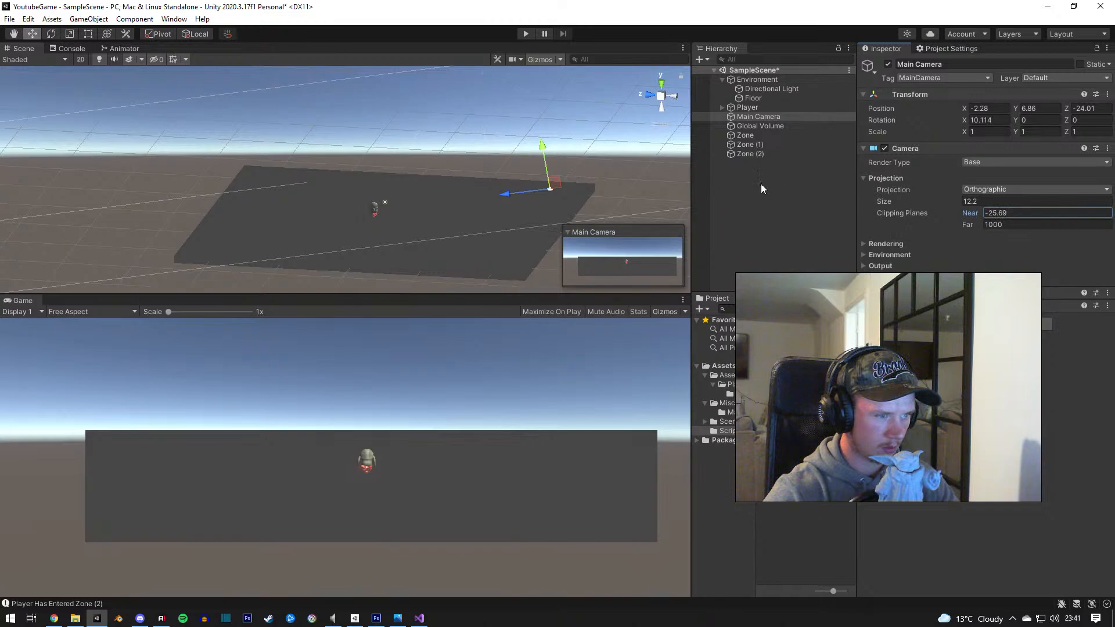
Step: Play the scene and walk the player through all three zones to check the camera switching in orthographic projection
left_click(525, 33)
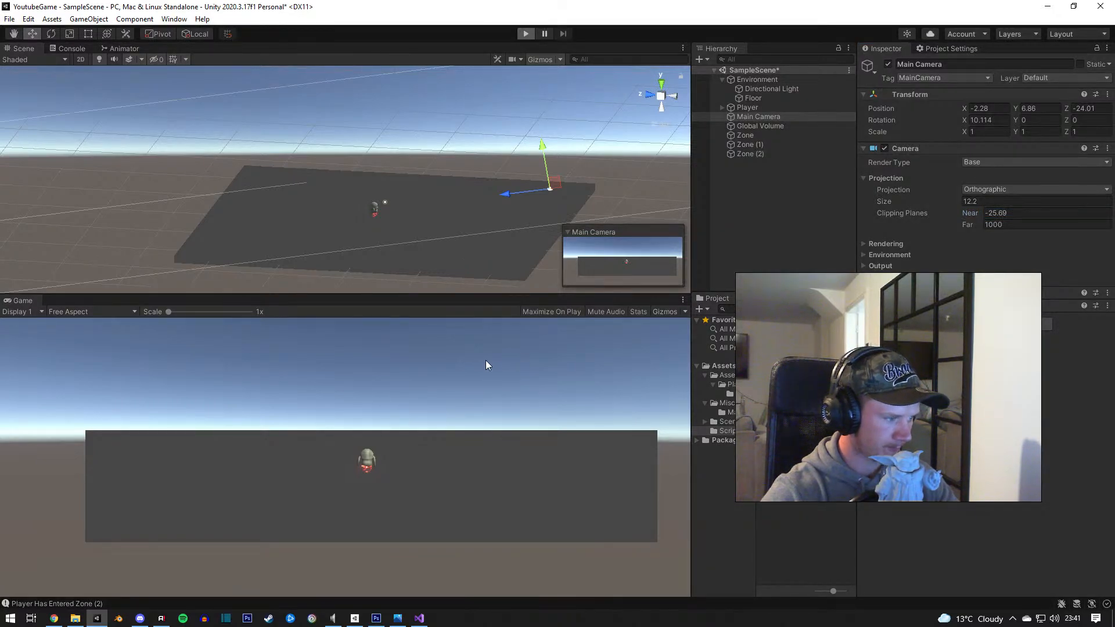
key("d")
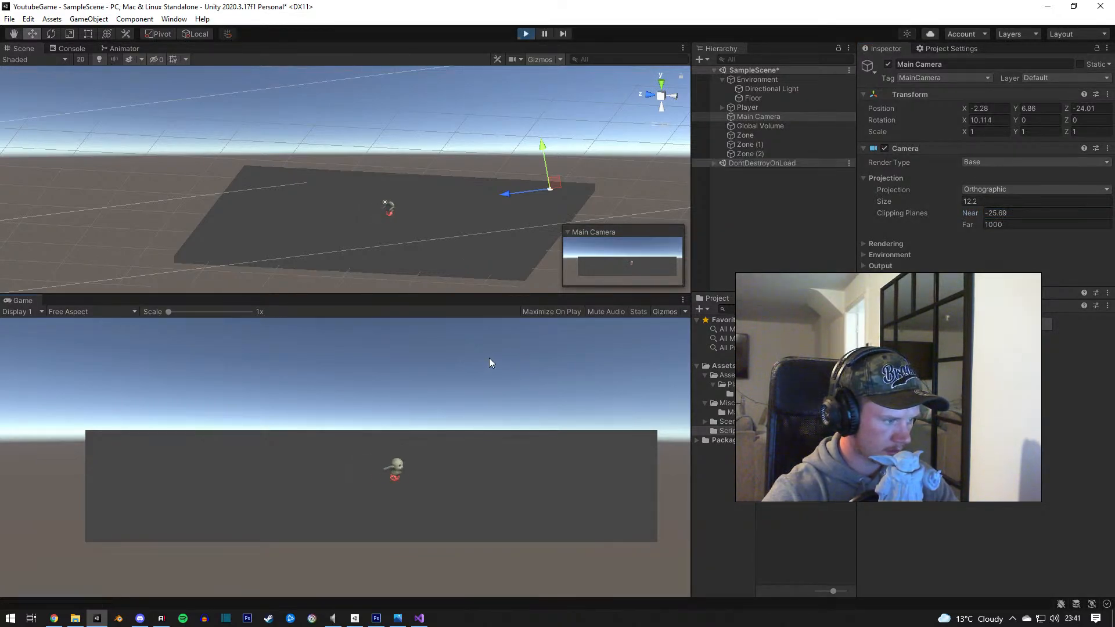
key("w")
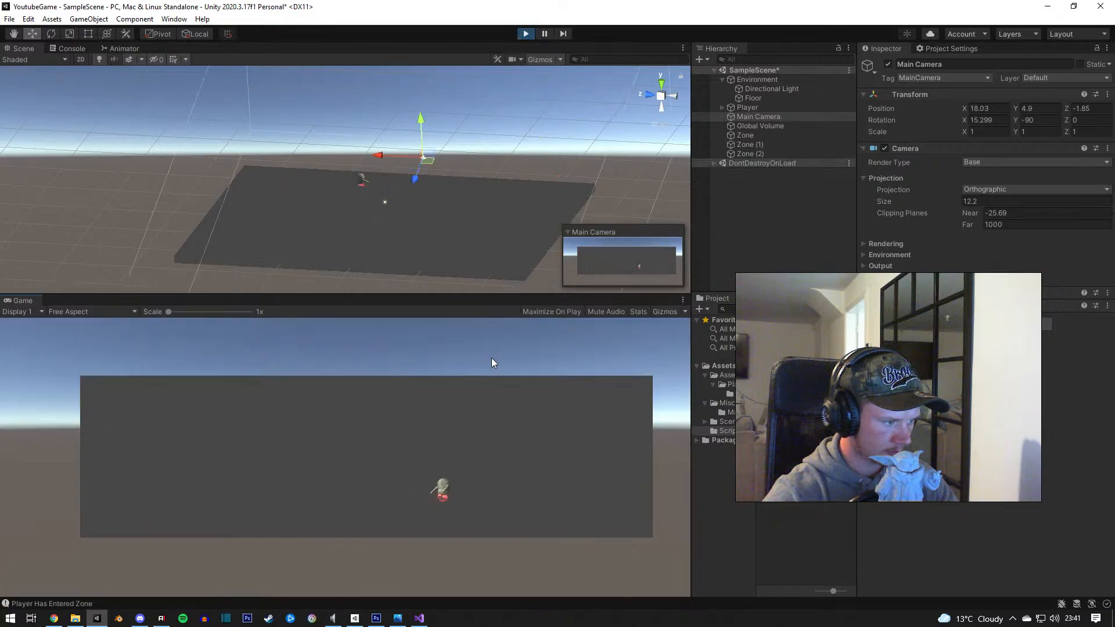
key("a")
key("s")
key("w")
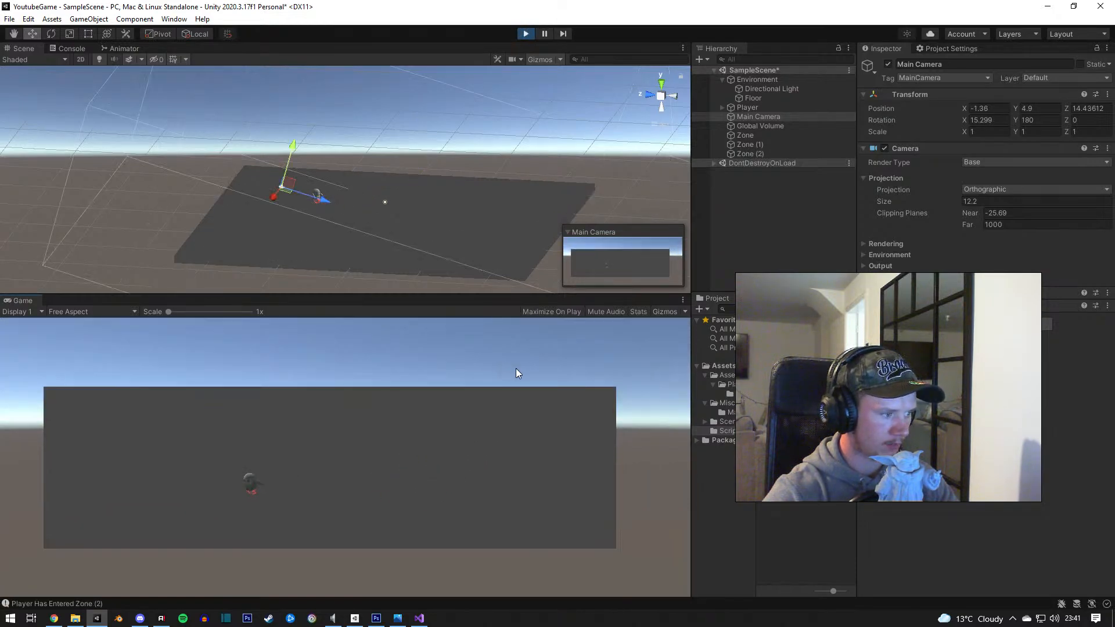
key("d")
key("s")
key("a")
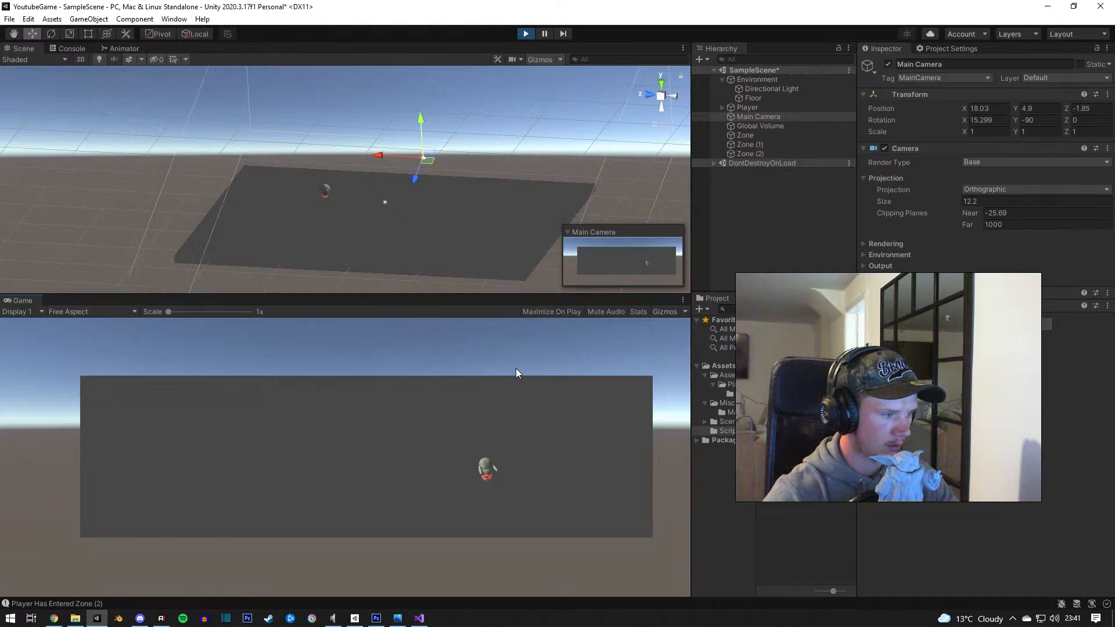
key("s")
key("a")
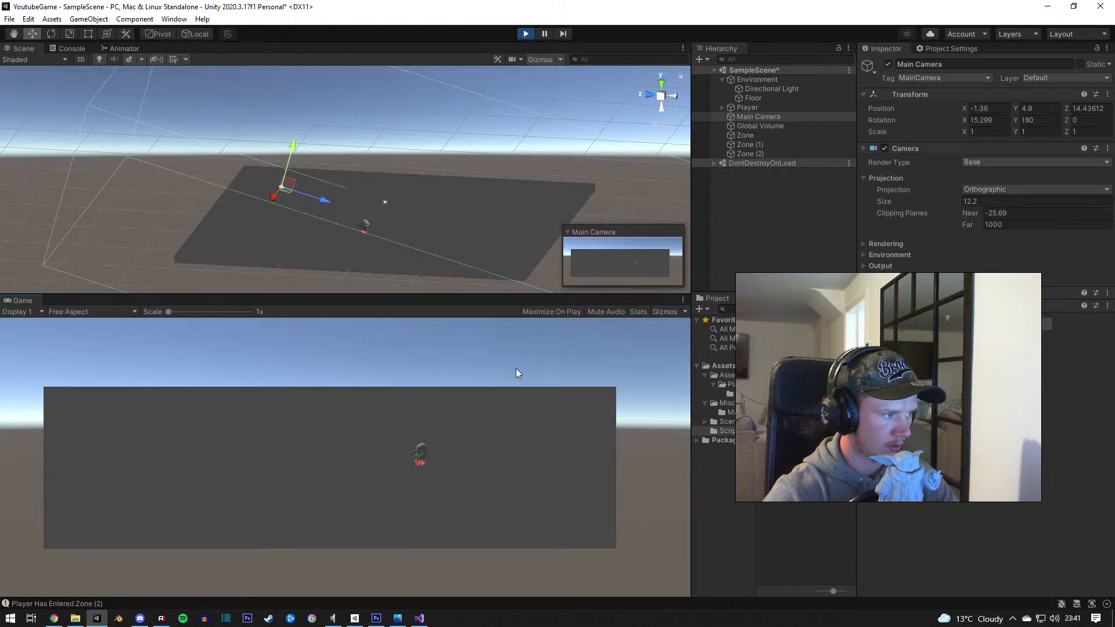
key("d")
key("w")
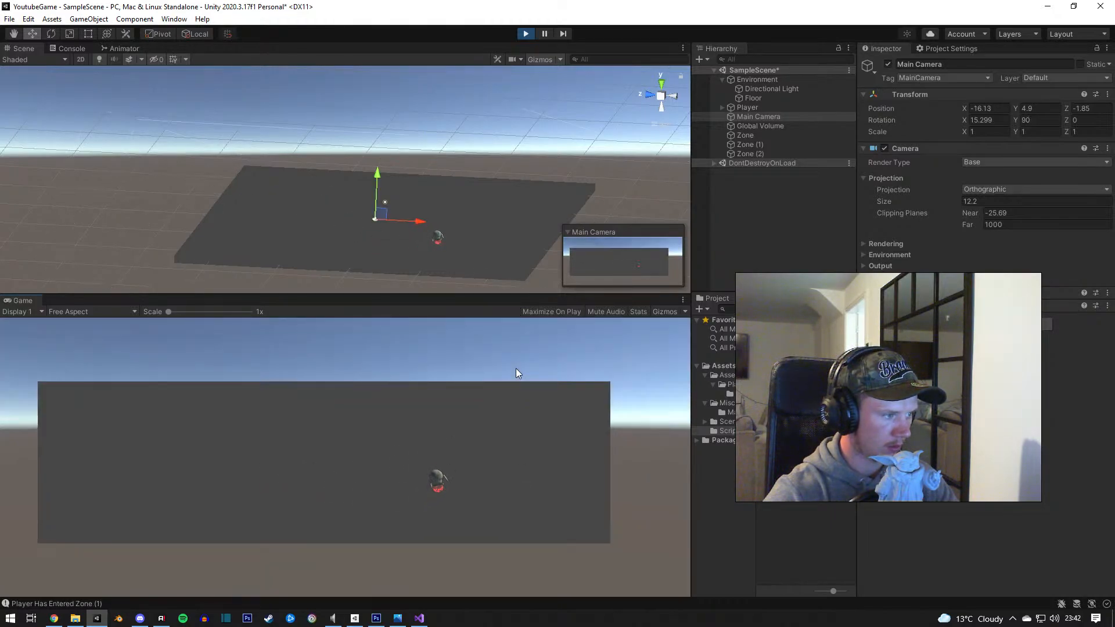
key("a")
key("s")
key("a")
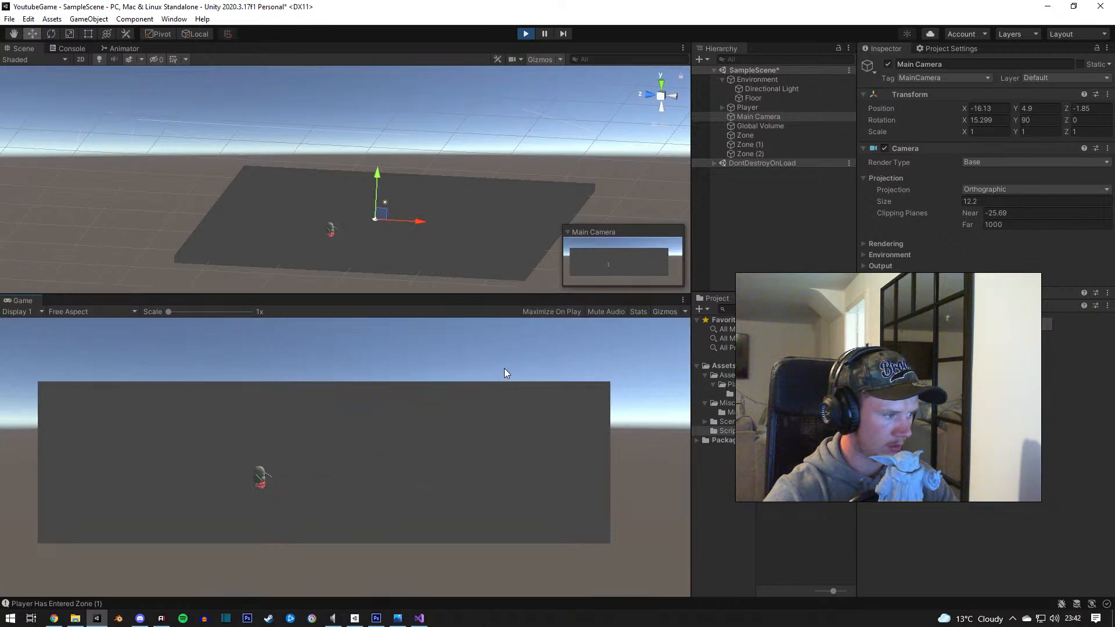
key("a")
key("w")
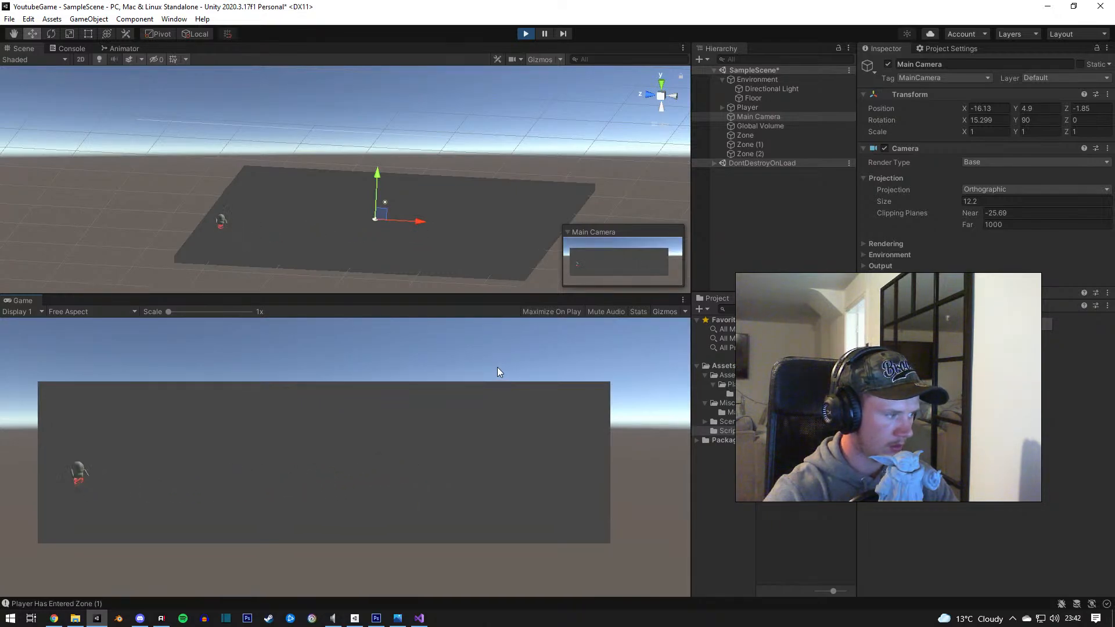
key("a")
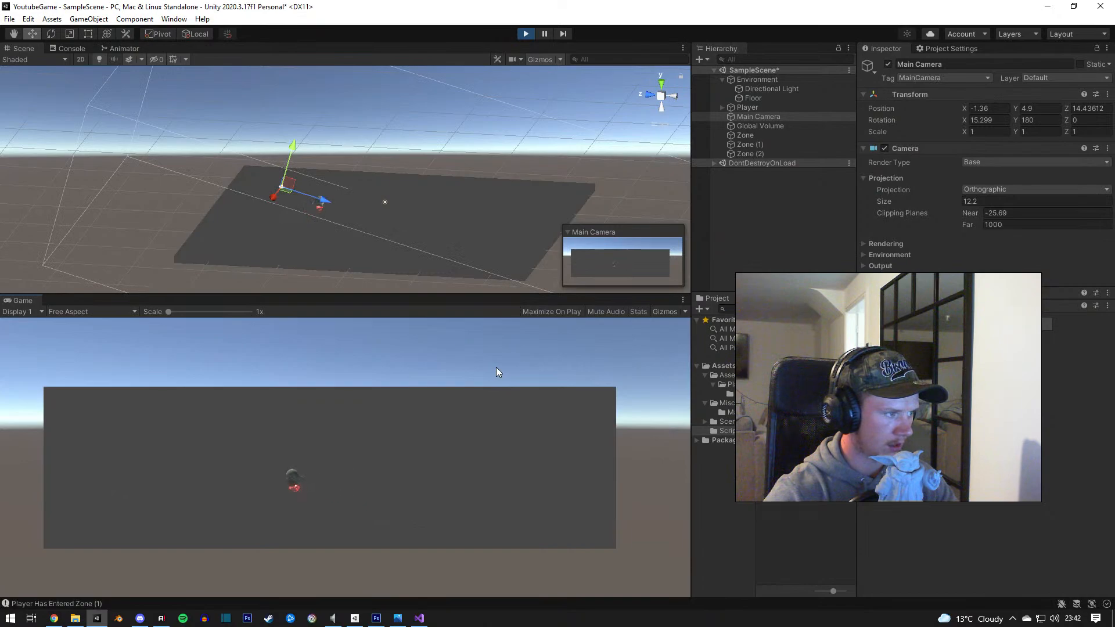
key("a")
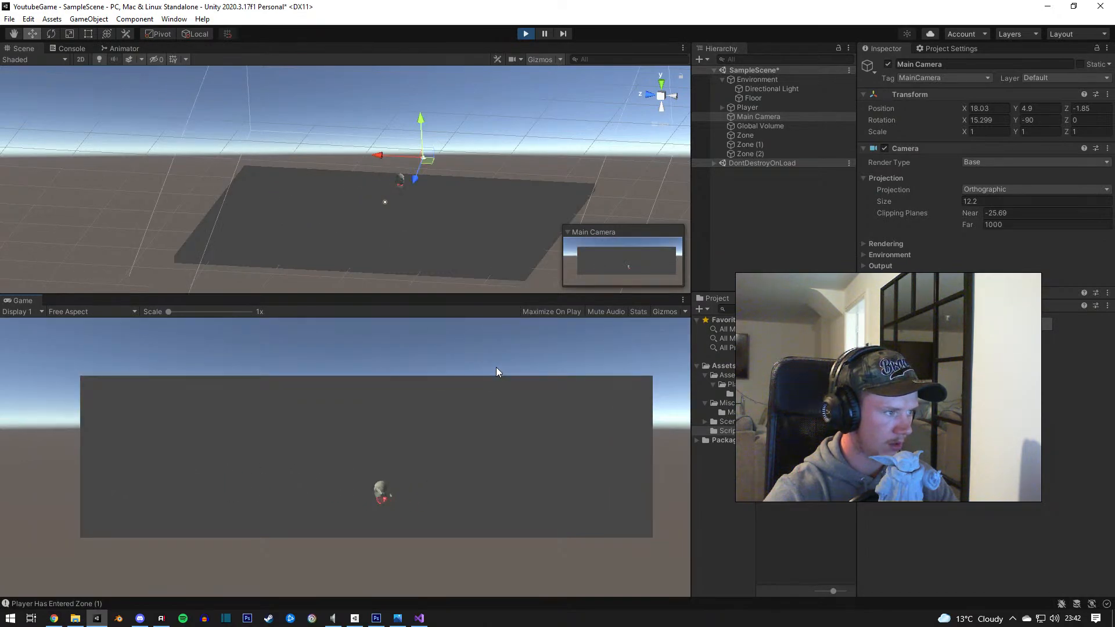
key("w")
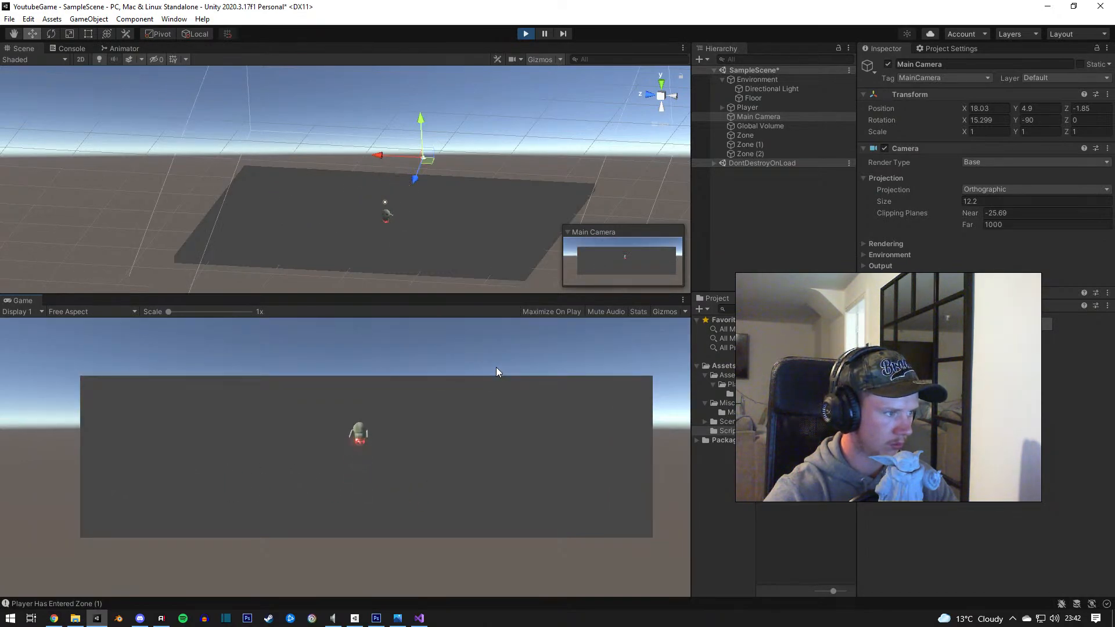
key("a")
key("s")
key("a")
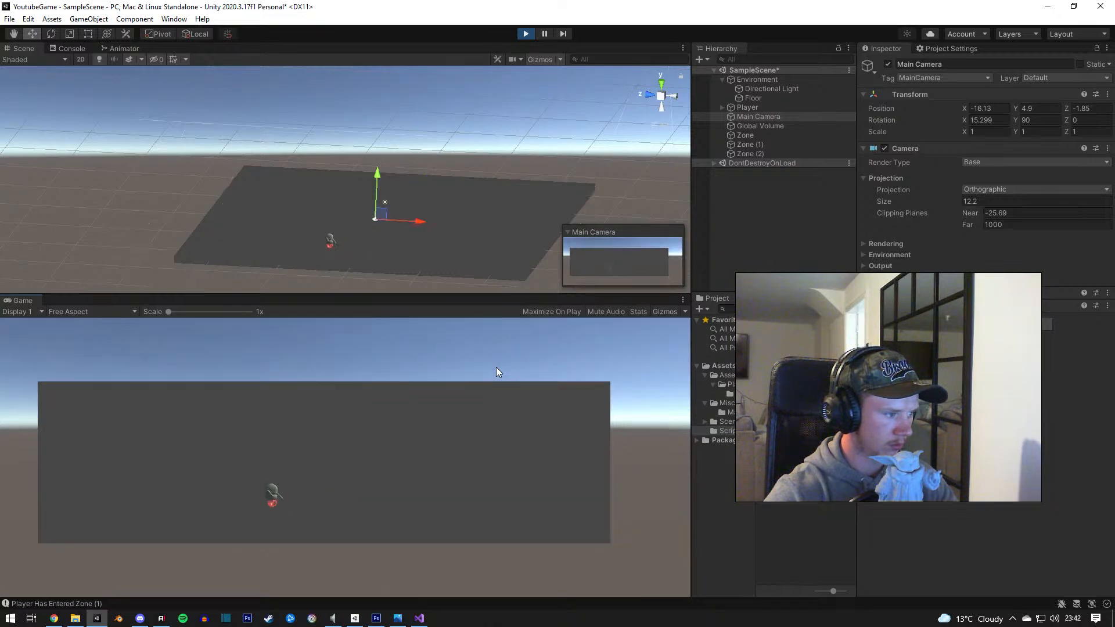
key("w")
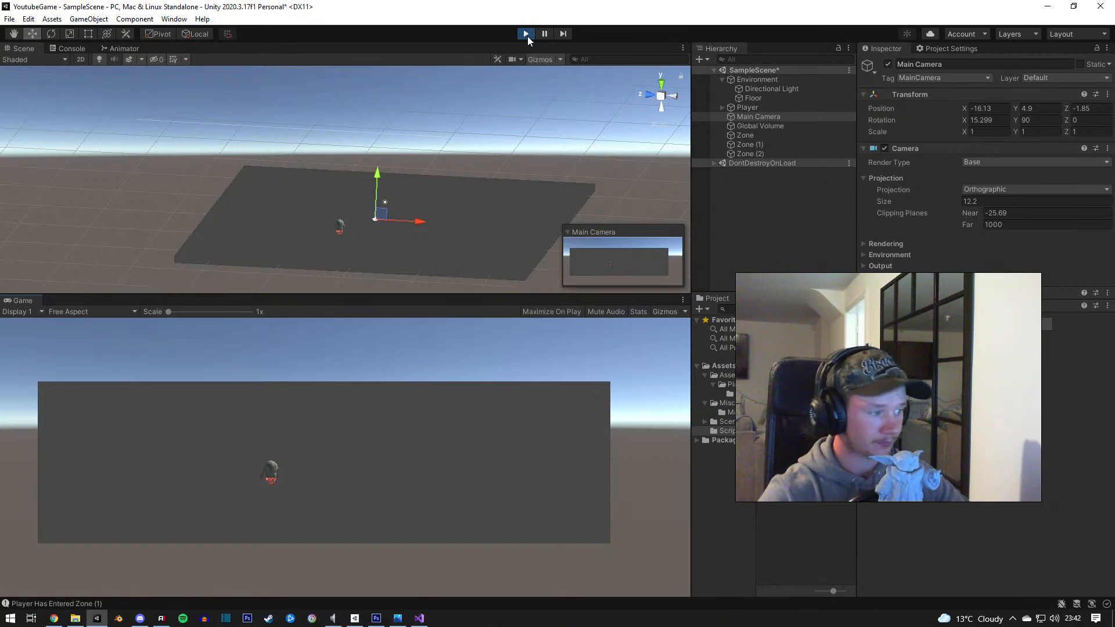
Step: Try a Main Camera orthographic size of 9.65 during play, test it with the player, and stop the game
left_click(905, 200)
left_click_drag(905, 201, 857, 208)
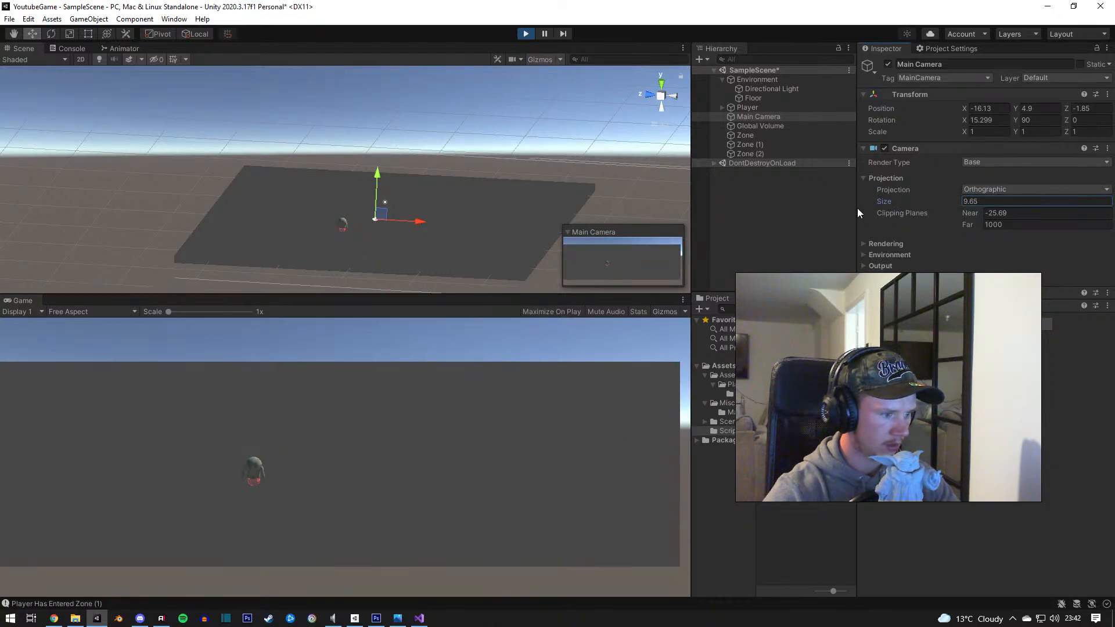
left_click(445, 392)
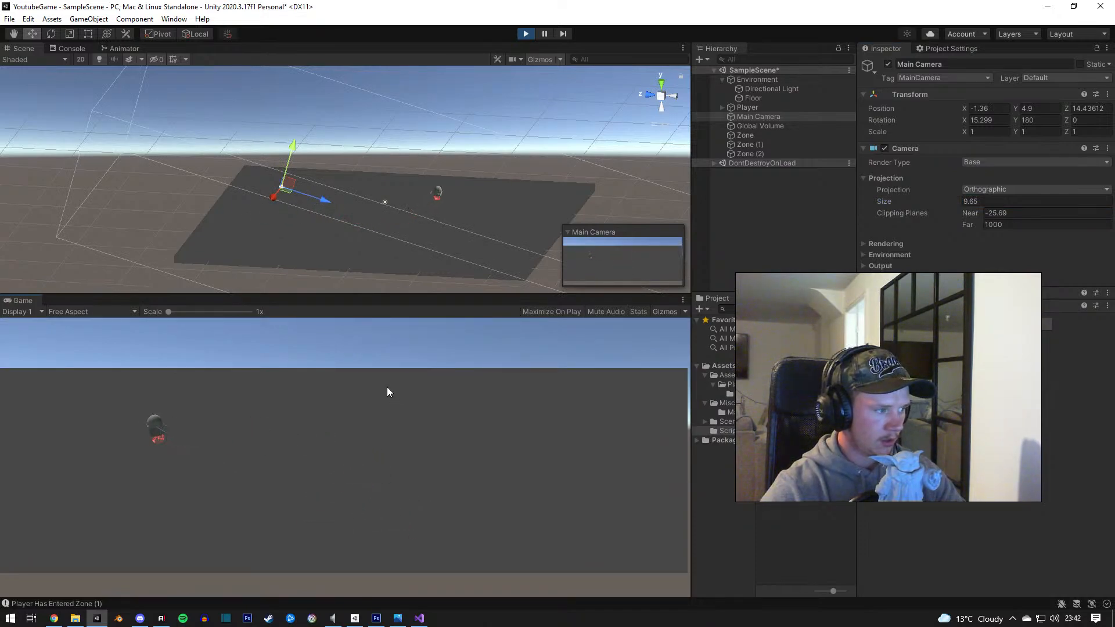
left_click(526, 34)
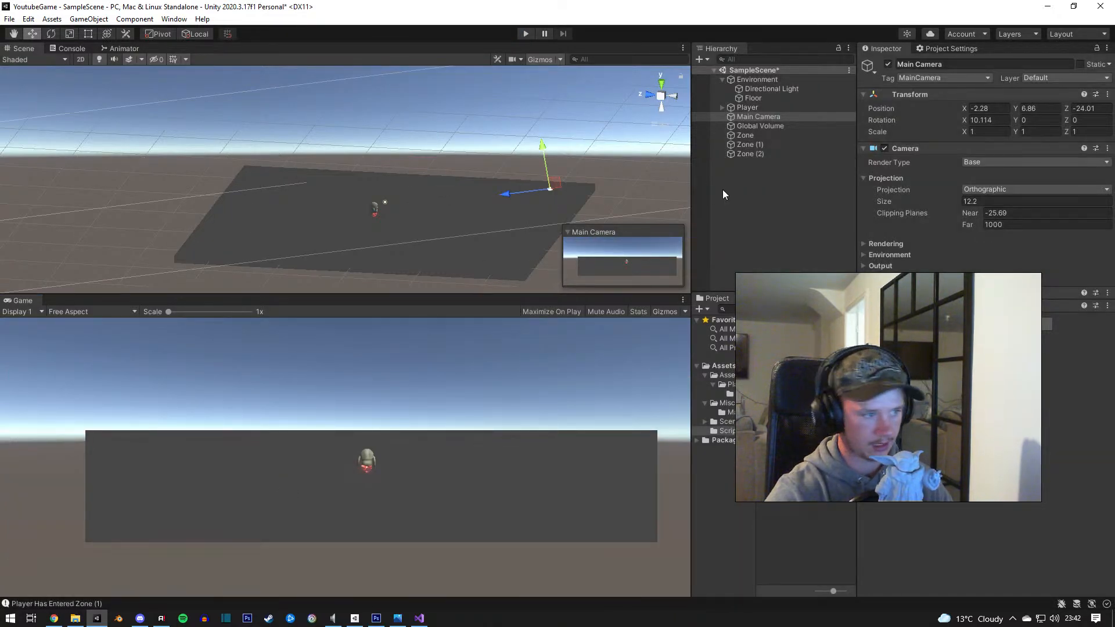
Step: Select Zone, Zone (1) and Zone (2) together and rotate them to reduce their downward tilt to about 7.6 degrees
left_click(749, 154)
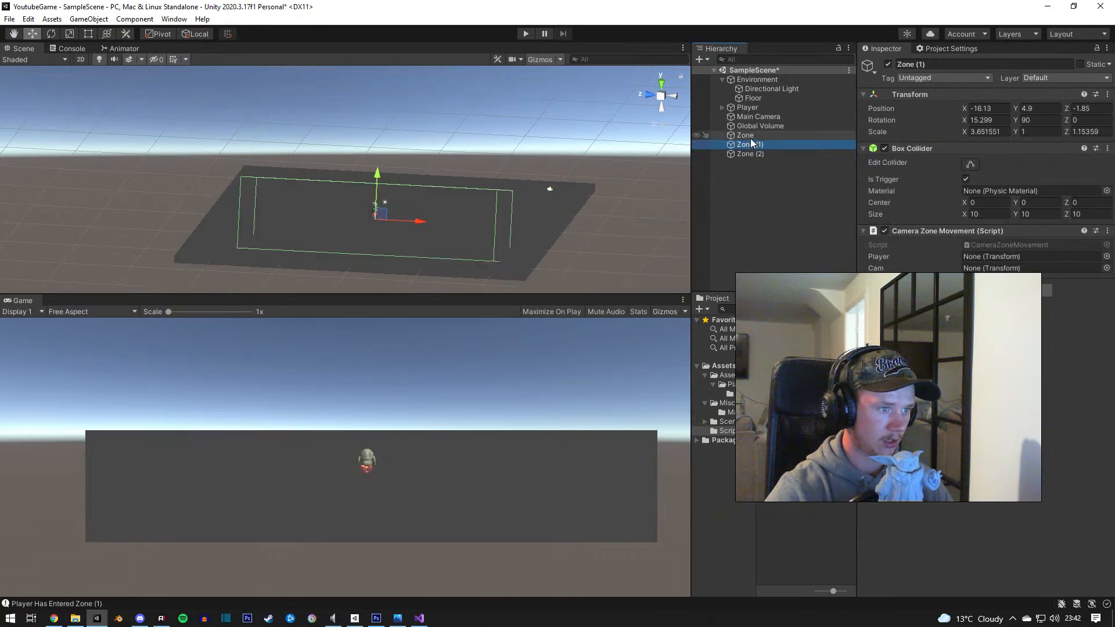
left_click(747, 135)
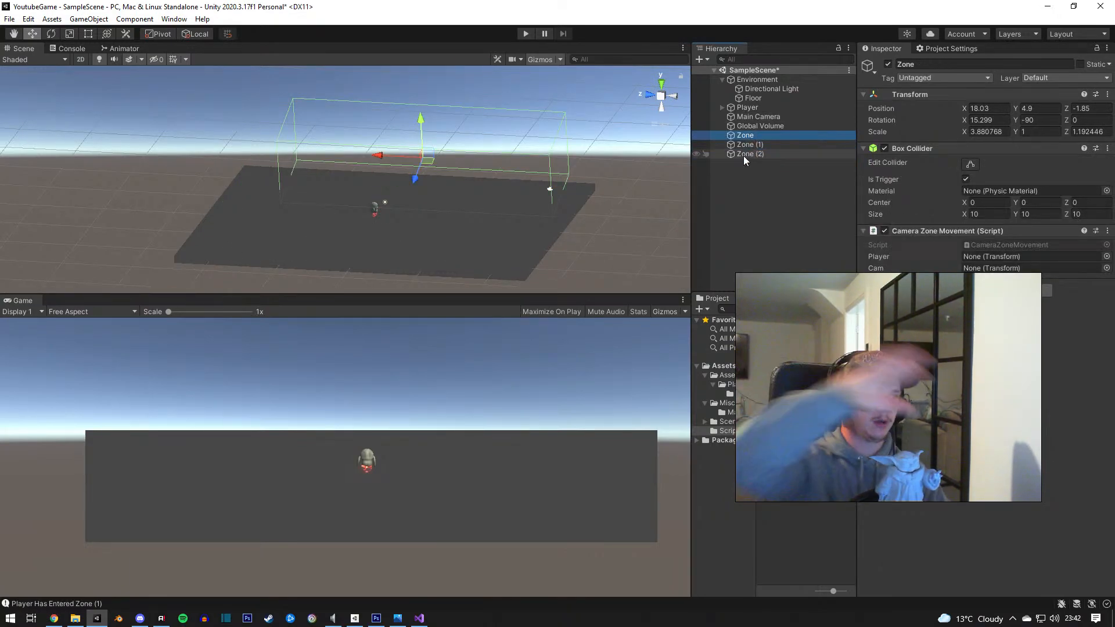
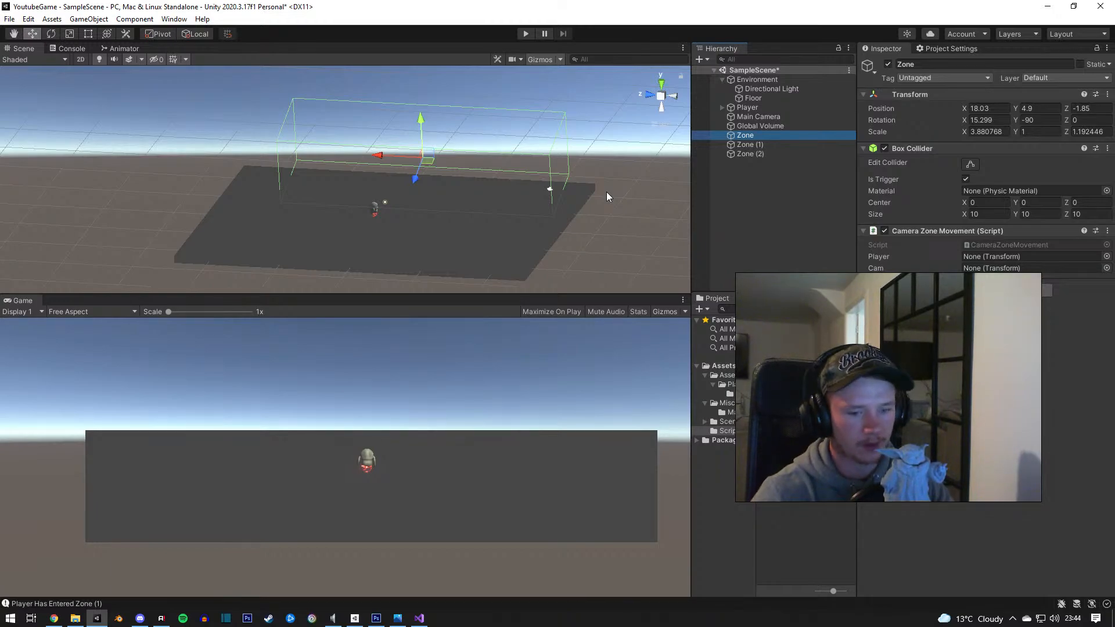
left_click_drag(578, 199, 298, 202, "alt")
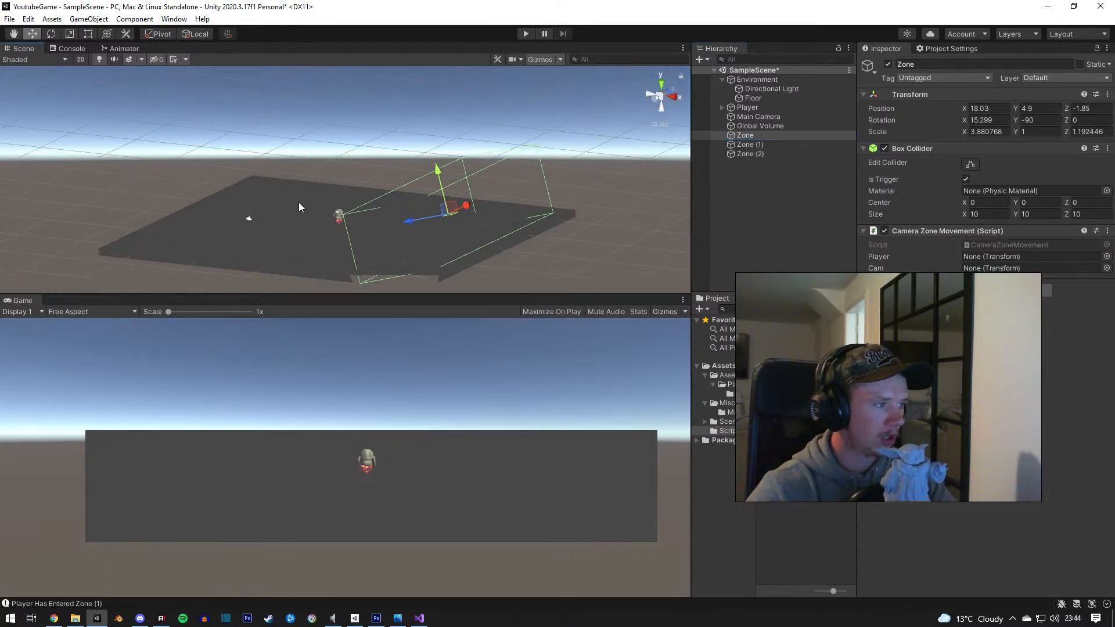
left_click_drag(494, 205, 492, 162, "alt")
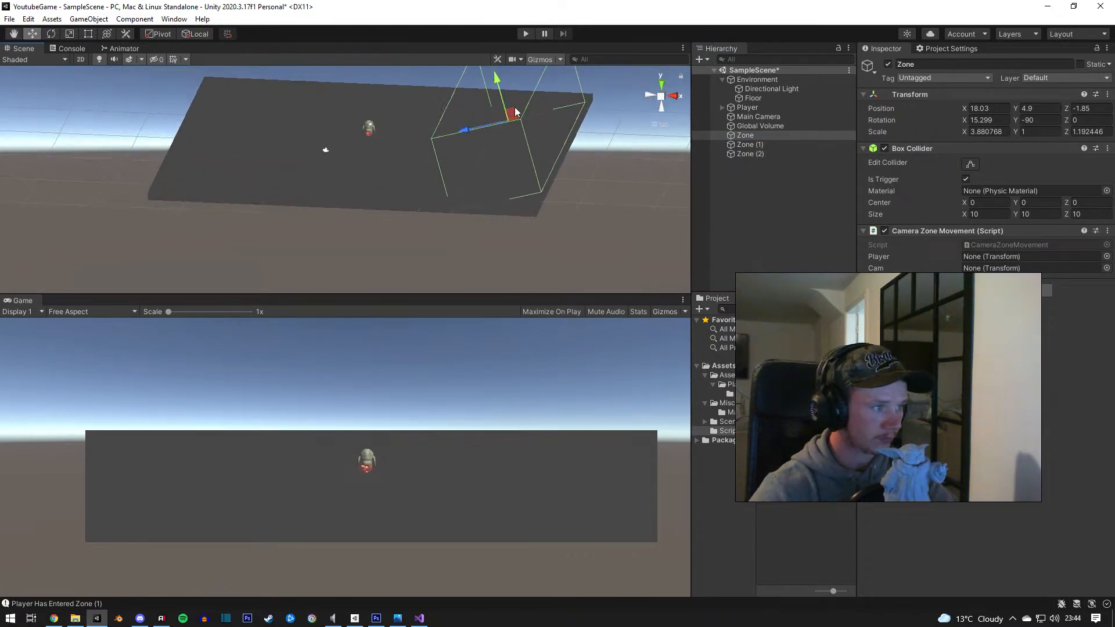
left_click(751, 153, "shift")
middle_click_drag(441, 138, 439, 141)
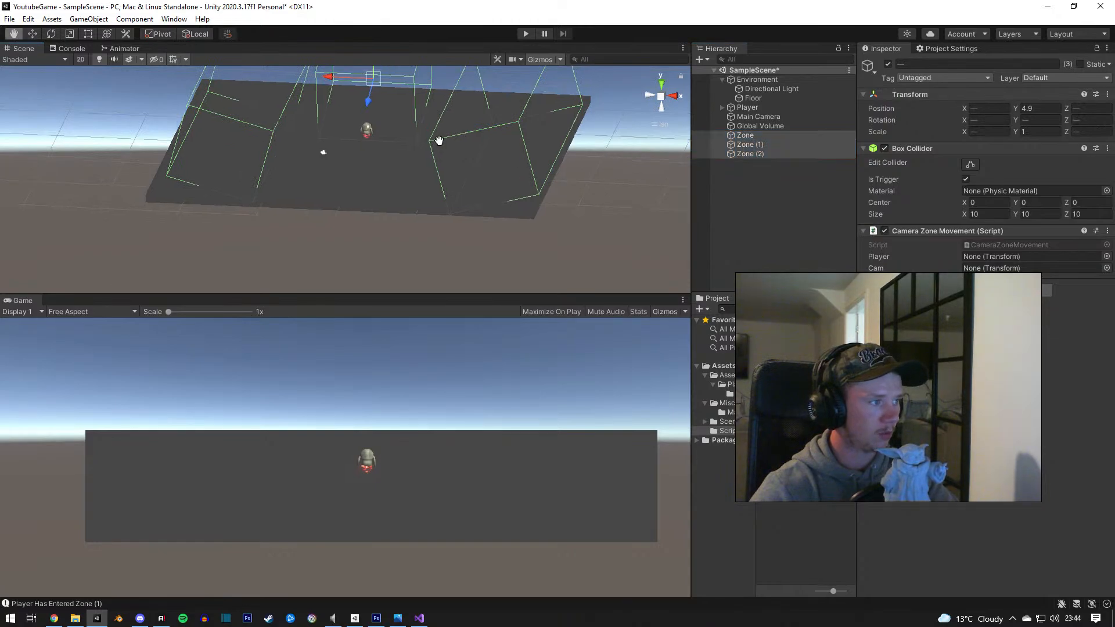
left_click_drag(439, 141, 474, 203, "alt")
key("e")
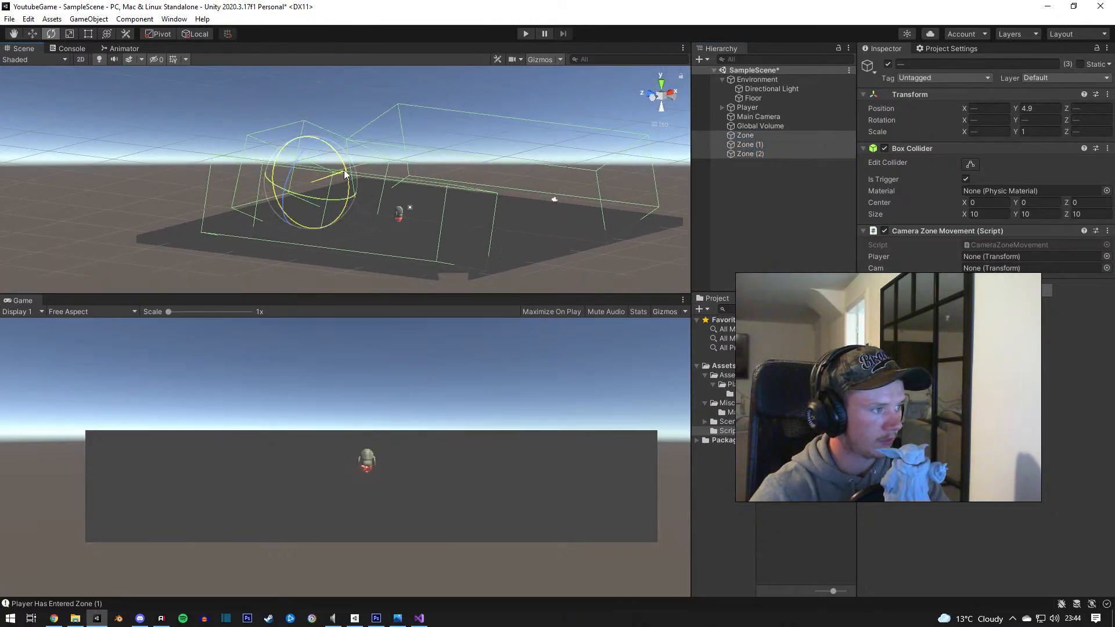
left_click_drag(345, 174, 349, 164)
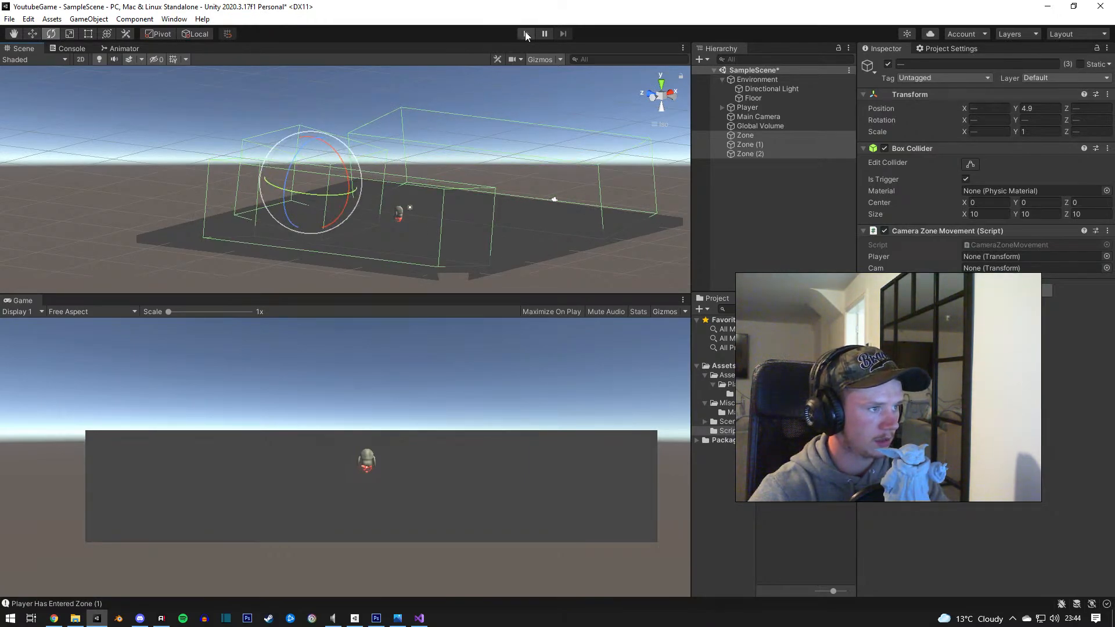
Step: Play the scene and walk the player into the first zone to check its reduced camera tilt
left_click(526, 34)
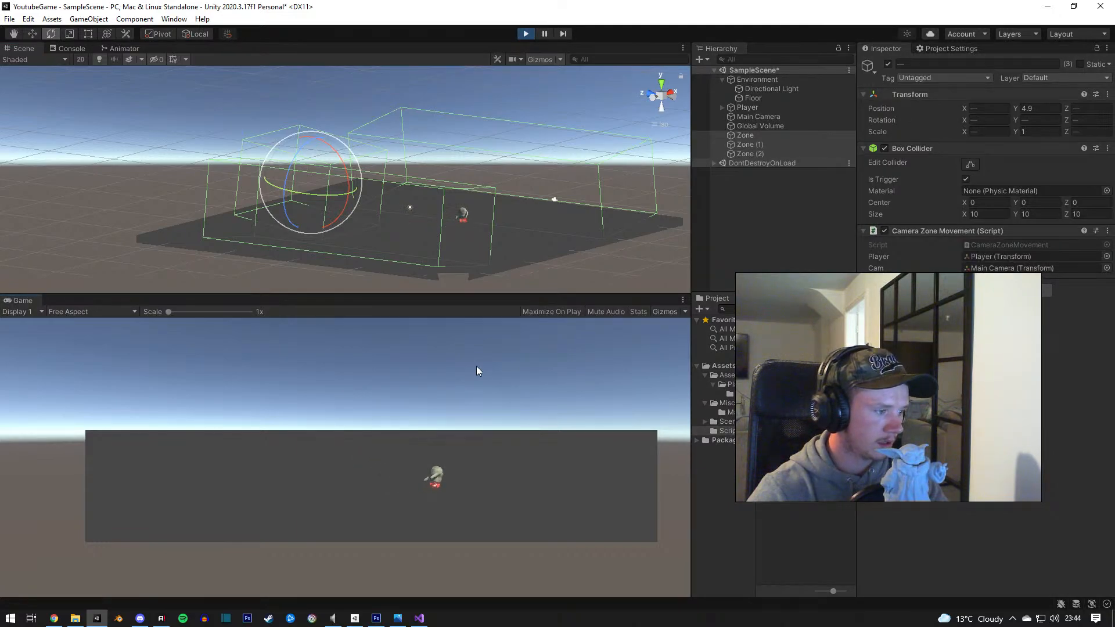
key("d")
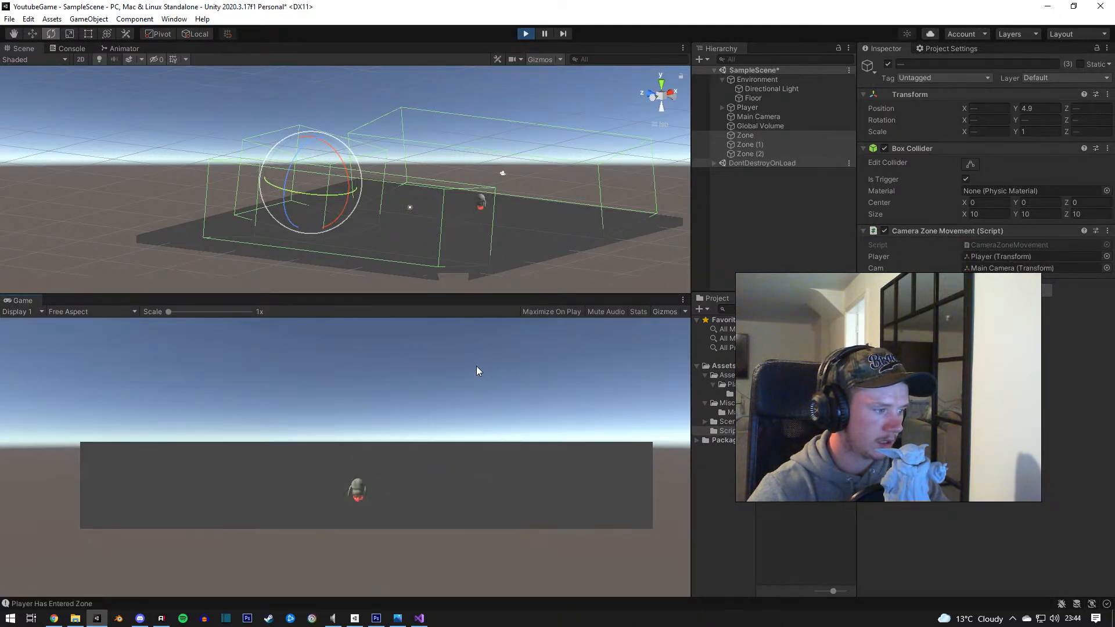
key("a")
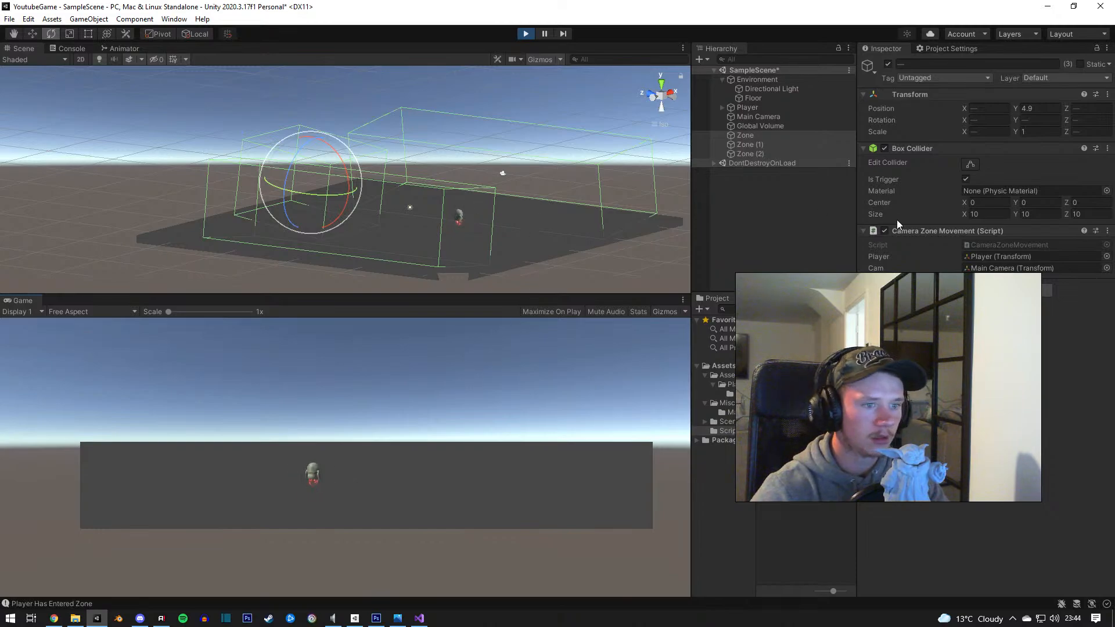
Step: Set the Main Camera's orthographic size to 10.25 while the game is running
left_click(754, 126)
left_click(754, 117)
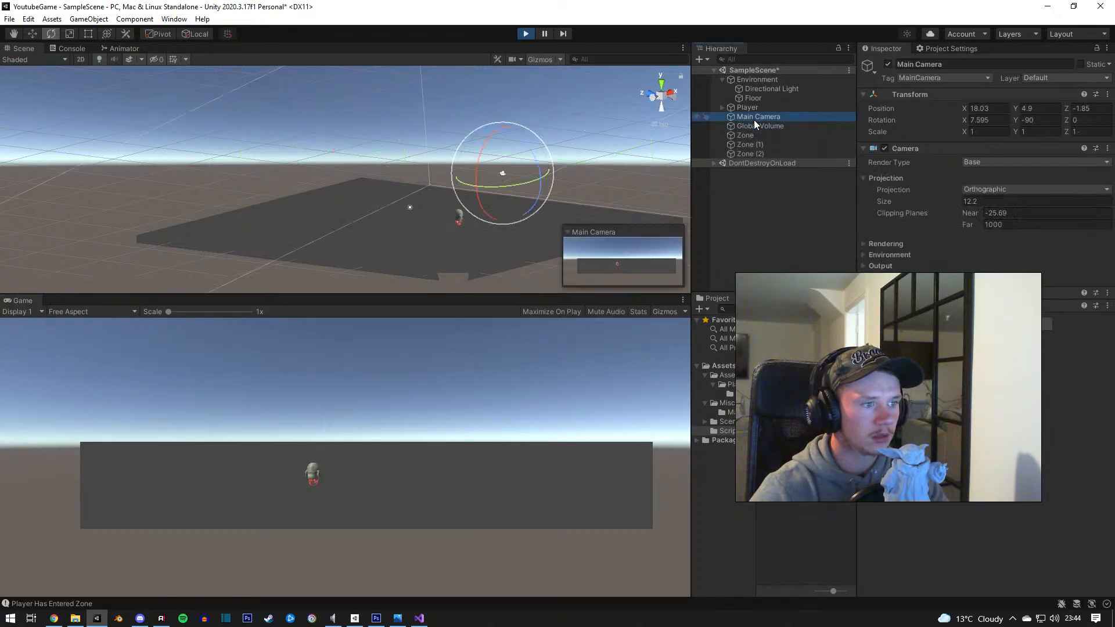
left_click_drag(929, 200, 889, 209)
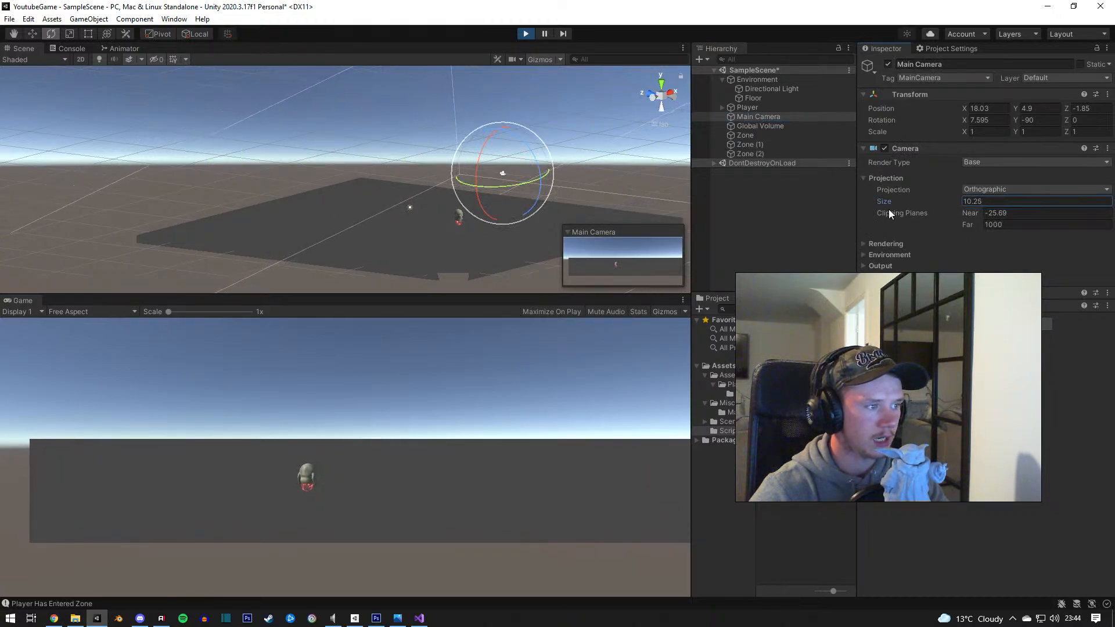
Step: Select all three zones and move them up together to a Y position of 5.2
left_click(744, 136)
left_click(748, 144, "shift")
left_click(750, 153, "shift")
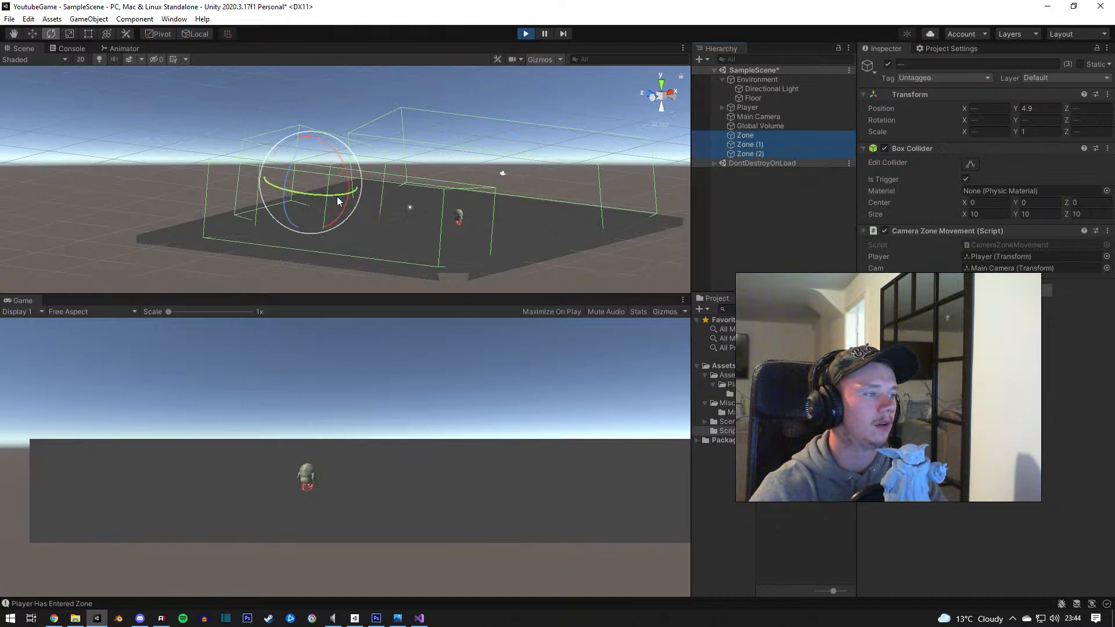
key("w")
left_click_drag(346, 196, 328, 190)
mouse_move(329, 190)
right_mouse_down()
mouse_move(420, 230)
mouse_move(333, 211)
right_mouse_up()
scroll(333, 212, "down", 4)
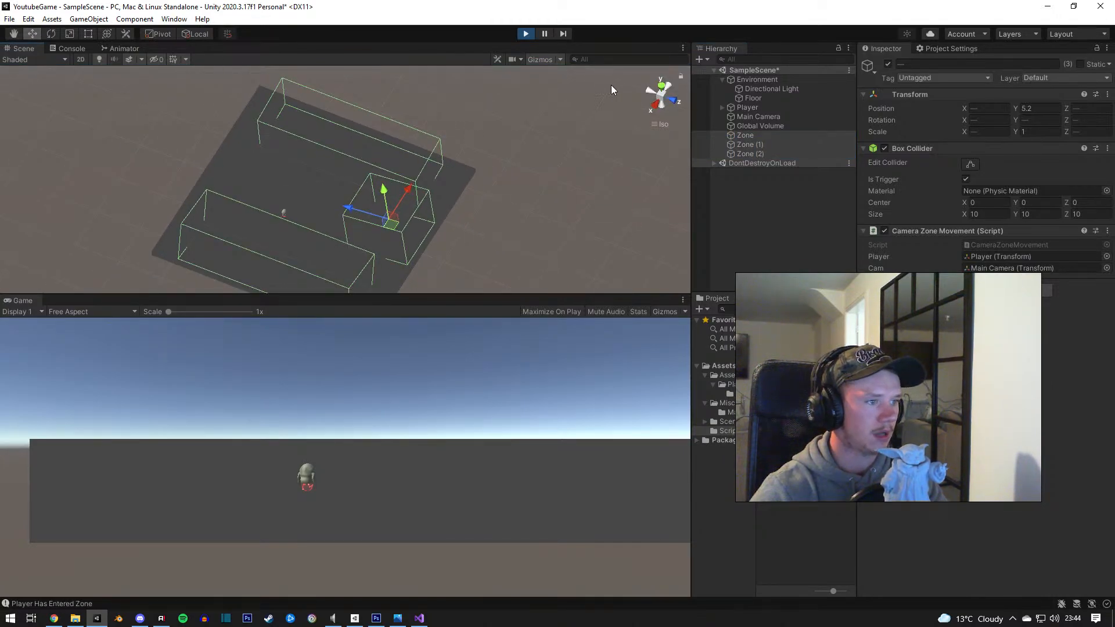
Step: Look straight down on the three selected zones in an orthographic top view of the scene
left_click(664, 92)
right_click_drag(450, 142, 499, 123)
left_click(676, 96)
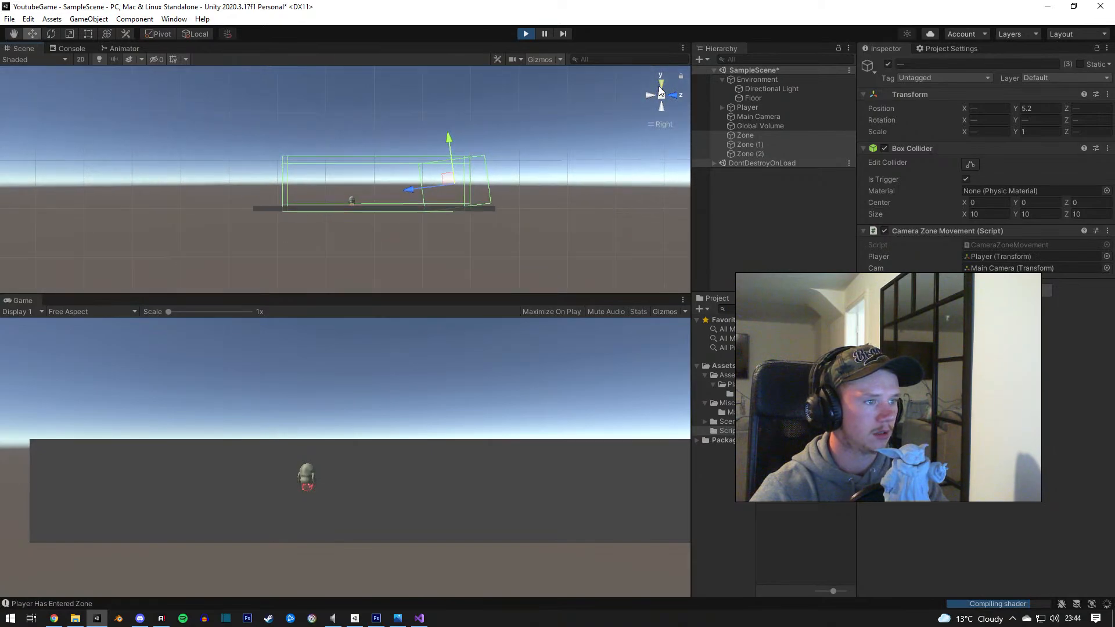
left_click(660, 85)
left_click(654, 125)
left_click(652, 124)
middle_click_drag(526, 133, 566, 166)
left_click(742, 155)
left_click(747, 145, "ctrl")
left_click(745, 135, "ctrl")
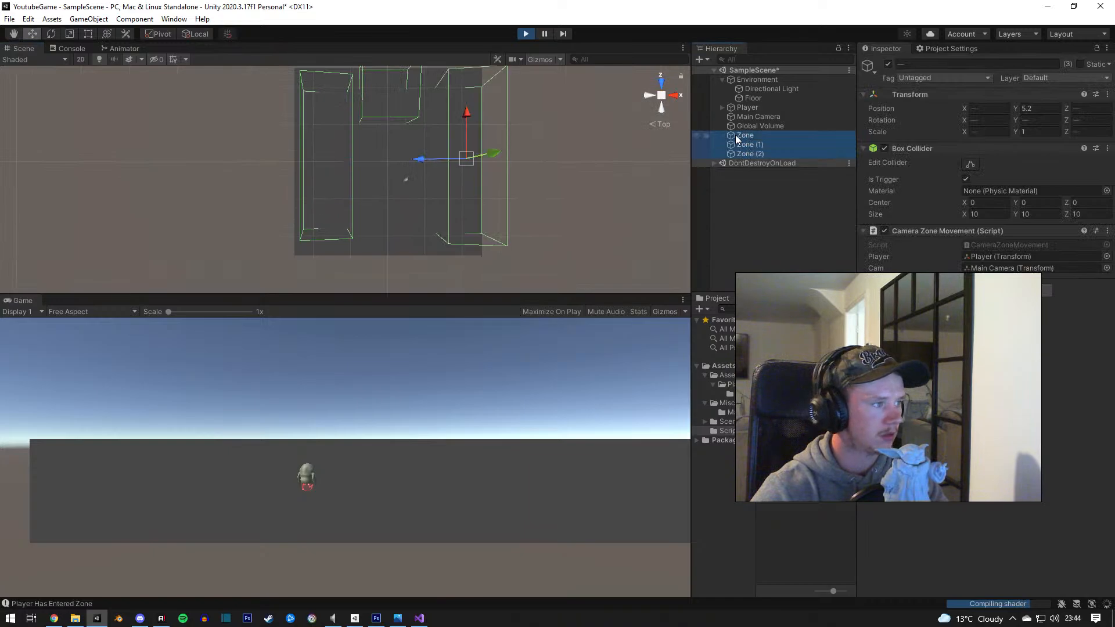
middle_click_drag(444, 121, 416, 139)
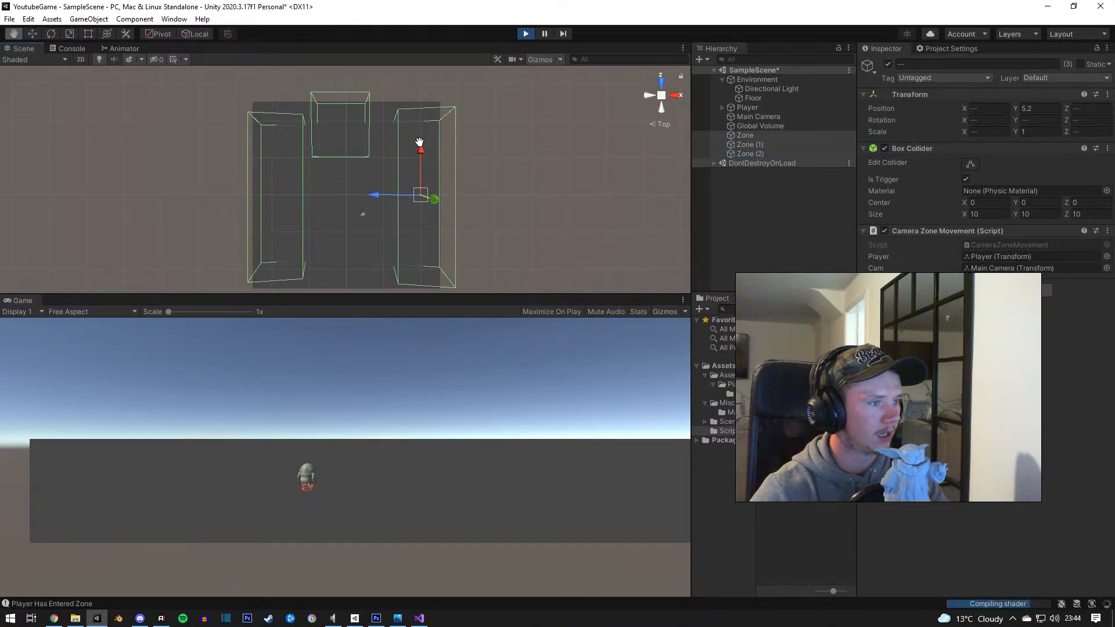
left_click(661, 125)
middle_click_drag(522, 156, 500, 167)
left_click_drag(439, 143, 441, 147)
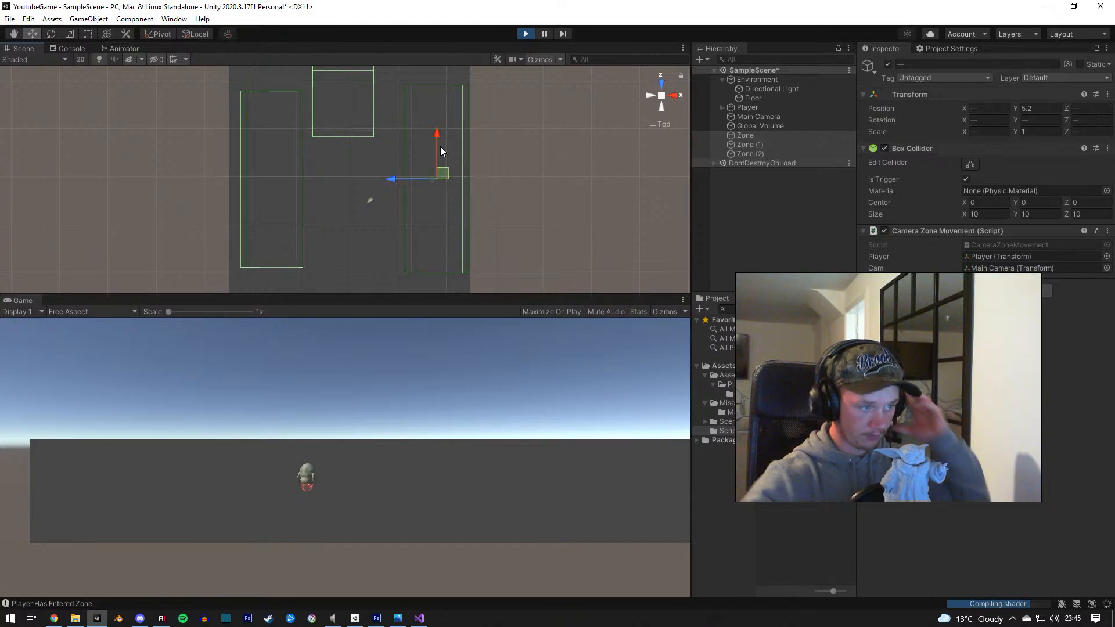
Step: Move Zone (2) sideways to an X position of 0.1
left_click(749, 144)
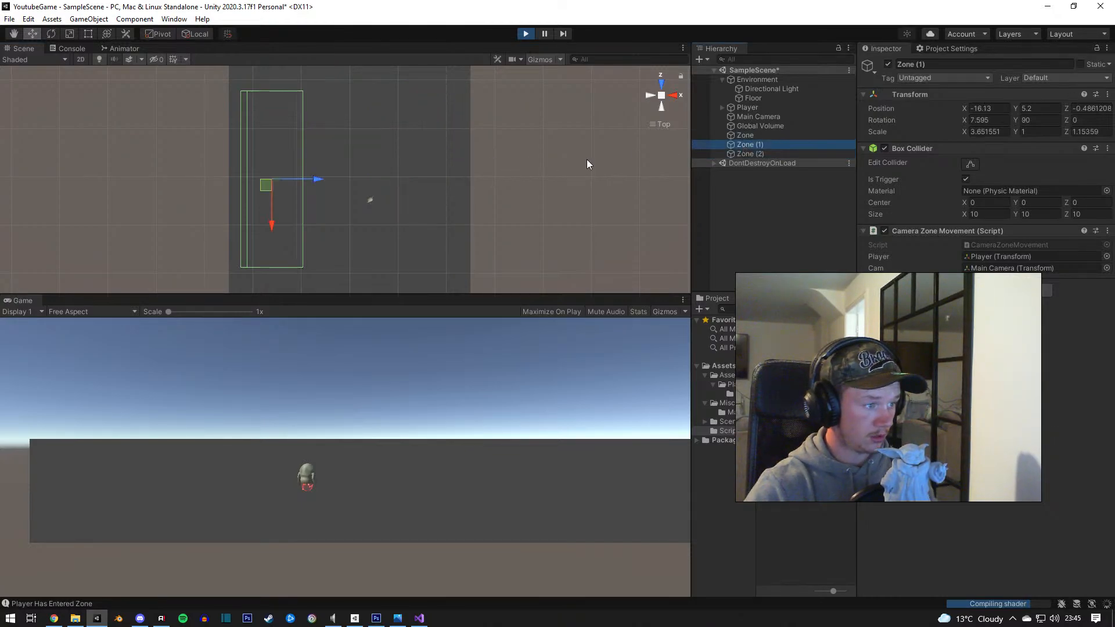
left_click(750, 153)
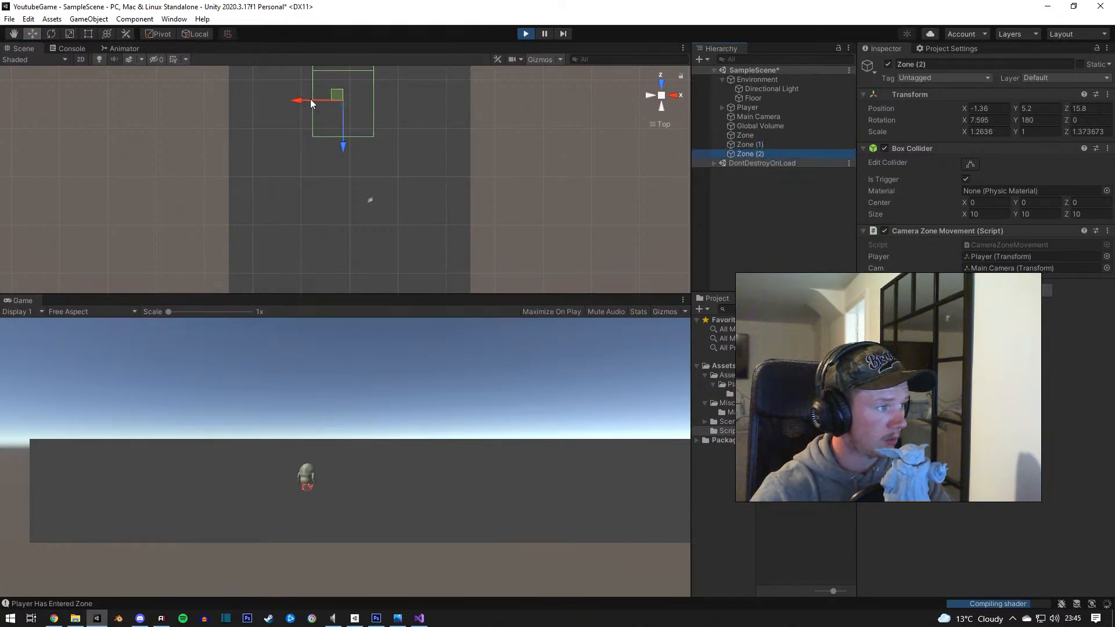
middle_click_drag(315, 98, 324, 148)
left_click_drag(312, 155, 320, 156)
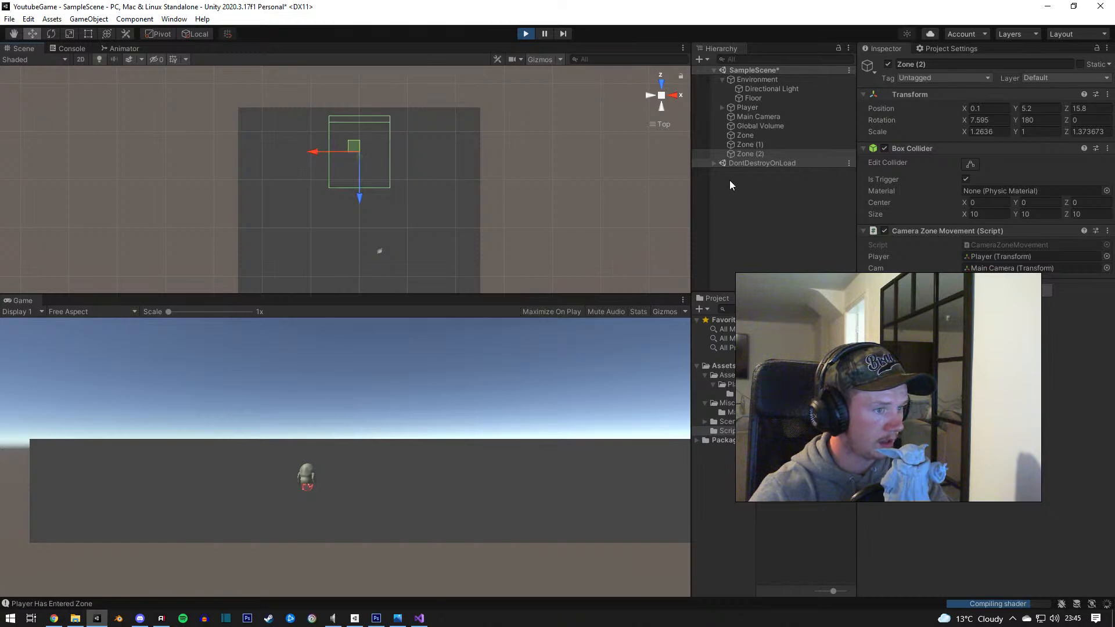
Step: Move Zone (1) to X -18.1, Y 5.5 and Z 0.6, comparing its placement with the other zones
left_click(747, 143)
left_click(745, 136)
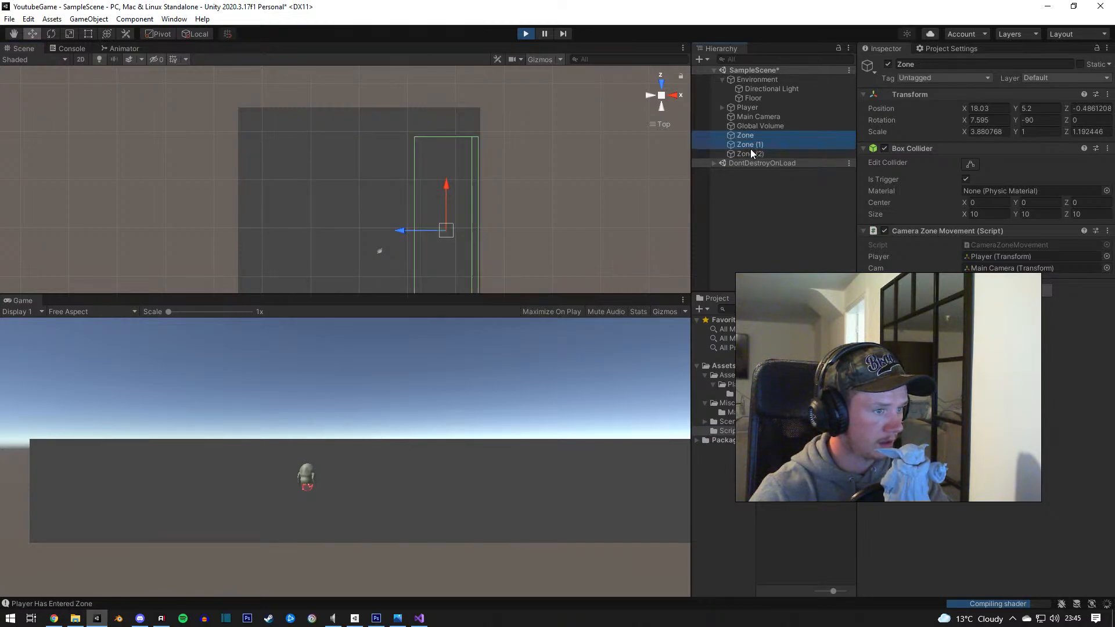
left_click(749, 153, "shift")
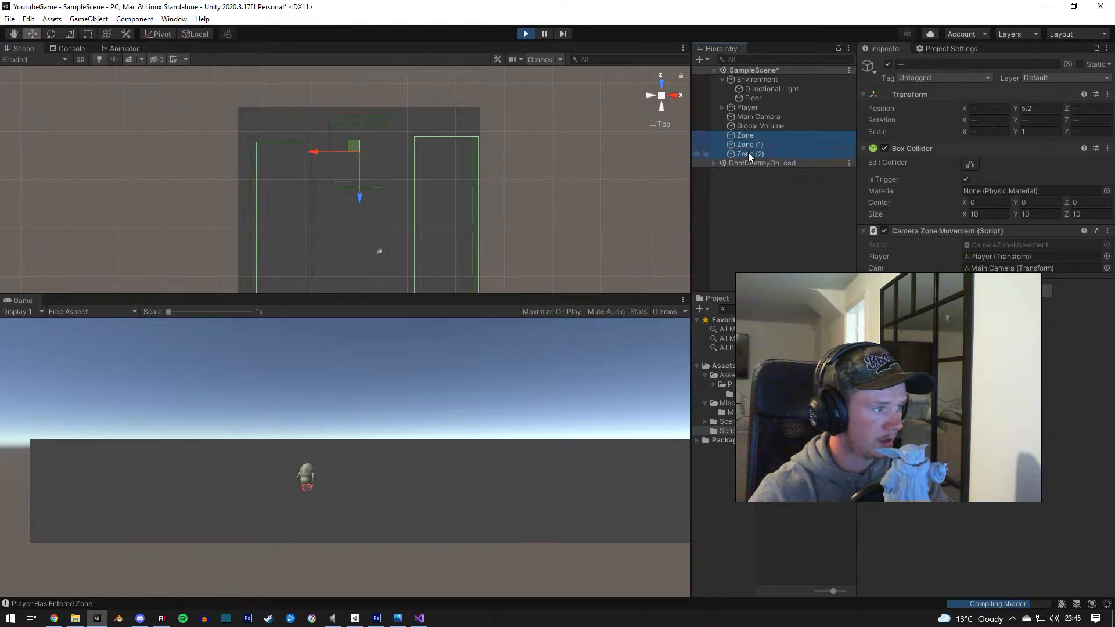
middle_click_drag(517, 186, 565, 160)
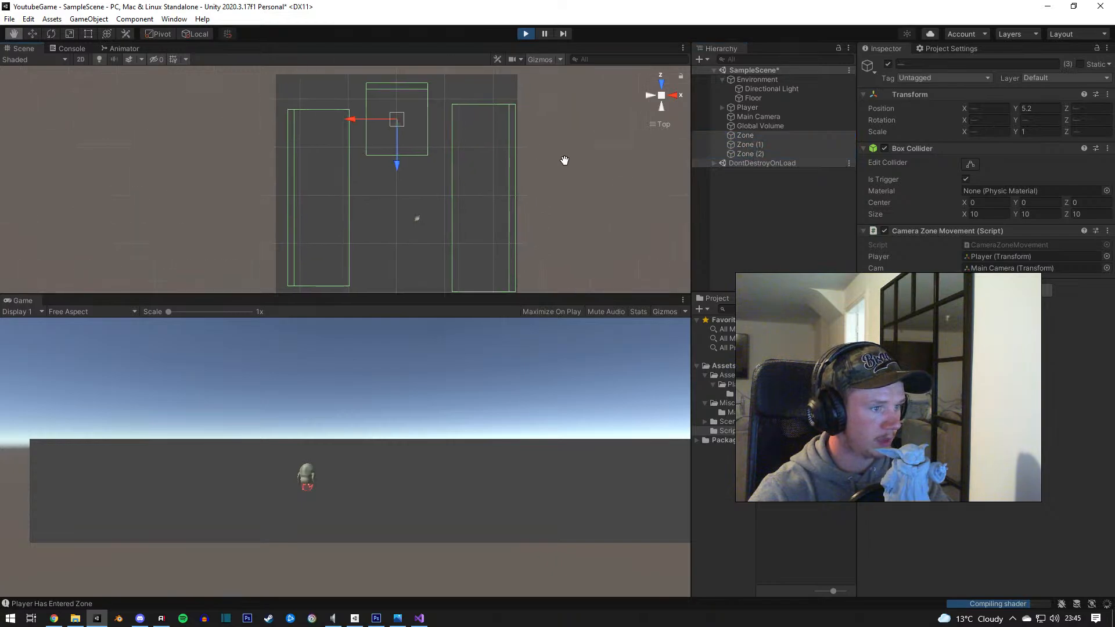
left_click(745, 146)
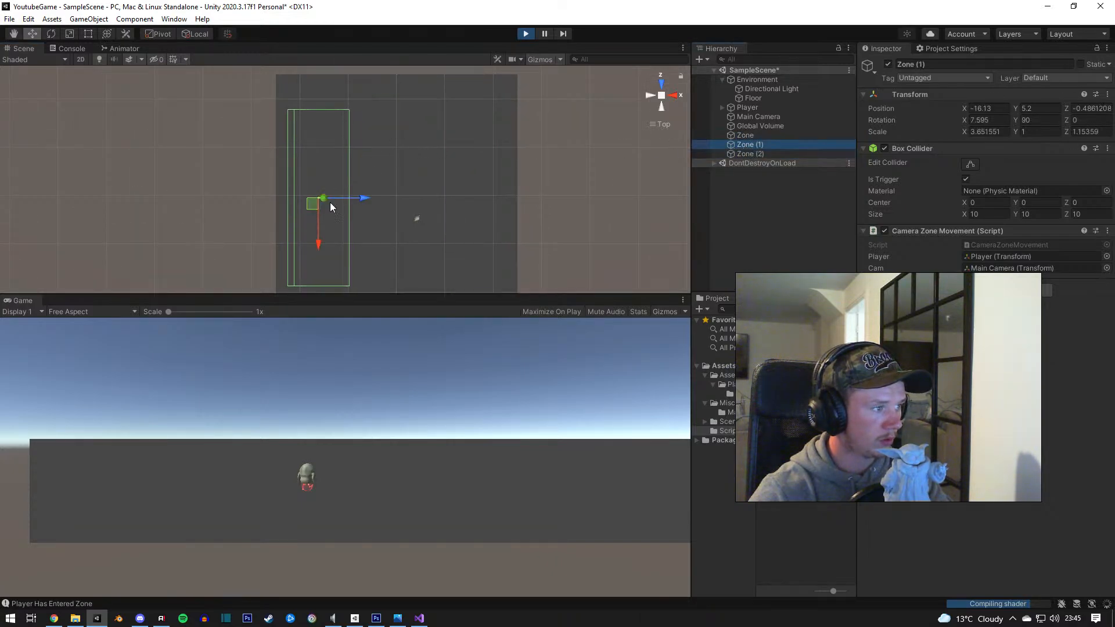
left_click_drag(330, 202, 309, 223)
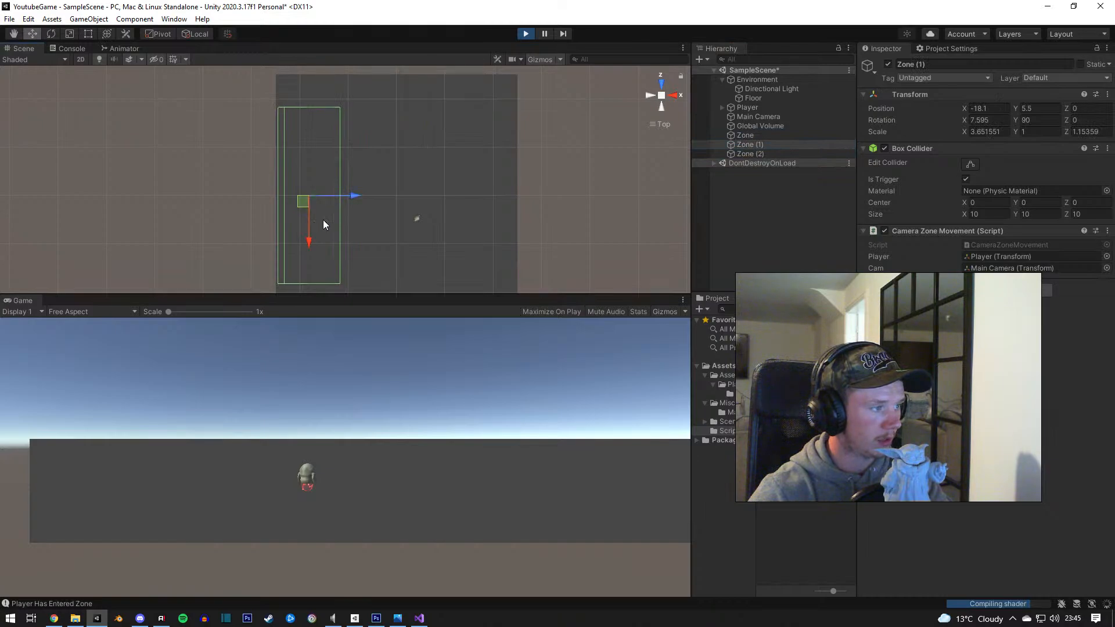
left_click(749, 138, "ctrl")
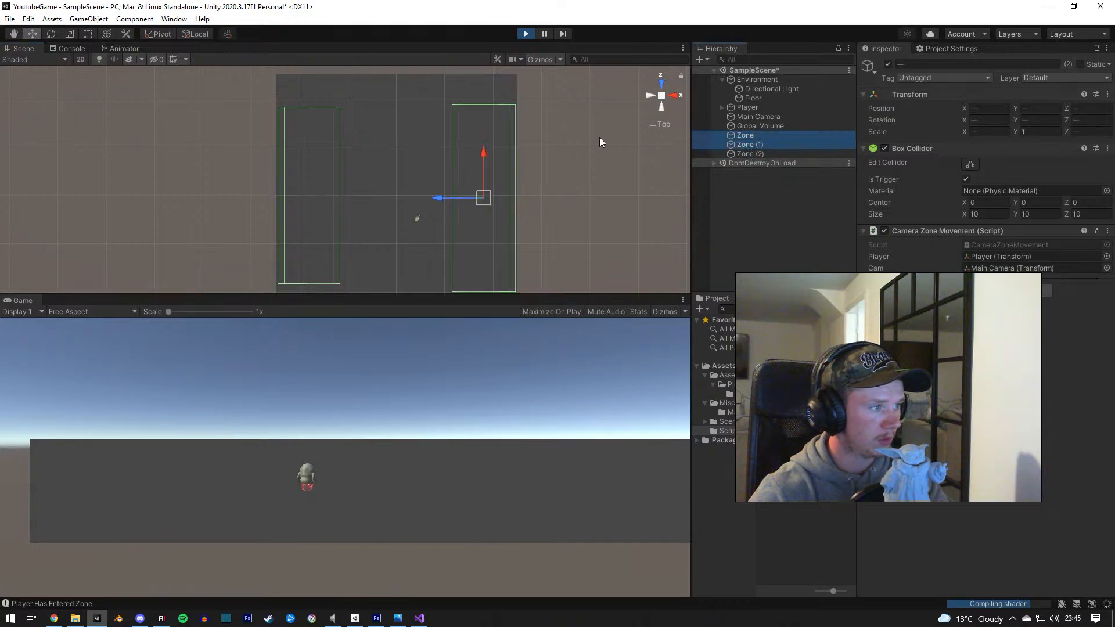
left_click(758, 146)
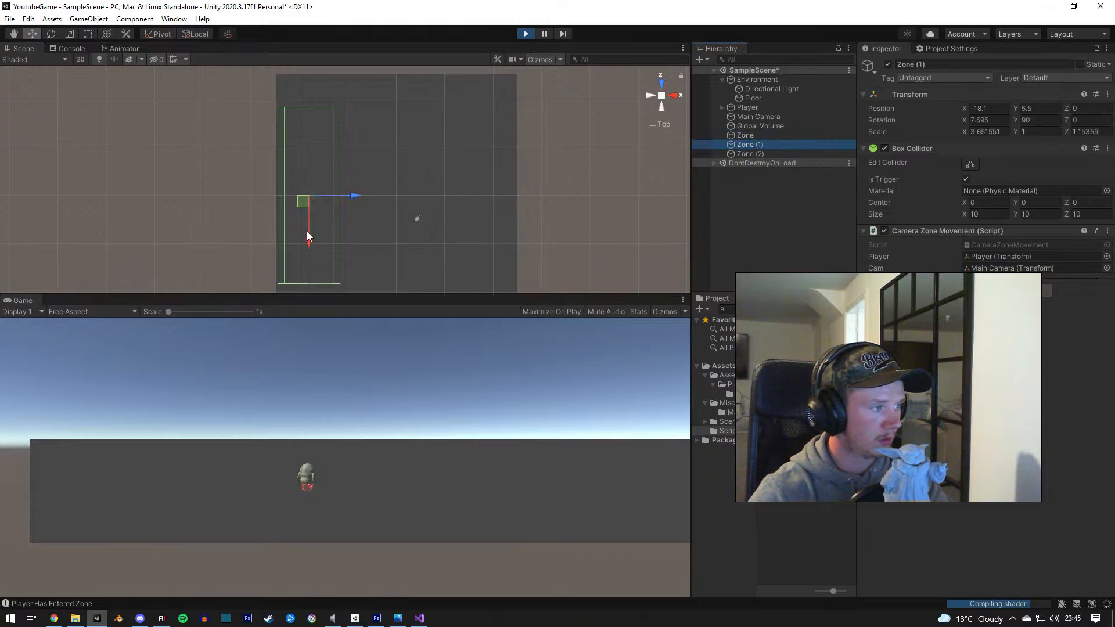
left_click_drag(307, 232, 307, 229)
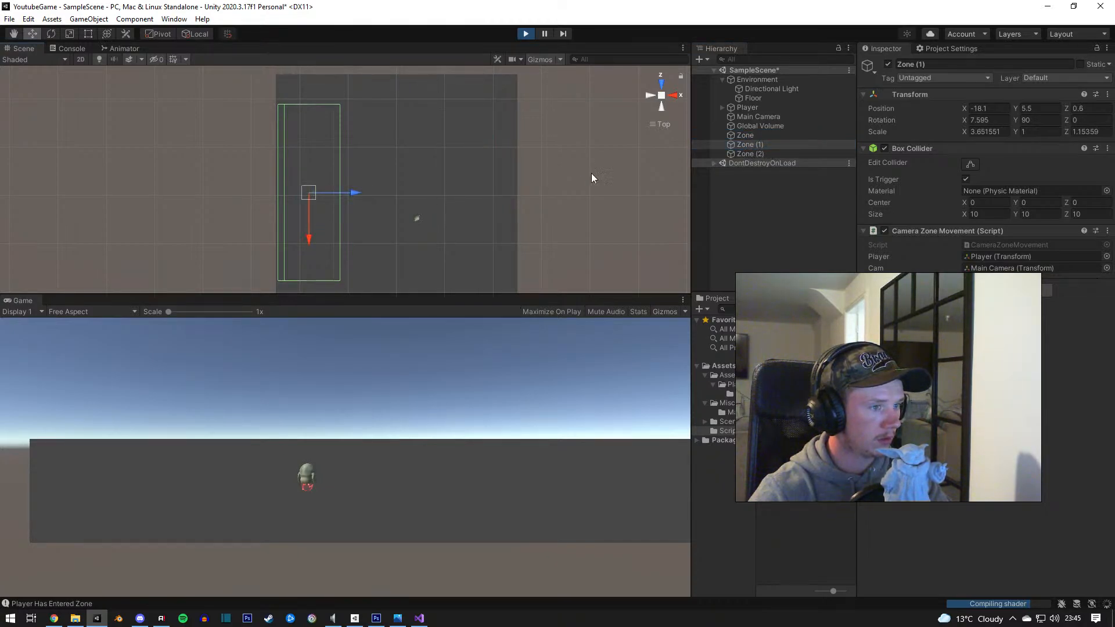
Step: Check the alignment of the three zones together, then the individual positions of Zone and Zone (2)
left_click(741, 134)
left_click(752, 152, "shift")
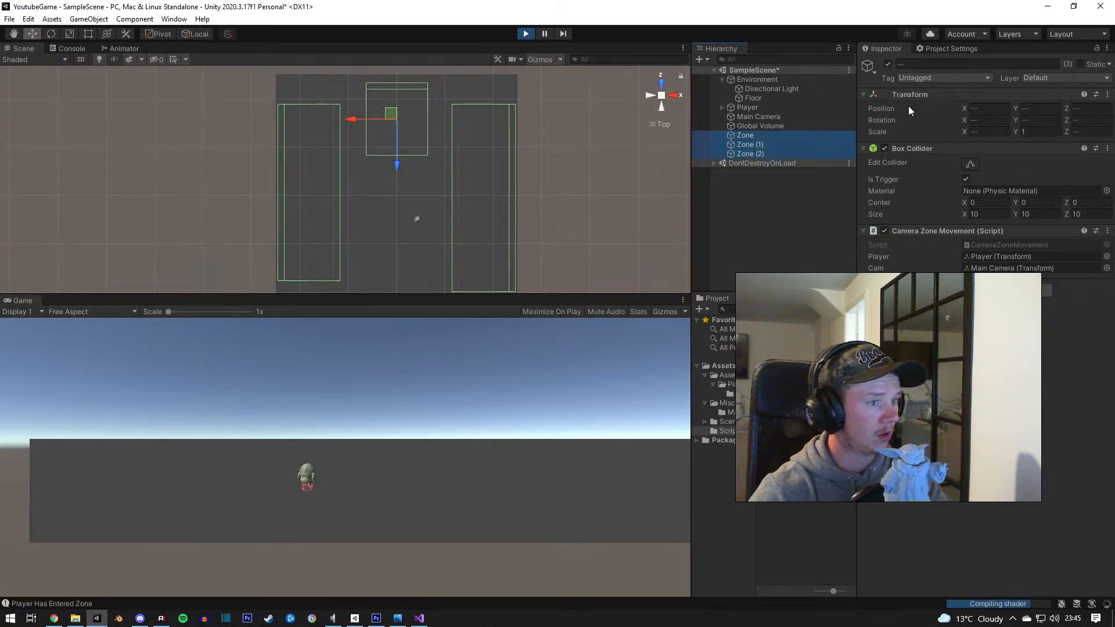
left_click(768, 135)
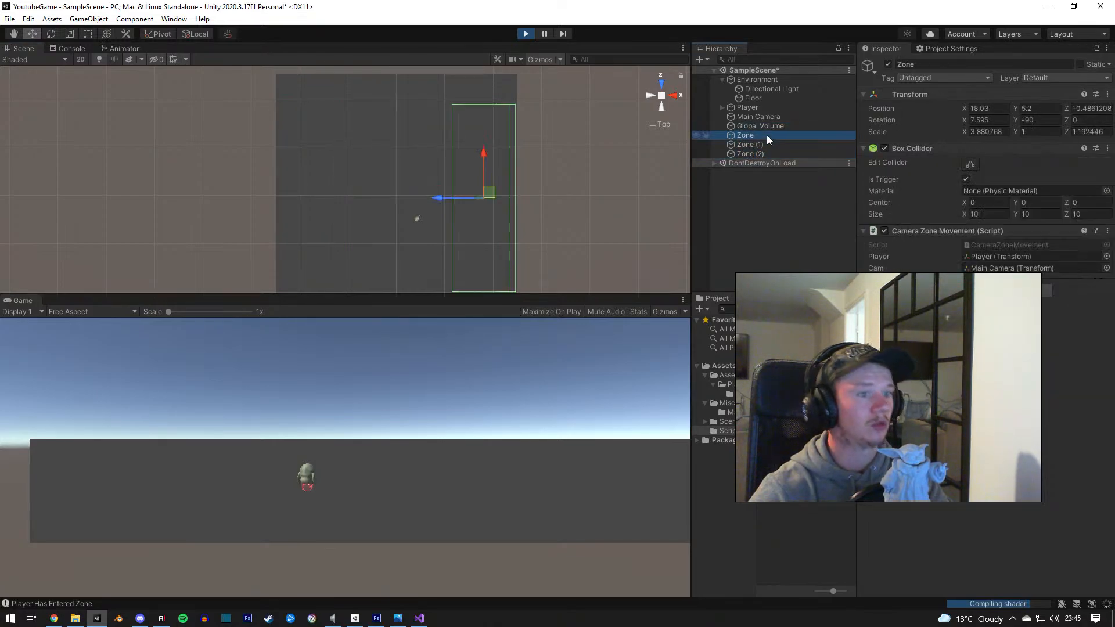
left_click(790, 144)
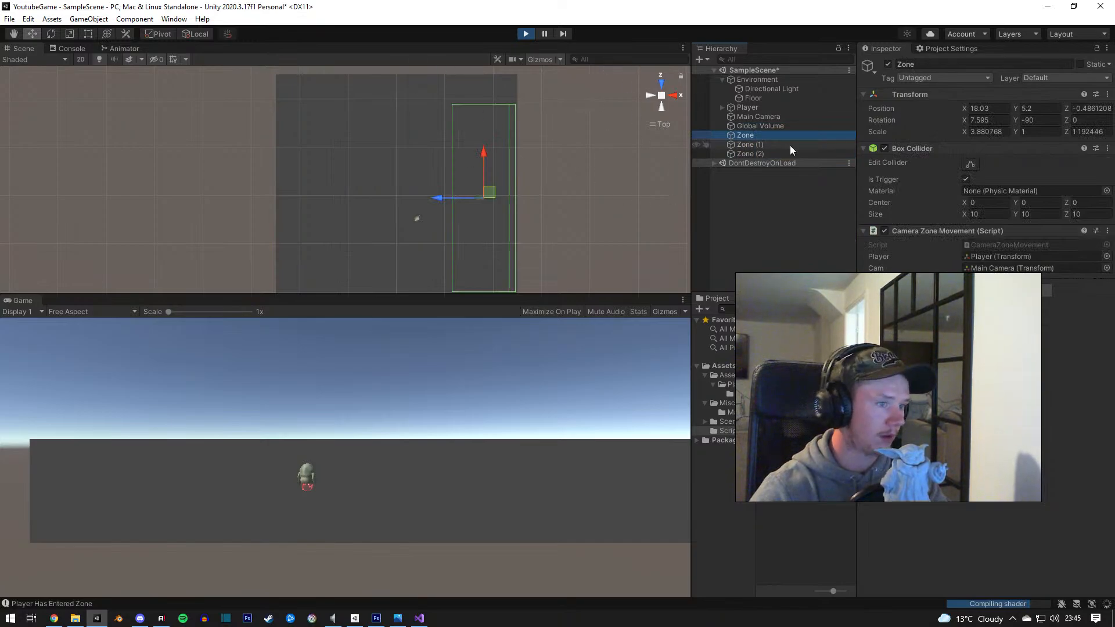
left_click(756, 153)
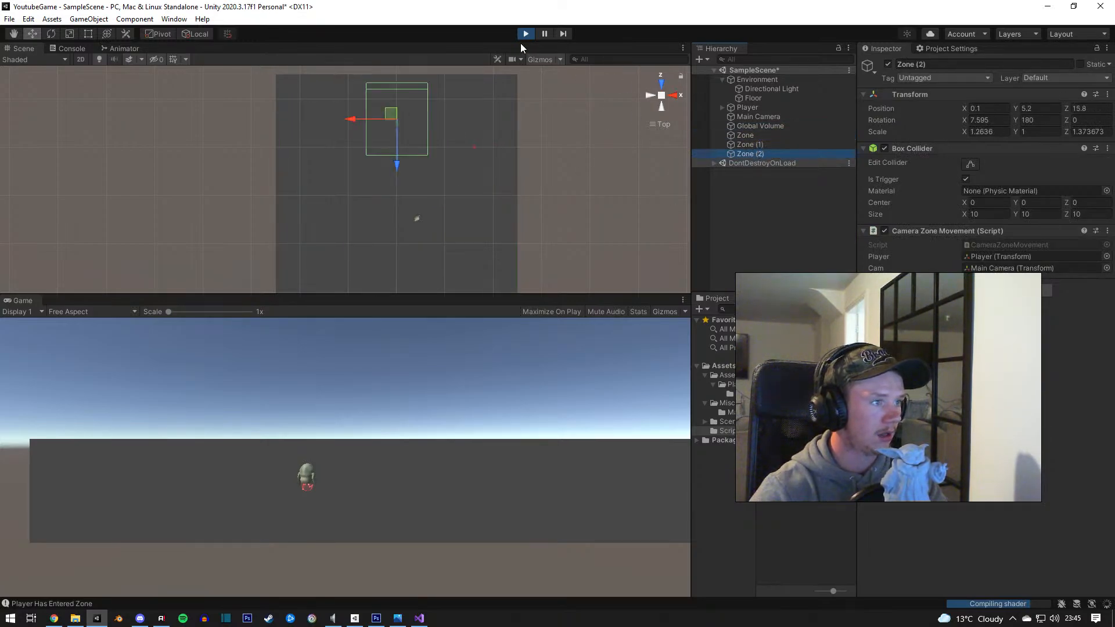
Step: Walk the player into Zone (2) and back into Zone to check the camera switching
left_click(468, 329)
key("w")
key("d")
key("s")
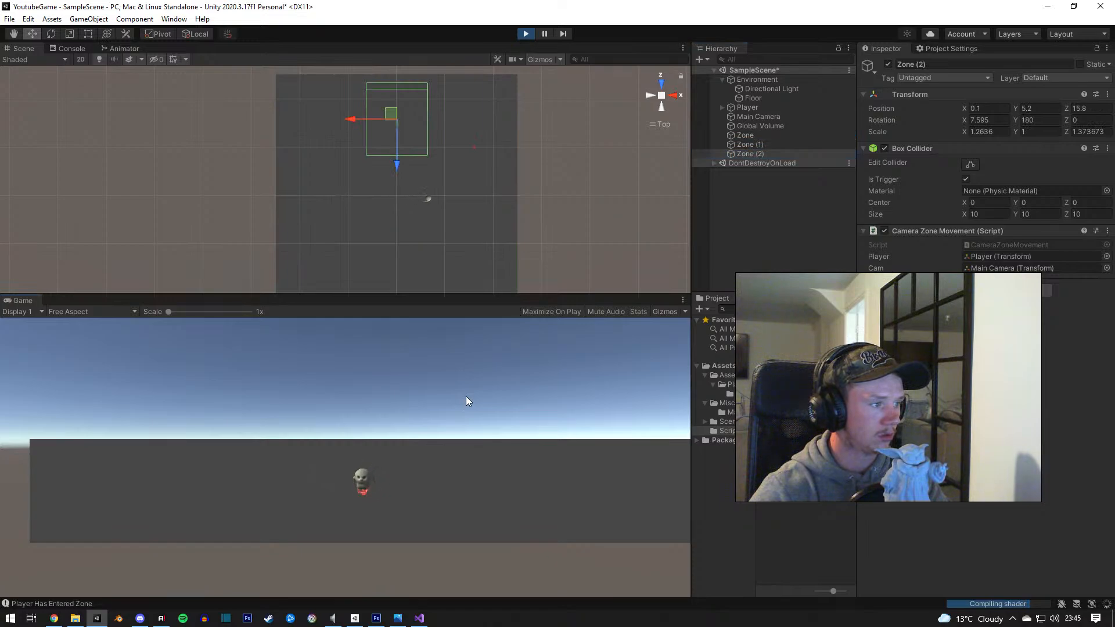
key("d")
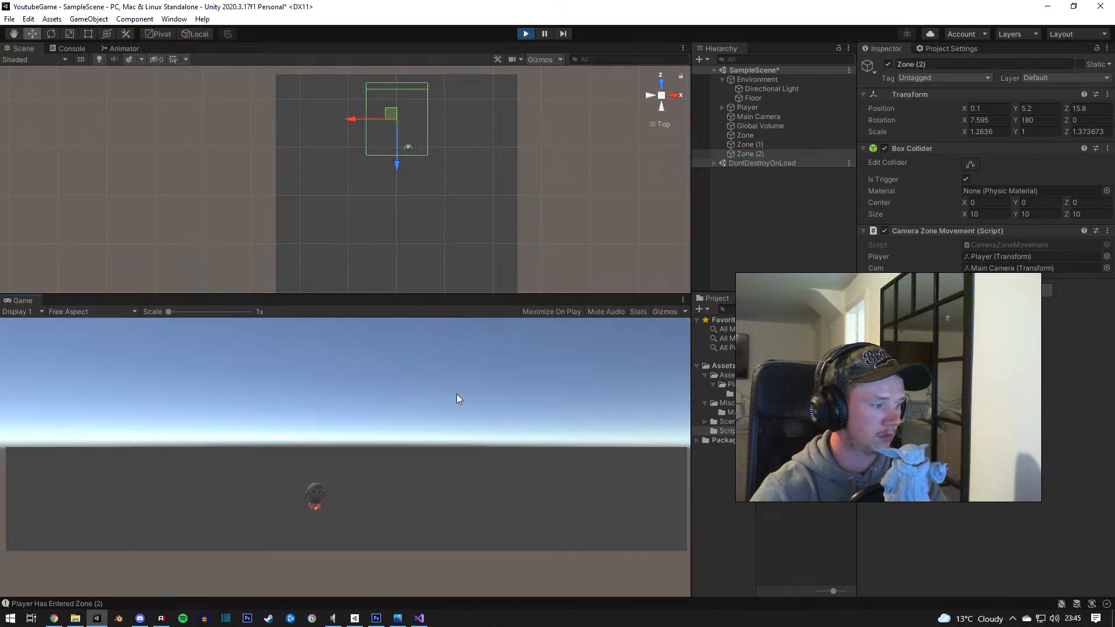
key("w")
key("d")
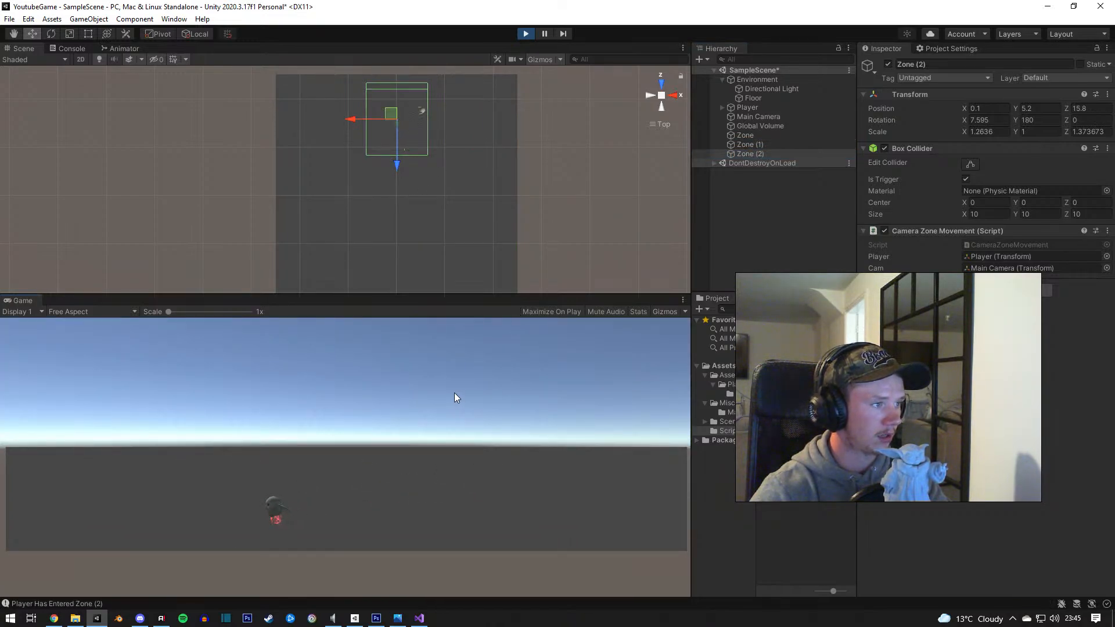
key("d")
key("s")
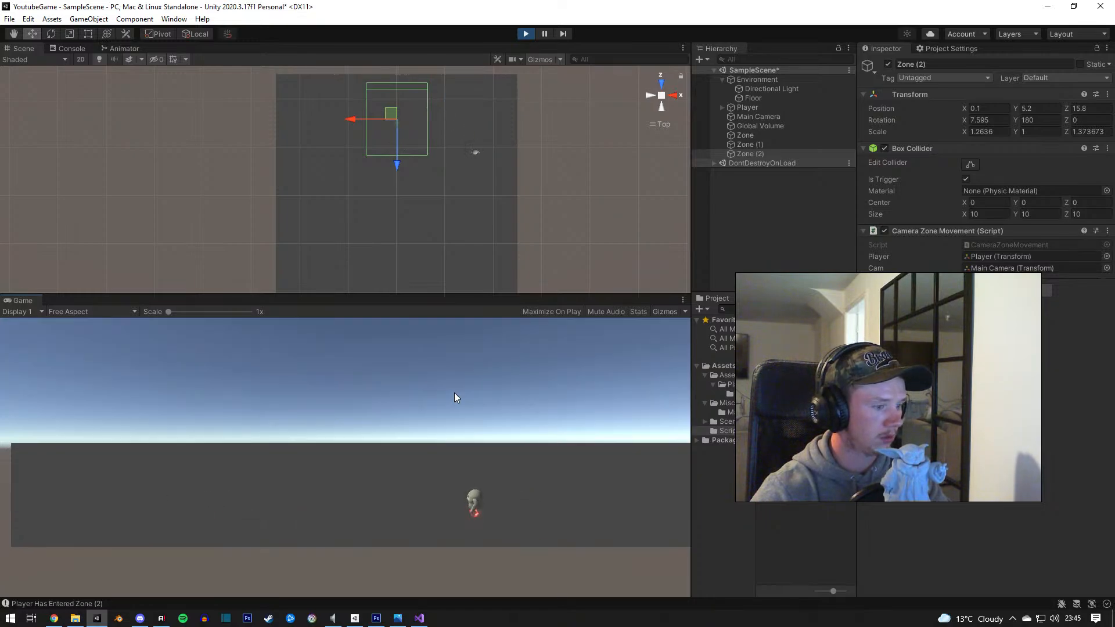
key("s")
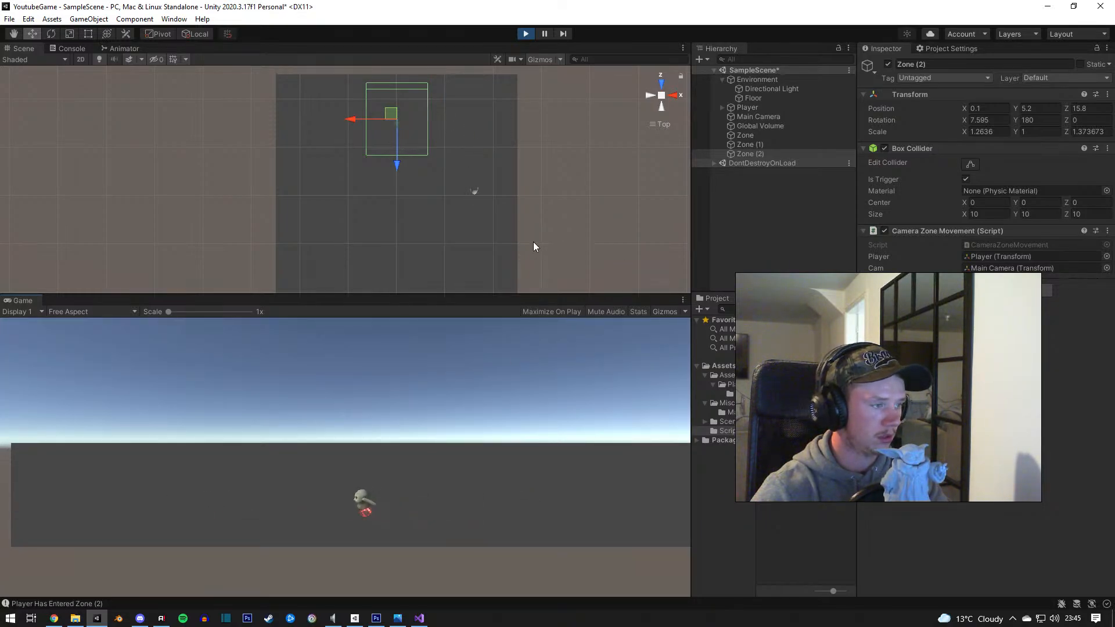
Step: Move Zone to a Z position of 0.1
double_click(745, 135)
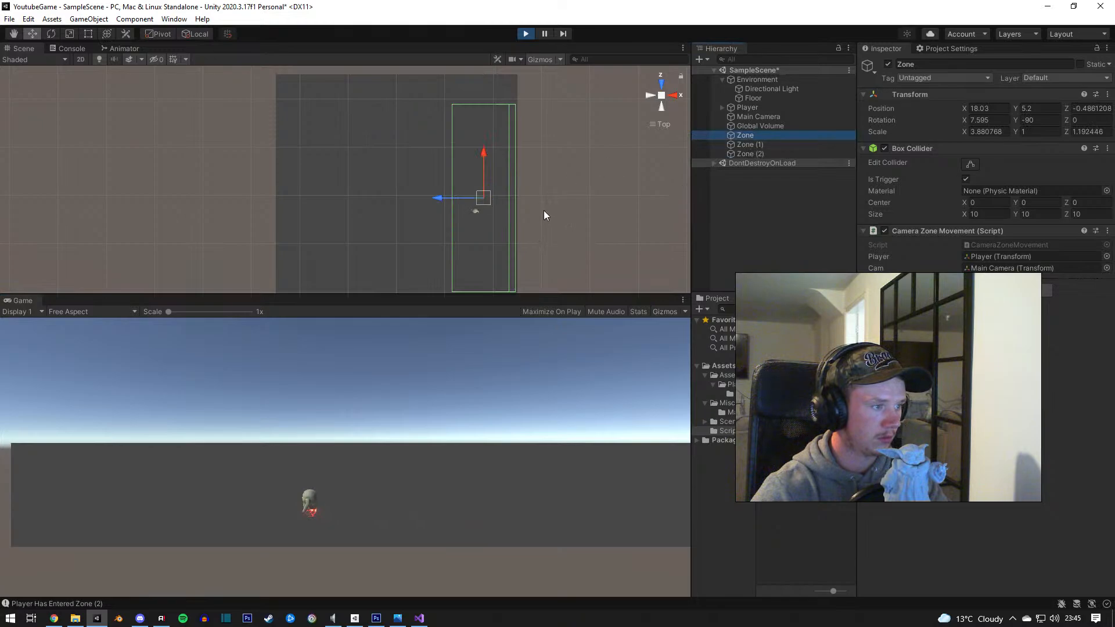
mouse_move(543, 210)
middle_mouse_down()
mouse_move(547, 187)
mouse_move(536, 207)
mouse_move(526, 202)
middle_mouse_up()
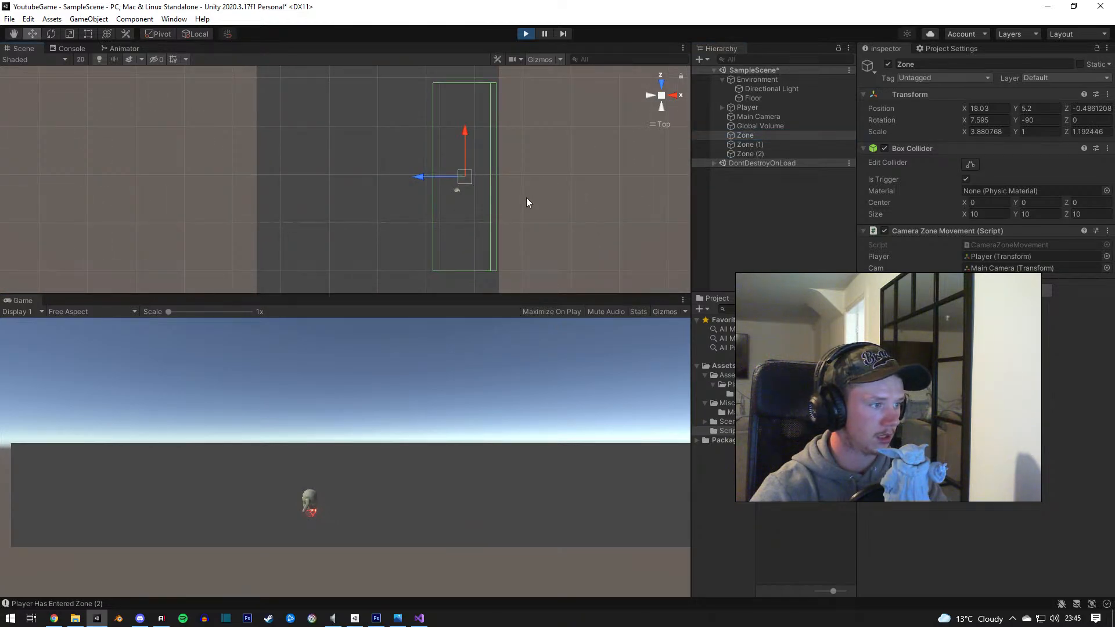
left_click_drag(465, 152, 468, 148)
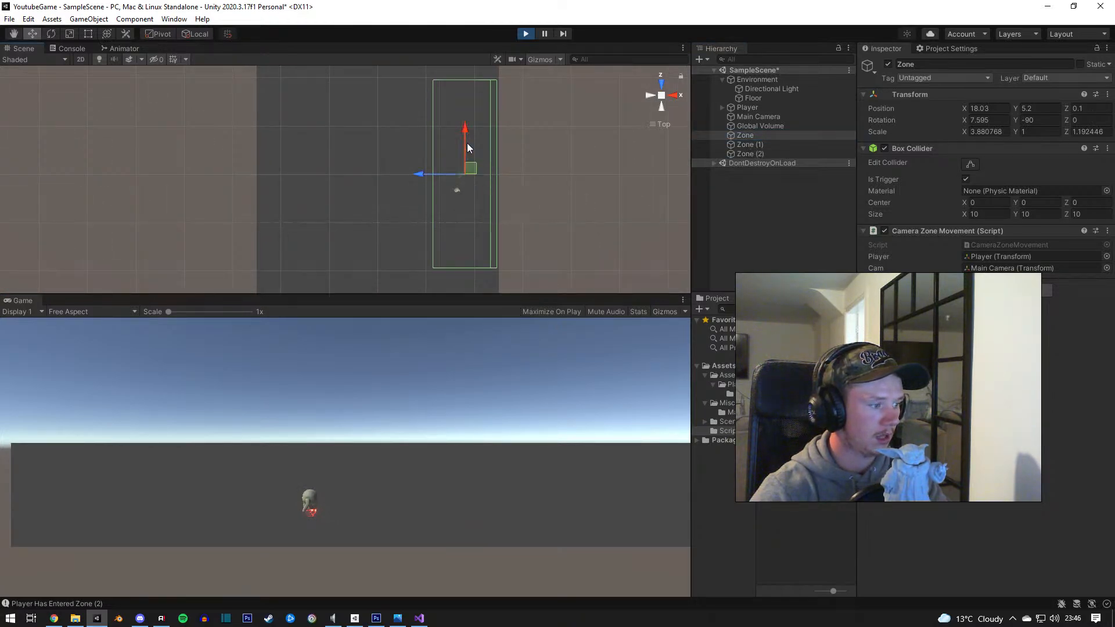
Step: Walk the player through Zone (2) and back into Zone to check the camera with the adjusted zone placement
left_click(528, 363)
key("w")
key("a")
key("d")
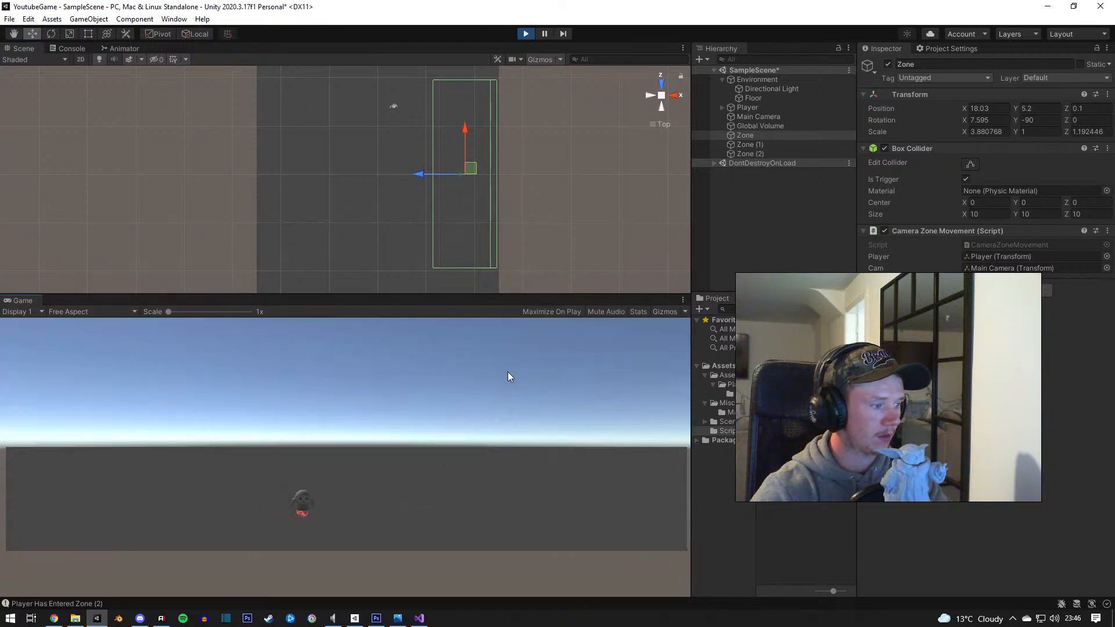
key("a")
key("d")
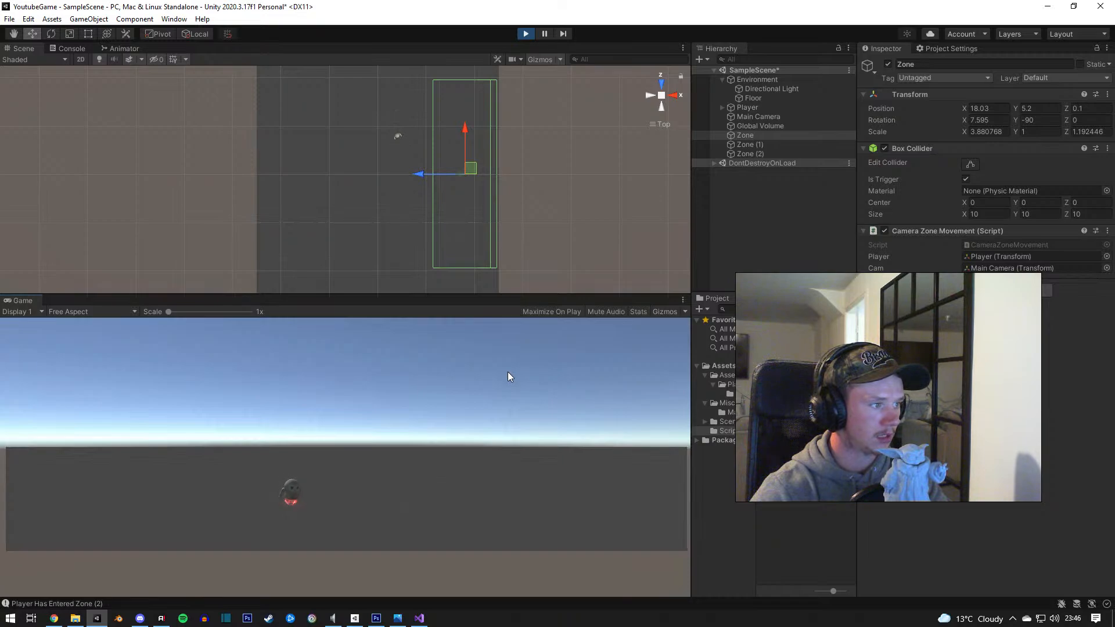
key("a")
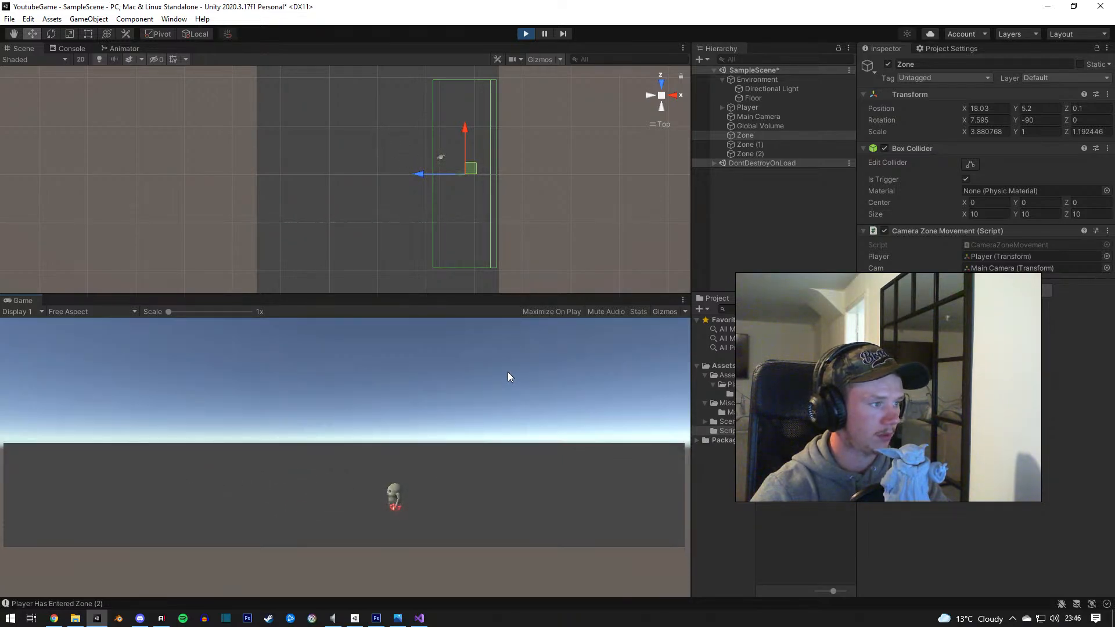
key("w")
Step: Move Zone (1) to a Z position of 0.1
left_click(759, 154)
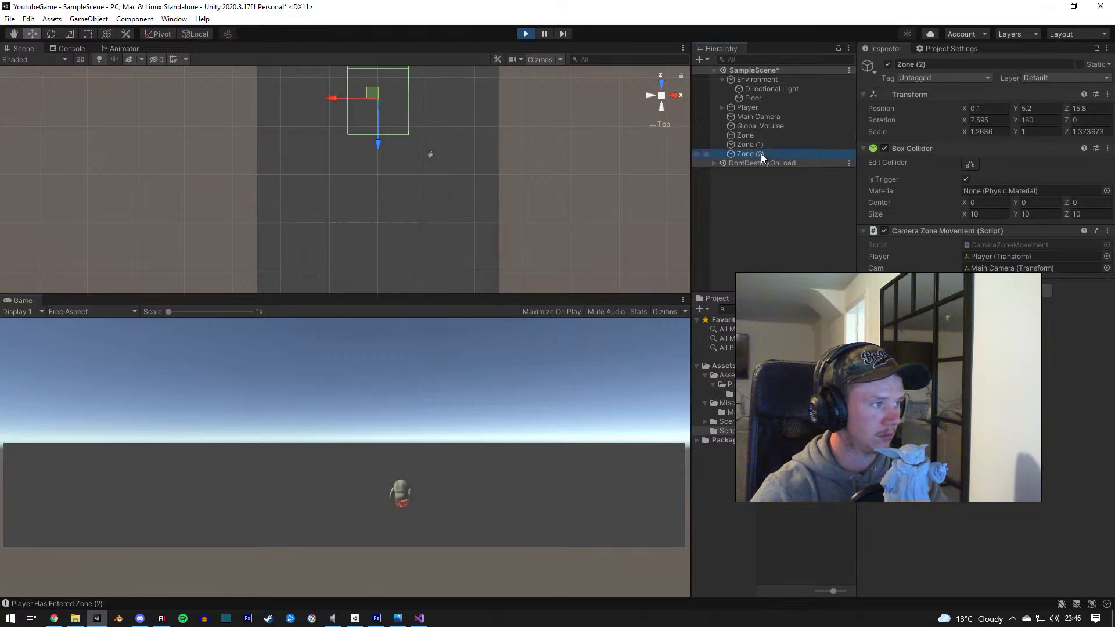
left_click(758, 145)
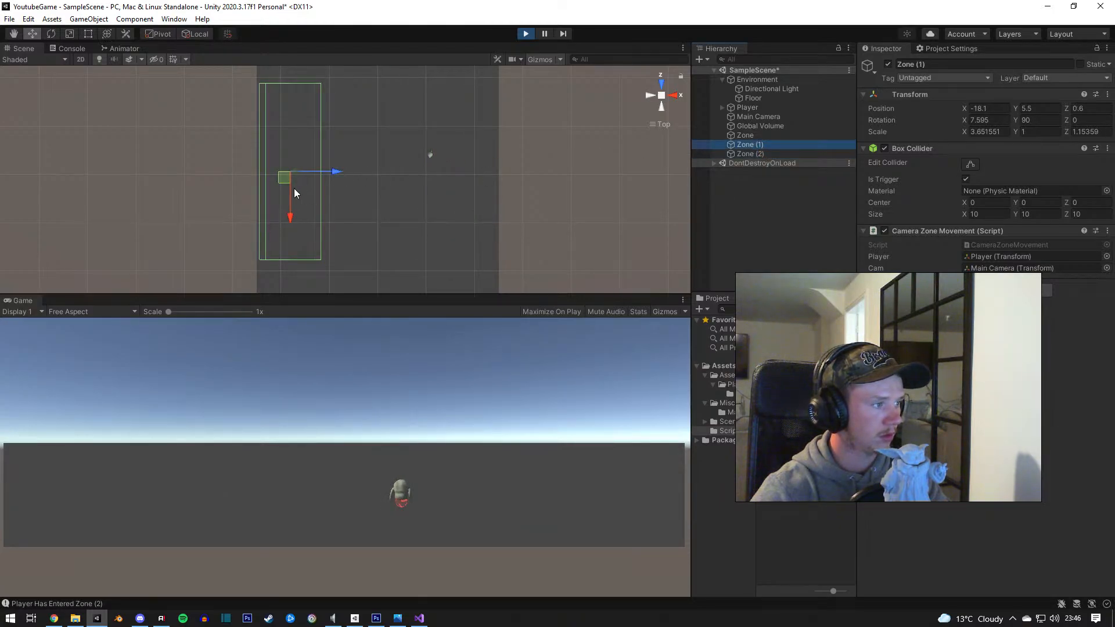
left_click_drag(290, 194, 291, 198)
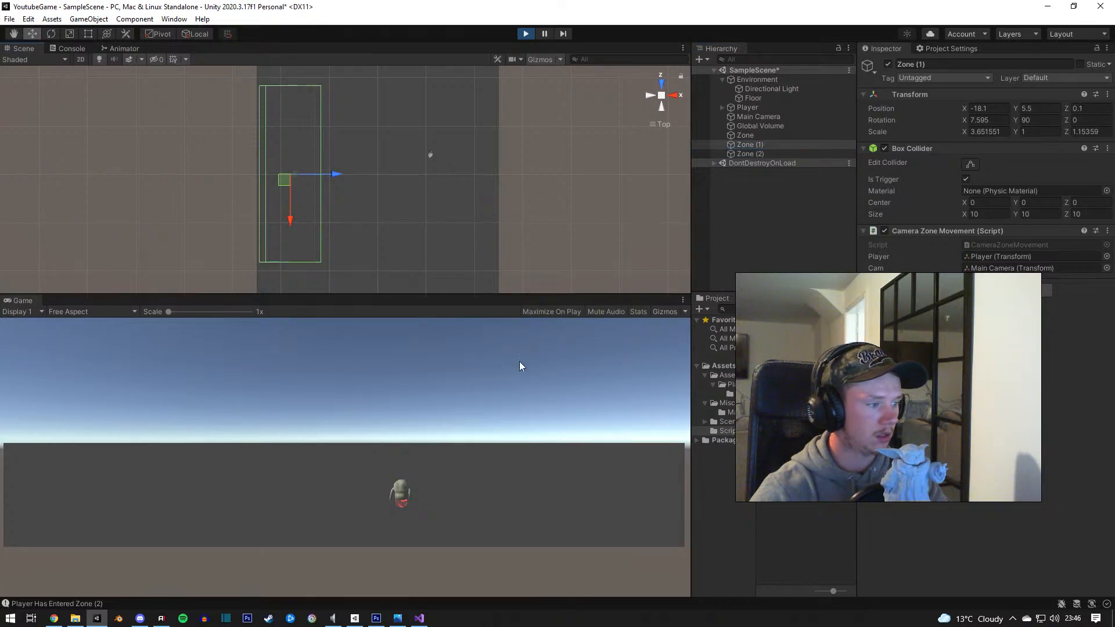
Step: Walk the player across the floor into Zone (1) to check its camera view
left_click(487, 422)
key("w")
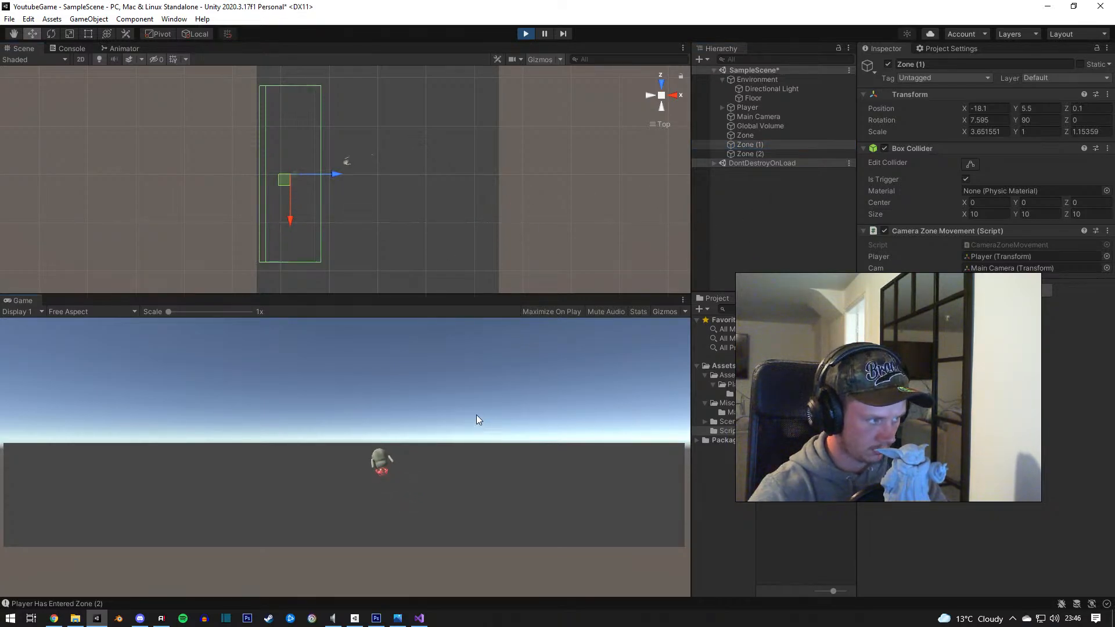
key("w")
key("a")
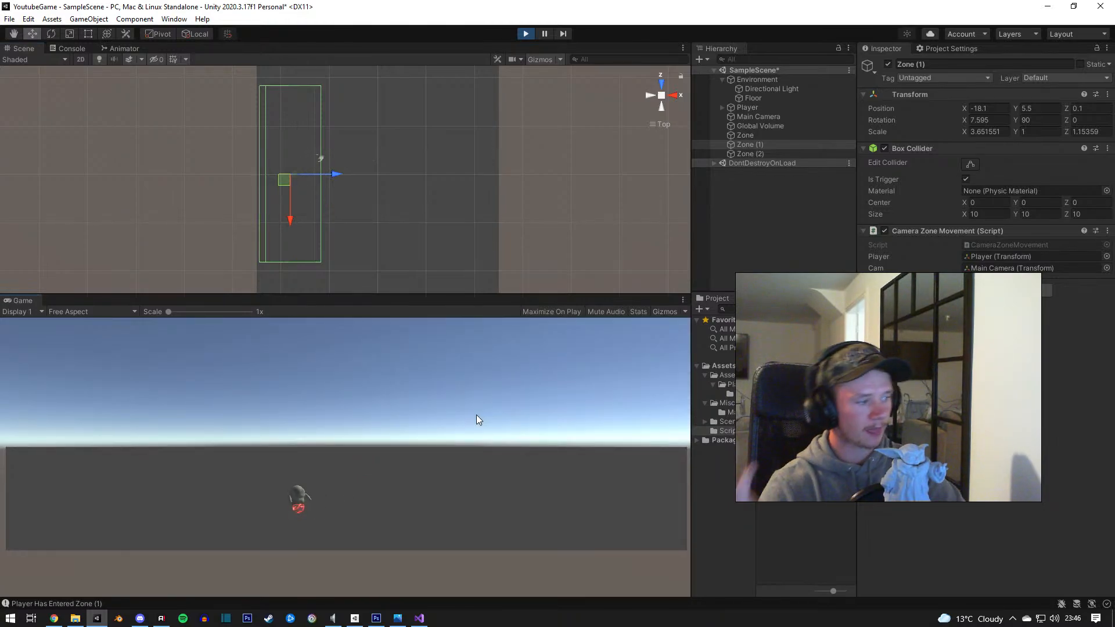
Step: Walk the player across the floor and back into Zone (1) to compare the camera views, and stop the play test
key("s")
key("a")
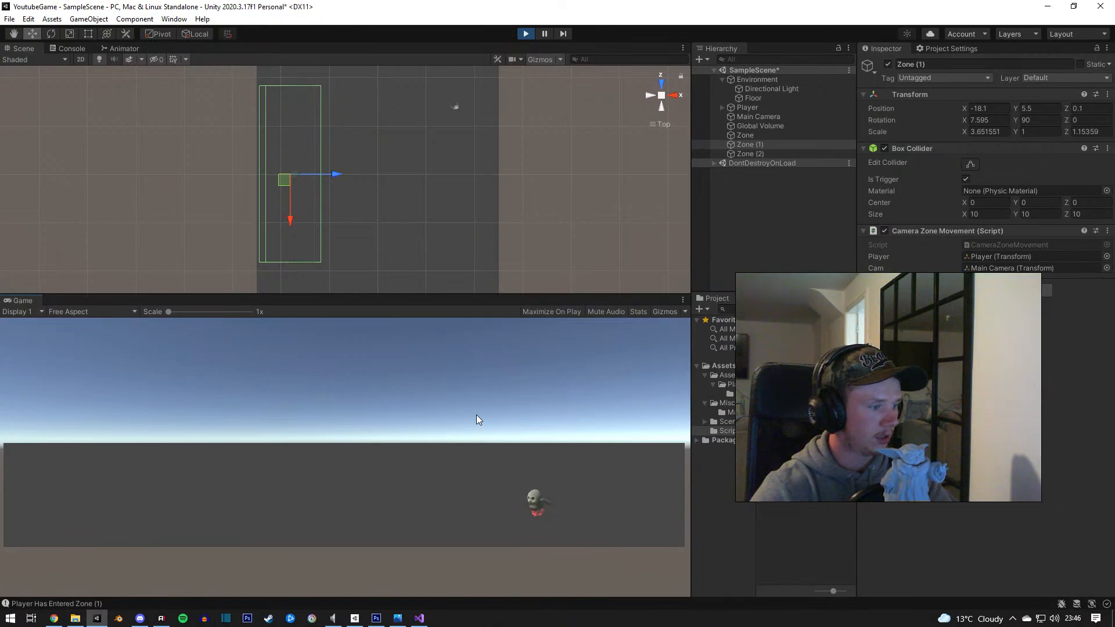
key("w")
key("a")
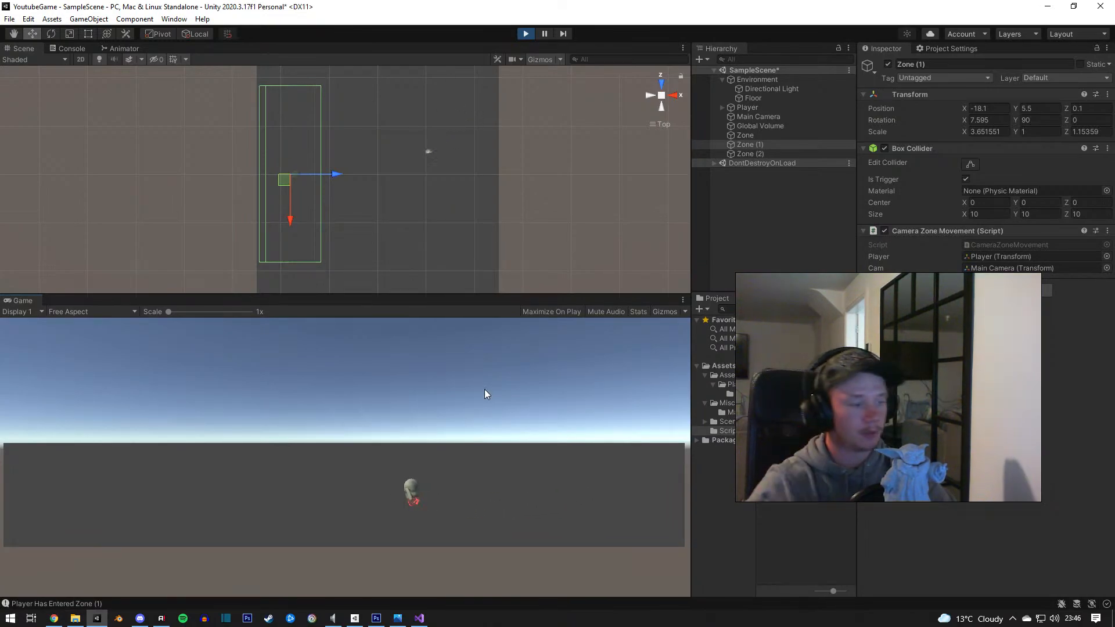
key("a")
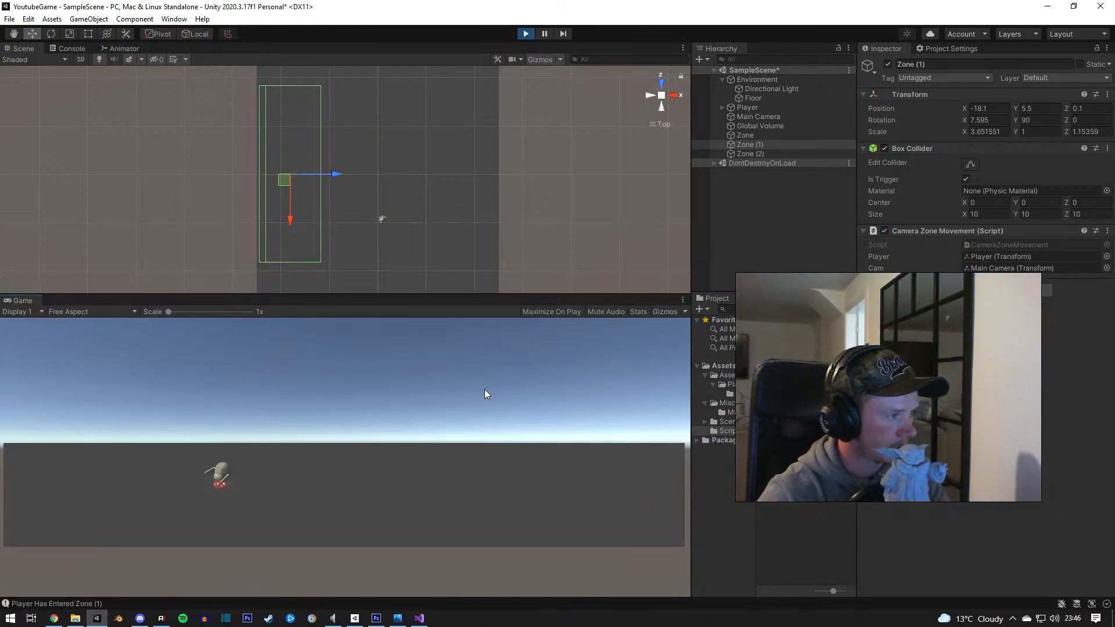
key("a")
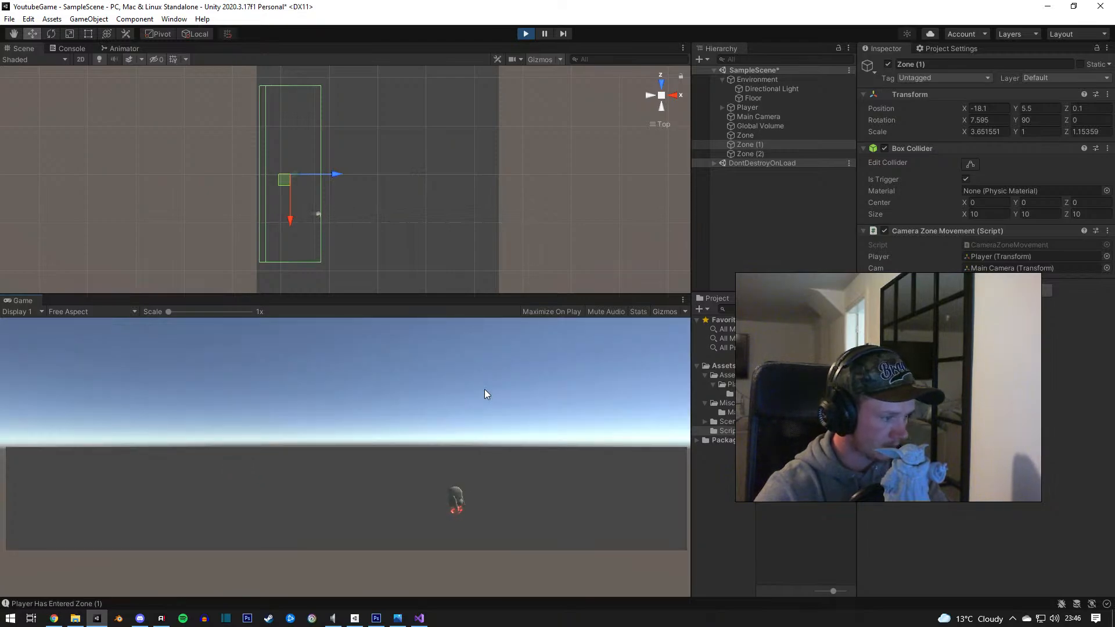
key("a")
key("w")
left_click(534, 34)
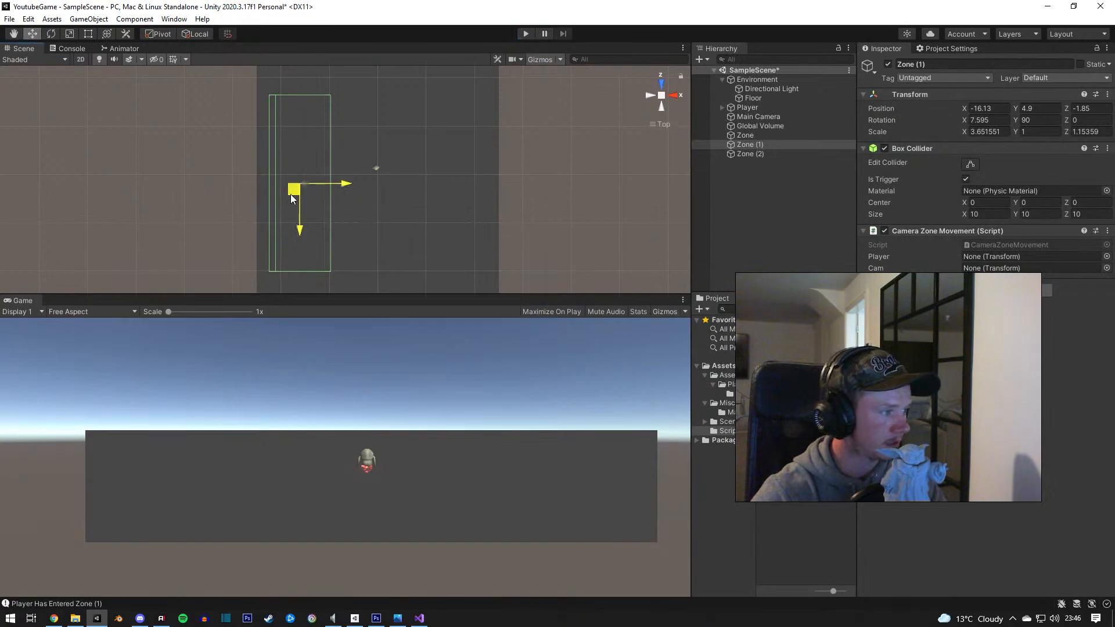
Step: Shift Zone (1) outward and toward the floor's centre line, and move Zone (2) to position 0, 5.2, 16.7
left_click_drag(291, 194, 283, 185)
left_click(738, 154)
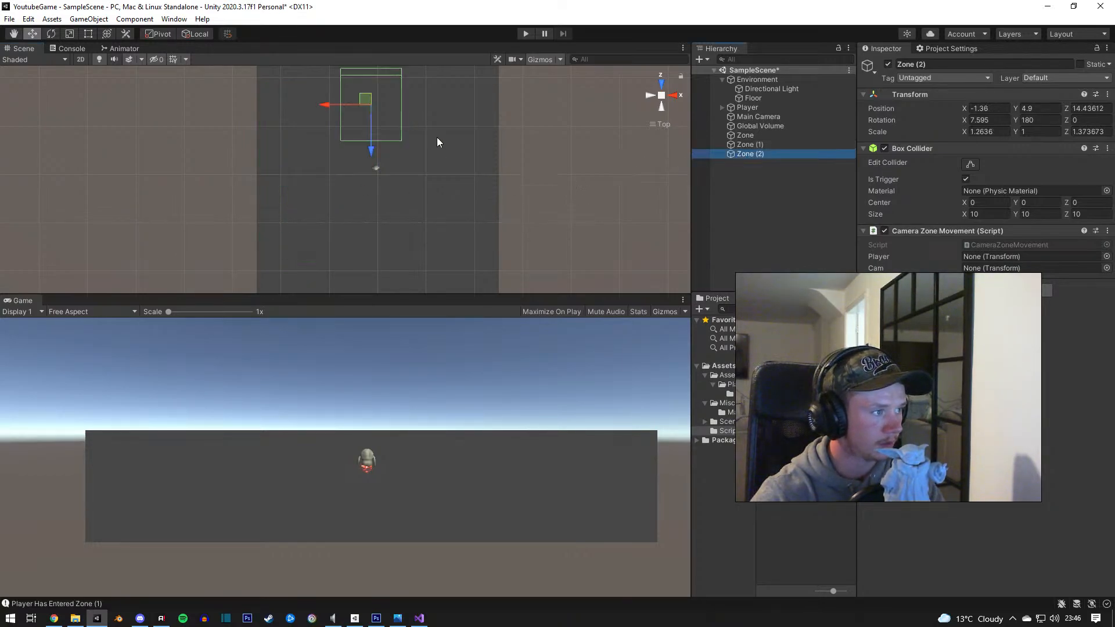
middle_click_drag(436, 110, 431, 163)
left_click_drag(360, 165, 367, 144)
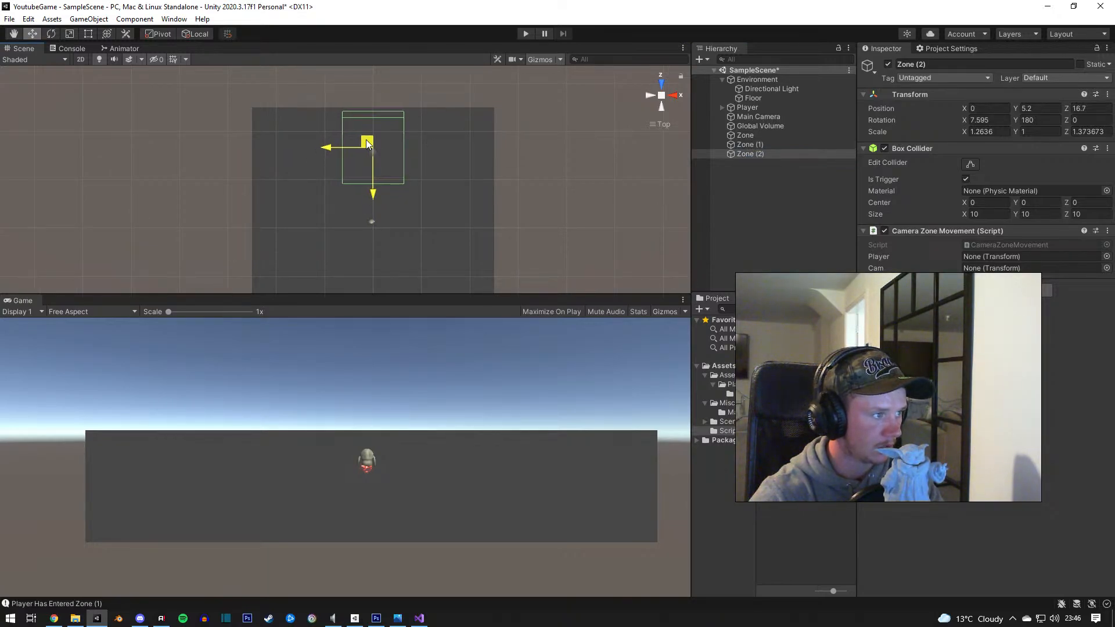
Step: Move Zone along the floor's edge to a Z position of -0.1
double_click(758, 135)
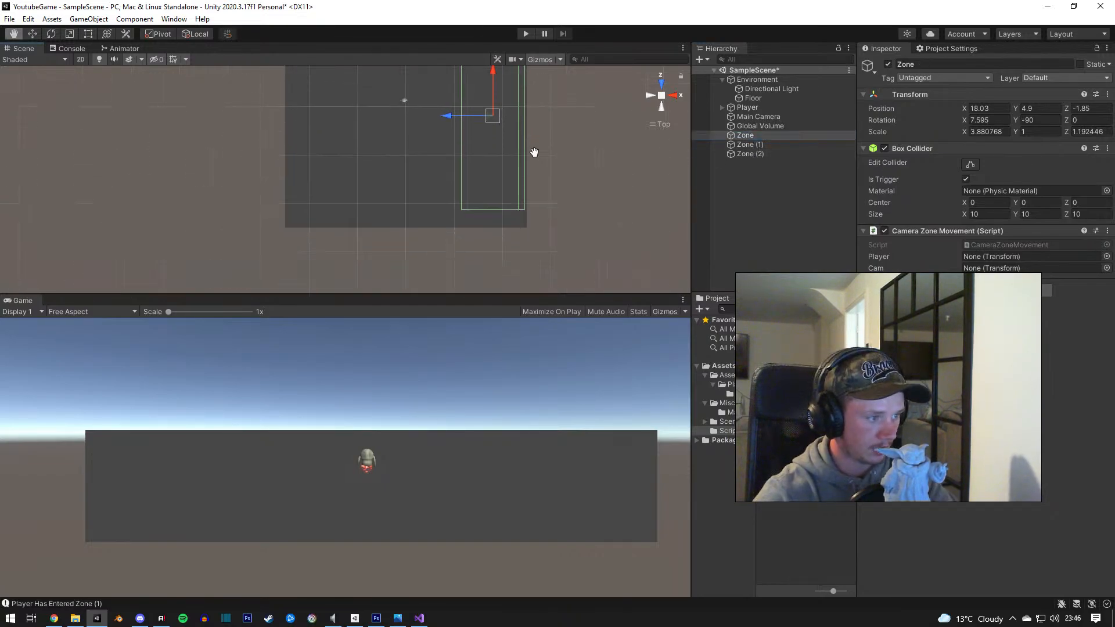
left_click_drag(447, 150, 449, 142)
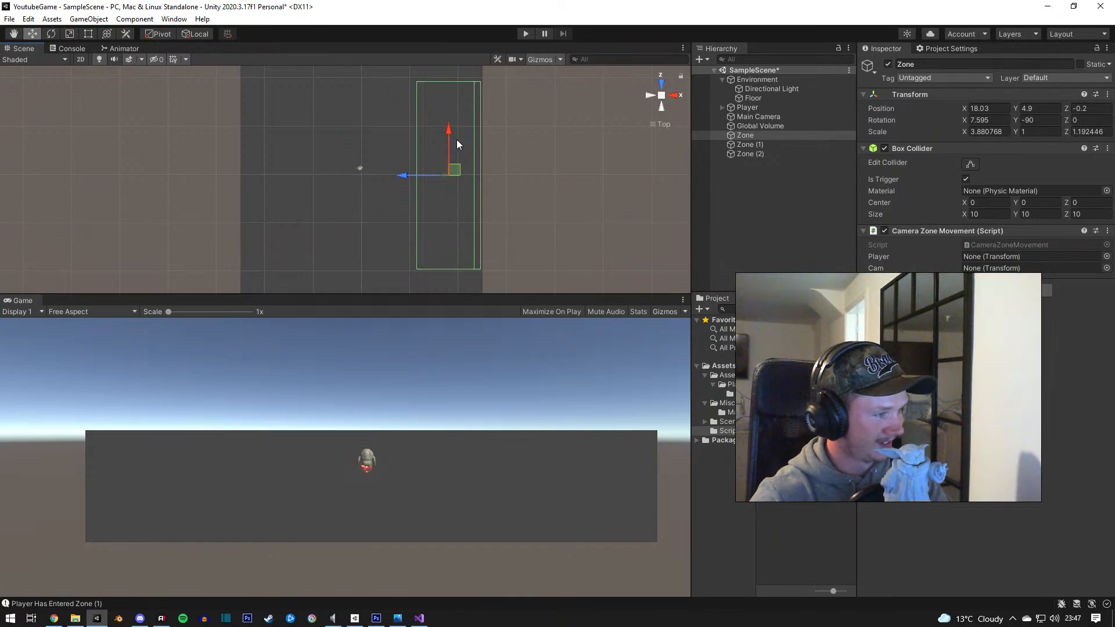
left_click_drag(452, 135, 453, 142)
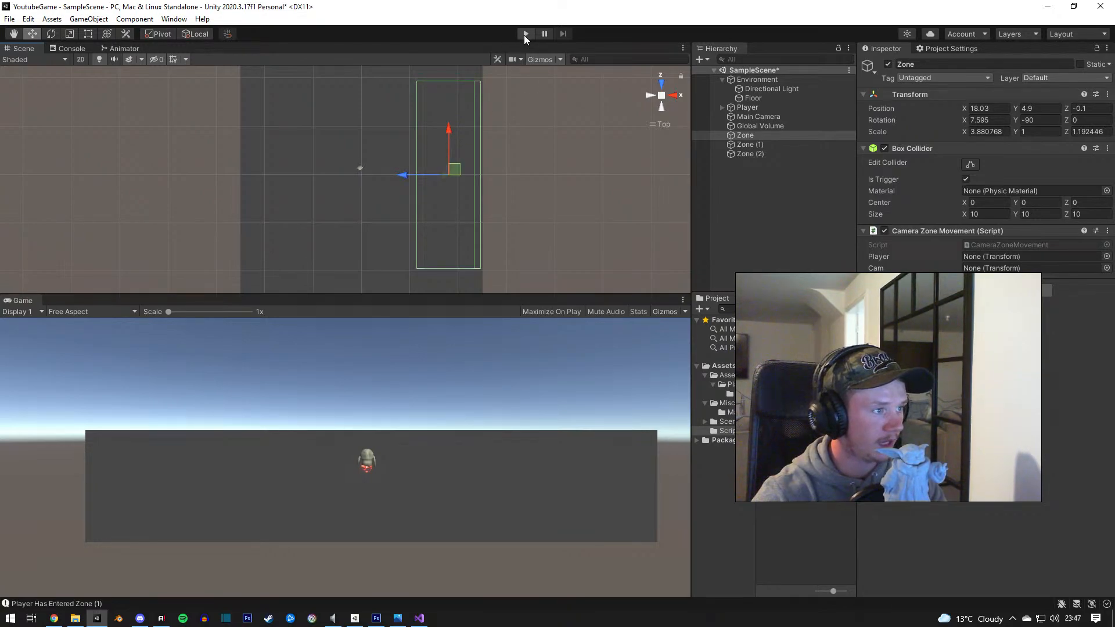
Step: Examine the three camera zones and the floor from angled viewpoints
left_click(749, 154, "shift")
left_click_drag(595, 187, 504, 193, "alt")
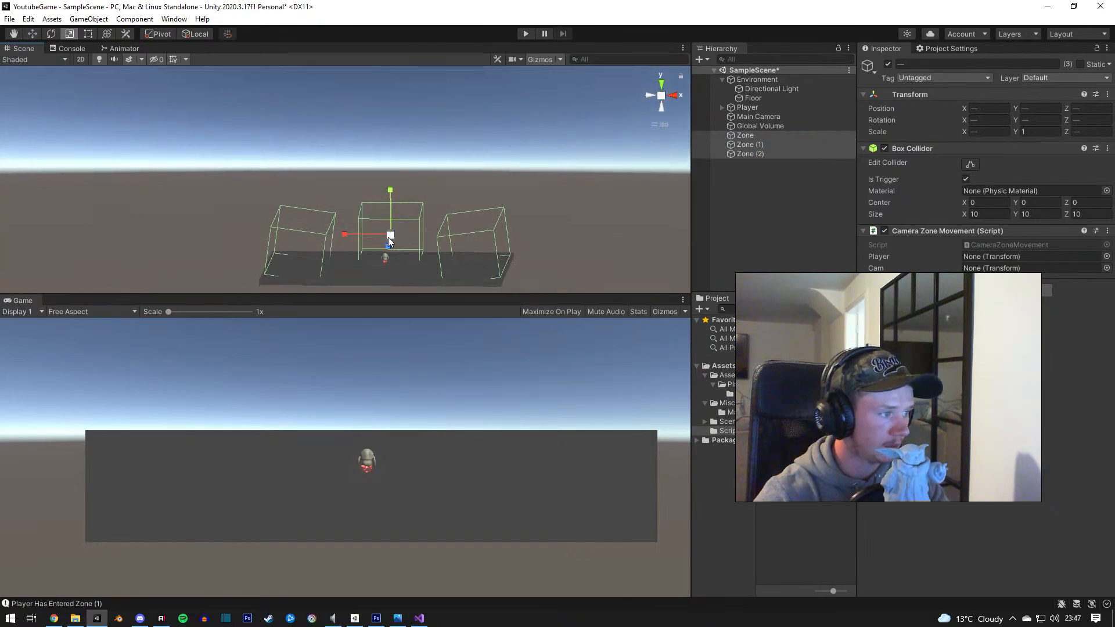
key("w")
left_click_drag(389, 241, 478, 187, "alt")
left_click(407, 148)
key("f")
left_click_drag(407, 147, 448, 209, "alt")
middle_click_drag(448, 210, 430, 216)
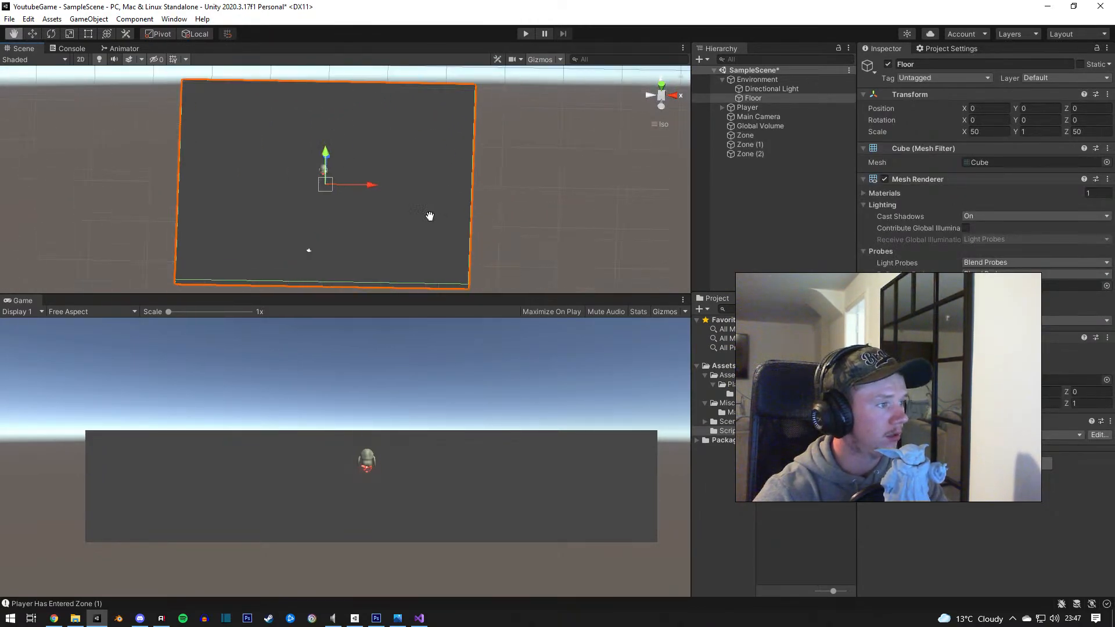
scroll(430, 216, "up", 3)
middle_click_drag(348, 219, 411, 201)
left_click_drag(410, 201, 356, 209, "alt")
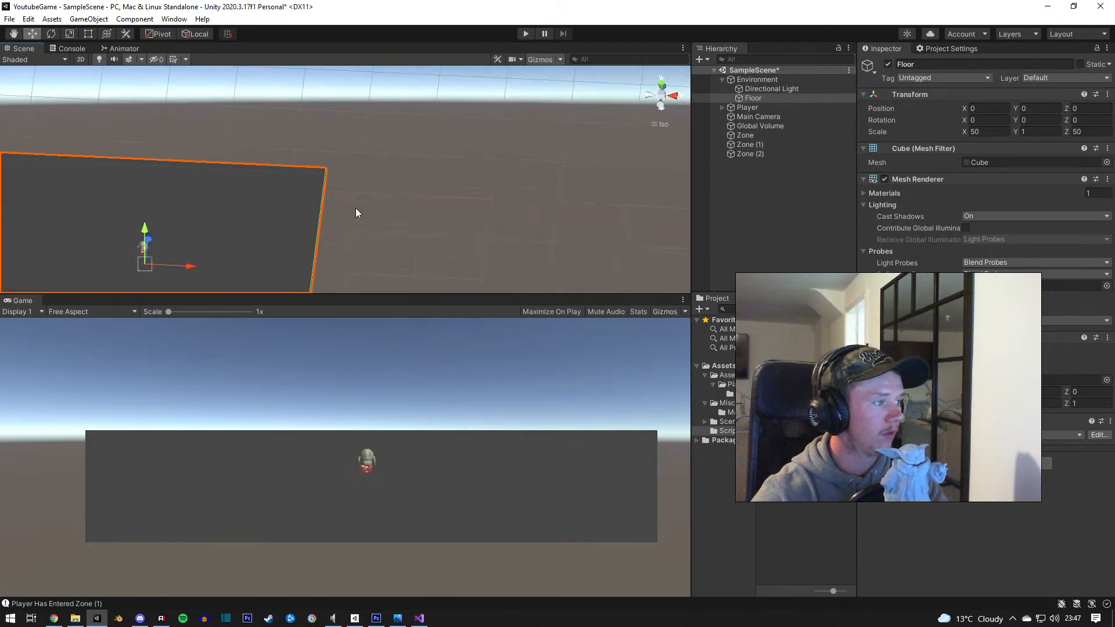
middle_click_drag(356, 209, 418, 184, "shift")
Step: Switch the scene view to perspective around the player and add a cube to the scene
left_click(748, 108)
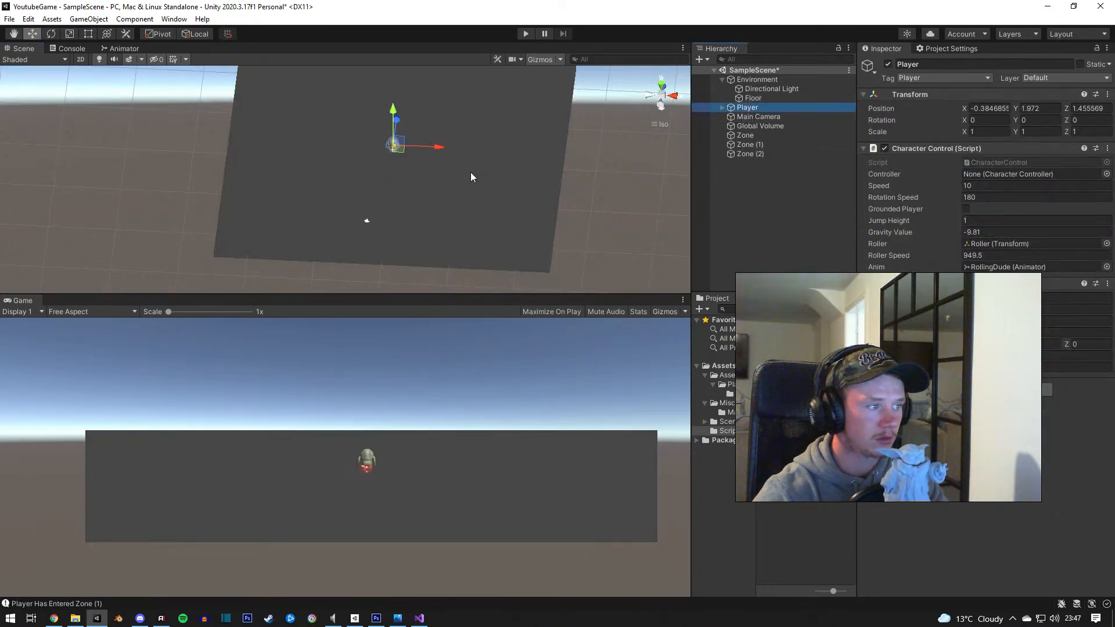
key("f")
scroll(378, 150, "down", 8)
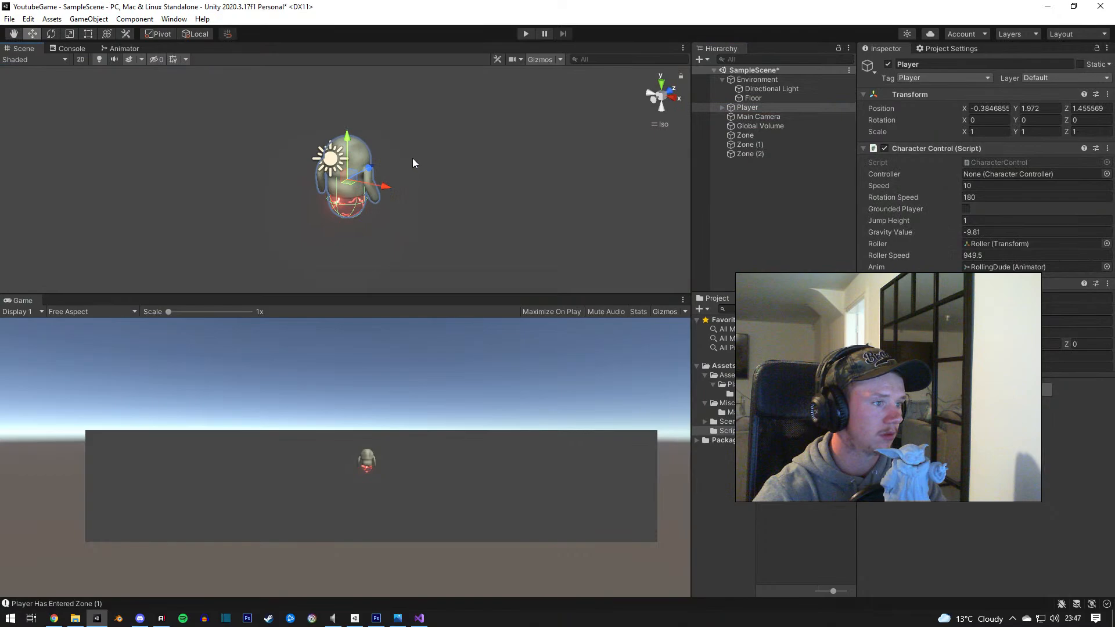
left_click(655, 124)
scroll(369, 197, "down", 5)
scroll(349, 199, "down", 4)
right_click_drag(306, 200, 372, 191)
left_click(88, 19)
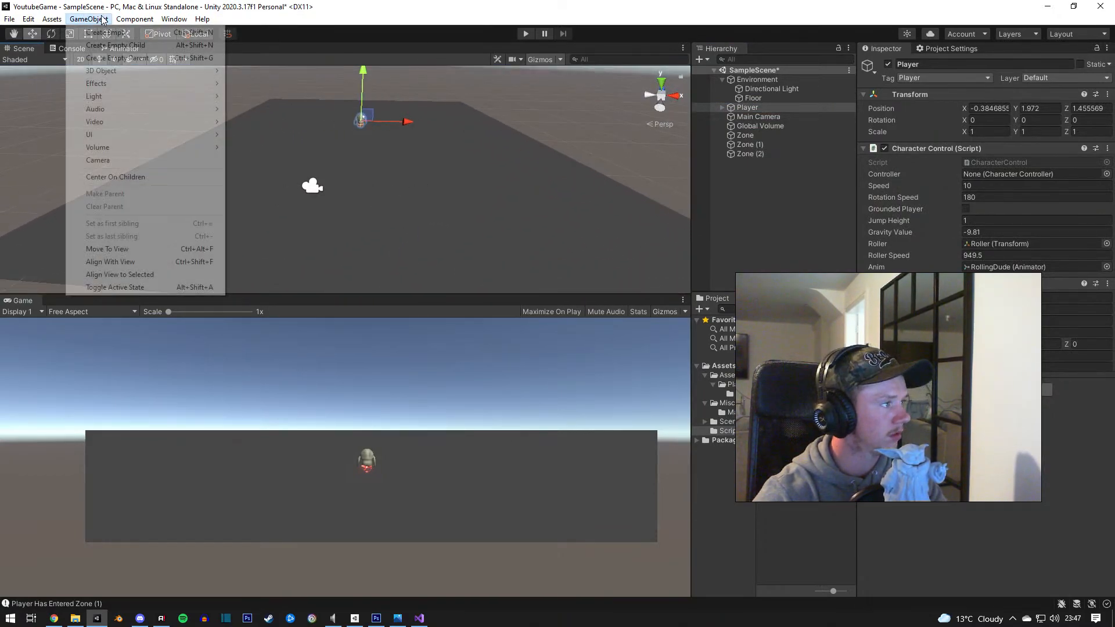
mouse_move(145, 70)
left_click(282, 71)
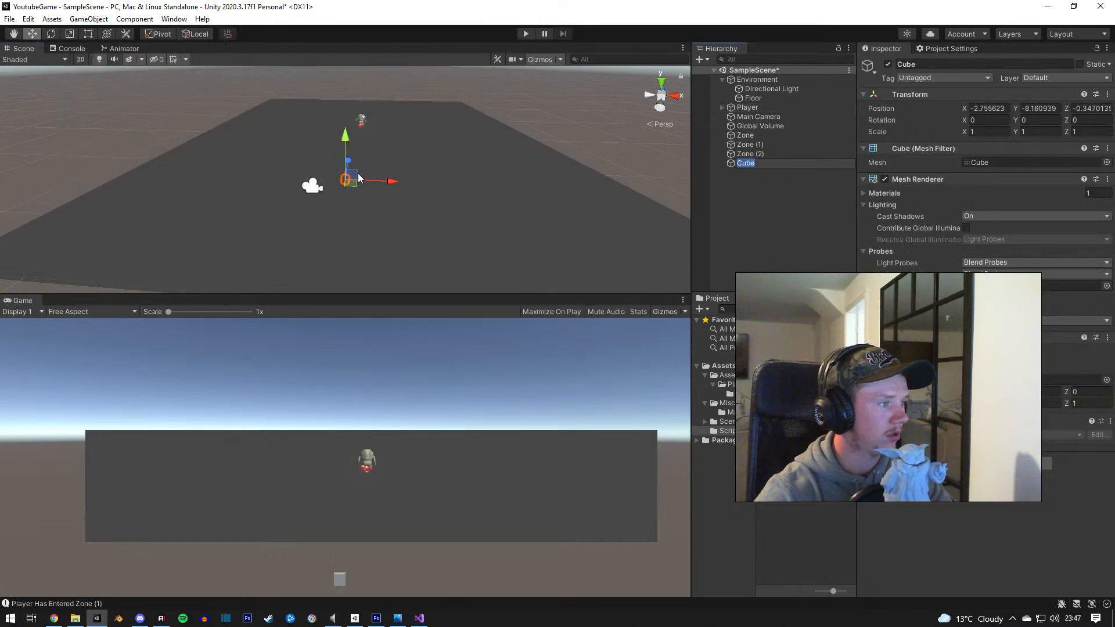
Step: Scale the cube into a flat base slab of about 2.94 × 0.42 × 4.75
key("f")
key("r")
right_click_drag(393, 176, 398, 200)
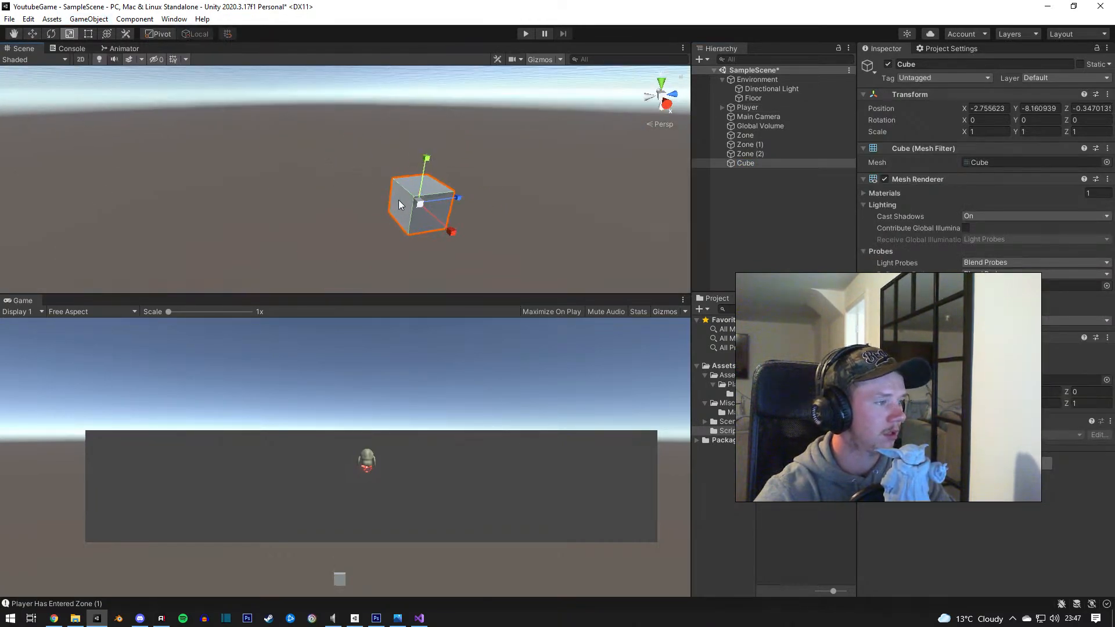
left_click_drag(419, 204, 497, 129)
left_click_drag(458, 198, 482, 193)
right_click_drag(482, 193, 498, 193)
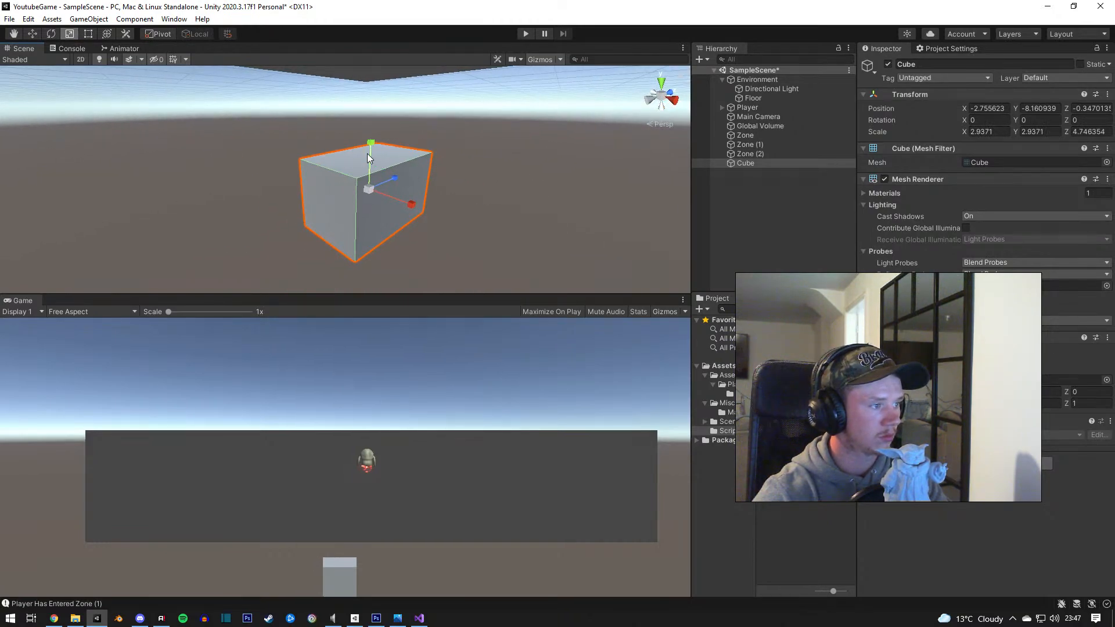
left_click_drag(368, 155, 374, 184)
left_click(369, 155)
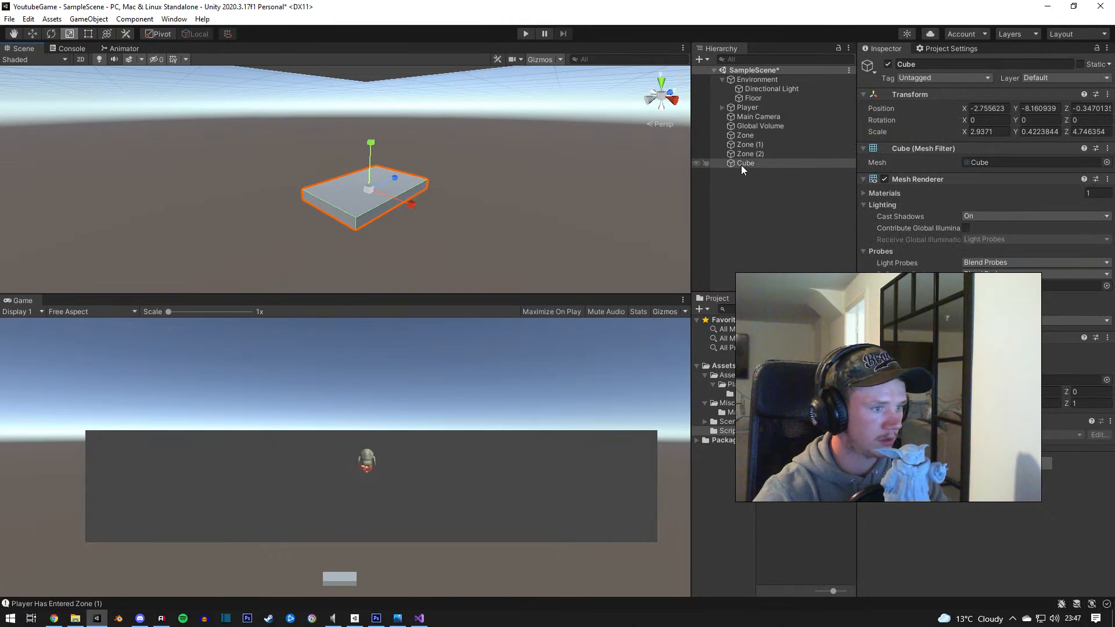
Step: Duplicate the slab as a child of Cube and scale it to about 0.77 × 1.66 × 0.77 as a second tier
key("ctrl+d")
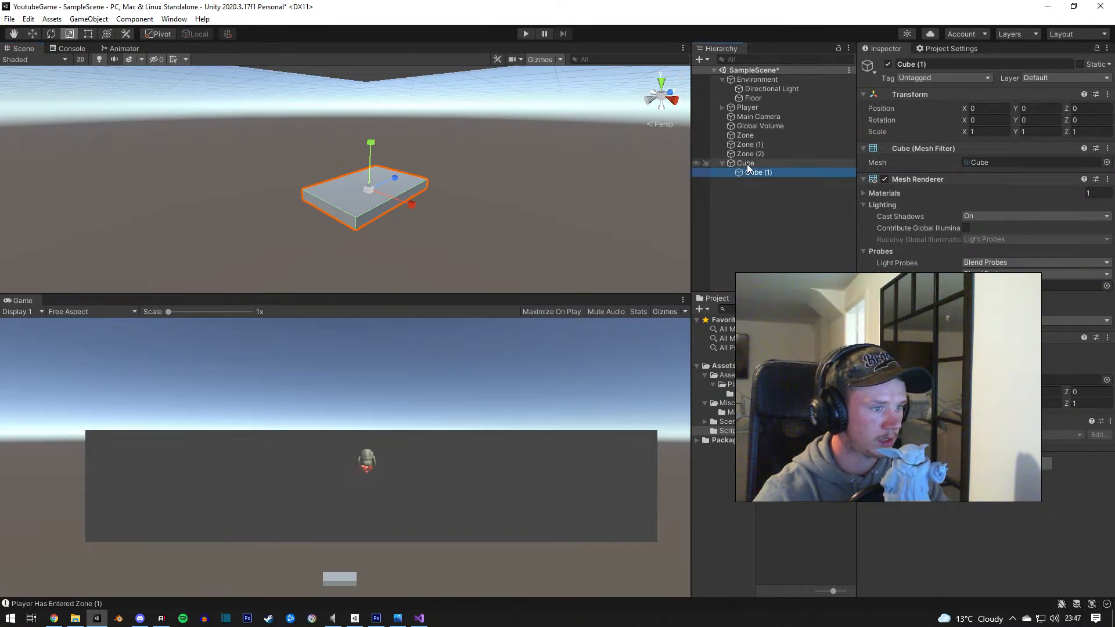
key("F2")
left_click_drag(367, 185, 367, 195)
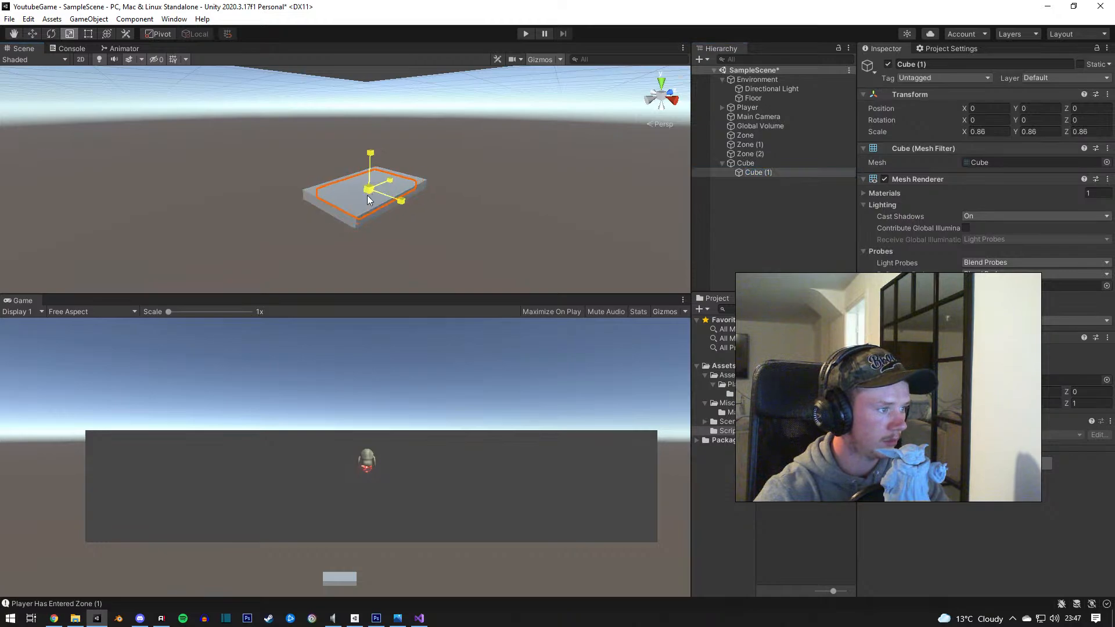
left_click_drag(369, 153, 369, 146)
Step: Duplicate the second tier, raise the copy to Y 1.33 and scale it to about 0.59 × 1.27 × 0.59
key("ctrl+d")
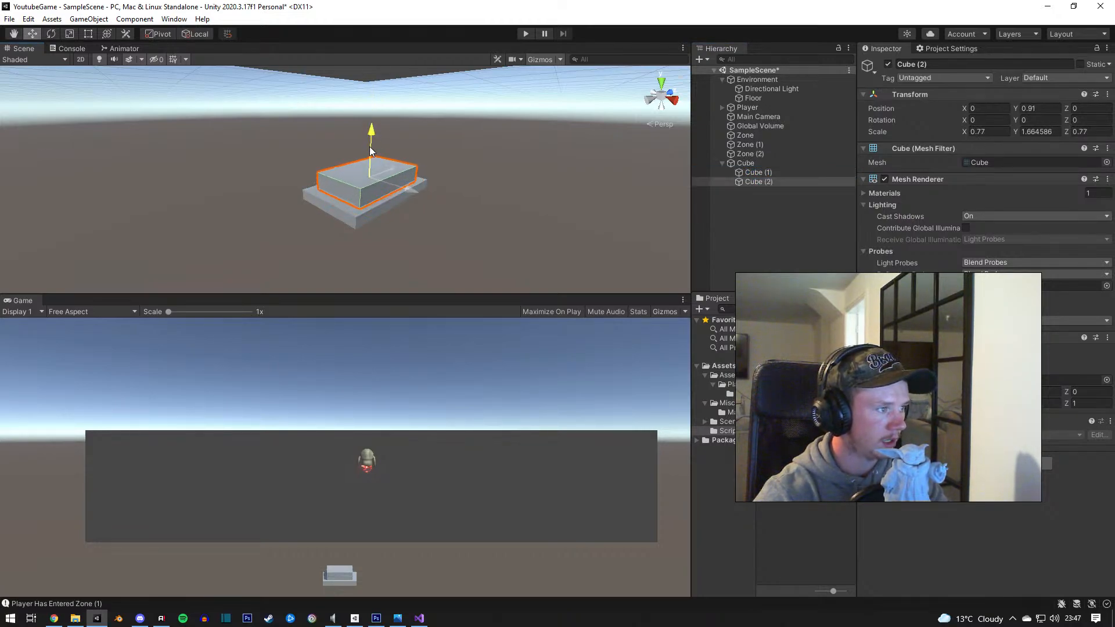
key("e")
key("r")
left_click_drag(370, 185, 413, 166)
middle_click_drag(413, 166, 428, 199)
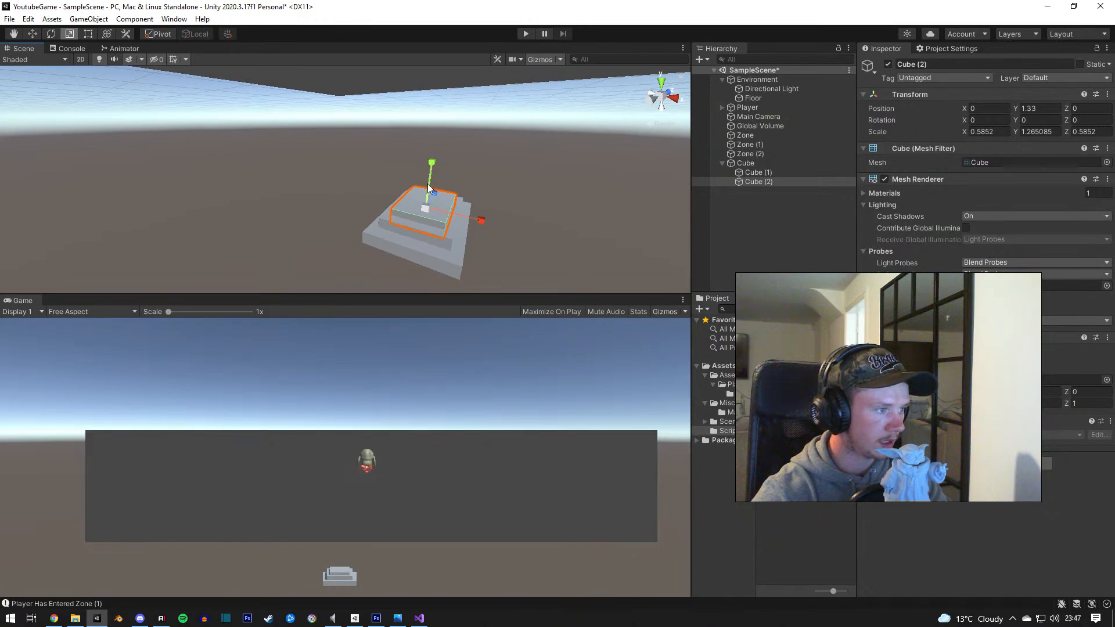
Step: Duplicate the third tier, raise the copy to Y 2.12 and scale it to about 0.37 × 0.80 × 0.37
key("ctrl+d")
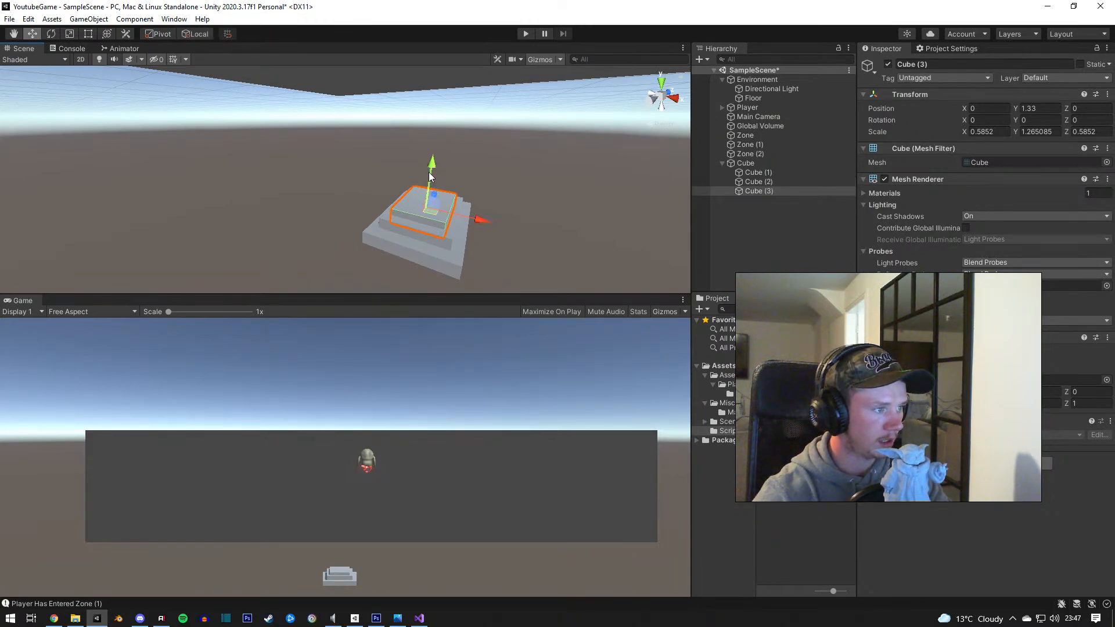
left_click_drag(430, 175, 415, 211)
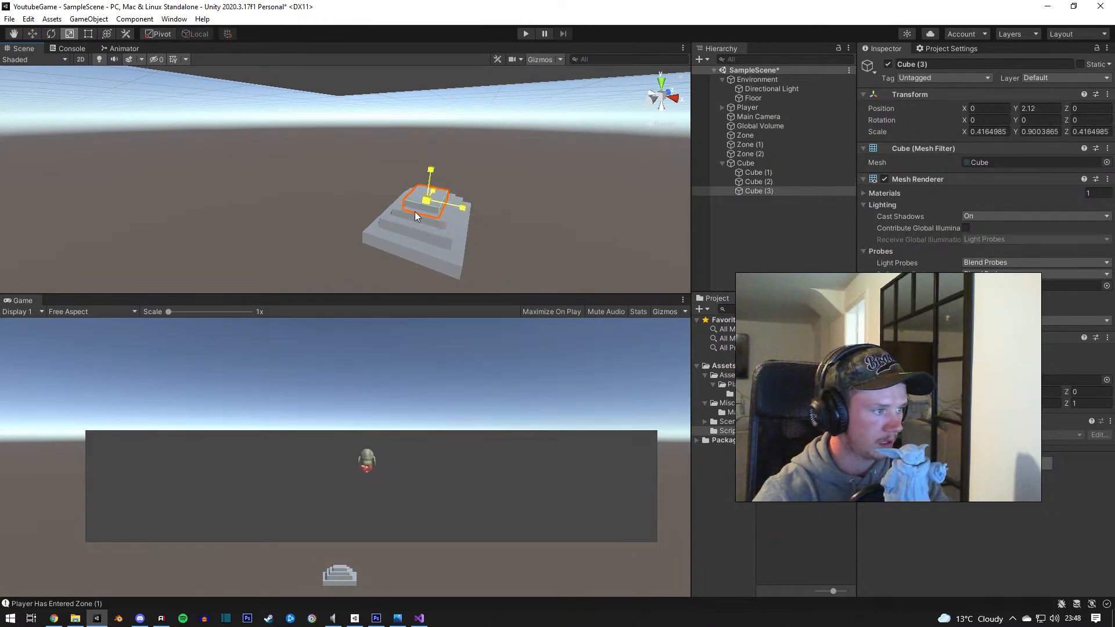
left_click_drag(487, 195, 399, 214, "alt")
mouse_move(399, 215)
right_mouse_down()
mouse_move(404, 223)
mouse_move(302, 227)
mouse_move(412, 221)
right_mouse_up()
key("w")
key("s")
left_click_drag(412, 221, 453, 229, "alt")
right_click_drag(108, 103, 144, 99)
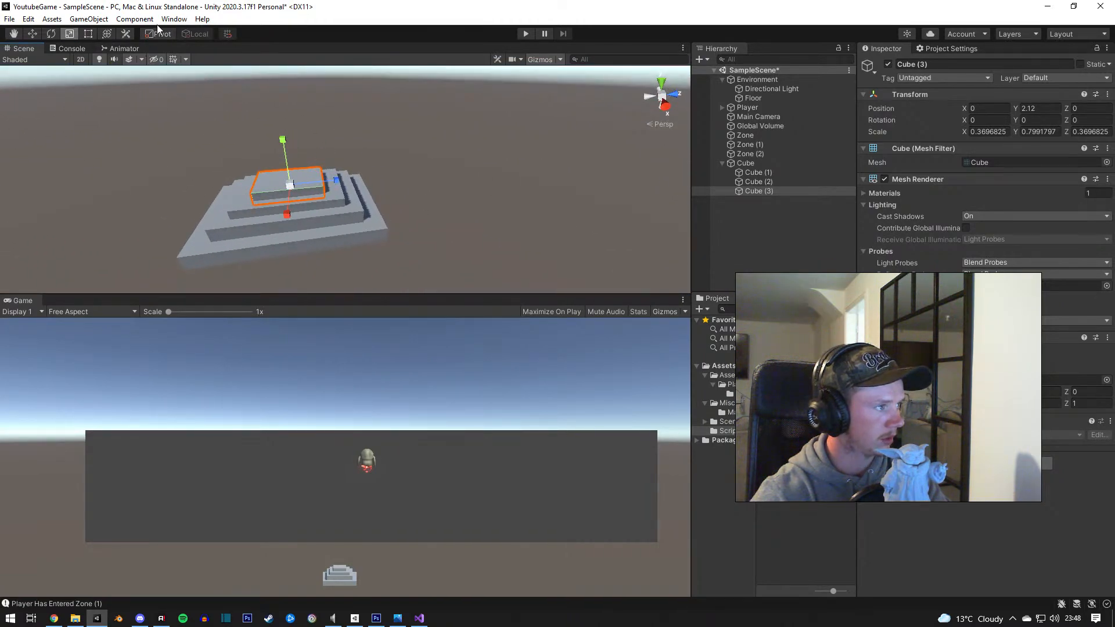
Step: Shrink the pedestal's top tier to a scale of about 0.29 × 0.63 × 0.21 and duplicate it in place
right_click_drag(429, 149, 529, 199)
scroll(429, 158, "up", 8)
left_click(172, 35)
right_click_drag(458, 133, 483, 190)
scroll(378, 165, "down", 10)
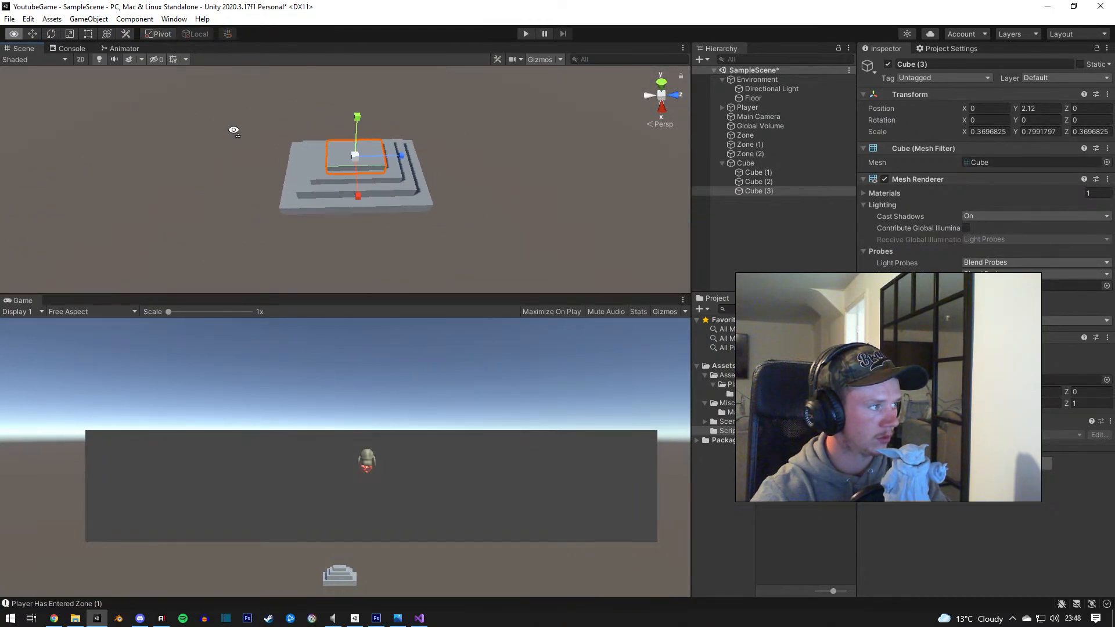
right_click_drag(394, 168, 334, 147)
right_click_drag(499, 180, 585, 218)
left_click_drag(585, 218, 397, 179, "alt")
key("r")
left_click_drag(398, 179, 328, 191, "alt")
key("ctrl+d")
left_click(327, 149)
left_click(766, 199)
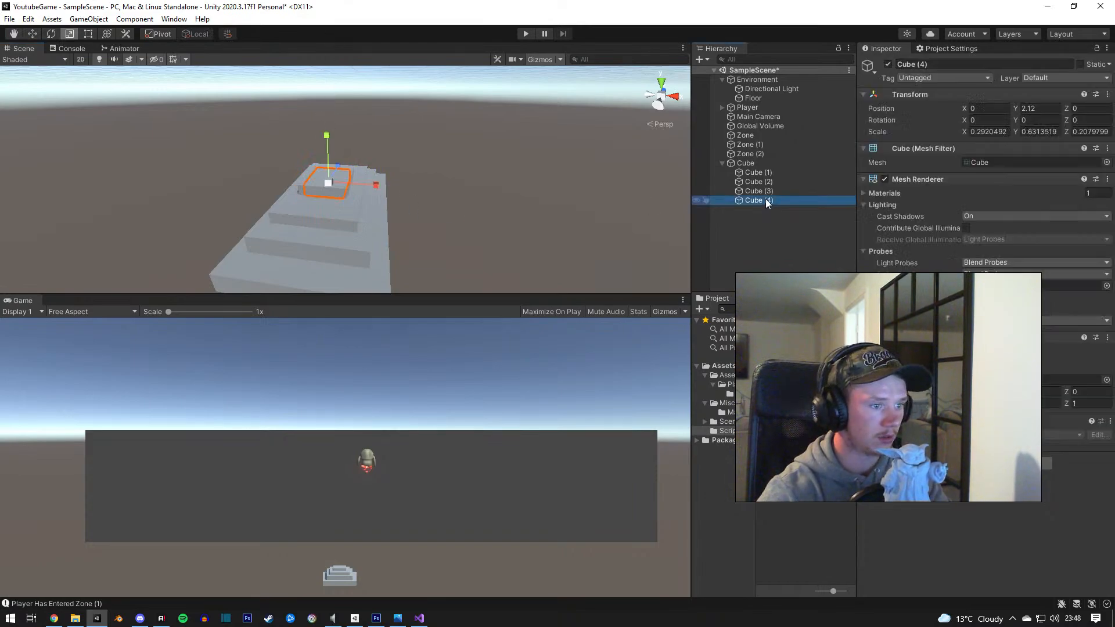
Step: Turn Cube (4) into a tall pillar scaled about 0.19 × 8.43 × 0.14 and raise it to Y 5.93
left_click_drag(326, 137, 295, 155)
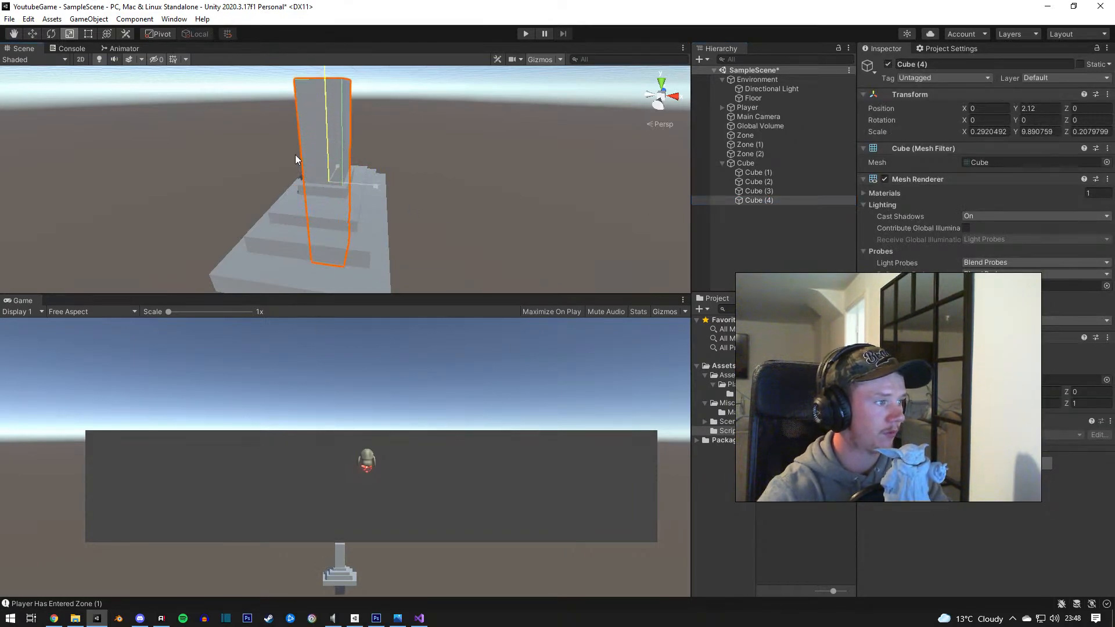
scroll(351, 145, "down", 4)
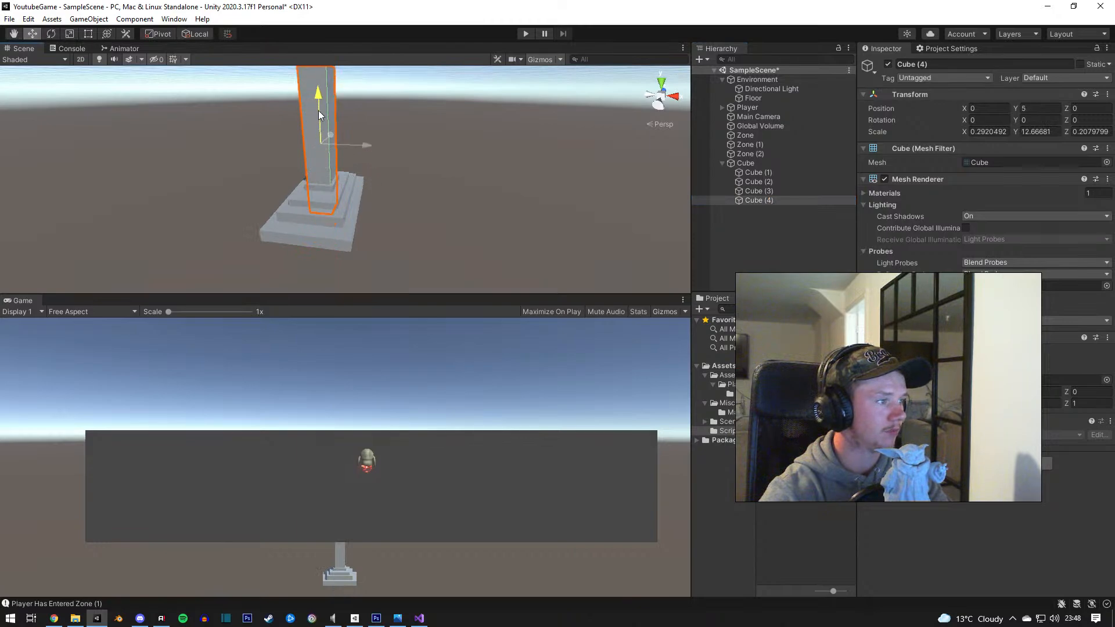
left_click_drag(319, 110, 317, 109)
right_click_drag(321, 113, 250, 137)
key("r")
left_click_drag(410, 121, 400, 130)
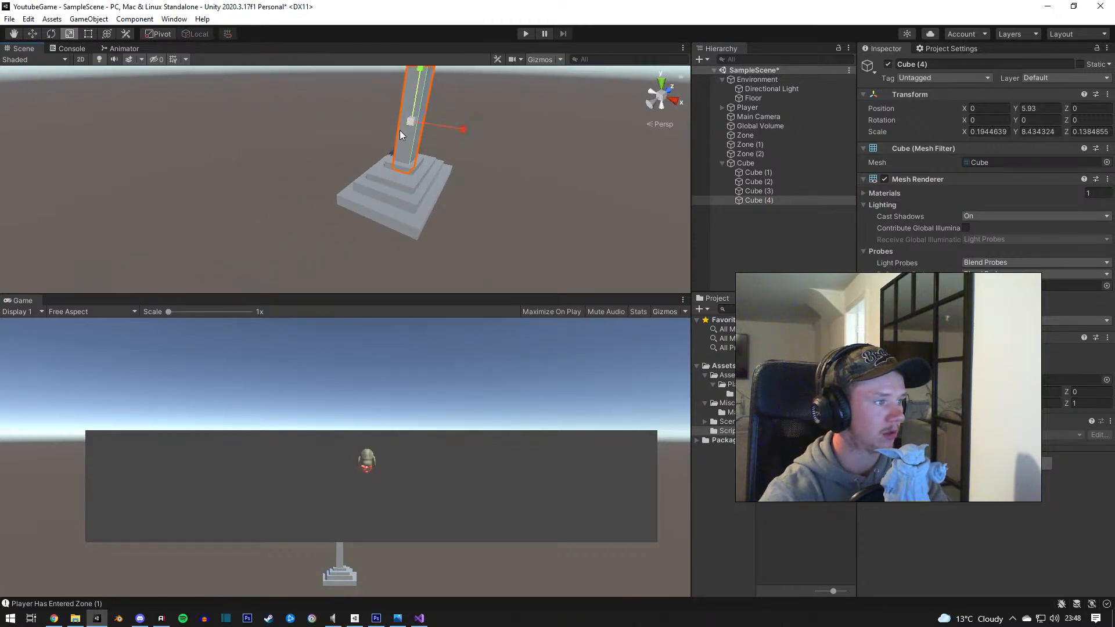
Step: Shorten the pillar to a Y scale of about 6.65 and lower it onto the pedestal at Y 5.34
right_click_drag(447, 127, 391, 149)
scroll(401, 149, "up", 2)
middle_click_drag(476, 152, 375, 178)
right_click_drag(375, 178, 507, 193)
middle_click_drag(267, 218, 365, 218)
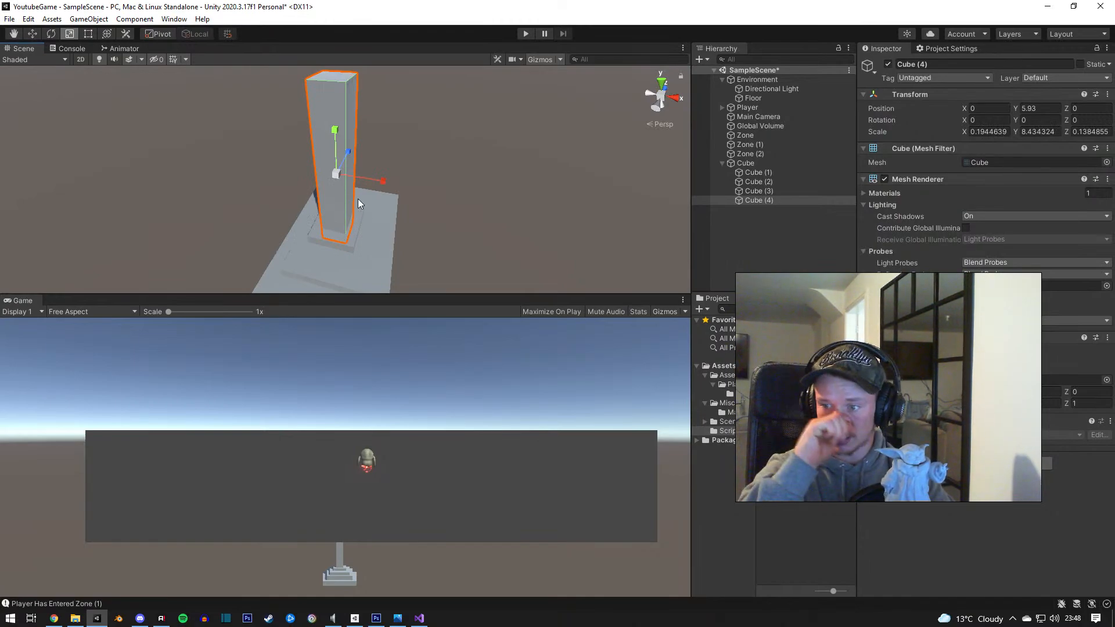
right_click_drag(383, 186, 349, 169)
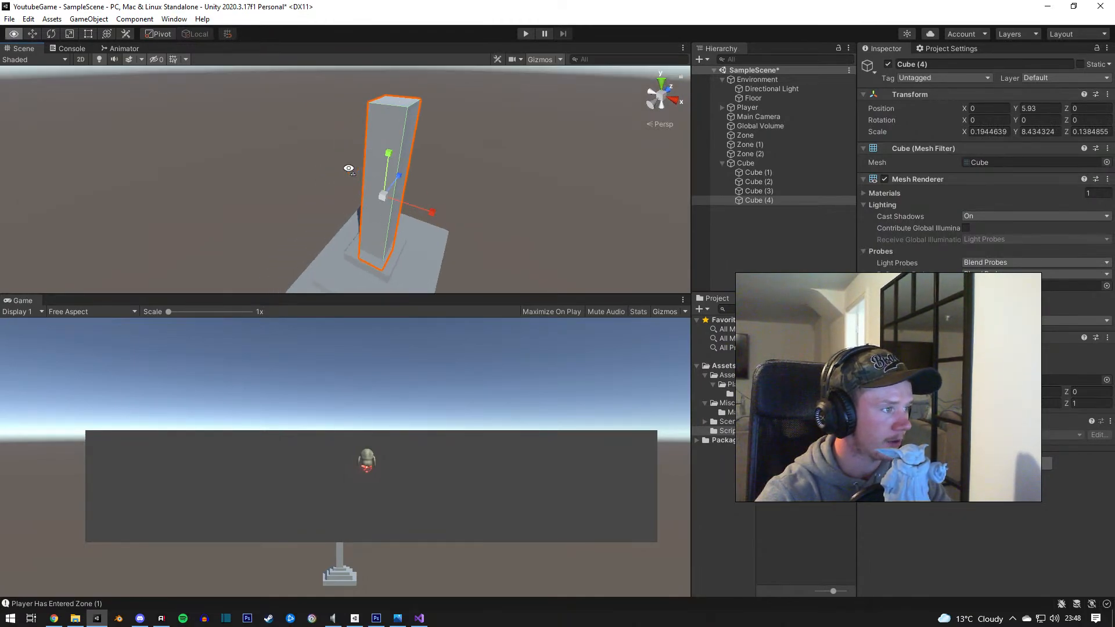
middle_click_drag(418, 191, 340, 170)
right_click_drag(366, 168, 336, 135)
left_click_drag(354, 142, 348, 159)
key("w")
right_click_drag(407, 170, 355, 172)
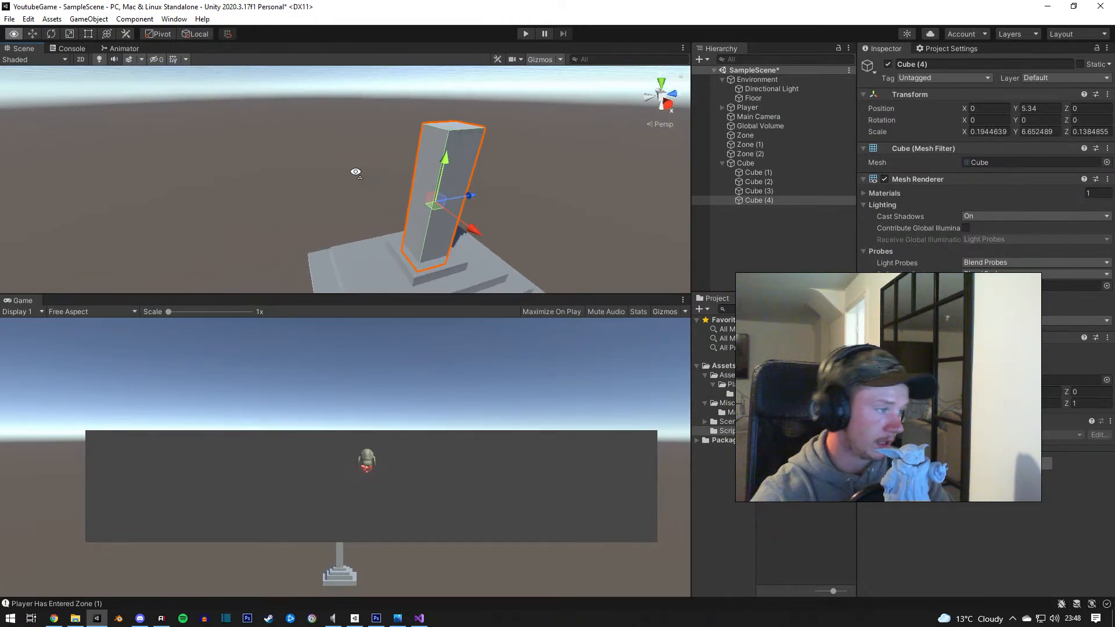
Step: Raise the whole pedestal by its parent Cube to Y 1.16 so it stands on the floor
middle_click_drag(355, 172, 244, 123)
scroll(291, 139, "down", 5)
left_click(741, 164)
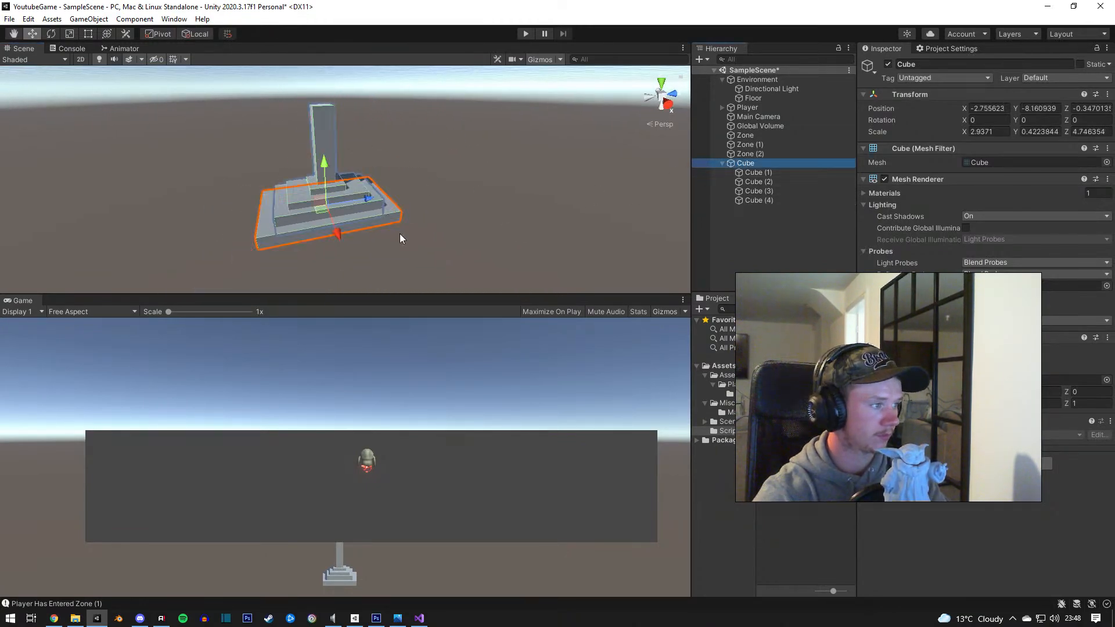
scroll(391, 220, "down", 8)
left_click_drag(338, 147, 336, 57)
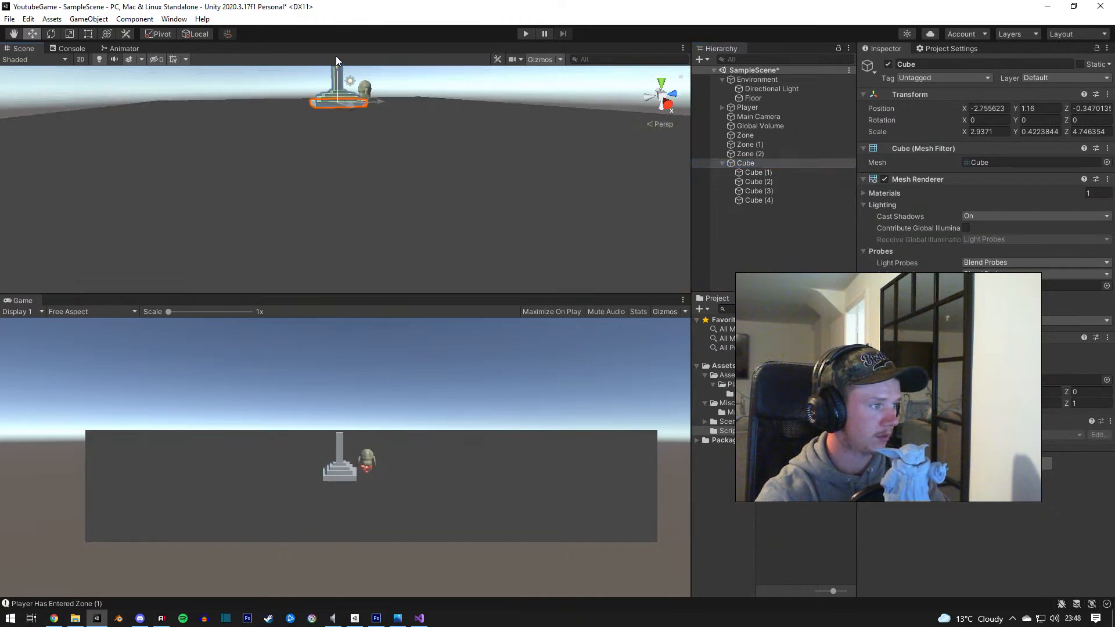
Step: Scale the pedestal to about 4.77 × 0.69 × 7.71 and move it to the floor corner at X -17.7, Z 15.7
right_click_drag(341, 110, 335, 168)
scroll(340, 104, "down", 8)
middle_click_drag(342, 105, 379, 138)
right_click_drag(379, 137, 478, 177)
middle_click_drag(372, 164, 411, 172)
right_click_drag(372, 156, 393, 159)
middle_click_drag(393, 159, 425, 190)
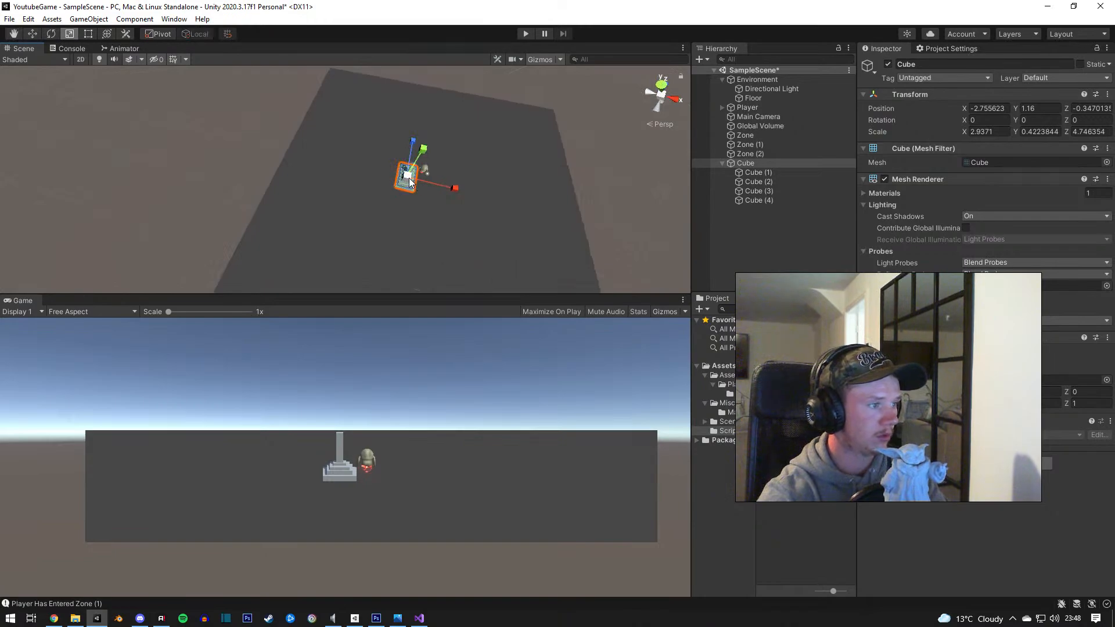
left_click_drag(409, 177, 356, 112)
key("w")
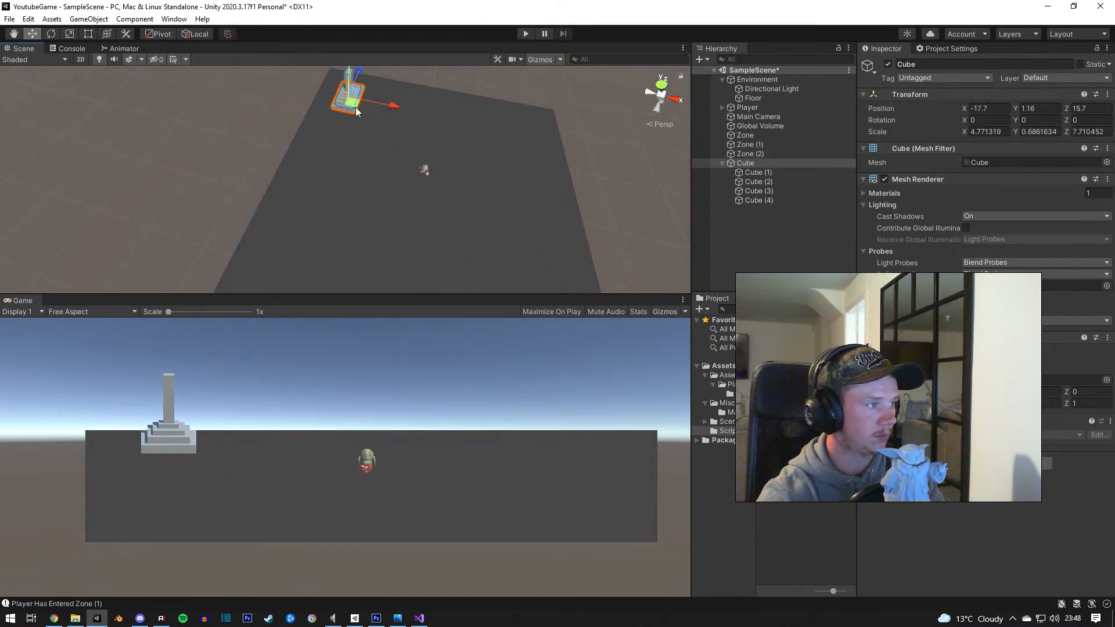
Step: Reduce the pedestal's Z scale to about 5.22 and move it to another floor corner at X -18.4, Z -15.6
right_click_drag(440, 199, 531, 128)
middle_click_drag(479, 199, 453, 110)
scroll(360, 110, "up", 3)
middle_click_drag(281, 110, 399, 188)
right_click_drag(401, 189, 355, 193)
middle_click_drag(355, 193, 249, 162)
scroll(172, 127, "up", 7)
scroll(250, 162, "up", 2)
scroll(305, 169, "down", 3)
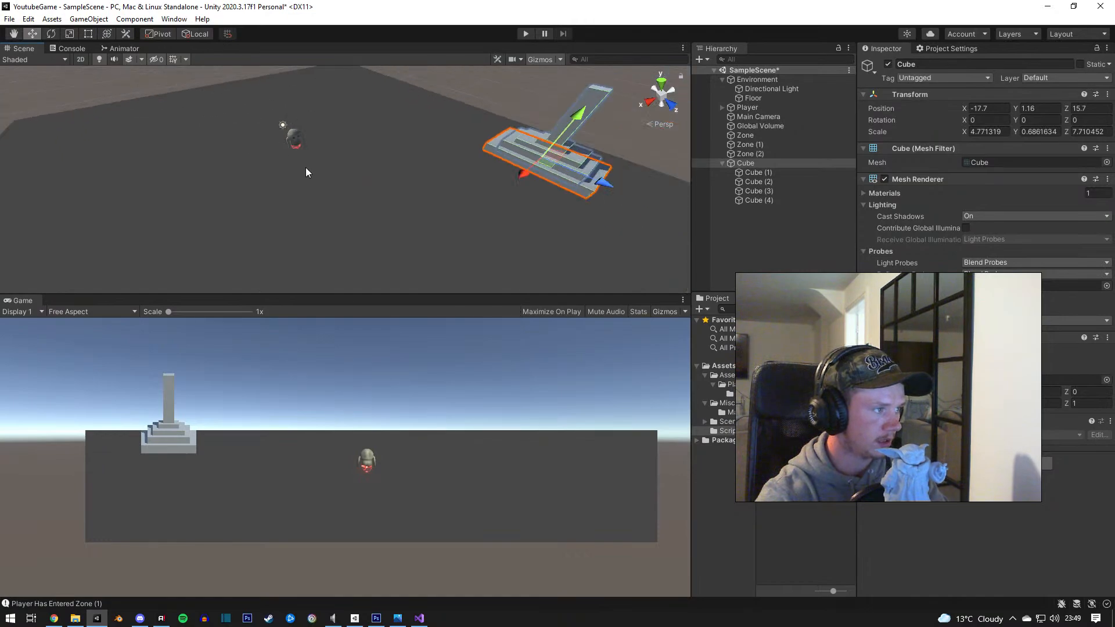
scroll(306, 172, "down", 3)
left_click_drag(485, 185, 345, 105)
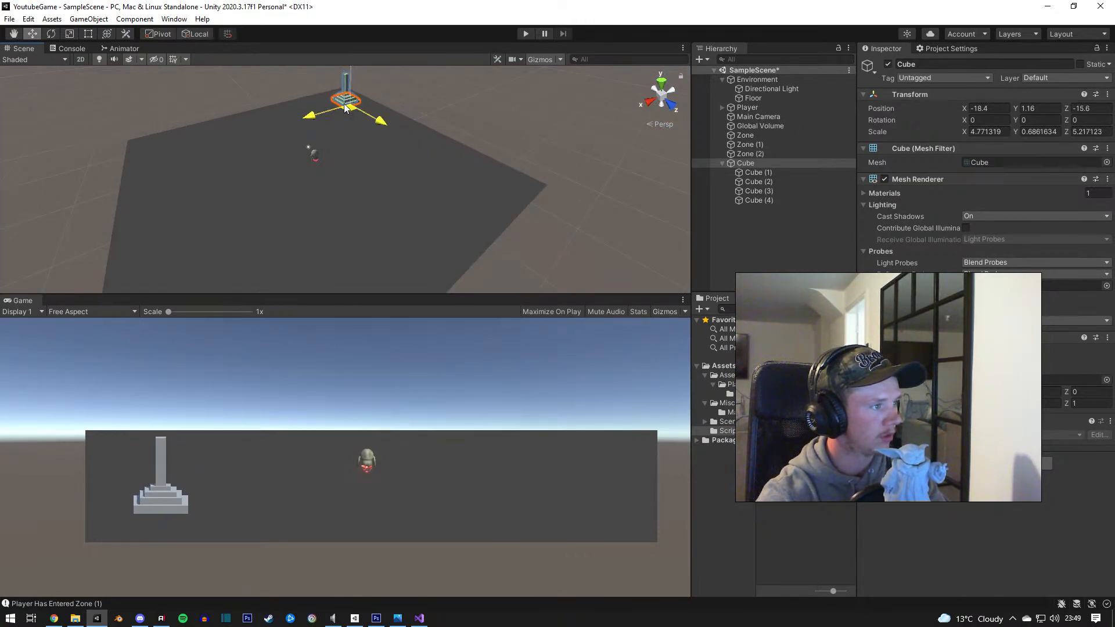
Step: Shift the pedestal to X -19.1, Z -18 and rotate it about -33.75° around Y
right_click_drag(334, 114, 416, 131)
scroll(416, 132, "down", 3)
middle_click_drag(416, 131, 581, 149)
left_click_drag(380, 133, 410, 179)
key("e")
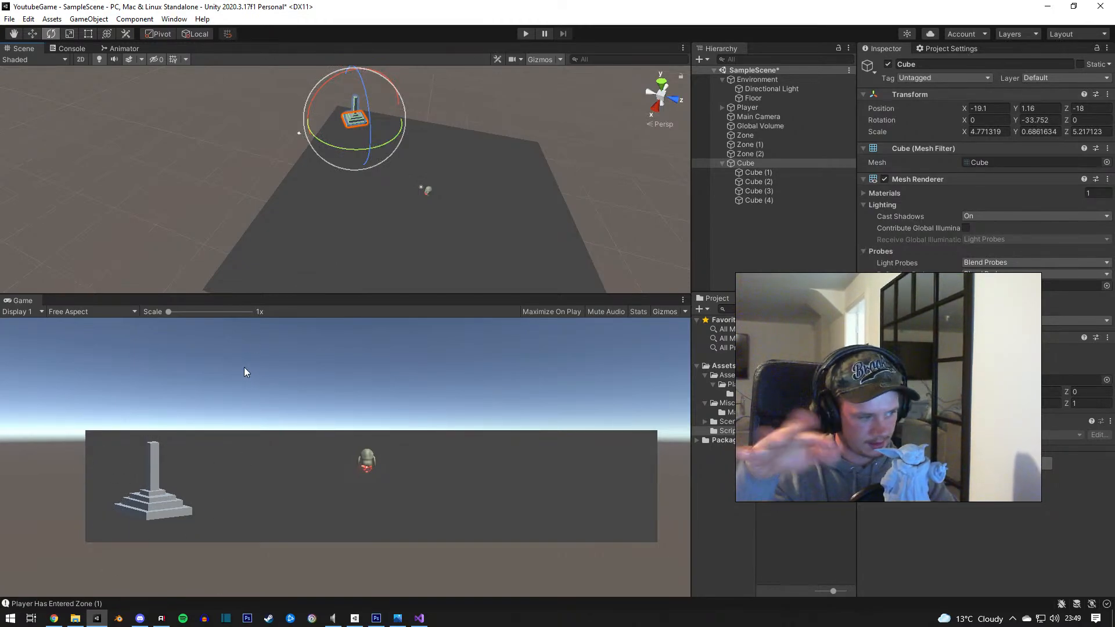
middle_click_drag(319, 181, 258, 154)
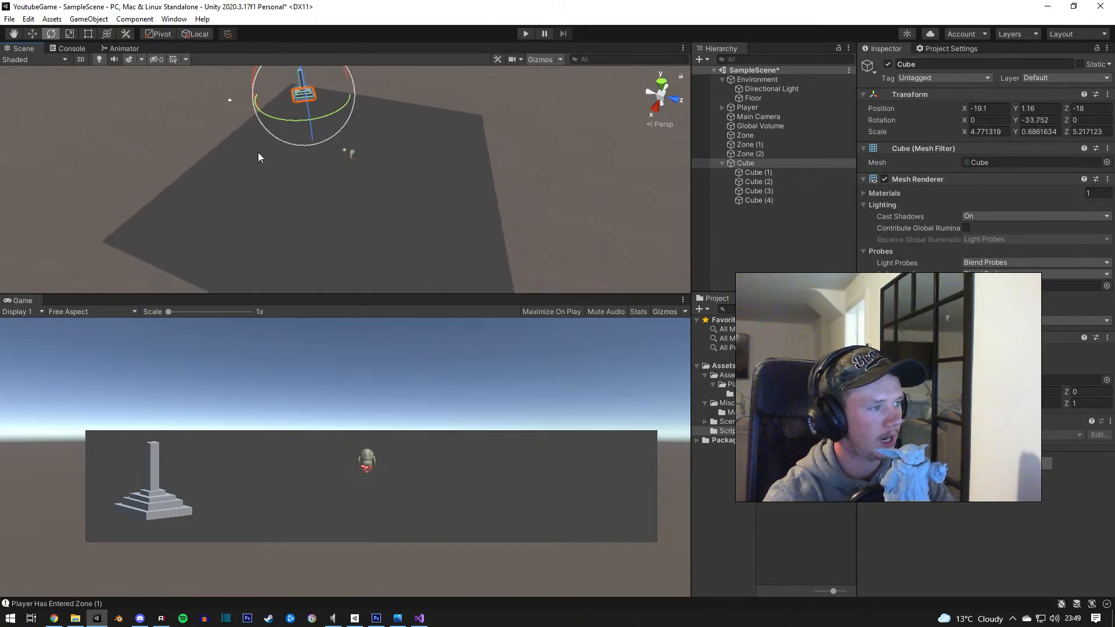
right_click_drag(258, 154, 105, 171)
left_click(105, 171)
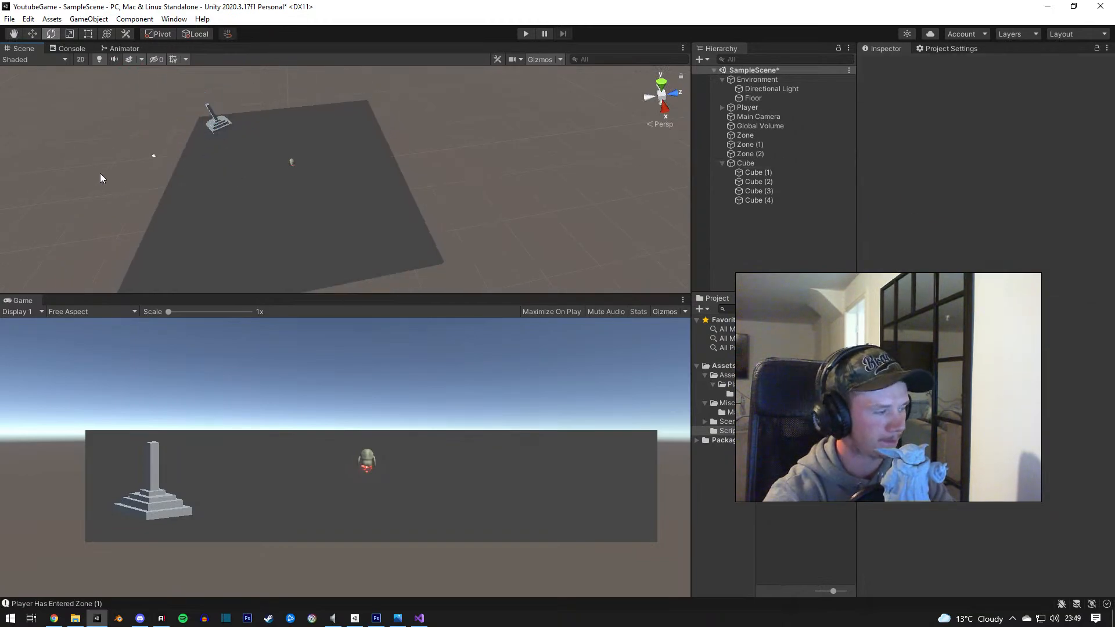
Step: Set the Main Camera's orthographic size to 10 and shift the camera to X 0.1
left_click(758, 117)
key("w")
left_click_drag(183, 158, 180, 200)
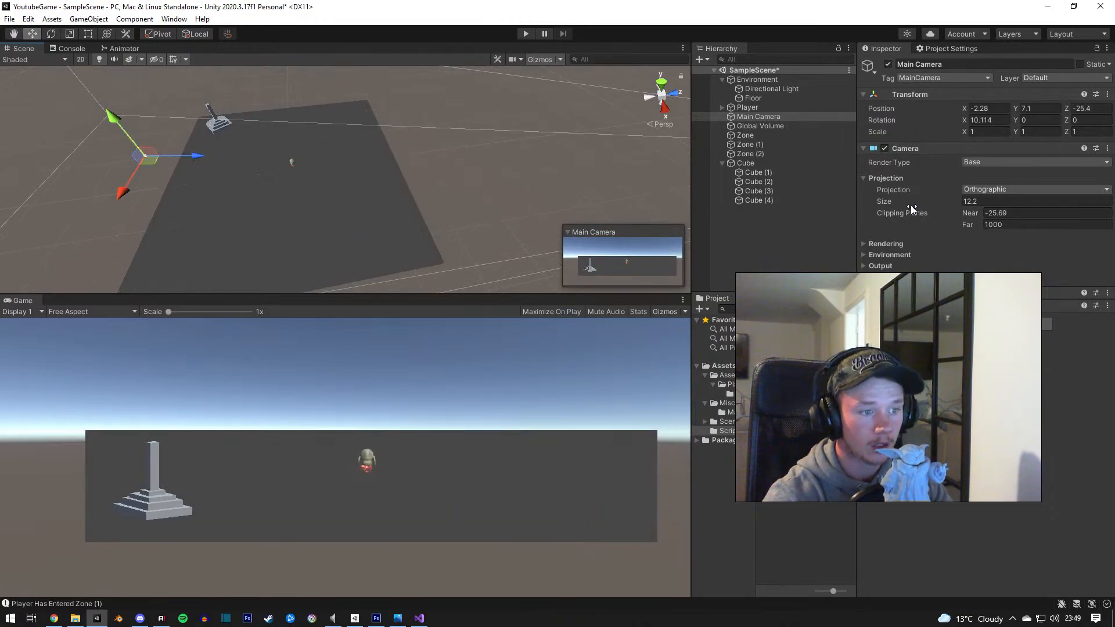
left_click_drag(904, 201, 894, 200)
middle_click_drag(418, 156, 534, 171)
left_click_drag(534, 170, 290, 149, "alt")
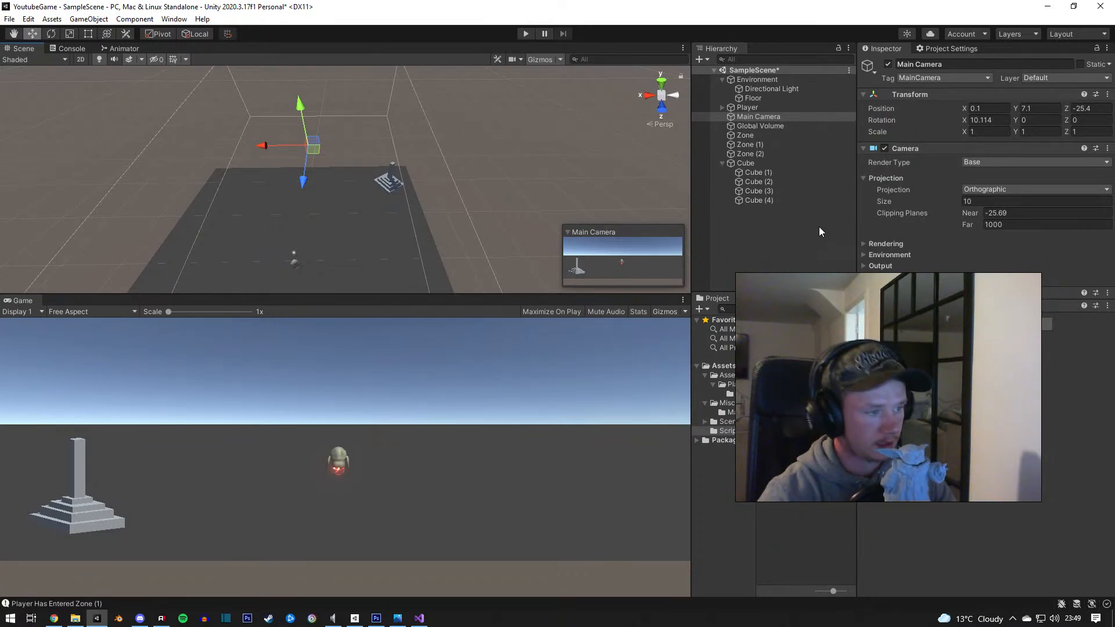
Step: Set the Main Camera's far clipping plane to 200
middle_click_drag(301, 175, 324, 168)
left_click_drag(324, 168, 301, 213, "alt")
middle_click_drag(301, 212, 262, 220)
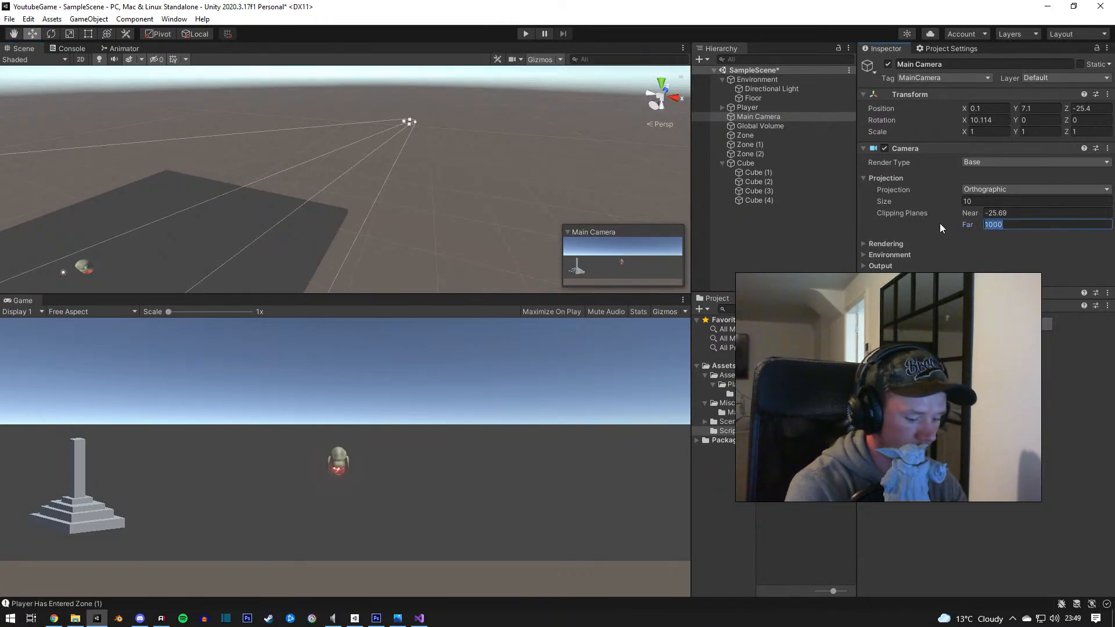
type("200")
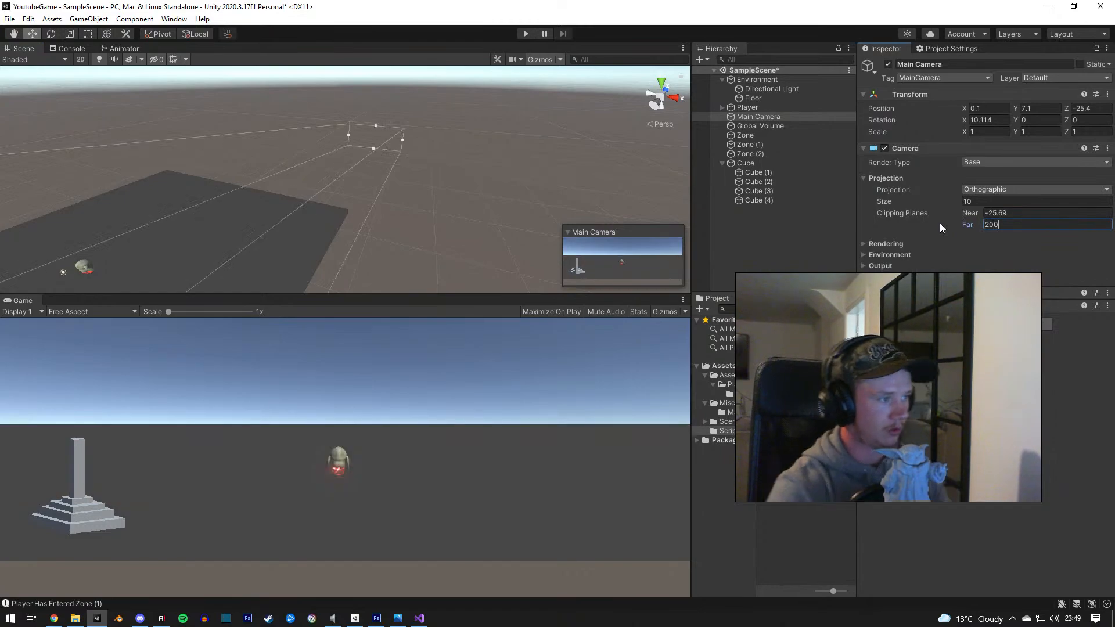
Step: Examine the Main Camera's view volume relative to the floor and the pedestal from several angles
left_click_drag(485, 280, 199, 215, "alt")
left_click_drag(273, 190, 278, 186, "alt")
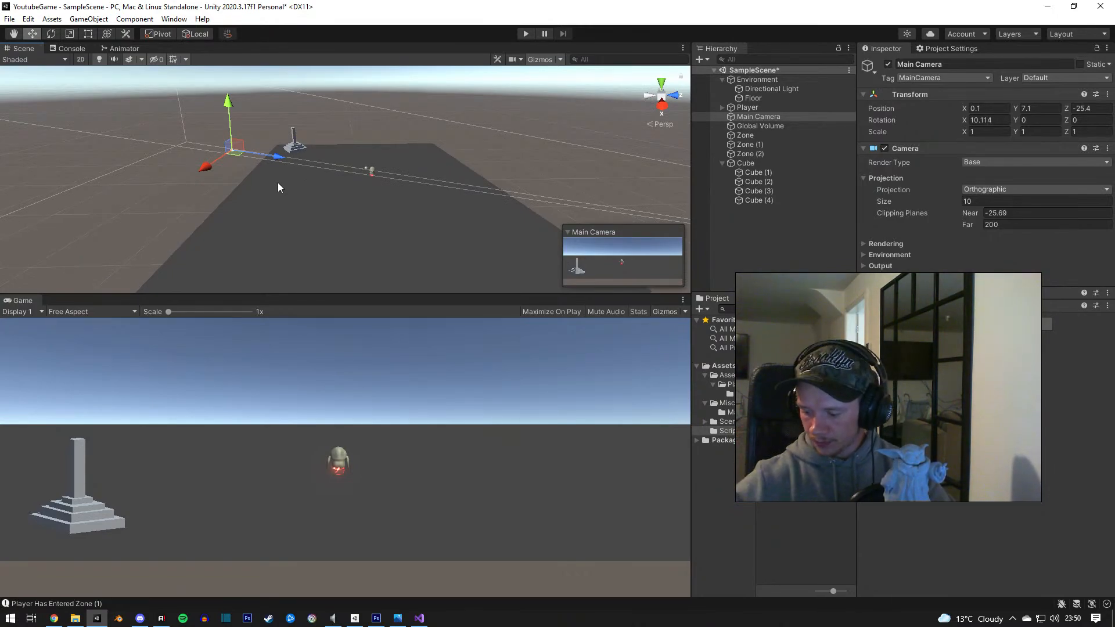
right_click_drag(303, 179, 499, 203)
middle_click_drag(336, 216, 448, 204)
right_click_drag(302, 199, 396, 194)
scroll(380, 172, "down", 8)
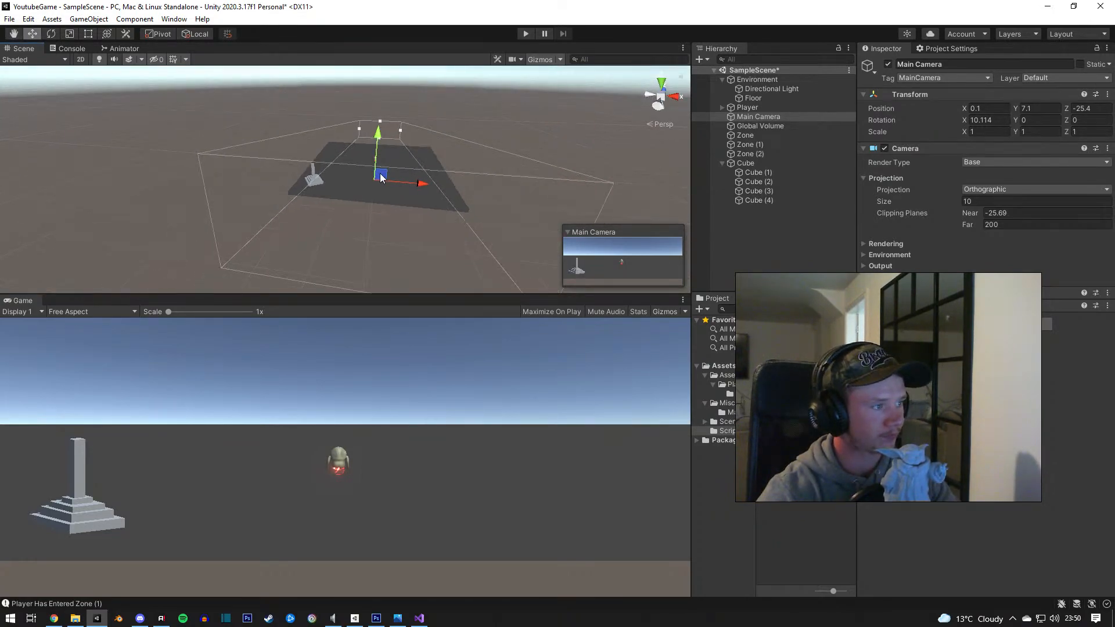
left_click_drag(380, 169, 291, 195, "alt")
middle_click_drag(343, 175, 291, 182)
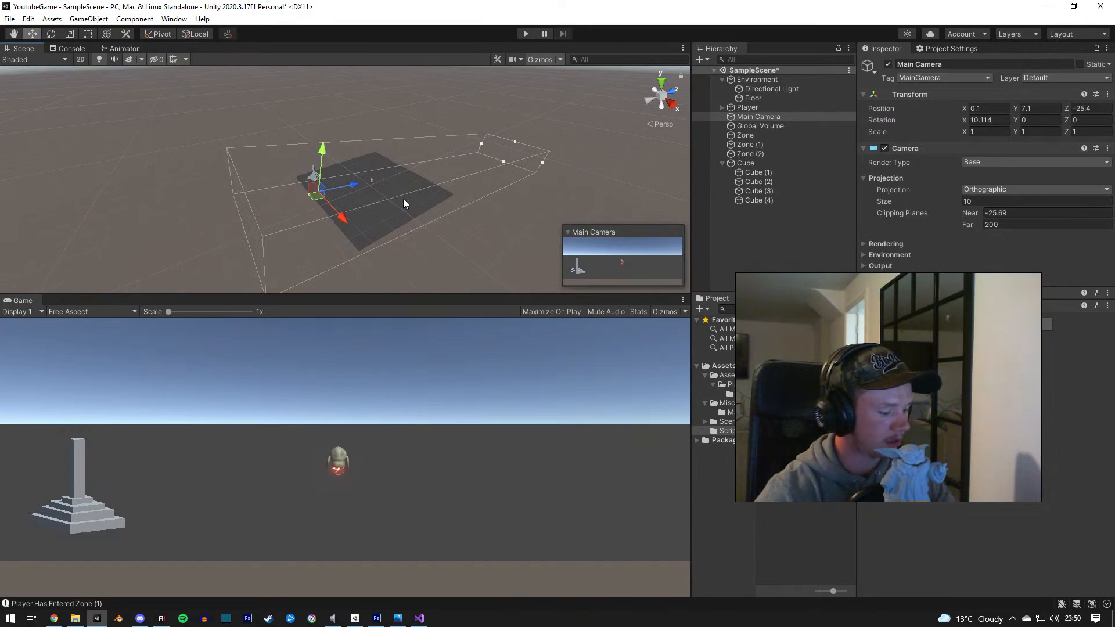
Step: Add a capsule to the scene and bring it up to floor level at X 6.6, Y 1.3
left_click(403, 199)
left_click(435, 221)
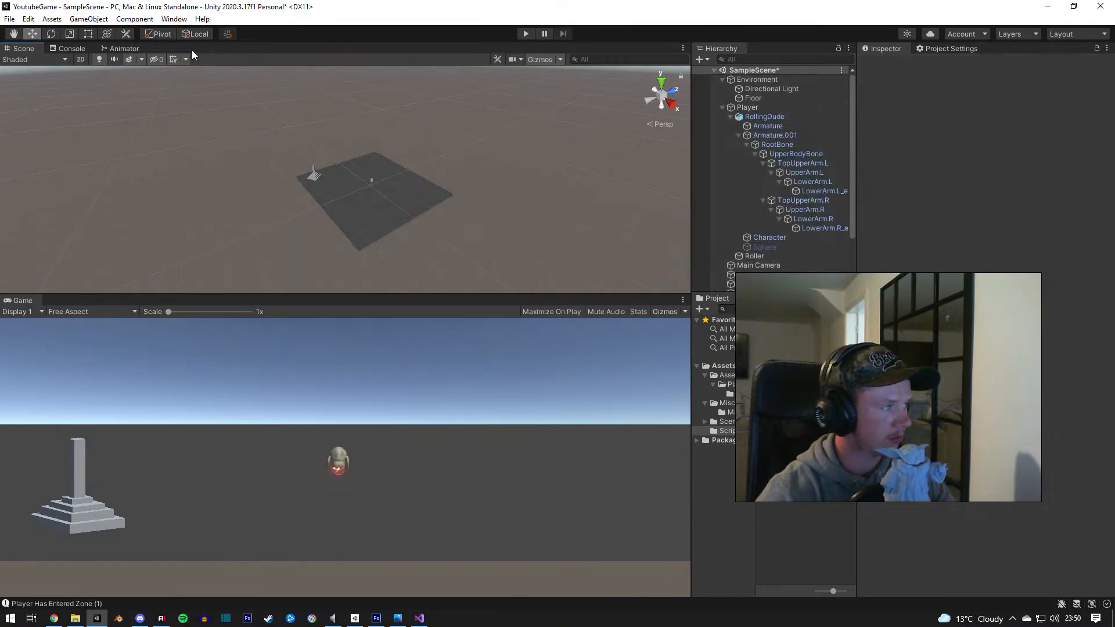
left_click(127, 20)
mouse_move(110, 71)
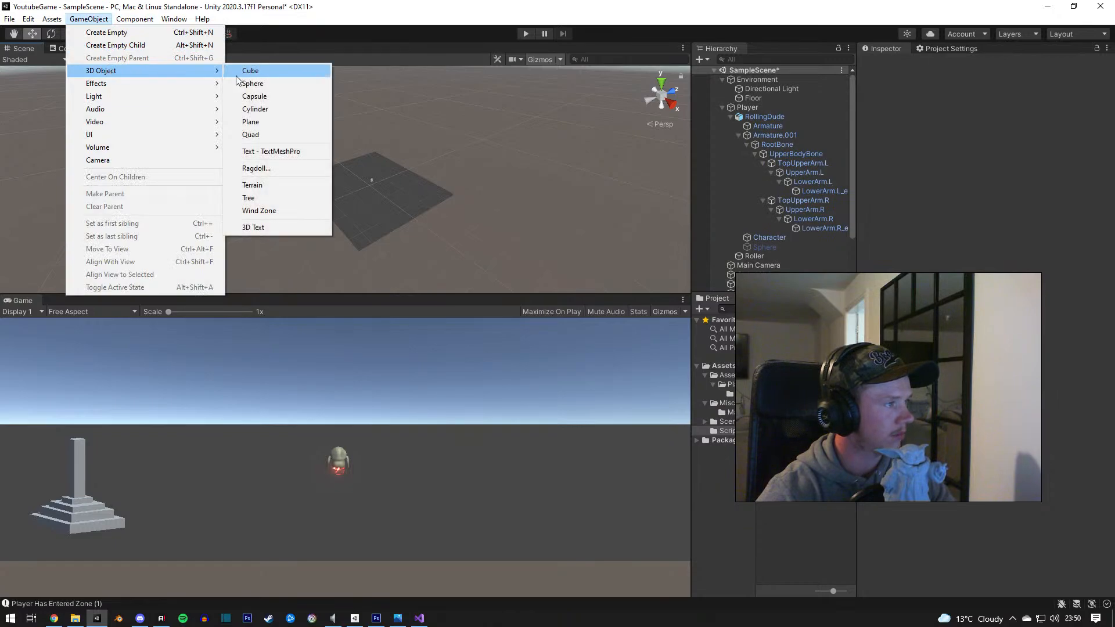
left_click(265, 96)
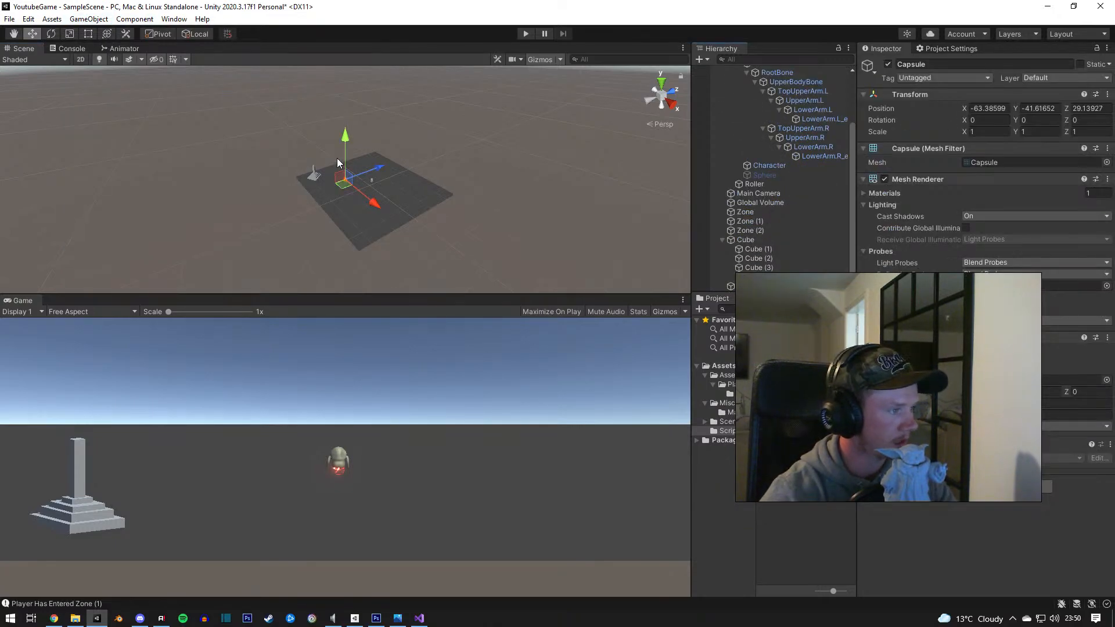
mouse_move(337, 158)
left_mouse_down()
mouse_move(356, 117)
mouse_move(357, 162)
left_mouse_up()
right_click_drag(359, 162, 403, 168)
key("a")
left_click_drag(351, 187, 482, 110)
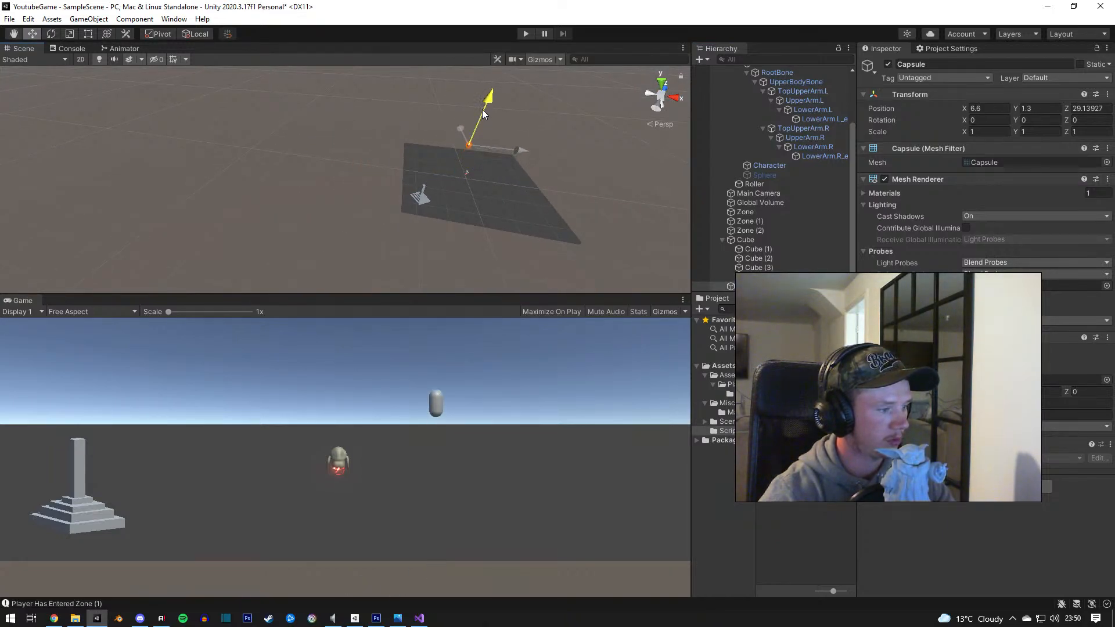
Step: Move the capsule onto the floor's corner at X 21.12, Y 0.99, Z 20.32
right_click_drag(482, 109, 543, 136)
scroll(539, 157, "down", 3)
middle_click_drag(533, 174, 308, 125)
right_click_drag(308, 125, 261, 136)
mouse_move(320, 150)
left_mouse_down()
mouse_move(288, 138)
mouse_move(237, 165)
mouse_move(261, 174)
mouse_move(341, 153)
left_mouse_up()
right_click_drag(342, 153, 281, 200)
left_click_drag(274, 211, 265, 141)
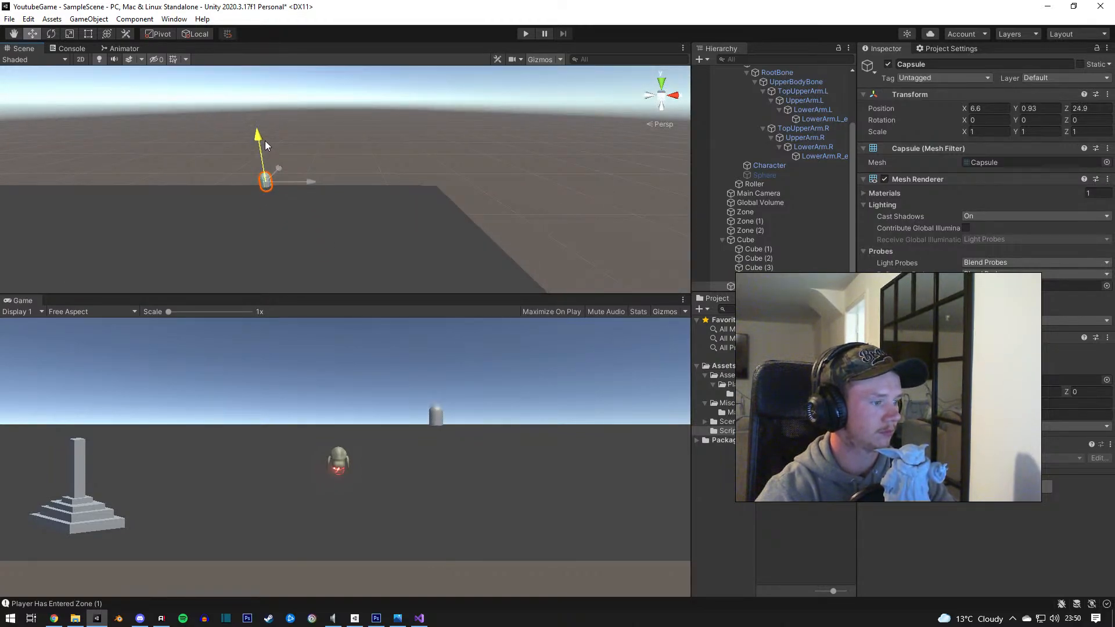
left_click_drag(306, 185, 407, 193)
key("e")
key("q")
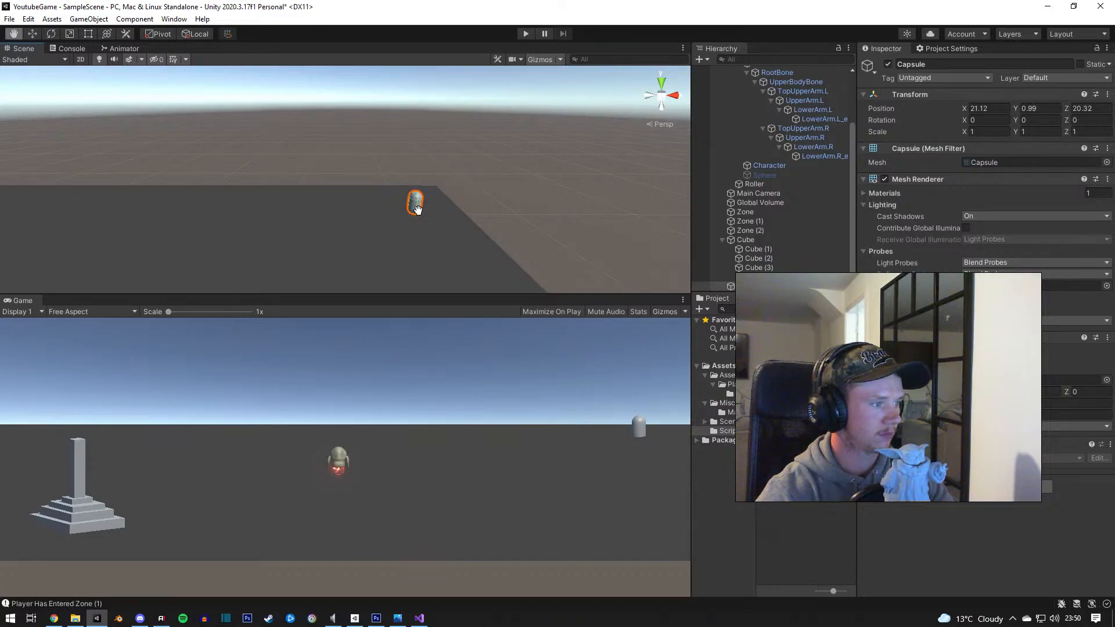
Step: Scale the capsule uniformly to about 2.91 and raise it to Y 3.27
key("w")
key("e")
key("r")
left_click_drag(414, 205, 483, 159)
key("w")
left_click_drag(421, 172, 431, 147)
Step: Run the game and steer the character into the first neighbouring camera zone to test the camera switch
left_click(526, 34)
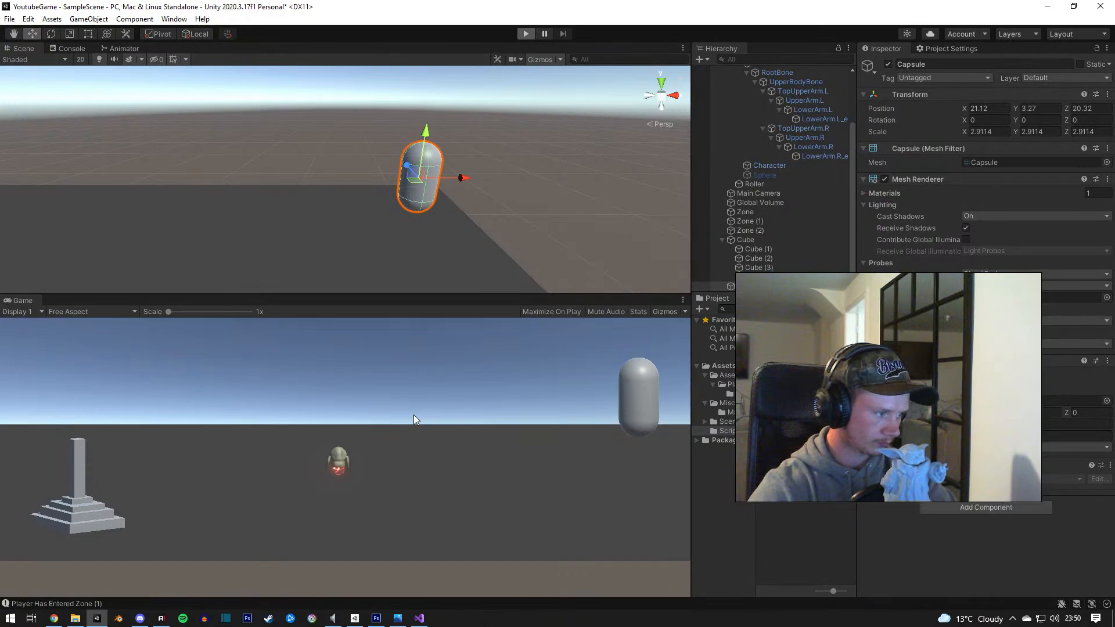
scroll(352, 253, "down", 3)
scroll(352, 250, "down", 5)
middle_click_drag(327, 229, 370, 192)
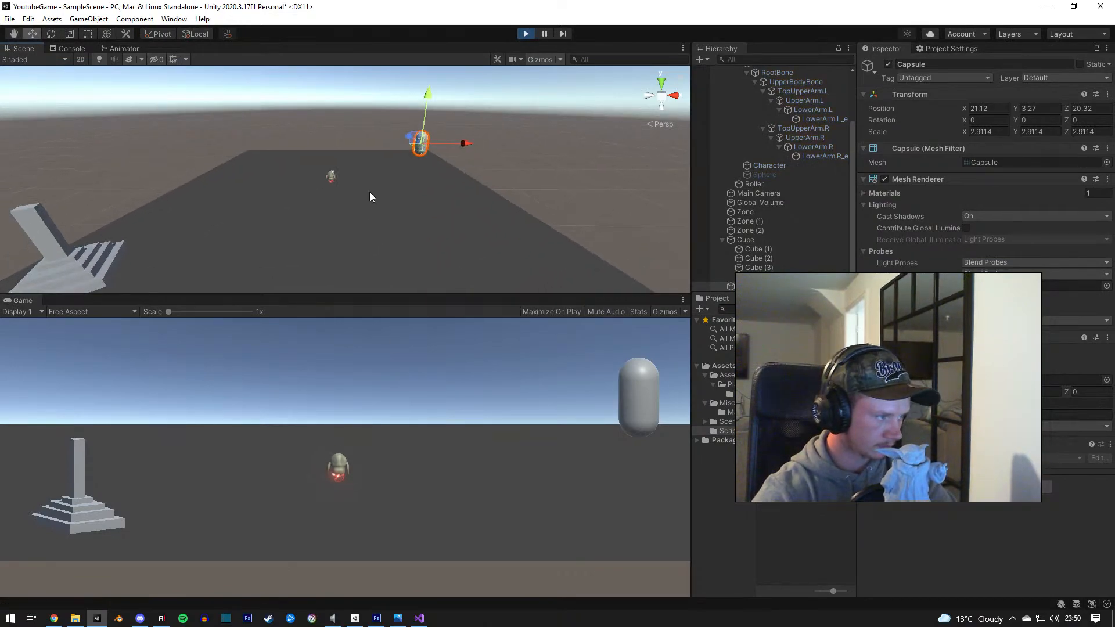
right_click_drag(370, 192, 347, 232)
scroll(360, 255, "down", 3)
left_click(416, 447)
key("d")
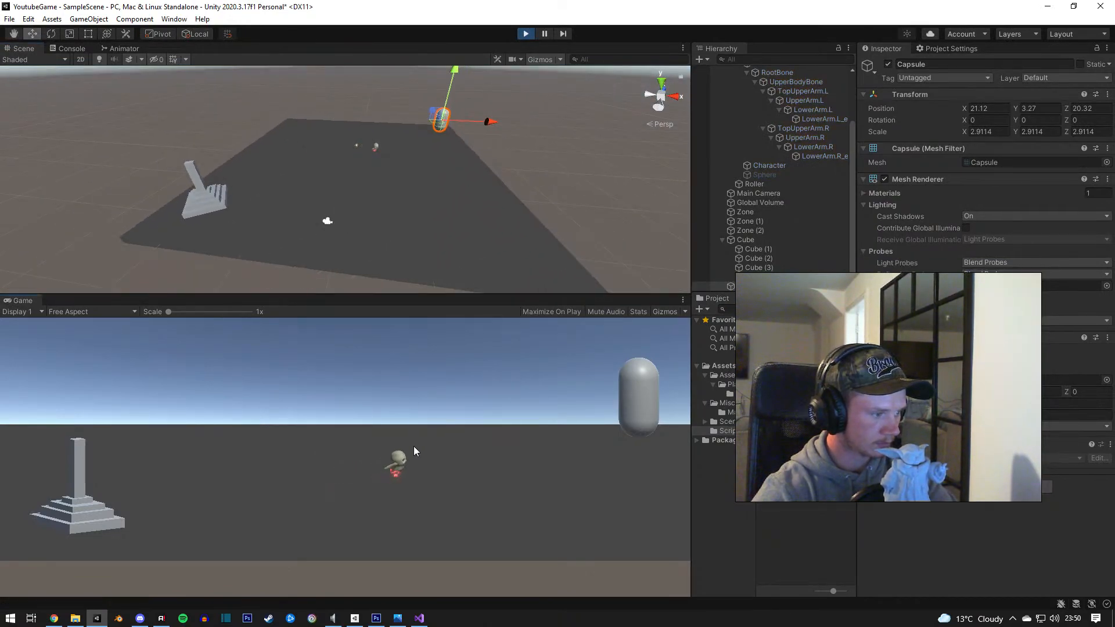
key("s")
key("d")
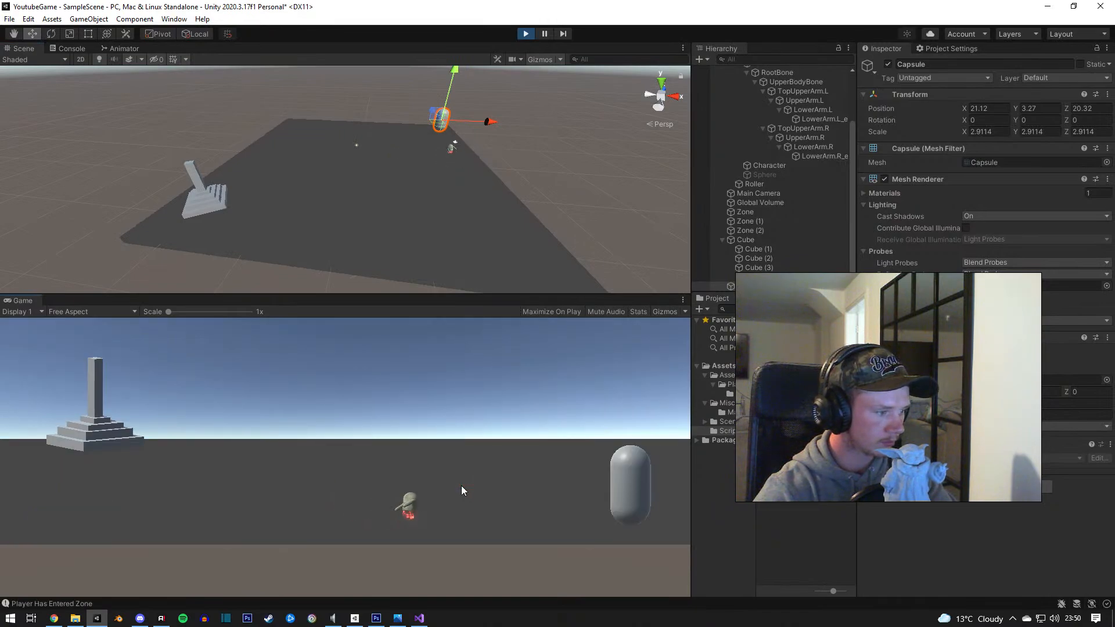
Step: Drive the character on through the remaining camera zones, checking the pedestal and capsule from each camera angle
key("d")
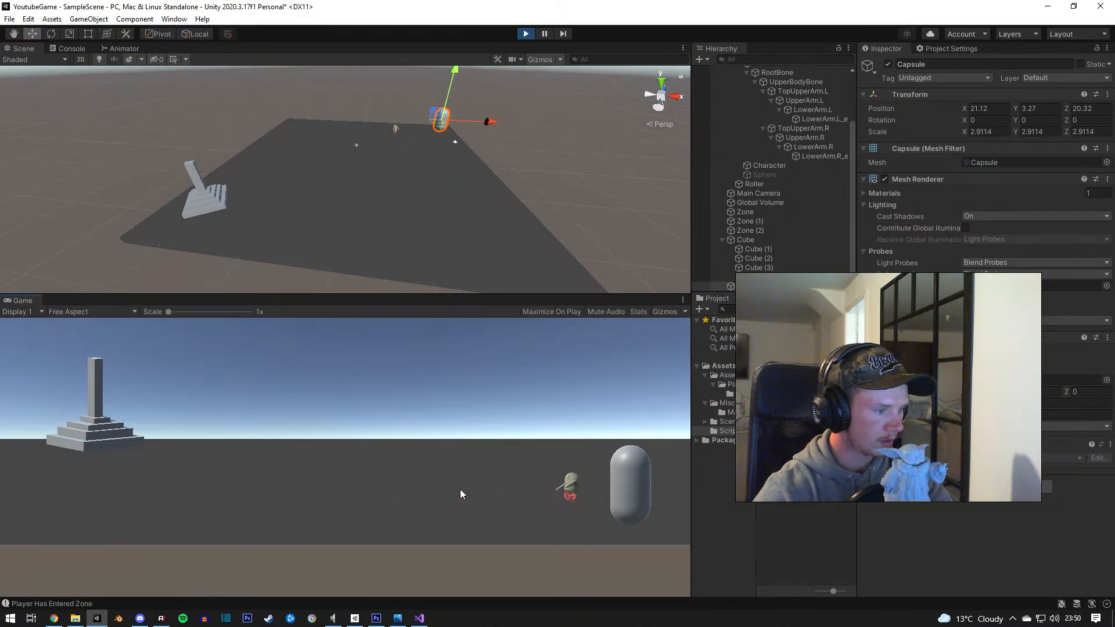
key("d")
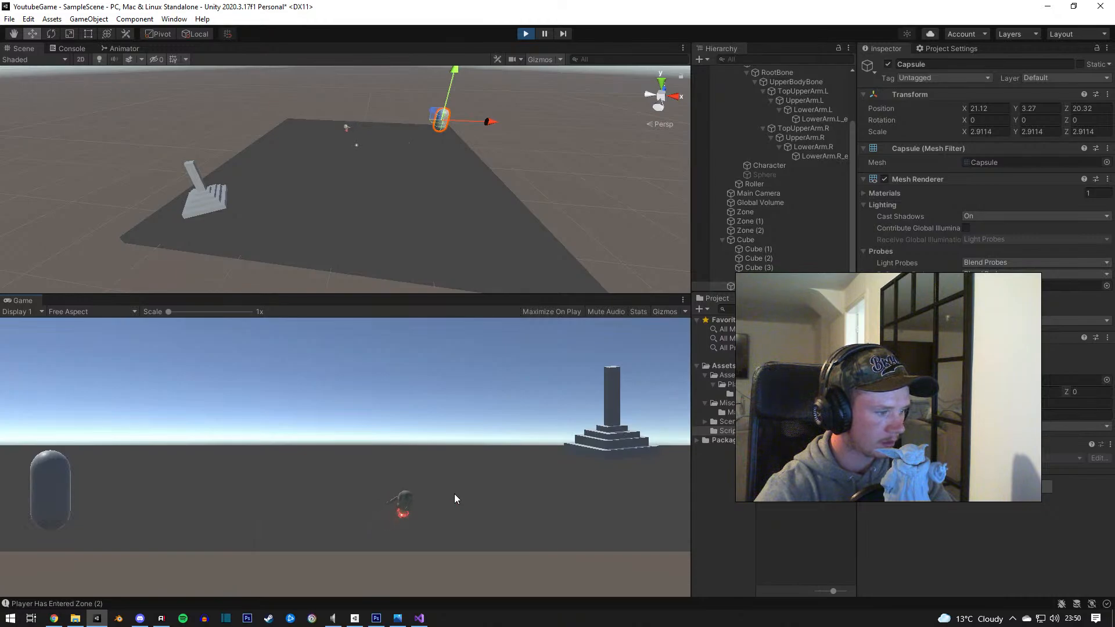
key("d")
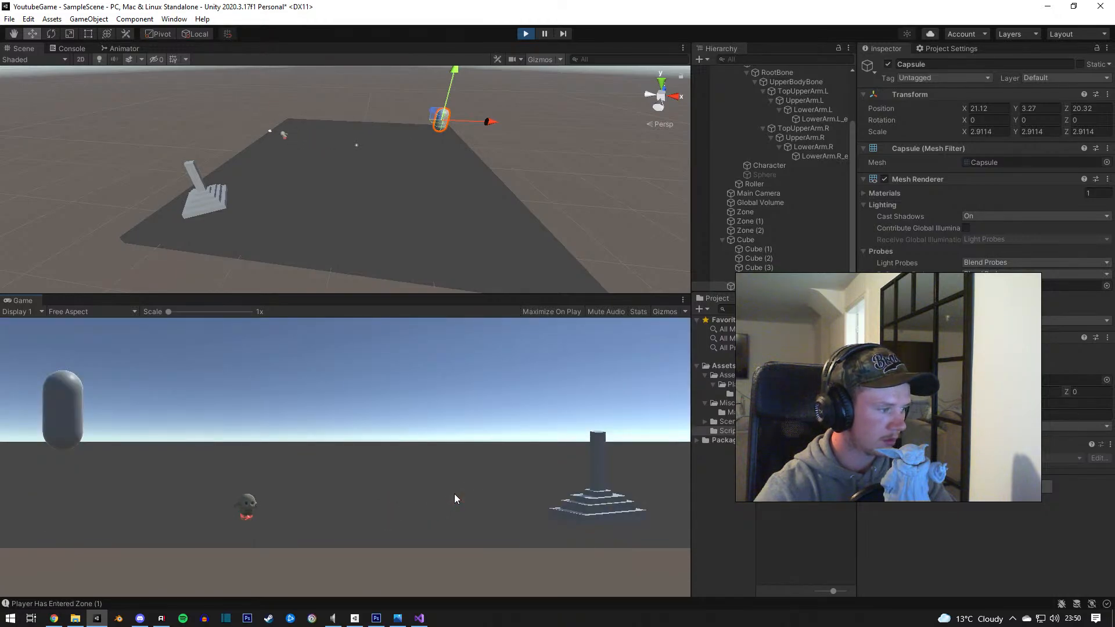
key("a")
key("w")
key("d")
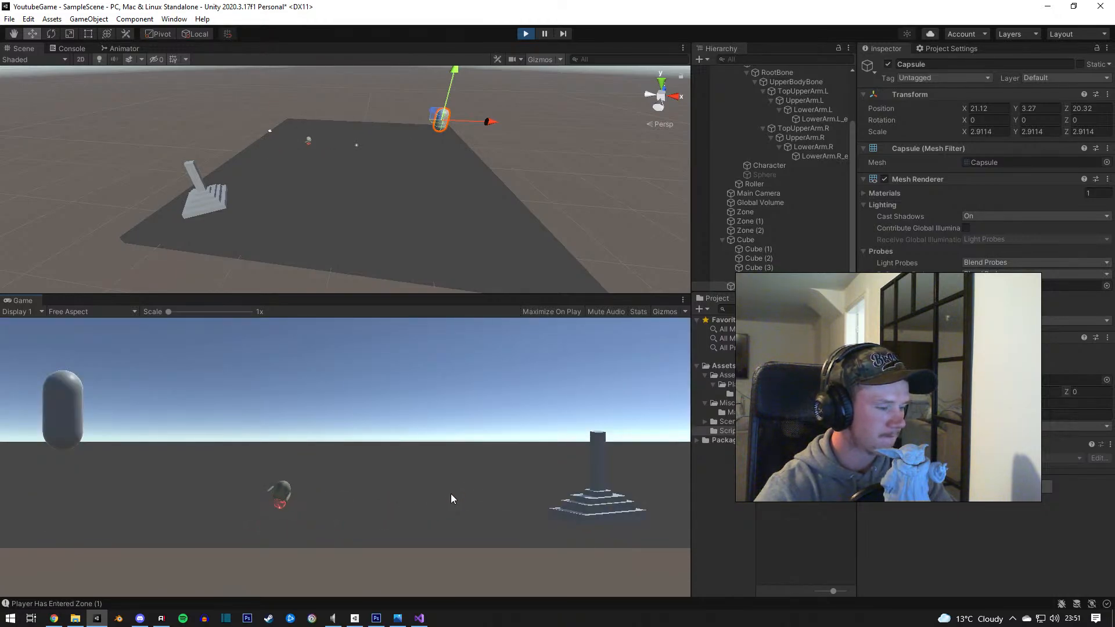
key("w")
key("a")
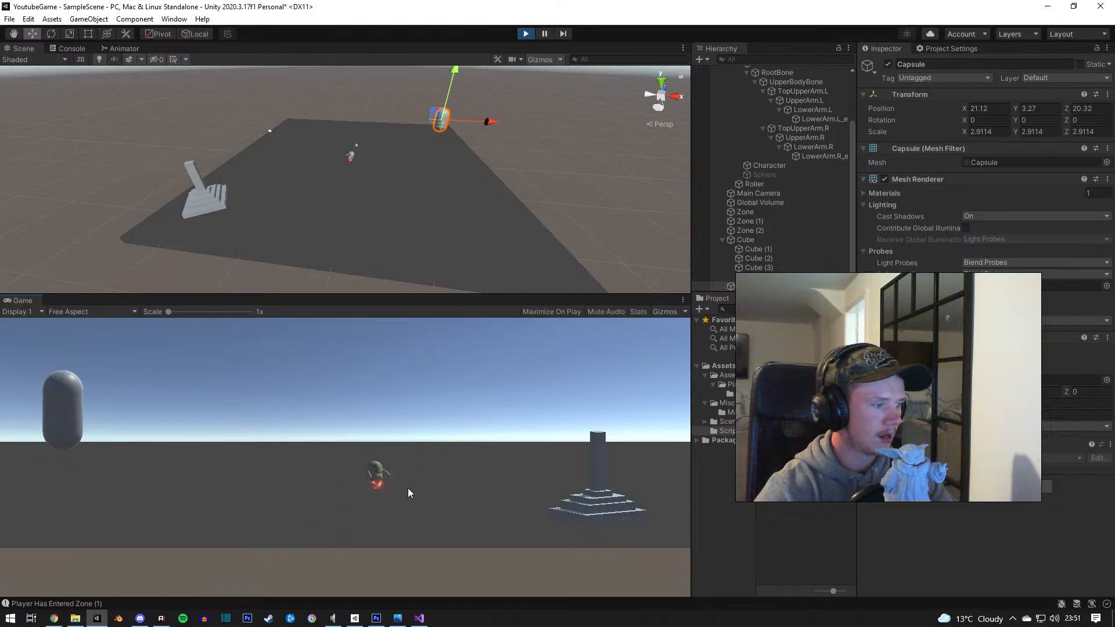
Step: Steer the character back and forth across the zone boundaries to recheck the camera transitions
key("w")
key("s")
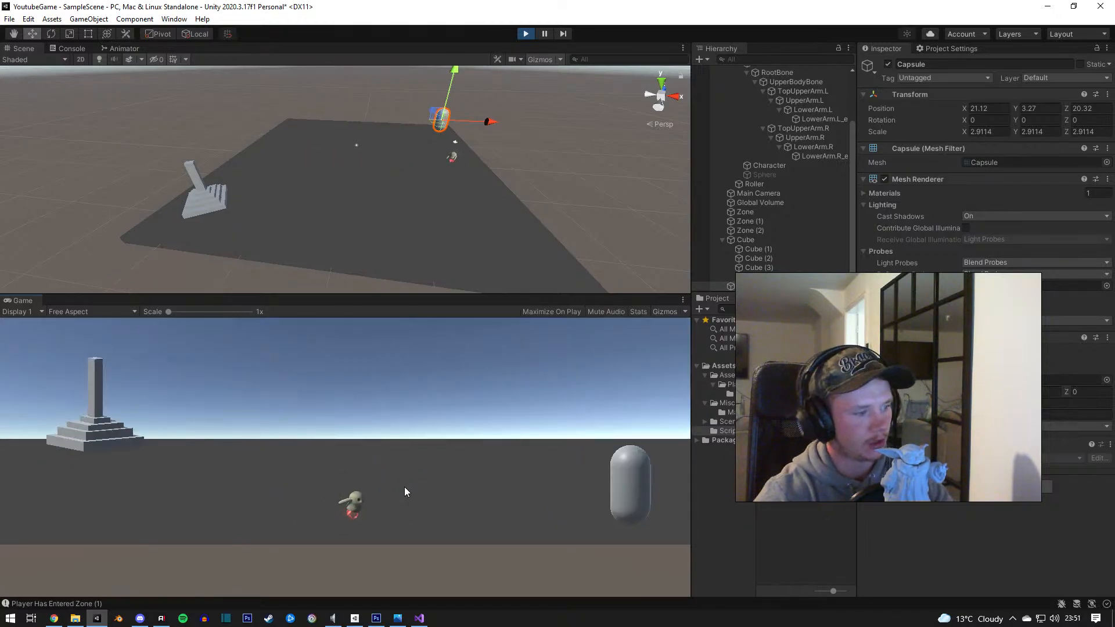
key("d")
key("w")
key("a")
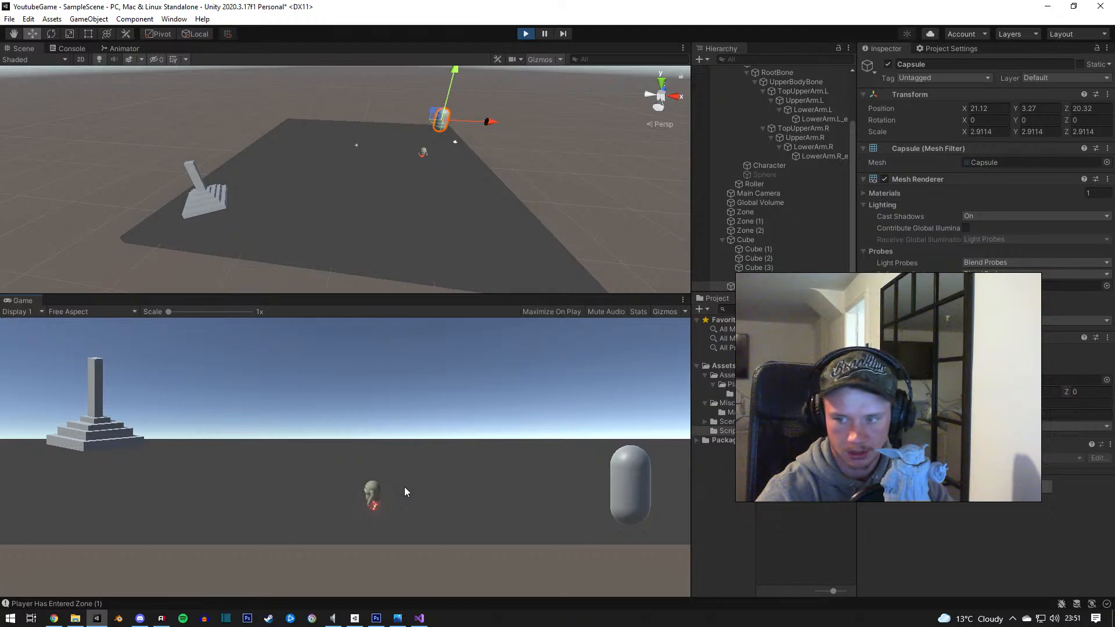
key("a")
key("w")
key("d")
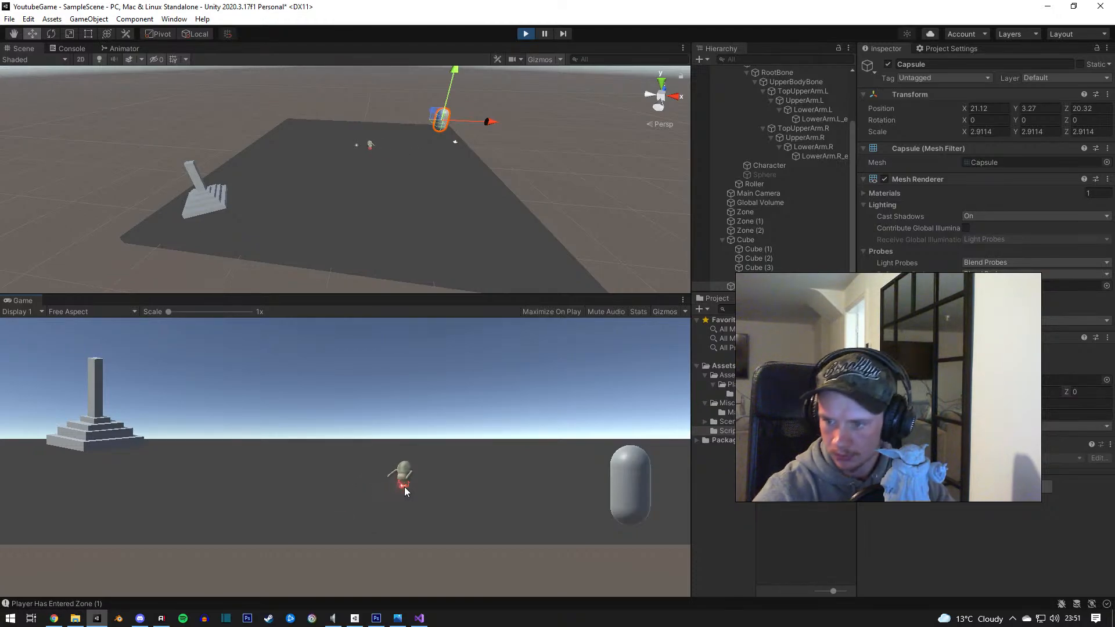
key("a")
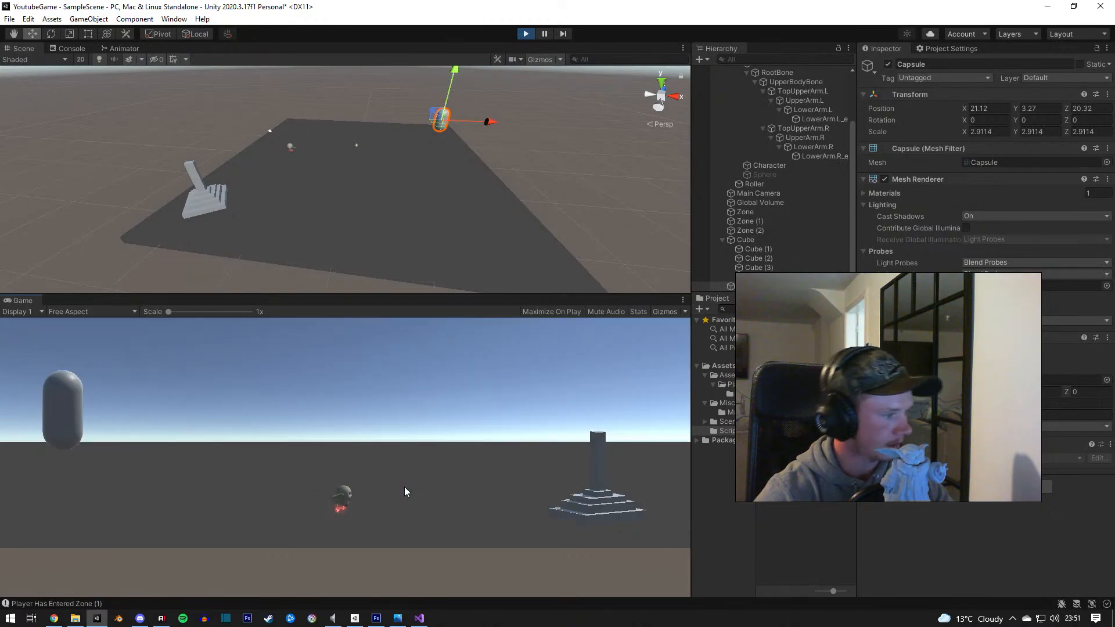
Step: Drive the character across the zone boundary toward the capsule side to recheck the camera change
key("d")
key("w")
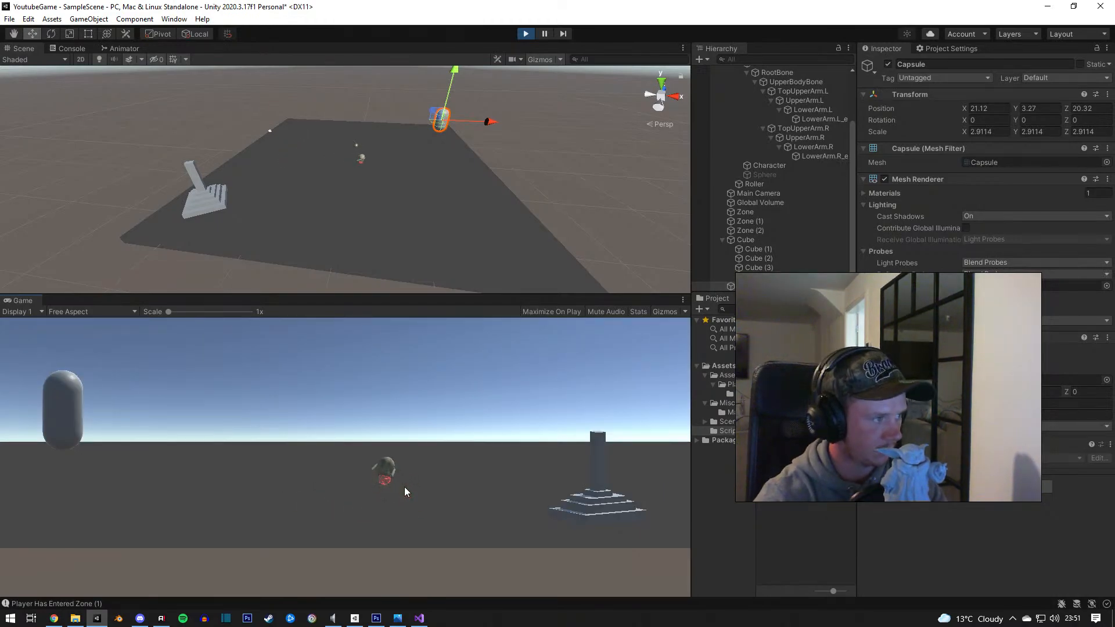
key("d")
key("w")
key("d")
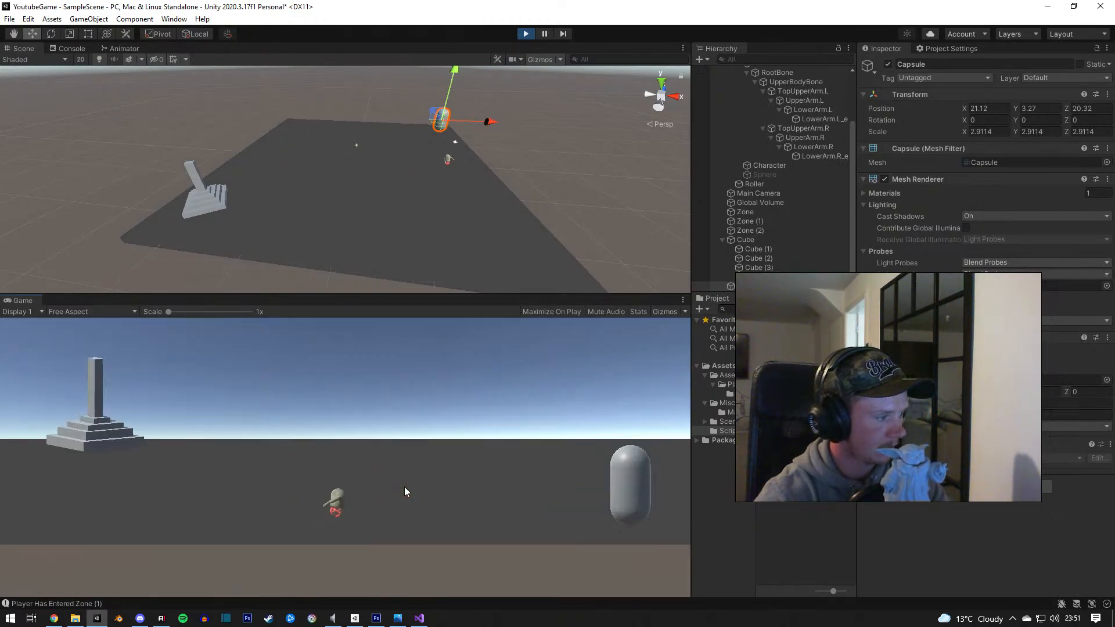
key("w")
key("d")
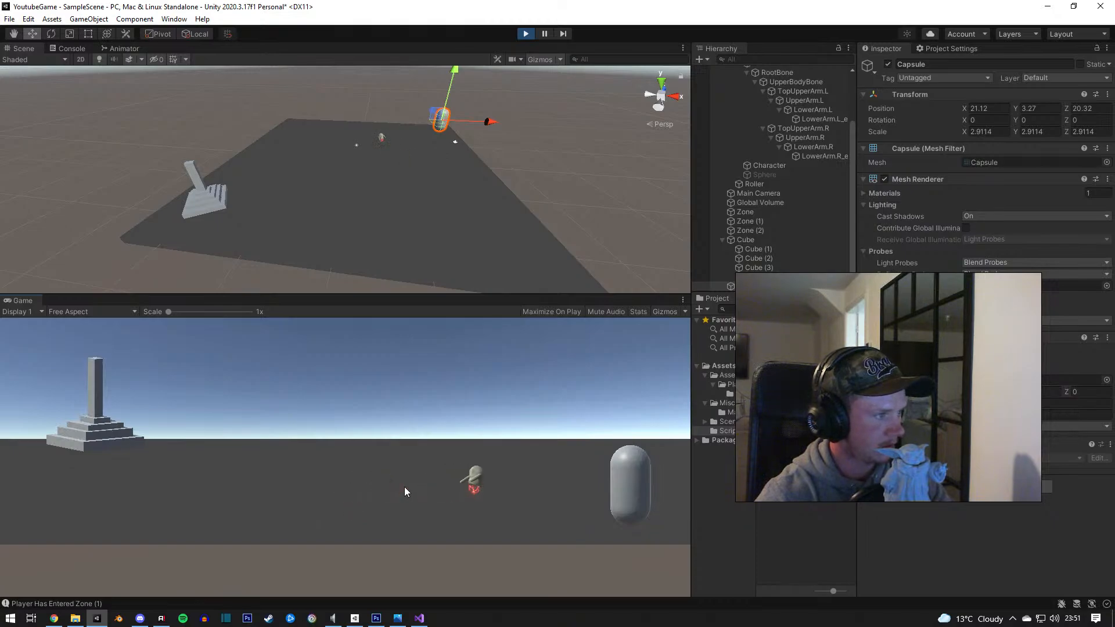
Step: Steer the character through the remaining zone boundaries once more, then stop the running game
key("d")
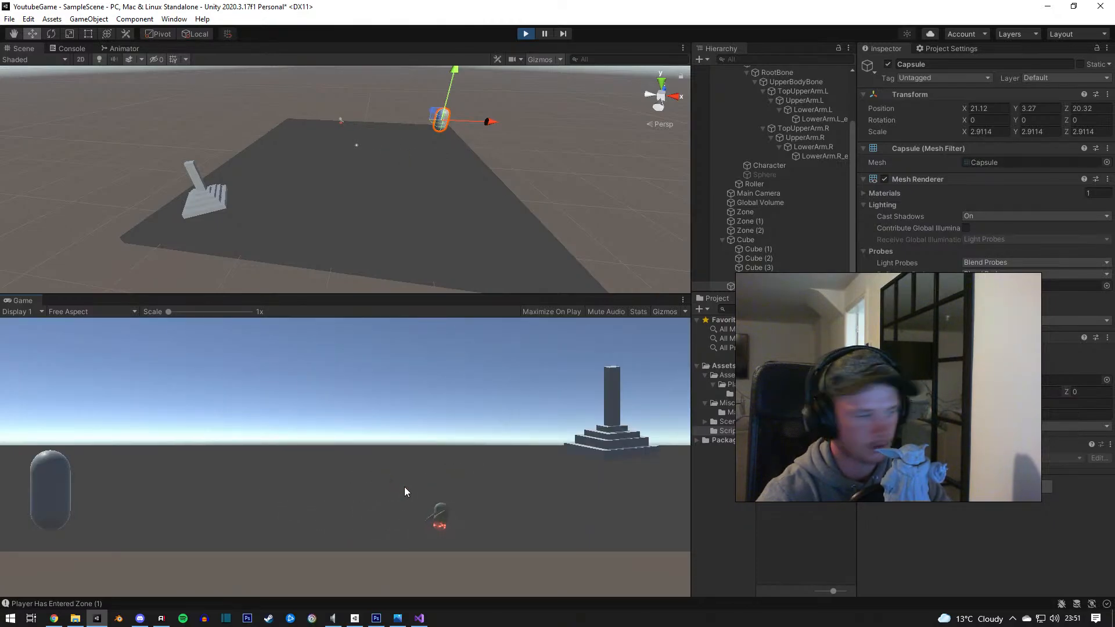
key("d")
key("w")
key("a")
key("d")
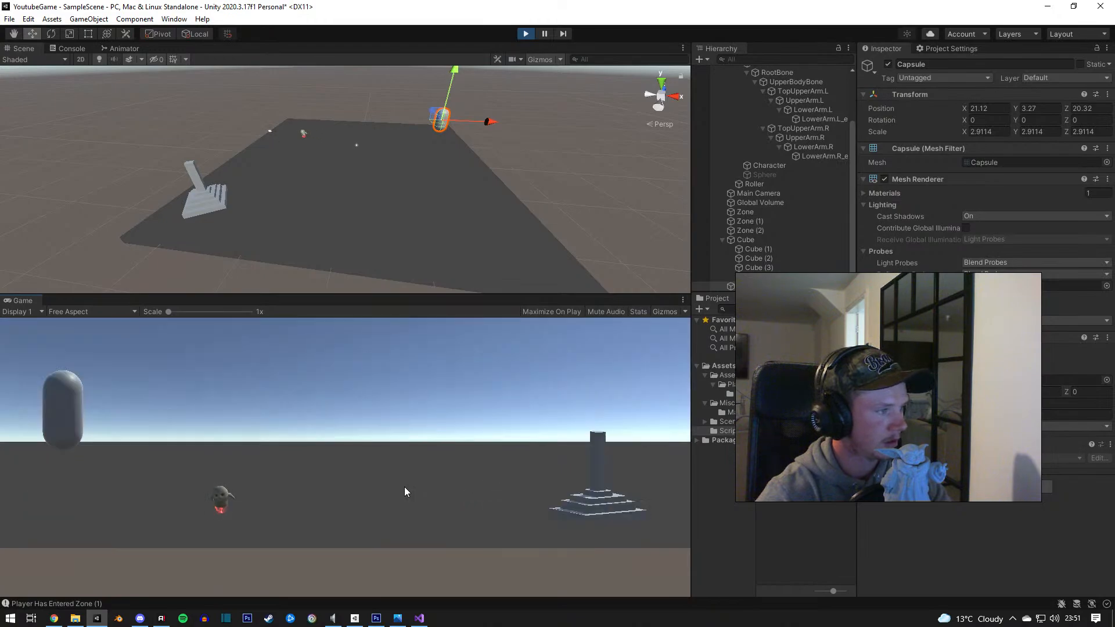
key("d")
left_click(525, 34)
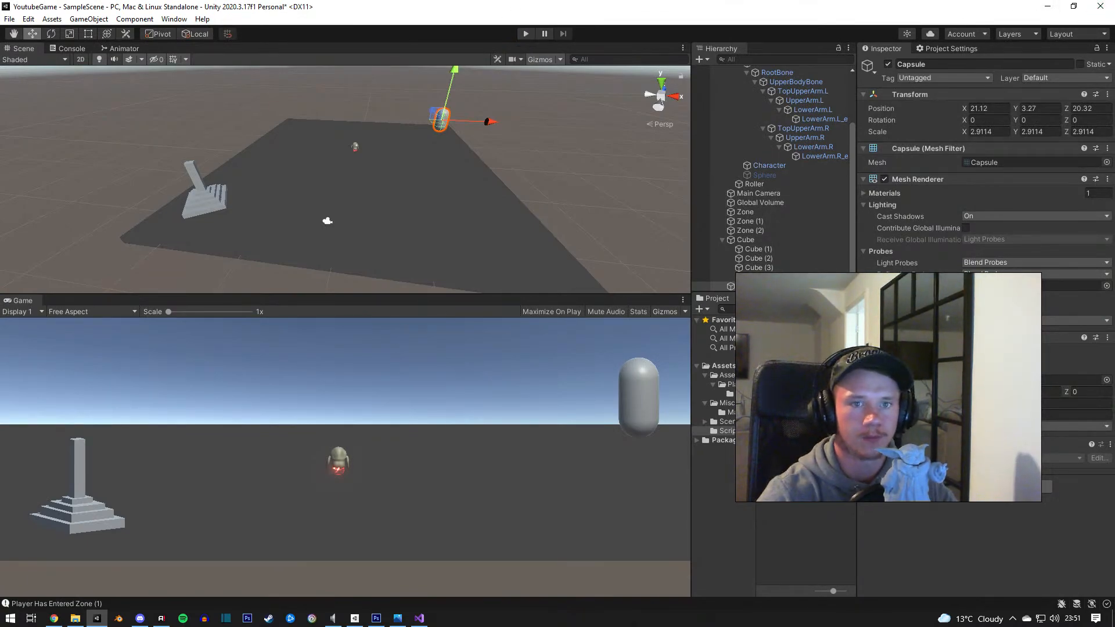
Step: Switch to Visual Studio and declare a private Transform field named thisGameObjsPos below Cam in the CameraZoneMovement script
left_click(420, 618)
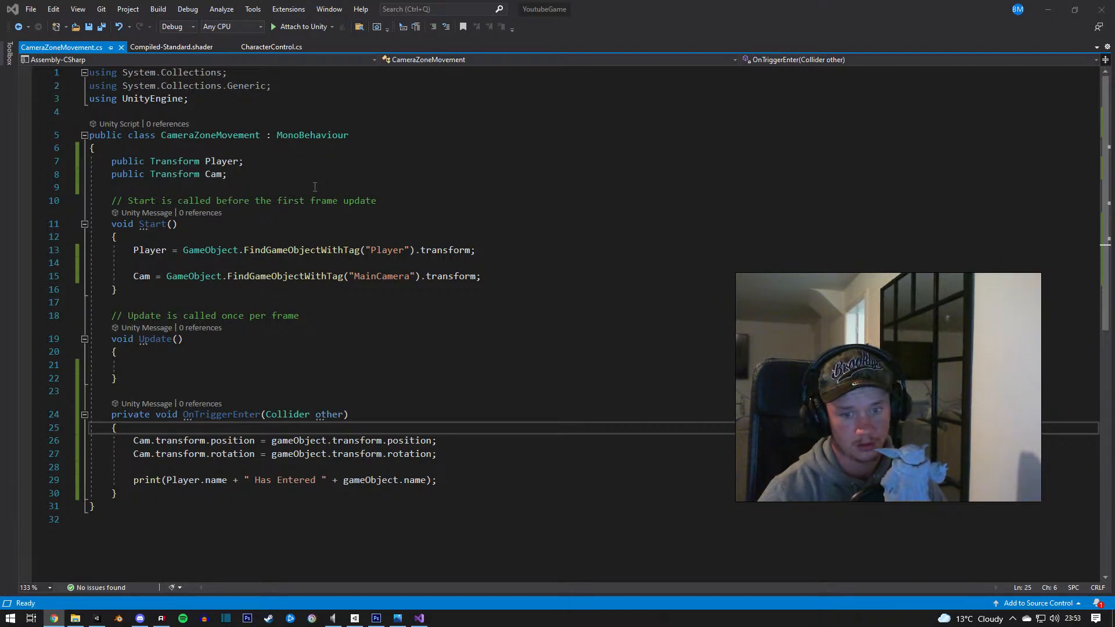
left_click(266, 184)
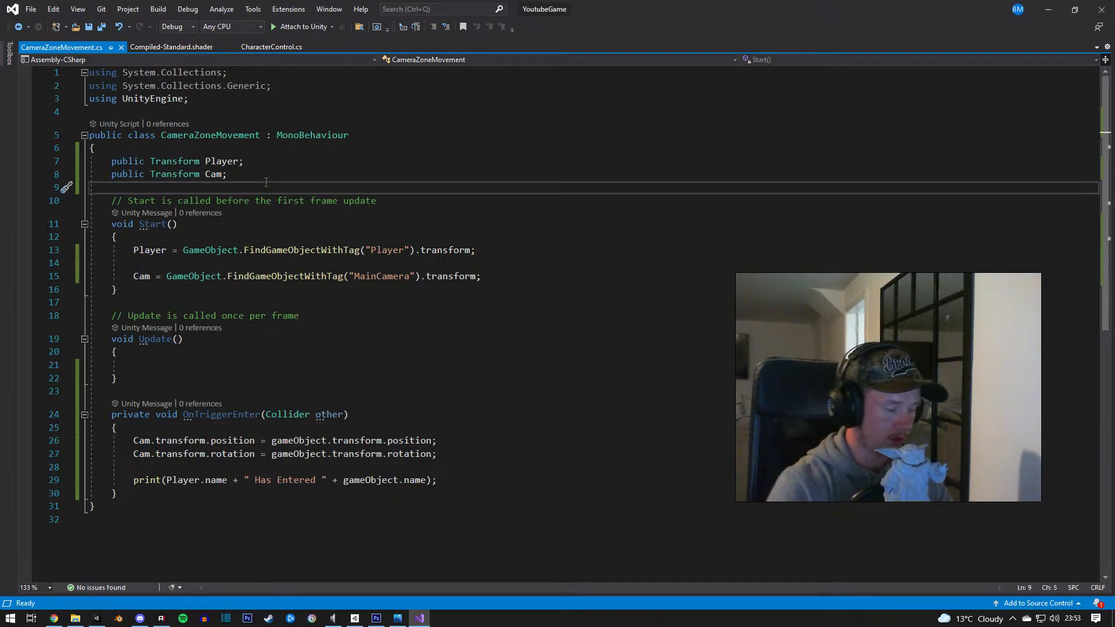
type("priv")
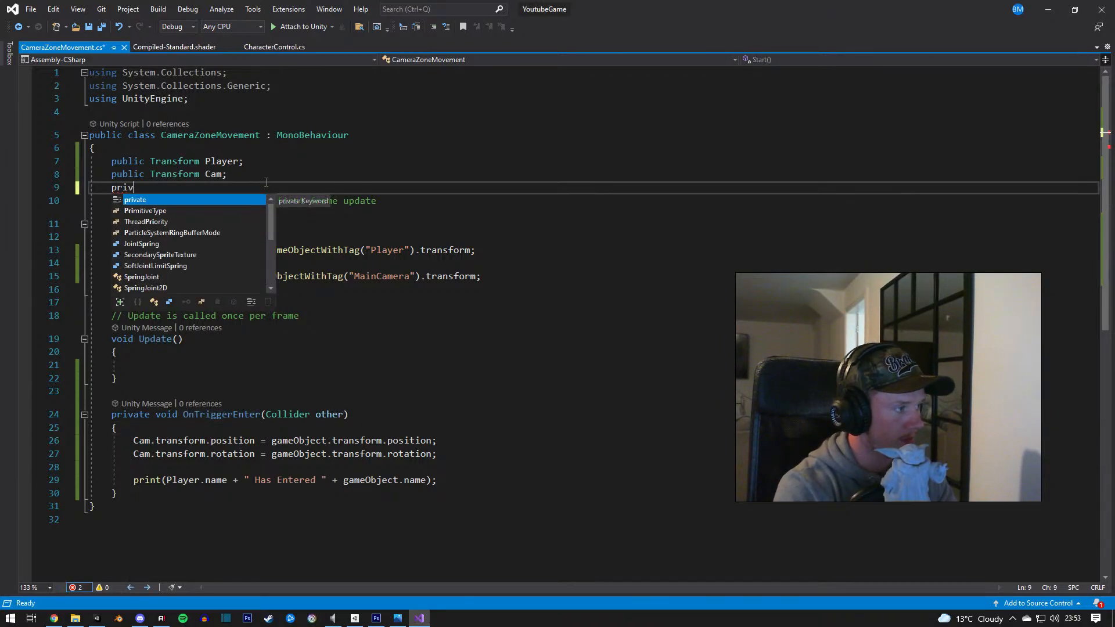
type("ate ")
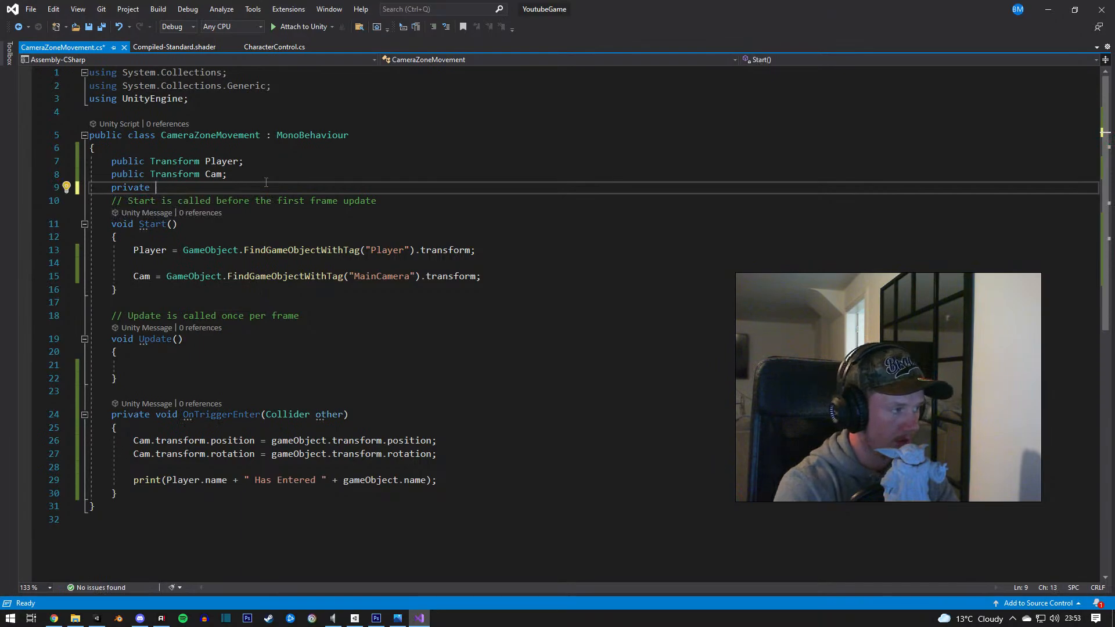
type("Transform")
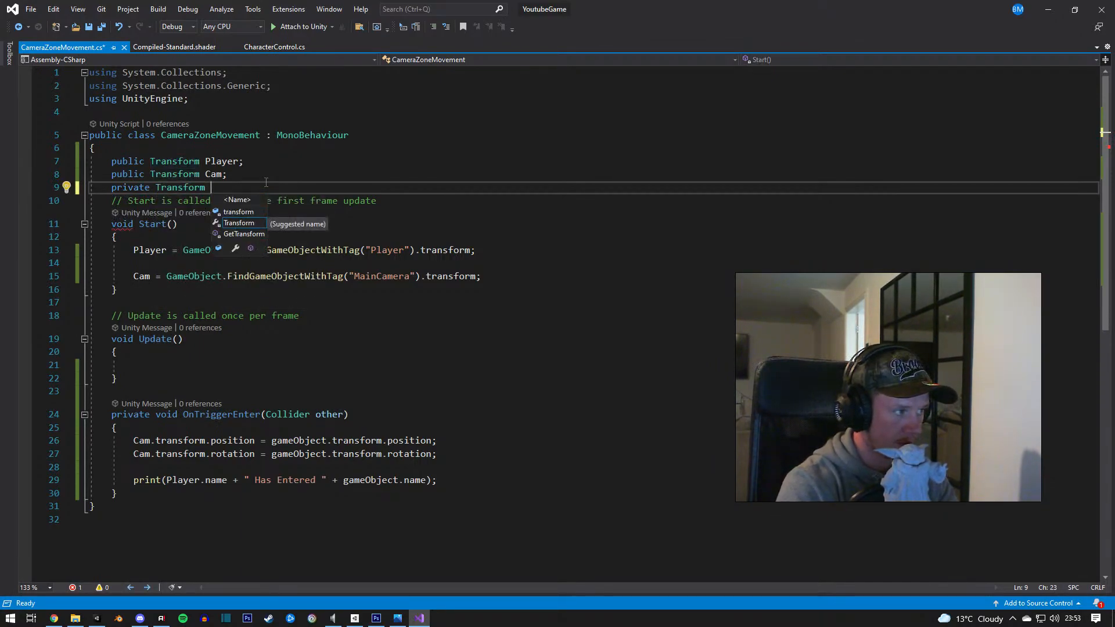
type(" Thiso")
key("BackSpace")
key("BackSpace")
key("BackSpace")
key("BackSpace")
key("BackSpace")
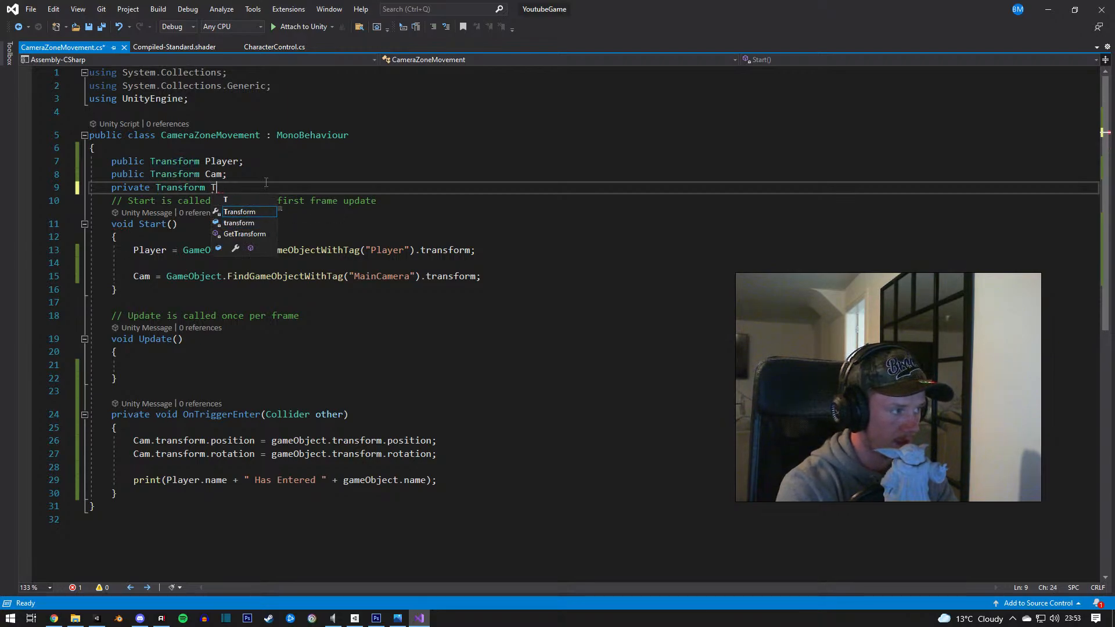
type("thisGam")
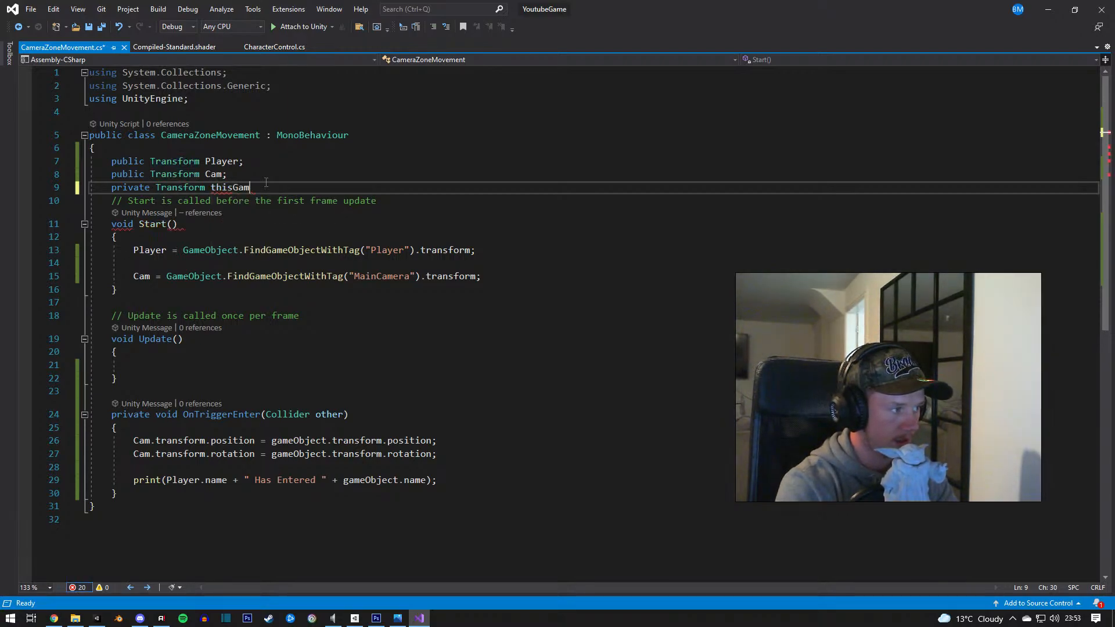
type("eObejct")
key("BackSpace")
key("BackSpace")
key("BackSpace")
key("BackSpace")
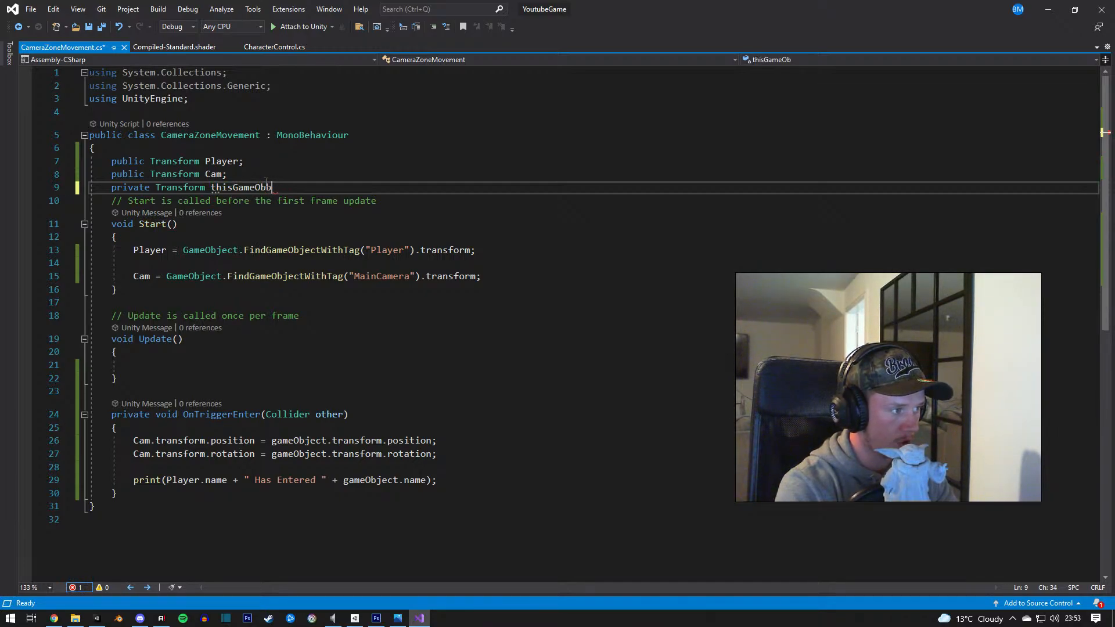
type("ks")
key("BackSpace")
key("BackSpace")
type("js")
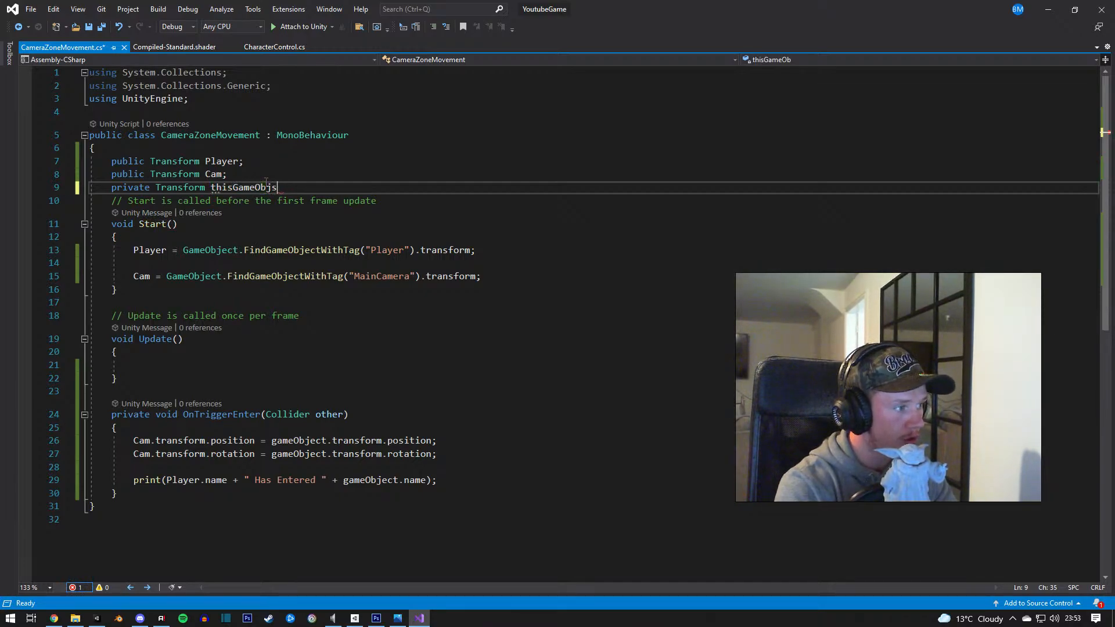
type("Pos;")
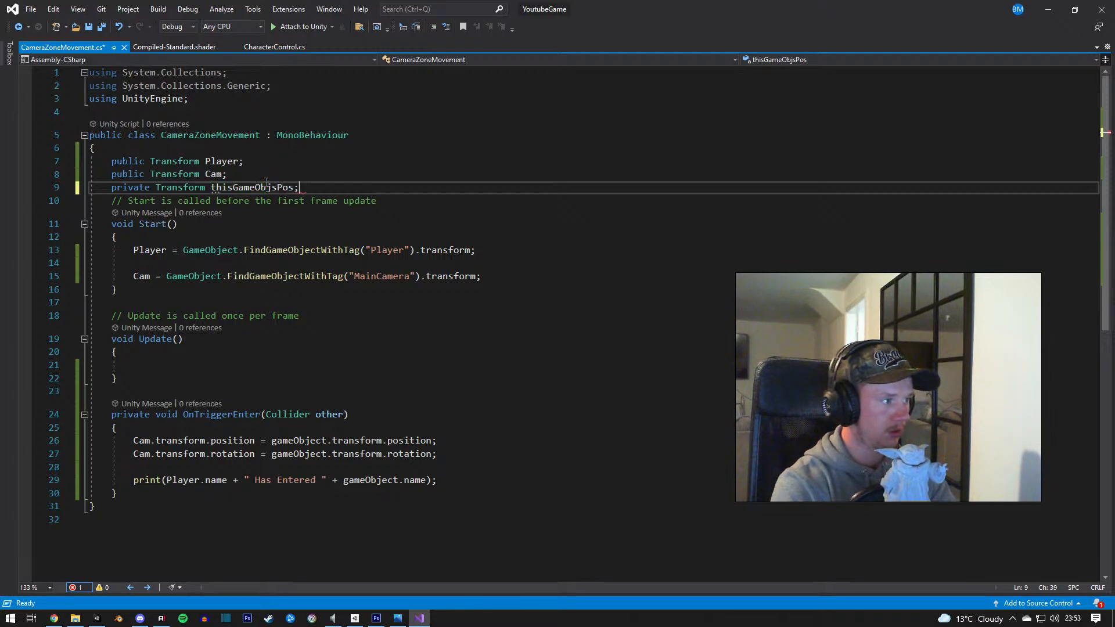
key("Return")
Step: Begin a statement with thisGameObjsPos on the empty line between the Player and Cam assignments in Start()
left_click(247, 275)
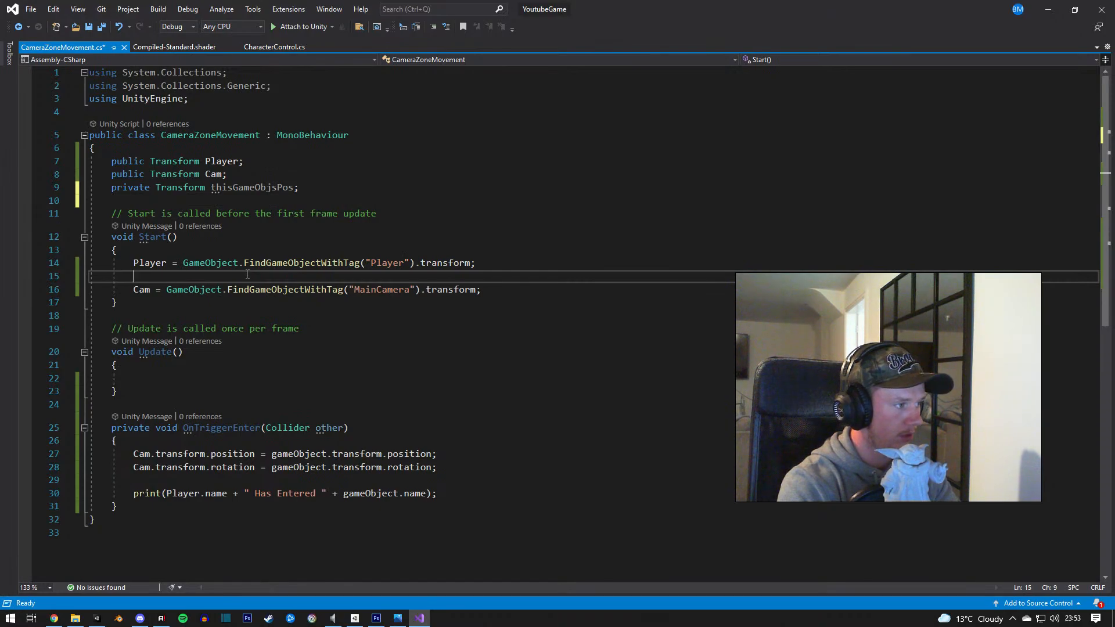
type("thisGameObjsPos")
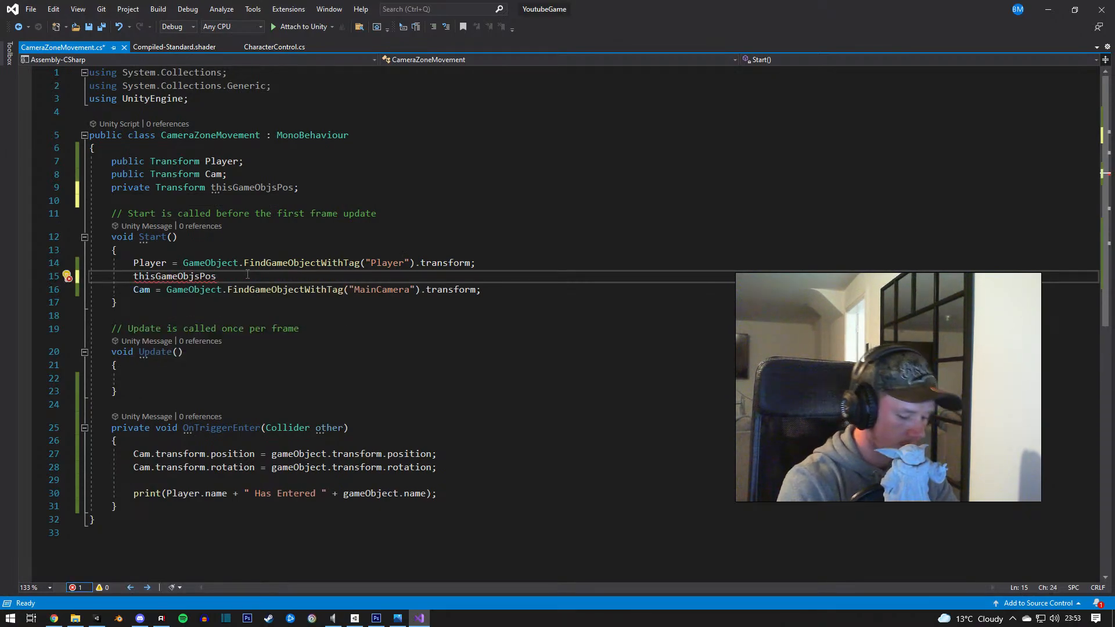
type(".transform.p")
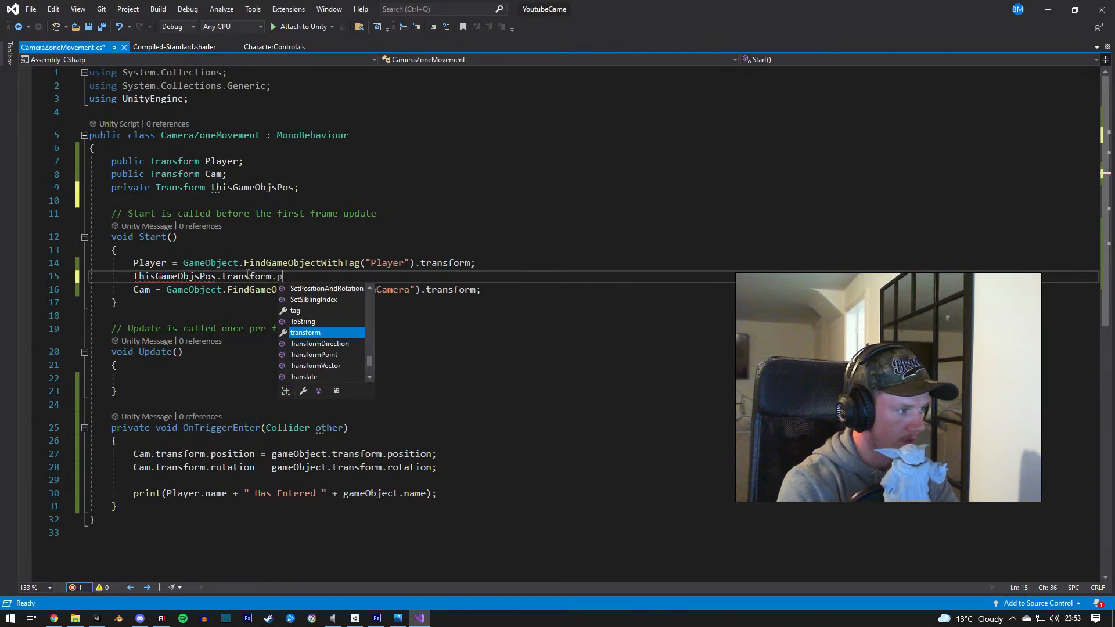
type("osition")
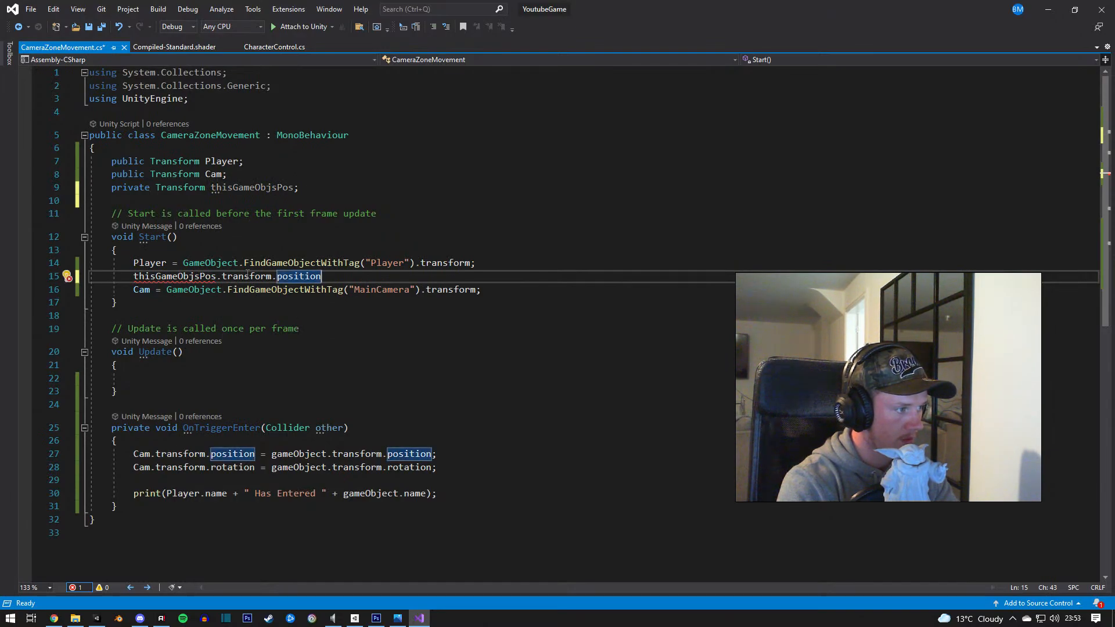
key("BackSpace")
key("BackSpace")
key("BackSpace")
key("BackSpace")
key("BackSpace")
key("BackSpace")
key("BackSpace")
key("BackSpace")
key("BackSpace")
key("BackSpace")
key("BackSpace")
key("BackSpace")
key("BackSpace")
key("BackSpace")
key("BackSpace")
key("BackSpace")
key("BackSpace")
key("BackSpace")
key("BackSpace")
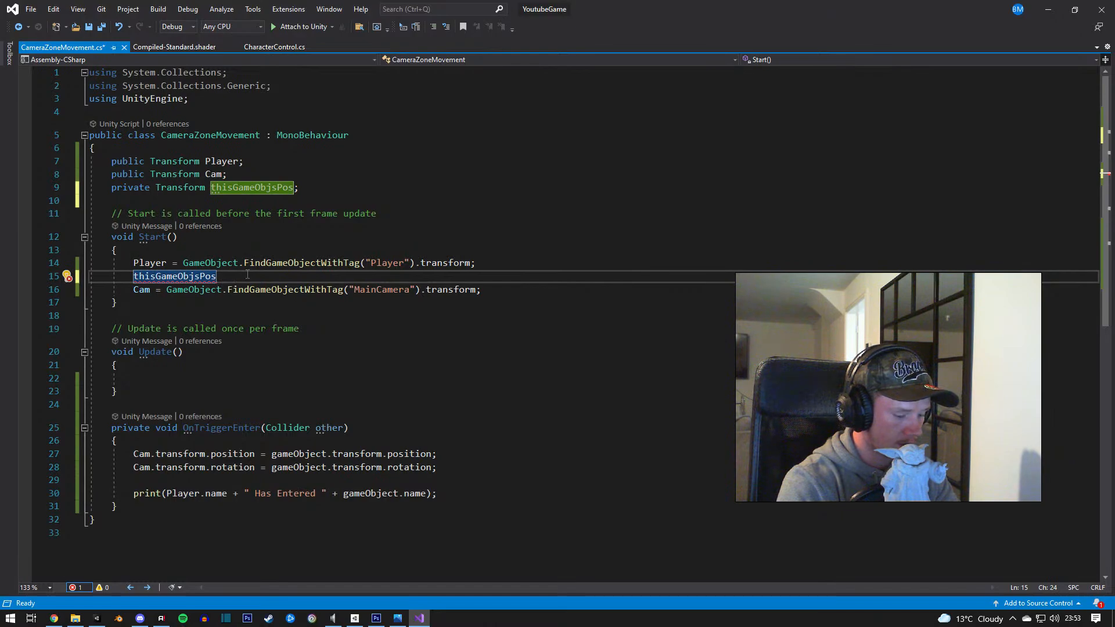
type(".")
key("BackSpace")
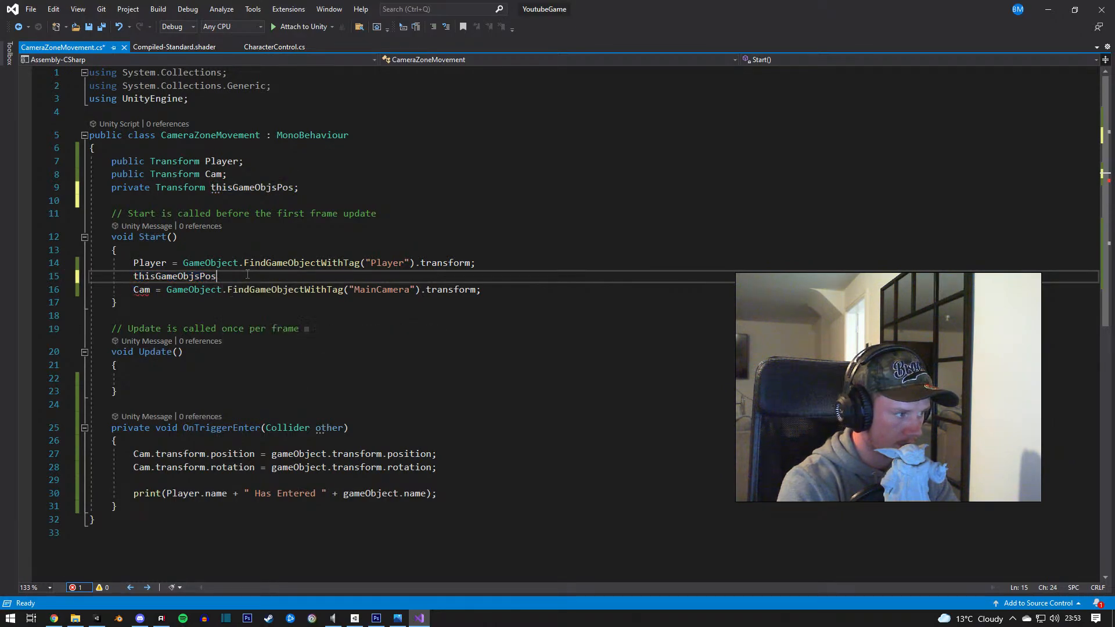
Step: Complete the statement in Start() as thisGameObjsPos.transform.gameObject = this.gameObject;
type("= this")
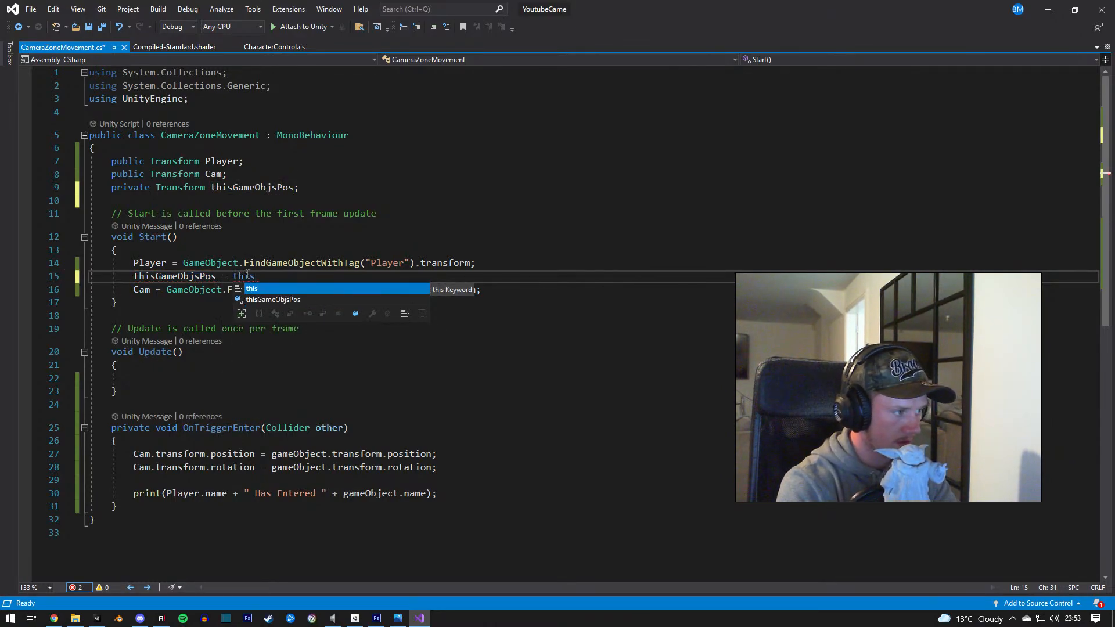
type(";")
key("BackSpace")
key("BackSpace")
key("BackSpace")
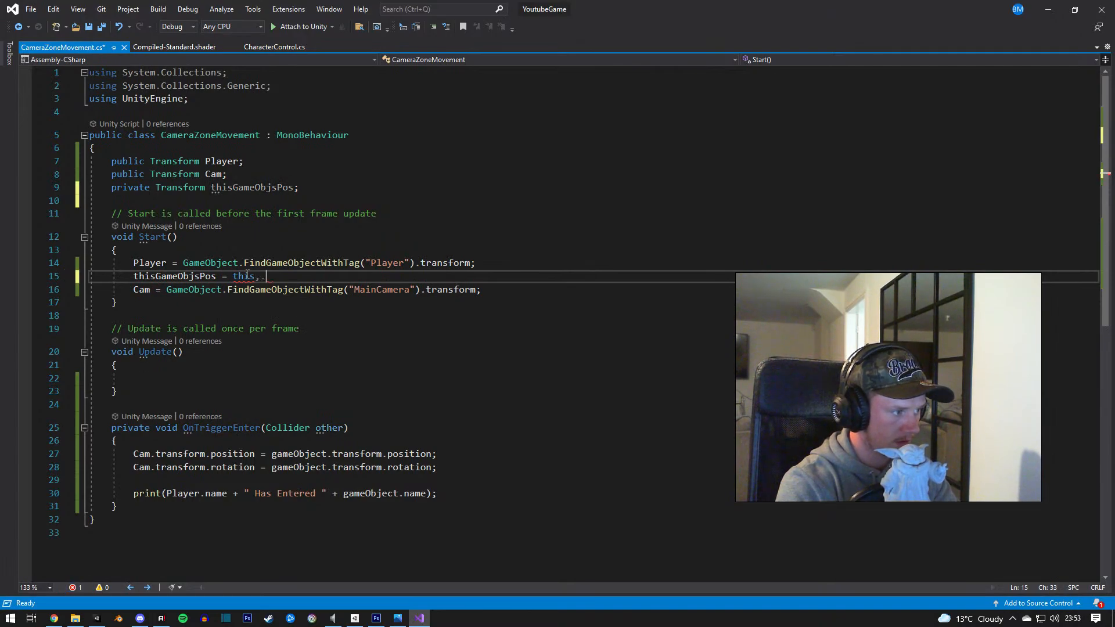
type("g")
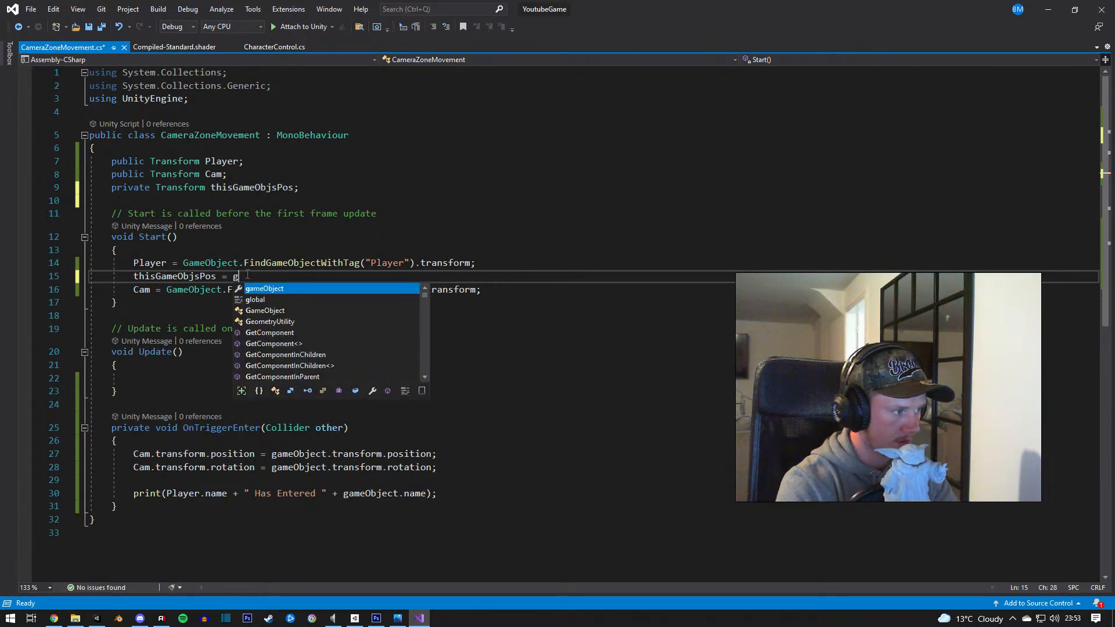
key("BackSpace")
type("rt")
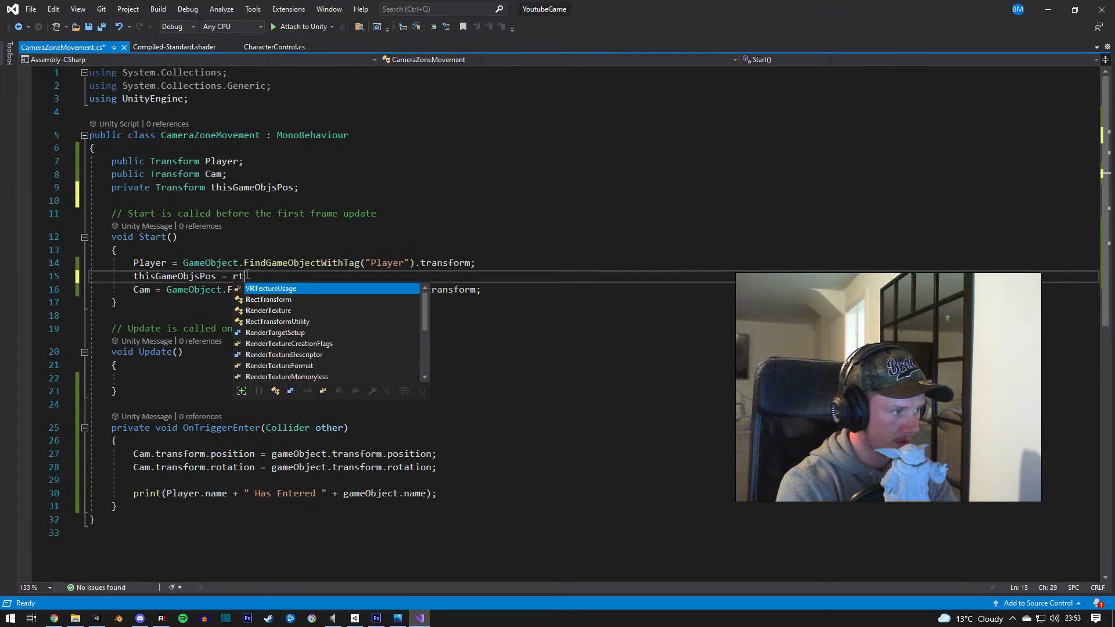
type("his.gameObject;")
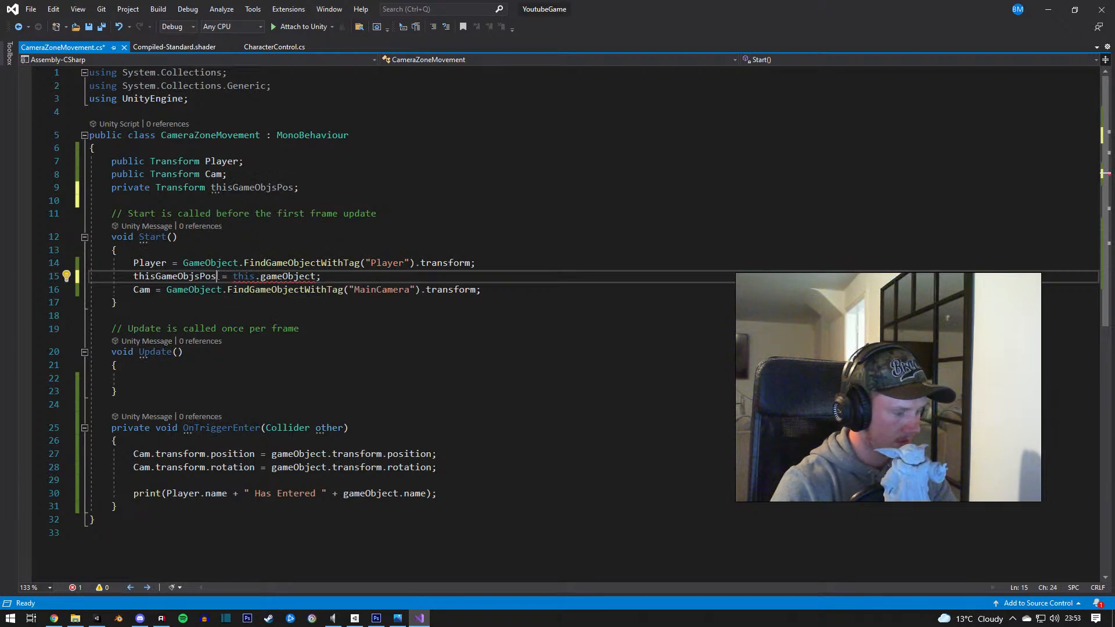
type(".transform")
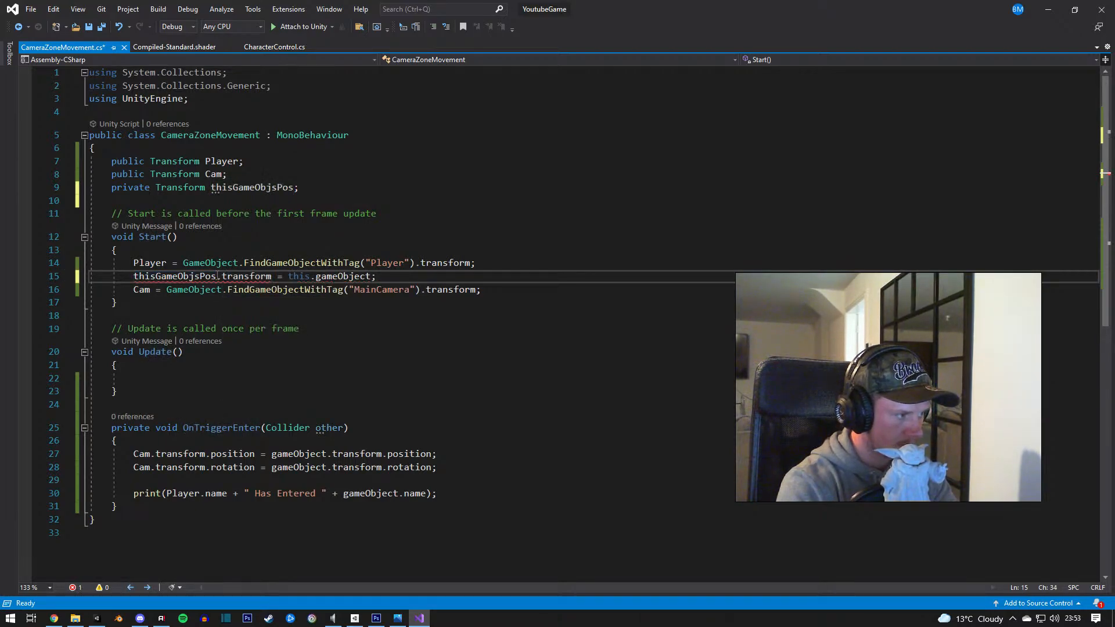
type(".gameObject")
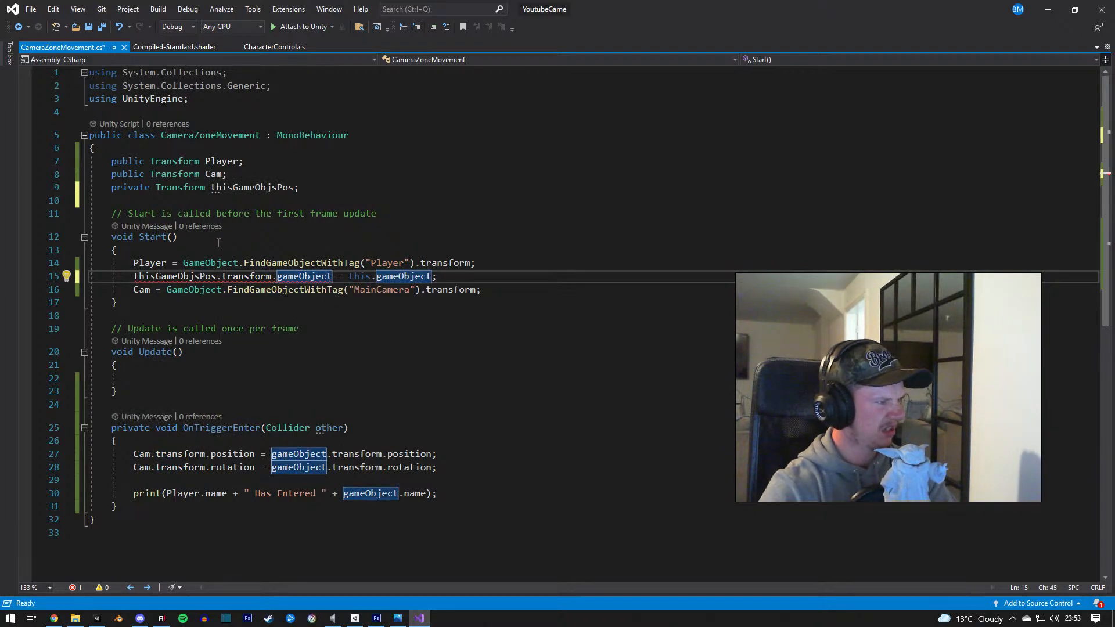
Step: Insert a blank line between the public Cam field and the private thisGameObjsPos field
double_click(195, 187)
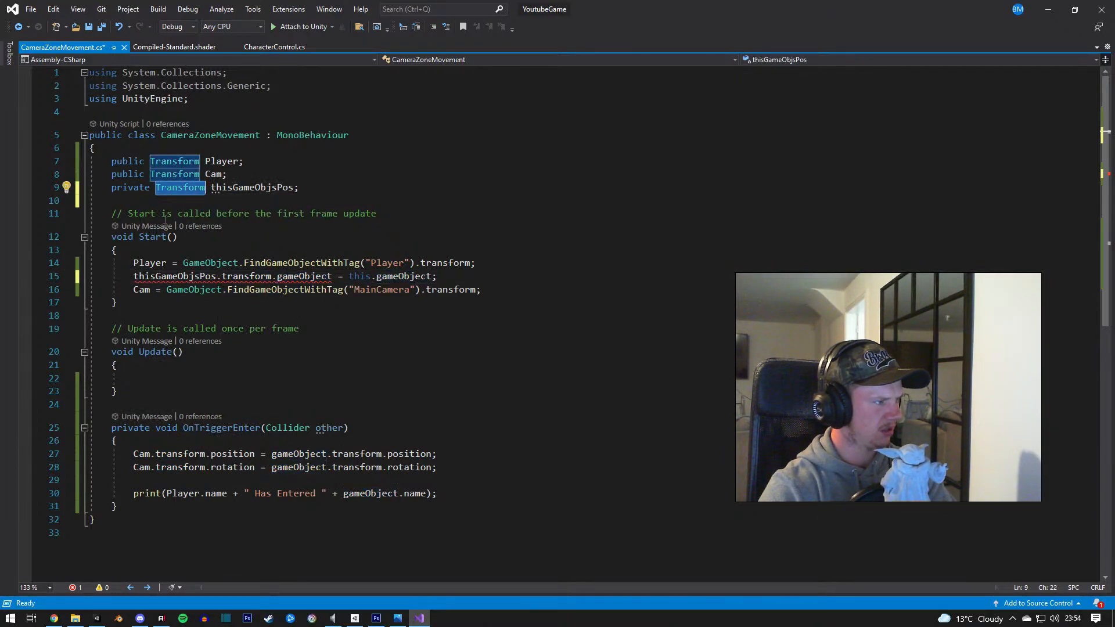
left_click(294, 171)
key("Return")
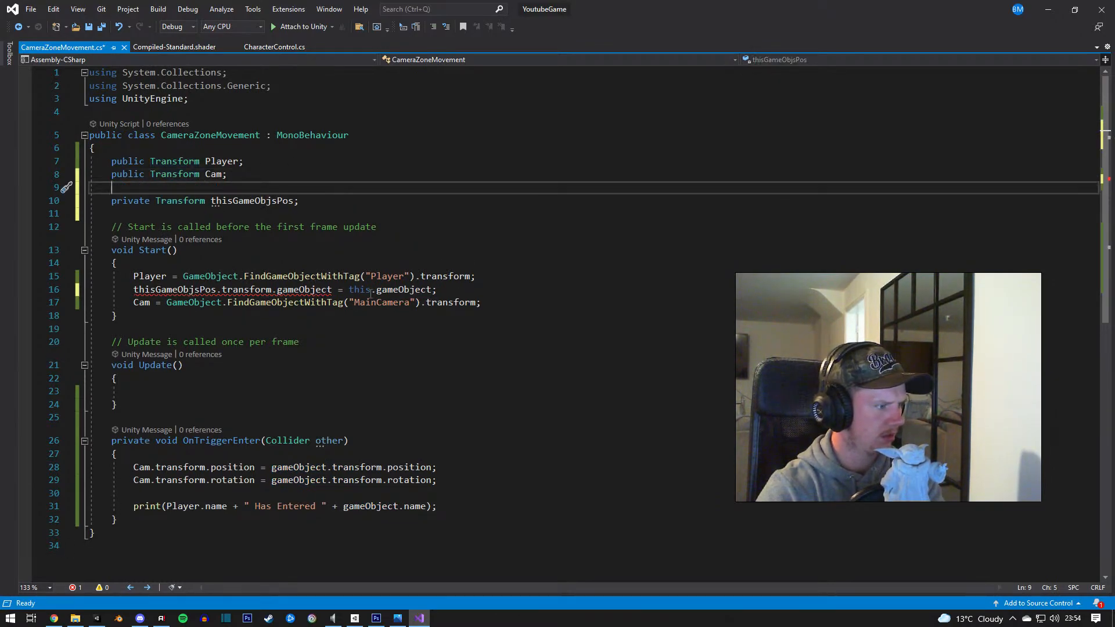
Step: Extend the right side of the thisGameObjsPos assignment in Start() to this.gameObject.transform.position
mouse_move(272, 291)
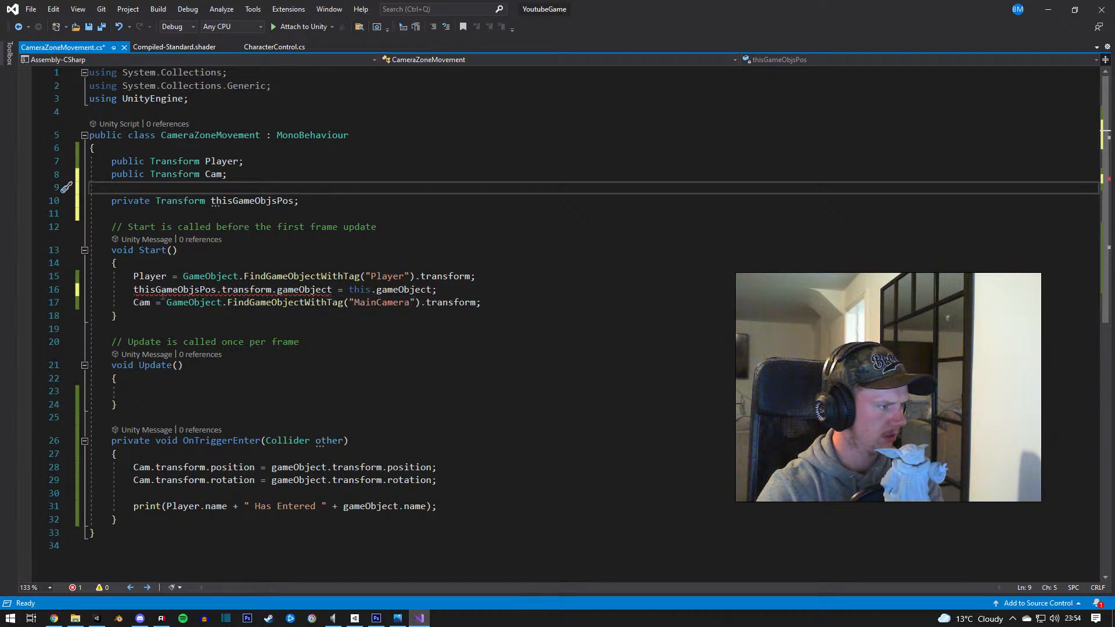
mouse_move(160, 289)
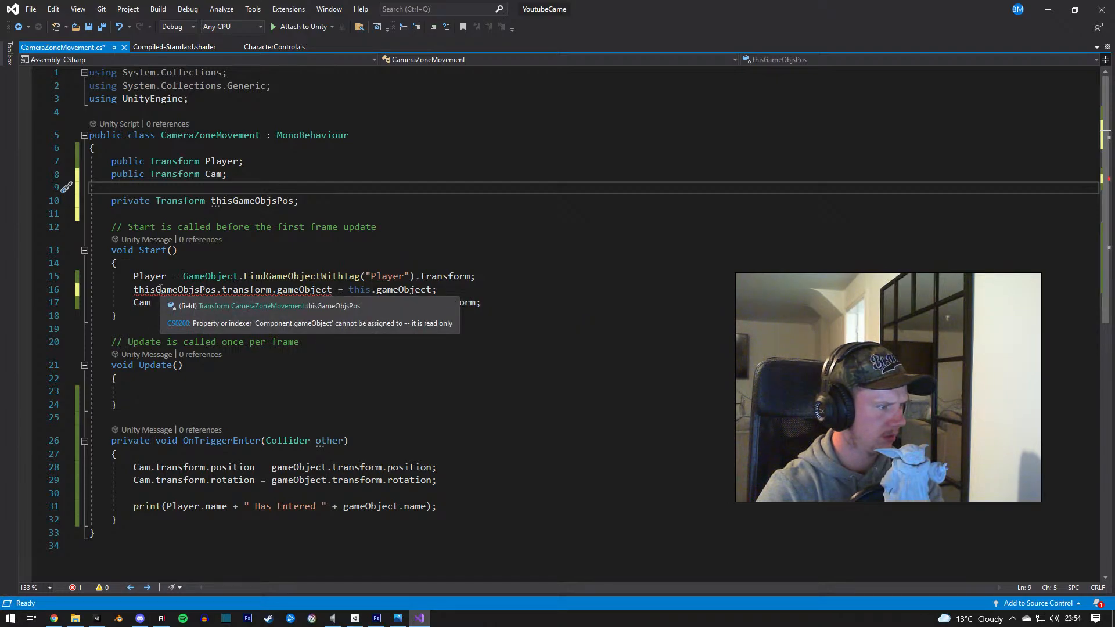
left_click(233, 391)
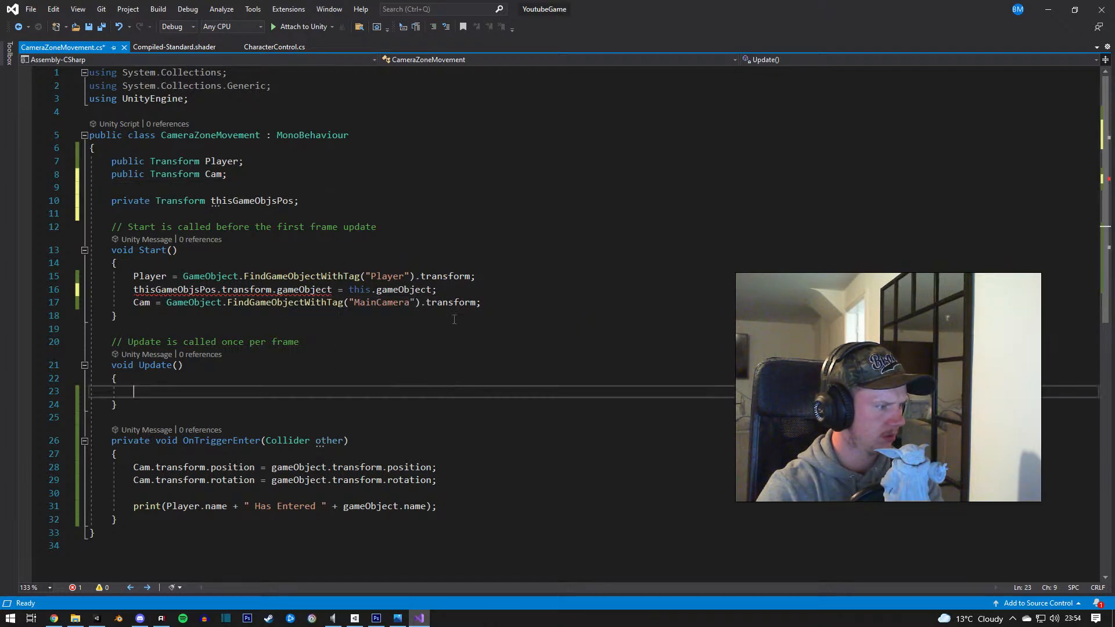
left_click(436, 290)
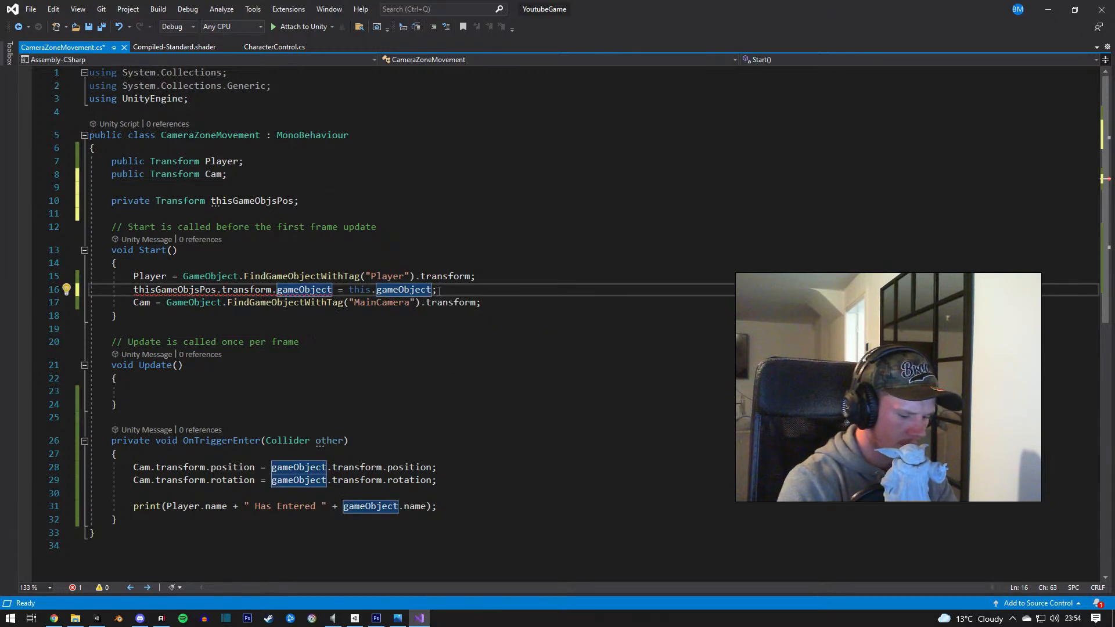
type(".p")
key("BackSpace")
type("tr")
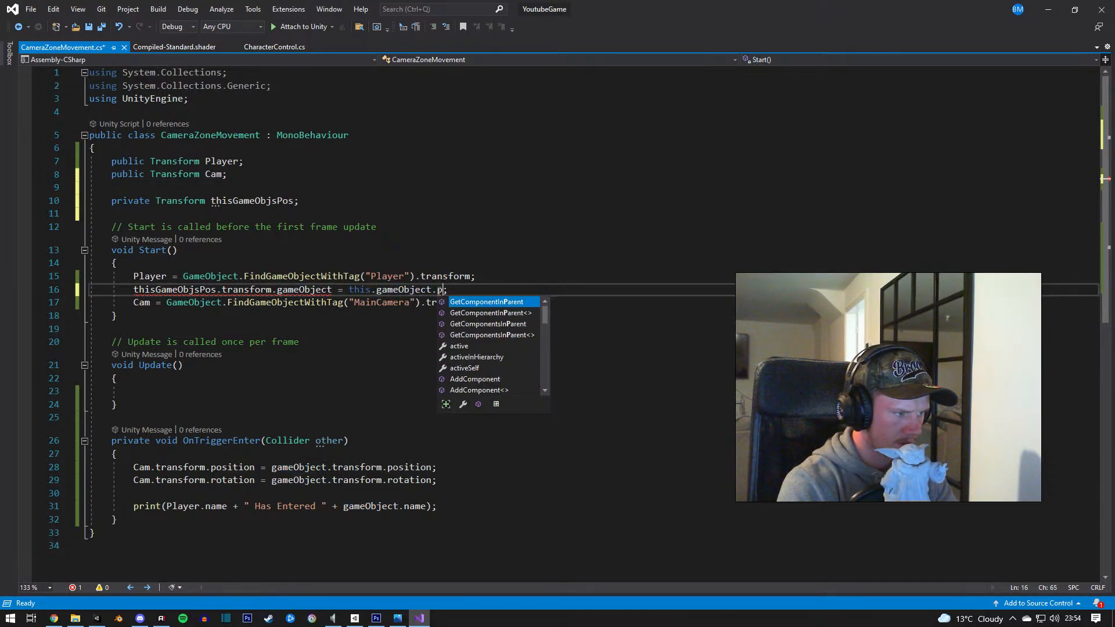
type("ansform.position")
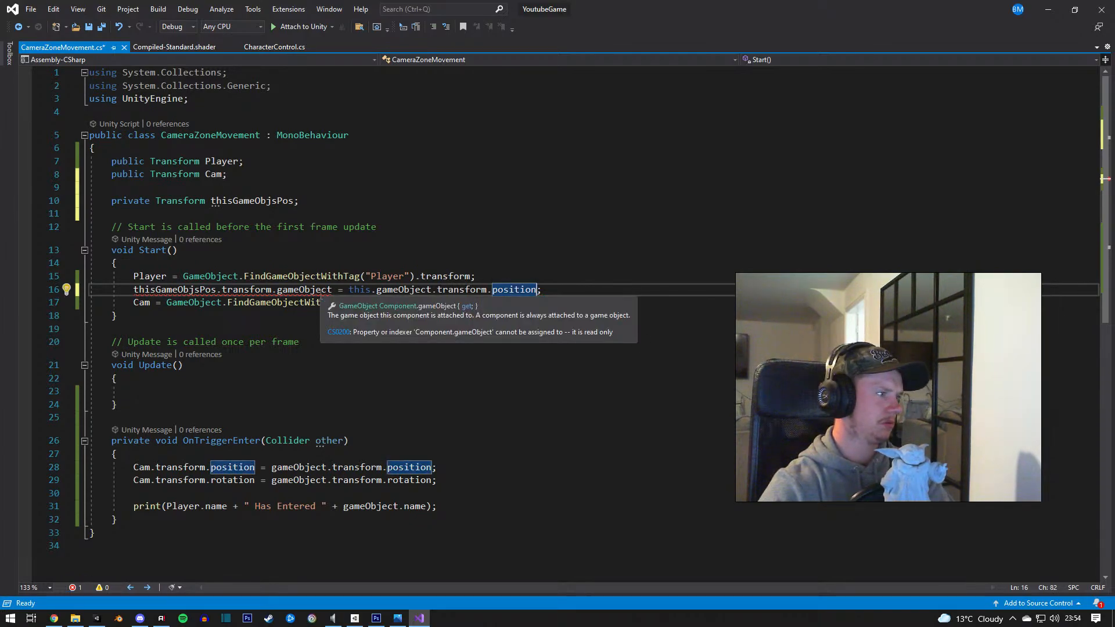
Step: Replace transform.gameObject with position on the left side of the thisGameObjsPos assignment
double_click(306, 290)
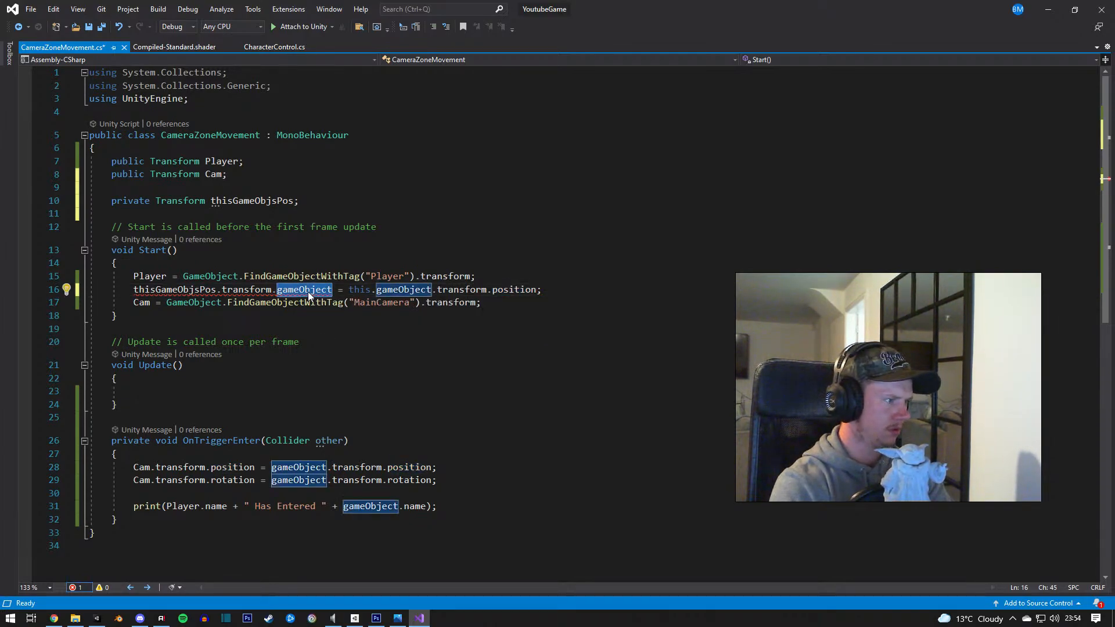
key("BackSpace")
key("BackSpace")
key("BackSpace")
key("BackSpace")
key("BackSpace")
key("BackSpace")
key("BackSpace")
key("BackSpace")
key("BackSpace")
key("BackSpace")
key("BackSpace")
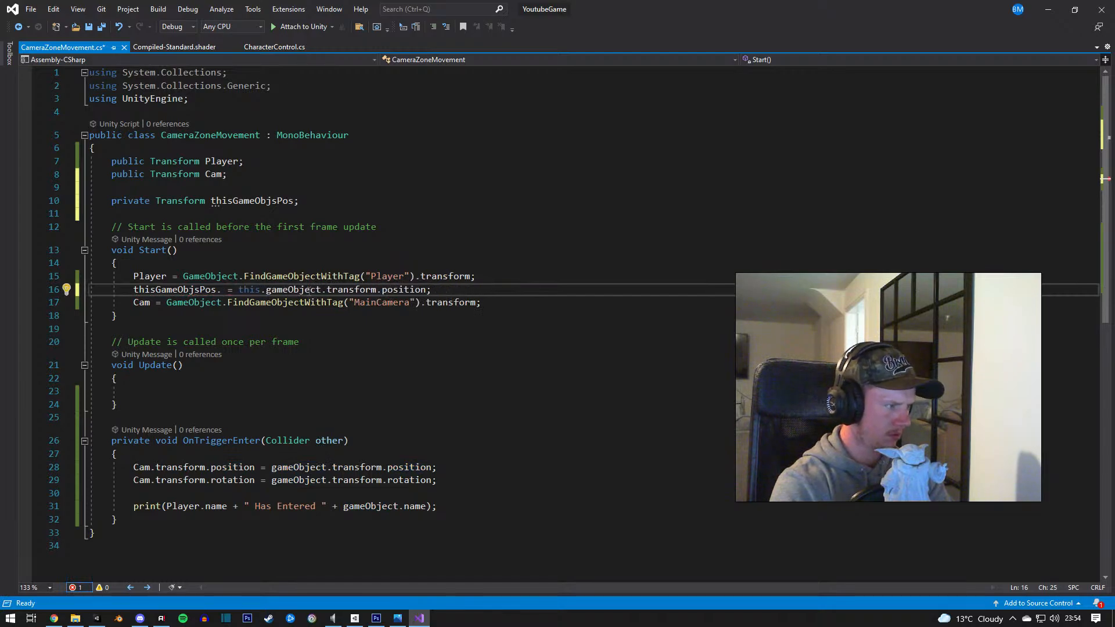
type("position")
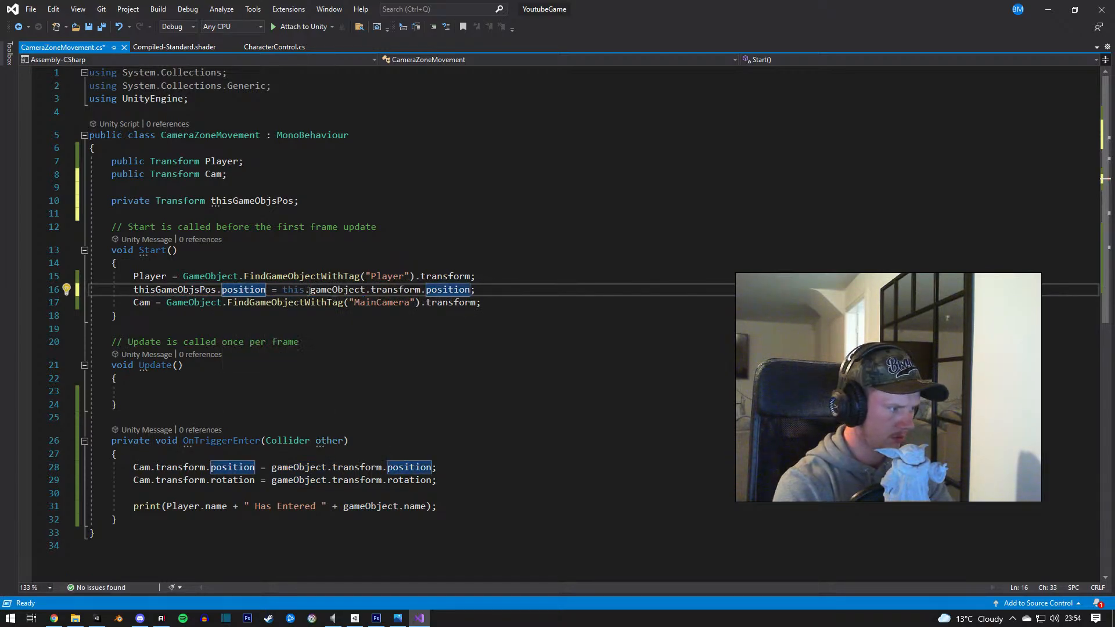
Step: Insert blank lines above and below the thisGameObjsPos assignment to separate it from the Player and Cam assignments in Start()
left_click(486, 277)
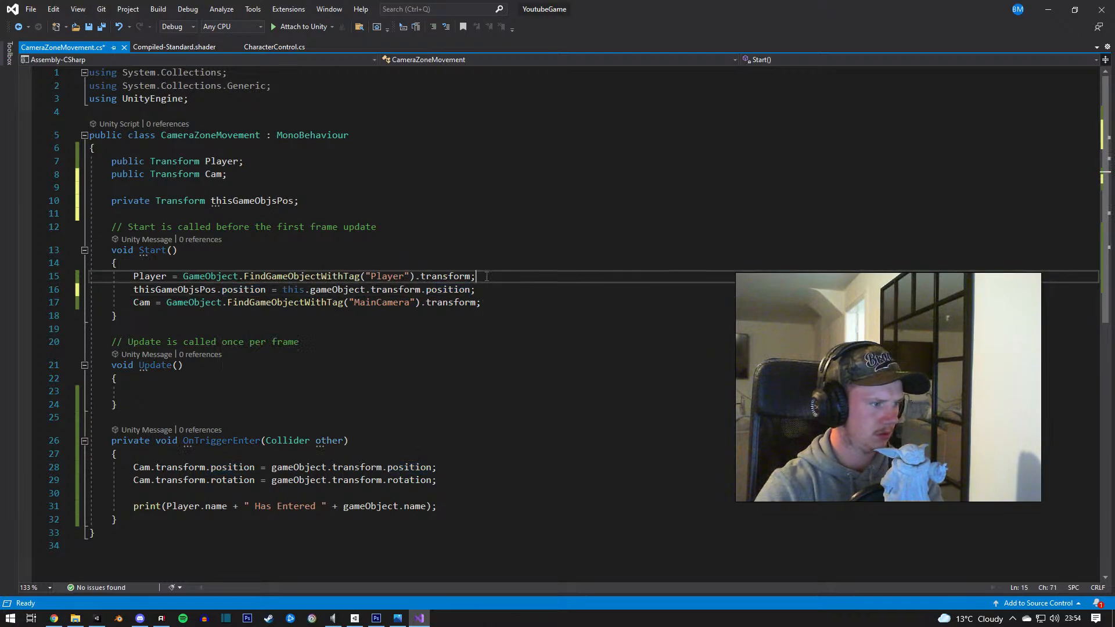
key("Return")
left_click(473, 304)
key("Return")
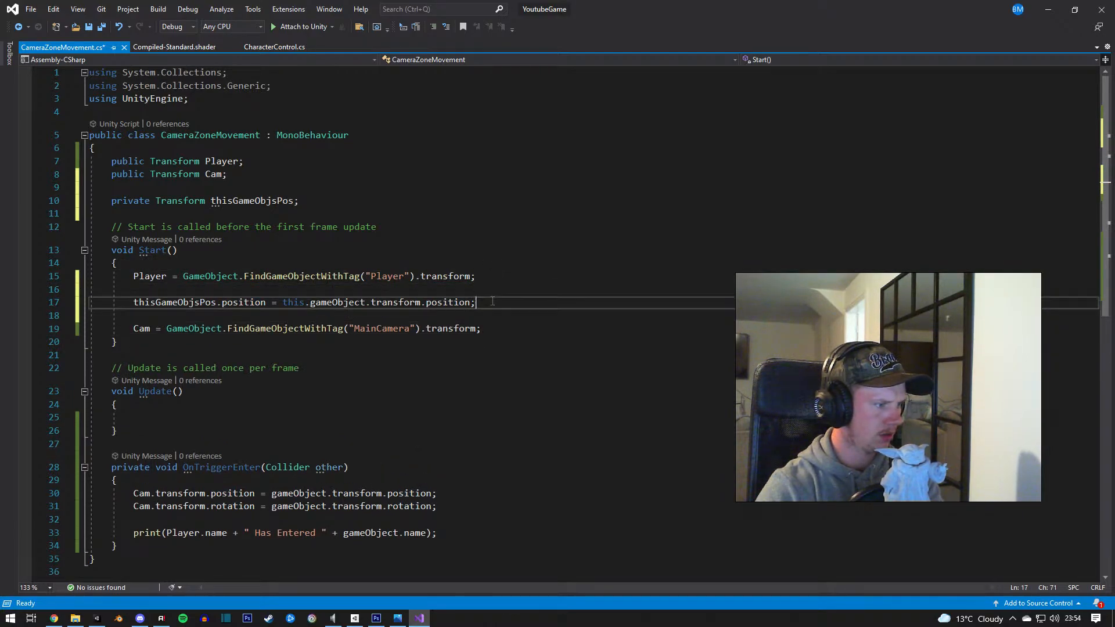
Step: Replace the thisGameObjsPos statement in Start() with thisGameObjsPos = this.gameObject.transform; and save the script
left_click_drag(476, 302, 134, 302)
key("BackSpace")
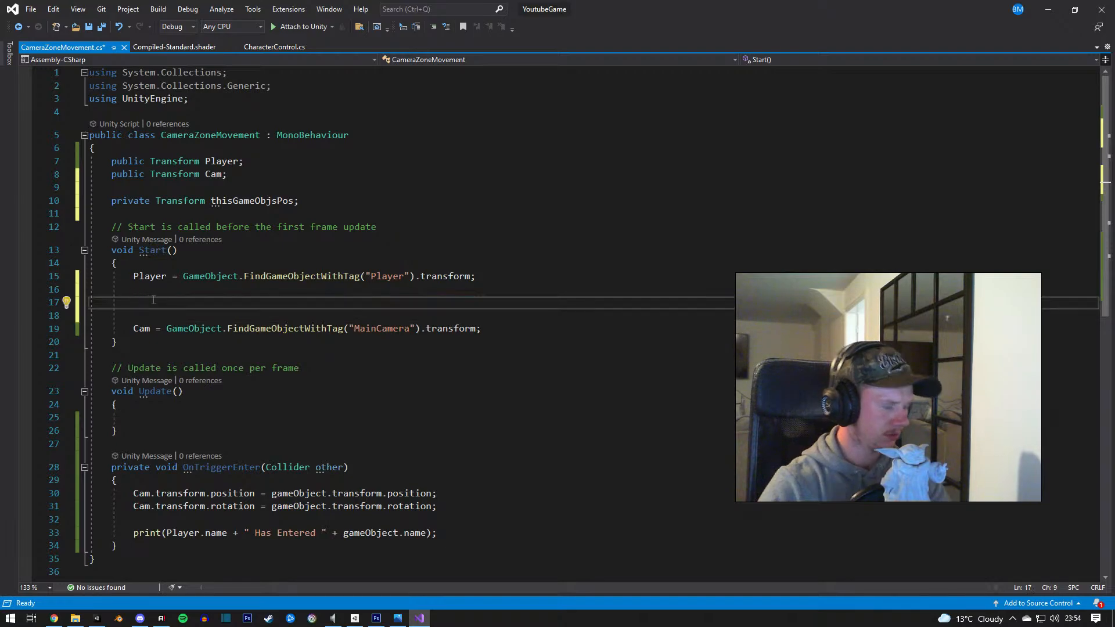
type("this")
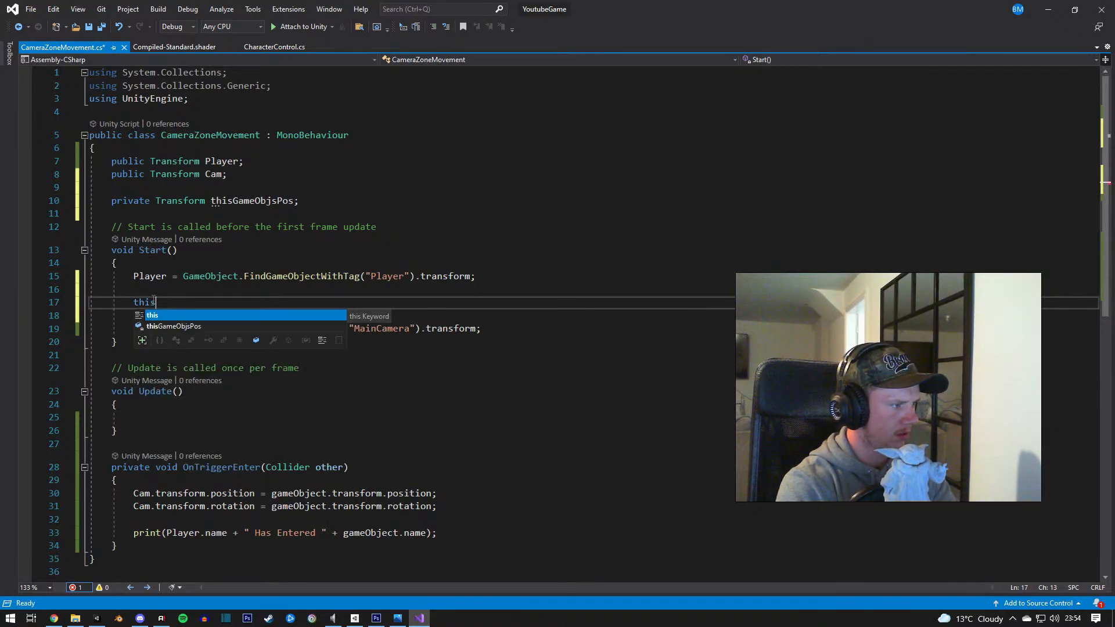
type("GameObjsPos = this")
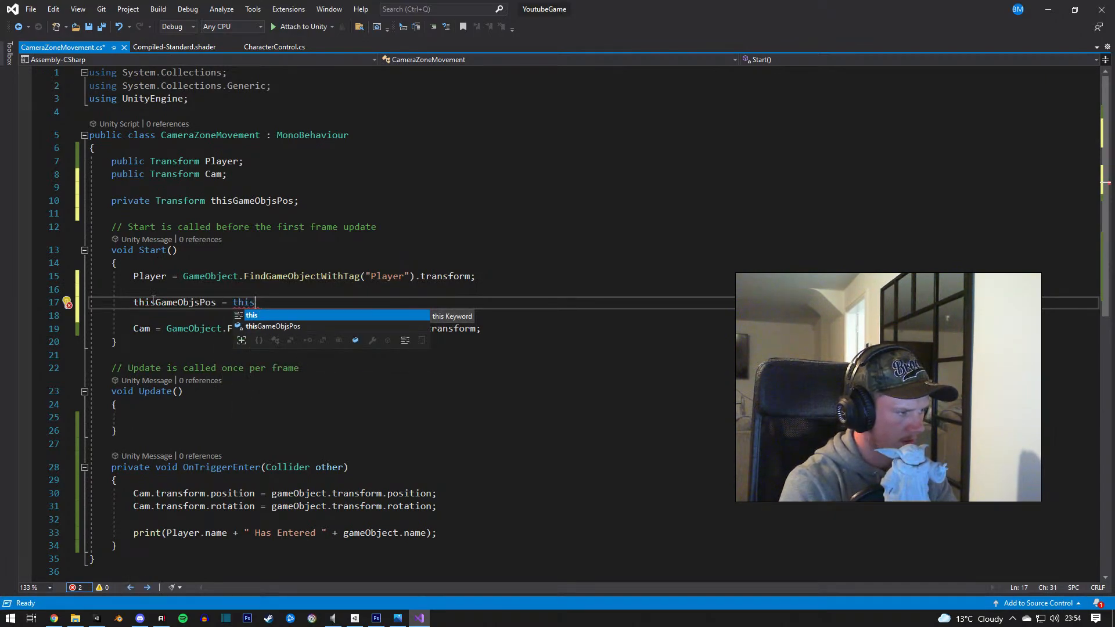
type(".gameObject;")
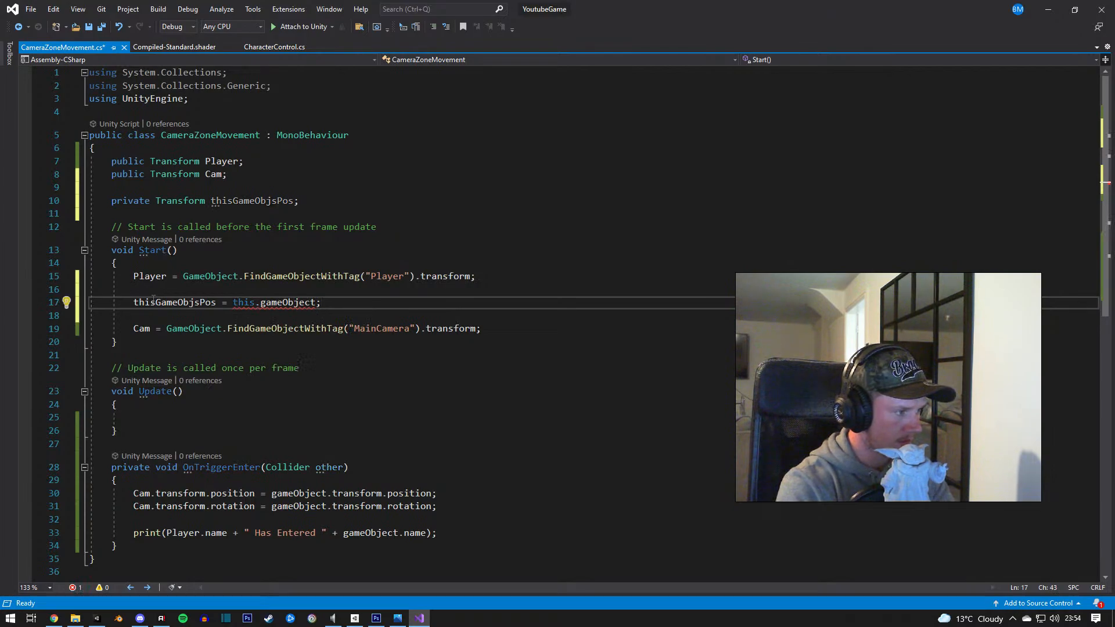
key("BackSpace")
type(".transform")
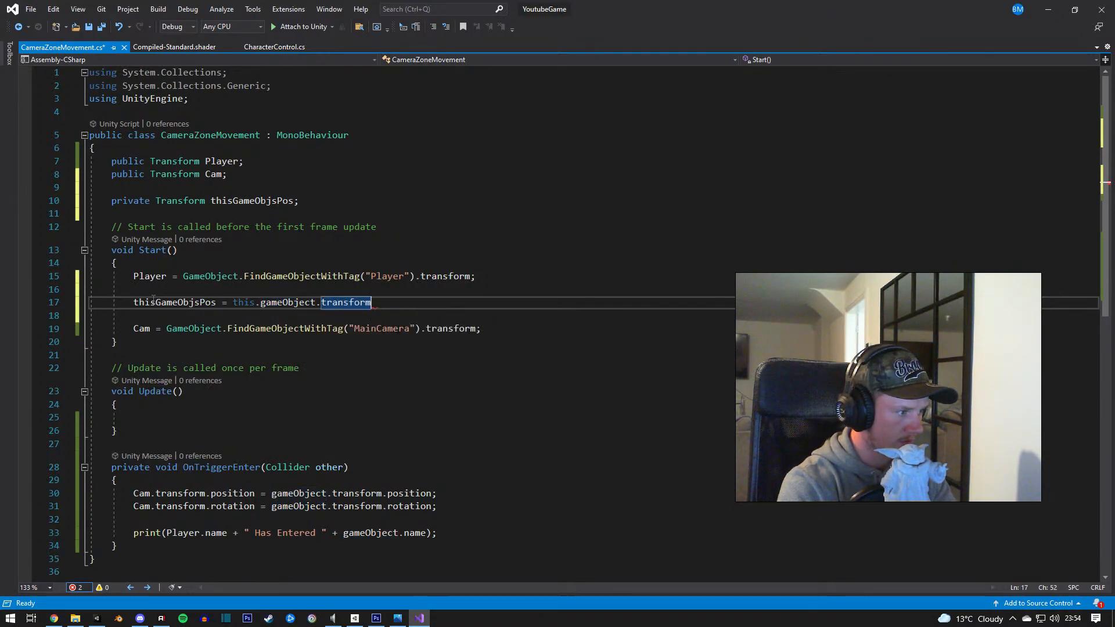
type(";")
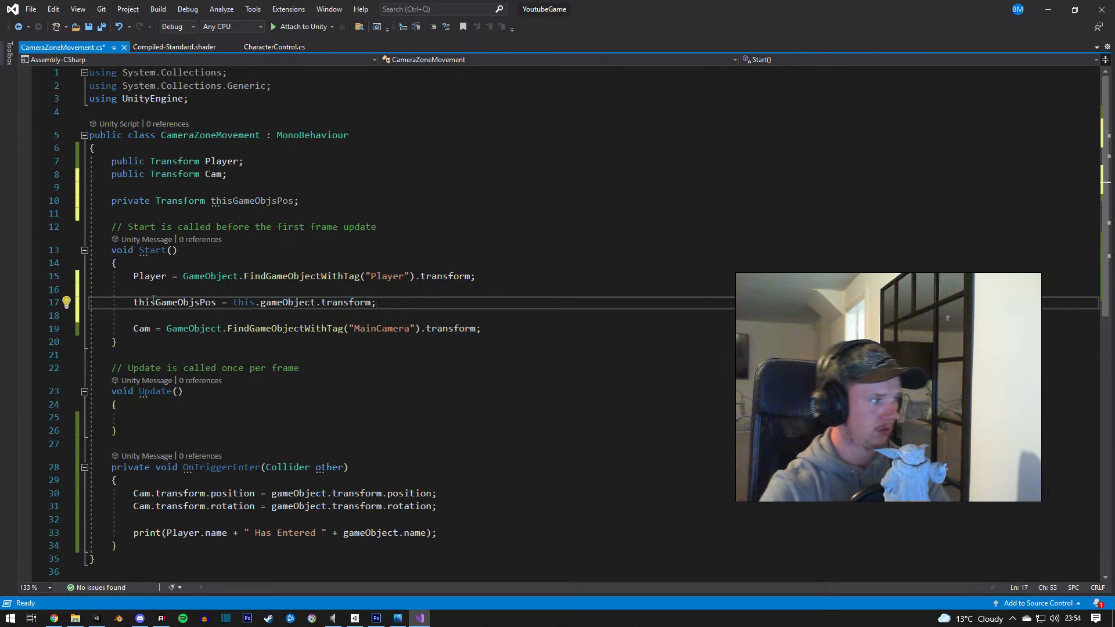
key("ctrl+s")
left_click(152, 263)
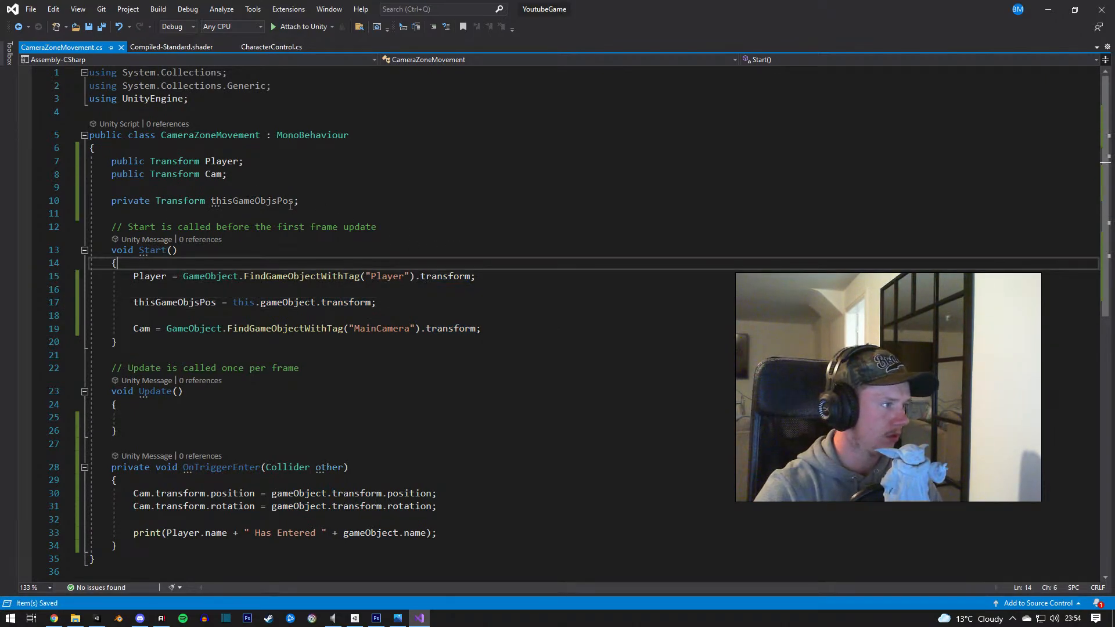
left_click_drag(297, 202, 391, 209)
key("Return")
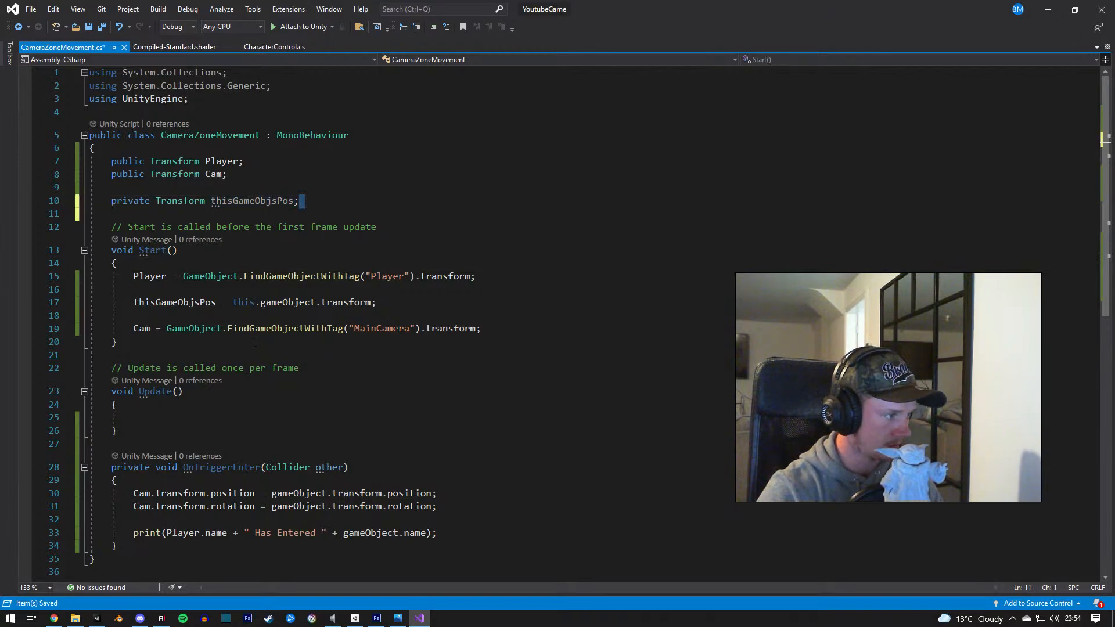
scroll(249, 340, "down", 1)
scroll(266, 303, "down", 2)
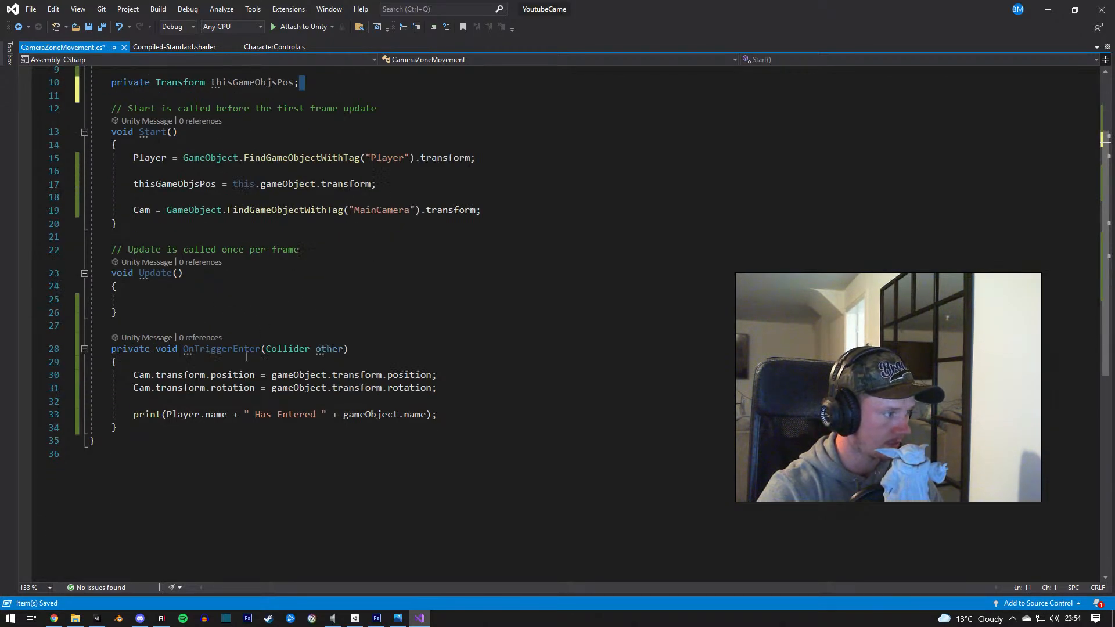
double_click(273, 388)
scroll(273, 388, "up", 1)
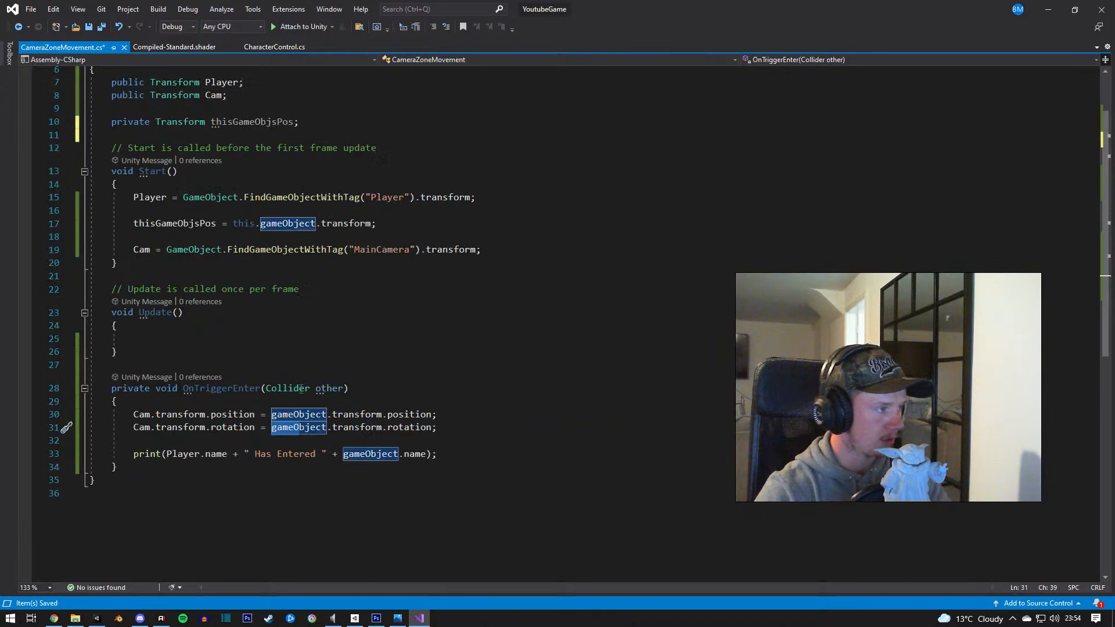
double_click(238, 120)
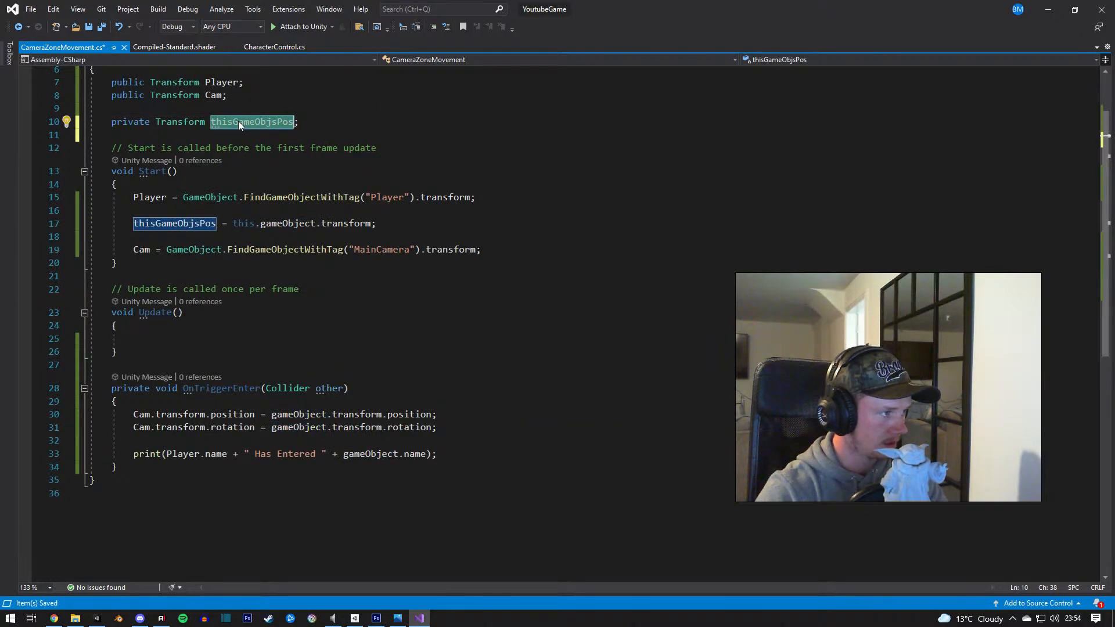
key("ctrl+d")
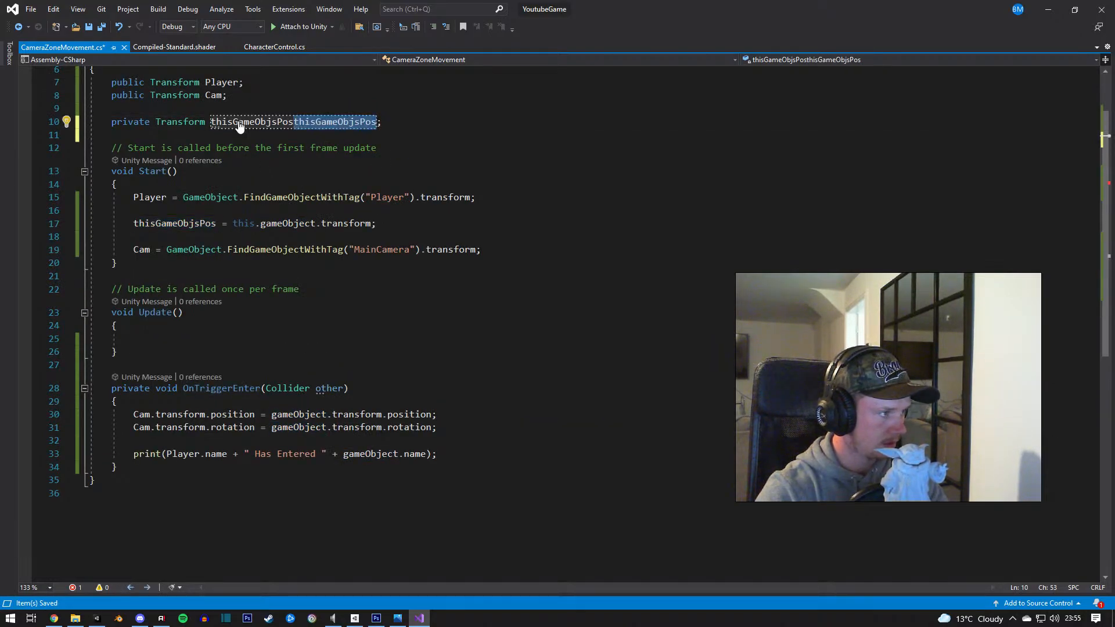
key("ctrl+z")
right_click(238, 121)
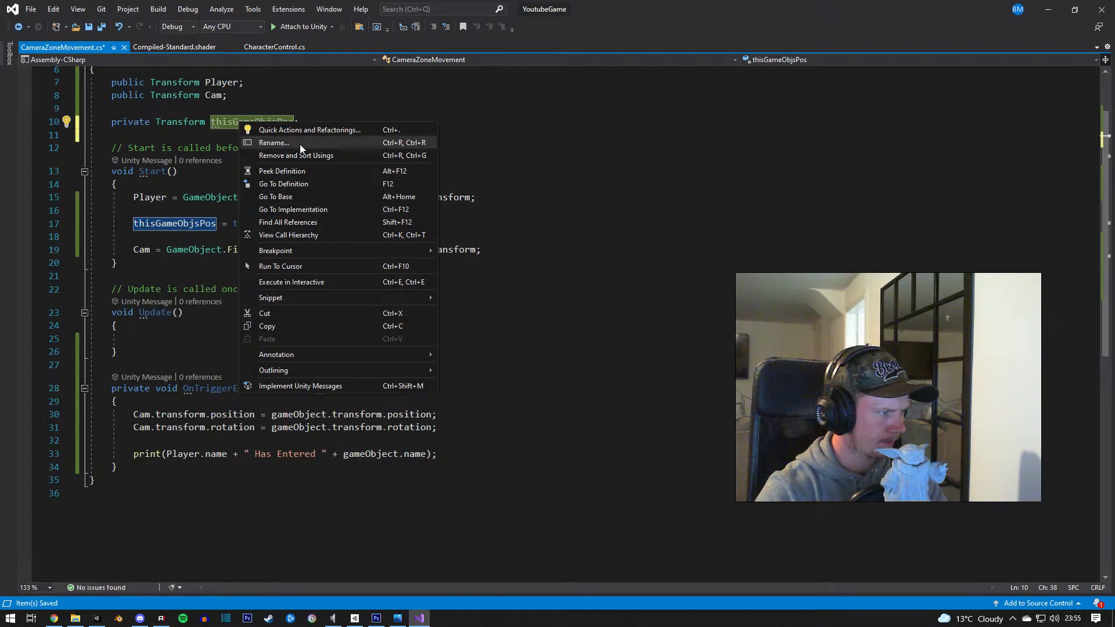
left_click(393, 92)
double_click(238, 121)
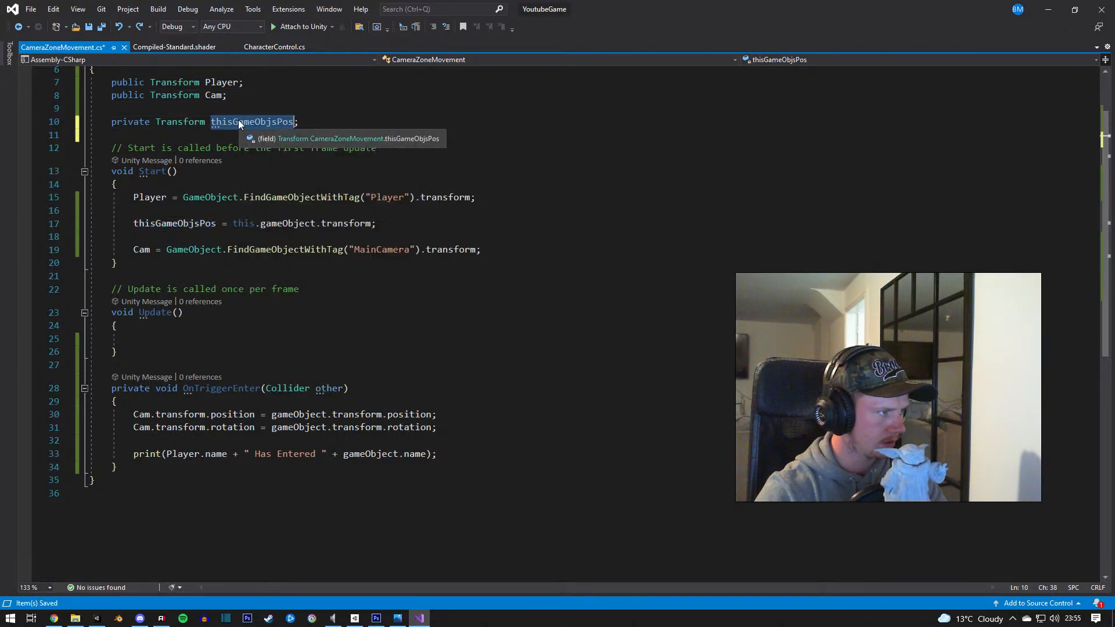
double_click(298, 415)
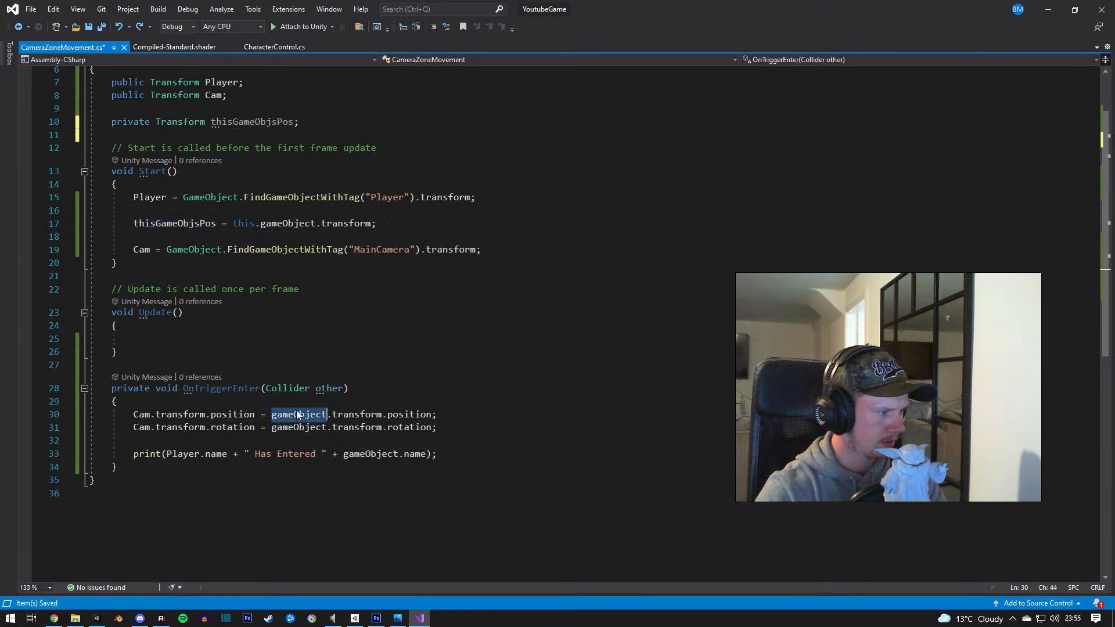
key("ctrl+r")
key("ctrl+r")
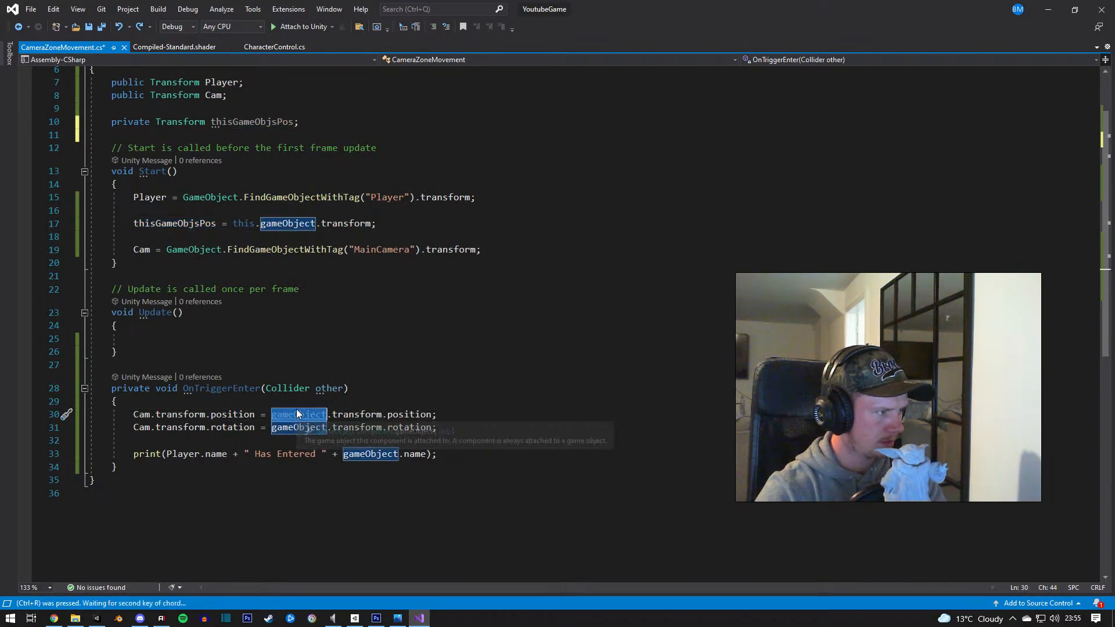
left_click(645, 352)
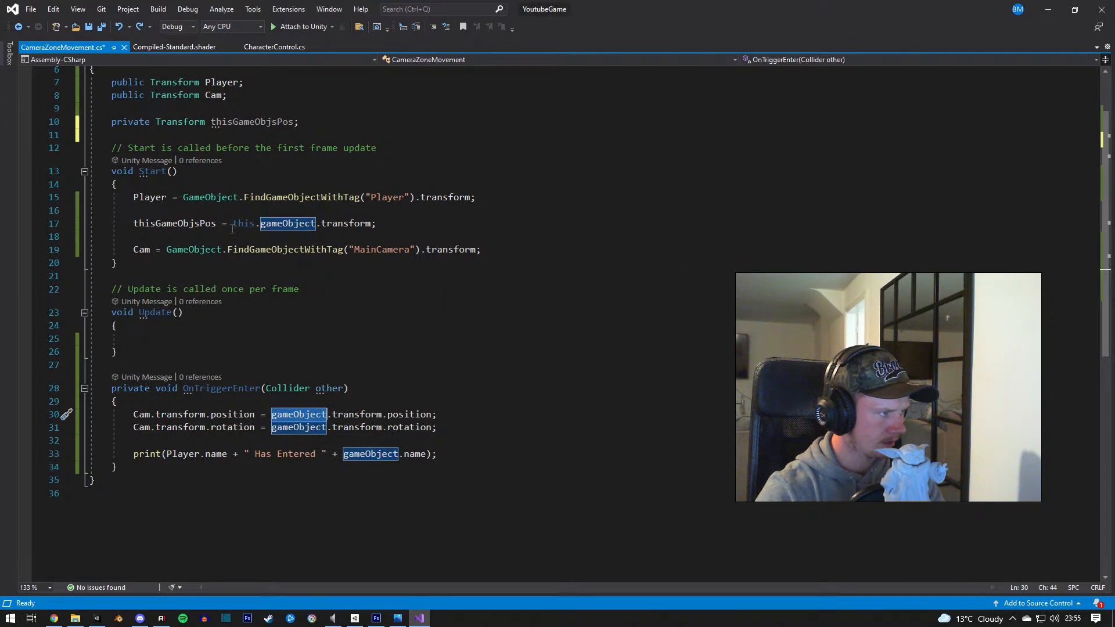
Step: Replace gameObject with thisGameObjsPos in the Cam position and rotation assignments of OnTriggerEnter and save the script
double_click(242, 121)
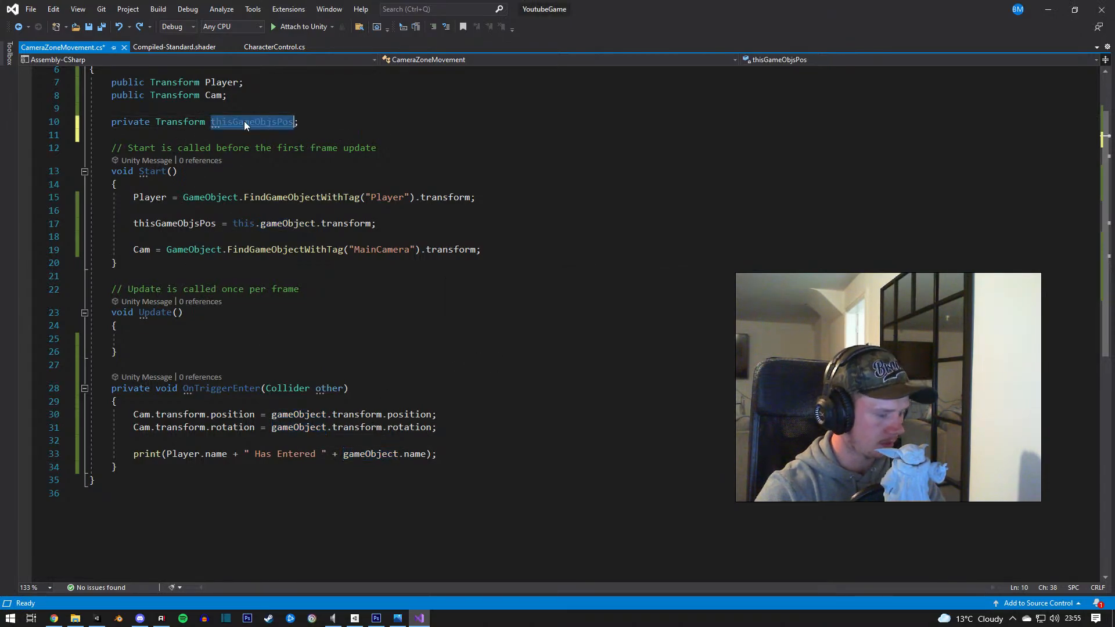
key("ctrl+c")
double_click(298, 414)
key("ctrl+v")
left_click(298, 427)
double_click(298, 427)
key("ctrl+v")
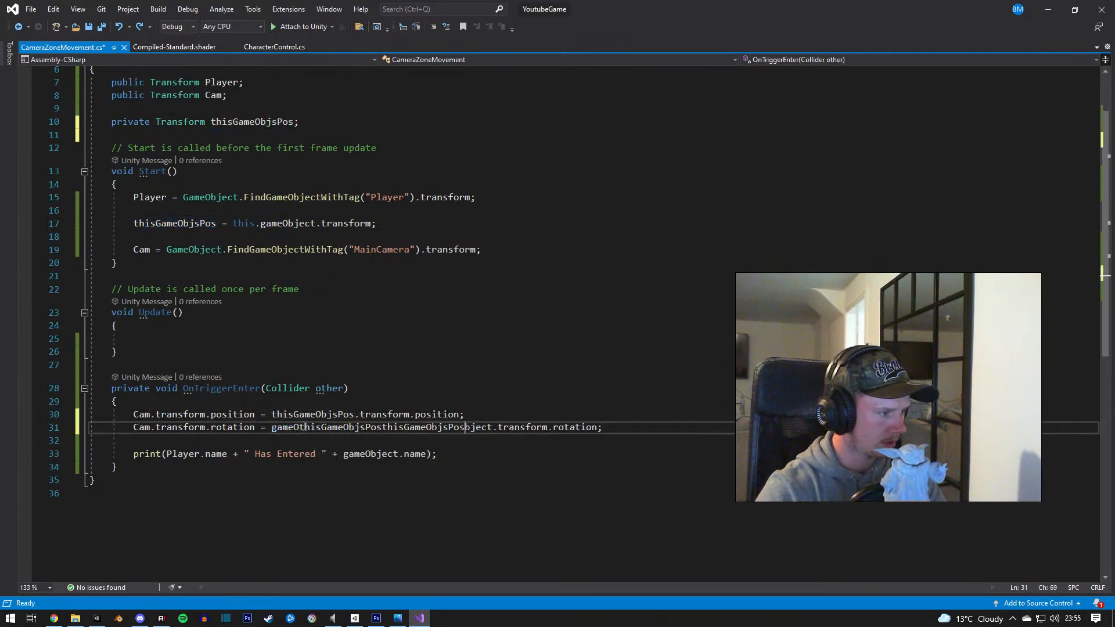
key("ctrl+s")
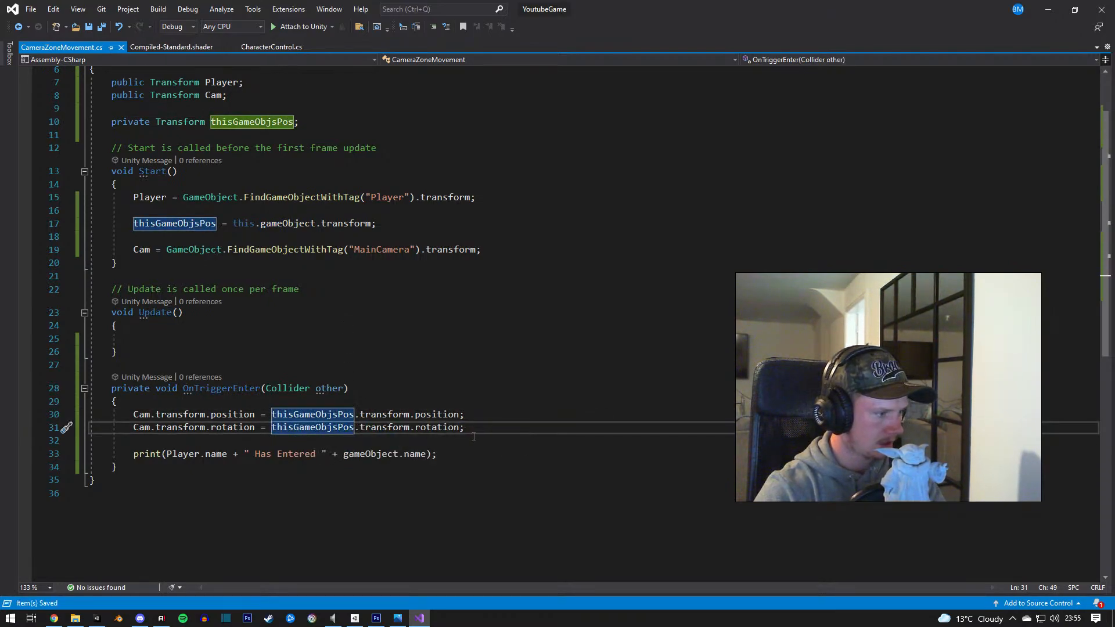
left_click(442, 462)
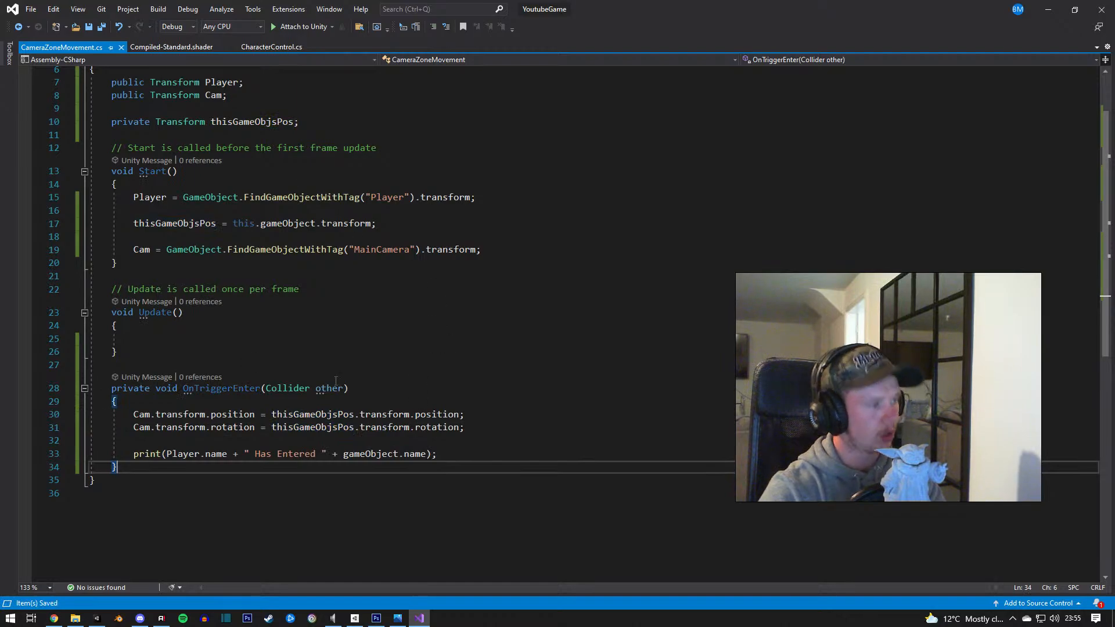
left_click(275, 121)
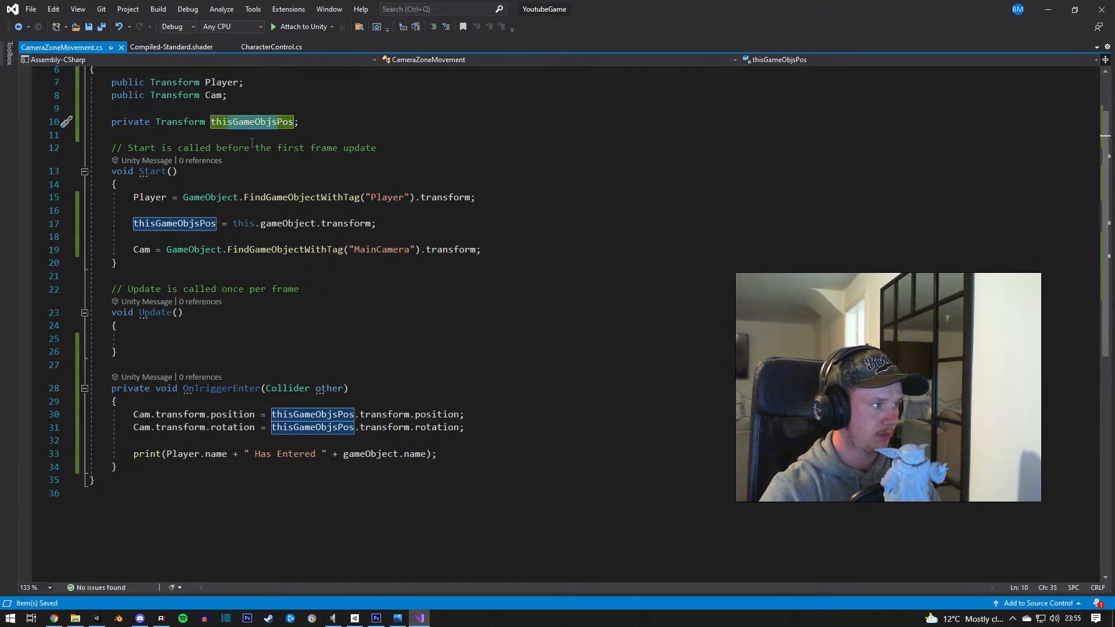
left_click(359, 308)
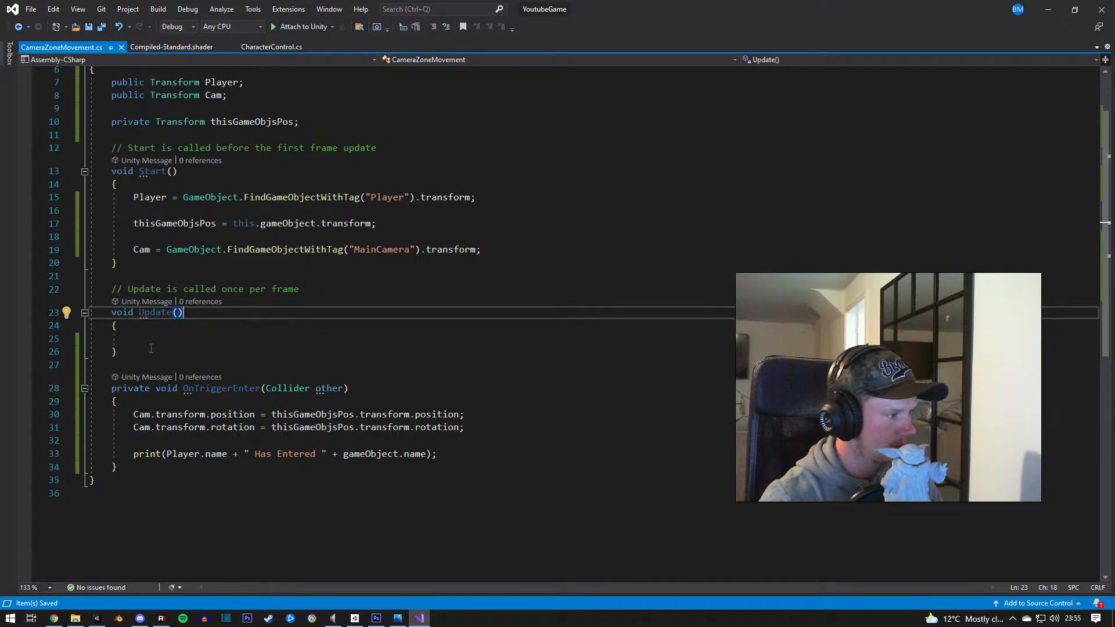
key("alt+Tab")
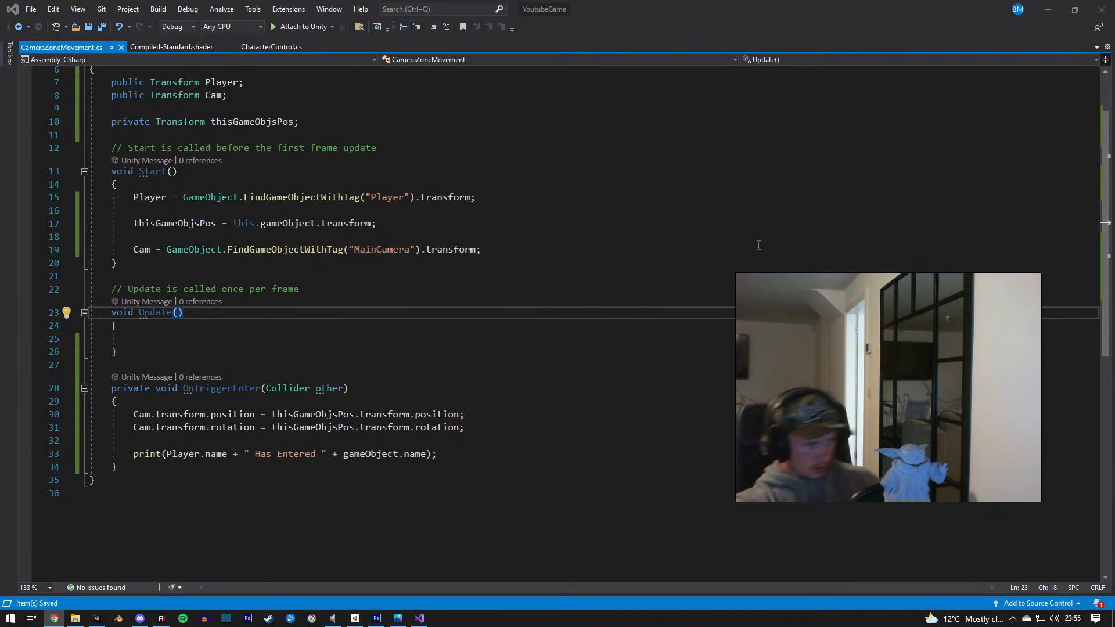
Step: Insert two blank lines at the start of the OnTriggerEnter body, above the Cam position assignment
left_click(246, 404)
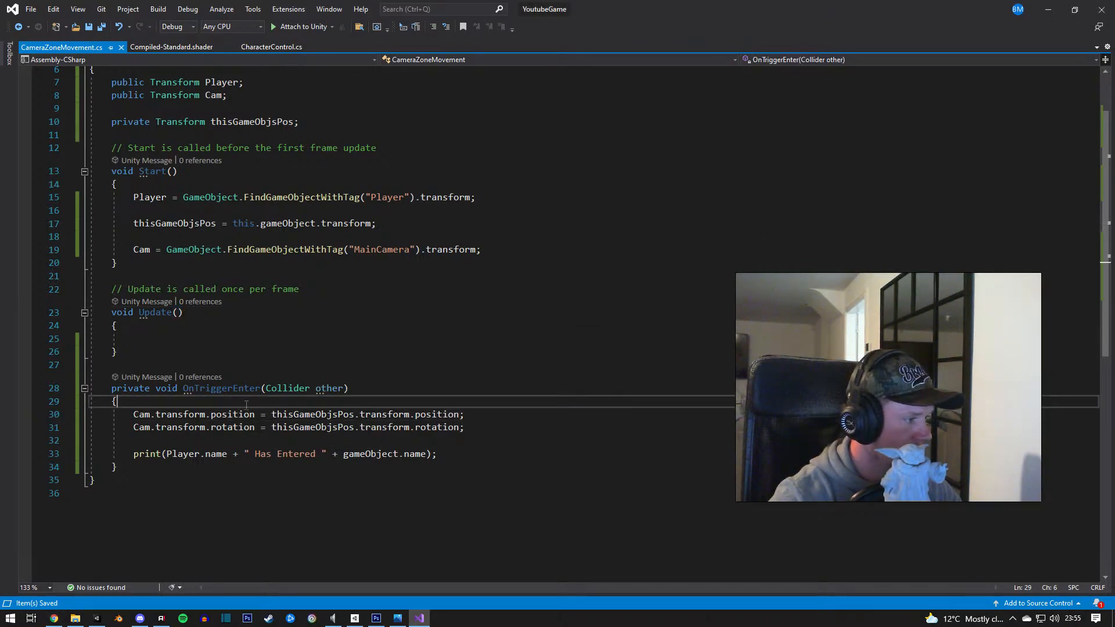
key("Return")
key("Return")
key("Up")
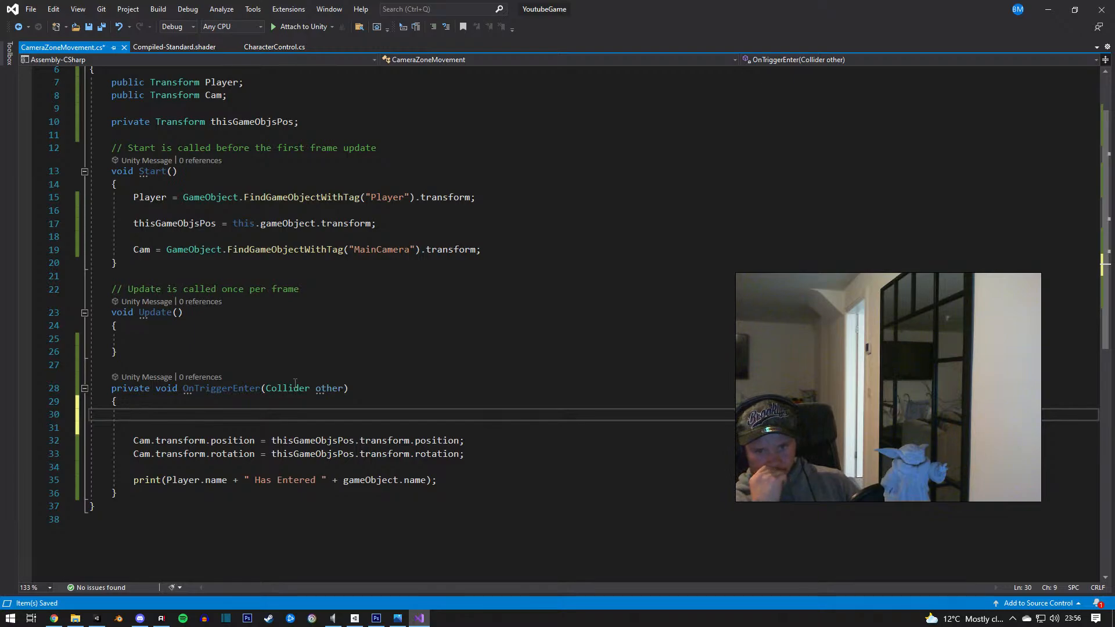
Step: Declare a public float field named JourneyTime below the thisGameObjsPos field, separated by a blank line
scroll(255, 186, "up", 2)
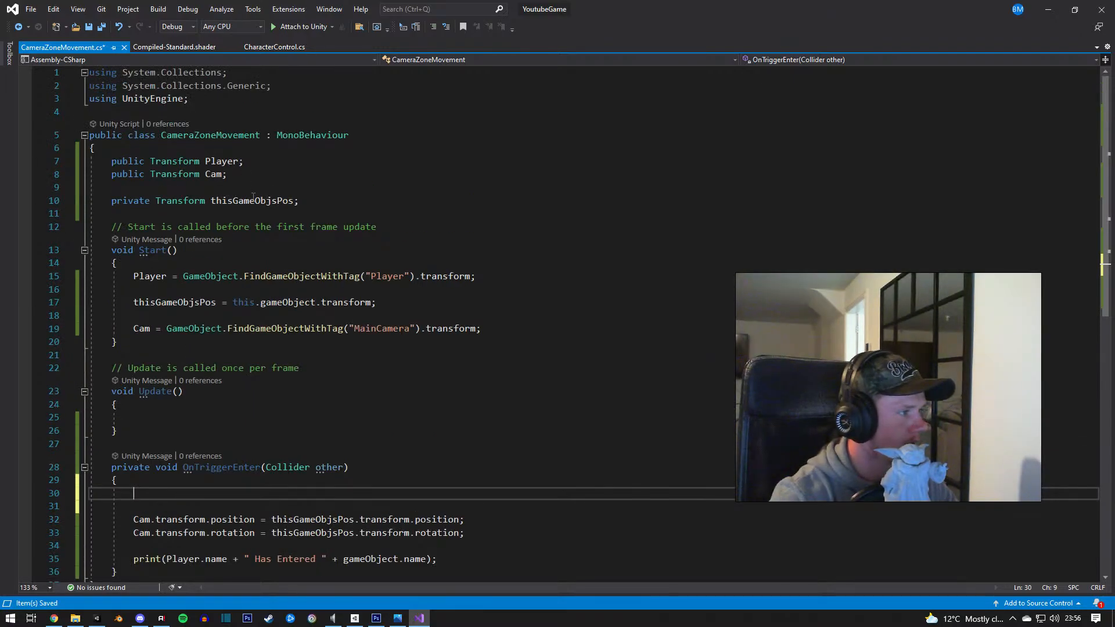
left_click(254, 186)
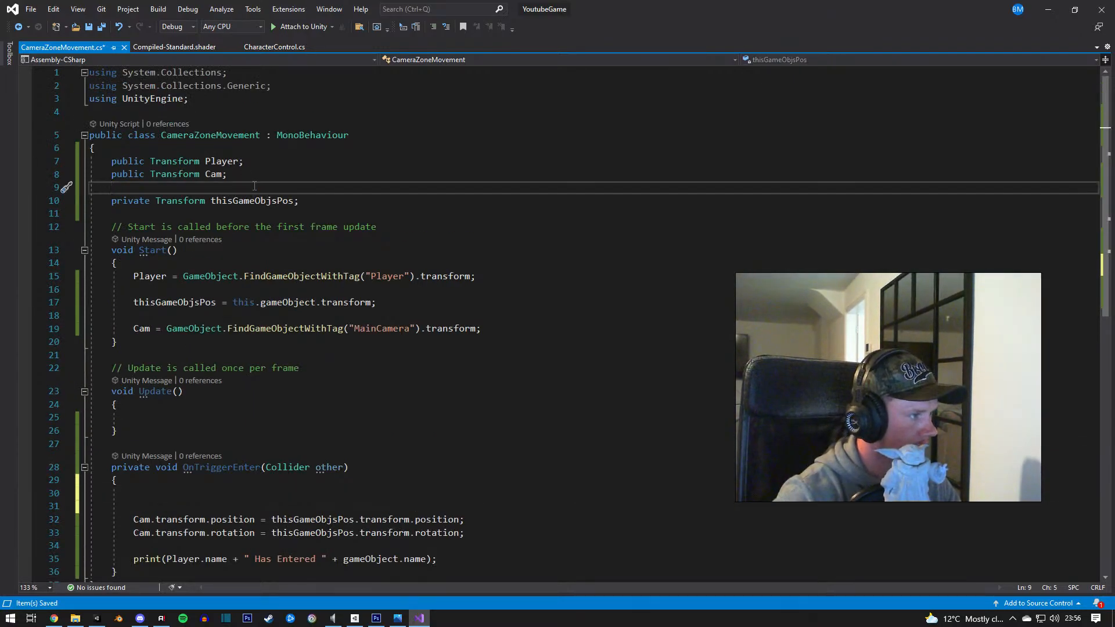
left_click(312, 201)
key("Return")
key("Return")
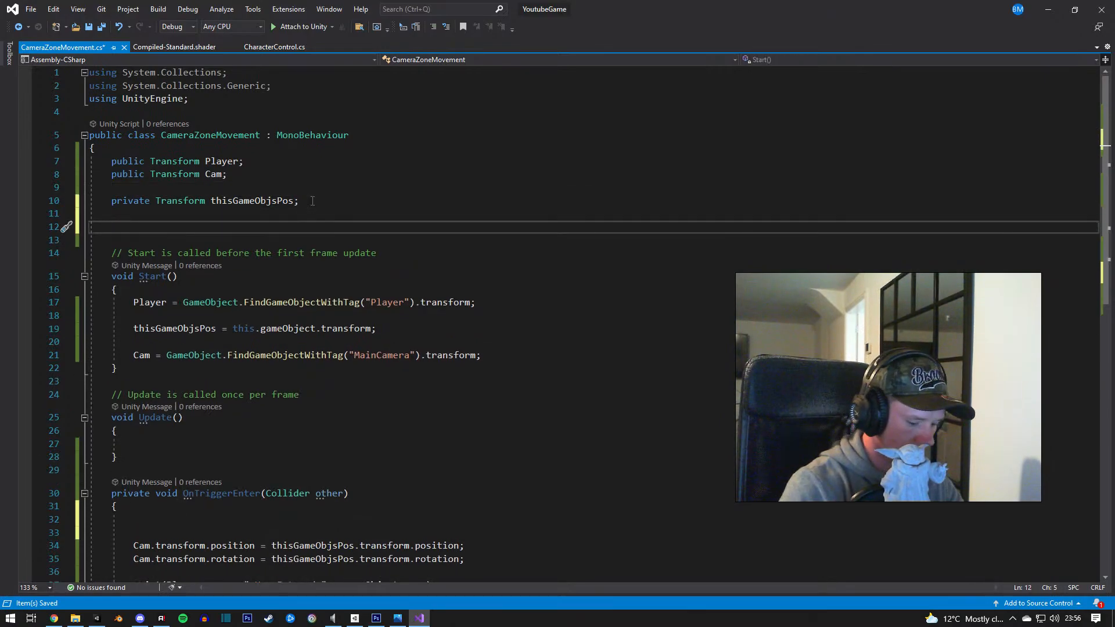
type("public float")
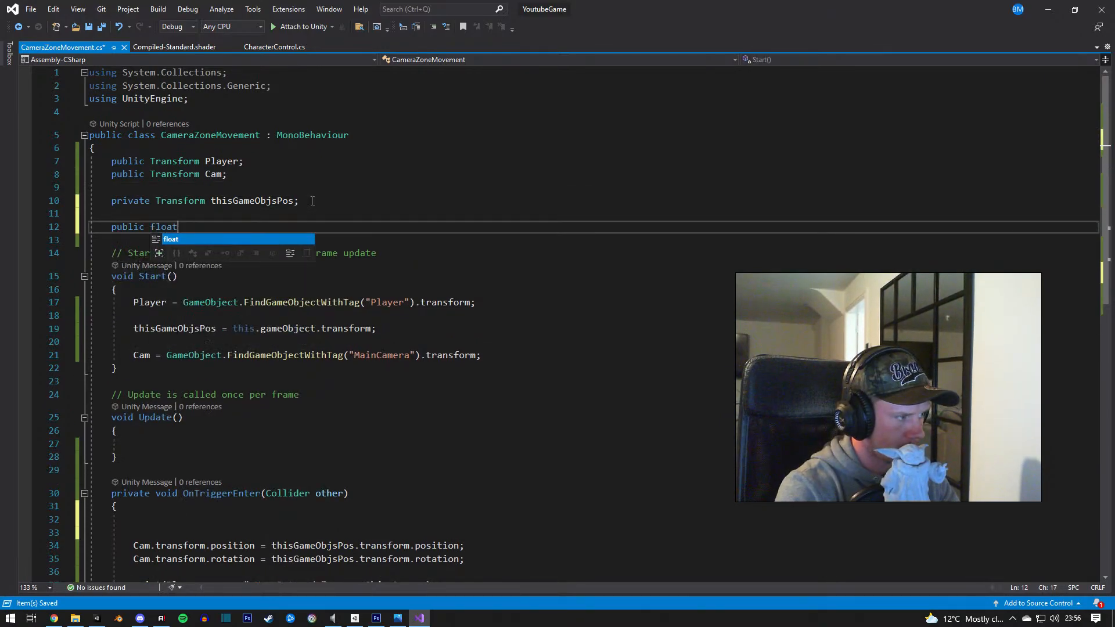
type(" Jorney")
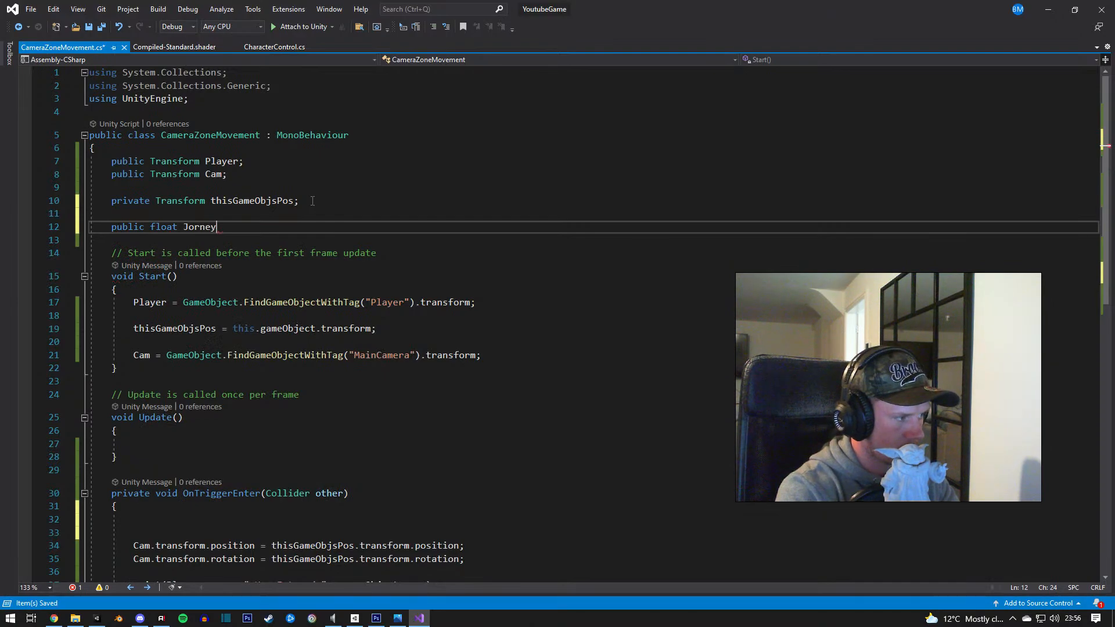
key("BackSpace")
key("BackSpace")
key("BackSpace")
key("BackSpace")
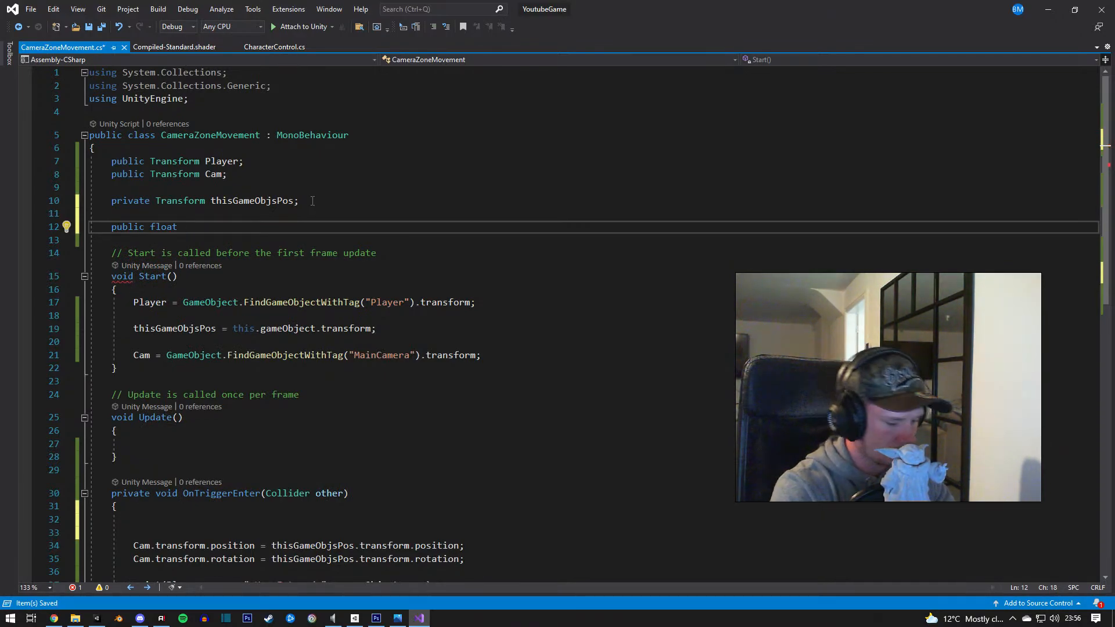
type("Jo")
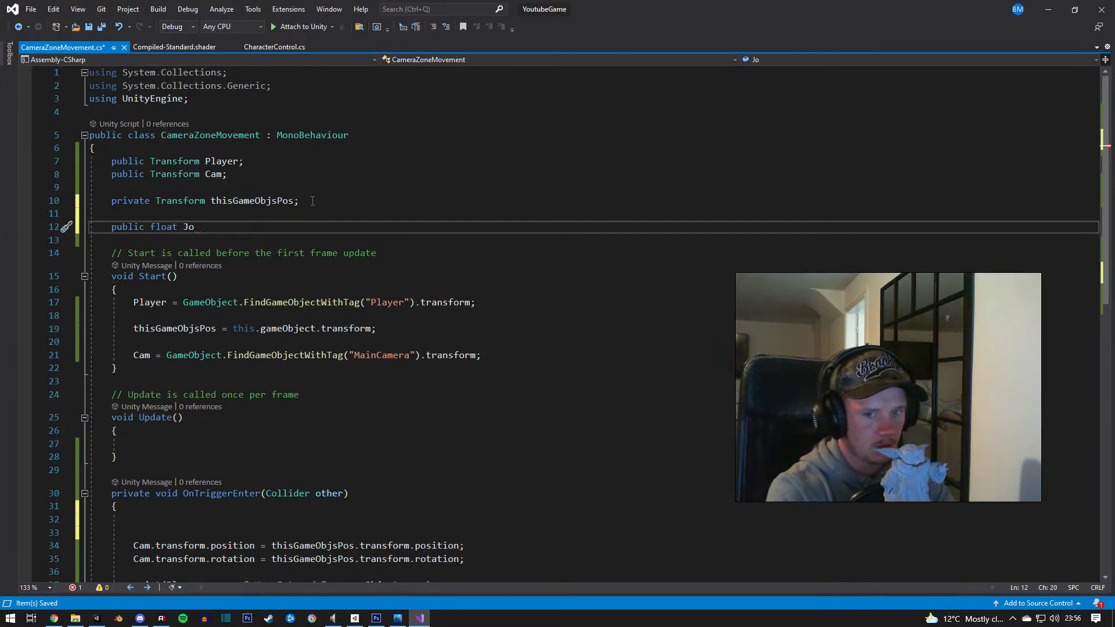
type("urney")
key("BackSpace")
key("BackSpace")
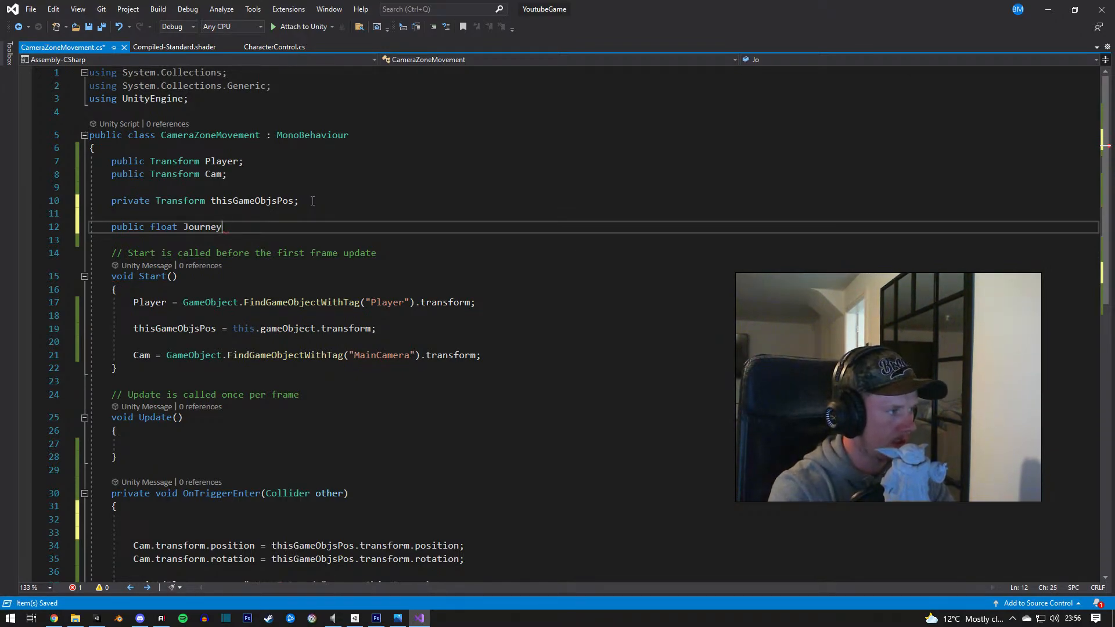
type("Time;")
key("Left")
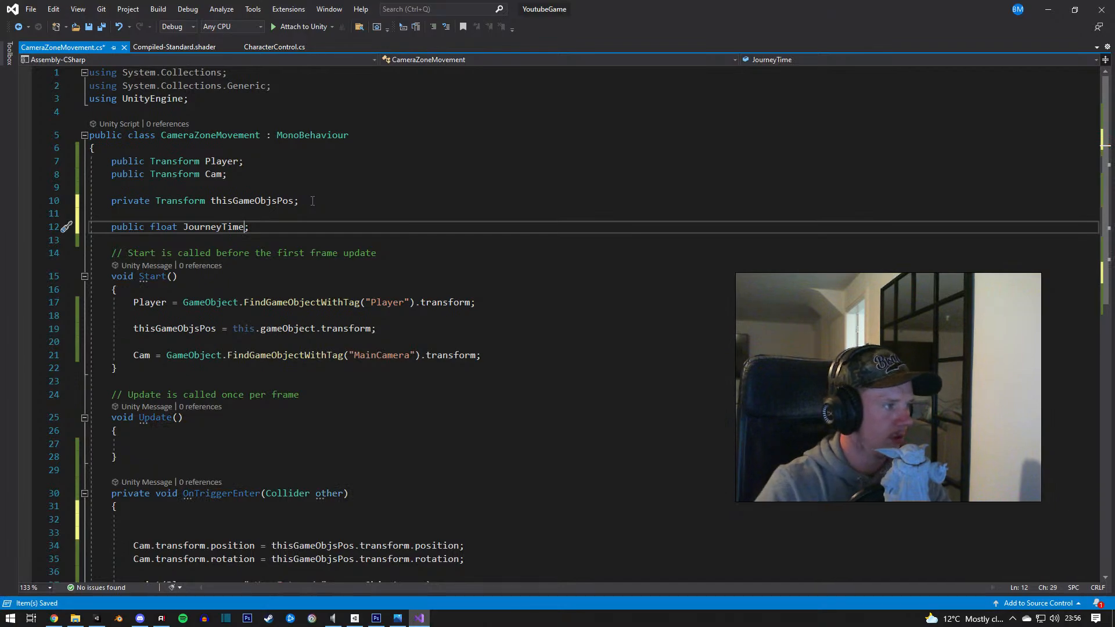
Step: Rename the JourneyTime field to journeyTime and initialise it to 10f
key("ctrl+r")
key("ctrl+r")
type("journeyTime")
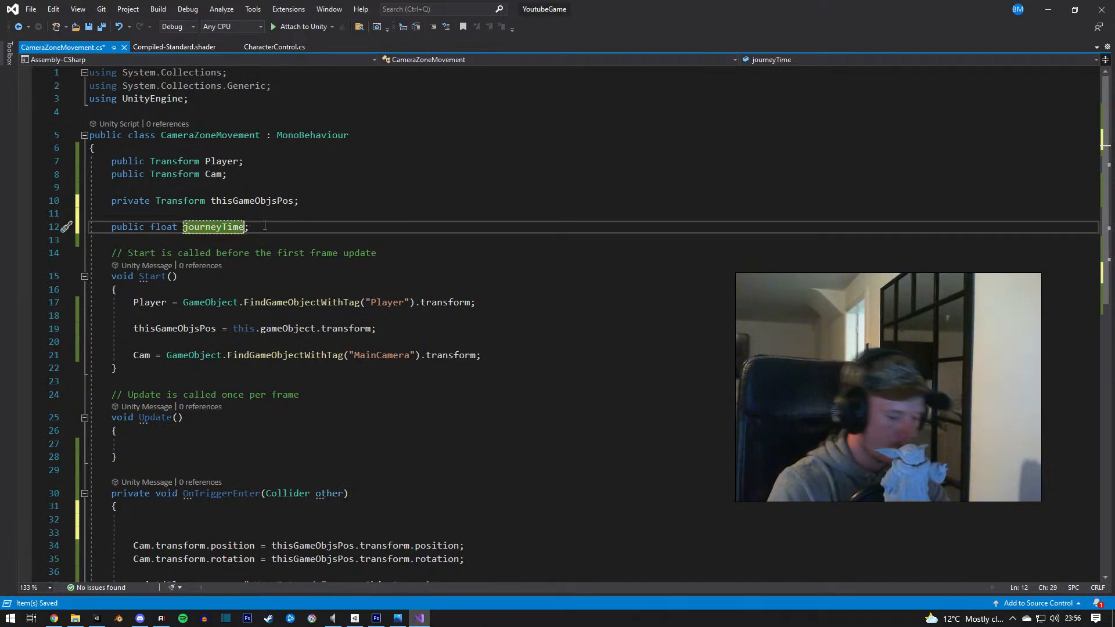
key("Return")
type("= 10;")
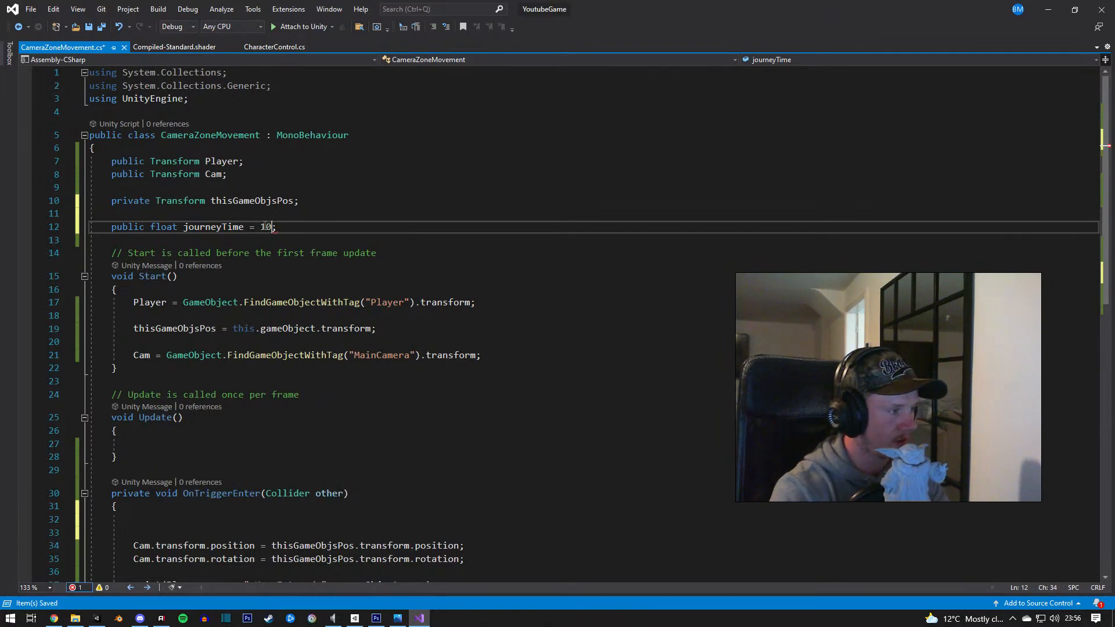
type("f")
Step: Comment out the Cam position and rotation assignments in OnTriggerEnter
scroll(329, 453, "down", 2)
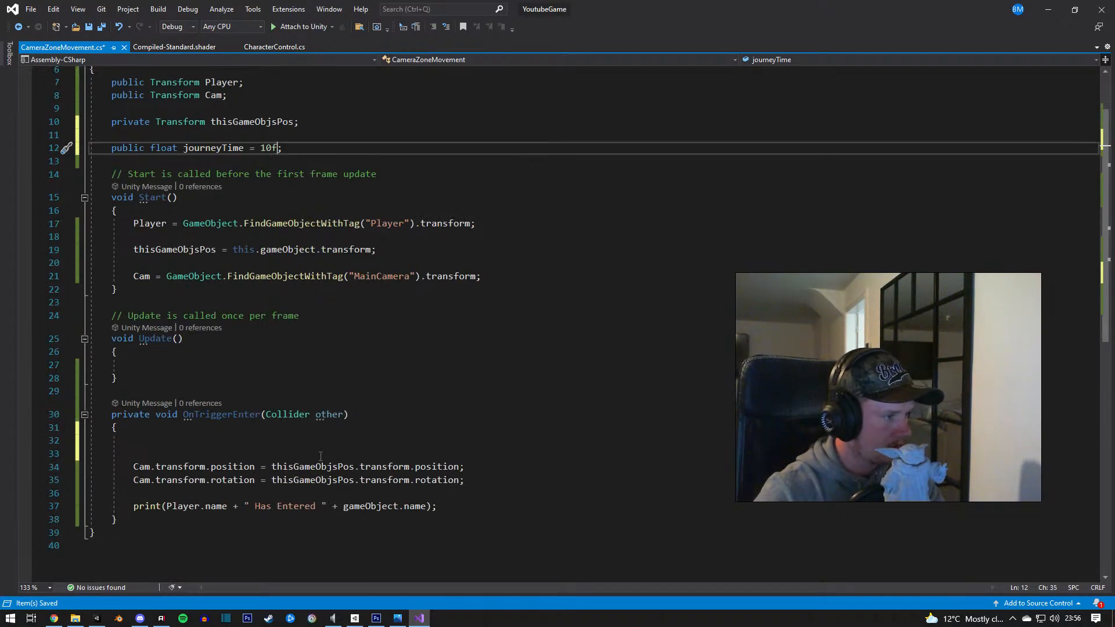
left_click(286, 365)
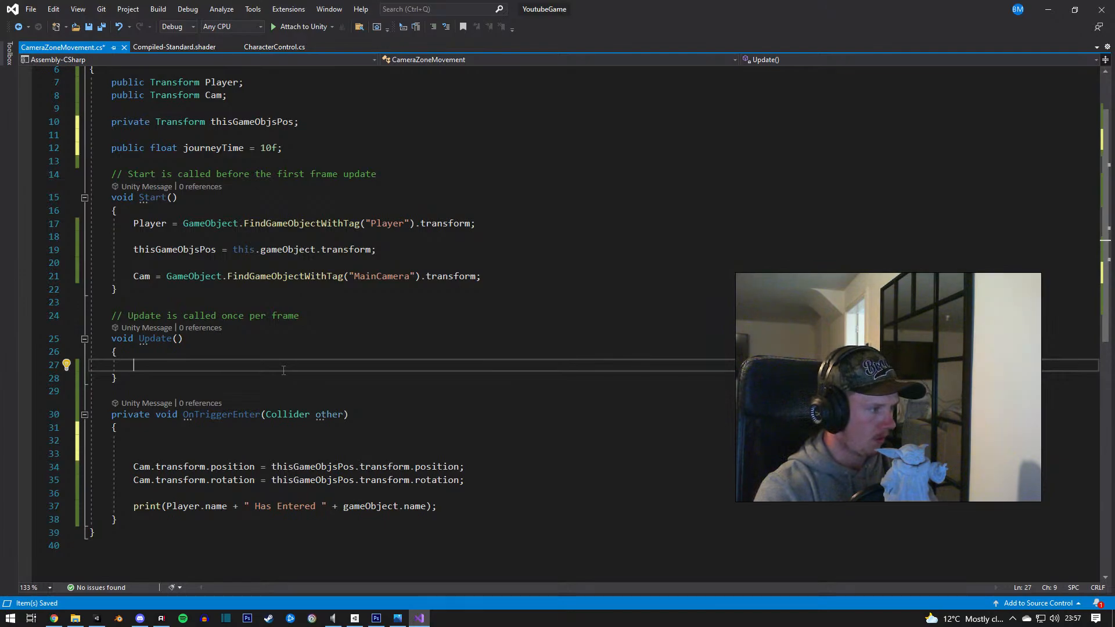
left_click(238, 441)
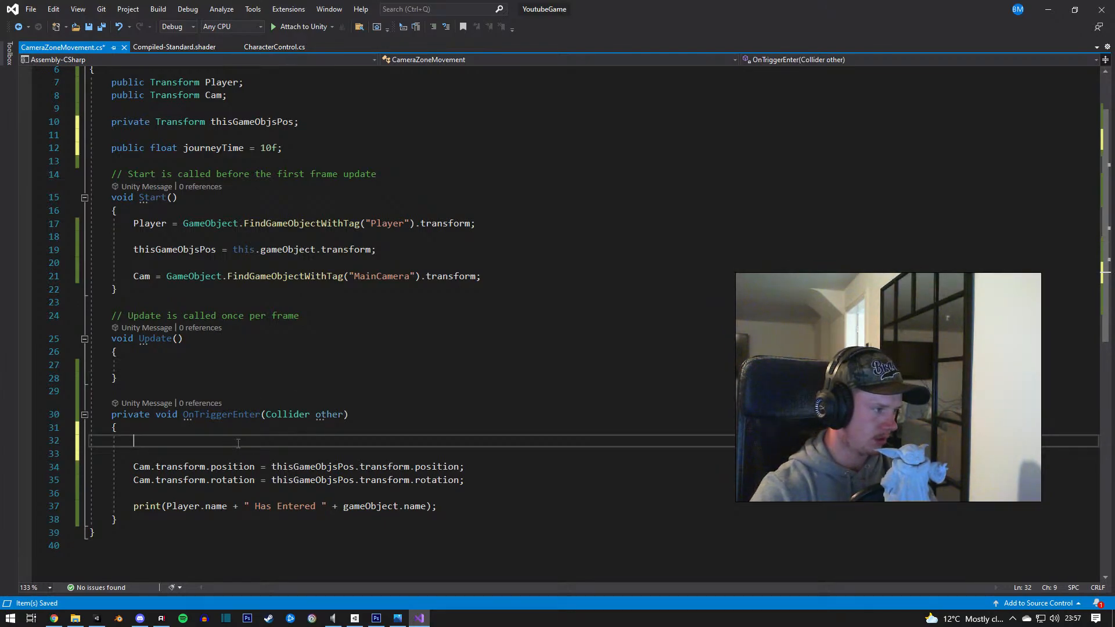
left_click(134, 467)
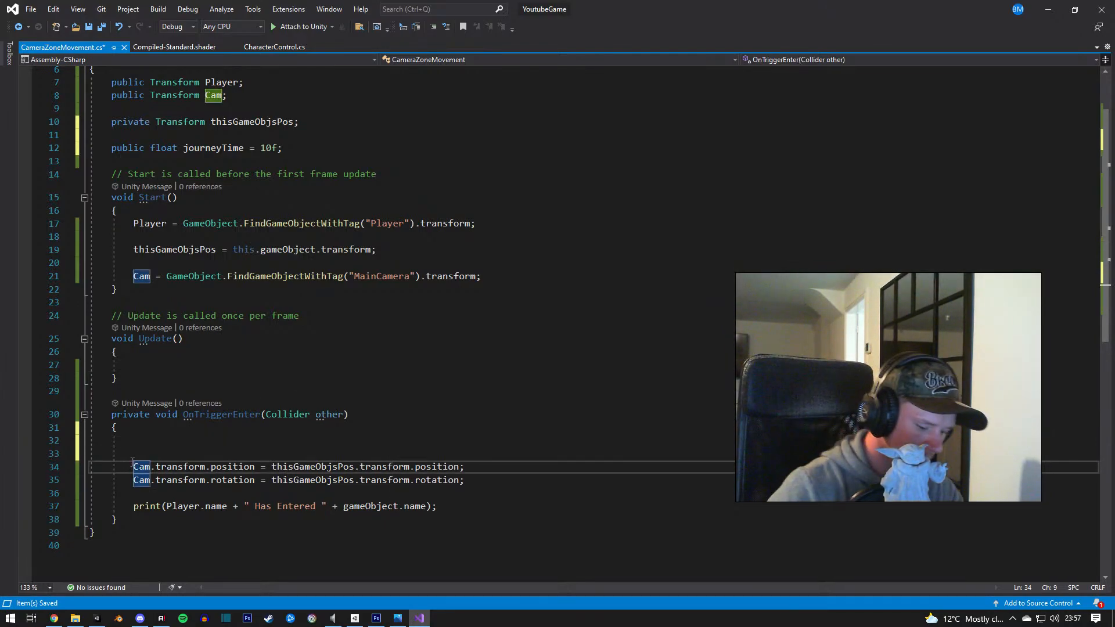
type("//")
left_click(134, 480)
type("//")
left_click(145, 453)
left_click(149, 441)
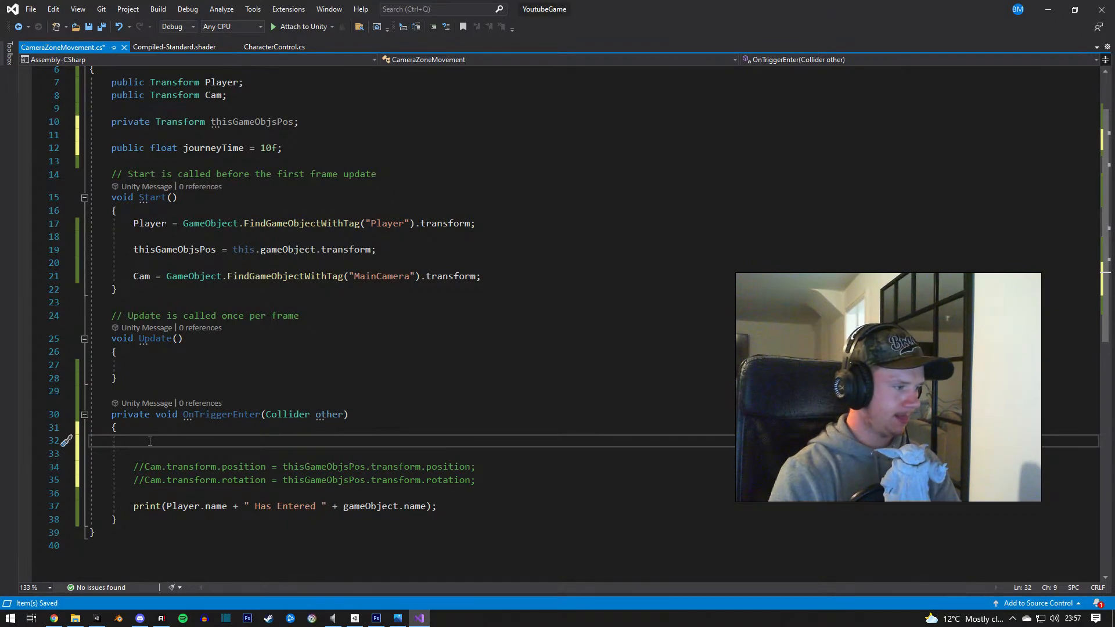
type("cam")
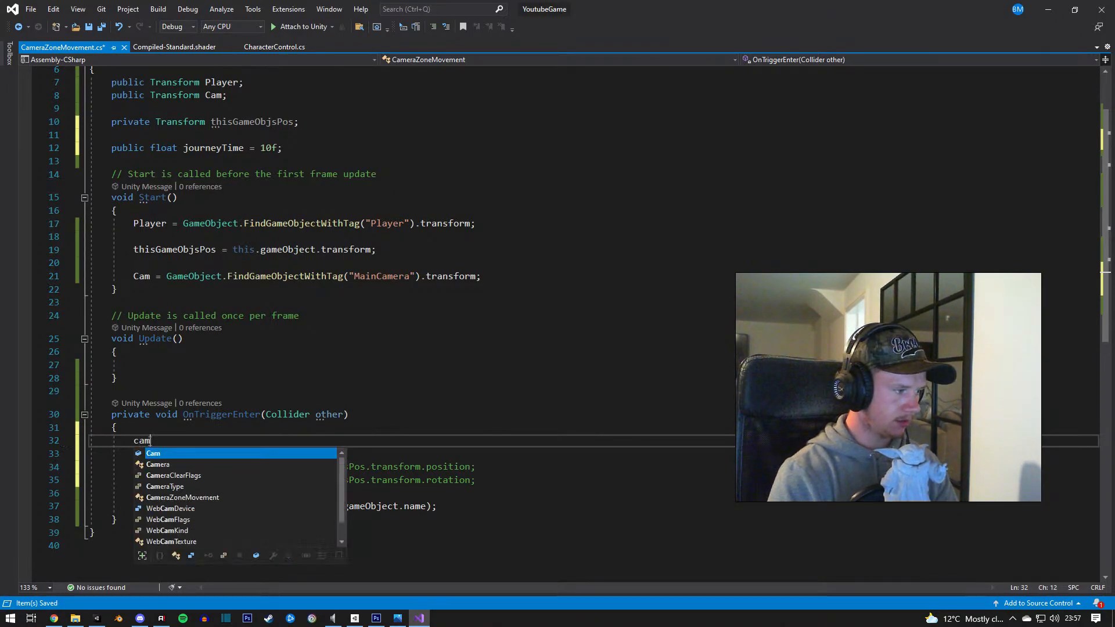
key("BackSpace")
key("BackSpace")
key("BackSpace")
type("tr")
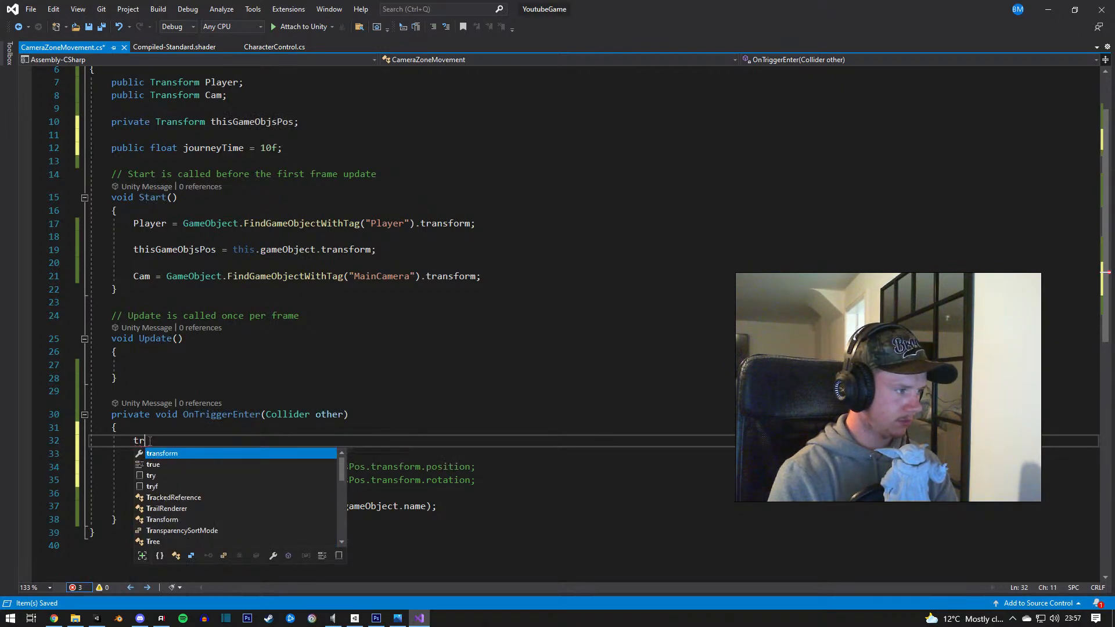
key("ctrl+z")
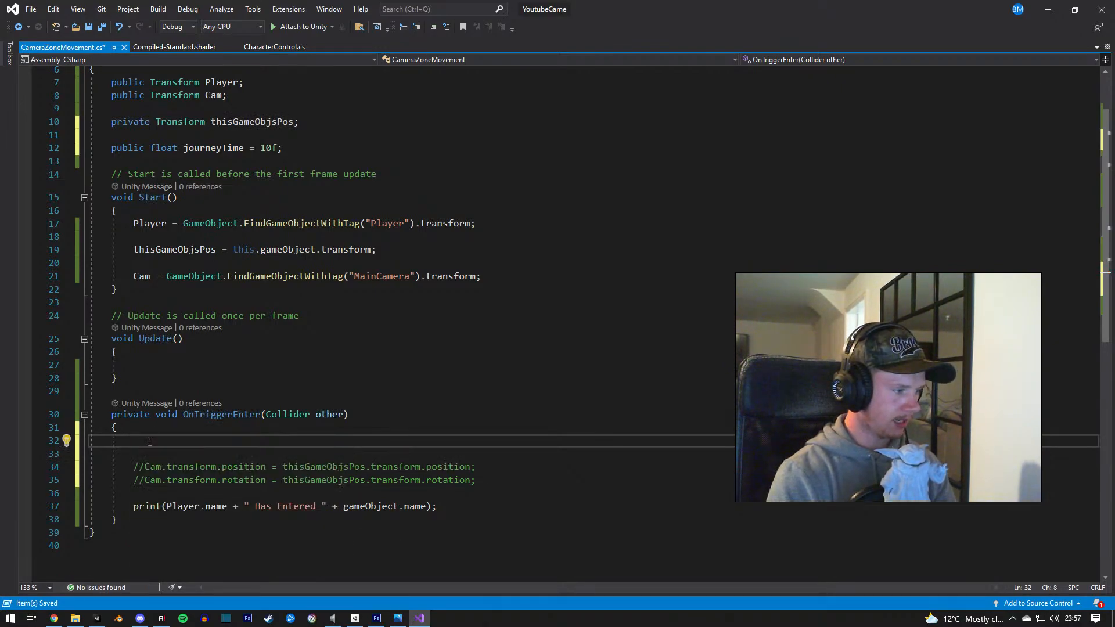
Step: Begin the first statement of OnTriggerEnter as thisGameObjsPos.position = Vector3.Lerp() with empty parentheses
type("thisGameObjsPos")
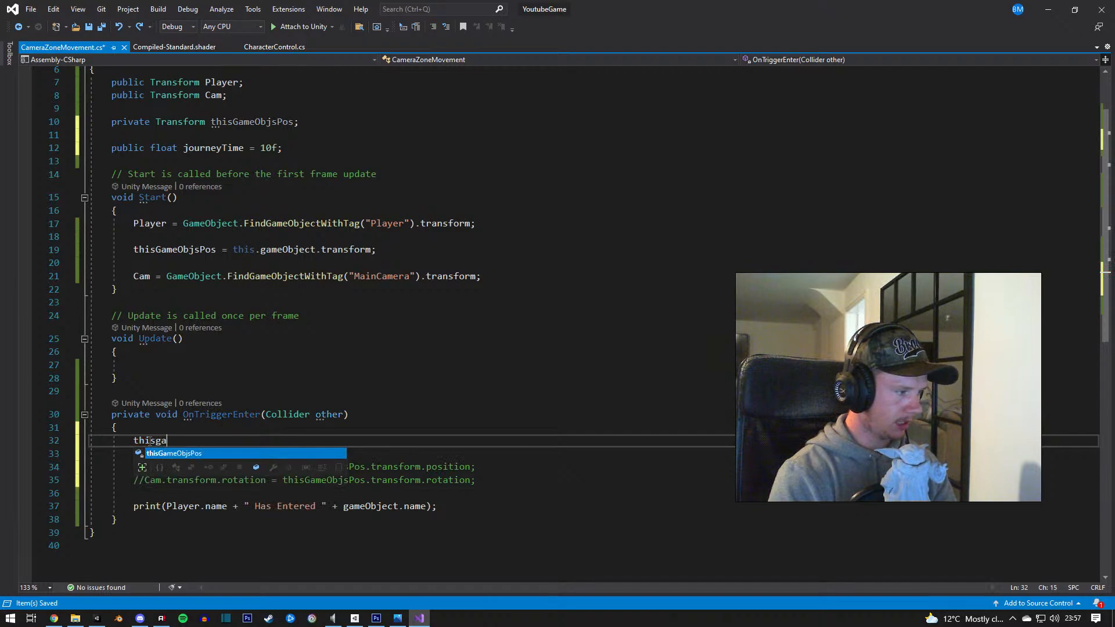
type(".position")
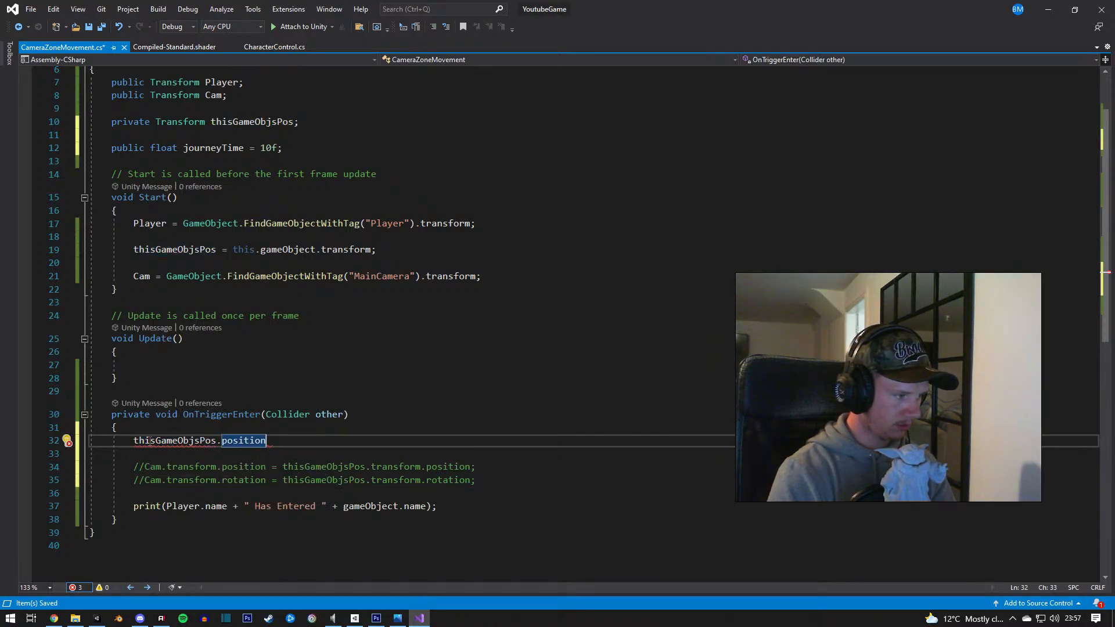
type(" = v")
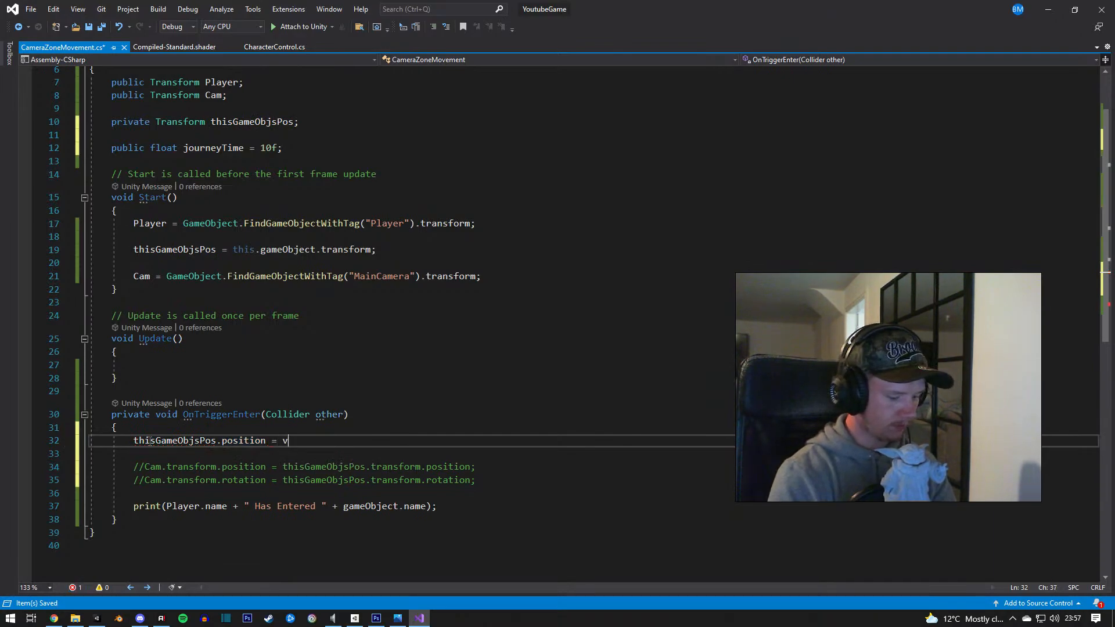
type("ector3.le")
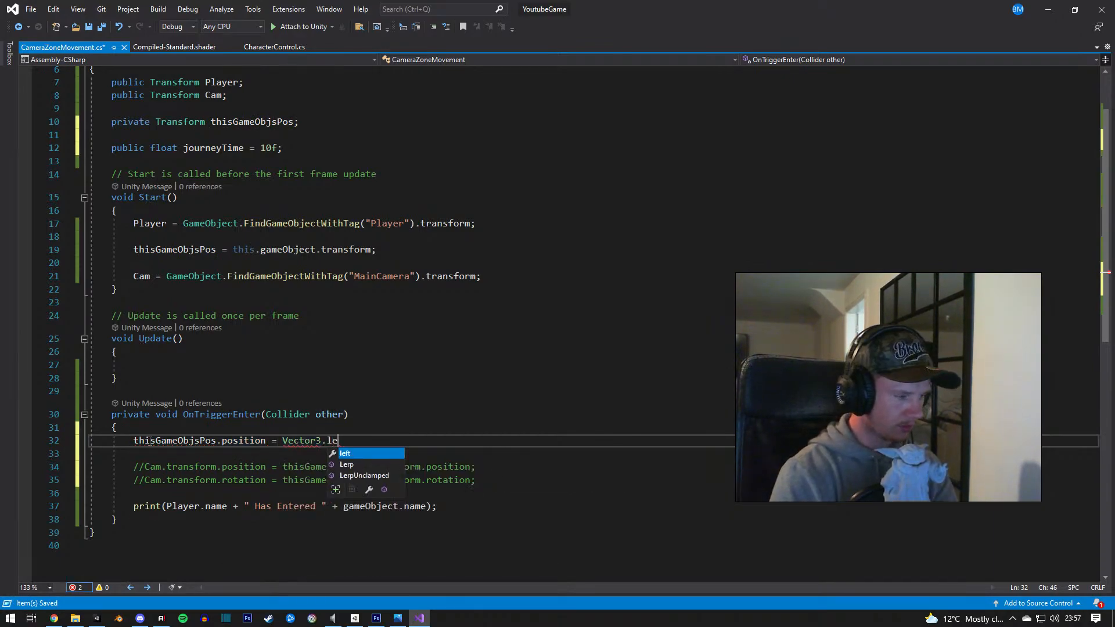
type("rp")
key("Tab")
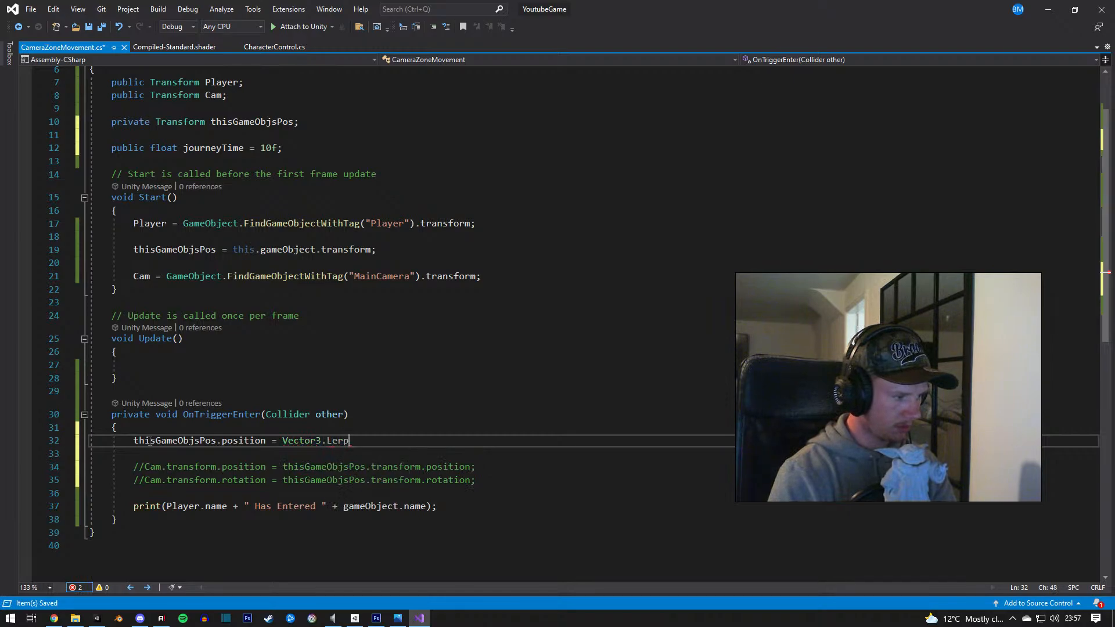
type("(\"")
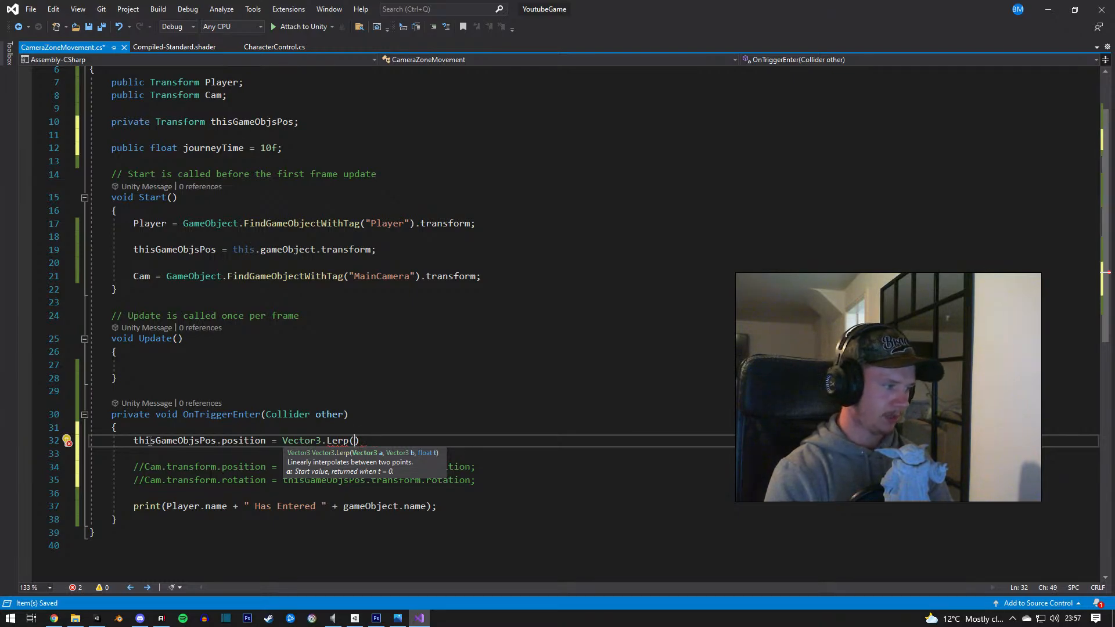
Step: Enter Cam.transform.position as the start value of the Vector3.Lerp call
type("Cam.")
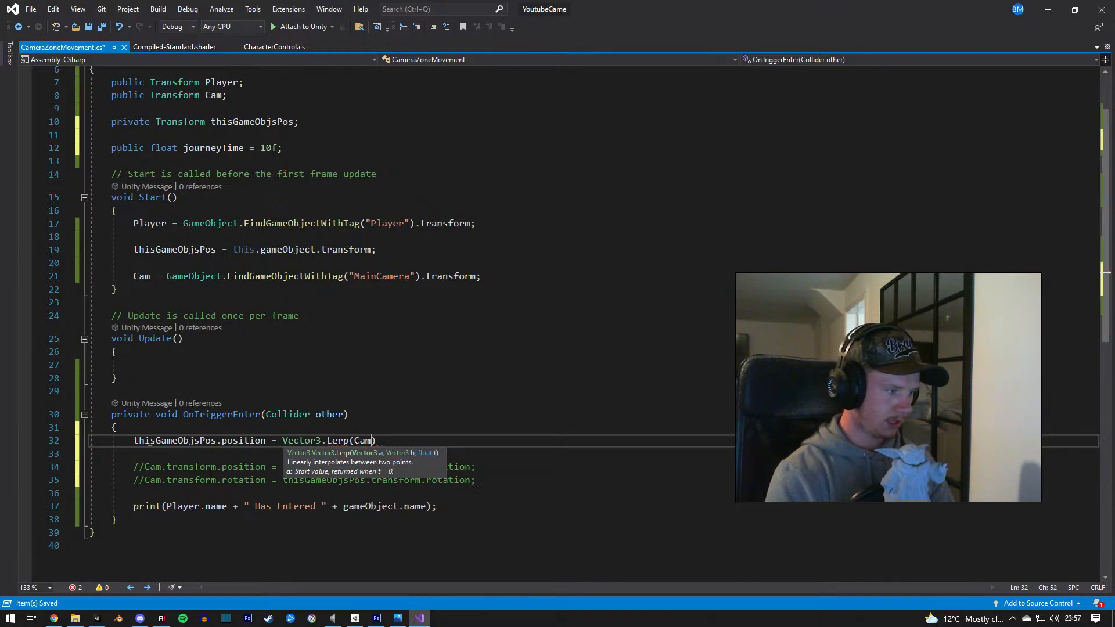
type("transform.transform/")
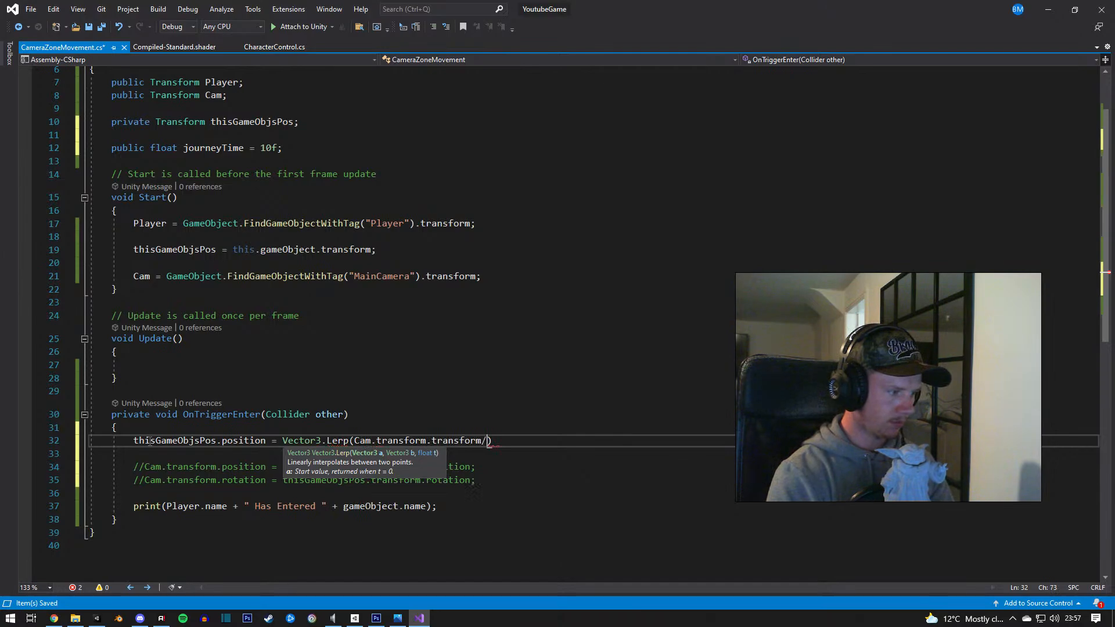
key("BackSpace")
key("BackSpace")
key("BackSpace")
key("BackSpace")
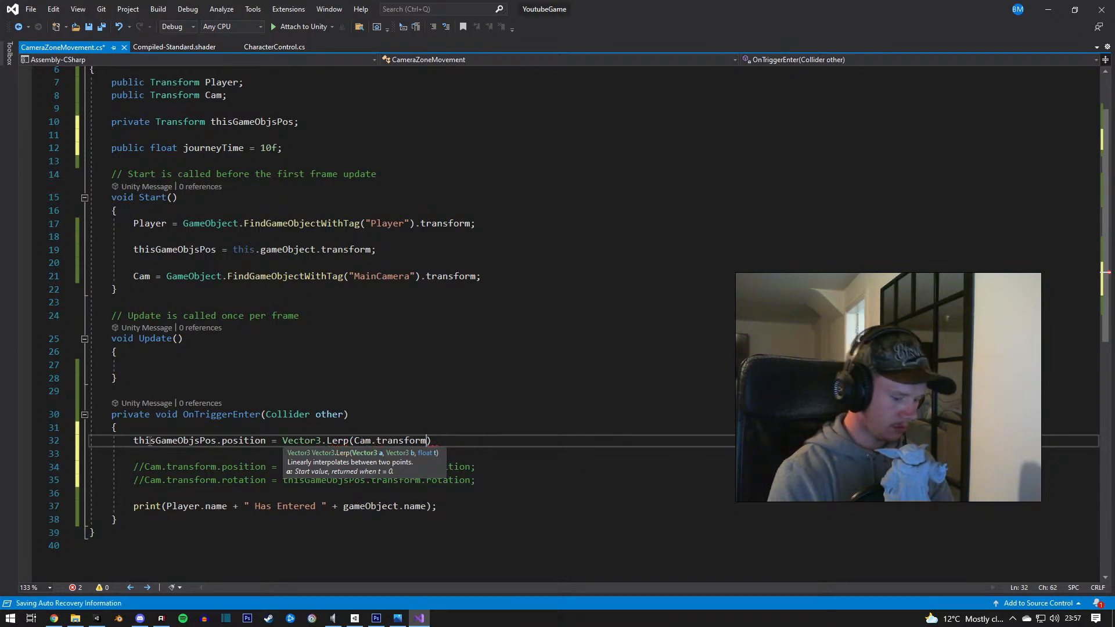
type("position")
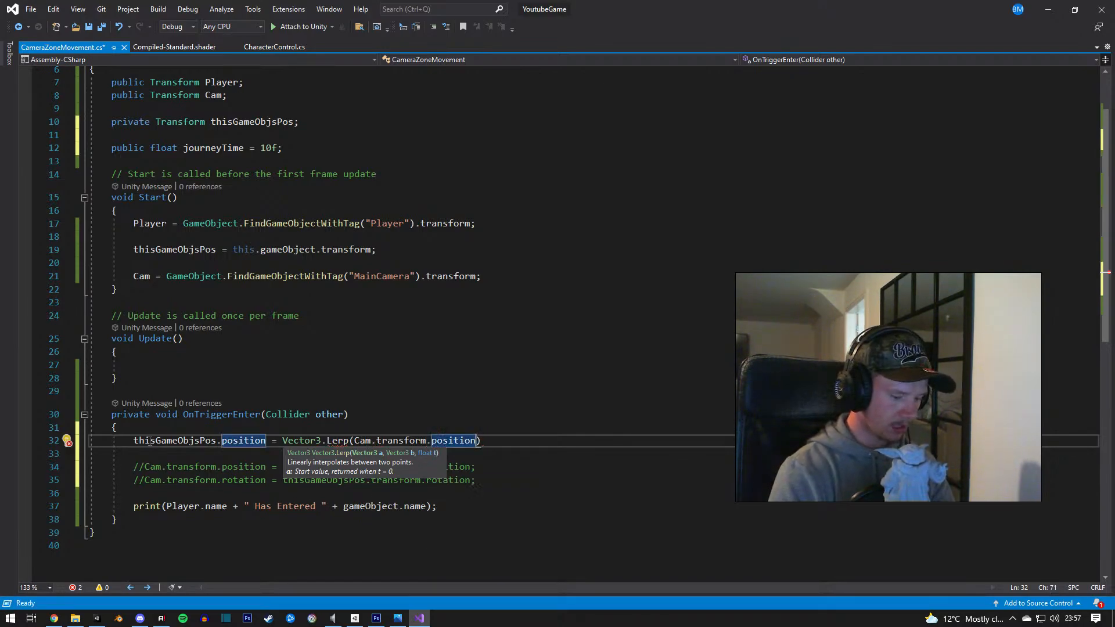
Step: Add thisGameObjsPos.position as the second argument of the Vector3.Lerp call
type(",")
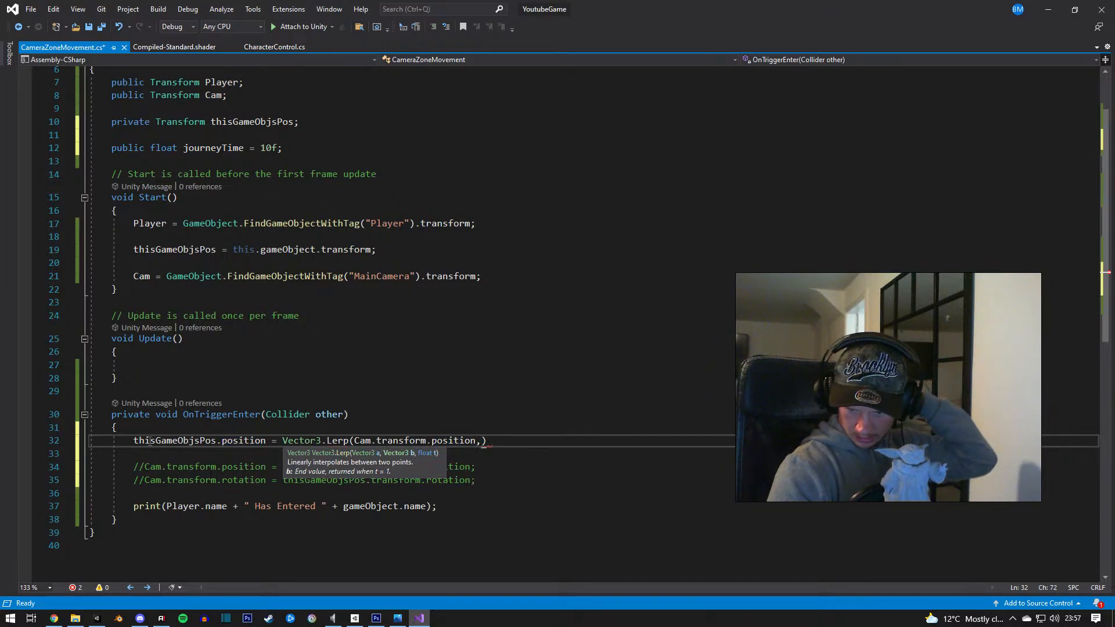
type(" this")
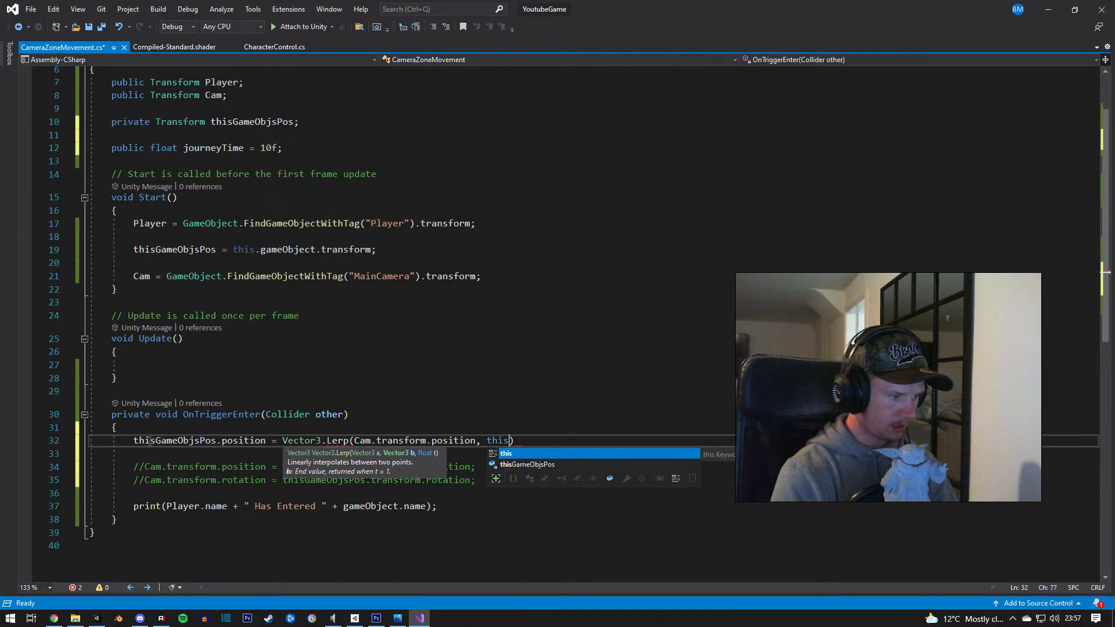
key("Down")
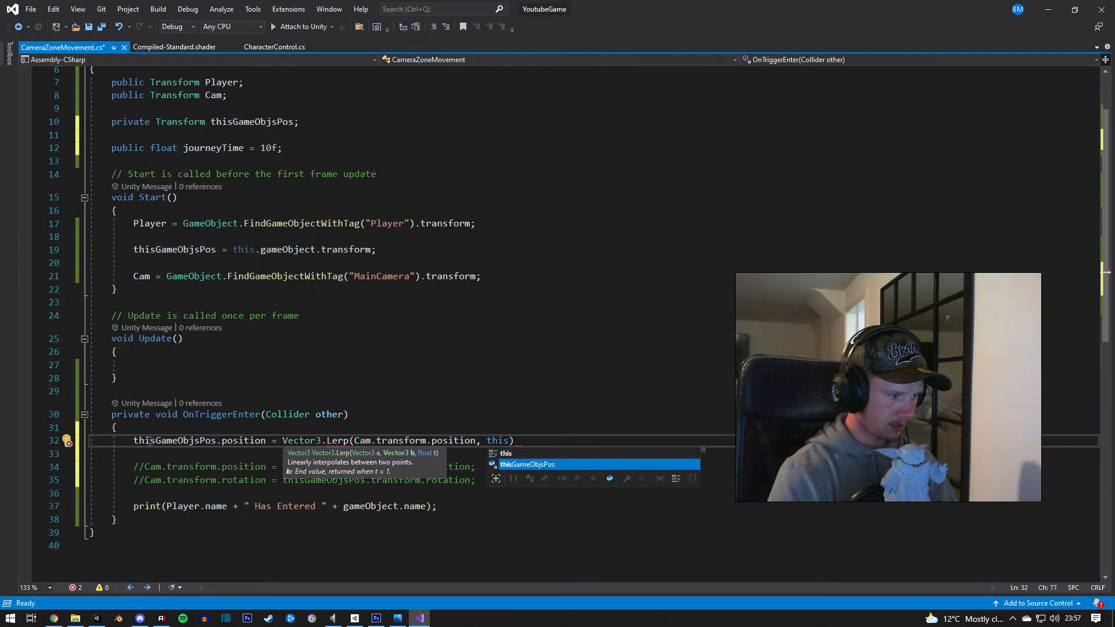
key("Tab")
type(".position")
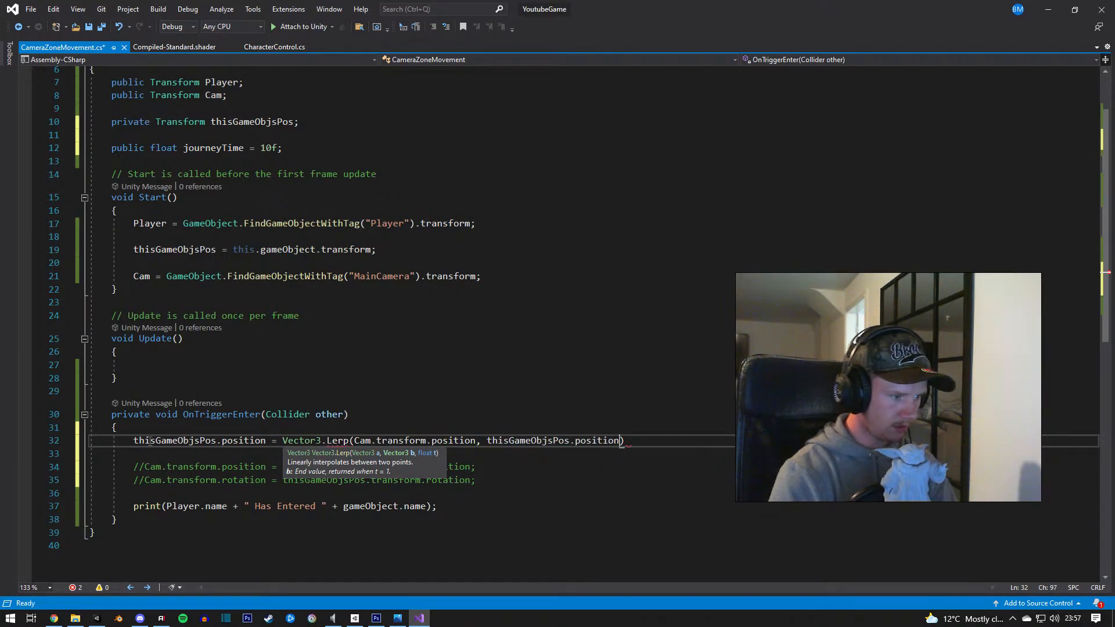
Step: Complete the Vector3.Lerp call with journeyTime as the third argument, end the statement with a semicolon, and save the script
type(",")
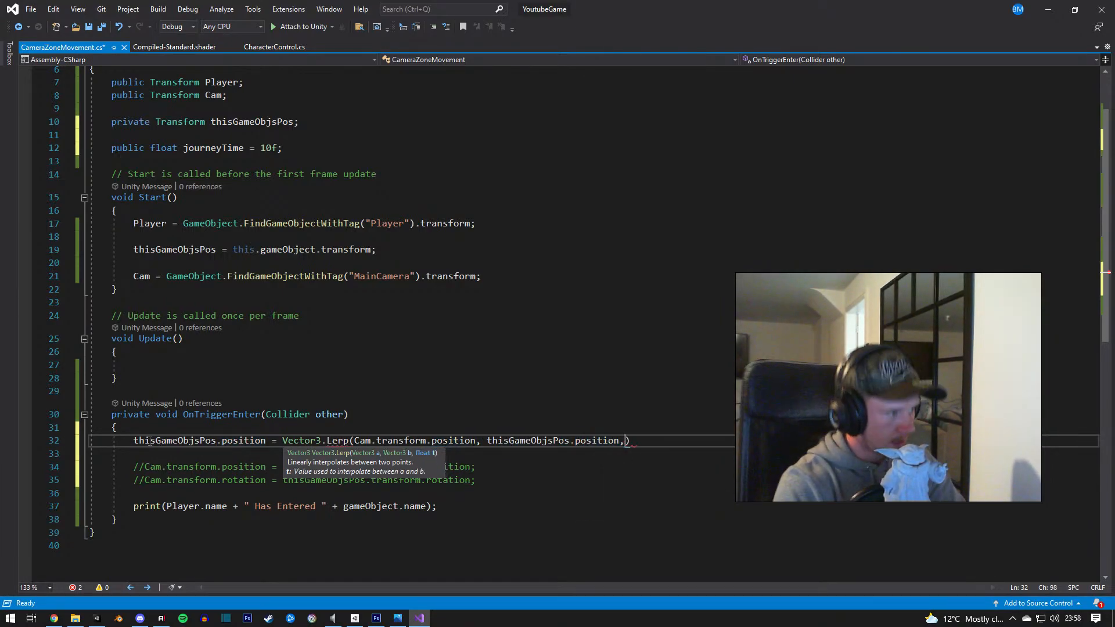
type(" jo")
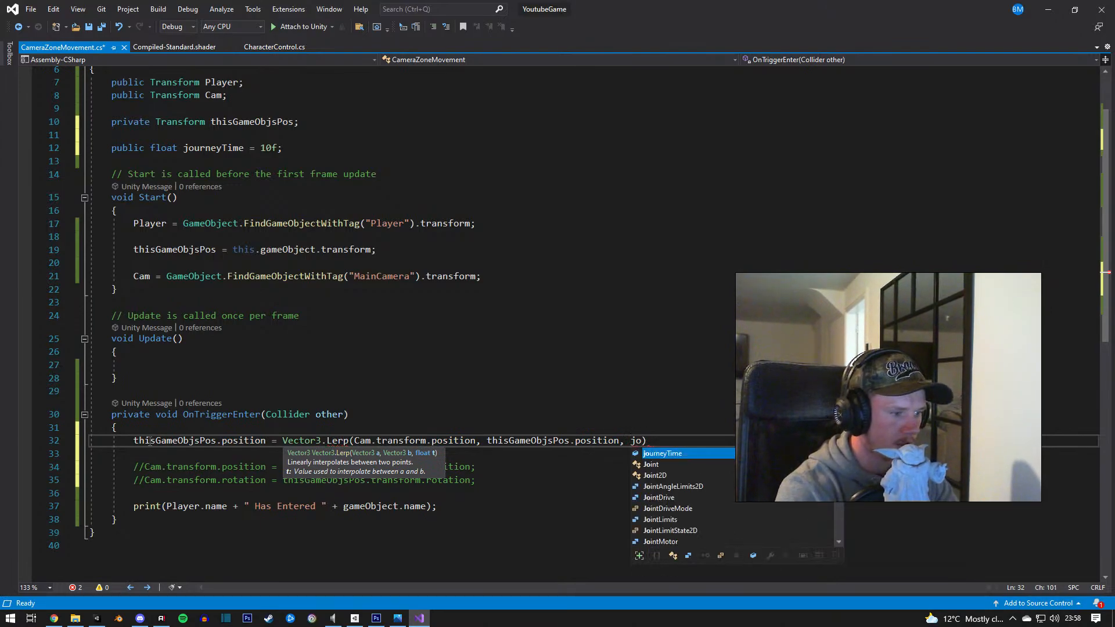
type("urneyTime);")
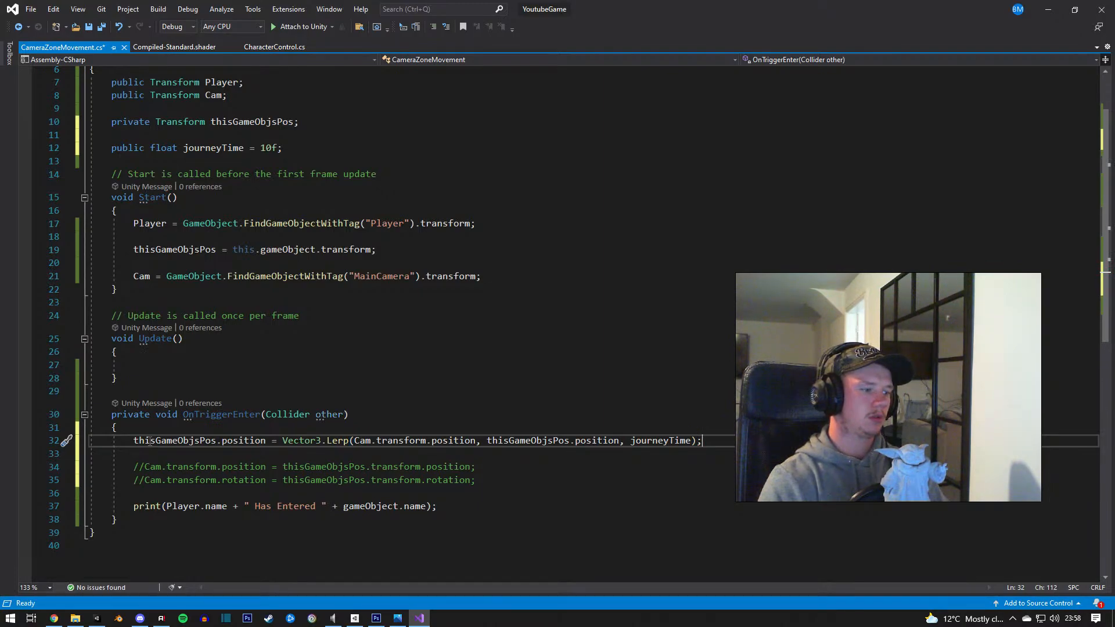
key("ctrl+s")
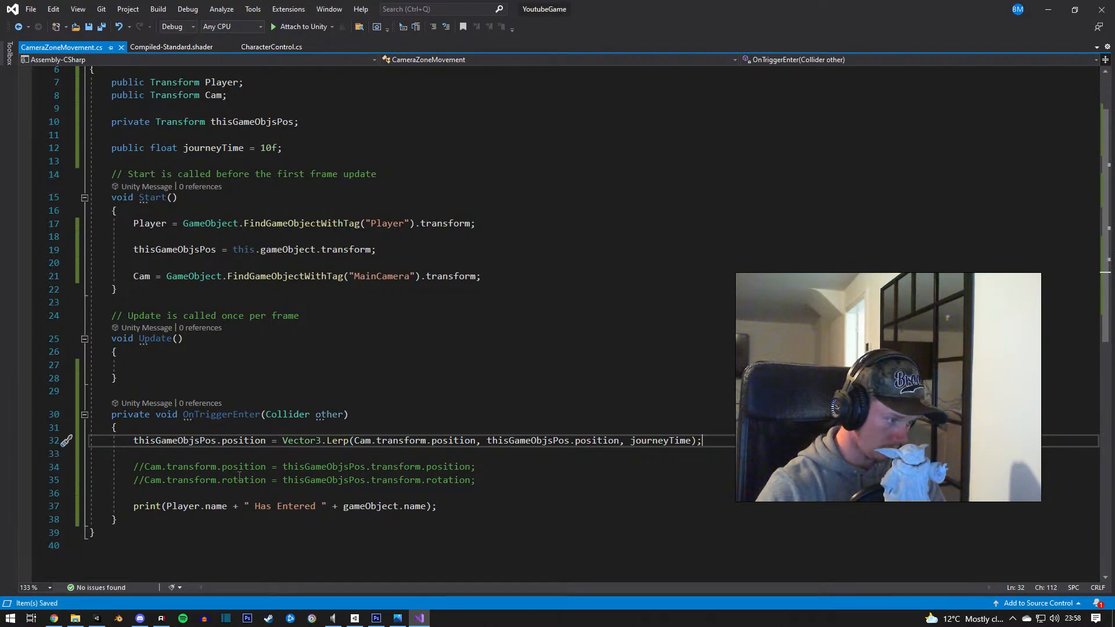
Step: Switch to Unity, run the scene, and steer the character back and forth across the zone boundary to test the camera movement
left_click(1050, 9)
left_click(524, 34)
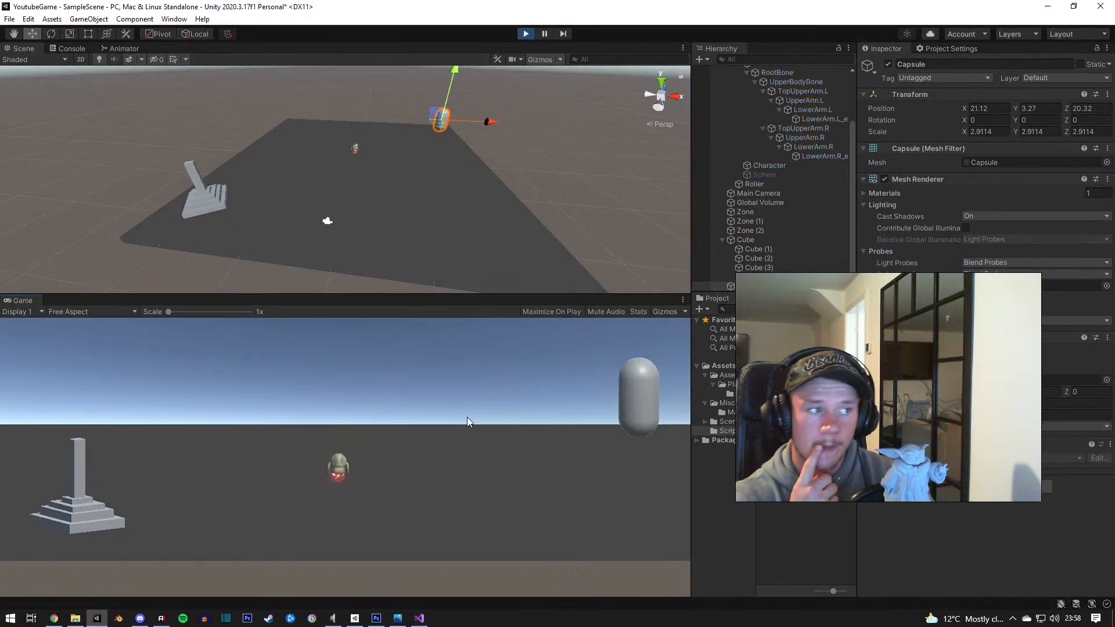
key("d")
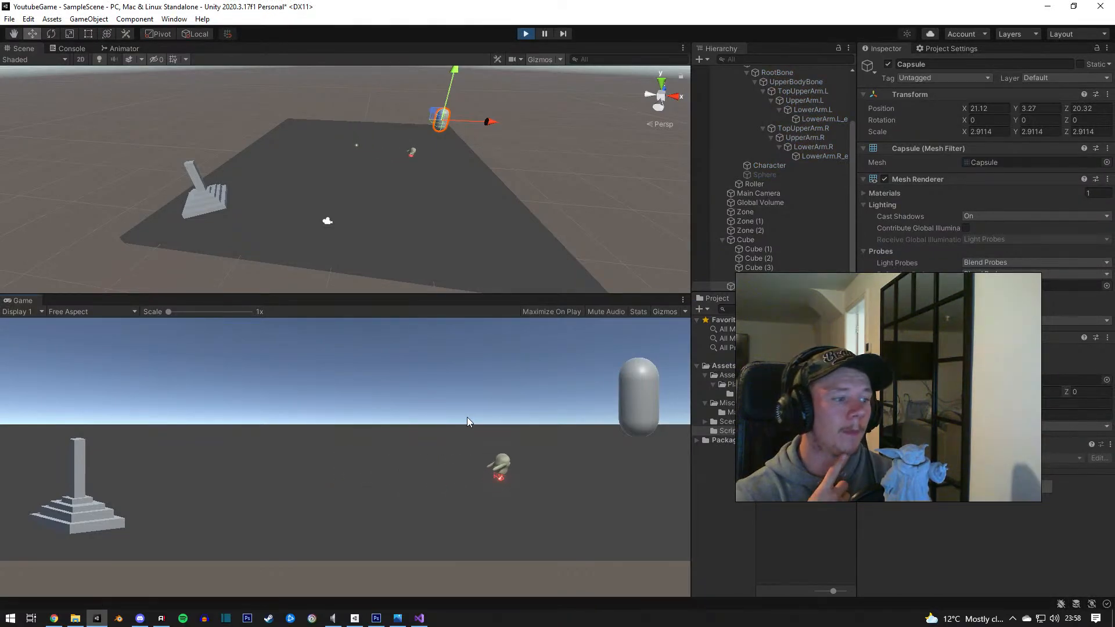
key("a")
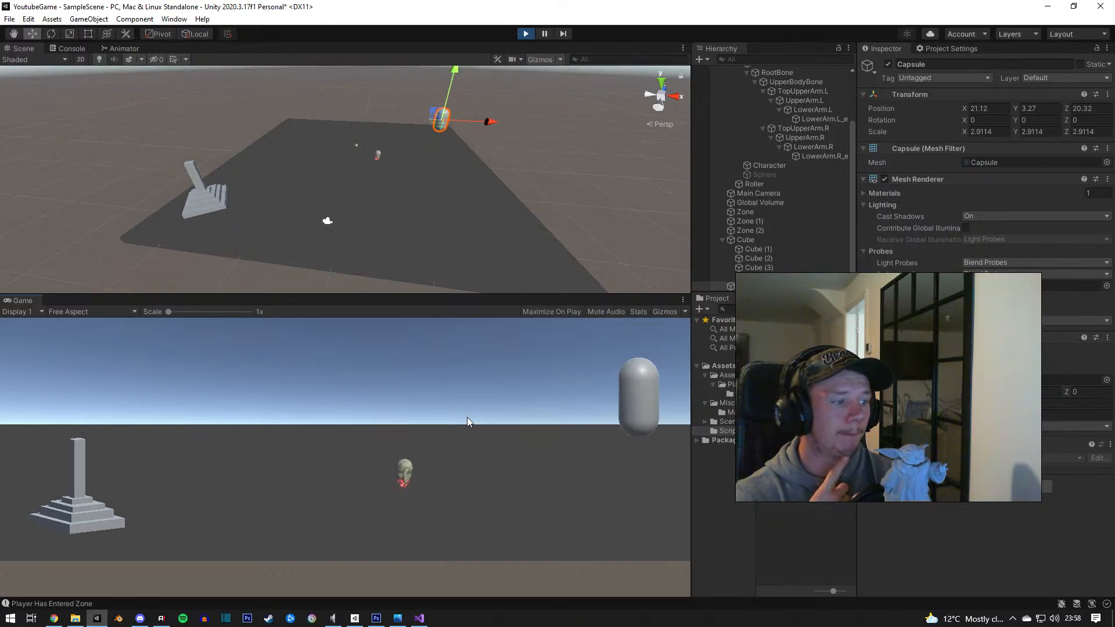
key("d")
key("a")
key("d")
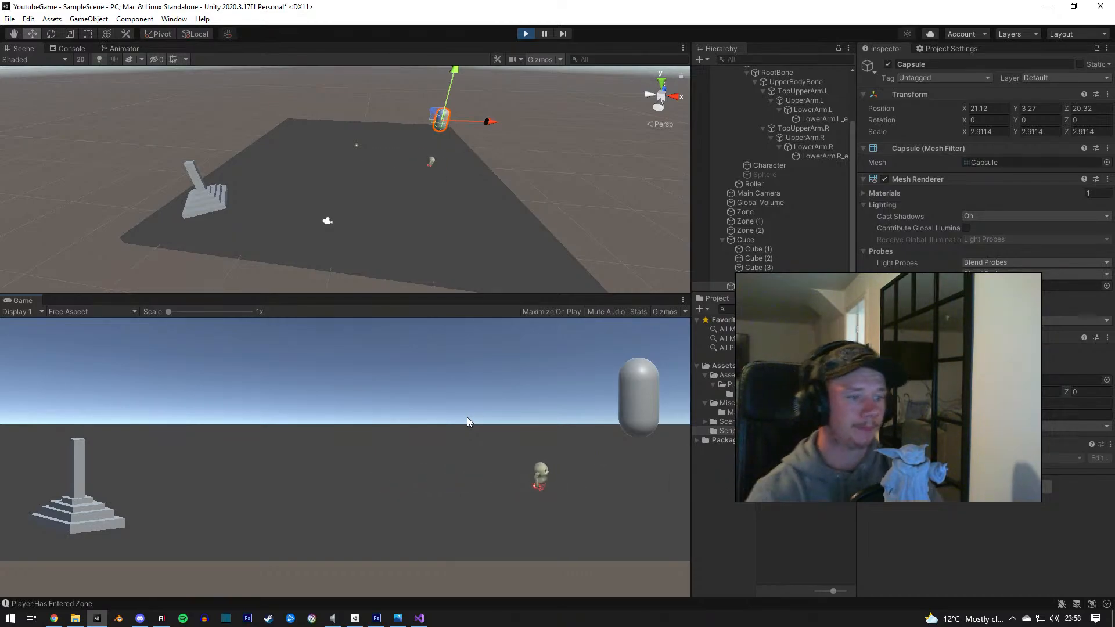
key("a")
key("s")
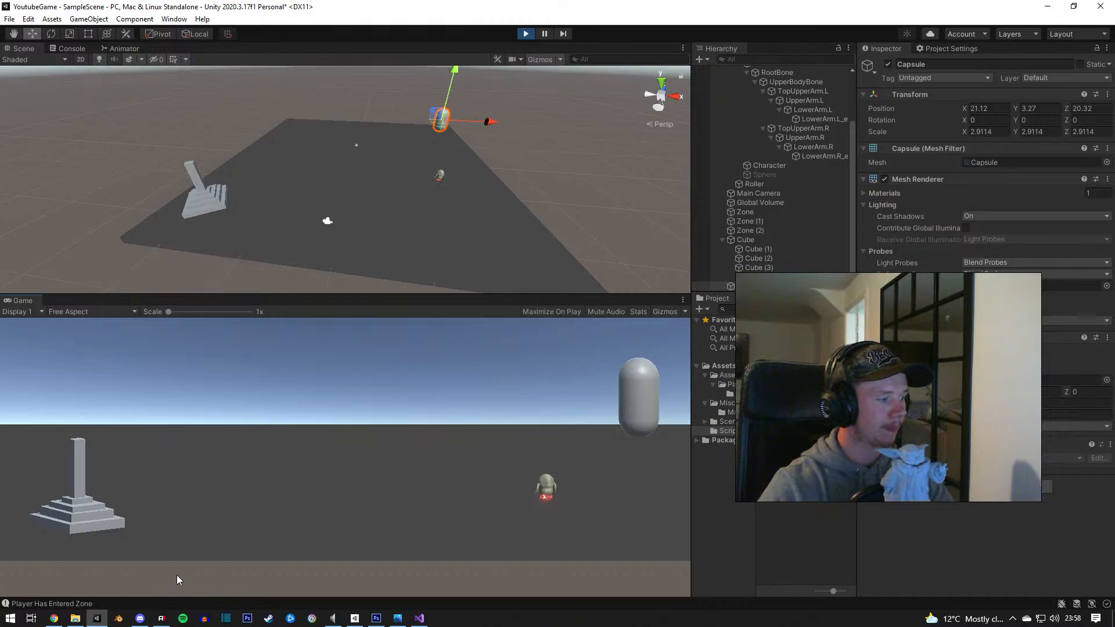
key("w")
key("d")
key("a")
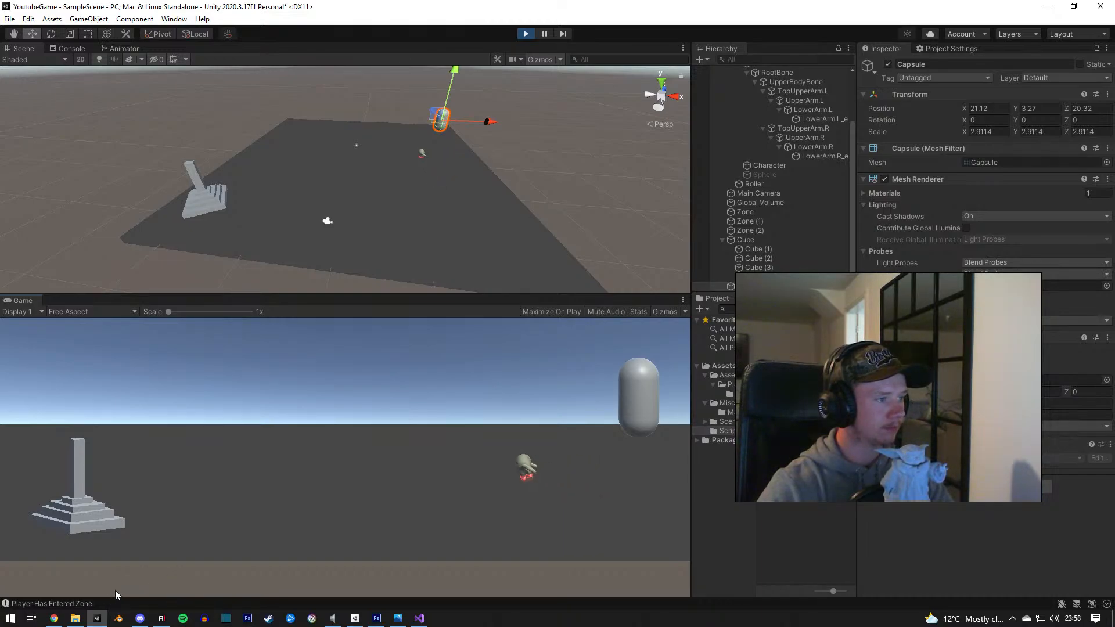
Step: Drive the player character around the floor through the zones to test the triggers, and end the play test
key("w")
key("w")
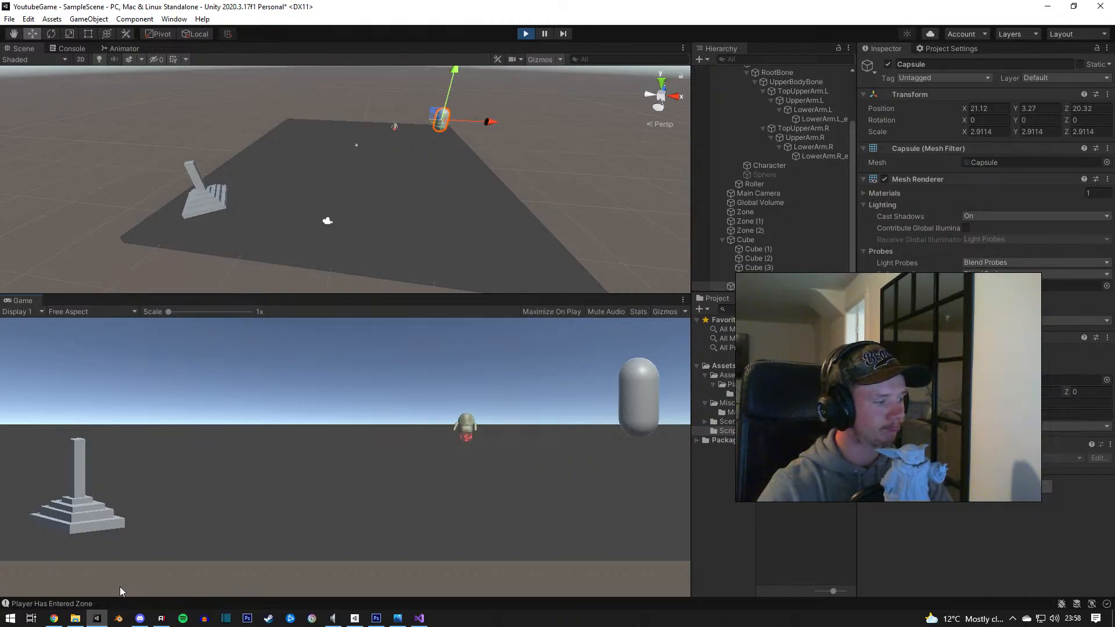
key("a")
key("s")
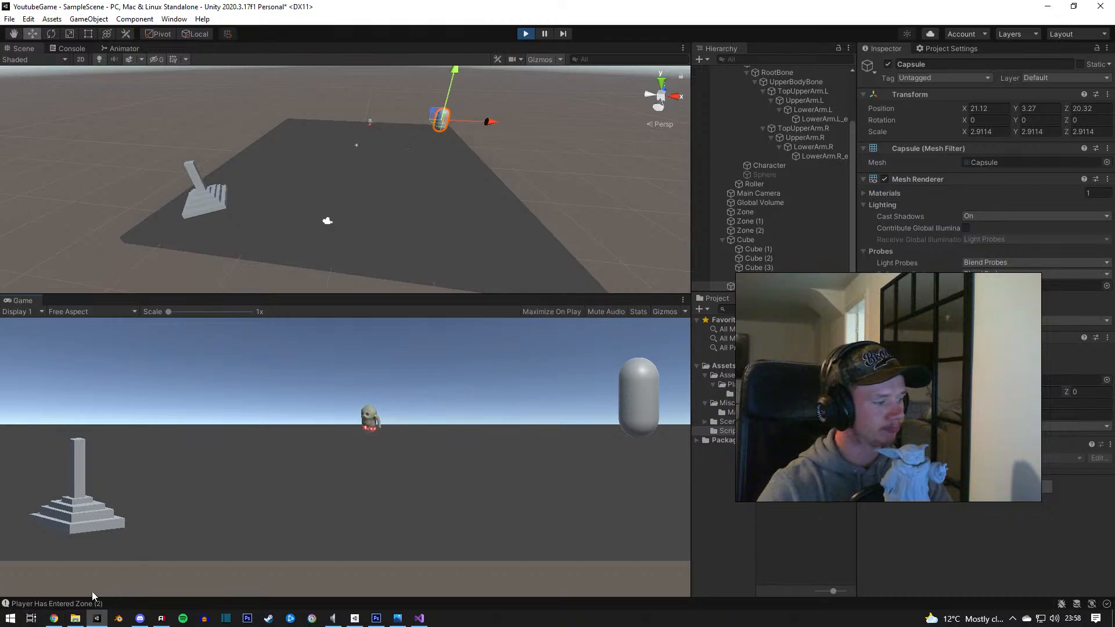
key("d")
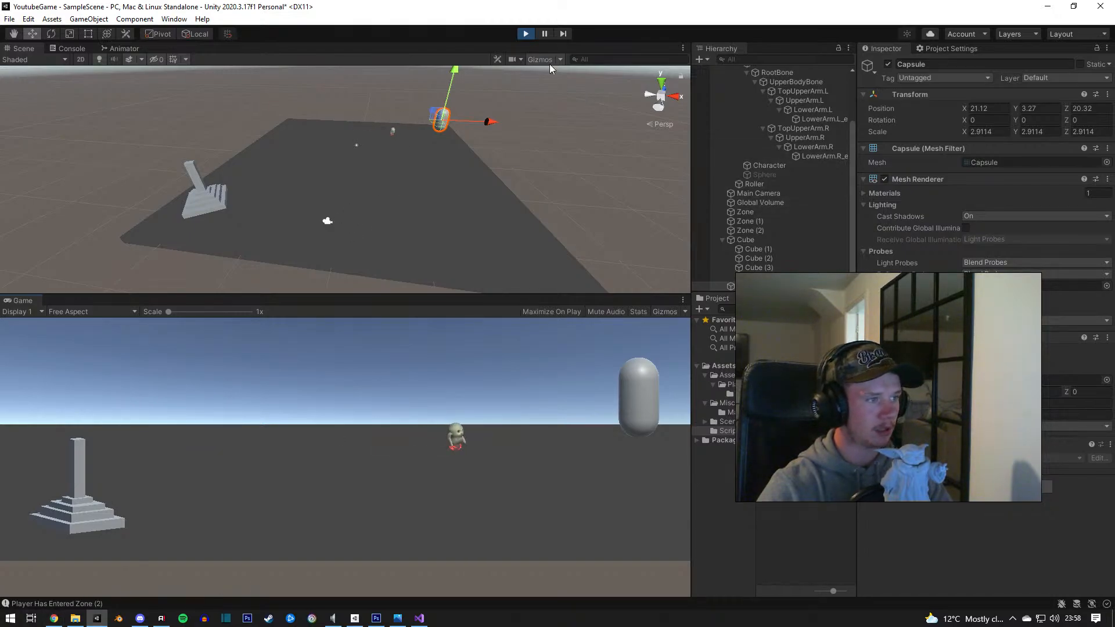
left_click(526, 34)
Step: Move the Cube and Capsule objects under Environment in the scene hierarchy, and collapse the Environment and RollingDude groups
left_click(723, 240)
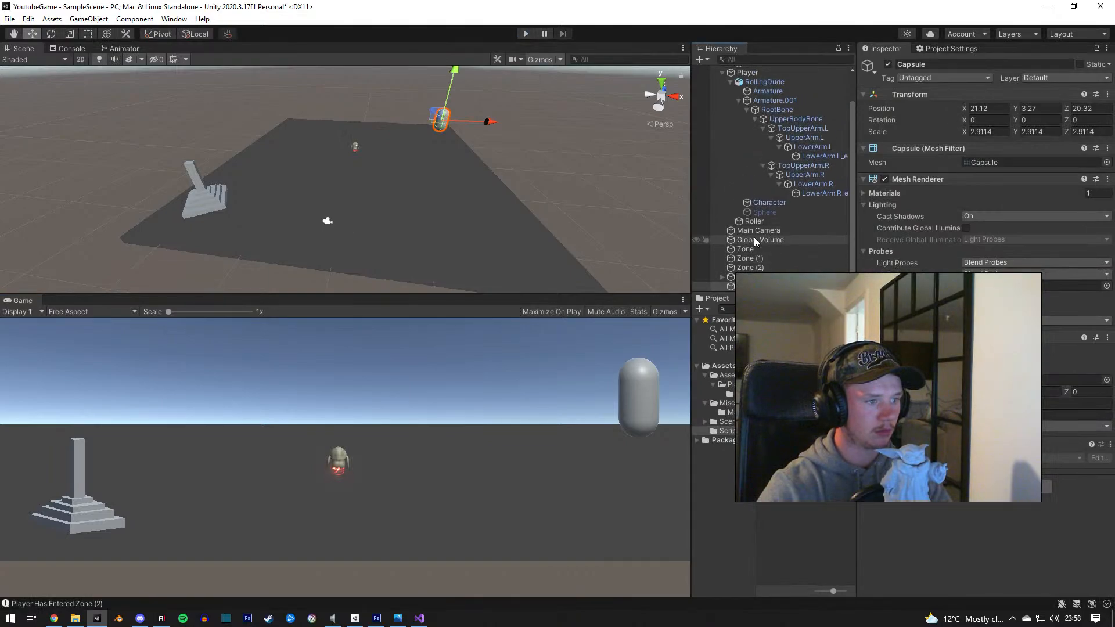
left_click_drag(747, 286, 756, 80)
left_click(723, 80)
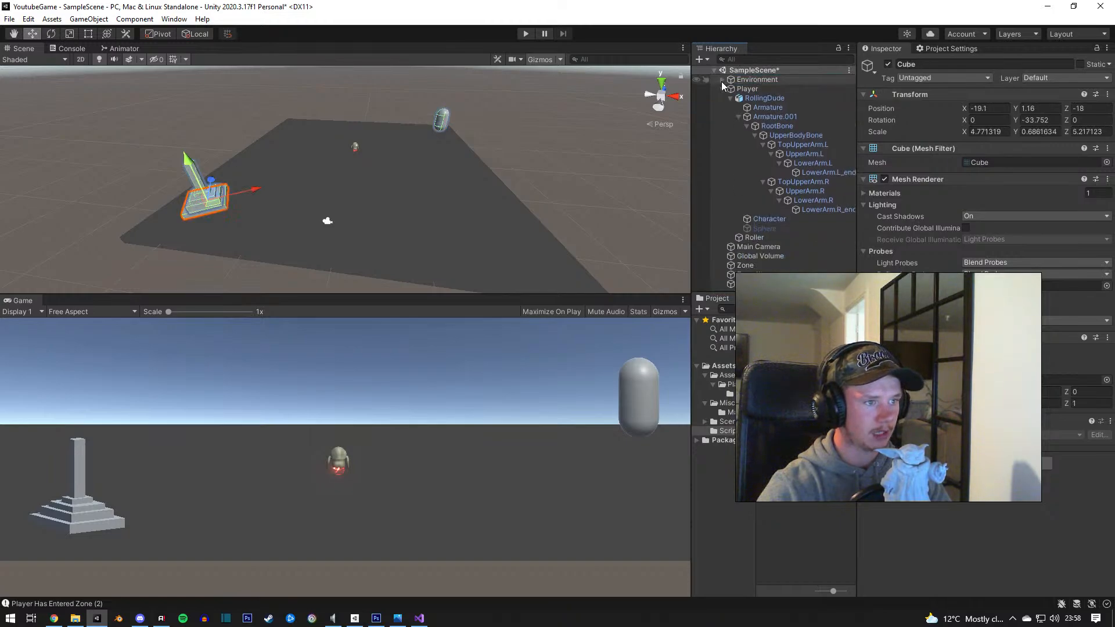
left_click(730, 98)
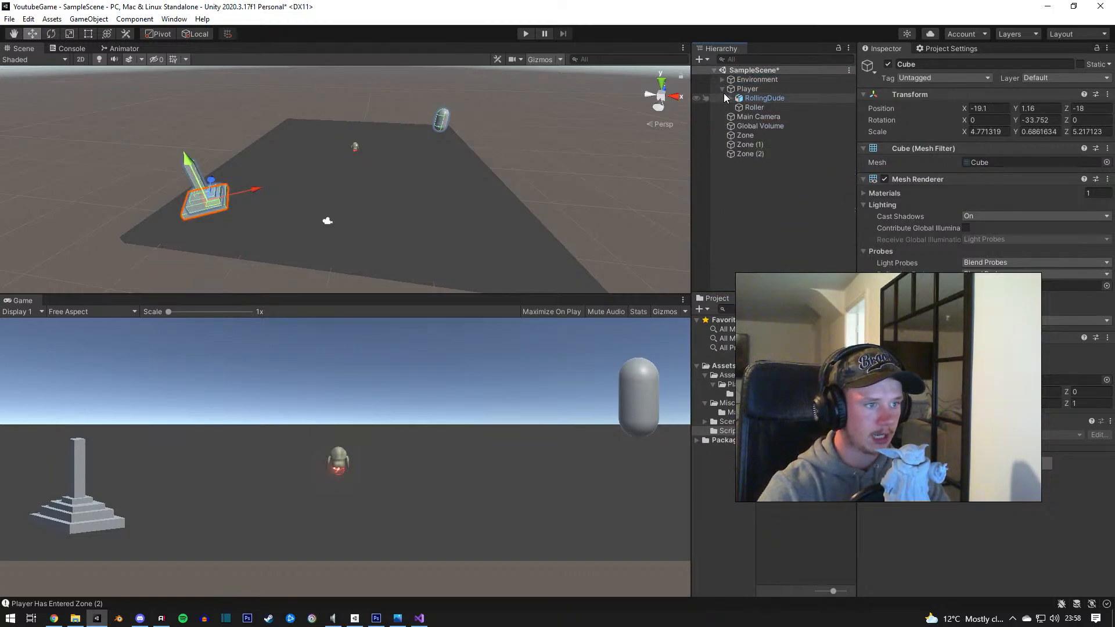
Step: Widen the Zone (2) trigger box along its X axis to a scale of about 2.97
left_click(743, 145)
left_click(745, 138)
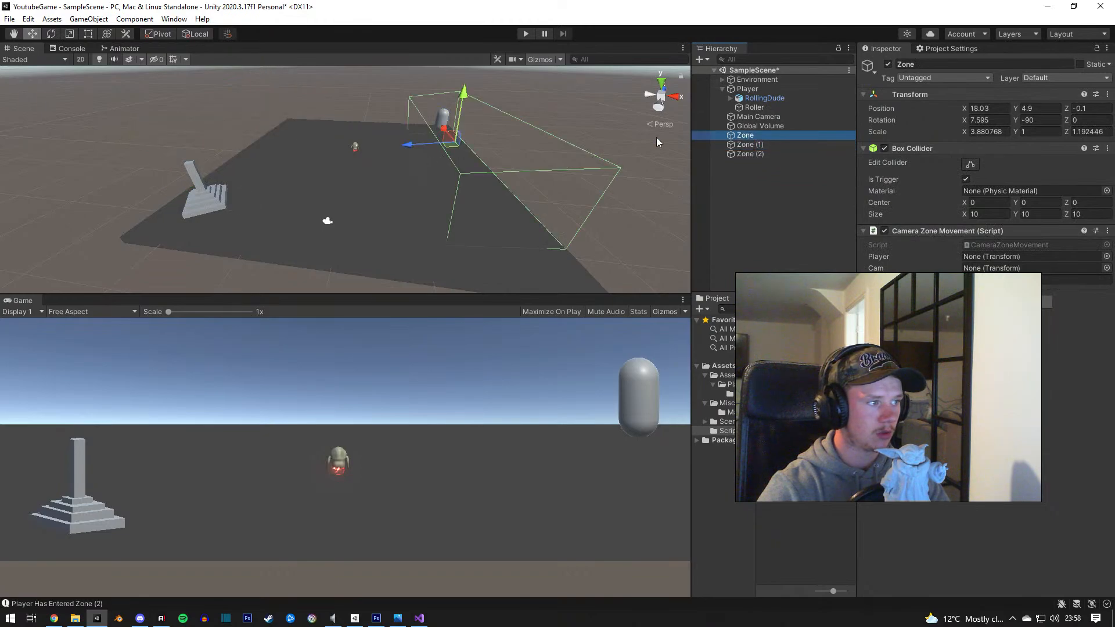
left_click(756, 146)
left_click(753, 153)
key("r")
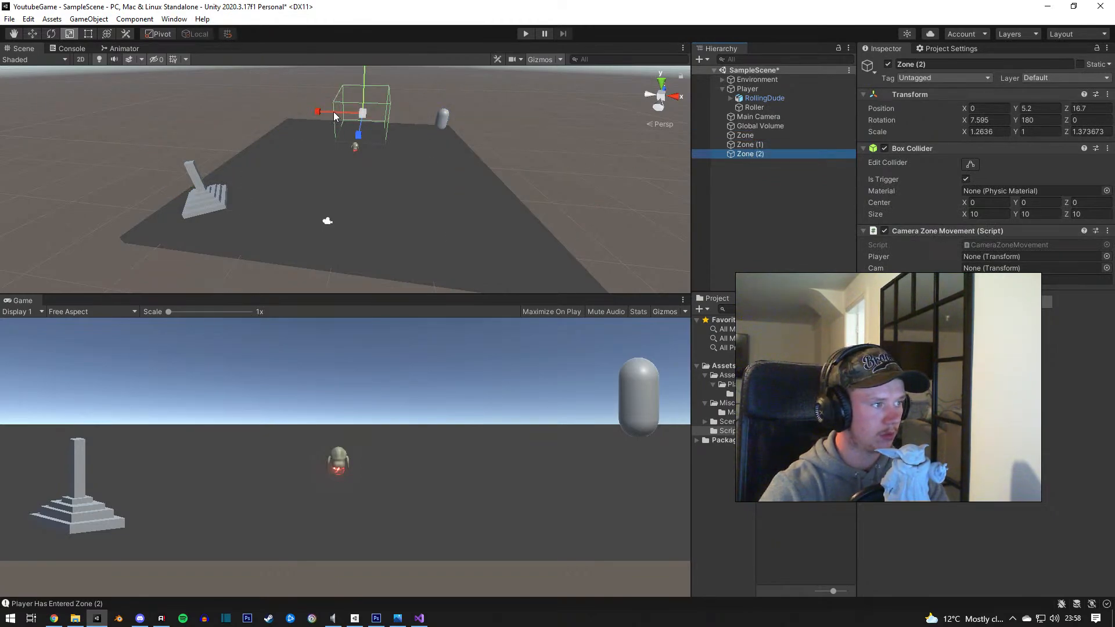
left_click_drag(325, 112, 259, 112)
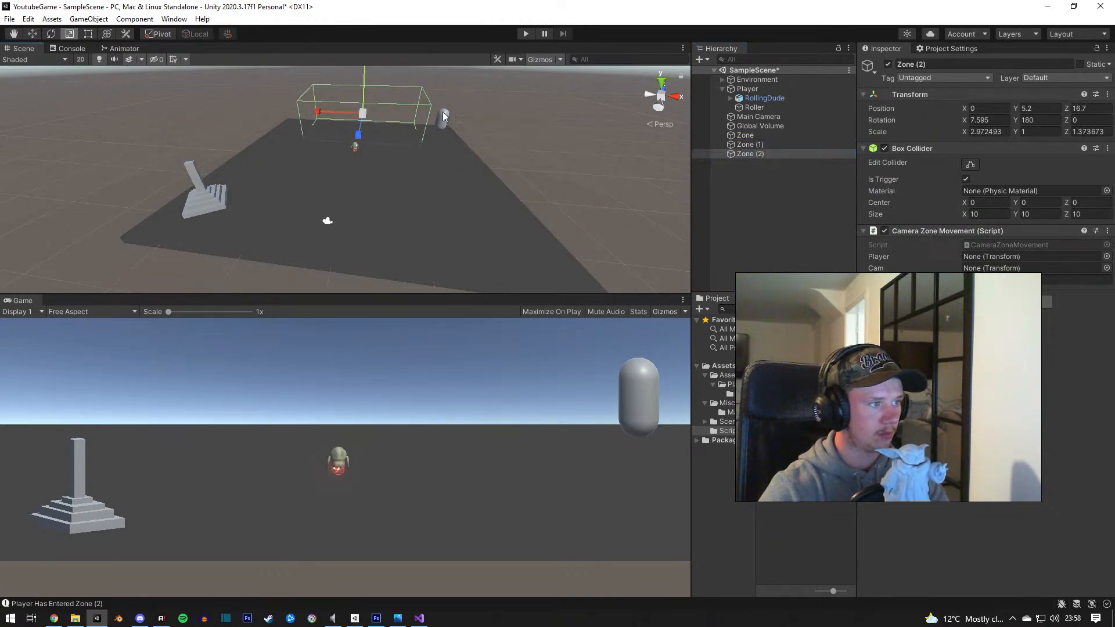
Step: Start a play test and check the Camera Zone Movement script fields on the zone objects
left_click(752, 145)
left_click(751, 154)
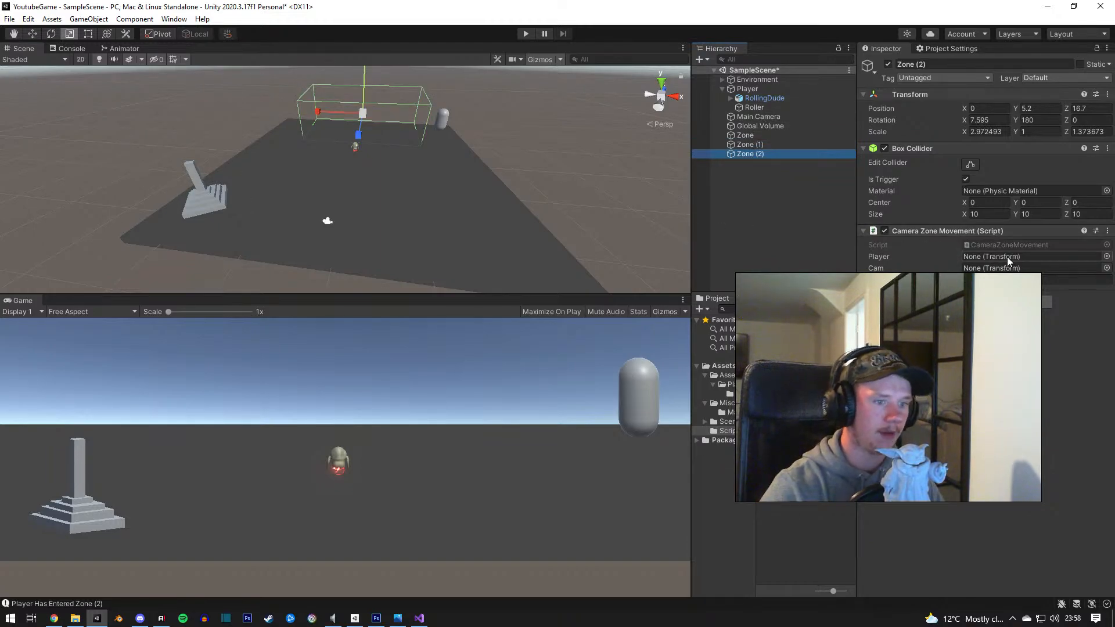
left_click(525, 34)
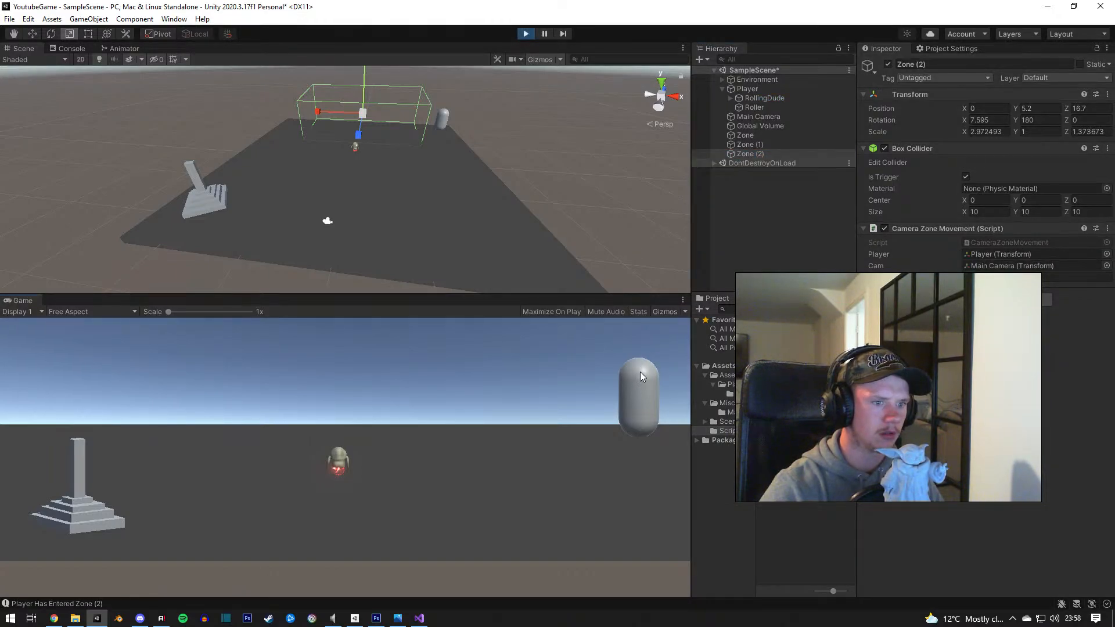
left_click(754, 145)
left_click(754, 135)
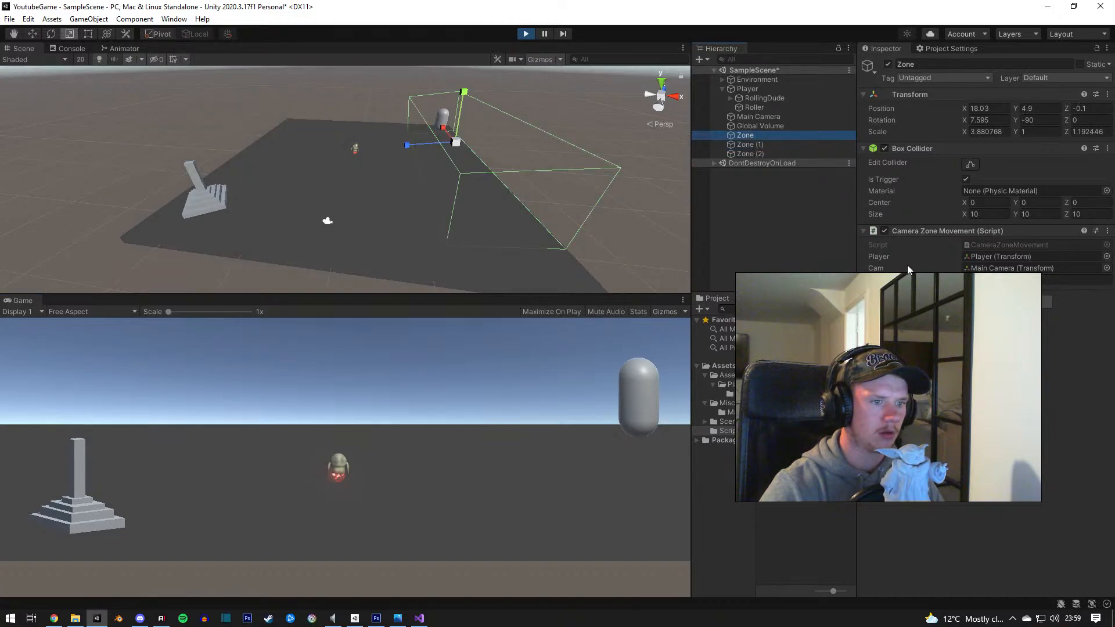
left_click(959, 282)
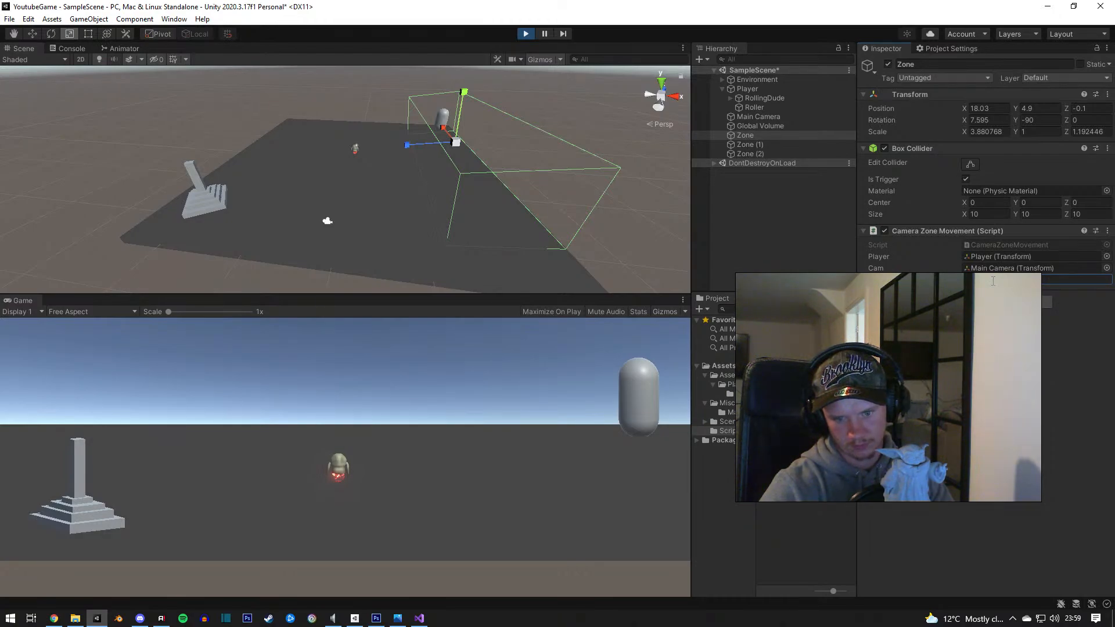
Step: Drive the player into the zone on the capsule's side of the floor, and stop the play test
left_click(489, 396)
key("d")
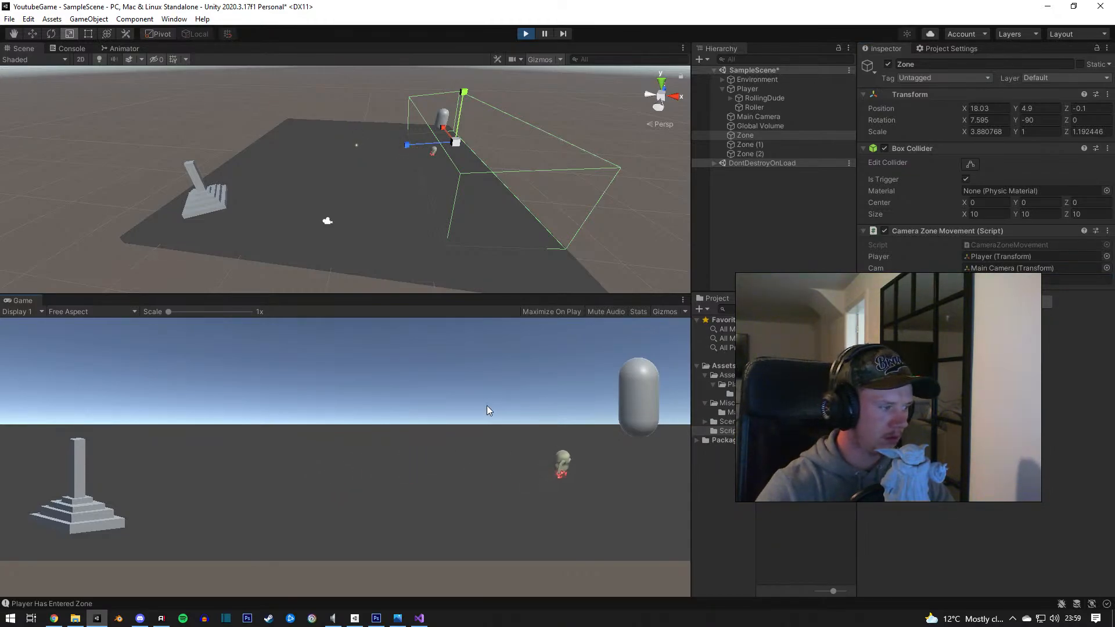
left_click(524, 35)
Step: Rename the Zone object as ZONE 0
left_click(755, 135)
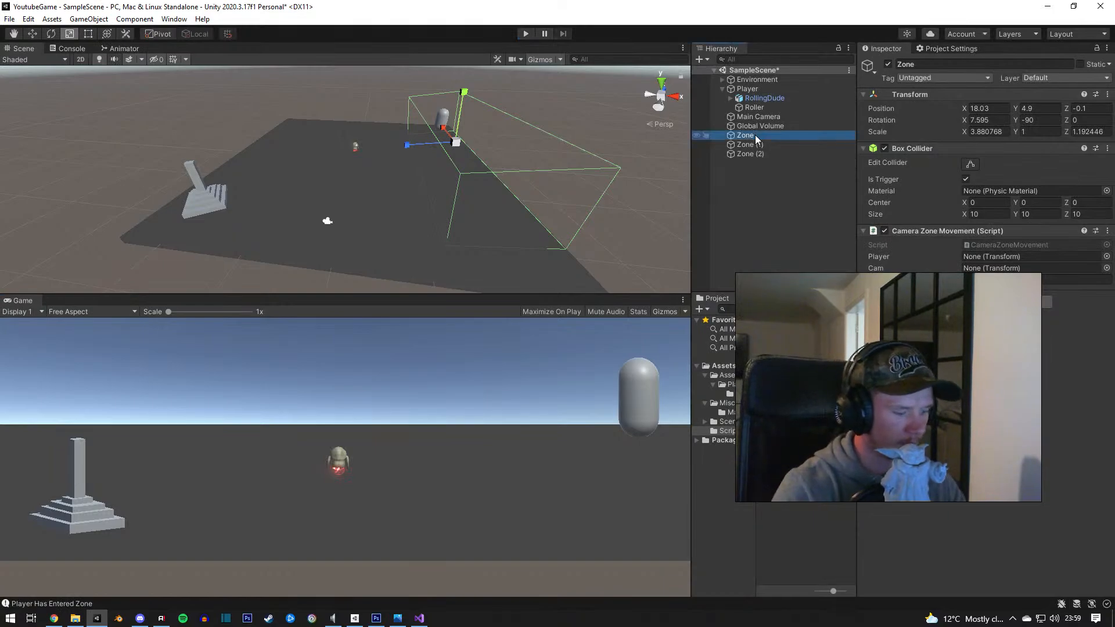
left_click(755, 135)
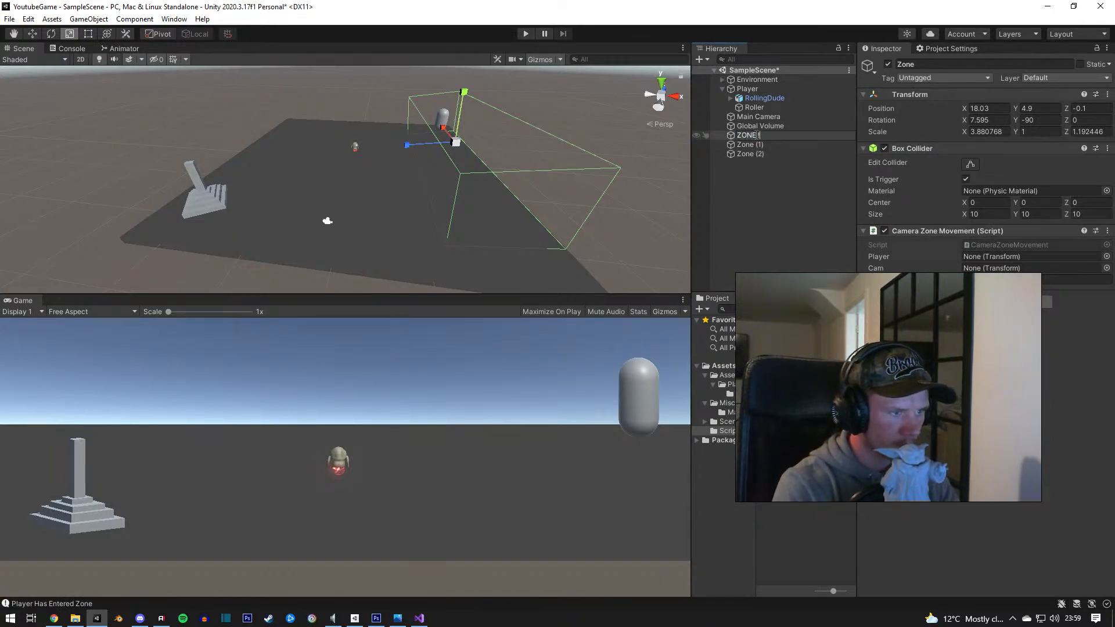
key("Return")
left_click(760, 136)
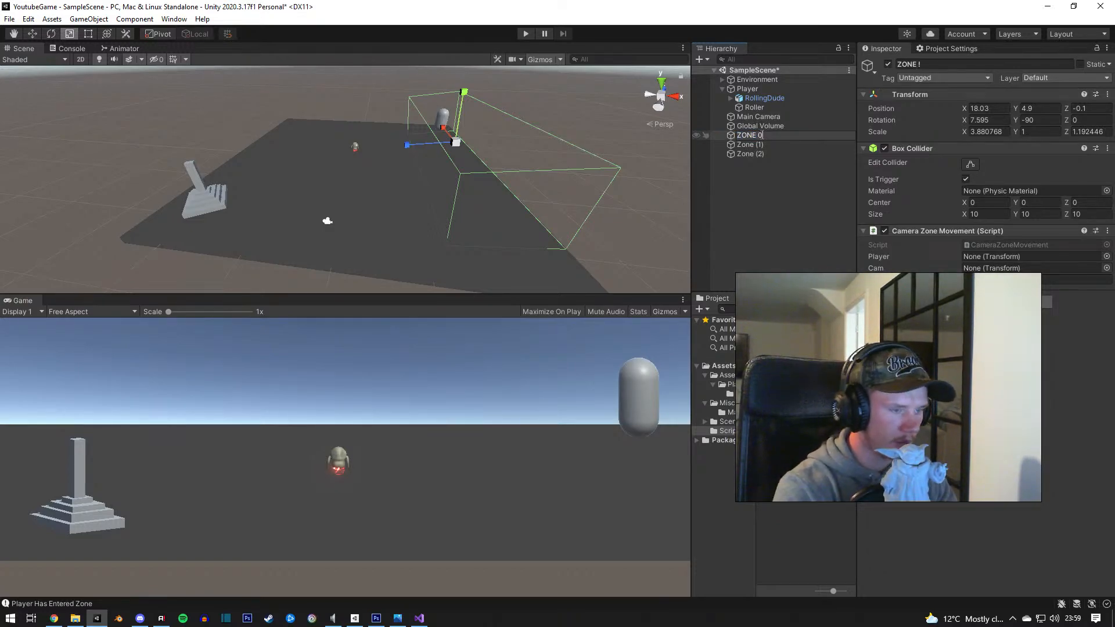
type("0")
key("Return")
Step: Rename the Zone (1) object as ZONE 1
left_click(759, 145)
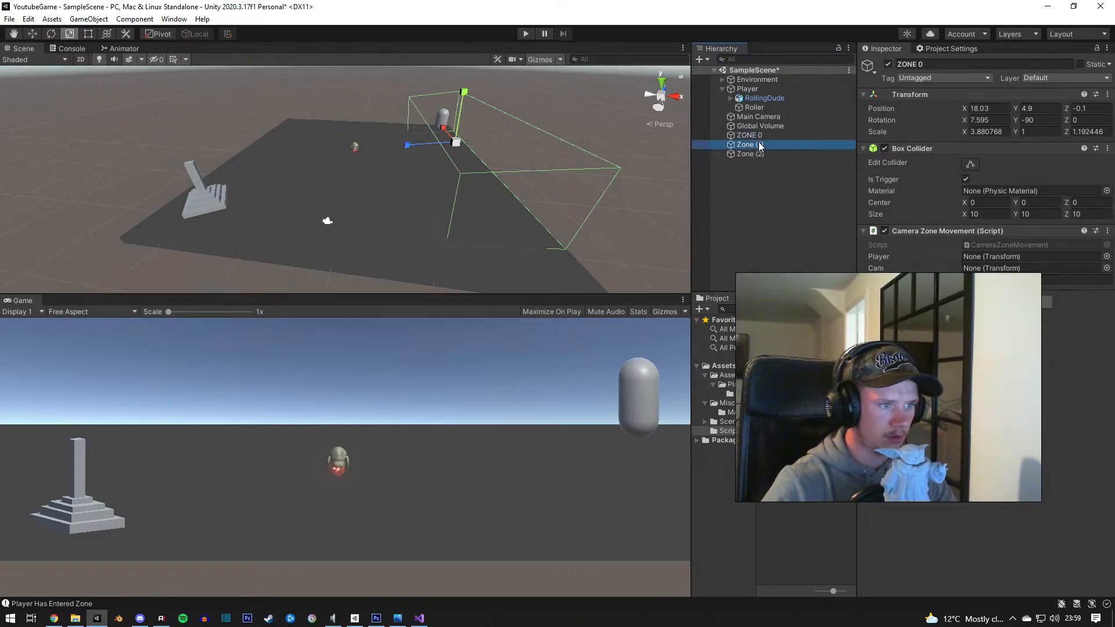
left_click(760, 144)
type("ZONE")
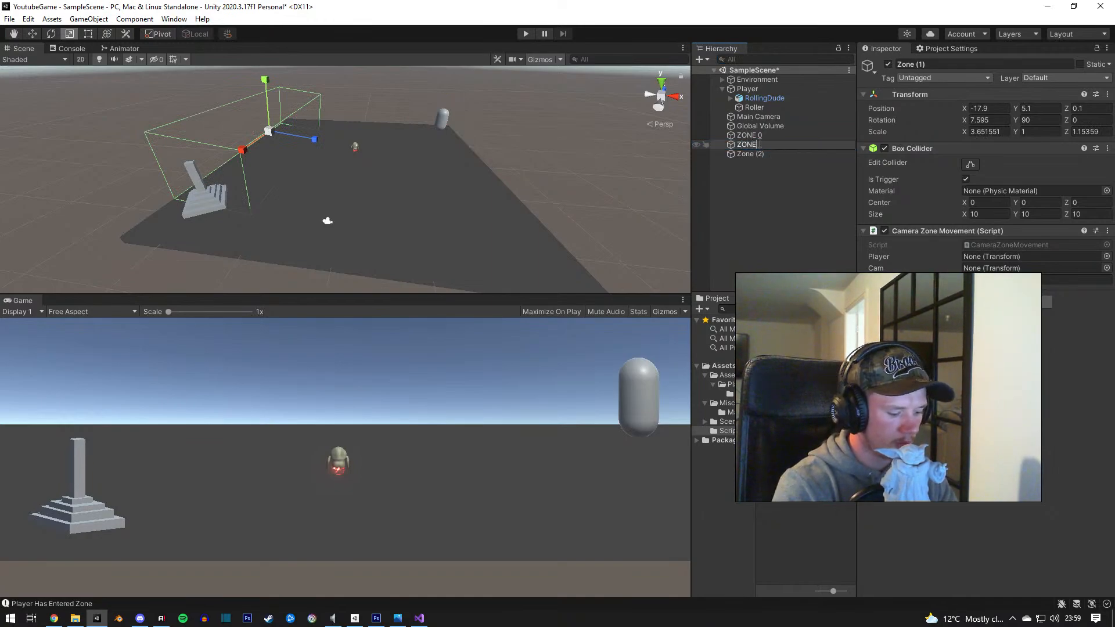
type(" 1")
key("Return")
Step: Rename the Zone (2) object as ZONE 2 and clear the selection
left_click(751, 155)
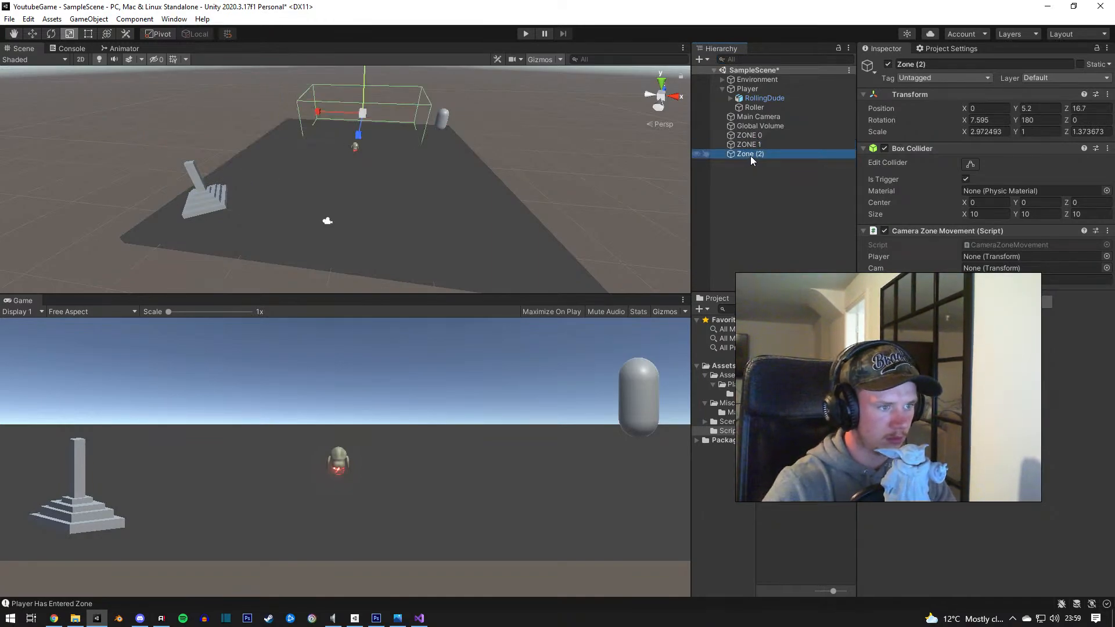
left_click(751, 156)
type("ZONE")
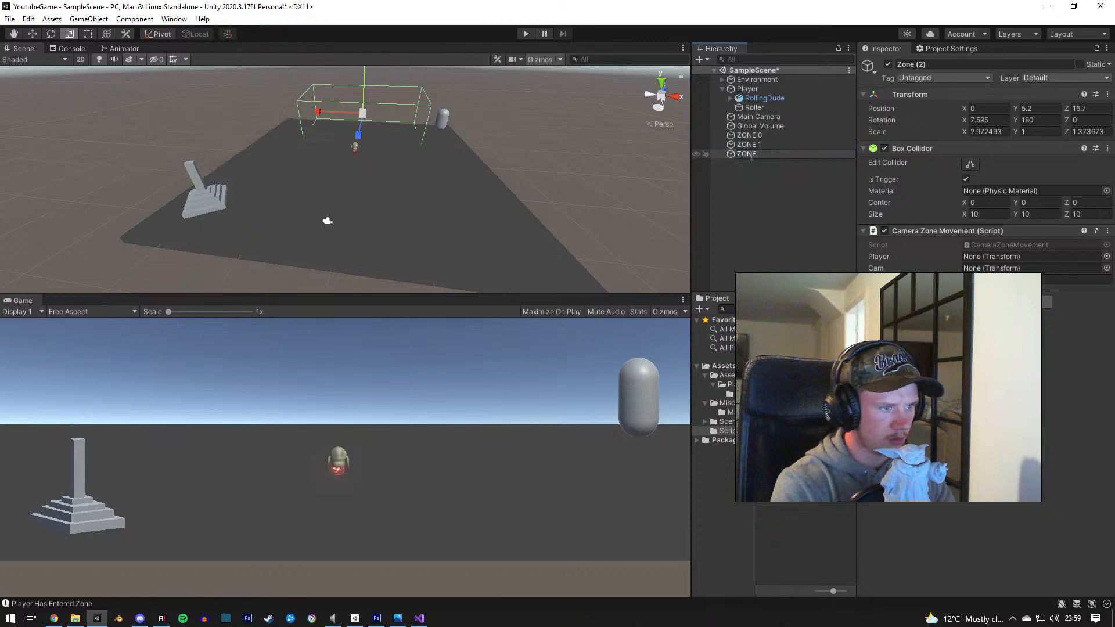
type(" 2")
key("Return")
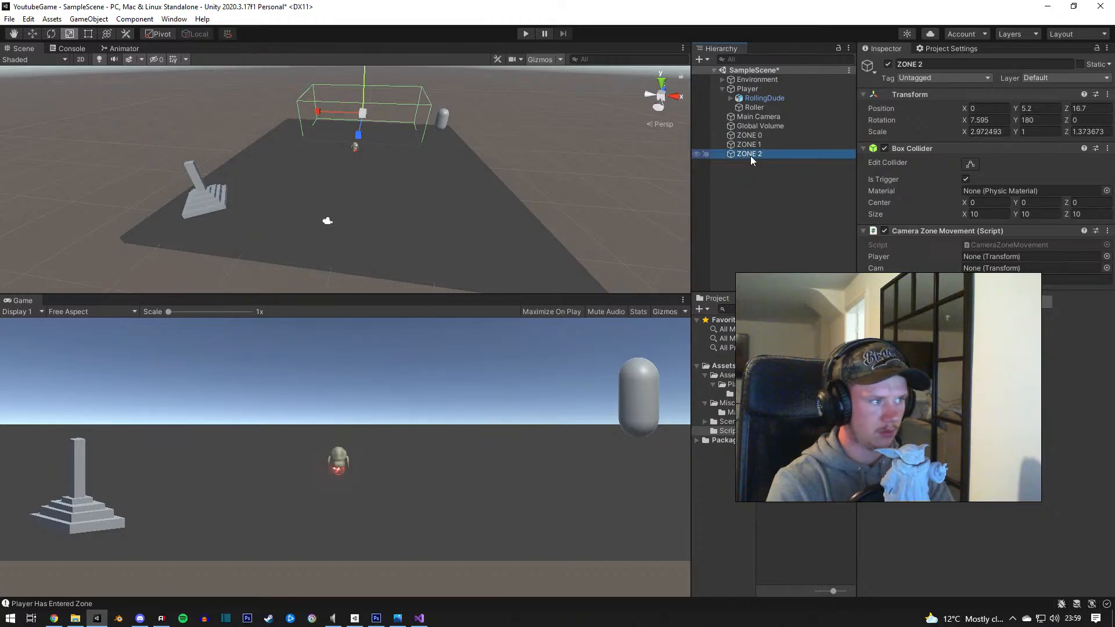
left_click(781, 195)
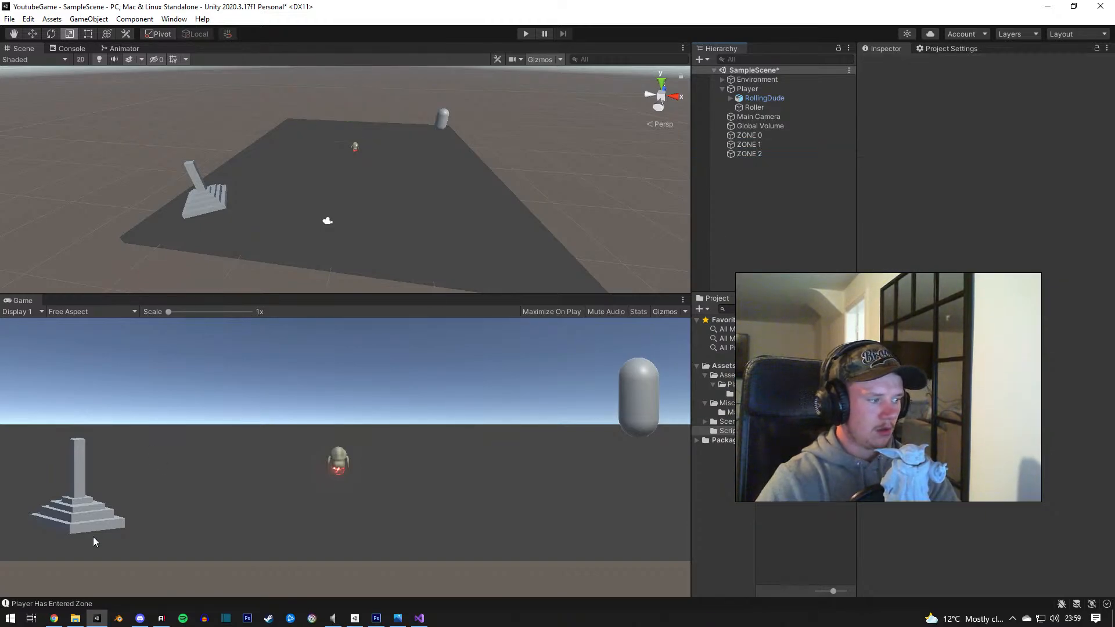
Step: Switch to Visual Studio and move the Vector3.Lerp line of CameraZoneMovement.cs from OnTriggerEnter into the Update method
left_click(419, 617)
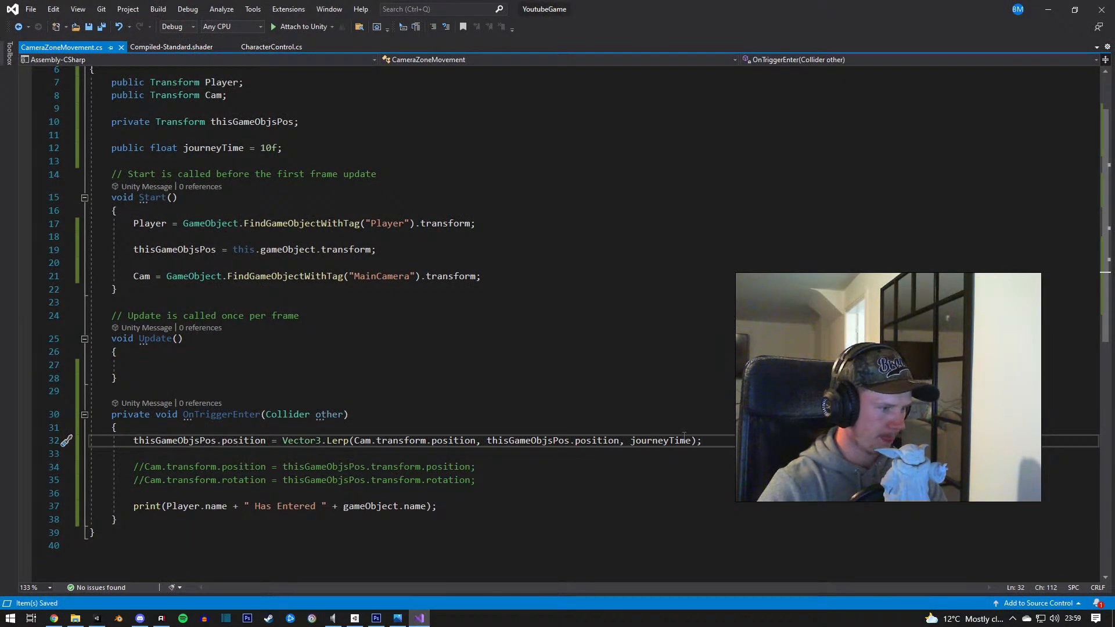
left_click_drag(715, 443, 134, 442)
key("ctrl+c")
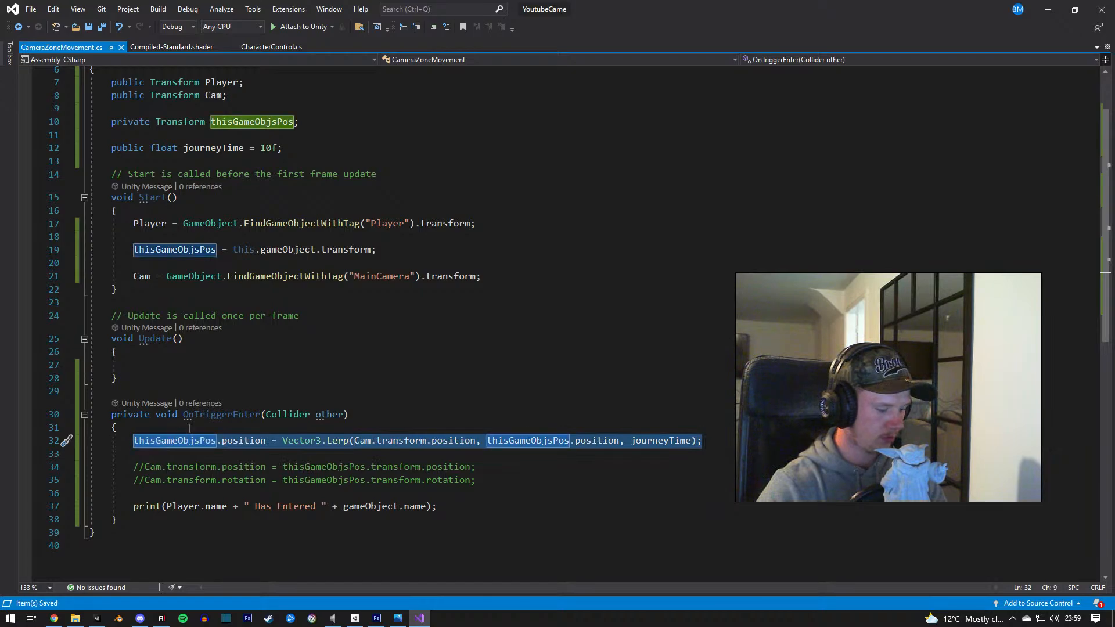
key("BackSpace")
left_click(236, 371)
key("ctrl+v")
Step: Declare the field "private bool panning = false;" below journeyTime in the CameraZoneMovement class
scroll(238, 366, "up", 2)
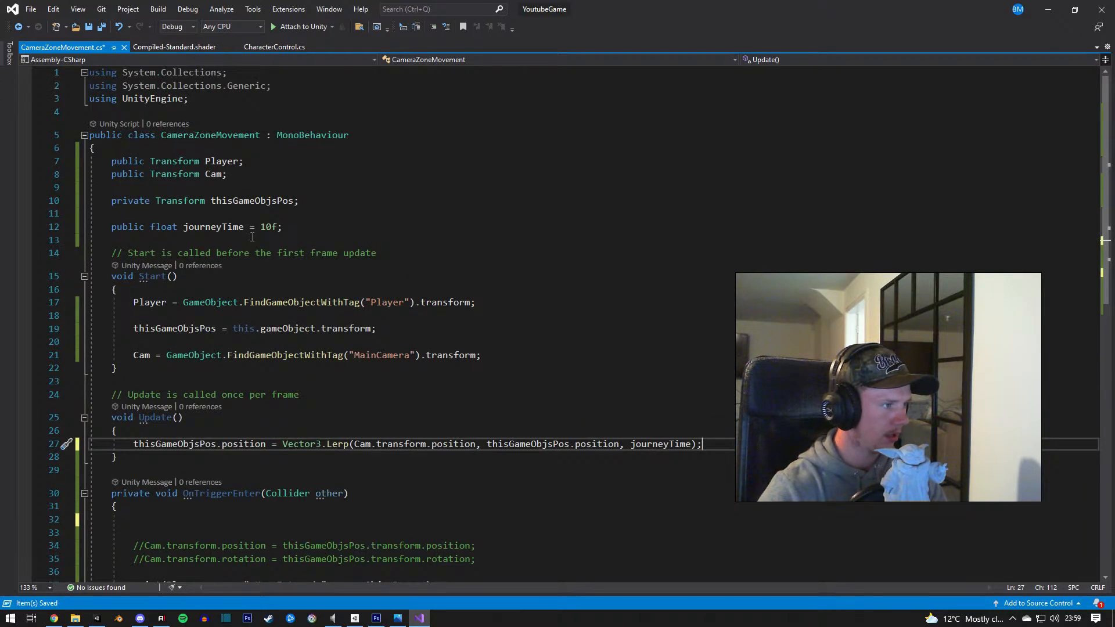
left_click(254, 240)
key("Return")
key("Return")
key("Return")
key("Up")
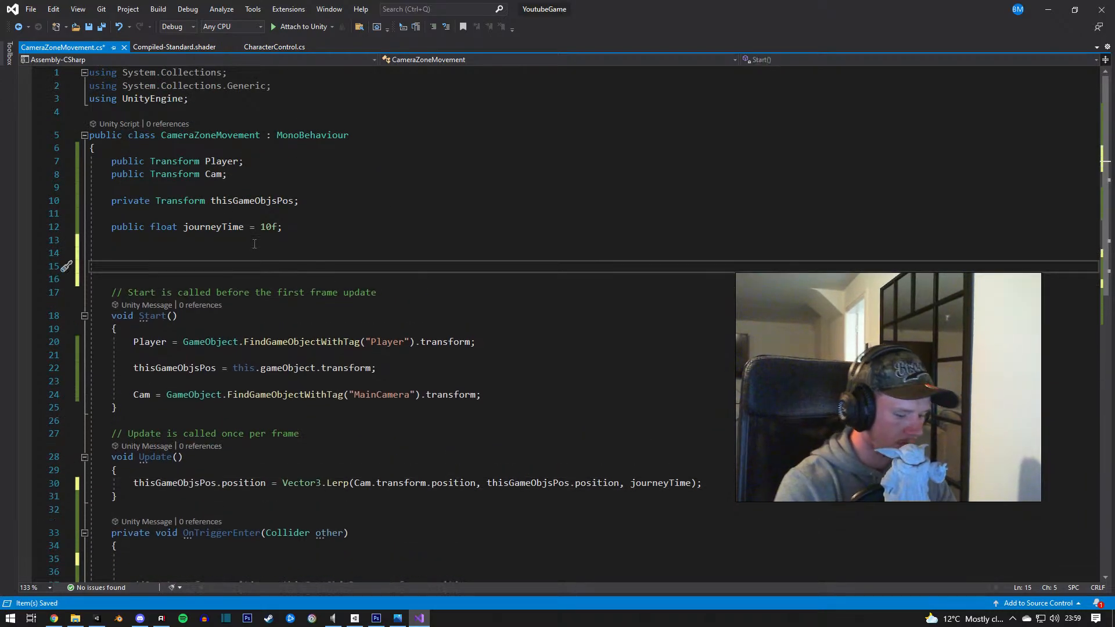
type("private ")
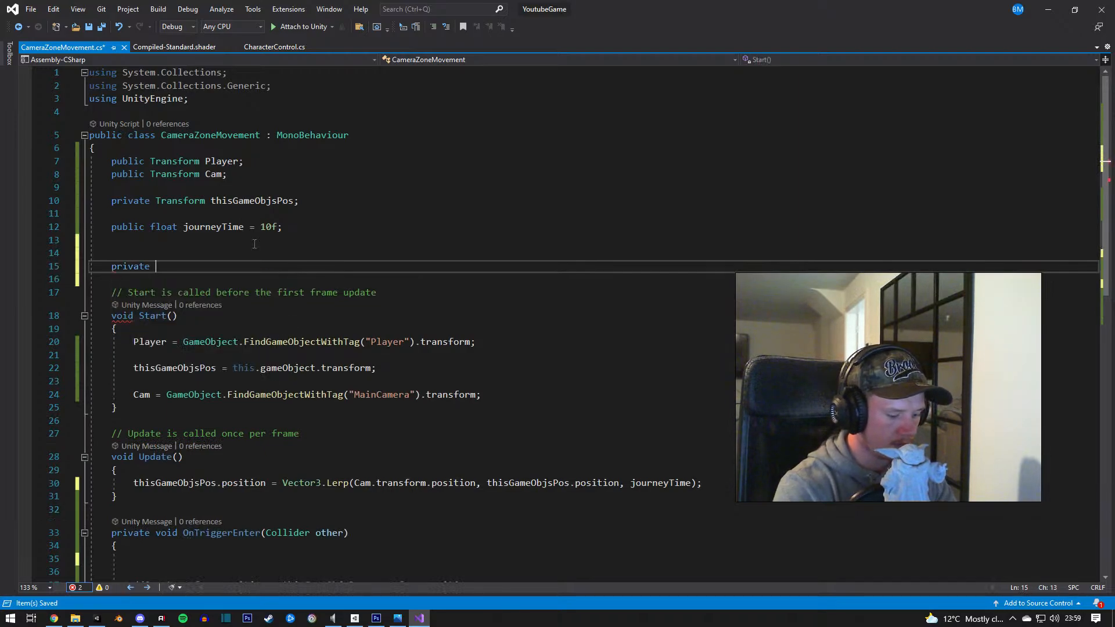
type("bool pan")
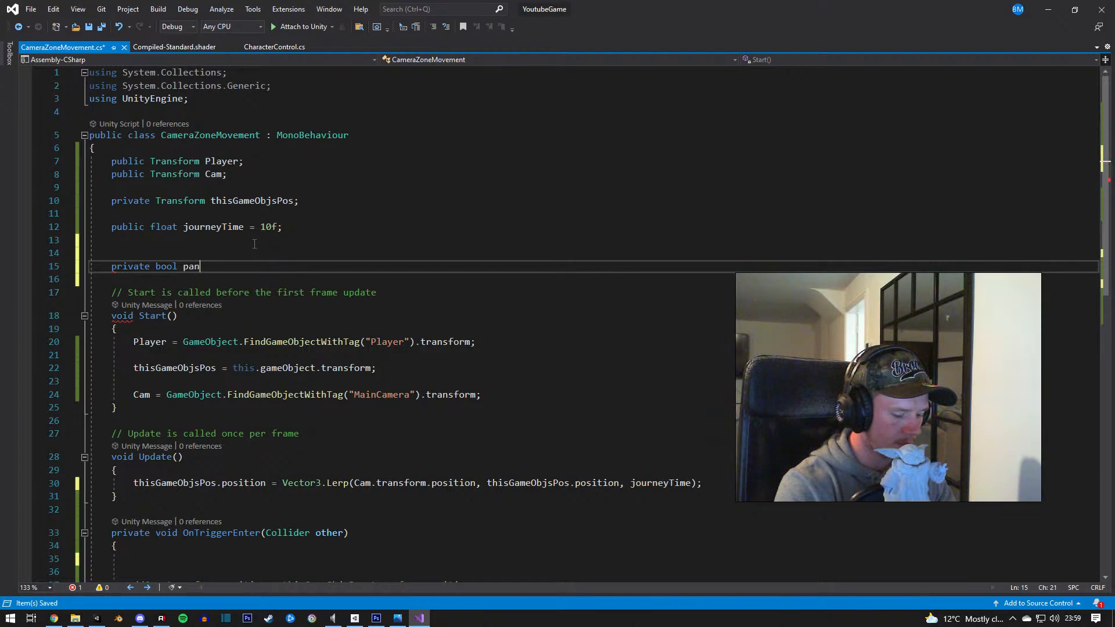
type("ning =")
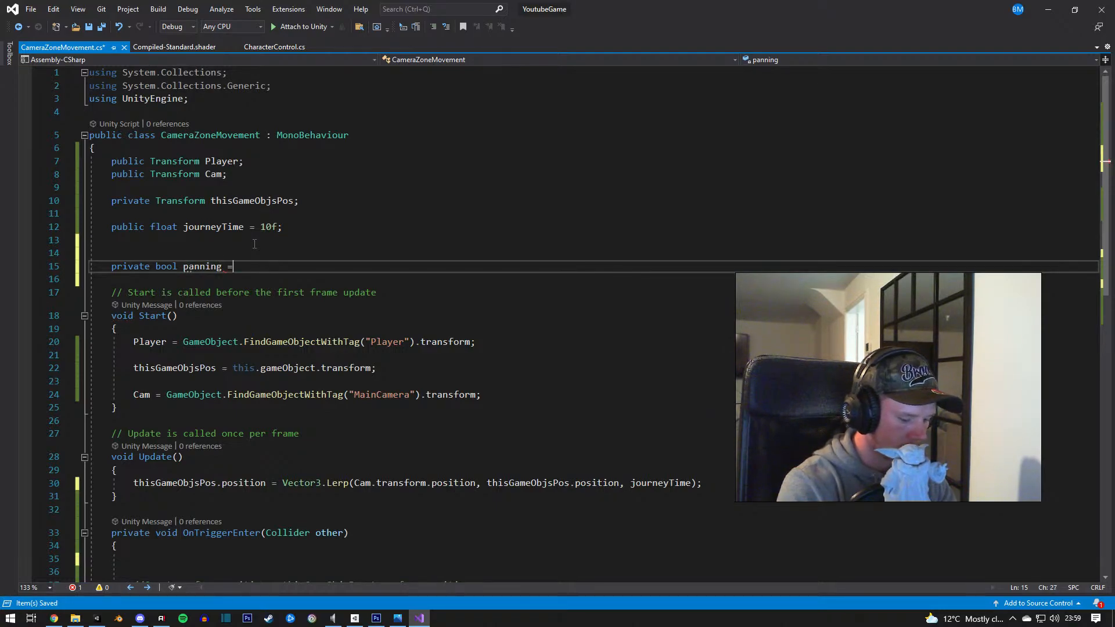
type(" false;")
Step: Add the statement "panning = true;" to OnTriggerEnter above the commented-out camera lines
scroll(318, 421, "down", 3)
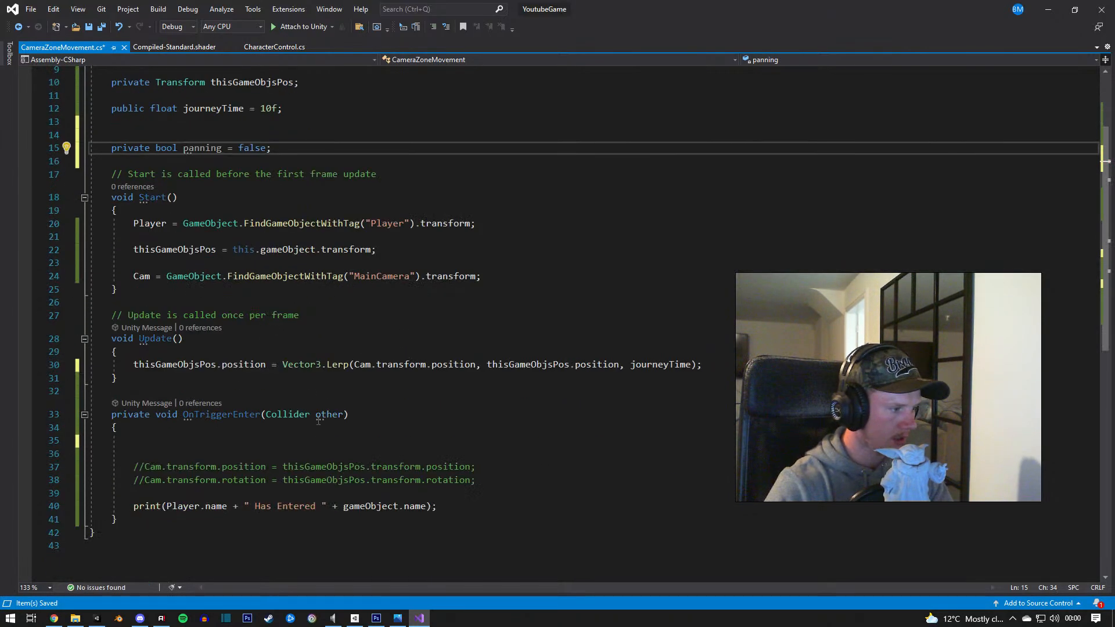
left_click(249, 454)
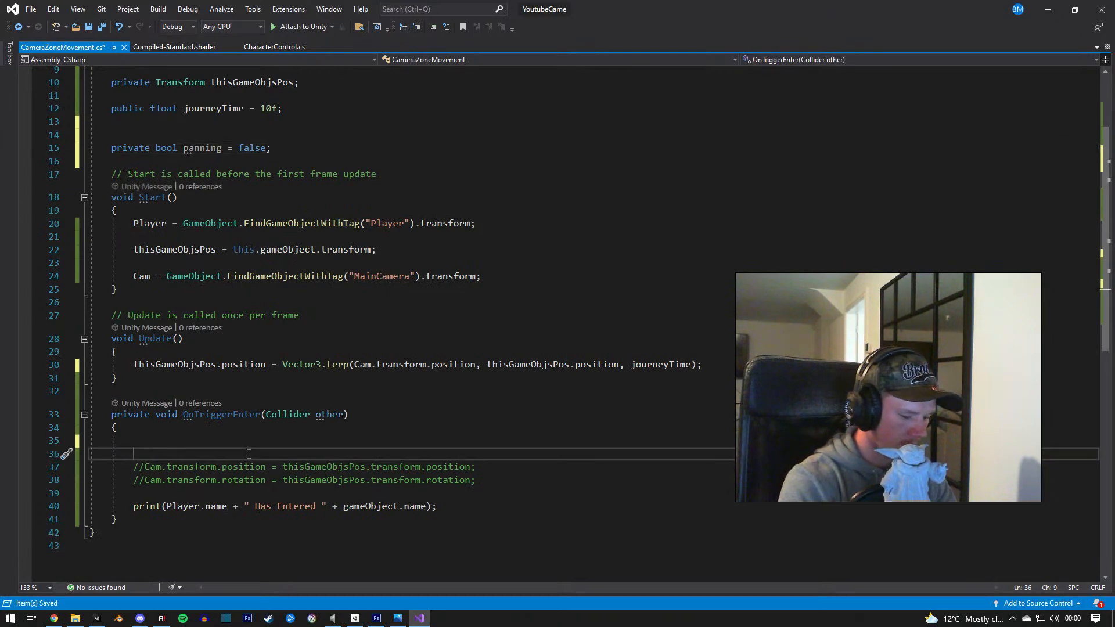
type("panning")
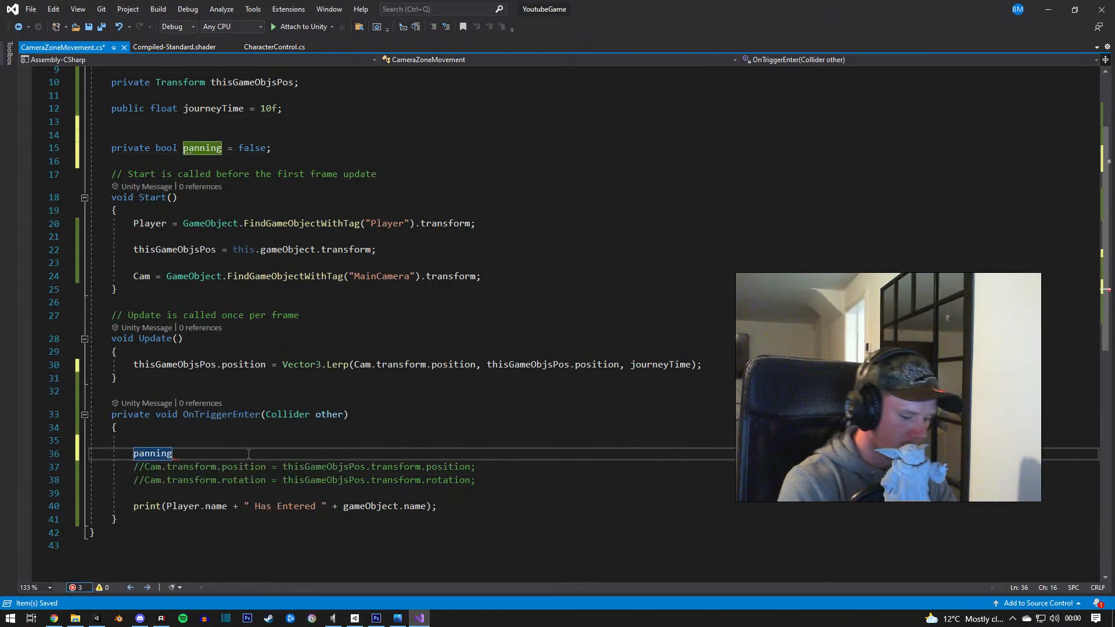
type(" =")
type("tr")
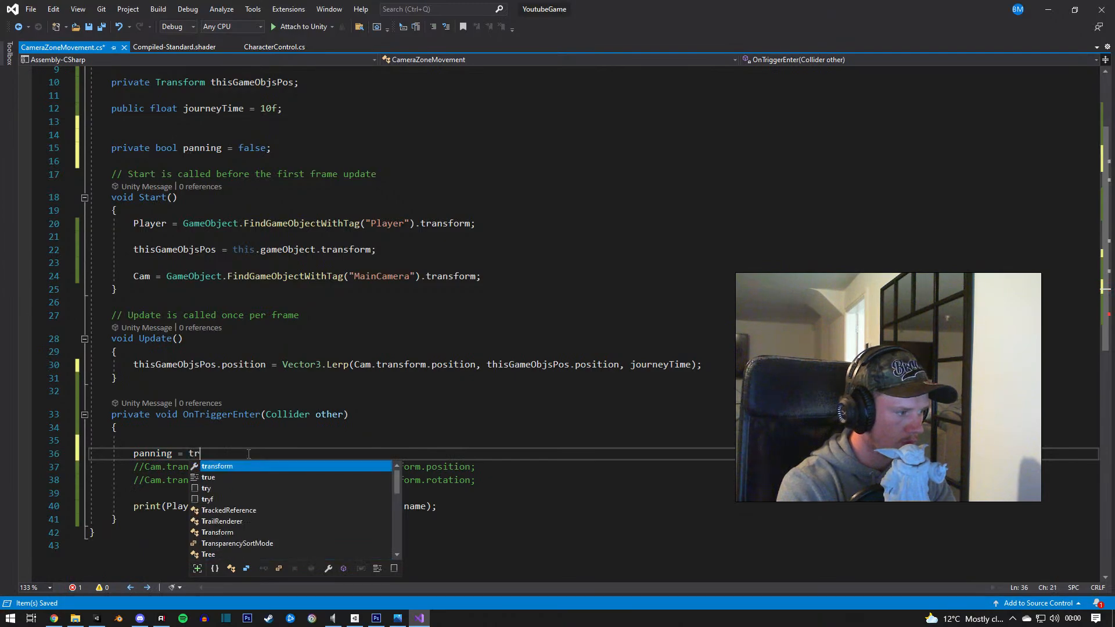
type("ue;")
key("Return")
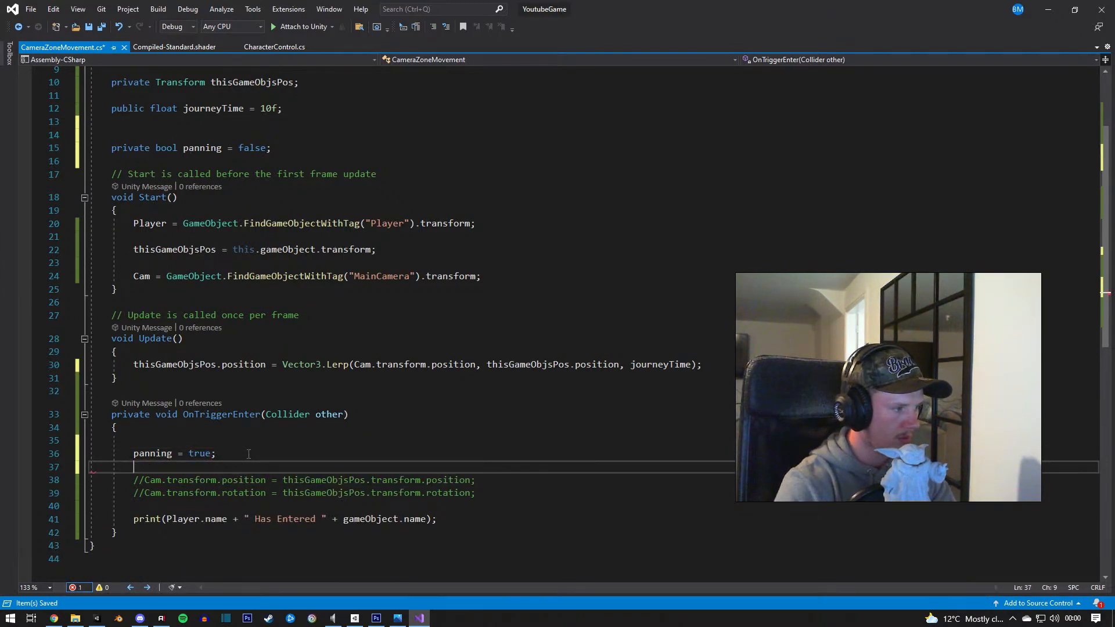
Step: Wrap the Vector3.Lerp line in Update inside an "if (panning)" block with braces and save the script
left_click(237, 352)
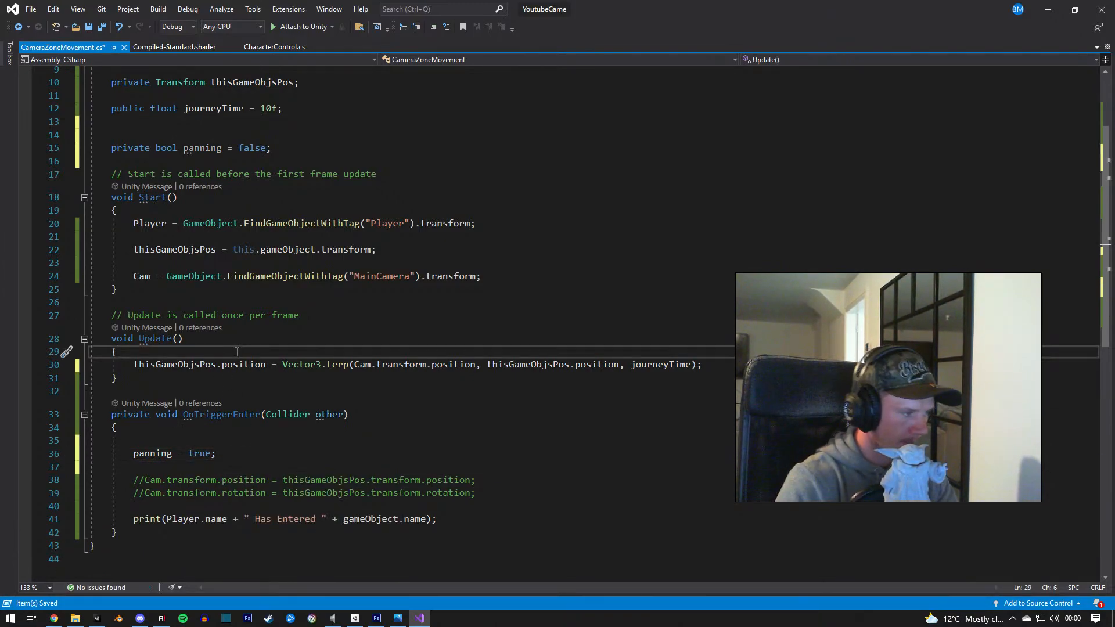
key("Up")
key("Return")
key("ctrl+z")
key("Down")
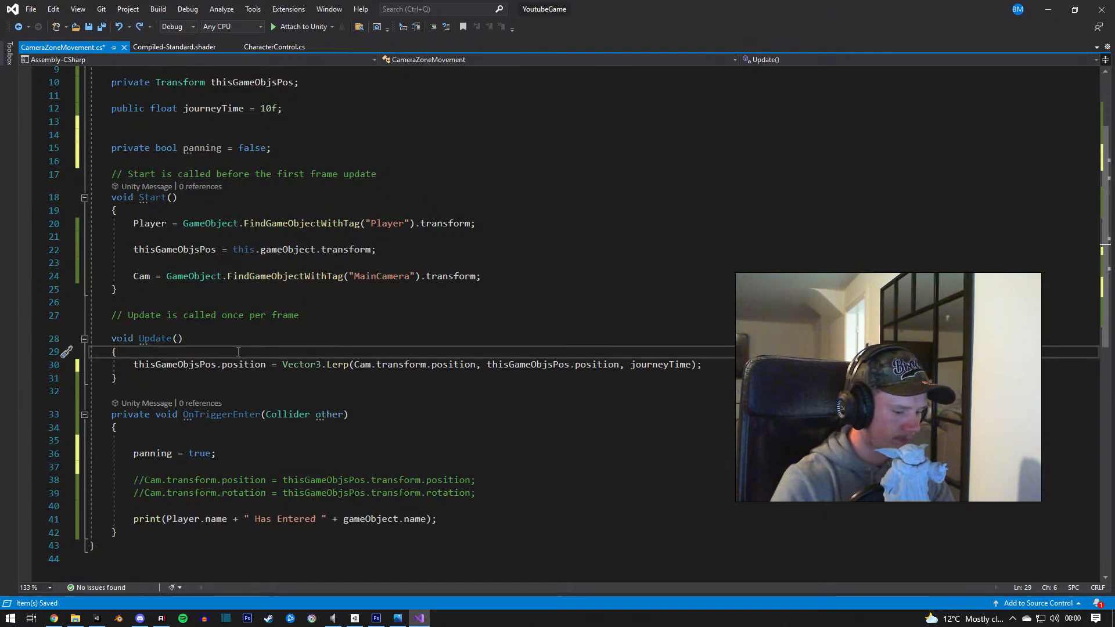
key("Return")
type("if (panning) ")
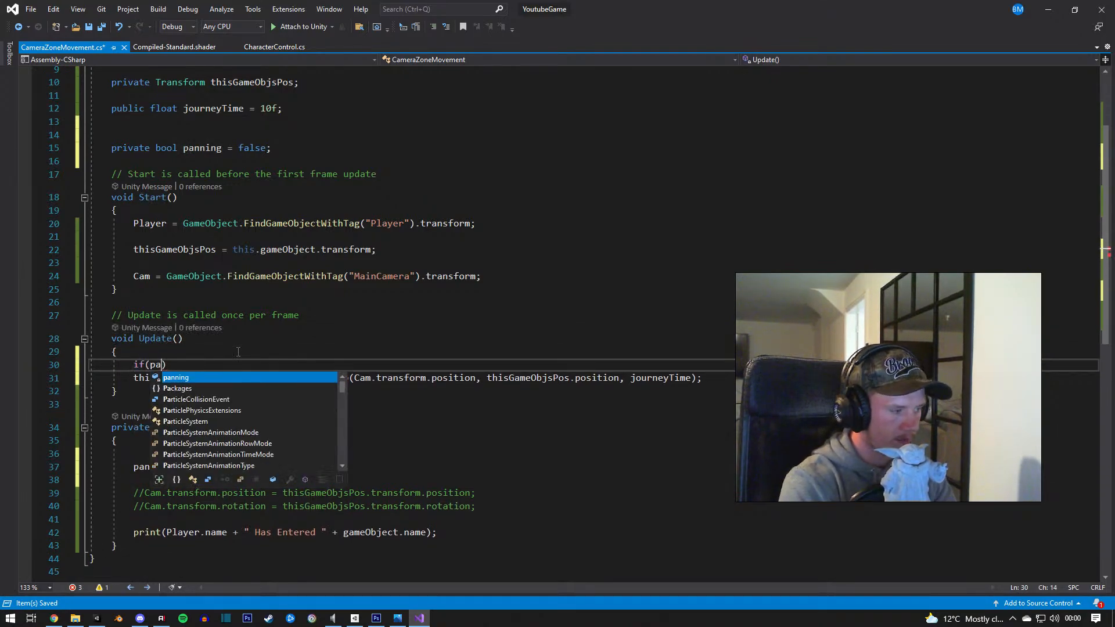
type("{")
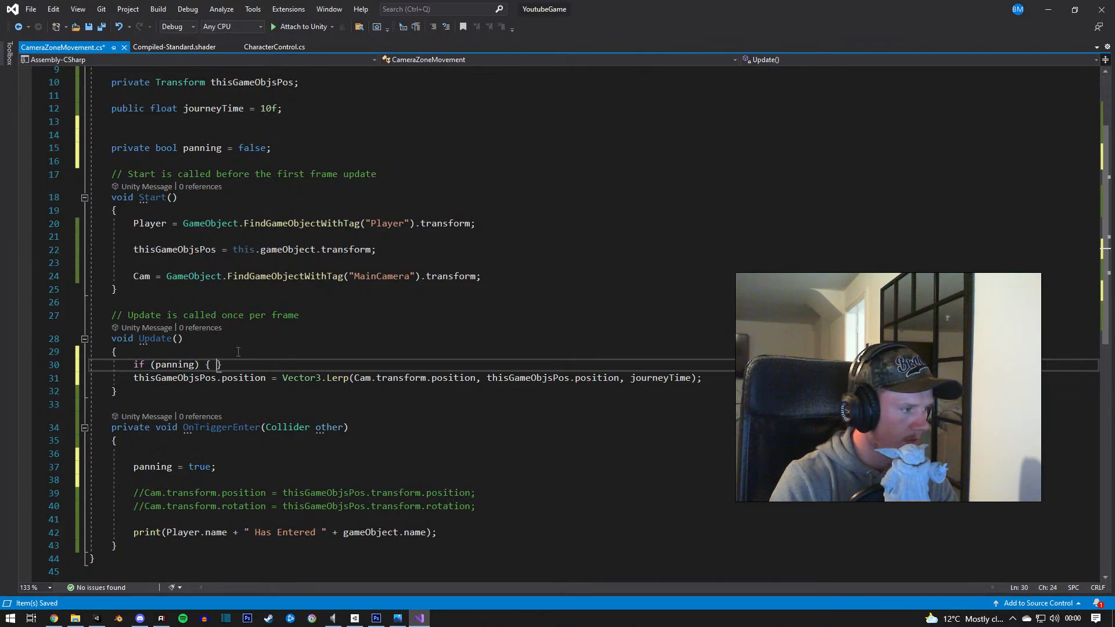
left_click(718, 378)
key("Return")
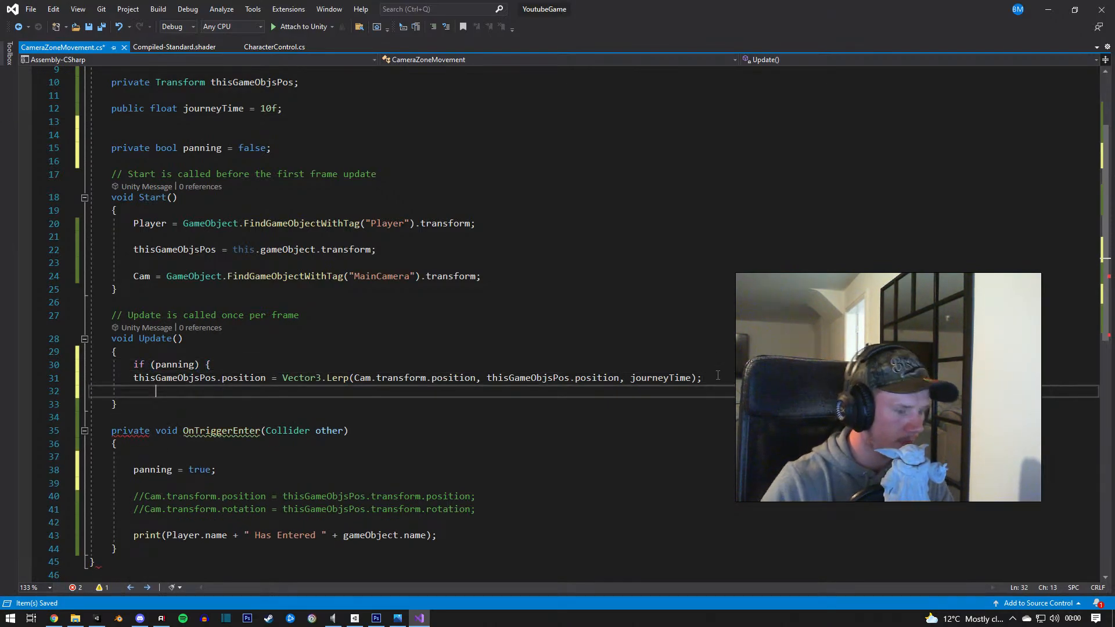
type("}")
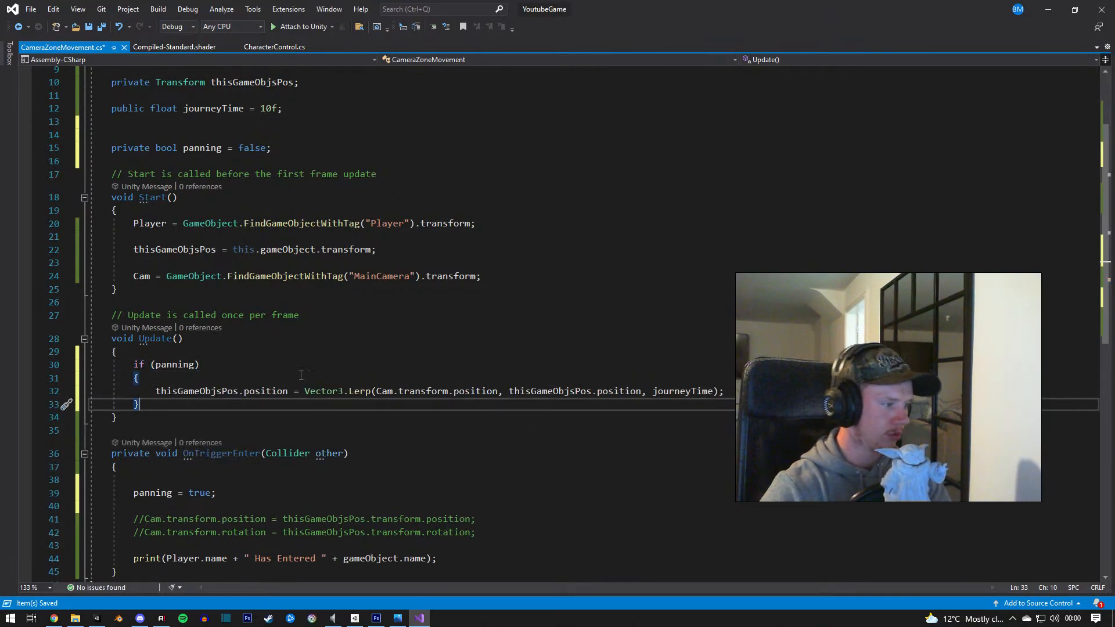
key("ctrl+s")
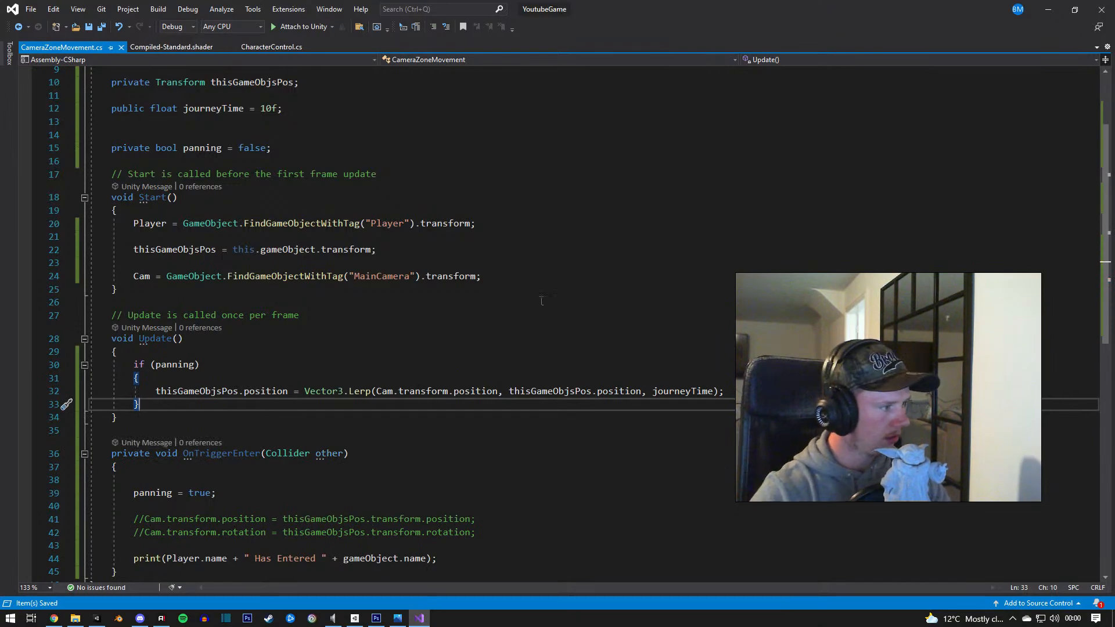
Step: Change the panning field's access modifier to public and save CameraZoneMovement.cs
scroll(521, 349, "up", 1)
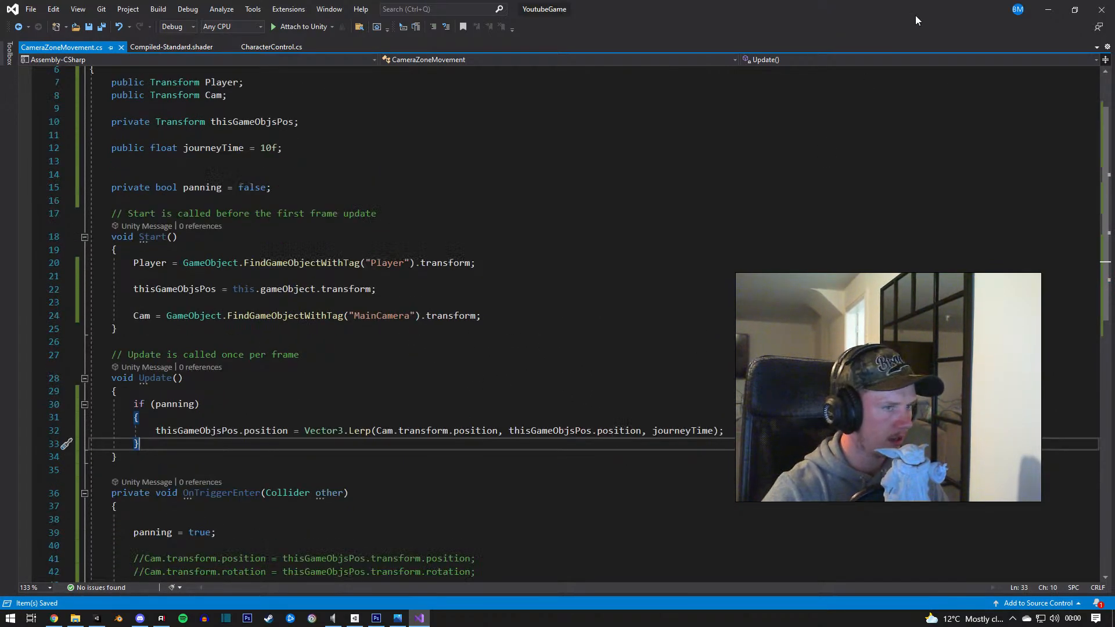
left_click(1049, 8)
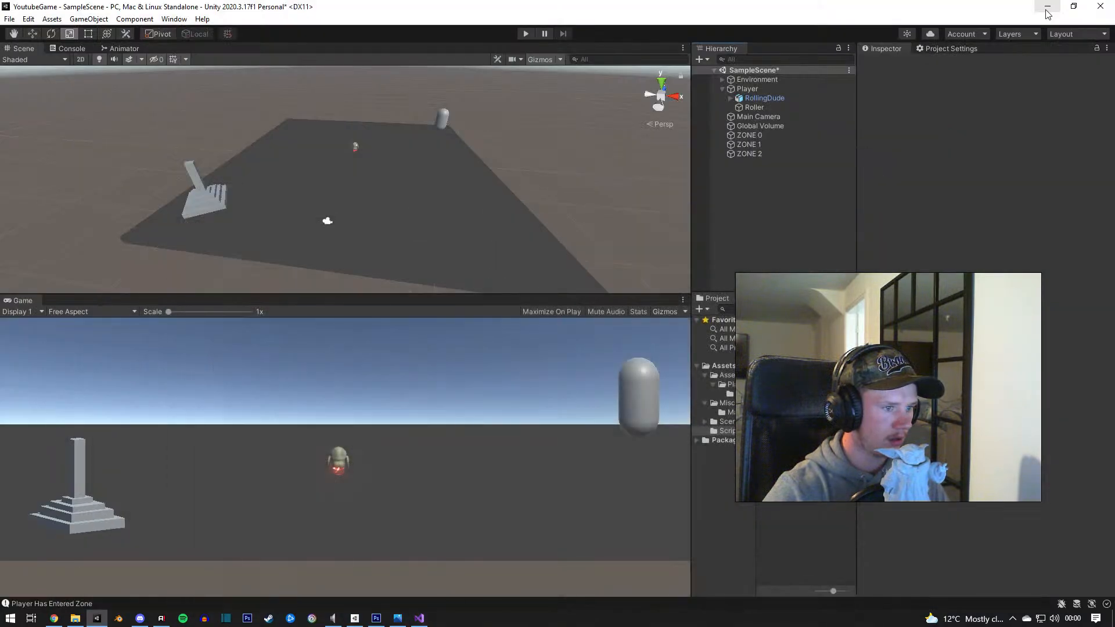
left_click(419, 618)
scroll(136, 260, "up", 2)
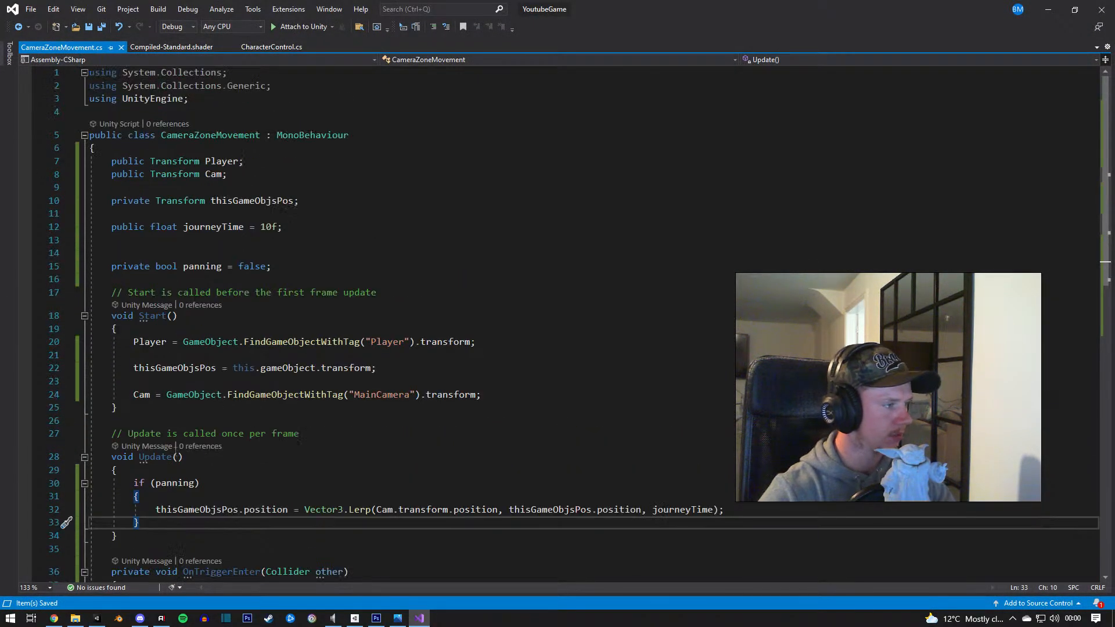
double_click(136, 260)
type("pub")
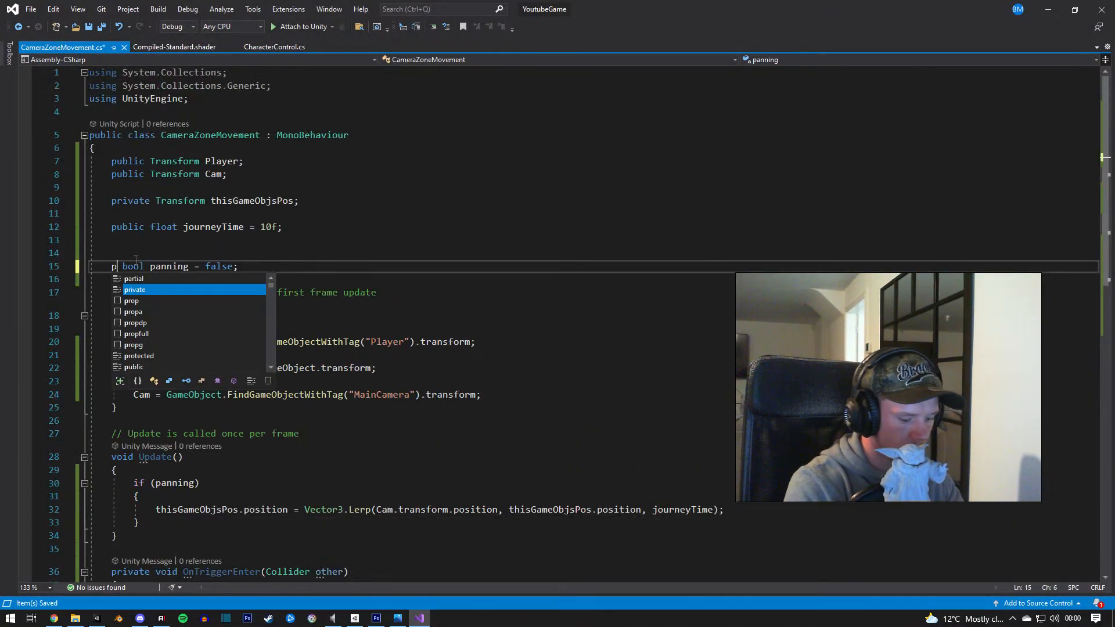
type("lic")
key("ctrl+s")
left_click(319, 235)
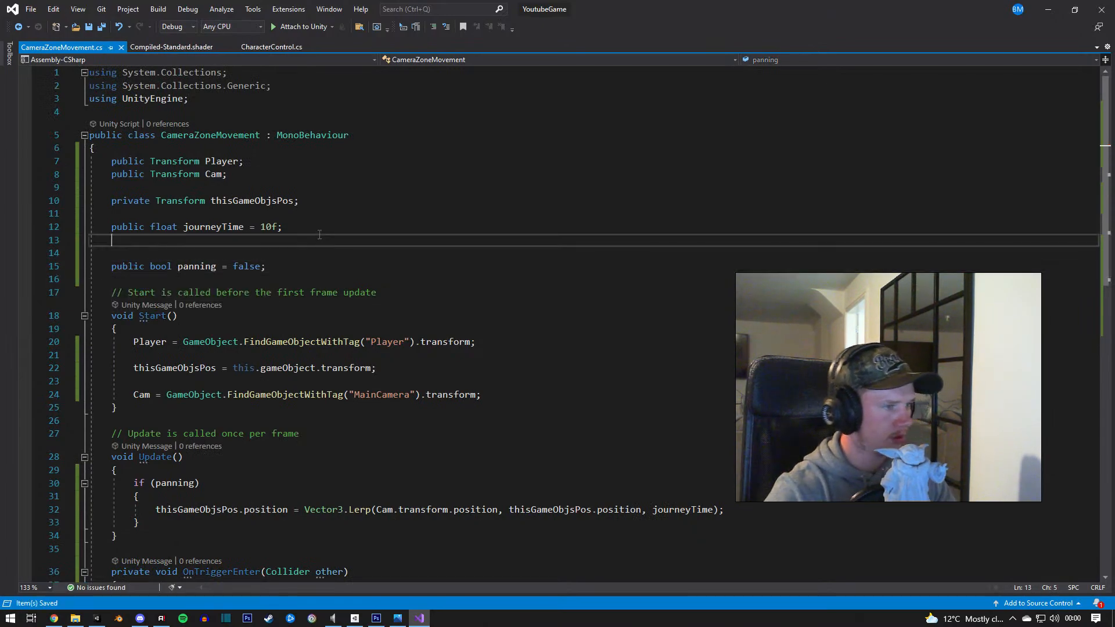
Step: Switch to Unity, run the game and move the player into the ZONE 0 trigger
left_click(1053, 11)
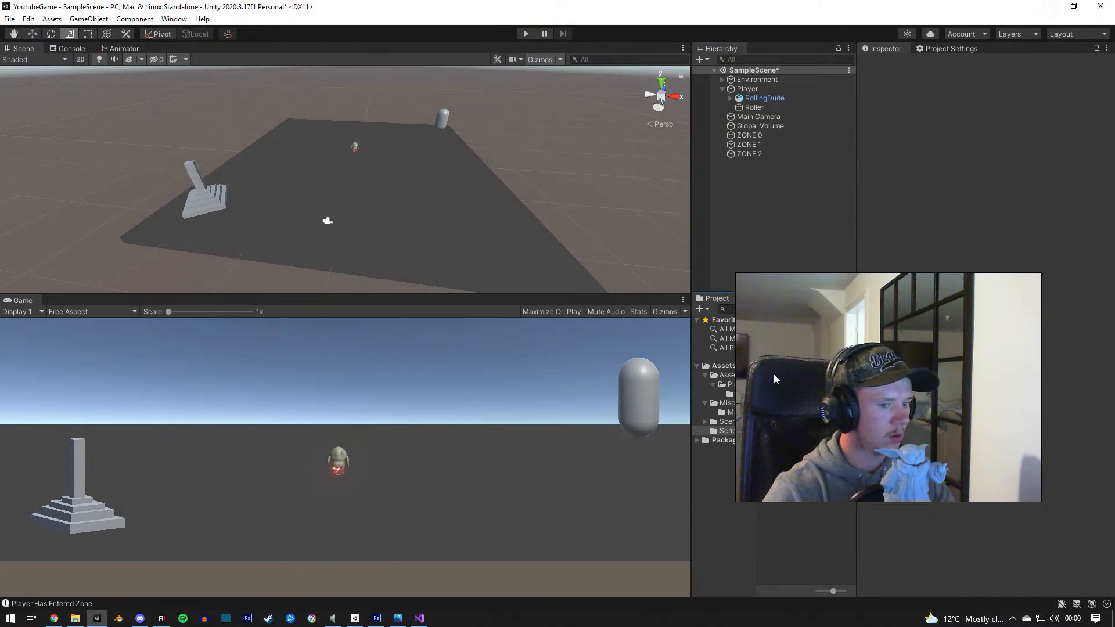
left_click(524, 35)
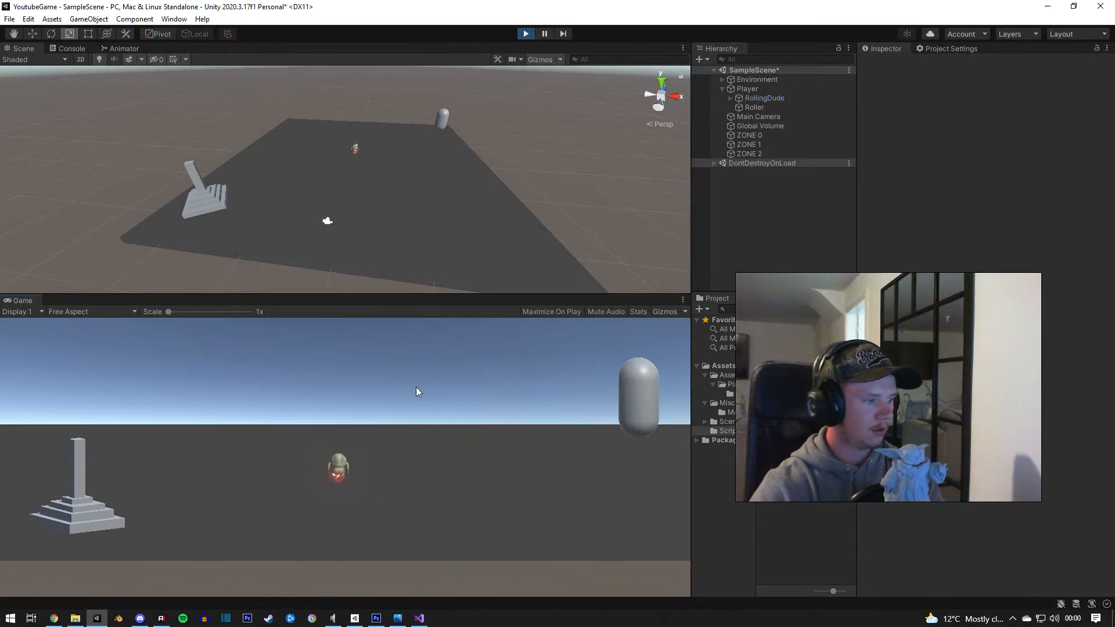
key("d")
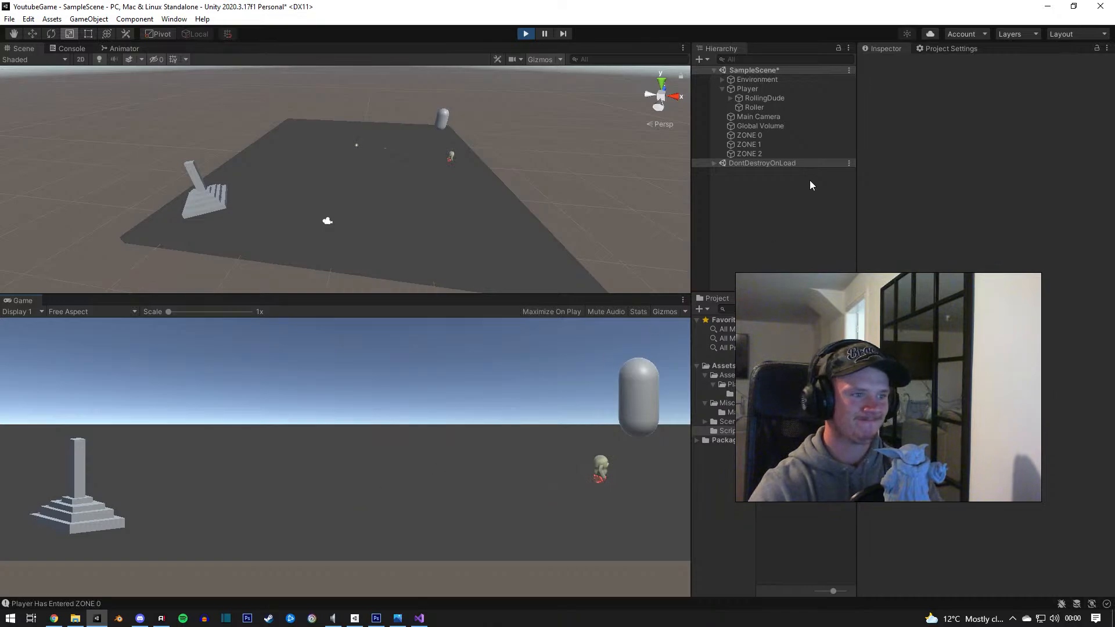
Step: Inspect the Main Camera and ZONE 0 component values while the game is running
left_click(752, 135)
left_click(758, 116)
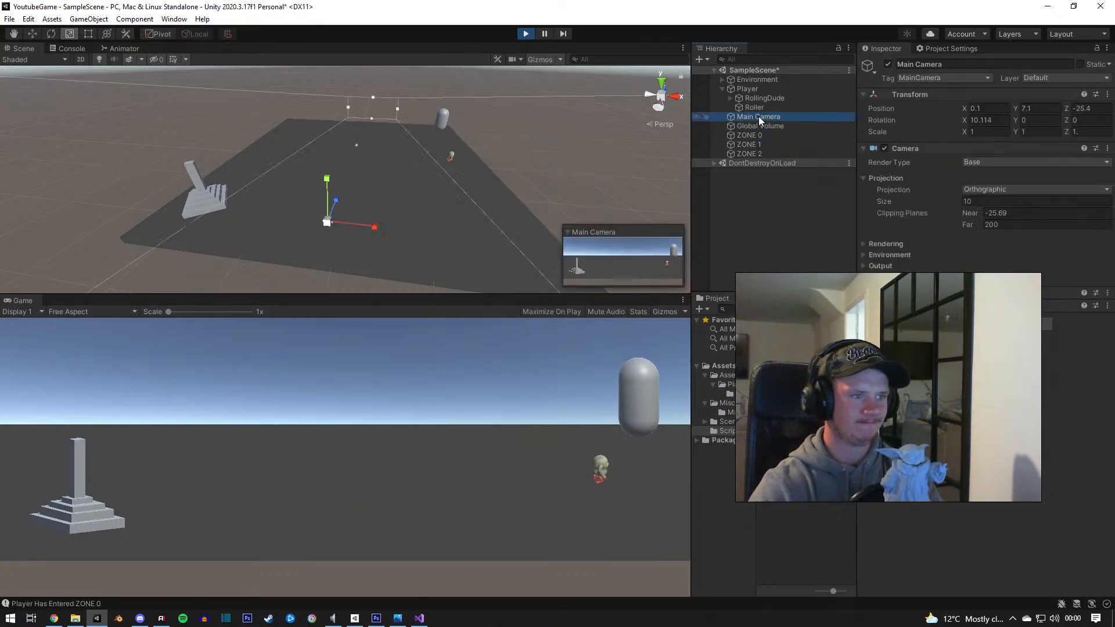
left_click(750, 89)
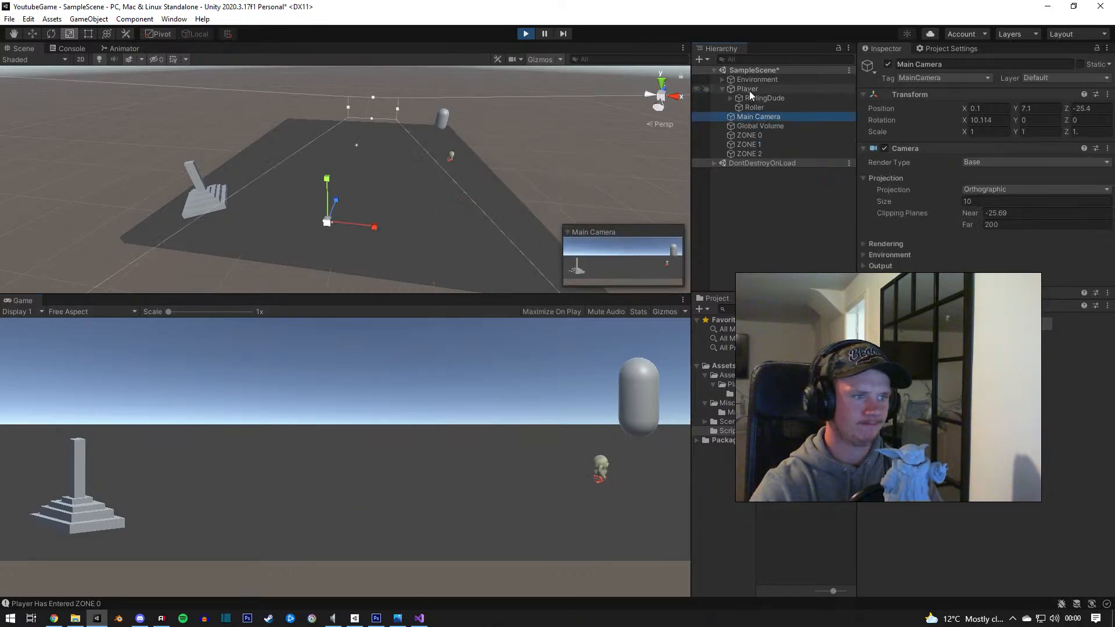
left_click(753, 136)
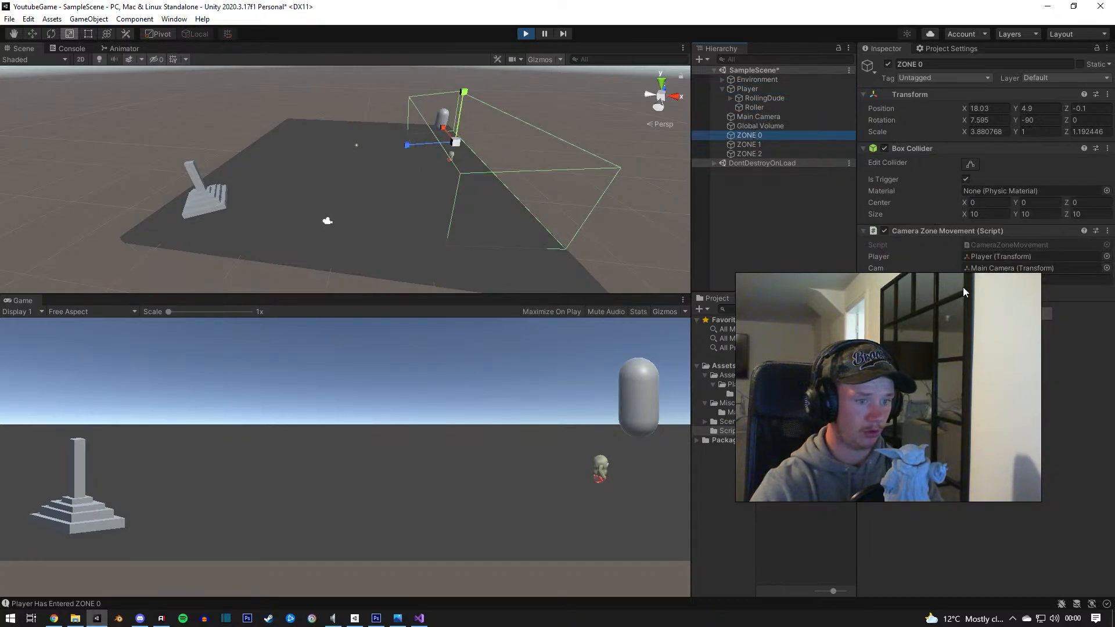
Step: Move the player back and forth around the ZONE 0 trigger to test the camera pan, and stop the game
left_click(492, 437)
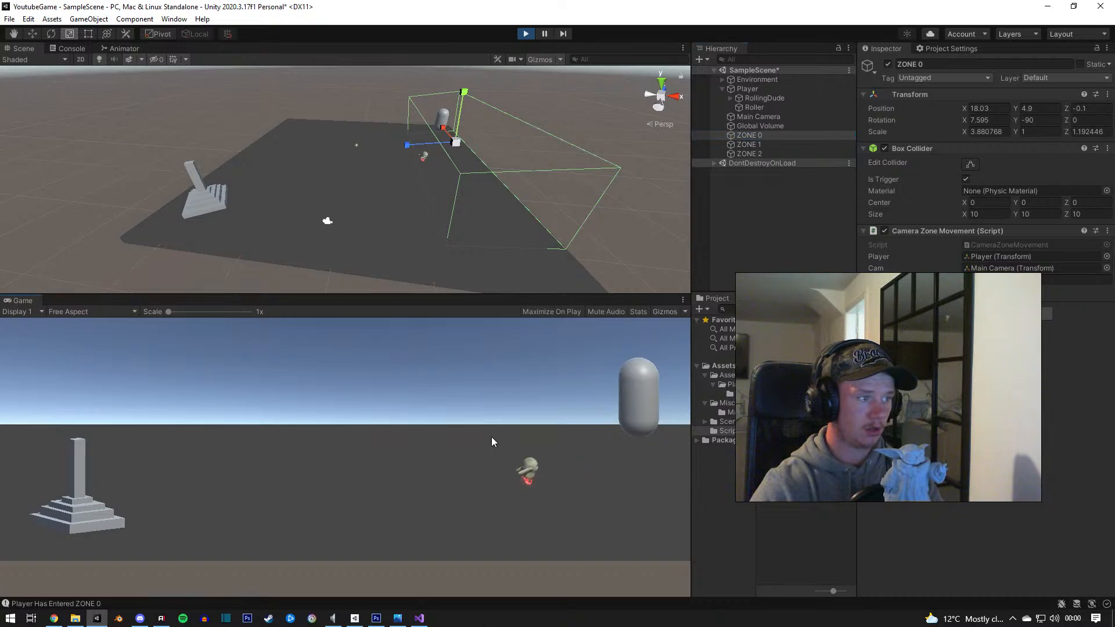
key("a")
key("d")
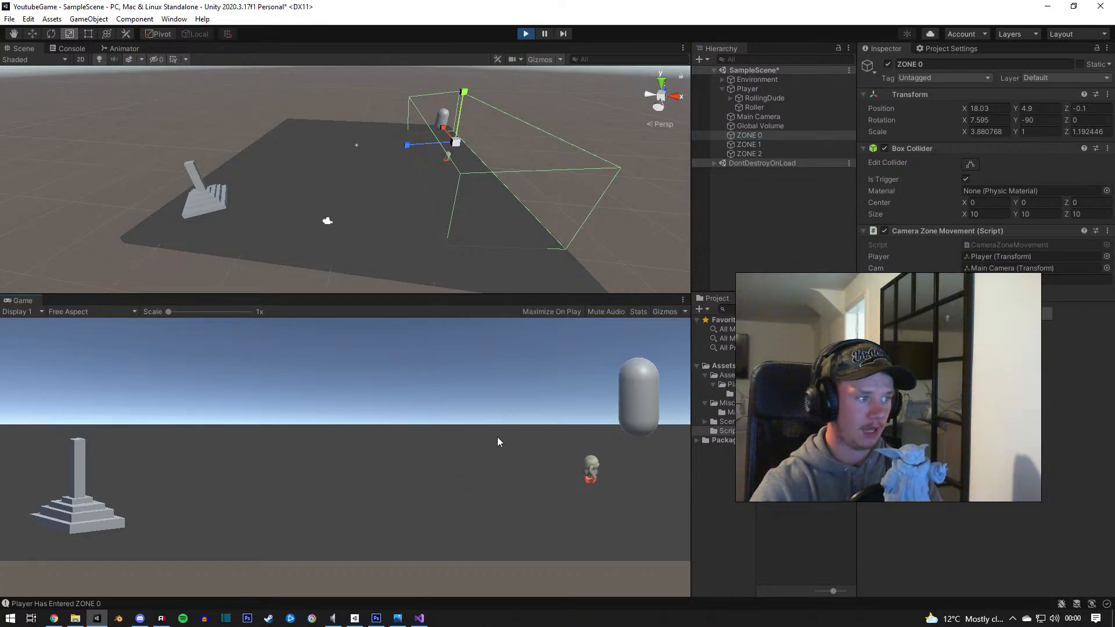
key("a")
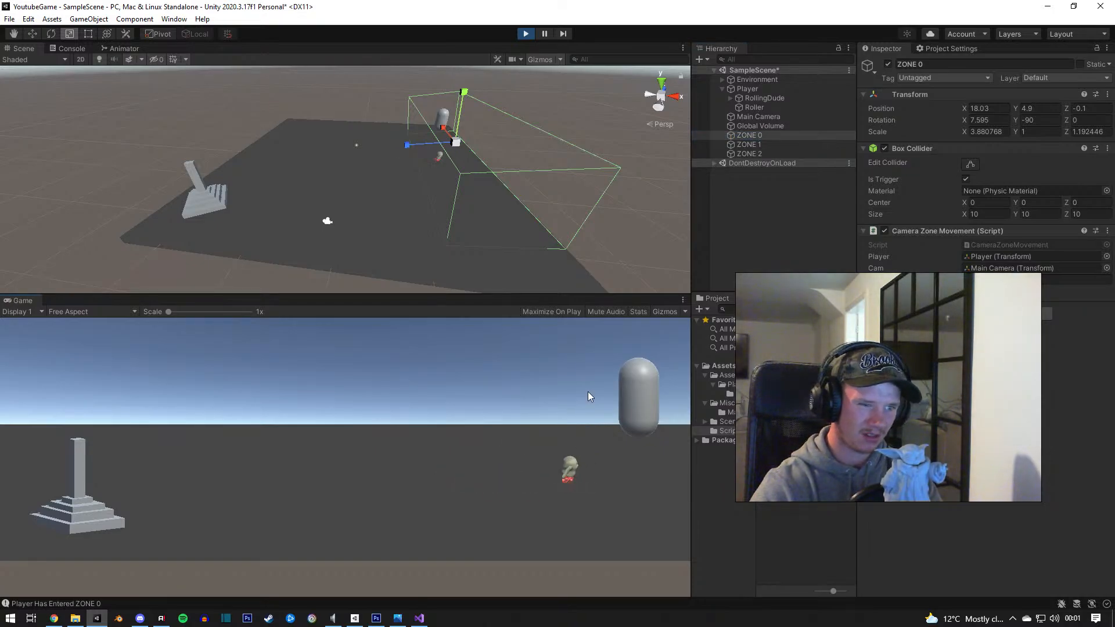
key("ctrl+p")
Step: Switch to Visual Studio and replace thisGameObjsPos with transform as the assignment target of the Vector3.Lerp line
left_click(419, 618)
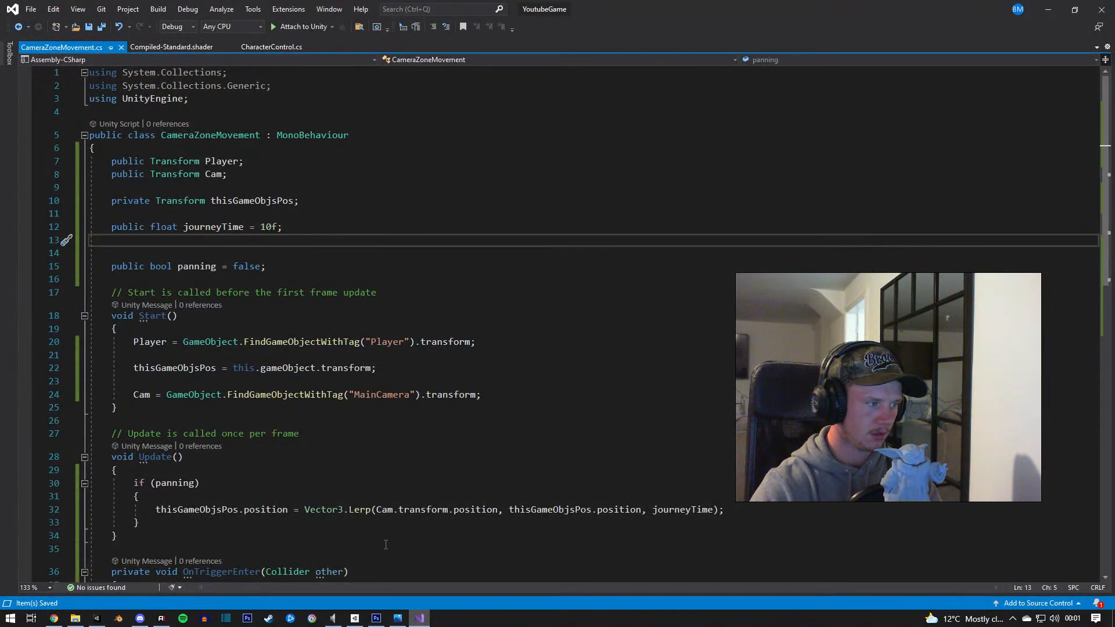
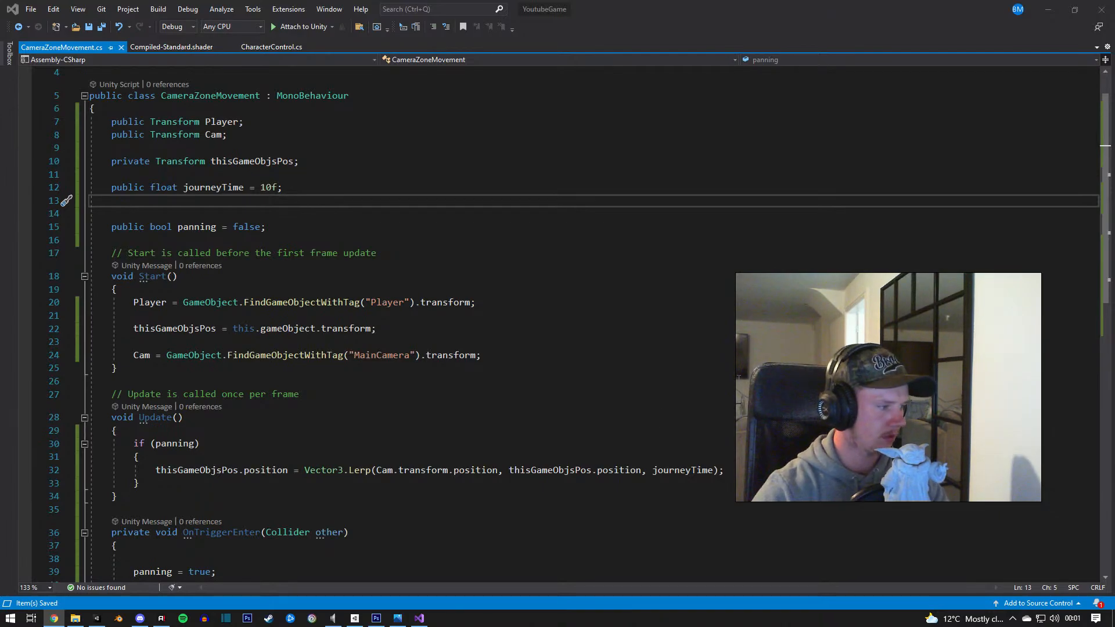
double_click(196, 470)
type("trna")
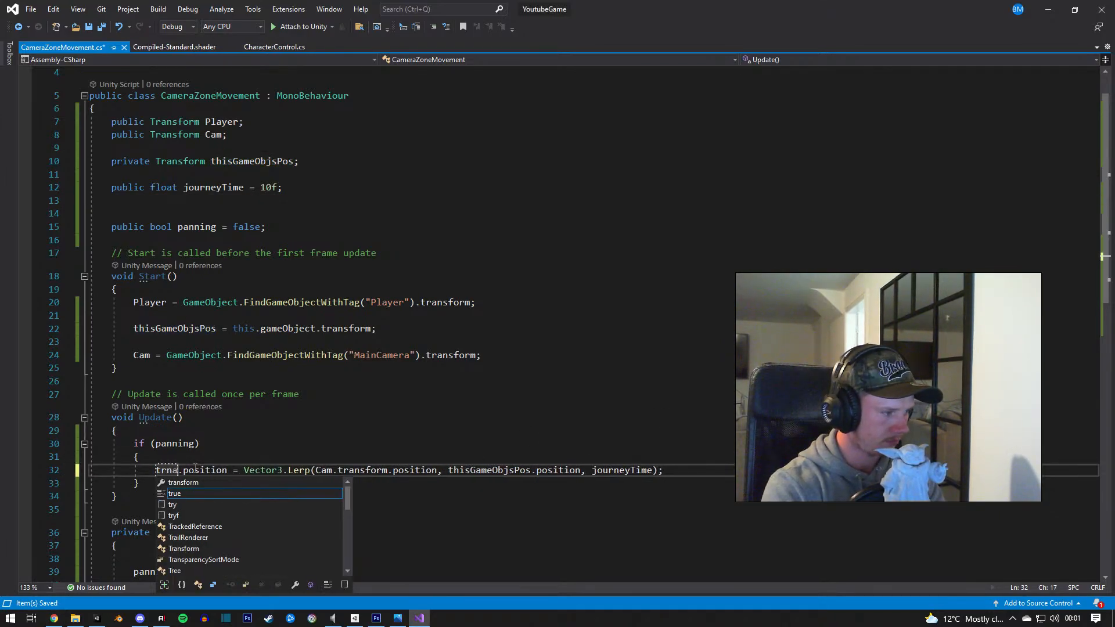
key("Escape")
key("BackSpace")
key("BackSpace")
key("BackSpace")
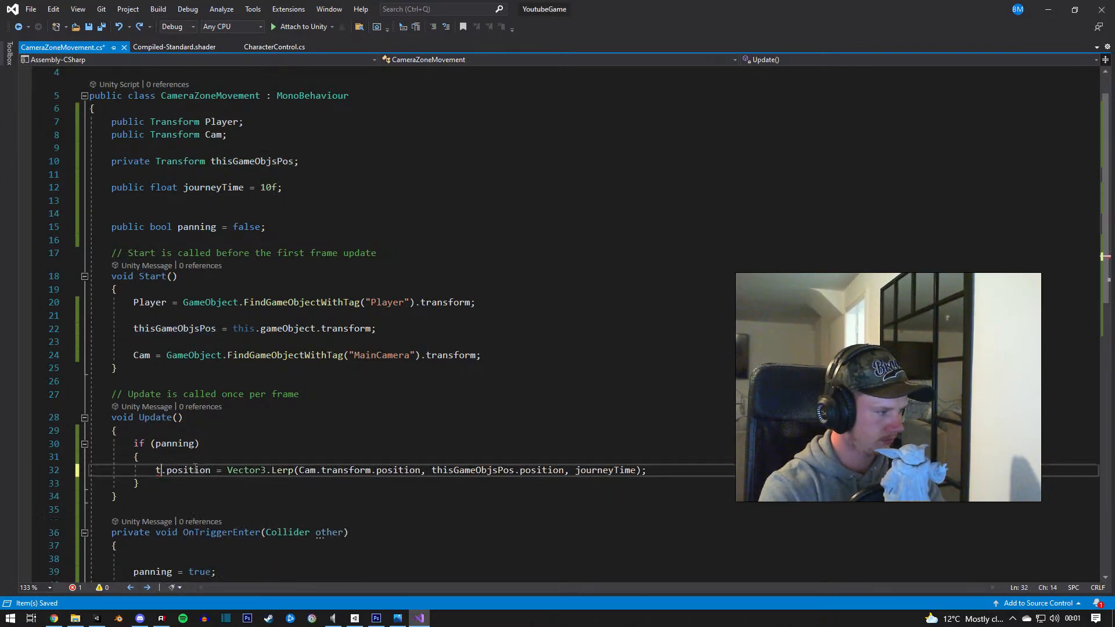
type("r")
key("Tab")
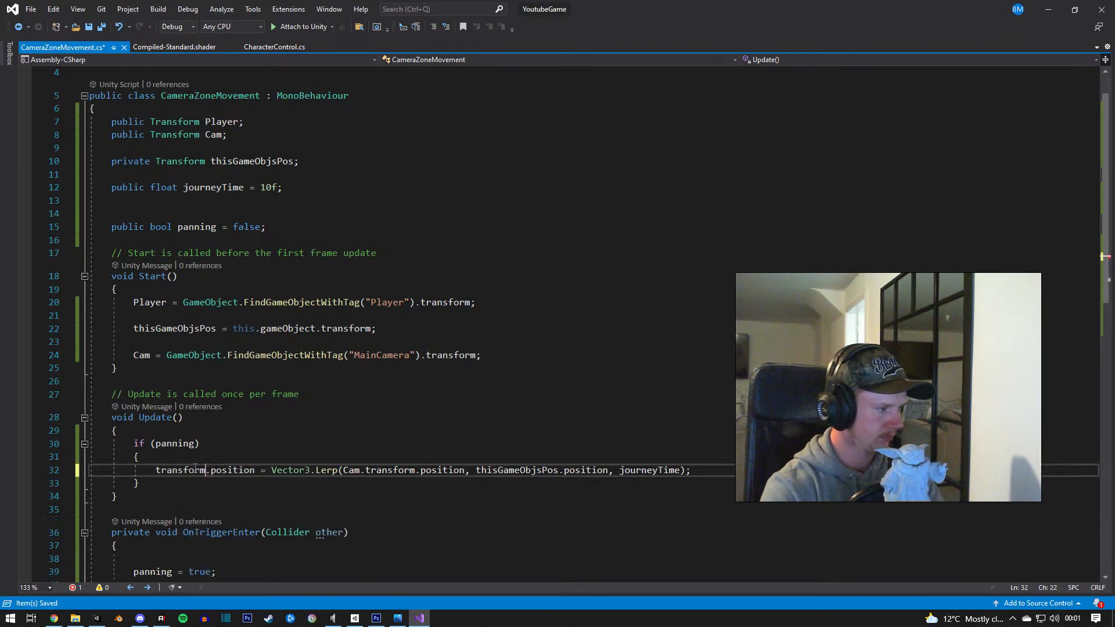
Step: Delete the thisGameObjsPos assignment from Start, together with the blank lines between the Player and Cam assignments
left_click(311, 329)
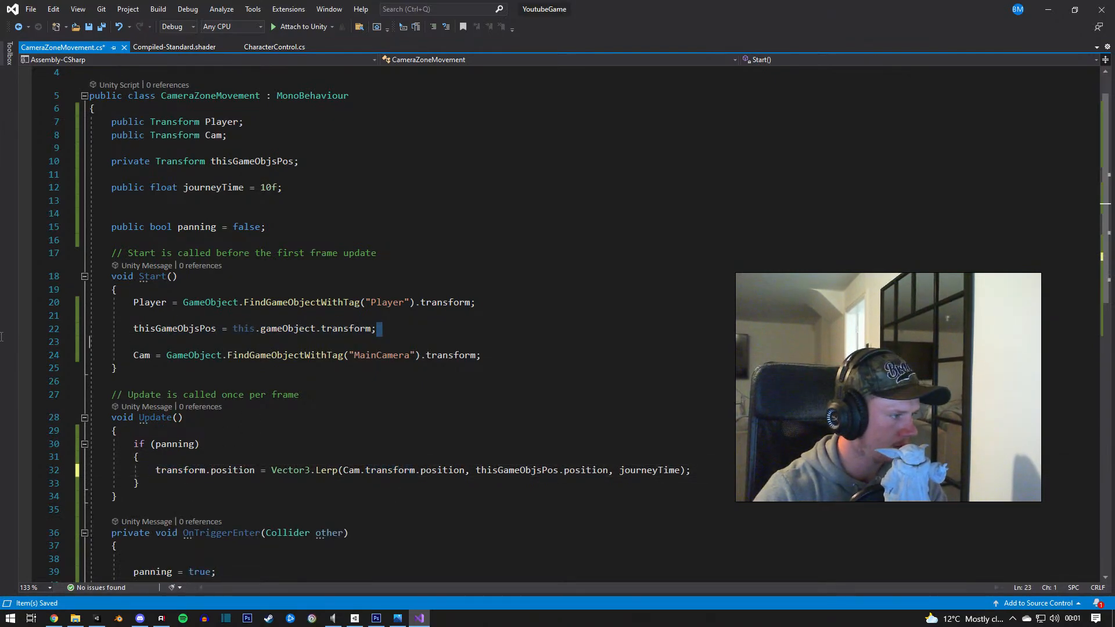
left_click_drag(383, 329, 53, 318)
key("BackSpace")
key("BackSpace")
key("BackSpace")
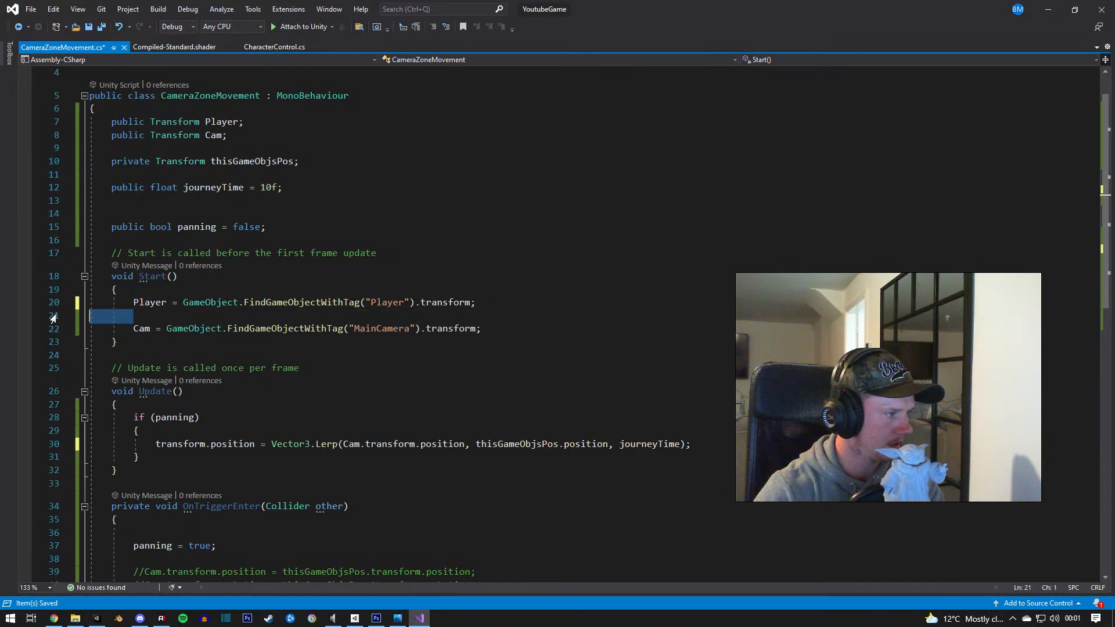
key("BackSpace")
key("BackSpace")
Step: Delete the thisGameObjsPos field declaration and the blank lines between the Cam, journeyTime and panning fields
left_click_drag(300, 161, 54, 150)
key("BackSpace")
key("BackSpace")
key("BackSpace")
key("BackSpace")
key("BackSpace")
left_click_drag(129, 174, 91, 161)
key("BackSpace")
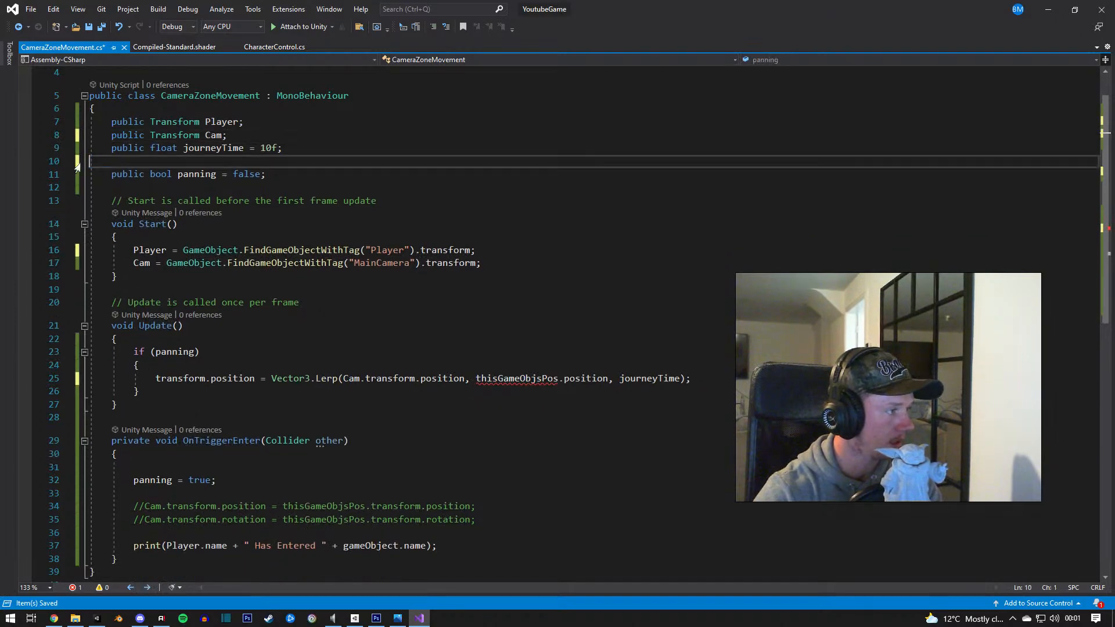
key("BackSpace")
Step: Delete the "Start is called before the first frame update" comment above the Start method
left_click(414, 191)
left_click_drag(414, 192, 36, 187)
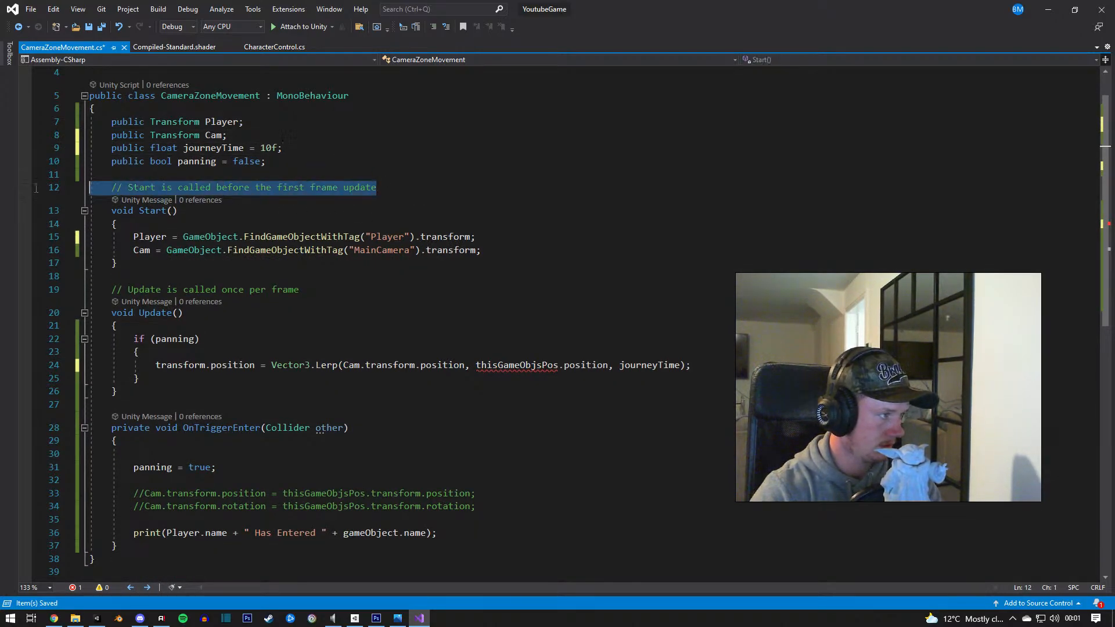
key("BackSpace")
Step: Replace thisGameObjsPos with transform in the second argument of Vector3.Lerp and save the script
double_click(515, 353)
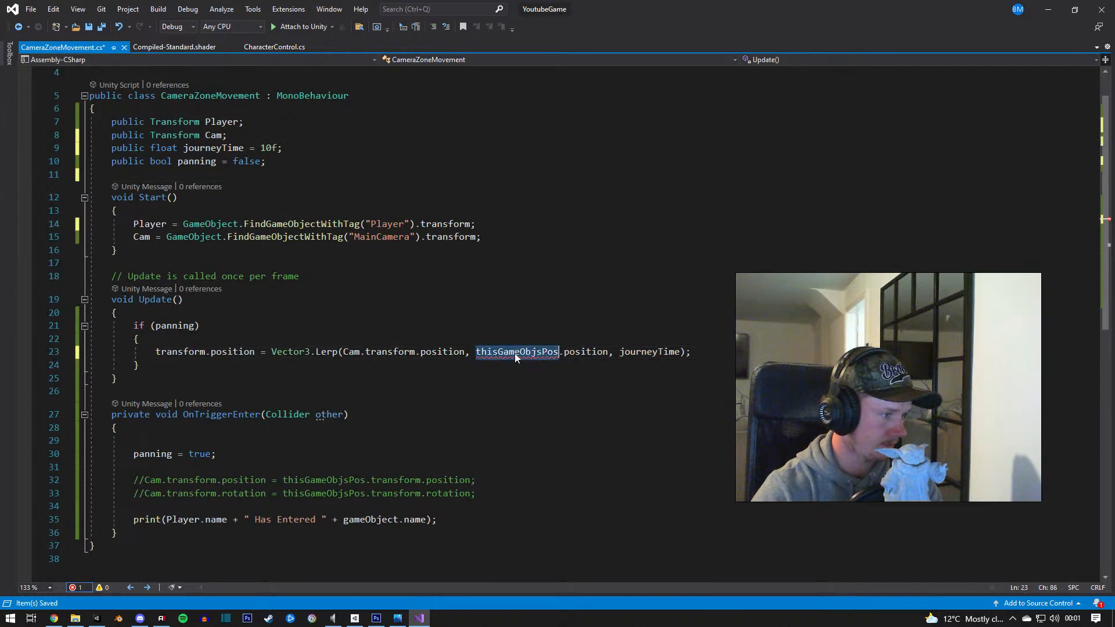
type("transform")
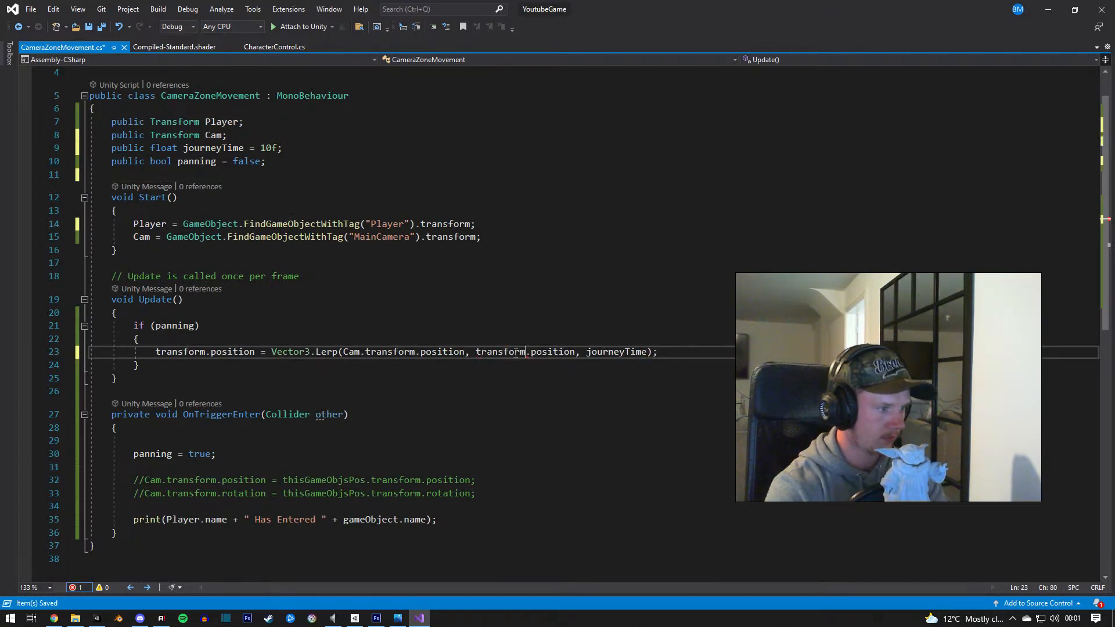
scroll(245, 503, "down", 2)
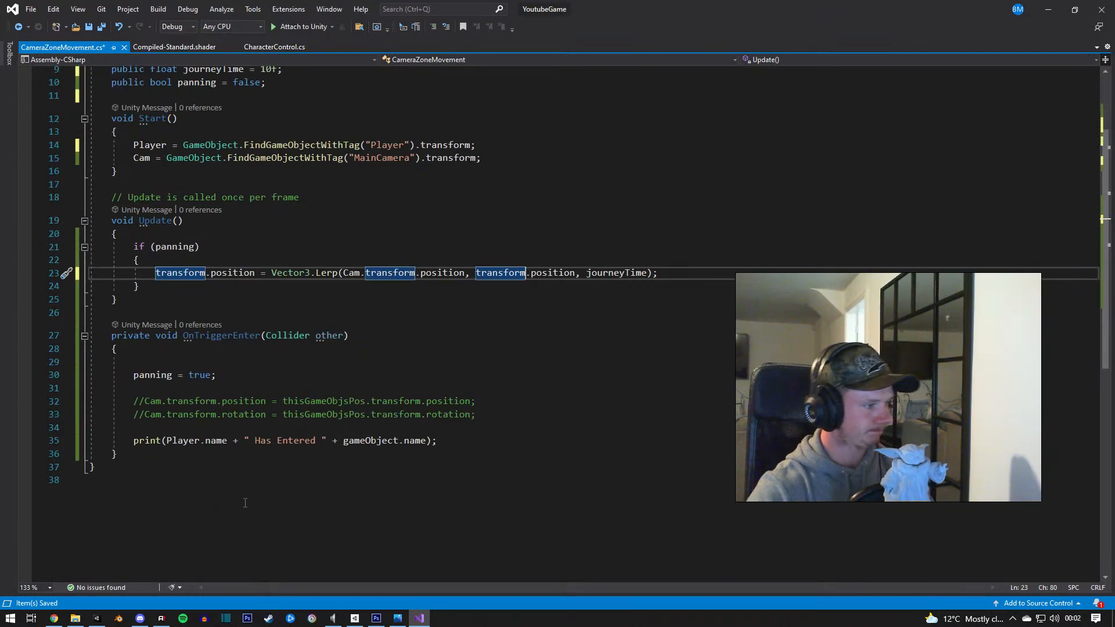
key("ctrl+s")
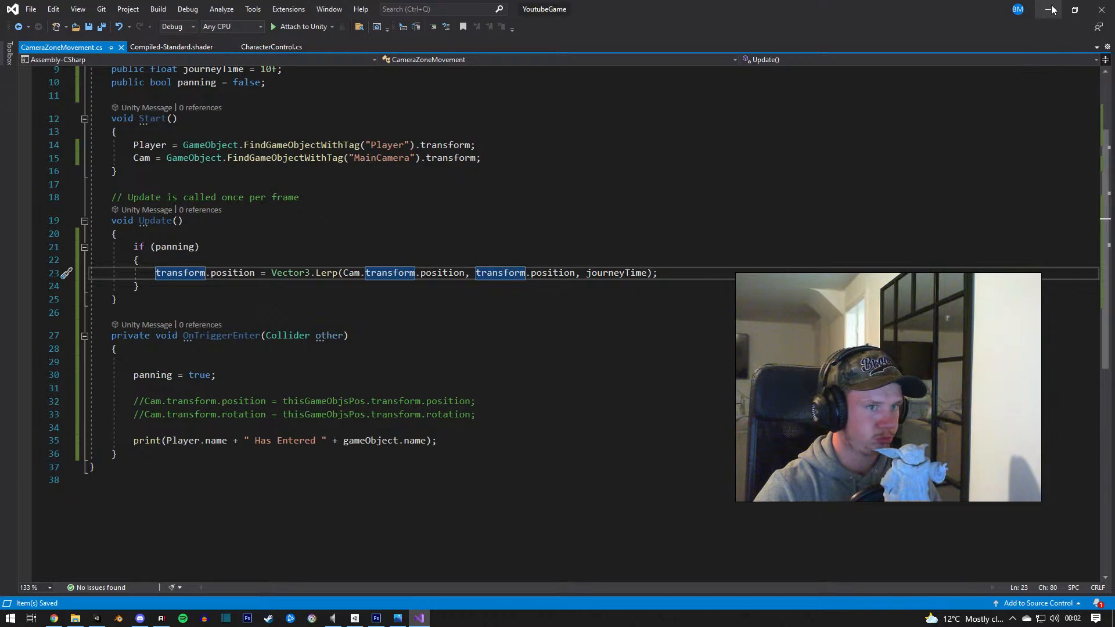
scroll(590, 356, "up", 3)
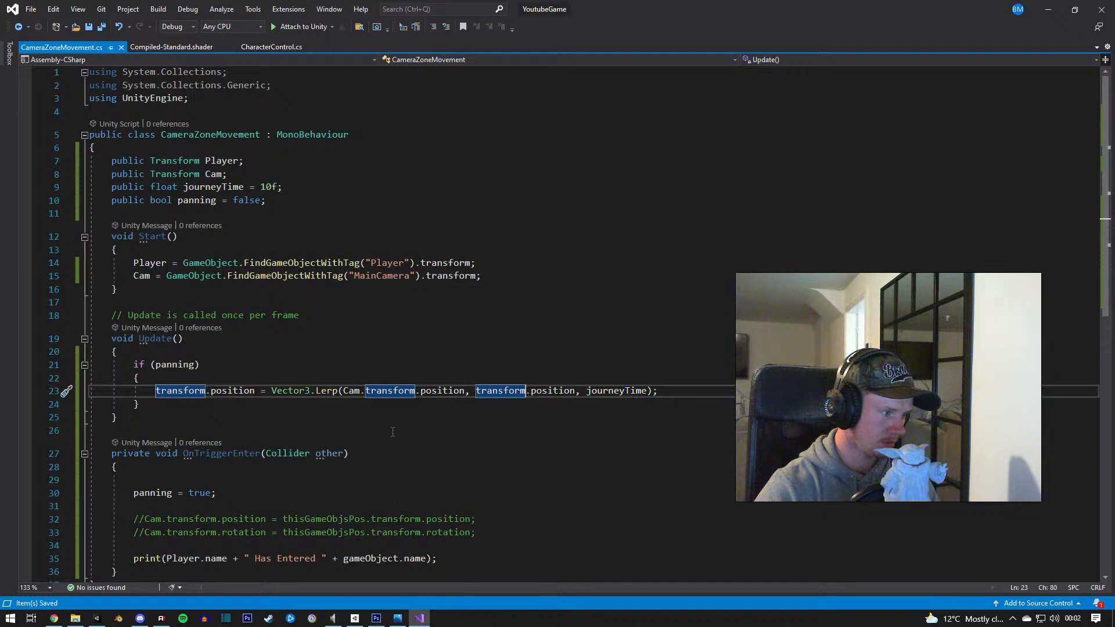
Step: Prefix the transform in the second argument of Vector3.Lerp with gameObject. and save the script
key("ctrl+Left")
type("gameO")
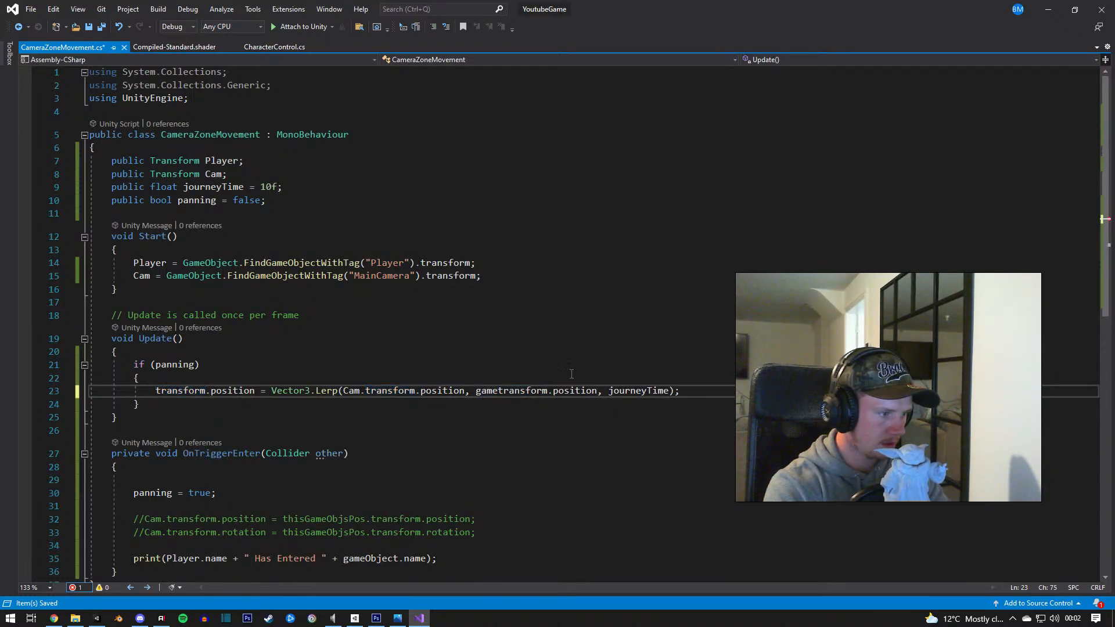
type("bject.")
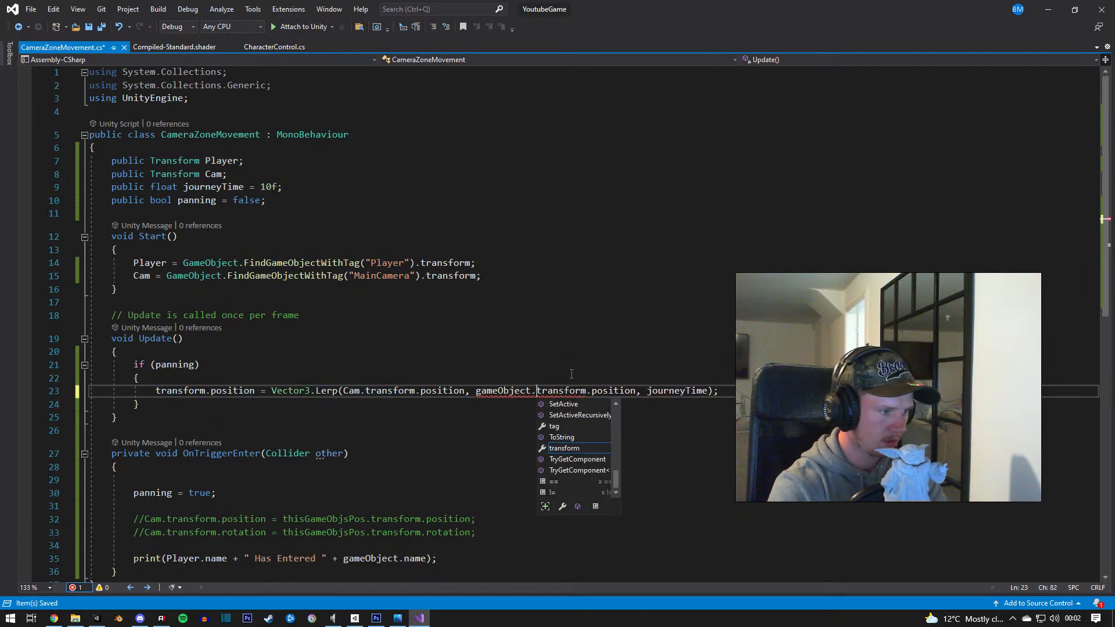
key("ctrl+s")
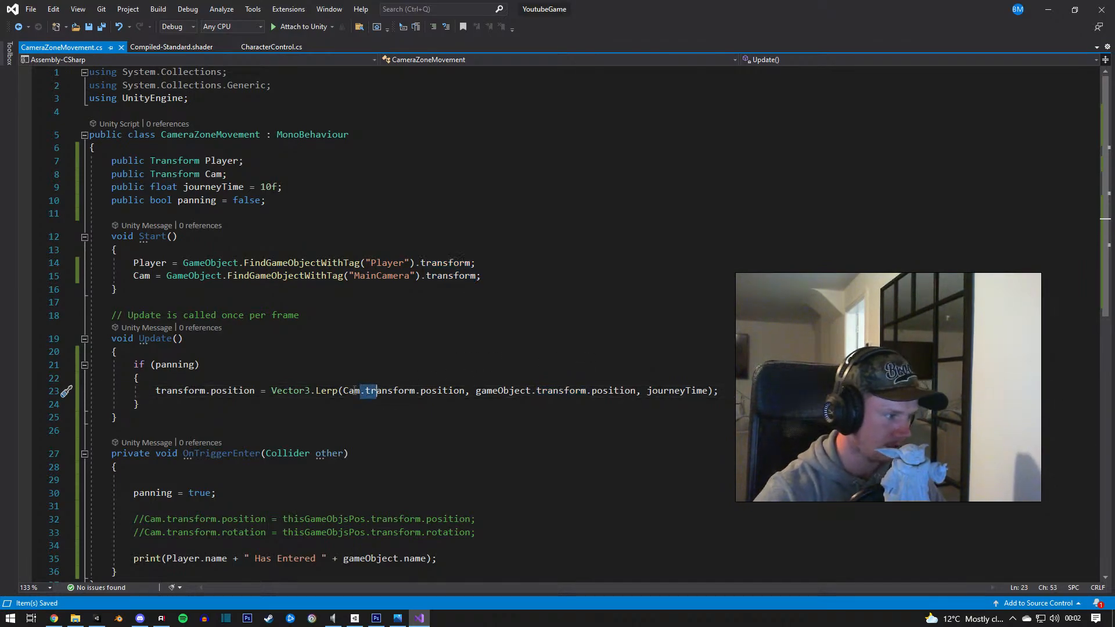
left_click_drag(355, 394, 449, 392)
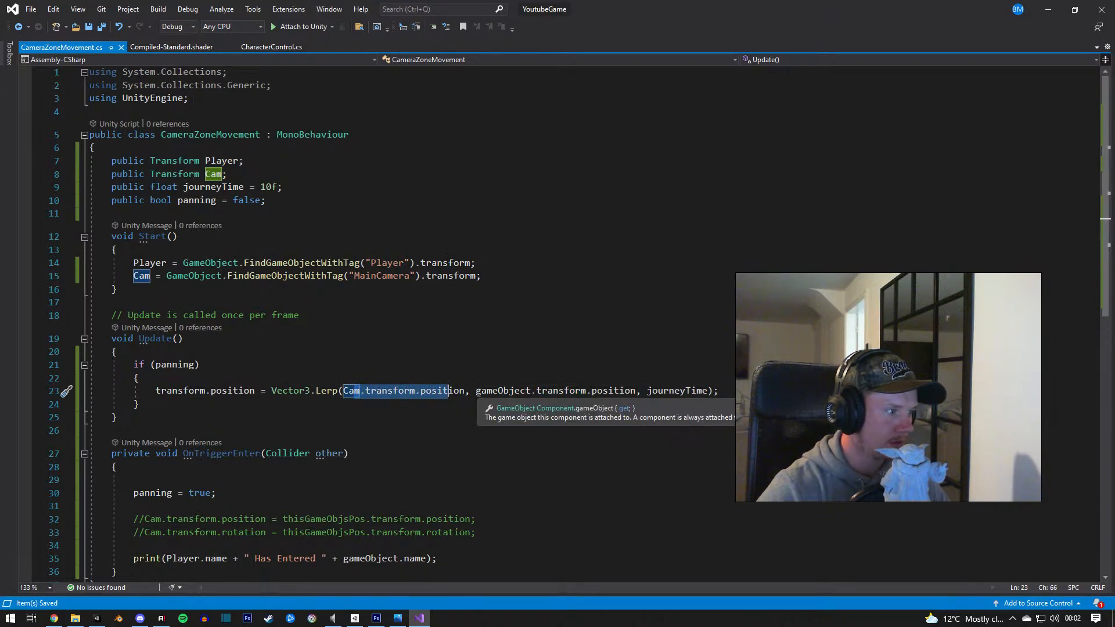
left_click_drag(478, 392, 597, 392)
left_click(615, 409)
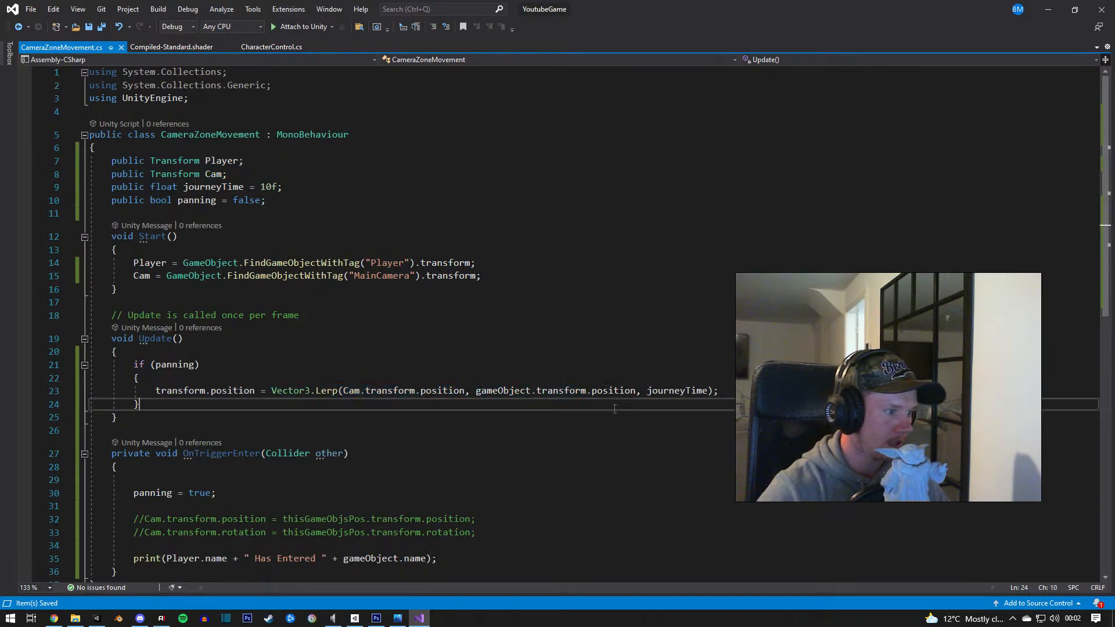
left_click(614, 316)
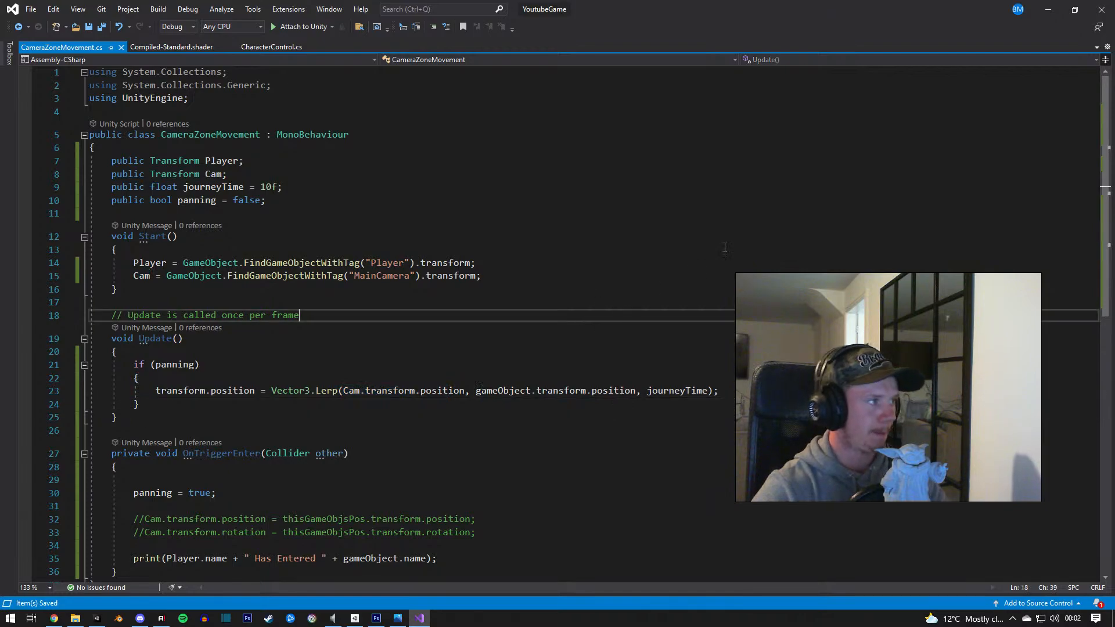
Step: Switch to Unity and playtest the scene, moving the character to the ZONE 0 trigger and back, and stop play mode
left_click(1047, 7)
left_click(1101, 7)
left_click(641, 334)
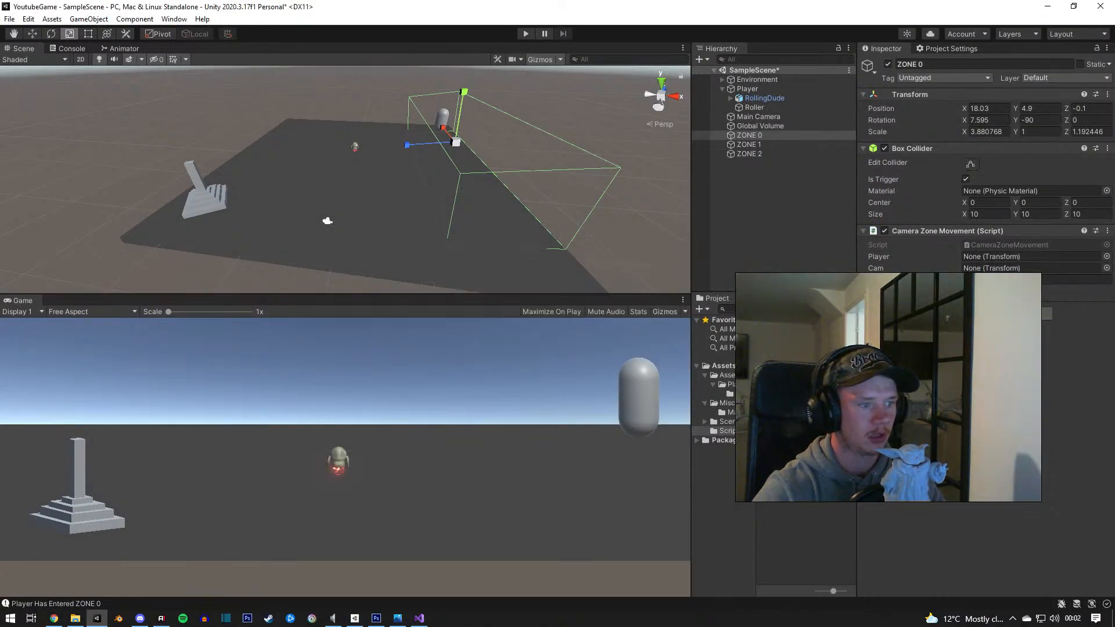
left_click(525, 34)
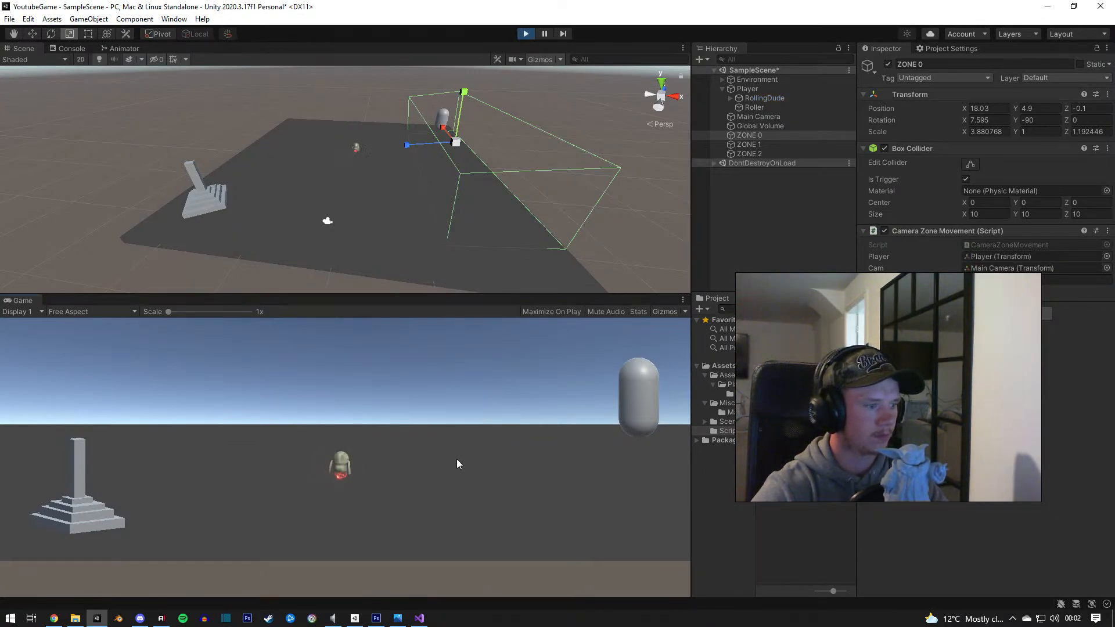
key("d")
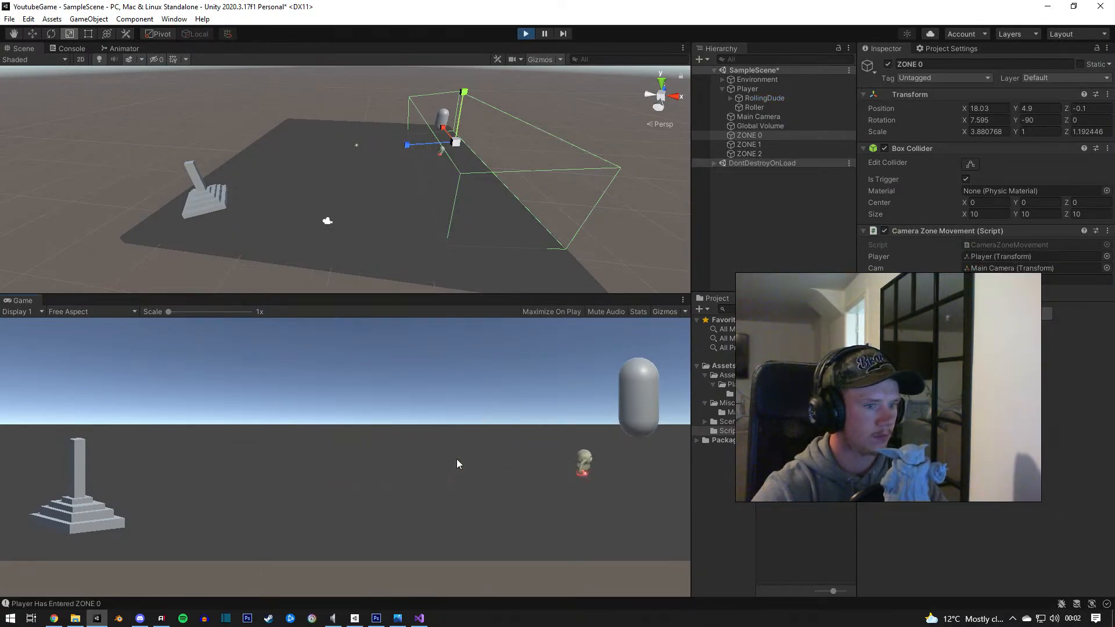
key("a")
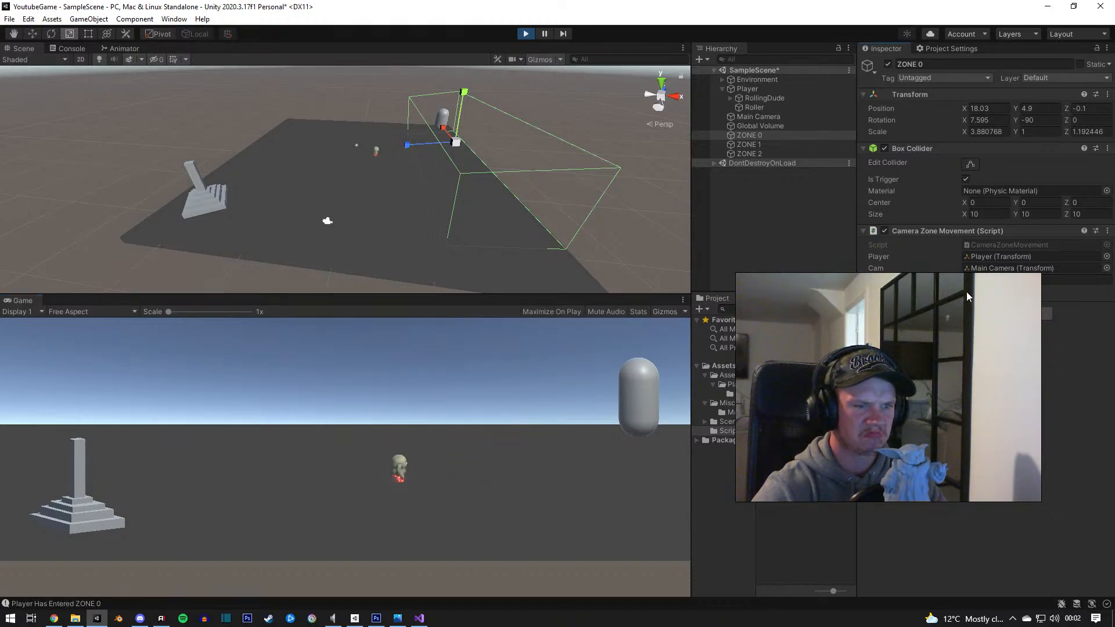
left_click(898, 278)
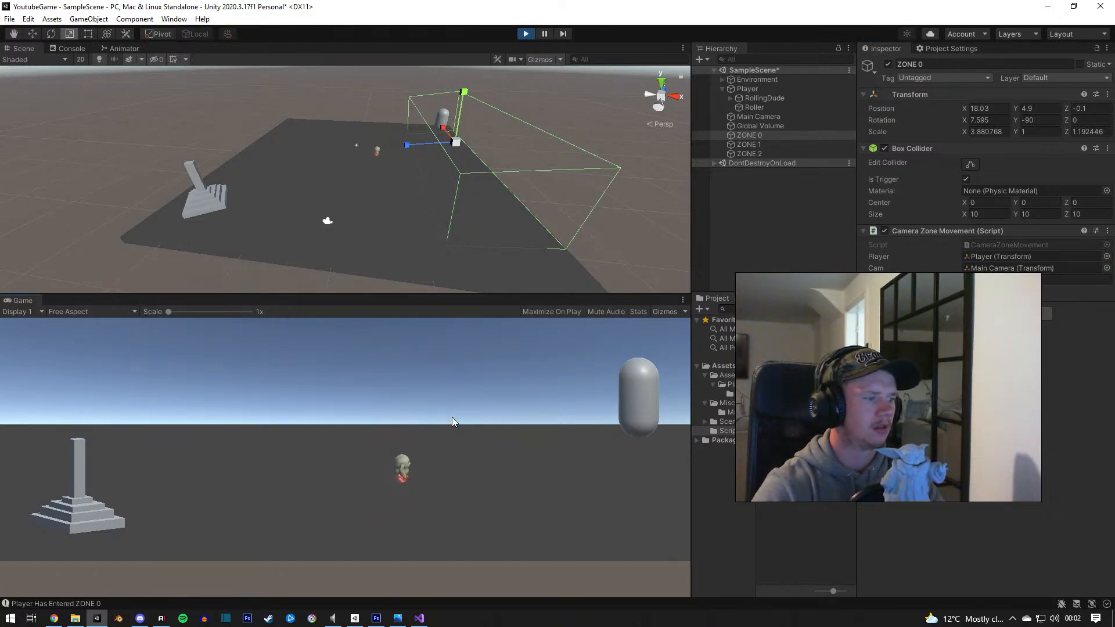
key("d")
key("a")
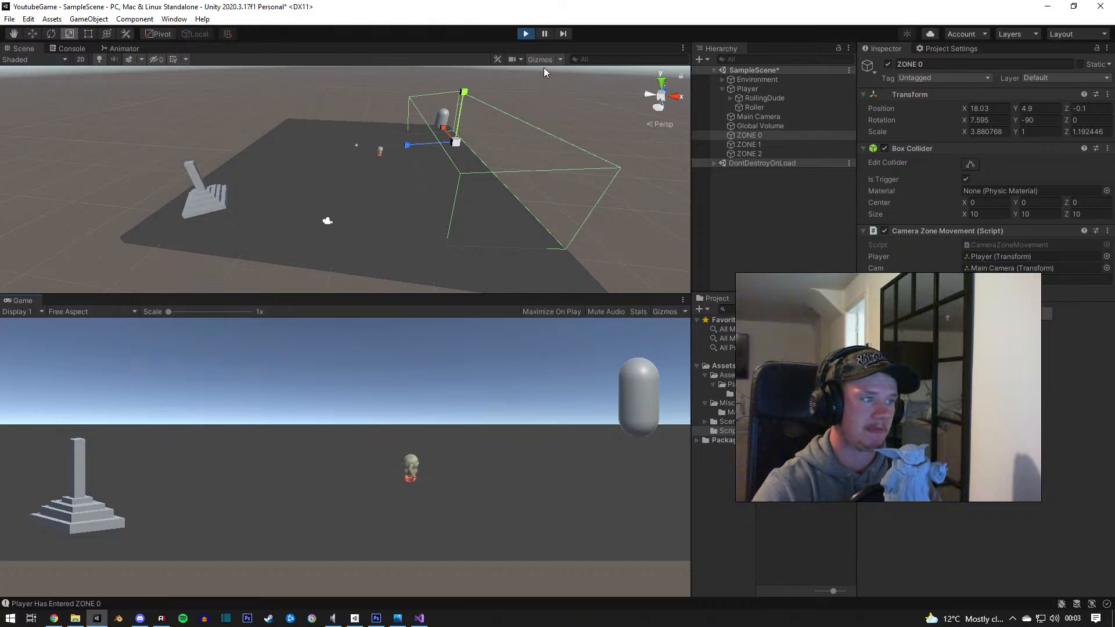
left_click(528, 36)
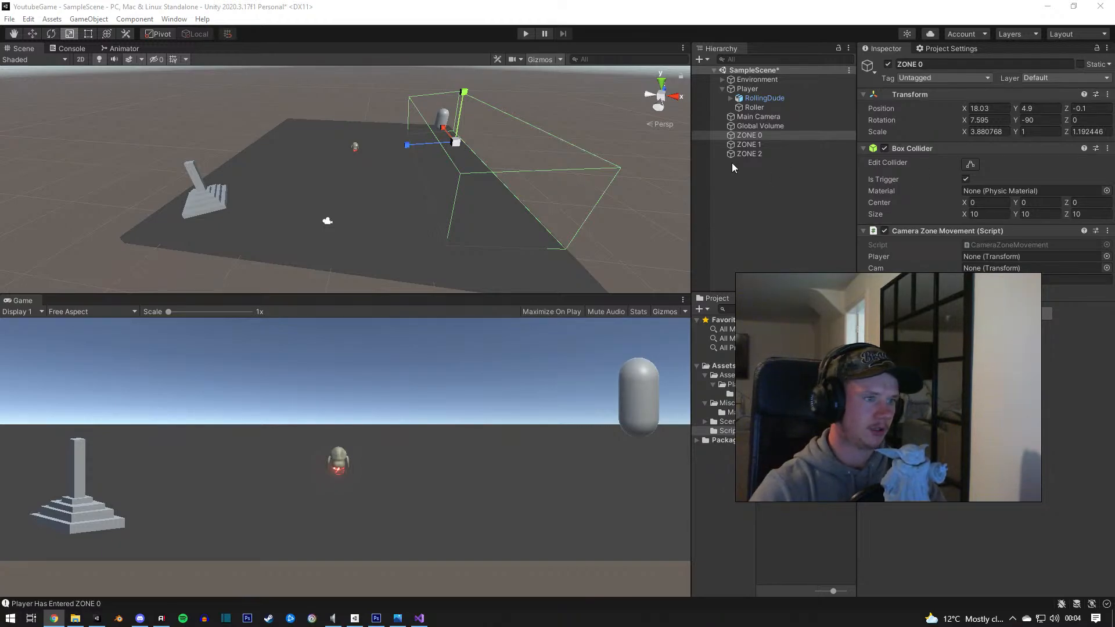
Step: Create an empty child object under ZONE 0, name it EndLocation, and select ZONE 0
right_click(753, 135)
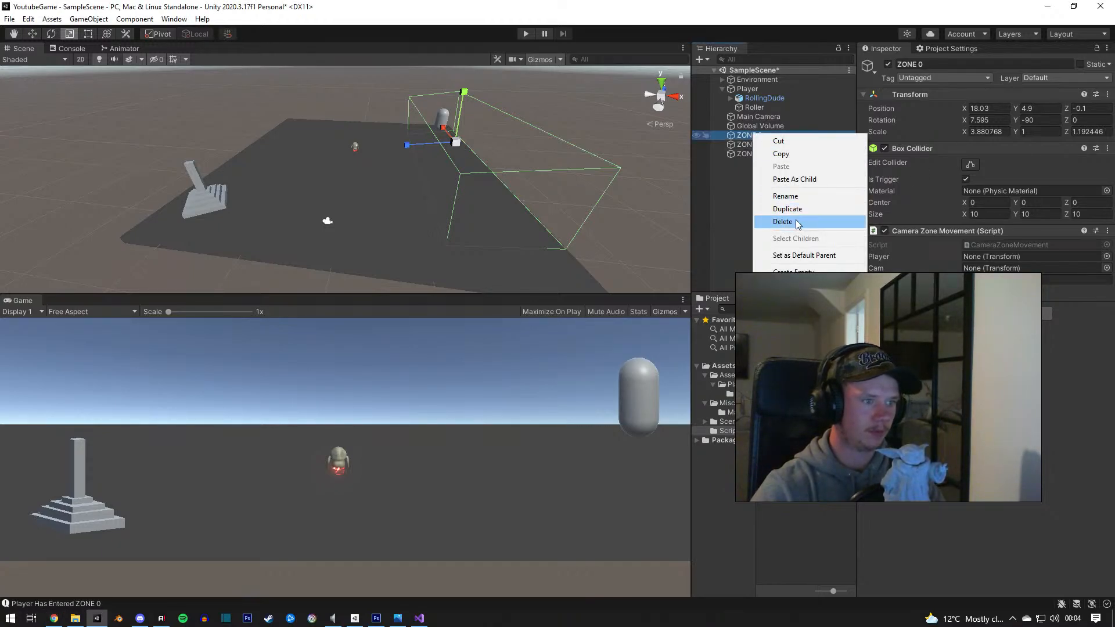
left_click(799, 273)
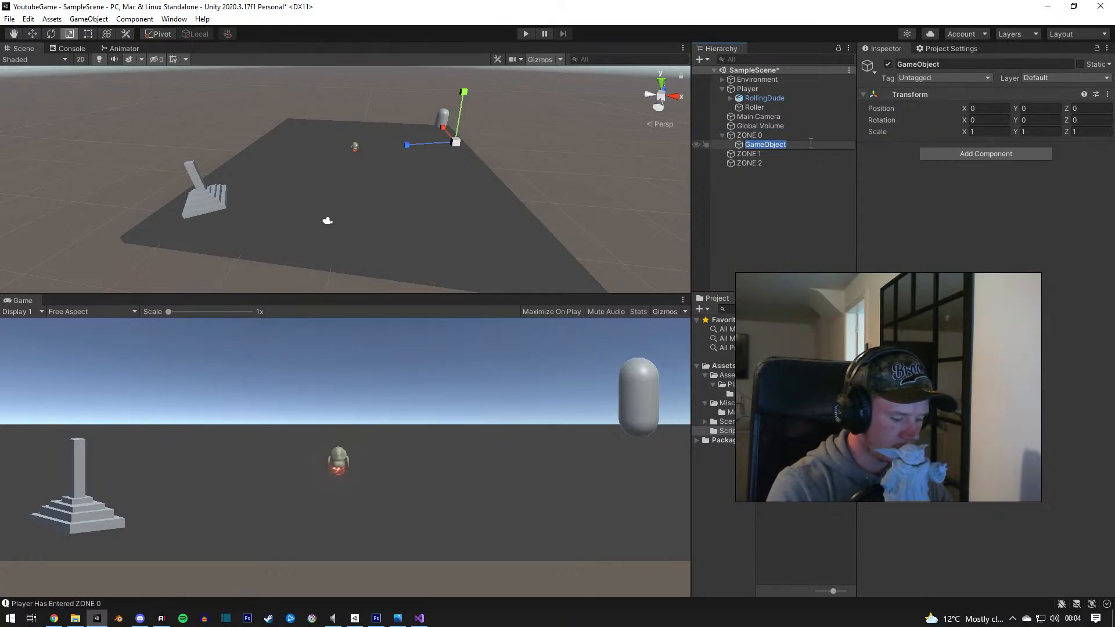
type("EndLo")
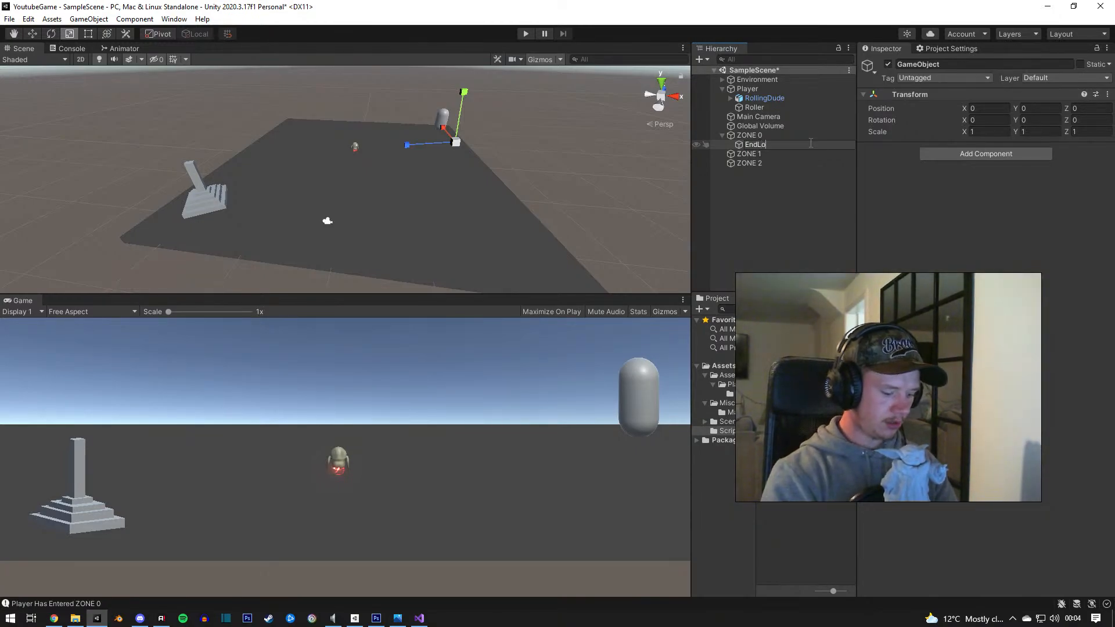
type("cation")
key("Return")
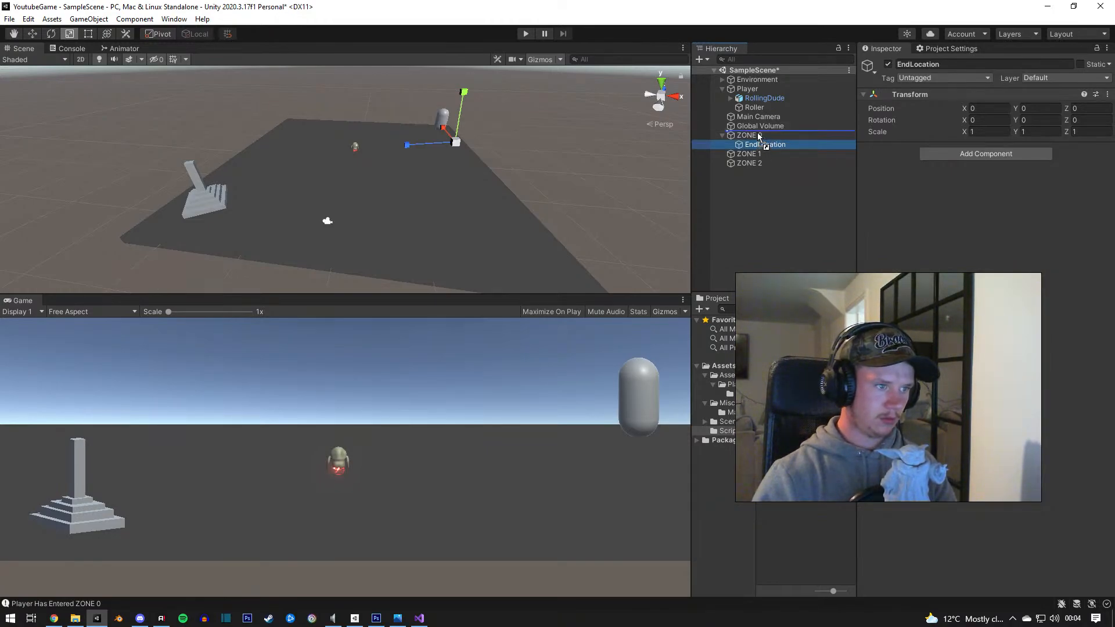
left_click(751, 136)
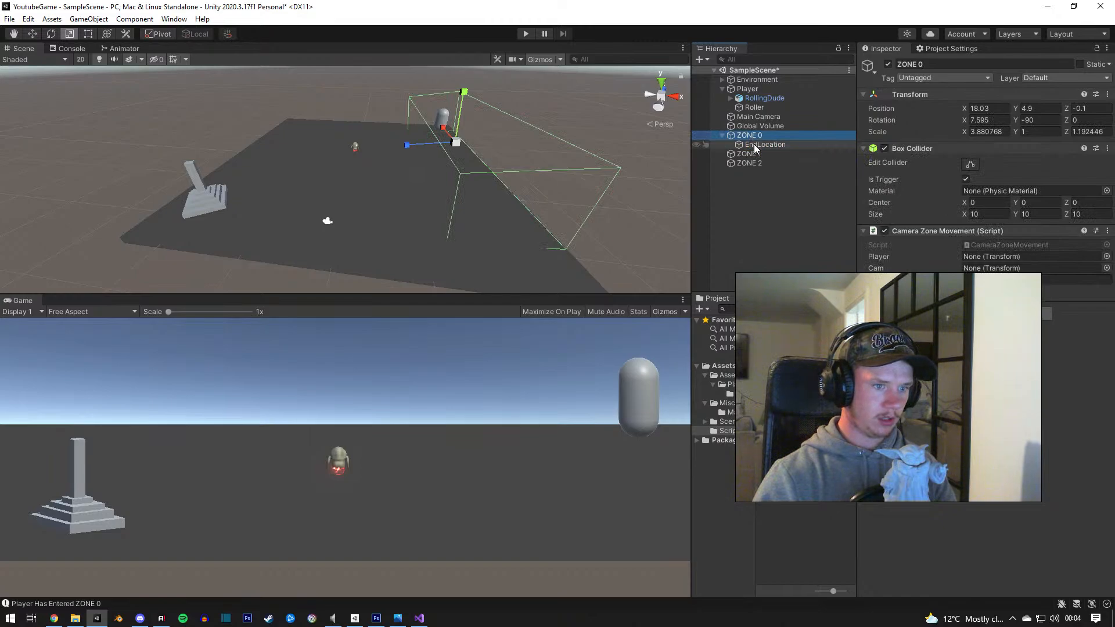
Step: Switch to Visual Studio and insert a blank line between the Player and Cam field declarations
key("alt+Tab")
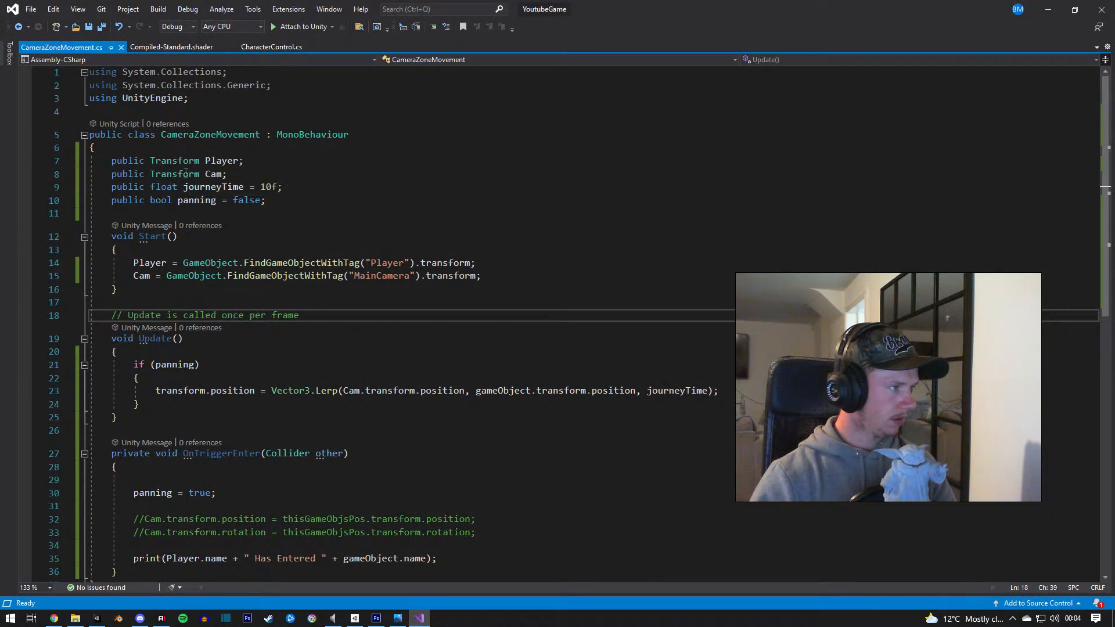
left_click(255, 168)
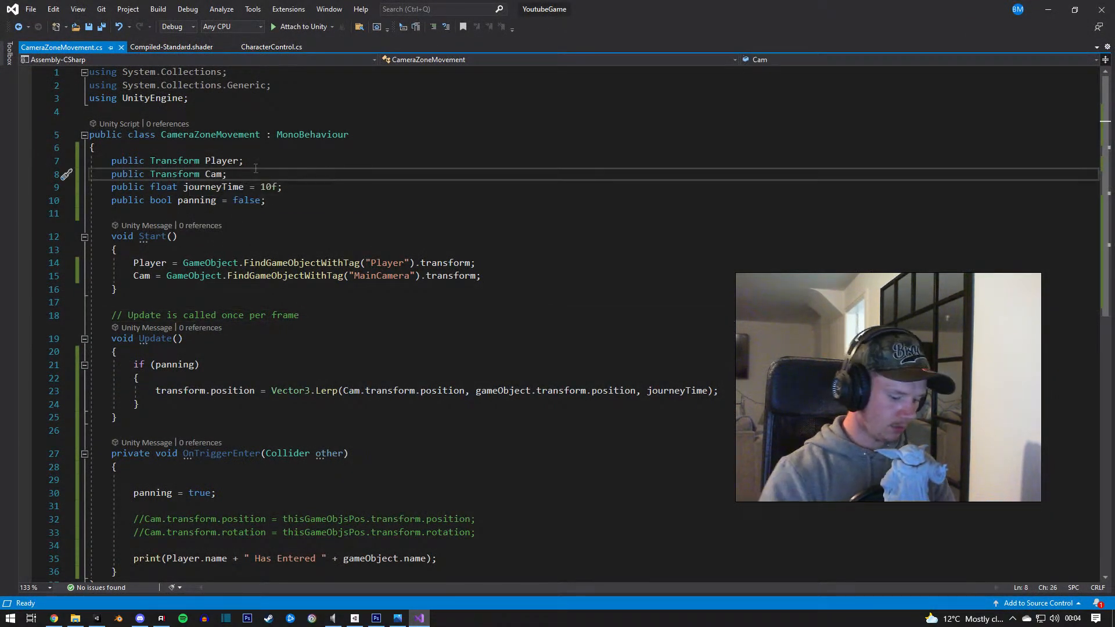
left_click(248, 162)
key("Return")
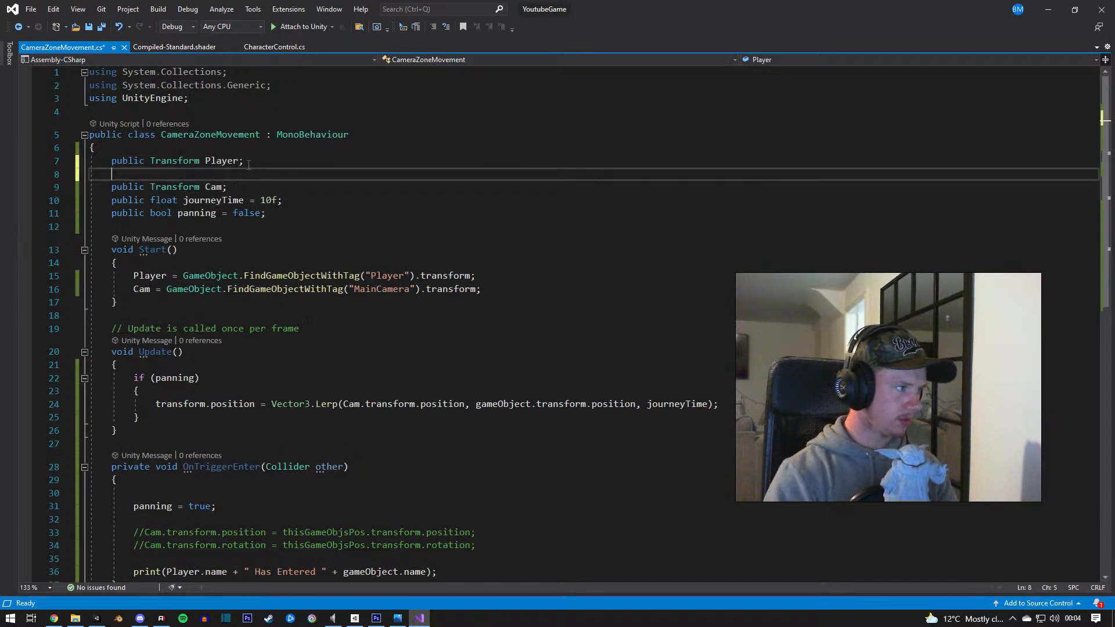
Step: Declare a public Transform field named endPos directly below the Cam field and save the script
left_click(241, 187)
key("Return")
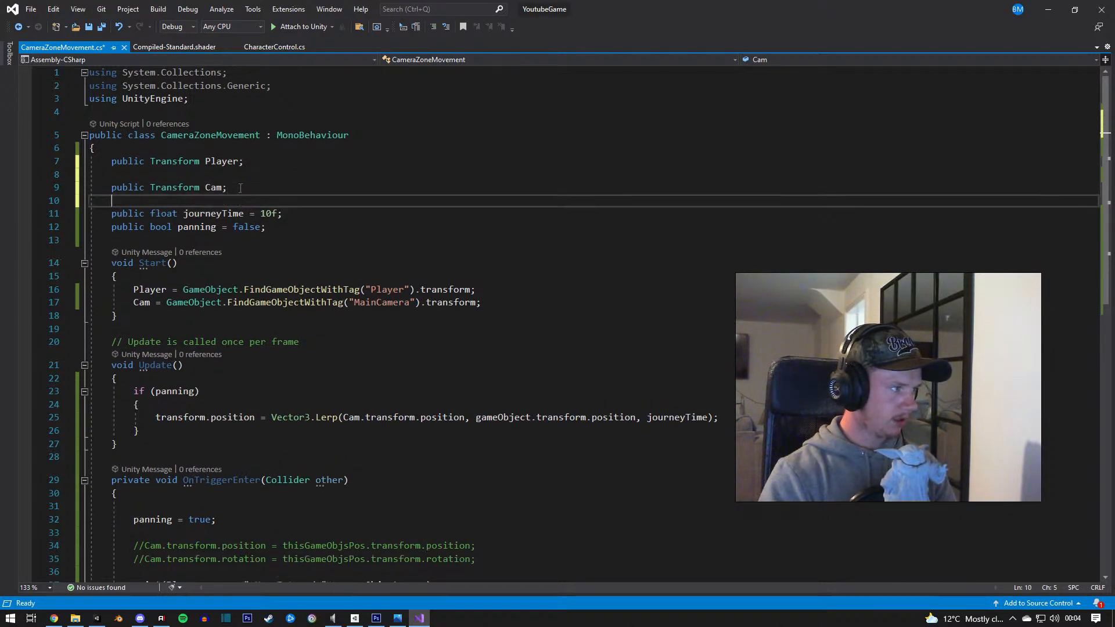
type("public tr")
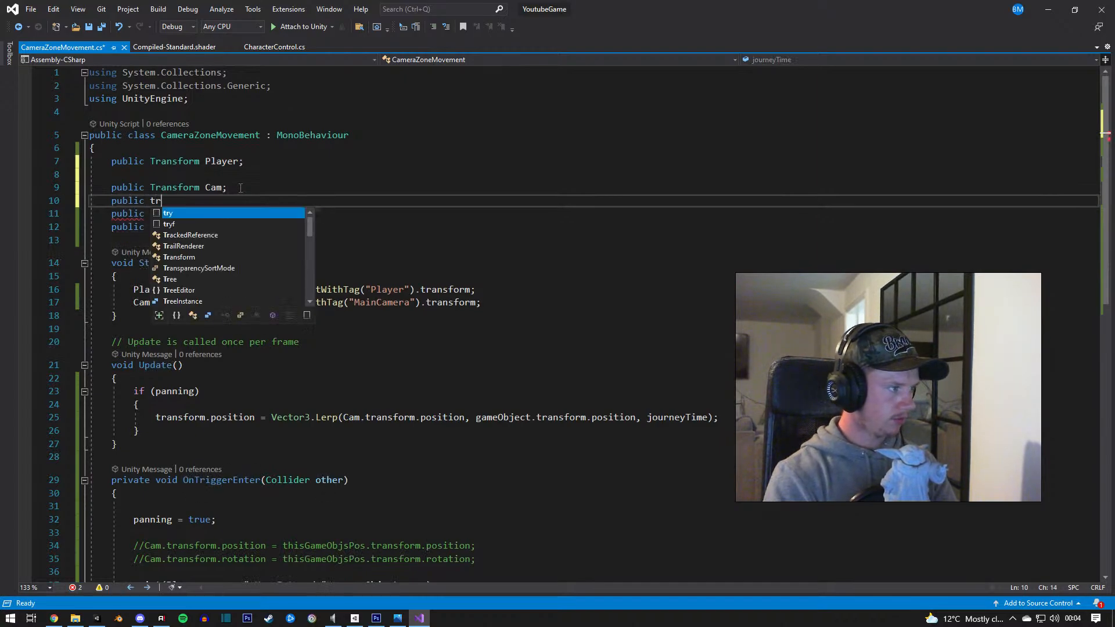
key("BackSpace")
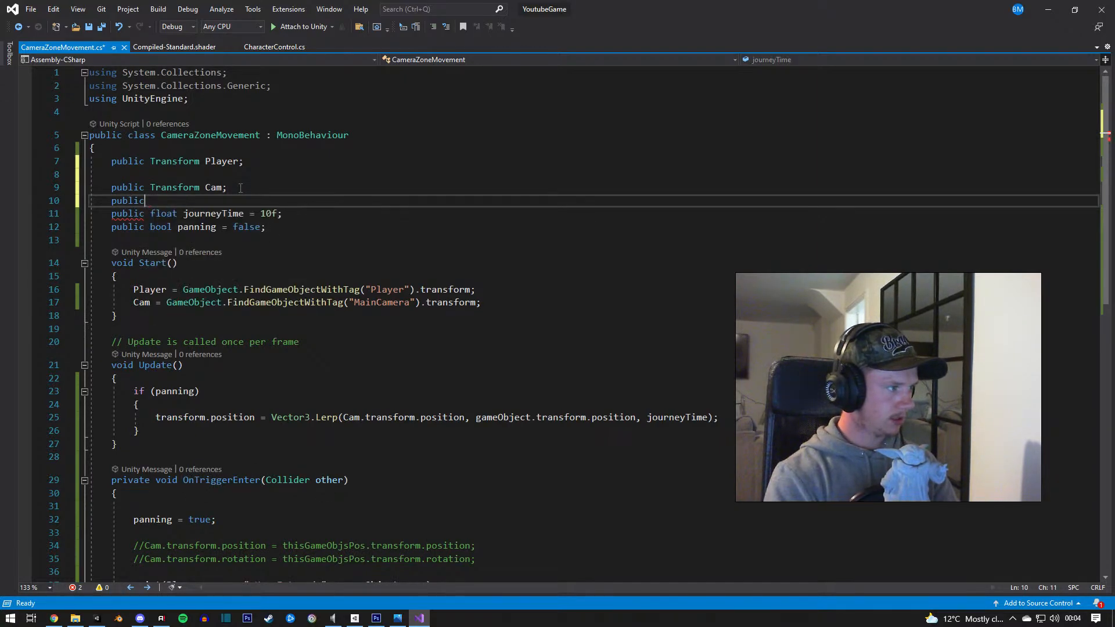
type("Transform End")
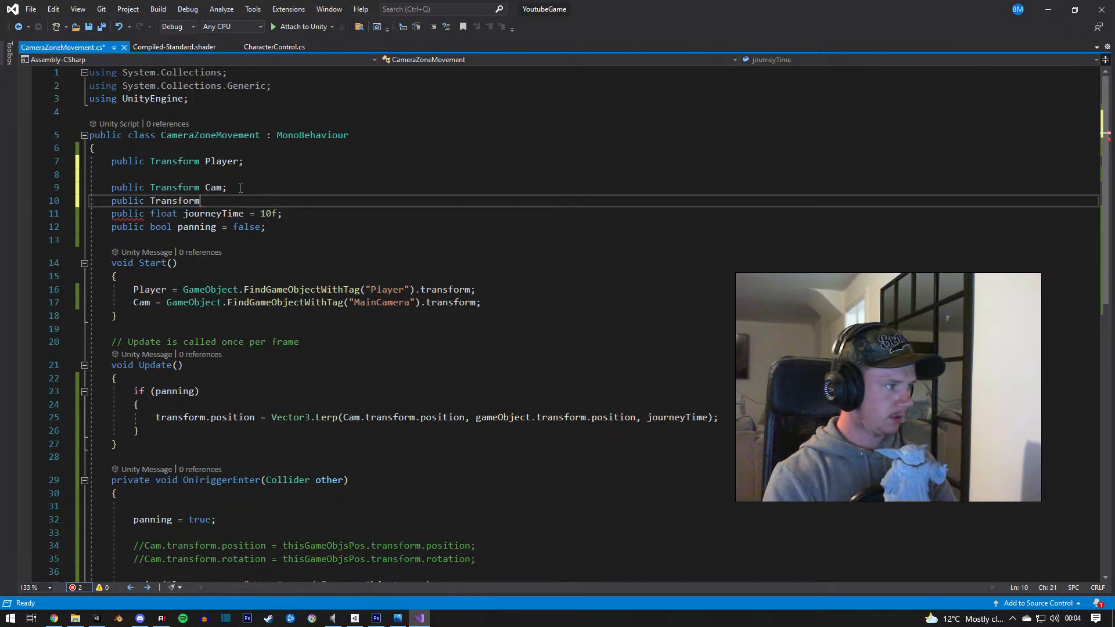
key("BackSpace")
key("BackSpace")
key("BackSpace")
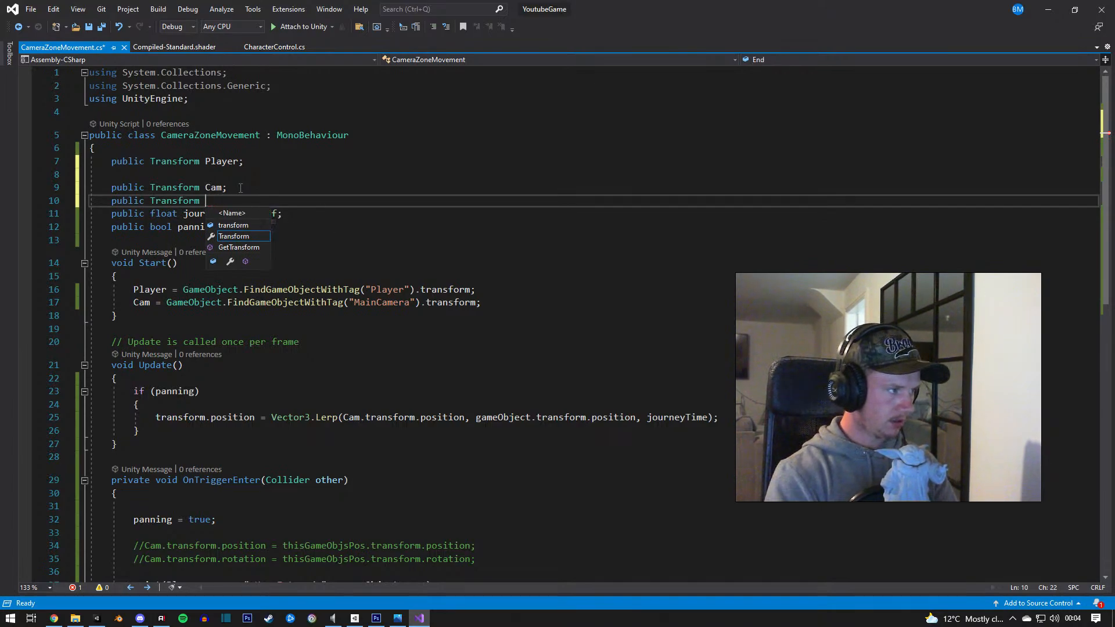
type("end { Po")
key("BackSpace")
key("BackSpace")
key("BackSpace")
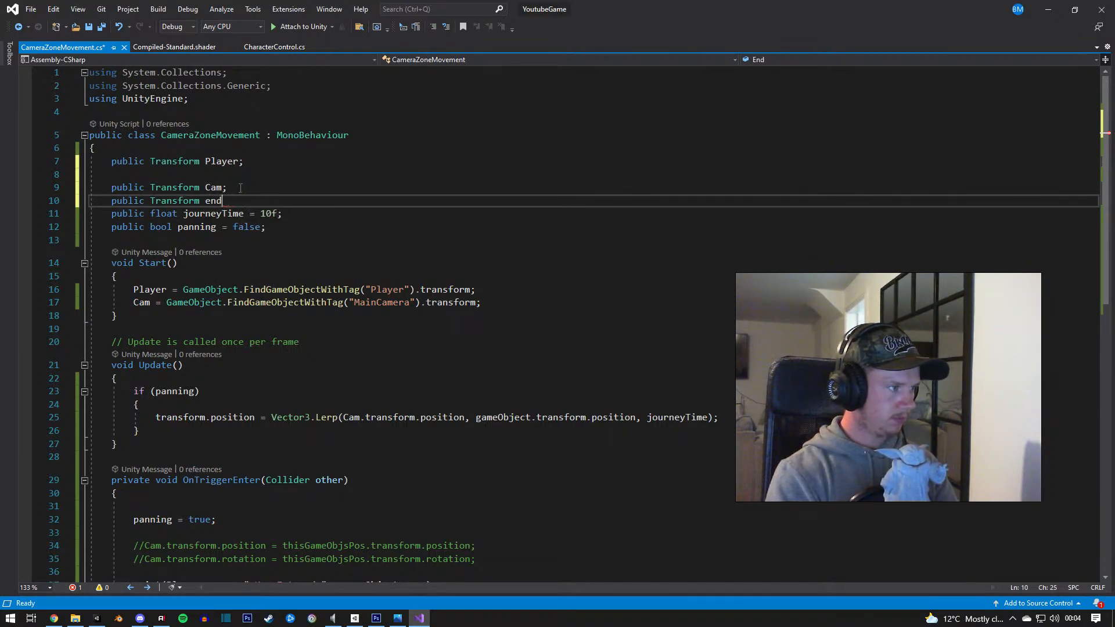
type("{")
type("Pos")
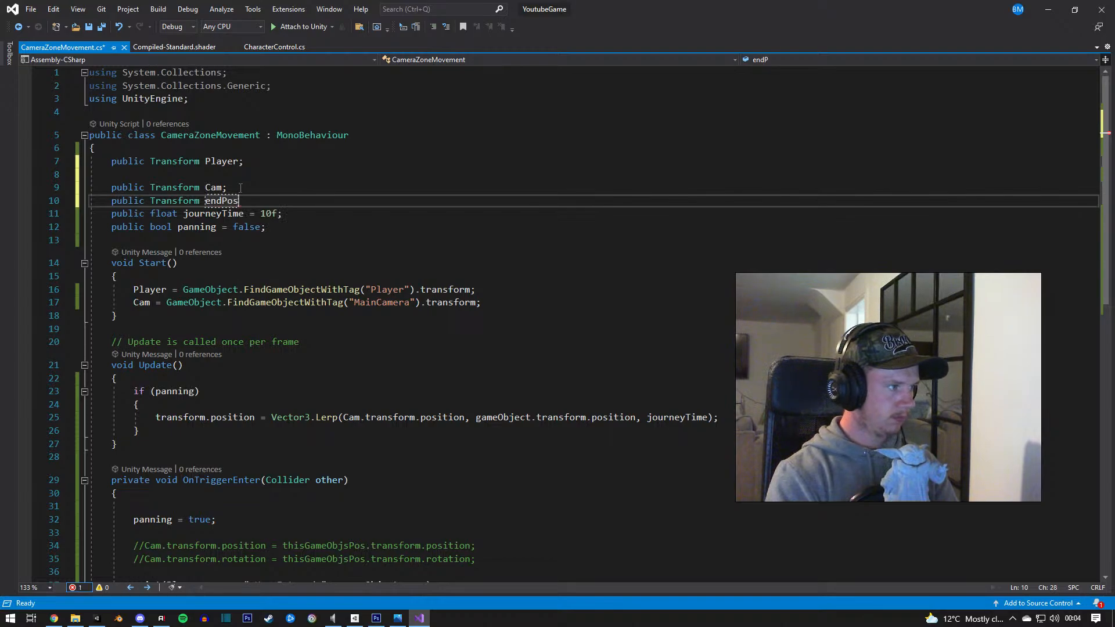
type(";")
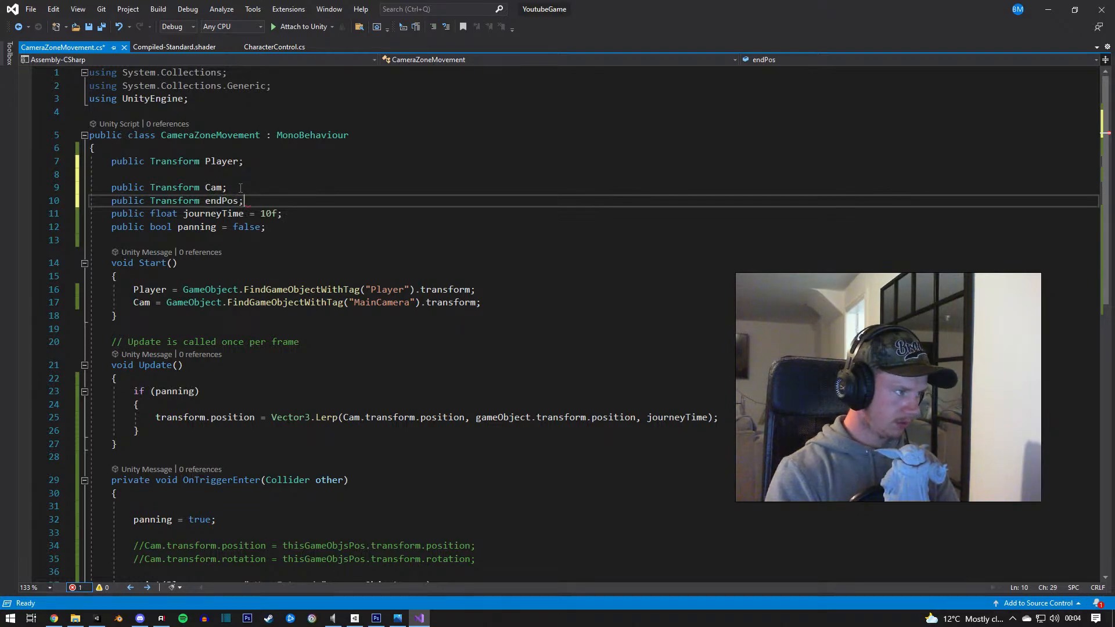
key("ctrl+s")
Step: Replace gameObject.transform.position in the second argument of Vector3.Lerp with endPos.position
scroll(360, 361, "down", 3)
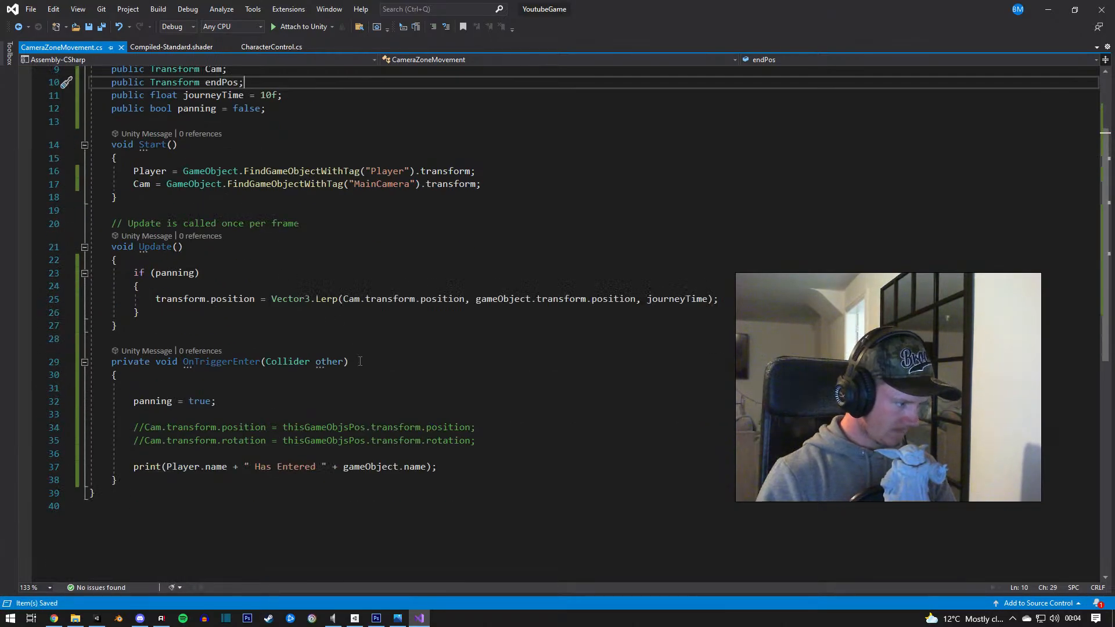
double_click(221, 82)
key("ctrl+c")
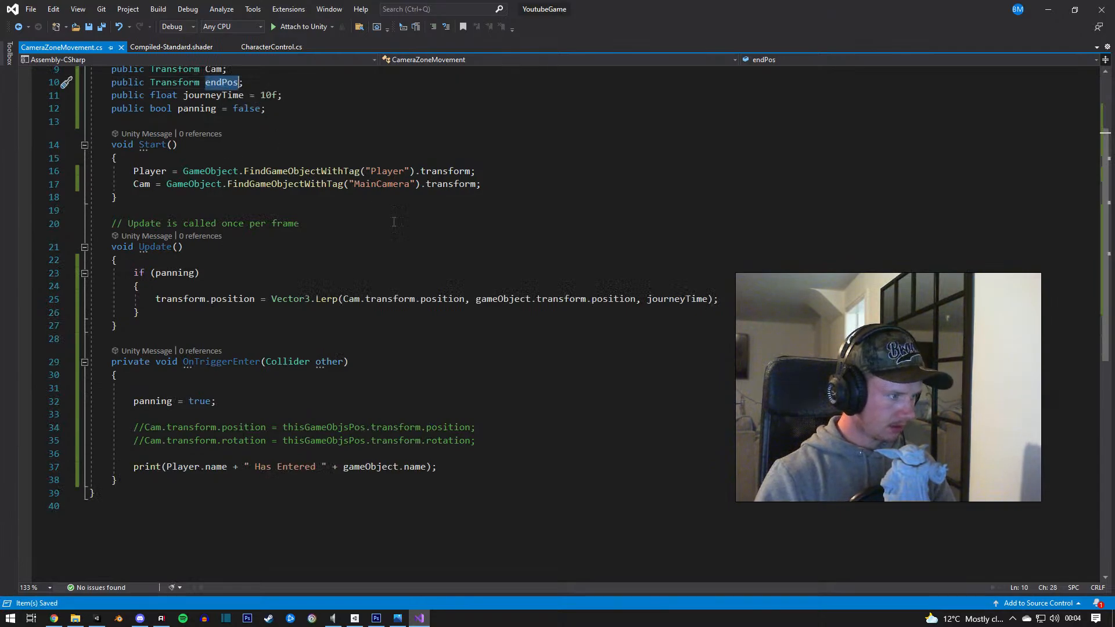
left_click_drag(638, 298, 473, 298)
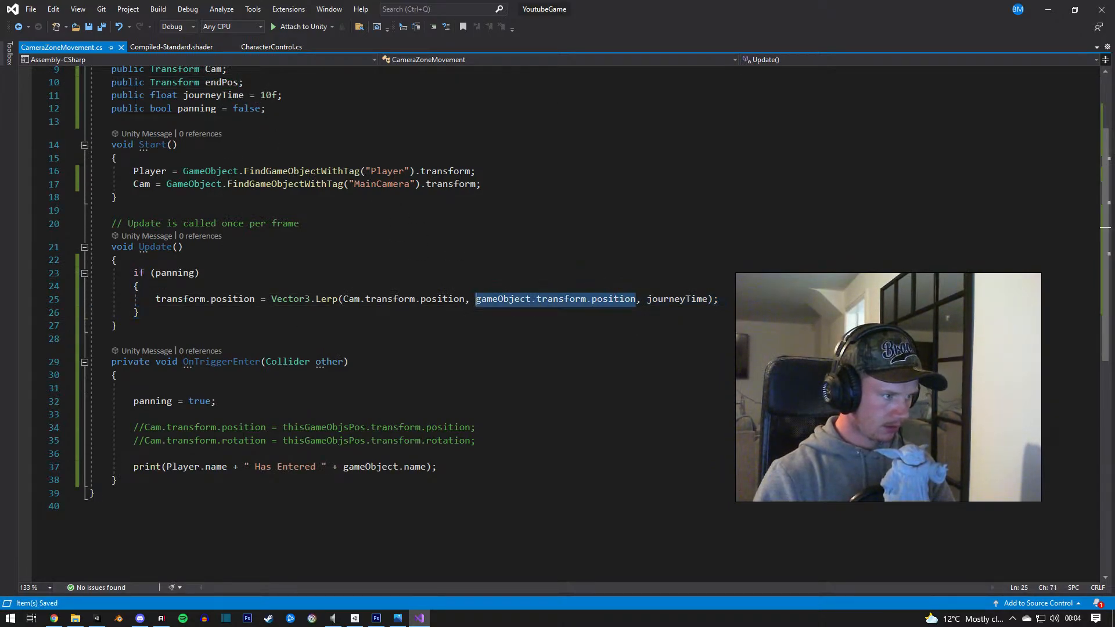
key("ctrl+v")
type(".position")
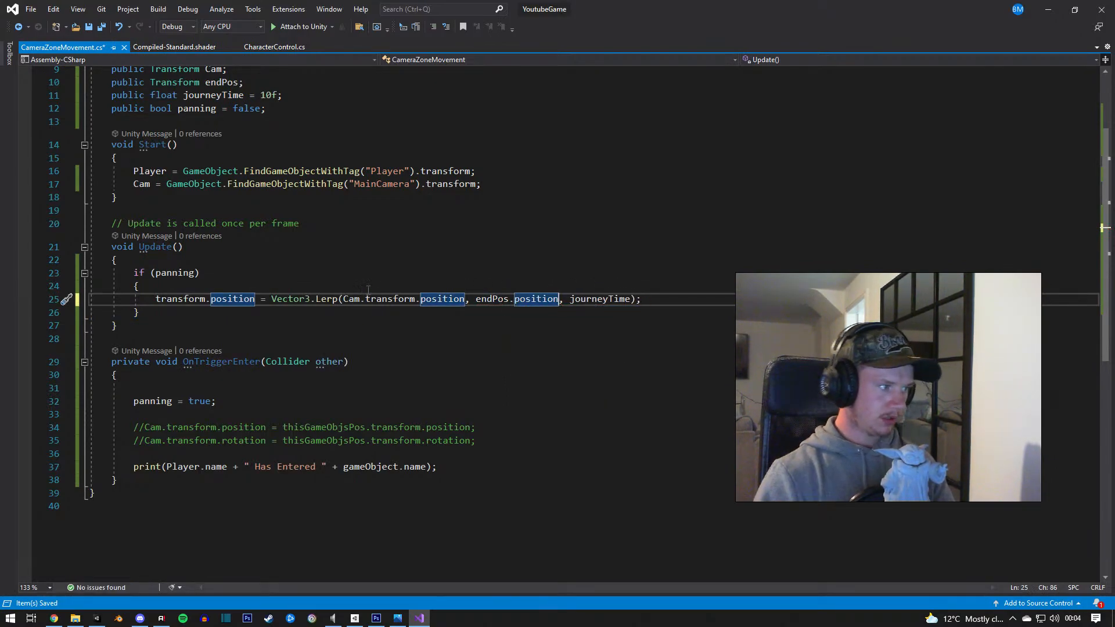
Step: Remove the if (panning) condition and its braces from around the Lerp line in Update
left_click(166, 313)
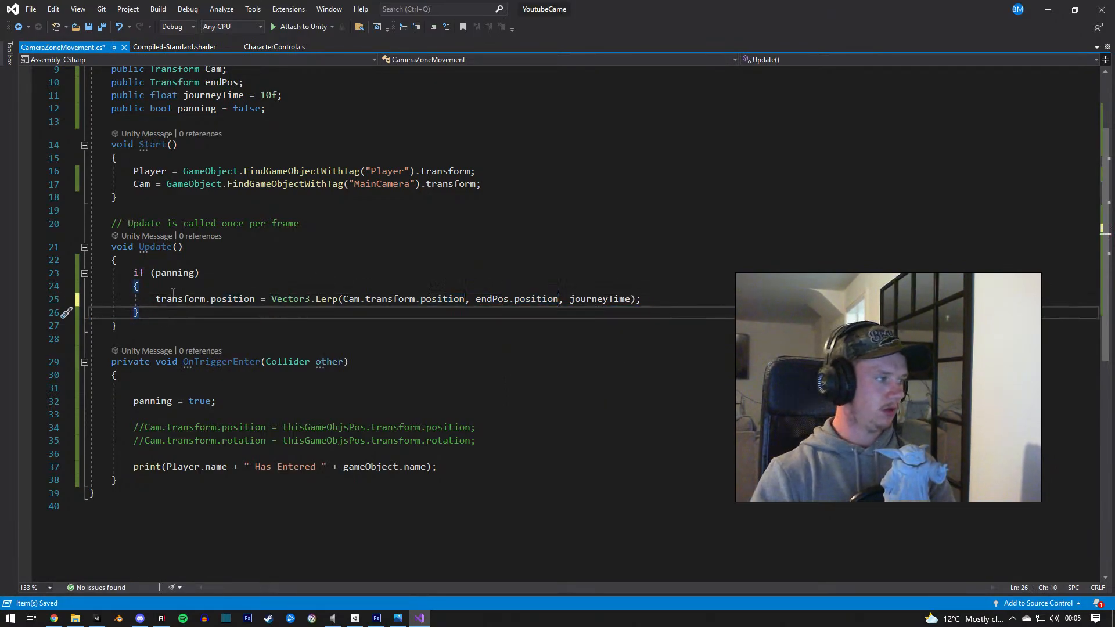
key("BackSpace")
left_click_drag(143, 287, 134, 275)
key("BackSpace")
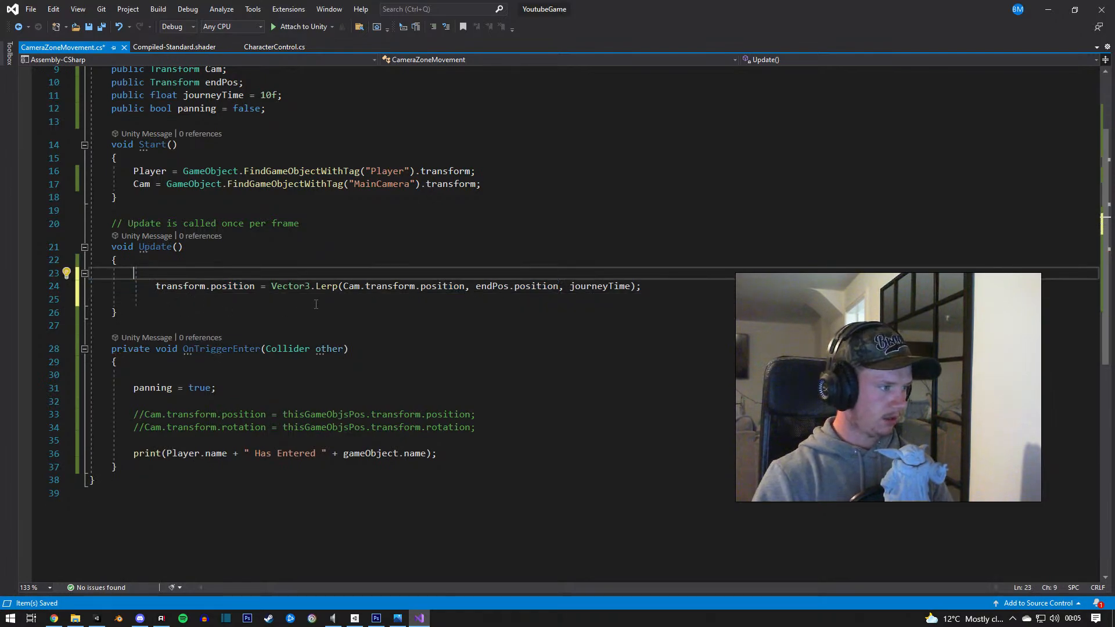
Step: Save the script, switch to Unity and assign ZONE 0's EndLocation child to the zone script's End Pos field
key("ctrl+s")
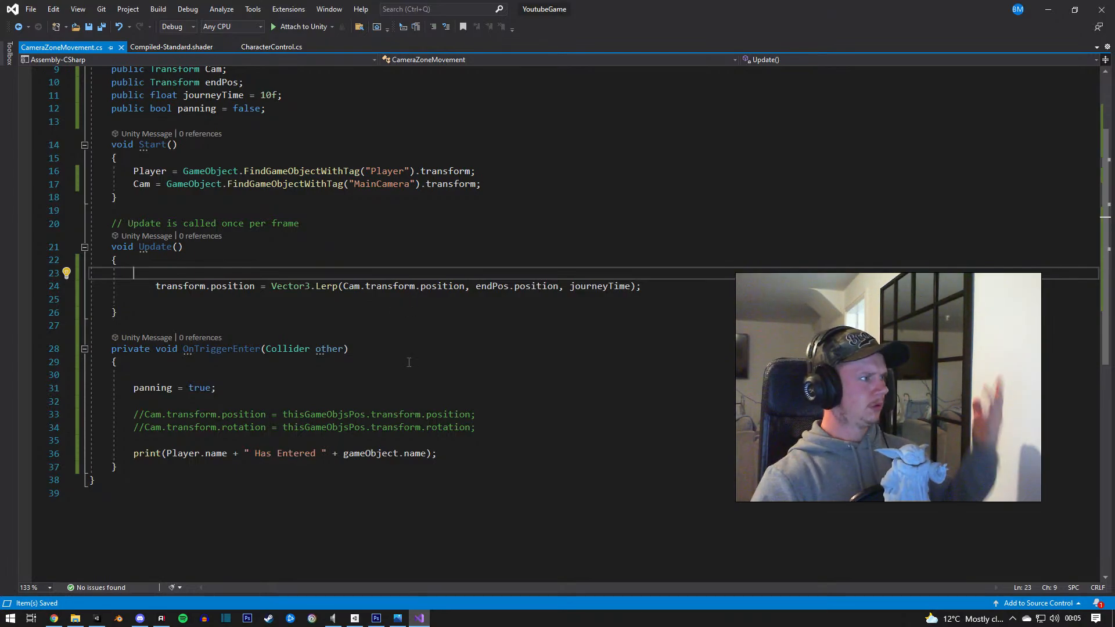
left_click(1048, 10)
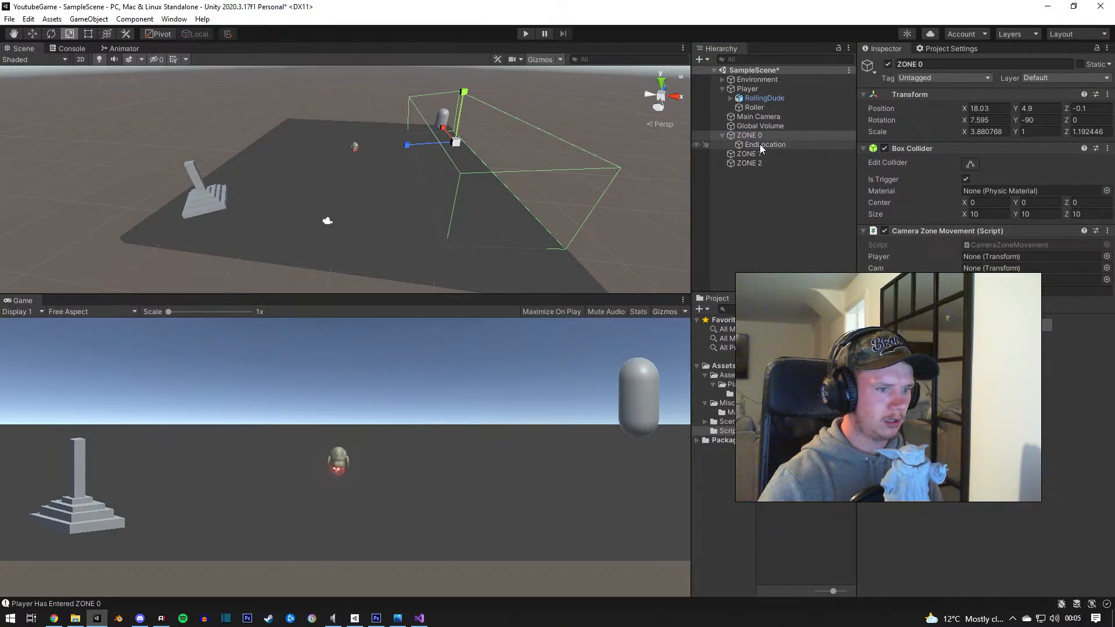
left_click_drag(761, 145, 1034, 280)
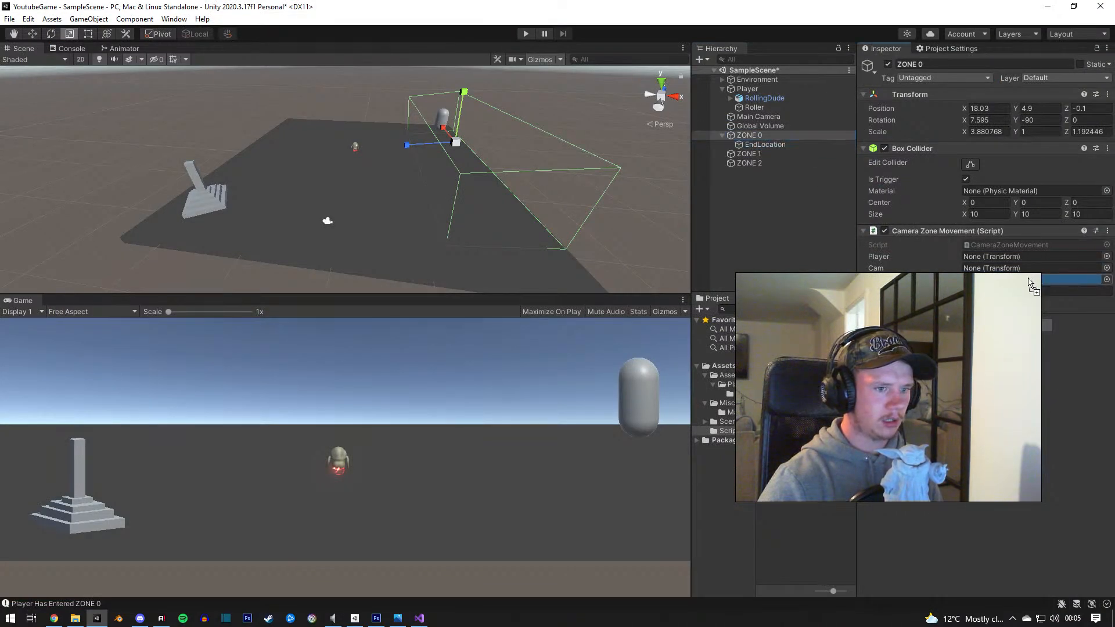
Step: Create an empty child object named EndLocation under ZONE 1
left_click(752, 153)
right_click(754, 156)
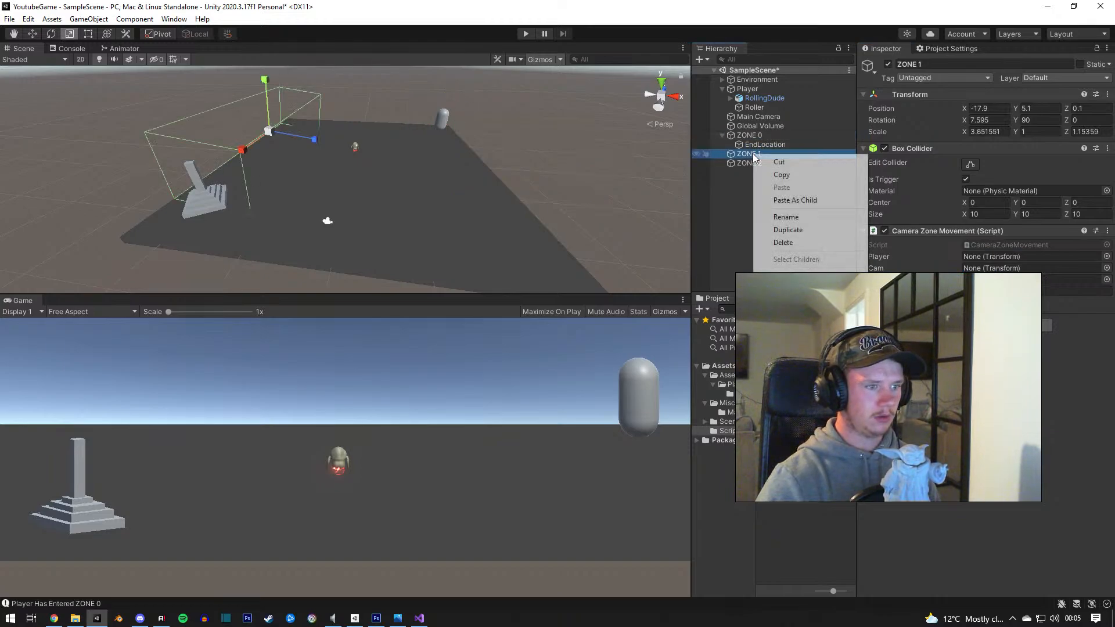
left_click(791, 279)
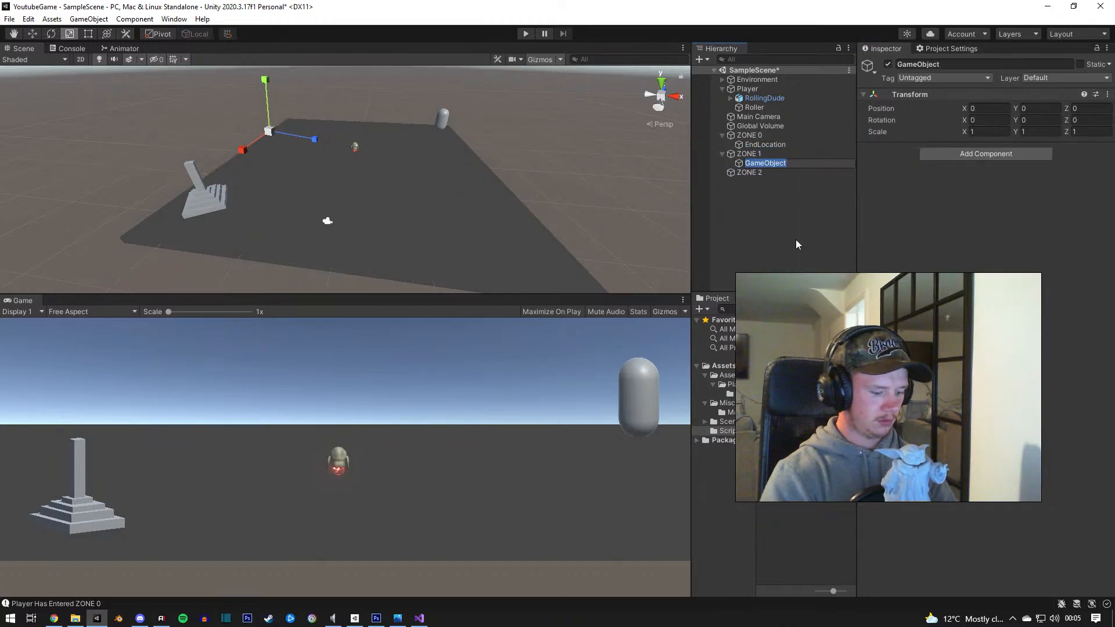
type("EndLocation")
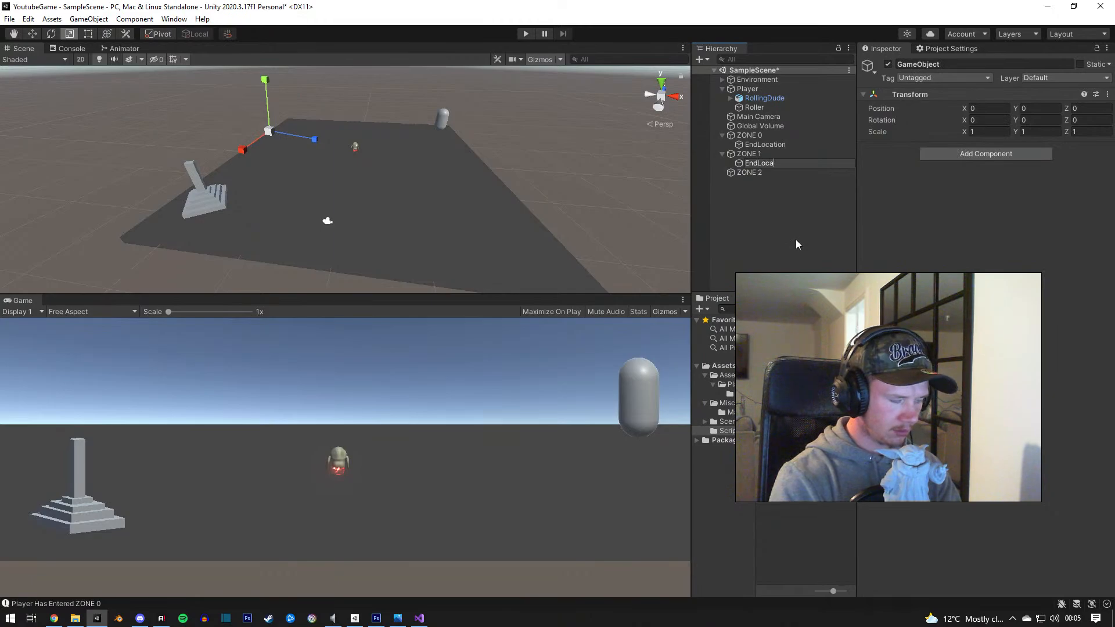
key("Return")
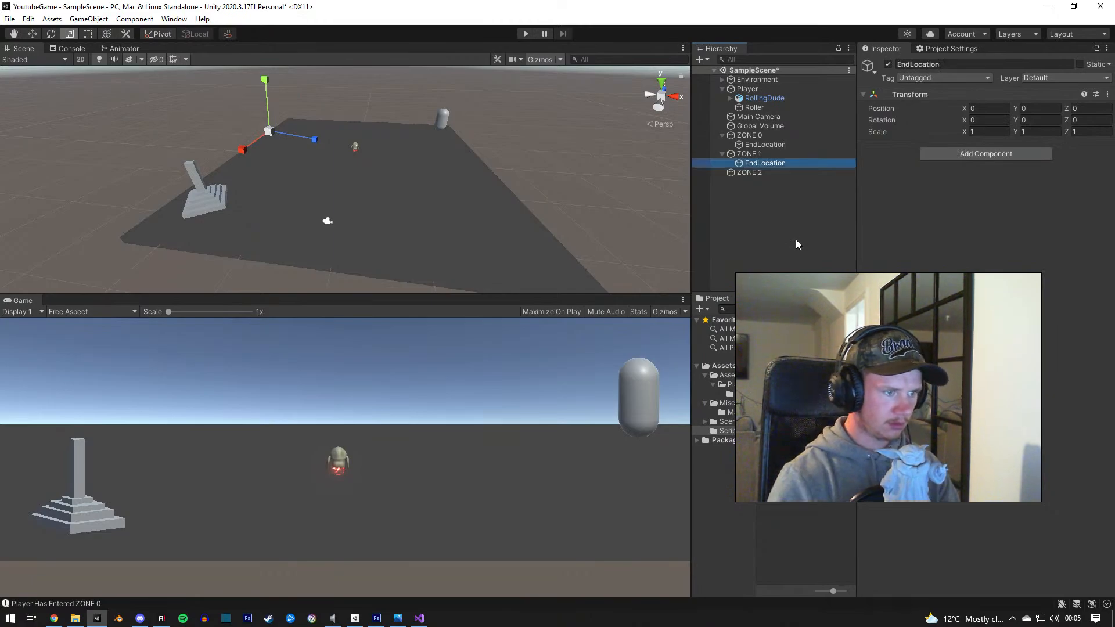
Step: Create an empty child object named EndLocation under ZONE 2
left_click(763, 163)
right_click(751, 172)
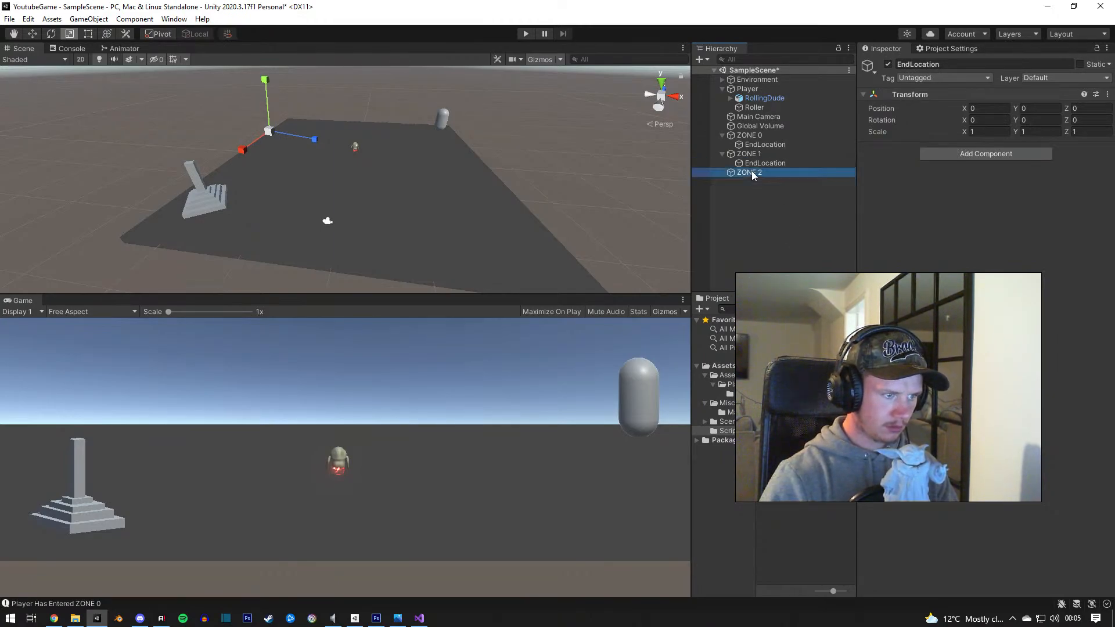
left_click(789, 314)
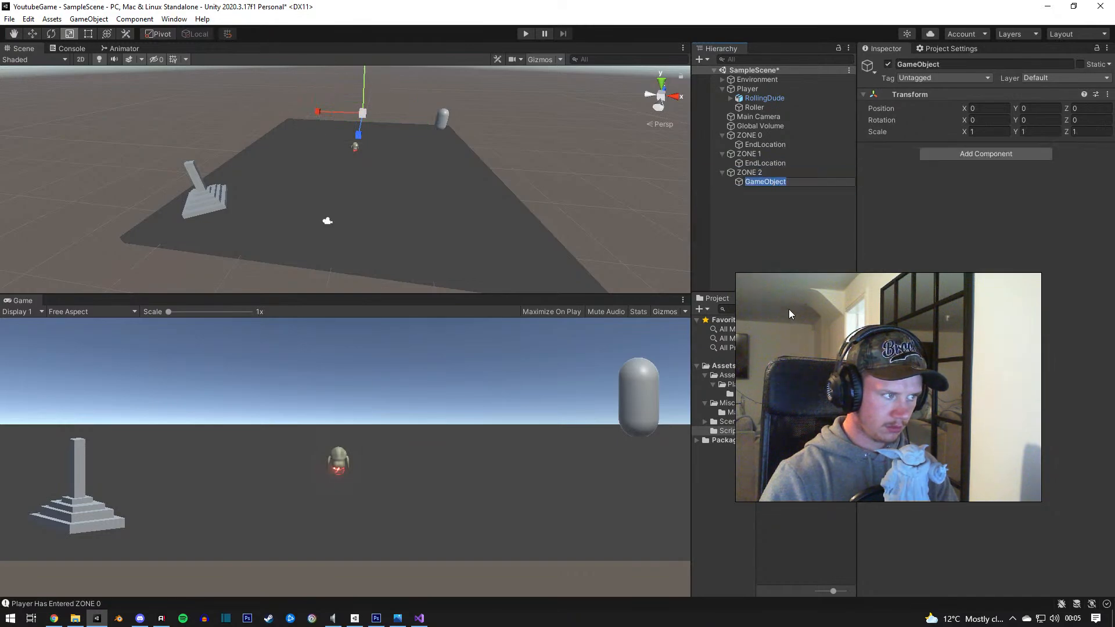
type("EndLocation")
key("Return")
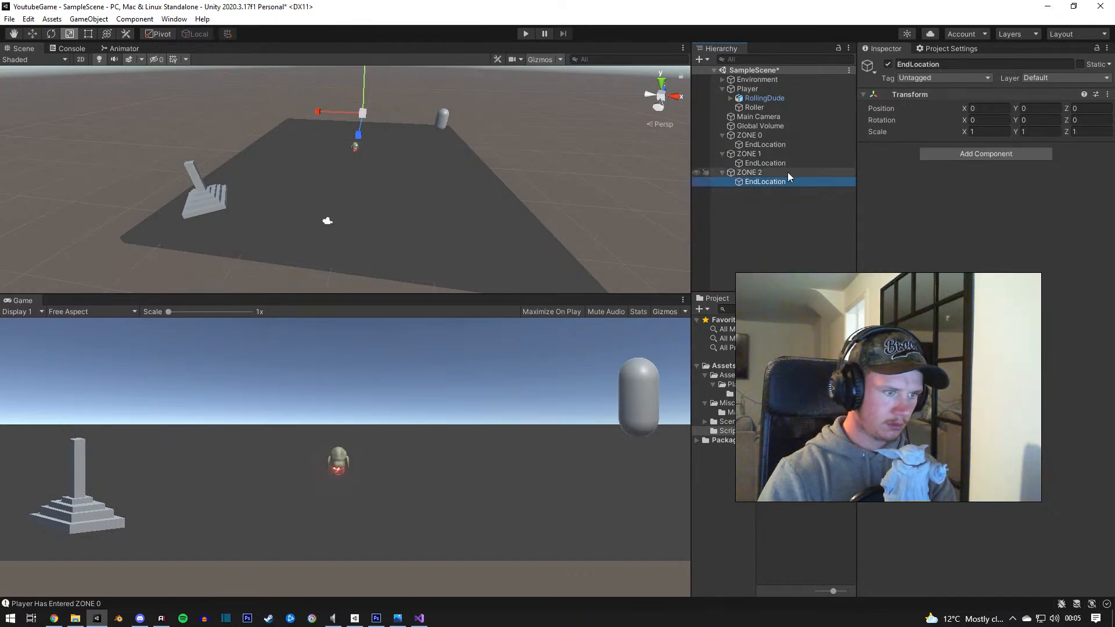
Step: Assign the EndLocation children of ZONE 2 and ZONE 1 to the End Pos fields of their respective zones
left_click(758, 174)
left_click_drag(764, 182, 983, 282)
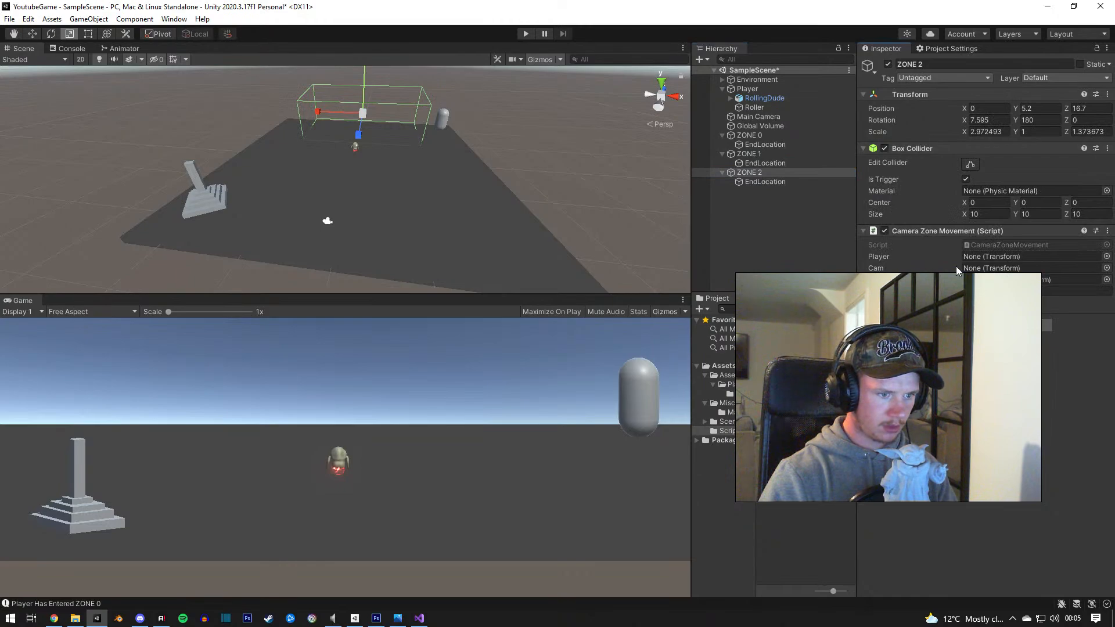
left_click(763, 152)
left_click_drag(756, 162, 992, 278)
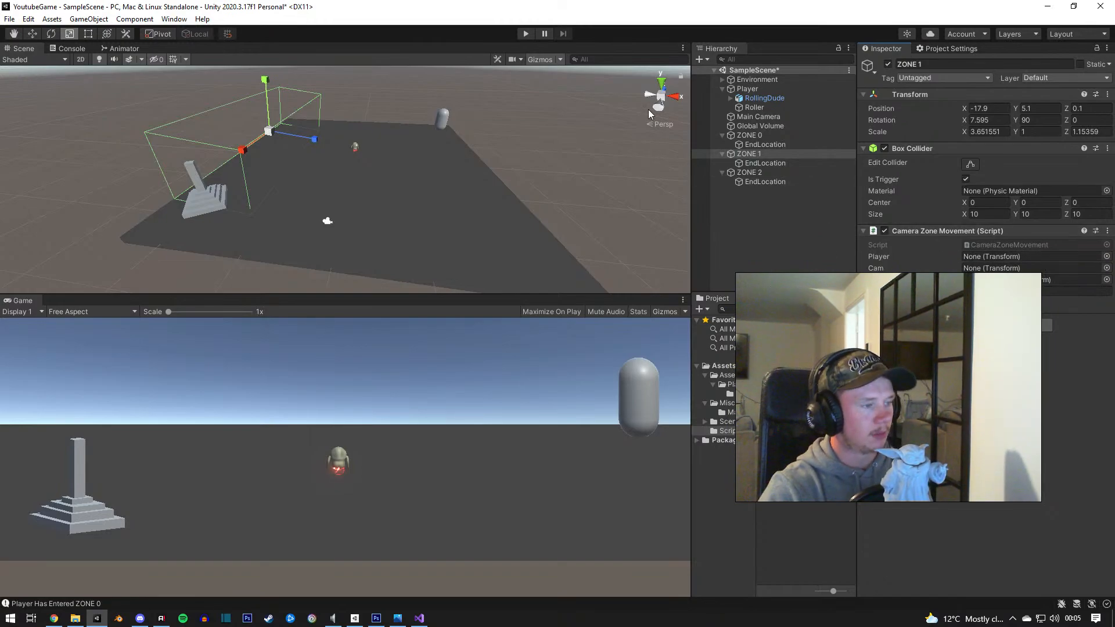
Step: Play-test the scene by moving the player both ways, lower the Main Camera's Y position to about 6.46, and stop the test
left_click(527, 34)
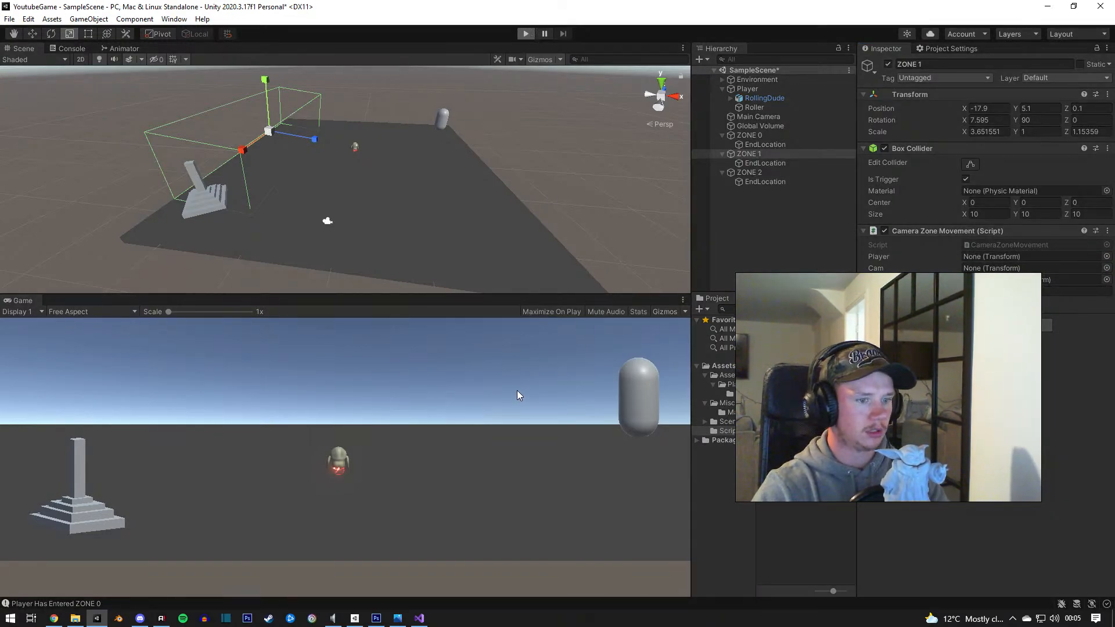
key("d")
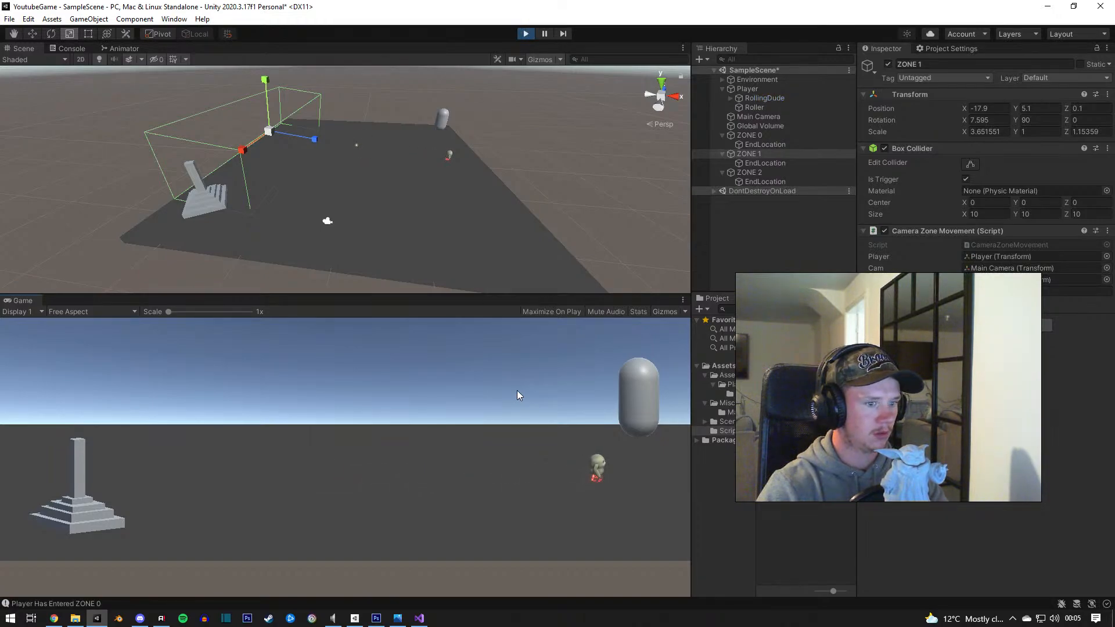
key("a")
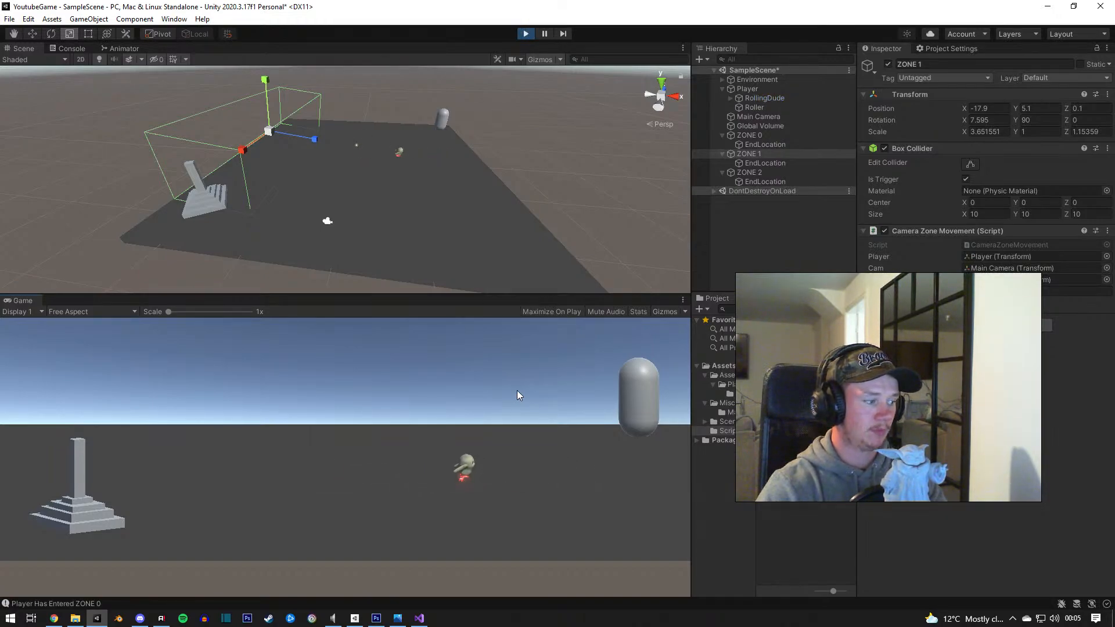
left_click(759, 116)
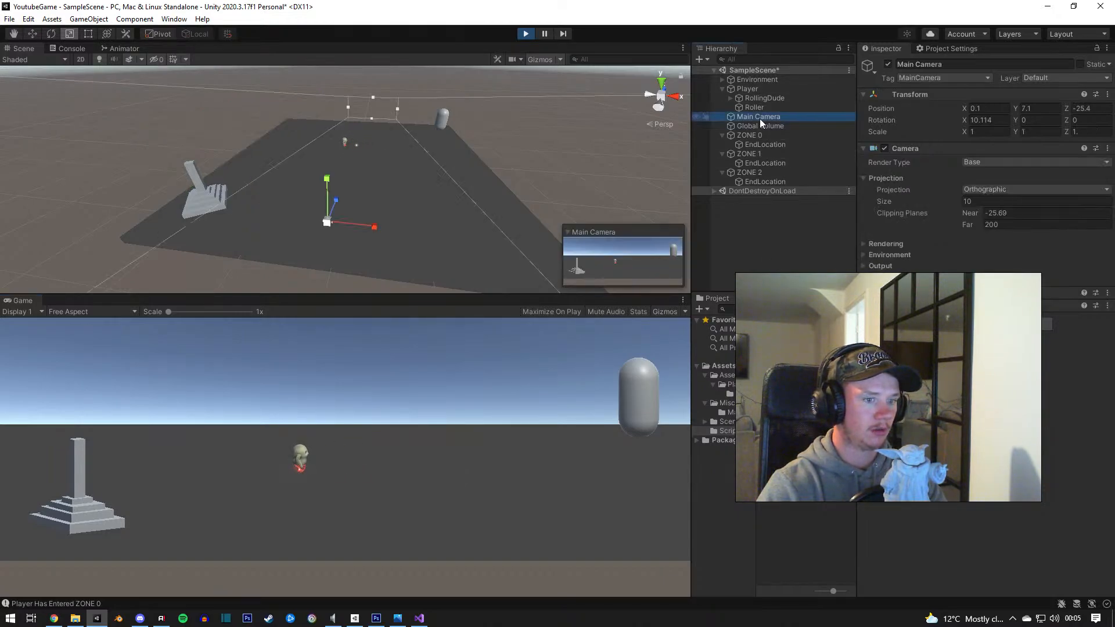
left_click(1012, 113)
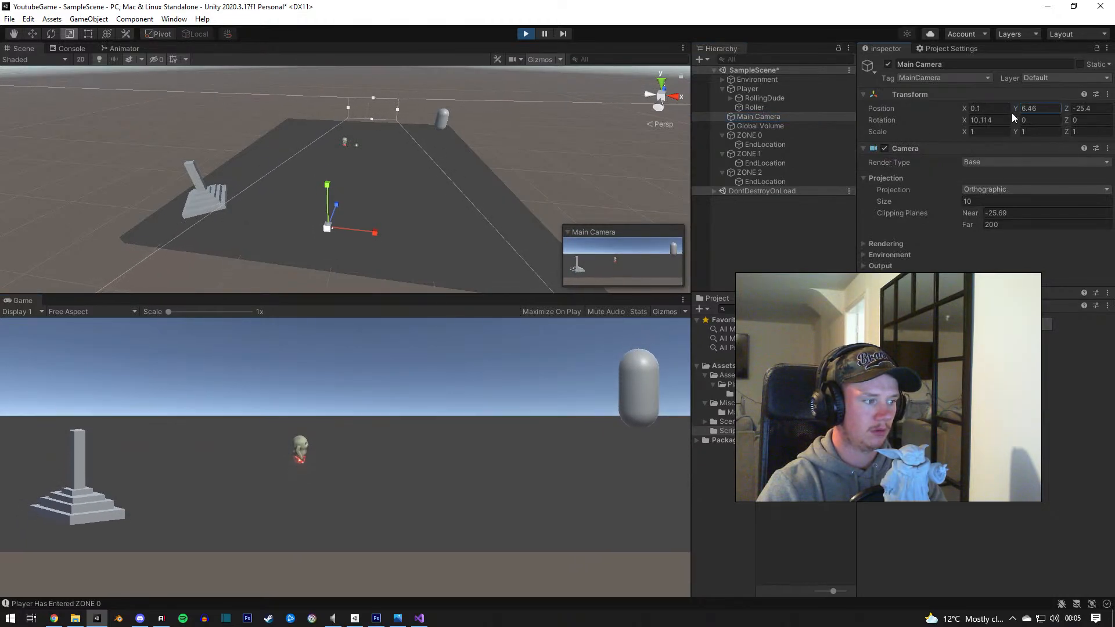
left_click(526, 34)
Step: Switch to Visual Studio and enclose the Start, Update and OnTriggerEnter methods in one block comment
left_click(419, 618)
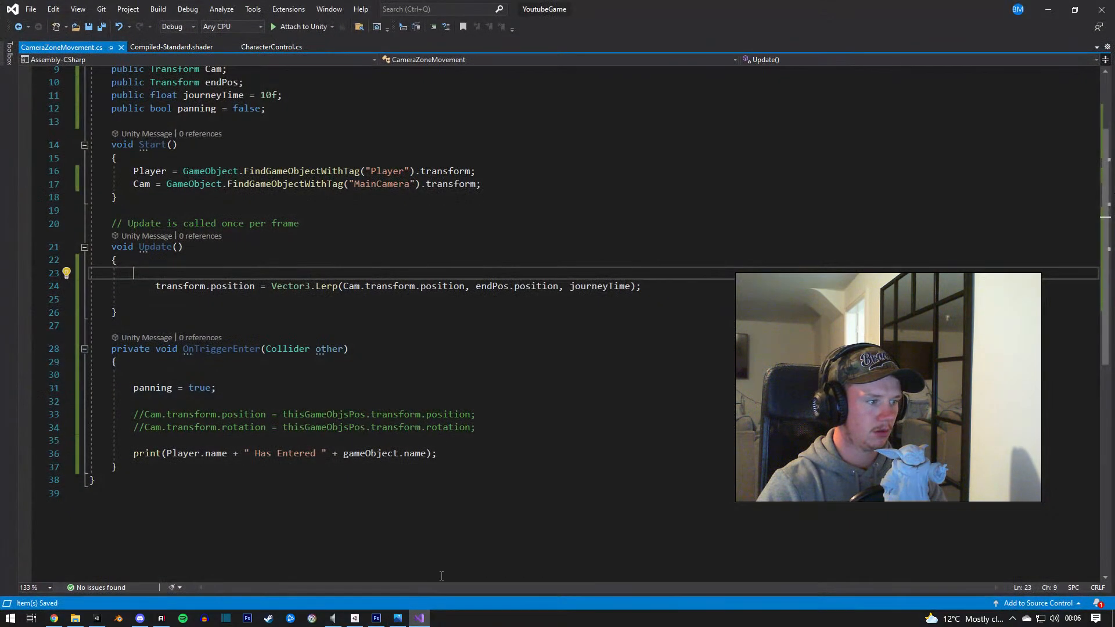
scroll(442, 503, "up", 1)
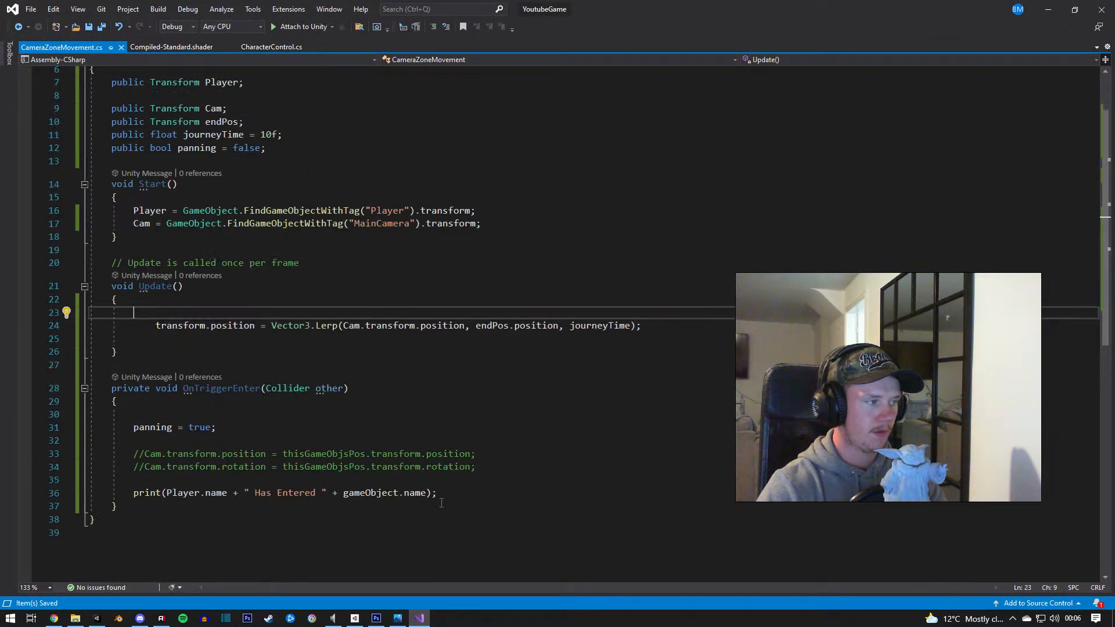
scroll(442, 503, "up", 1)
scroll(441, 503, "down", 1)
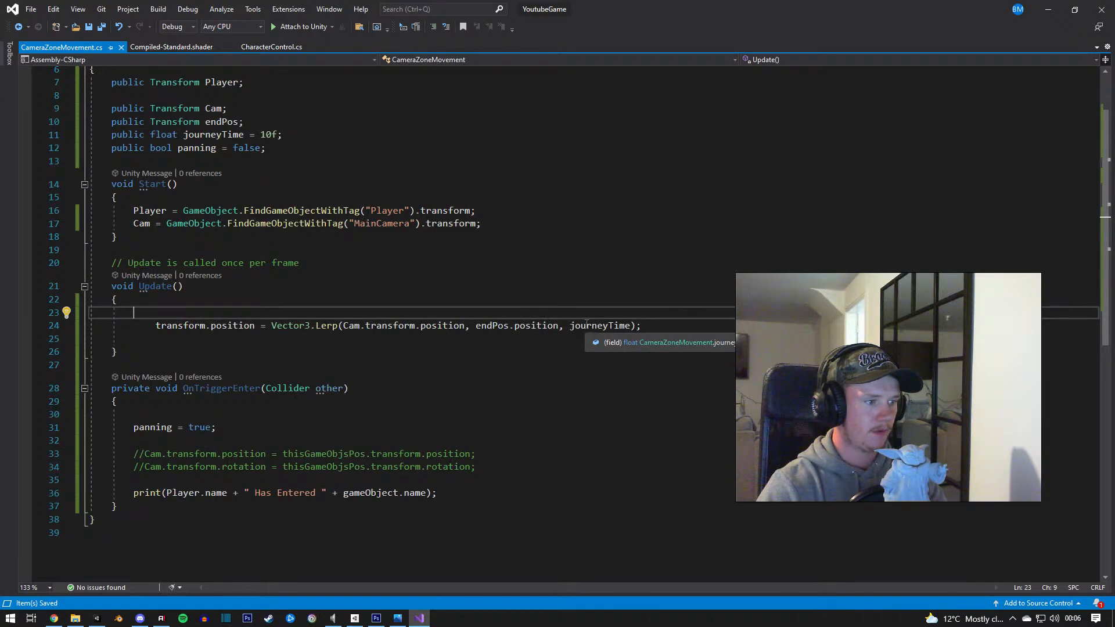
key("alt+Tab")
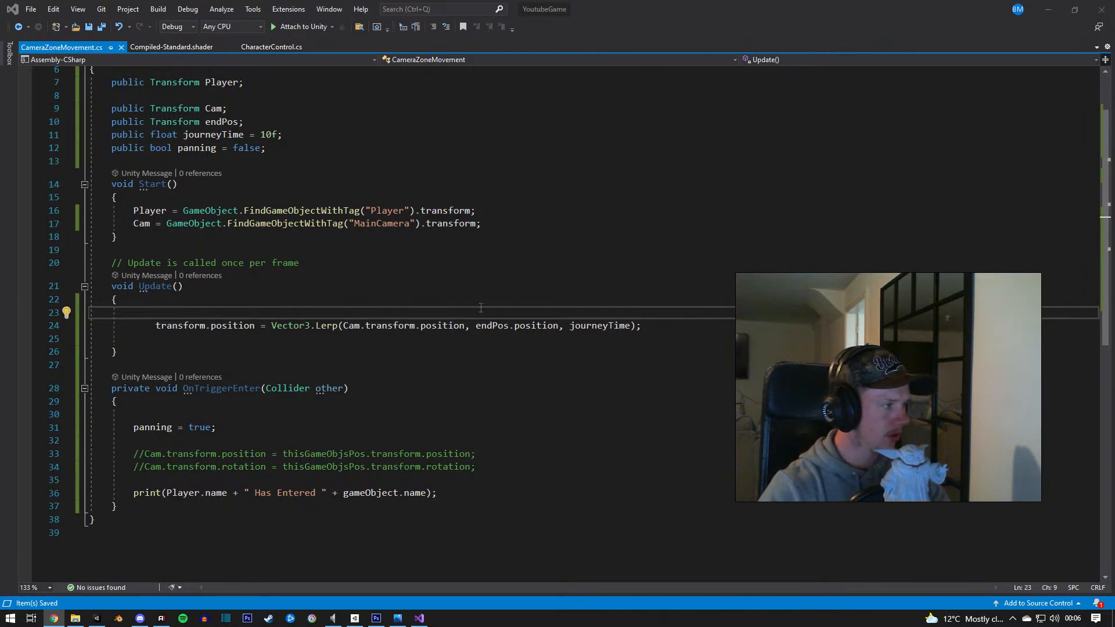
left_click(113, 184)
type("/")
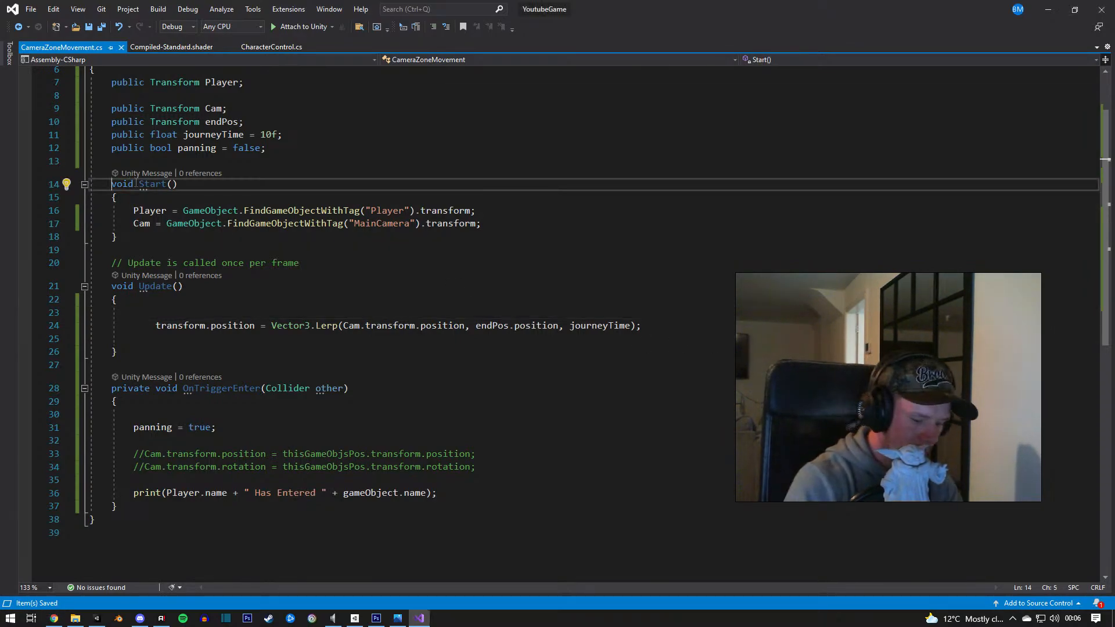
type("*&")
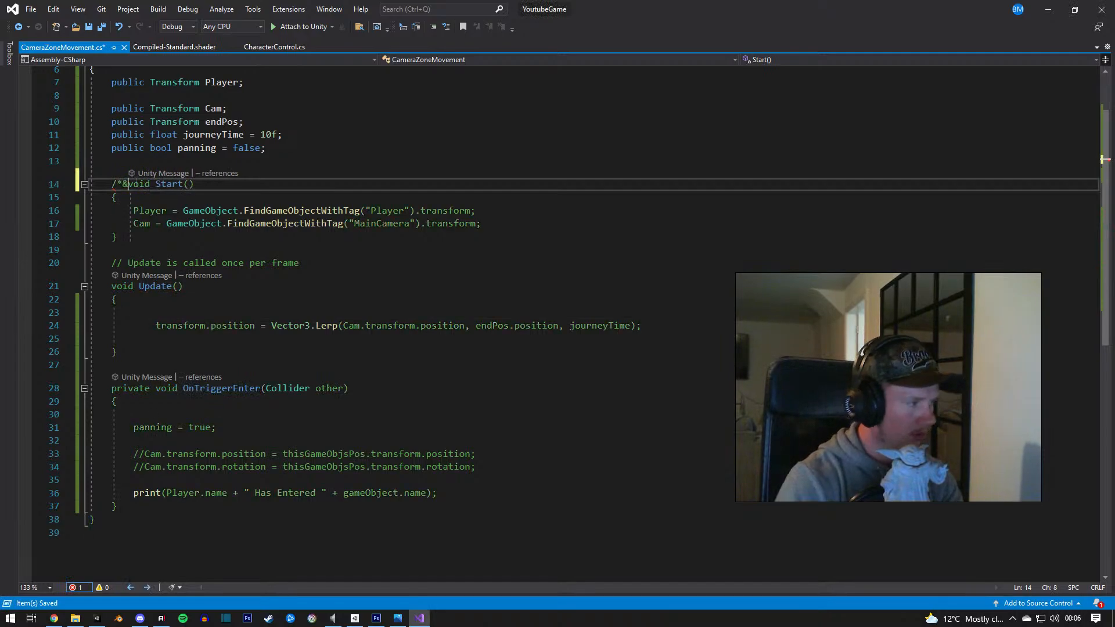
key("BackSpace")
left_click(133, 507)
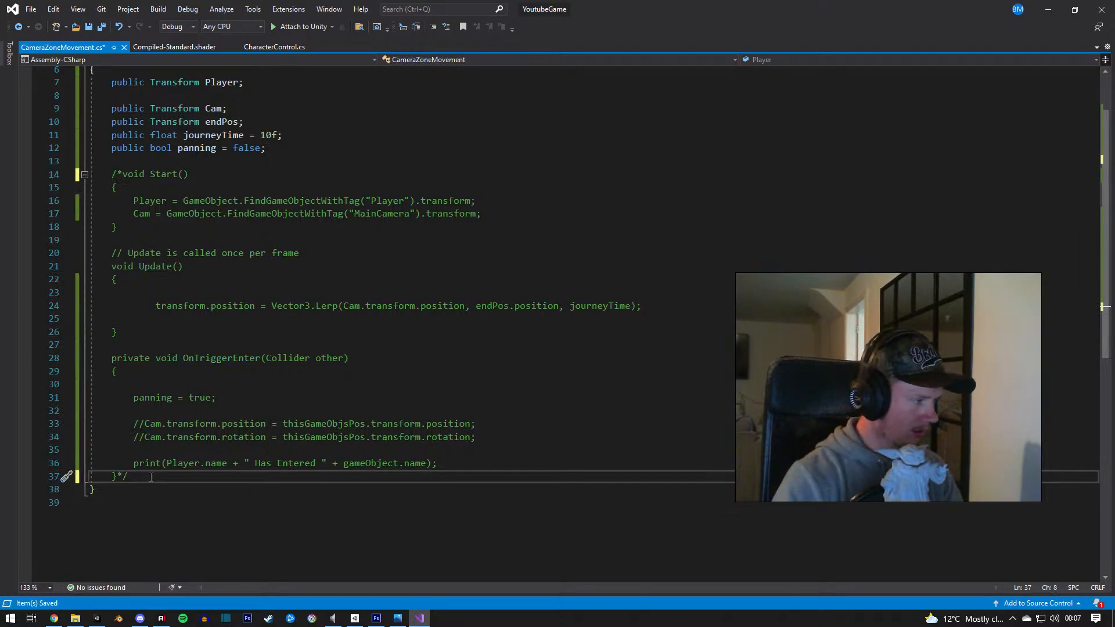
Step: Paste the copied startMarker/endMarker Lerp example below the commented-out block, separated by a blank line
key("Return")
key("Return")
key("ctrl+v")
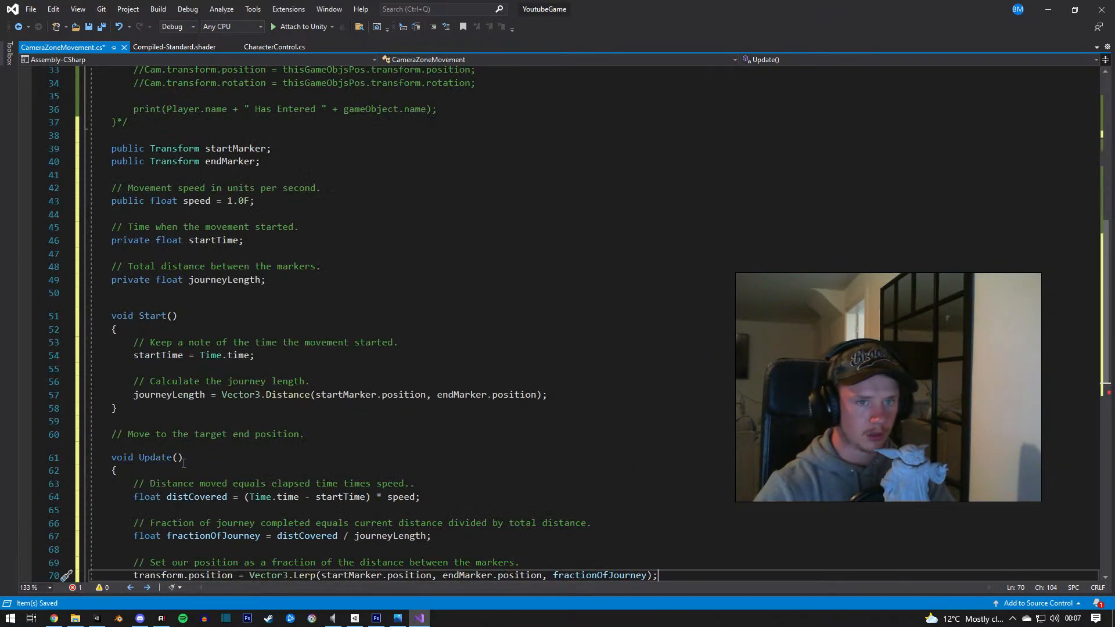
Step: Replace startMarker with cam in the first argument of Vector3.Lerp in the pasted Update method
scroll(259, 426, "down", 2)
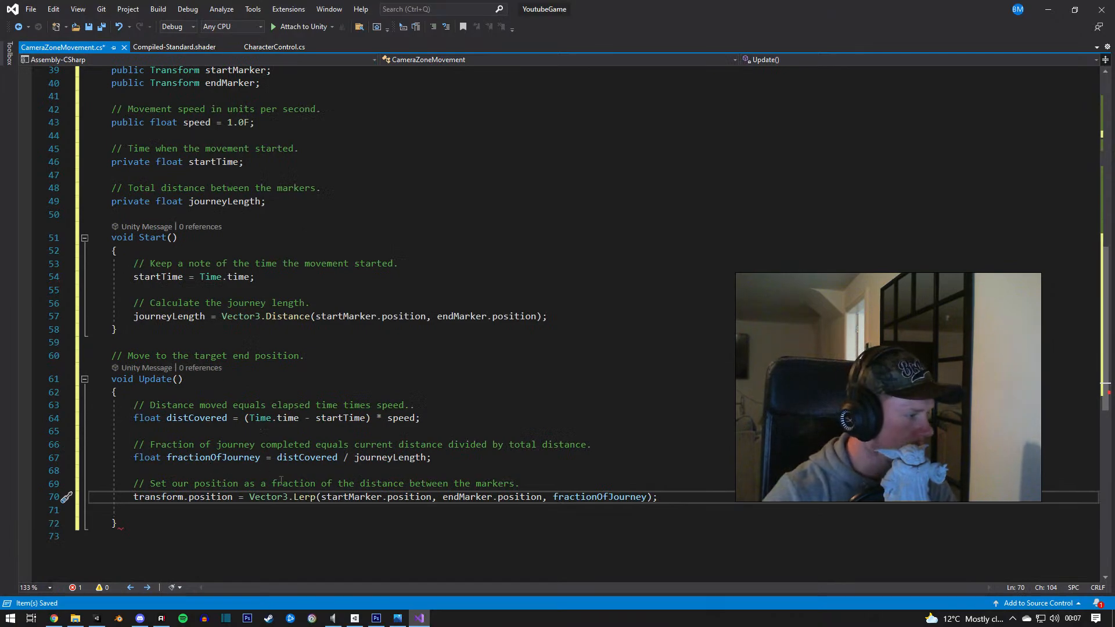
double_click(348, 498)
type("c")
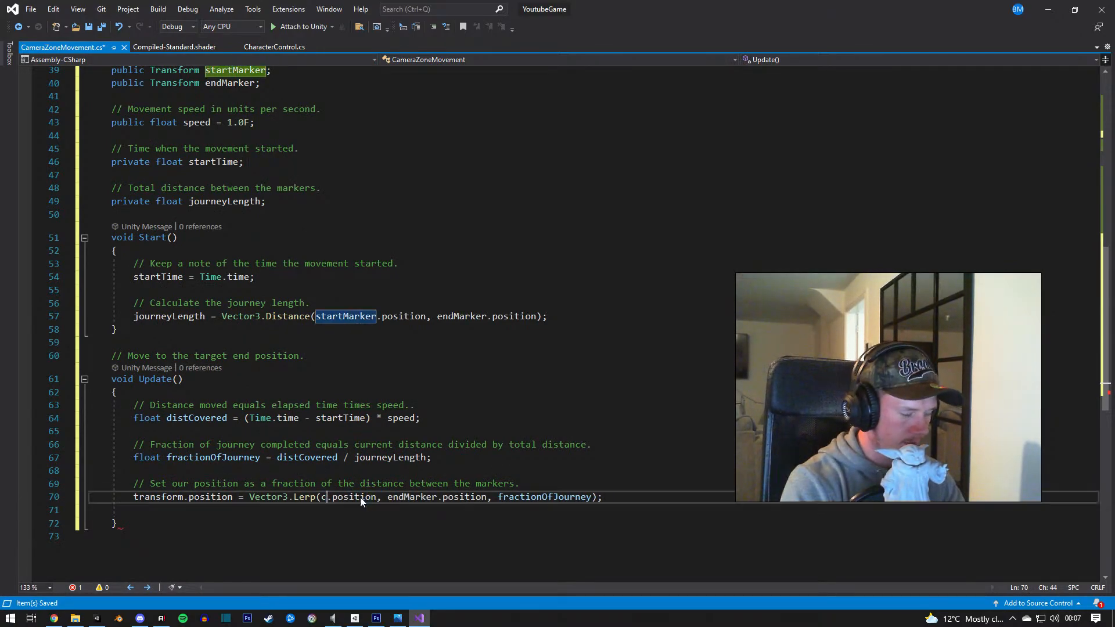
type("am")
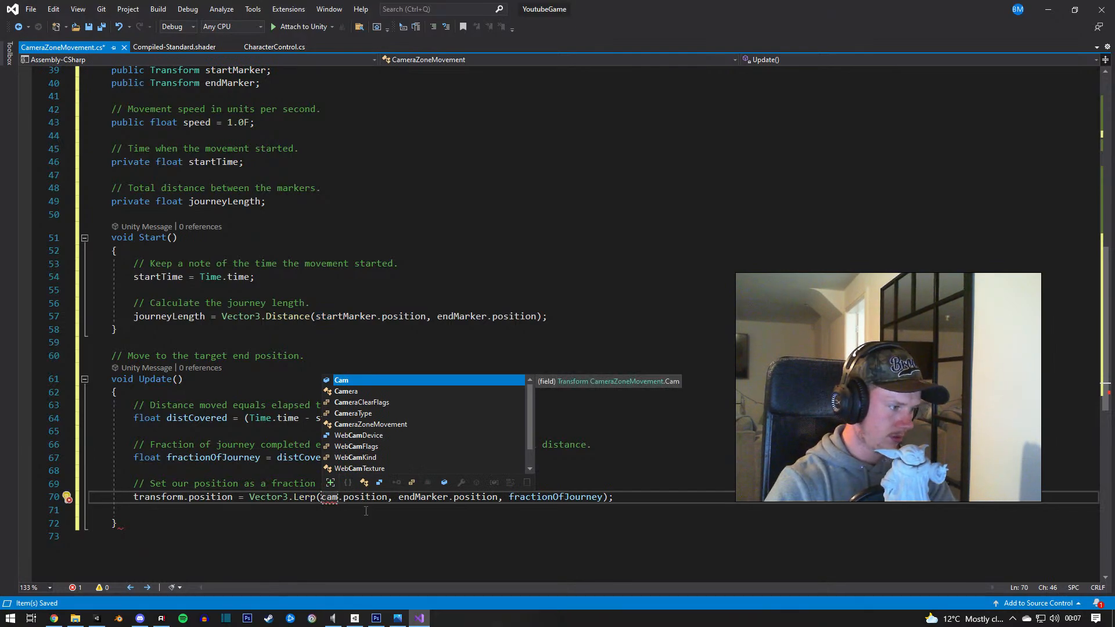
key("Left")
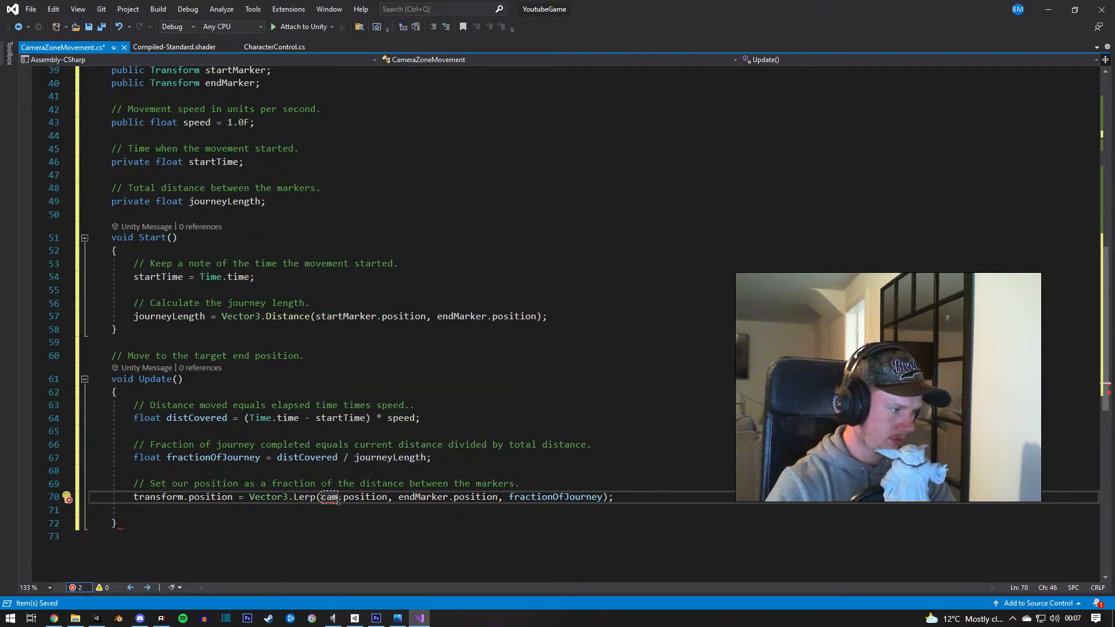
key("Down")
key("Down")
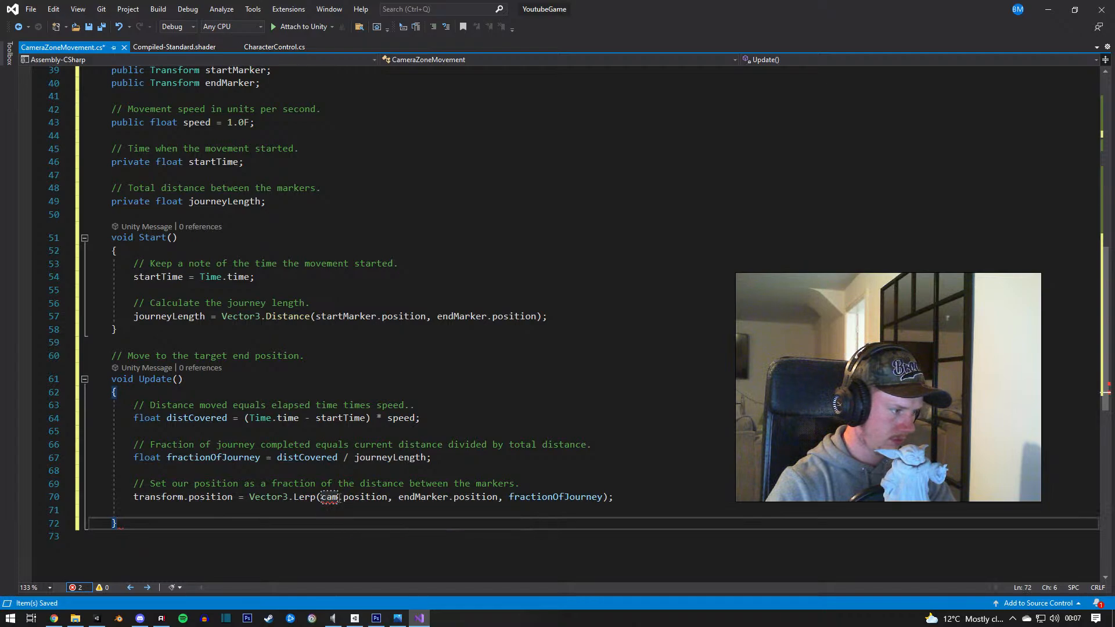
left_click(330, 497)
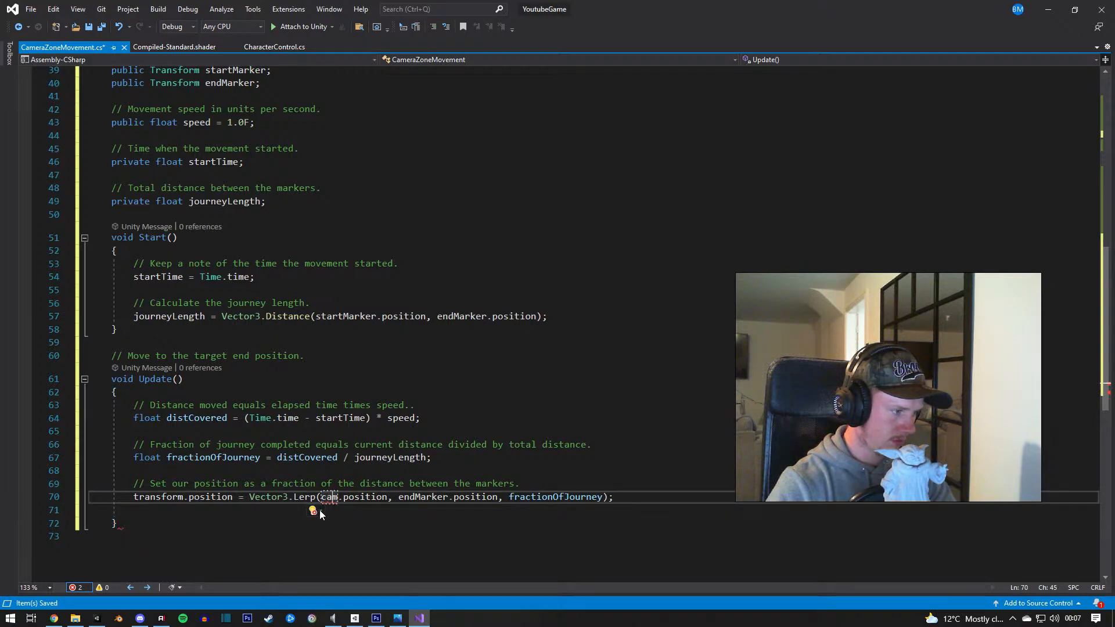
left_click(320, 510)
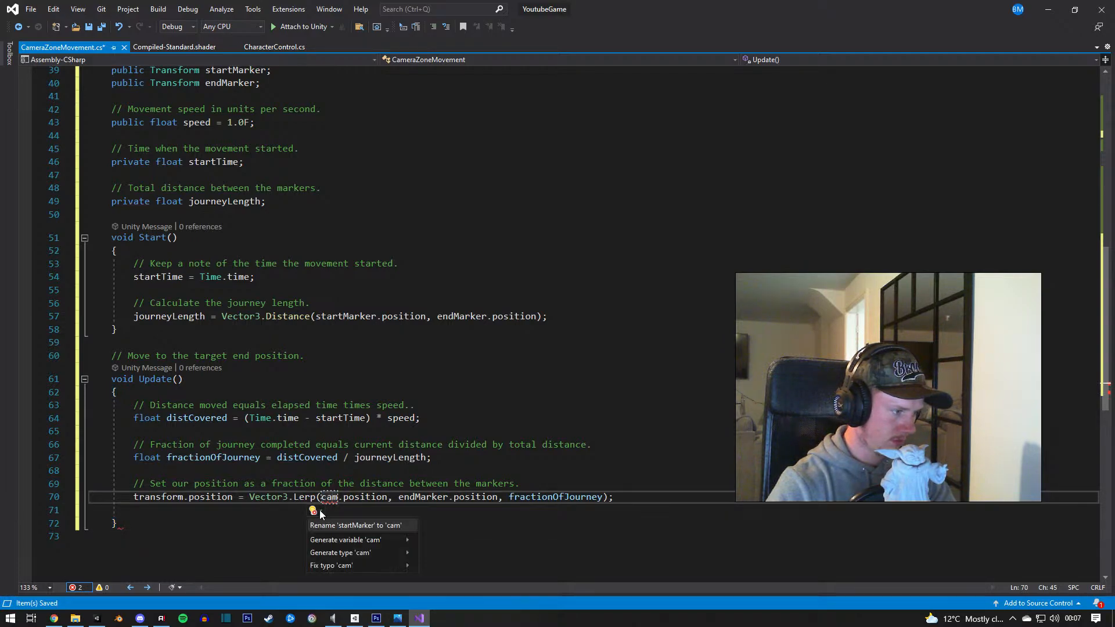
left_click(332, 462)
Step: Delete the startMarker and endMarker declarations from the pasted code and collapse the commented-out block above it
scroll(325, 459, "up", 12)
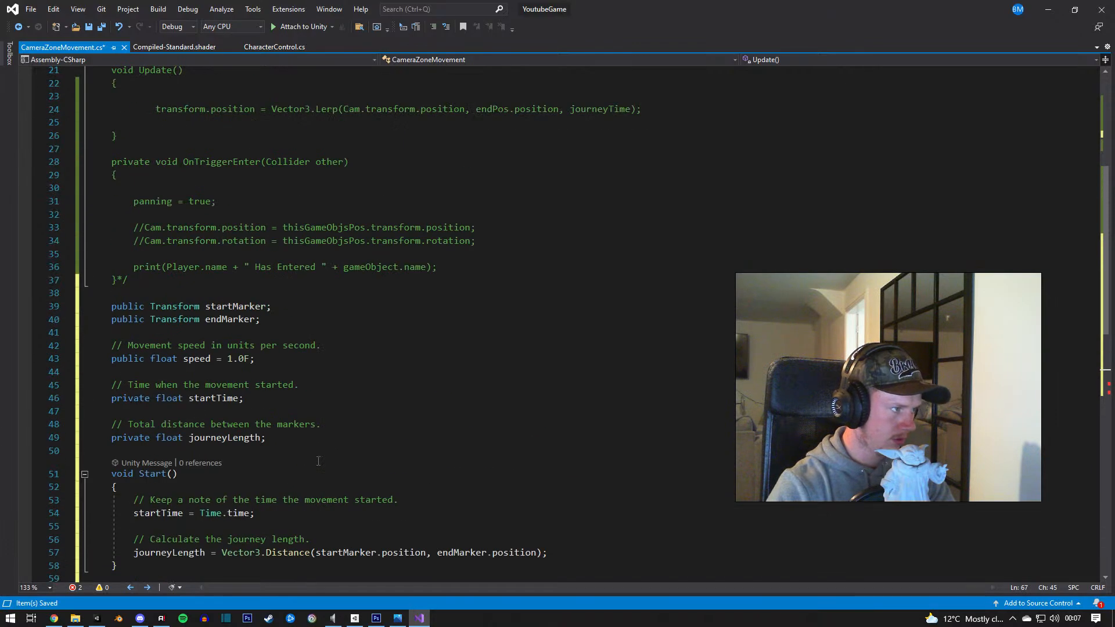
scroll(283, 452, "down", 4)
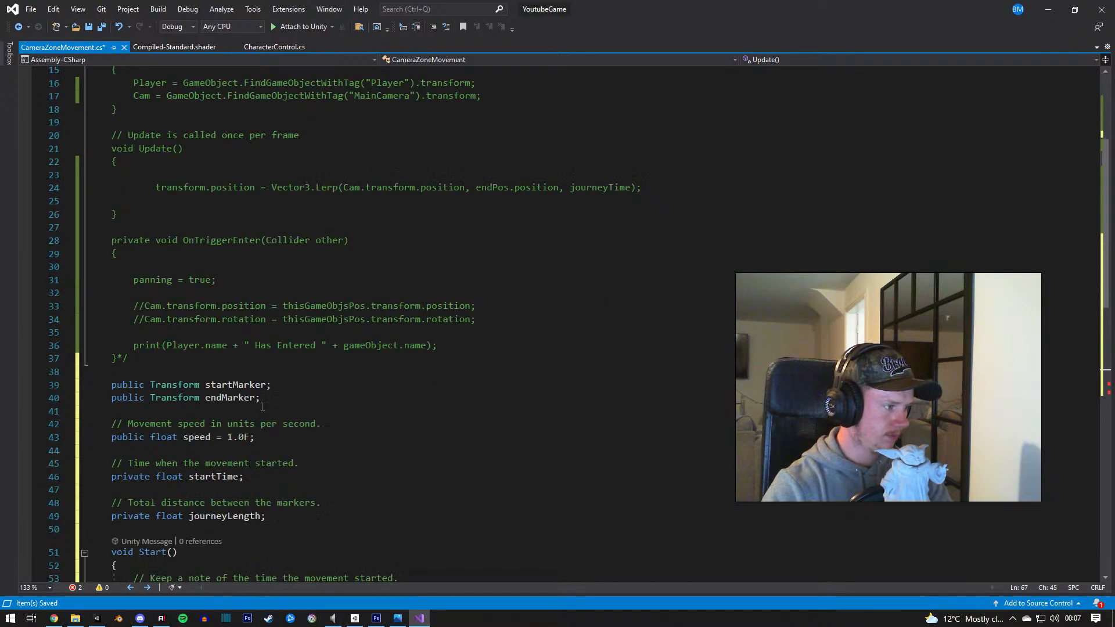
left_click_drag(268, 399, 53, 367)
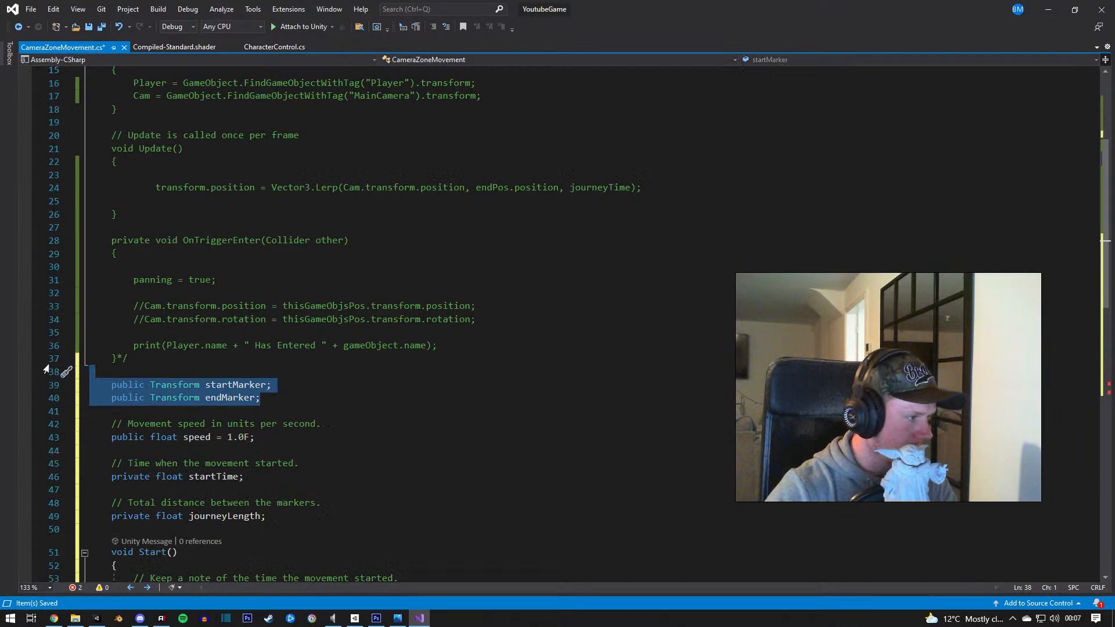
key("BackSpace")
key("BackSpace")
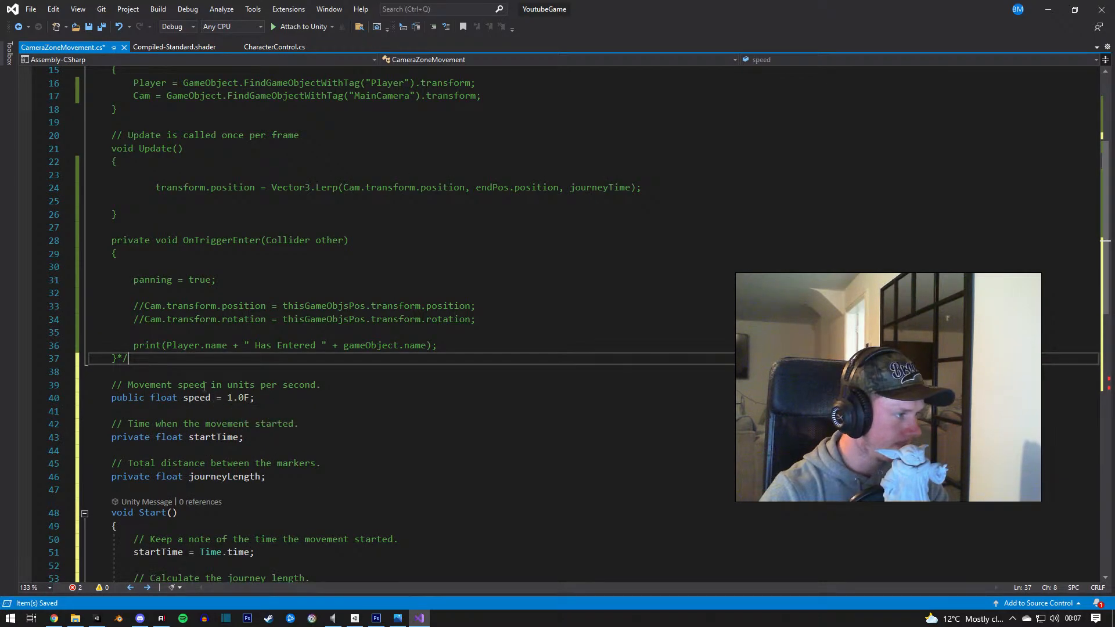
scroll(122, 305, "up", 5)
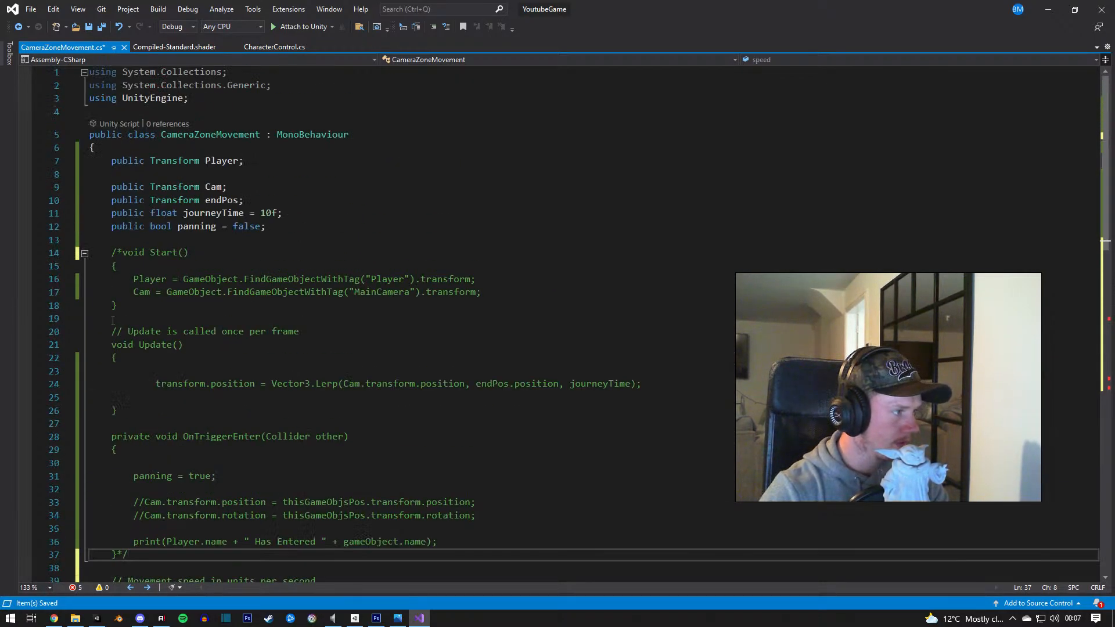
left_click(84, 254)
scroll(205, 306, "down", 1)
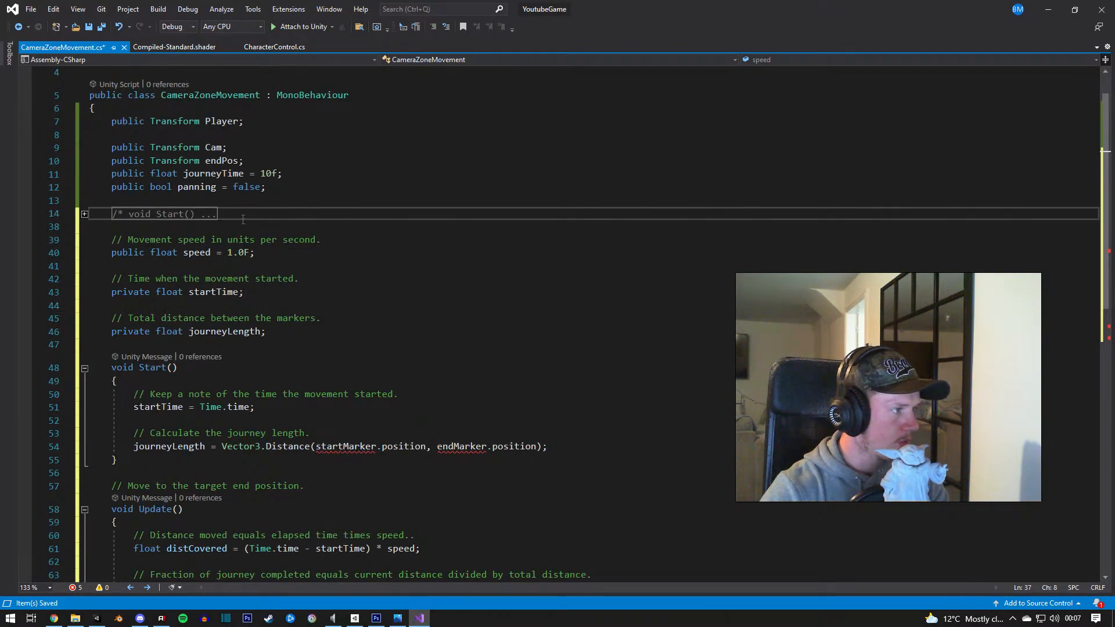
Step: Replace startMarker with Cam and endMarker with endPos in the Vector3.Distance call of the Start method
left_click(215, 152)
scroll(346, 326, "down", 13)
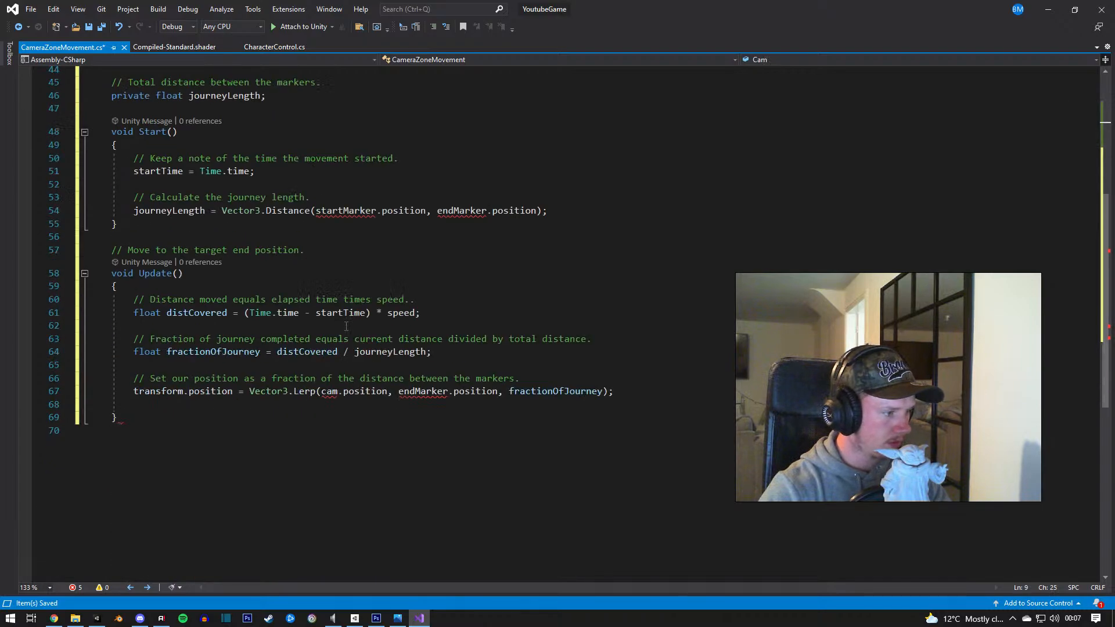
mouse_move(342, 211)
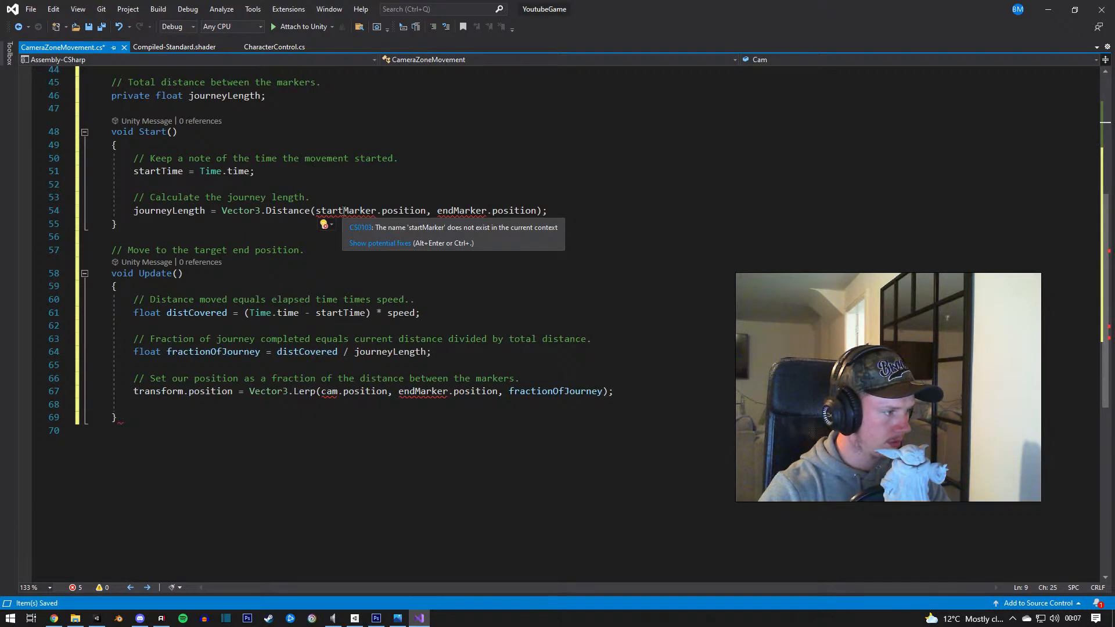
scroll(353, 272, "up", 4)
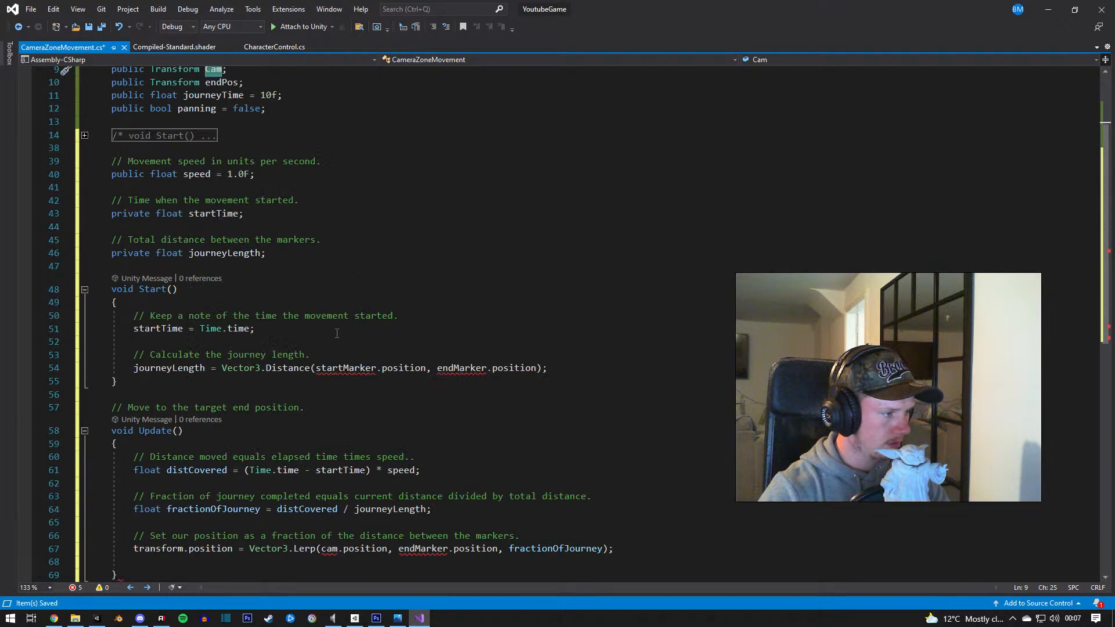
left_click(348, 369)
double_click(348, 370)
type("Cam")
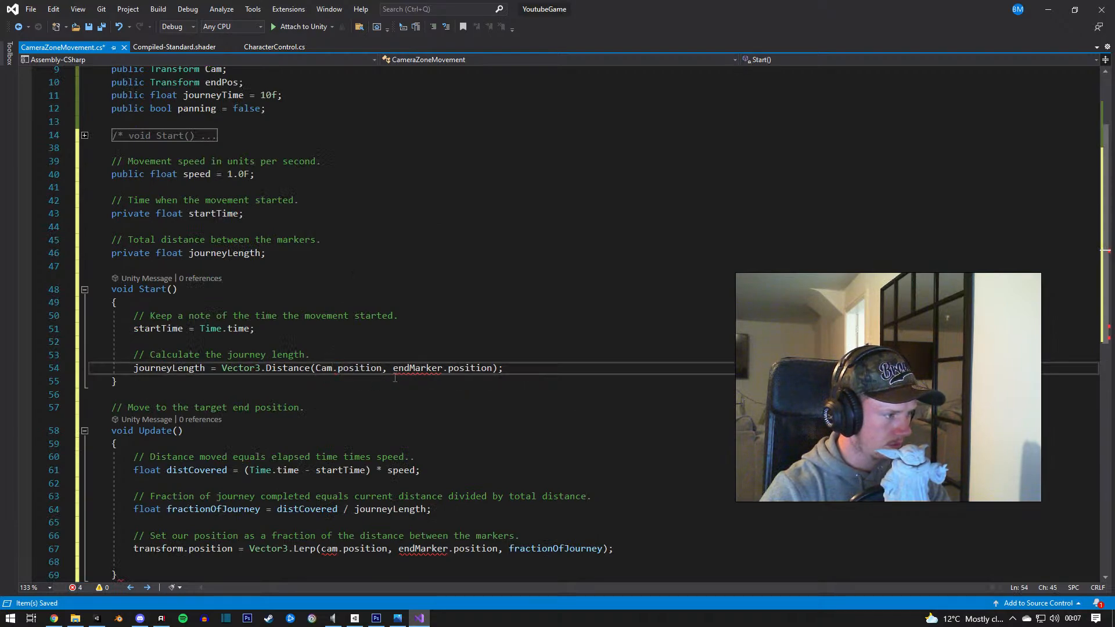
double_click(408, 368)
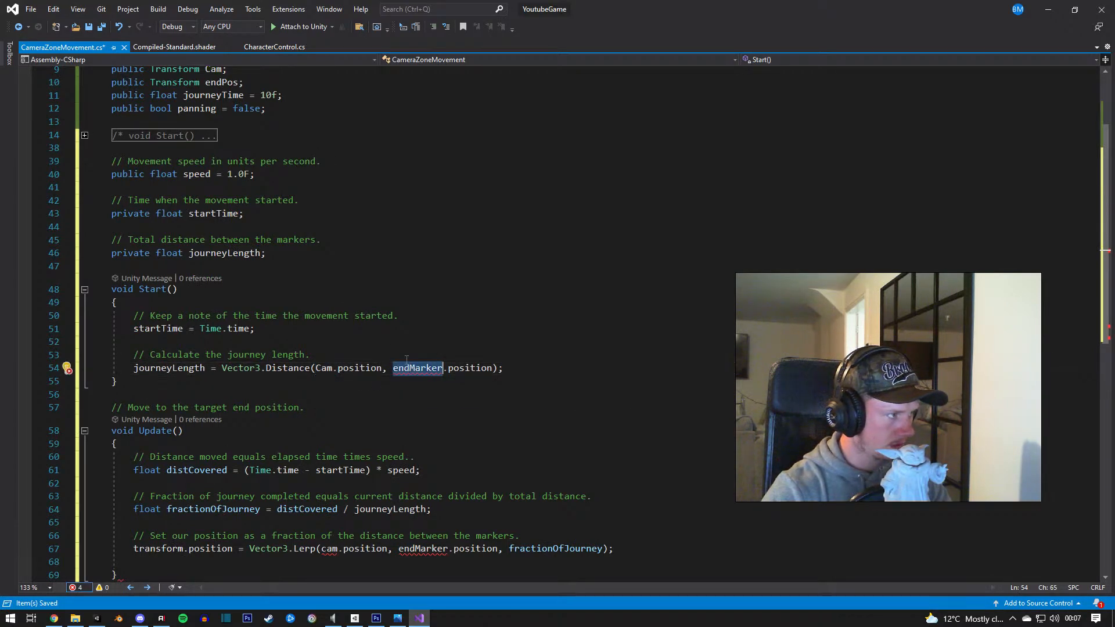
type("en")
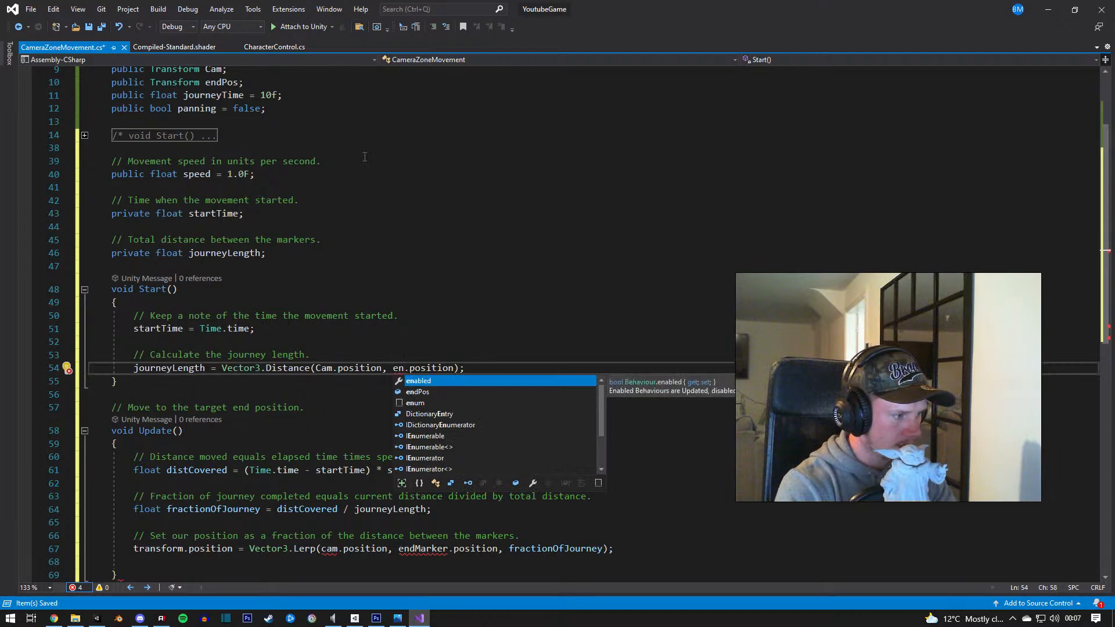
key("Down")
key("Tab")
Step: Correct the first argument of Vector3.Lerp in the Update method to Cam.position with a capital C
scroll(363, 412, "down", 2)
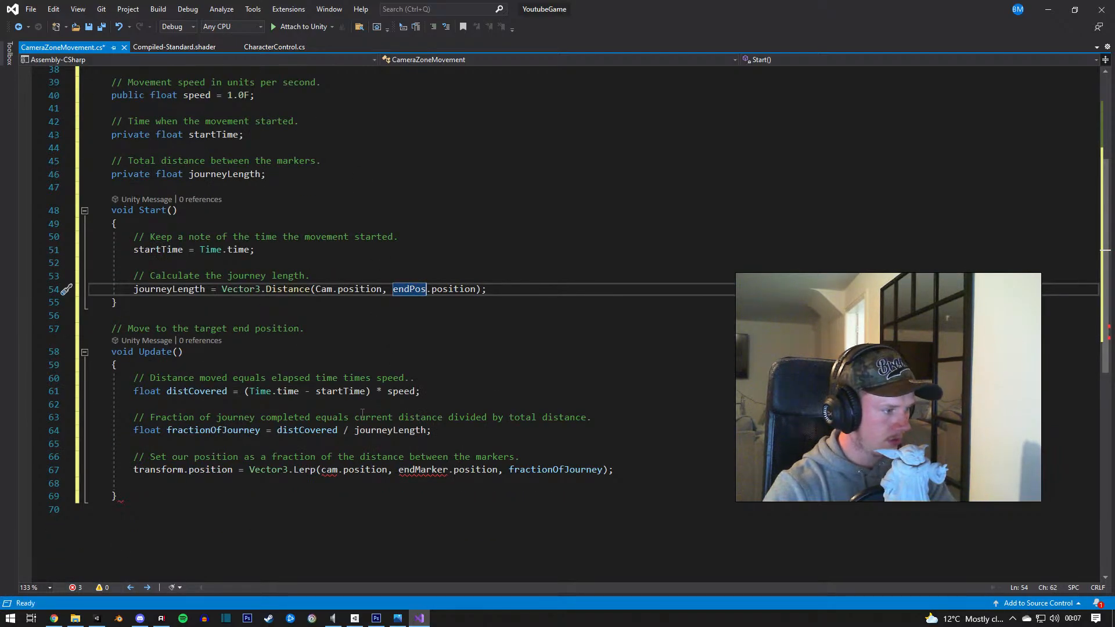
double_click(329, 470)
type("Cam")
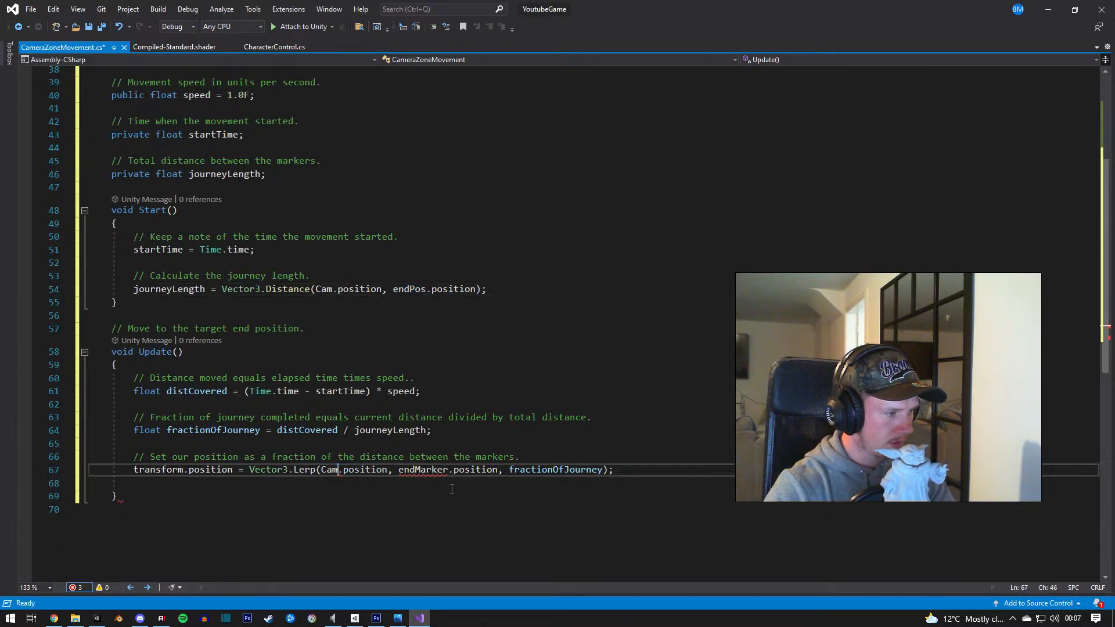
double_click(425, 471)
type("end")
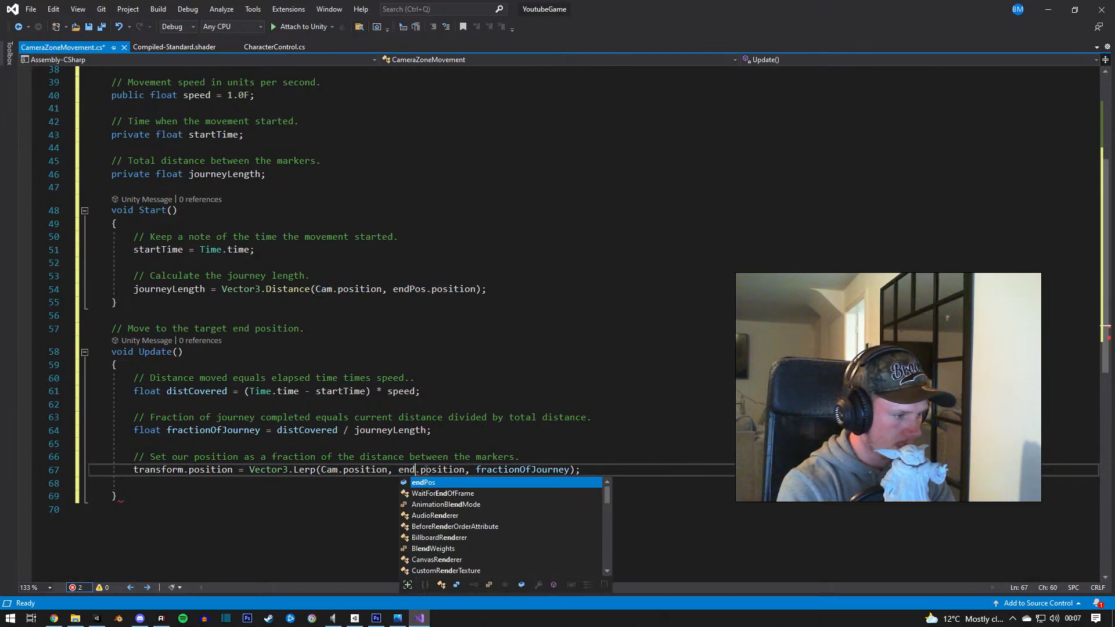
type("Pos#")
key("Return")
key("ctrl+x")
key("ctrl+z")
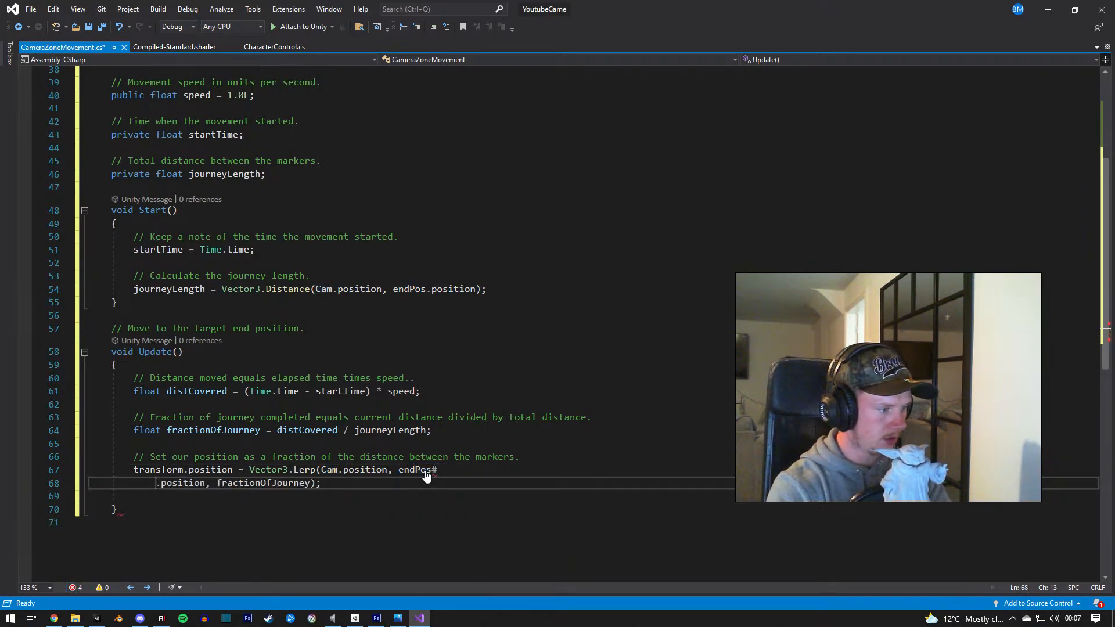
key("ctrl+z")
key("ctrl+z")
key("ctrl+z")
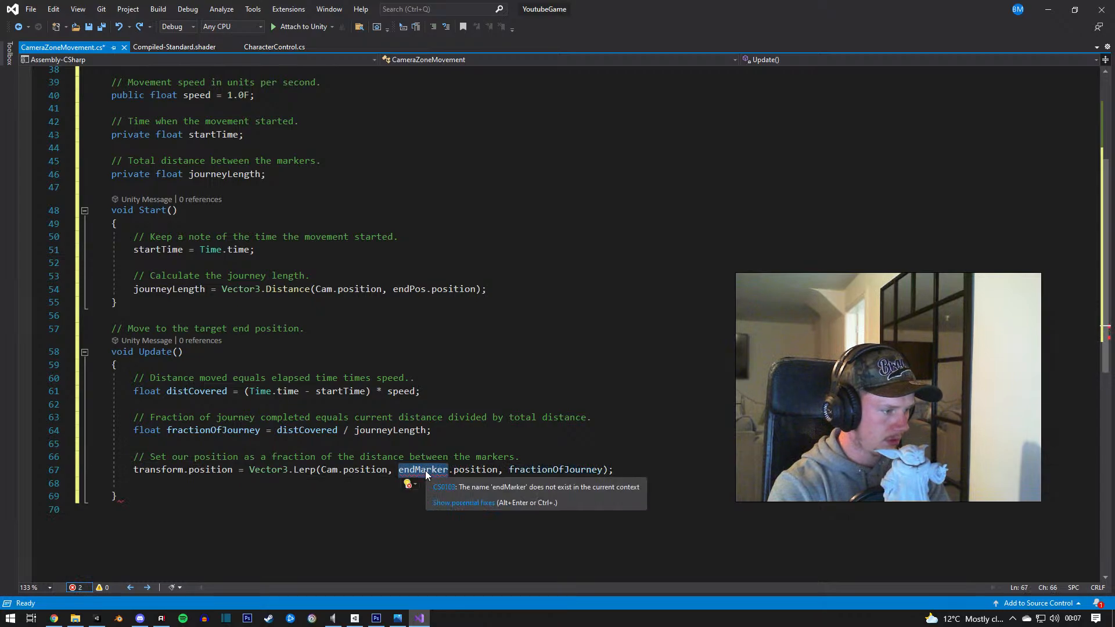
Step: Replace endMarker with endPos in the second argument of Vector3.Lerp and save the script
type("endPos")
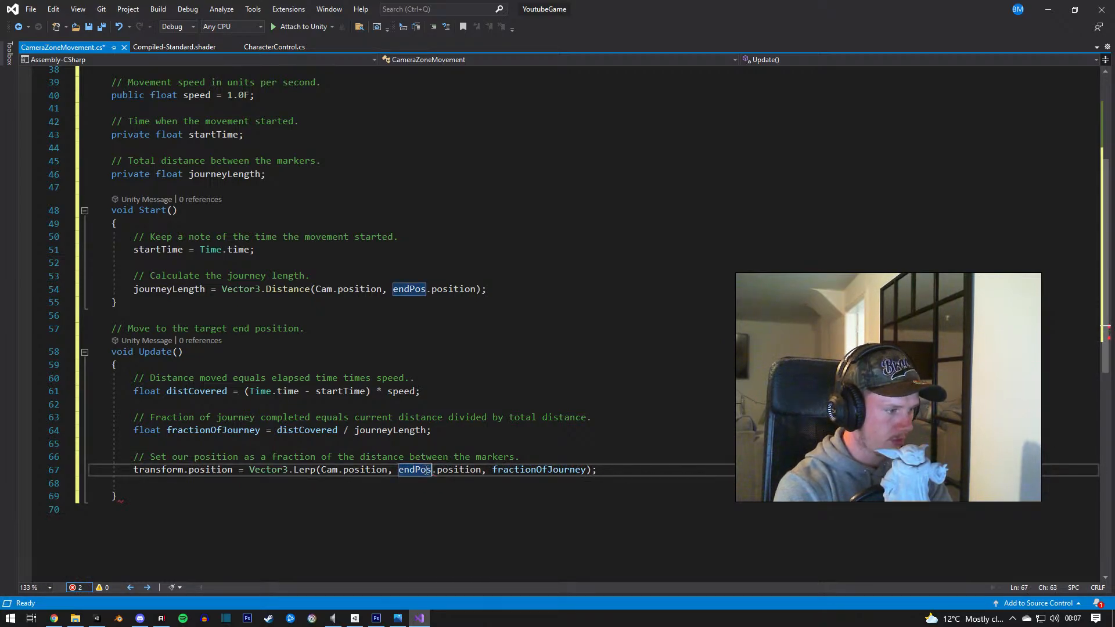
key("ctrl+s")
scroll(519, 381, "up", 4)
left_click(518, 381)
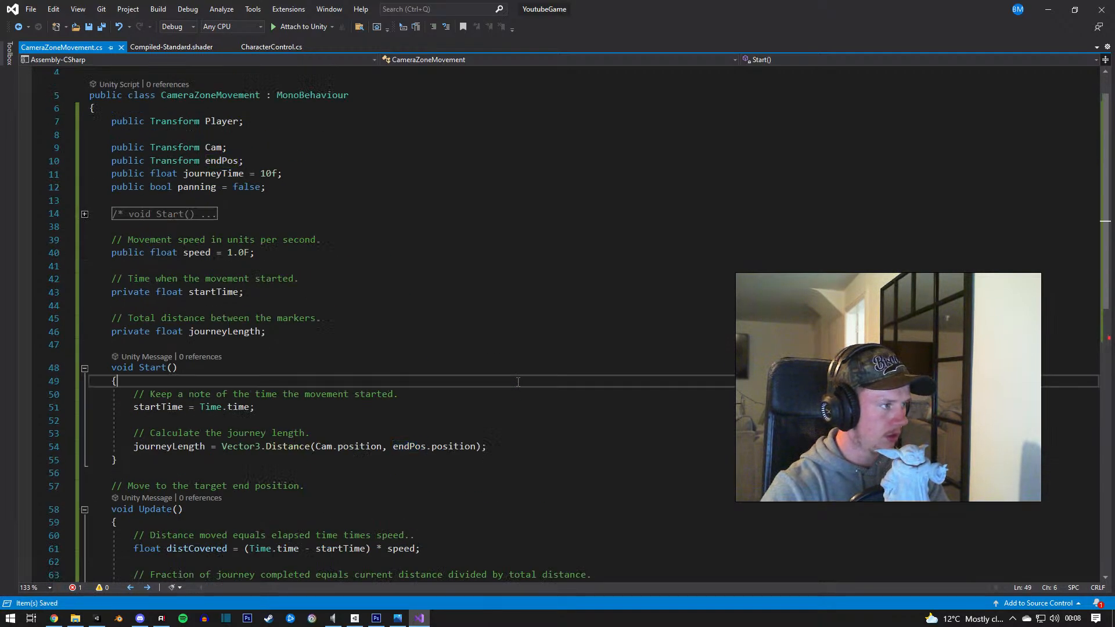
scroll(514, 381, "down", 2)
scroll(512, 381, "down", 1)
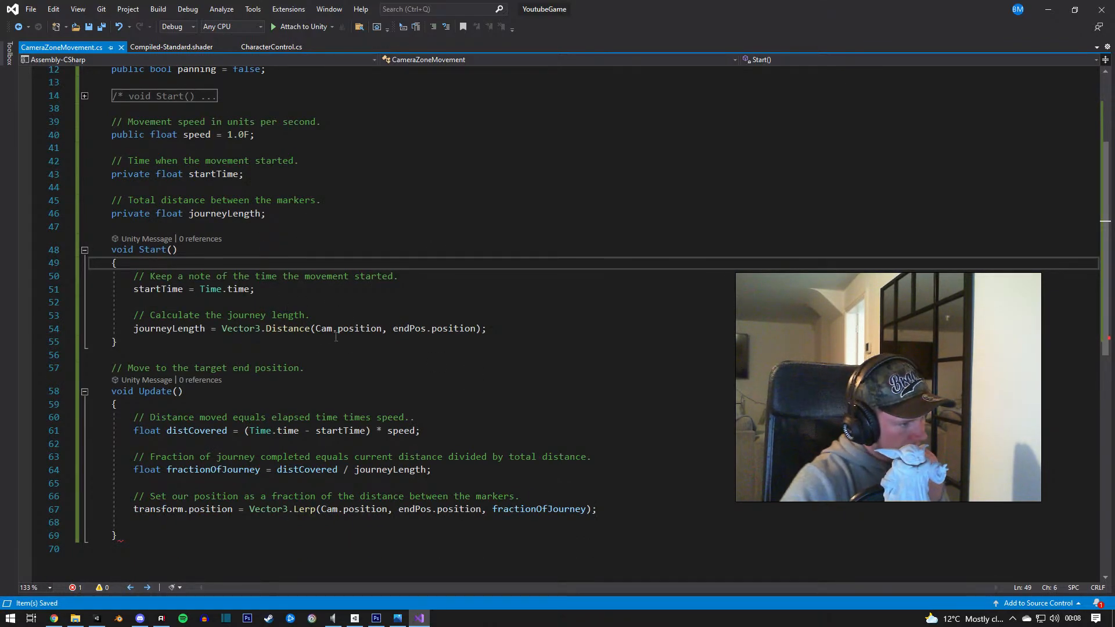
Step: Switch to Unity, try to play the scene, and open the CameraZoneMovement.cs compile error at its line in the script
left_click(1046, 10)
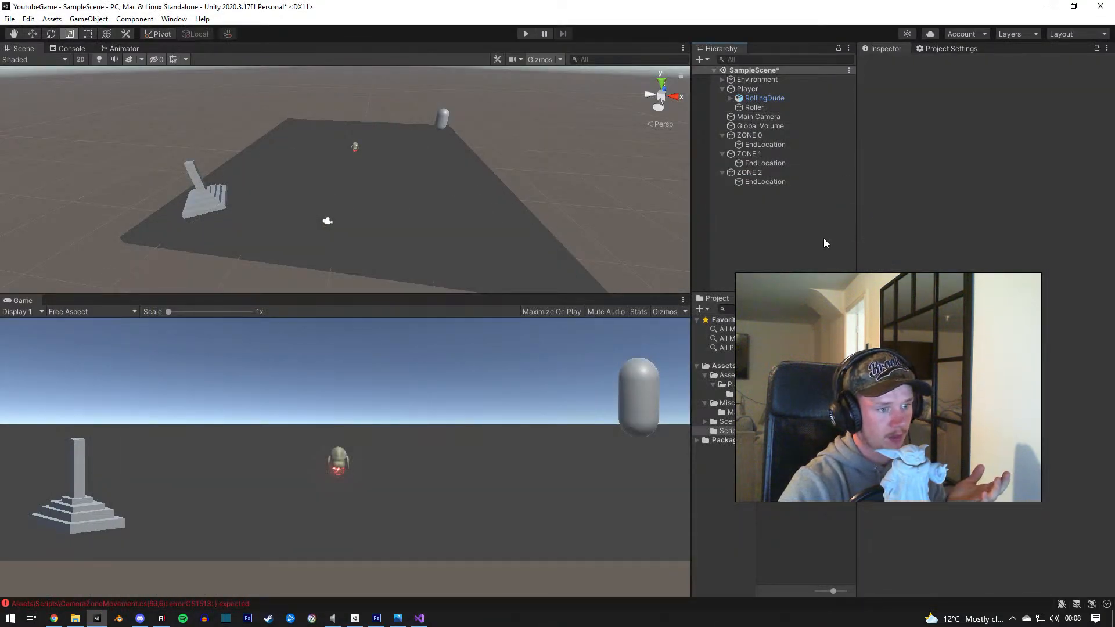
left_click(765, 138)
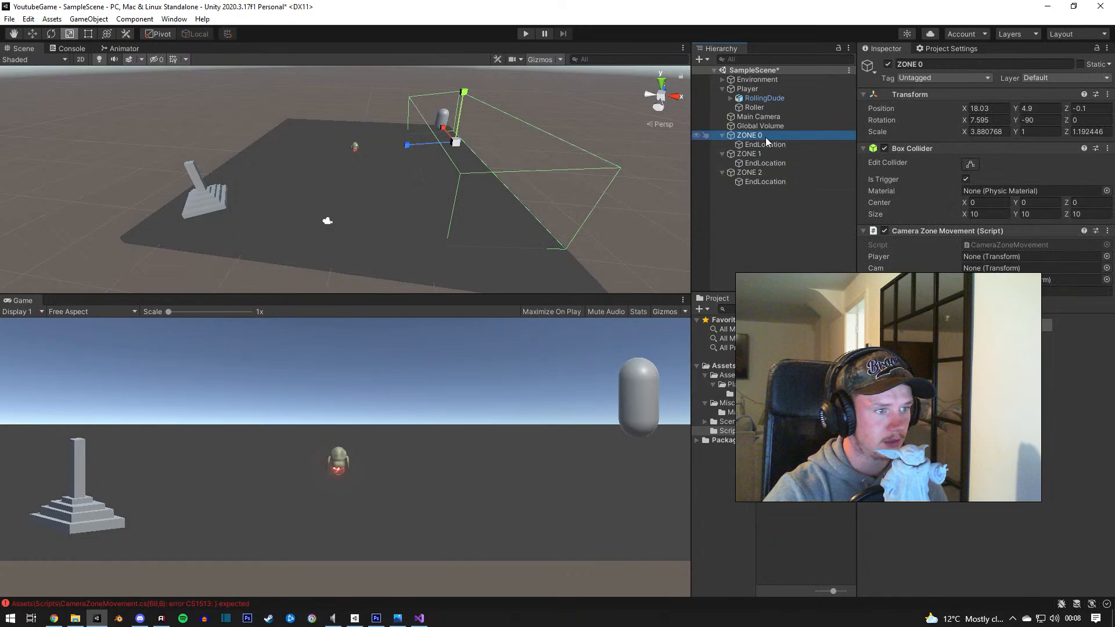
left_click(526, 34)
double_click(277, 601)
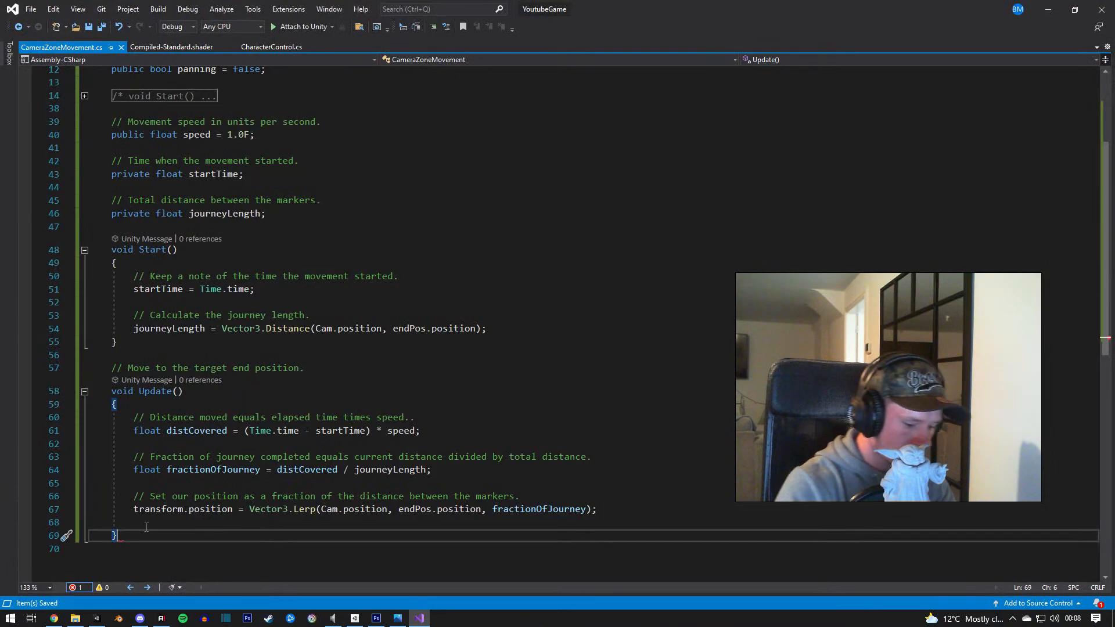
Step: Add the missing closing brace of the CameraZoneMovement class below the Update method and save the script
key("Return")
type("}")
scroll(361, 470, "up", 4)
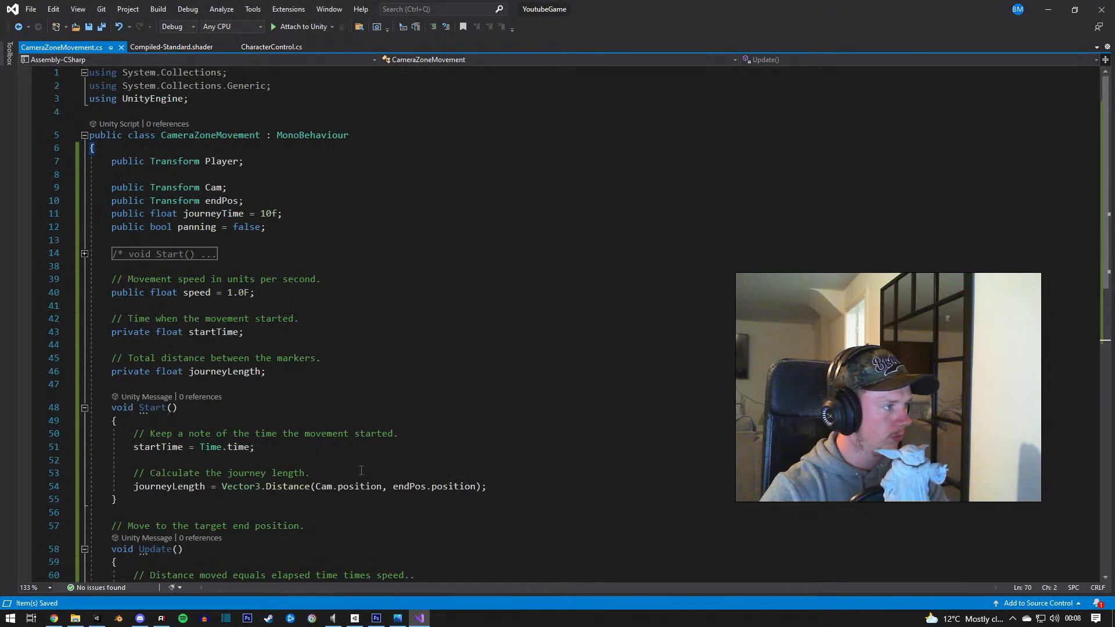
scroll(361, 470, "down", 6)
scroll(360, 472, "up", 4)
scroll(357, 472, "down", 4)
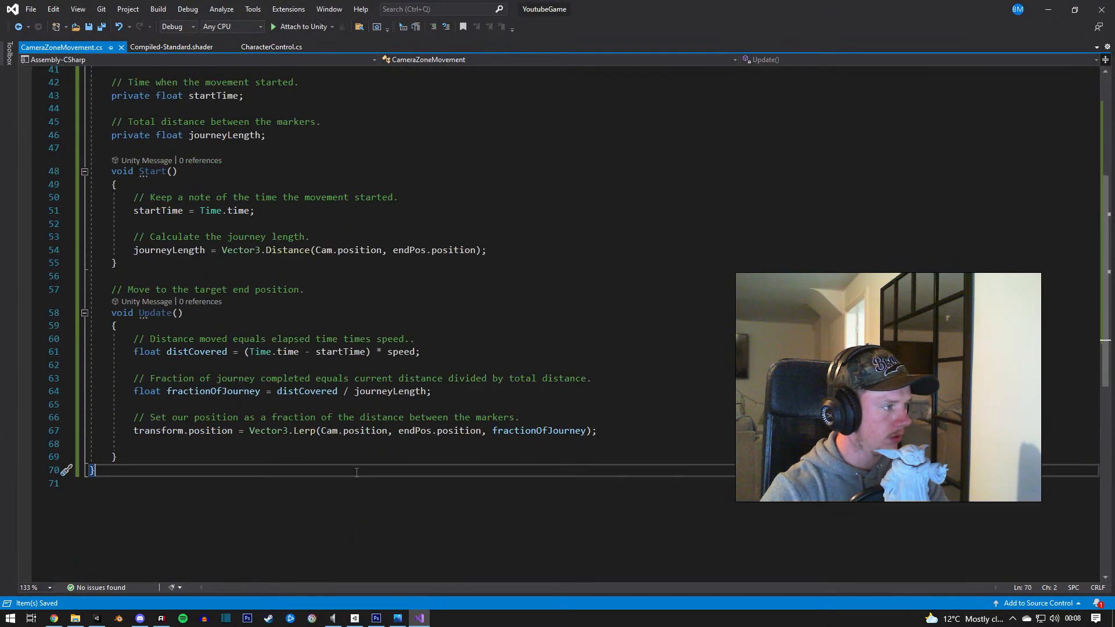
Step: Switch to Unity, briefly play-test the scene with the revised script, and stop the test
left_click(1049, 10)
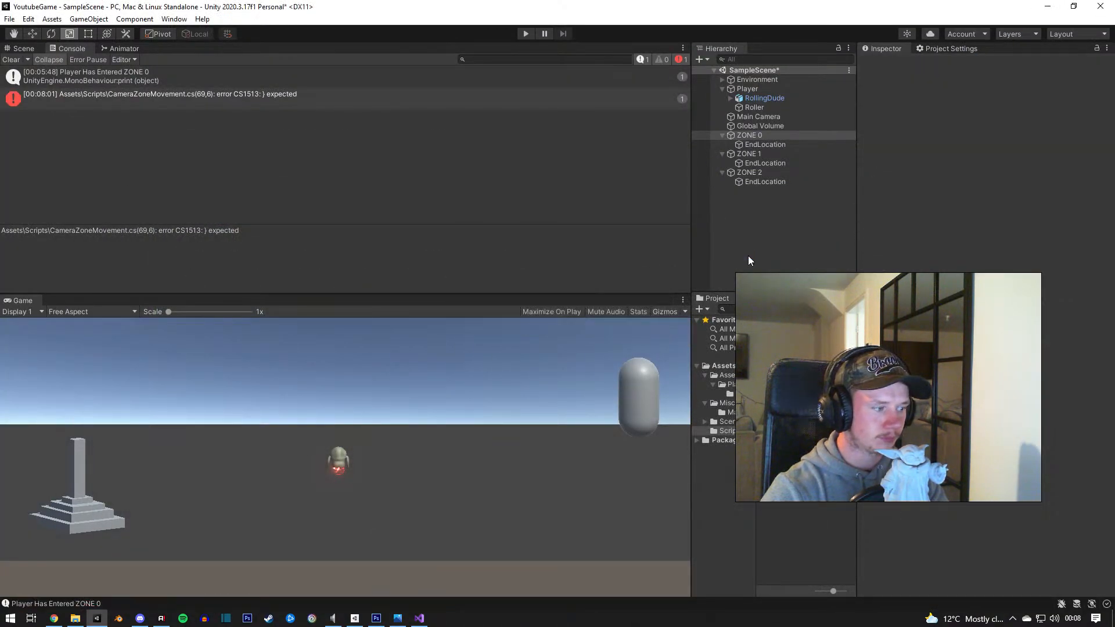
left_click(528, 34)
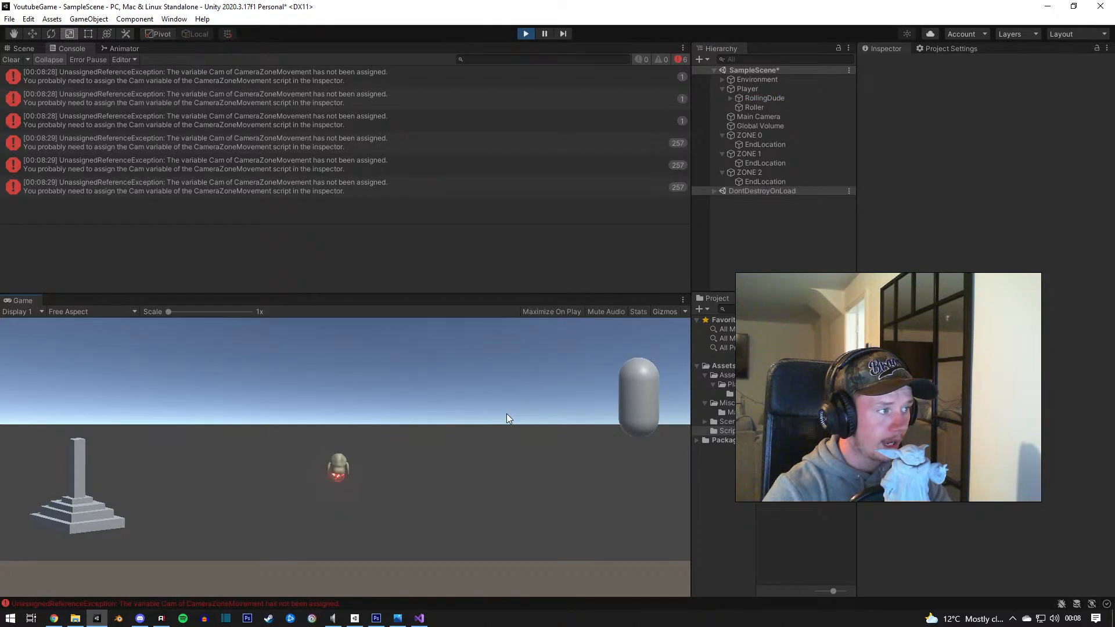
left_click(525, 33)
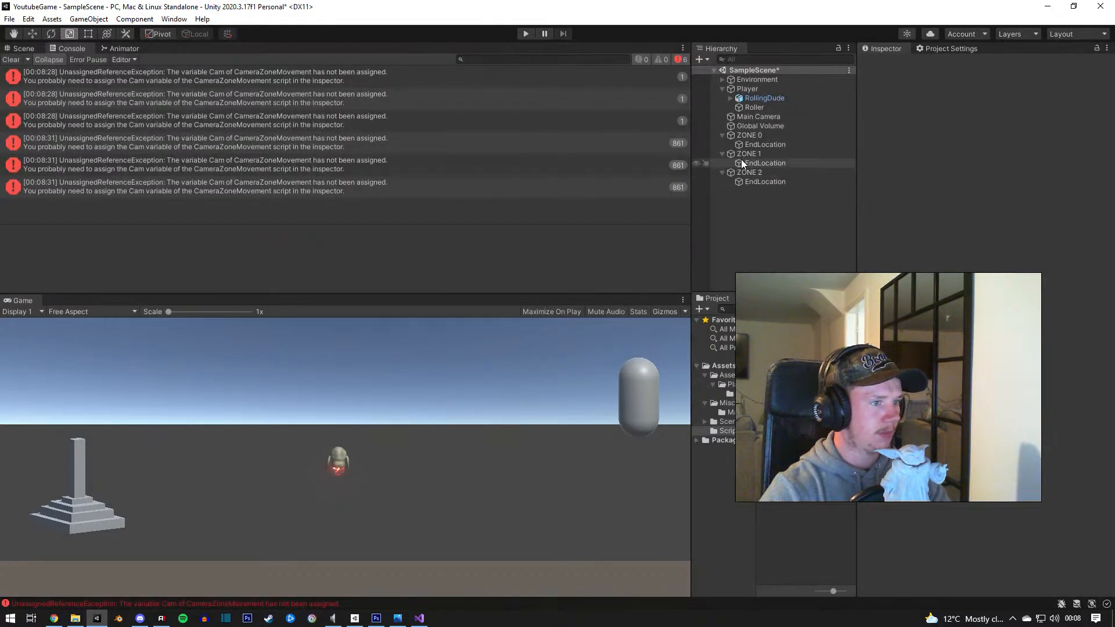
left_click(758, 134)
left_click(750, 171, "shift")
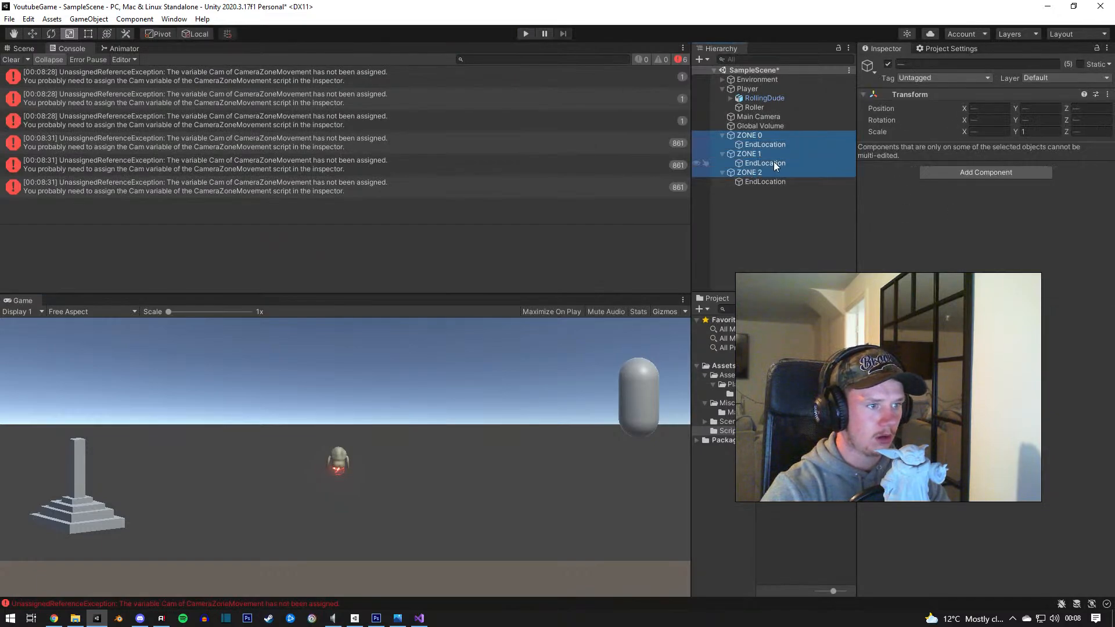
left_click(760, 115)
Step: Assign Main Camera as Cam and the Player object as Player in ZONE 0's Camera Zone Movement script
left_click(755, 133)
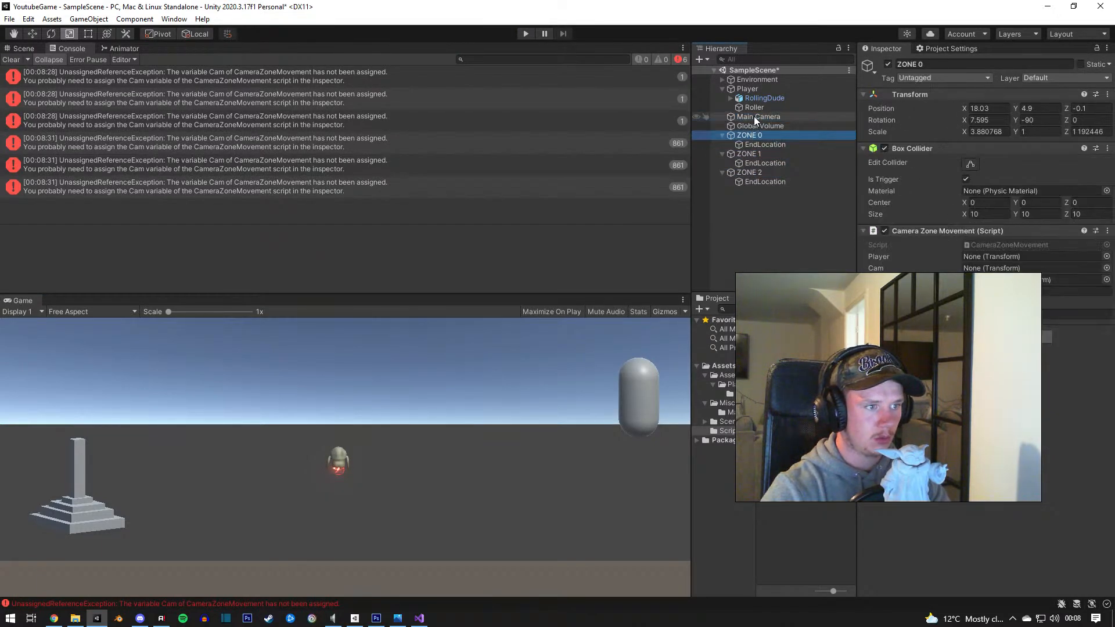
left_click_drag(754, 116, 983, 262)
left_click_drag(747, 89, 980, 263)
Step: Assign Main Camera as Cam and the Player object as Player in ZONE 1's Camera Zone Movement script
left_click(753, 154)
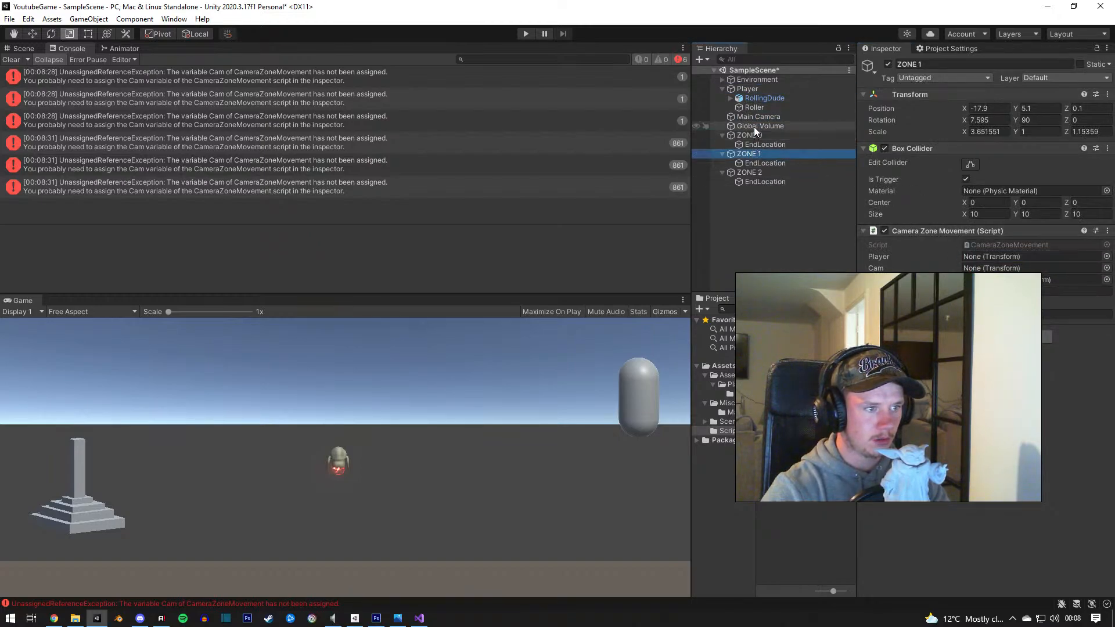
left_click_drag(754, 119, 999, 268)
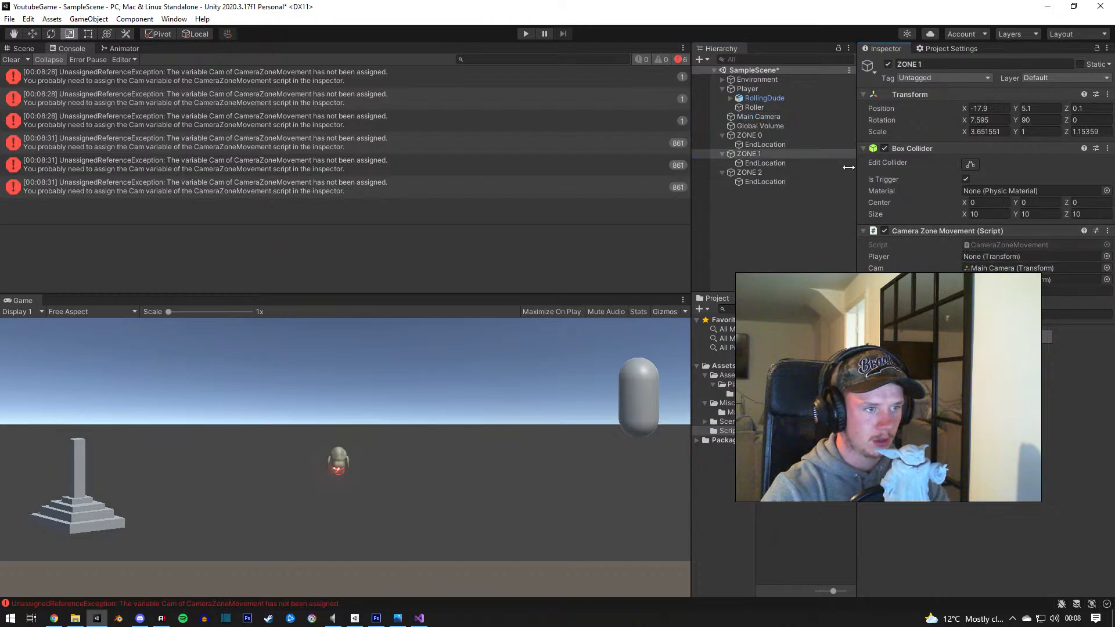
left_click_drag(748, 89, 1005, 256)
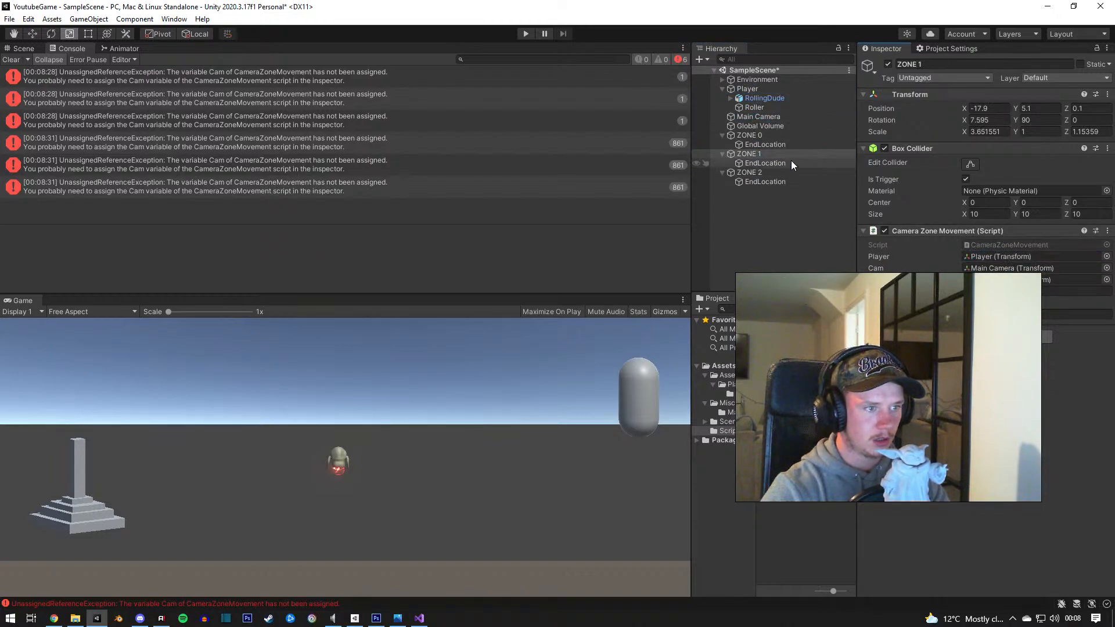
Step: Assign the Player object as Player and Main Camera as Cam in ZONE 2's Camera Zone Movement script
left_click(758, 172)
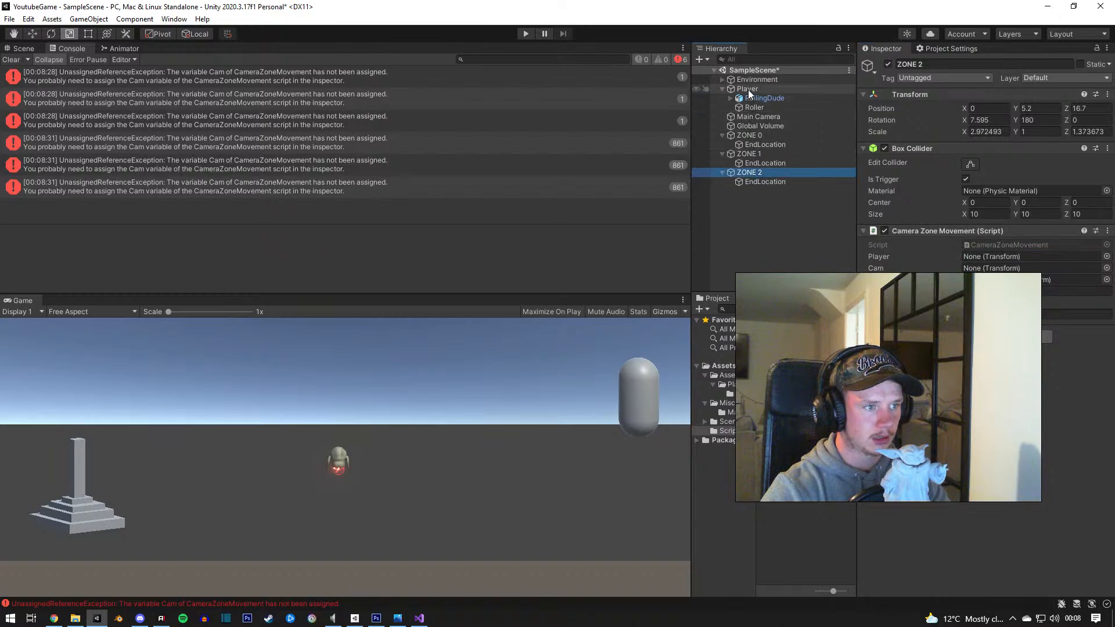
left_click_drag(747, 89, 985, 256)
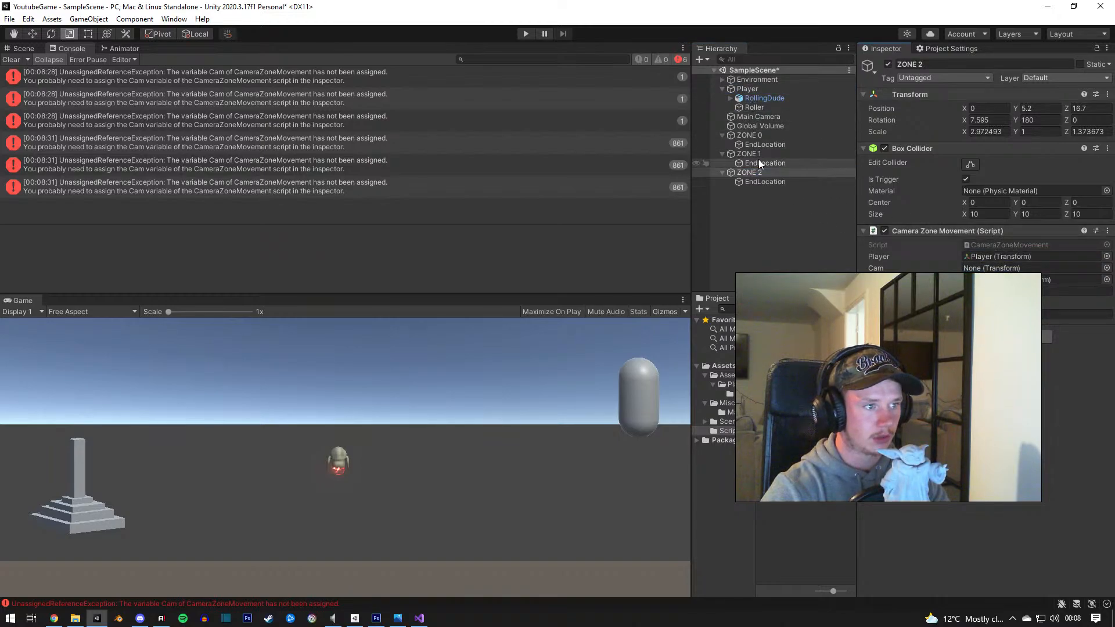
left_click_drag(754, 117, 1003, 268)
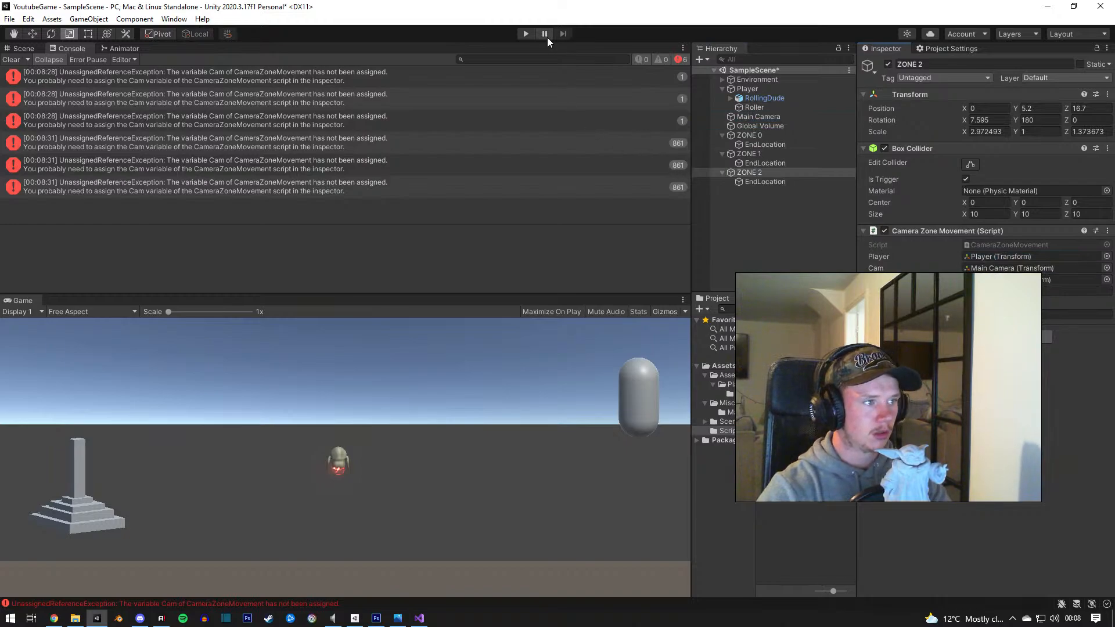
Step: Play-test the scene by moving the player character around the level to check the camera panning
left_click(525, 34)
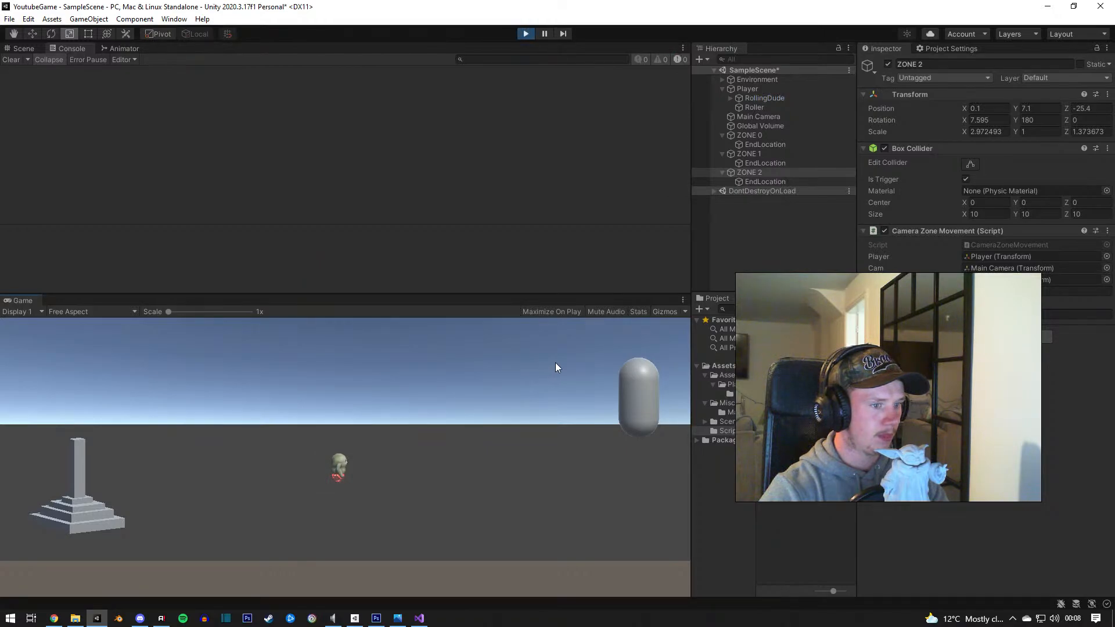
key("d")
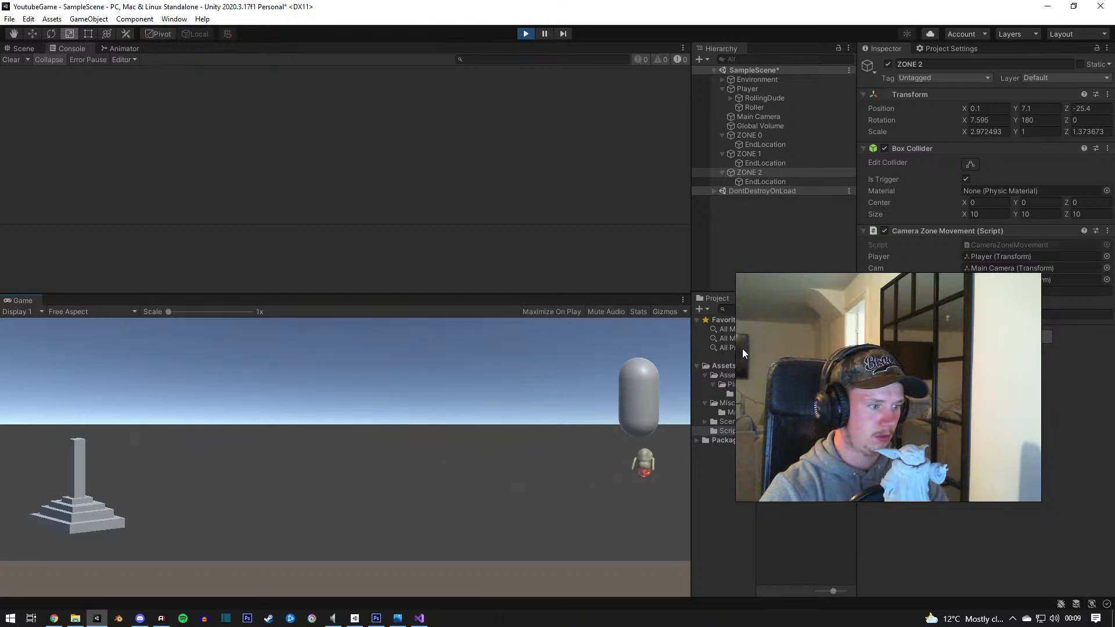
key("w")
key("a")
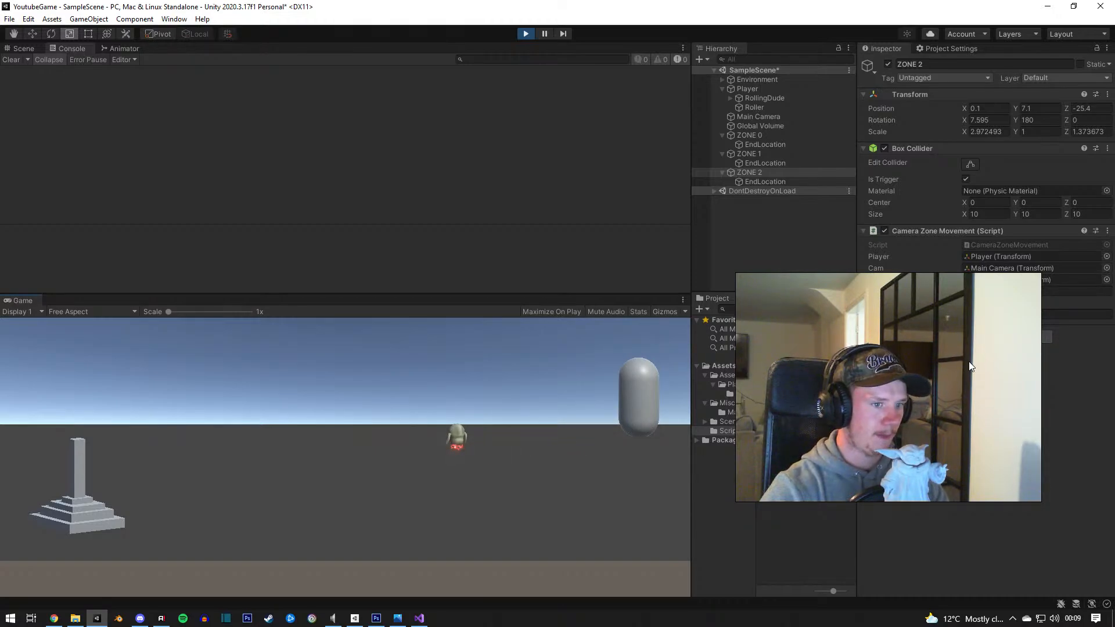
Step: Inspect the Camera Zone Movement settings of ZONE 2, ZONE 1 and ZONE 0 during play, and stop the test
left_click(900, 269)
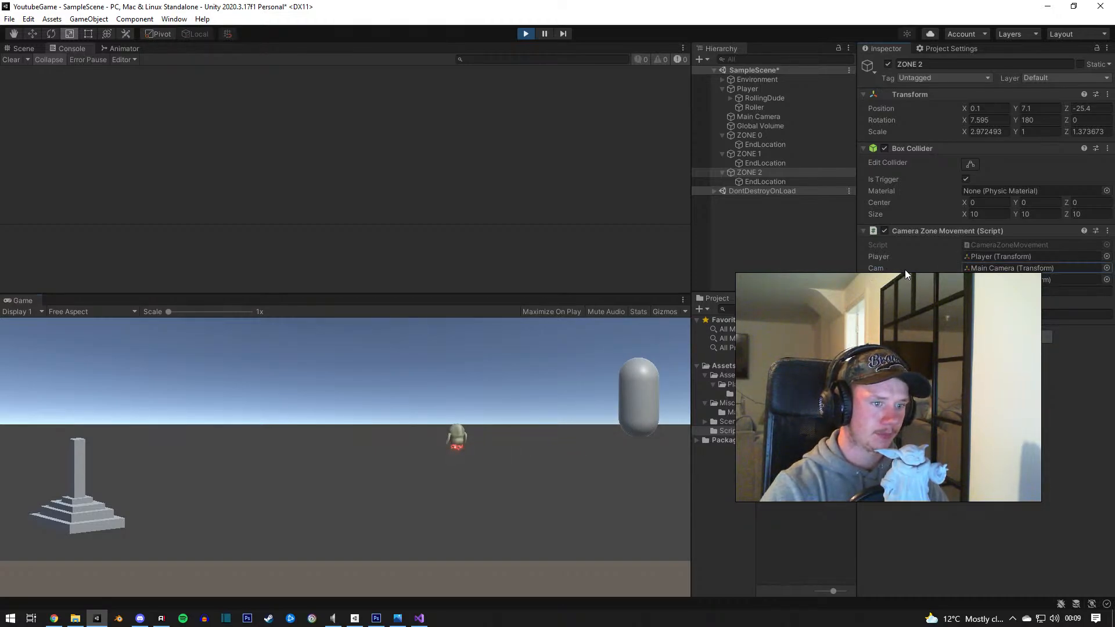
left_click(901, 292)
left_click(955, 315)
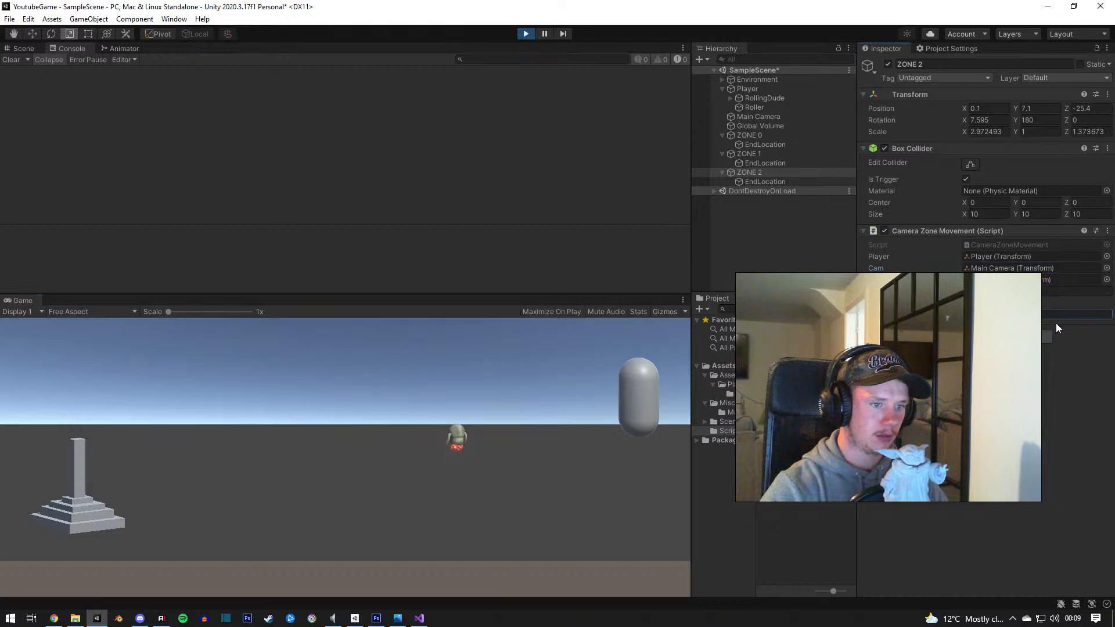
left_click(553, 481)
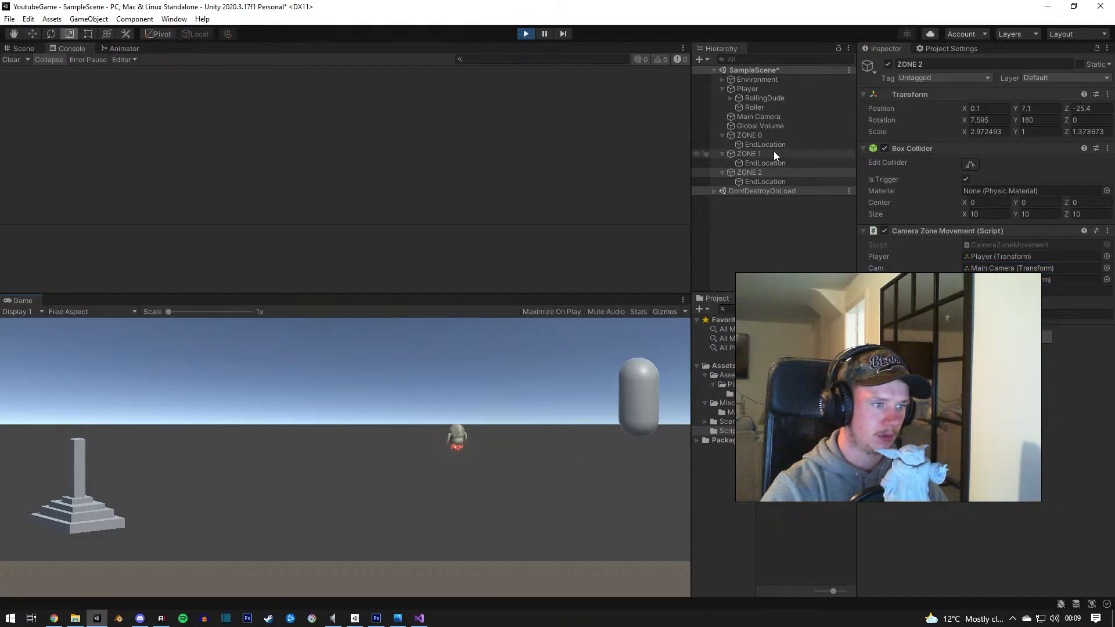
left_click(757, 173)
left_click(756, 154)
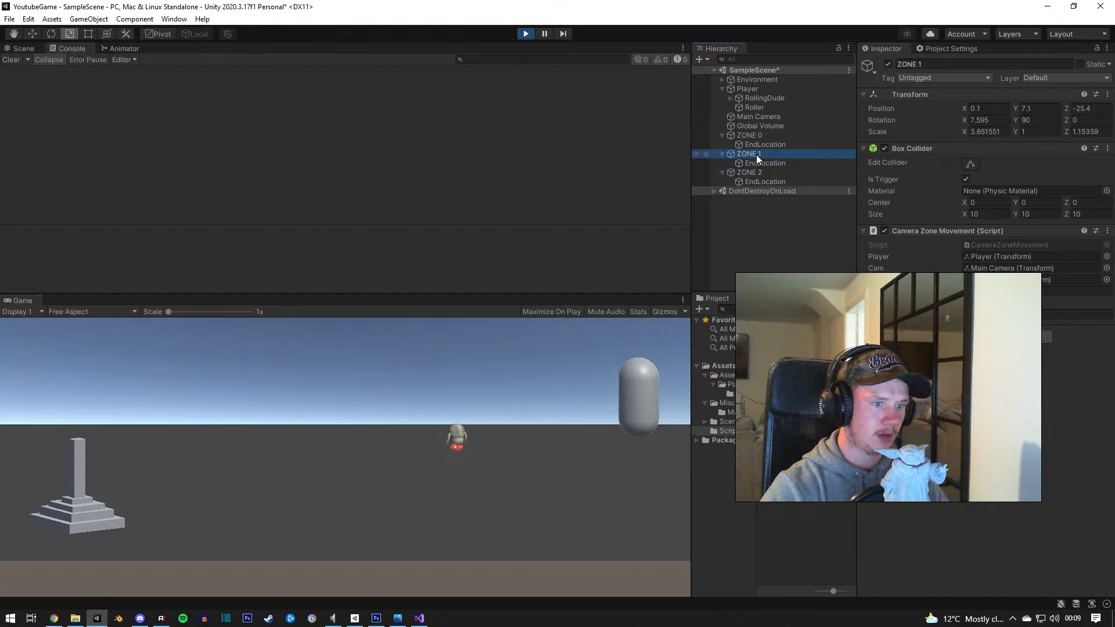
left_click(750, 137)
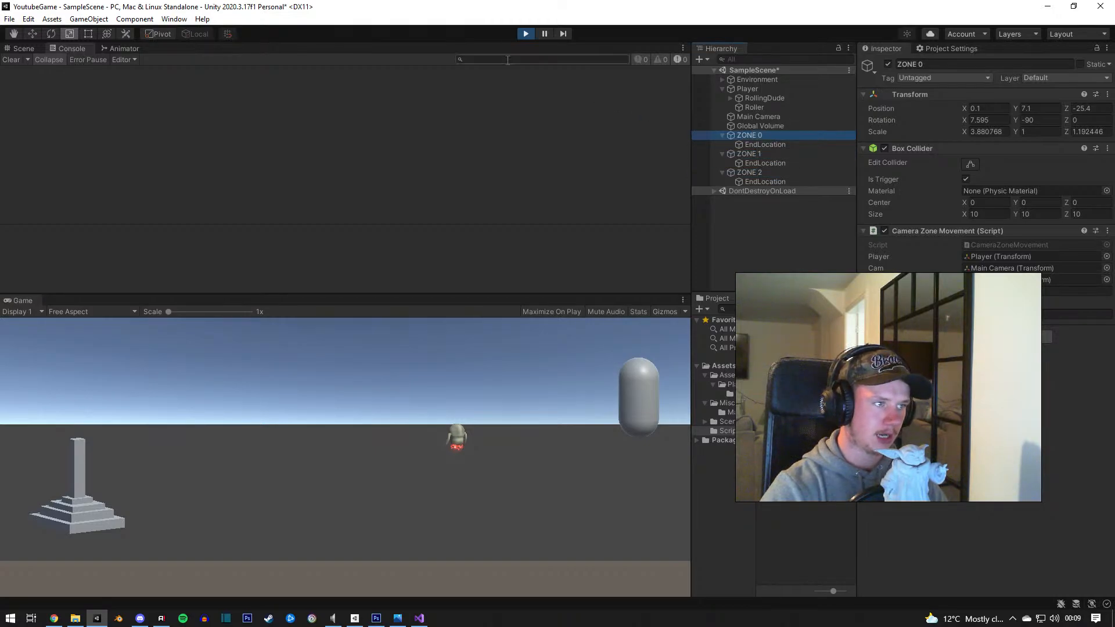
left_click(523, 34)
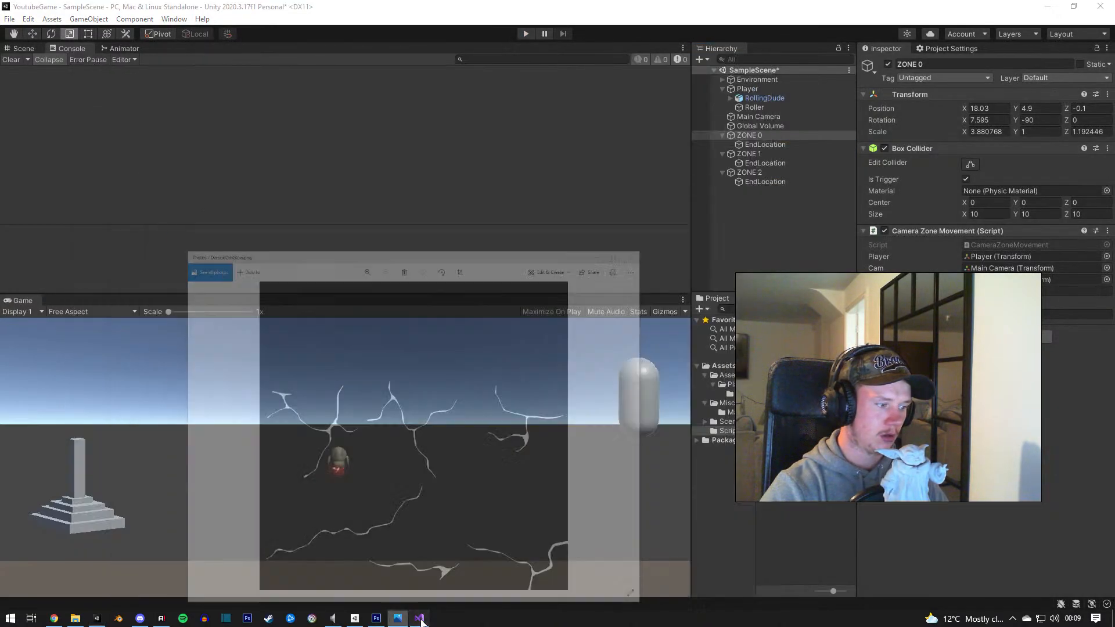
Step: Switch to Visual Studio and wrap the whole body of the active Update method in an if (panning) block
left_click(419, 618)
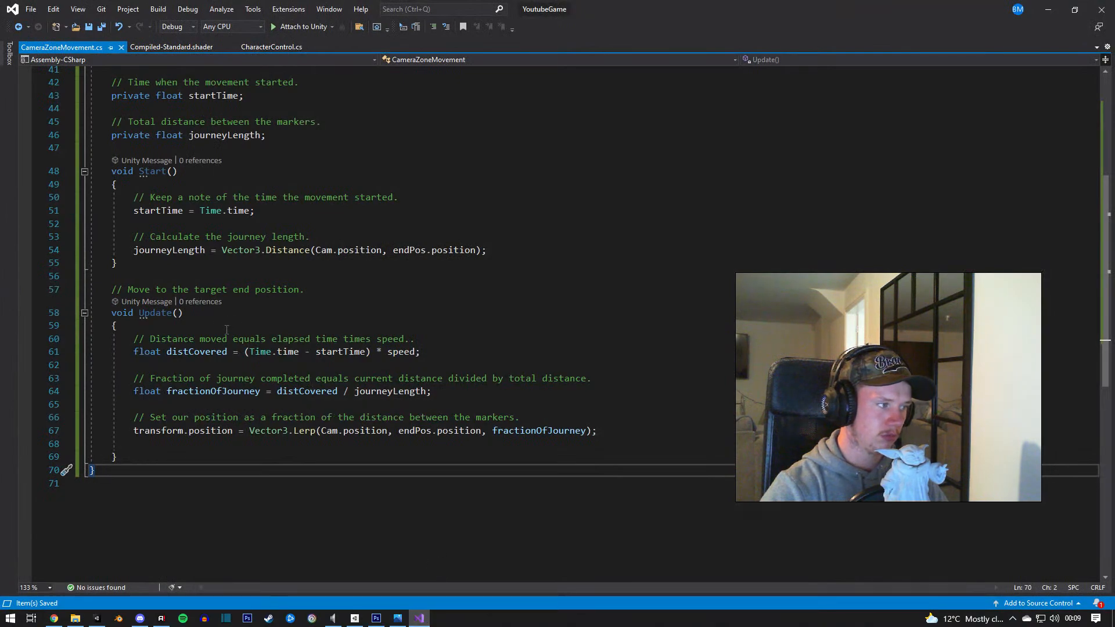
scroll(209, 329, "up", 5)
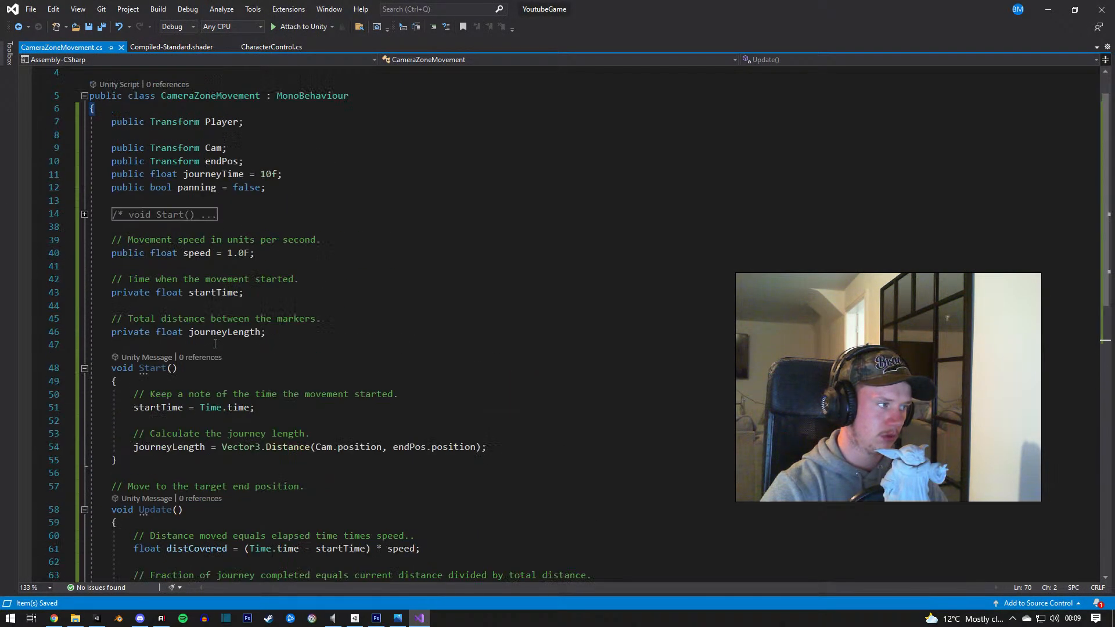
scroll(222, 232, "down", 5)
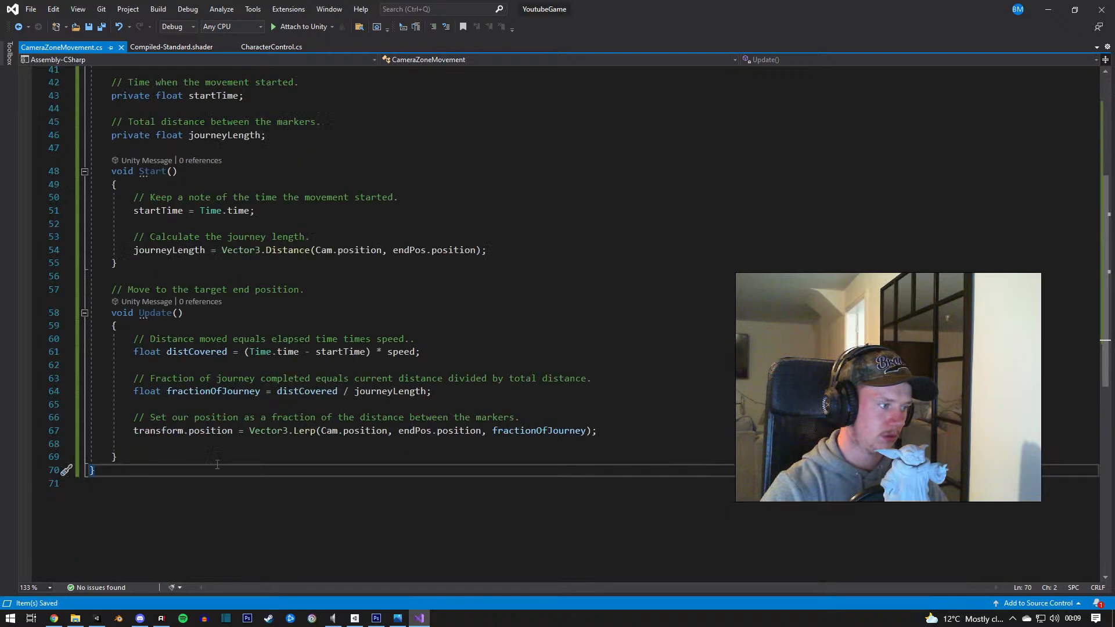
left_click(157, 330)
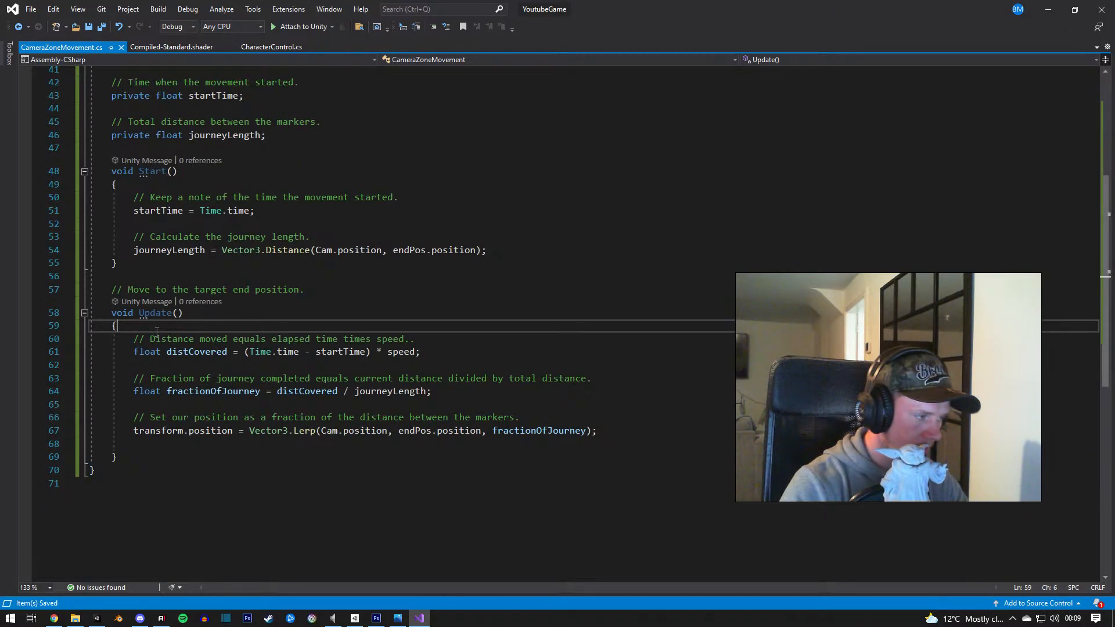
key("Return")
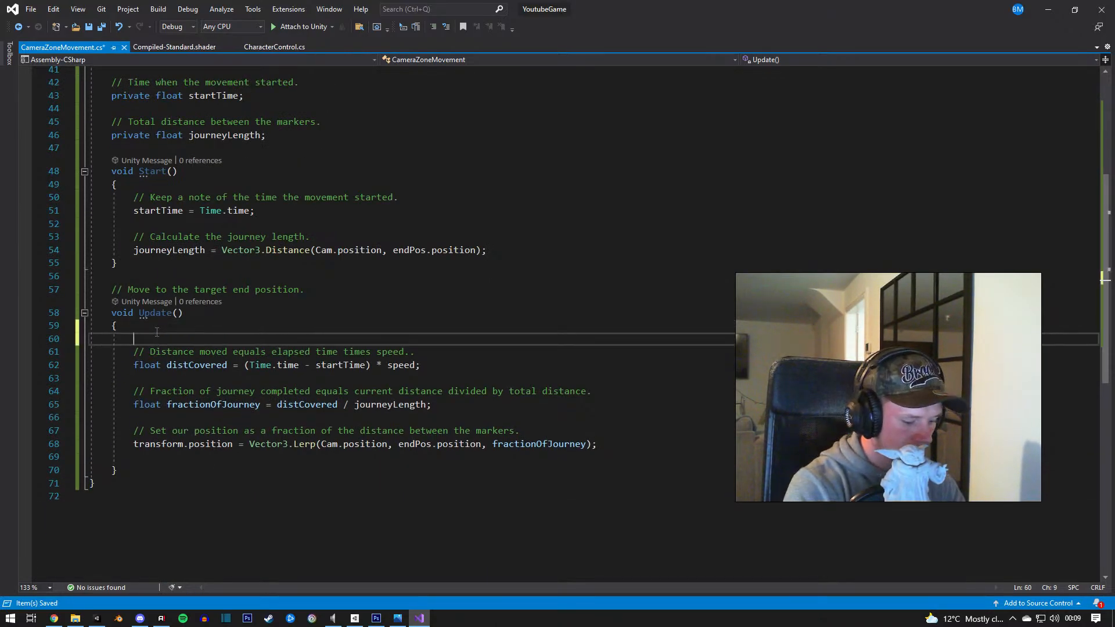
type("if (")
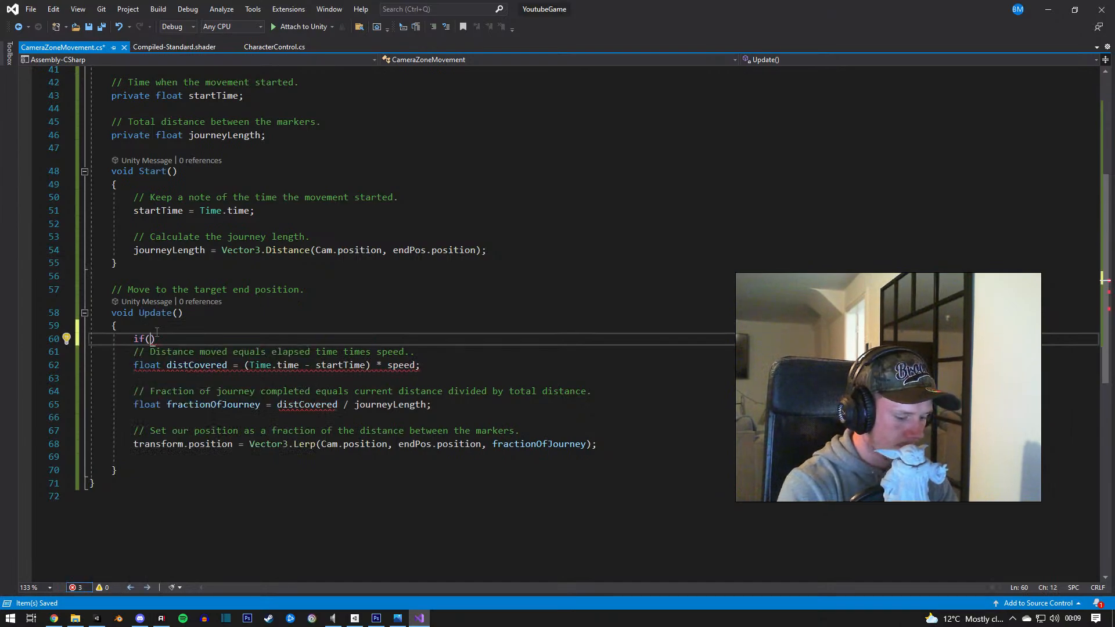
type("panning) ")
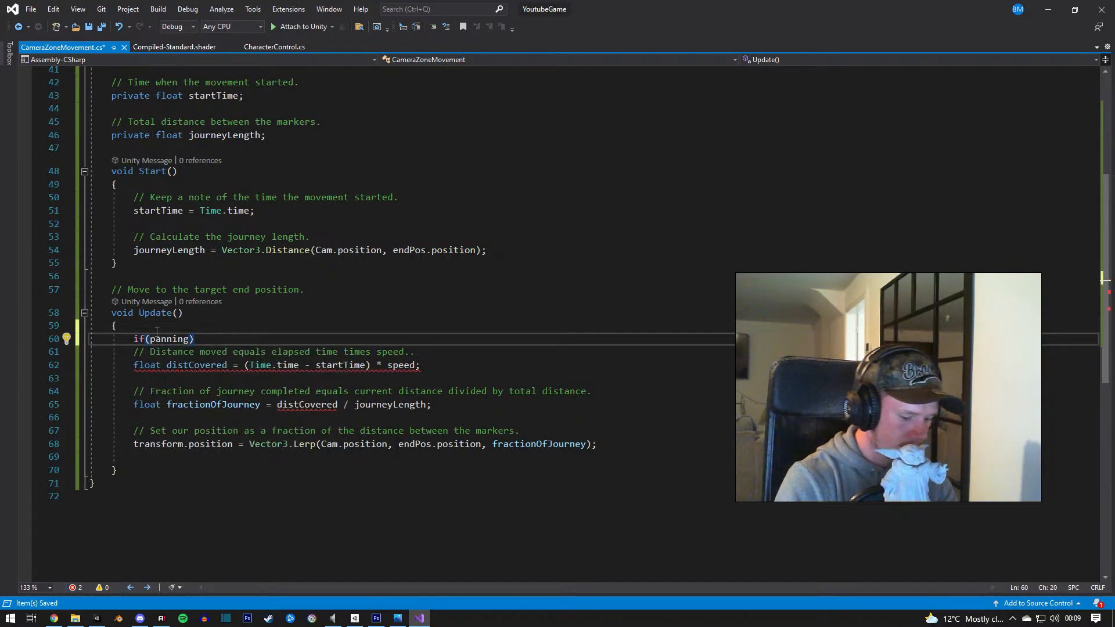
type("{")
key("Delete")
left_click(161, 467)
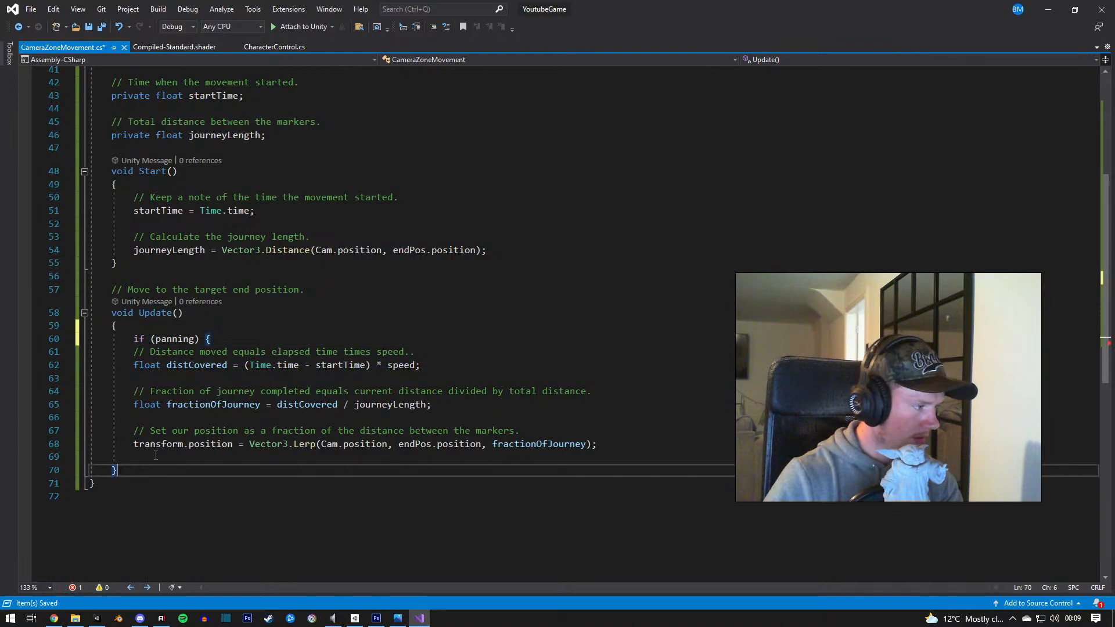
left_click(156, 455)
type("}")
key("Return")
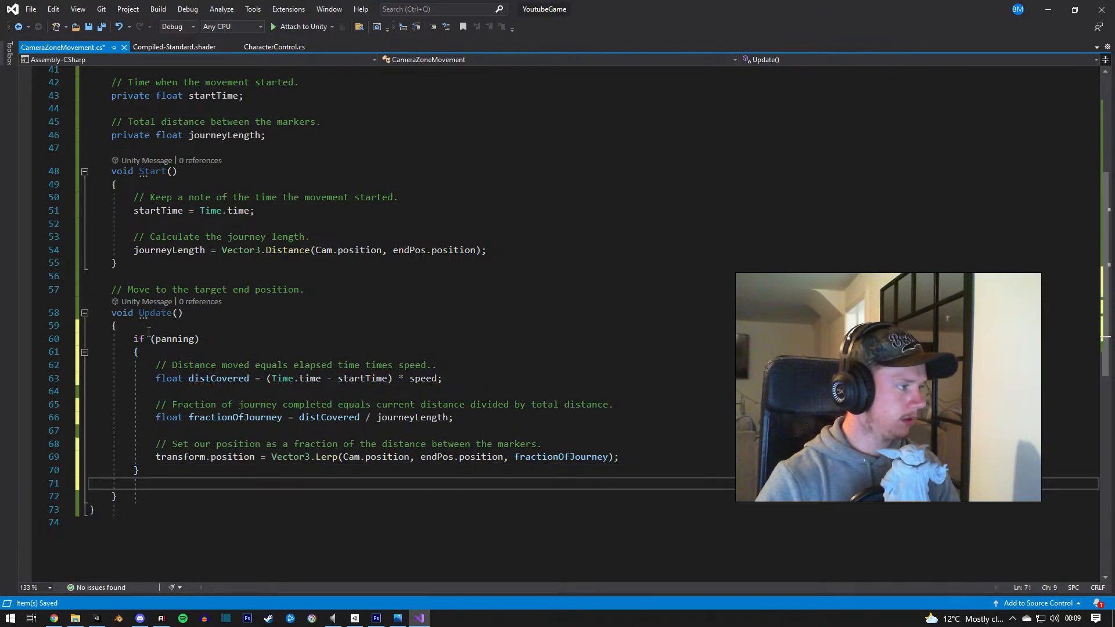
Step: Move the Player and Cam FindGameObjectWithTag assignments from the commented-out Start into the active Start method, below startTime = Time.time
scroll(136, 327, "up", 13)
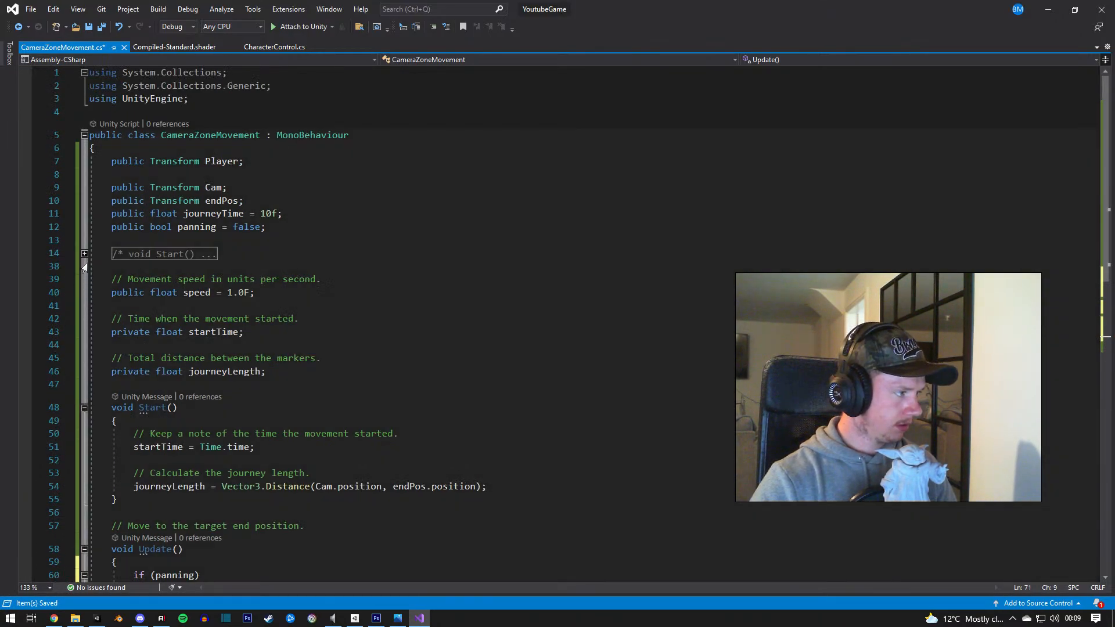
scroll(124, 226, "down", 1)
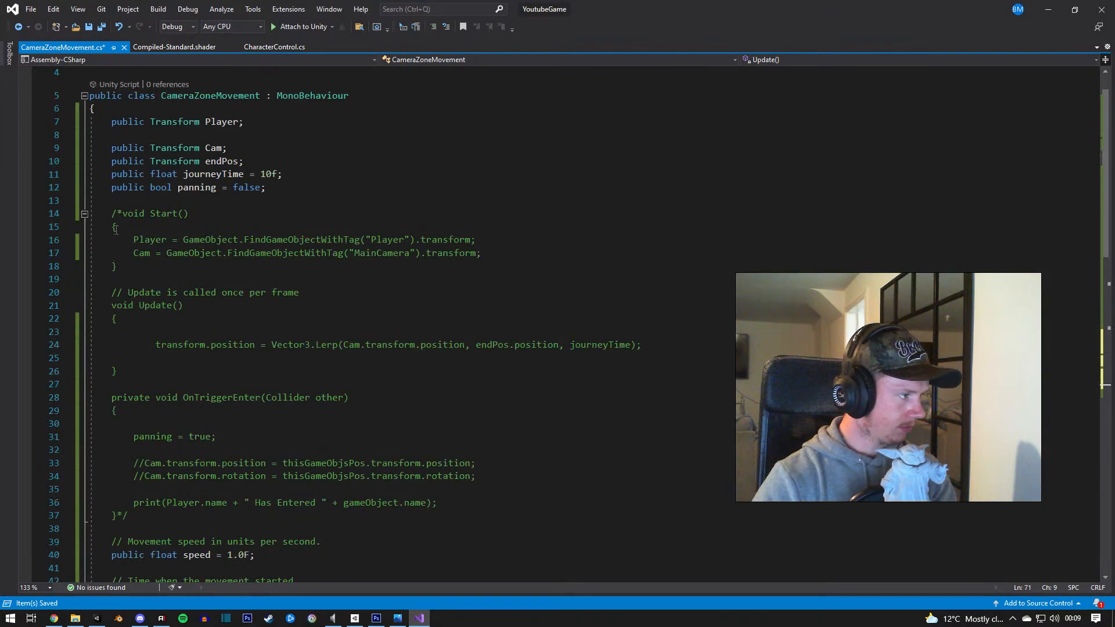
scroll(122, 230, "down", 3)
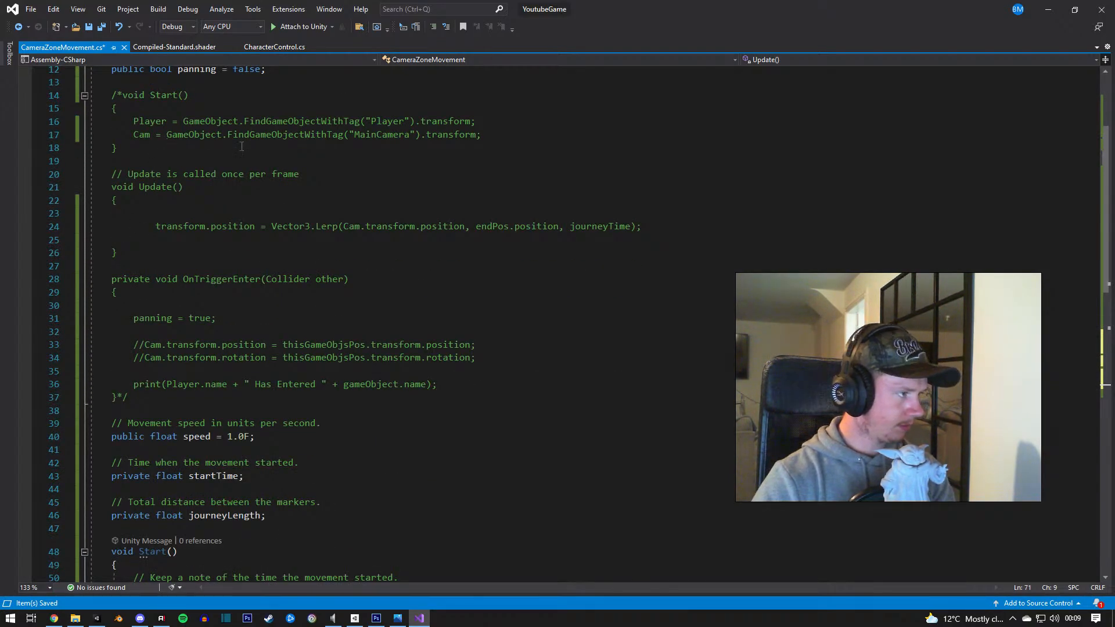
left_click_drag(481, 134, 140, 121)
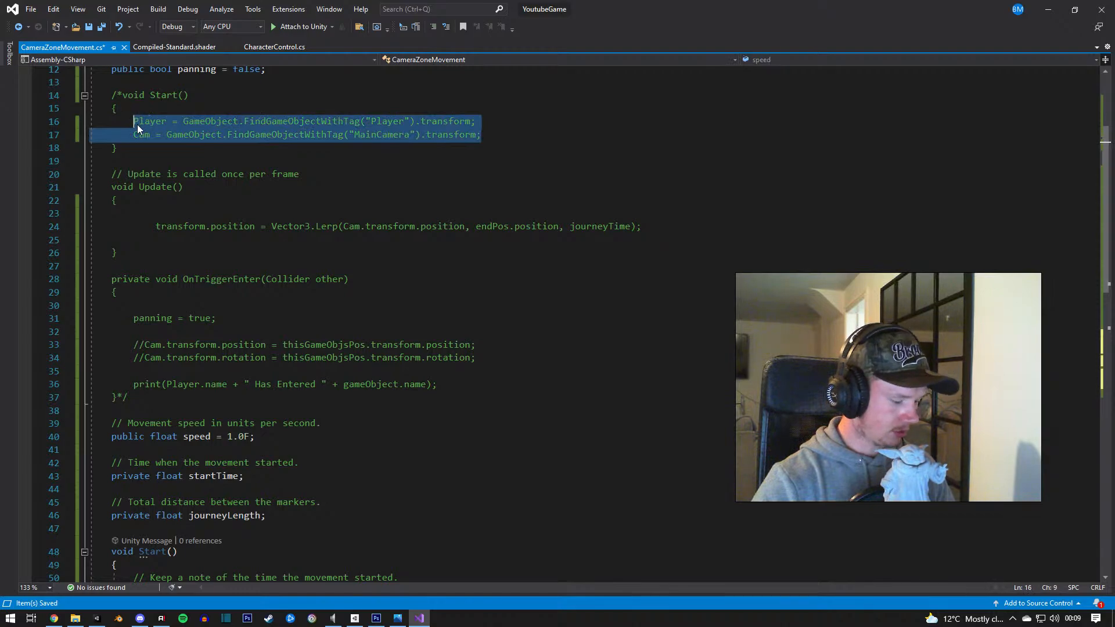
key("Delete")
scroll(196, 377, "down", 5)
left_click(277, 396)
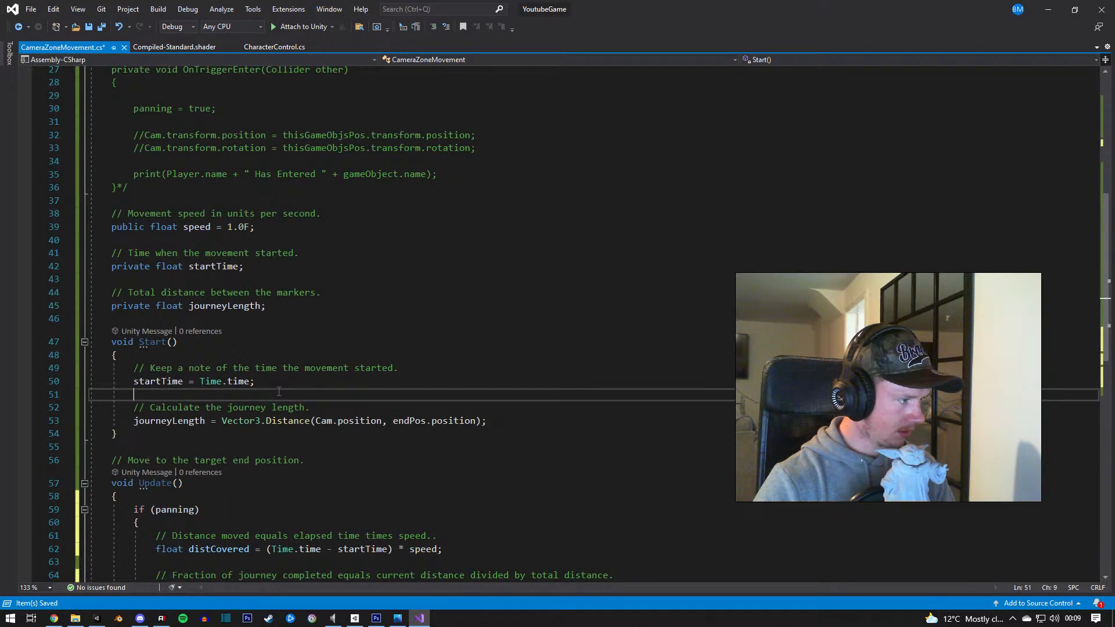
type("Player = GameObject.FindGameObjectWithTag(\"Player\").transform; Cam = GameObject.FindGameObjectWithTag(\"MainCamera\").transform;")
Step: Delete the old commented-out Start and Update methods and remove the closing comment mark after OnTriggerEnter
scroll(293, 332, "up", 4)
scroll(293, 332, "up", 2)
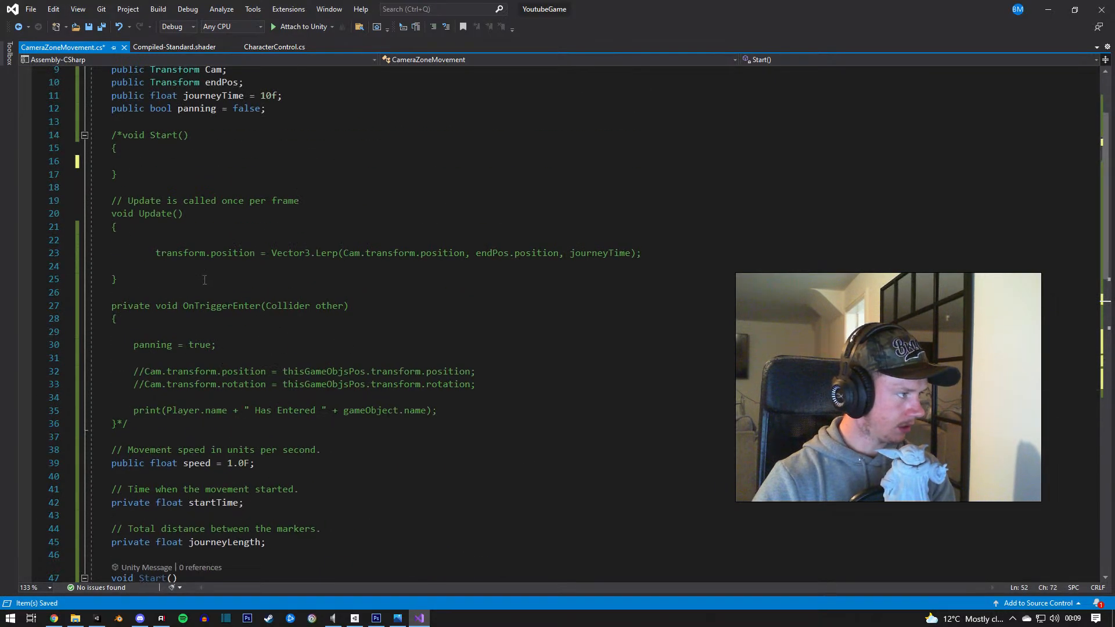
left_click_drag(90, 188, 90, 135)
key("Delete")
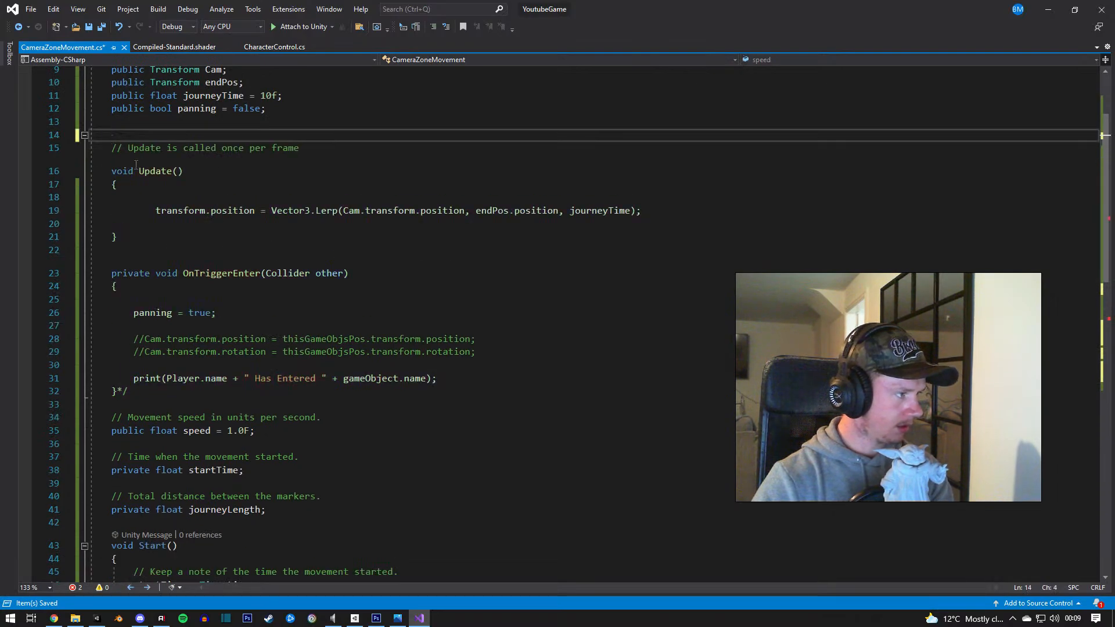
scroll(129, 272, "up", 1)
left_click_drag(127, 224, 101, 89)
key("Delete")
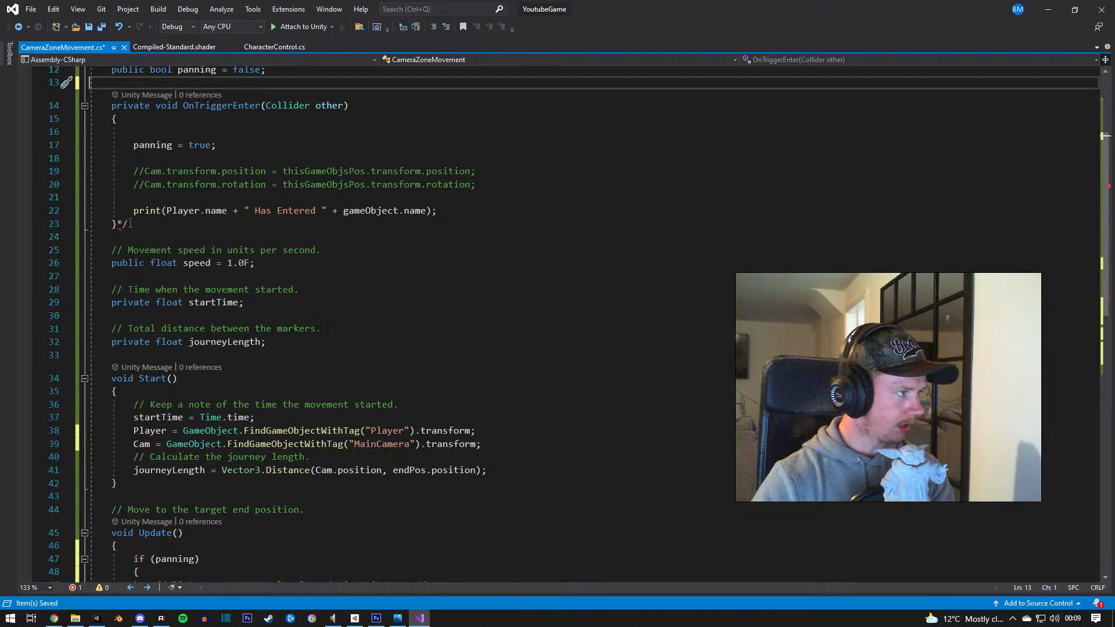
left_click(132, 226)
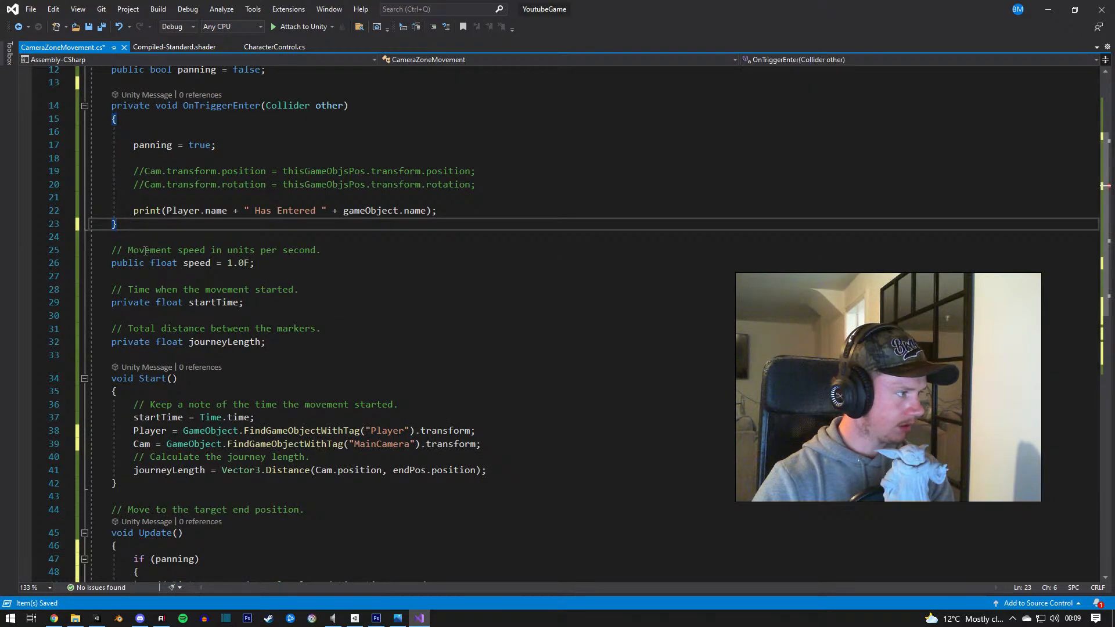
Step: Move the speed, startTime and journeyLength declarations with their comments directly below the panning variable, removing the extra blank lines above them
left_click_drag(267, 342, 102, 250)
key("ctrl+x")
scroll(99, 237, "up", 4)
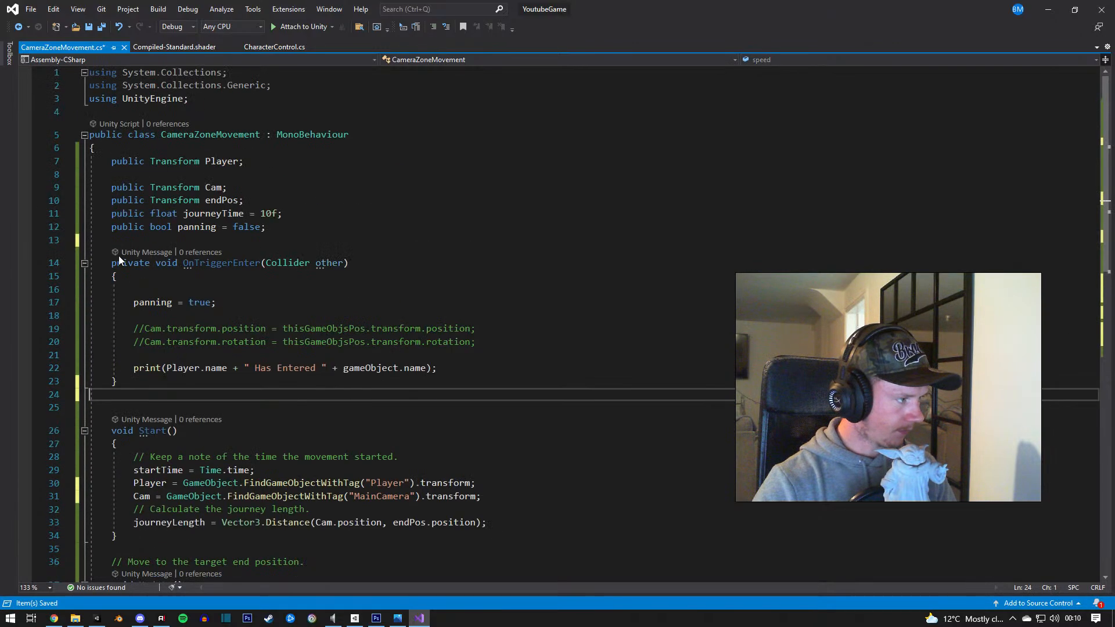
left_click(144, 240)
key("Return")
key("Return")
key("Return")
key("Up")
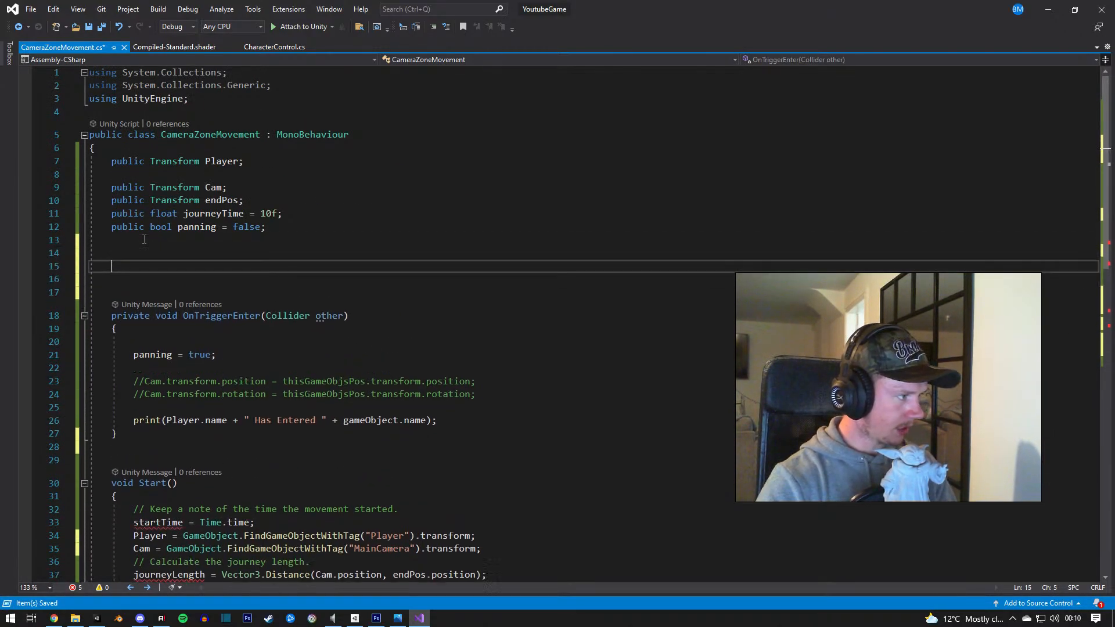
key("ctrl+v")
left_click_drag(179, 240, 116, 266)
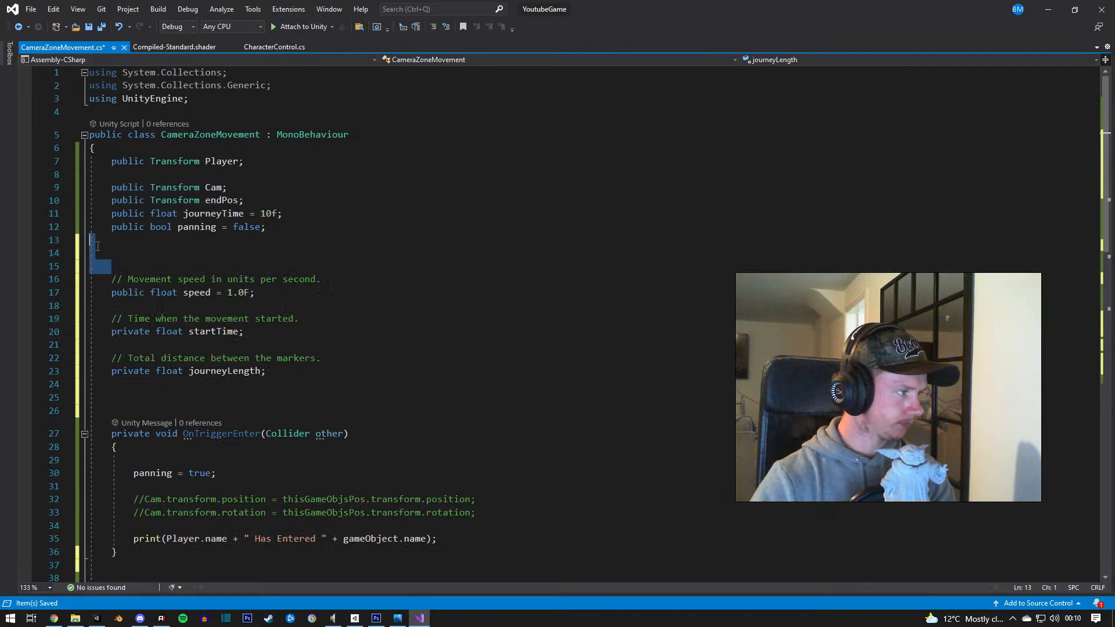
key("BackSpace")
Step: Delete the two commented-out Cam.transform position and rotation lines and the surrounding blank lines in OnTriggerEnter
scroll(269, 312, "down", 5)
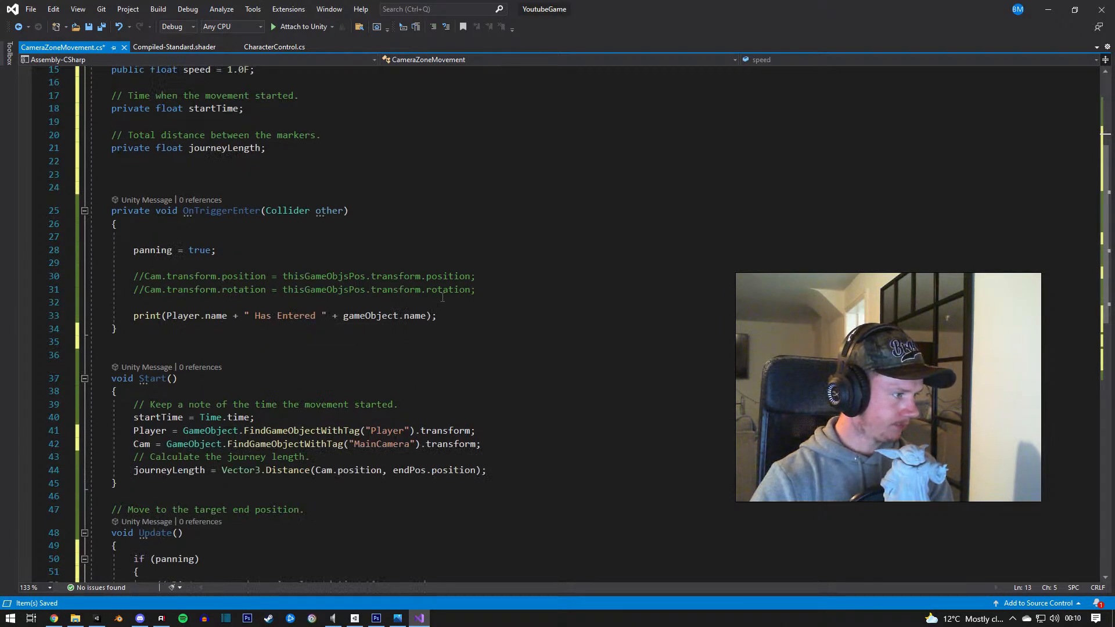
left_click_drag(442, 298, 92, 263)
key("BackSpace")
key("BackSpace")
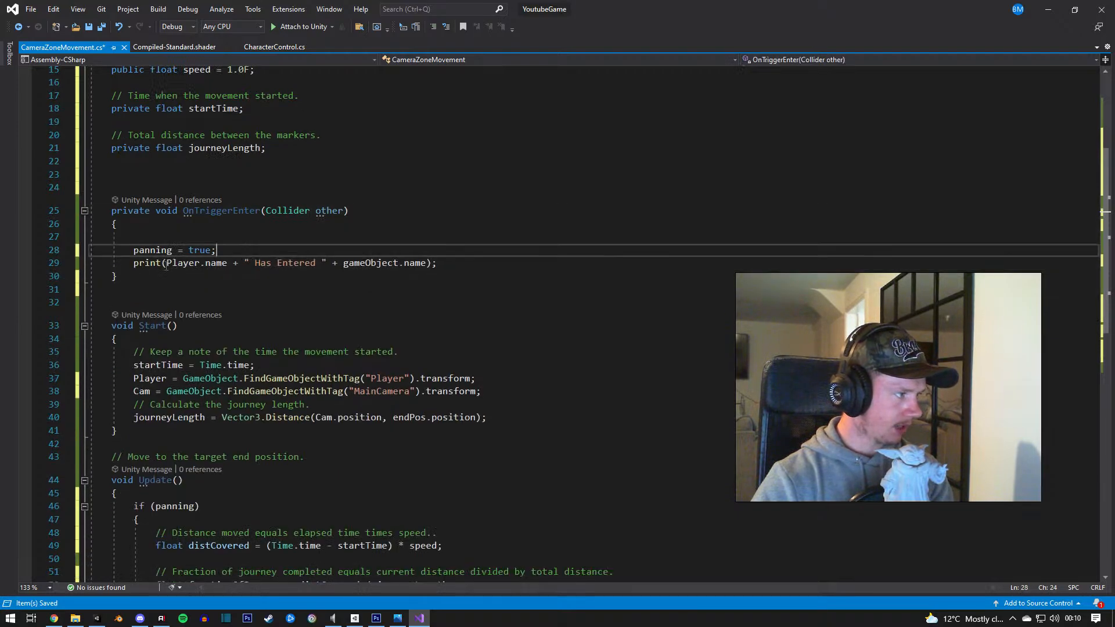
Step: Remove the blank line above panning = true in OnTriggerEnter, change journeyLength from private to public, and save the script
left_click(102, 236)
key("BackSpace")
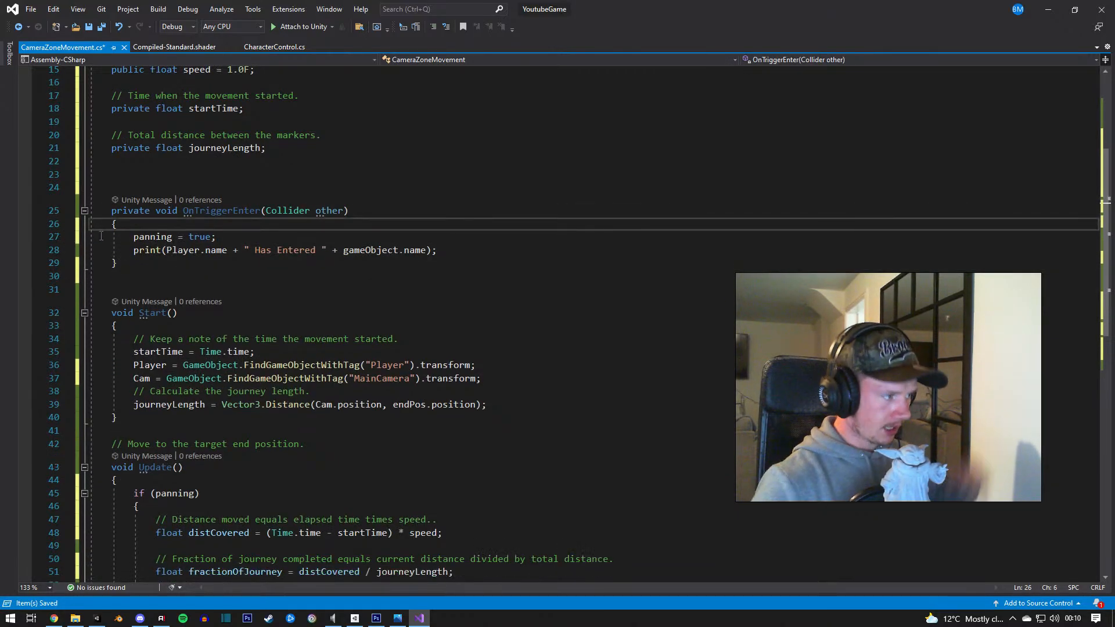
scroll(265, 427, "down", 4)
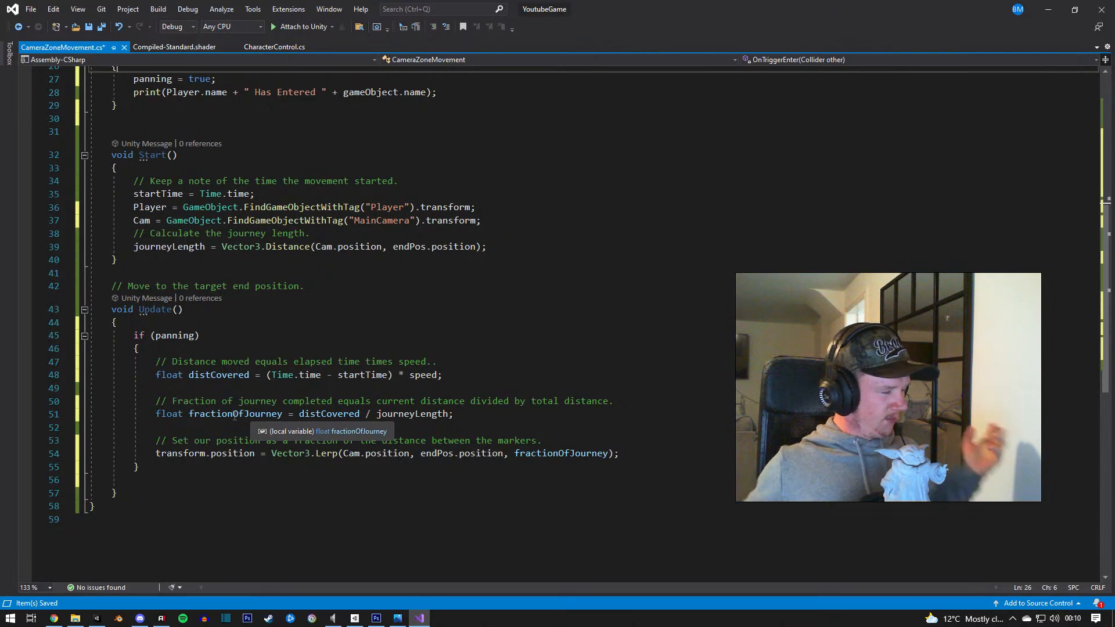
scroll(193, 276, "up", 5)
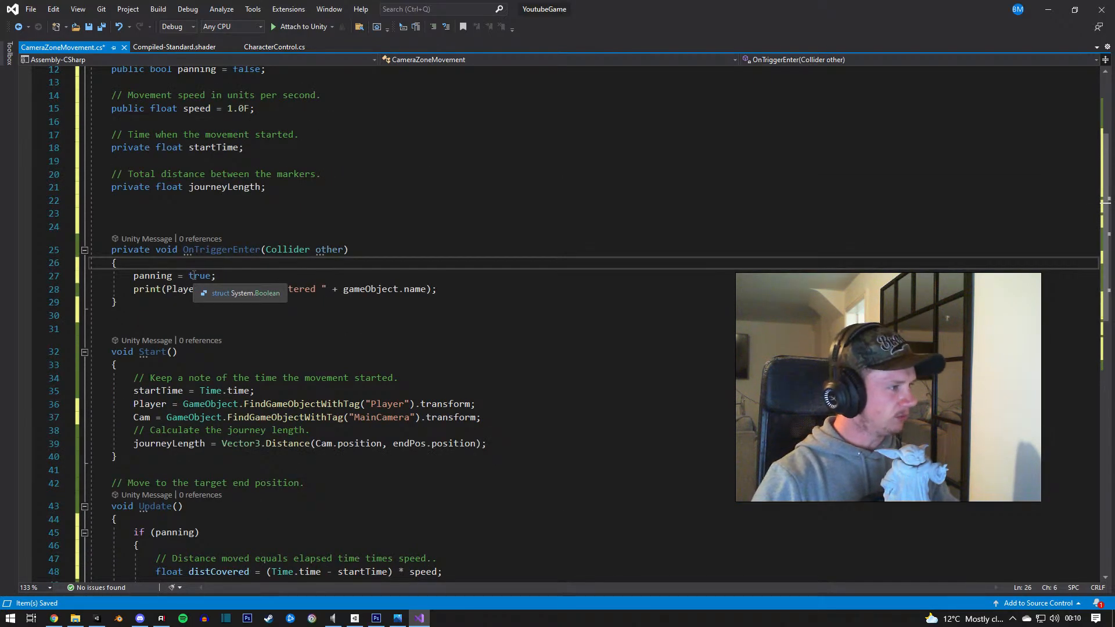
scroll(287, 385, "down", 5)
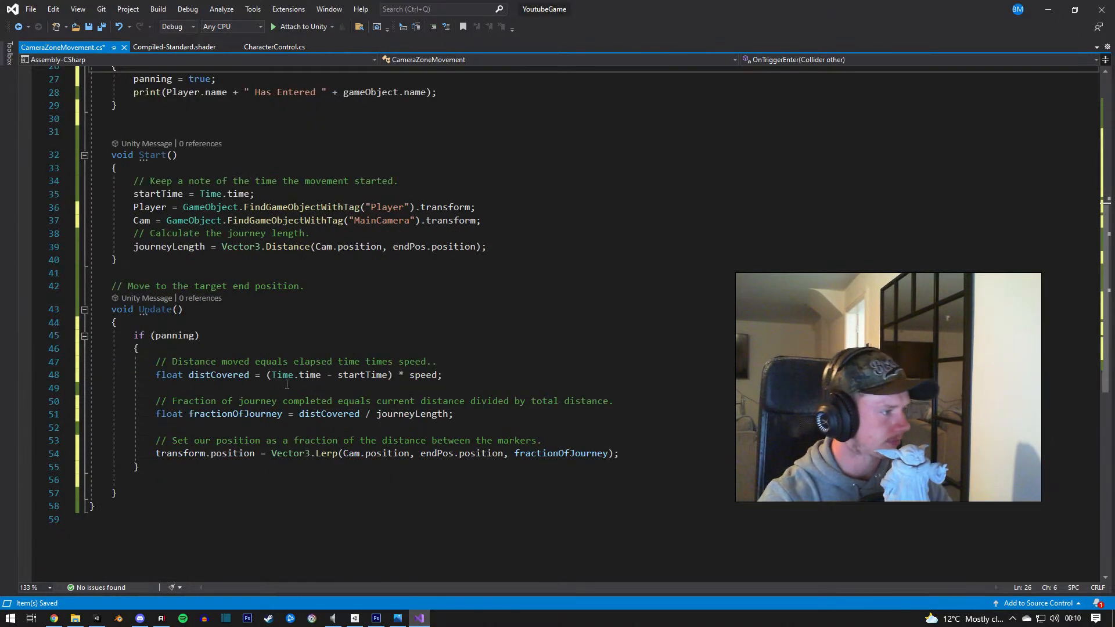
scroll(291, 382, "up", 7)
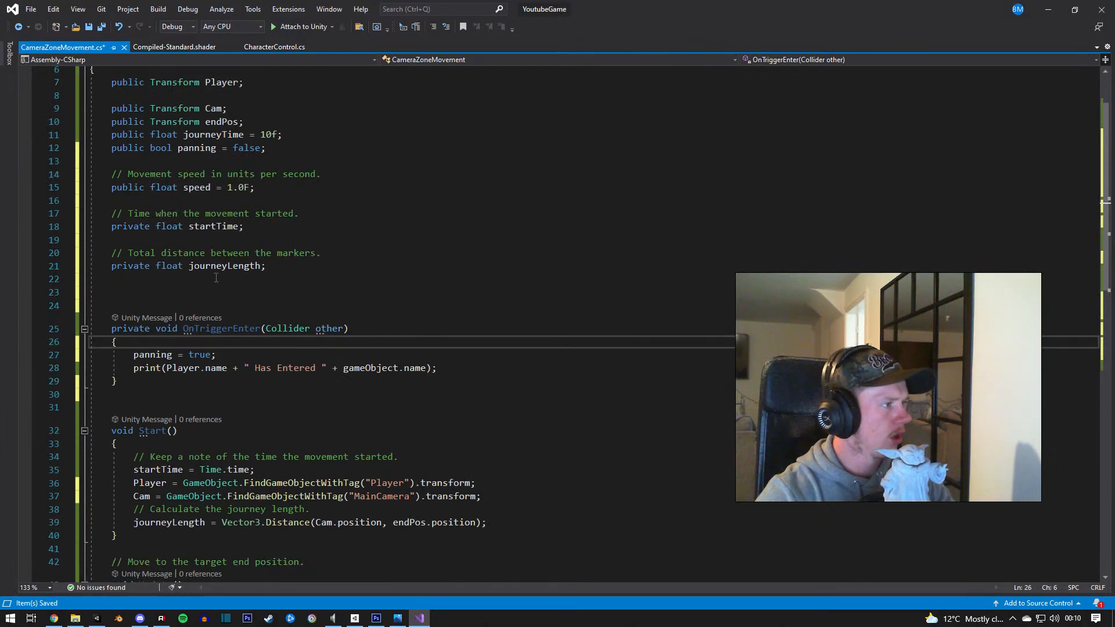
double_click(133, 266)
key("Delete")
type("public")
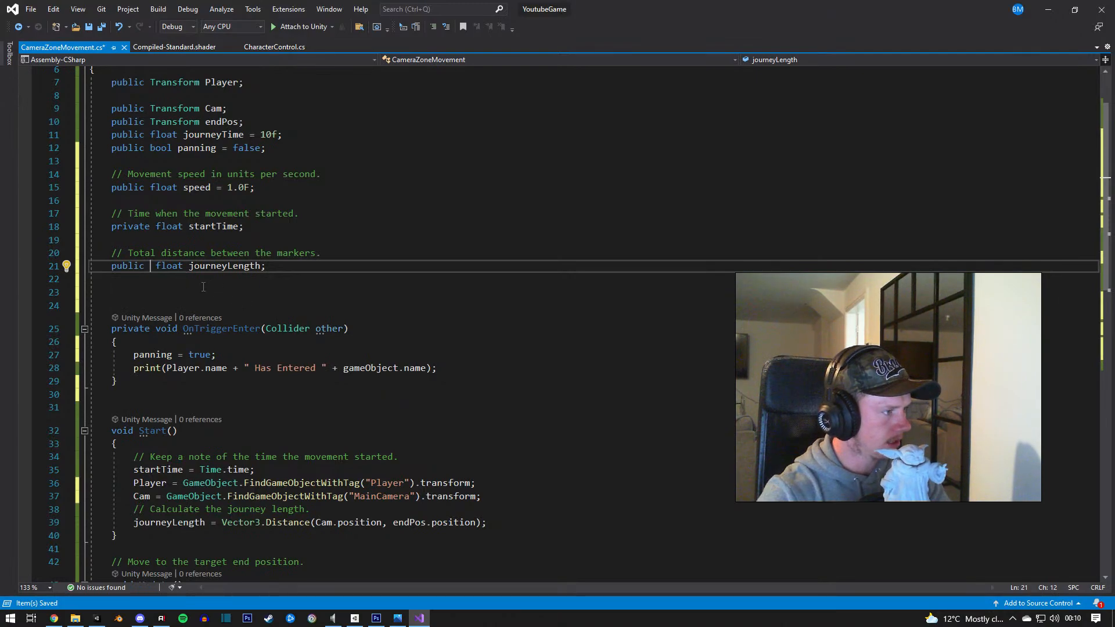
key("BackSpace")
scroll(345, 423, "down", 1)
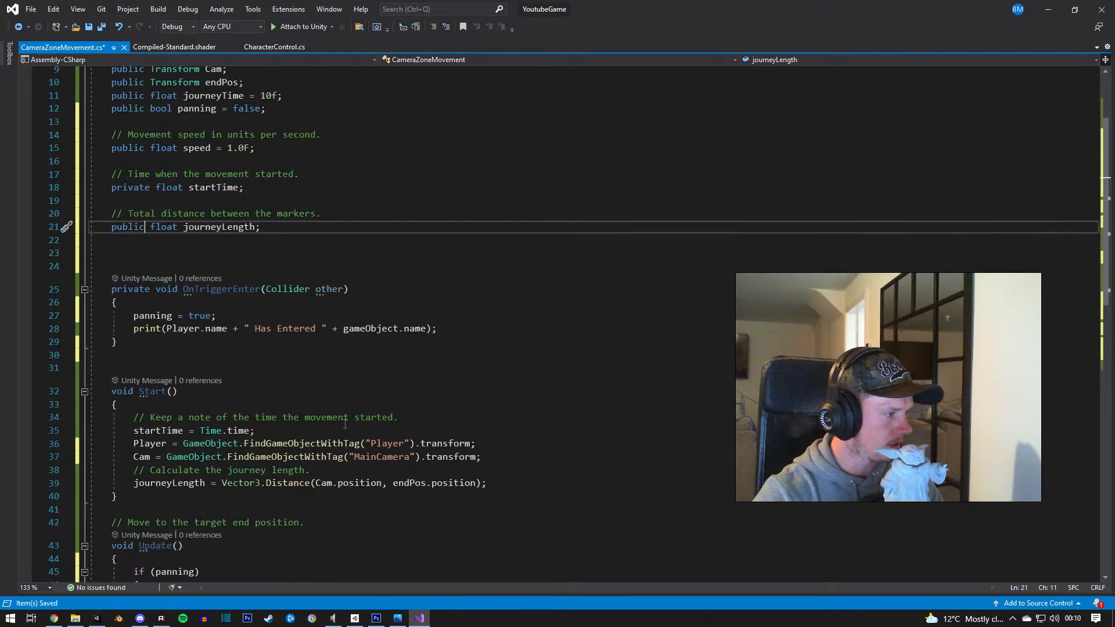
key("ctrl+s")
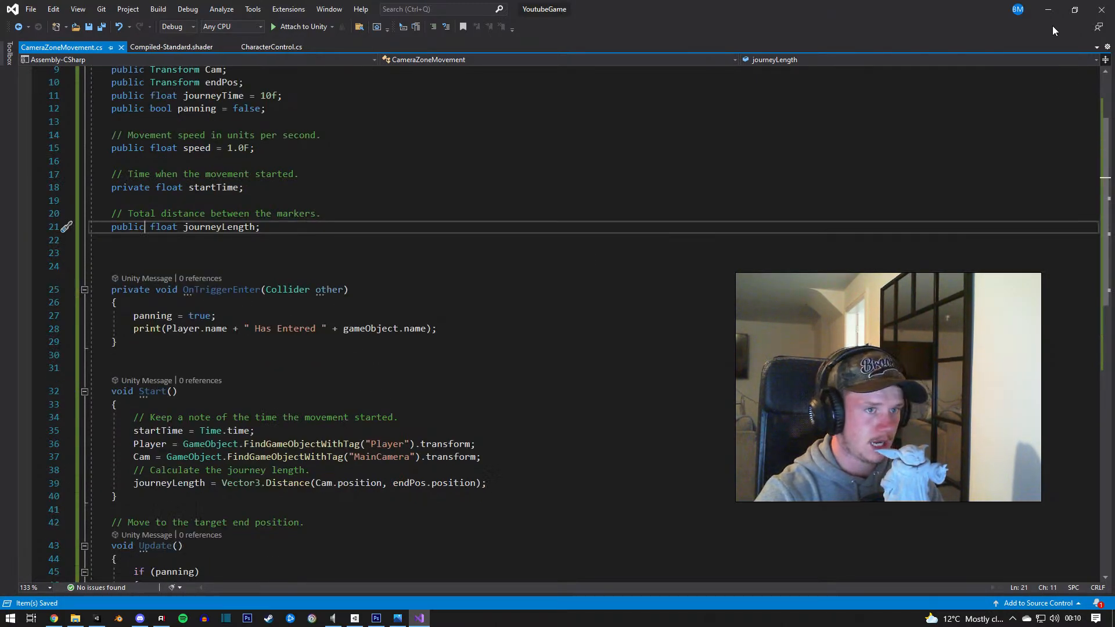
Step: Switch to Unity and briefly run the scene in play mode, stopping it again
left_click(1047, 10)
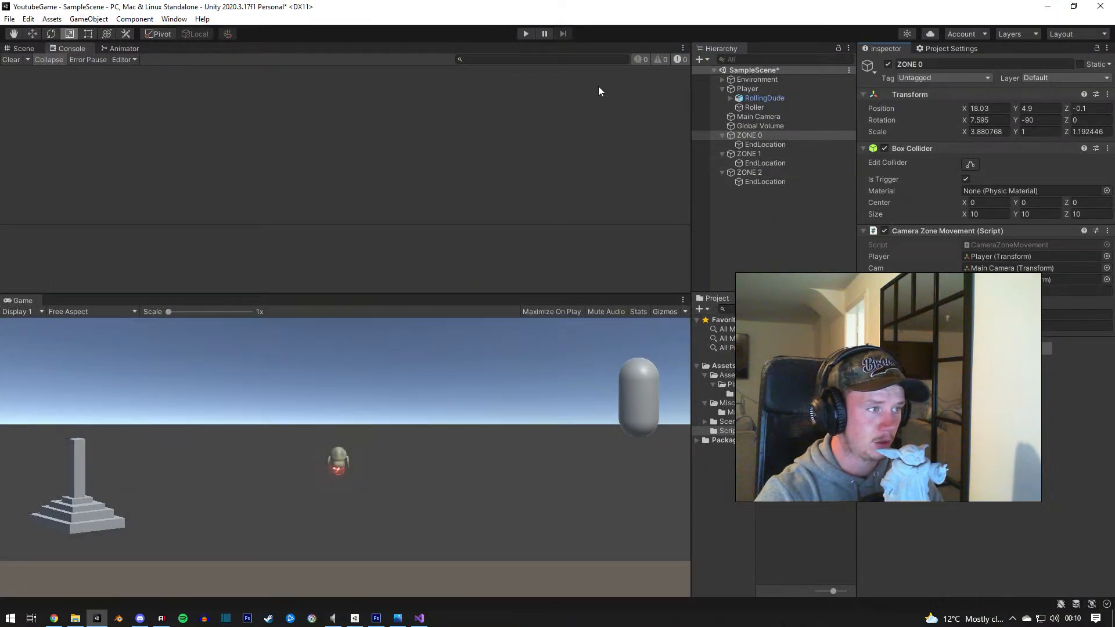
left_click(526, 35)
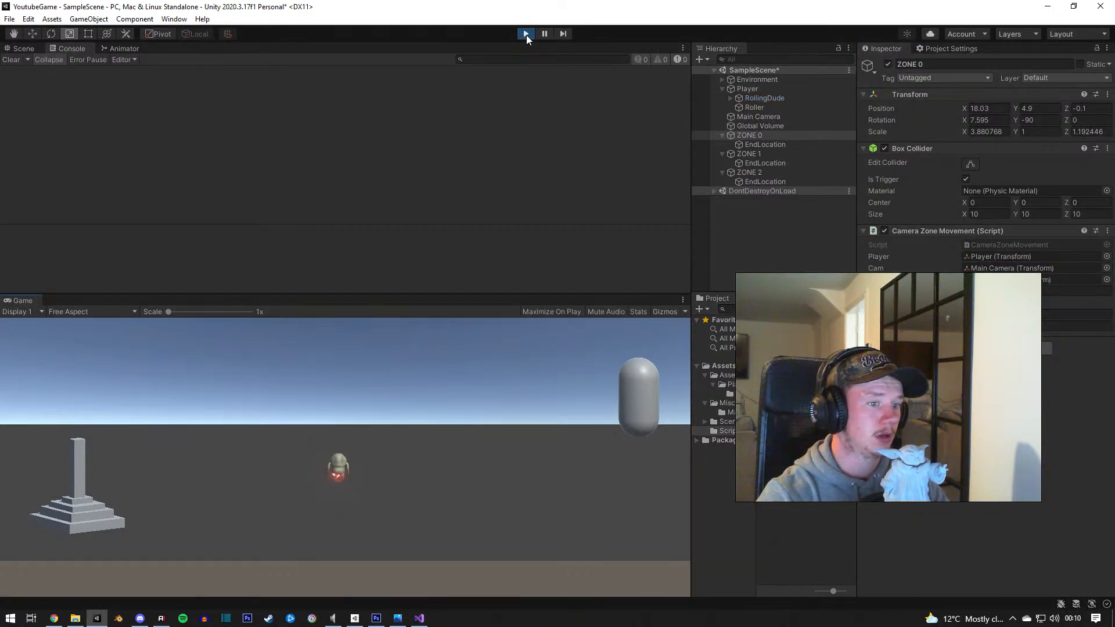
left_click(527, 35)
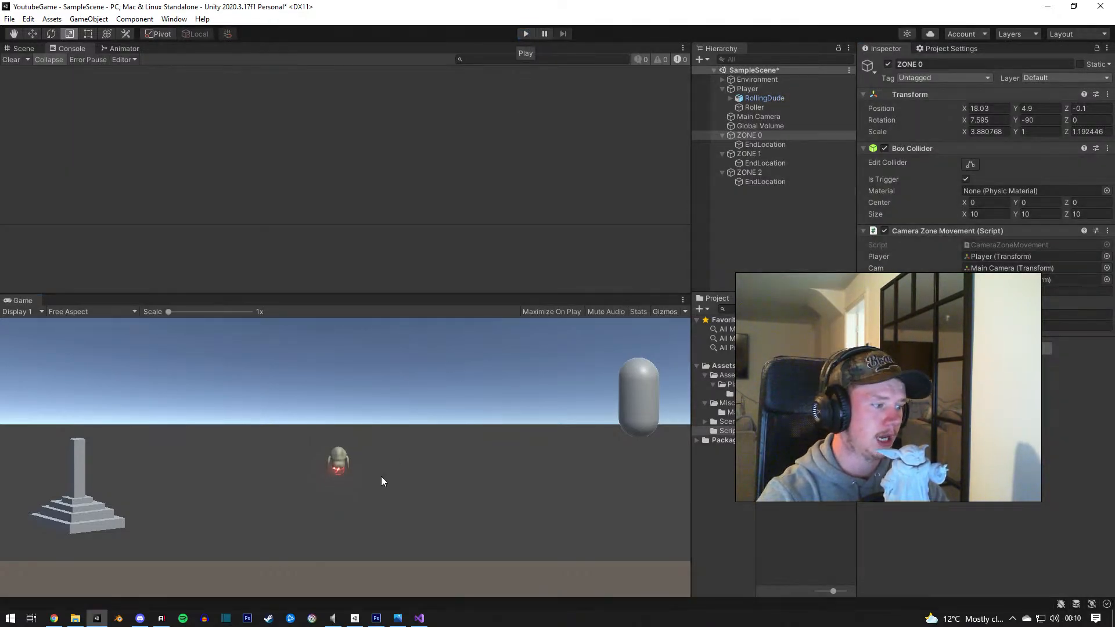
Step: Switch to Visual Studio and cut the line journeyLength = Vector3.Distance(Cam.position, endPos.position); from Start
left_click(418, 619)
scroll(488, 349, "down", 2)
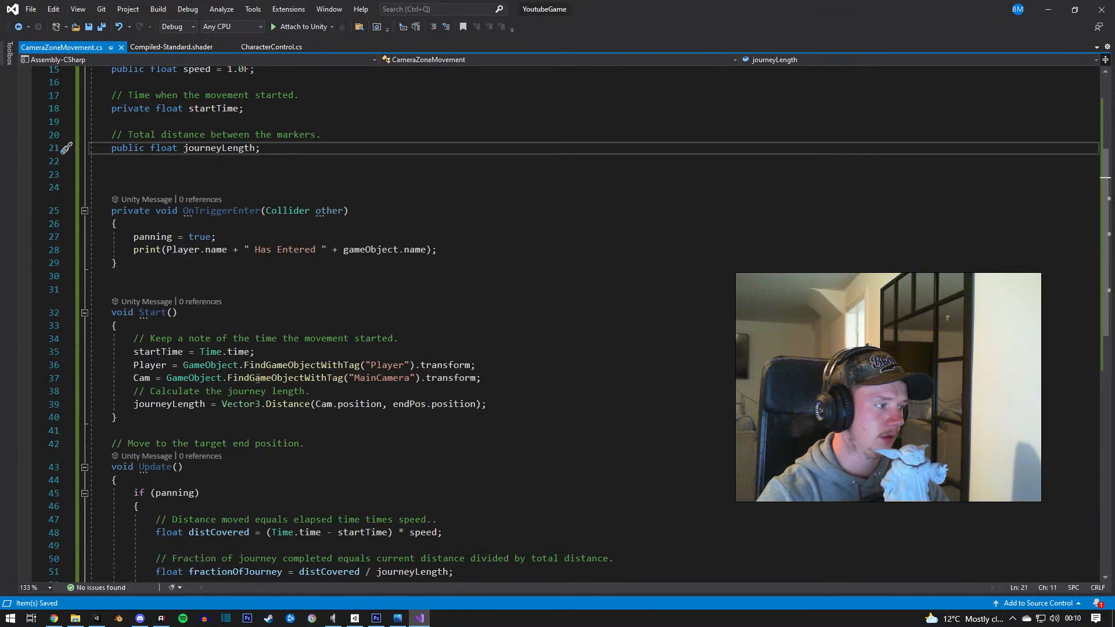
left_click_drag(487, 404, 133, 405)
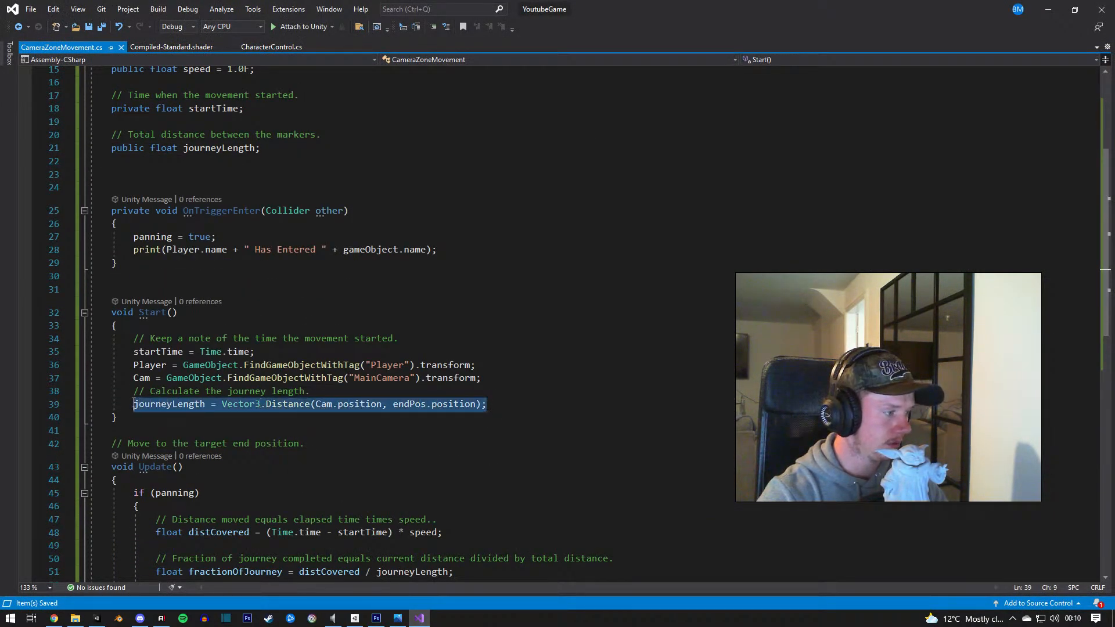
key("BackSpace")
scroll(242, 469, "down", 4)
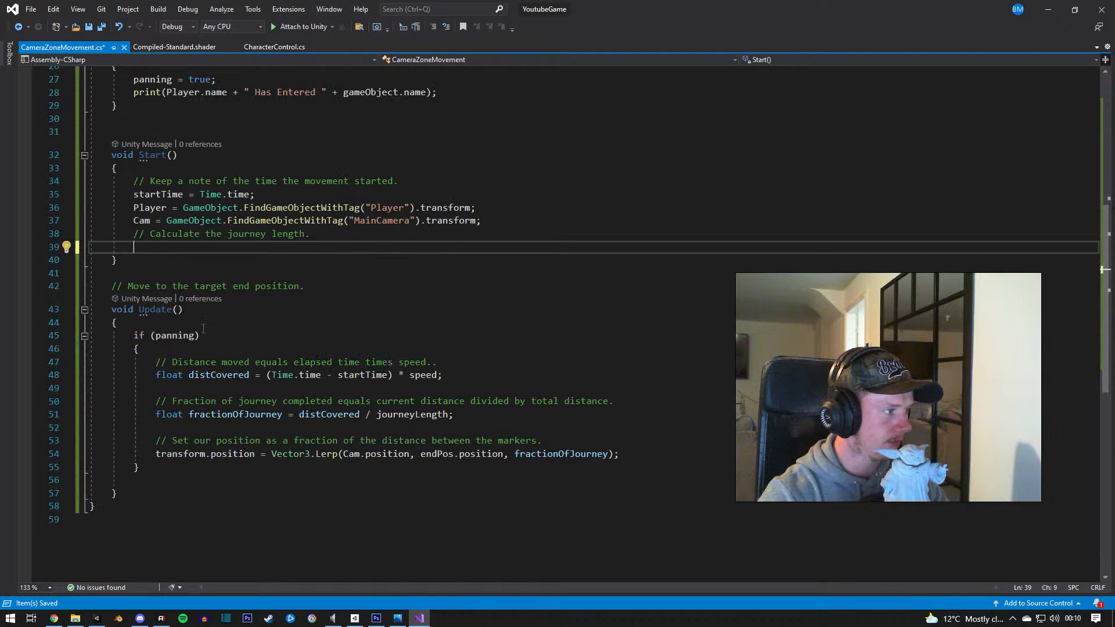
Step: Try inserting the cut journeyLength calculation as the first line of OnTriggerEnter, save, and undo the insertion
scroll(203, 331, "up", 4)
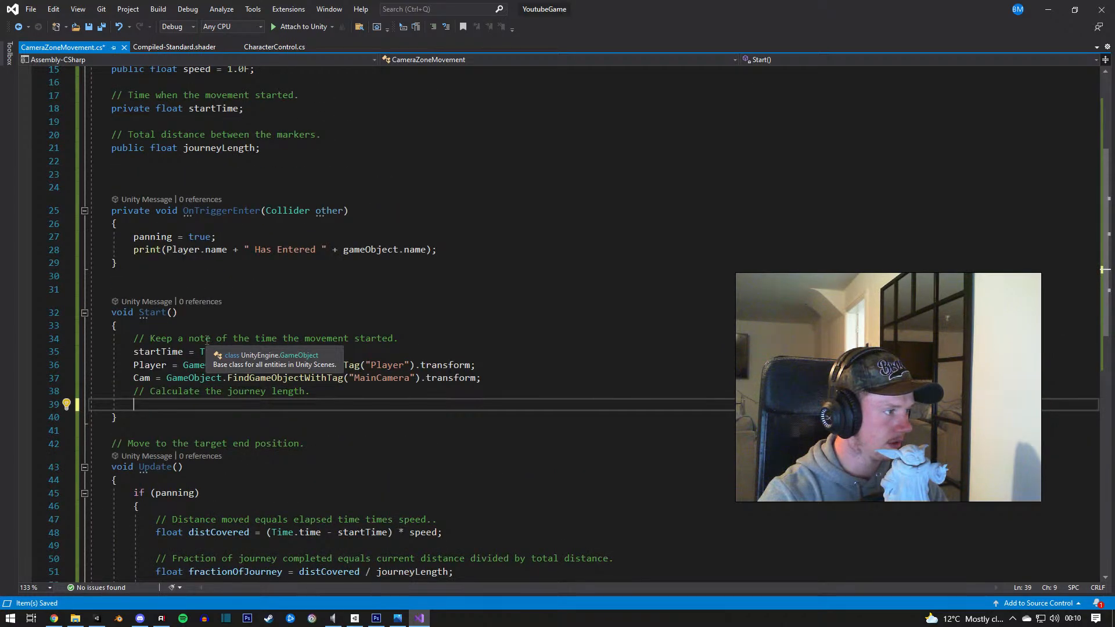
left_click(311, 226)
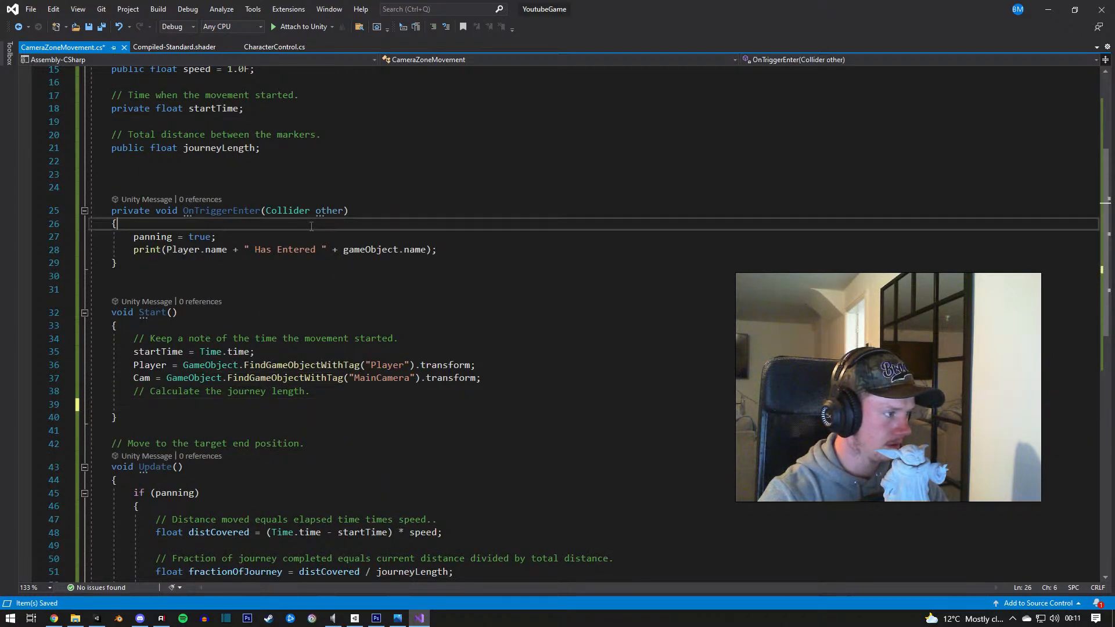
key("Return")
key("ctrl+v")
key("ctrl+s")
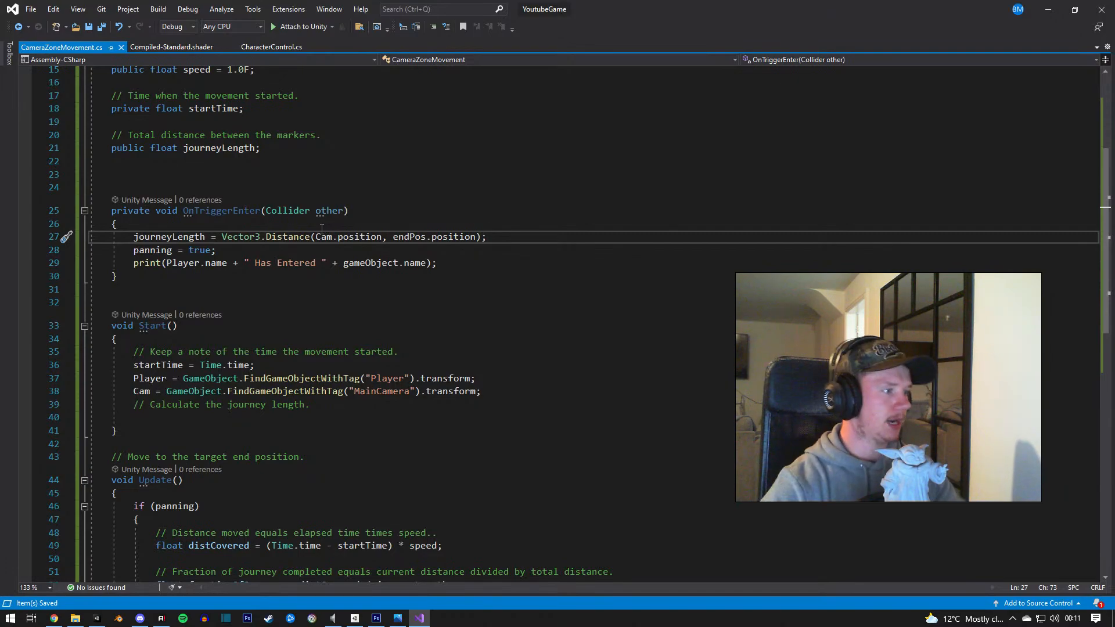
key("ctrl+z")
Step: Insert the journeyLength calculation inside Update's if (panning) block, directly below the distCovered line, and save the script
scroll(307, 391, "down", 4)
left_click(230, 401)
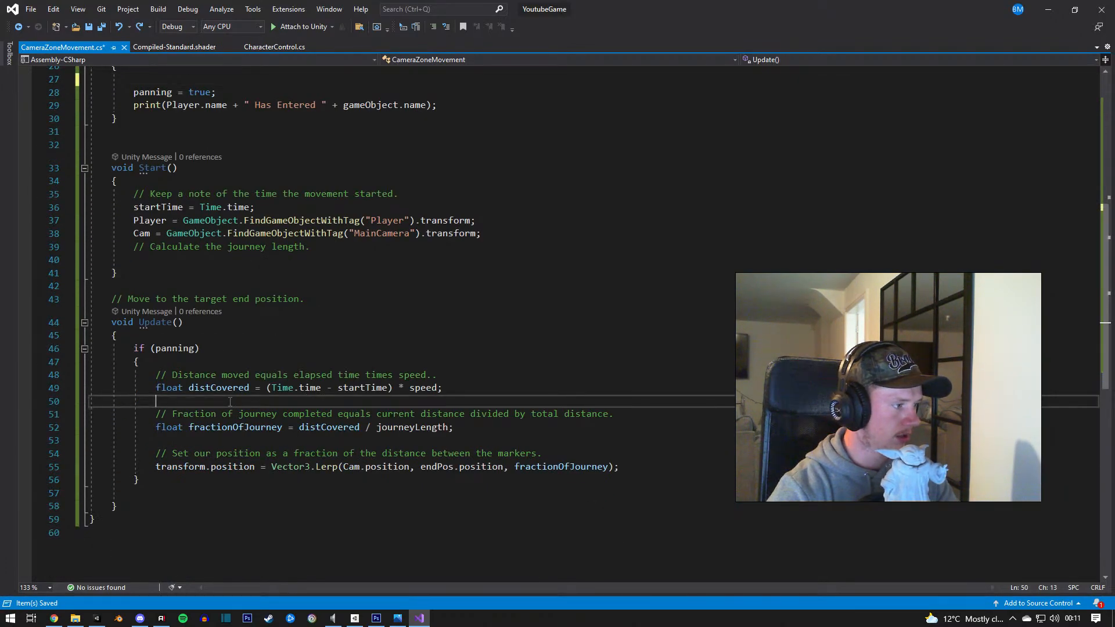
key("ctrl+v")
key("ctrl+s")
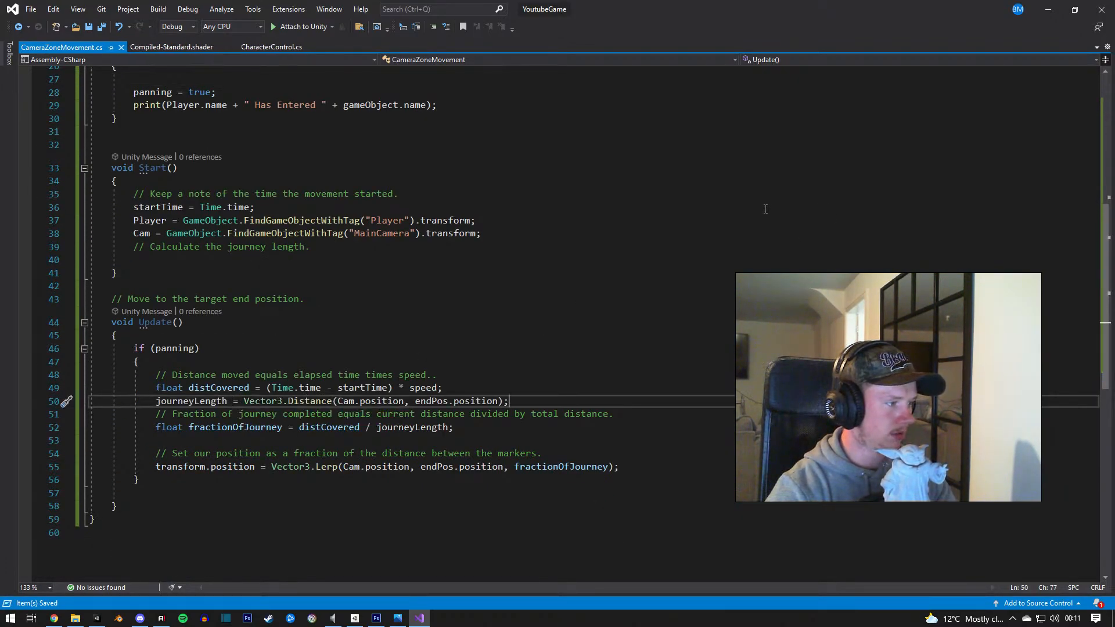
Step: Switch to Unity, select ZONE 0 and show it in the Scene view
left_click(1048, 9)
left_click(766, 257)
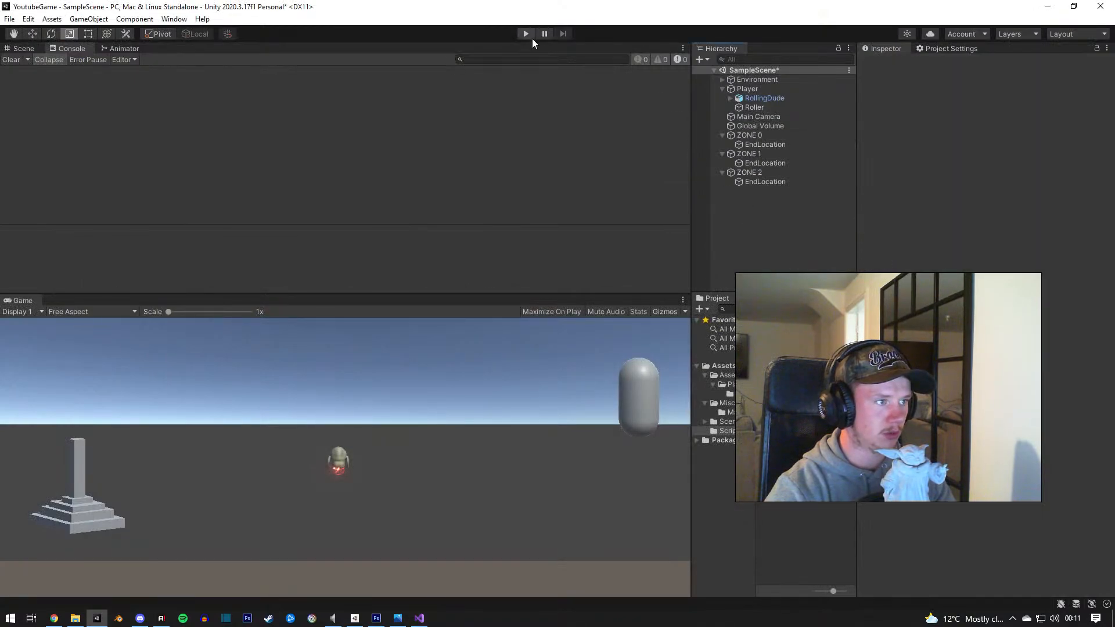
left_click(748, 135)
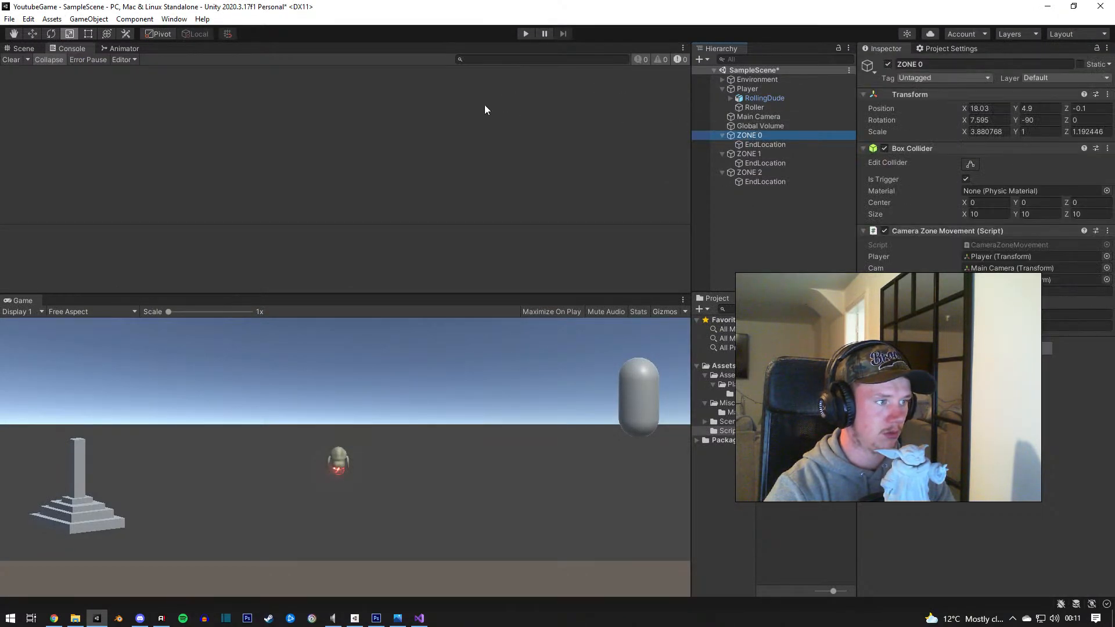
left_click(23, 49)
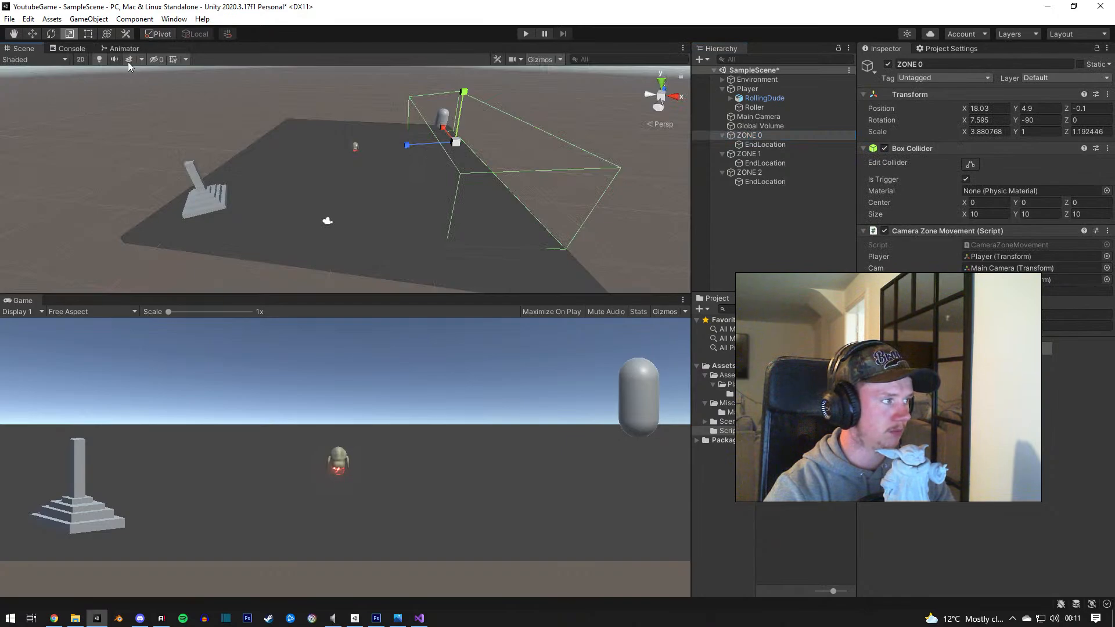
left_click(89, 19)
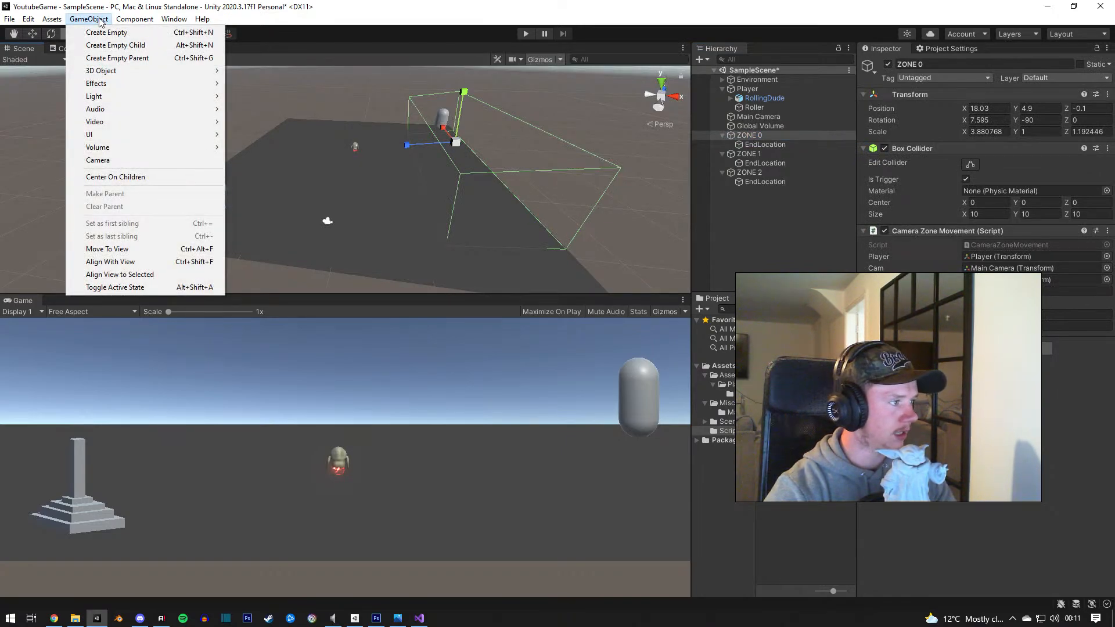
mouse_move(110, 135)
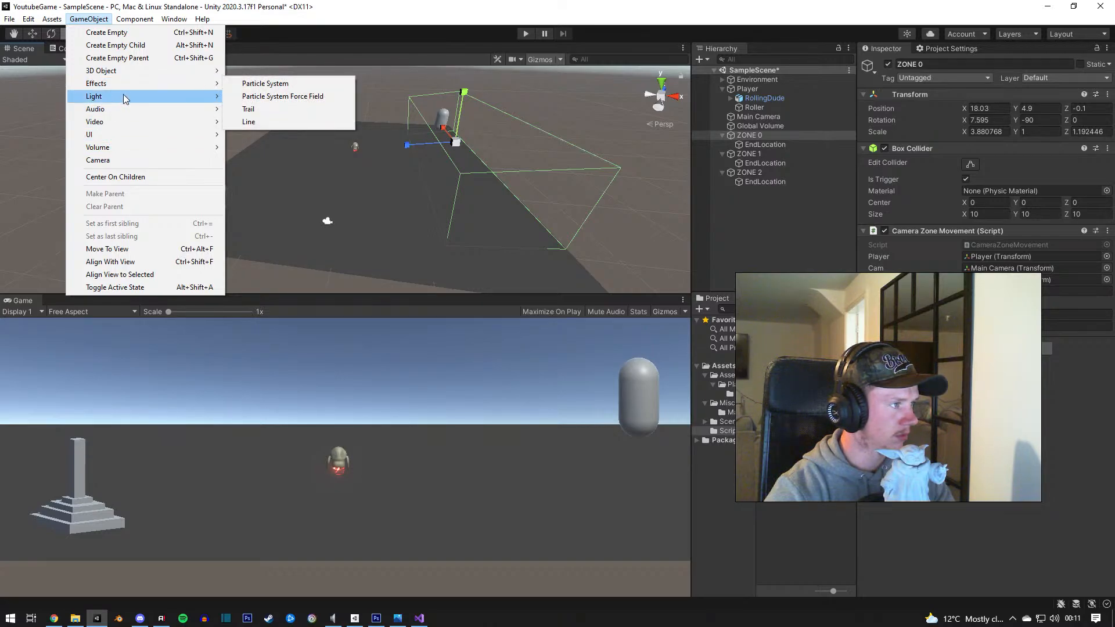
mouse_move(126, 97)
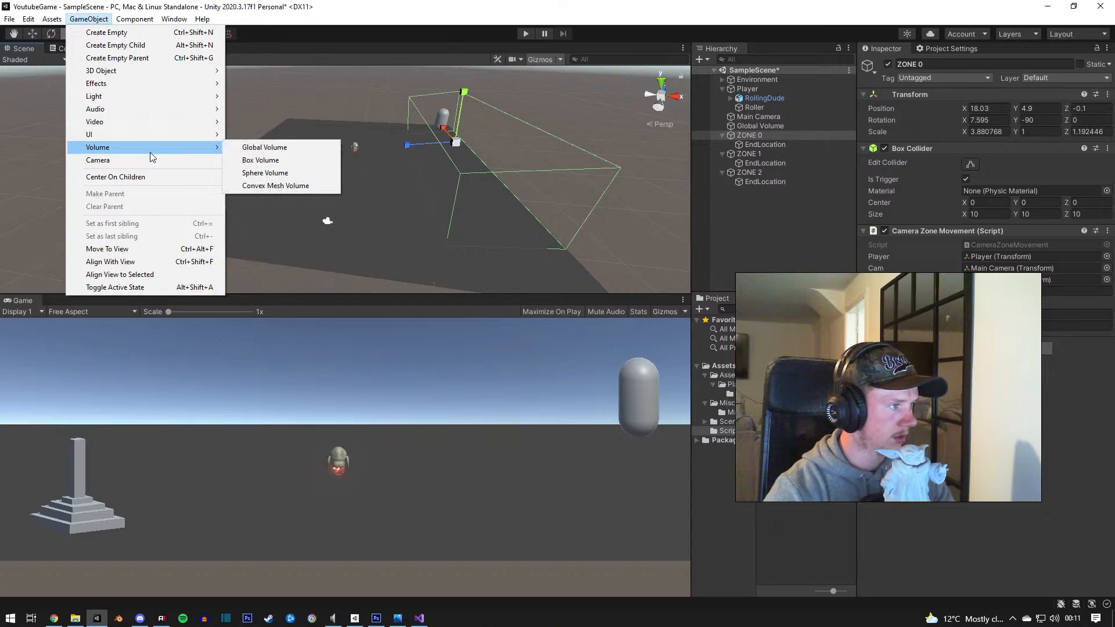
mouse_move(135, 19)
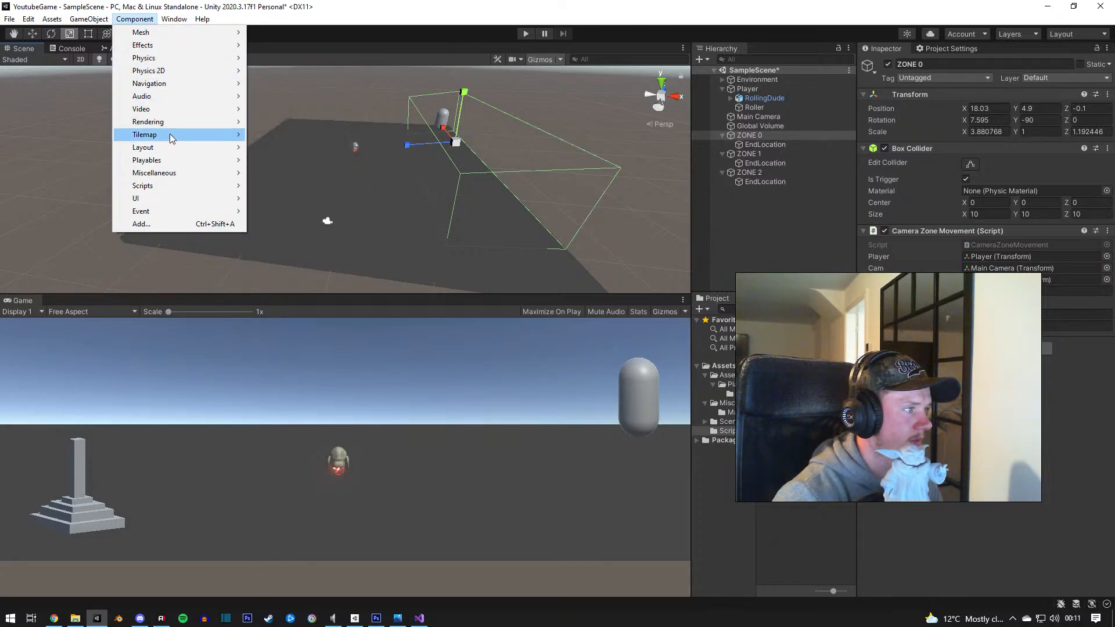
mouse_move(174, 176)
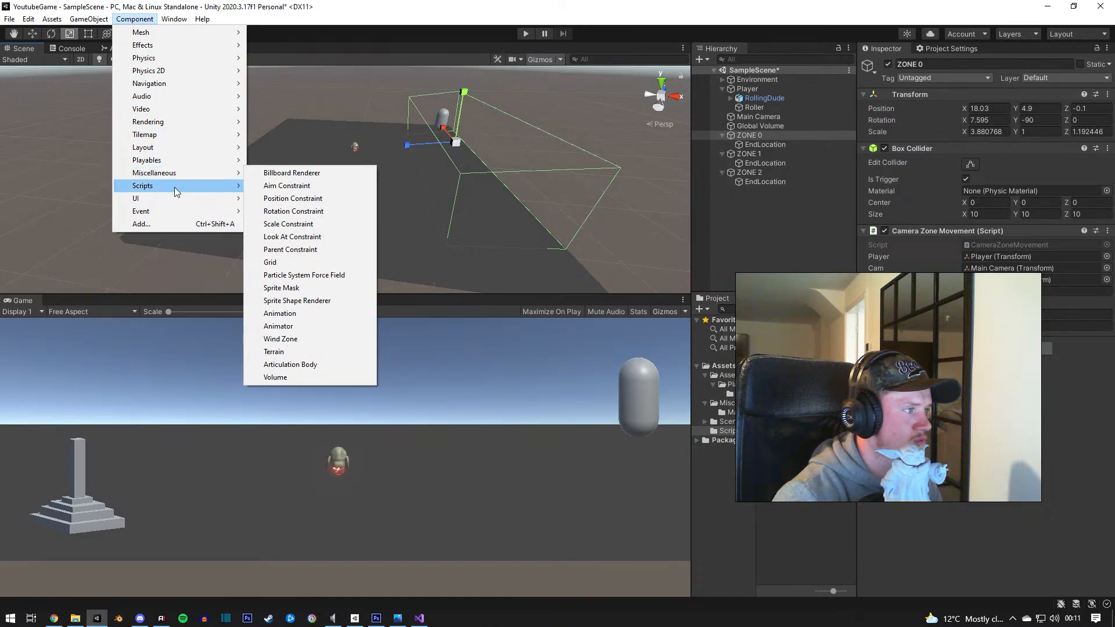
mouse_move(175, 198)
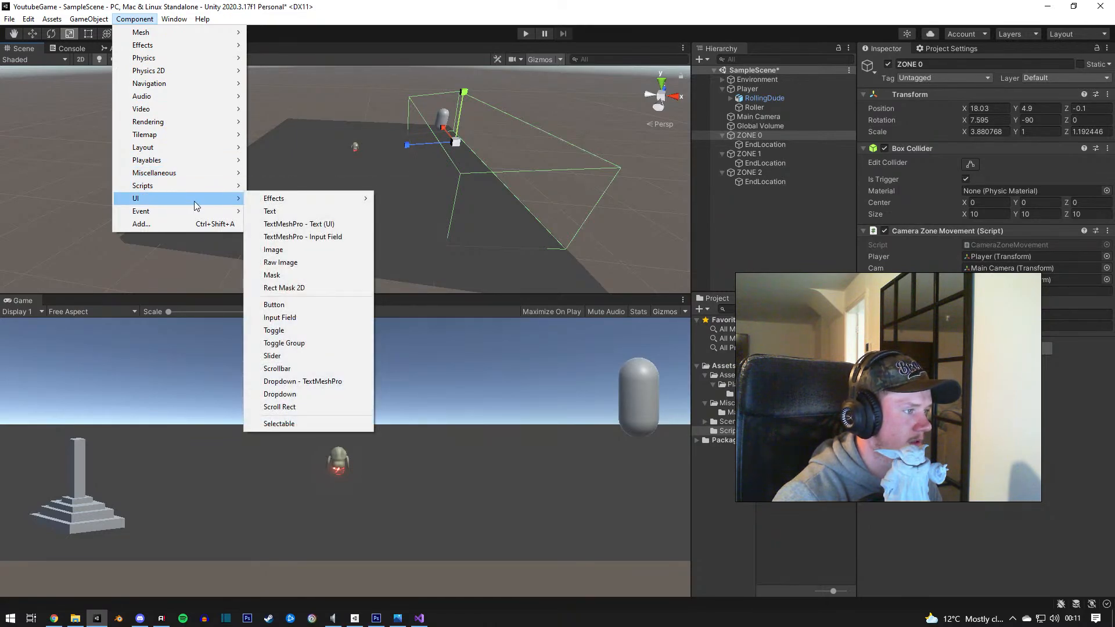
mouse_move(266, 203)
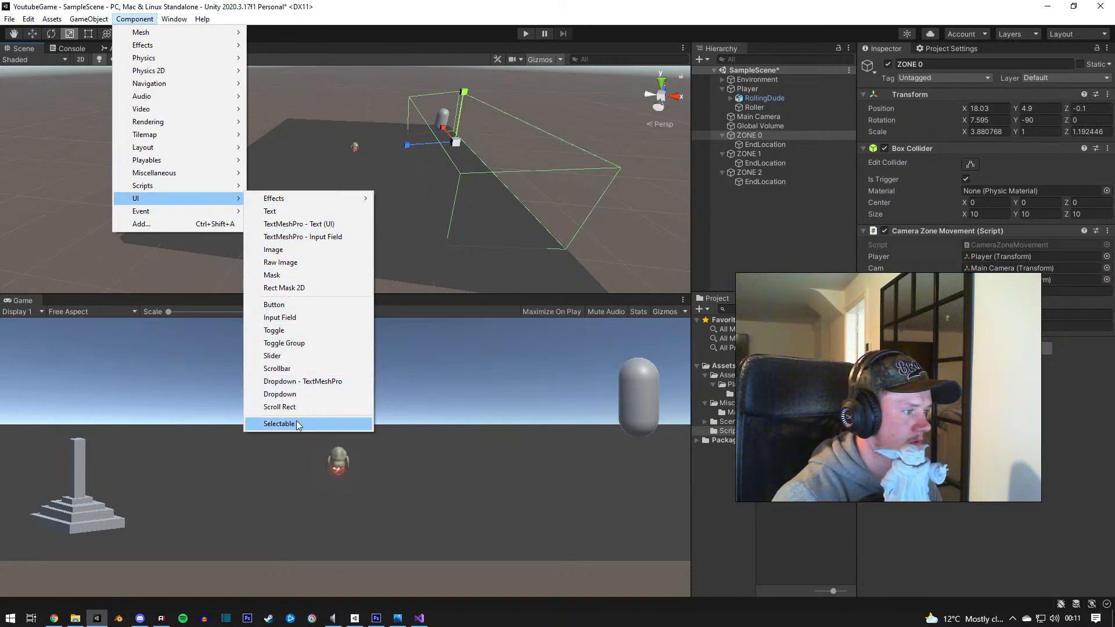
mouse_move(194, 217)
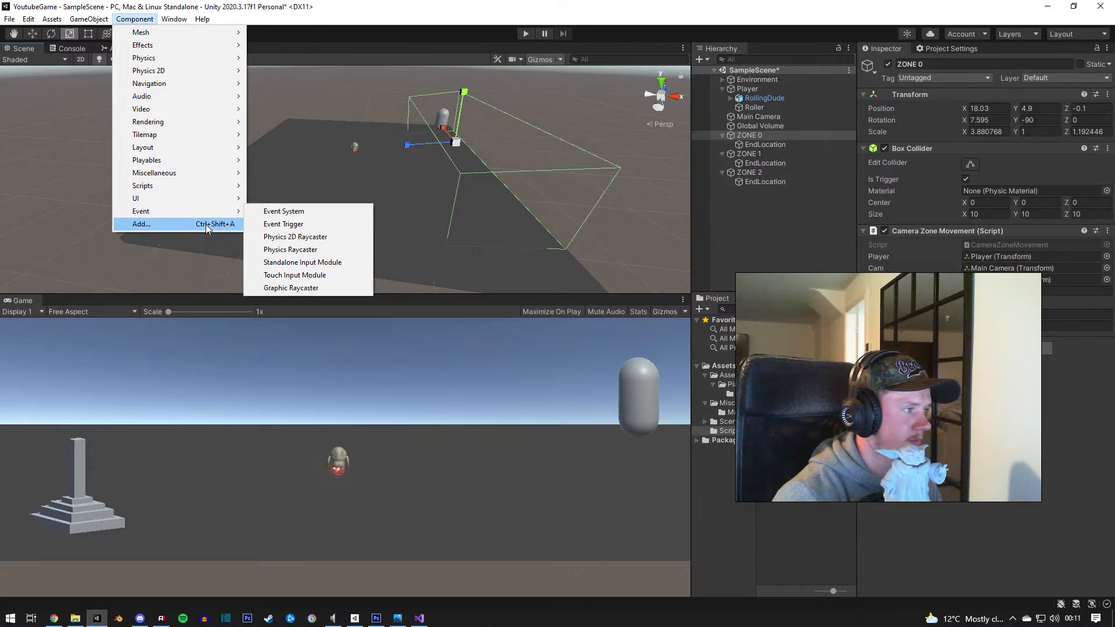
mouse_move(203, 126)
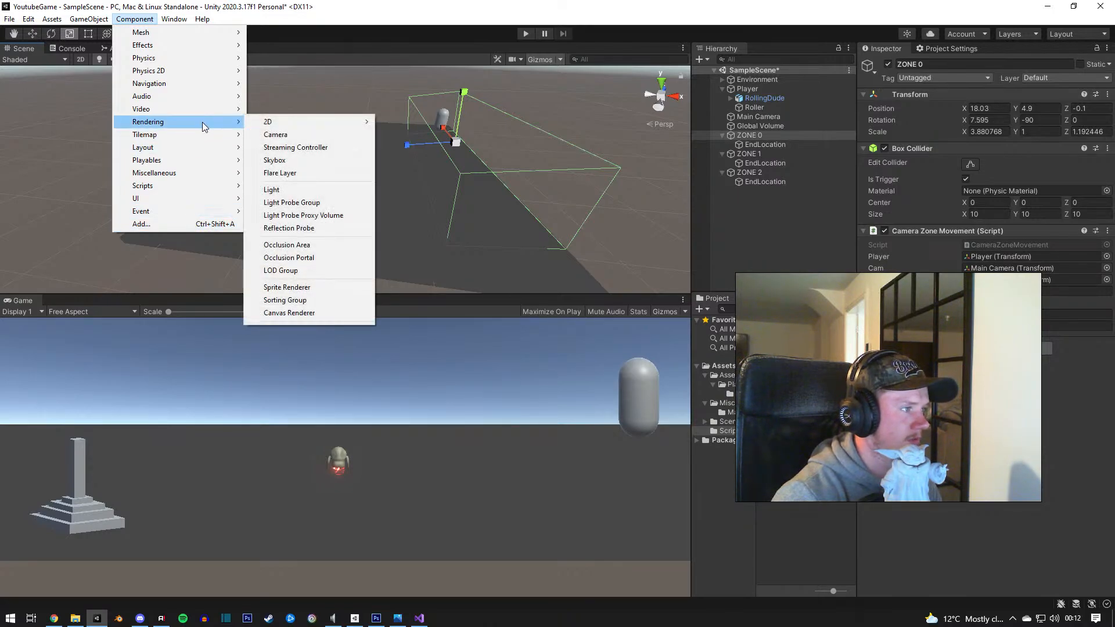
mouse_move(288, 122)
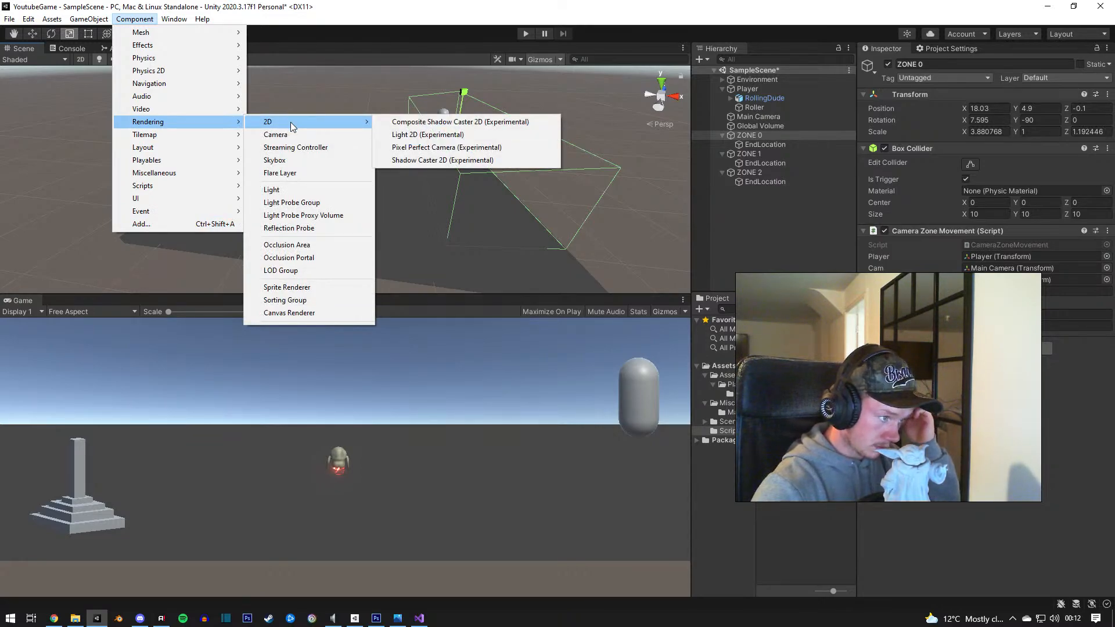
mouse_move(194, 105)
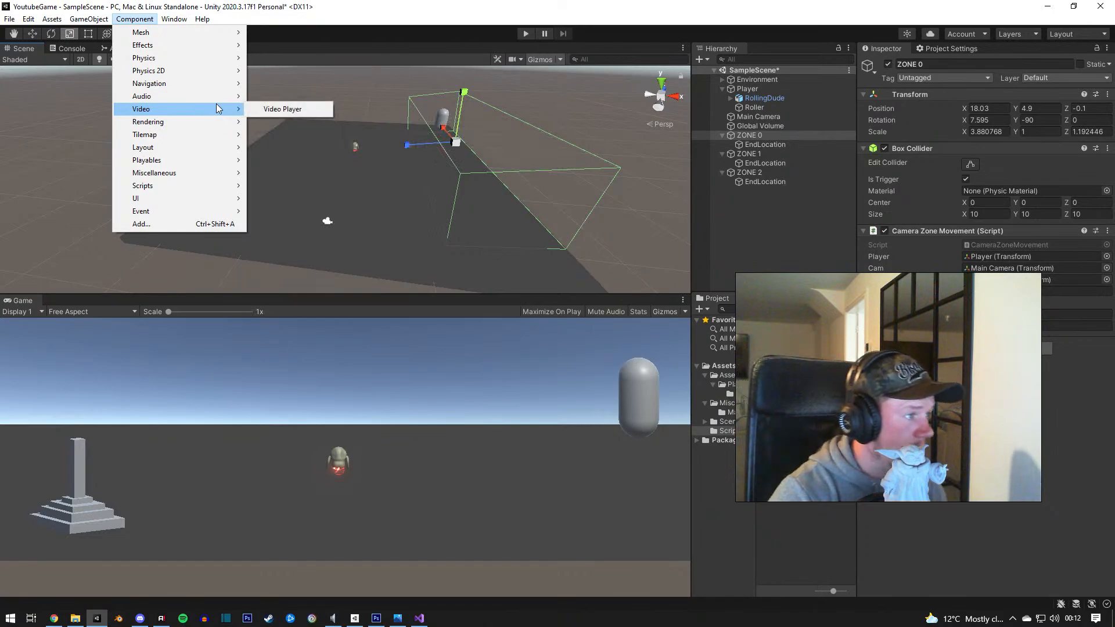
mouse_move(193, 85)
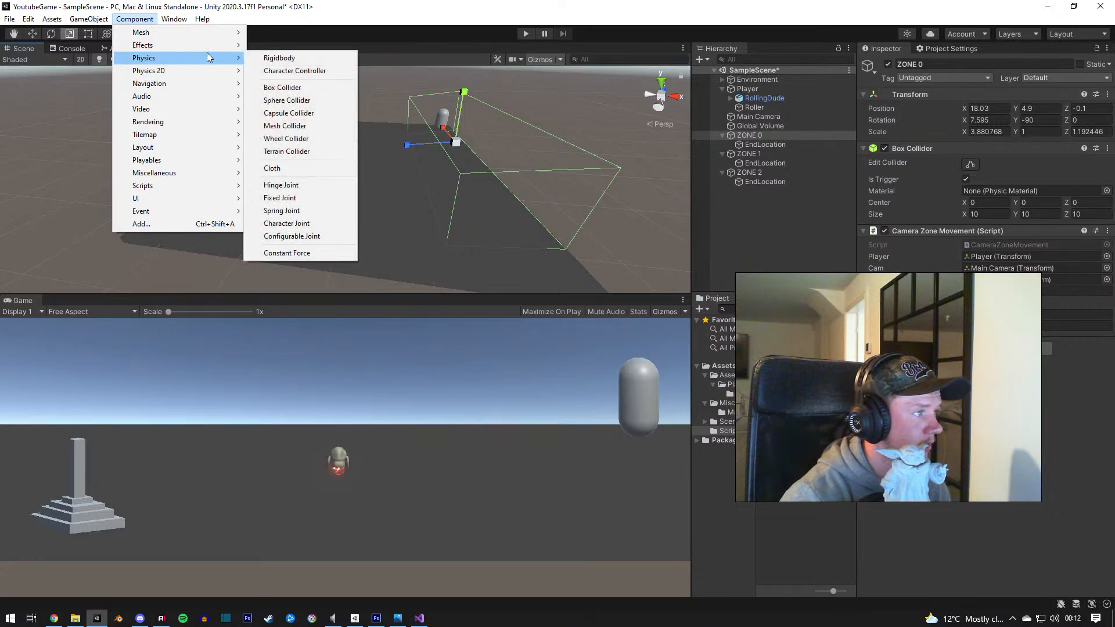
mouse_move(52, 18)
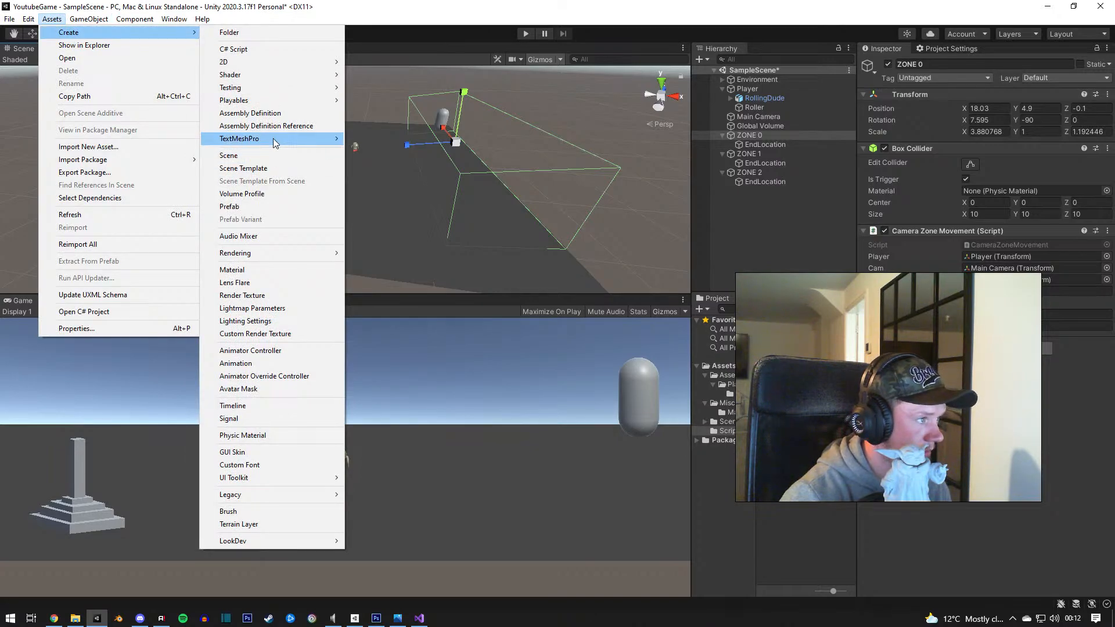
mouse_move(275, 141)
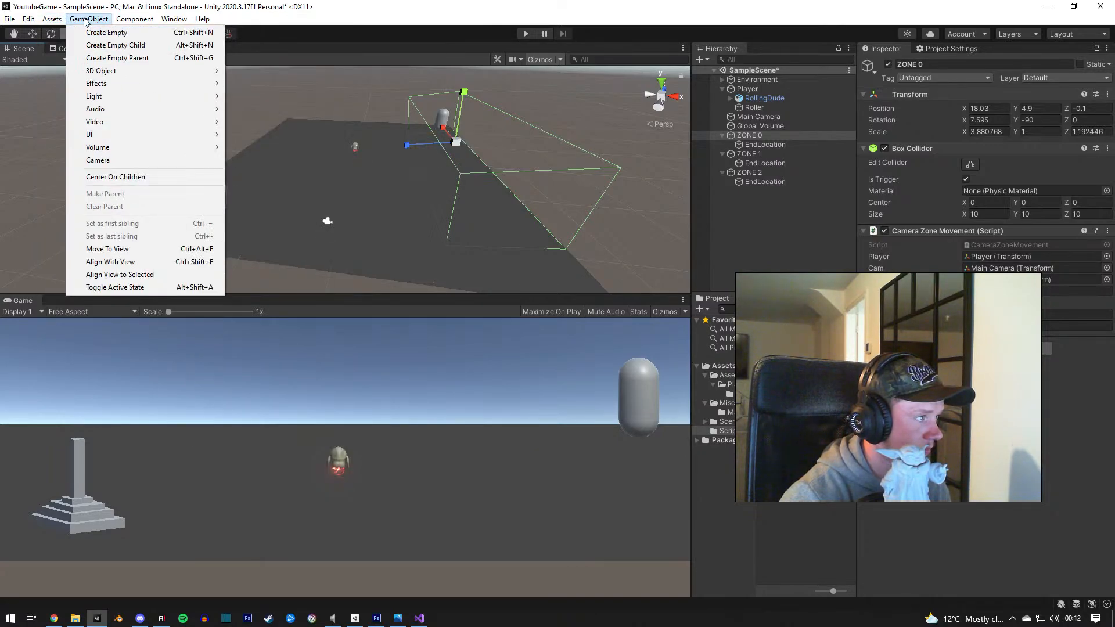
left_click(52, 19)
mouse_move(64, 33)
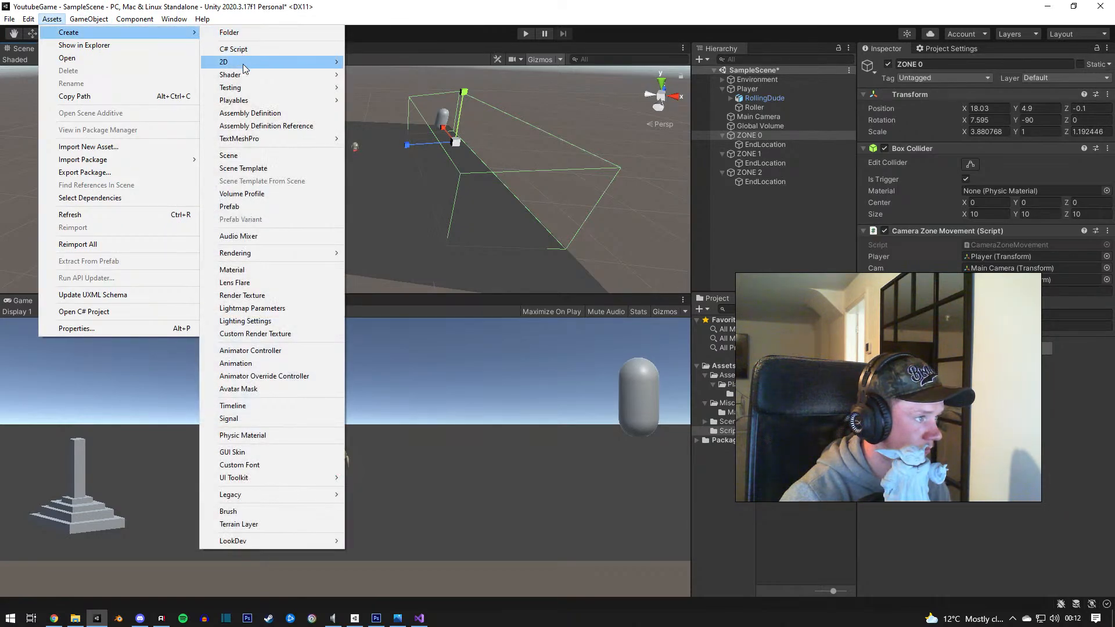
mouse_move(243, 64)
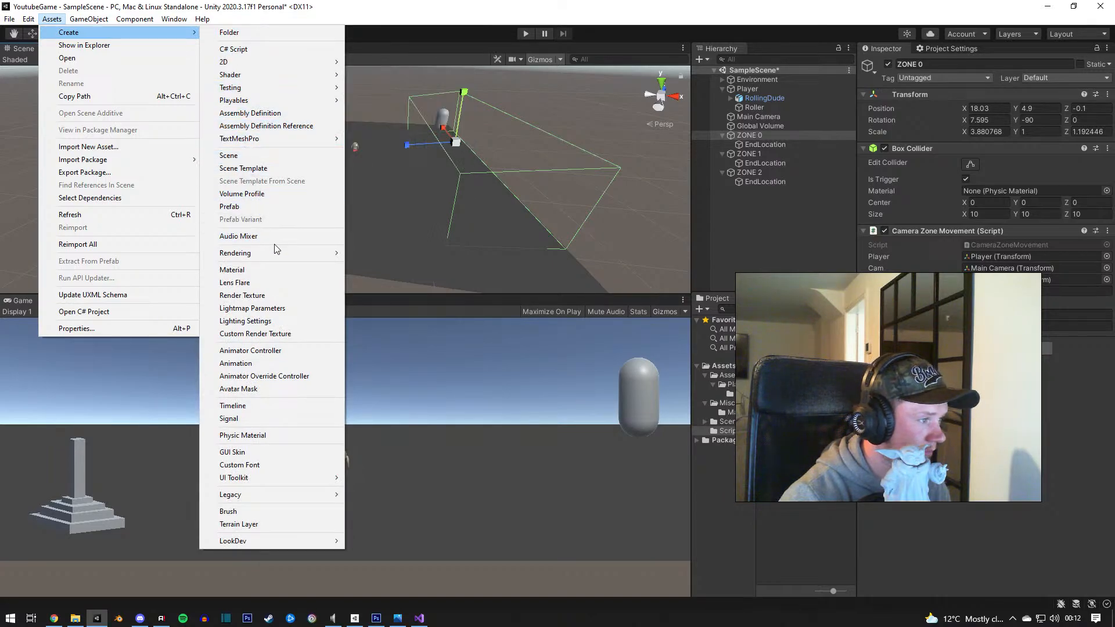
mouse_move(281, 252)
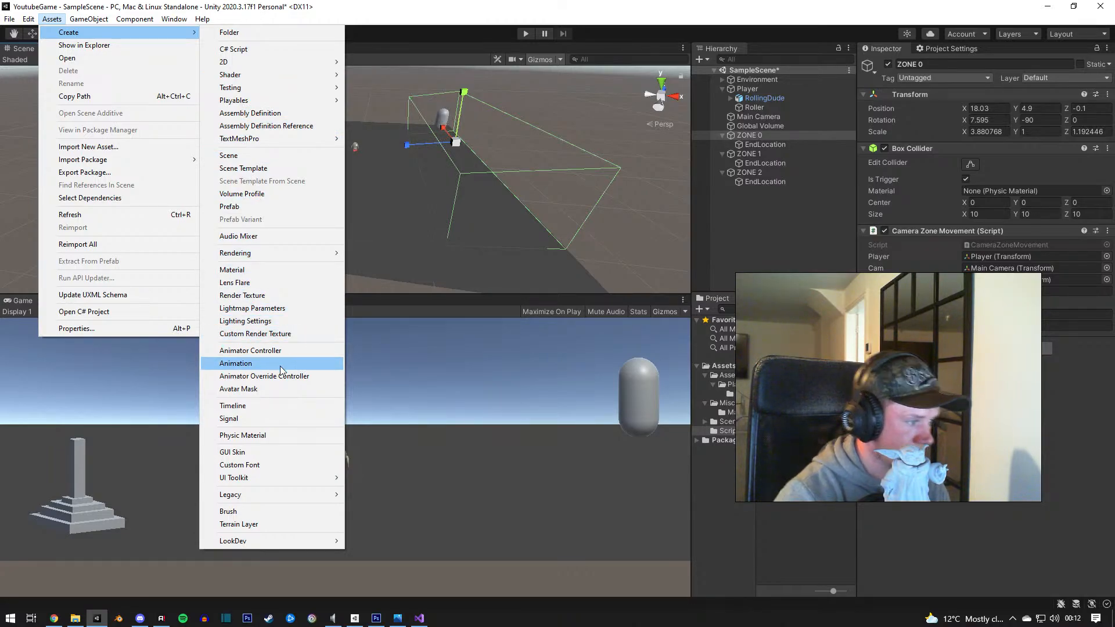
mouse_move(290, 479)
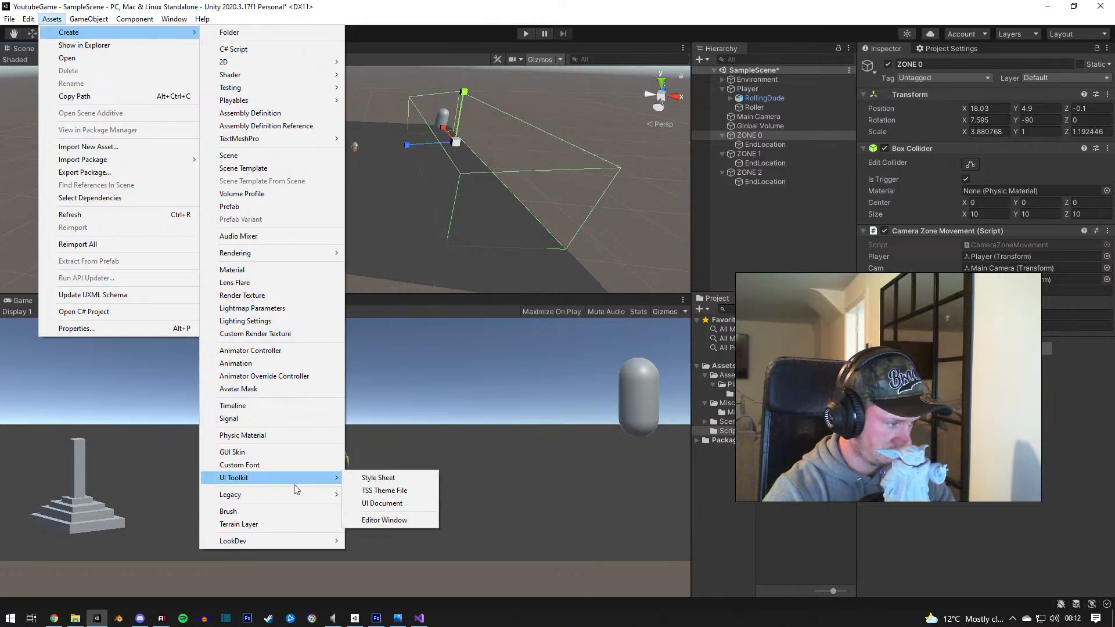
left_click(417, 423)
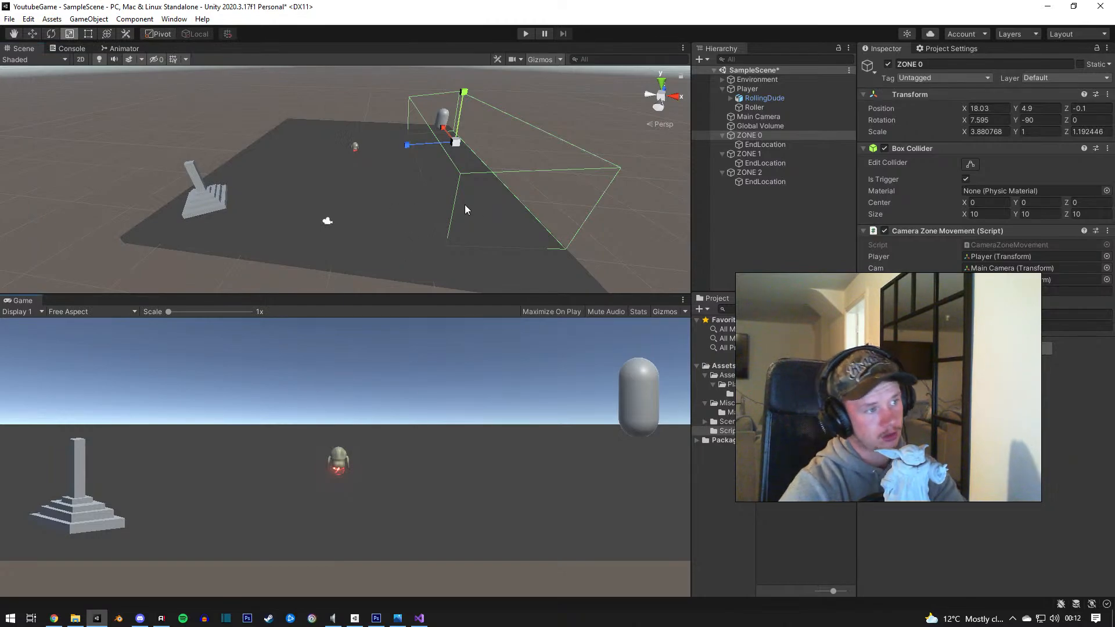
left_click(82, 59)
left_click(81, 60)
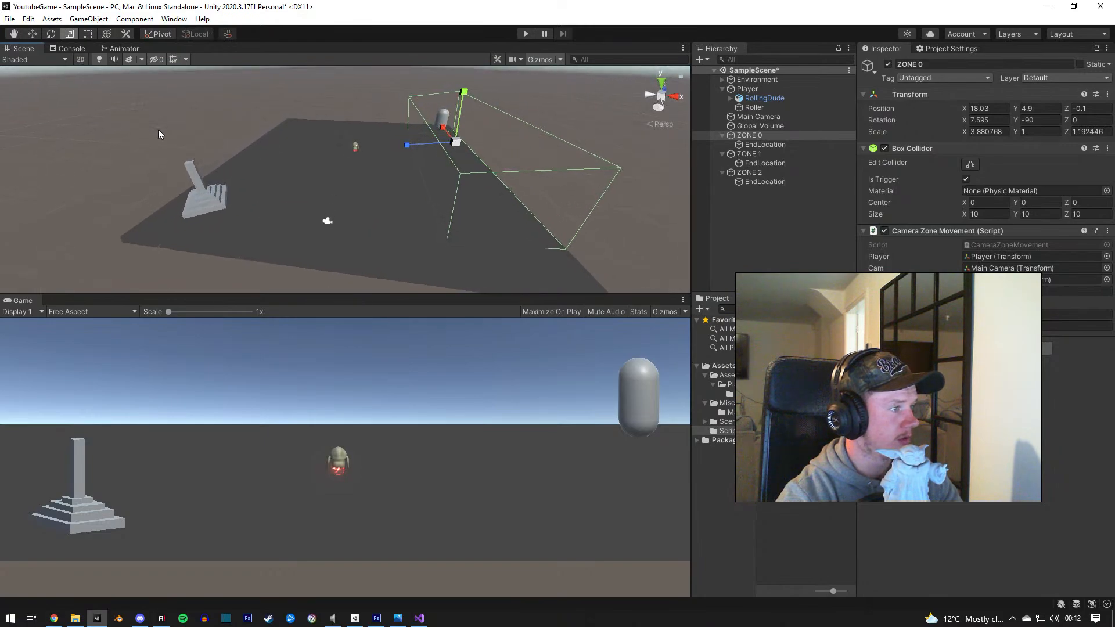
left_click_drag(226, 200, 292, 200, "alt")
middle_click_drag(319, 204, 283, 179)
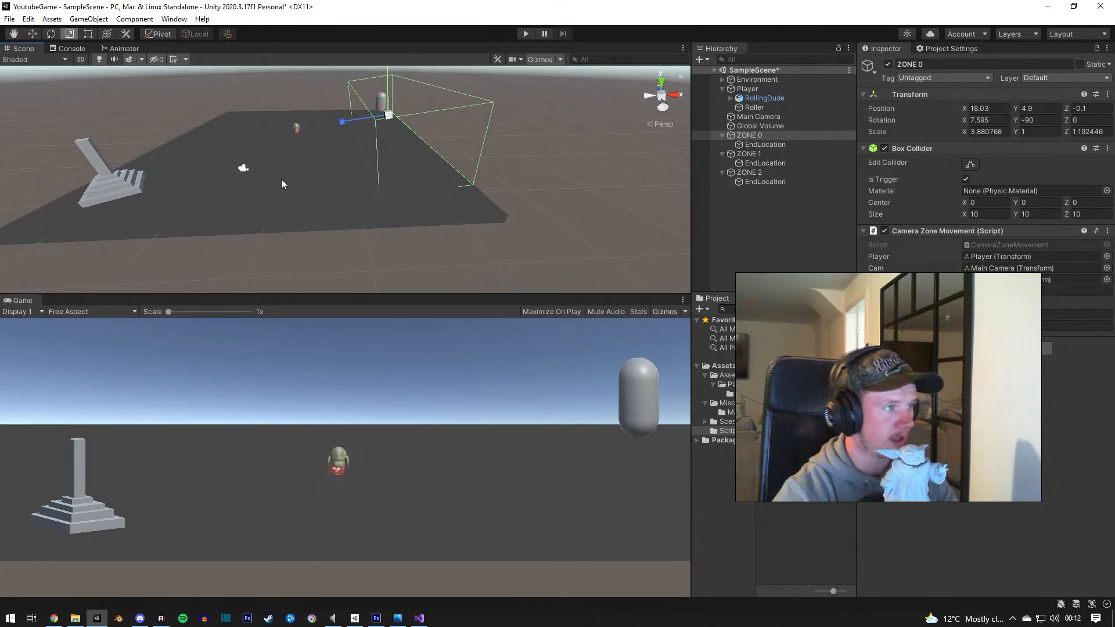
left_click(517, 59)
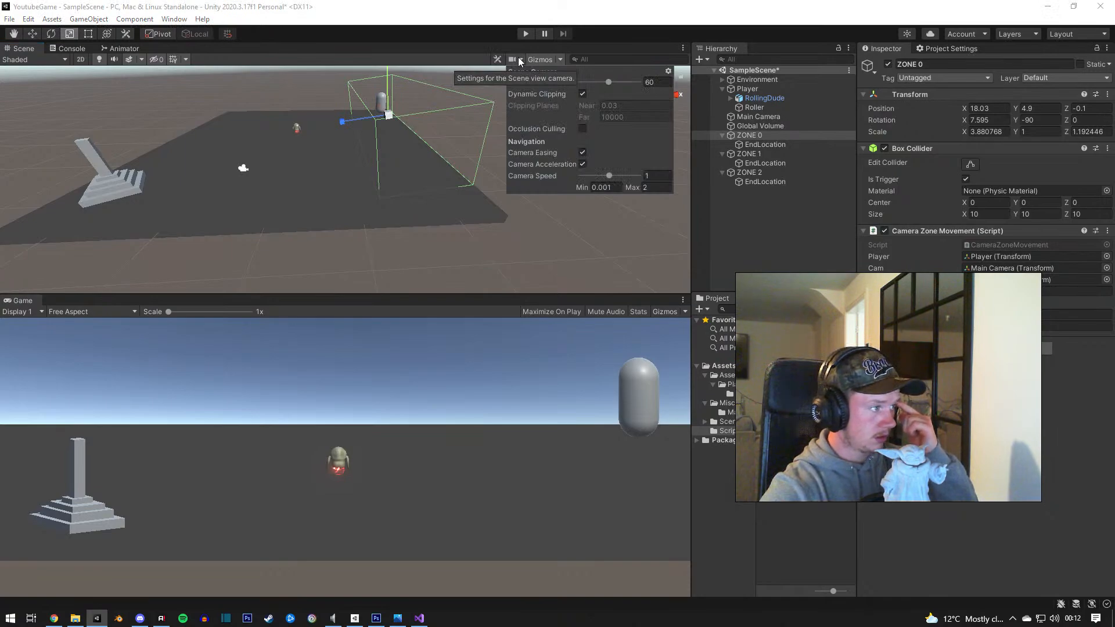
left_click(519, 60)
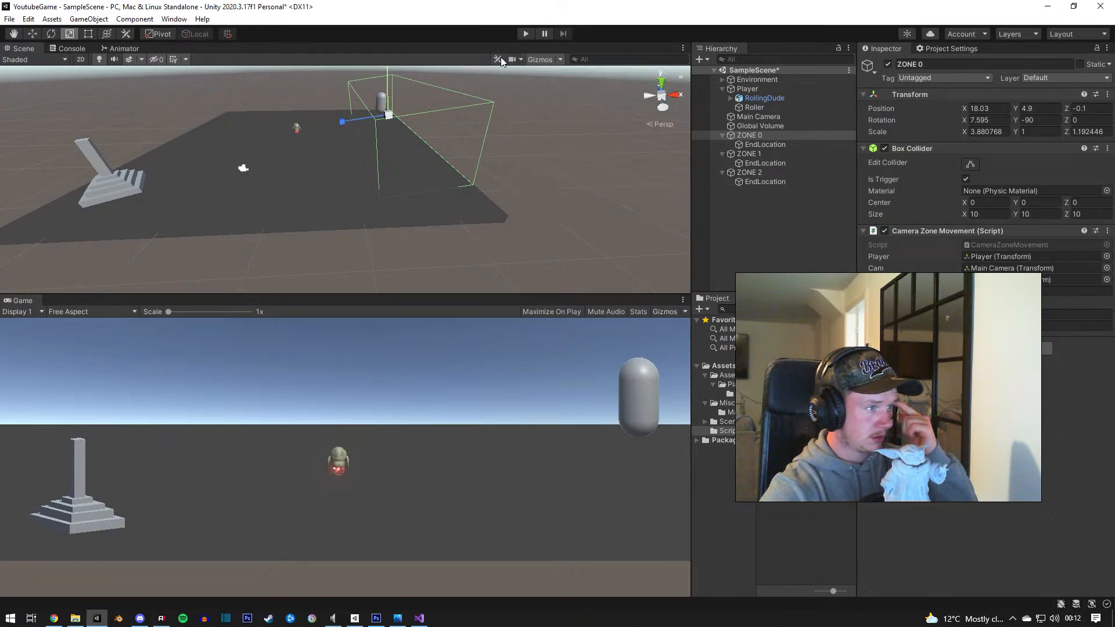
Step: Show the component editor tools overlay in the Scene view and clear the ZONE 0 selection
left_click(497, 60)
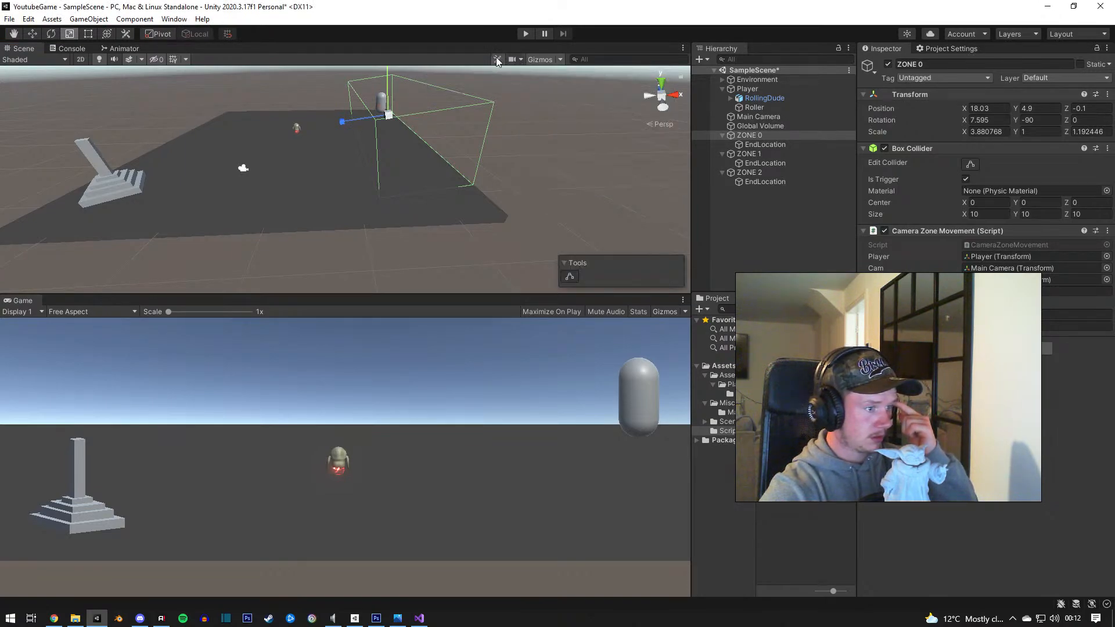
left_click(571, 277)
left_click(570, 277)
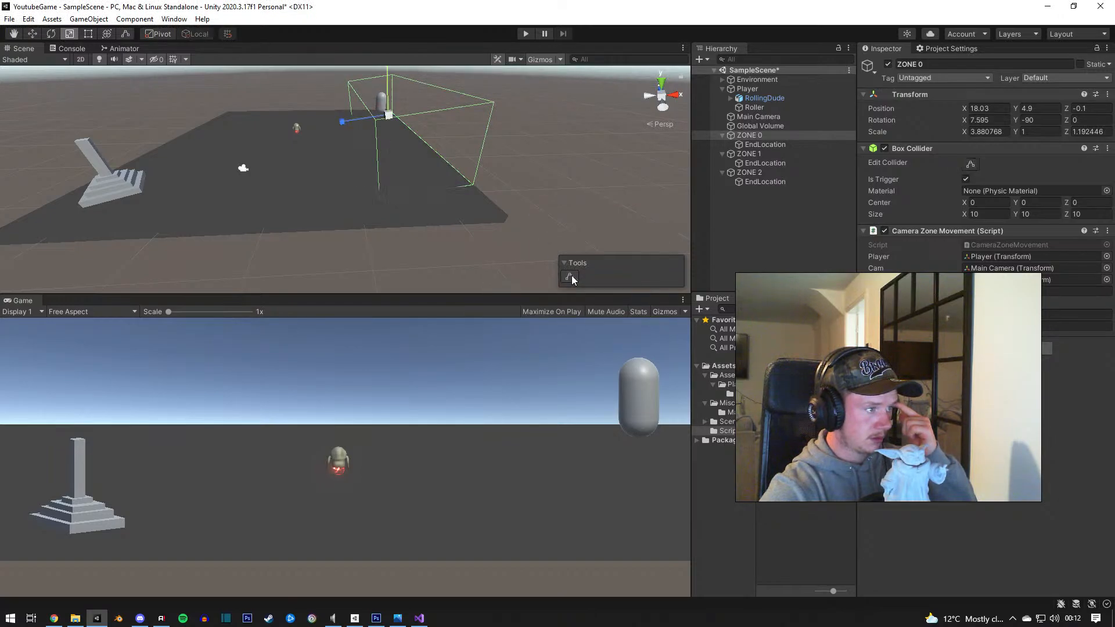
left_click(534, 220)
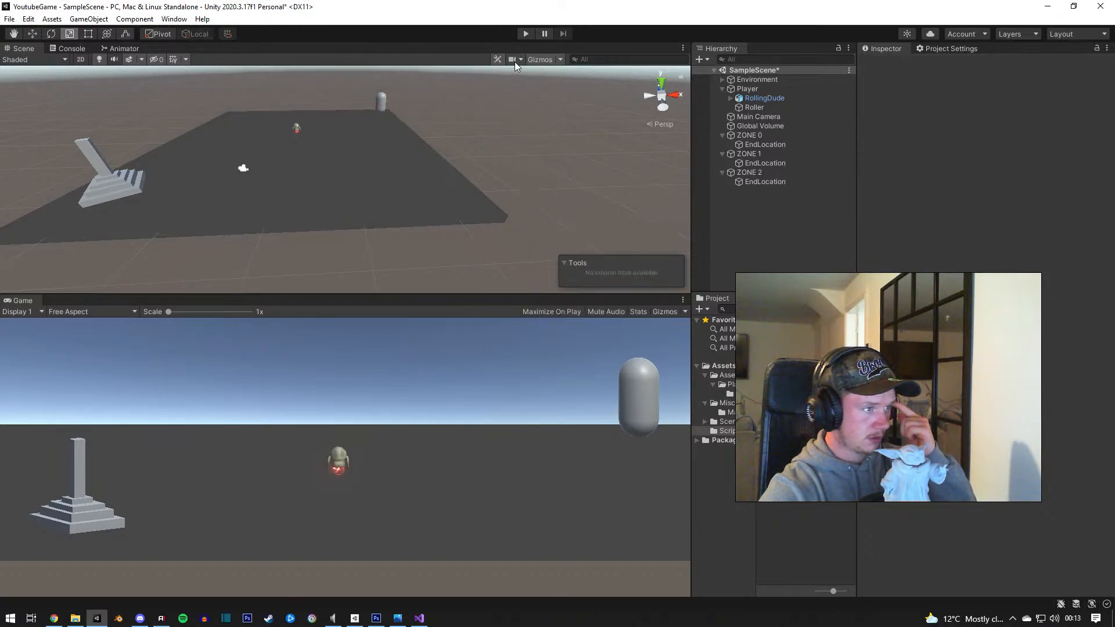
left_click(683, 49)
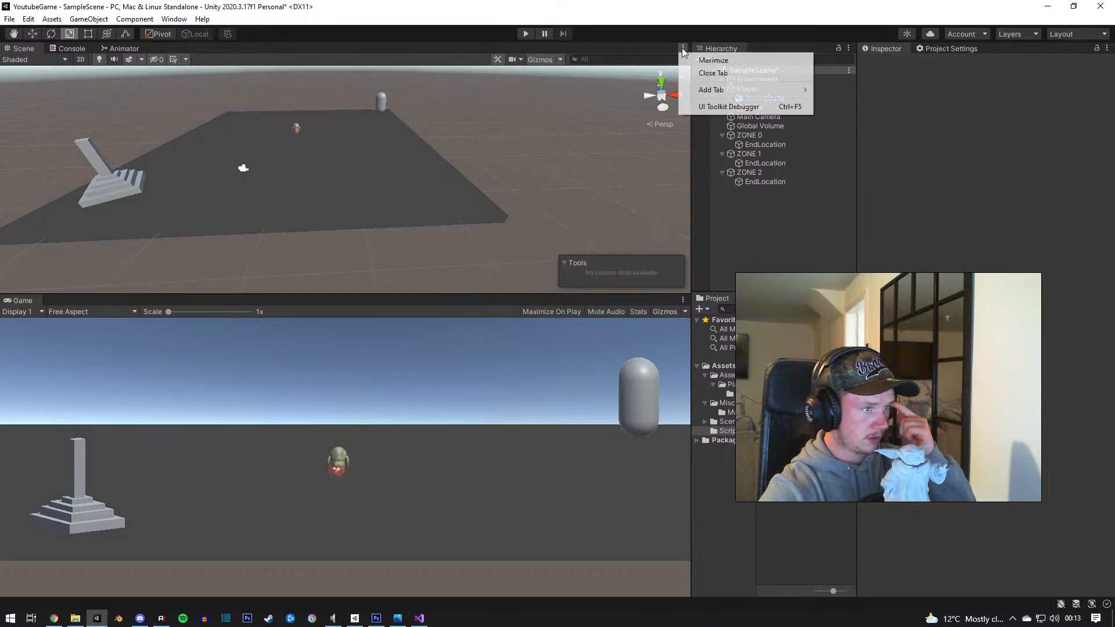
left_click(553, 167)
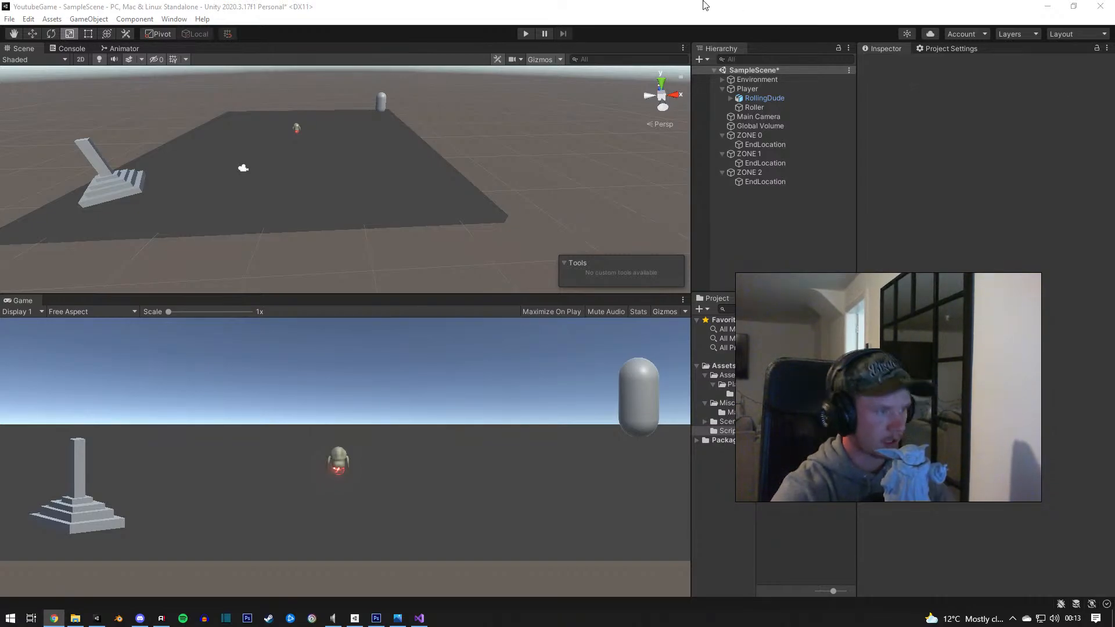
Step: Select ZONE 0, play the scene, and move the player into ZONE 0's trigger and back
left_click(755, 134)
left_click(525, 34)
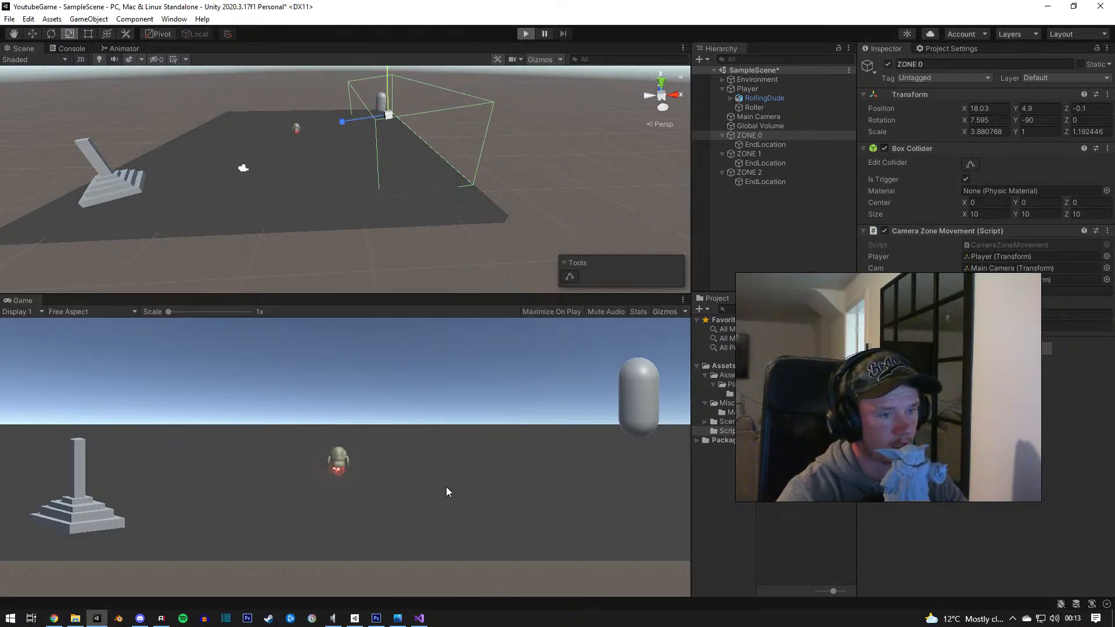
key("d")
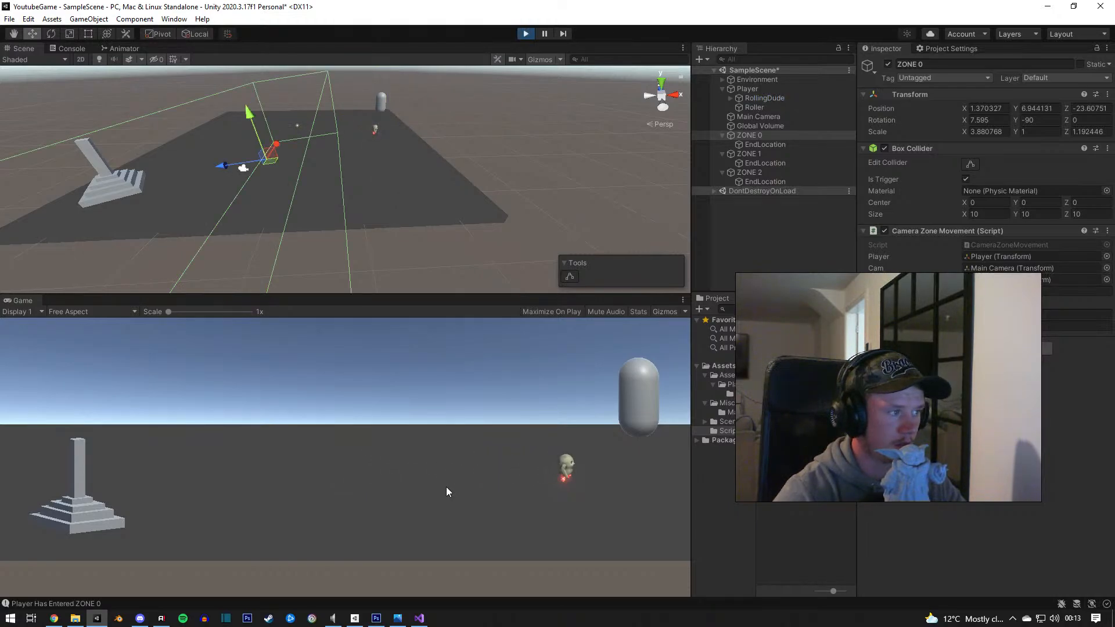
key("a")
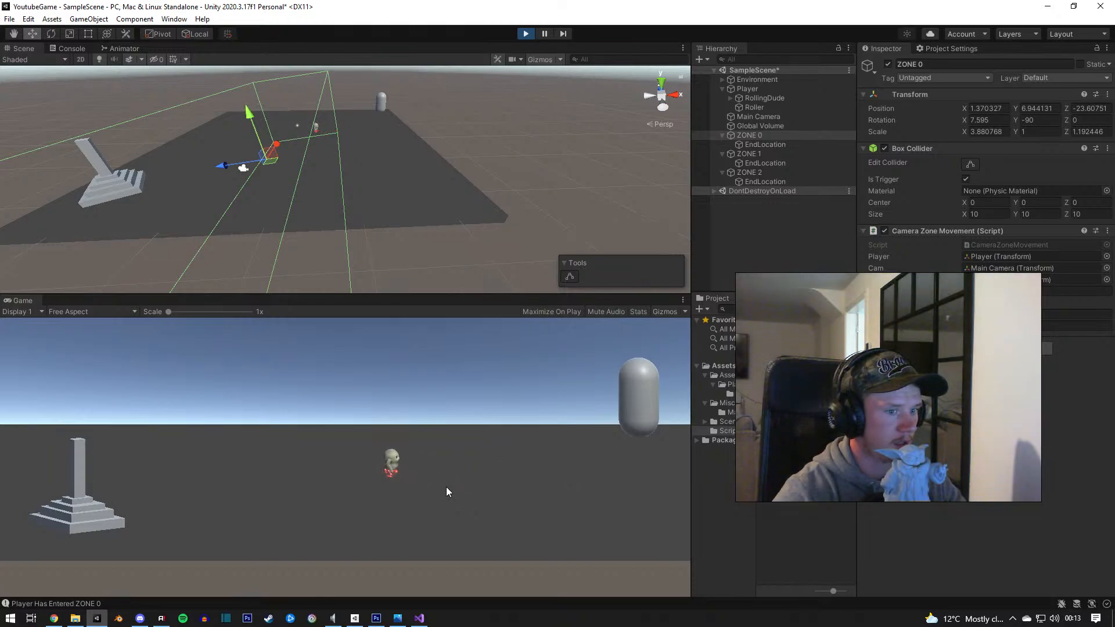
key("a")
Step: Select ZONE 1 during play, move the player into its trigger, and stop the game
left_click(763, 153)
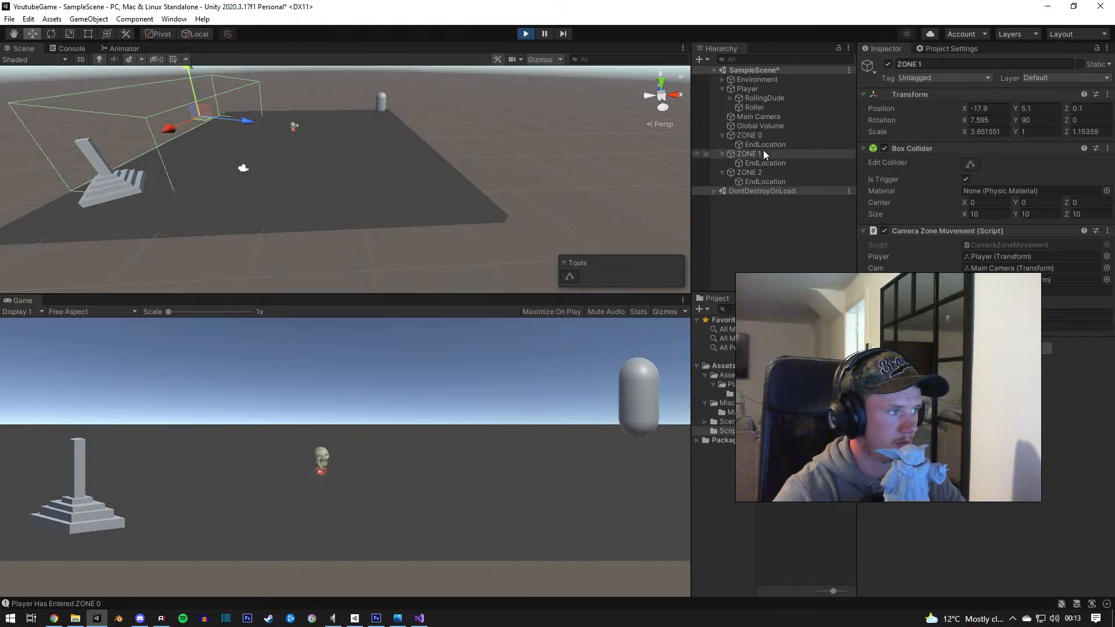
key("a")
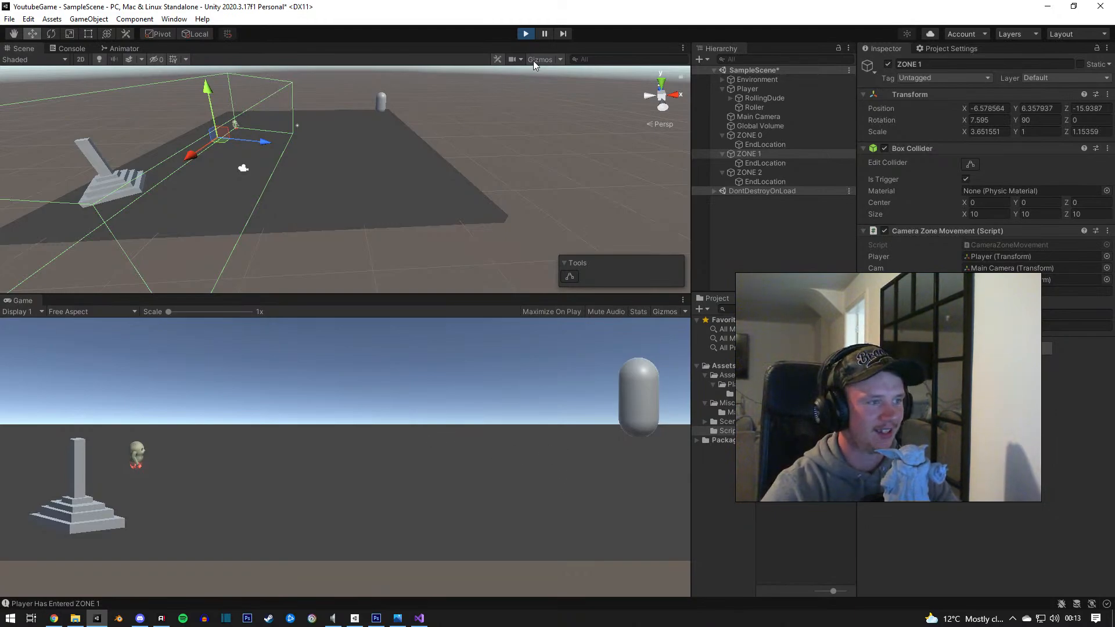
left_click(527, 34)
Step: Switch to Visual Studio, reorder Update's Vector3.Lerp arguments to endPos.position, Cam.position, fractionOfJourney, and save the script
left_click(420, 618)
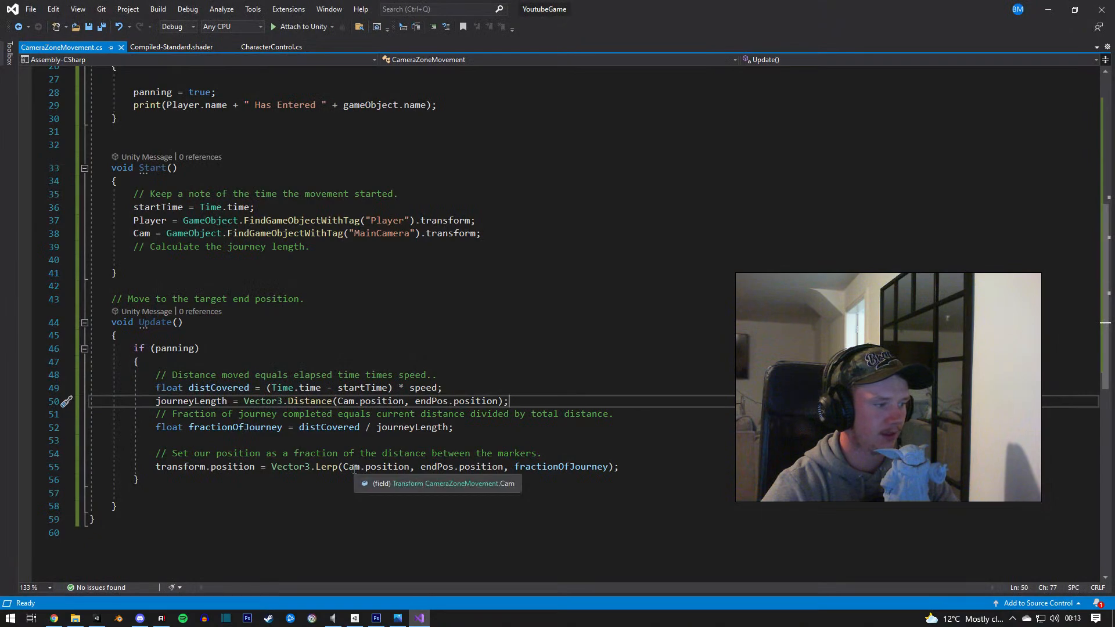
double_click(352, 467)
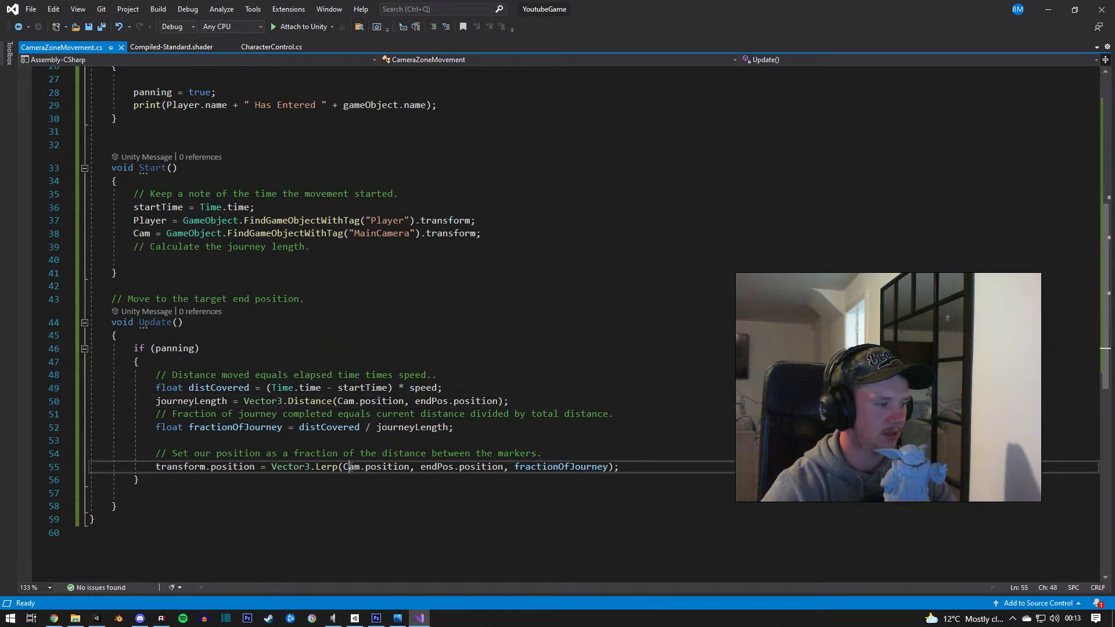
double_click(444, 471)
key("ctrl+c")
double_click(353, 467)
key("ctrl+v")
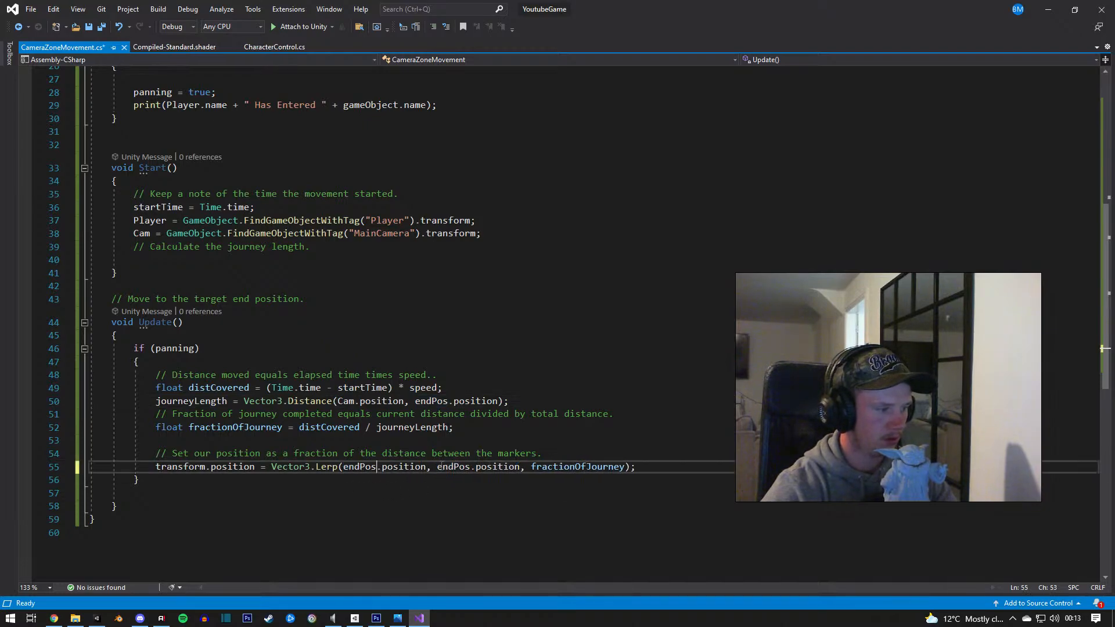
double_click(445, 468)
type("Cam")
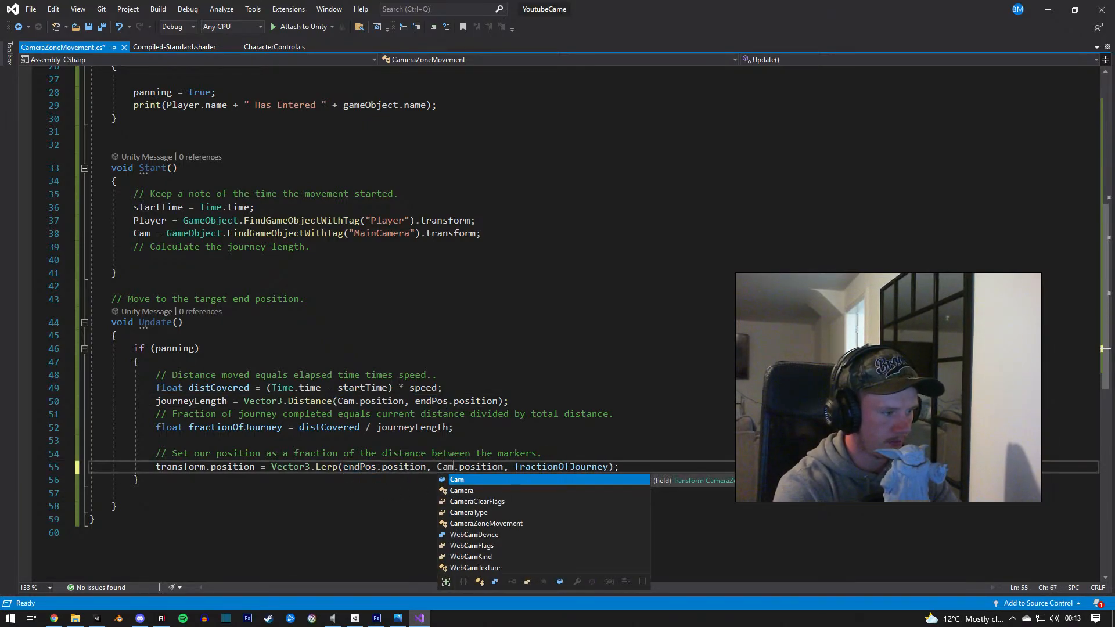
key("ctrl+s")
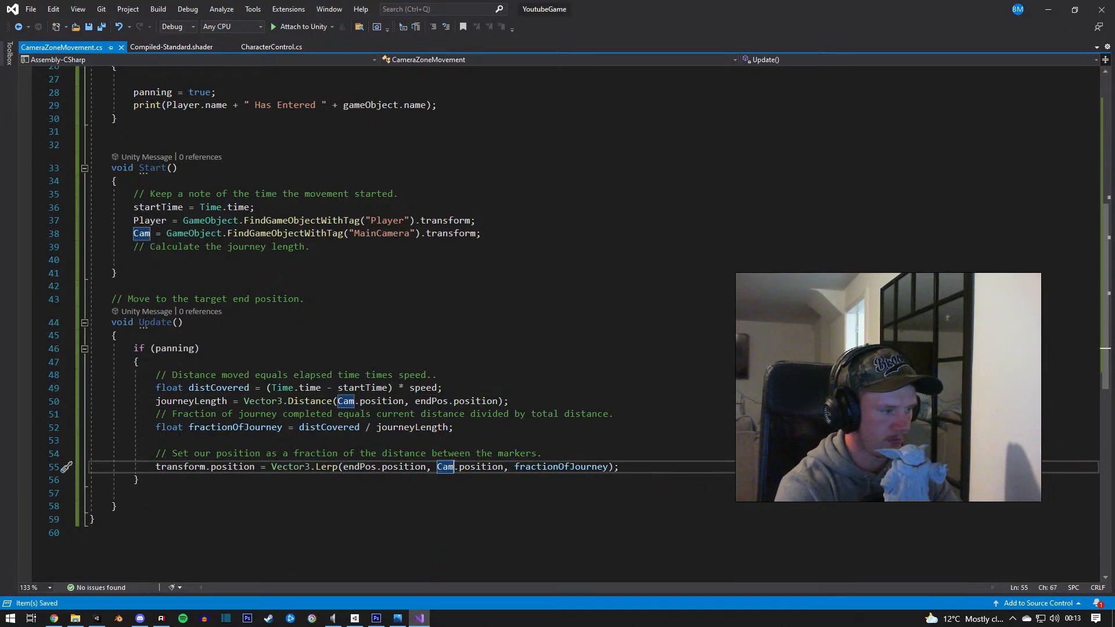
Step: Switch to Unity, play the scene, and move the player back and forth around ZONE 0's trigger
left_click(1047, 8)
left_click(525, 33)
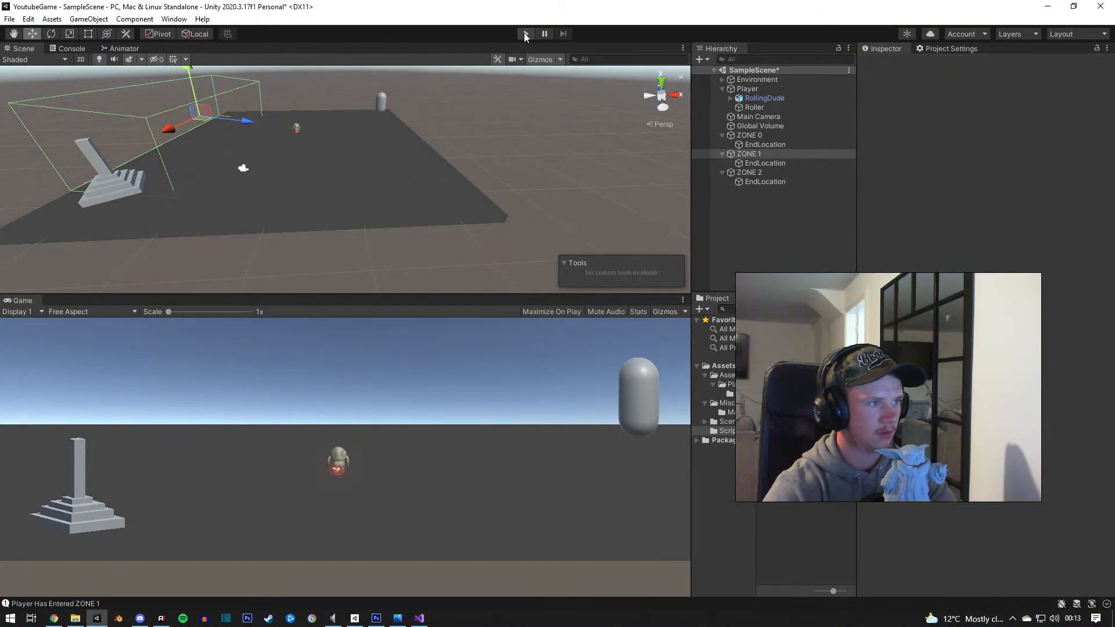
left_click(524, 36)
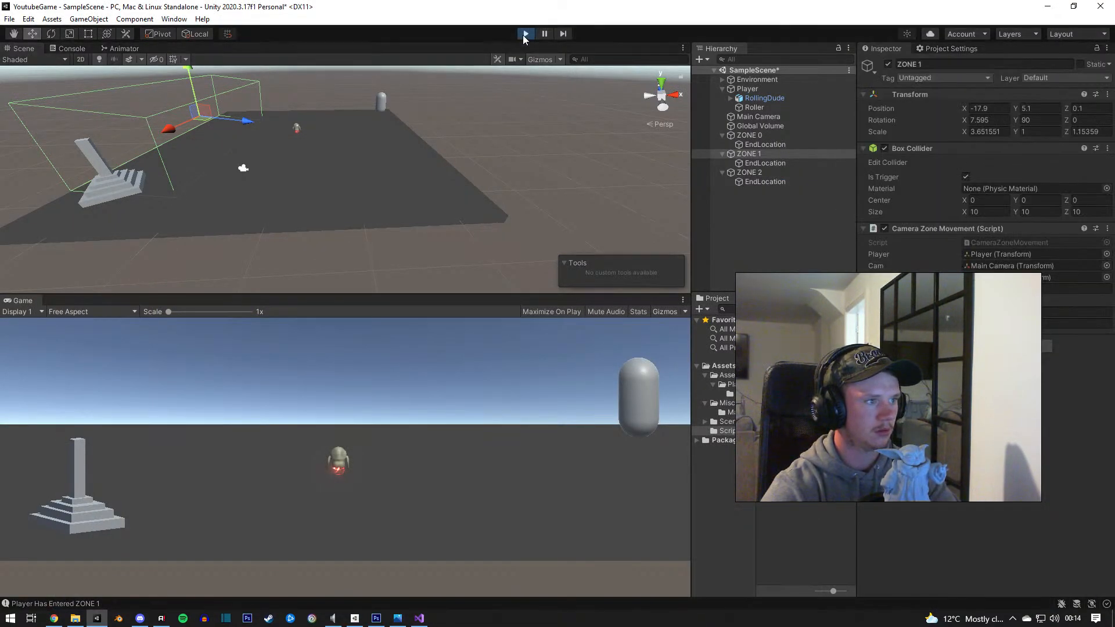
key("d")
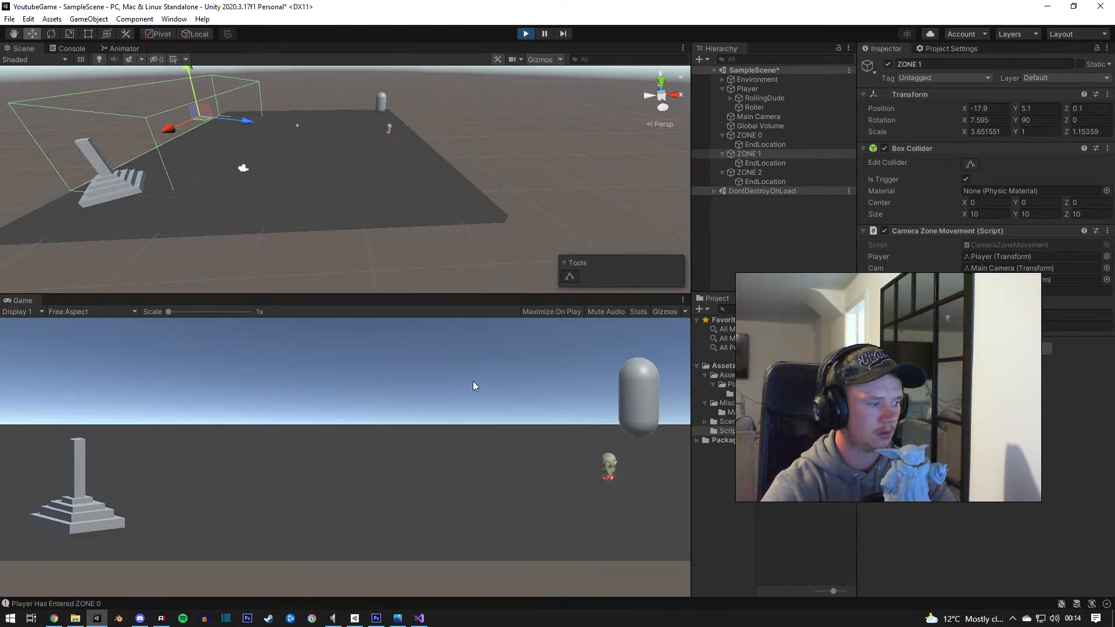
key("a")
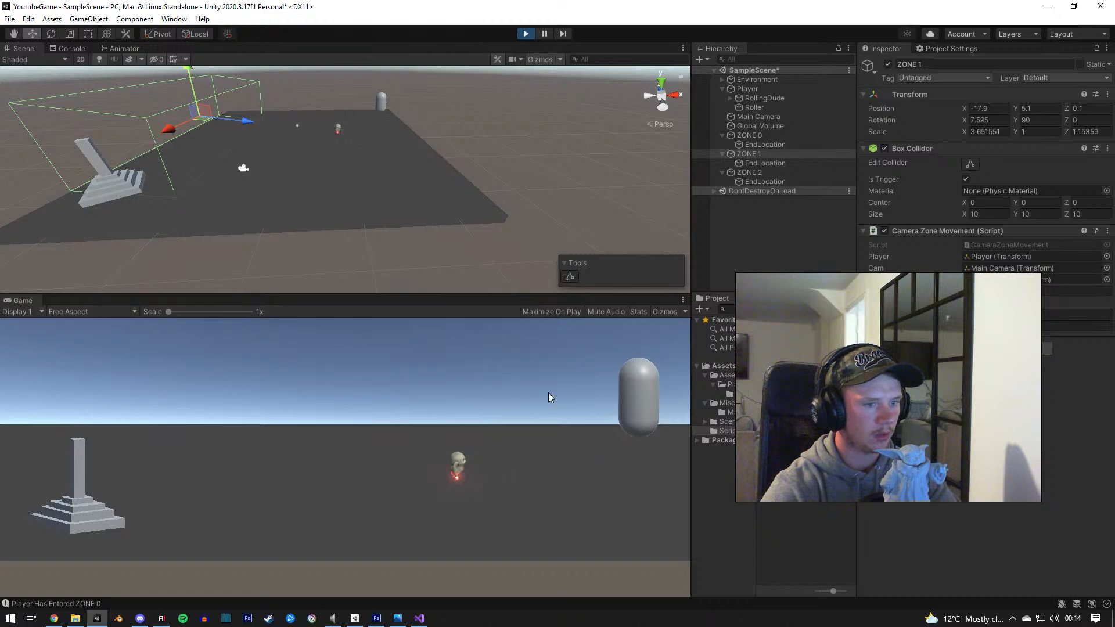
key("d")
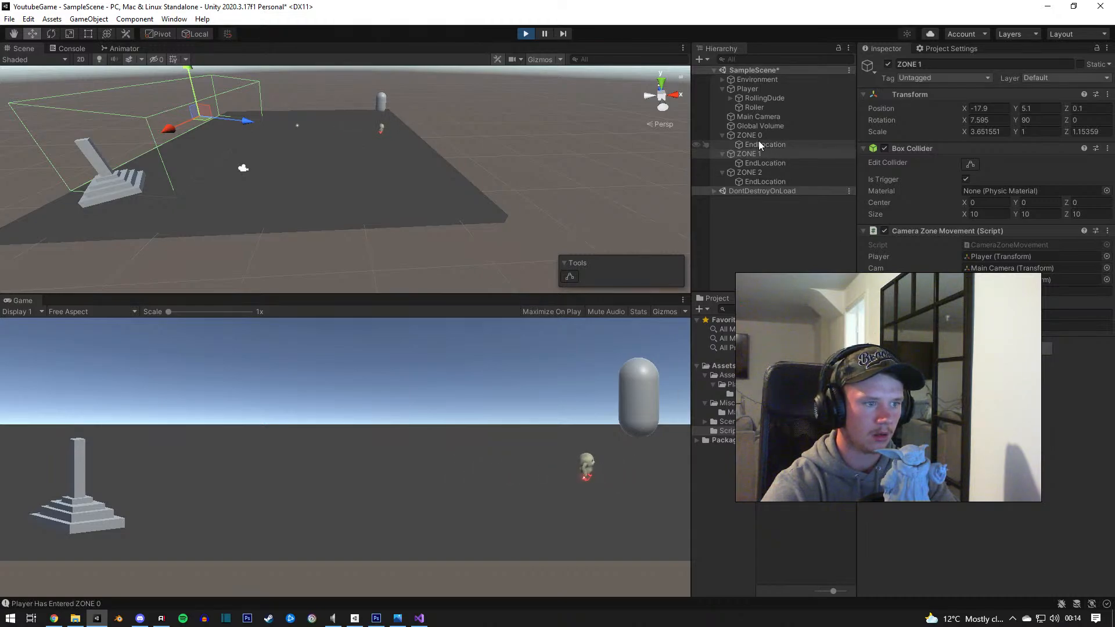
Step: Select ZONE 0 to check its Transform during play, stop, and repeat the play test once more
left_click(751, 135)
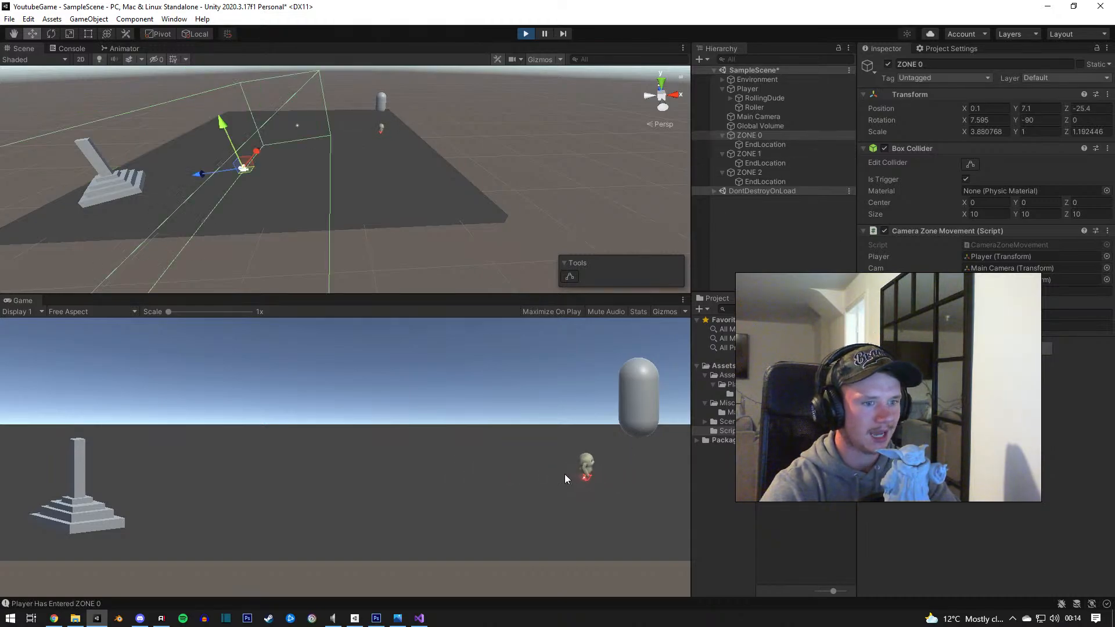
key("a")
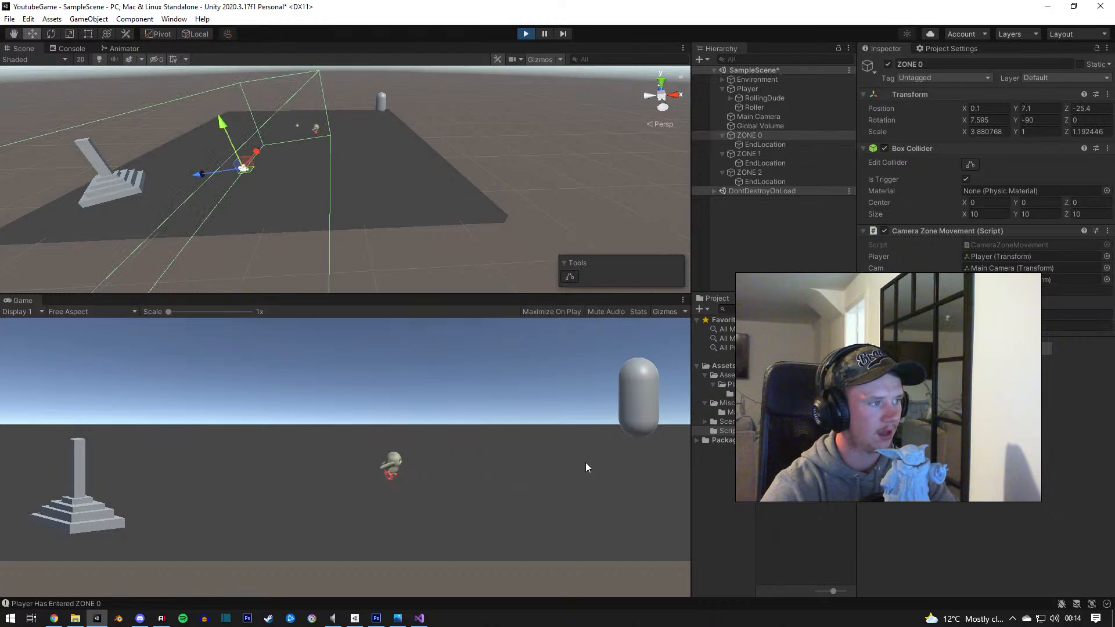
left_click(527, 35)
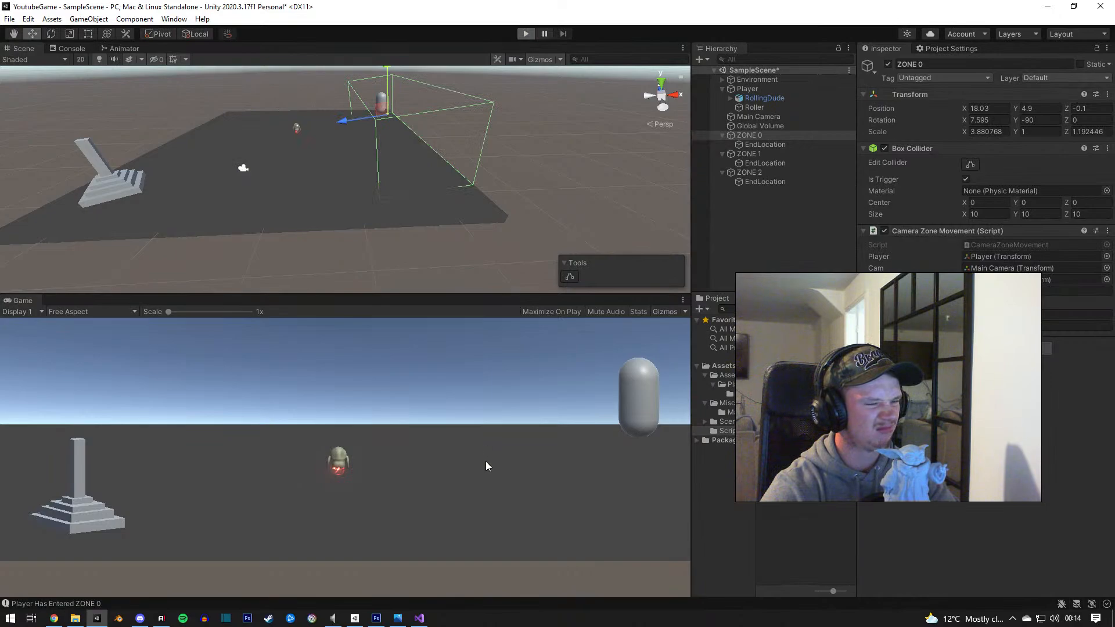
key("ctrl+p")
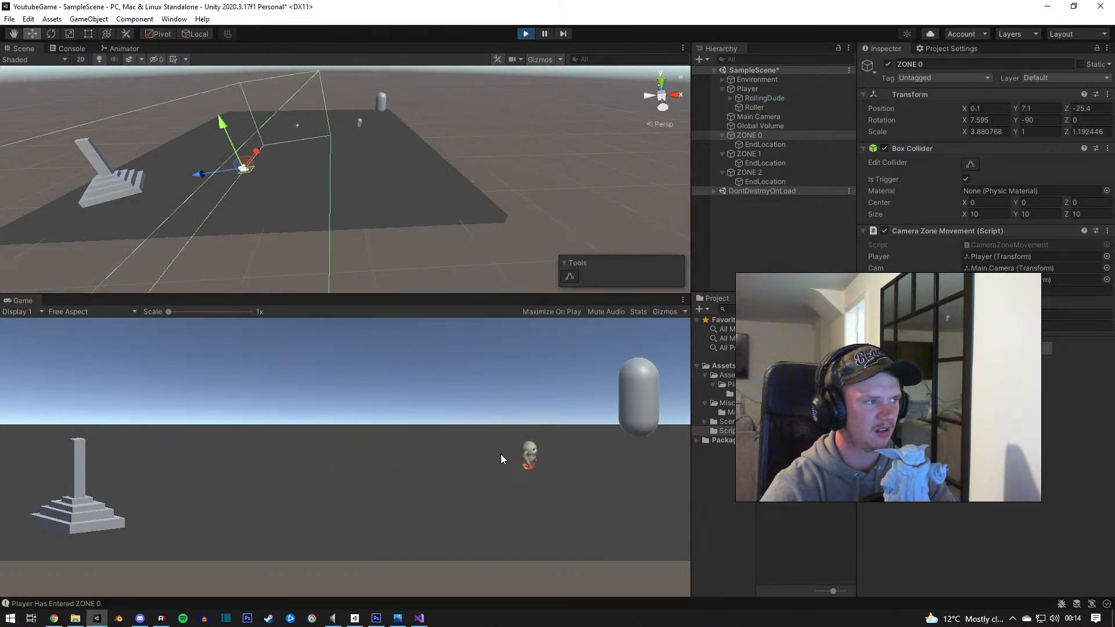
left_click(526, 34)
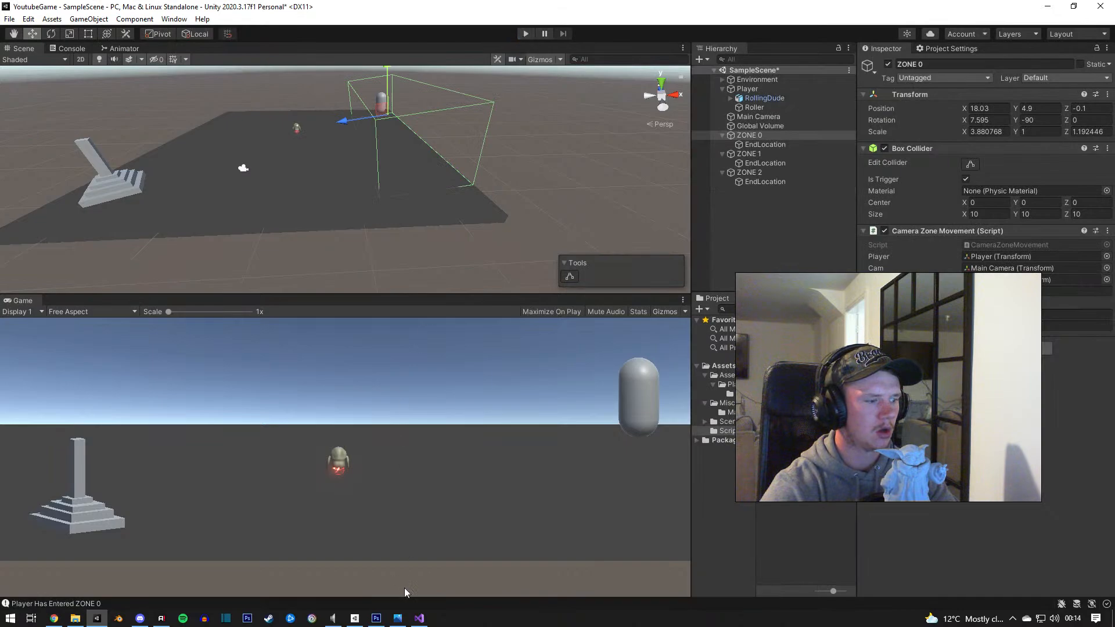
Step: Switch to Visual Studio and make Update's Lerp line assign its result to Cam.position instead of transform.position
left_click(419, 618)
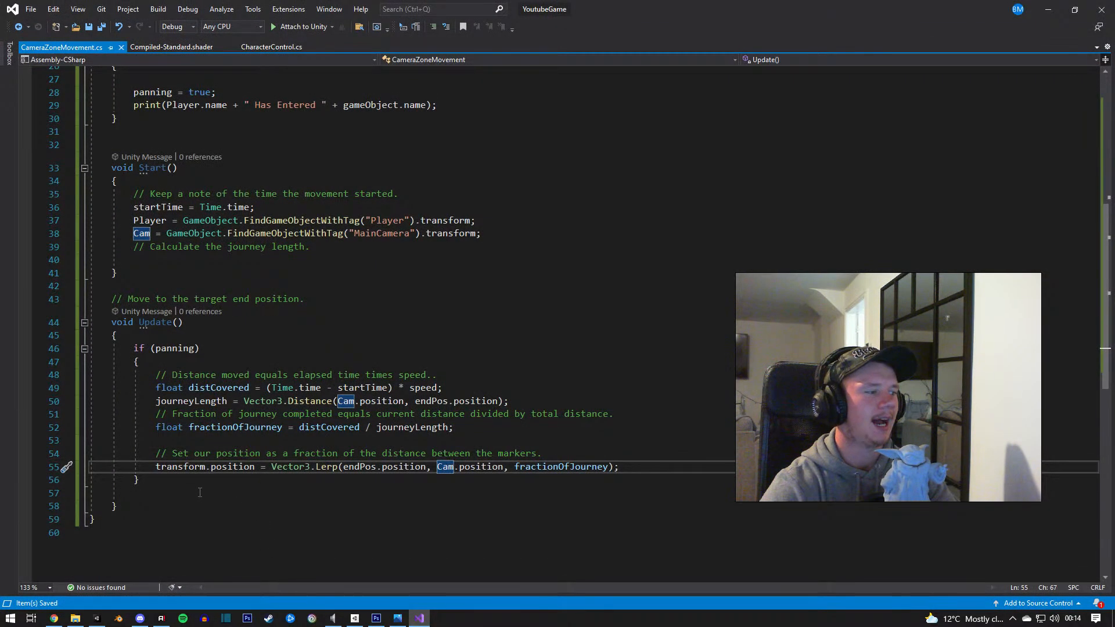
scroll(195, 413, "up", 3)
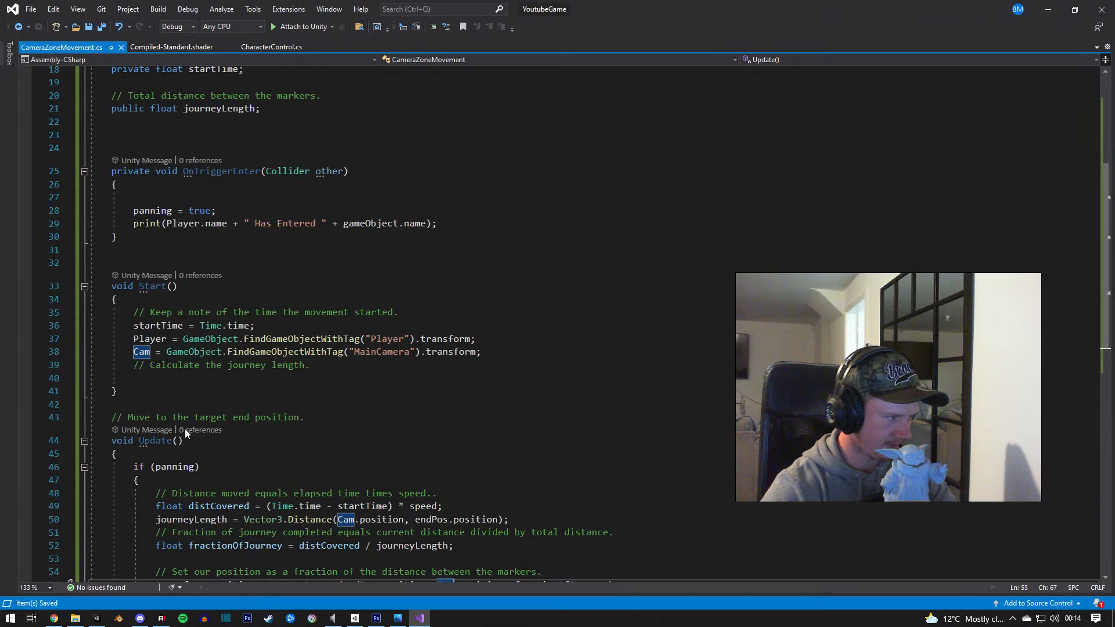
scroll(185, 433, "down", 3)
key("ctrl+v")
key("ctrl+z")
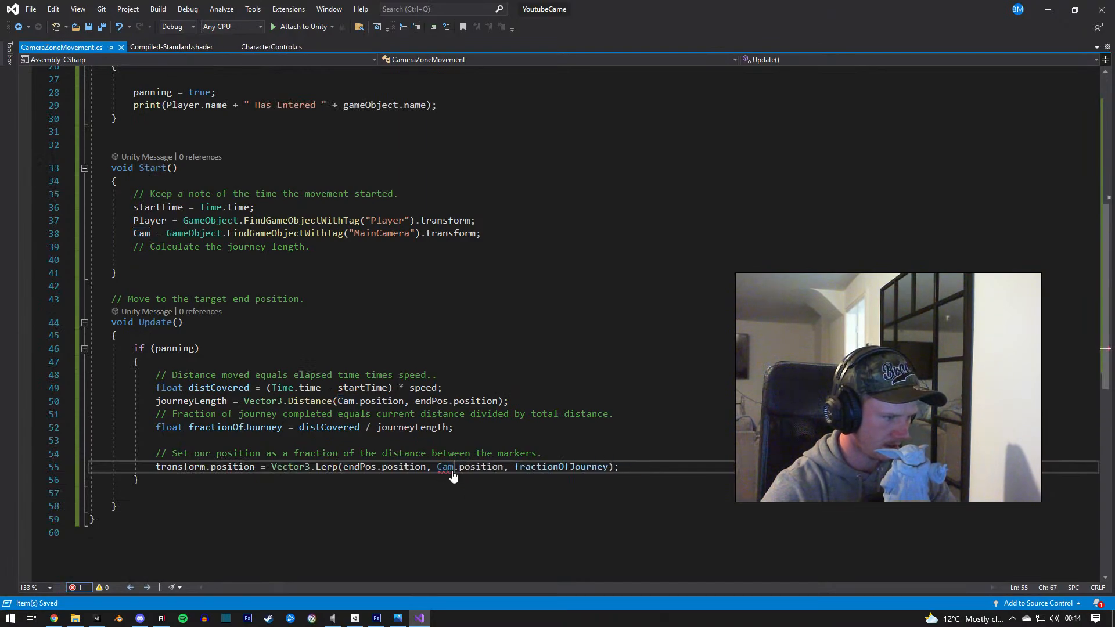
left_click(173, 470)
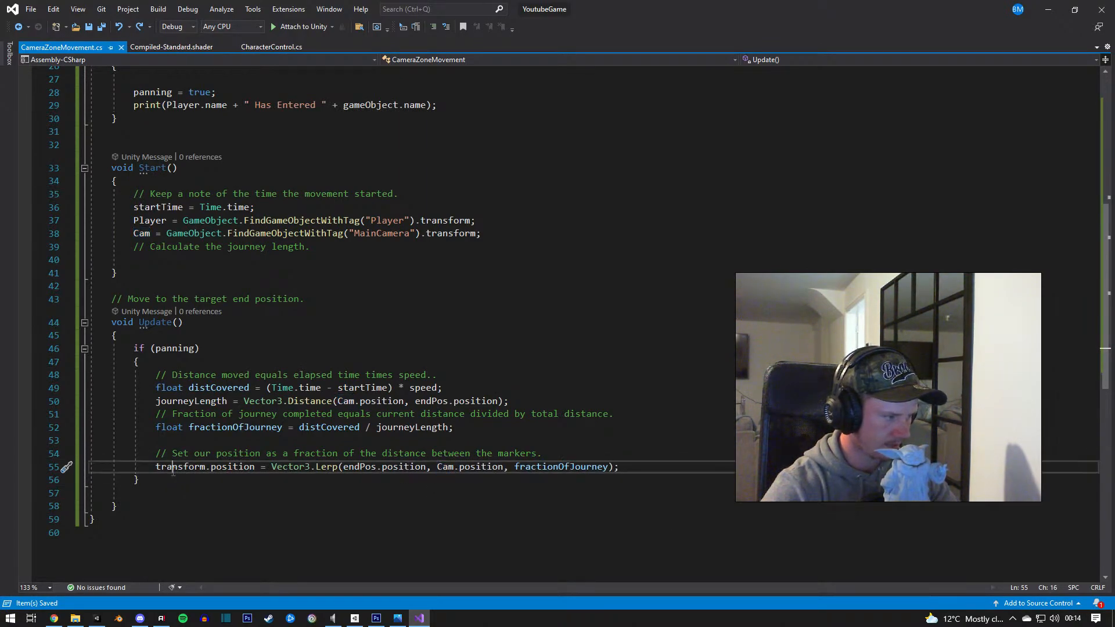
double_click(173, 470)
type("Cam")
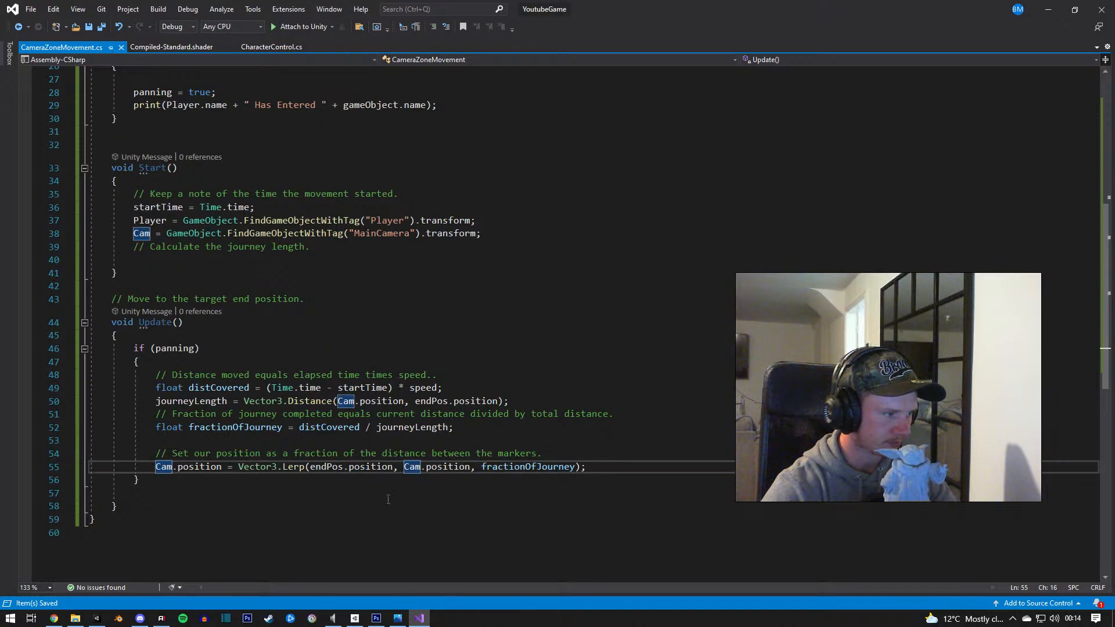
Step: Reorder the Vector3.Lerp arguments to Cam.position, endPos.position, fractionOfJourney, and save the script
double_click(331, 469)
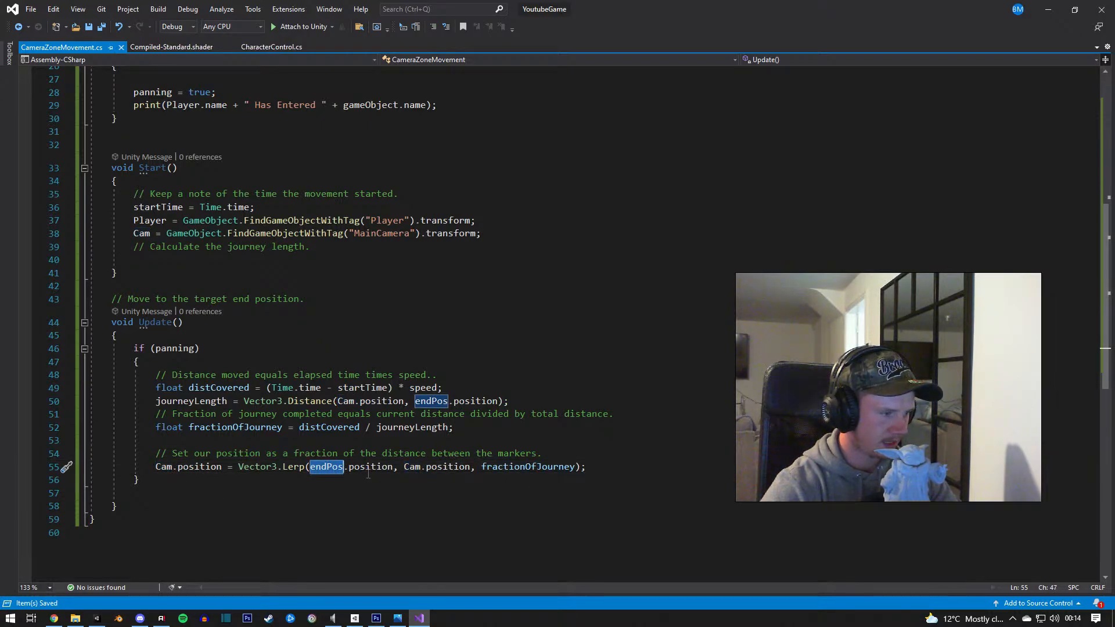
type("Cam")
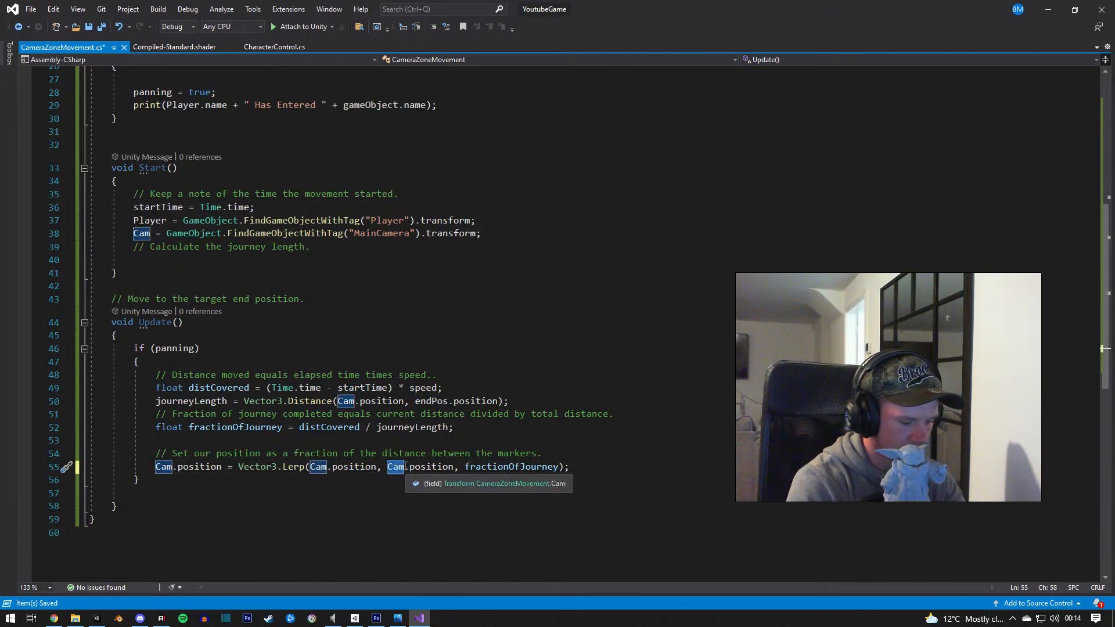
double_click(398, 469)
type("En")
key("Tab")
key("ctrl+s")
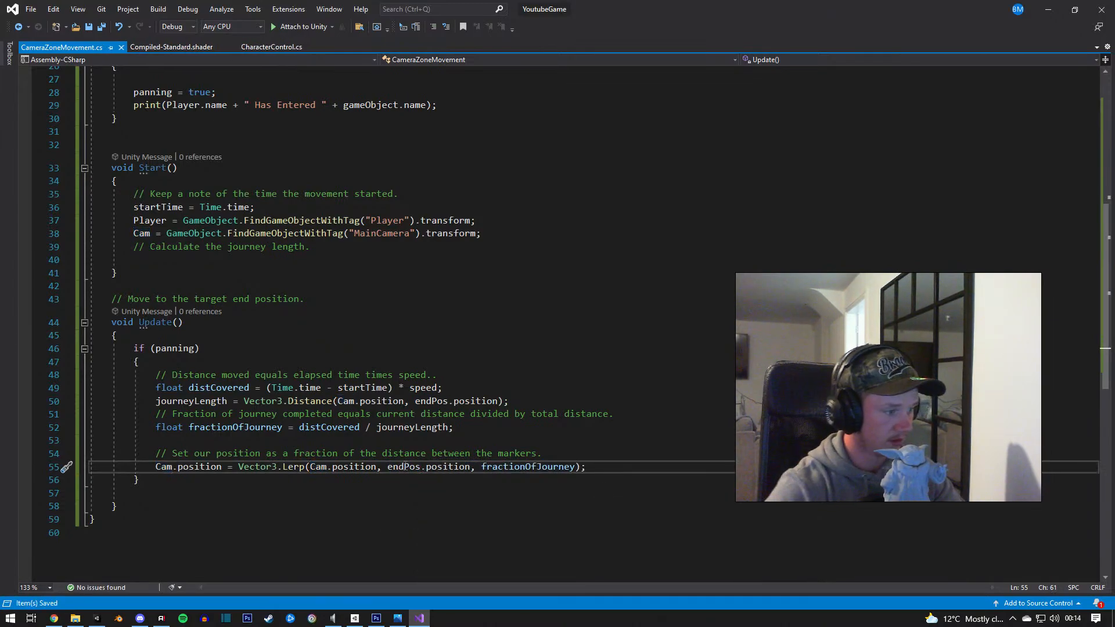
scroll(416, 506, "up", 2)
scroll(416, 506, "up", 2)
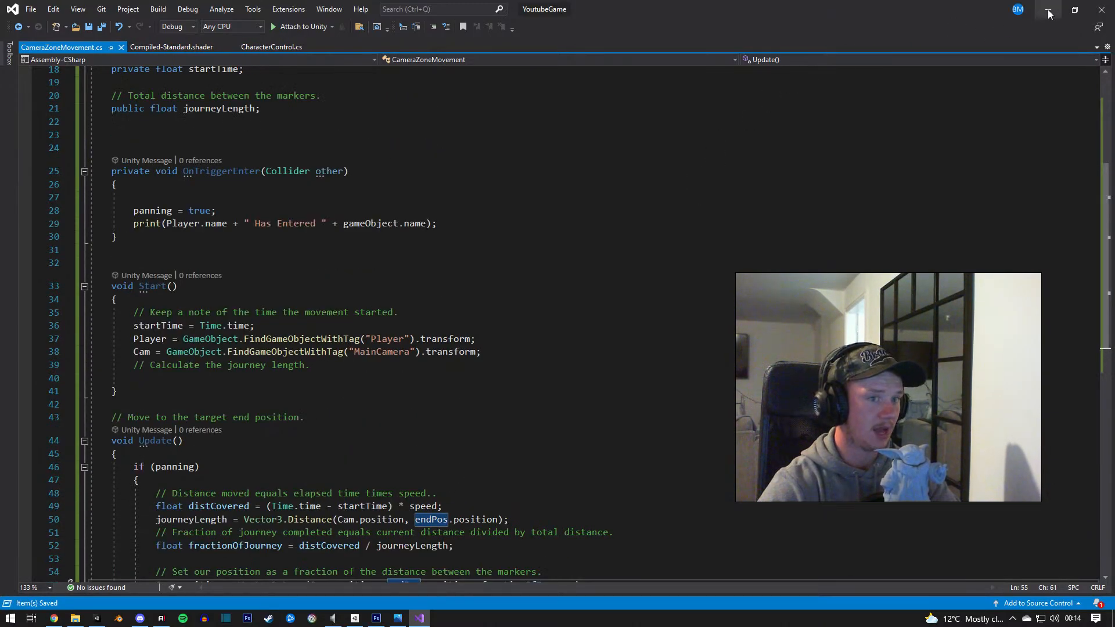
Step: Switch to Unity, play the scene, and move the player into ZONE 0's trigger to examine the camera's position
key("alt+Tab")
left_click(525, 34)
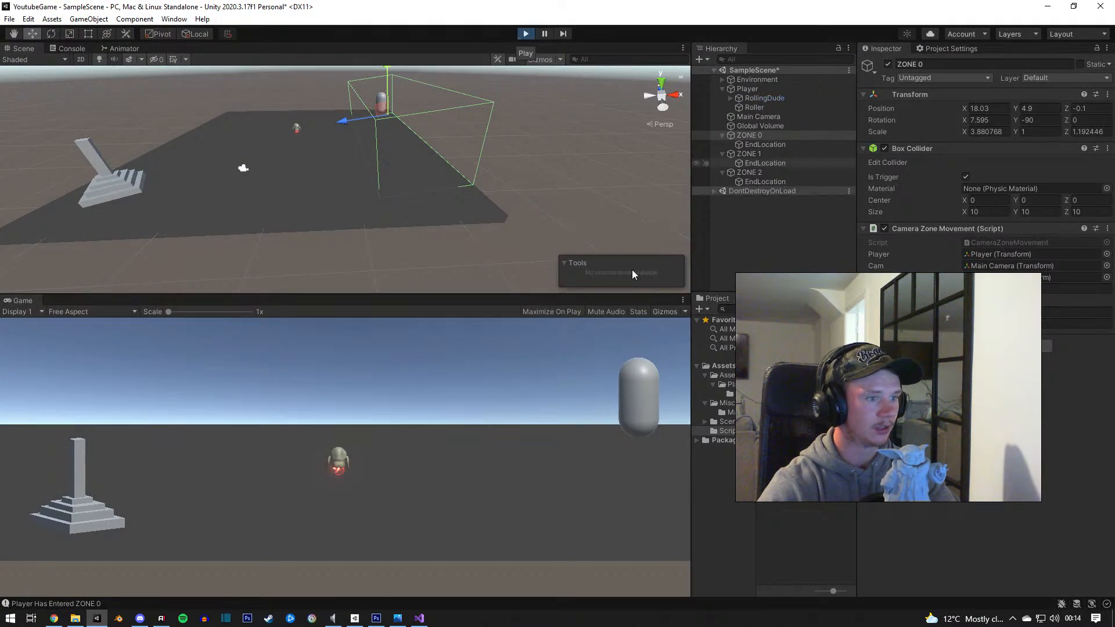
key("d")
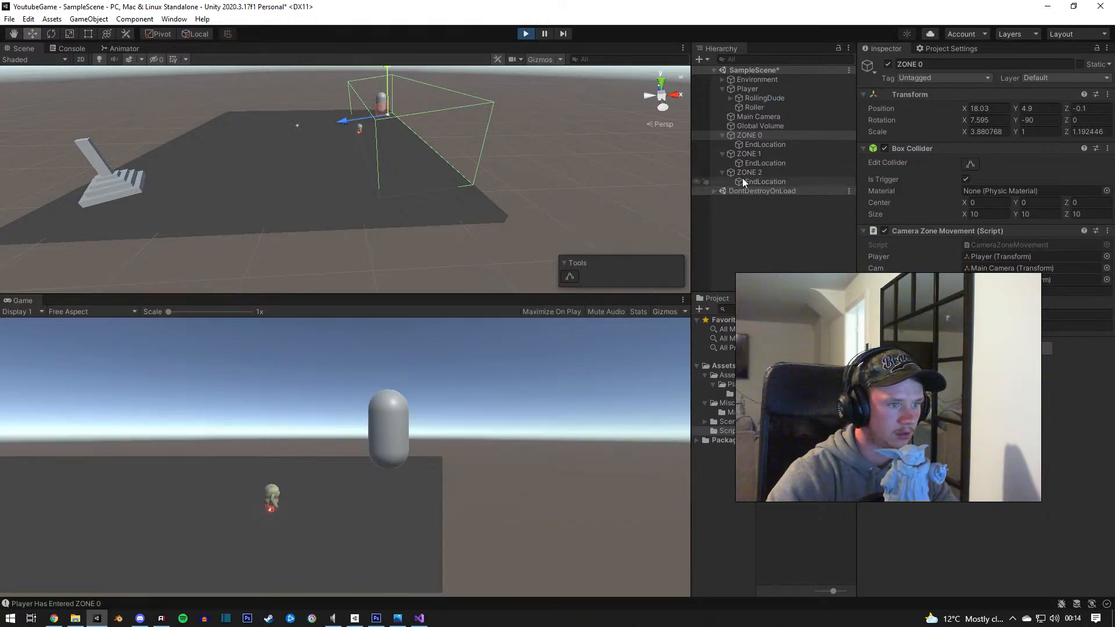
left_click_drag(575, 116, 544, 180, "alt")
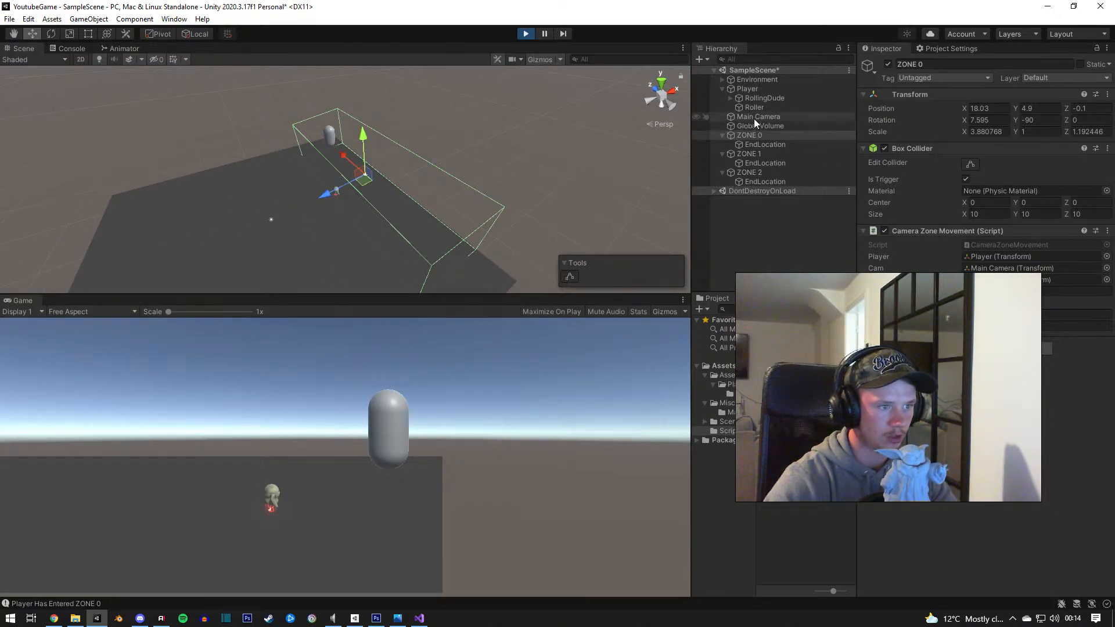
scroll(394, 146, "up", 5)
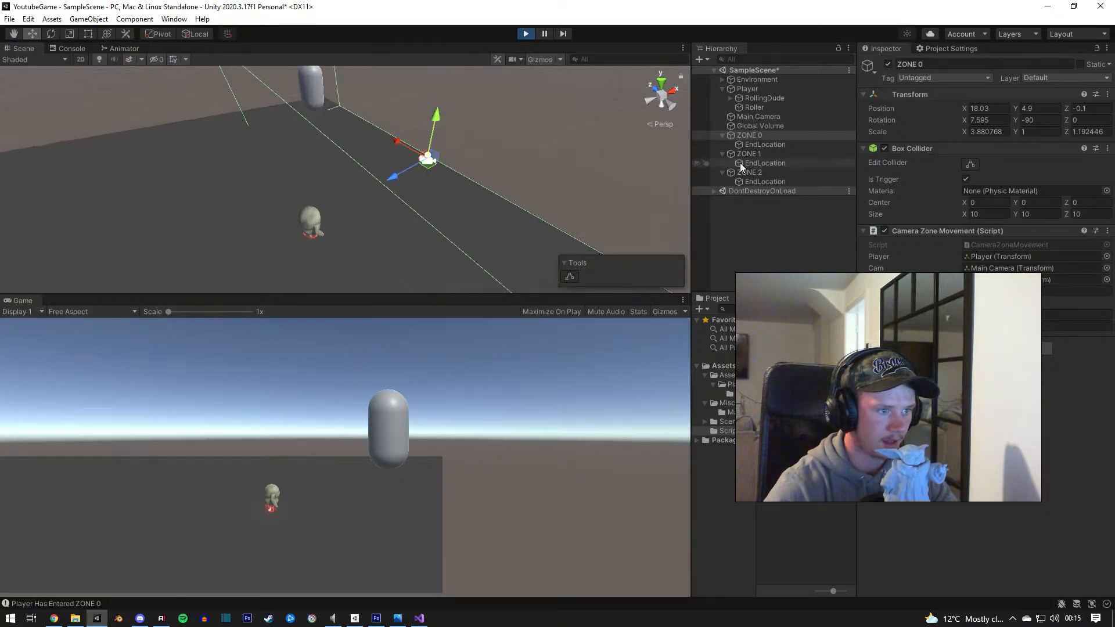
Step: Select Main Camera to watch its Transform while moving the player through ZONE 1's trigger
left_click(760, 118)
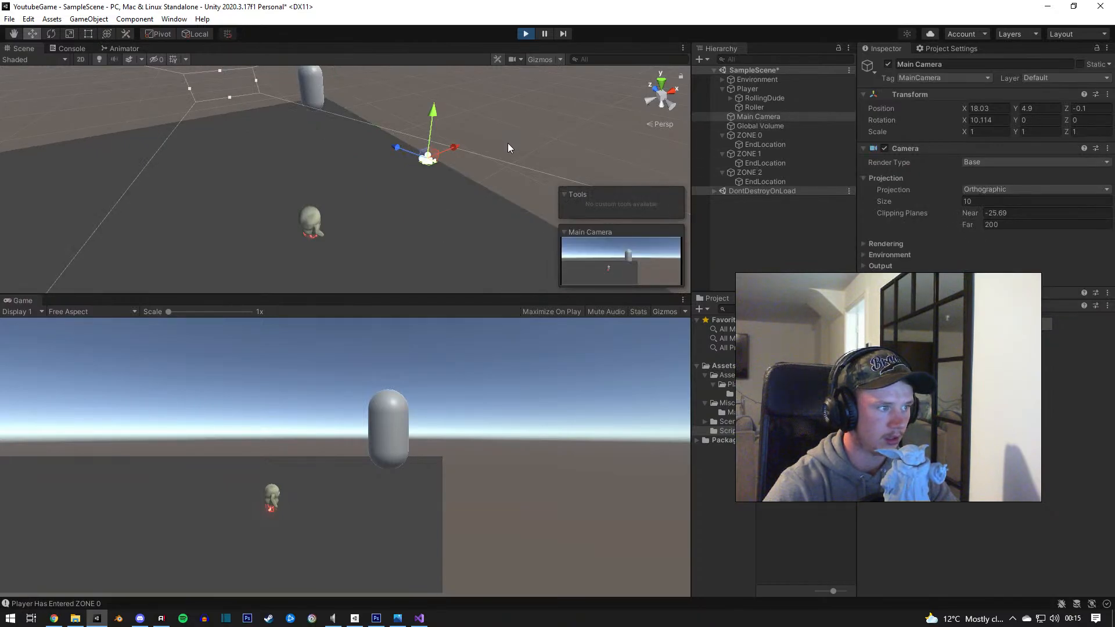
key("a")
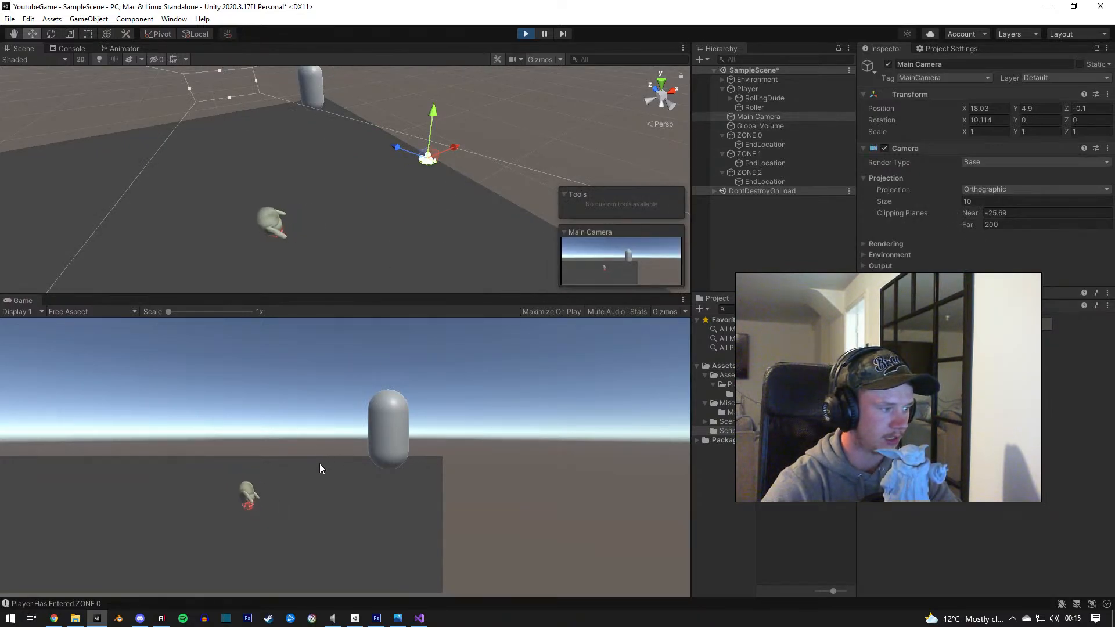
key("a")
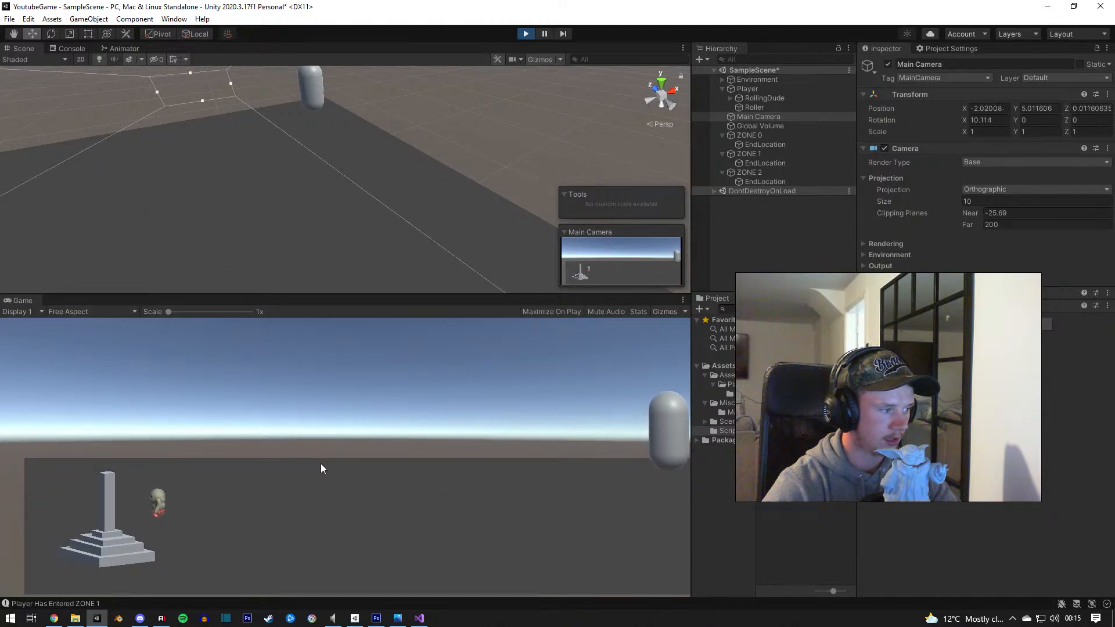
key("d")
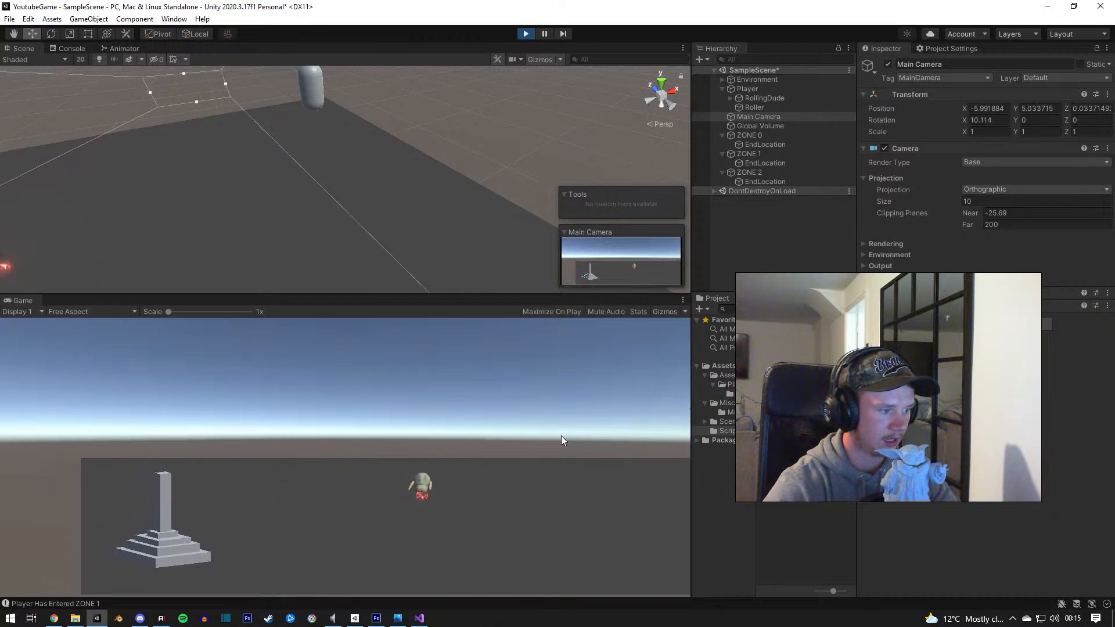
Step: Move the player into ZONE 2's trigger, select ZONE 2 to compare its Transform, and stop the game
key("a")
key("s")
key("d")
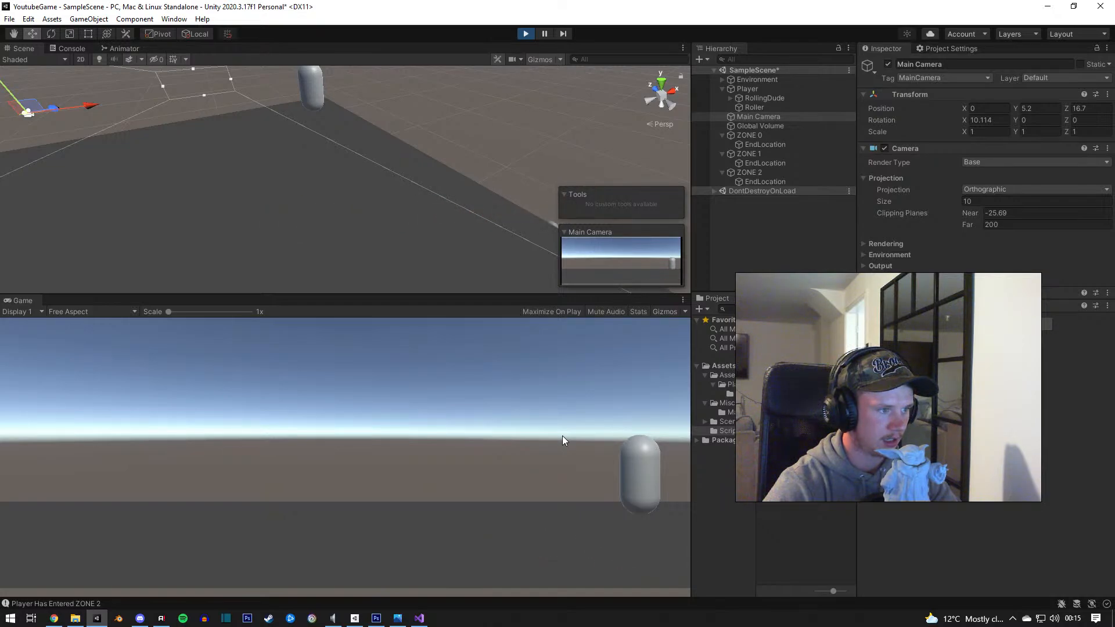
left_click(754, 171)
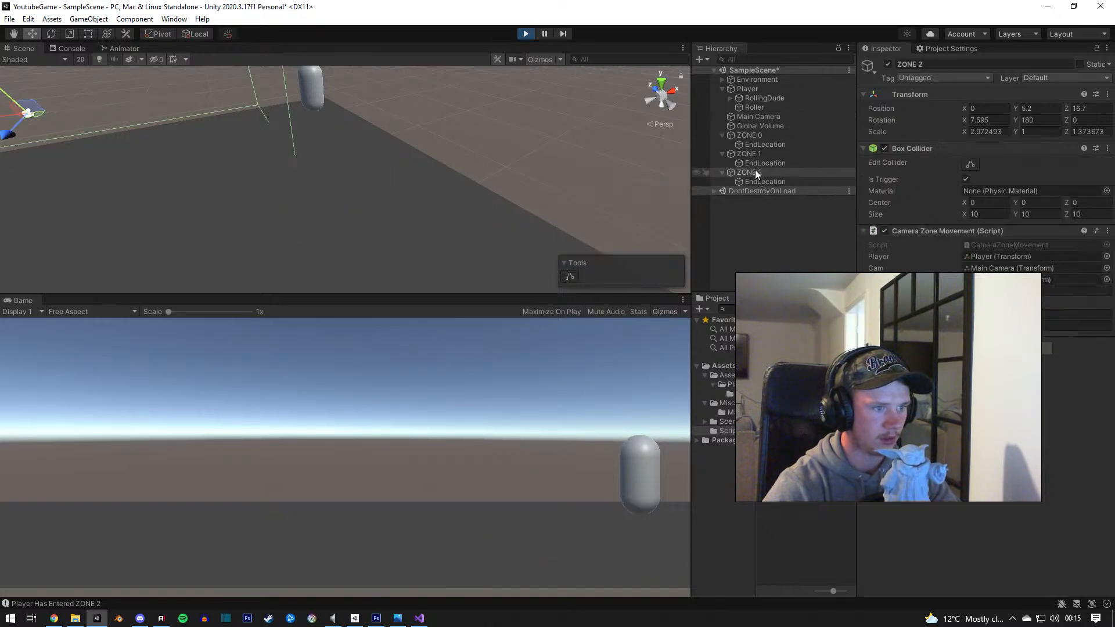
left_click(533, 35)
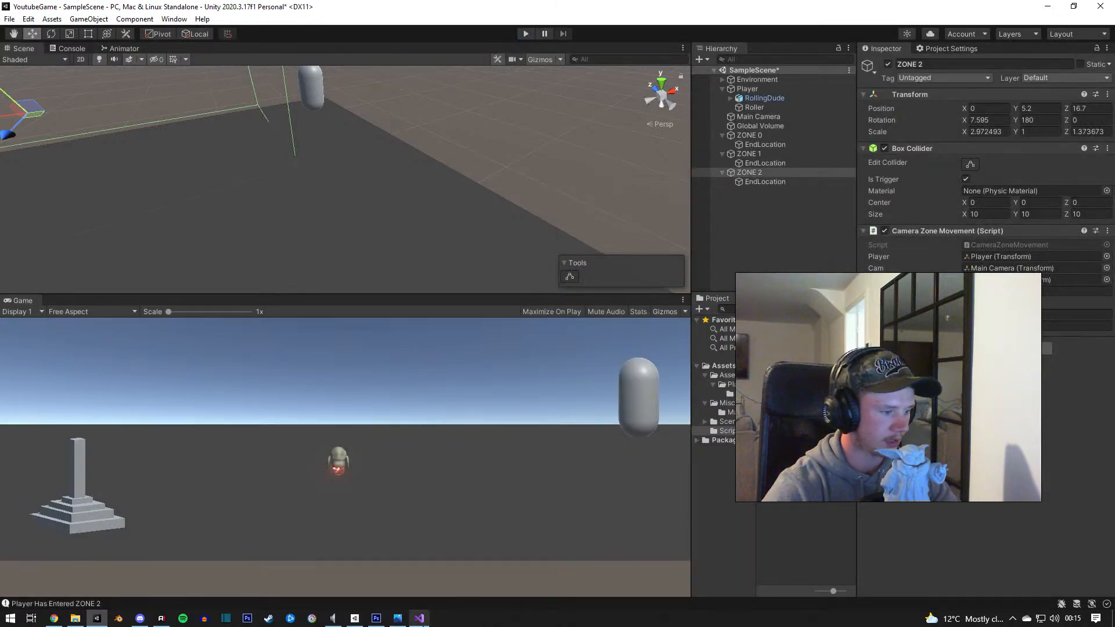
Step: Switch to Visual Studio and add an empty OnTriggerExit(Collider other) method below OnTriggerEnter in CameraZoneMovement
left_click(426, 619)
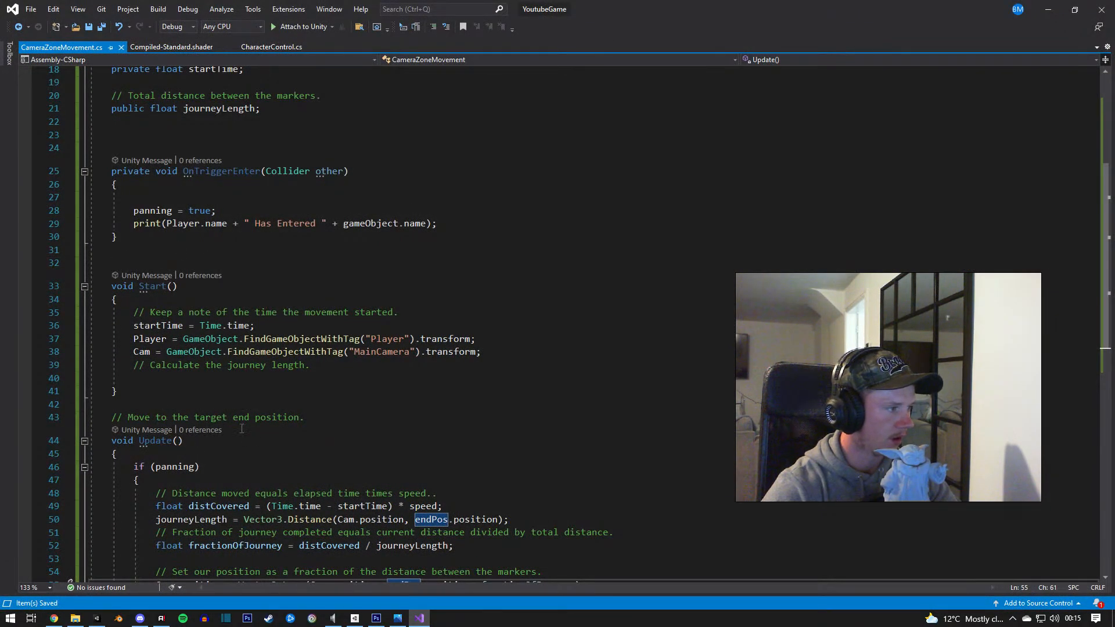
scroll(241, 429, "down", 4)
scroll(163, 368, "up", 4)
left_click(138, 241)
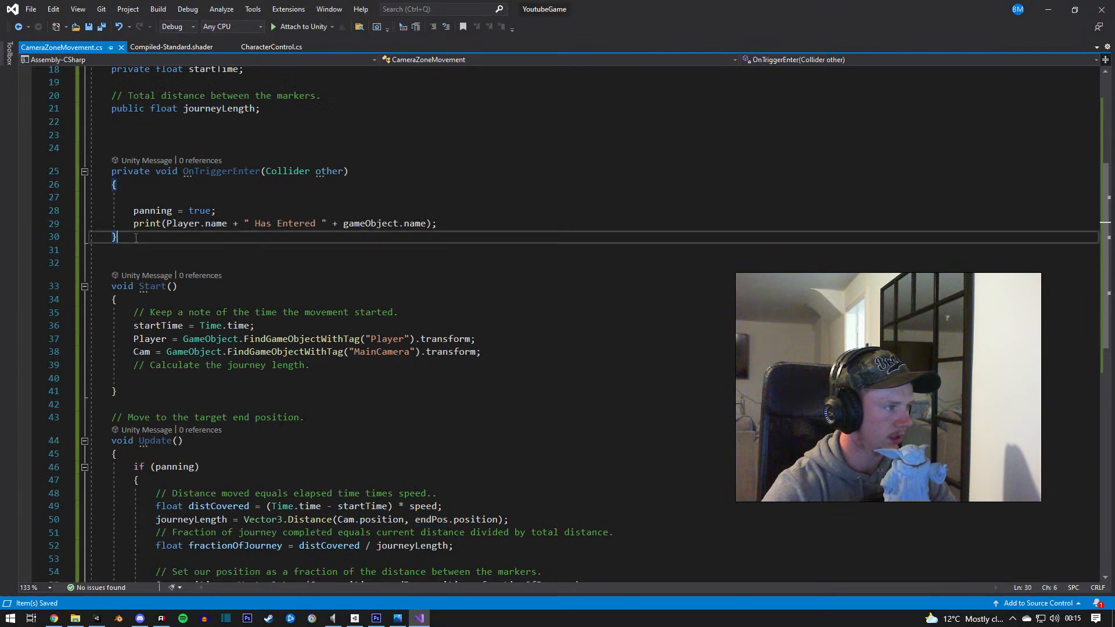
key("Return")
key("Return")
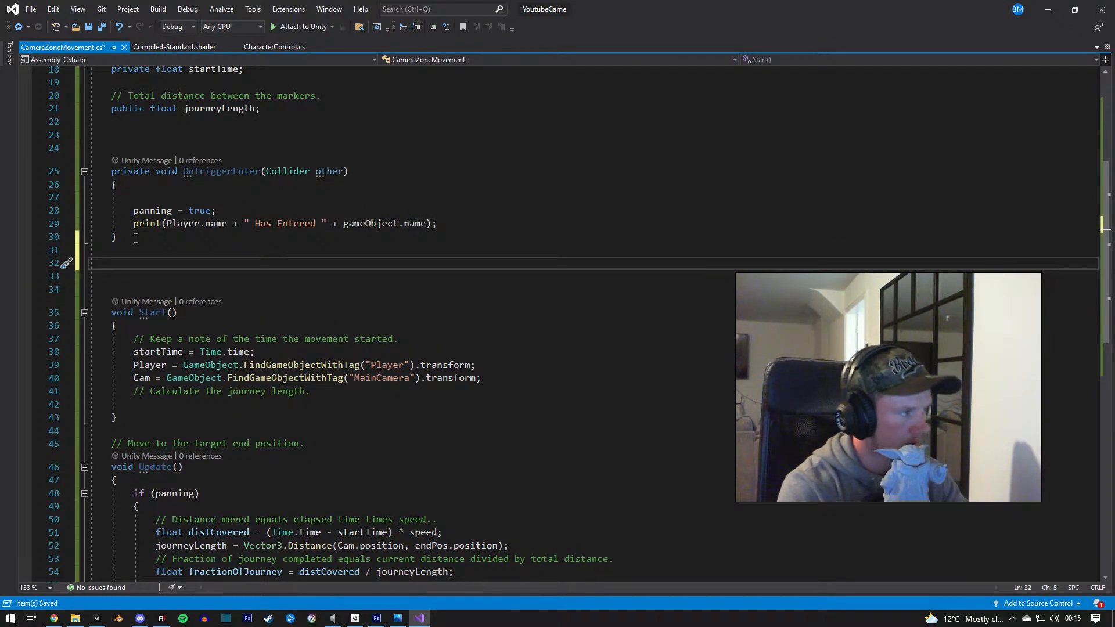
type("void ont")
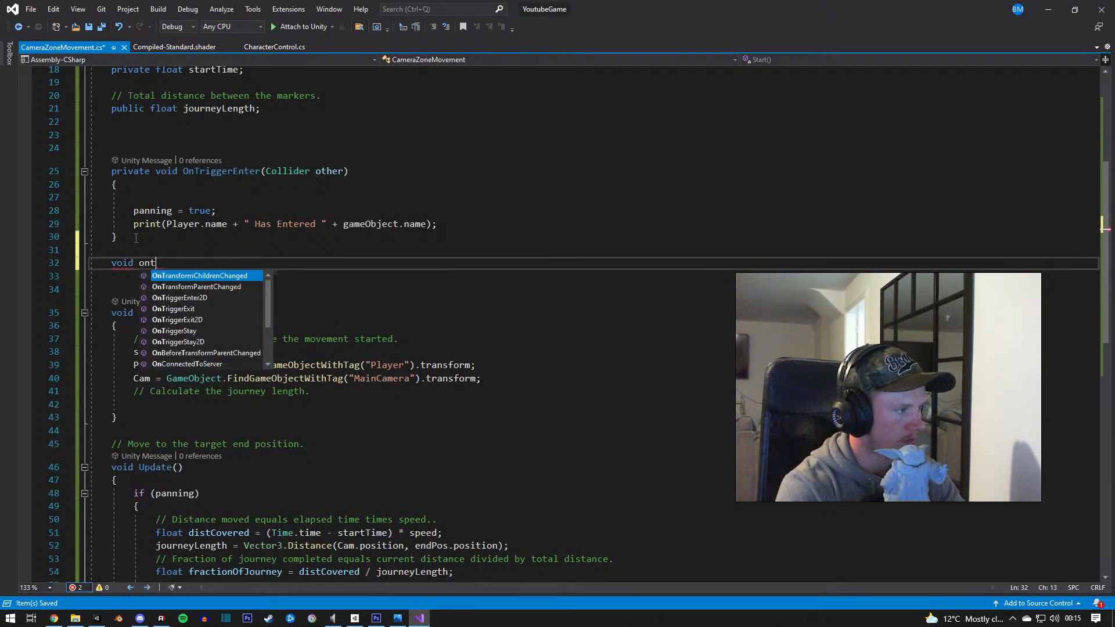
type("ri")
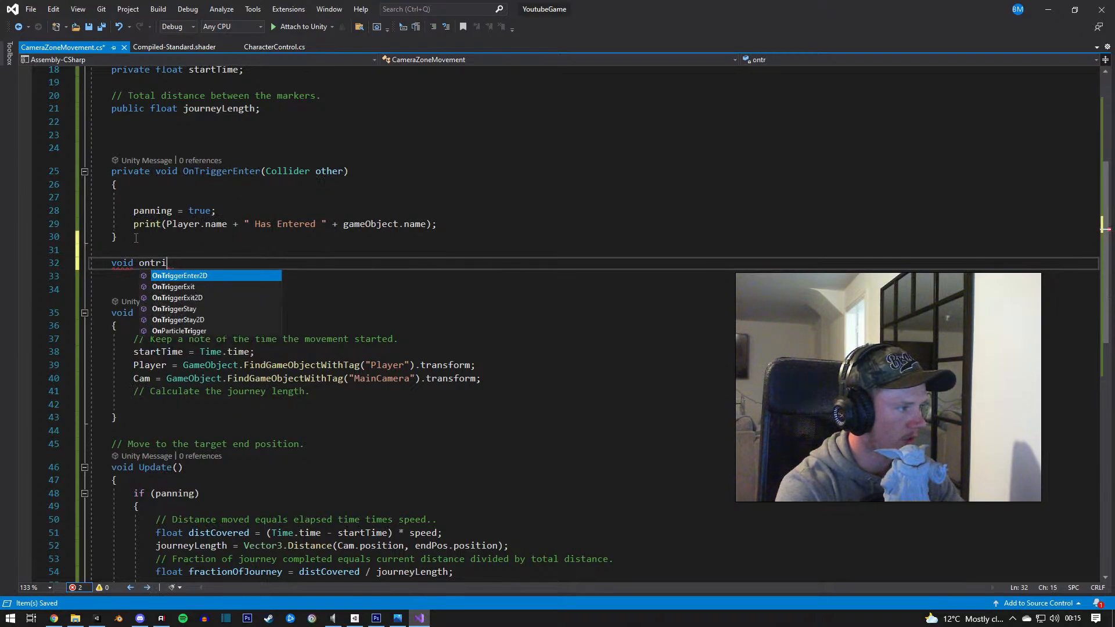
key("Down")
key("Tab")
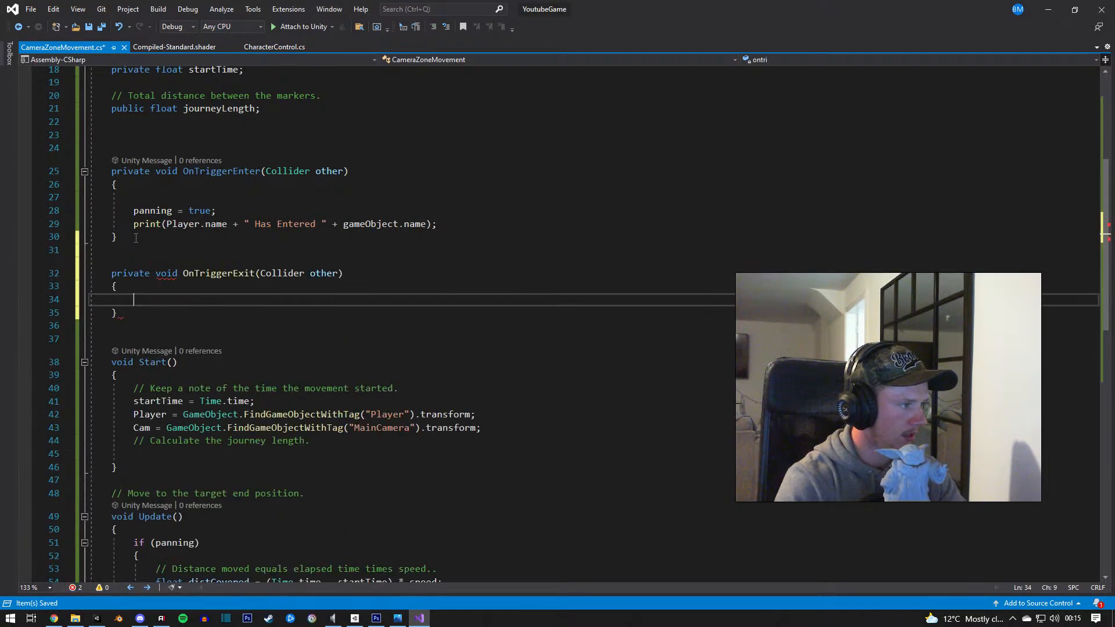
Step: Copy the panning and print lines from OnTriggerEnter into the OnTriggerExit body
left_click_drag(437, 224, 139, 211)
key("ctrl+c")
left_click(221, 300)
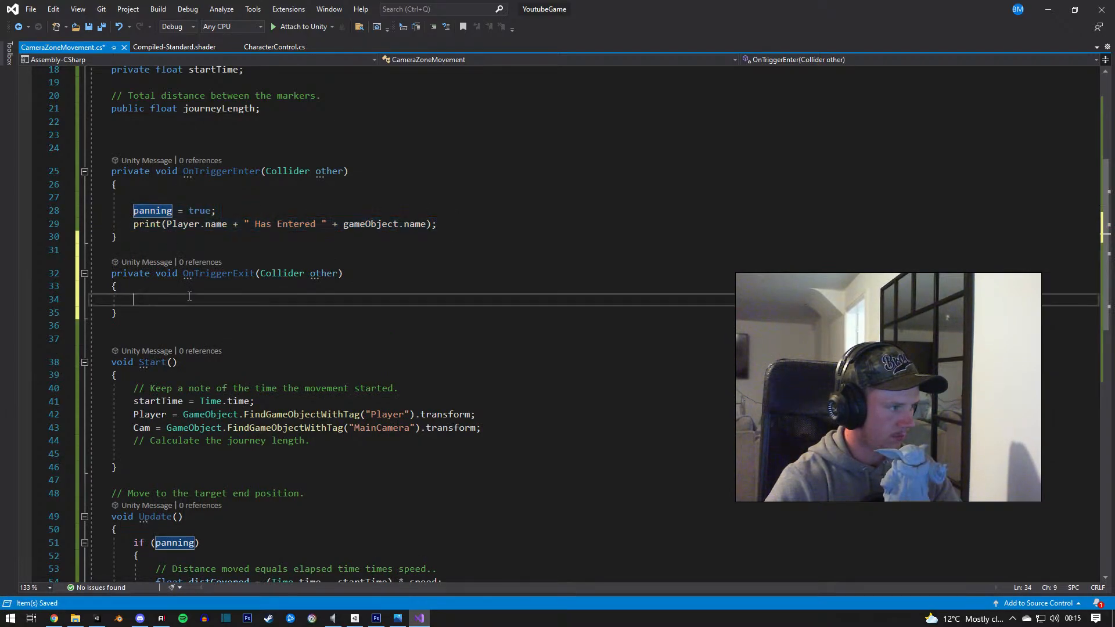
key("ctrl+v")
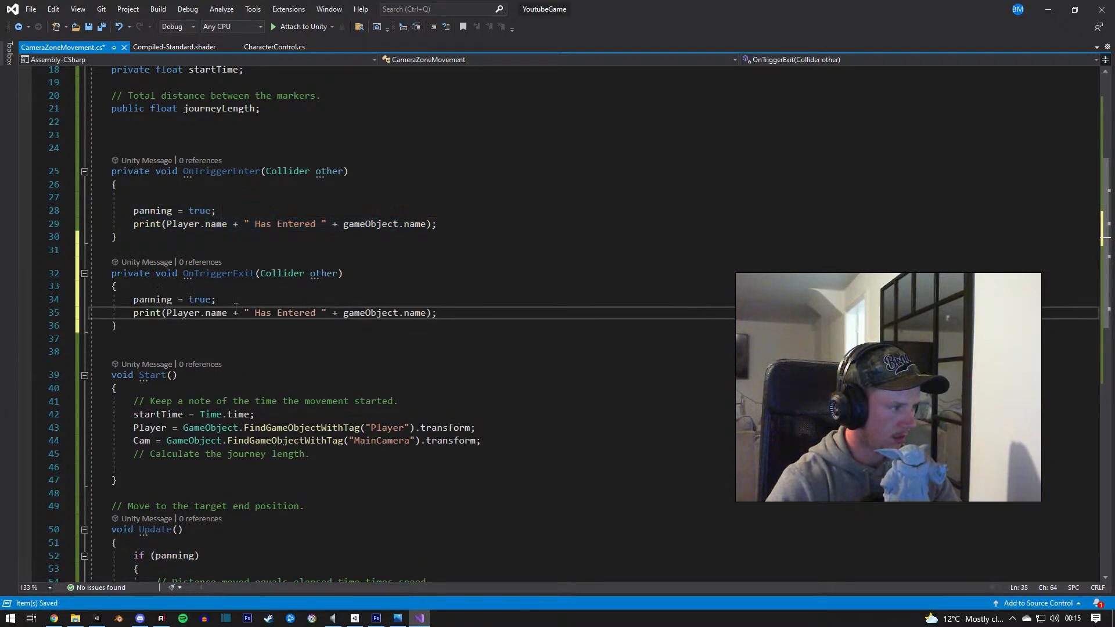
Step: In OnTriggerExit, change the printed text to " Has Left ", set panning to false, and save the script
double_click(304, 312)
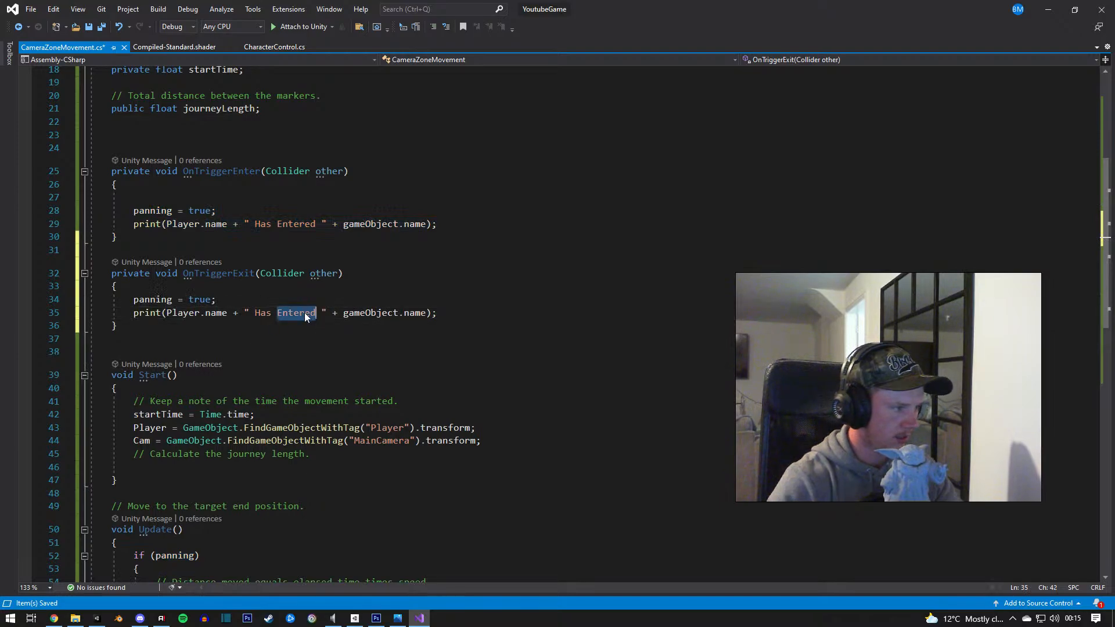
type("Left")
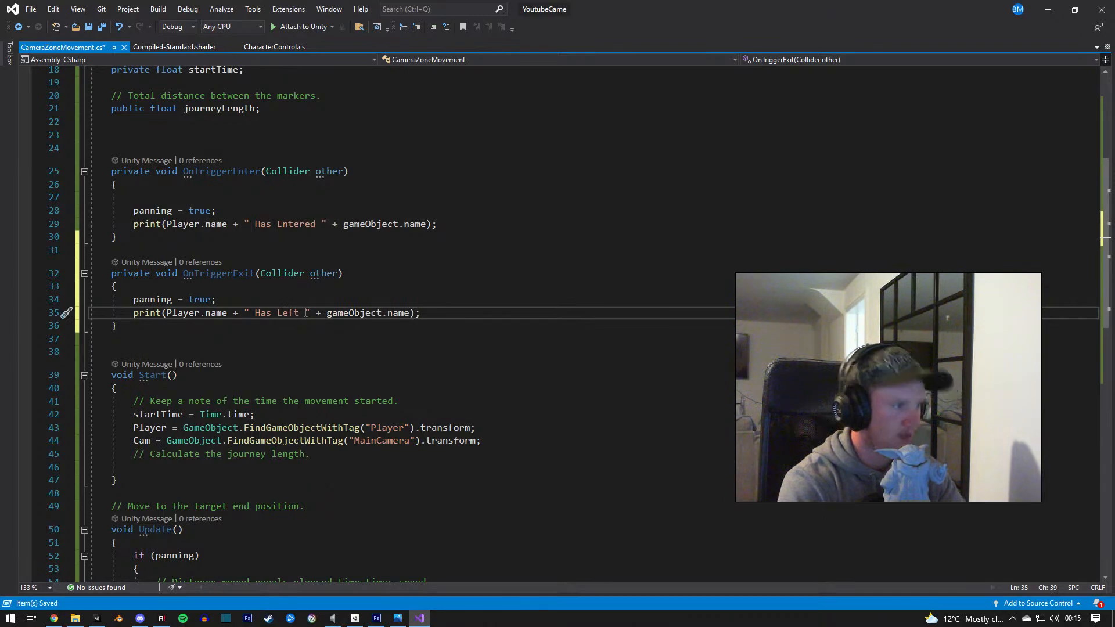
double_click(200, 300)
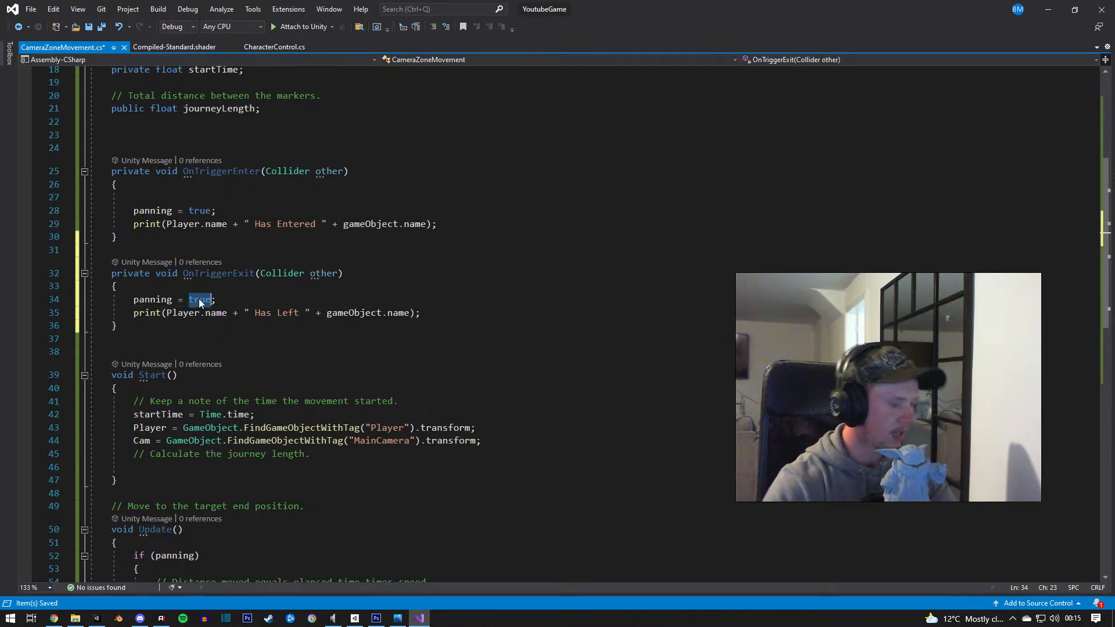
type("false")
left_click(440, 282)
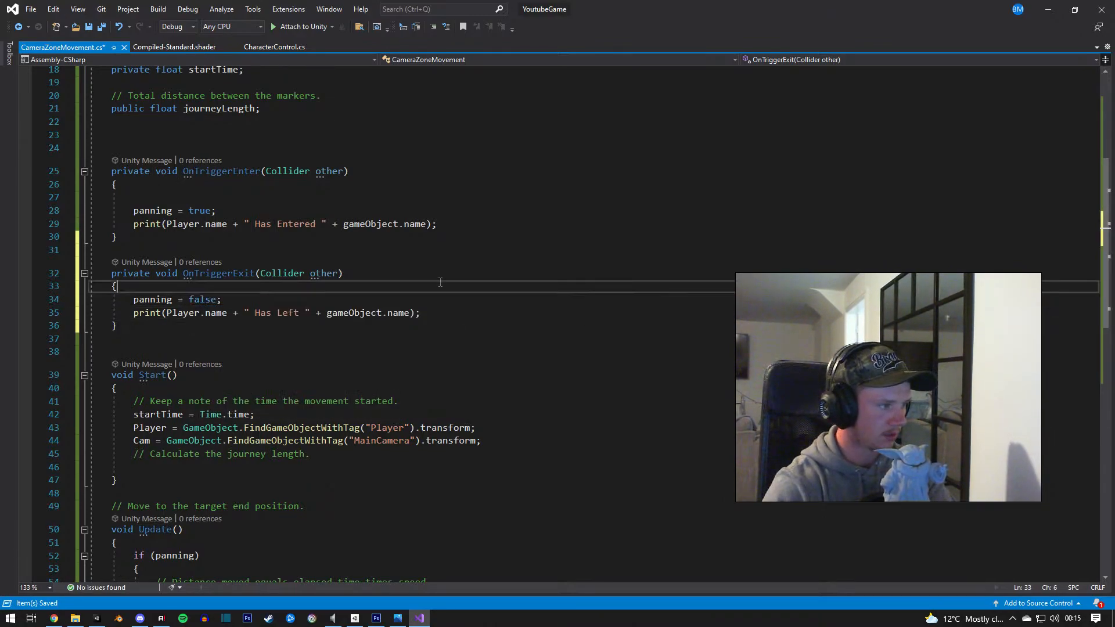
key("ctrl+s")
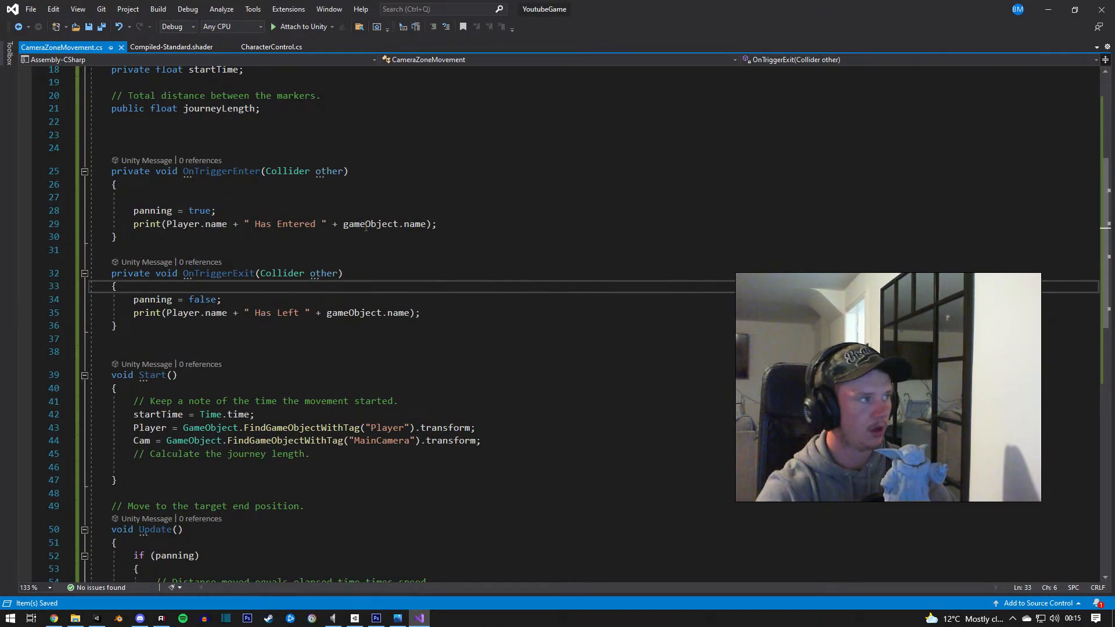
scroll(598, 264, "up", 5)
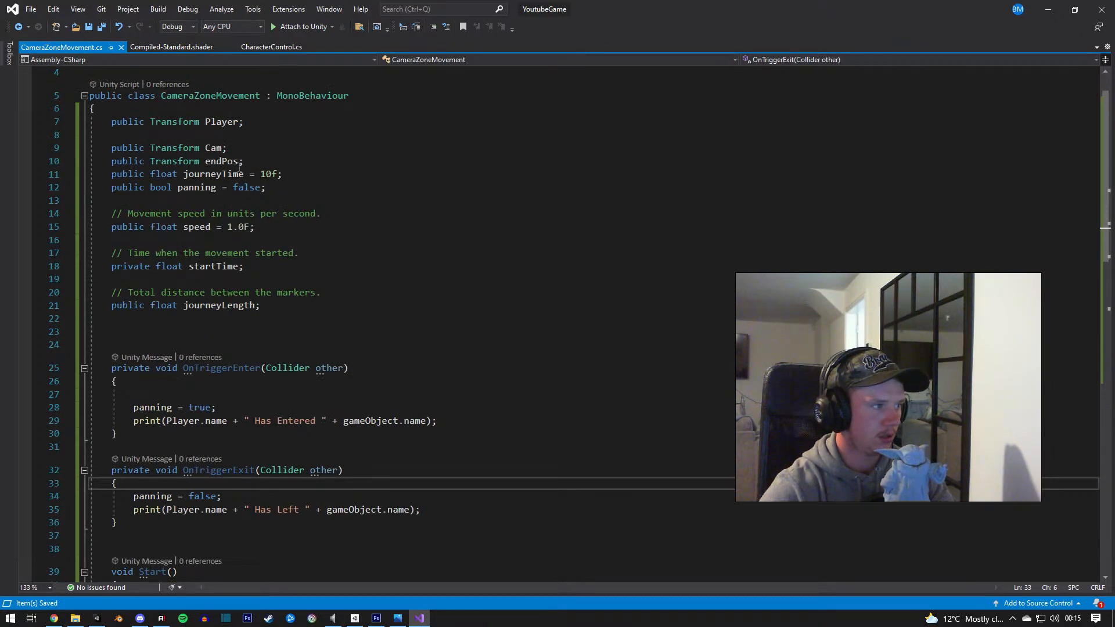
left_click(279, 200)
scroll(360, 290, "down", 5)
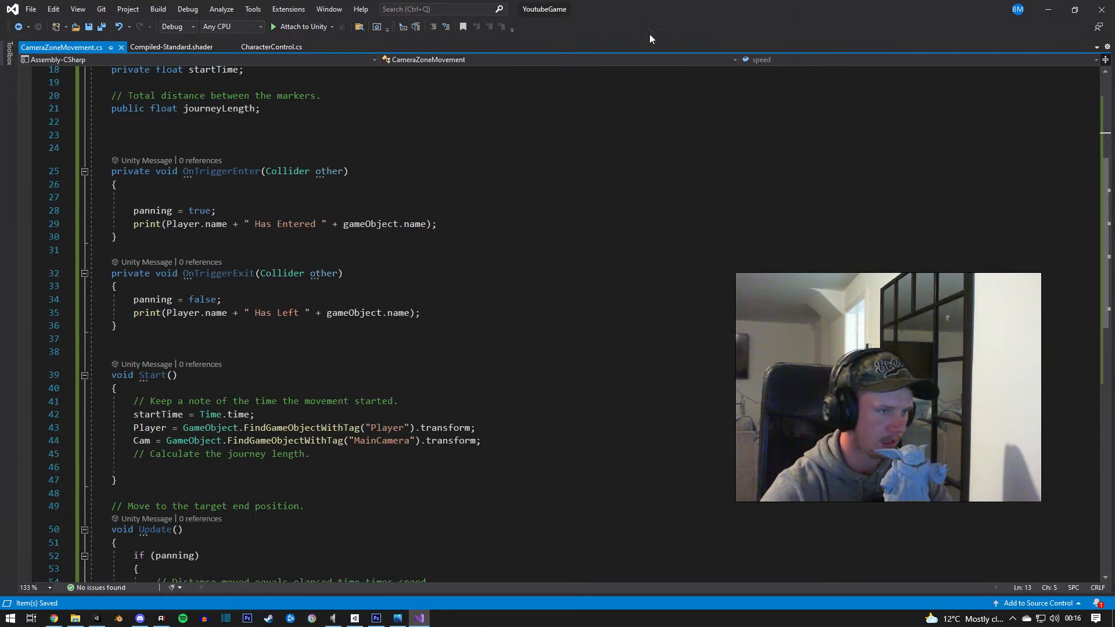
Step: Switch to Unity, start the game, select ZONE 0, and move the player into ZONE 0 and across to ZONE 1
left_click(1048, 10)
left_click(525, 33)
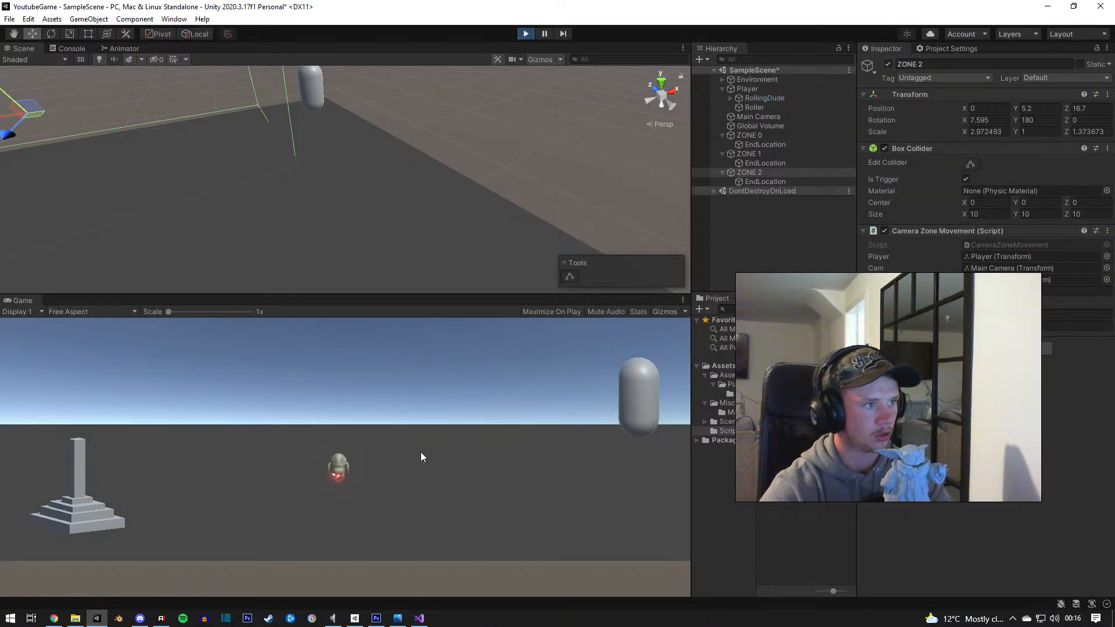
left_click(751, 136)
key("d")
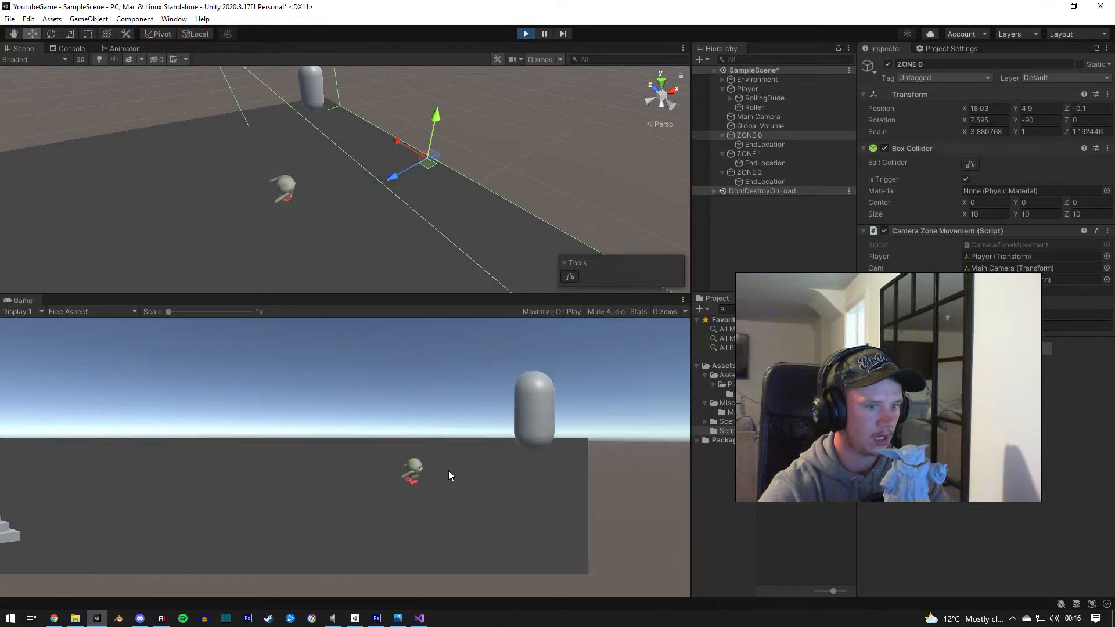
key("a")
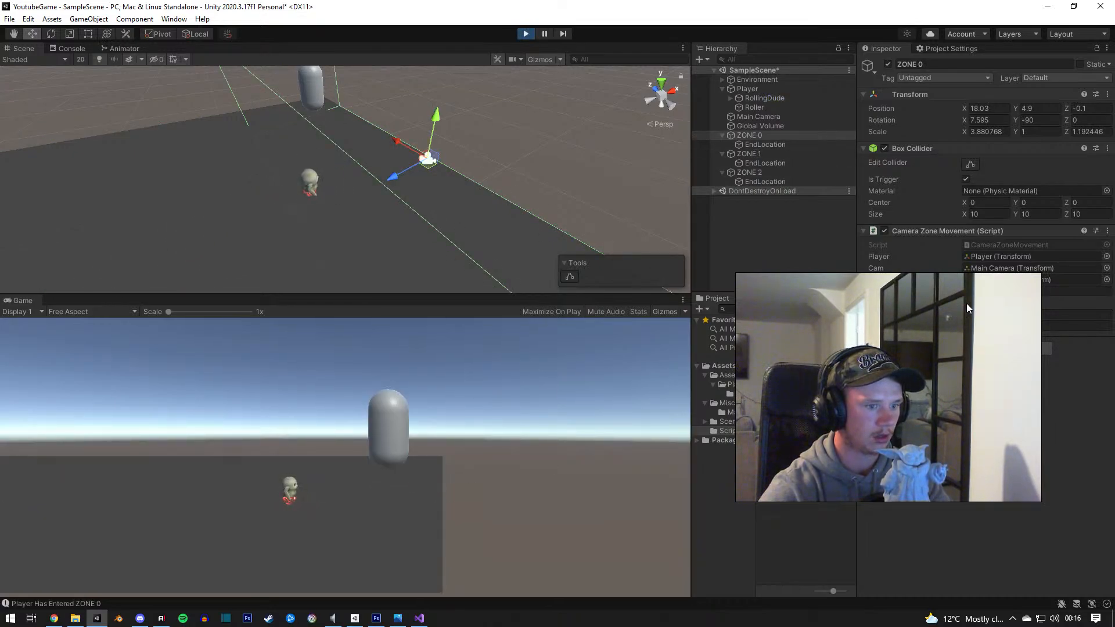
key("a")
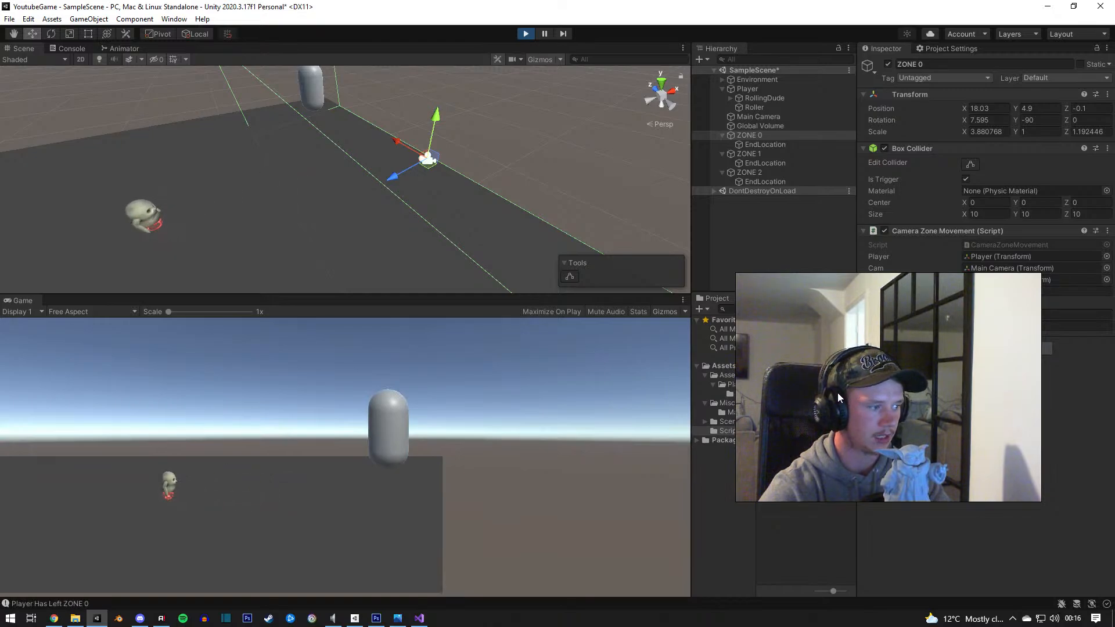
key("a")
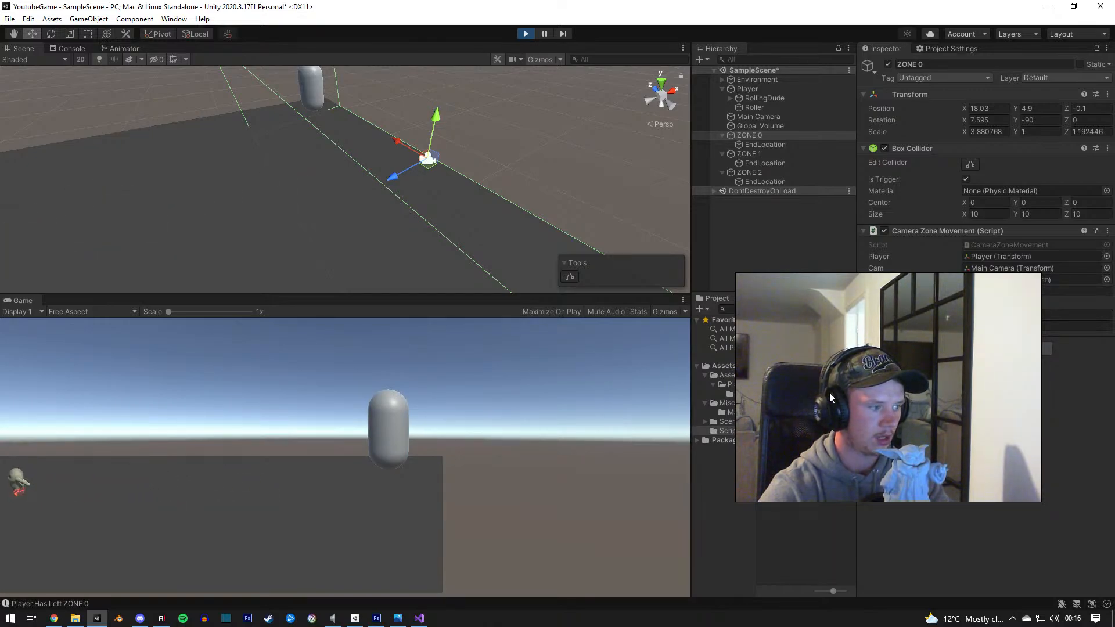
key("a")
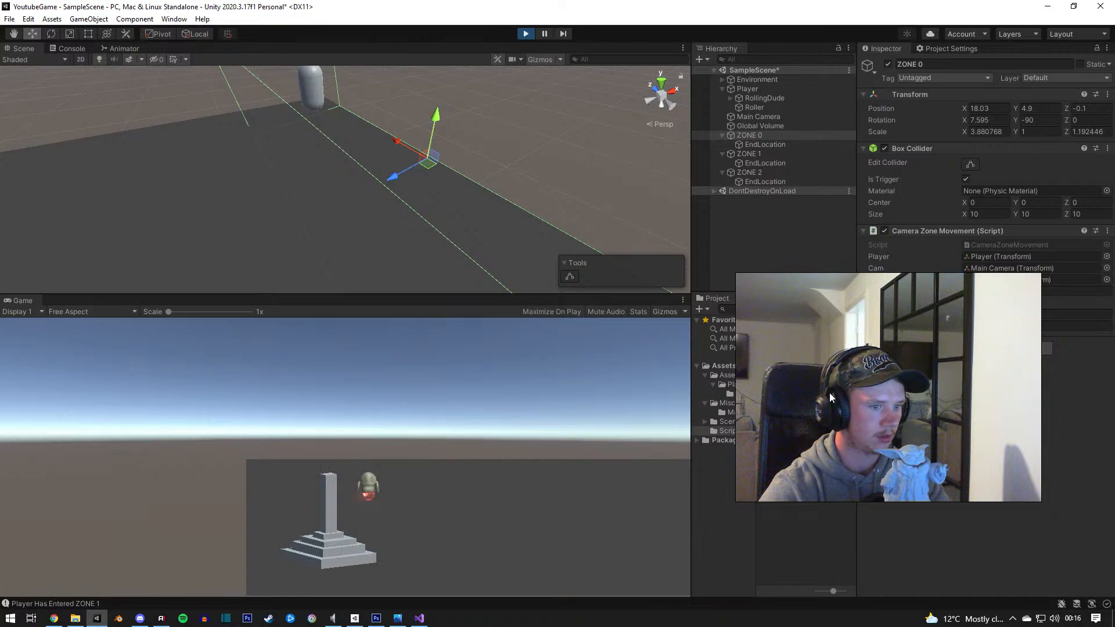
Step: Move the player from ZONE 1 through ZONE 2 and back to ZONE 0 to test the camera pans
key("d")
key("d")
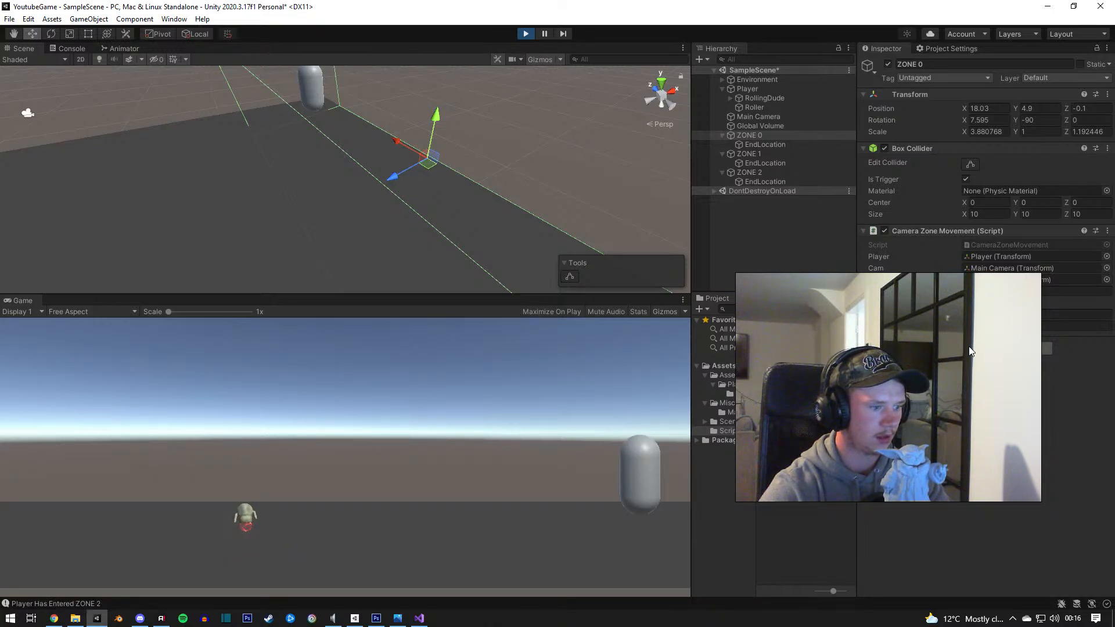
key("d")
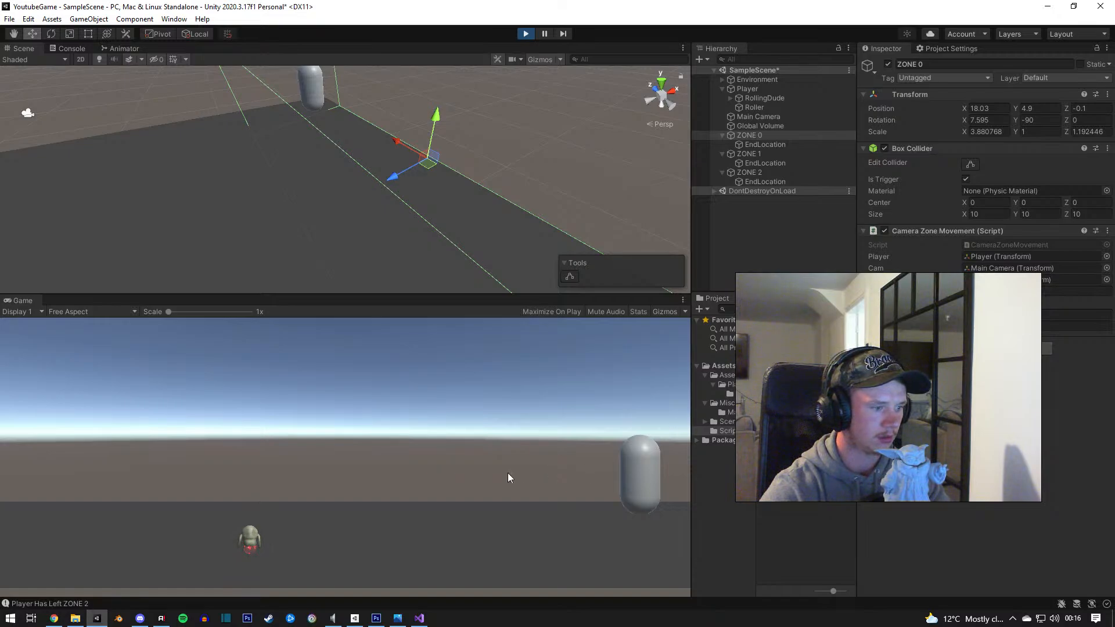
key("d")
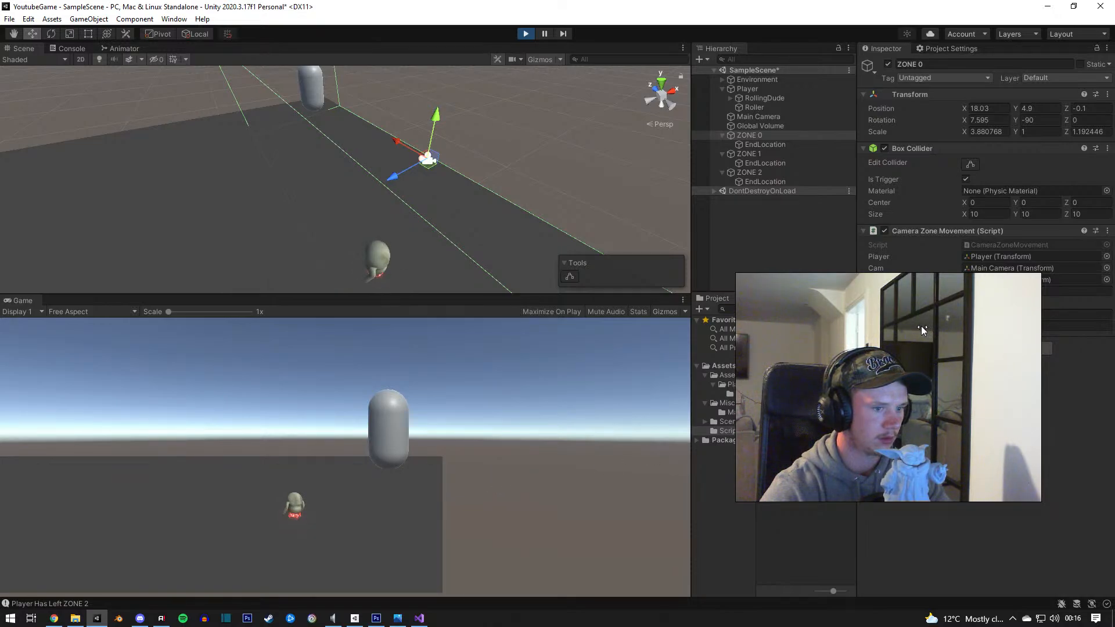
key("a")
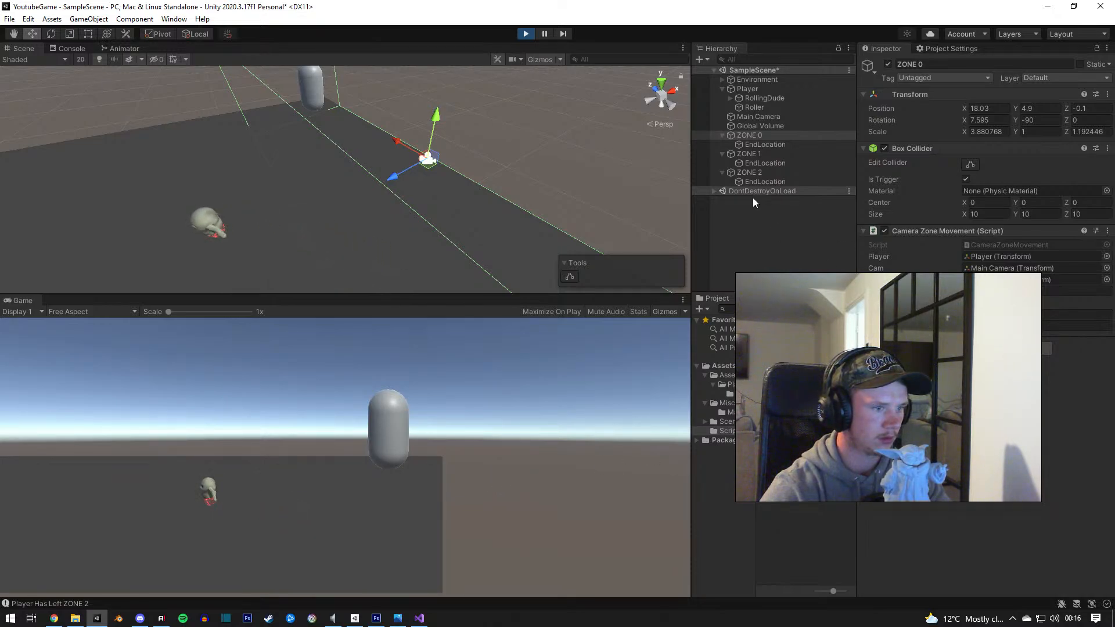
Step: Inspect ZONE 2, ZONE 1, and ZONE 0 in turn to compare their Camera Zone Movement settings during play
left_click(761, 173)
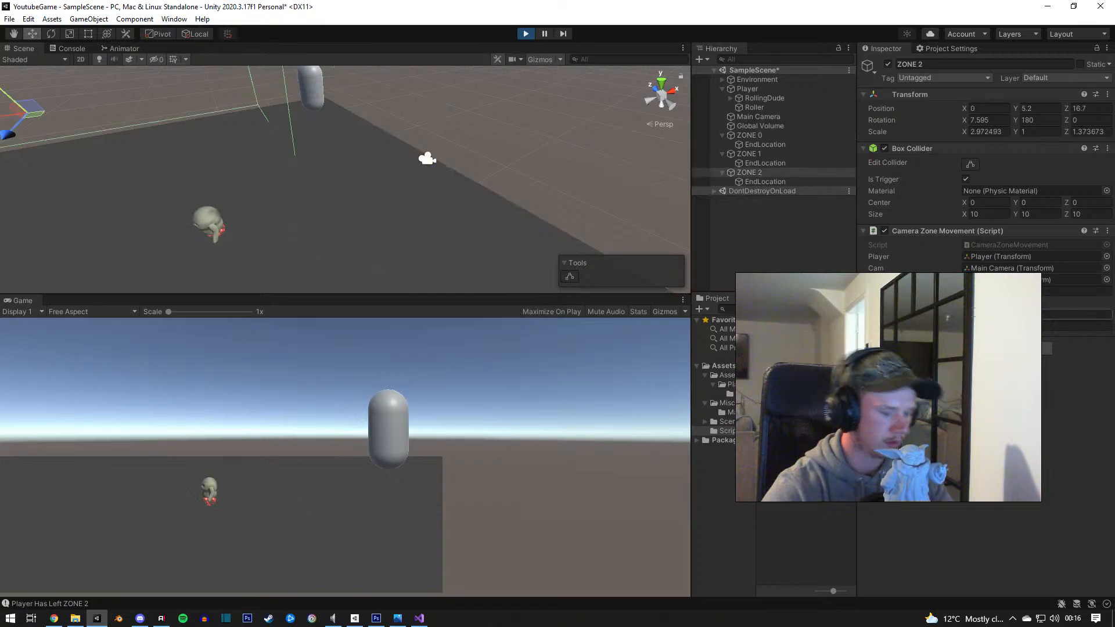
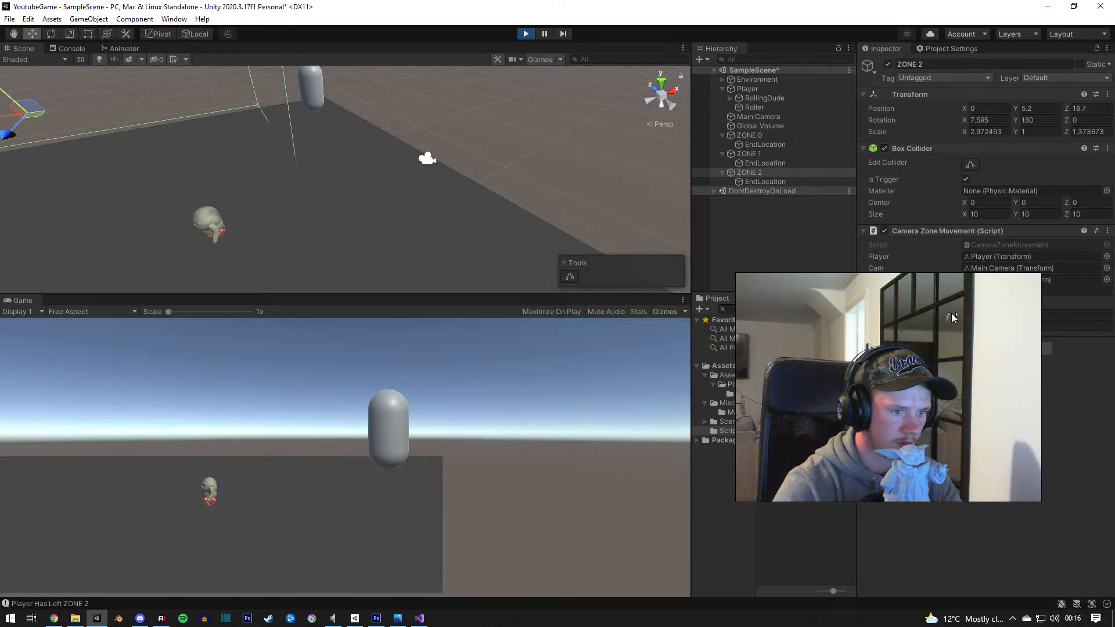
left_click(750, 154)
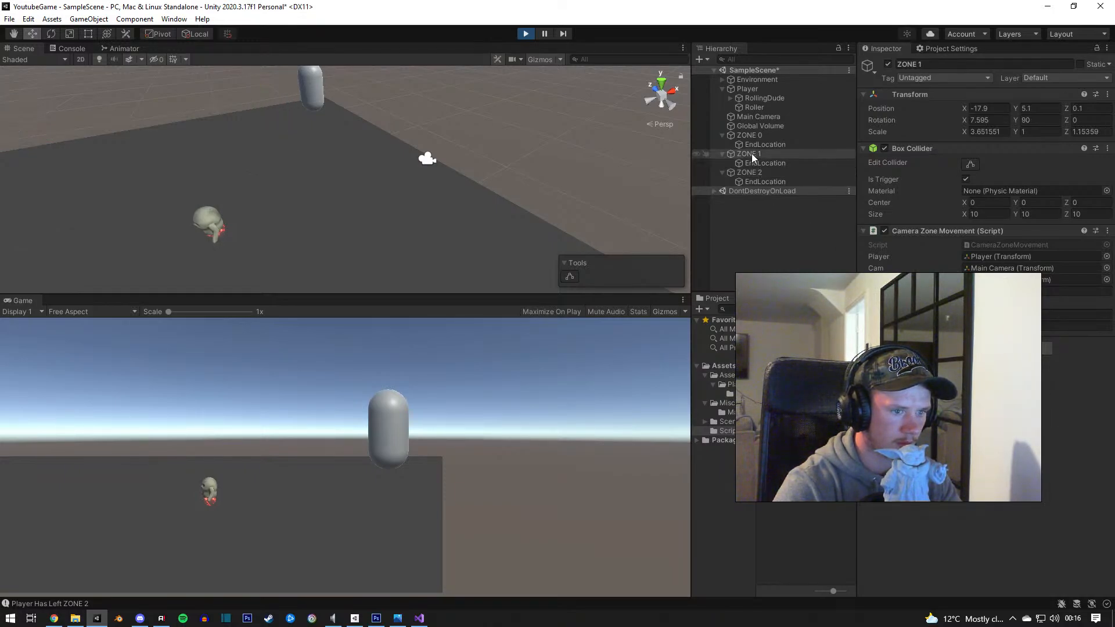
left_click(751, 135)
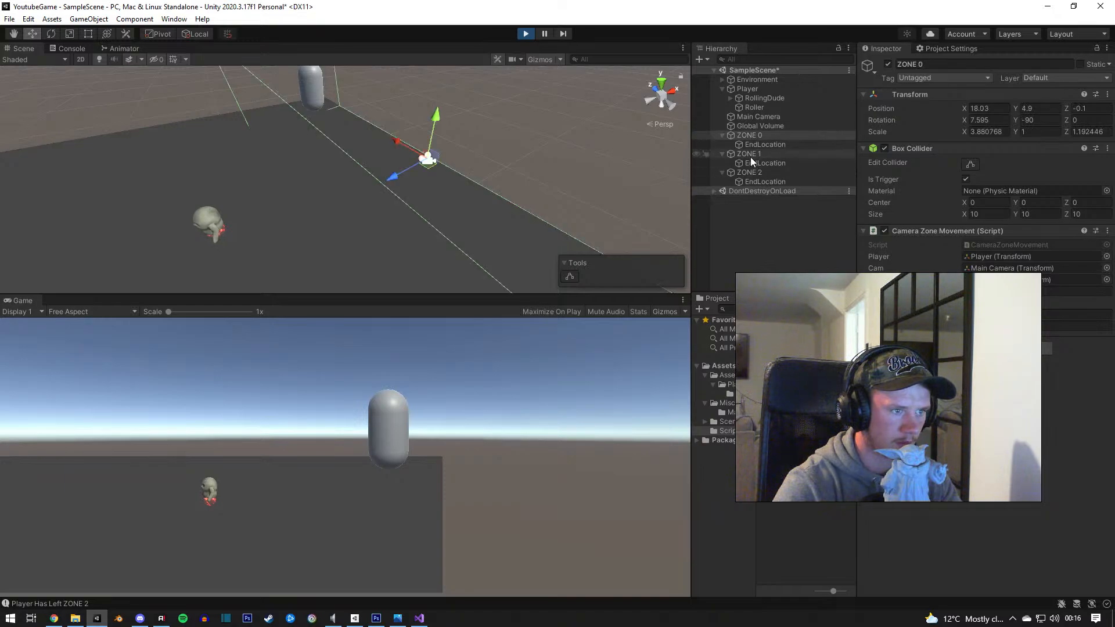
left_click(751, 155)
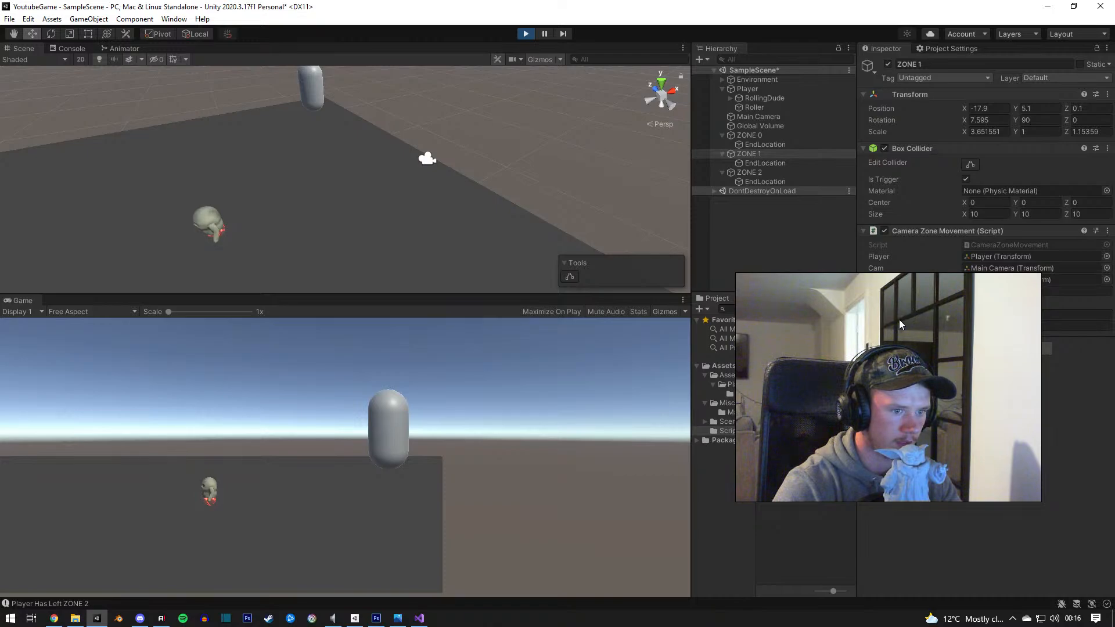
Step: Move the player through ZONE 1, ZONE 2, and ZONE 0 again to recheck the camera pans, and stop the game
key("a")
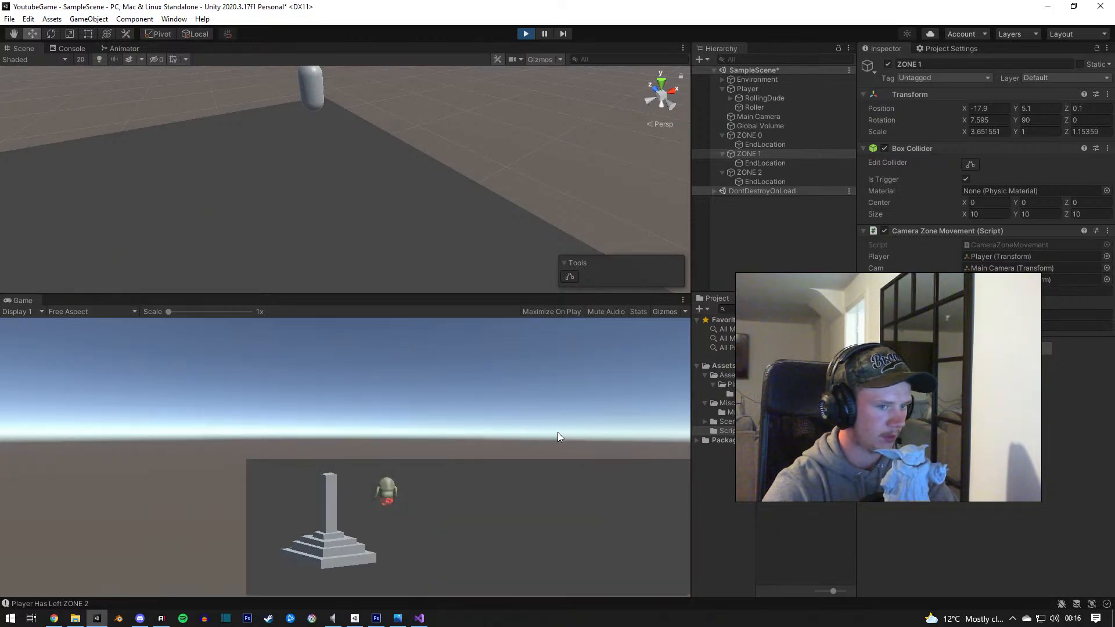
key("d")
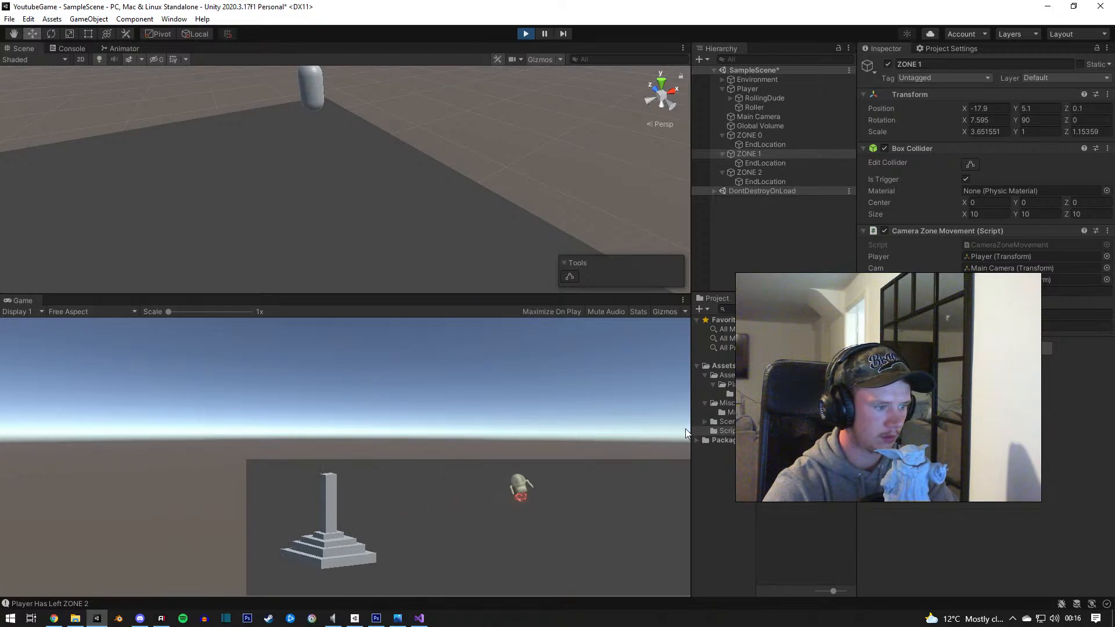
key("a")
key("d")
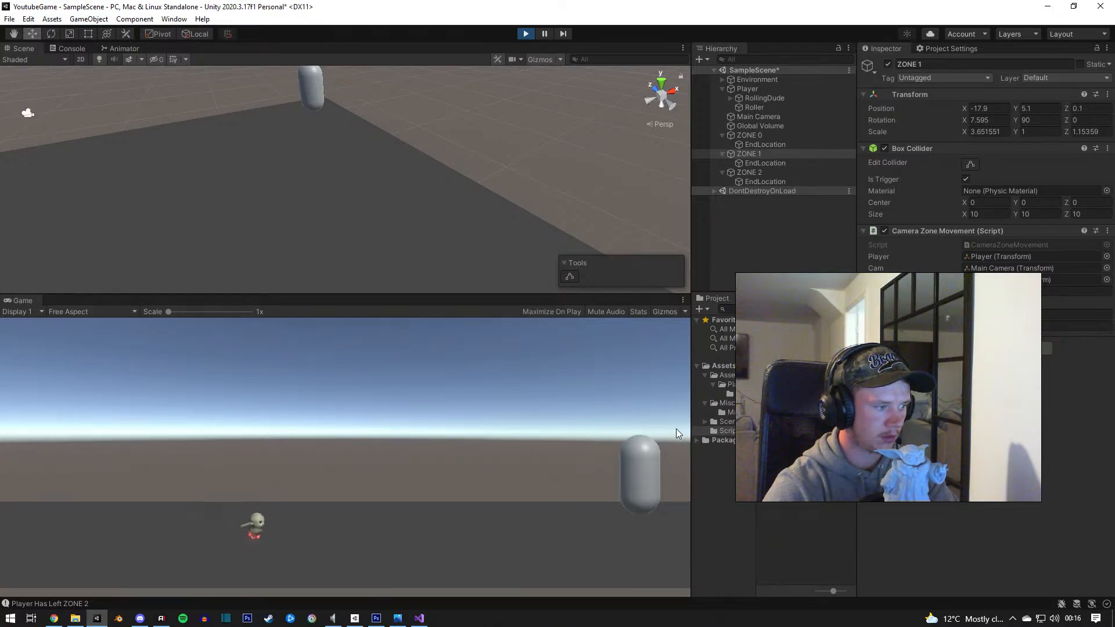
key("d")
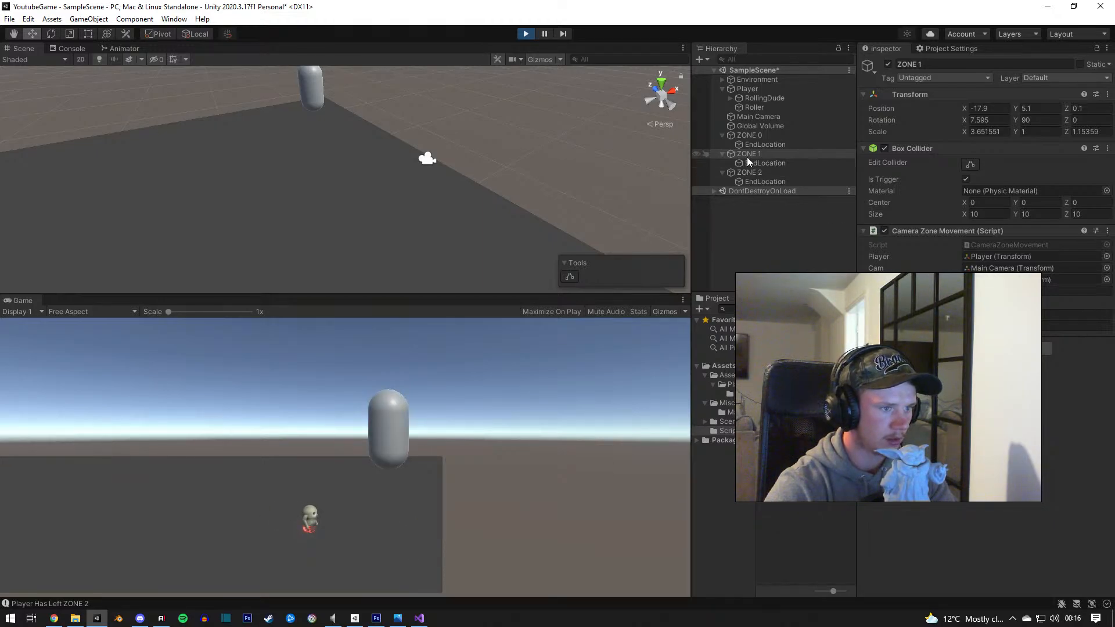
left_click(532, 36)
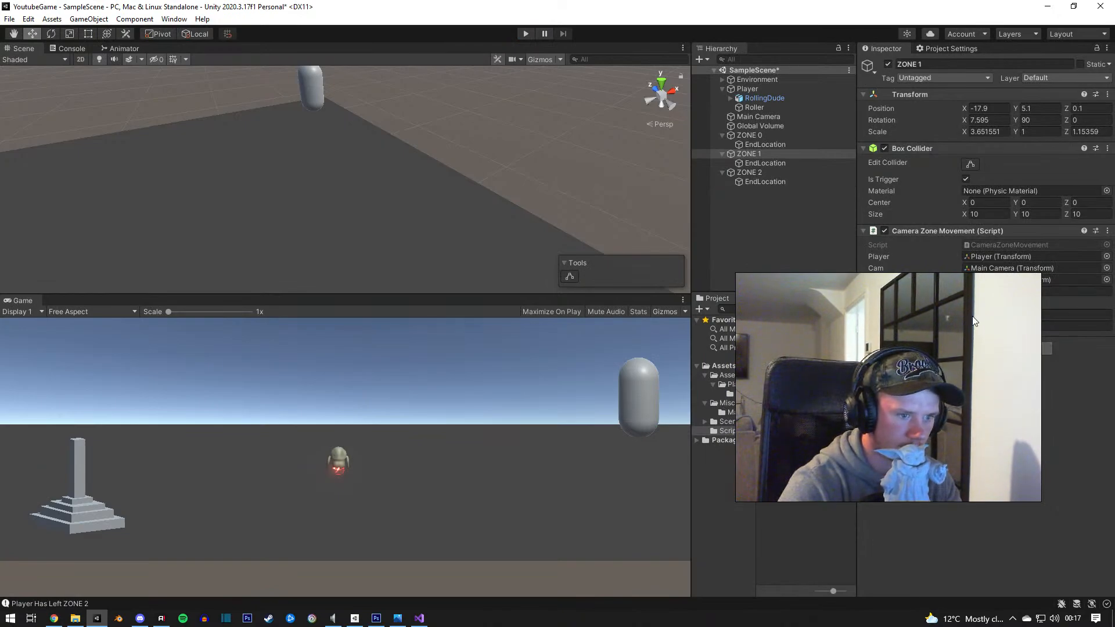
Step: Review the variables and trigger methods of CameraZoneMovement in Visual Studio, and return to Unity
left_click(573, 276)
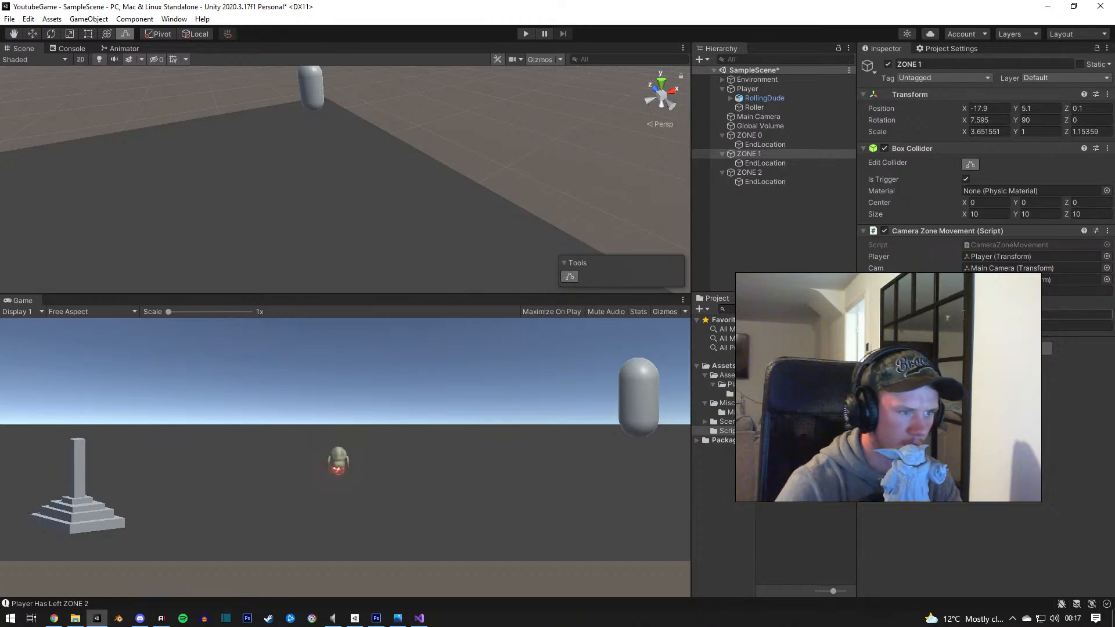
left_click(419, 618)
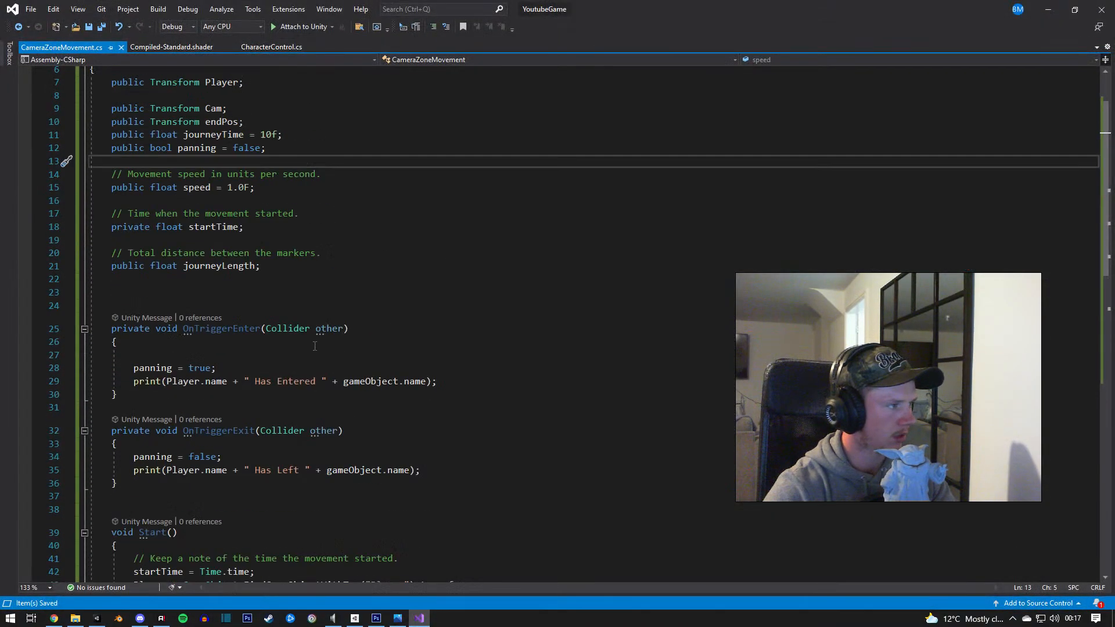
scroll(315, 346, "up", 2)
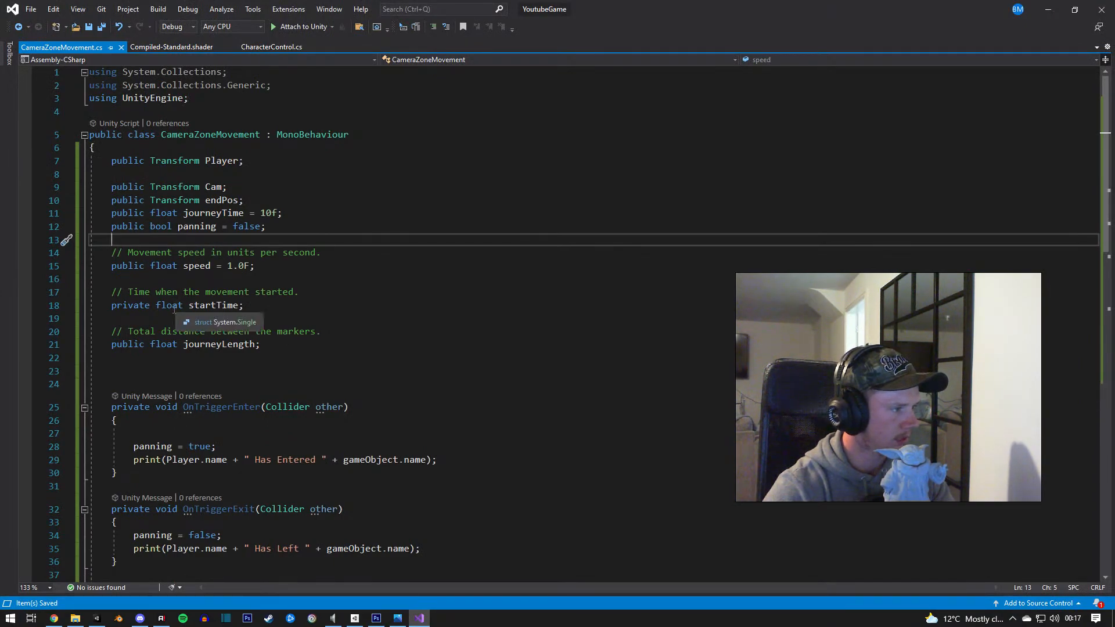
scroll(175, 310, "down", 3)
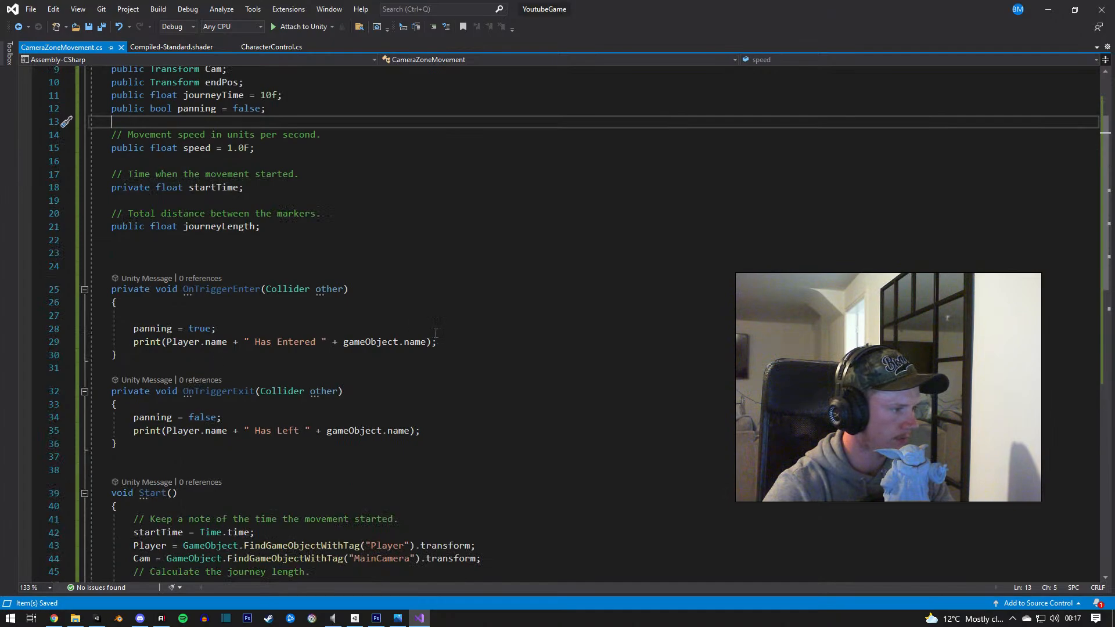
key("alt+Tab")
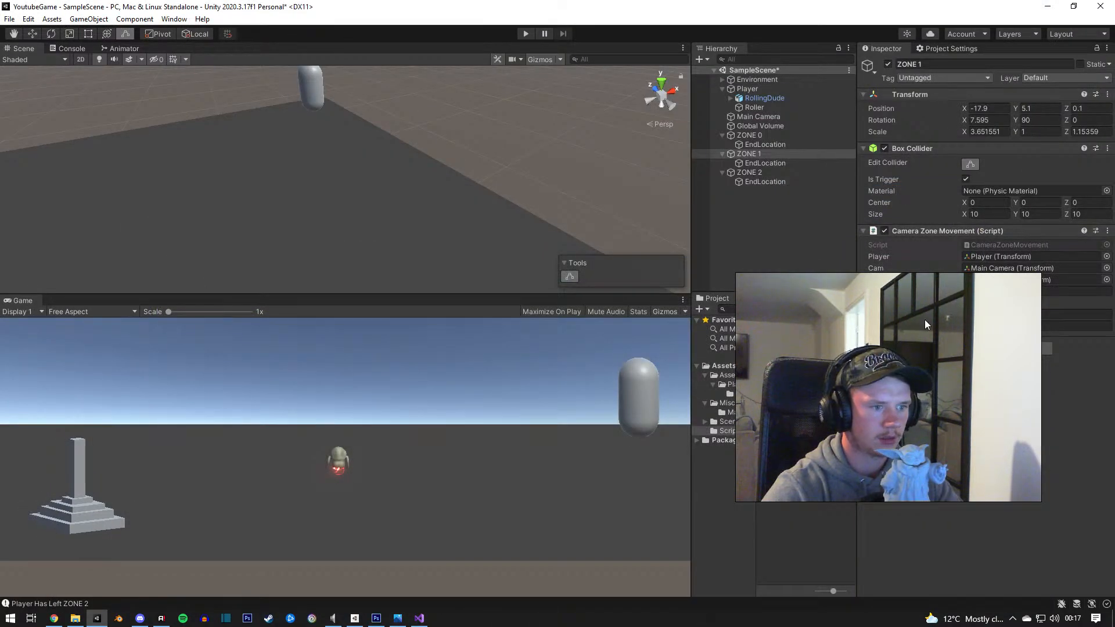
Step: Select ZONE 0, ZONE 1, and ZONE 2 together for shared editing
left_click(751, 135)
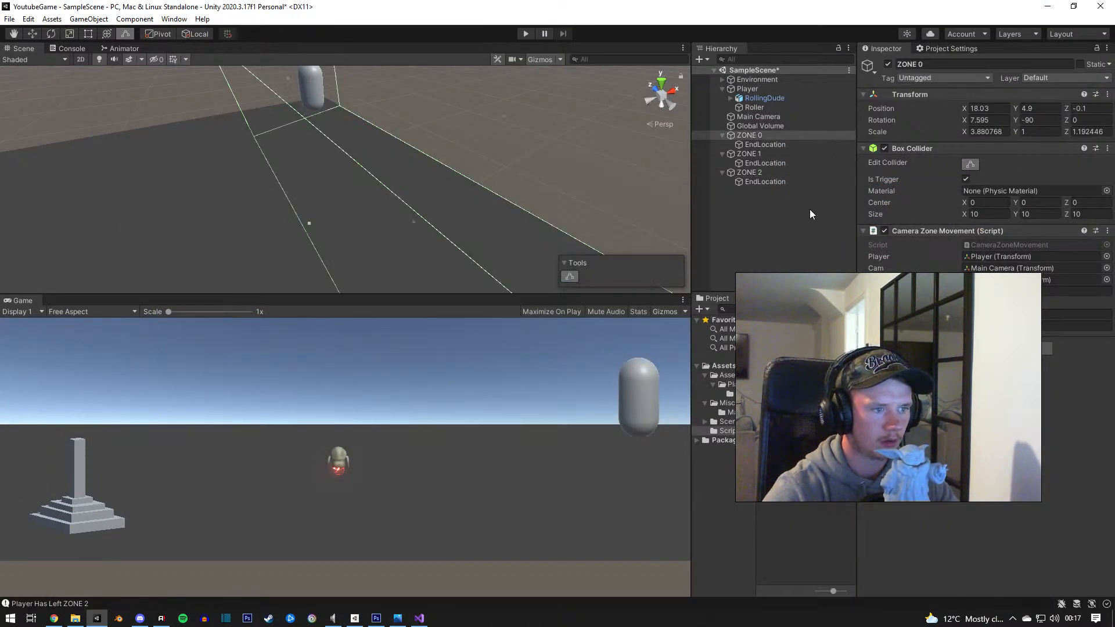
left_click(752, 153, "ctrl")
left_click(755, 172, "ctrl")
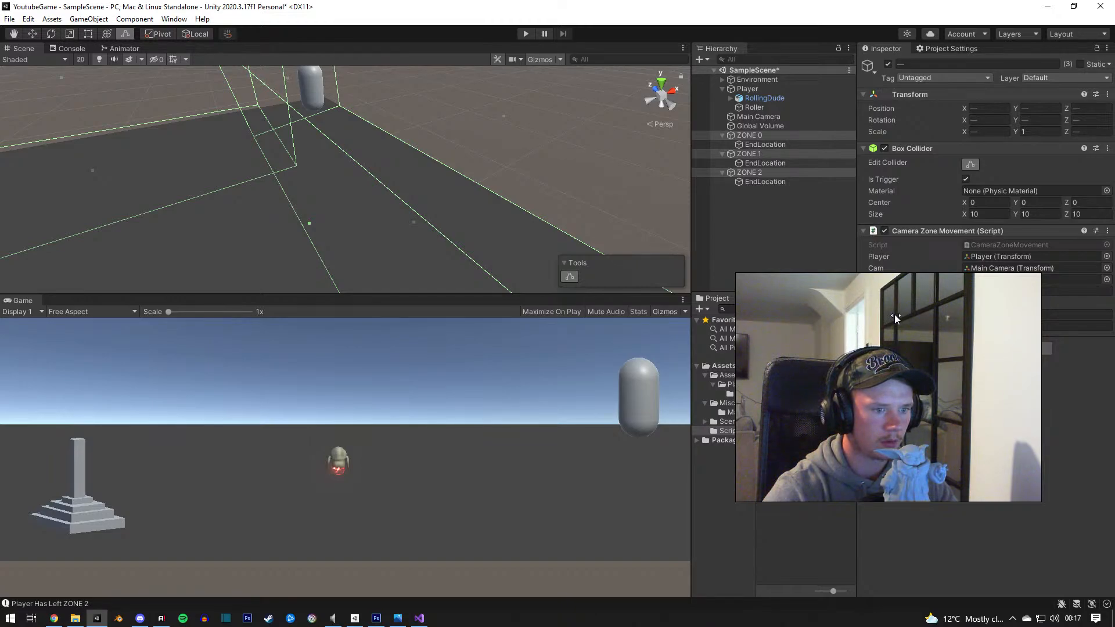
Step: Start the game and move the player into ZONE 0, out of it, and on into ZONE 2
left_click(526, 33)
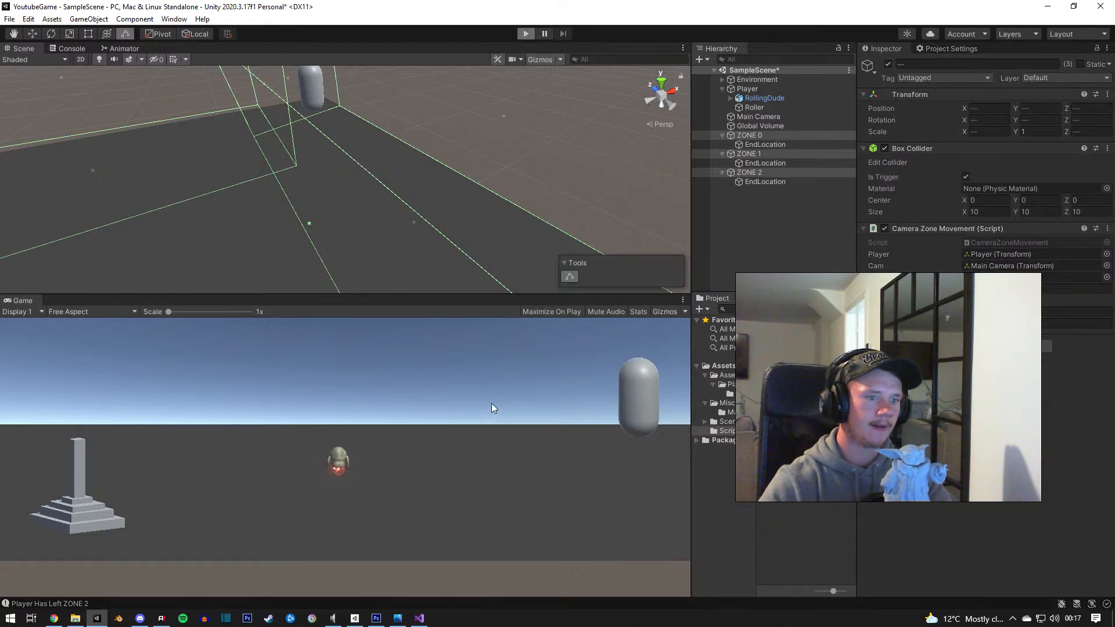
key("w")
key("d")
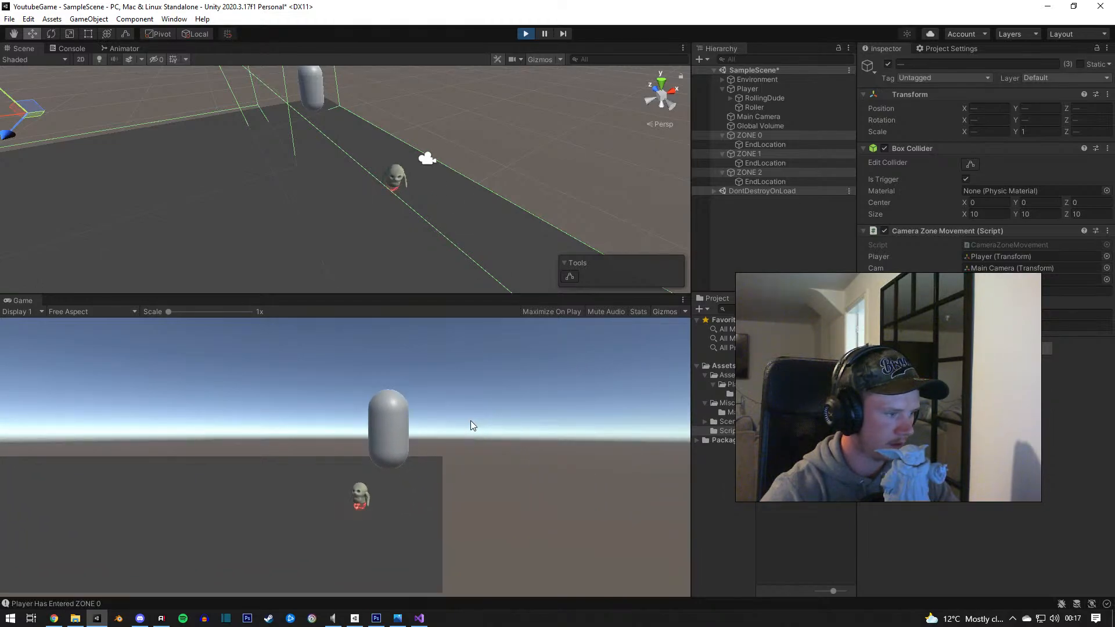
key("a")
key("s")
key("w")
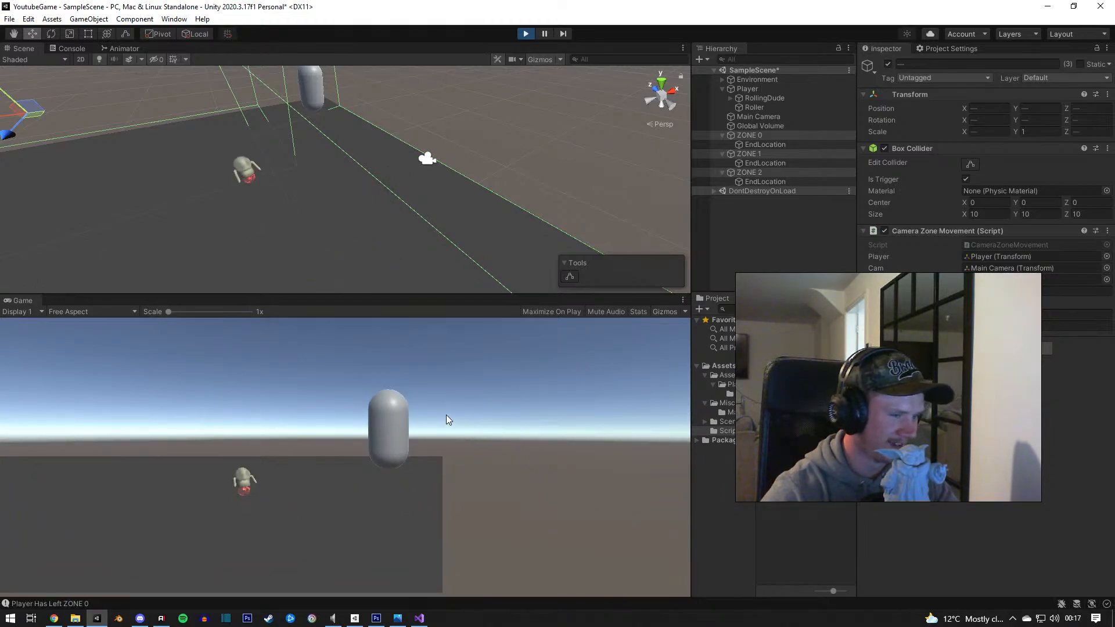
key("a")
key("d")
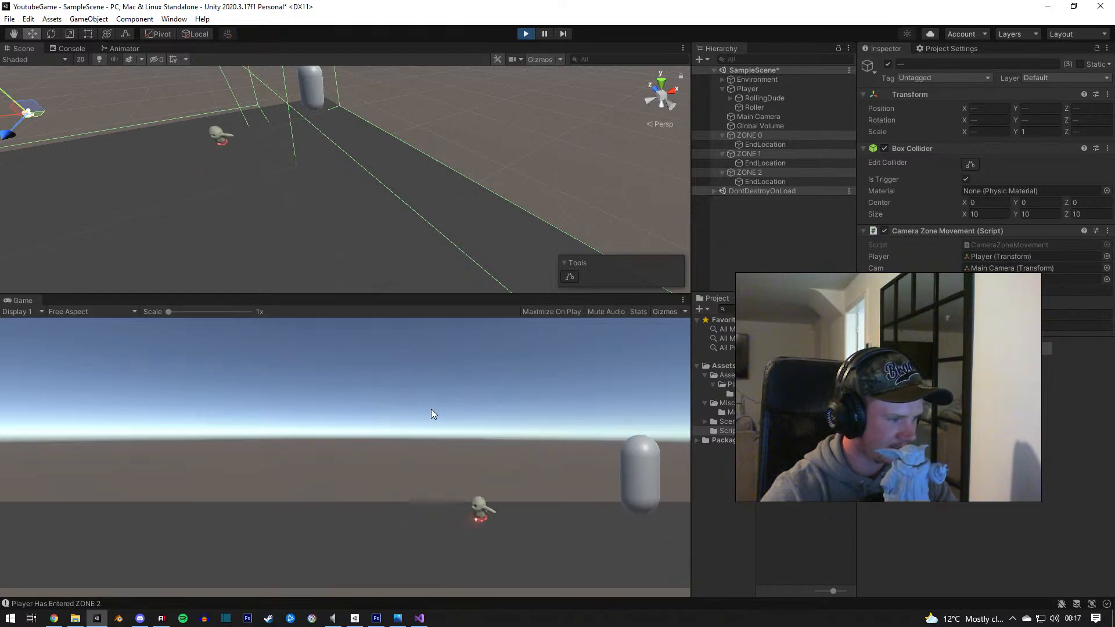
Step: Move the player from ZONE 2 to ZONE 1 and back to the ZONE 0 side, and stop the game
key("a")
key("s")
key("a")
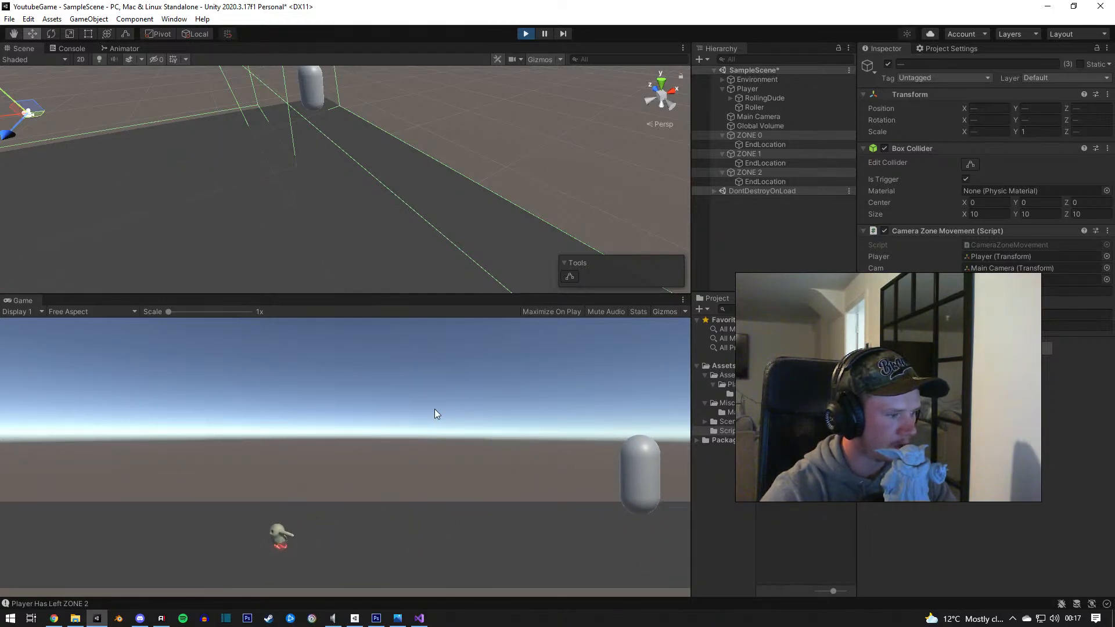
key("a")
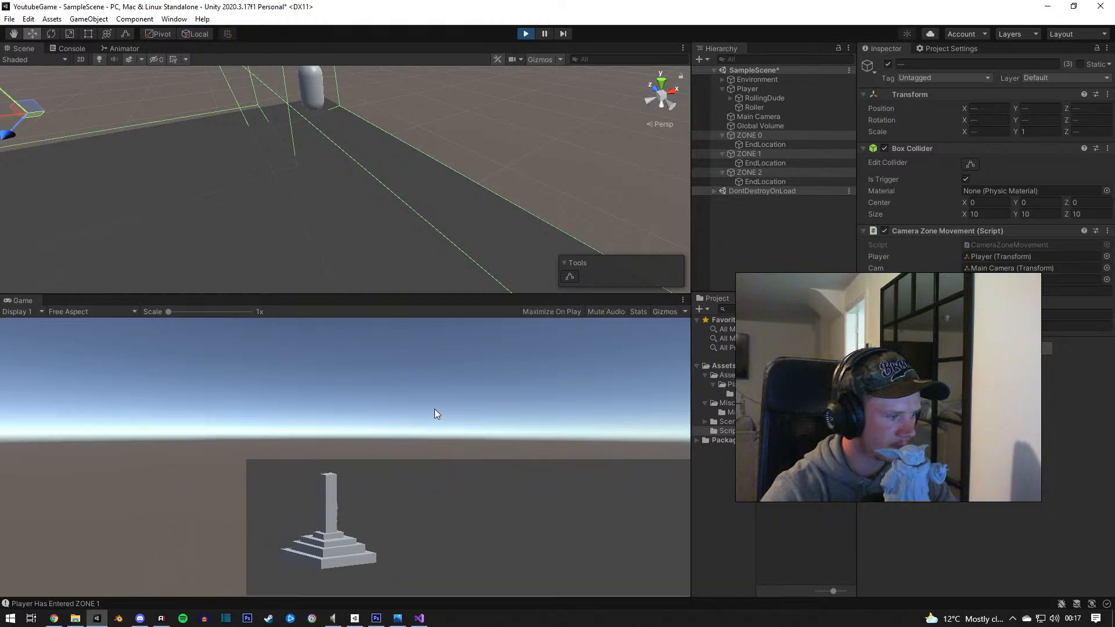
key("d")
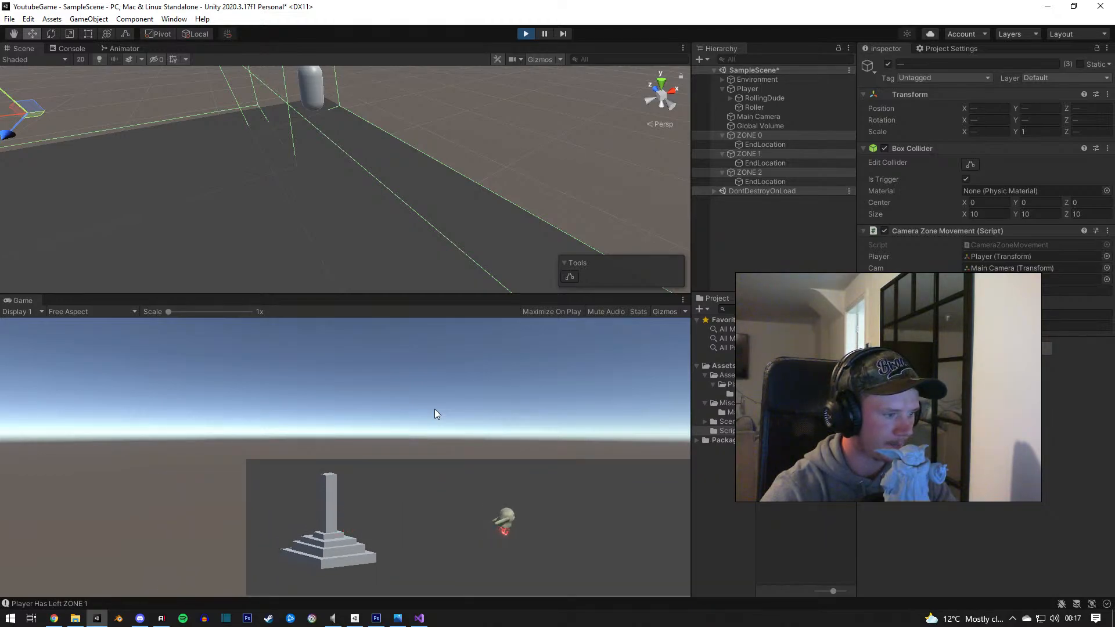
key("d")
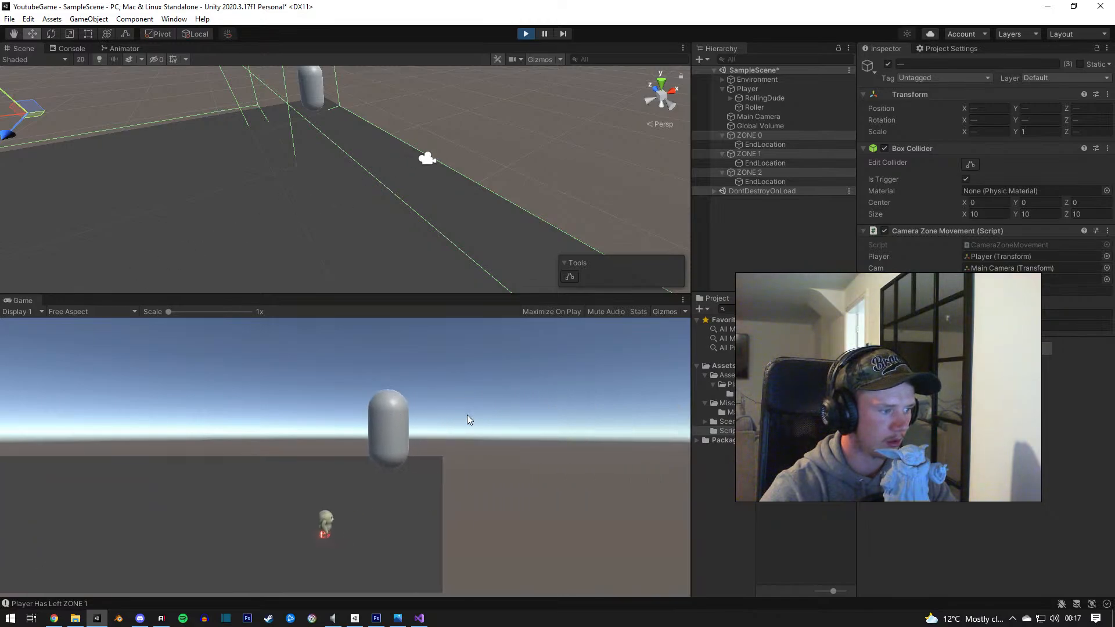
key("a")
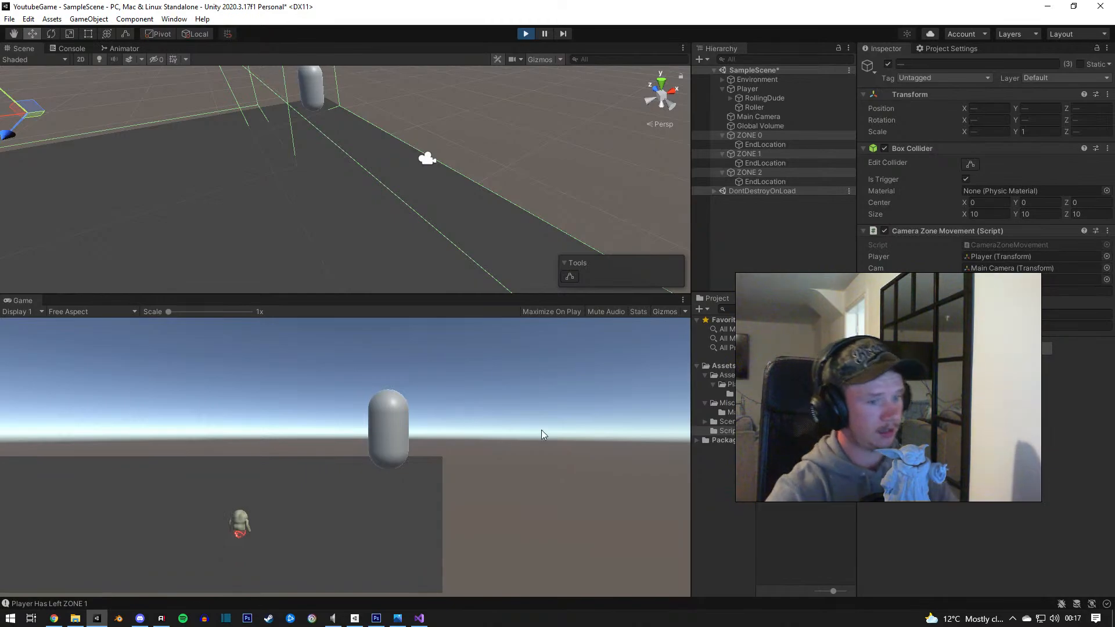
left_click(525, 33)
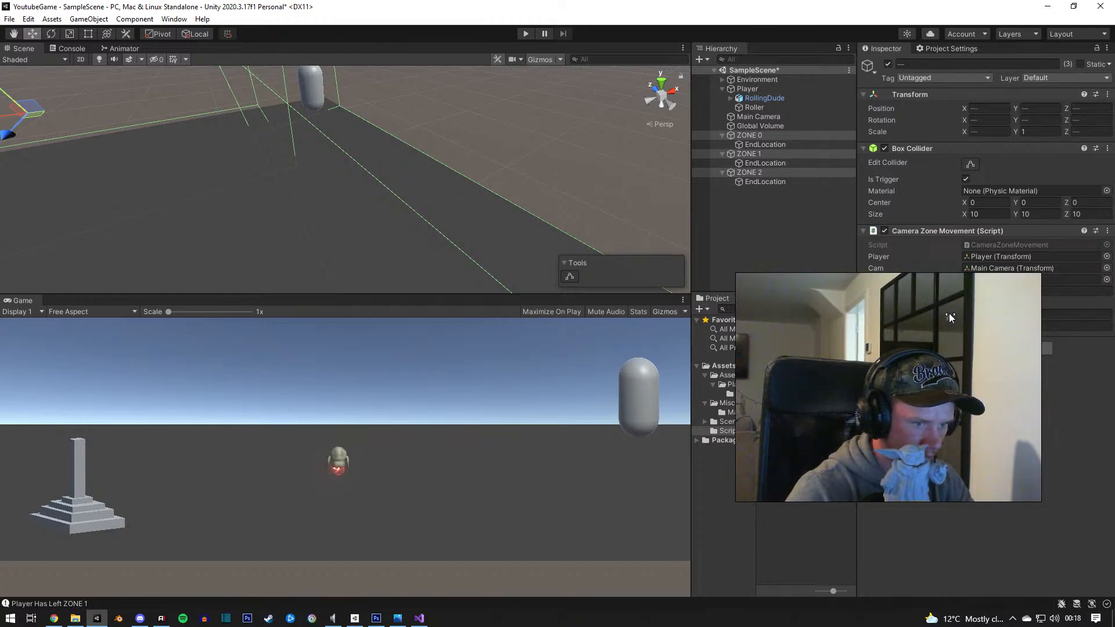
Step: Play-test the scene by moving the player into ZONE 0 to check the camera pan, and stop the game
left_click(523, 35)
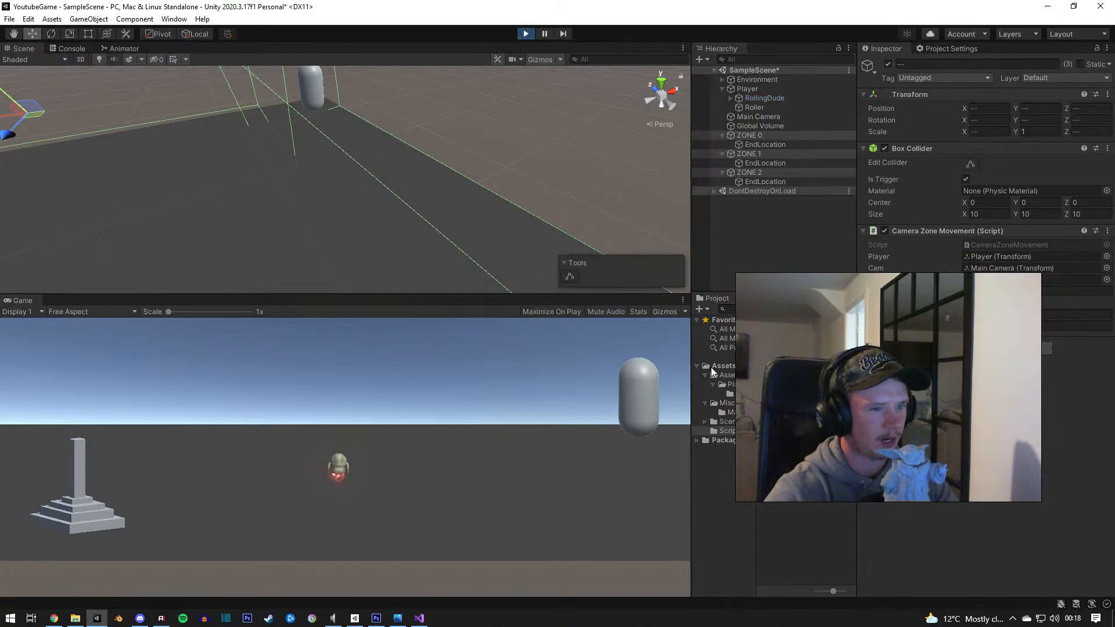
key("d")
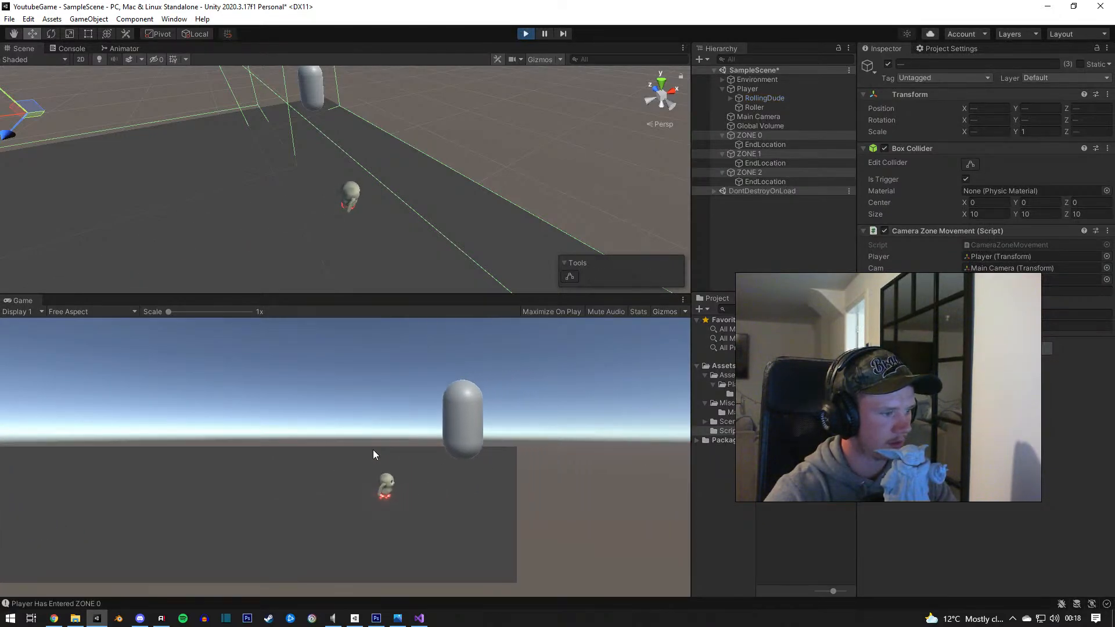
left_click(524, 34)
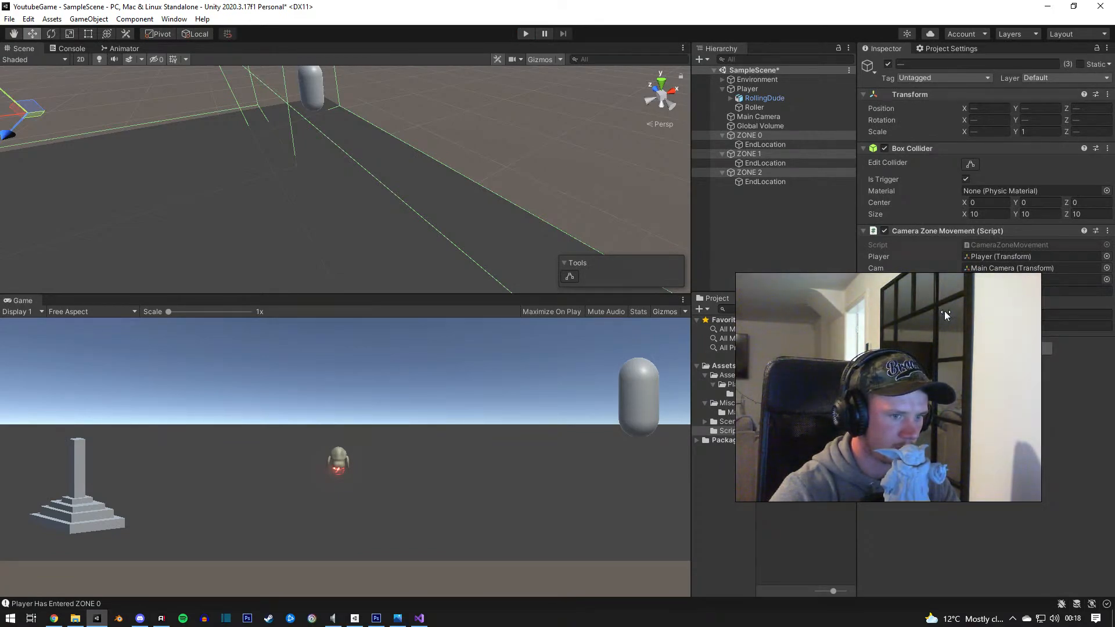
Step: Play-test the camera transitions again by rolling the player through ZONE 0, ZONE 2 and ZONE 1 and back to ZONE 0, and stop the game
left_click(525, 33)
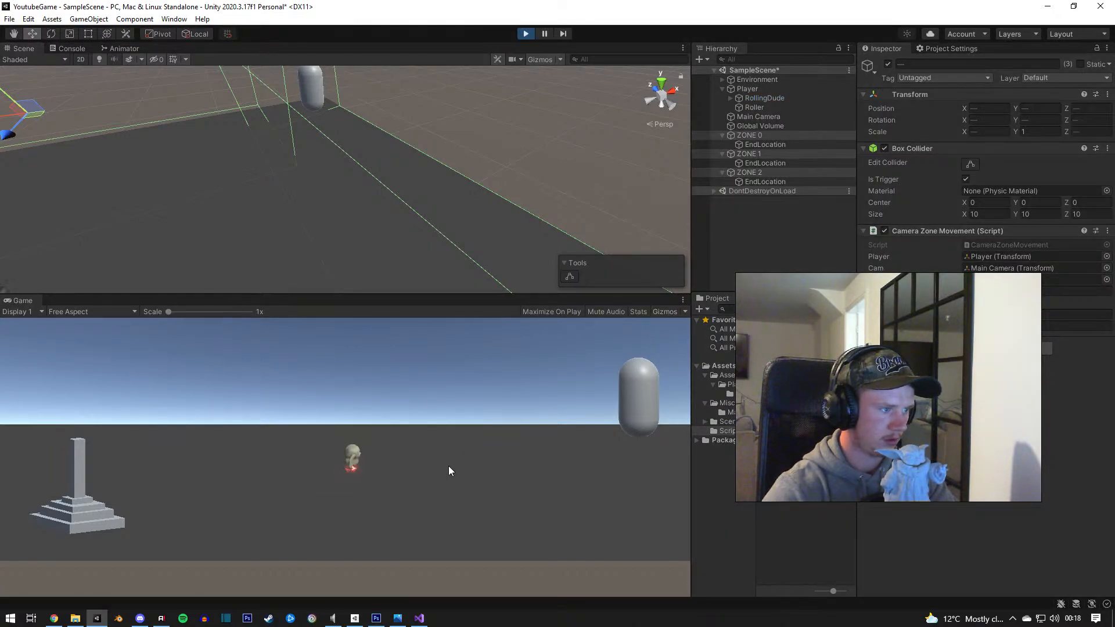
key("d")
key("w")
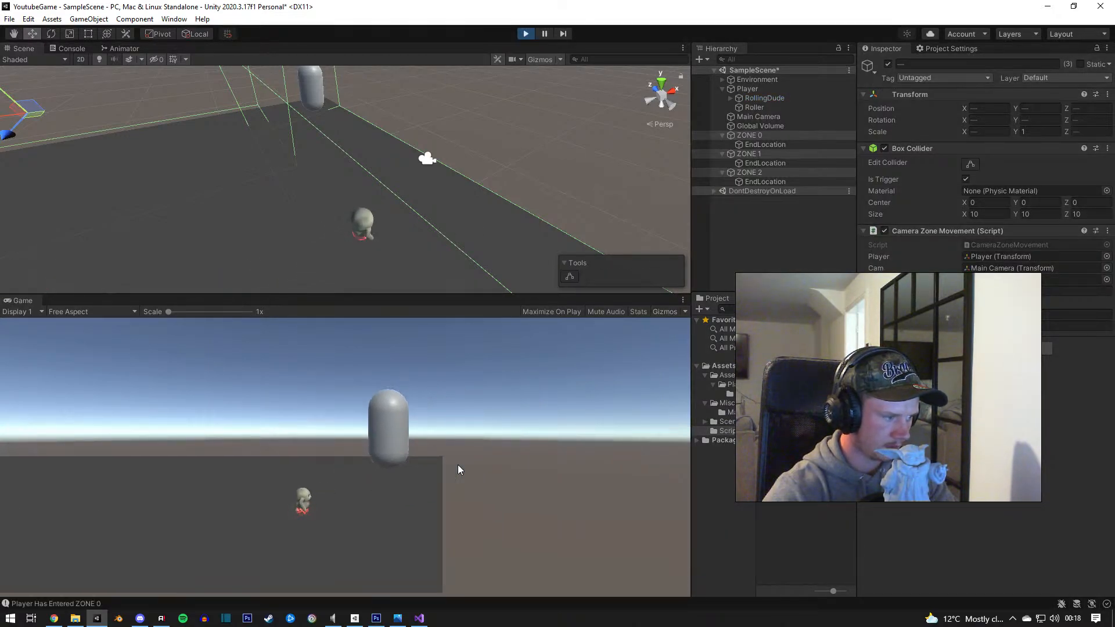
key("a")
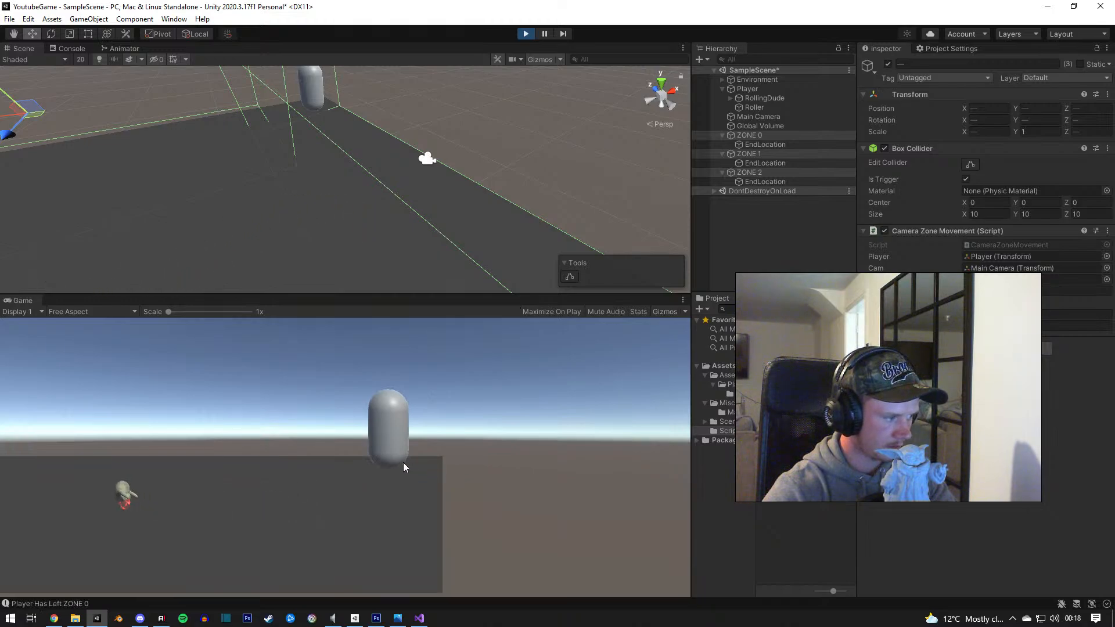
key("w")
key("d")
key("s")
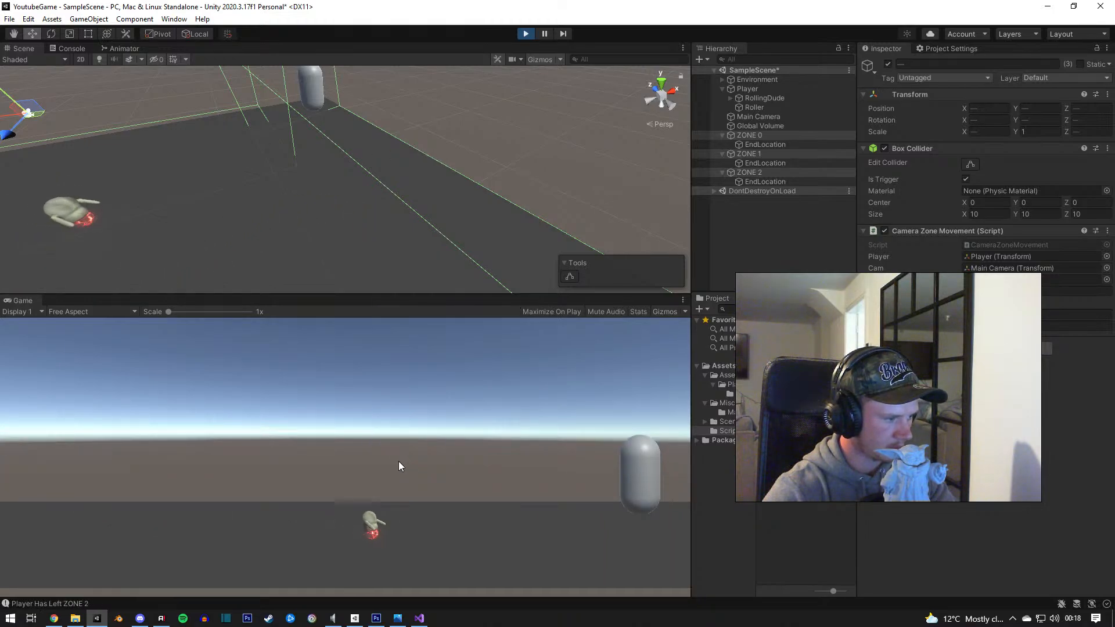
key("a")
key("a")
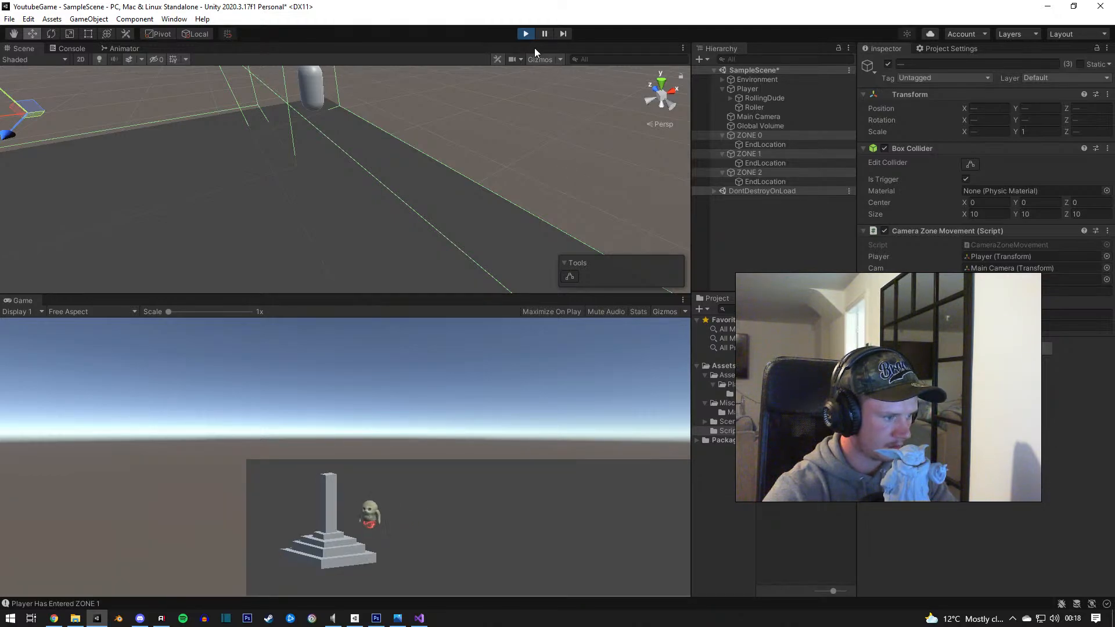
key("d")
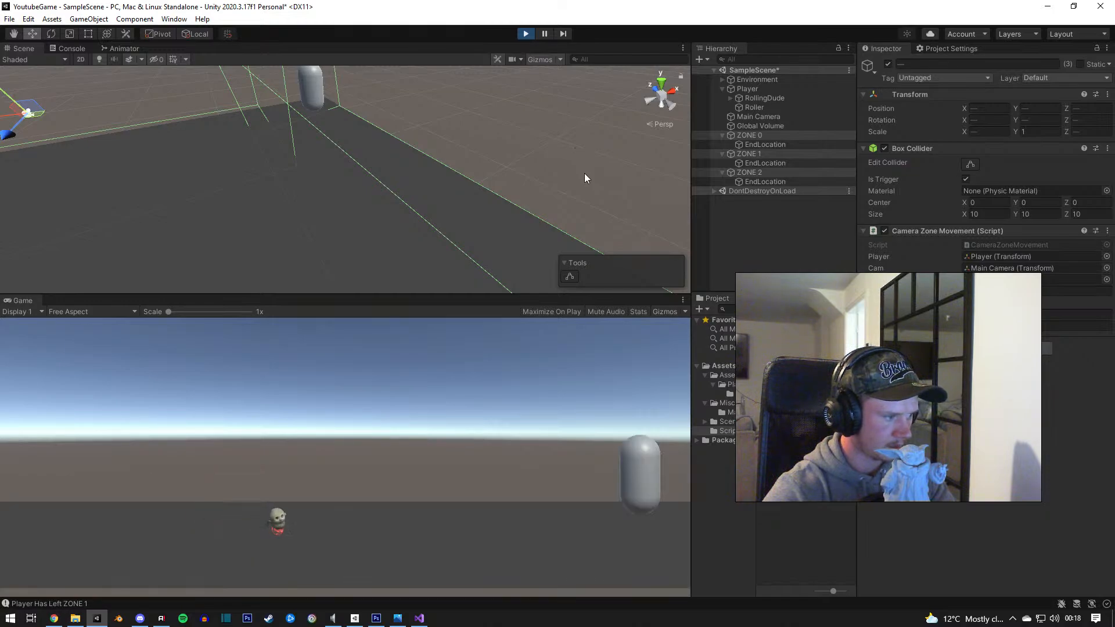
key("d")
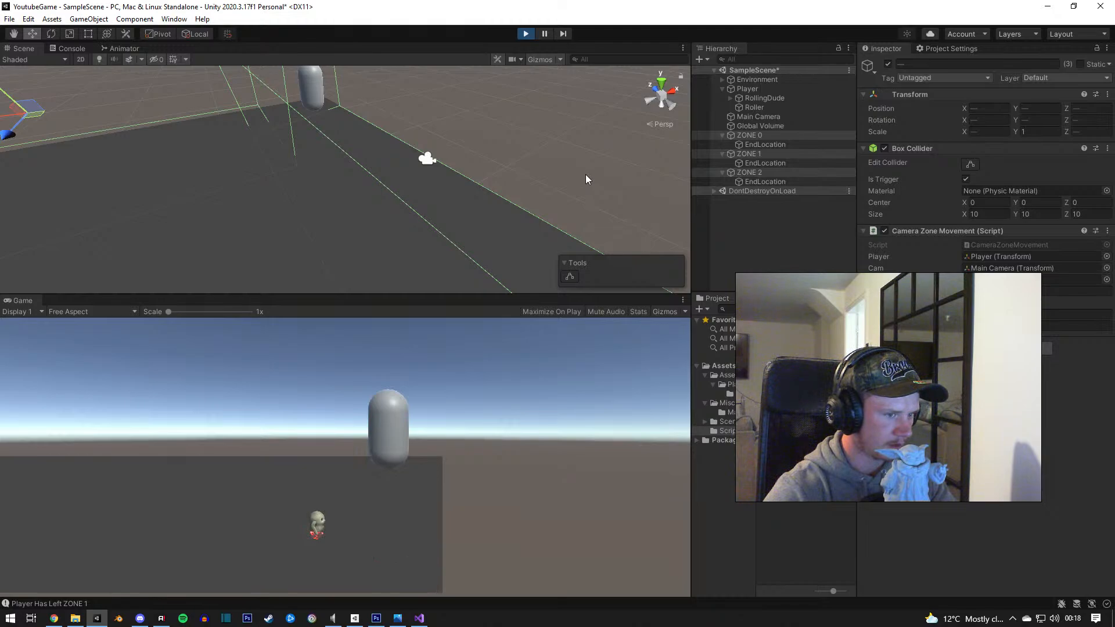
left_click(525, 34)
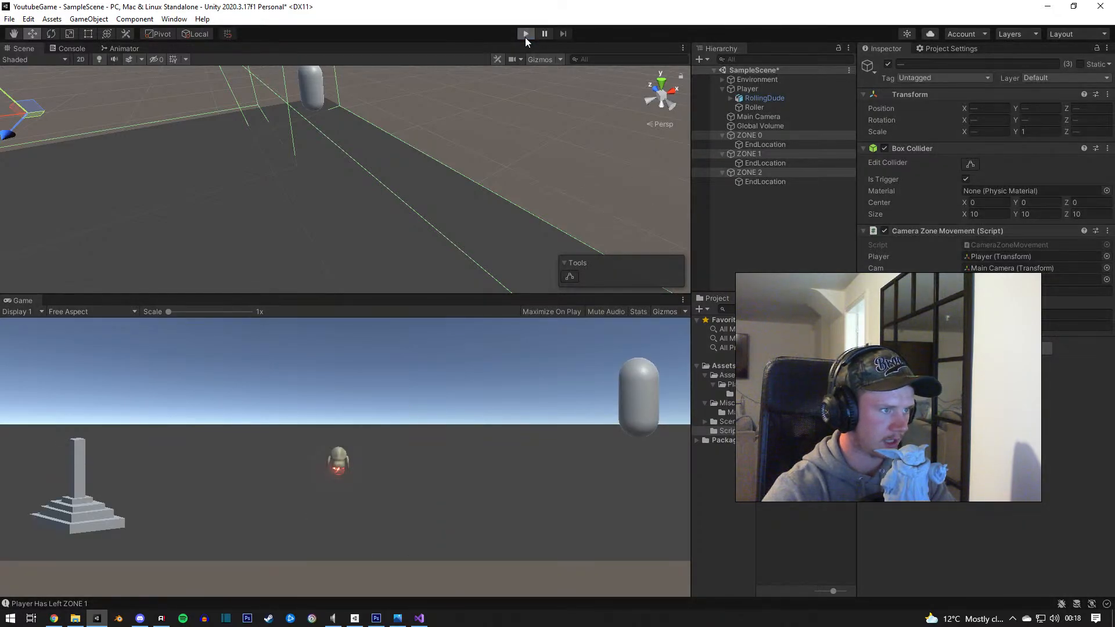
Step: Run the game, bring the player into ZONE 0 and inspect that zone's components while playing
key("ctrl+p")
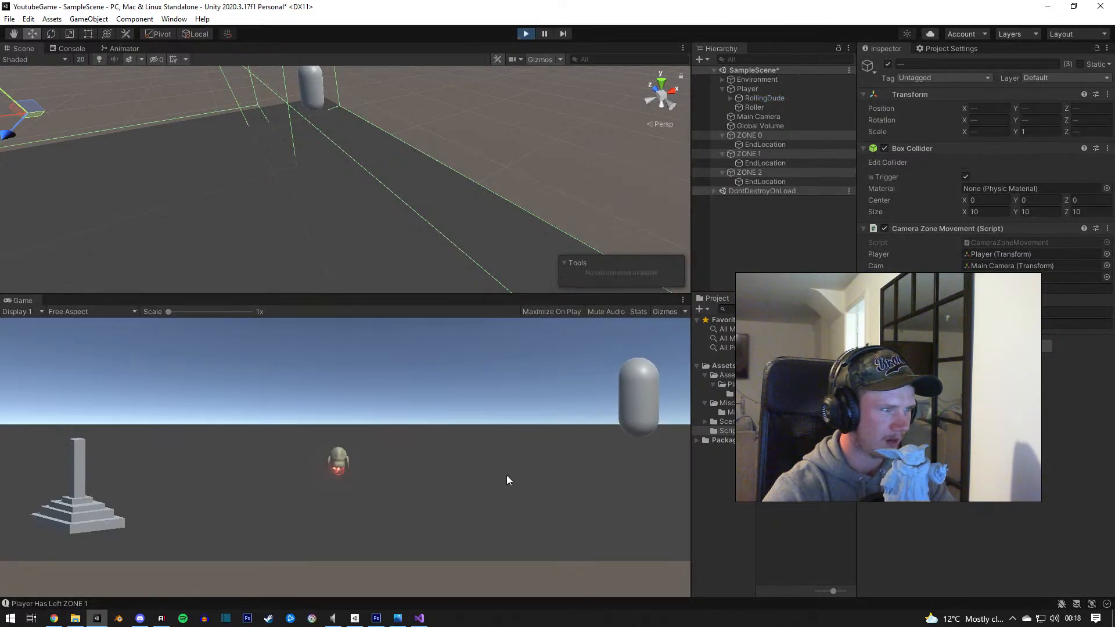
key("d")
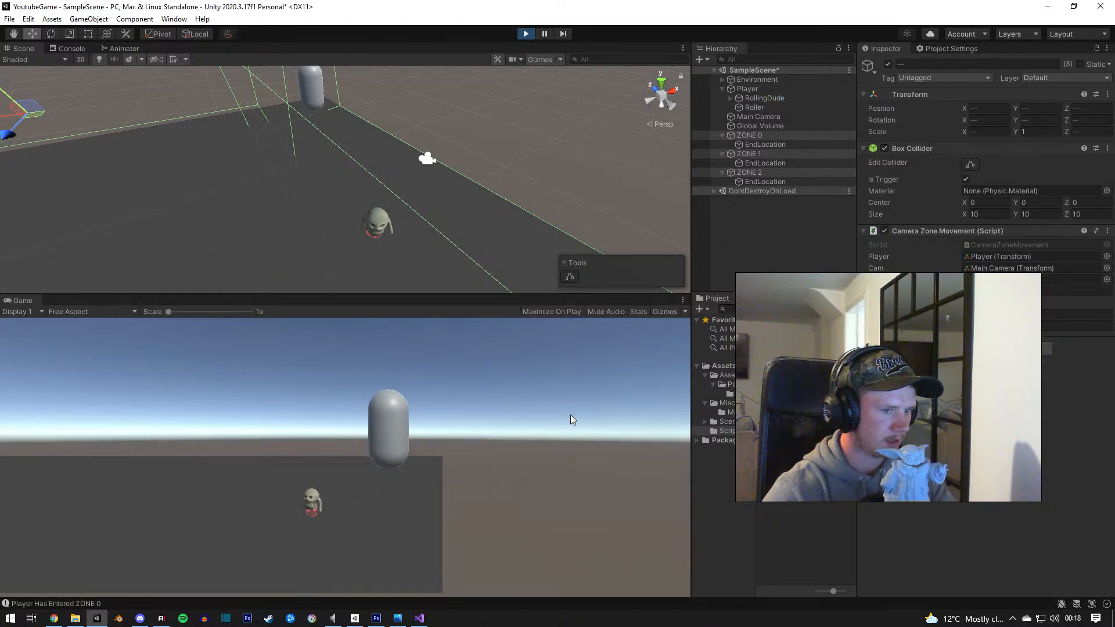
left_click(755, 164)
left_click(750, 136)
left_click(487, 480)
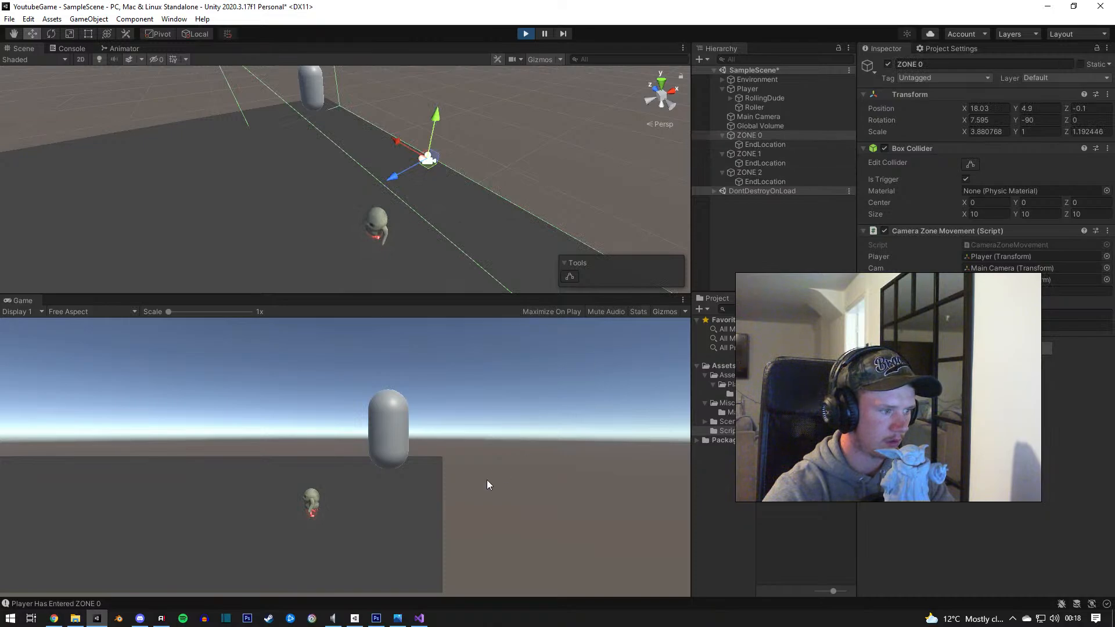
Step: Move the player into ZONE 2 and back to ZONE 0 to check the camera switching, and inspect ZONE 2's components
key("a")
key("a")
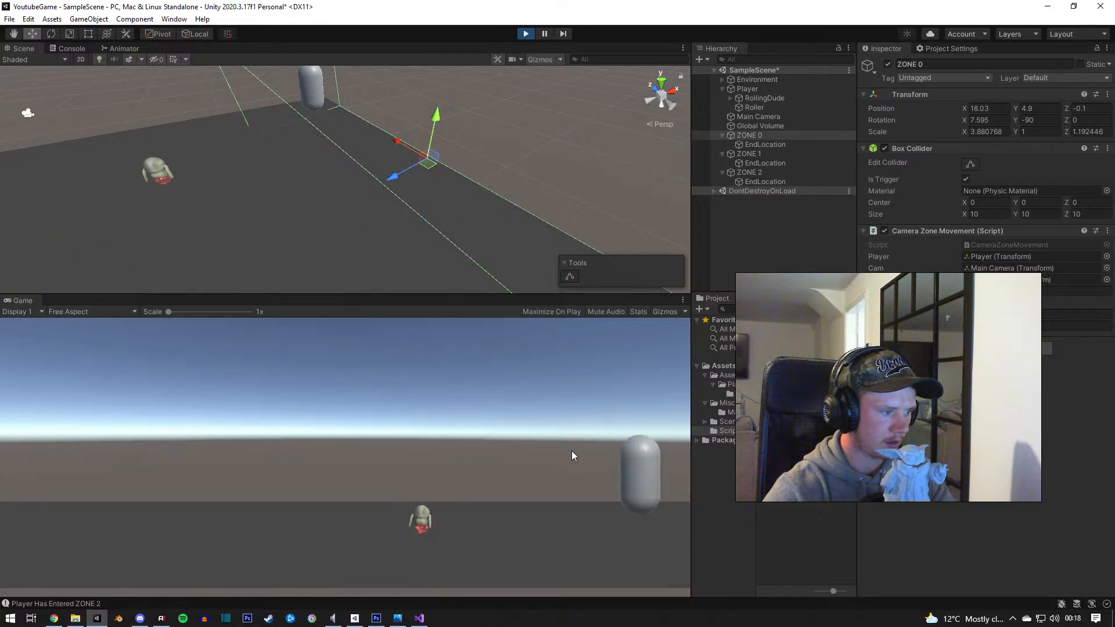
key("s")
key("a")
key("d")
key("s")
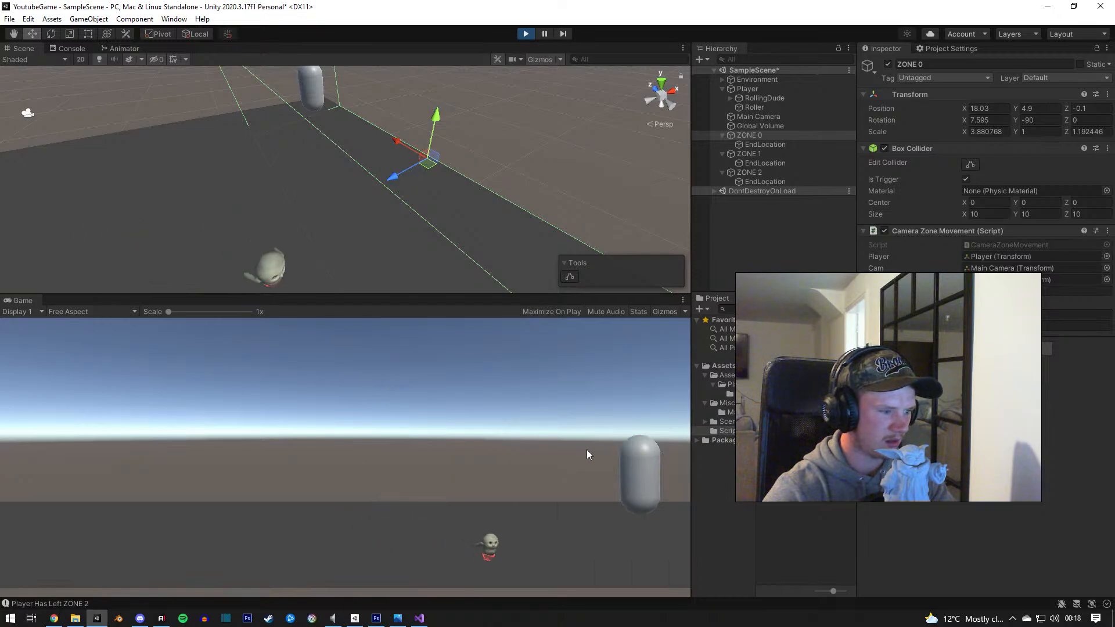
key("d")
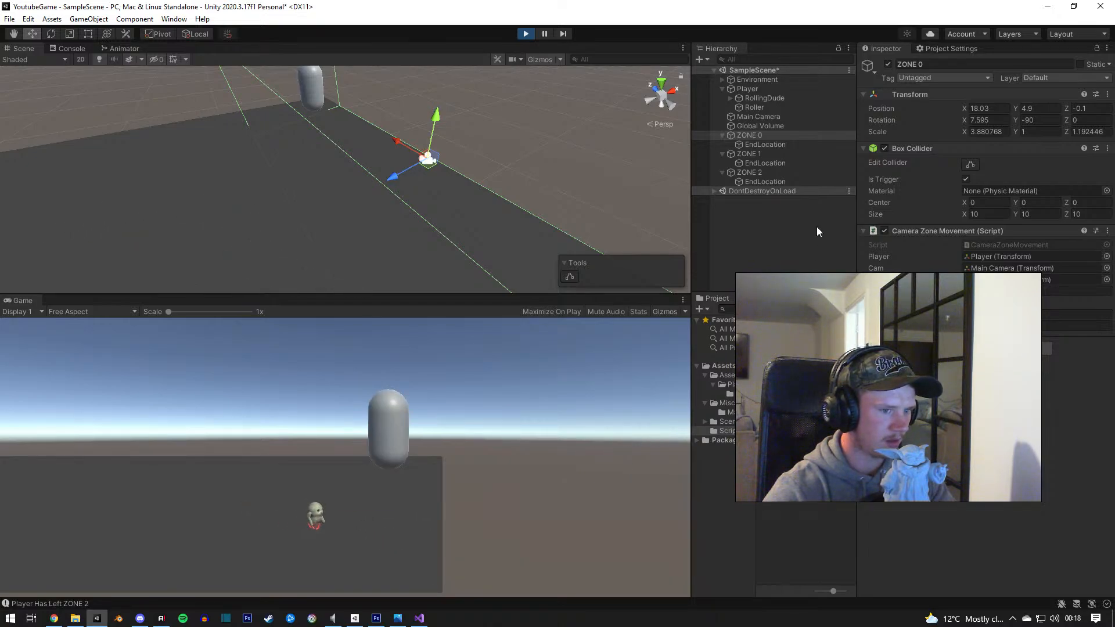
left_click(772, 175)
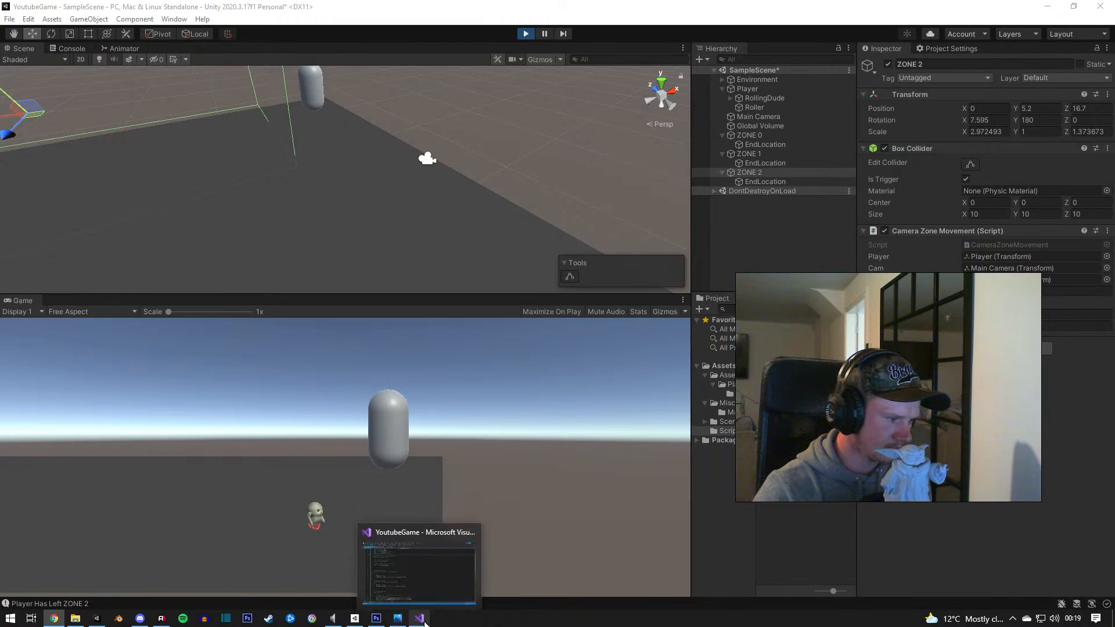
Step: In Visual Studio, move the journeyLength = Vector3.Distance(Cam.position, endPos.position) line from Update to the start of OnTriggerEnter and save CameraZoneMovement.cs
left_click(419, 582)
scroll(340, 440, "down", 6)
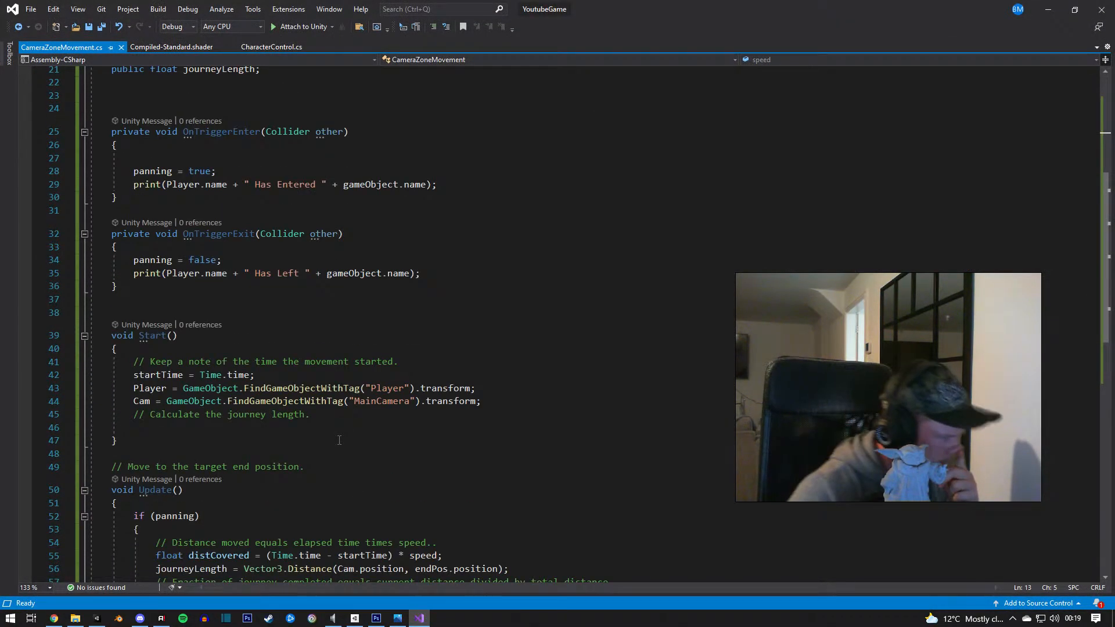
left_click_drag(508, 489, 155, 490)
key("ctrl+c")
key("BackSpace")
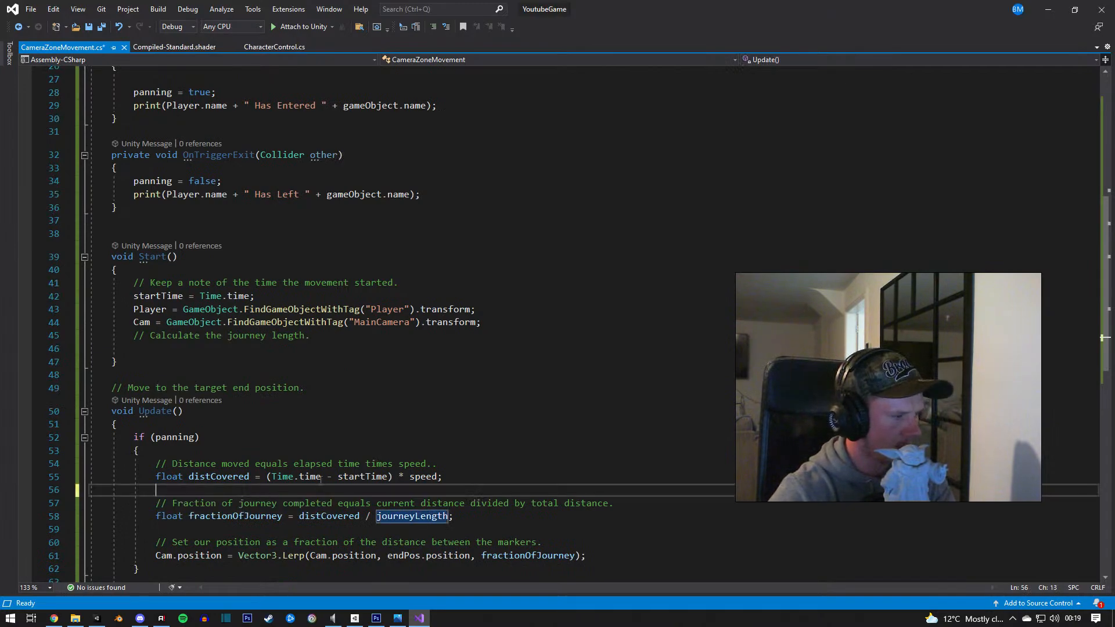
scroll(282, 479, "up", 2)
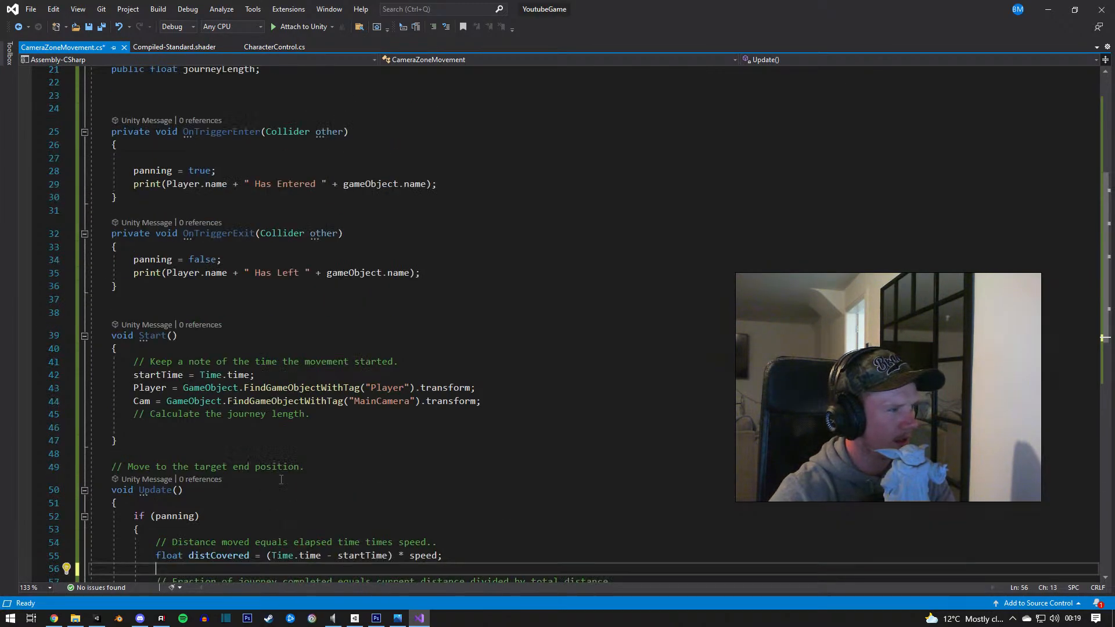
scroll(281, 480, "up", 2)
left_click(552, 236)
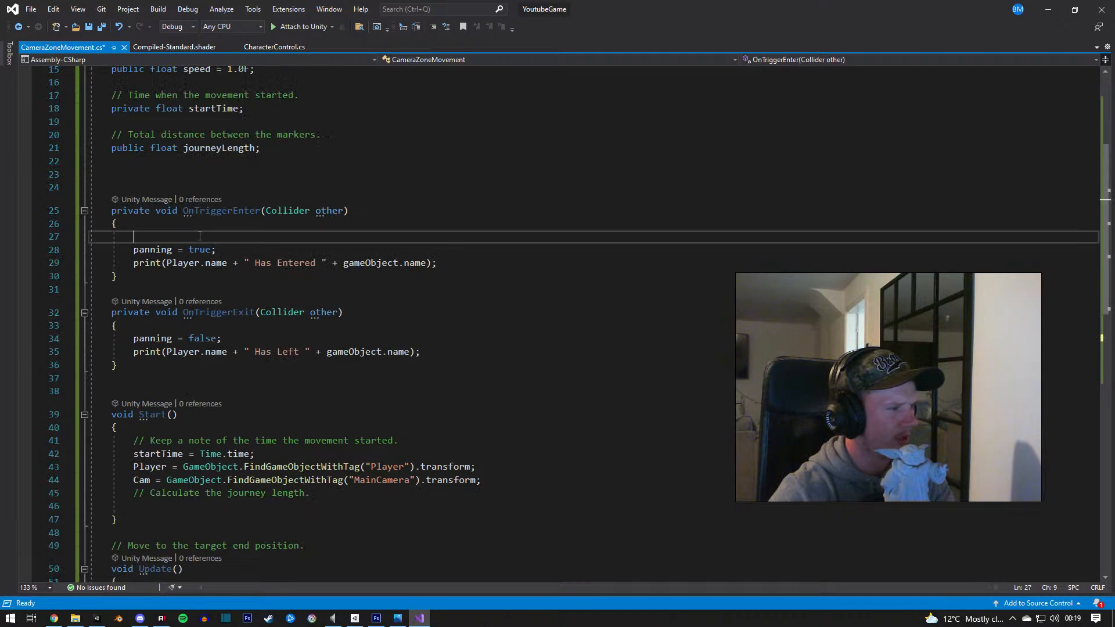
key("ctrl+v")
key("ctrl+s")
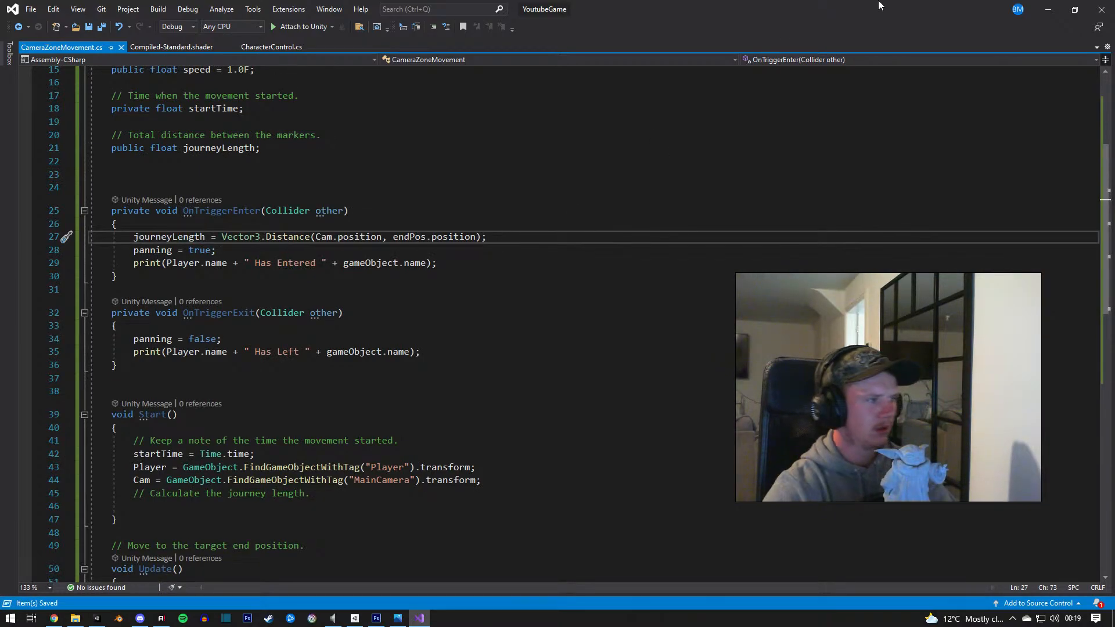
Step: Return to Unity, restart the game and move the player between ZONE 0 and ZONE 2 while monitoring ZONE 0's components
left_click(1048, 9)
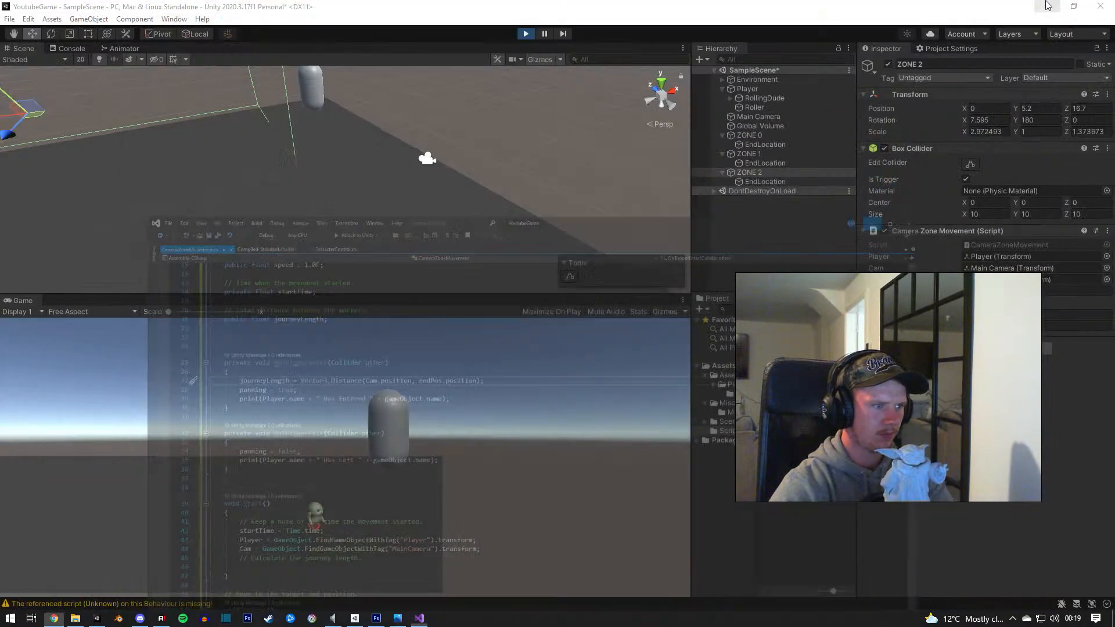
left_click(529, 35)
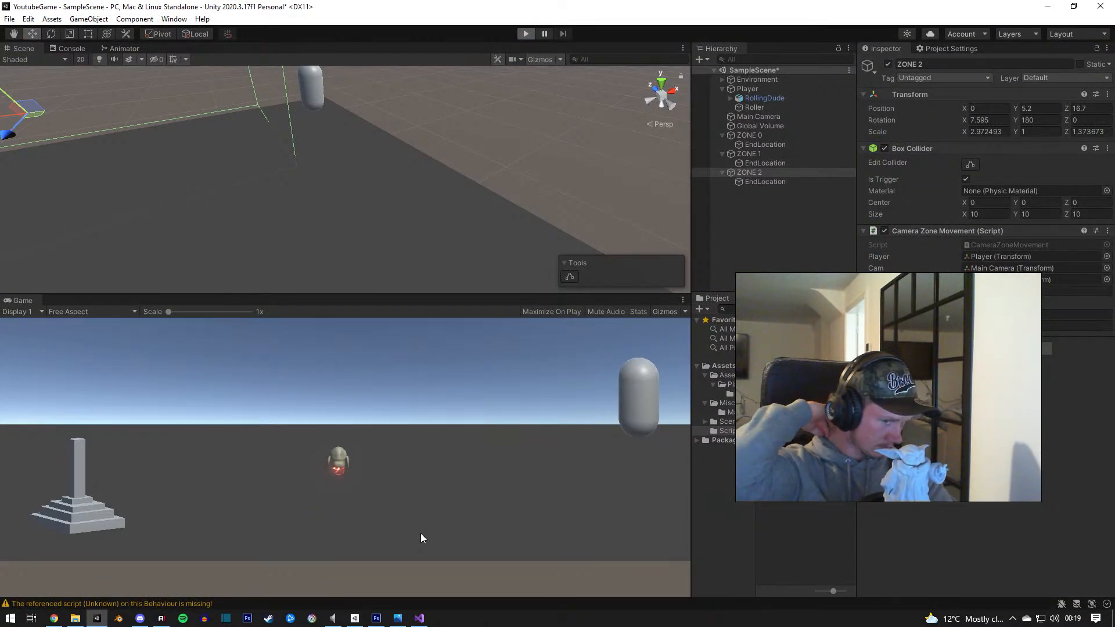
key("ctrl+p")
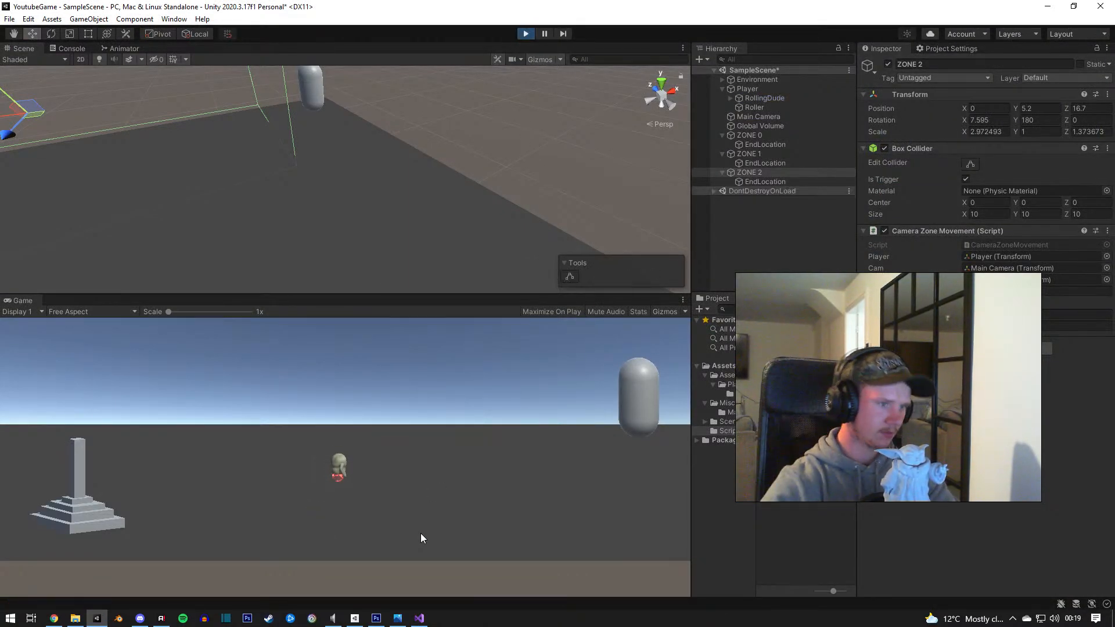
double_click(753, 134)
key("d")
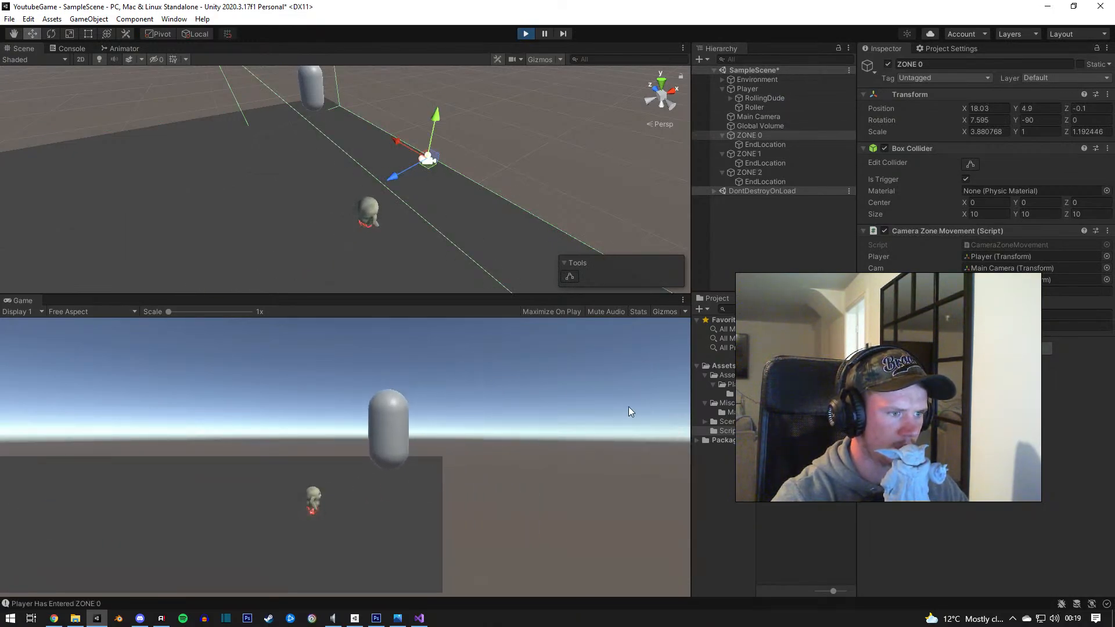
key("a")
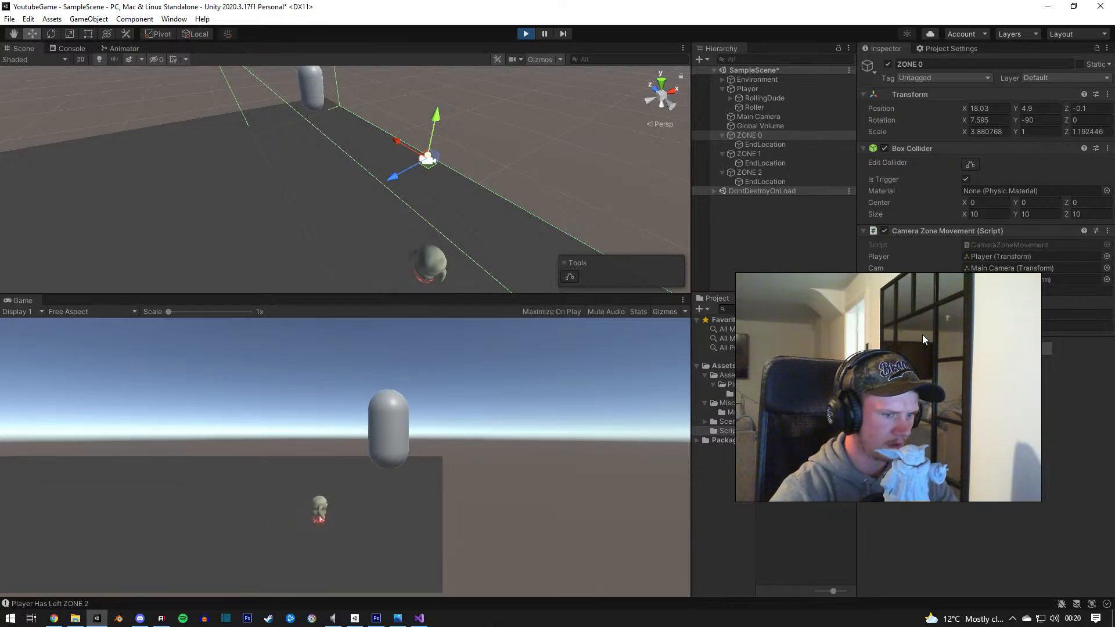
key("w")
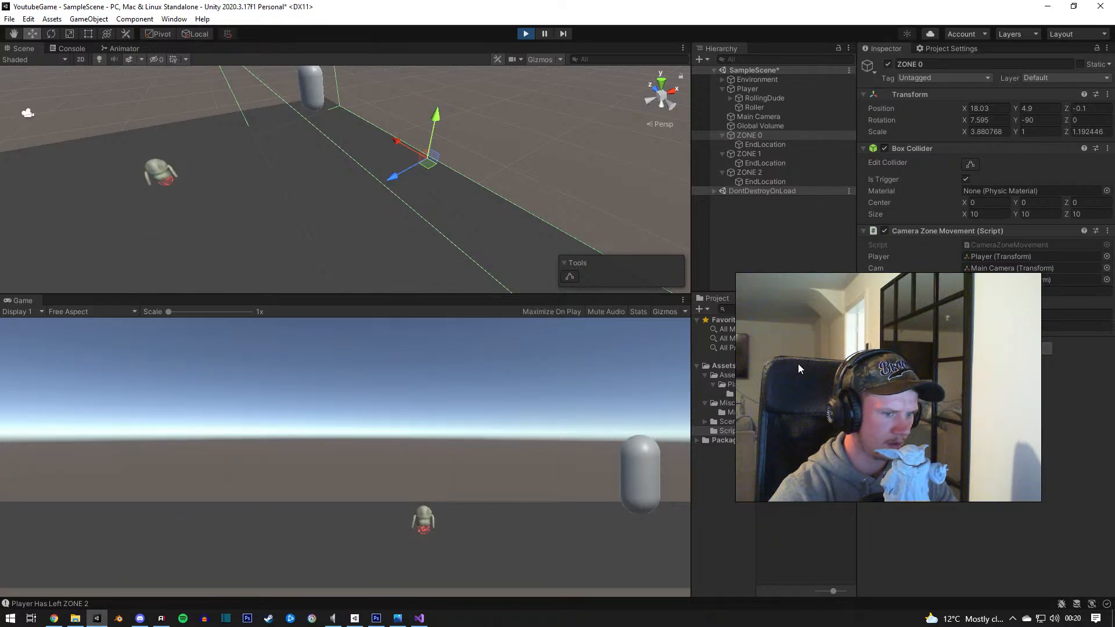
Step: Inspect the components of ZONE 2, ZONE 1 and ZONE 0 in turn while moving the player across the zone boundaries
double_click(749, 172)
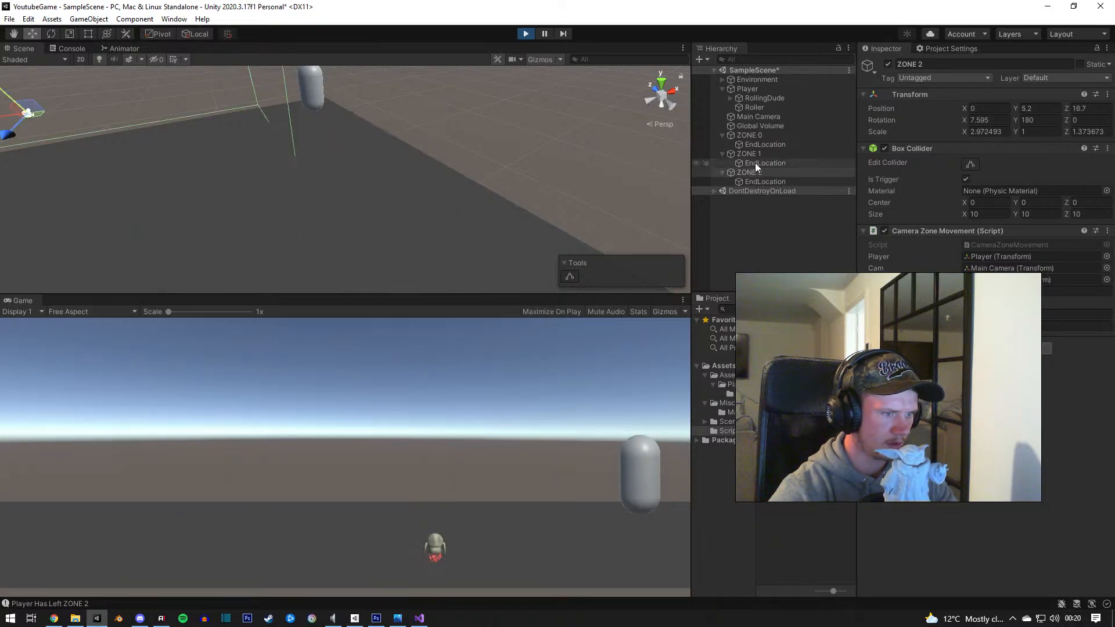
left_click(756, 153)
left_click(754, 137)
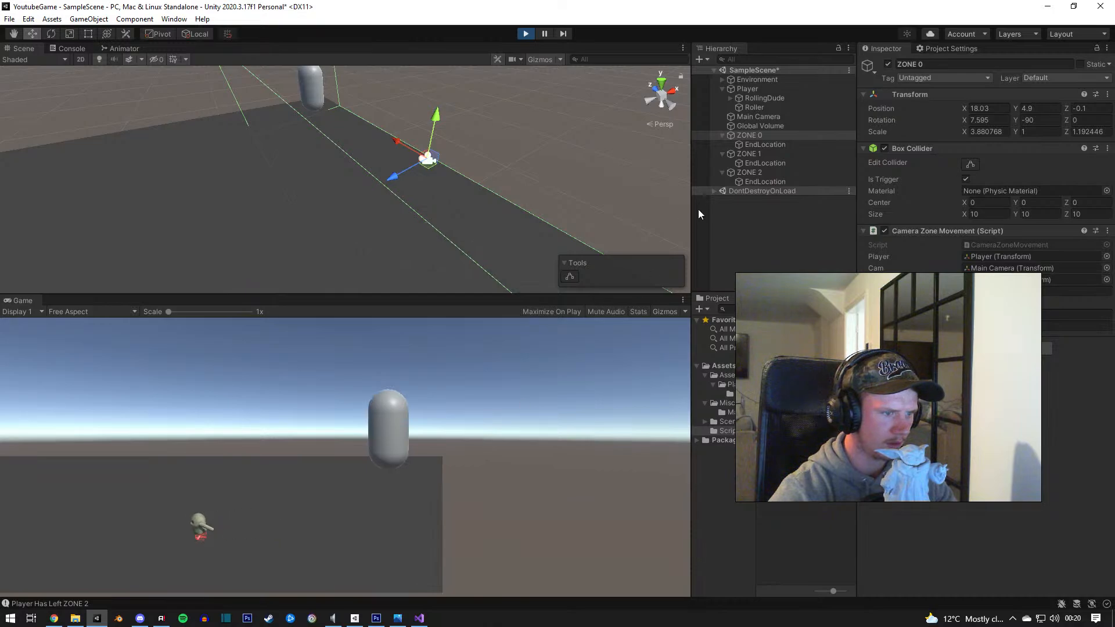
left_click(750, 153)
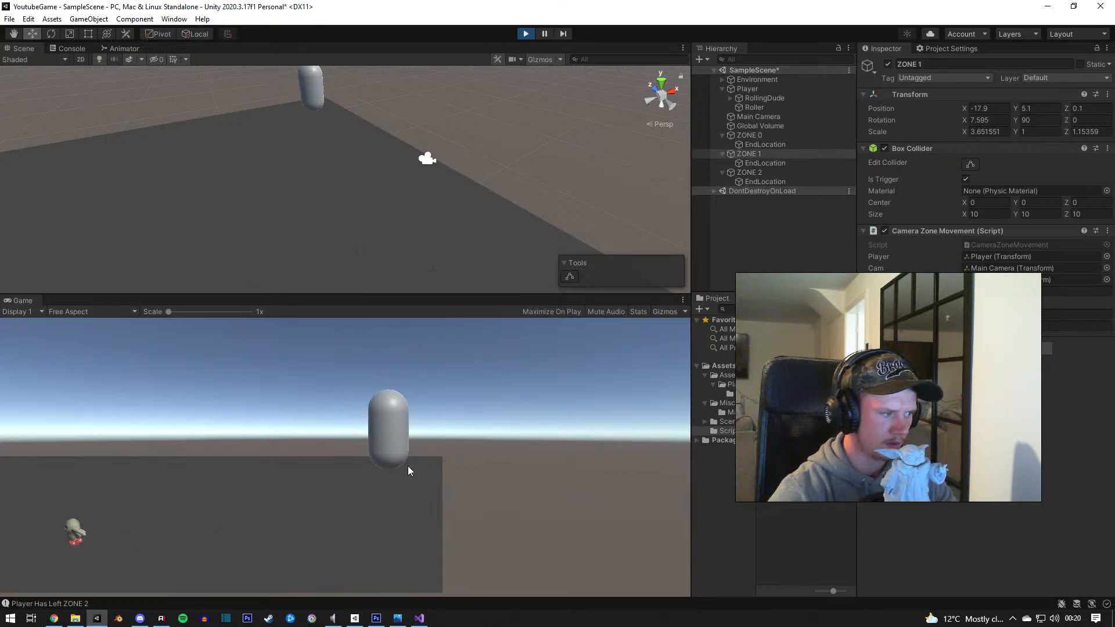
key("w")
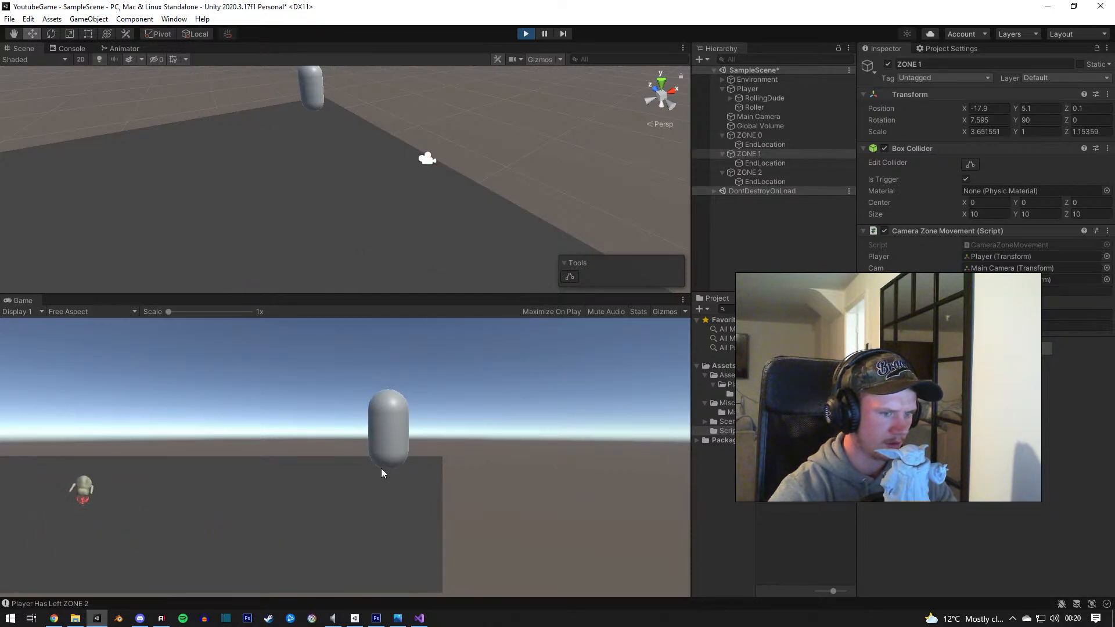
key("s")
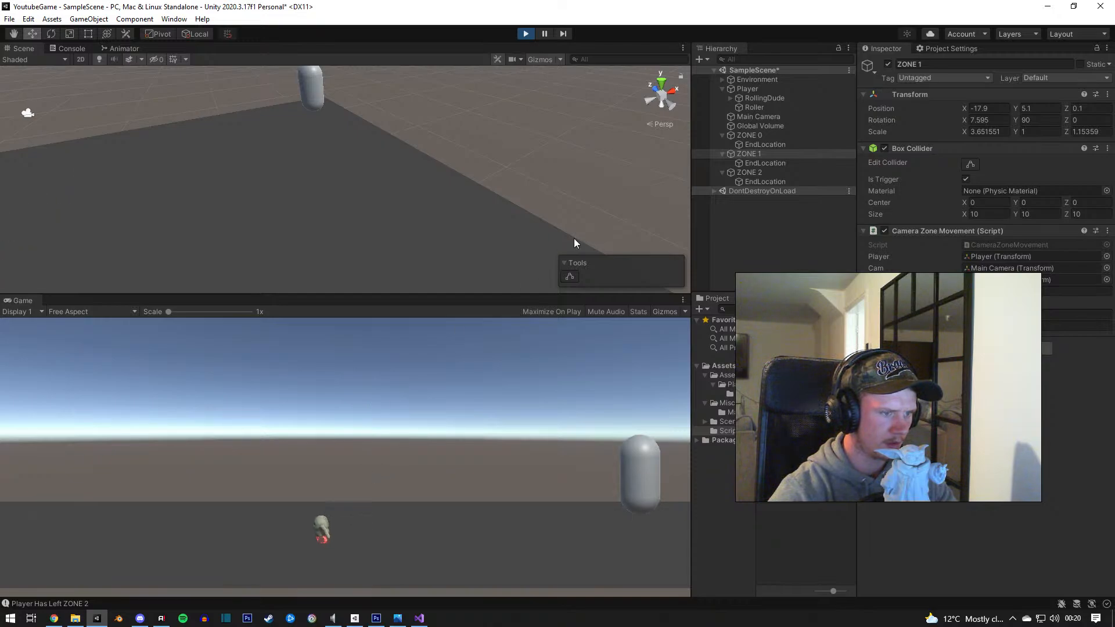
left_click(748, 173)
key("a")
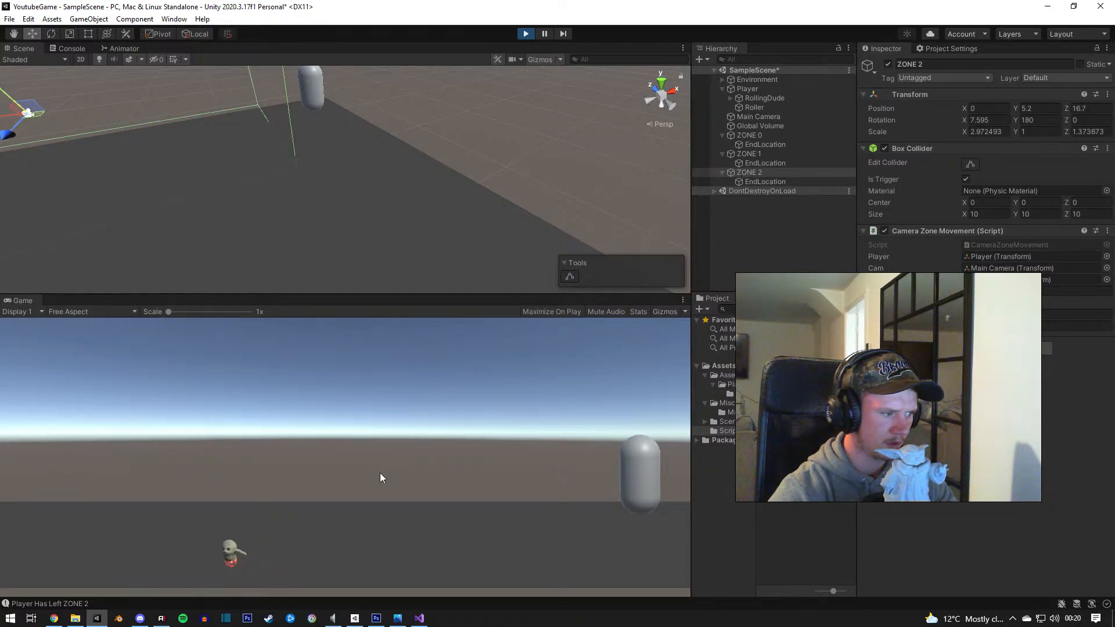
Step: Stop the game and, in Visual Studio, move the journeyLength line from OnTriggerEnter to under the "Calculate the journey length" comment in Start; save the script
left_click(526, 34)
left_click(419, 618)
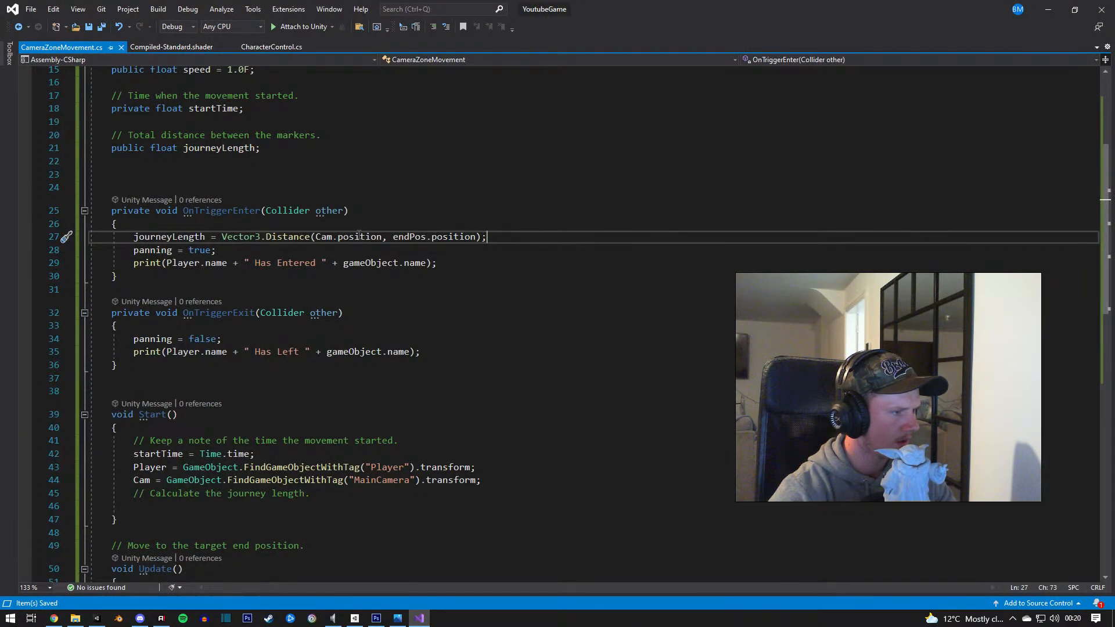
key("shift+Home")
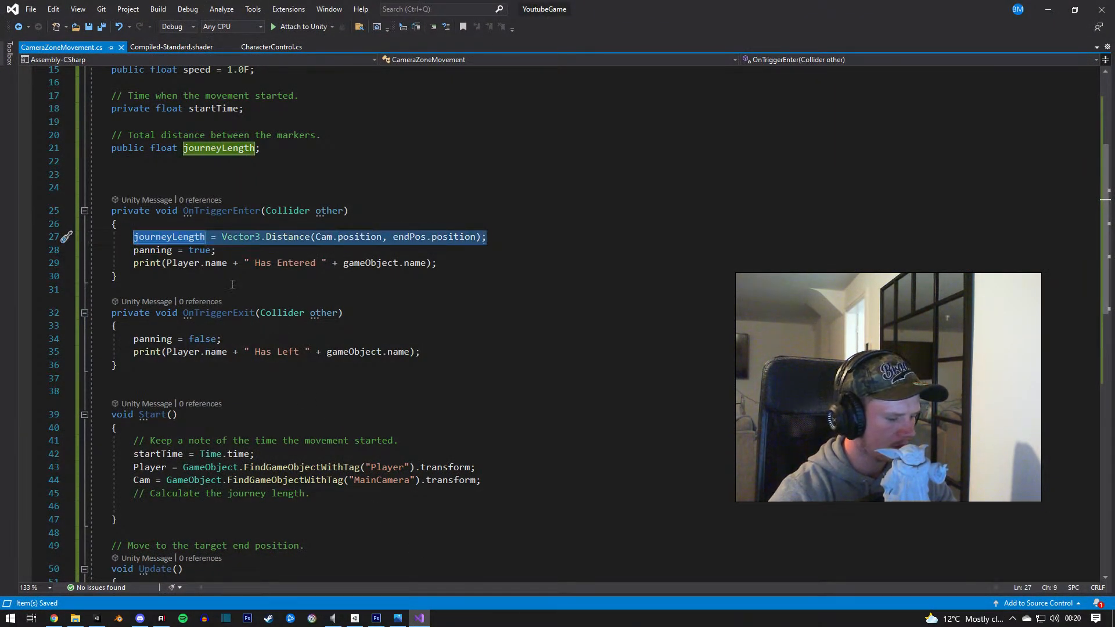
key("ctrl+x")
scroll(235, 302, "up", 2)
scroll(235, 307, "up", 3)
scroll(235, 314, "down", 3)
scroll(238, 319, "up", 3)
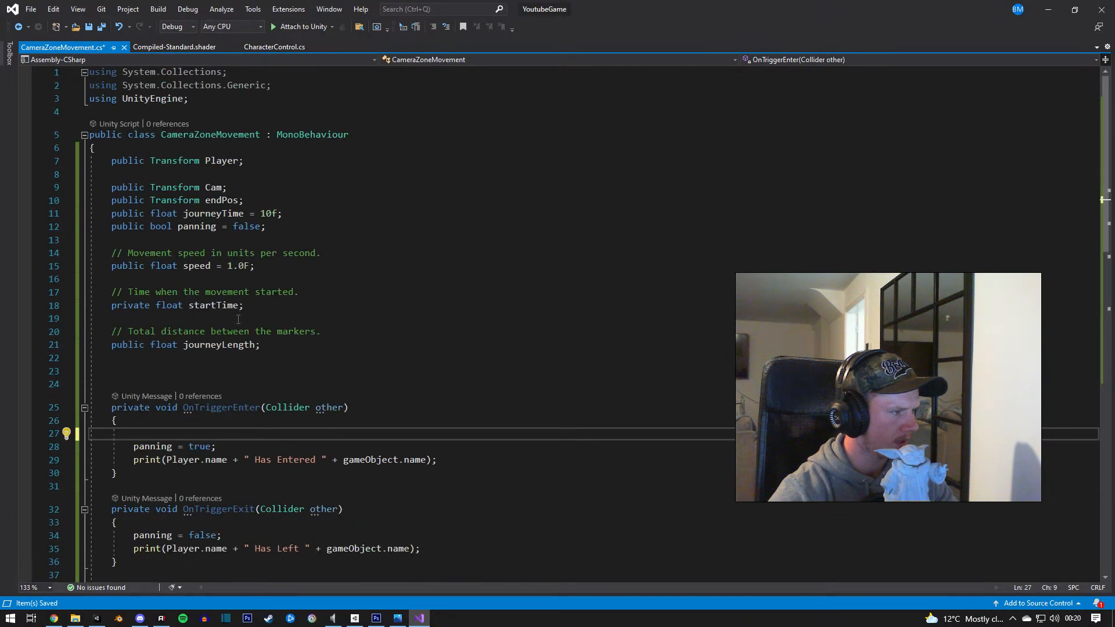
scroll(238, 319, "down", 8)
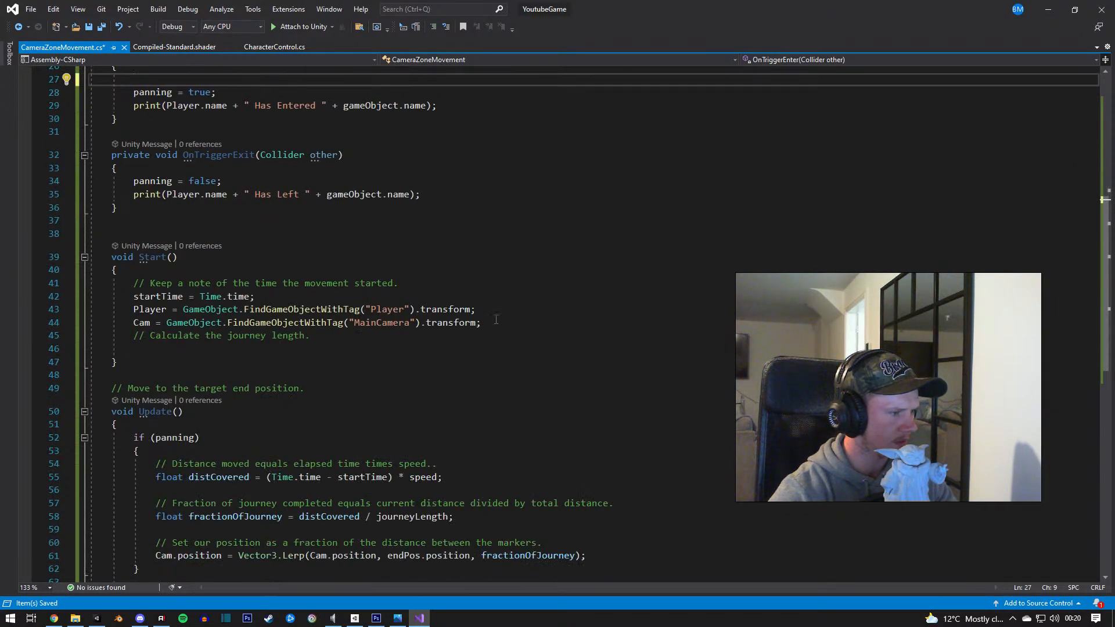
left_click(497, 319)
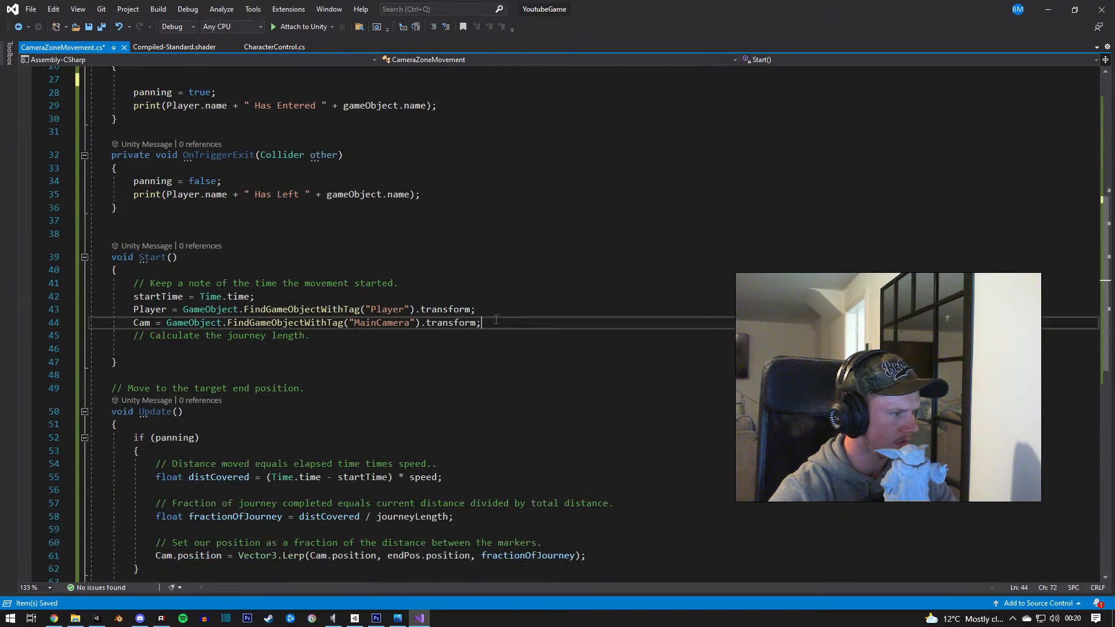
left_click(294, 344)
key("ctrl+v")
key("ctrl+s")
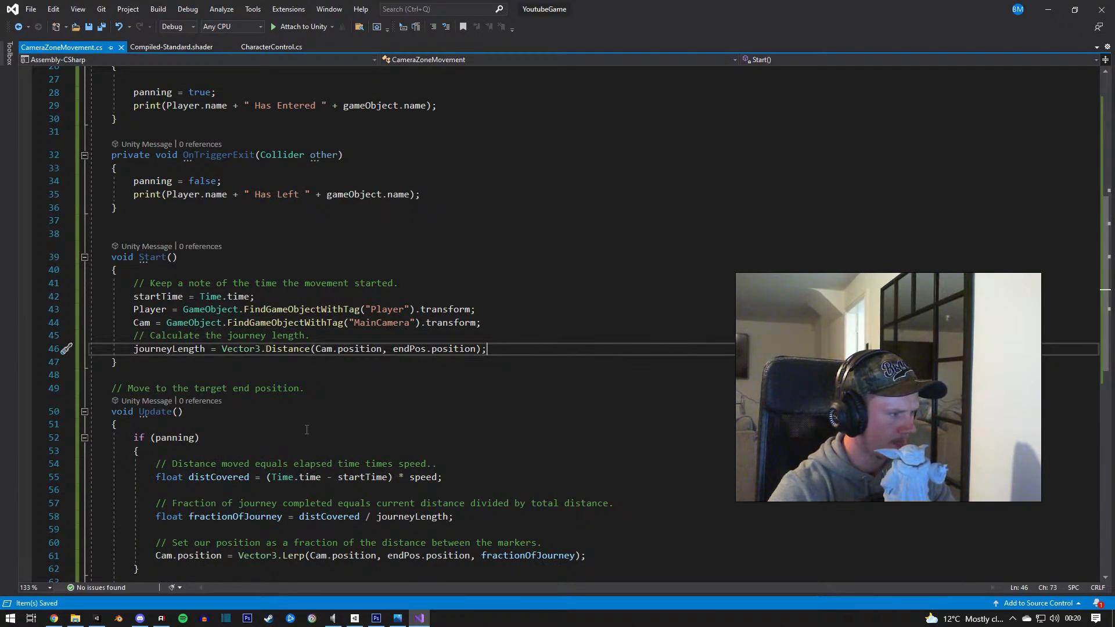
Step: Return to Unity, run the game and move the player between ZONE 0 and ZONE 2 to check the camera panning, ending with play mode off
left_click(1048, 9)
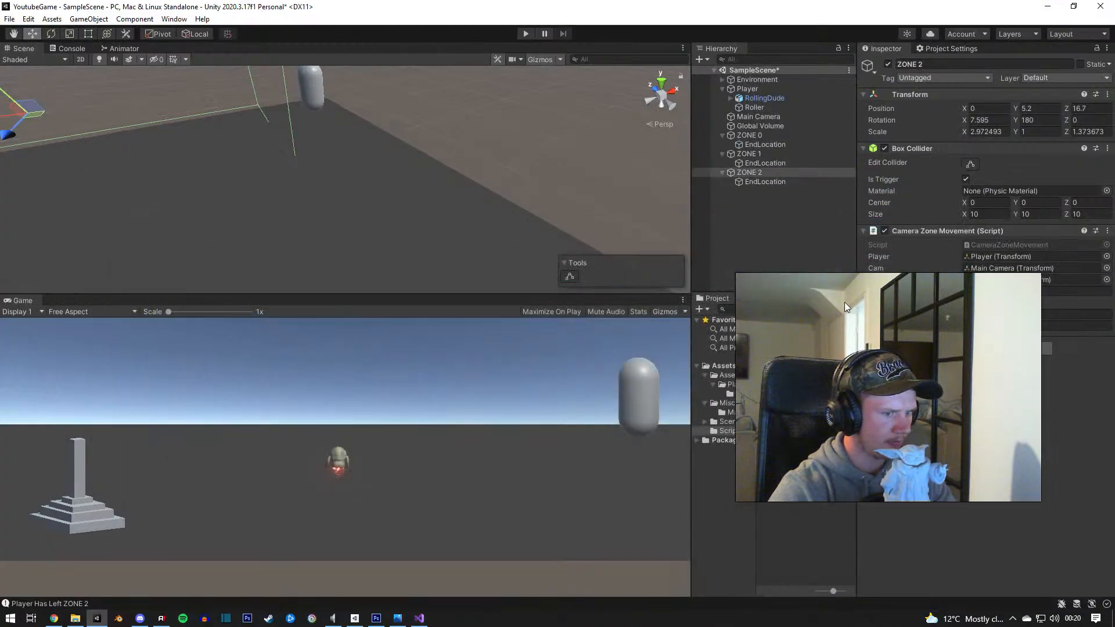
left_click(526, 34)
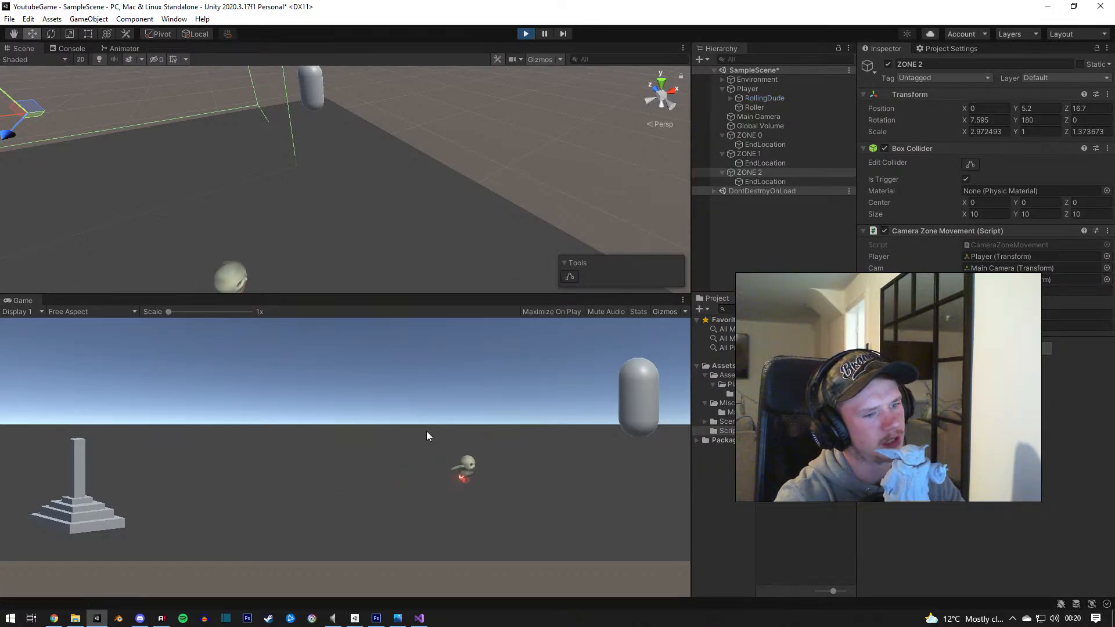
key("a")
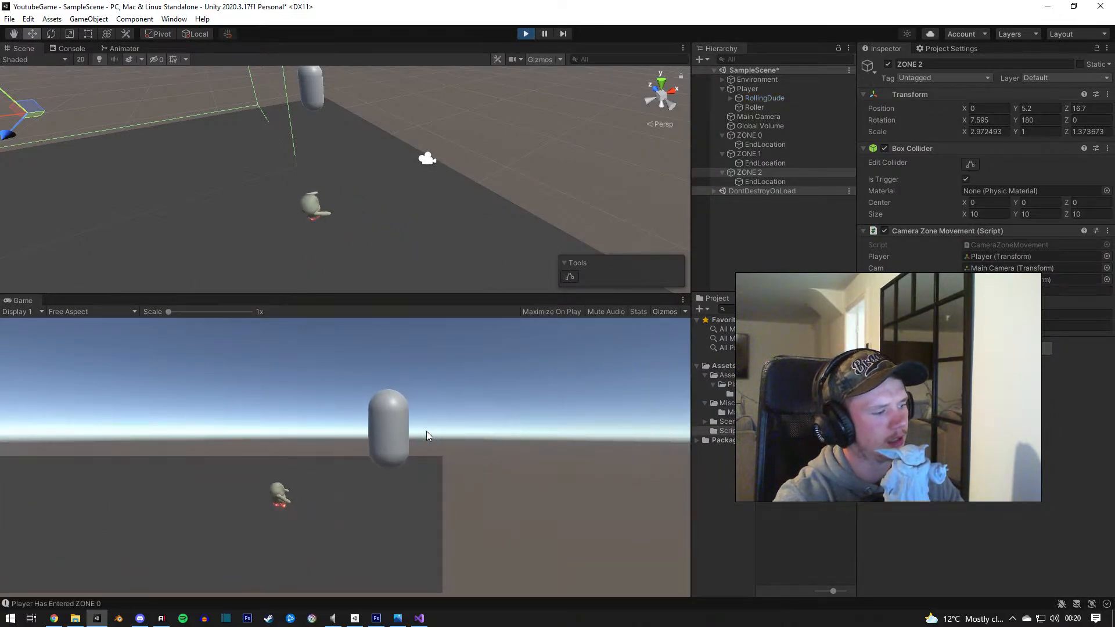
key("w")
key("d")
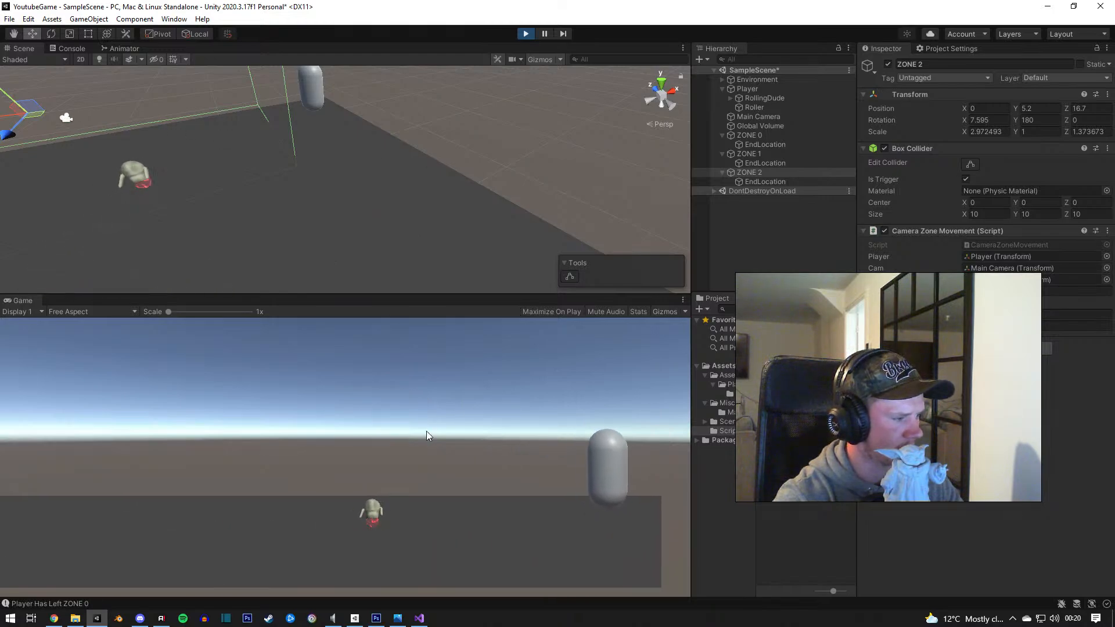
key("s")
key("a")
key("d")
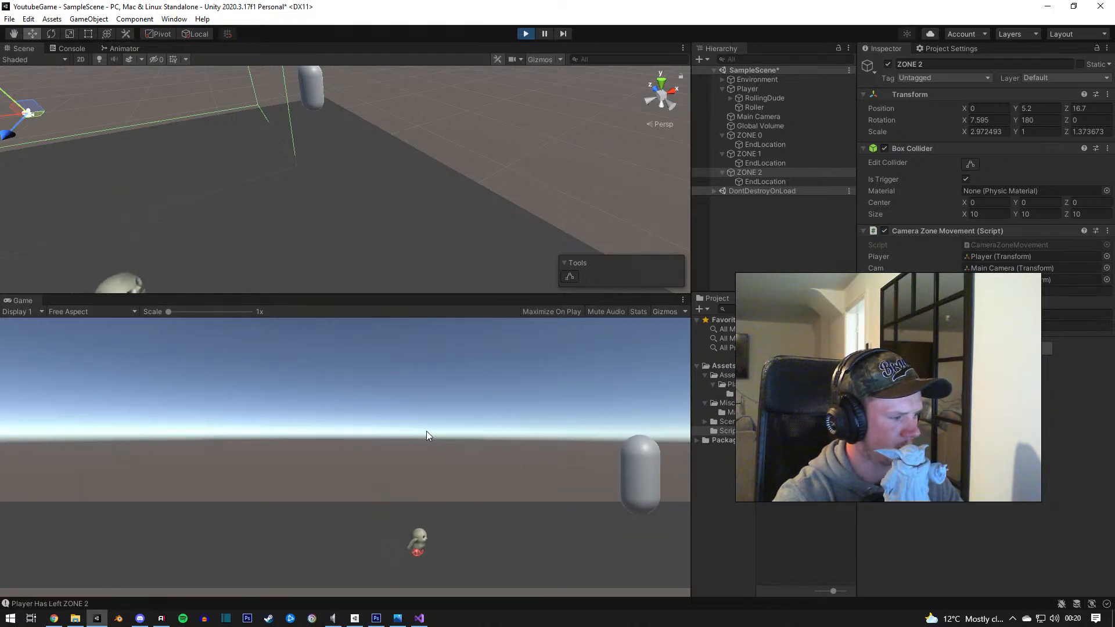
left_click(526, 33)
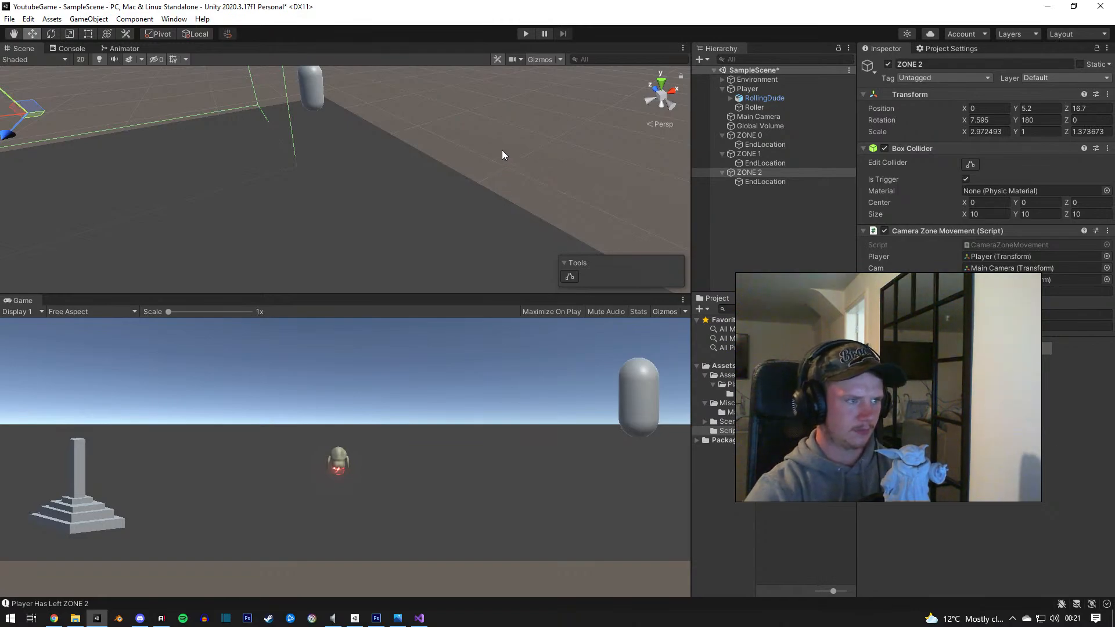
Step: Run the game again to check the camera's pan in ZONE 0, stop it and return to the Start method in Visual Studio
left_click(525, 33)
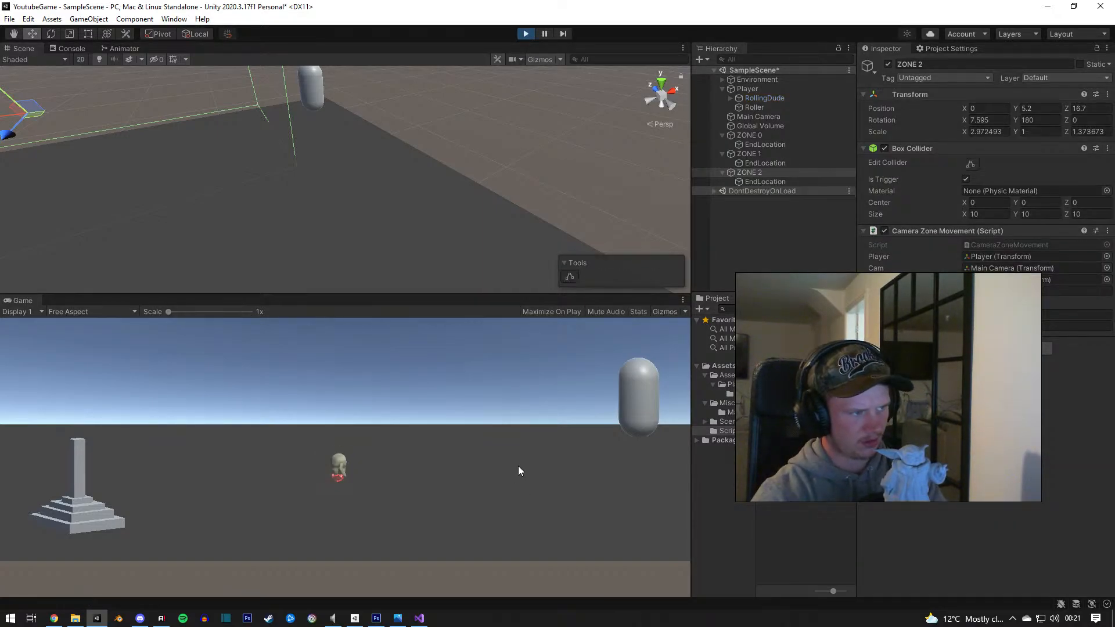
key("d")
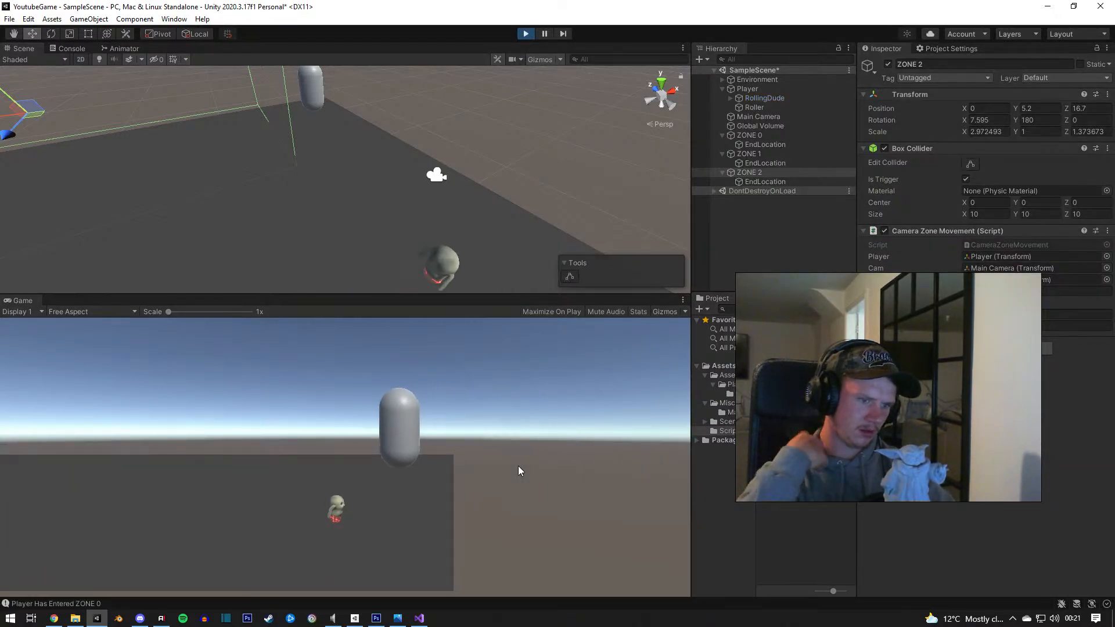
left_click(525, 34)
left_click(420, 619)
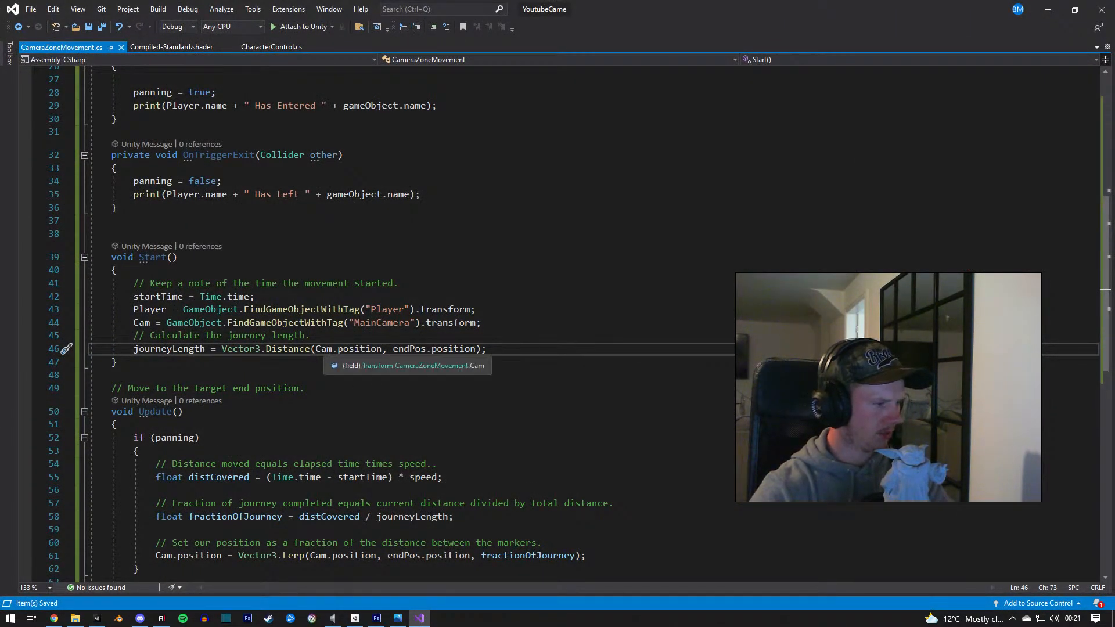
scroll(329, 364, "down", 1)
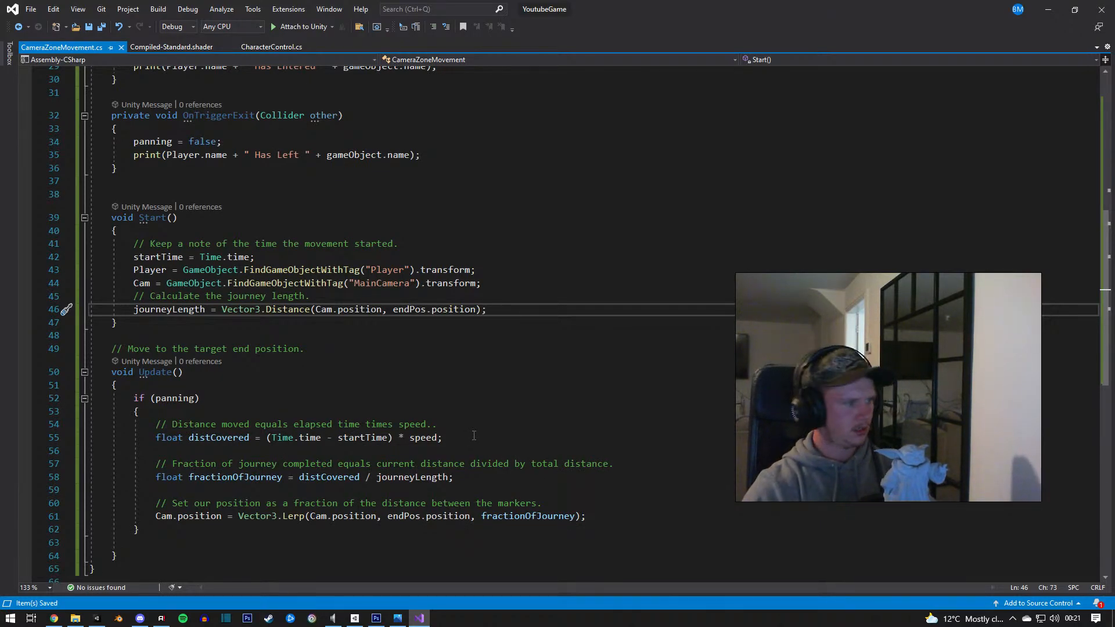
left_click_drag(256, 258, 134, 260)
key("ctrl+x")
left_click(323, 297)
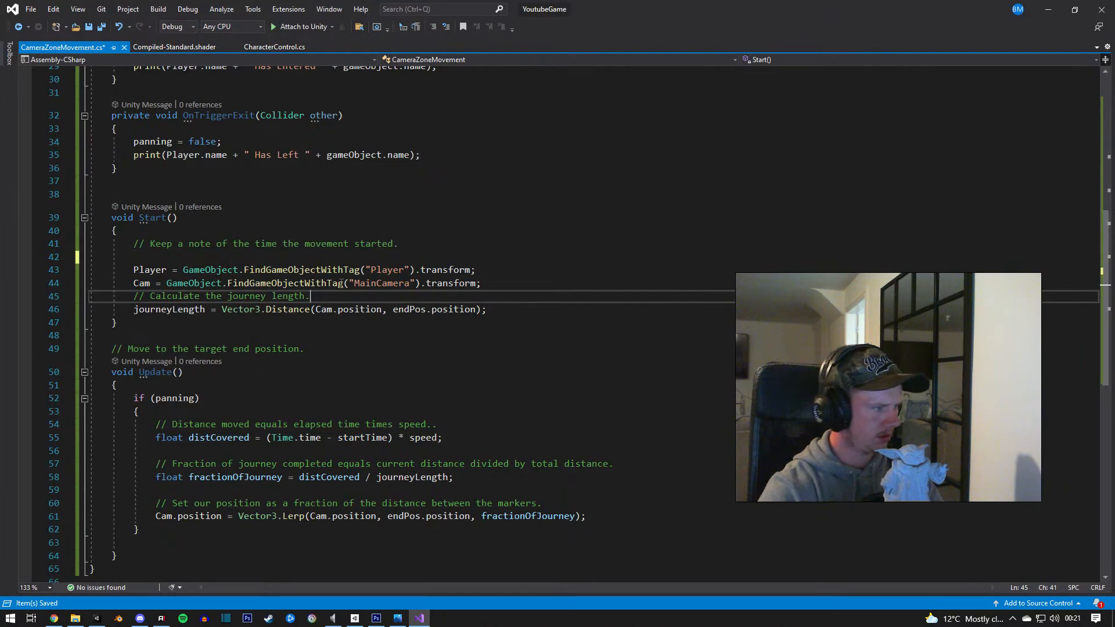
left_click(328, 248)
key("ctrl+v")
key("ctrl+x")
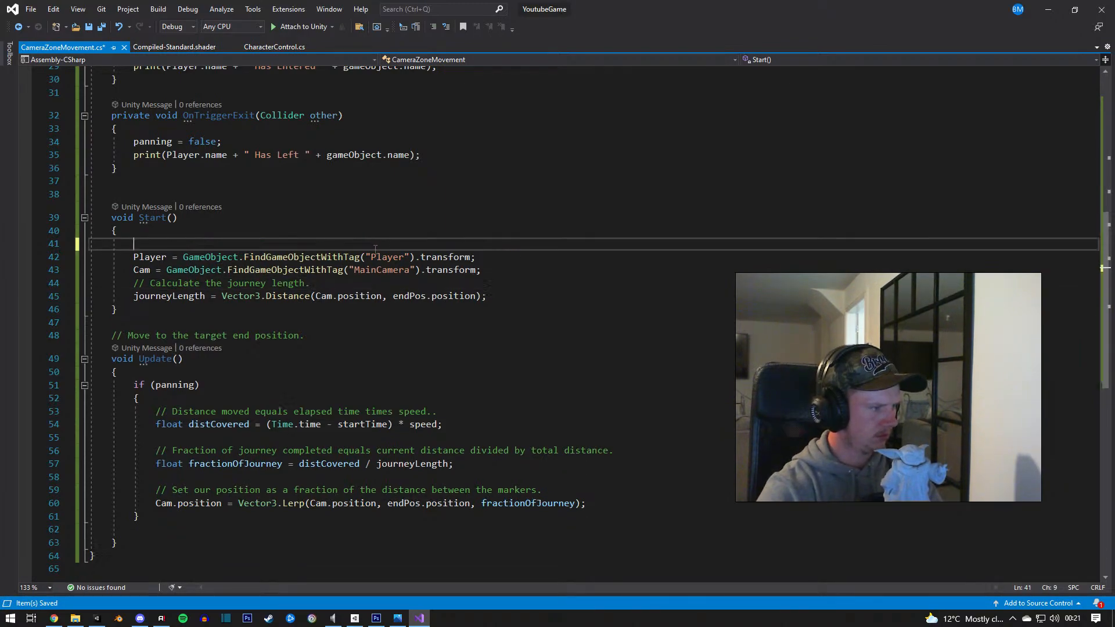
key("ctrl+z")
key("ctrl+z")
key("ctrl+z")
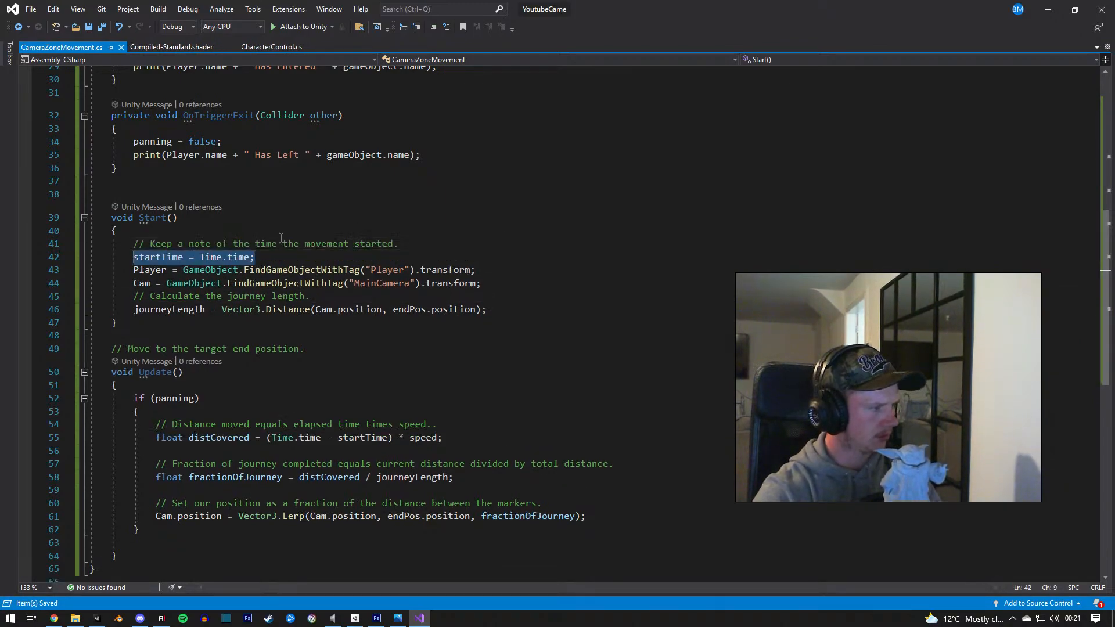
Step: Move the Player and Cam assignments to the top of Start, remove the leftover blank lines and delete the "Calculate the journey length" comment
left_click_drag(481, 283, 139, 270)
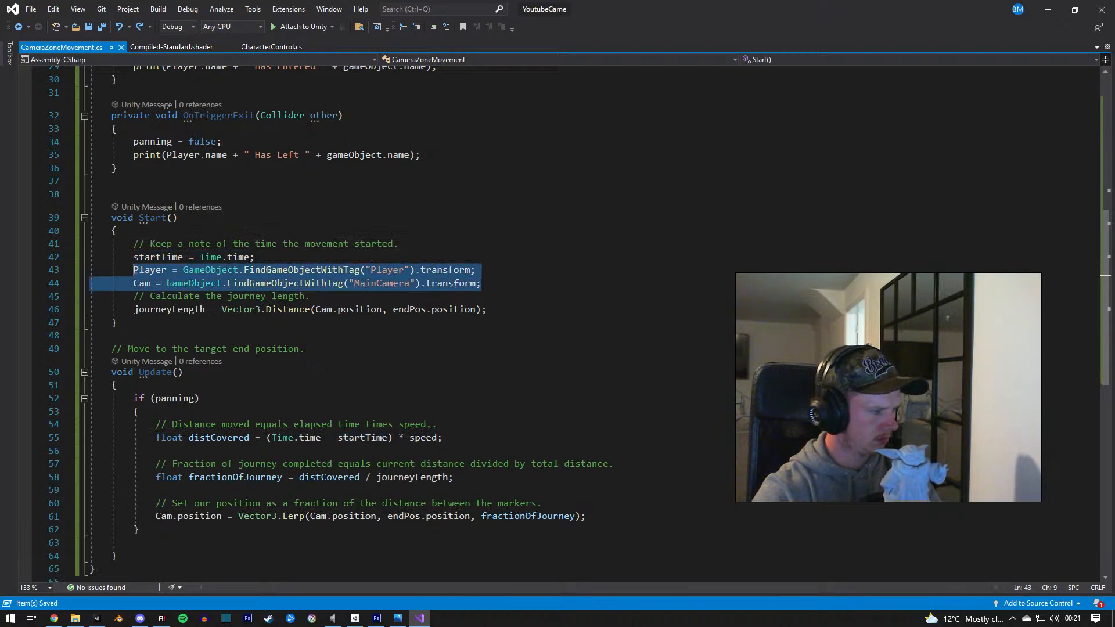
key("ctrl+x")
left_click(176, 231)
key("Return")
key("Return")
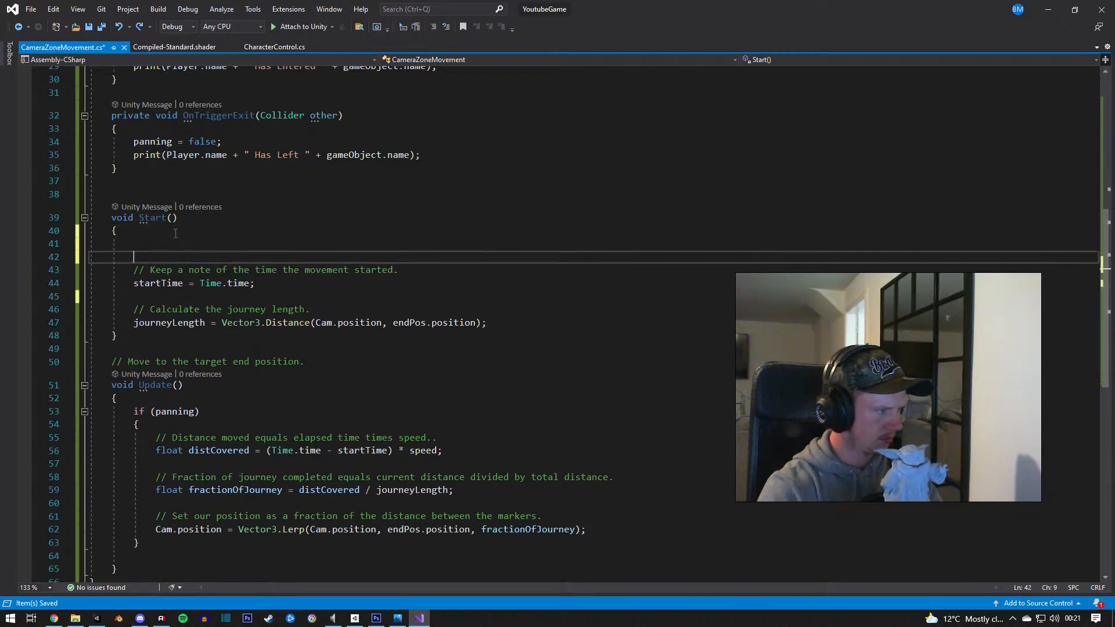
key("ctrl+v")
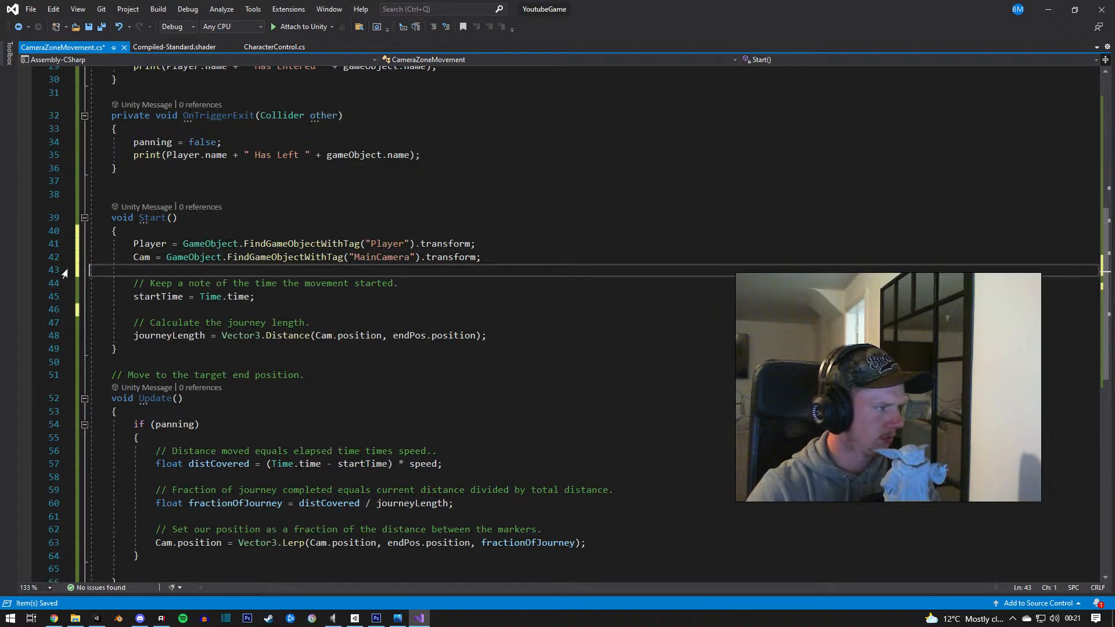
key("BackSpace")
left_click(164, 295)
key("BackSpace")
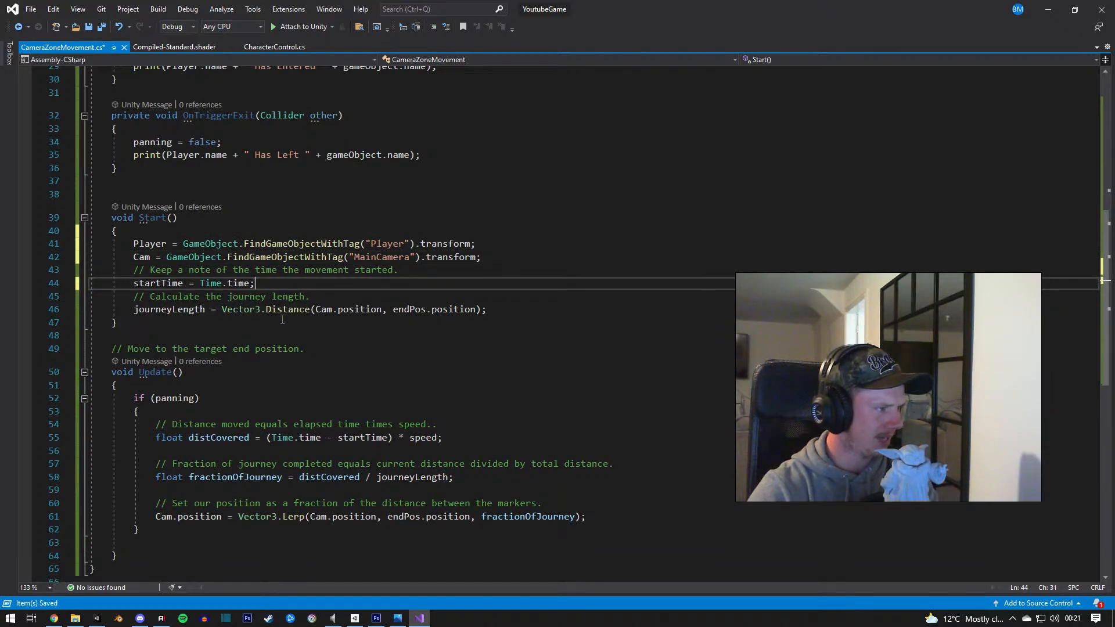
left_click(68, 296)
key("BackSpace")
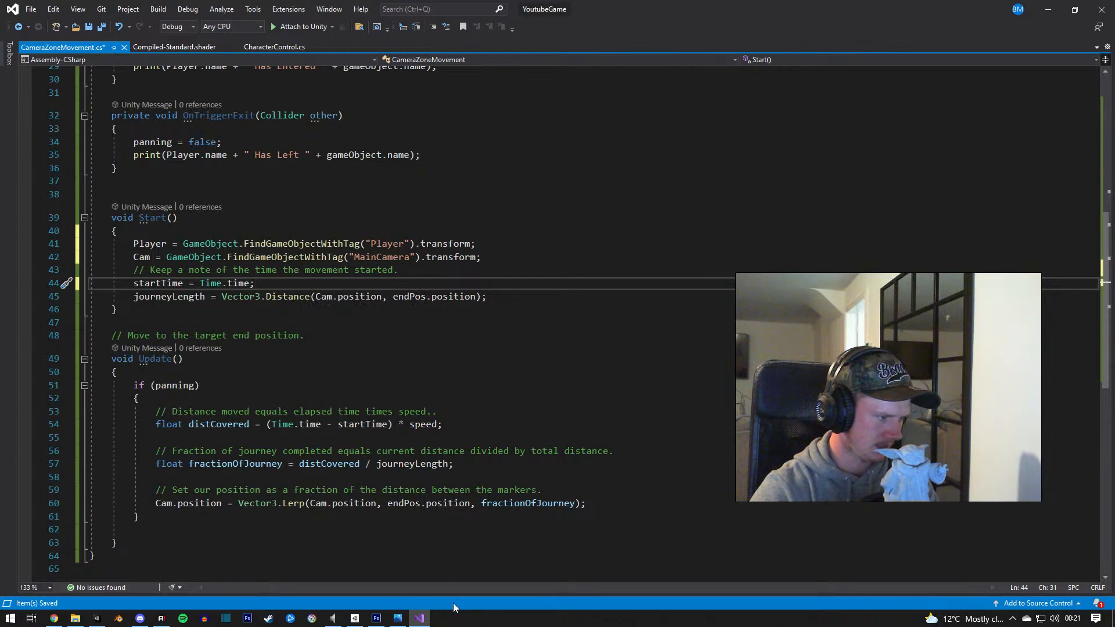
mouse_move(421, 622)
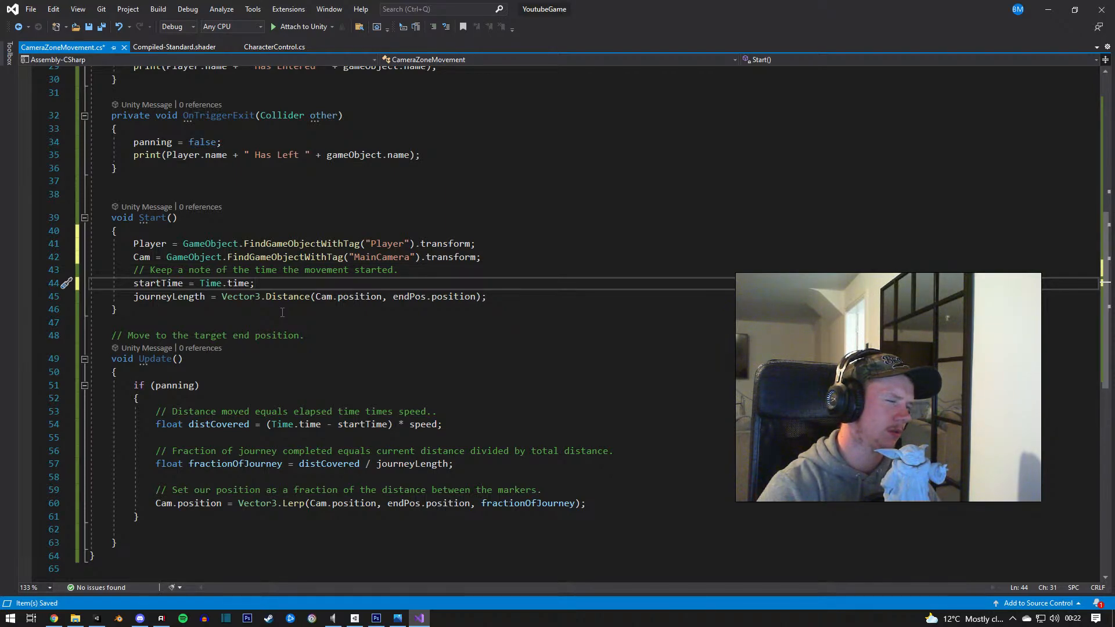
Step: Collapse the OnTriggerEnter and OnTriggerExit methods in the code
scroll(282, 312, "down", 3)
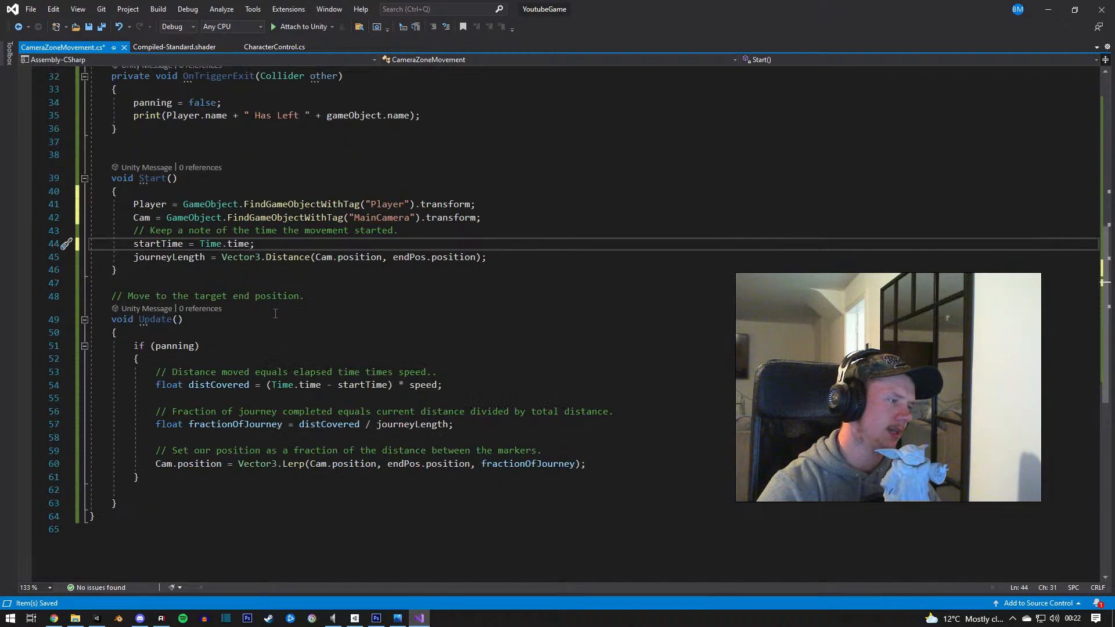
scroll(428, 342, "up", 5)
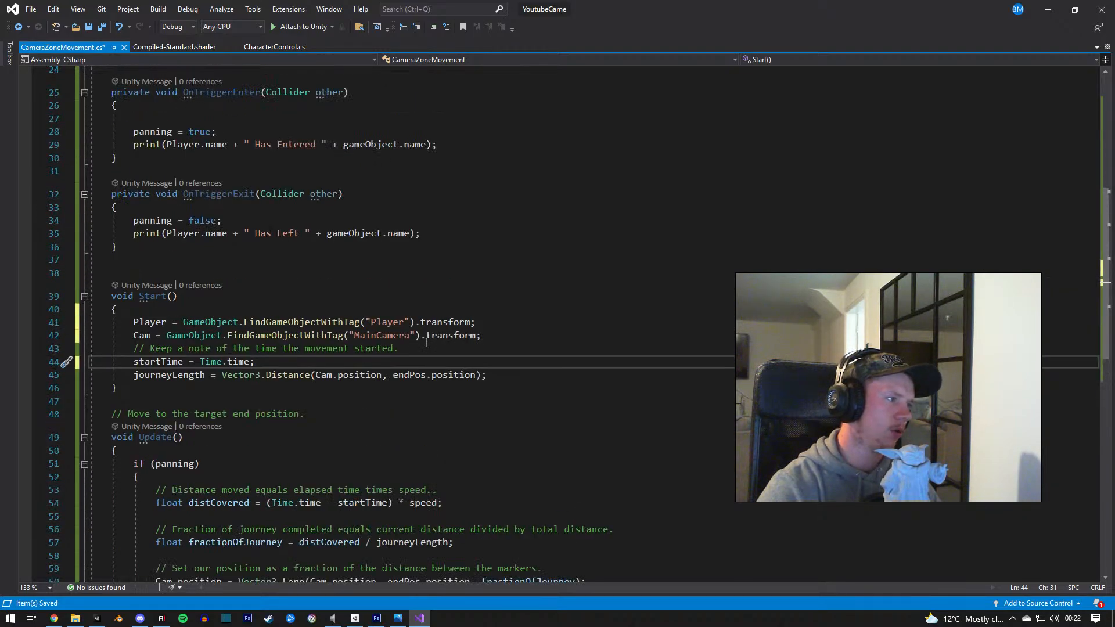
scroll(426, 343, "up", 3)
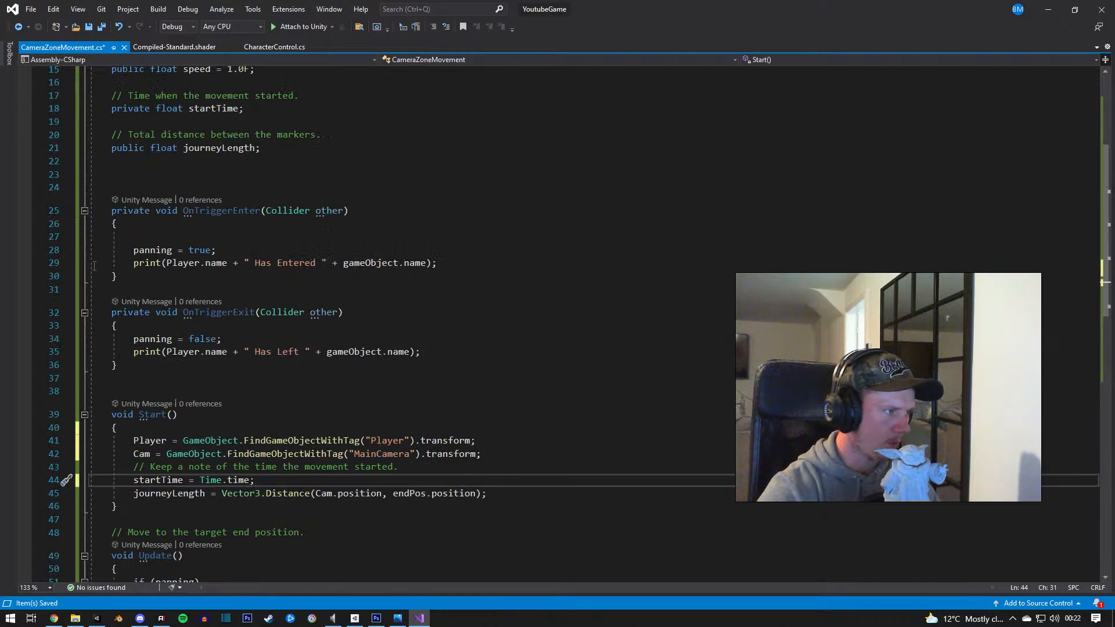
left_click(85, 211)
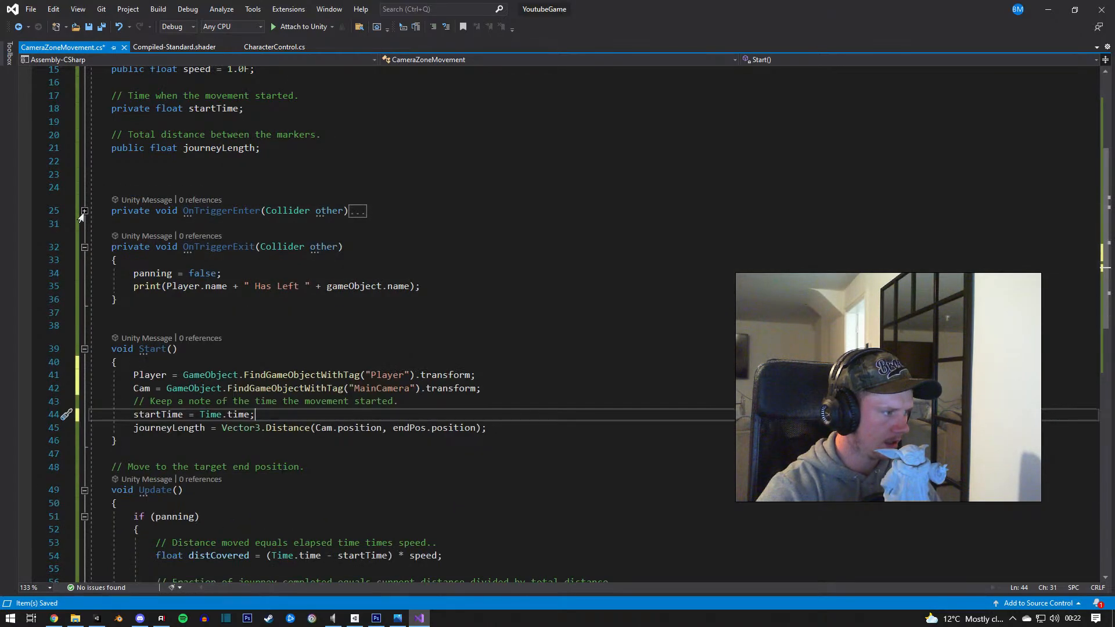
left_click(84, 248)
Step: Delete the comments above the journeyLength, startTime and speed declarations, along with the blank lines separating these three variables
scroll(179, 329, "up", 5)
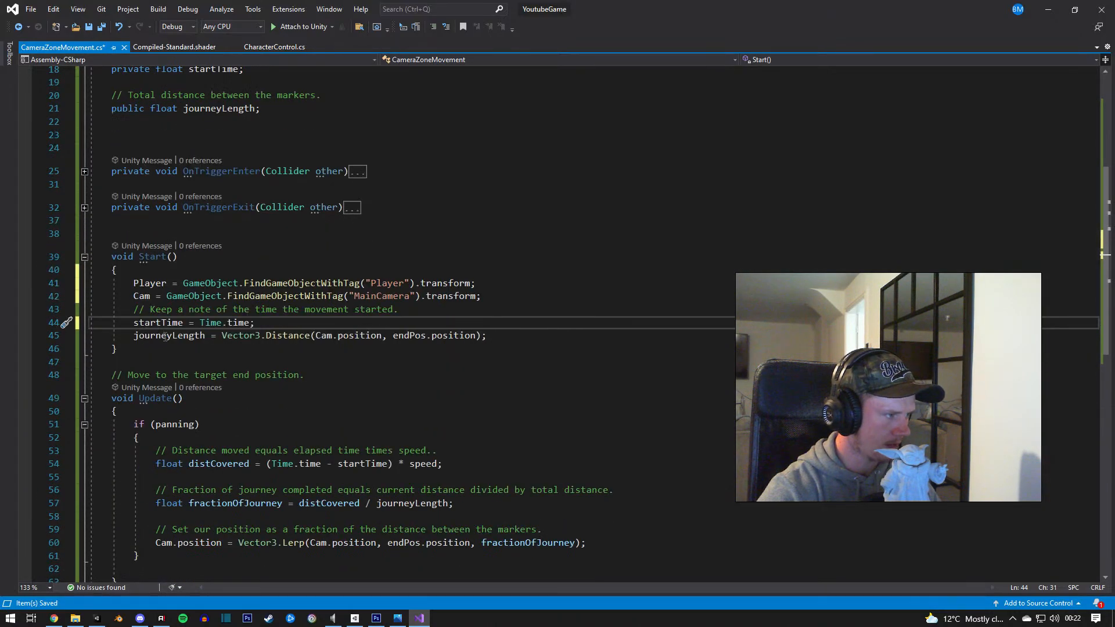
left_click_drag(321, 331, 90, 305)
left_click(98, 331)
left_click_drag(325, 331, 93, 281)
key("BackSpace")
key("BackSpace")
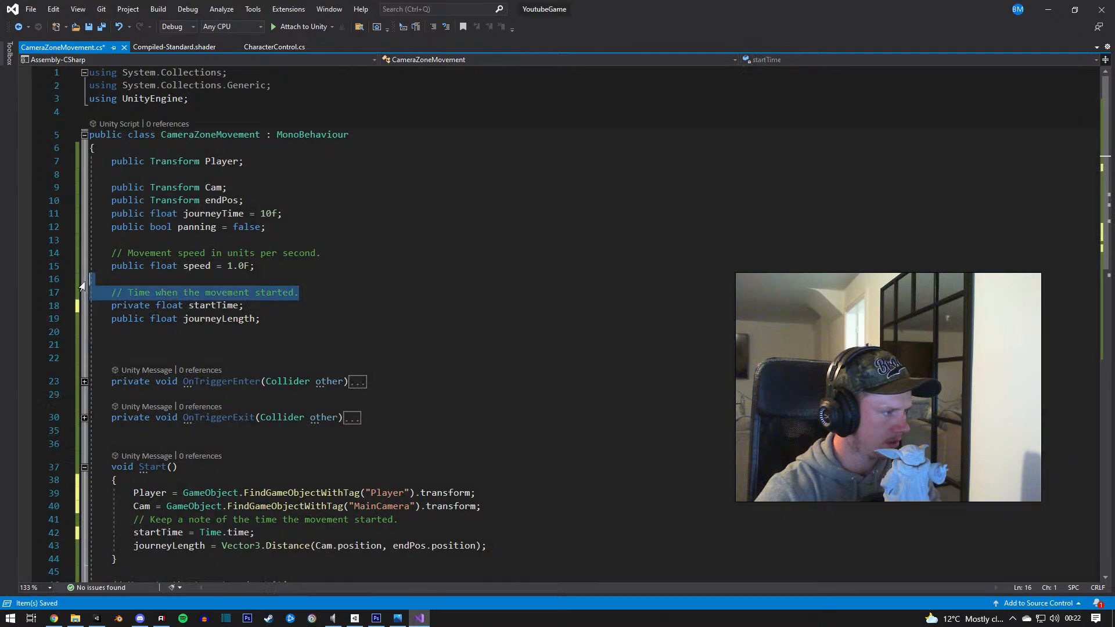
key("BackSpace")
key("BackSpace")
left_click_drag(321, 254, 116, 241)
key("BackSpace")
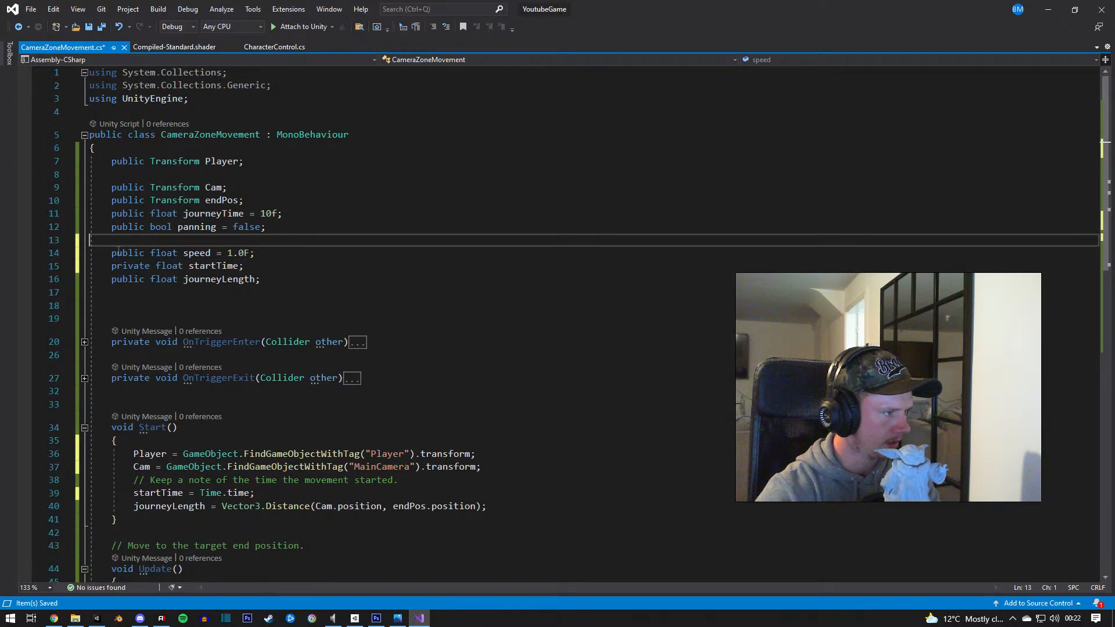
Step: Delete the public float journeyTime = 10f declaration and review the rest of the script
scroll(253, 255, "down", 1)
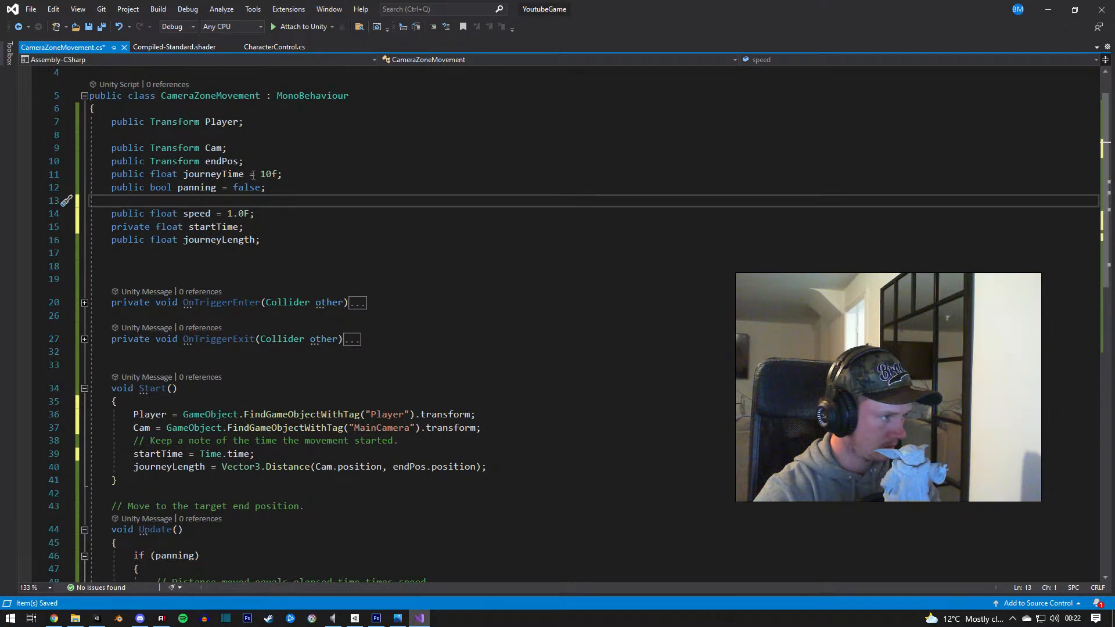
left_click_drag(283, 174, 63, 177)
key("BackSpace")
key("BackSpace")
scroll(255, 255, "down", 5)
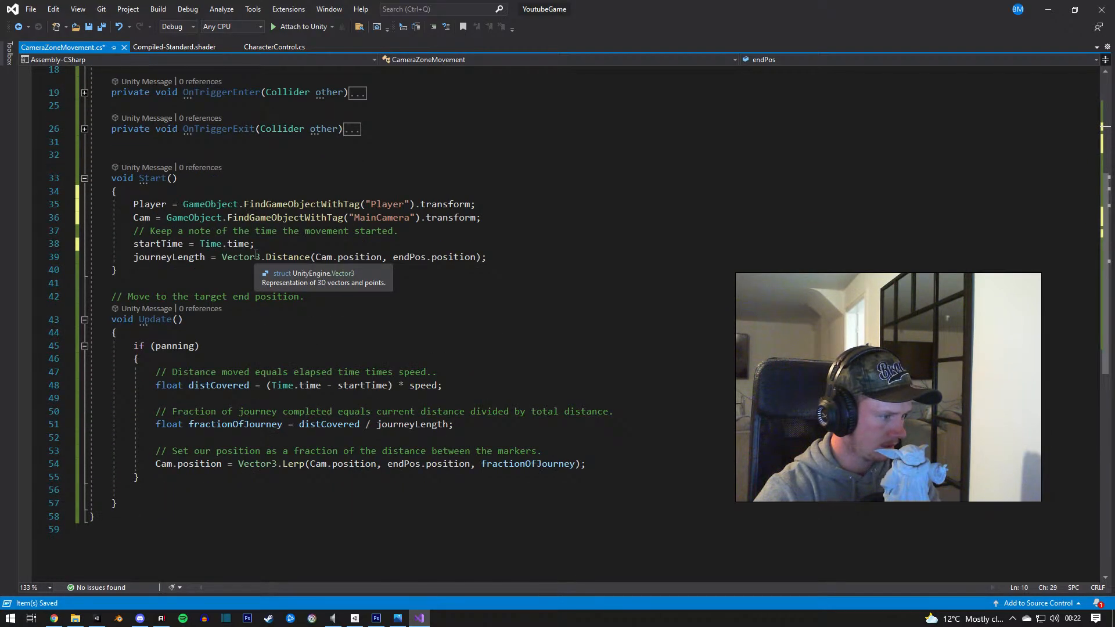
scroll(258, 255, "up", 1)
scroll(459, 325, "up", 5)
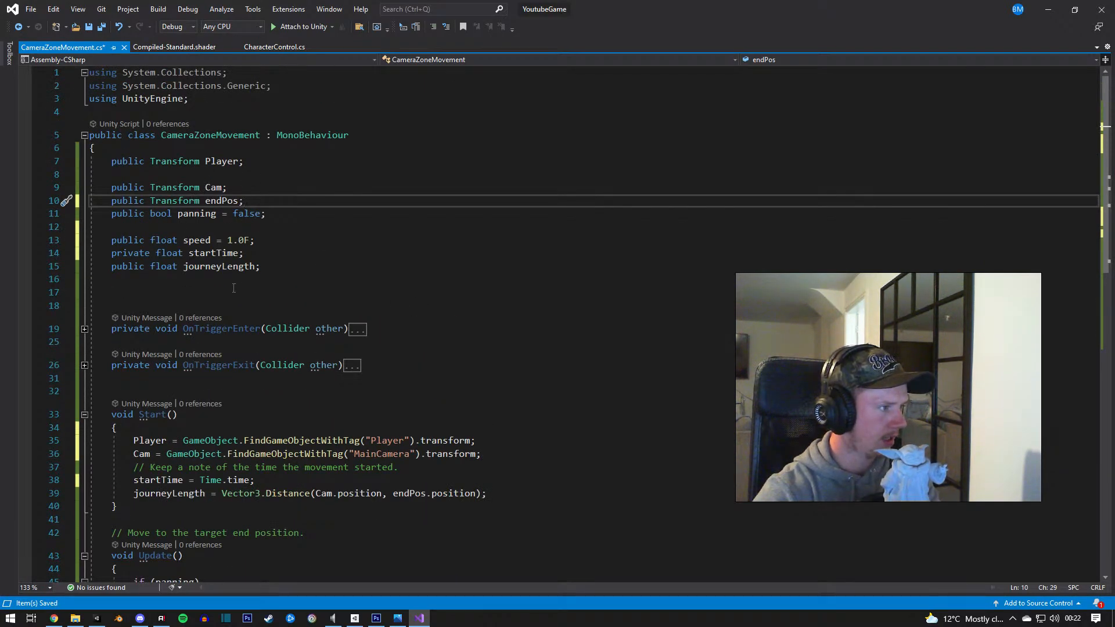
Step: Review the variable declarations and the Start and Update methods of the CameraZoneMovement script
scroll(235, 290, "down", 1)
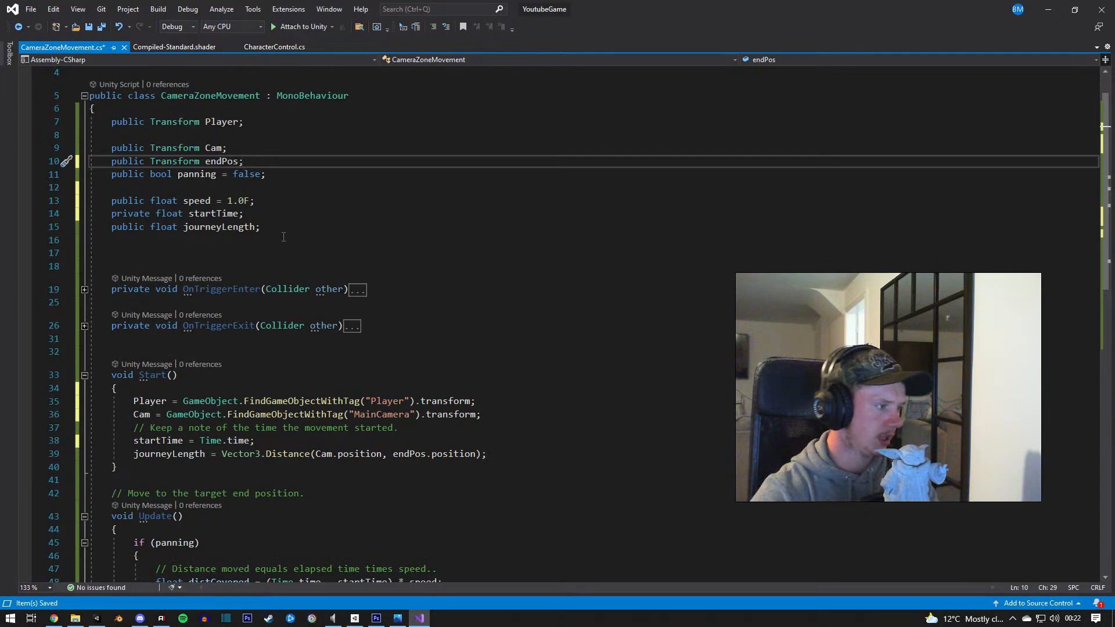
scroll(268, 311, "down", 2)
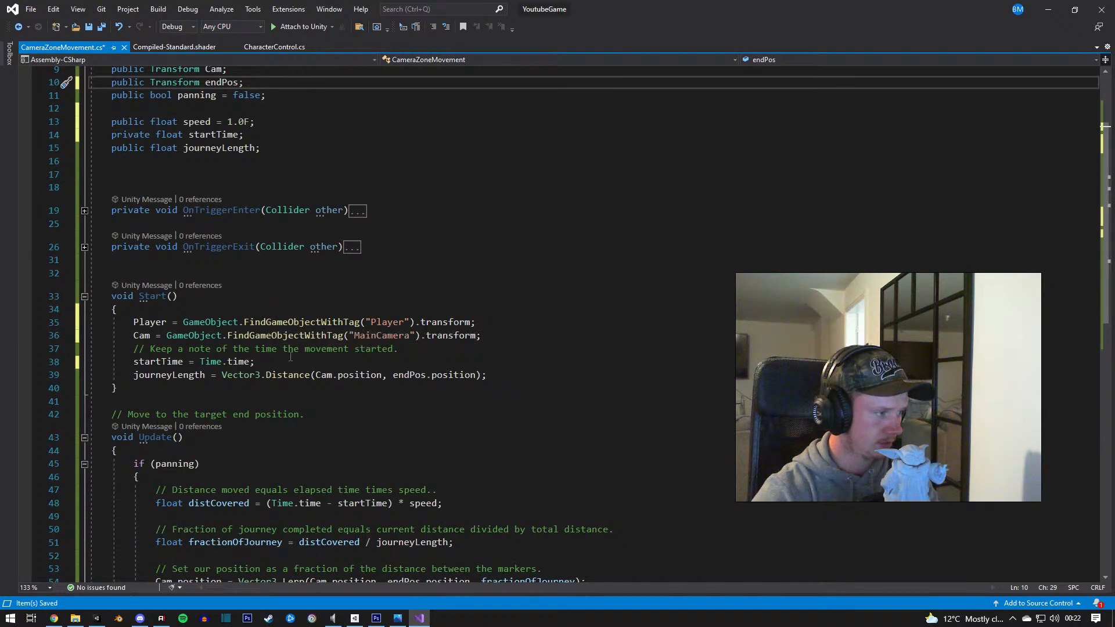
scroll(291, 361, "down", 3)
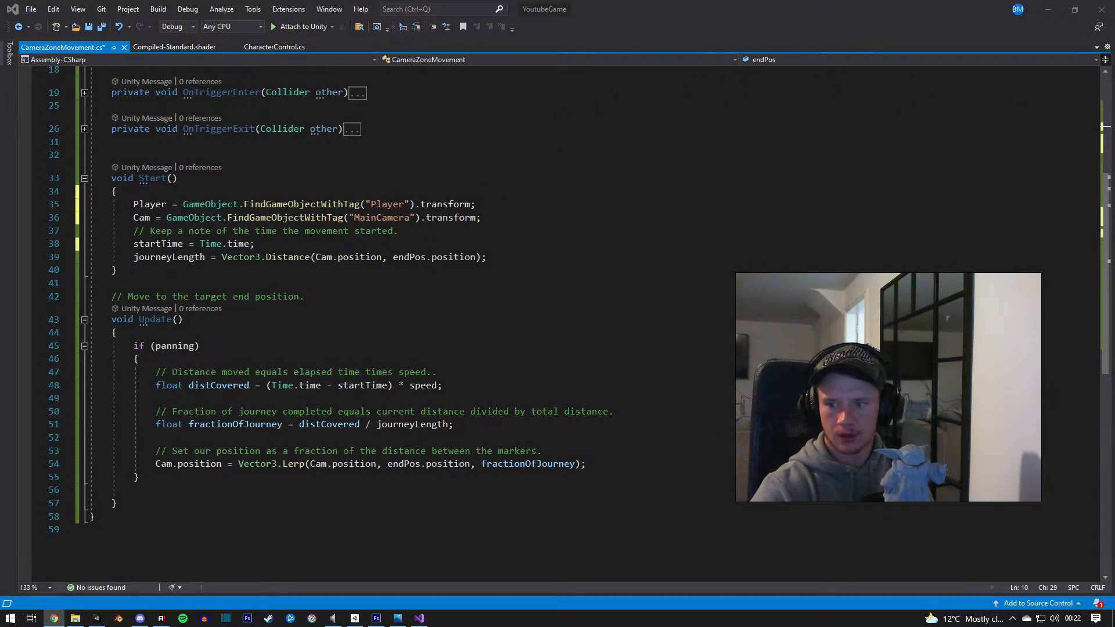
left_click(732, 381)
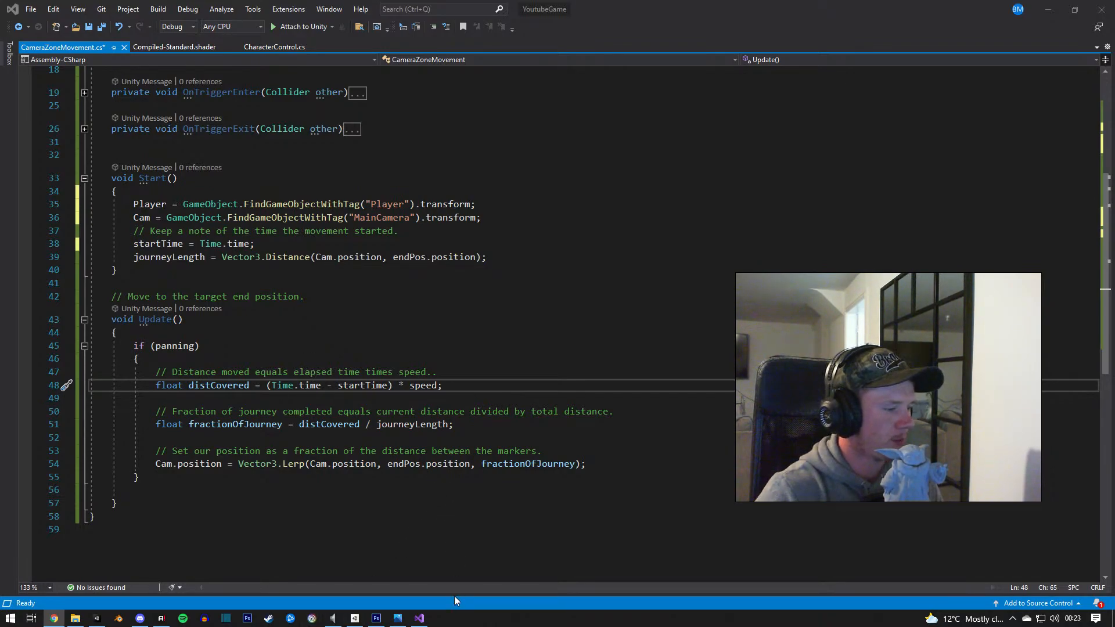
Step: Switch to Unity, frame ZONE 2 in the scene, run the game and move the player into ZONE 2 to test the camera
left_click(100, 620)
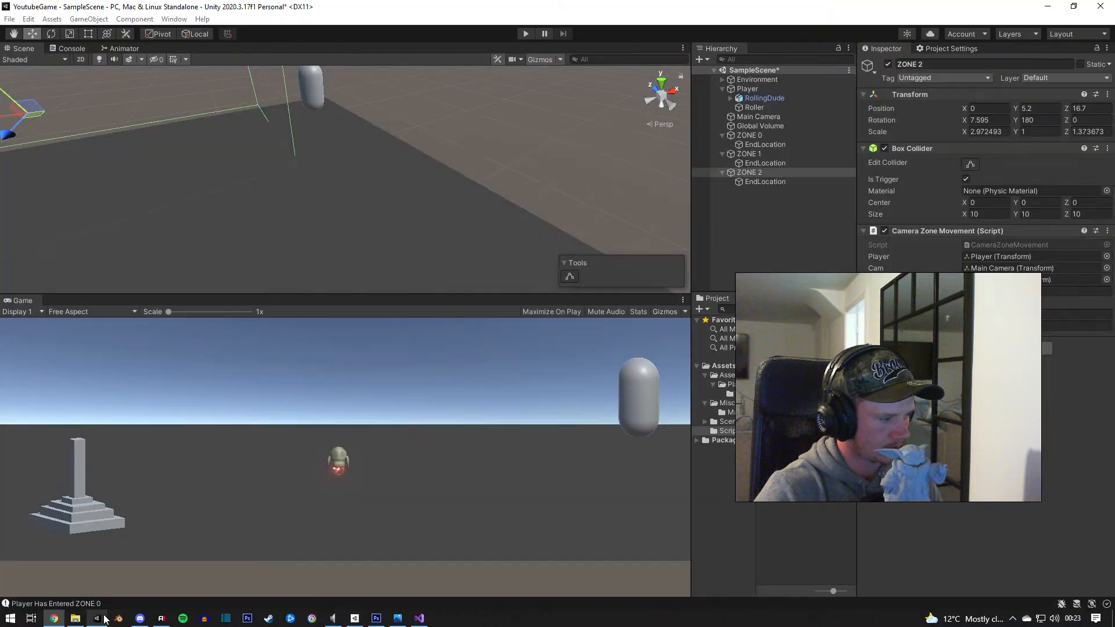
scroll(481, 220, "down", 5)
key("f")
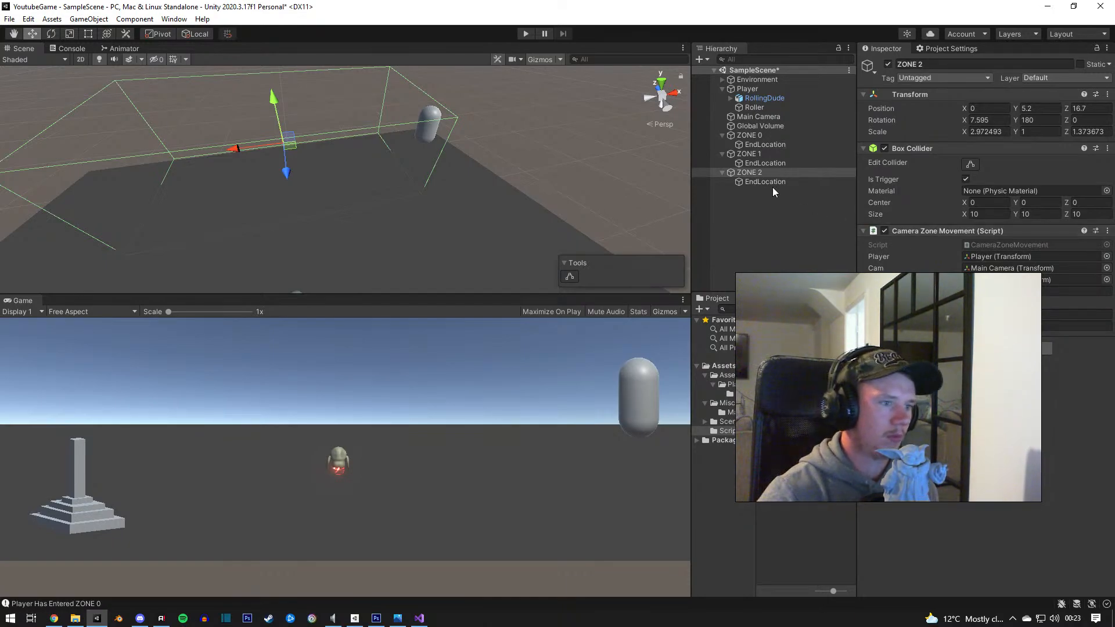
left_click(525, 34)
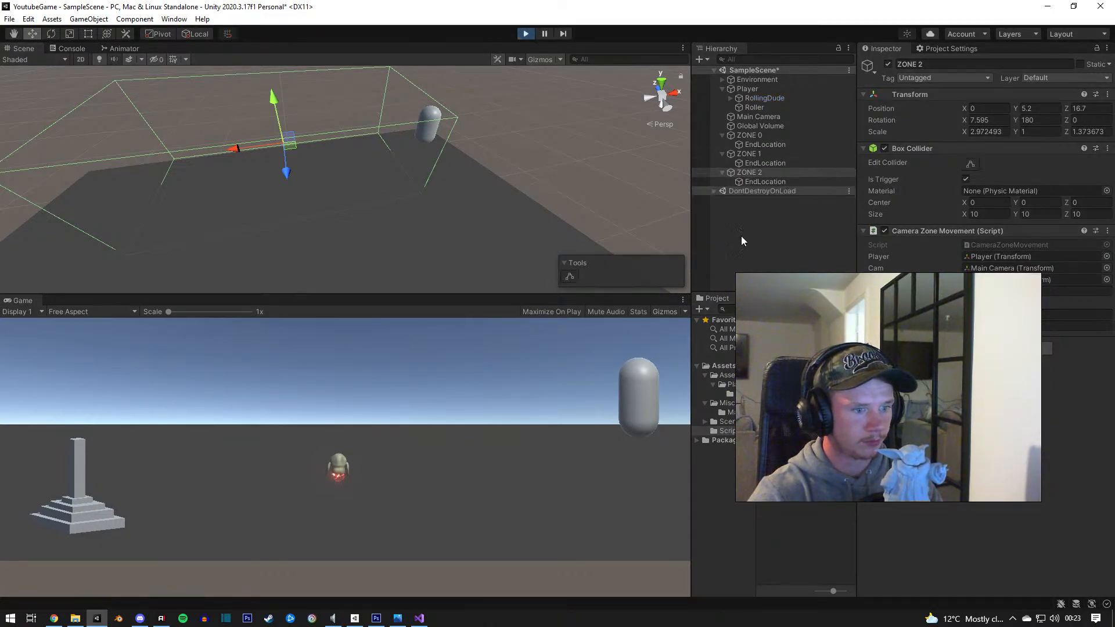
key("d")
key("w")
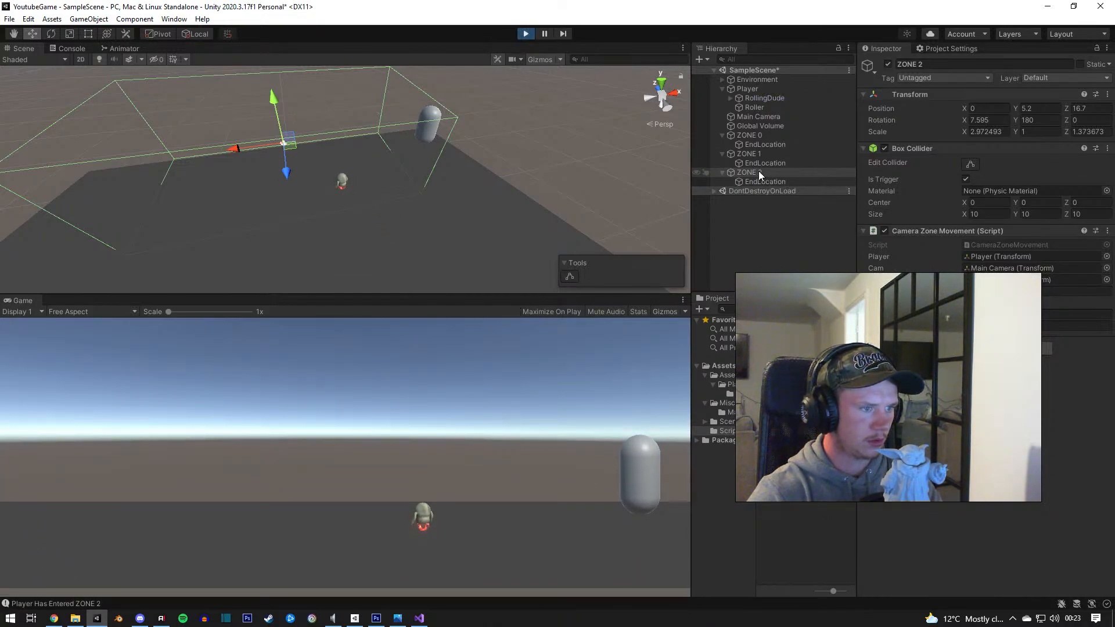
Step: Inspect ZONE 1, ZONE 2 and ZONE 0 while the game is running, and stop the game
left_click(756, 157)
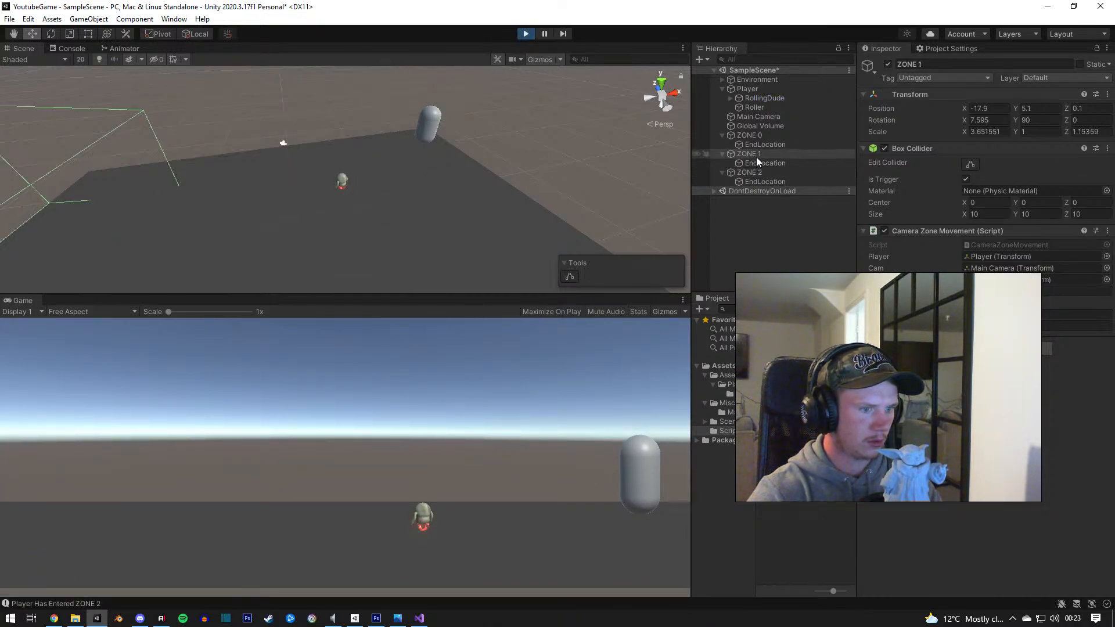
left_click(751, 172)
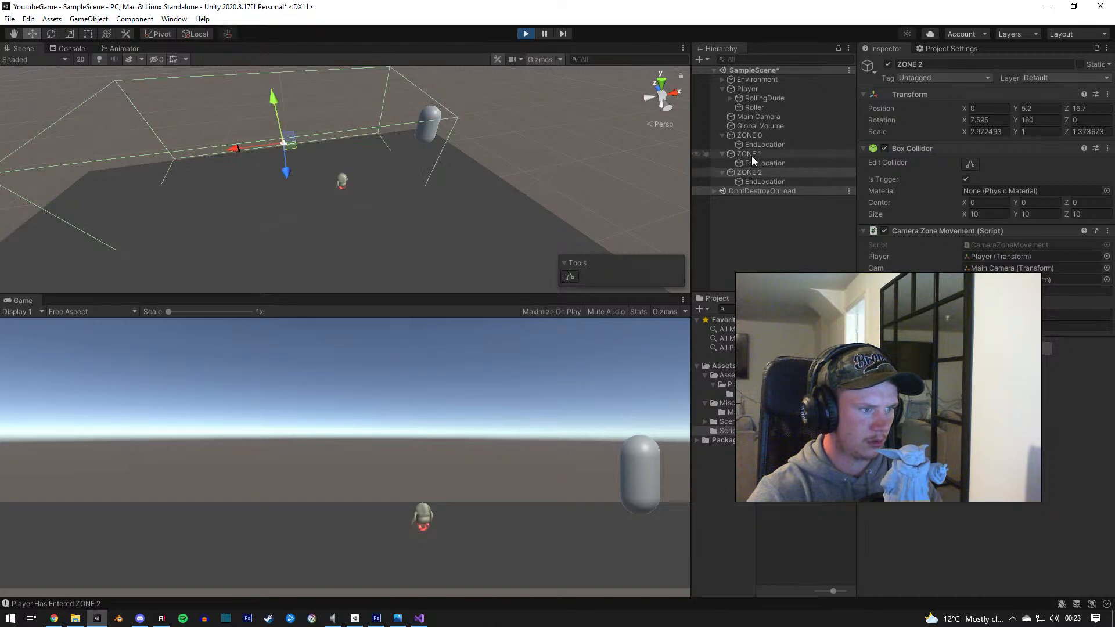
left_click(750, 144)
left_click(746, 135)
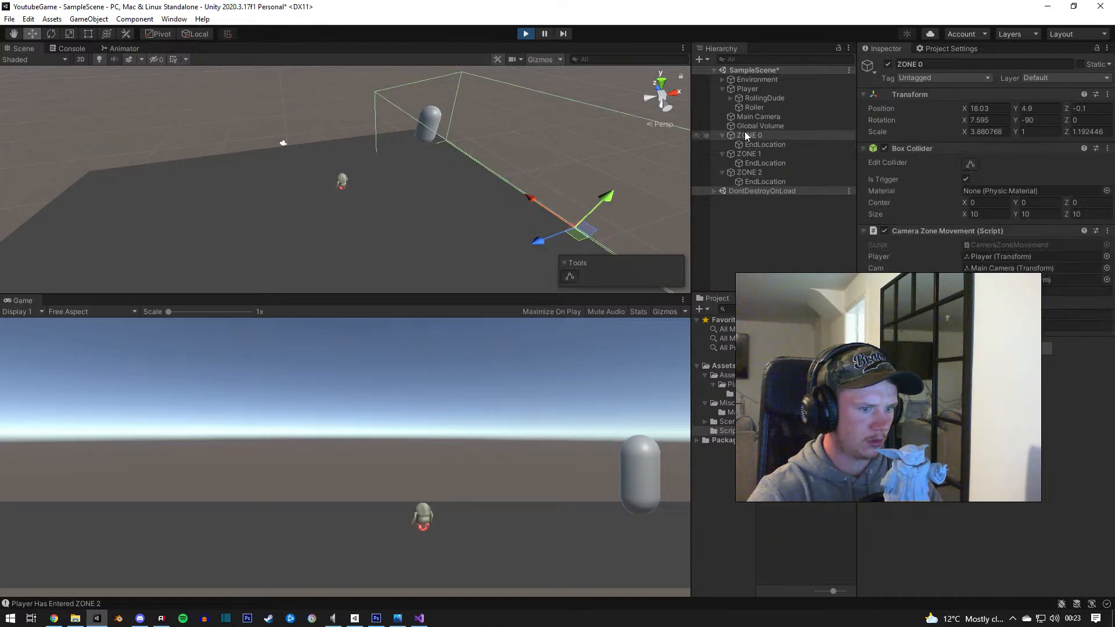
left_click(526, 35)
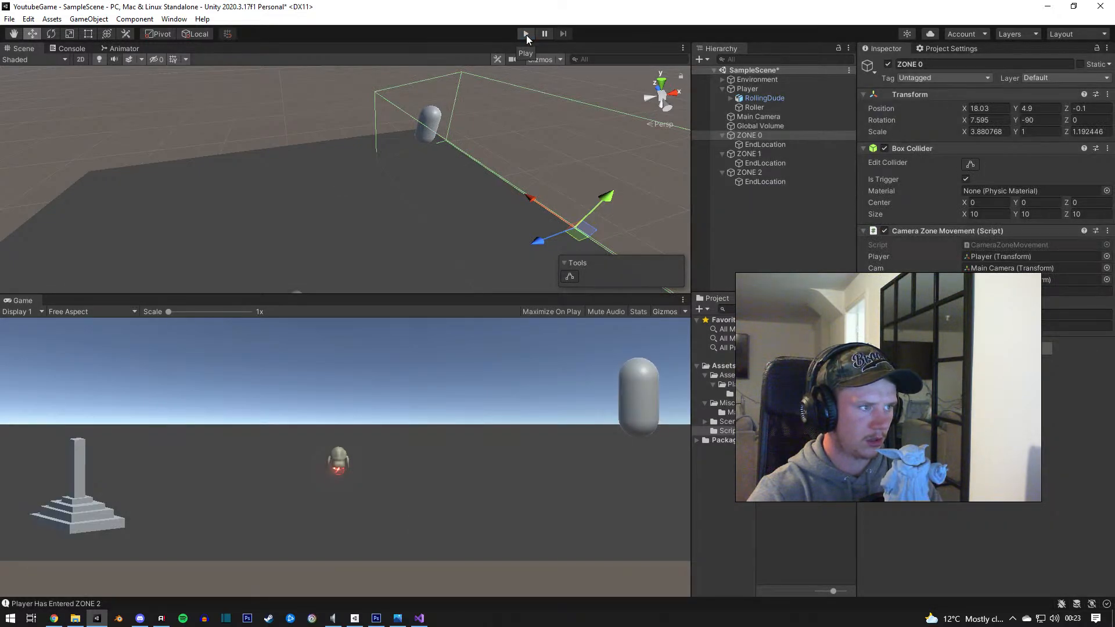
Step: Run the game again and inspect ZONE 2 and ZONE 1 before moving the player
left_click(526, 34)
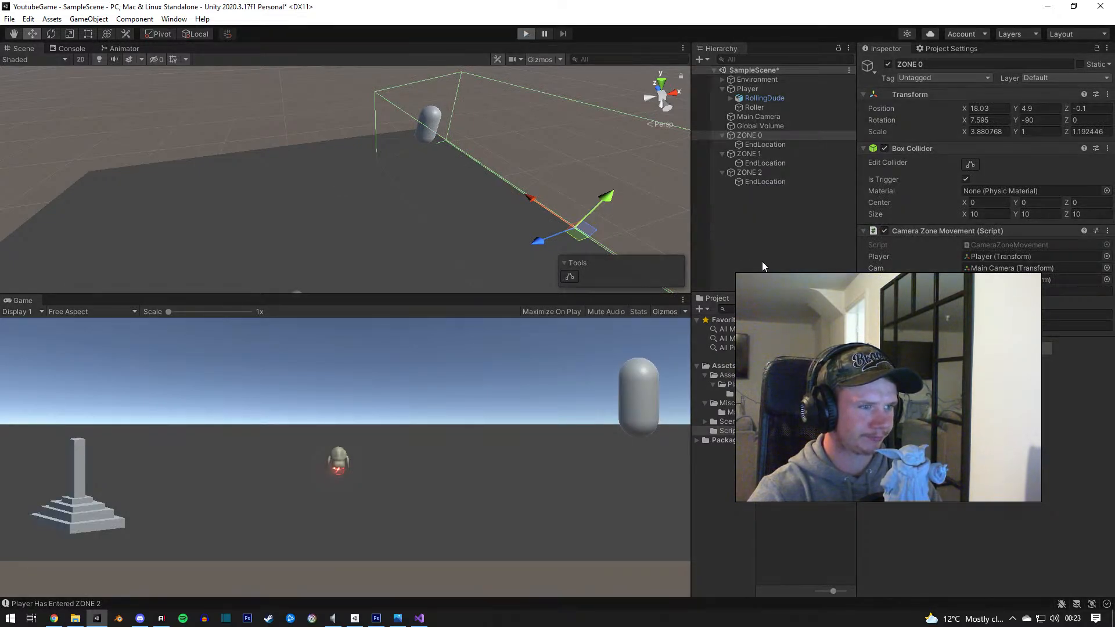
double_click(748, 170)
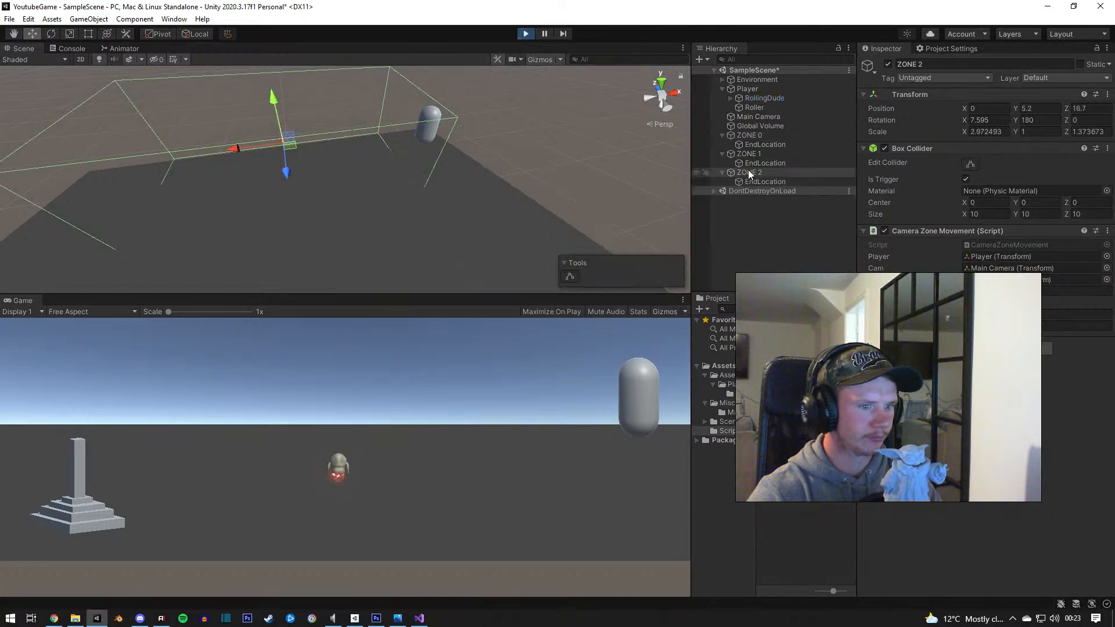
left_click(753, 154)
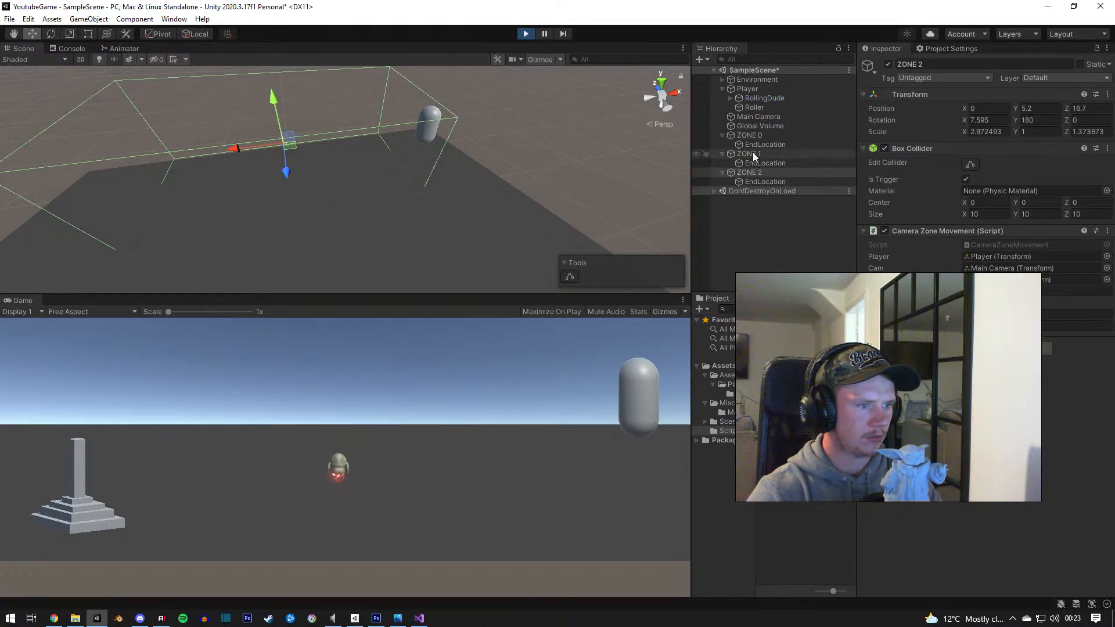
double_click(753, 153)
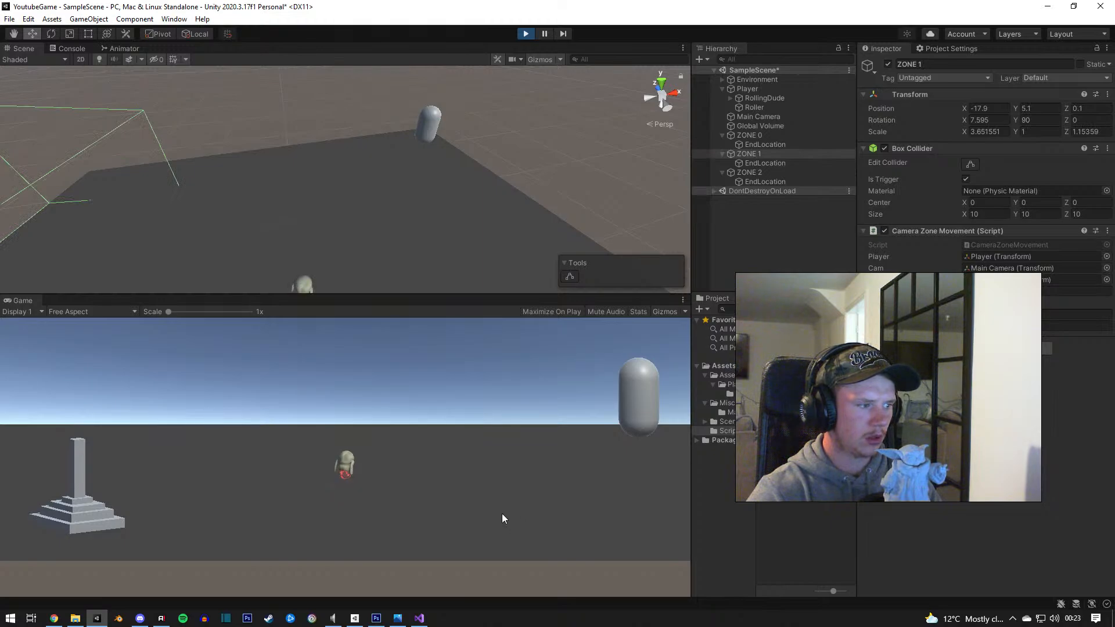
Step: Move the player back and forth through ZONE 0, ZONE 2 and ZONE 1 to test the camera panning, and stop the game
key("d")
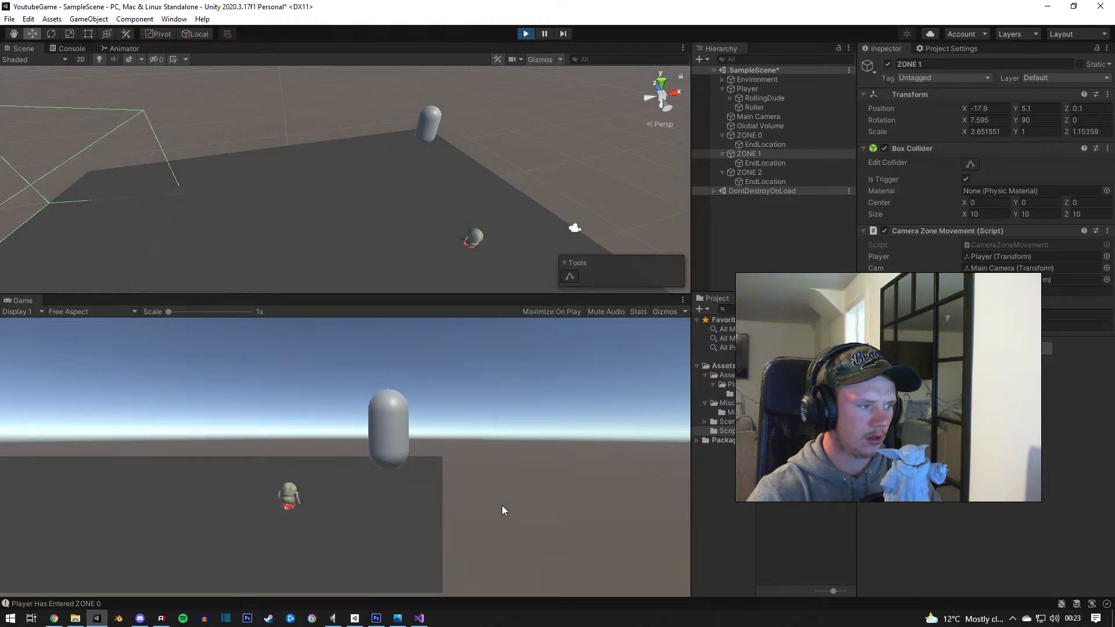
key("a")
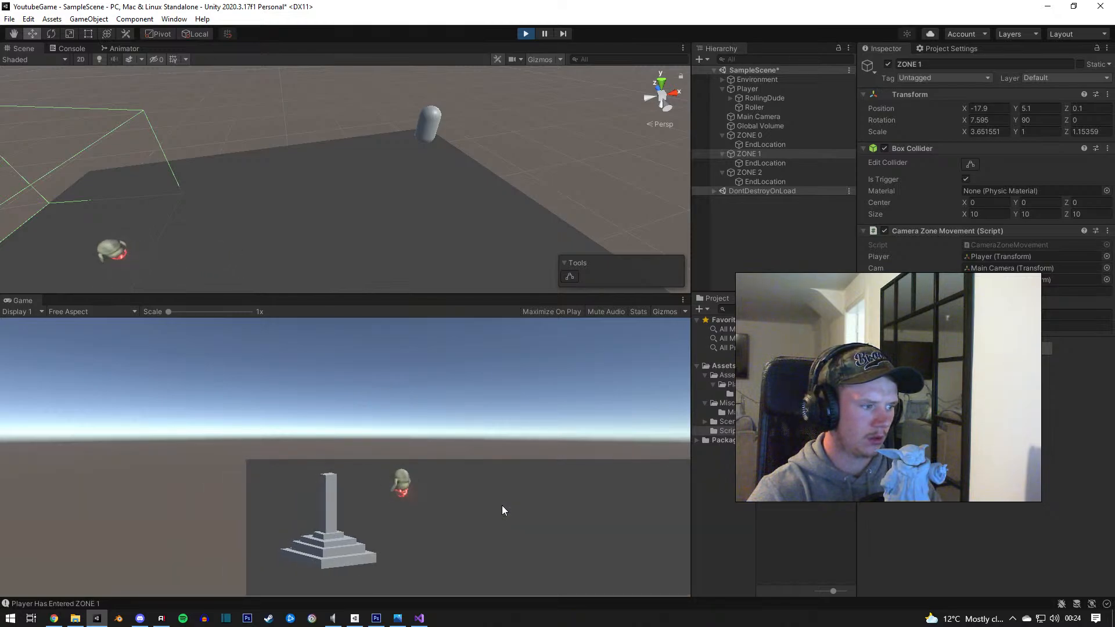
key("d")
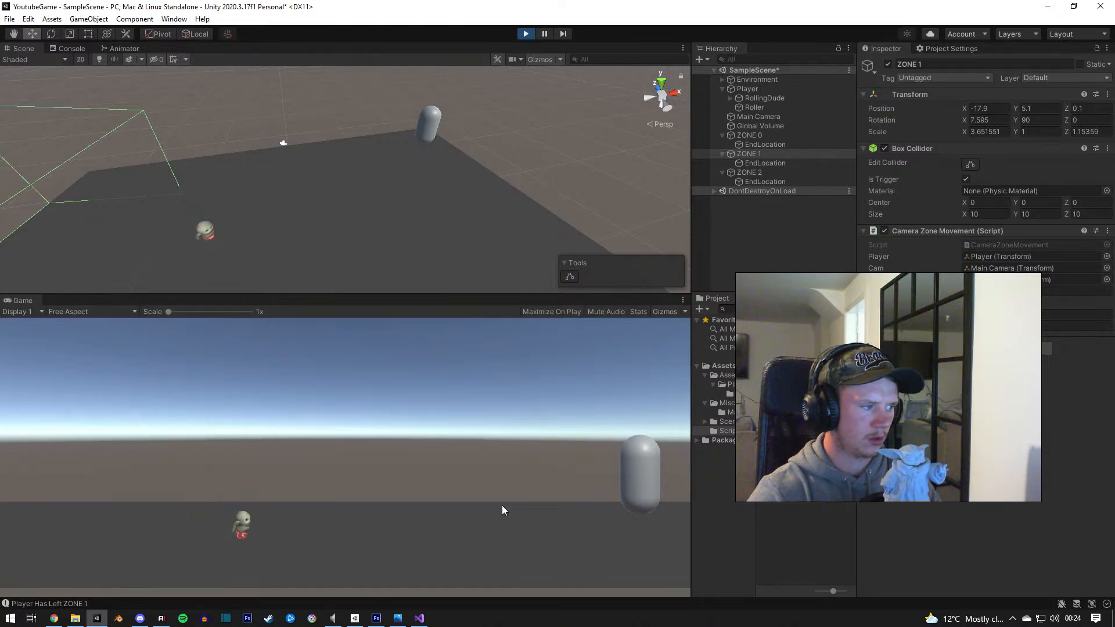
key("a")
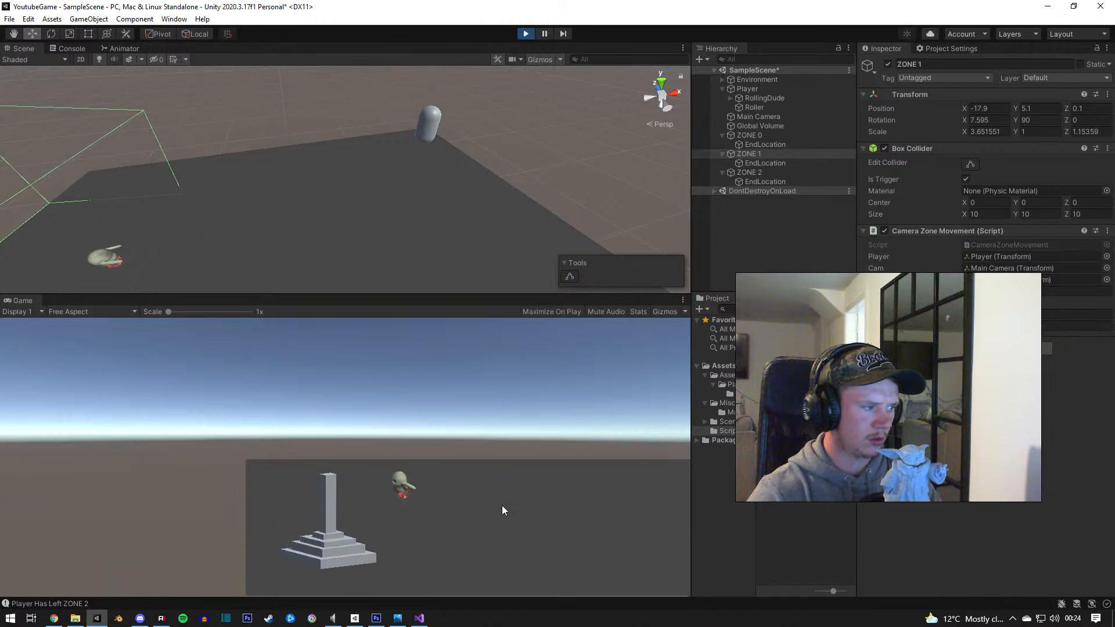
key("d")
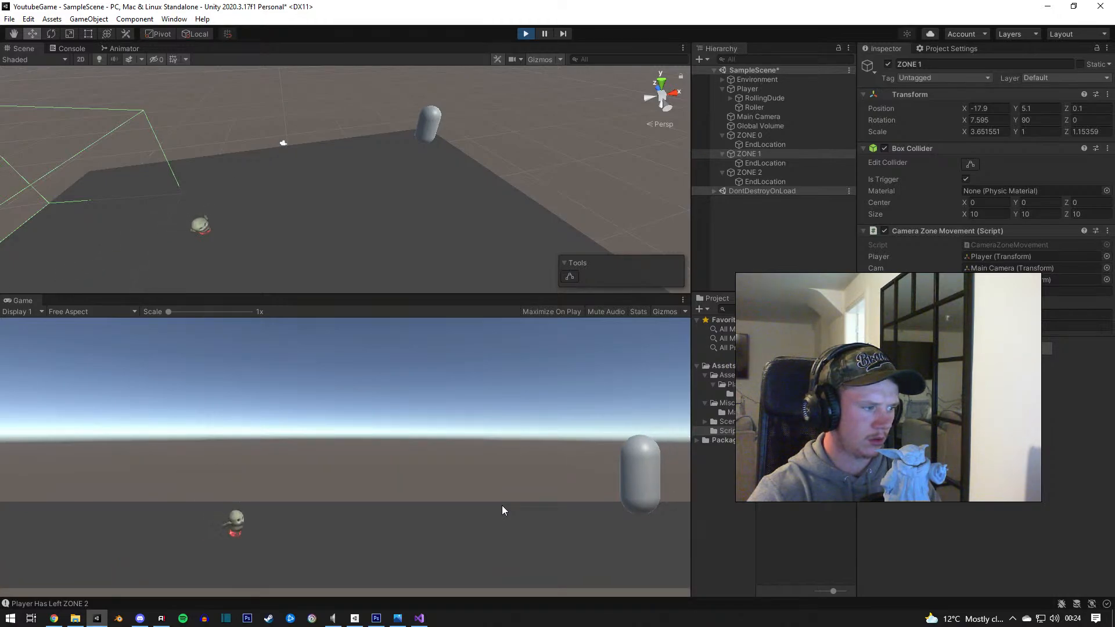
key("a")
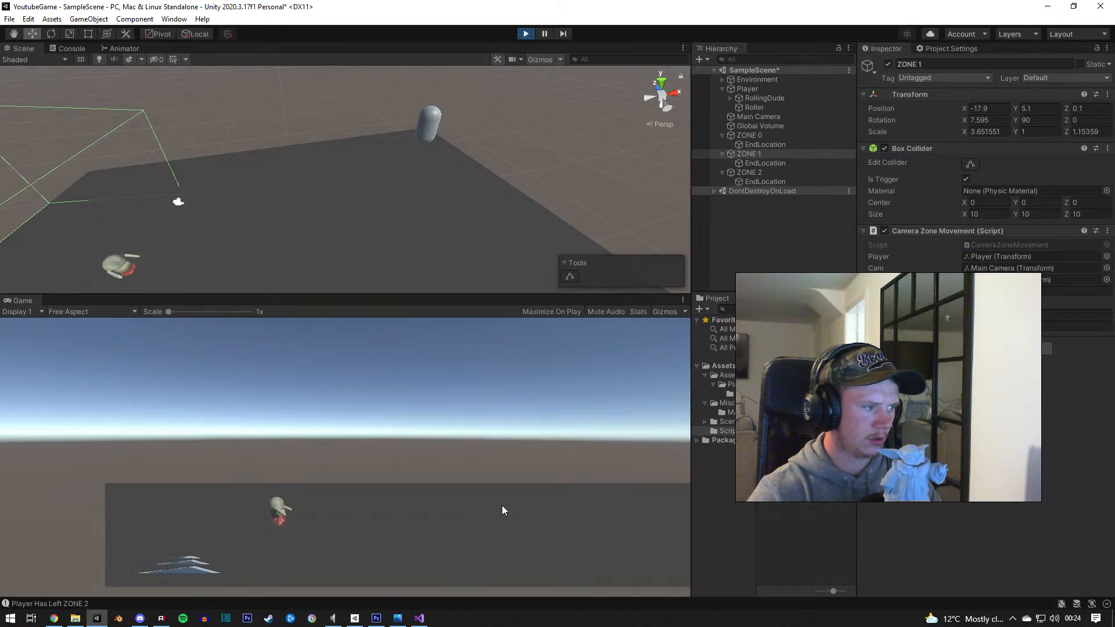
key("d")
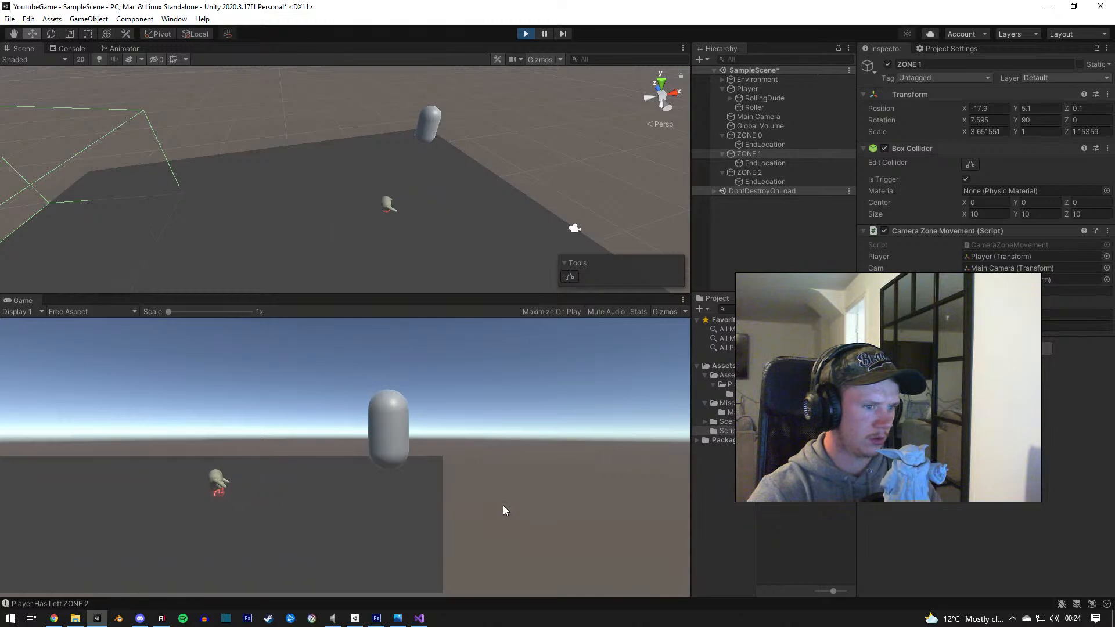
key("a")
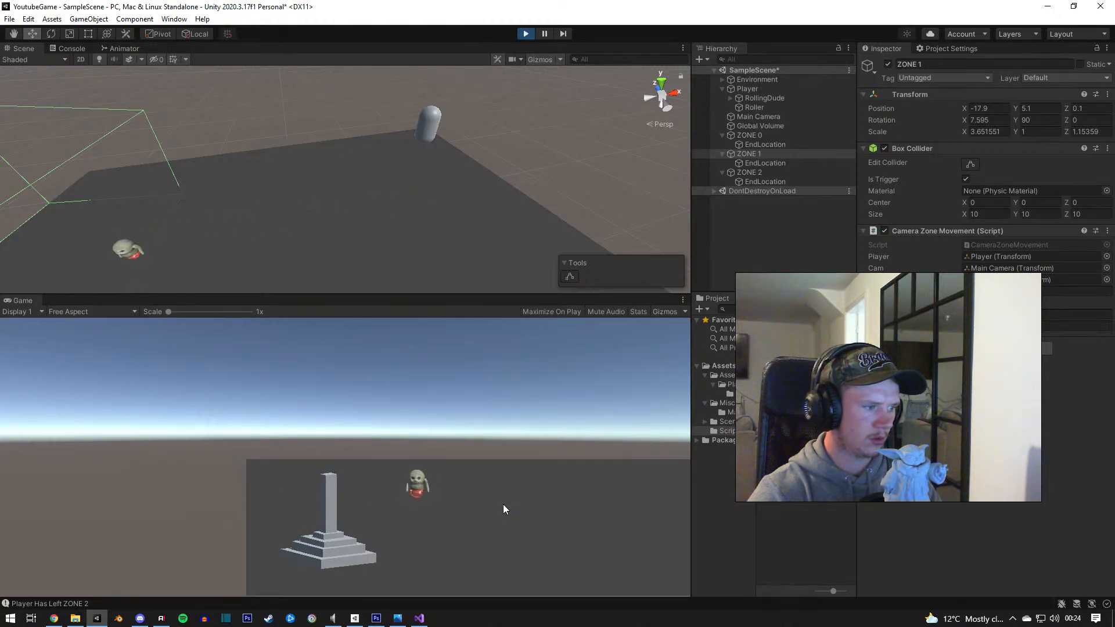
left_click(526, 34)
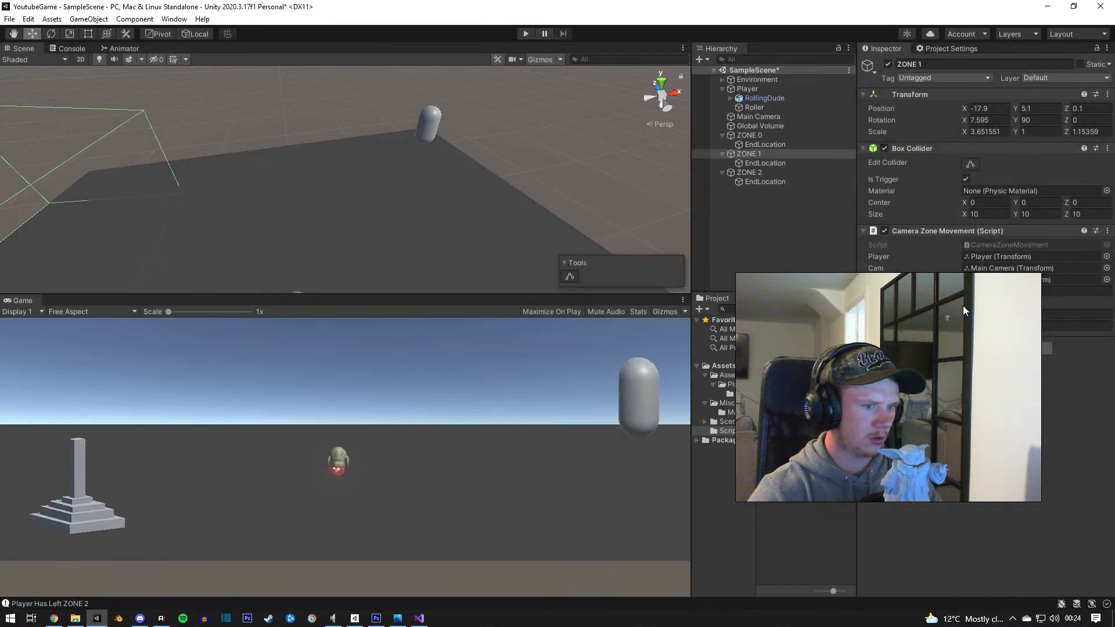
Step: Rerun the game, starting with ZONE 1, and test the camera while repeatedly crossing the zone borders in both directions, and stop it
key("ctrl+p")
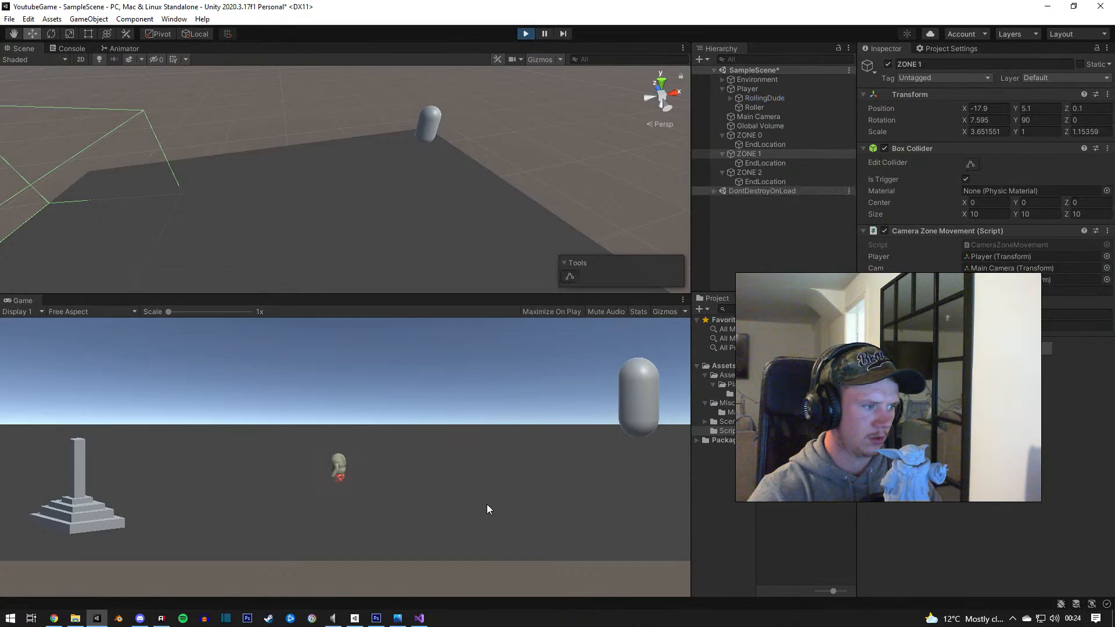
key("a")
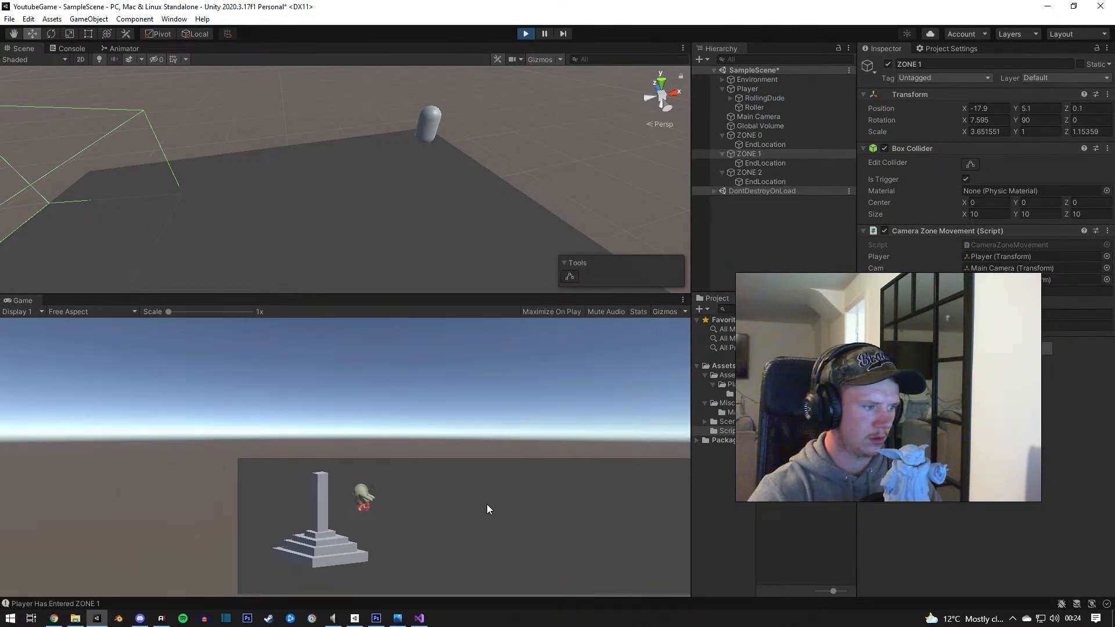
key("d")
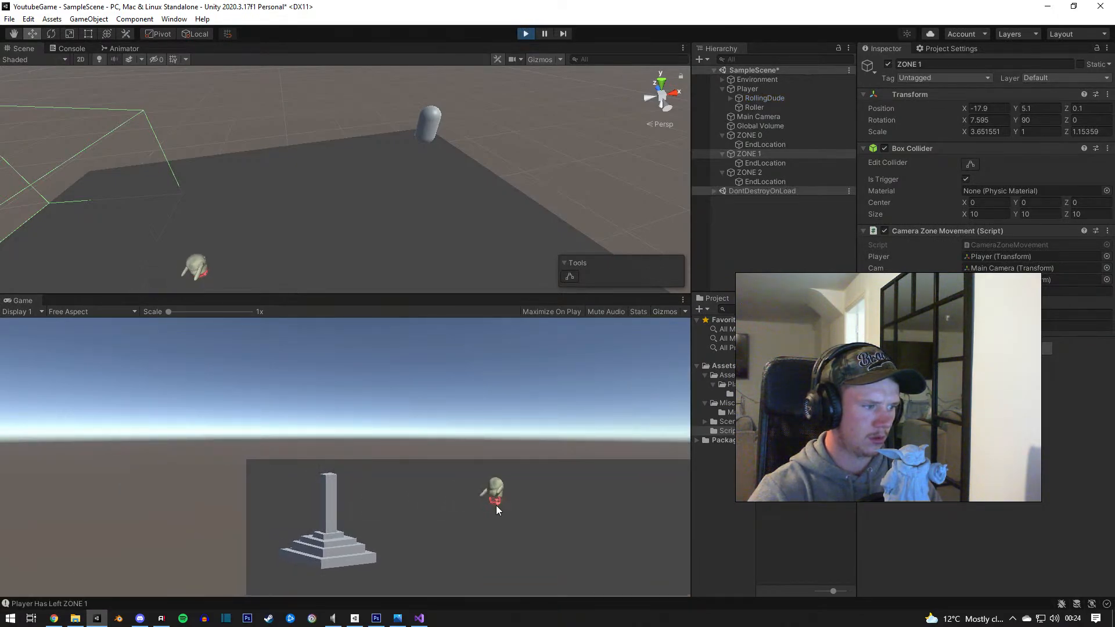
key("a")
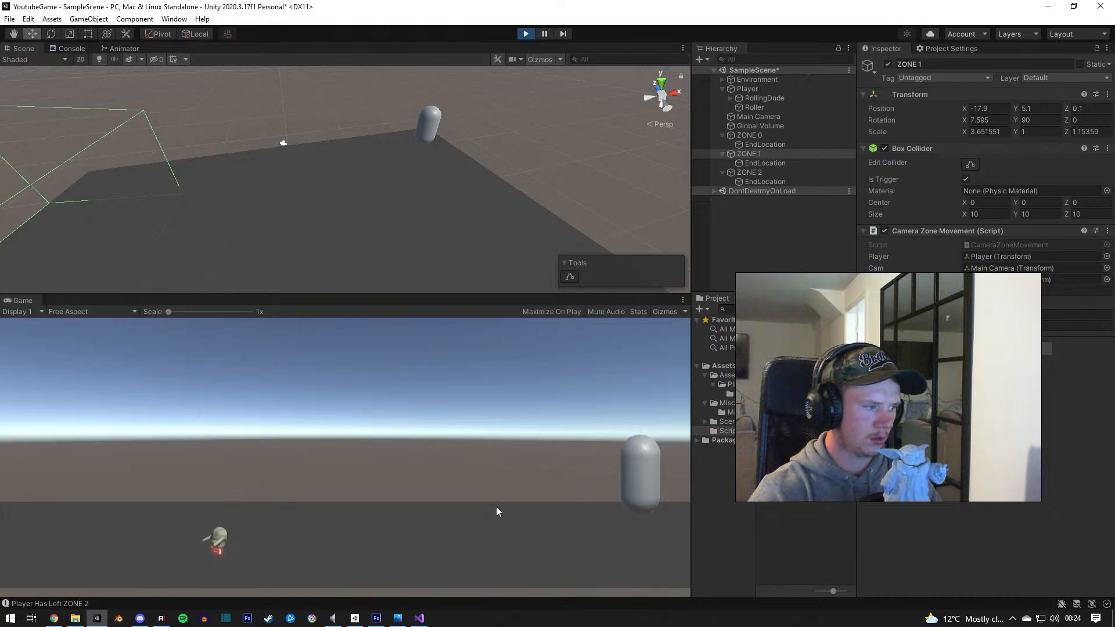
key("d")
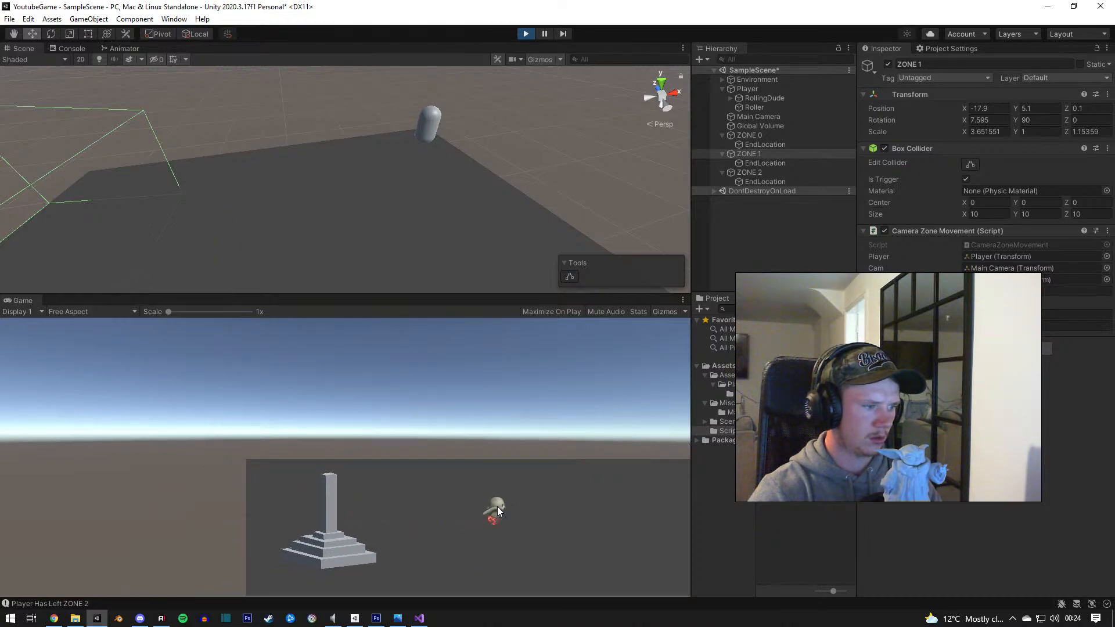
key("d")
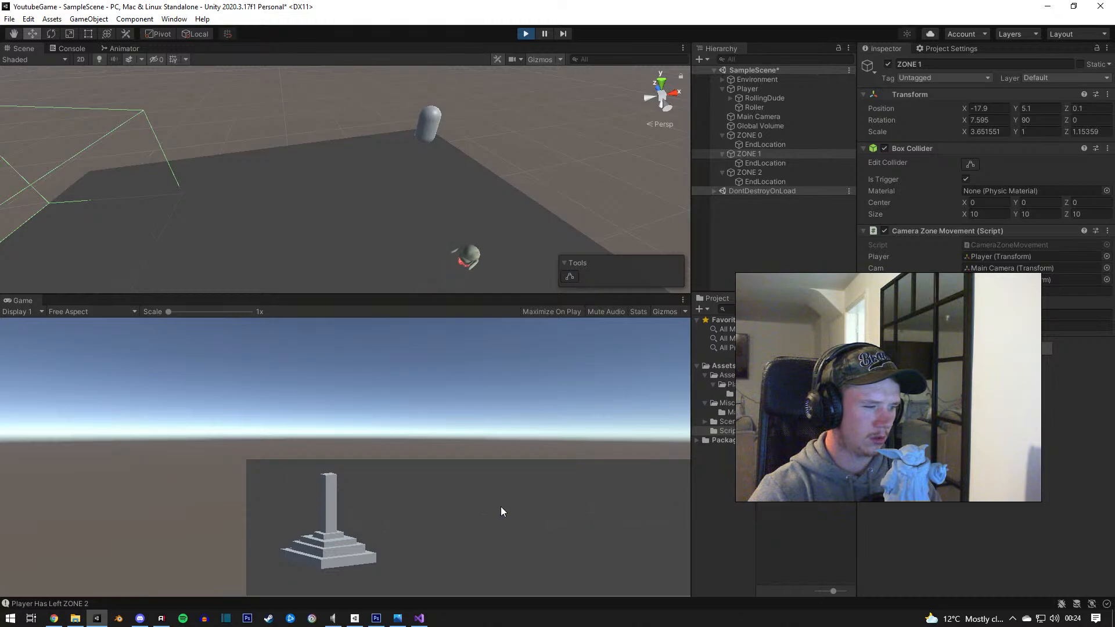
key("a")
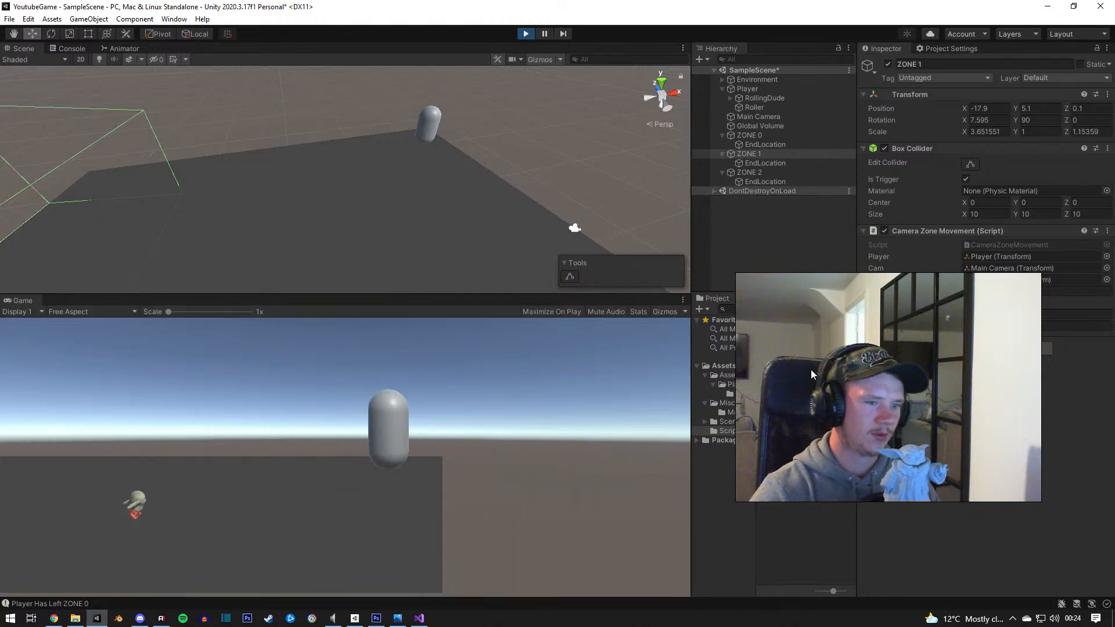
left_click(525, 34)
Step: Switch to Visual Studio, trace the speed variable from the distCovered line to its declaration, and return to Unity
left_click(420, 618)
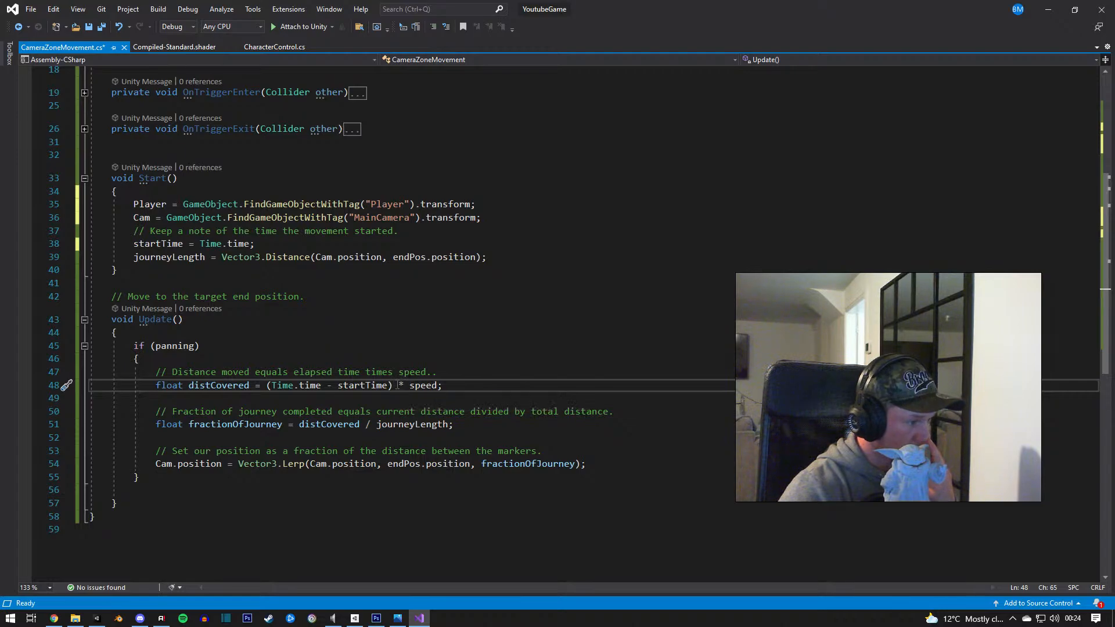
double_click(424, 386)
scroll(473, 423, "up", 5)
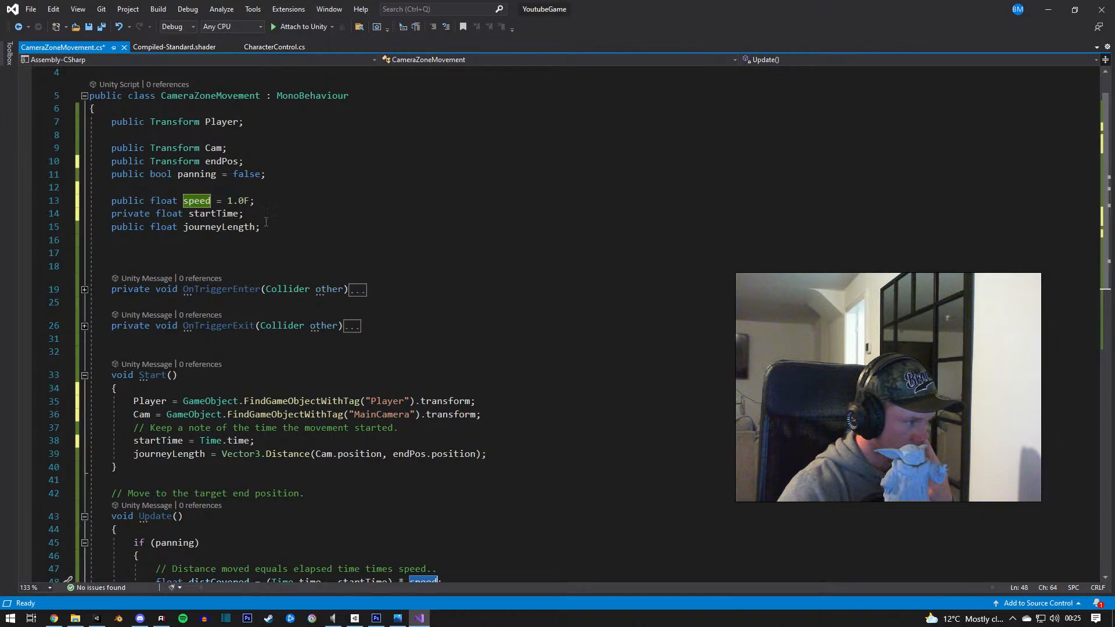
left_click(1049, 10)
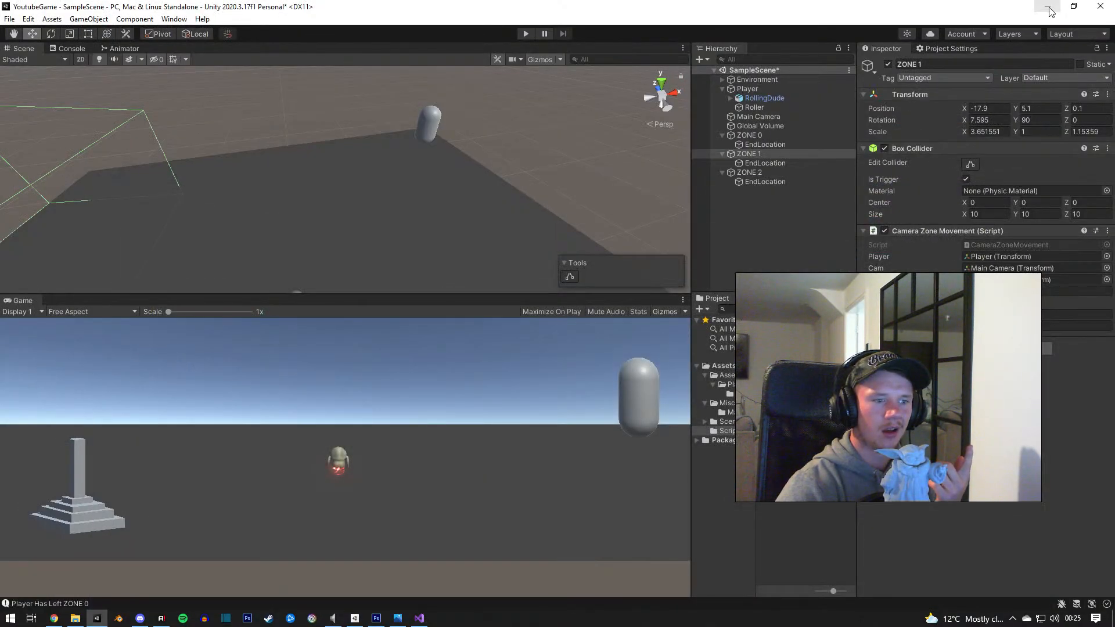
Step: Switch to Visual Studio, remove the 1.0F default value from the speed declaration in CameraZoneMovement, save the script and return to Unity
left_click(1048, 9)
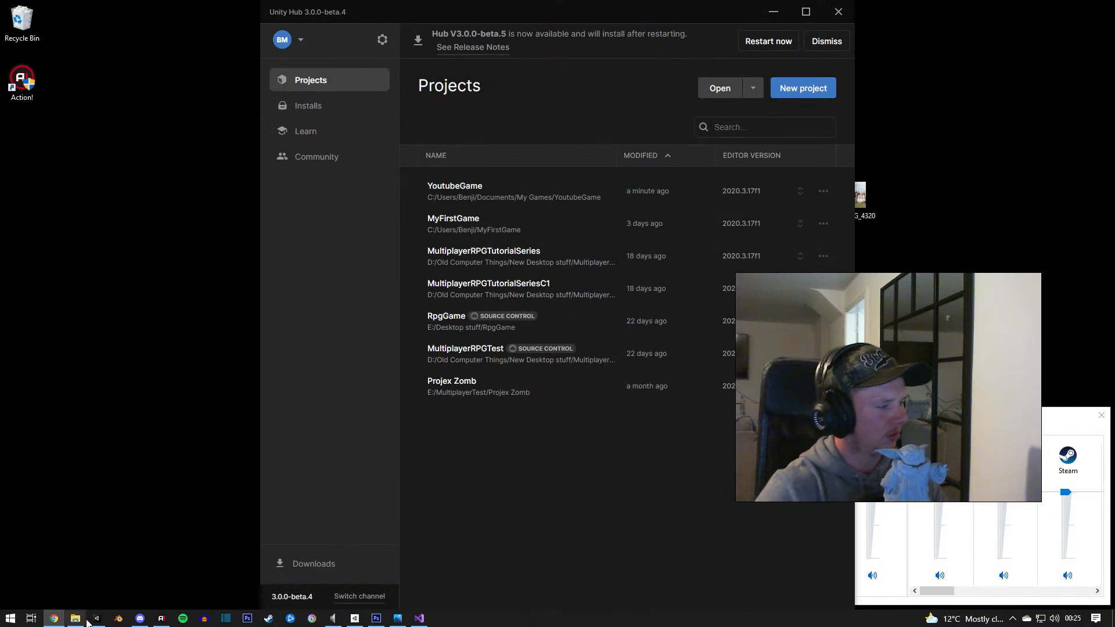
left_click(96, 618)
left_click(419, 618)
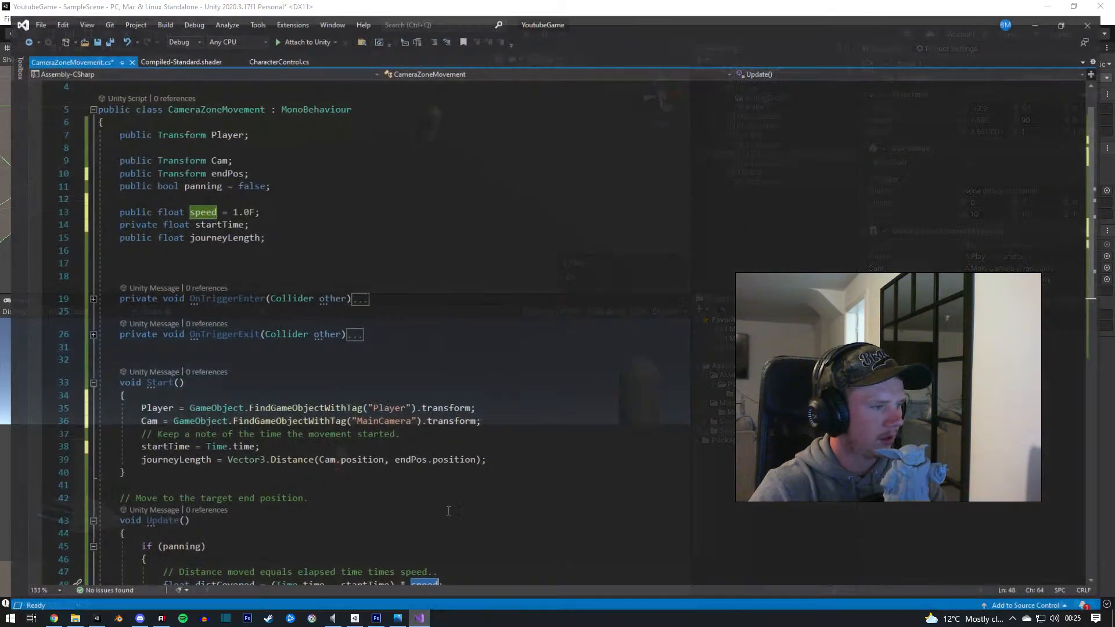
left_click_drag(250, 200, 232, 201)
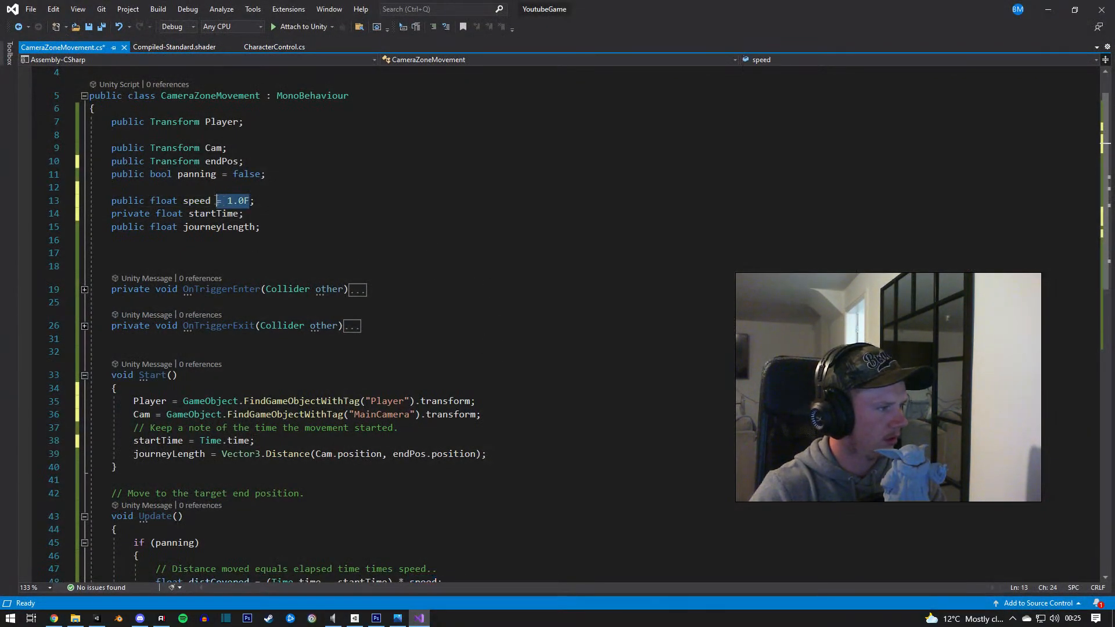
key("BackSpace")
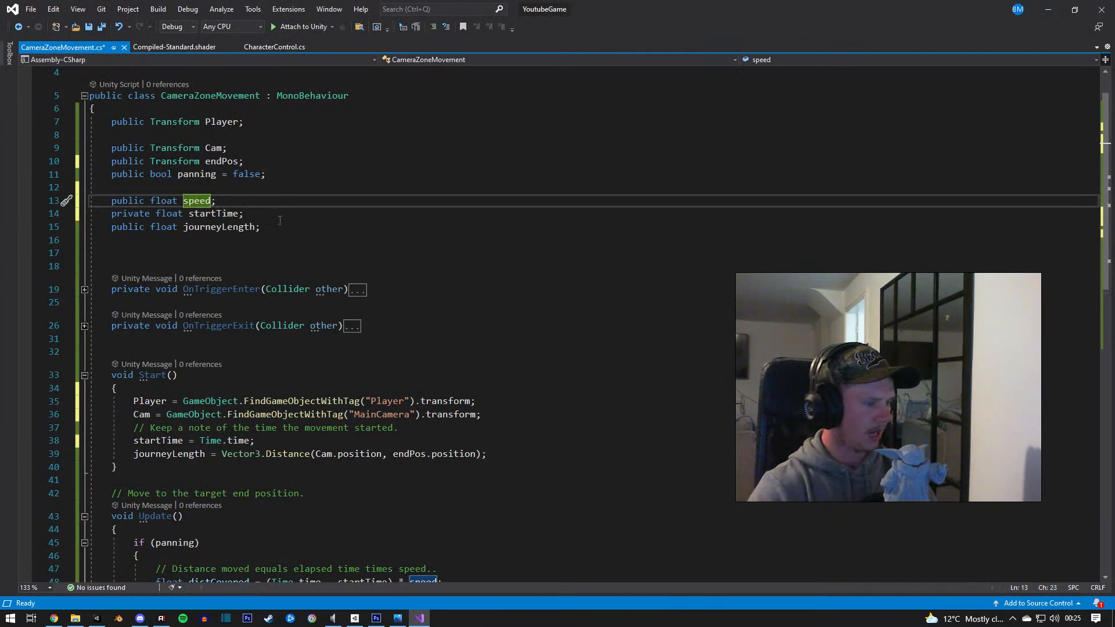
key("ctrl+s")
left_click(1048, 7)
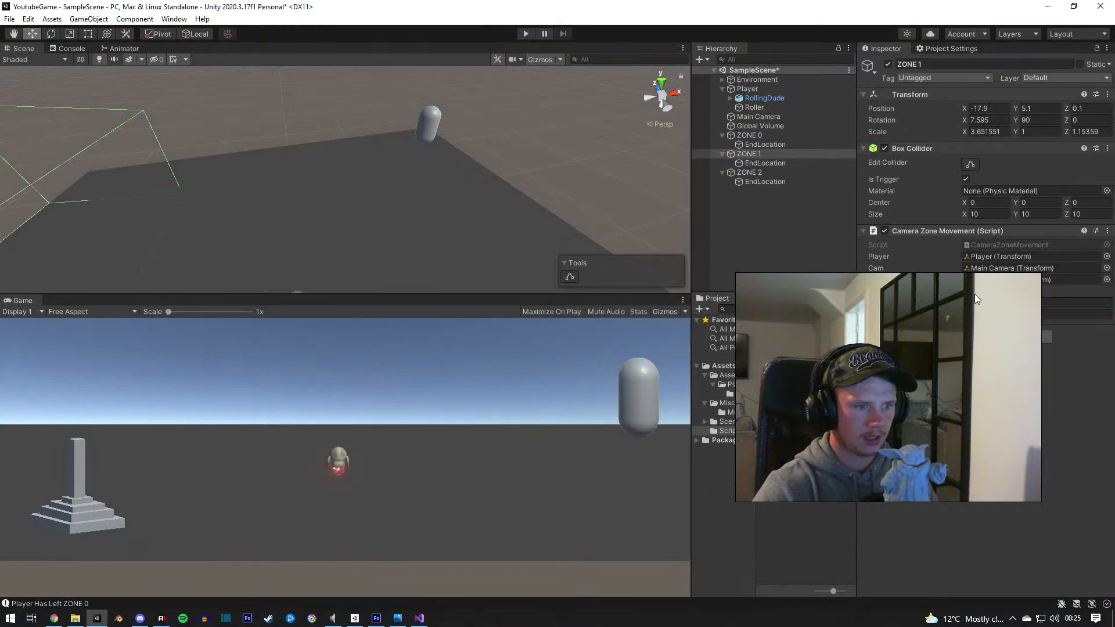
Step: Save the scene and the project, and restart the editor by reopening the YoutubeGame project from Unity Hub
left_click(750, 136)
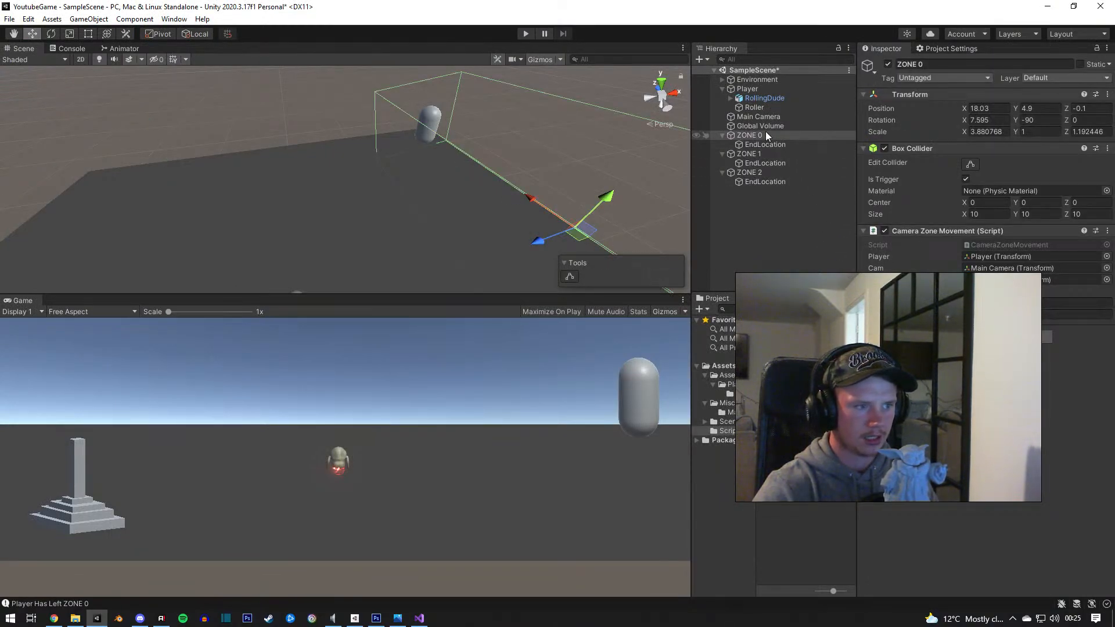
left_click(757, 116)
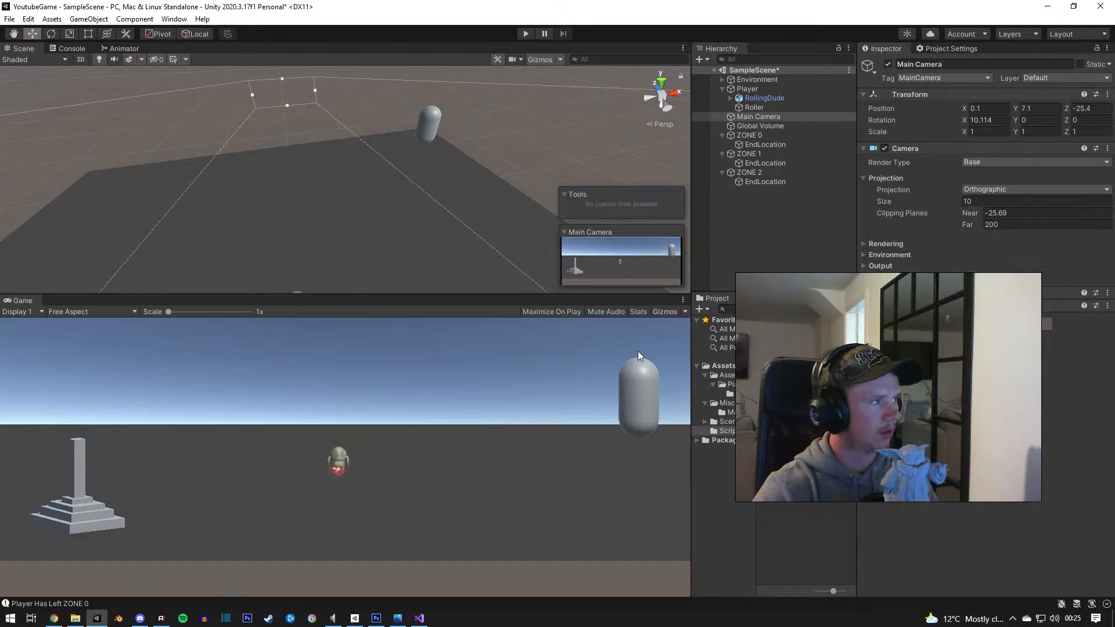
left_click(10, 19)
left_click(27, 74)
left_click(9, 19)
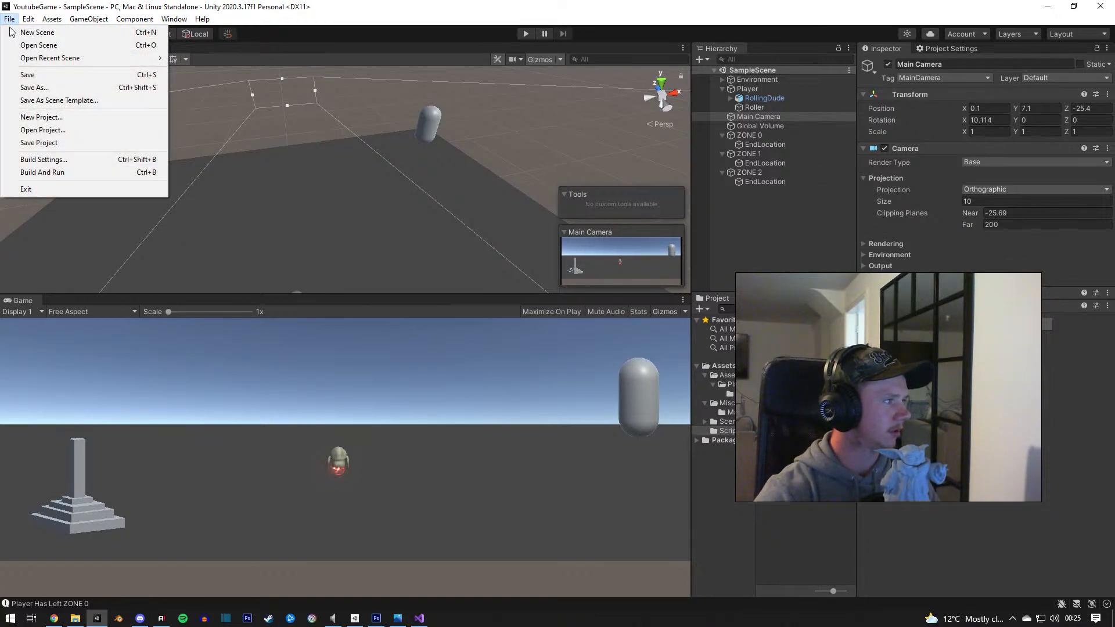
left_click(26, 144)
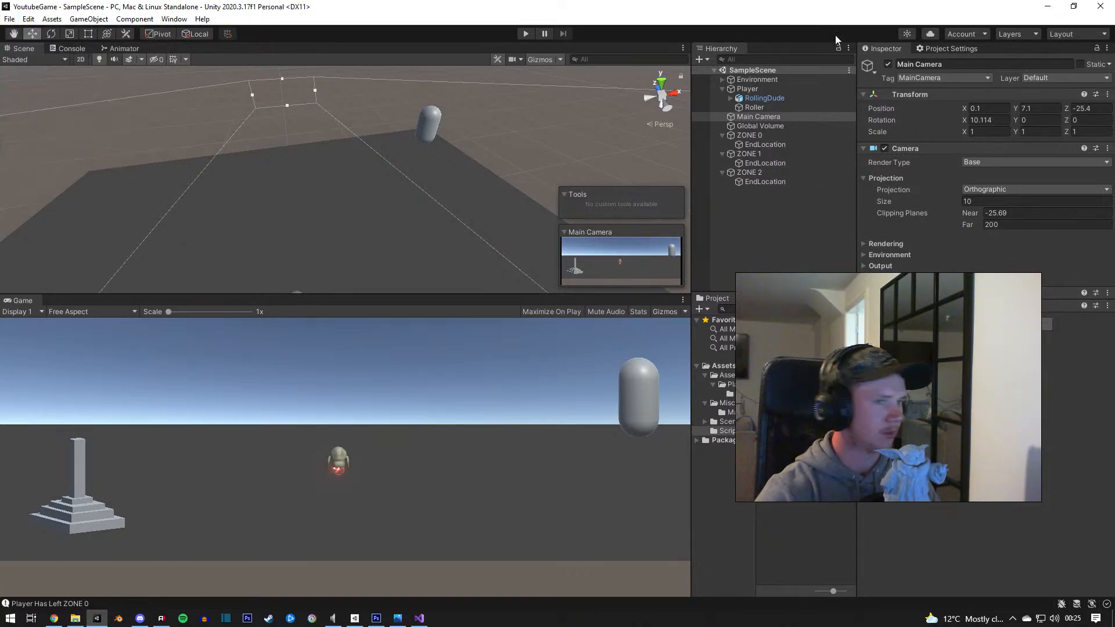
left_click(1100, 6)
left_click(511, 191)
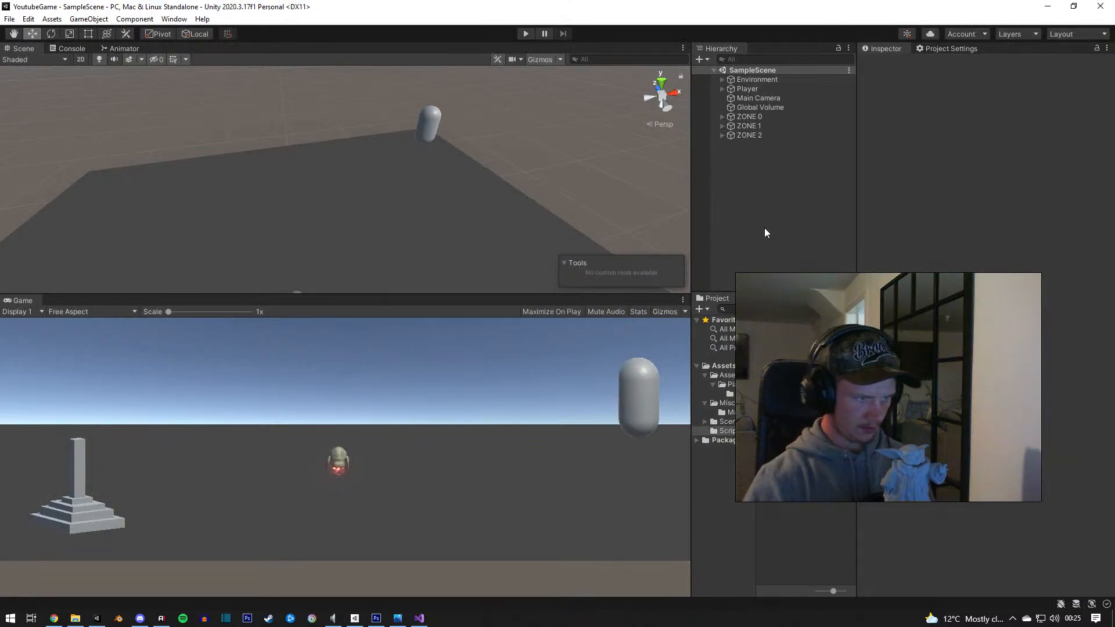
Step: Set the Camera Zone Movement speed to 5 on ZONE 0, ZONE 1 and ZONE 2 together
left_click(749, 117)
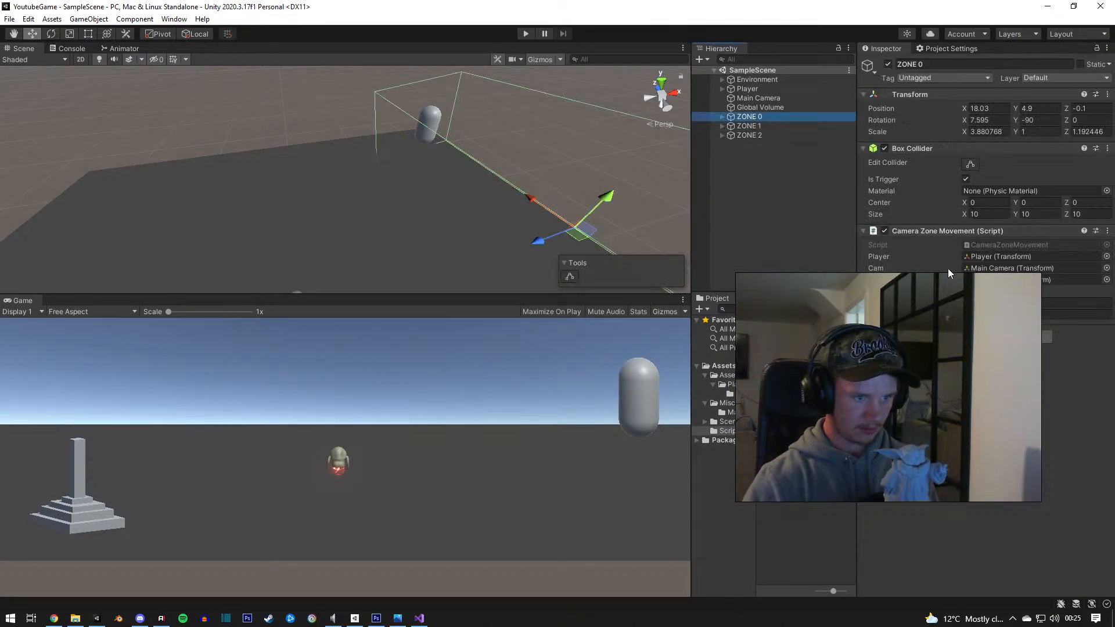
left_click(754, 134, "shift")
left_click(982, 303)
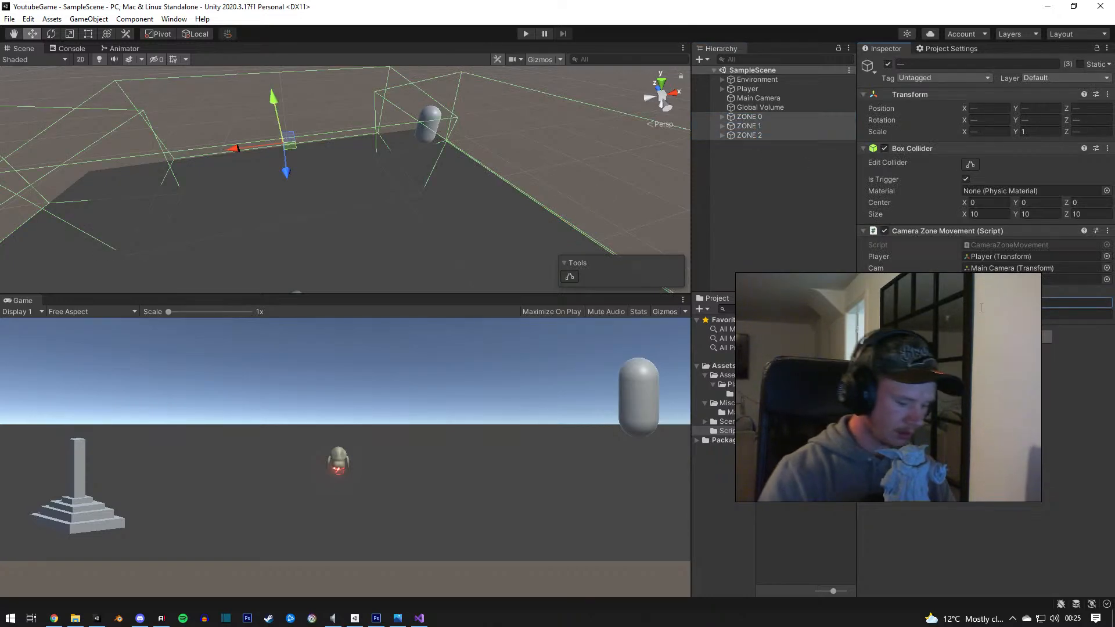
type("5")
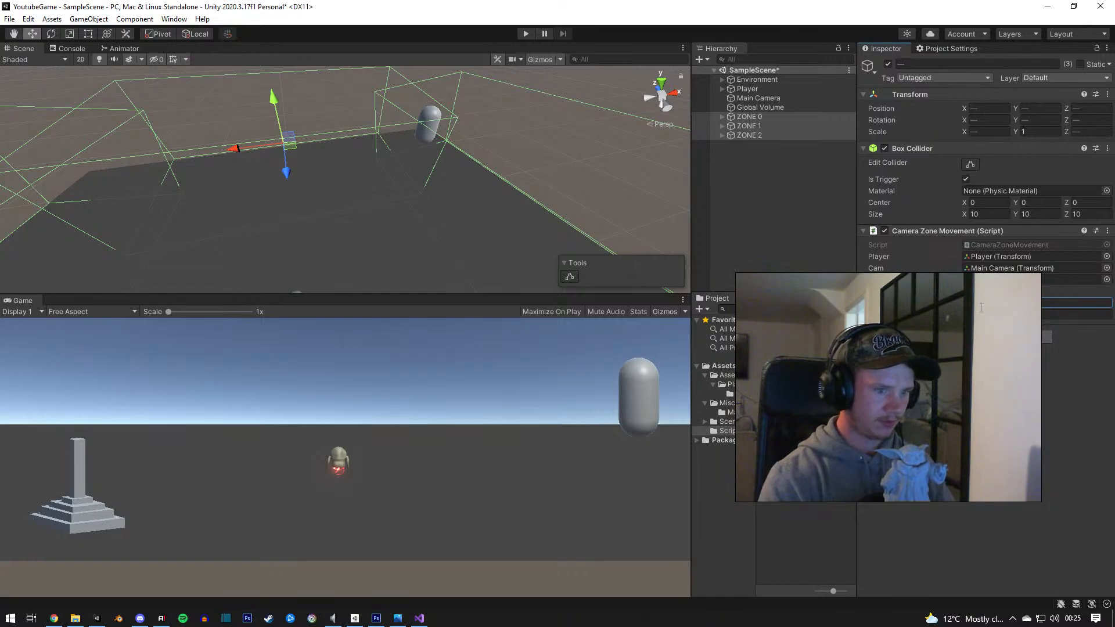
Step: Run the game and move the player in and out of ZONE 0 several times to test the camera panning
left_click(525, 34)
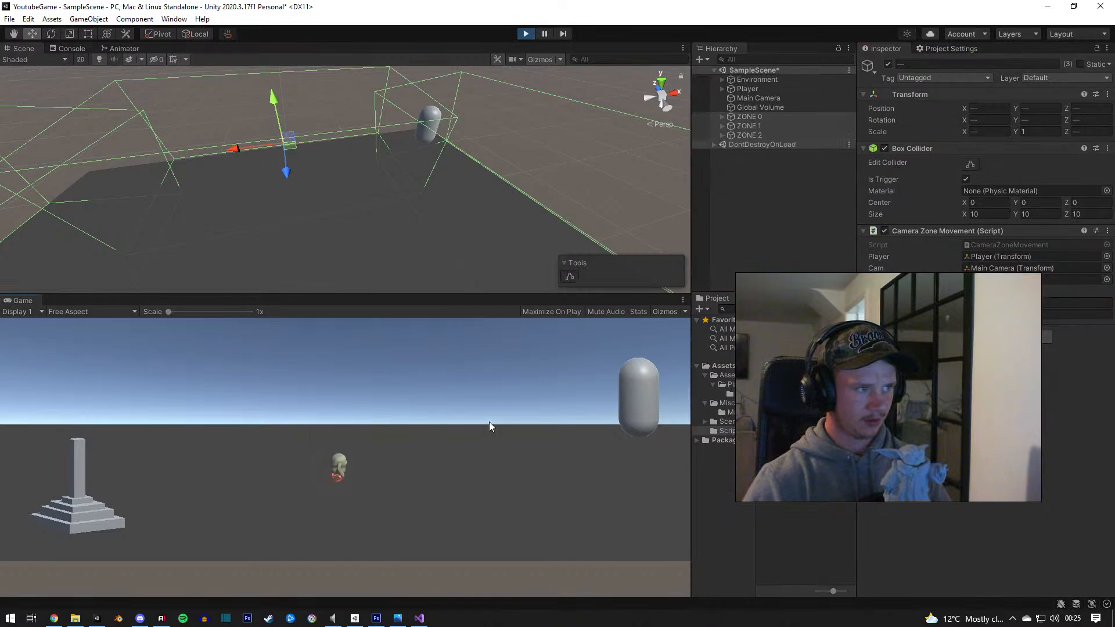
key("s")
key("d")
key("d")
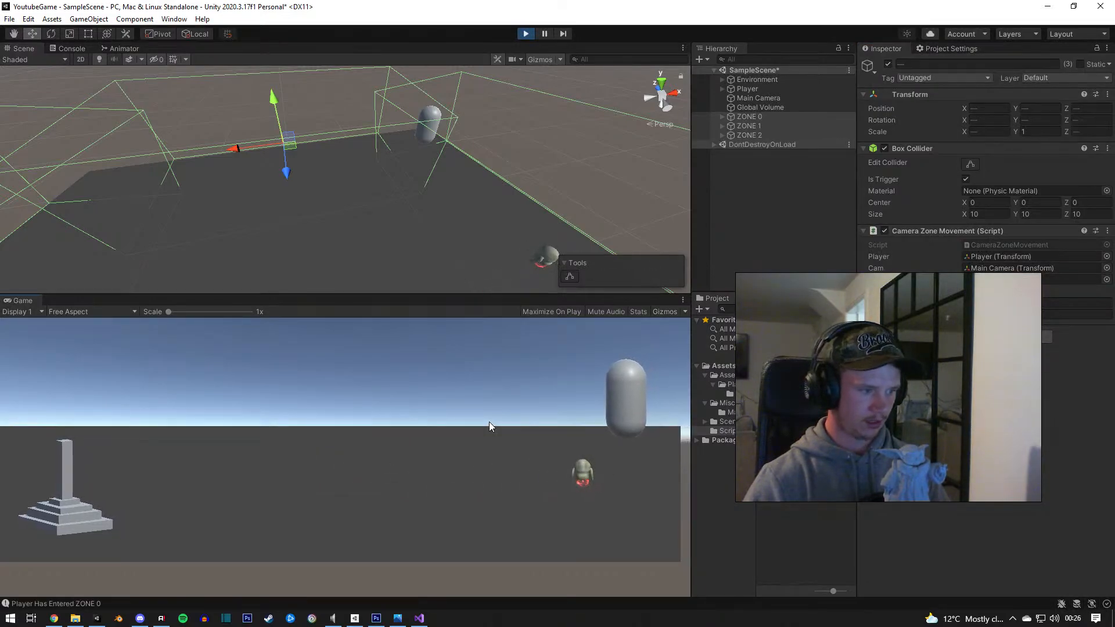
key("a")
key("a")
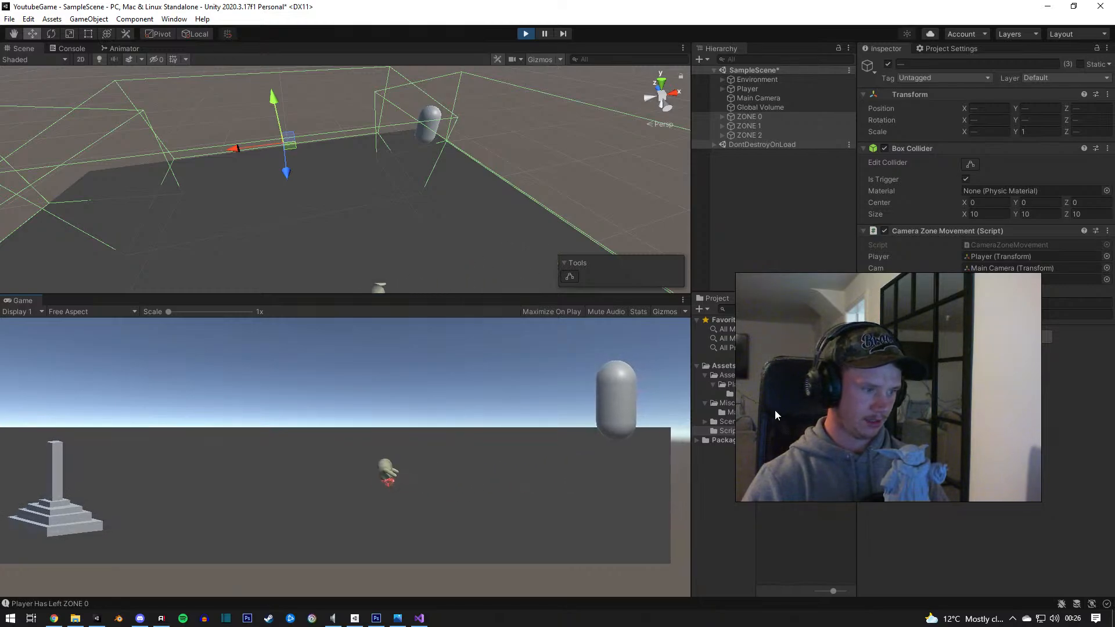
key("d")
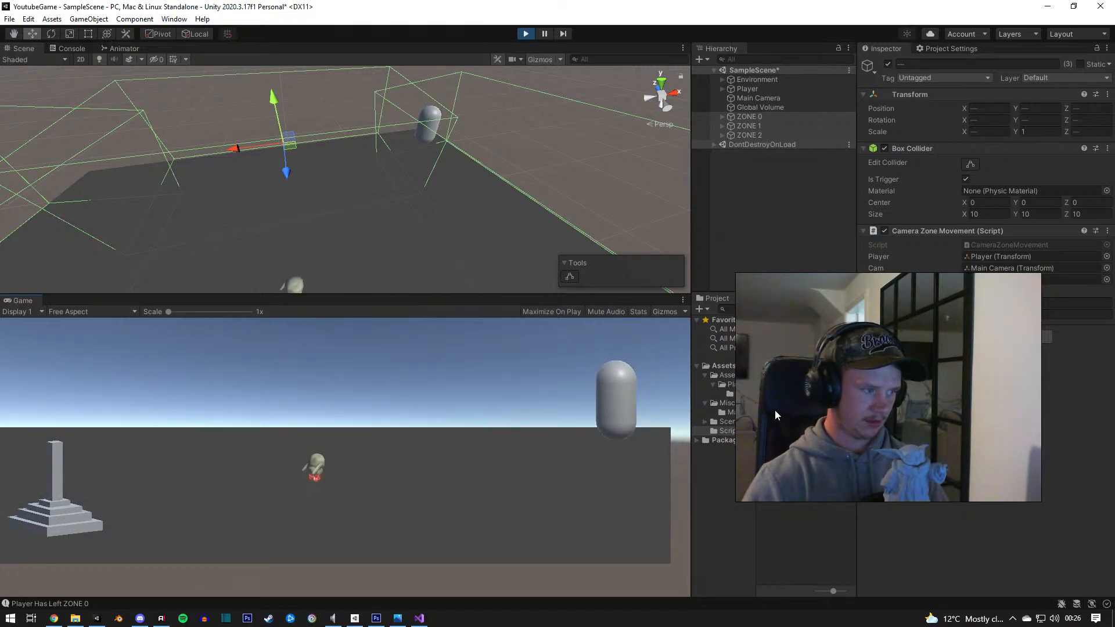
key("d")
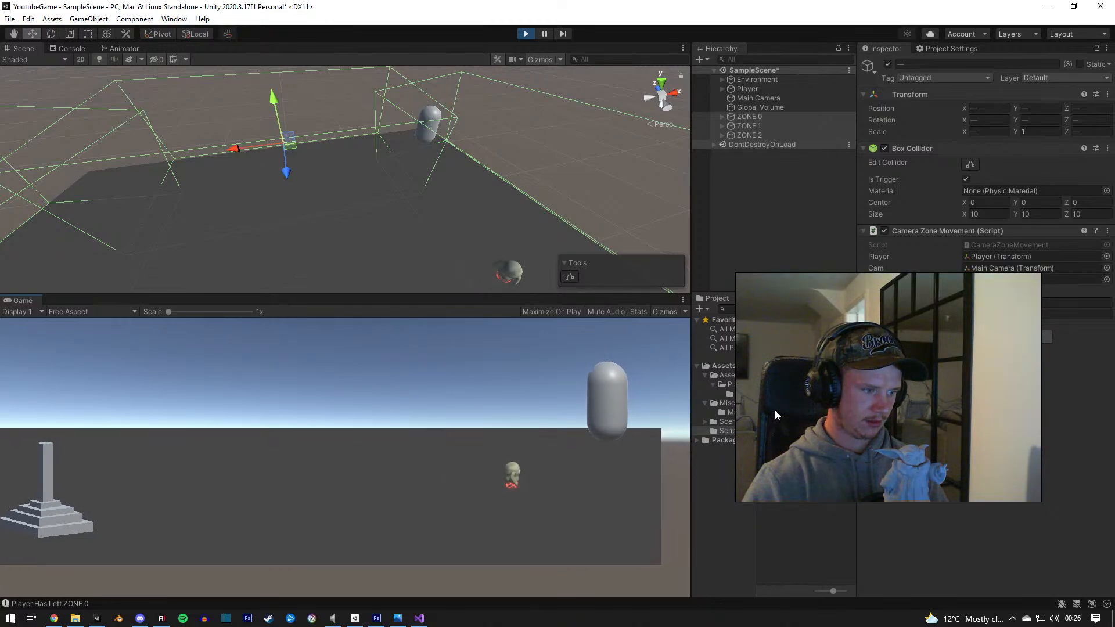
key("a")
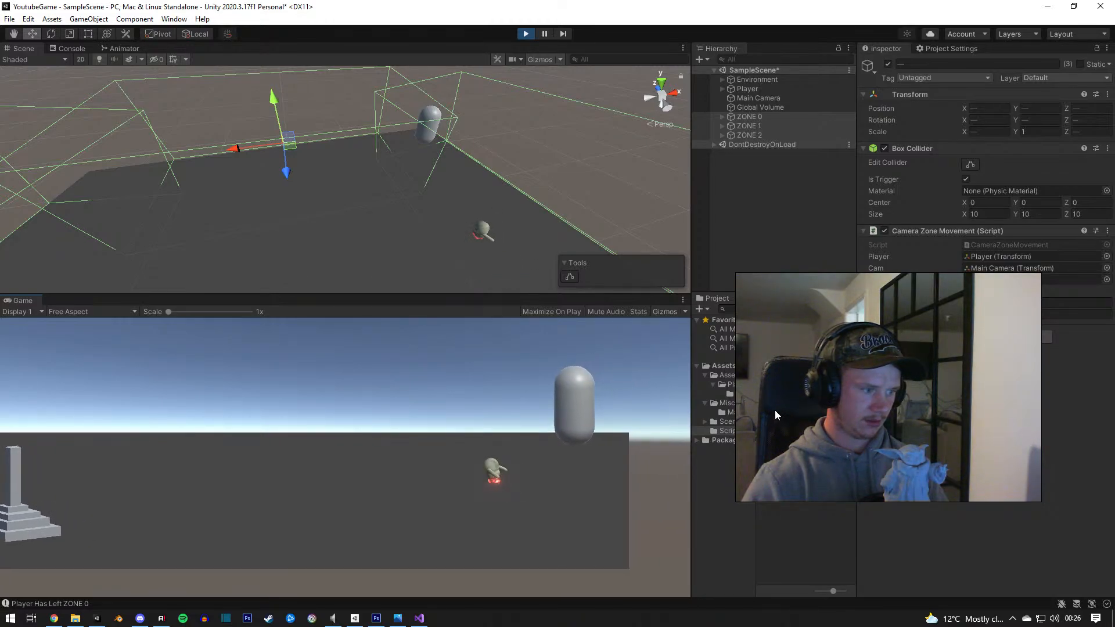
key("a")
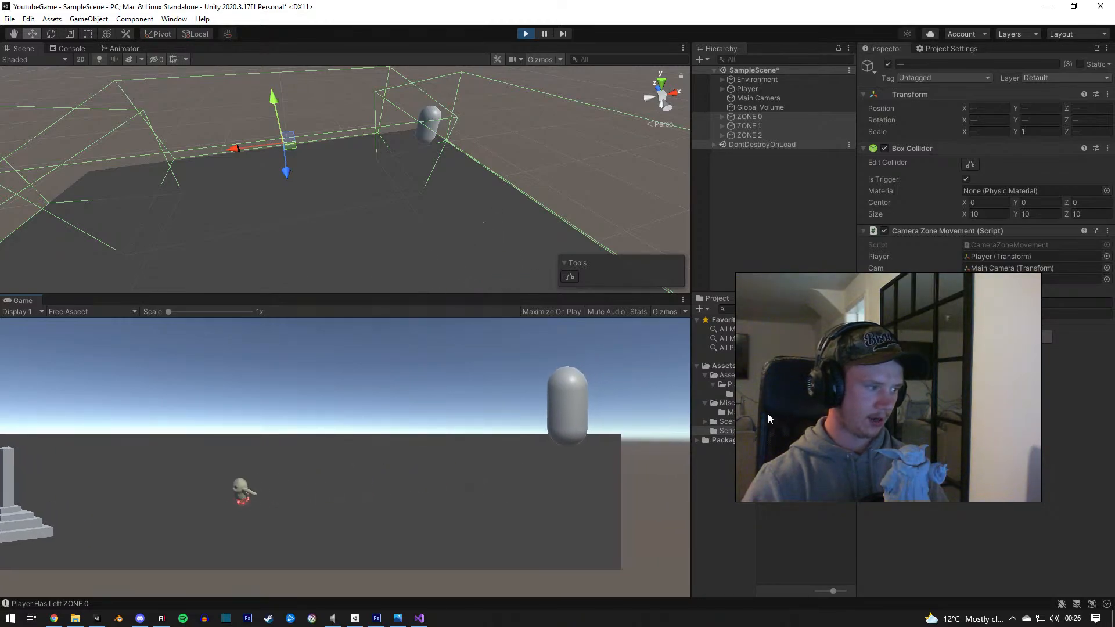
Step: Move the player into and out of ZONE 1 and ZONE 2 to test the camera panning there
key("a")
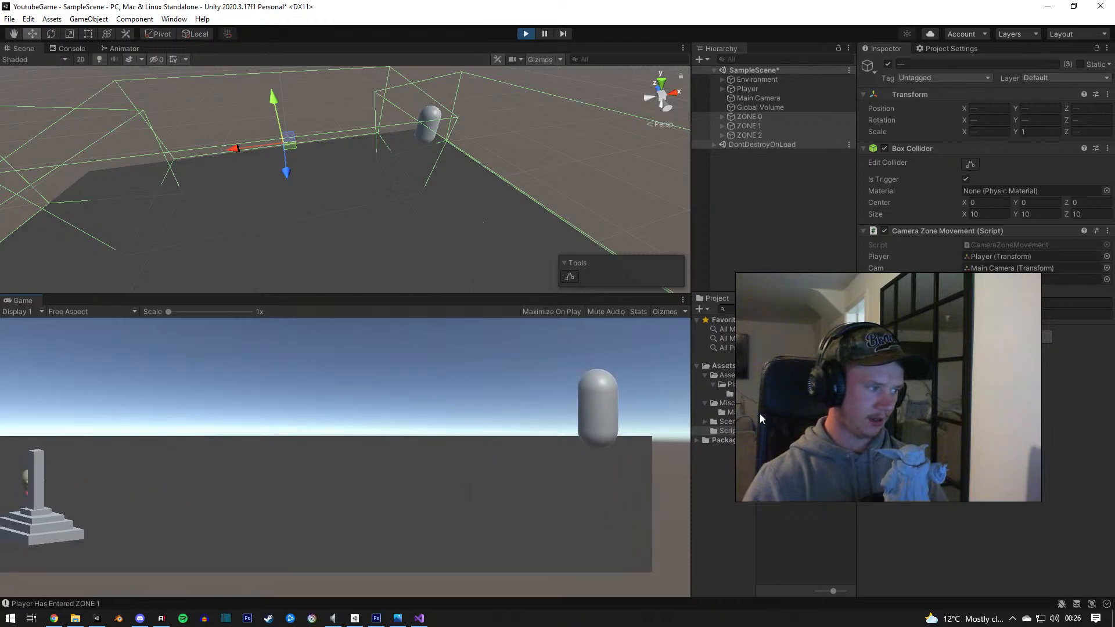
key("d")
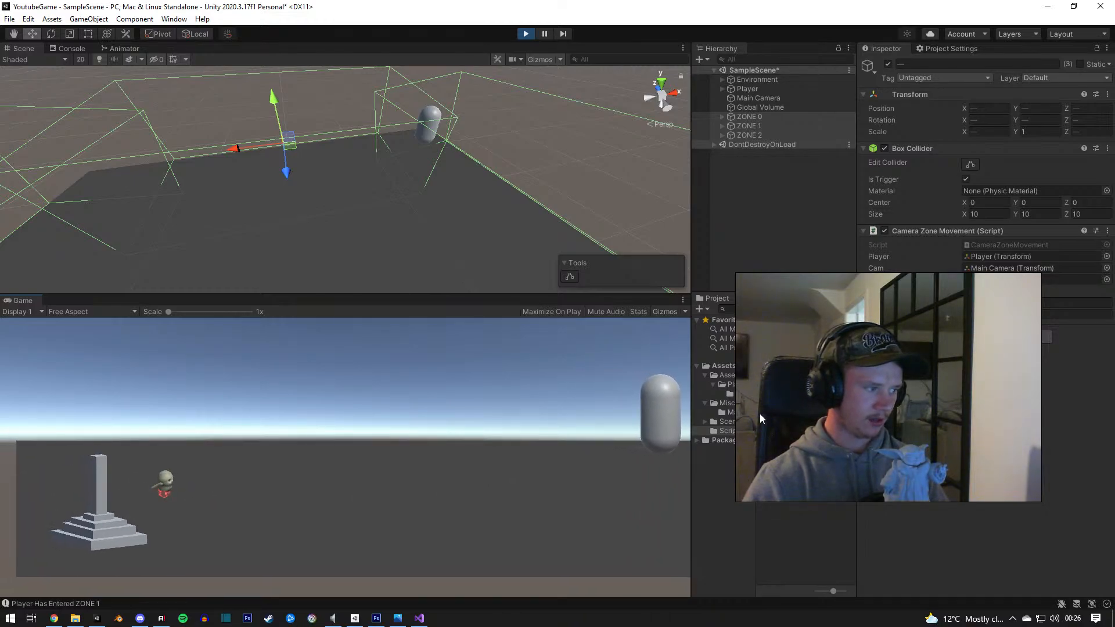
key("w")
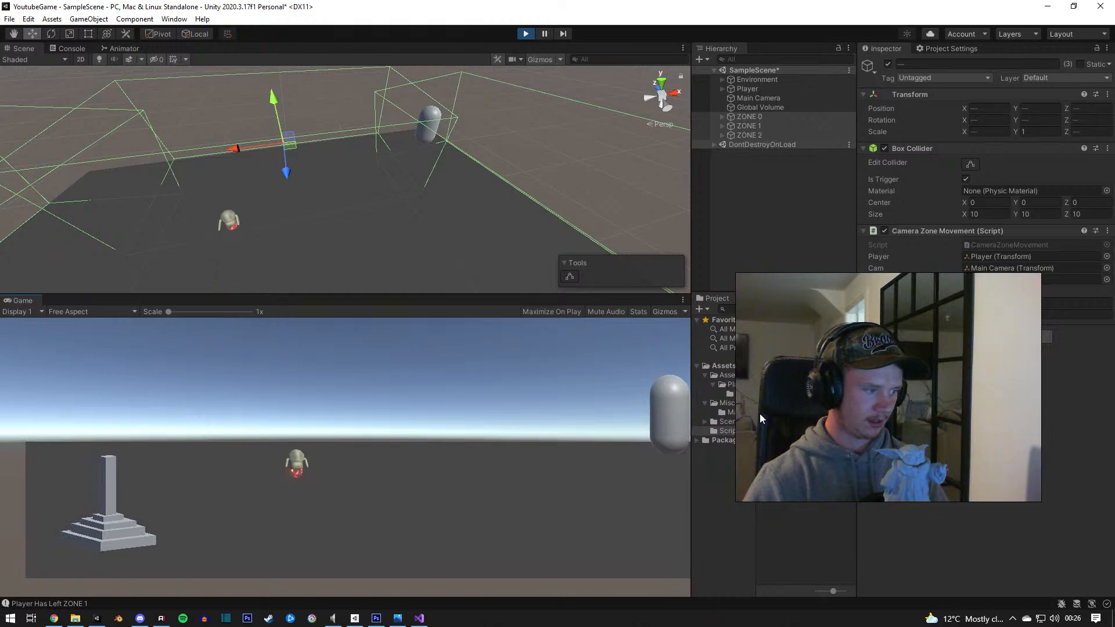
key("s")
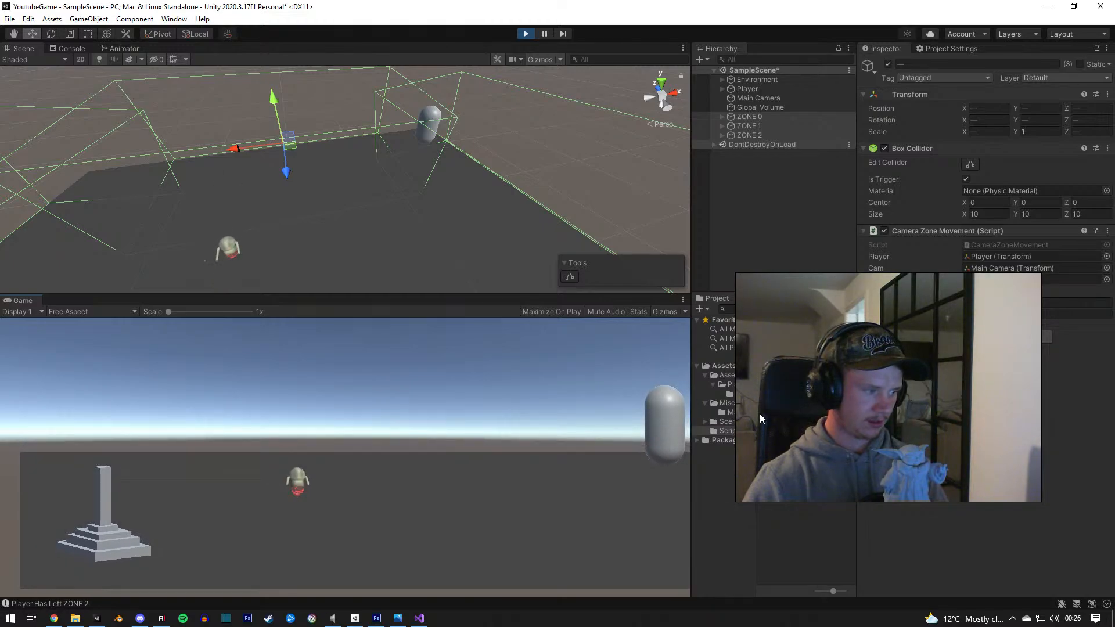
Step: Move the player across the platform to the ZONE 1 side, over to the ZONE 0 side and back while watching the camera
key("a")
key("d")
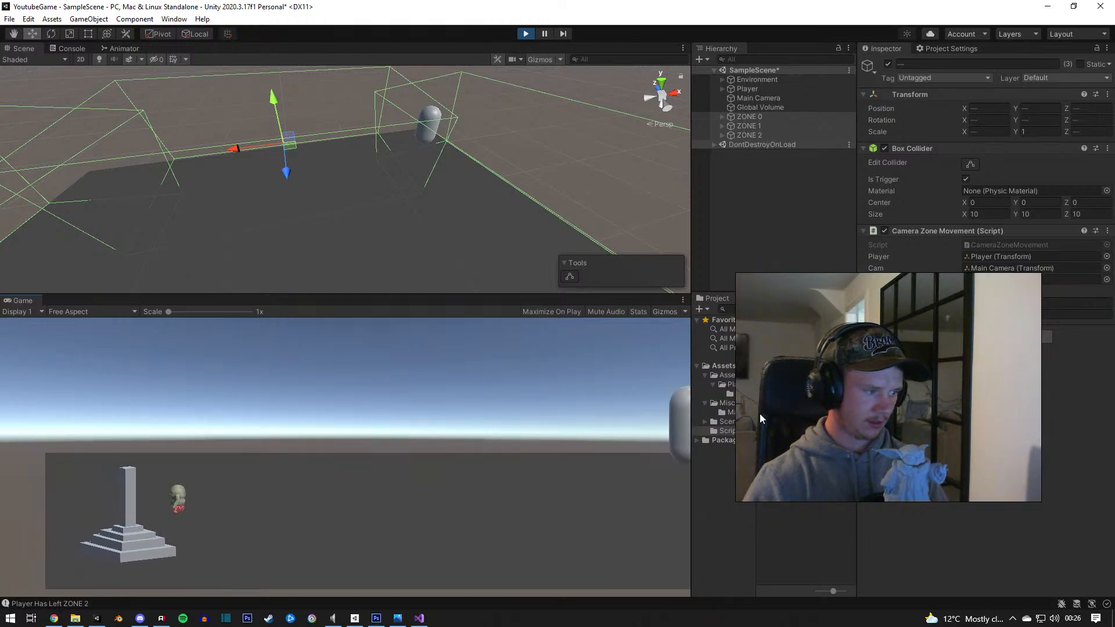
key("d")
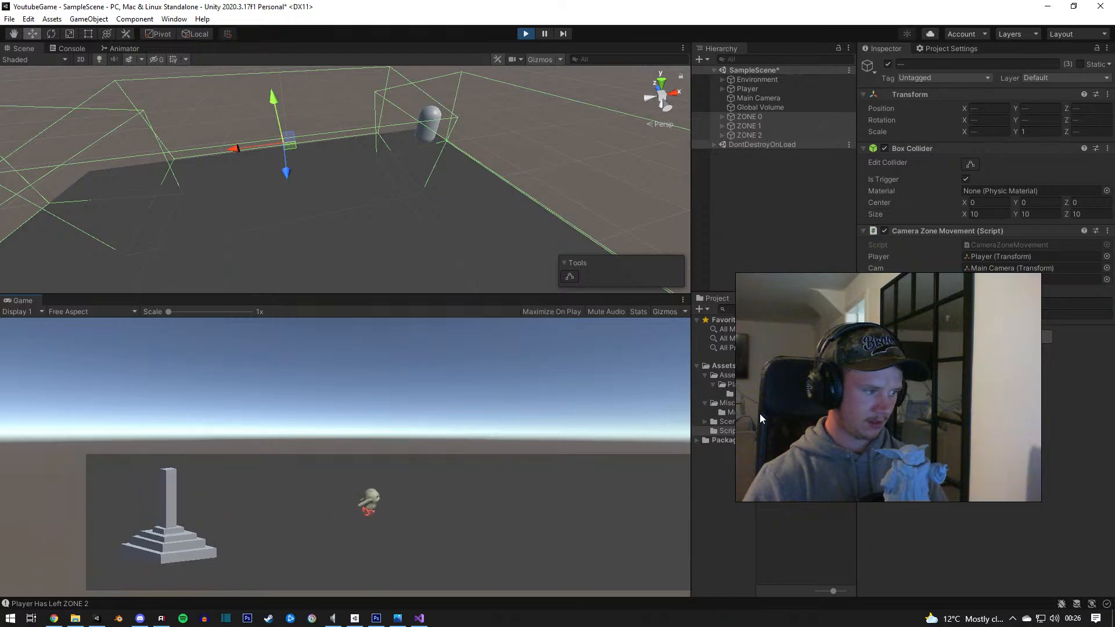
key("d")
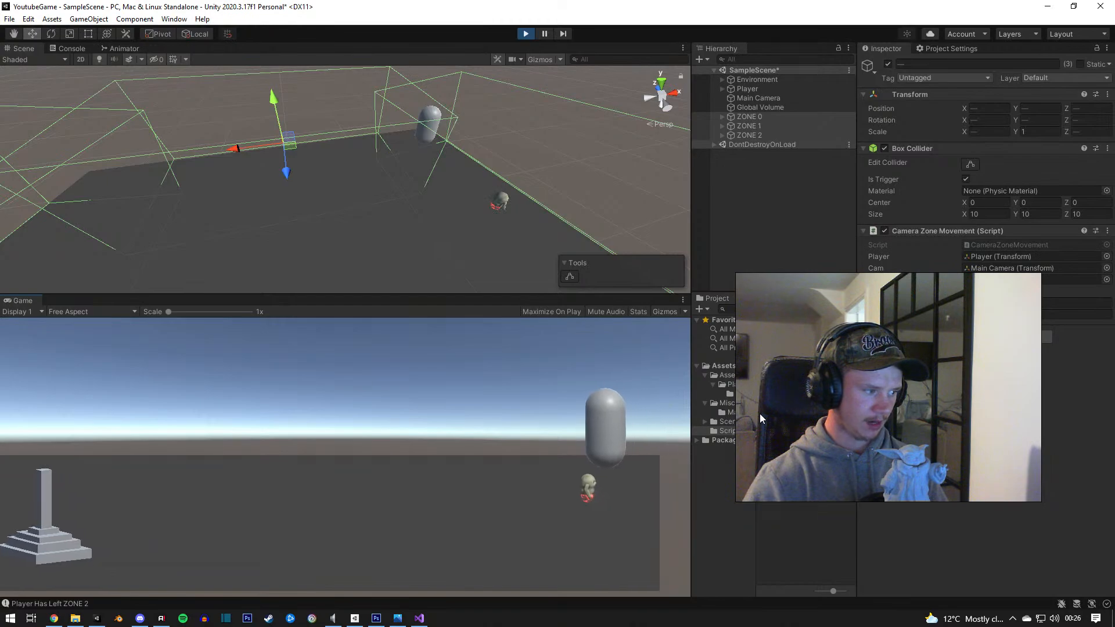
key("a")
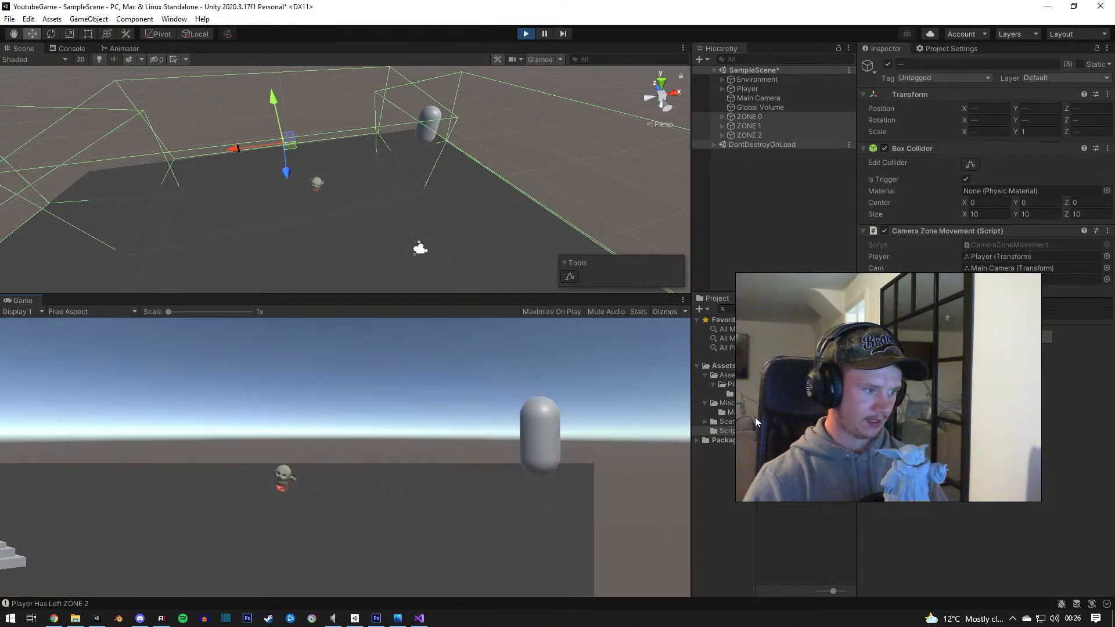
Step: Move the player in and out around the ZONE 2 border and over to the stepped pillar to test the camera path
key("s")
key("a")
key("w")
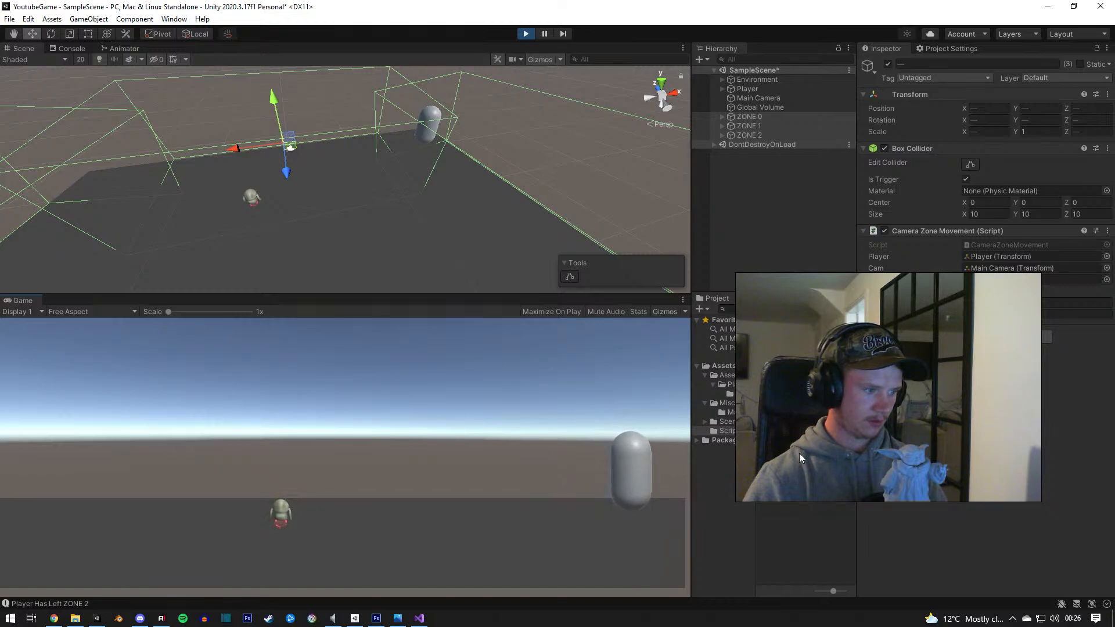
key("s")
key("d")
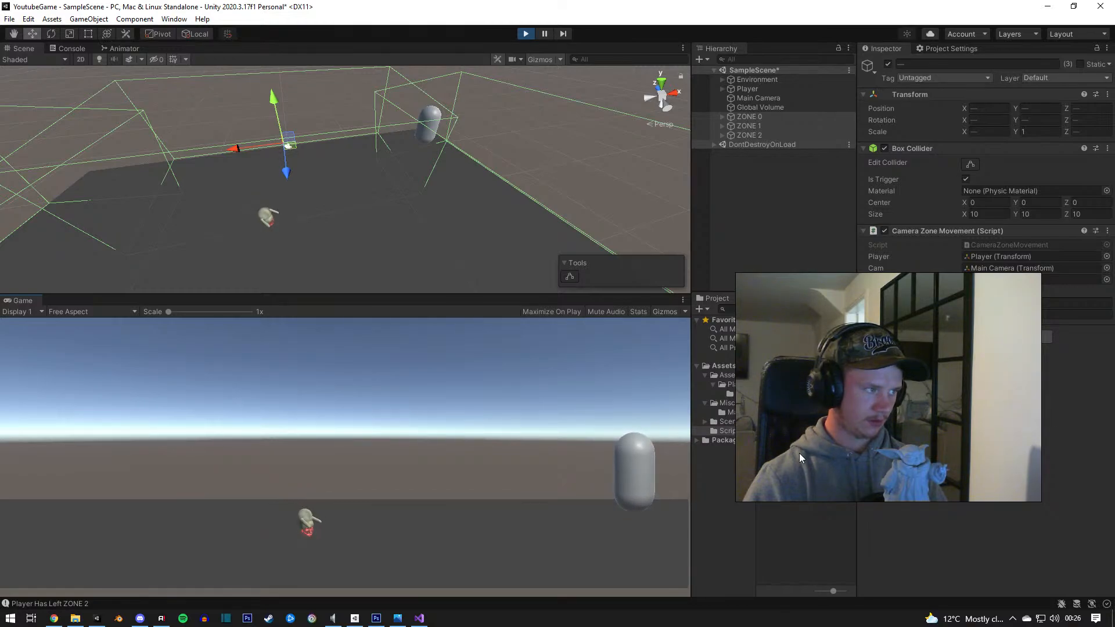
key("a")
key("a")
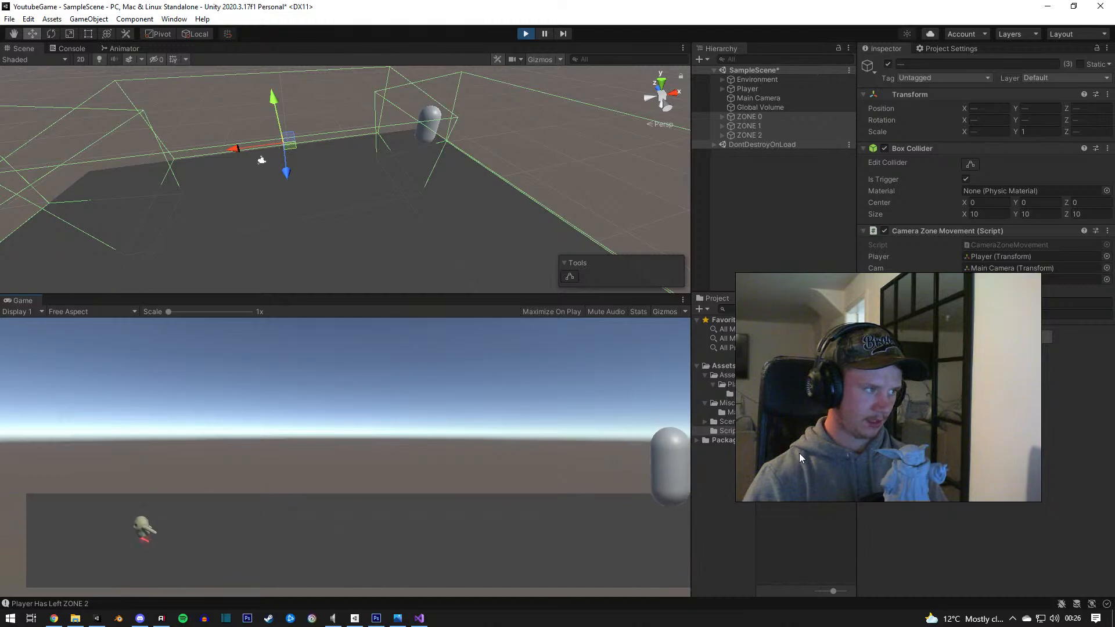
key("w")
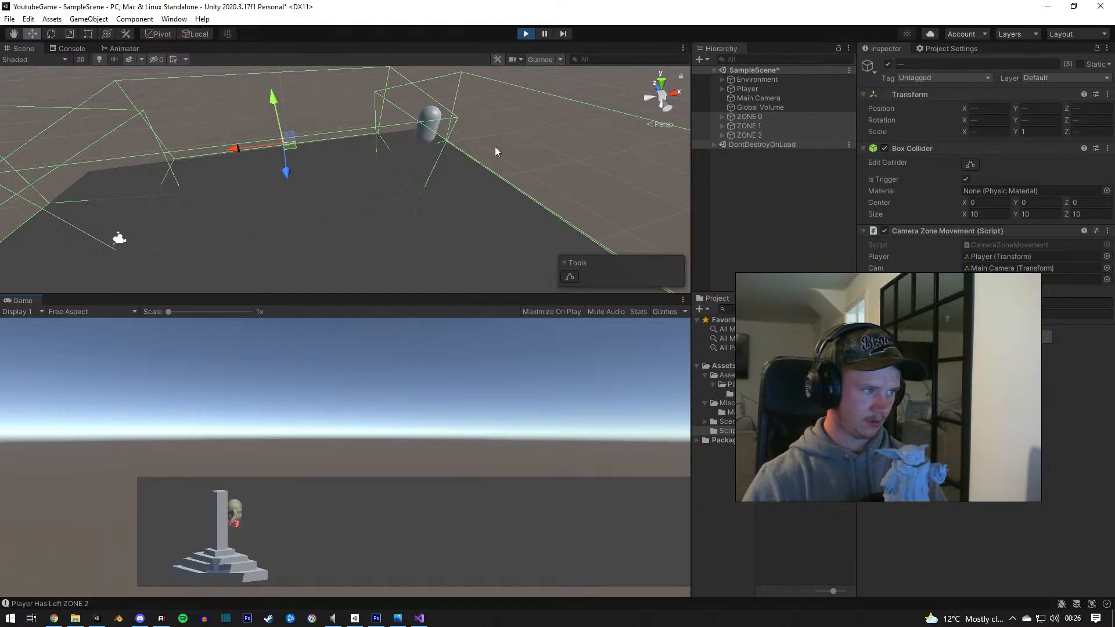
Step: Compare the player and camera positions with the trigger zones in the Scene view and inspect ZONE 2 while the game runs
middle_click_drag(401, 165, 438, 152)
scroll(425, 188, "down", 3)
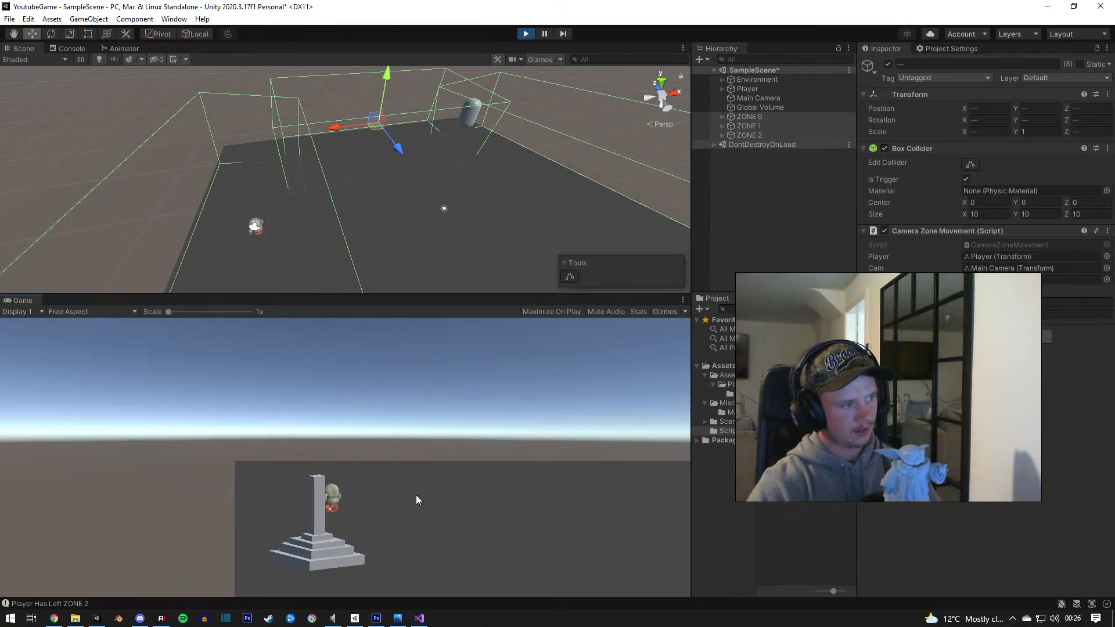
key("d")
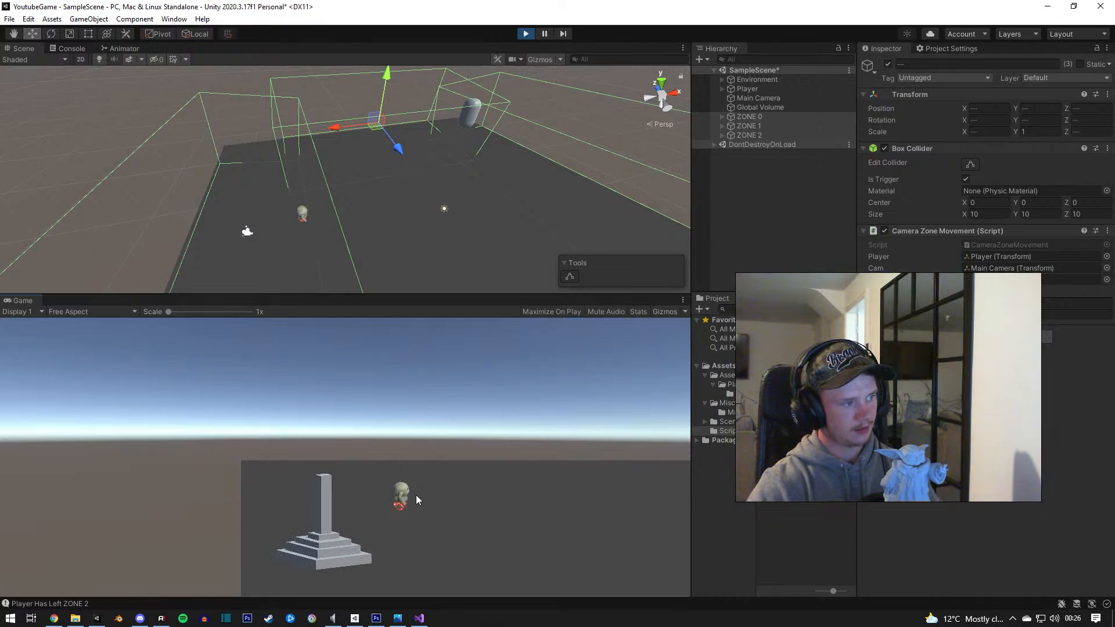
middle_click_drag(420, 229, 454, 196)
left_click(751, 135)
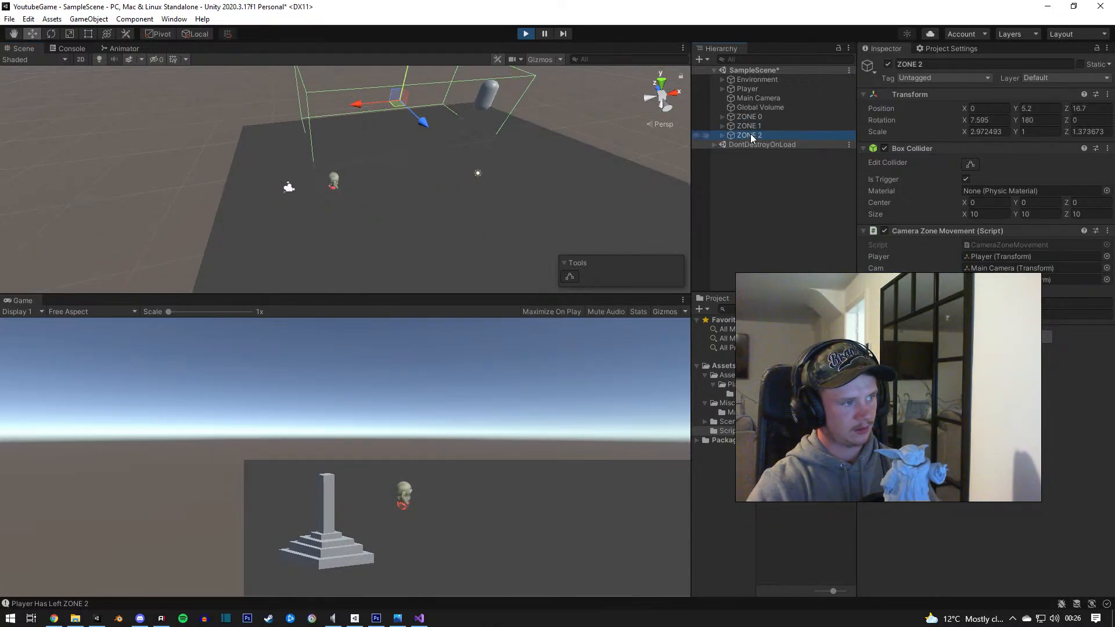
Step: Inspect the transform, collider and Camera Zone Movement settings of ZONE 0, ZONE 1 and ZONE 2 while the game runs
left_click(752, 127)
left_click(752, 118)
left_click(751, 127)
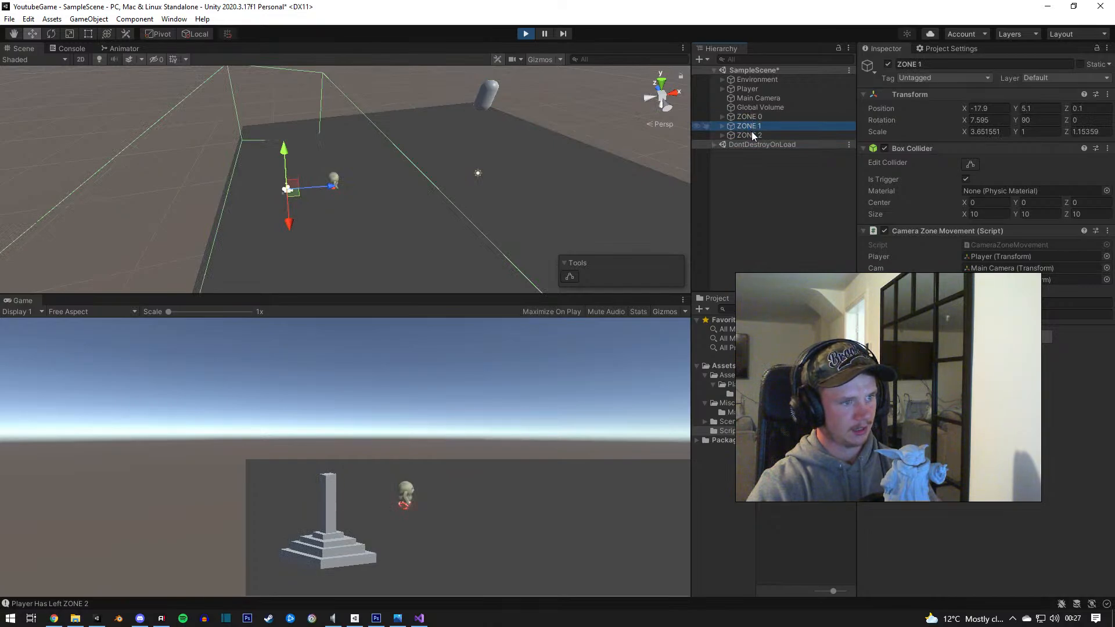
left_click(751, 135)
left_click(748, 118)
Step: Move the player over to the ZONE 0 side and back to the stepped pillar to watch the camera, and stop play mode
left_click(504, 443)
key("d")
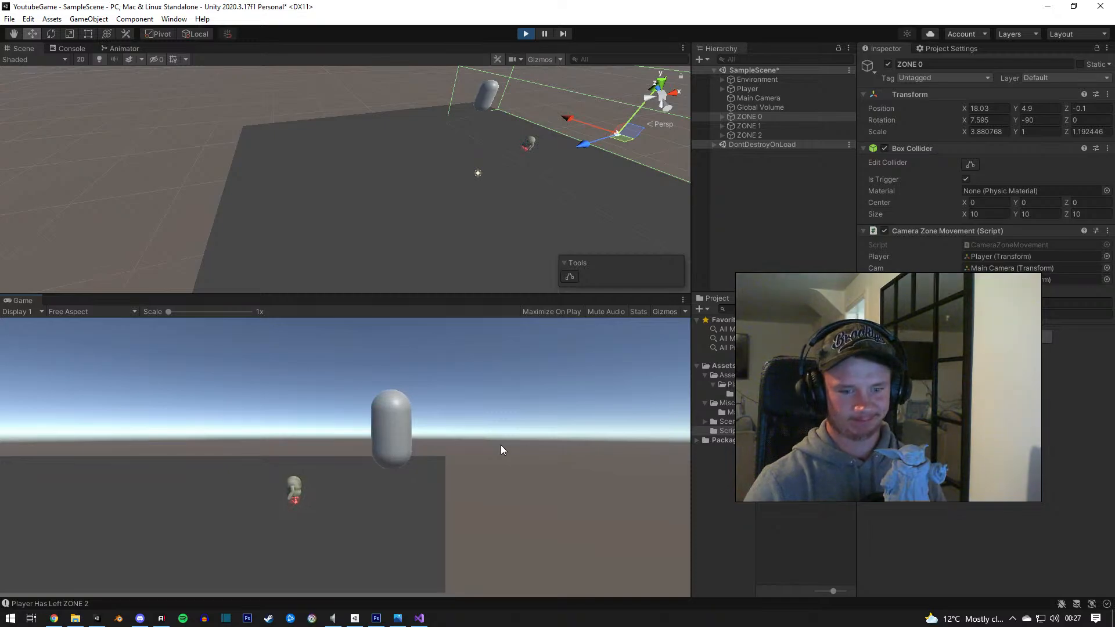
key("a")
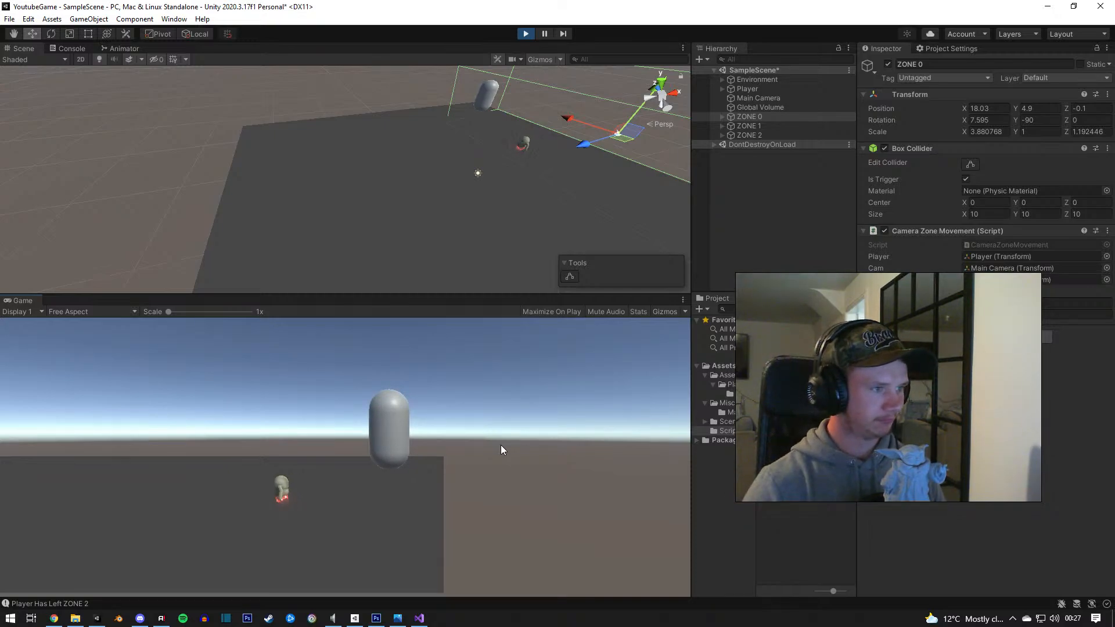
key("a")
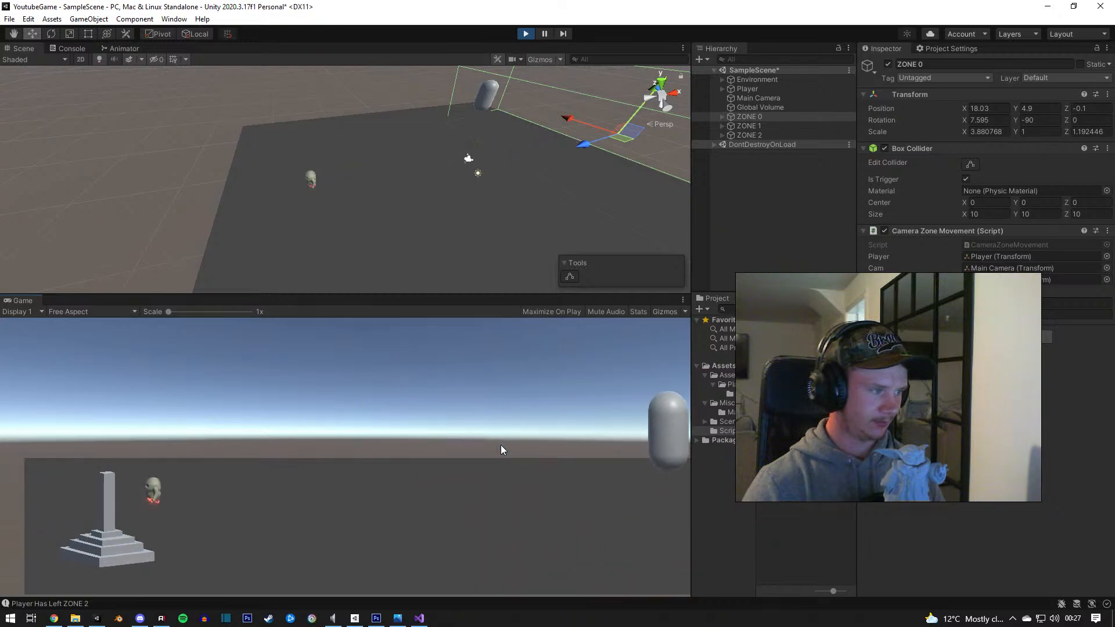
left_click(525, 34)
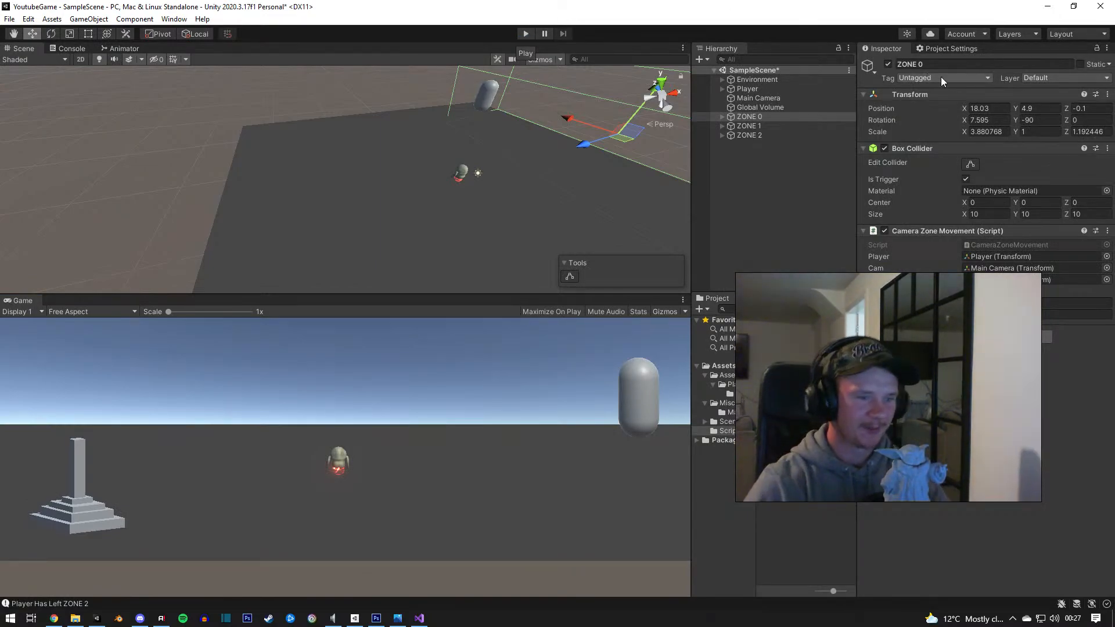
Step: Switch to Visual Studio and cut the startTime and journeyLength assignments out of Start() in the CameraZoneMovement script
left_click(1008, 301)
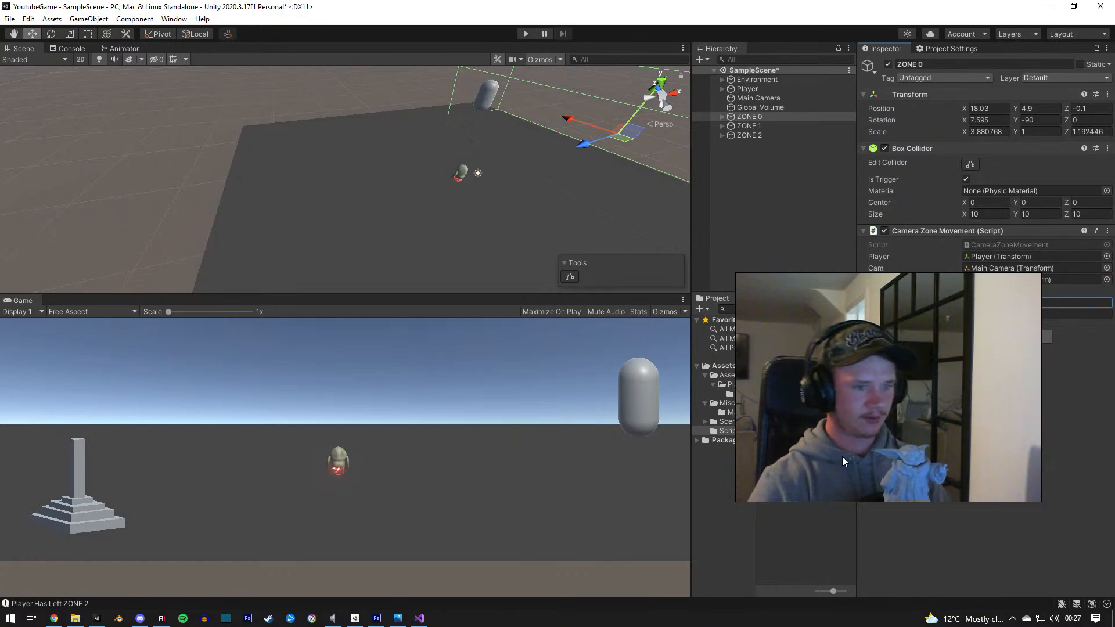
left_click(416, 620)
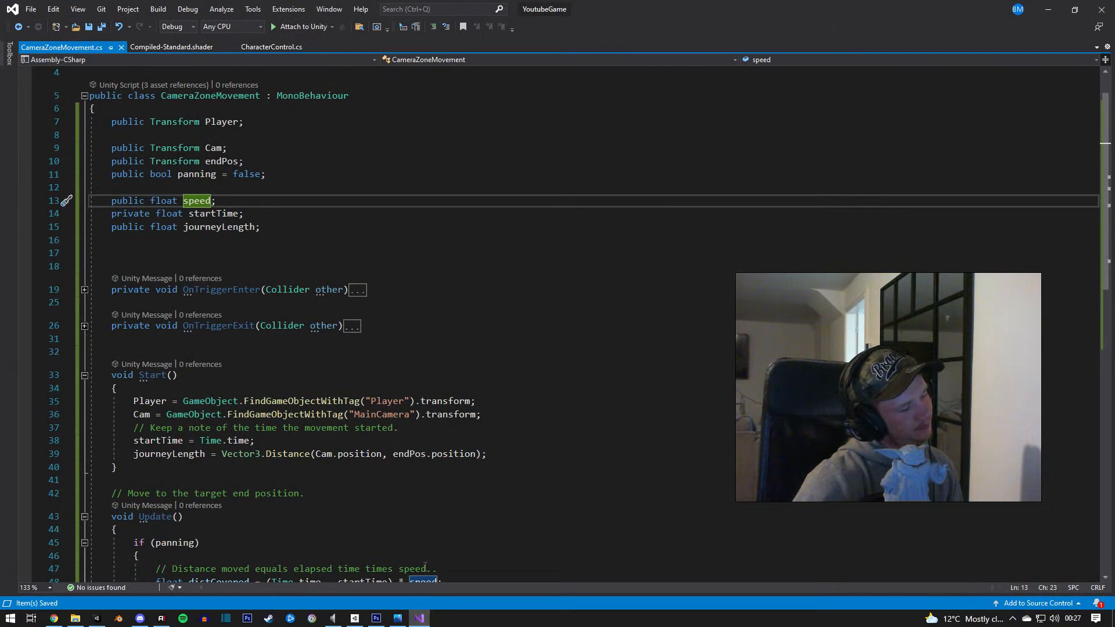
scroll(295, 542, "down", 2)
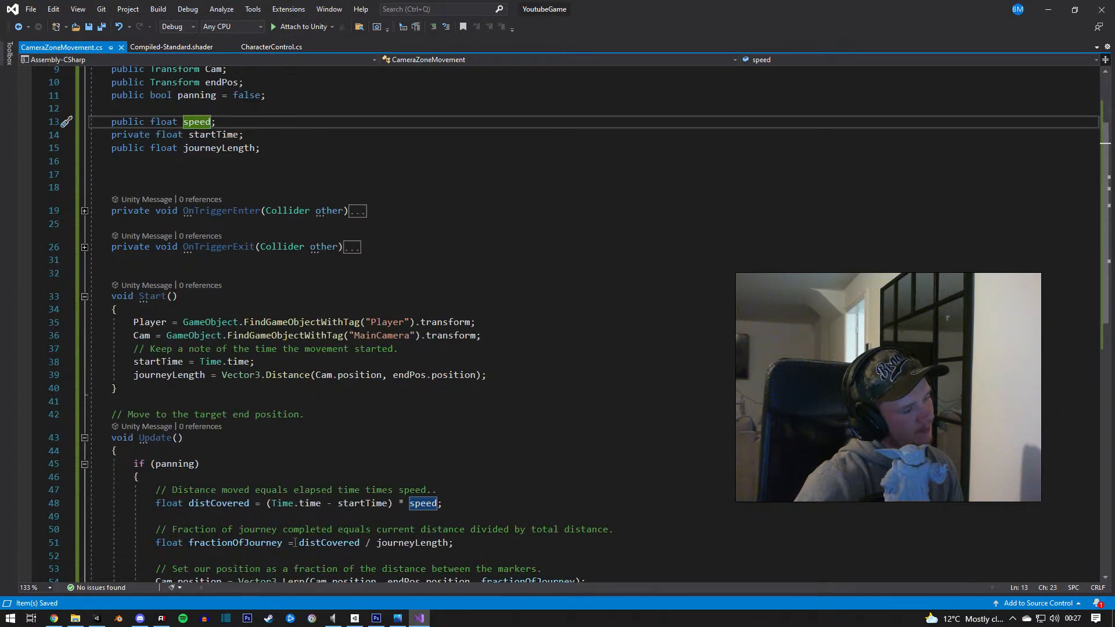
scroll(295, 543, "down", 4)
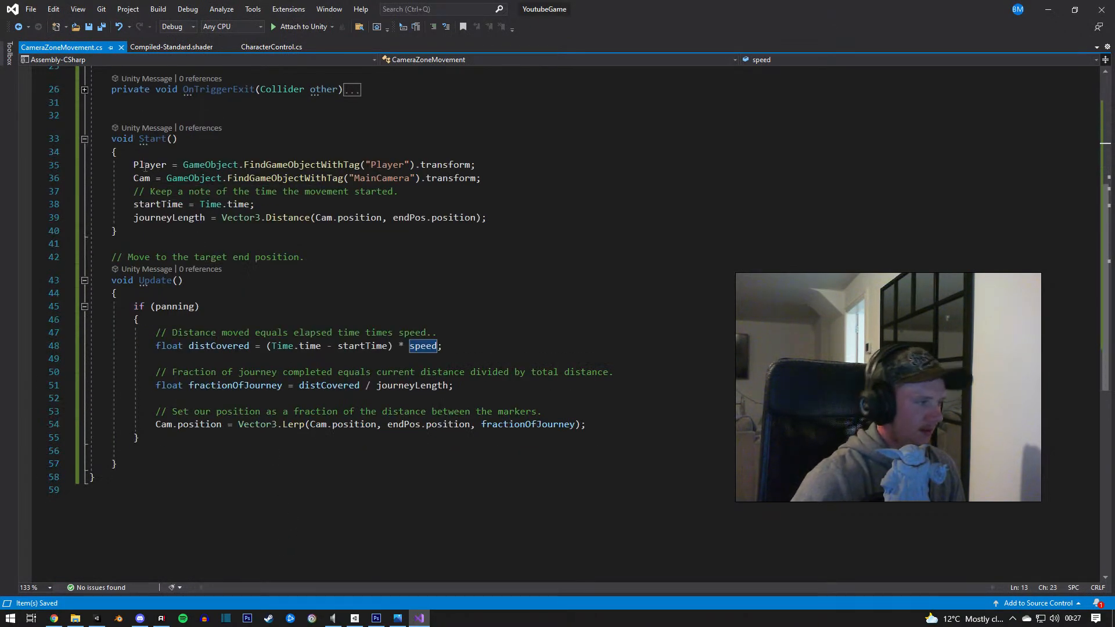
left_click_drag(487, 217, 133, 205)
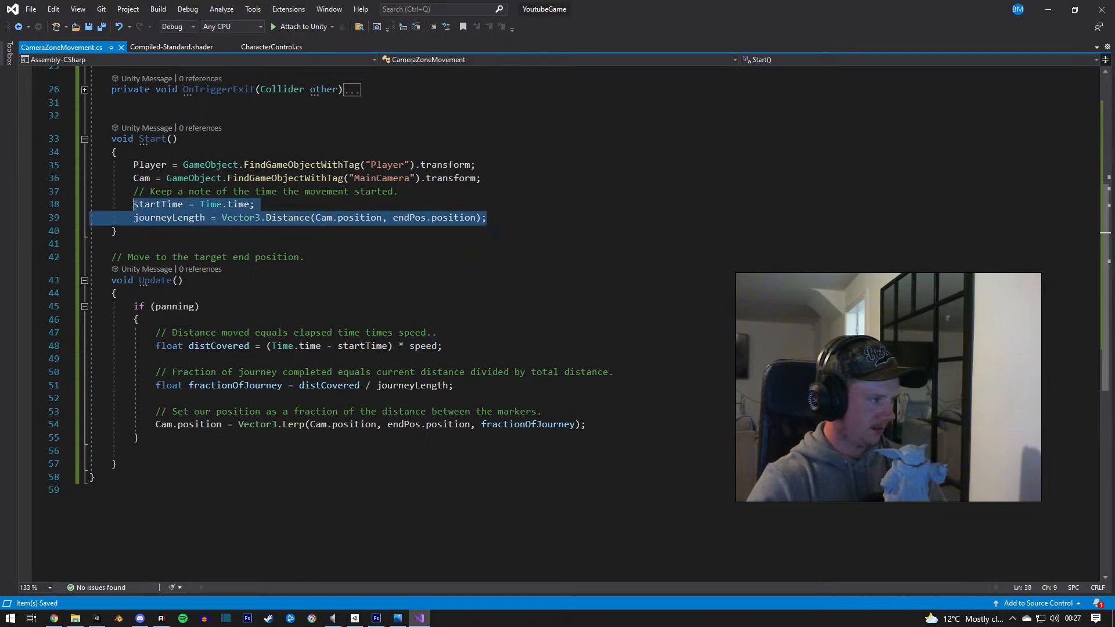
key("ctrl+x")
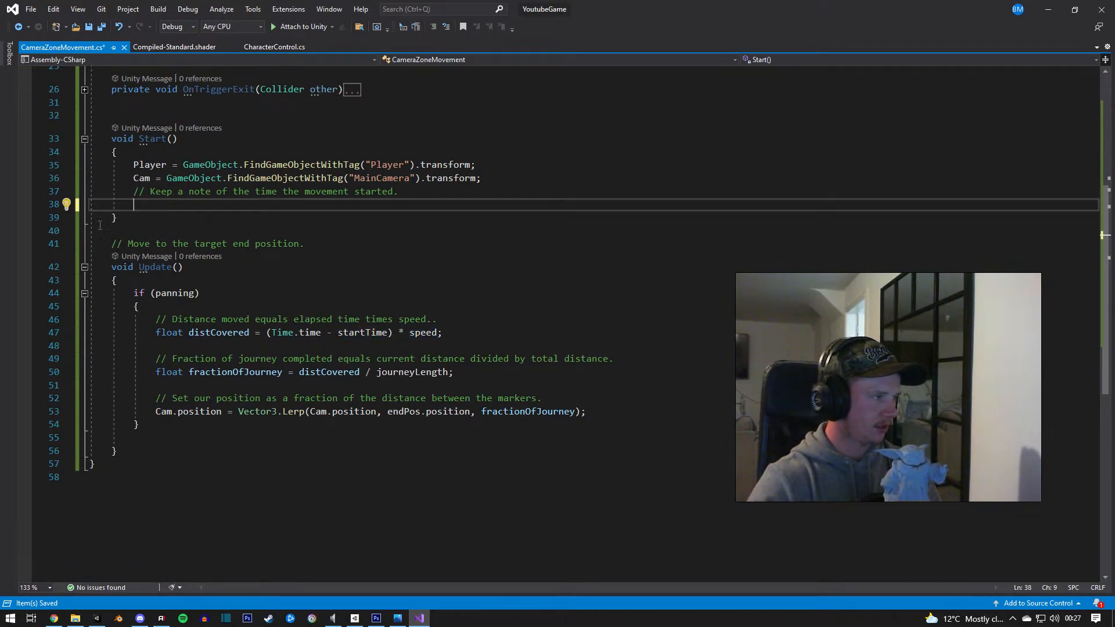
Step: Expand OnTriggerEnter, paste the startTime and journeyLength assignments above panning = true, and save the script
scroll(100, 225, "up", 4)
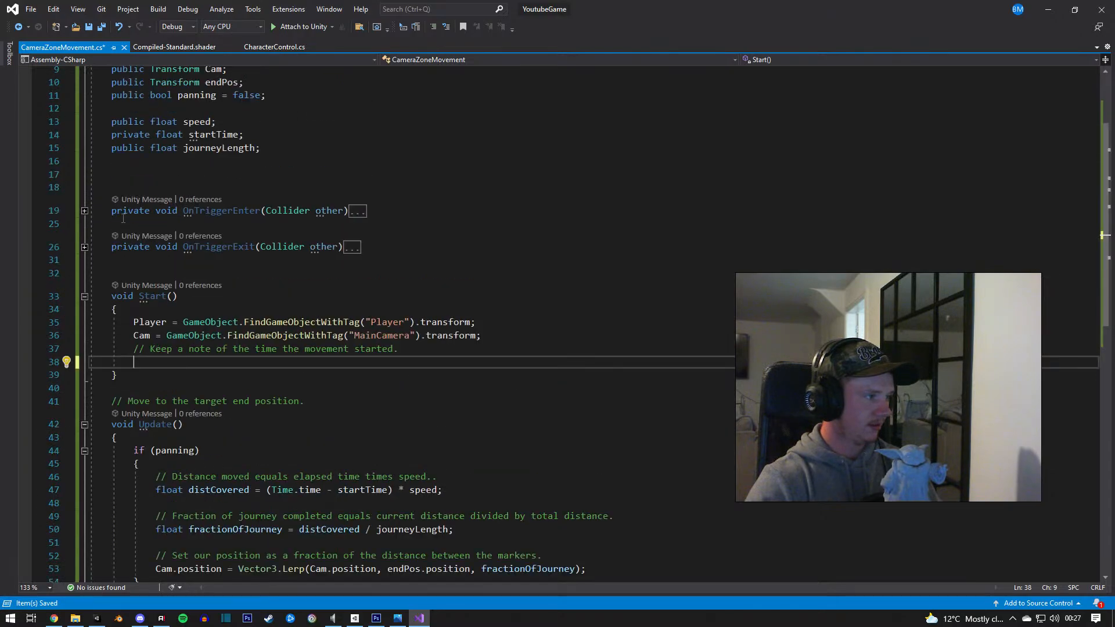
left_click(84, 211)
left_click(210, 225)
key("Return")
key("ctrl+v")
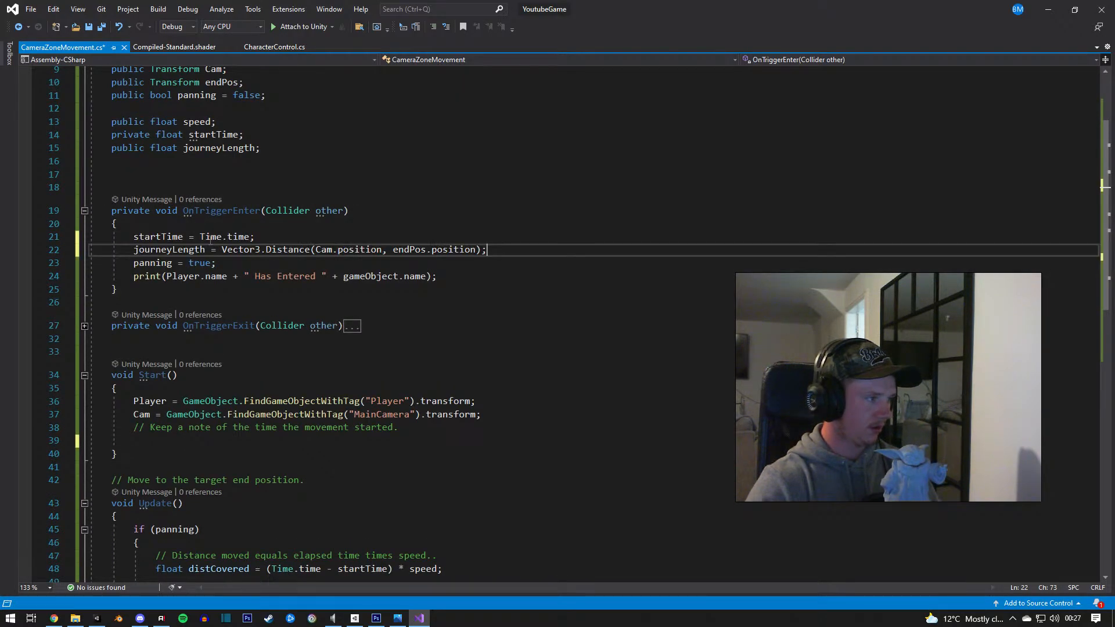
key("ctrl+s")
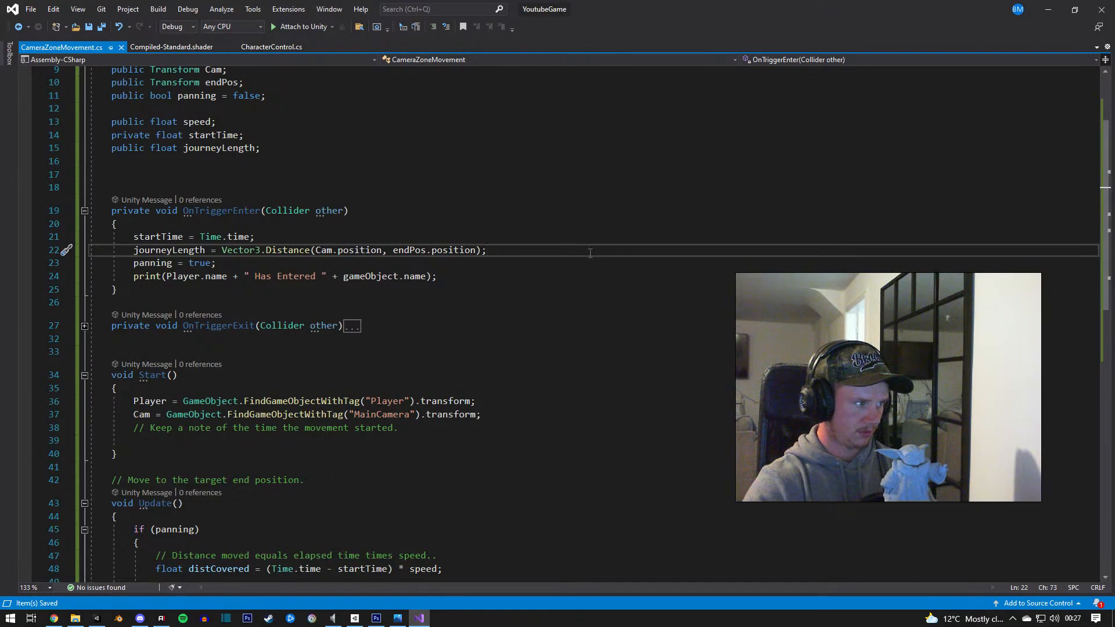
Step: Return to Unity, start play mode and move the player into ZONE 2 to test the edited script
left_click(1048, 9)
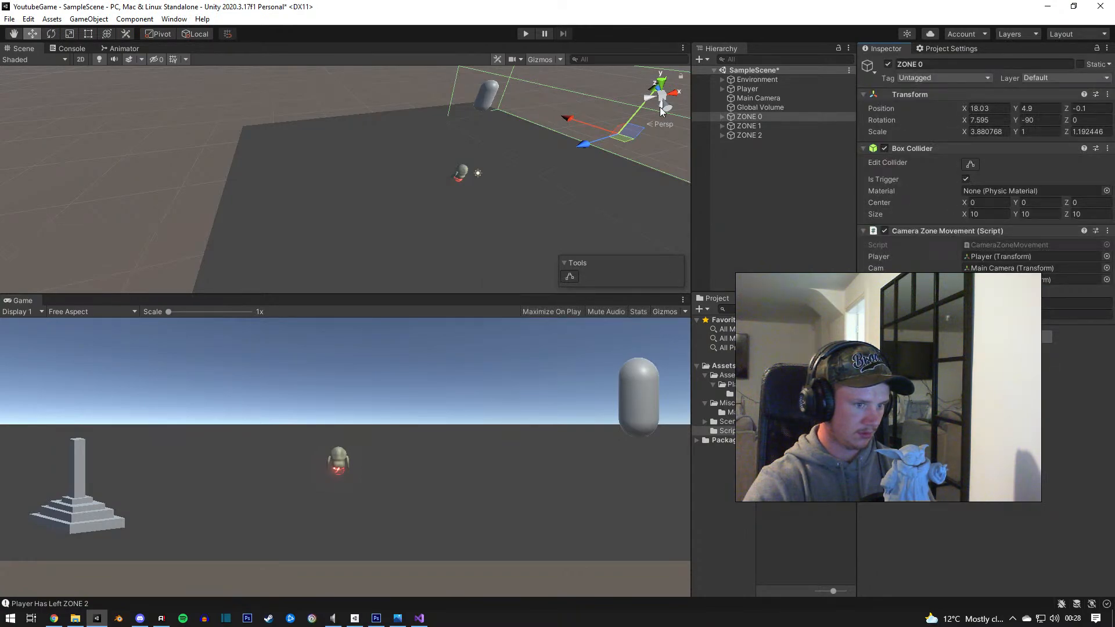
left_click(526, 33)
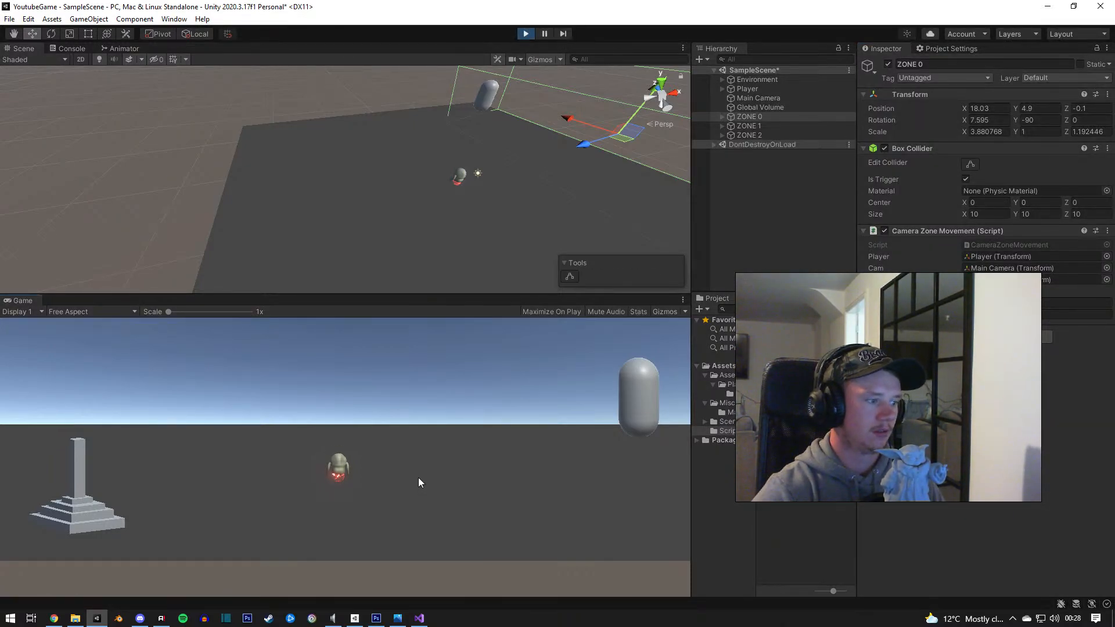
key("d")
key("w")
key("a")
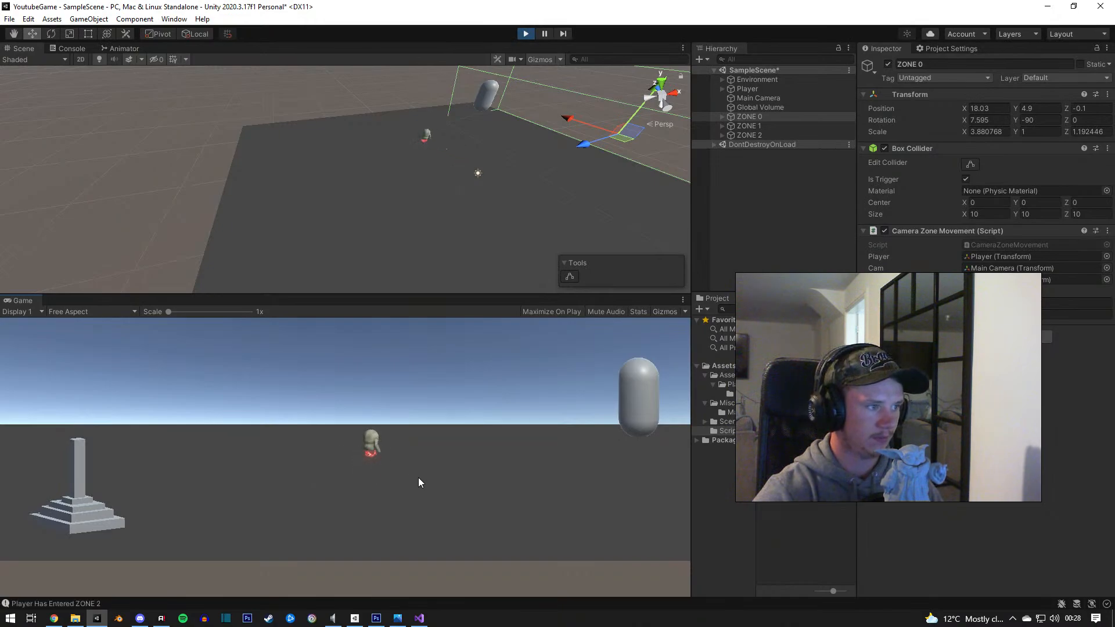
Step: Move the player into ZONE 0 and across to ZONE 1 while watching the camera pan, and stop play mode
key("d")
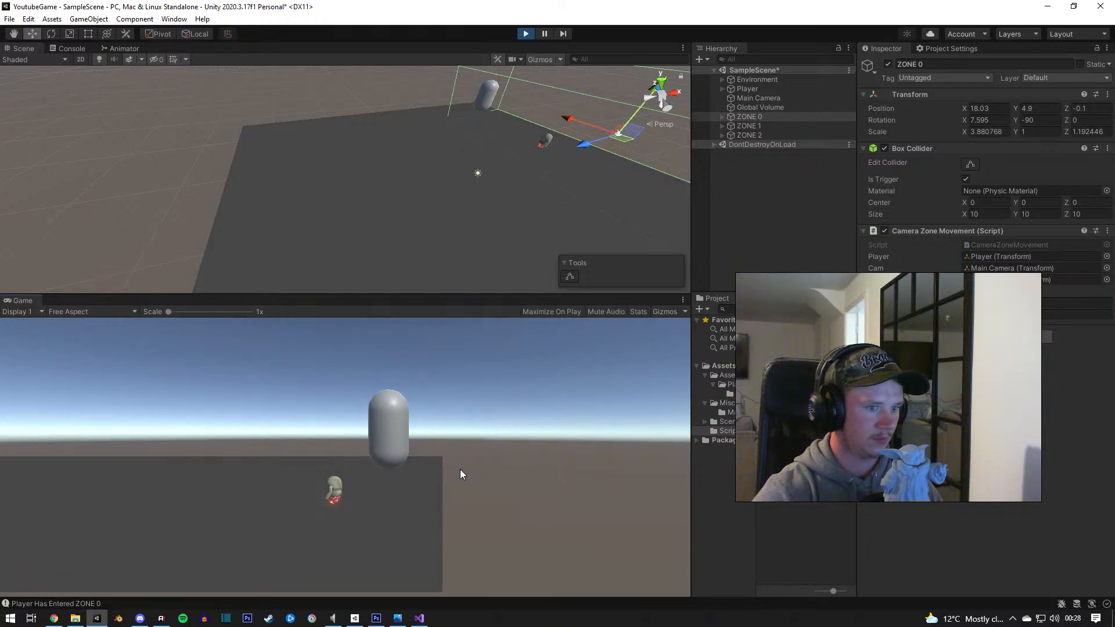
key("a")
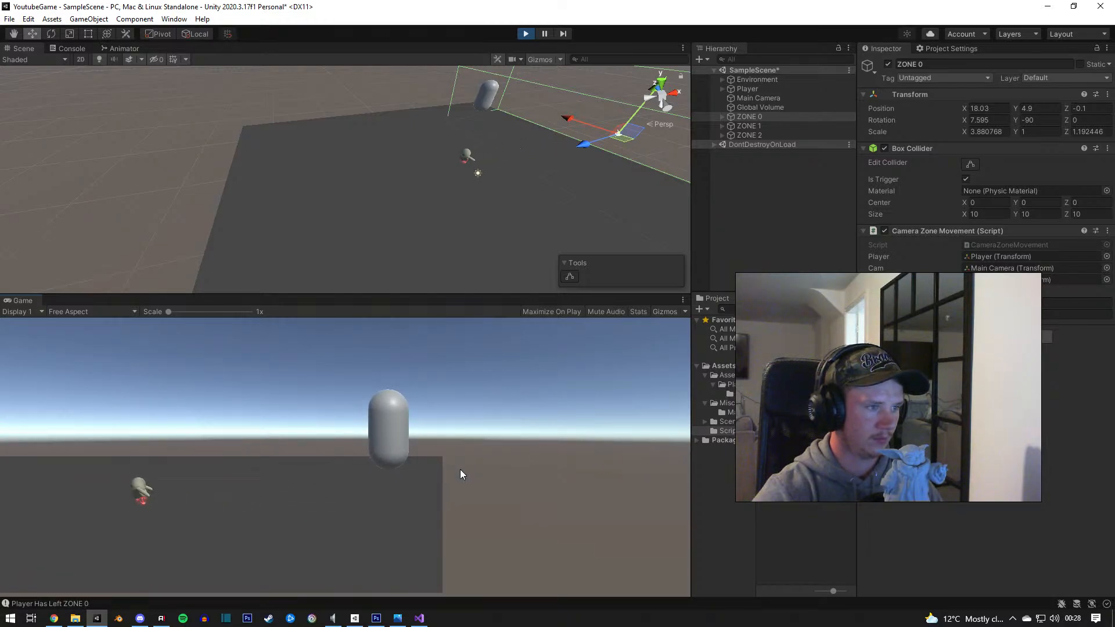
key("a")
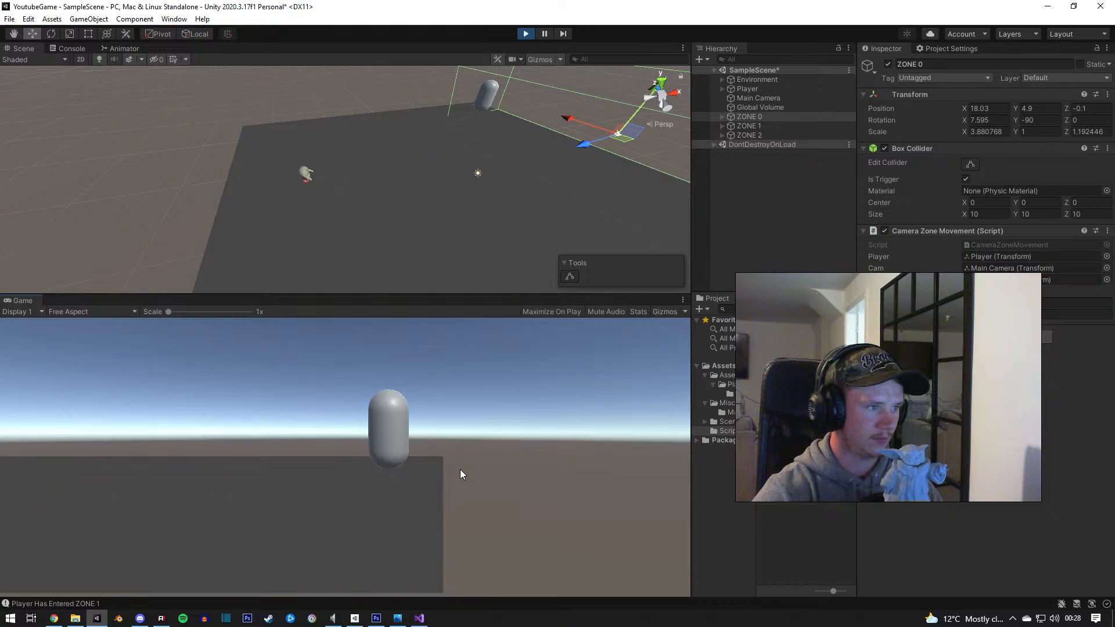
key("d")
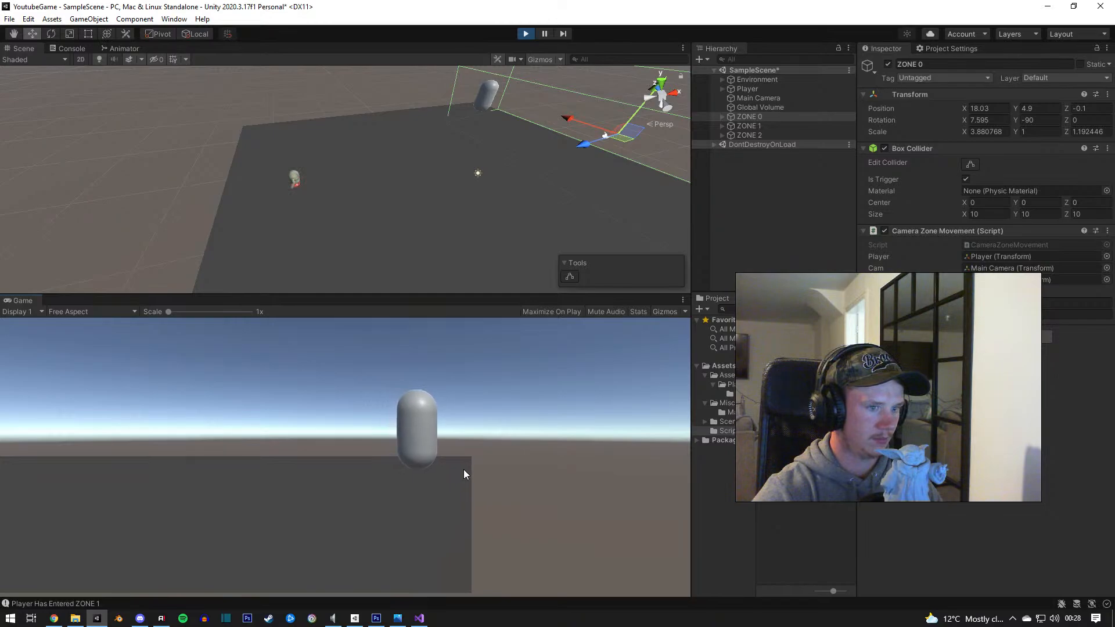
left_click(525, 34)
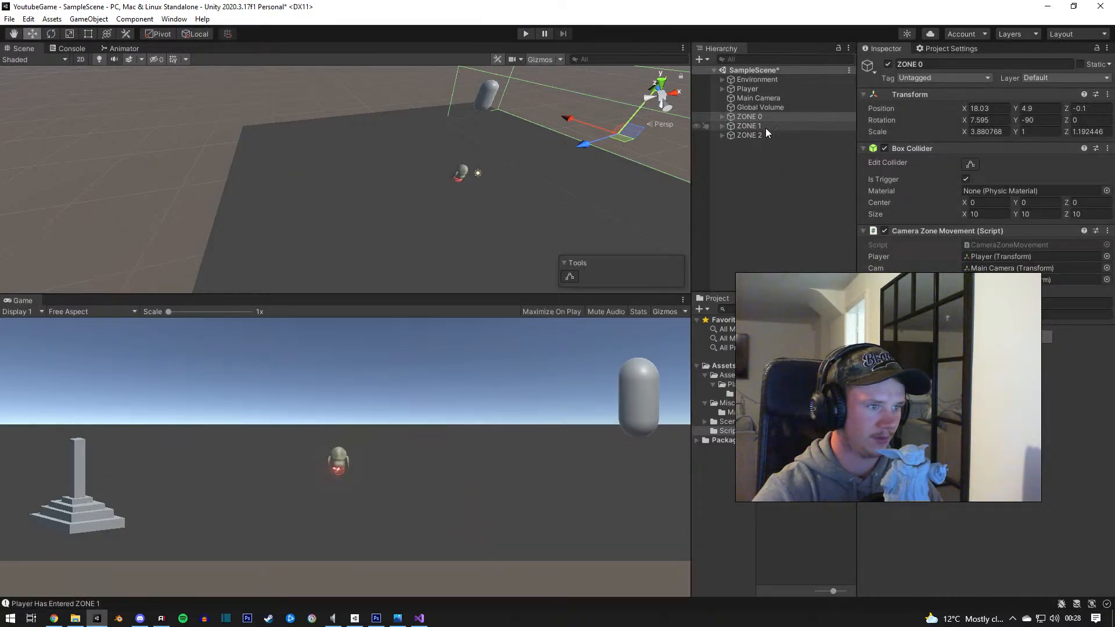
Step: Select ZONE 0, ZONE 1 and ZONE 2 together and change their shared Camera Zone Movement speed
left_click(758, 133)
left_click(750, 116, "shift")
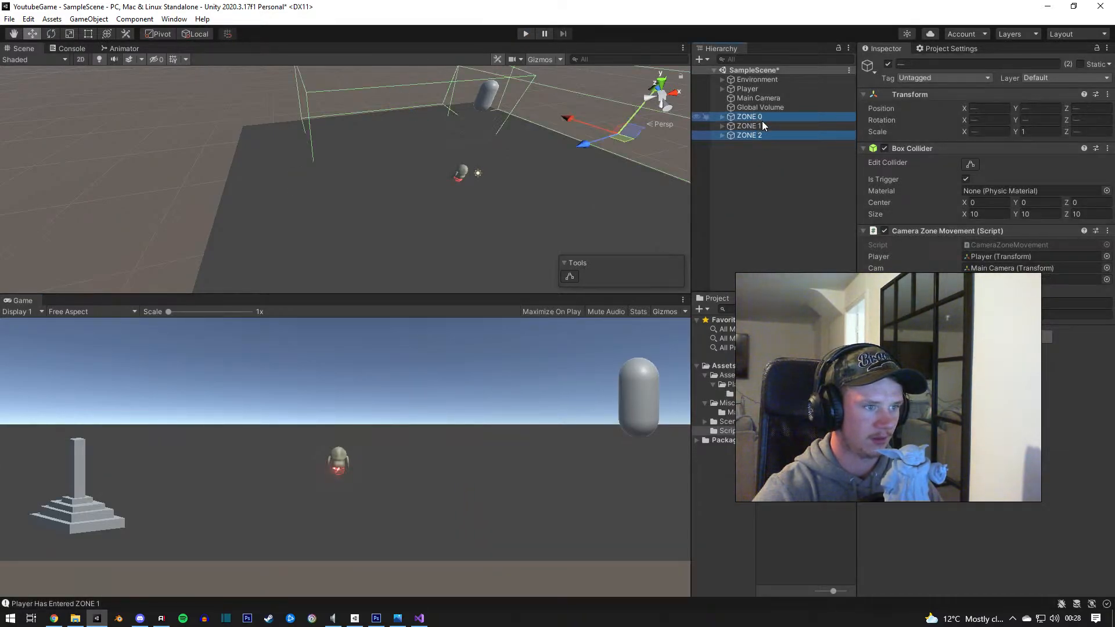
left_click(976, 301)
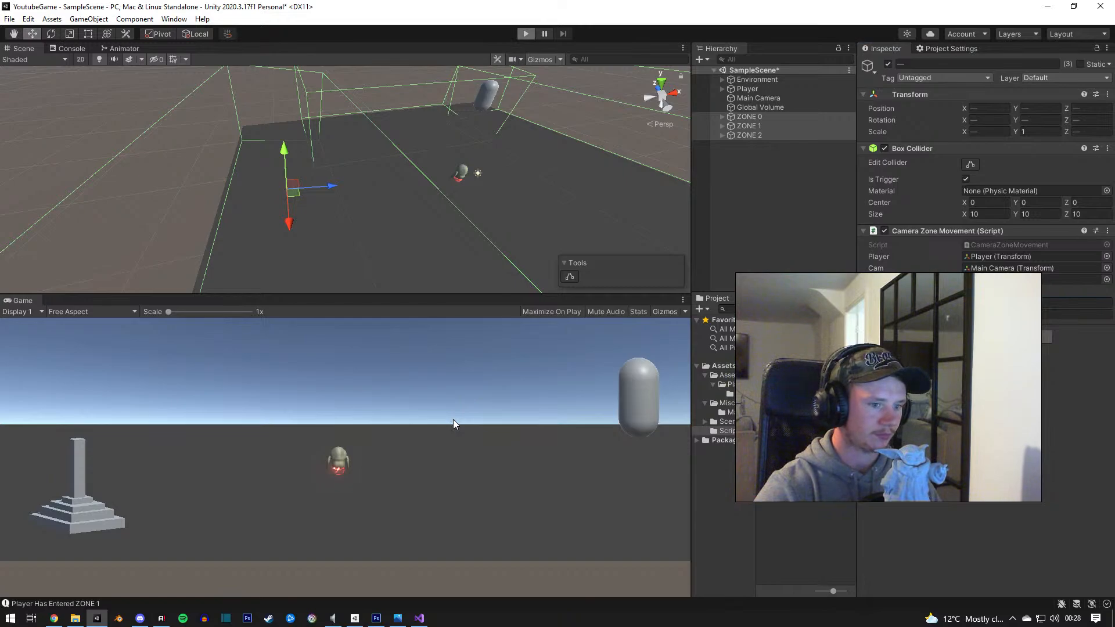
Step: Retest the camera panning in play mode by moving the player through ZONE 0, ZONE 1 and ZONE 2
key("d")
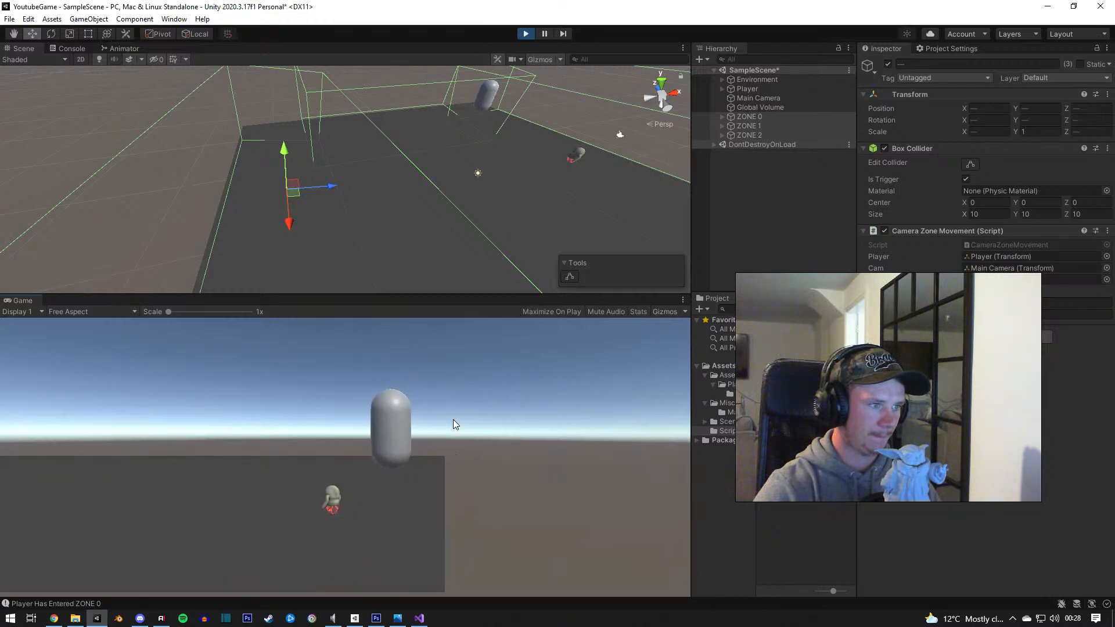
key("a")
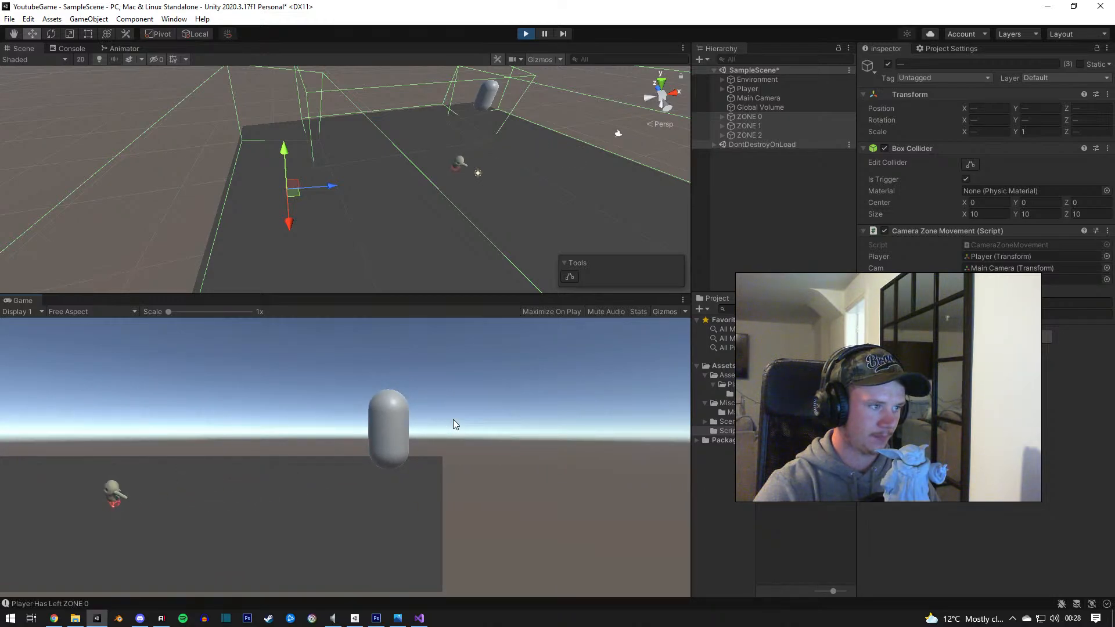
key("a")
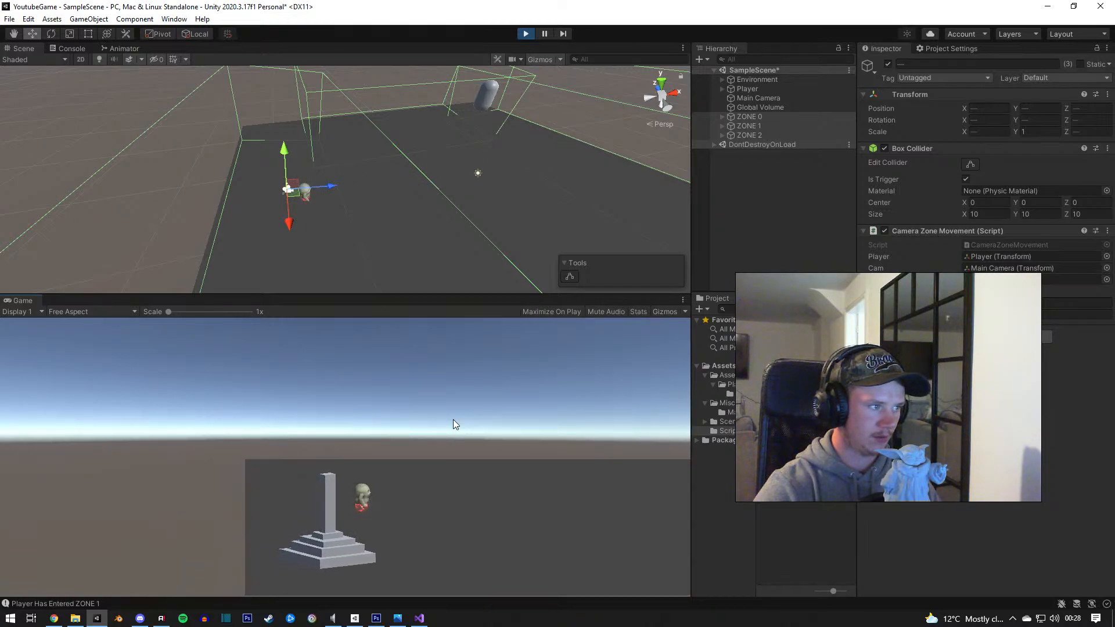
key("d")
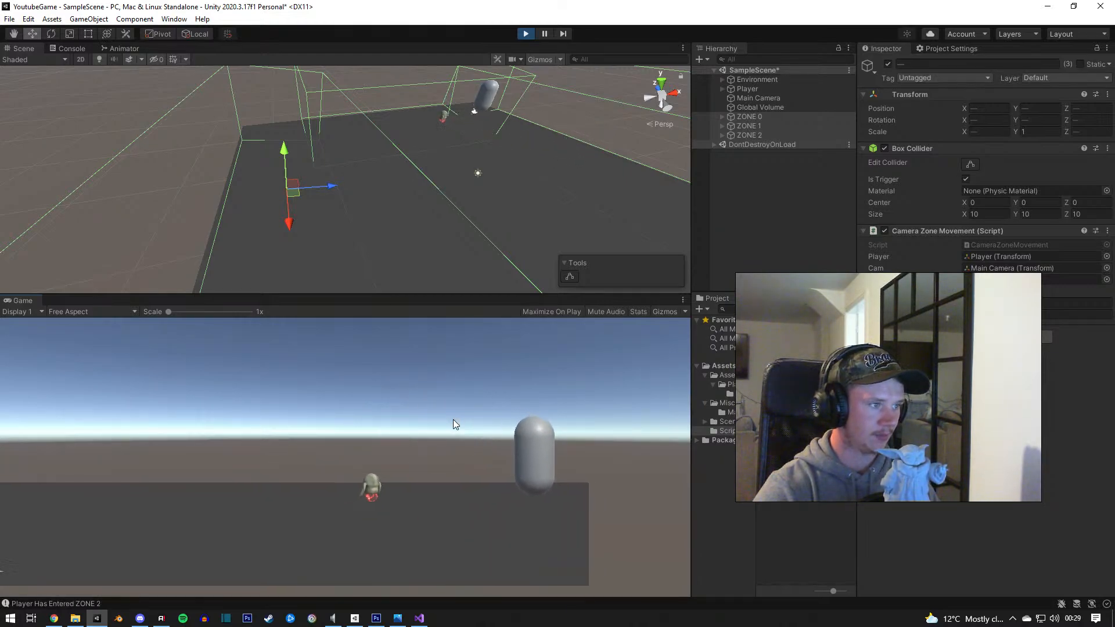
key("d")
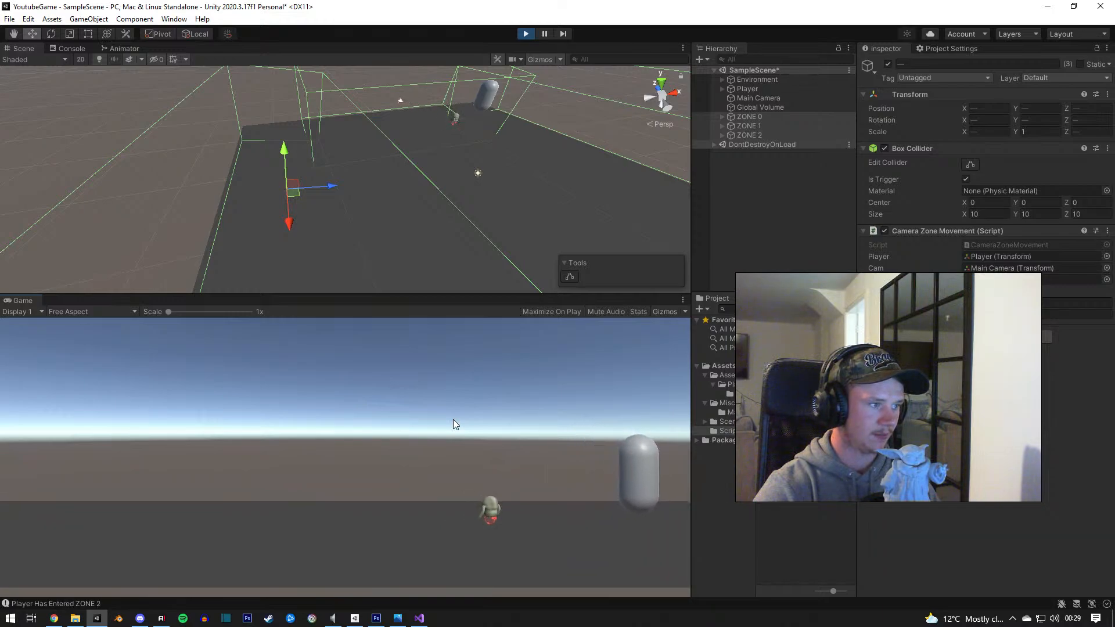
Step: Move the player from ZONE 2 to the ZONE 0 side and back across to ZONE 1, and stop play mode
key("s")
key("a")
key("d")
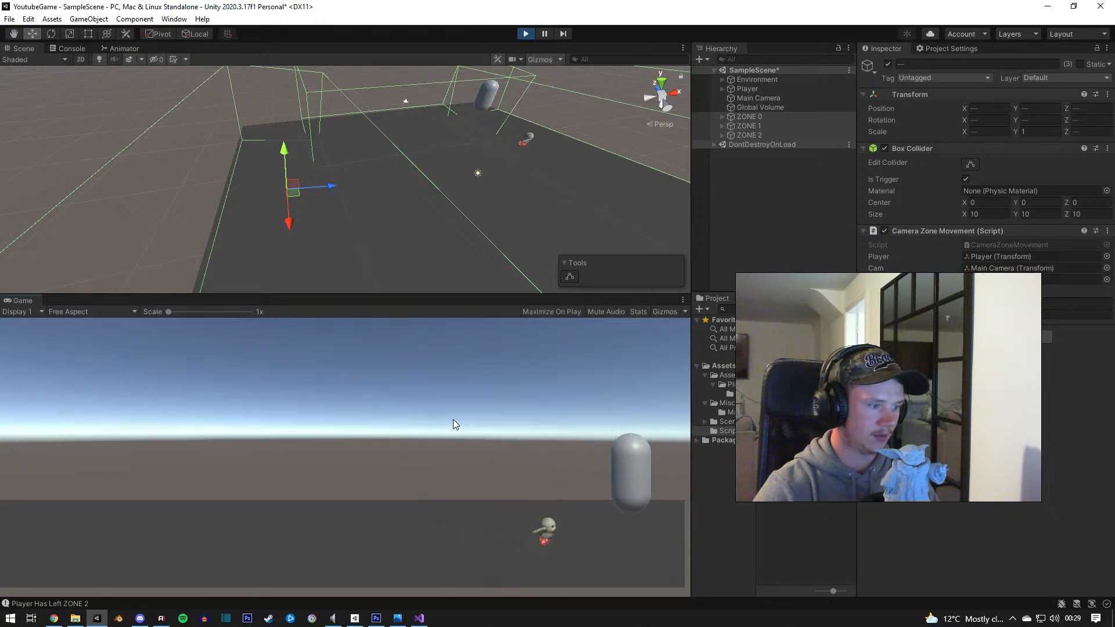
key("a")
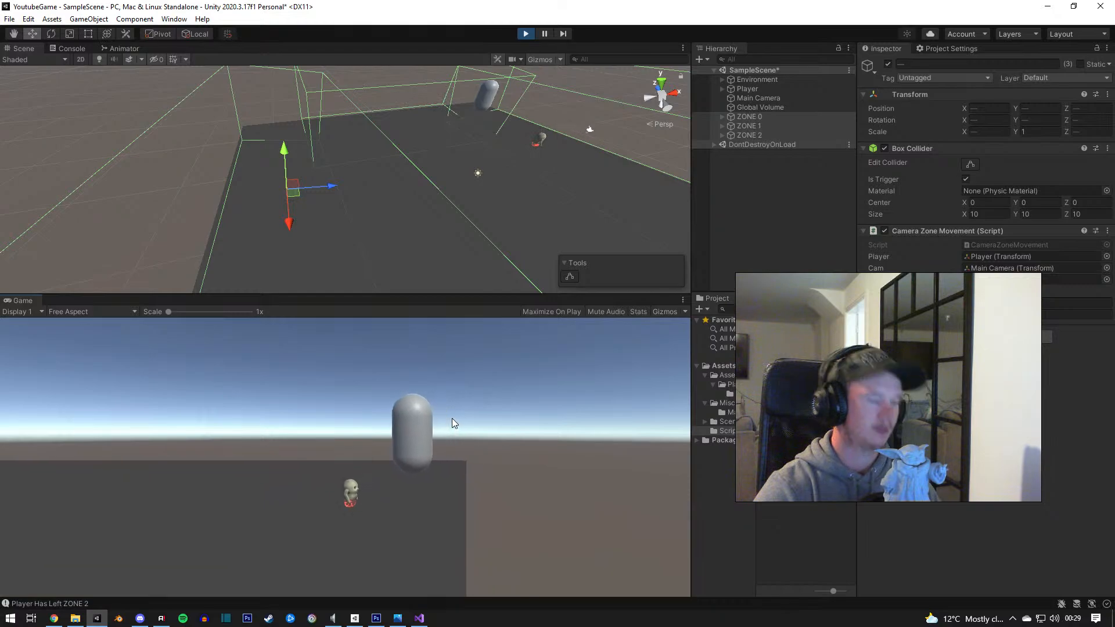
key("a")
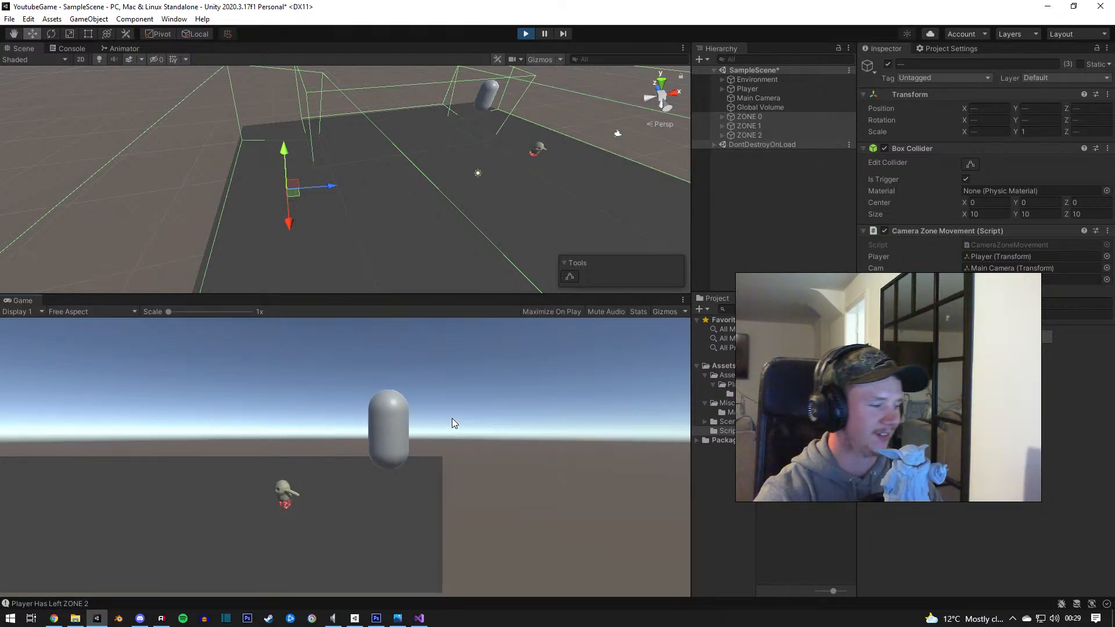
key("a")
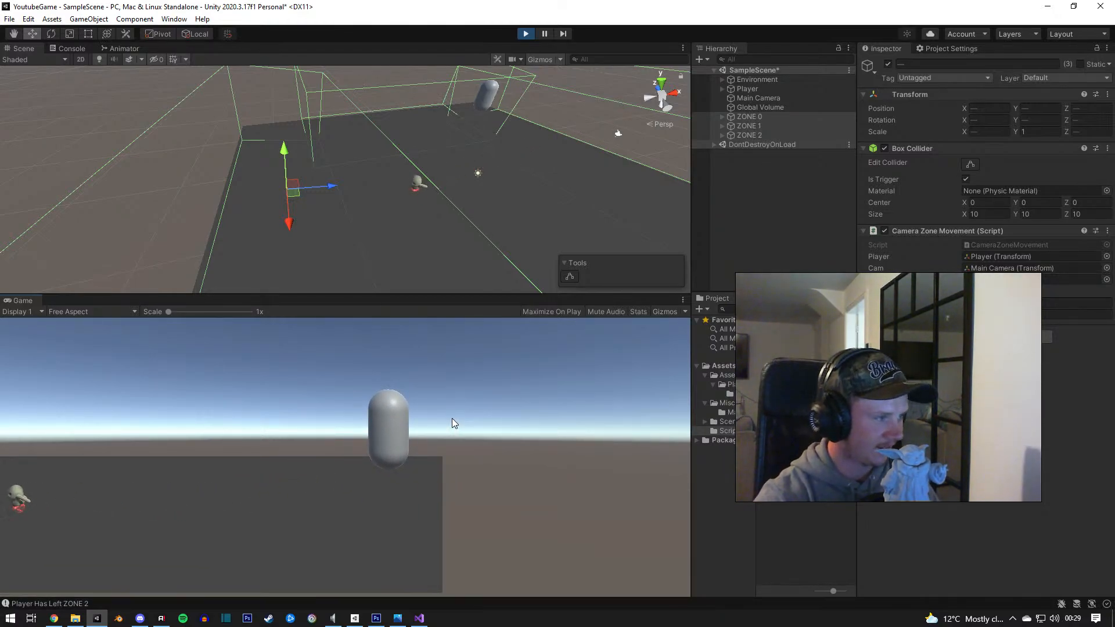
key("a")
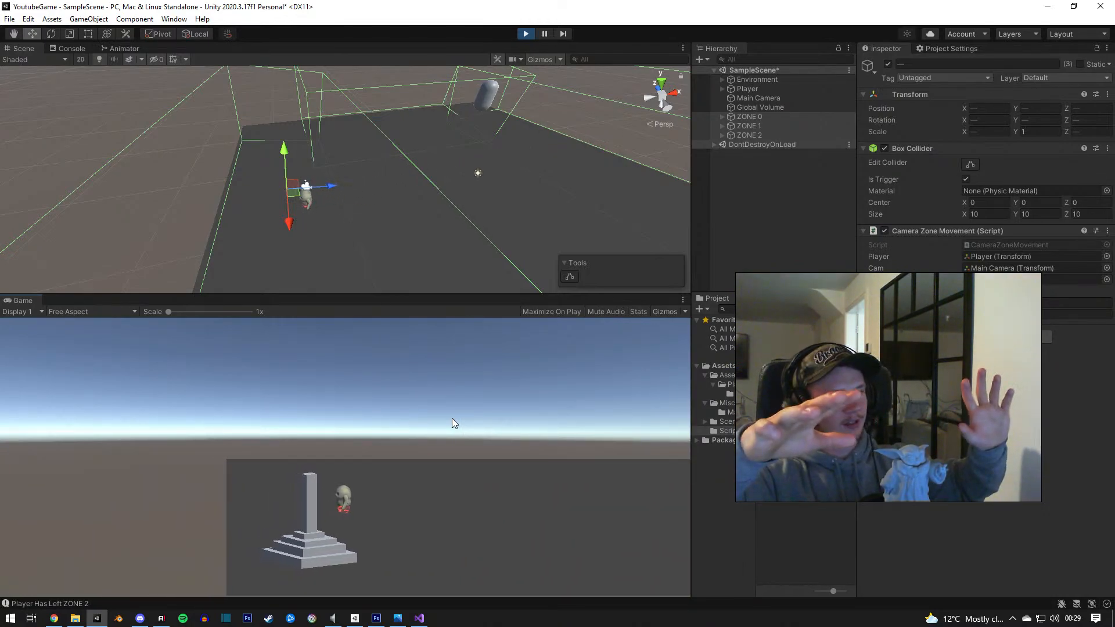
left_click(526, 33)
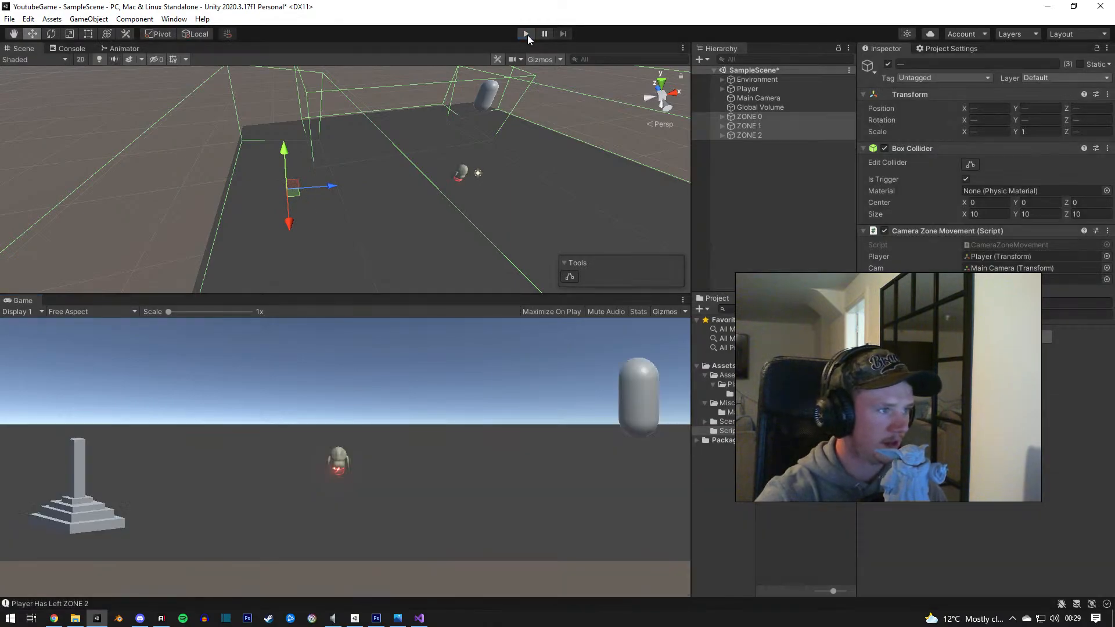
Step: Switch to CameraZoneMovement.cs in Visual Studio and begin a Cam.rotation statement below the Cam.position line in Update
left_click(420, 618)
scroll(412, 513, "down", 9)
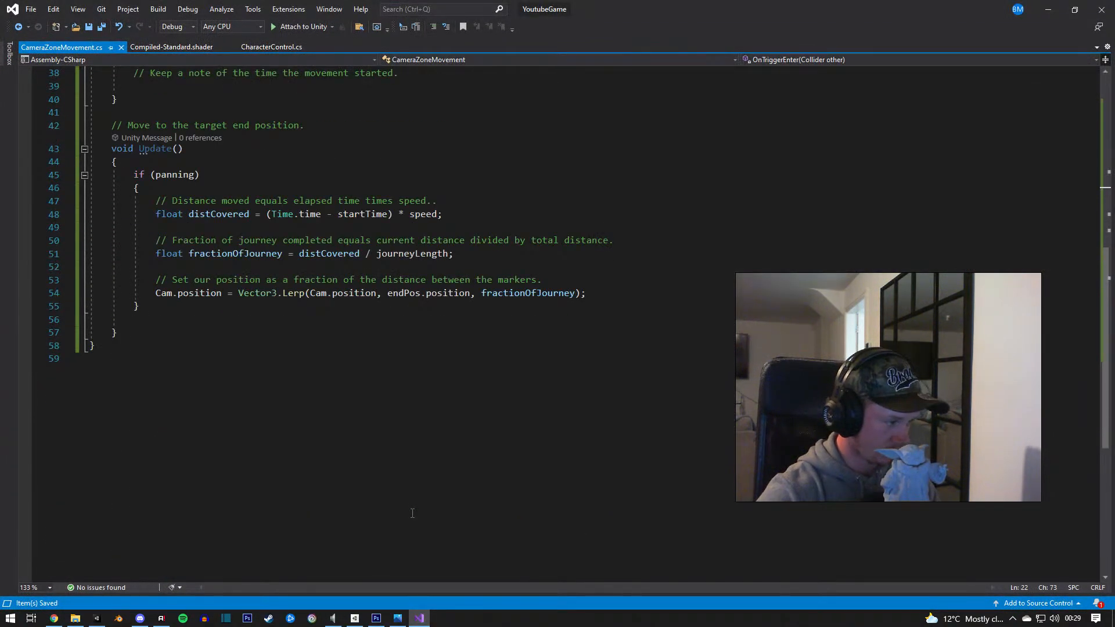
scroll(317, 346, "up", 2)
left_click(597, 373)
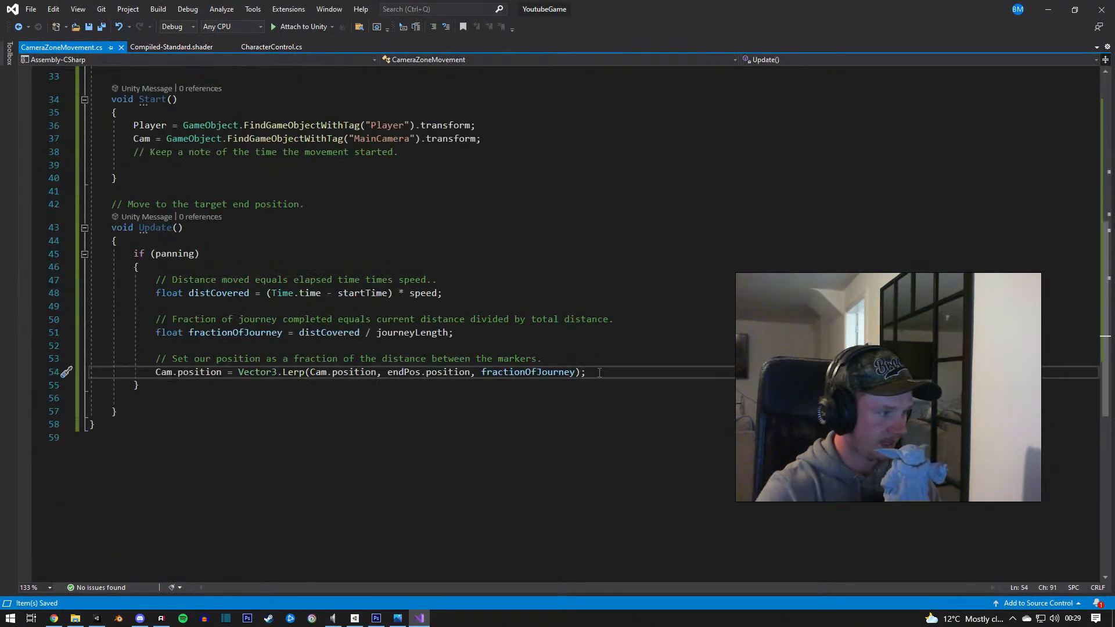
key("Return")
type("Cam")
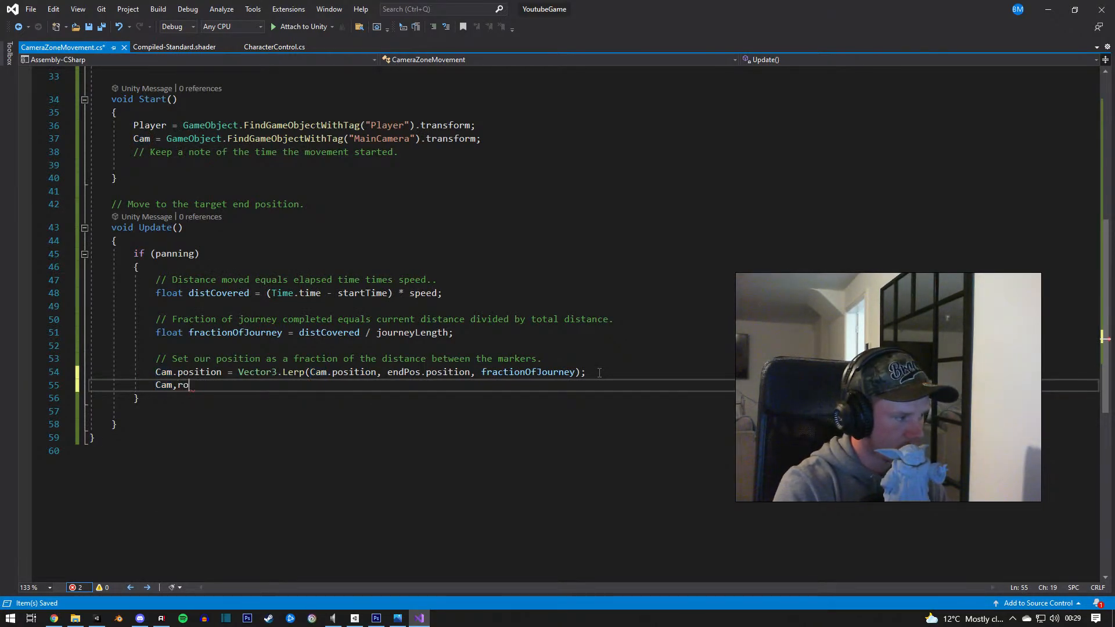
type(".ro")
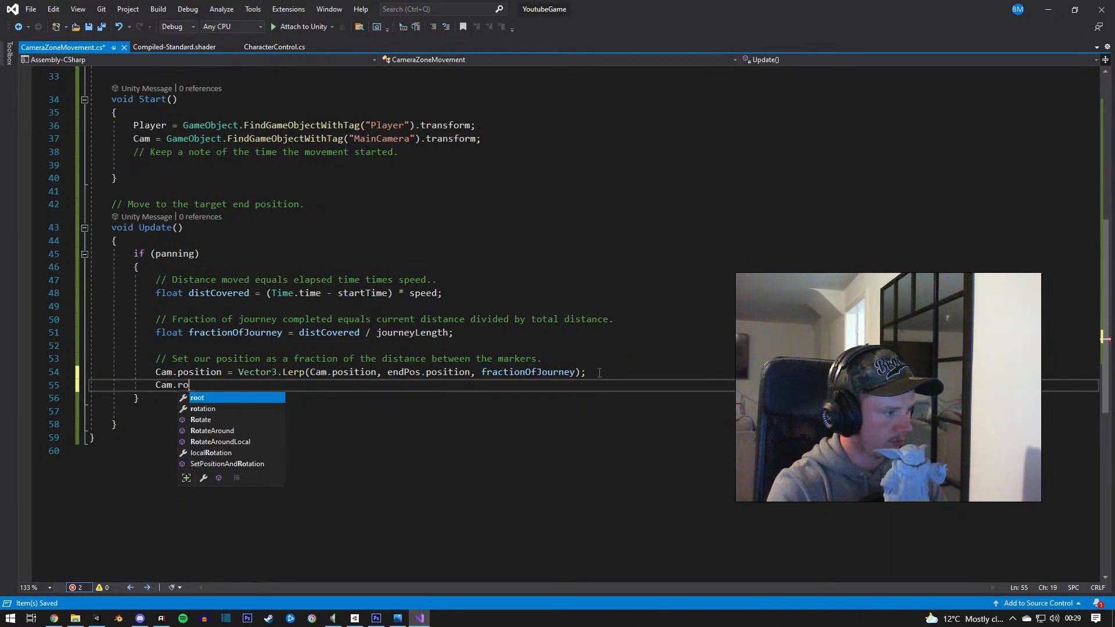
key("Right")
key("ctrl+z")
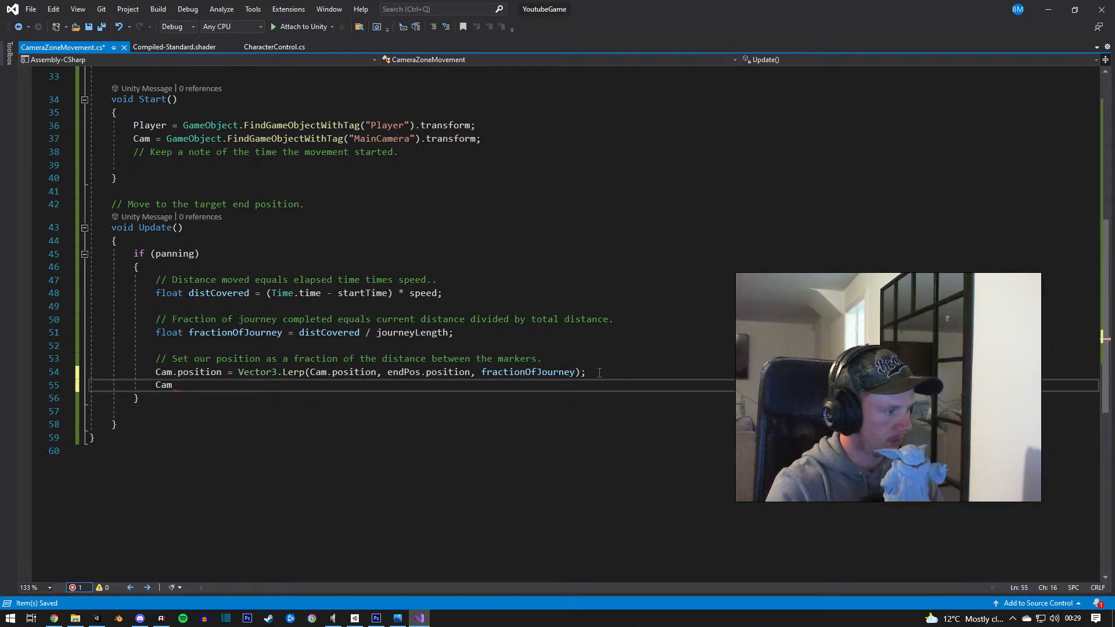
type(".rotation")
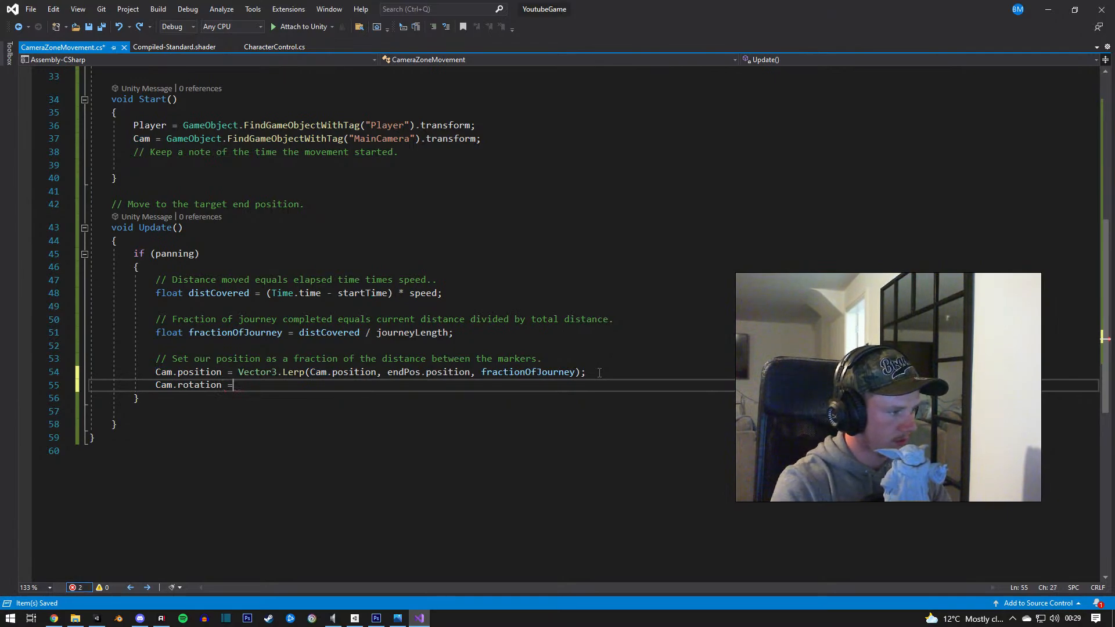
Step: Assign Quaternion.Lerp to Cam.rotation in the new line of the panning block
type(" = Quaternion")
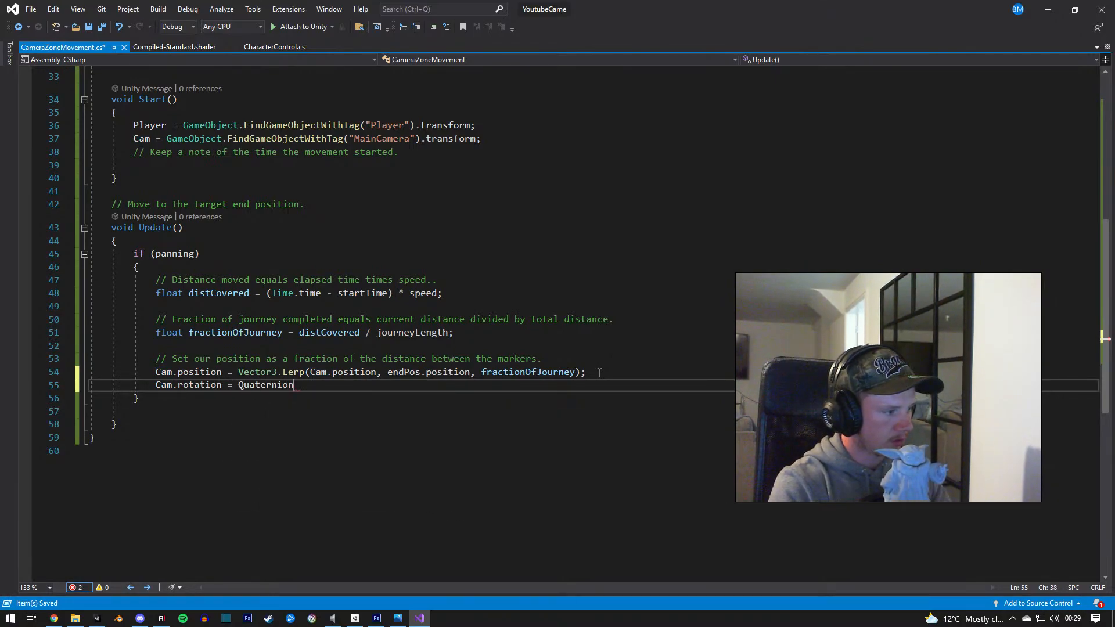
type(".identity")
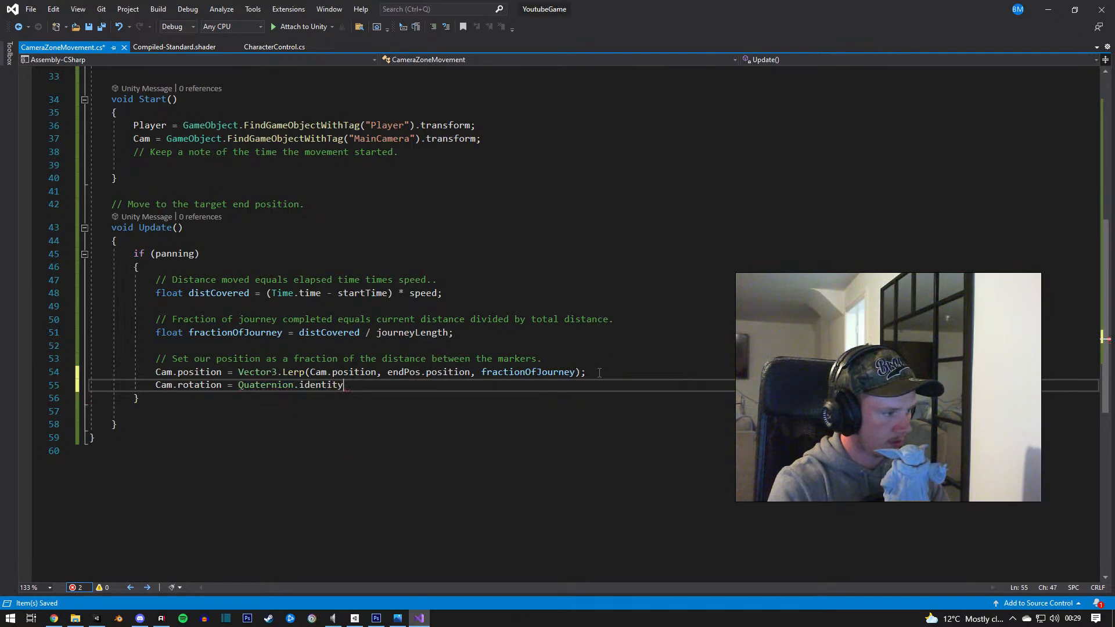
type(".lep")
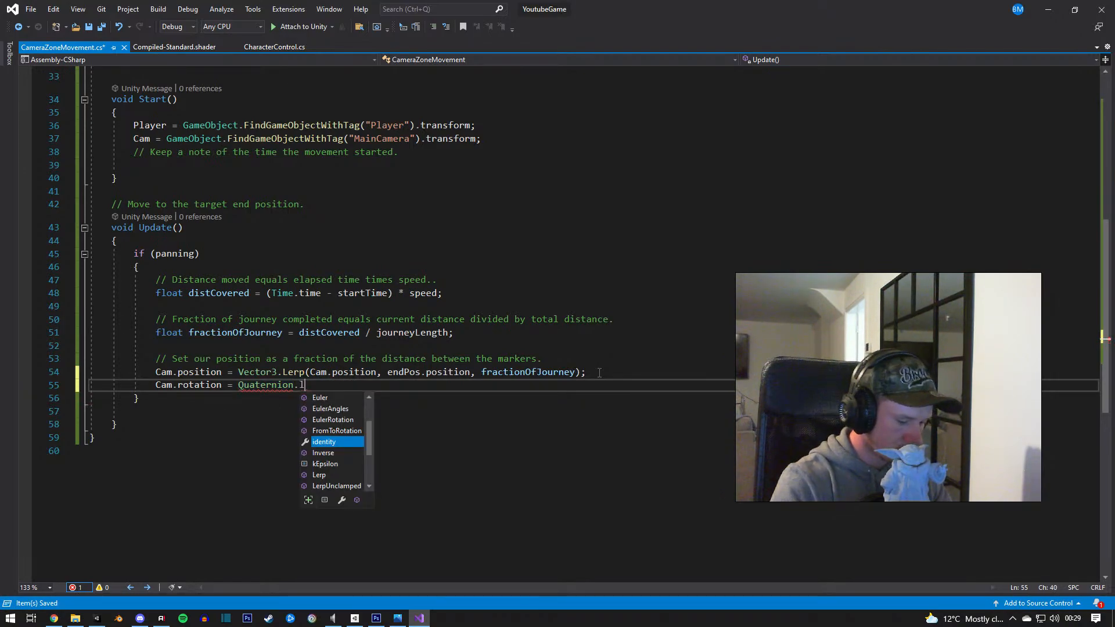
key("Tab")
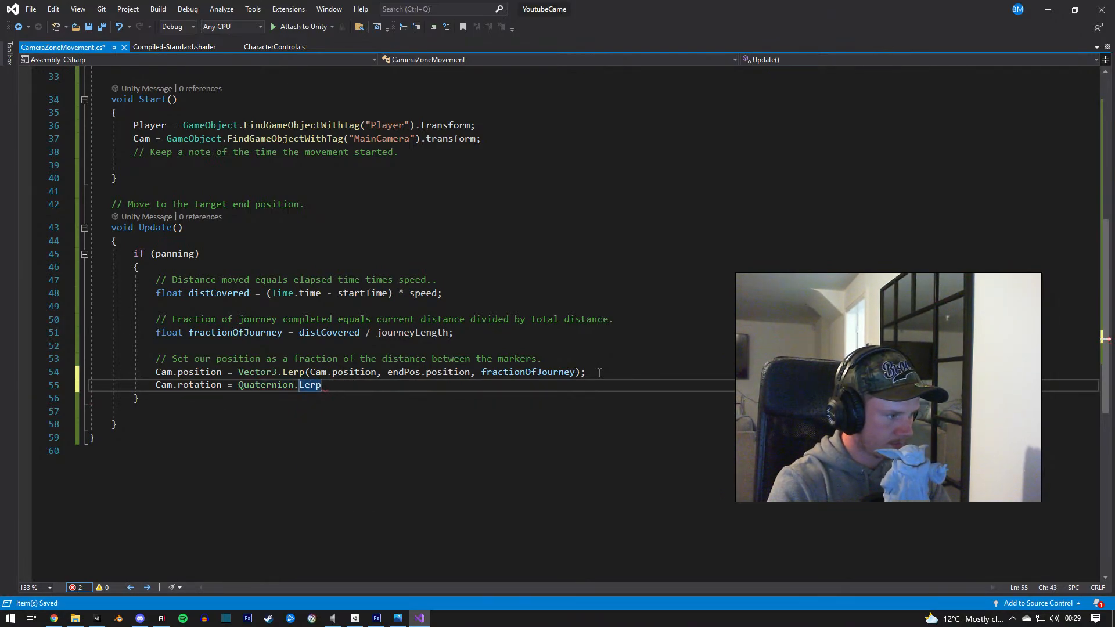
Step: Complete the Quaternion.Lerp call with the arguments Cam.rotation, endPos.rotation and fractionOfJourney
type("(")
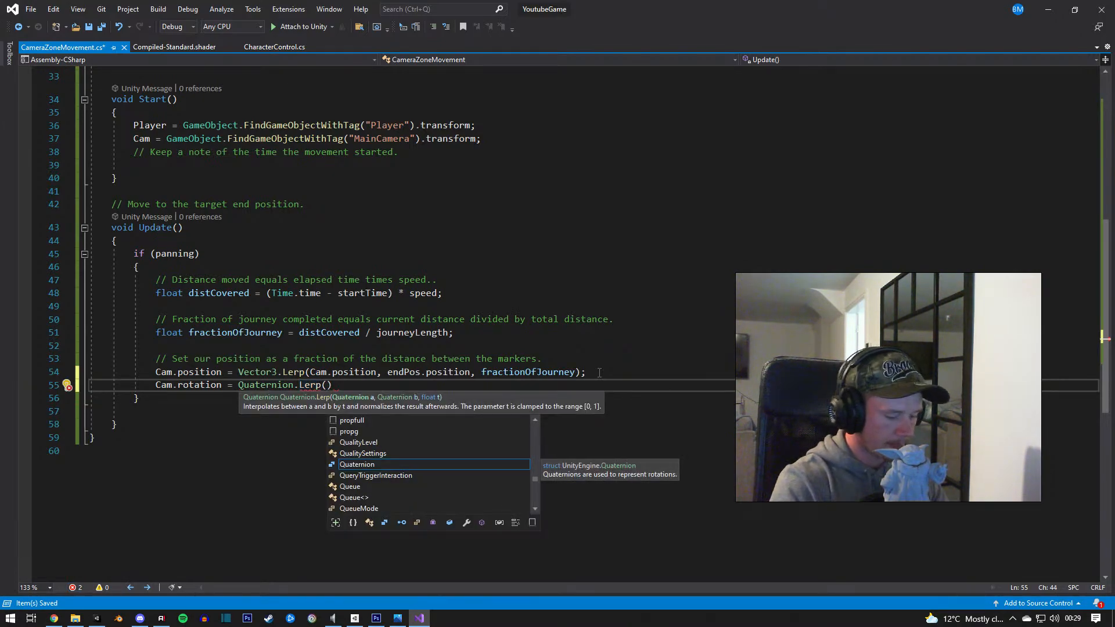
type("Cam.r")
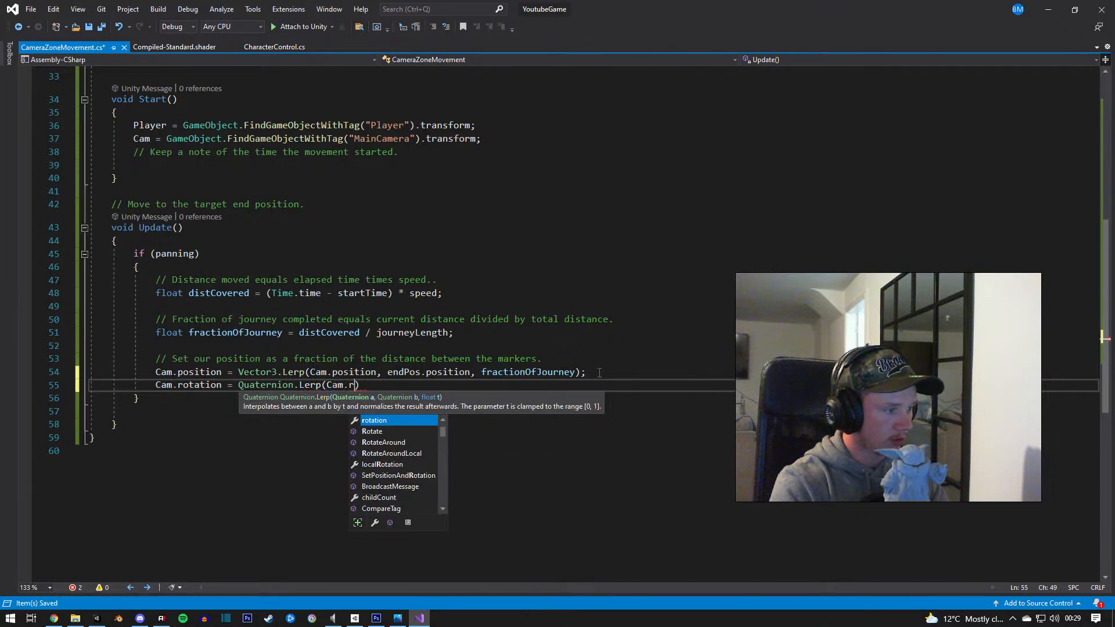
key("Tab")
type(", endPos.")
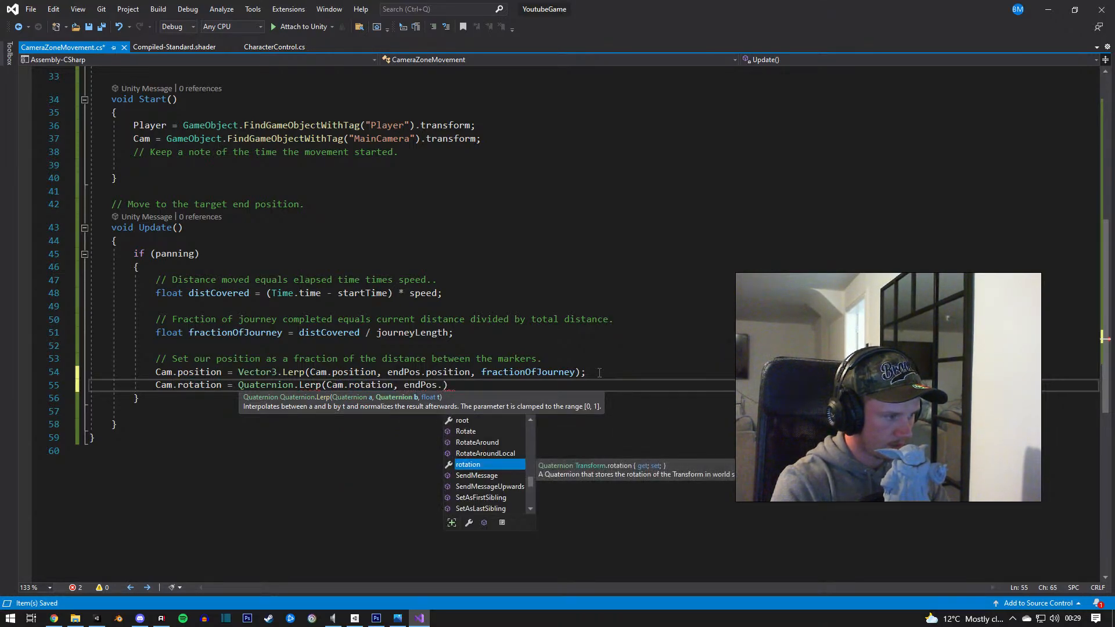
type("ro")
key("Tab")
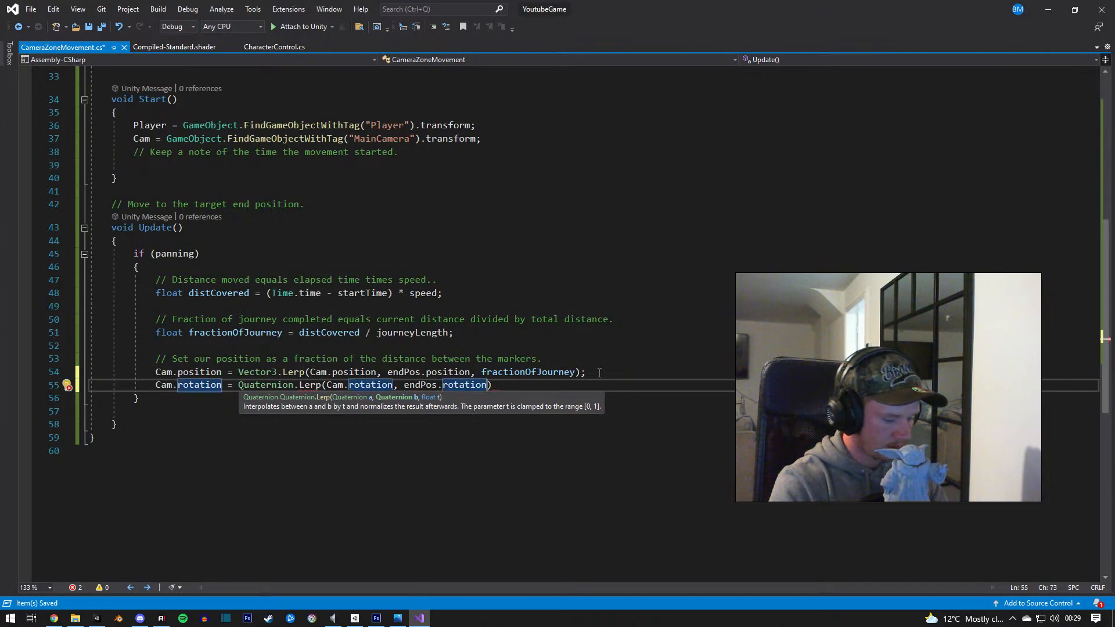
type(",fra")
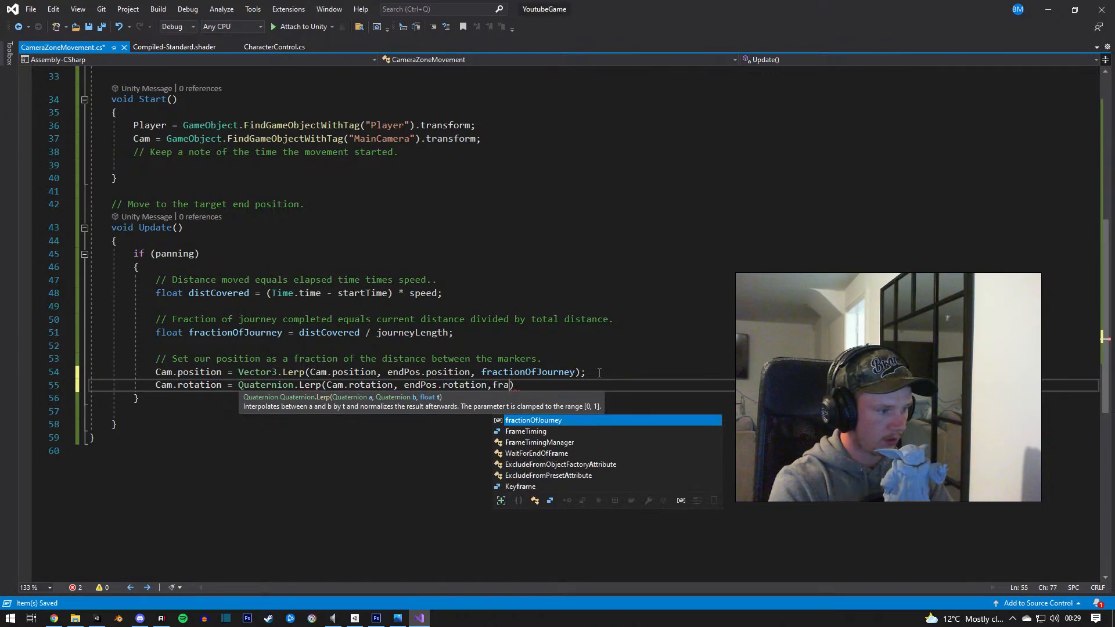
key("Tab")
type(");")
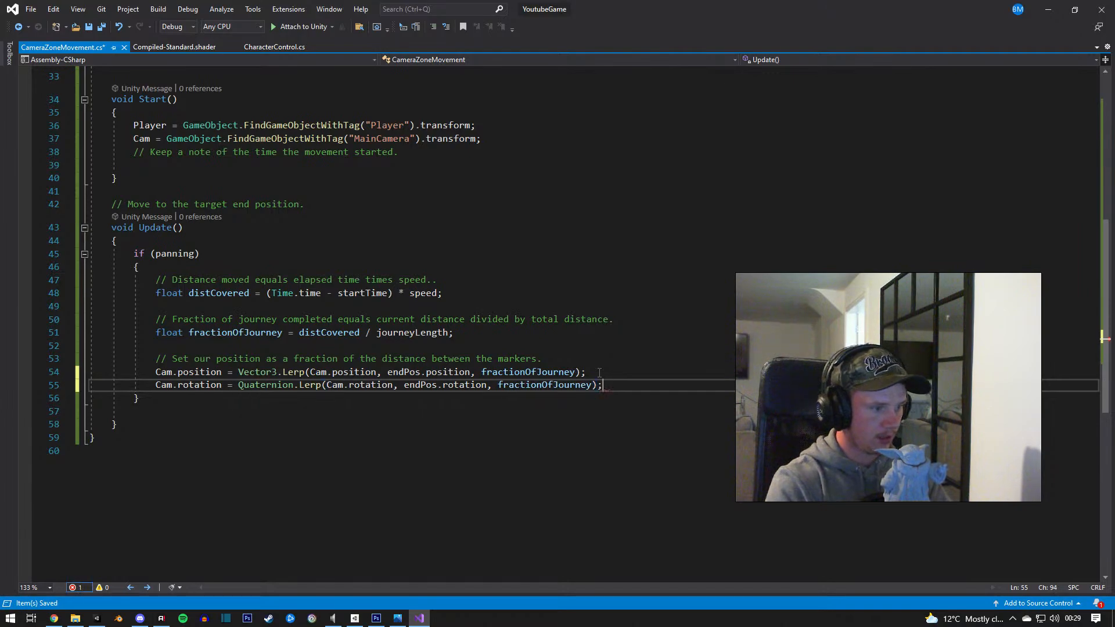
Step: Return to Unity, enter play mode and move the player from ZONE 0 into ZONE 2 to test the camera rotation
left_click(1048, 8)
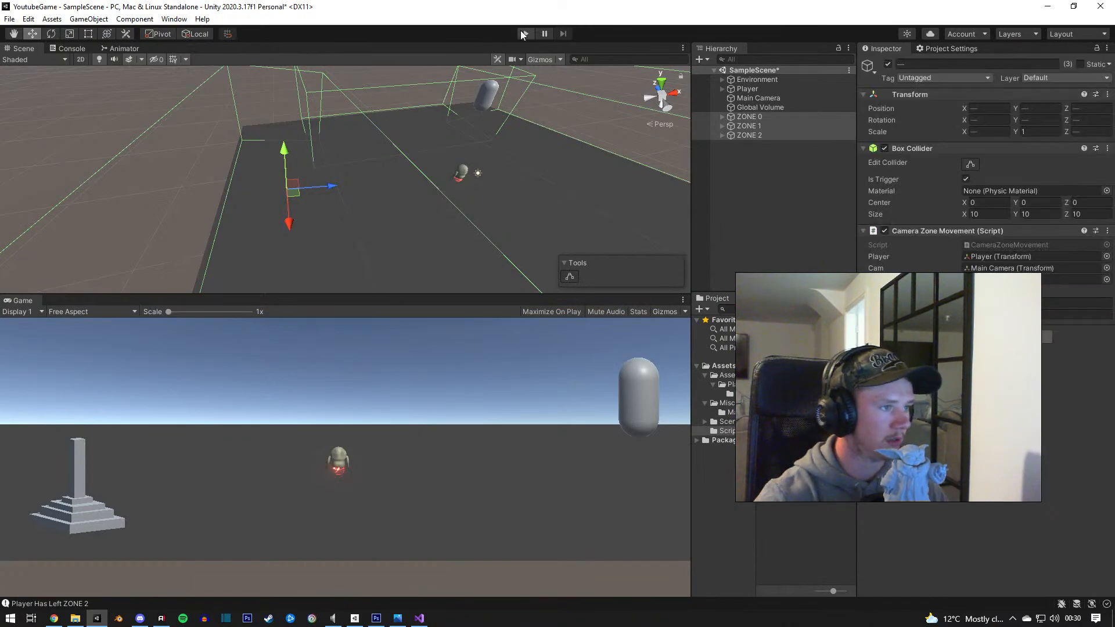
left_click(524, 34)
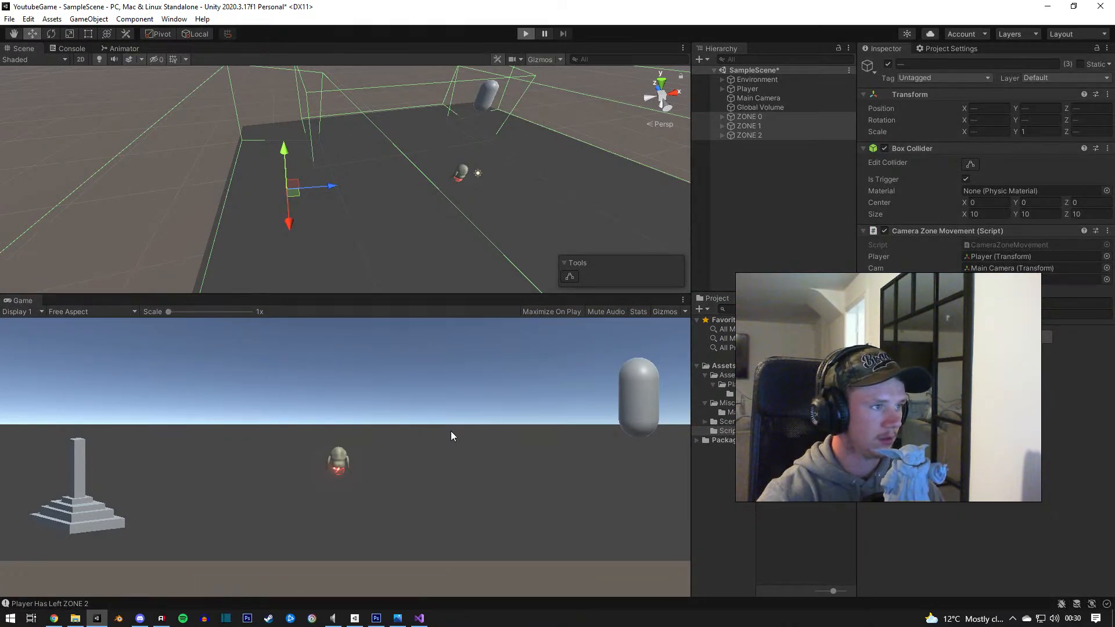
key("d")
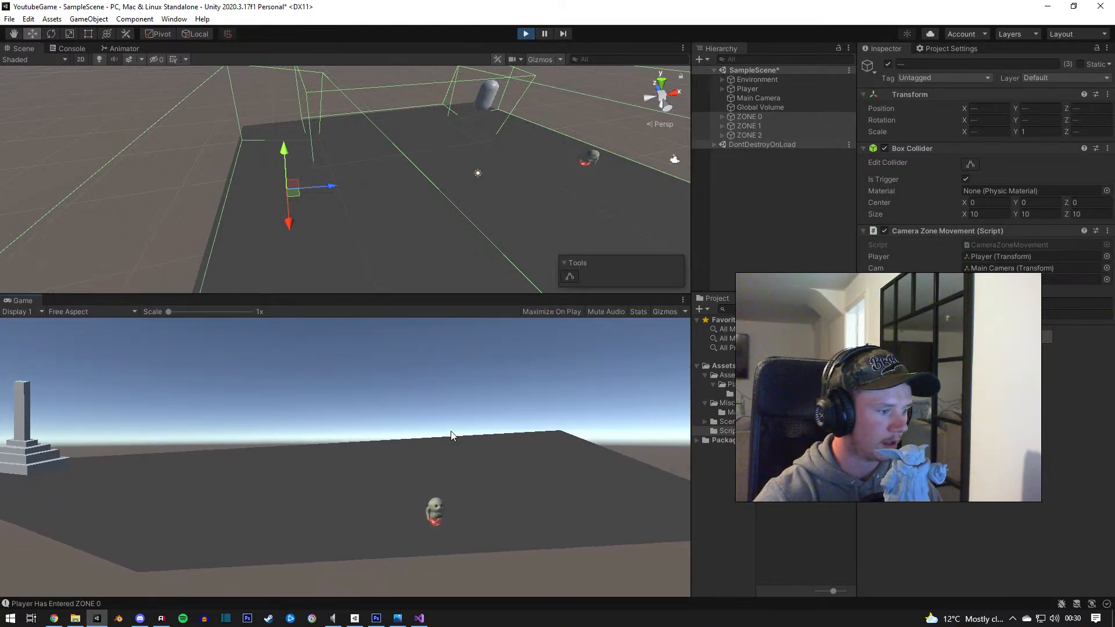
key("d")
key("d")
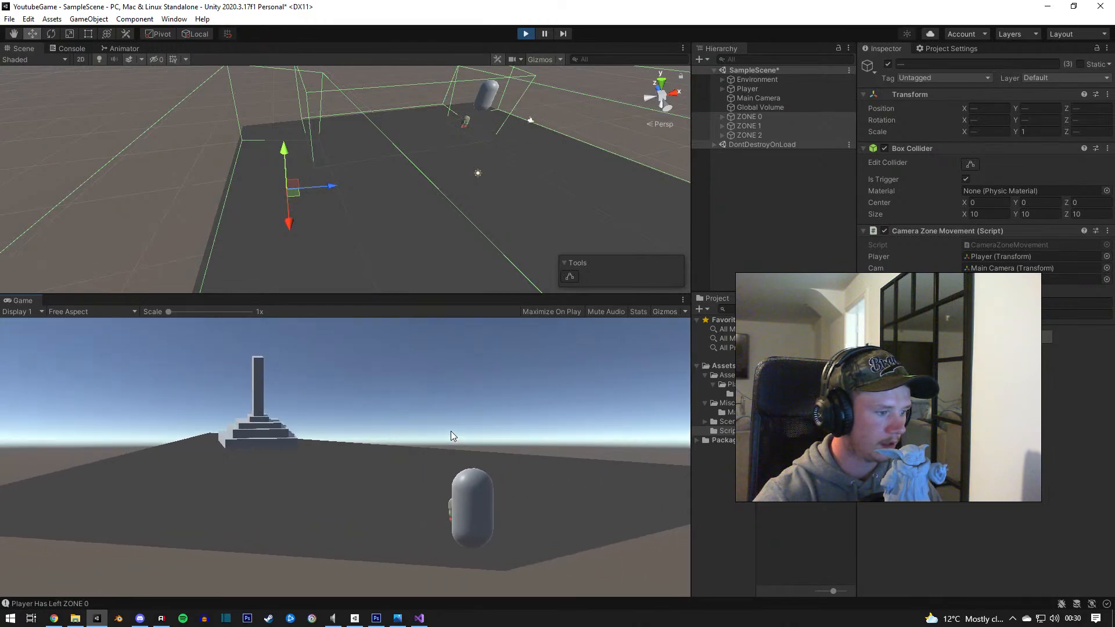
key("d")
key("d")
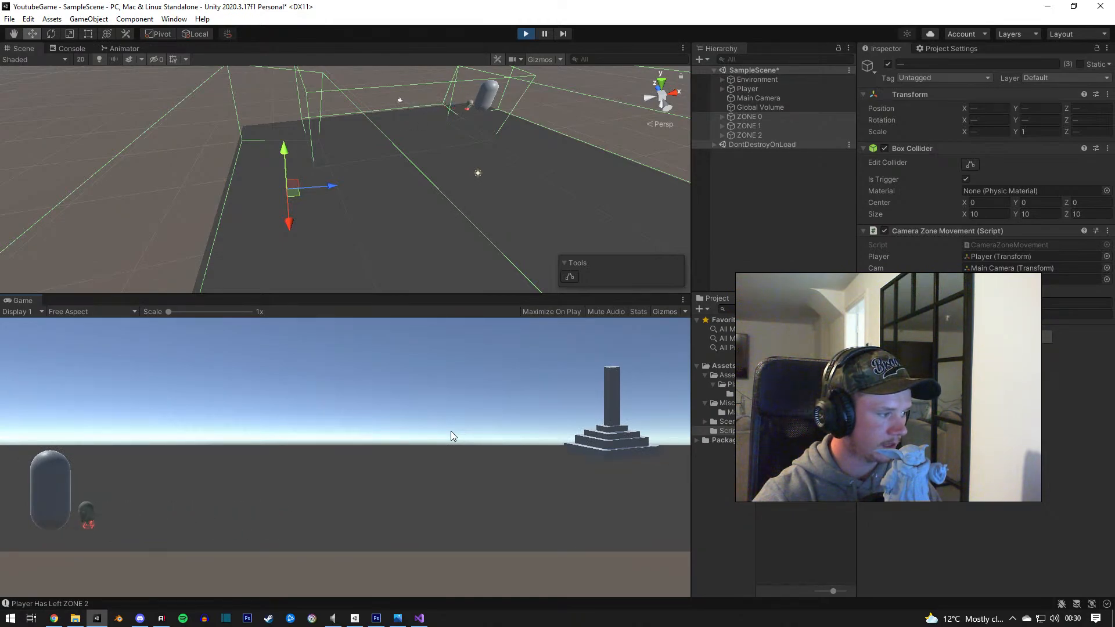
Step: Move the player from ZONE 2 back through ZONE 0 and into ZONE 1 to check the camera's pan and rotation
key("a")
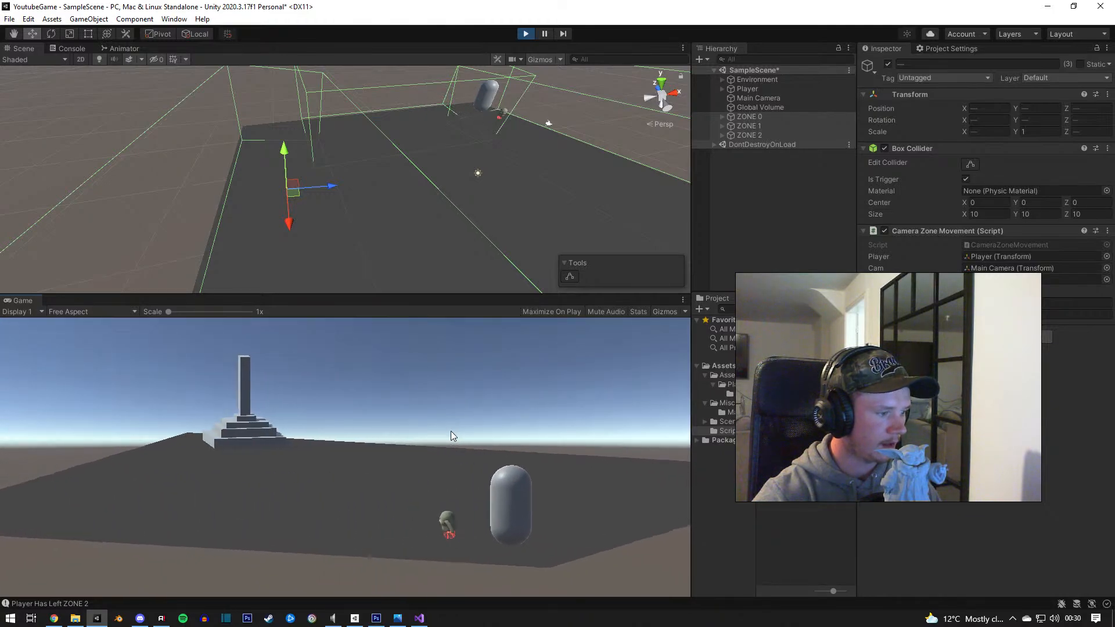
key("a")
key("w")
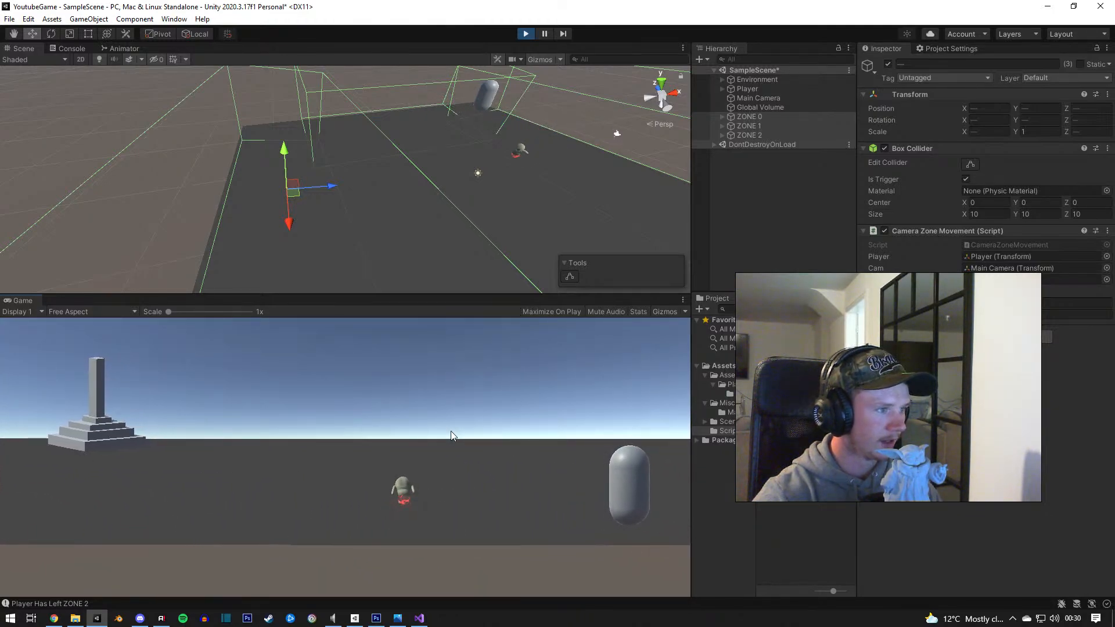
key("w")
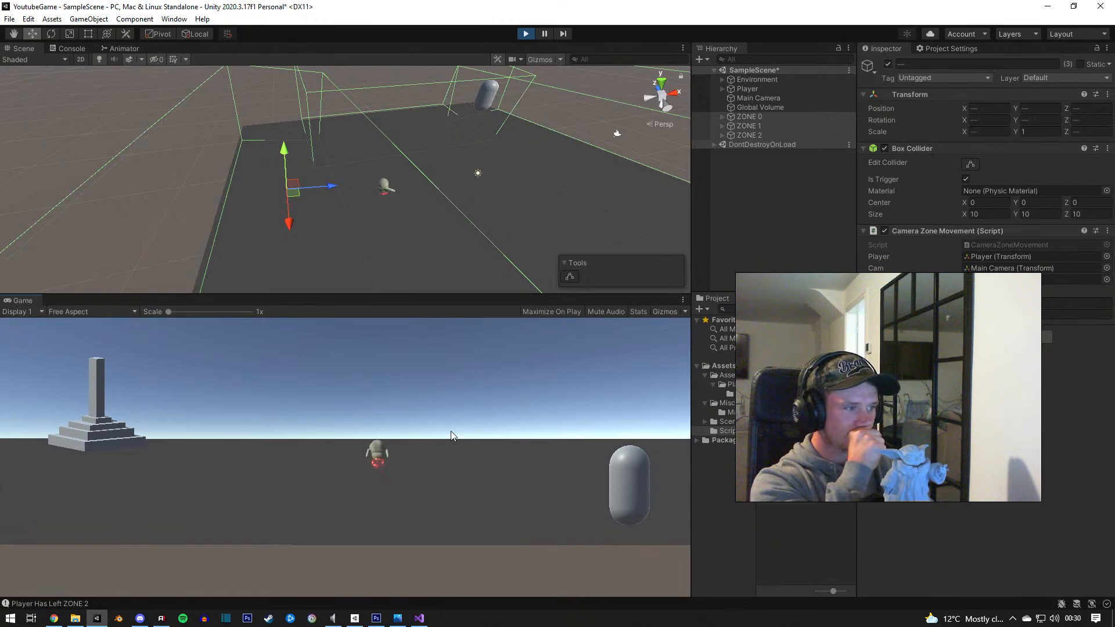
key("w")
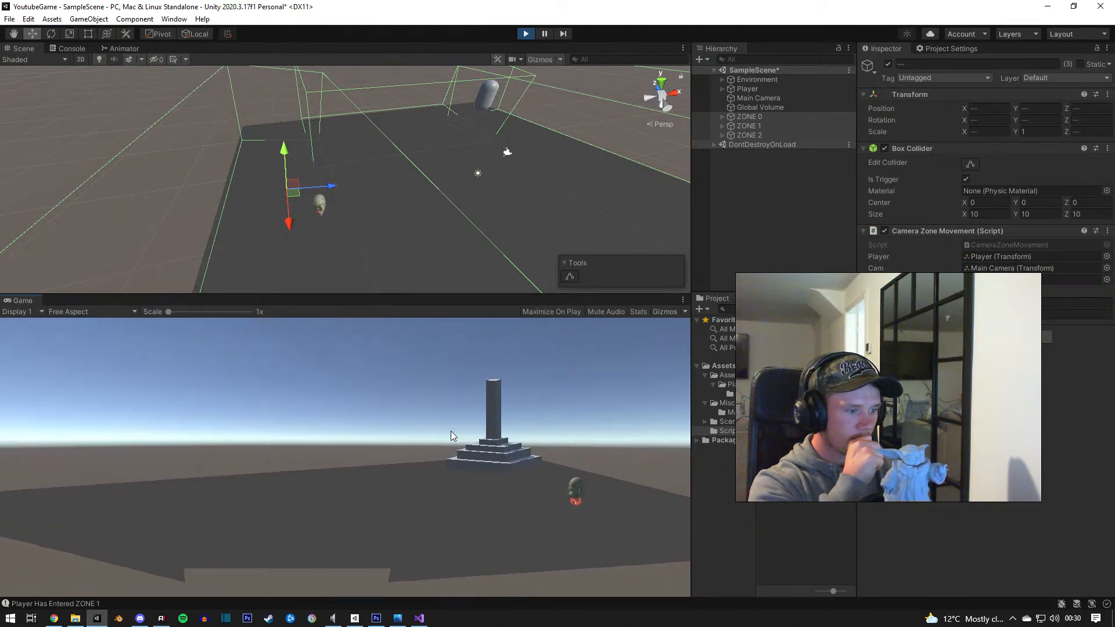
key("w")
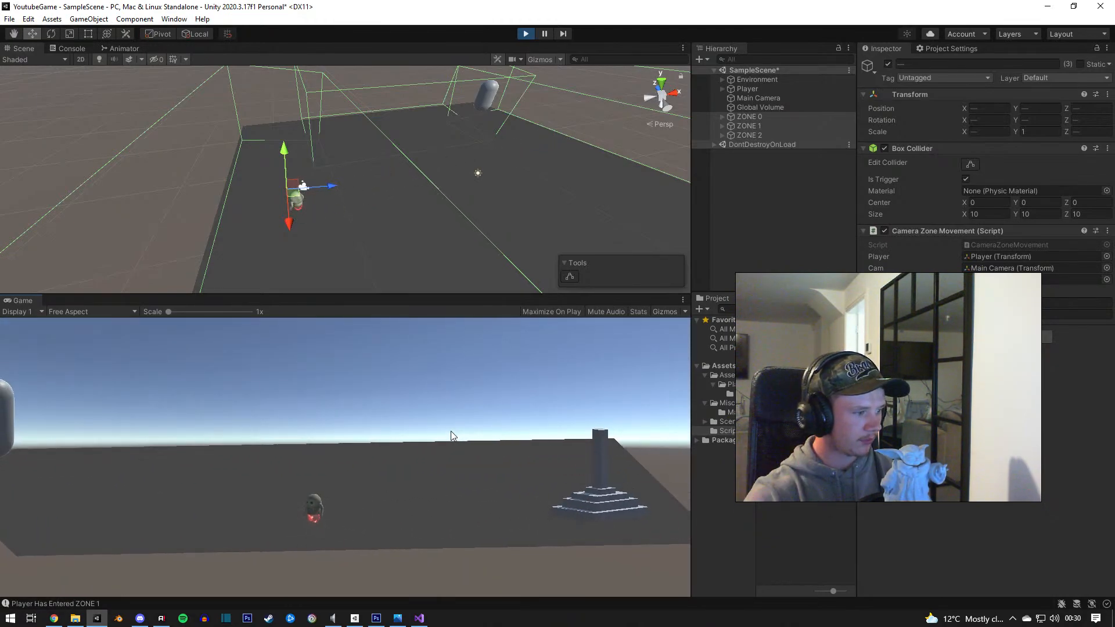
Step: Move the player out of ZONE 1 through ZONE 2 and on into ZONE 0 while watching the camera transitions
key("d")
key("w")
key("a")
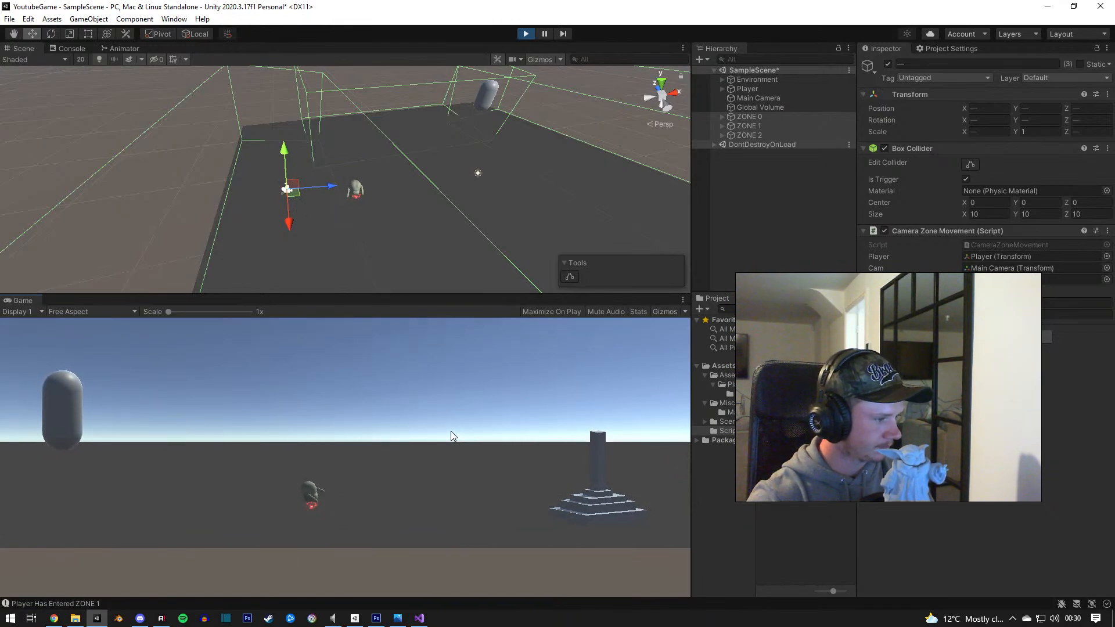
key("w")
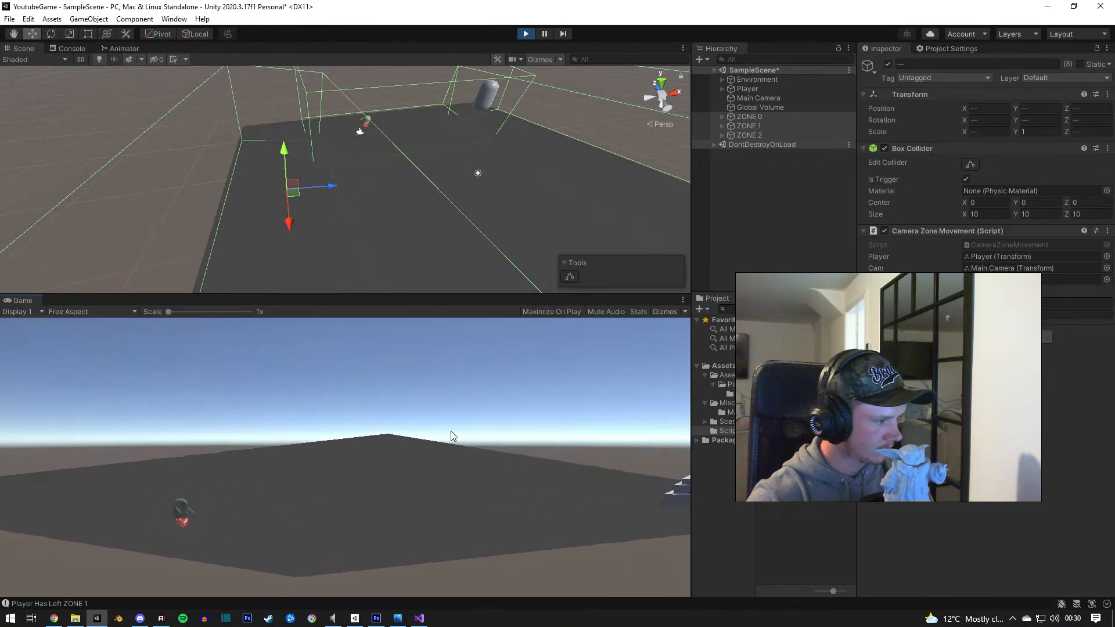
key("w")
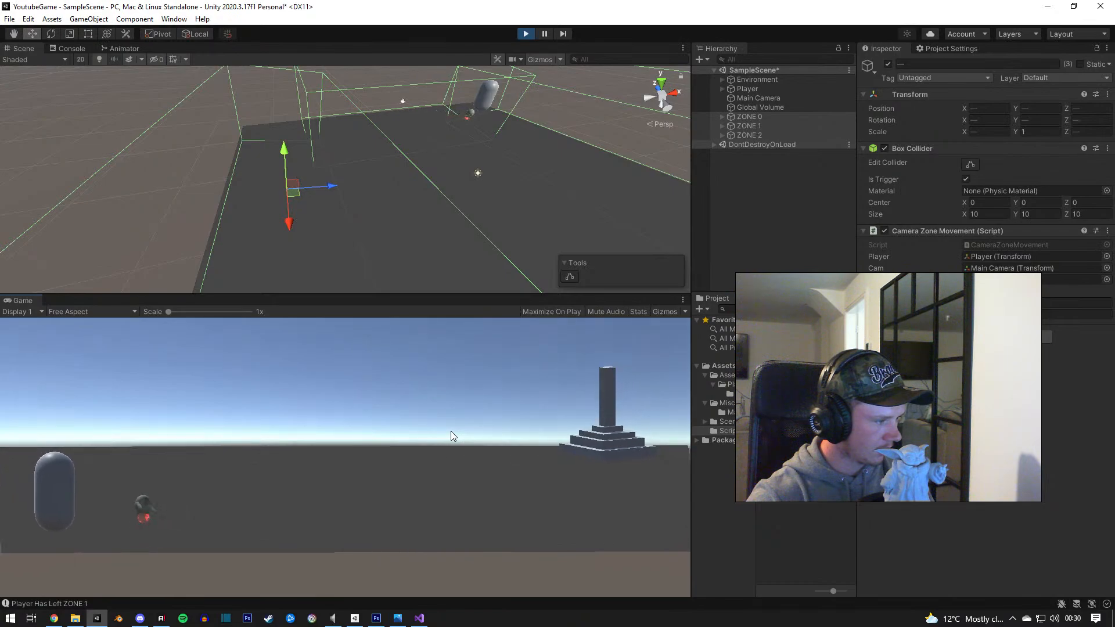
key("w")
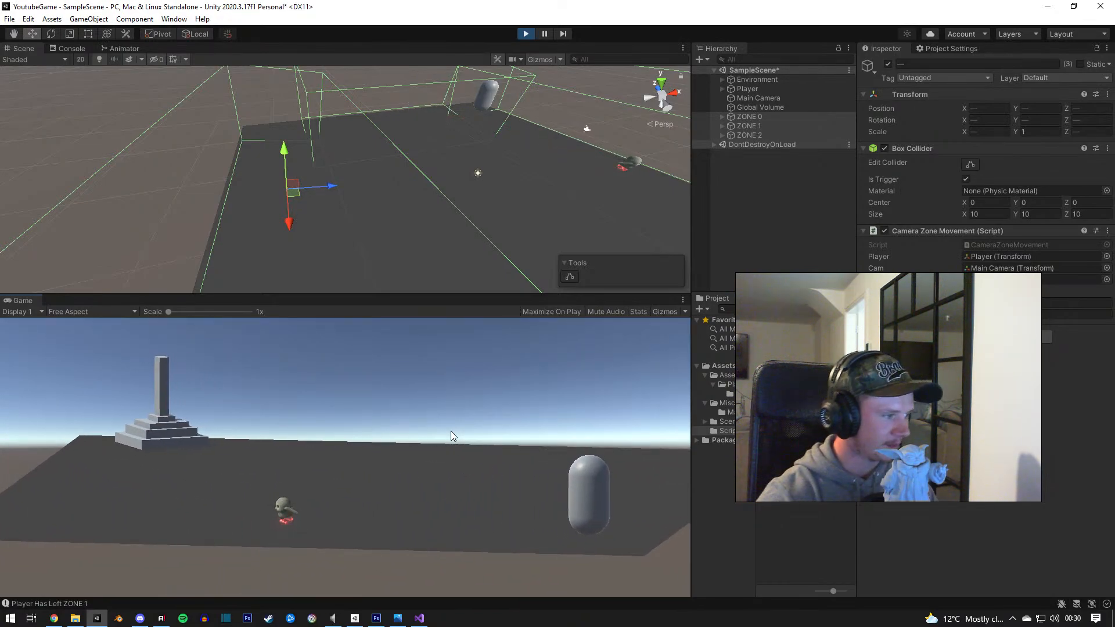
Step: Steer the player across ZONE 0 and back into ZONE 1 to recheck the camera transition
key("a")
key("w")
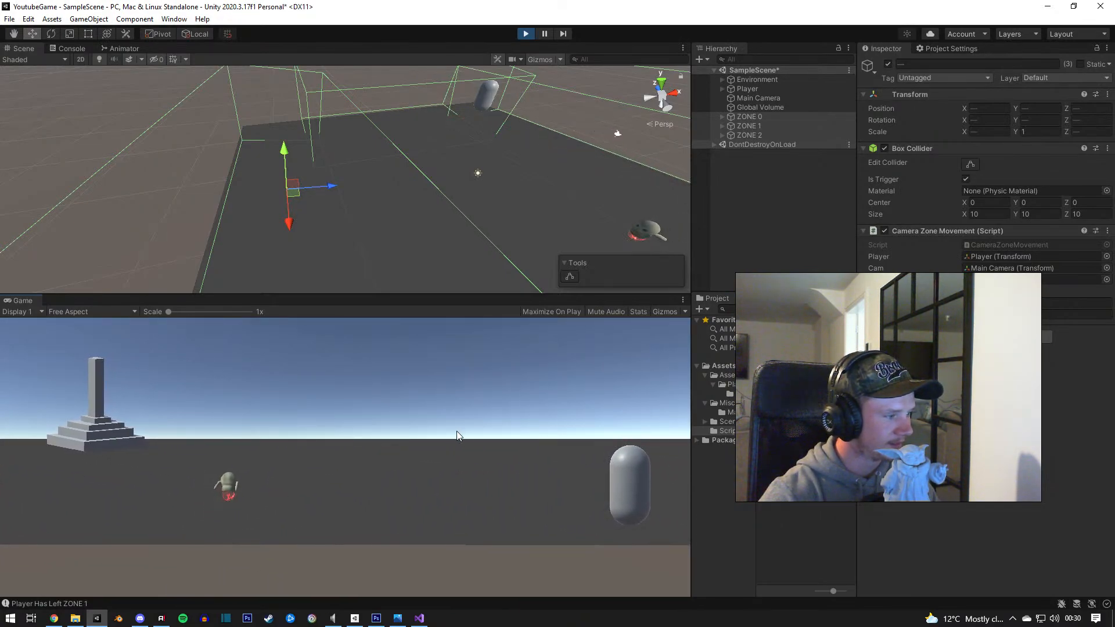
key("w")
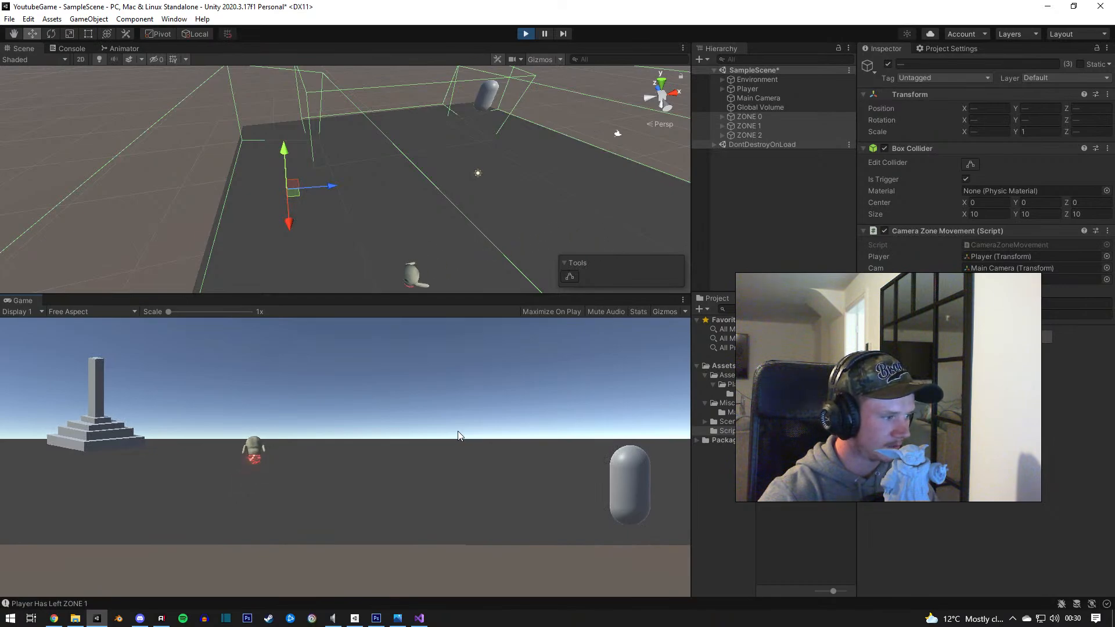
key("w")
key("d")
key("s")
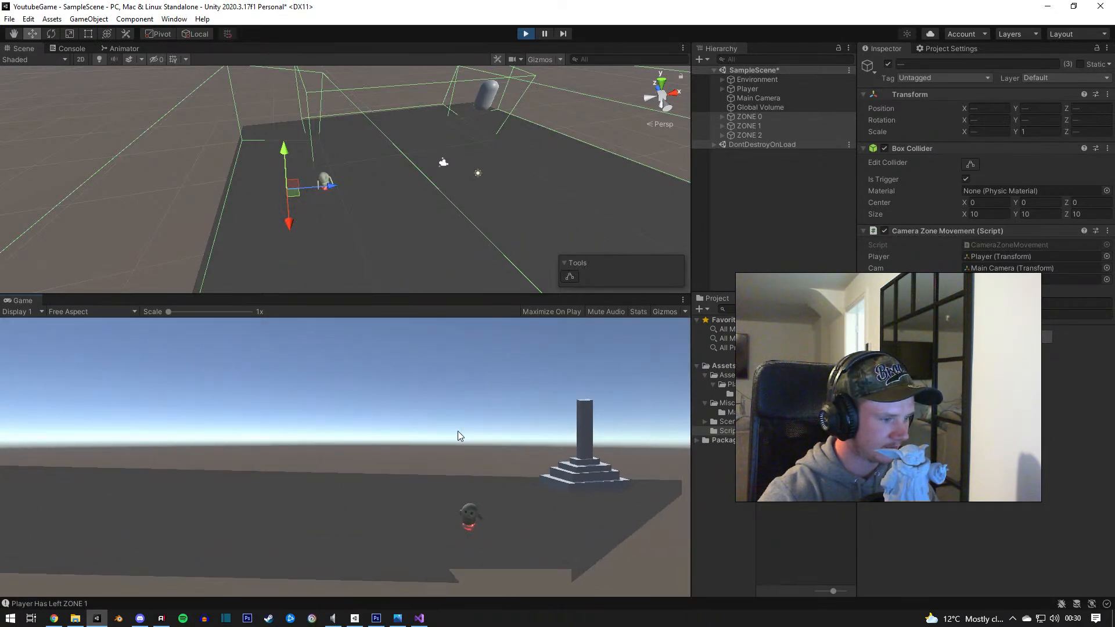
key("d")
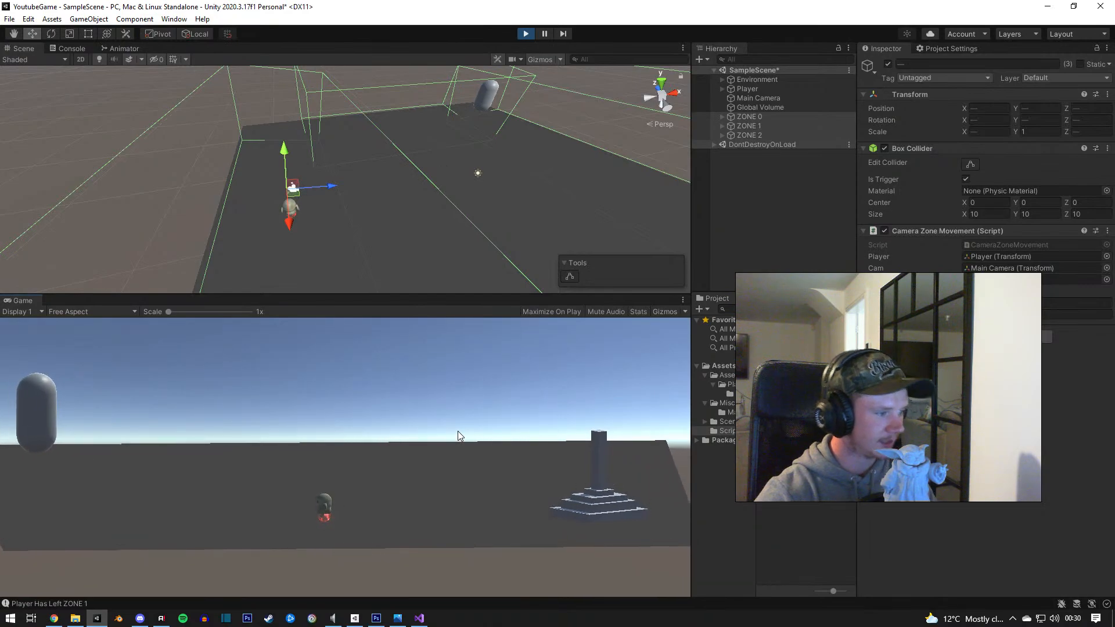
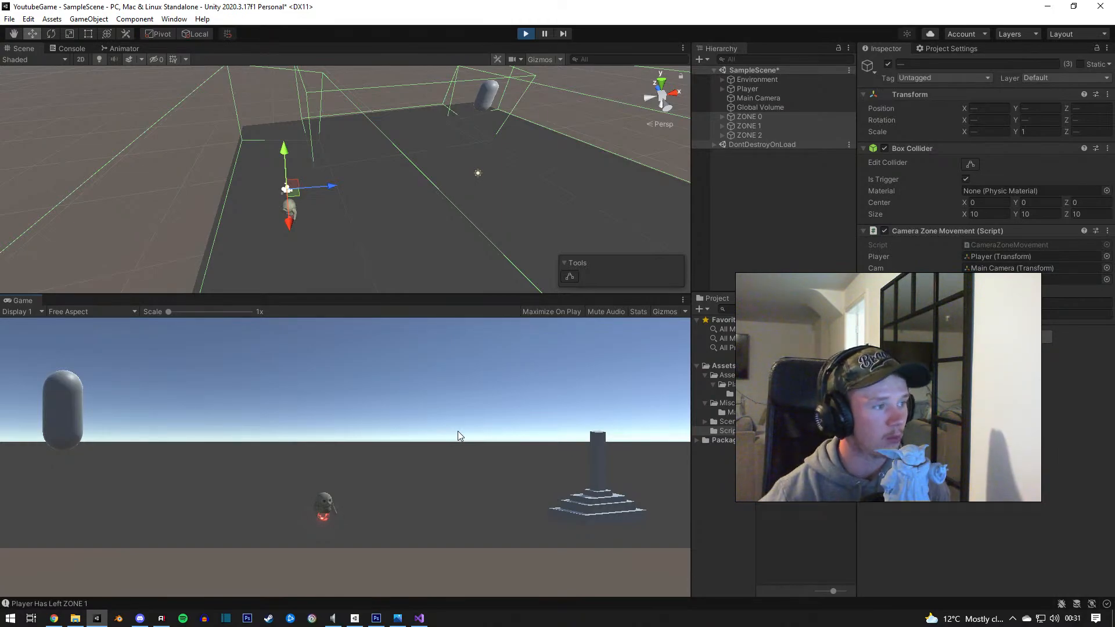
Step: Duplicate ZONE 2 and rename the copy ZONE 3
scroll(431, 199, "down", 4)
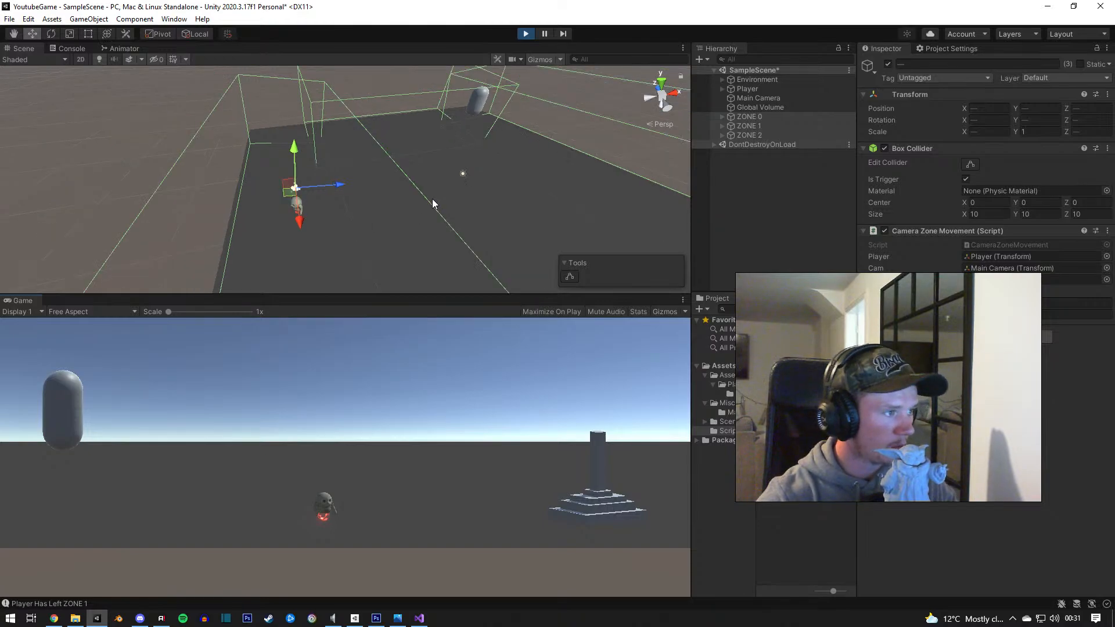
middle_click_drag(431, 199, 373, 179)
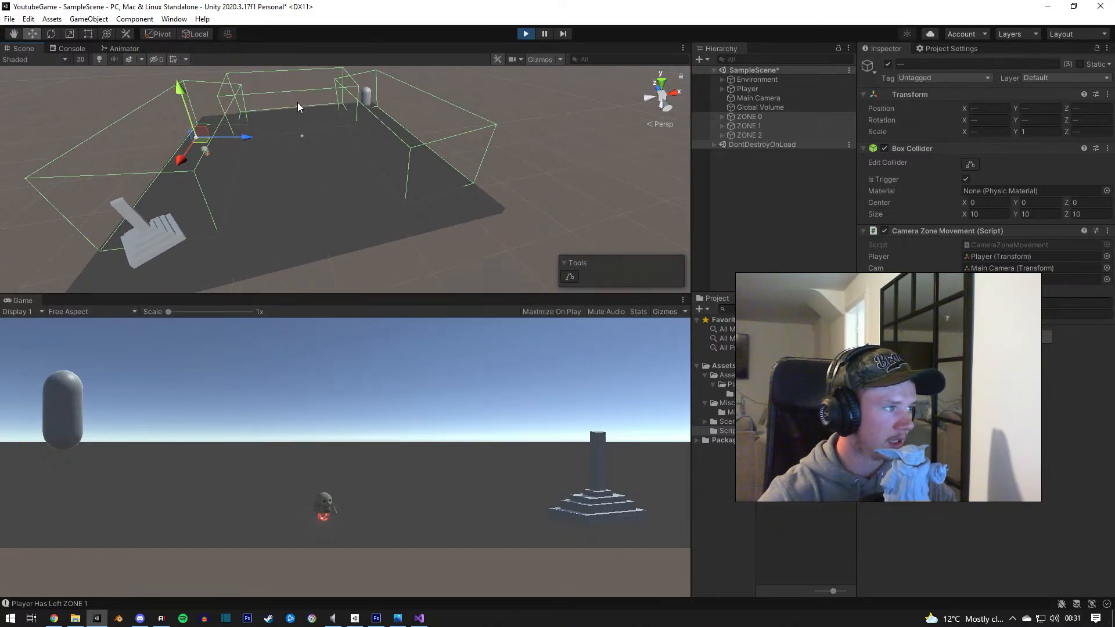
left_click_drag(255, 161, 373, 159, "alt")
key("r")
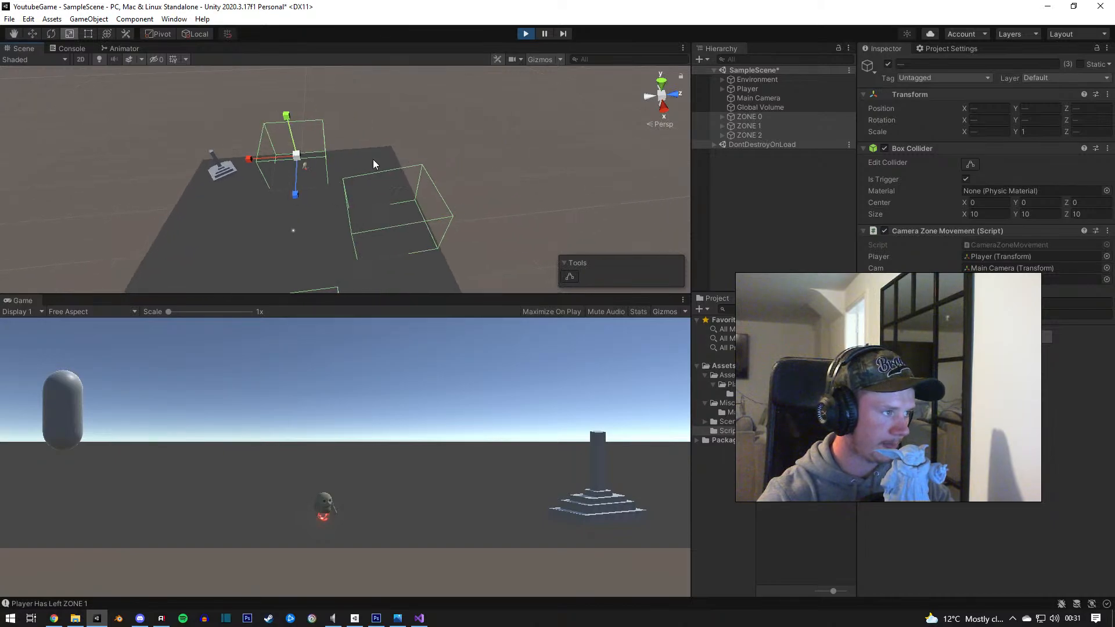
left_click(750, 135)
left_click_drag(477, 190, 514, 197, "alt")
key("ctrl+d")
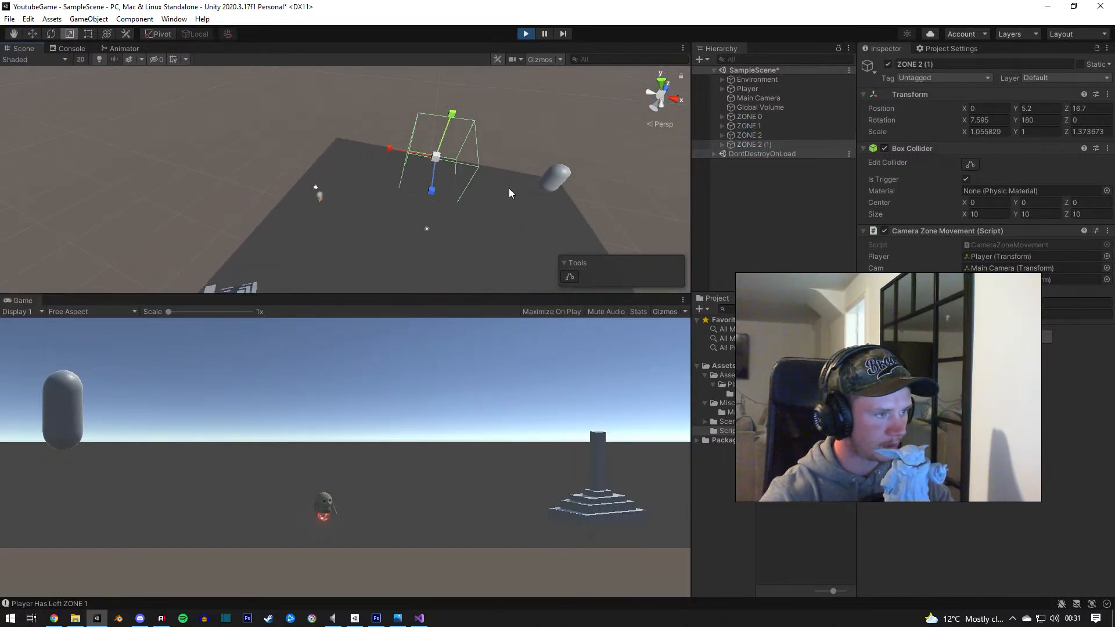
double_click(776, 144)
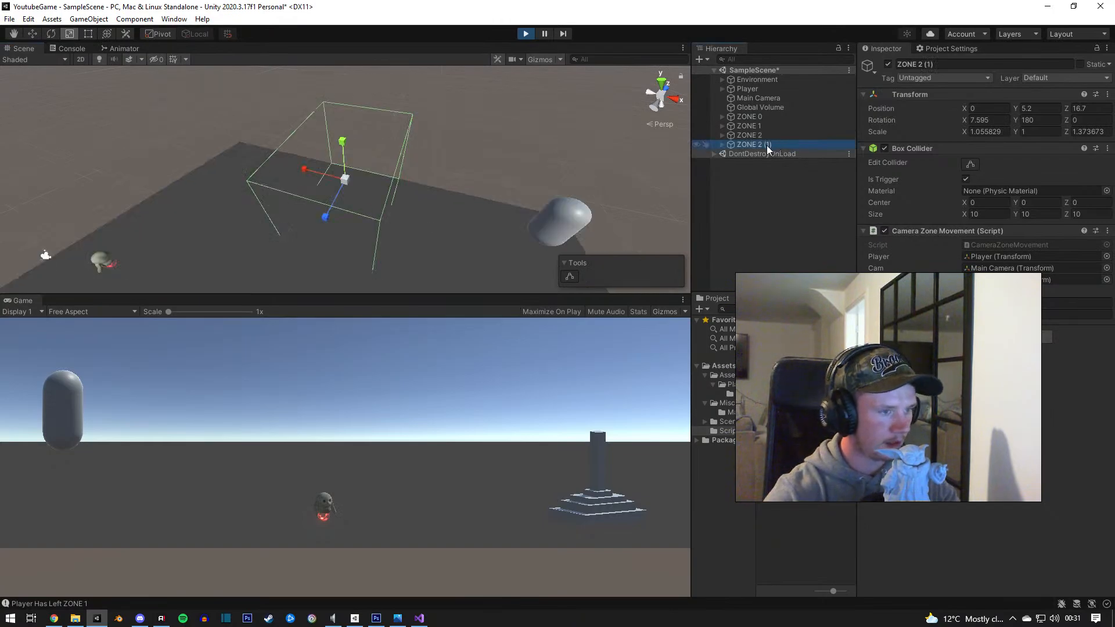
left_click(767, 145)
type("3")
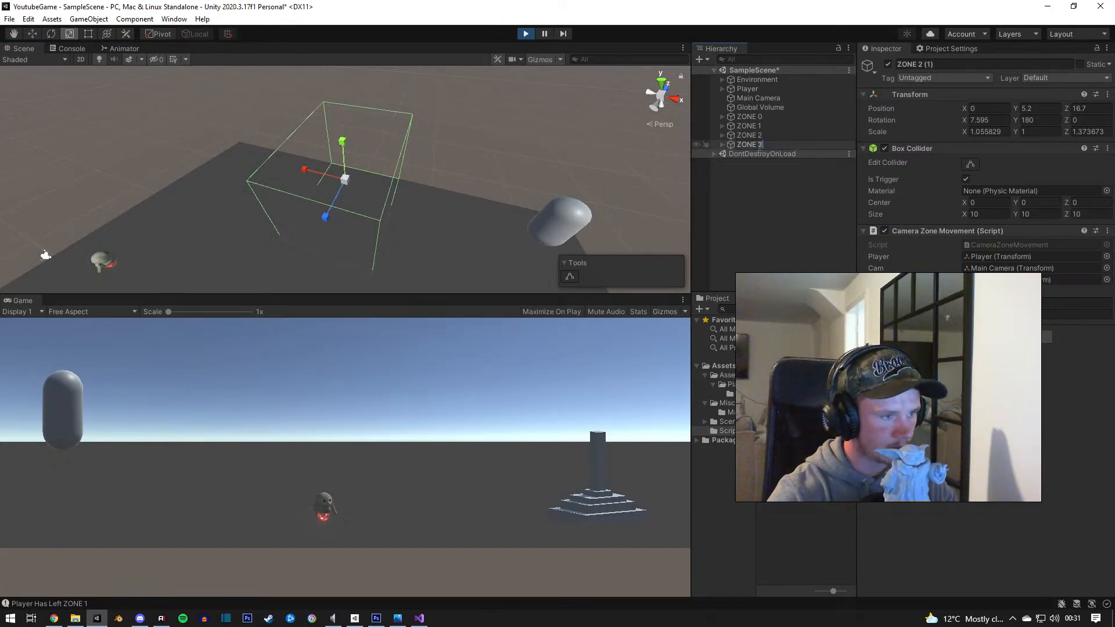
key("Return")
Step: Try turning and tilting ZONE 3 using its local axes, and undo the rotations
key("x")
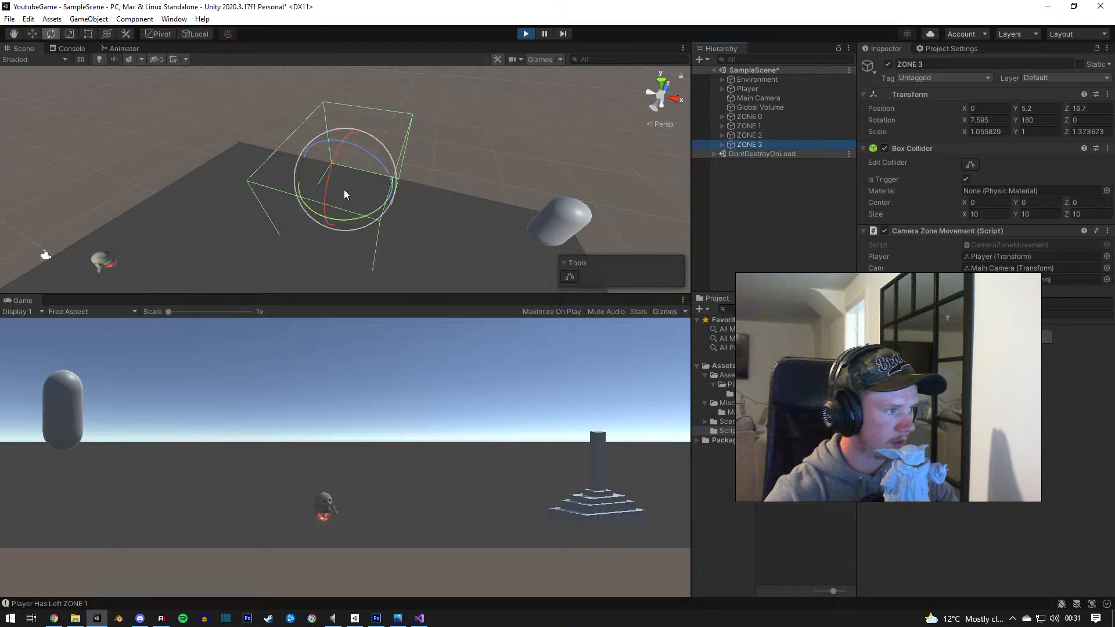
key("e")
left_click_drag(335, 213, 411, 223)
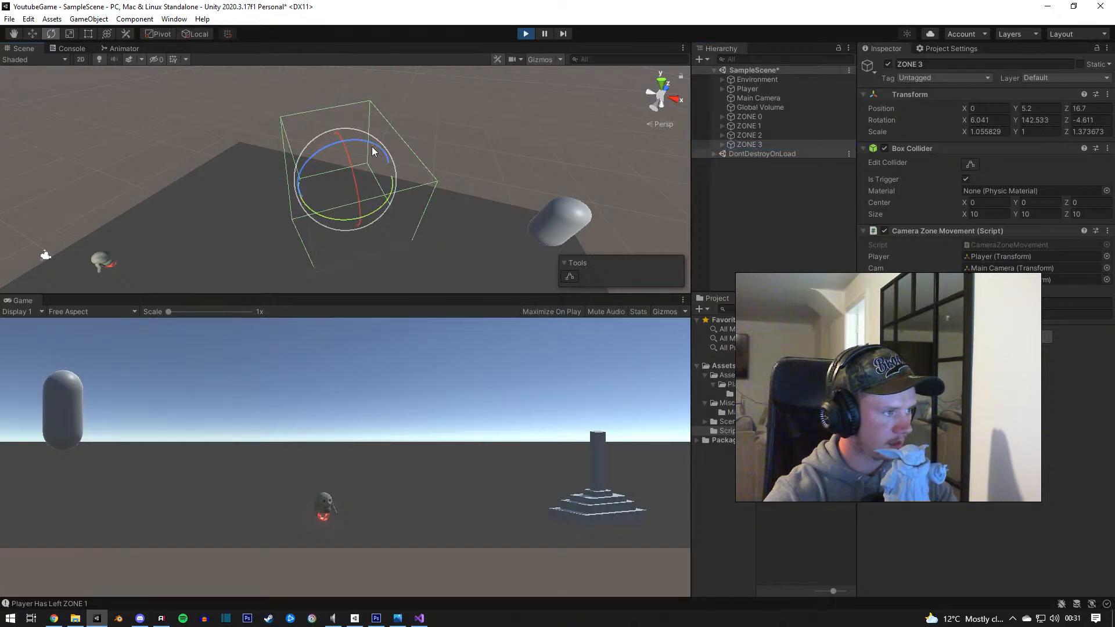
left_click_drag(372, 147, 387, 144)
key("w")
right_click_drag(366, 199, 503, 218)
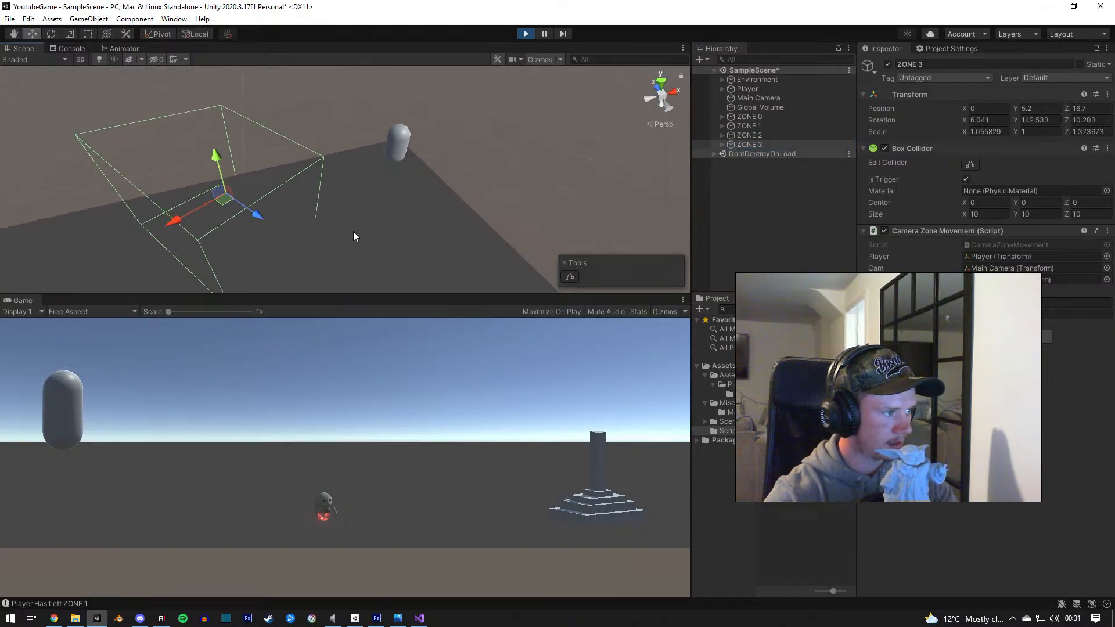
middle_click_drag(354, 231, 505, 173)
key("ctrl+z")
key("ctrl+z")
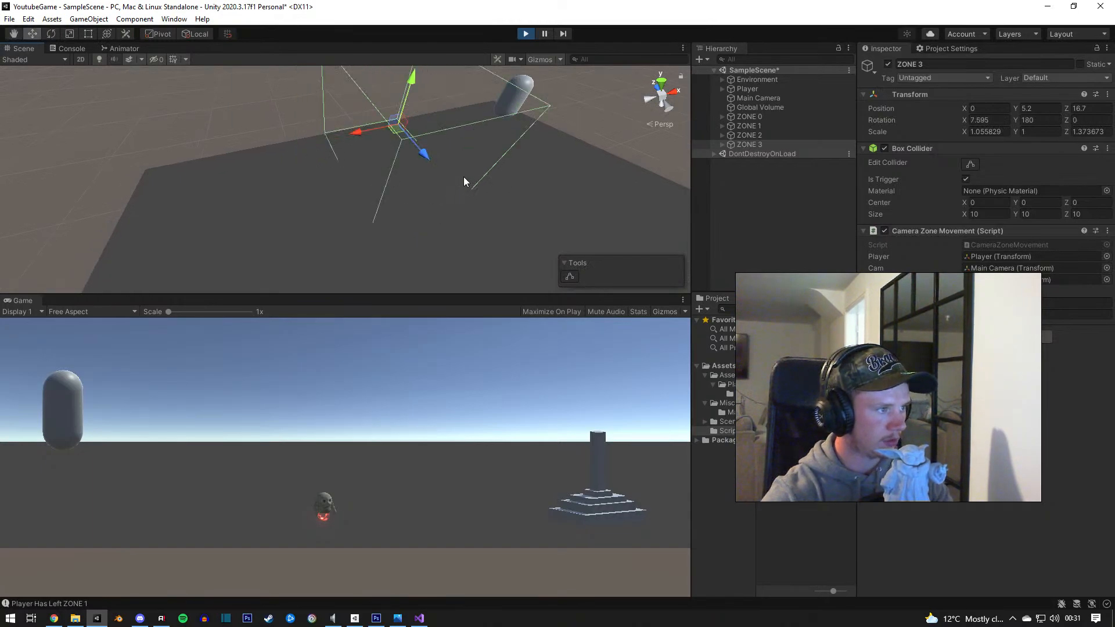
Step: Switch the transform handles to global orientation and rotate ZONE 3 about the Y axis to about 148 degrees
left_click(185, 35)
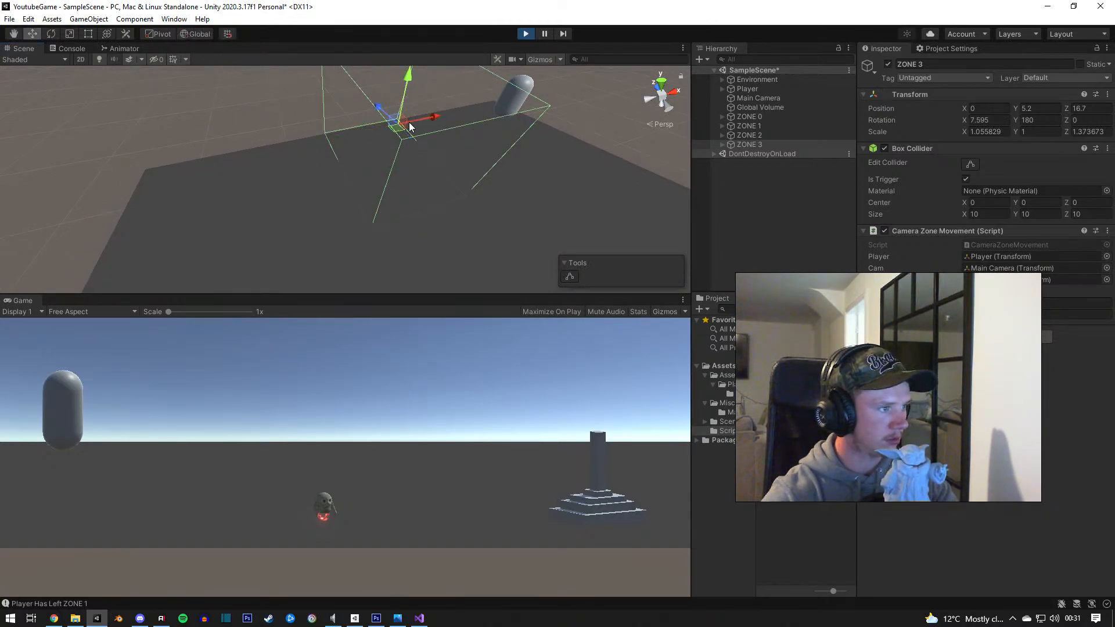
key("e")
key("r")
key("e")
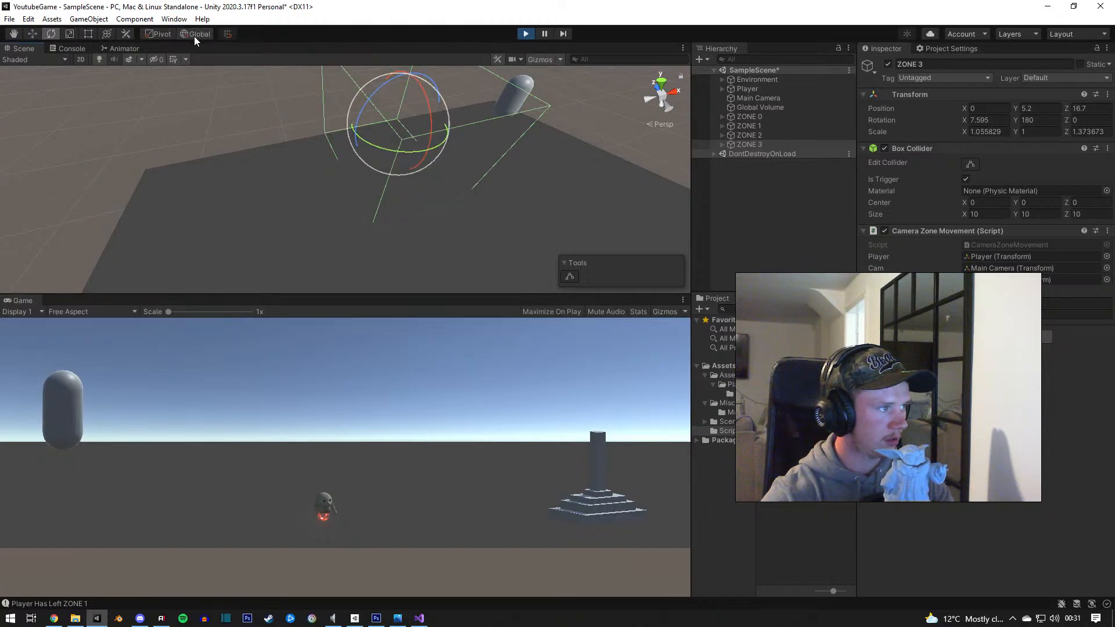
key("w")
key("r")
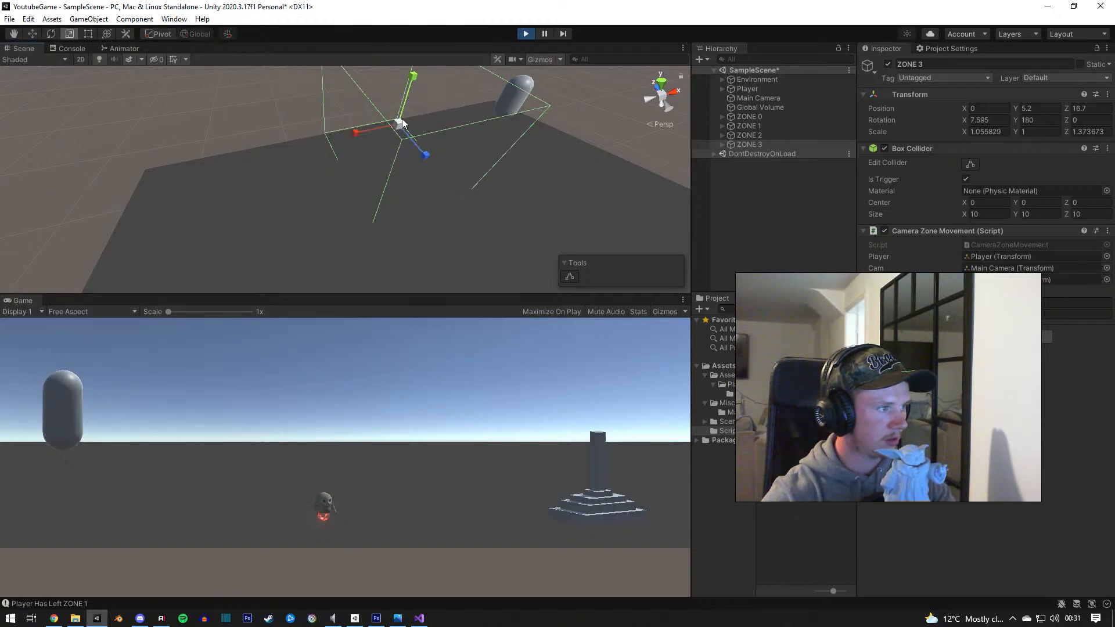
key("w")
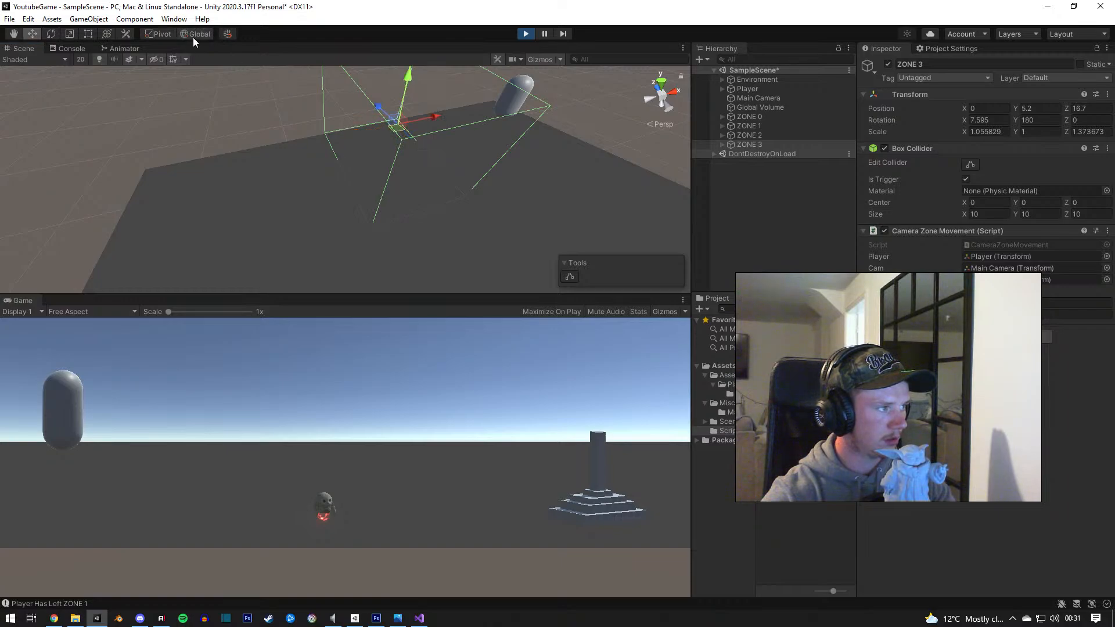
key("r")
key("e")
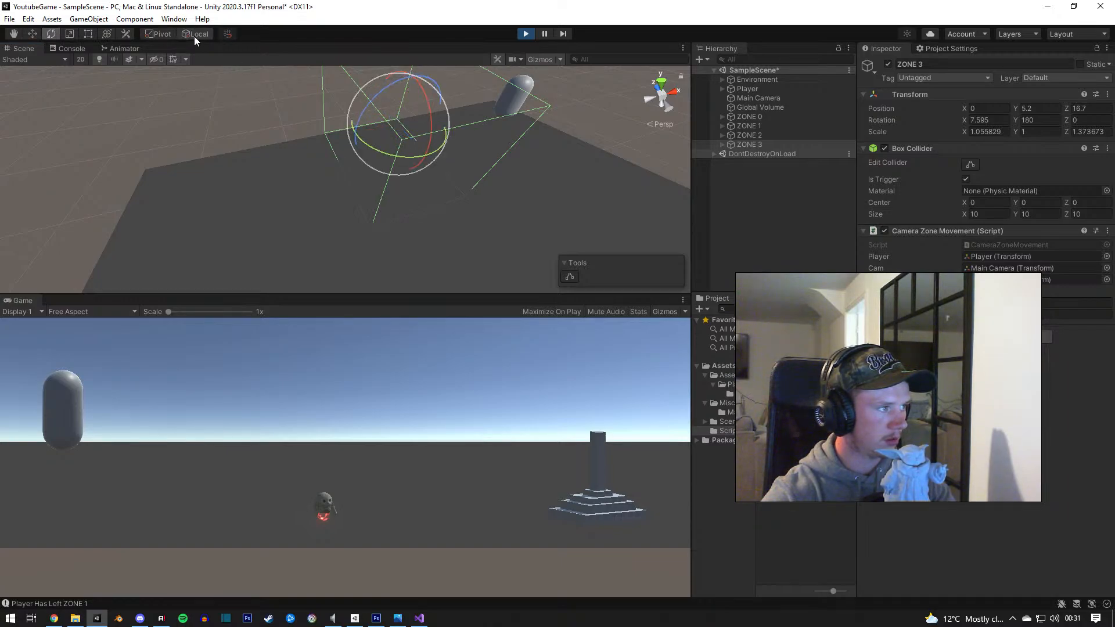
left_click_drag(381, 150, 441, 149)
right_click_drag(453, 148, 349, 209)
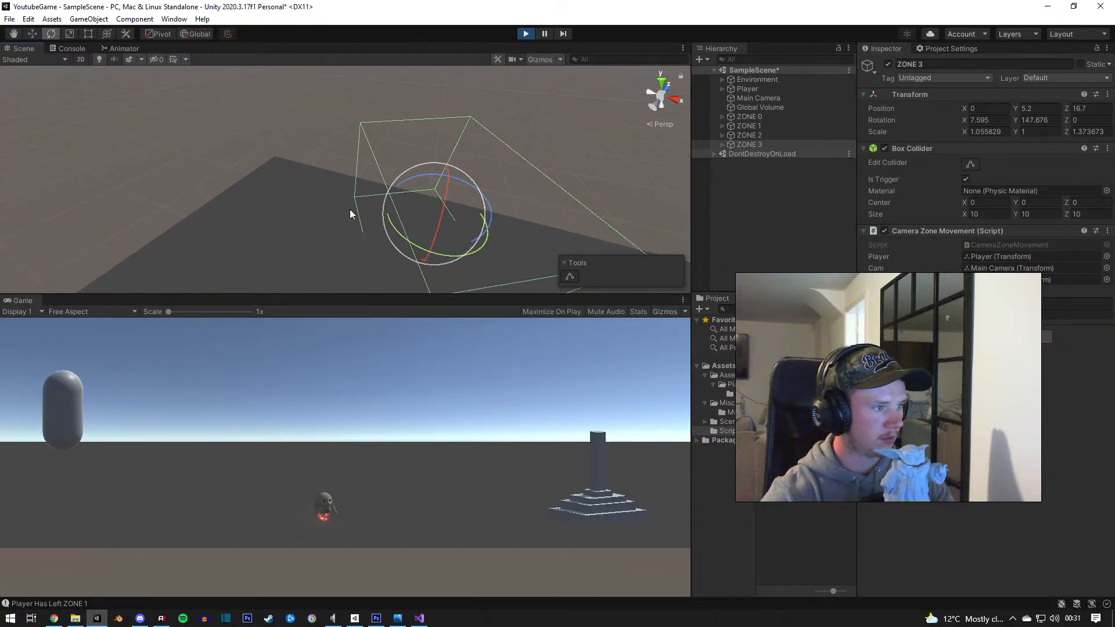
Step: Move ZONE 3 to the platform corner at about X -16.35, Z 20.36 and tilt it to about 2.4° in X and 4° in Z
key("w")
left_click_drag(427, 203, 313, 176)
key("e")
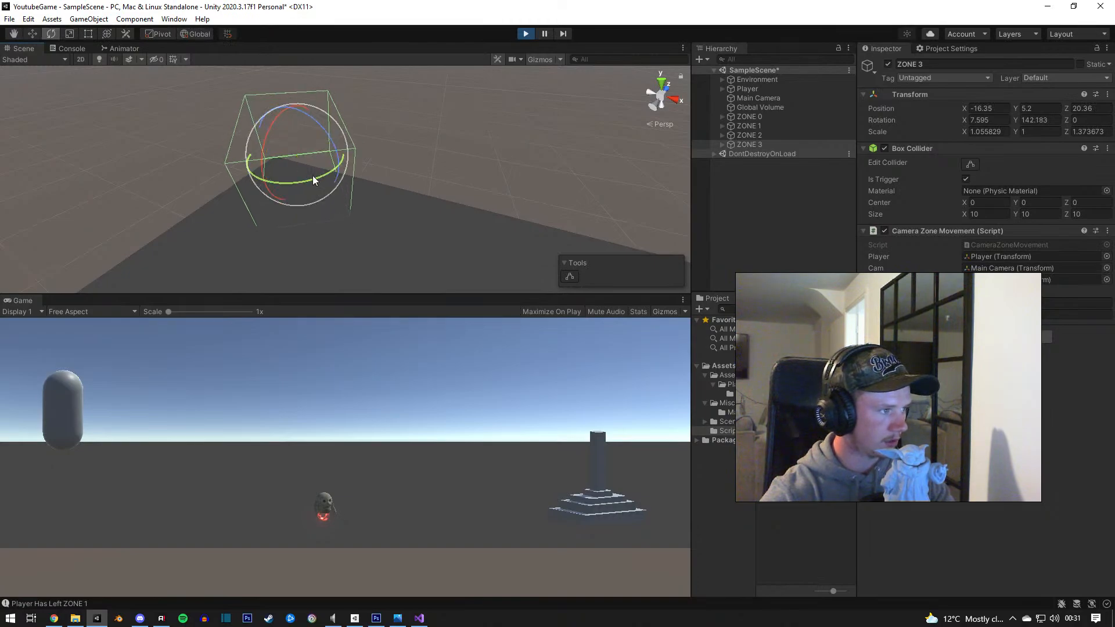
left_click_drag(273, 123, 285, 119)
Step: Compare ZONE 3's placement with ZONE 2 and shift ZONE 3 to about X -16.9, Z 20.1
right_click_drag(286, 119, 445, 159)
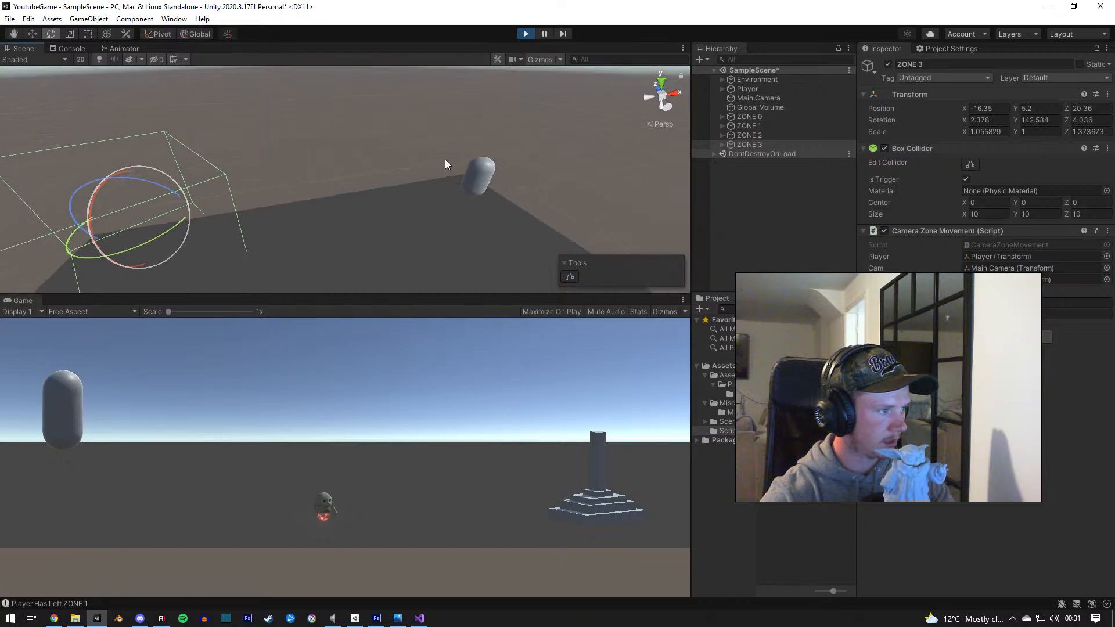
scroll(318, 222, "down", 5)
right_click_drag(311, 235, 367, 228)
middle_click_drag(356, 223, 411, 158)
key("w")
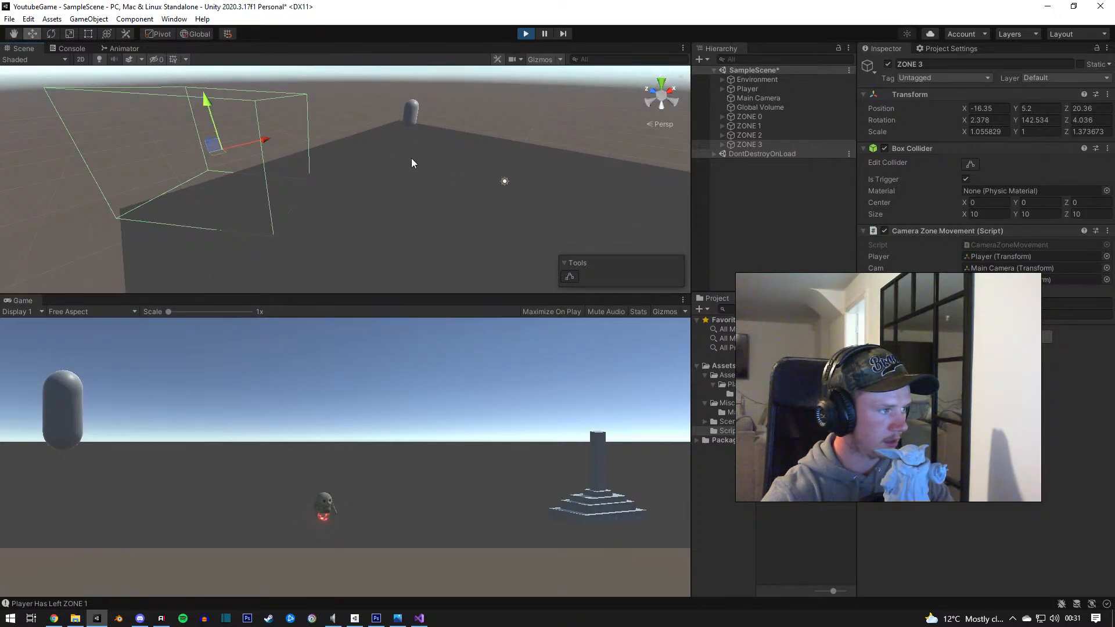
left_click(752, 136)
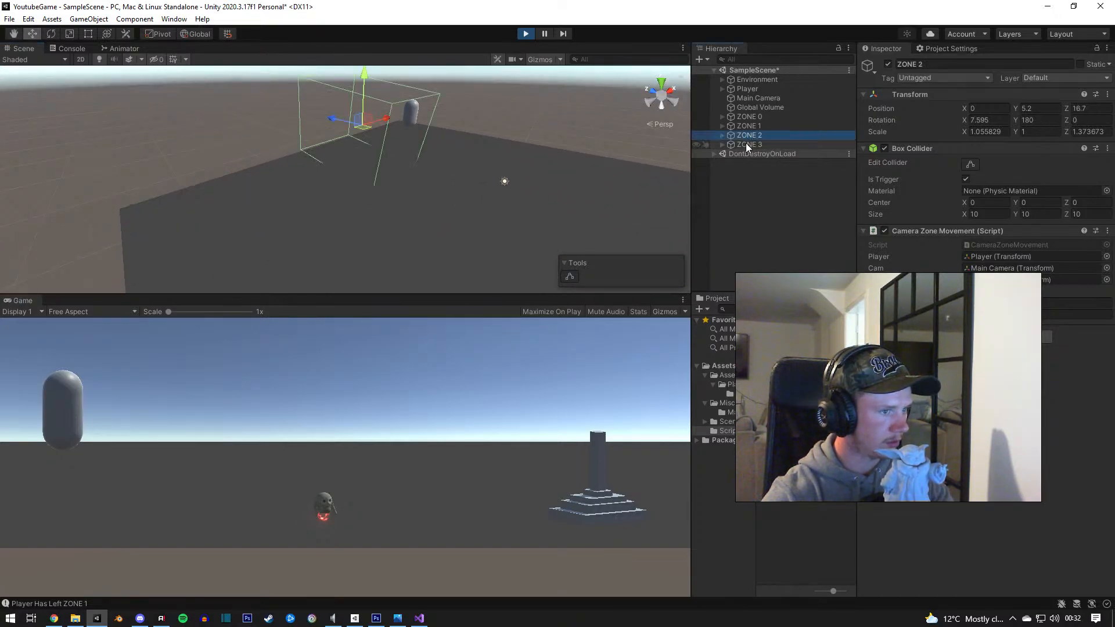
left_click(746, 143)
right_click_drag(242, 170, 255, 204)
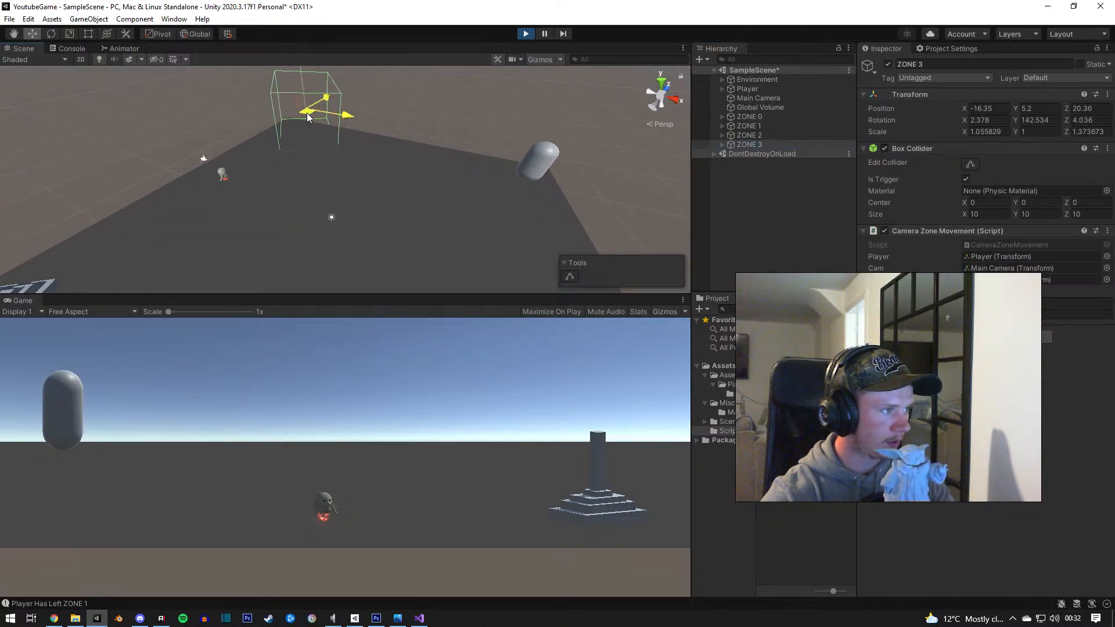
left_click_drag(307, 118, 305, 117)
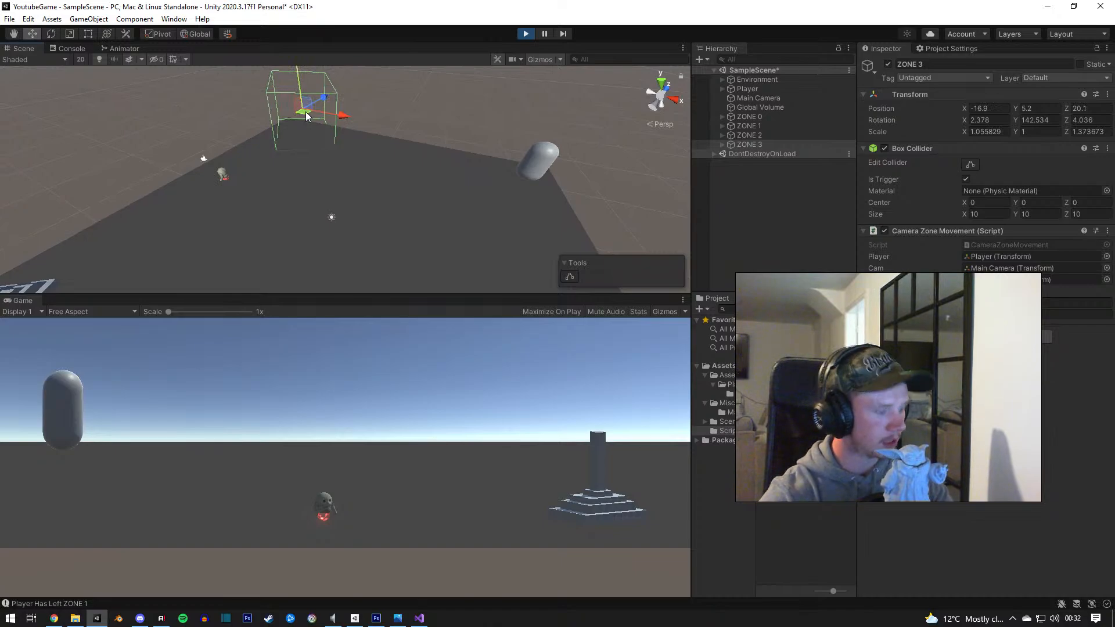
Step: Duplicate ZONE 3 and rename the copy ZONE 4
key("ctrl+d")
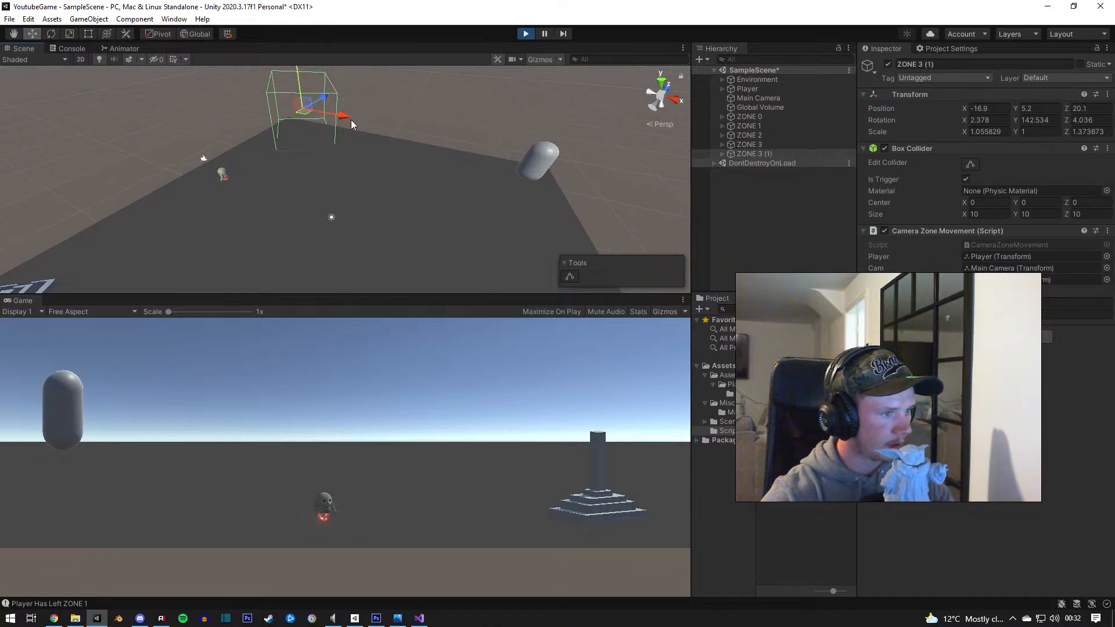
left_click(767, 155)
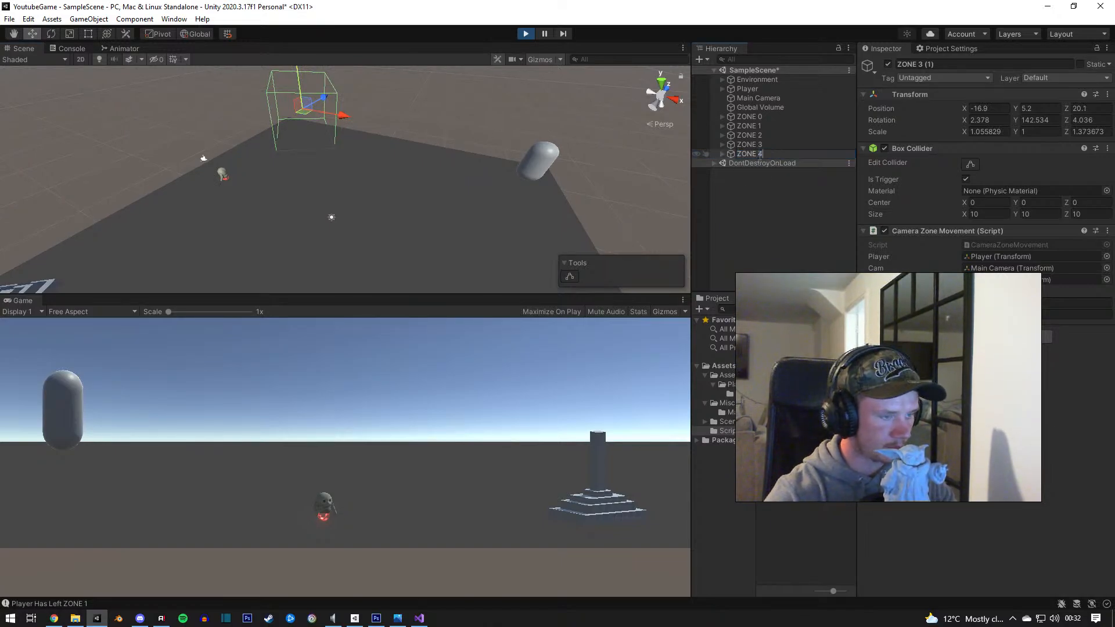
type("ZONE 4")
key("Return")
Step: Set ZONE 4's Y rotation to -142.534 and move the zone to the platform corner beside the grey capsule, using local orientation
key("e")
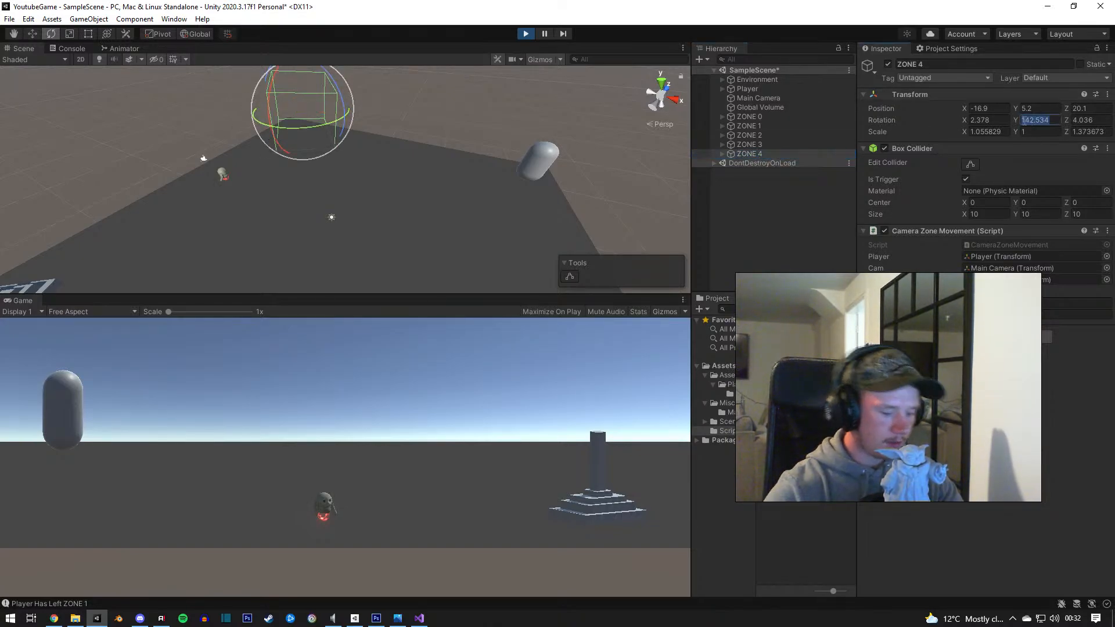
type("-")
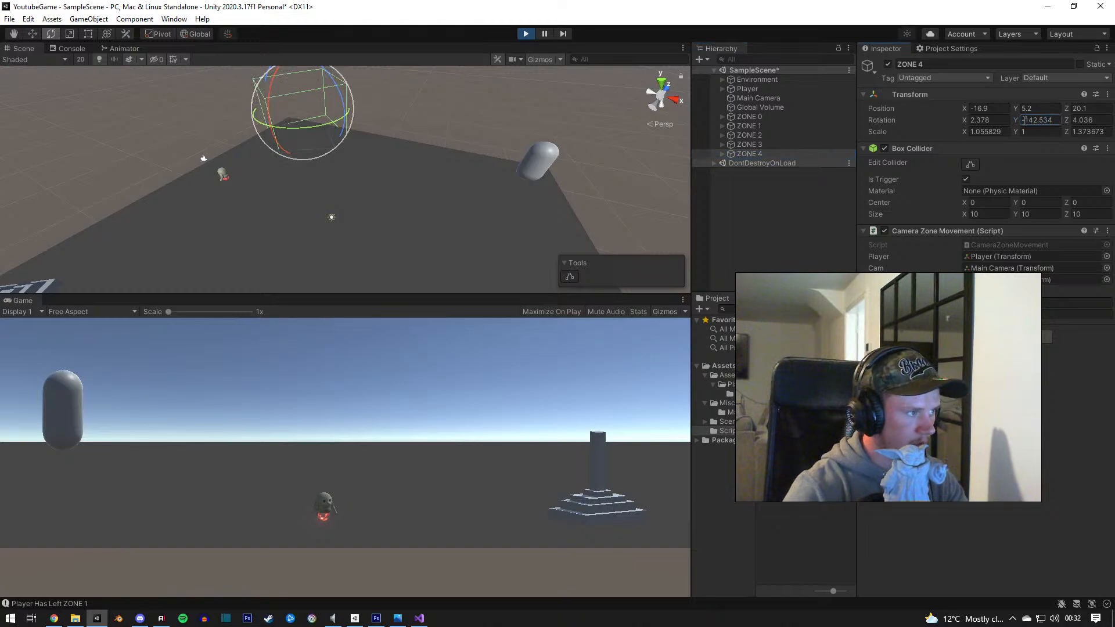
type("w")
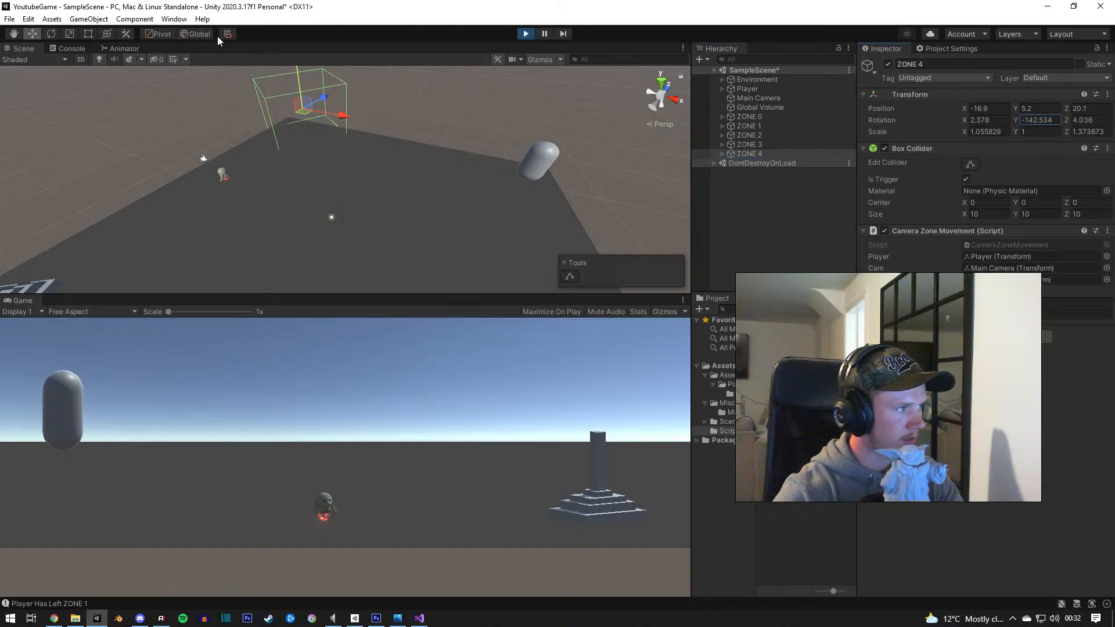
left_click(201, 34)
left_click_drag(296, 118, 543, 159)
right_click_drag(395, 178, 407, 220)
middle_click_drag(406, 219, 463, 197)
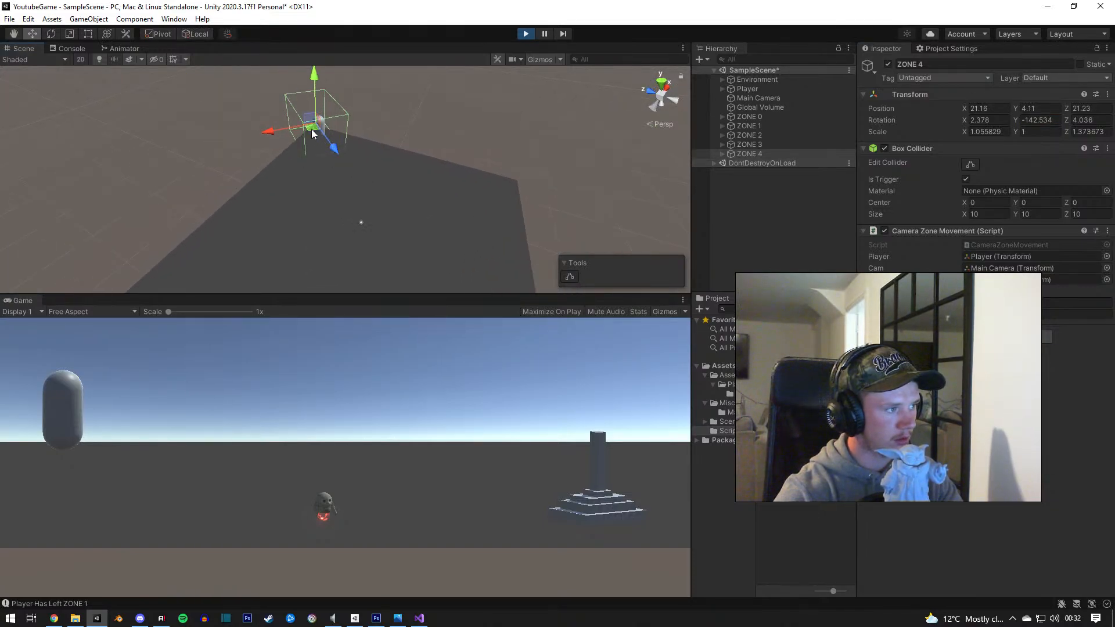
left_click_drag(312, 133, 328, 144)
Step: Select ZONE 0, ZONE 1 and ZONE 2 together and widen them along their local X axis, bringing ZONE 0's X scale to about 2.27
left_click(755, 144)
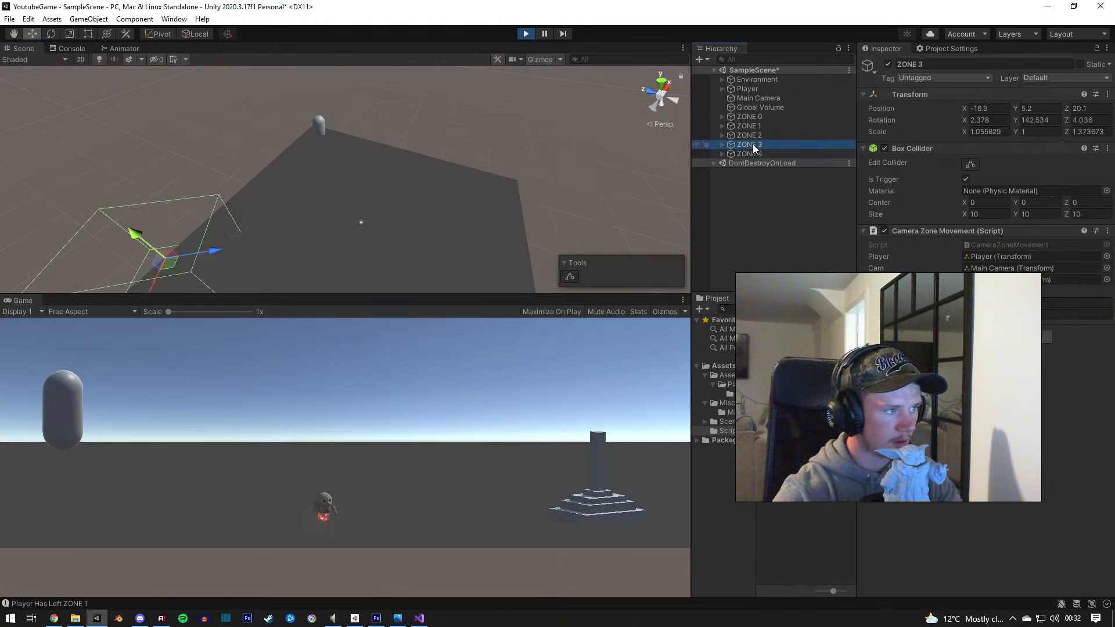
left_click(753, 135)
left_click(753, 127)
left_click(750, 118)
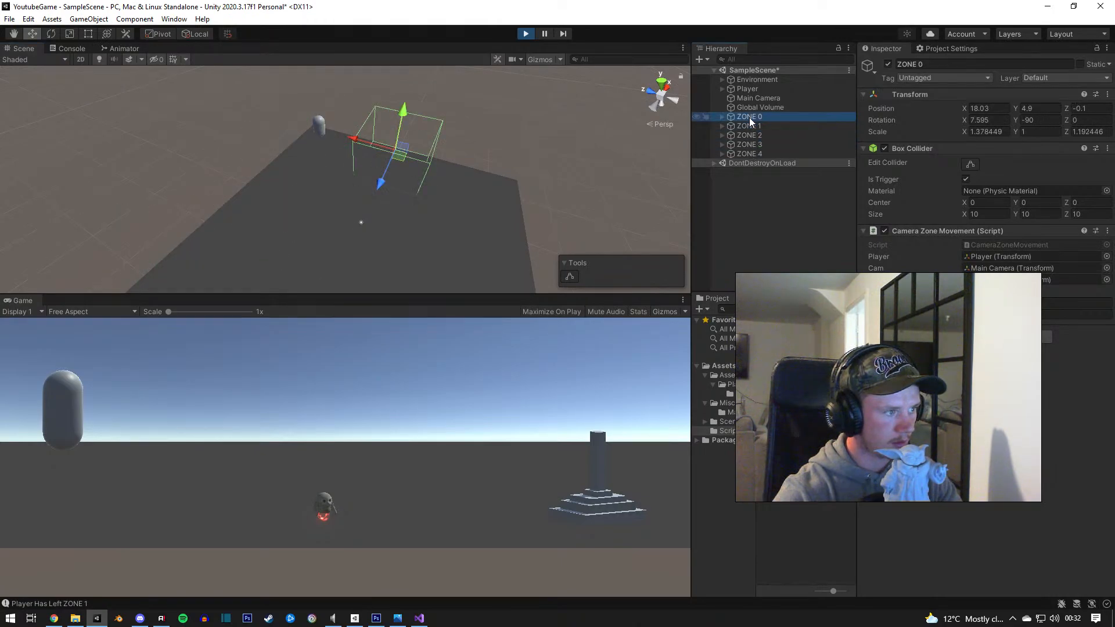
middle_click_drag(556, 209, 510, 170)
scroll(510, 171, "down", 1)
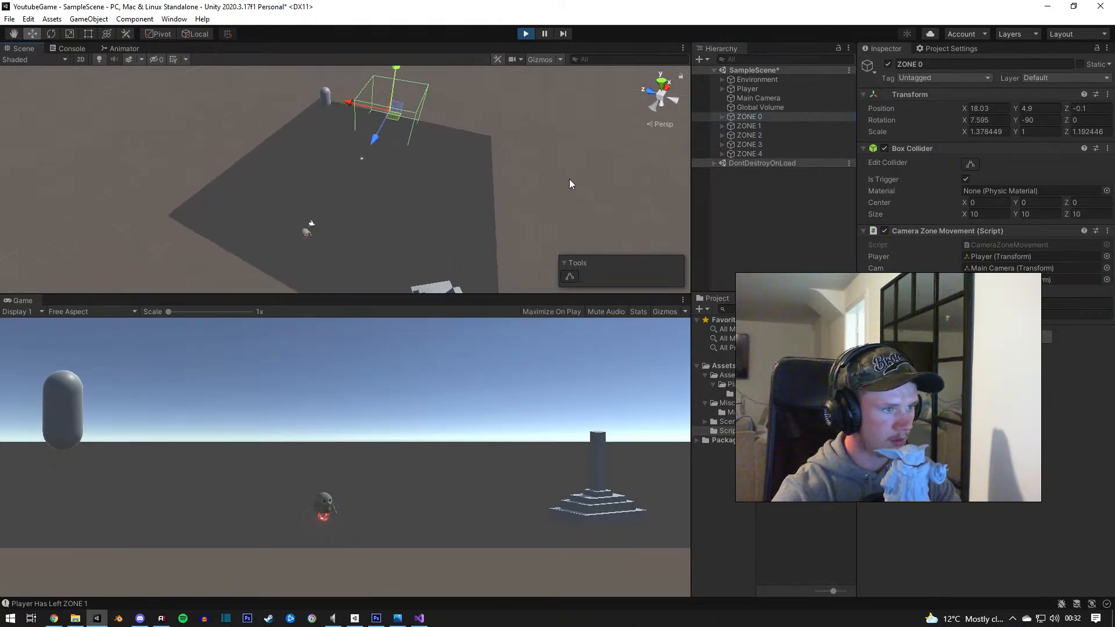
left_click(755, 126, "ctrl")
left_click(754, 134, "ctrl")
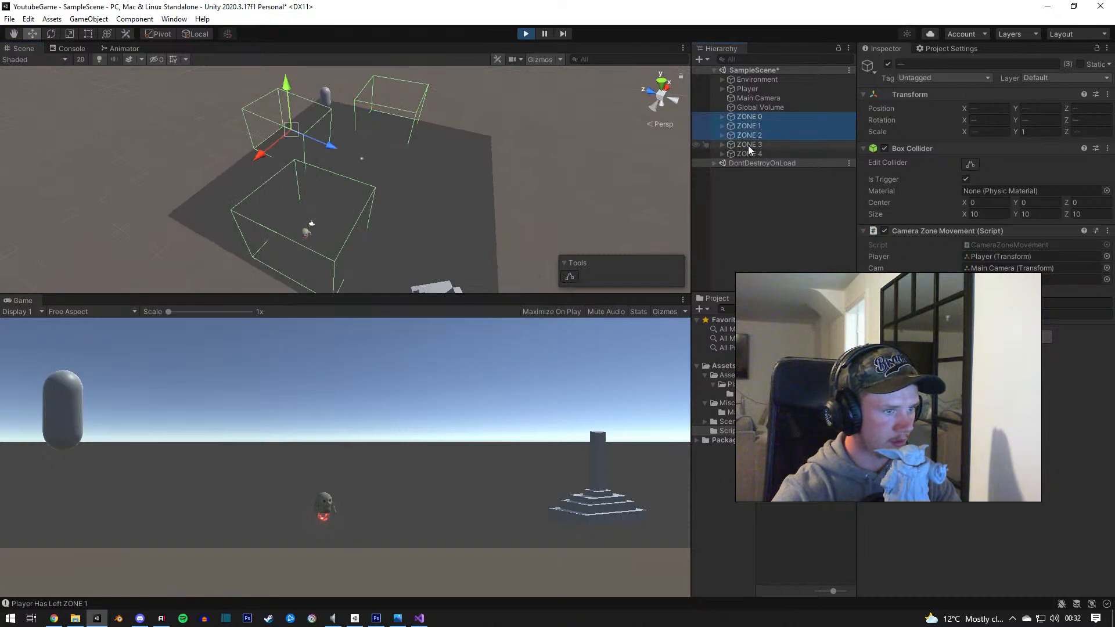
key("r")
left_click_drag(269, 153, 243, 172)
Step: Duplicate ZONE 0 and rename the copy ZONE 5
right_click_drag(465, 174, 413, 175)
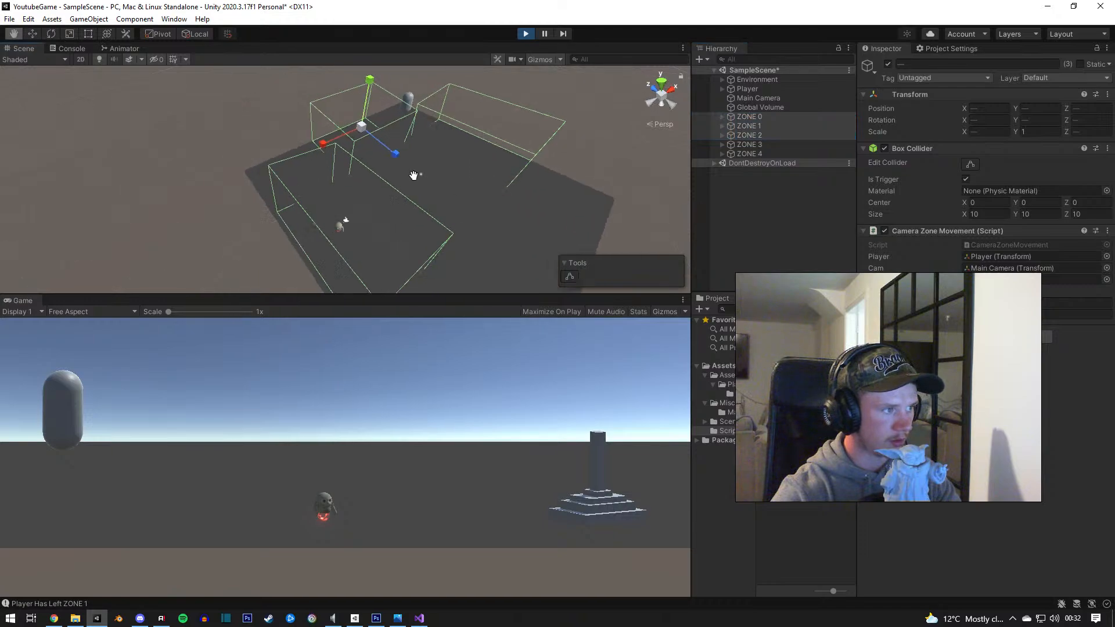
middle_click_drag(413, 175, 291, 179)
right_click_drag(291, 180, 225, 180)
middle_click_drag(225, 180, 373, 165)
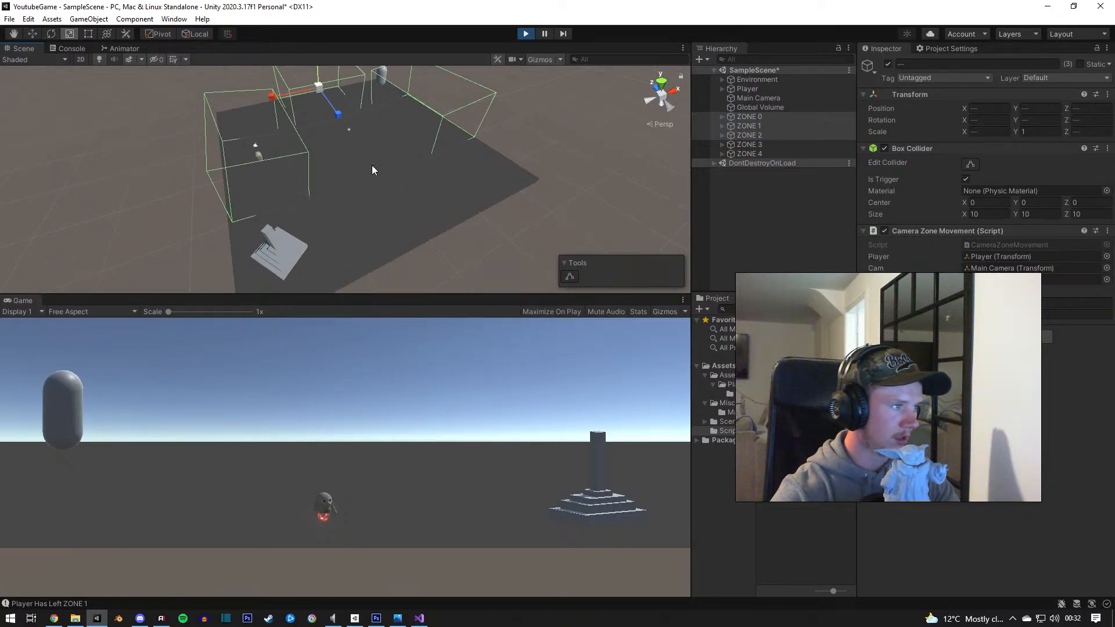
left_click(757, 116)
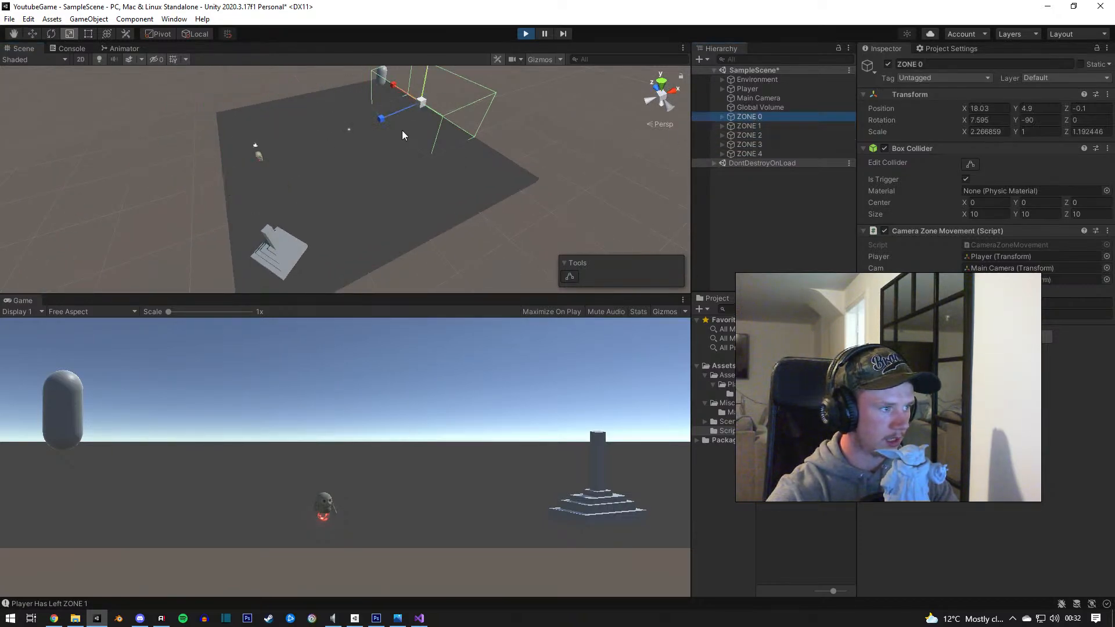
key("ctrl+d")
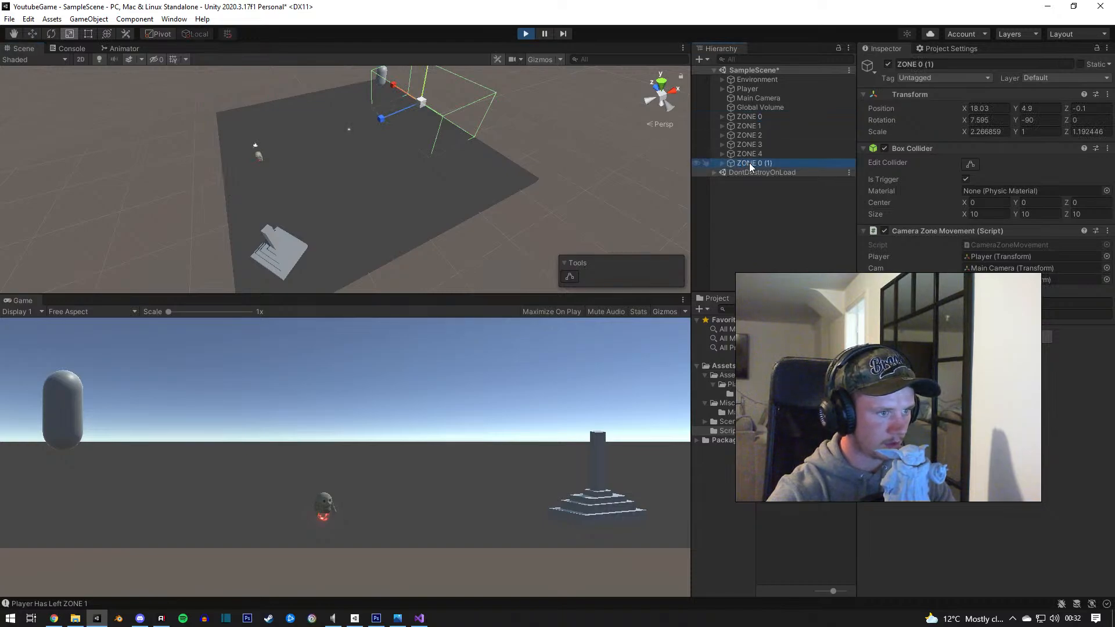
left_click(750, 164)
left_click(759, 163)
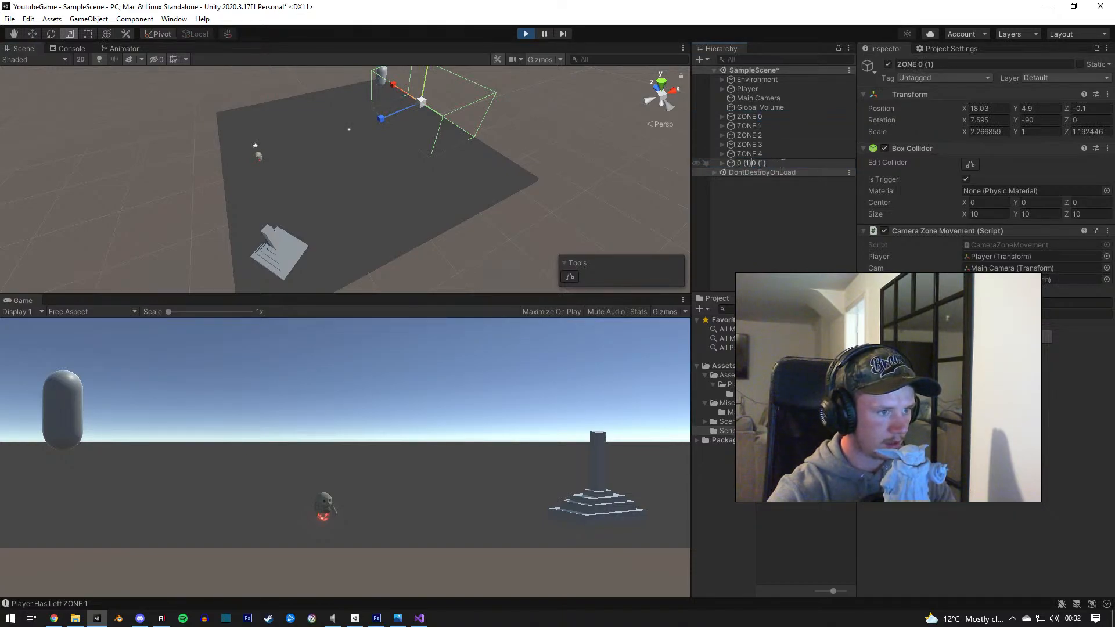
type("ZONE")
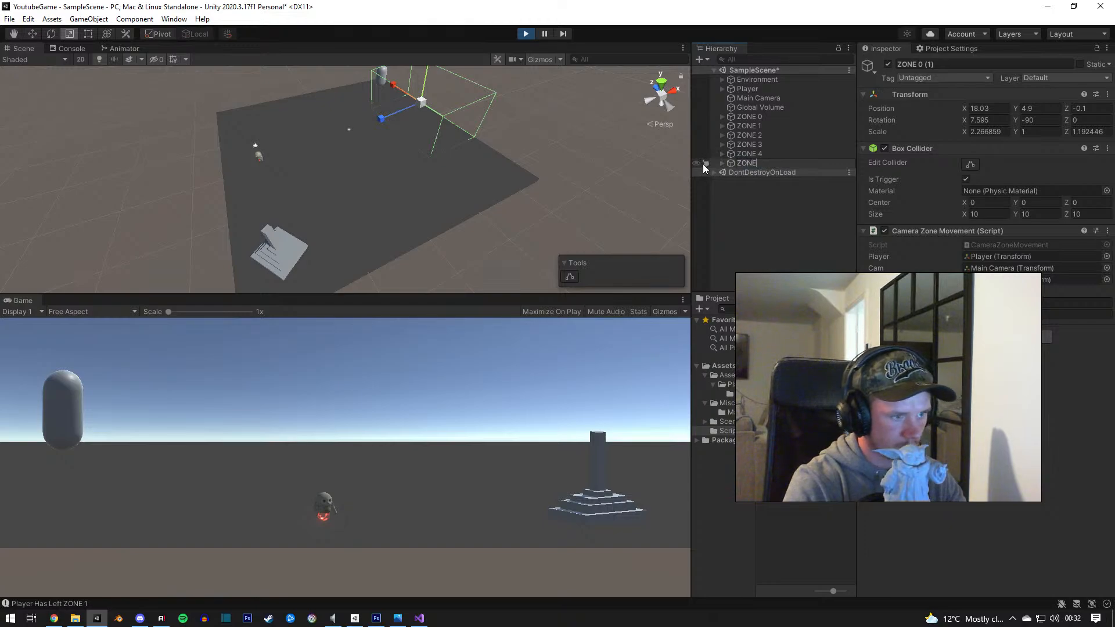
type(" 5")
key("Return")
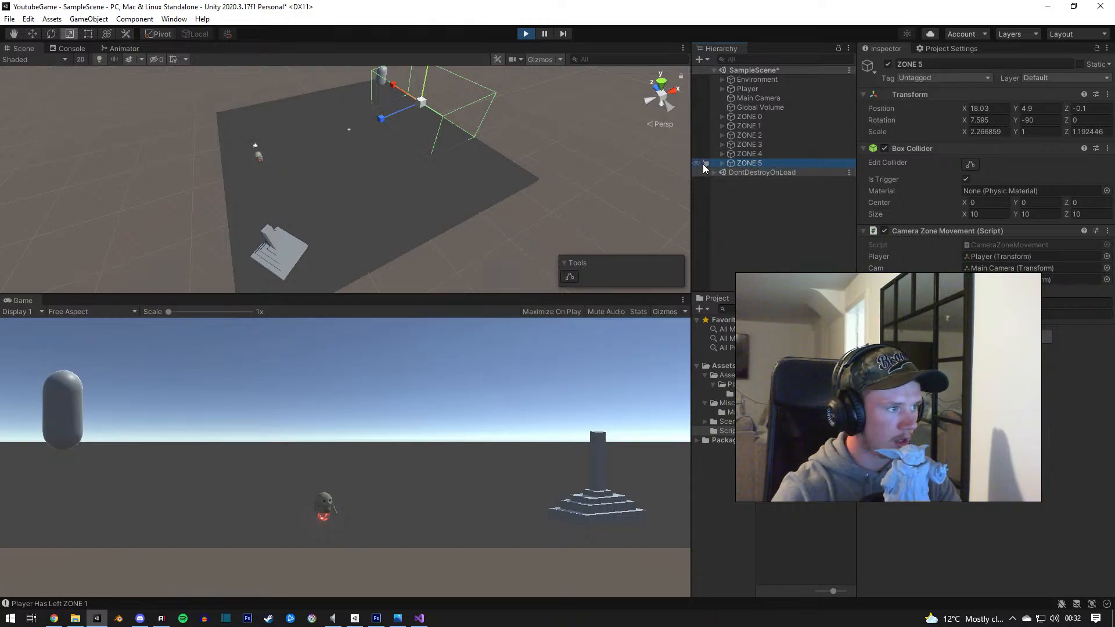
Step: Set ZONE 5's Y rotation to 0 and move it to about X -1.13, Y 7.27, Z -17.86 on the platform's open side
left_click(1047, 120)
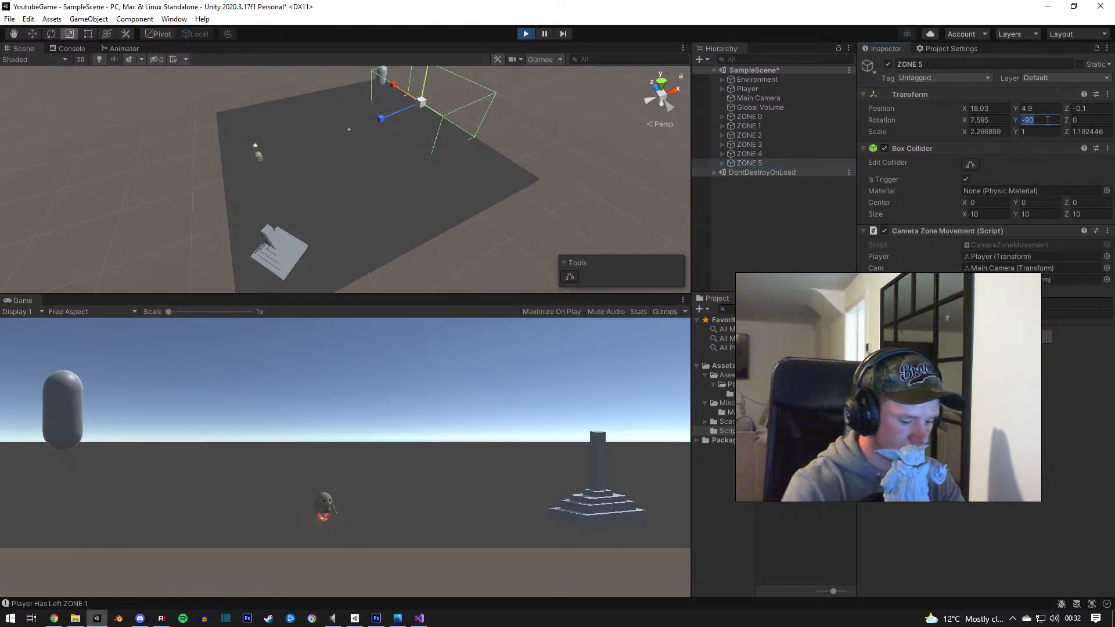
type("0w")
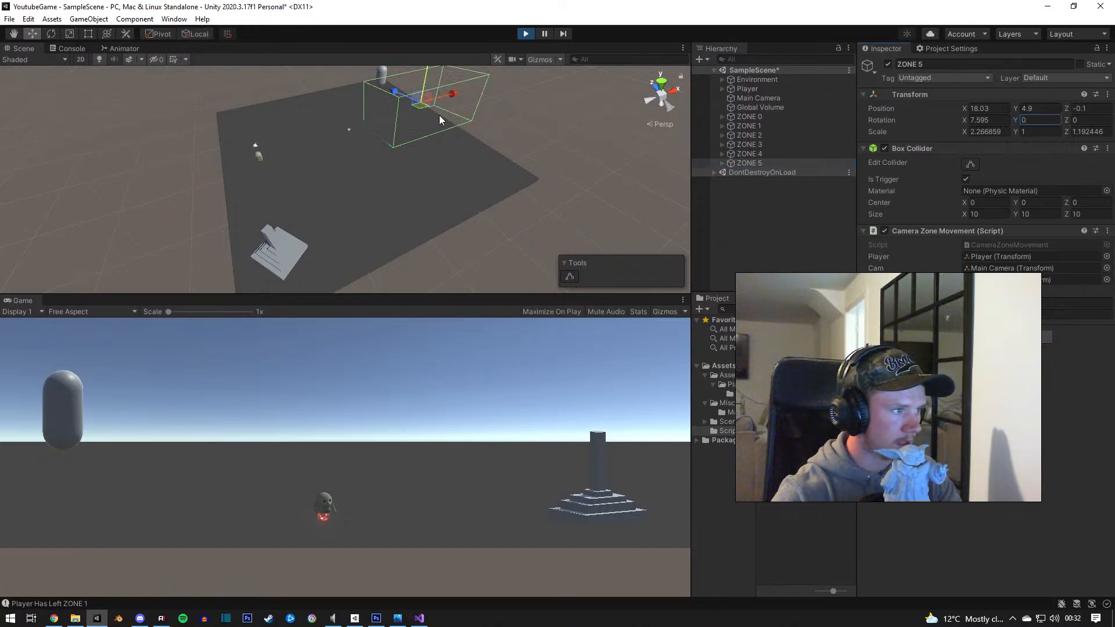
left_click_drag(419, 106, 400, 183)
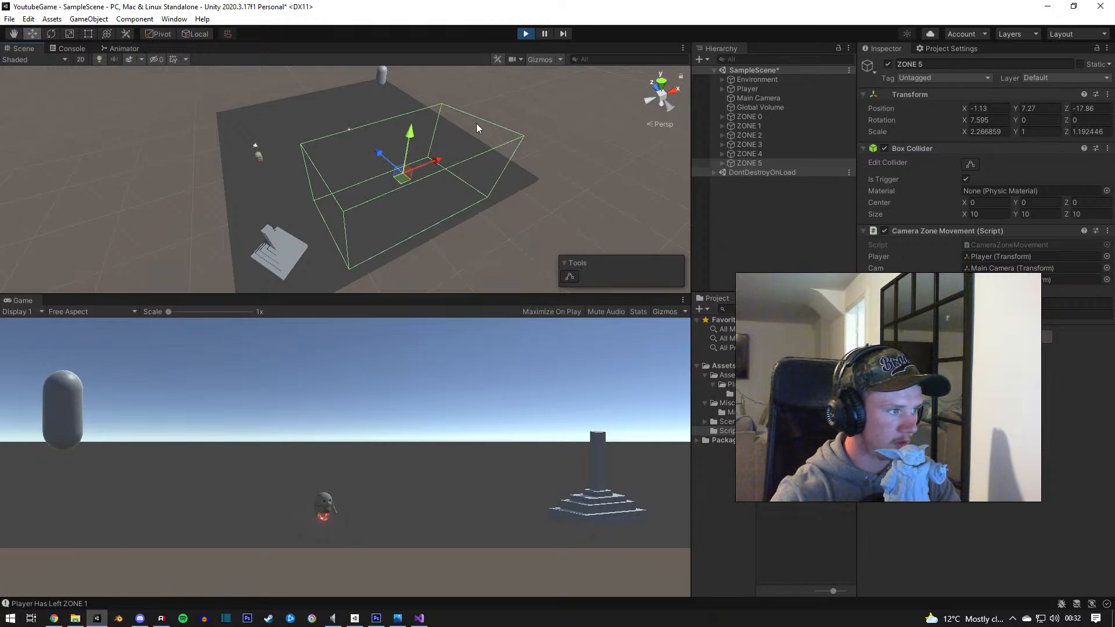
Step: Copy ZONE 0 through ZONE 5 during play mode, then exit play mode and paste all six into the scene
left_click(755, 116)
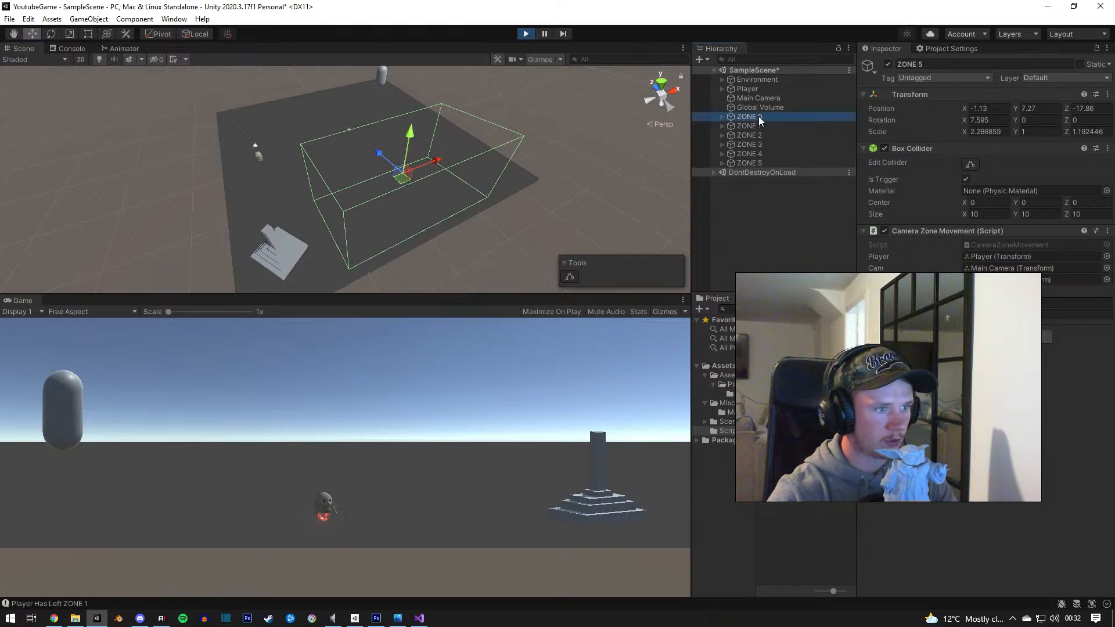
left_click(752, 163, "shift")
left_click(526, 33)
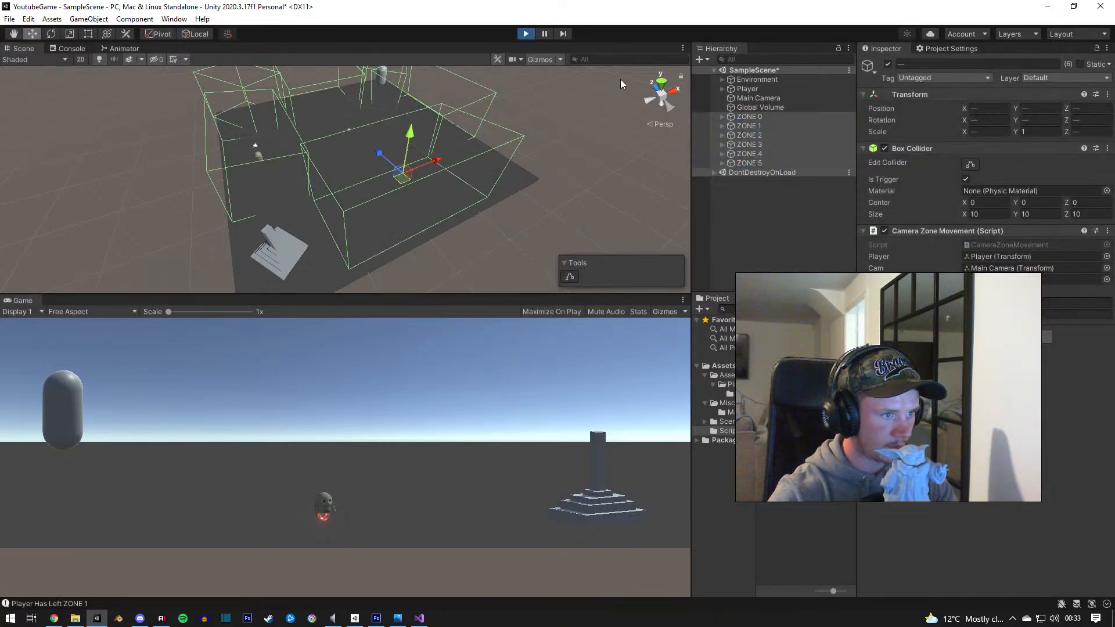
left_click(759, 150)
key("ctrl+v")
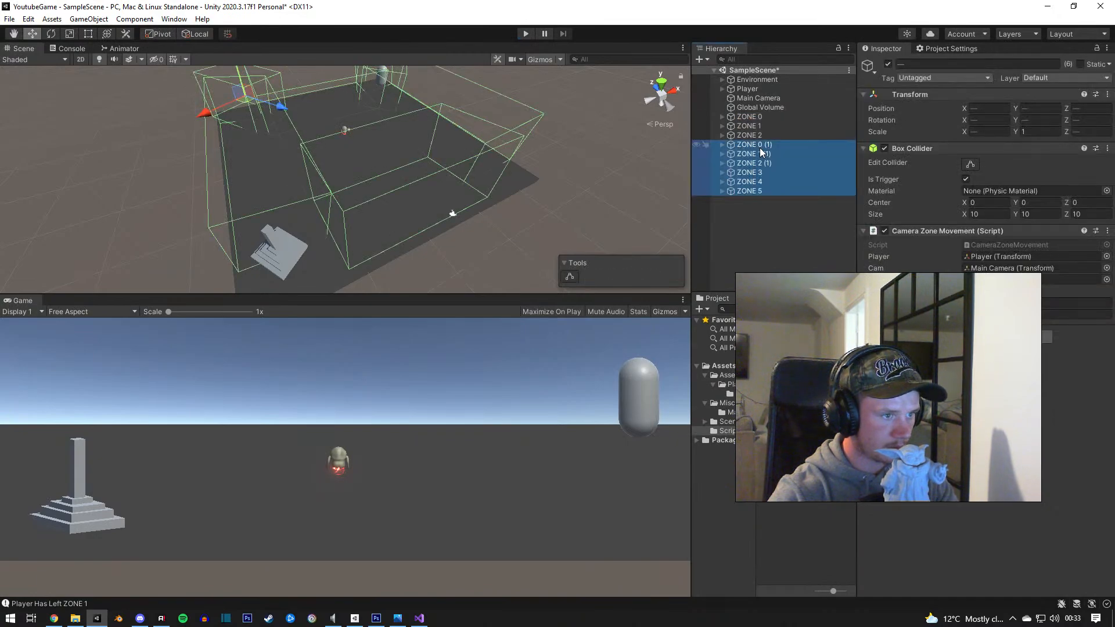
Step: Delete the outdated original ZONE 0, ZONE 1 and ZONE 2 from the scene
left_click(755, 135)
left_click(756, 116, "shift")
key("Delete")
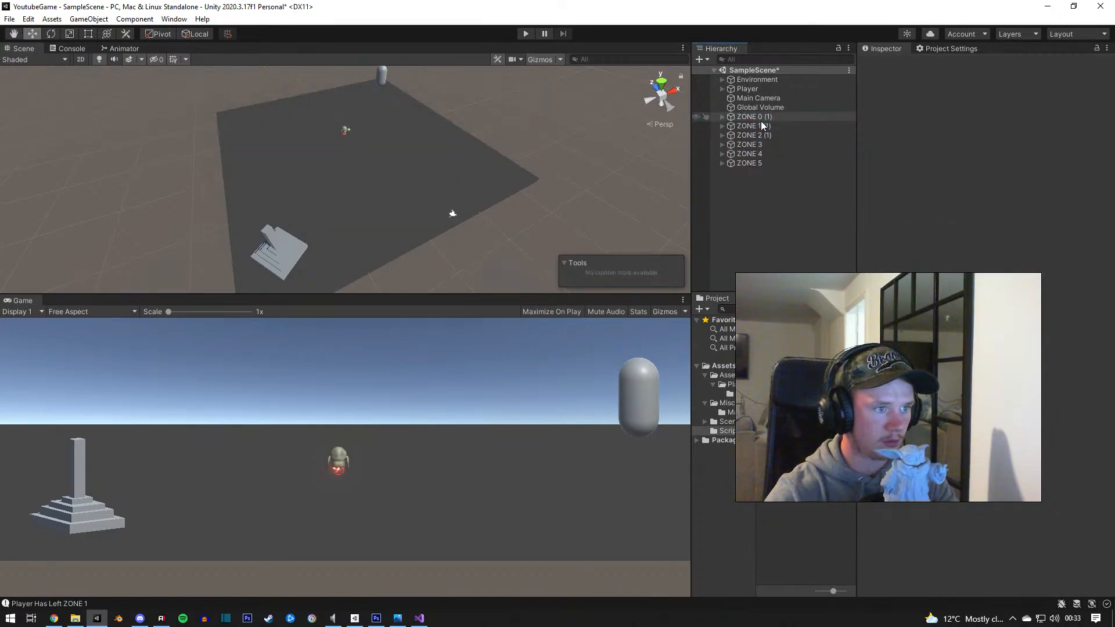
Step: Delete all six pasted zones and paste them again so their names carry no (1) suffix
left_click(749, 154)
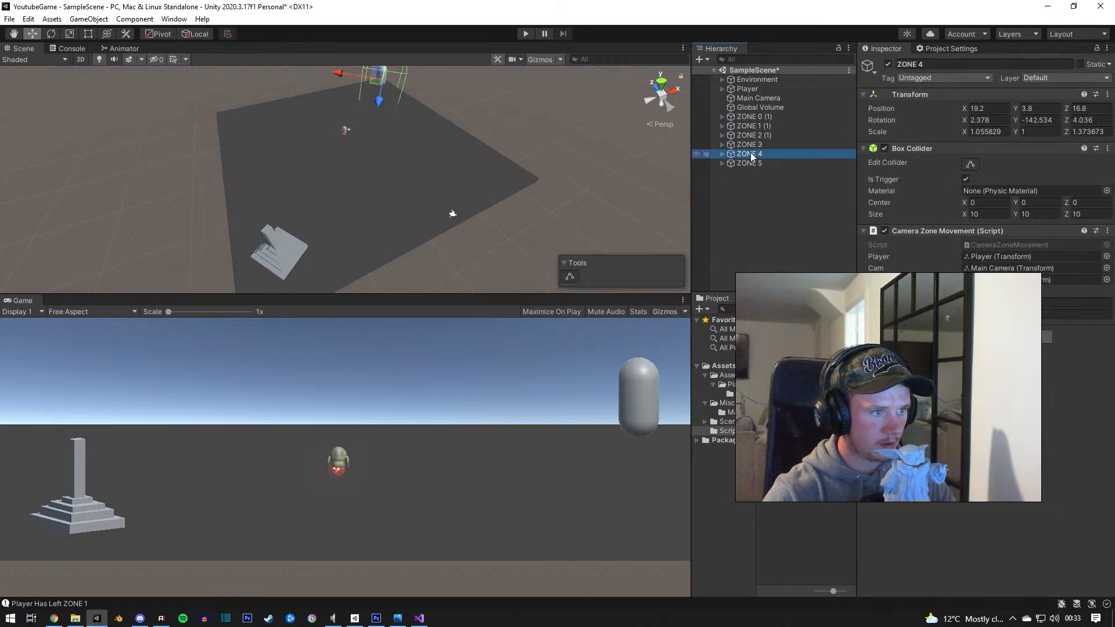
left_click(750, 162)
left_click(756, 119, "shift")
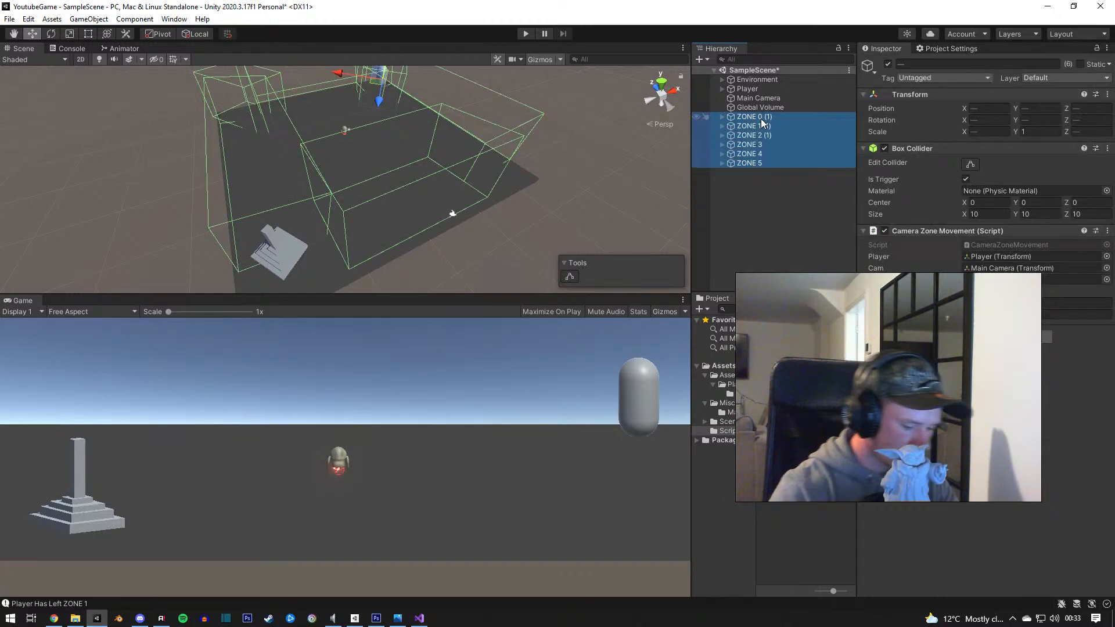
key("Delete")
key("ctrl+v")
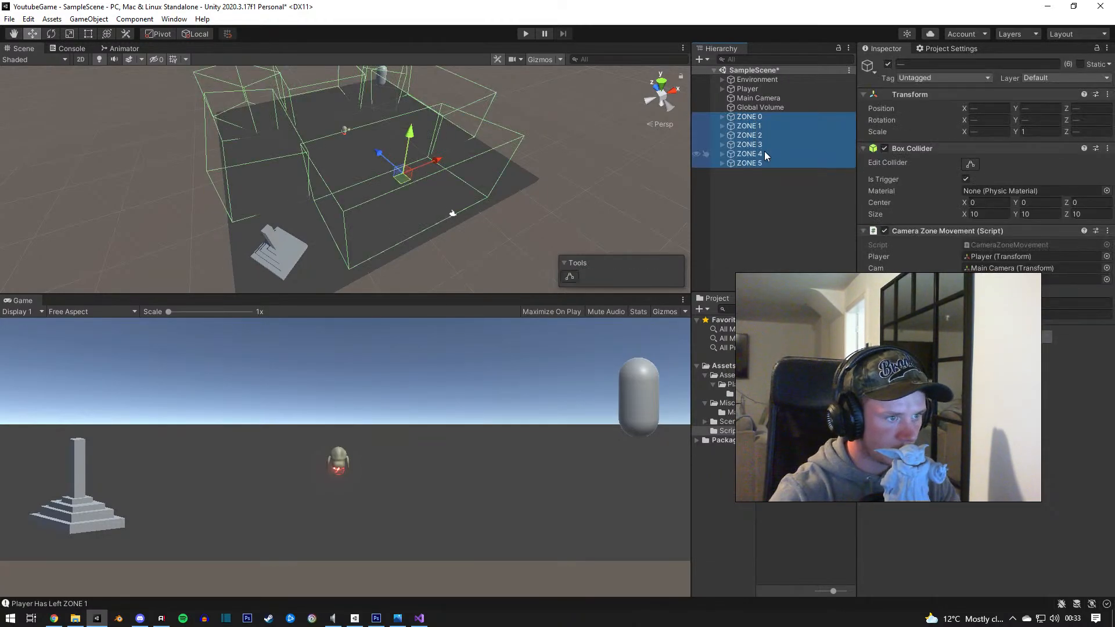
Step: Run the game and steer the player into ZONE 0 to test the camera movement
middle_click_drag(562, 99, 482, 171)
middle_click_drag(358, 245, 283, 161)
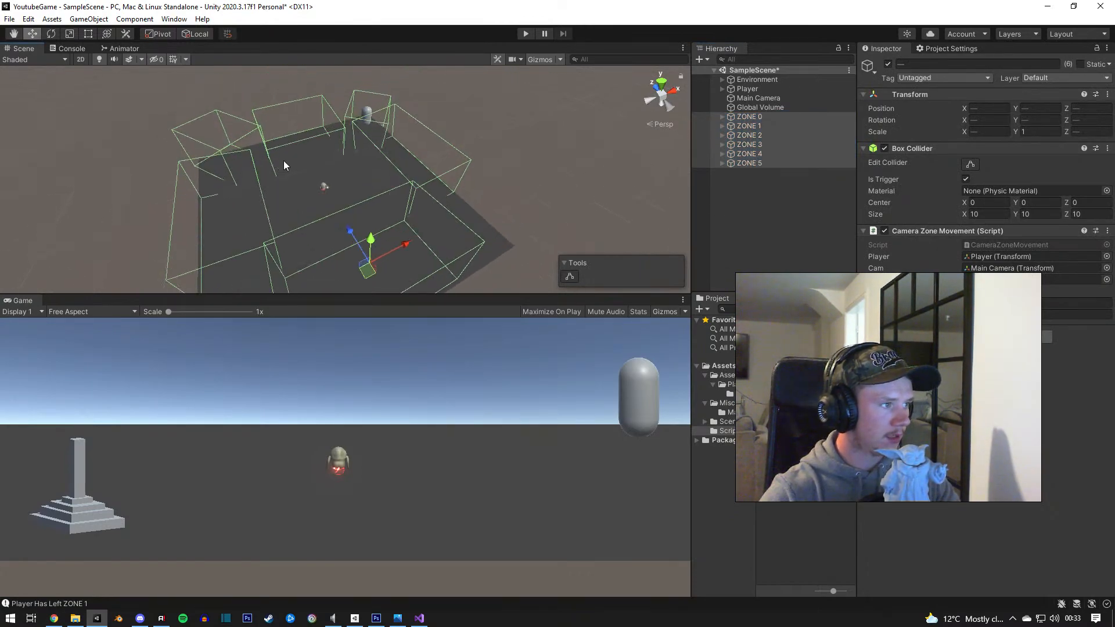
left_click(243, 137)
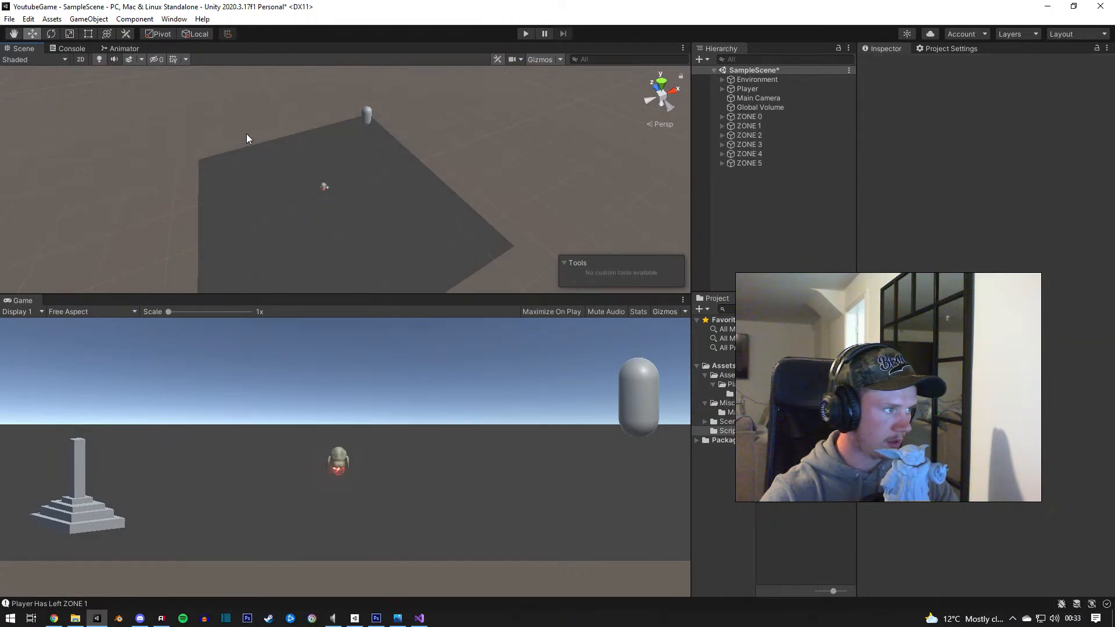
middle_click_drag(458, 237, 484, 202)
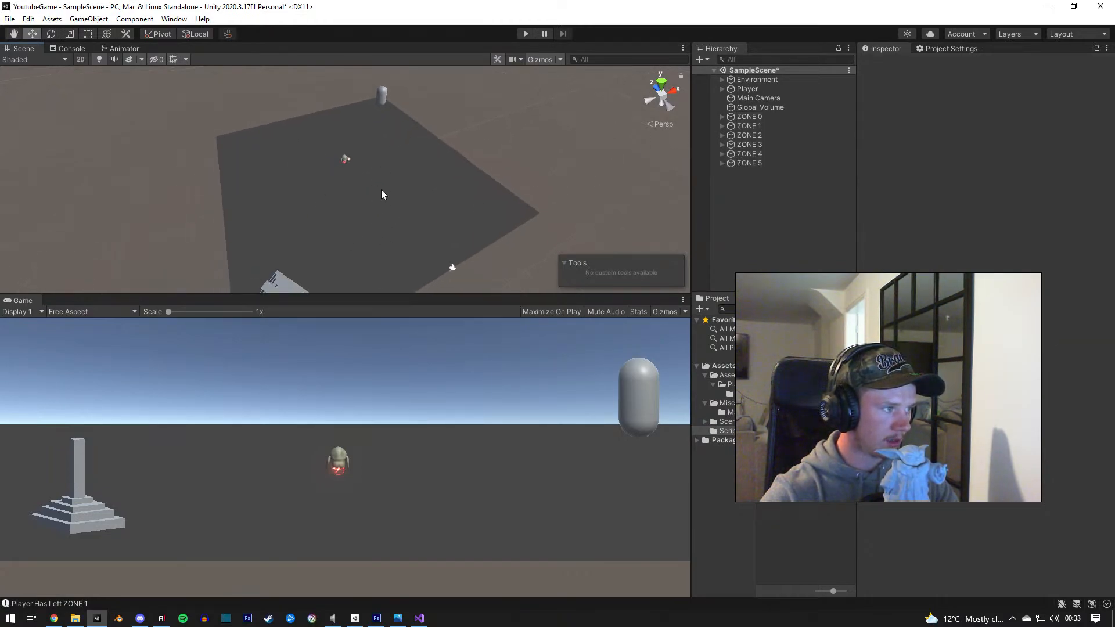
scroll(355, 190, "down", 3)
left_click(525, 34)
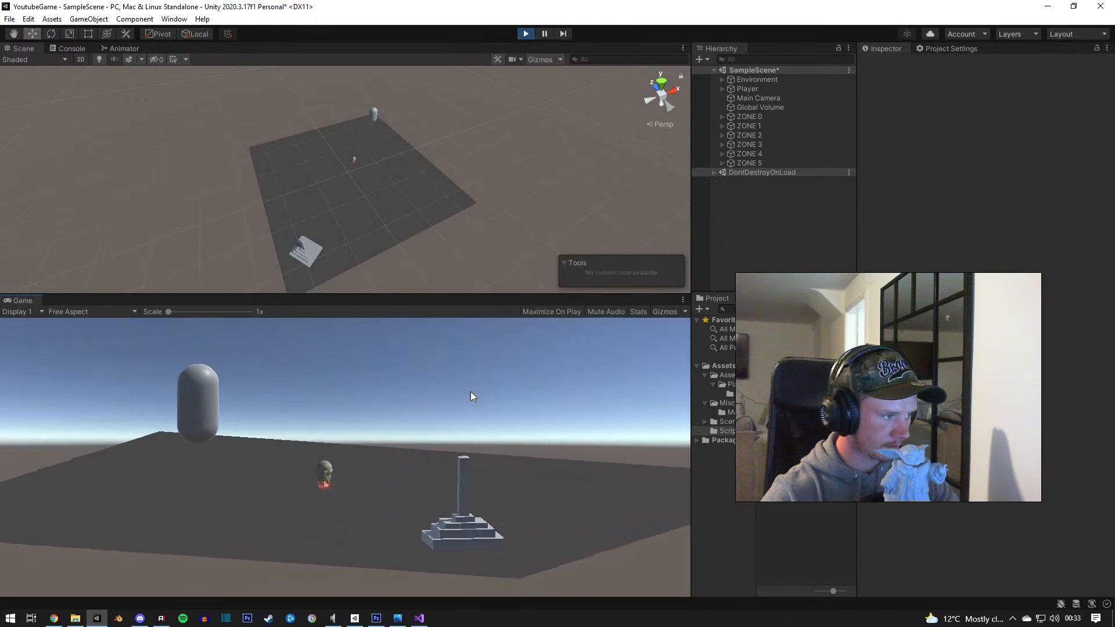
key("d")
key("w")
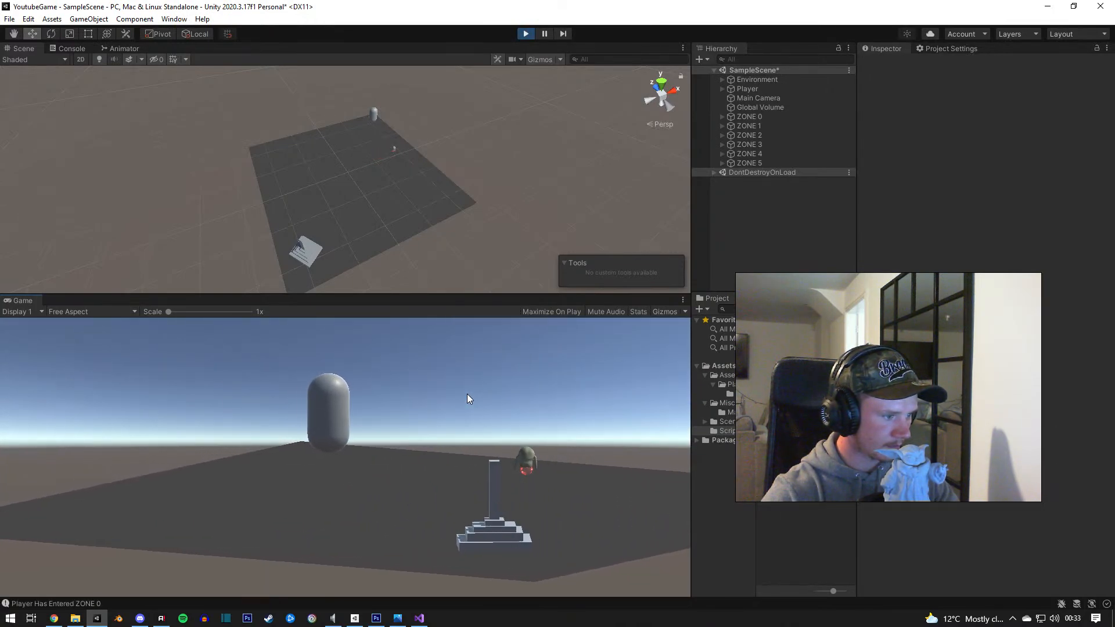
key("w")
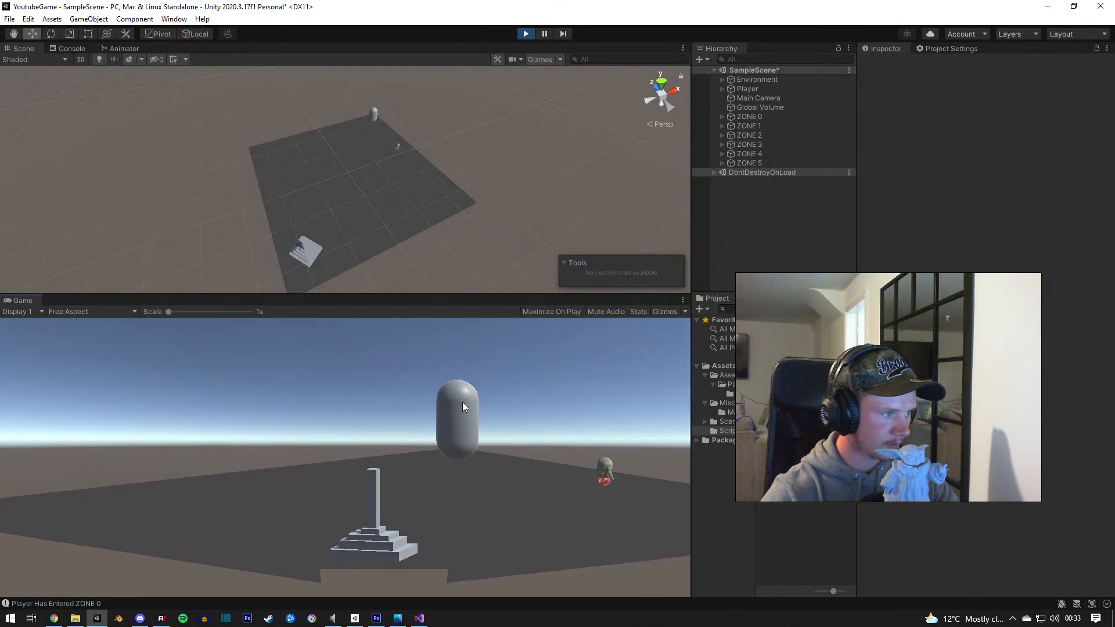
Step: Select ZONE 0 through ZONE 5 to show their outlines and steer the player through ZONE 2 and into ZONE 5
left_click(758, 97)
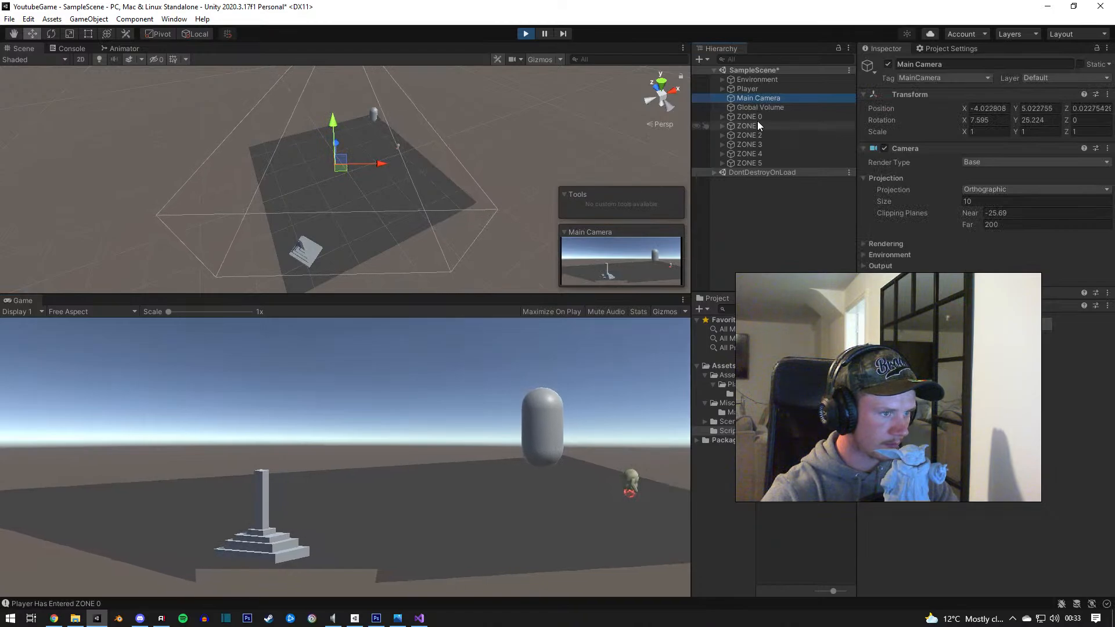
left_click(755, 118)
left_click(752, 163, "shift")
left_click(443, 396)
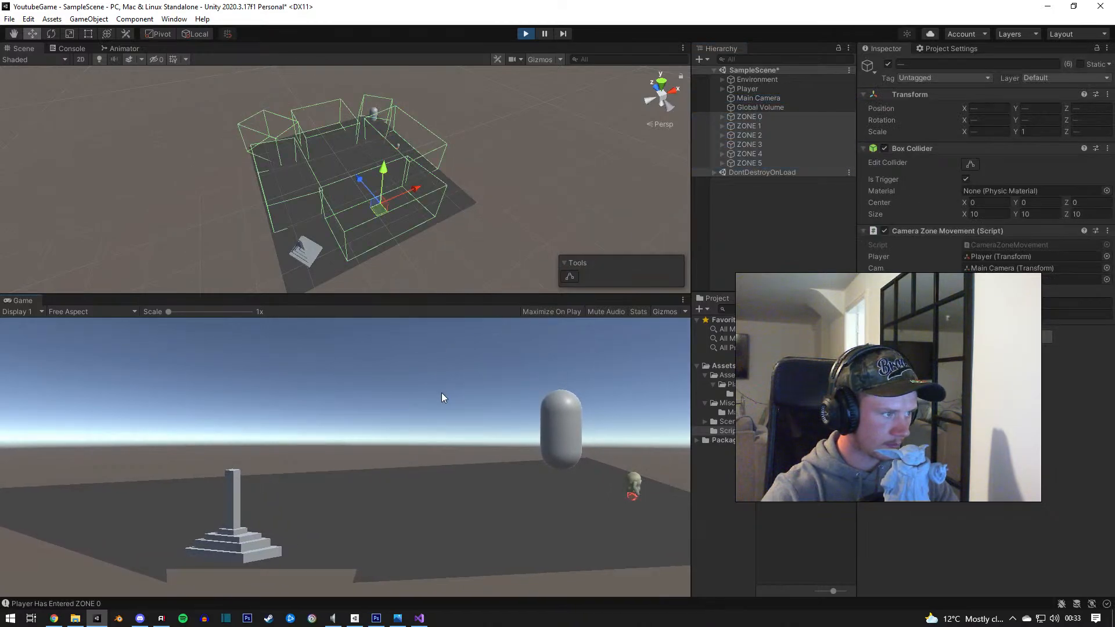
key("w")
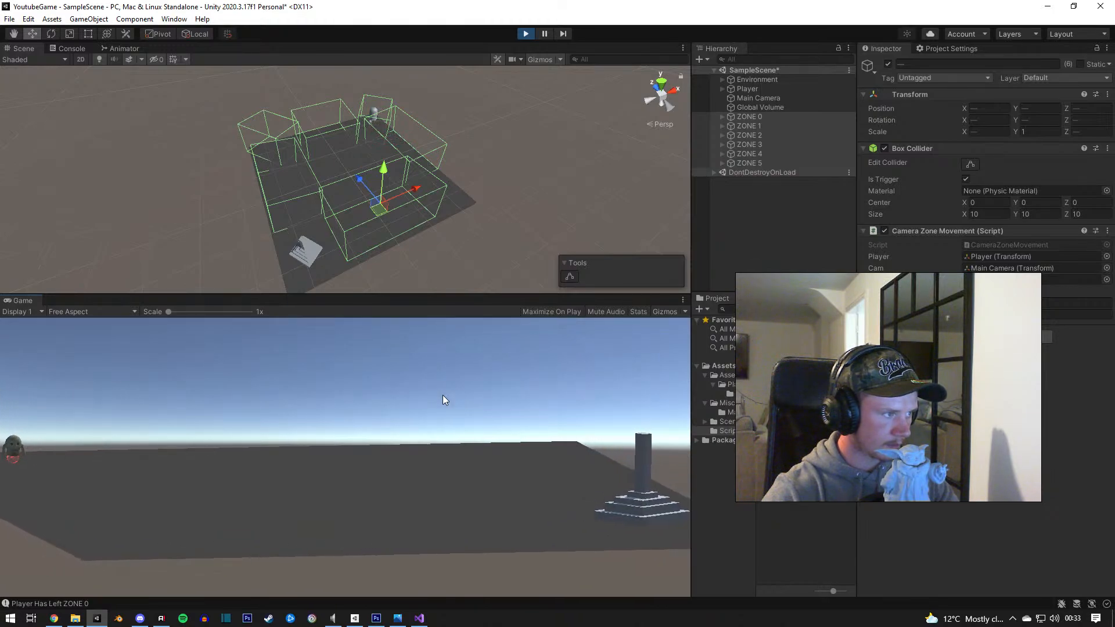
key("a")
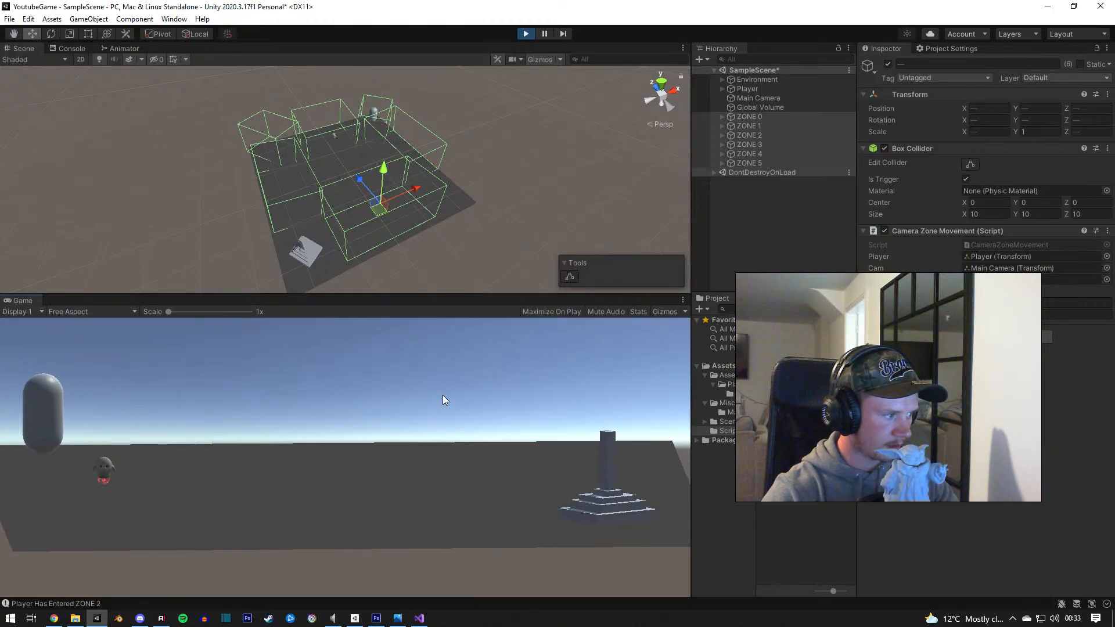
key("s")
key("s")
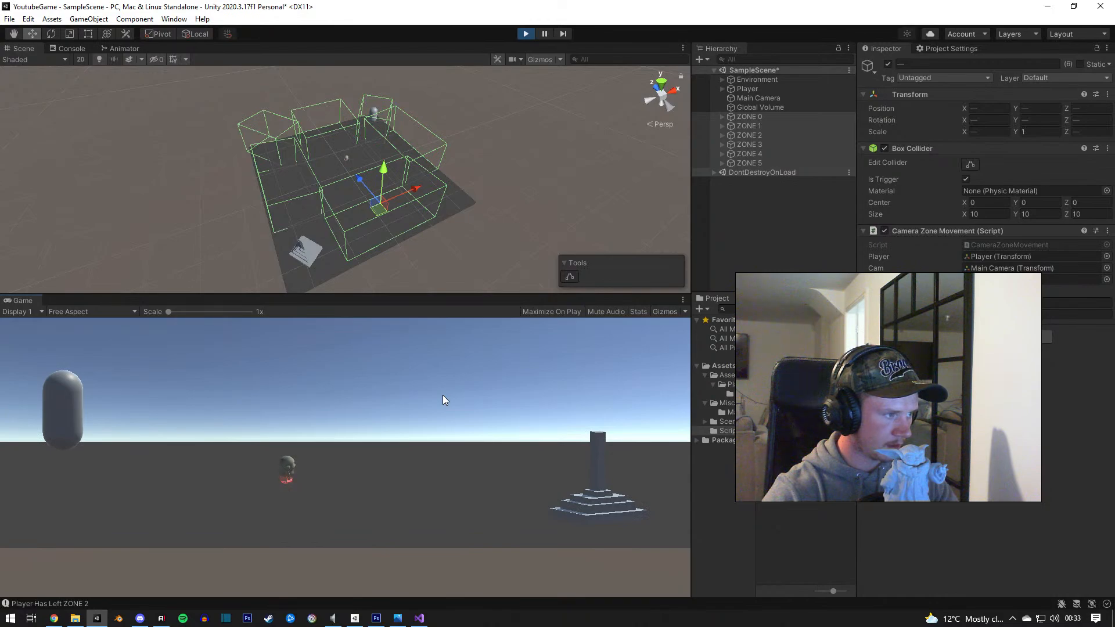
key("s")
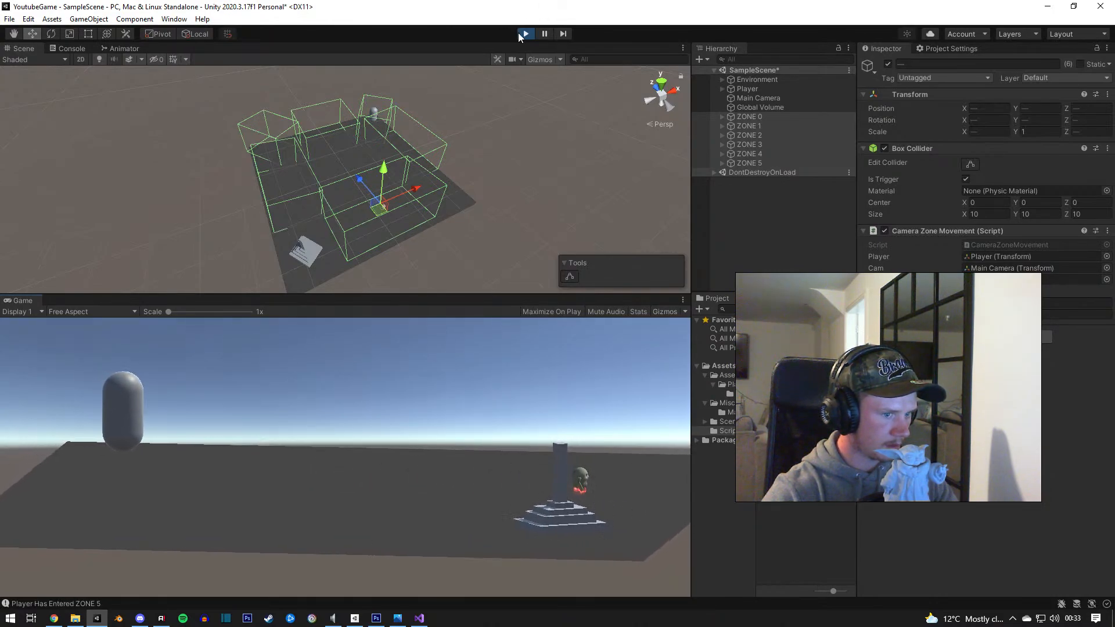
Step: Compare the placement of ZONE 5, ZONE 4 and ZONE 3 during play, then exit play mode
left_click(761, 163)
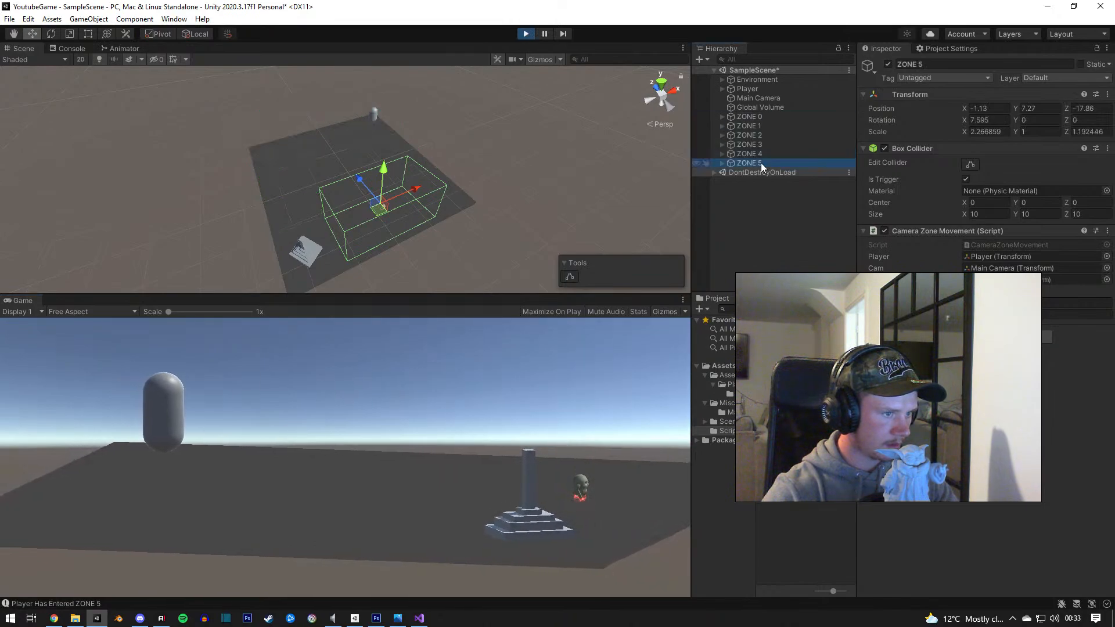
left_click(757, 154)
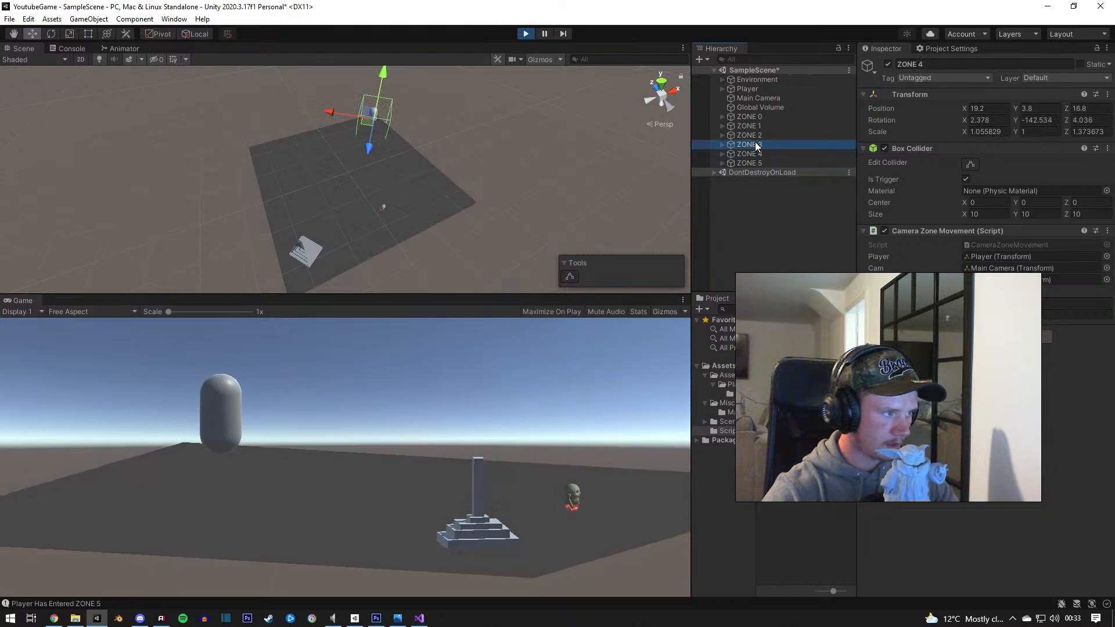
left_click(755, 144)
left_click(757, 163)
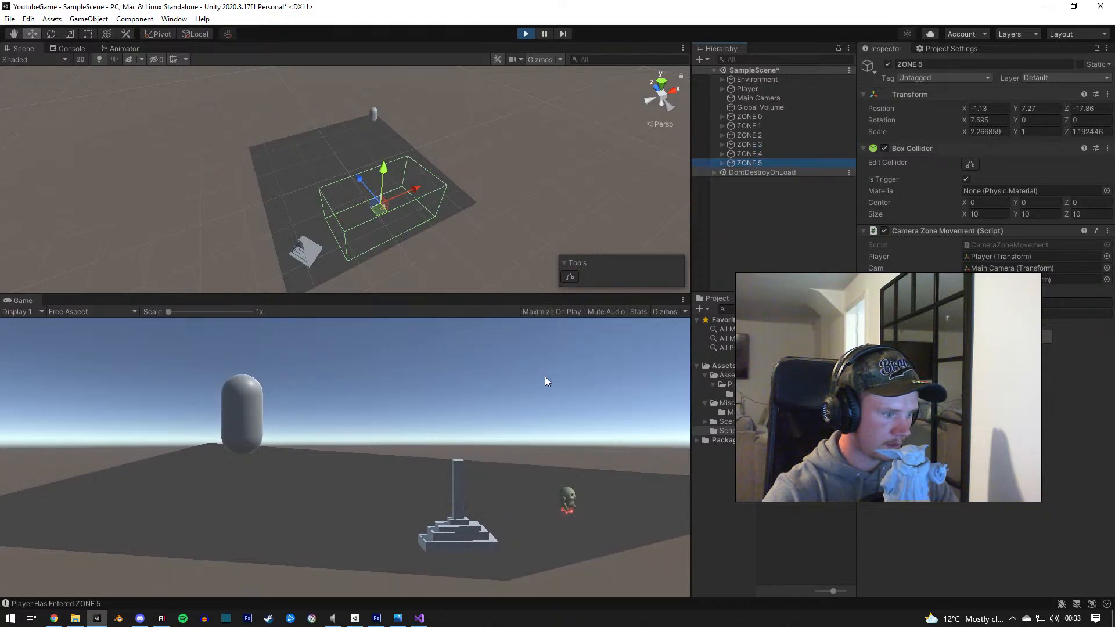
left_click(504, 455)
left_click(526, 34)
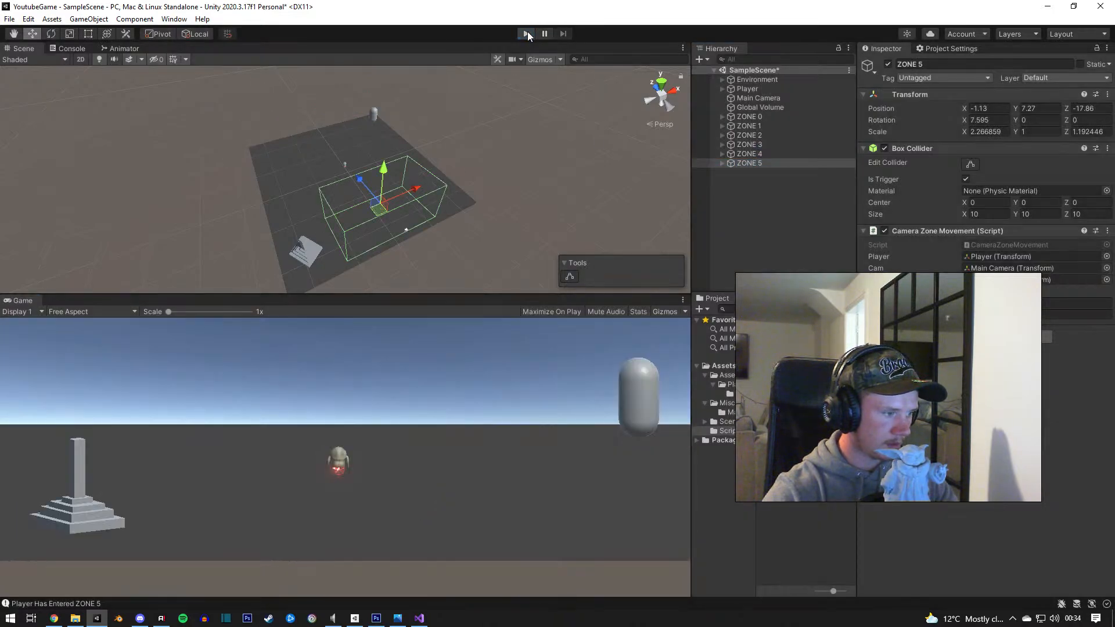
Step: Examine the placement of ZONE 4, ZONE 3 and all six zone outlines around the floor from several angles
left_click(746, 155)
right_click_drag(558, 168, 493, 192)
middle_click_drag(494, 192, 370, 195)
right_click_drag(370, 195, 323, 217)
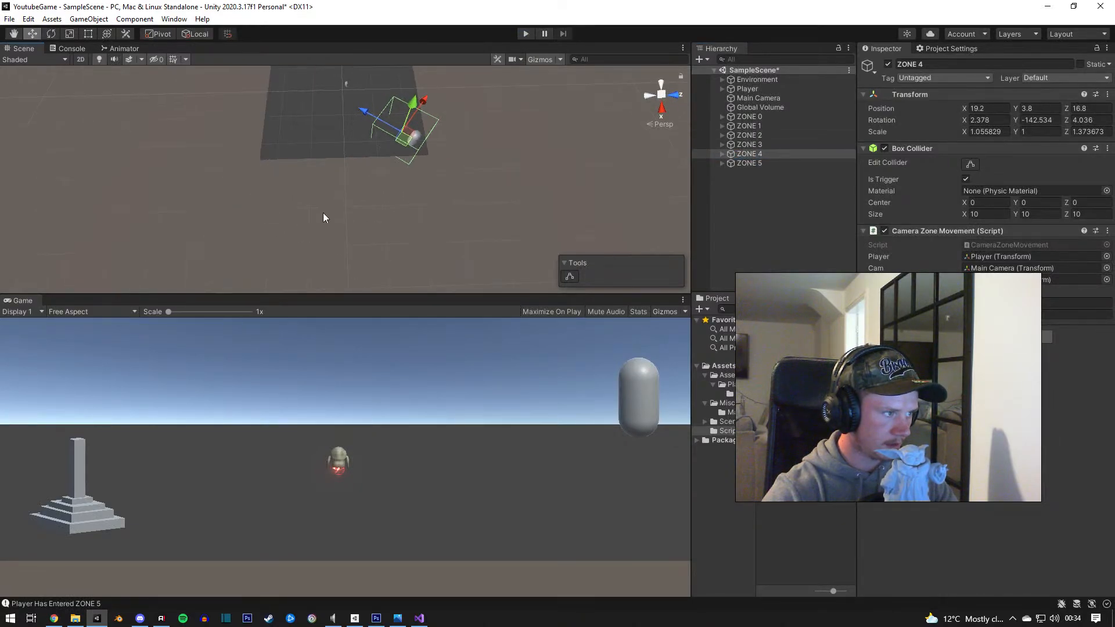
left_click(763, 146)
middle_click_drag(509, 72, 512, 164)
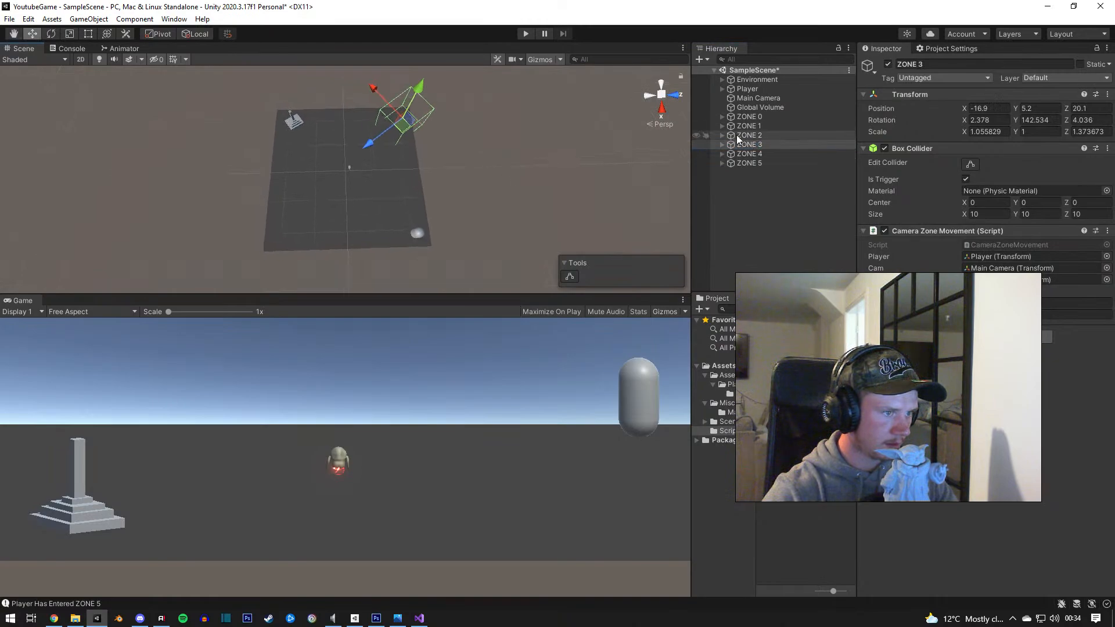
left_click(743, 135)
left_click(755, 117)
left_click(748, 162, "shift")
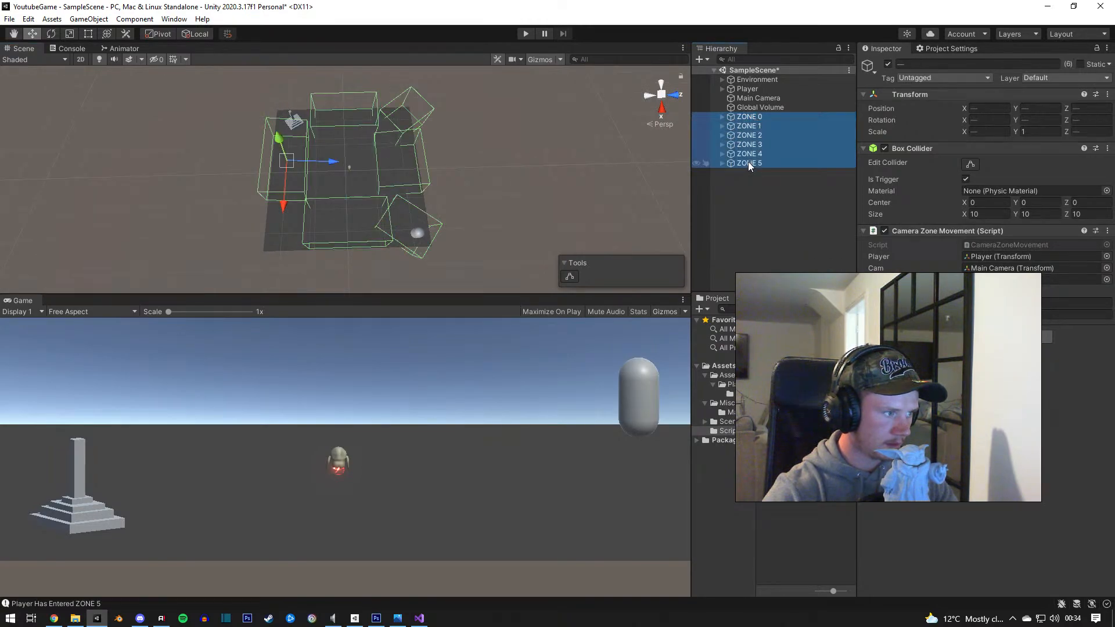
mouse_move(378, 195)
left_mouse_down("alt")
mouse_move(373, 211)
mouse_move(410, 194)
mouse_move(308, 206)
mouse_move(364, 185)
left_mouse_up("alt")
middle_click_drag(363, 184, 409, 189)
left_click(329, 208)
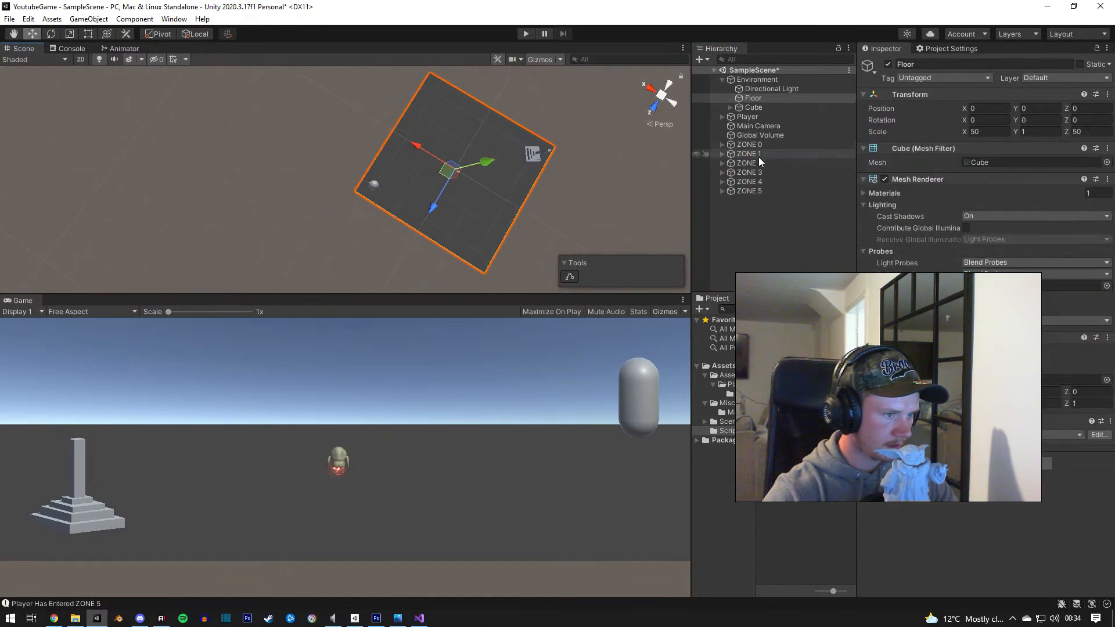
Step: Move ZONE 4 to about (20.4, 4.1, 21.7) and ZONE 3 to about (-19.6, 5.4, 22.9), farther out at their floor corners
left_click(744, 183)
left_click_drag(382, 186, 375, 207)
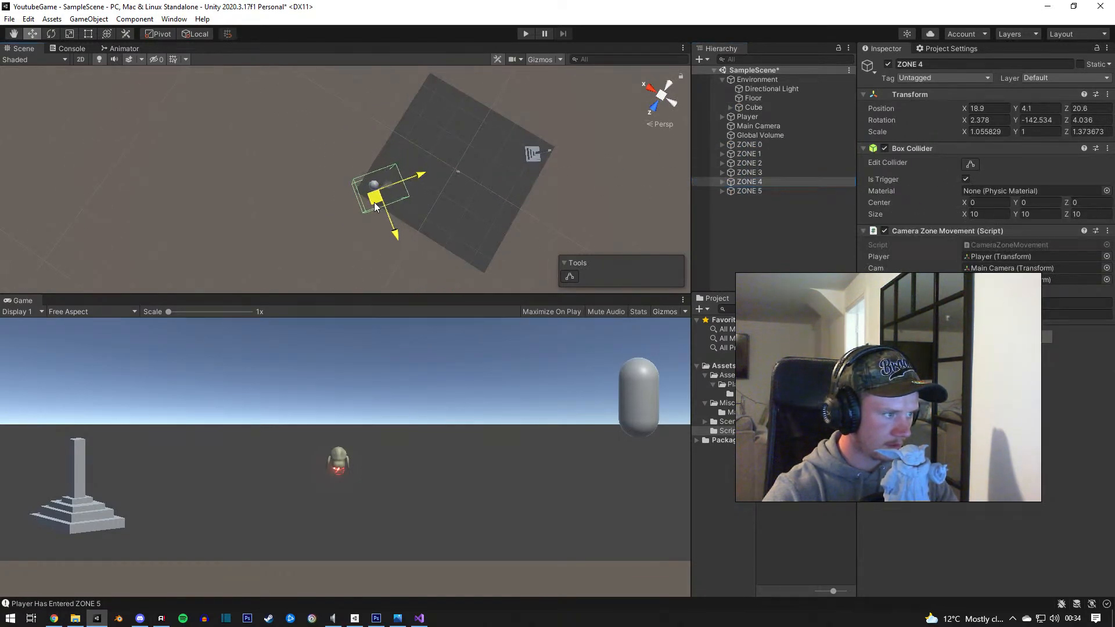
left_click(746, 191)
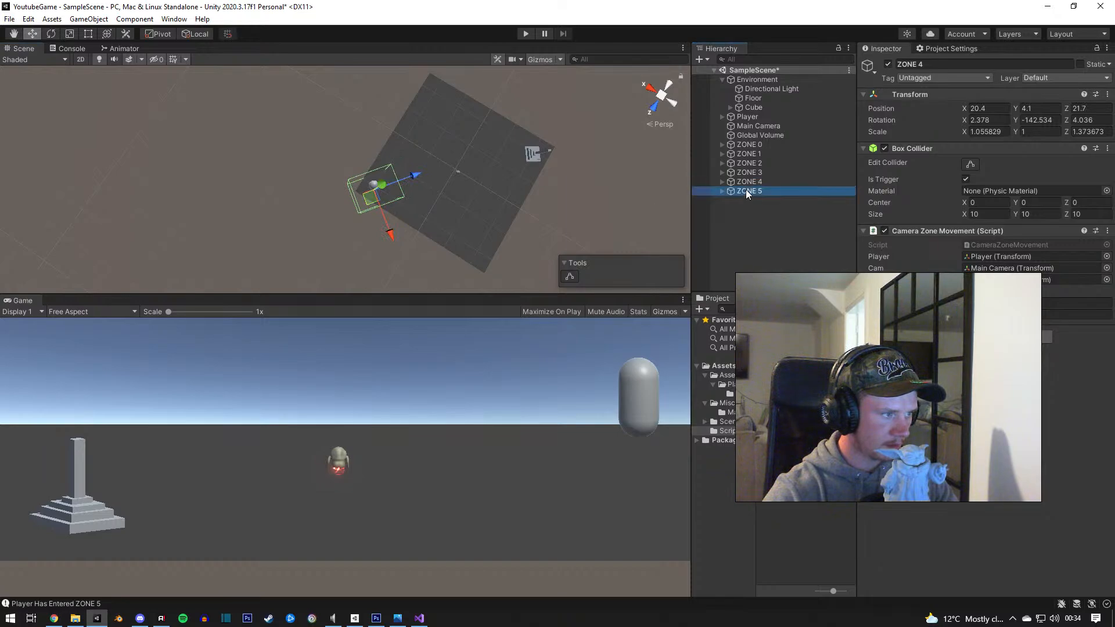
left_click(742, 173)
left_click_drag(473, 245, 475, 261)
Step: Select ZONE 0 through ZONE 5 to show their outlines together and run the game
left_click(749, 144)
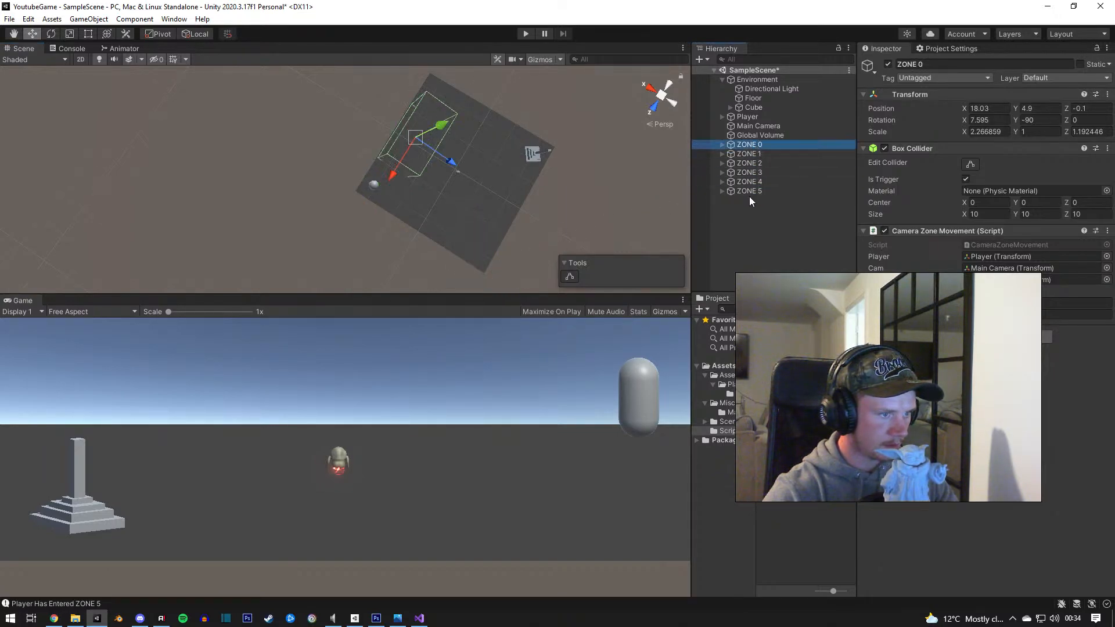
left_click(749, 192, "shift")
middle_click_drag(557, 174, 434, 186)
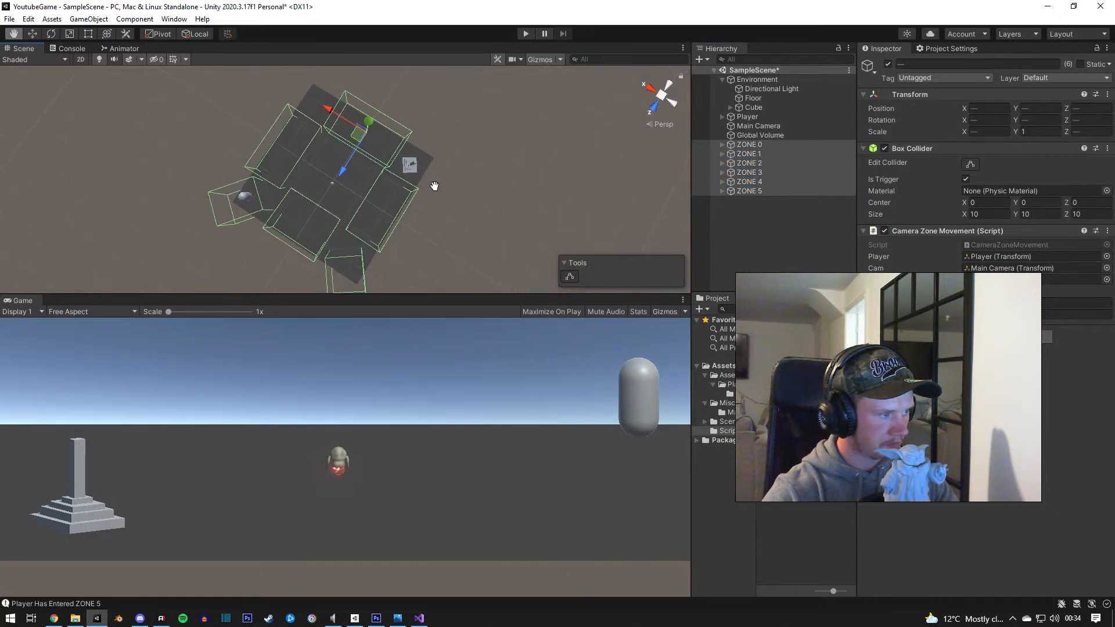
left_click(526, 34)
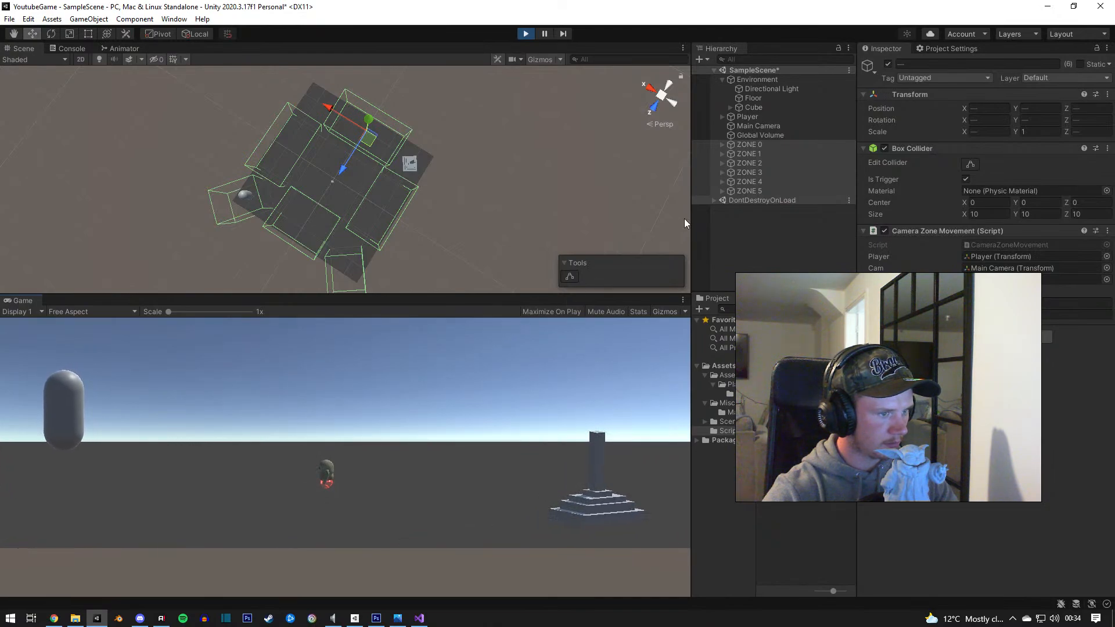
Step: Compare where ZONE 0, ZONE 1 and ZONE 2 lie on the floor during play
left_click(755, 144)
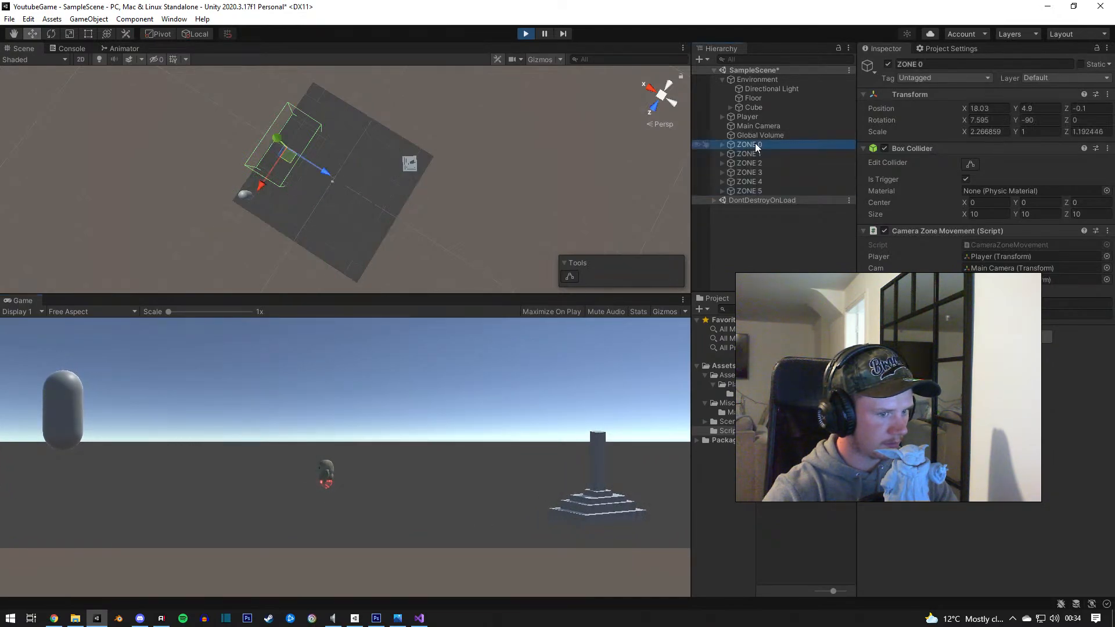
left_click(758, 155)
left_click(759, 164)
left_click(754, 155)
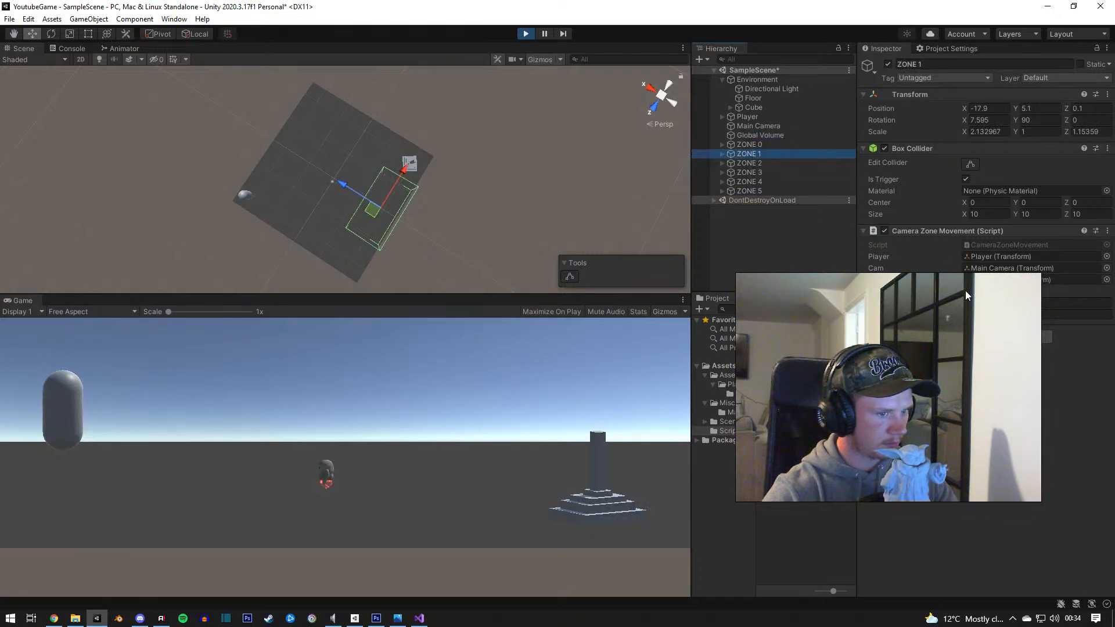
Step: Steer the player into ZONE 1 and on through ZONE 5 to test the camera transitions
left_click(463, 401)
key("a")
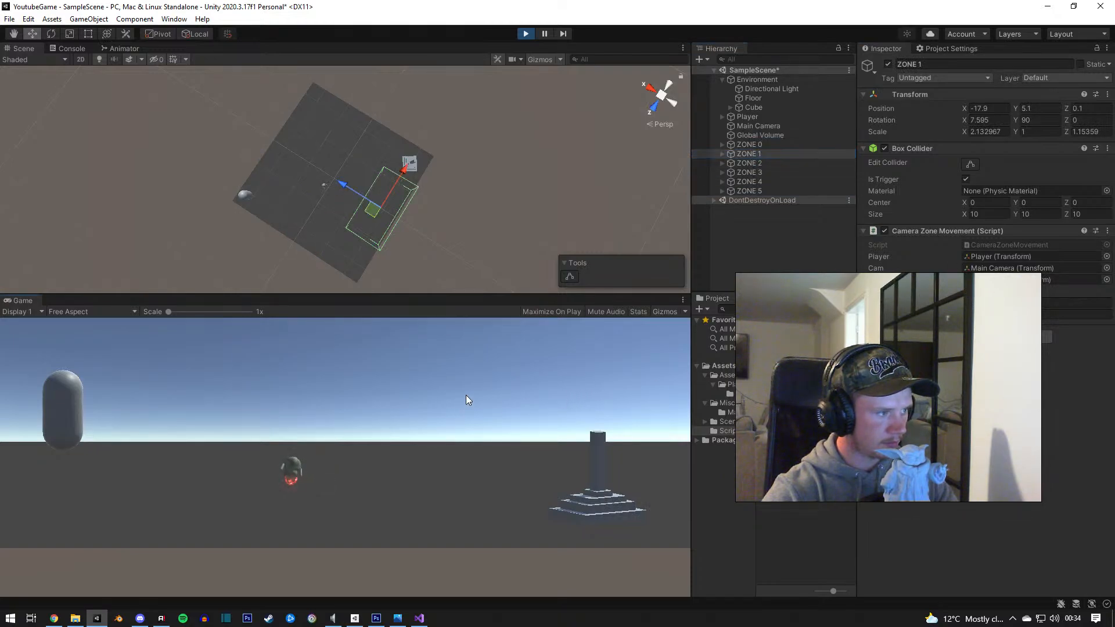
key("d")
key("s")
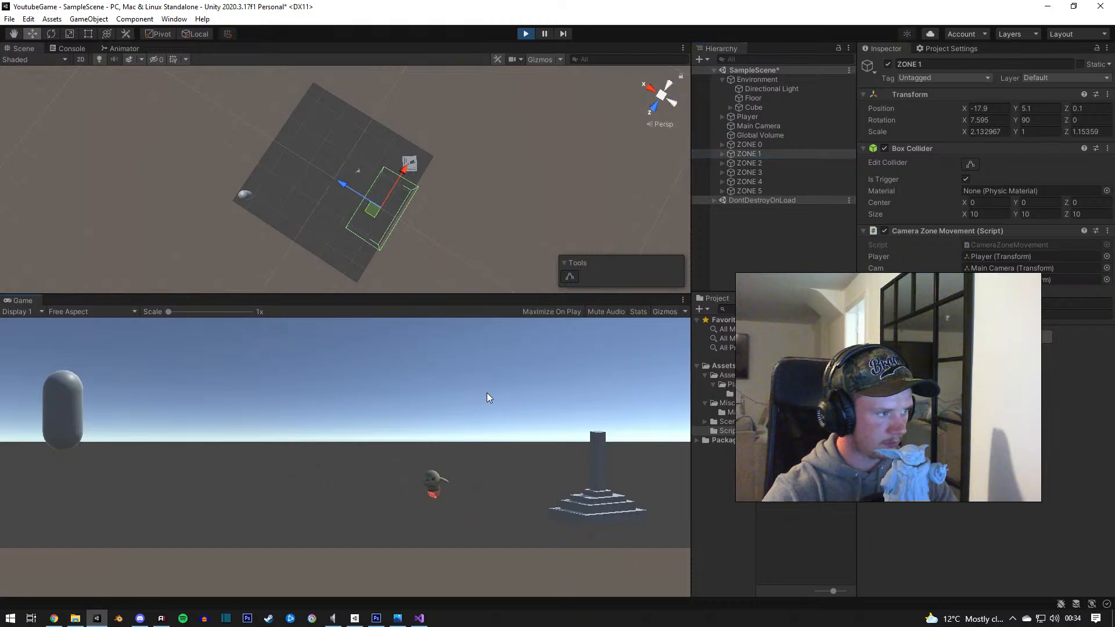
key("a")
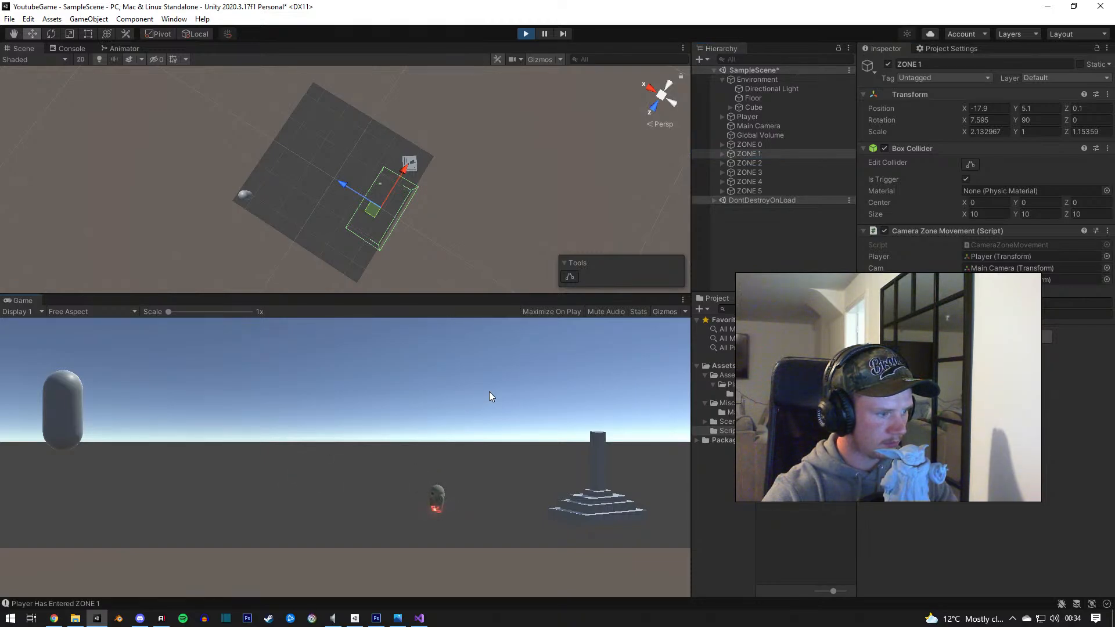
key("d")
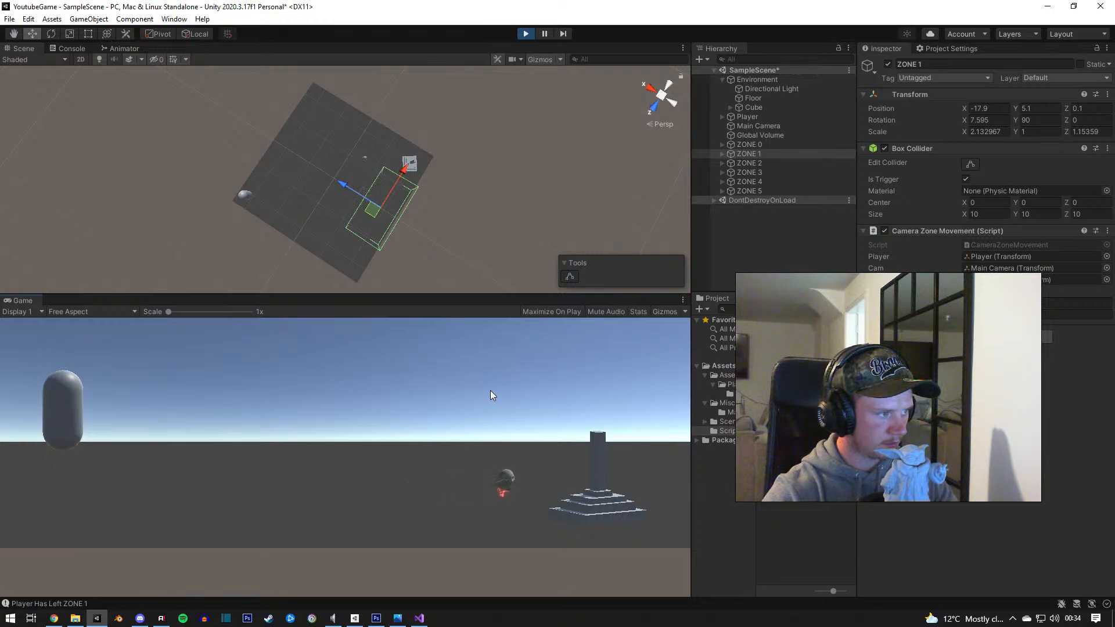
key("d")
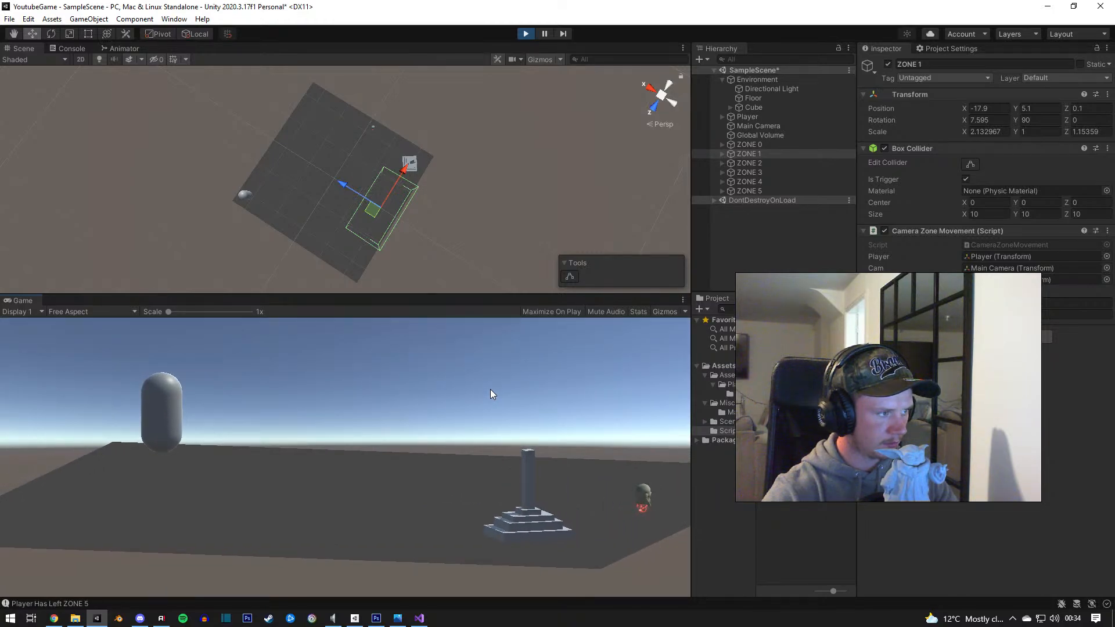
key("a")
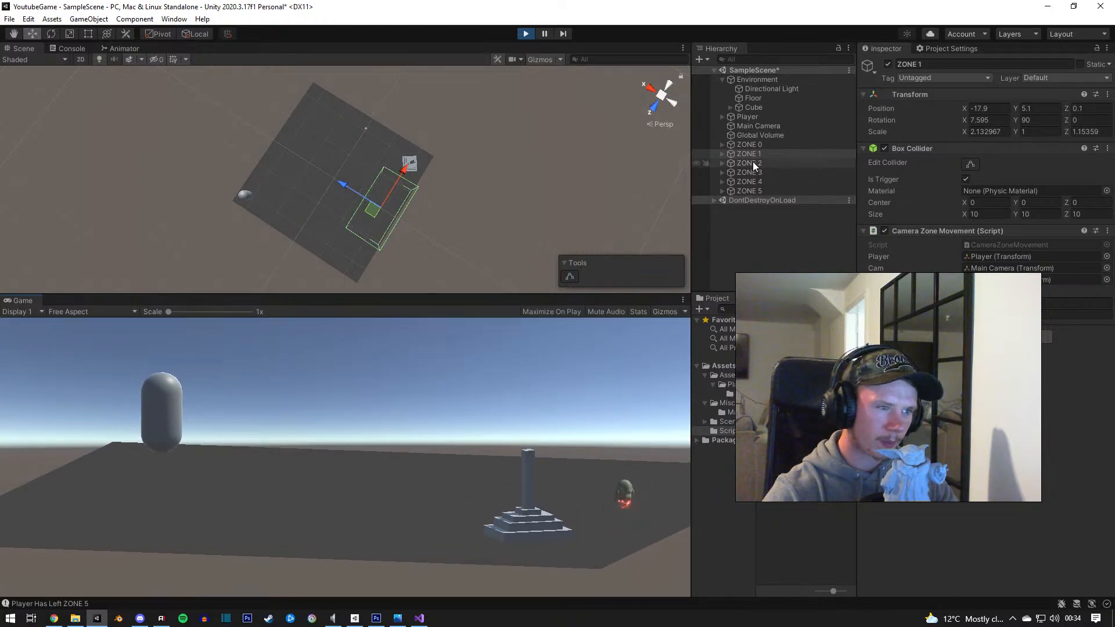
Step: Go through ZONE 0 to ZONE 5 one at a time and compare their outlines with the player's position
left_click(755, 145)
key("Down")
key("Down")
key("Down")
key("Down")
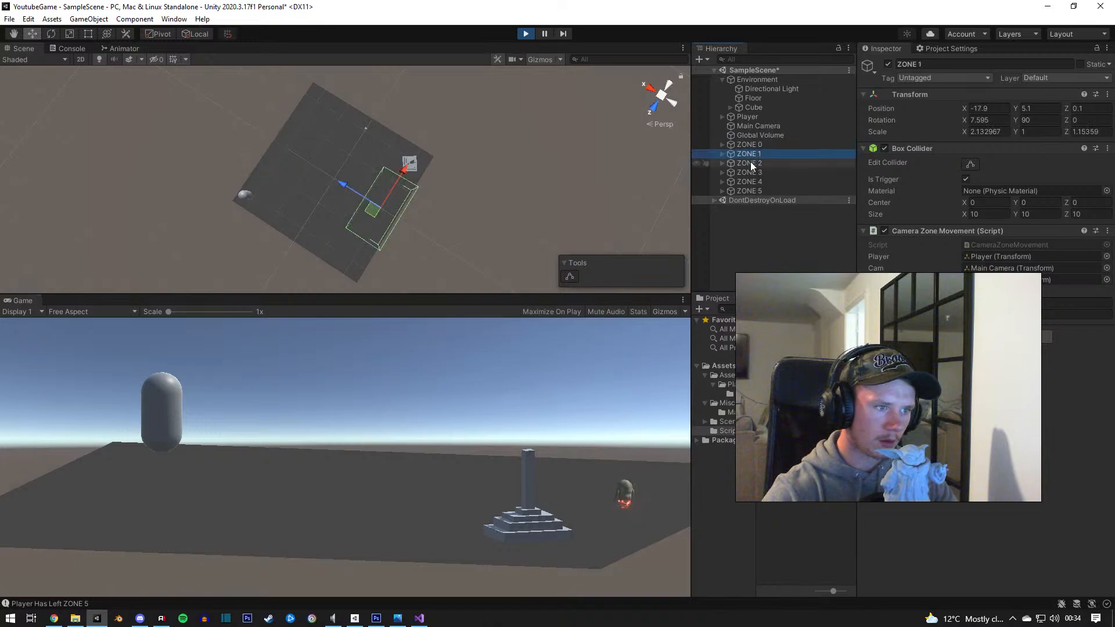
left_click(752, 190)
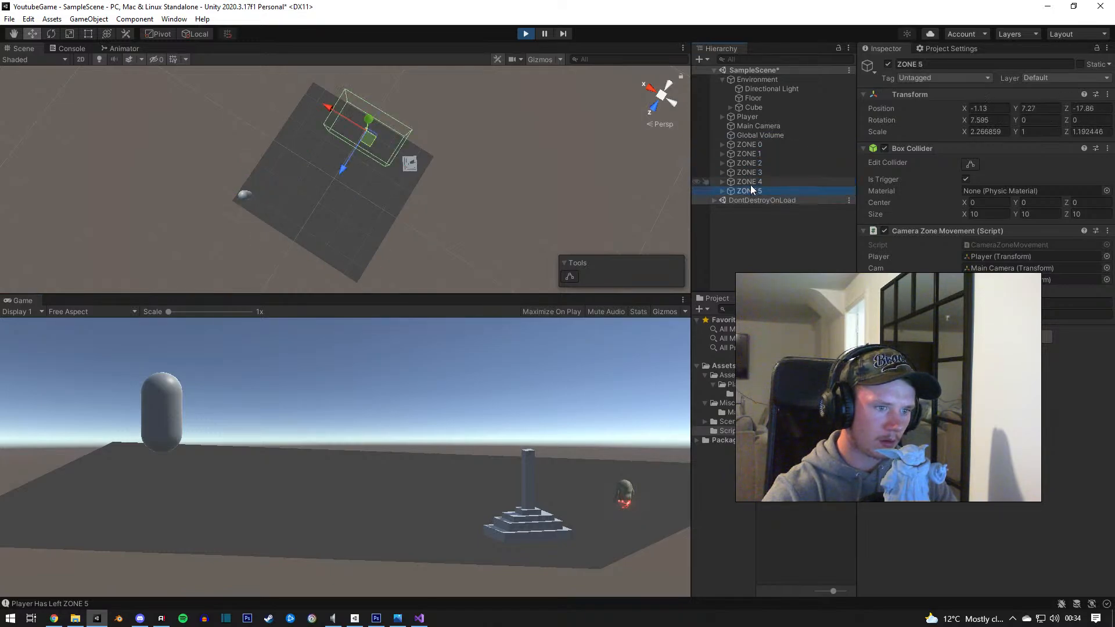
left_click(748, 145)
left_click(746, 154)
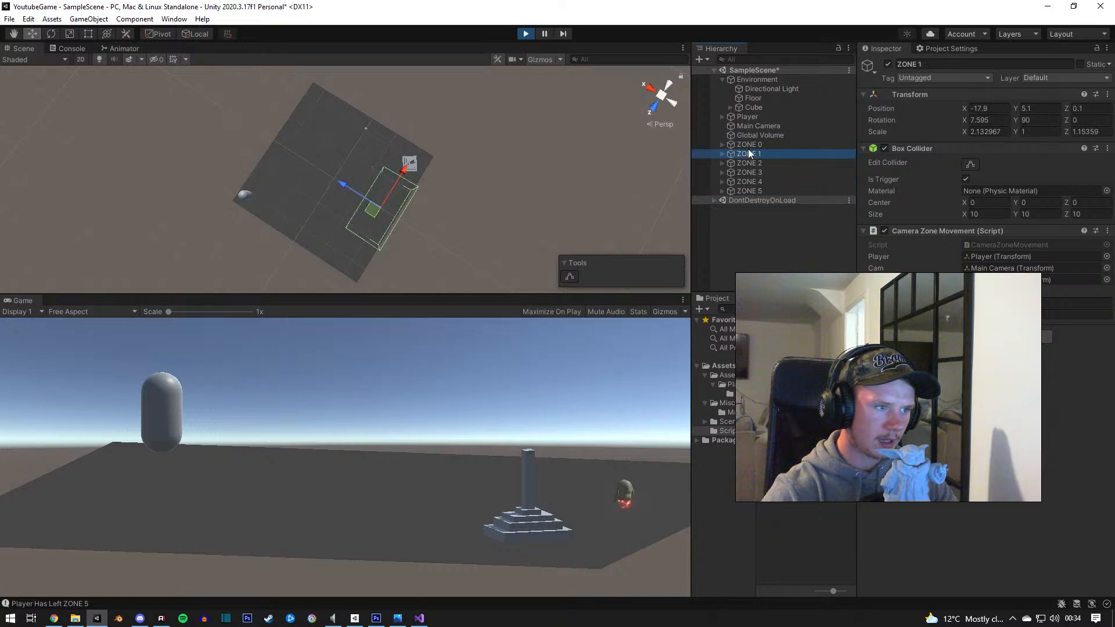
left_click(750, 144)
left_click(746, 163)
left_click(750, 154)
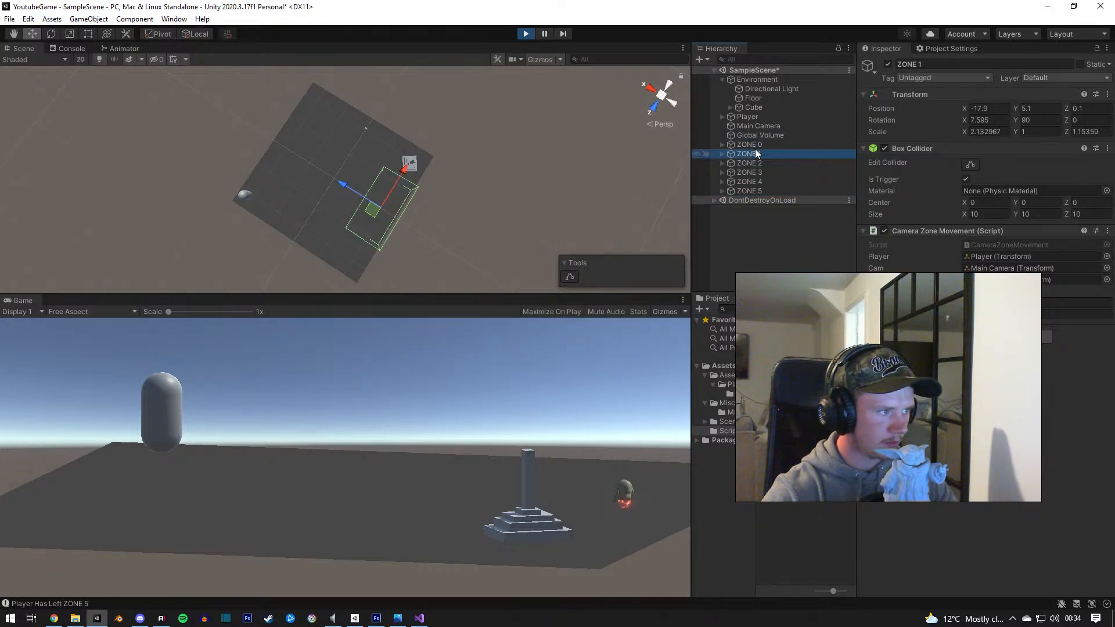
left_click(753, 145)
left_click(750, 164)
left_click(749, 172)
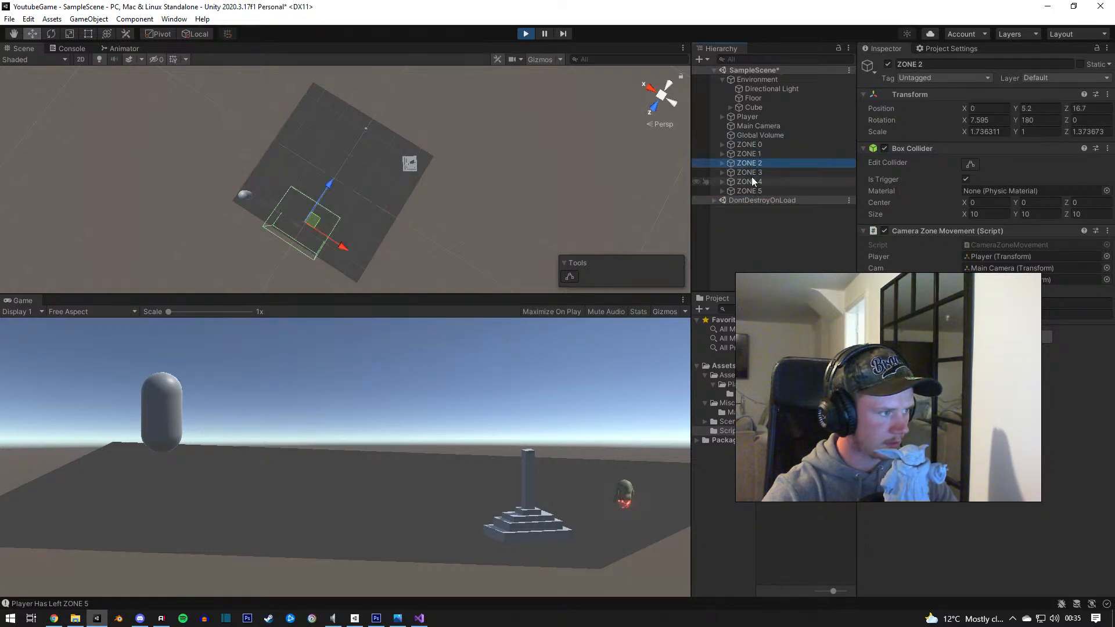
left_click(753, 181)
left_click(752, 191)
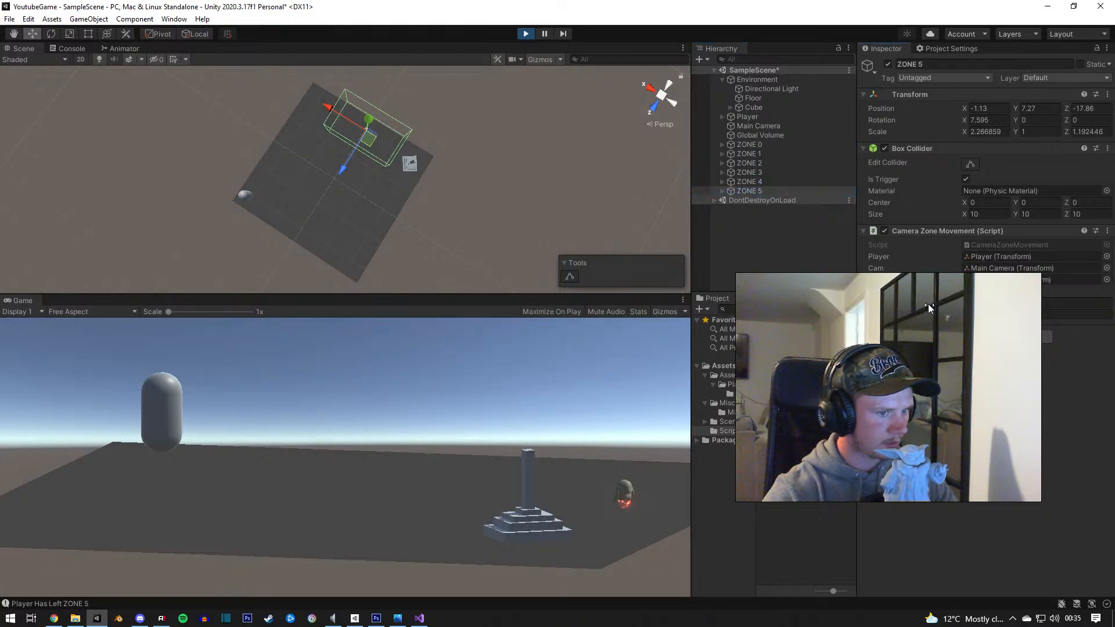
Step: Steer the player across the floor into ZONE 0 to test its camera change
left_click(966, 290)
left_click(482, 479)
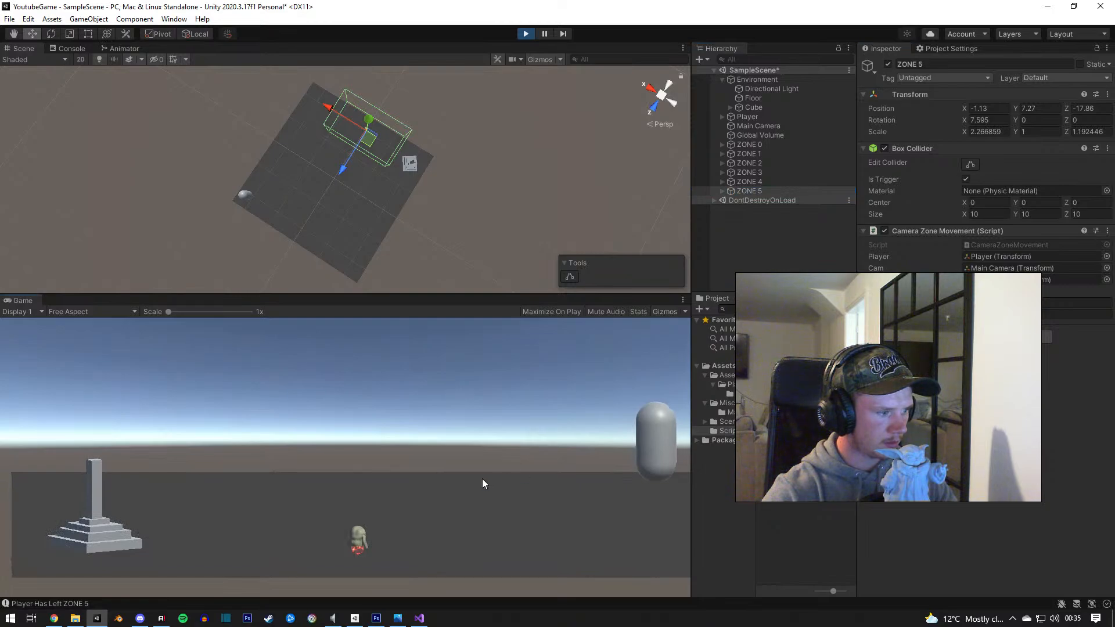
key("d")
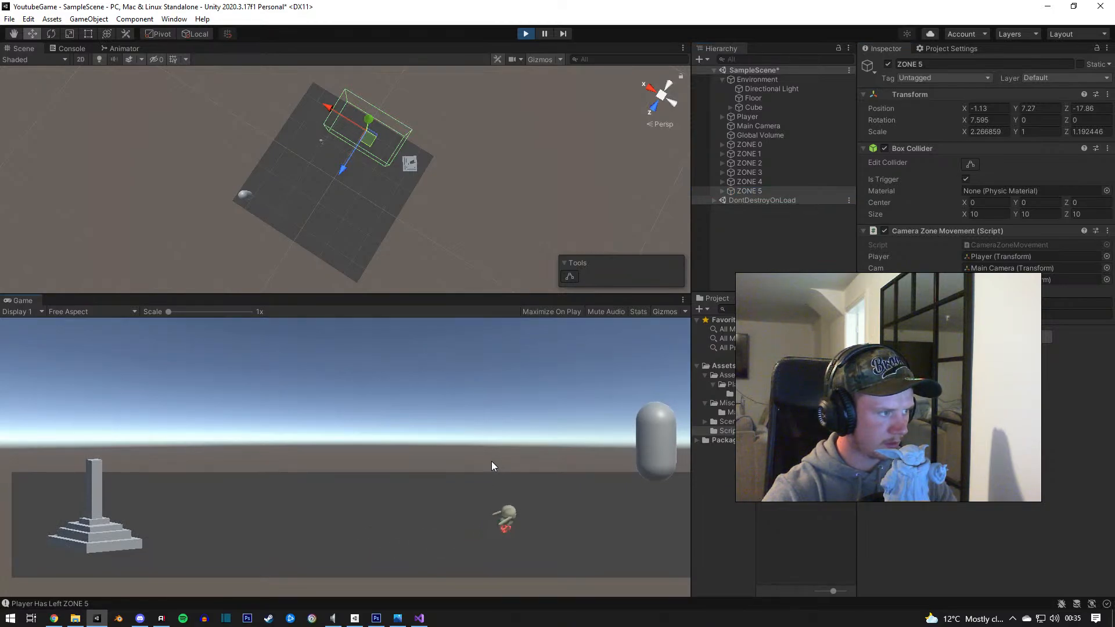
key("d")
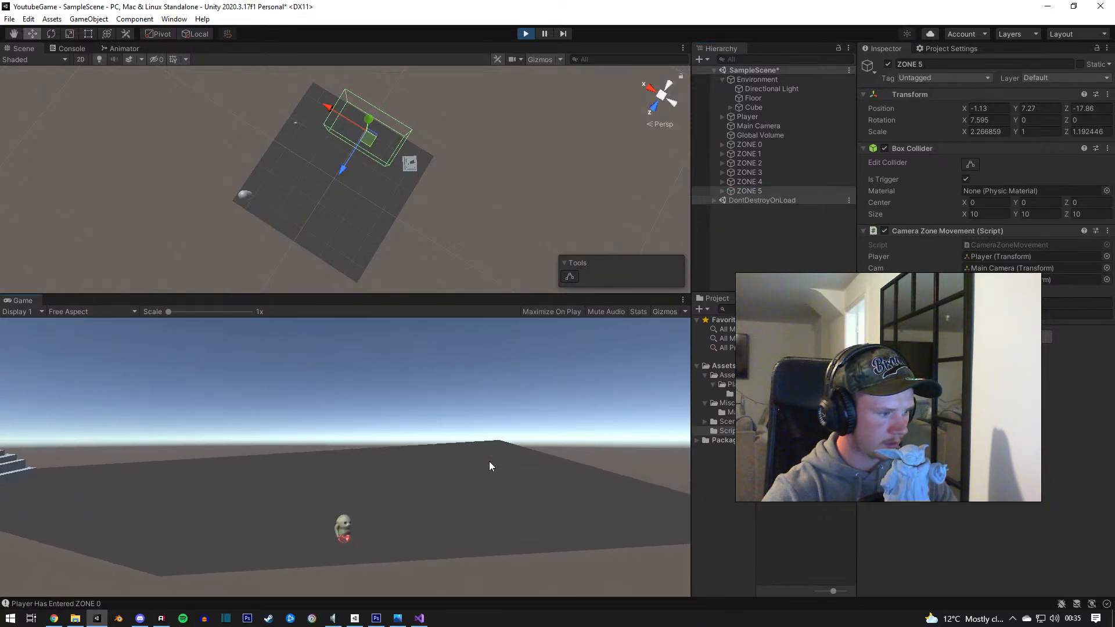
Step: Check the outlines of ZONE 4 back through ZONE 0 against the player's location
left_click(757, 182)
left_click(753, 174)
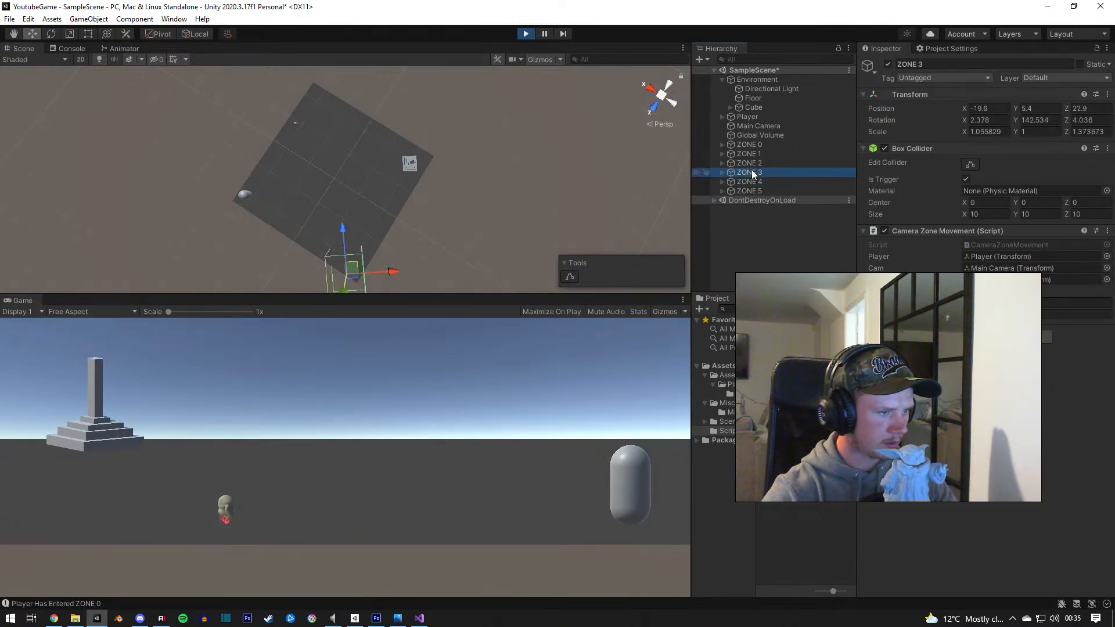
left_click(752, 164)
left_click(751, 154)
left_click(750, 145)
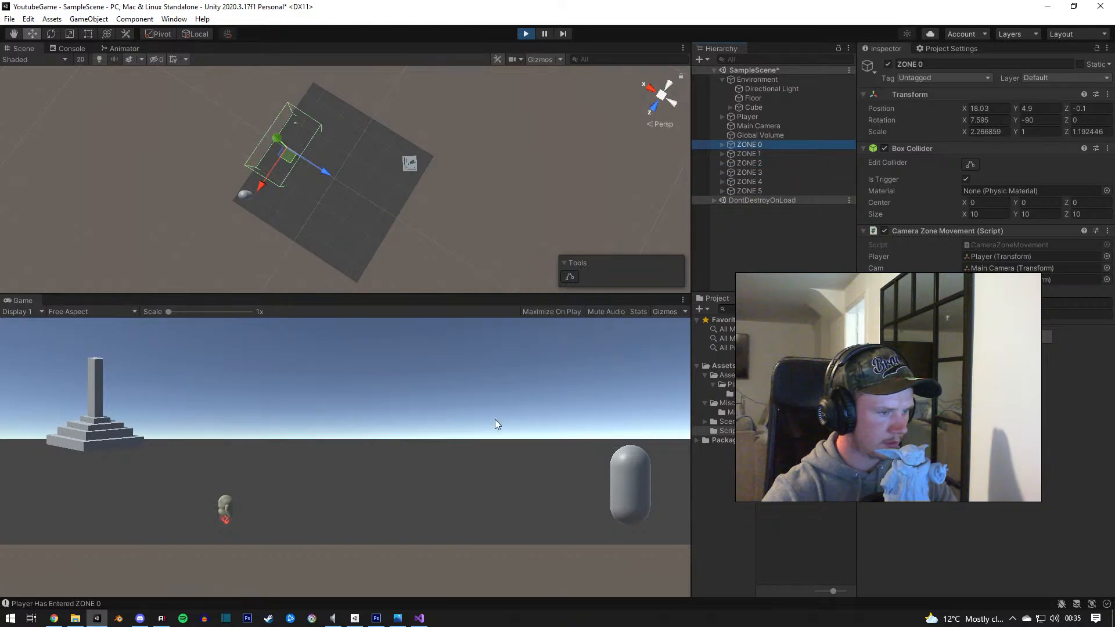
Step: With all six zones outlined, steer the player out of ZONE 0 and exit play mode
left_click(757, 192, "shift")
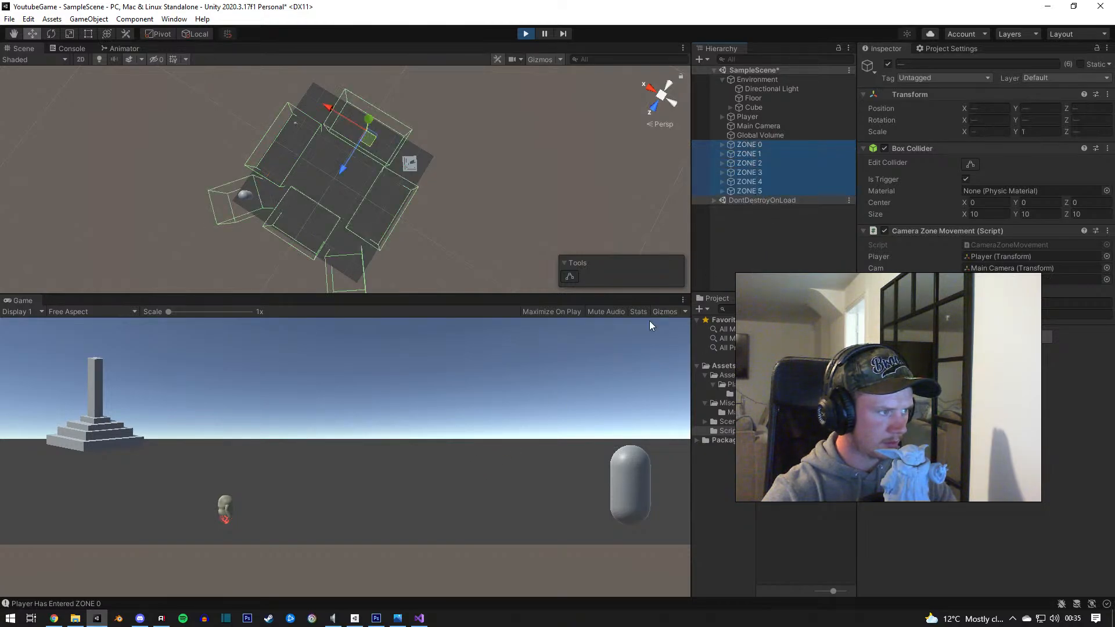
left_click(496, 421)
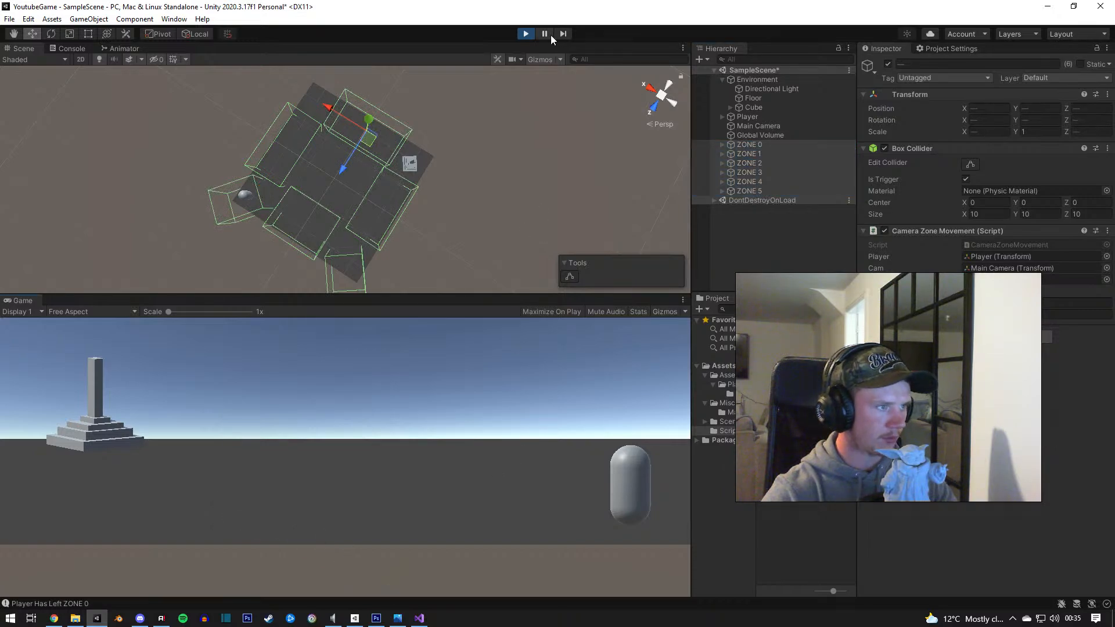
left_click(526, 35)
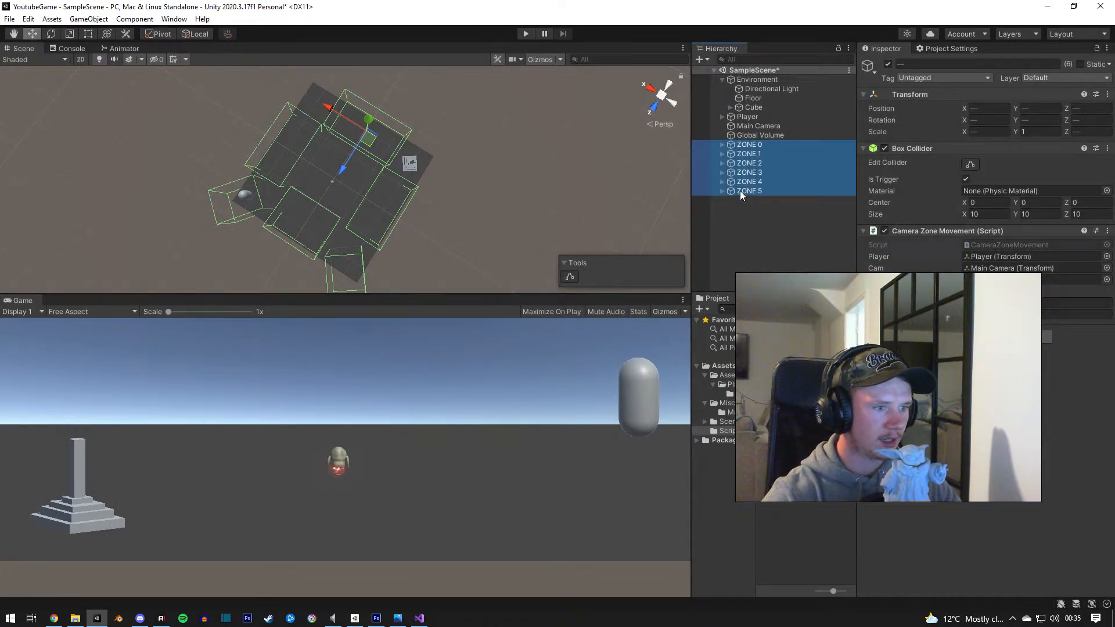
Step: Review the zone outlines one by one from ZONE 5 back to ZONE 0, ending on ZONE 1
left_click(743, 191)
left_click(757, 182)
left_click(757, 173)
left_click(757, 163)
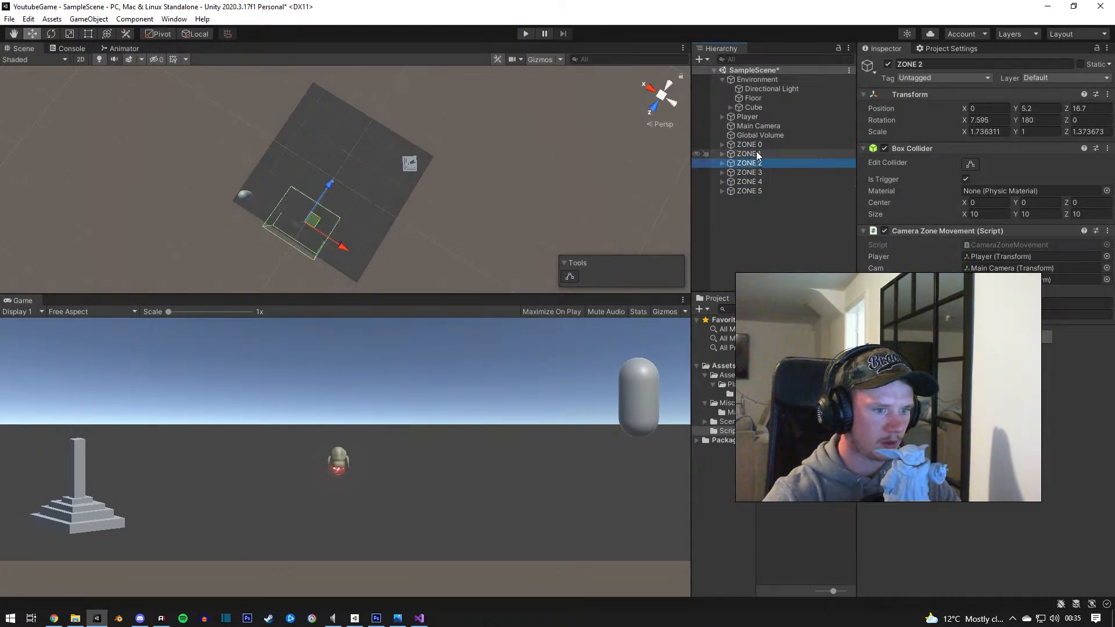
left_click(756, 153)
left_click(753, 143)
left_click(753, 154)
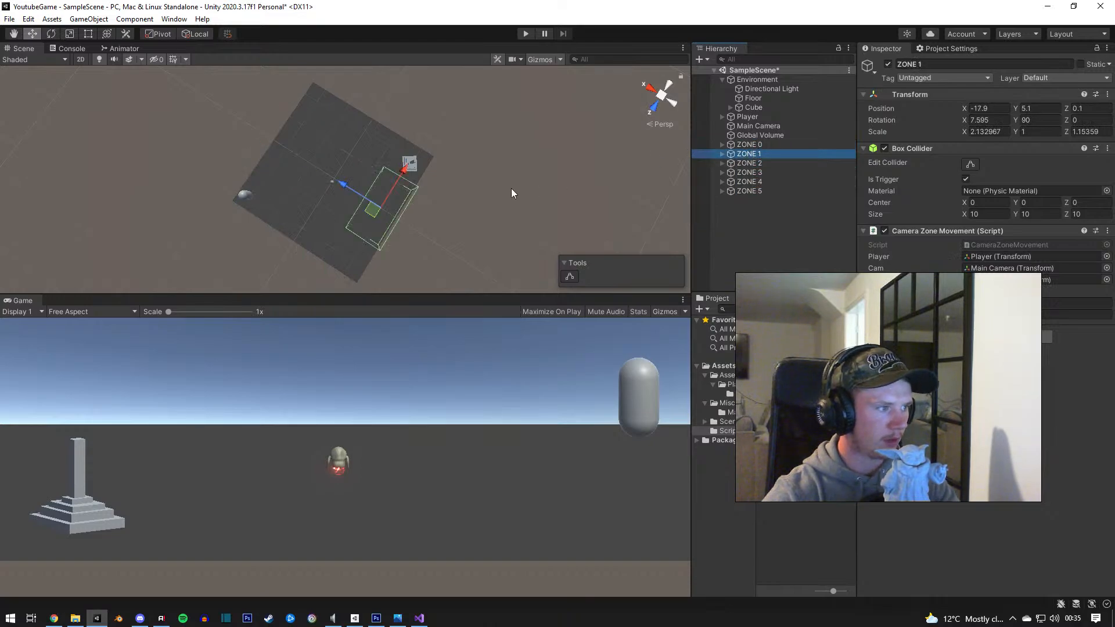
Step: Examine the position and height of ZONE 1 relative to the floor and pyramid from a lower viewpoint
right_click_drag(477, 185, 389, 135)
middle_click_drag(389, 135, 392, 180)
right_click_drag(392, 180, 376, 231)
middle_click_drag(375, 231, 418, 231)
scroll(417, 231, "down", 5)
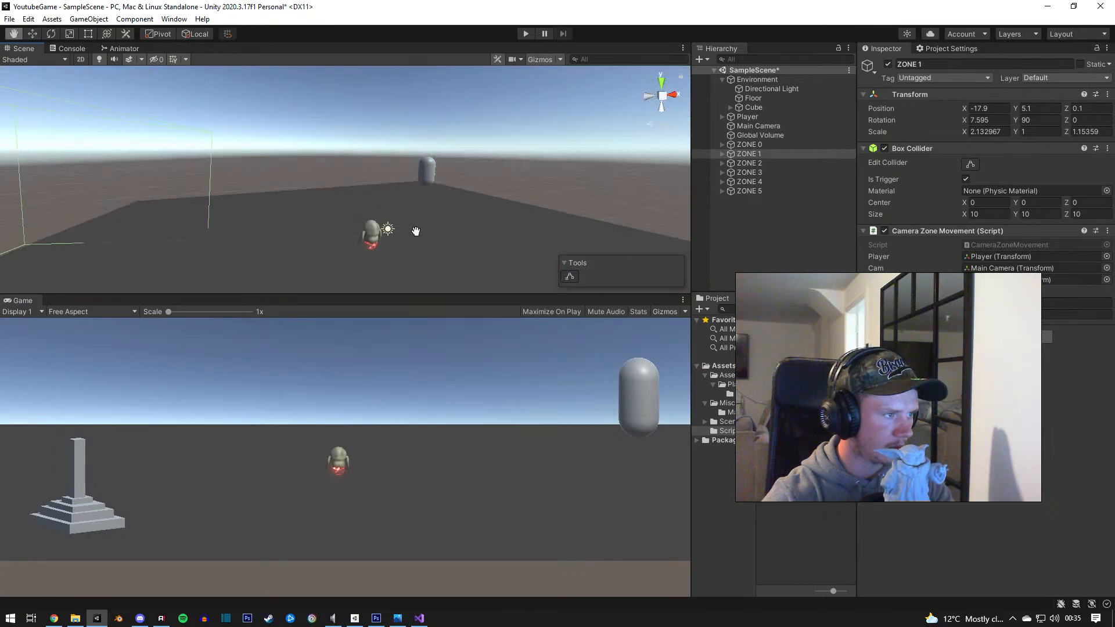
right_click_drag(417, 228, 397, 250)
scroll(395, 252, "down", 6)
middle_click_drag(400, 194, 381, 226)
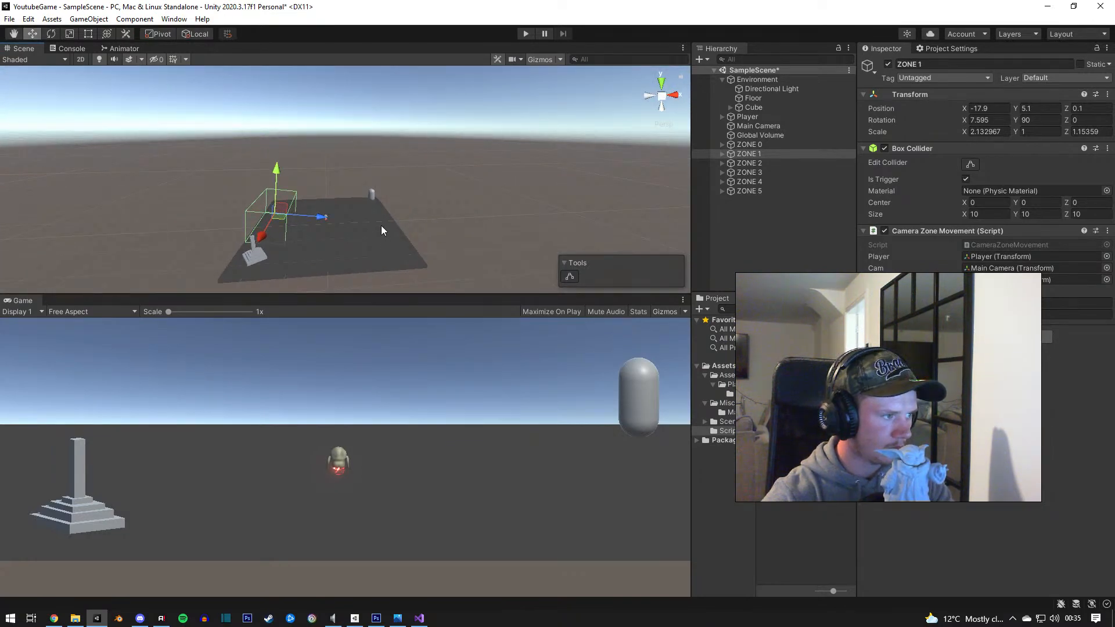
right_click_drag(381, 225, 377, 265)
left_click(526, 34)
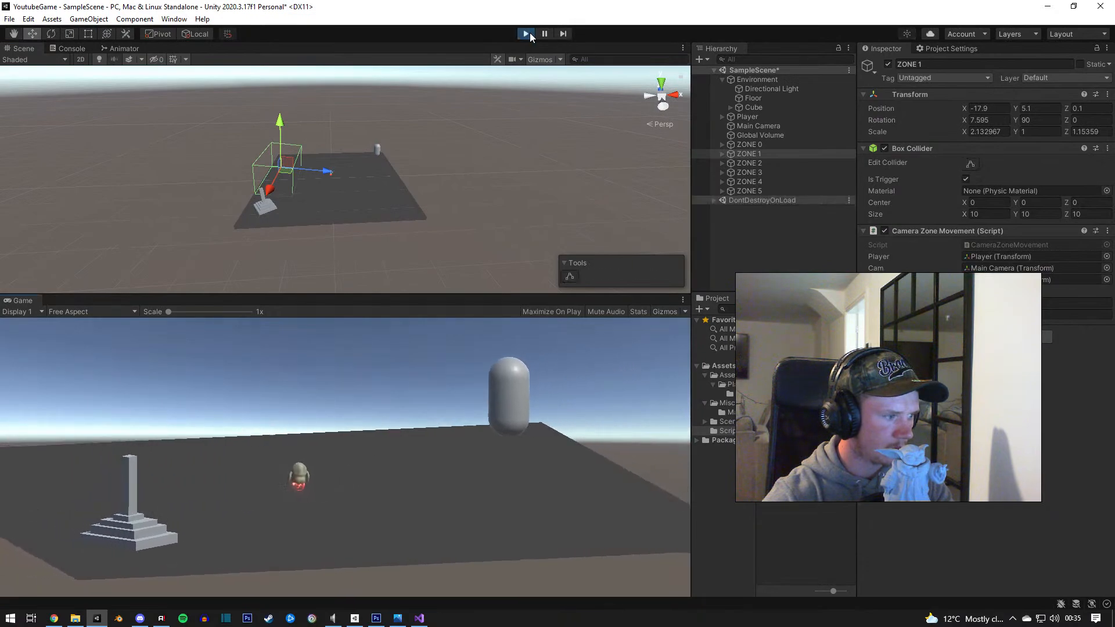
left_click(529, 33)
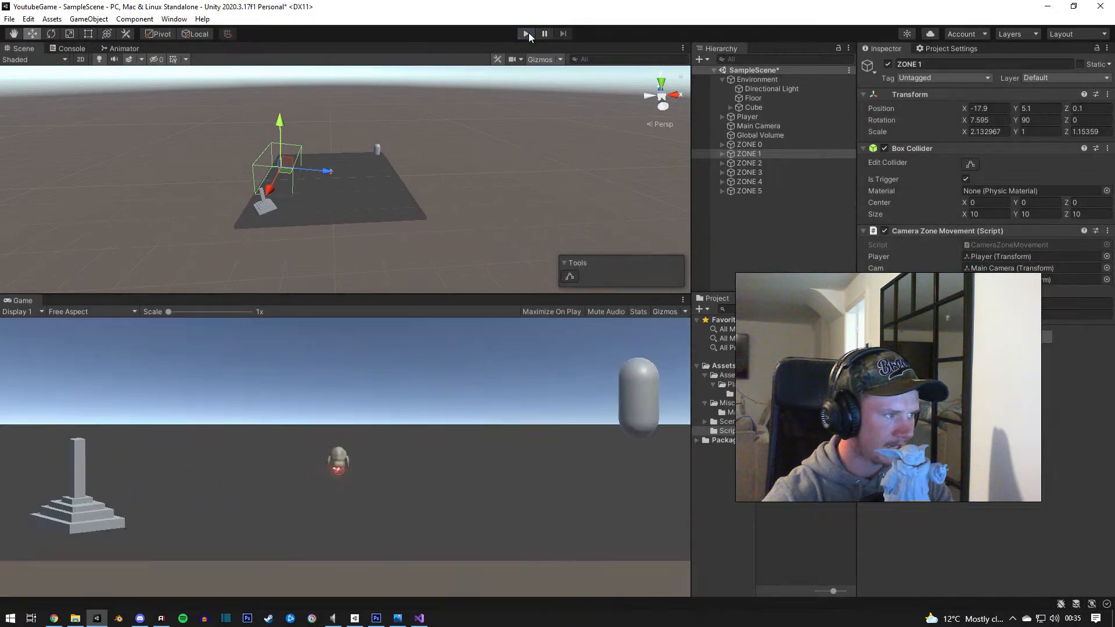
Step: Review the outlines of ZONE 1 through ZONE 5 one by one, ending on ZONE 0
left_click(751, 153)
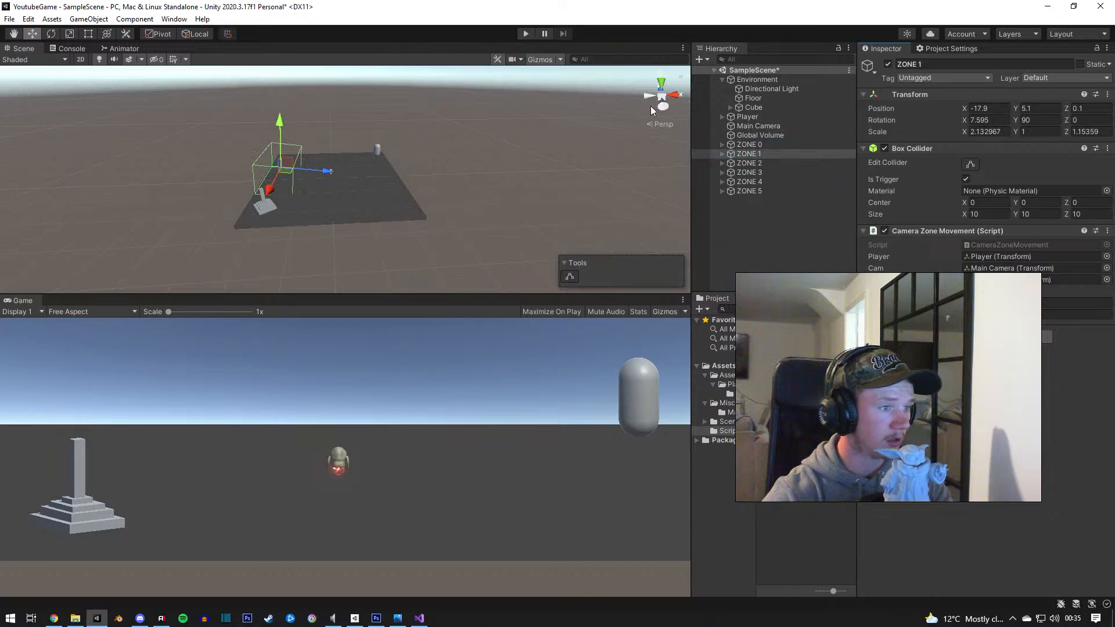
left_click(759, 162)
left_click(754, 173)
left_click(754, 182)
left_click(754, 191)
left_click(754, 202)
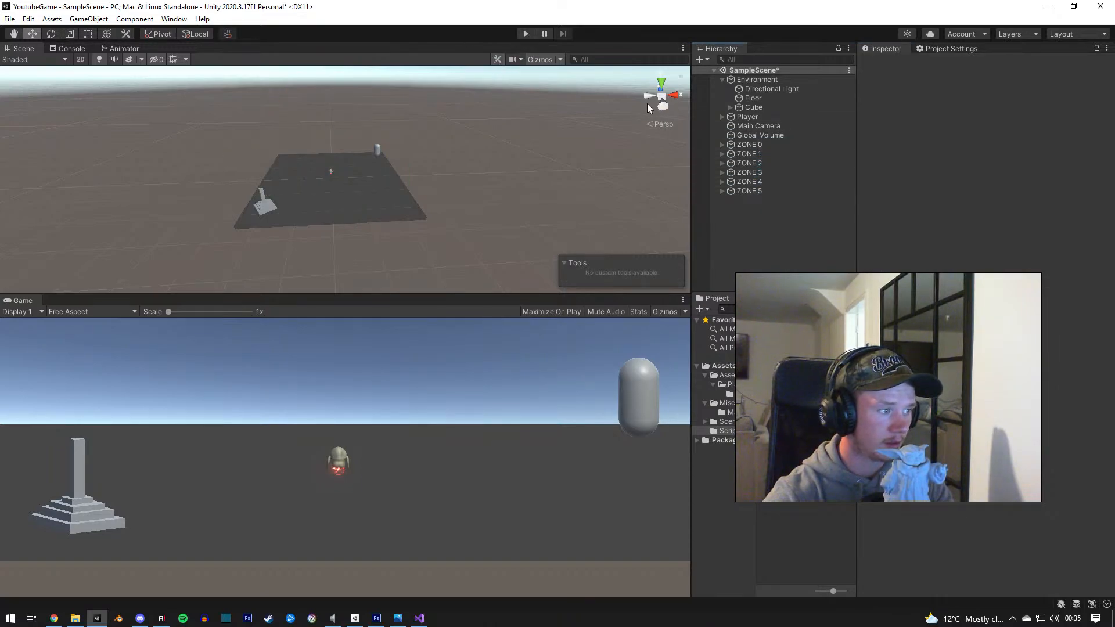
left_click(749, 144)
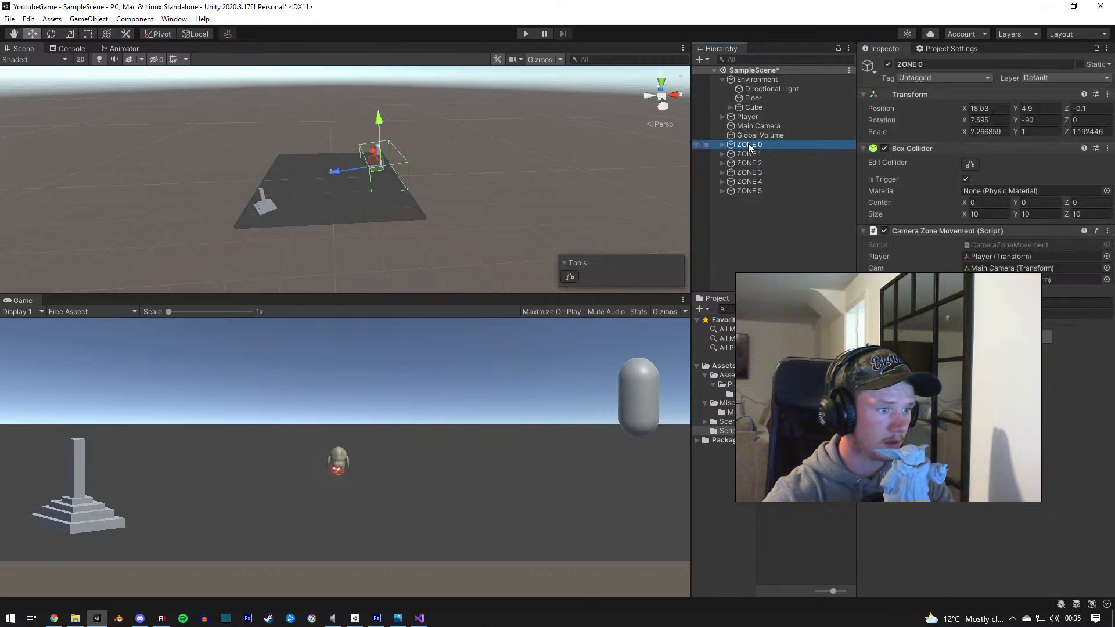
Step: Play the scene with ZONE 5 outlined and steer the player through ZONE 5 into ZONE 0
left_click(526, 33)
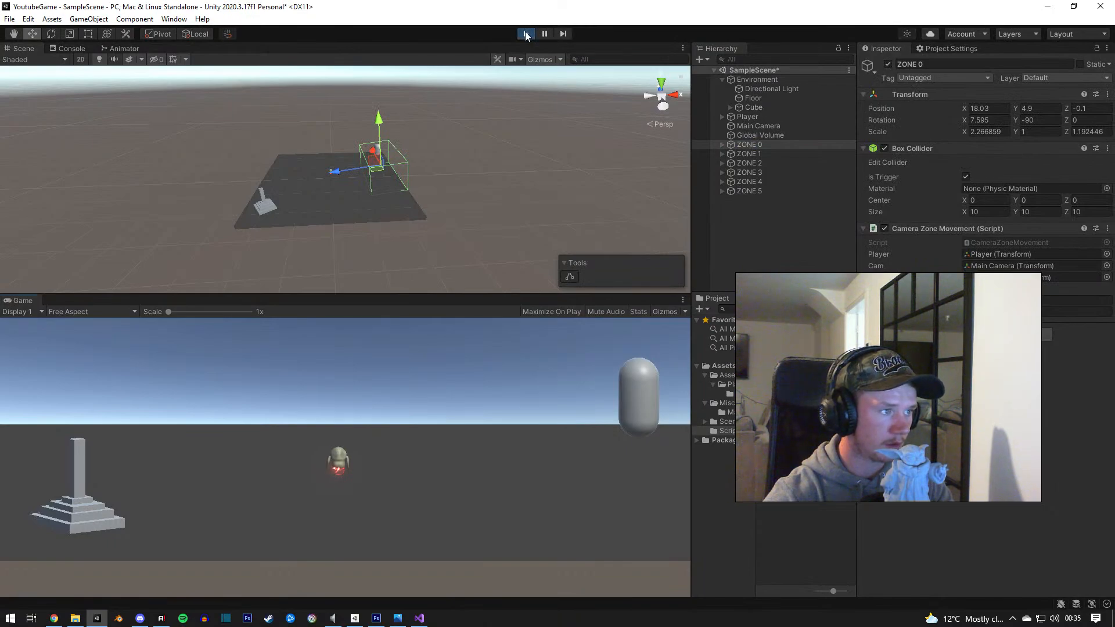
left_click(744, 191)
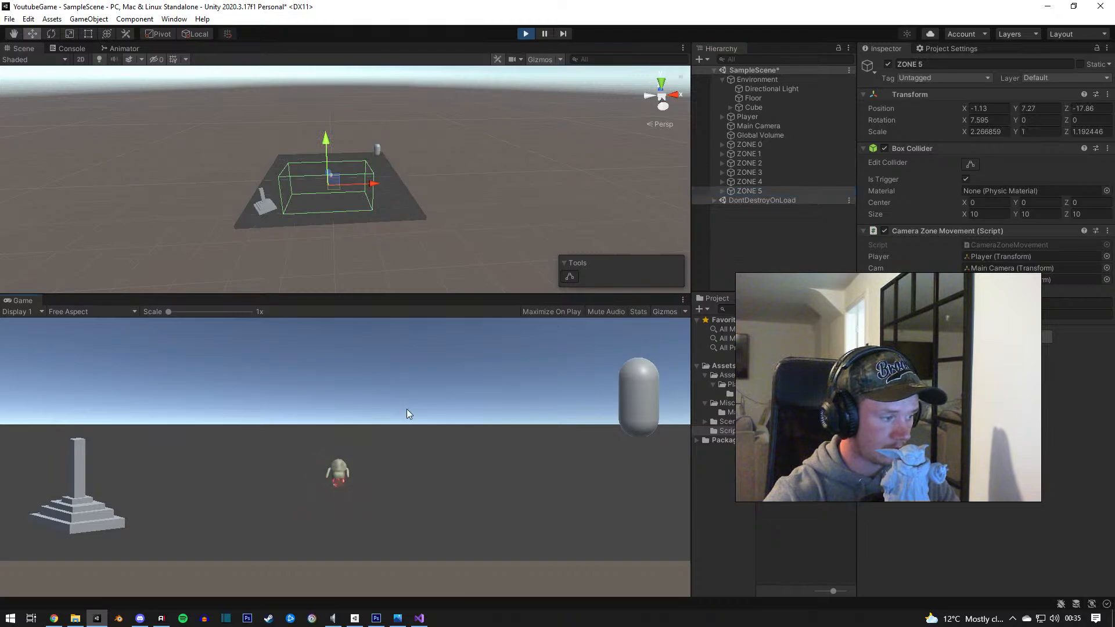
key("s")
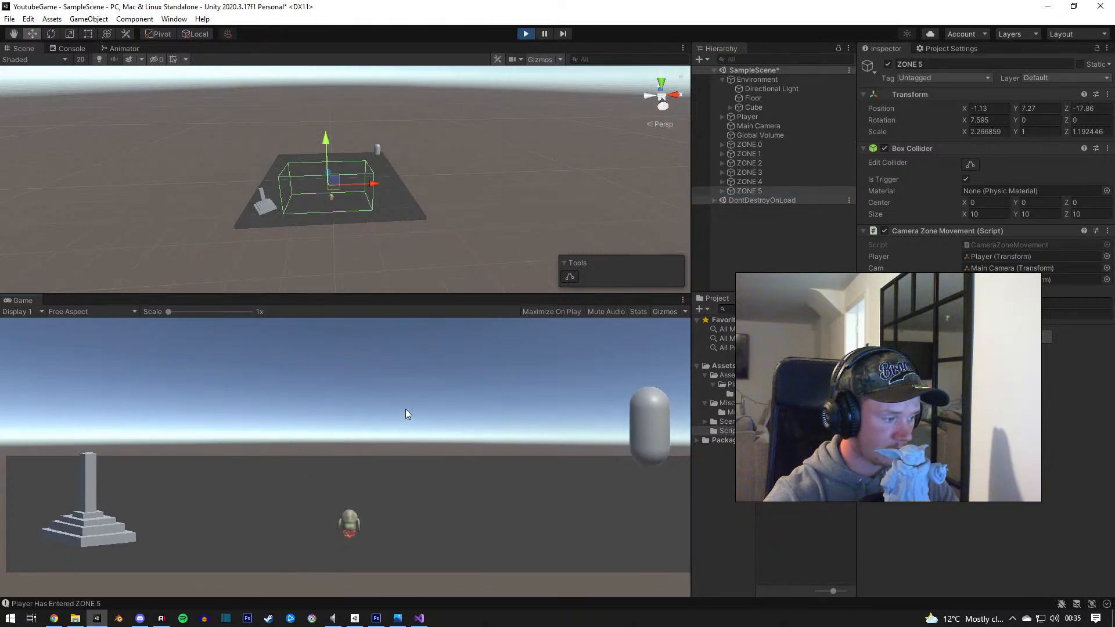
key("d")
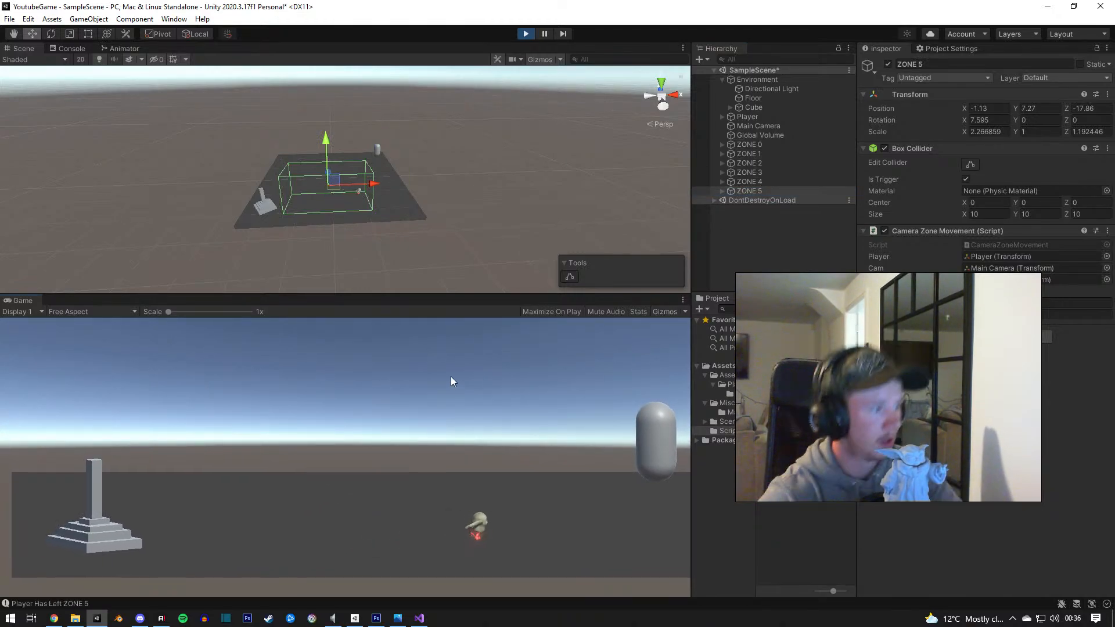
key("w")
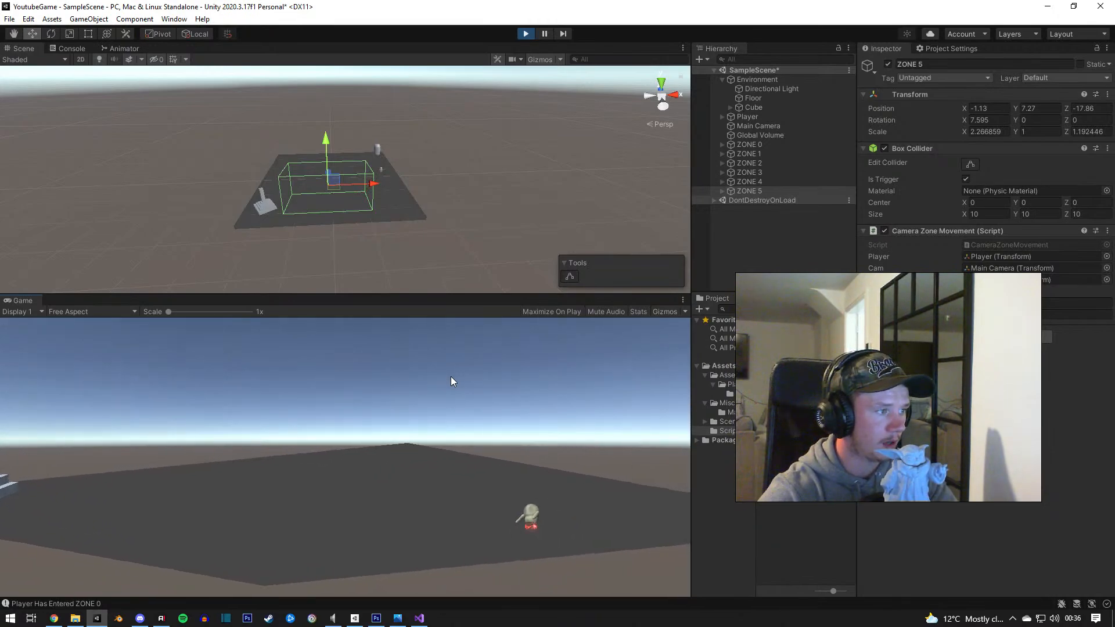
Step: Steer the player along the far side of the floor through ZONE 4 and ZONE 2 into ZONE 1
key("a")
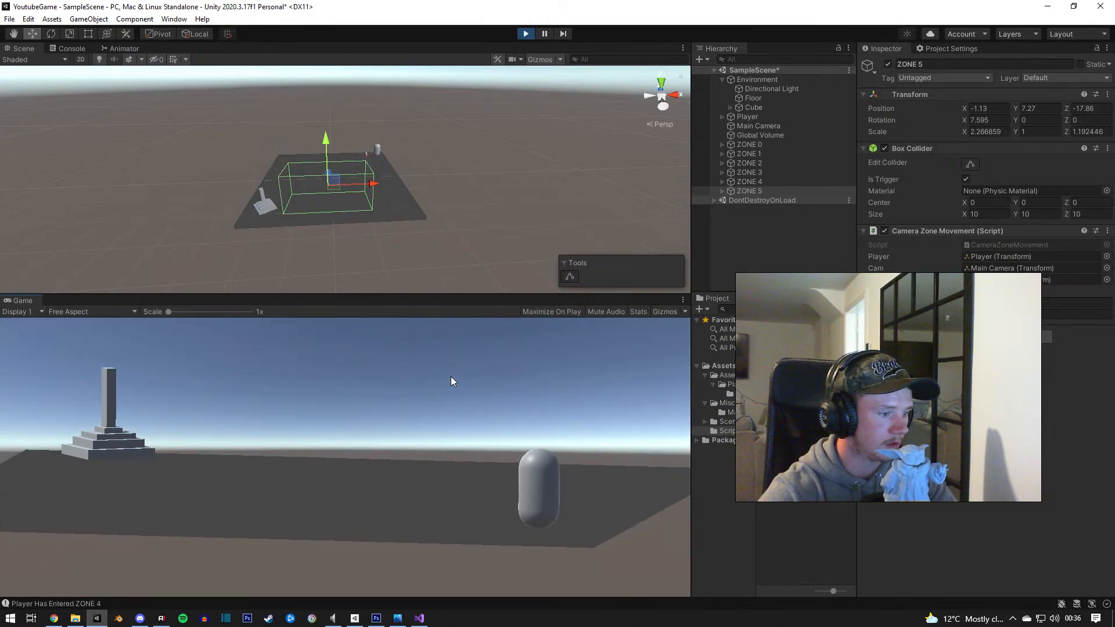
key("a")
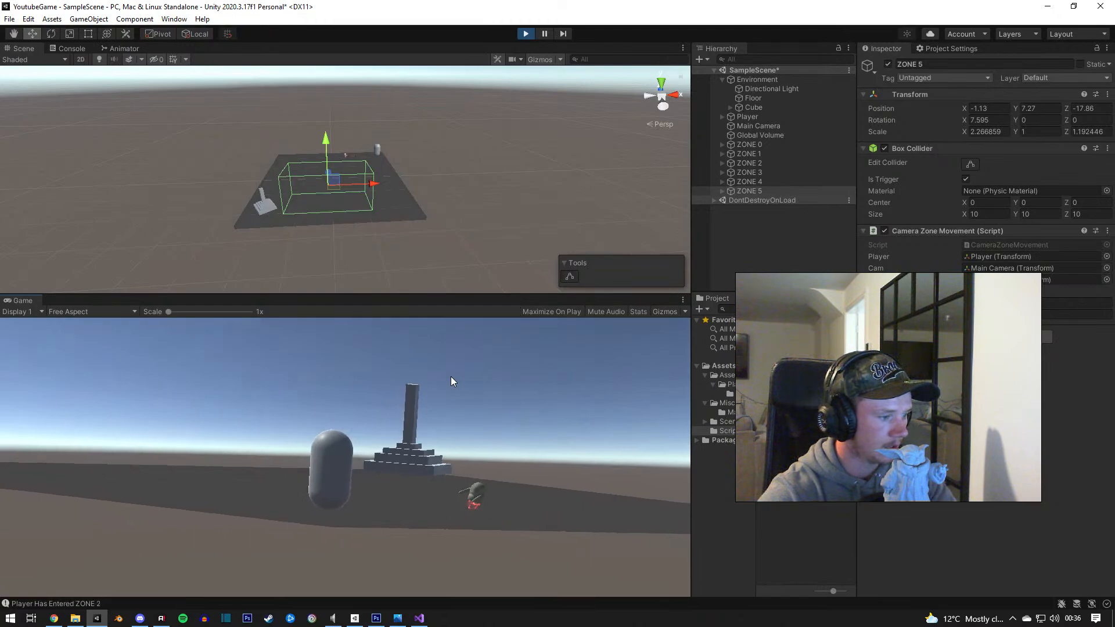
key("a")
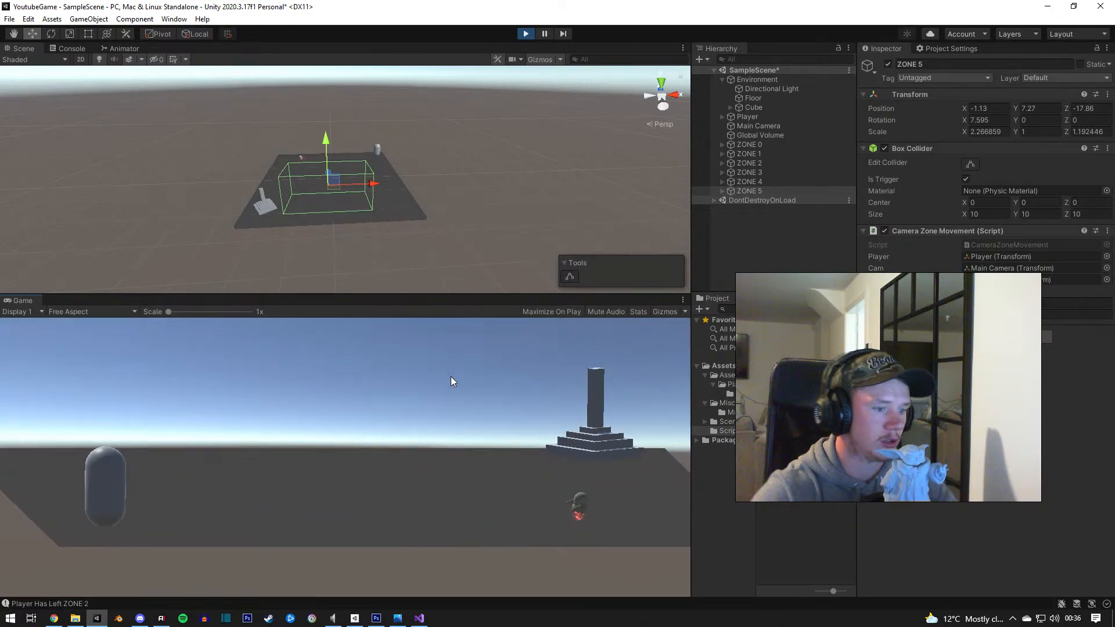
key("a")
key("s")
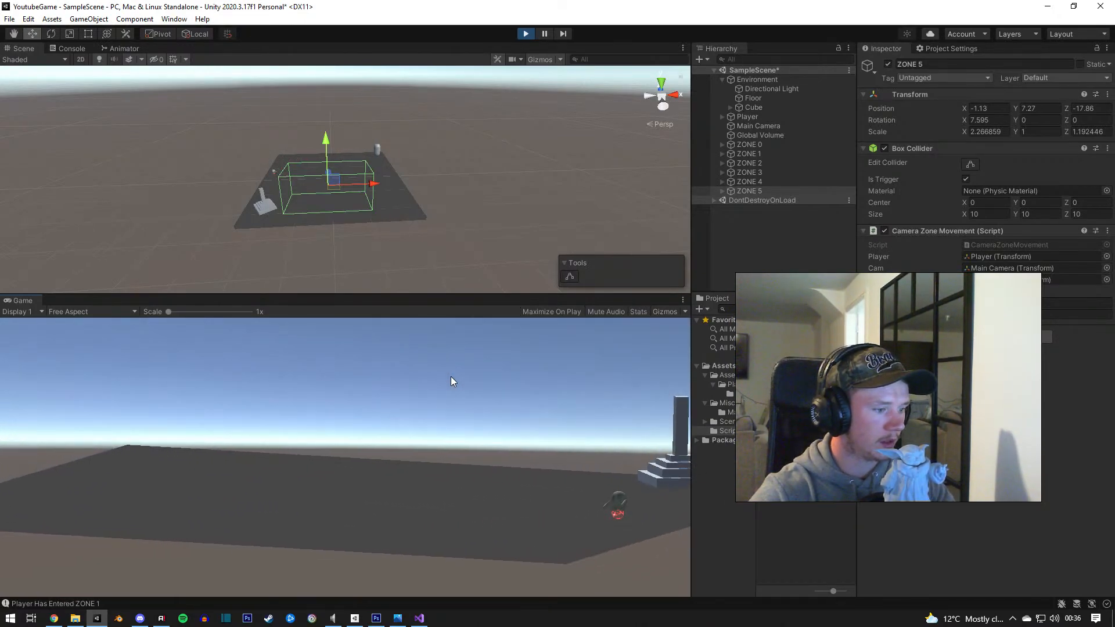
Step: Steer the player out of ZONE 1 across the ZONE 5 area and back towards ZONE 1, and exit play mode
key("s")
key("d")
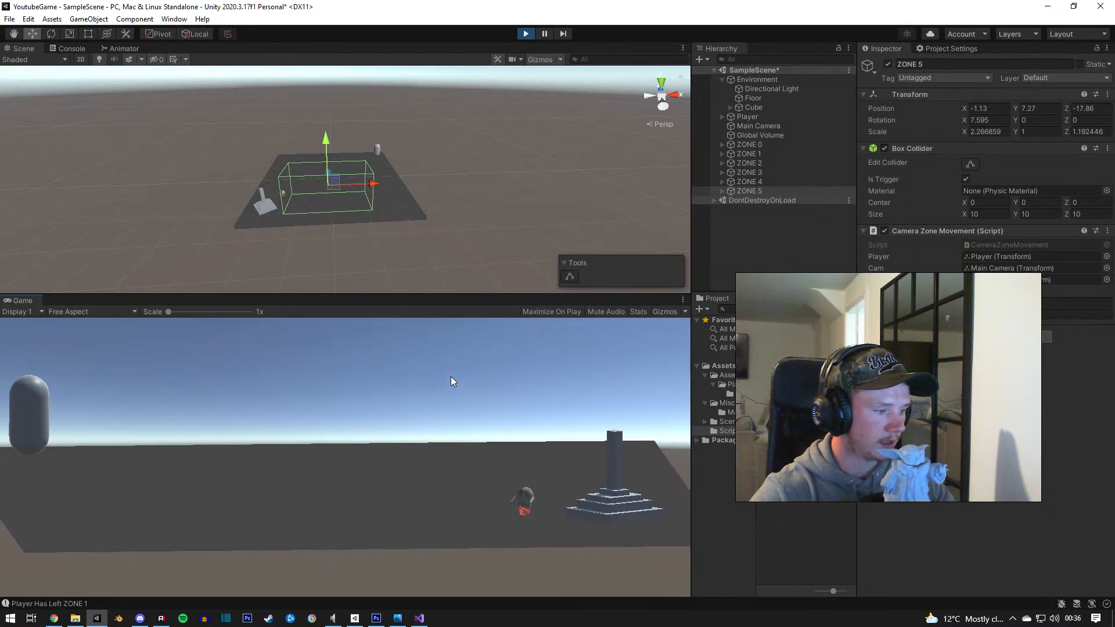
key("d")
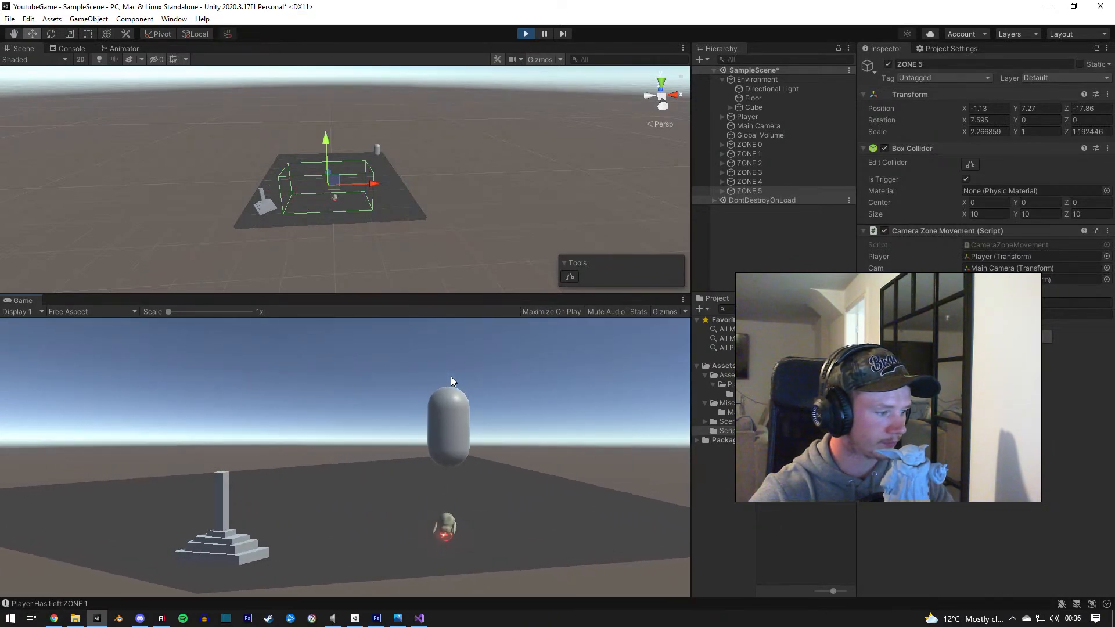
key("s")
key("a")
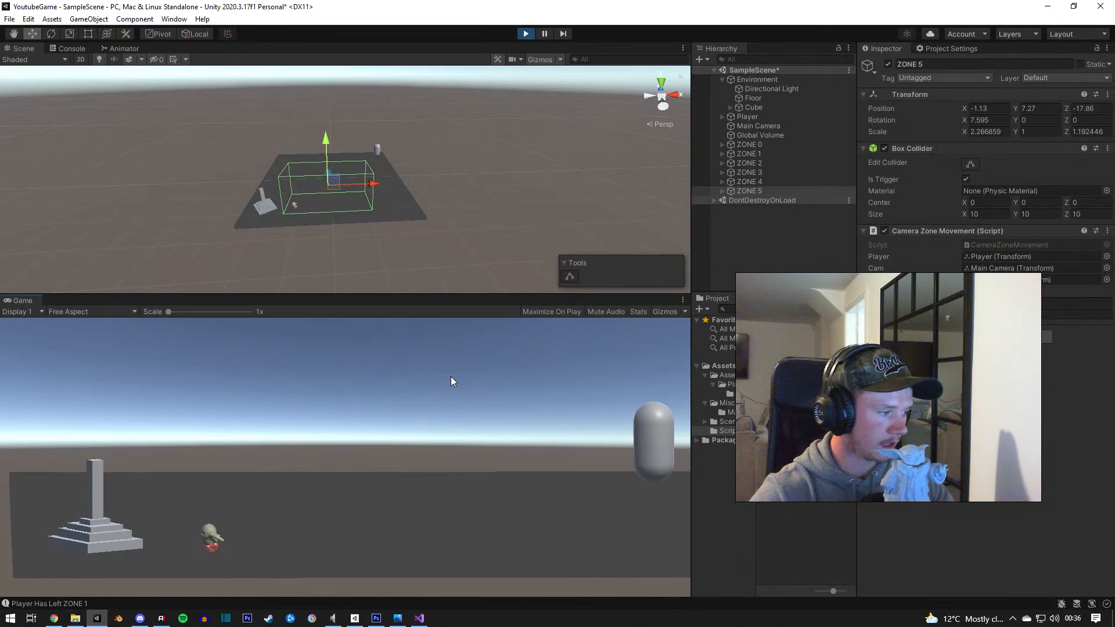
key("w")
key("a")
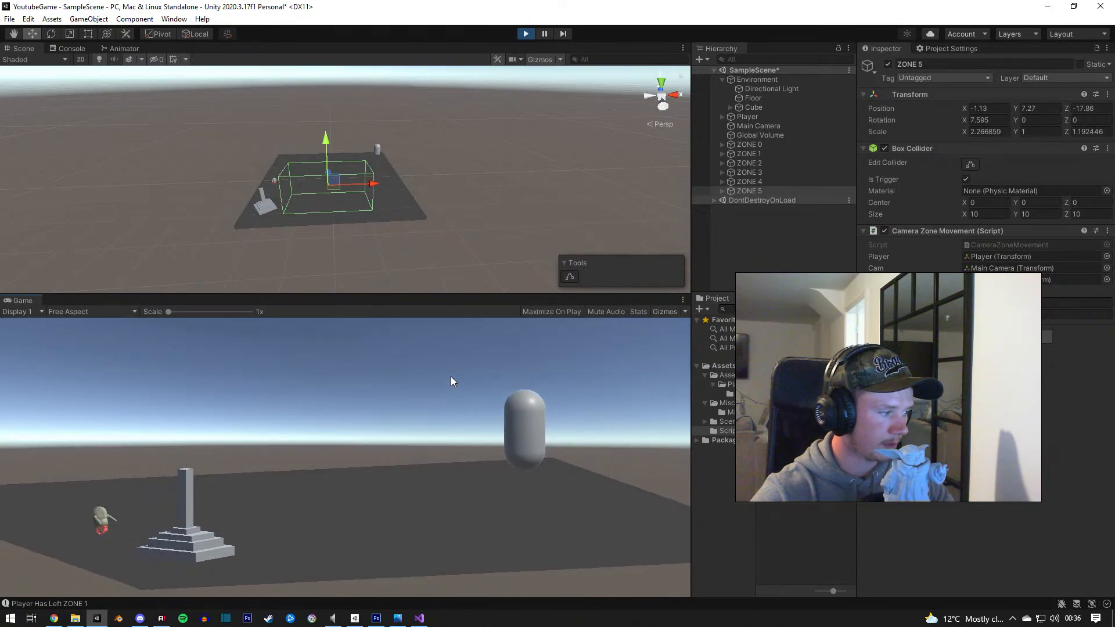
key("w")
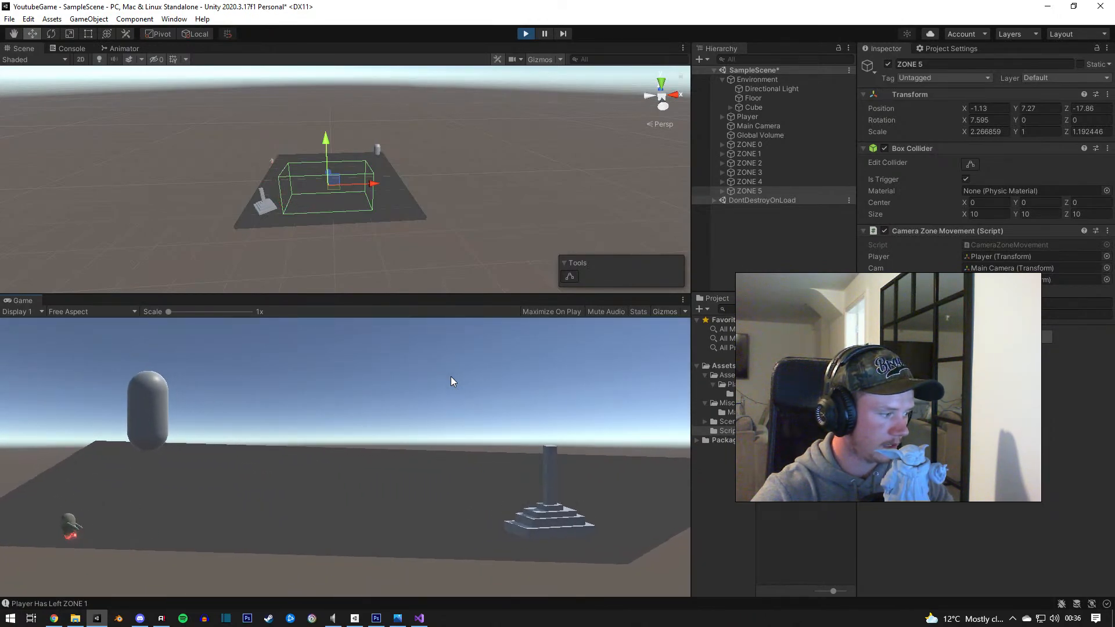
left_click(526, 33)
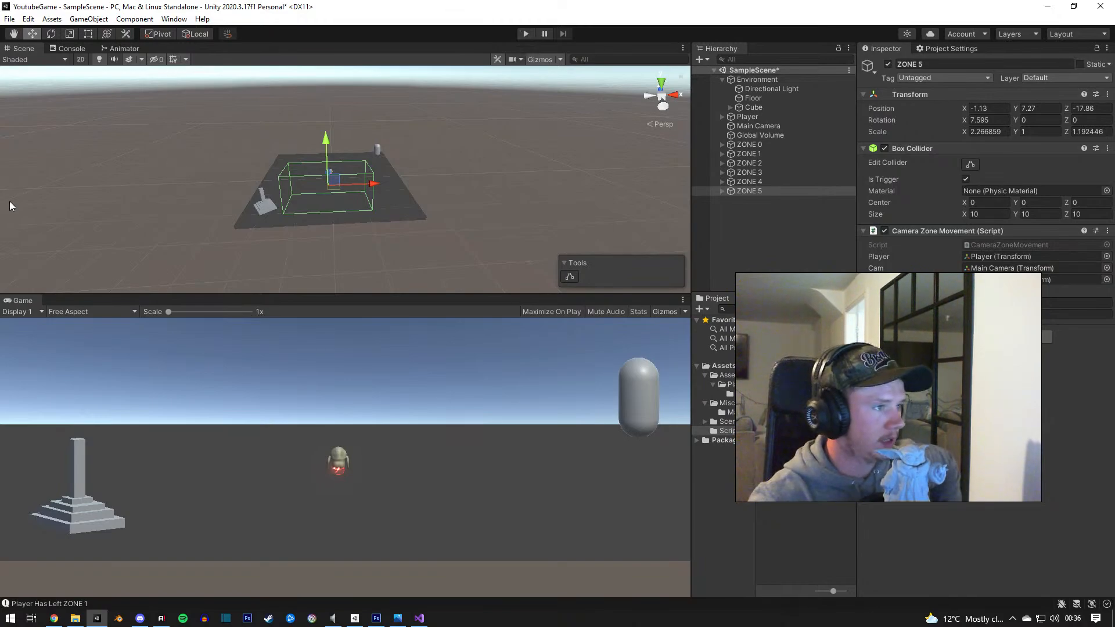
Step: Save the scene and the project
key("a")
right_click_drag(256, 204, 462, 203)
key("a")
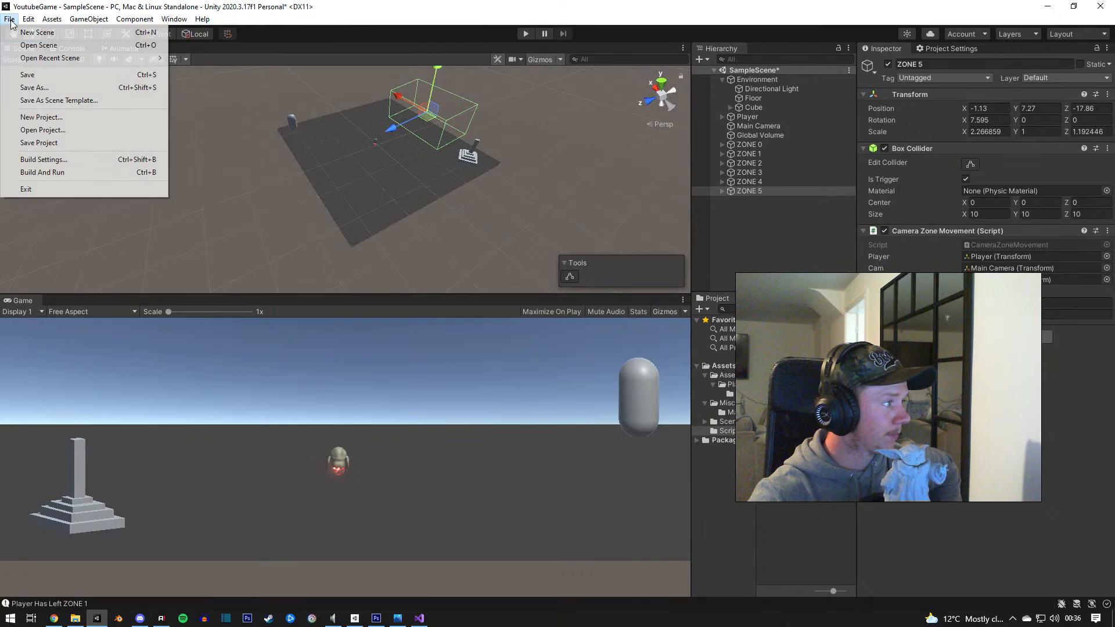
left_click(27, 74)
left_click(9, 19)
left_click(39, 142)
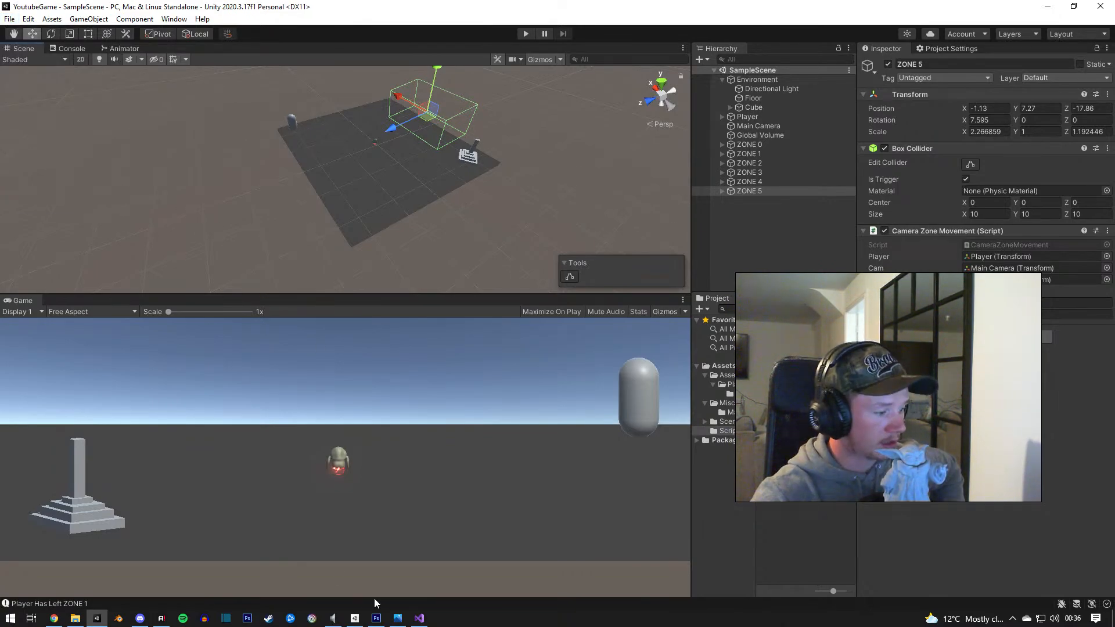
Step: In Visual Studio, delete the three comments inside the panning block of Update in CameraZoneMovement.cs, along with the leftover blank lines
key("alt+Tab")
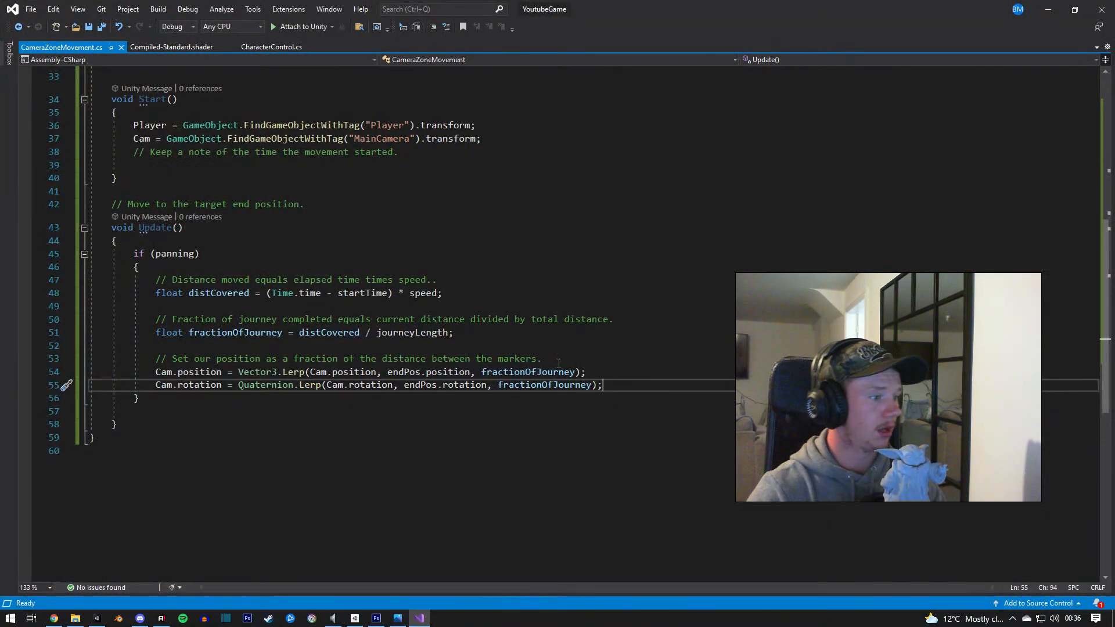
left_click_drag(559, 363, 91, 343)
key("BackSpace")
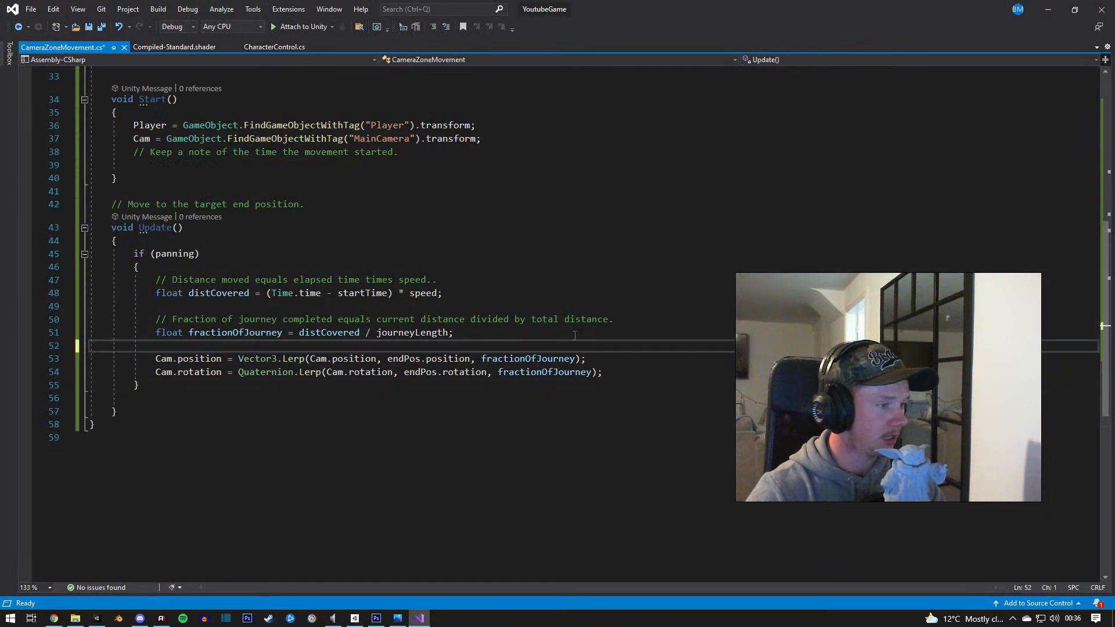
left_click_drag(615, 320, 81, 309)
key("BackSpace")
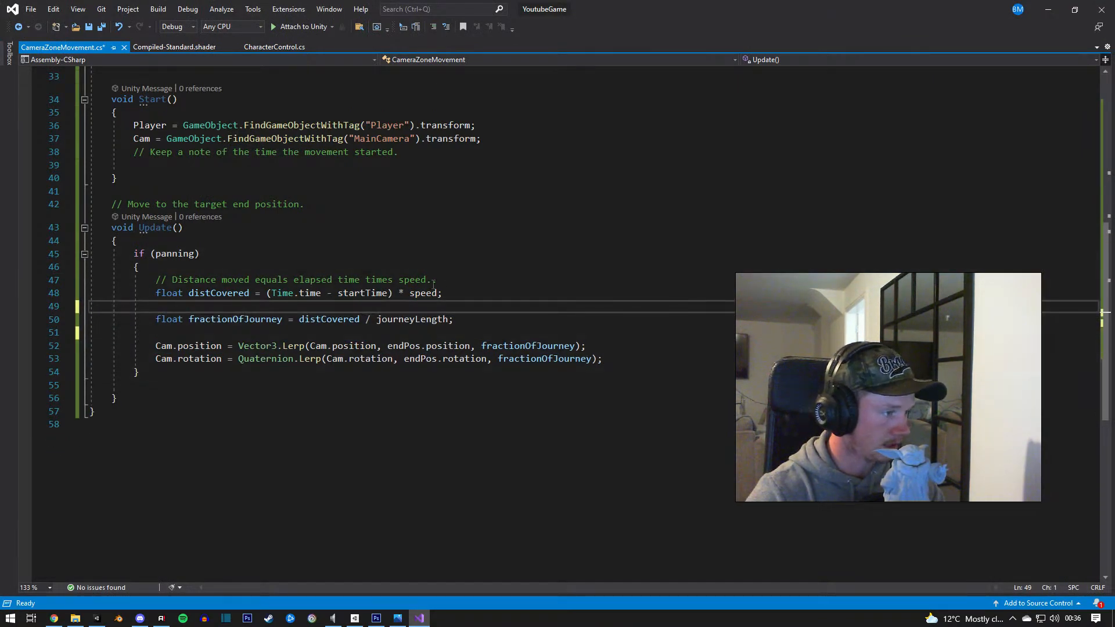
key("BackSpace")
left_click_drag(436, 280, 88, 279)
key("BackSpace")
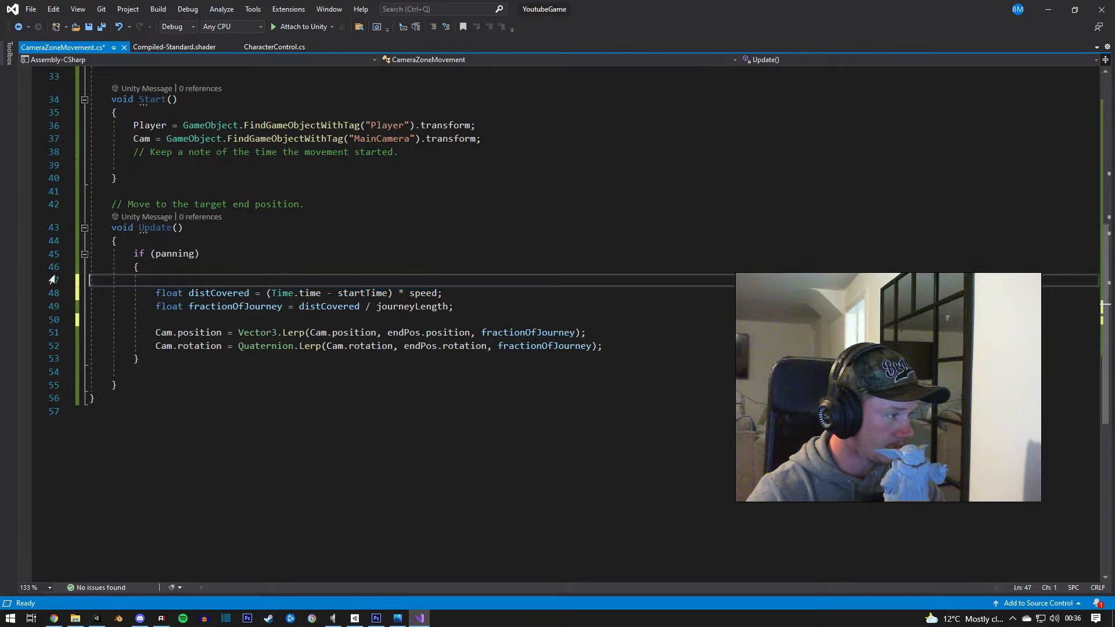
key("BackSpace")
Step: Delete the comment above Update and the comment in Start, and close up the extra blank lines there
left_click_drag(335, 204, 73, 198)
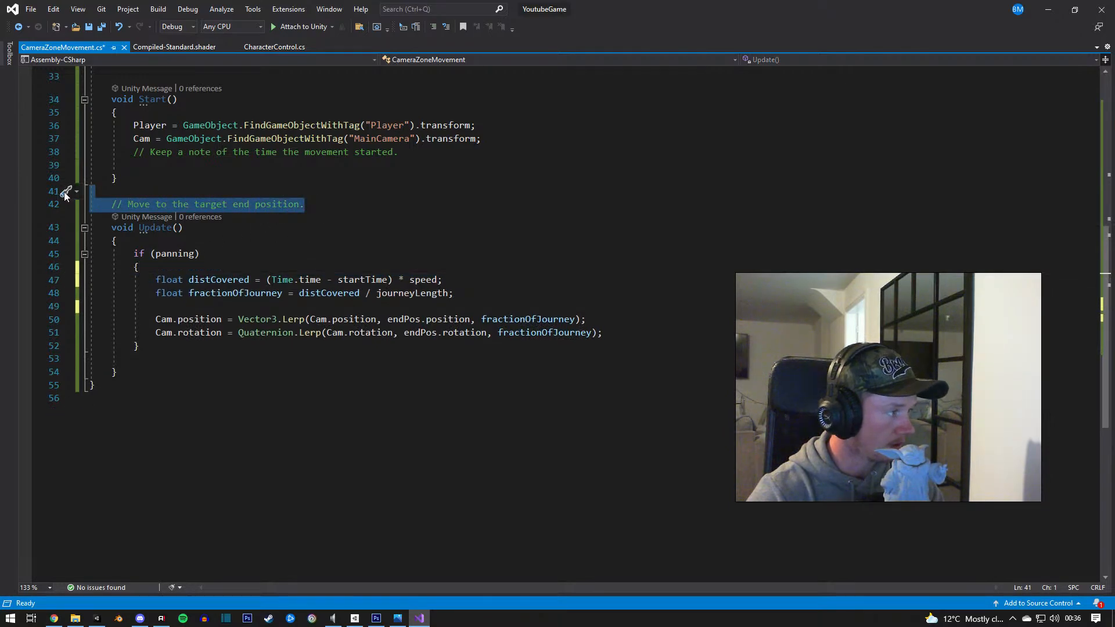
key("BackSpace")
left_click_drag(400, 152, 90, 153)
key("BackSpace")
key("BackSpace")
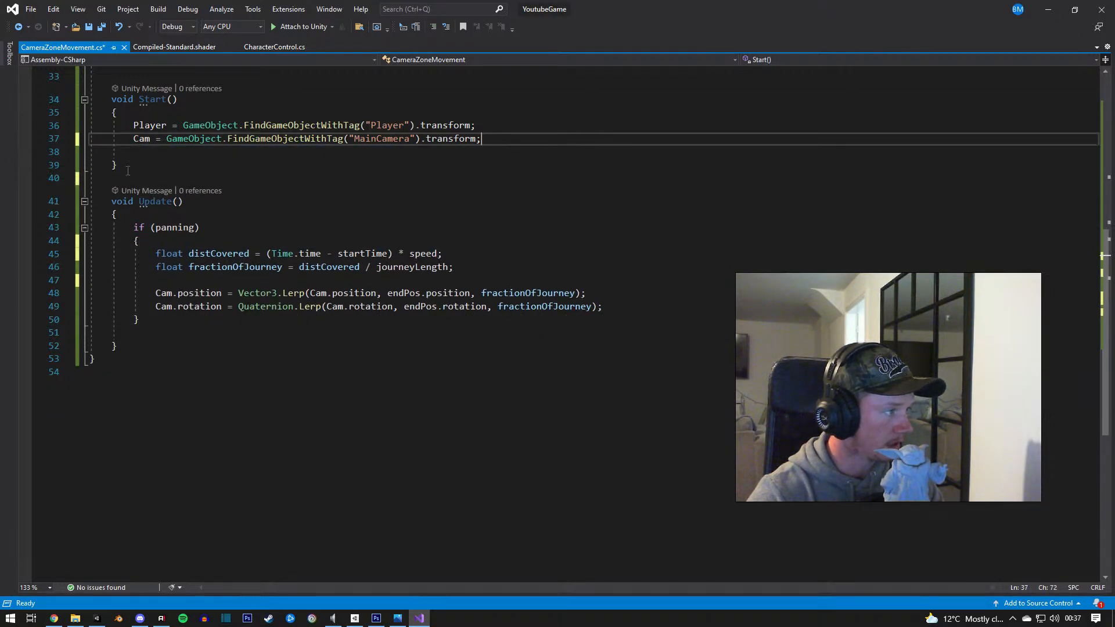
scroll(127, 170, "up", 2)
left_click_drag(138, 228, 90, 230)
key("BackSpace")
key("BackSpace")
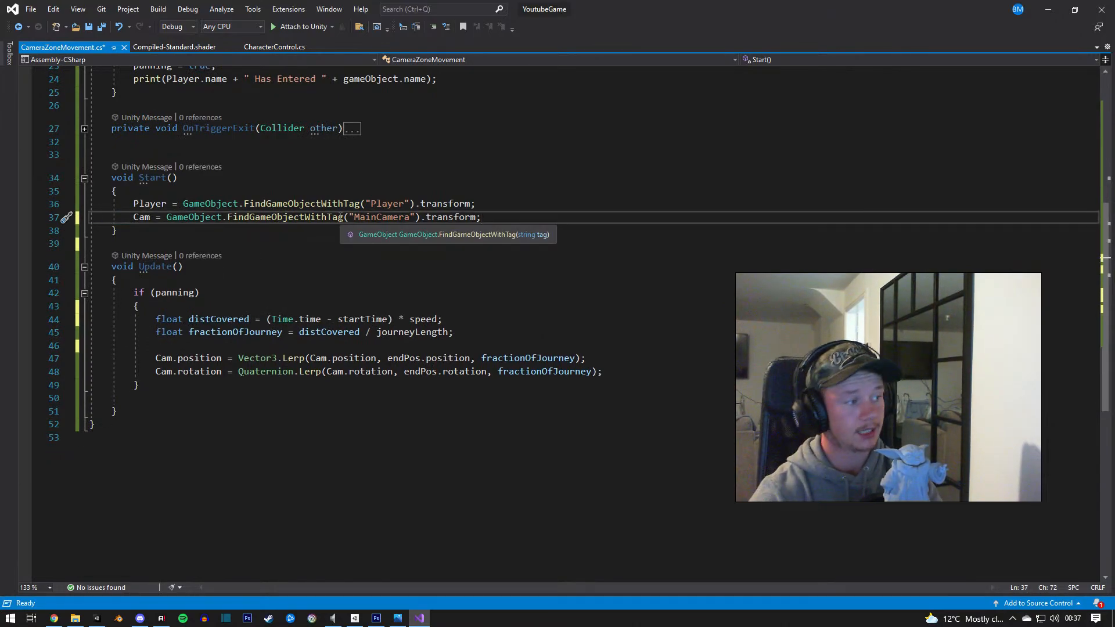
Step: Review the whole CameraZoneMovement.cs script, save it and return to Unity
scroll(335, 256, "up", 3)
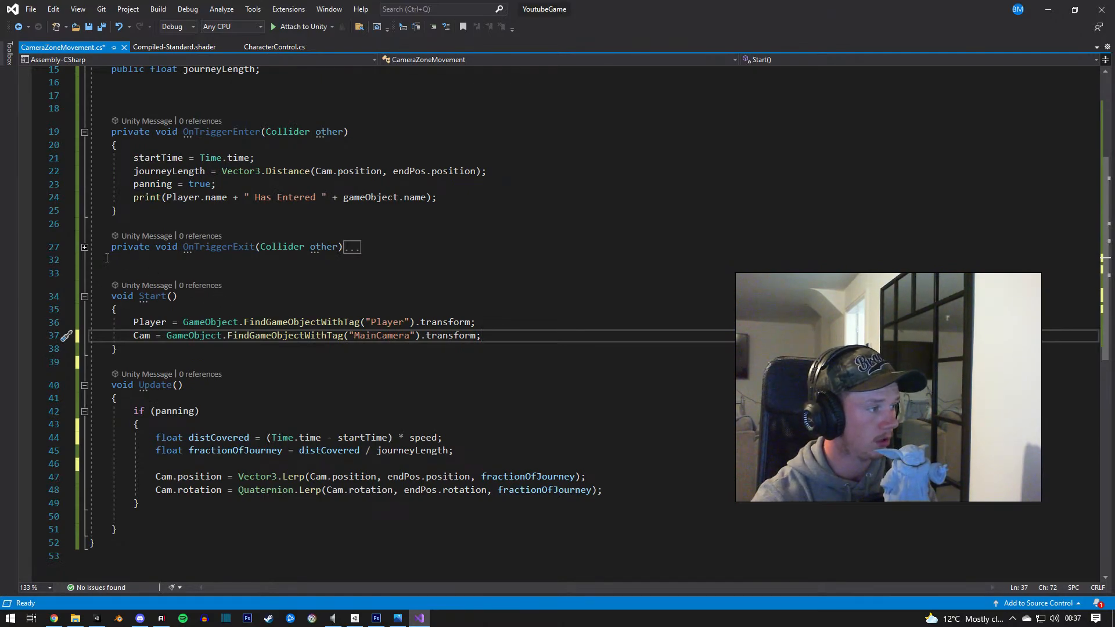
scroll(262, 277, "up", 5)
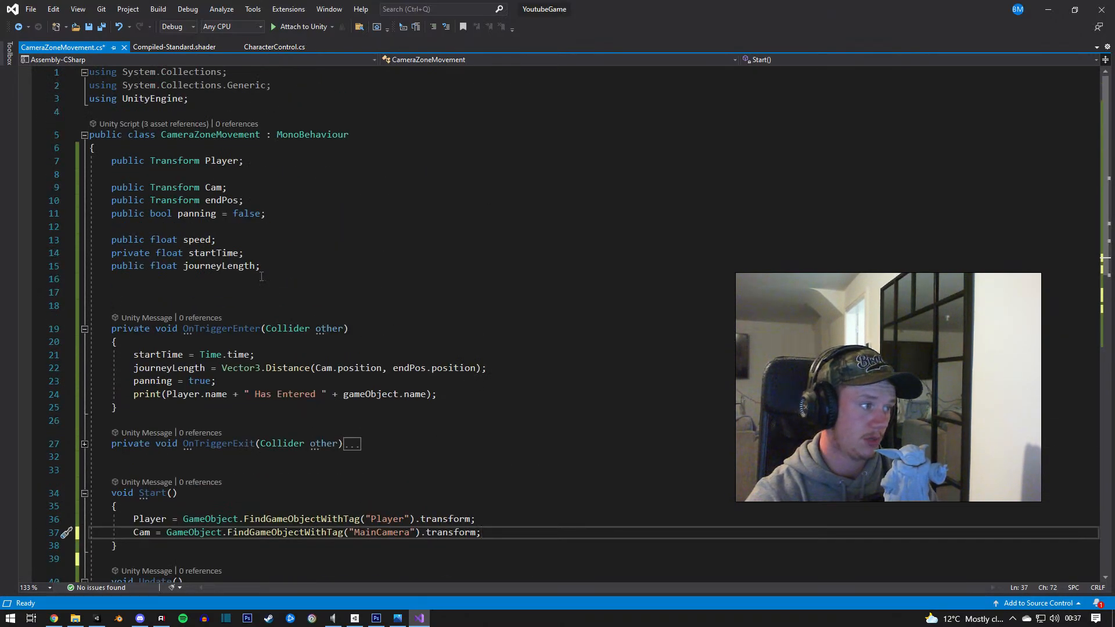
scroll(262, 276, "down", 5)
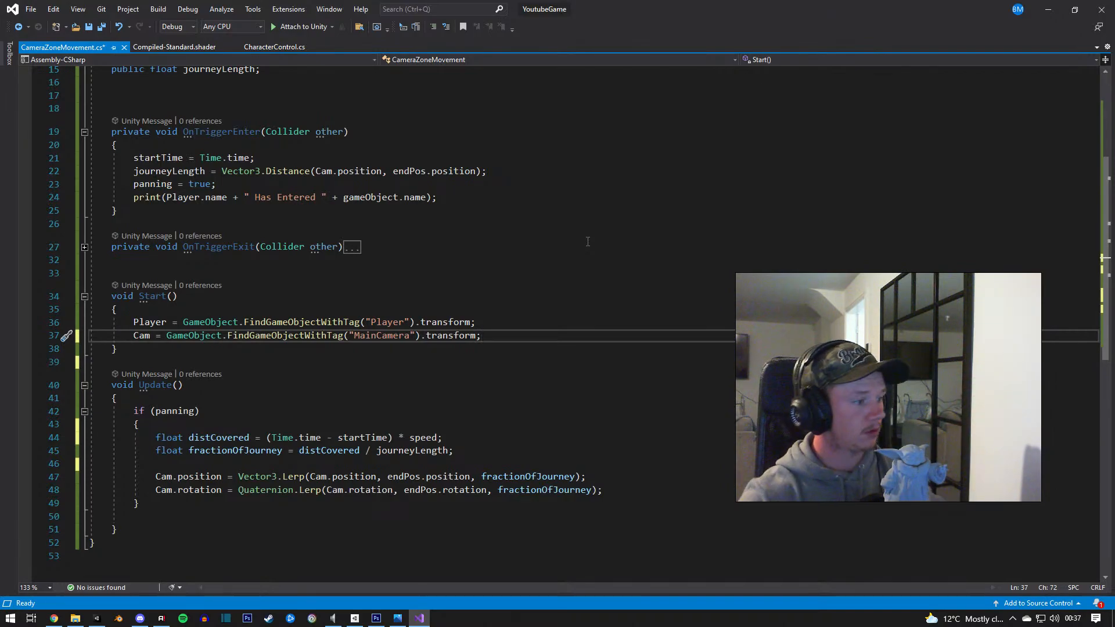
left_click(526, 345)
key("ctrl+s")
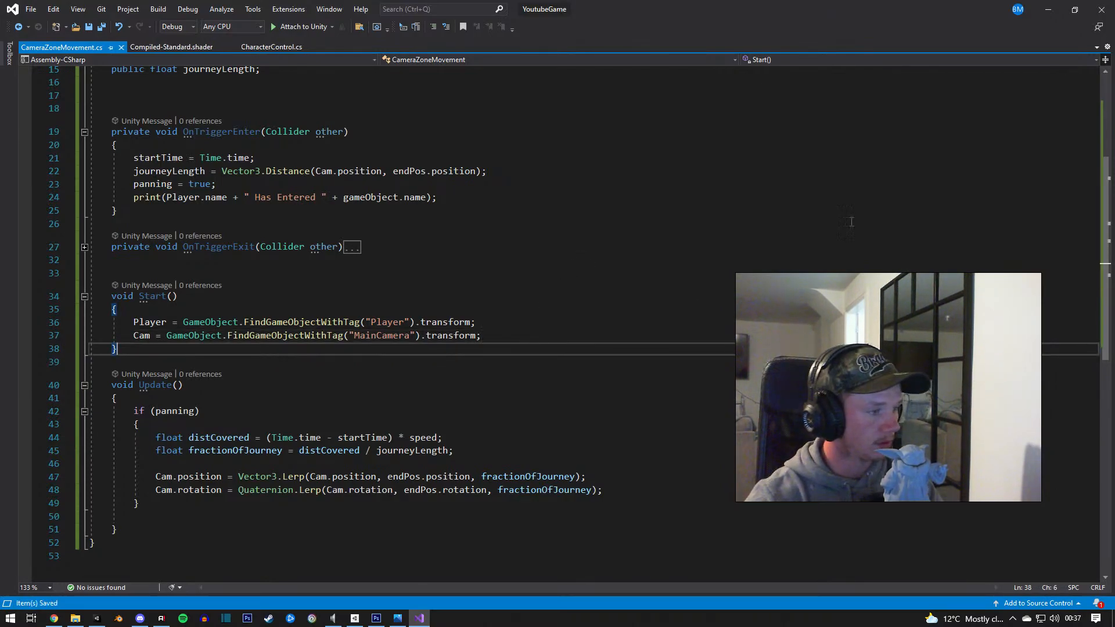
left_click(1050, 8)
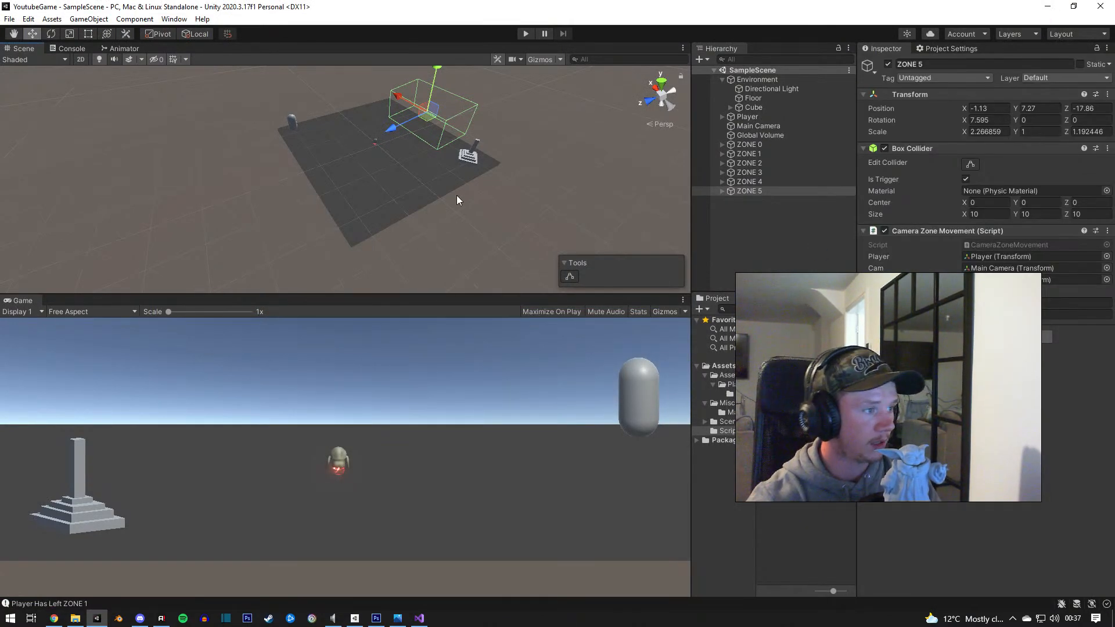
Step: View the floor and ZONE 5 from a different angle and dismiss the Discord notification
right_click_drag(461, 201, 565, 270)
right_click_drag(372, 267, 381, 223)
middle_click_drag(372, 232, 388, 182)
right_click_drag(388, 182, 436, 212)
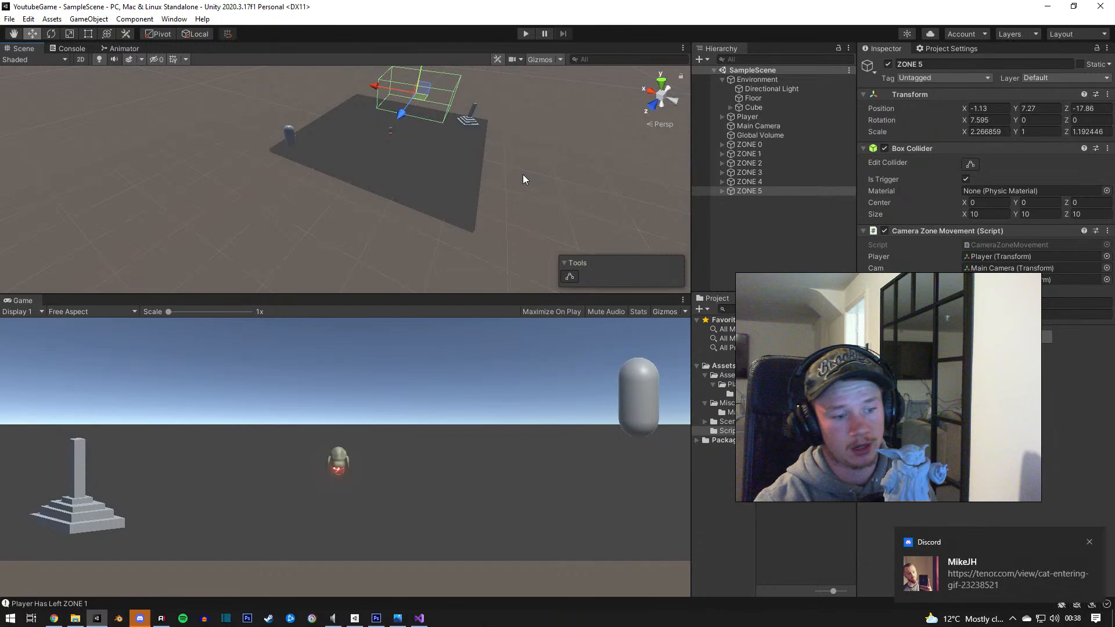
left_click(1090, 542)
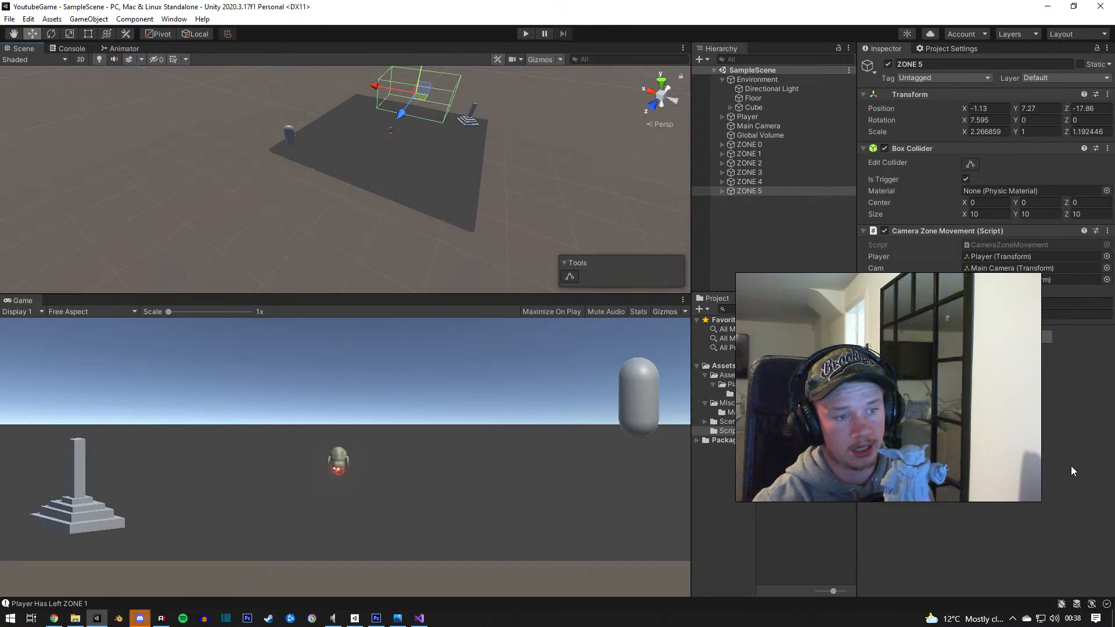